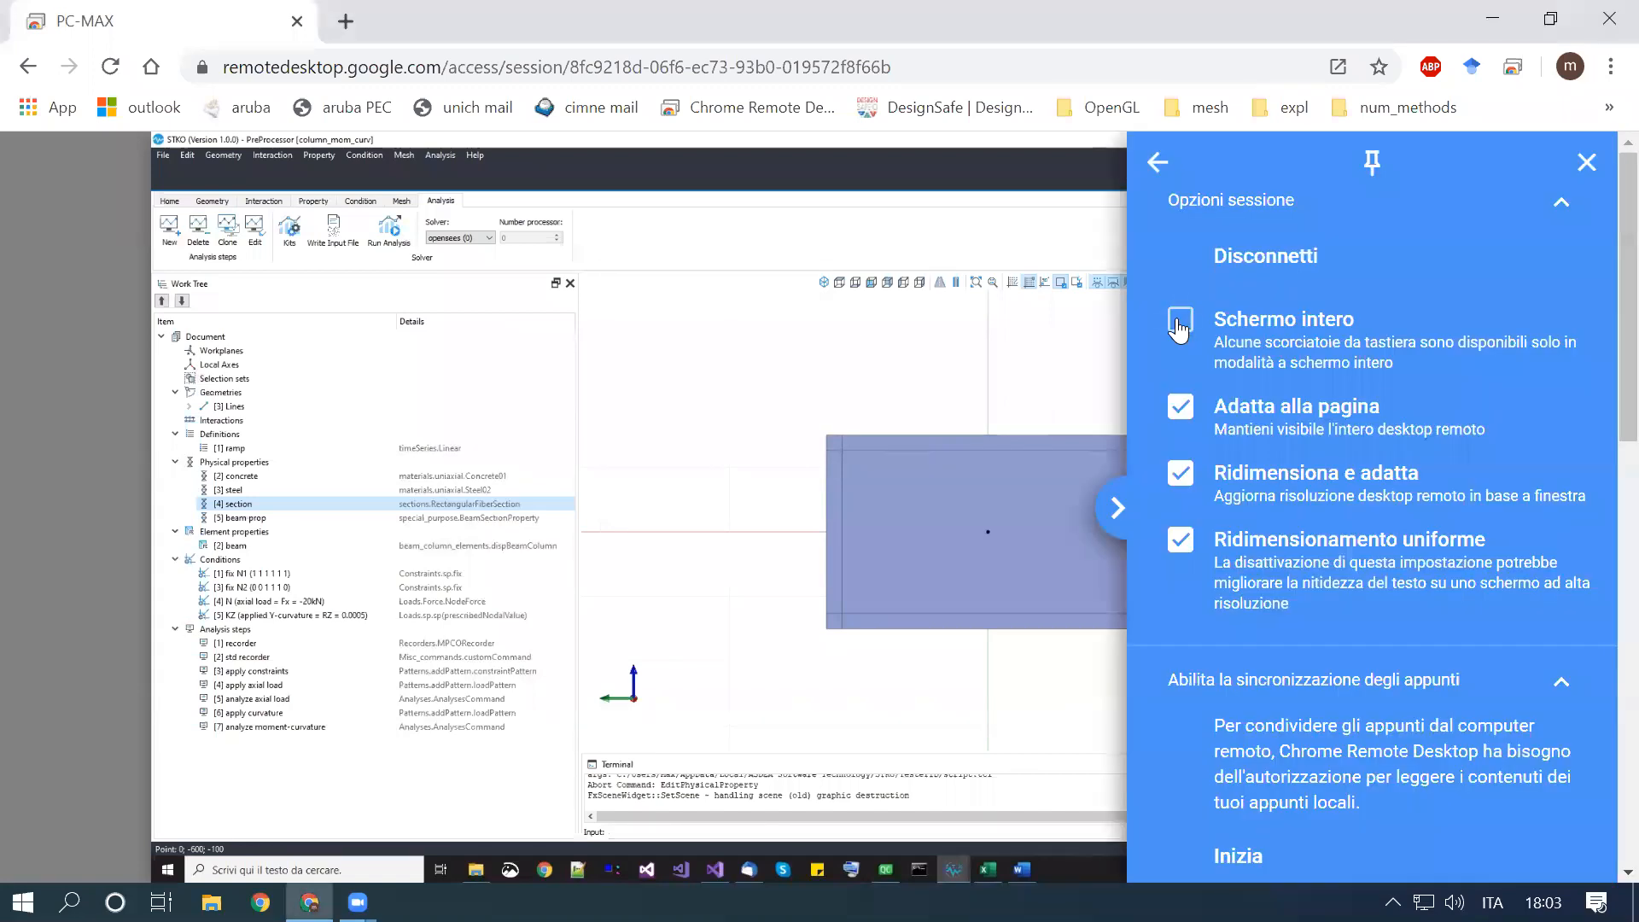
Step: Turn on full-screen display for the remote desktop session and close the session options
click(1173, 320)
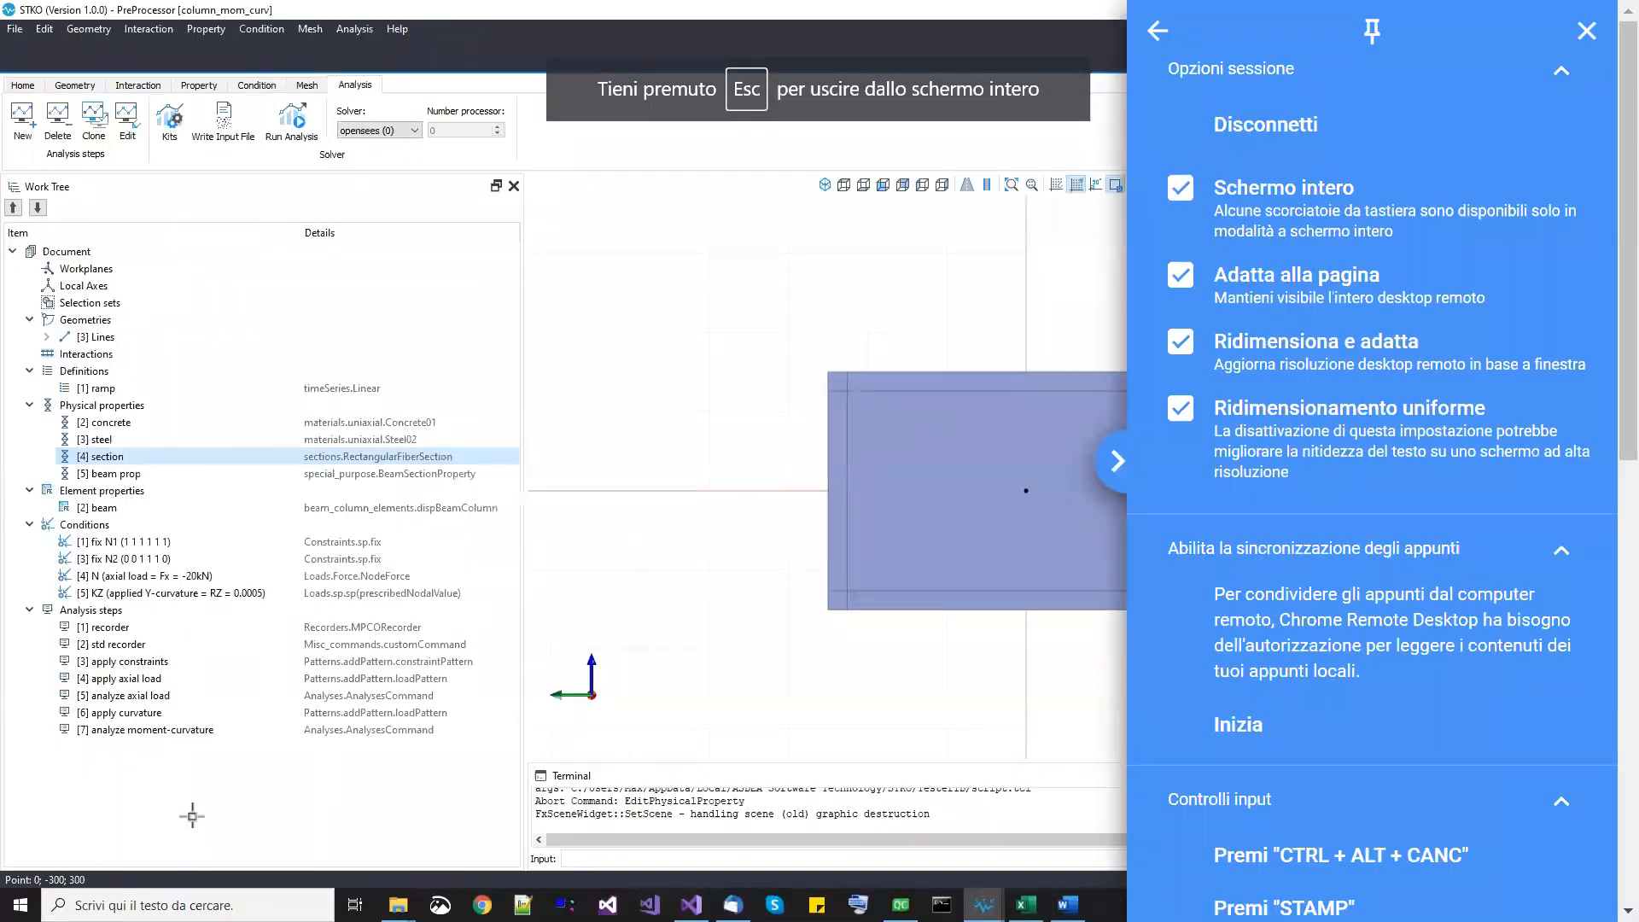
click(195, 822)
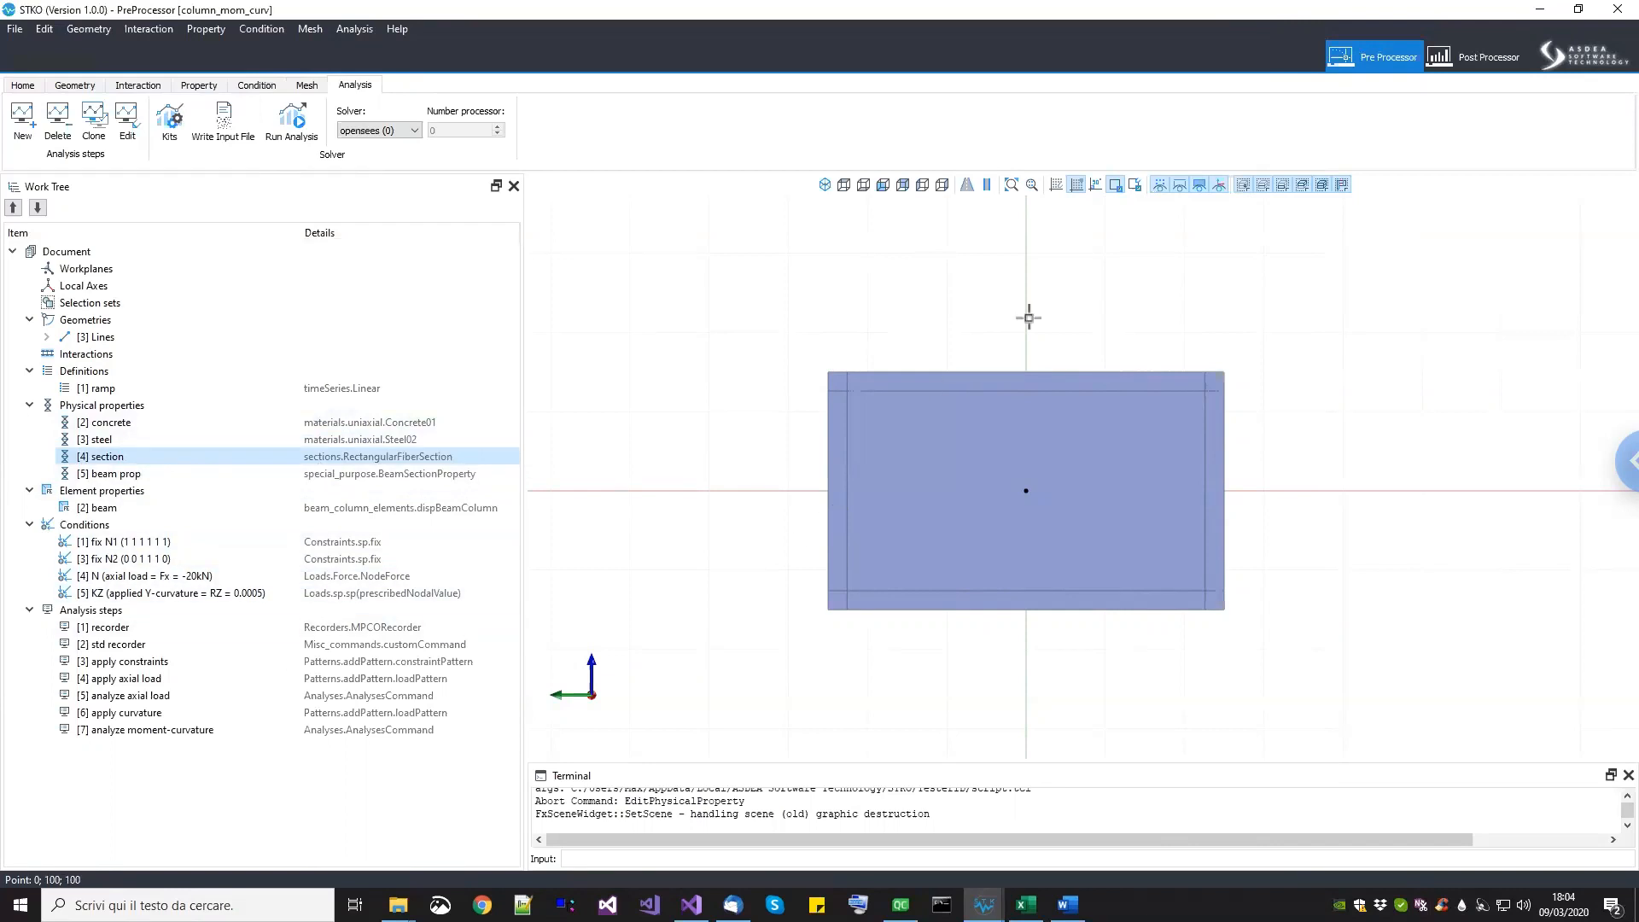
Step: View the MK chart in the post-processor, then switch to Excel to view the support.xlsx moment-curvature sheet
click(1442, 57)
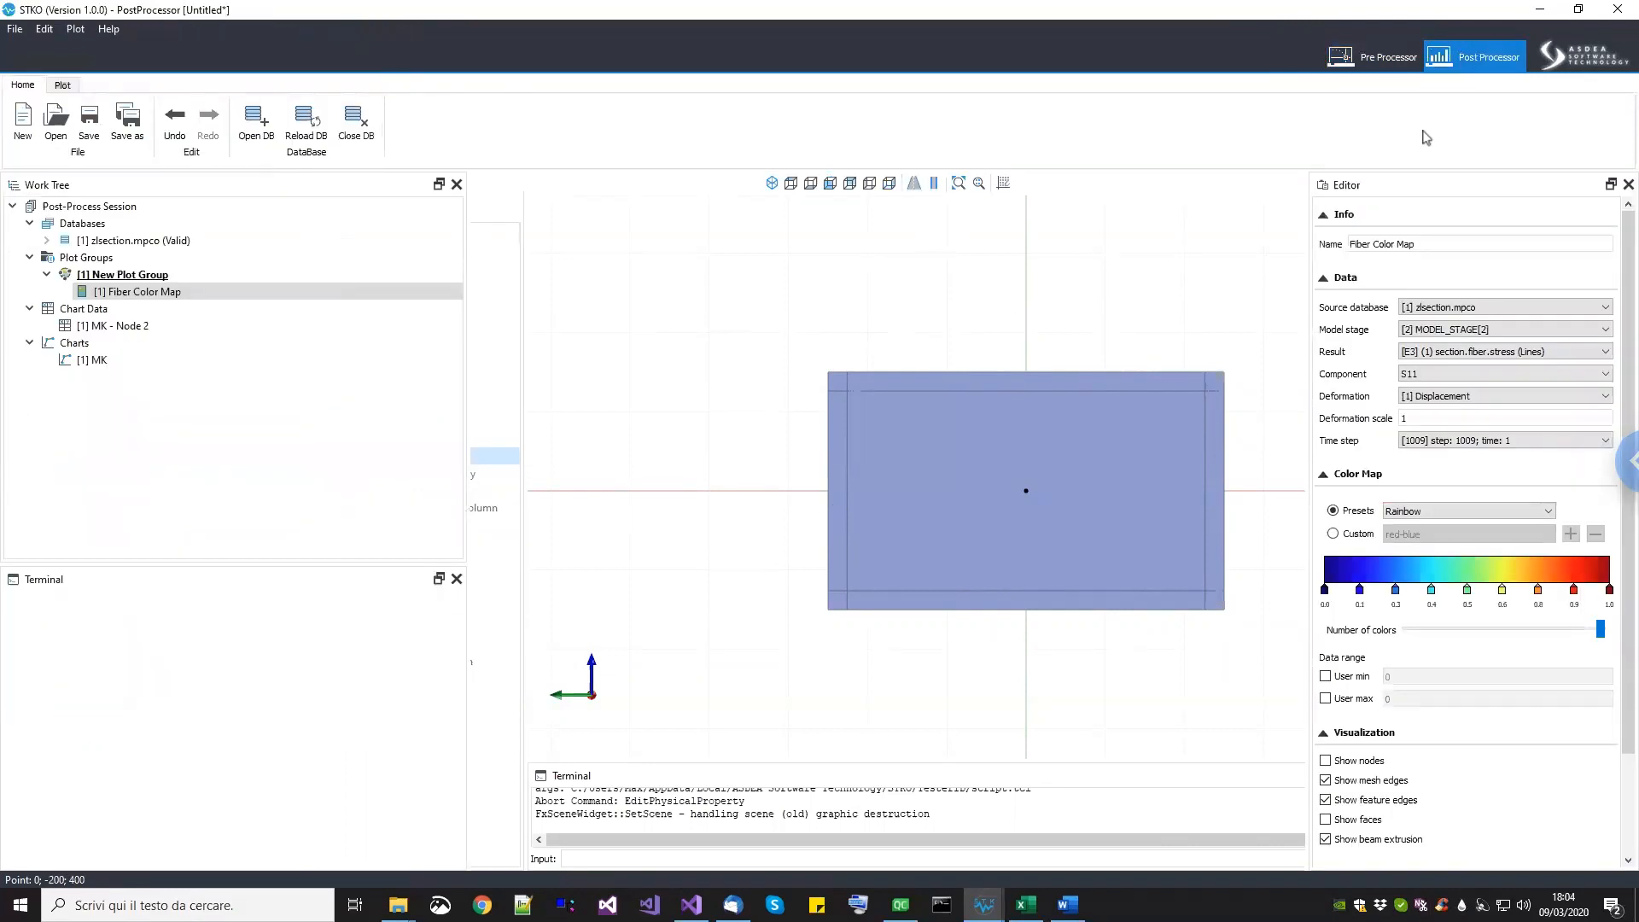
click(129, 364)
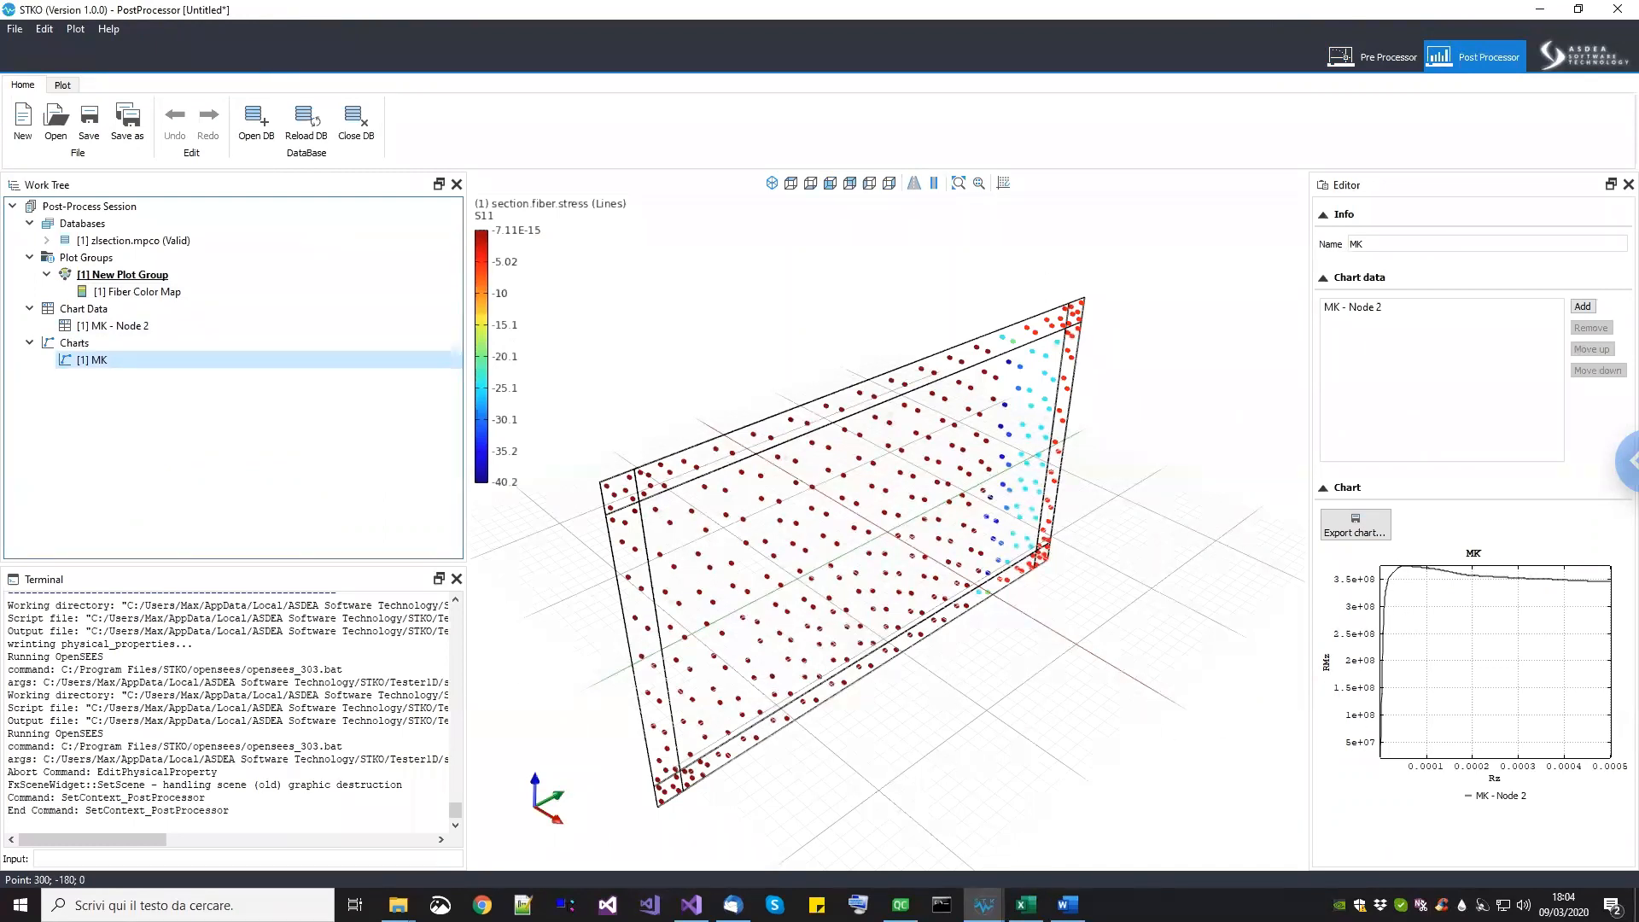
click(1026, 905)
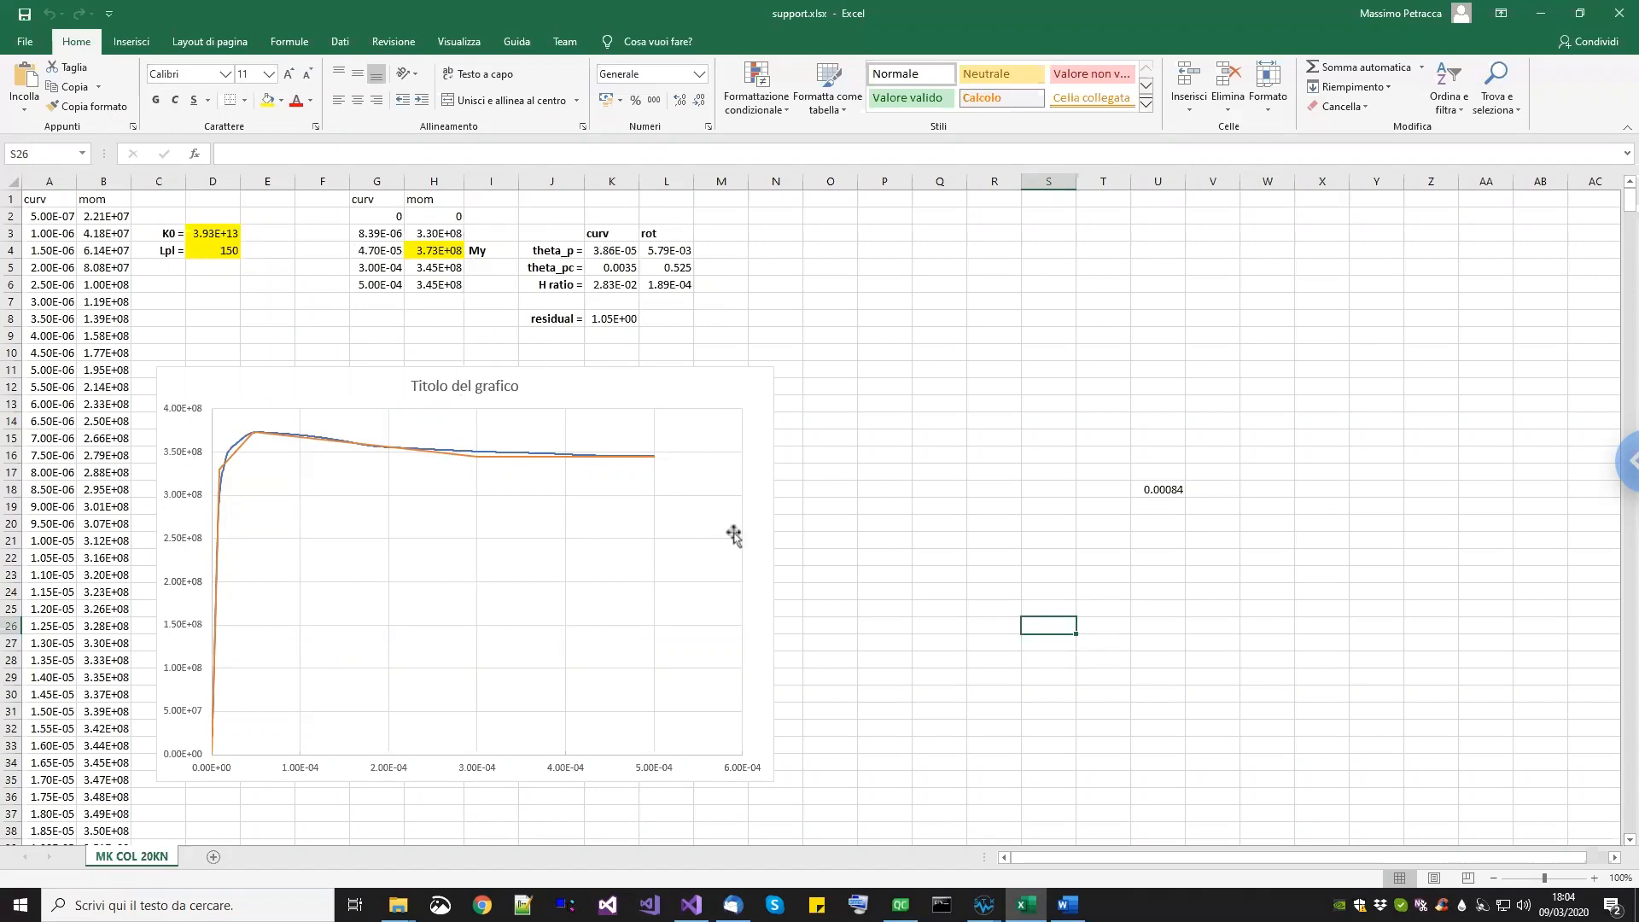
Step: Switch to the STKO window with the three-column results and examine the material and fiber strain plots from several angles
mouse_move(984, 905)
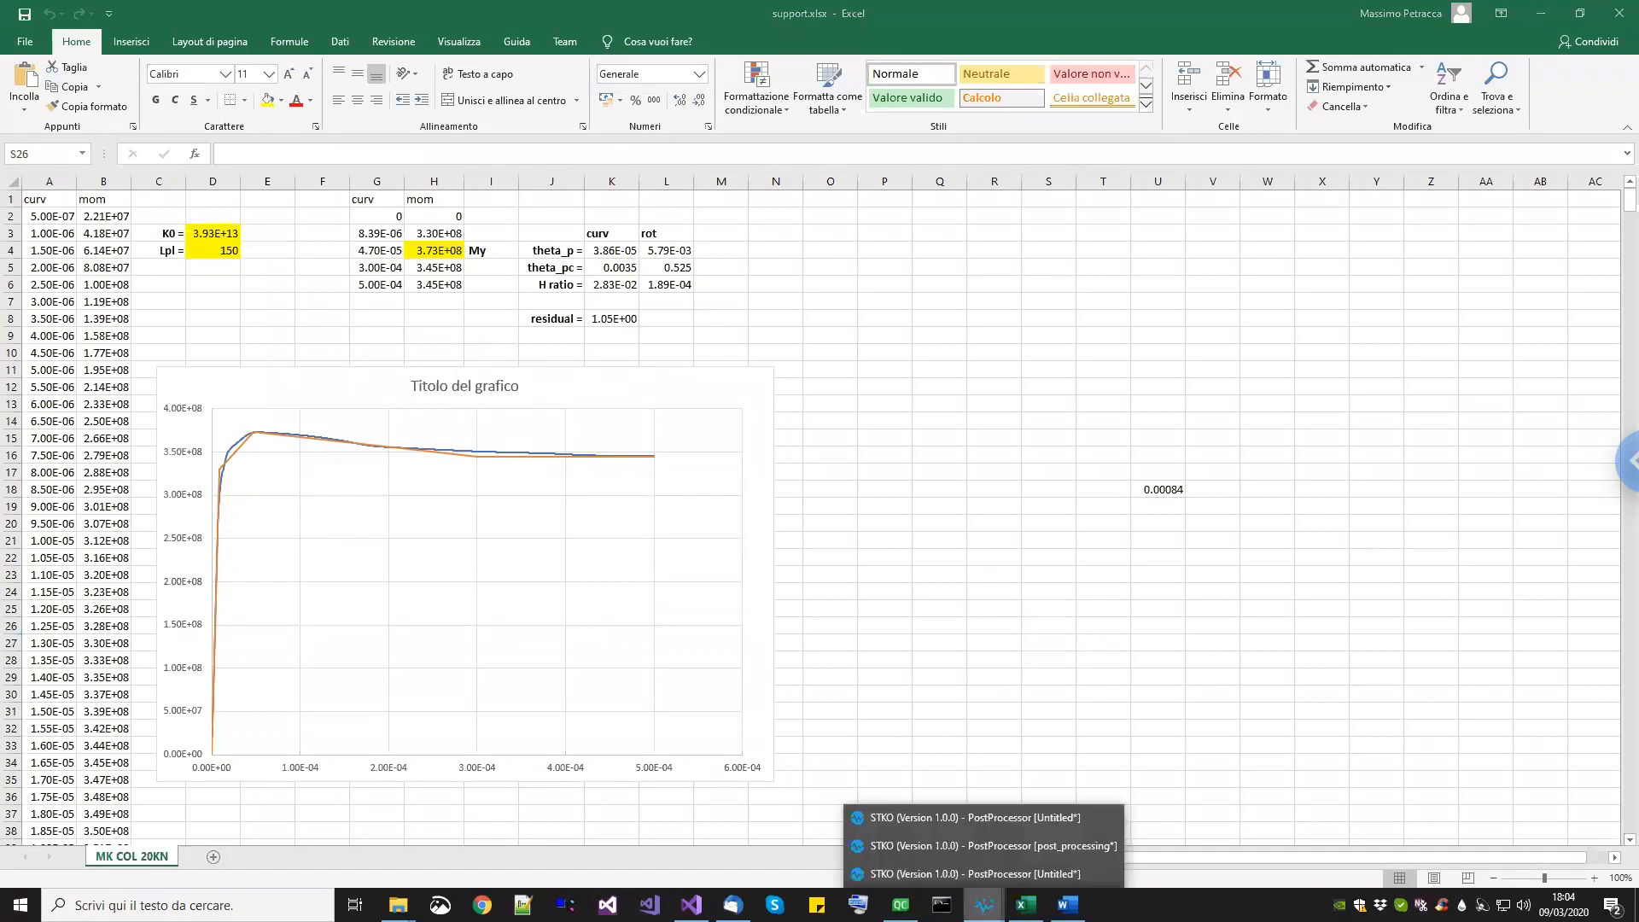
click(1014, 821)
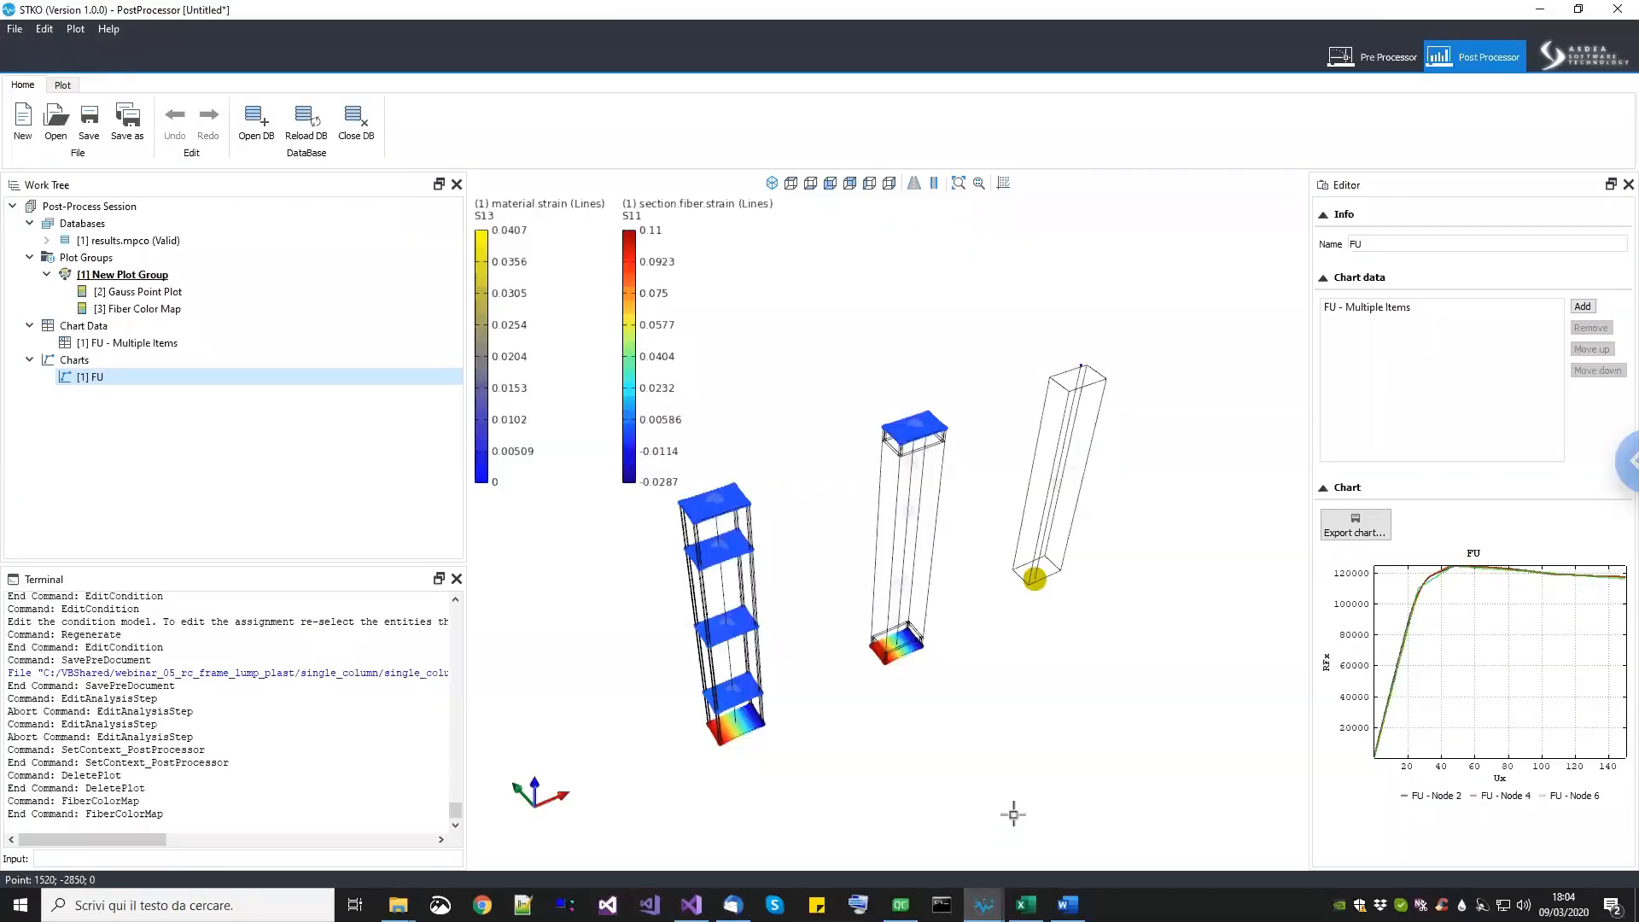
drag(794, 574, 663, 736)
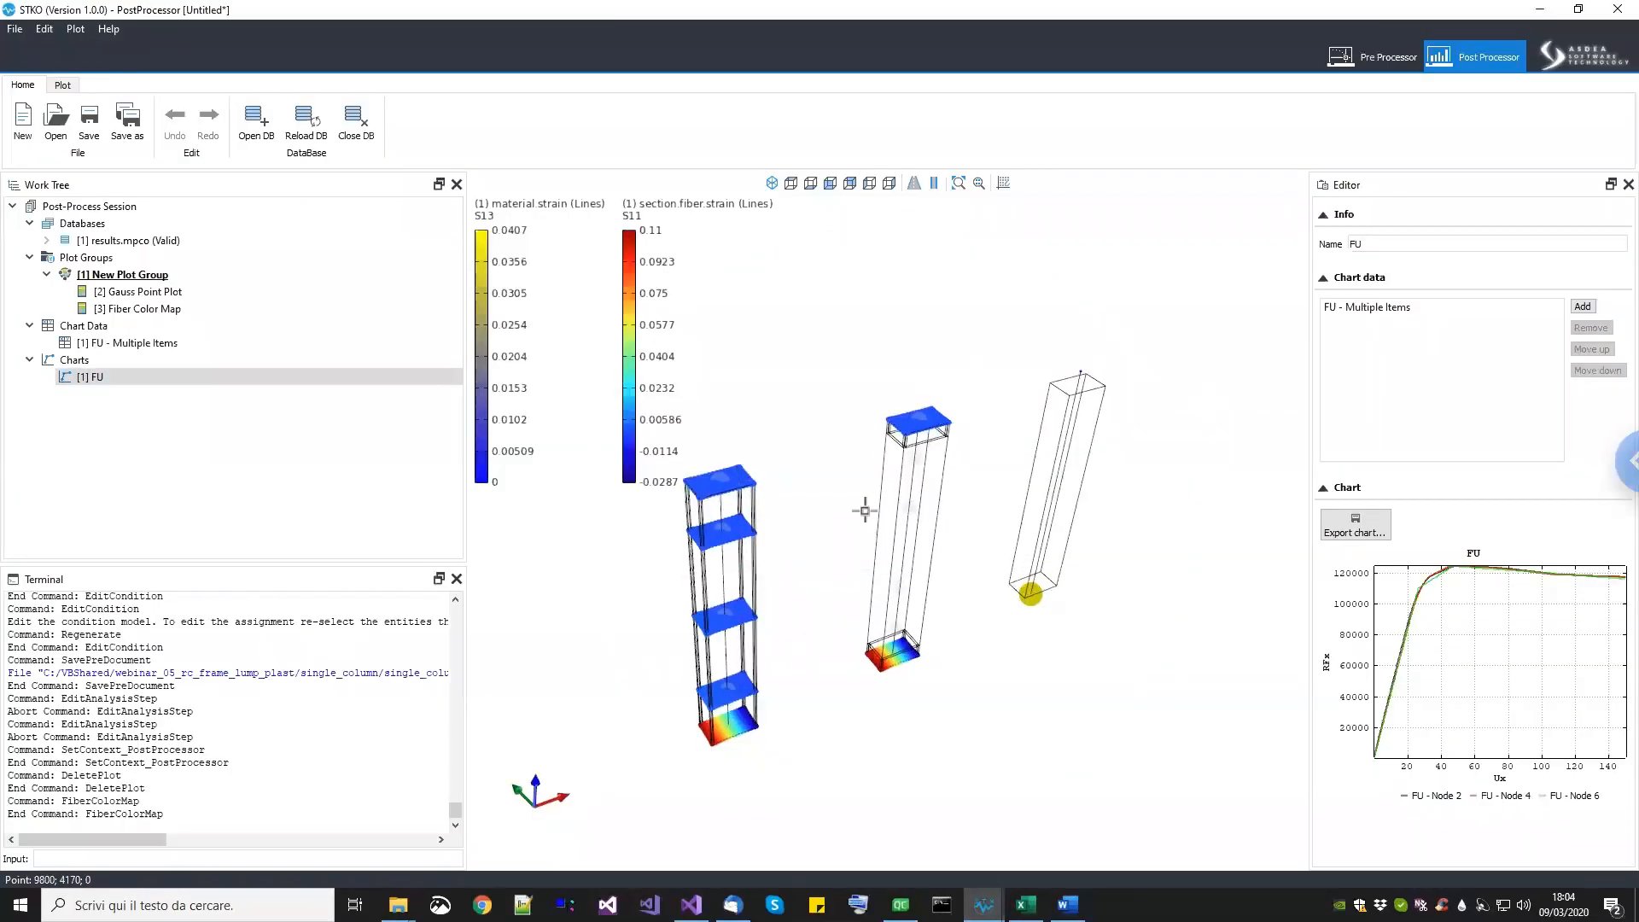
mouse_move(1035, 592)
mouse_down()
mouse_move(1057, 629)
mouse_move(1083, 623)
mouse_up()
middle_drag(1047, 623, 1043, 623)
middle_drag(816, 553, 864, 598)
middle_drag(855, 484, 723, 424)
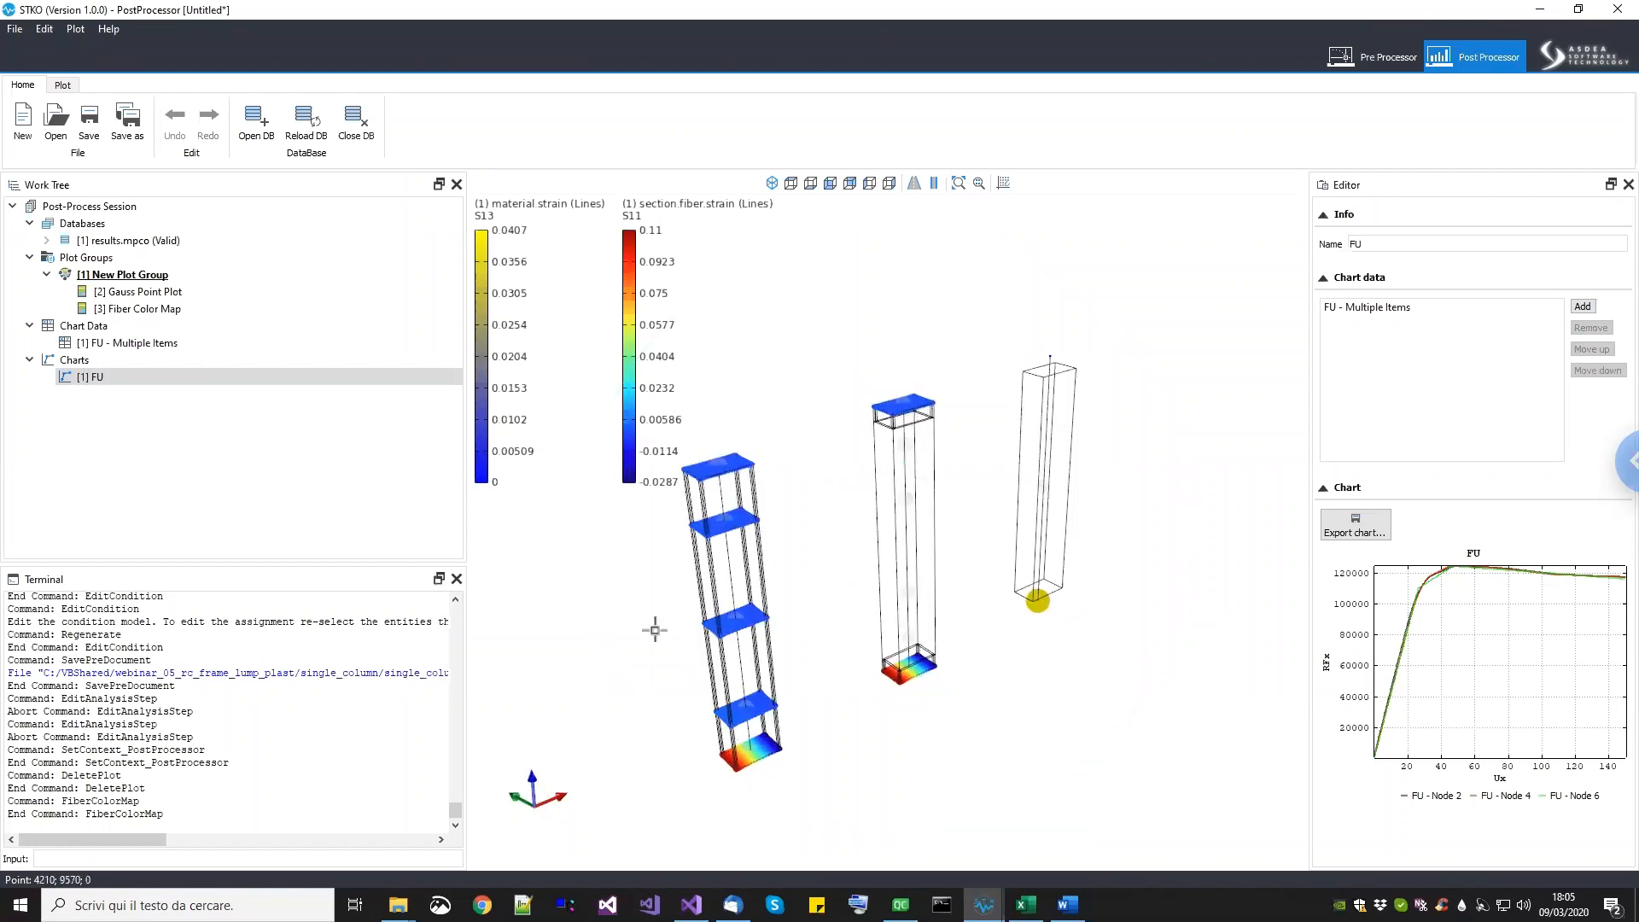
middle_drag(861, 750, 854, 758)
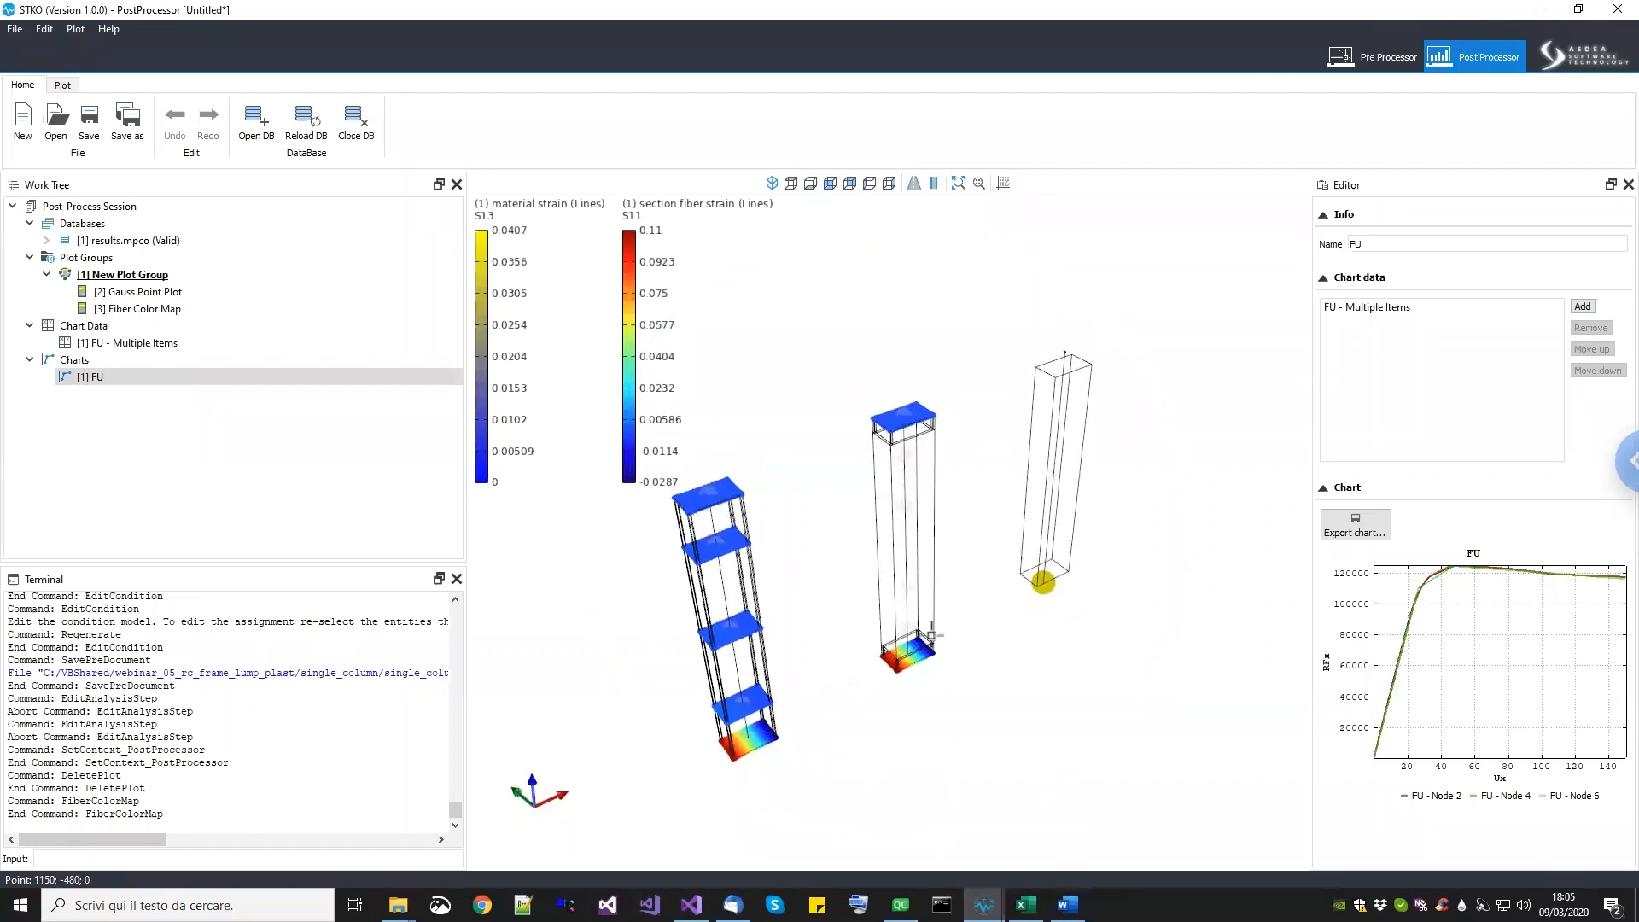
middle_drag(1076, 624, 1003, 600)
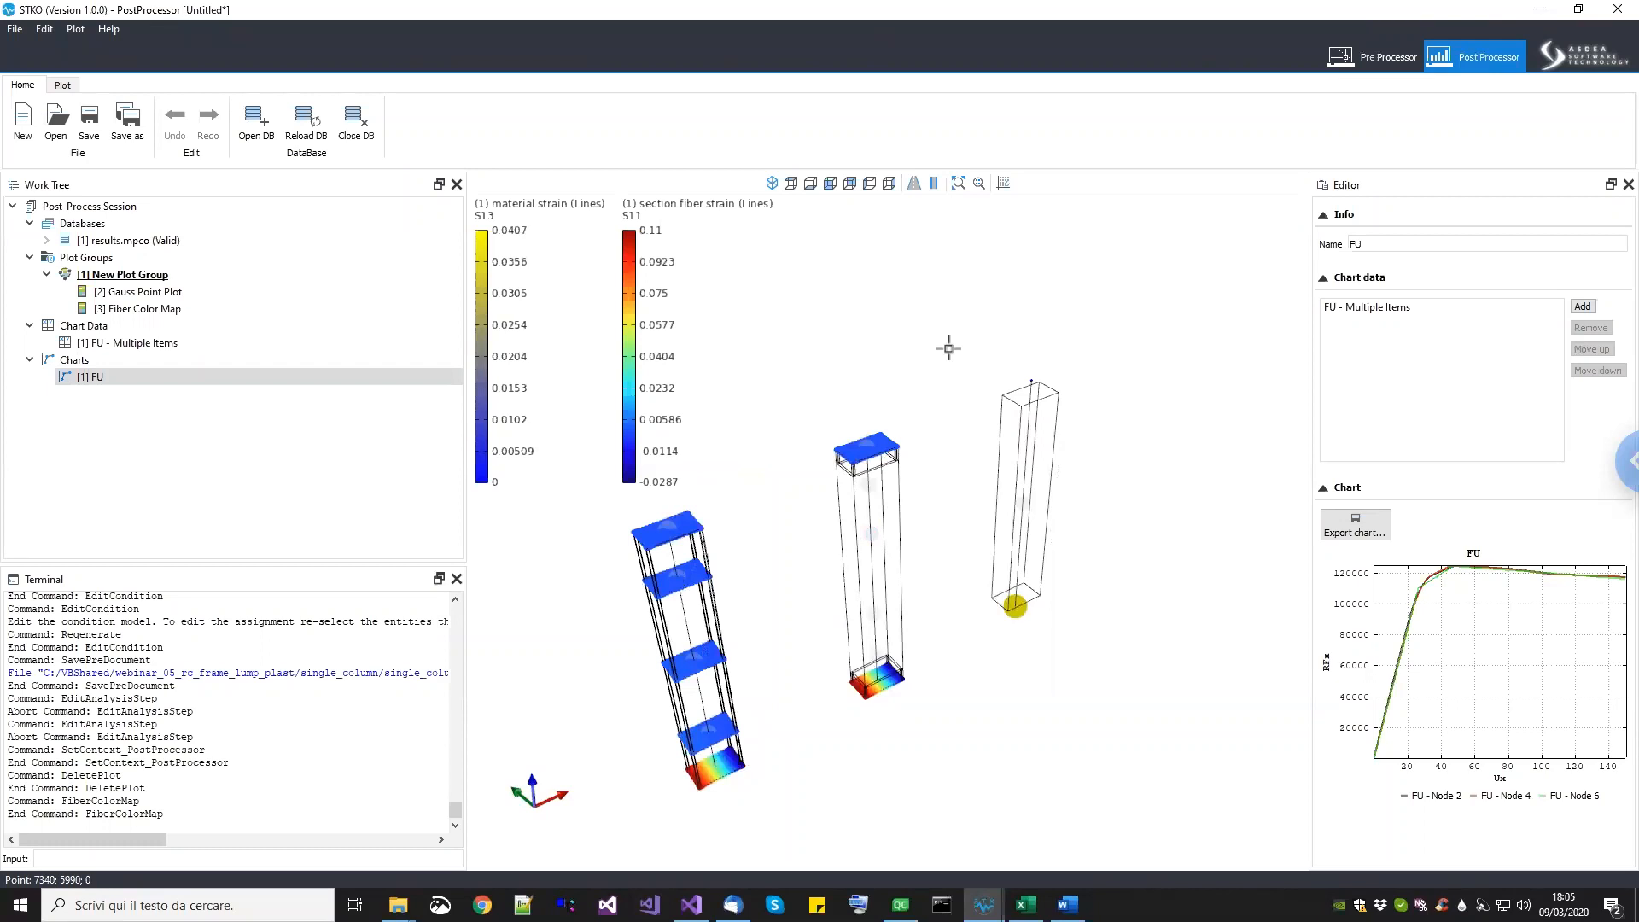
drag(1060, 694, 954, 518)
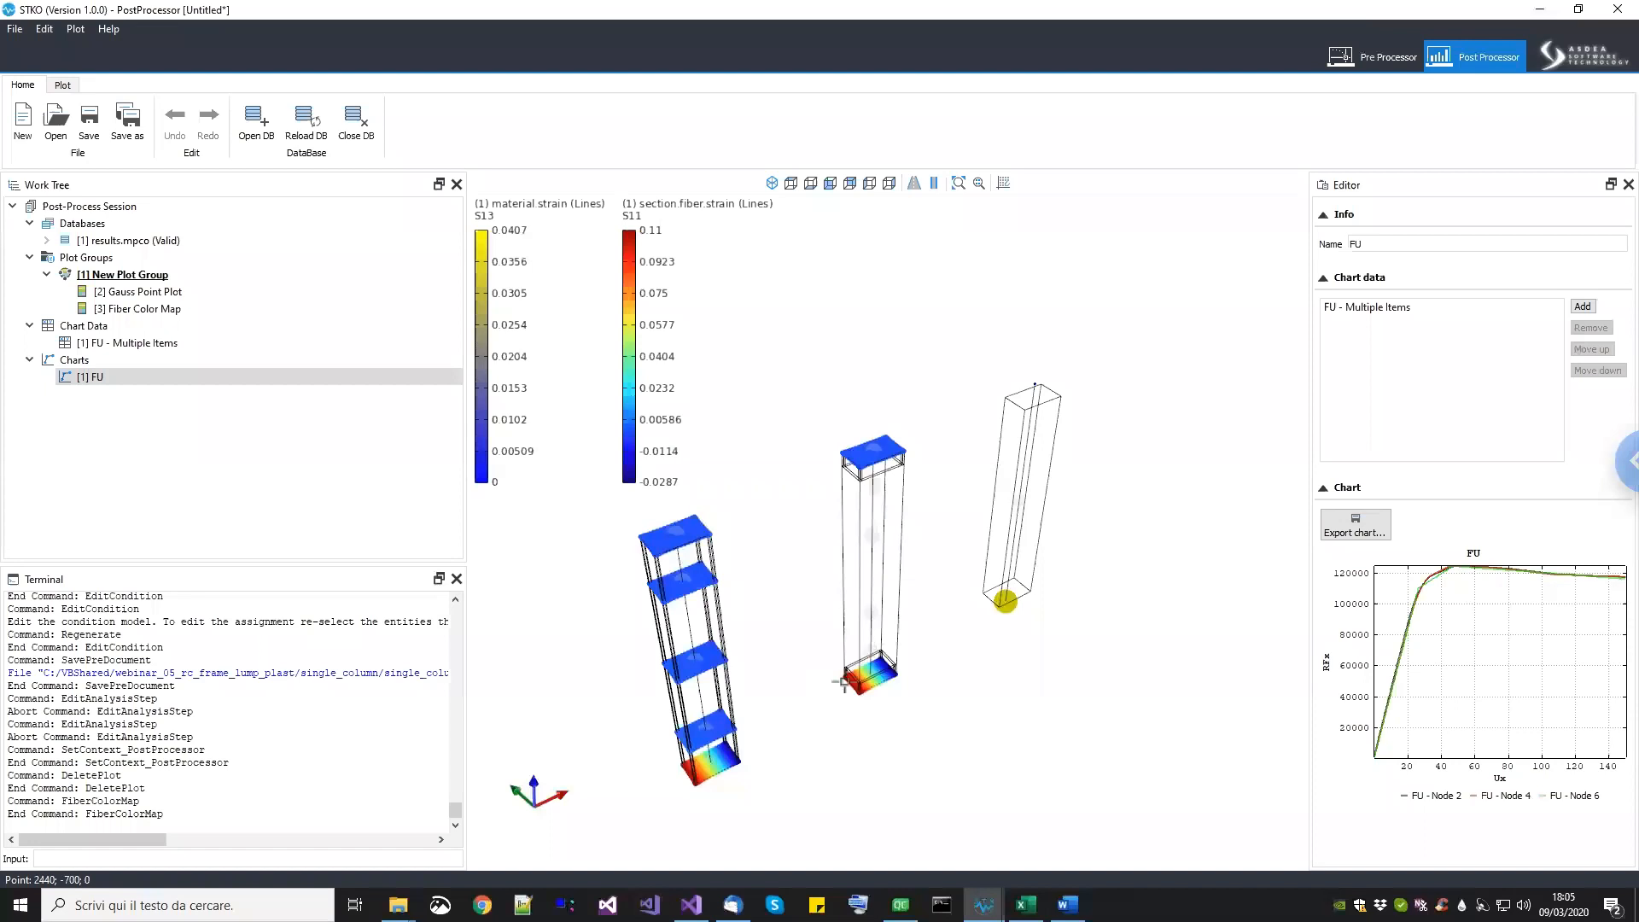
mouse_move(905, 617)
mouse_down()
mouse_move(896, 542)
mouse_move(889, 644)
mouse_up()
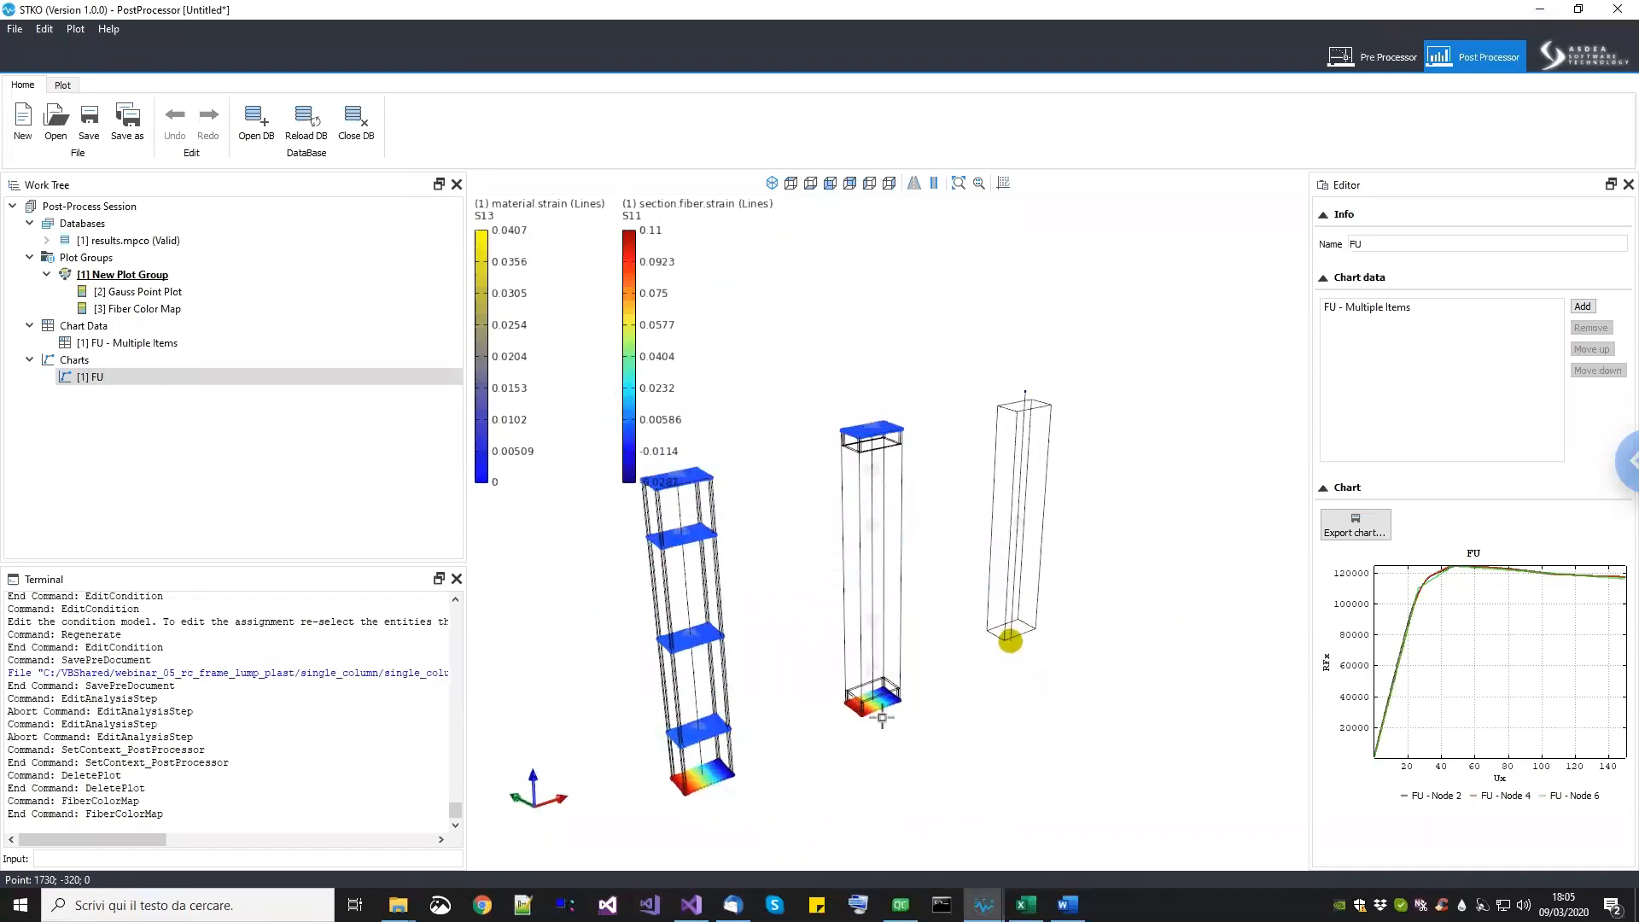
Step: Examine the strain plots at the bases of the three columns up close, comparing the fiber sections with the zero-length hinge
scroll(862, 696, up, 5)
scroll(867, 629, down, 3)
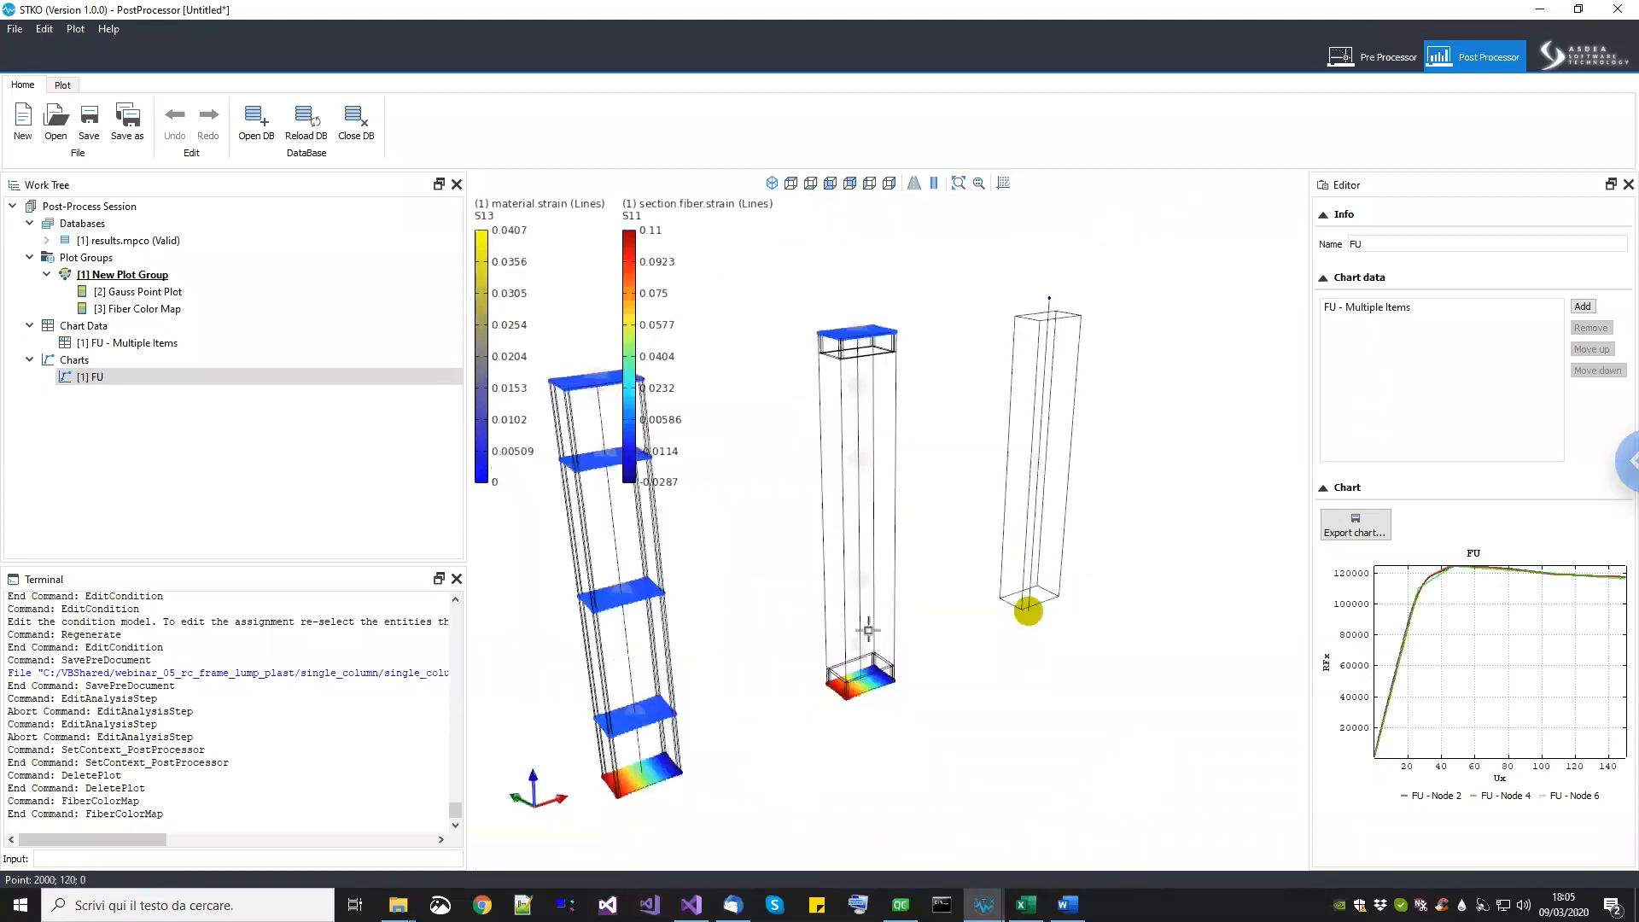
middle_drag(829, 377, 823, 416)
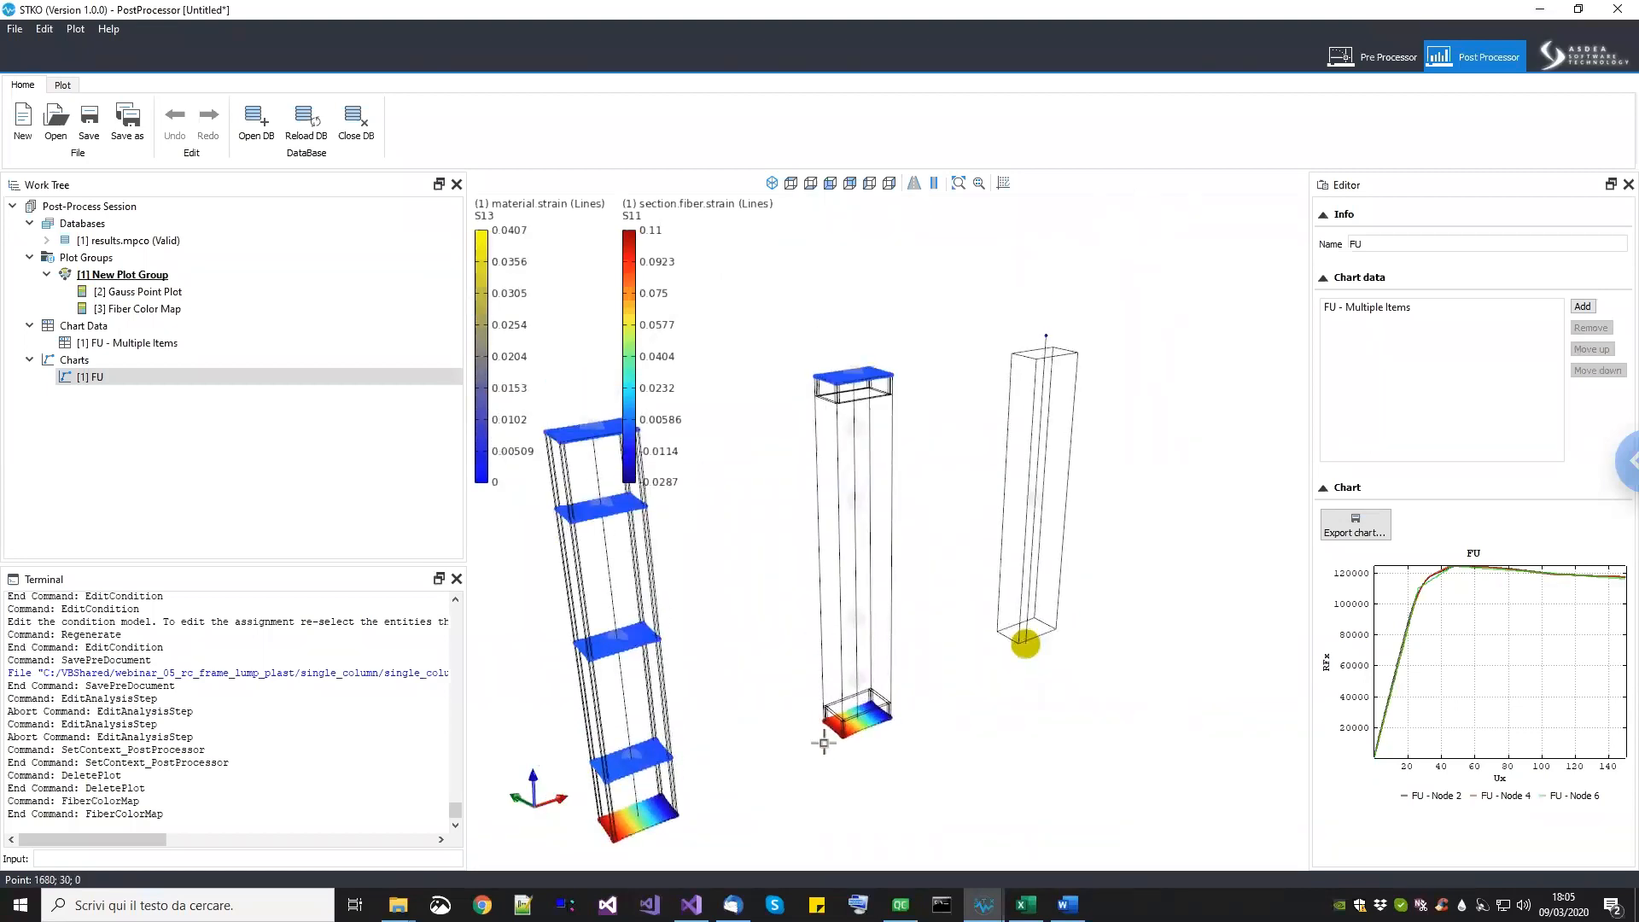
scroll(828, 683, up, 2)
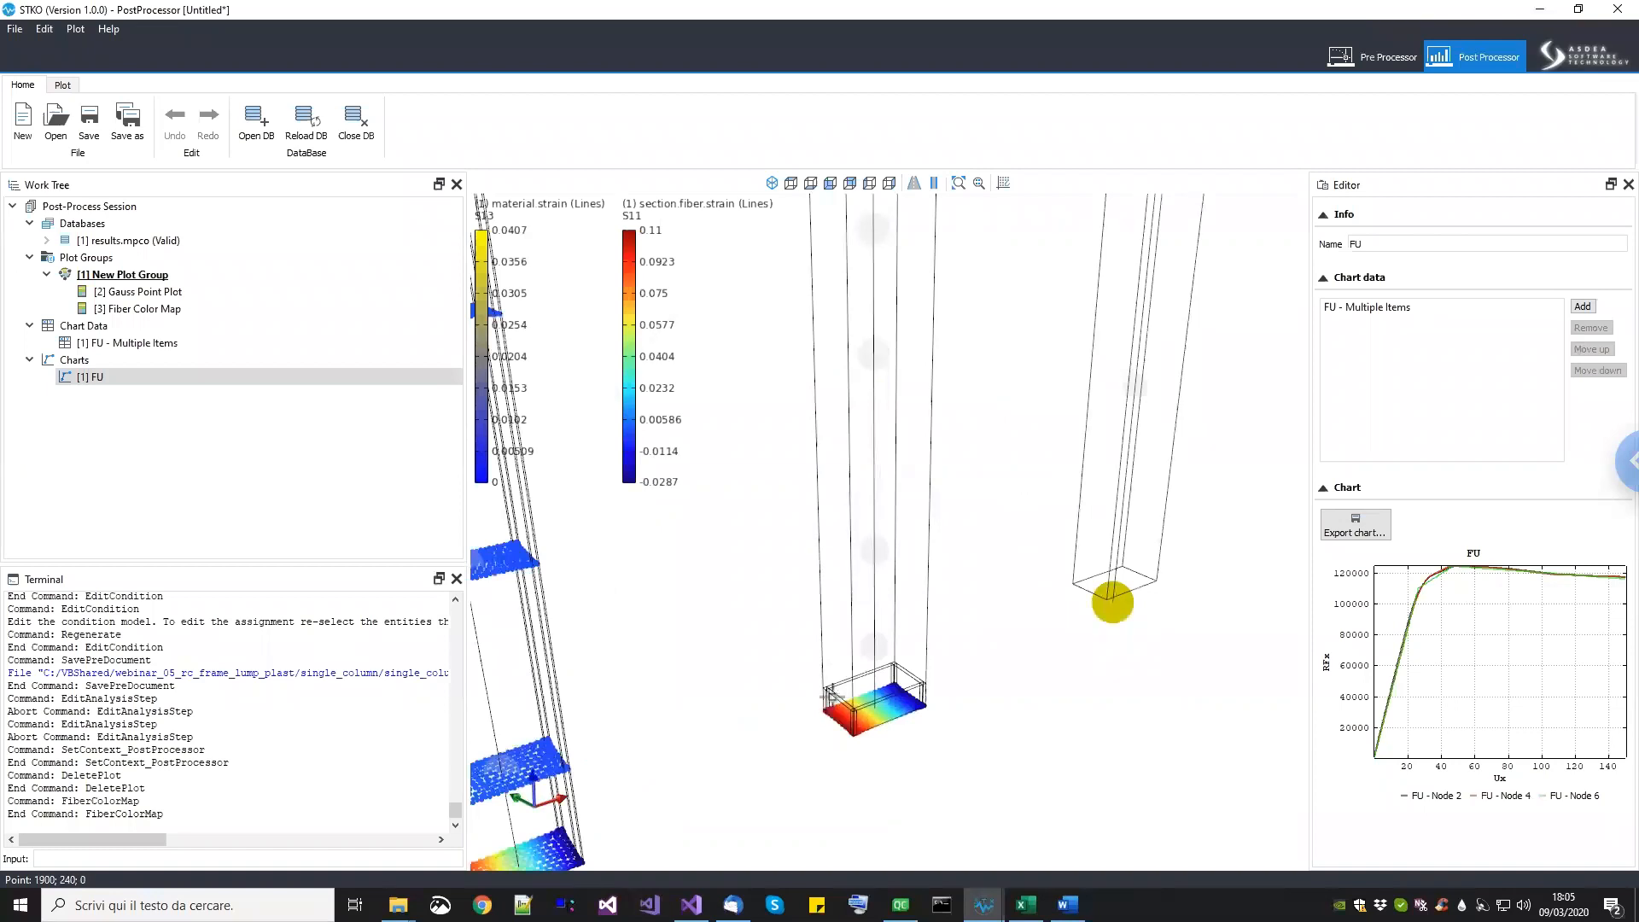
scroll(837, 696, down, 2)
scroll(839, 742, down, 2)
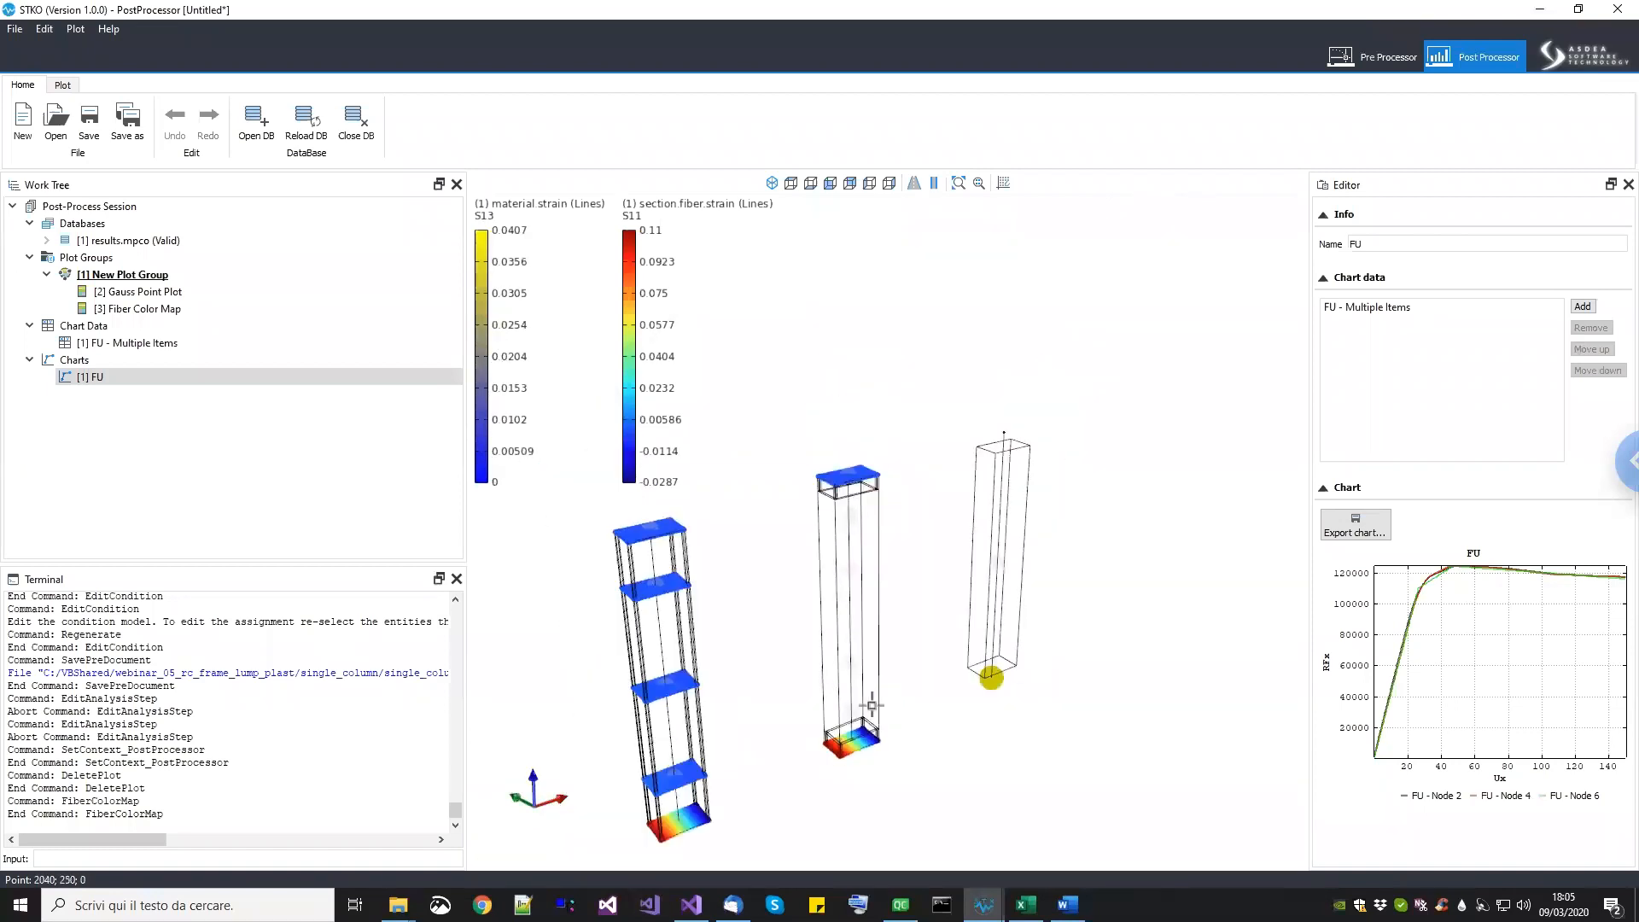
middle_drag(945, 673, 927, 696)
middle_drag(1016, 742, 977, 724)
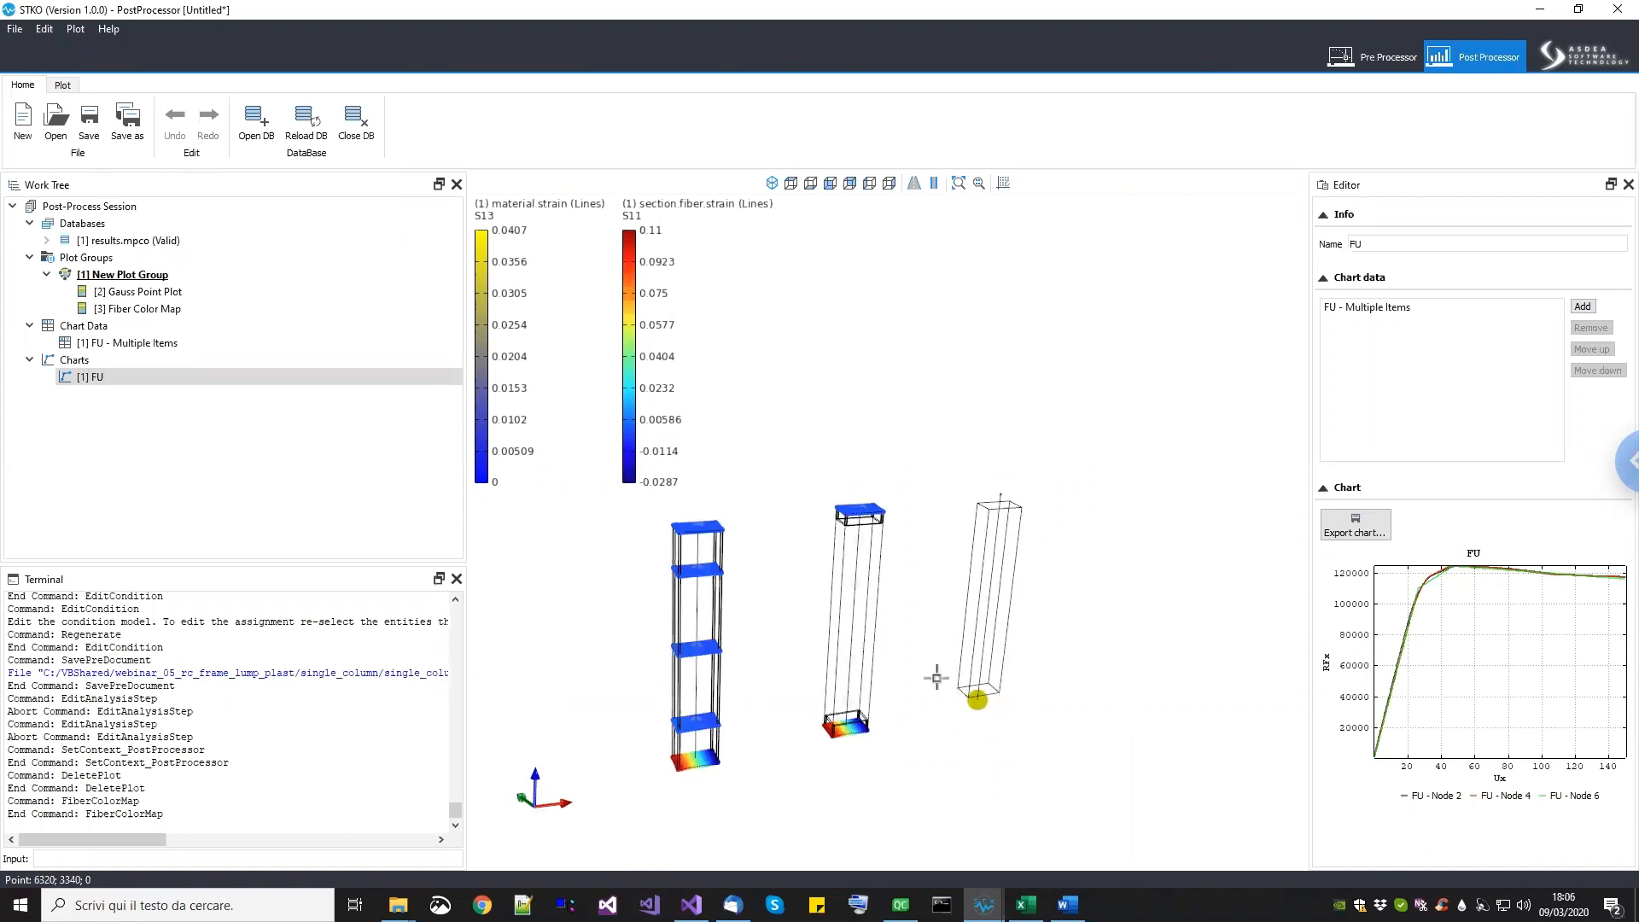
scroll(945, 710, down, 2)
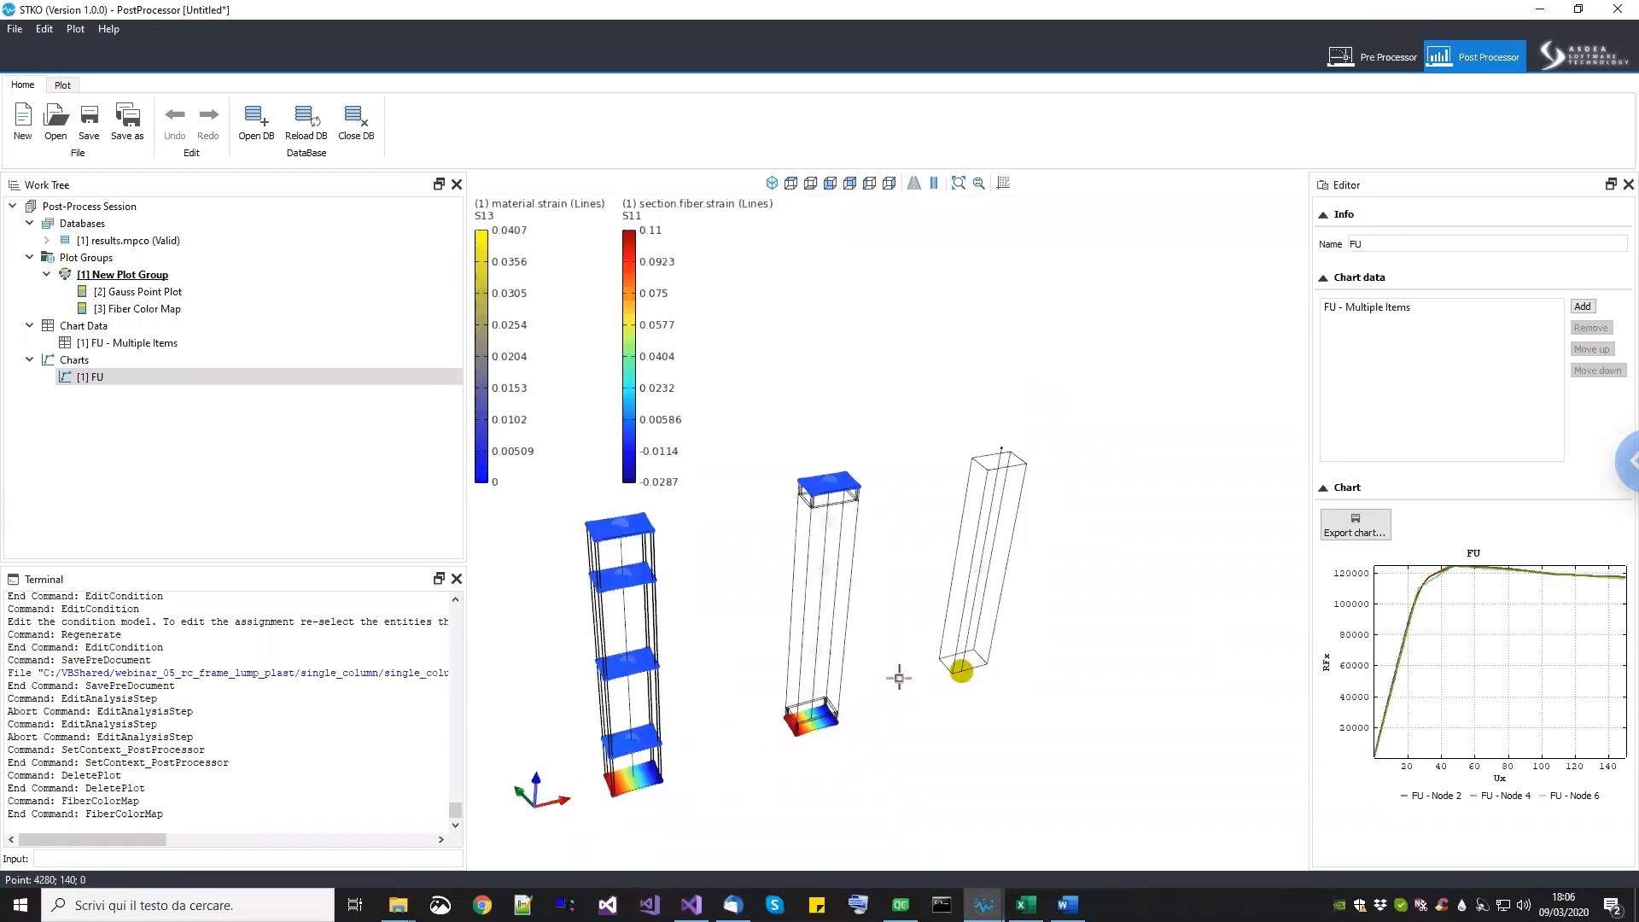
scroll(992, 661, up, 2)
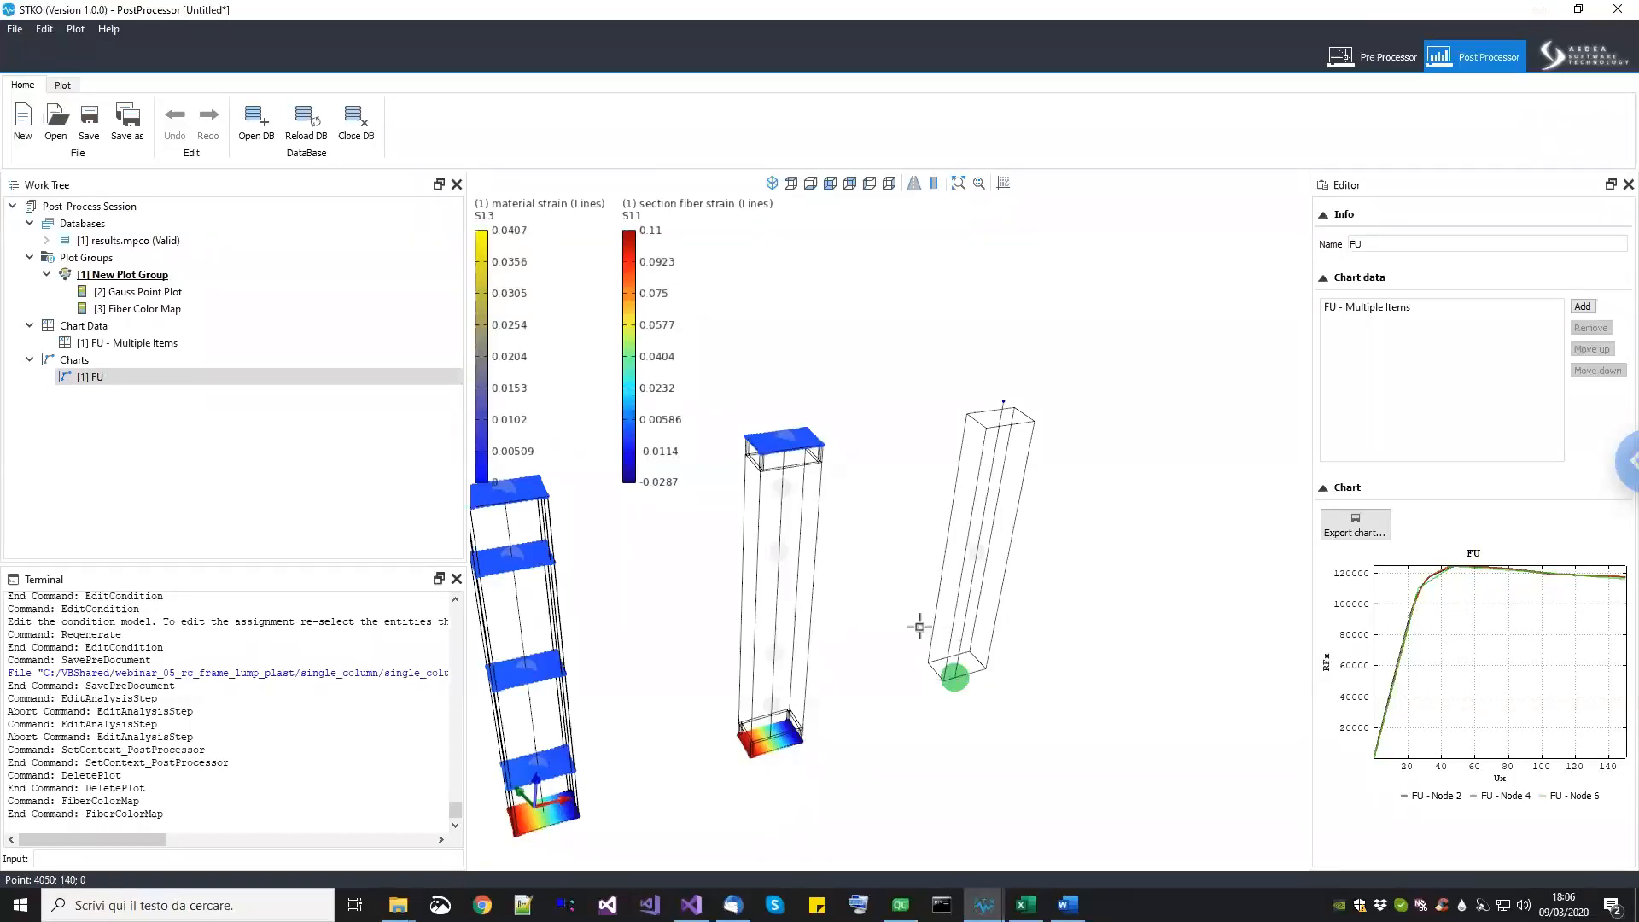
scroll(952, 674, up, 1)
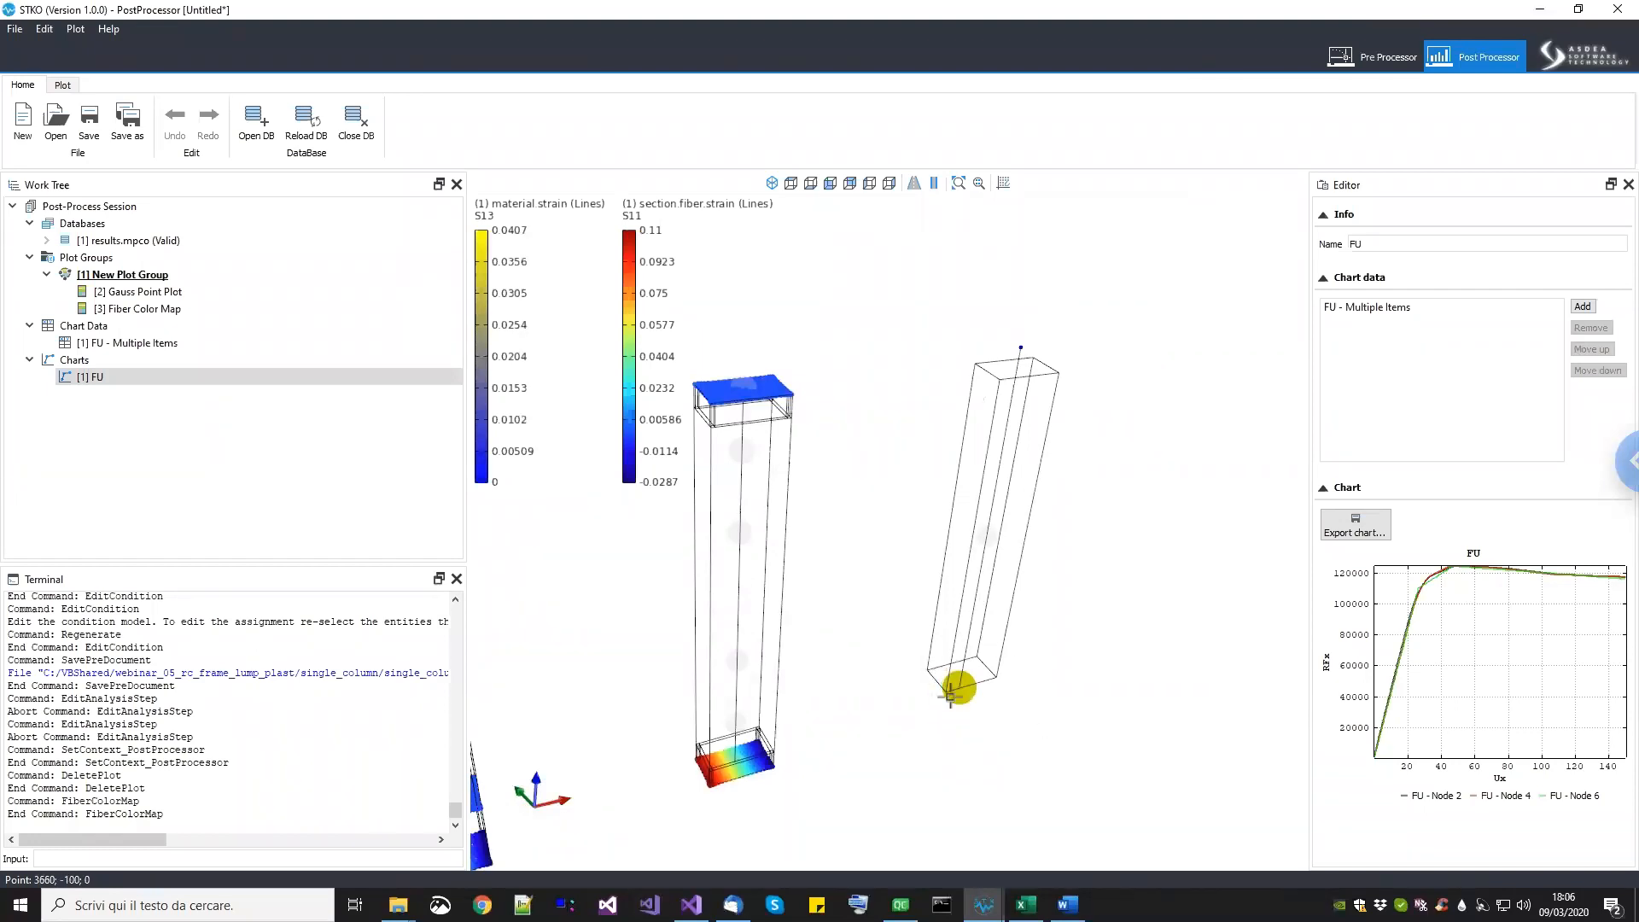
scroll(957, 628, down, 3)
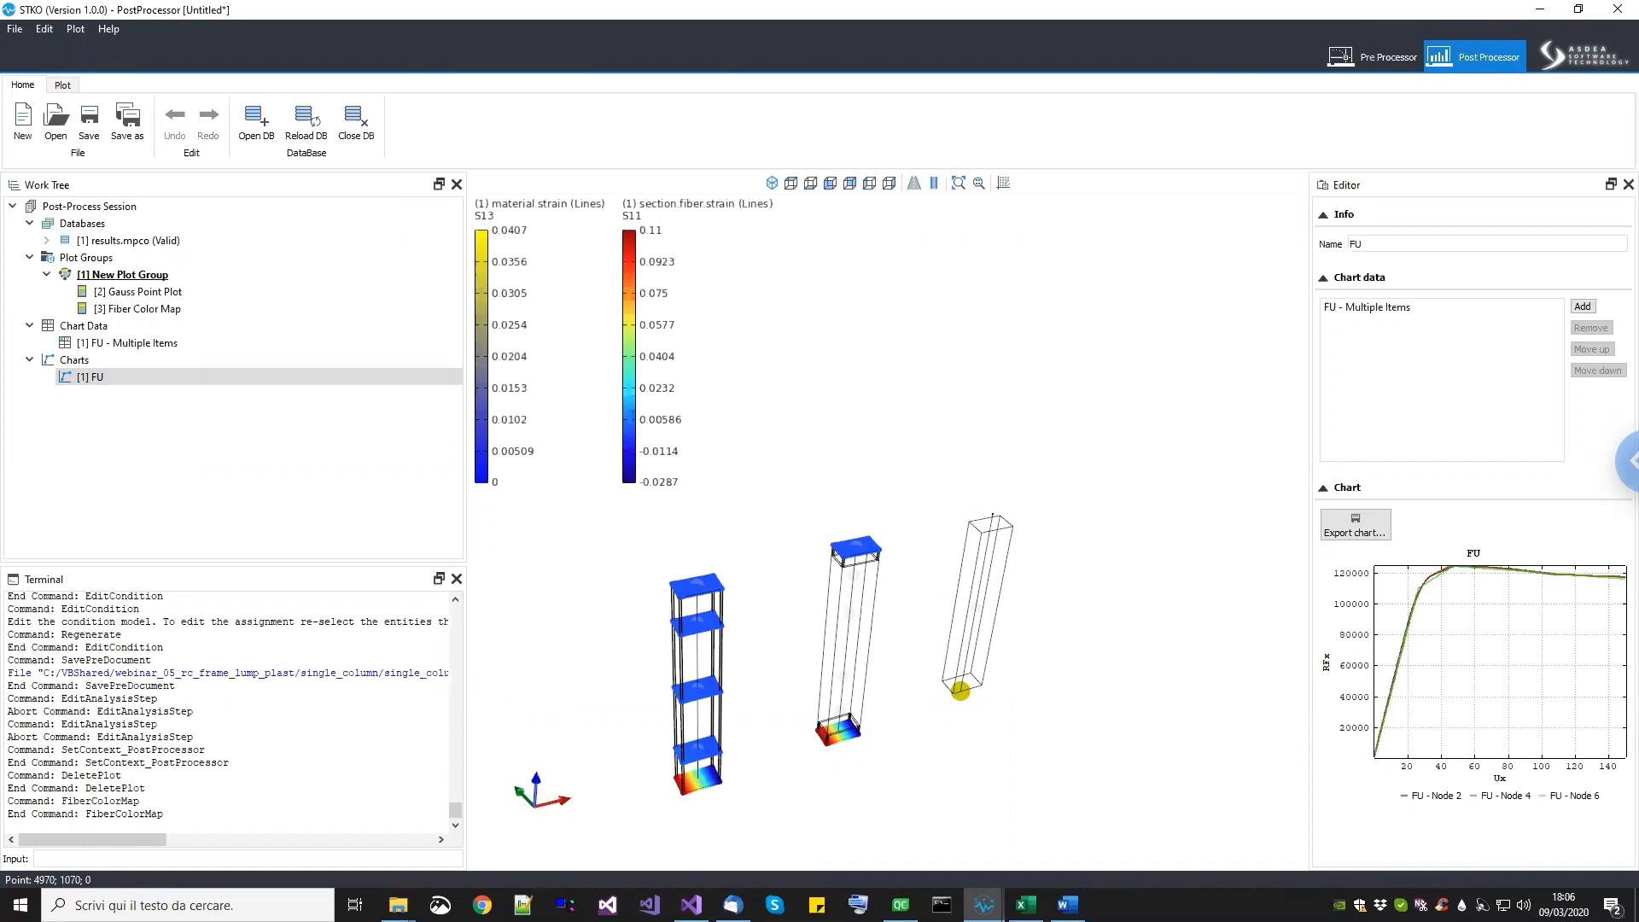
Step: Switch to the STKO window with the post_processing session and inspect the building_lumped_zero_length frame in the pre-processor
click(983, 905)
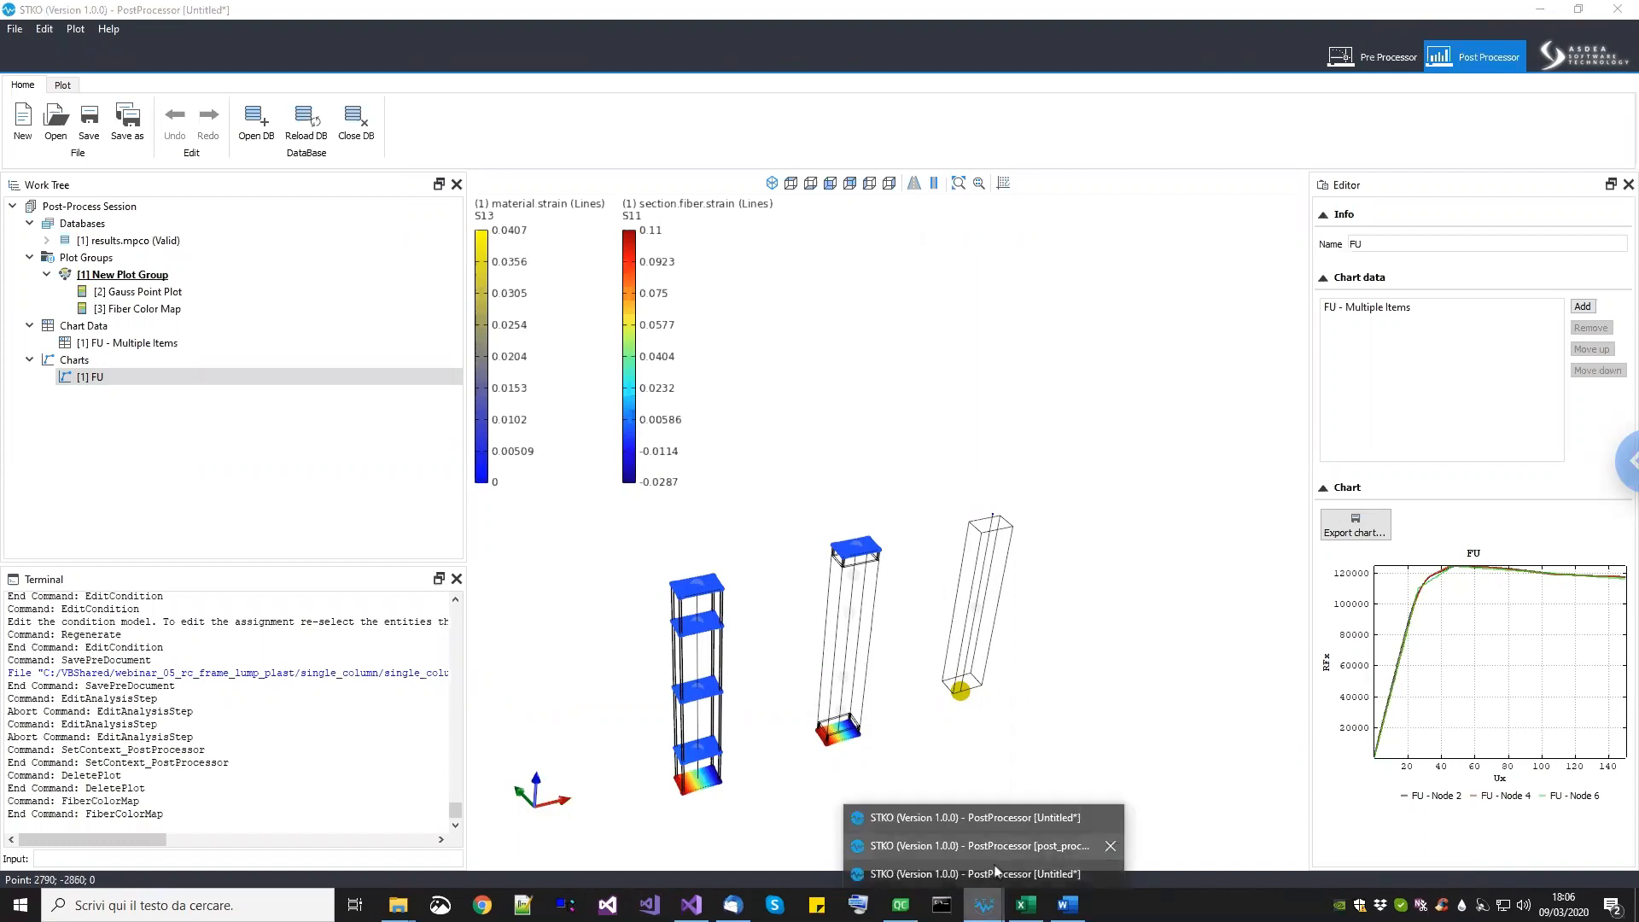
click(973, 845)
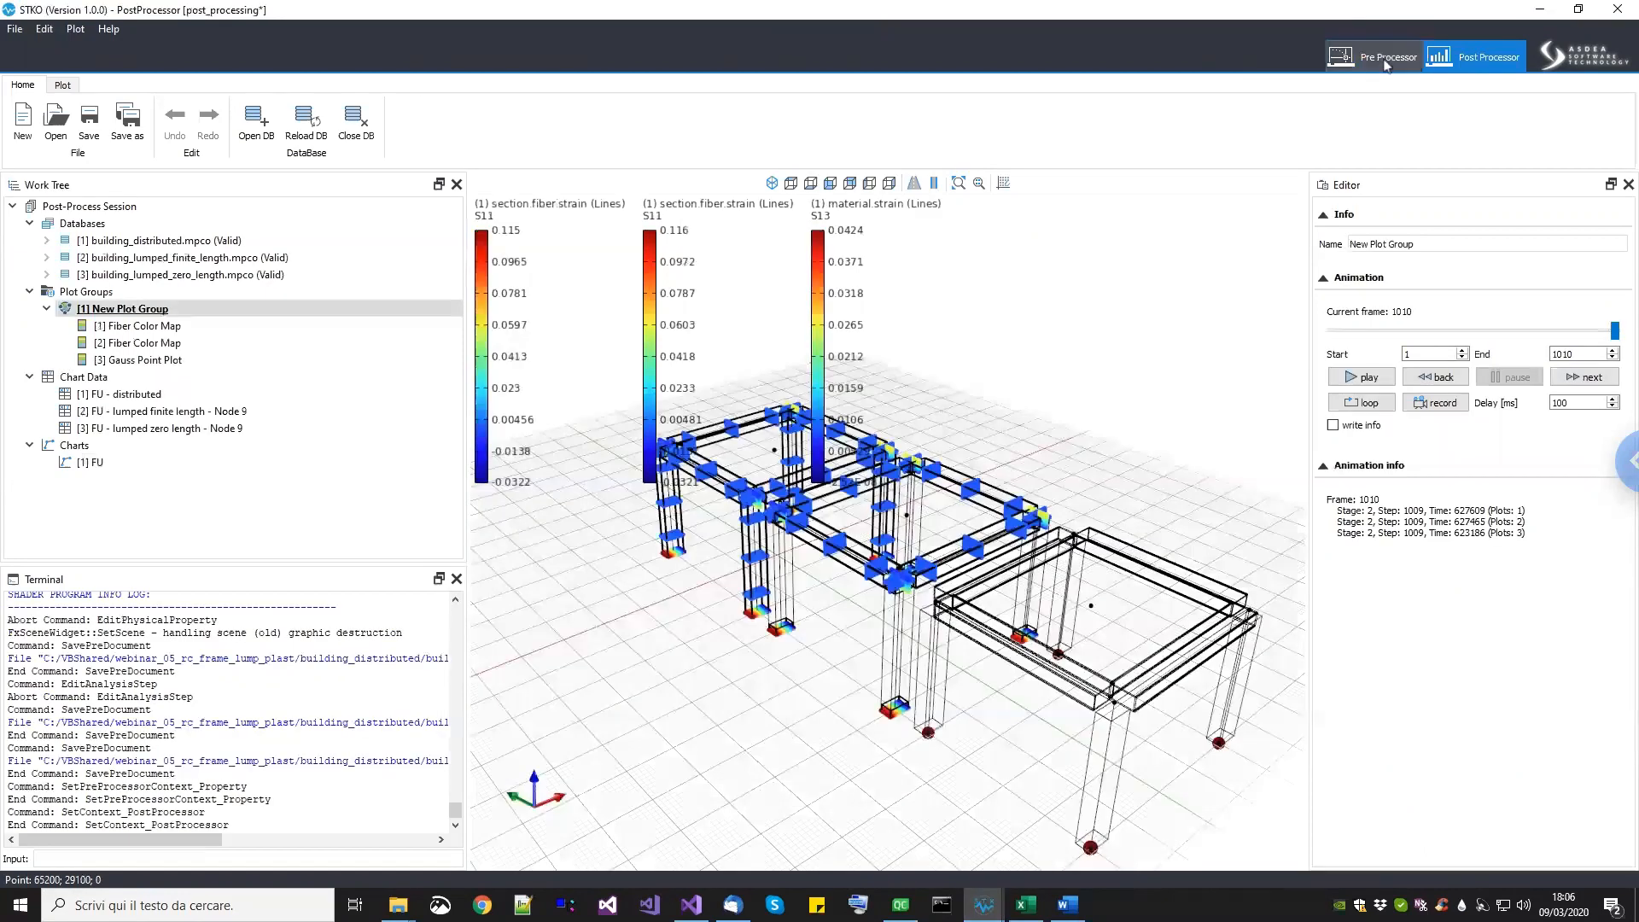
click(1374, 56)
middle_drag(1102, 607, 1002, 640)
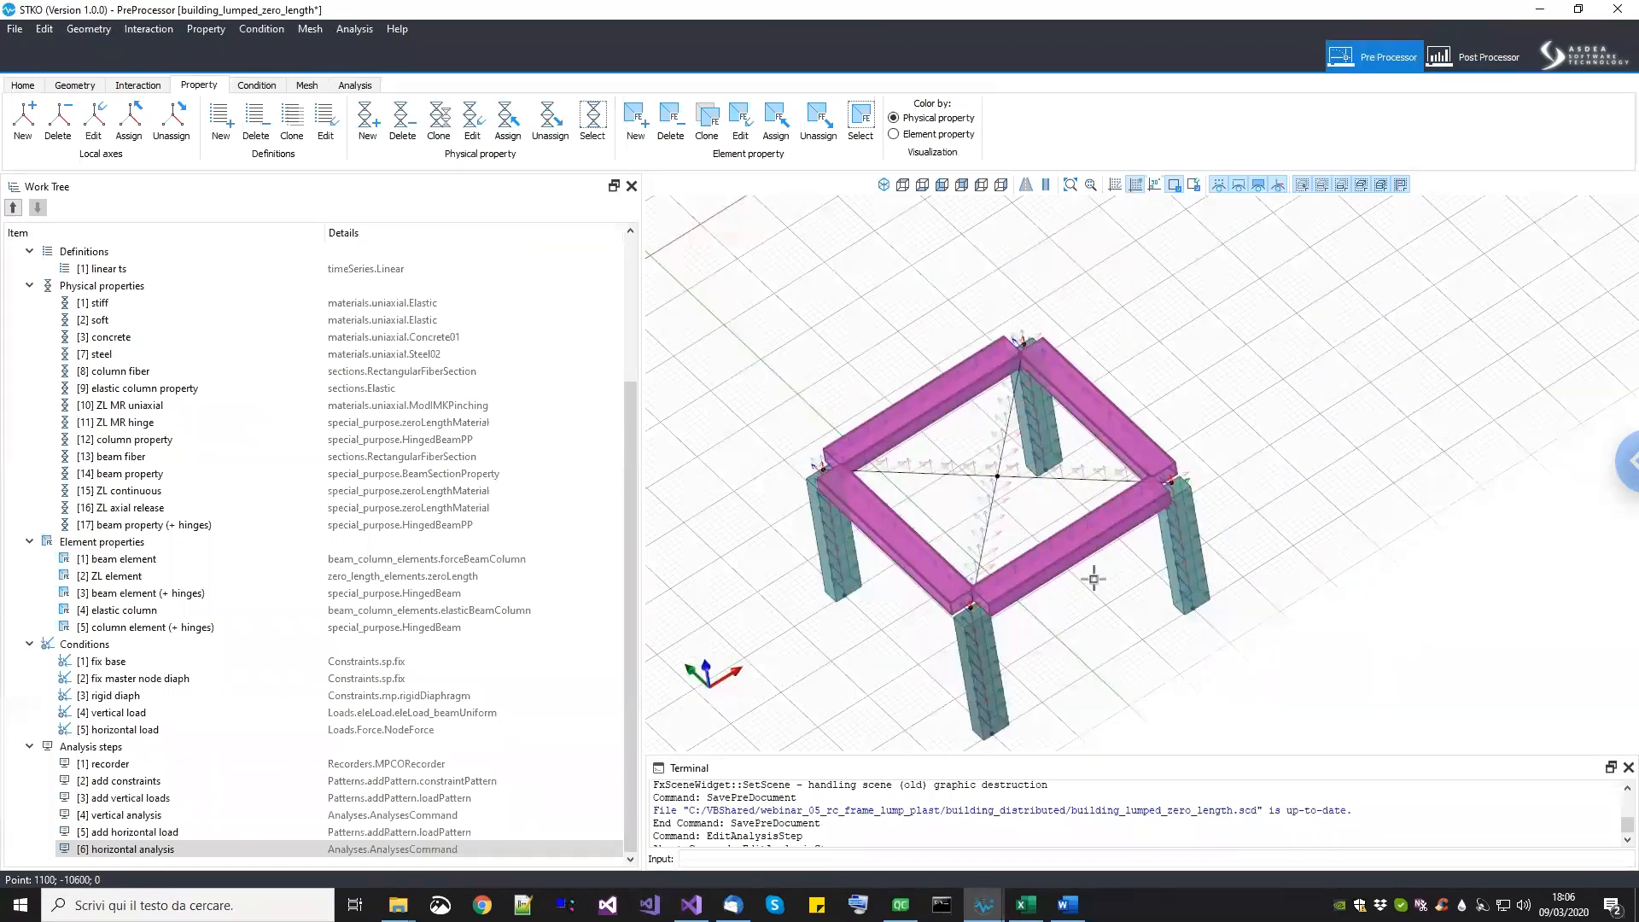
scroll(1050, 568, down, 1)
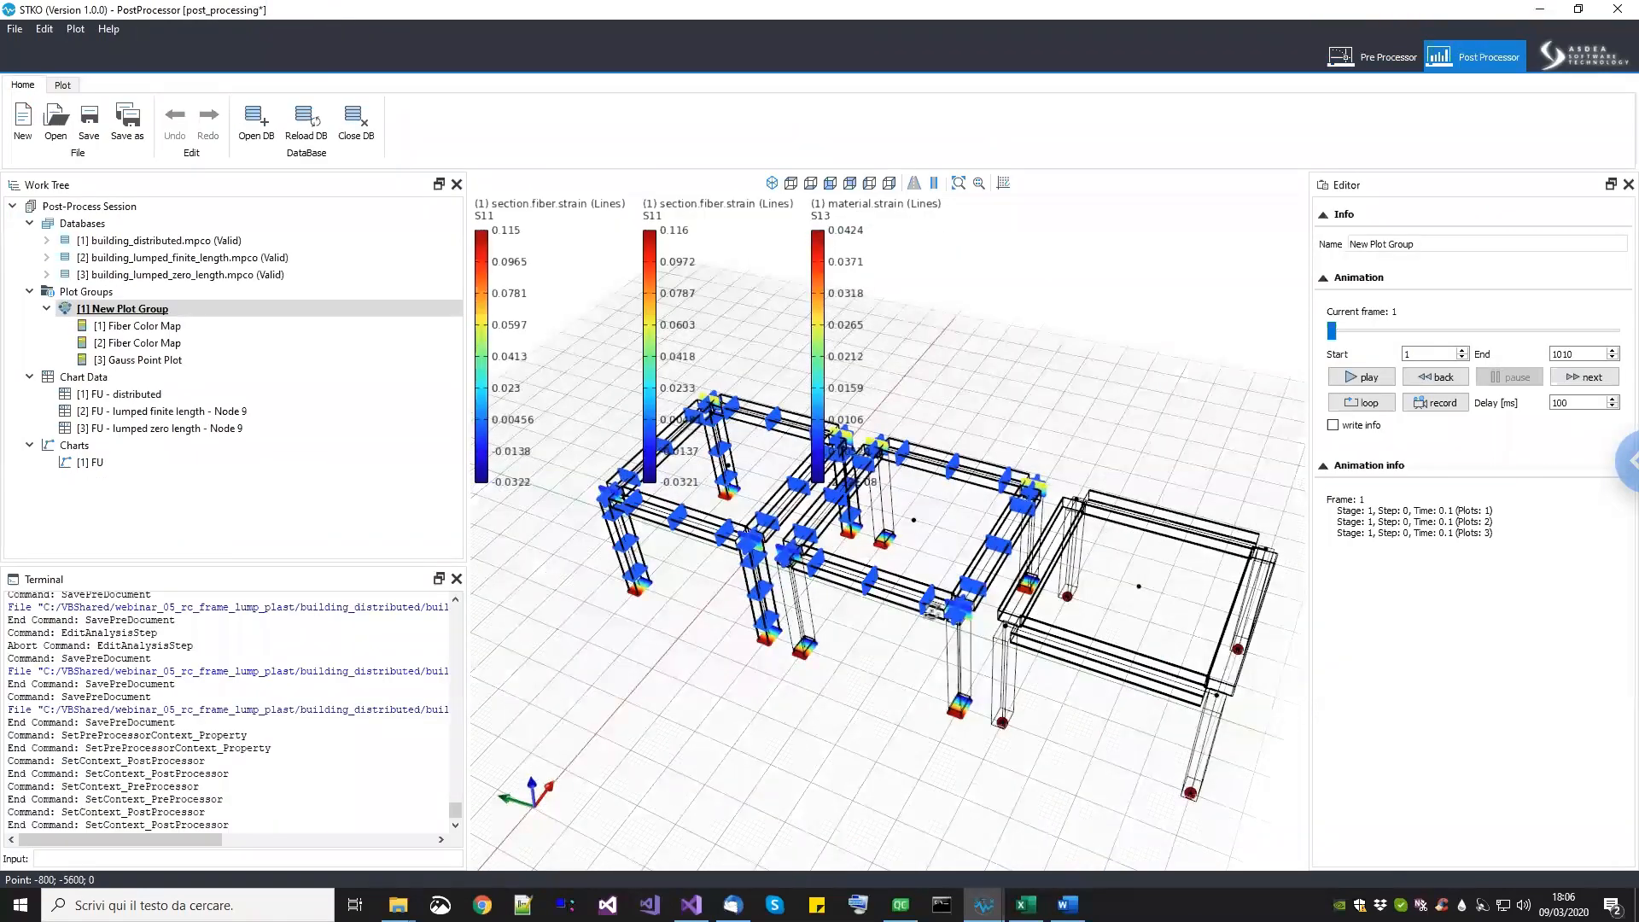
Step: Examine the strain plots of the three building frames in the post-processor from several angles and distances
middle_drag(937, 608, 977, 565)
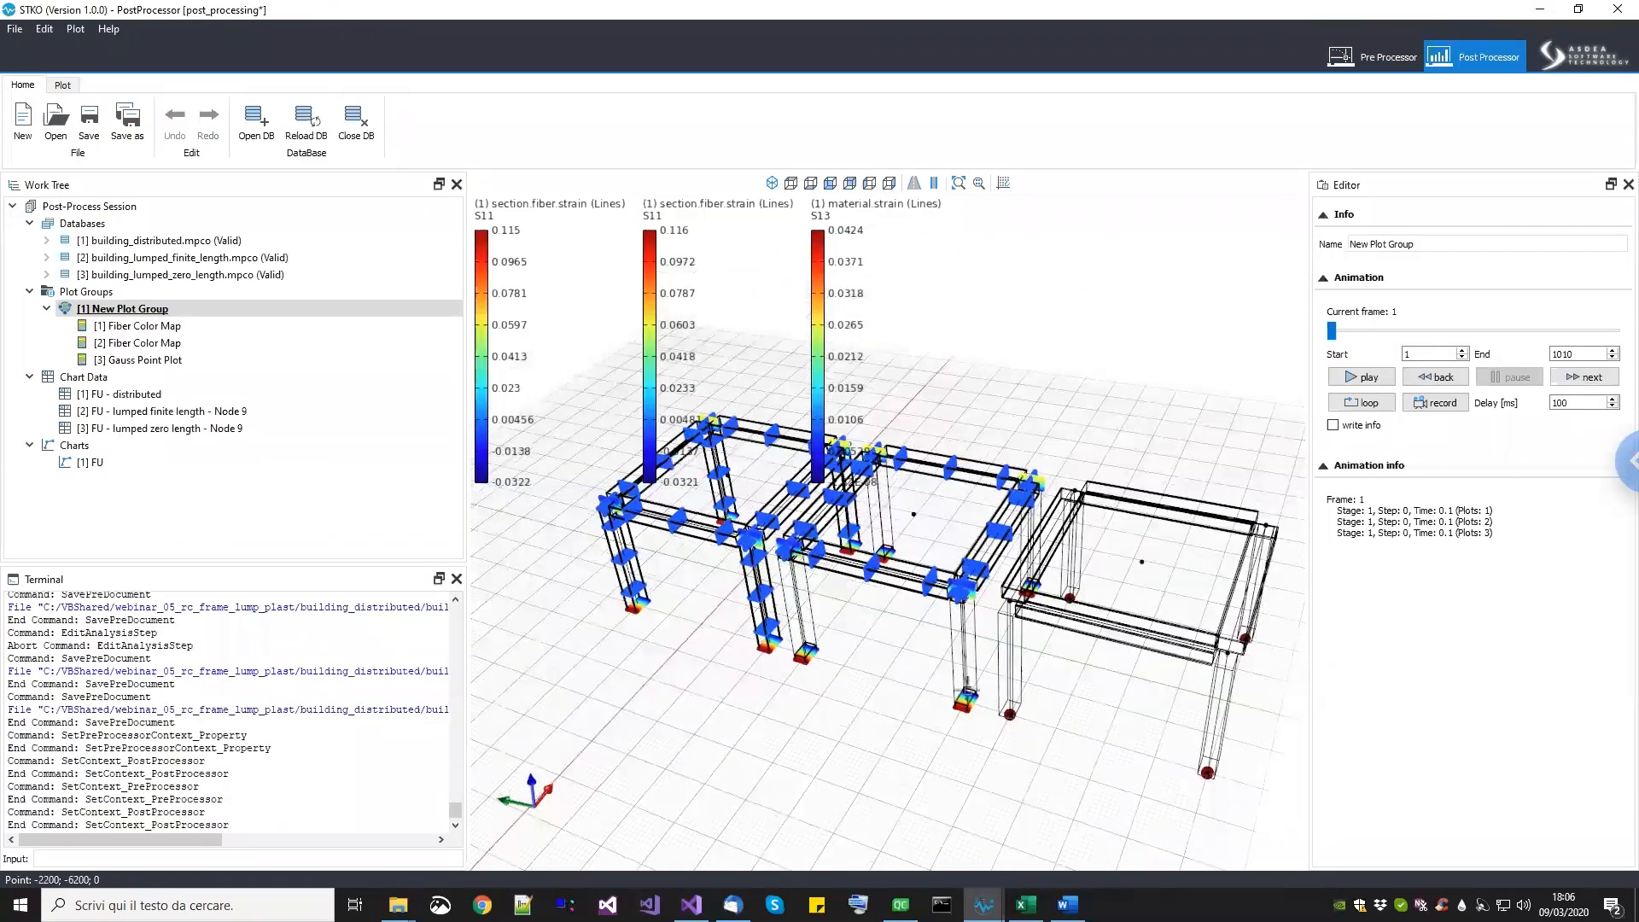
scroll(959, 741, up, 3)
scroll(989, 698, down, 1)
scroll(989, 698, down, 3)
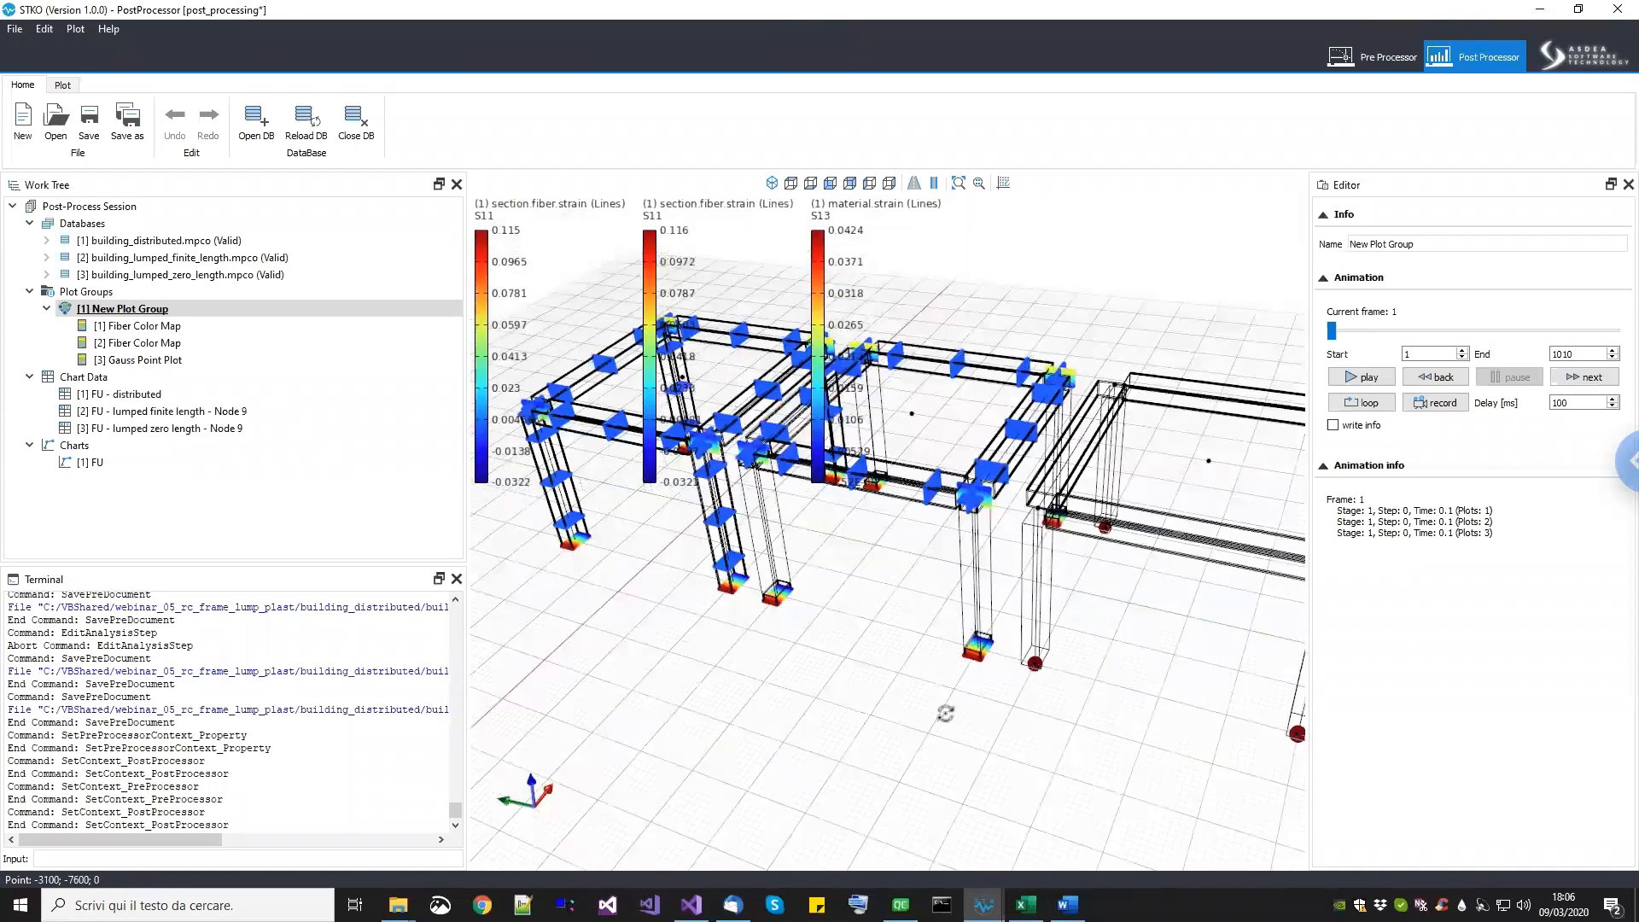
scroll(944, 706, up, 2)
scroll(945, 715, up, 1)
middle_drag(945, 714, 1002, 572)
middle_drag(1107, 803, 1098, 722)
middle_drag(951, 729, 723, 384)
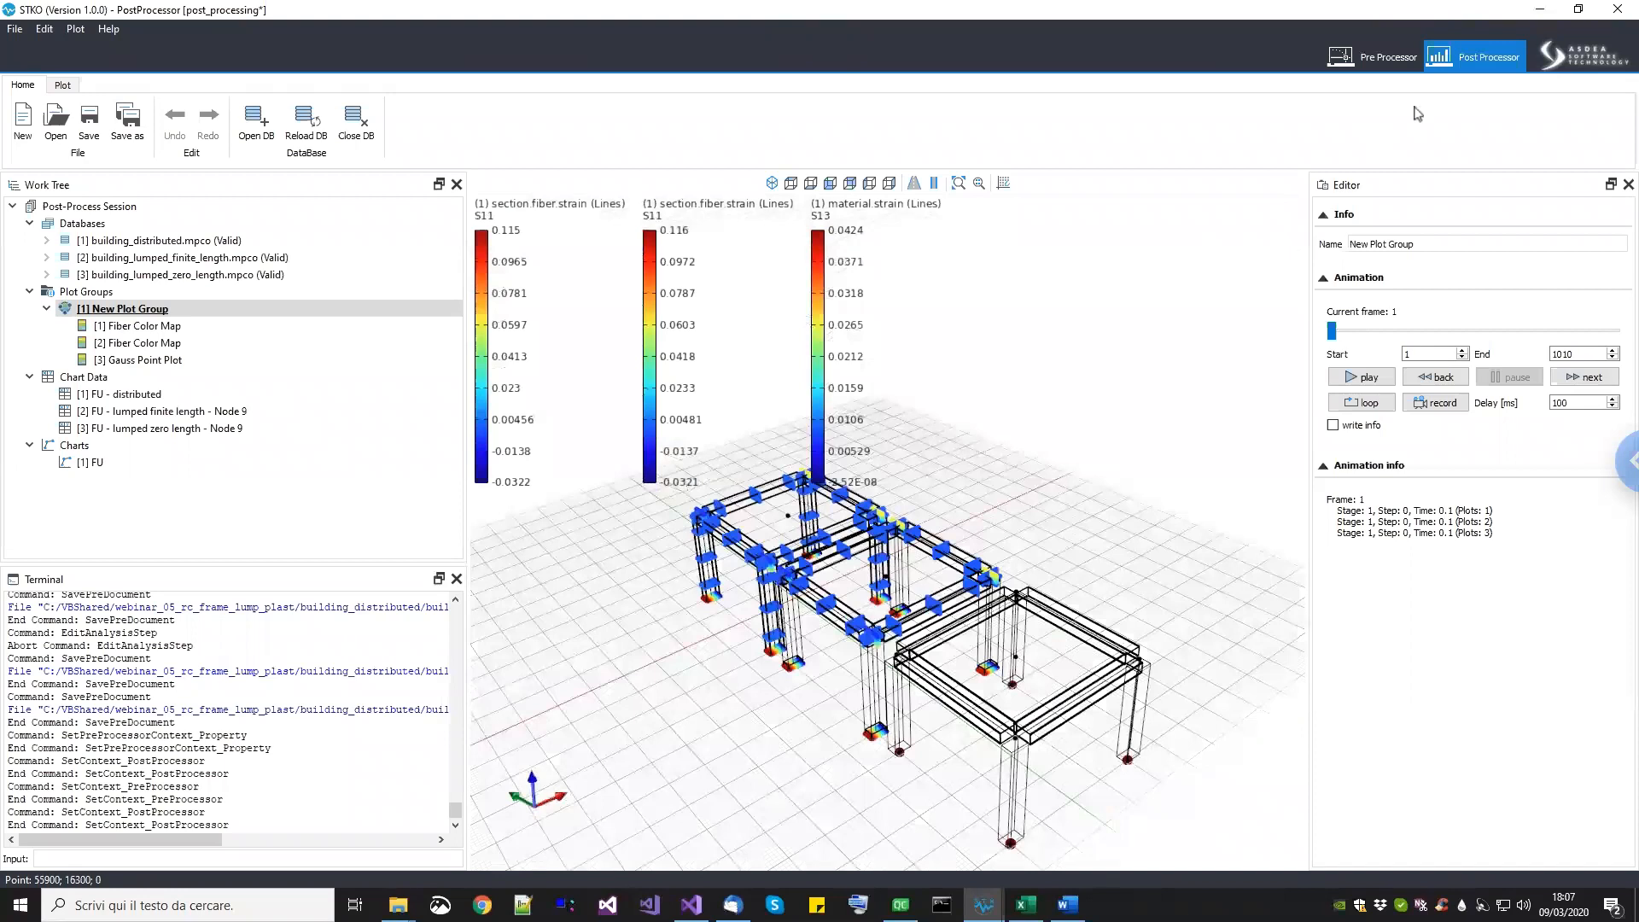
middle_drag(907, 661, 943, 742)
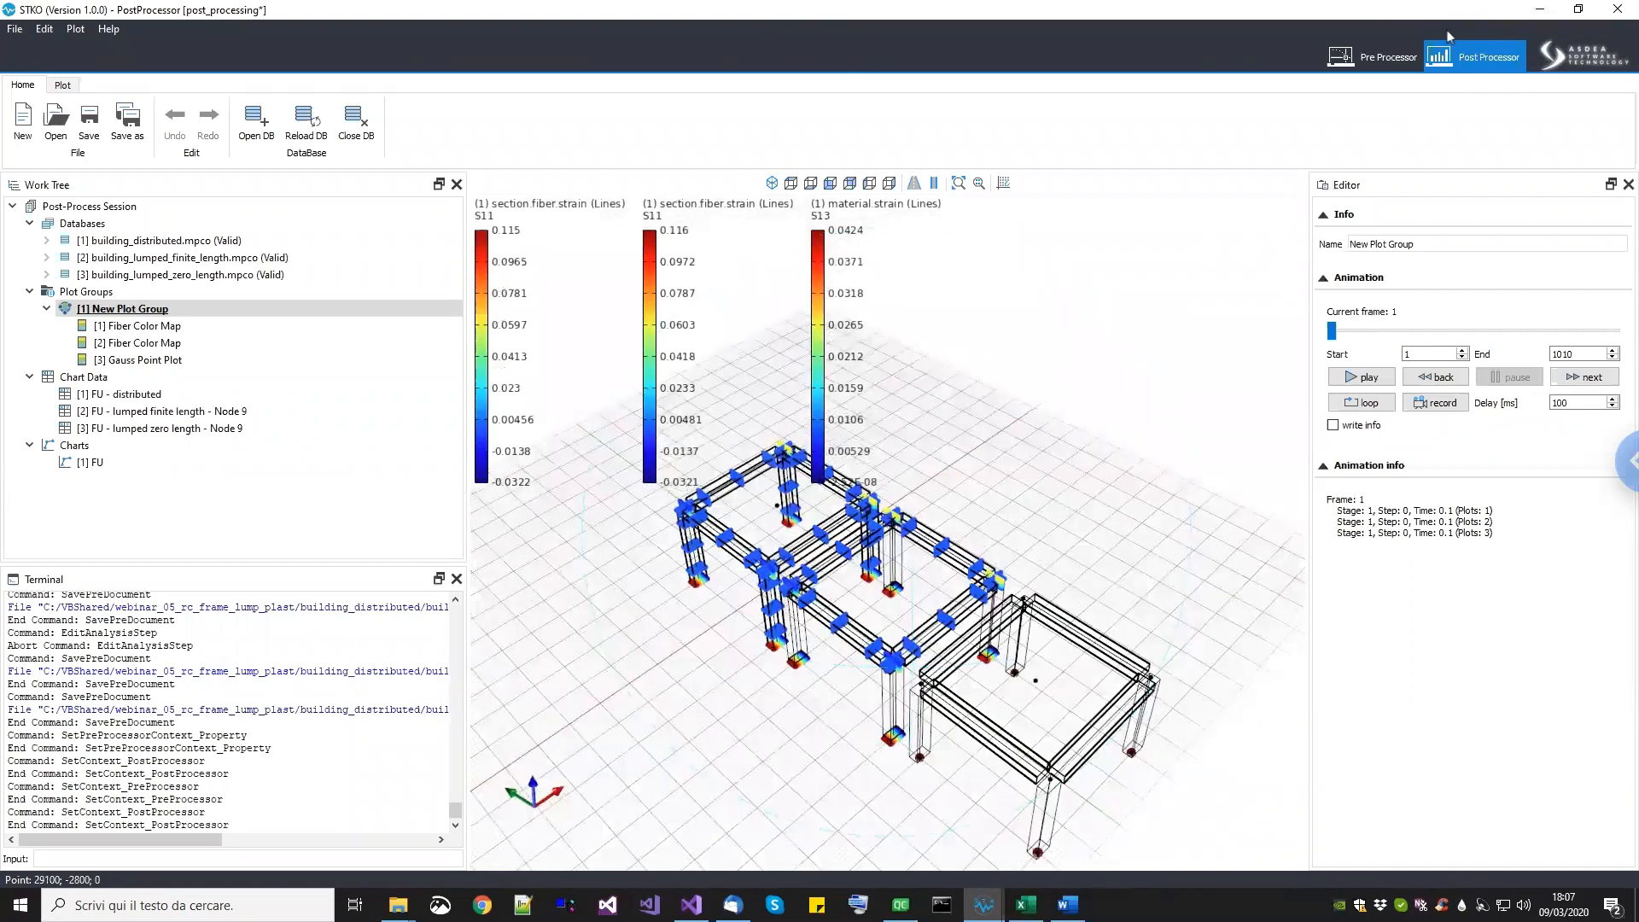
Step: Close the STKO window holding the post_processing session and answer its closing prompts
click(1616, 9)
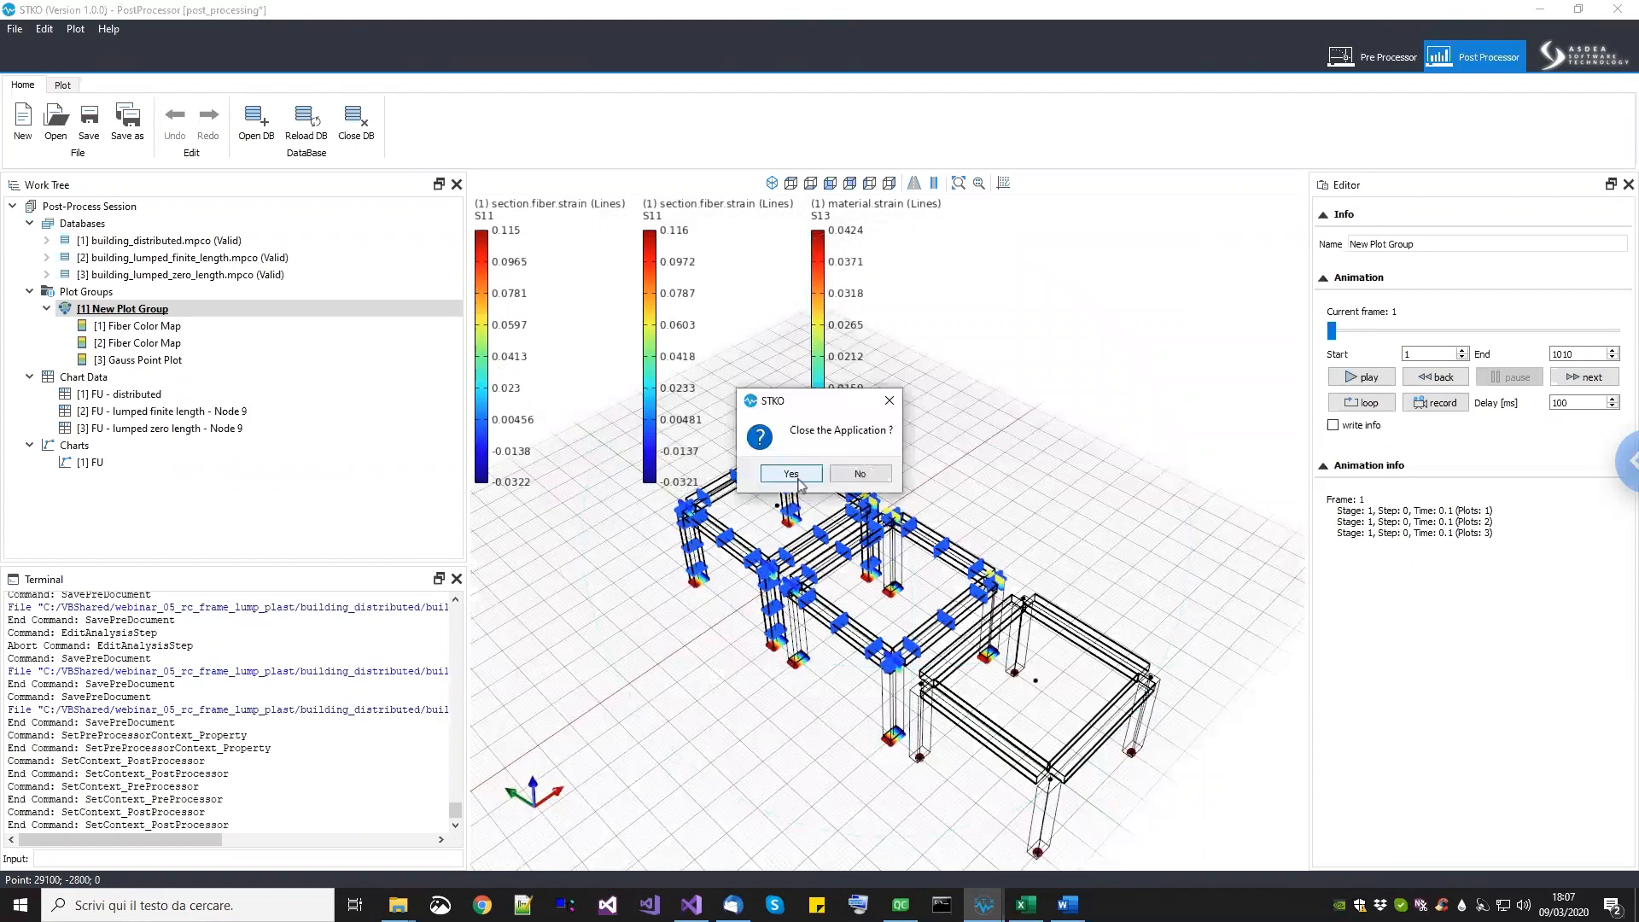
click(792, 474)
click(836, 475)
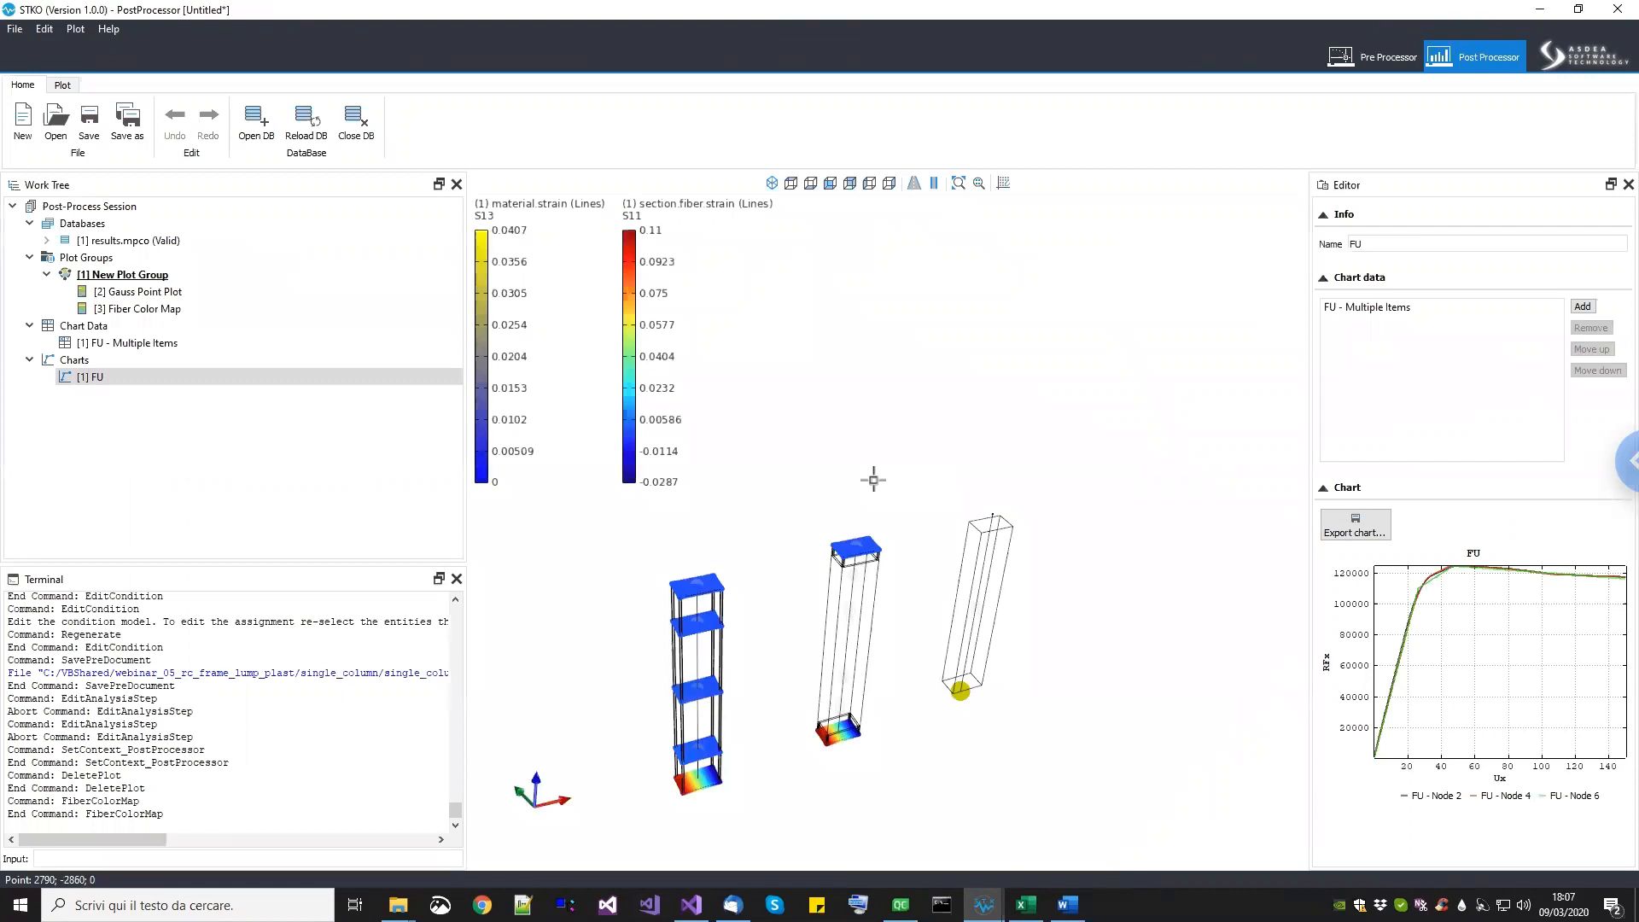
Step: Close the STKO window with the three-column results without saving the changes to the untitled session
click(1617, 9)
click(803, 480)
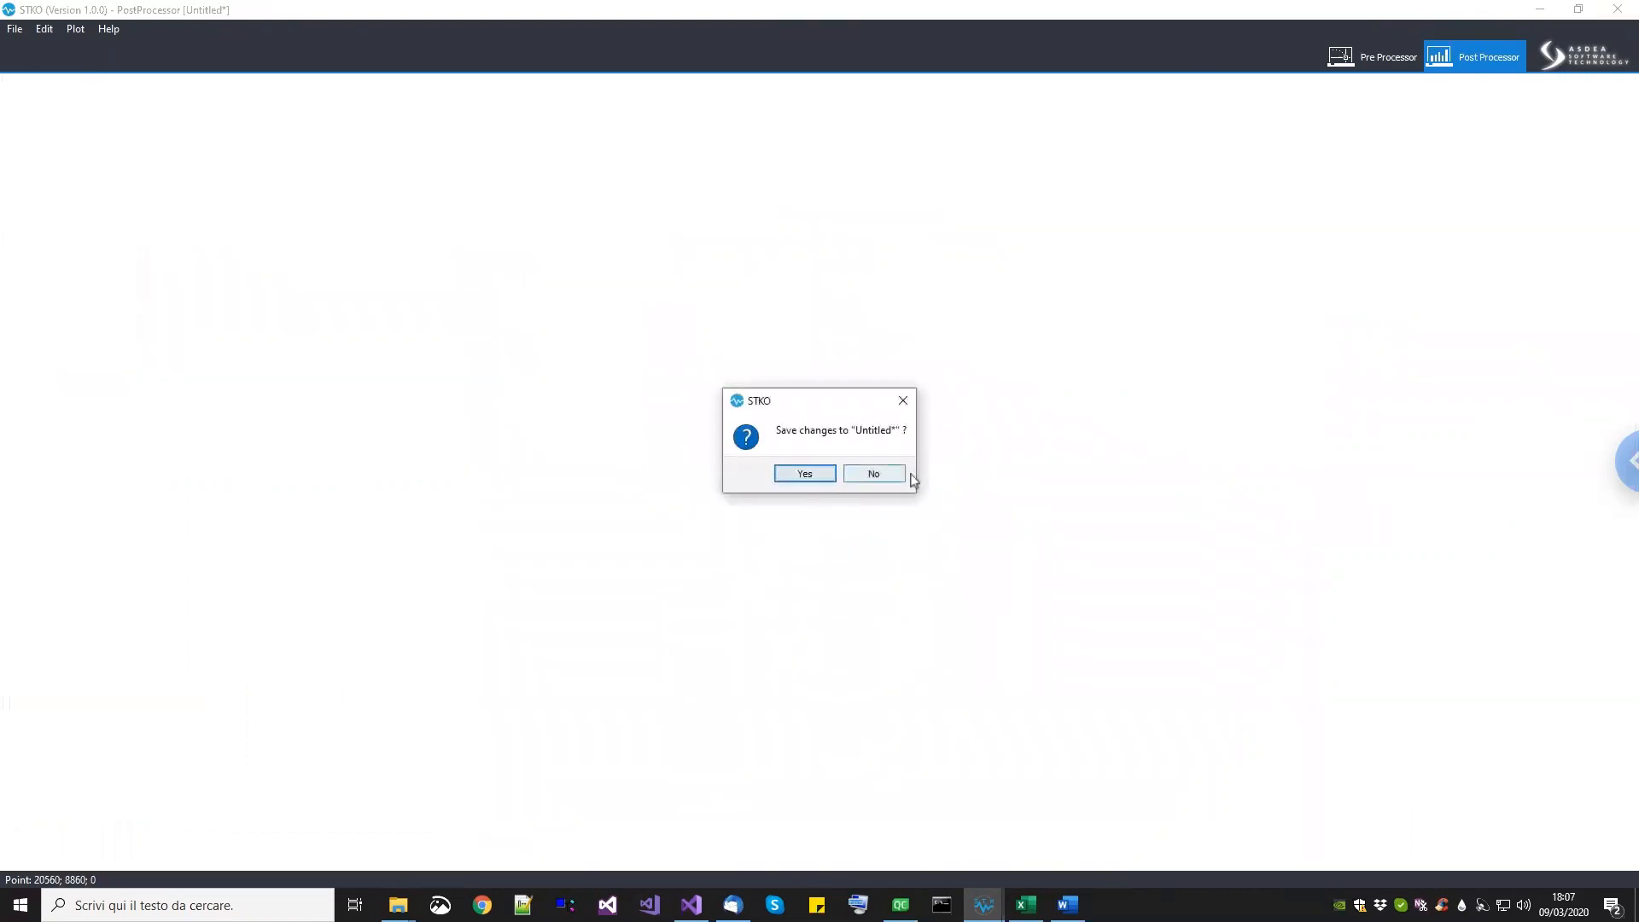
click(869, 475)
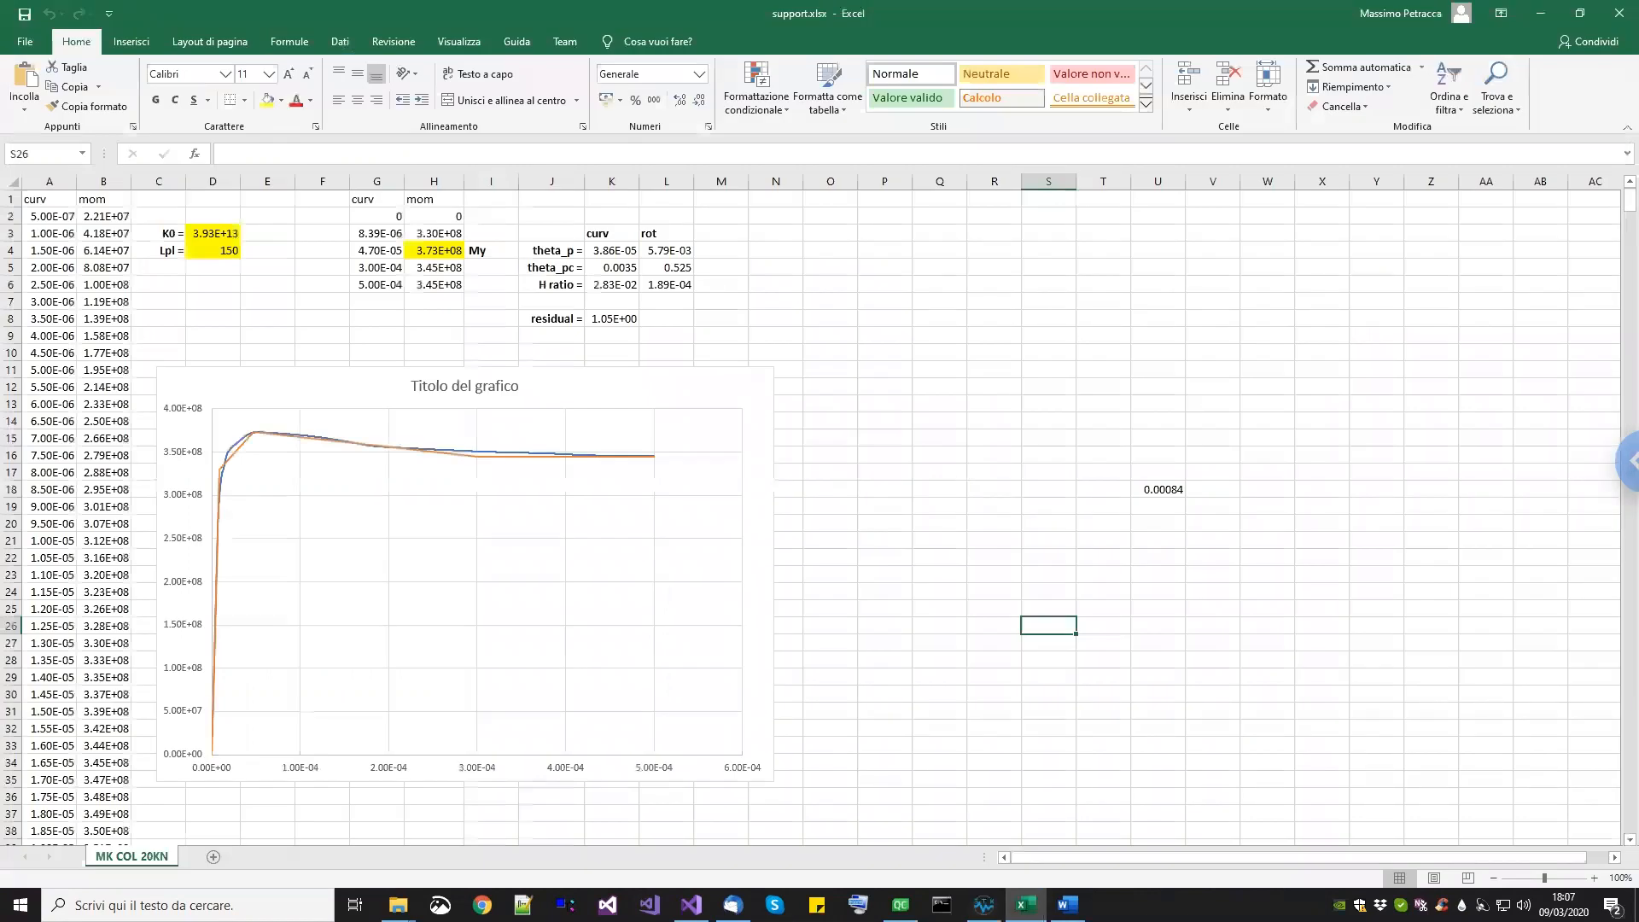
Step: Switch back to the STKO window showing the fiber stress plot of the zlsection.mpco results
click(985, 906)
middle_drag(866, 594, 614, 256)
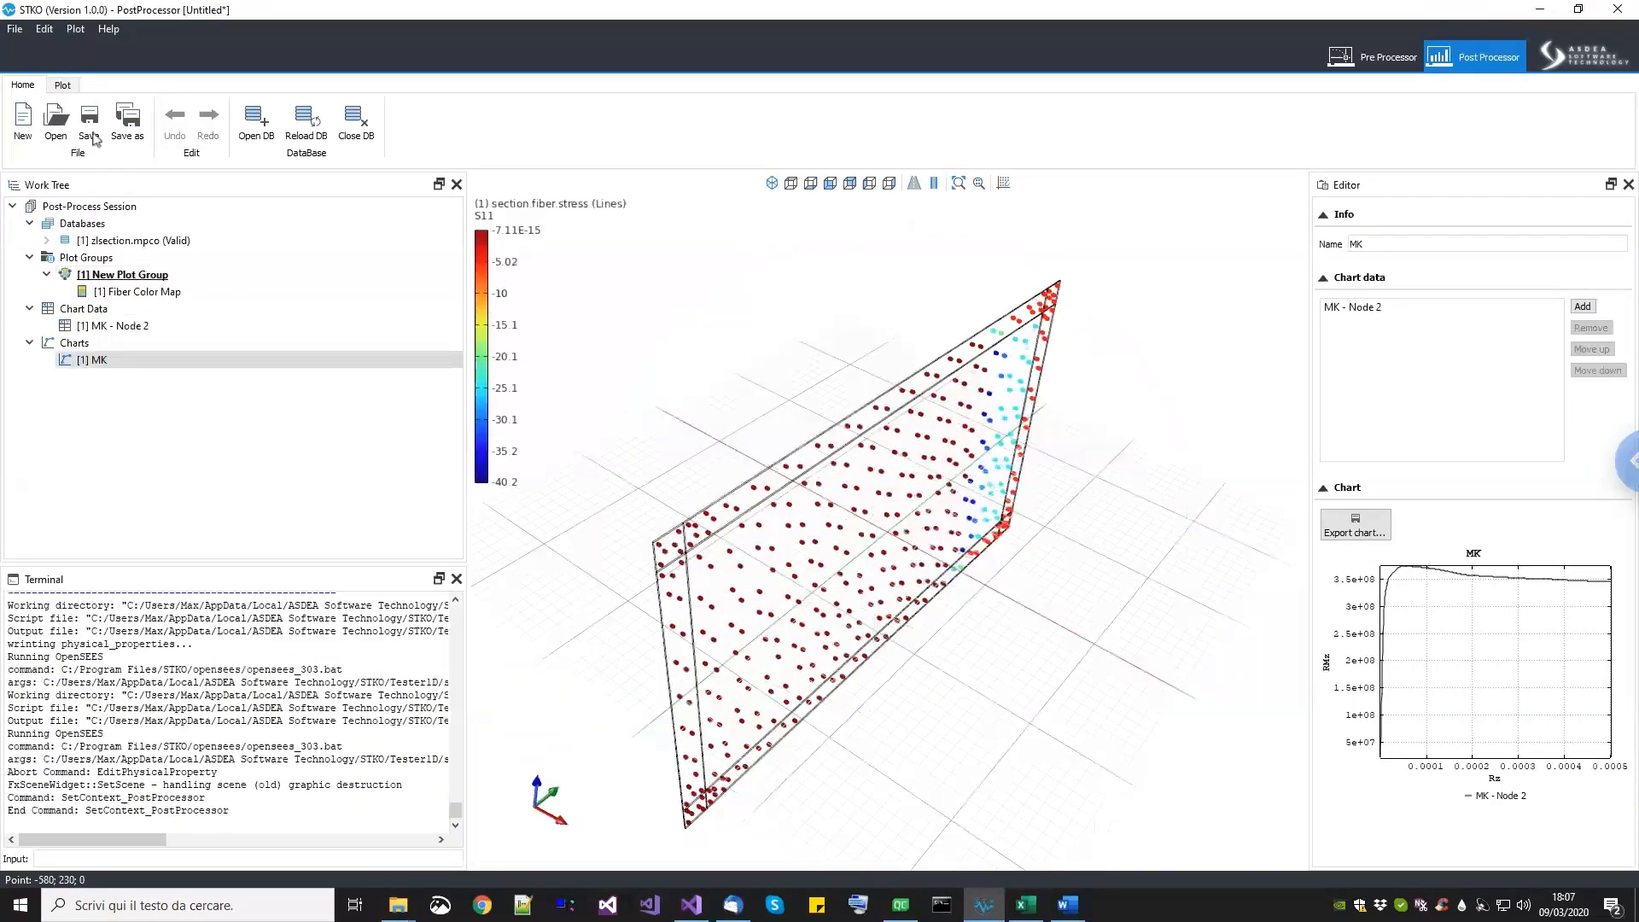
Step: Start a new post-processing session without saving changes, and replace the column_mom_curv pre-processor model with a new empty document
click(22, 120)
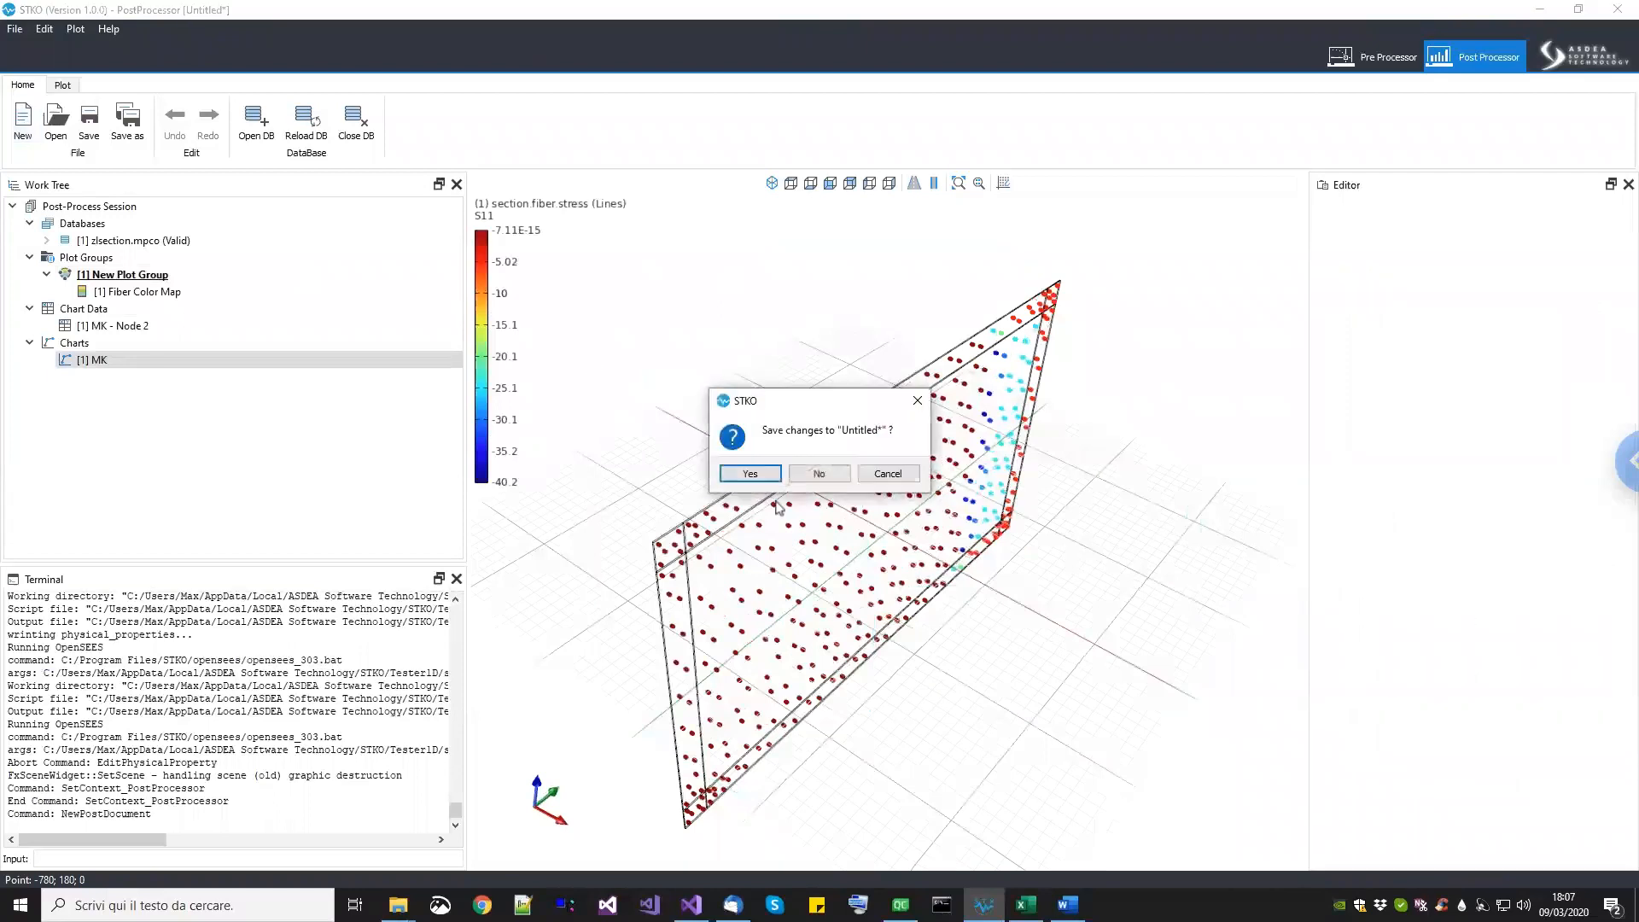
click(818, 474)
click(1374, 58)
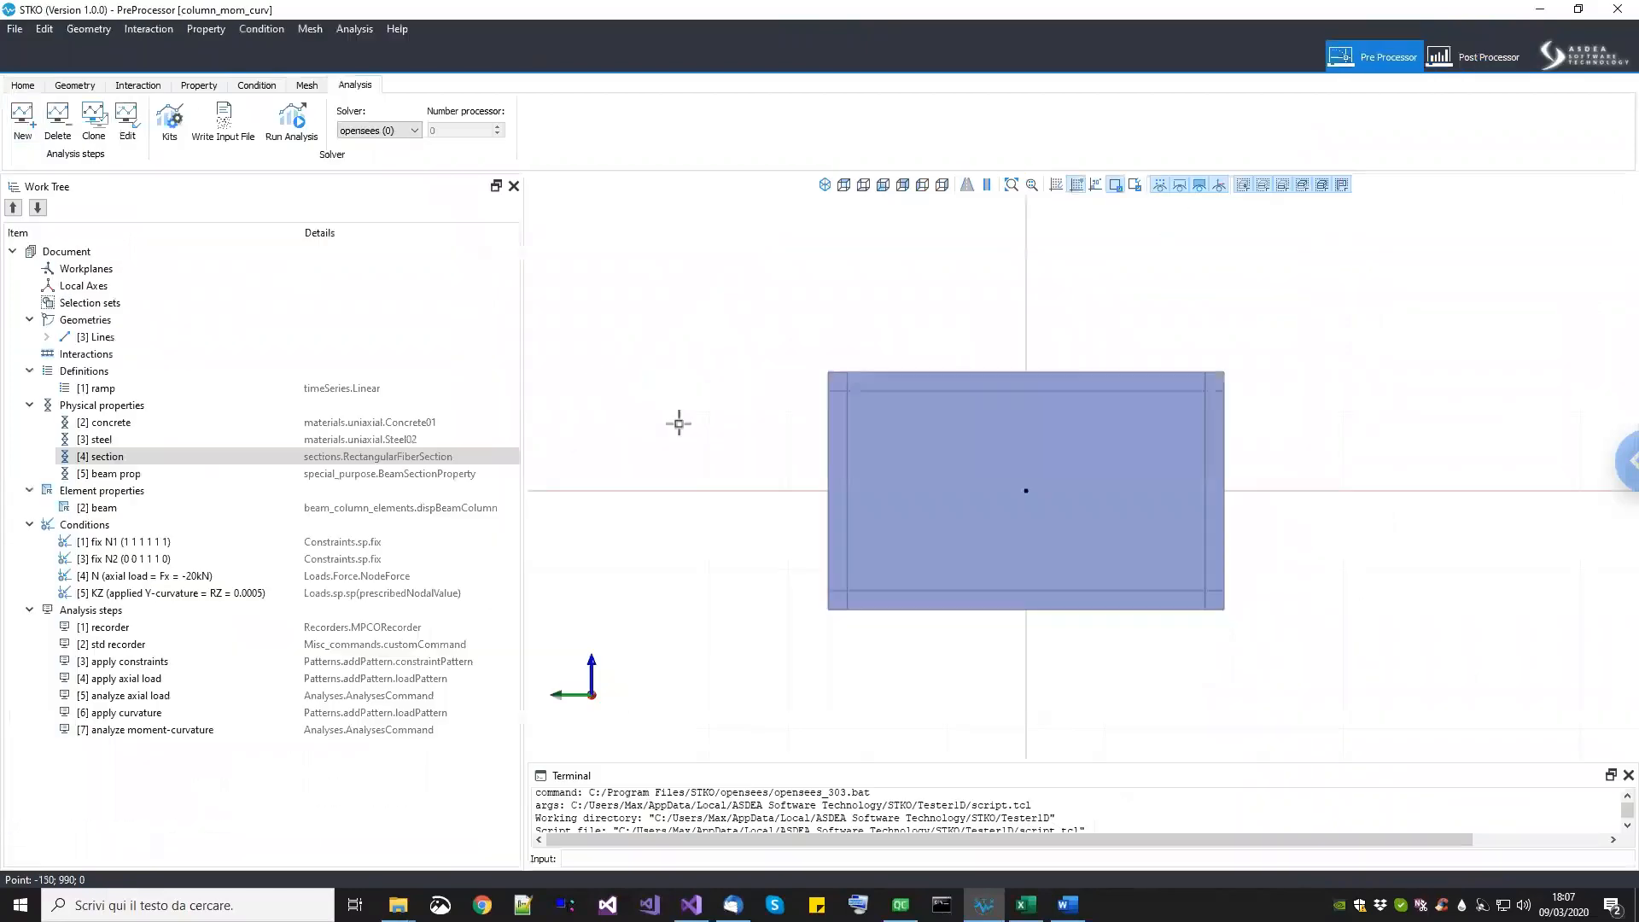
click(22, 86)
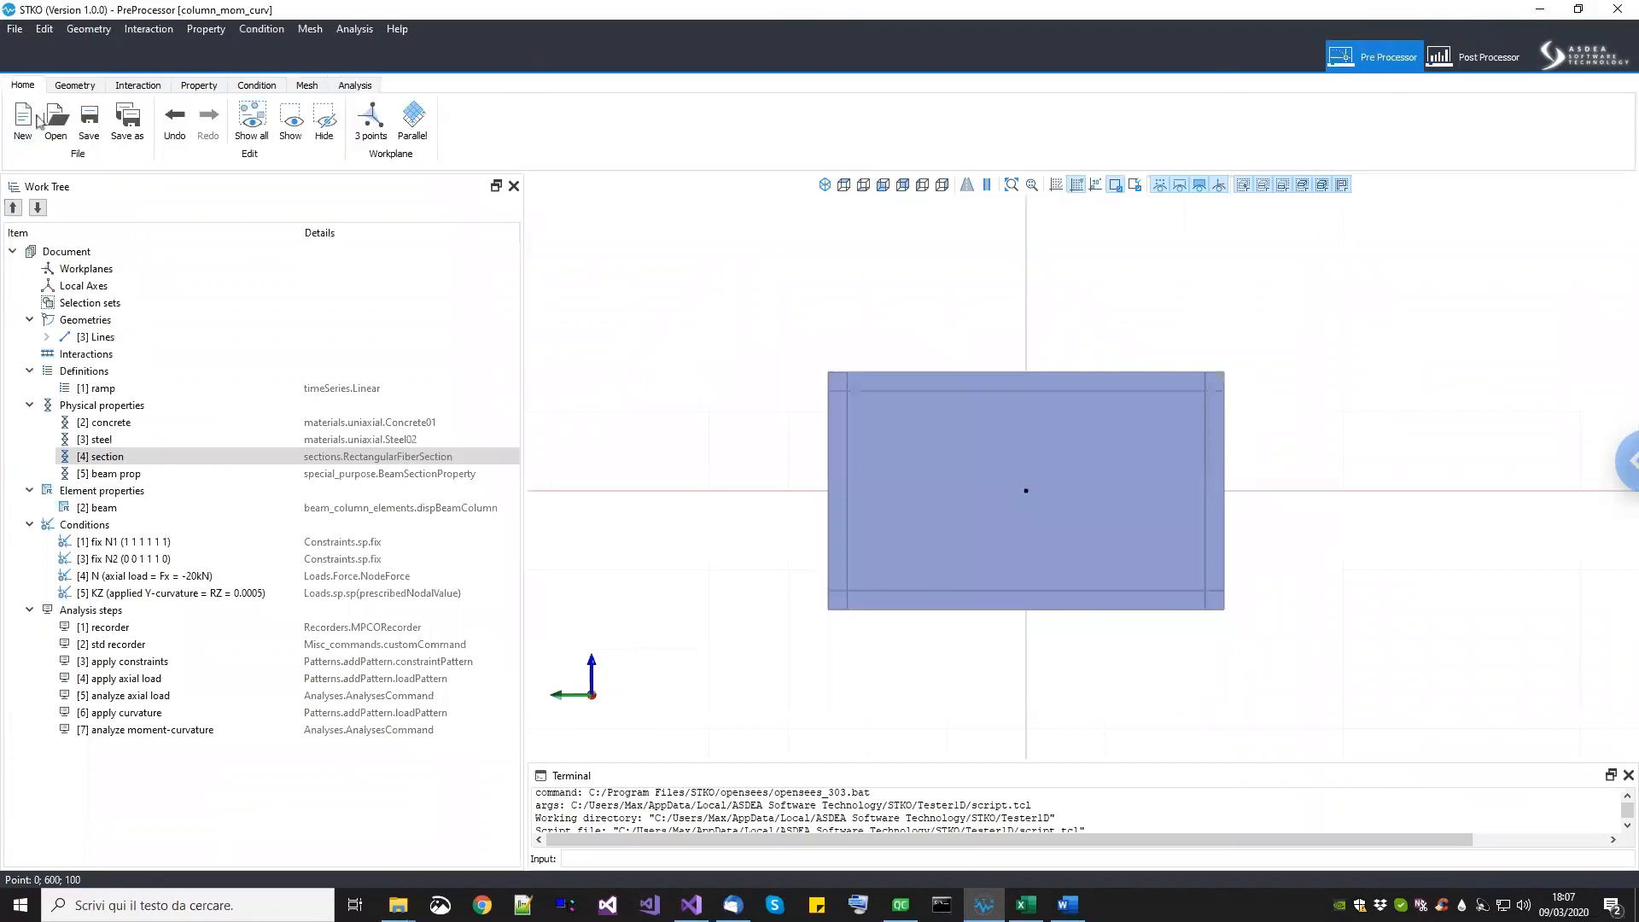
click(22, 117)
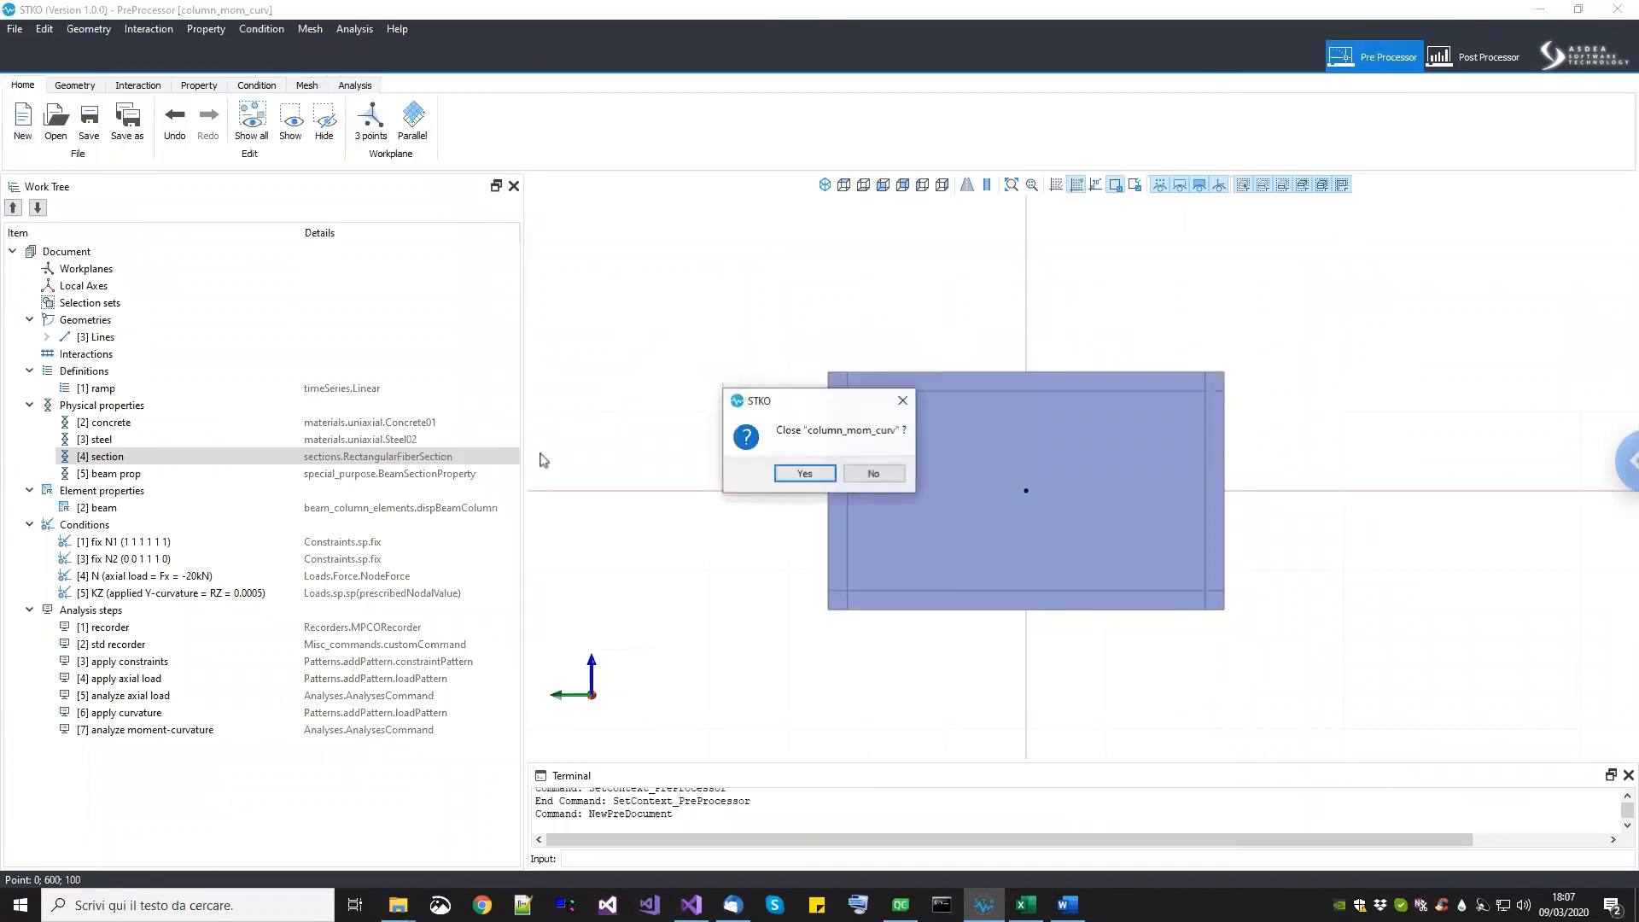
click(804, 473)
Step: Draw a line 1 unit long from the origin along the negative Y axis
middle_drag(1196, 536, 1128, 554)
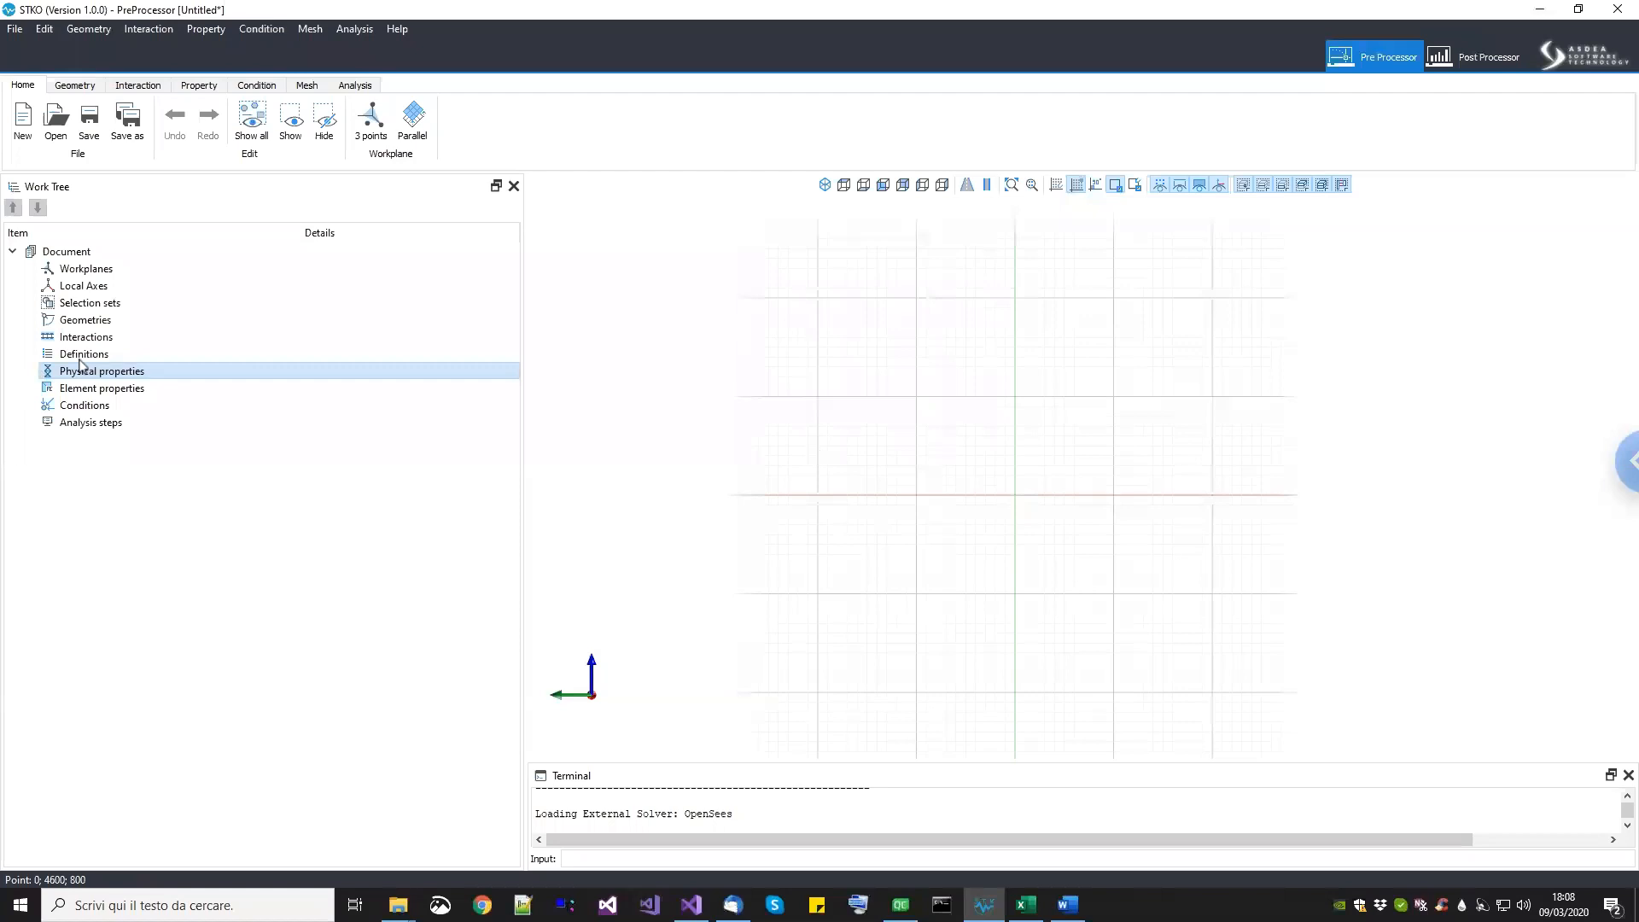
click(100, 321)
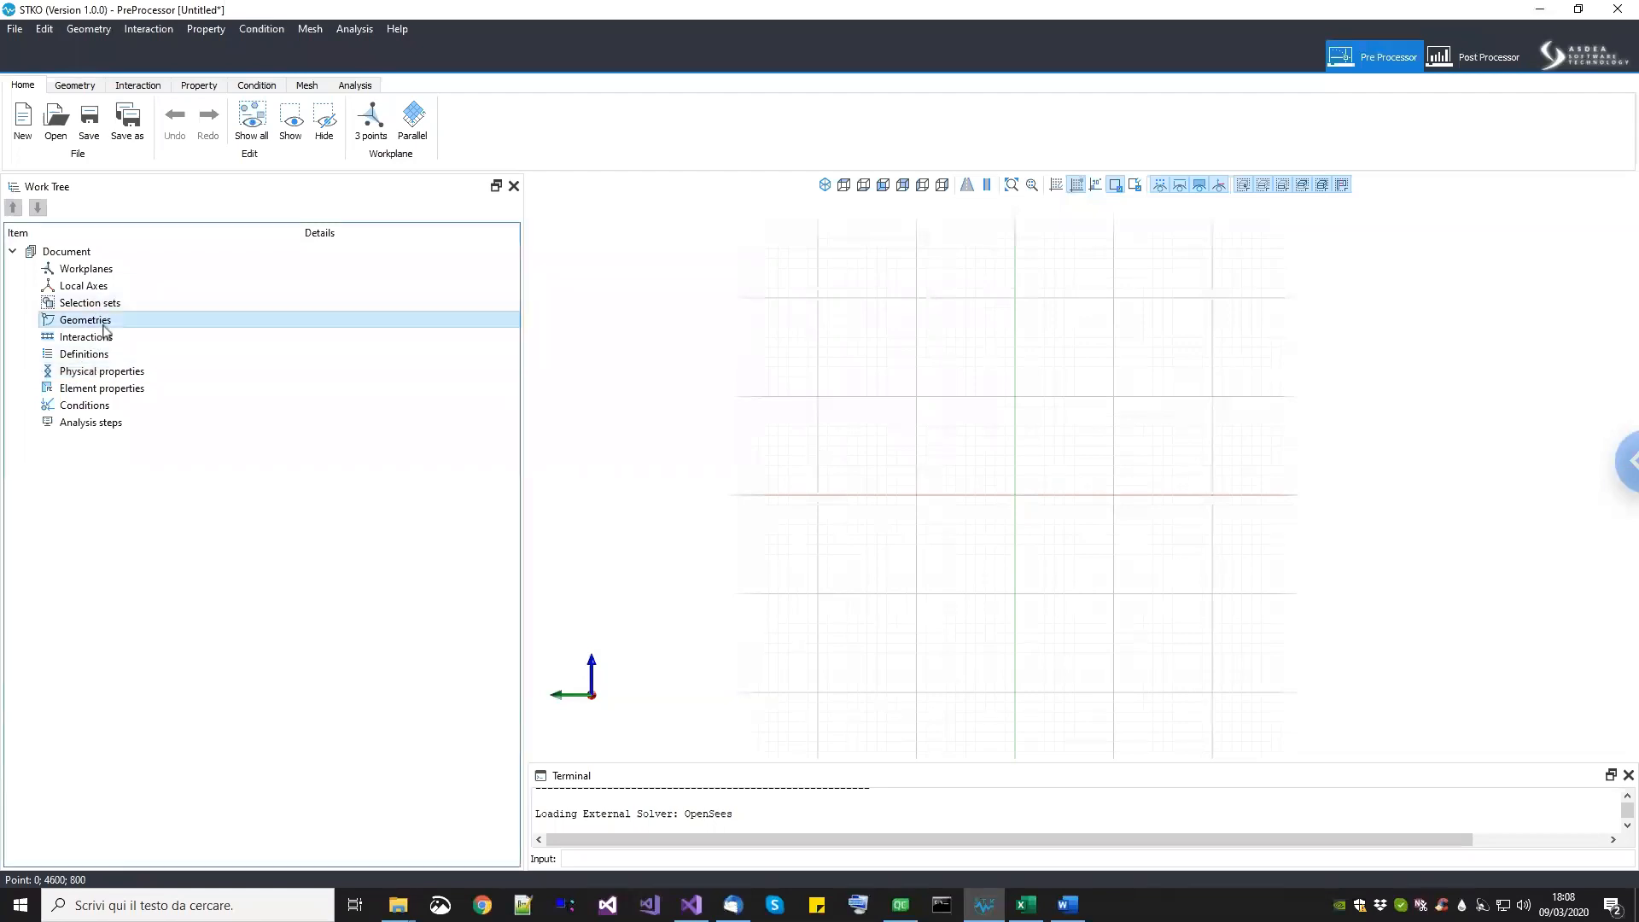
click(74, 85)
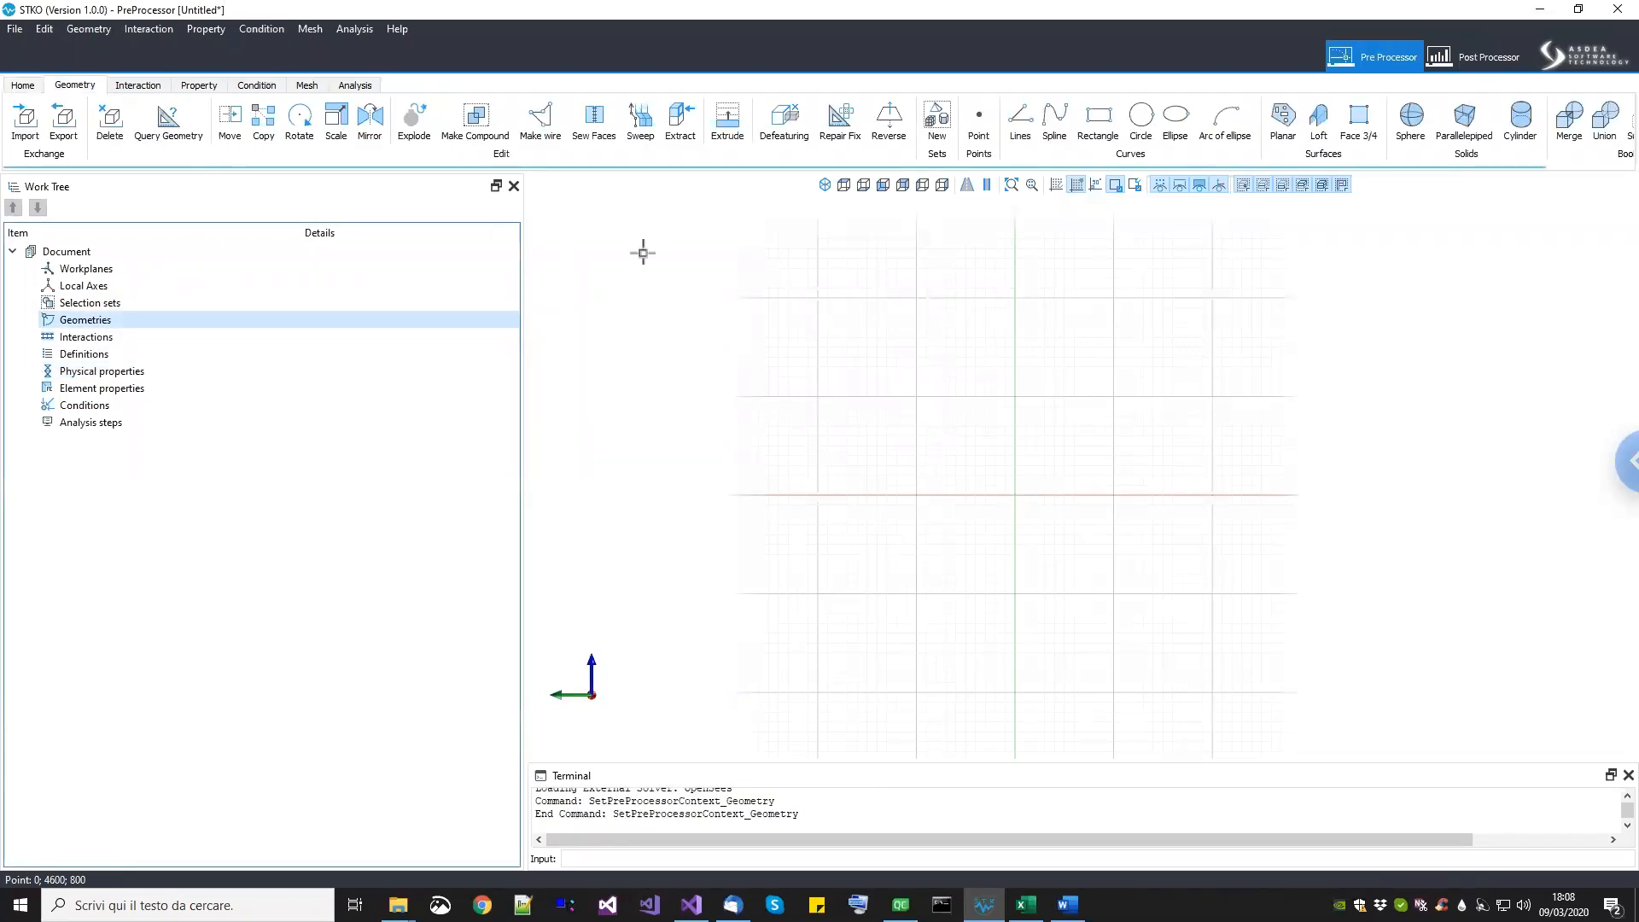
click(1020, 119)
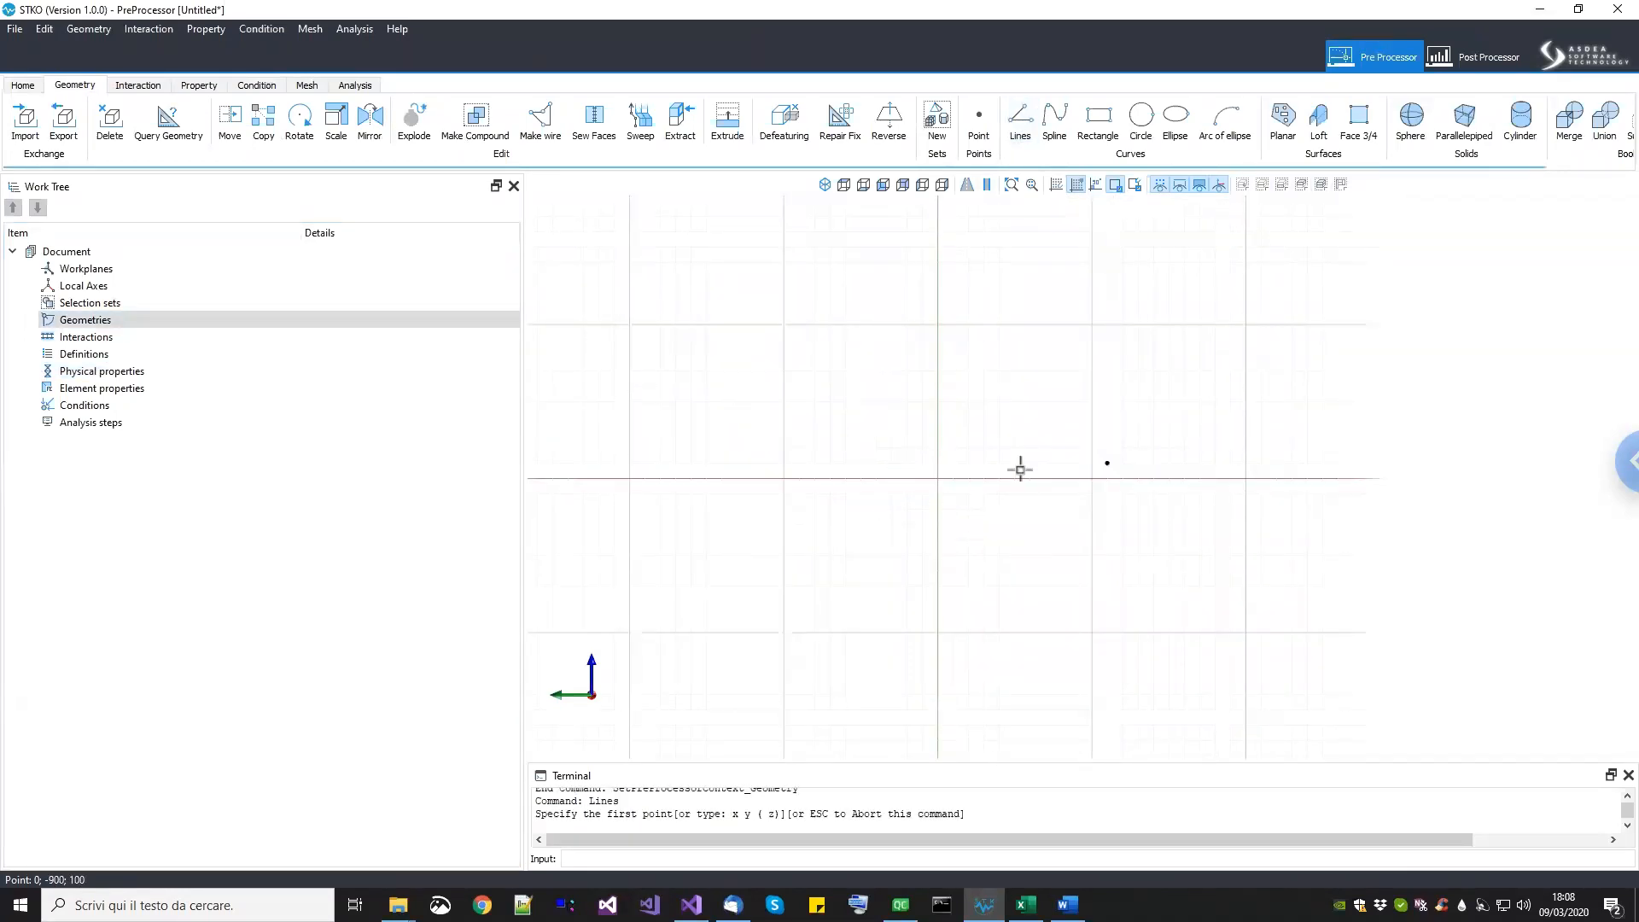
scroll(870, 497, up, 1)
click(954, 474)
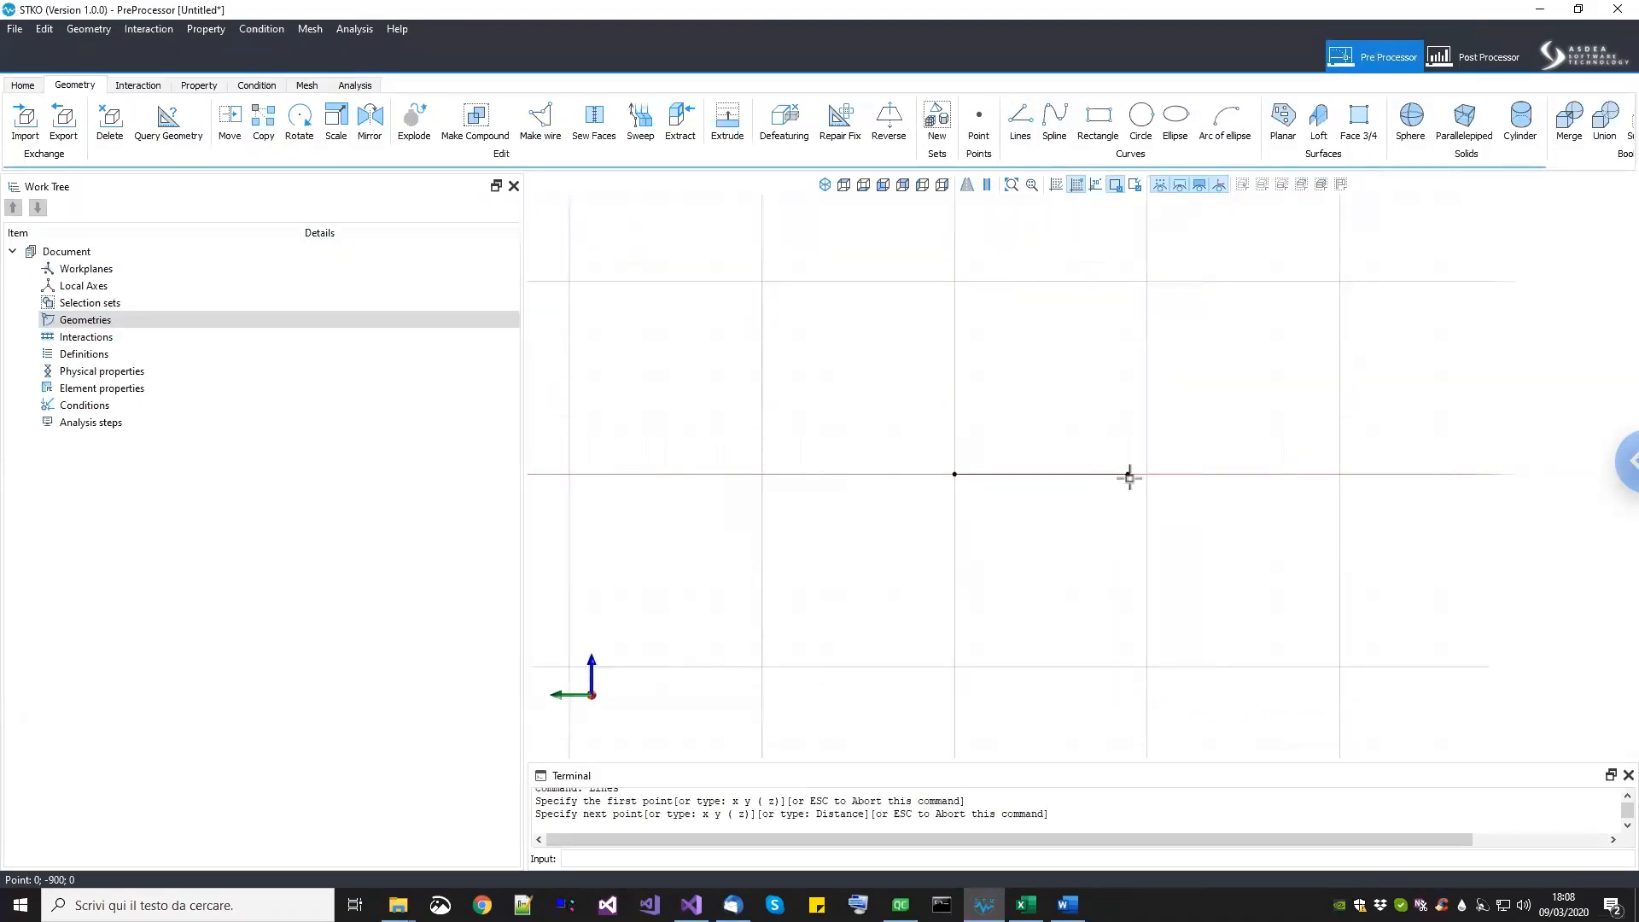
text(1)
key(Return)
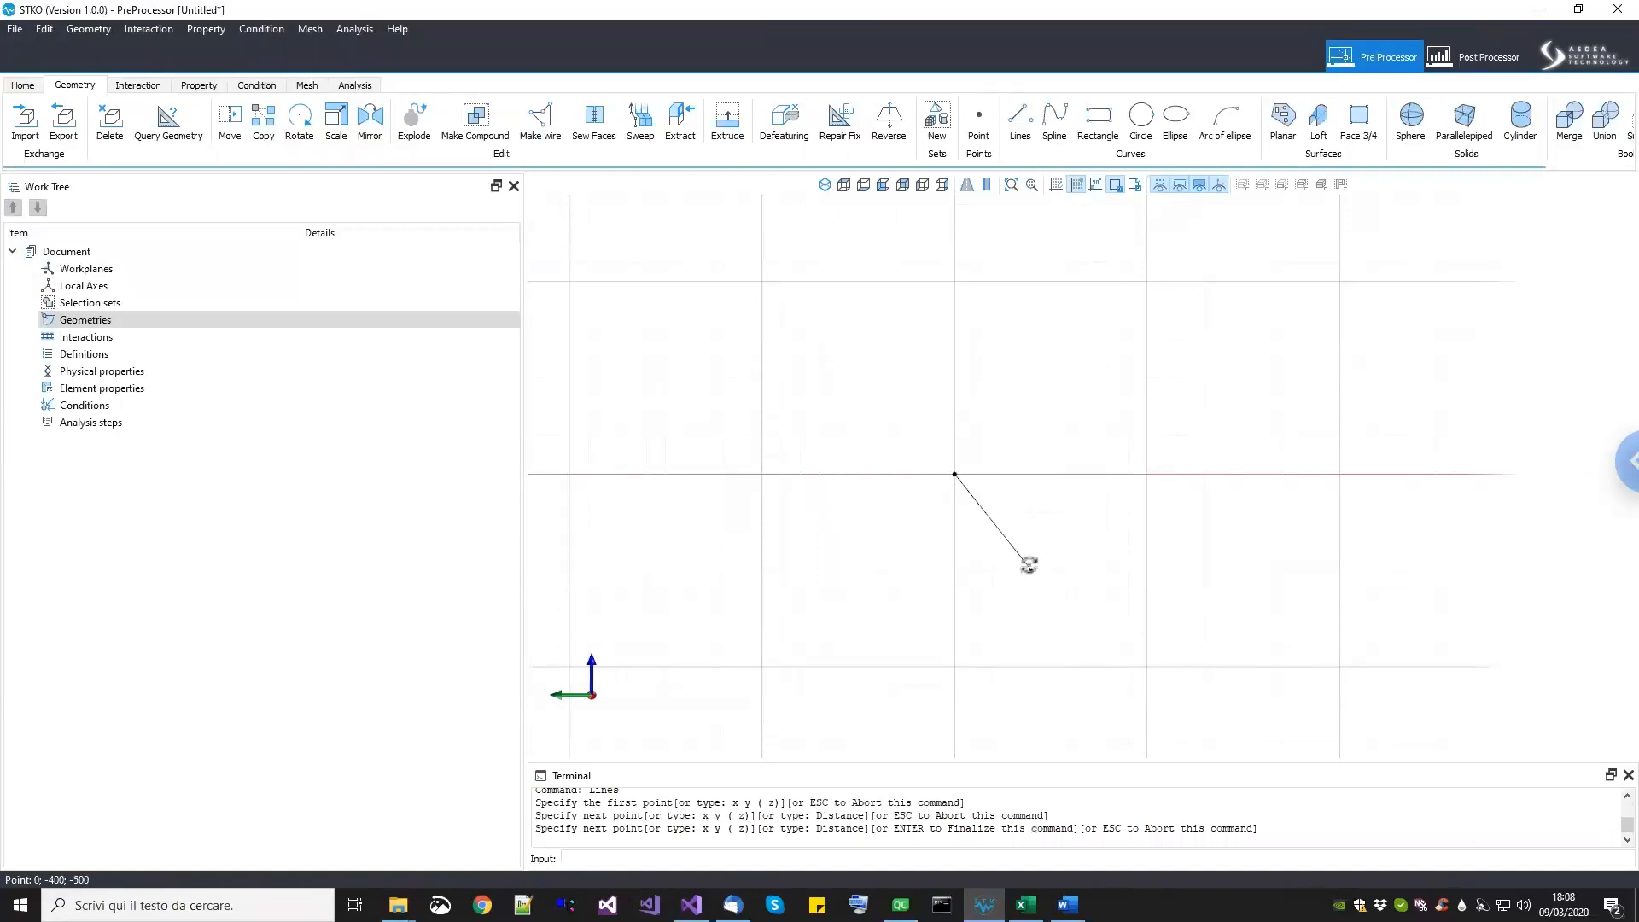
key(Return)
scroll(964, 474, up, 10)
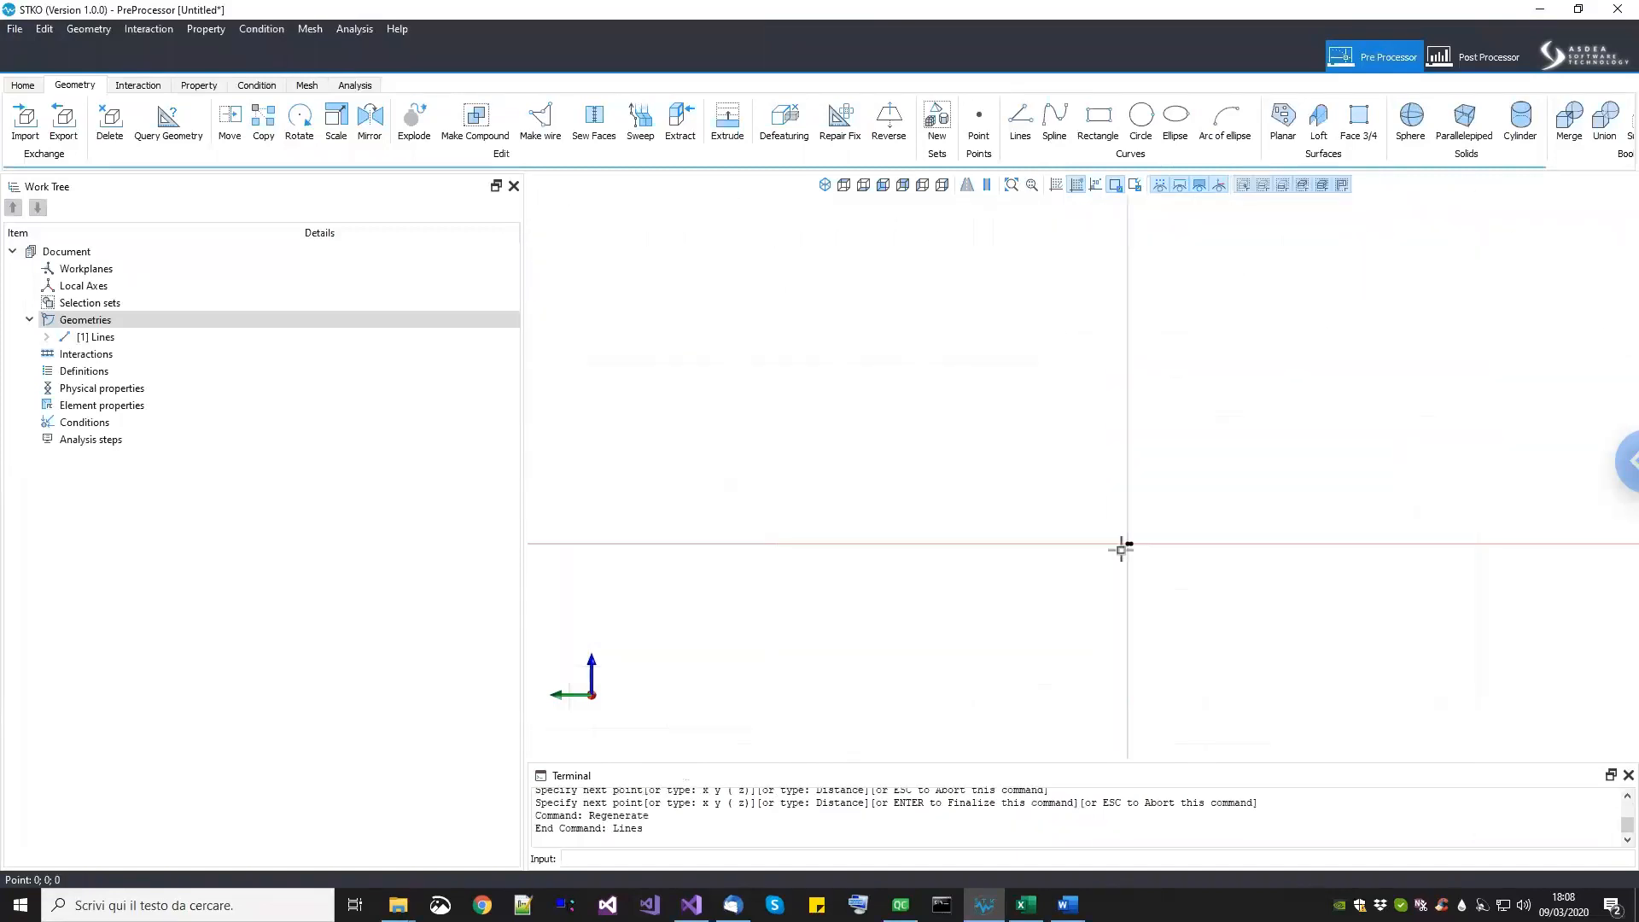
middle_drag(1218, 532, 1017, 553)
scroll(1017, 553, up, 3)
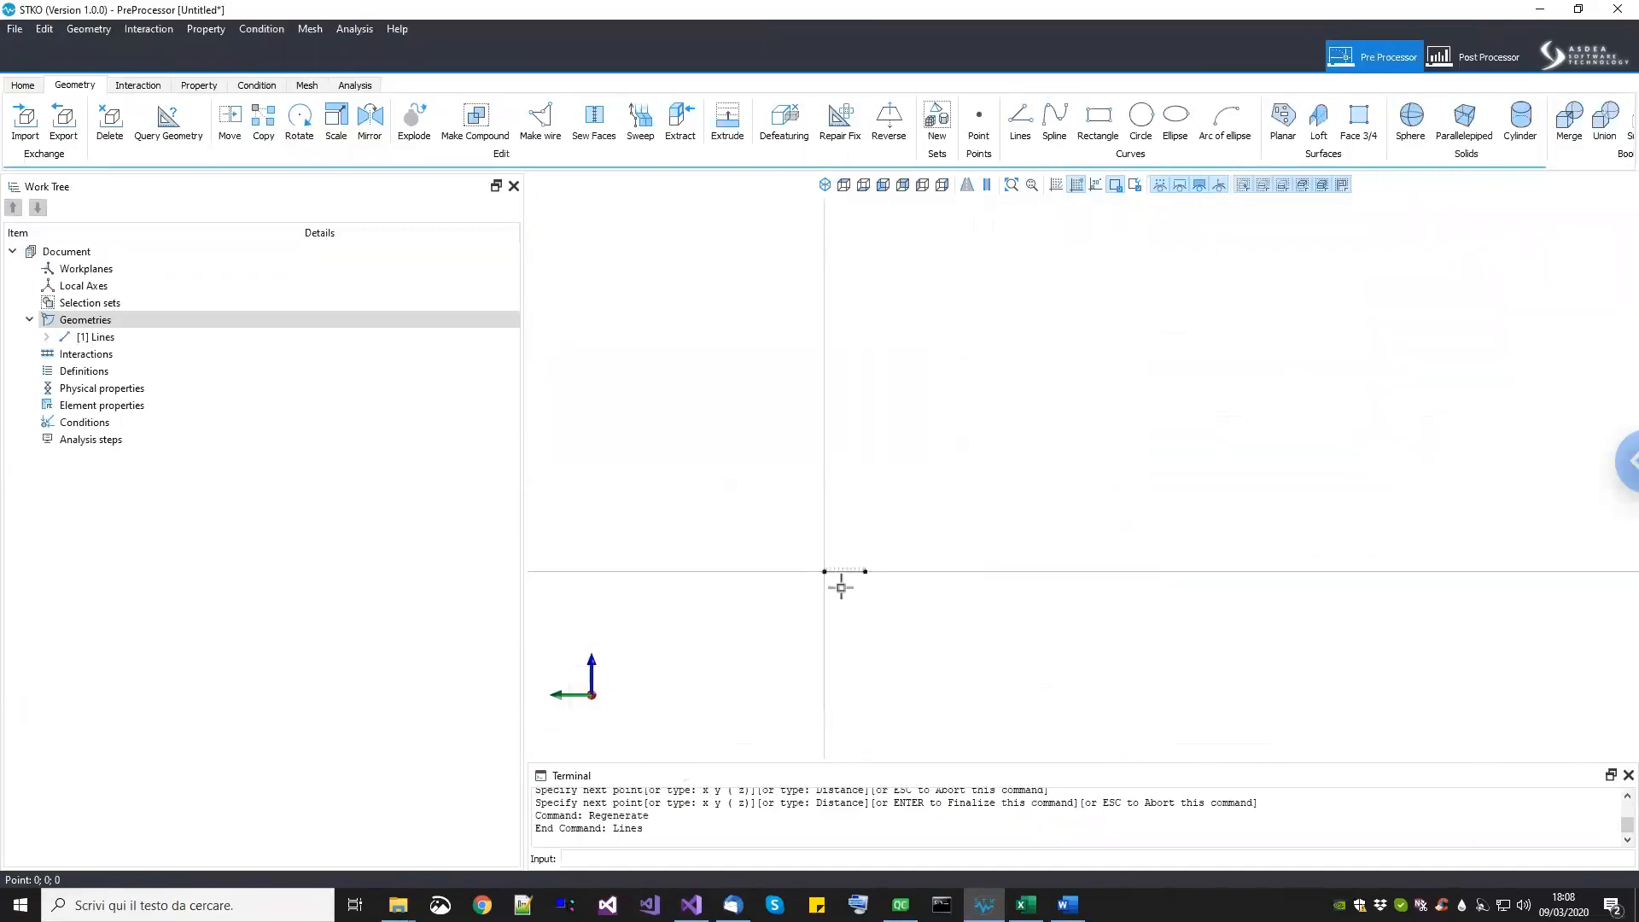
scroll(935, 571, up, 5)
scroll(1023, 597, down, 3)
middle_drag(987, 644, 1090, 566)
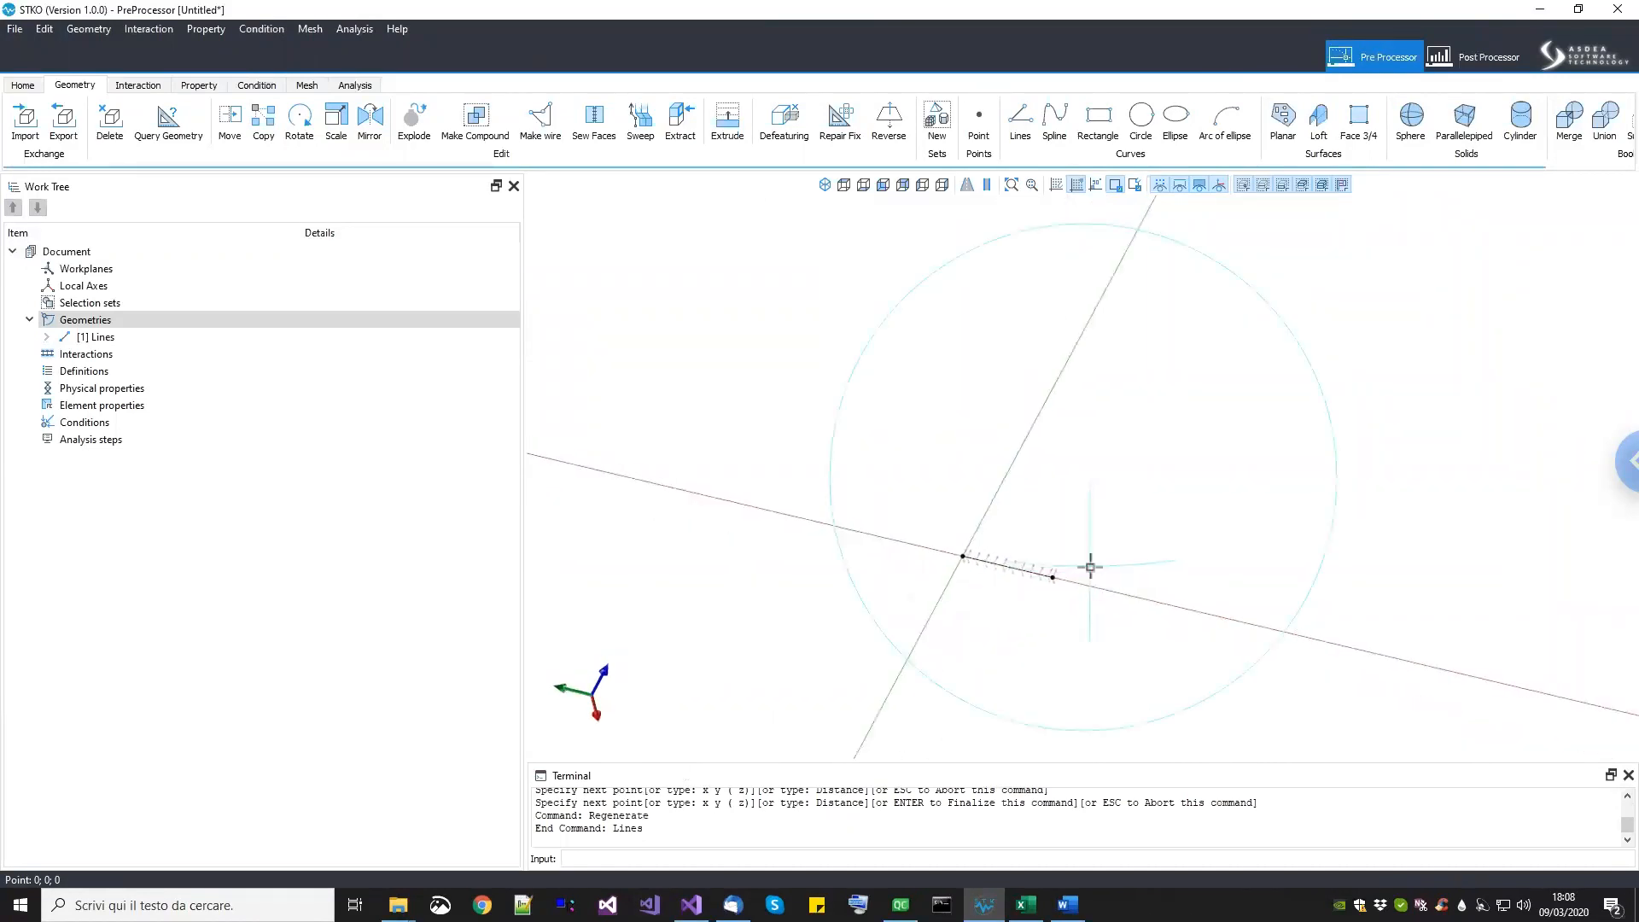
Step: Add a definition named ramp using the Linear time series model with its default settings
click(118, 371)
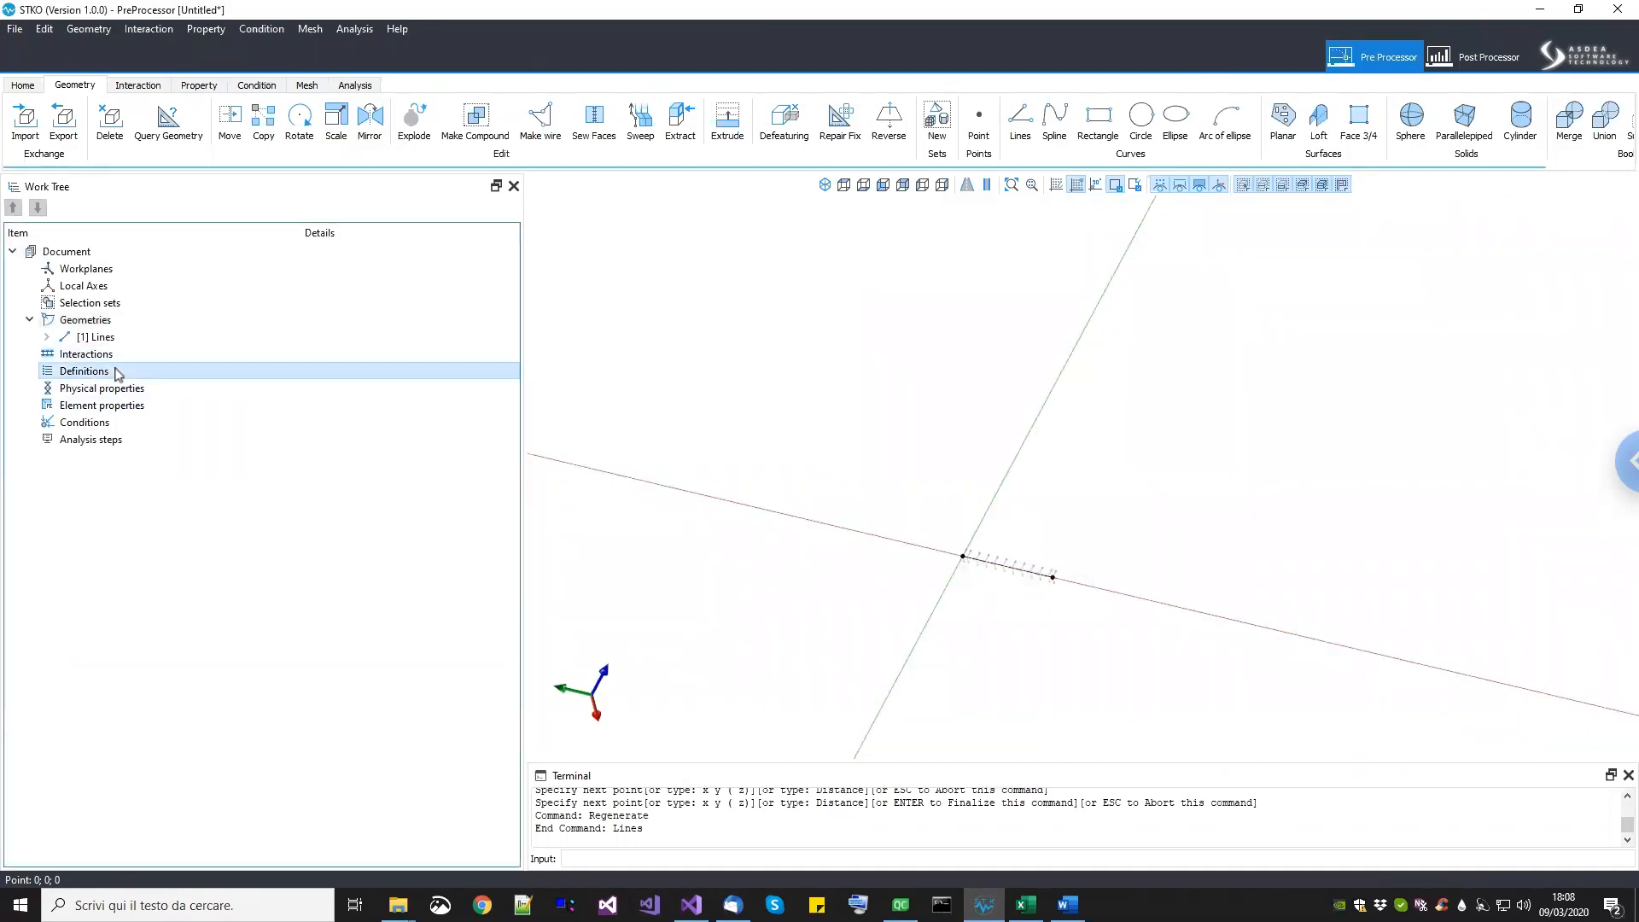
right_click(118, 371)
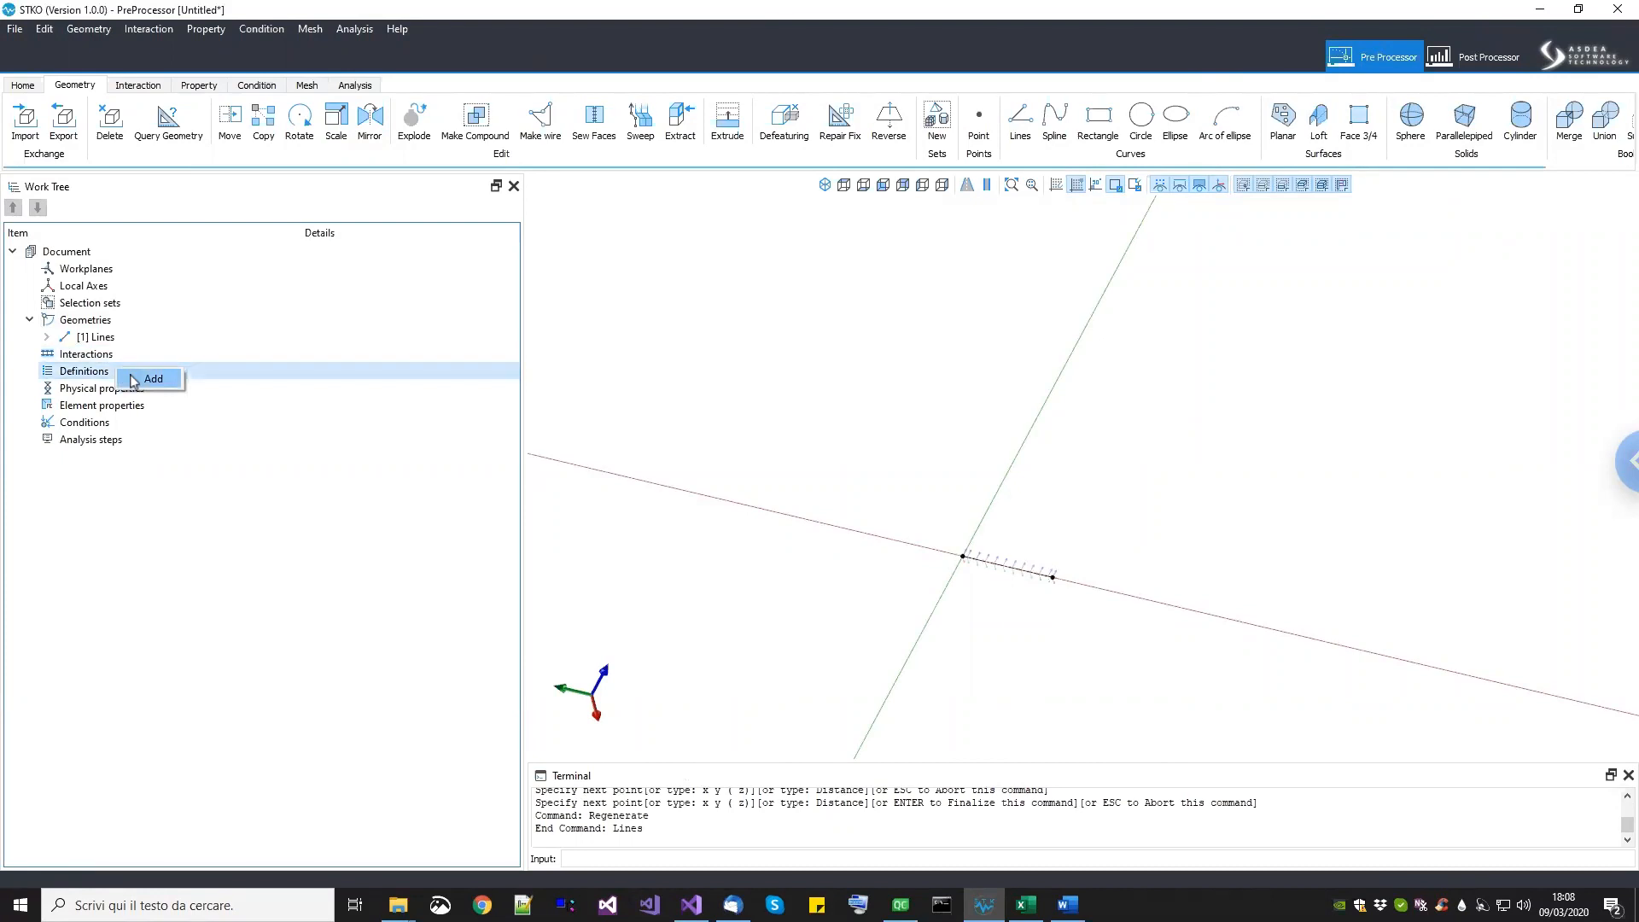
click(145, 379)
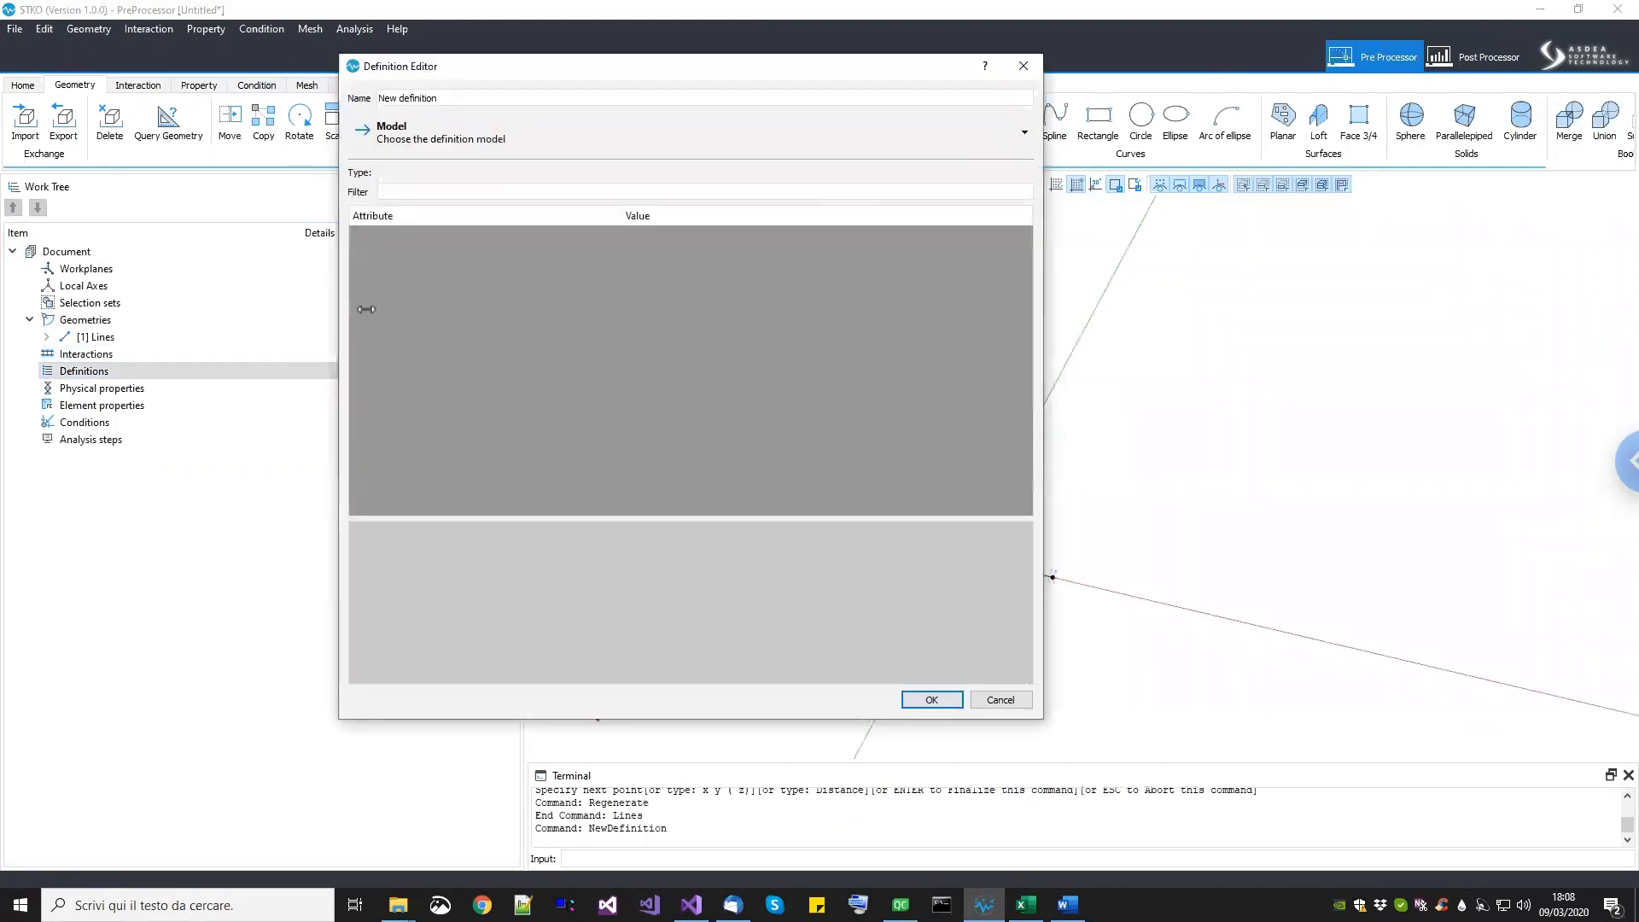
drag(450, 99, 386, 99)
text(r)
click(493, 150)
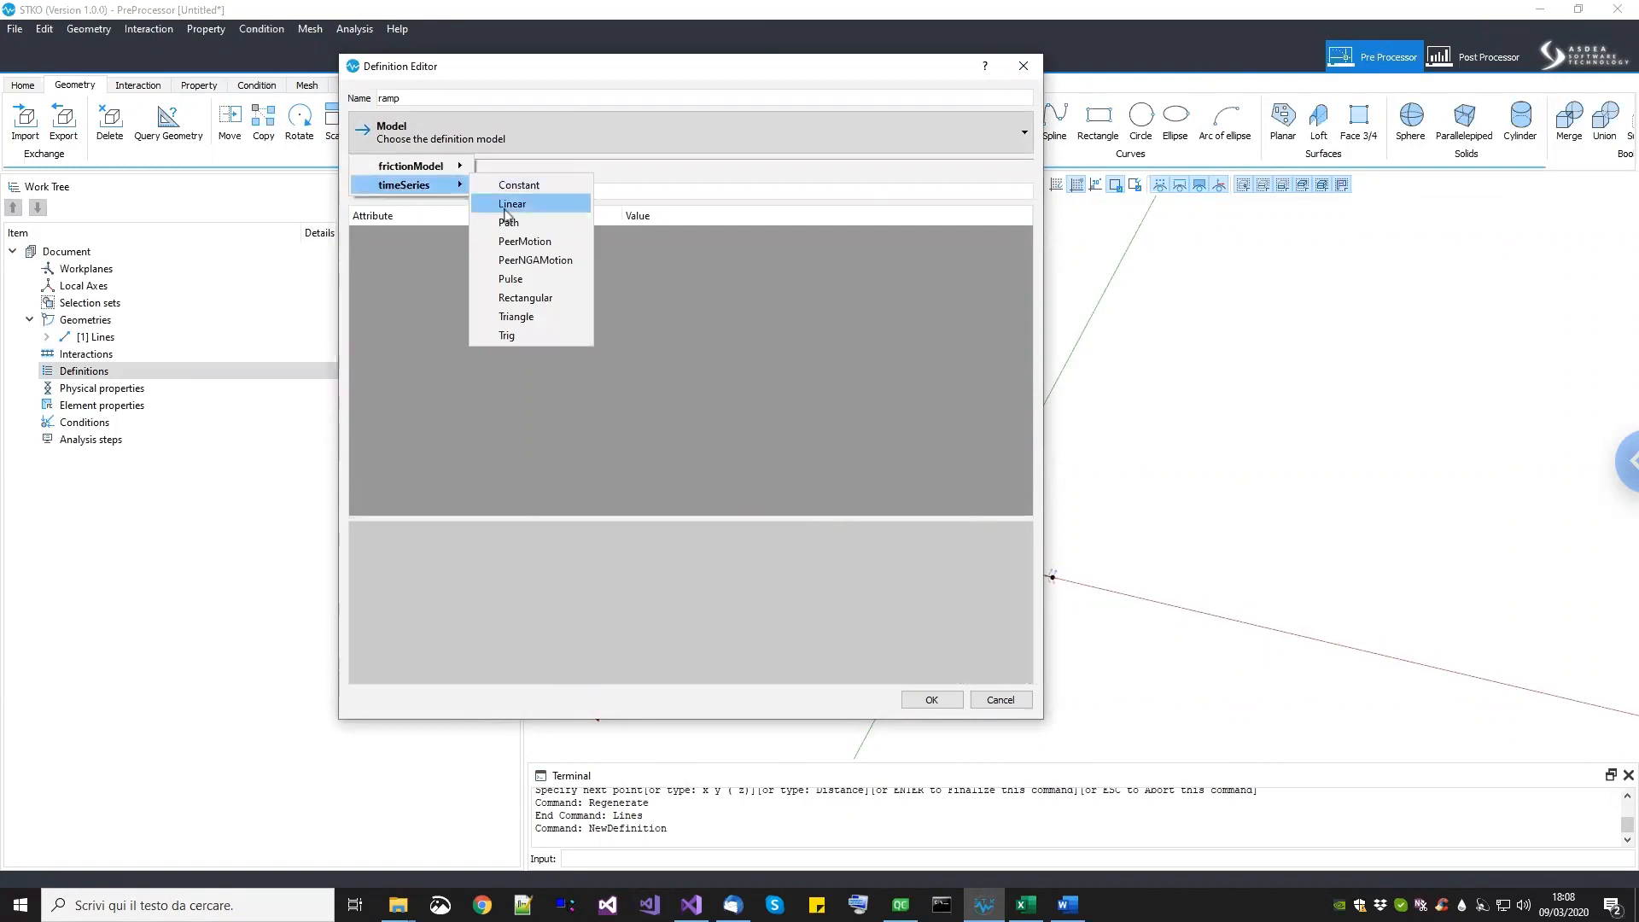
click(509, 205)
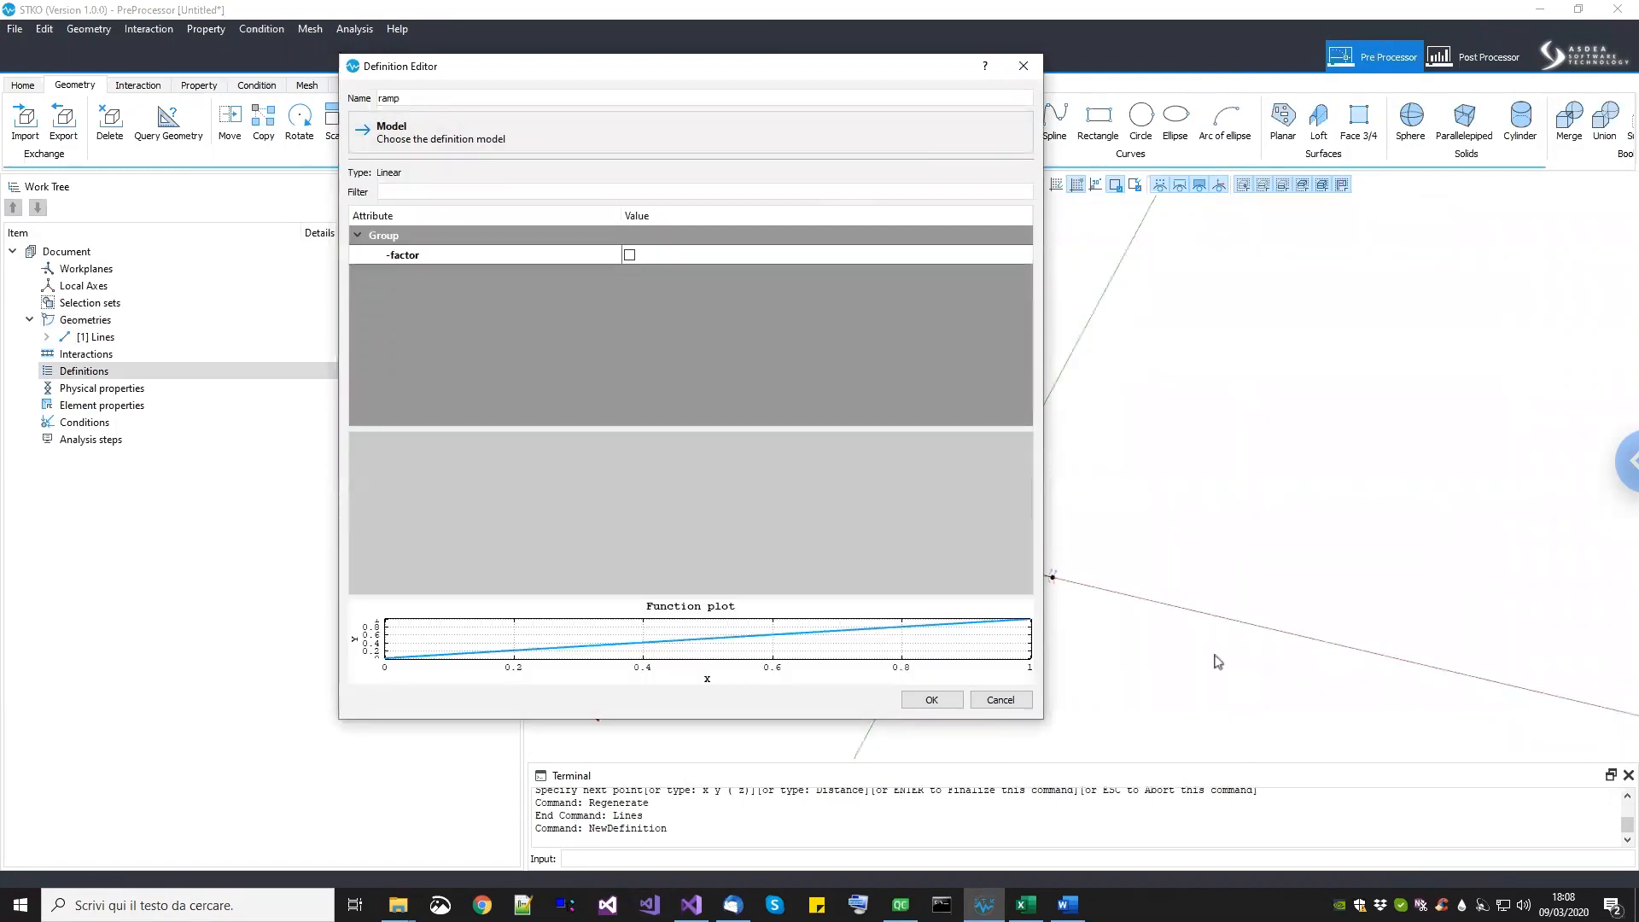
click(943, 698)
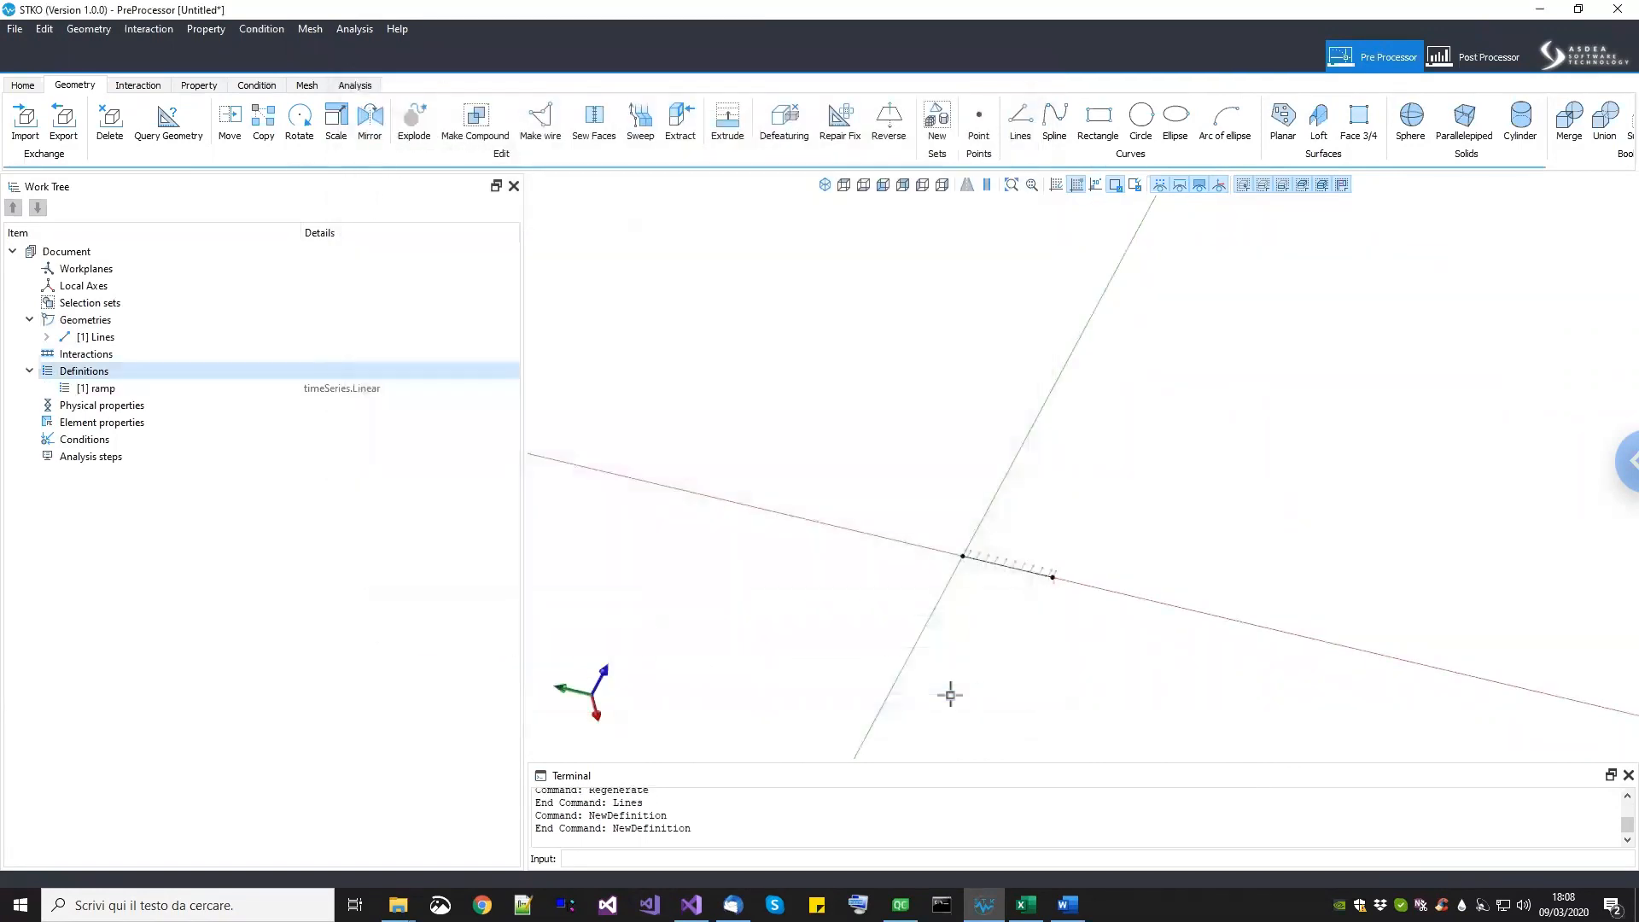
Step: Add a physical property named concrete using the Concrete01 uniaxial concrete material model
click(107, 406)
right_click(108, 406)
click(128, 414)
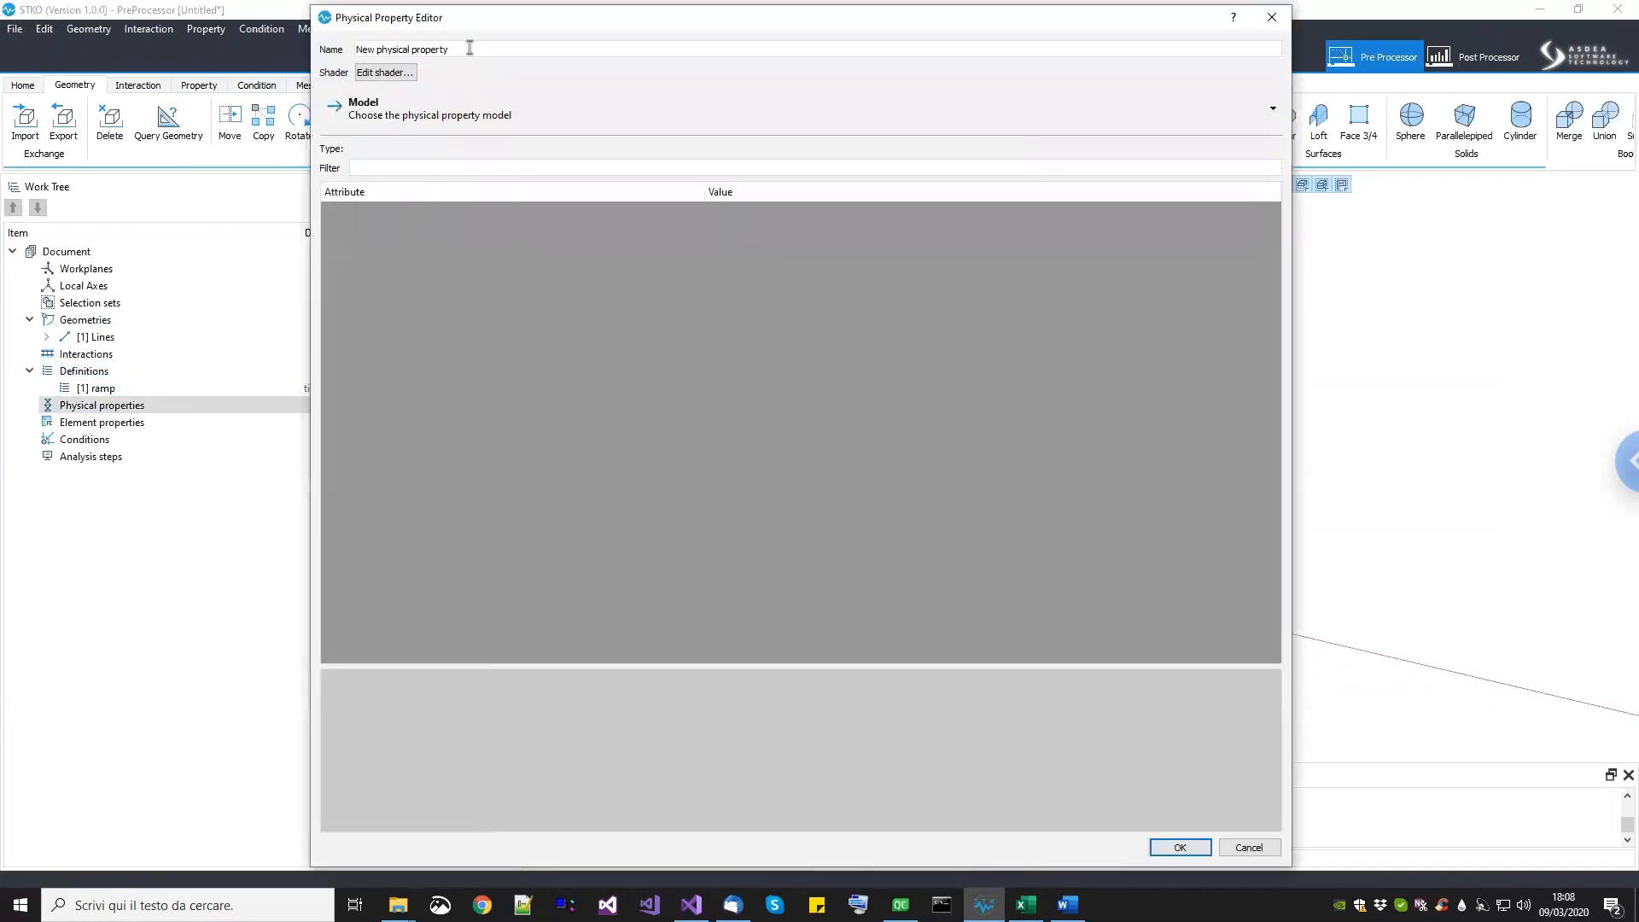
drag(469, 48, 353, 51)
text(c)
click(348, 110)
mouse_move(372, 142)
mouse_move(535, 161)
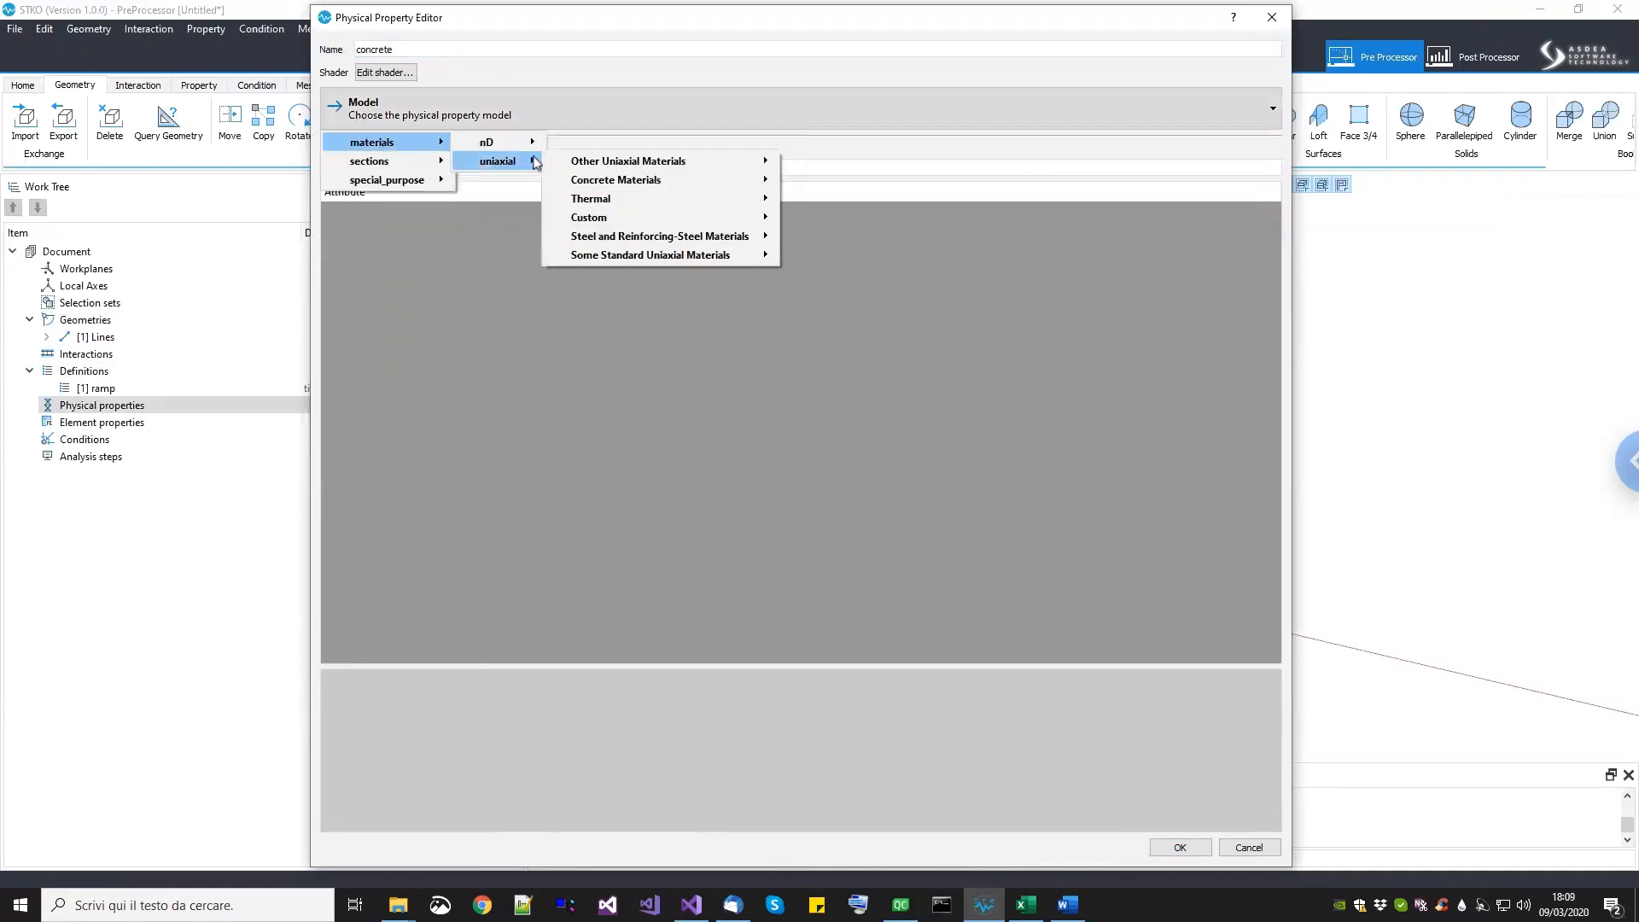
mouse_move(734, 183)
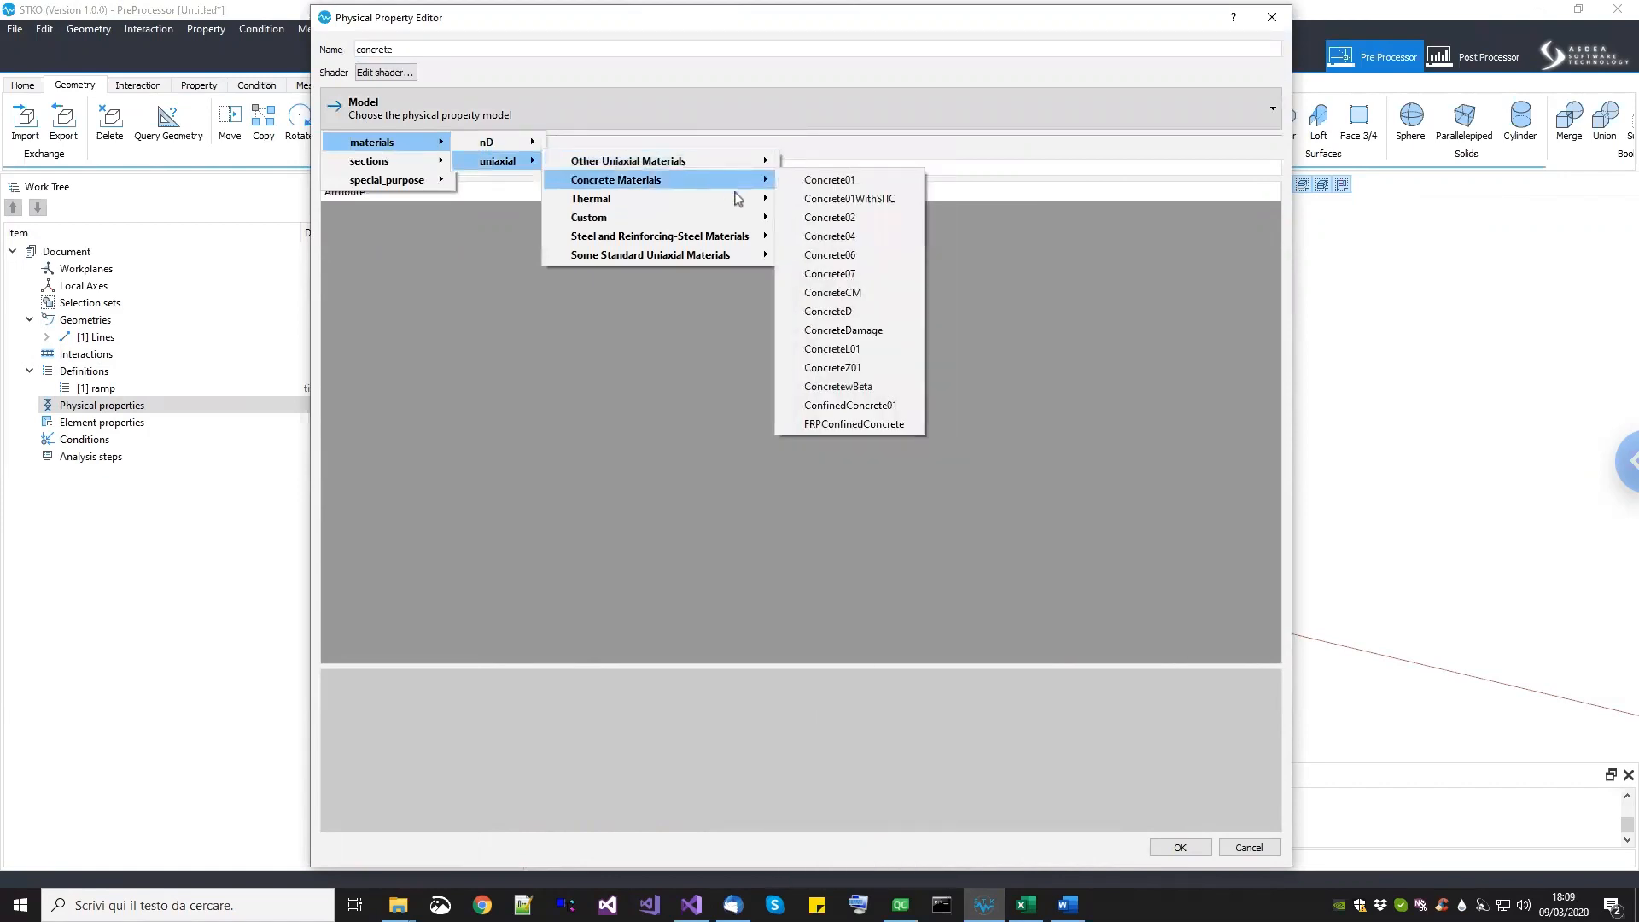
click(828, 181)
Step: Set the Concrete01 parameters fpc to -35, epsc0 to -0.002, fpcu to -5 and epscu to -0.015
double_click(507, 231)
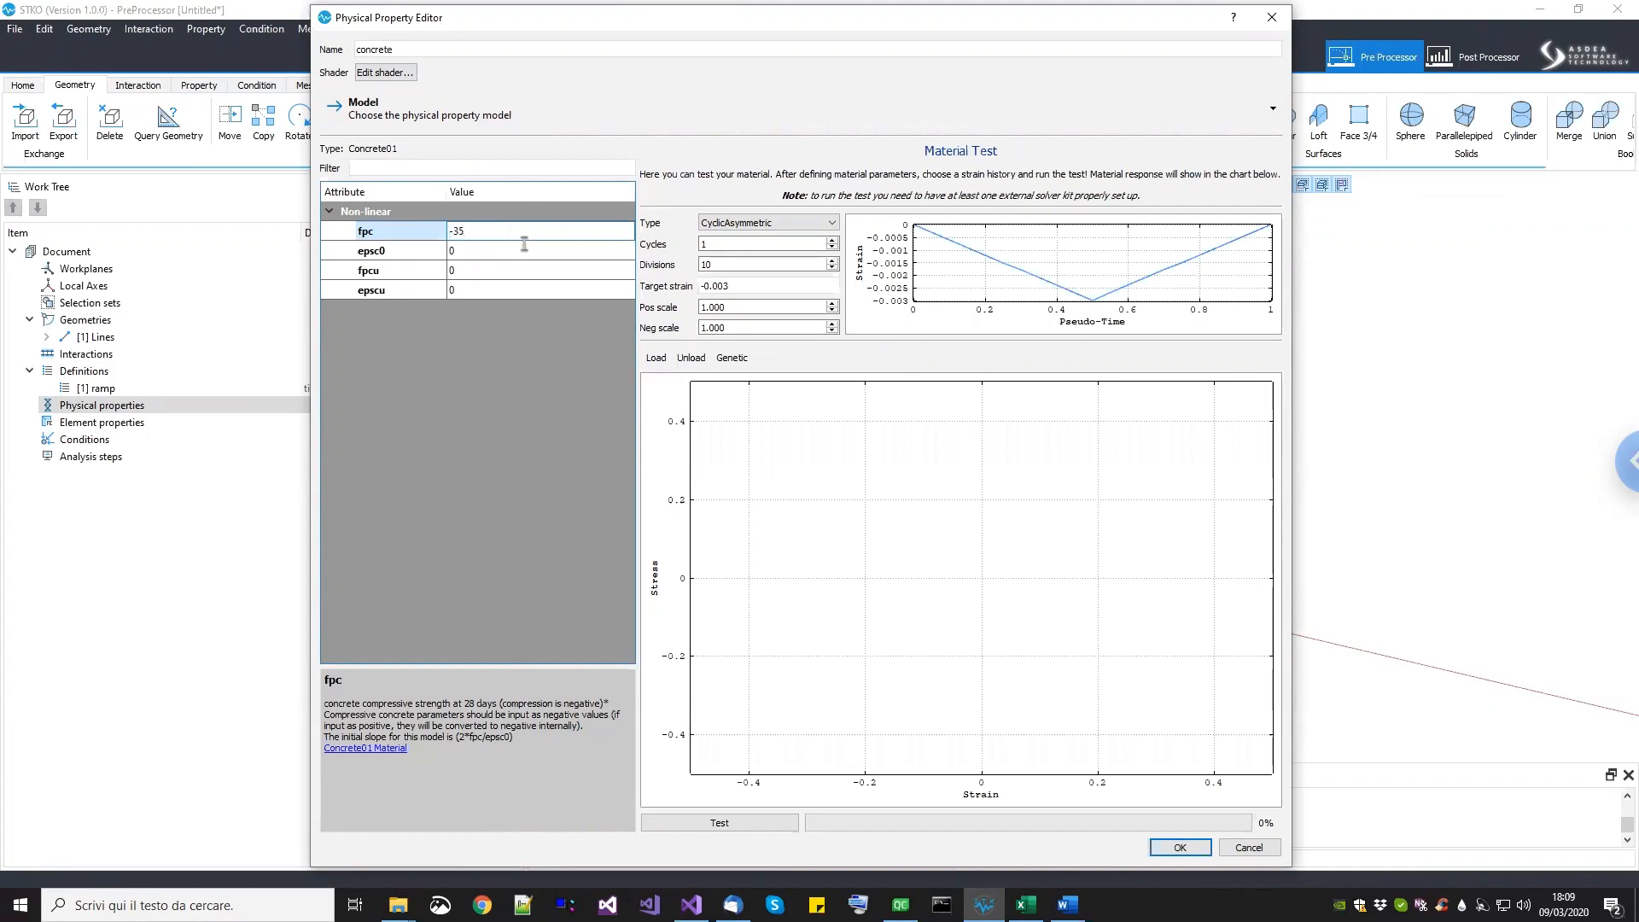
double_click(519, 252)
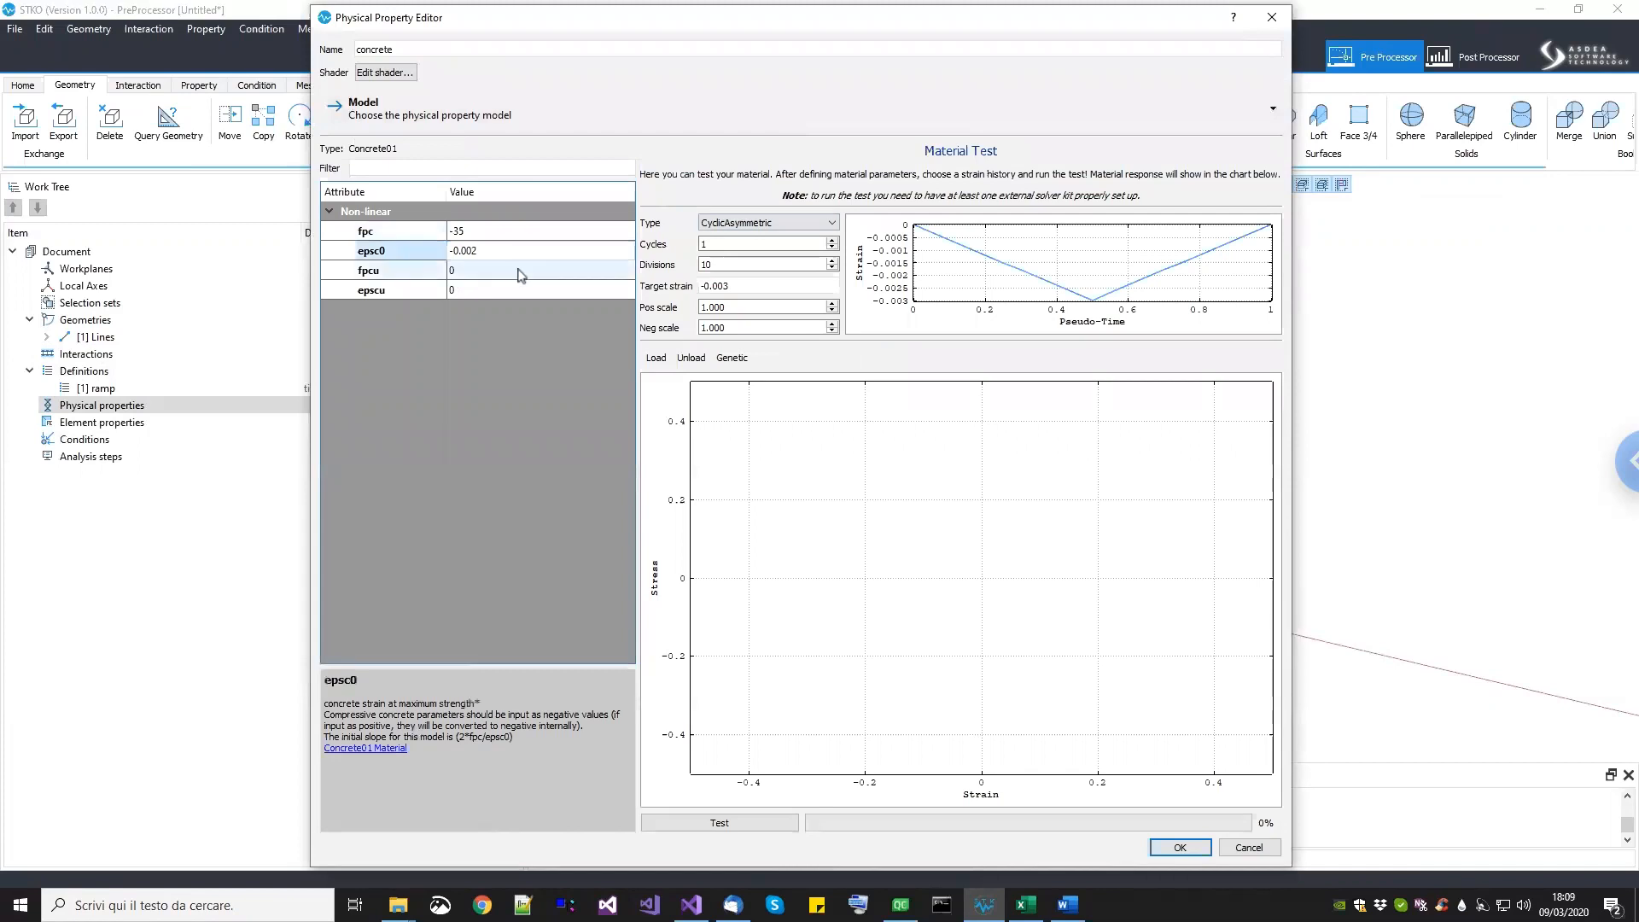
double_click(519, 269)
text(-5)
double_click(516, 289)
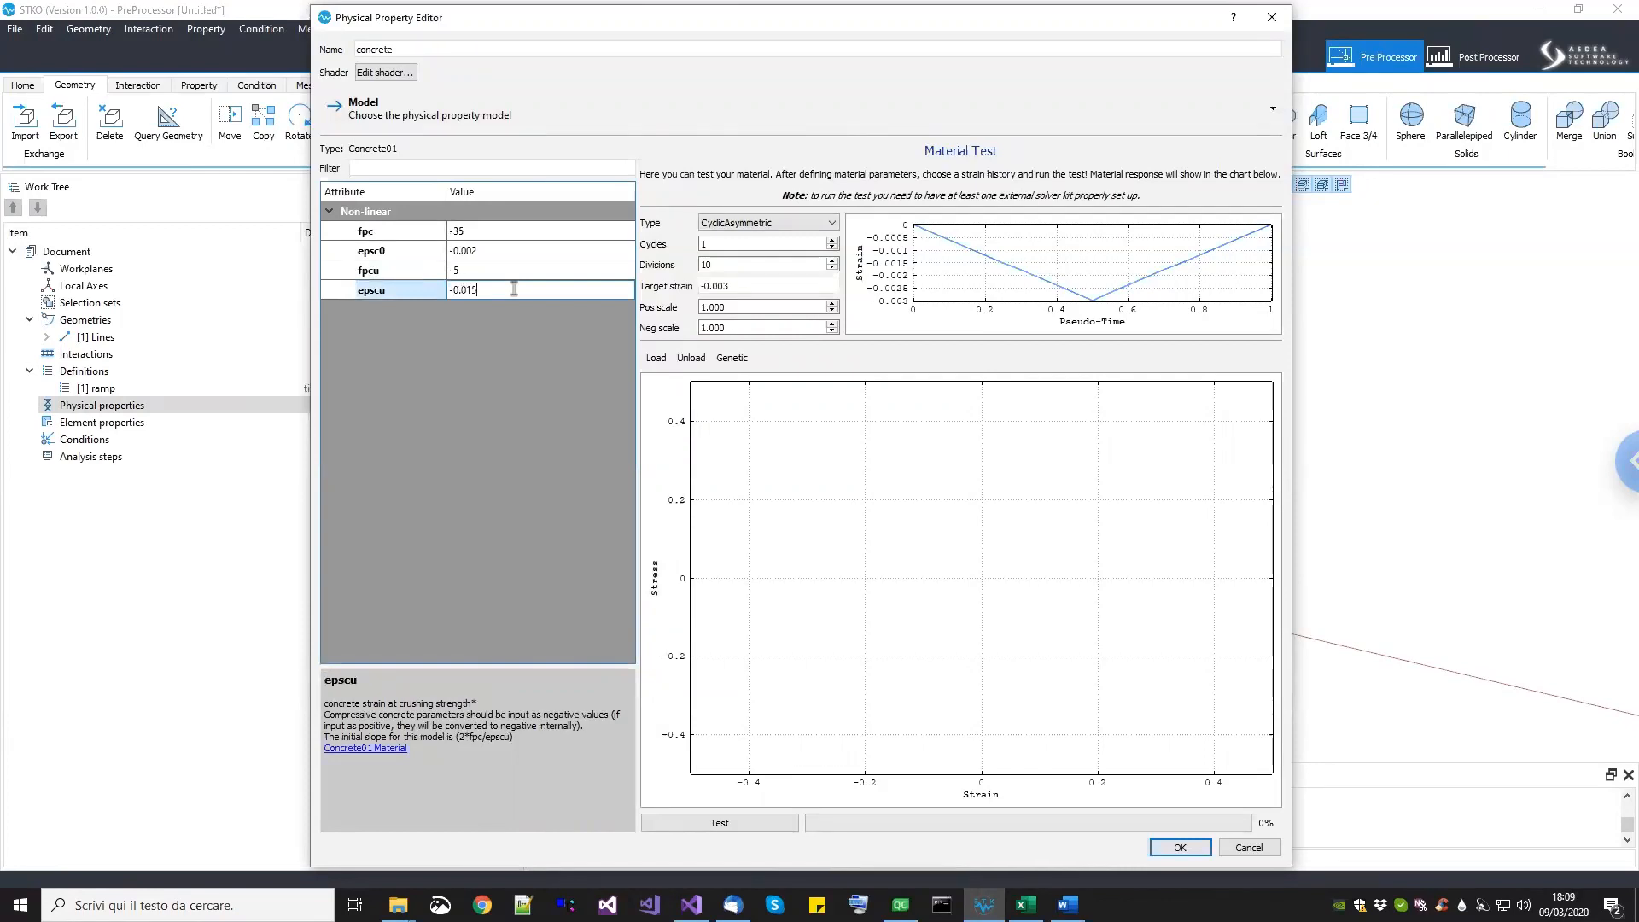
click(490, 377)
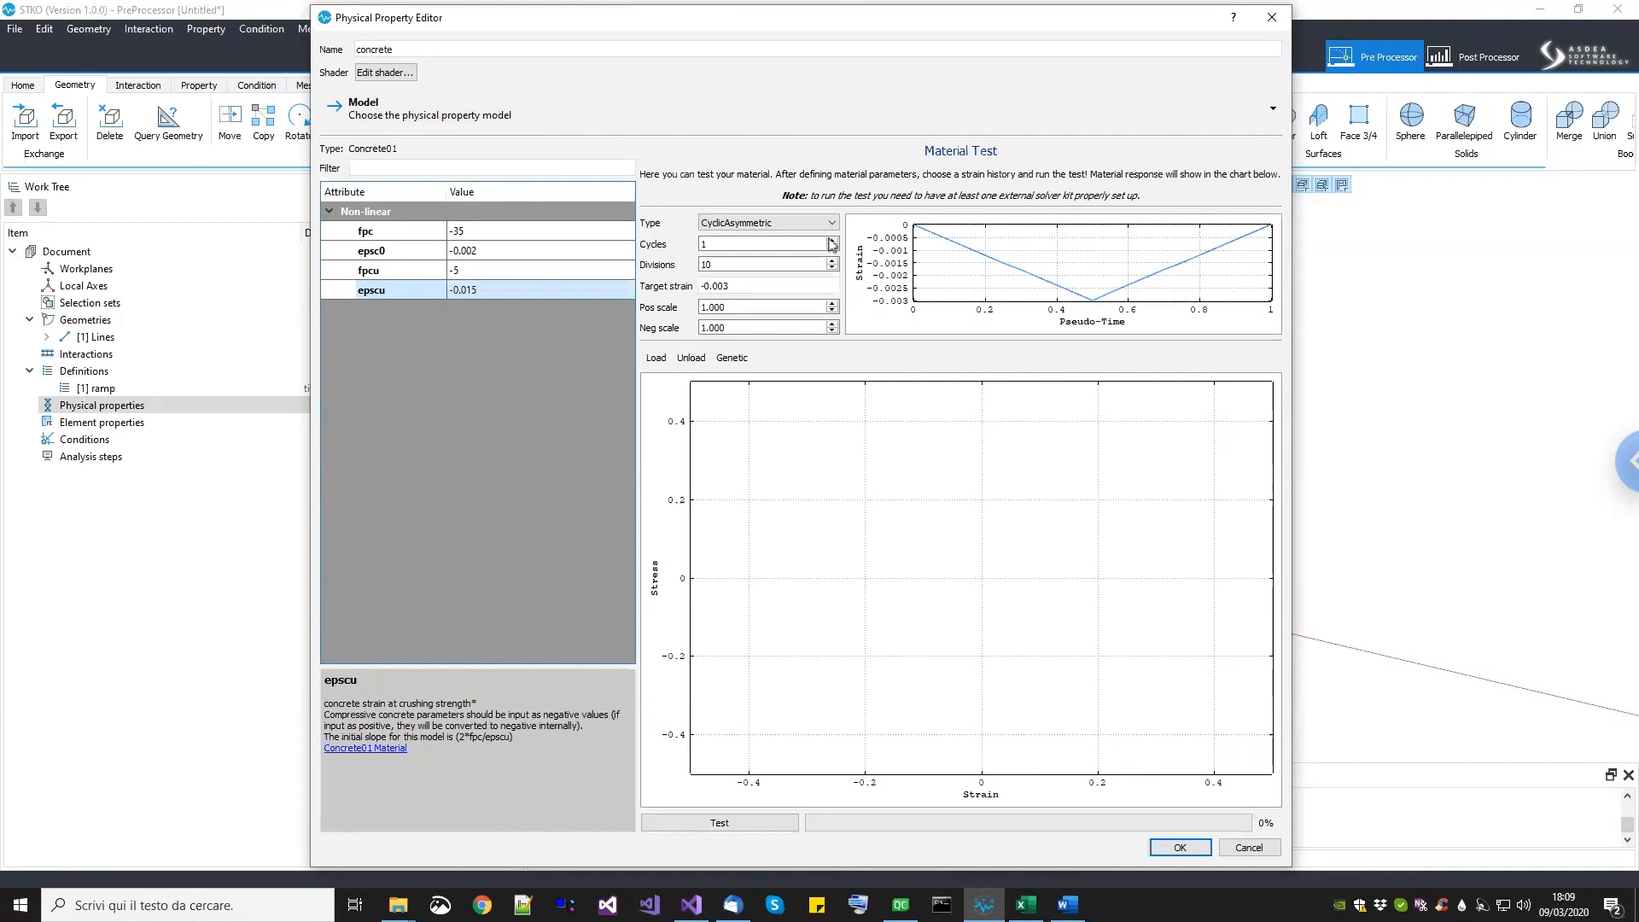
Step: Run a Monotonic material test on the concrete with a target strain of -0.02 and accept the property
click(798, 223)
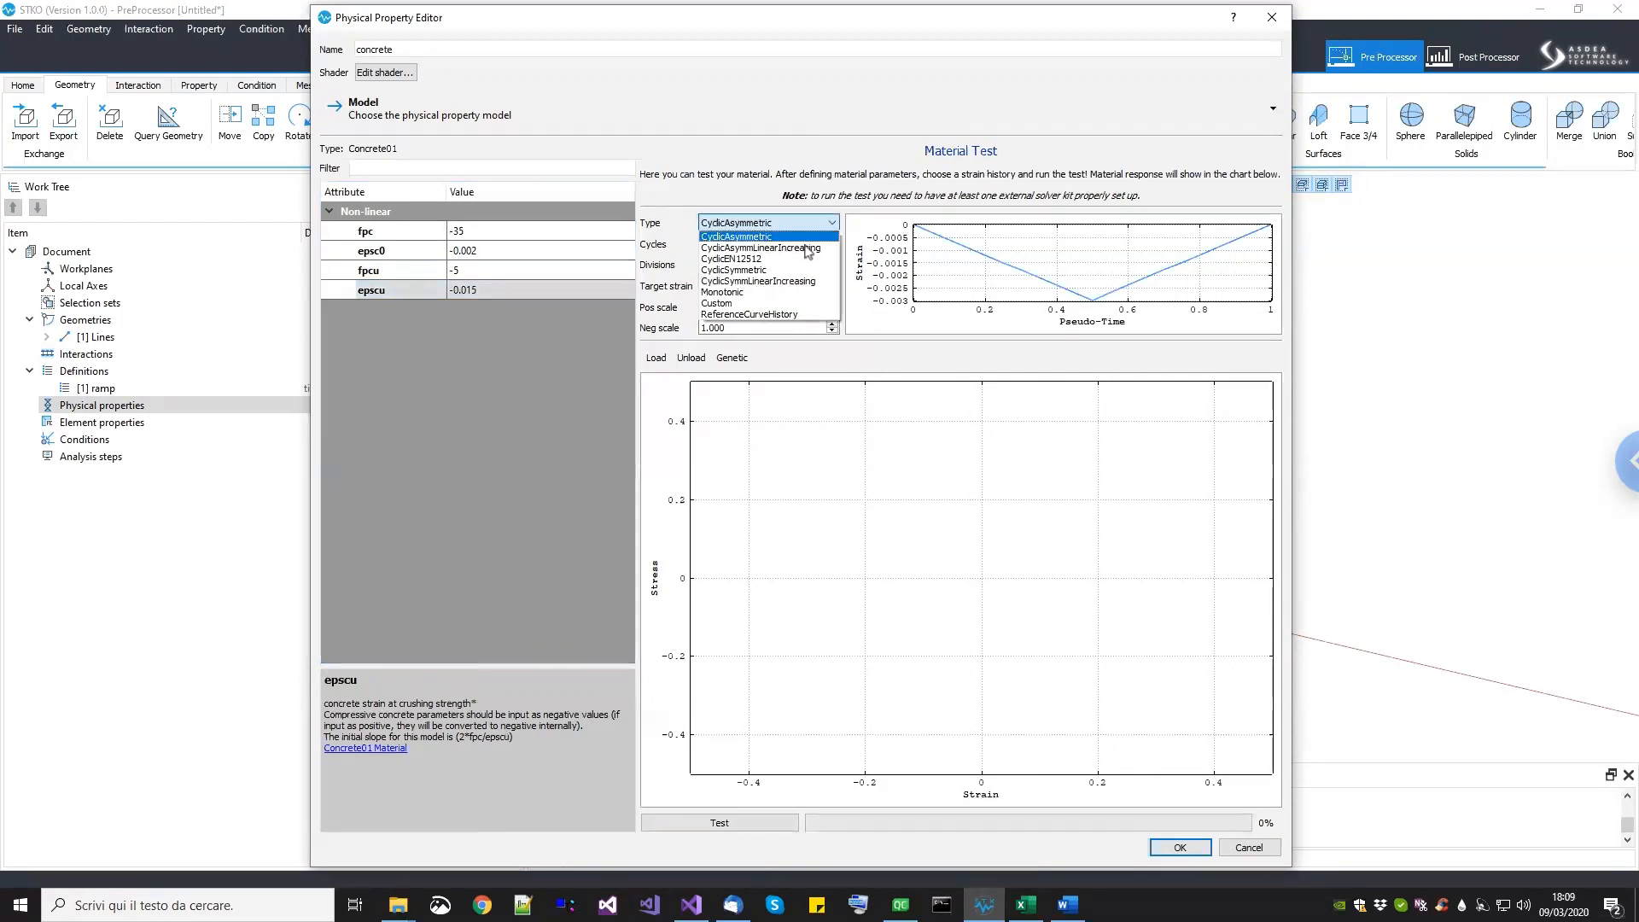
click(772, 292)
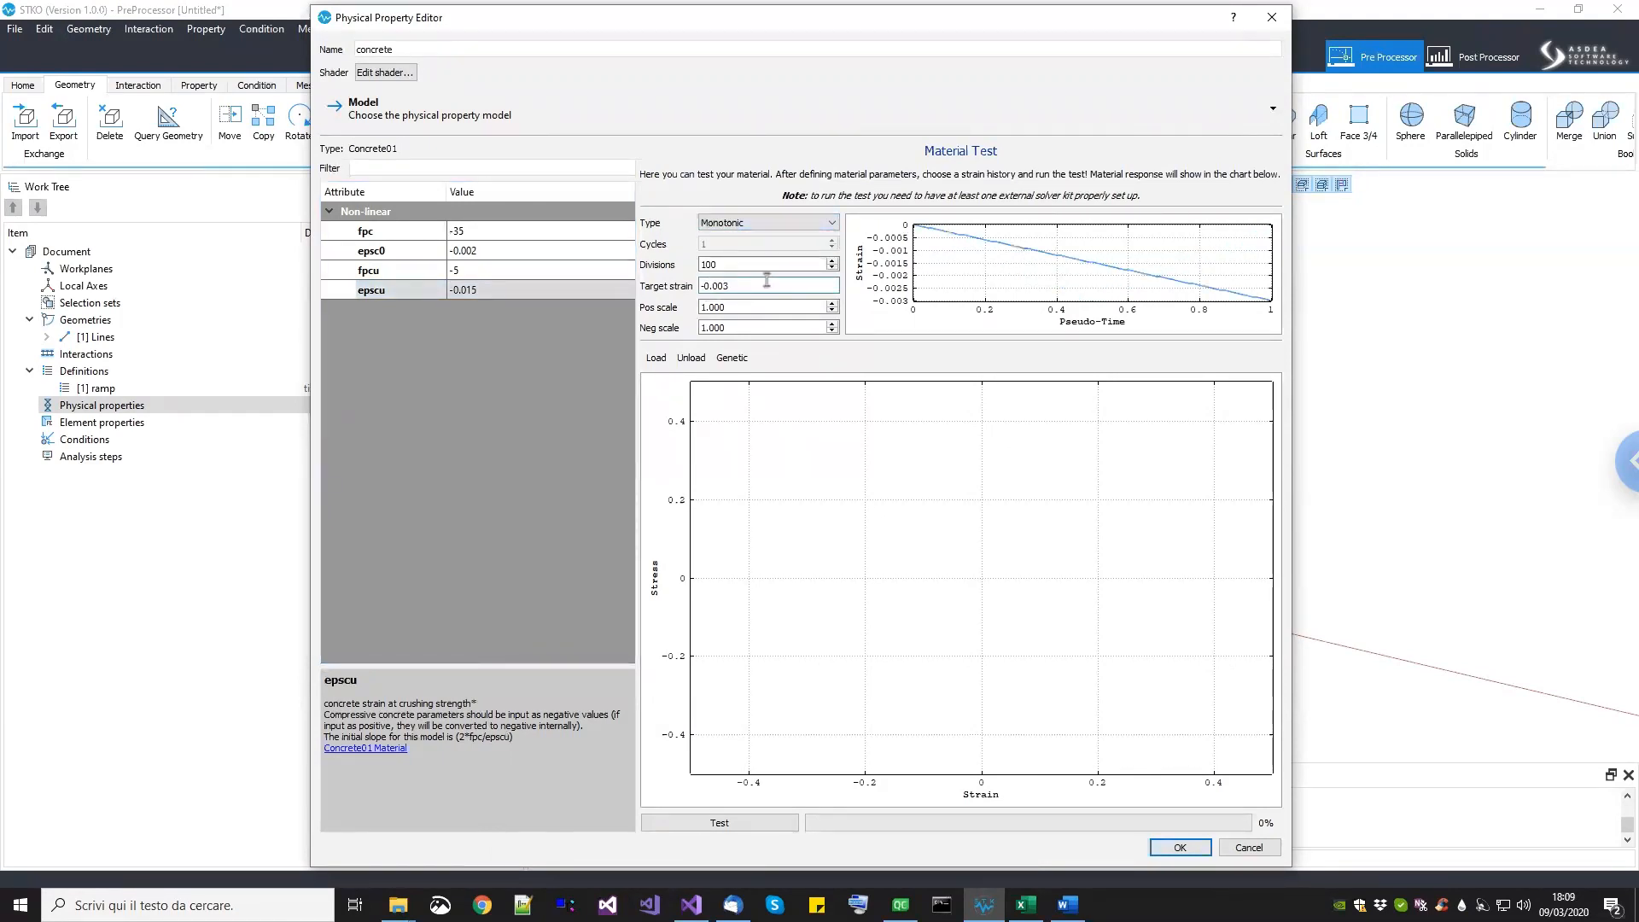
click(754, 285)
key(BackSpace)
key(BackSpace)
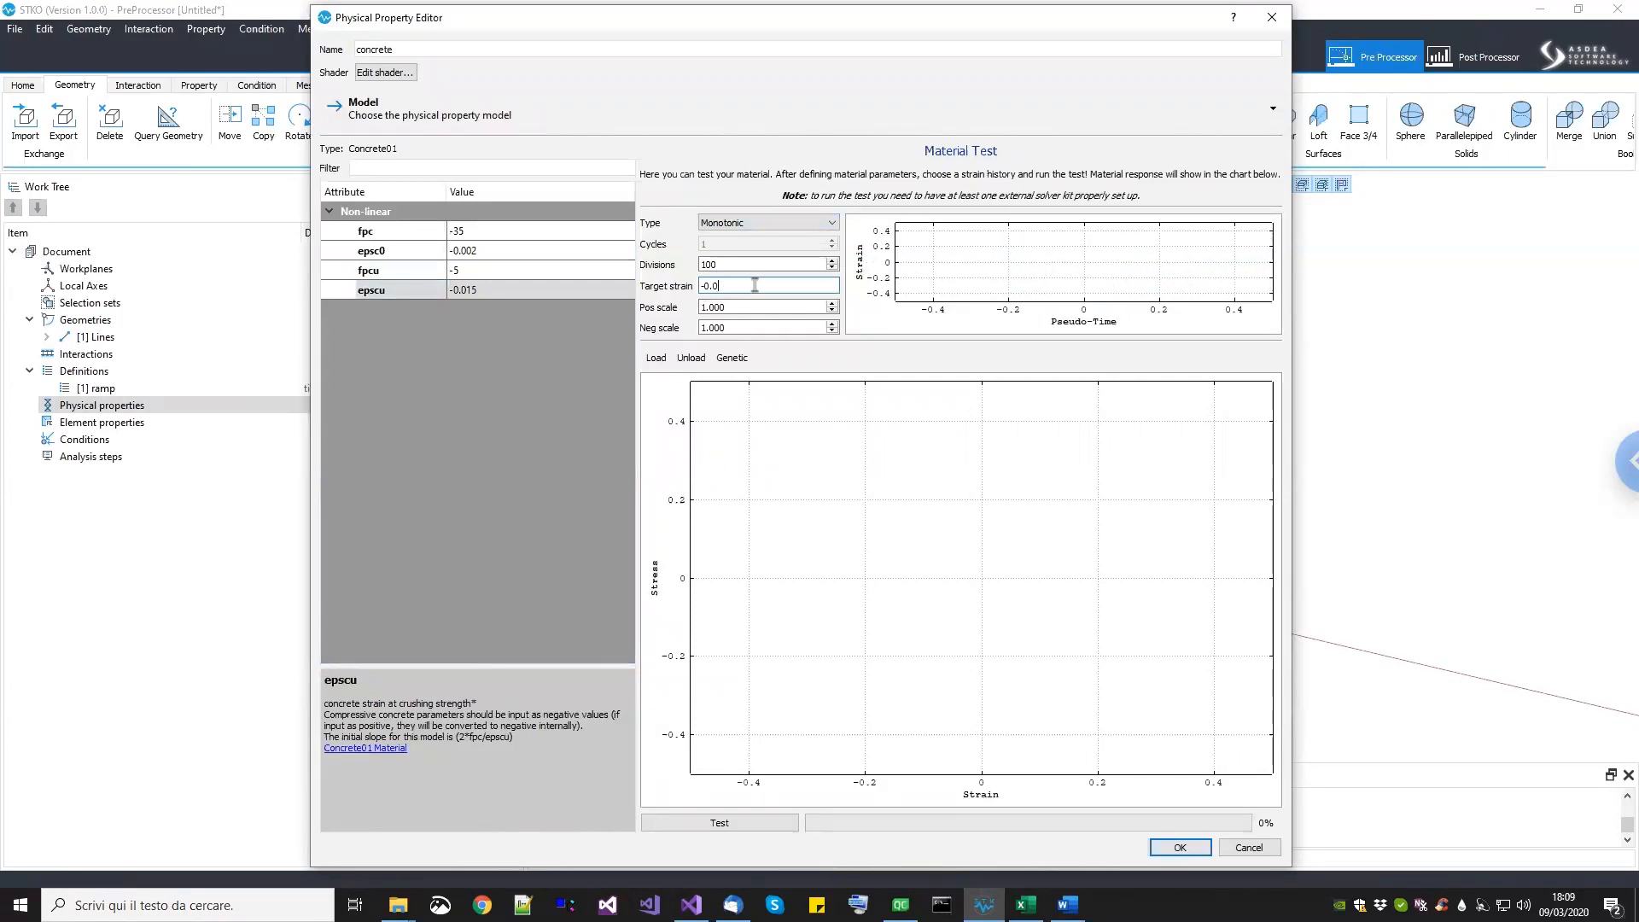
text(2)
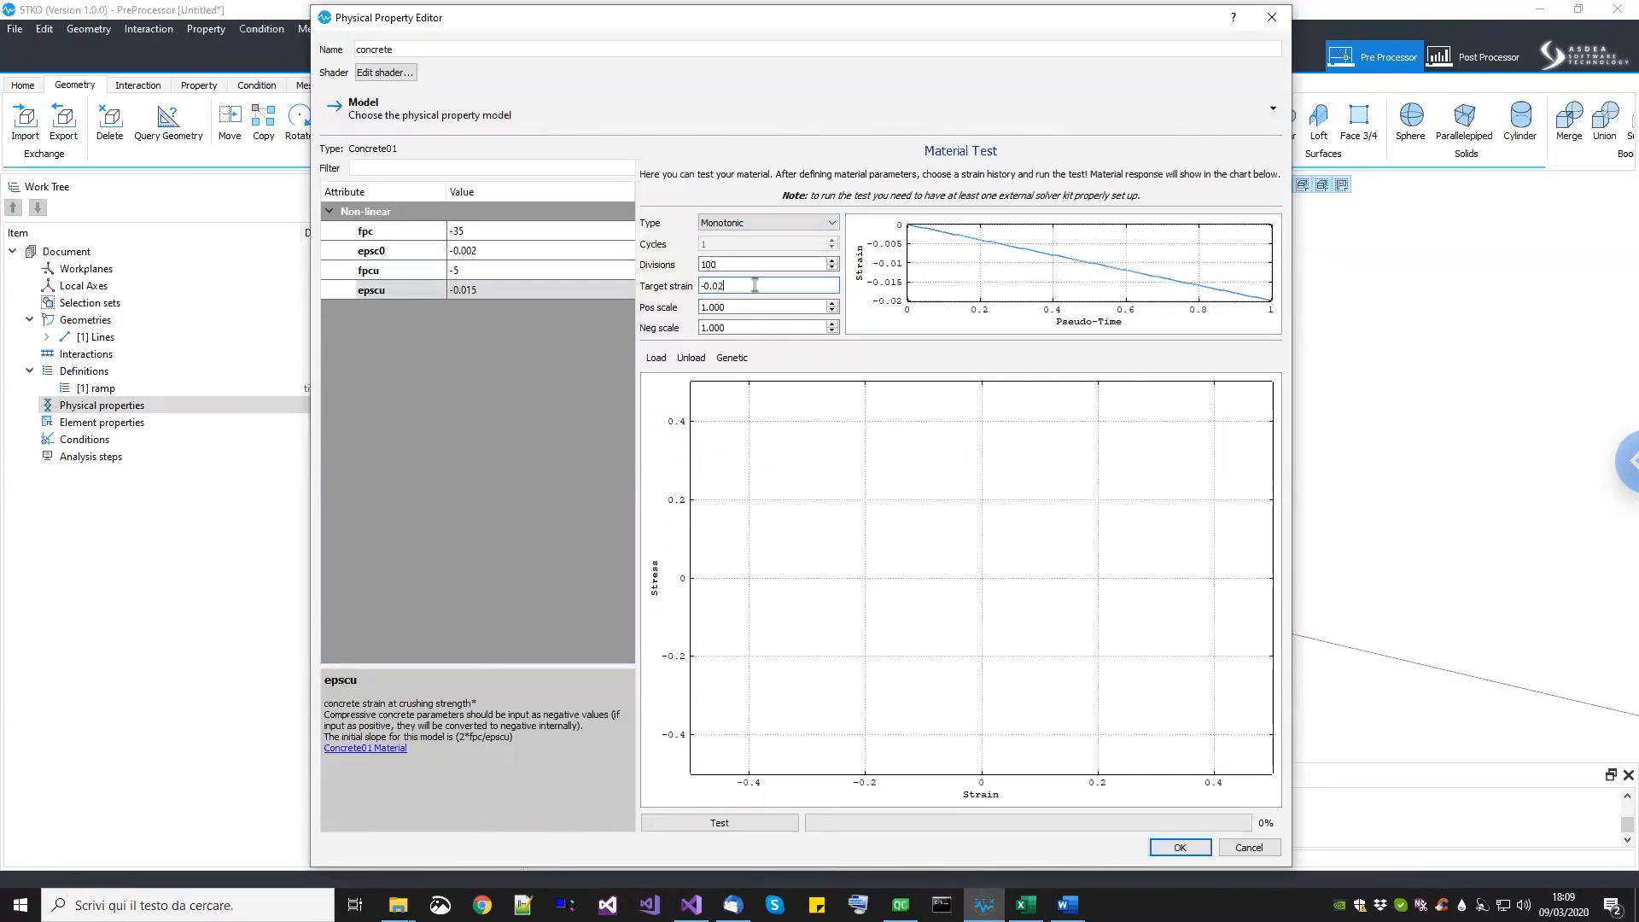
click(772, 828)
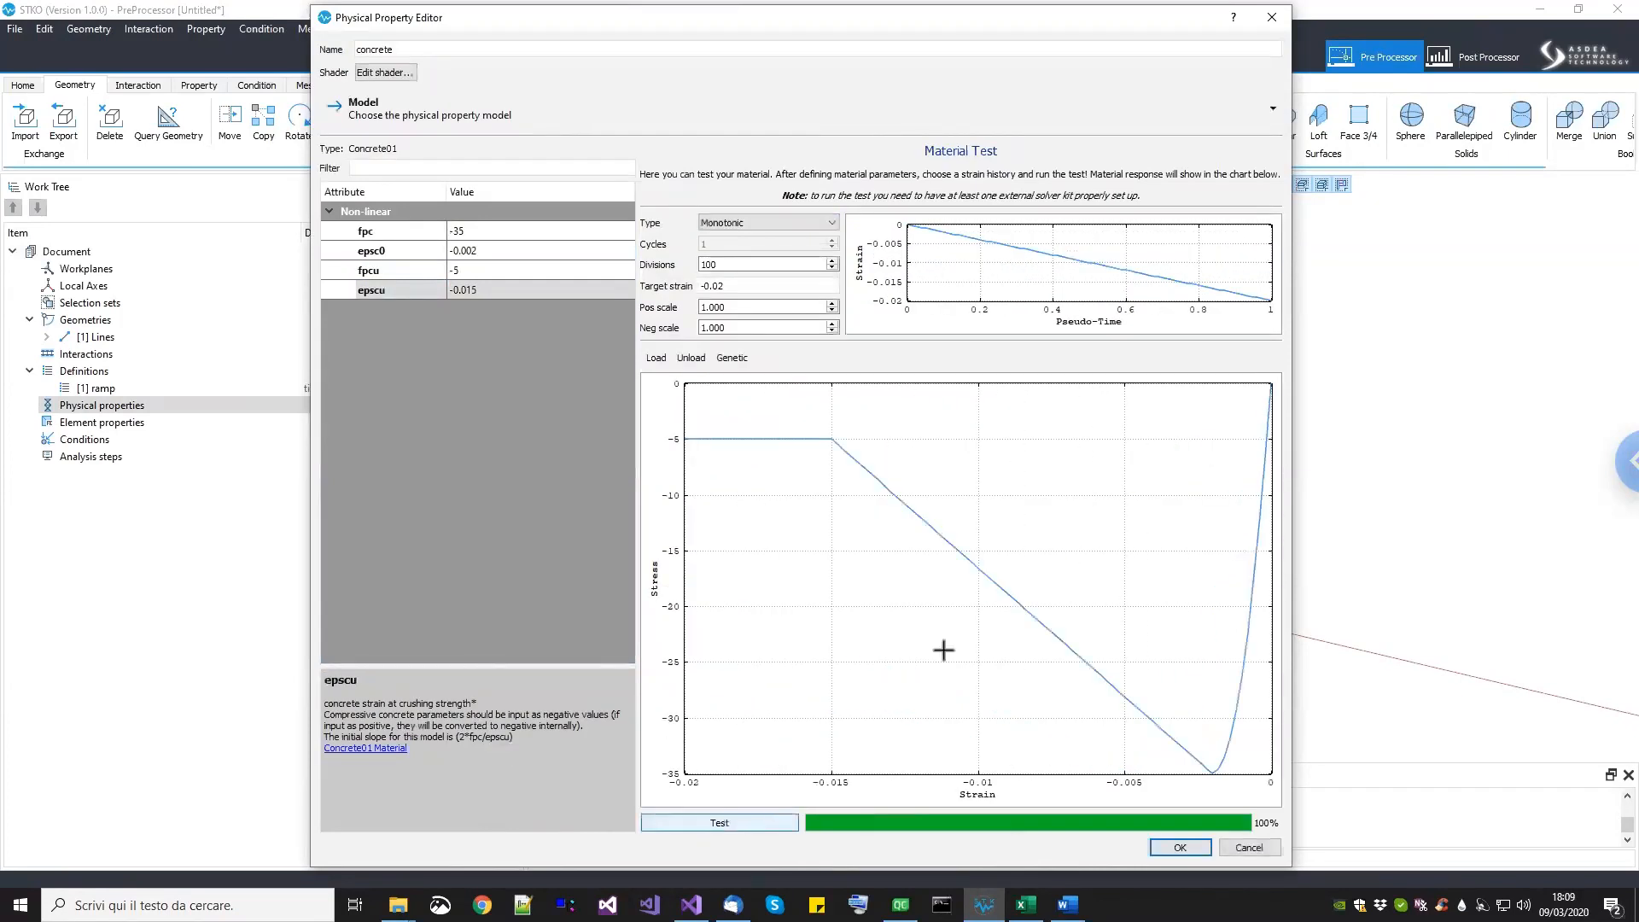
click(1176, 847)
Step: Add a physical property named steel using the Steel02 uniaxial reinforcing-steel material model
right_click(114, 421)
right_click(120, 406)
click(146, 415)
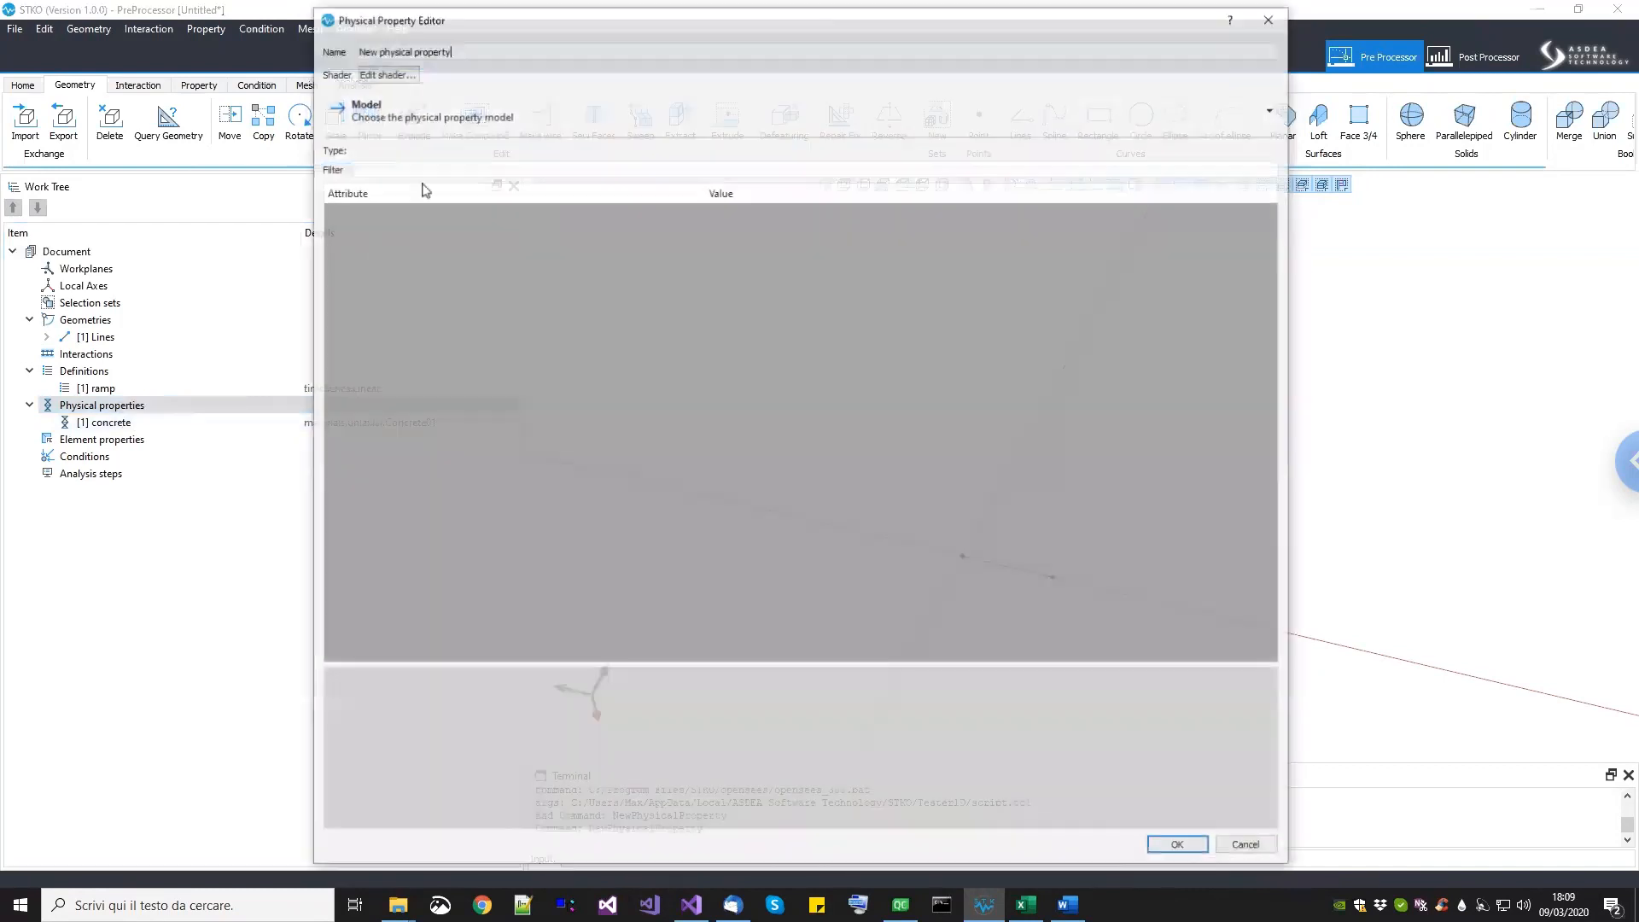
key(ctrl+a)
text(st)
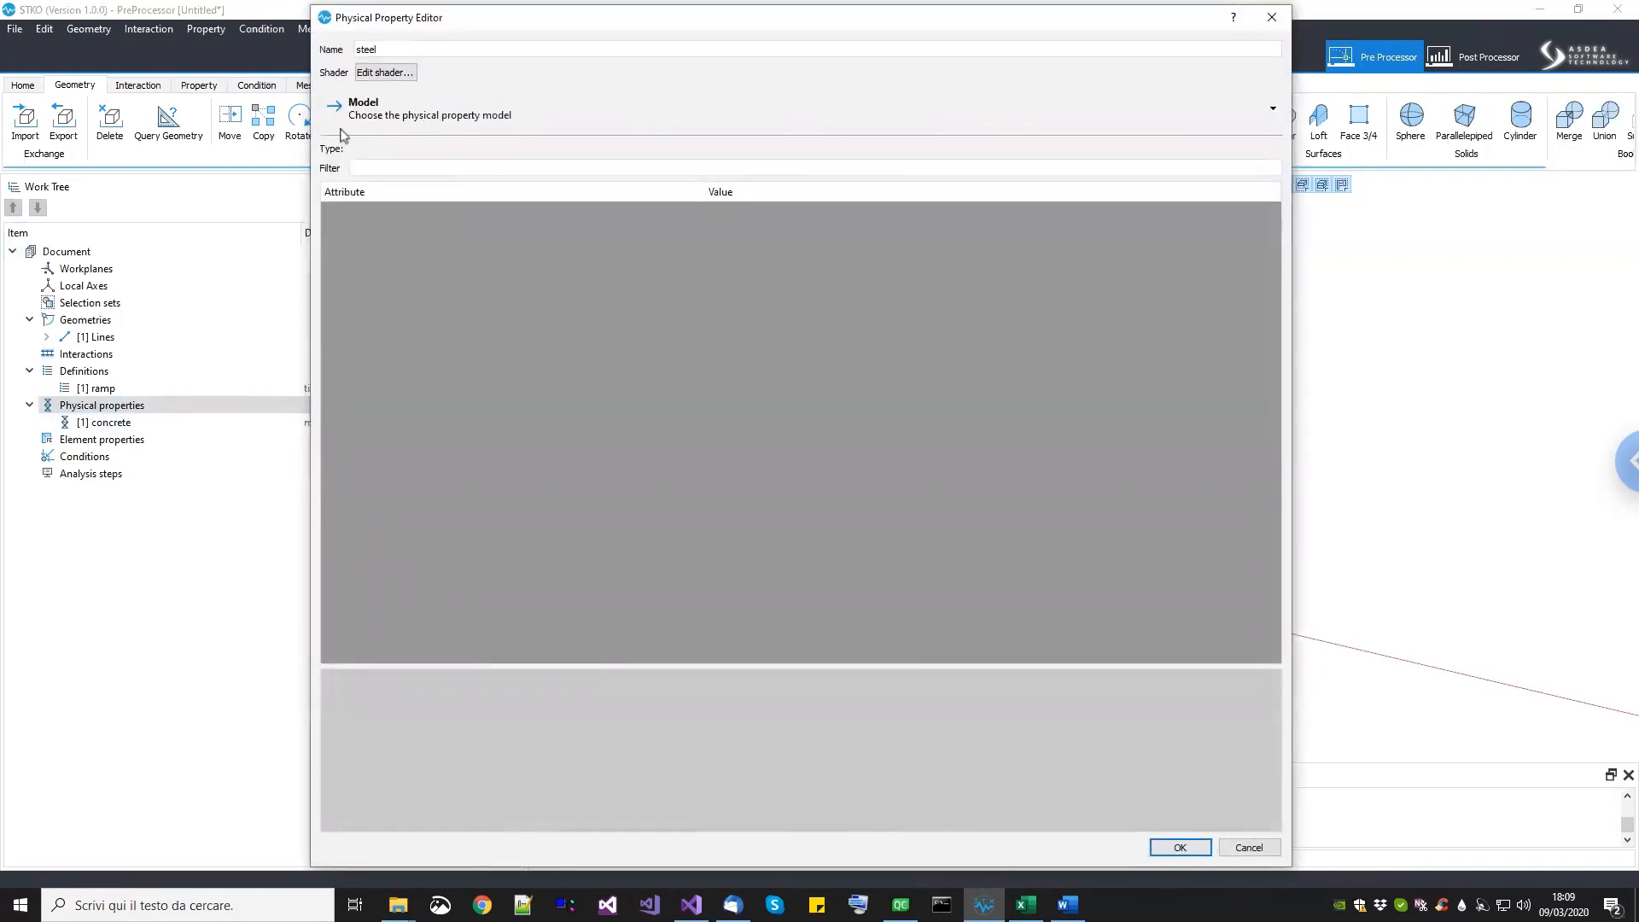
click(349, 122)
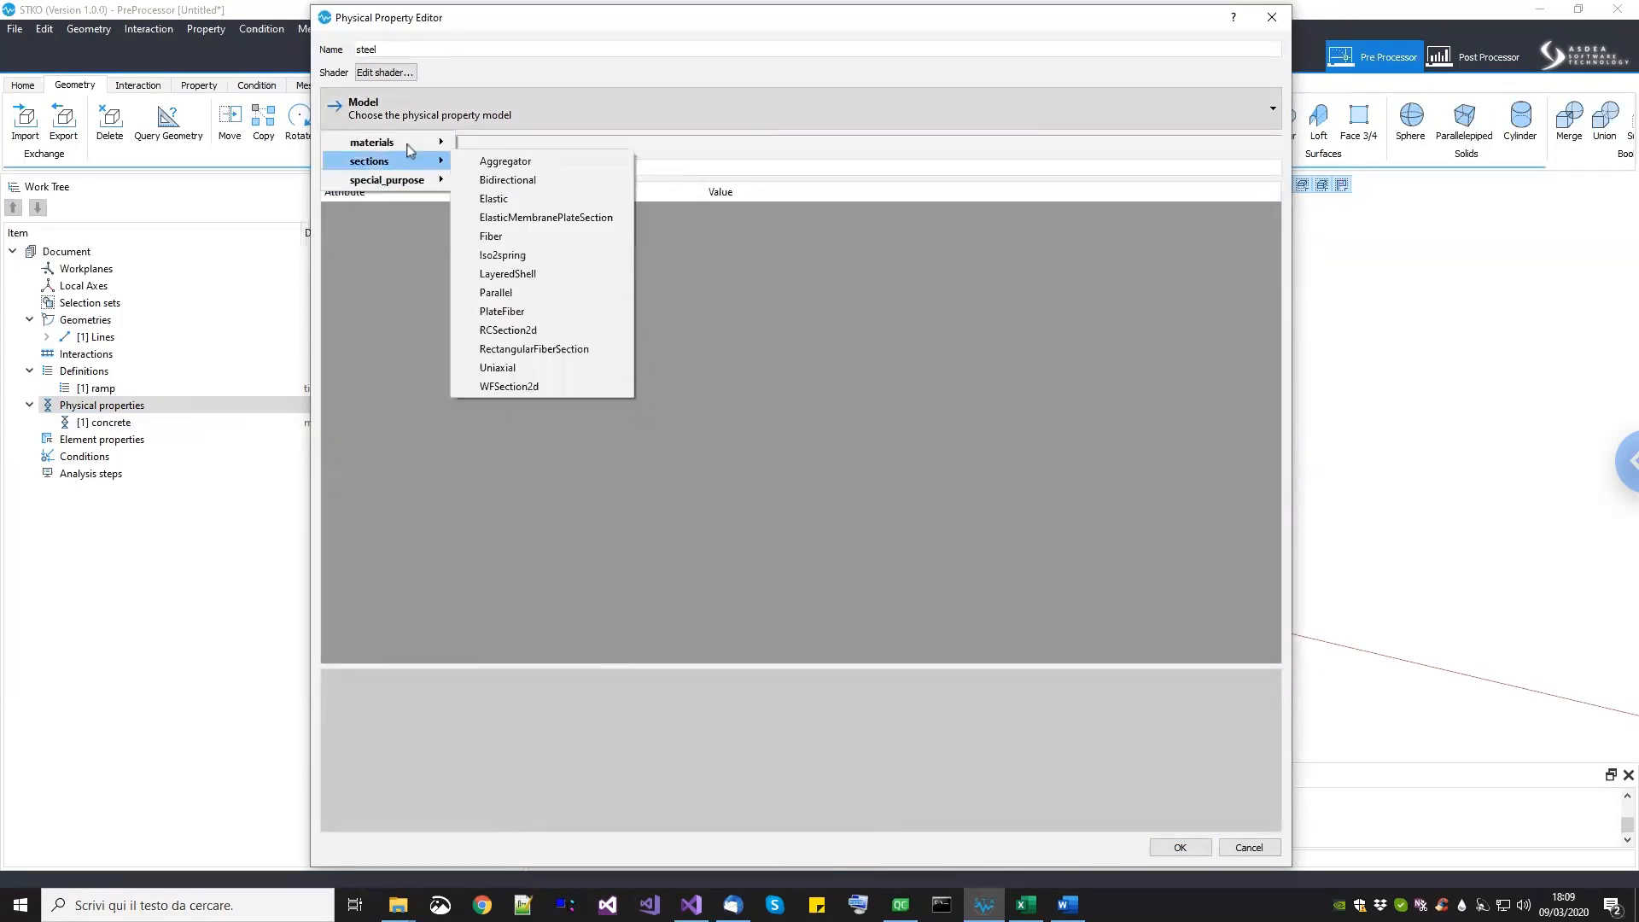
mouse_move(445, 146)
mouse_move(503, 161)
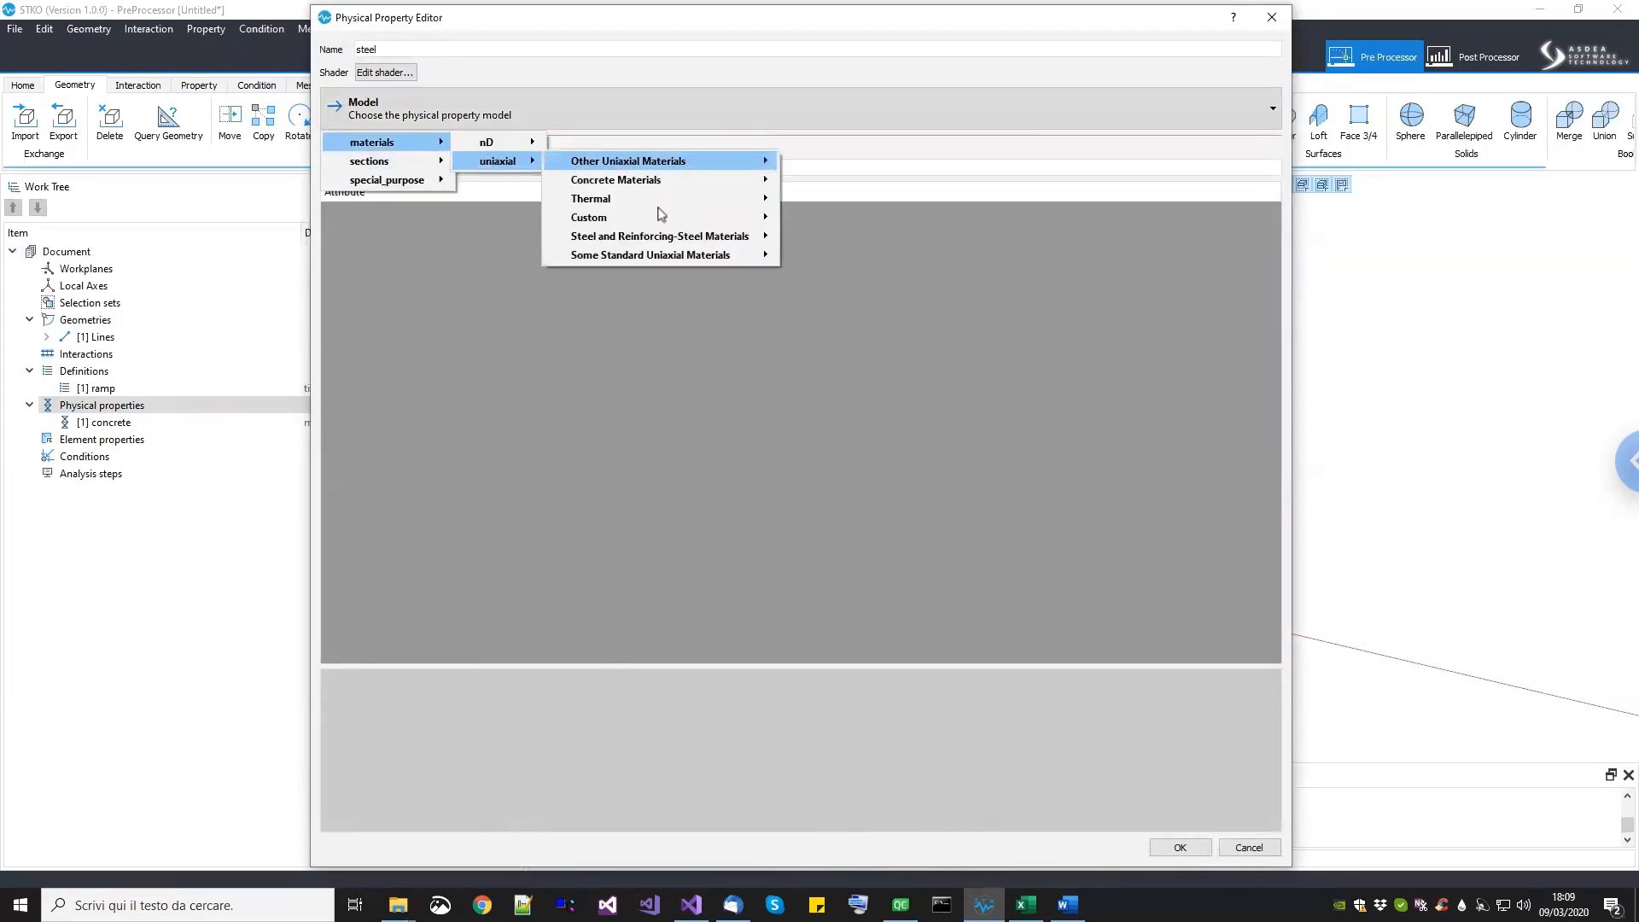
mouse_move(668, 237)
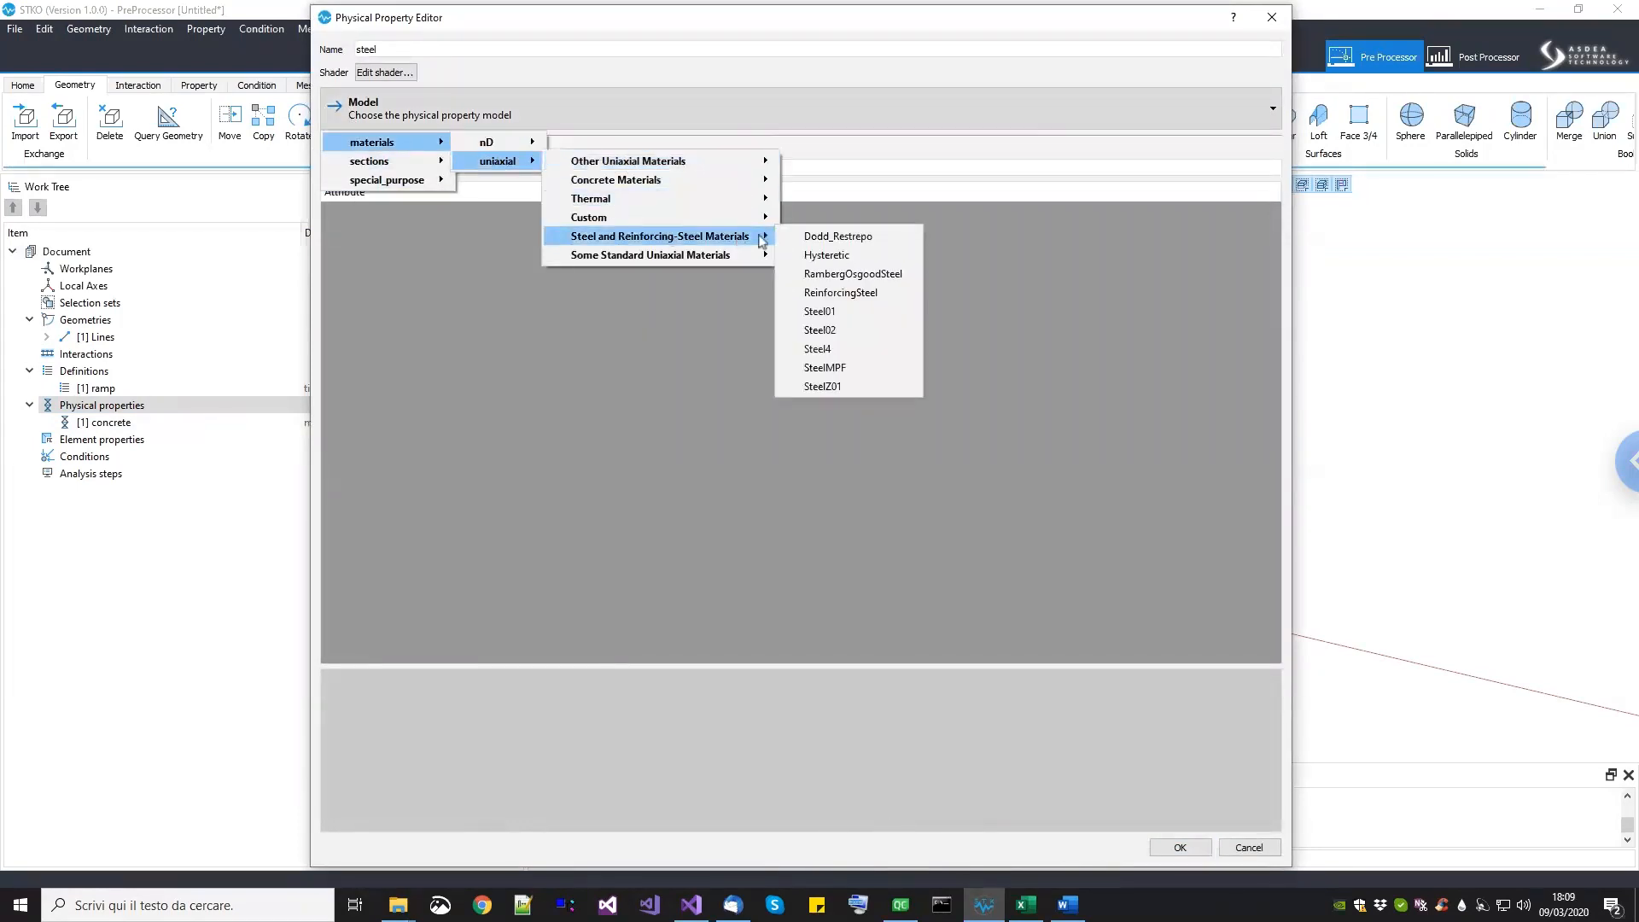
click(821, 330)
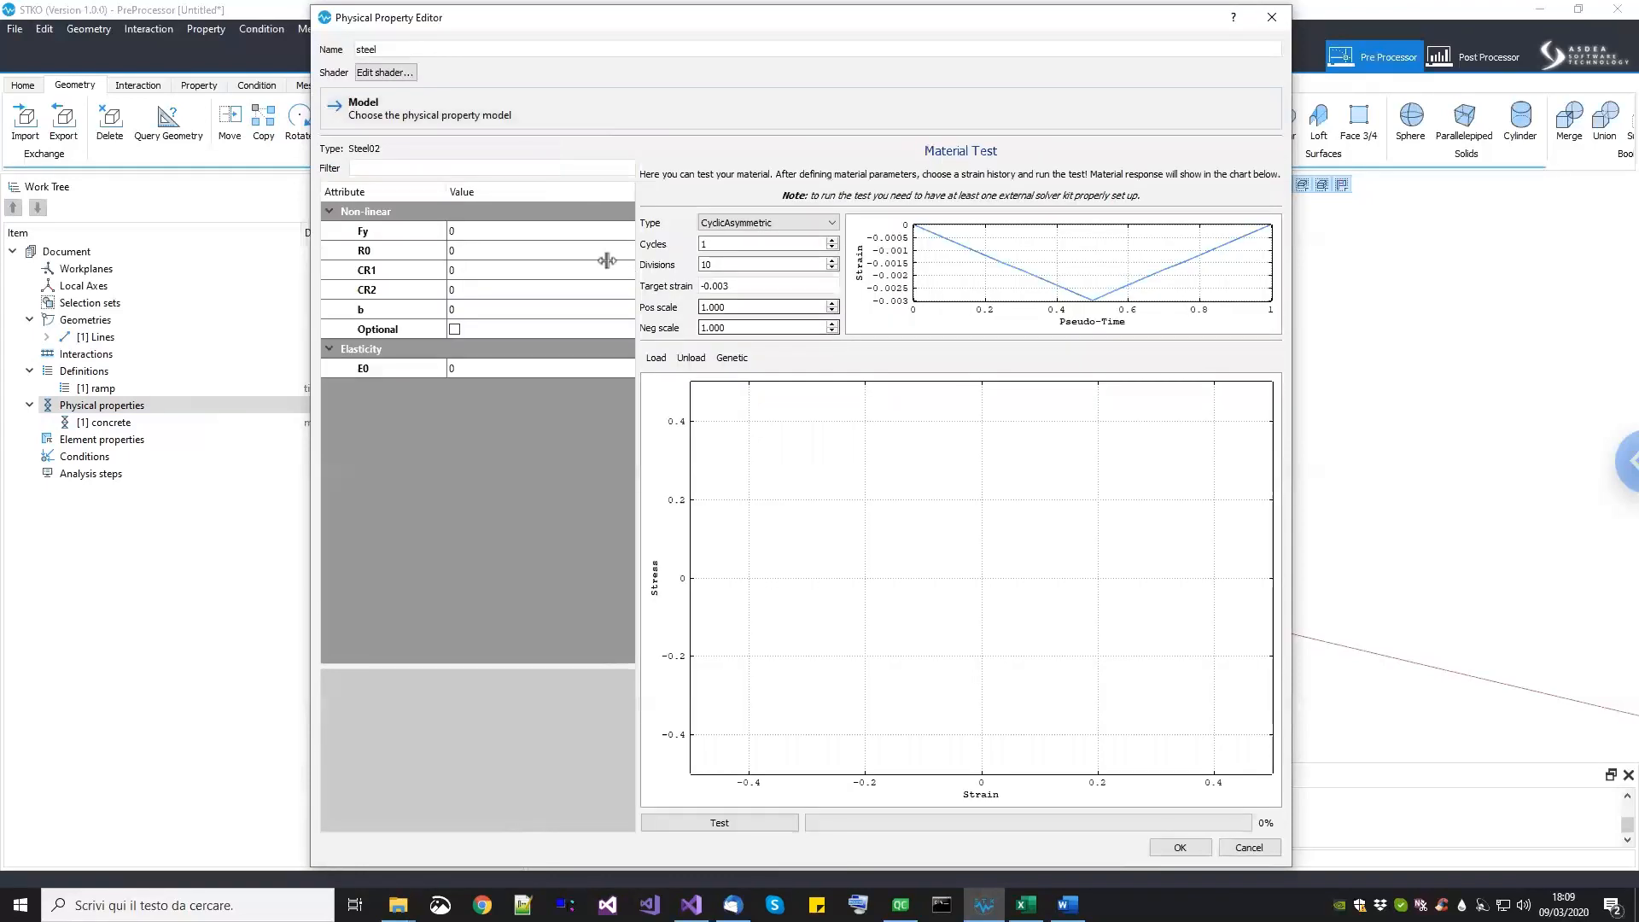
Step: Set the Steel02 parameters Fy to 487, R0 to 18.5, CR1 to 0.925, CR2 to 0.15 and E0 to 206000
click(586, 229)
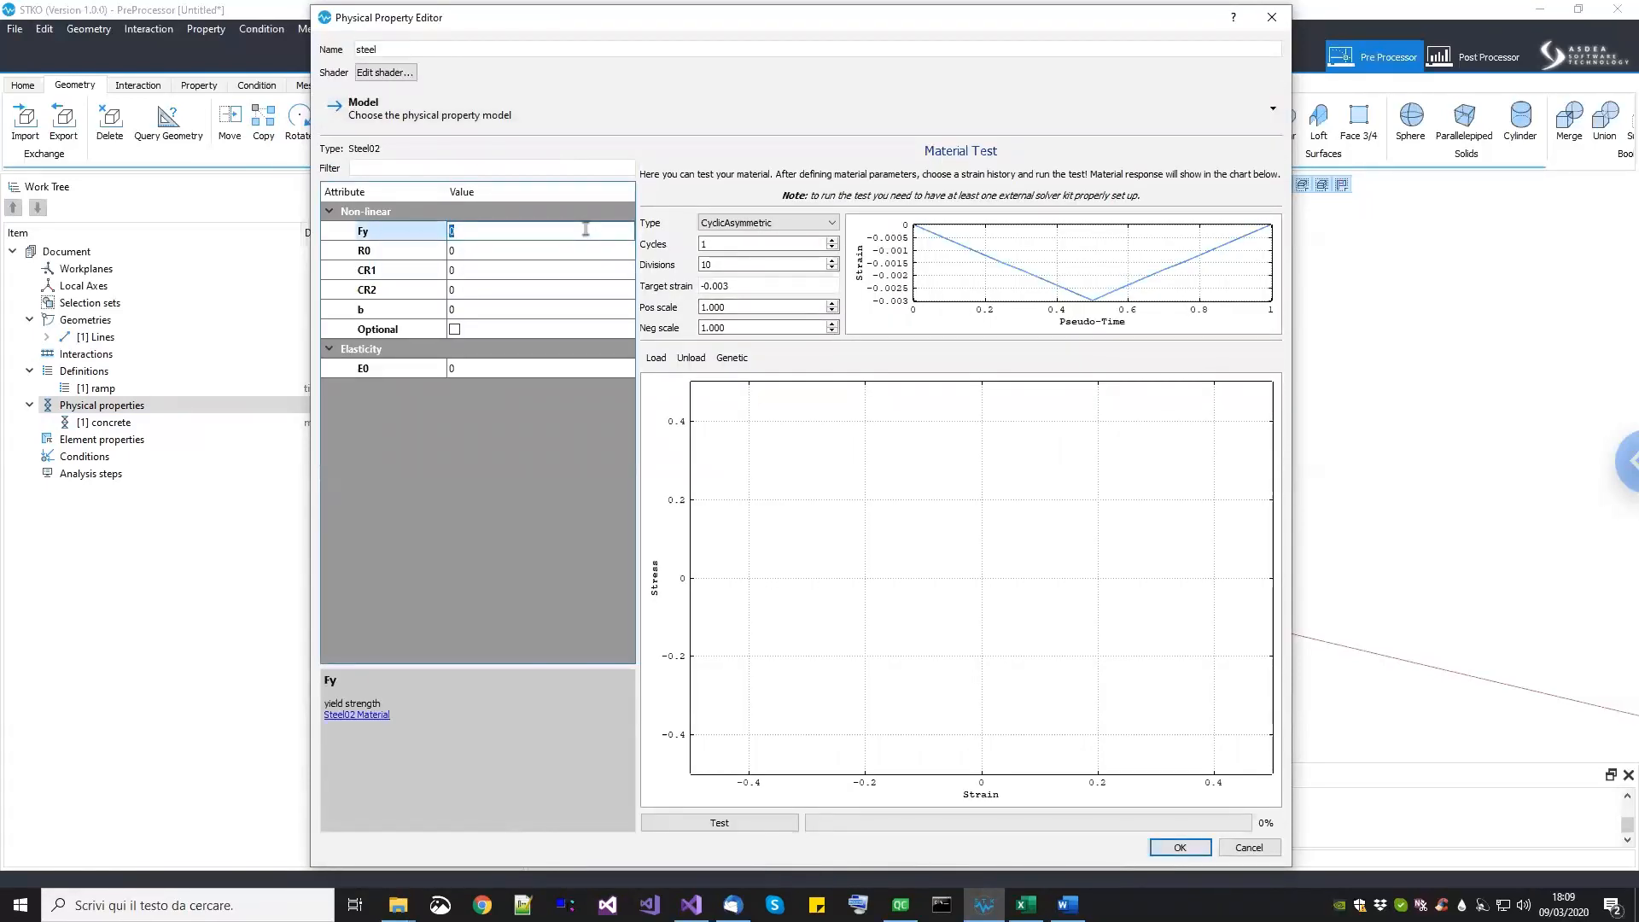
click(547, 250)
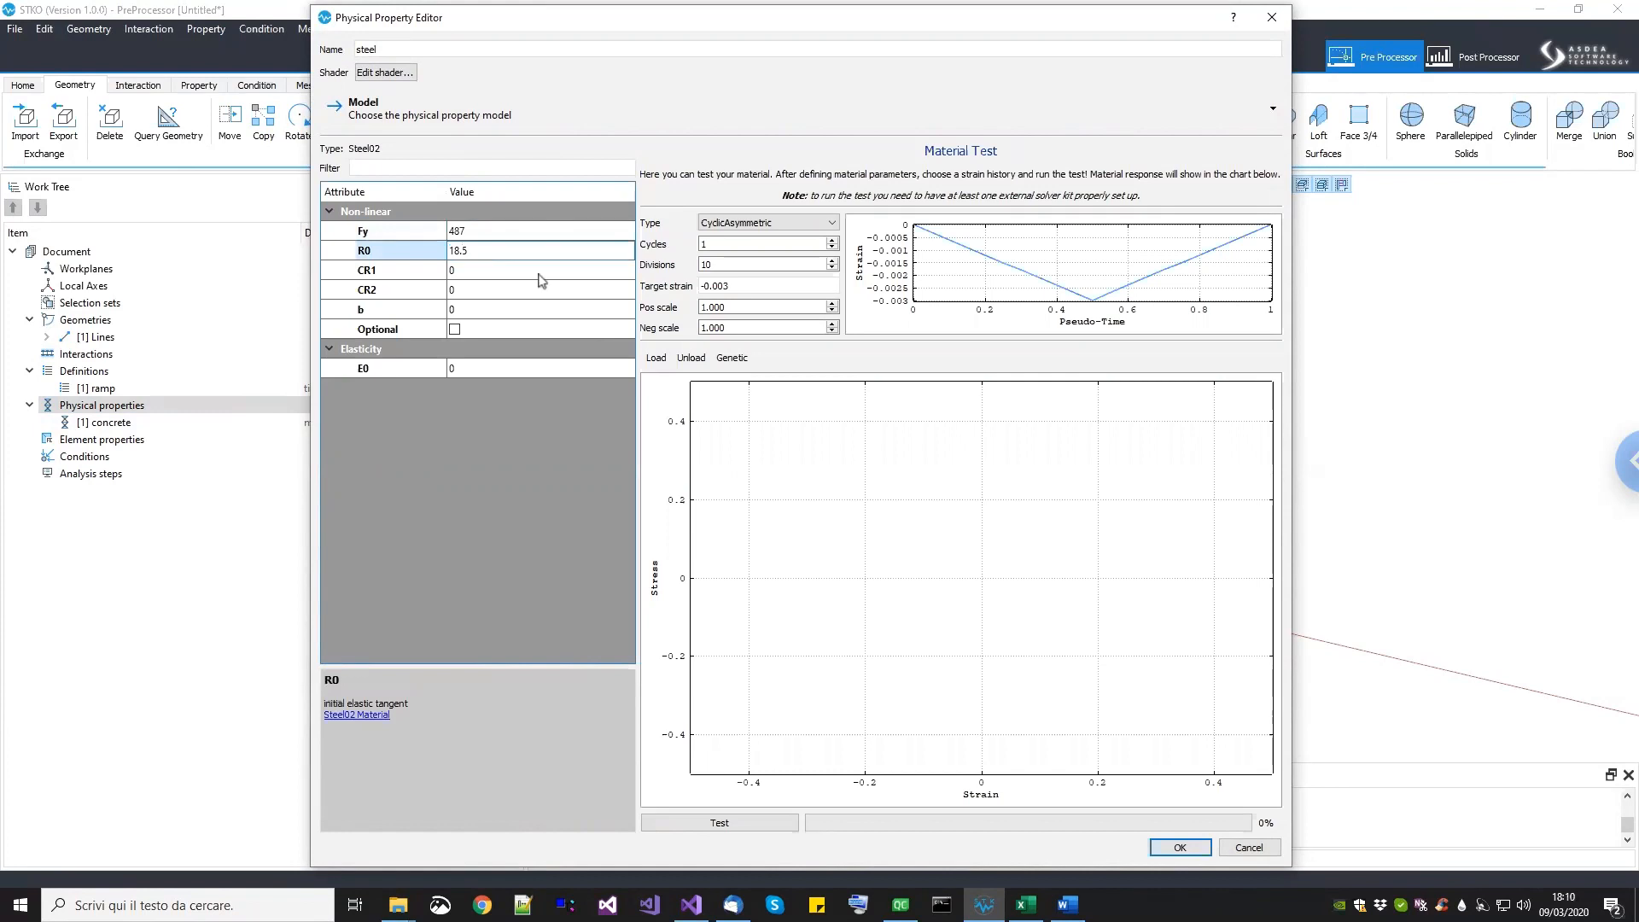
click(541, 271)
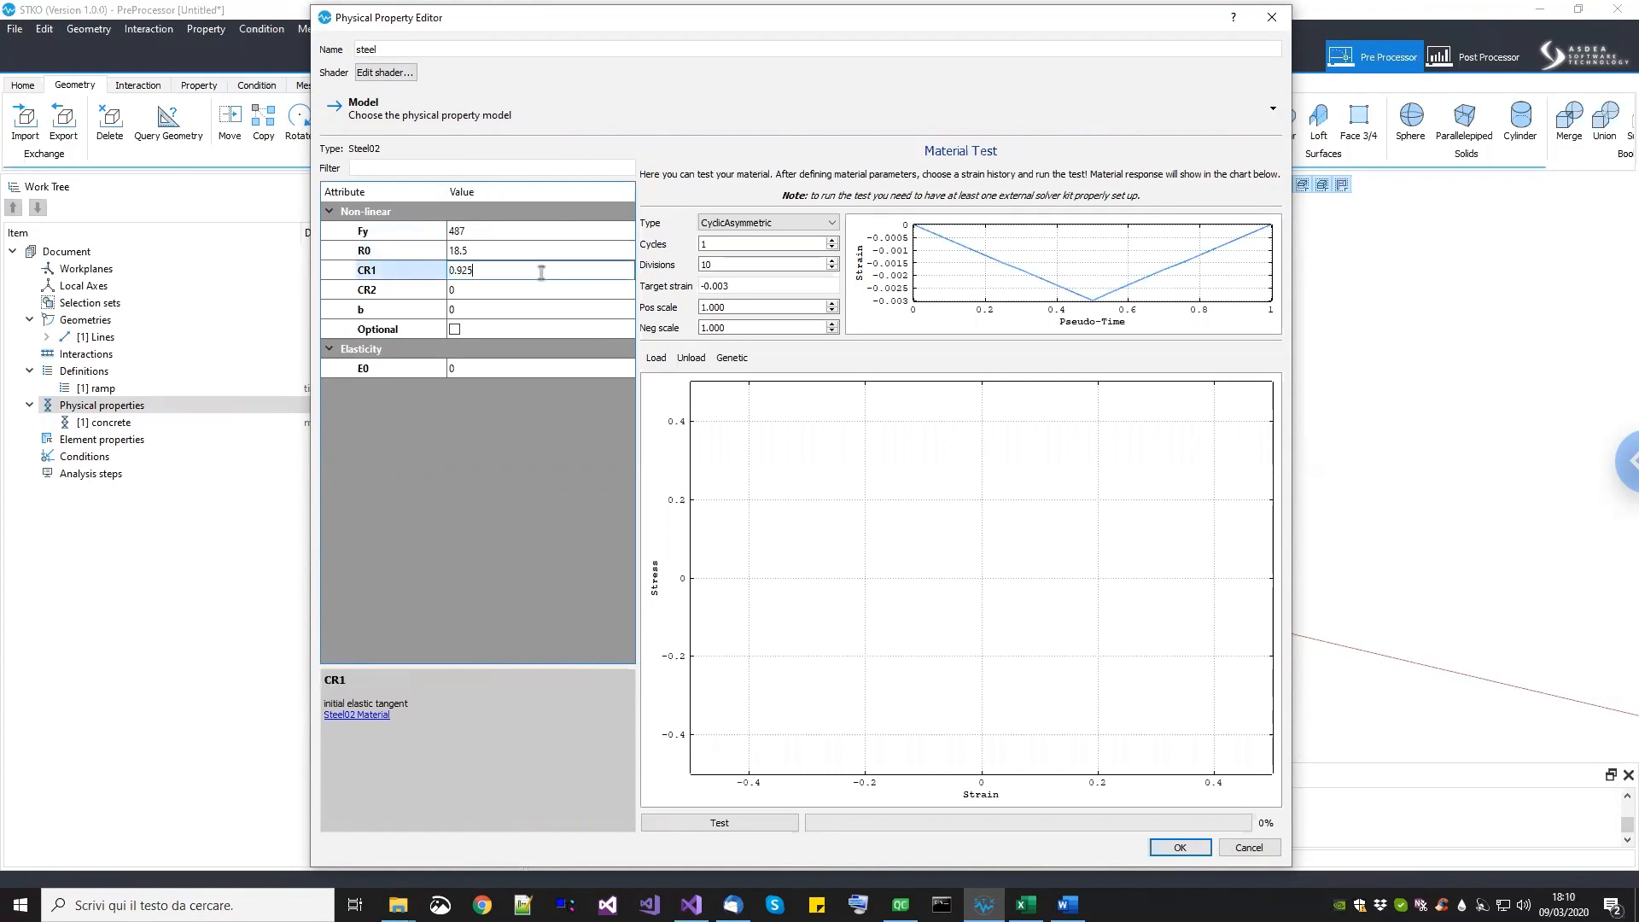
click(537, 289)
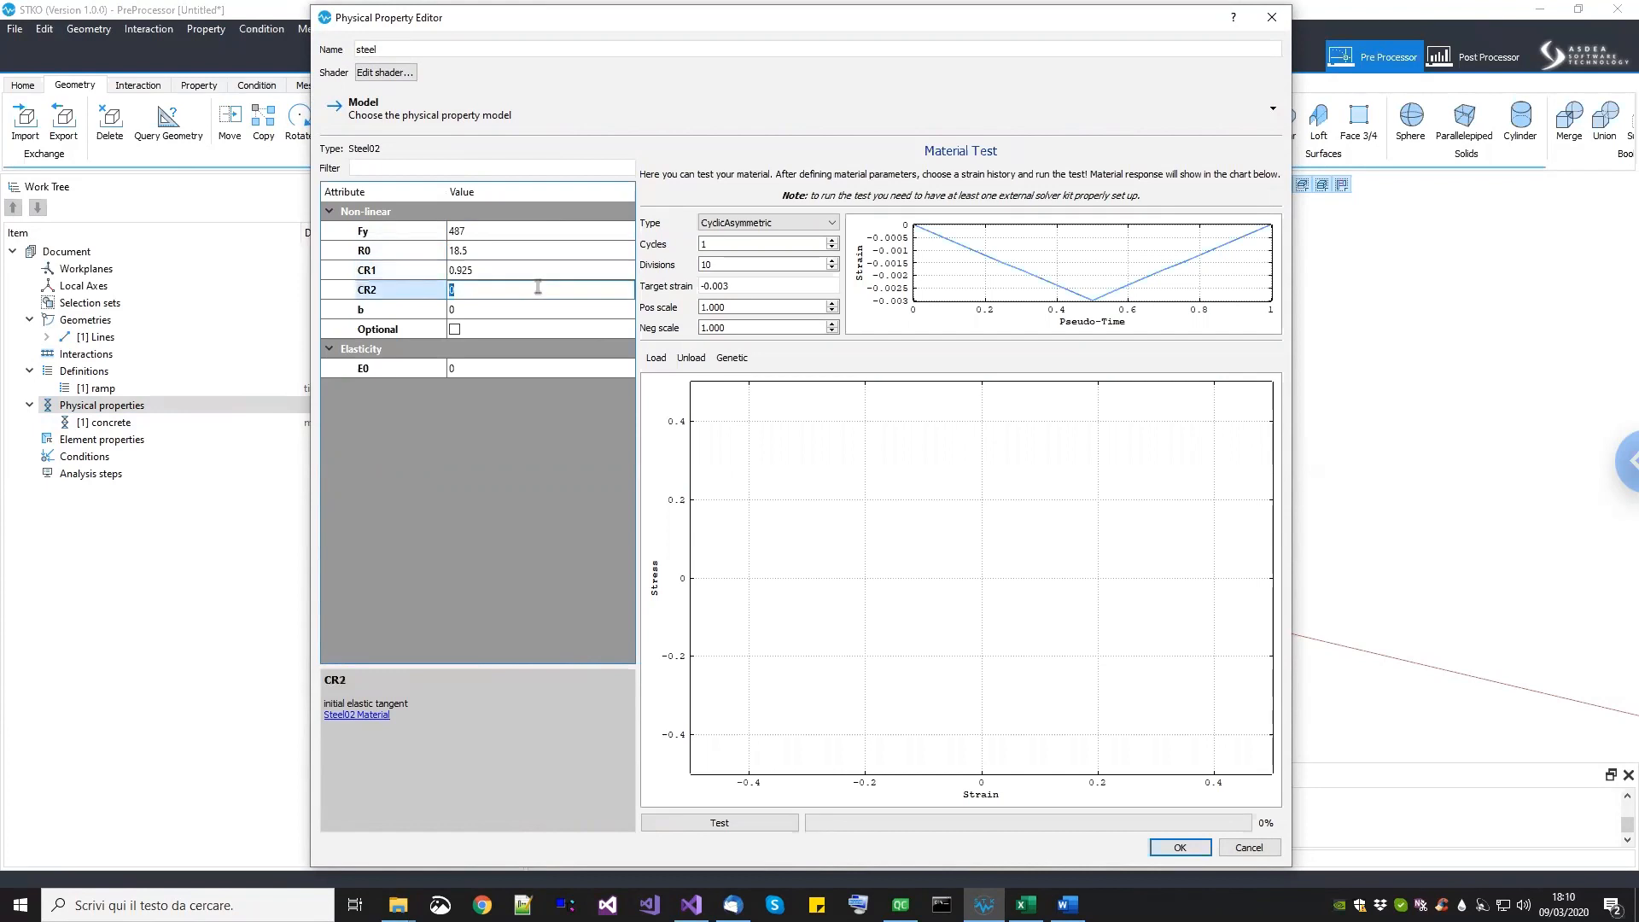
key(Return)
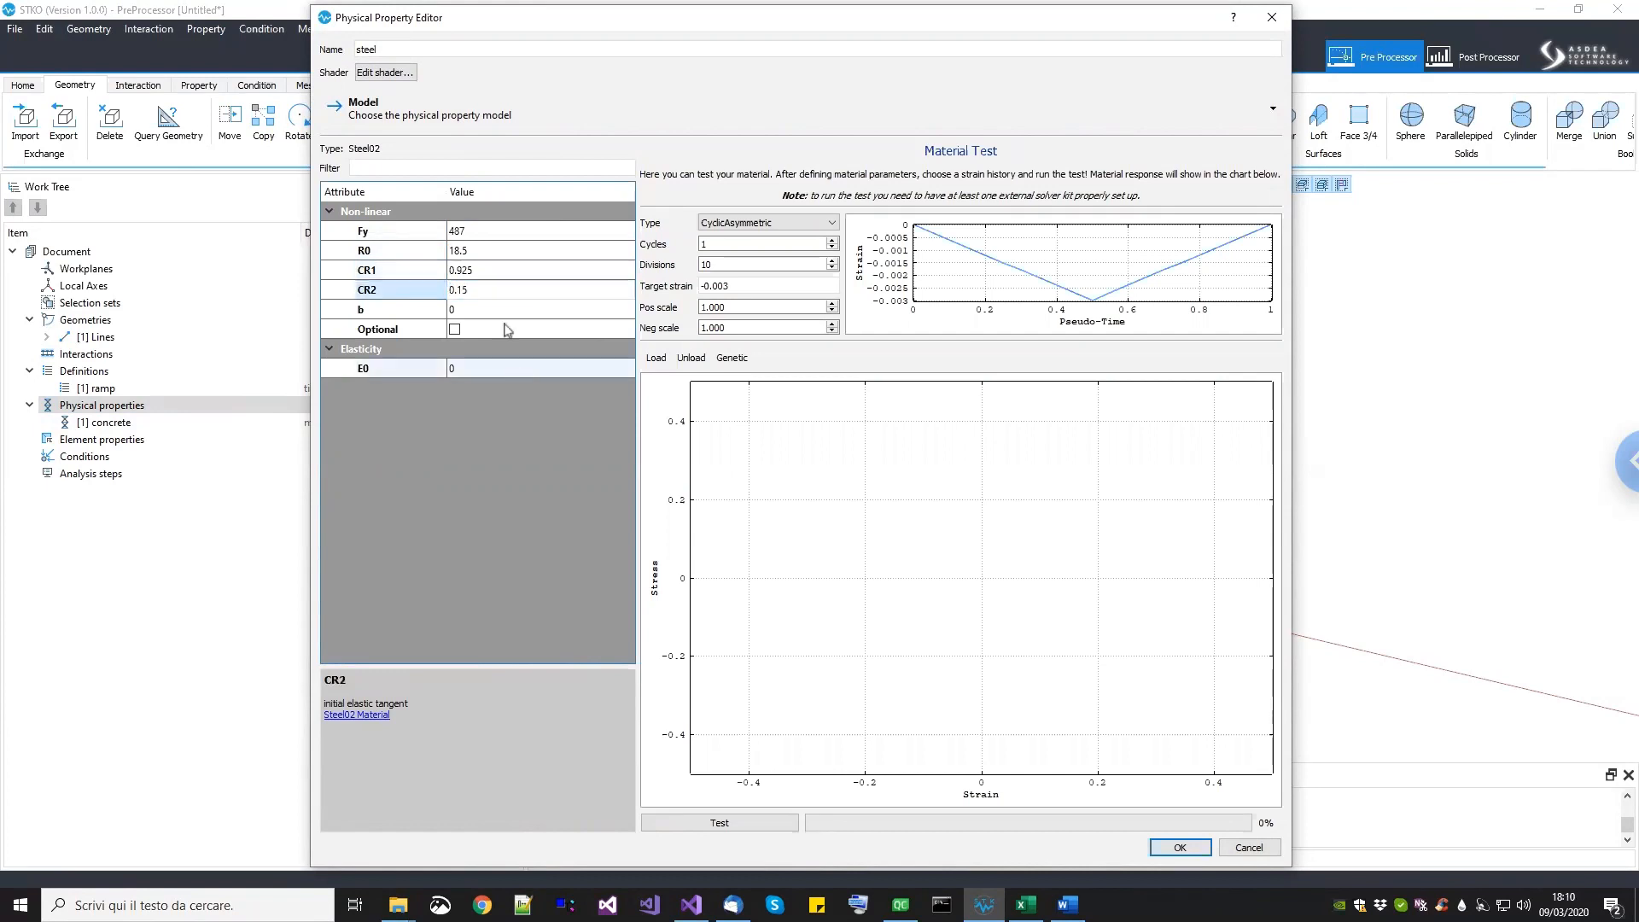
double_click(495, 368)
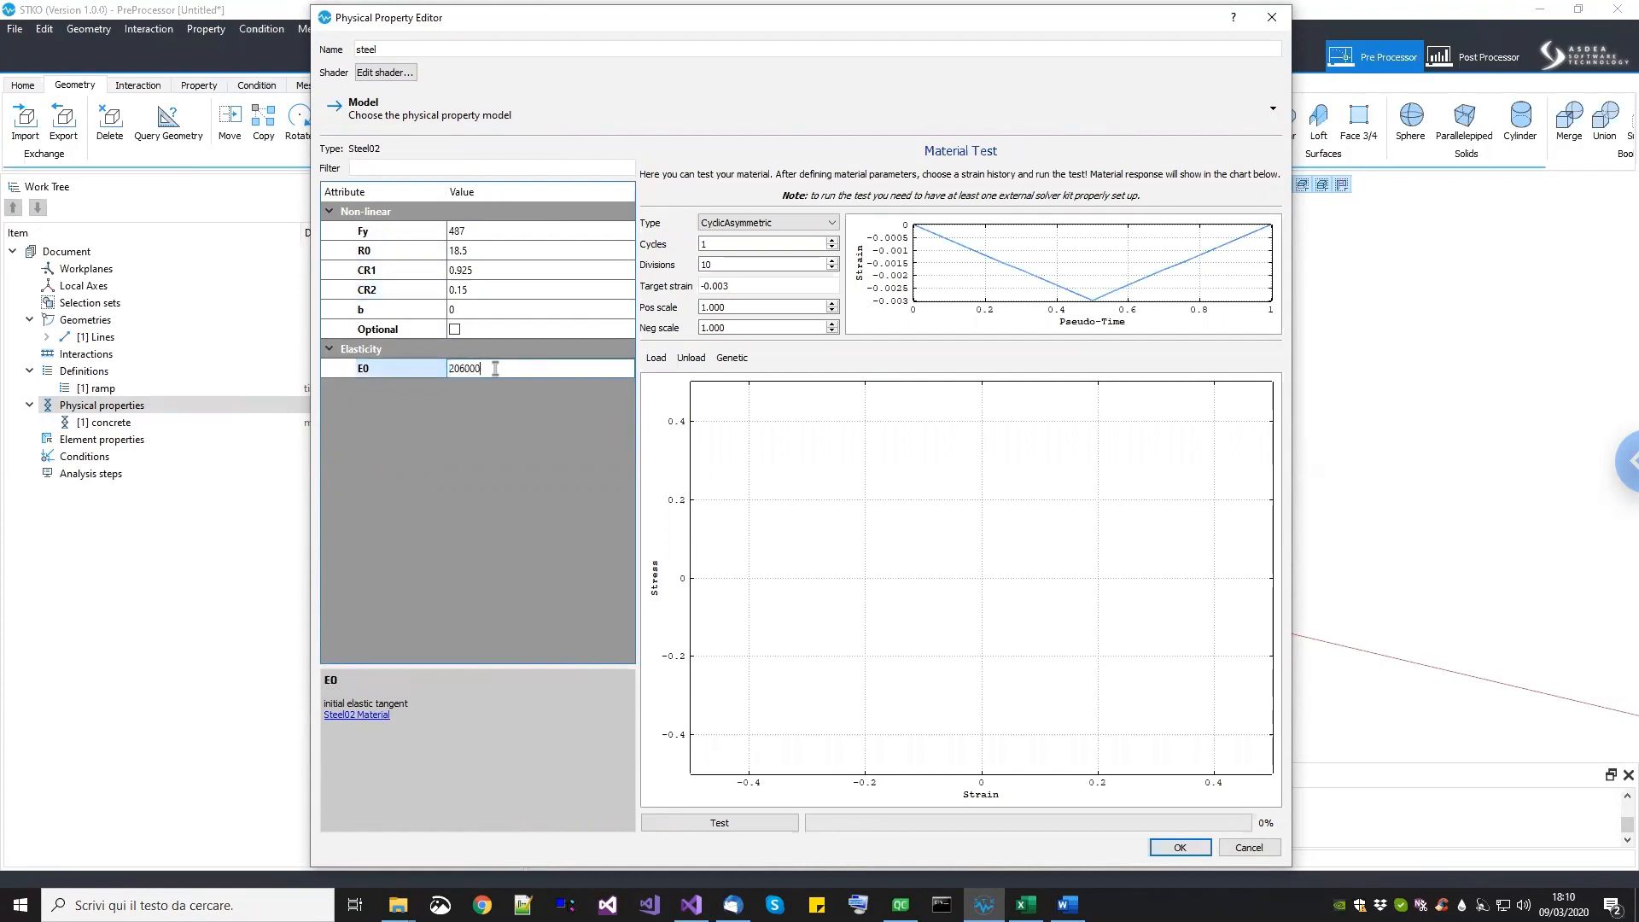
text(206000)
key(Return)
Step: Run a CyclicEN12512 material test on the steel and accept the property
click(739, 224)
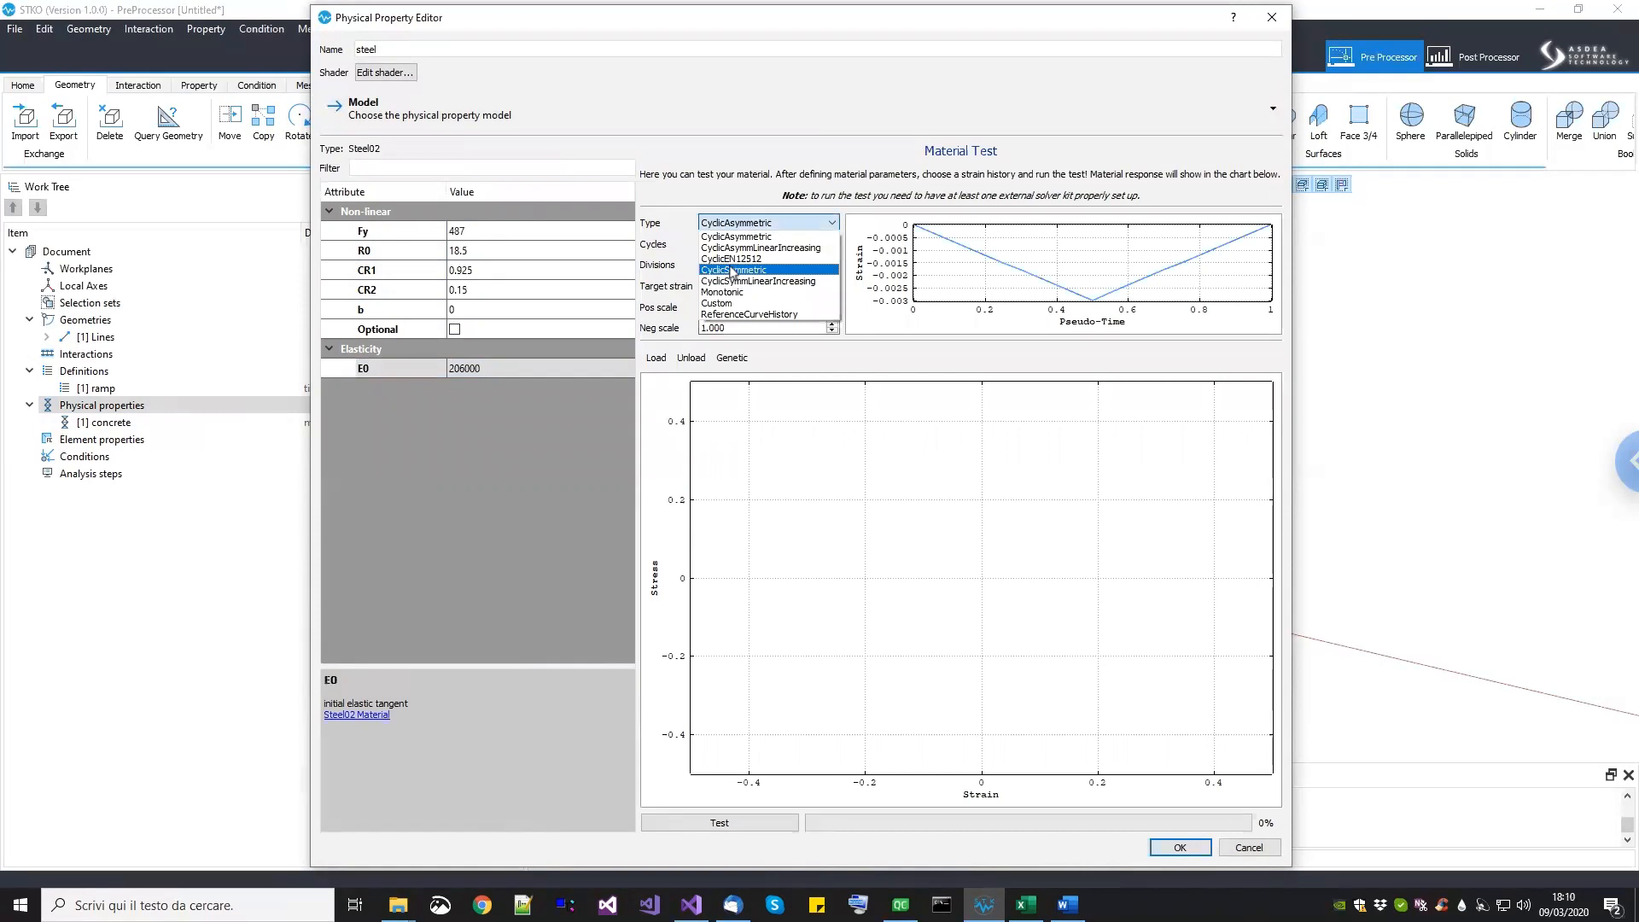
click(731, 259)
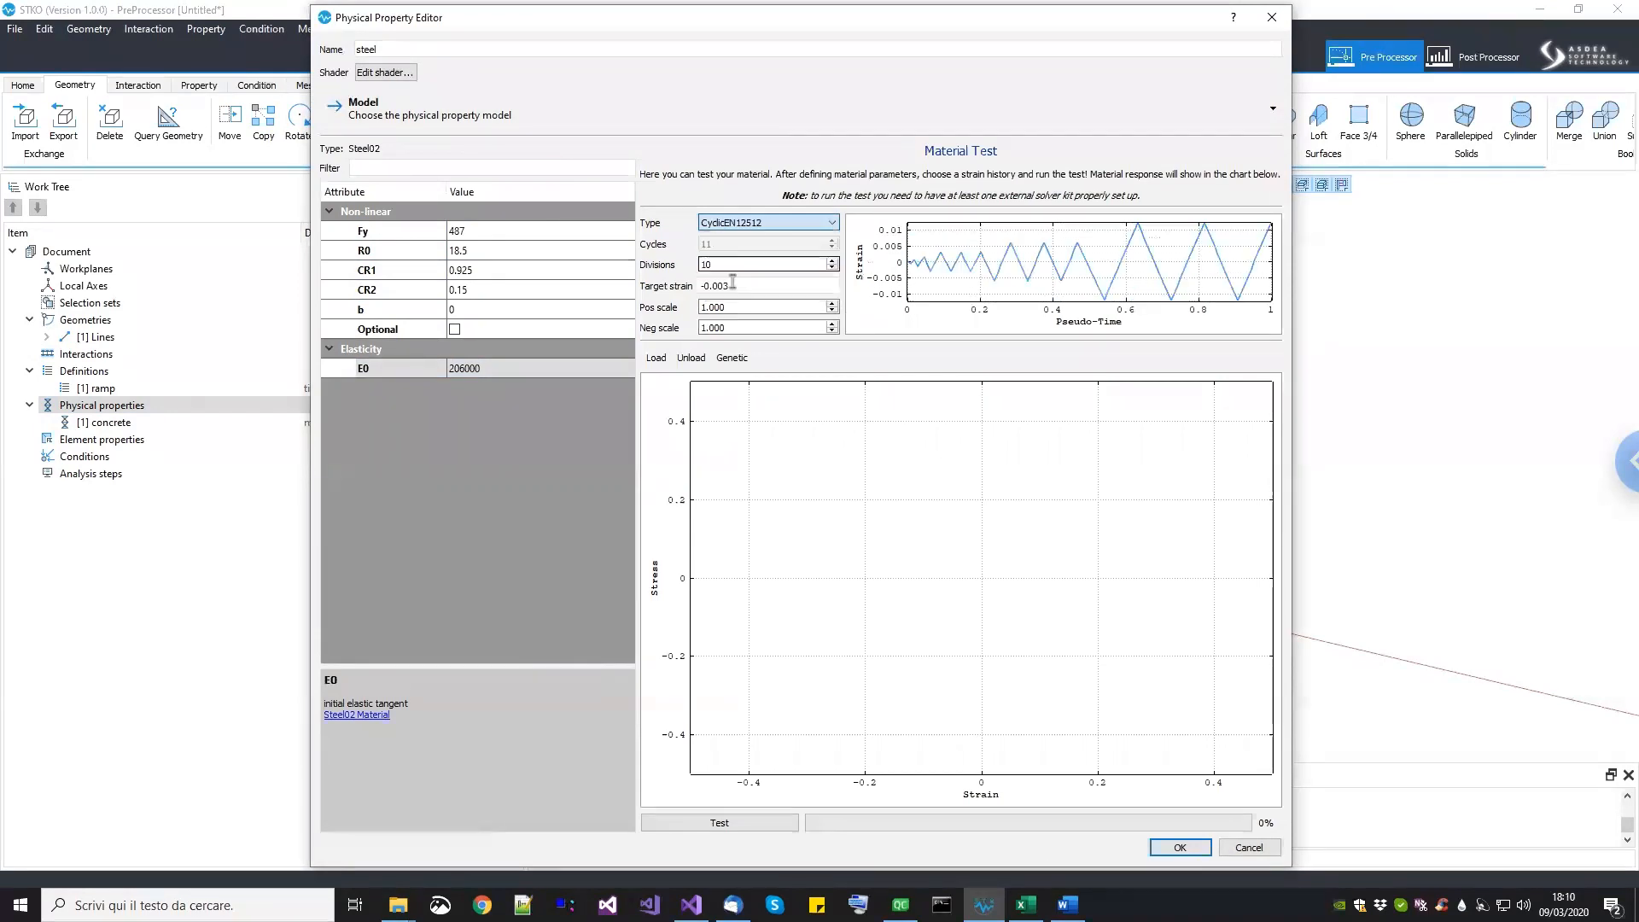
click(734, 824)
click(1179, 847)
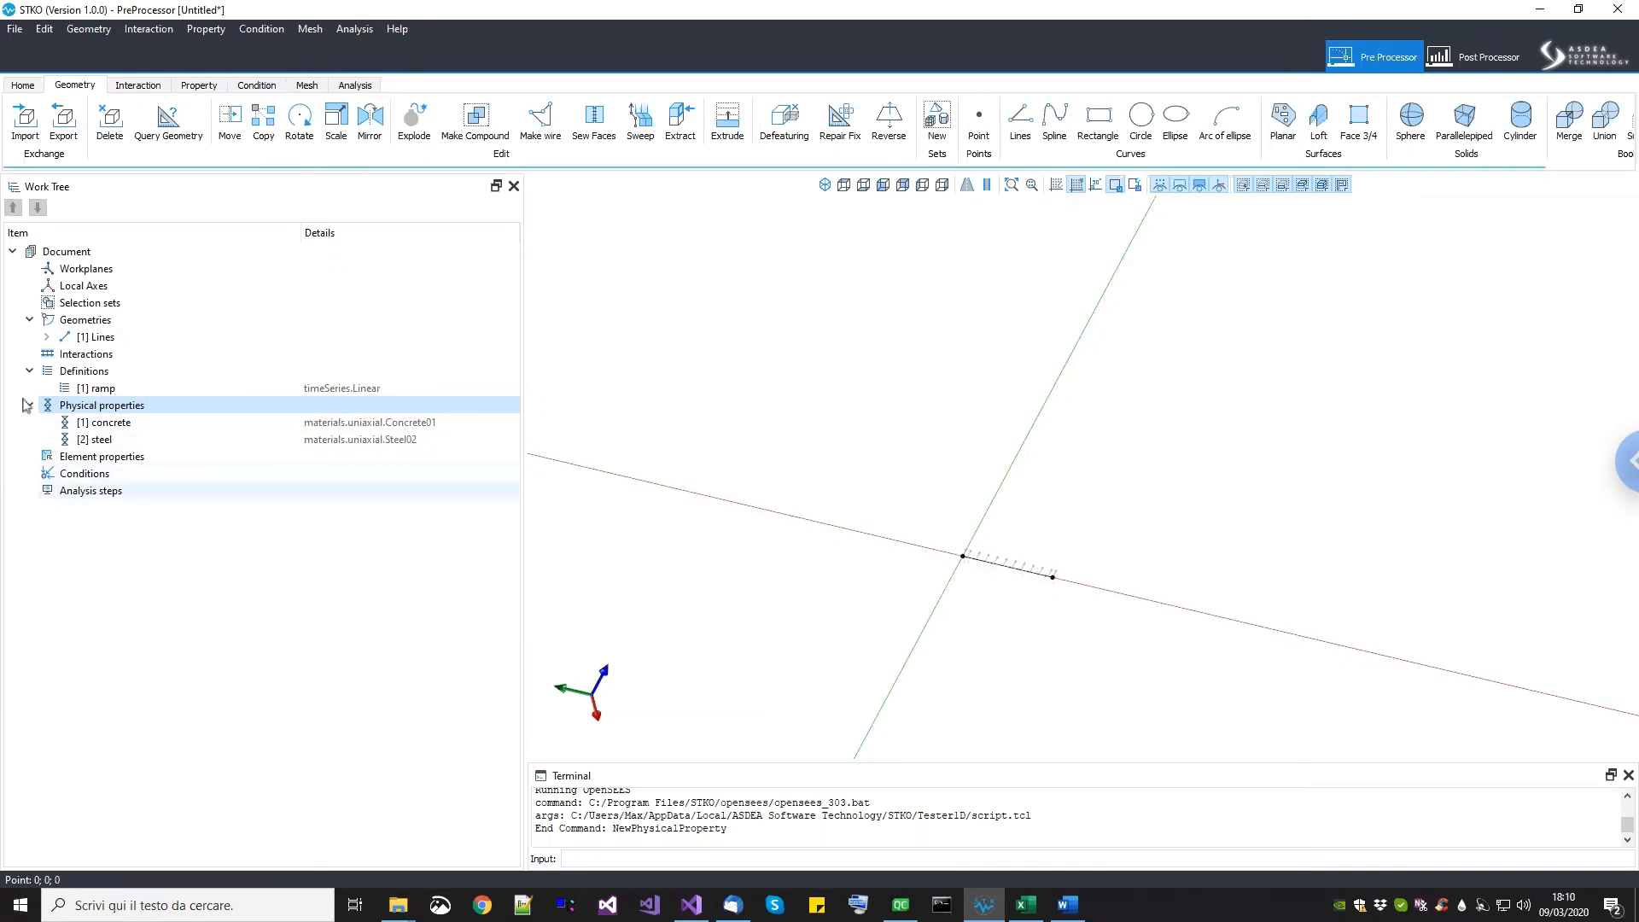
Step: Add a physical property named section using the RectangularFiberSection model
right_click(102, 408)
click(141, 431)
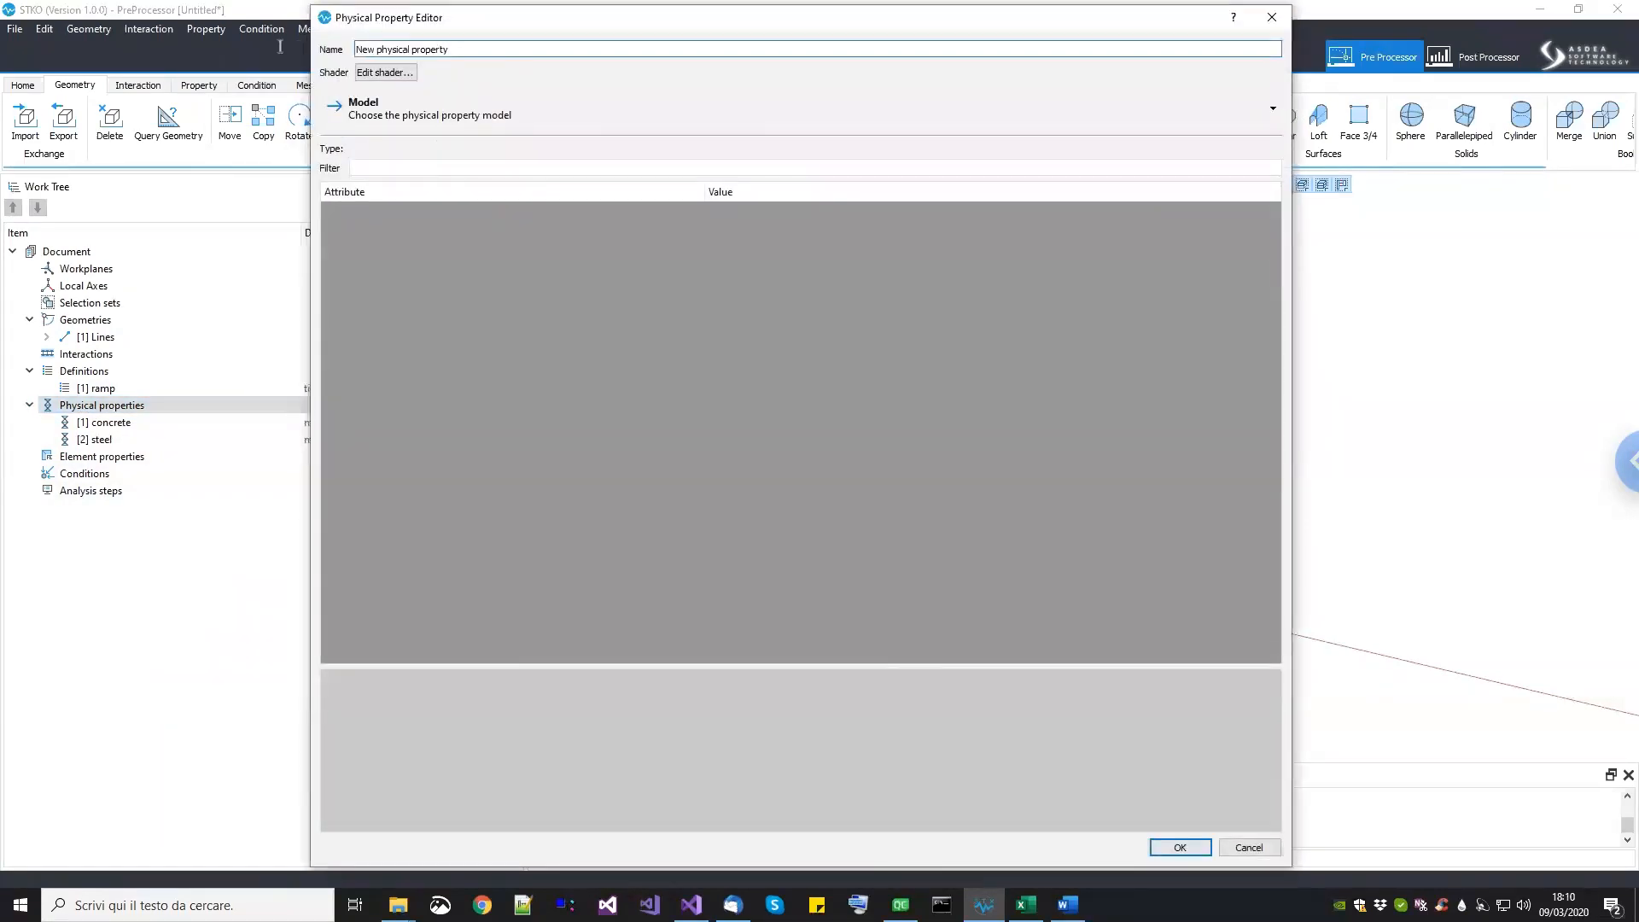
text(d)
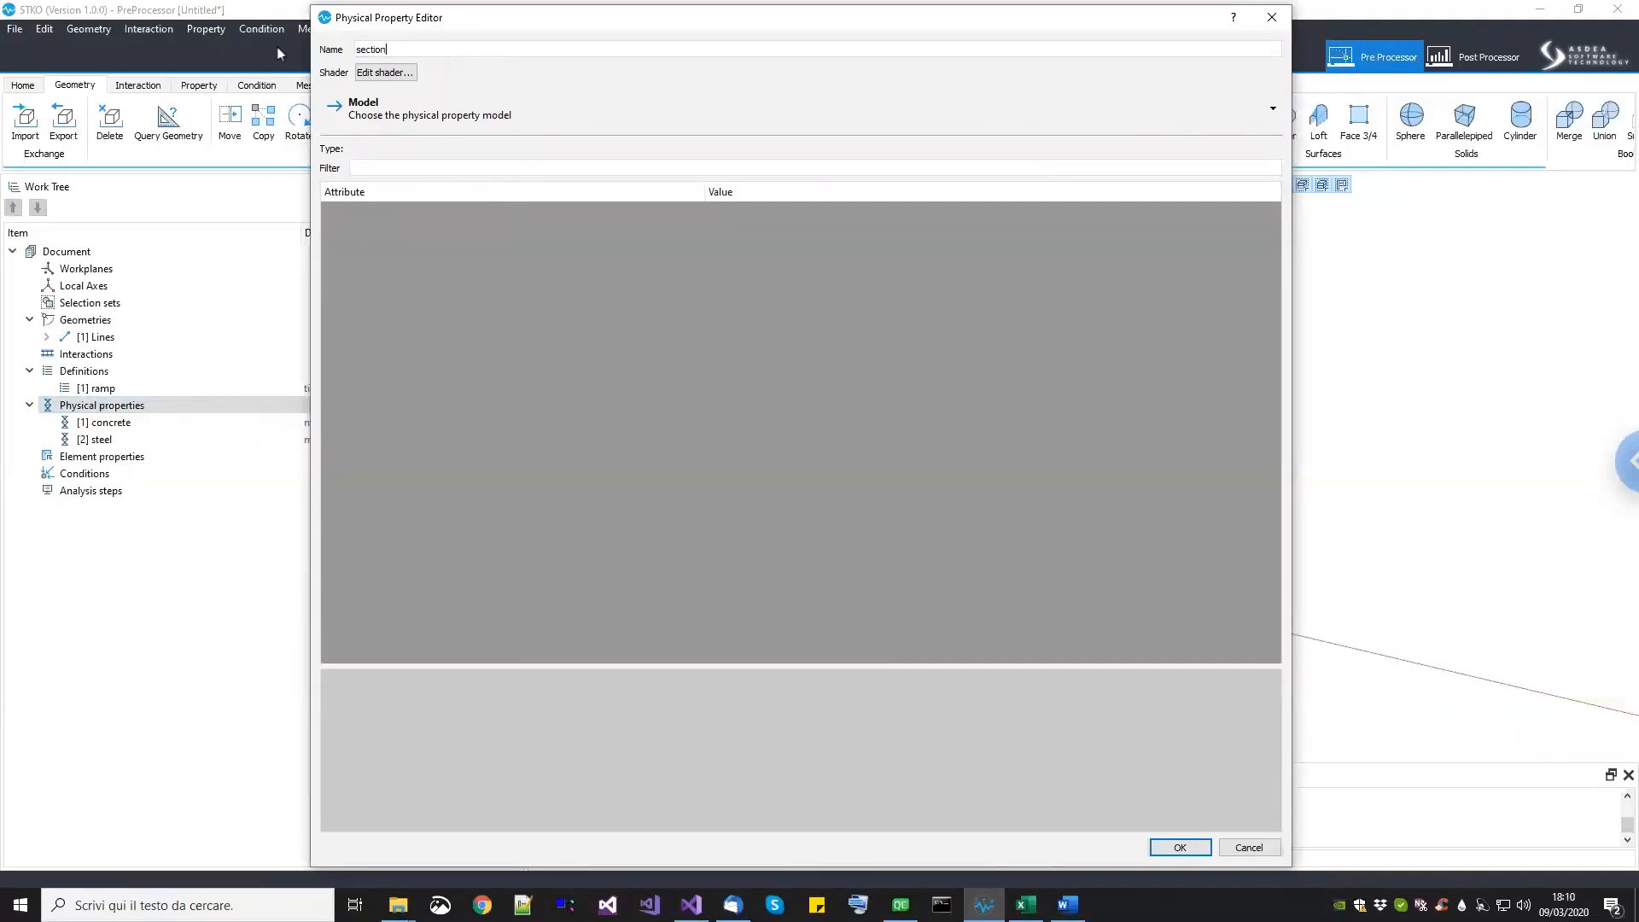
click(418, 126)
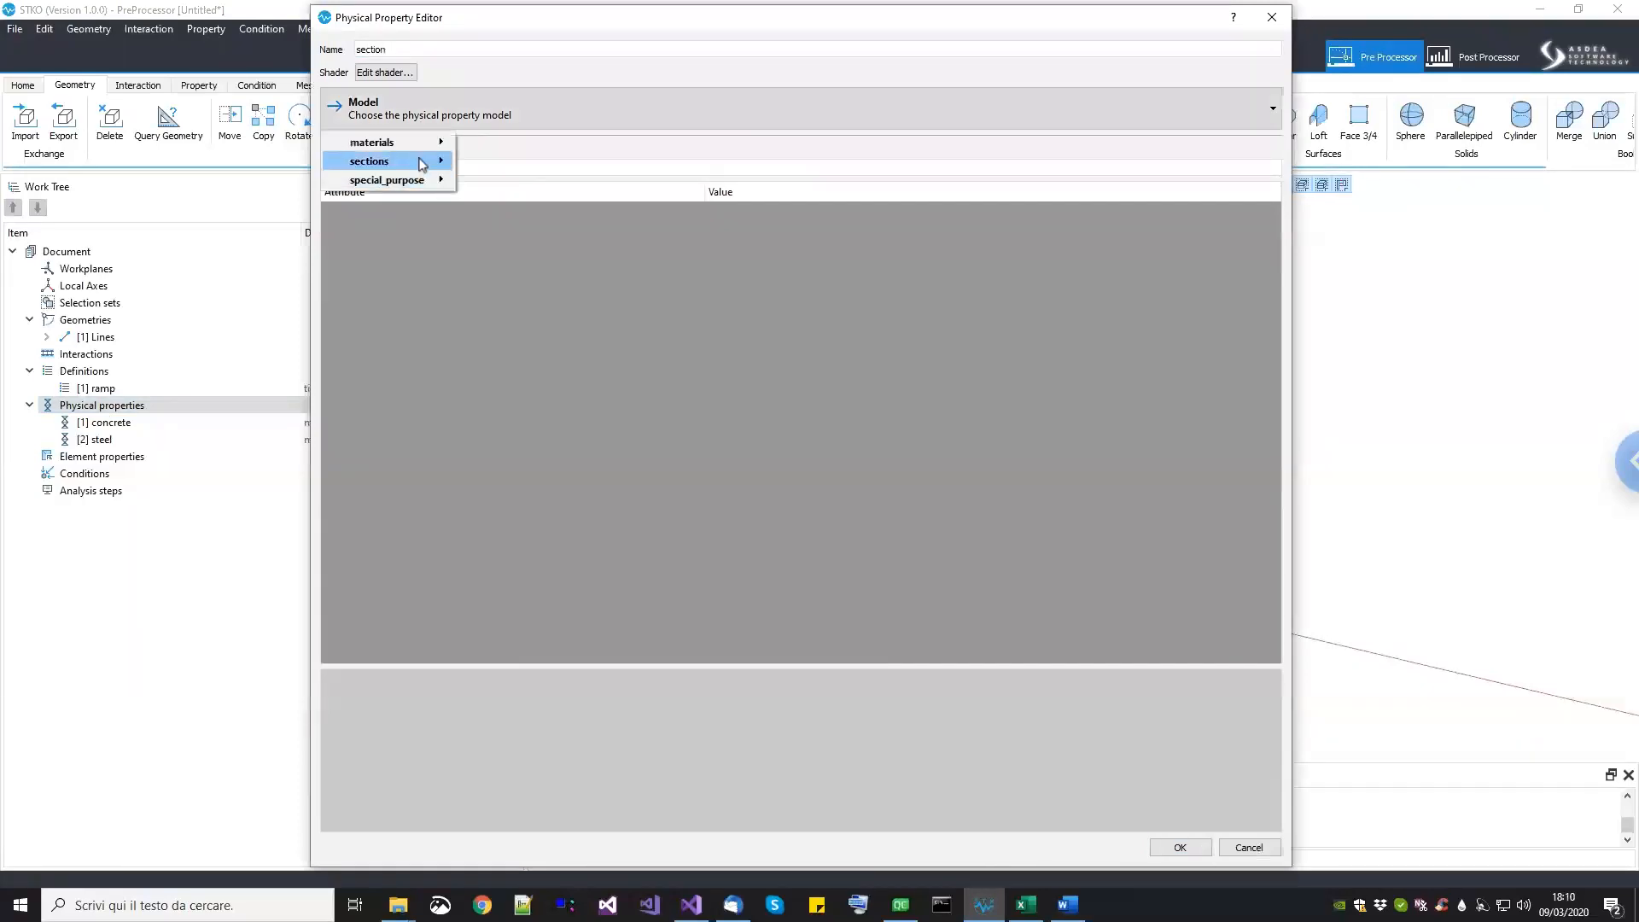
mouse_move(422, 163)
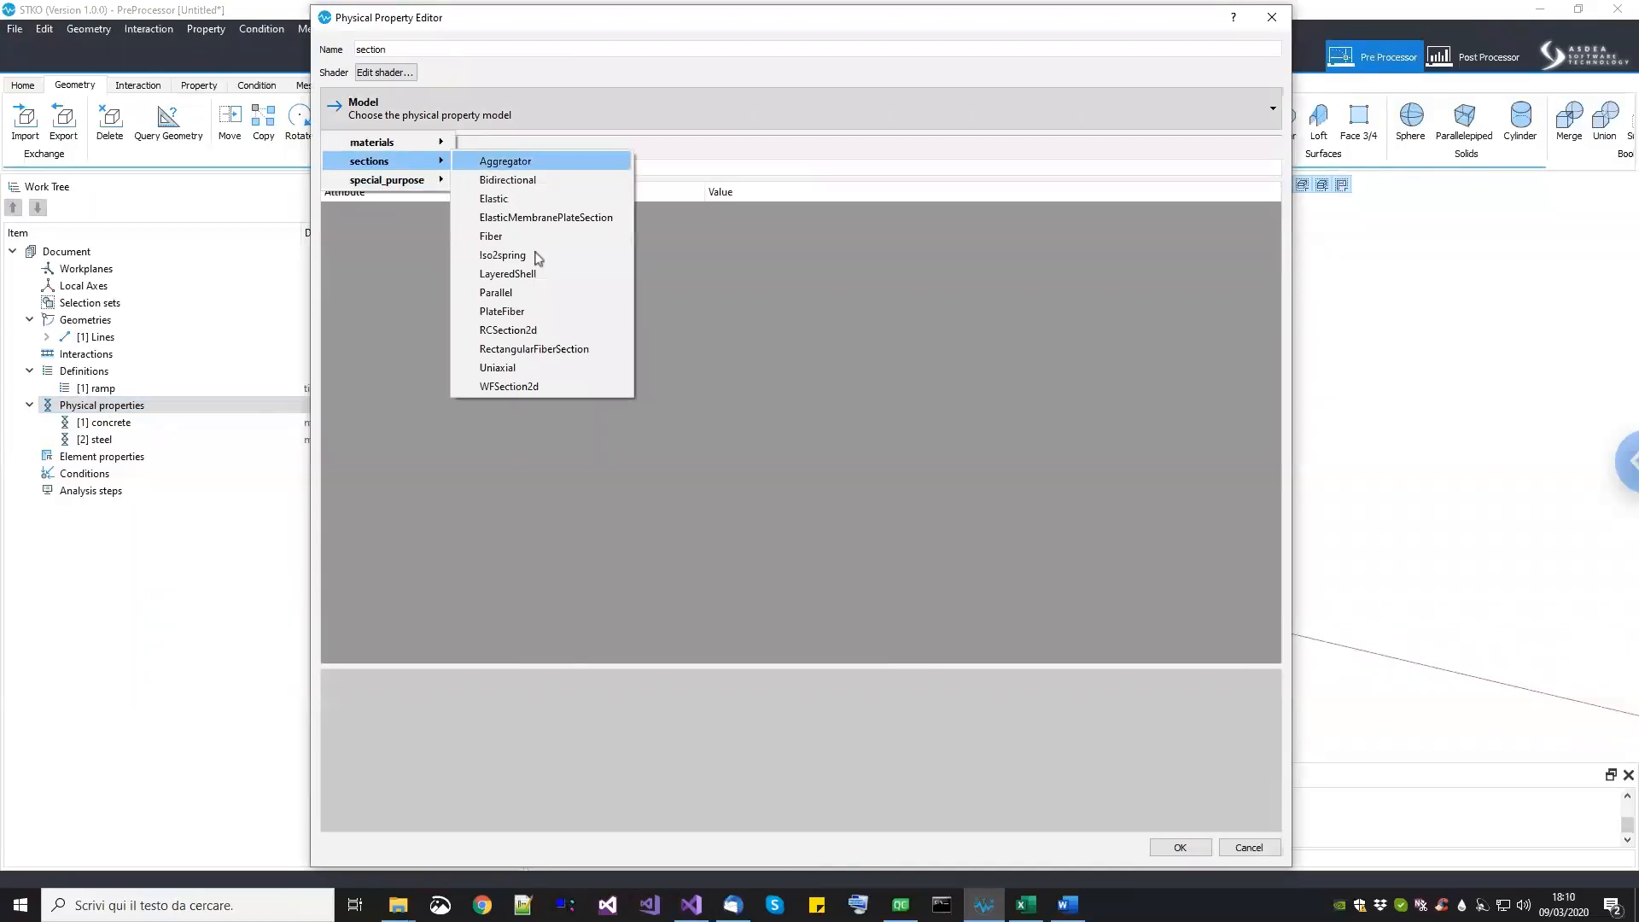
click(548, 350)
Step: Enable the optional torsional stiffness of the section and set GJ to 4.2e+13
drag(506, 684, 506, 760)
click(529, 231)
click(522, 250)
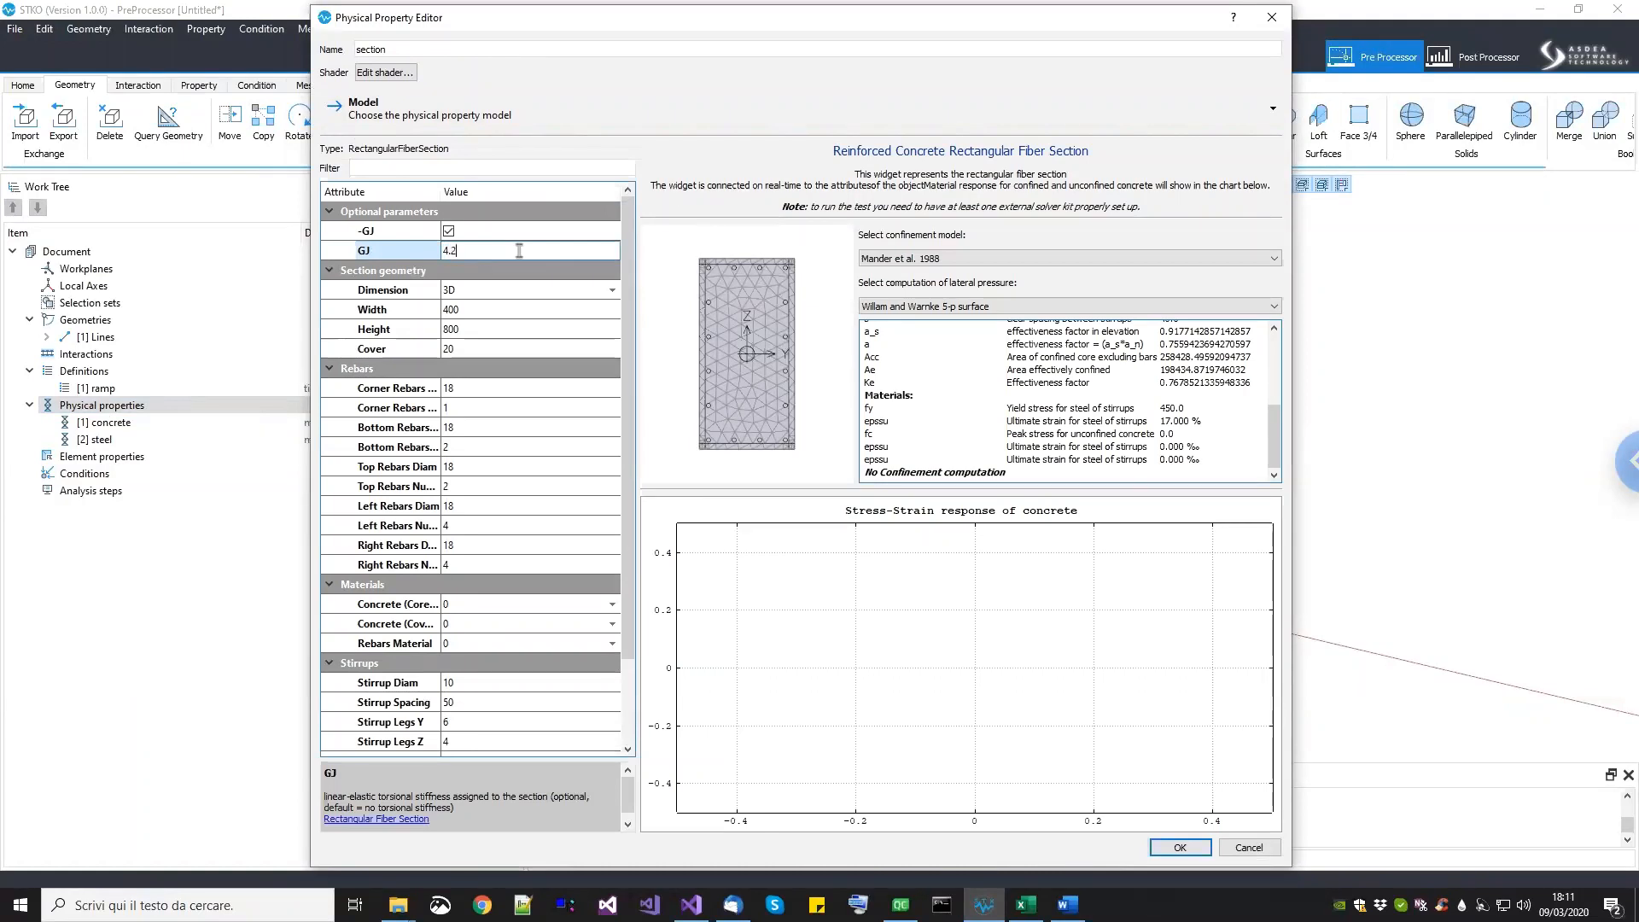
text(3)
Step: Keep the section dimension as 3D and set its width to 500 and height to 300
click(505, 287)
click(503, 326)
click(502, 312)
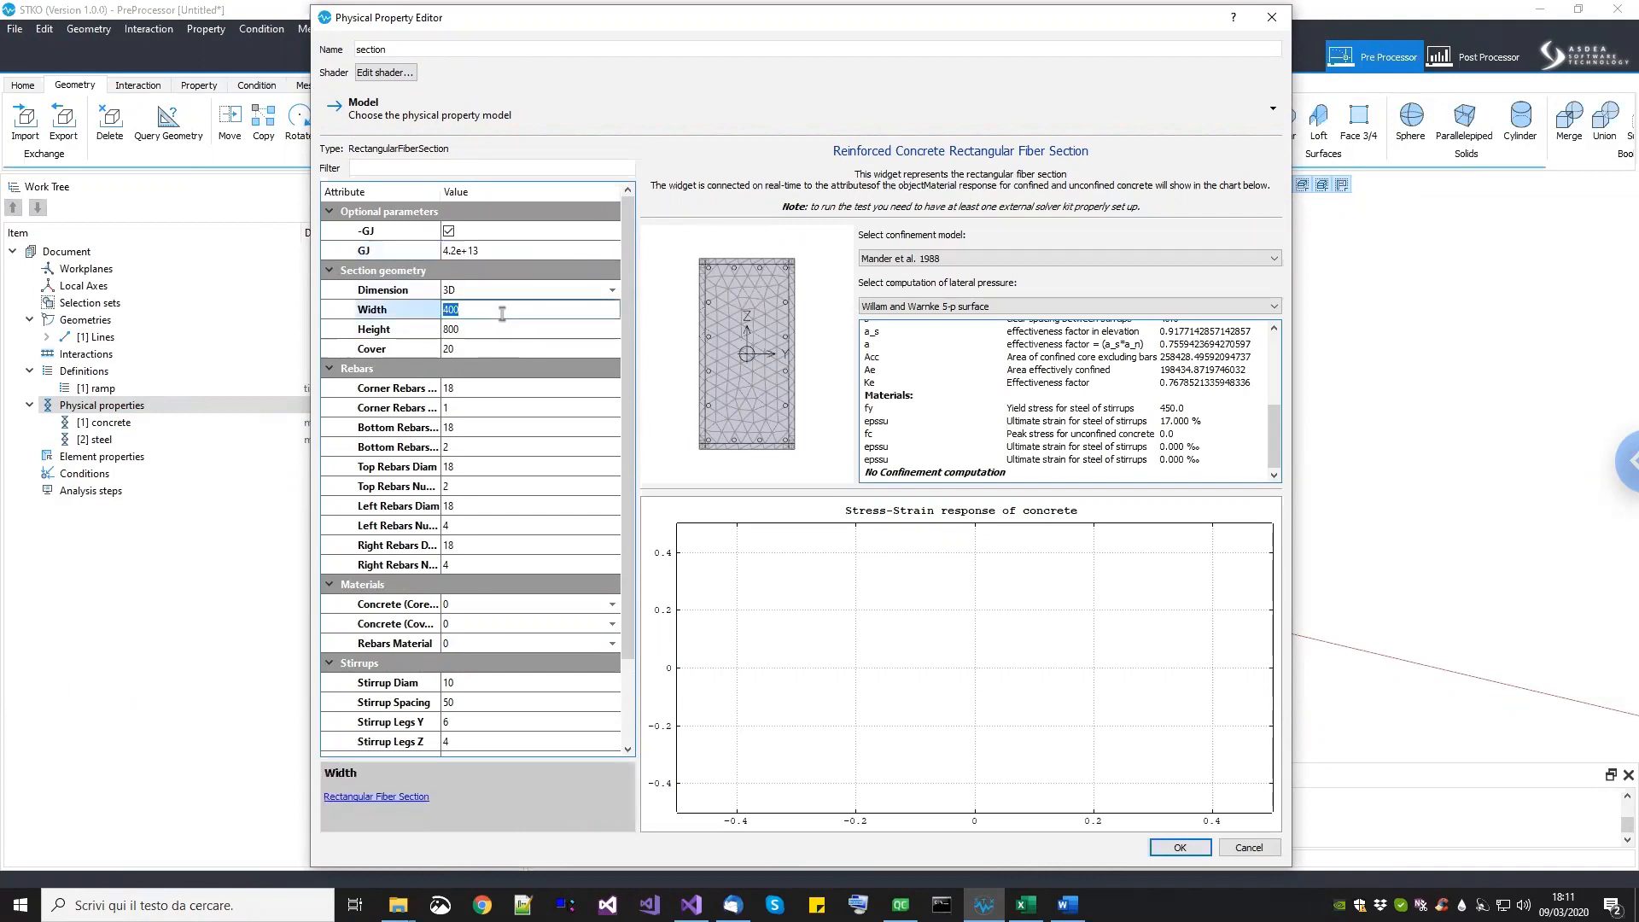
text(50)
click(503, 329)
text(300)
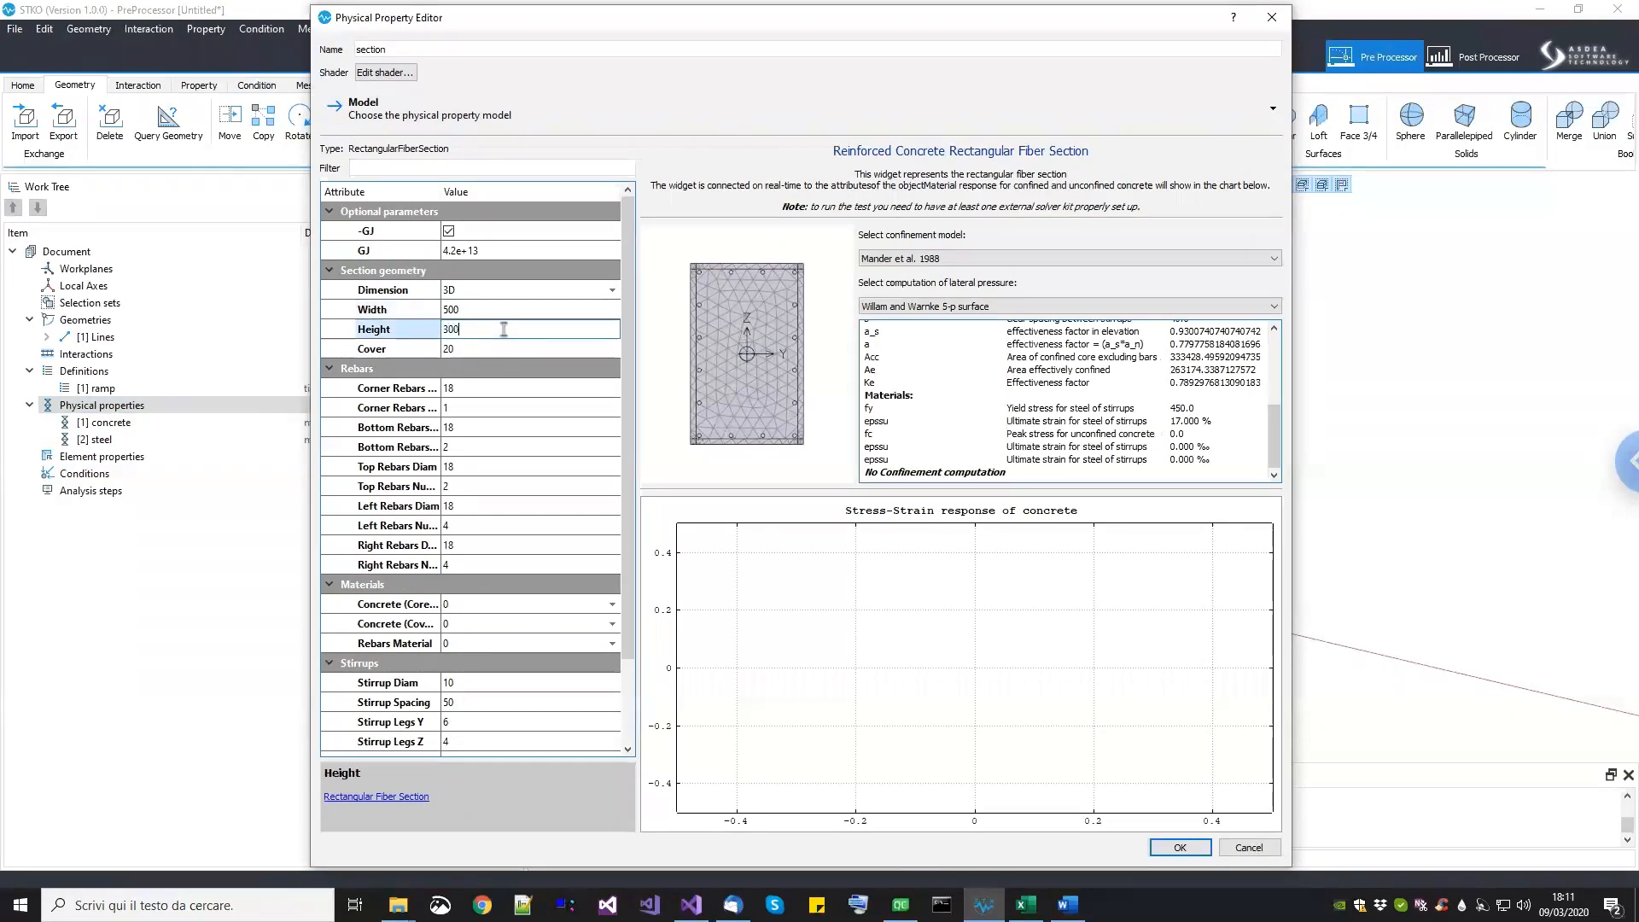
Step: Set the number of bottom and top rebars to 3 each and of left and right rebars to 2 each
click(495, 389)
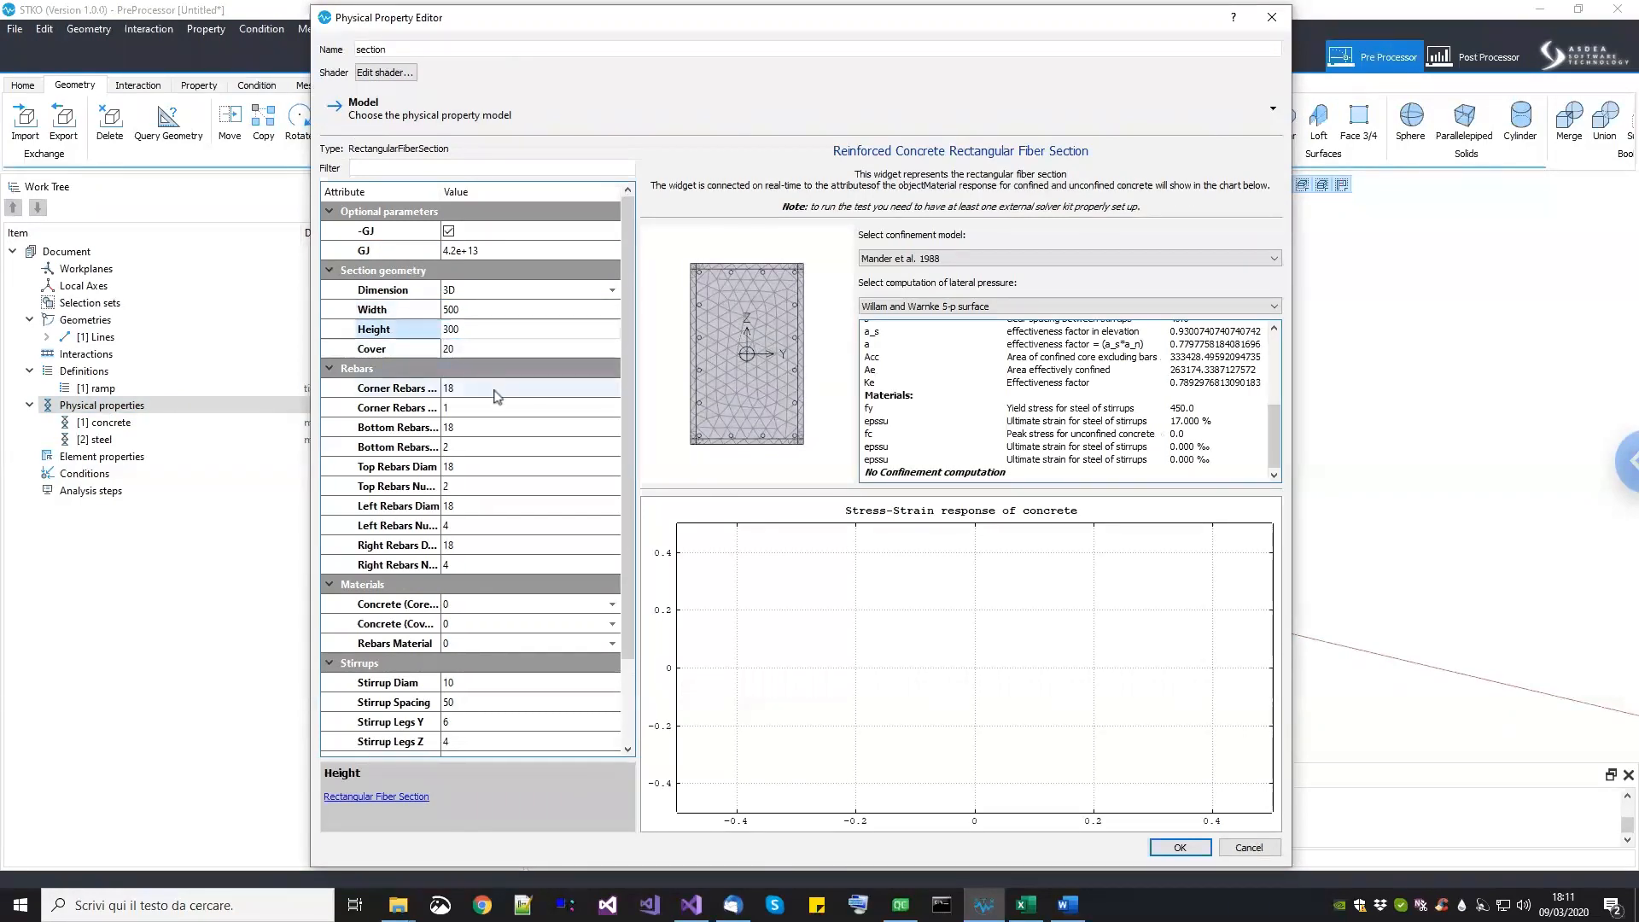
click(480, 446)
text(3)
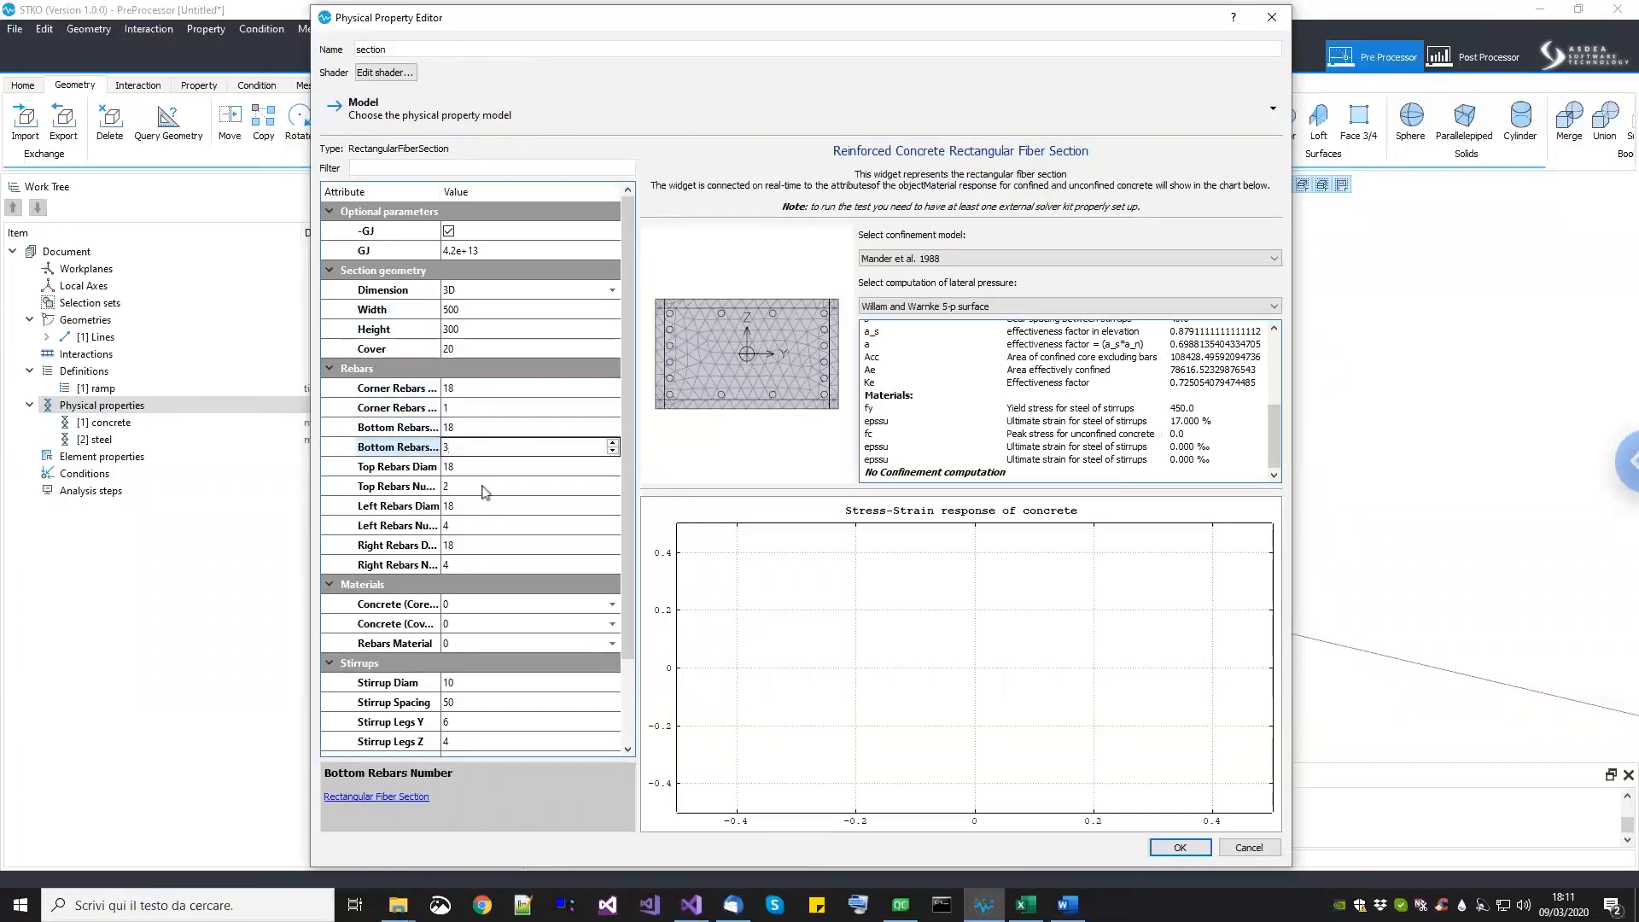
click(497, 468)
click(497, 485)
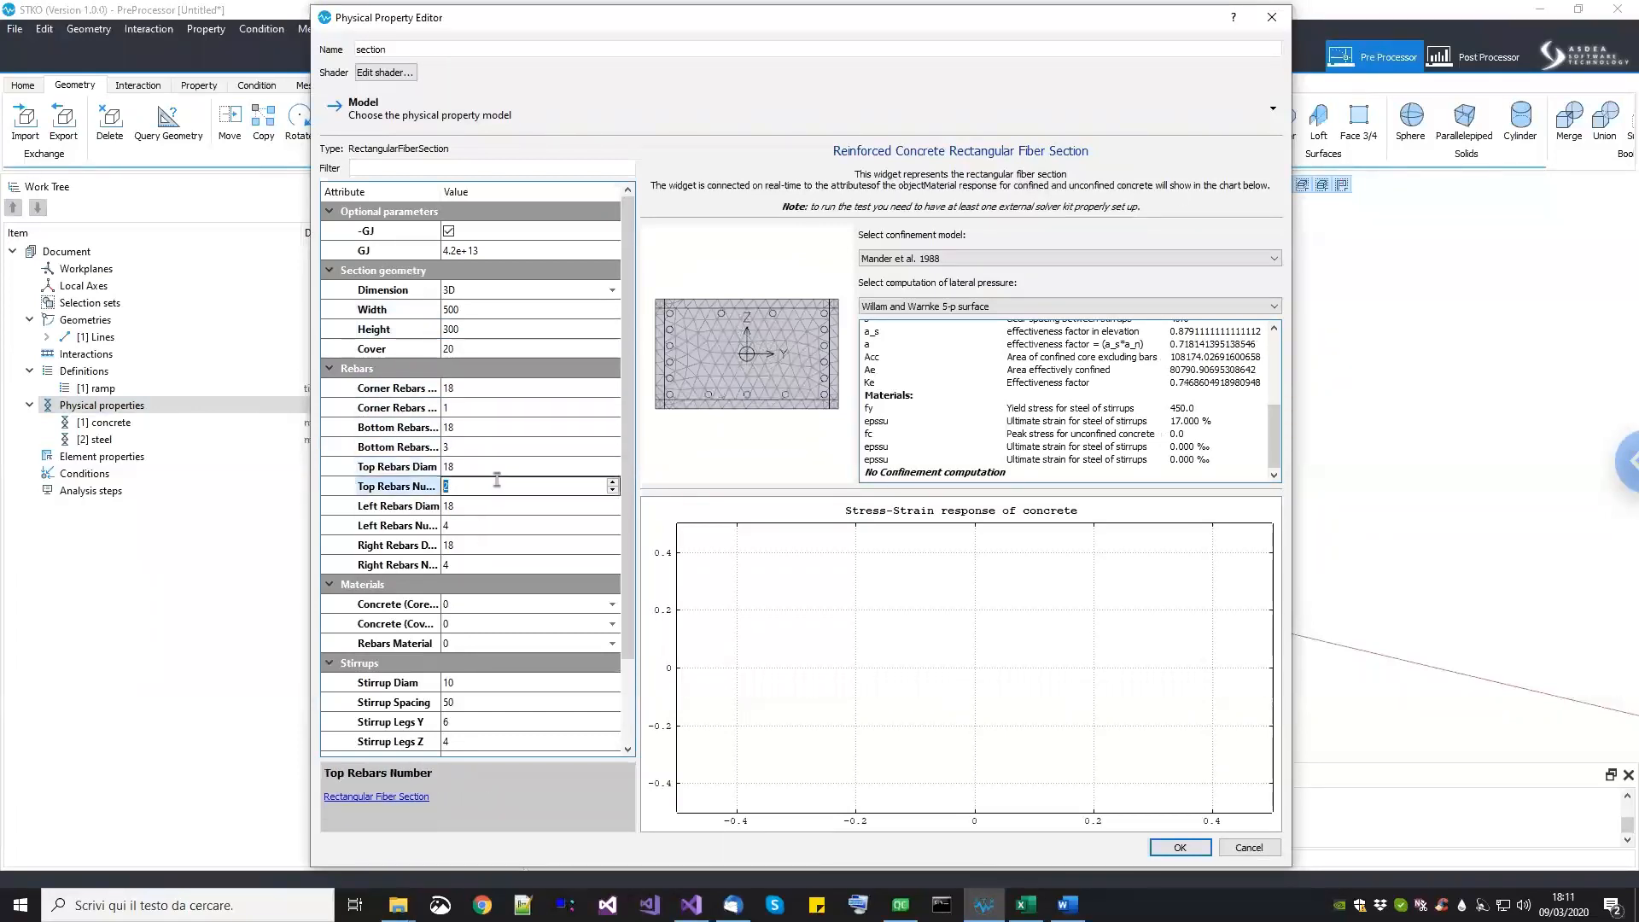
text(3)
click(471, 530)
text(2)
click(475, 565)
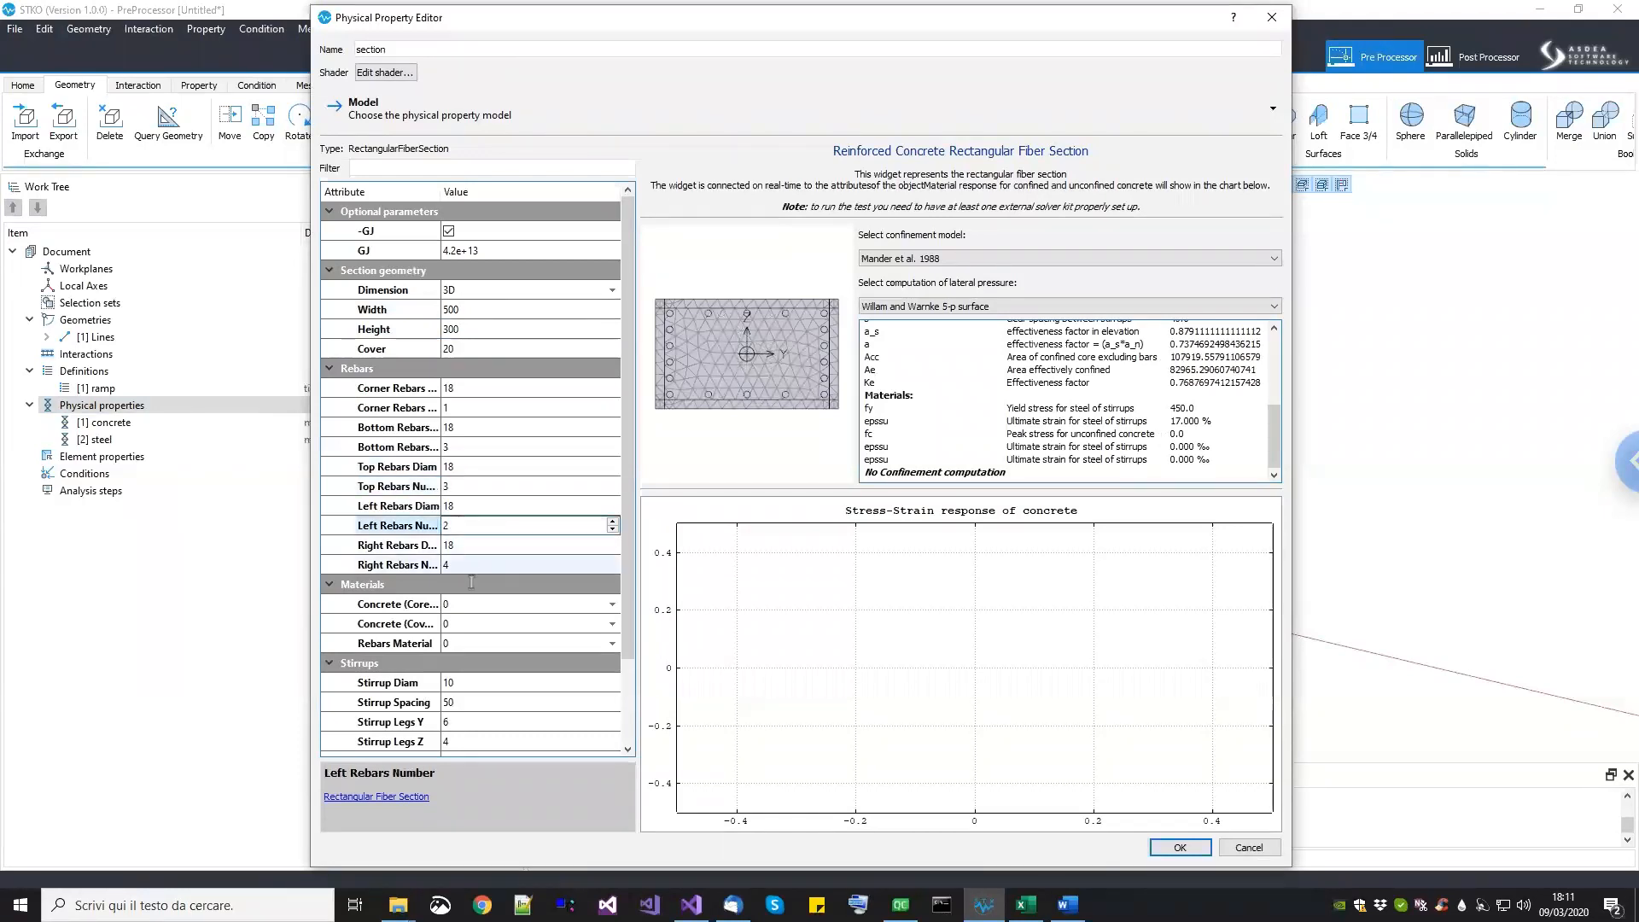
text(2)
Step: Assign the steel material to the section's rebars and the concrete material to its cover
click(513, 651)
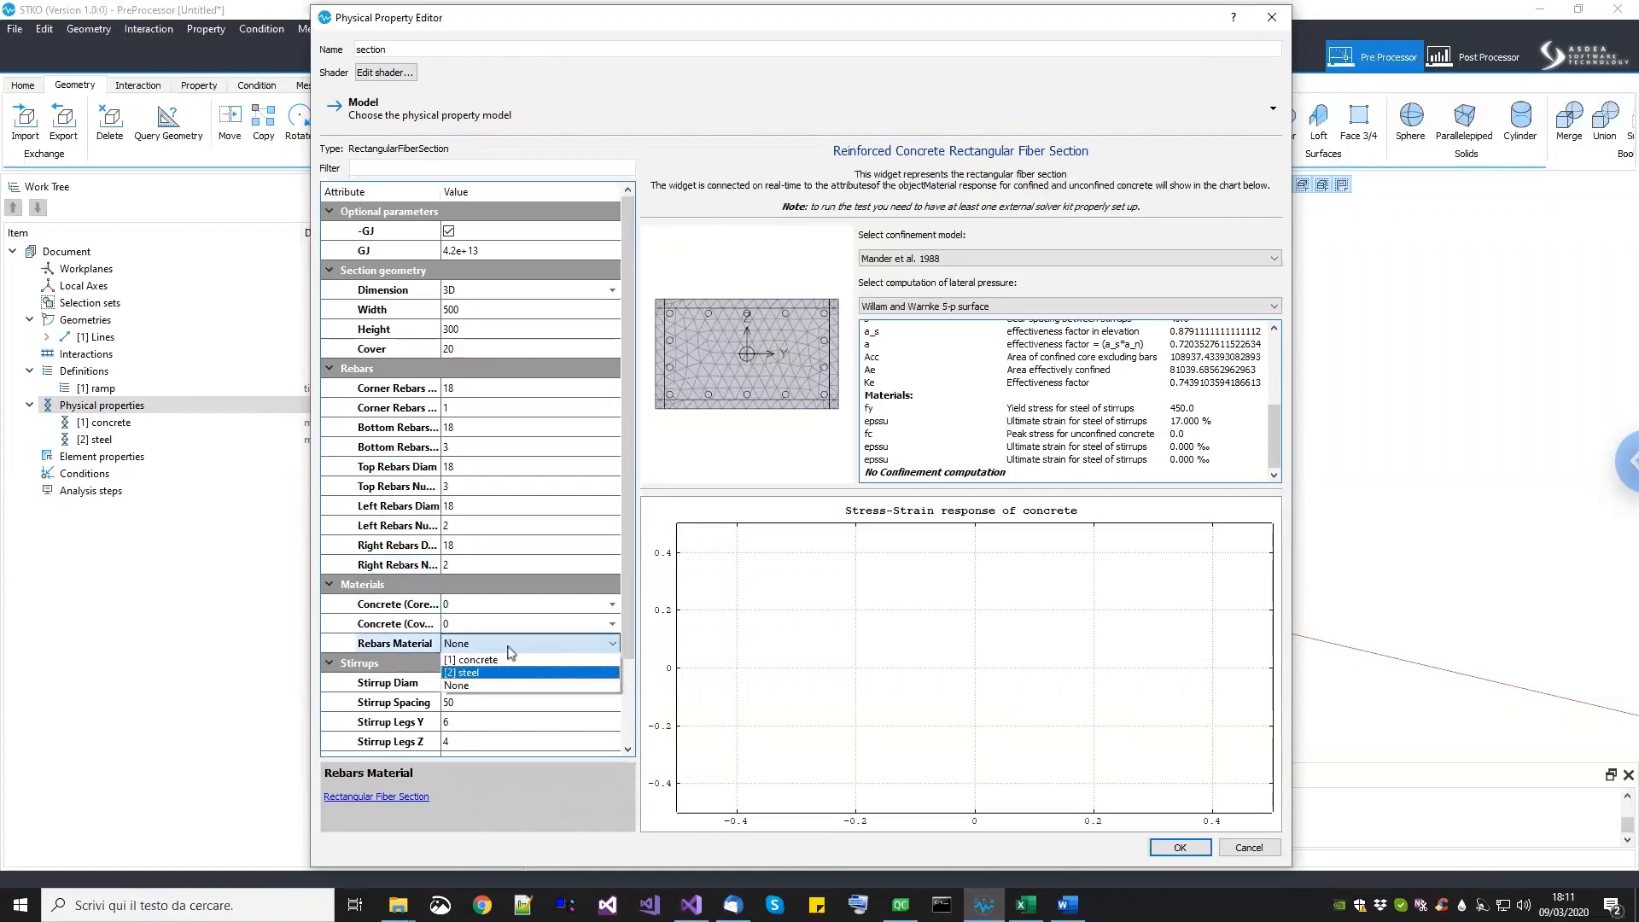
click(510, 672)
click(510, 626)
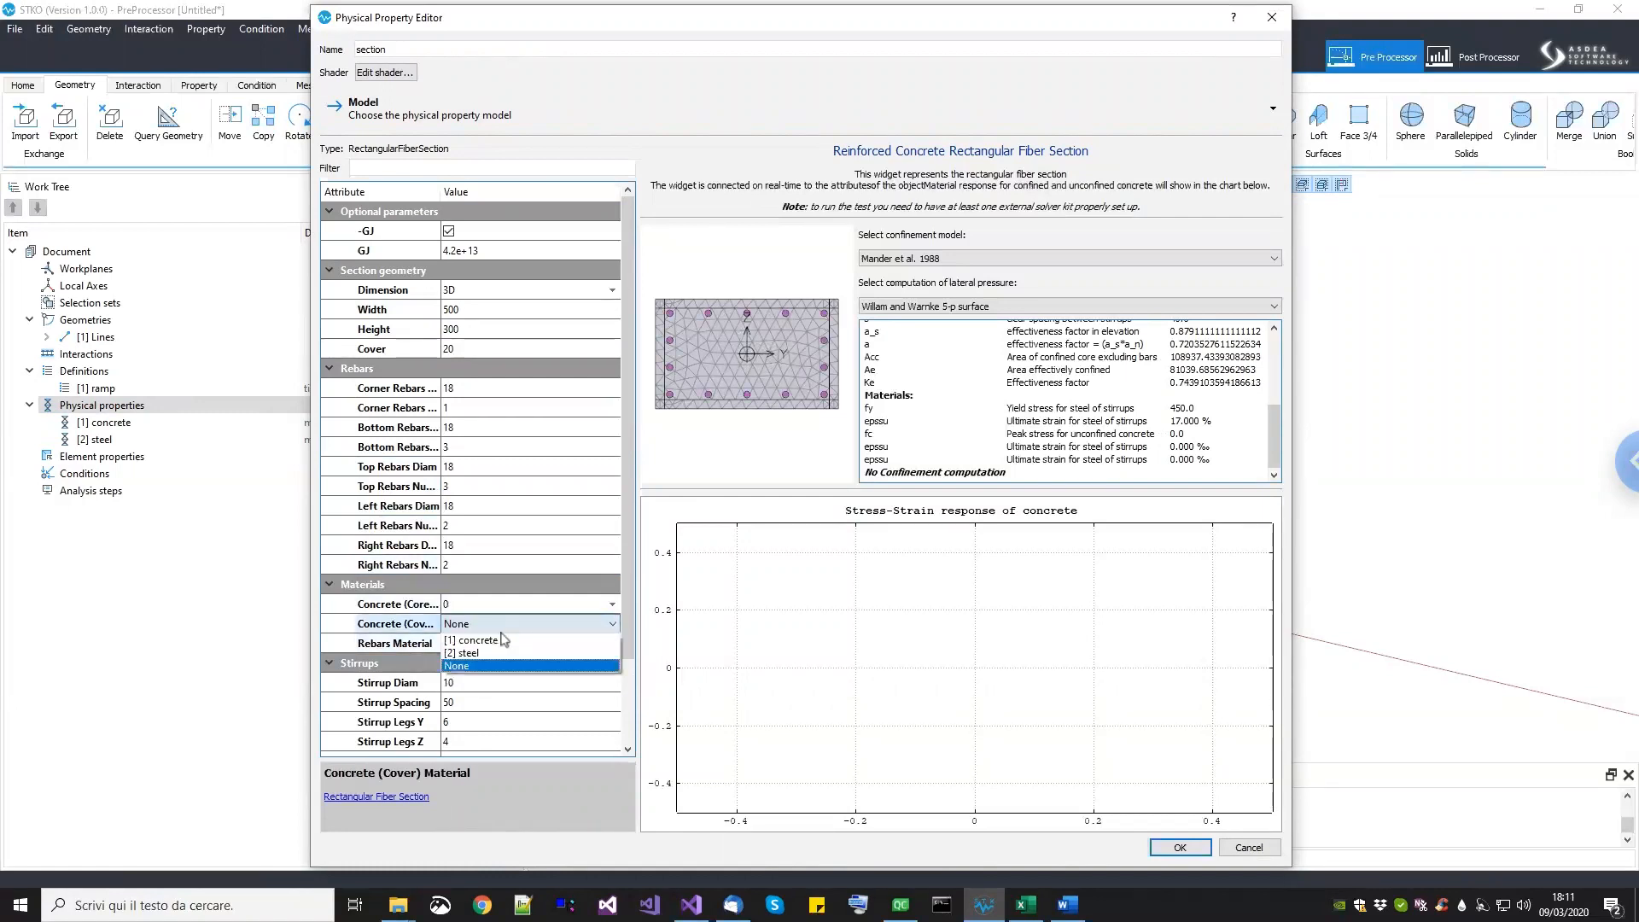
click(502, 644)
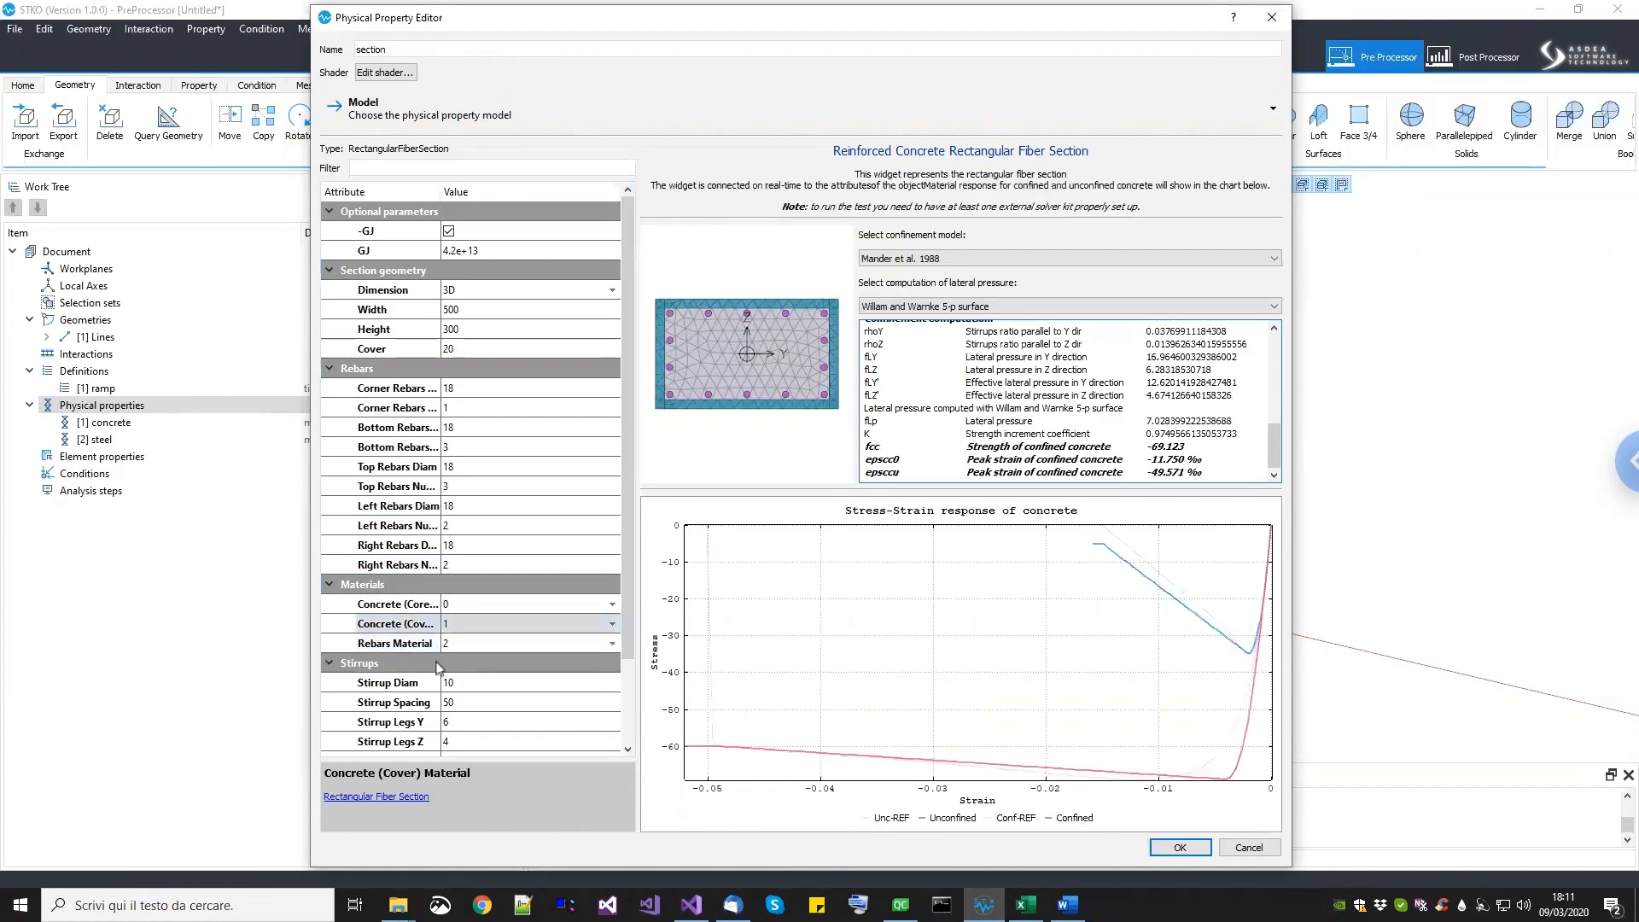
Step: Set the stirrup diameter to 8 and the stirrup spacing to 100 for the rectangular fiber section
drag(627, 630, 640, 755)
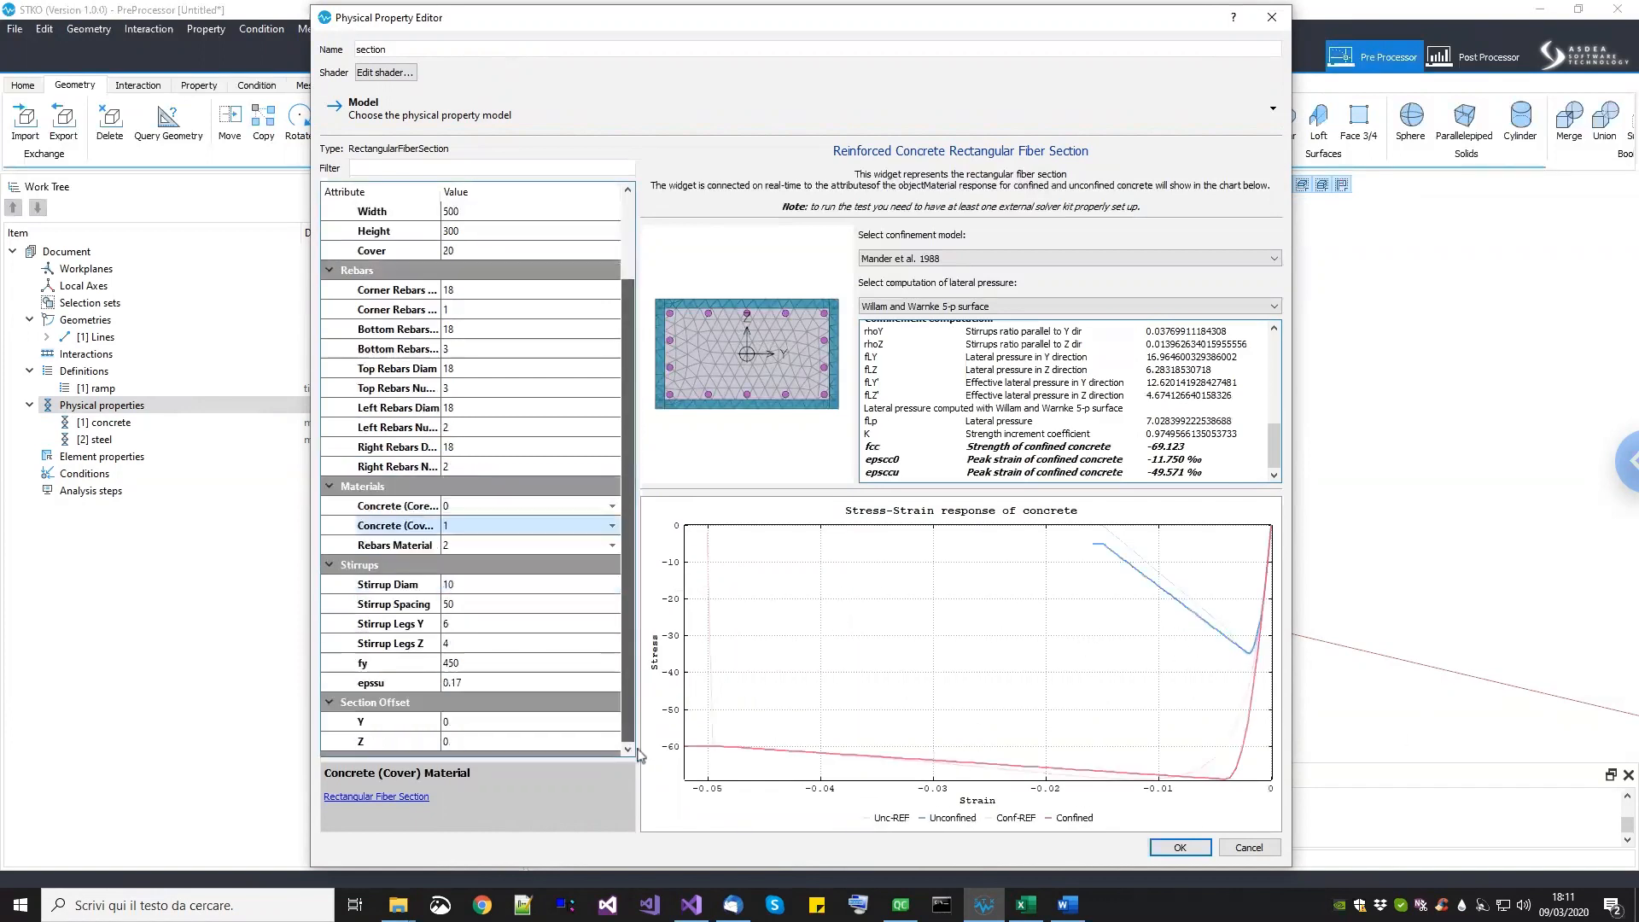
click(490, 584)
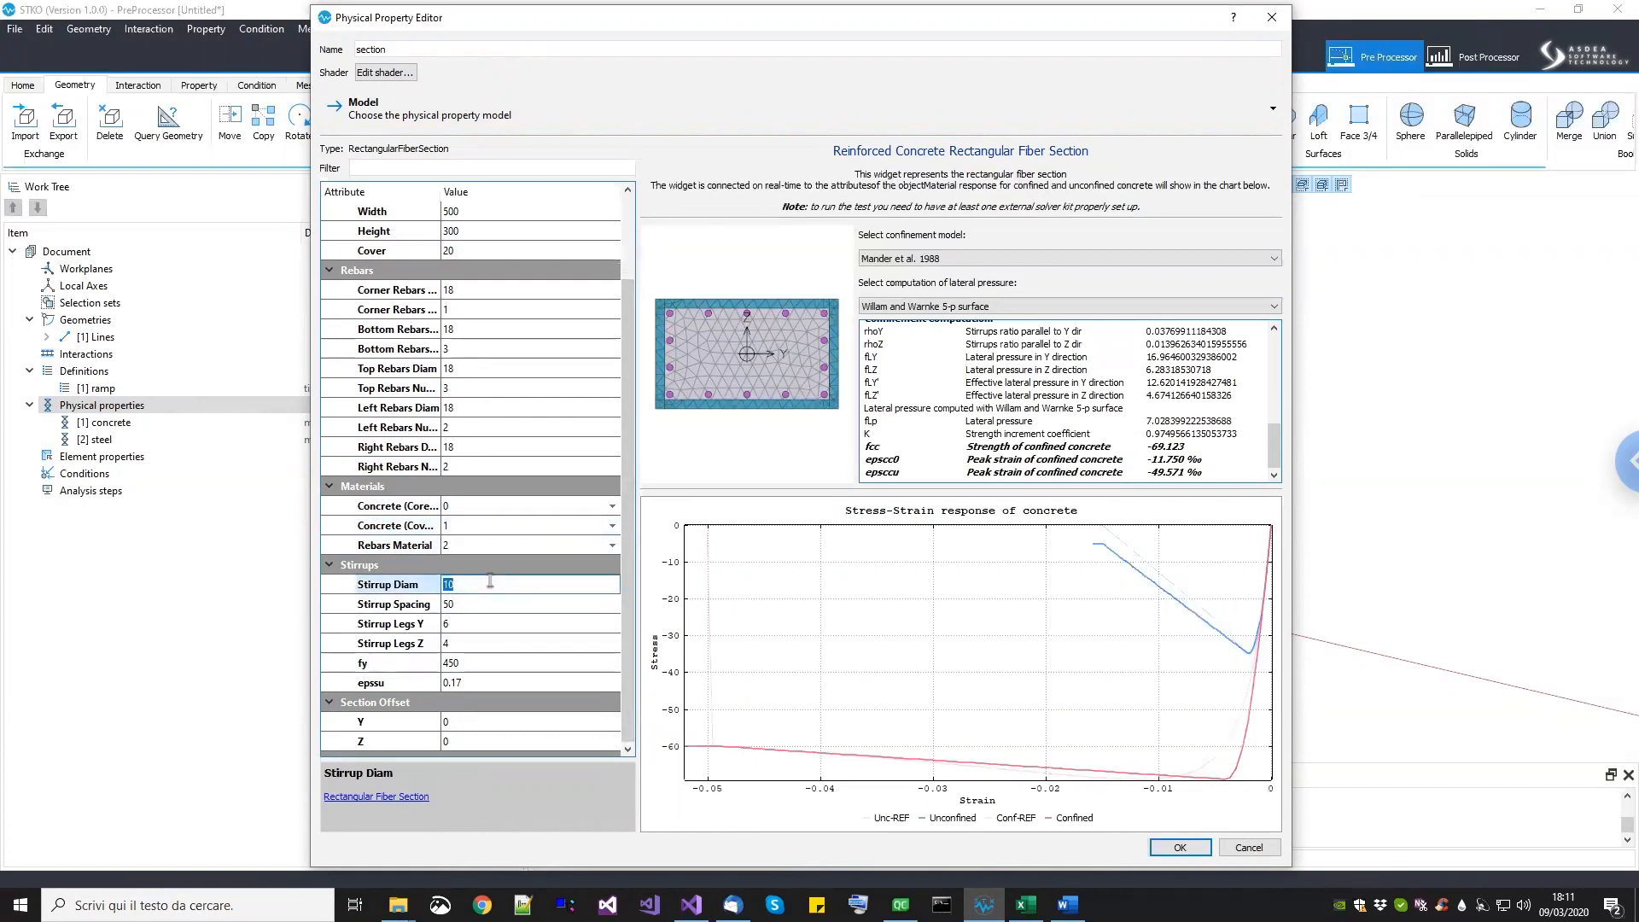
text(8)
click(490, 624)
click(488, 608)
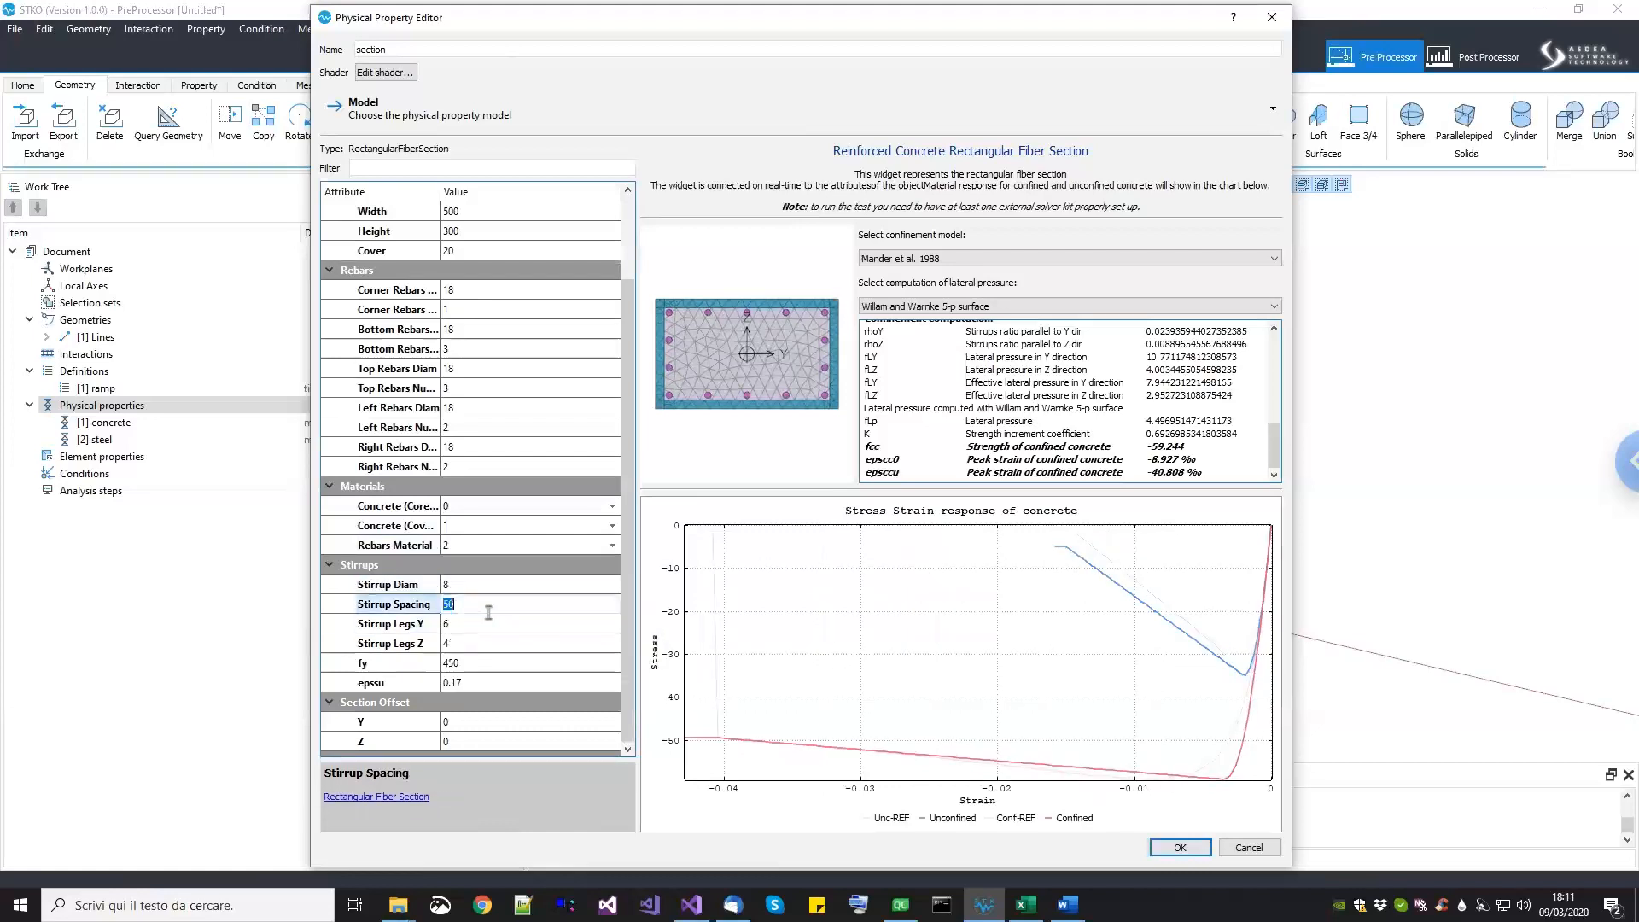
text(100)
key(Return)
Step: Set the number of stirrup legs to 2 in both the Y and Z directions
click(486, 617)
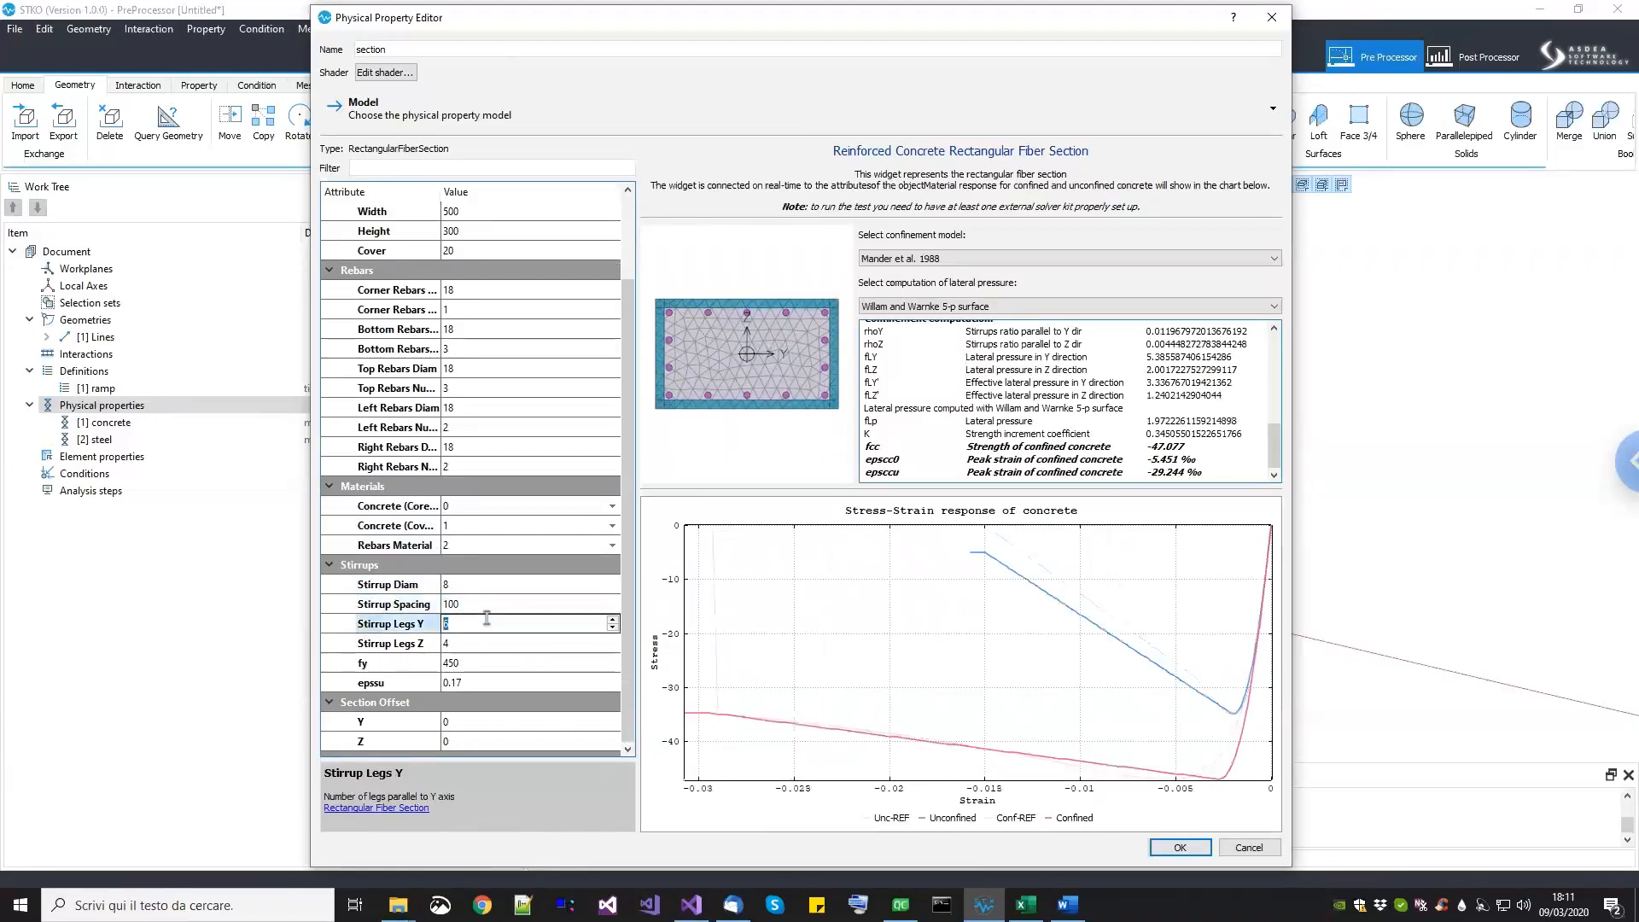
text(2)
click(480, 646)
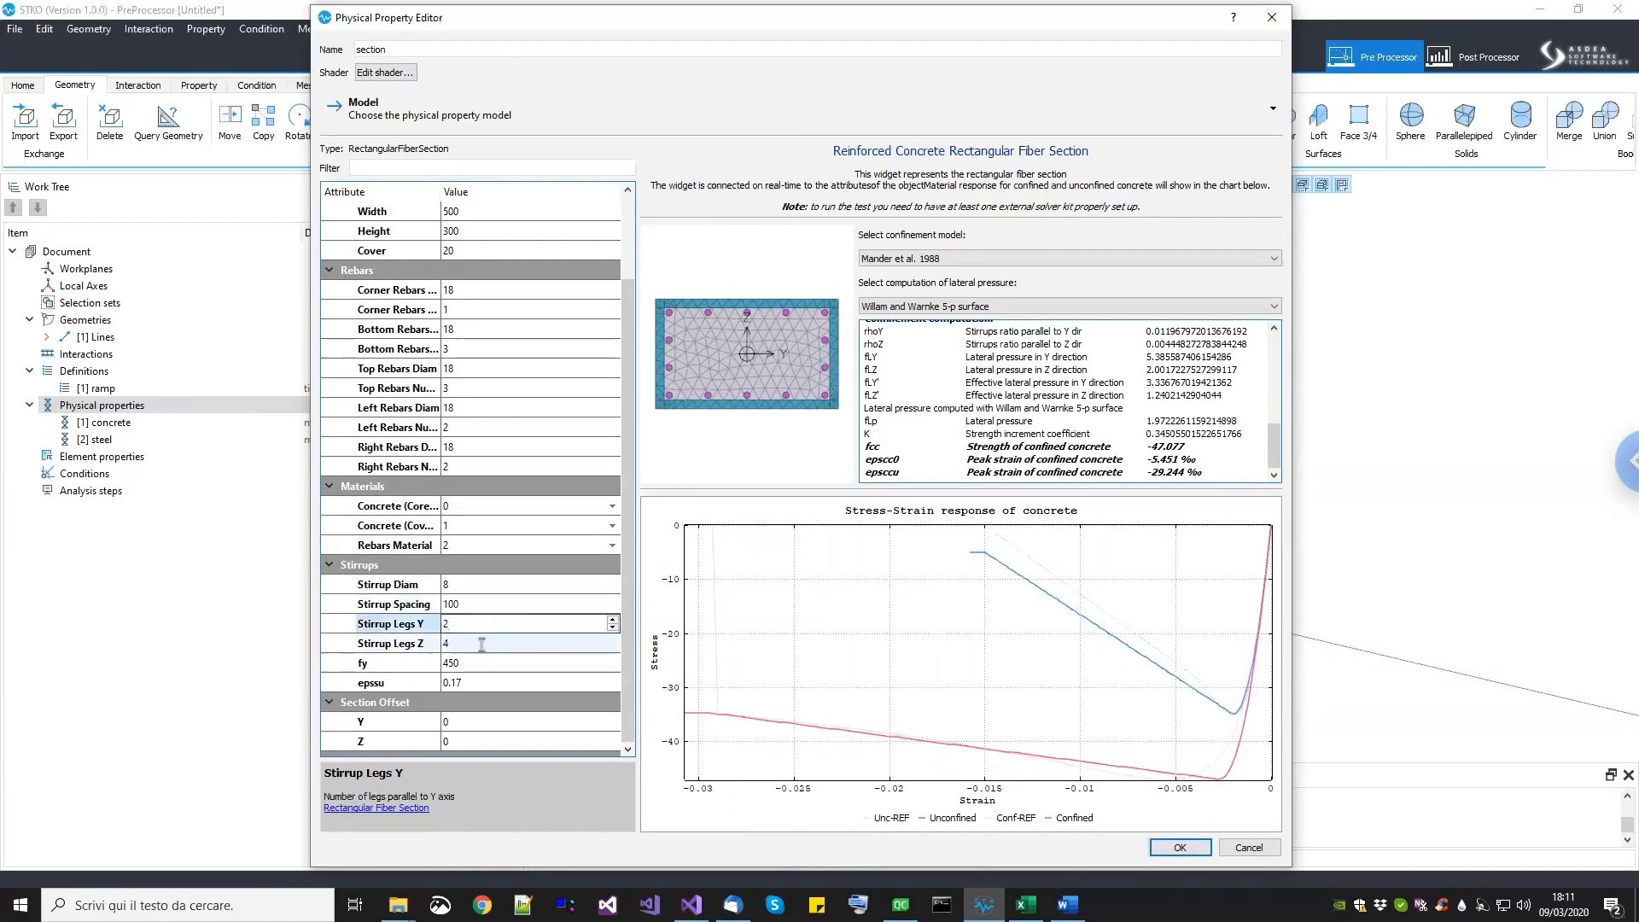
text(2)
Step: Set the stirrup yield stress fy to 478 and accept the section definition
click(486, 659)
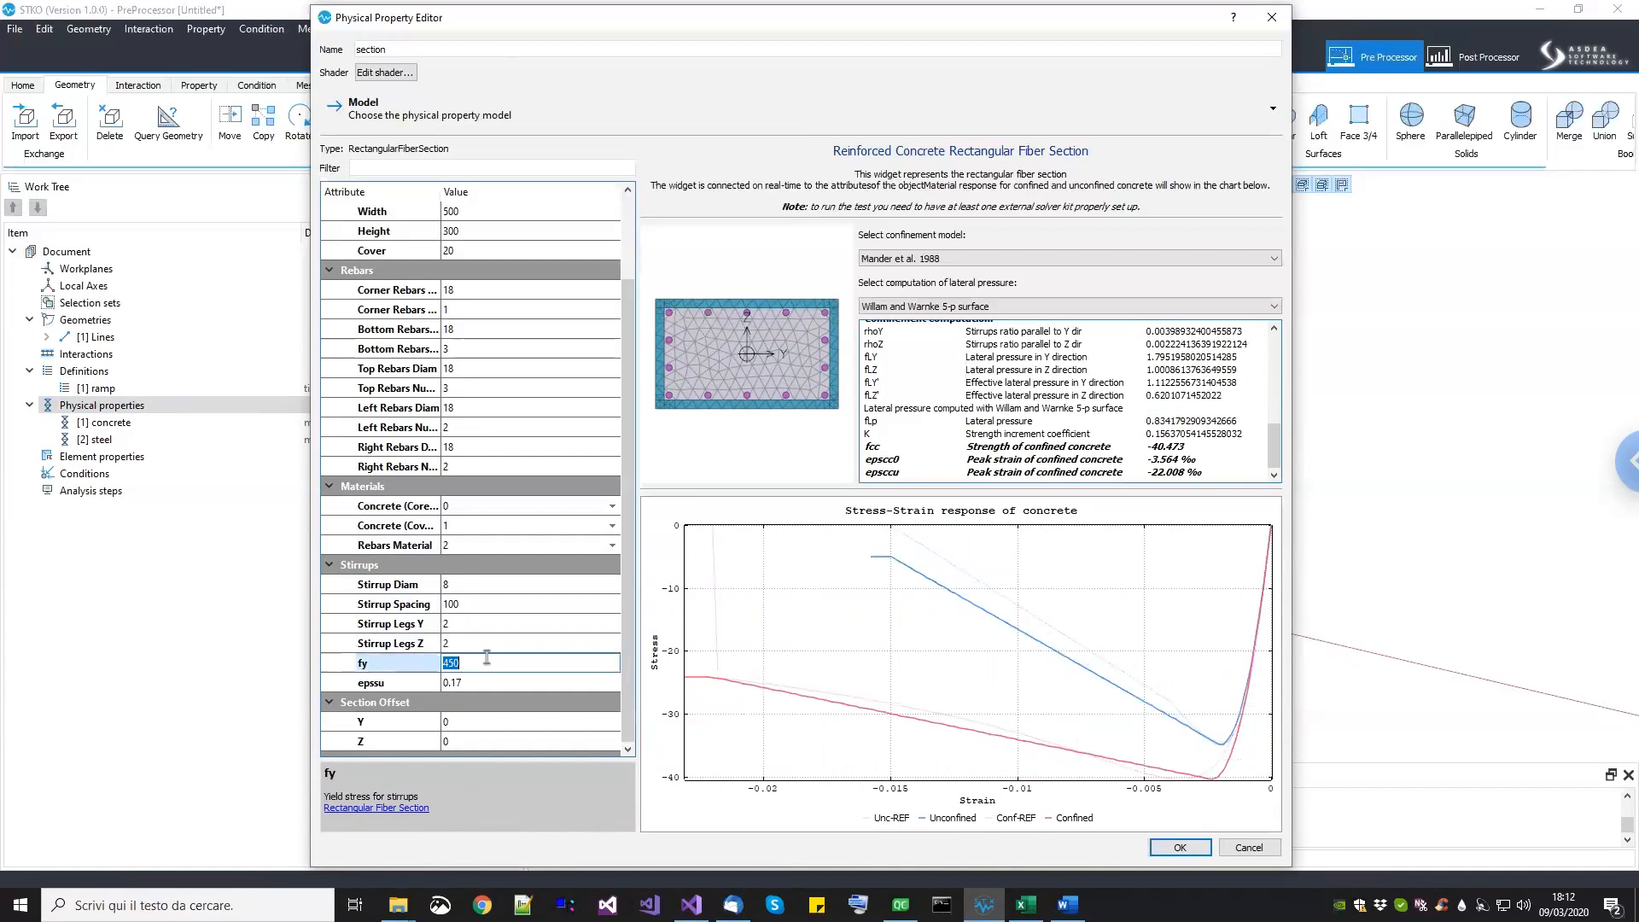
text(4)
key(Return)
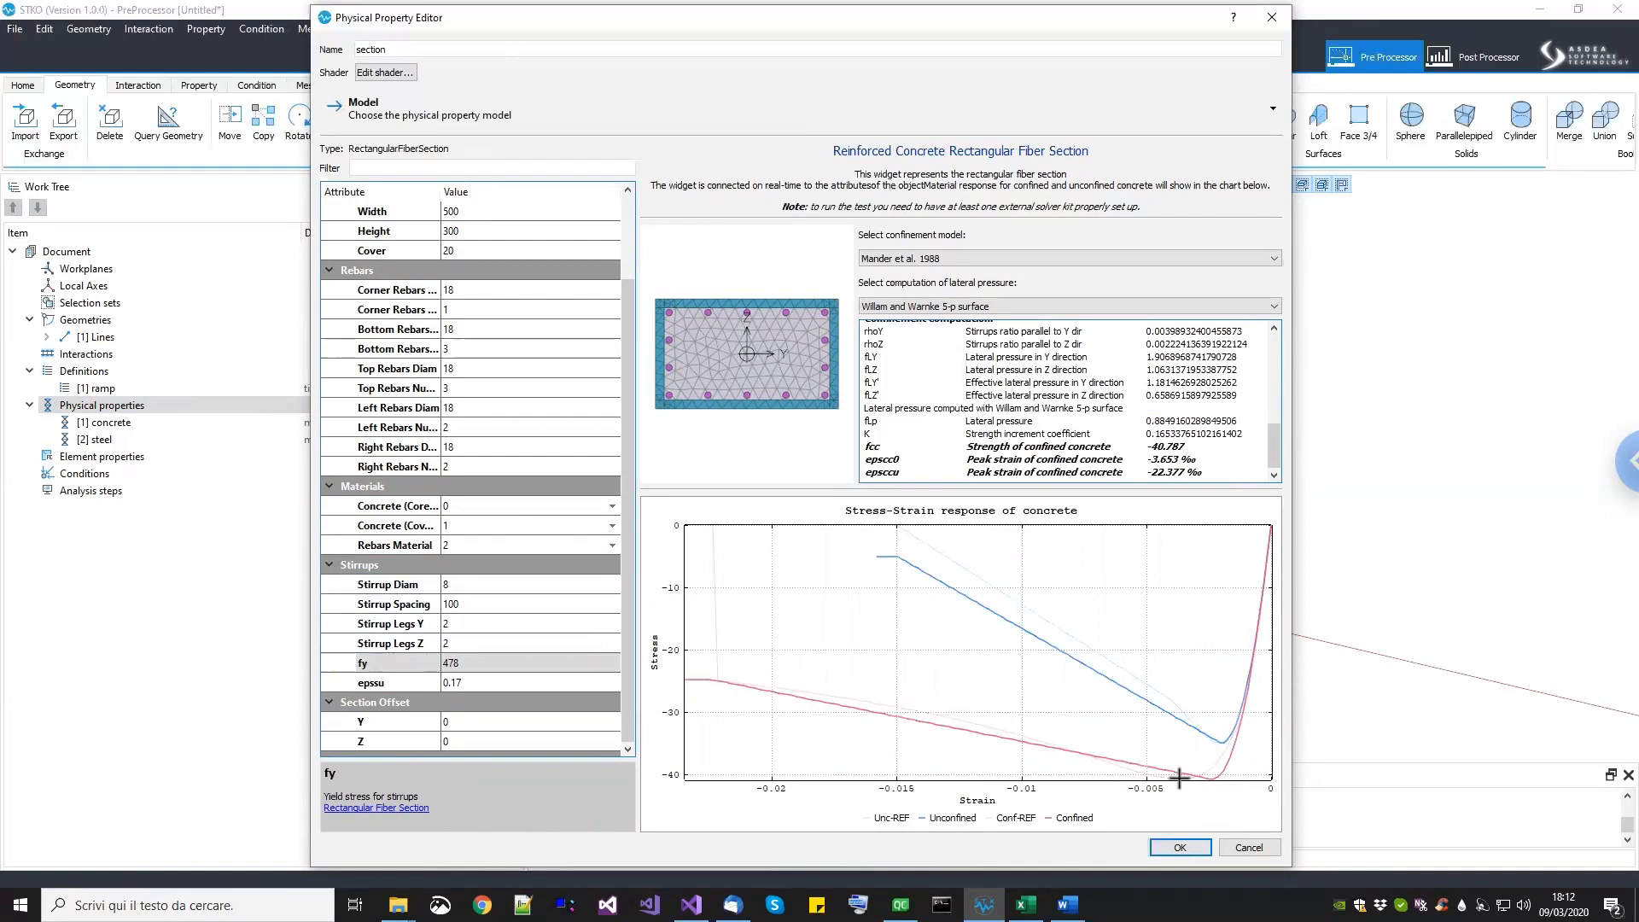
click(1180, 847)
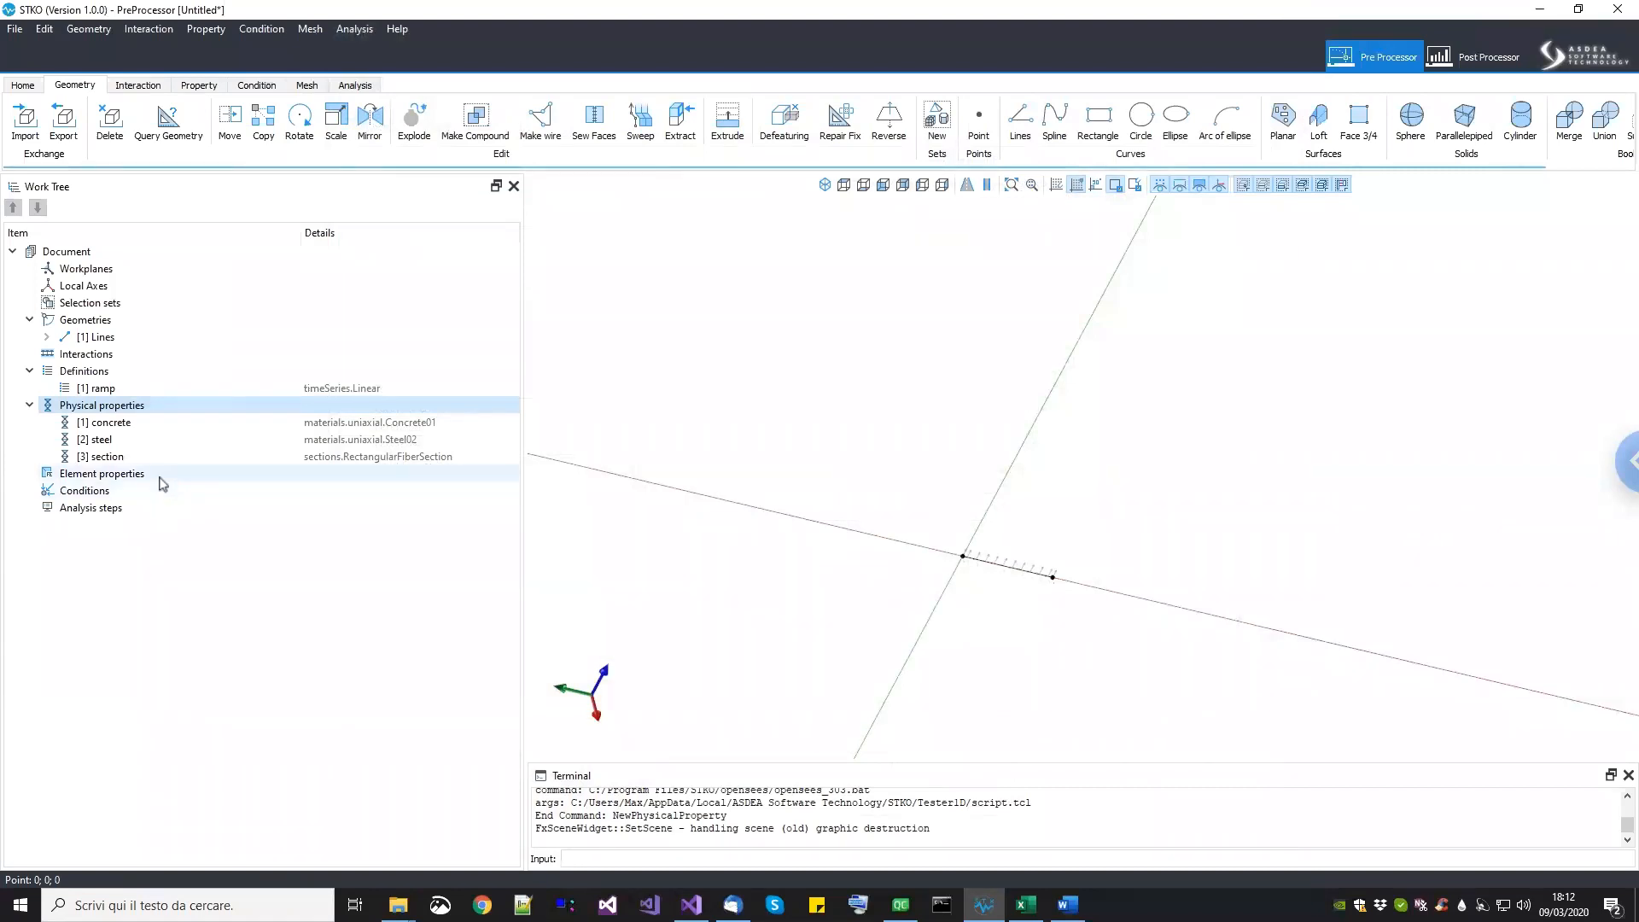
Step: Create a special-purpose Beam-Column physical property of type BeamSectionProperty and name it "beam property"
right_click(134, 413)
click(167, 421)
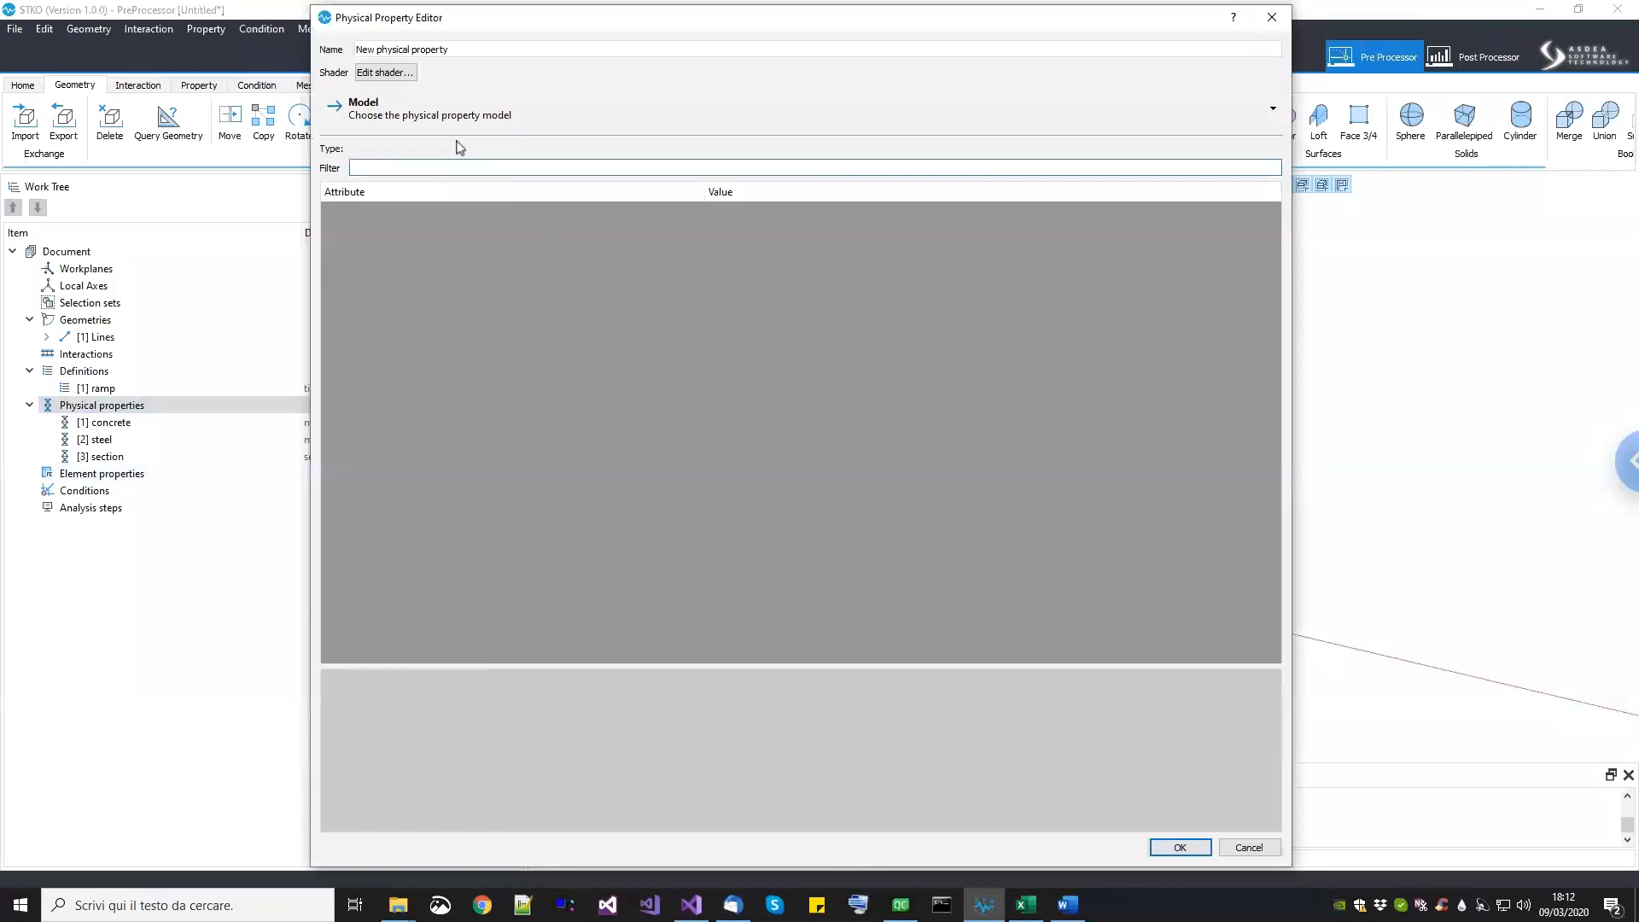
click(451, 121)
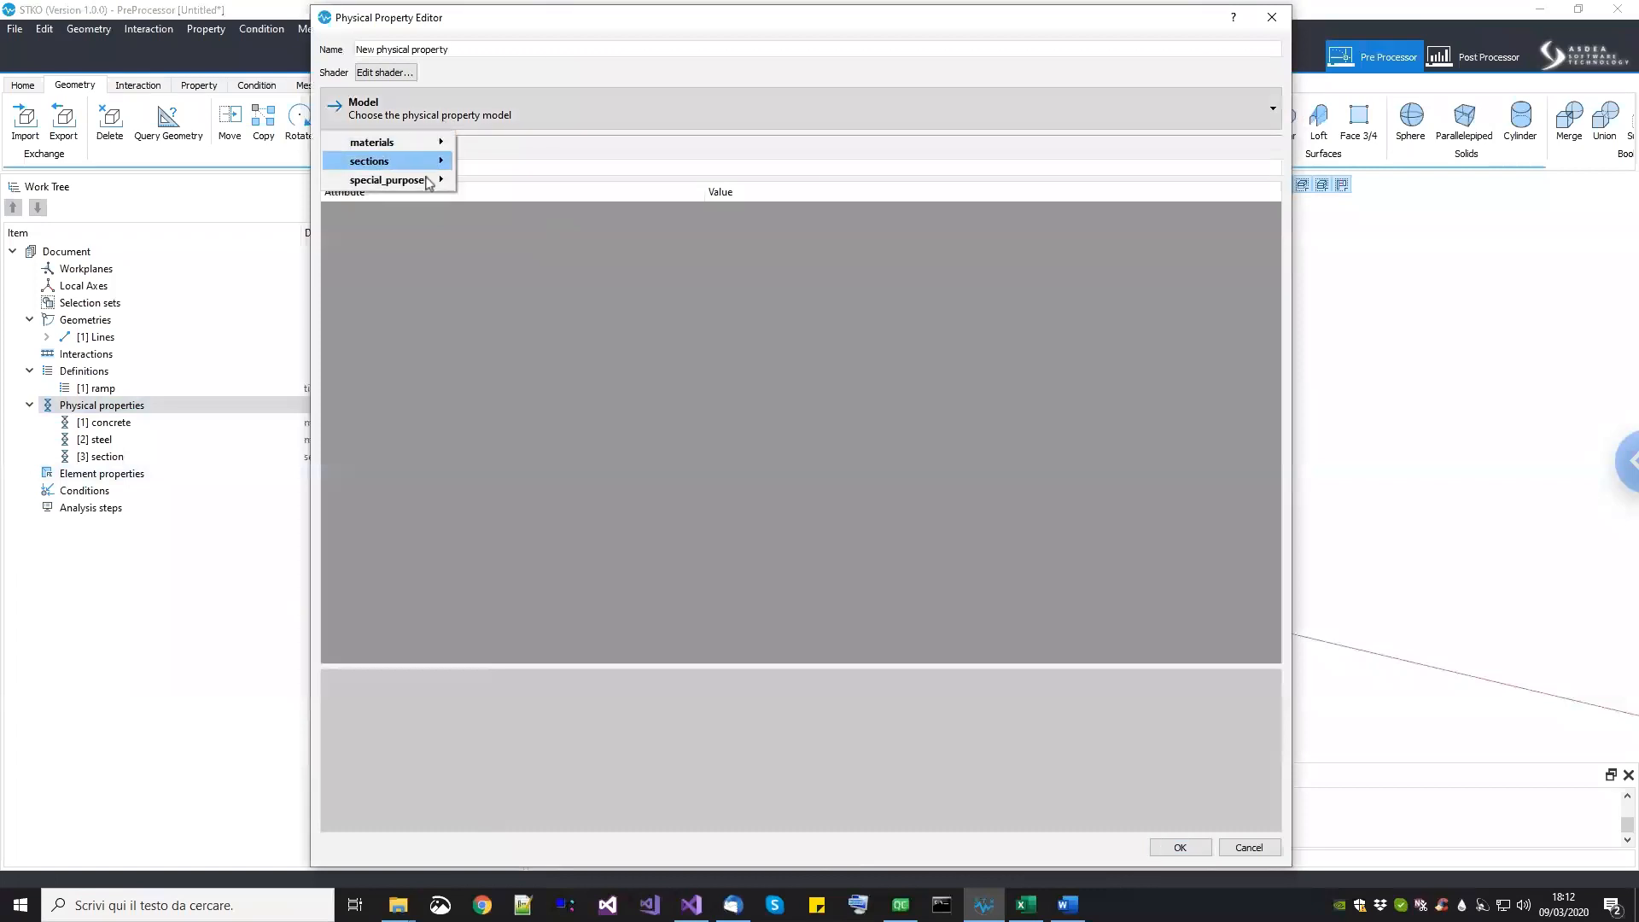
mouse_move(428, 182)
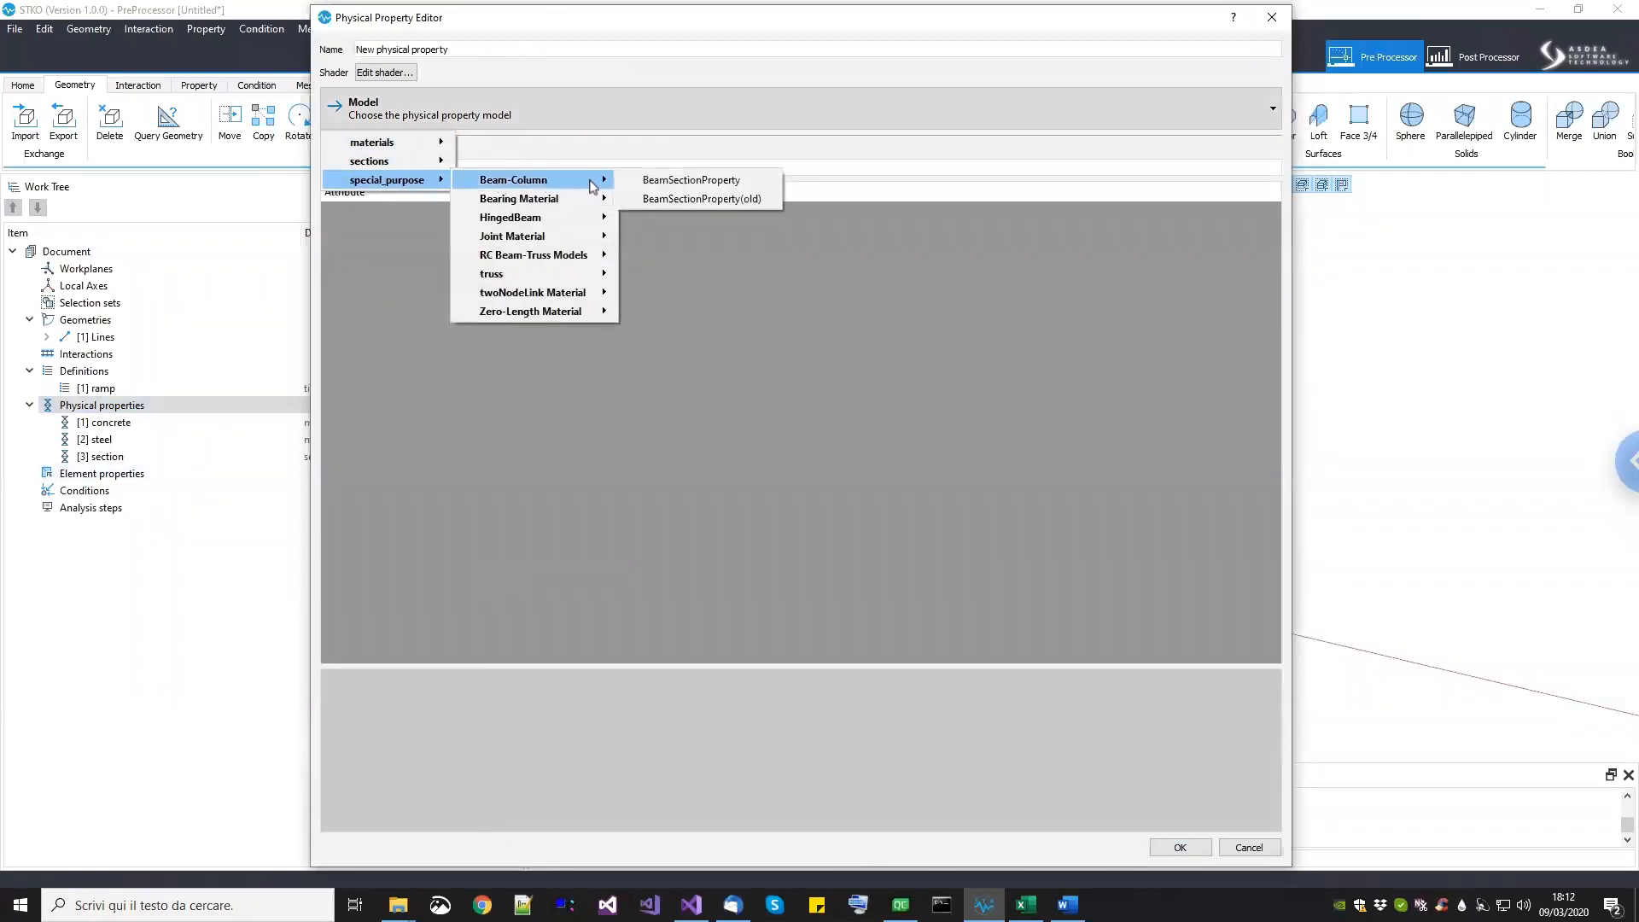
click(641, 184)
drag(467, 50, 227, 53)
text(beam)
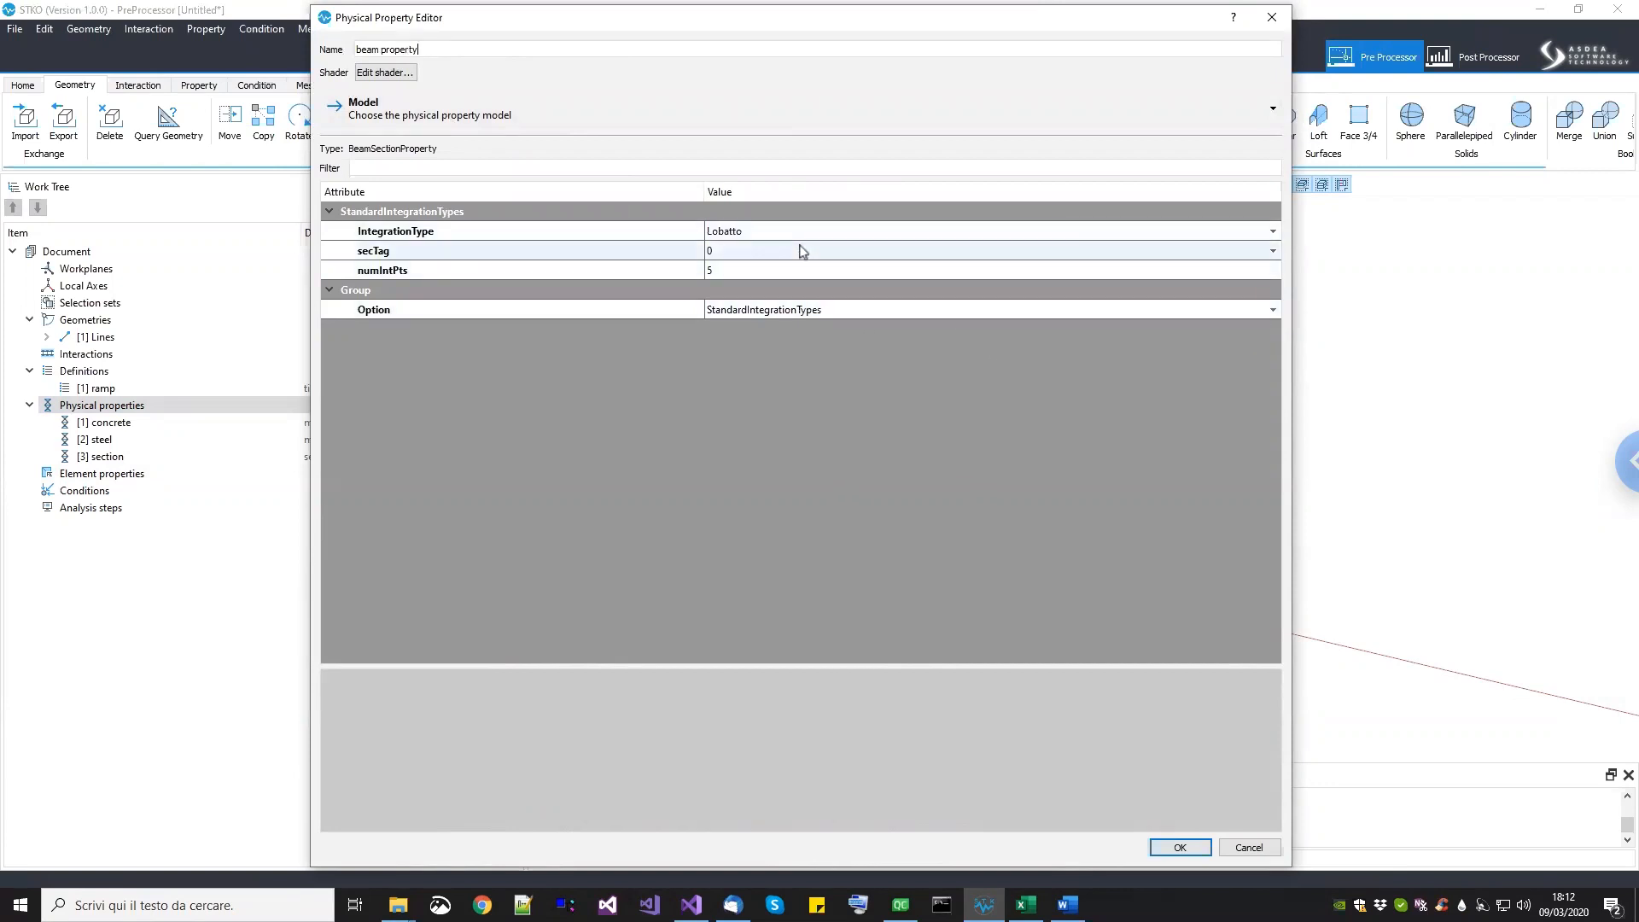
Step: Give the beam property 2 integration points, assign it the fiber section, and accept the definition
click(794, 269)
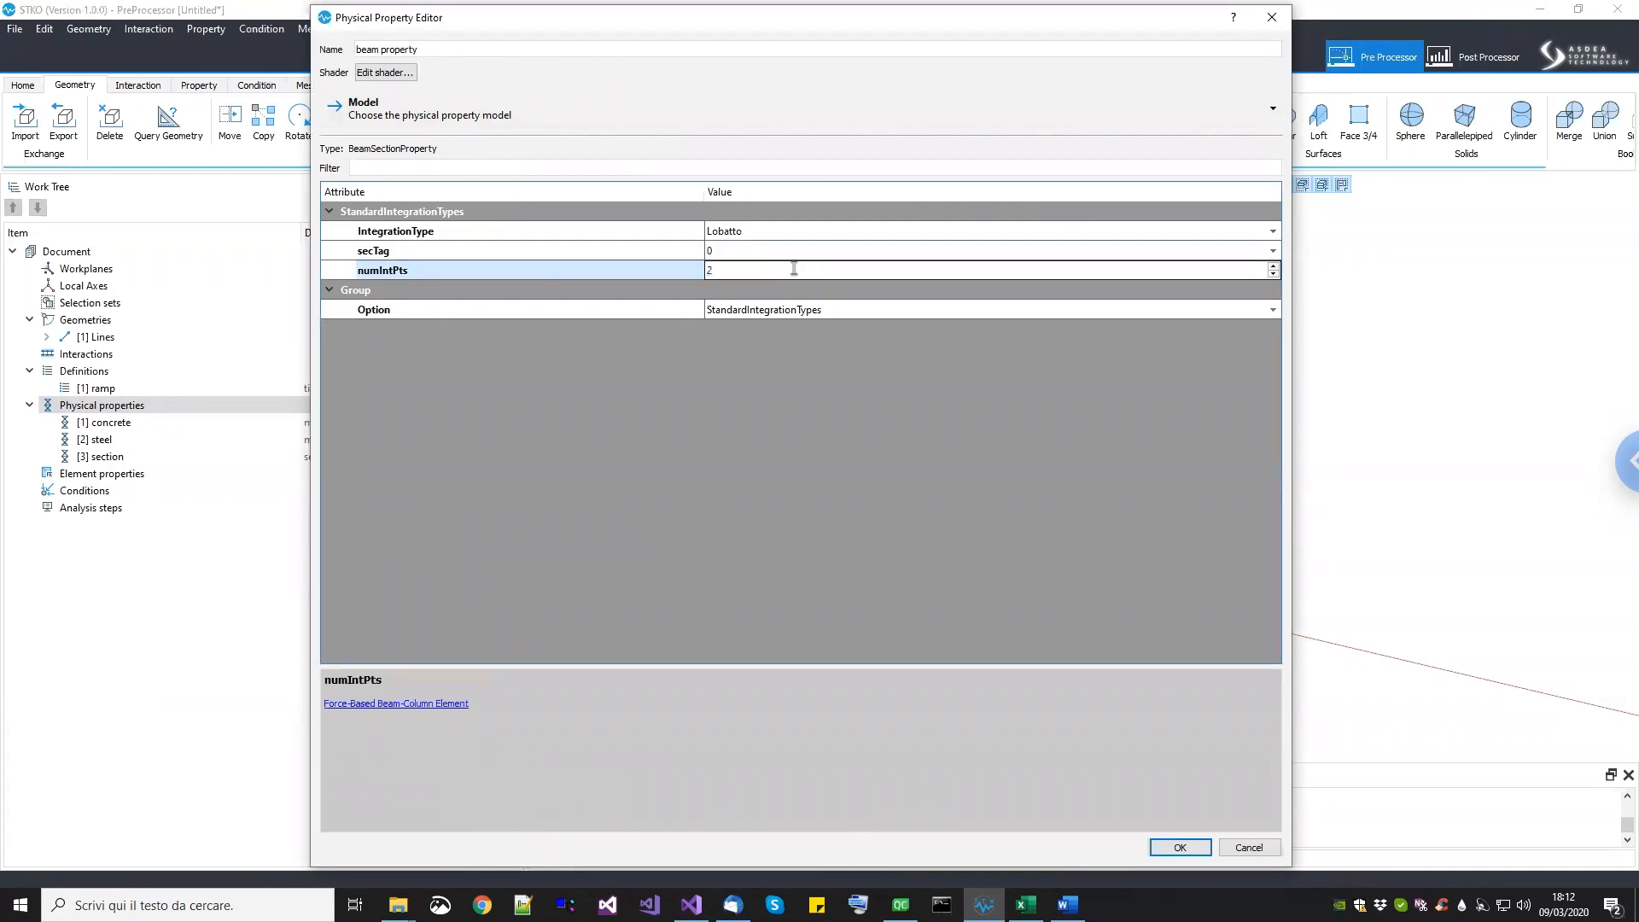
double_click(706, 270)
click(758, 252)
click(758, 252)
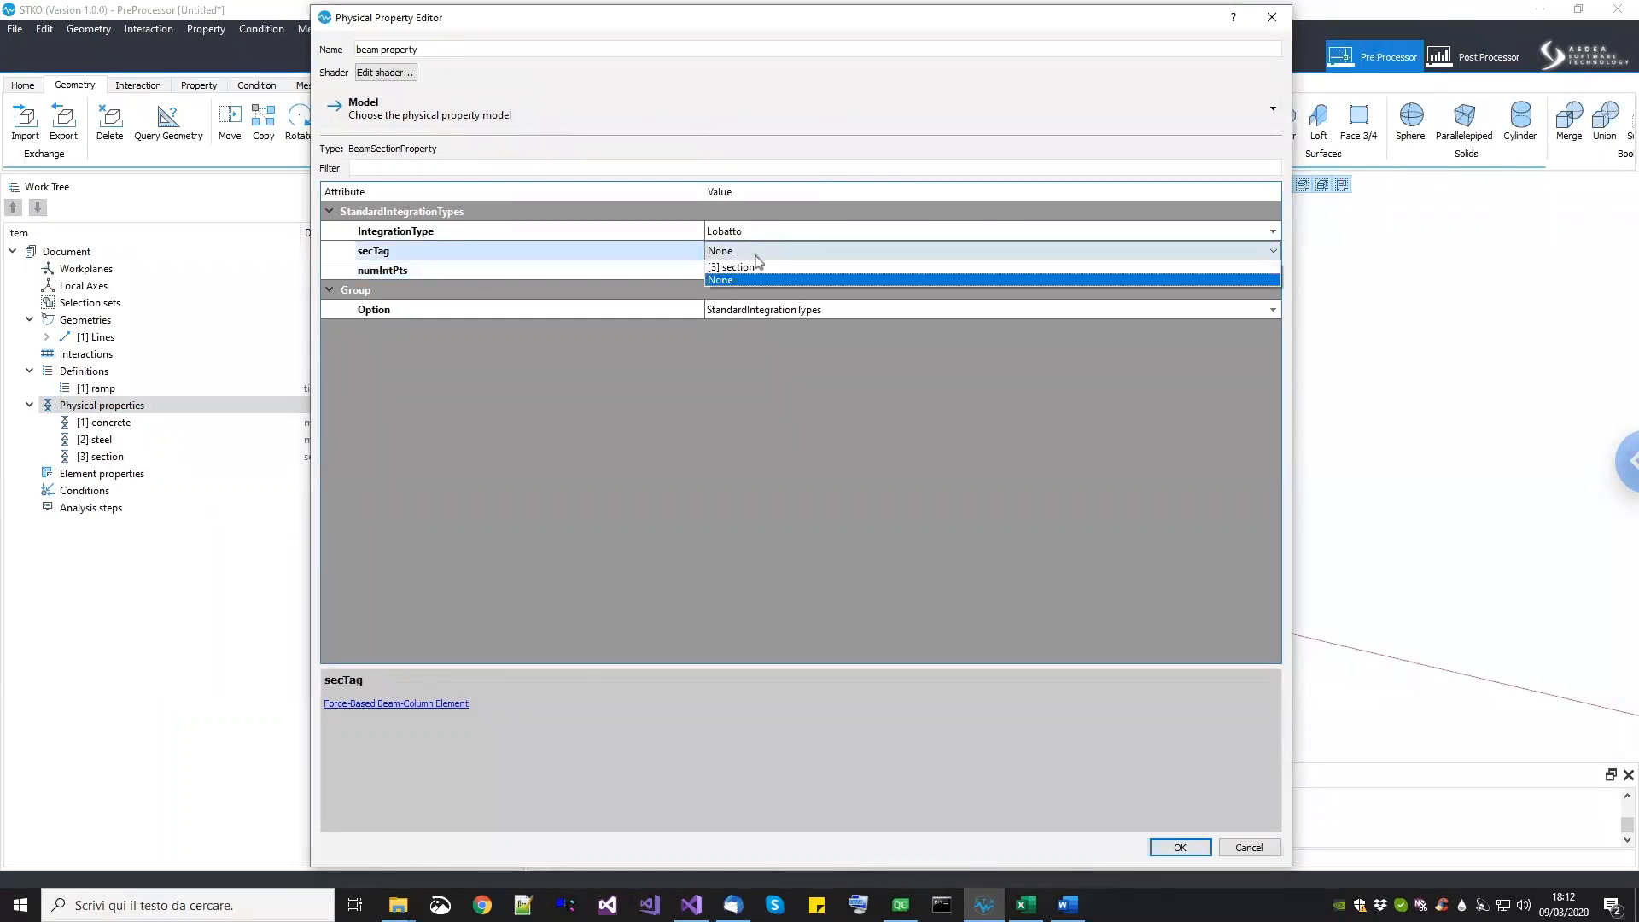
click(756, 268)
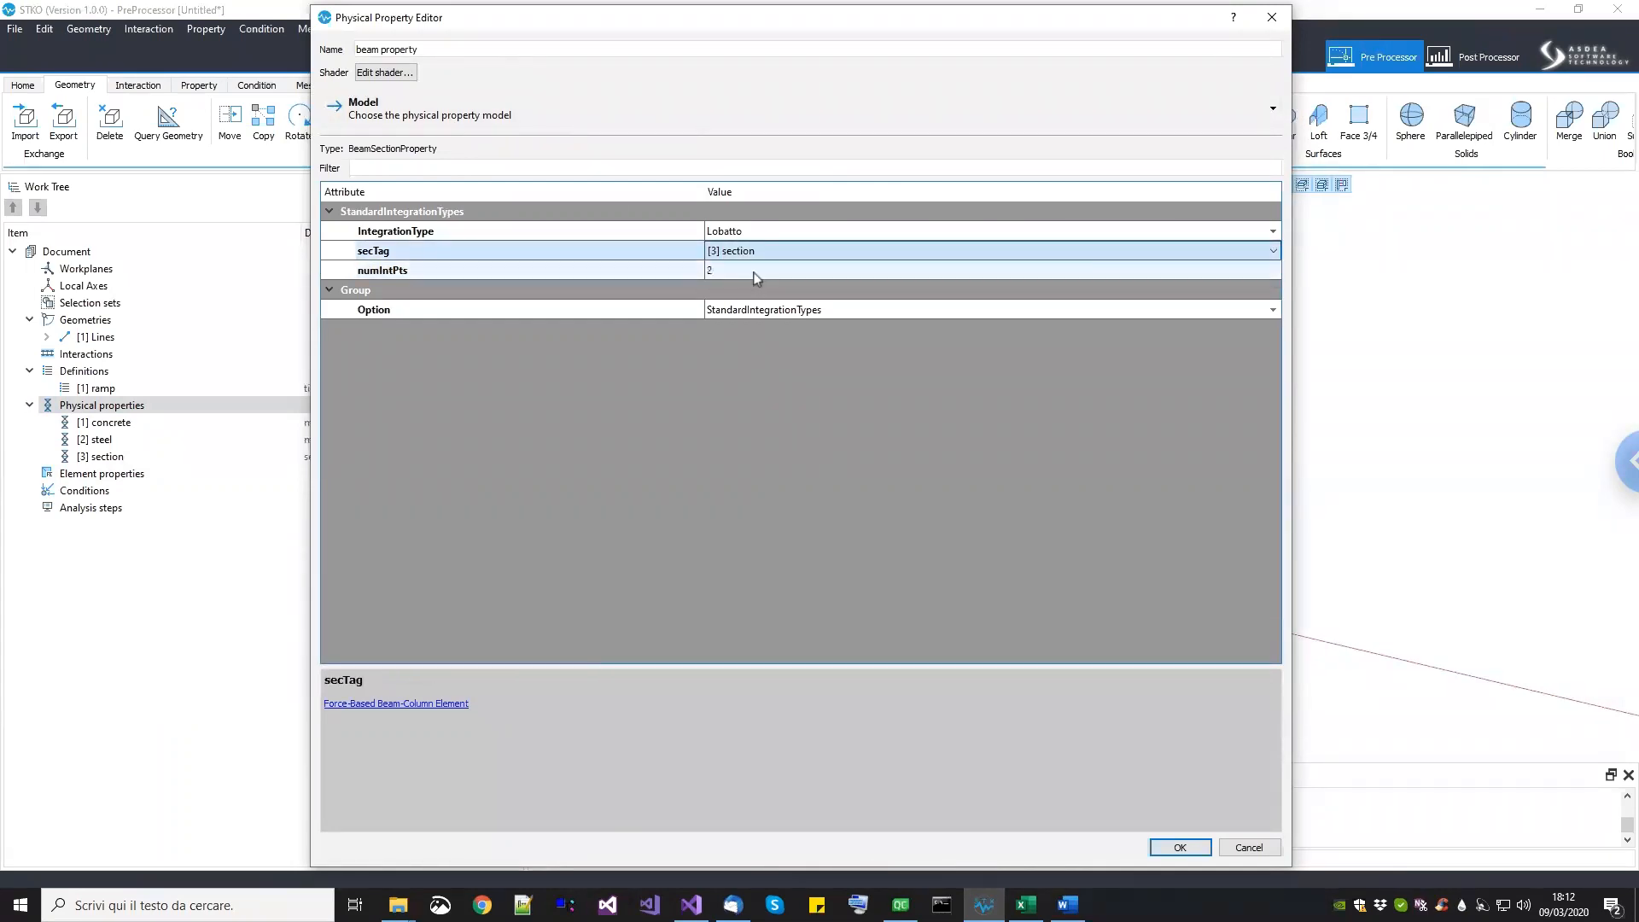
click(1174, 846)
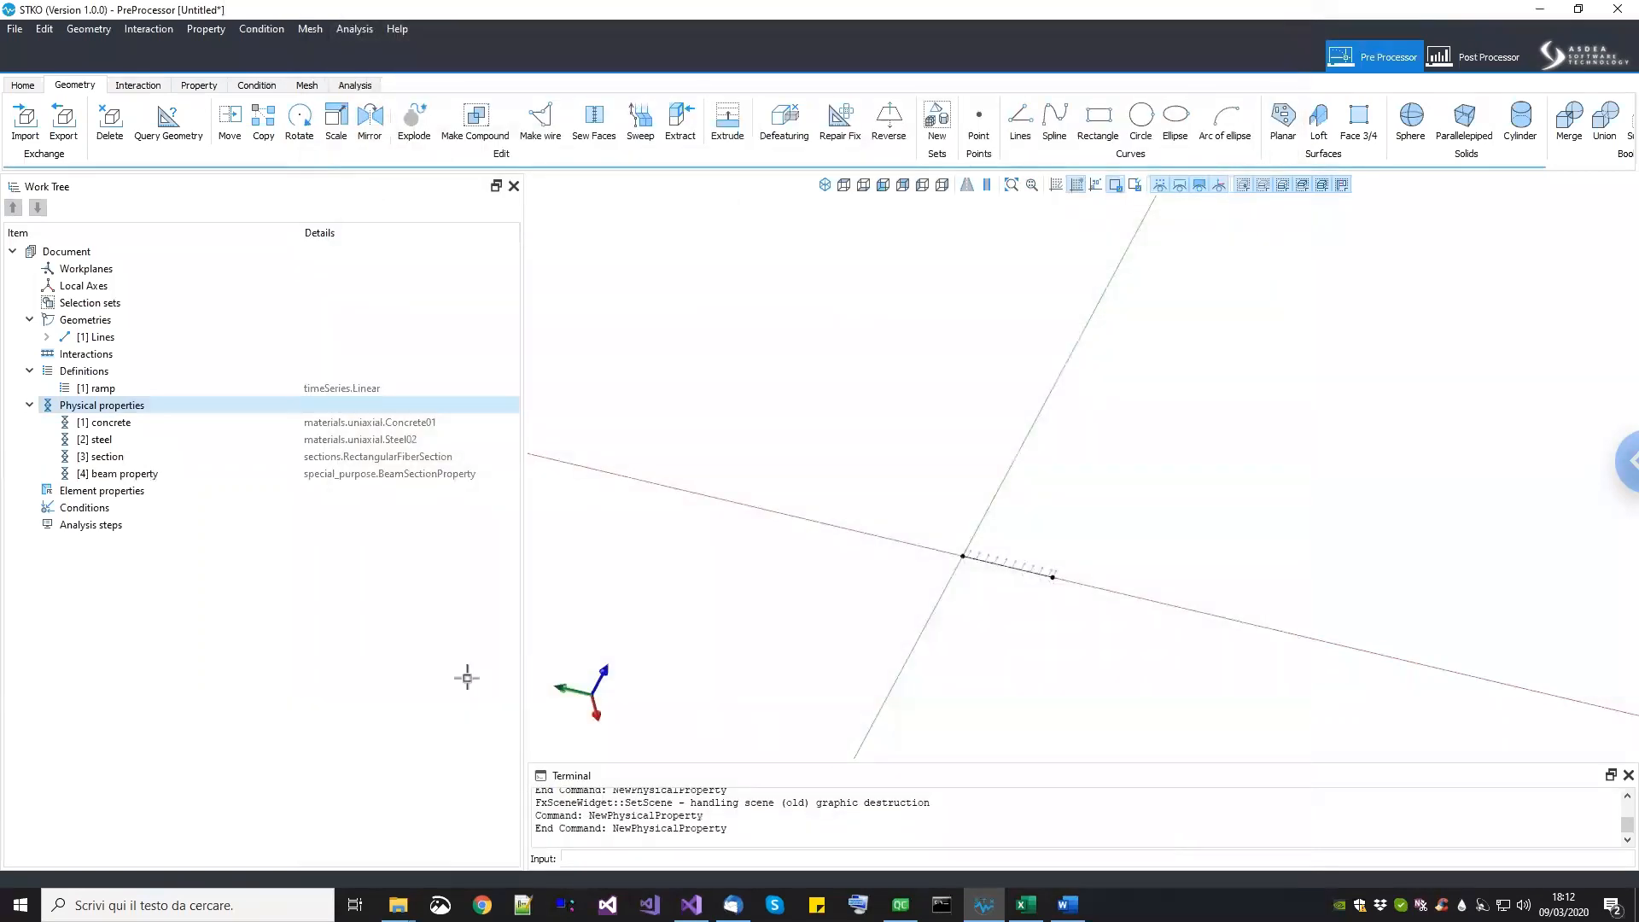
Step: Create a beam-column element property of type dispBeamColumn with its dimension set to 3D
click(141, 491)
right_click(141, 492)
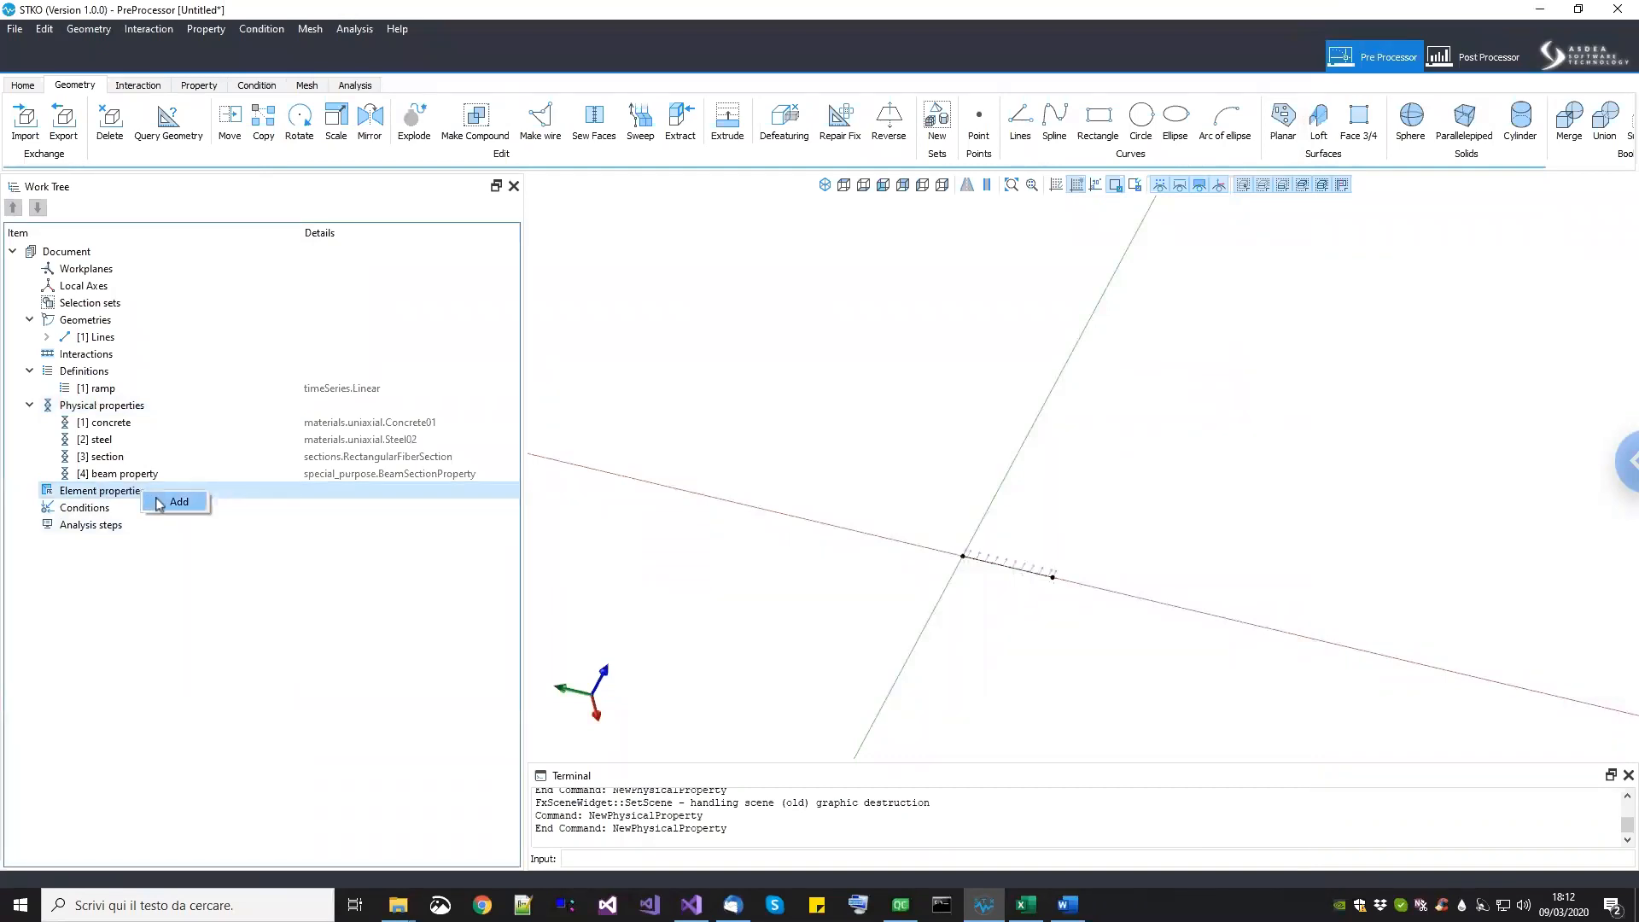
click(176, 501)
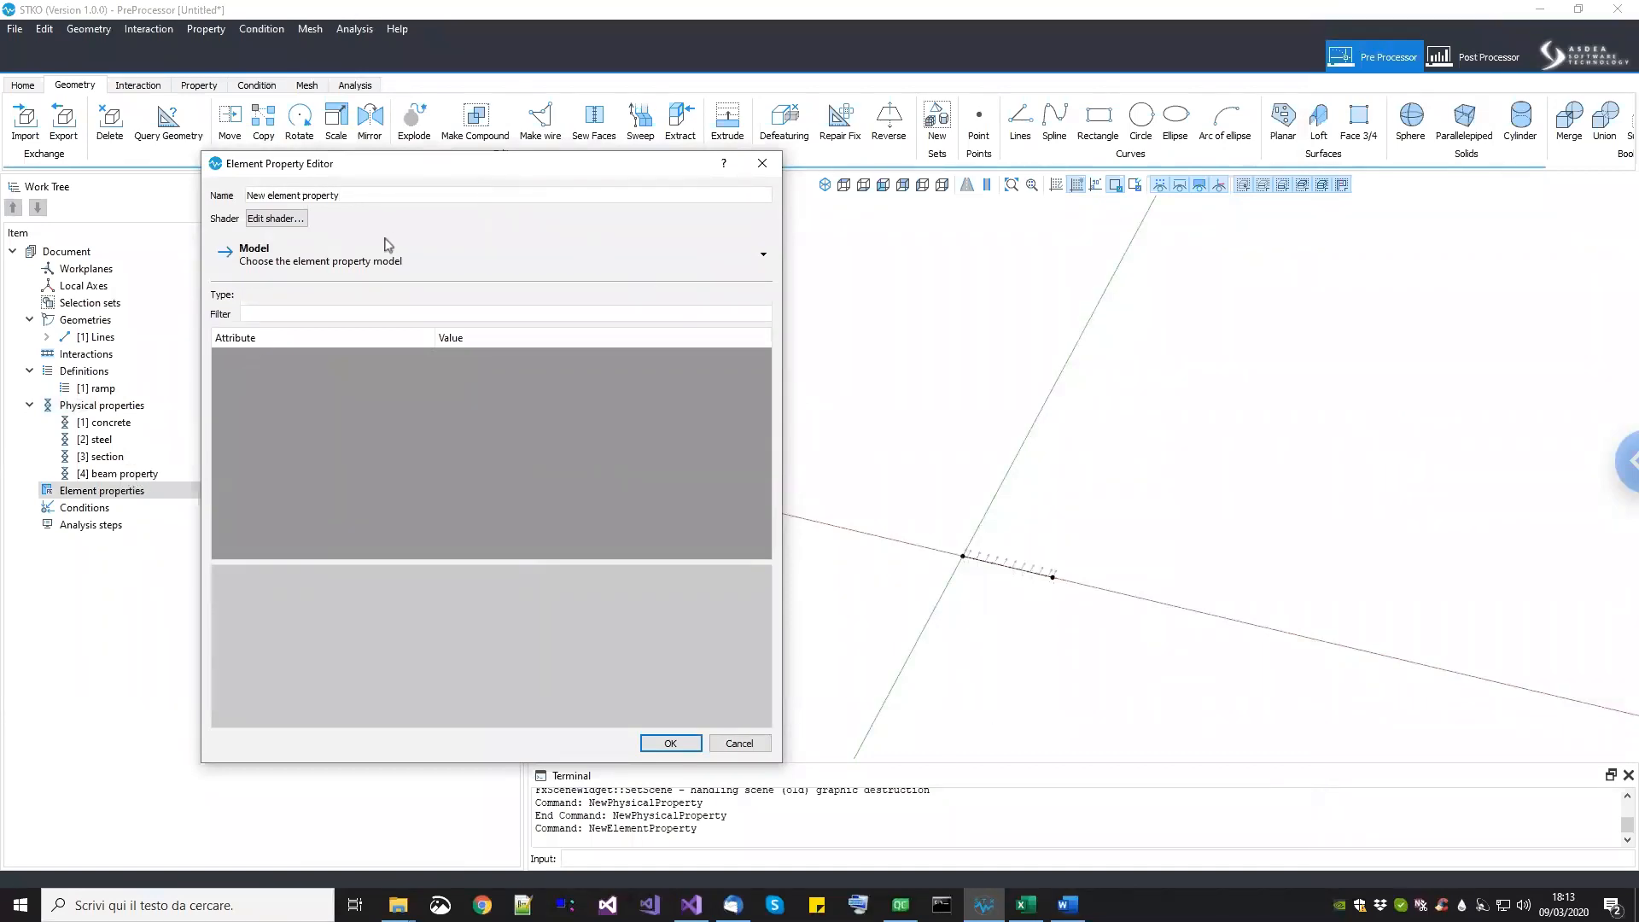
click(367, 258)
mouse_move(358, 288)
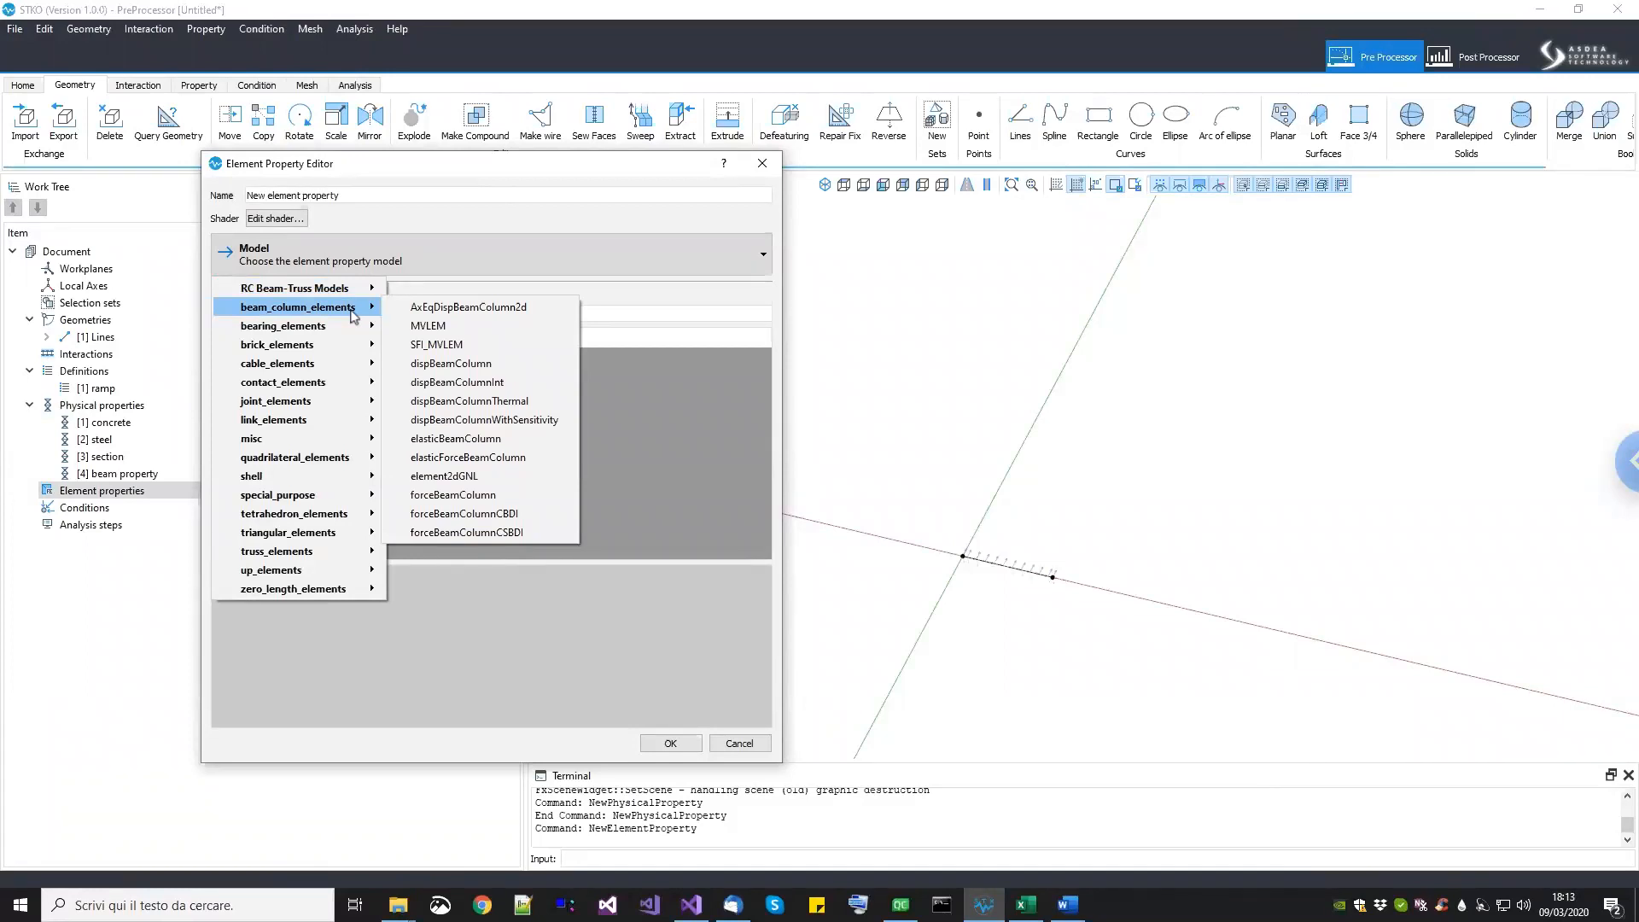
click(459, 365)
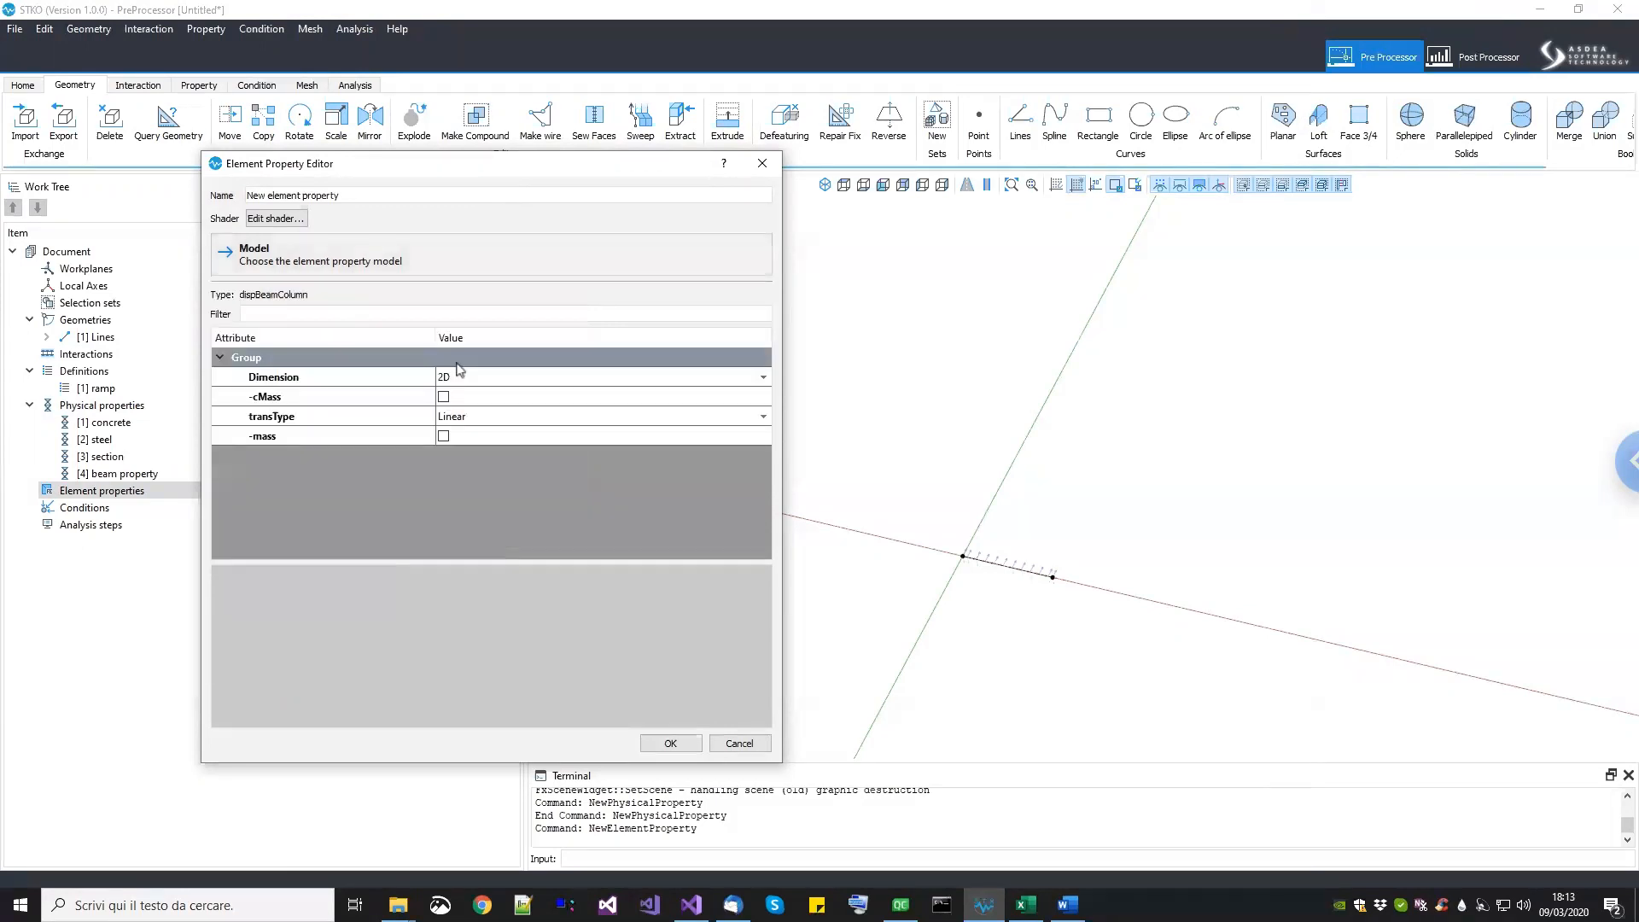
click(459, 378)
click(460, 378)
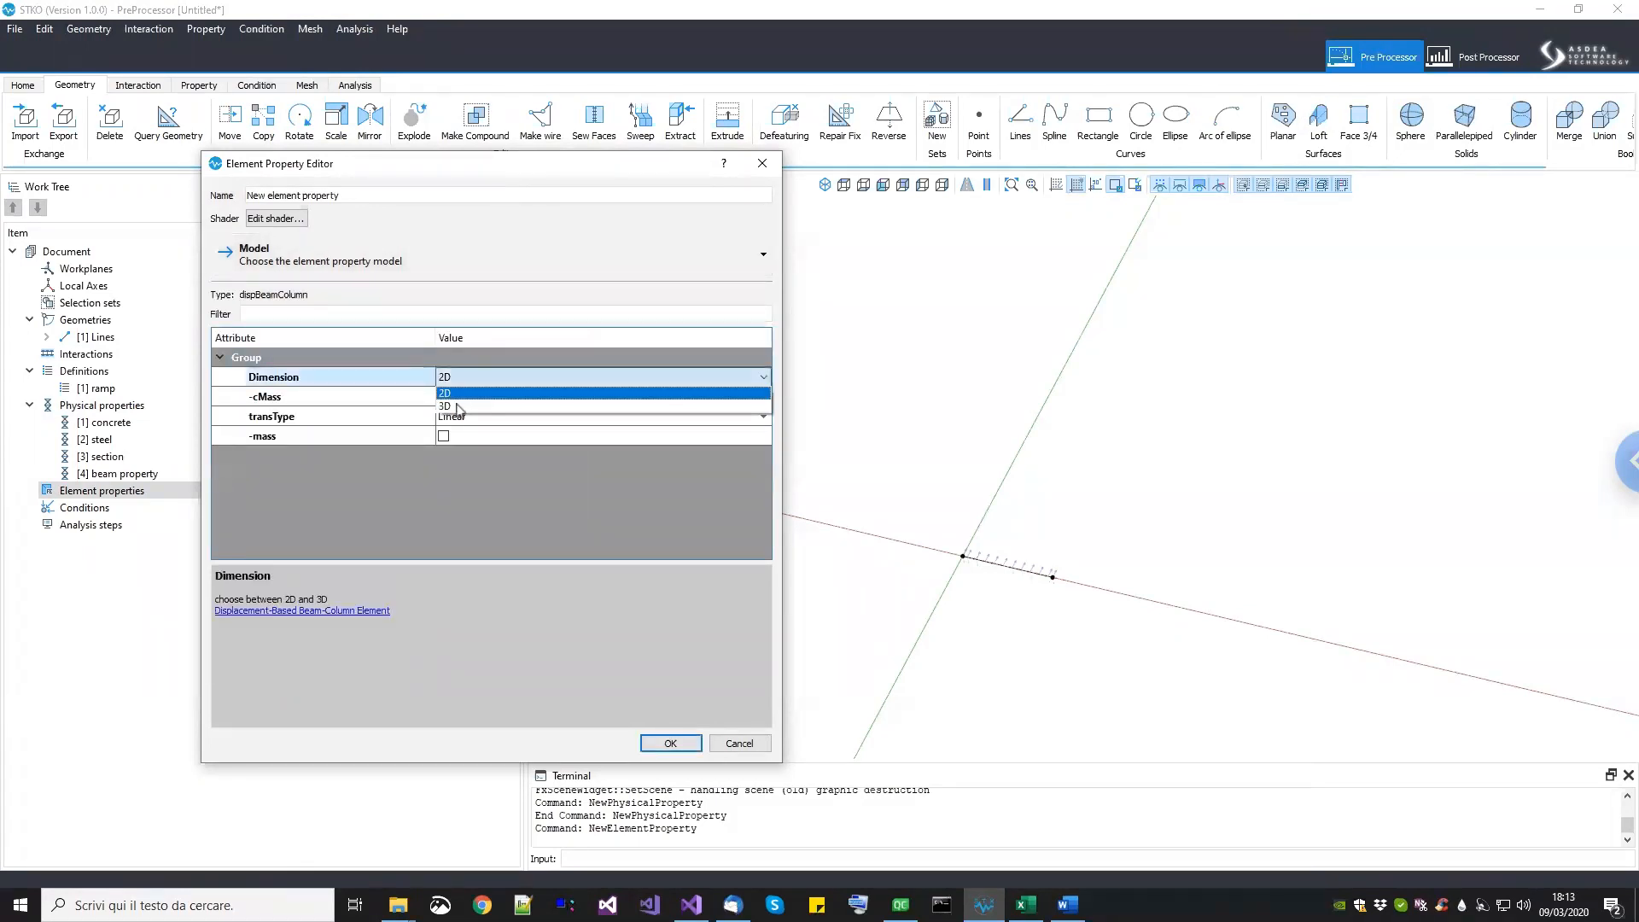
click(453, 402)
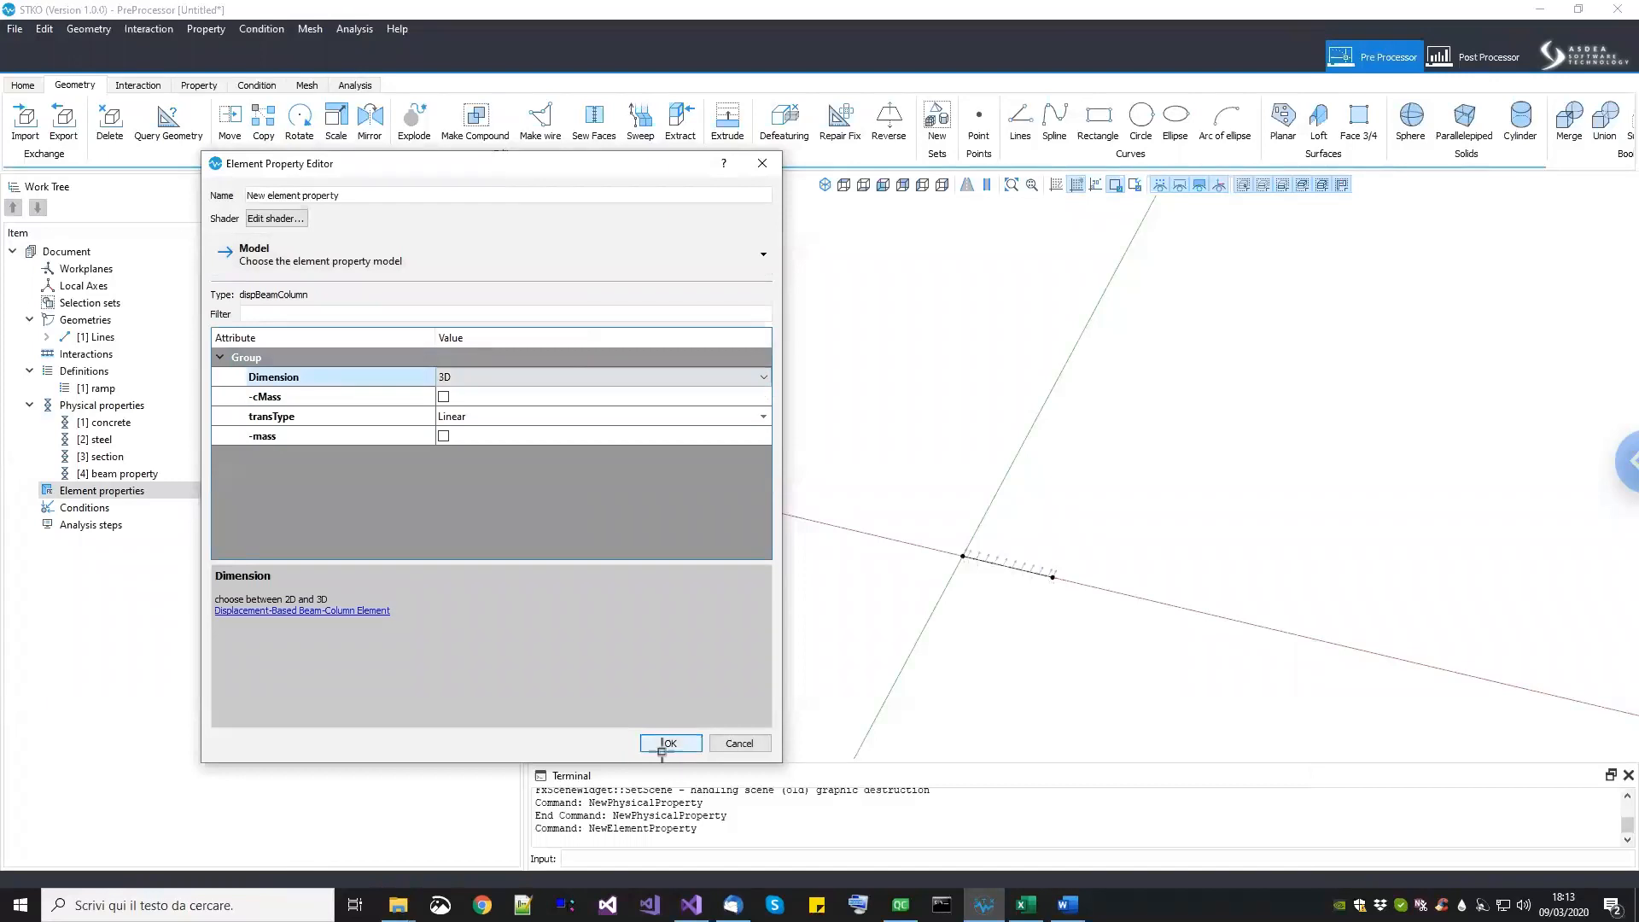
click(665, 750)
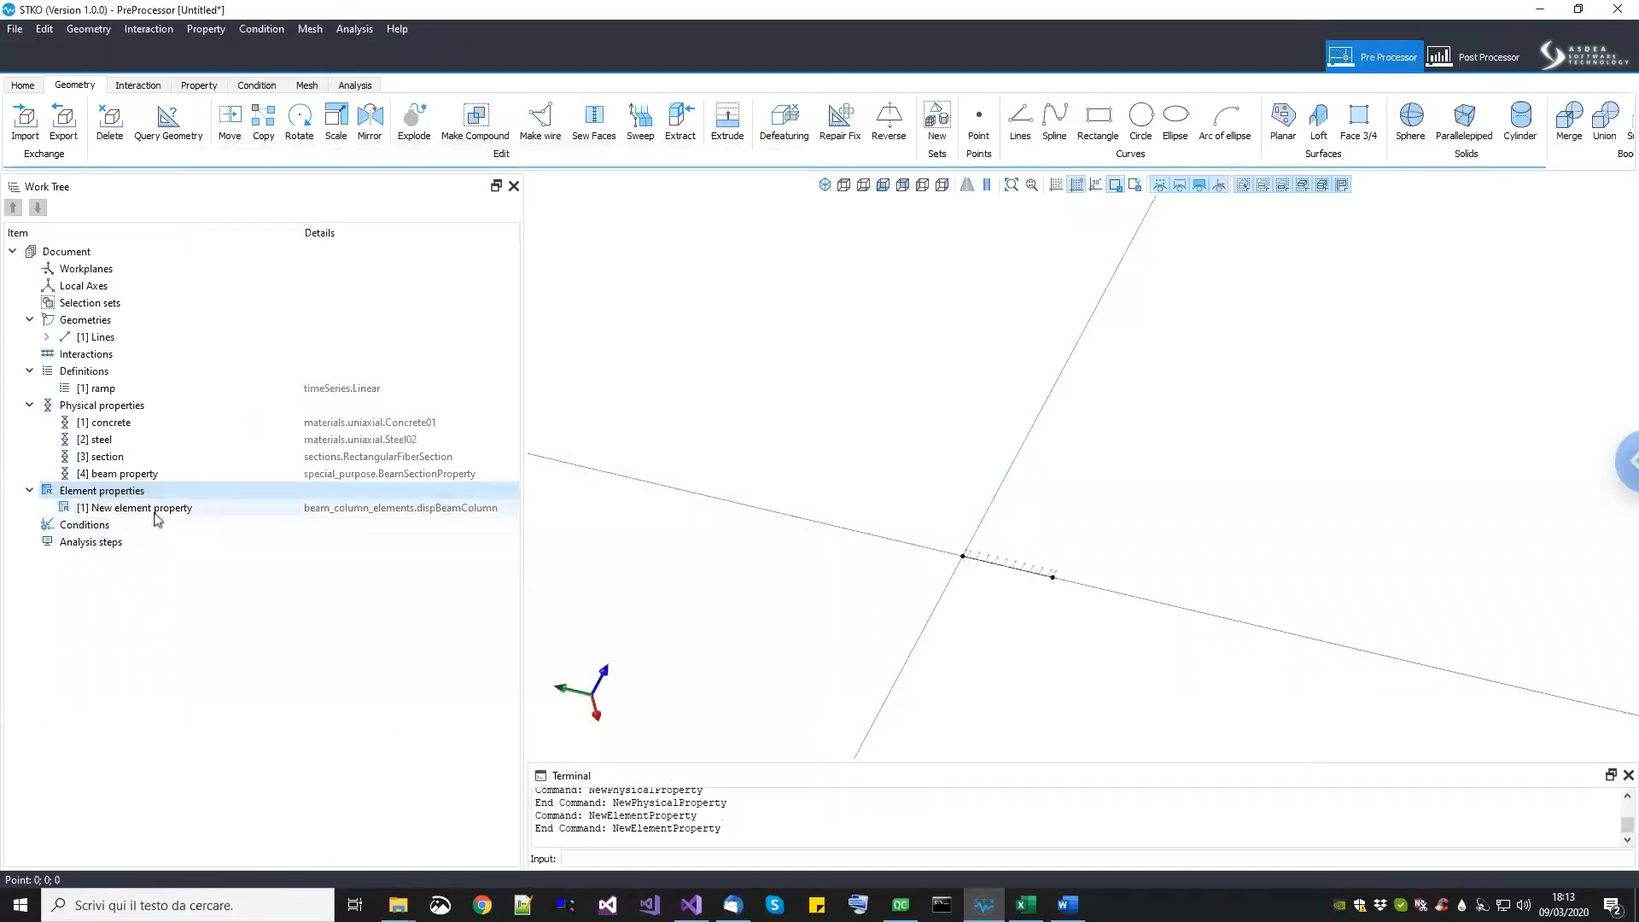
Step: Rename the new element property as "beam element"
right_click(158, 511)
click(178, 567)
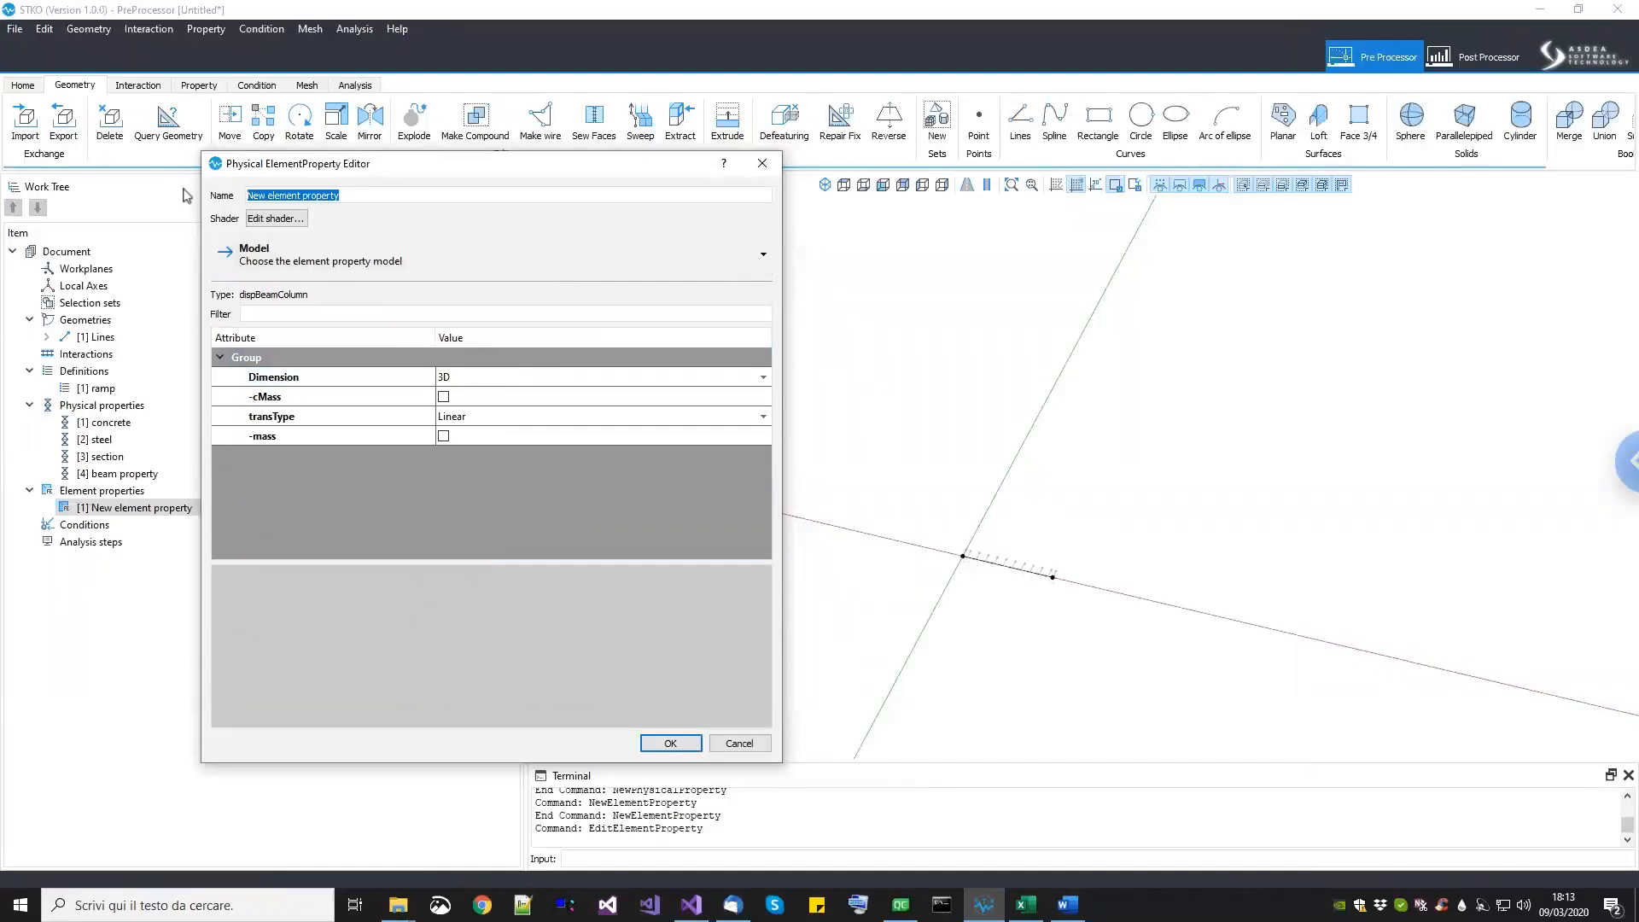
text(beam element)
key(Return)
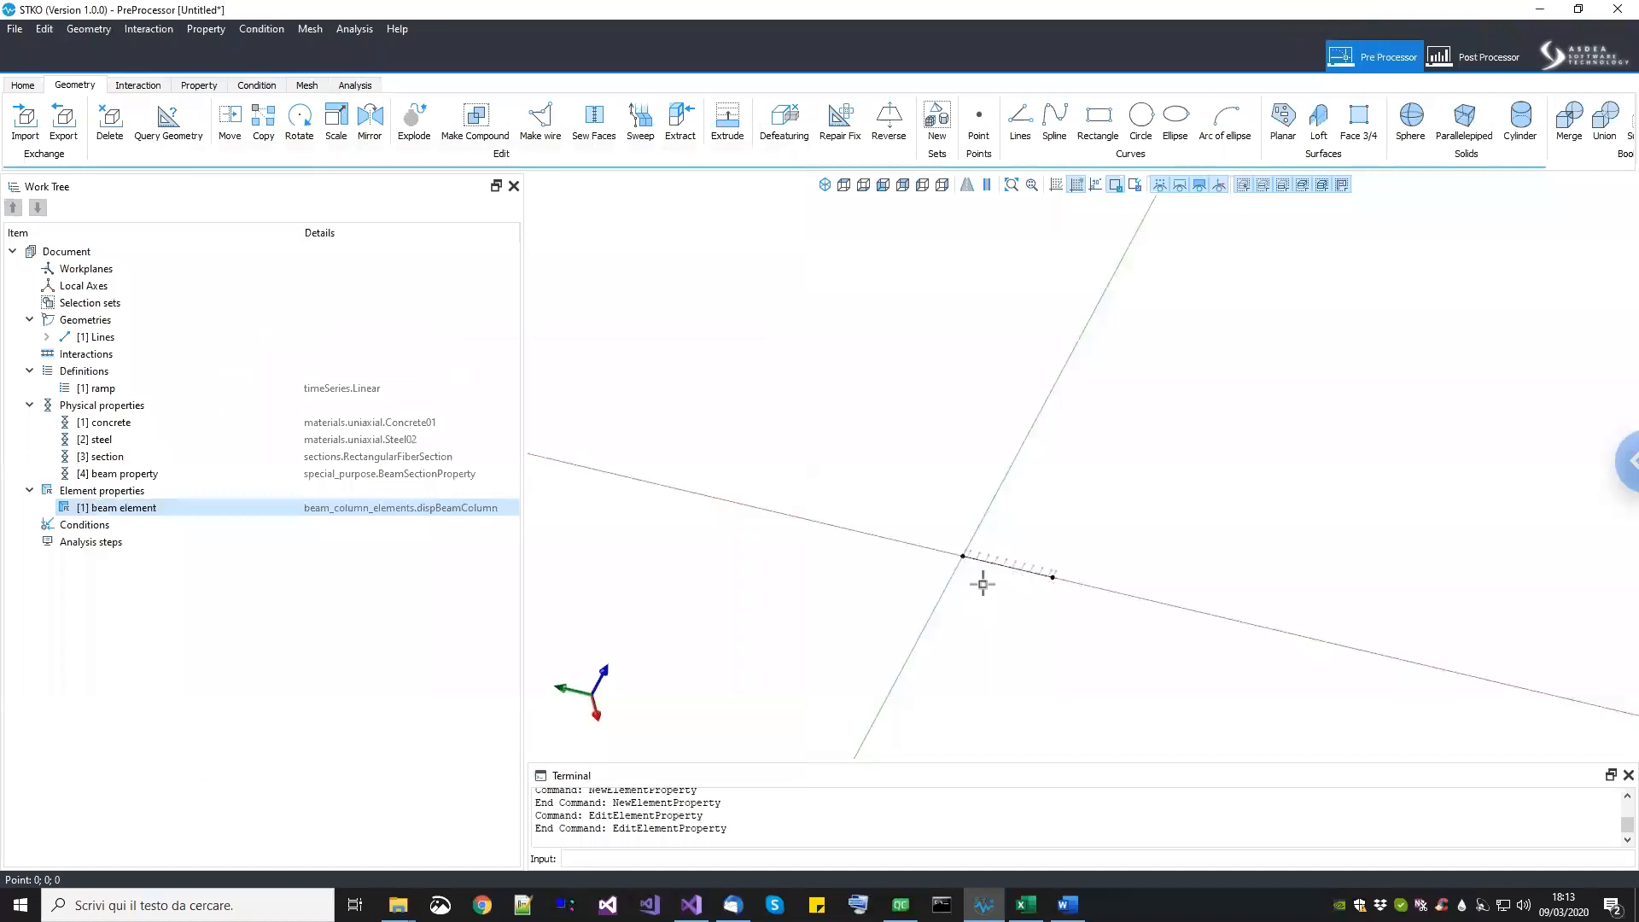
Step: Assign the beam physical property and the beam element property to the line geometry
click(994, 562)
drag(154, 474, 955, 612)
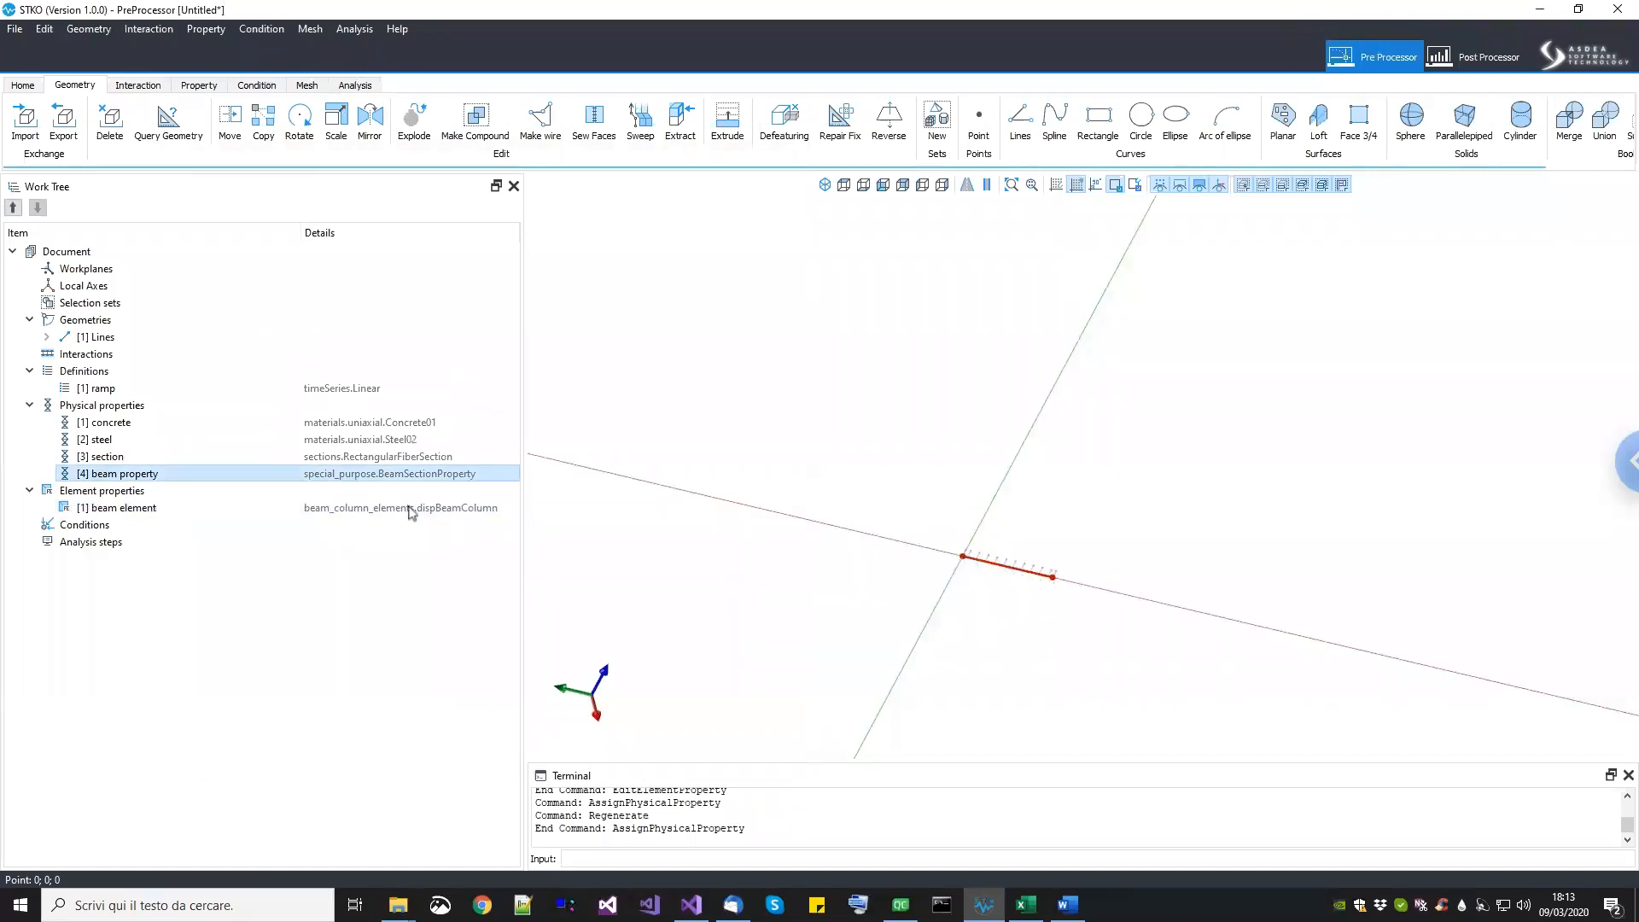
drag(133, 512, 776, 453)
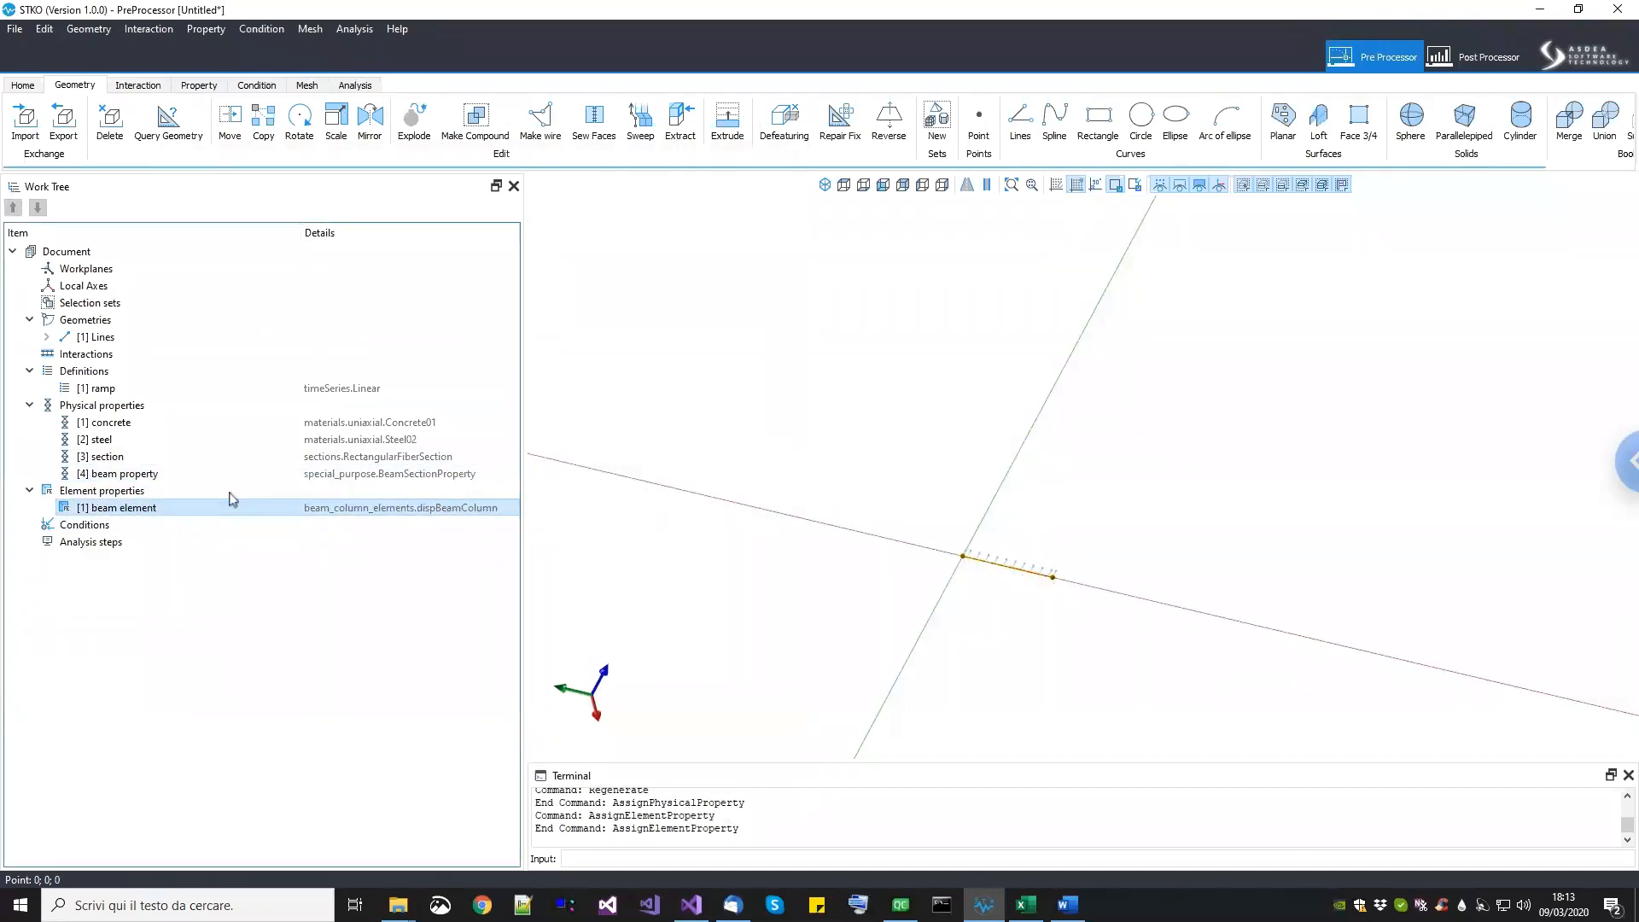
Step: Add a condition named "fix N1" using the single-point fix constraint model
click(102, 528)
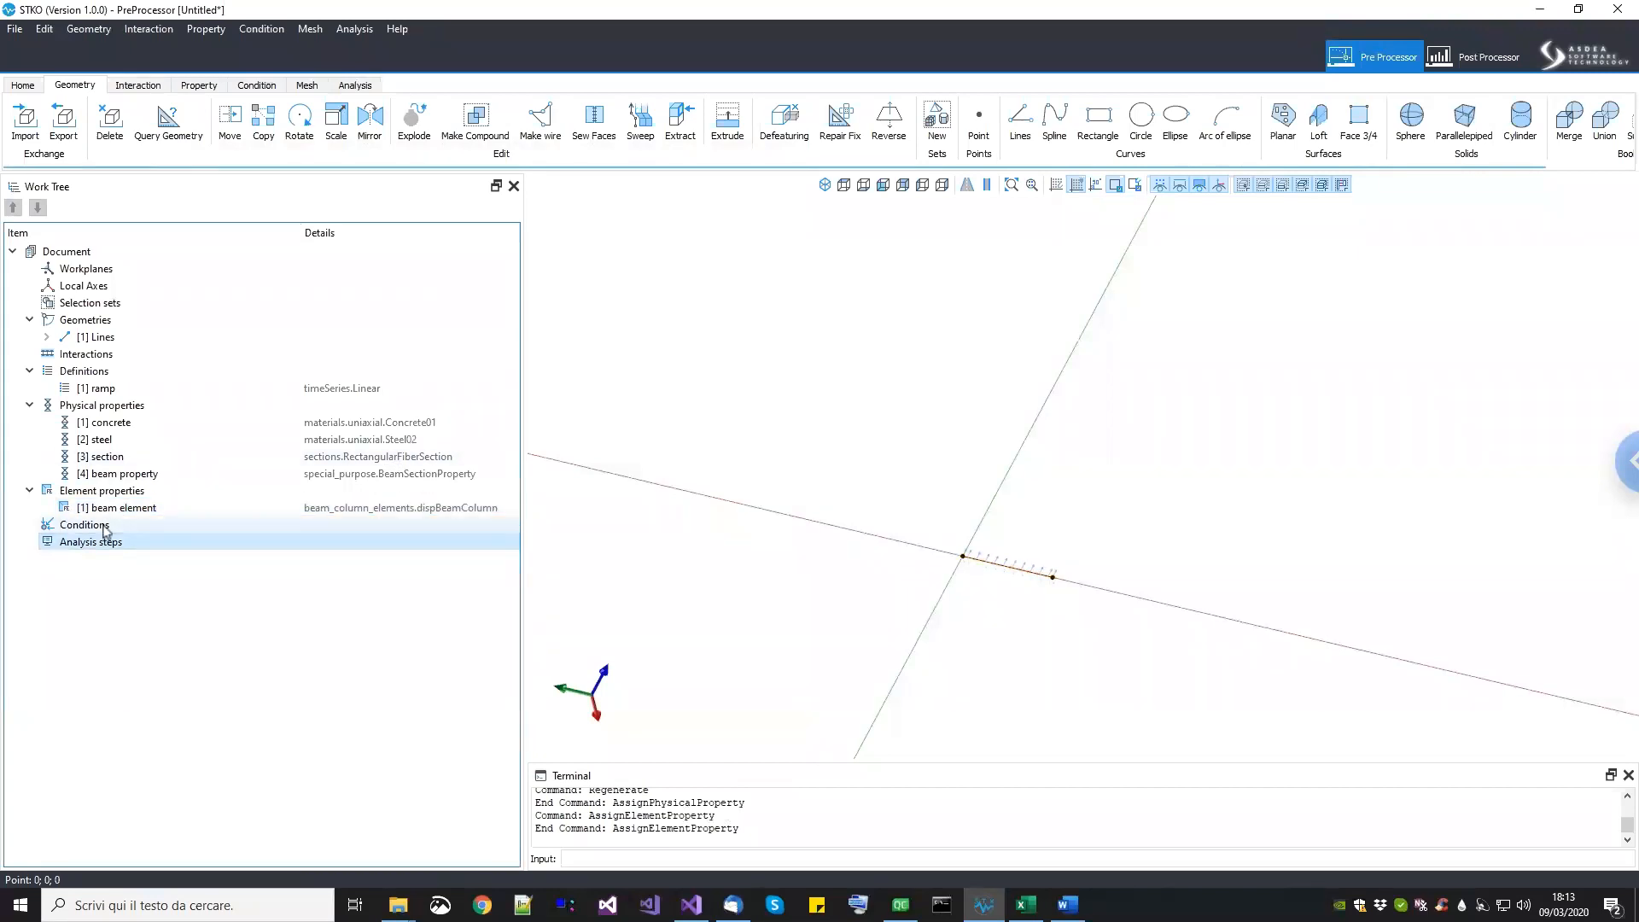
right_click(105, 527)
click(136, 537)
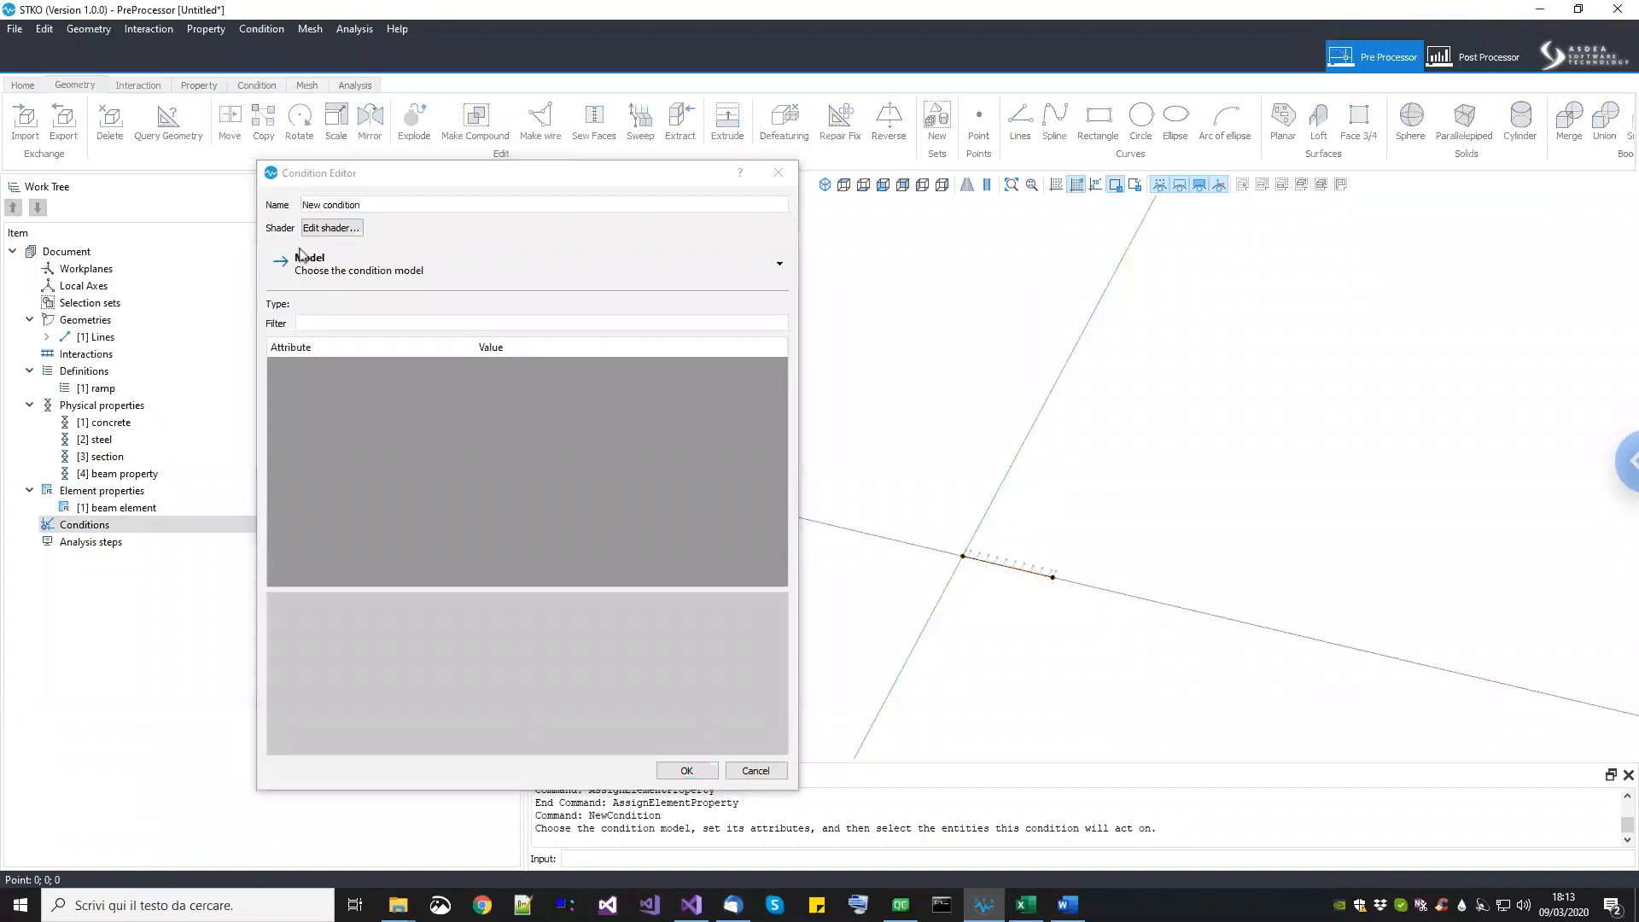
text(fix N1)
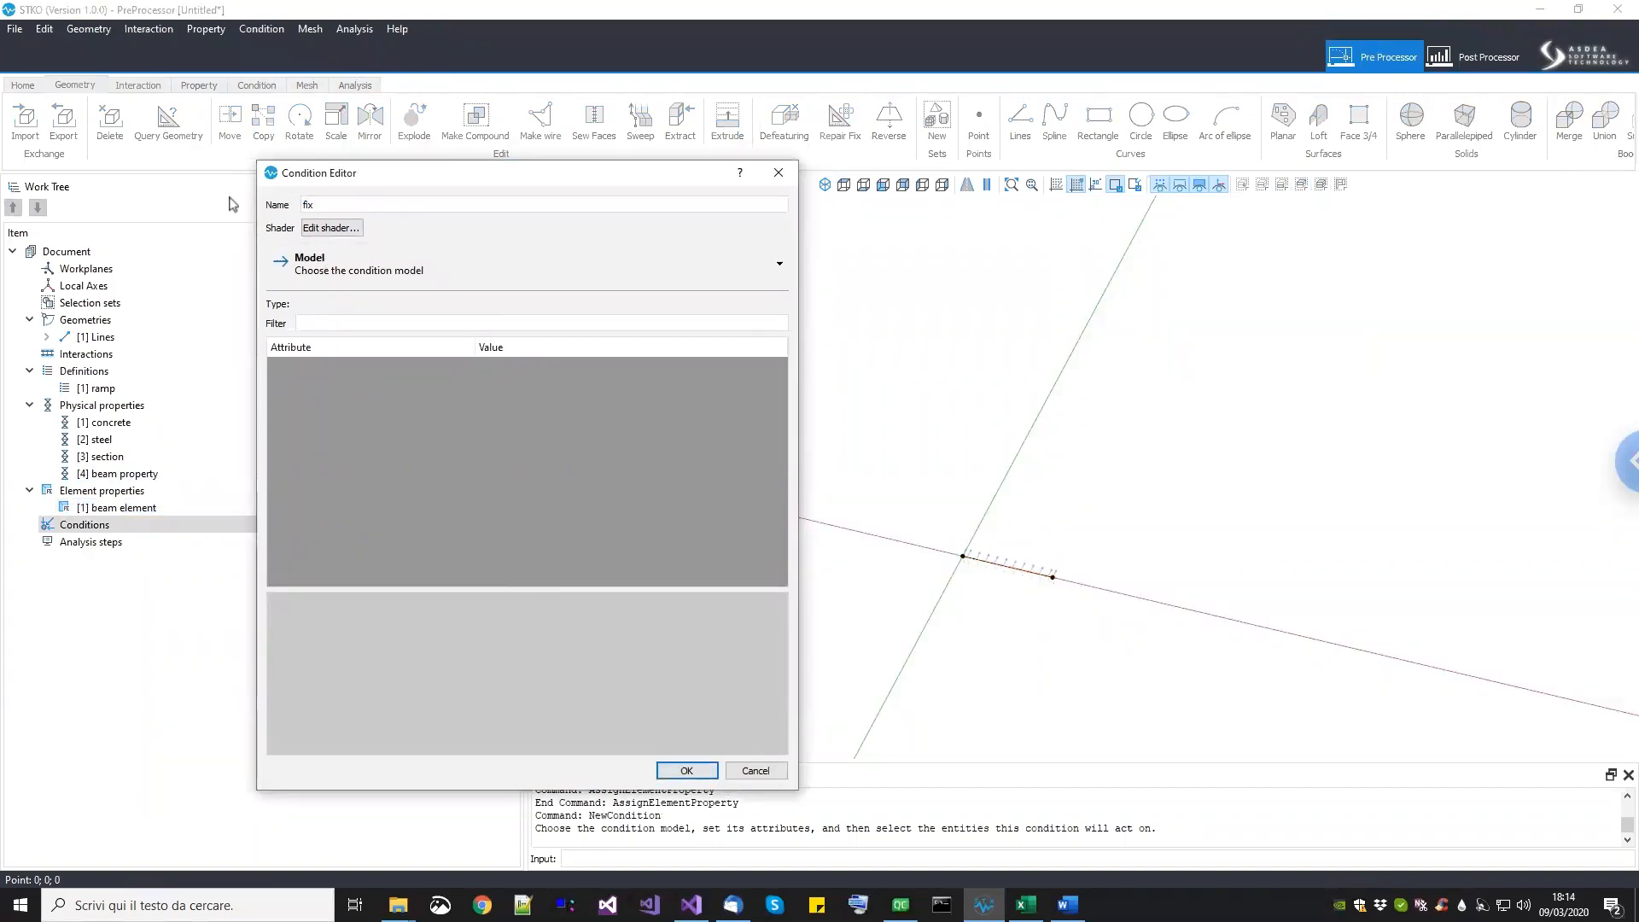
click(391, 278)
mouse_move(379, 300)
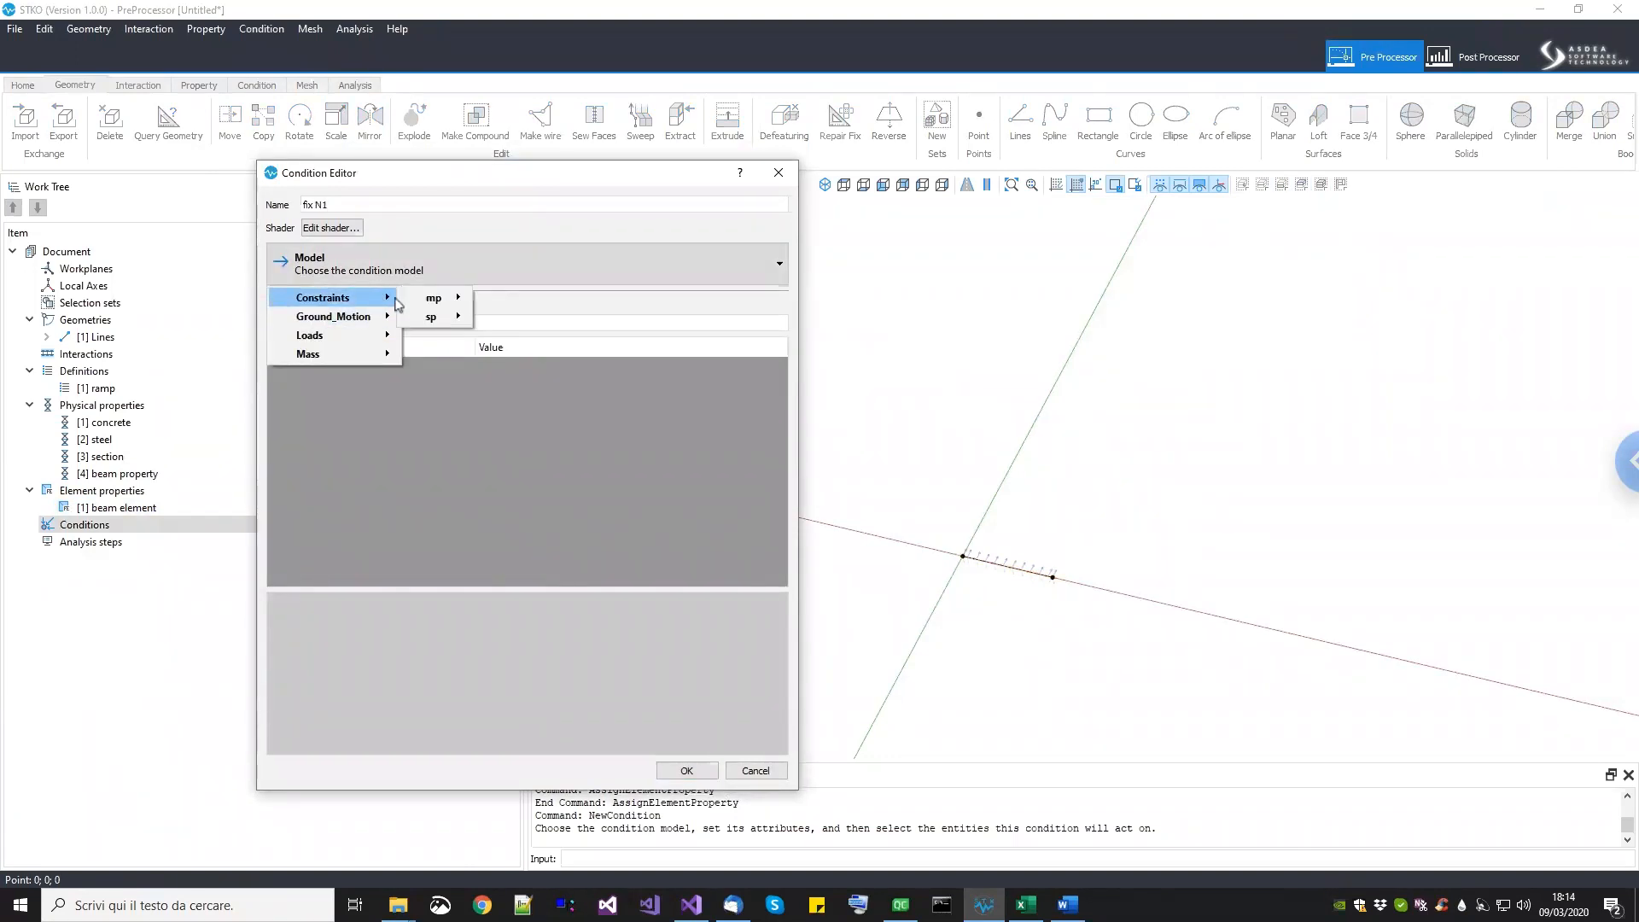
mouse_move(437, 317)
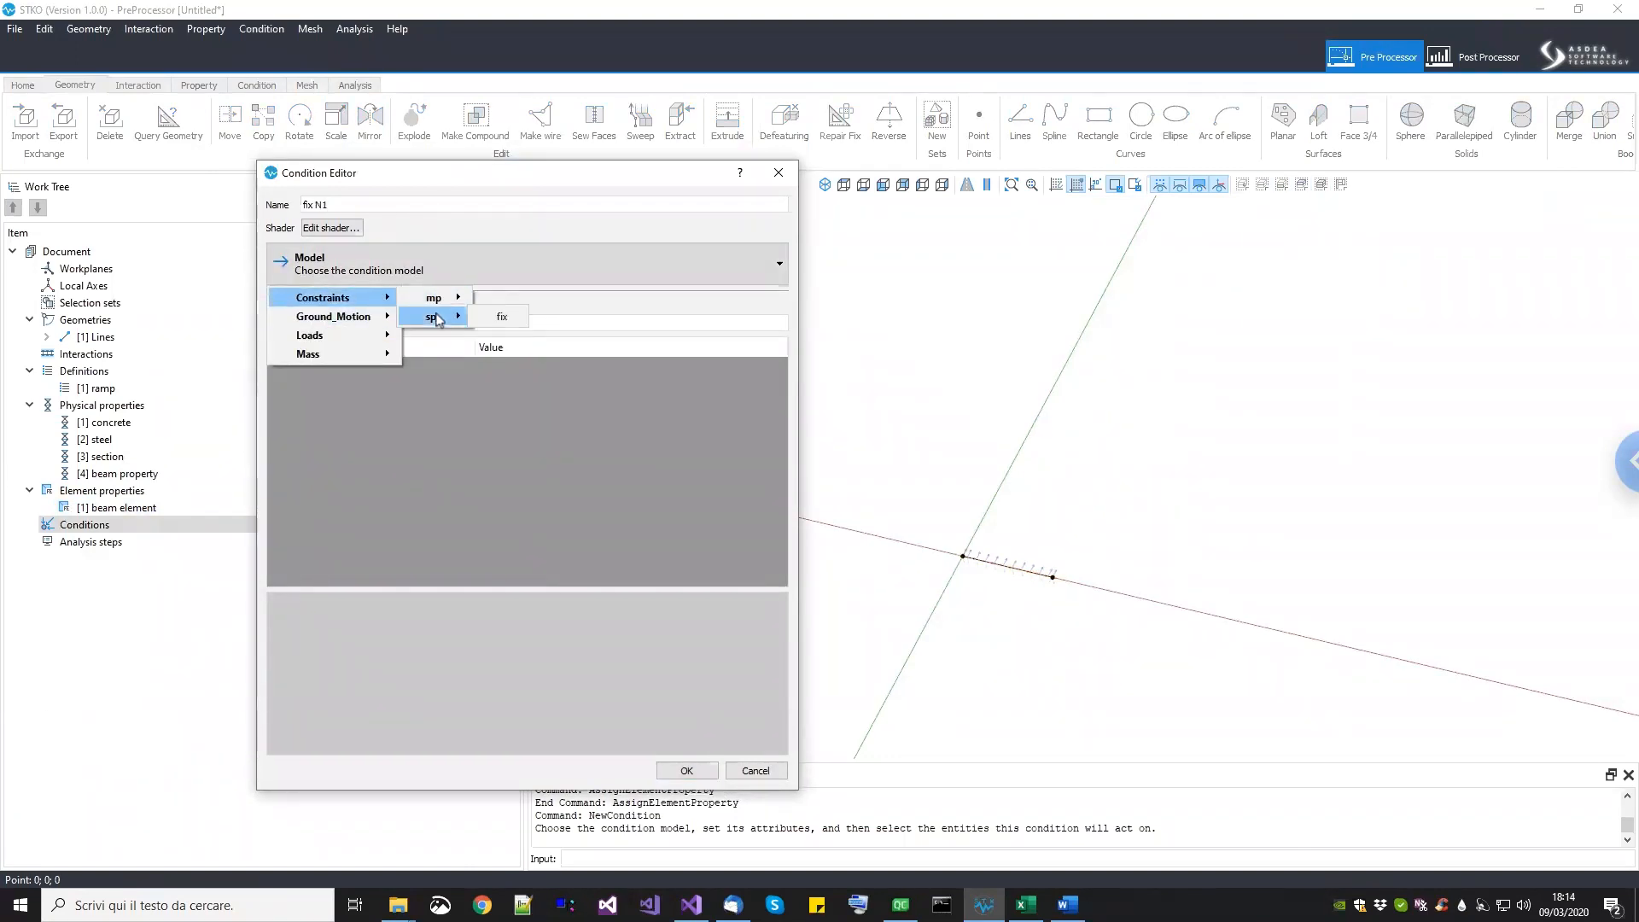
click(491, 317)
Step: Set the fix condition's dimension to 3D and its model type to U-R (Displacement+Rotation)
click(523, 387)
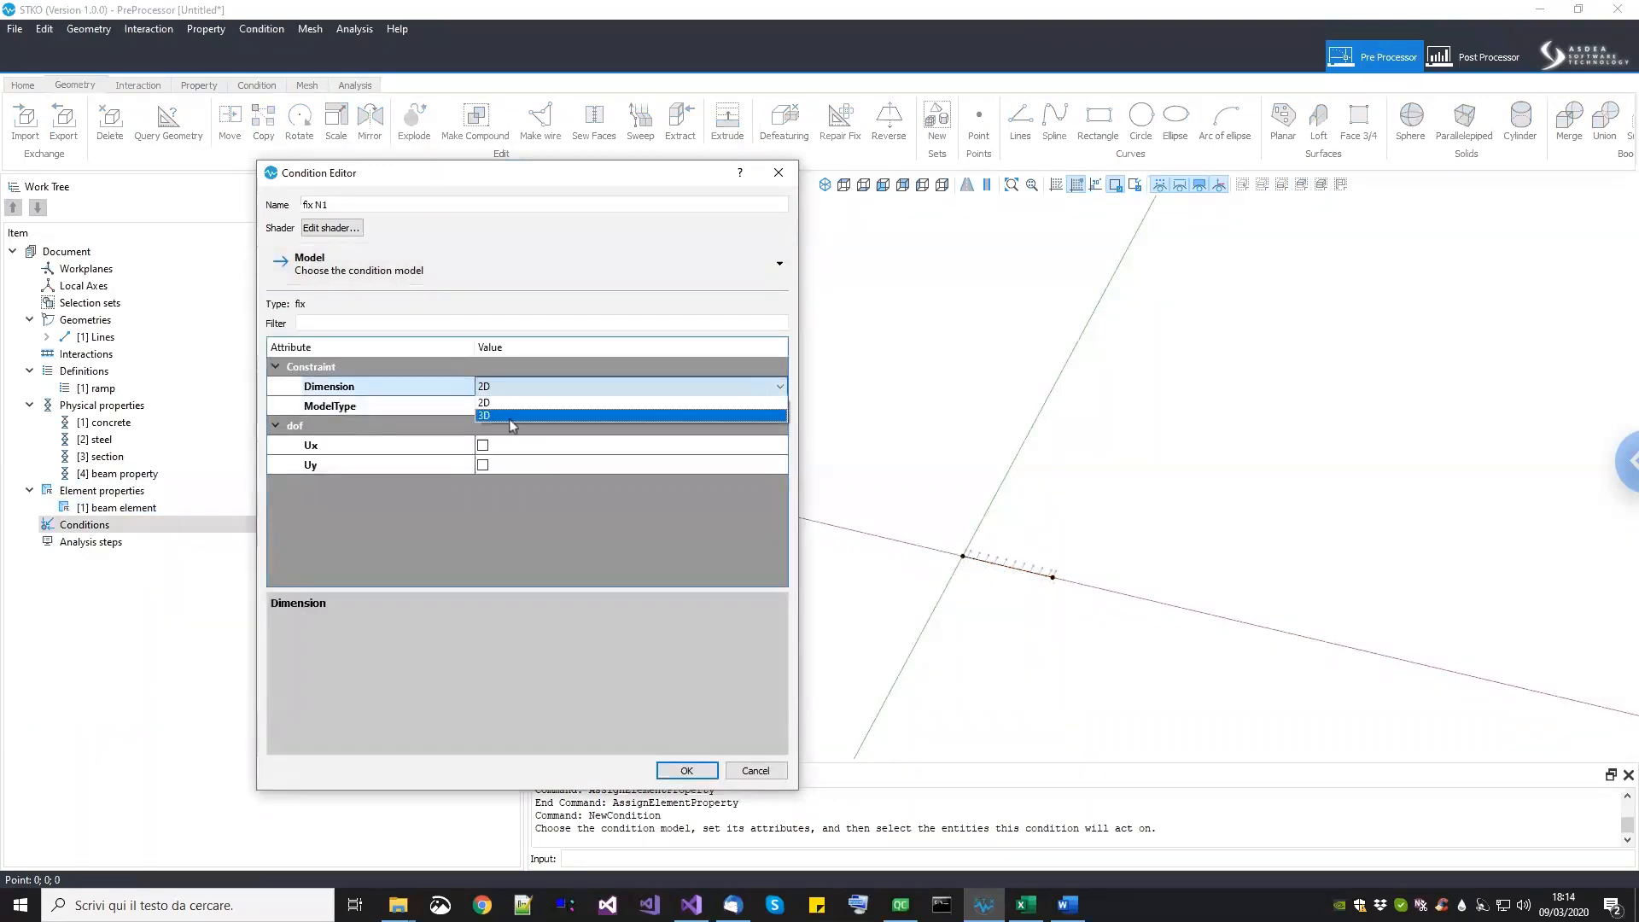
click(511, 416)
click(509, 414)
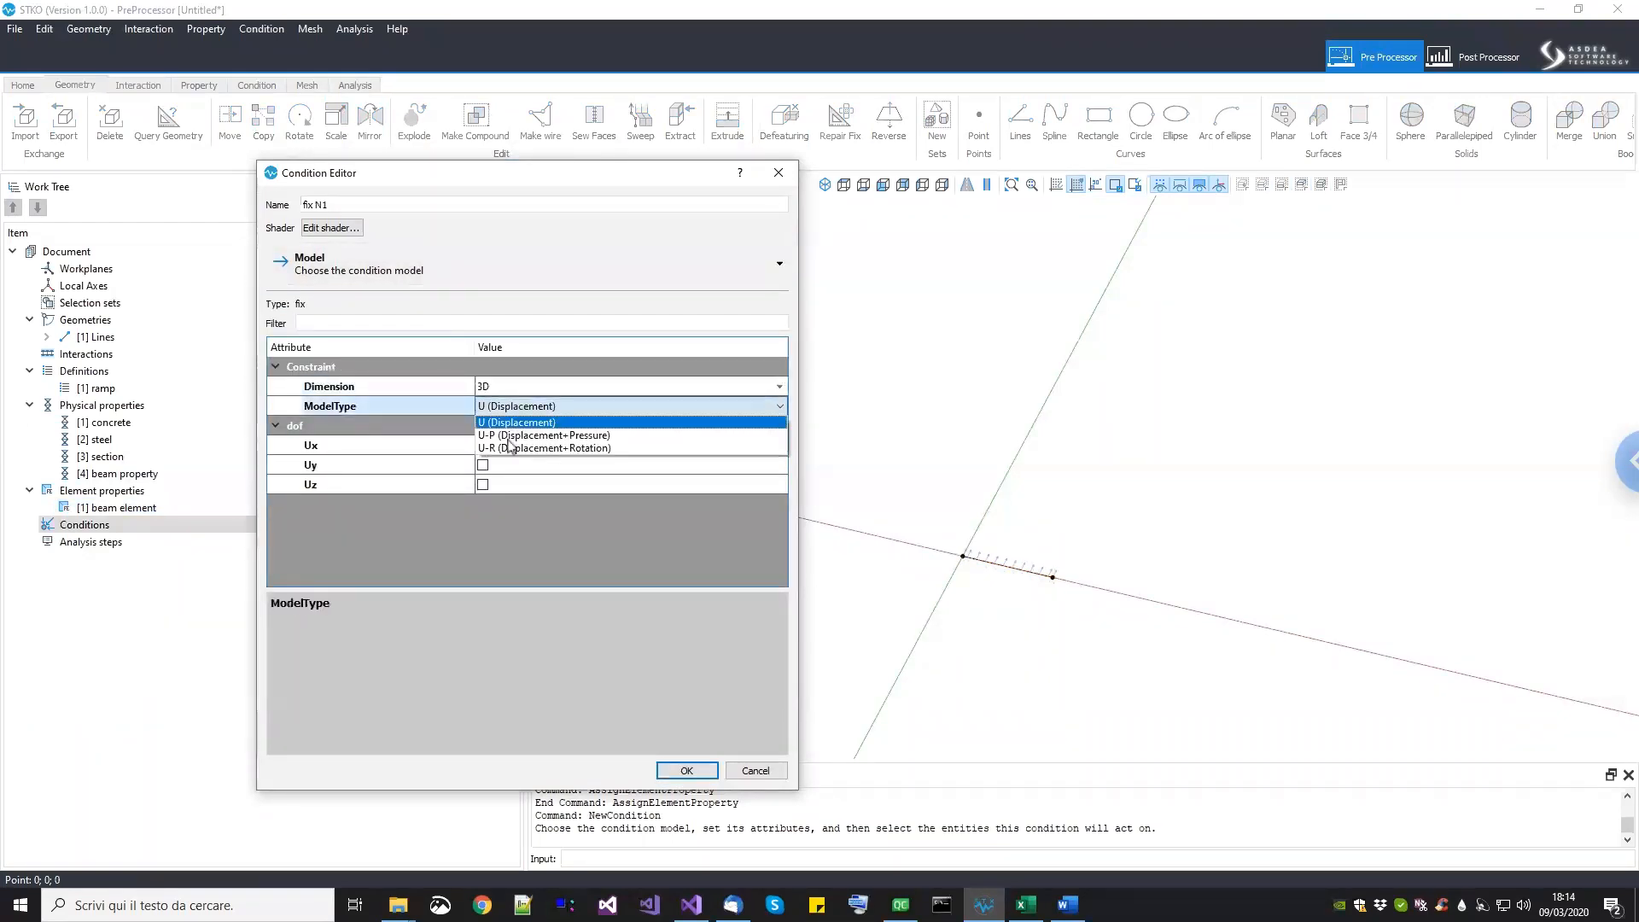
click(505, 448)
Step: Constrain Ux, Uy, Uz, Rx, Ry and Rz, and apply the fix condition to the line's end point at the origin
click(502, 448)
click(502, 466)
click(504, 485)
click(503, 505)
click(503, 524)
click(502, 544)
drag(880, 497, 990, 593)
click(686, 771)
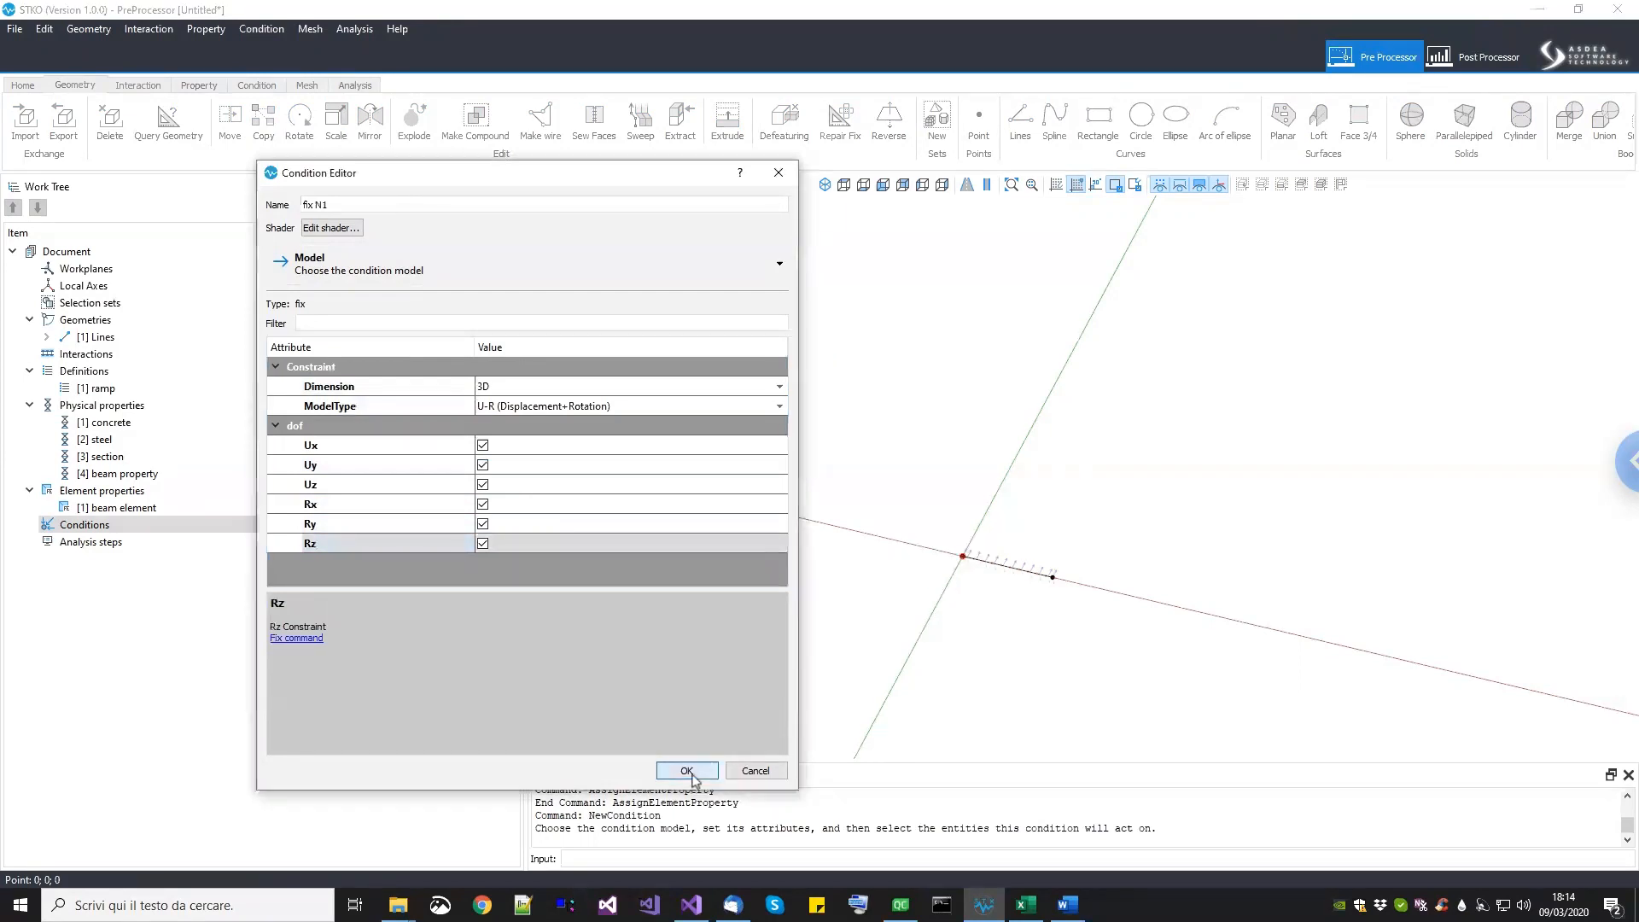
Step: Add a condition named "fix N2" using the single-point fix constraint model
click(258, 85)
scroll(1045, 513, up, 2)
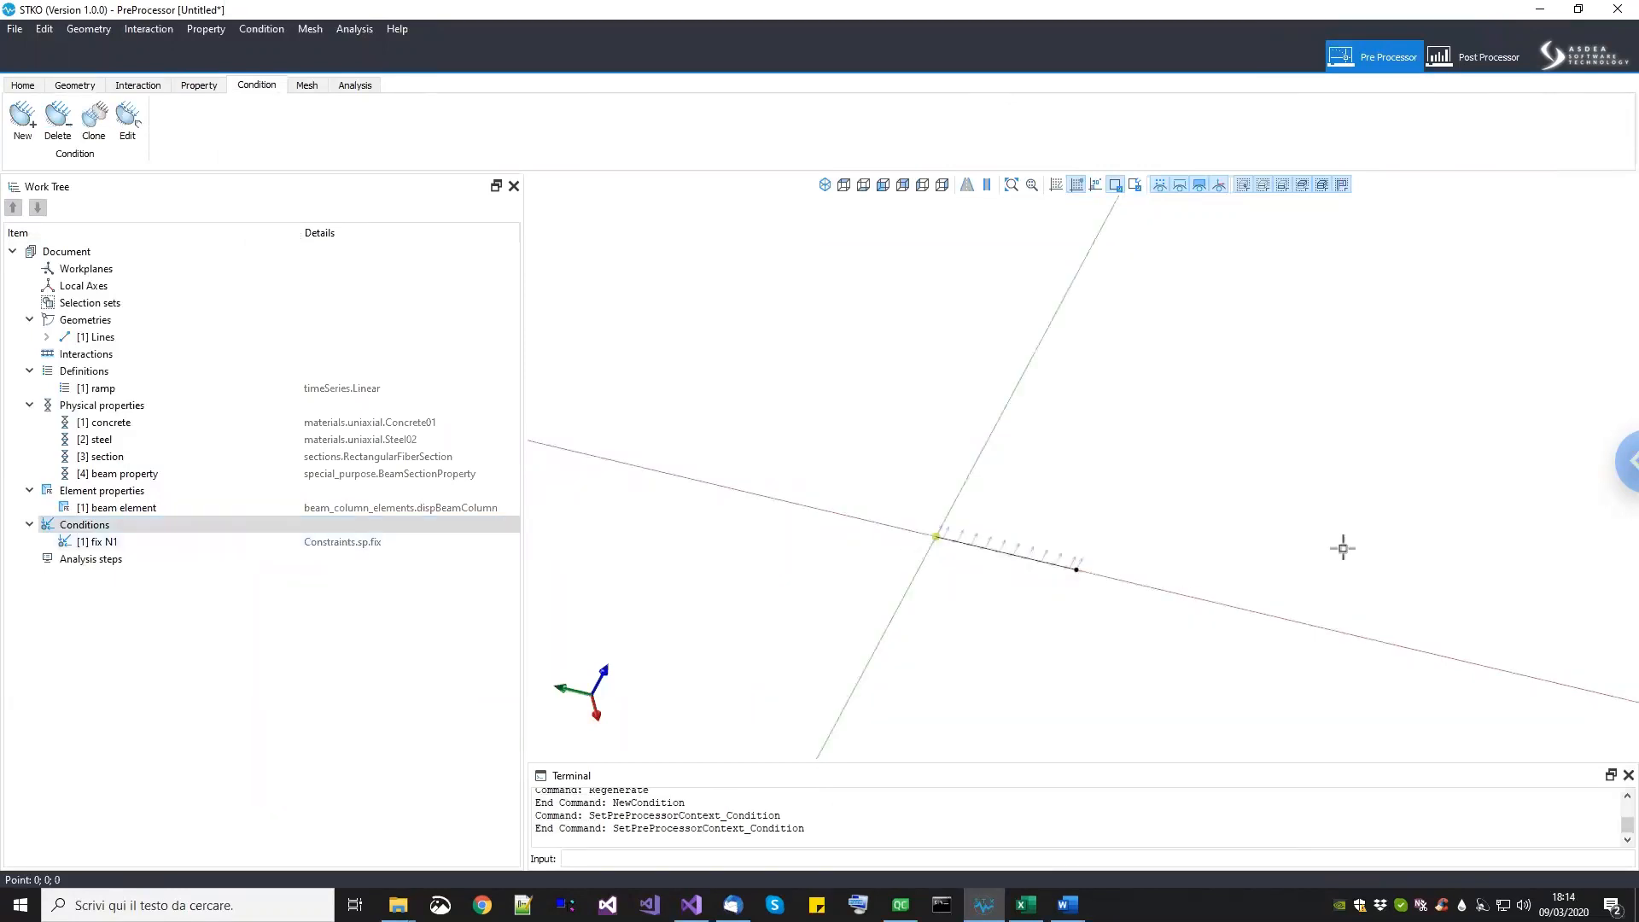
right_click(132, 525)
click(162, 541)
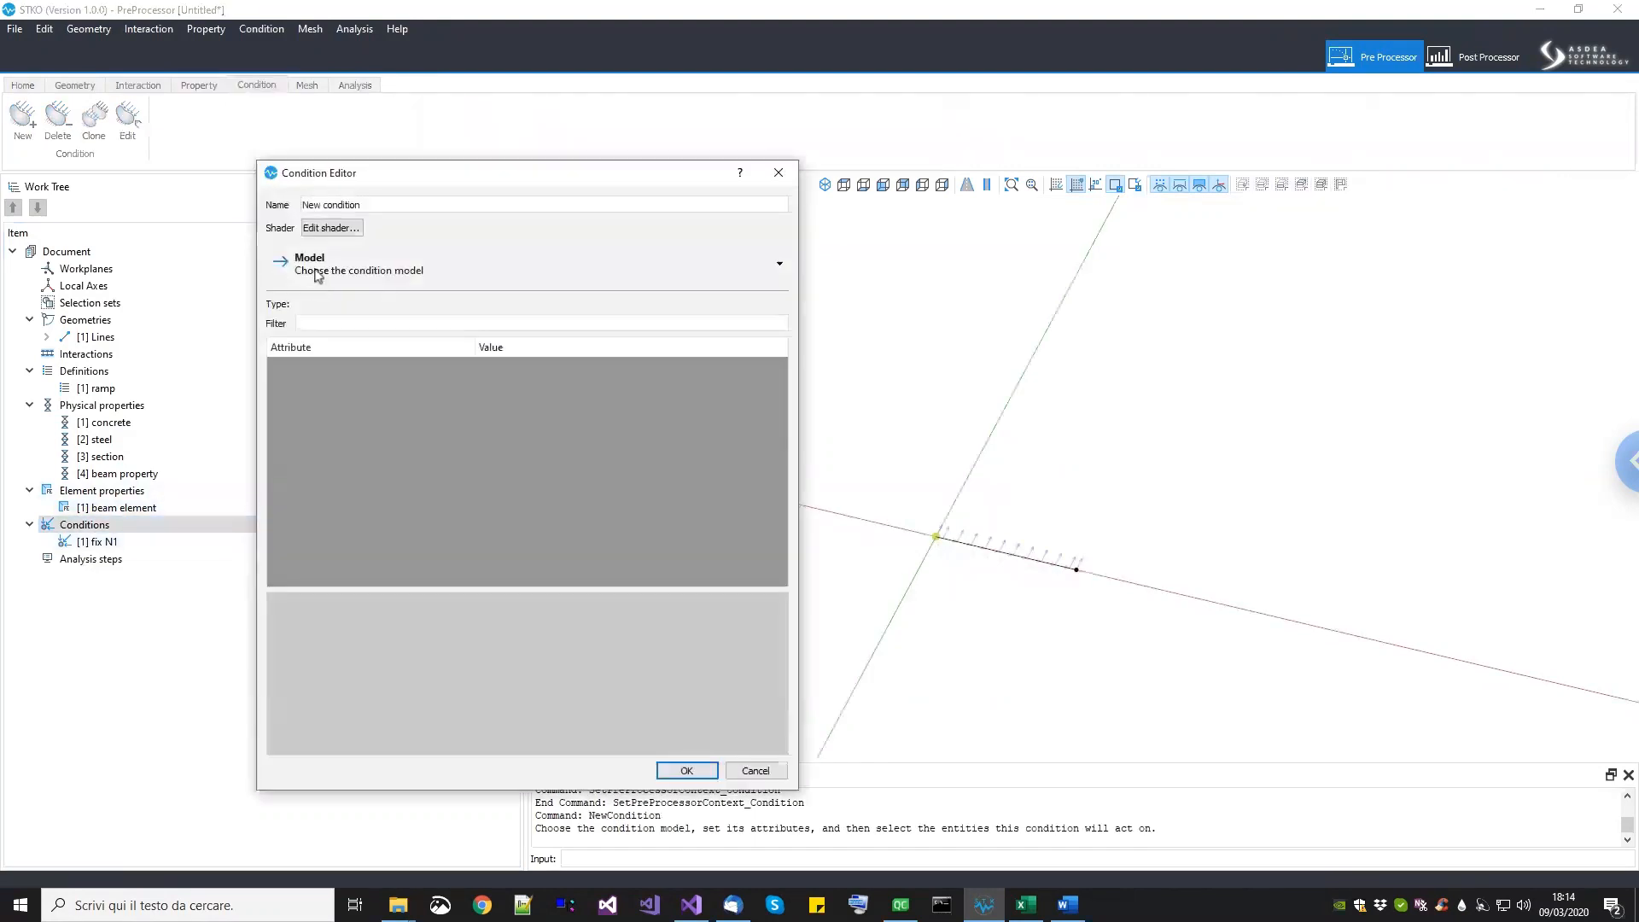
text(f)
click(308, 282)
mouse_move(333, 298)
mouse_move(431, 317)
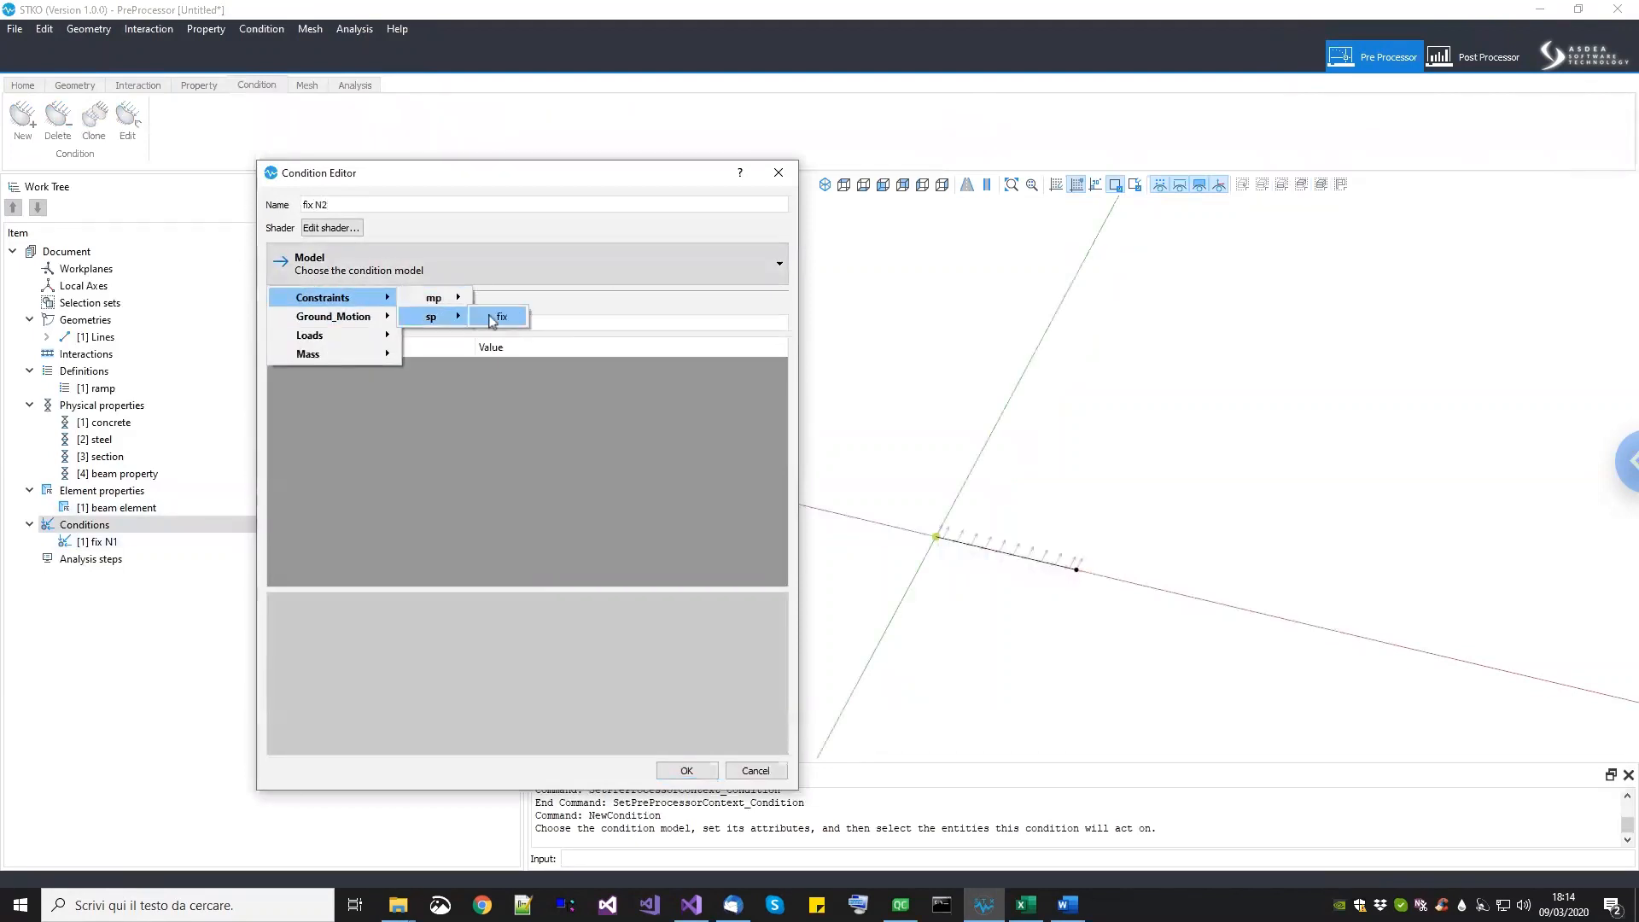
click(493, 317)
Step: Set the fix N2 condition's dimension to 3D and its model type to U-R (Displacement+Rotation)
click(507, 386)
click(508, 386)
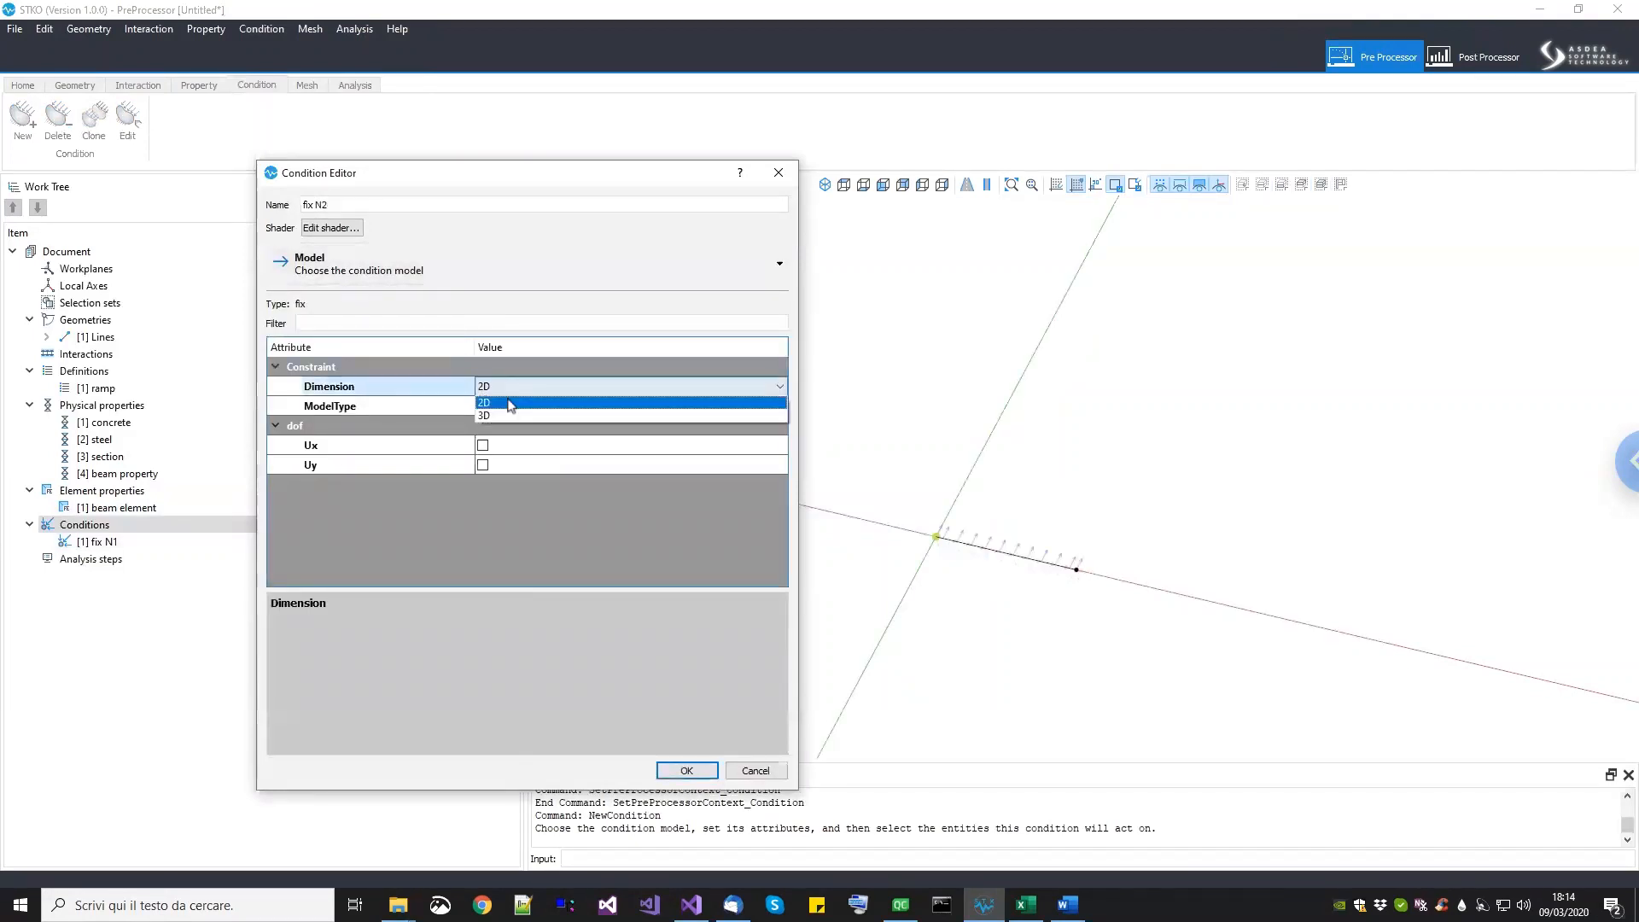
click(508, 415)
click(509, 408)
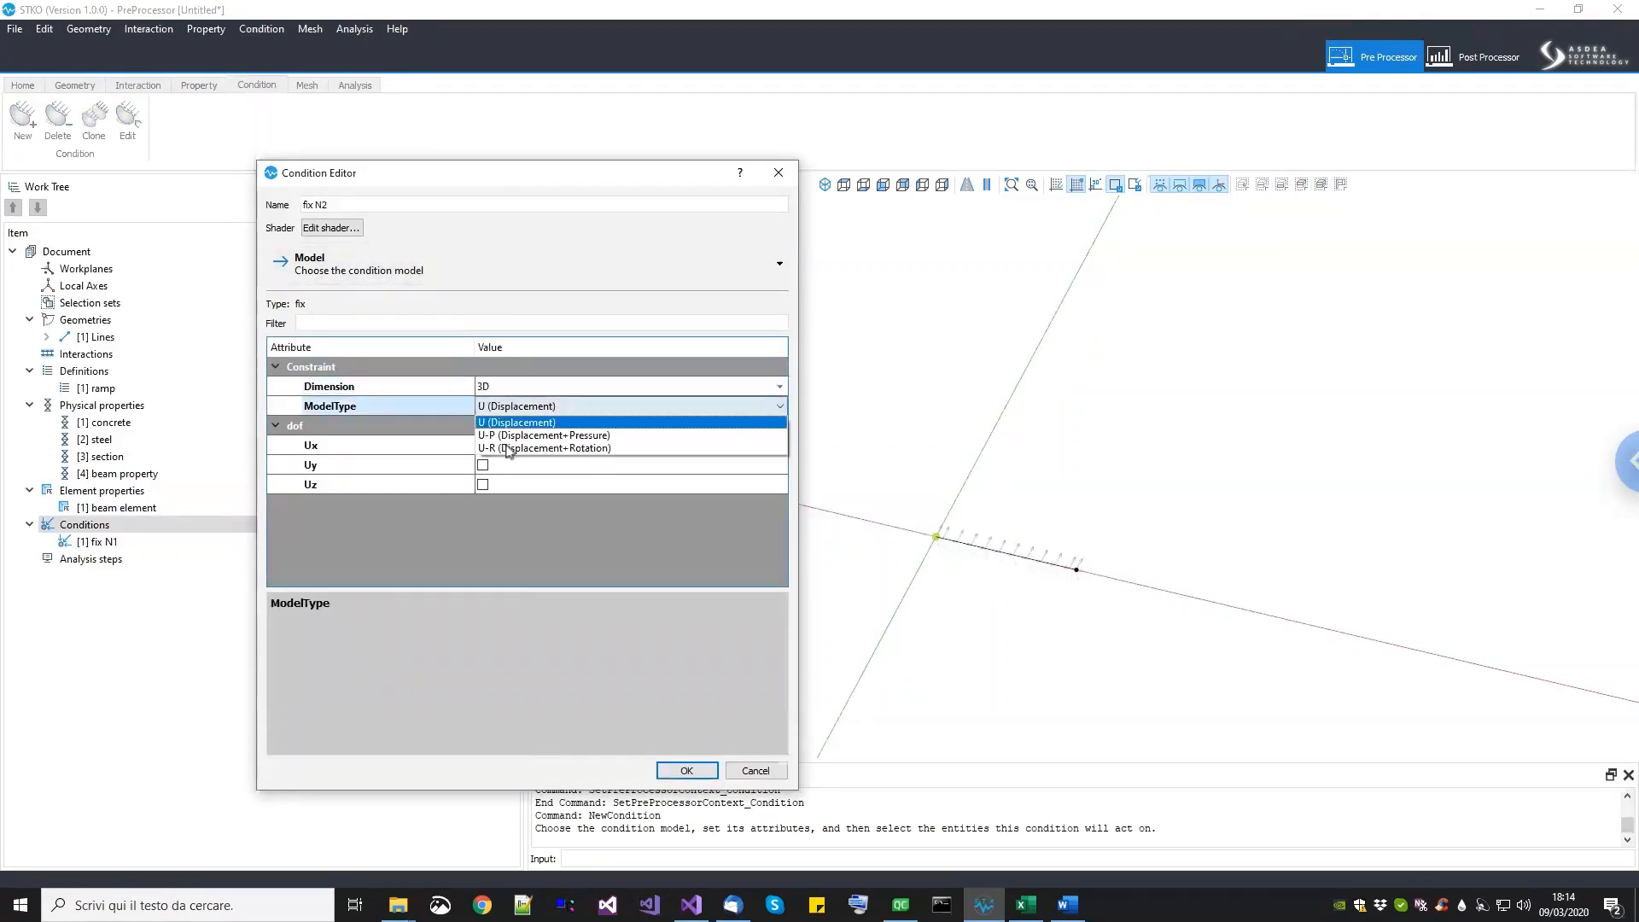
click(508, 448)
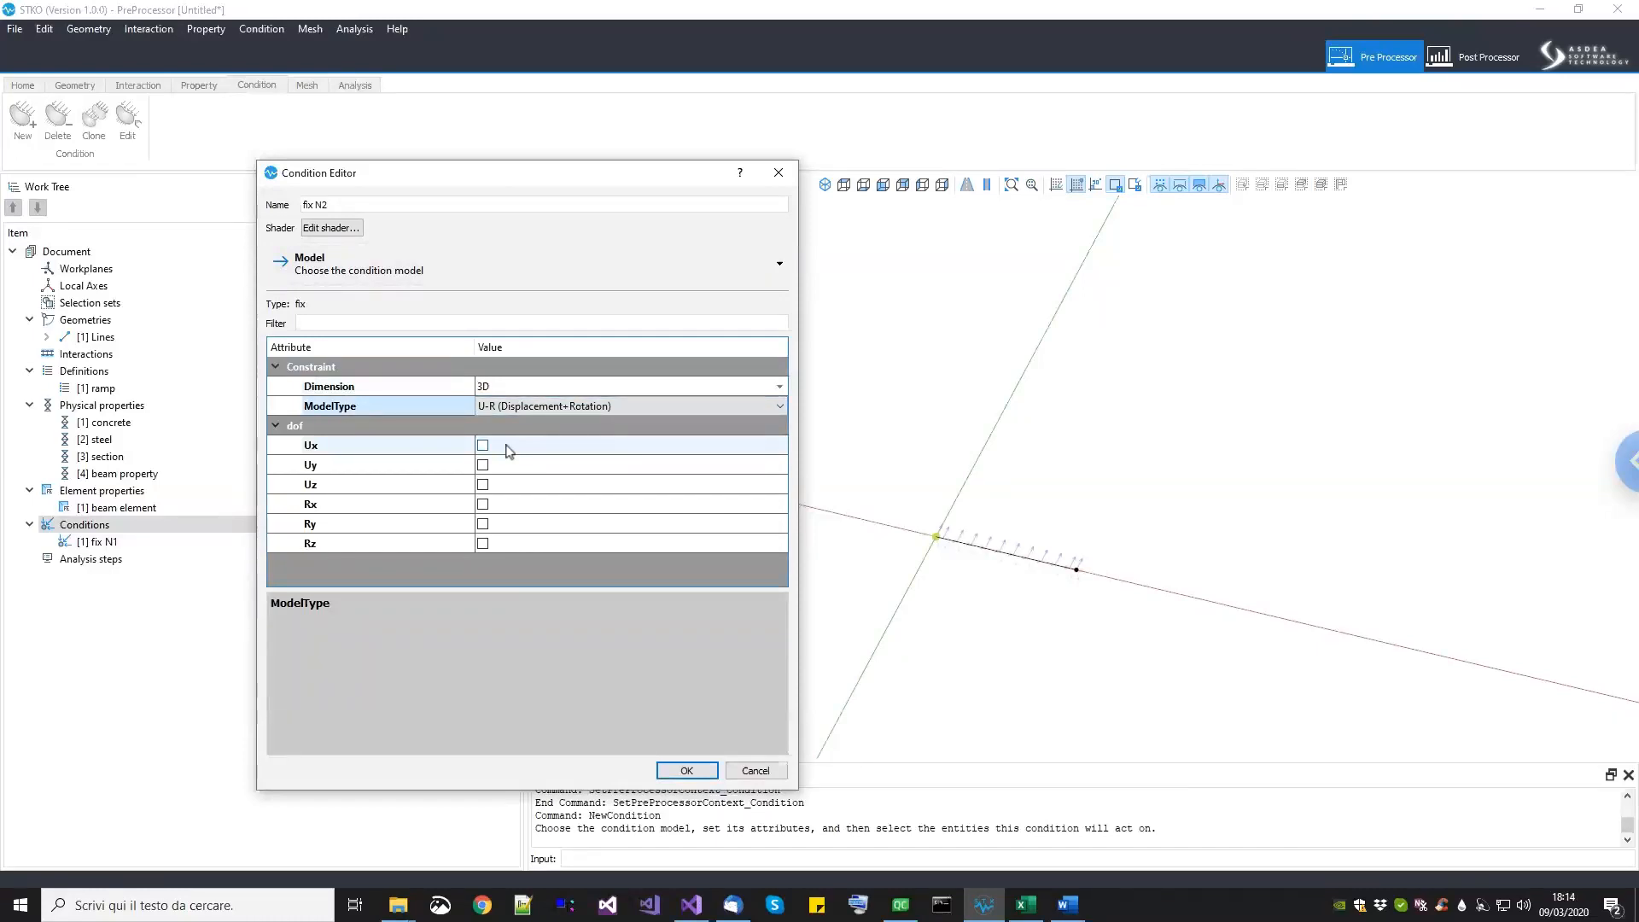
Step: Constrain Uz, Rx and Ry in fix N2 and apply the condition to the line's end point away from the origin
click(395, 453)
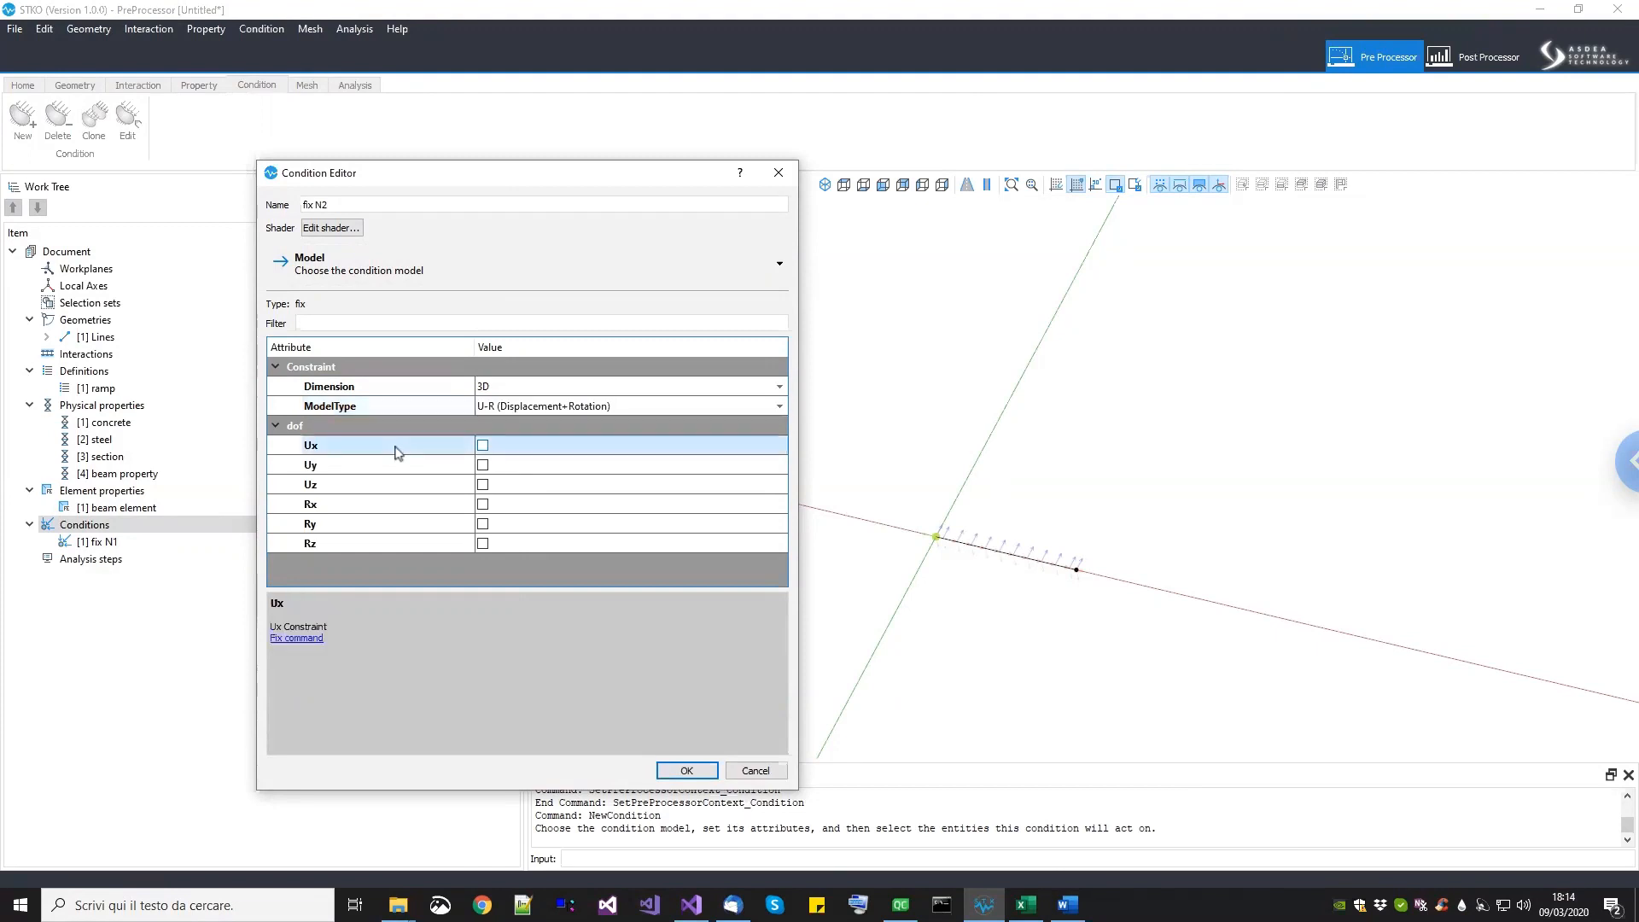
click(397, 461)
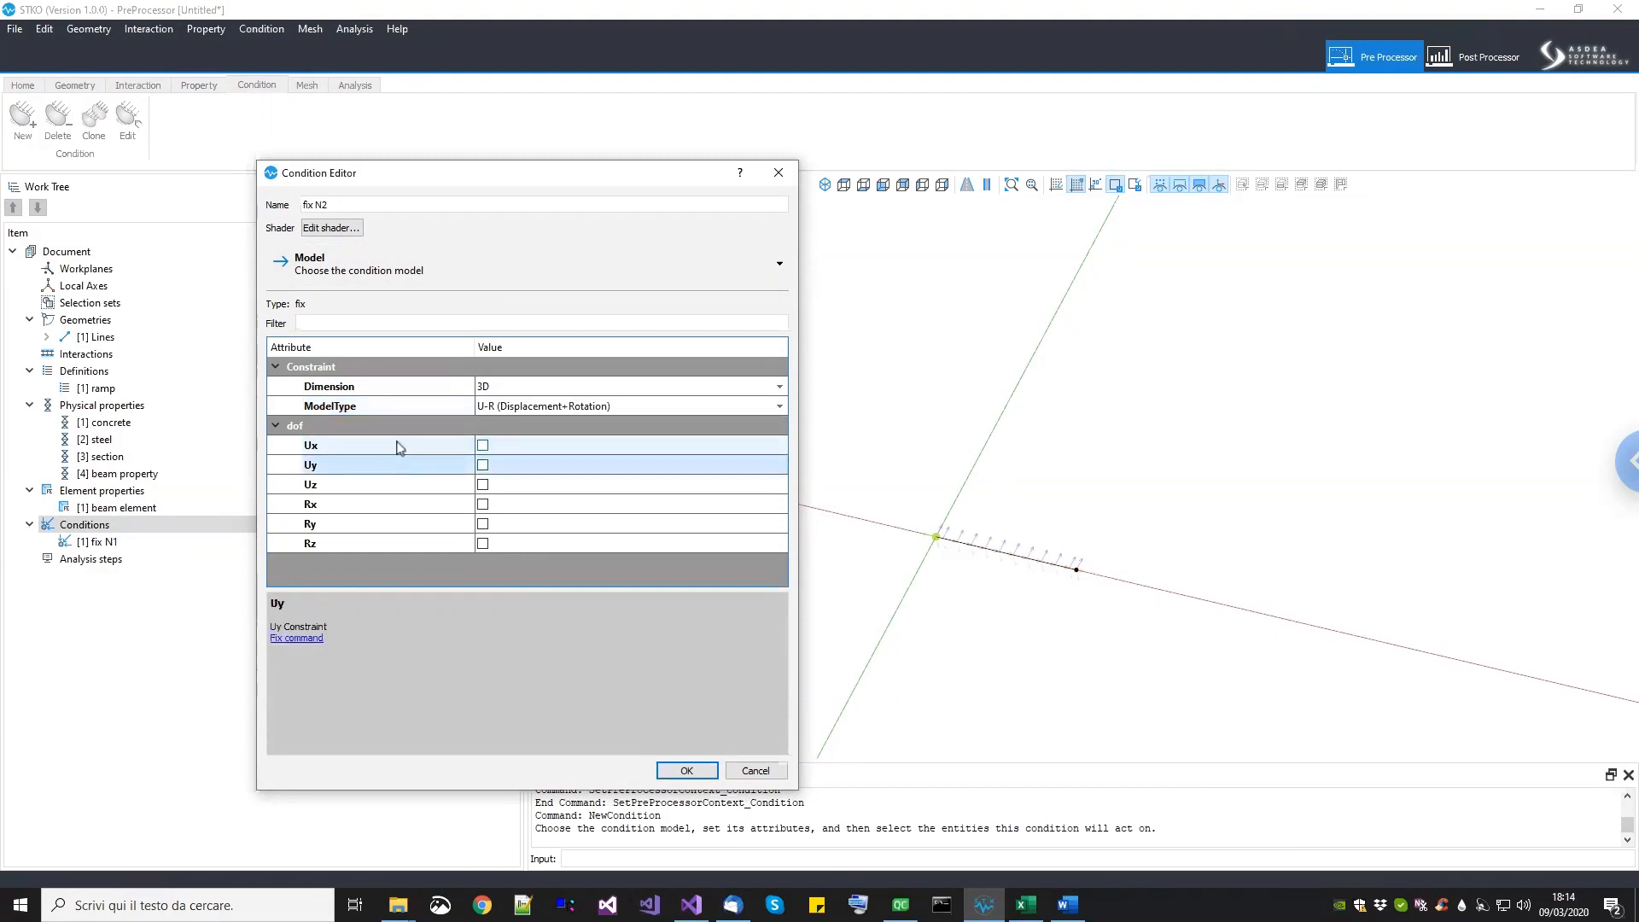
click(398, 447)
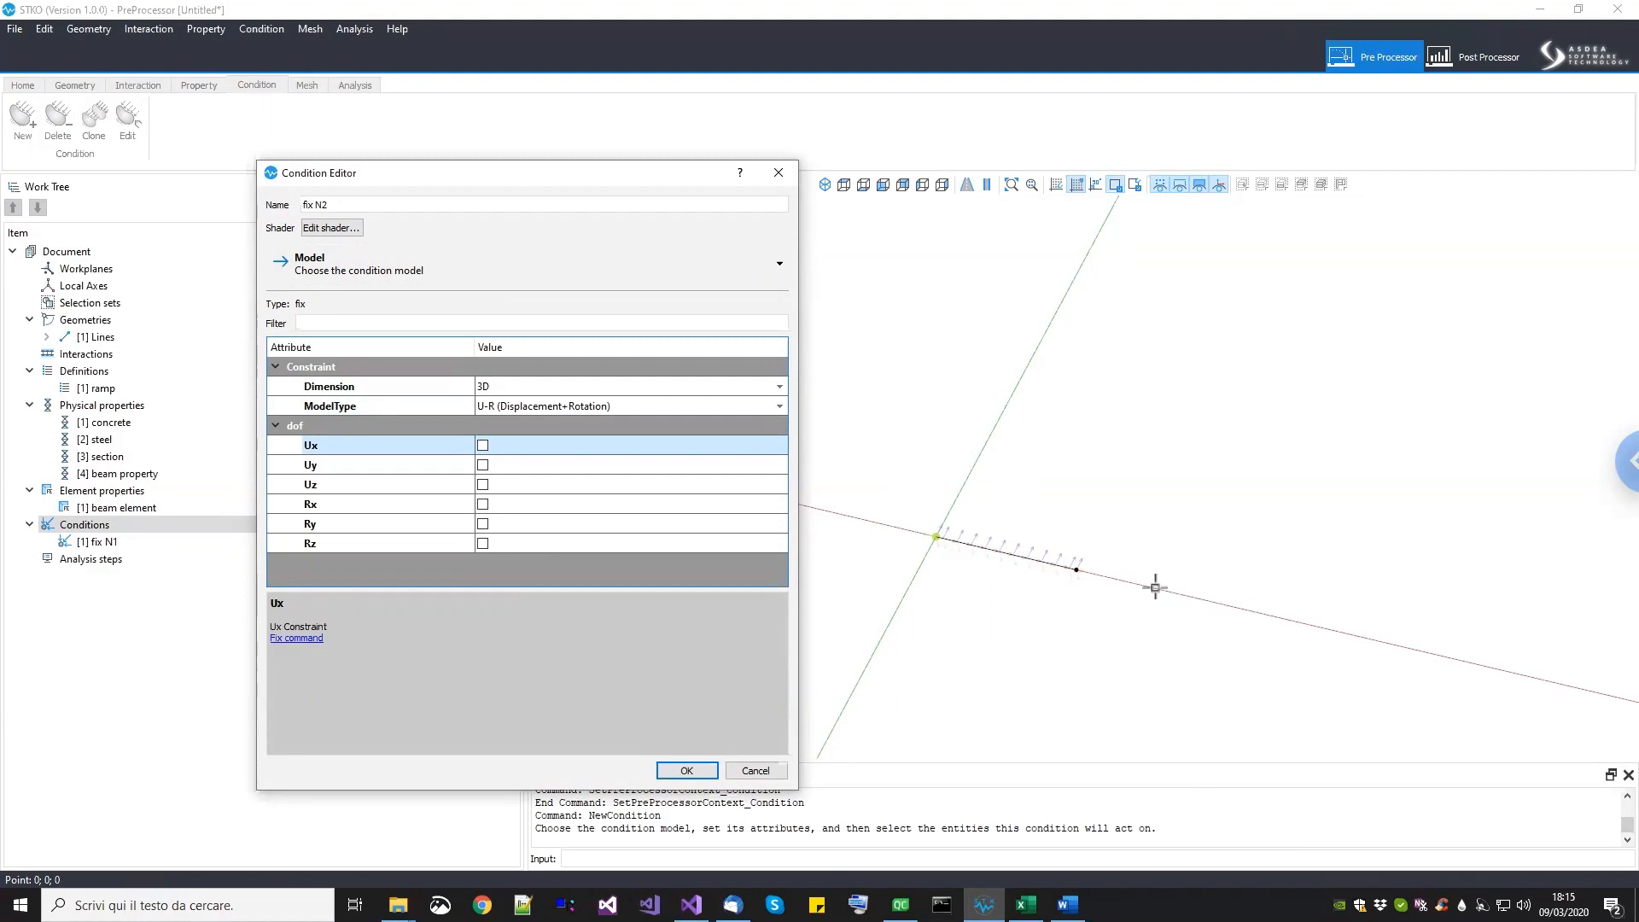
click(423, 464)
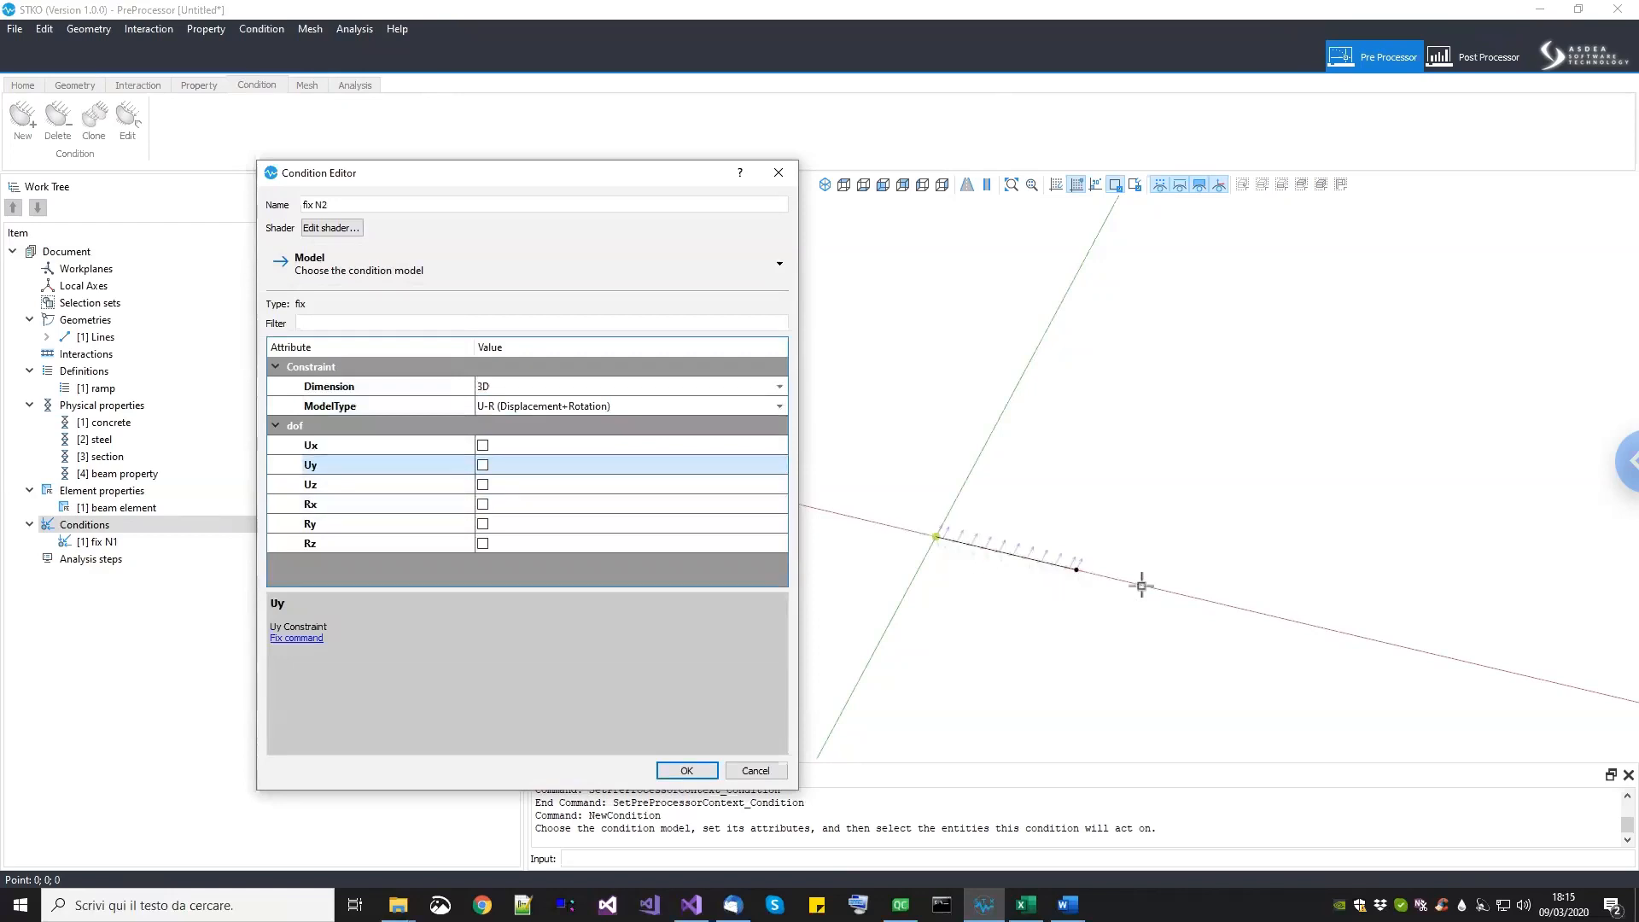
click(482, 484)
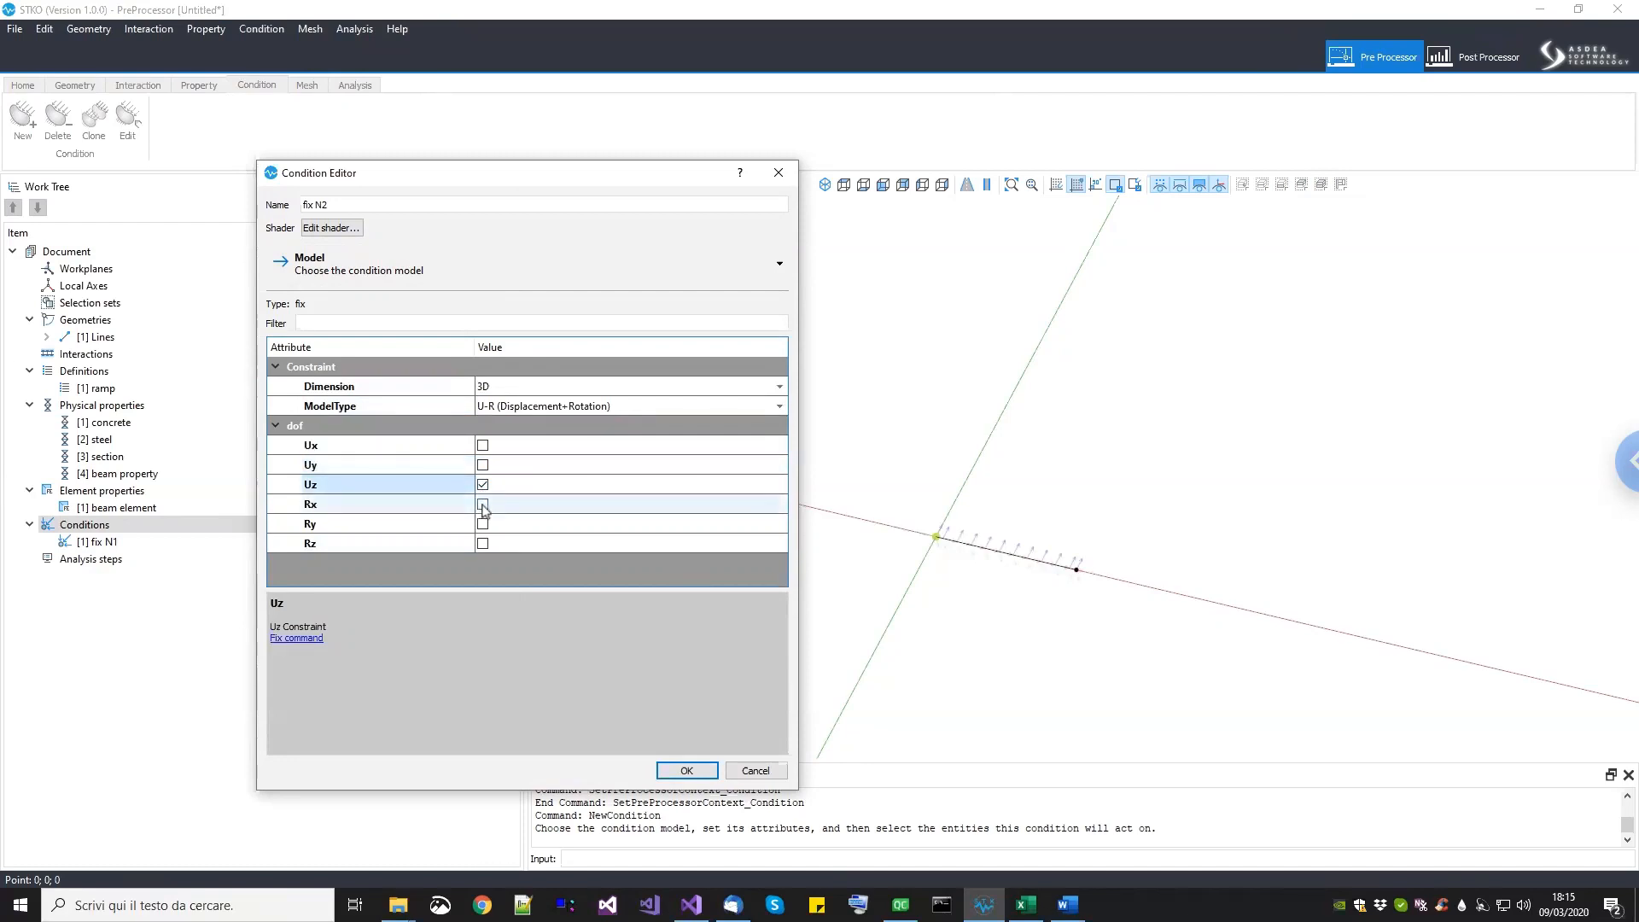
click(482, 505)
click(483, 524)
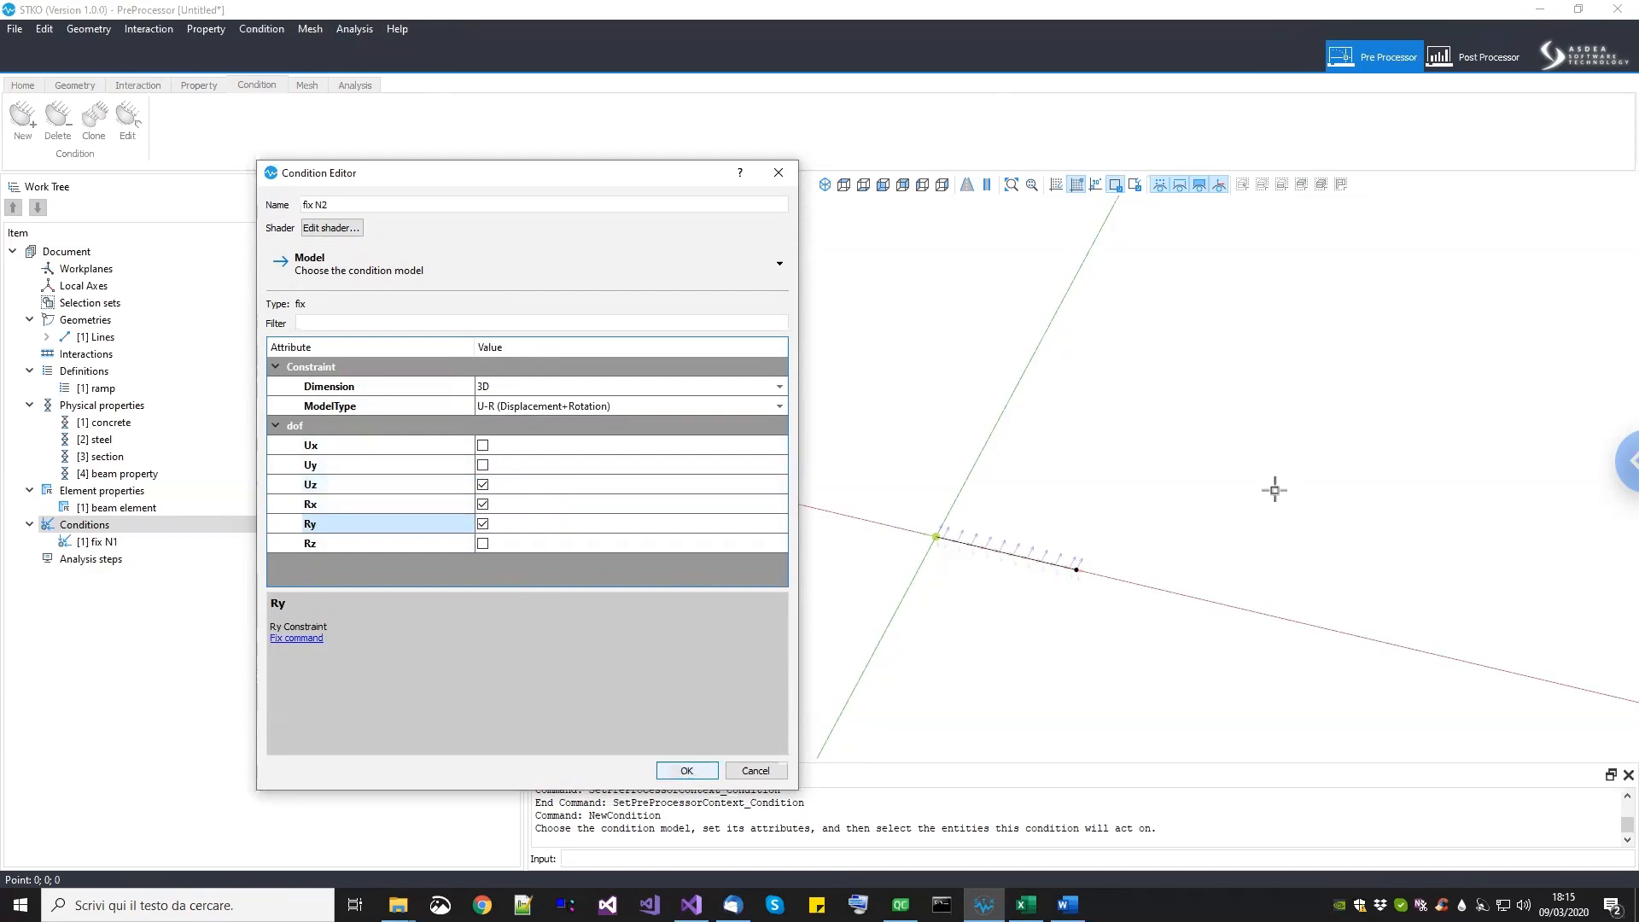
click(1084, 553)
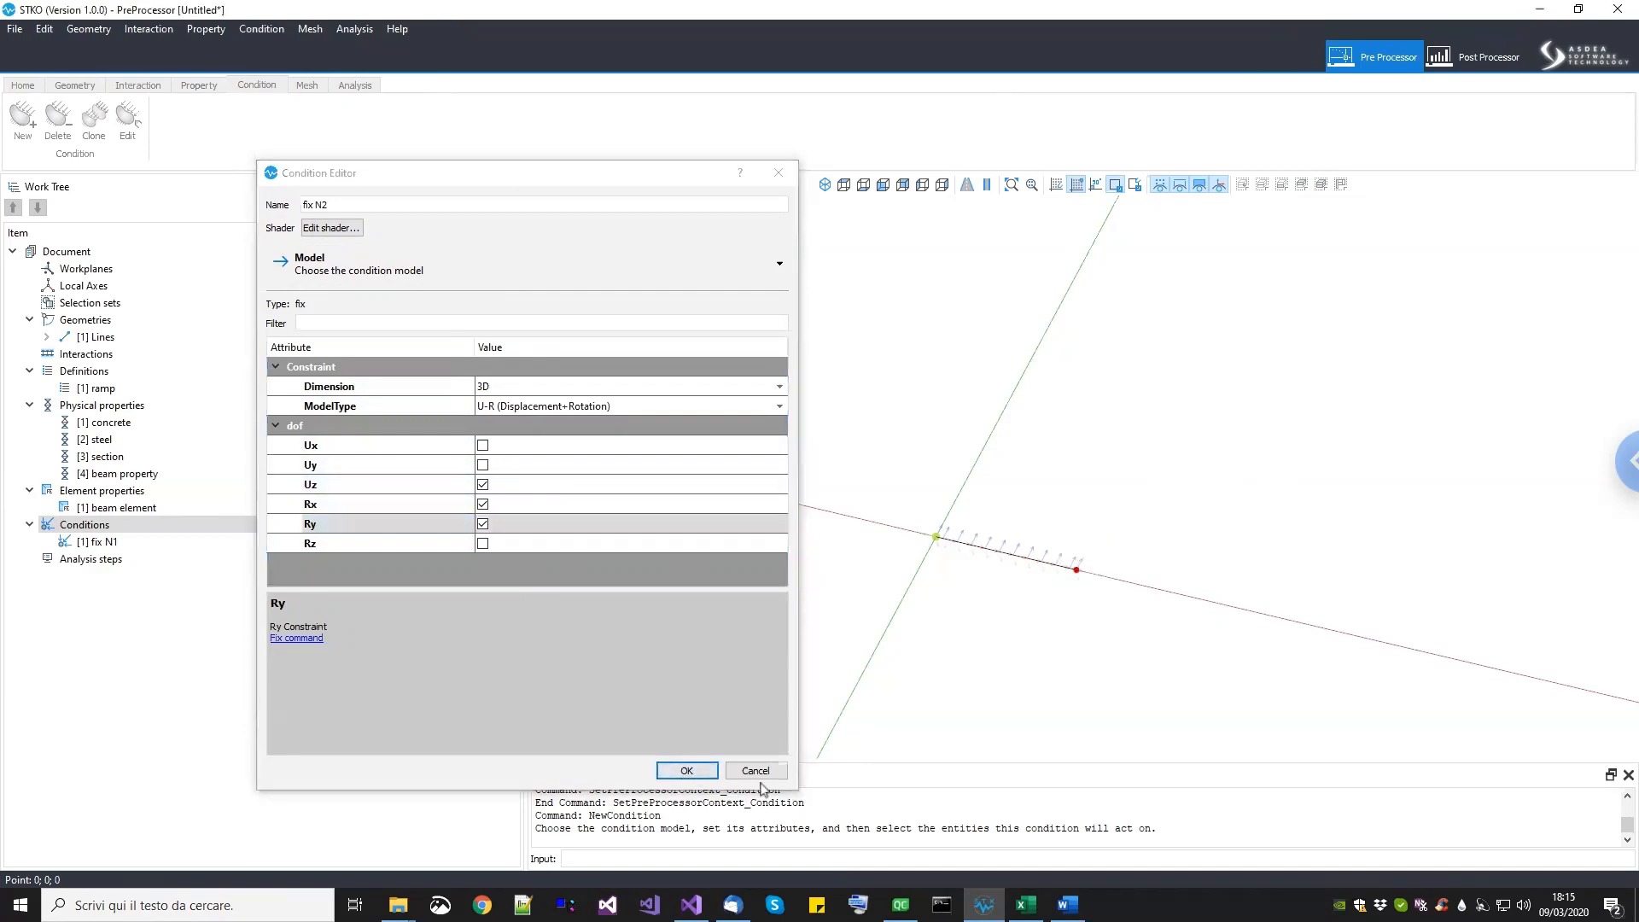
click(687, 772)
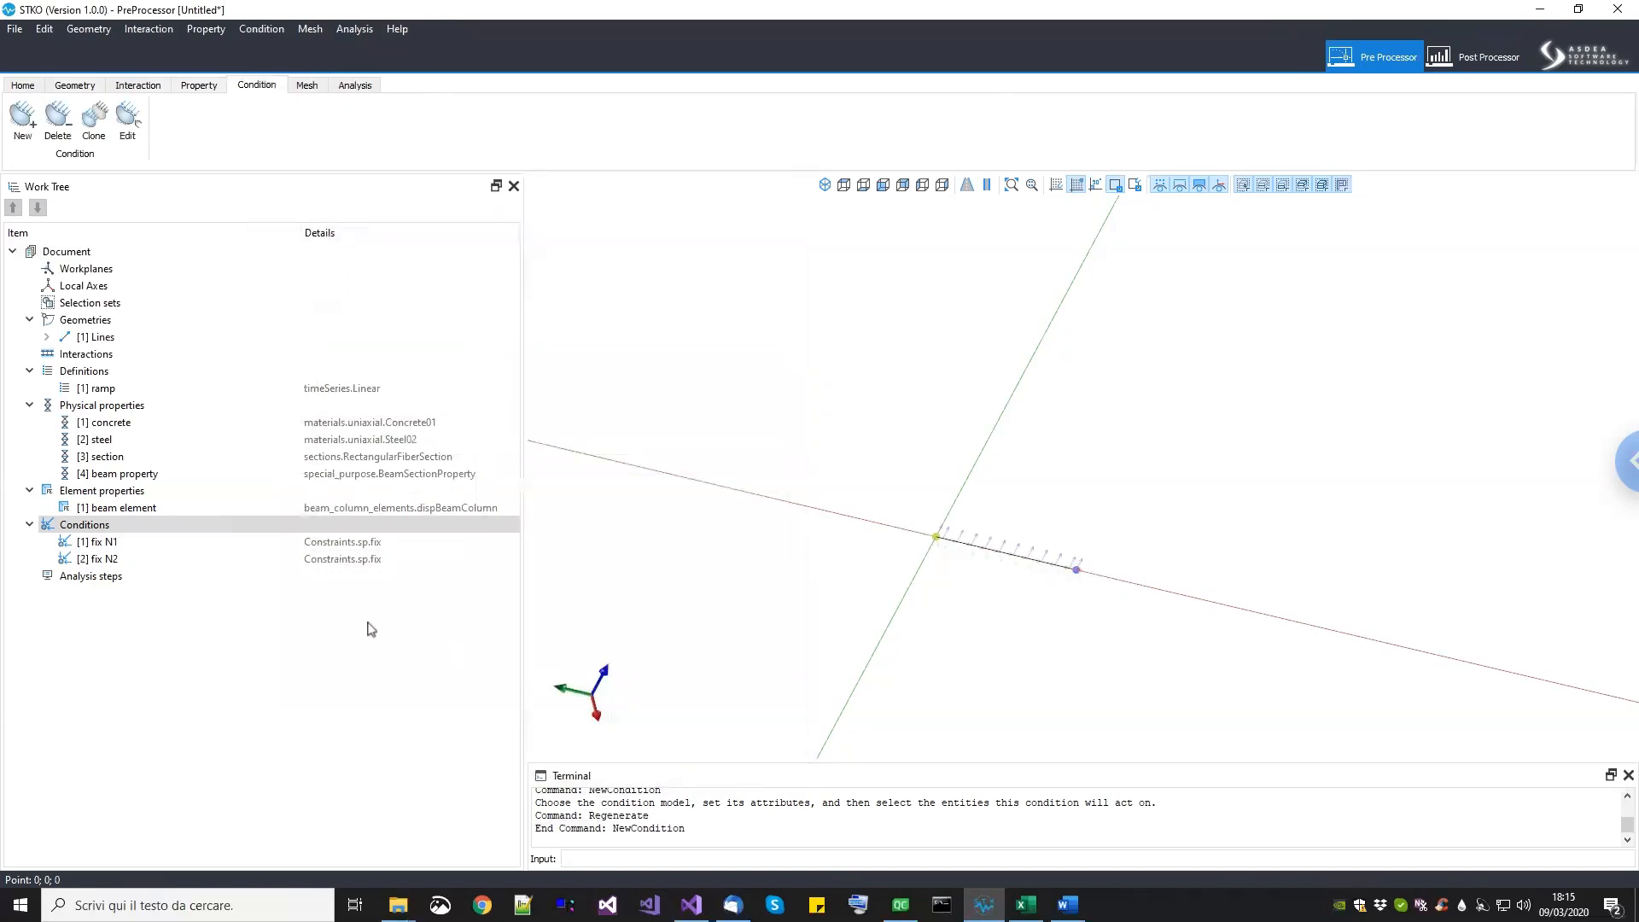
Step: Add a condition named "axial" using the NodeForce load model
right_click(153, 528)
click(181, 540)
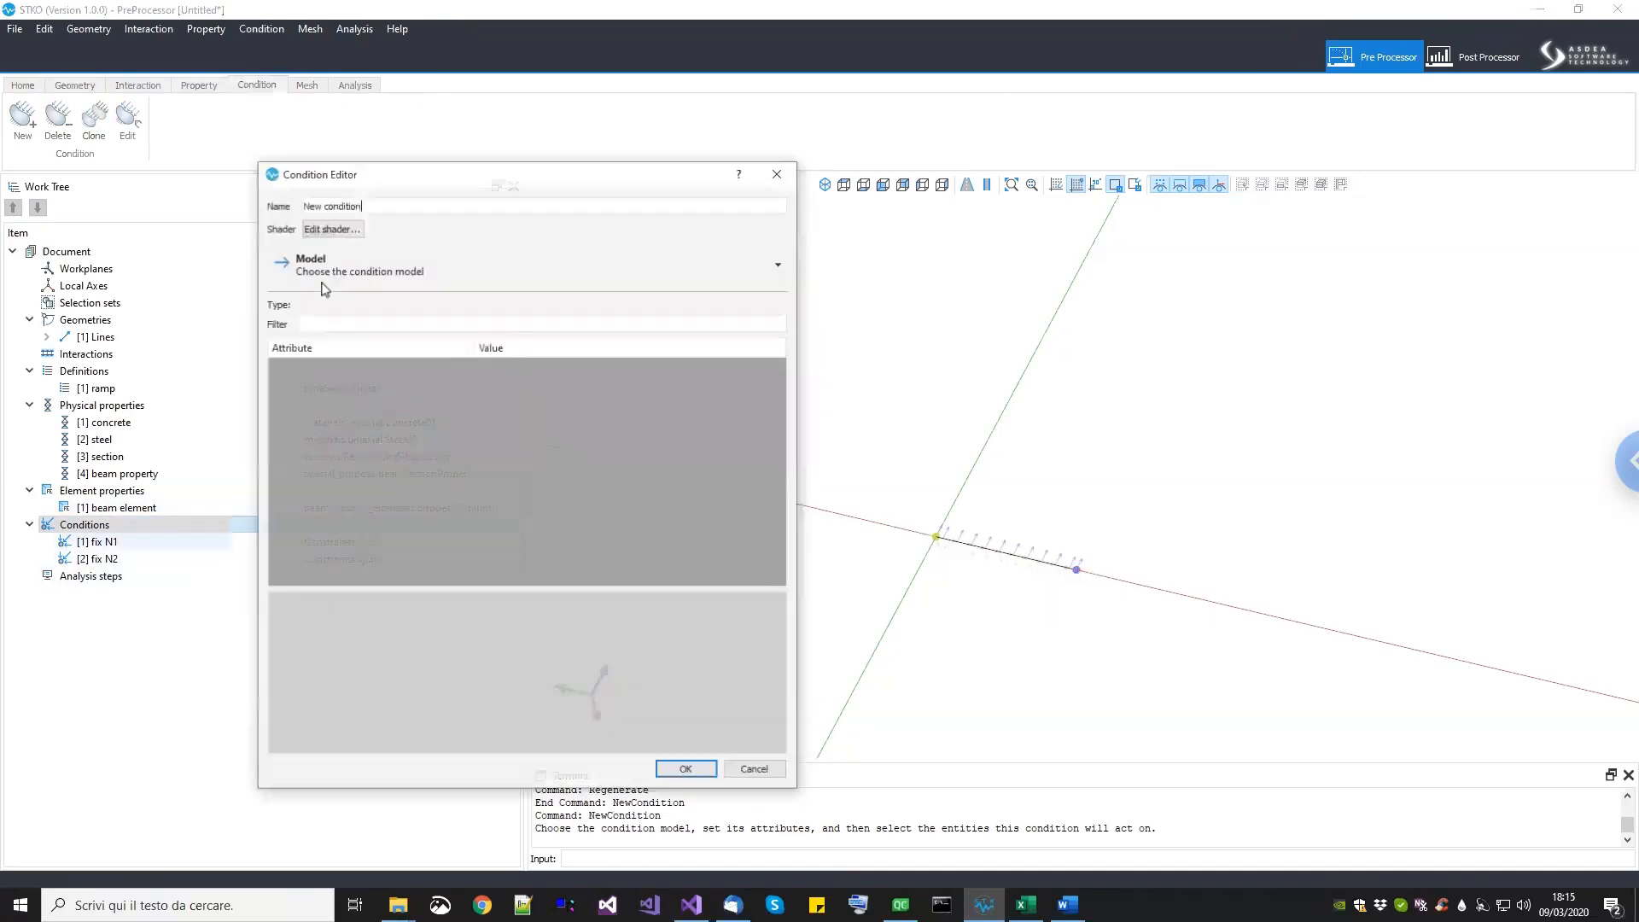
text(axial)
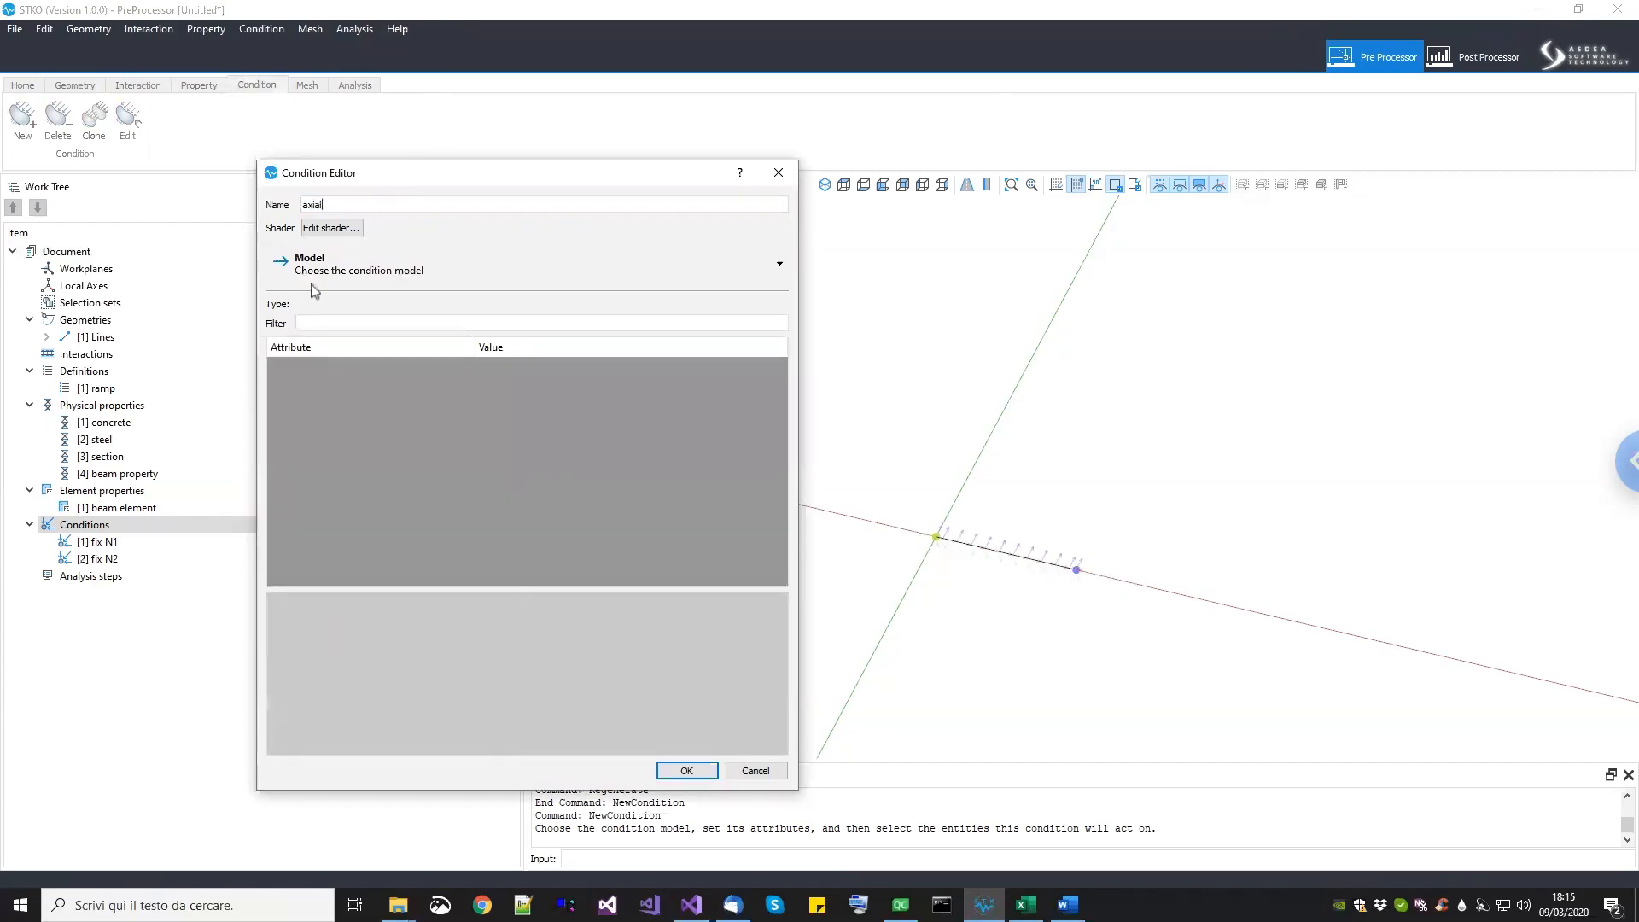
click(361, 275)
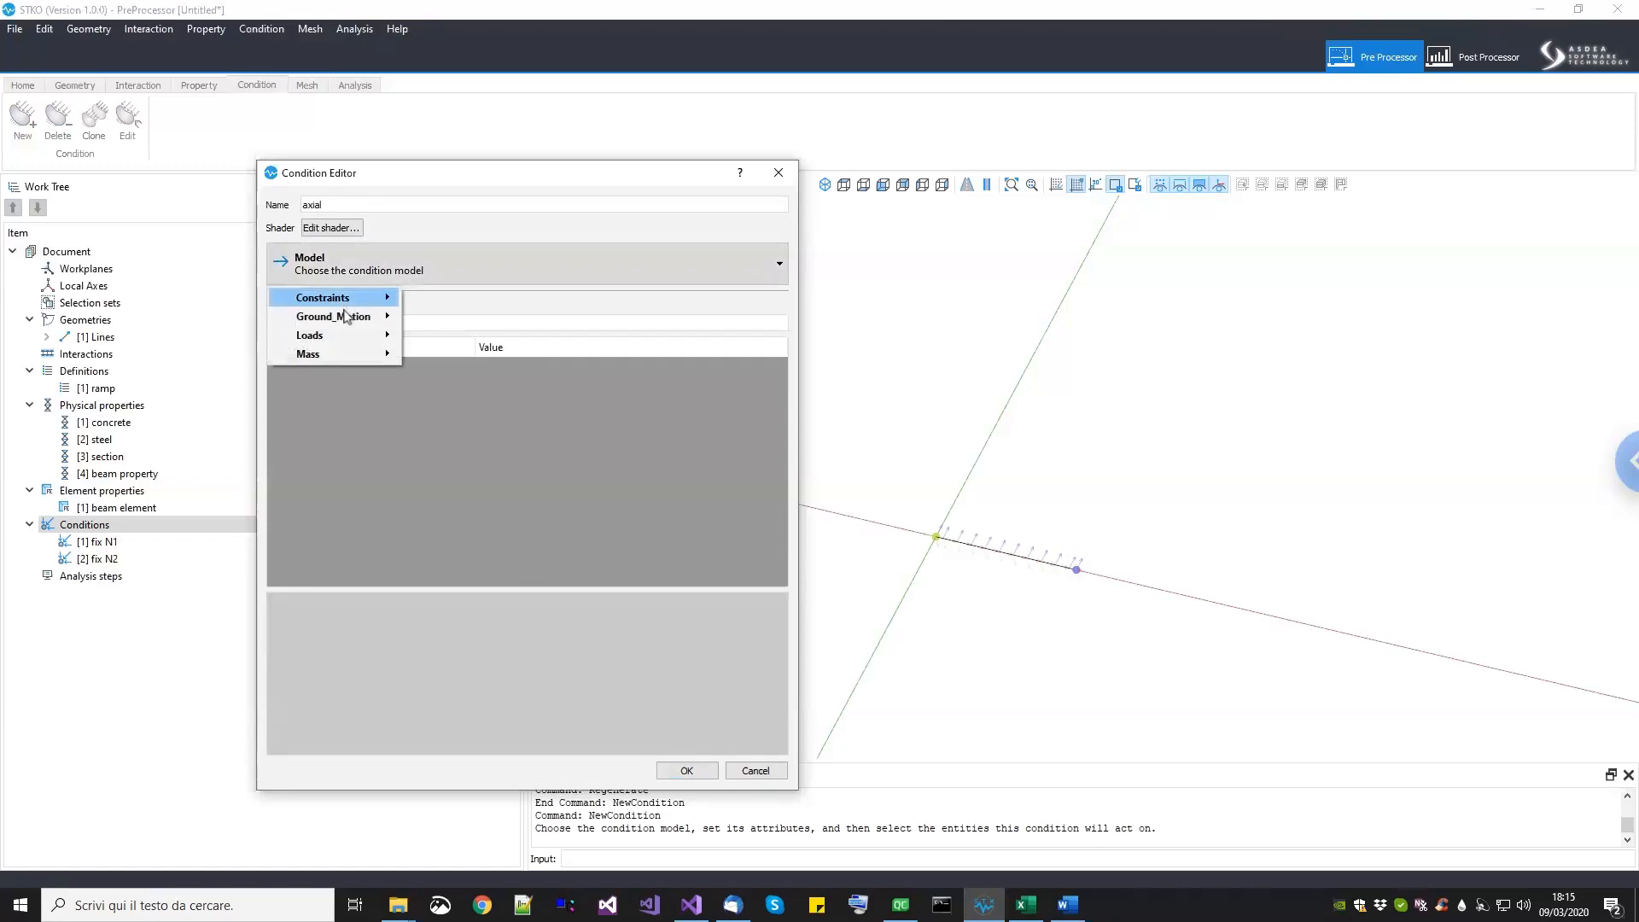
mouse_move(341, 350)
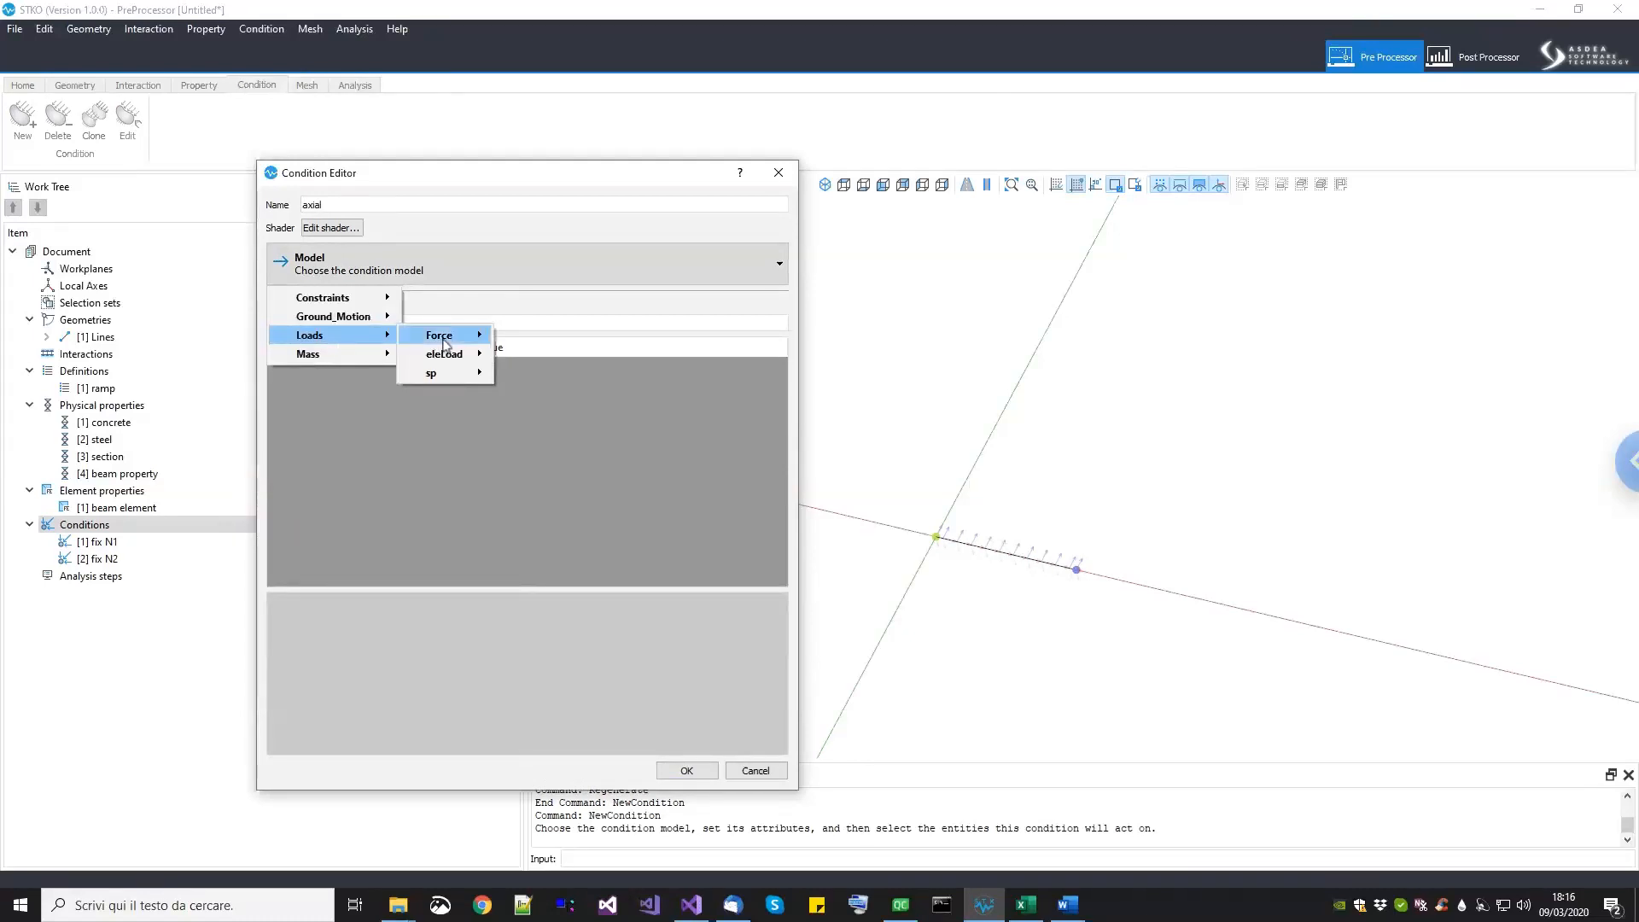
mouse_move(476, 344)
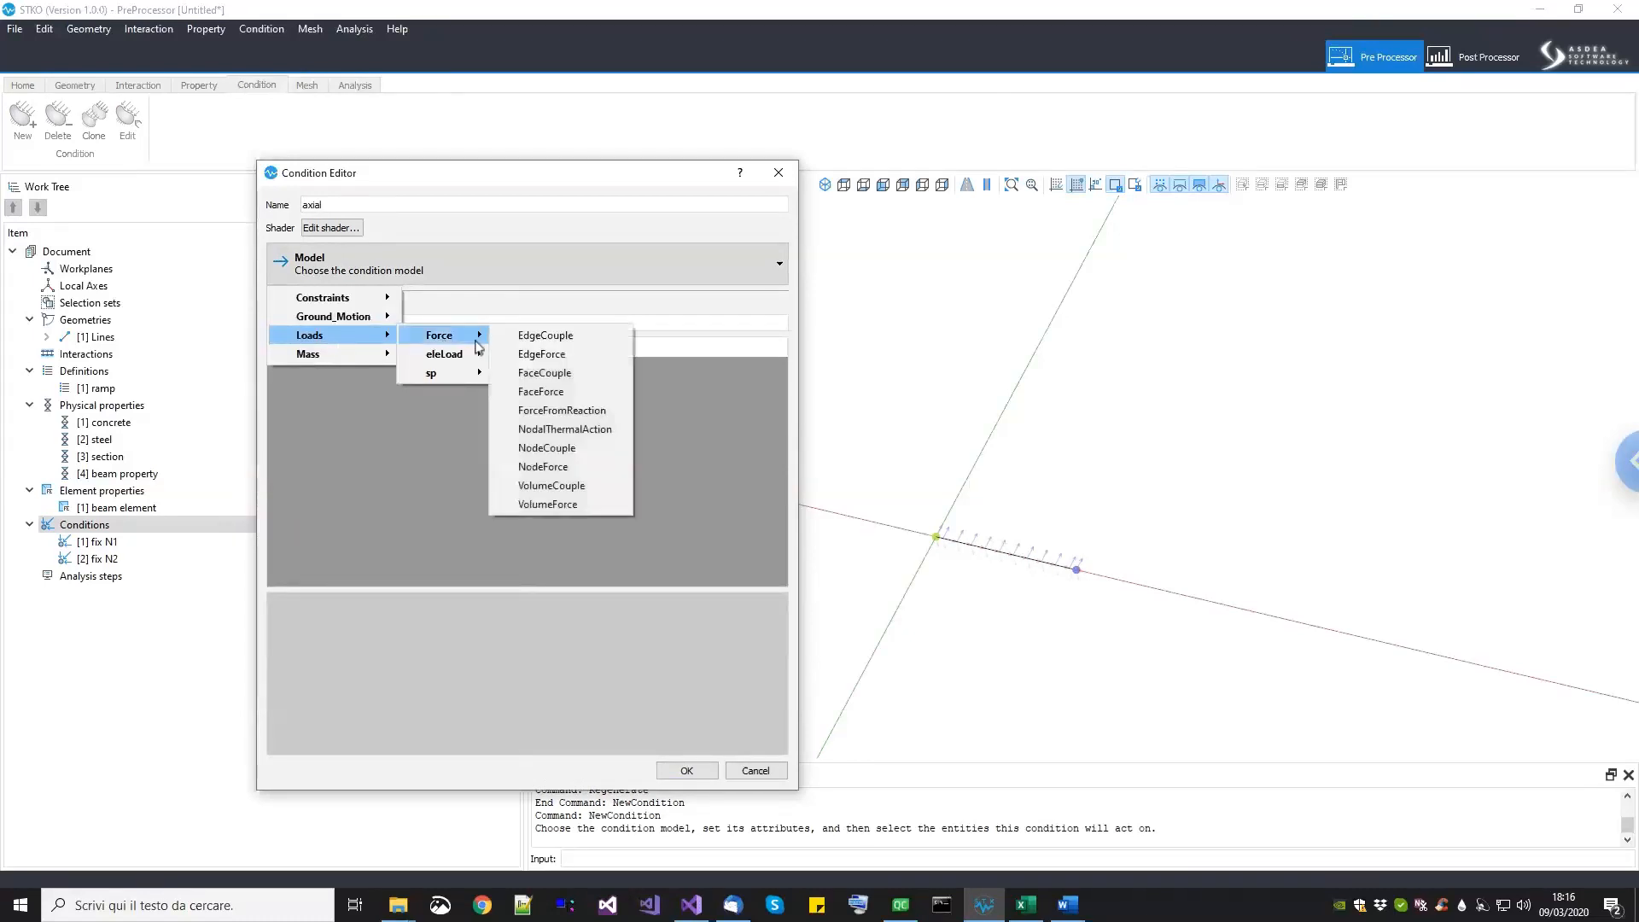
click(549, 469)
Step: Set the axial force vector F to (-20000; 0; 0) and apply it to the line's end point away from the origin
click(708, 430)
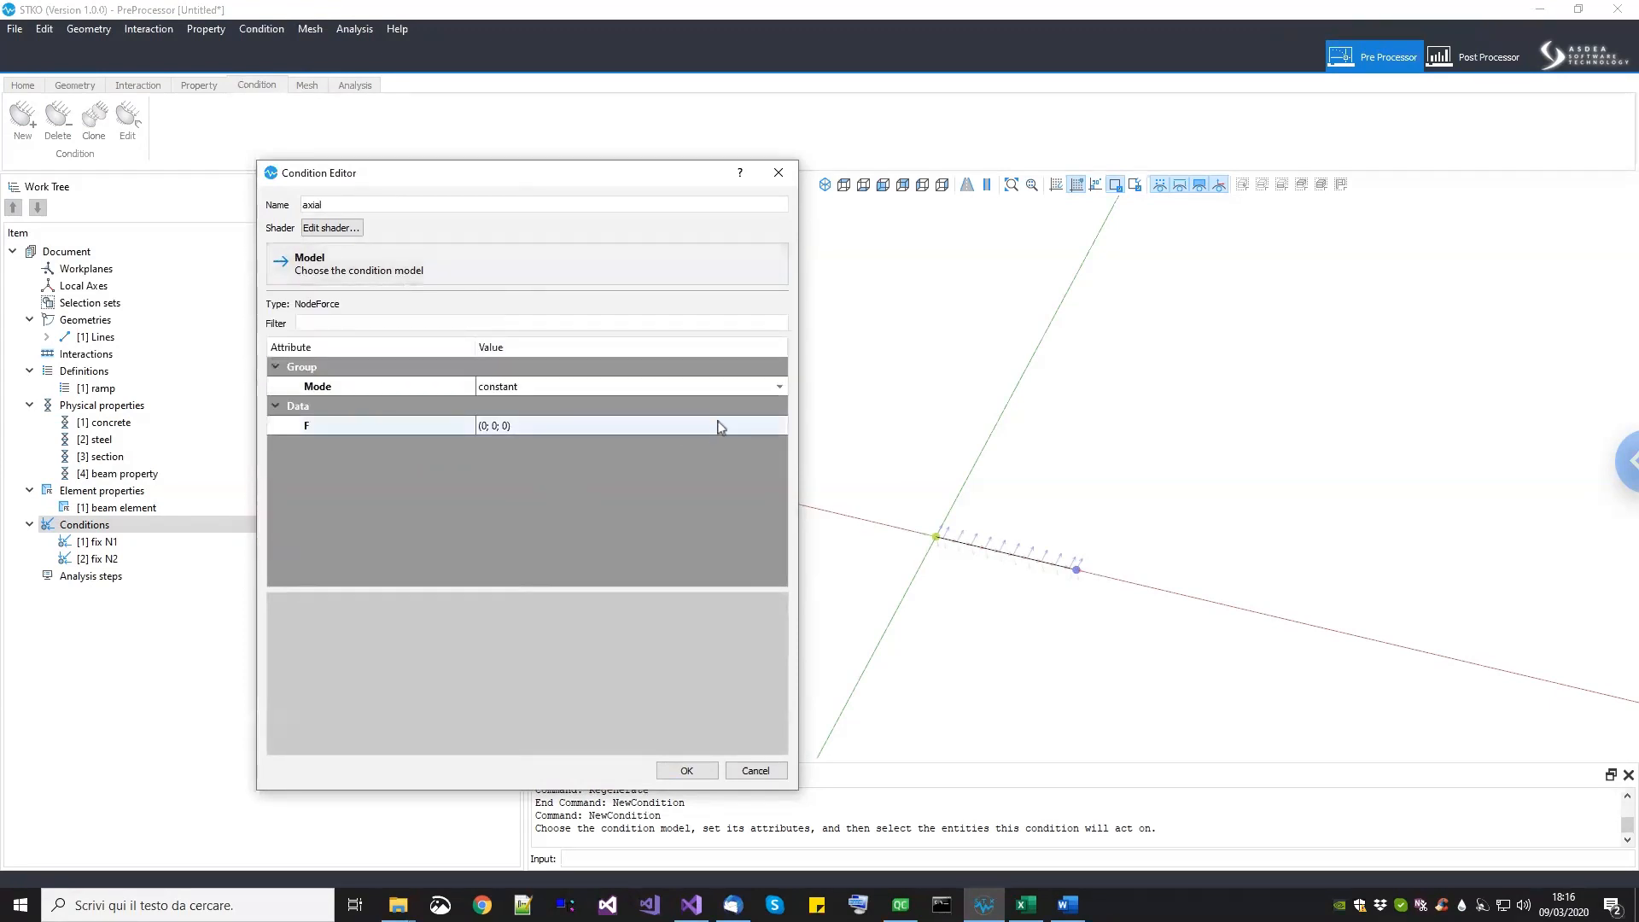
click(780, 426)
double_click(458, 429)
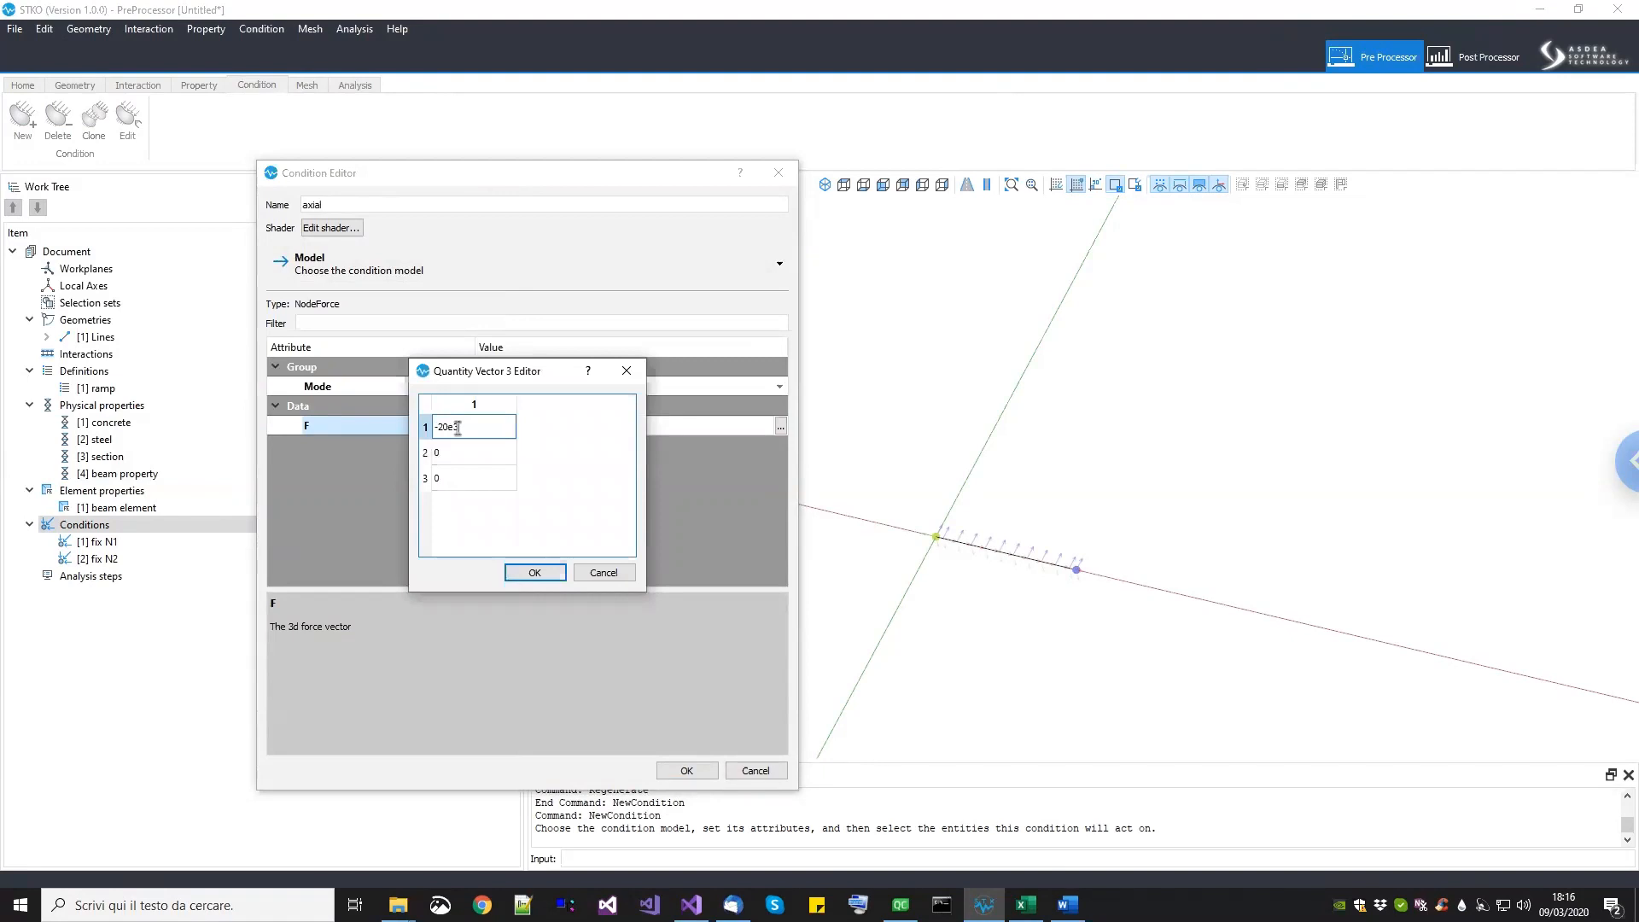
key(Return)
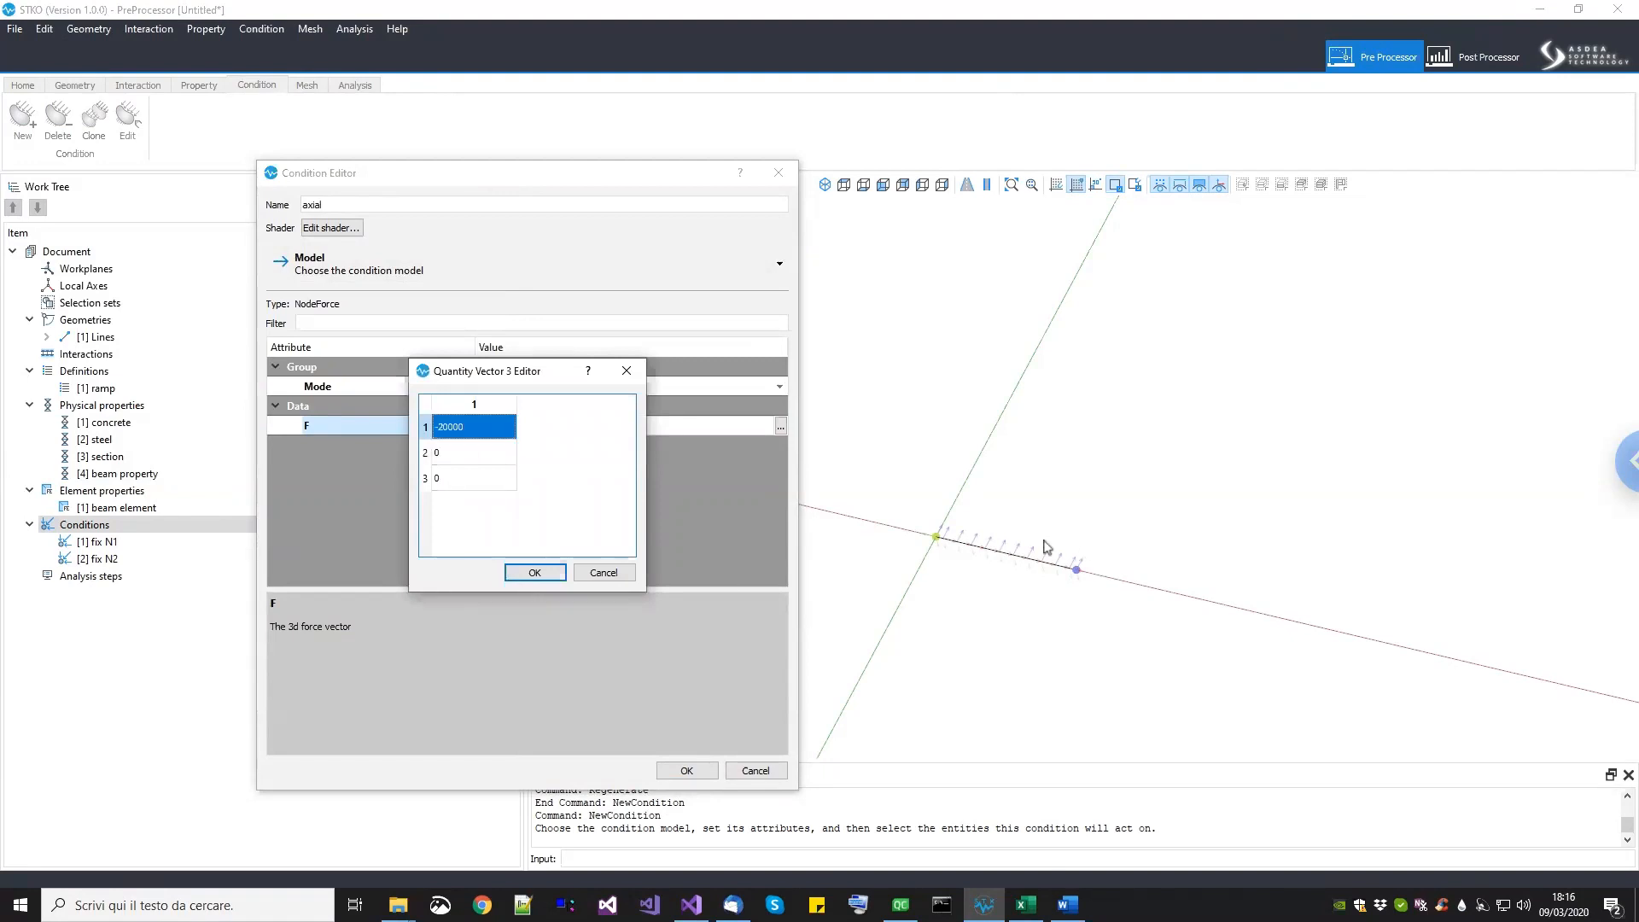
click(537, 573)
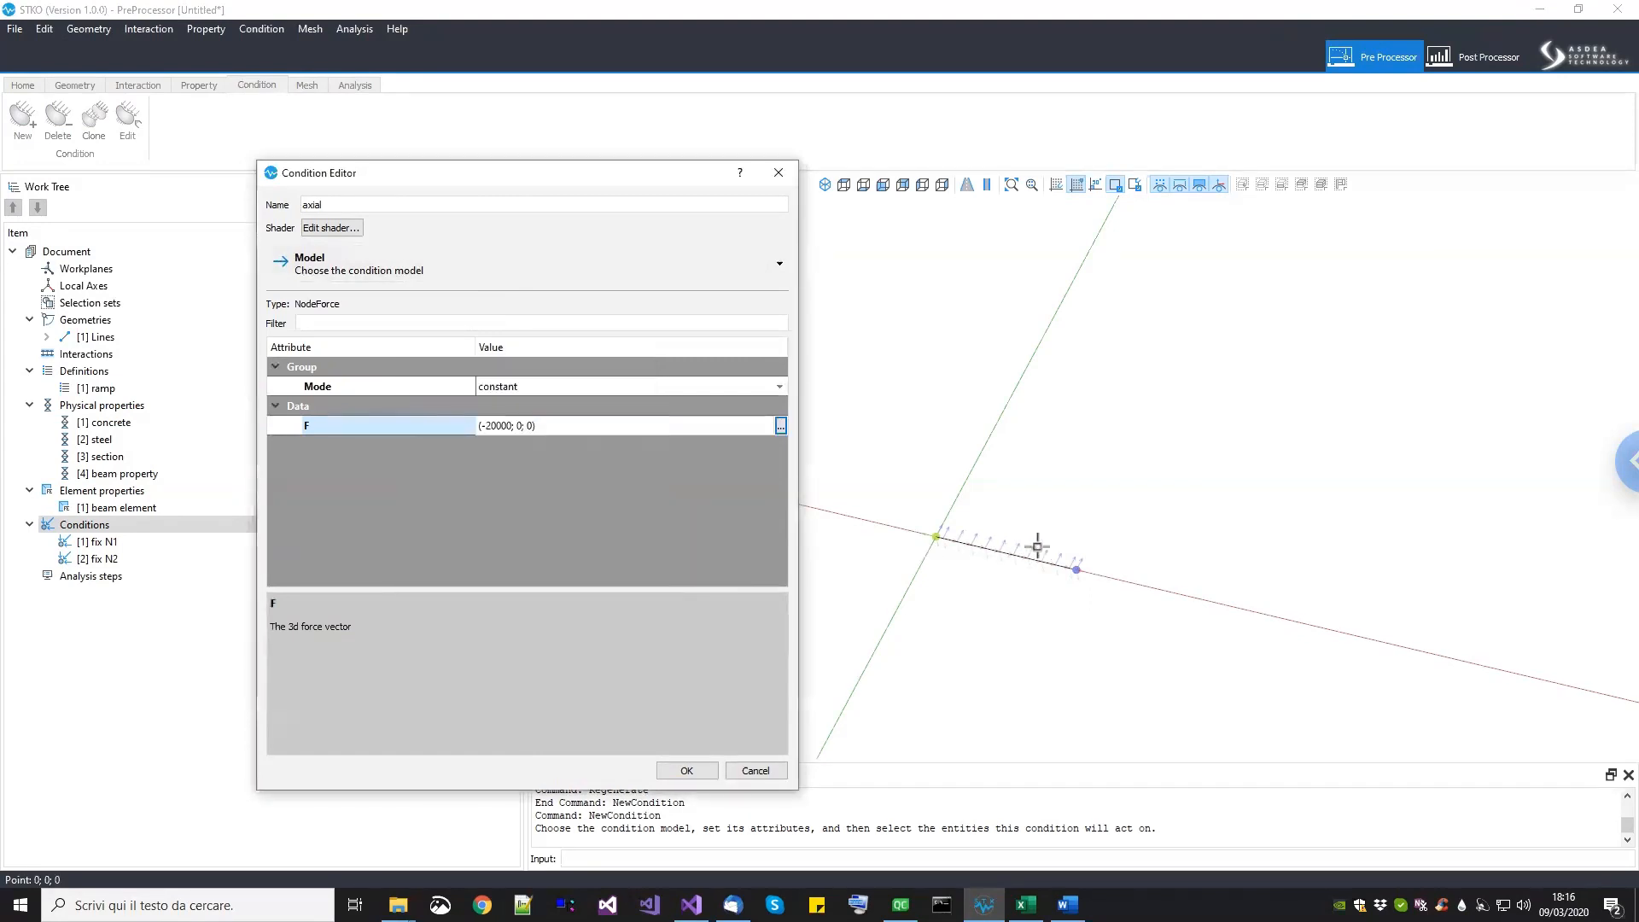
drag(1117, 615, 1046, 540)
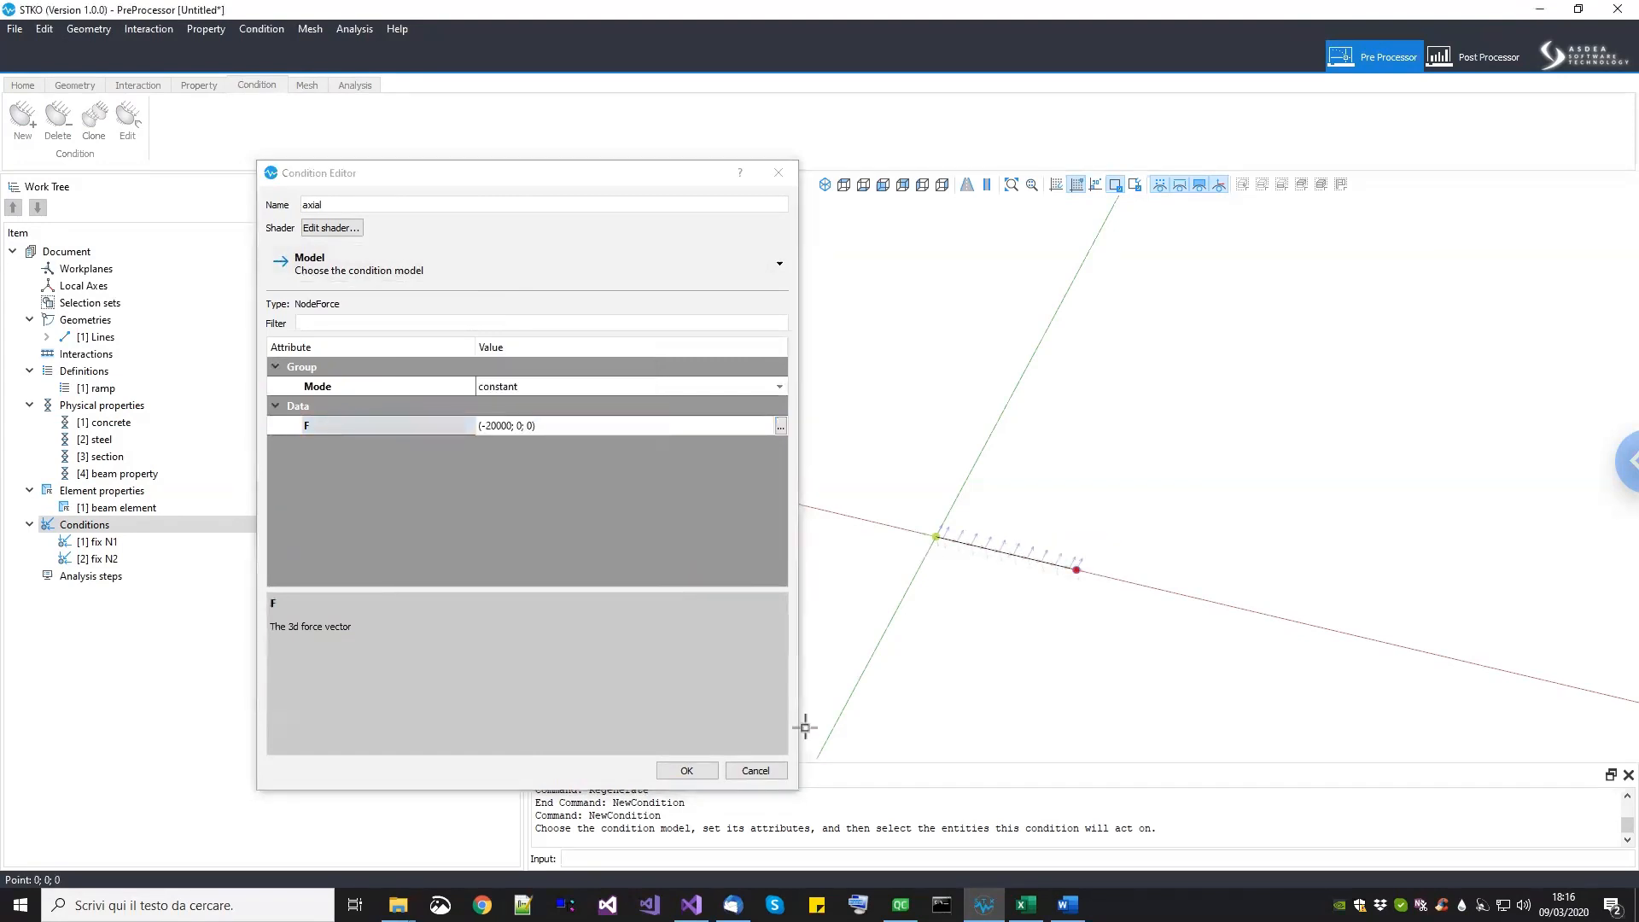
click(687, 771)
Step: Begin rotating the line in Transform mode, selecting the whole line and placing the center of rotation at its end point on the origin
scroll(1124, 563, up, 3)
middle_drag(1031, 570, 975, 623)
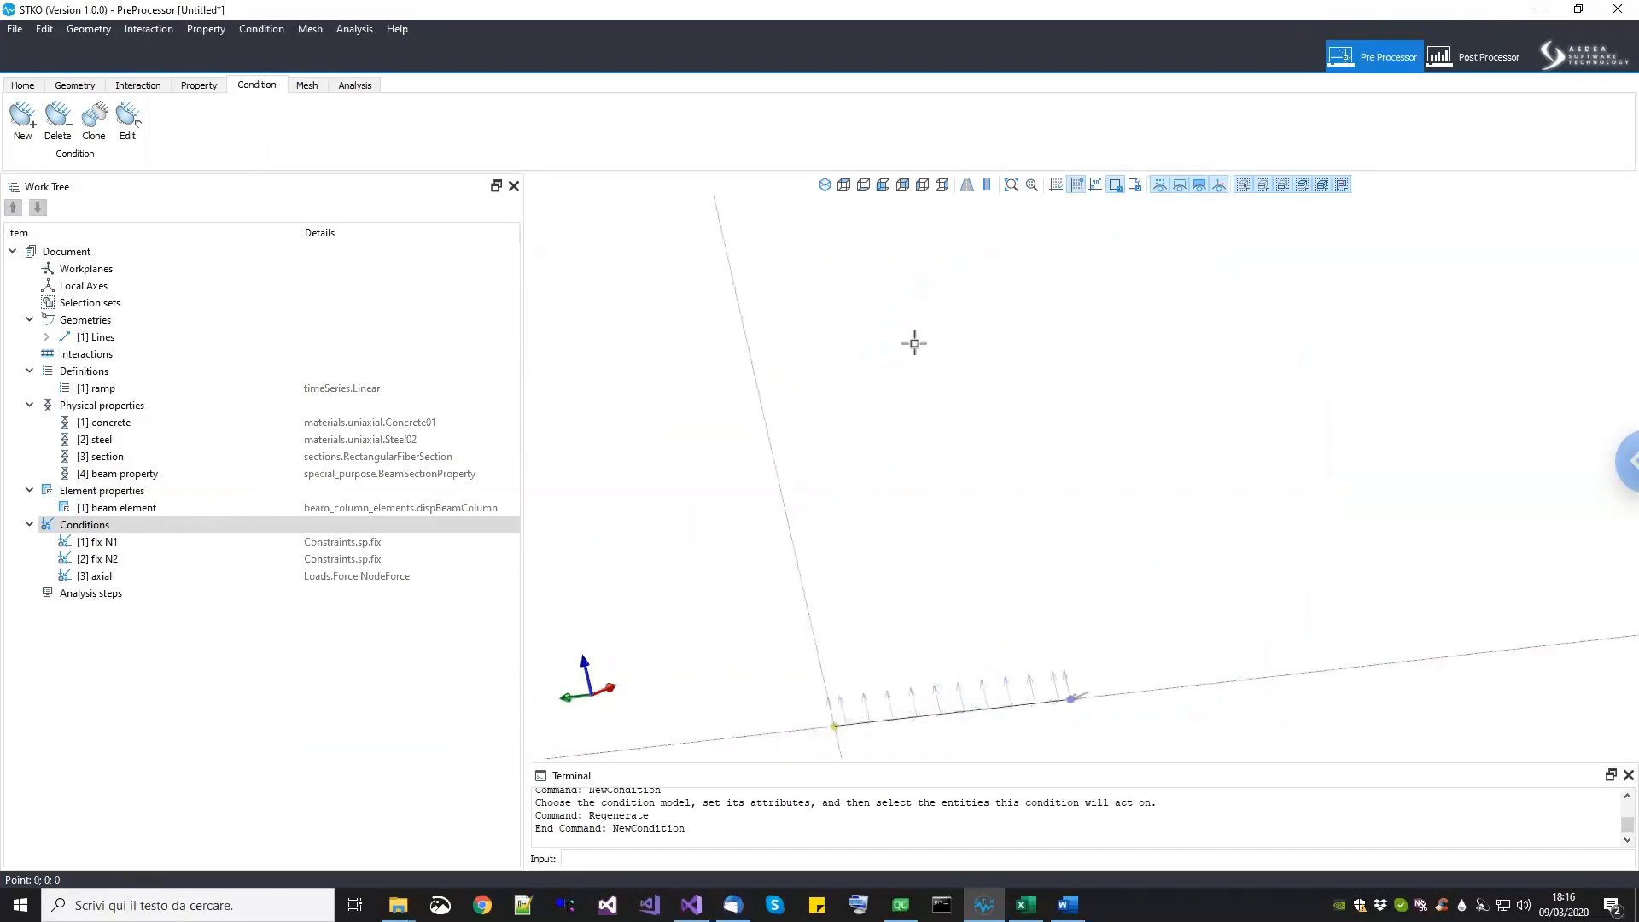
click(843, 185)
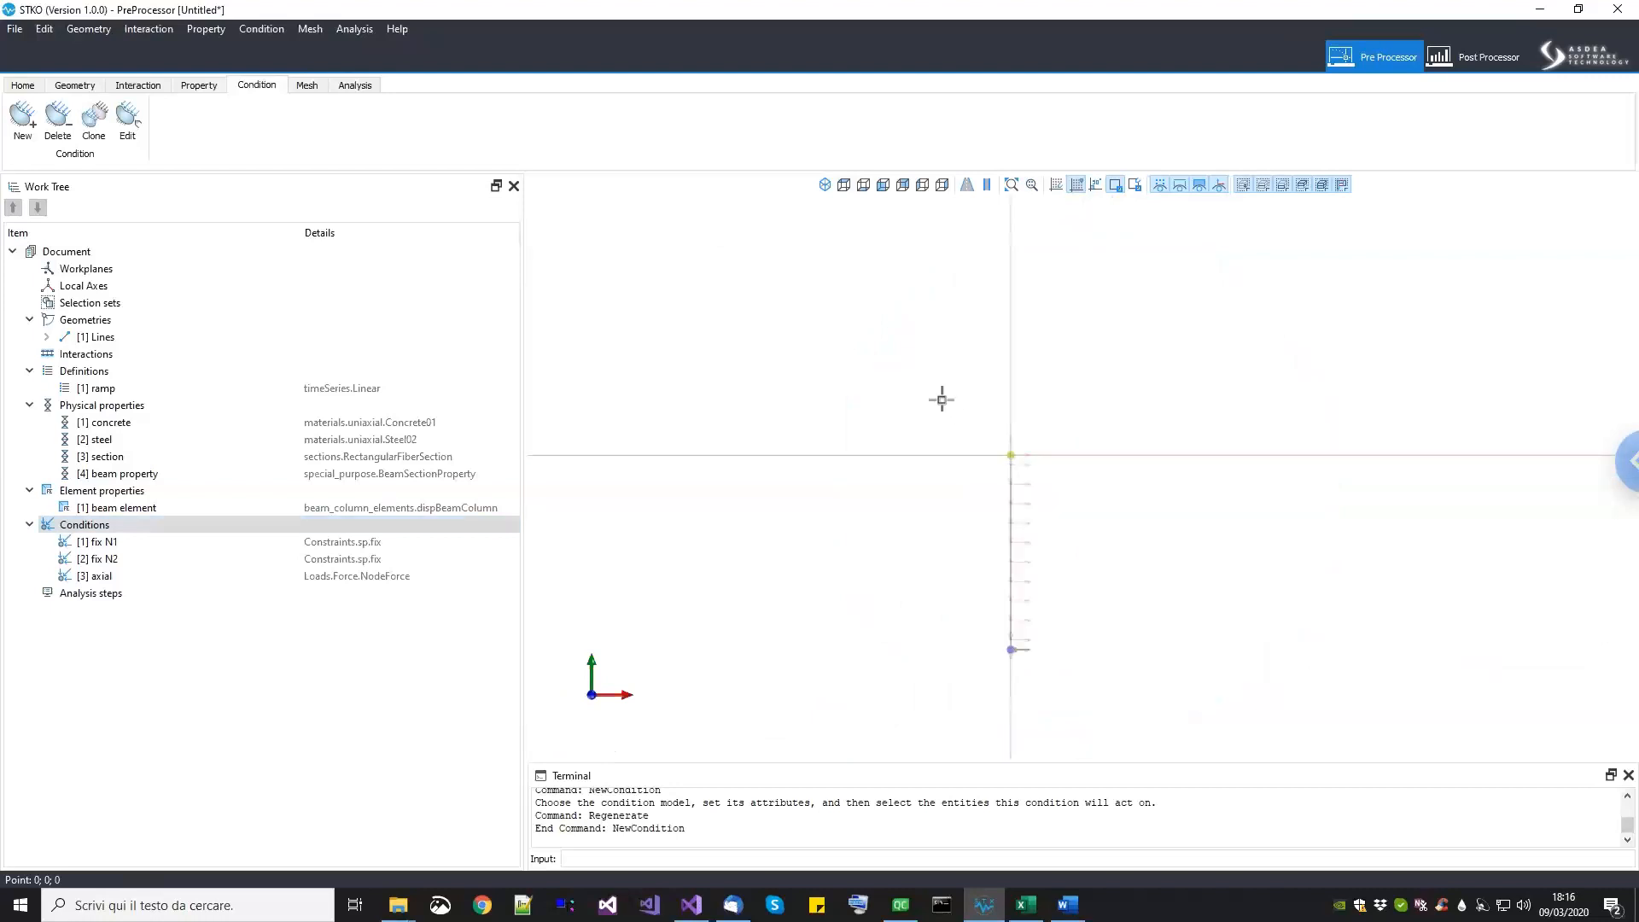
drag(1046, 587, 905, 461)
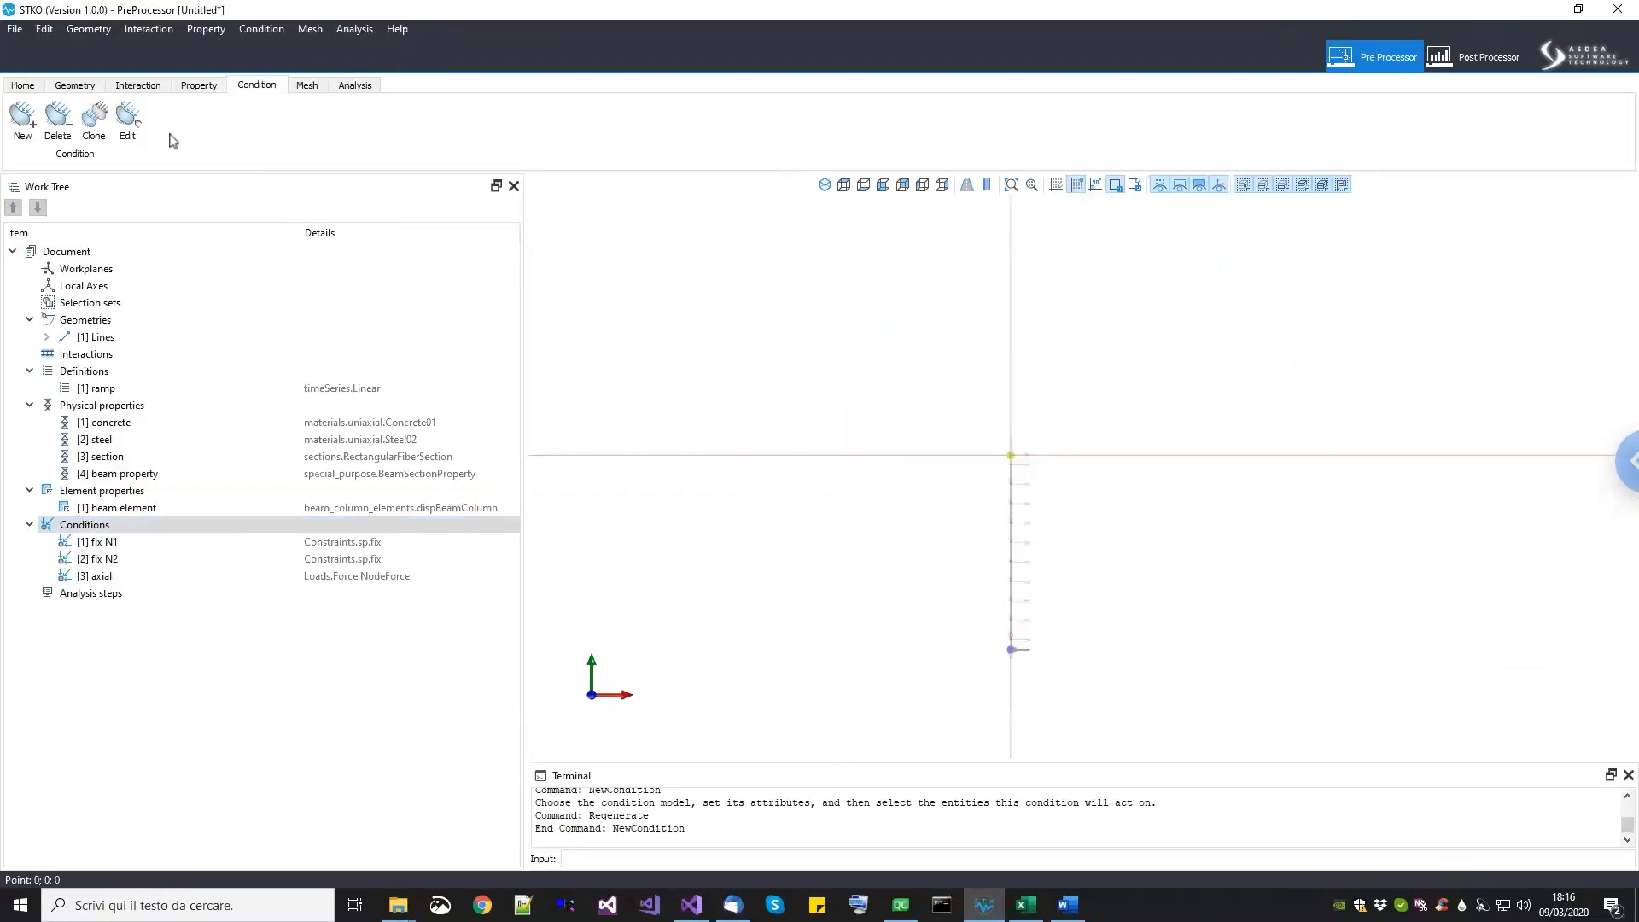
click(82, 86)
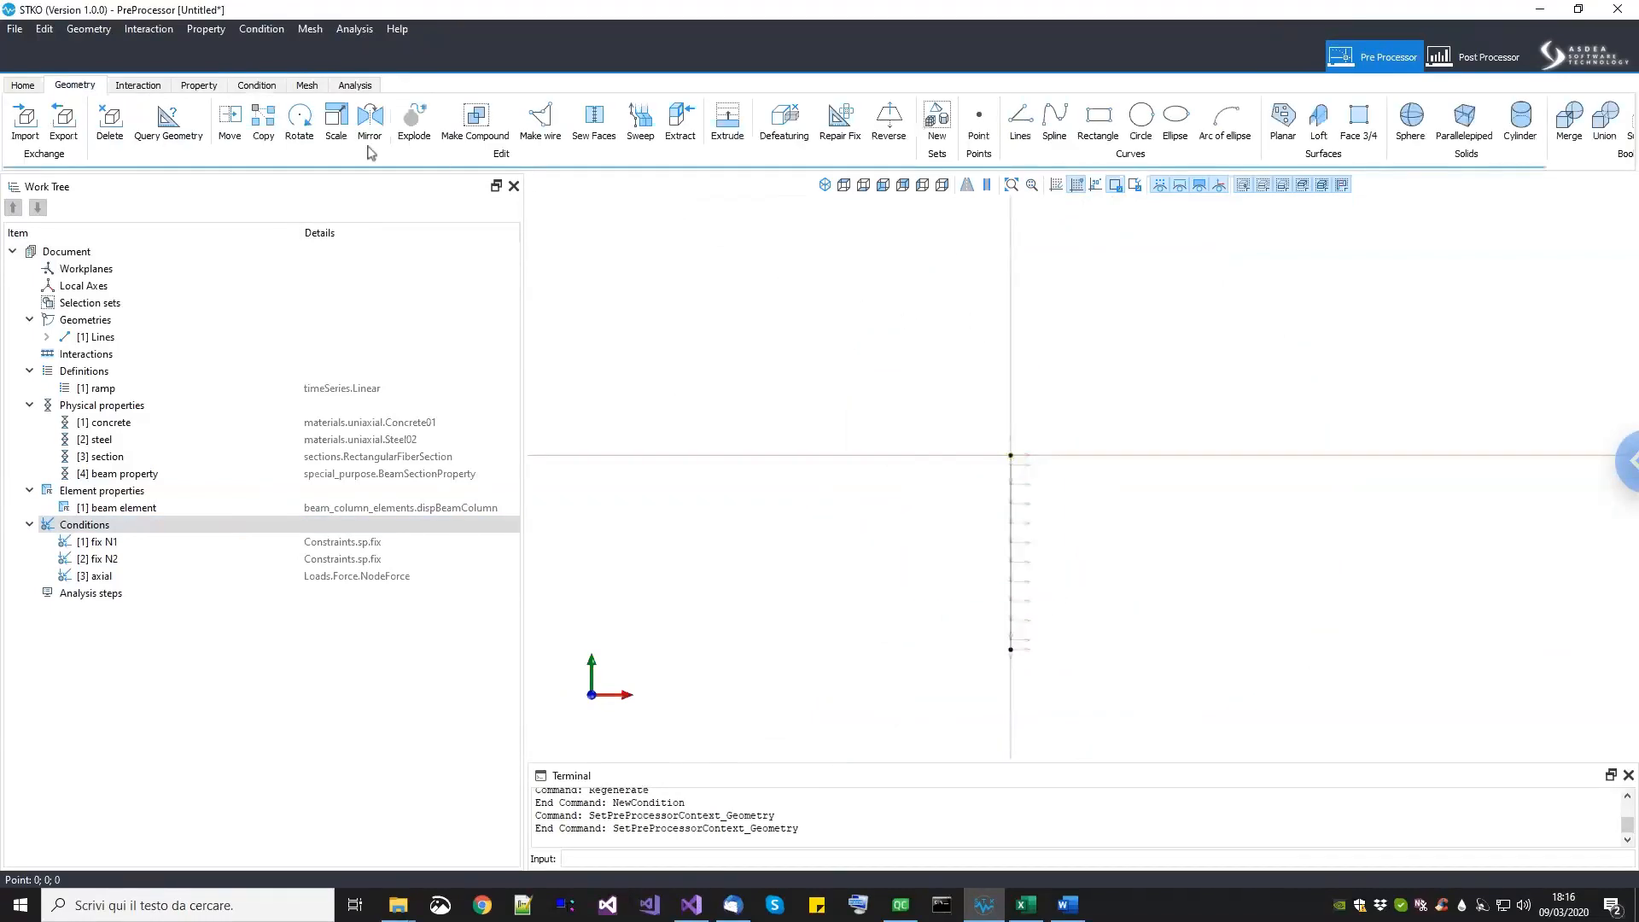
click(299, 119)
click(825, 444)
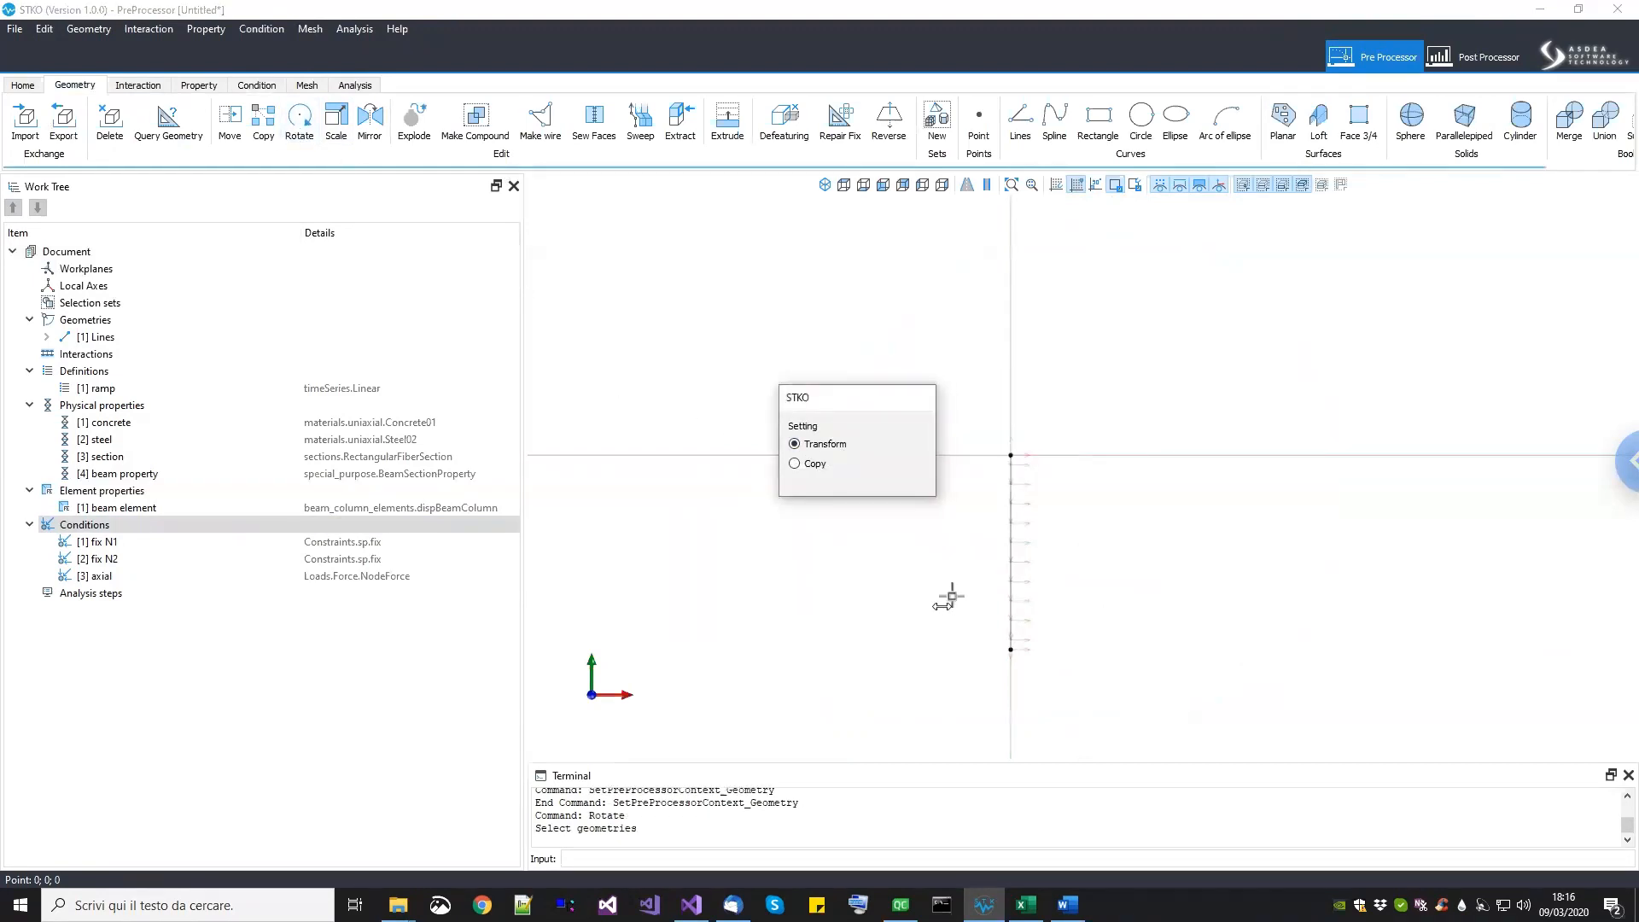
drag(972, 383, 1115, 718)
key(Return)
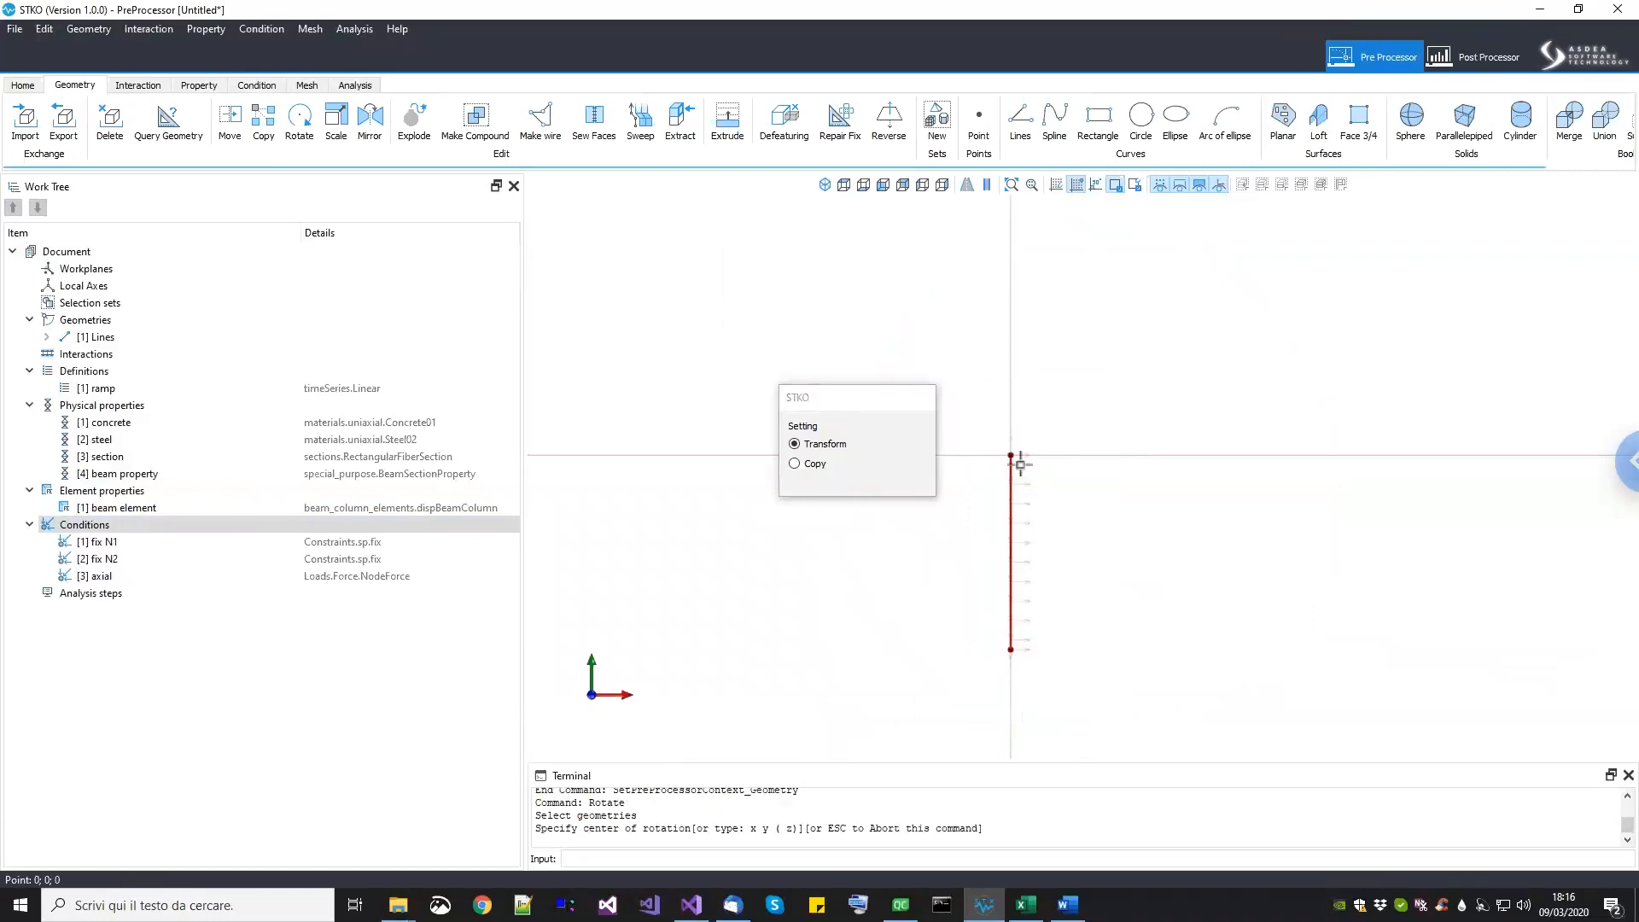
click(1012, 456)
scroll(1394, 479, down, 5)
middle_drag(1392, 477, 1100, 487)
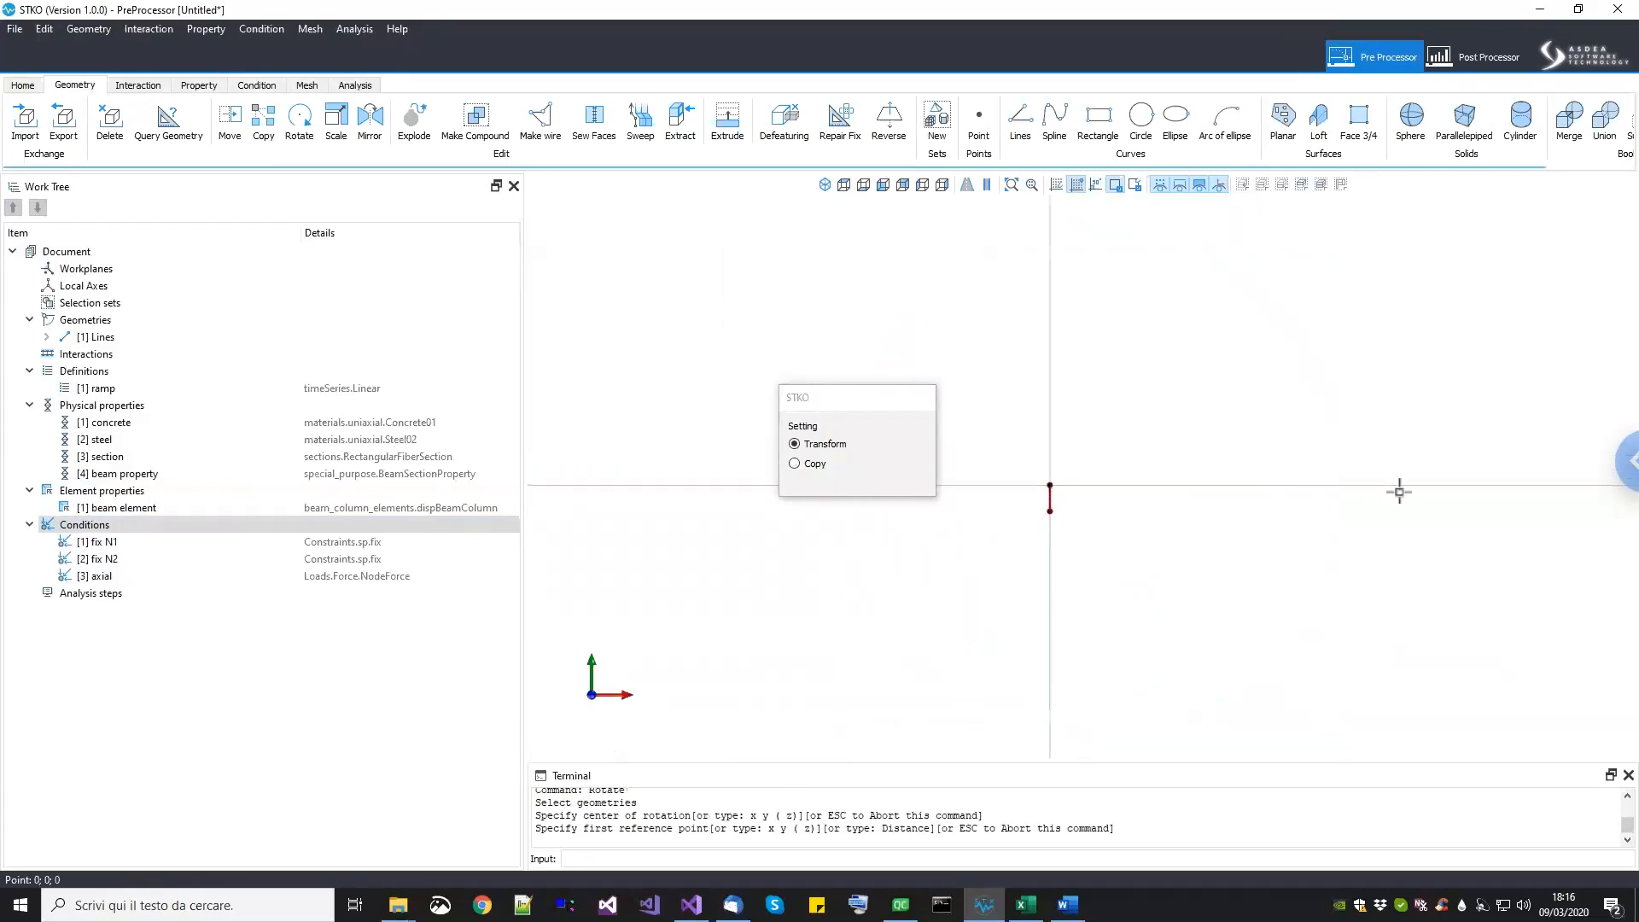
Step: Set the work grid size to 100, keeping 10 secondary and 10 primary cells
click(1056, 185)
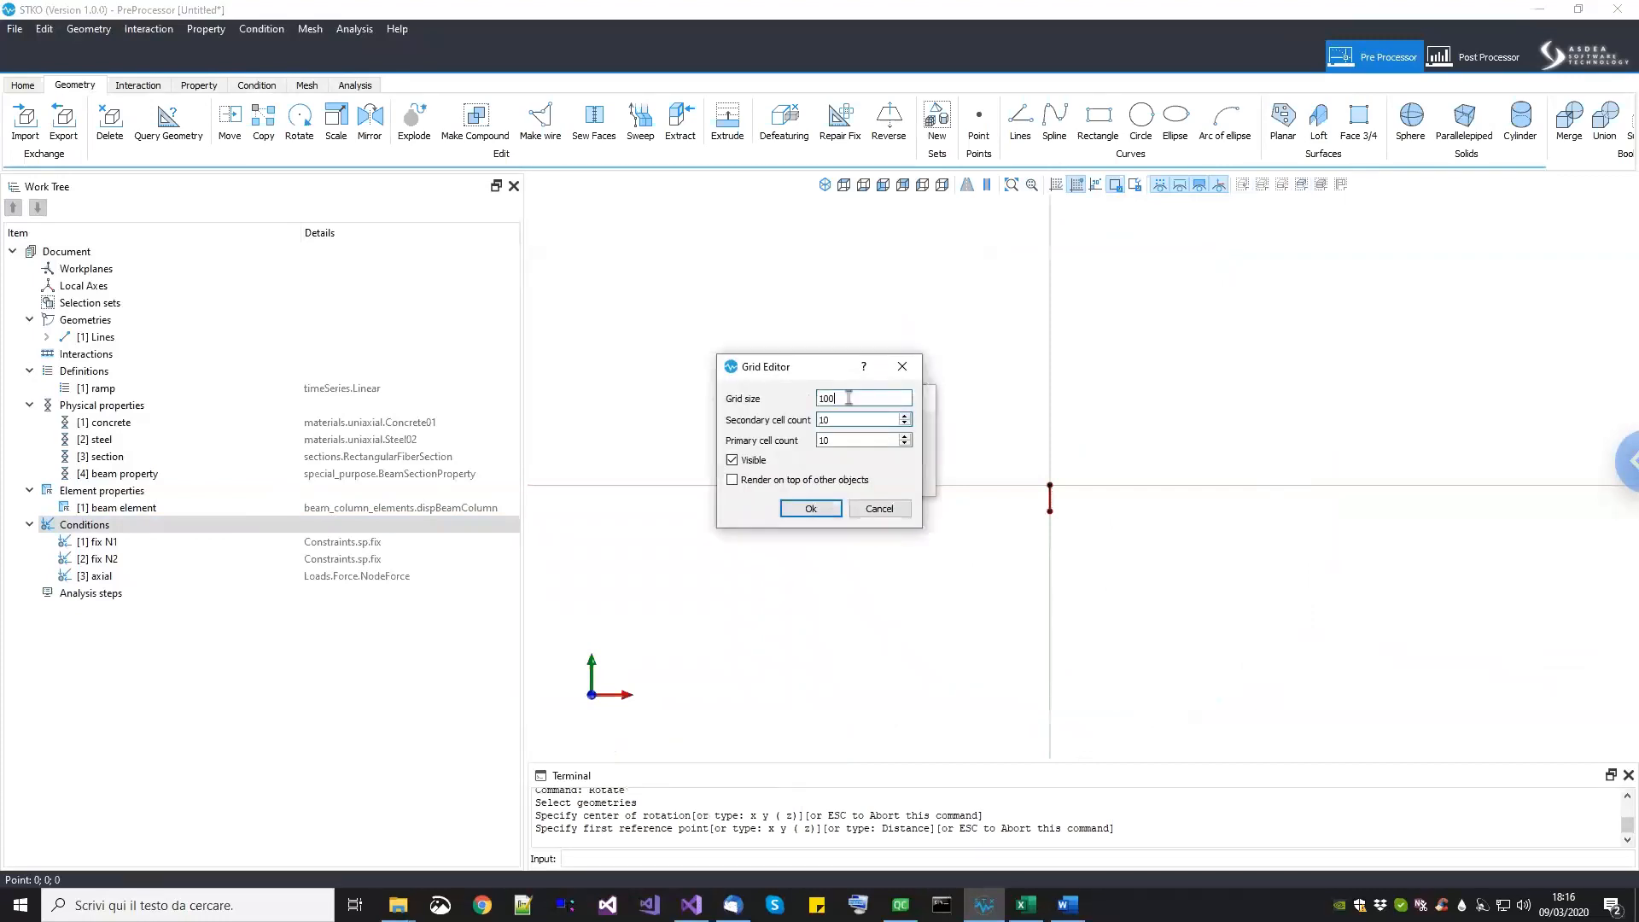
key(Tab)
click(811, 508)
Step: Finish the 90-degree rotation with reference points along the X and Y axes, laying the line along the positive X axis
click(1311, 484)
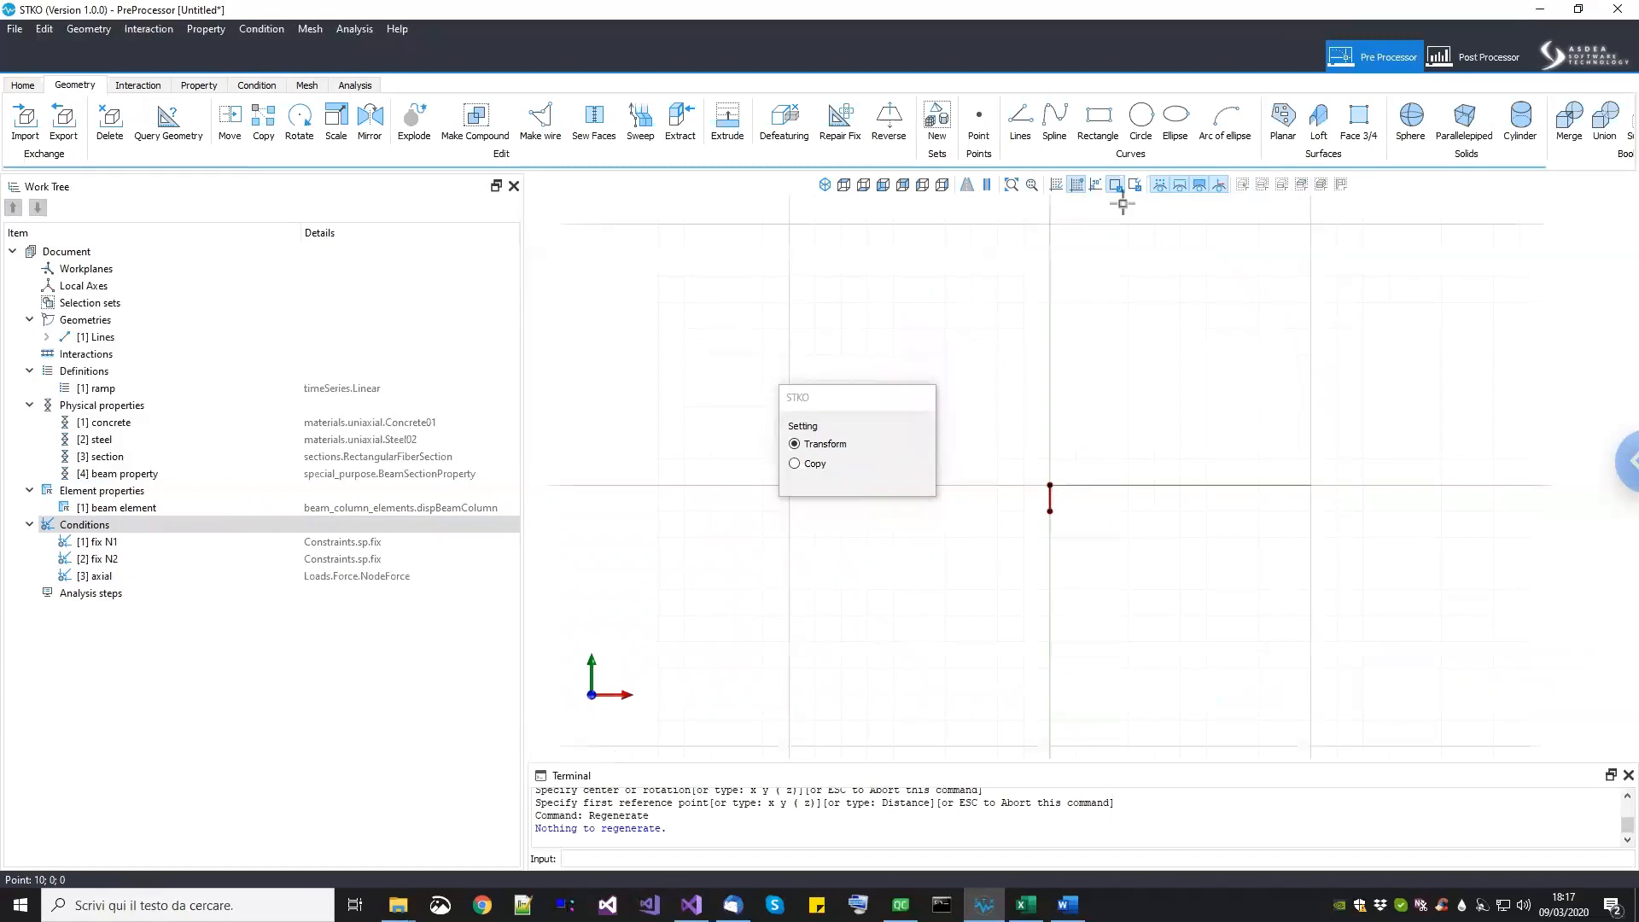
click(1044, 229)
key(Return)
middle_drag(1206, 436, 1099, 509)
click(825, 185)
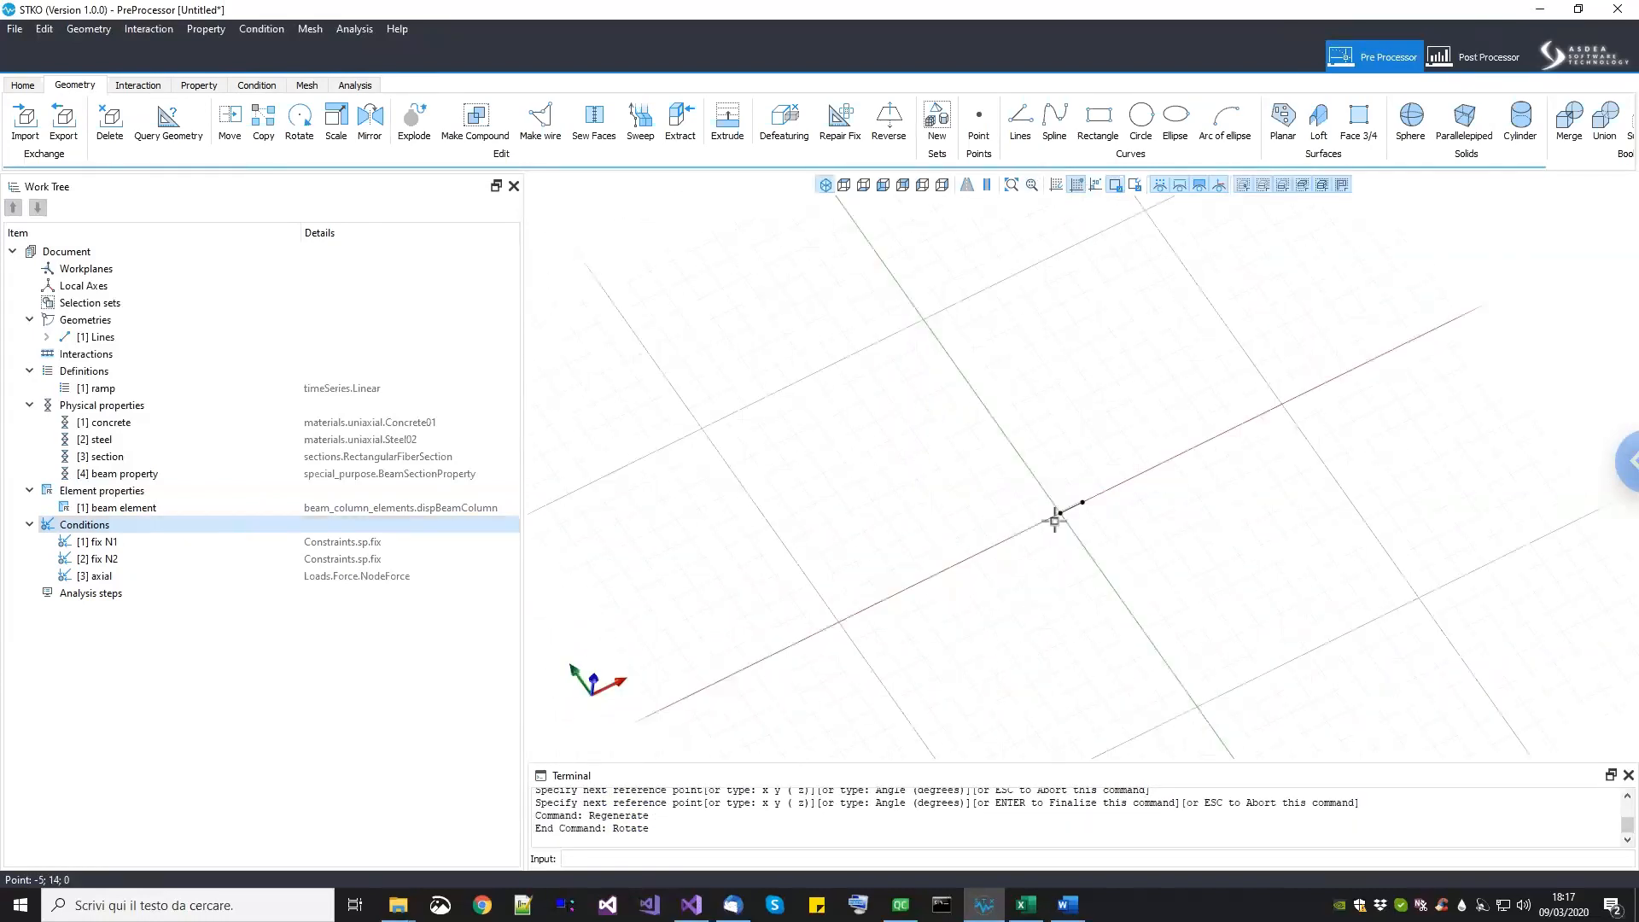
scroll(1169, 446, up, 5)
middle_drag(1110, 458, 1152, 470)
scroll(867, 545, up, 2)
middle_drag(845, 550, 909, 518)
scroll(982, 498, up, 5)
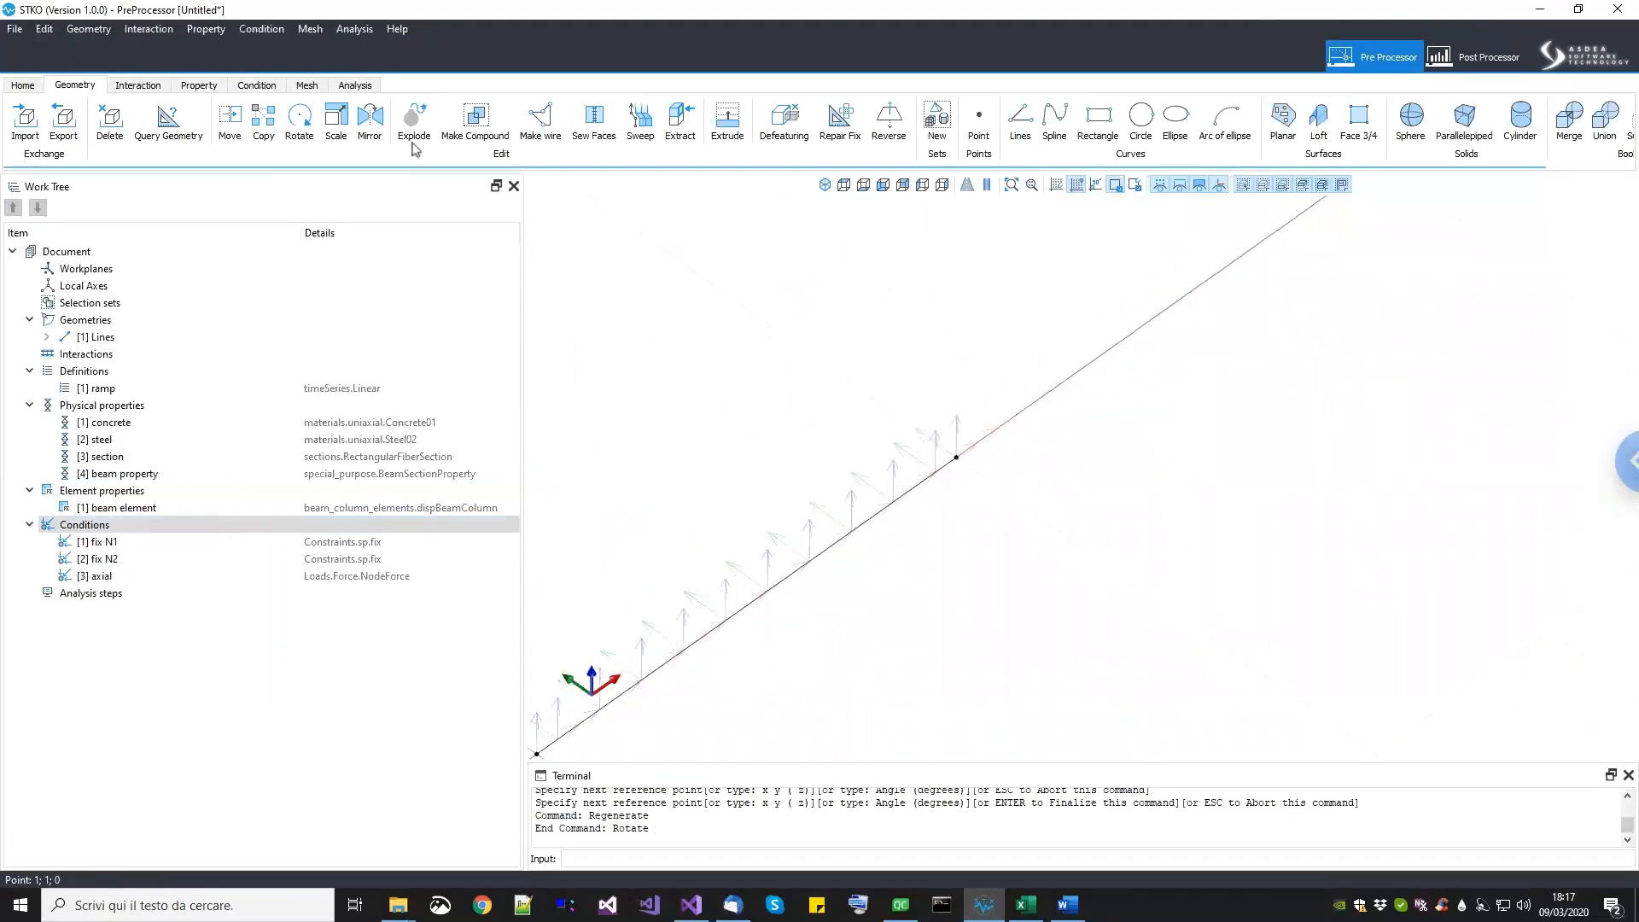
Step: Display the model's conditions in the viewport and turn off the local axes display along the line
click(256, 85)
scroll(981, 479, up, 3)
scroll(981, 386, down, 3)
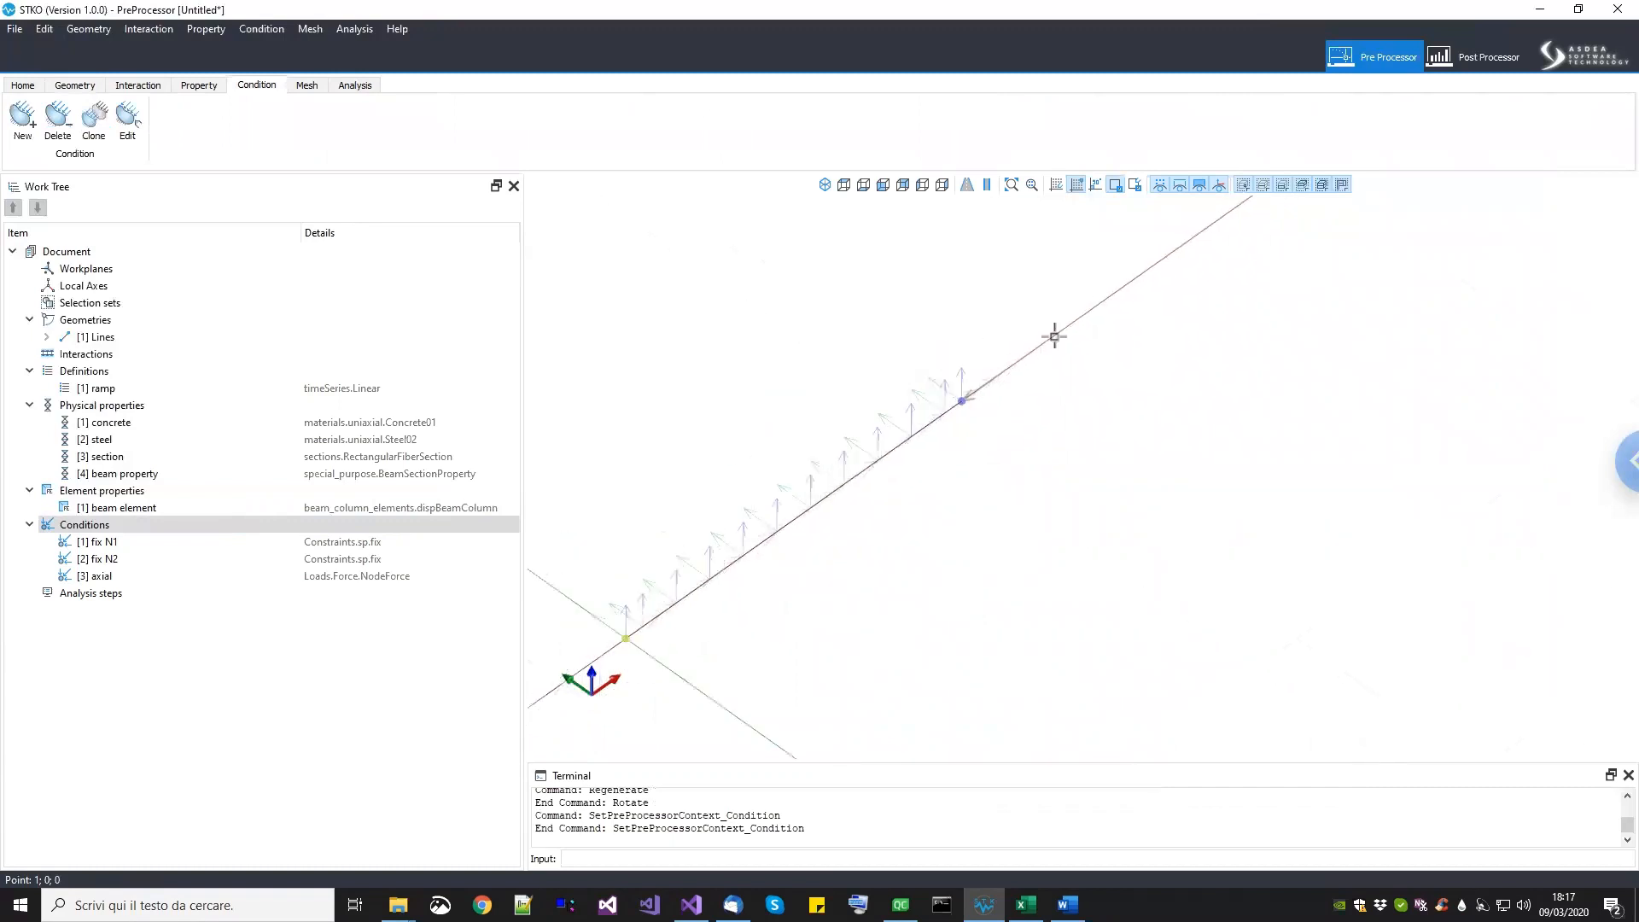
click(1219, 185)
drag(1032, 418, 1012, 459)
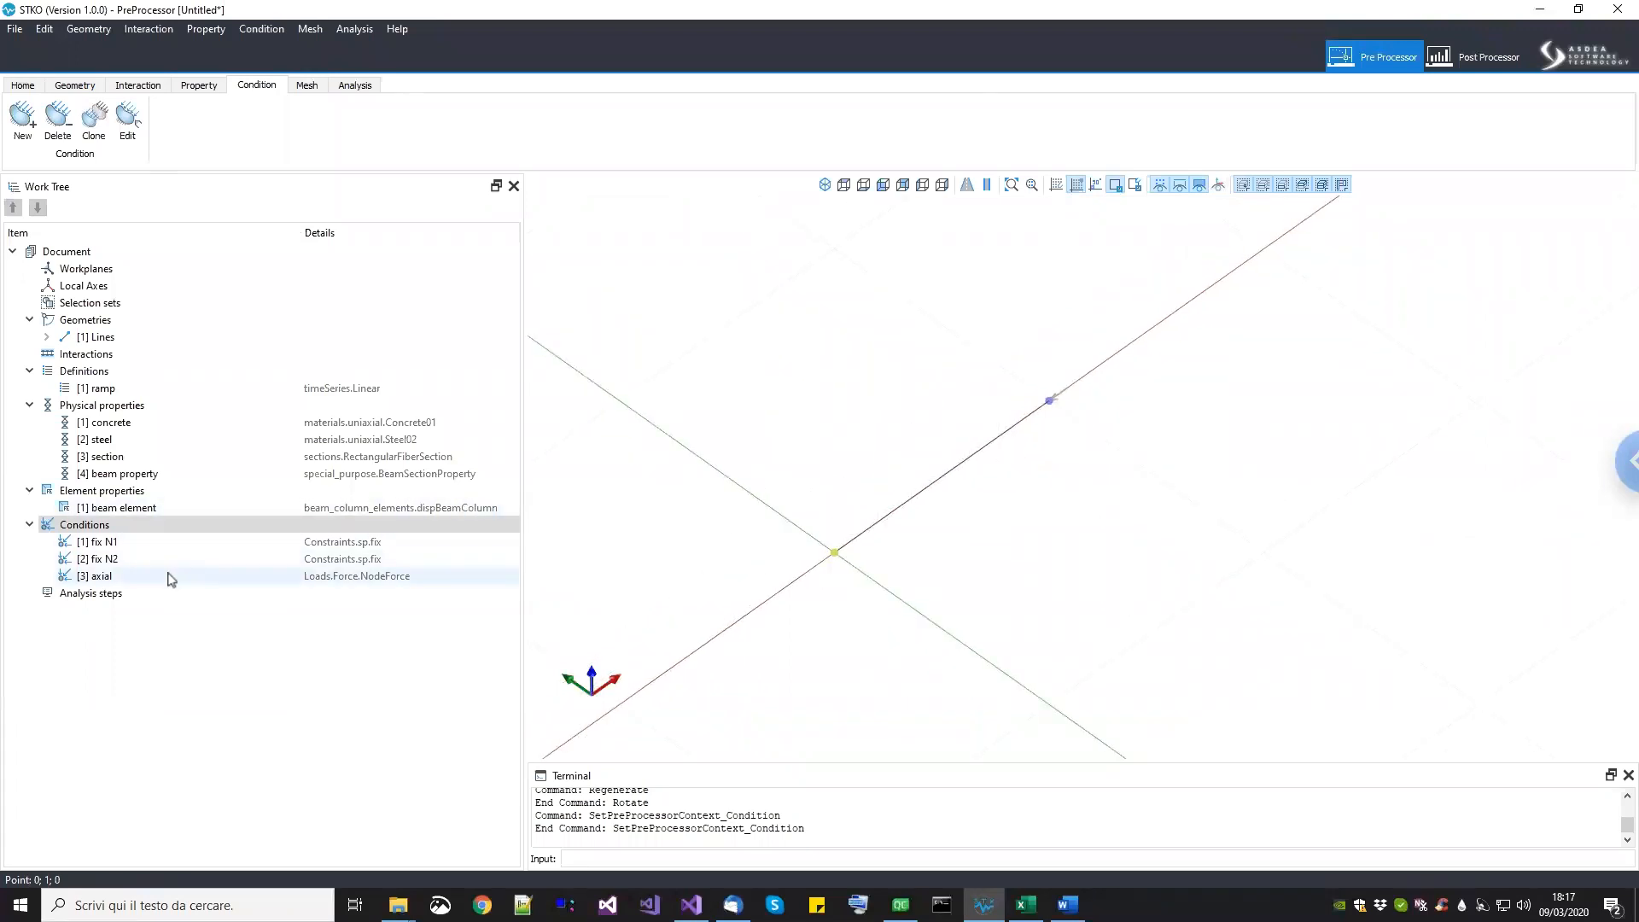
Step: Create a new condition named Kz, using the sp(prescribedNodalValue) load model
click(146, 527)
right_click(145, 526)
click(175, 534)
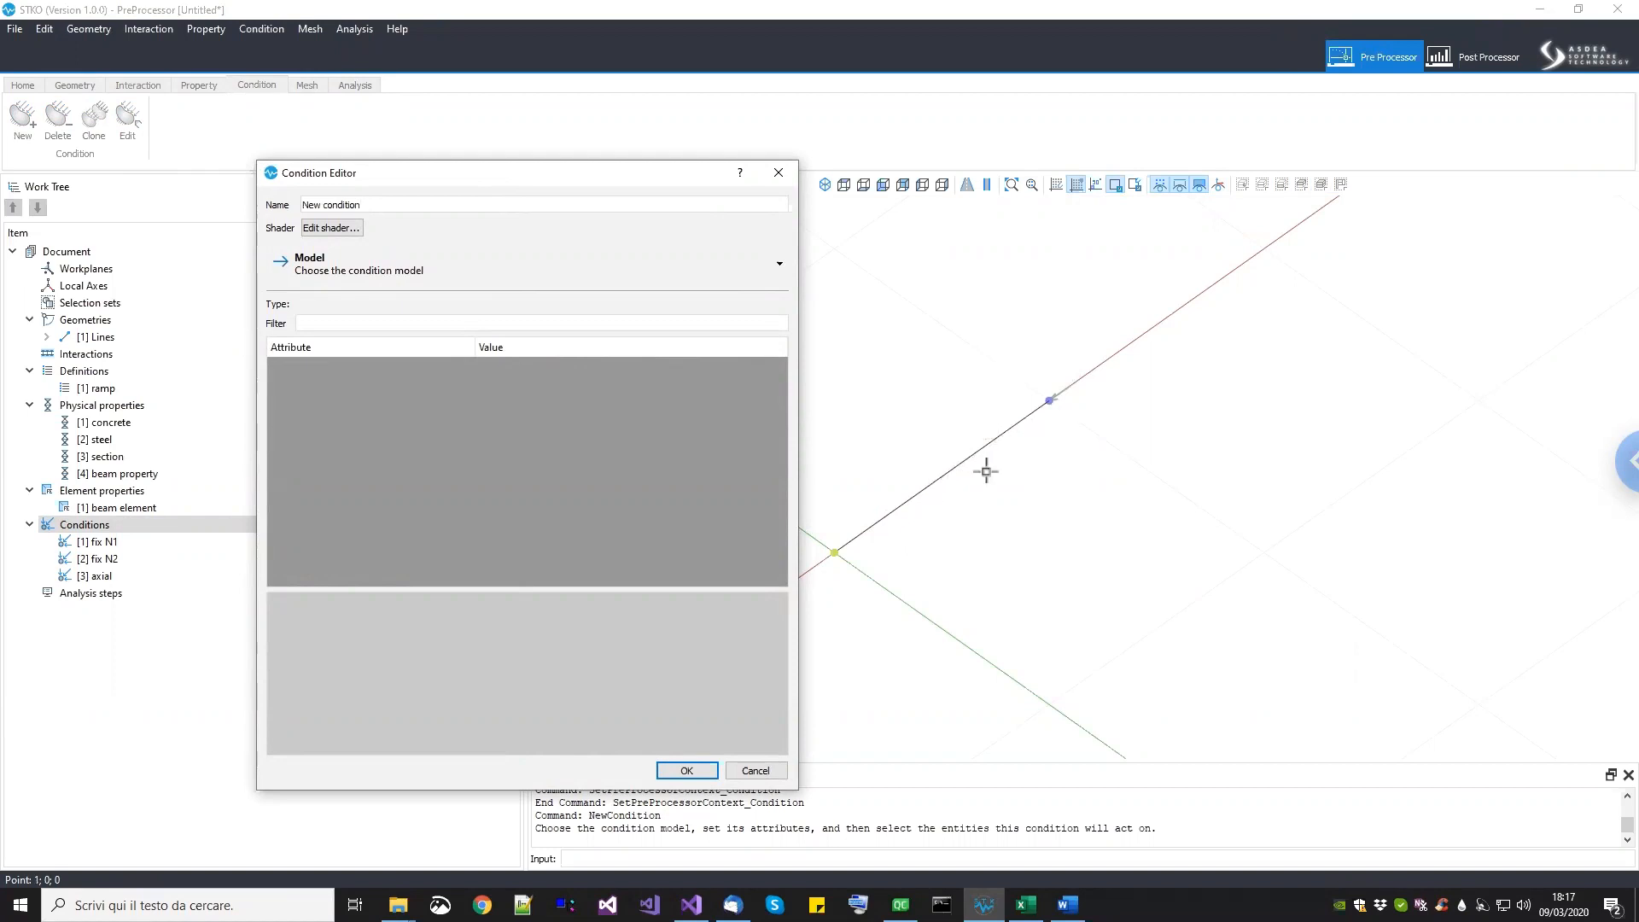
drag(394, 205, 249, 205)
text(K)
click(457, 279)
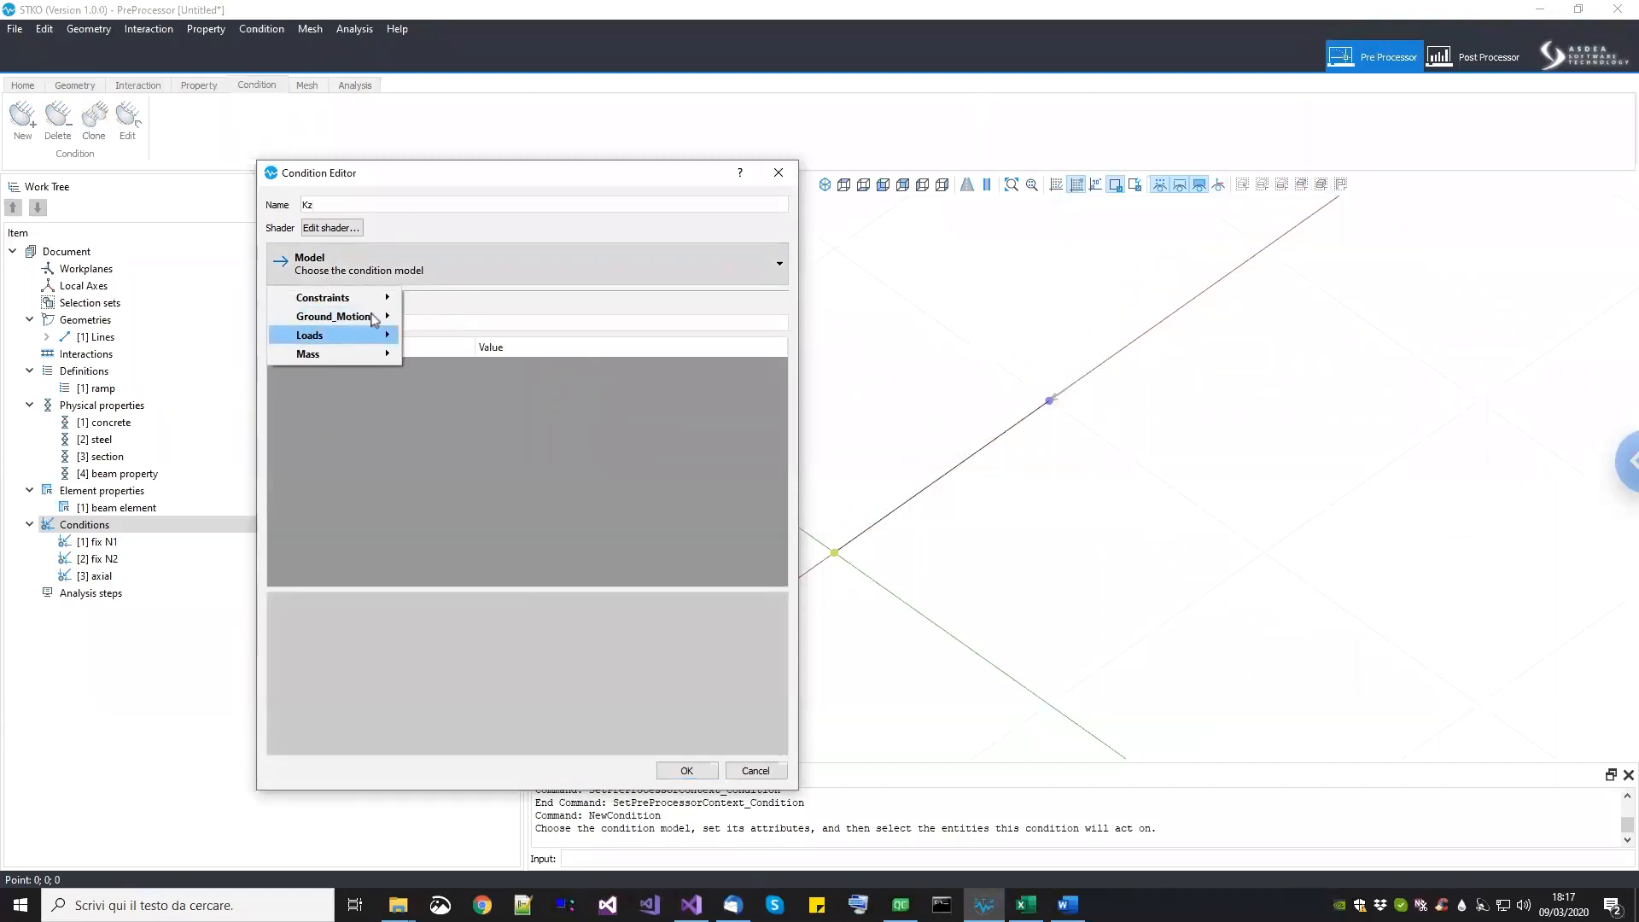
mouse_move(375, 300)
mouse_move(380, 334)
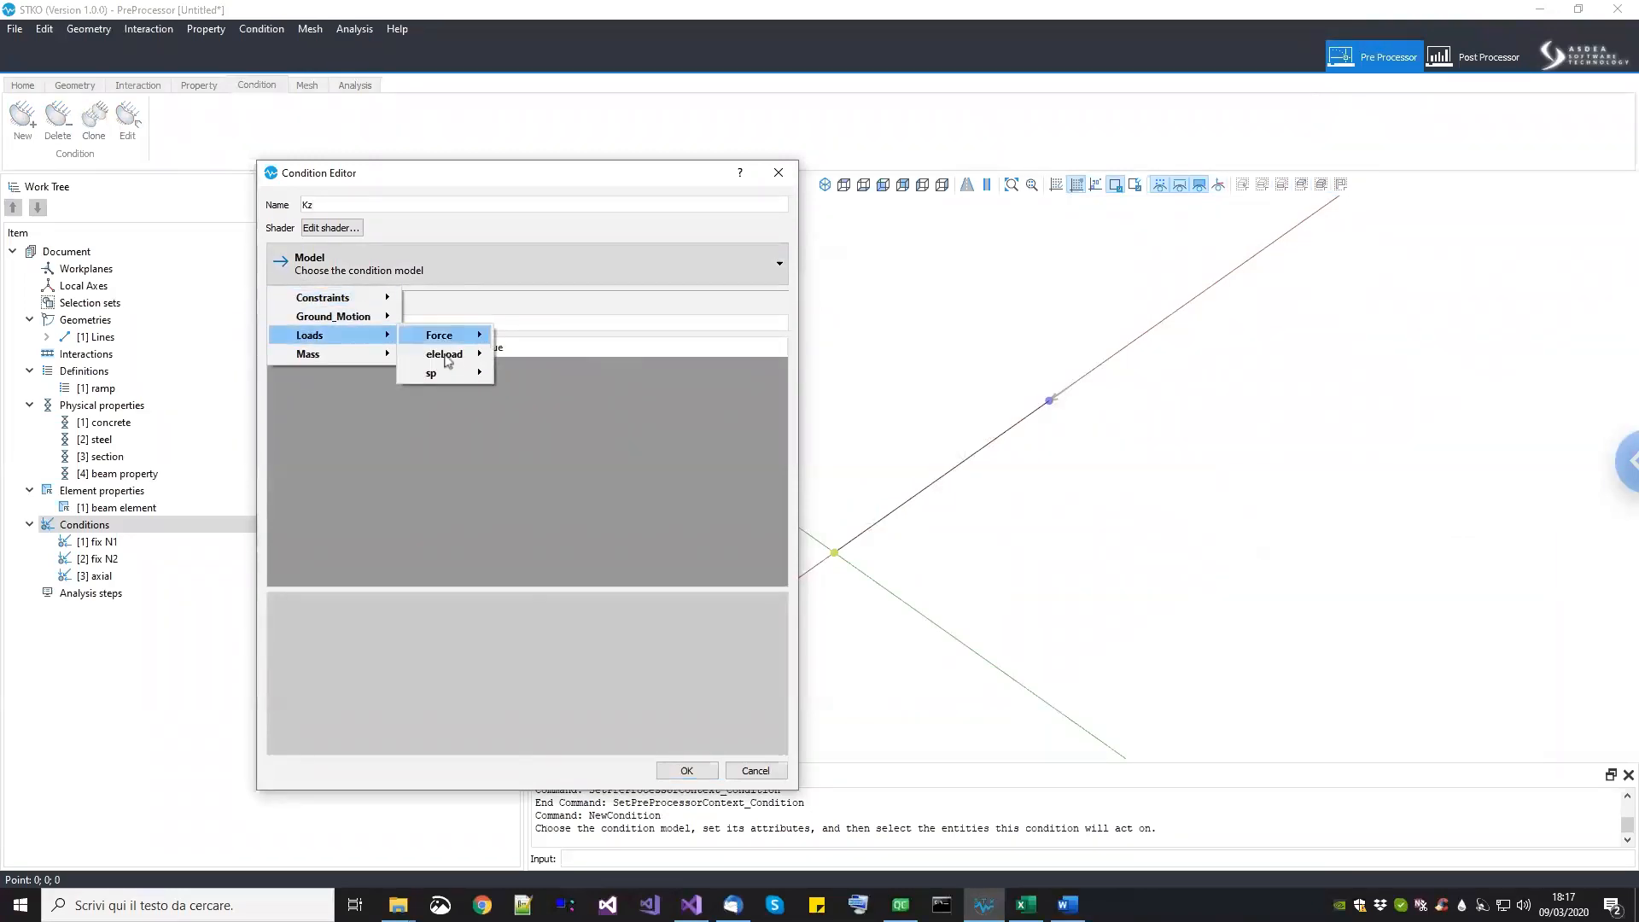
mouse_move(449, 377)
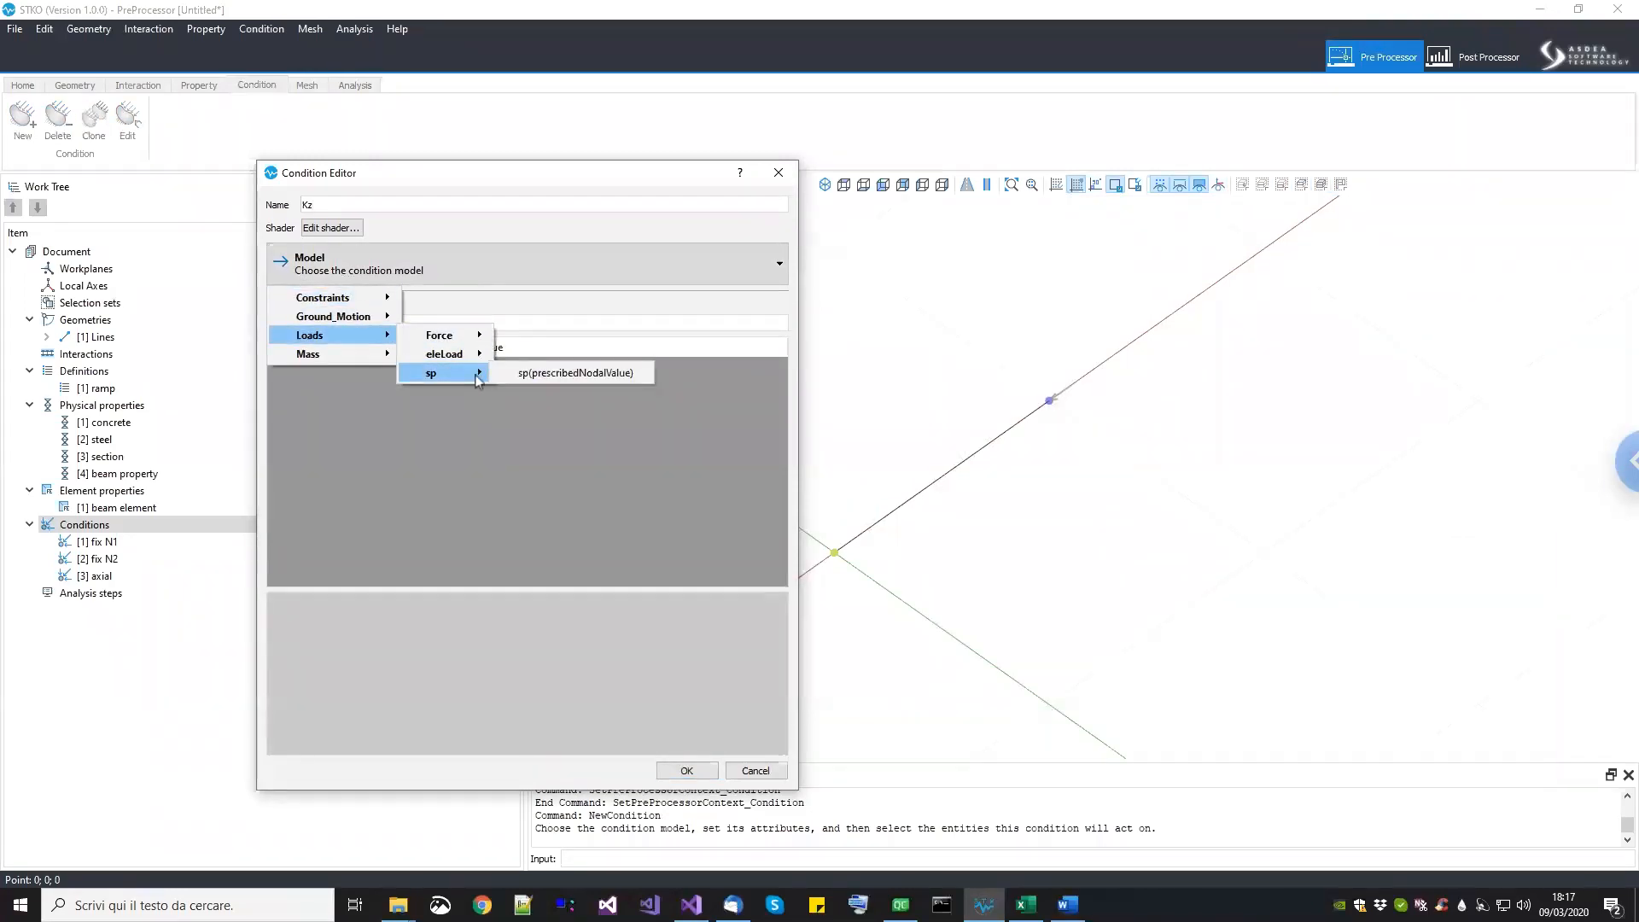
click(557, 374)
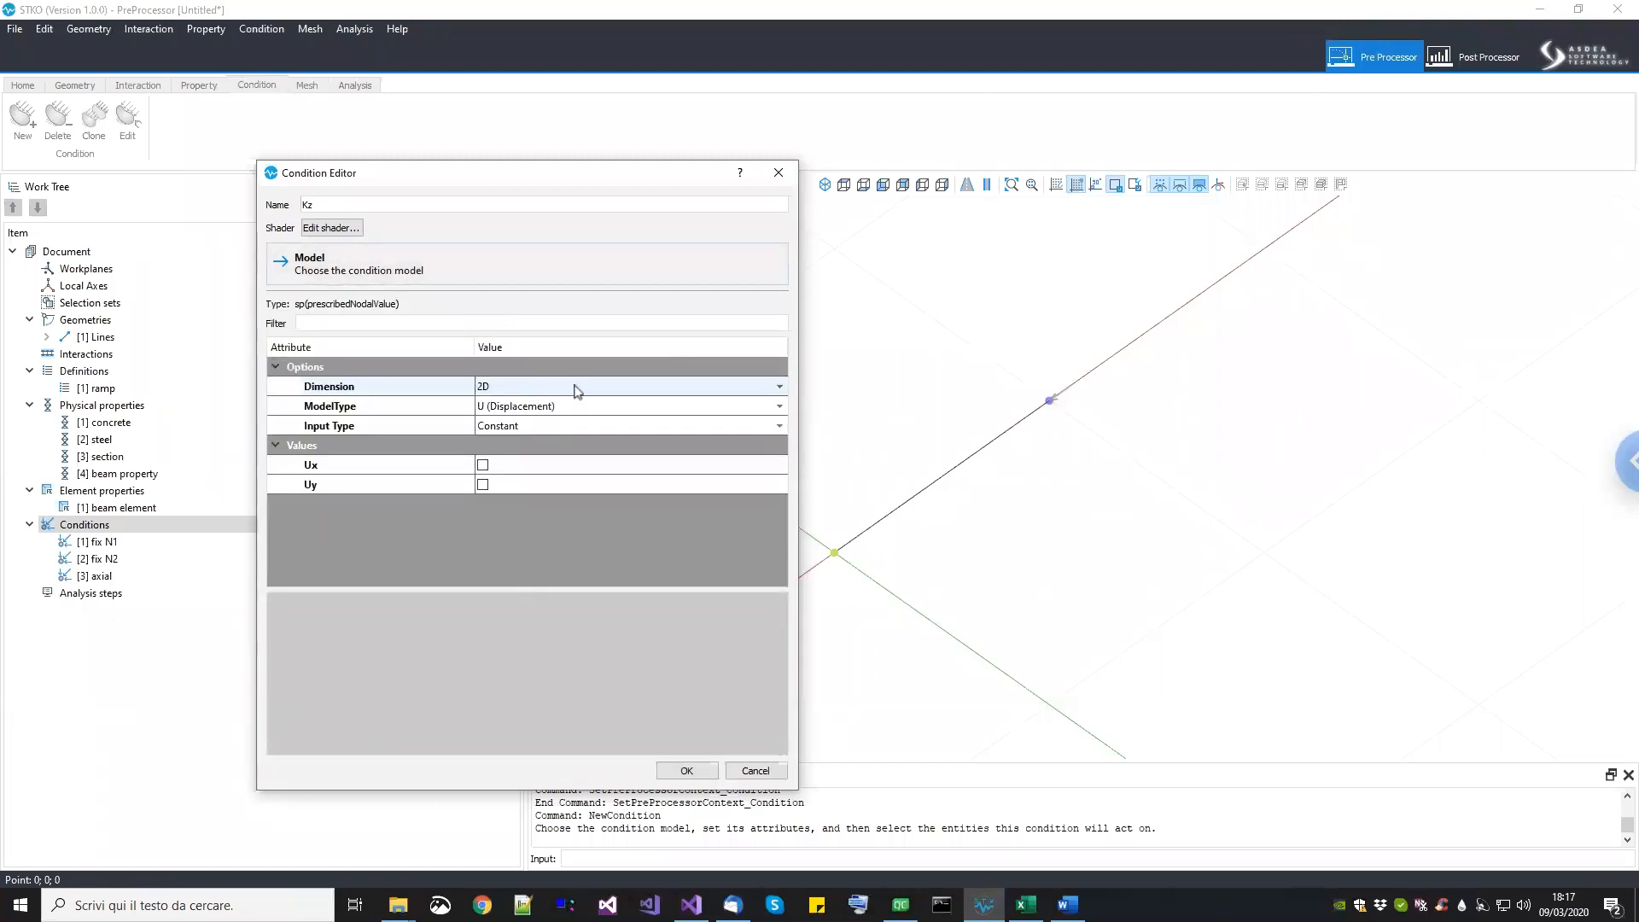
Step: Set the Kz condition to 3D with the U-R (Displacement+Rotation) model type and enable the Rz degree of freedom
click(577, 390)
click(550, 415)
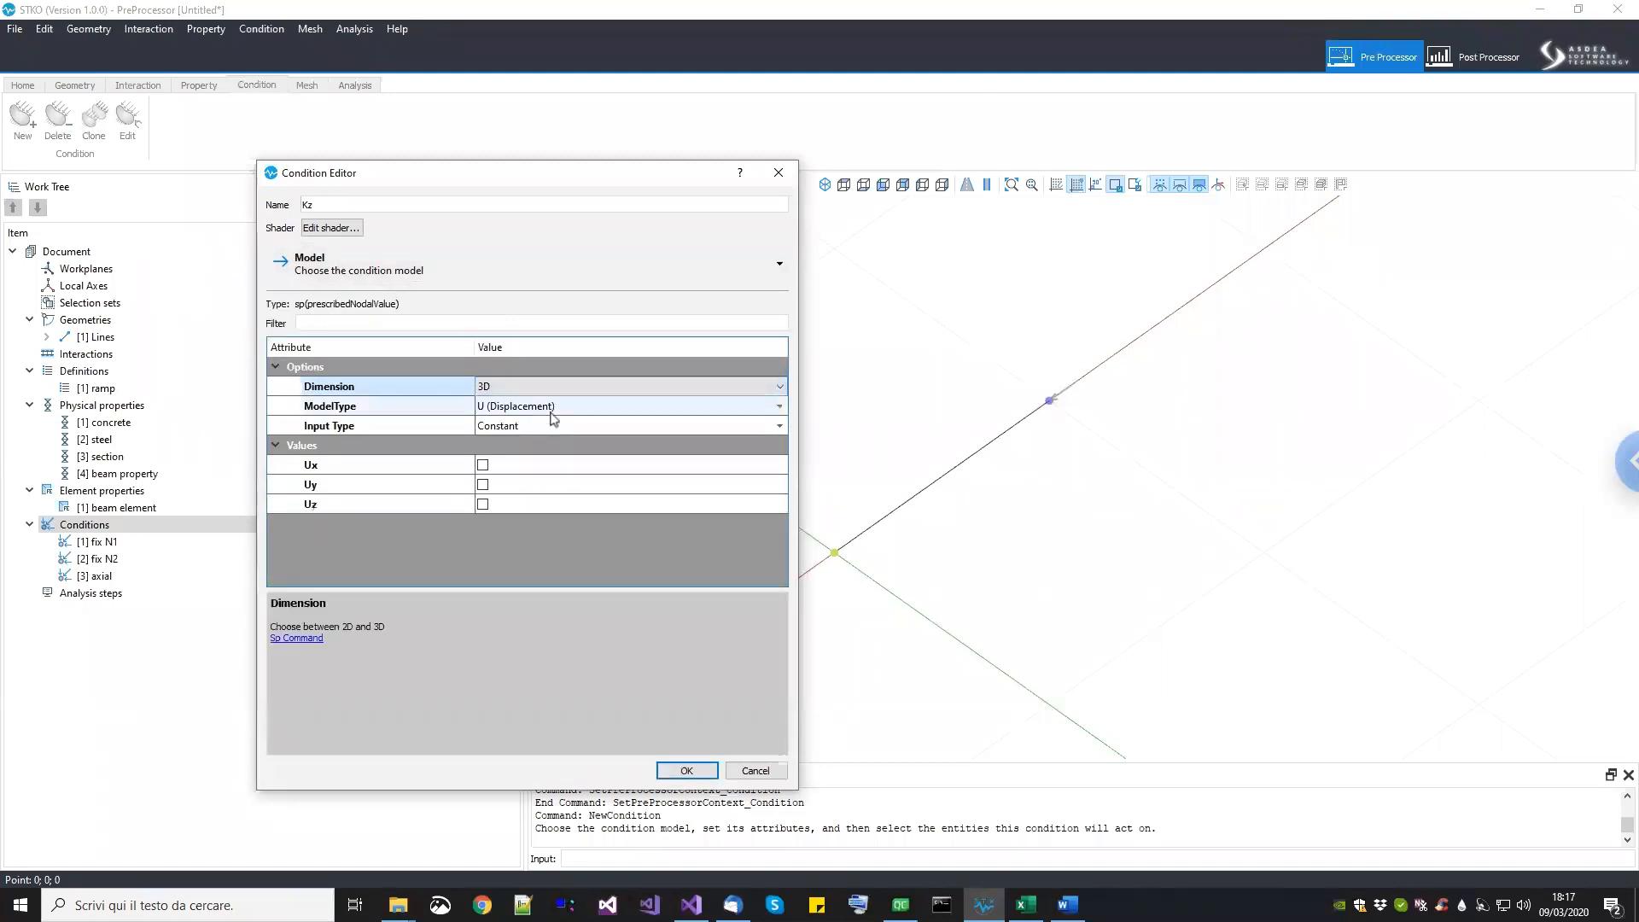
click(550, 410)
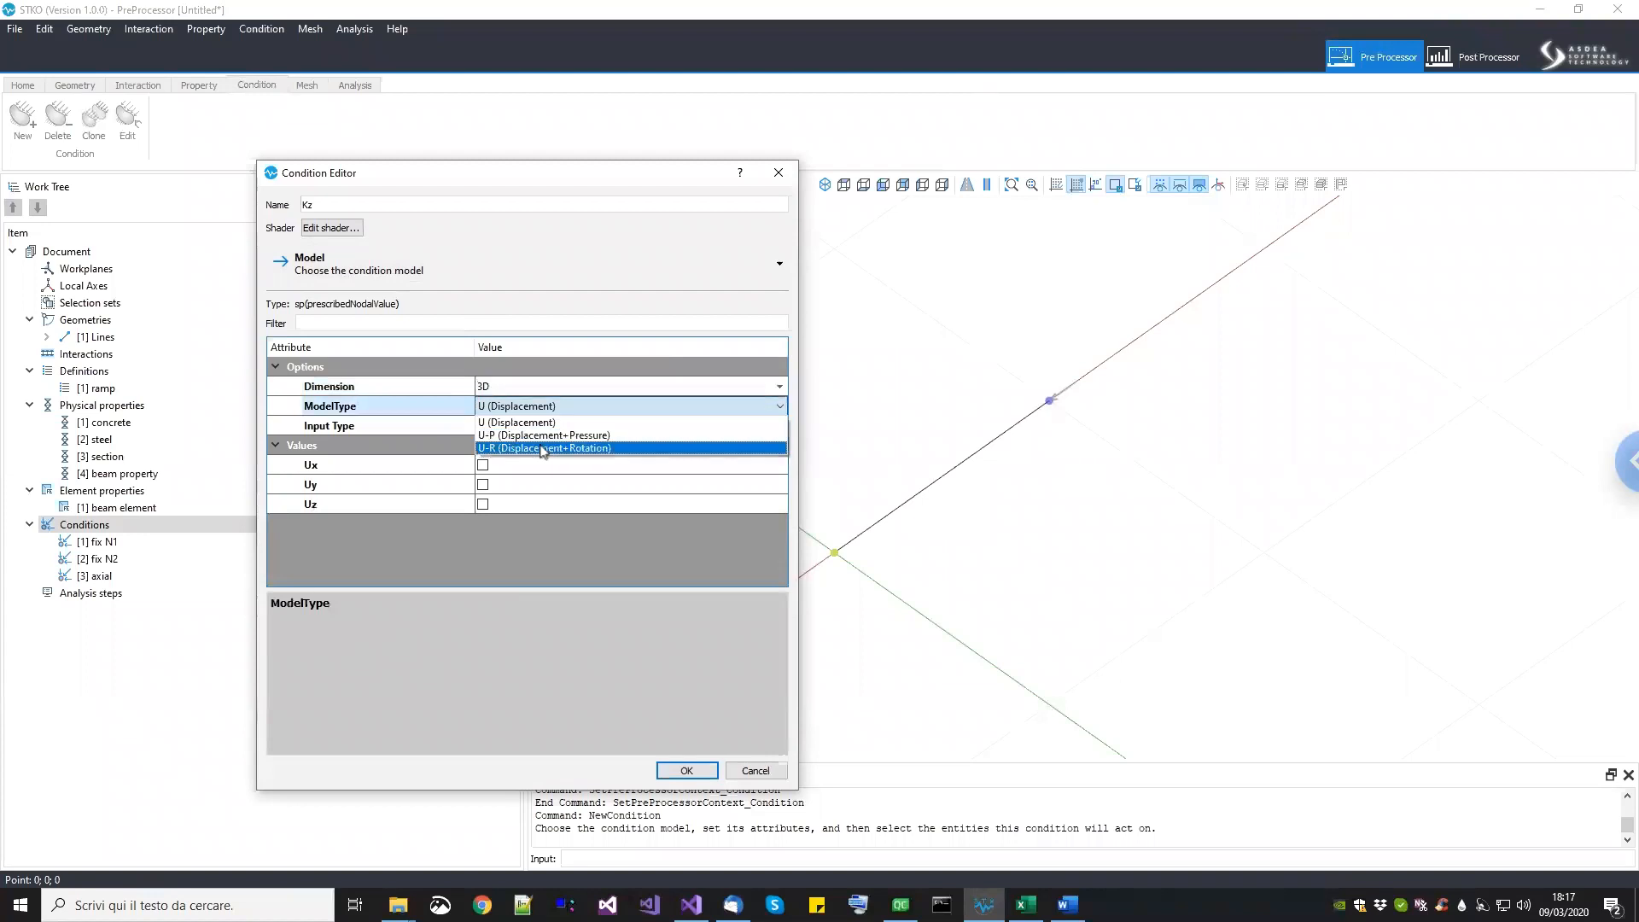
click(543, 448)
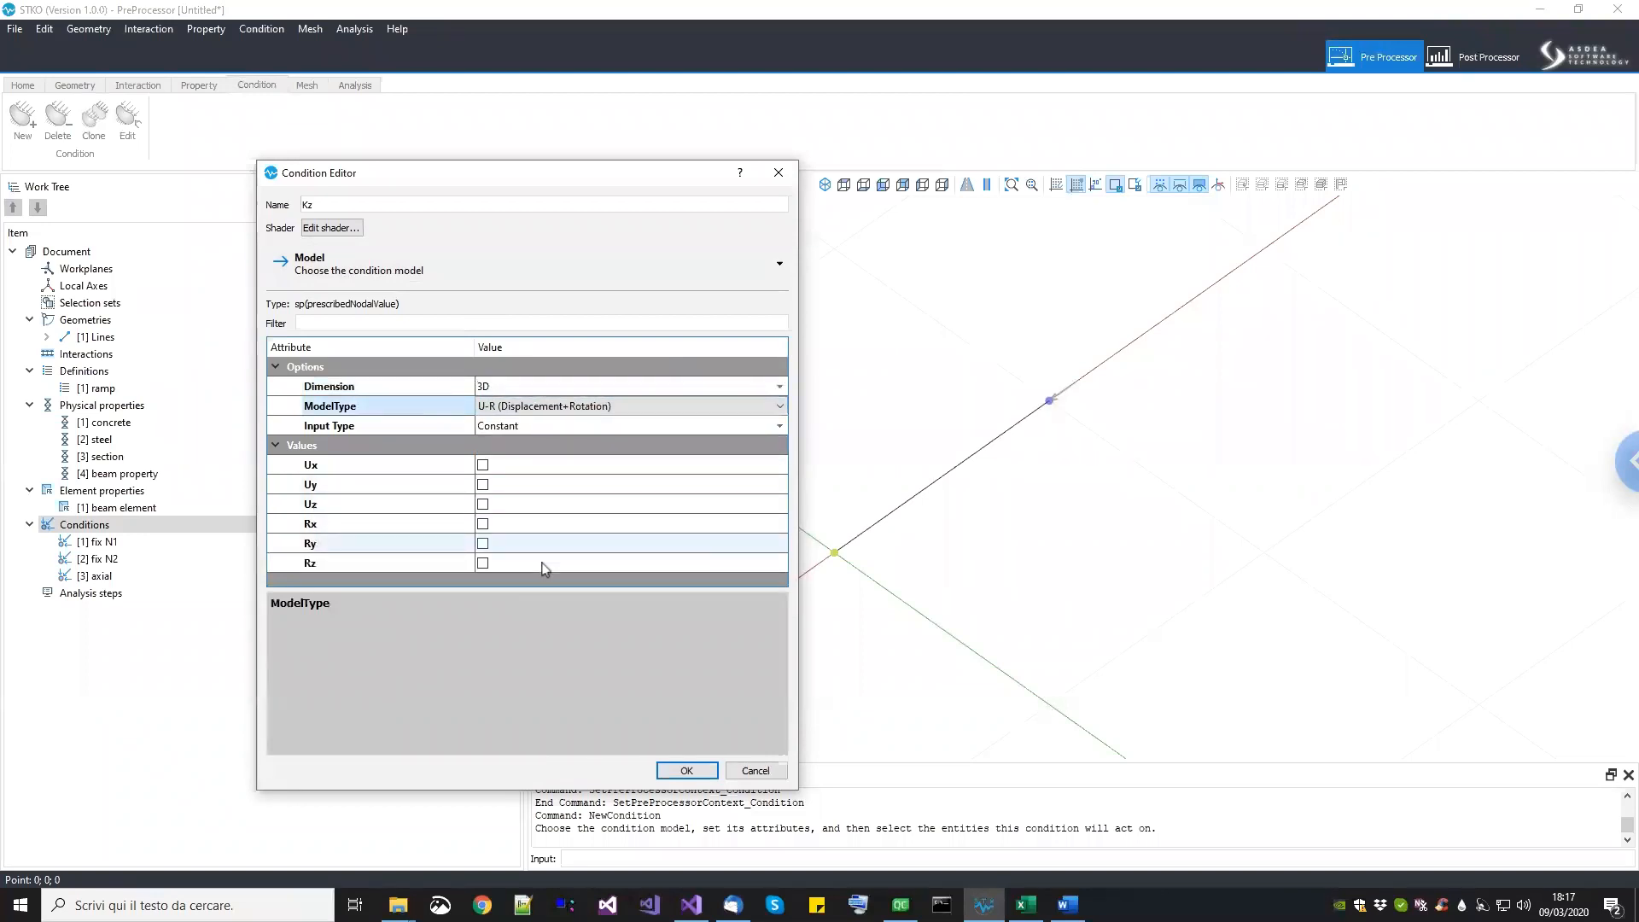
click(542, 564)
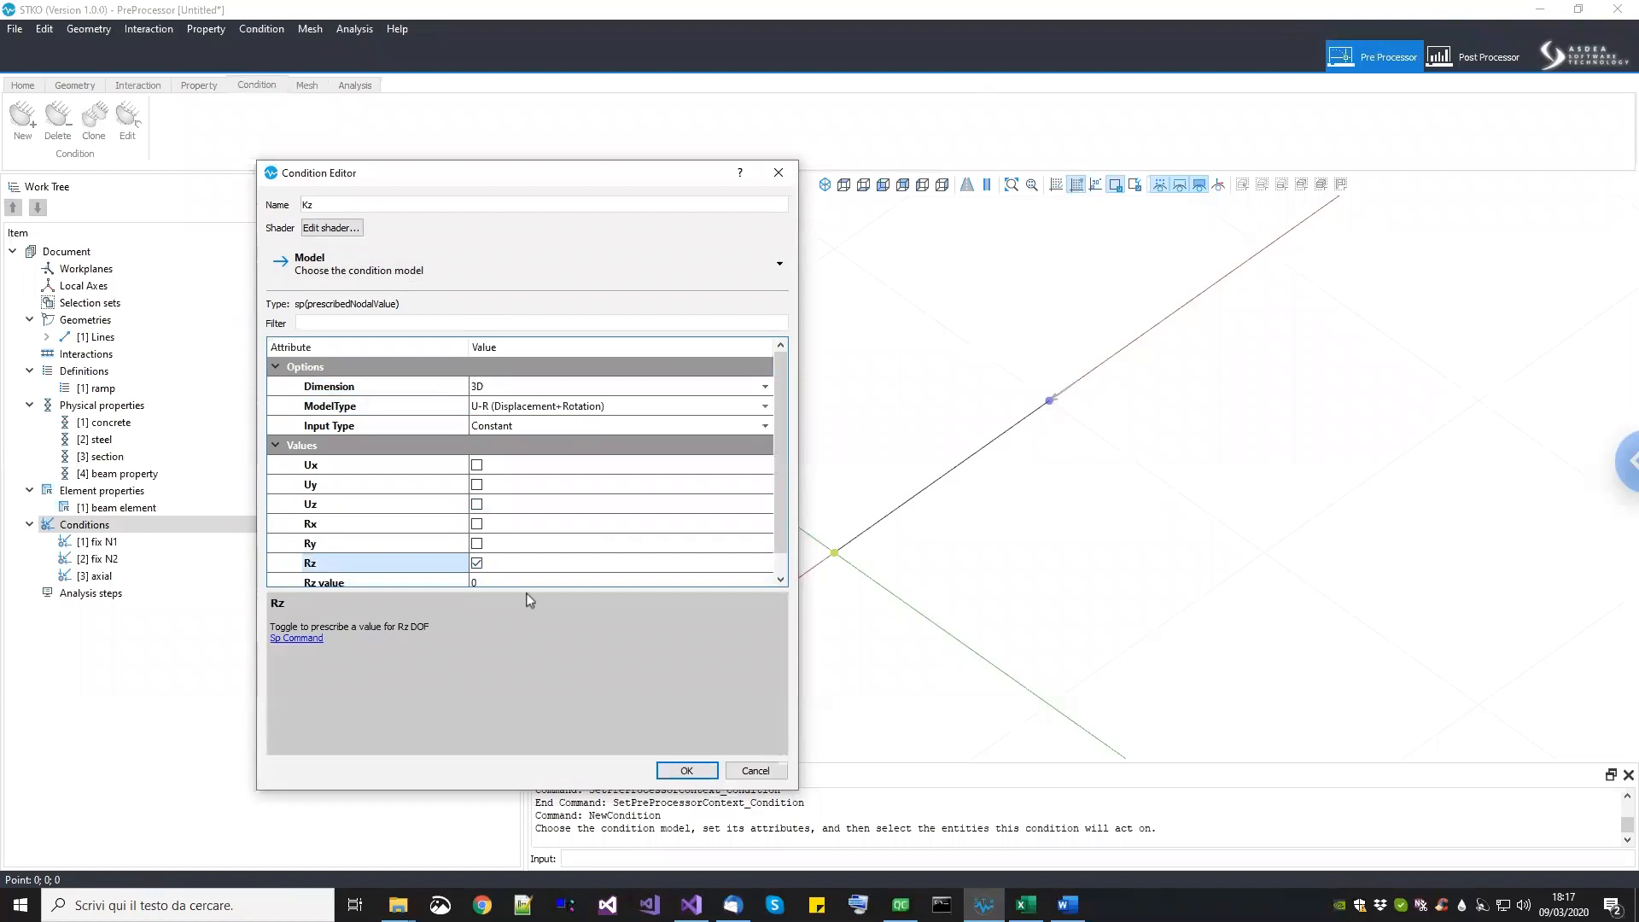
drag(539, 591, 538, 683)
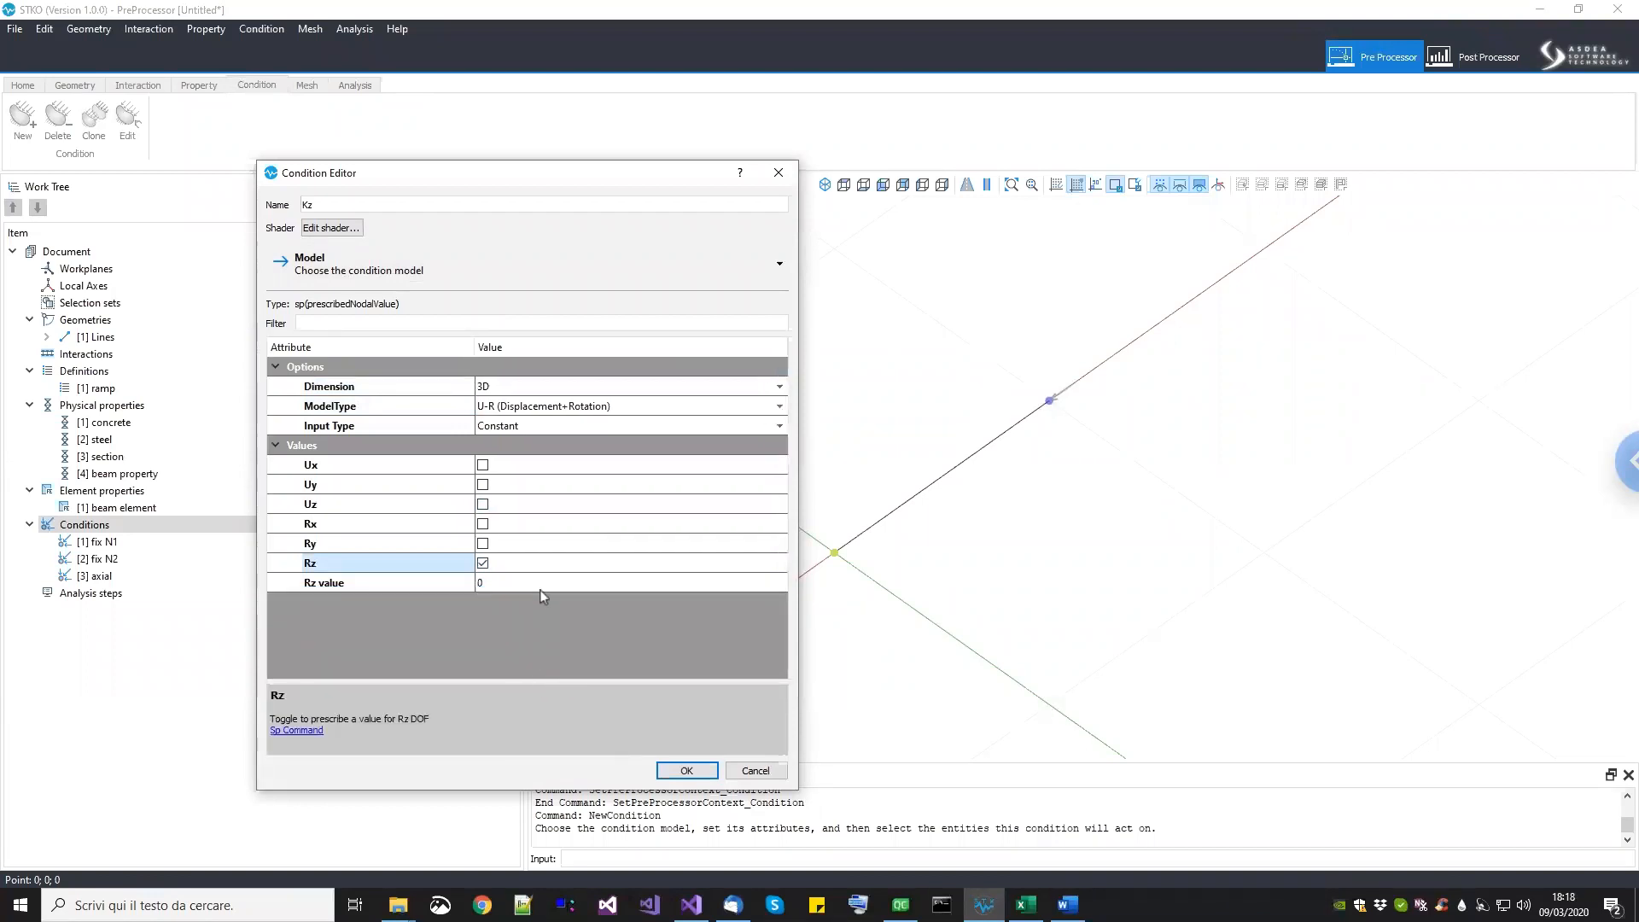
Step: Set the prescribed Rz value to 0.0005 and apply the condition to the line's end point away from the origin
click(542, 581)
click(543, 581)
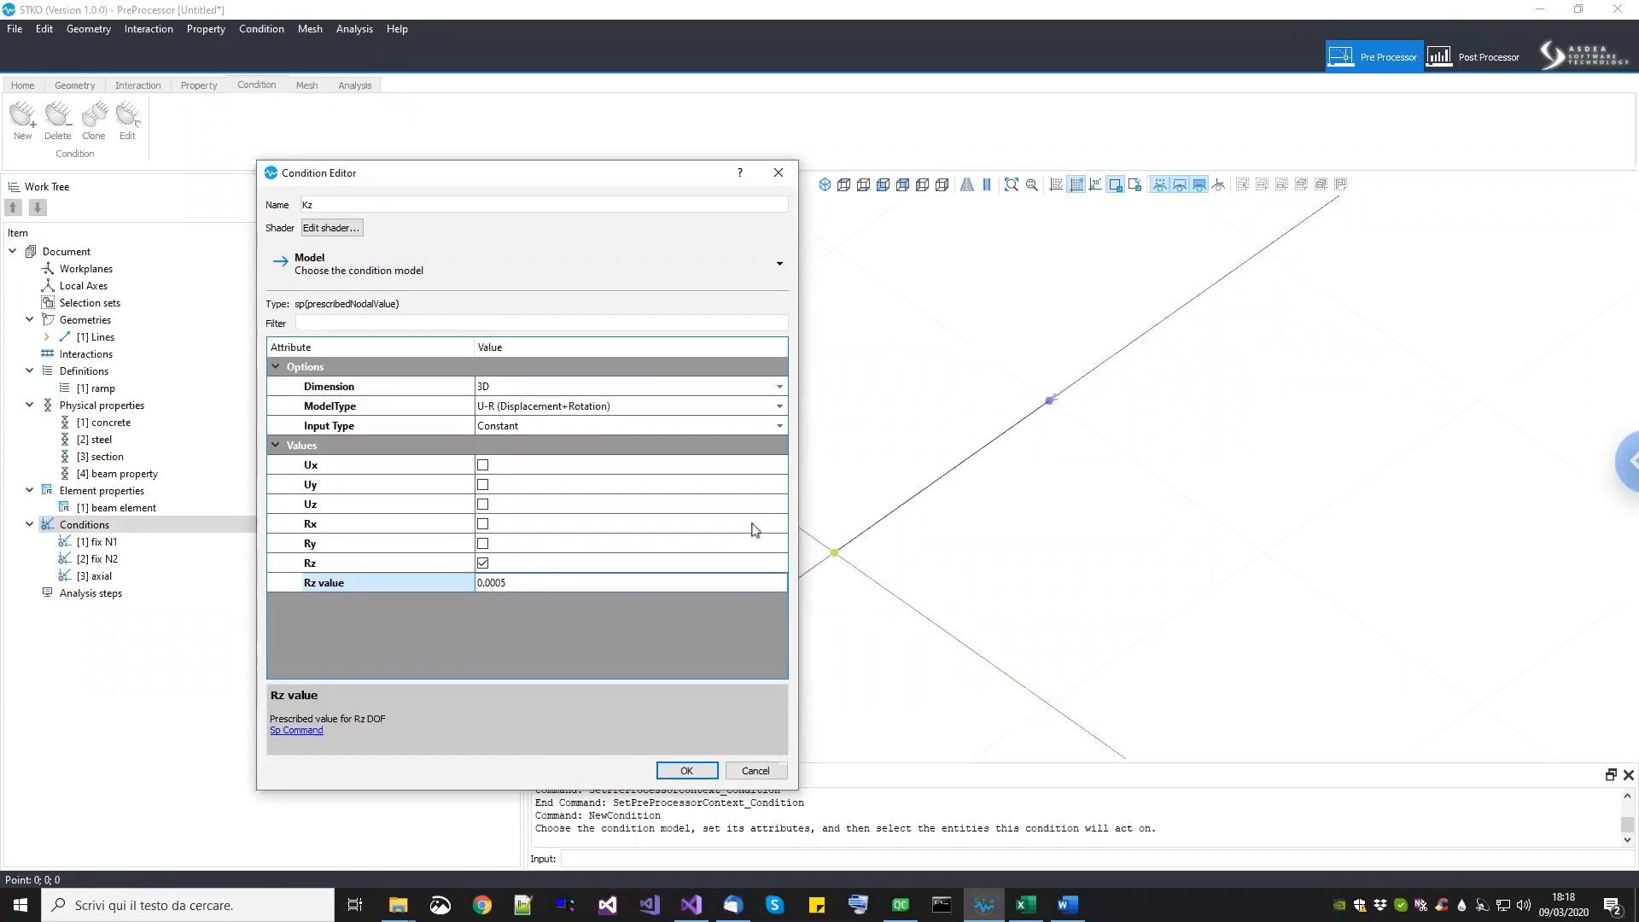
drag(1012, 354, 1097, 438)
click(696, 775)
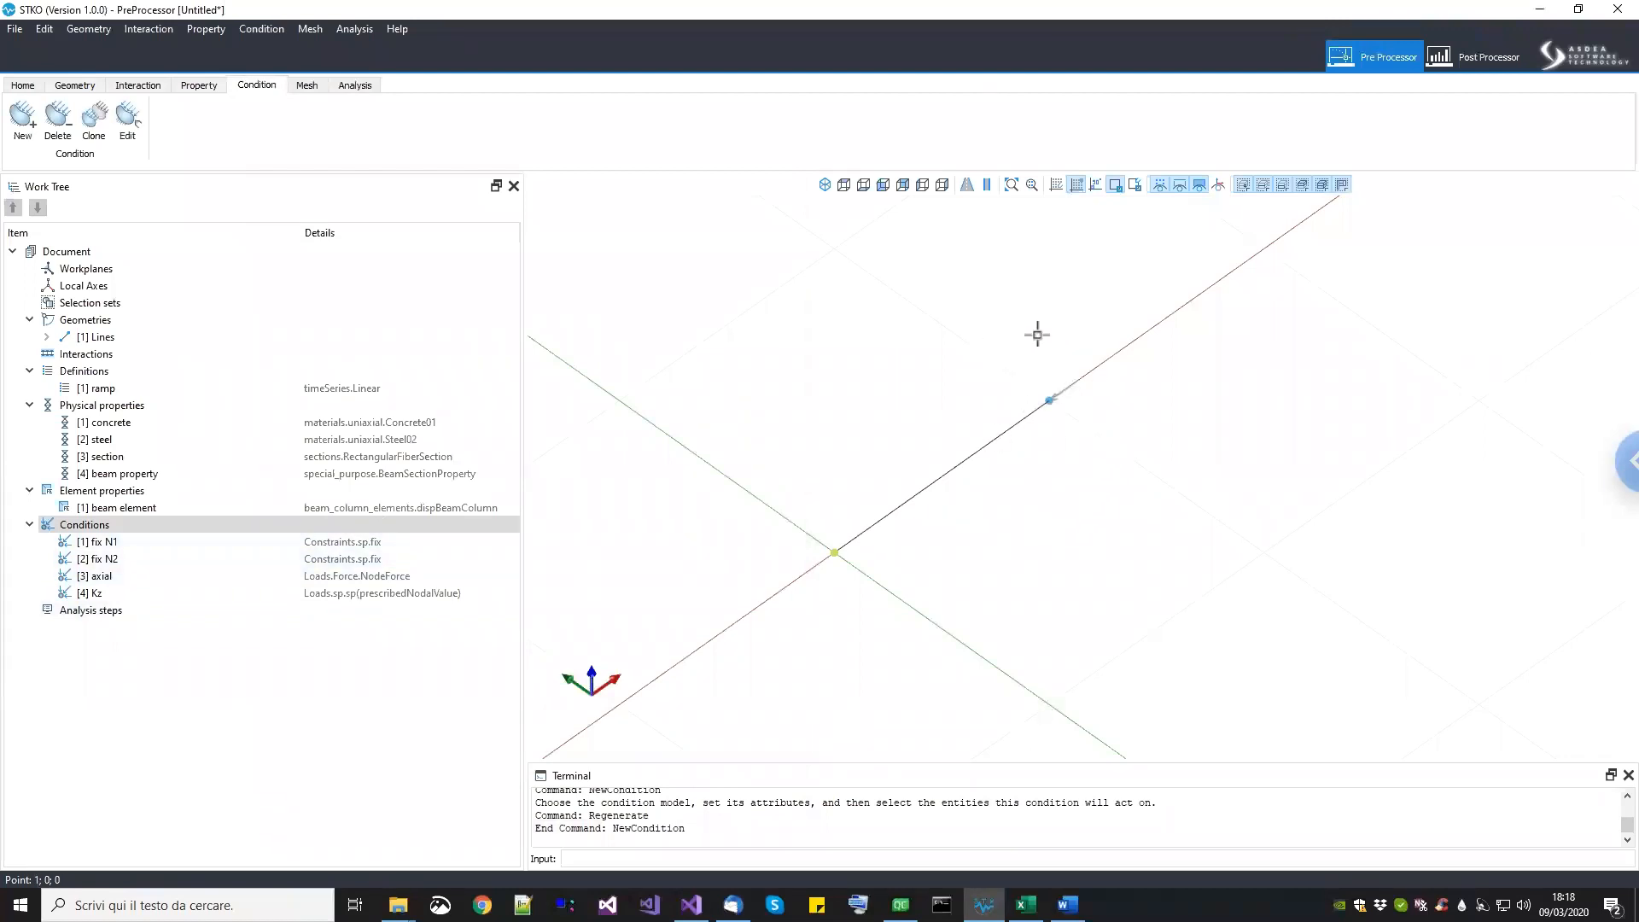
Step: Create a new analysis step named "recored" and assign it the MPCORecorder type
click(89, 617)
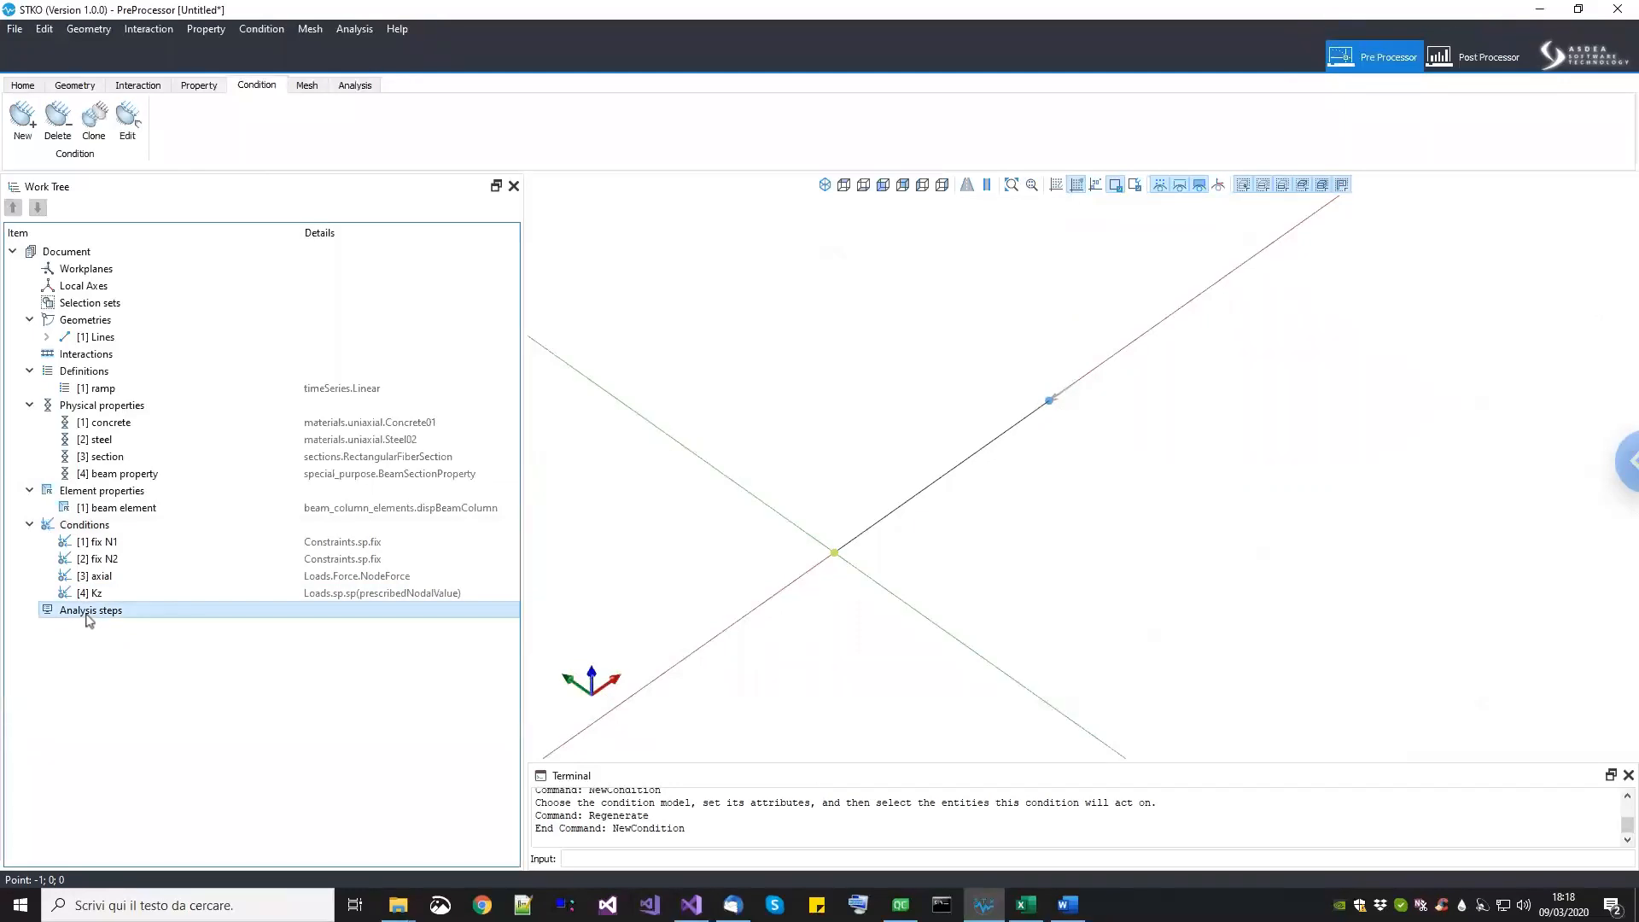
right_click(89, 619)
click(94, 624)
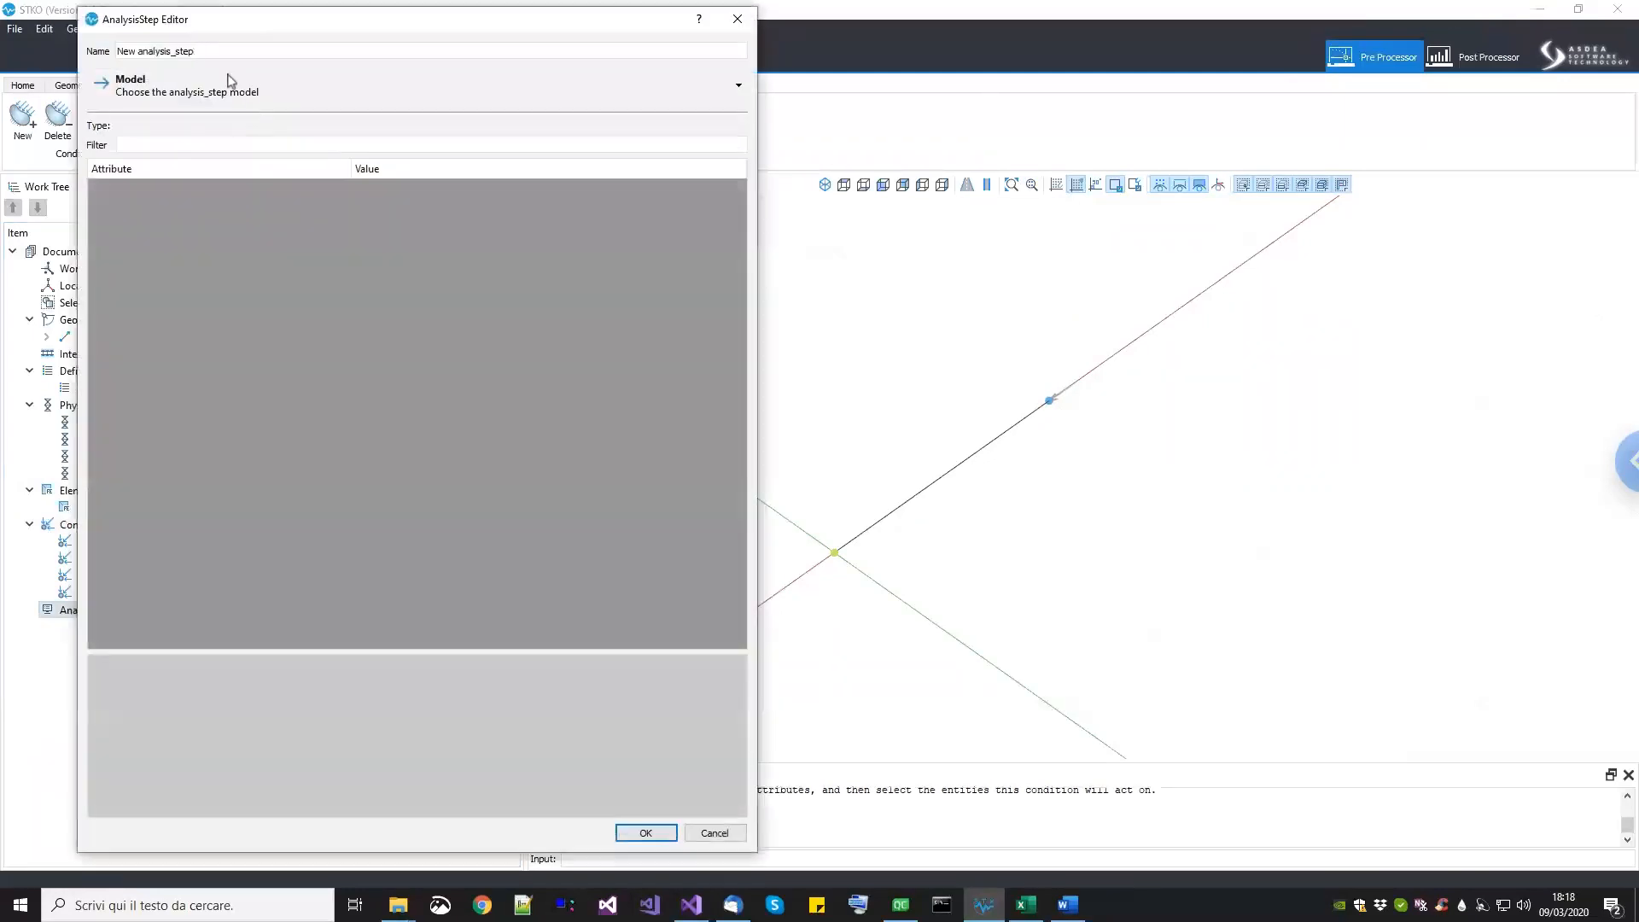
key(ctrl+a)
text(rec)
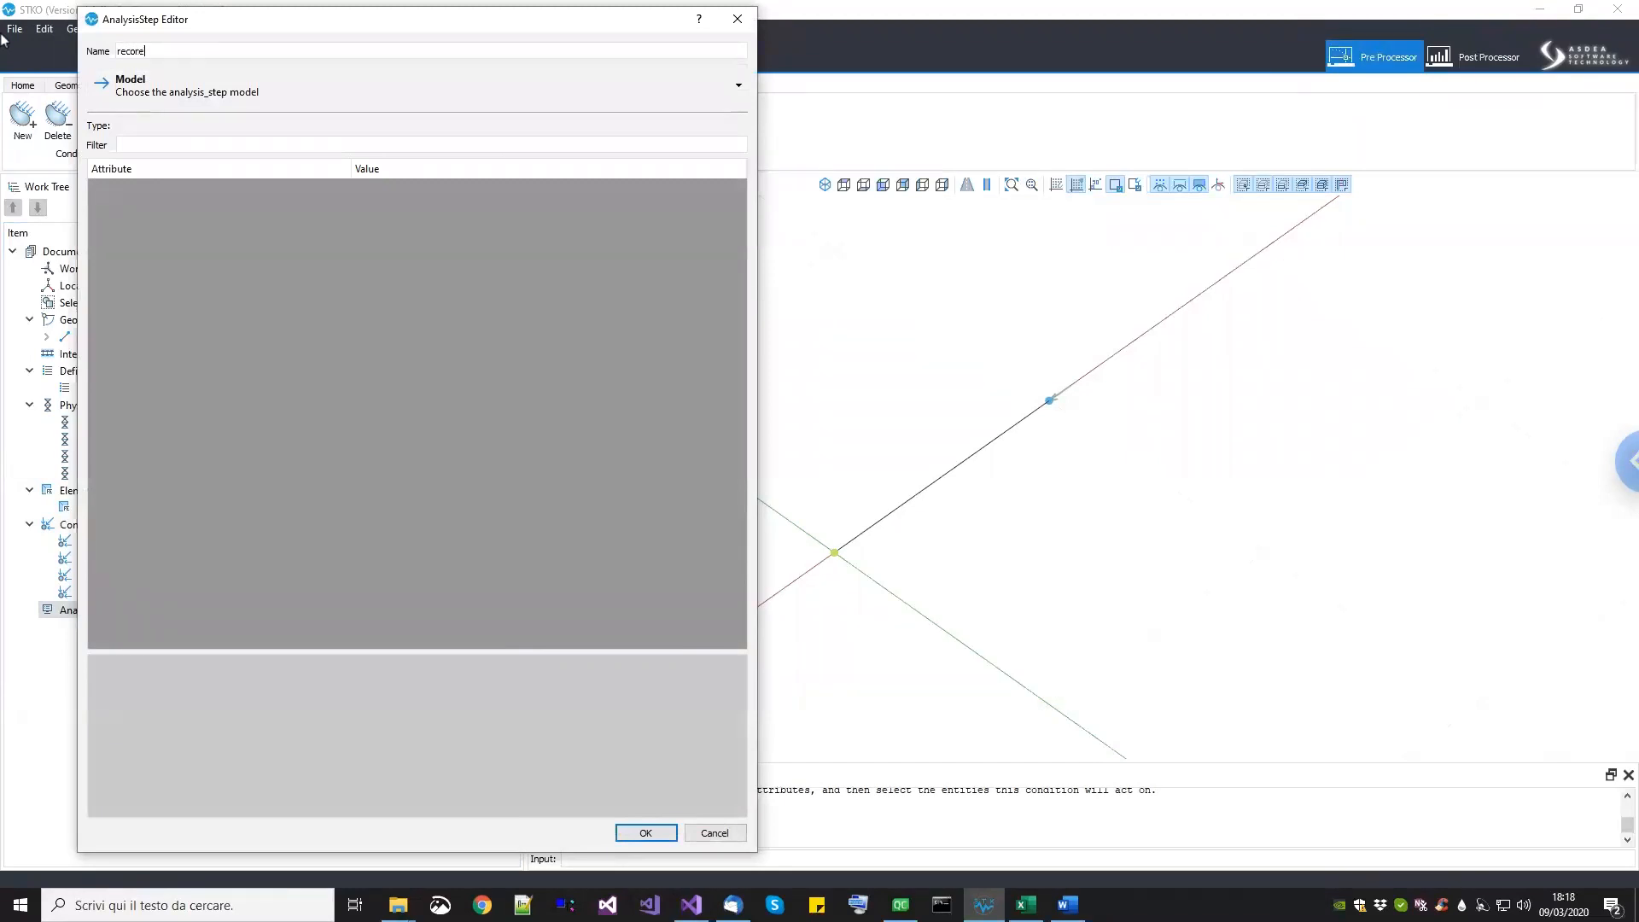
click(202, 92)
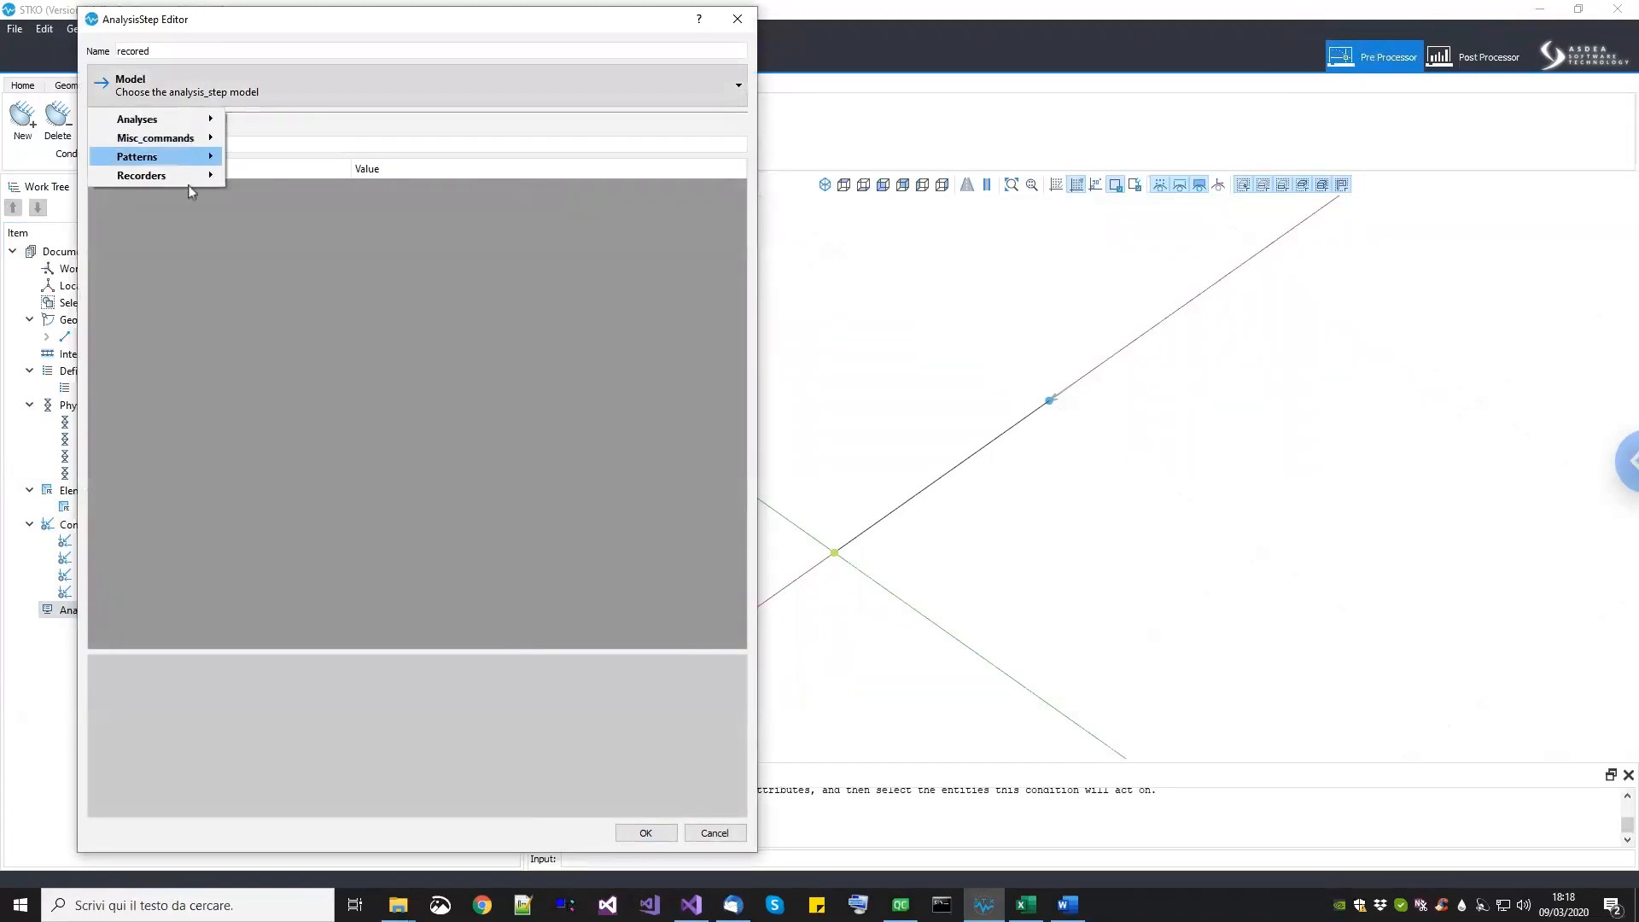
click(267, 176)
click(171, 92)
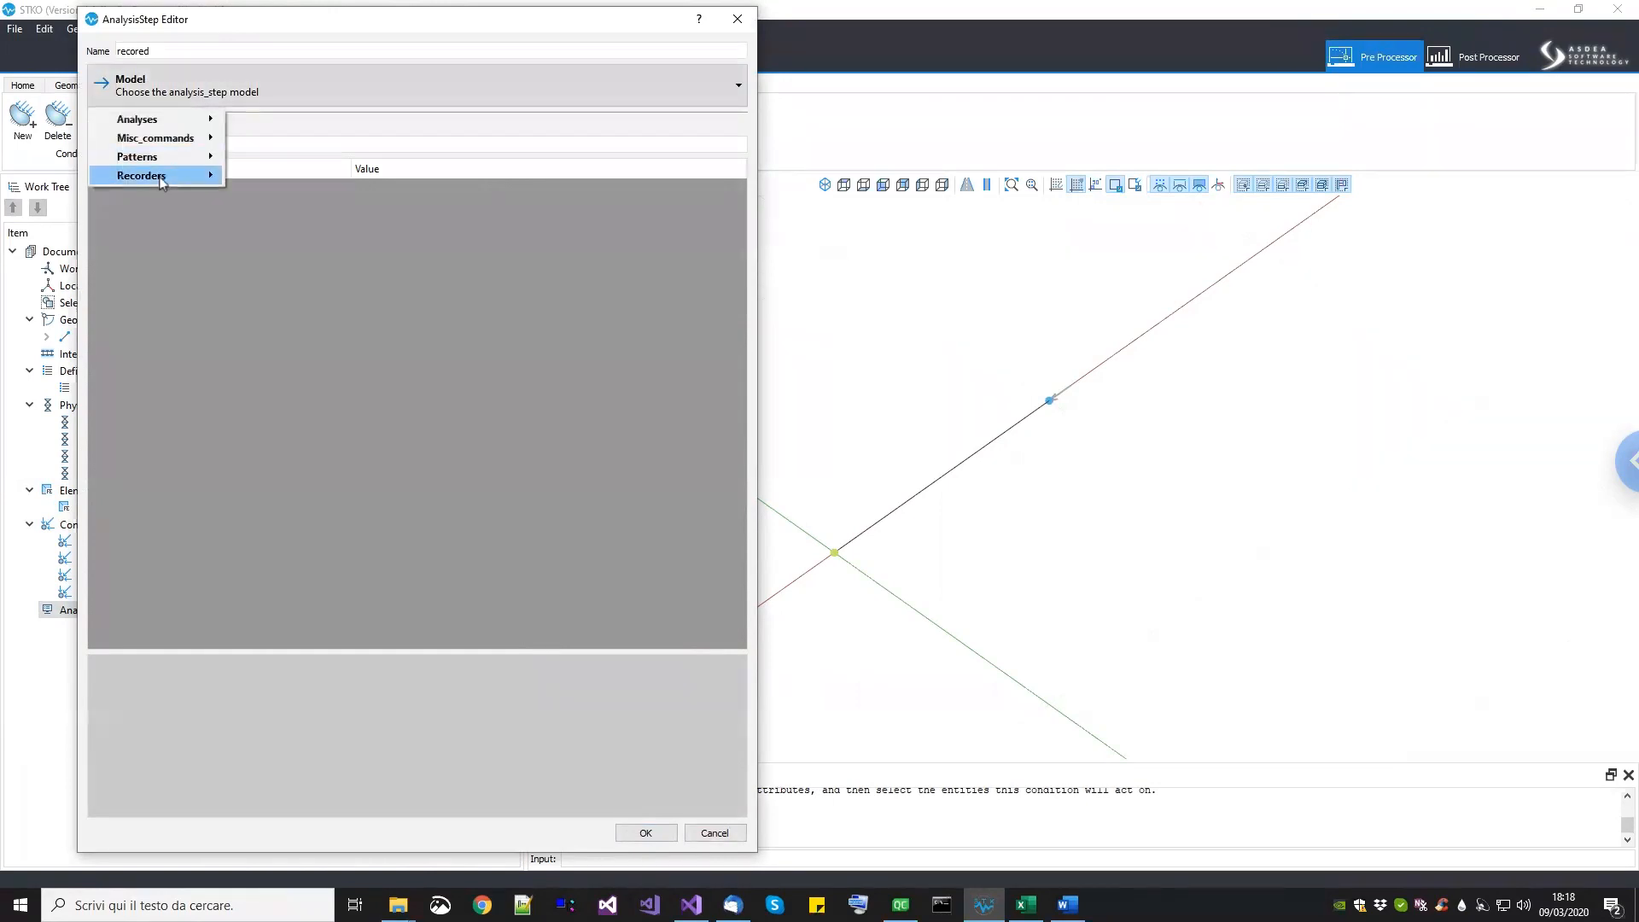
mouse_move(170, 175)
click(275, 181)
click(373, 208)
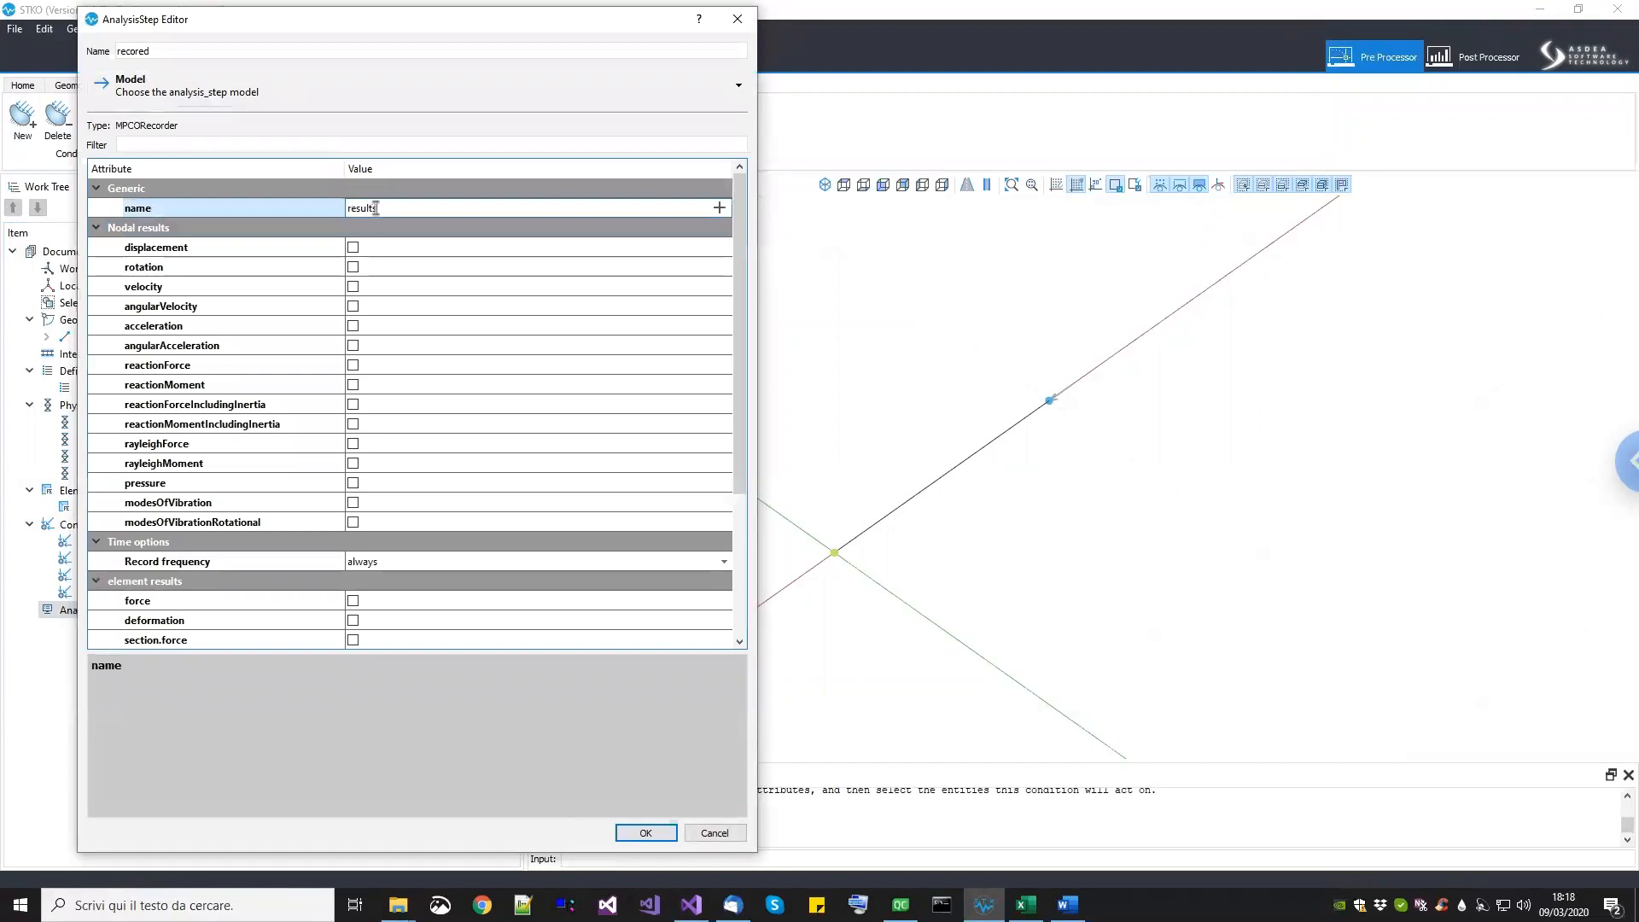
Step: Set the recorder to save the nodal displacement, rotation, reactionForce and reactionMoment results
click(353, 247)
click(354, 286)
click(354, 267)
click(353, 286)
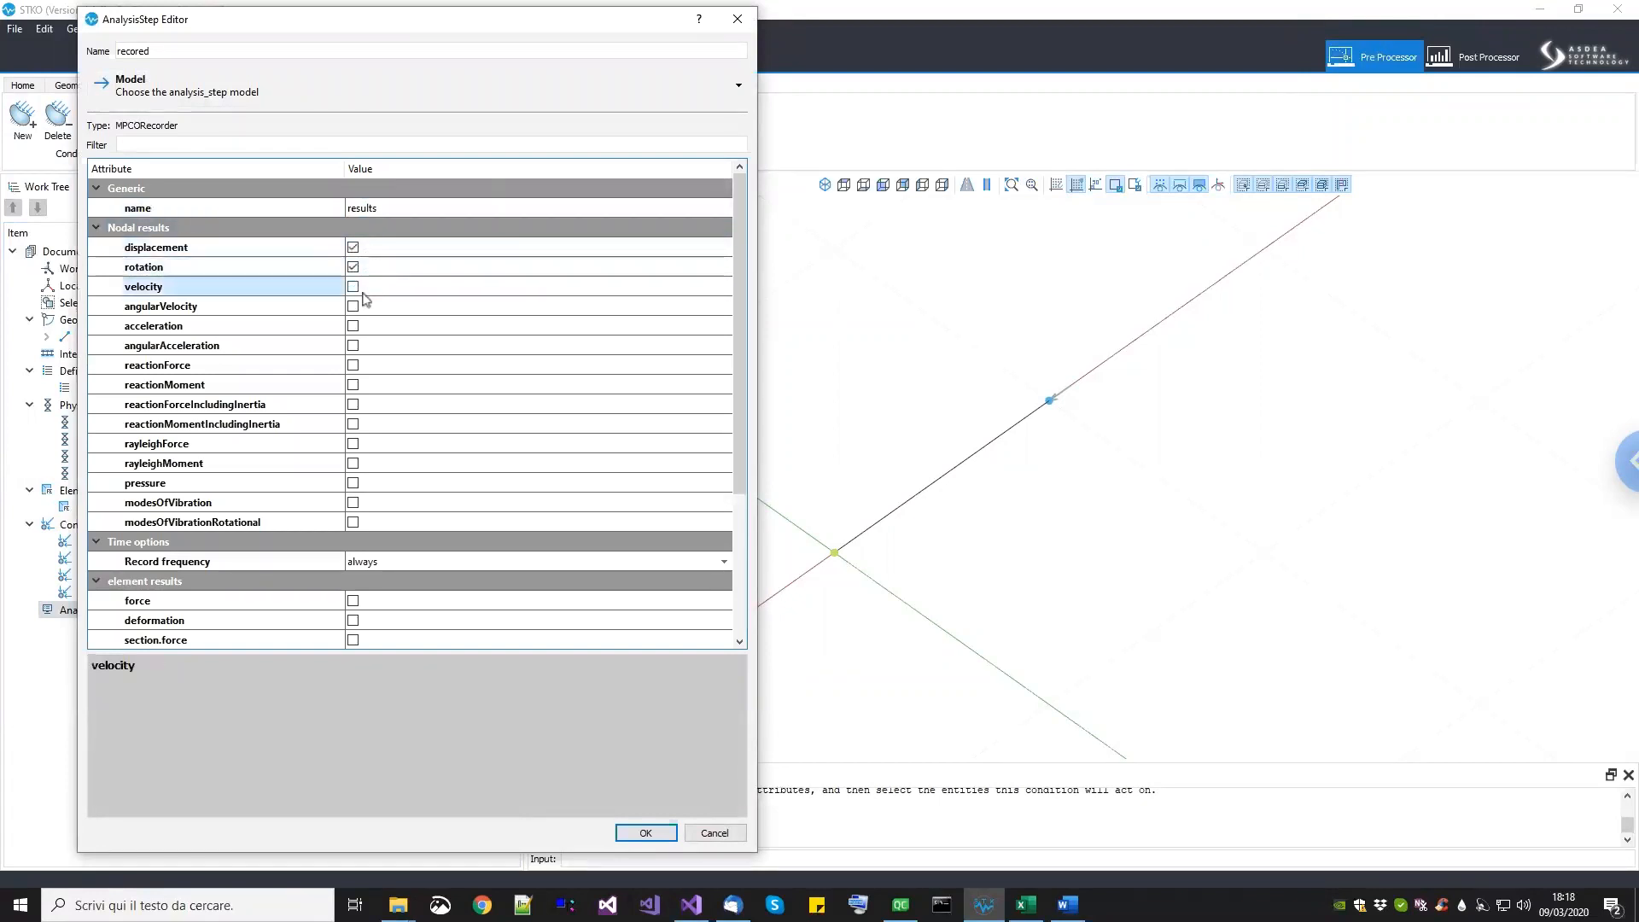
click(353, 365)
click(353, 385)
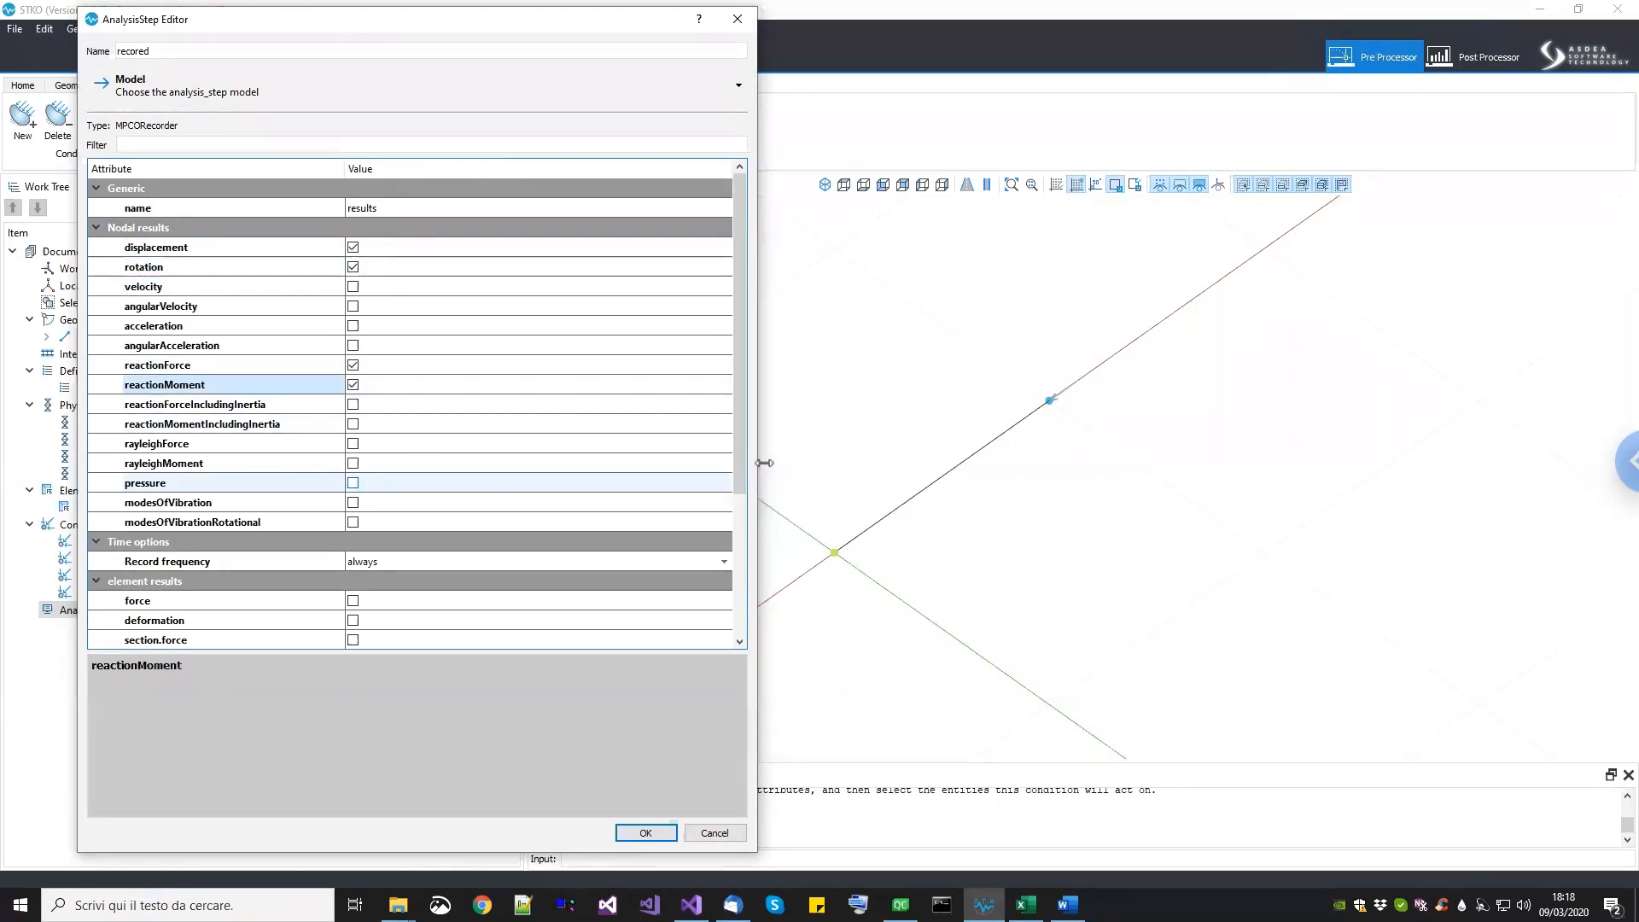
Step: Add the section.fiber.stress and section.fiber.strain element results to the recorder and save the analysis step
scroll(512, 384, down, 4)
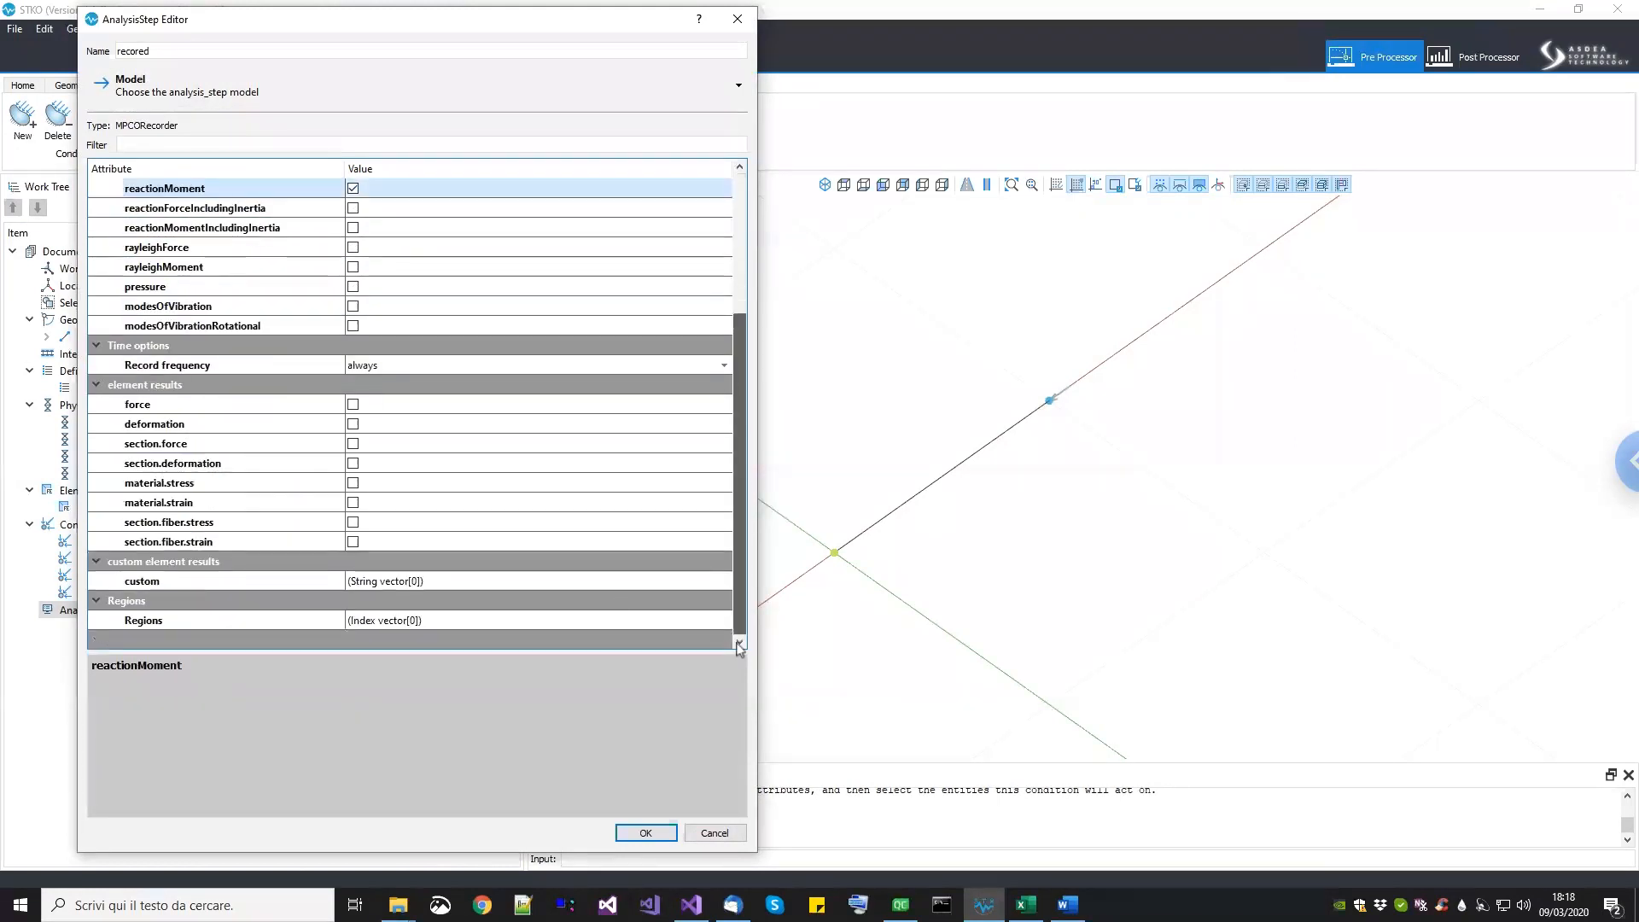
click(374, 522)
click(374, 541)
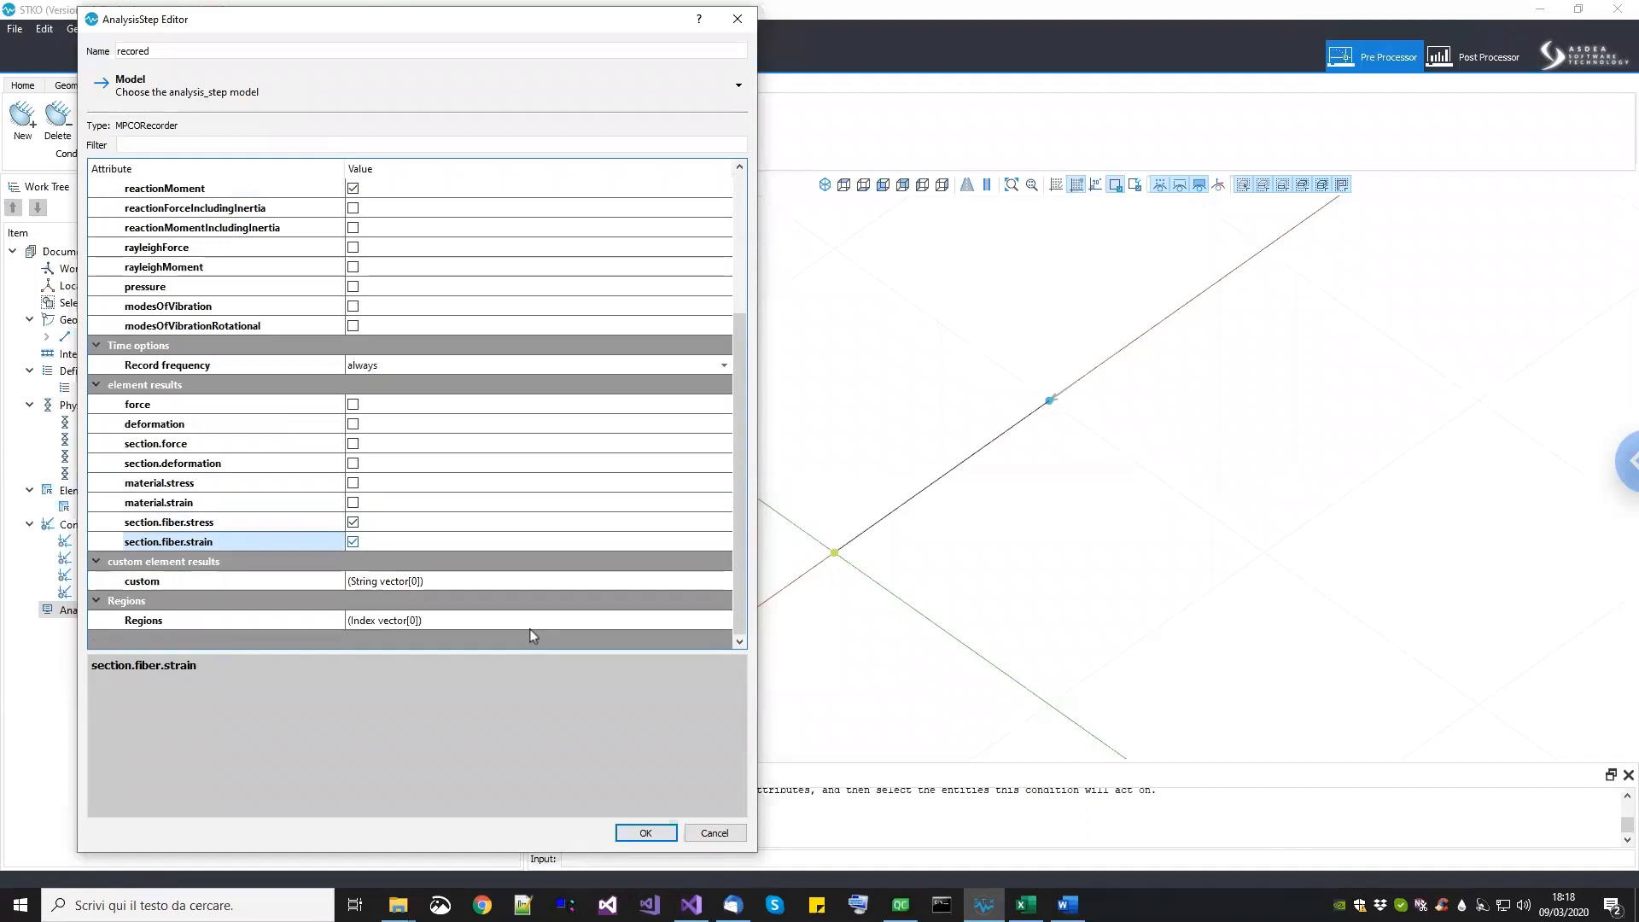
click(646, 833)
Step: Create a second analysis step named "add cionstraints" with the constraintPattern type
right_click(148, 614)
click(166, 624)
click(196, 51)
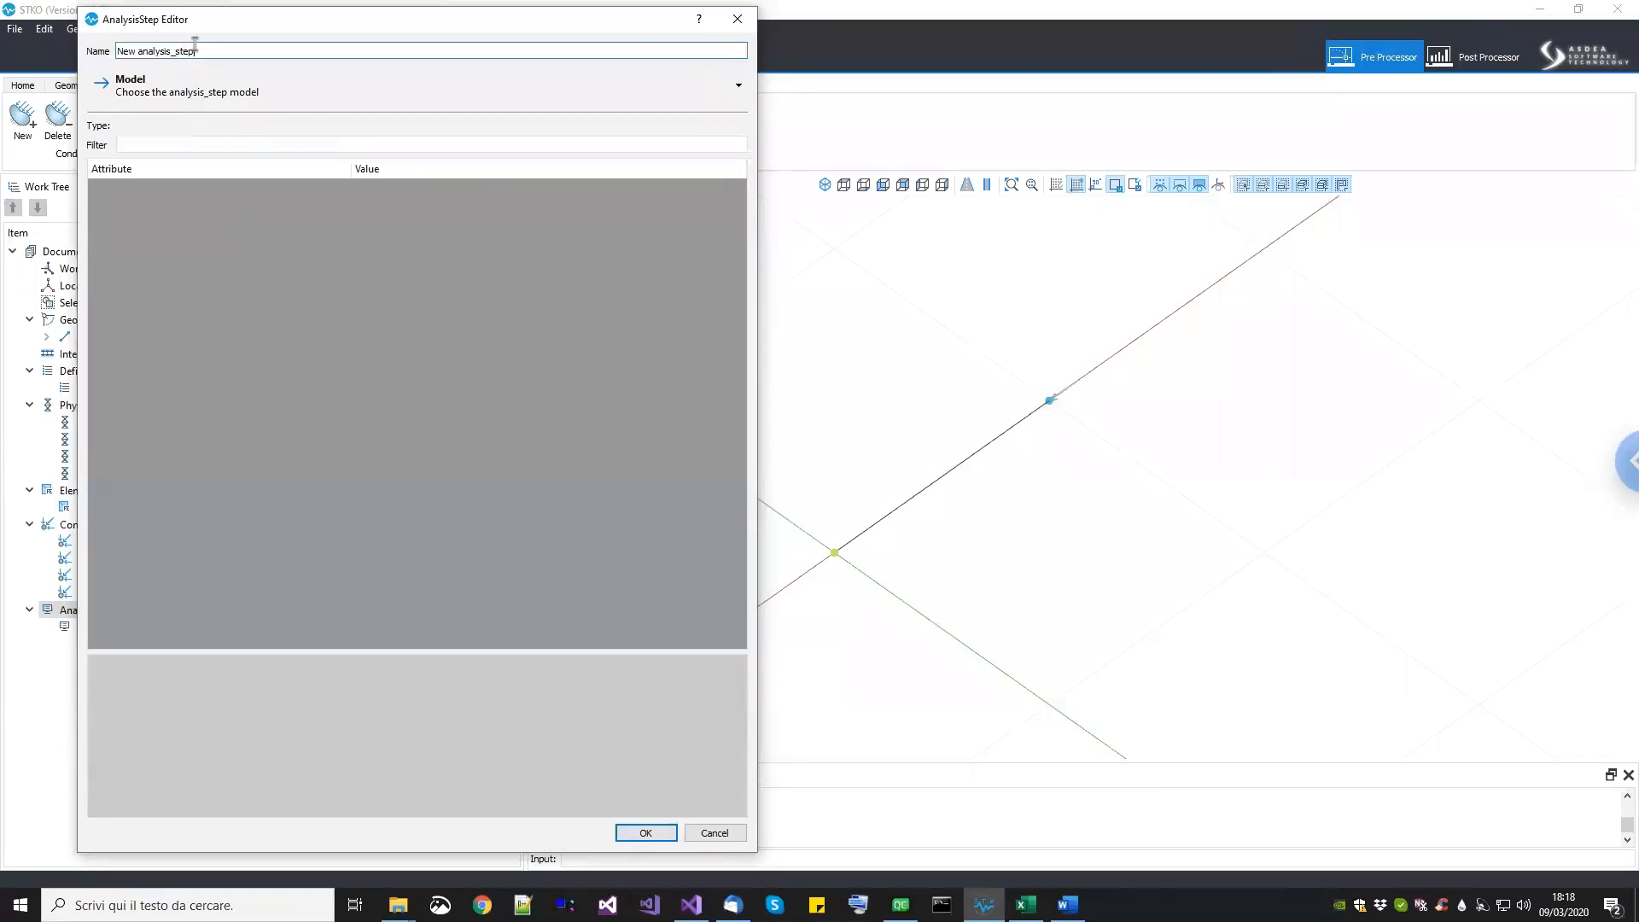
key(ctrl+a)
text(a)
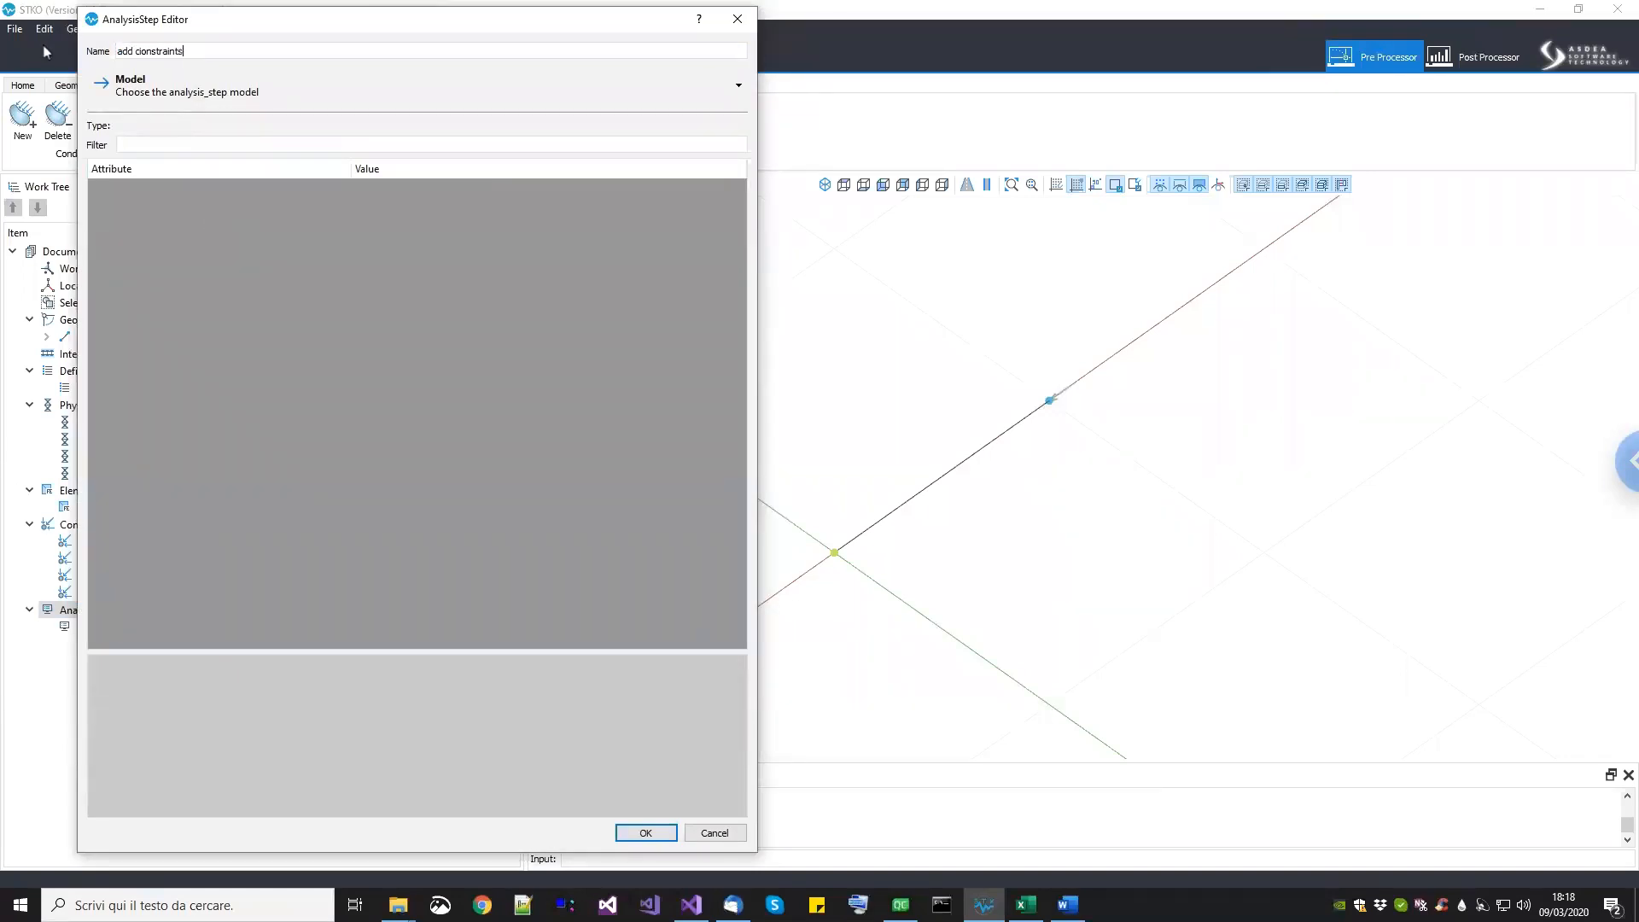
click(249, 85)
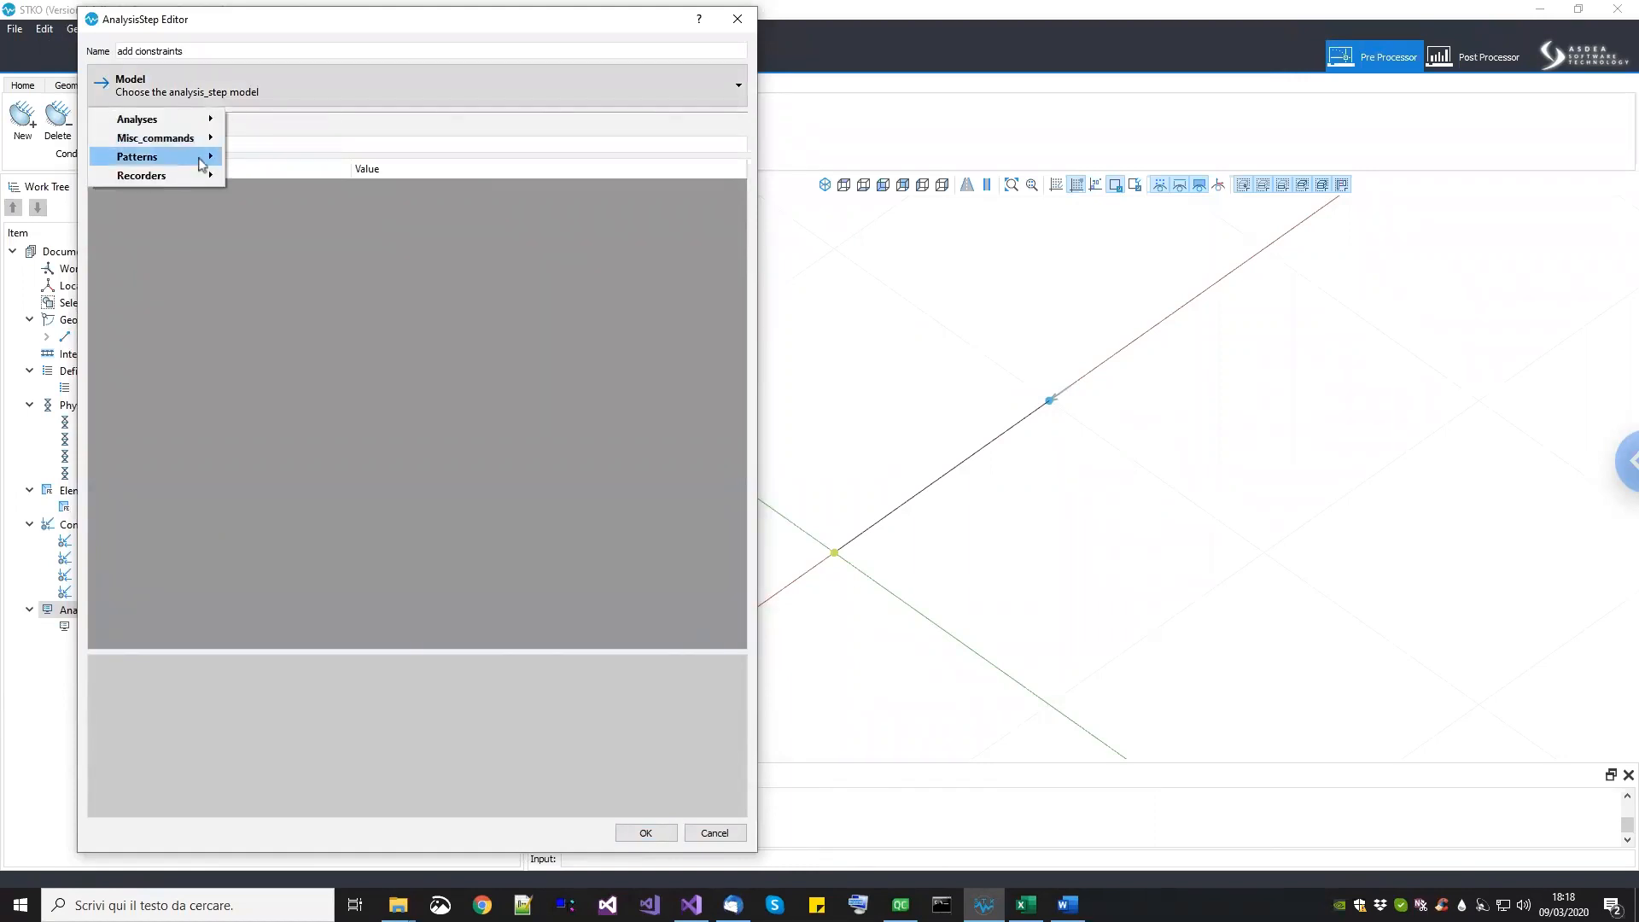
mouse_move(205, 157)
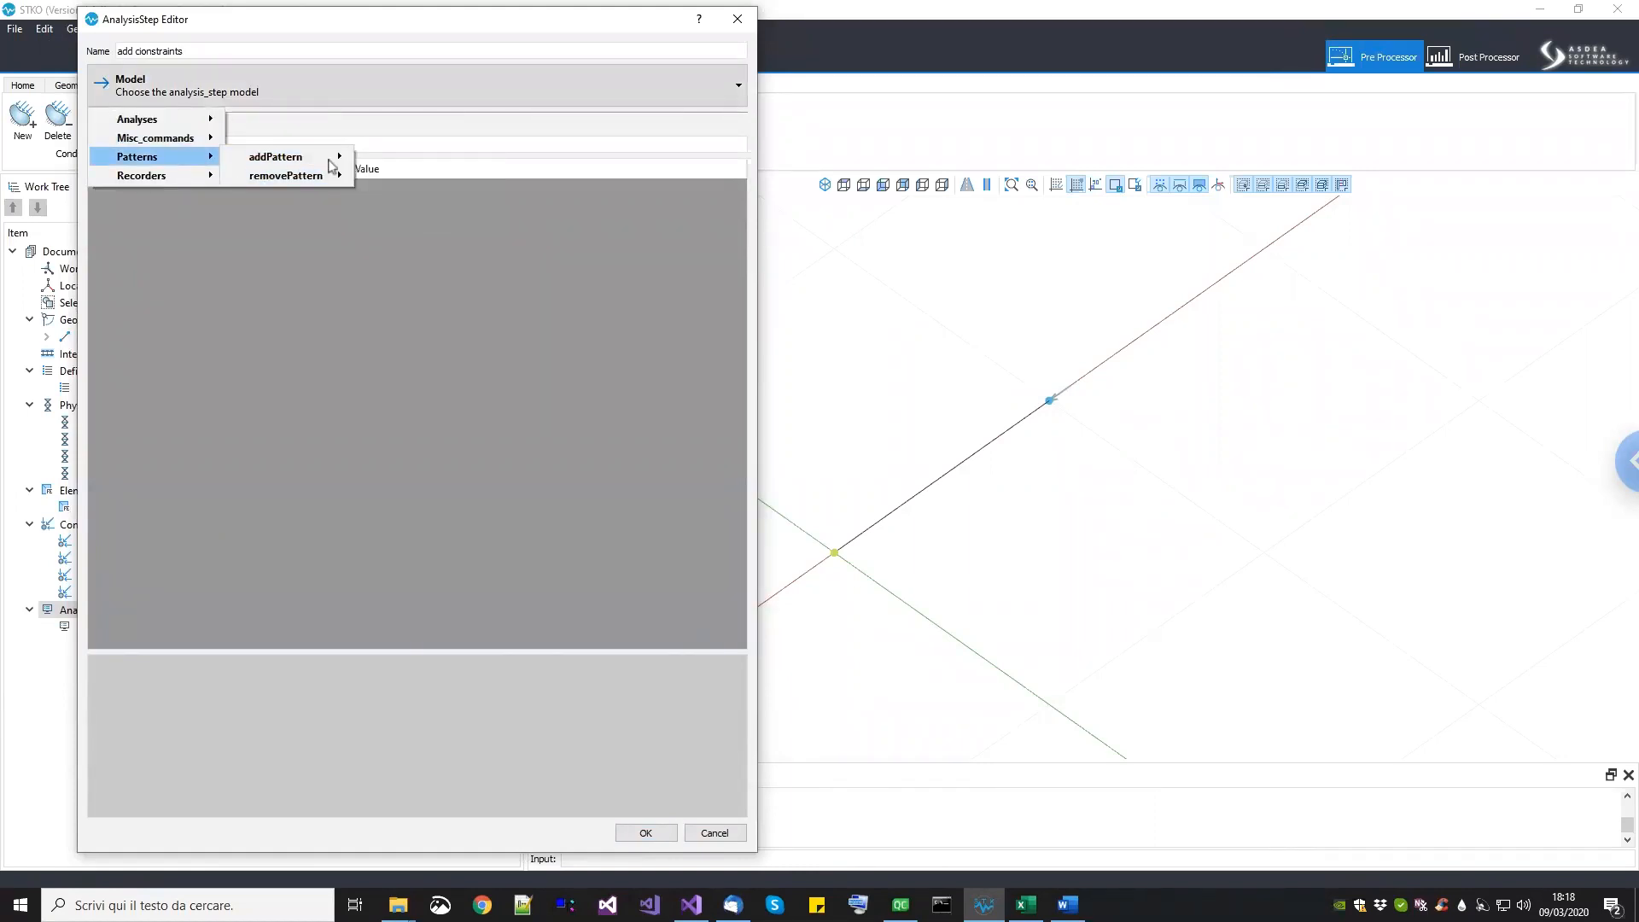
mouse_move(332, 159)
click(387, 198)
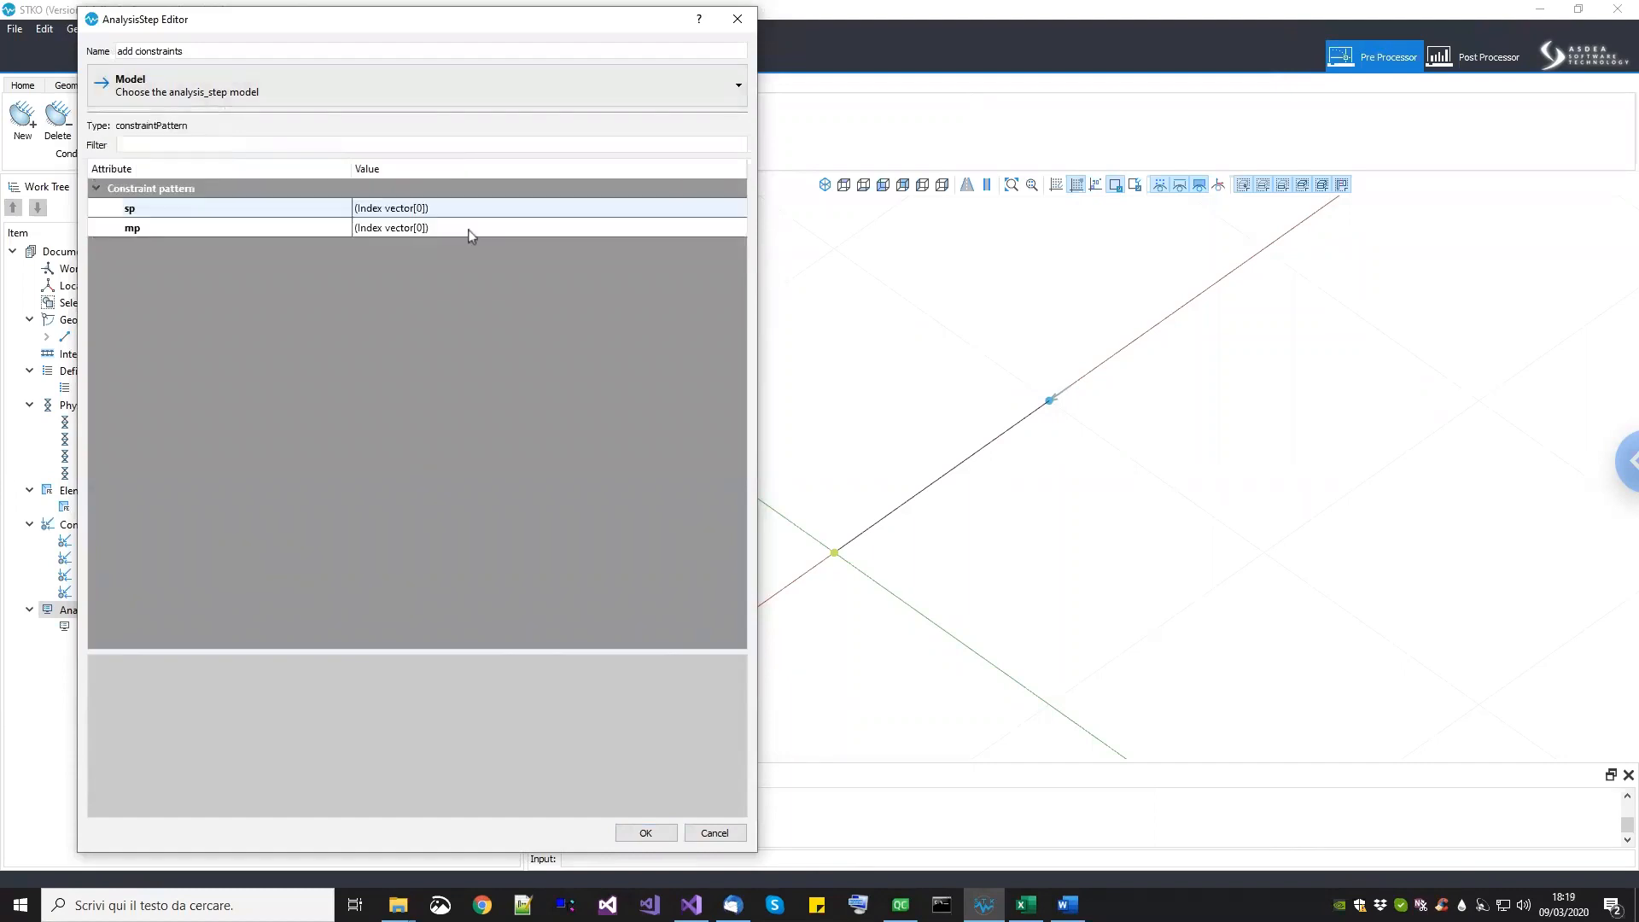
Step: Set the pattern's sp vector to two rows, fix N1 and fix N2, and save the constraint analysis step
click(513, 212)
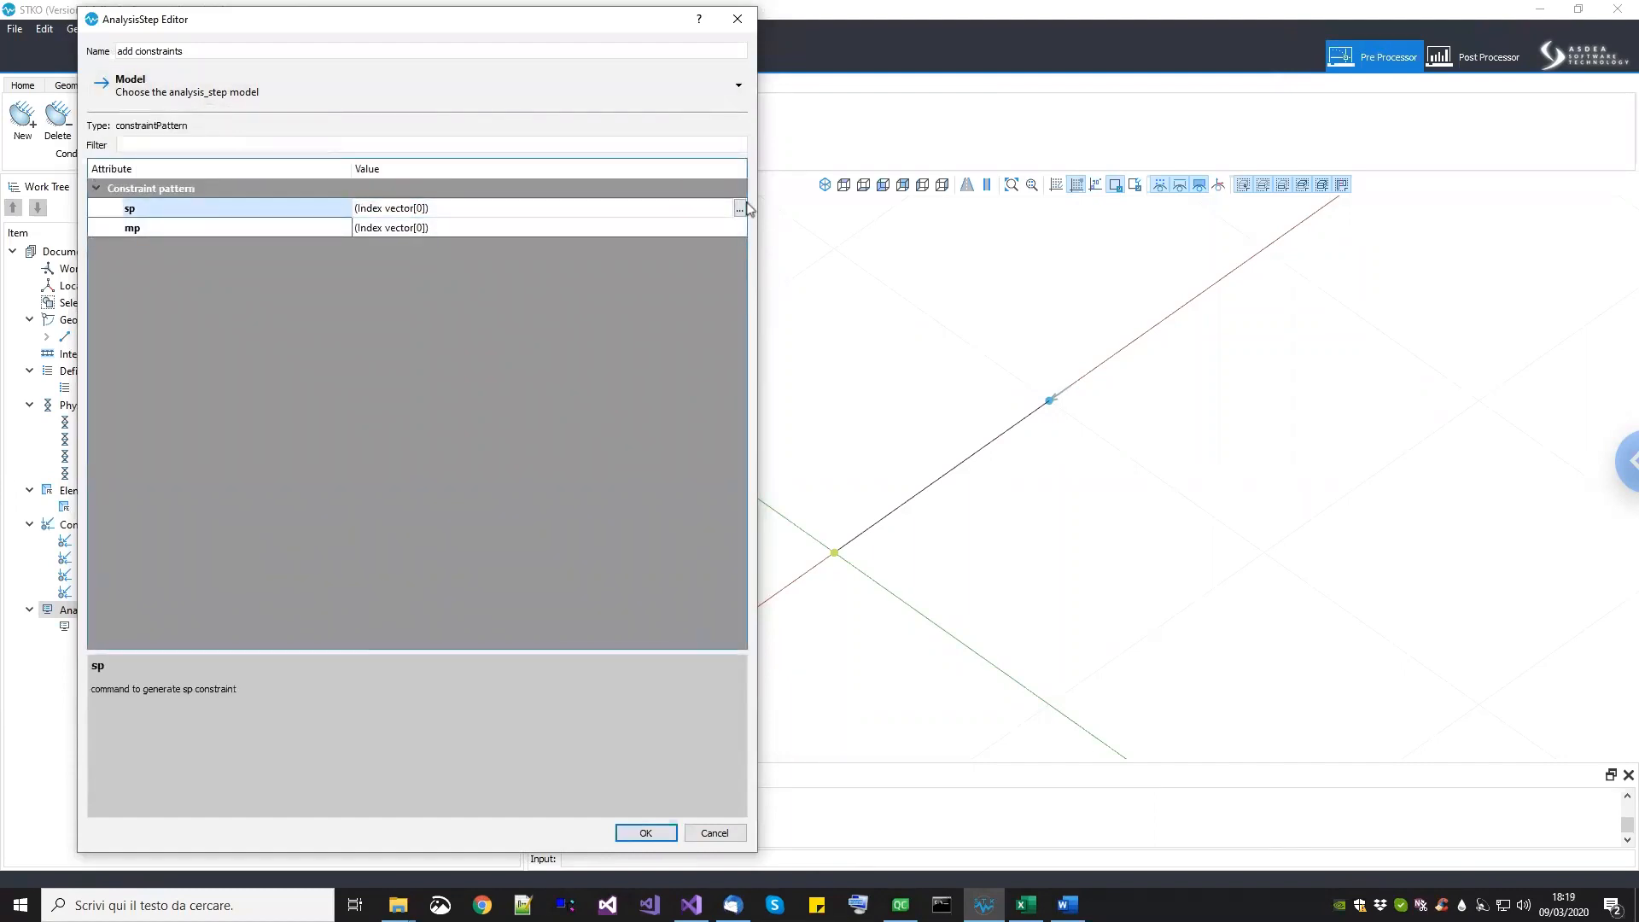
click(740, 208)
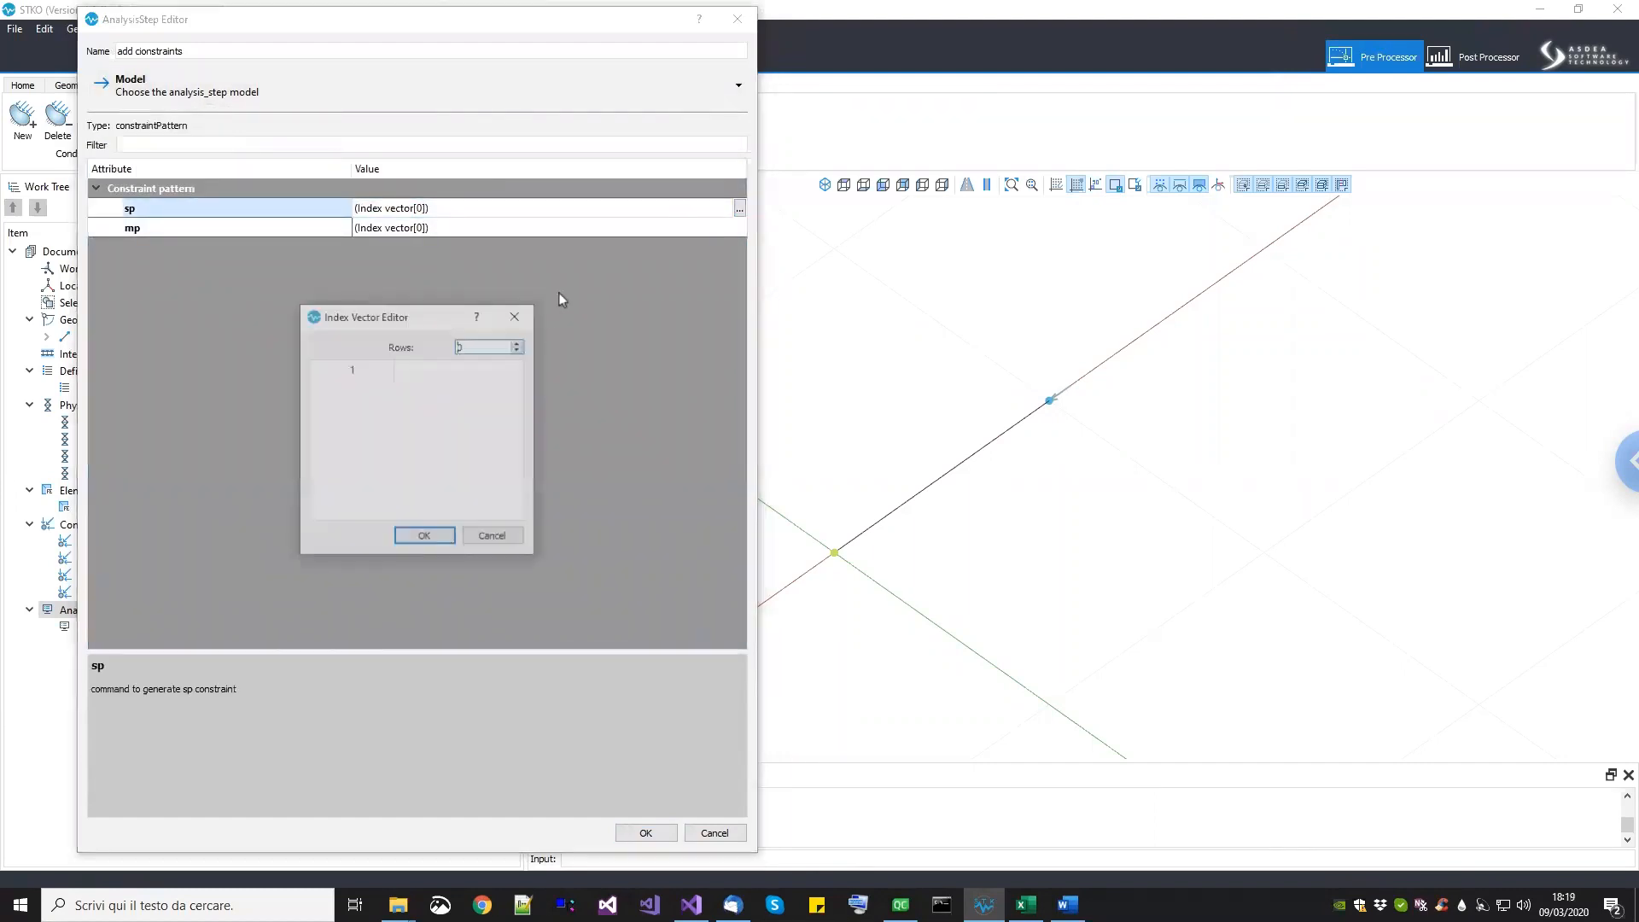
click(519, 342)
click(519, 341)
click(382, 393)
click(371, 427)
click(371, 418)
click(371, 418)
key(Return)
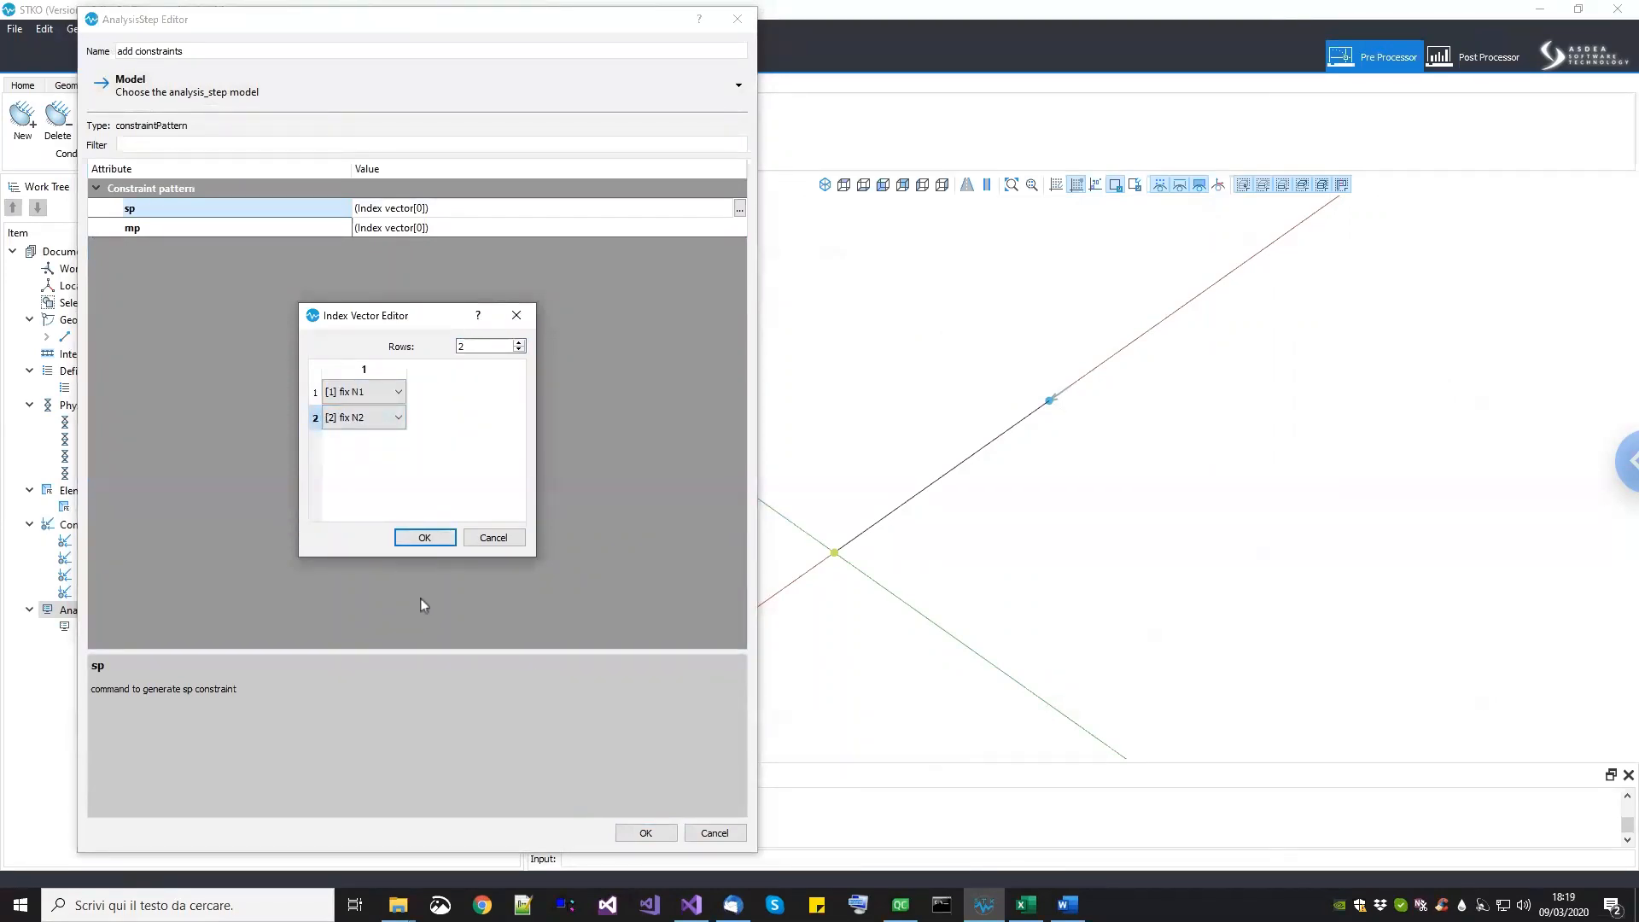
key(Return)
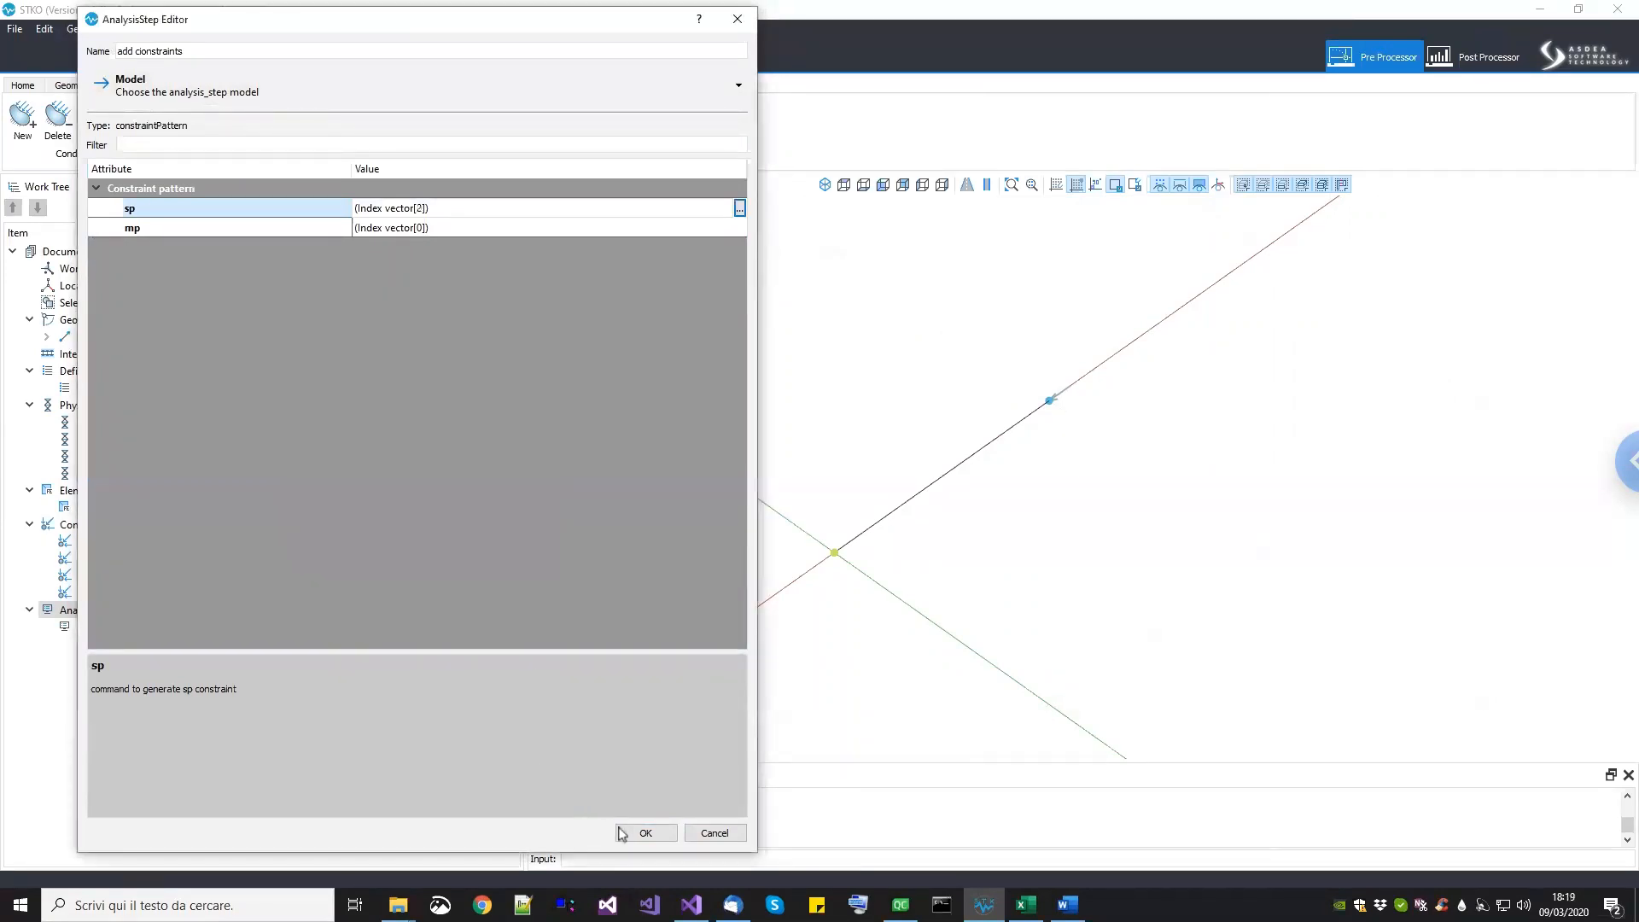
click(622, 833)
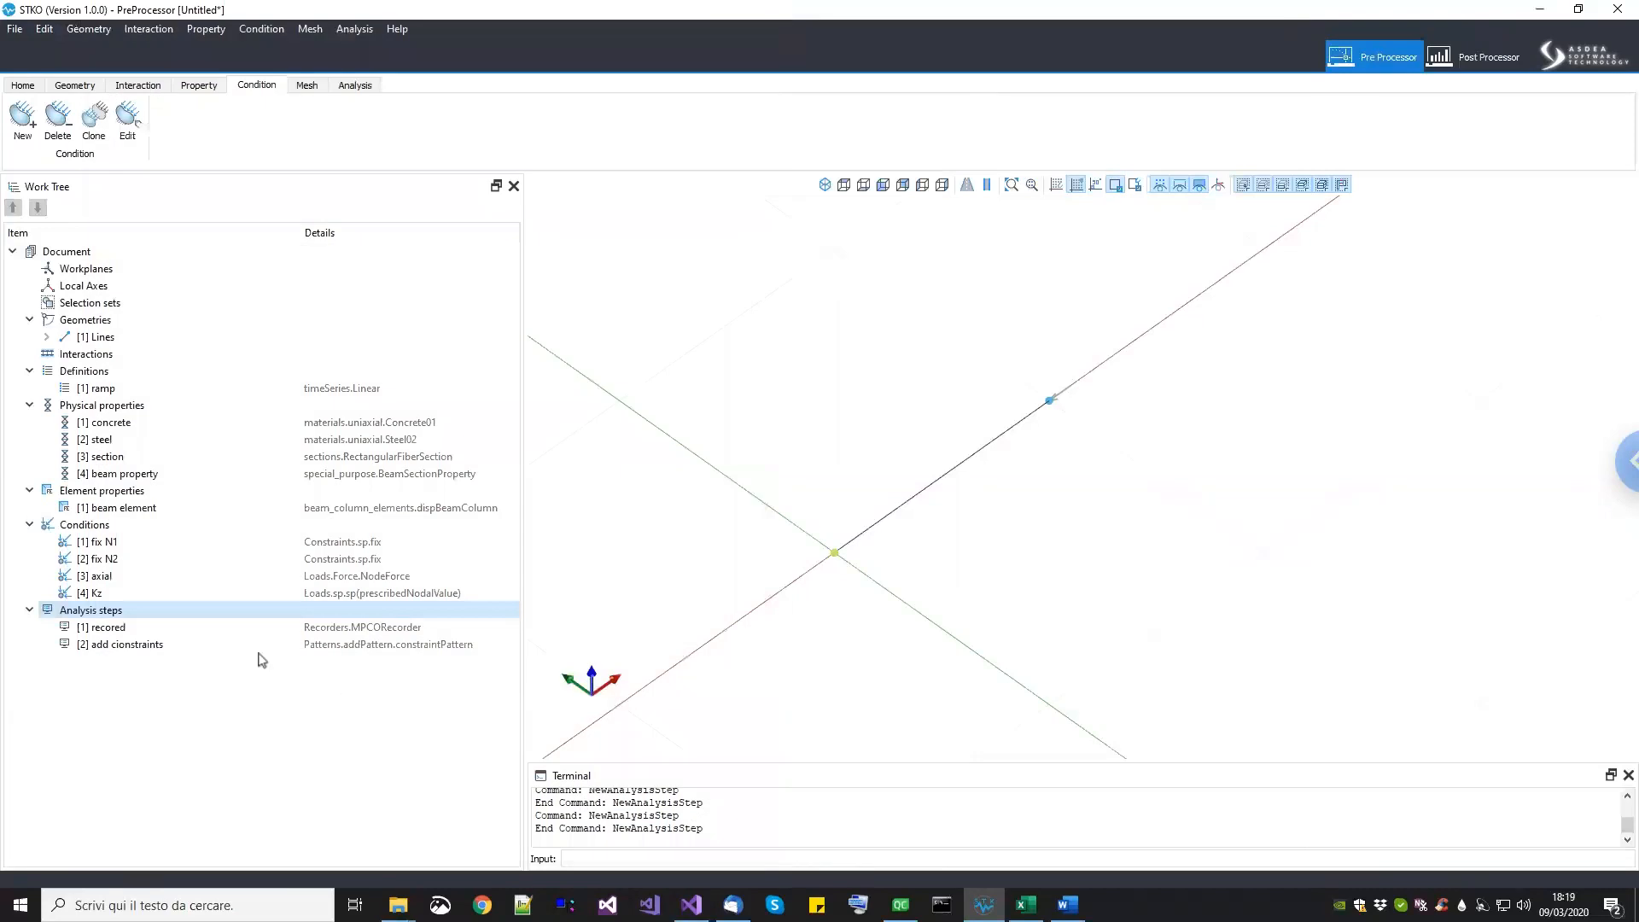
Step: Create a new analysis step named "add axial load" with the loadPattern type
right_click(180, 614)
click(213, 628)
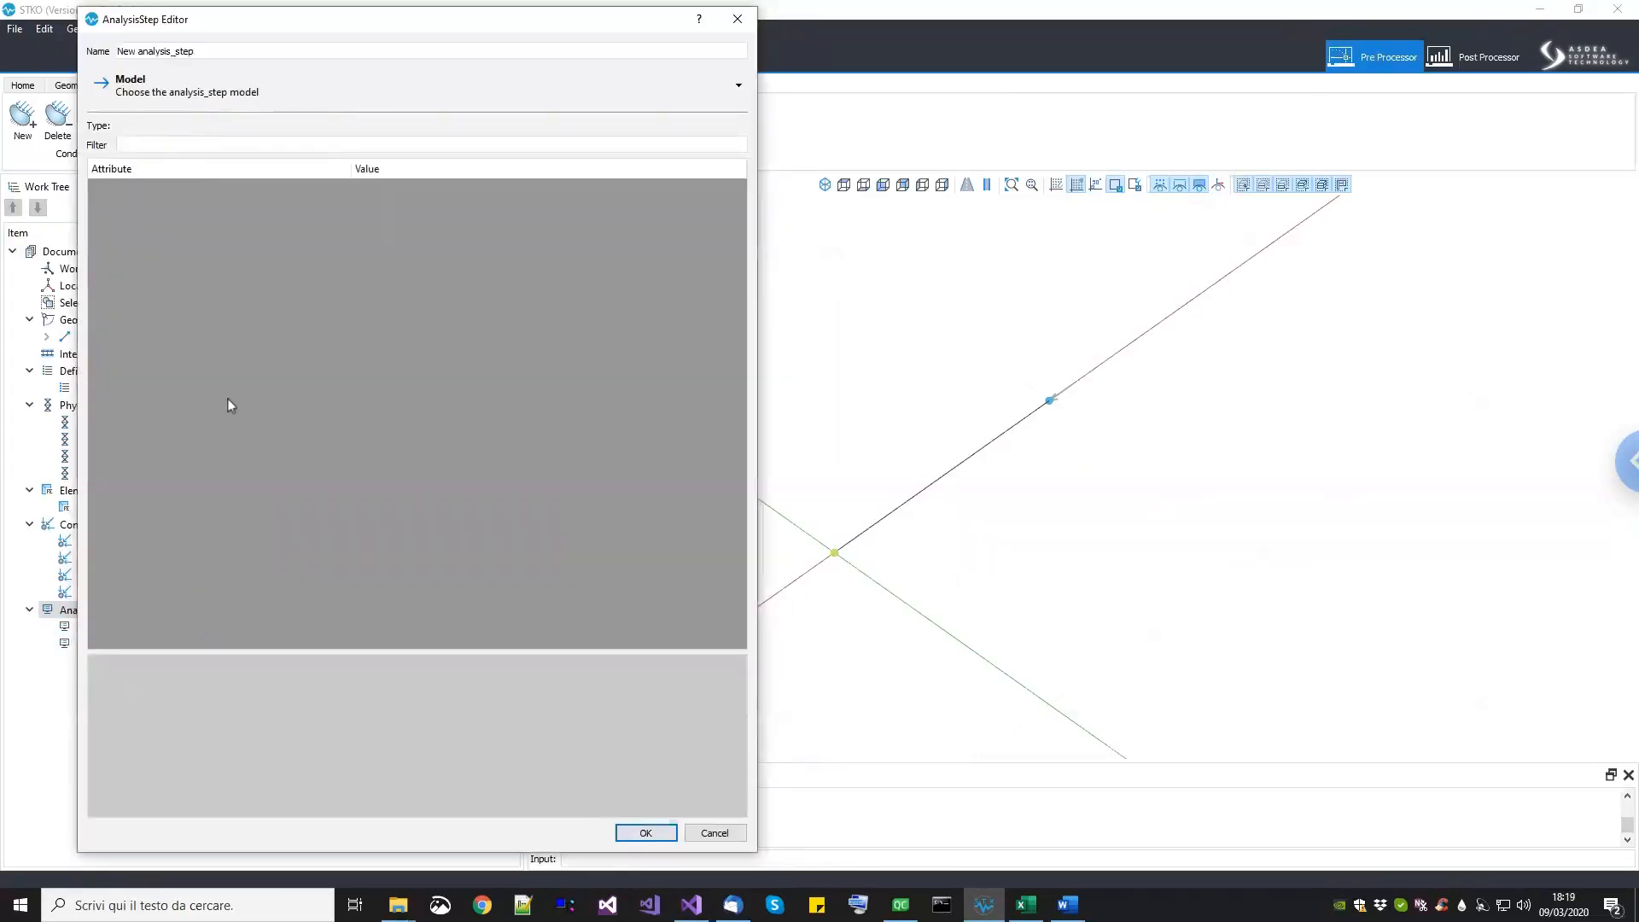
drag(226, 54, 77, 49)
text(a)
click(137, 94)
mouse_move(135, 123)
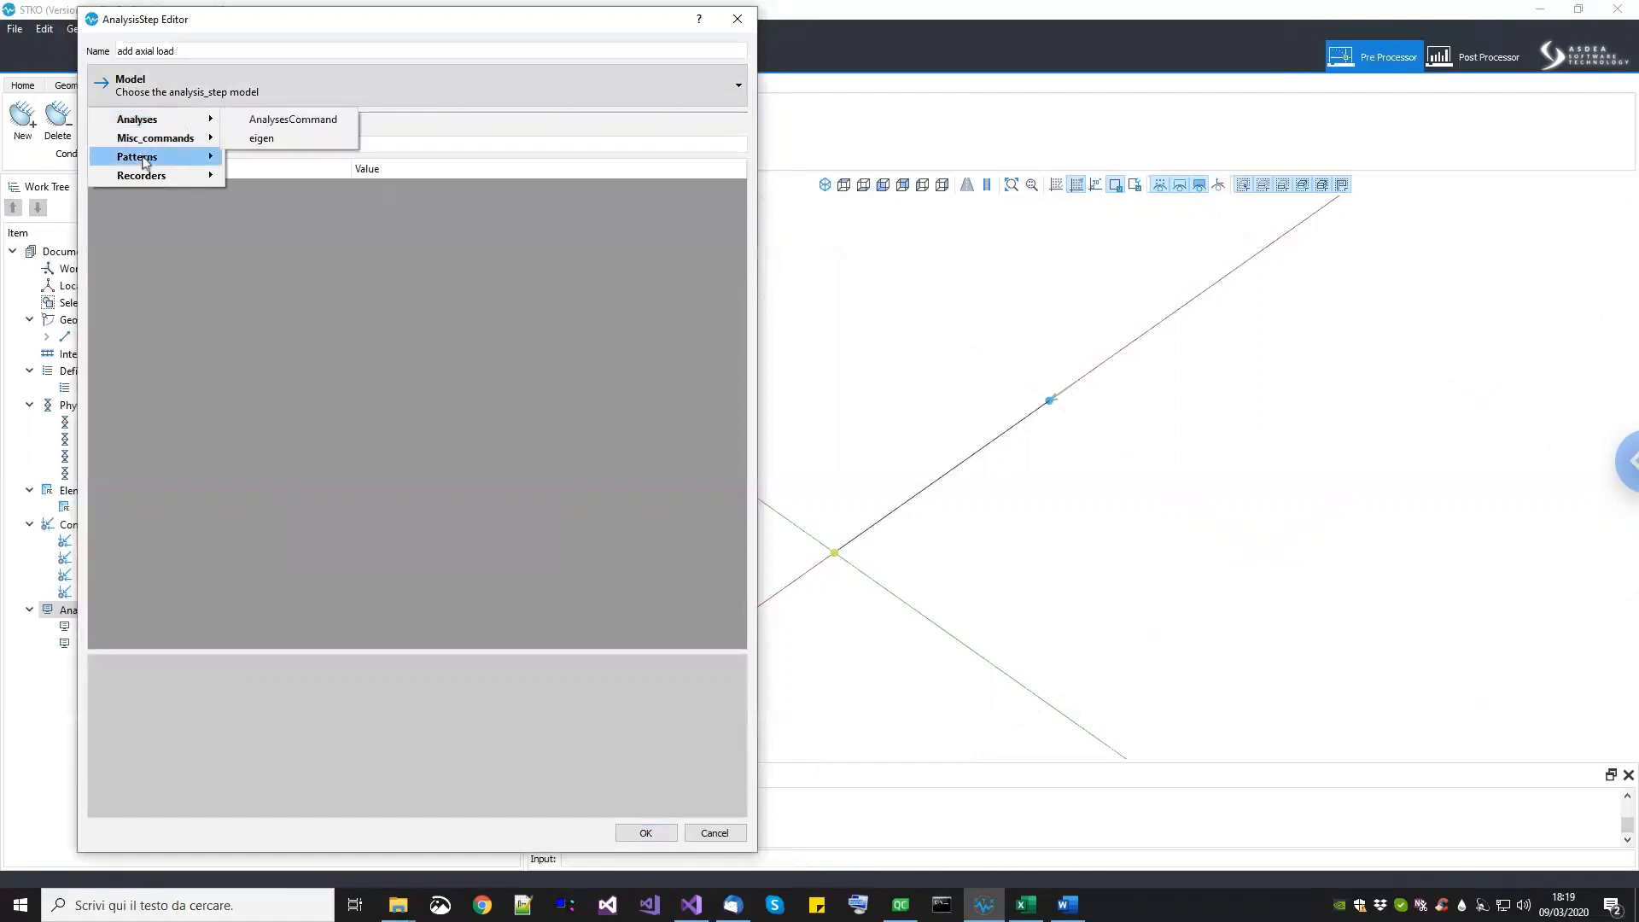
mouse_move(145, 158)
mouse_move(260, 162)
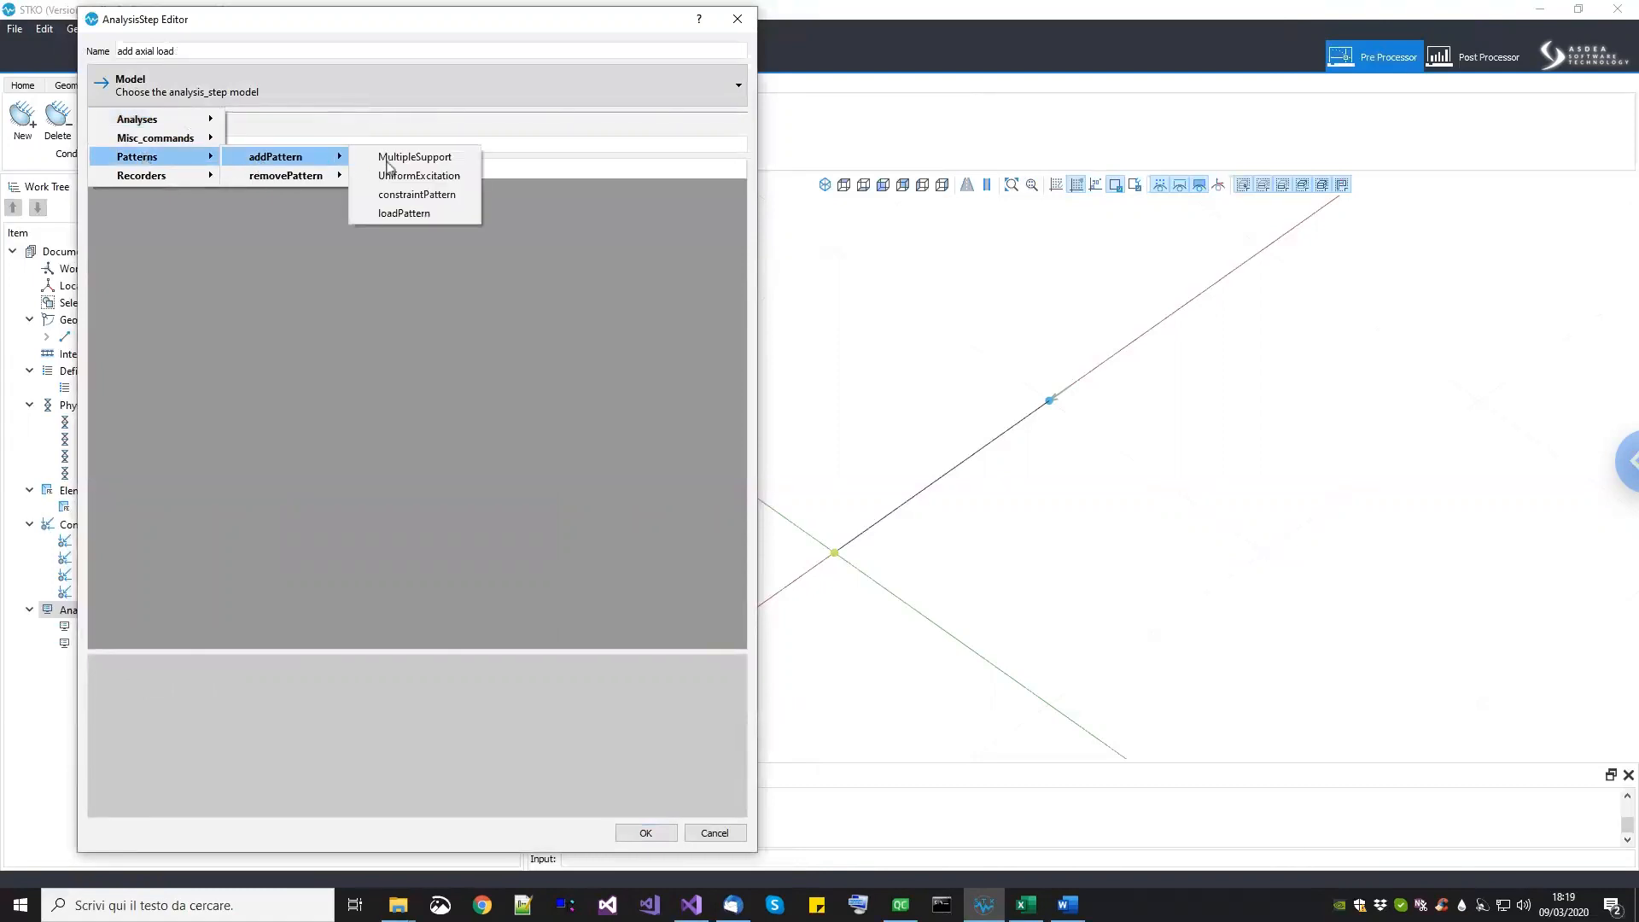
click(406, 213)
Step: Assign the ramp time series as the axial load pattern's tsTag
click(406, 213)
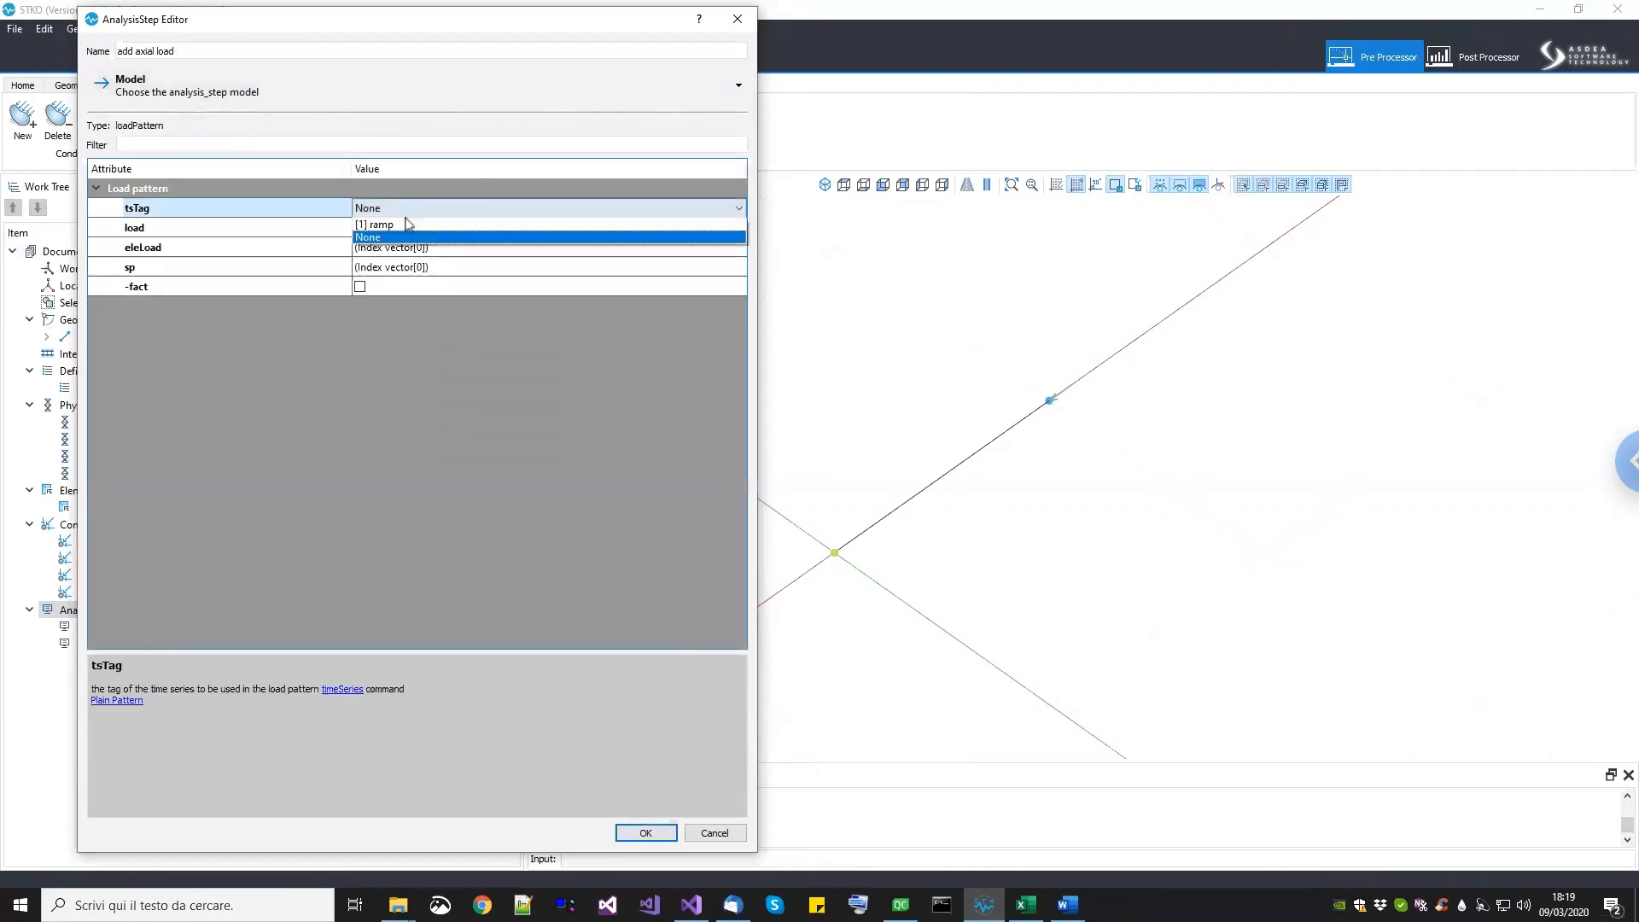
click(405, 238)
click(407, 213)
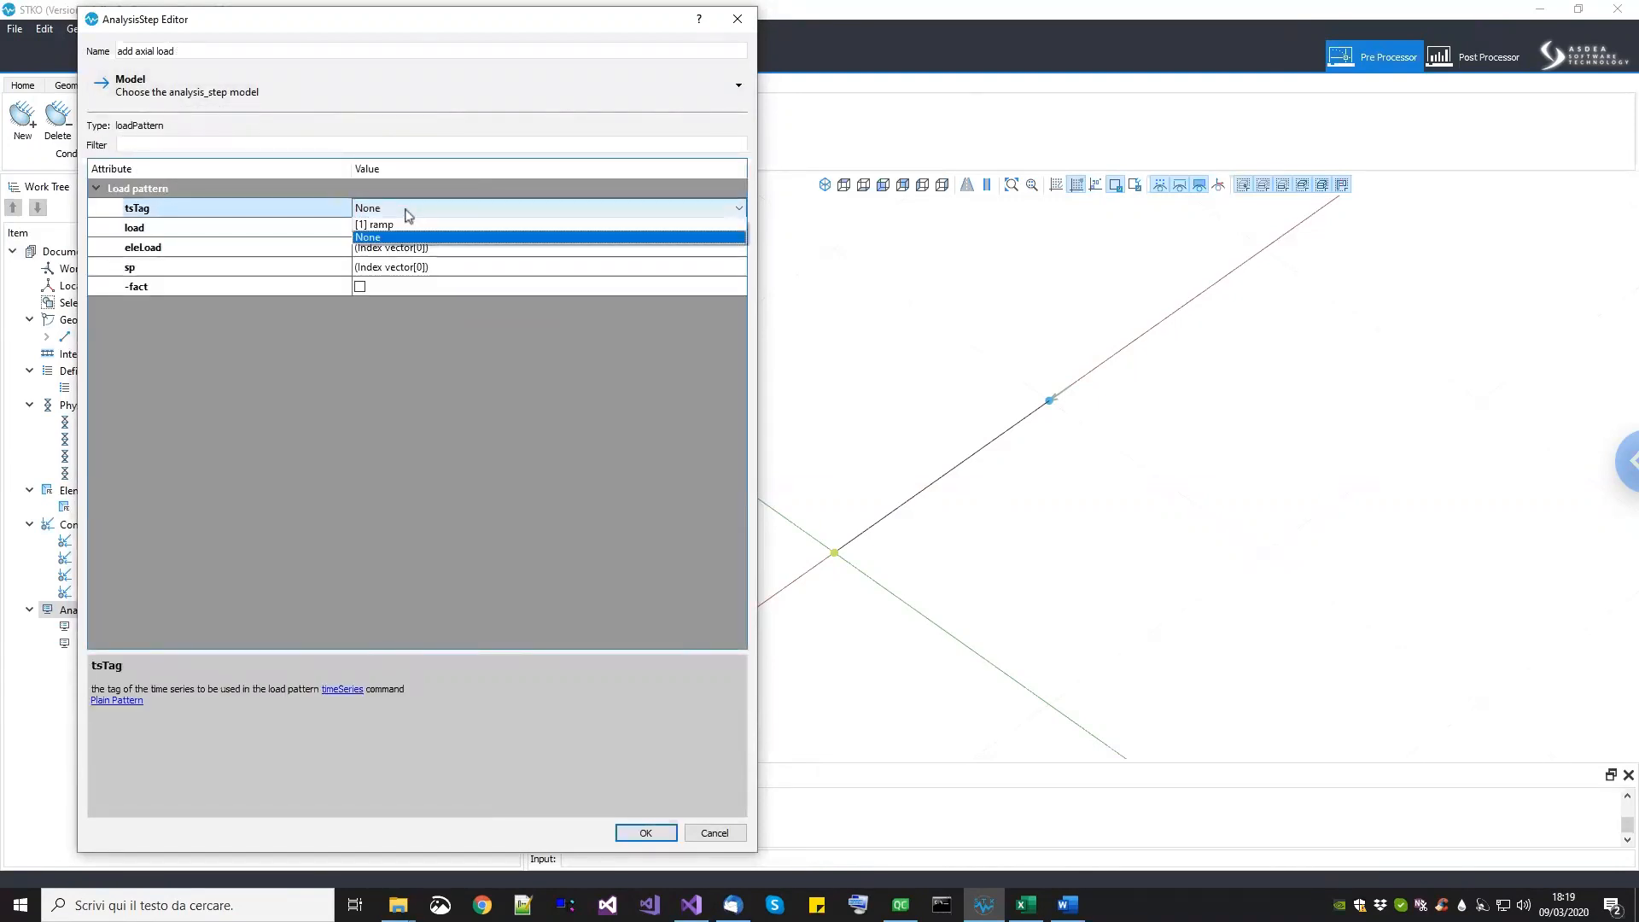
click(407, 223)
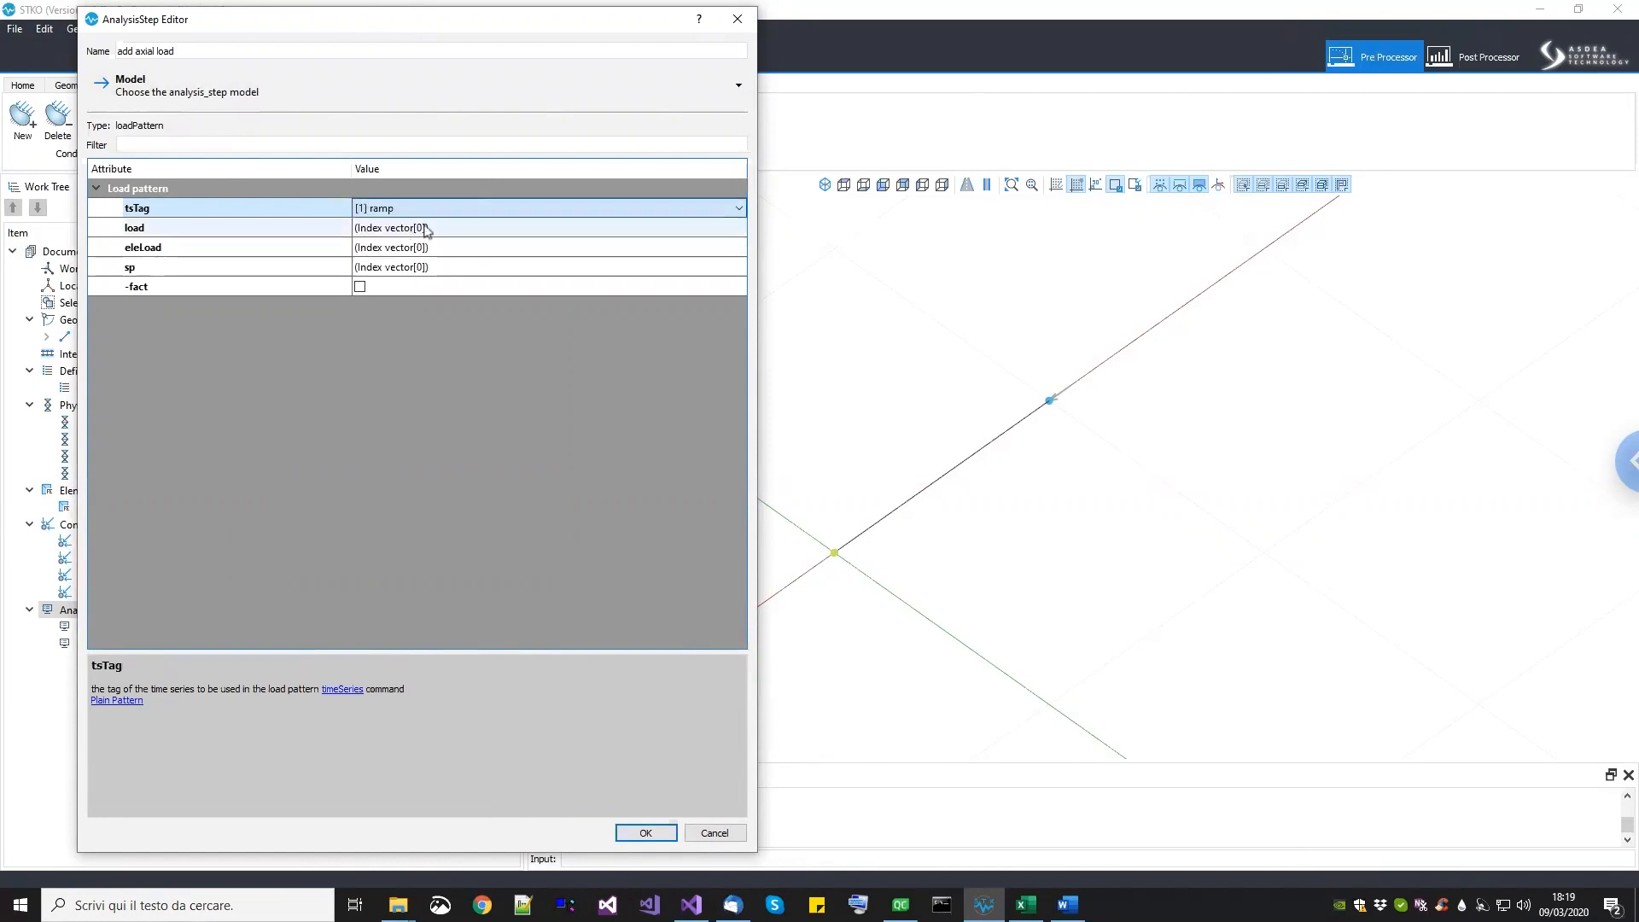
Step: Set the pattern's load vector to one row containing the axial condition and save the analysis step
click(714, 231)
click(739, 229)
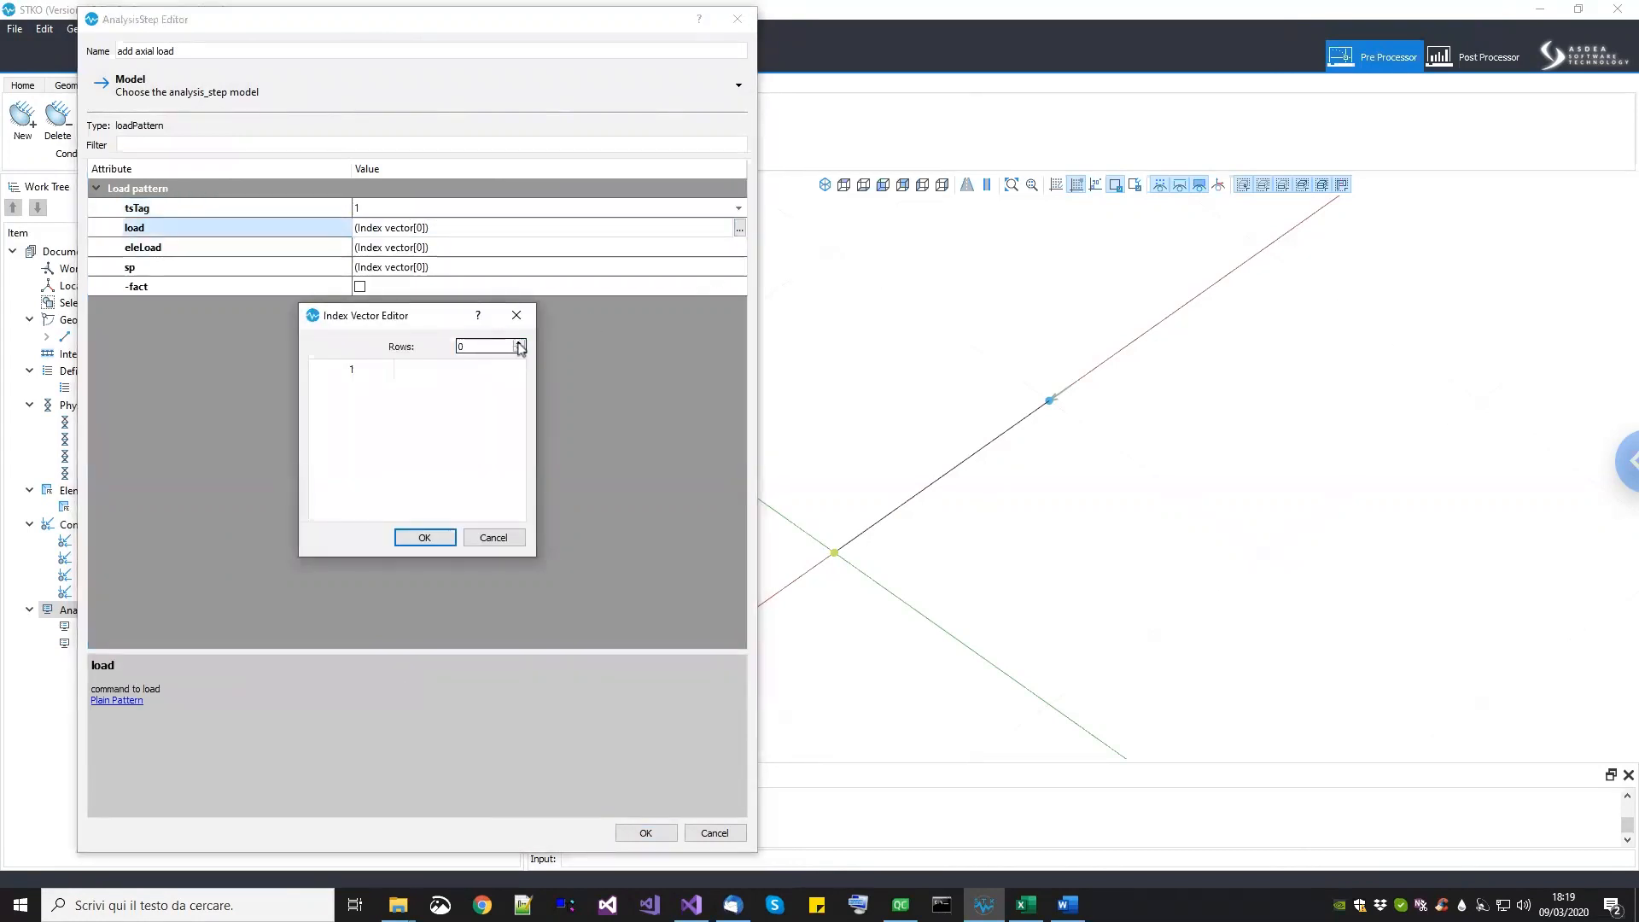
click(520, 342)
click(398, 391)
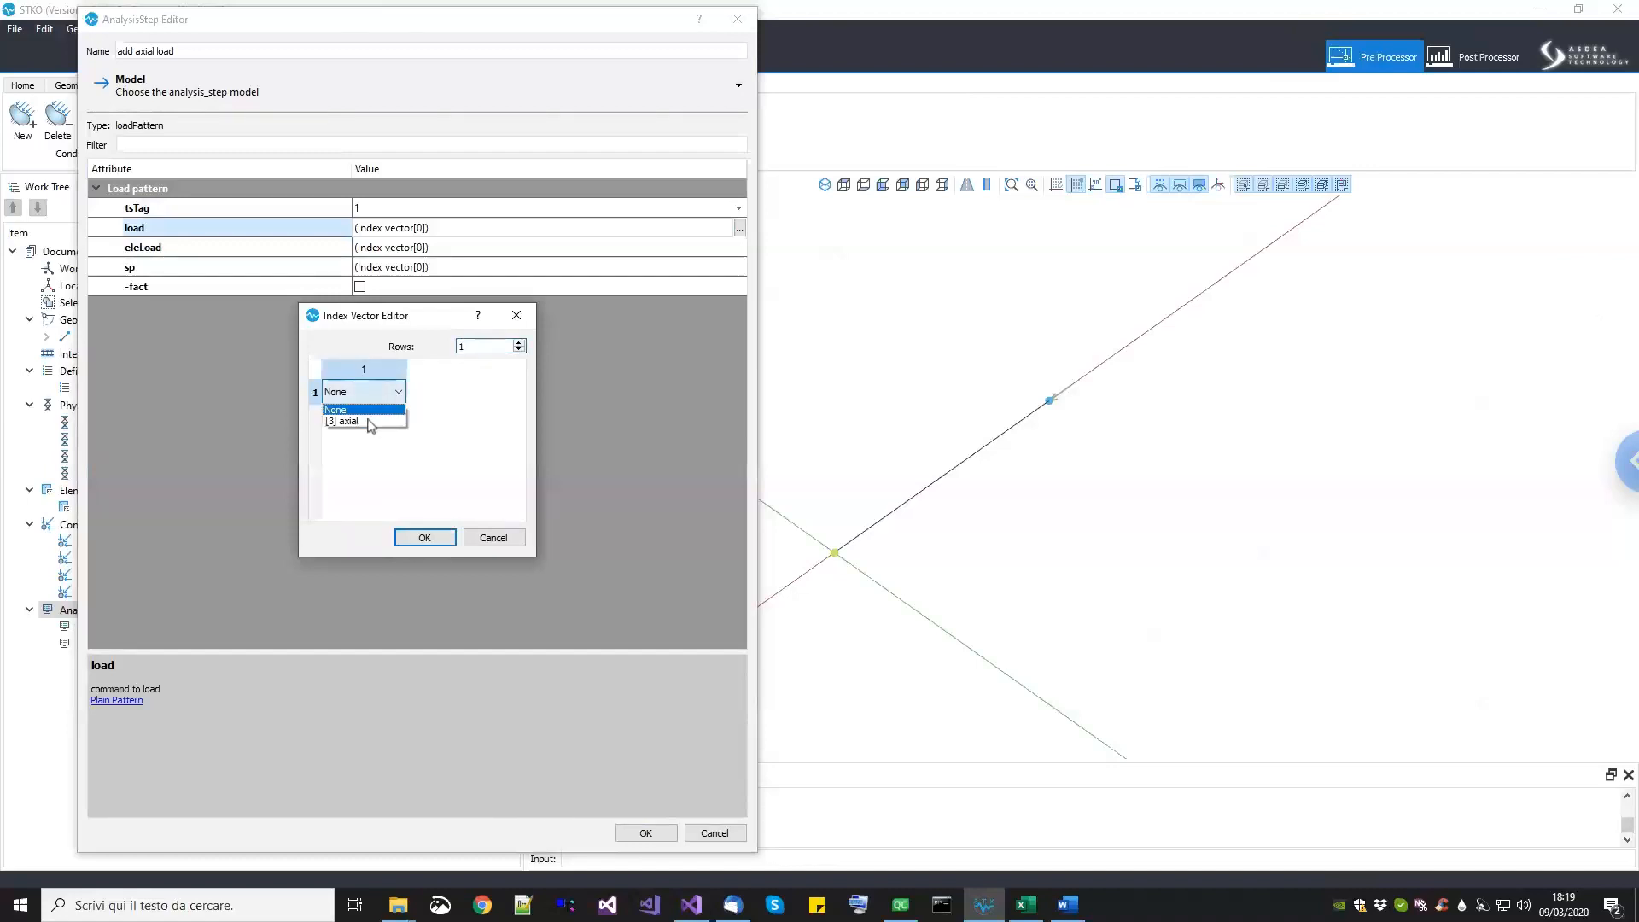
click(350, 421)
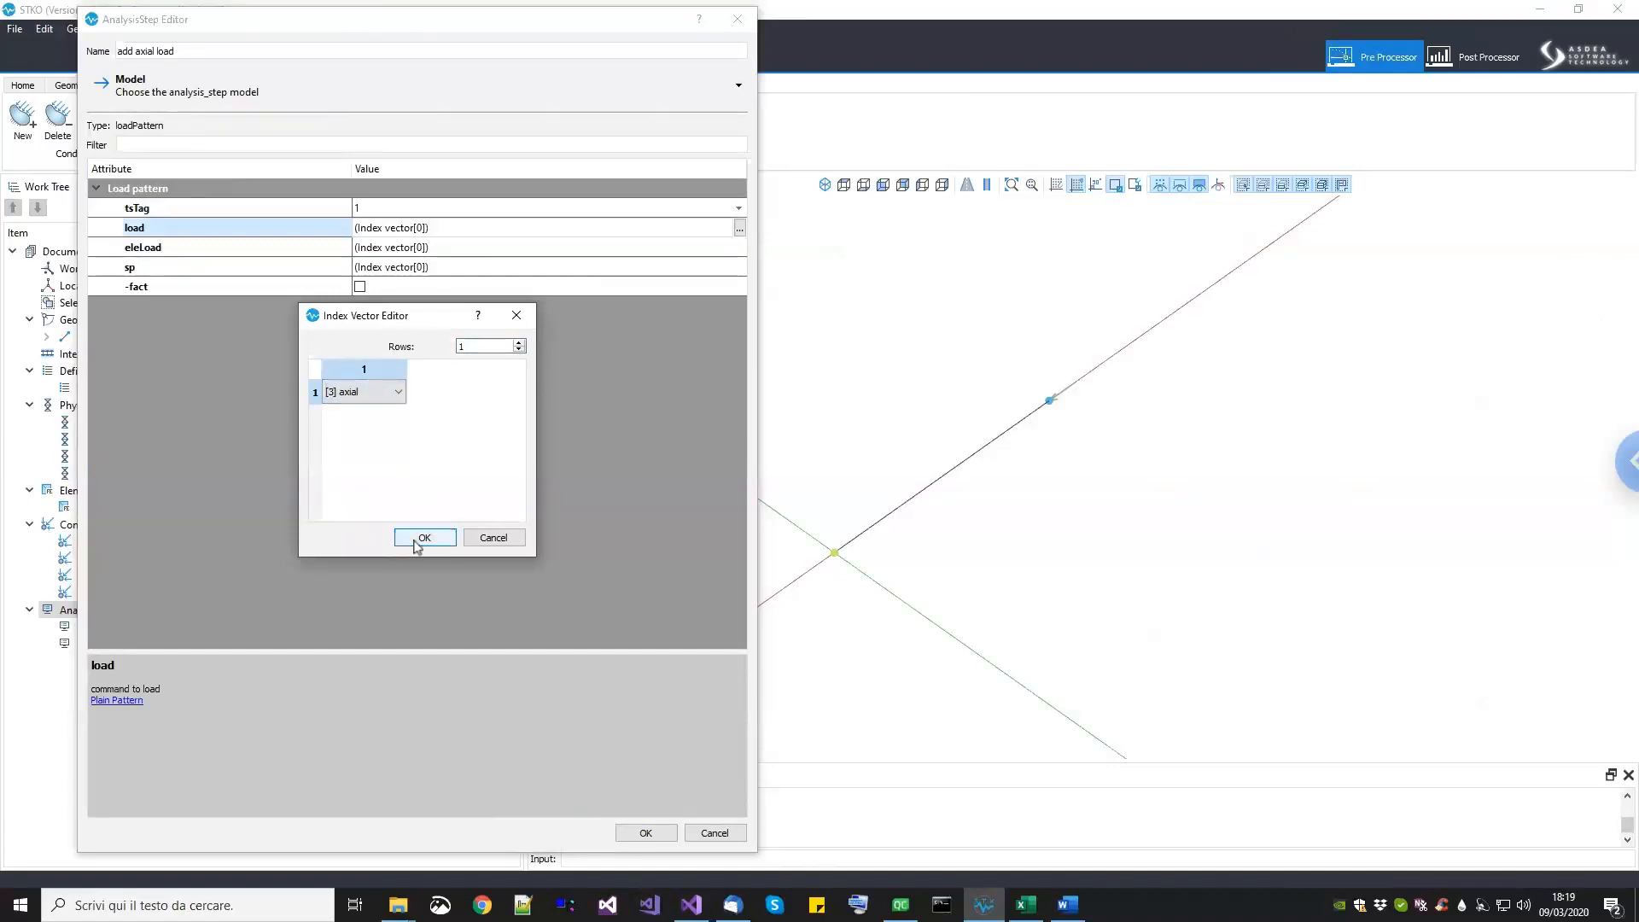
click(424, 538)
click(641, 832)
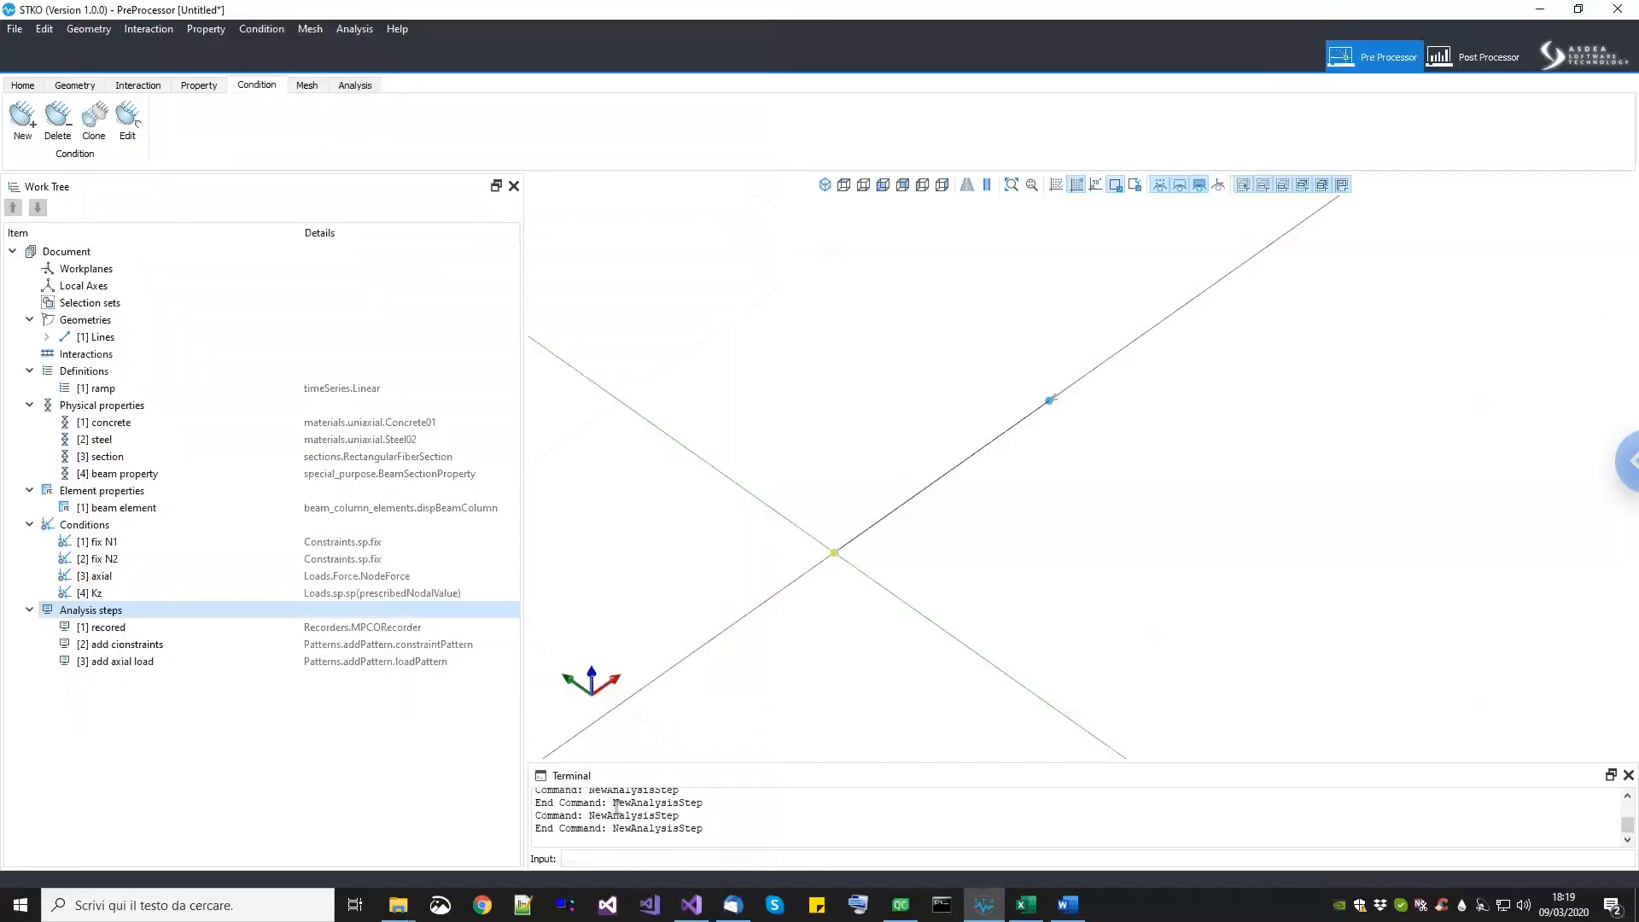
Step: Create a new analysis step named "analyze axial load" with the AnalysesCommand type
right_click(123, 613)
click(150, 622)
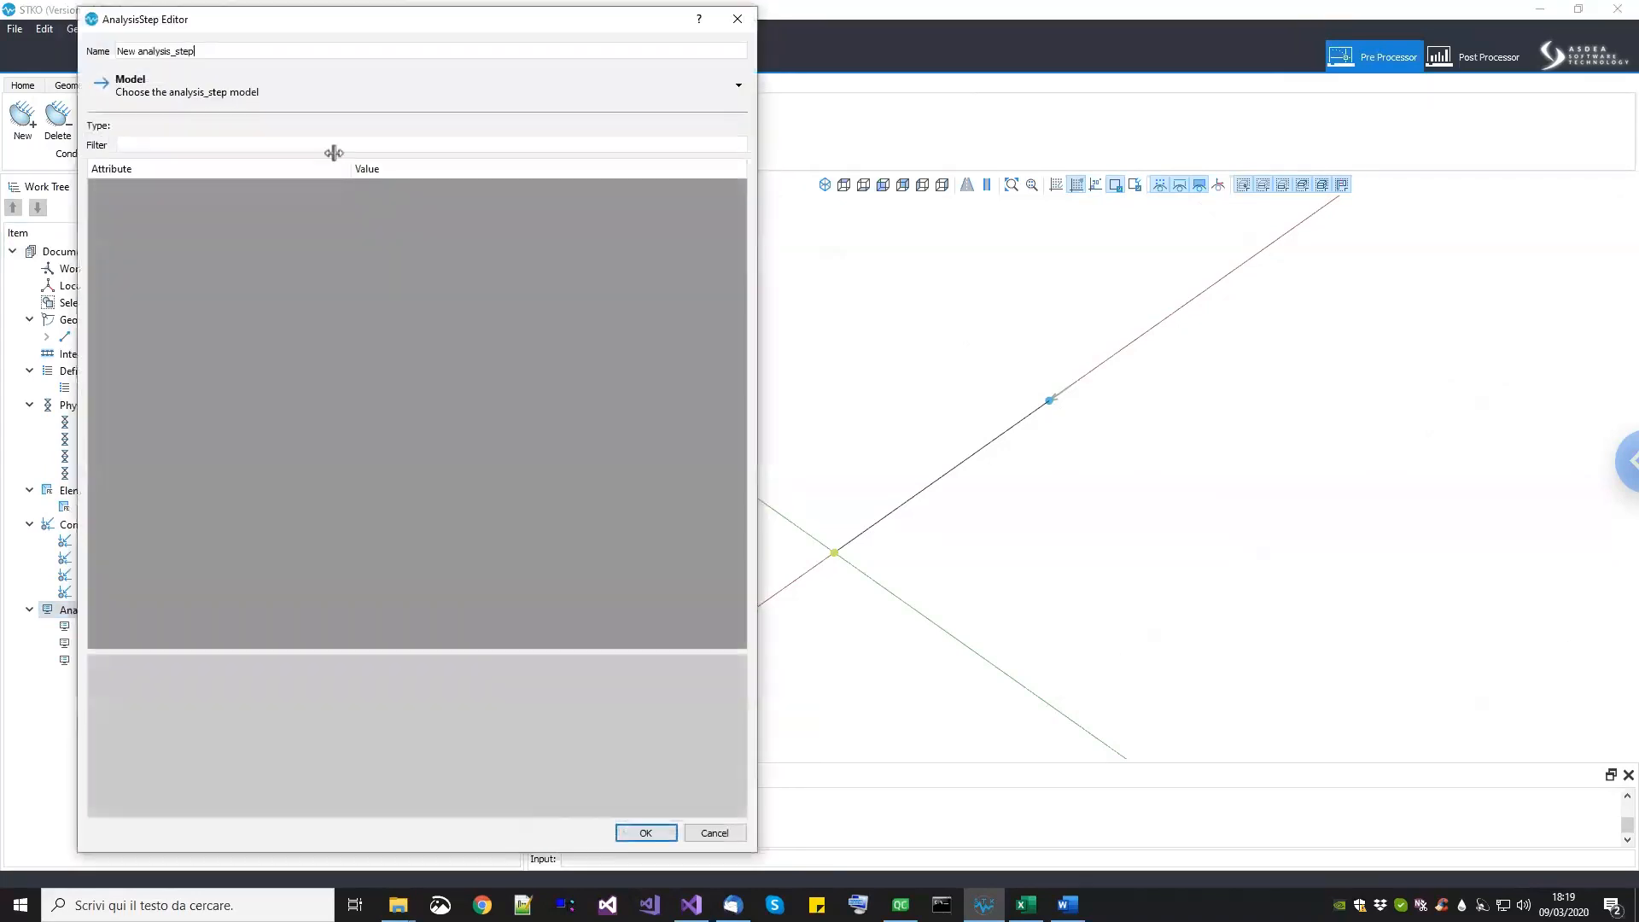
drag(227, 54, 61, 37)
text(axial load)
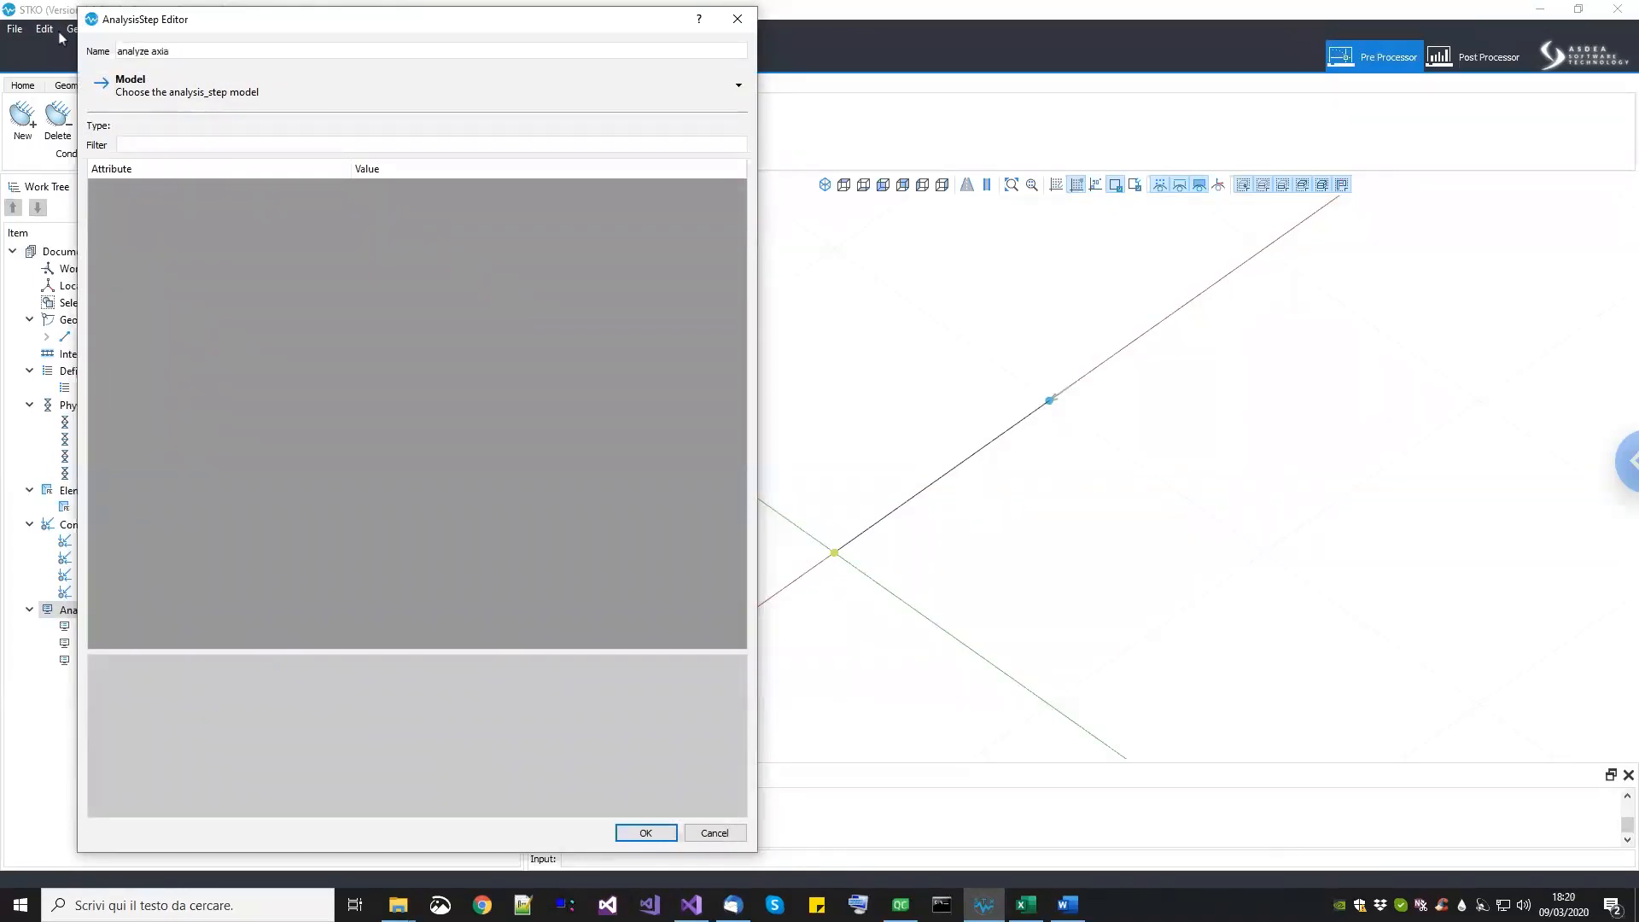
click(133, 96)
mouse_move(175, 123)
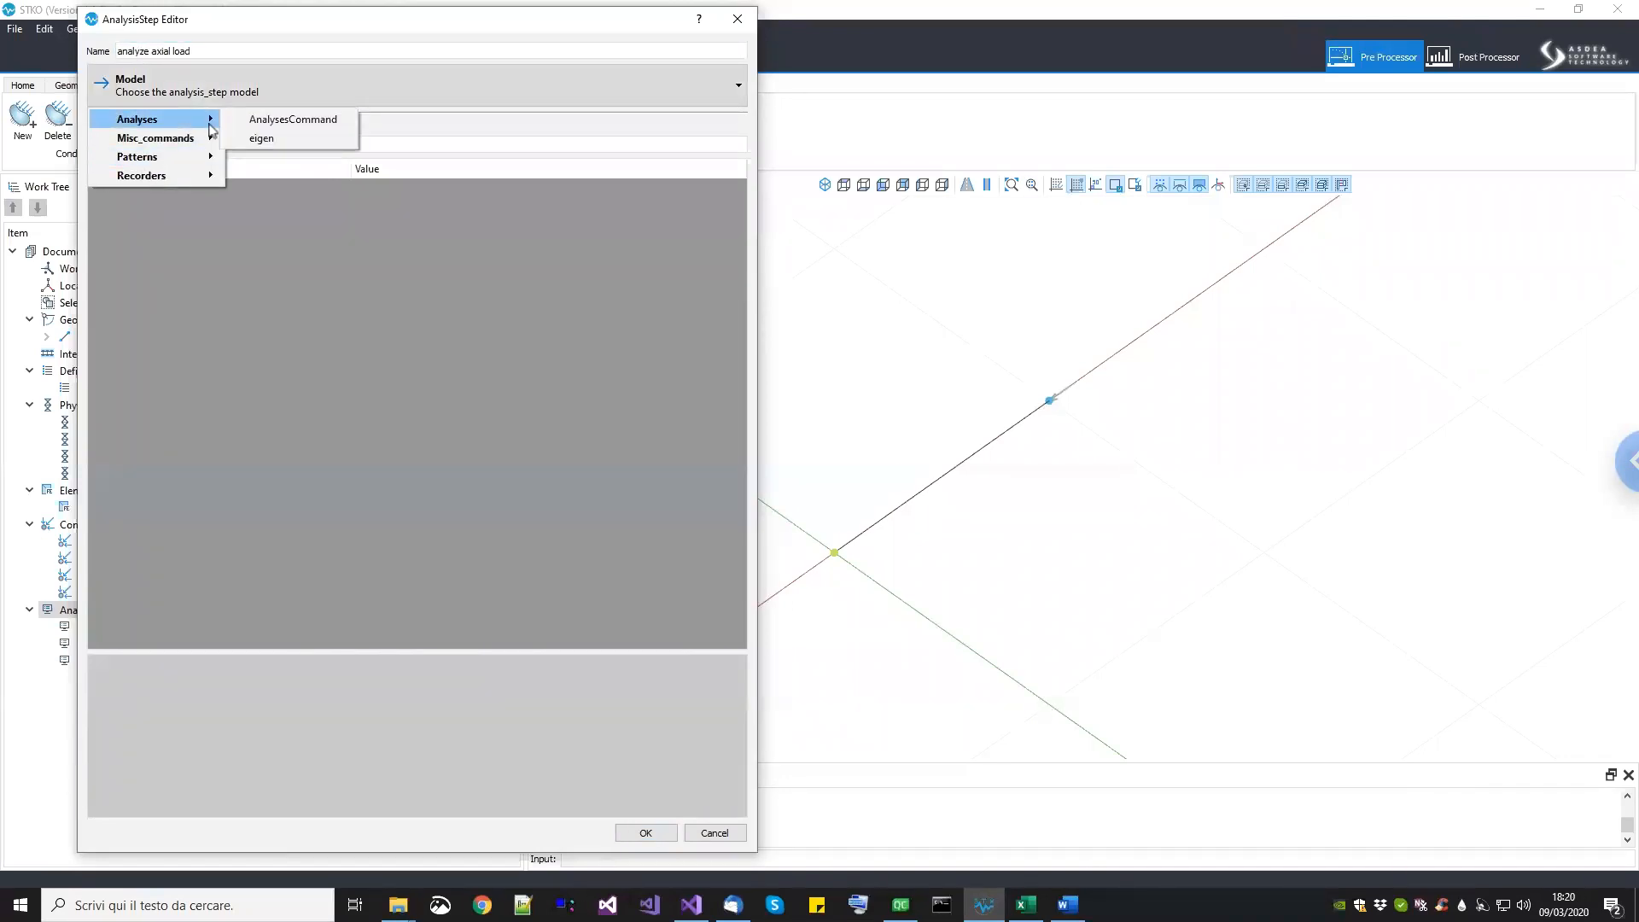
click(286, 120)
Step: Set the axial load analysis to the Transformation Method for constraints and FullGeneral for the system
click(473, 247)
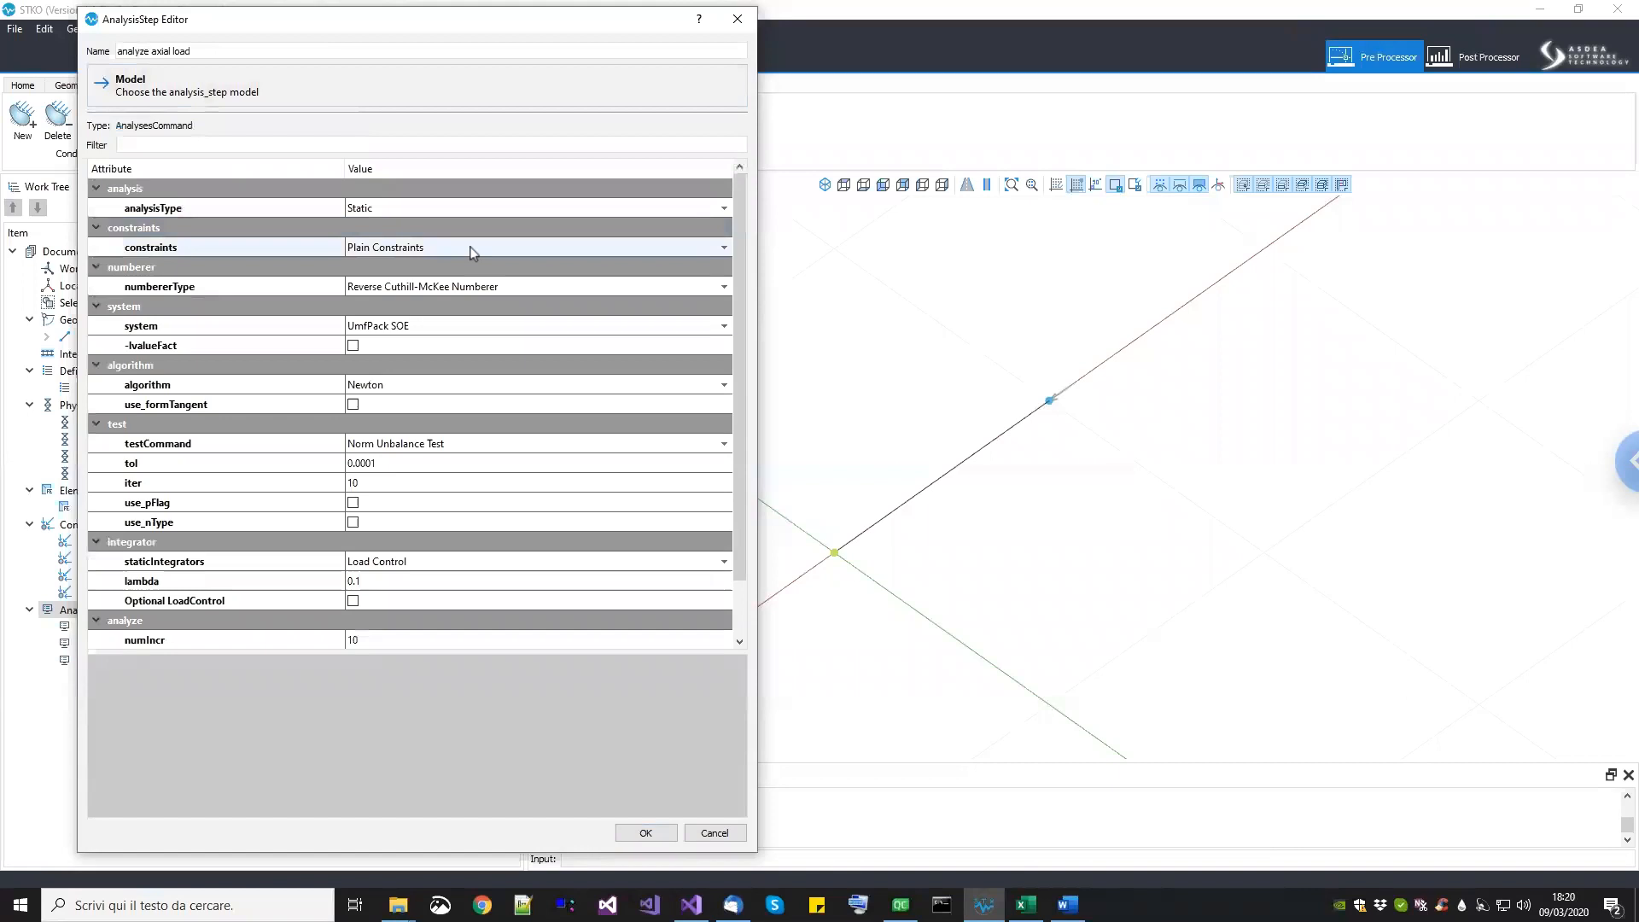
click(473, 247)
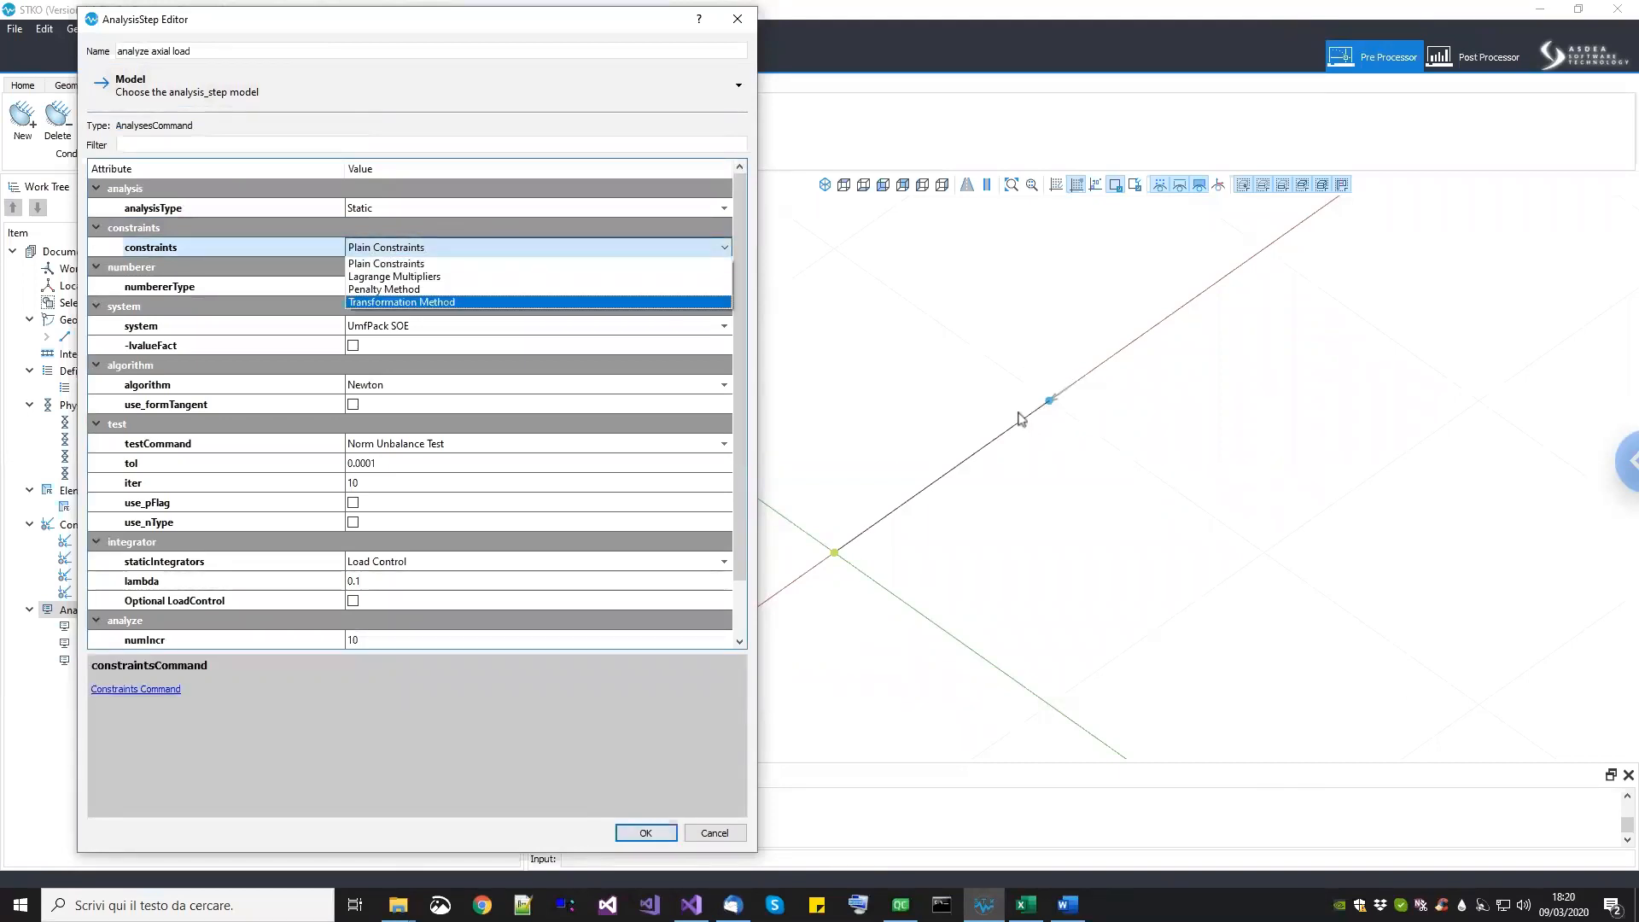
click(444, 303)
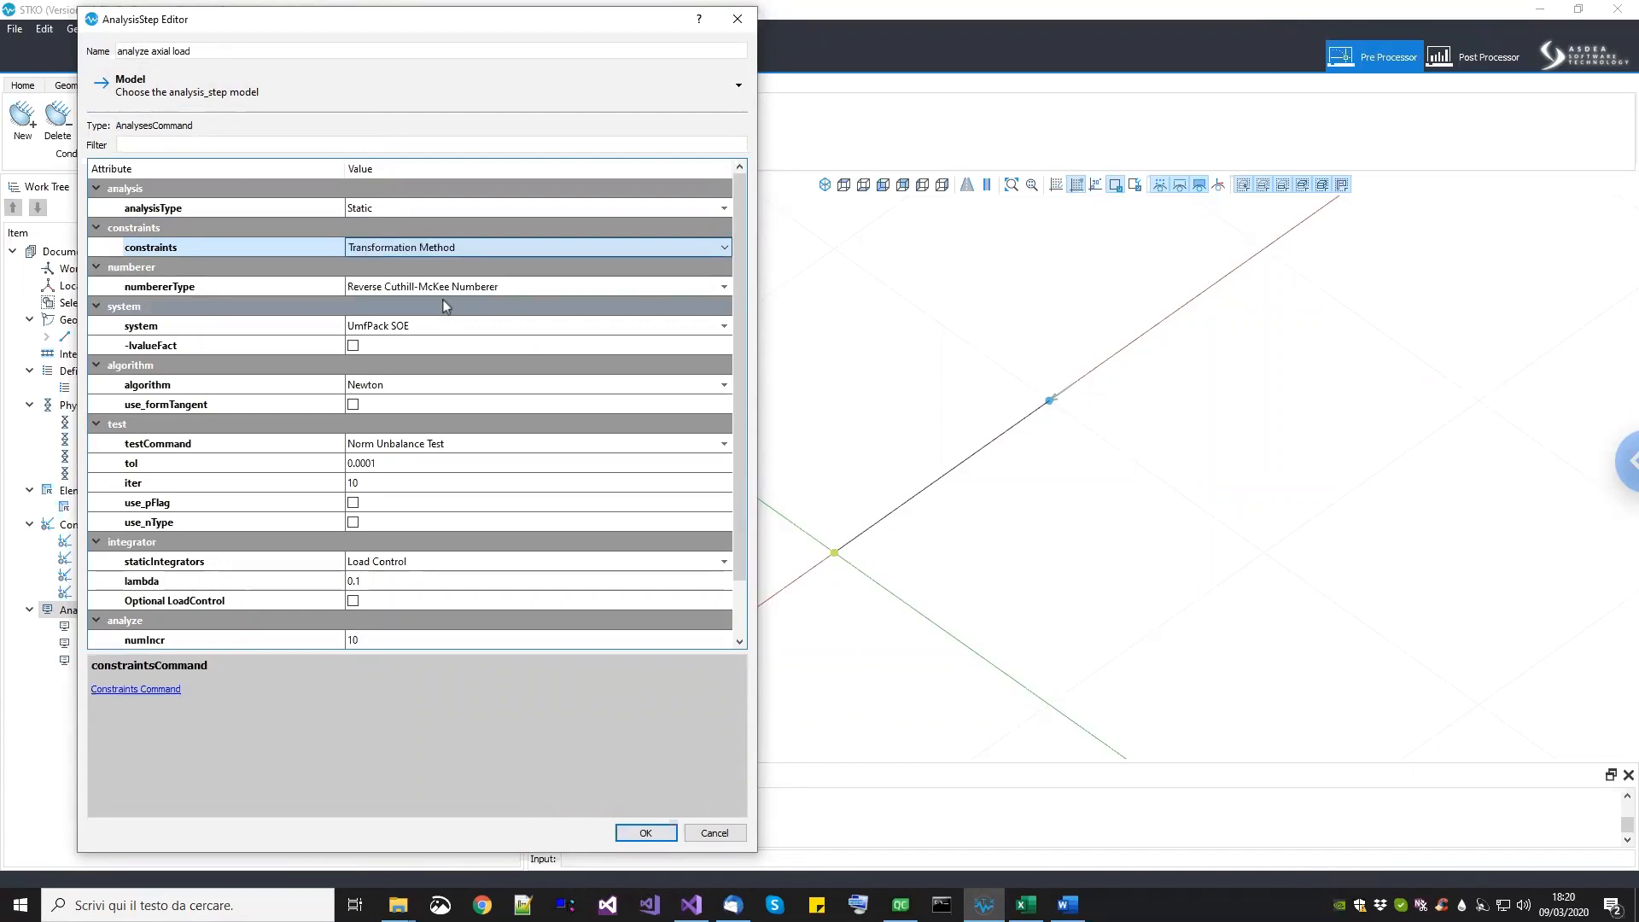
click(435, 328)
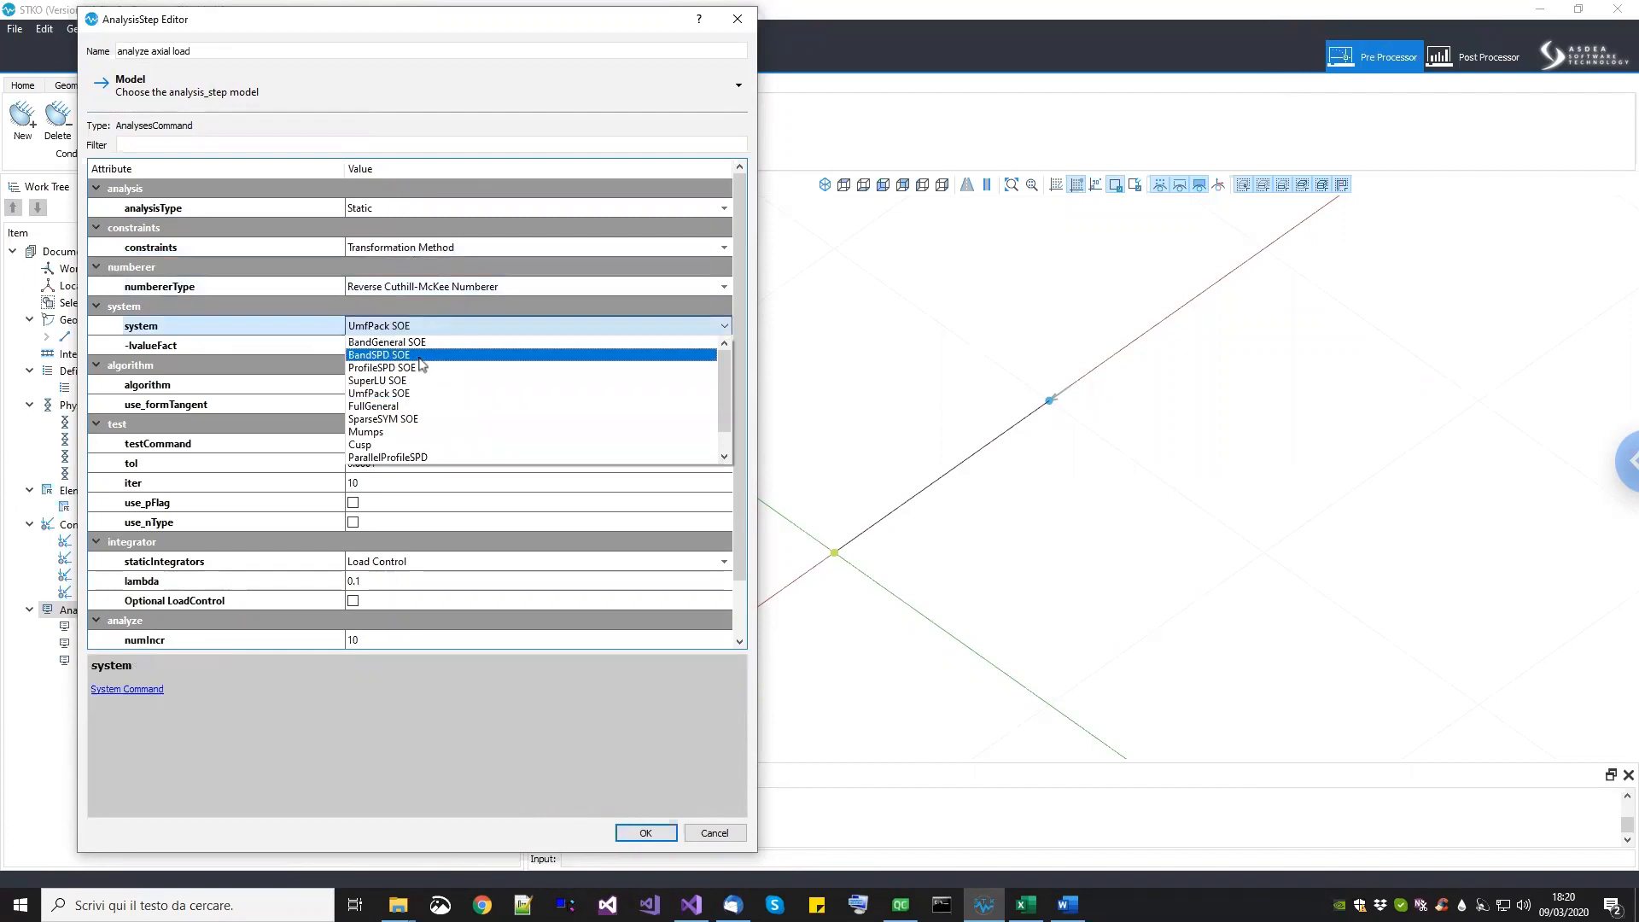
click(418, 406)
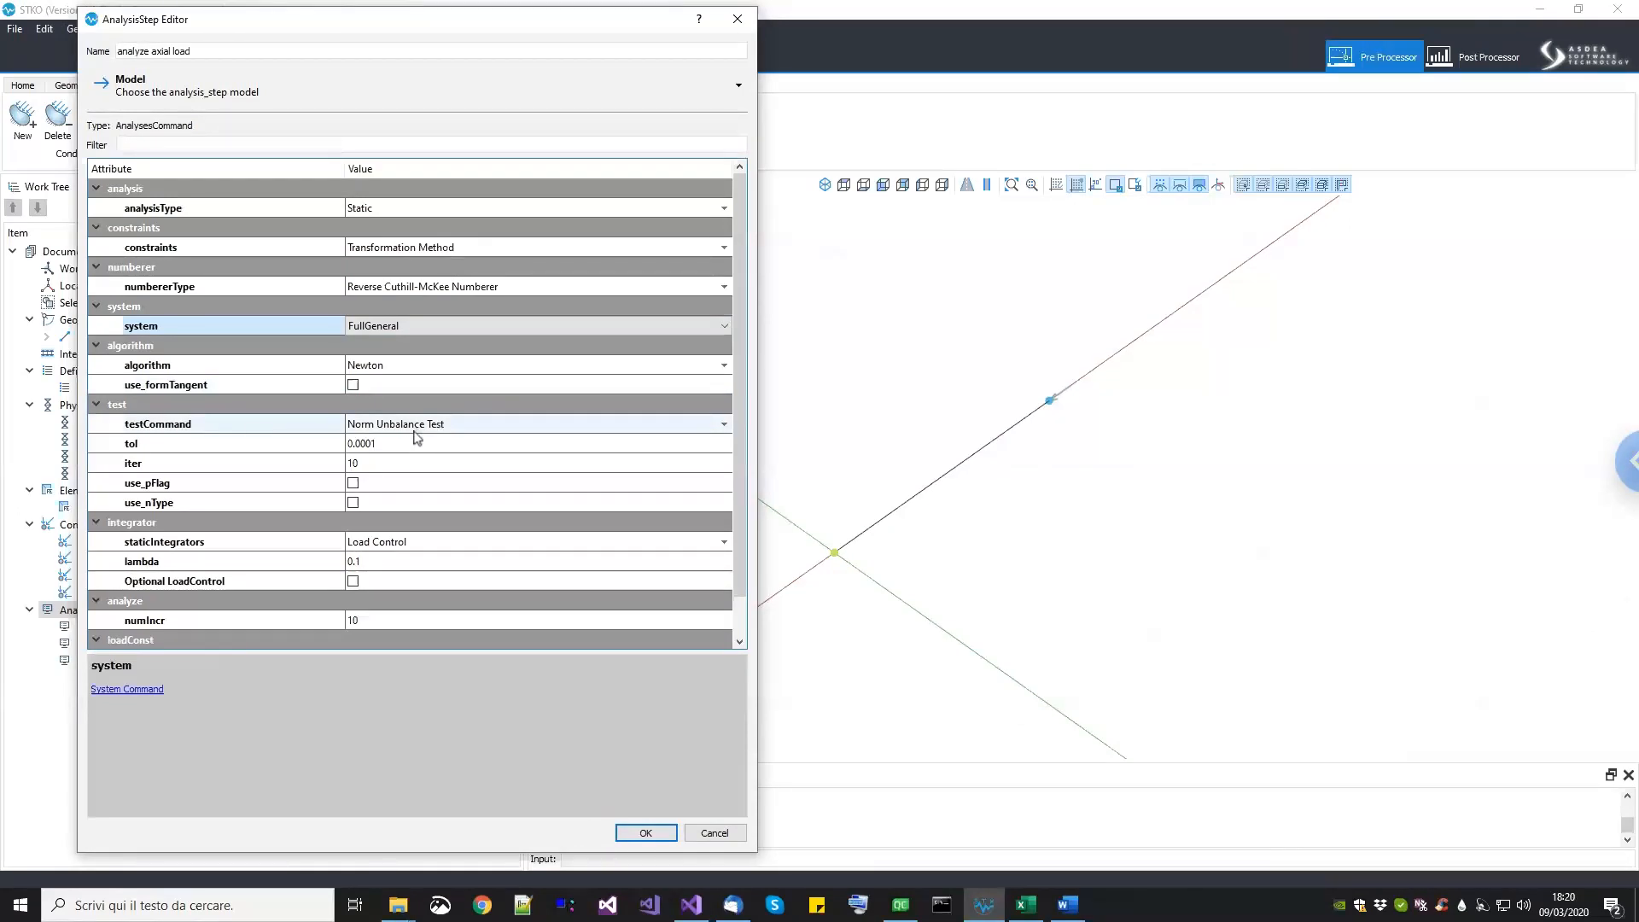
Step: Enable use_pFlag for the Norm Unbalance Test and set pFlag to 1
click(380, 484)
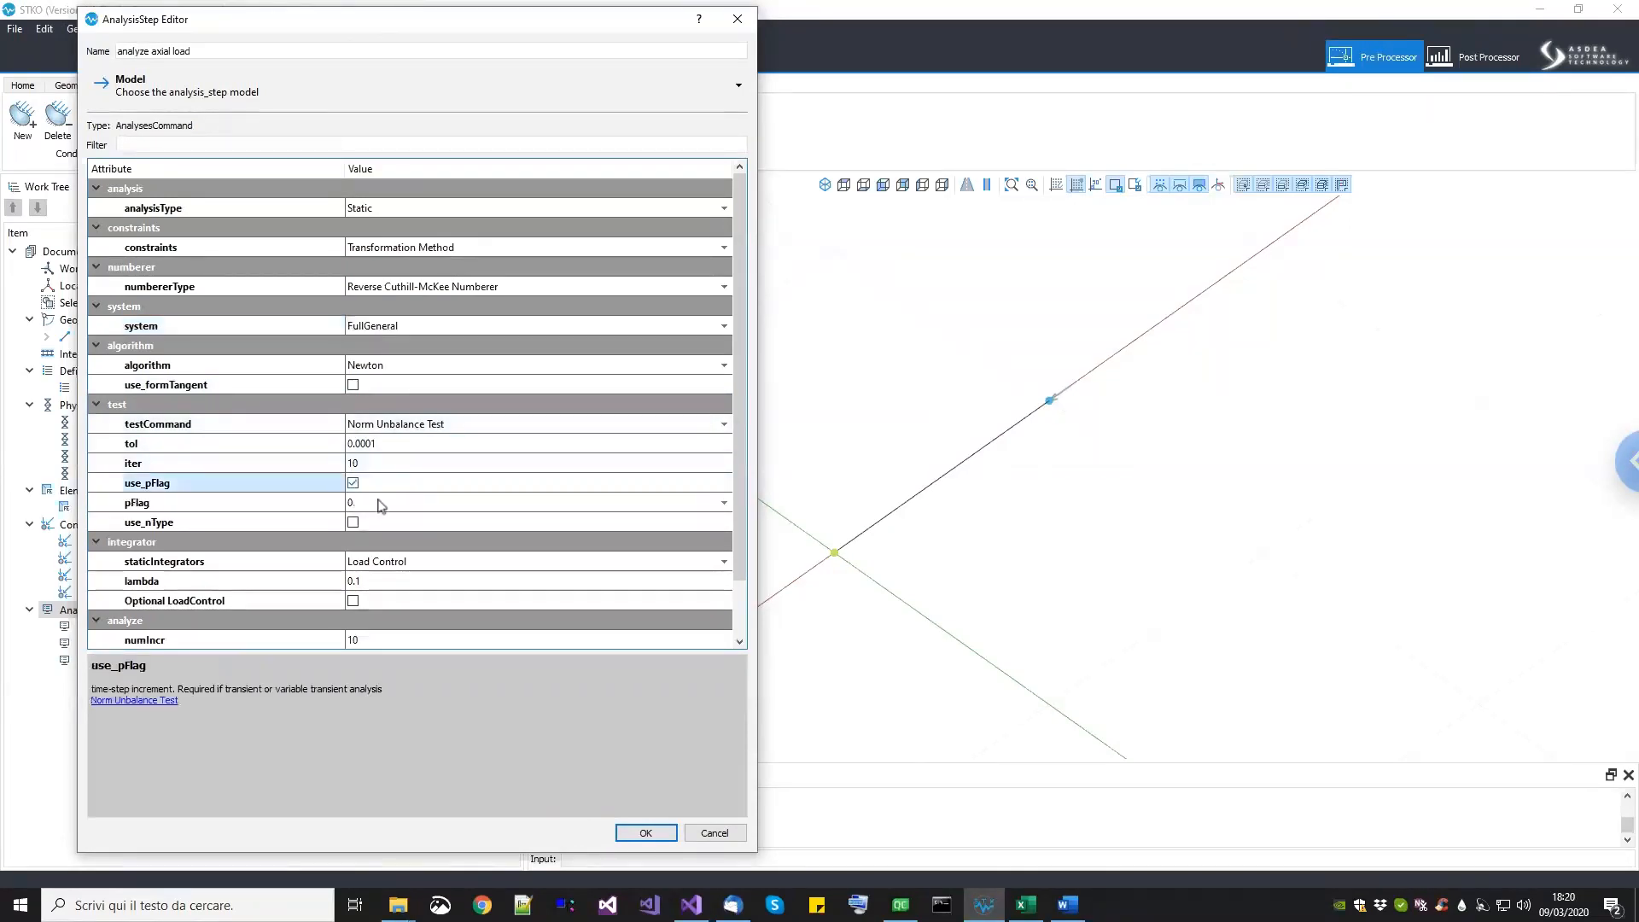
click(380, 503)
click(378, 504)
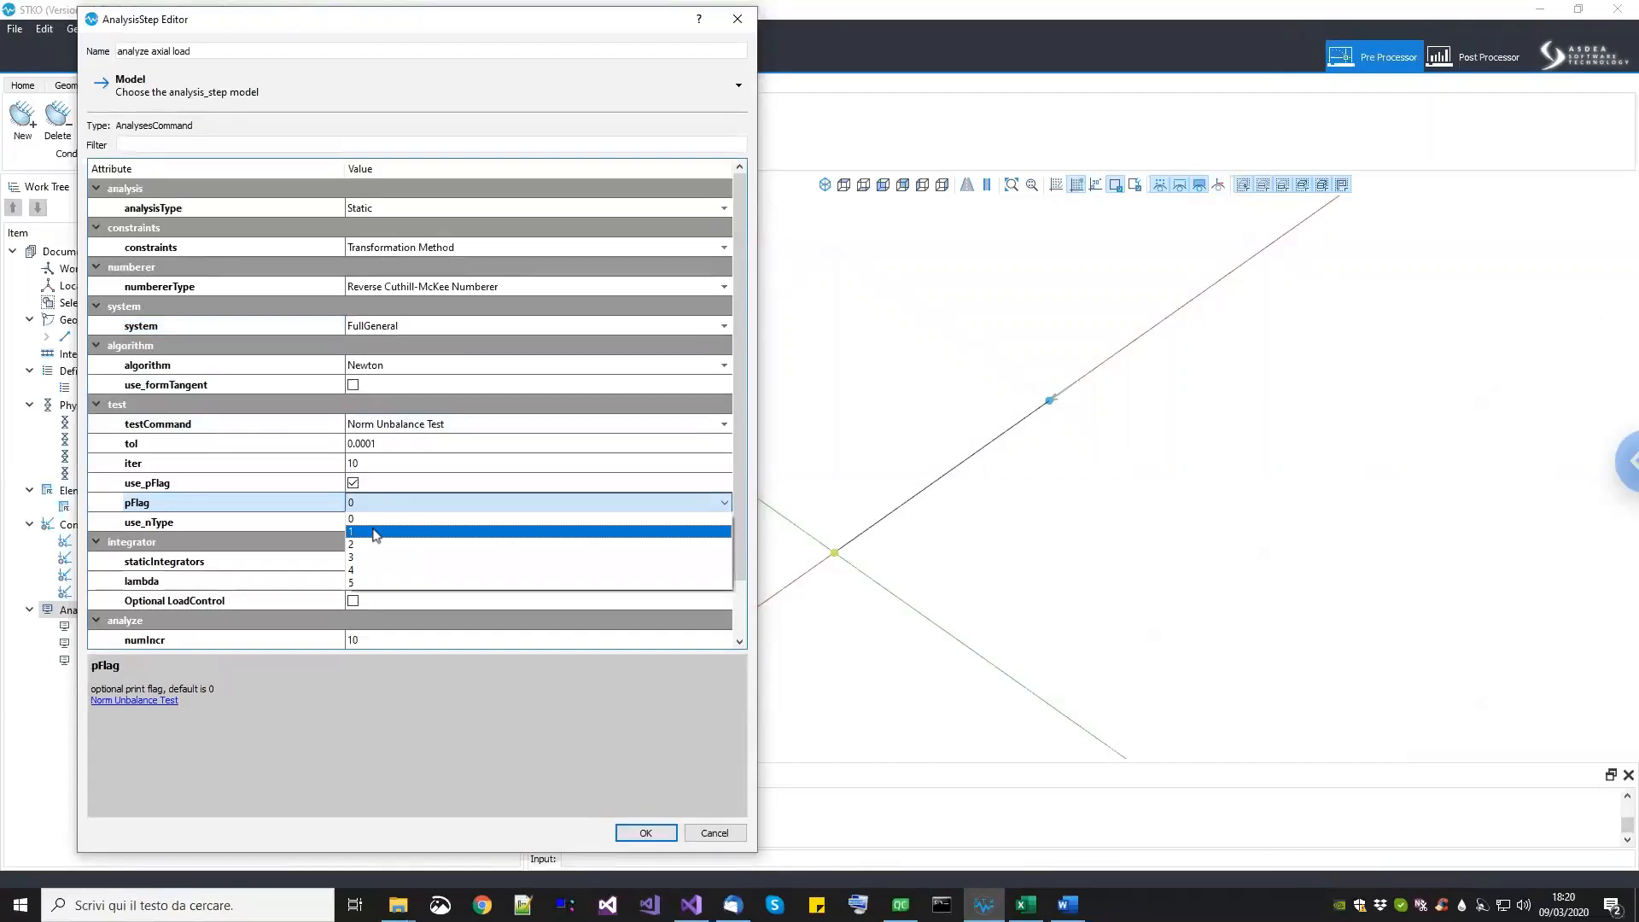
click(376, 530)
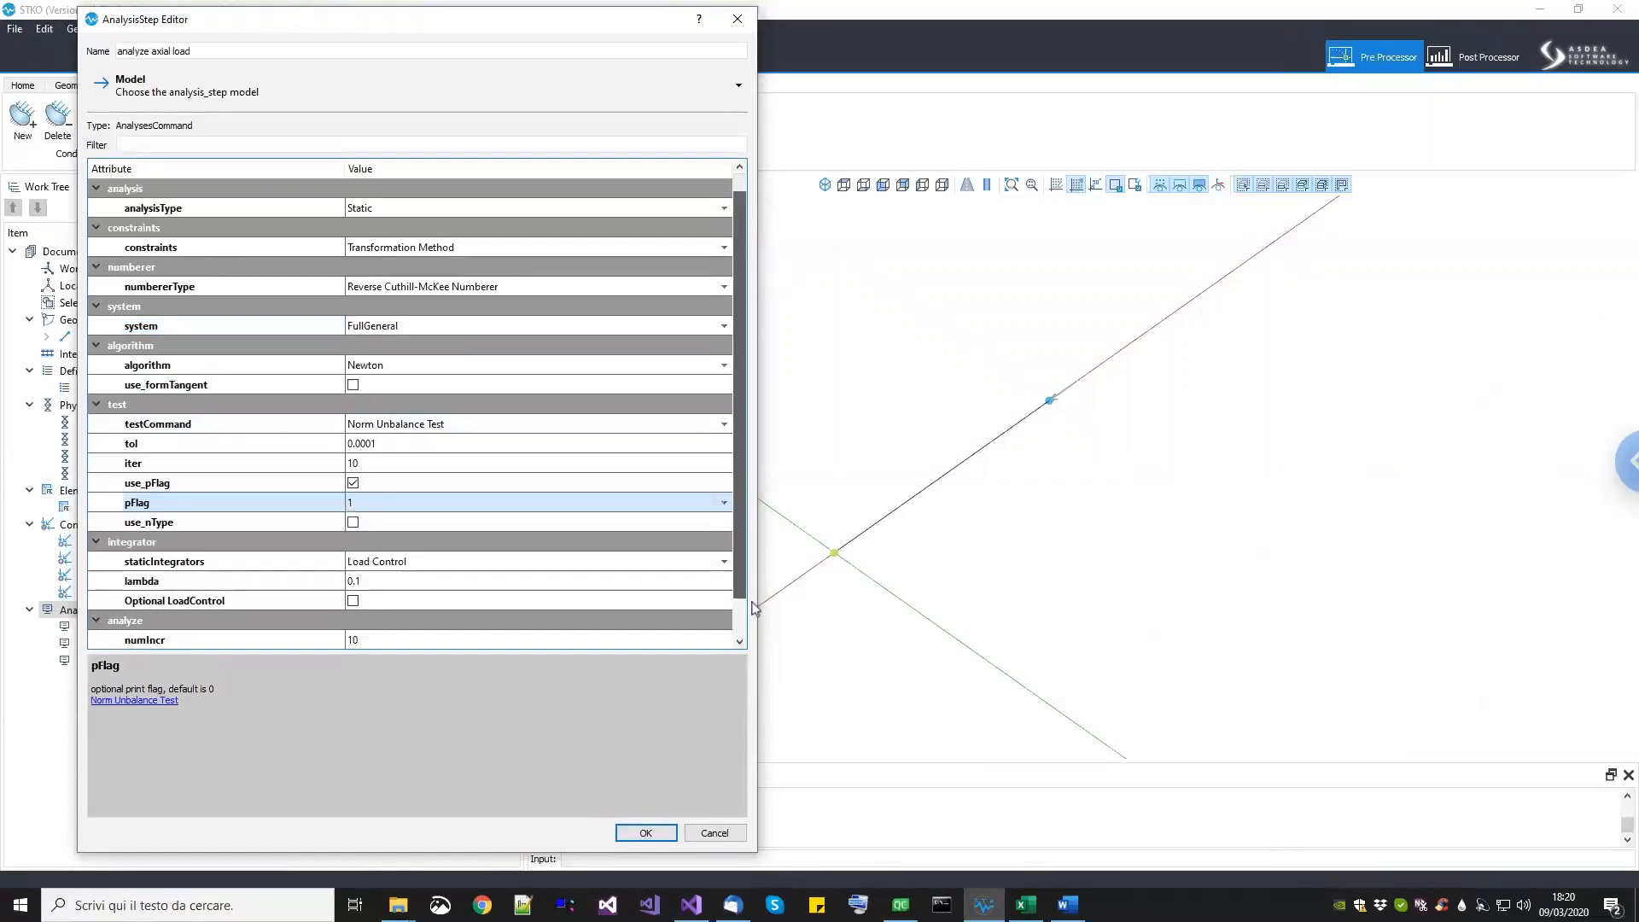
Step: Enable loadConst and use pseudoTime for the axial load analysis and save the analysis step
scroll(740, 611, down, 1)
click(353, 620)
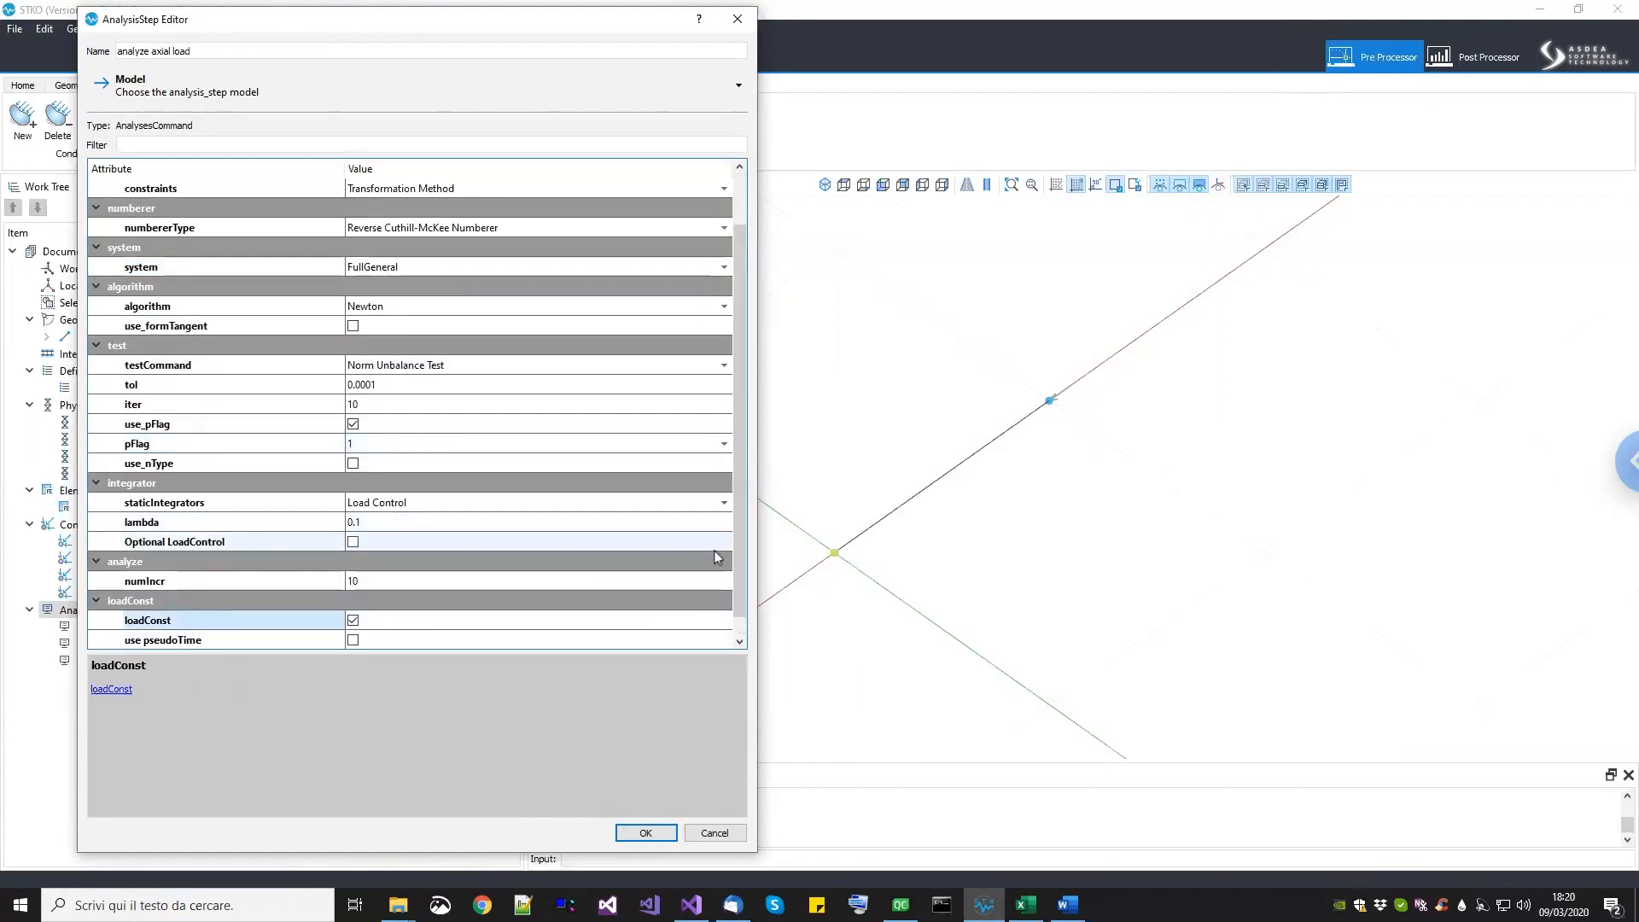
scroll(743, 589, down, 1)
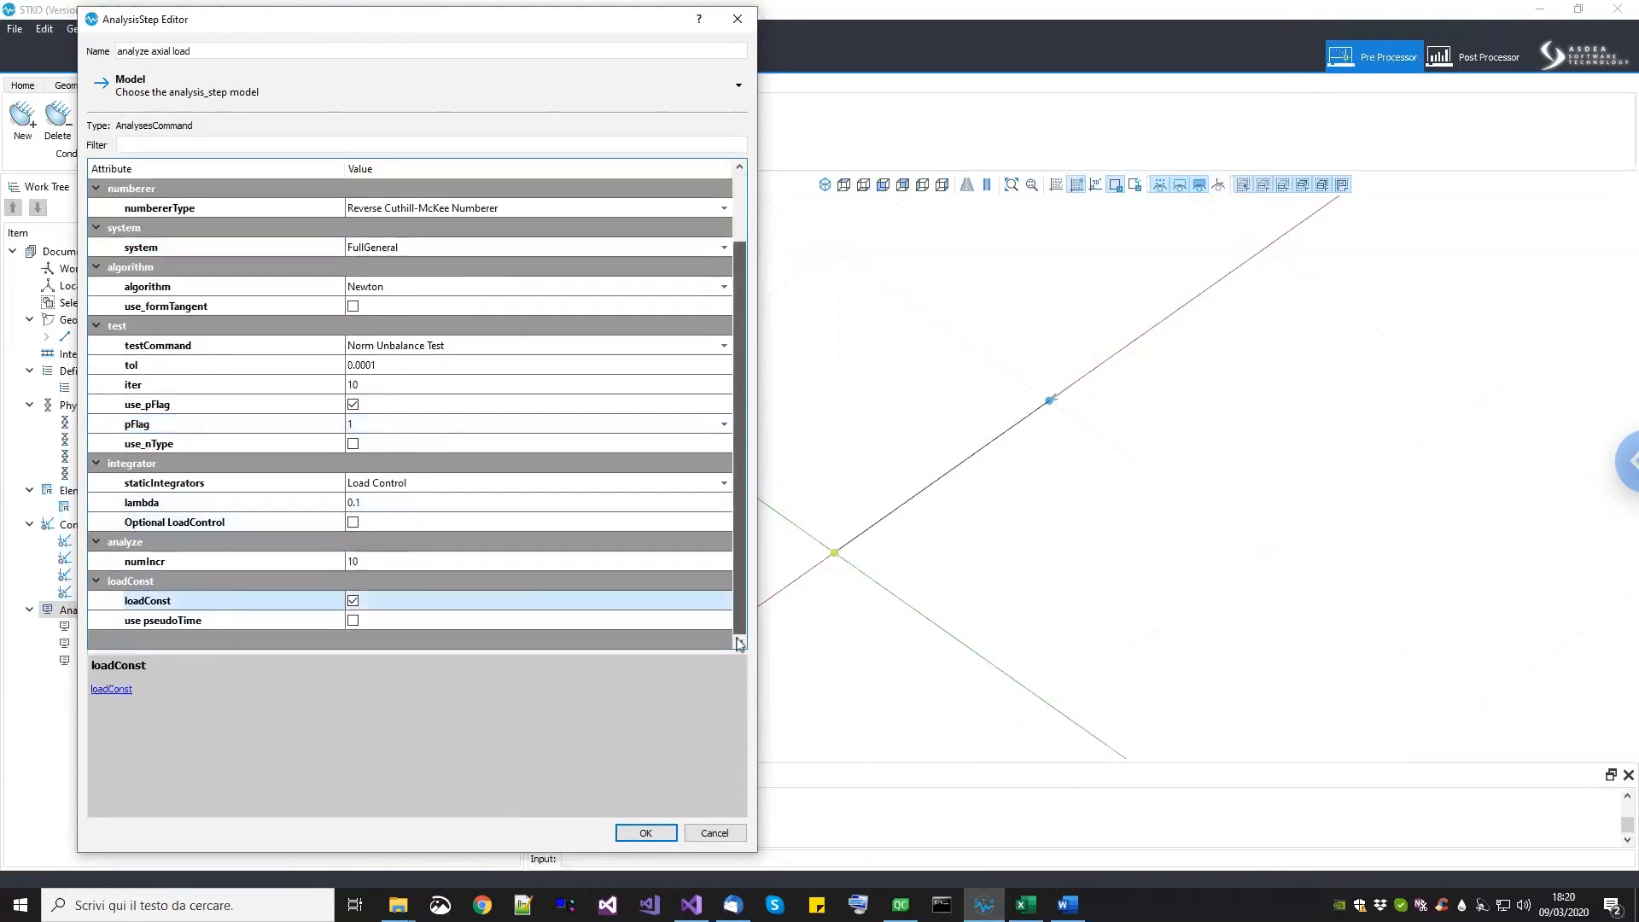
click(563, 624)
scroll(735, 636, down, 1)
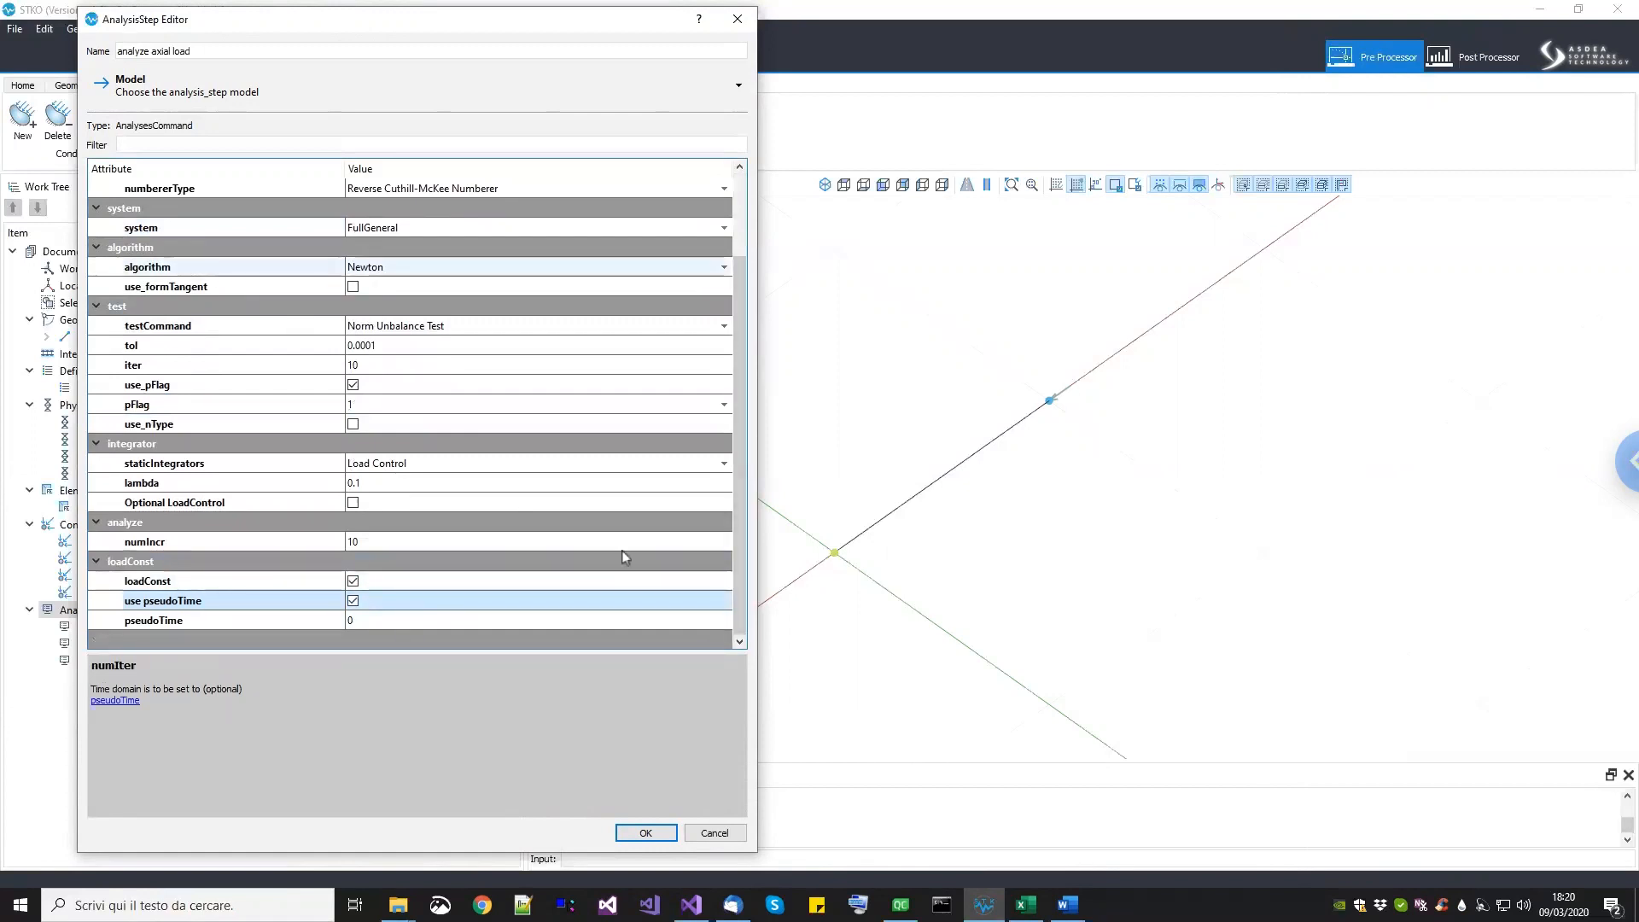
click(647, 833)
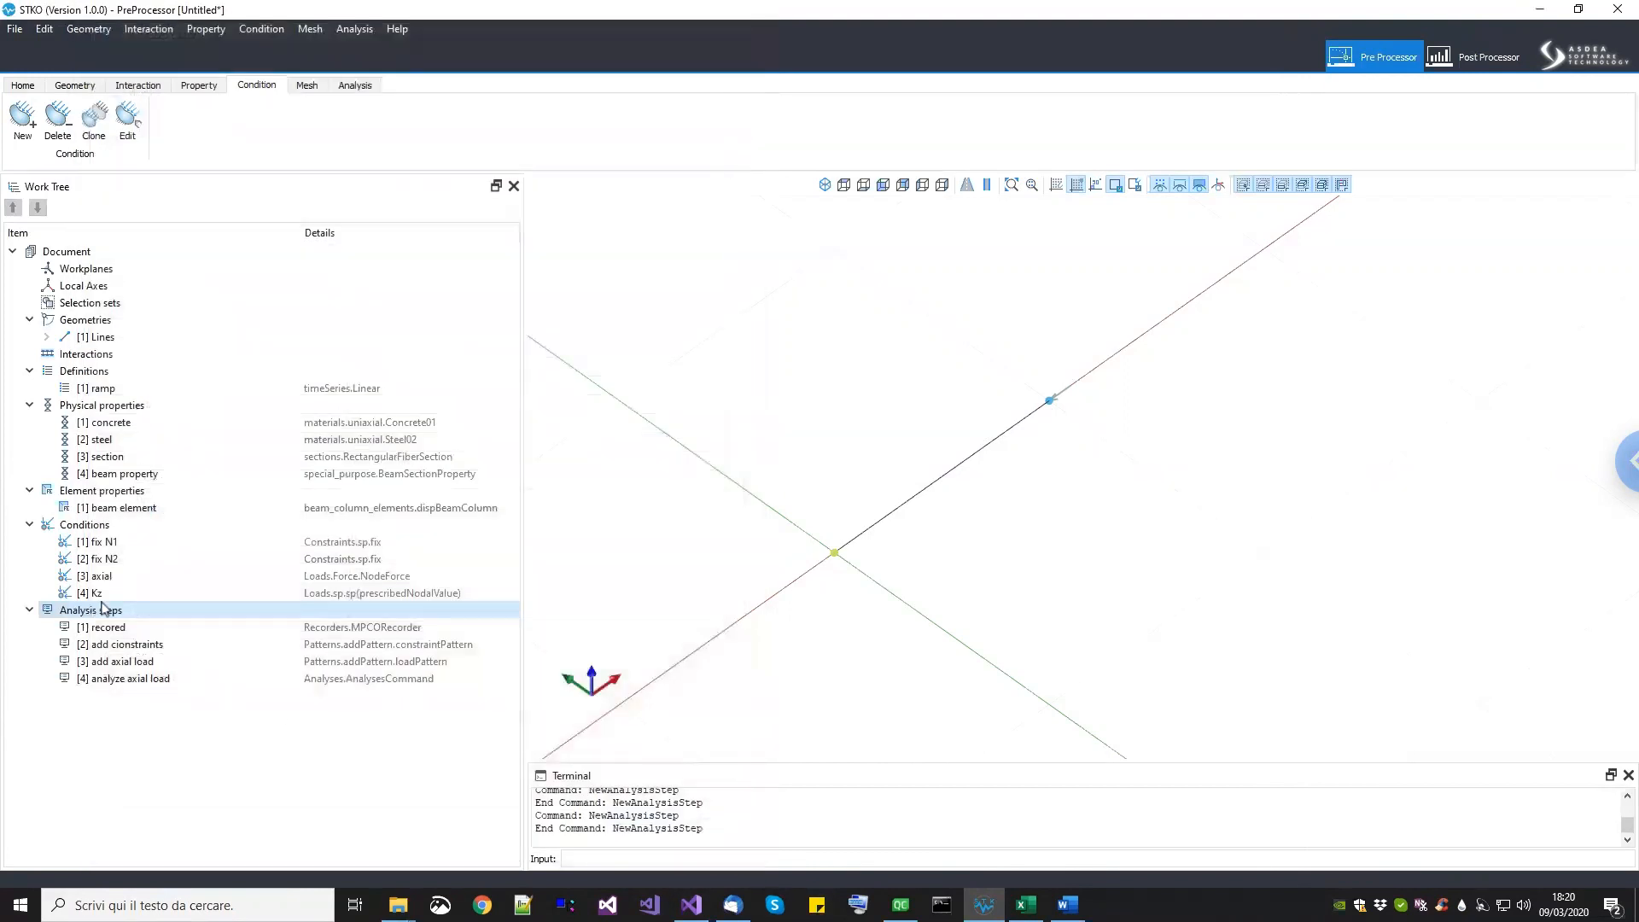
Step: Create a new analysis step named "apply curvature" with the loadPattern type
right_click(103, 609)
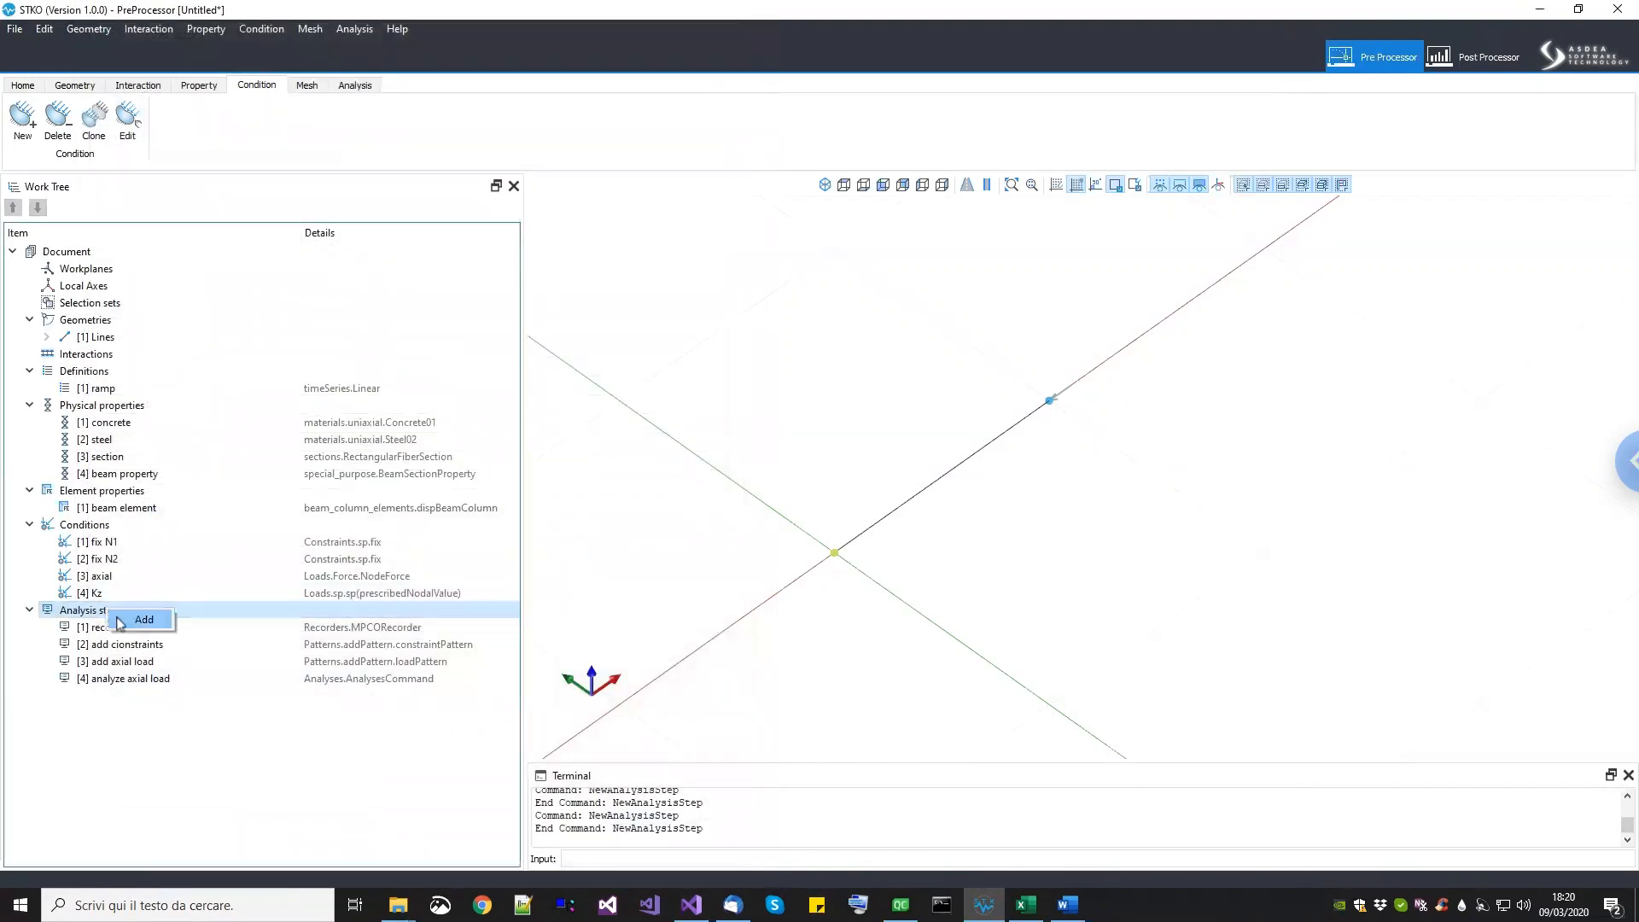
click(125, 621)
drag(219, 52, 85, 57)
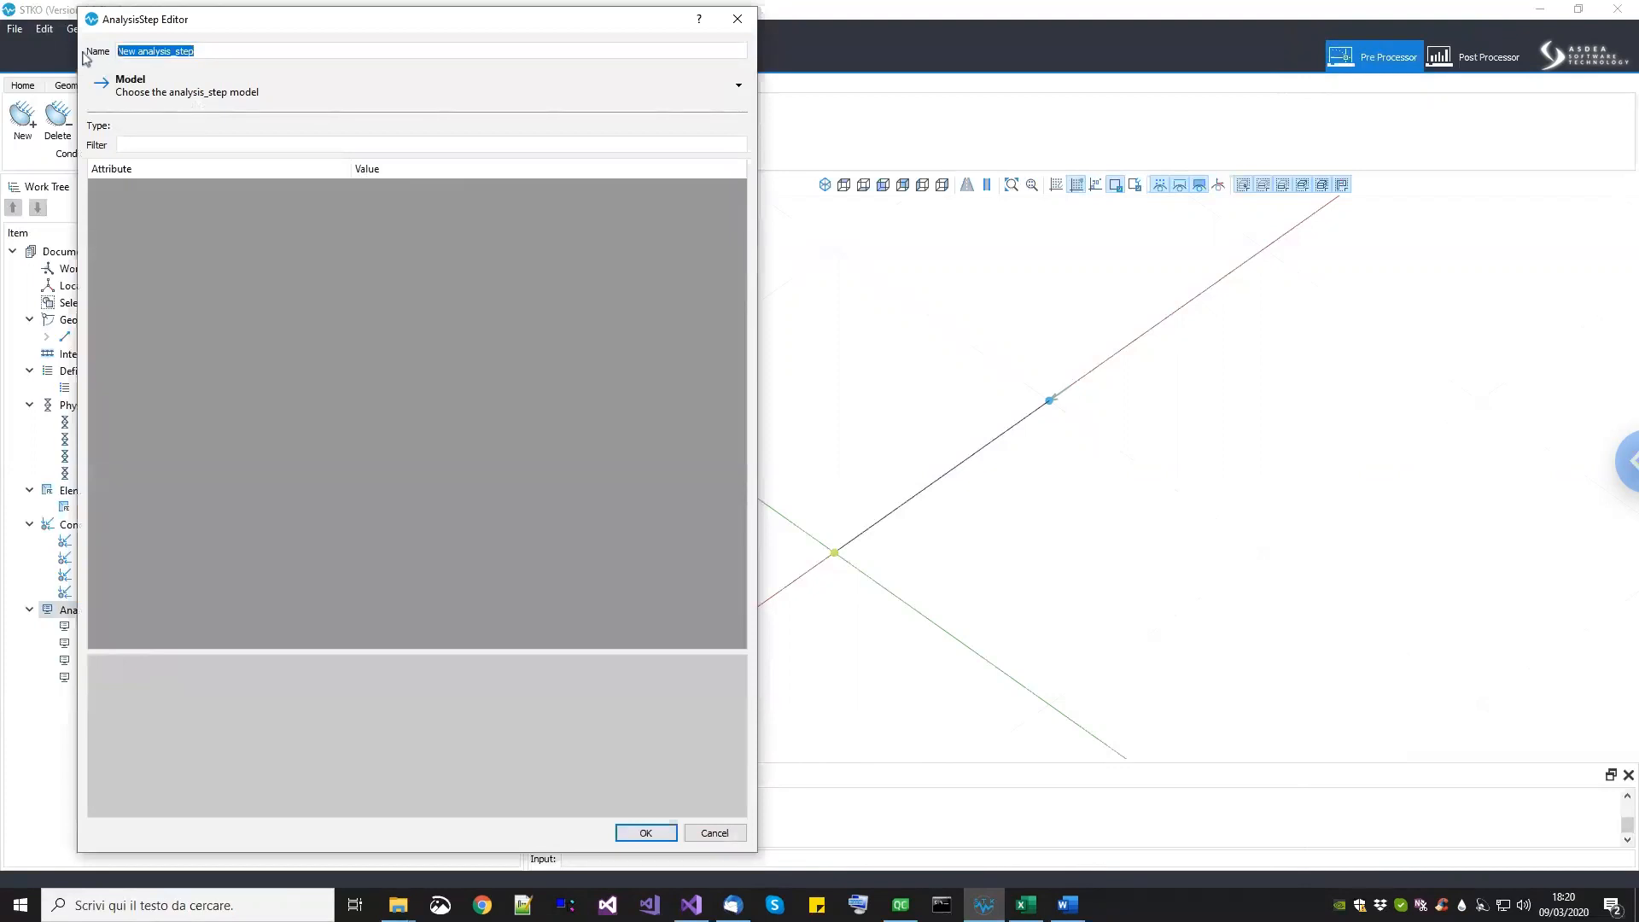
text(apply curvature)
click(153, 104)
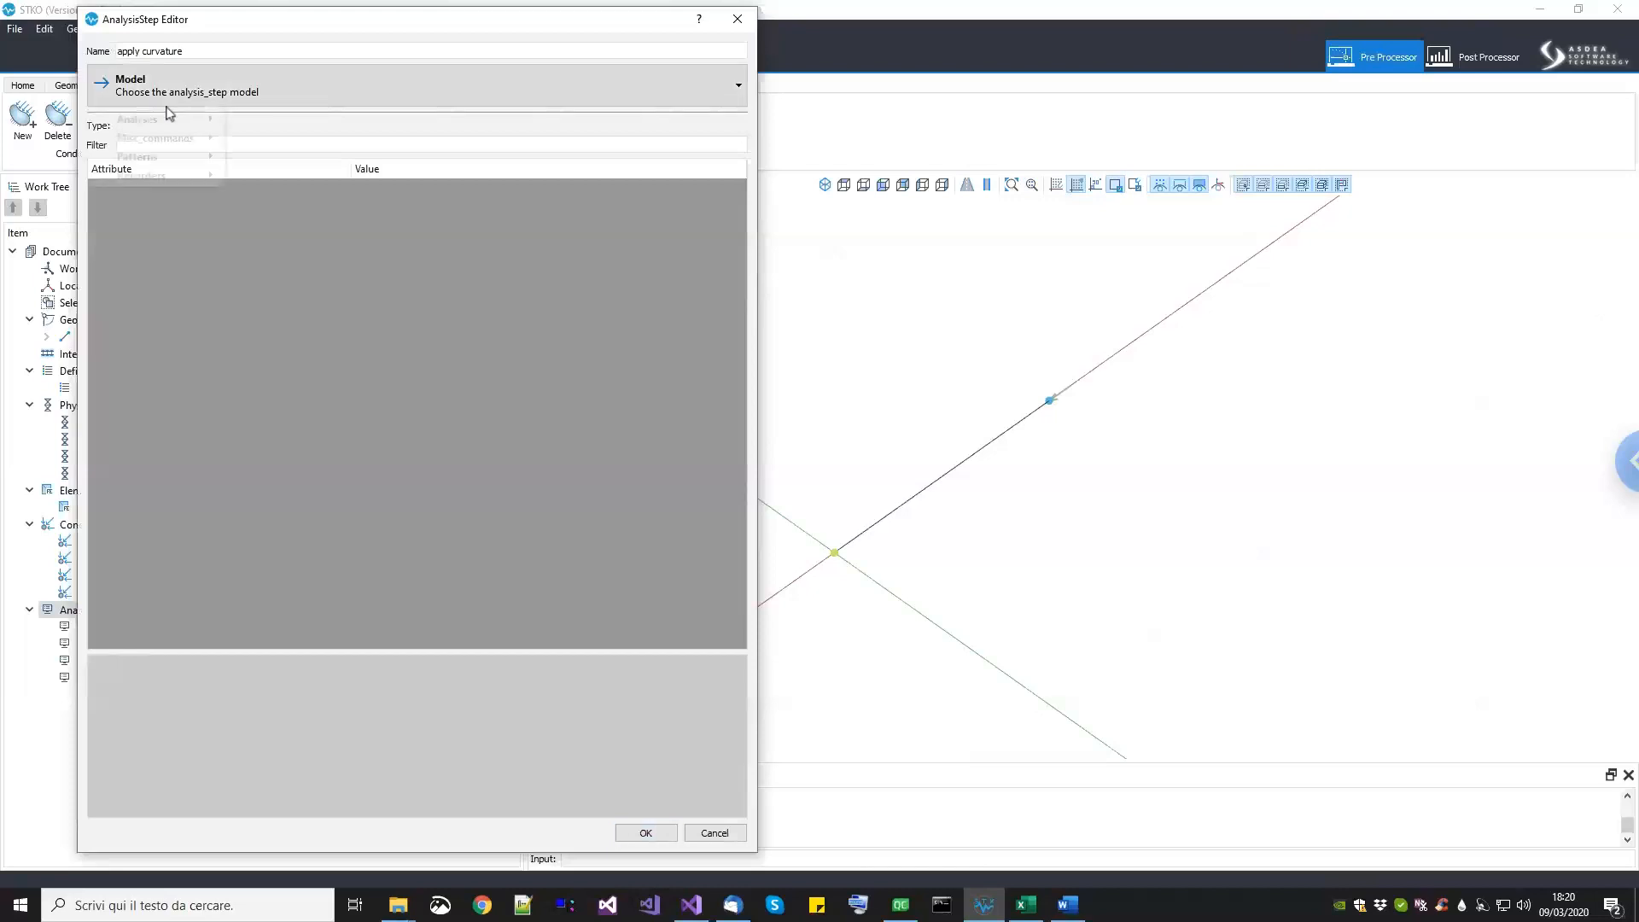
mouse_move(166, 158)
mouse_move(286, 160)
click(421, 214)
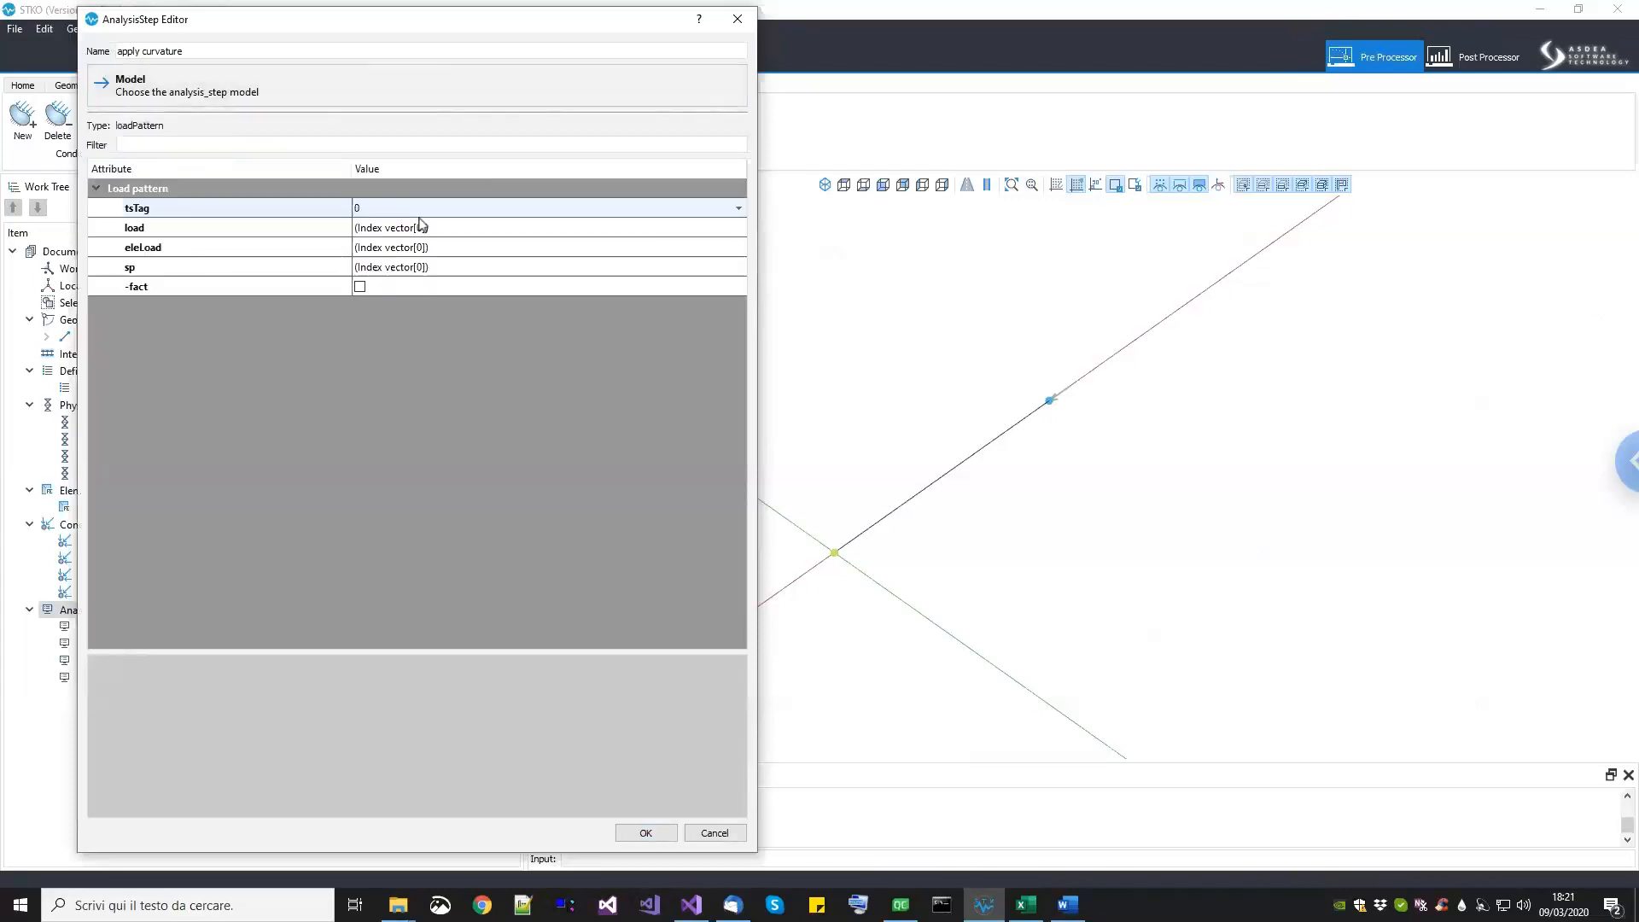
Step: Assign the ramp time series as the curvature load pattern's tsTag
click(421, 212)
click(421, 214)
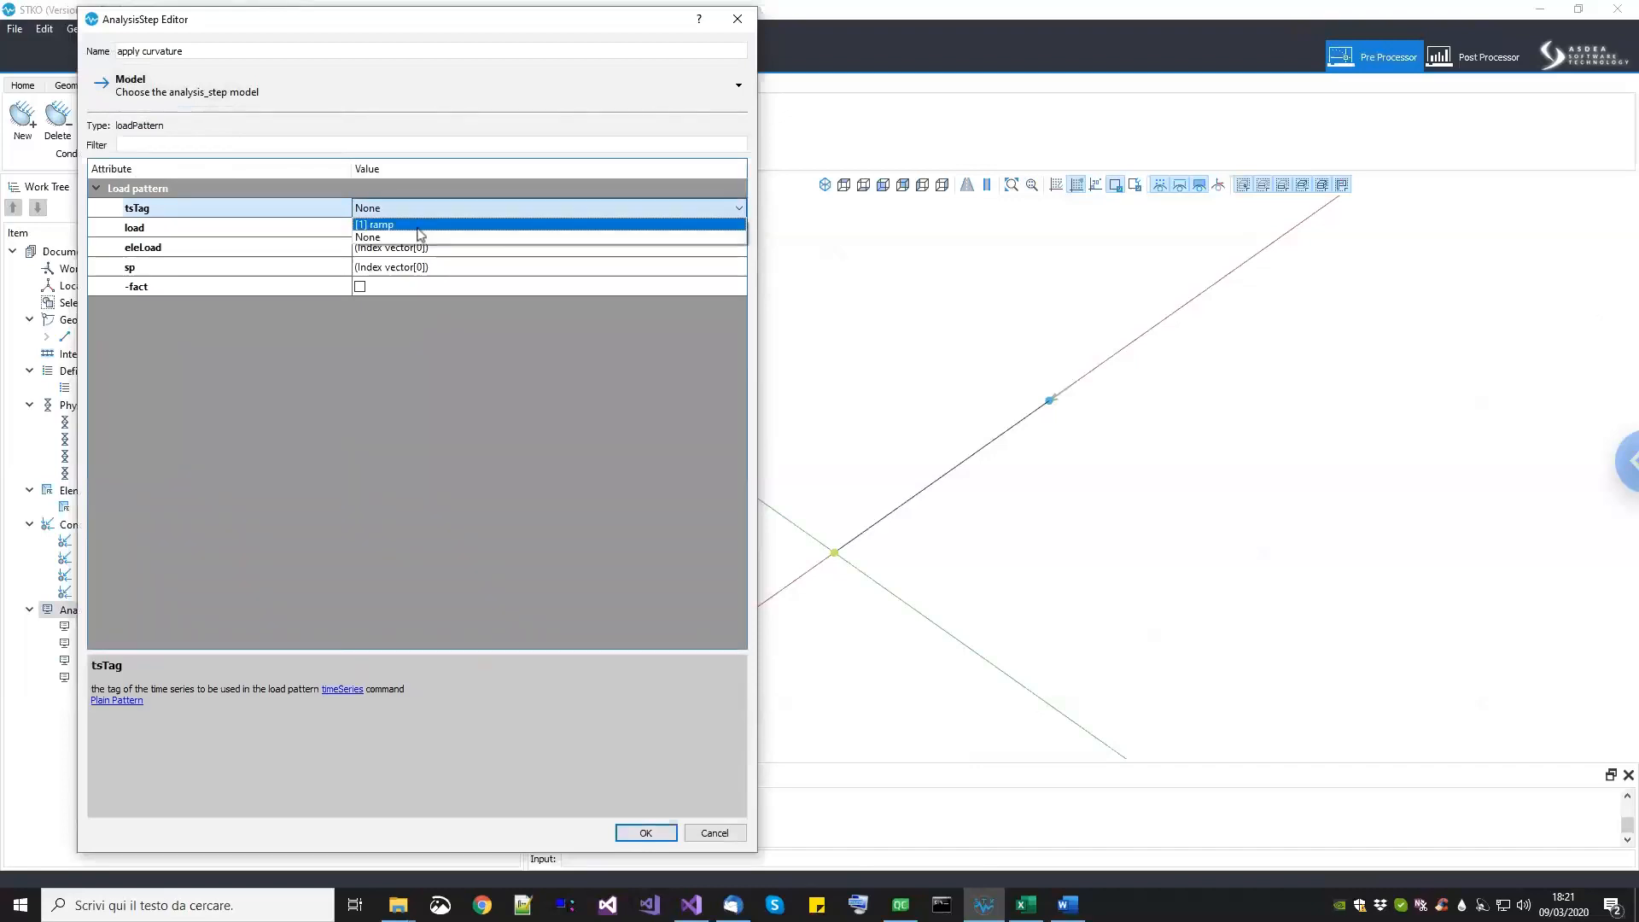
click(421, 226)
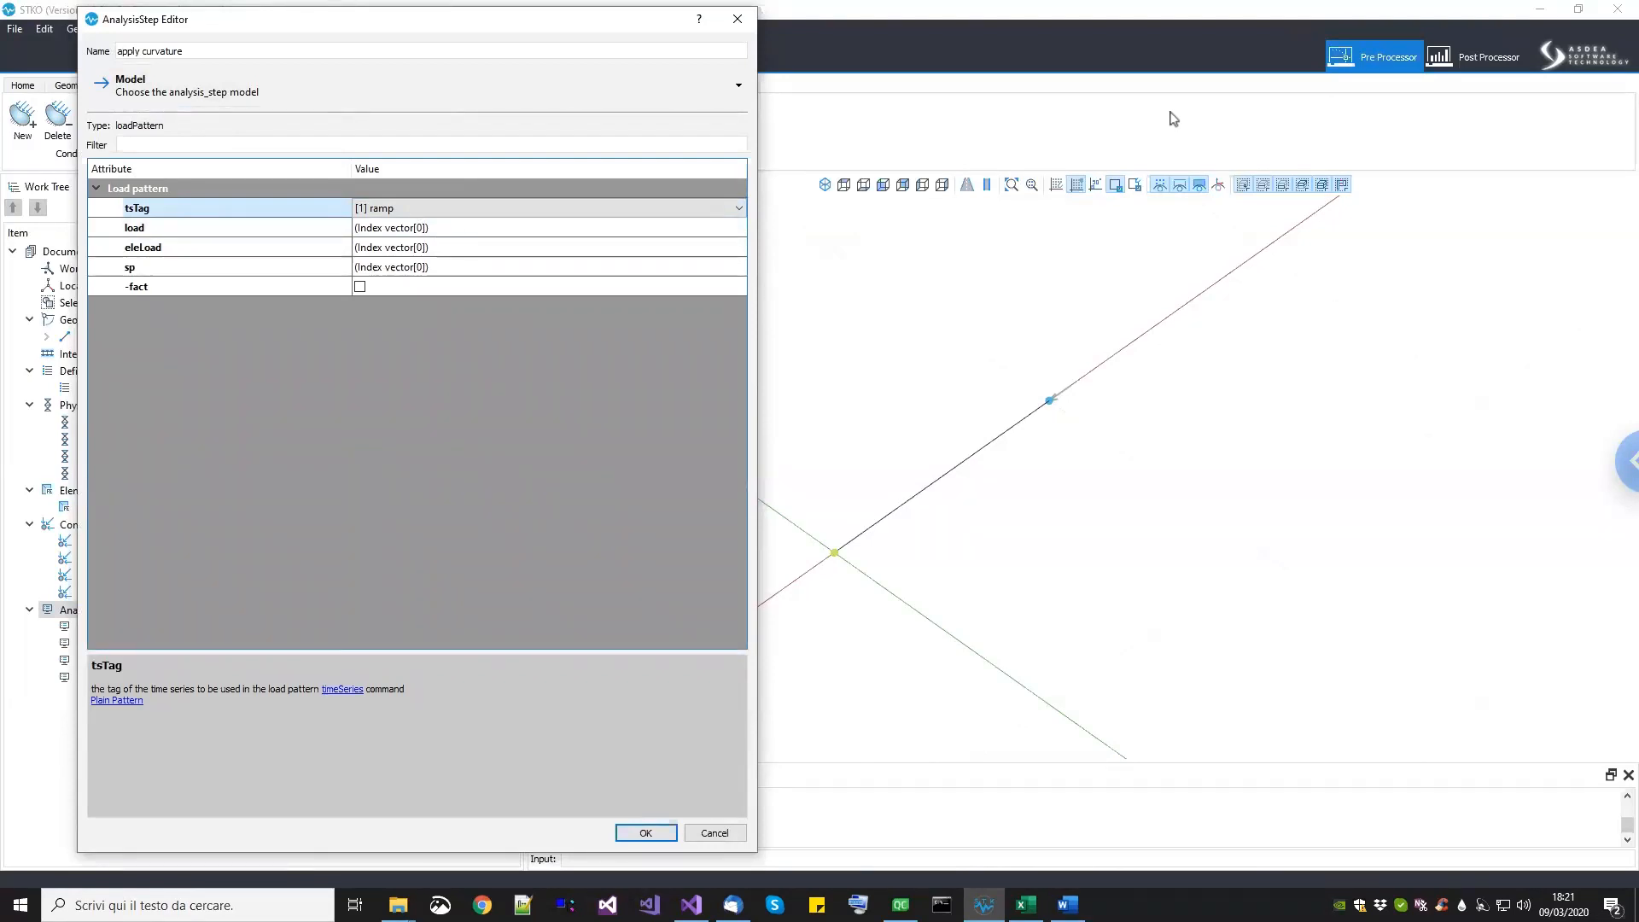
Step: Add the Kz condition as the curvature load pattern's single sp entry and save the analysis step
click(675, 268)
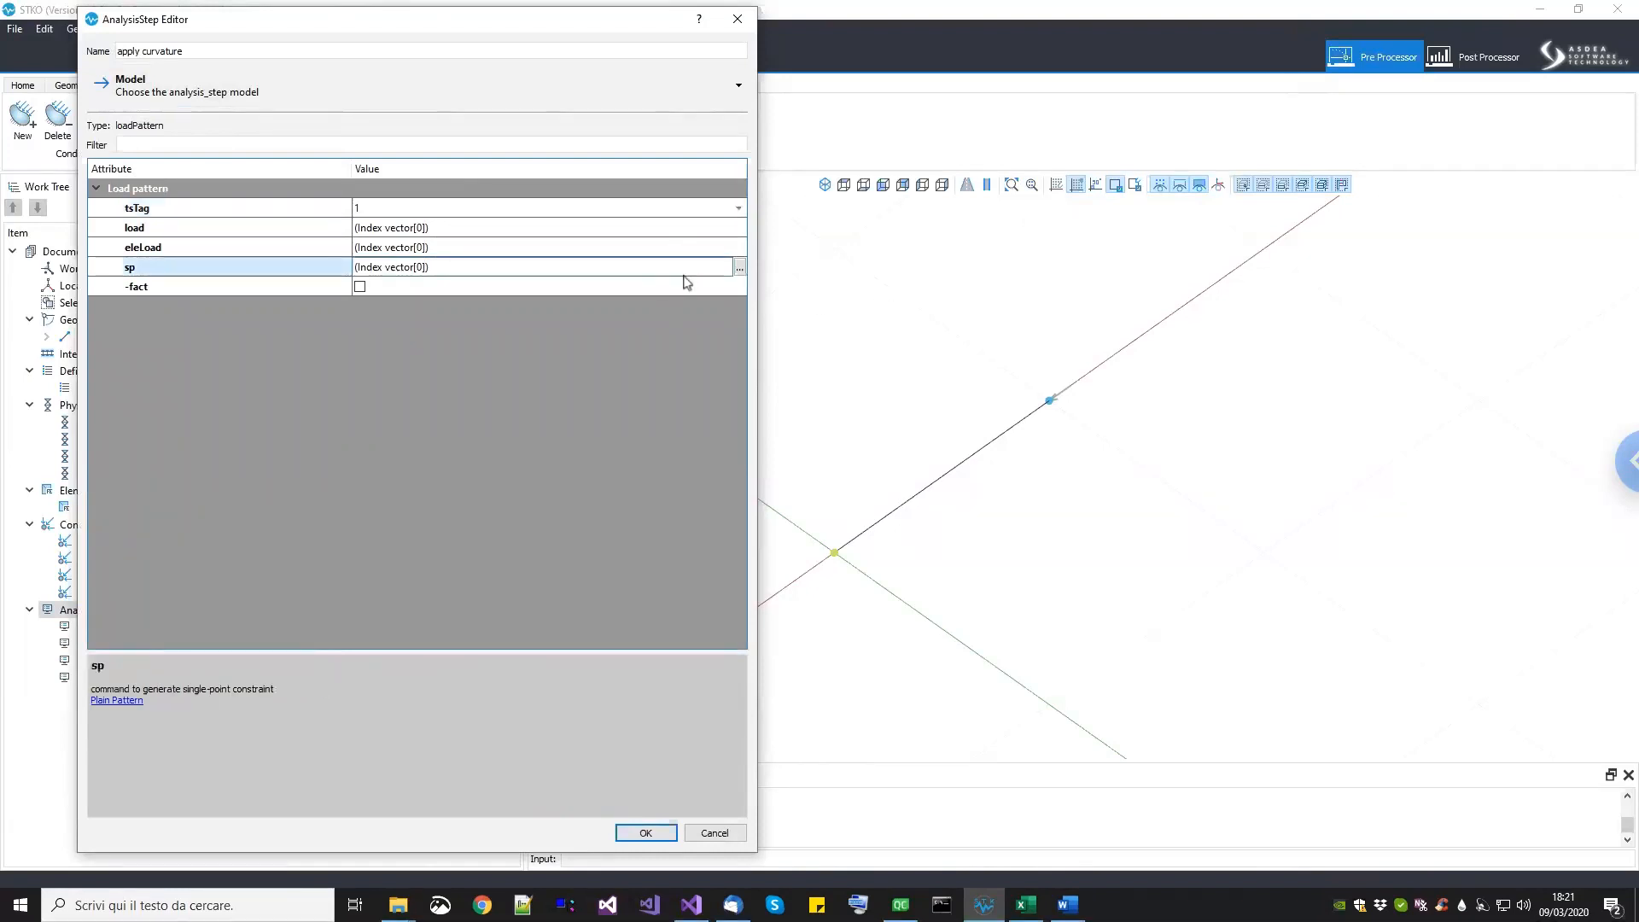
click(740, 268)
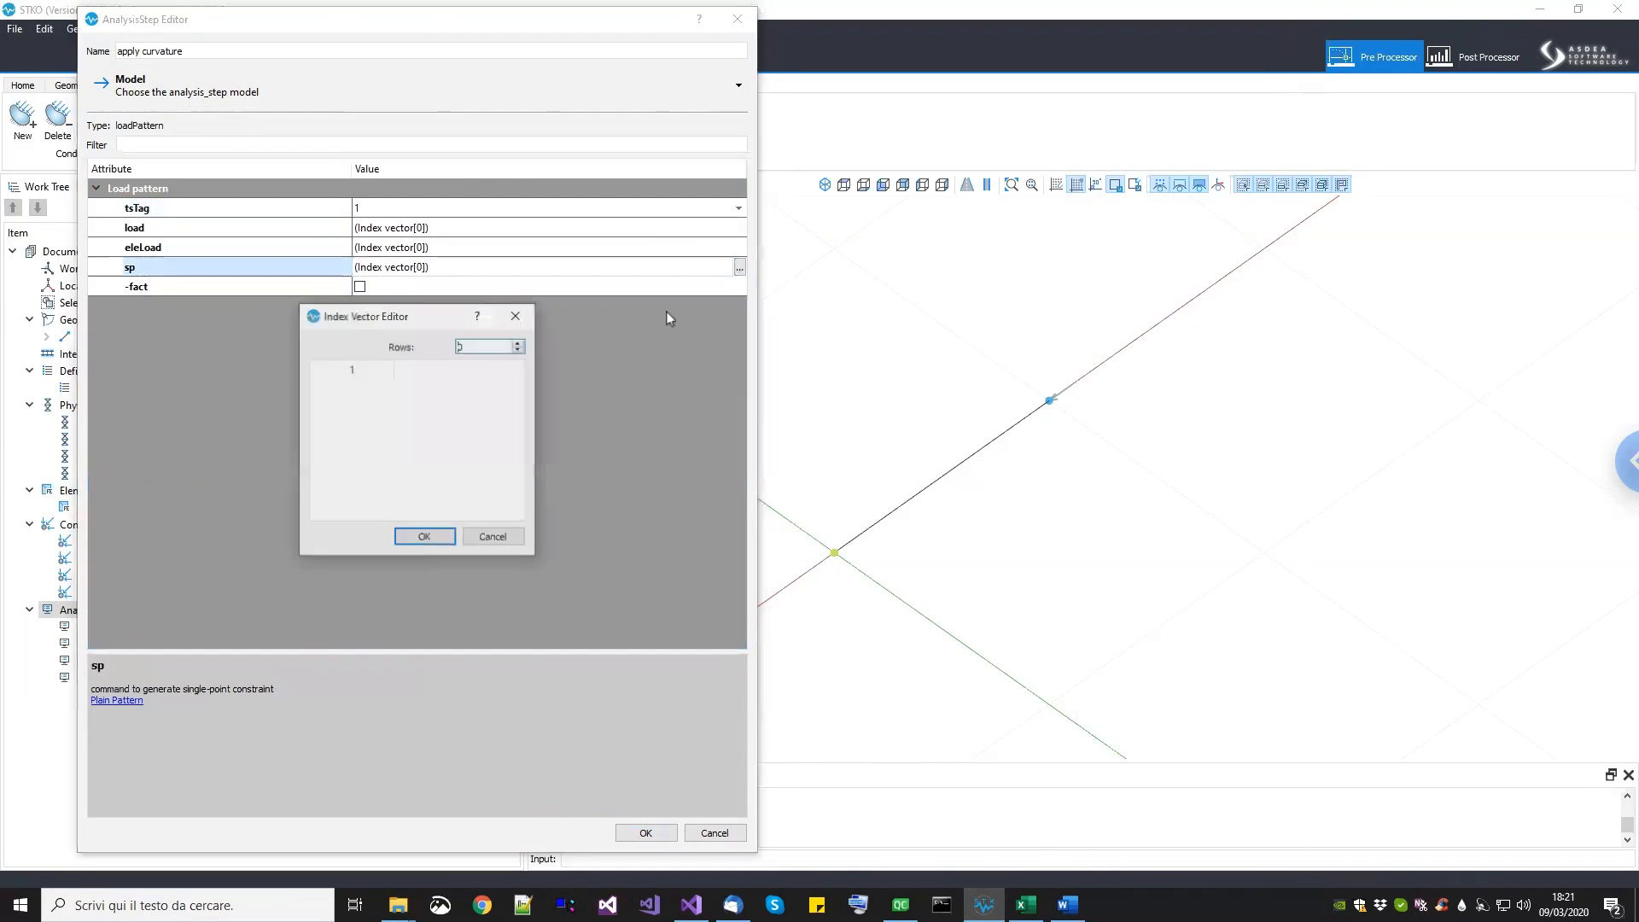
click(519, 343)
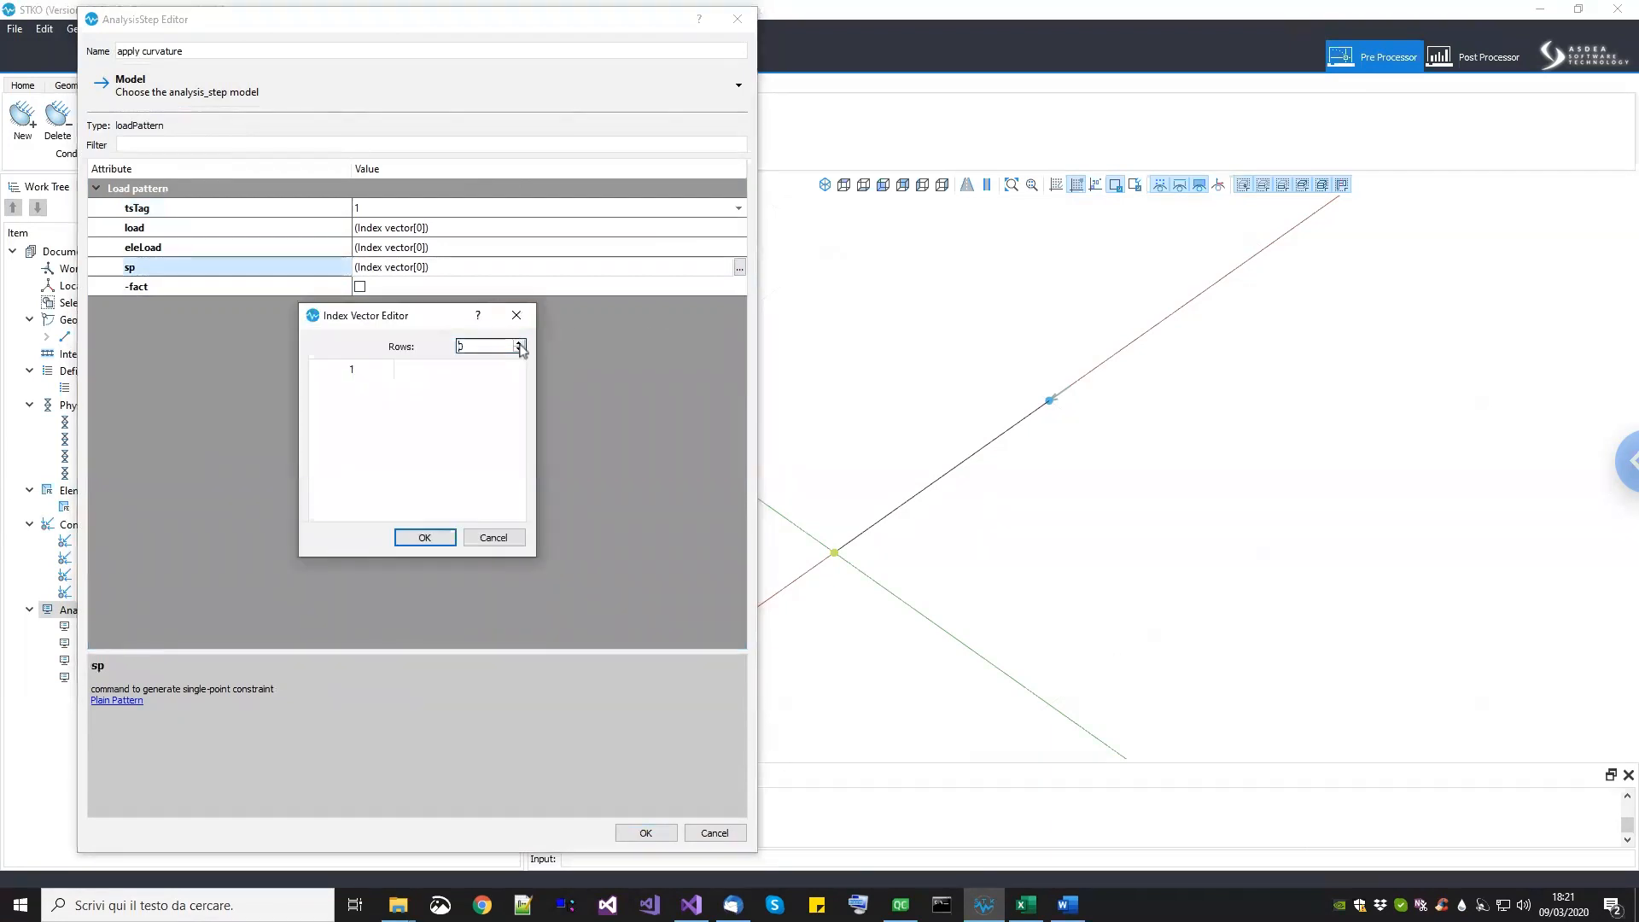
click(386, 393)
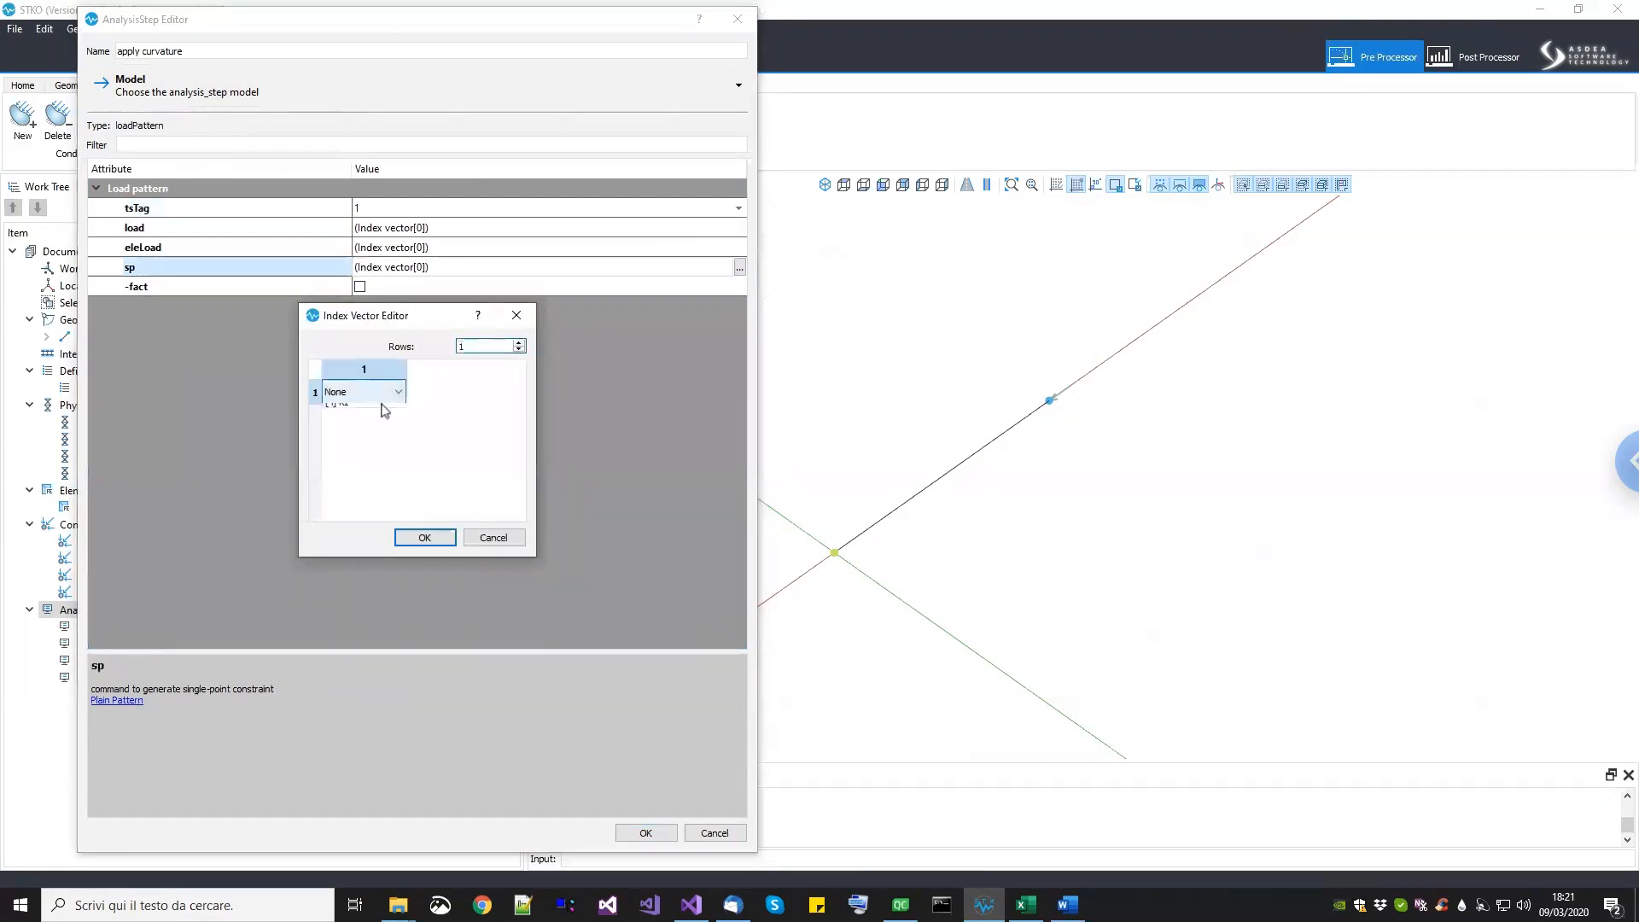
click(369, 421)
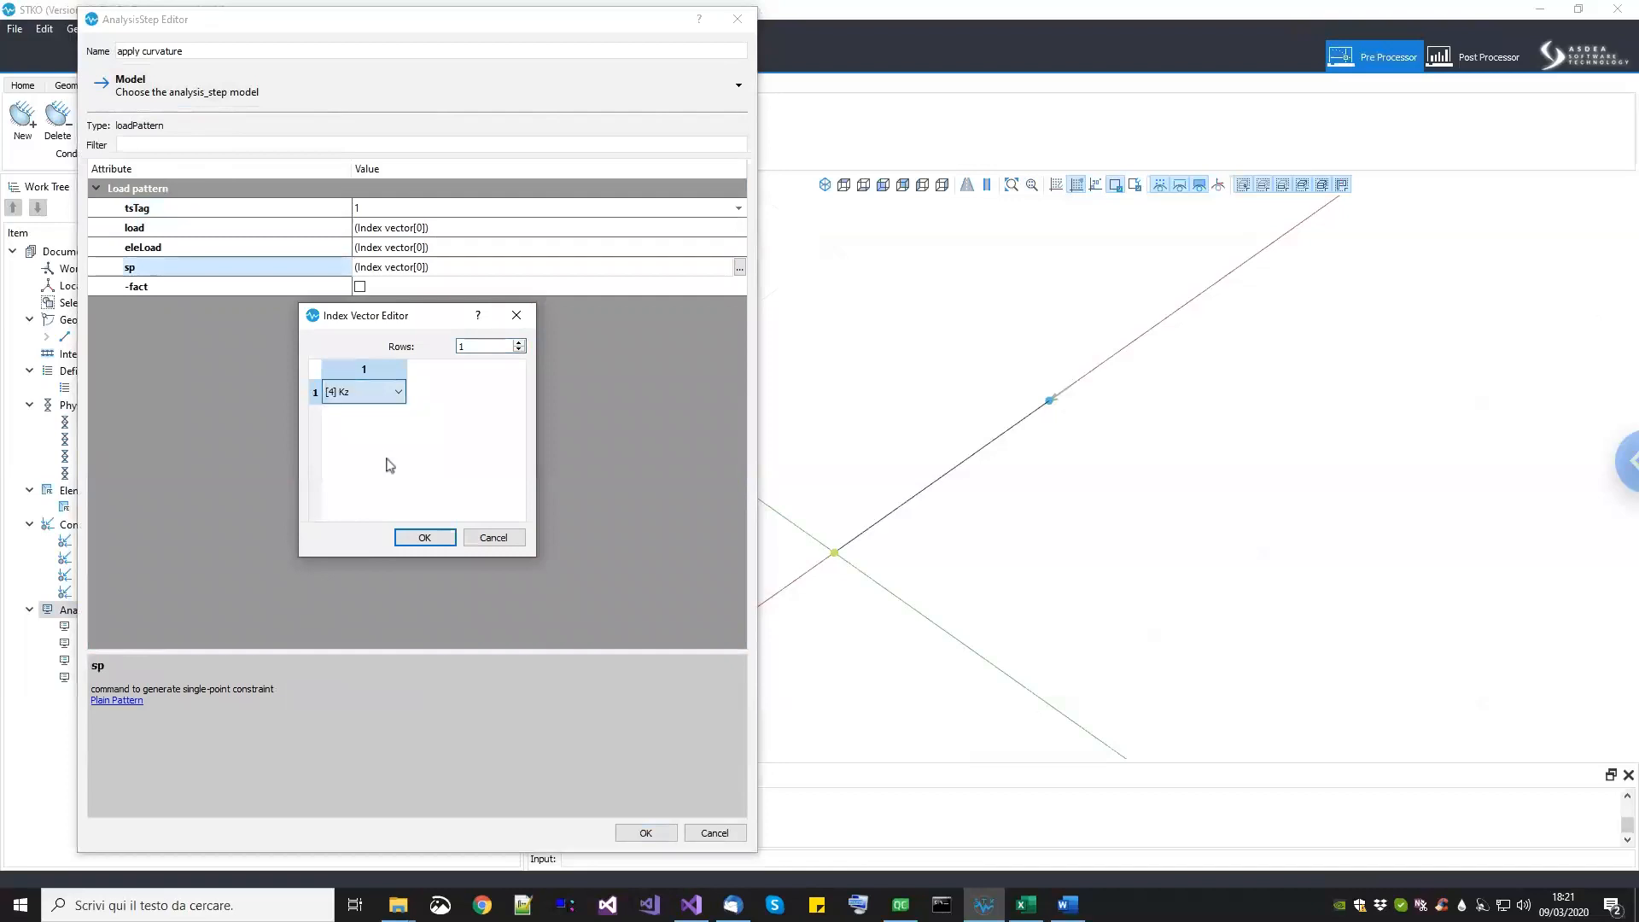
click(412, 539)
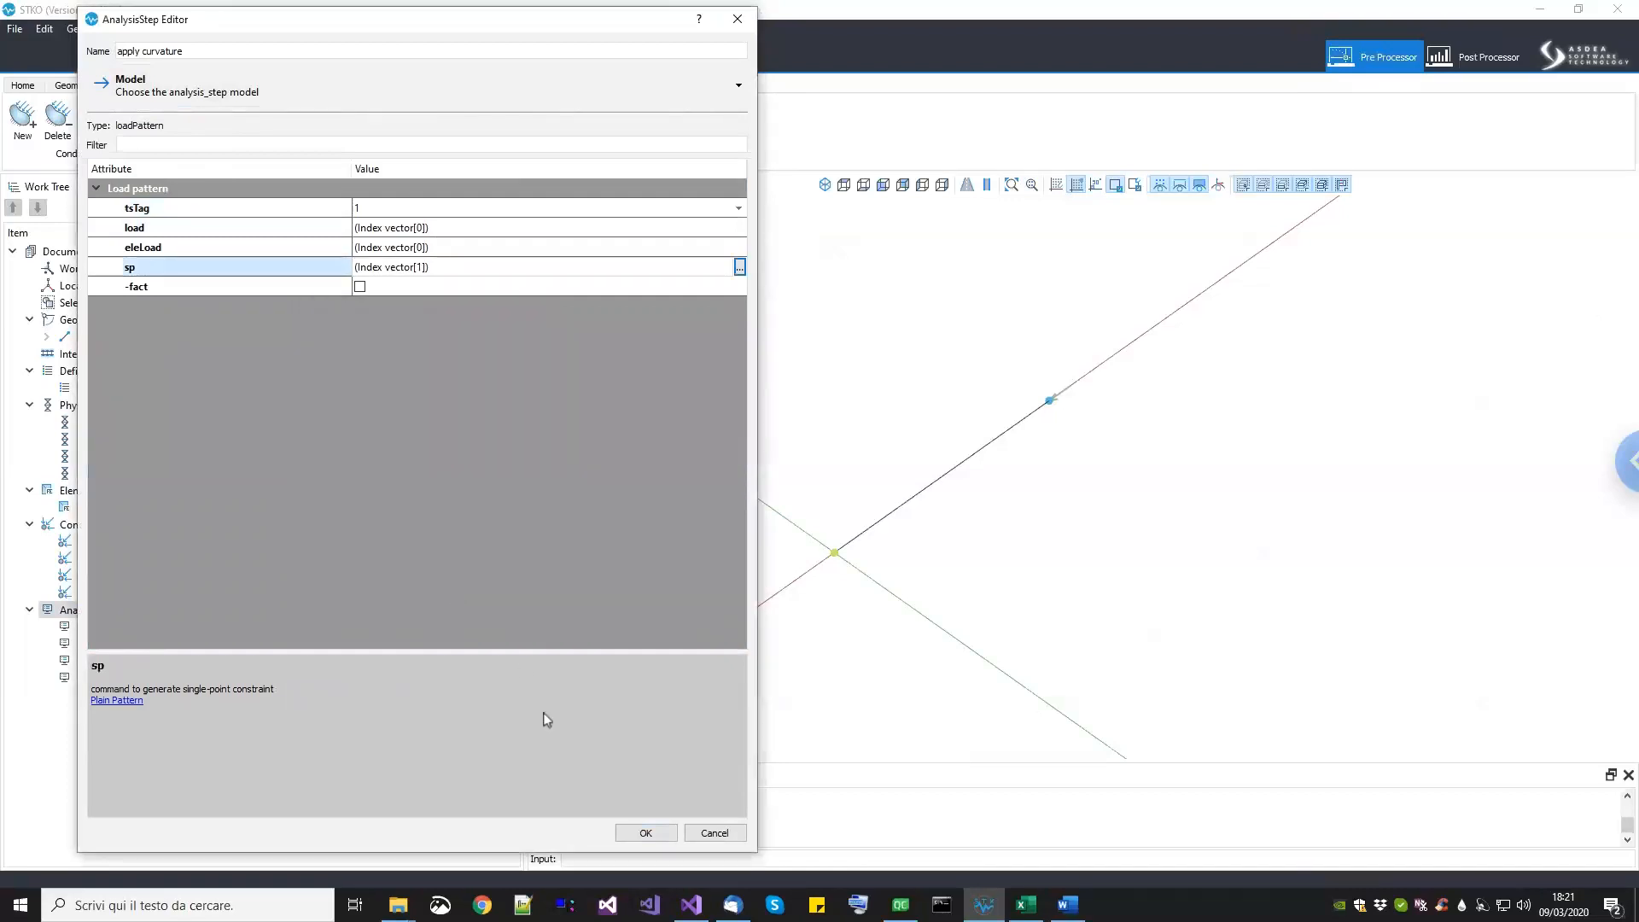
click(645, 832)
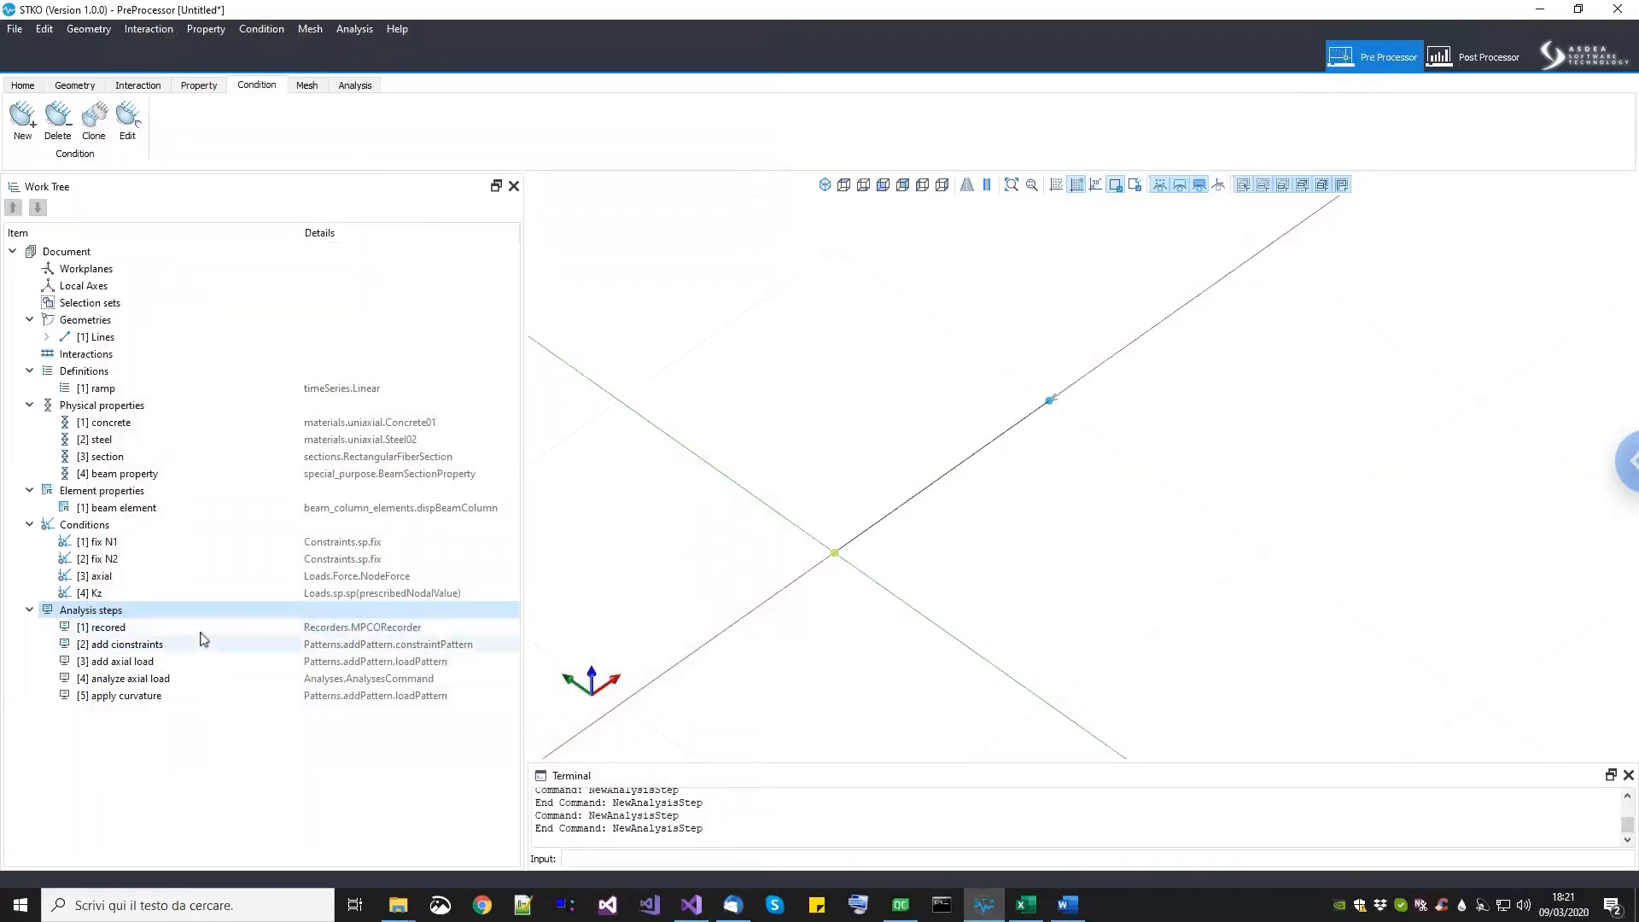
Step: Clone the "analyze axial load" analysis step
click(164, 681)
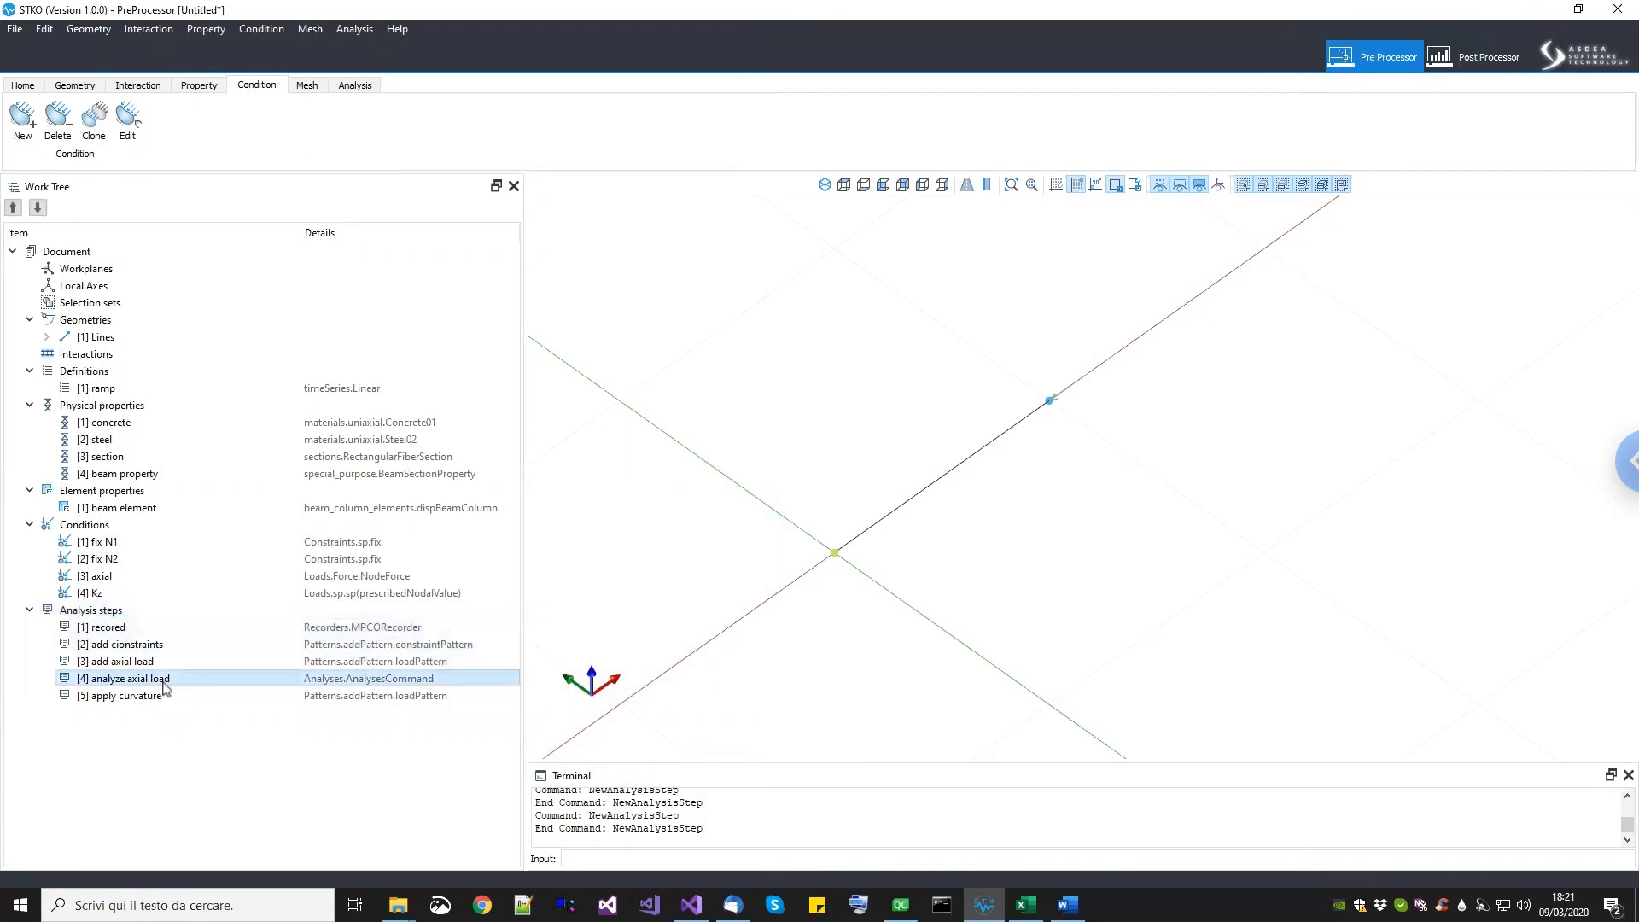
right_click(166, 685)
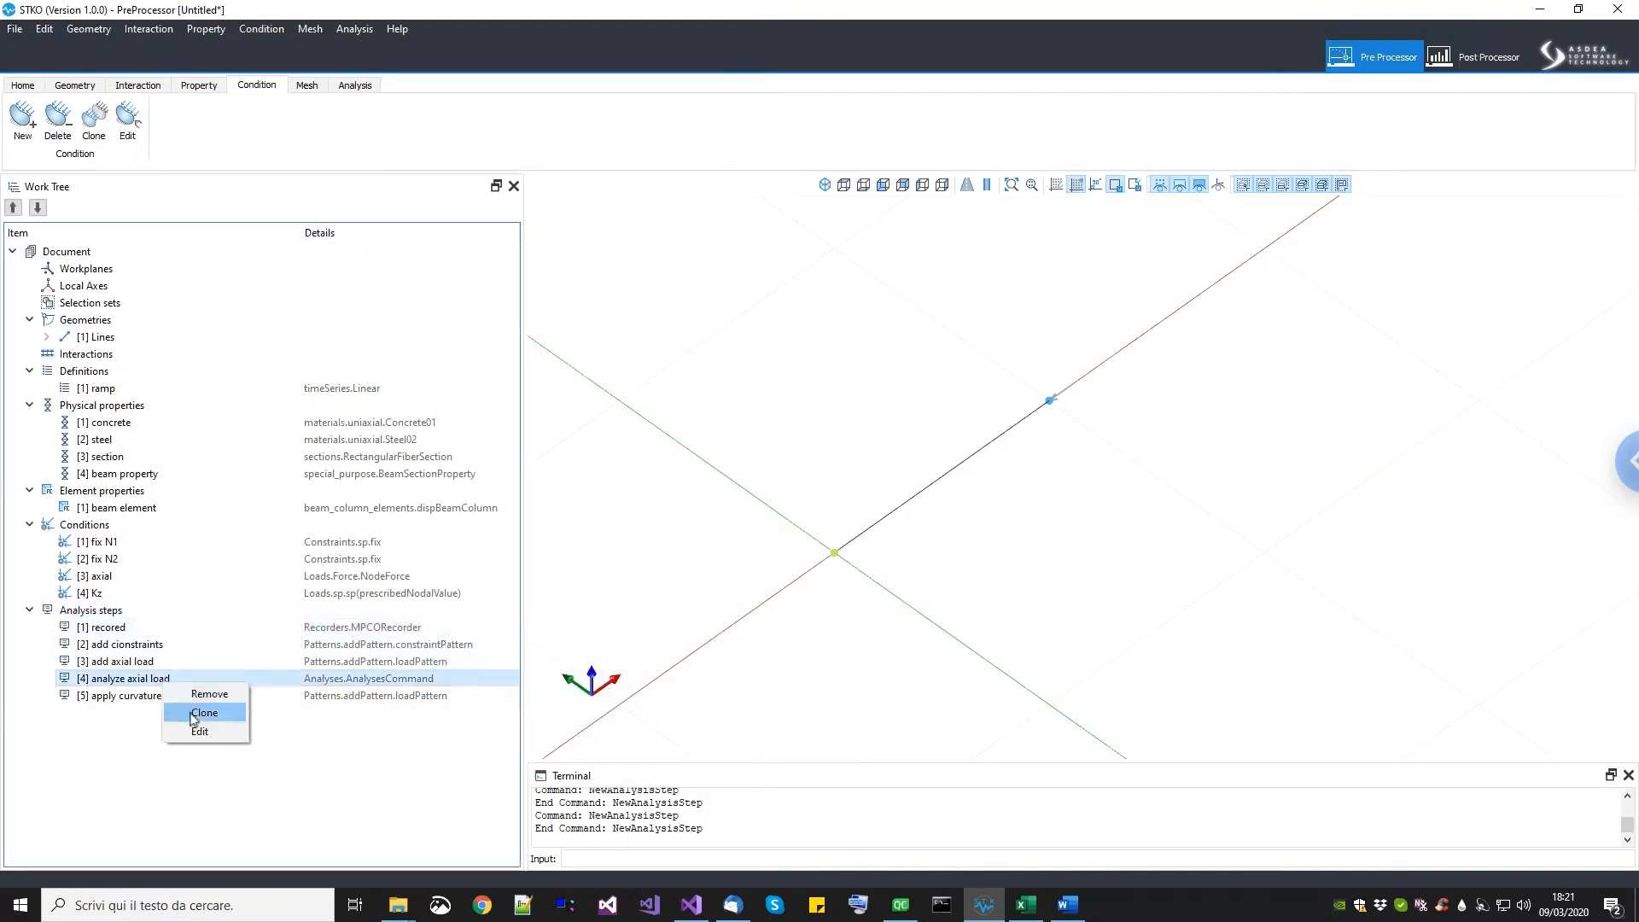
click(203, 712)
Step: Open the cloned analysis step for editing and rename it "analyze moment curvature"
click(170, 713)
right_click(174, 714)
click(209, 761)
double_click(203, 52)
key(BackSpace)
key(BackSpace)
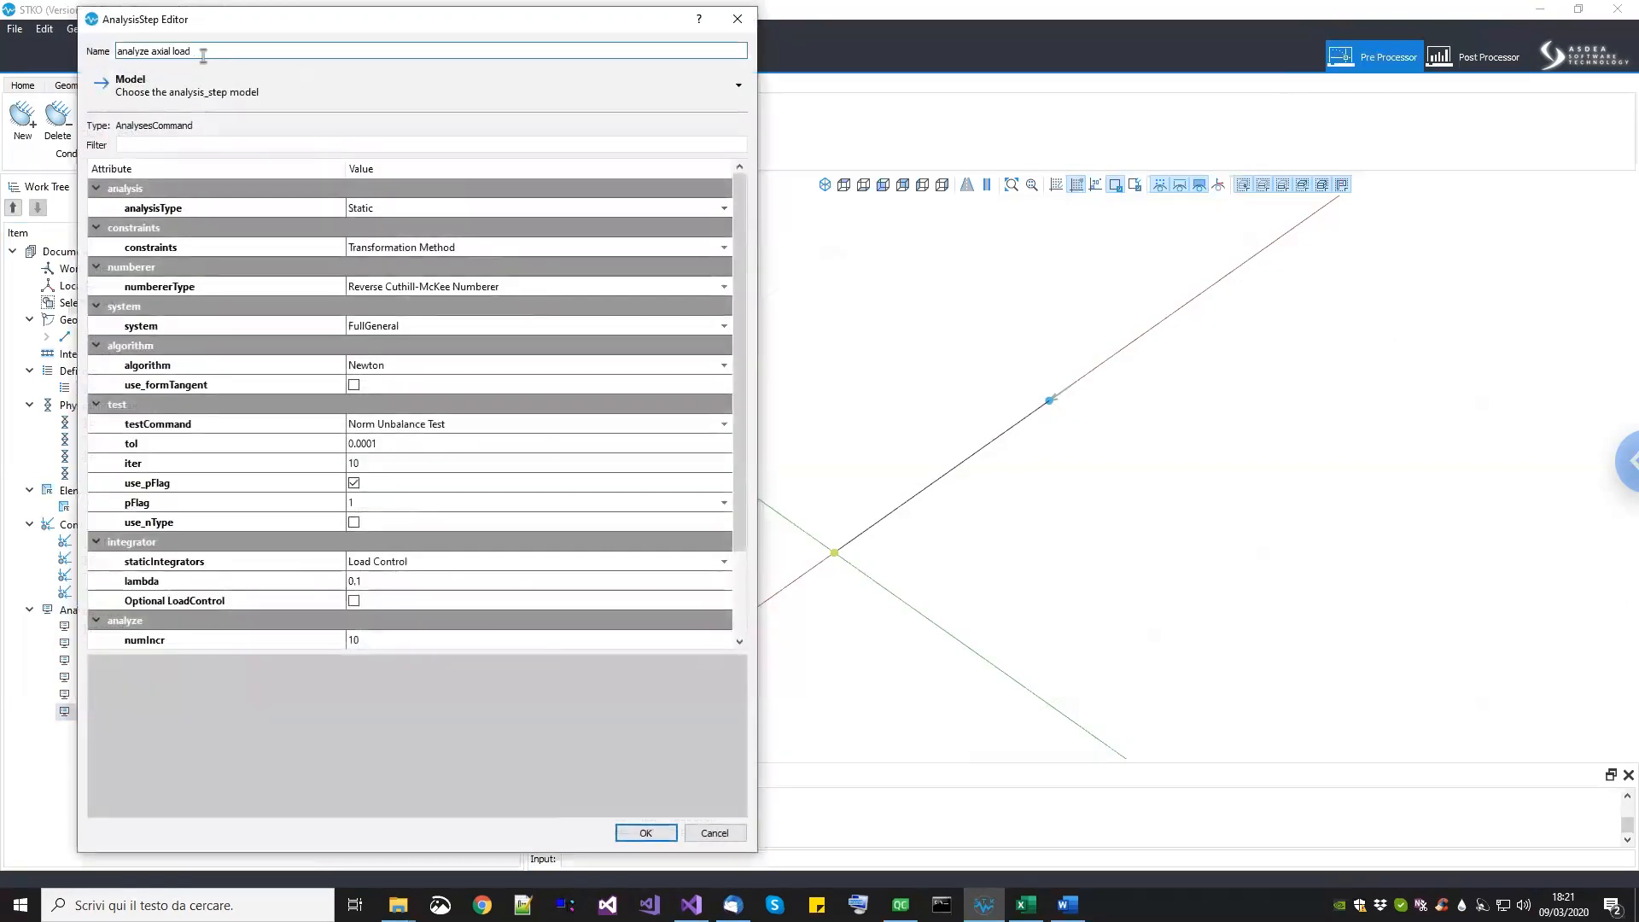
drag(152, 50, 218, 44)
text(moment curvature)
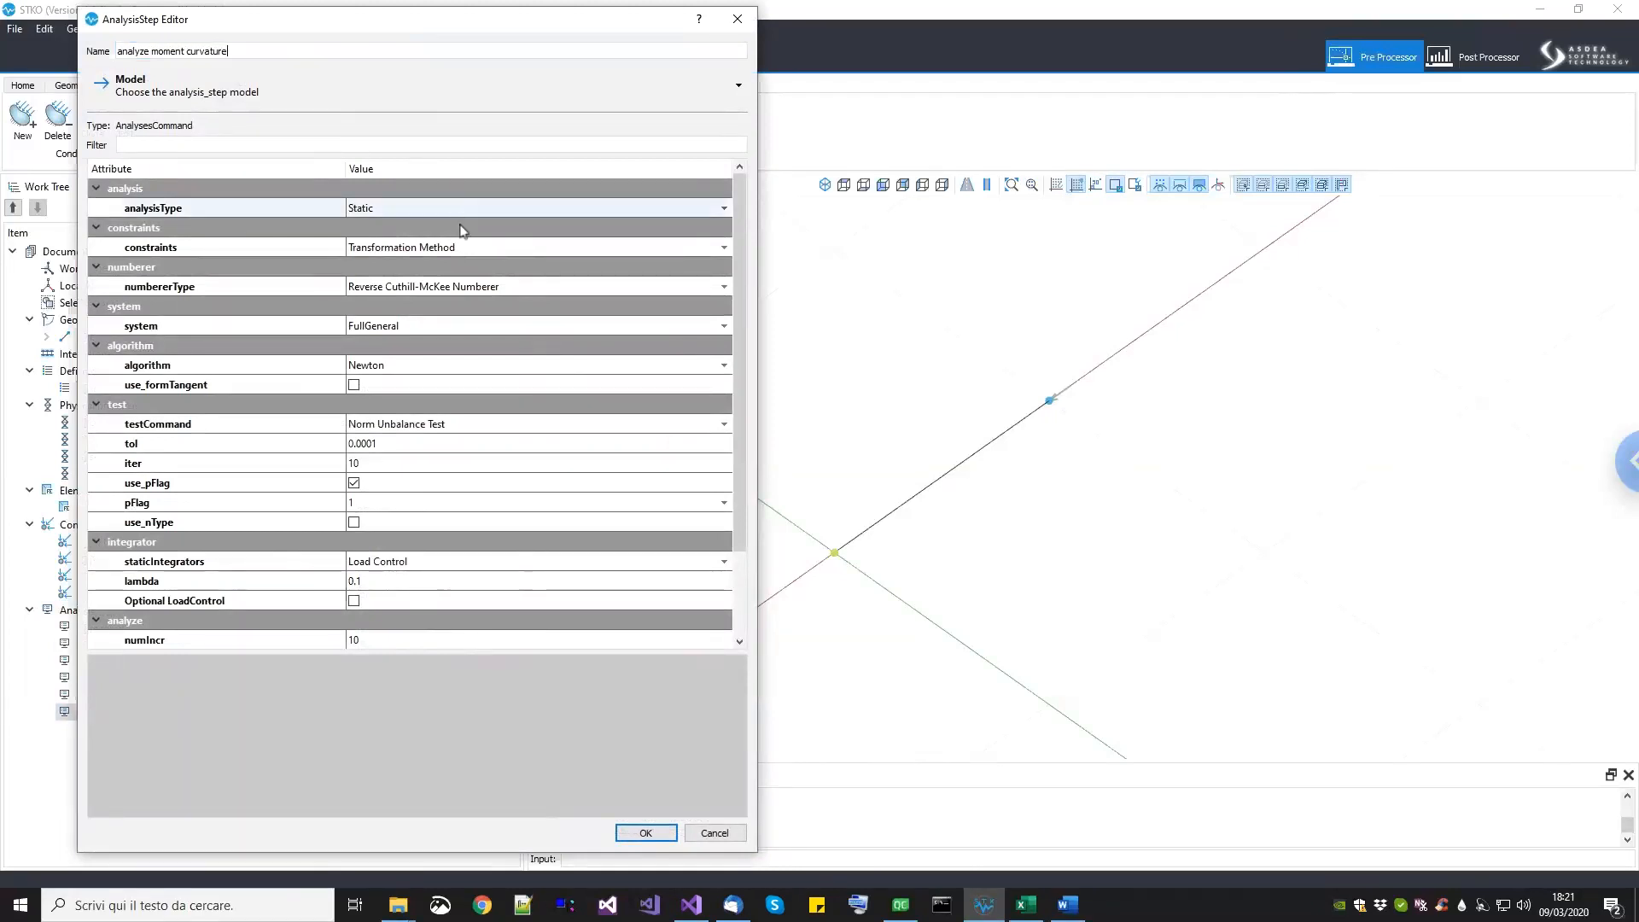
click(441, 367)
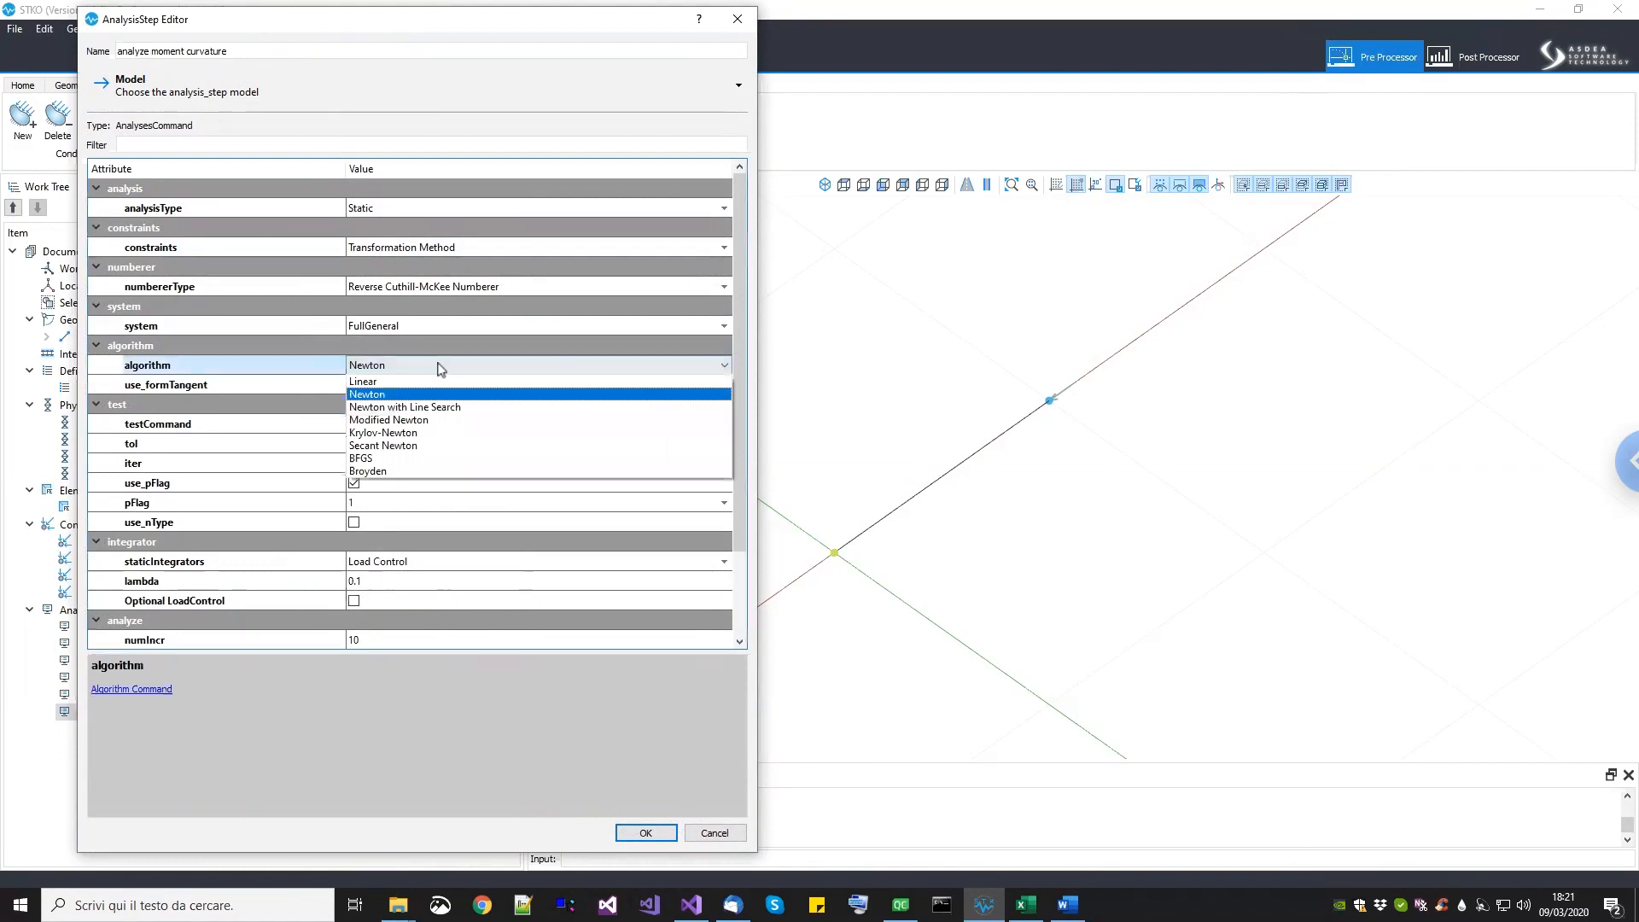
click(426, 408)
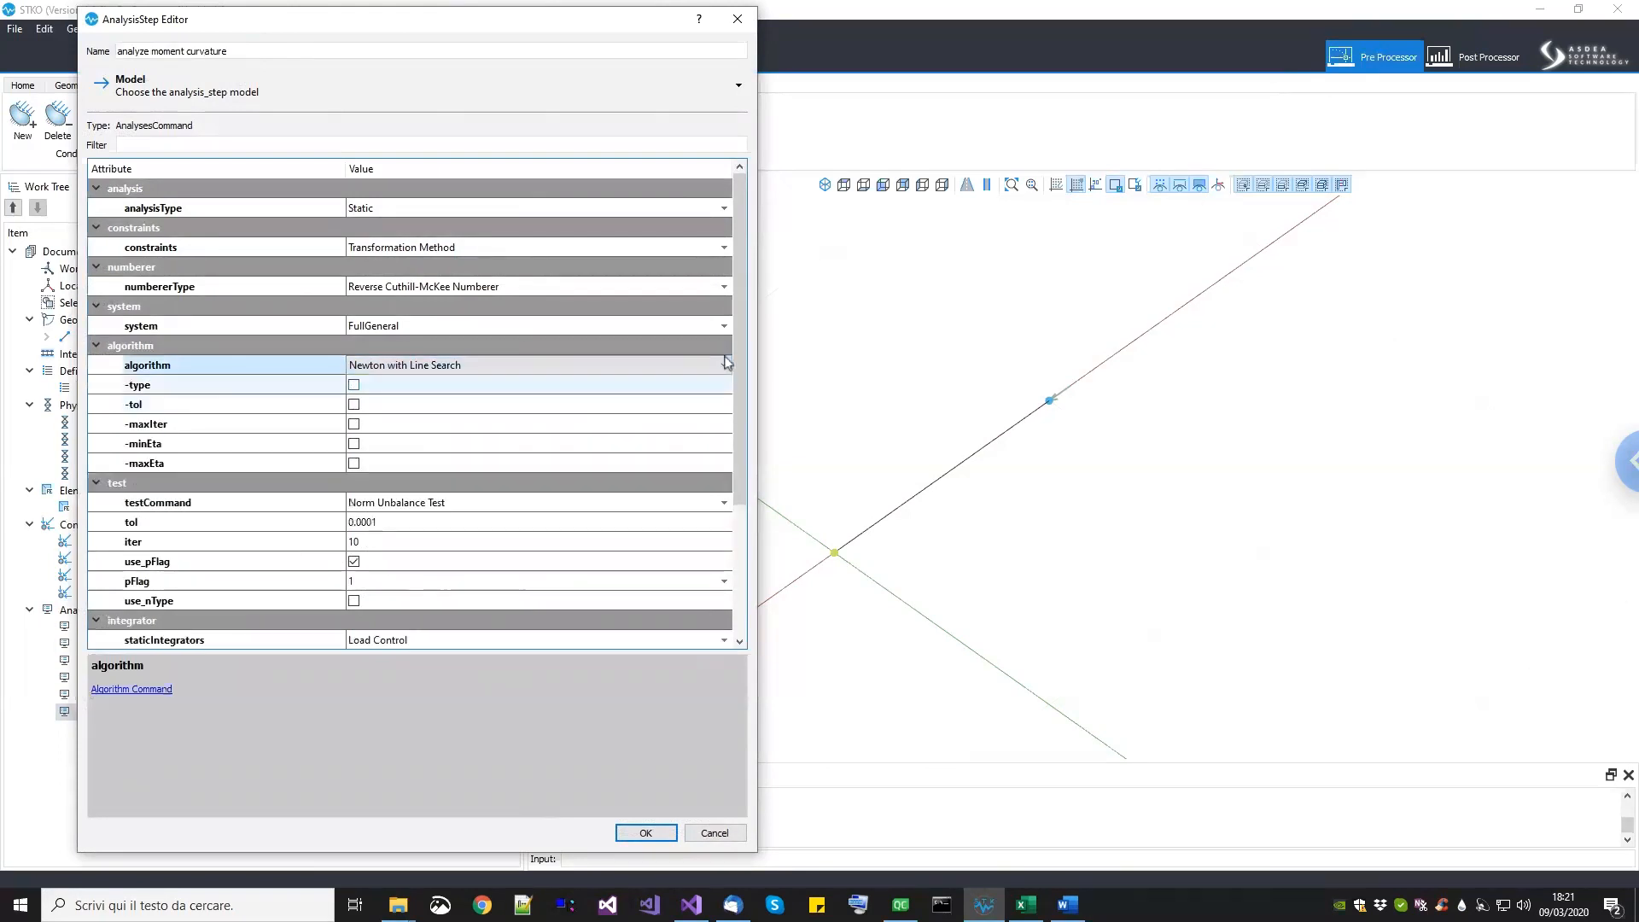
drag(745, 450, 746, 516)
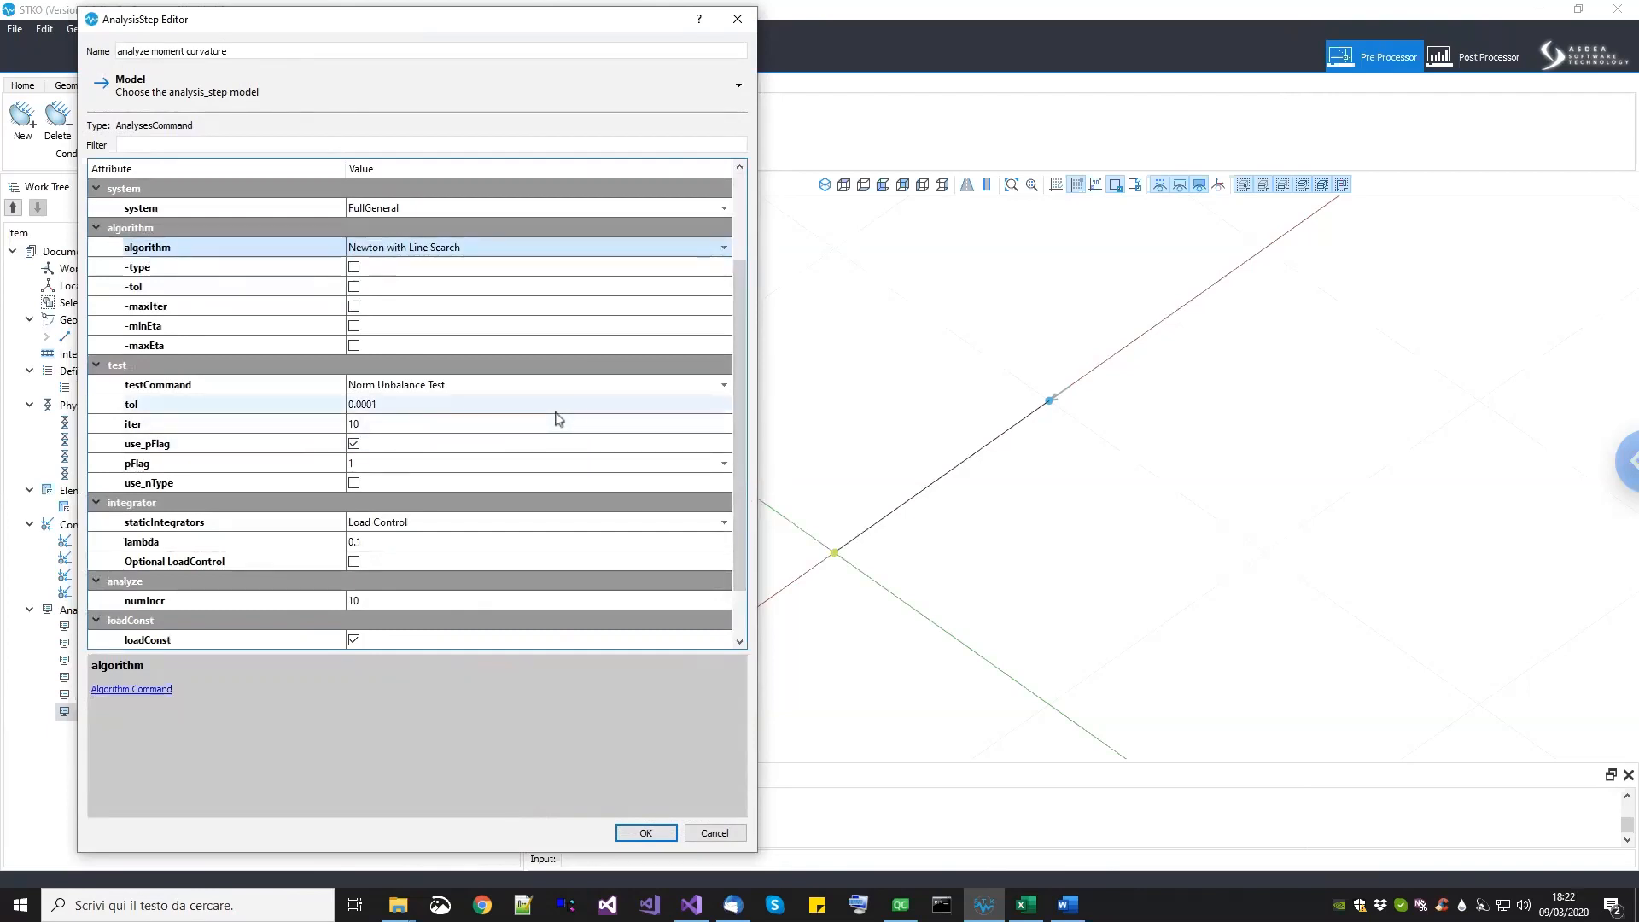
Step: Set the moment curvature analysis algorithm to Krylov-Newton with a maxDim of 100
click(452, 250)
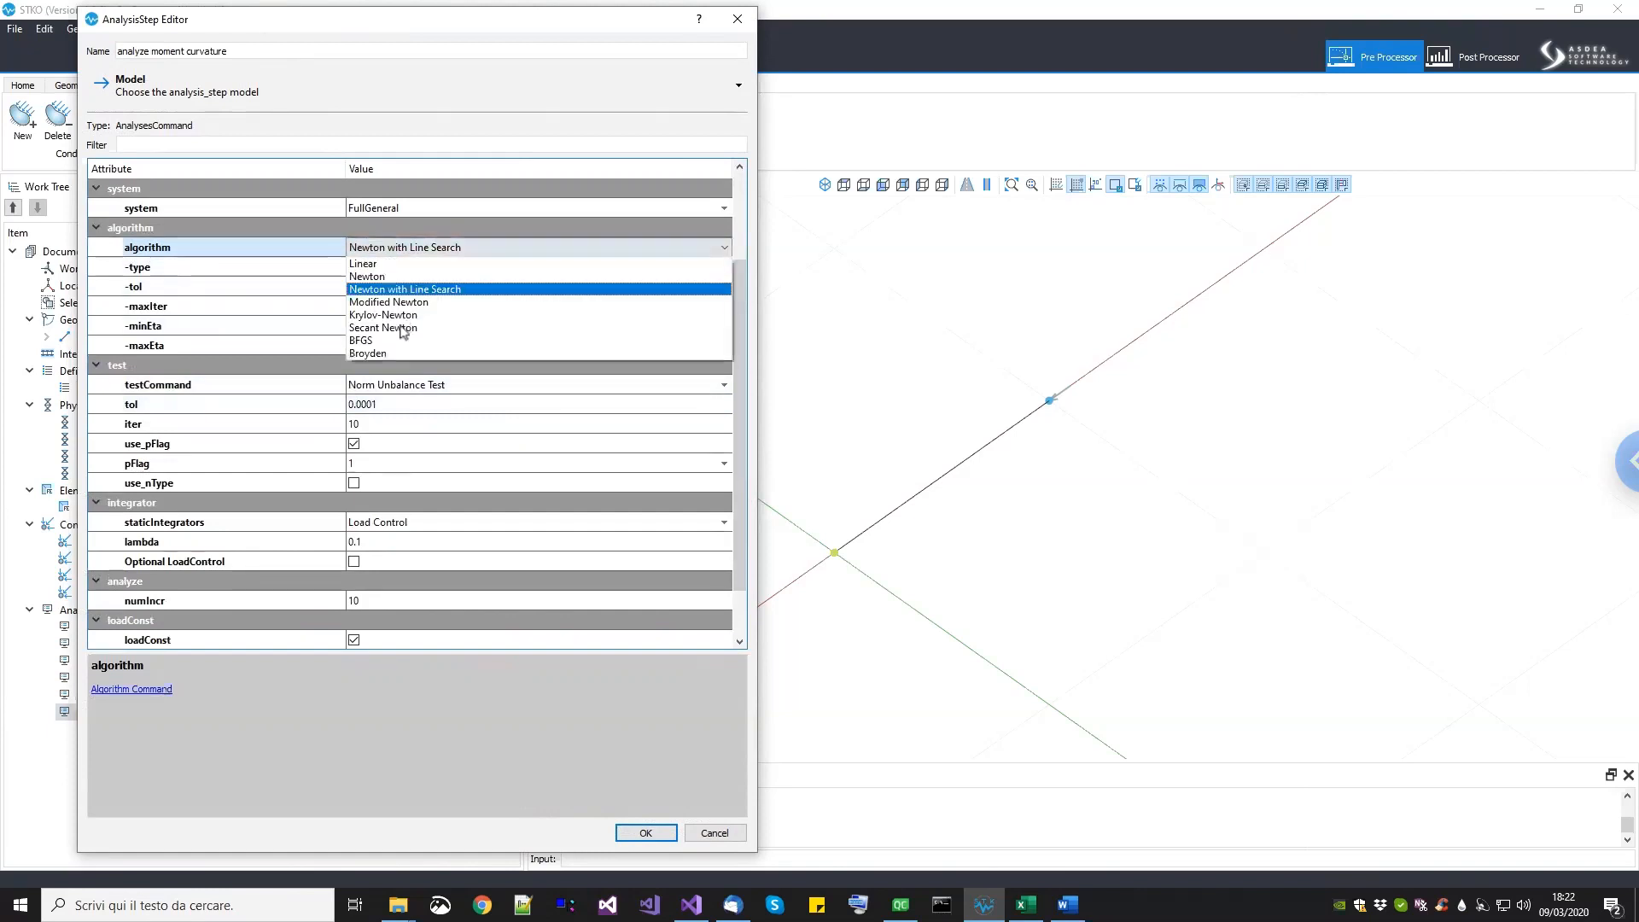
click(406, 316)
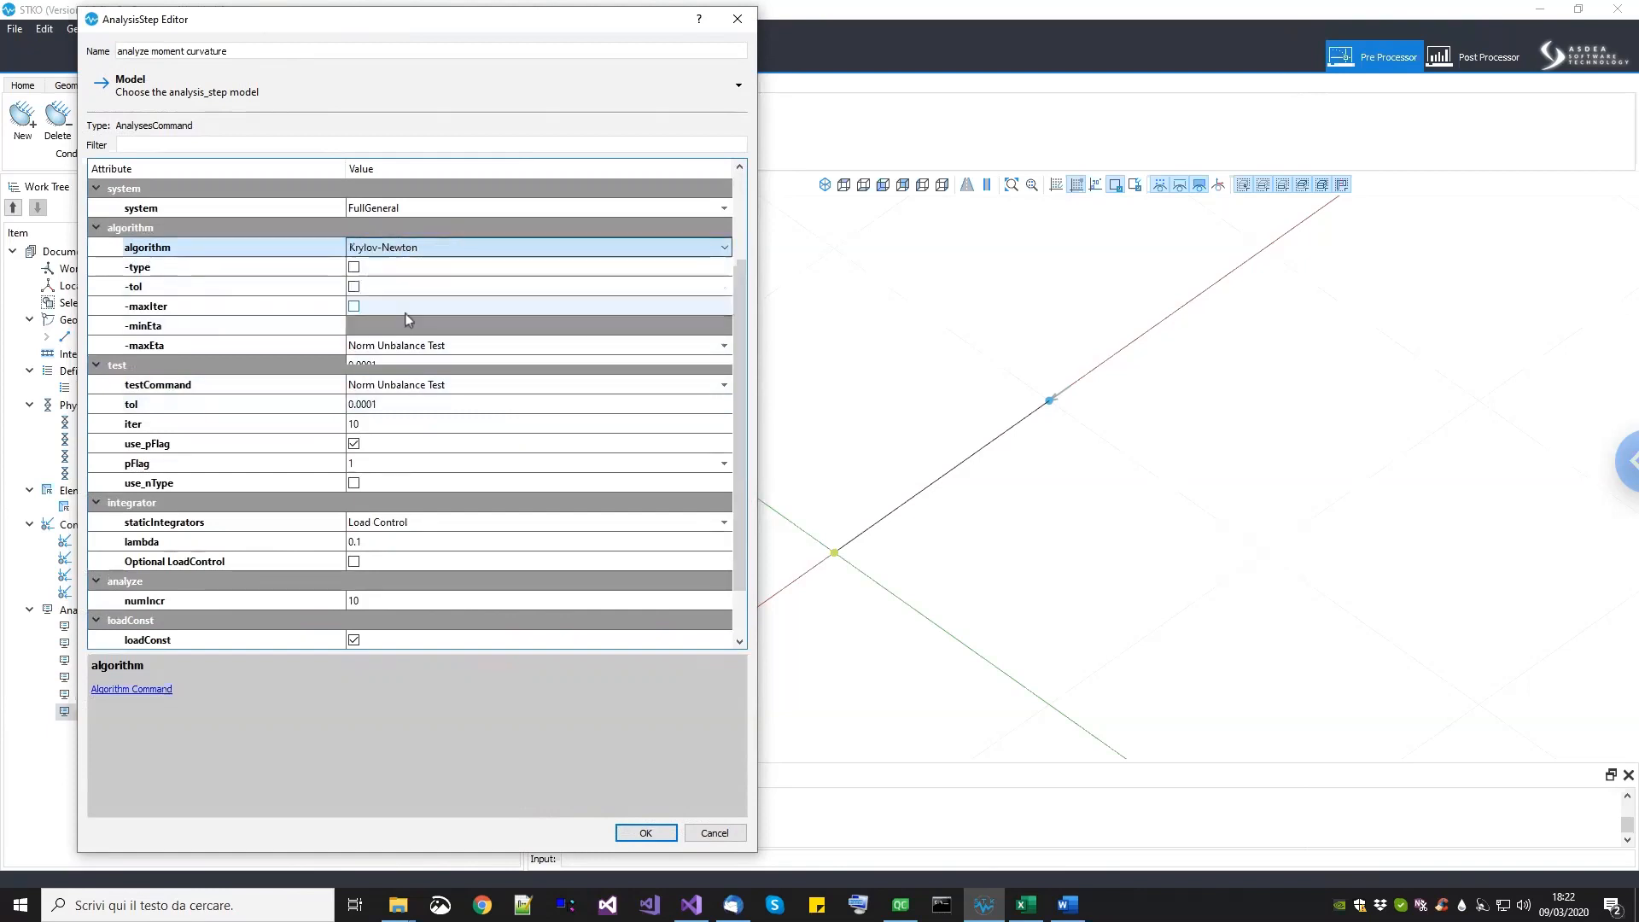
click(404, 324)
text(1)
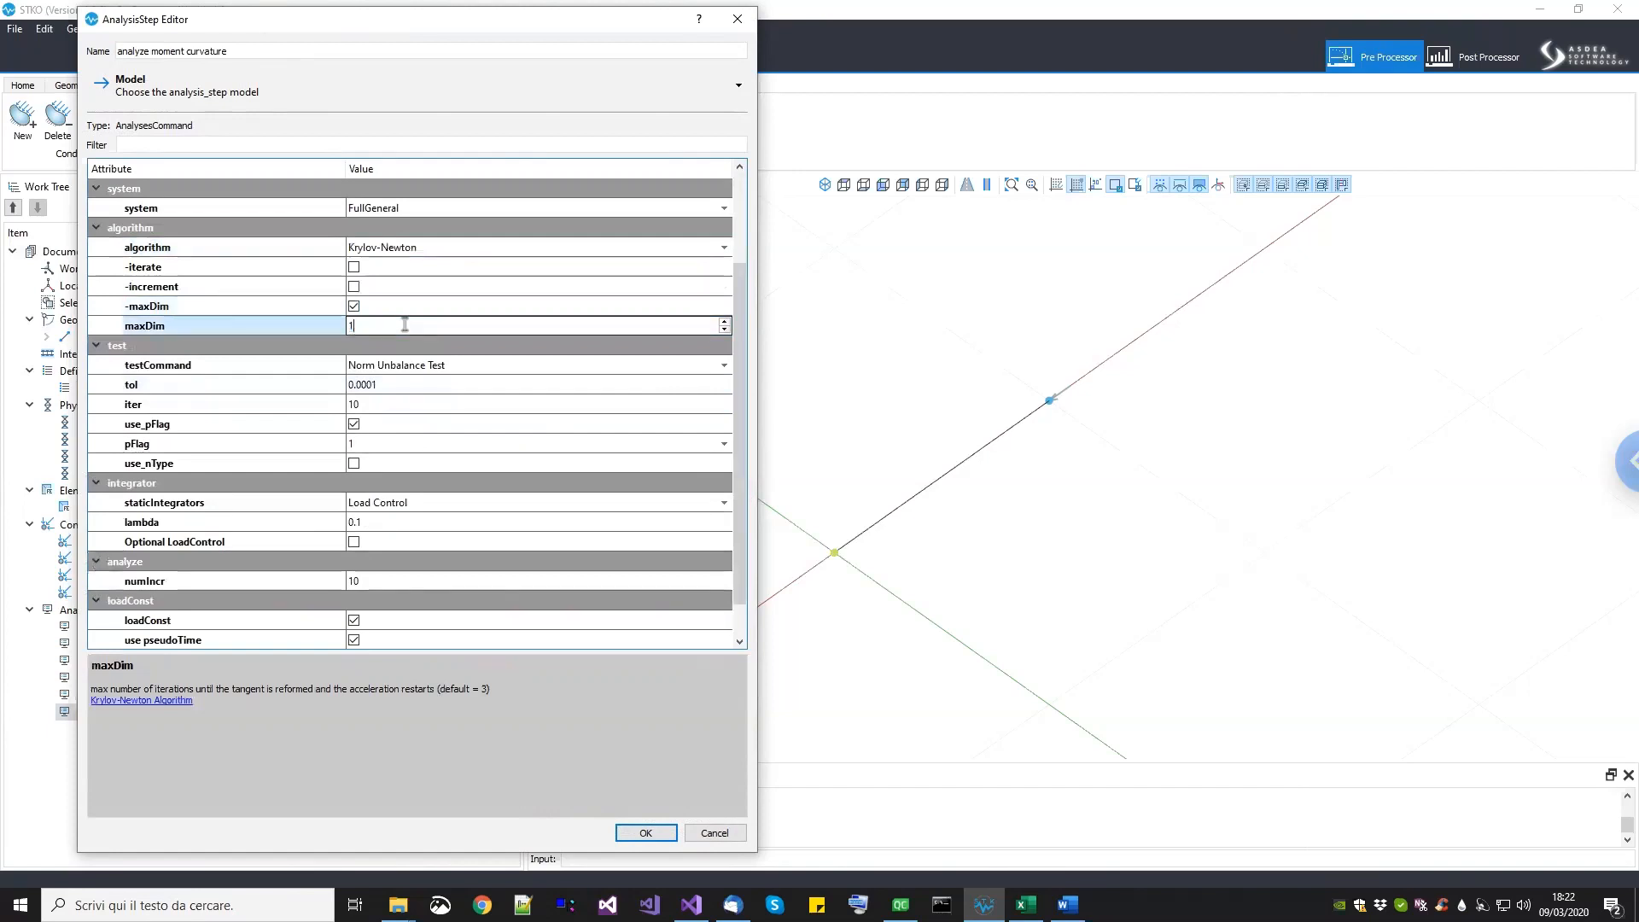
text(00)
key(Return)
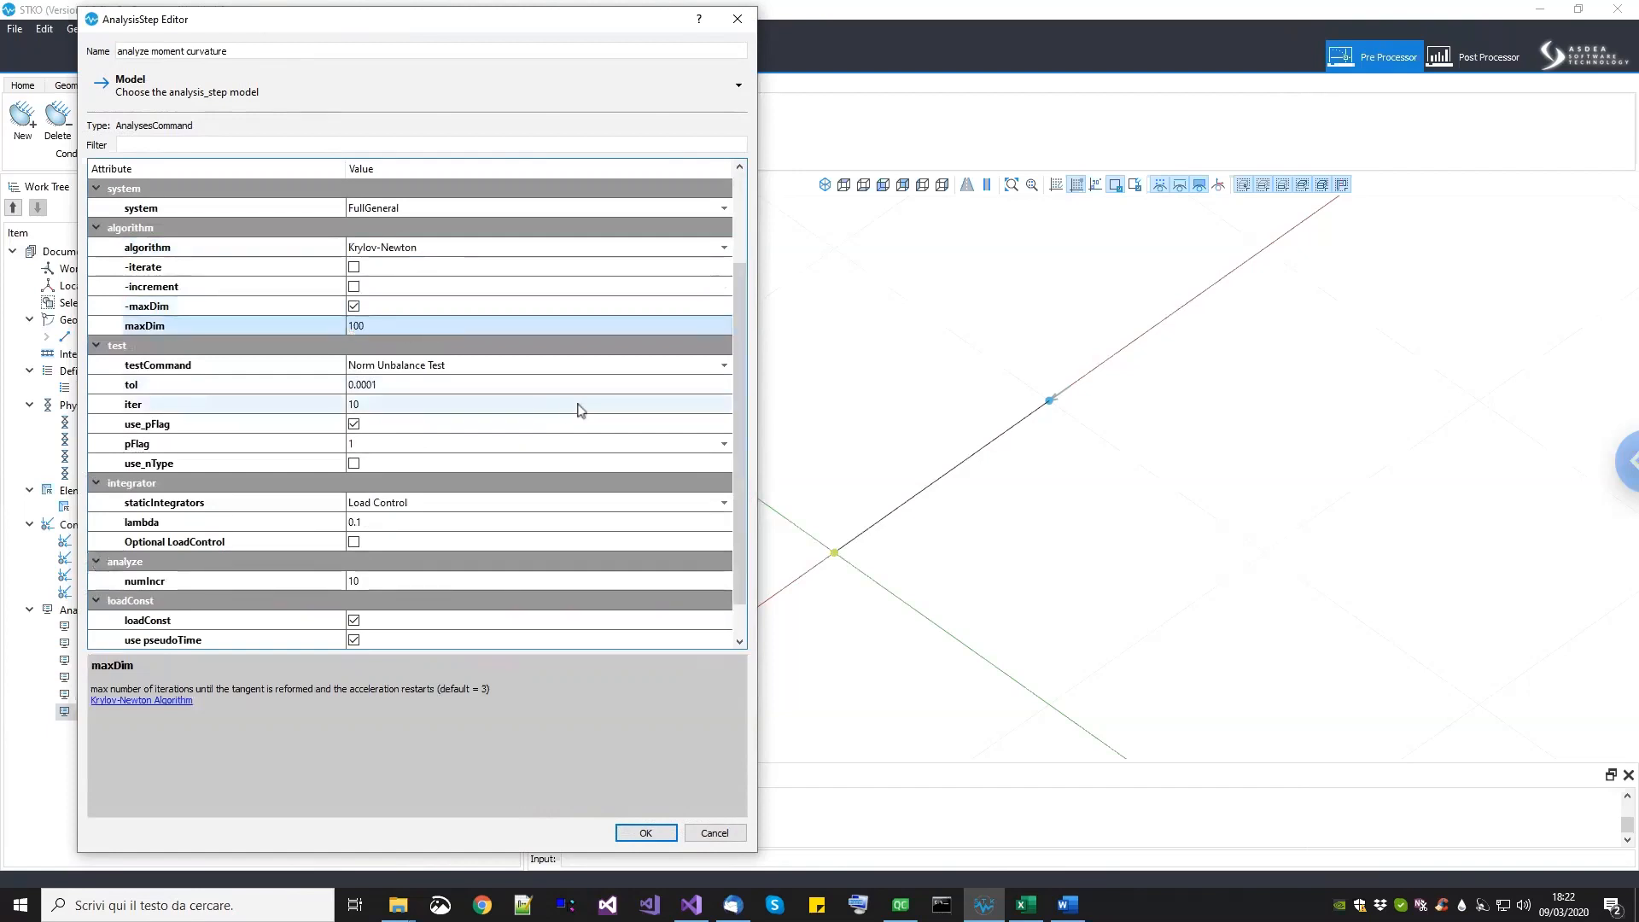
Step: Set the Norm Unbalance Test's iter to 200 and the Load Control lambda to 0.001
scroll(578, 404, down, 1)
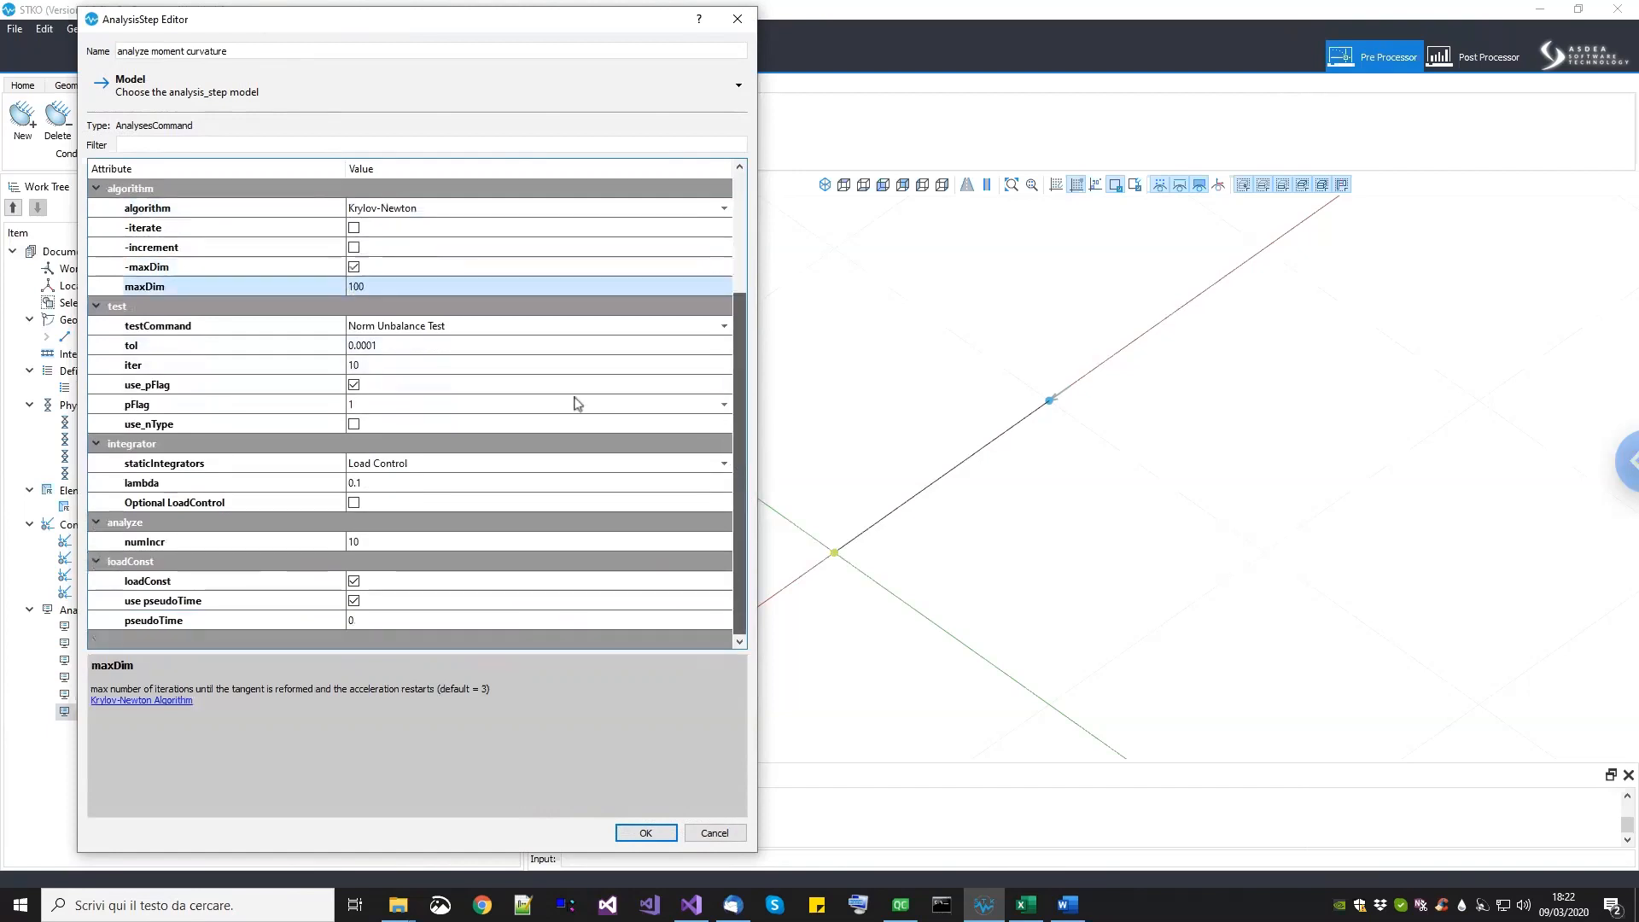
double_click(447, 365)
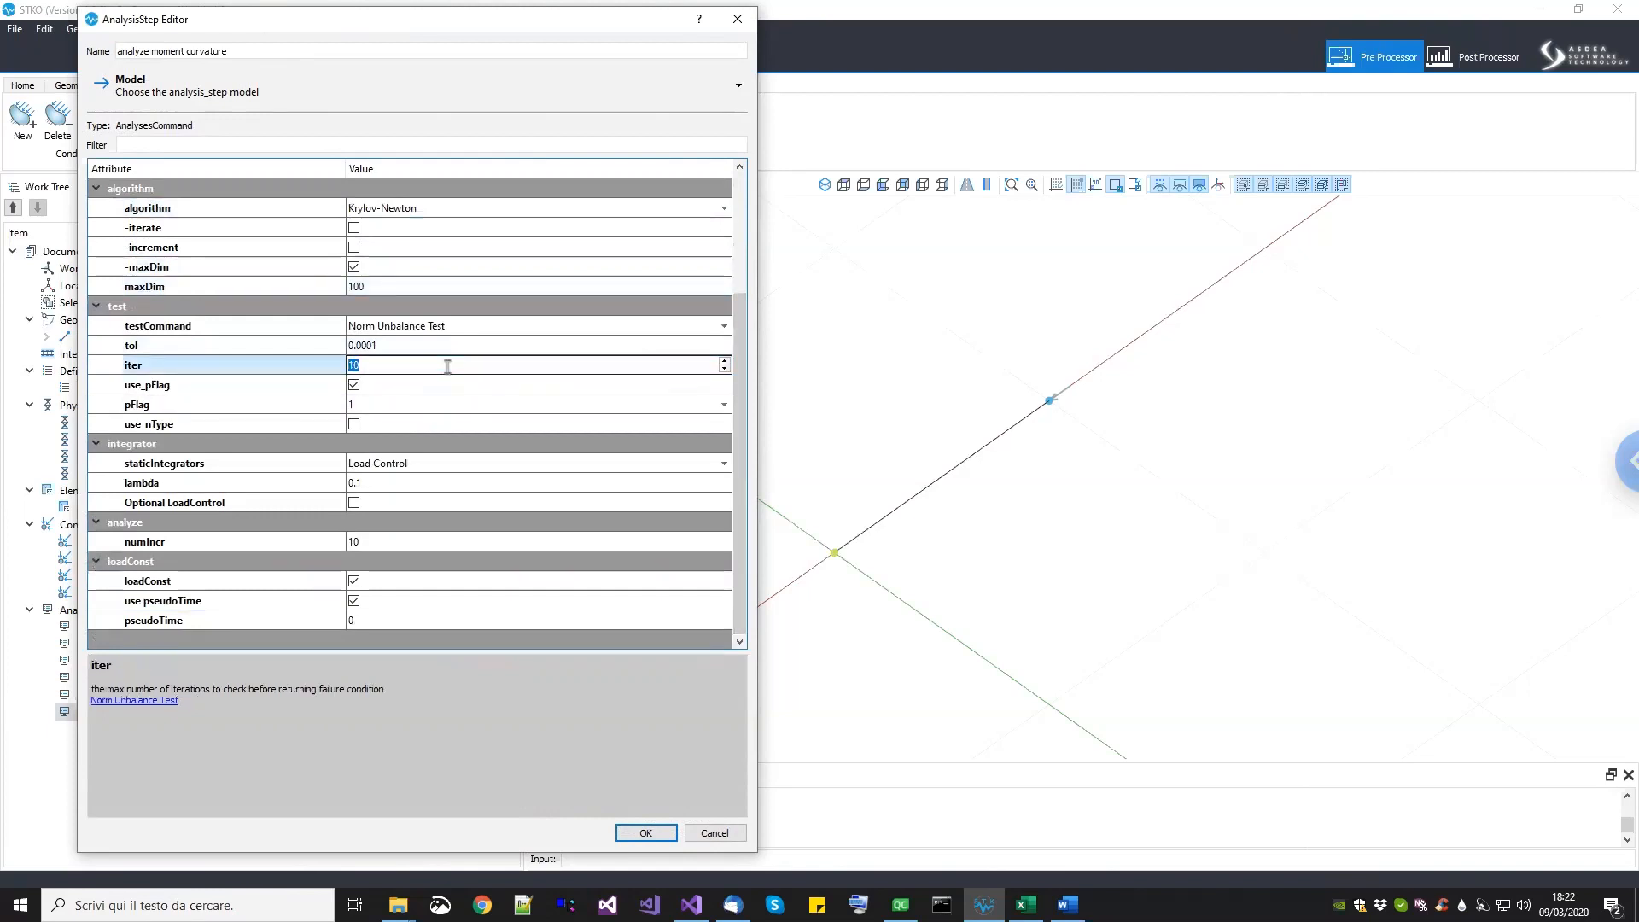
text(200)
key(Return)
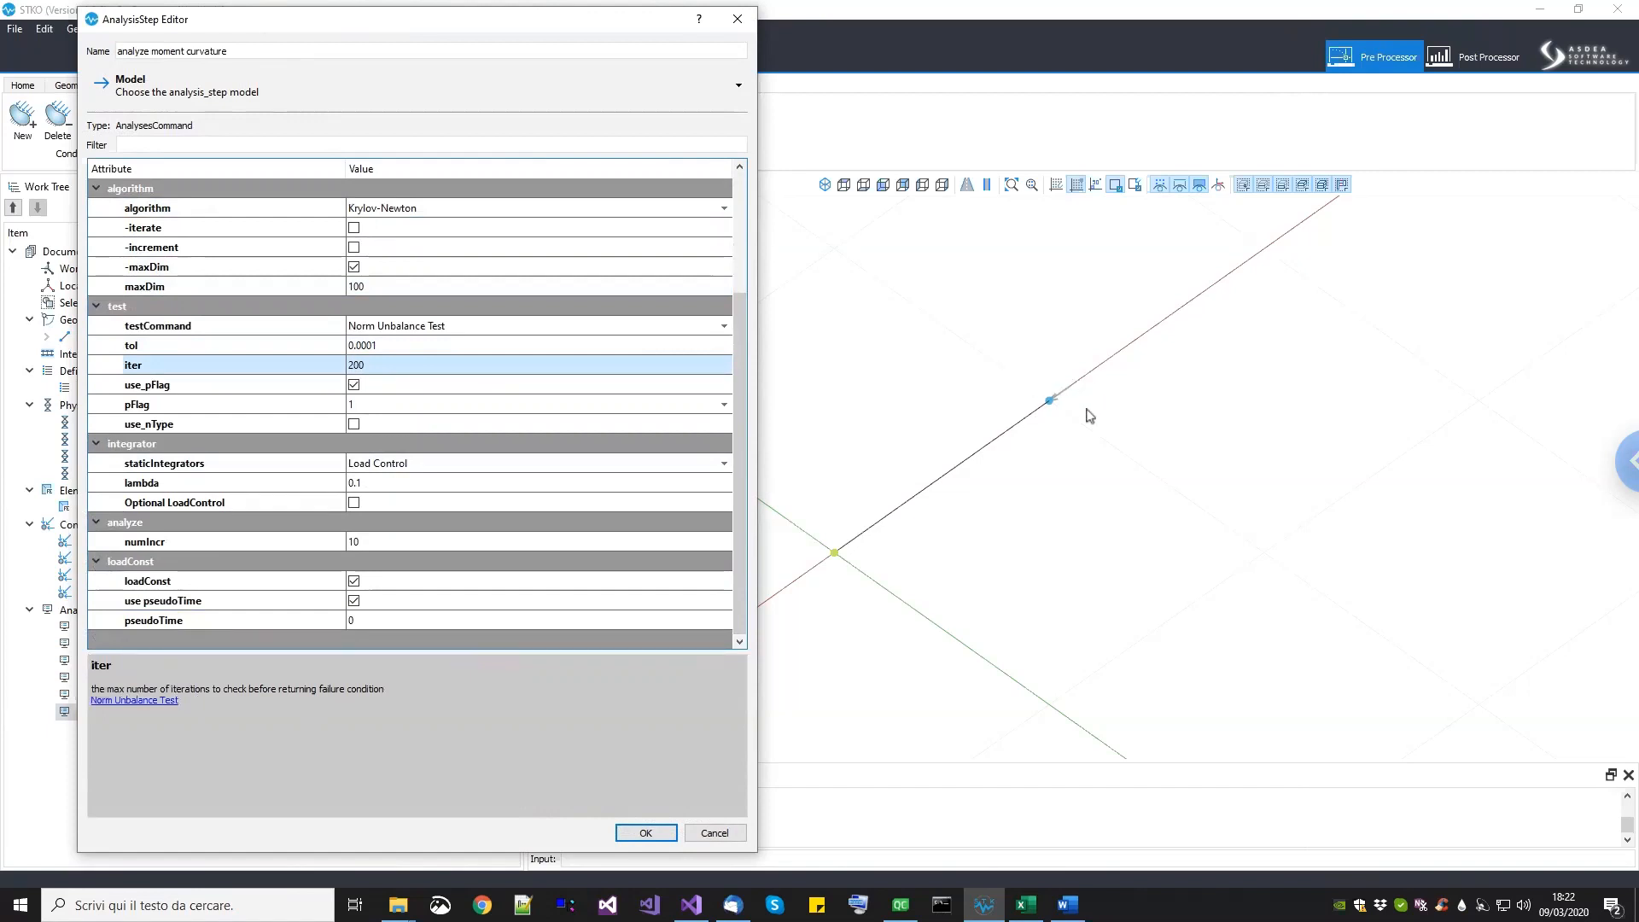
double_click(399, 483)
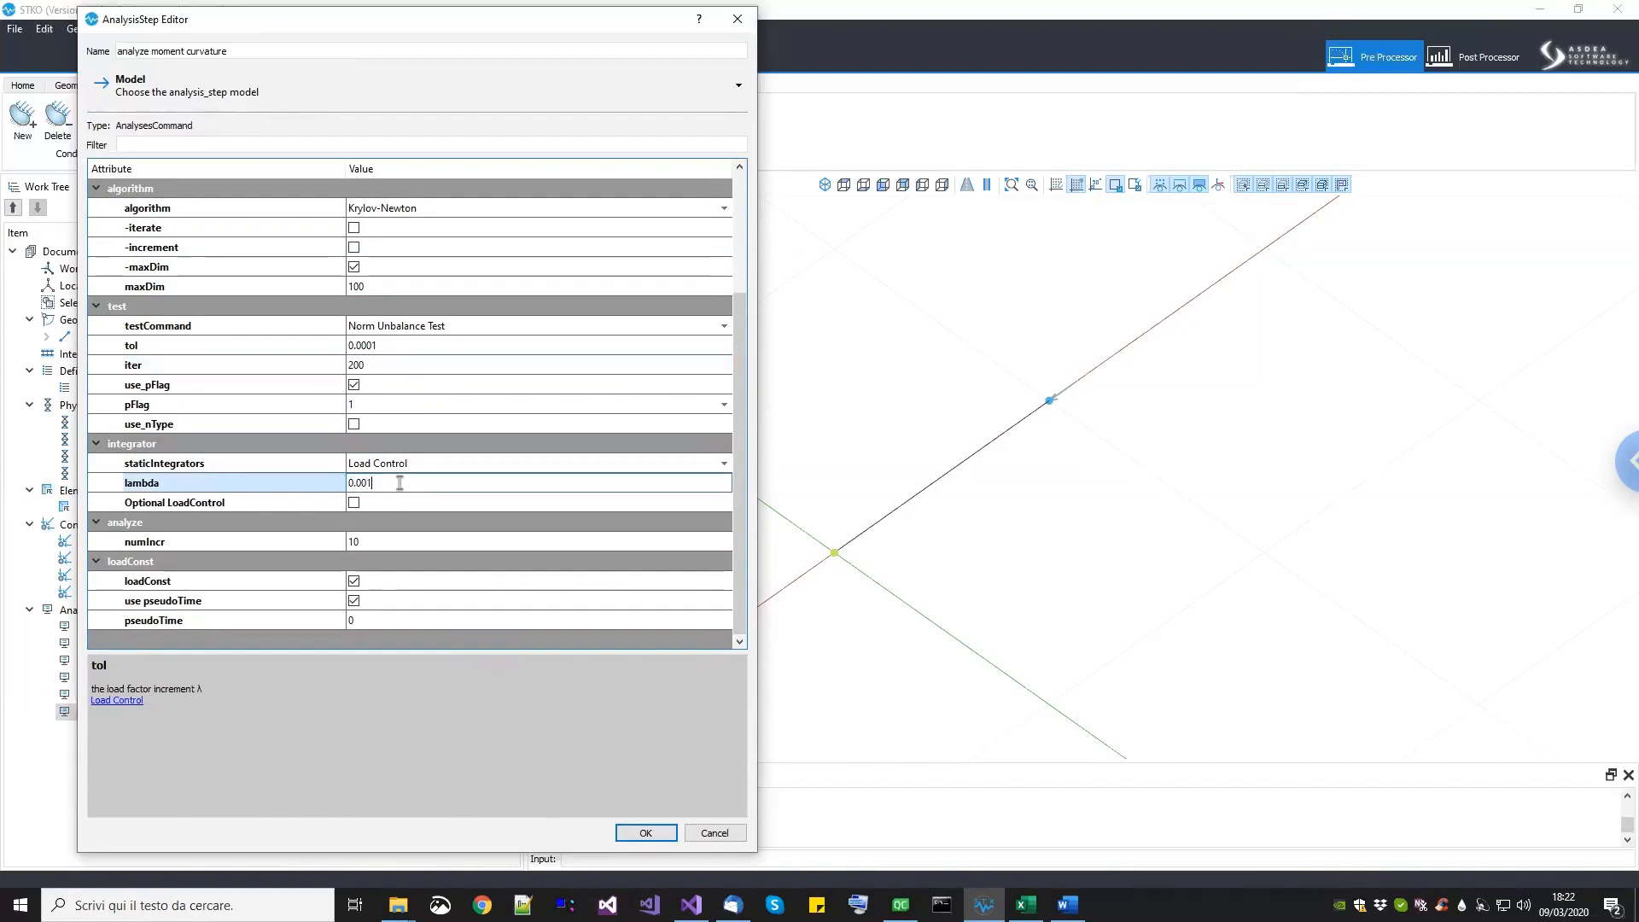
Step: Set numIncr to 1000 and disable loadConst for the moment curvature analysis, saving the analysis step
double_click(391, 538)
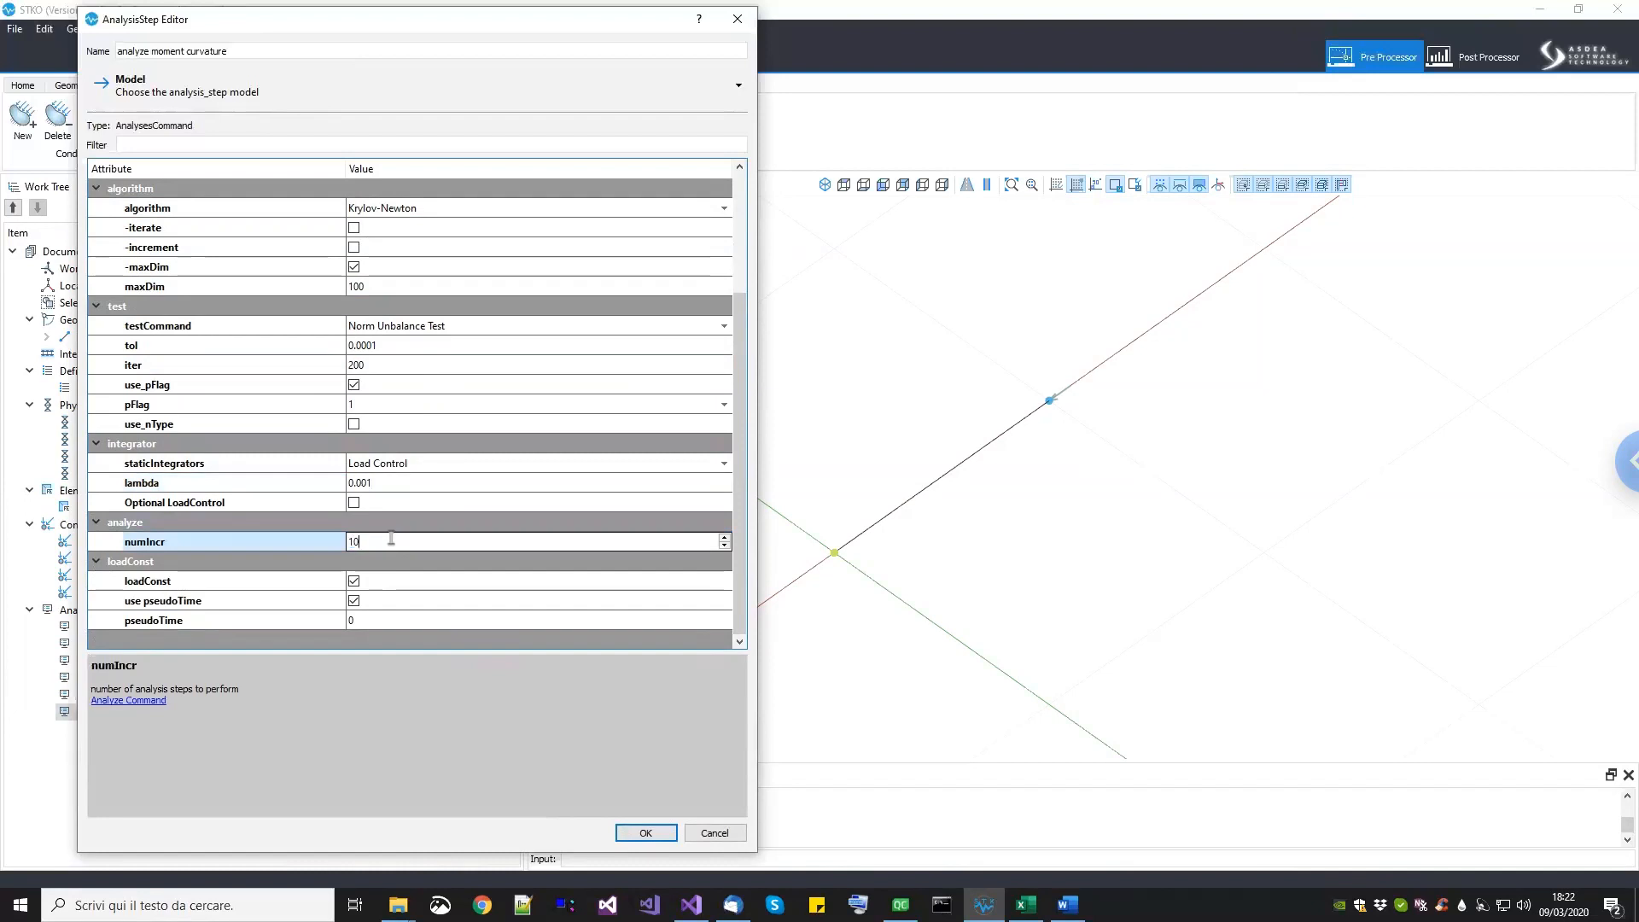
text(1000)
key(Return)
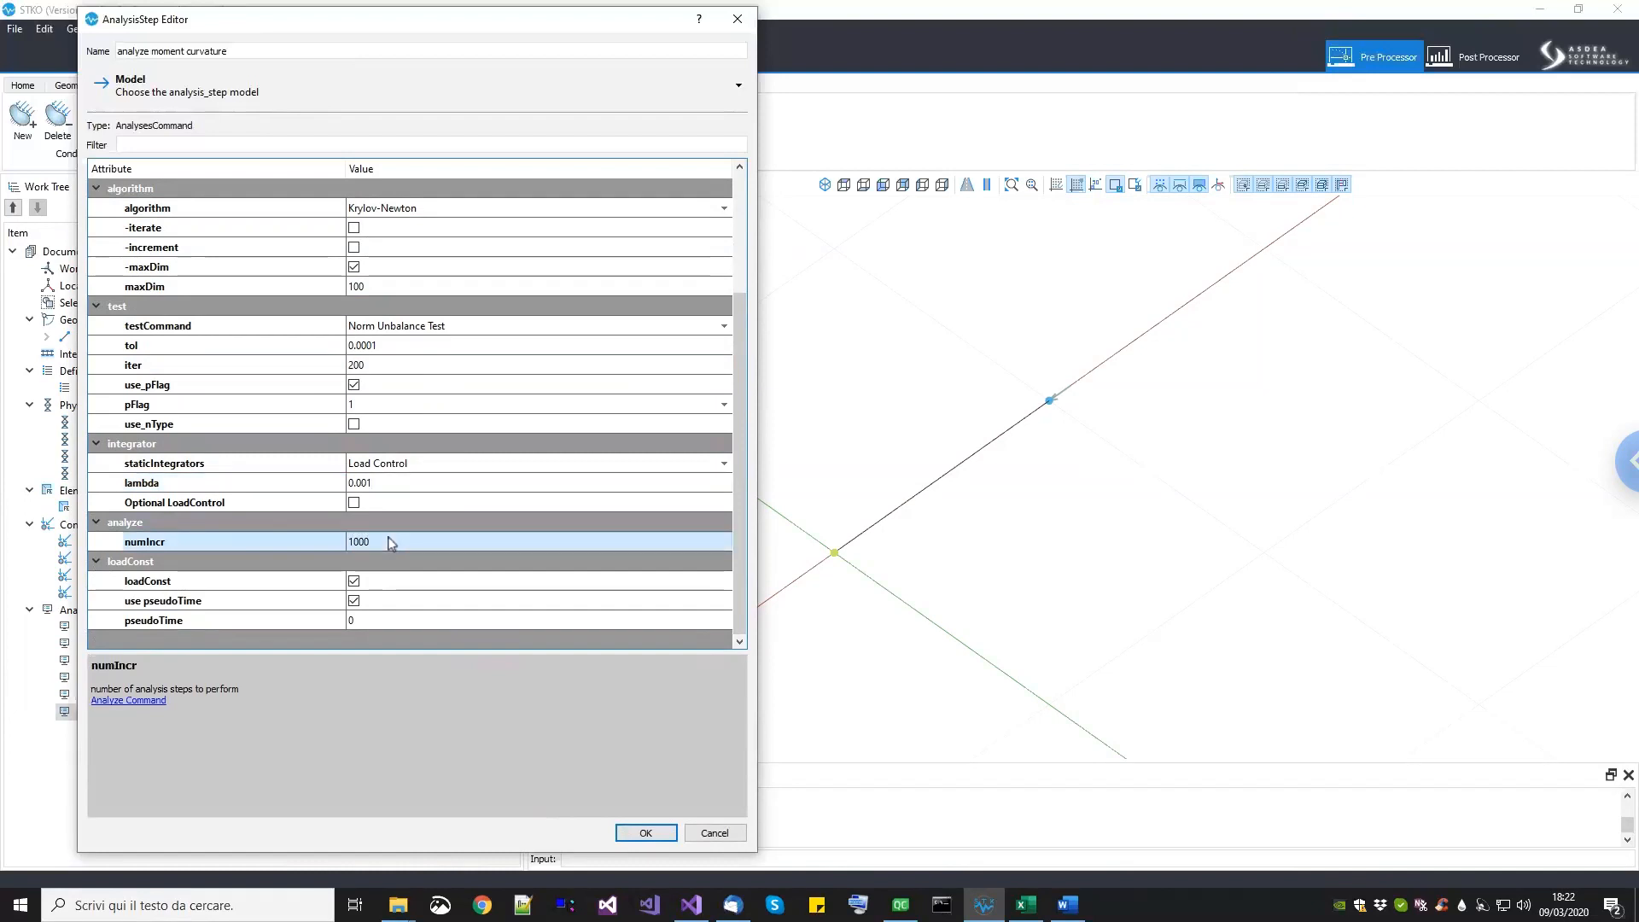
click(395, 593)
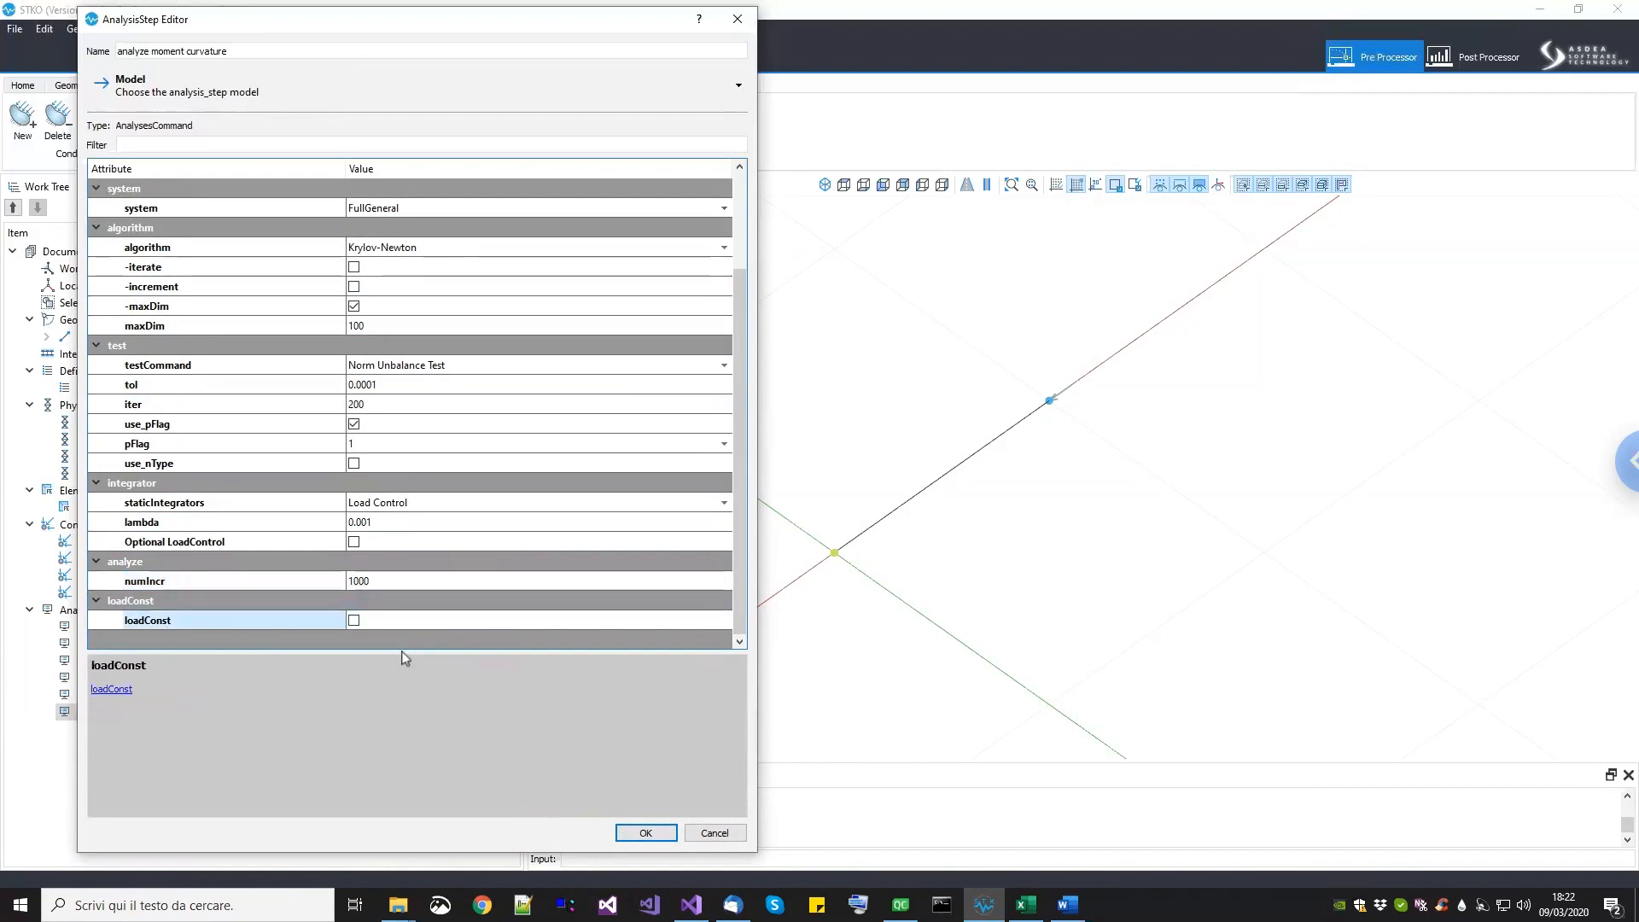
click(644, 834)
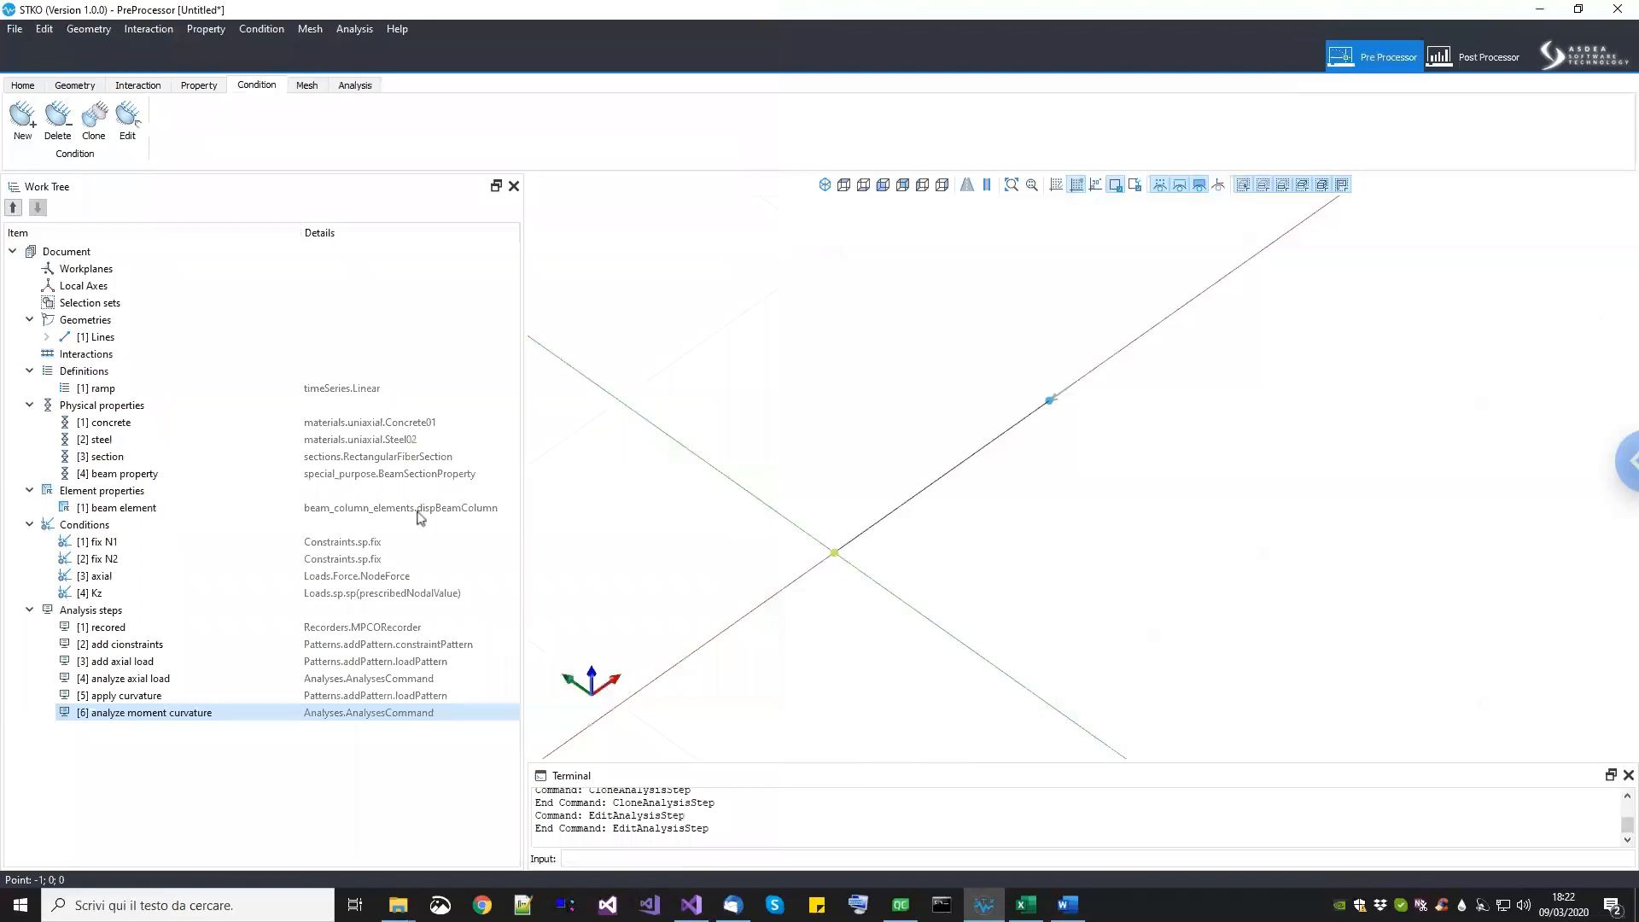
Step: Assign a global edge seed of type Uniform by divisions with 1 division and build the mesh
click(312, 86)
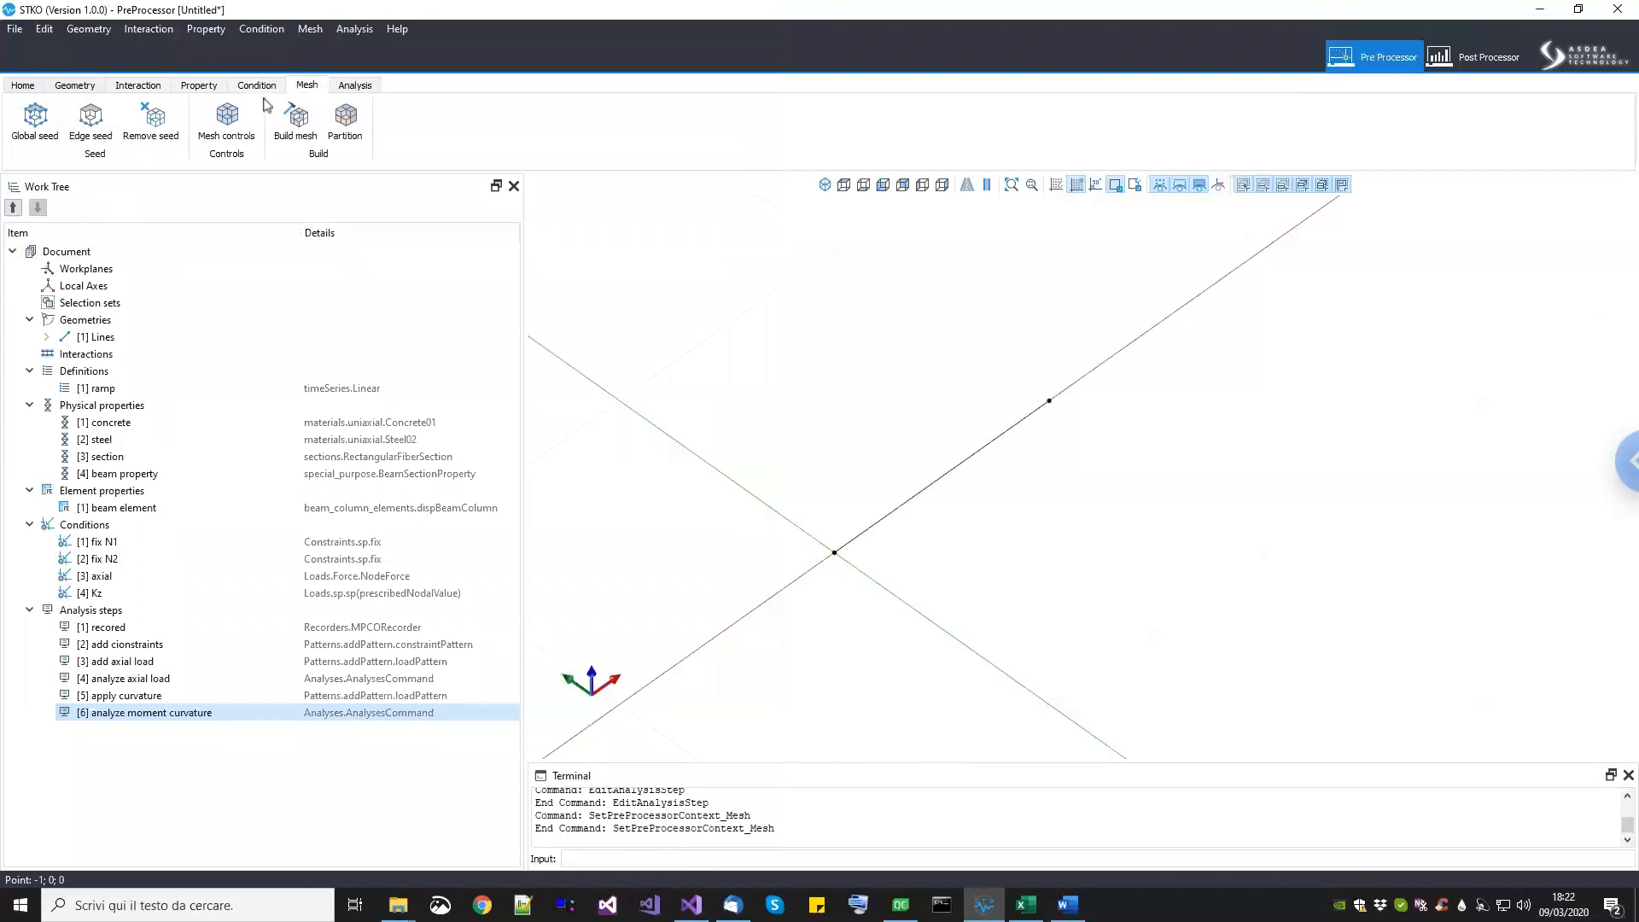
click(34, 118)
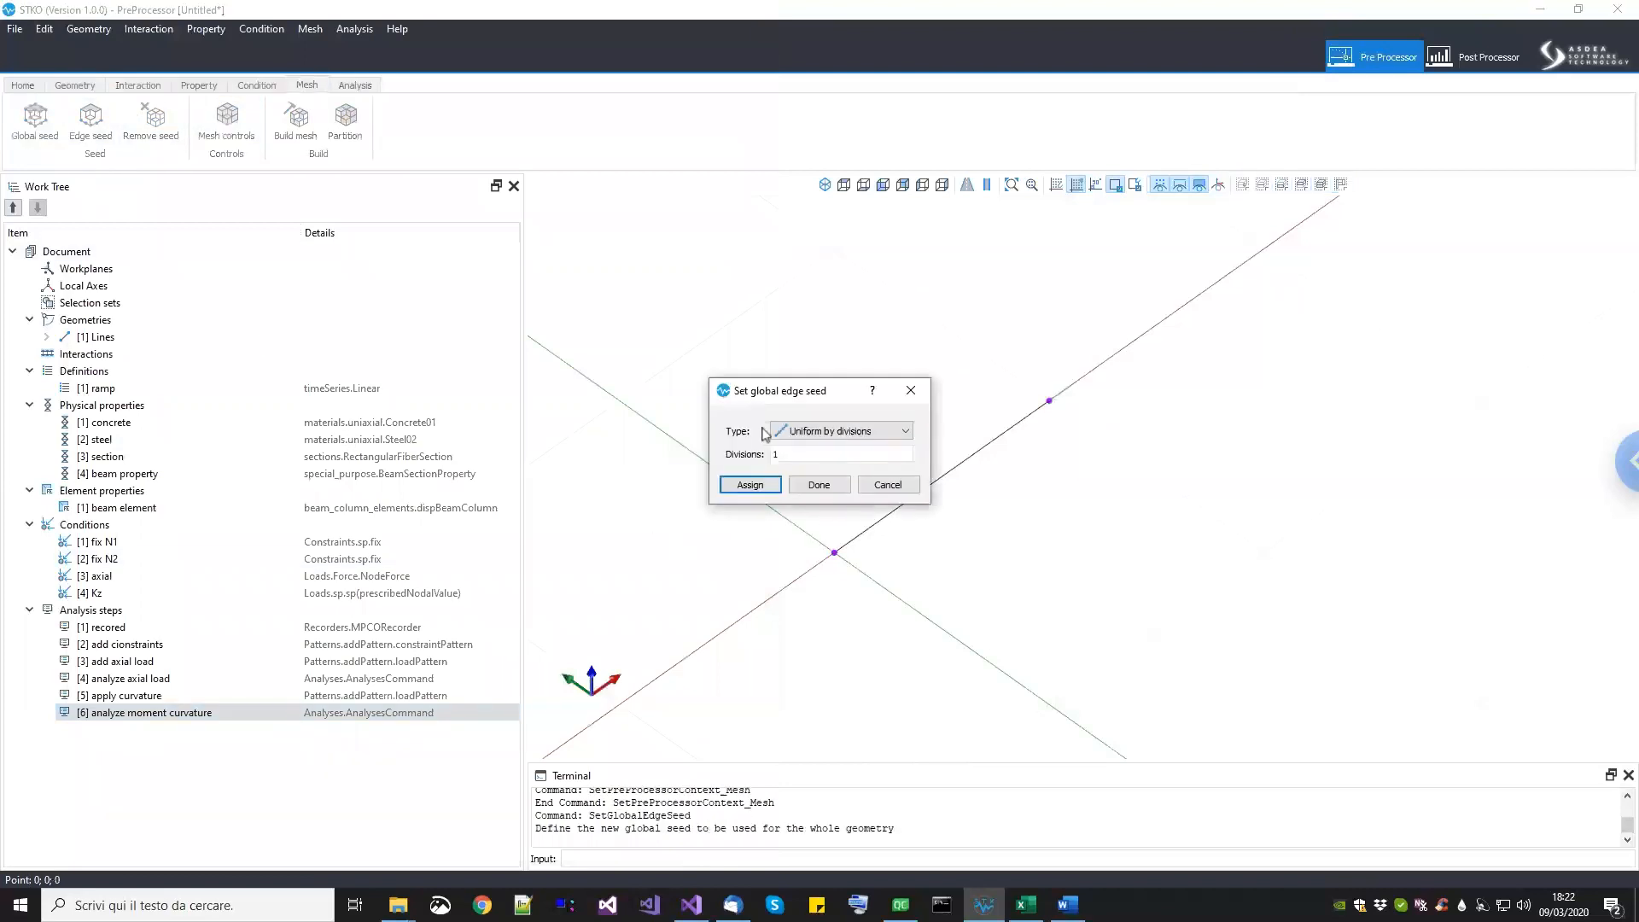
click(757, 486)
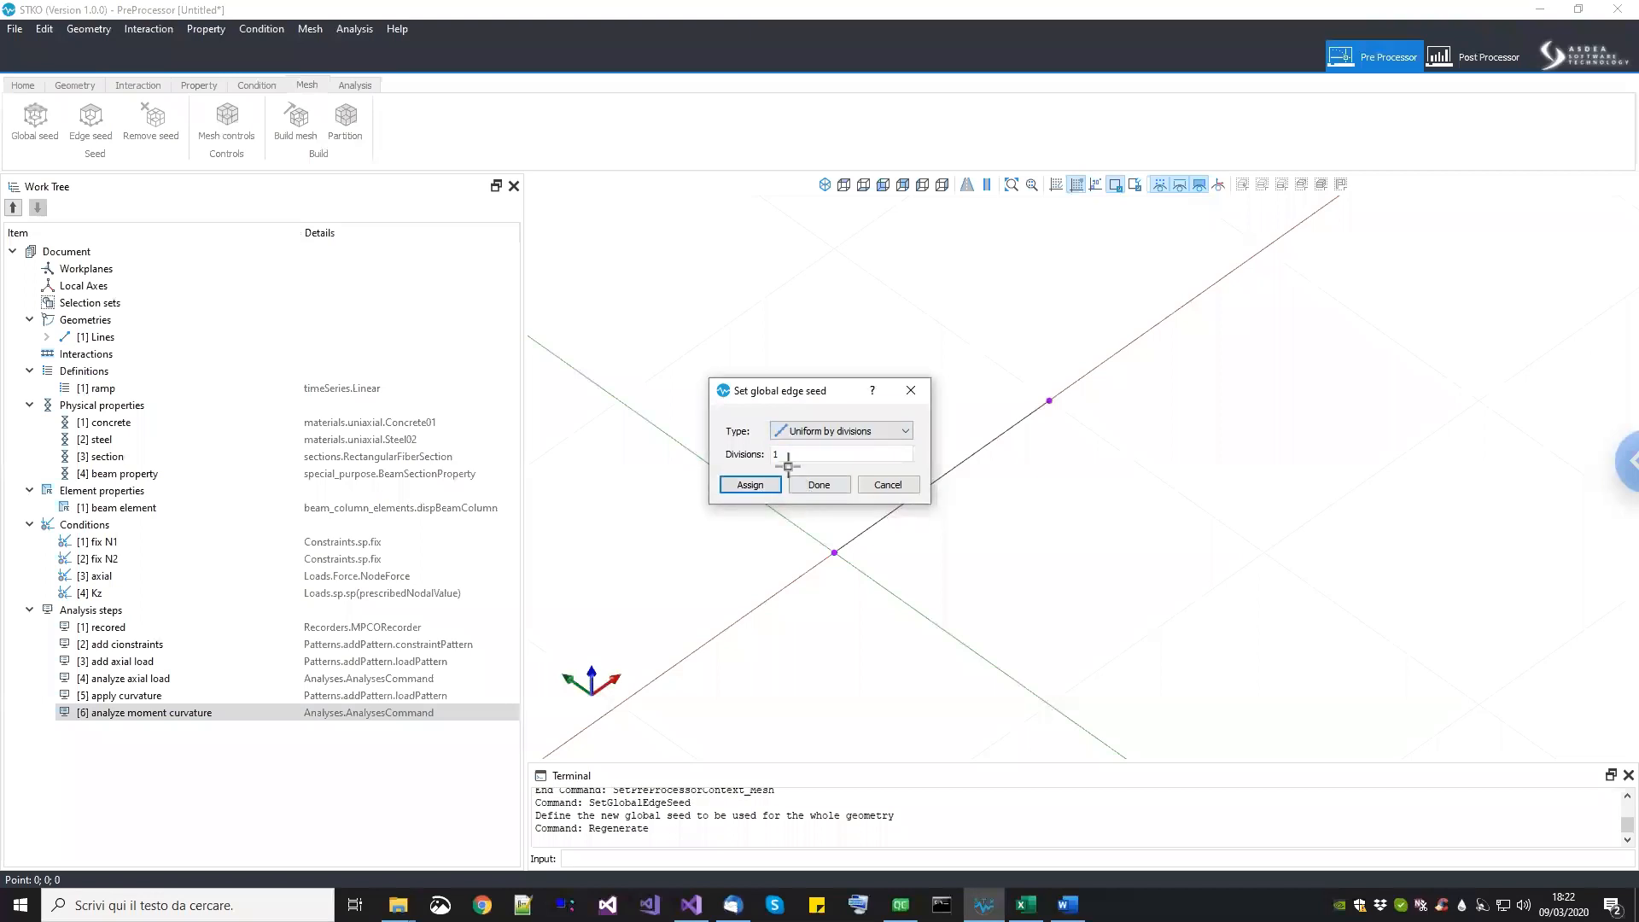
click(818, 484)
click(295, 120)
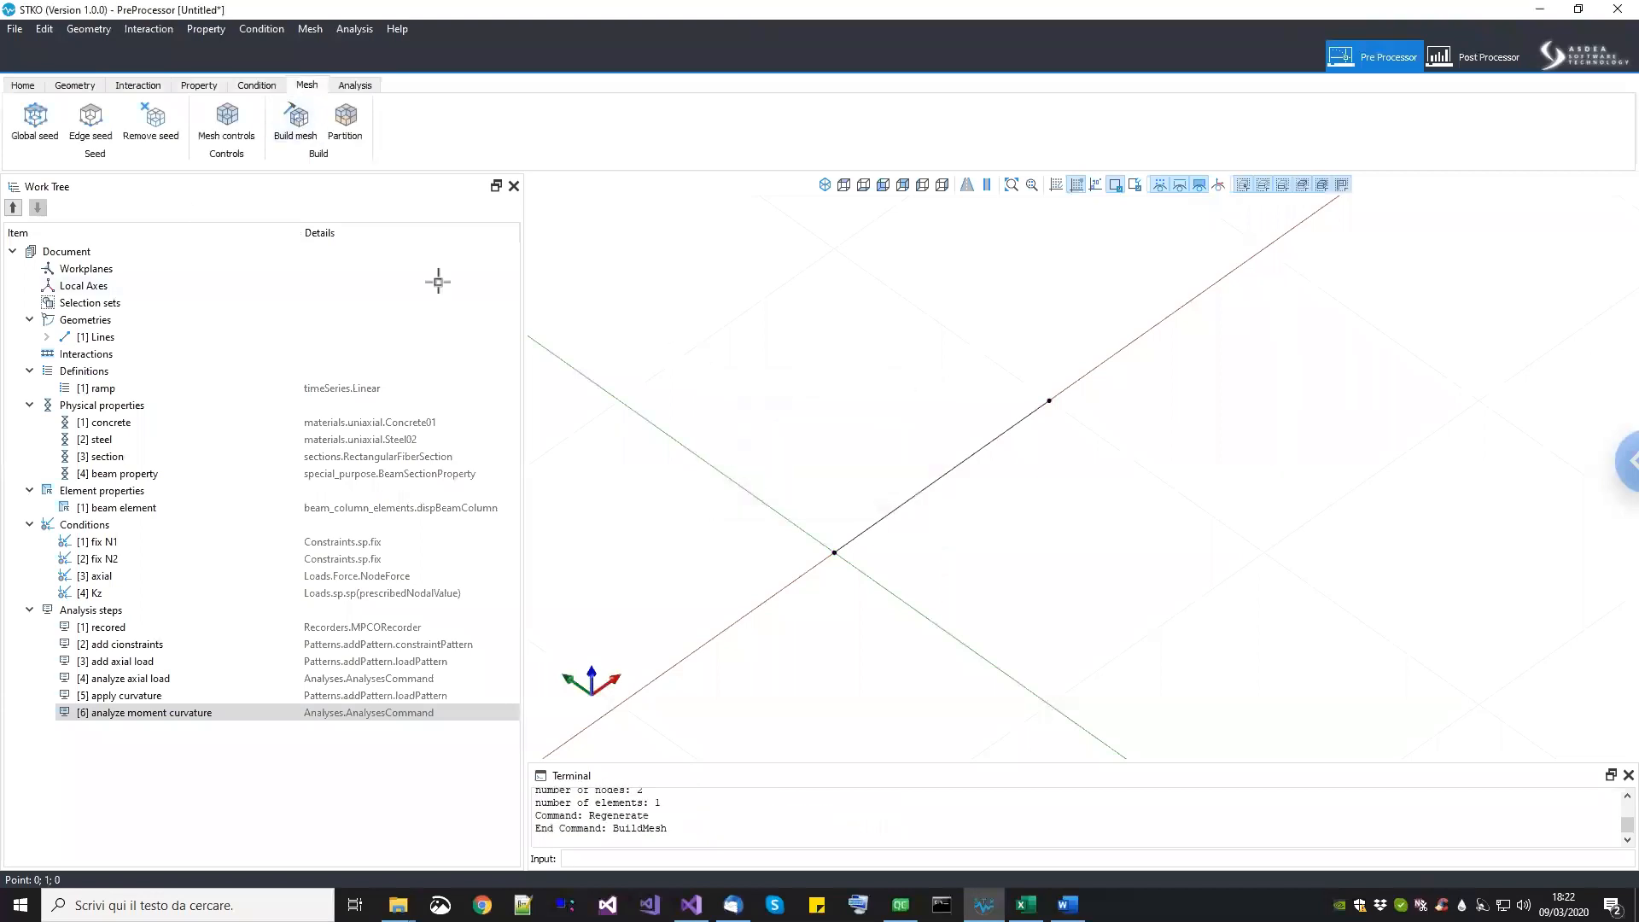
Step: Start saving the document and create a folder named EXAMPLE inside webinar_05_rc_frame_lump_plast
click(15, 28)
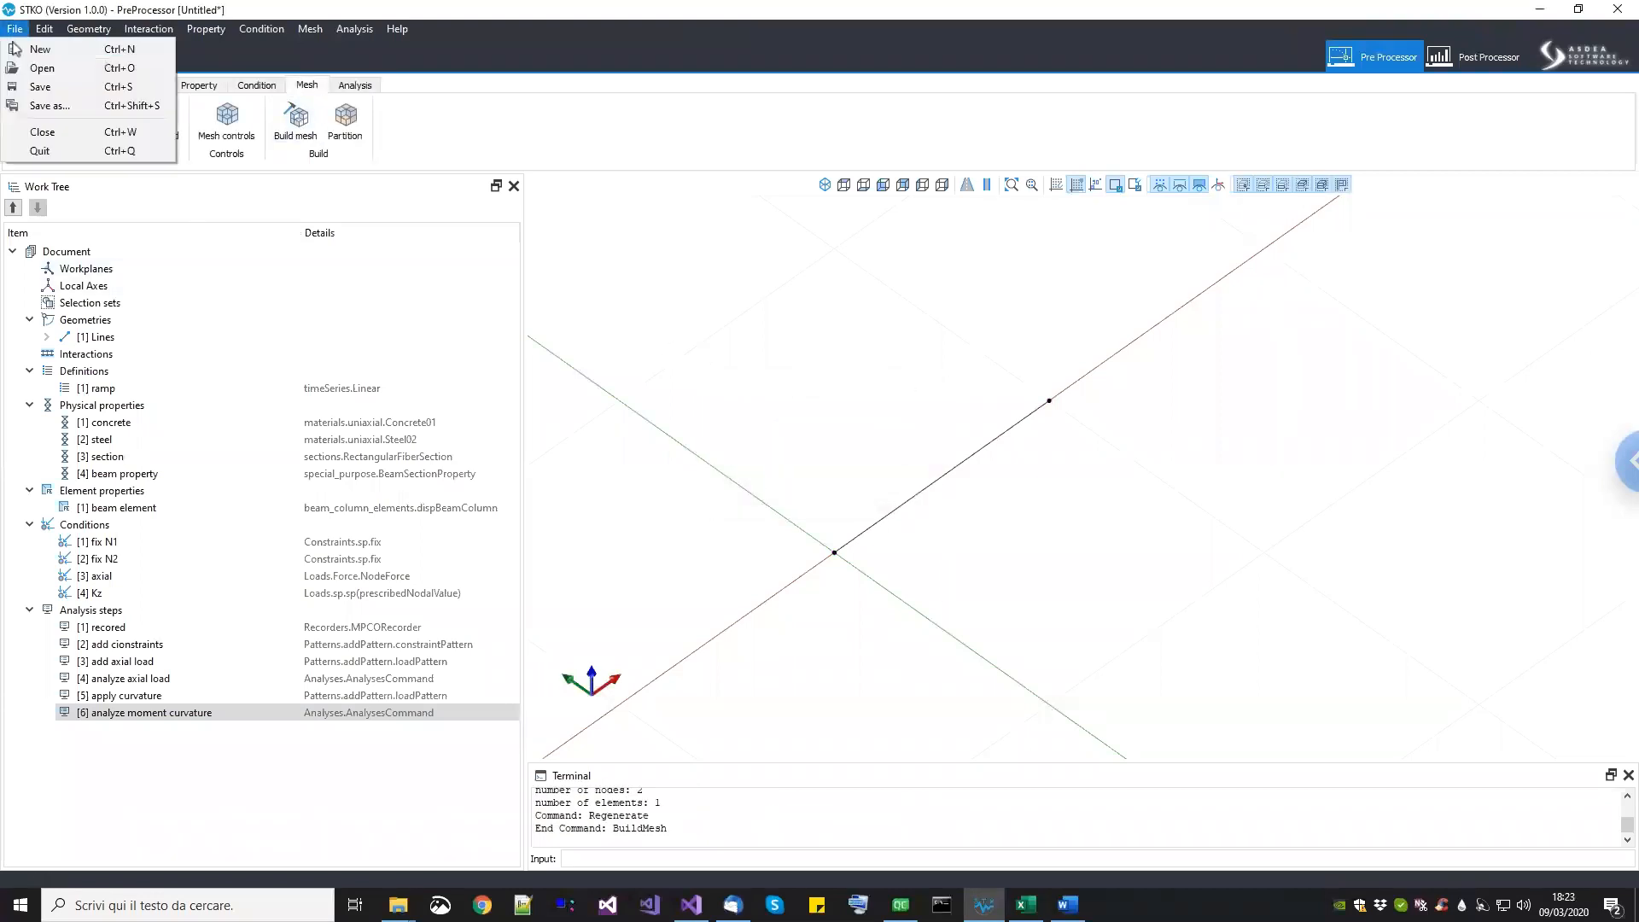
click(37, 86)
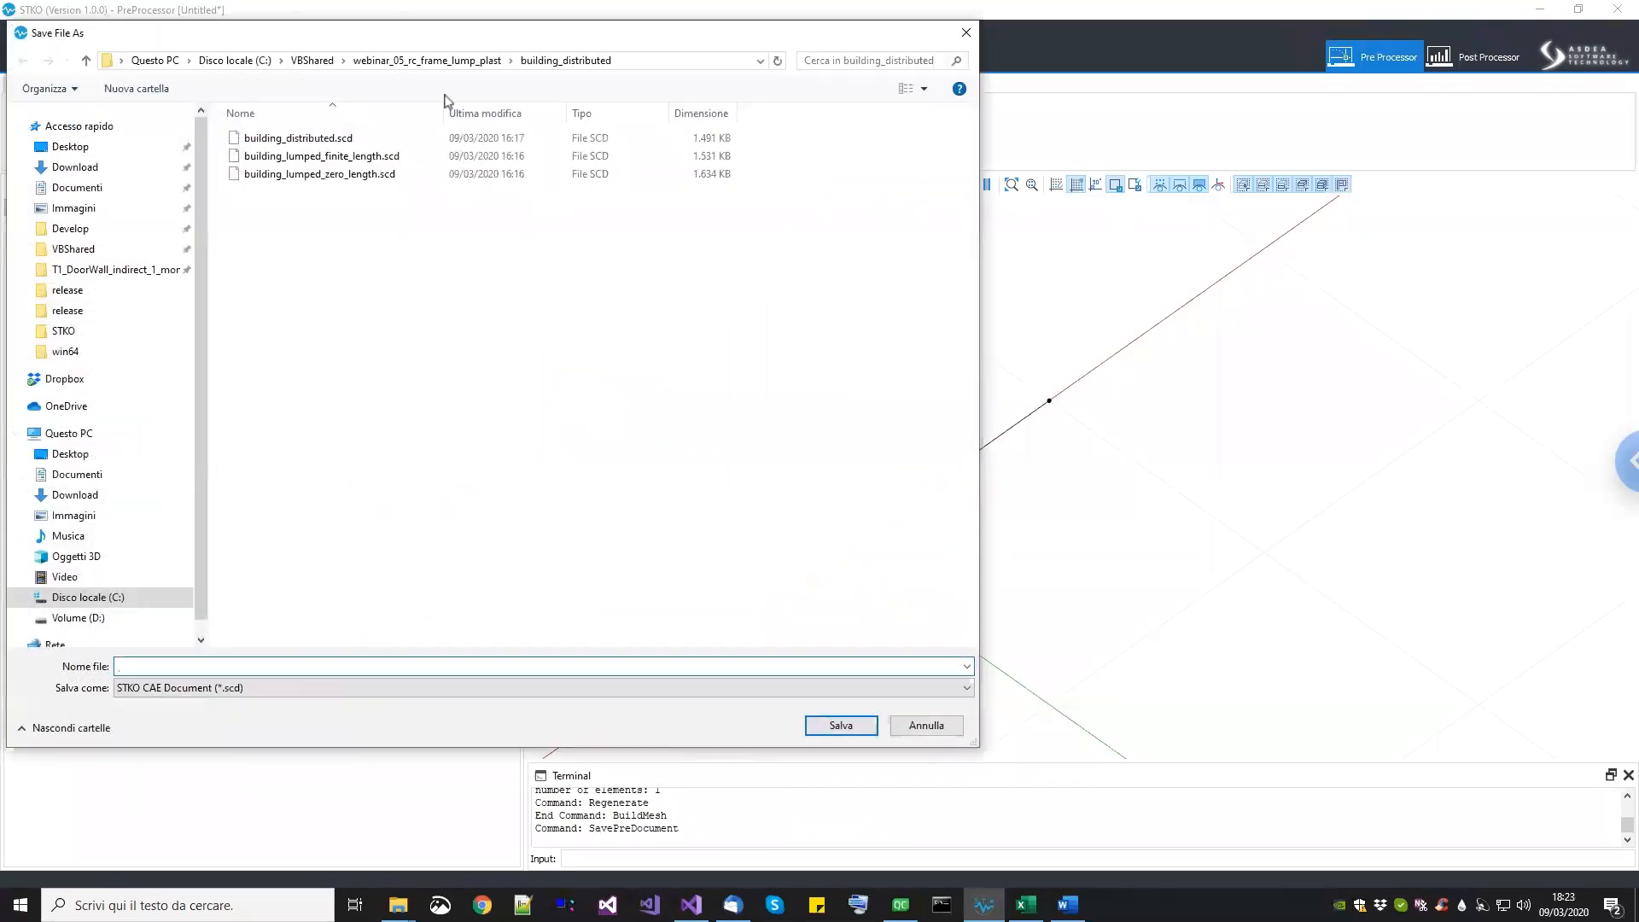
click(426, 61)
right_click(334, 415)
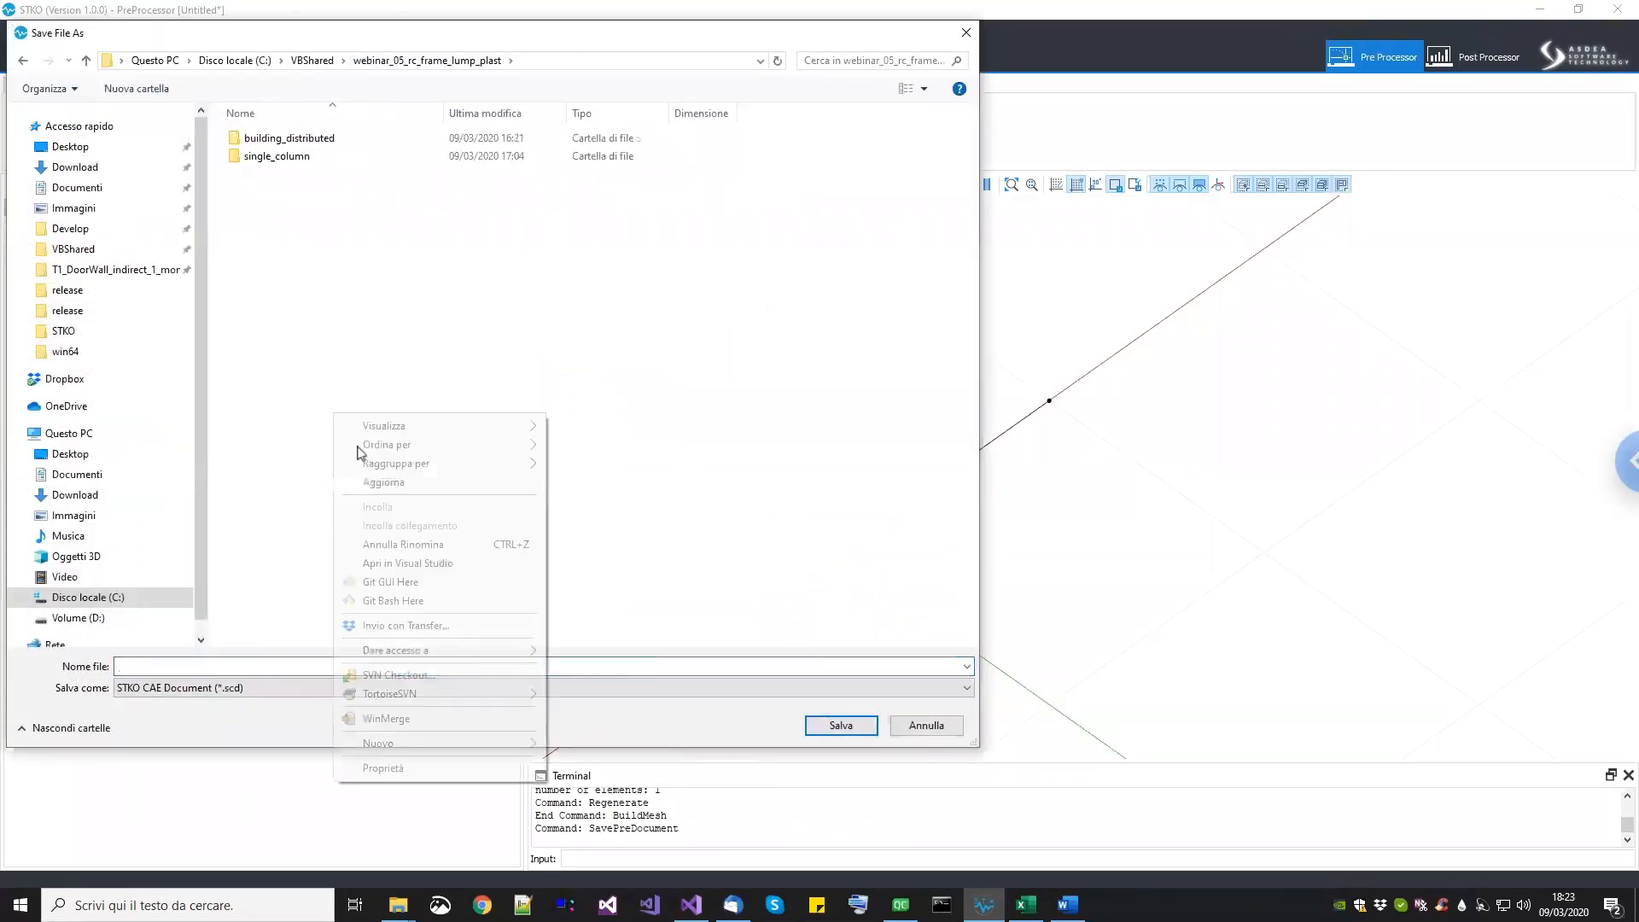
mouse_move(395, 751)
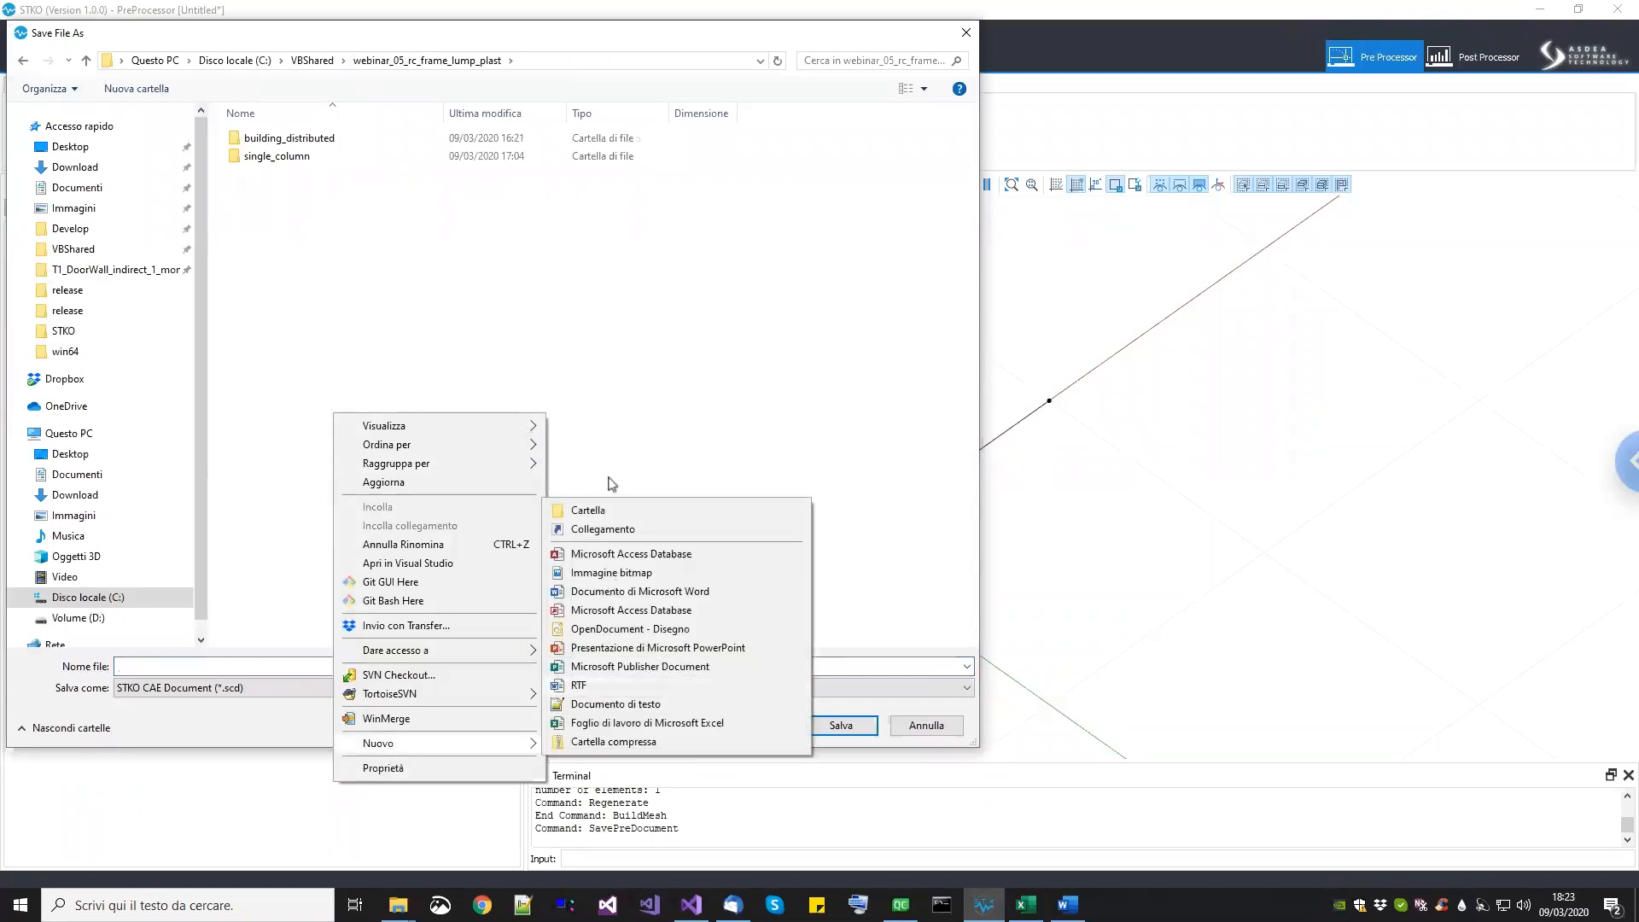
click(602, 511)
text(EXAMPLE)
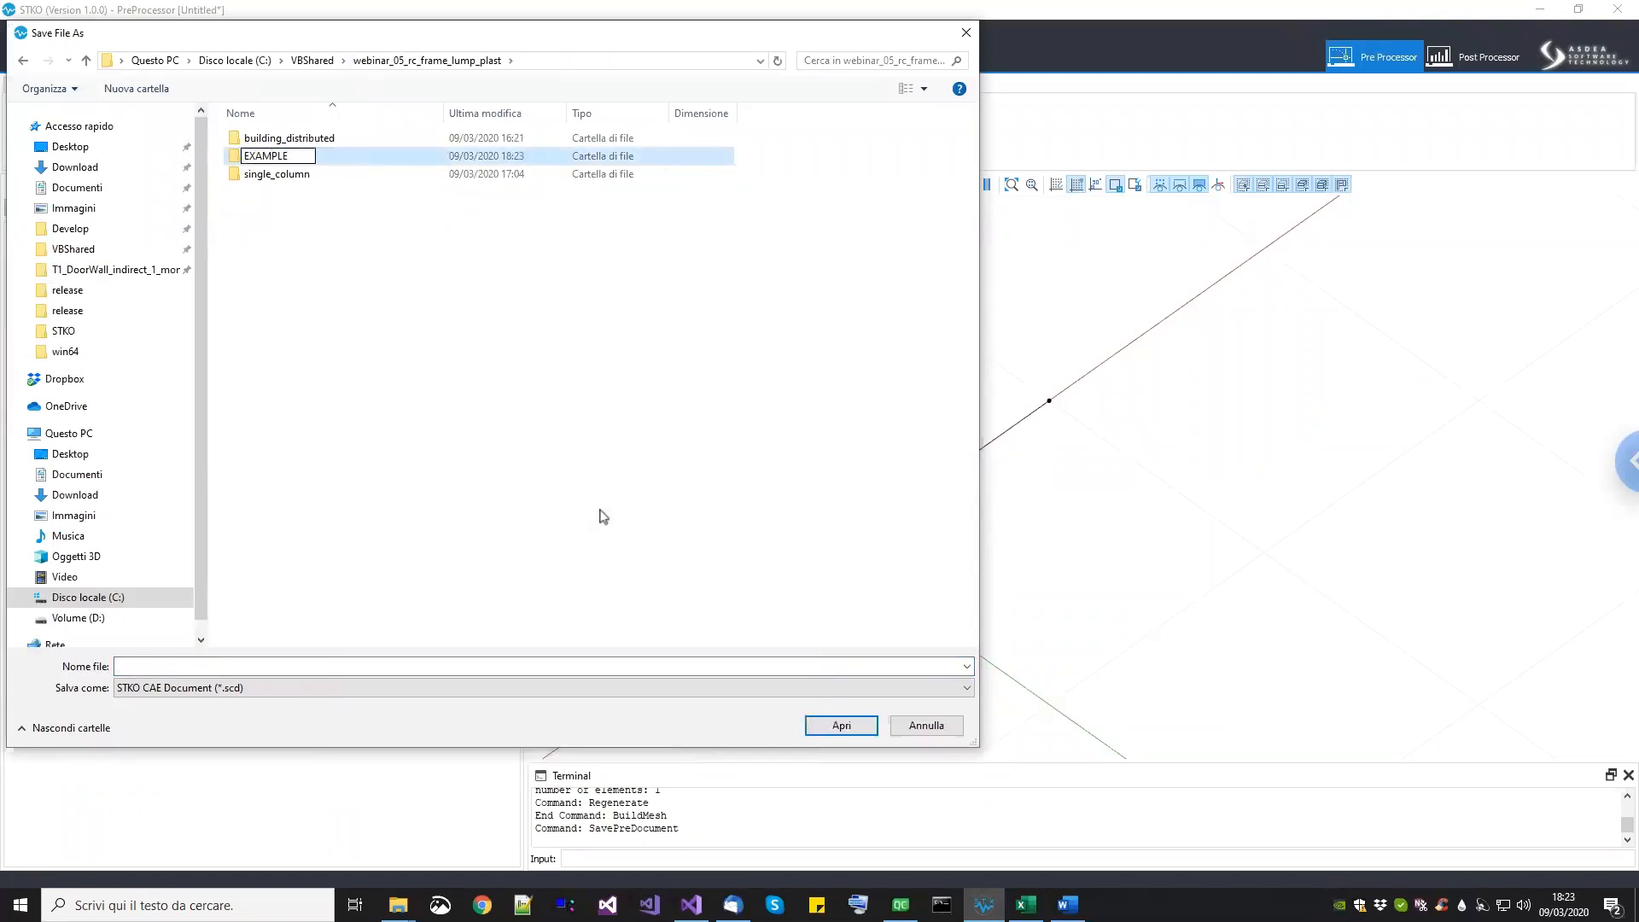
key(Return)
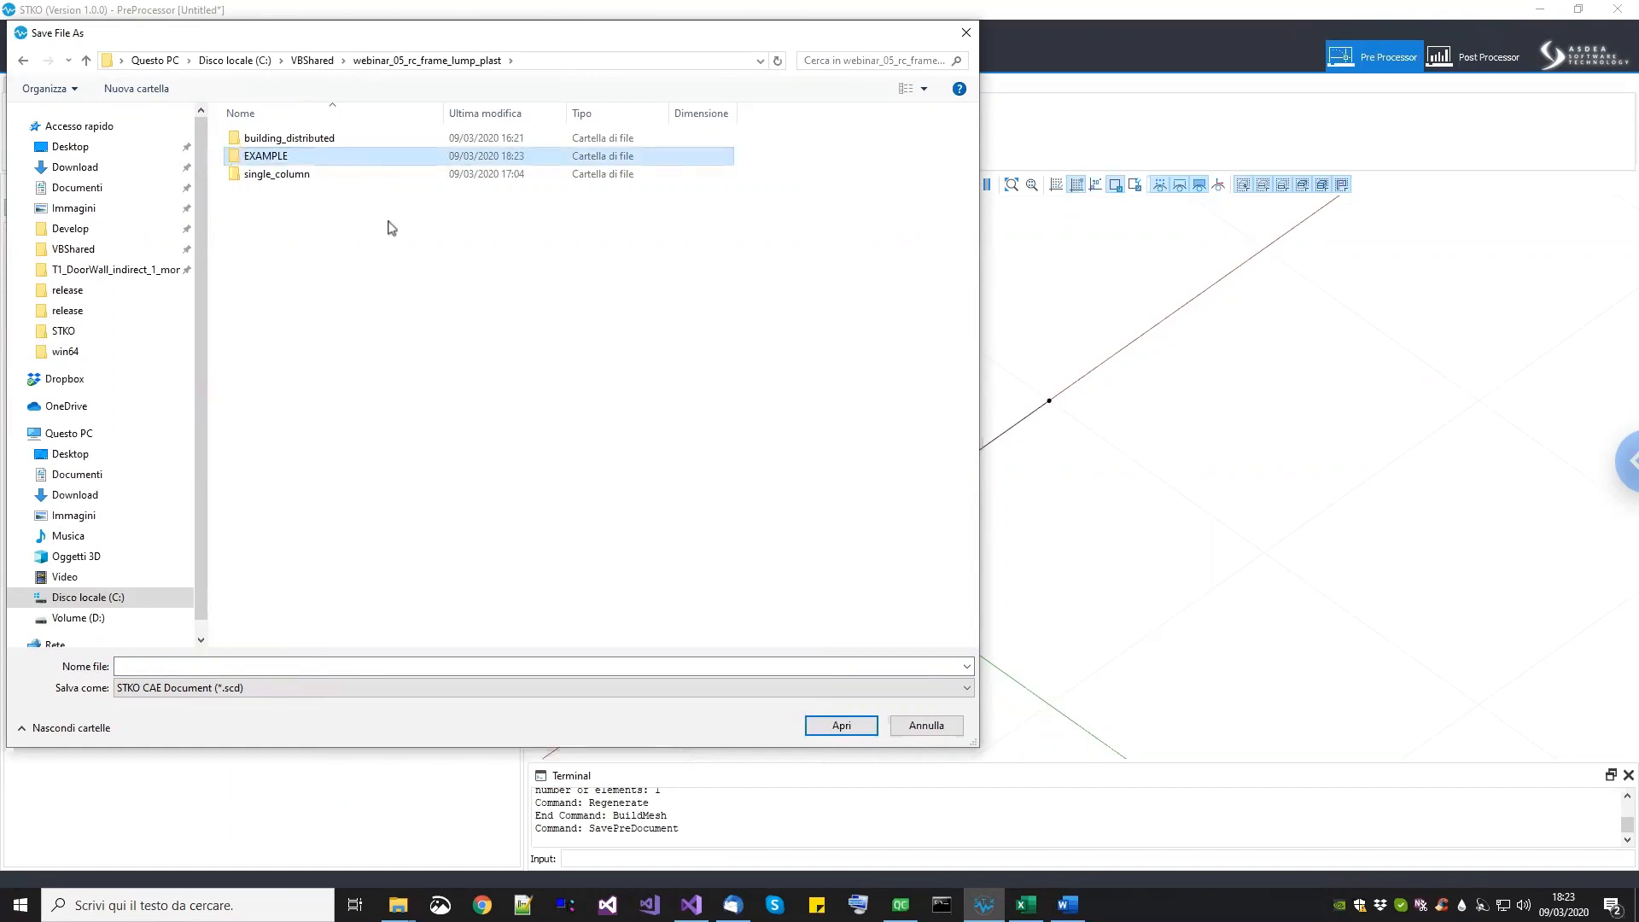
Step: Create a subfolder named MOM_CURV inside the EXAMPLE folder
double_click(291, 159)
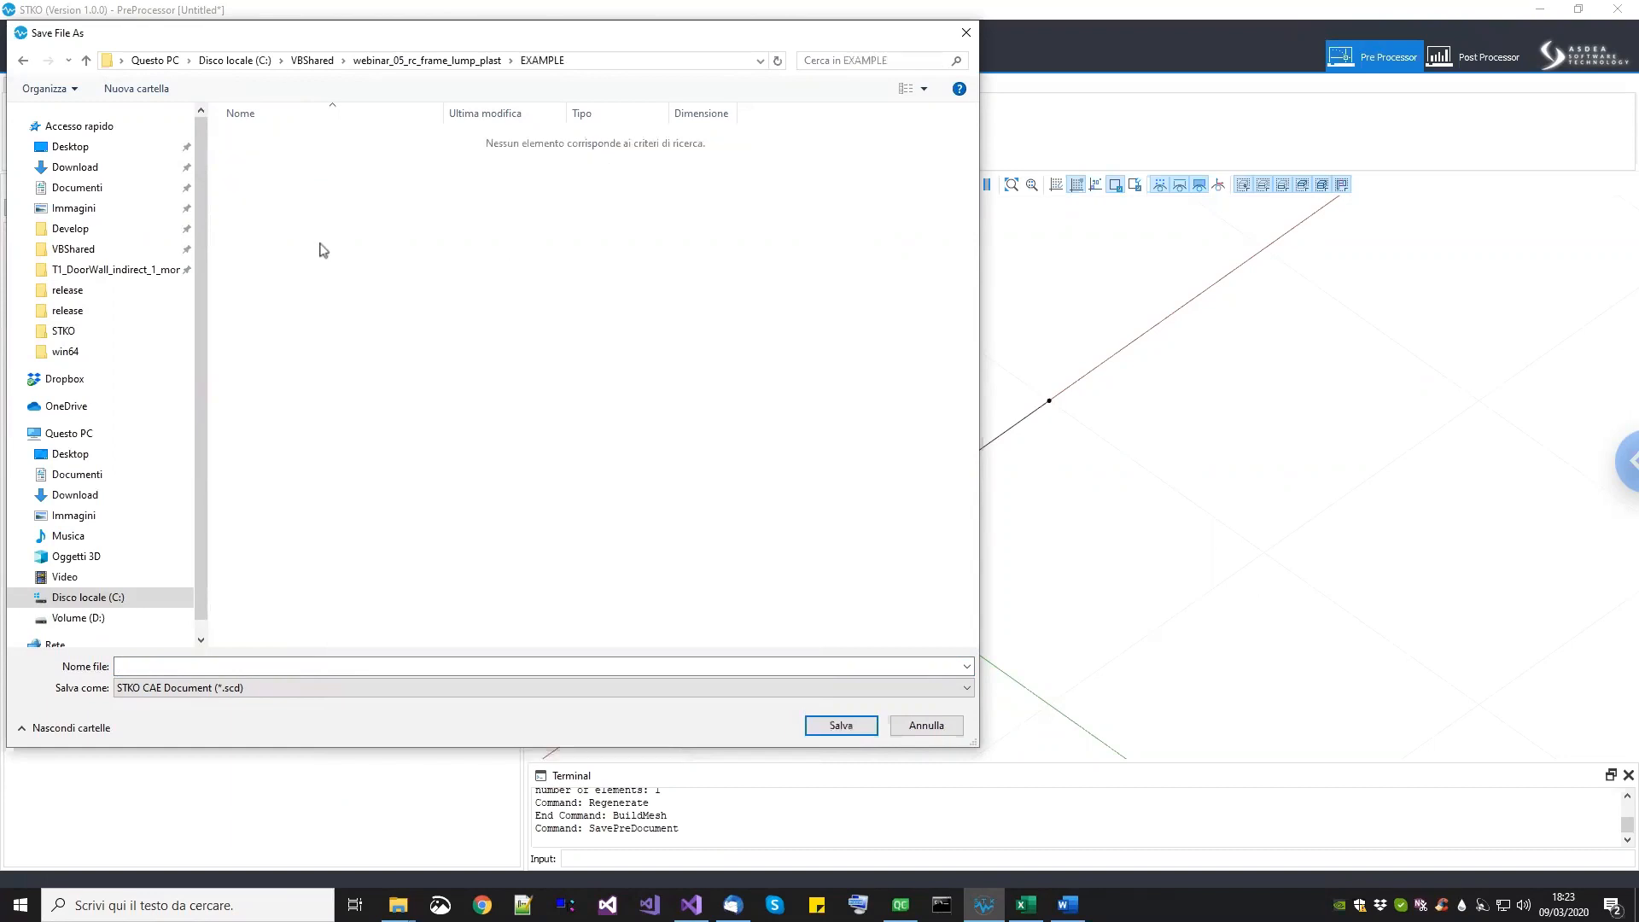
right_click(300, 217)
mouse_move(380, 551)
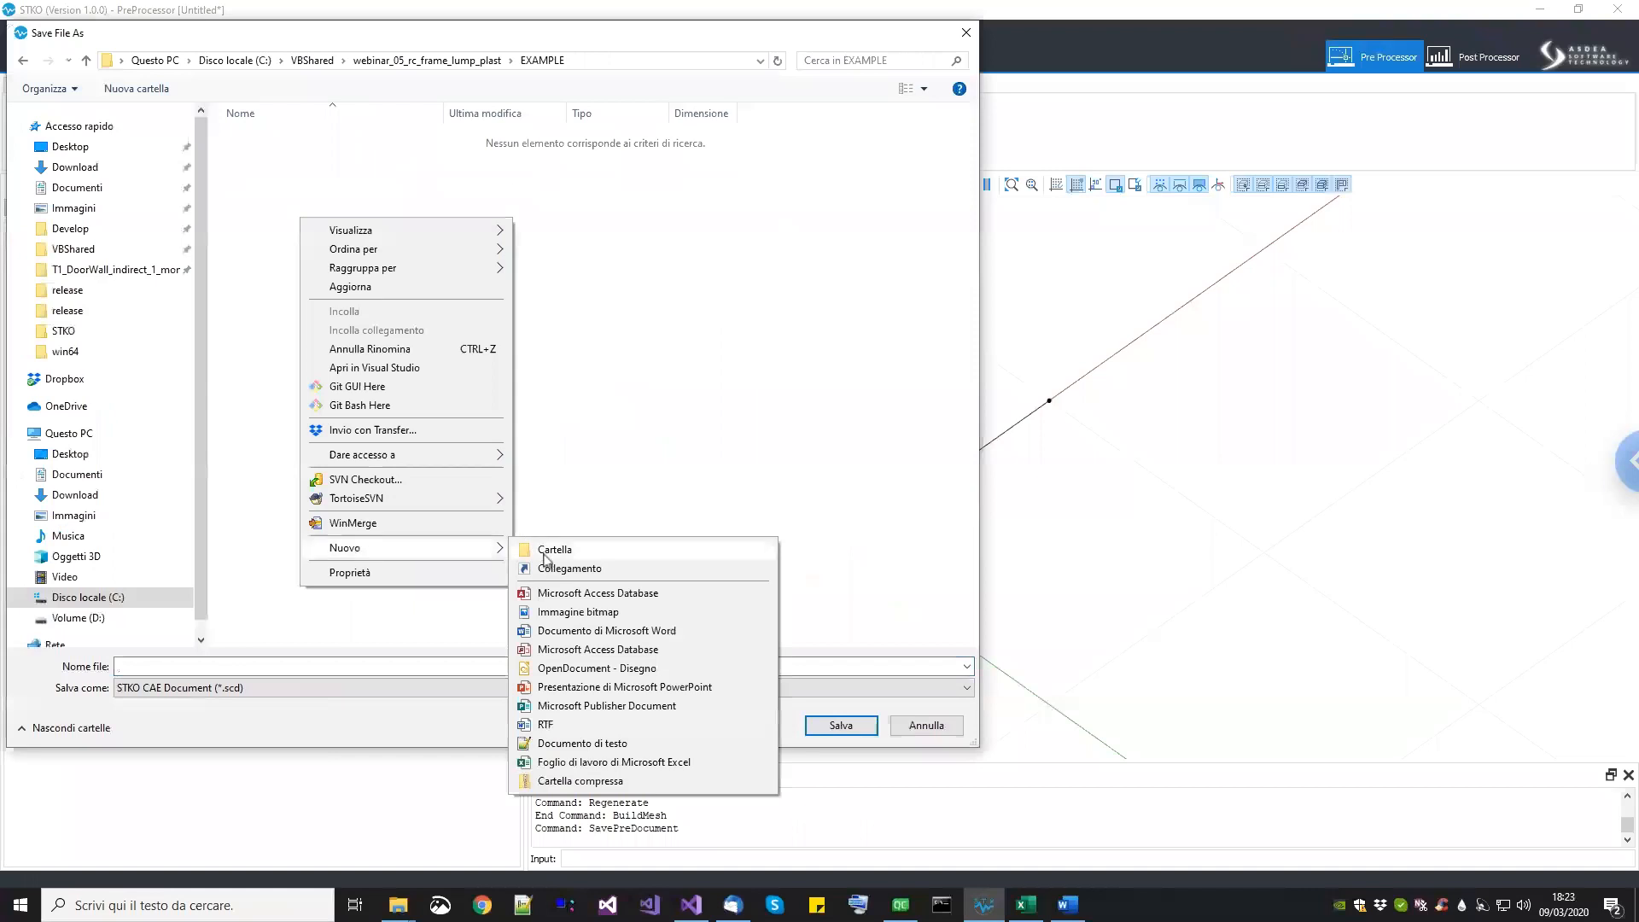
click(551, 551)
text(M)
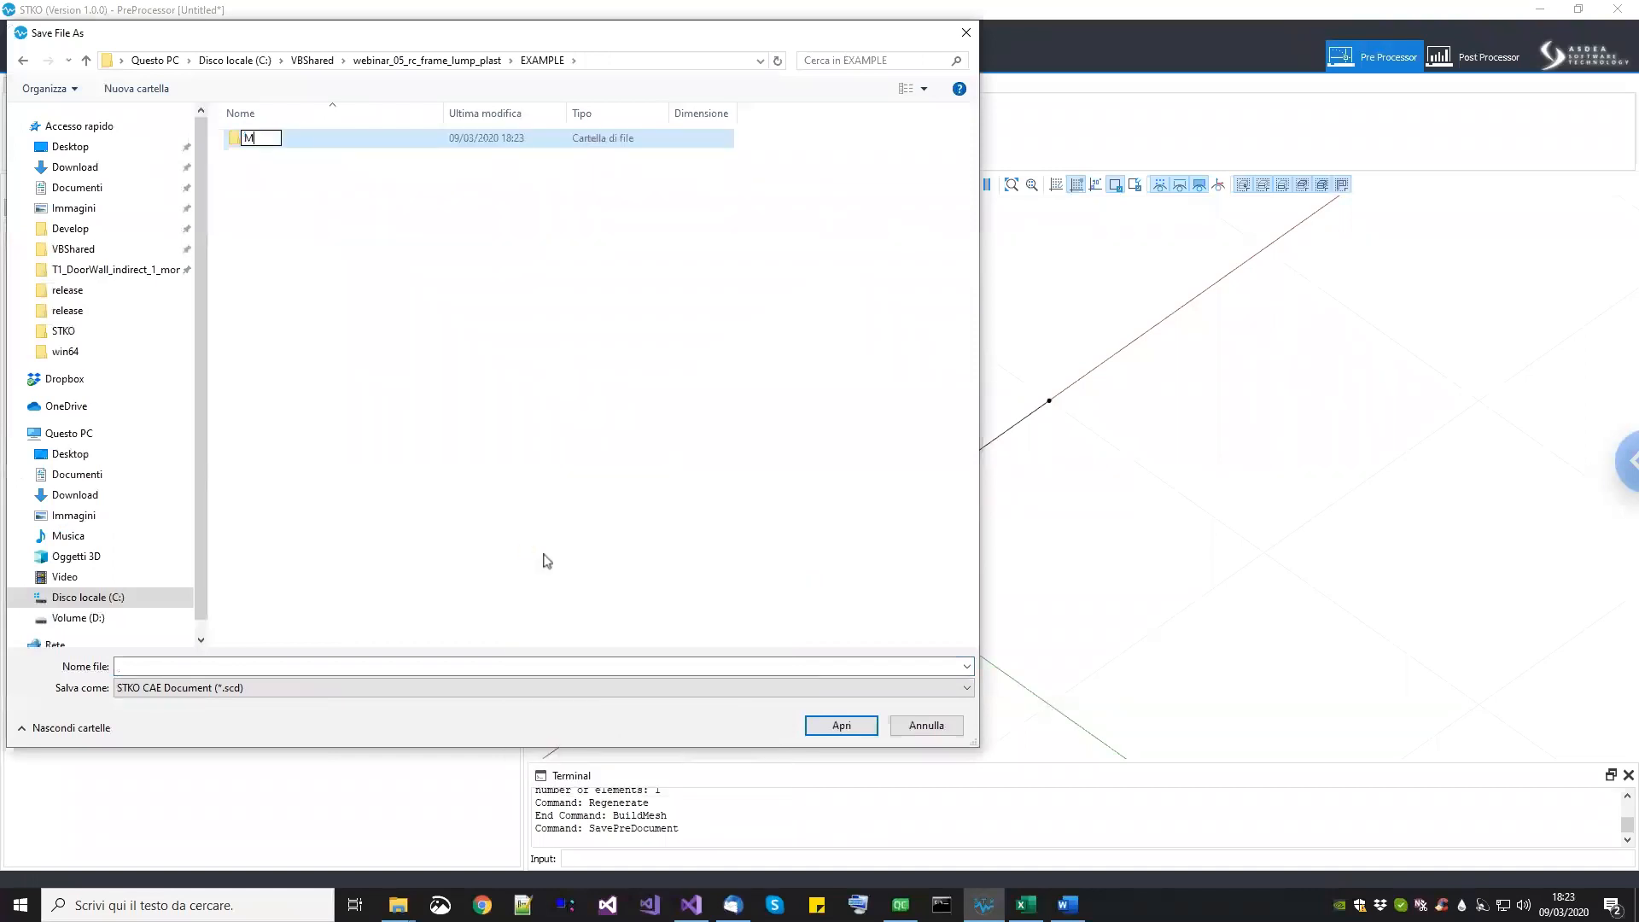
text(OM_CX)
key(BackSpace)
key(BackSpace)
text(URV)
key(Return)
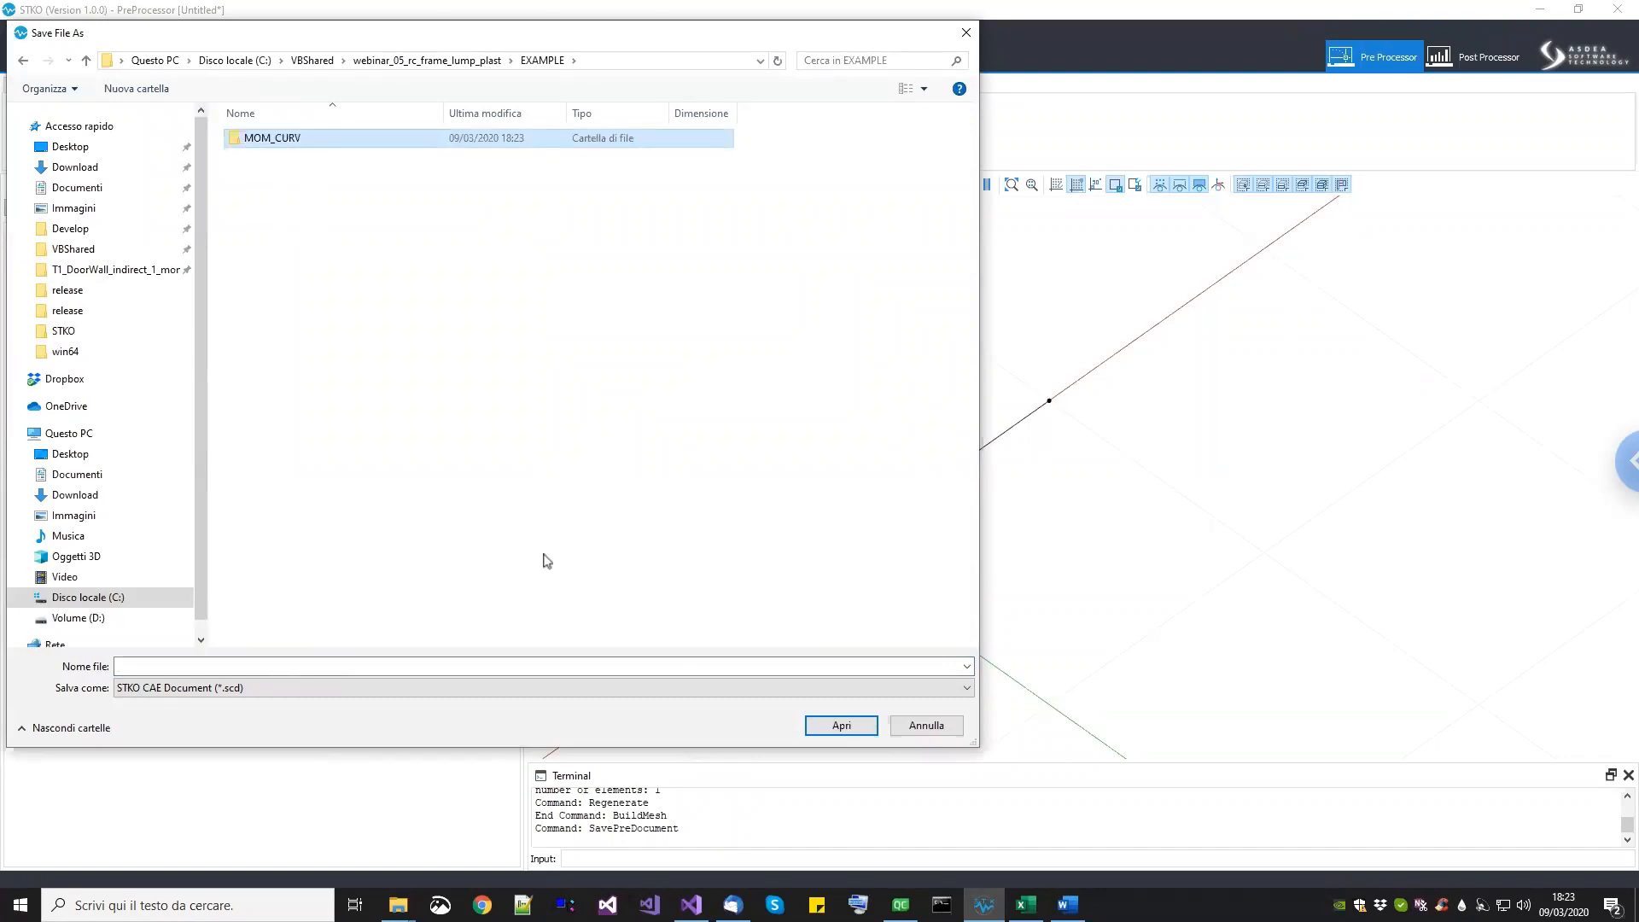
Step: Save the document as section in the MOM_CURV folder
key(Return)
click(538, 665)
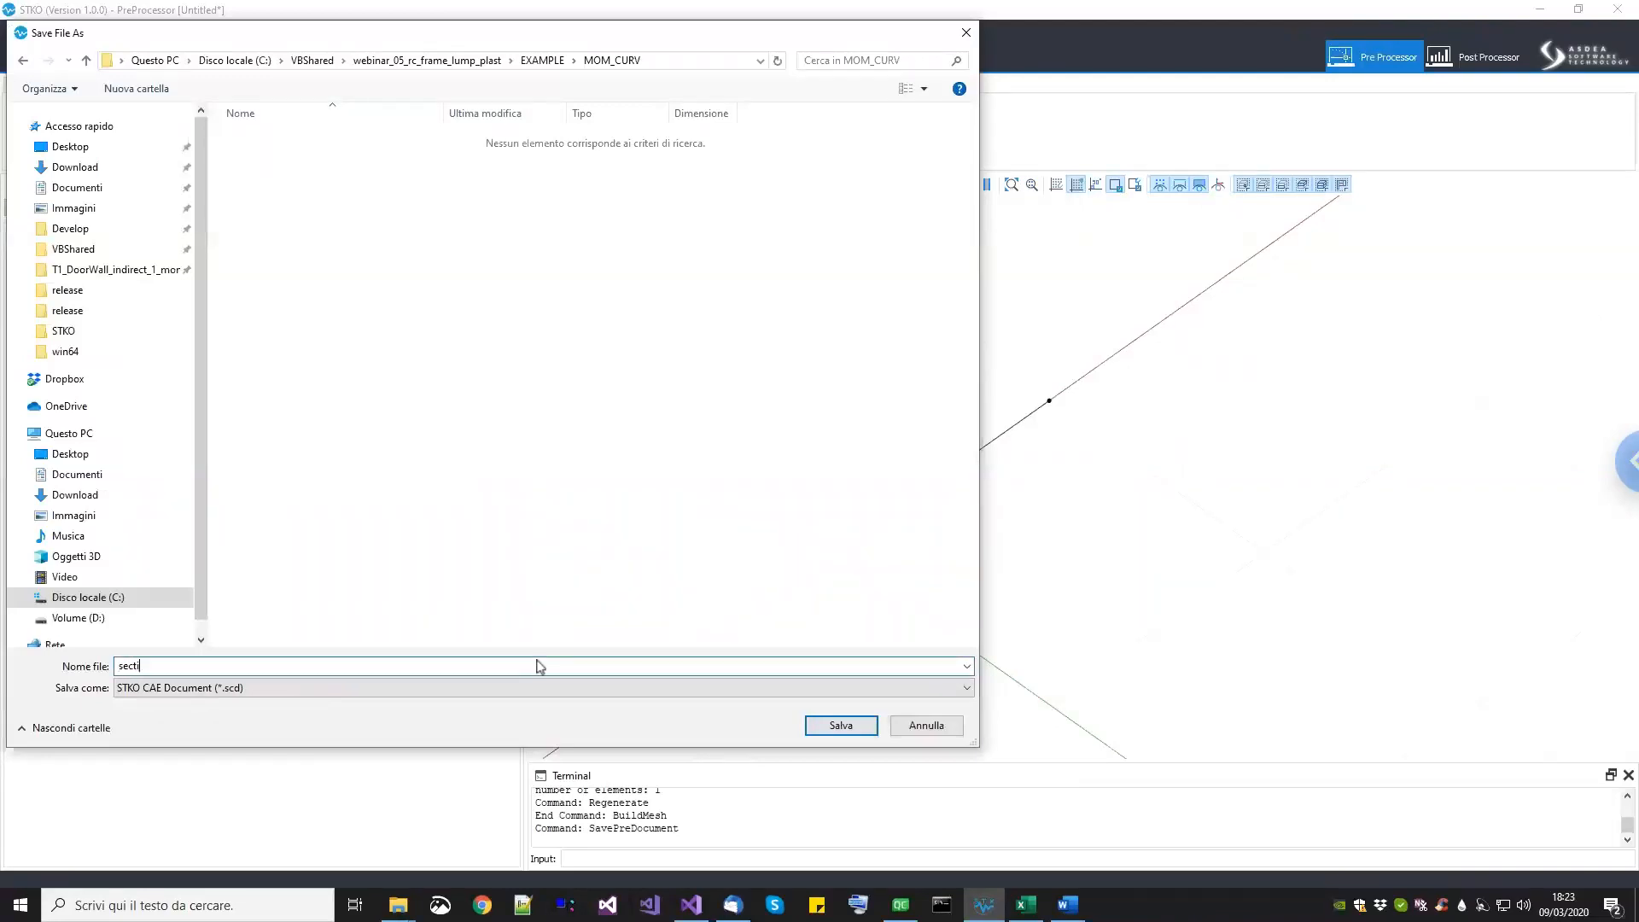
click(841, 725)
Step: Run the analysis with the opensees solver and dismiss the solver console once it completes
click(355, 85)
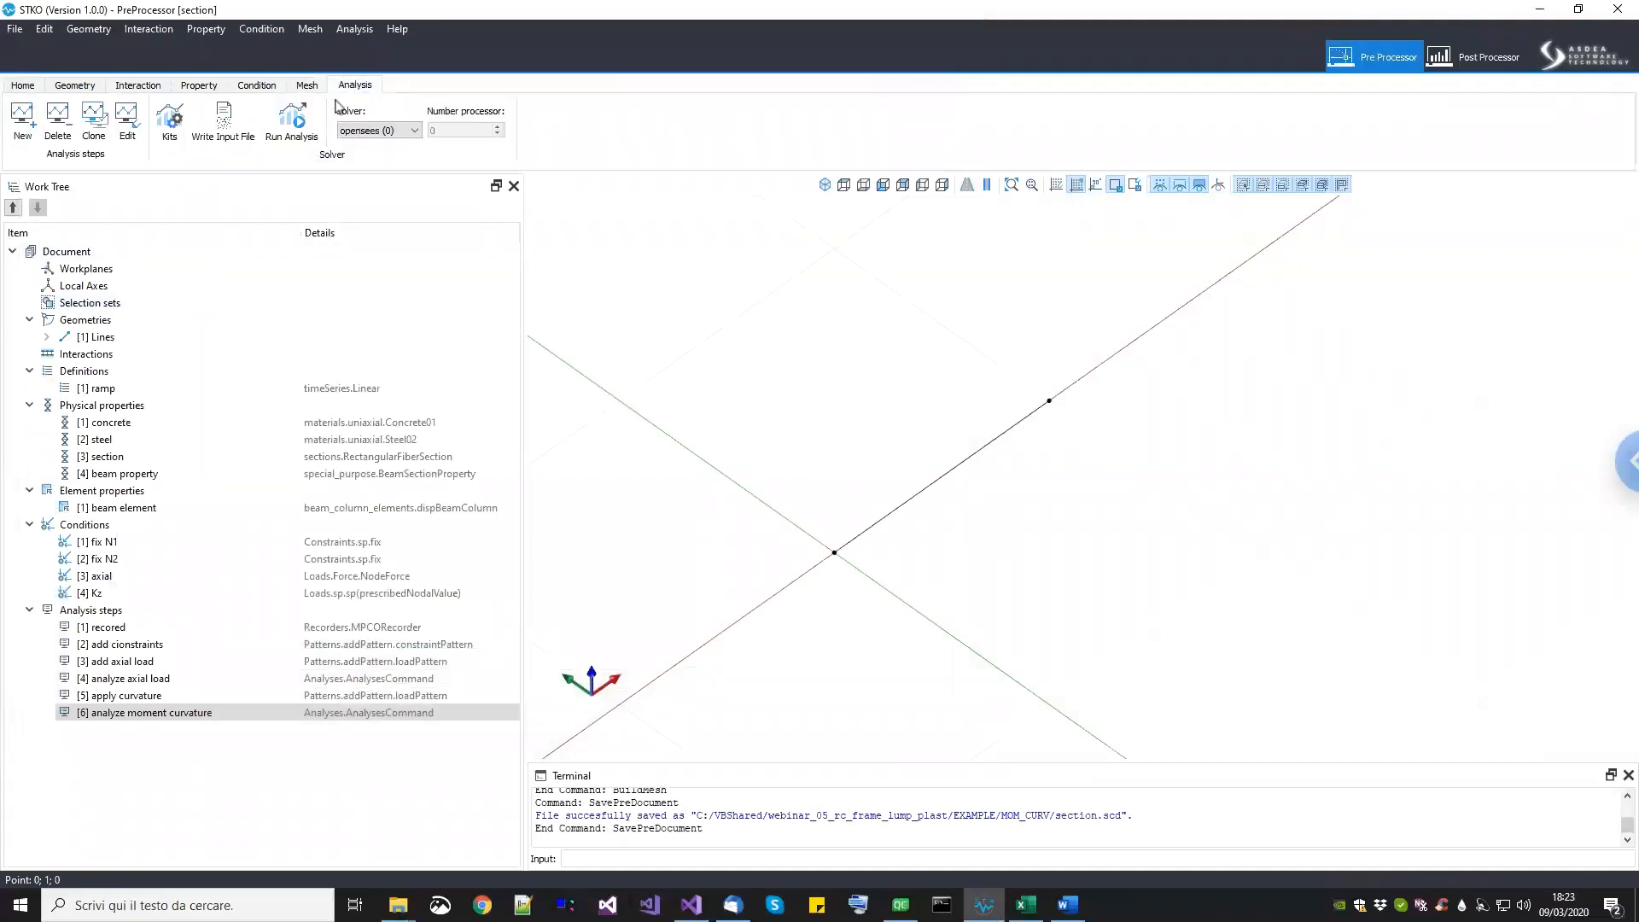
click(301, 130)
click(822, 724)
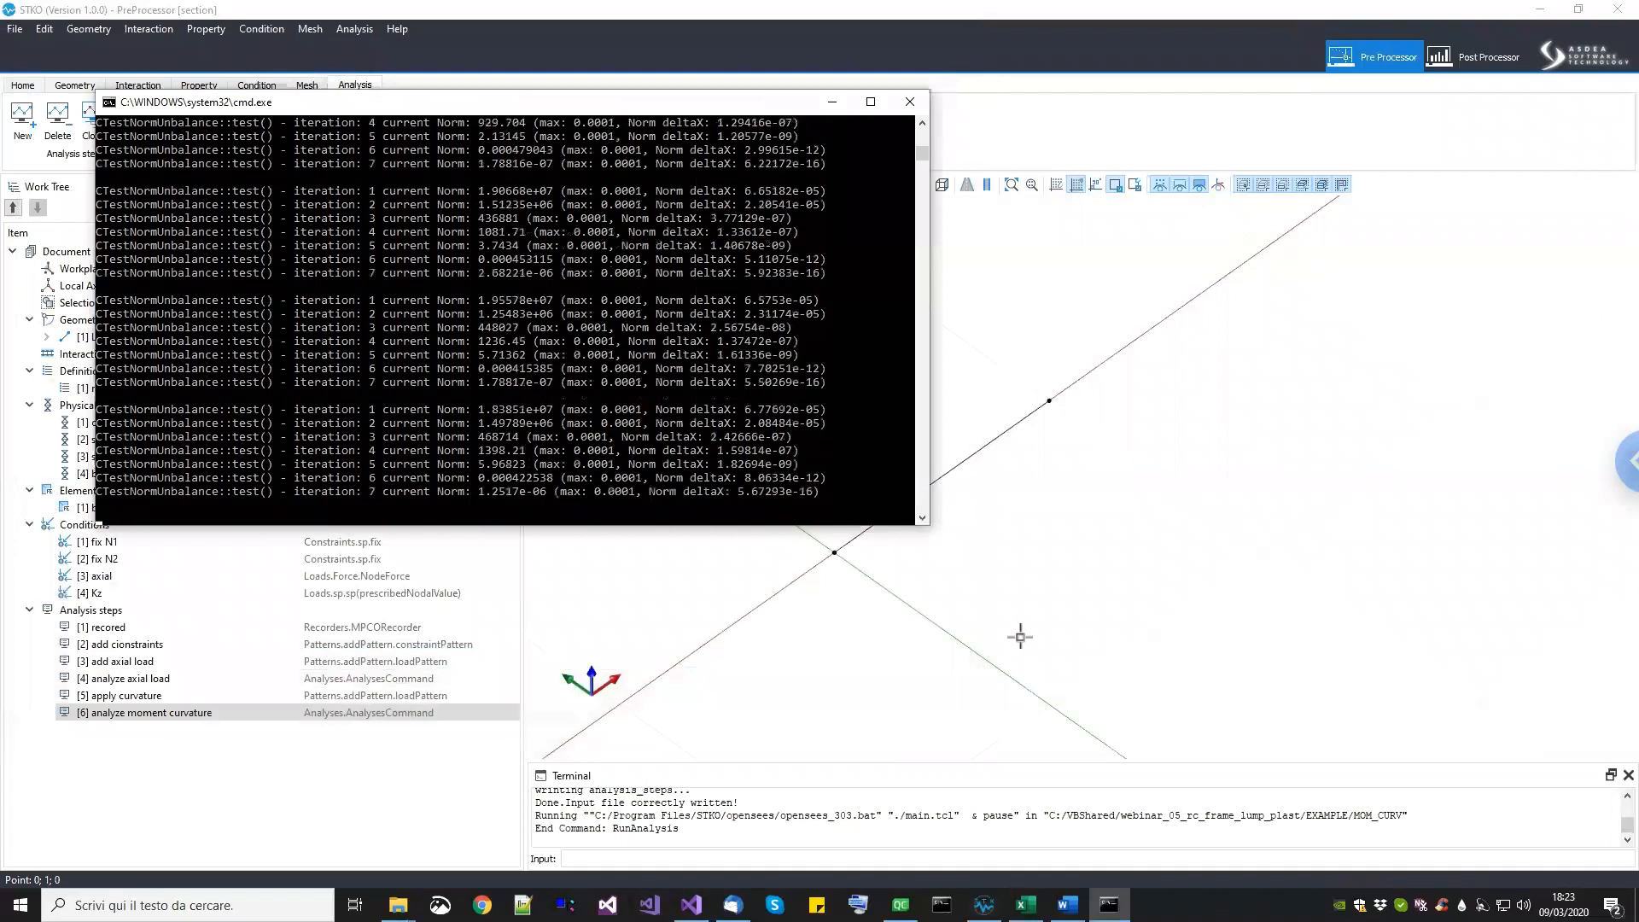
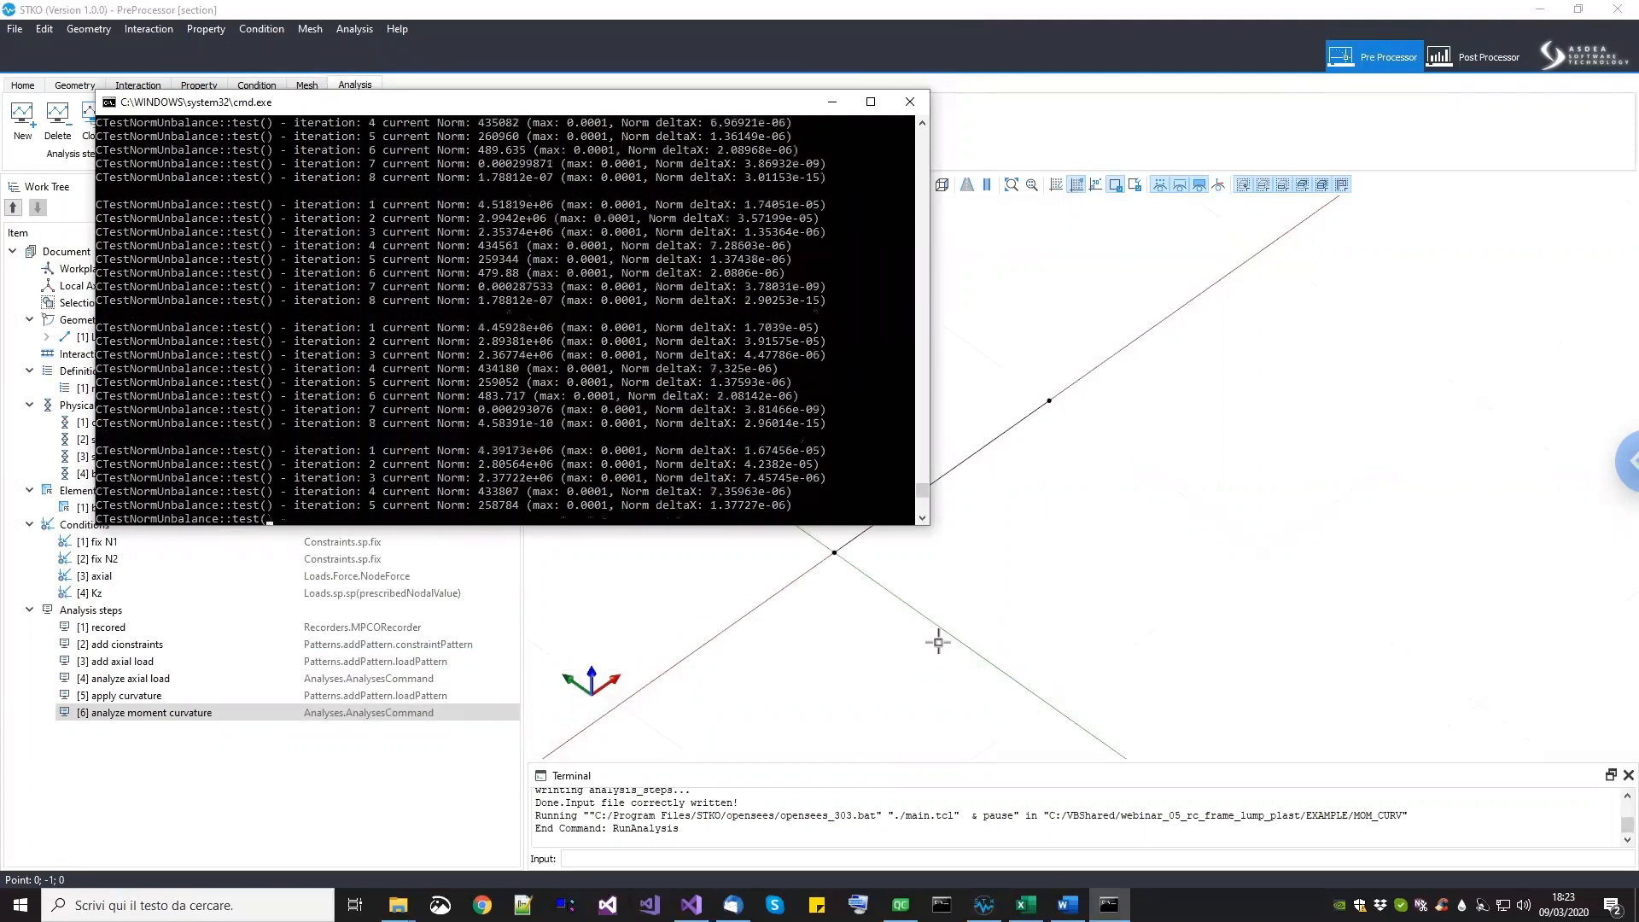
click(1015, 646)
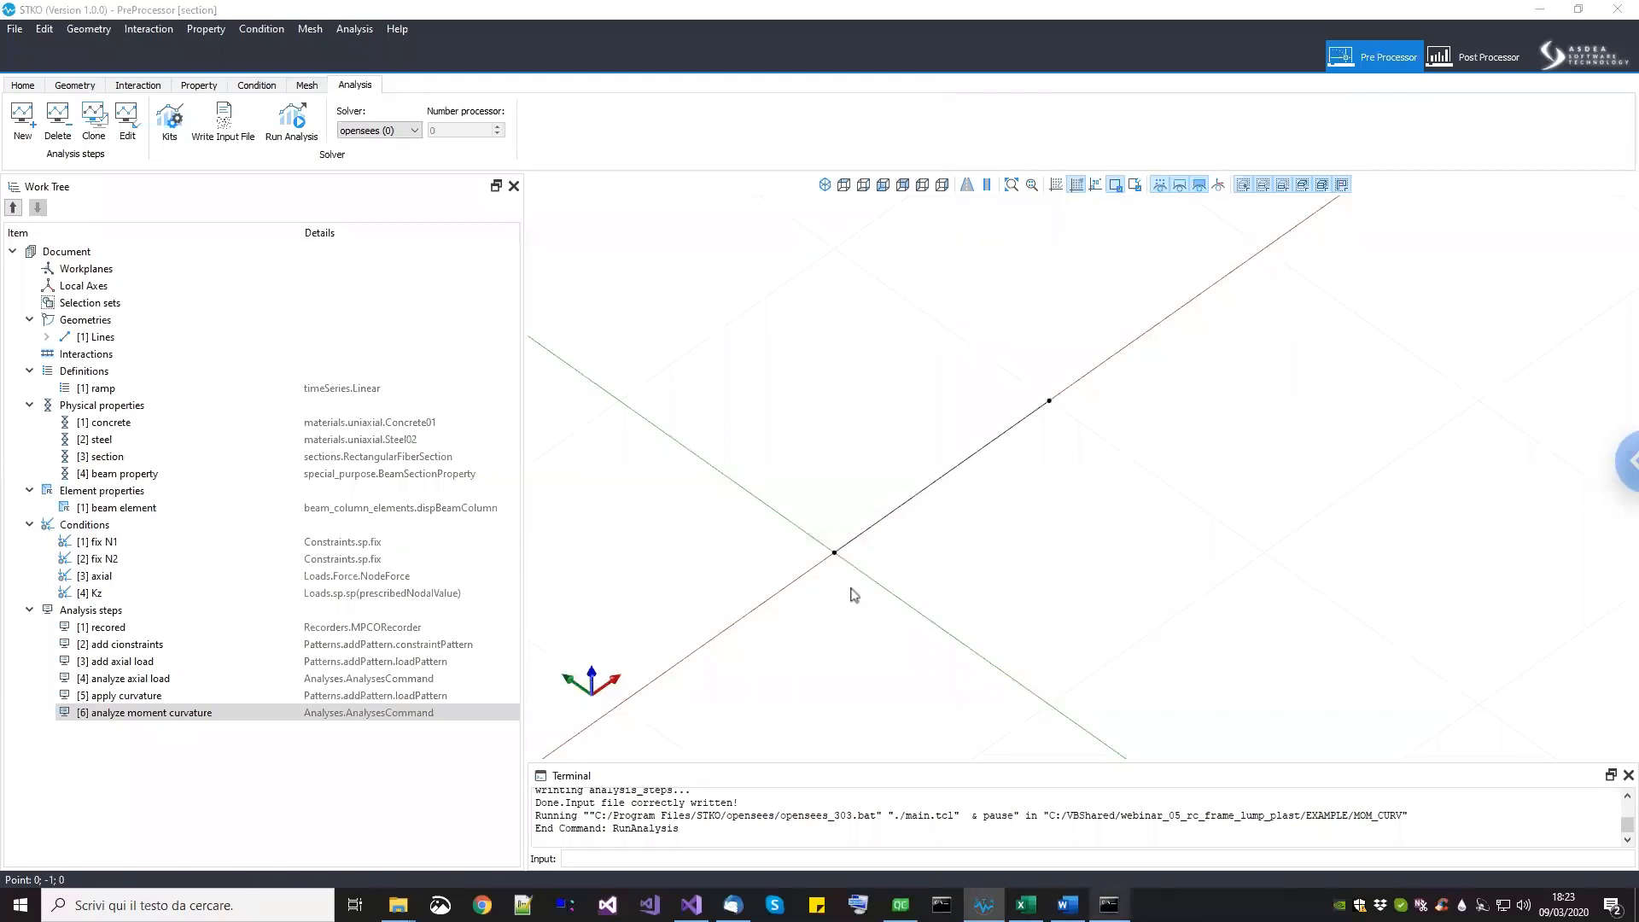
key(alt+Tab)
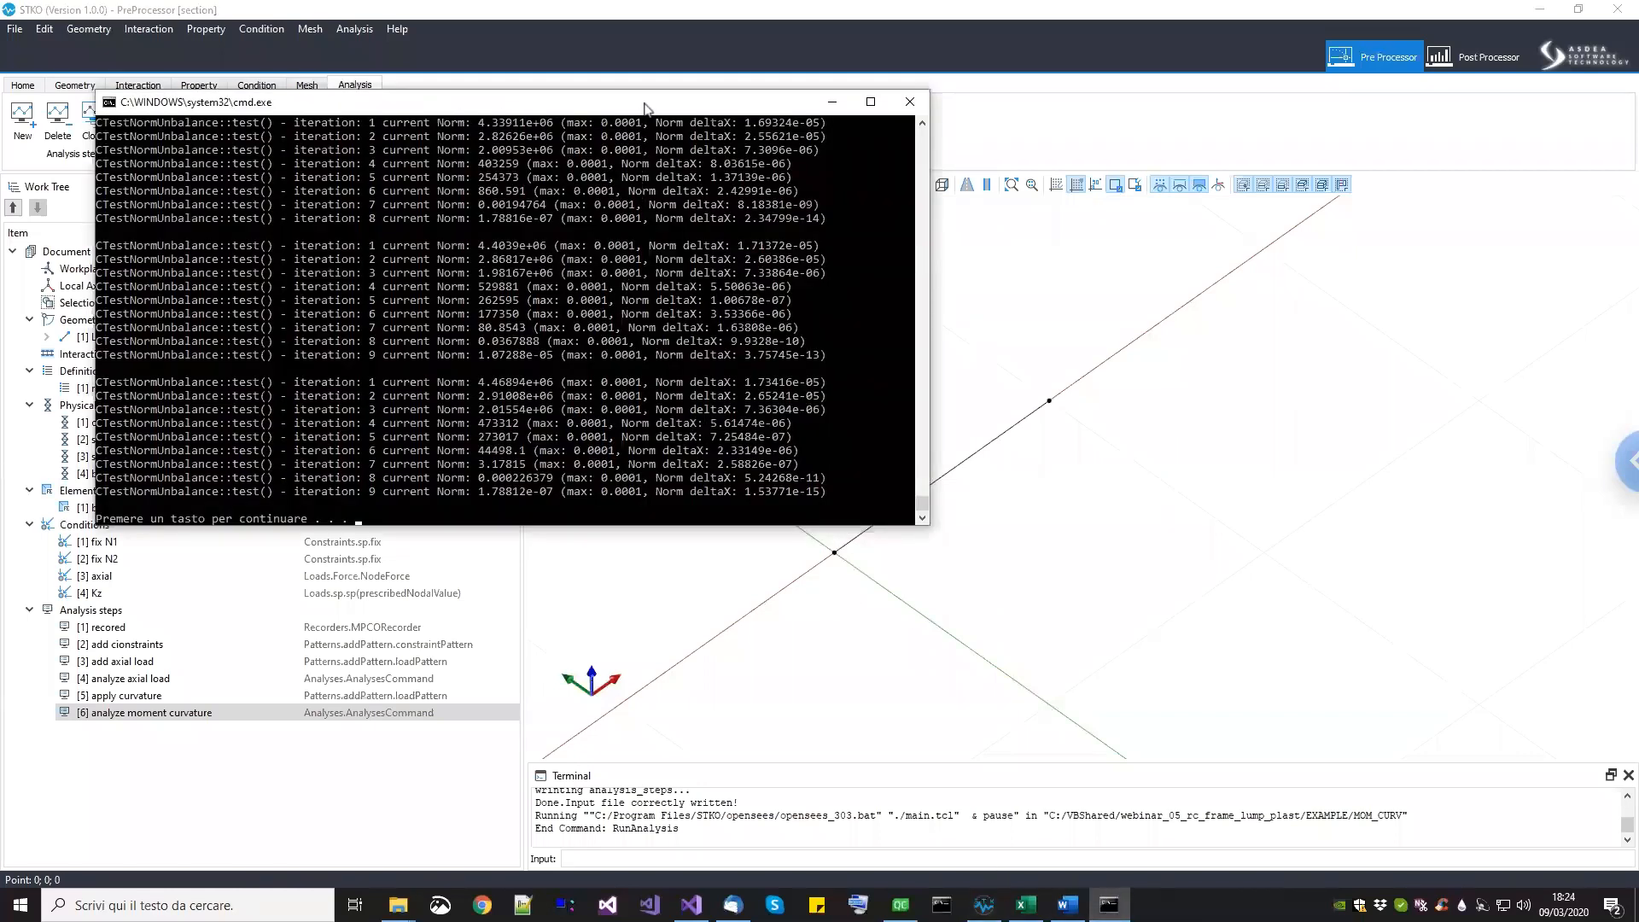
key(Return)
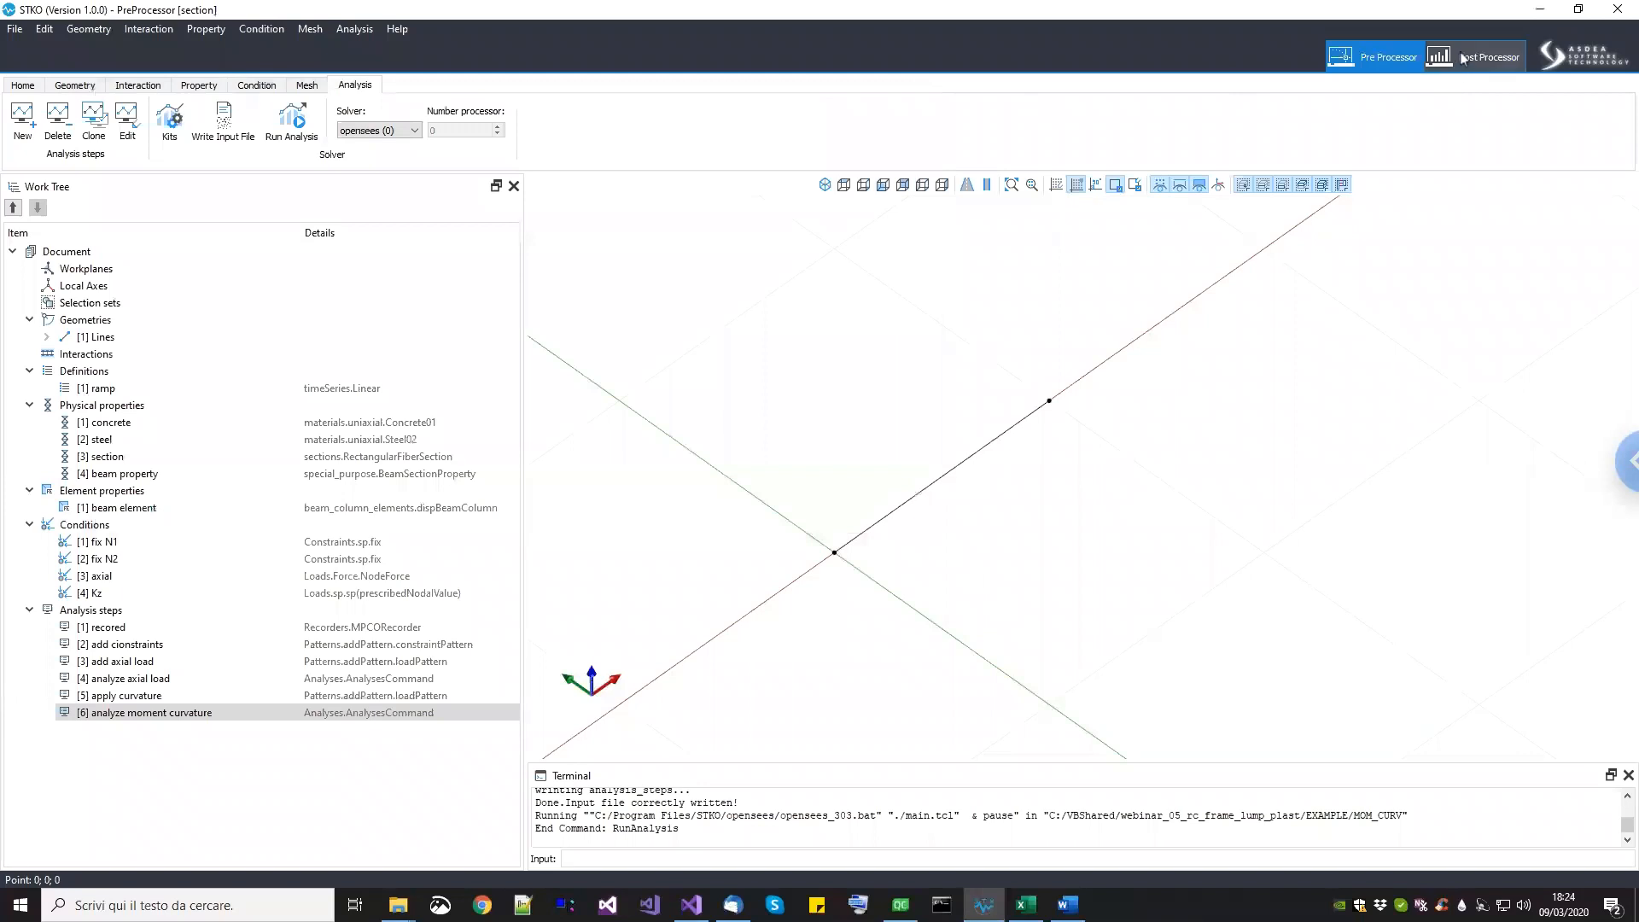
Step: Switch to the post processor and load the results.mpco database from EXAMPLE/MOM_CURV
click(1461, 58)
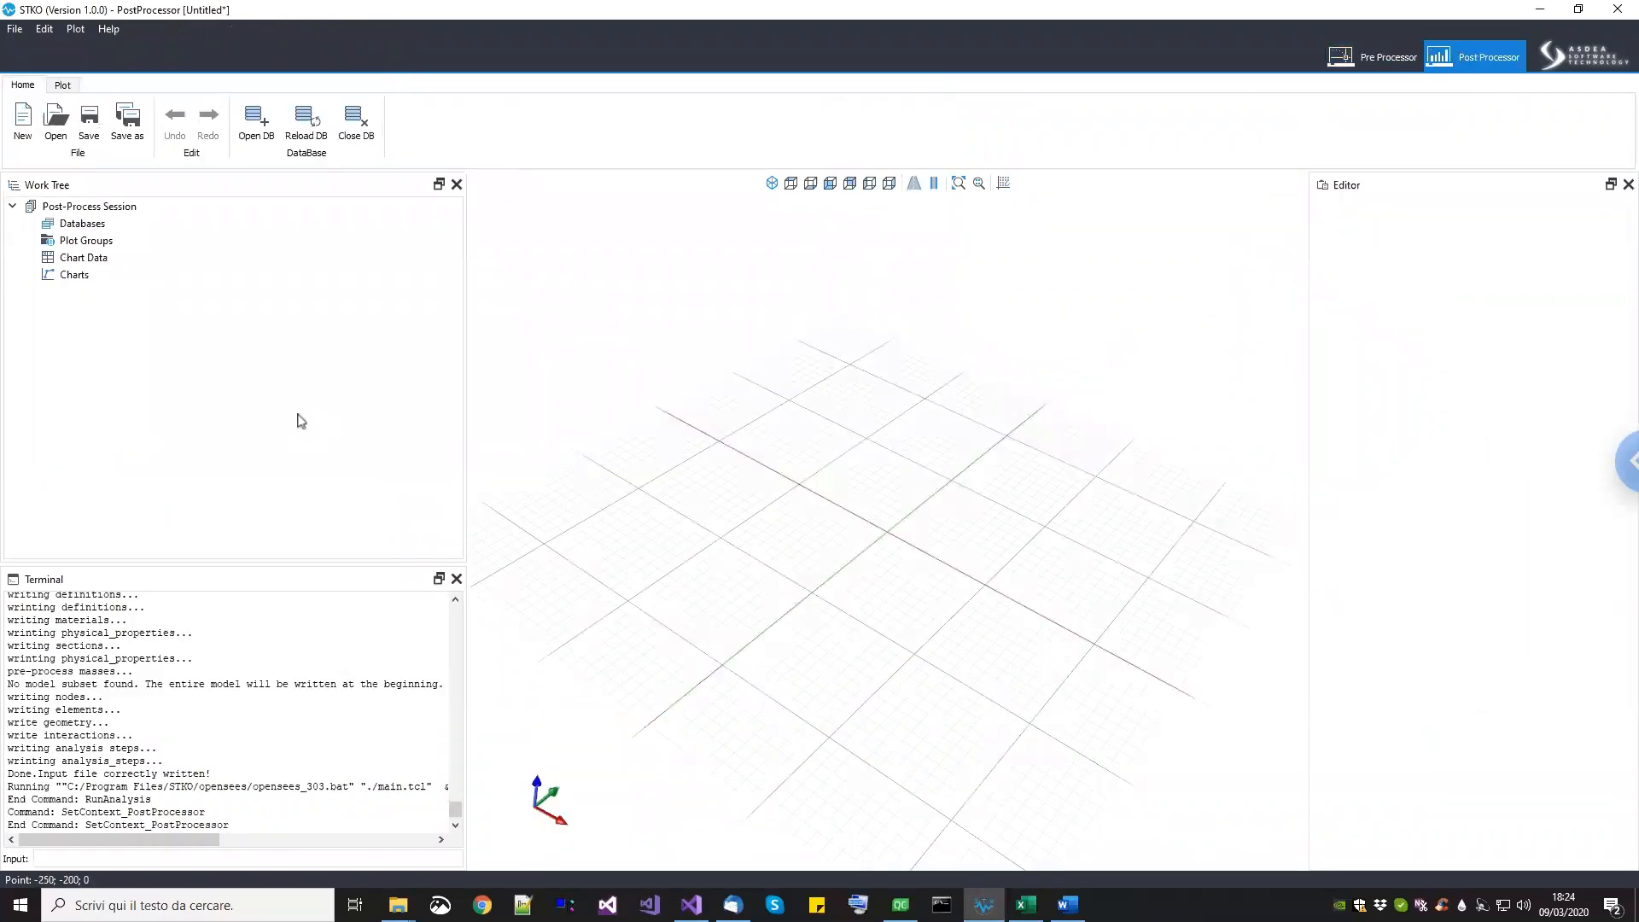
click(256, 119)
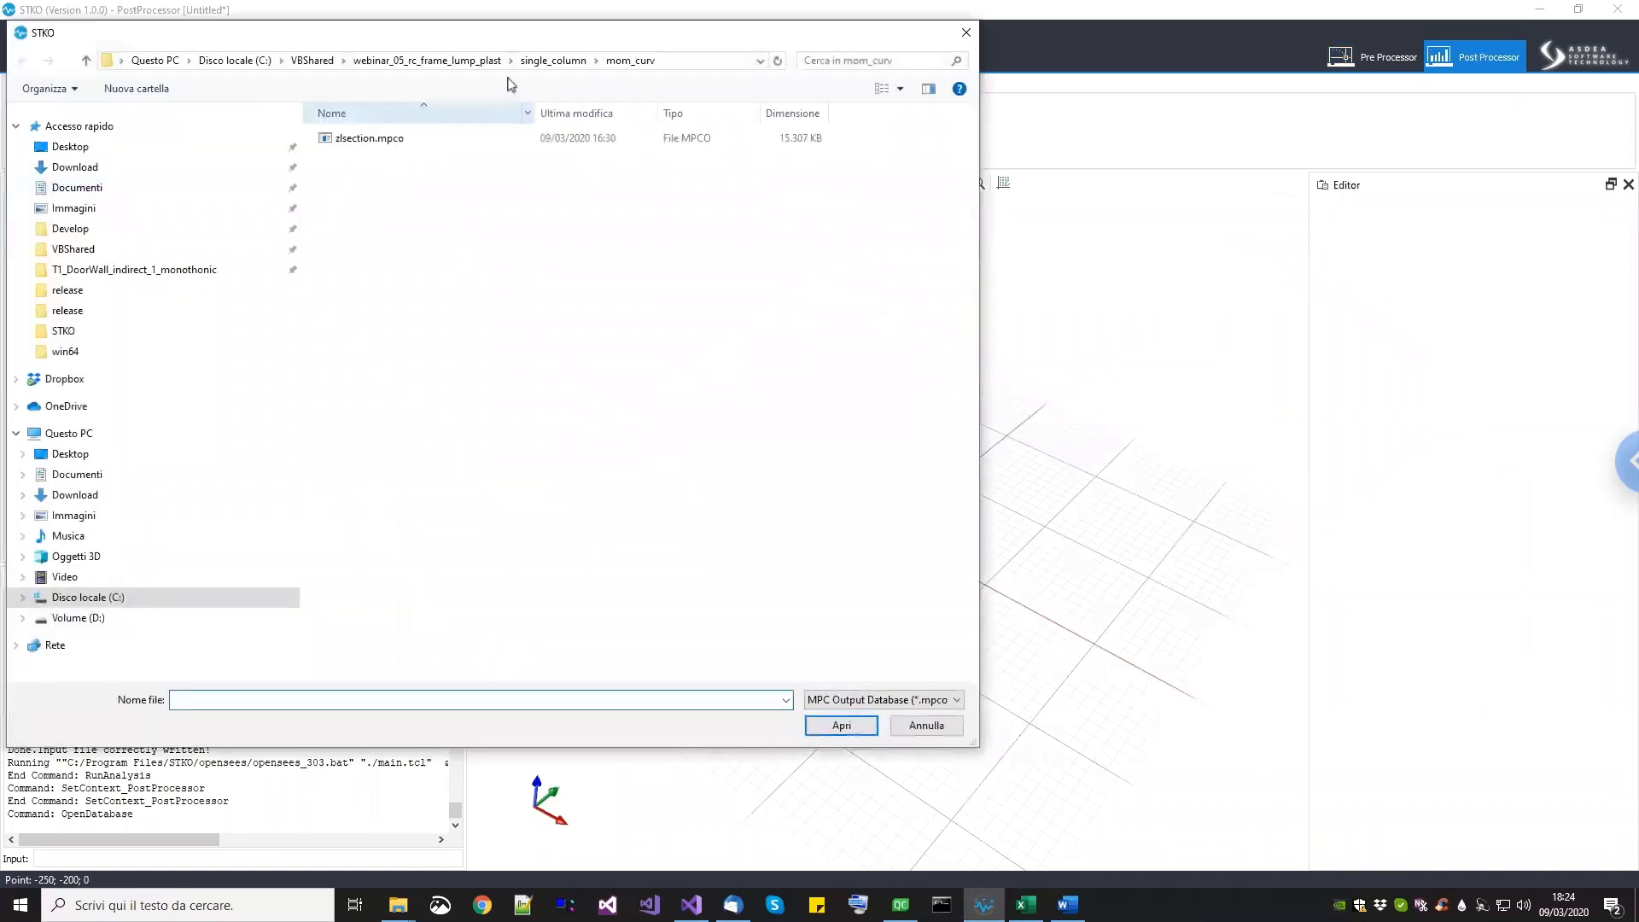
click(431, 62)
double_click(357, 156)
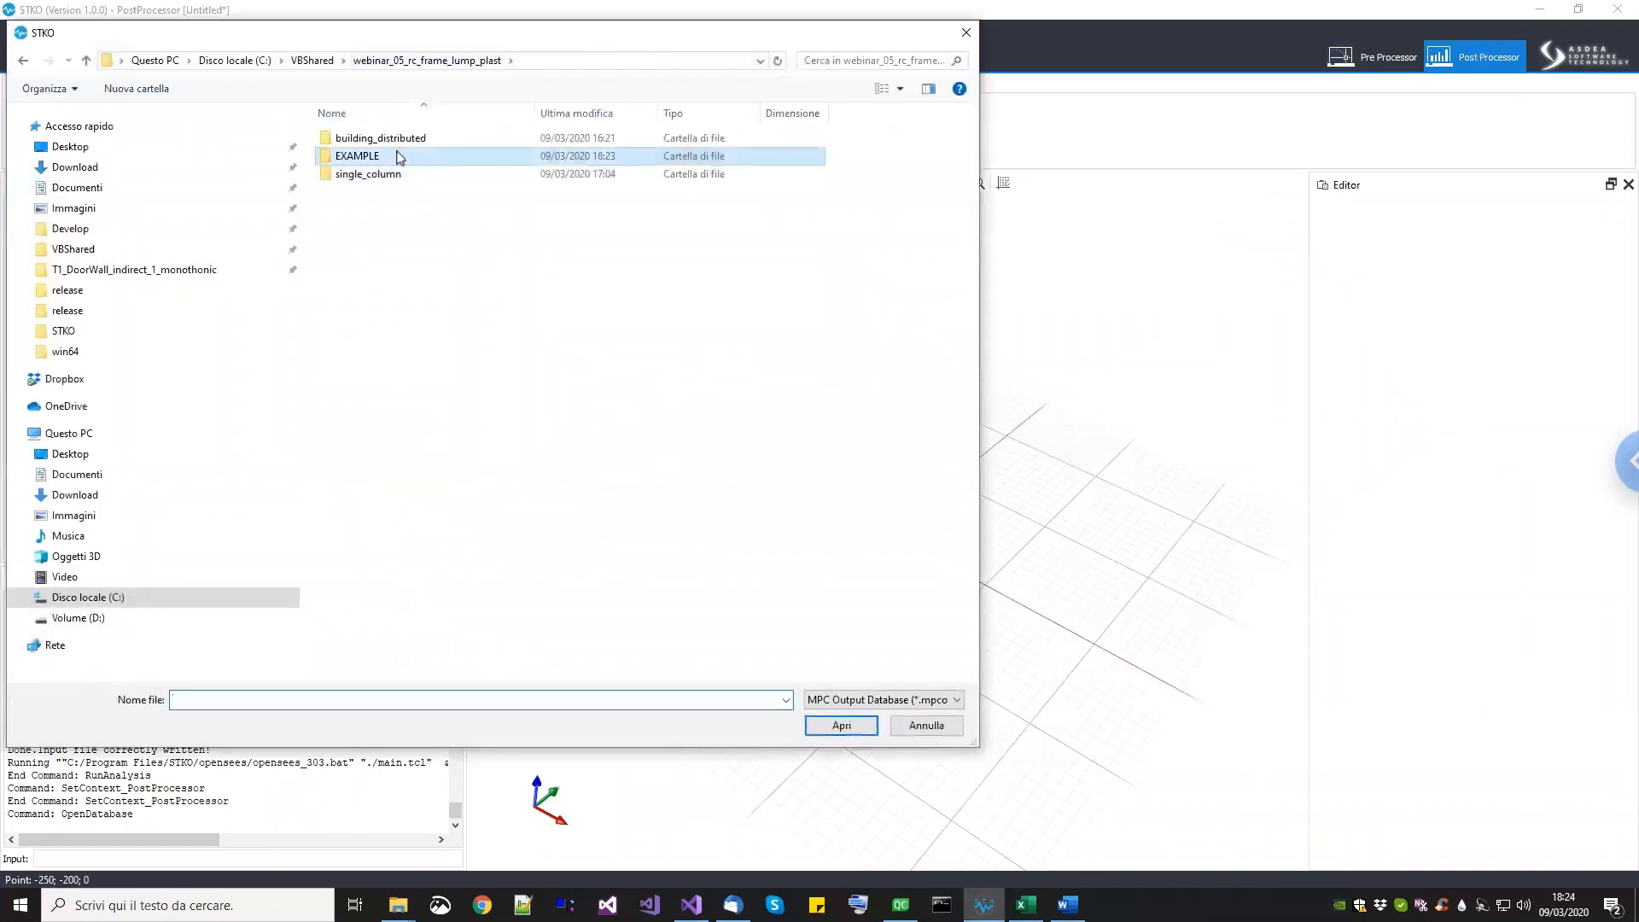
double_click(363, 138)
double_click(394, 140)
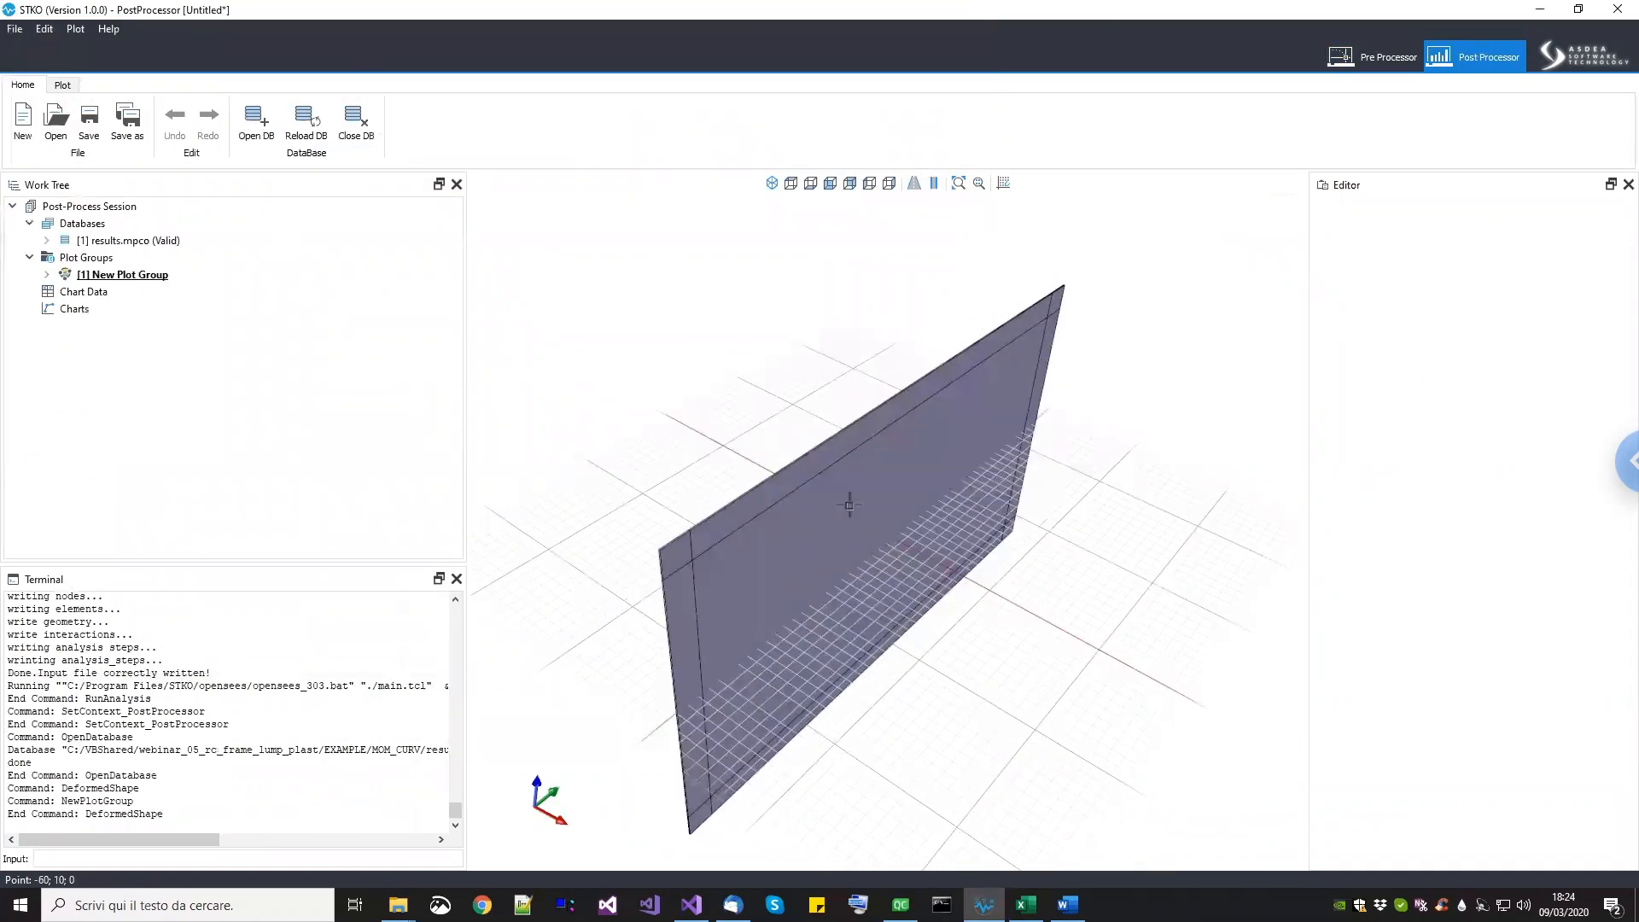
Step: Delete the Deformed Shape plot from the new plot group and add a Beam/Shell Fiber Color Map instead
scroll(844, 497, down, 2)
click(47, 274)
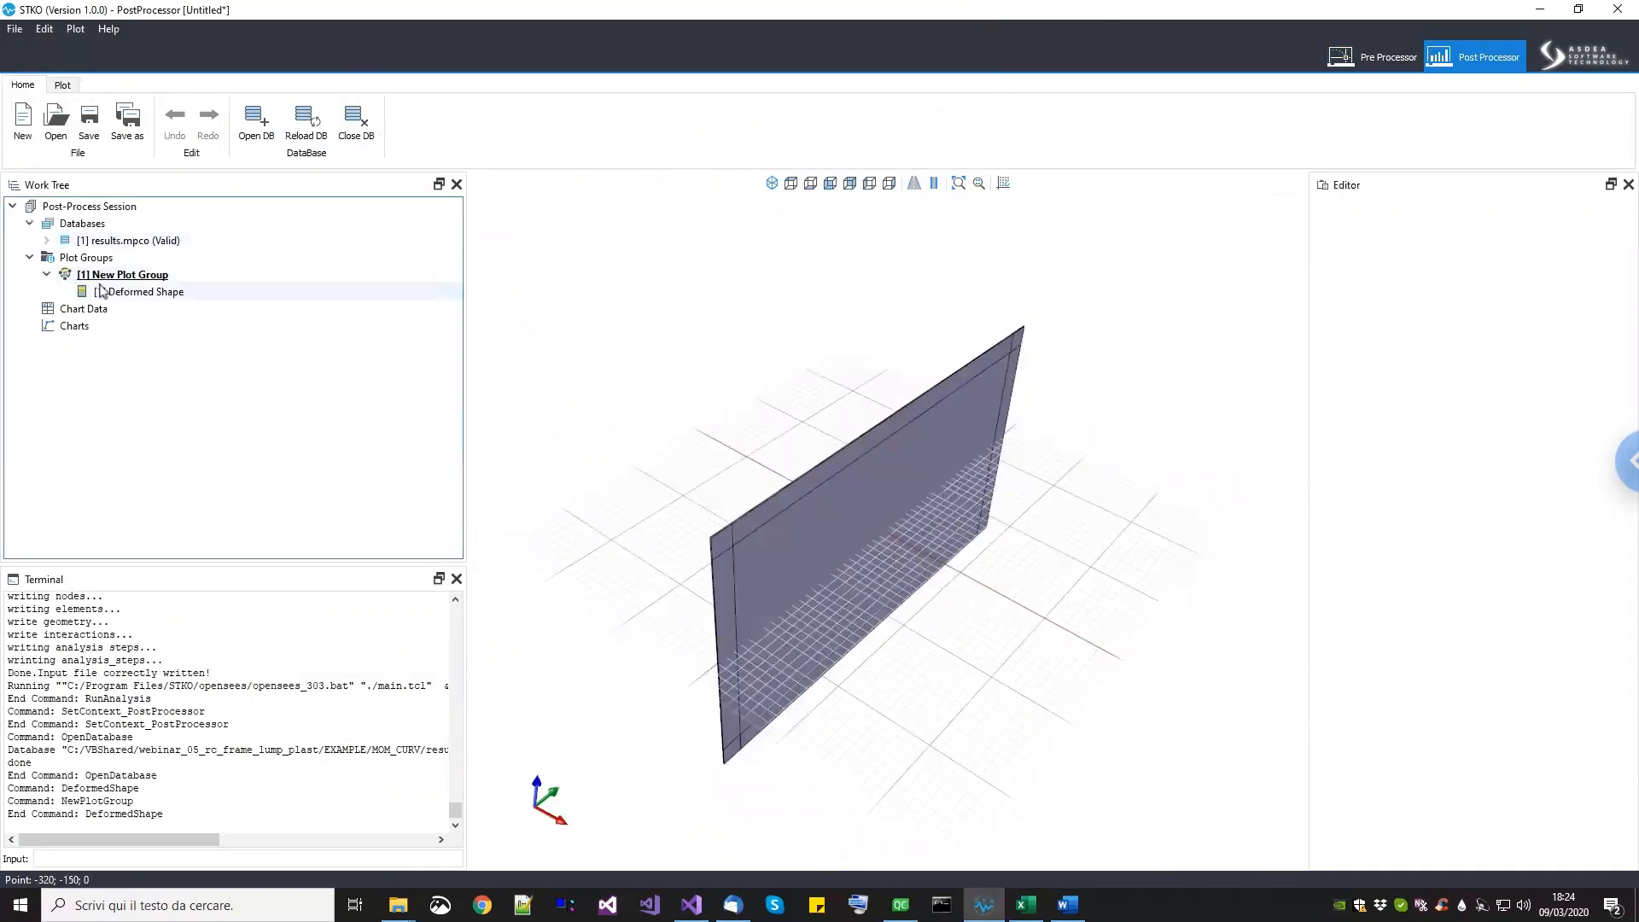
right_click(136, 292)
click(196, 302)
right_click(139, 274)
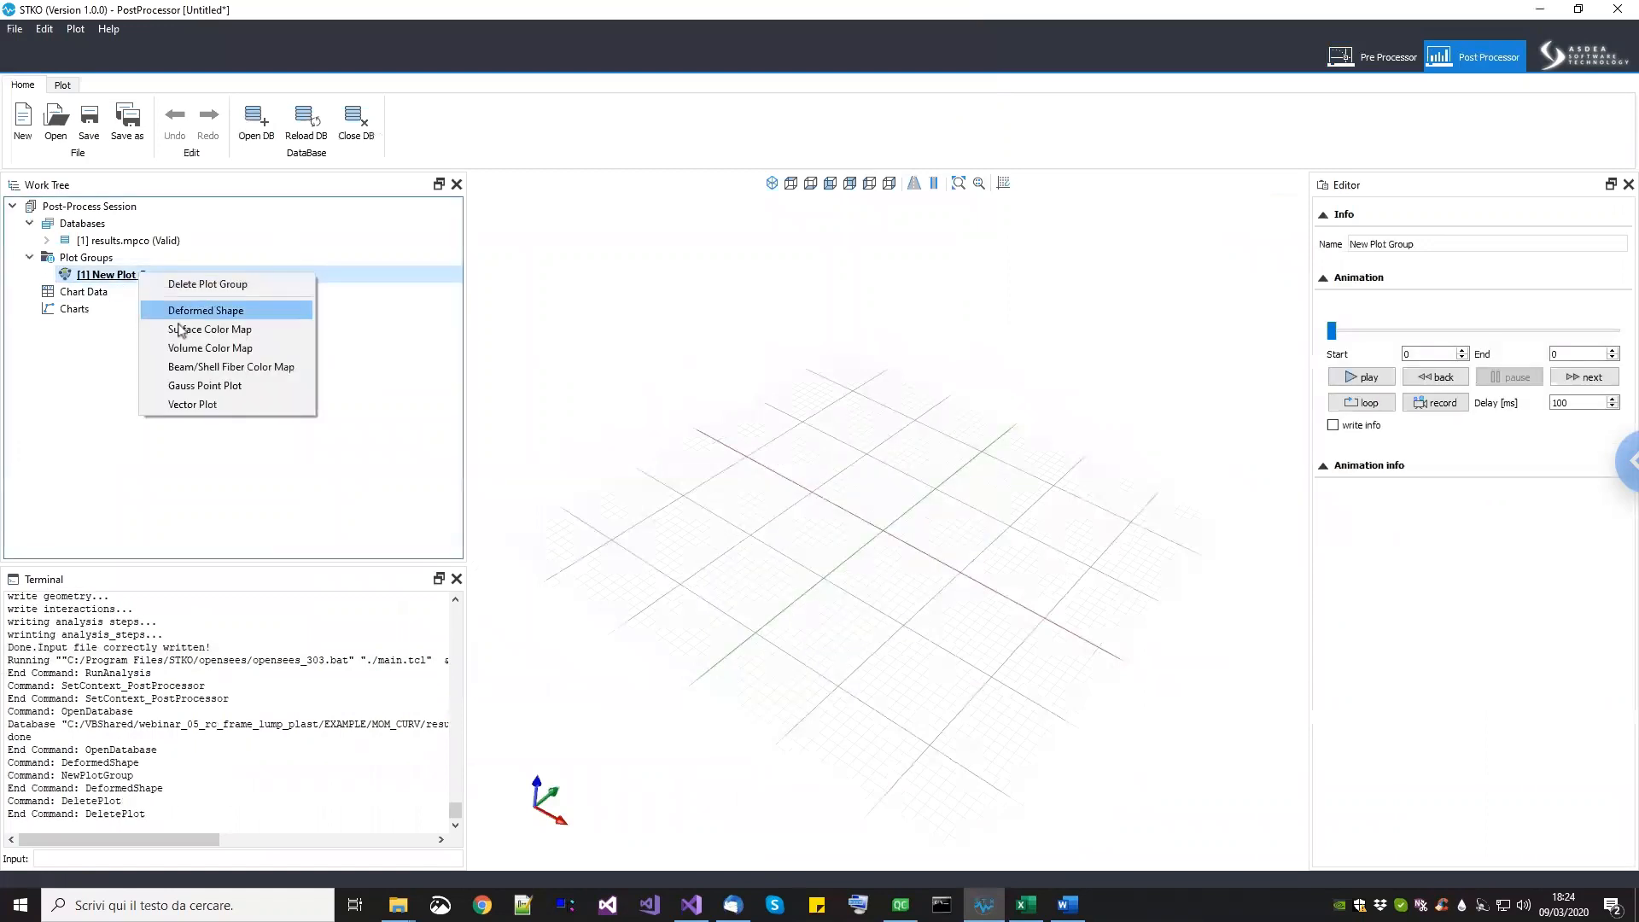
click(195, 373)
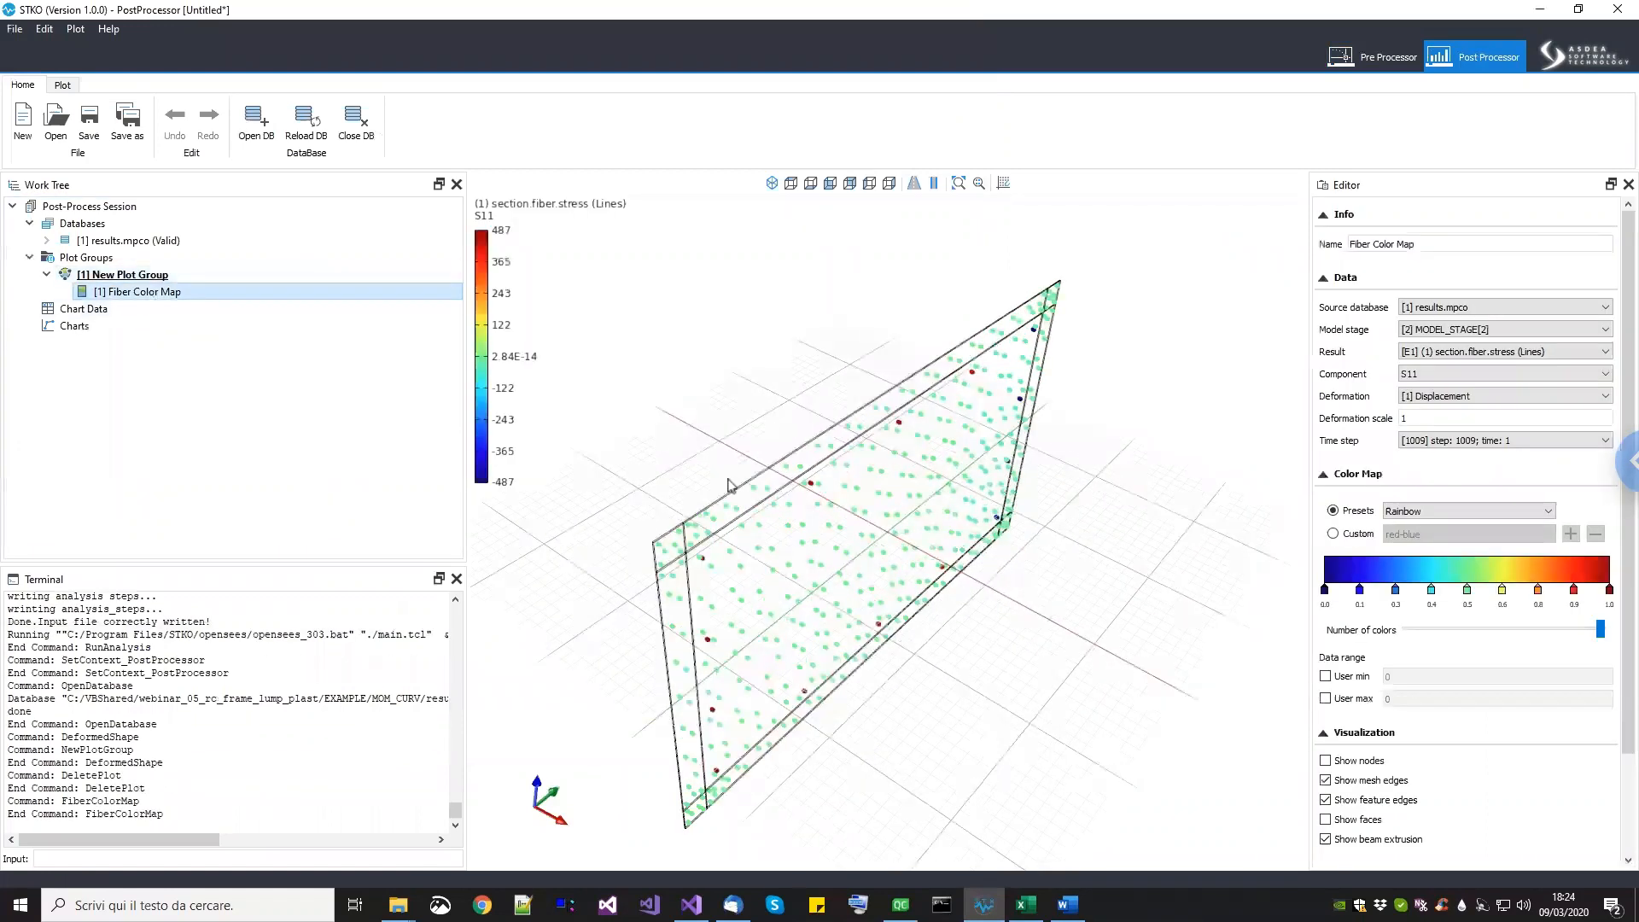
Step: Exclude the Material 2 fibers from the fiber color map and run the plot group's animation through to frame 1010
scroll(1400, 845, down, 3)
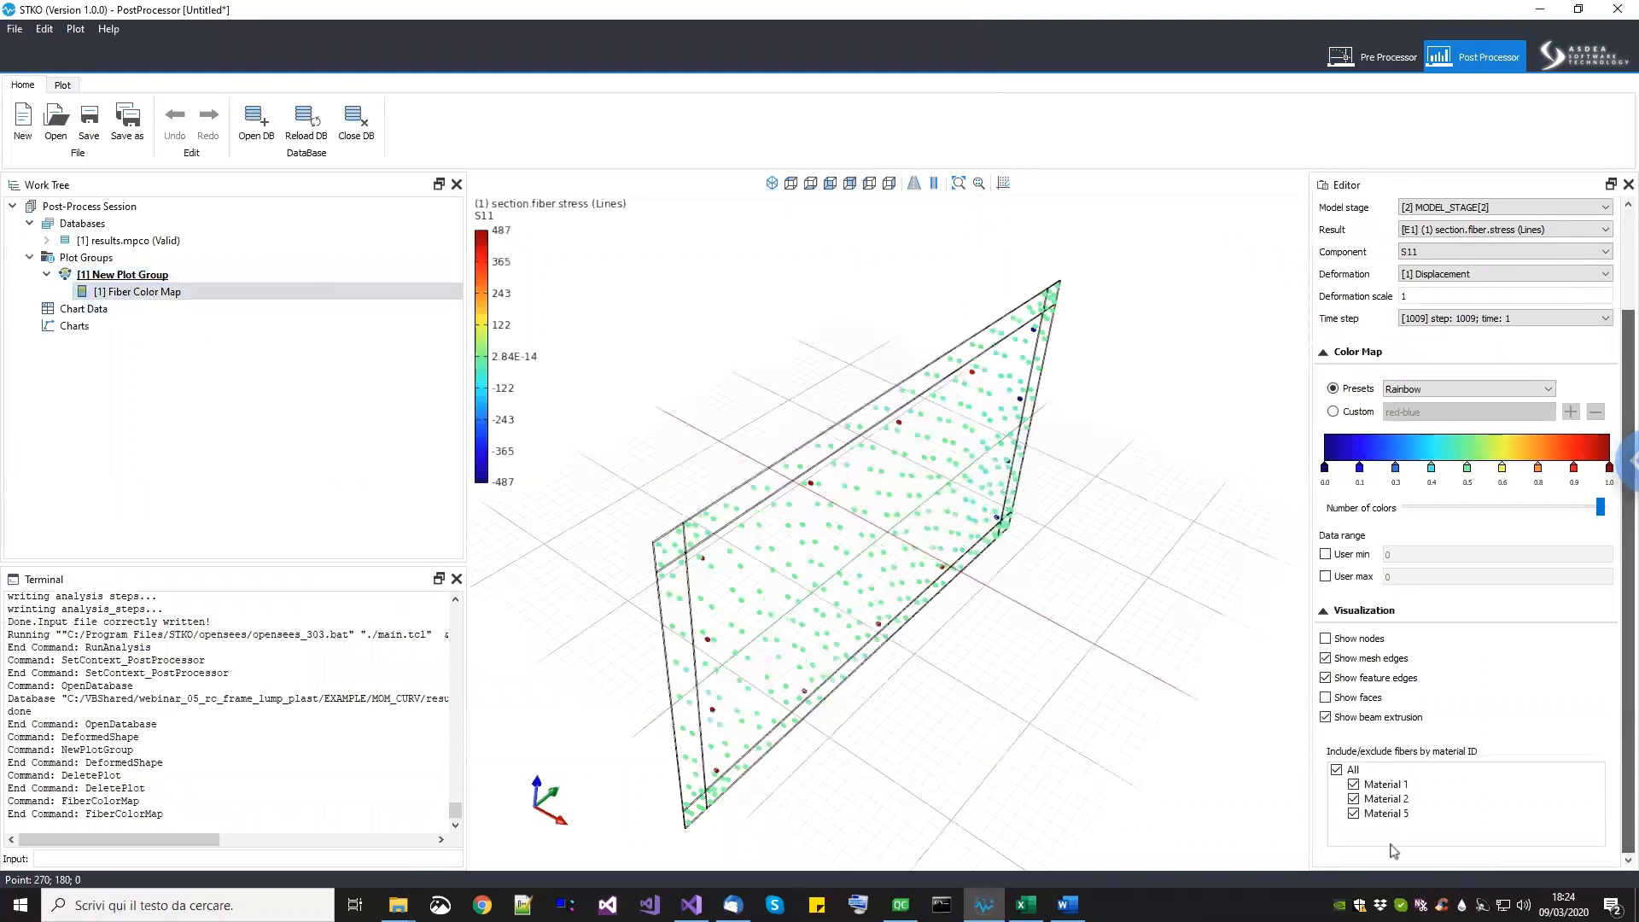
click(1375, 805)
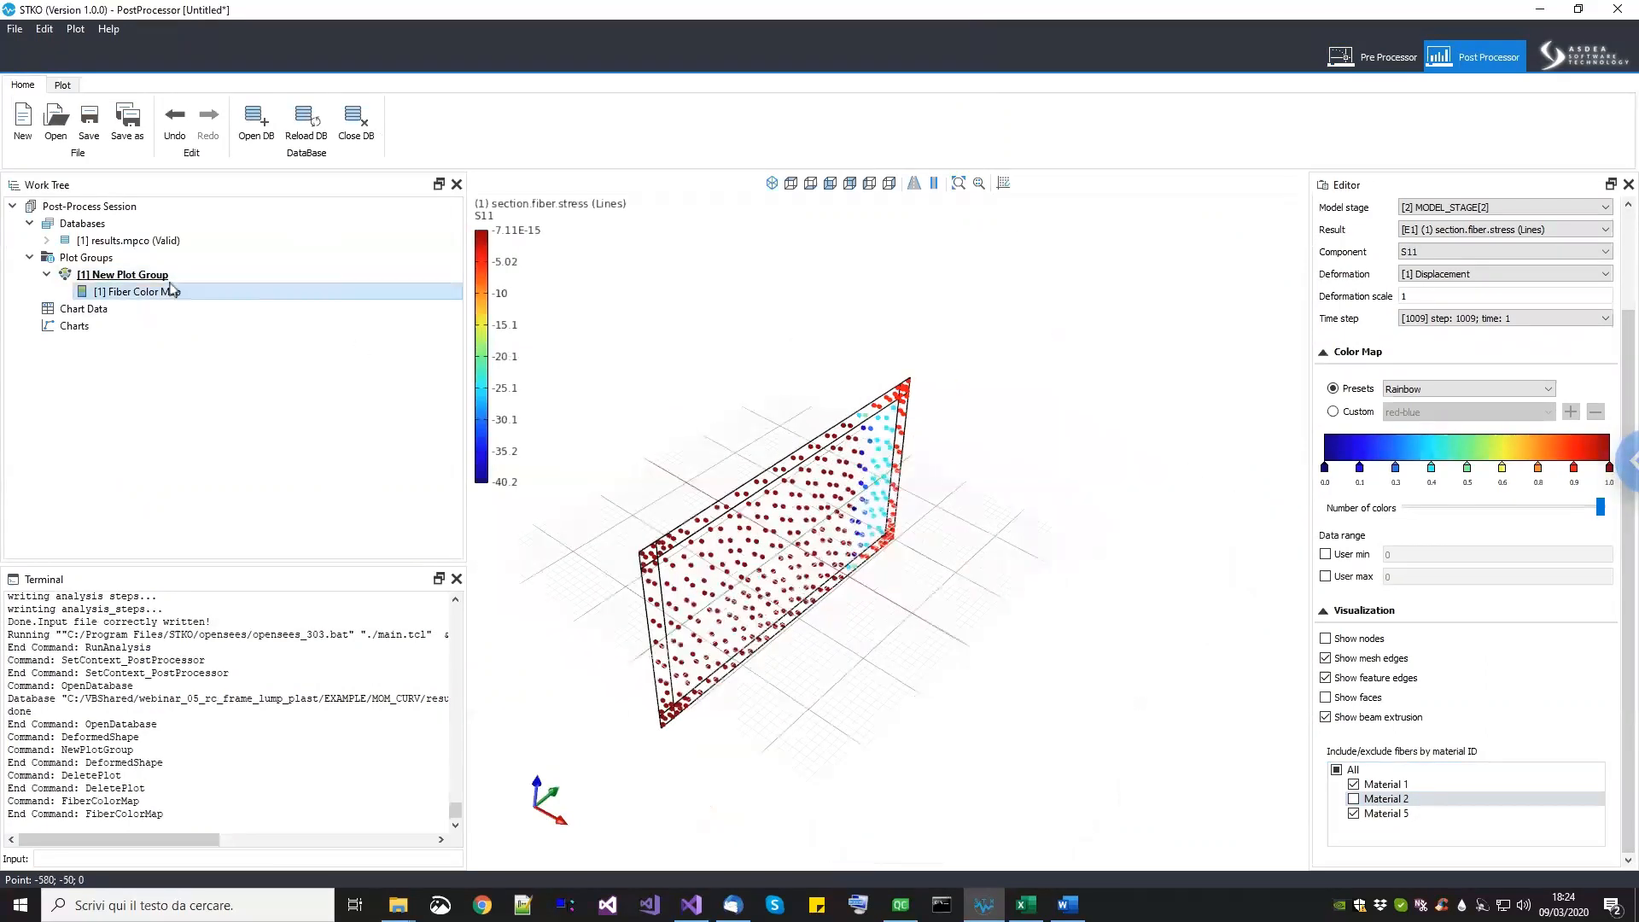
click(137, 274)
drag(1334, 332, 1617, 337)
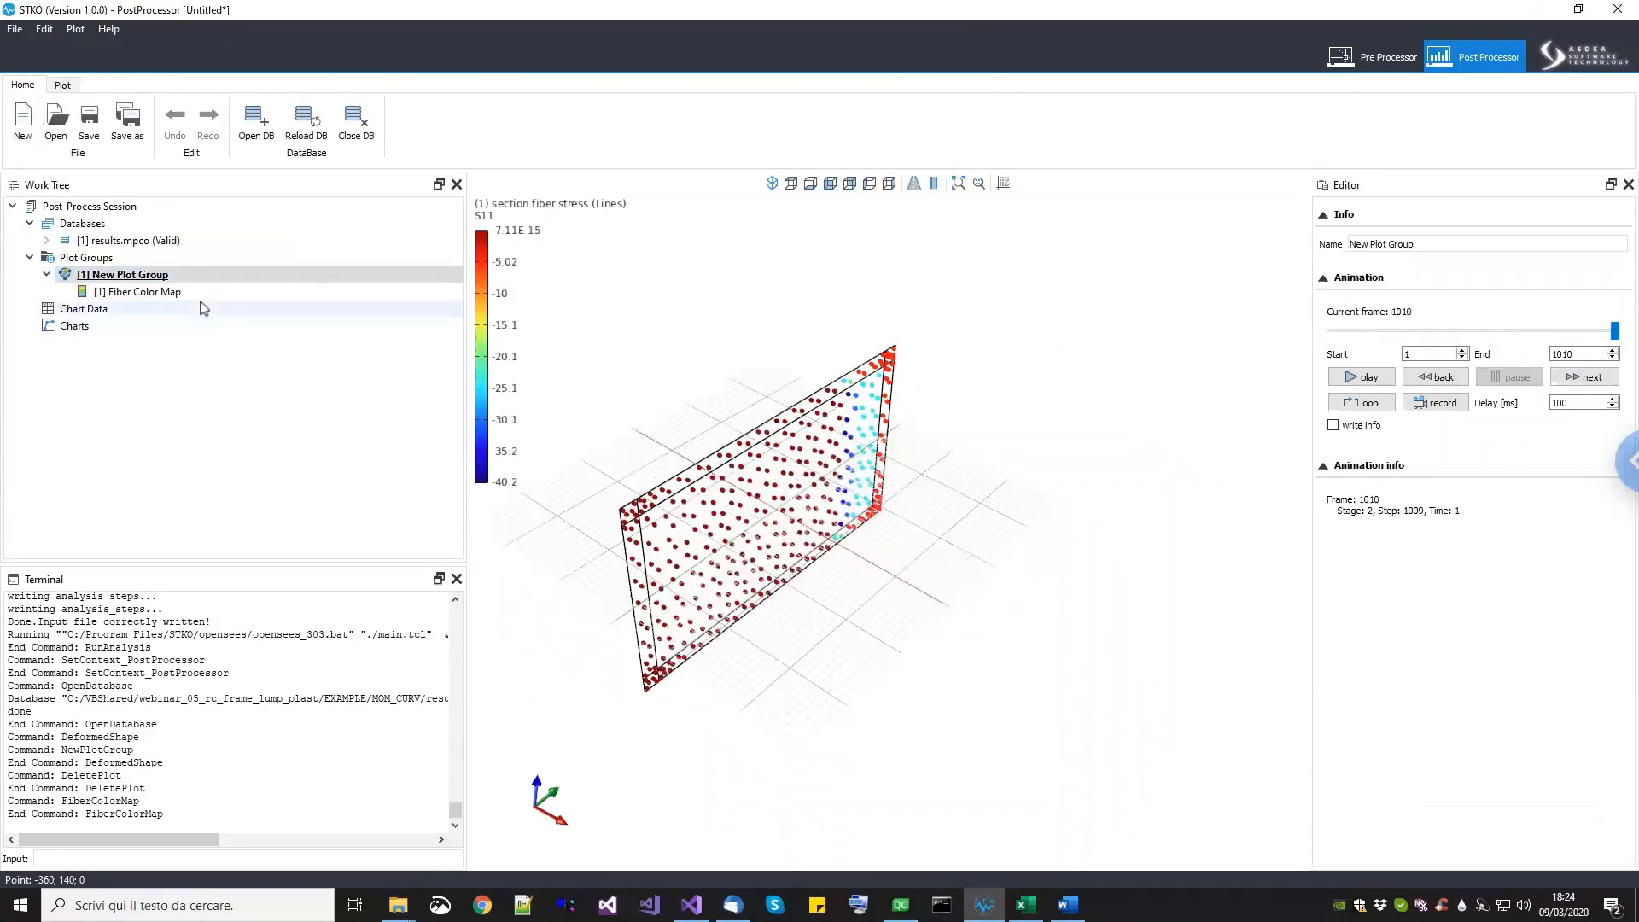
Step: Show the nodes in the Fiber Color Map and inspect the two nodes at the section's centre up close
click(202, 292)
click(1376, 768)
scroll(1050, 585, up, 10)
scroll(684, 548, up, 8)
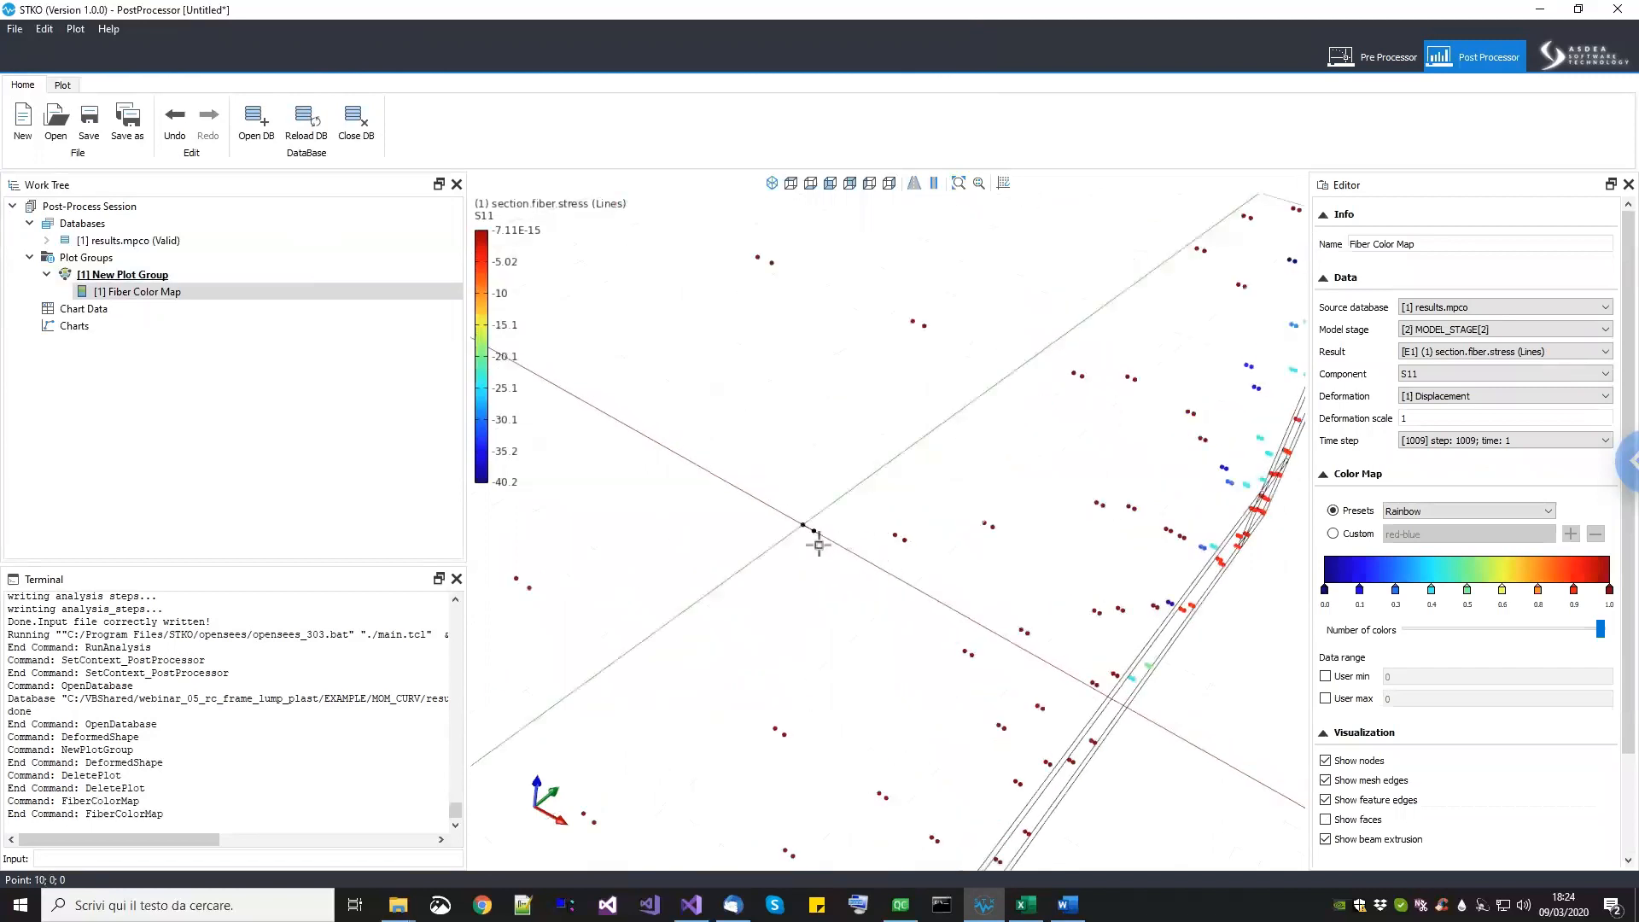
scroll(818, 544, up, 1)
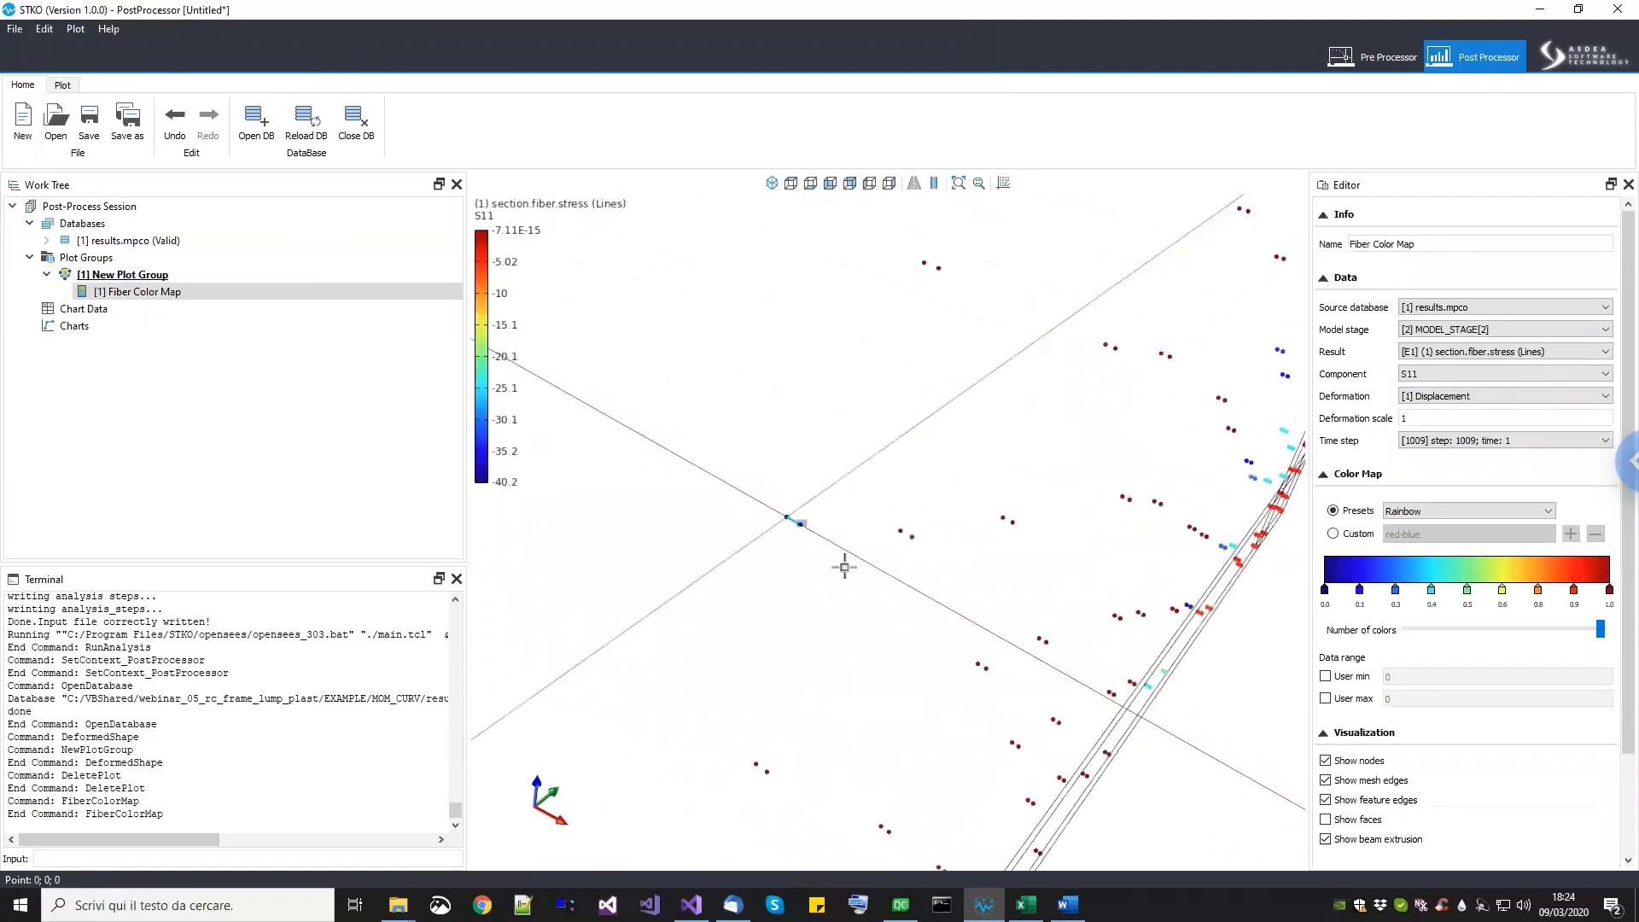
scroll(754, 507, down, 2)
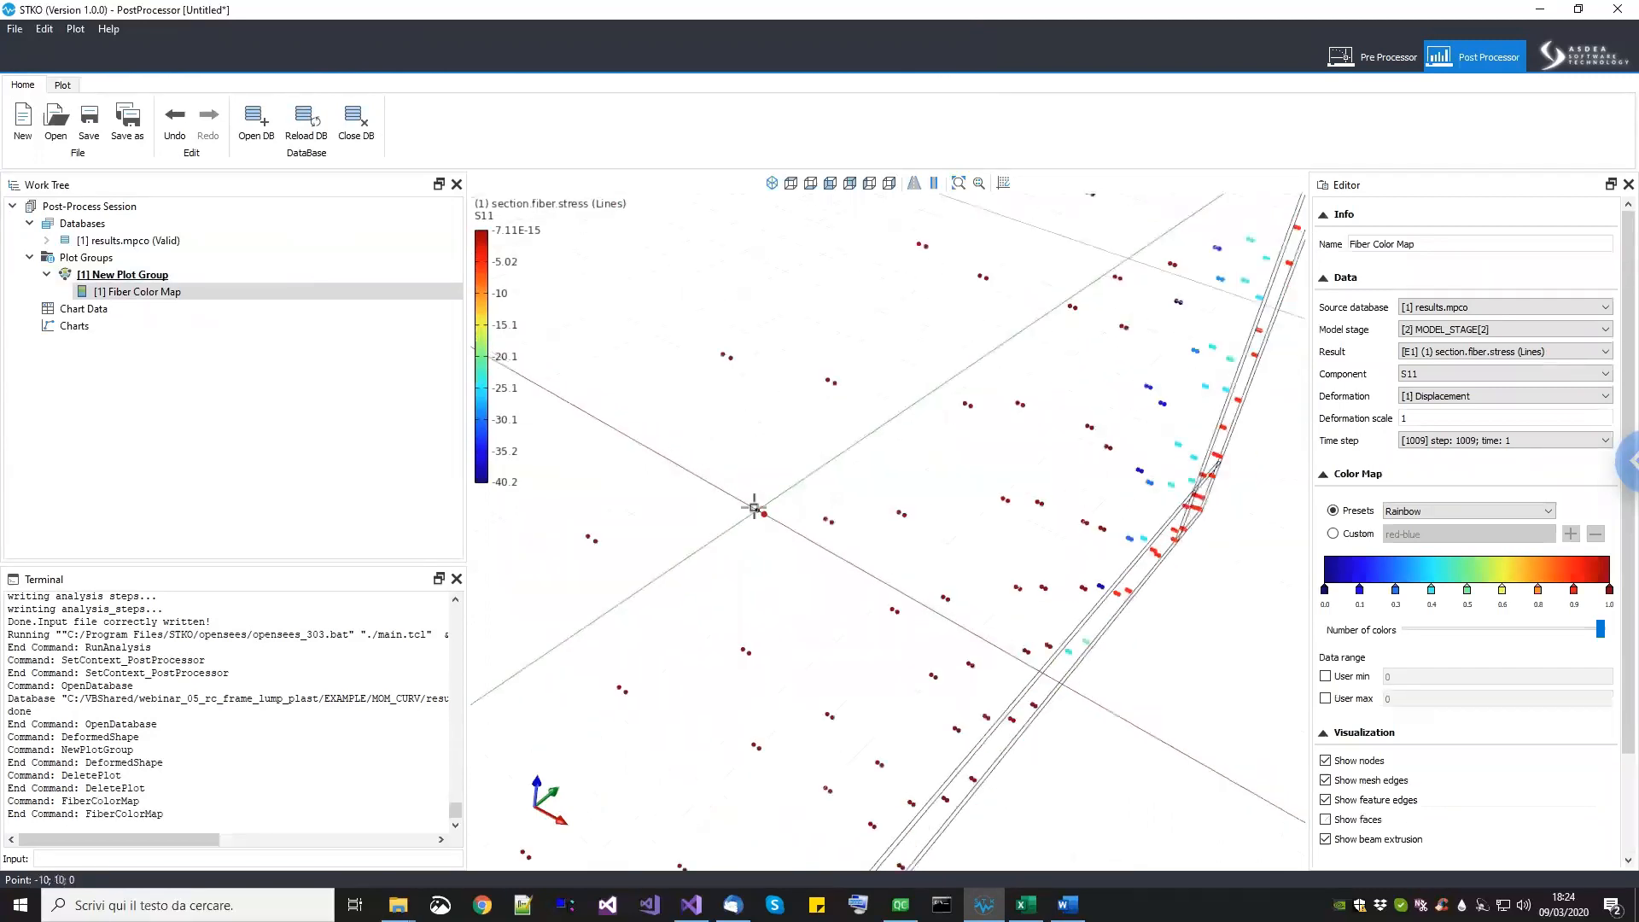
scroll(754, 507, down, 2)
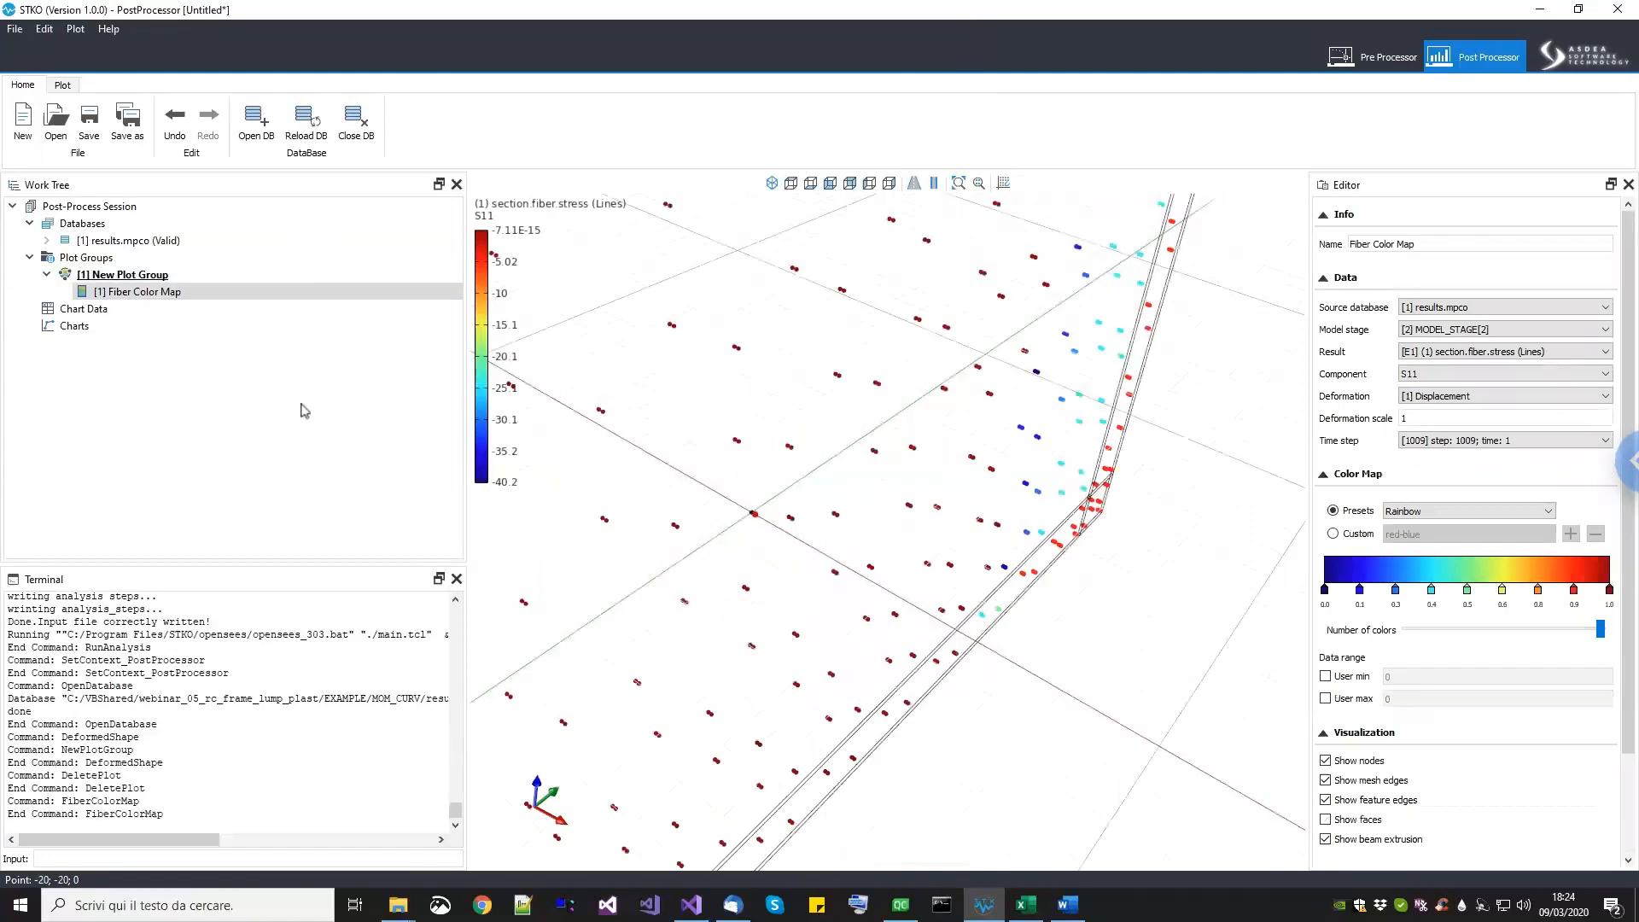
Step: Start a chart data extraction based on results on nodes, keeping the nodes at the section's centre in view
right_click(126, 313)
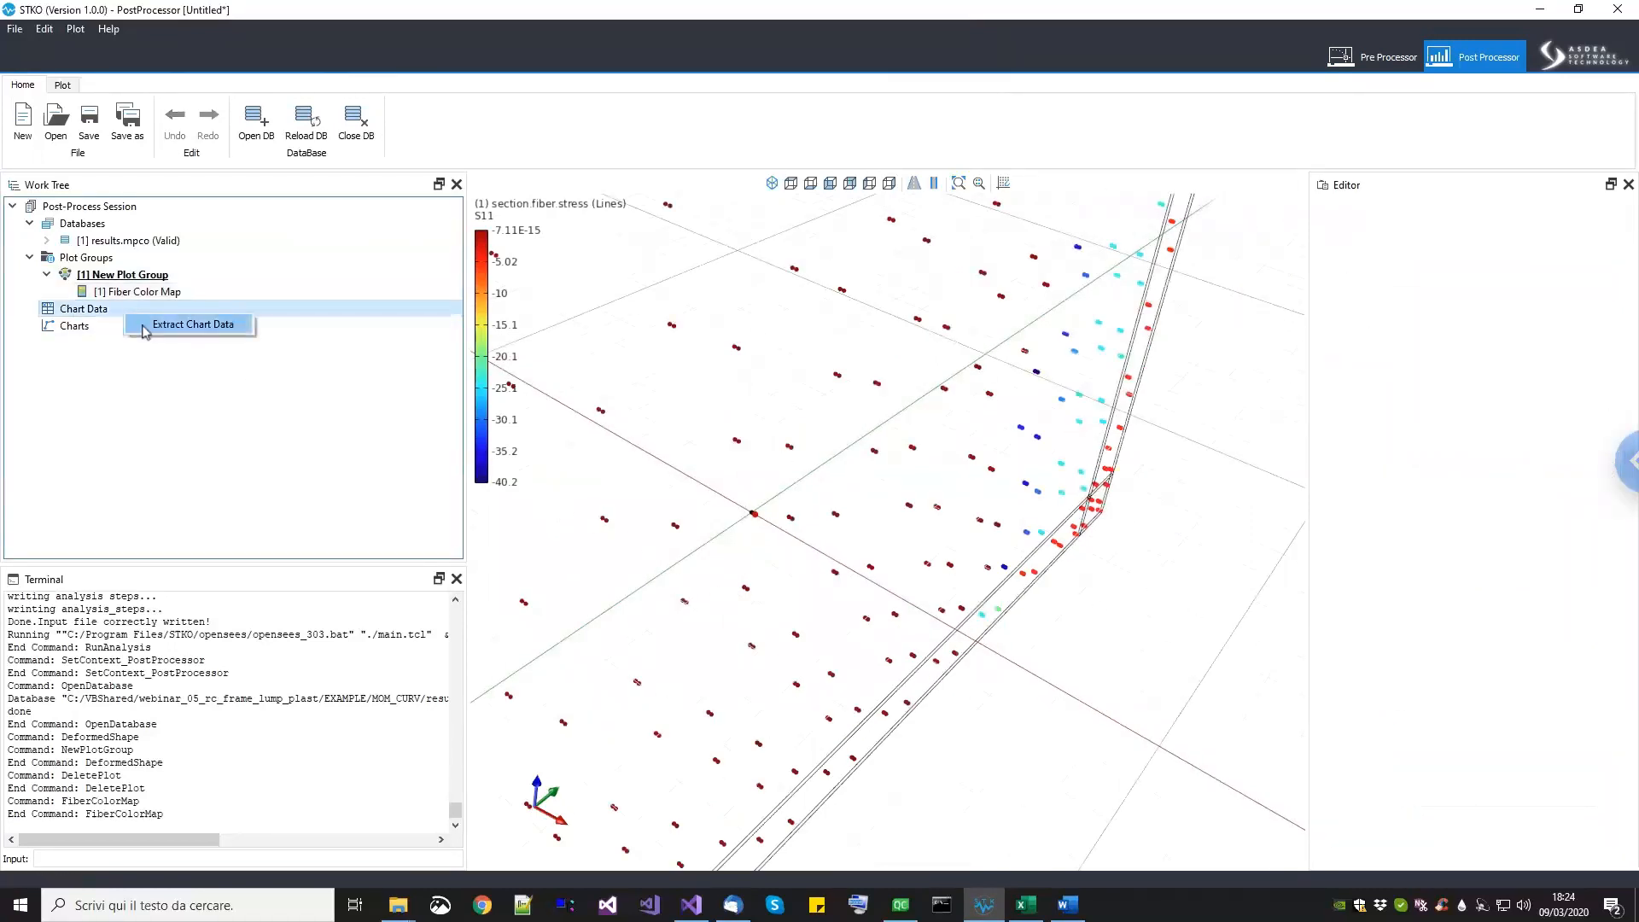
click(145, 325)
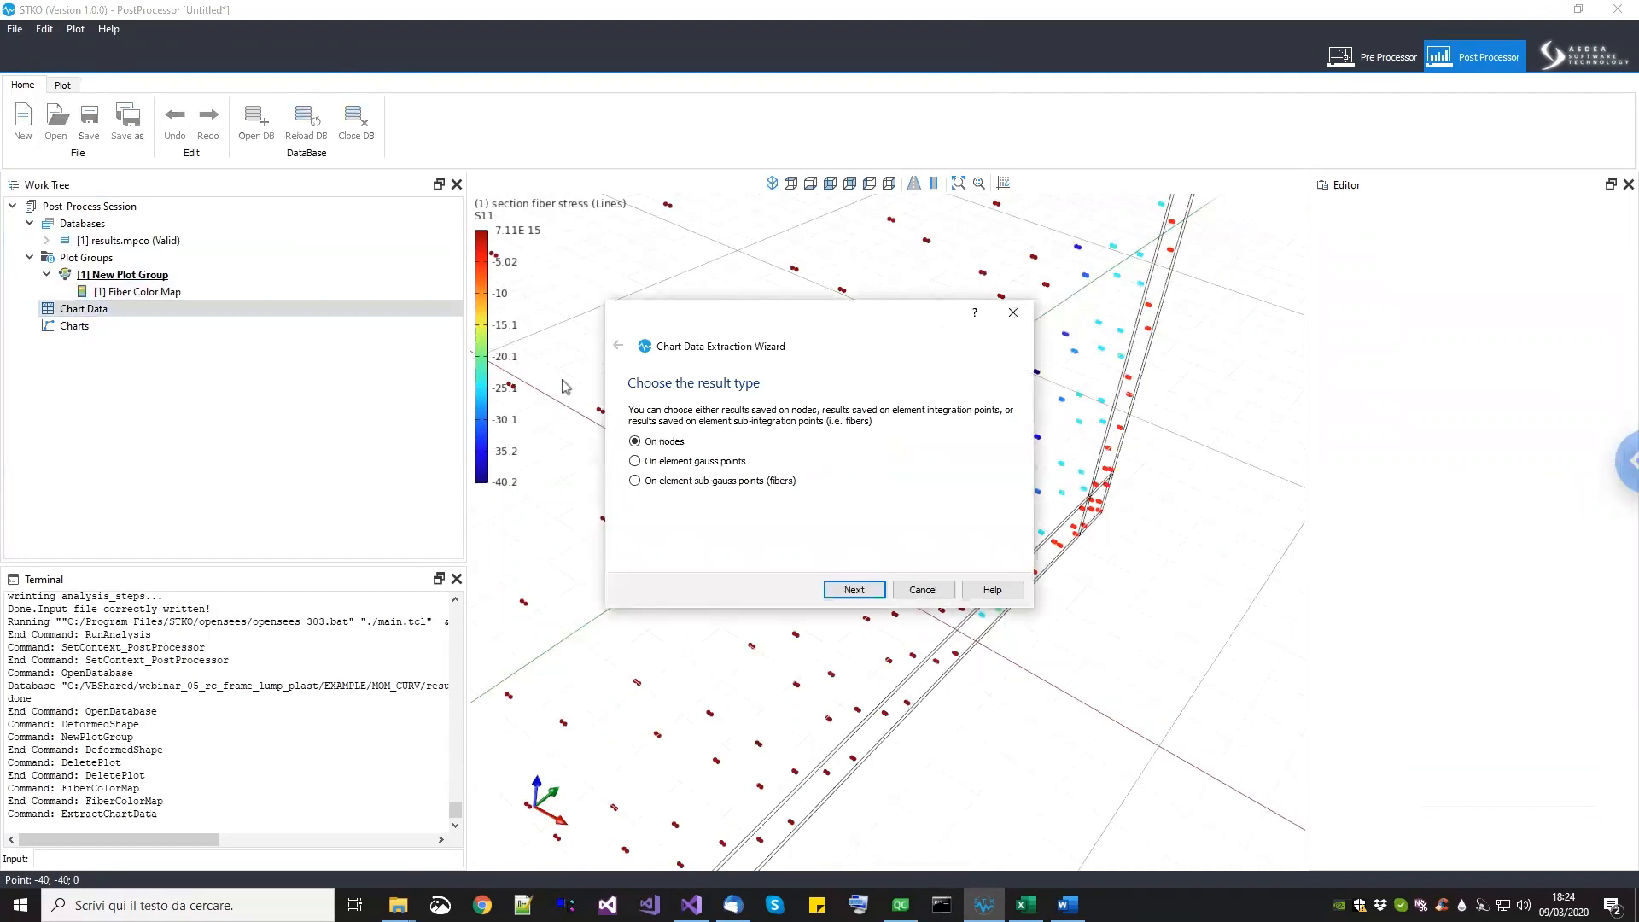
drag(751, 314, 298, 429)
middle_drag(768, 533, 906, 580)
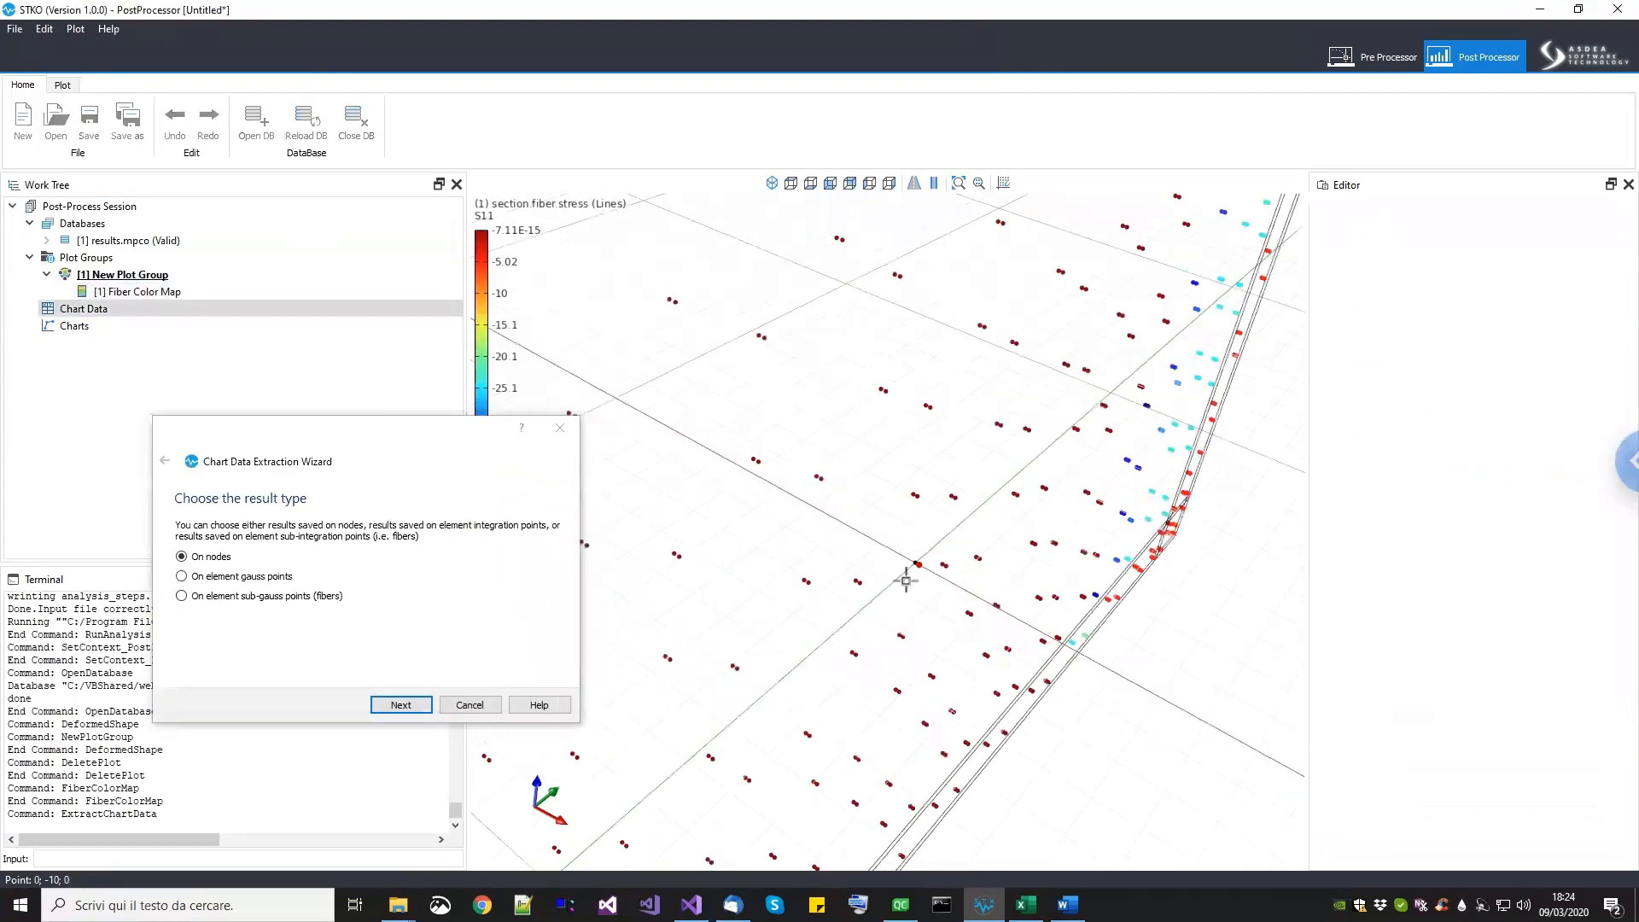
scroll(905, 581, up, 2)
scroll(913, 551, up, 2)
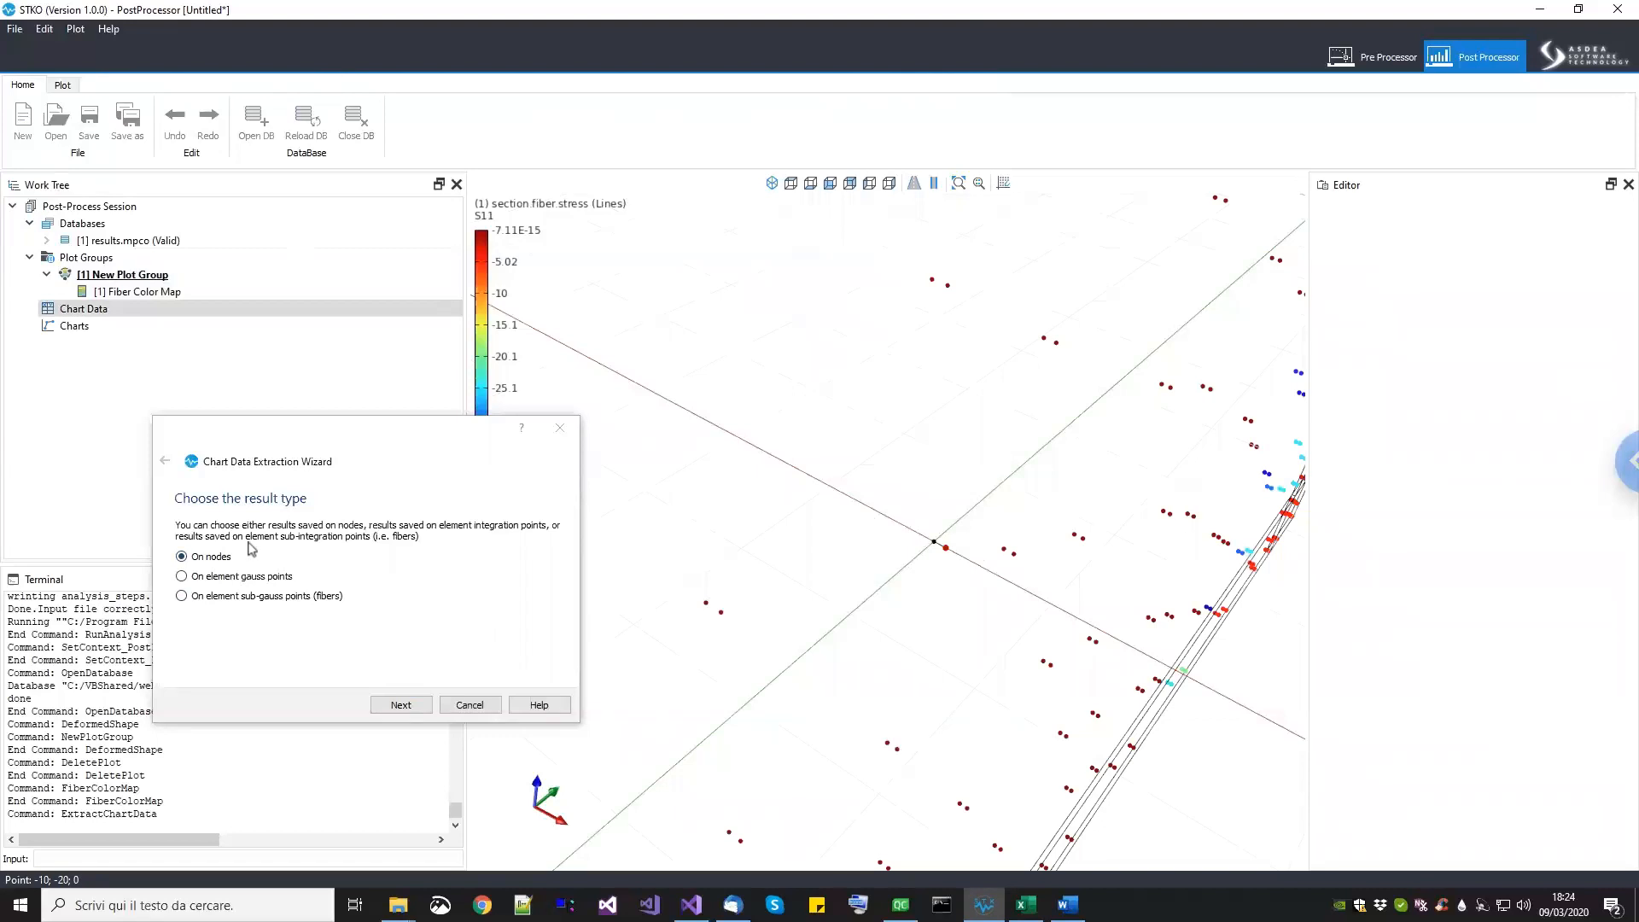
click(401, 705)
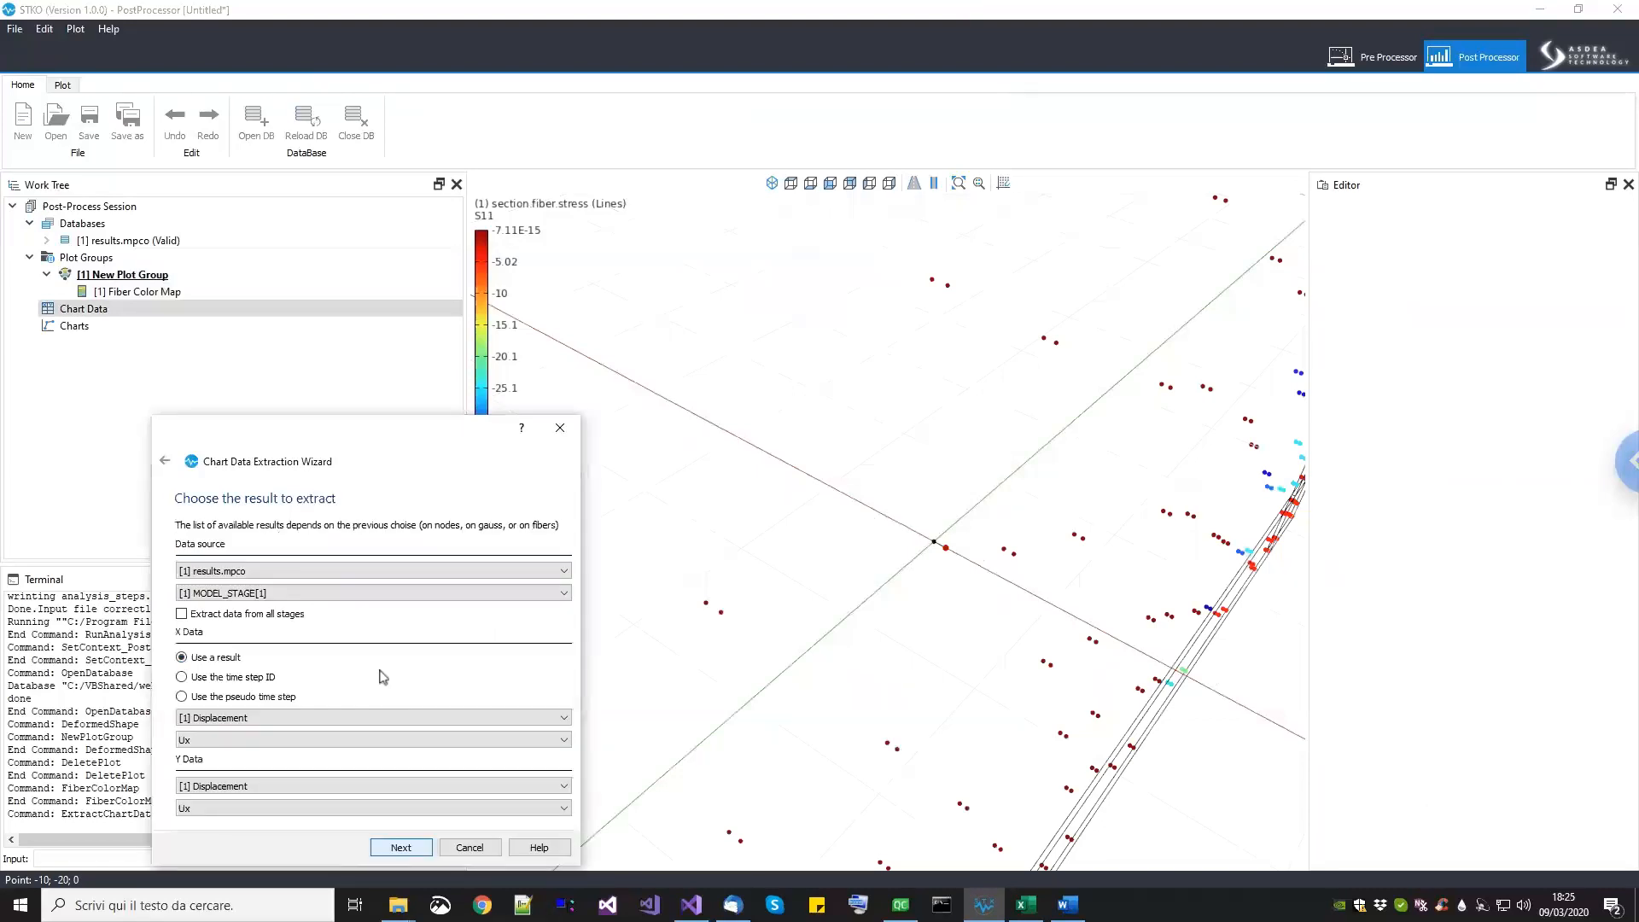
Step: Set the extraction's data source to MODEL_STAGE[2] and its X data to the Rz component of Rotation
click(333, 593)
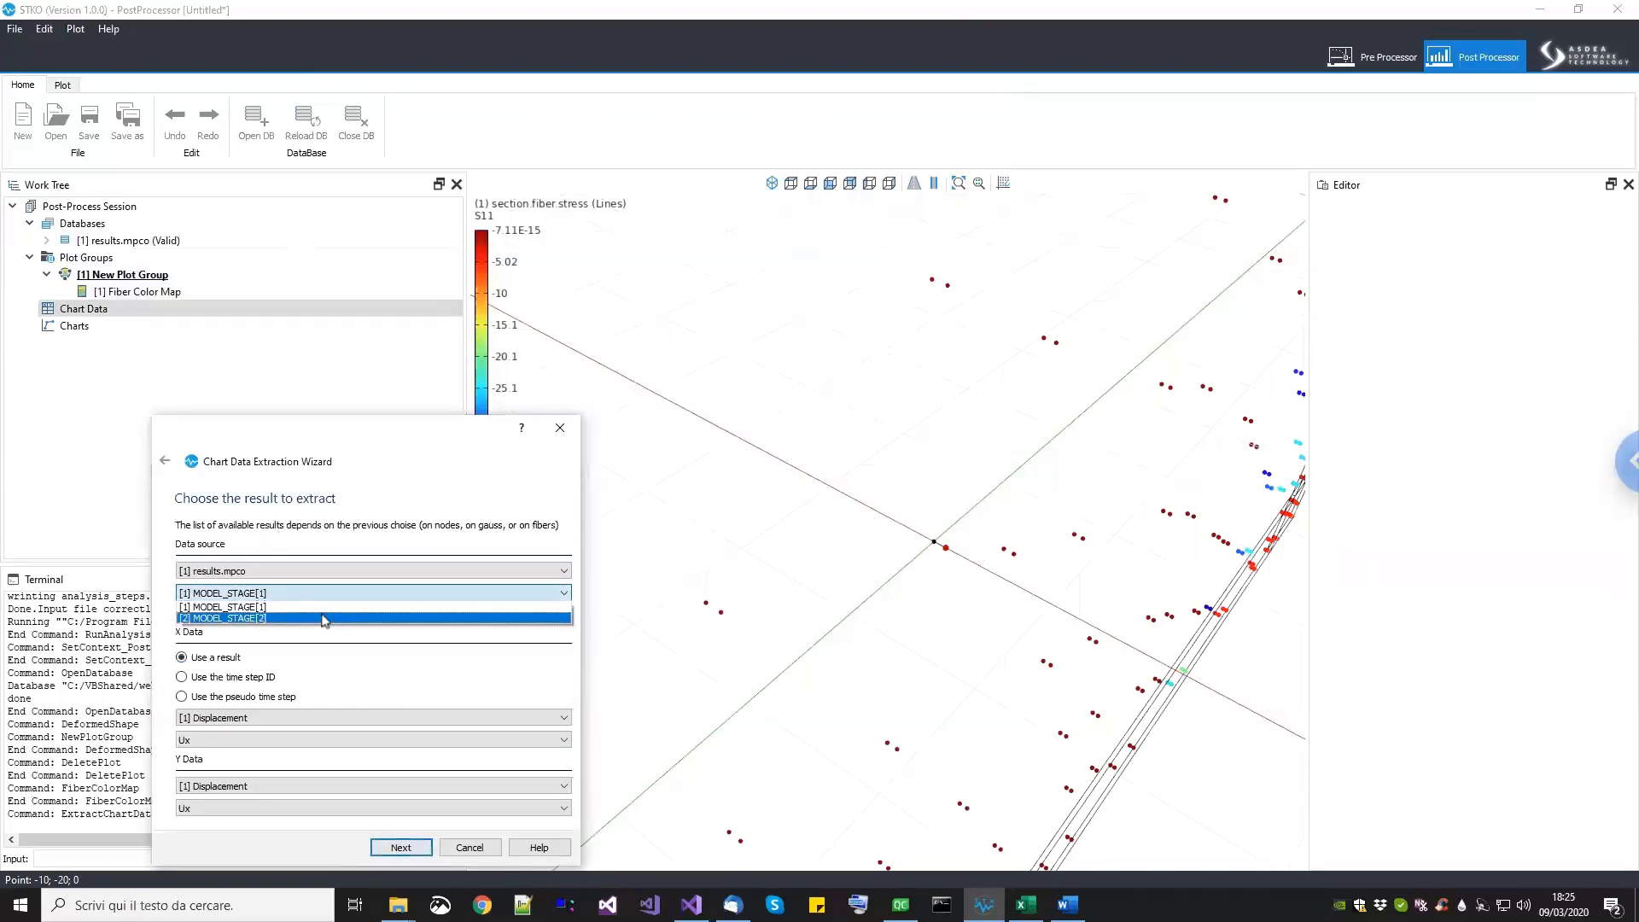
click(325, 618)
drag(392, 448, 584, 266)
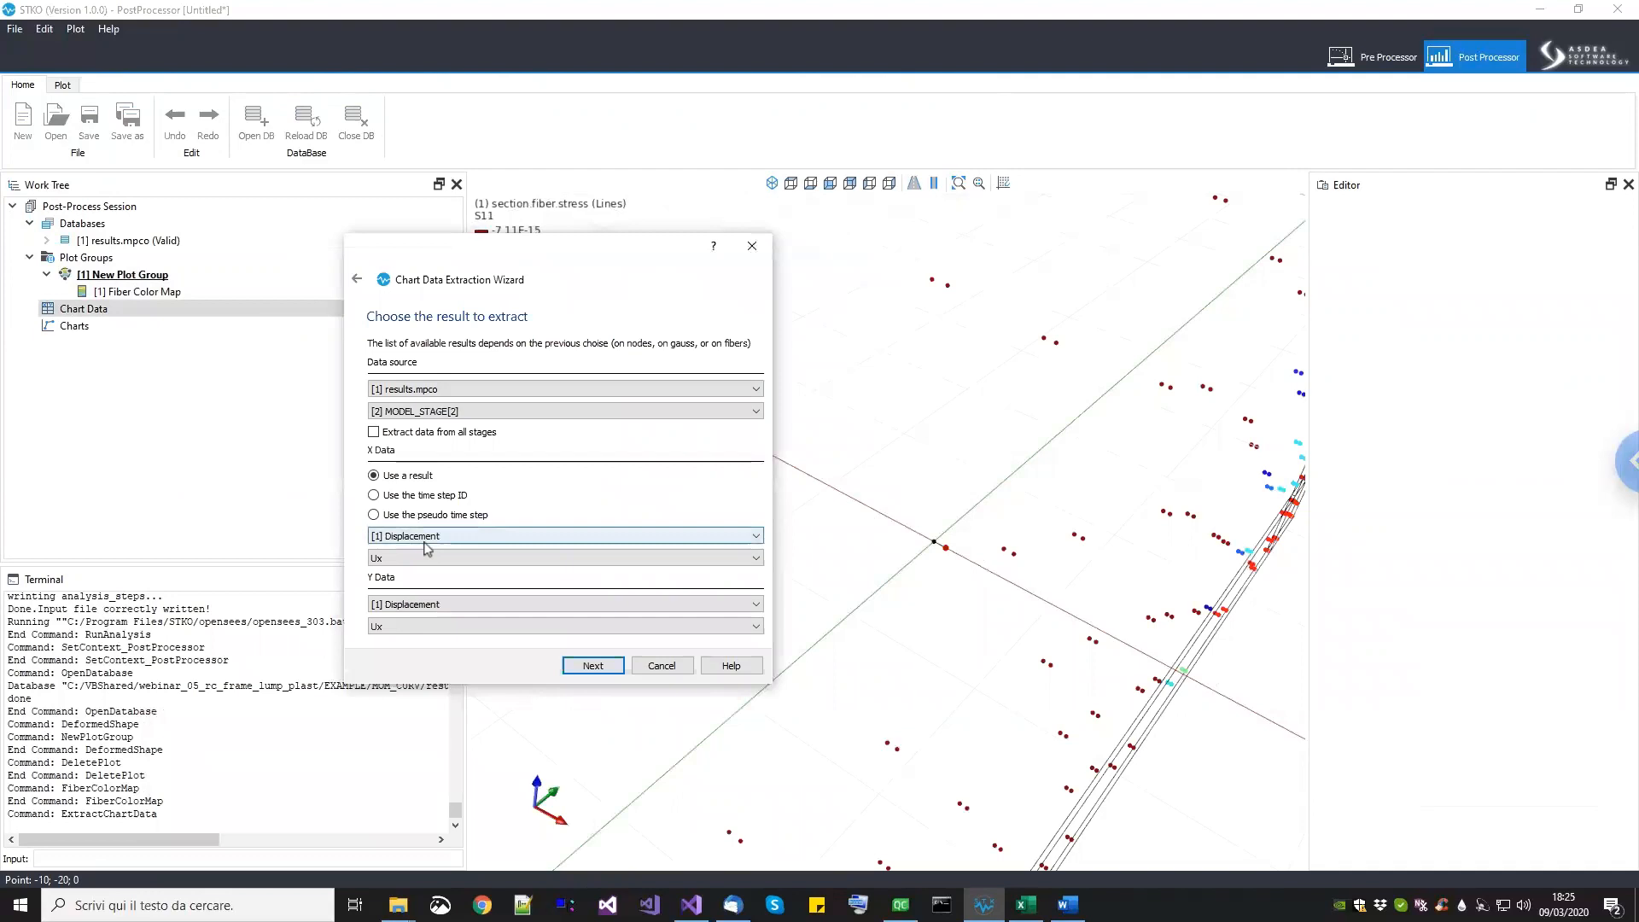
click(426, 538)
click(426, 561)
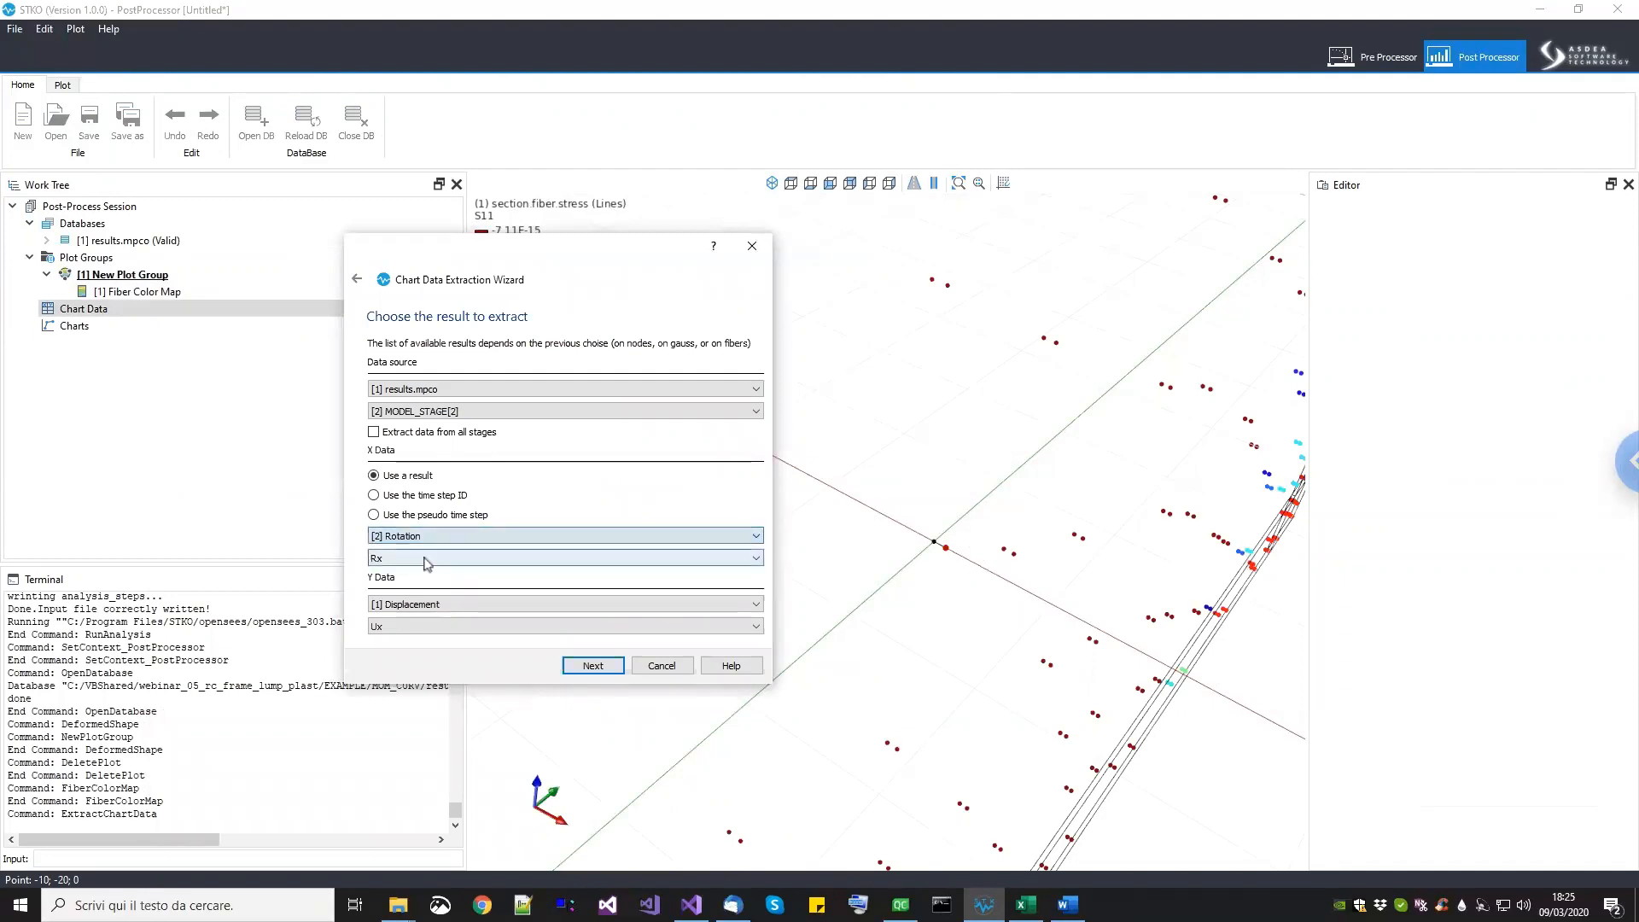
click(424, 560)
click(401, 604)
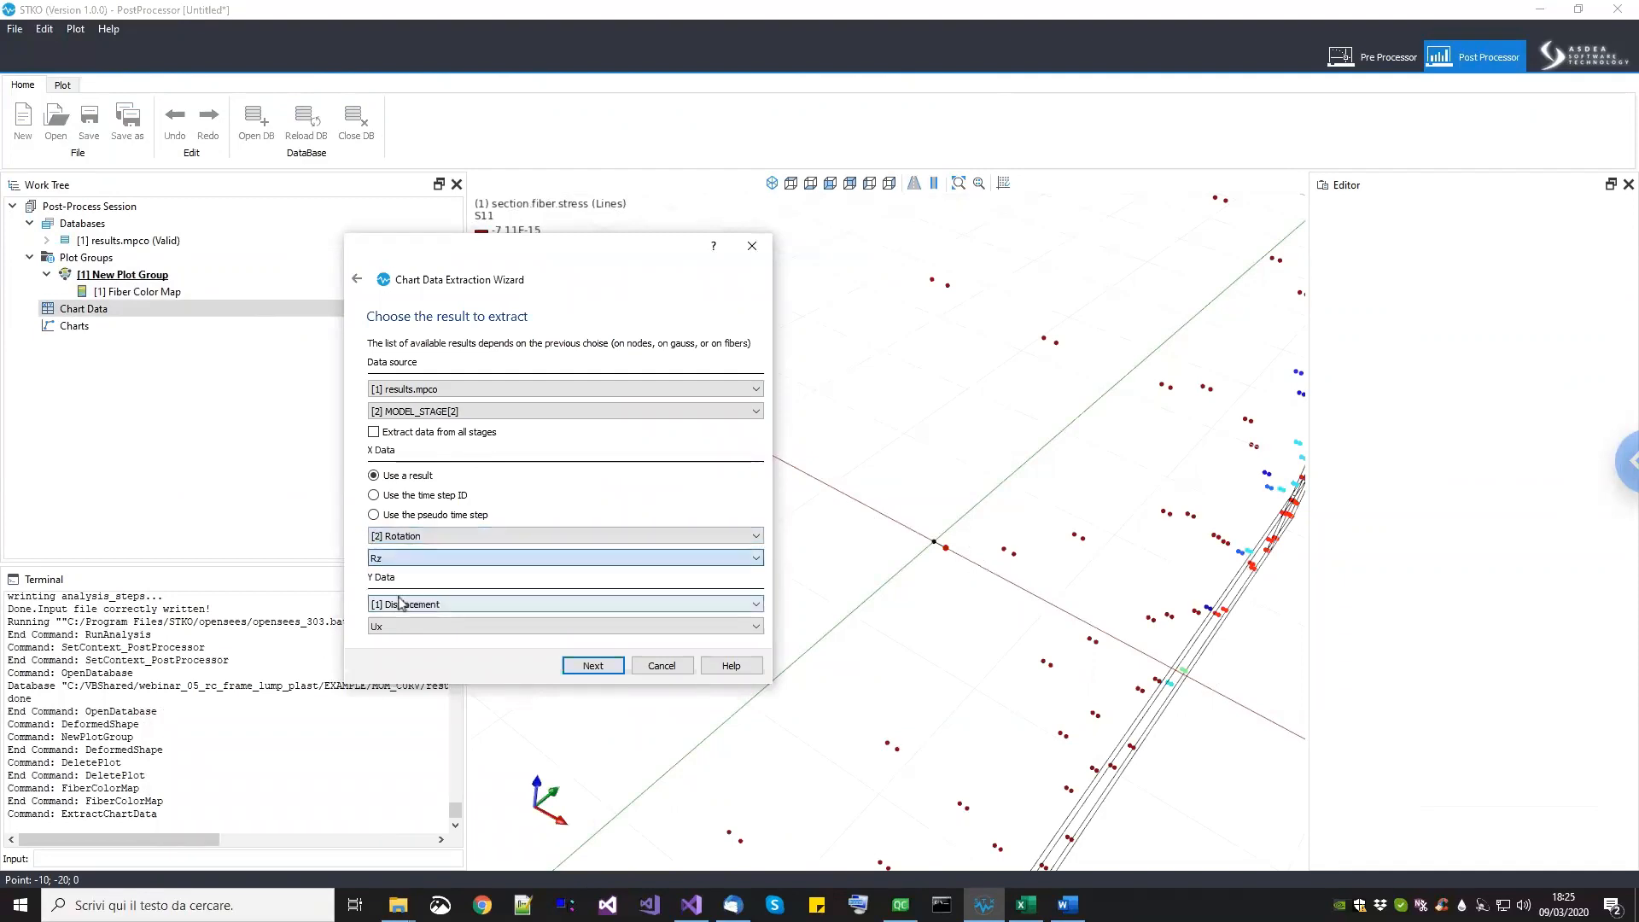
Step: Set the extraction's Y data to the RMz component of Reaction Moment
click(399, 604)
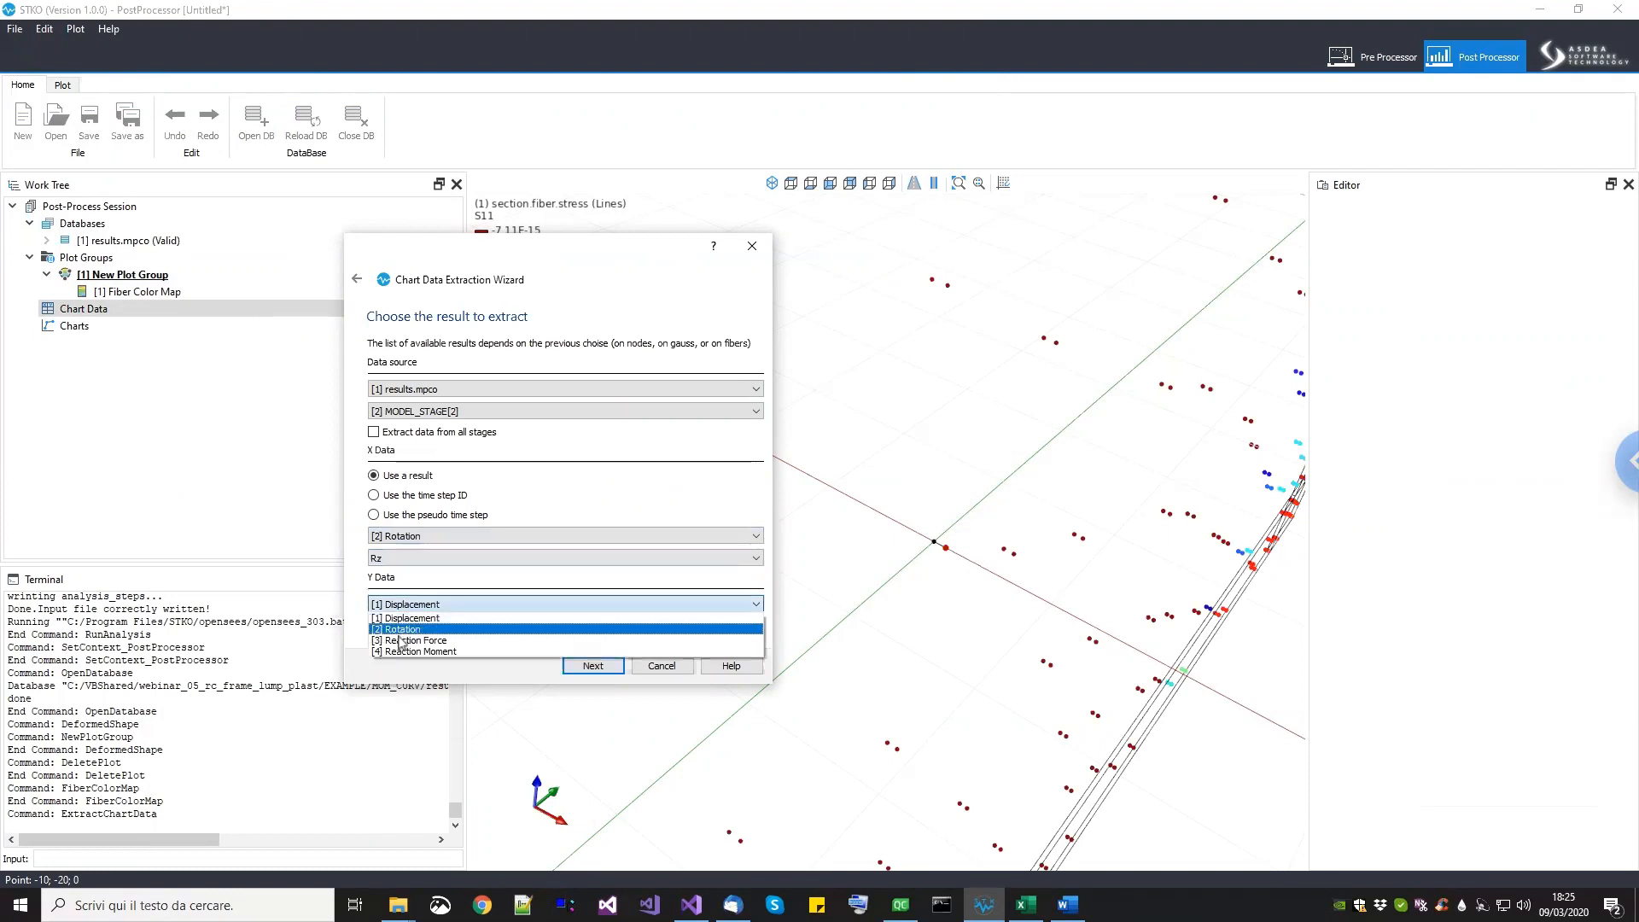
click(398, 651)
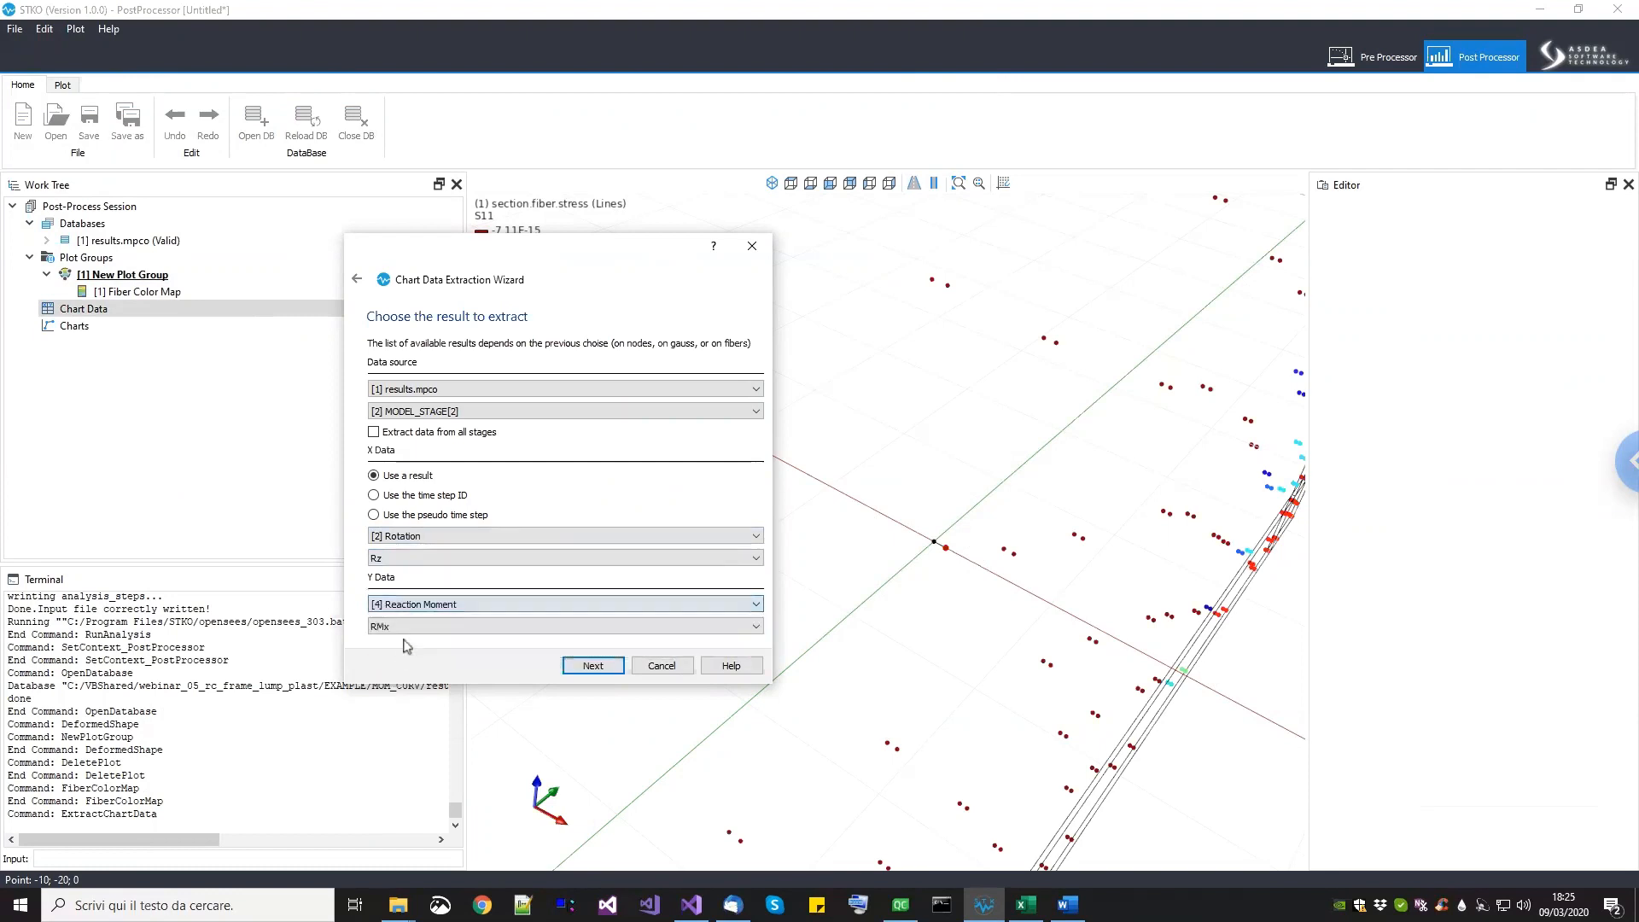
click(405, 630)
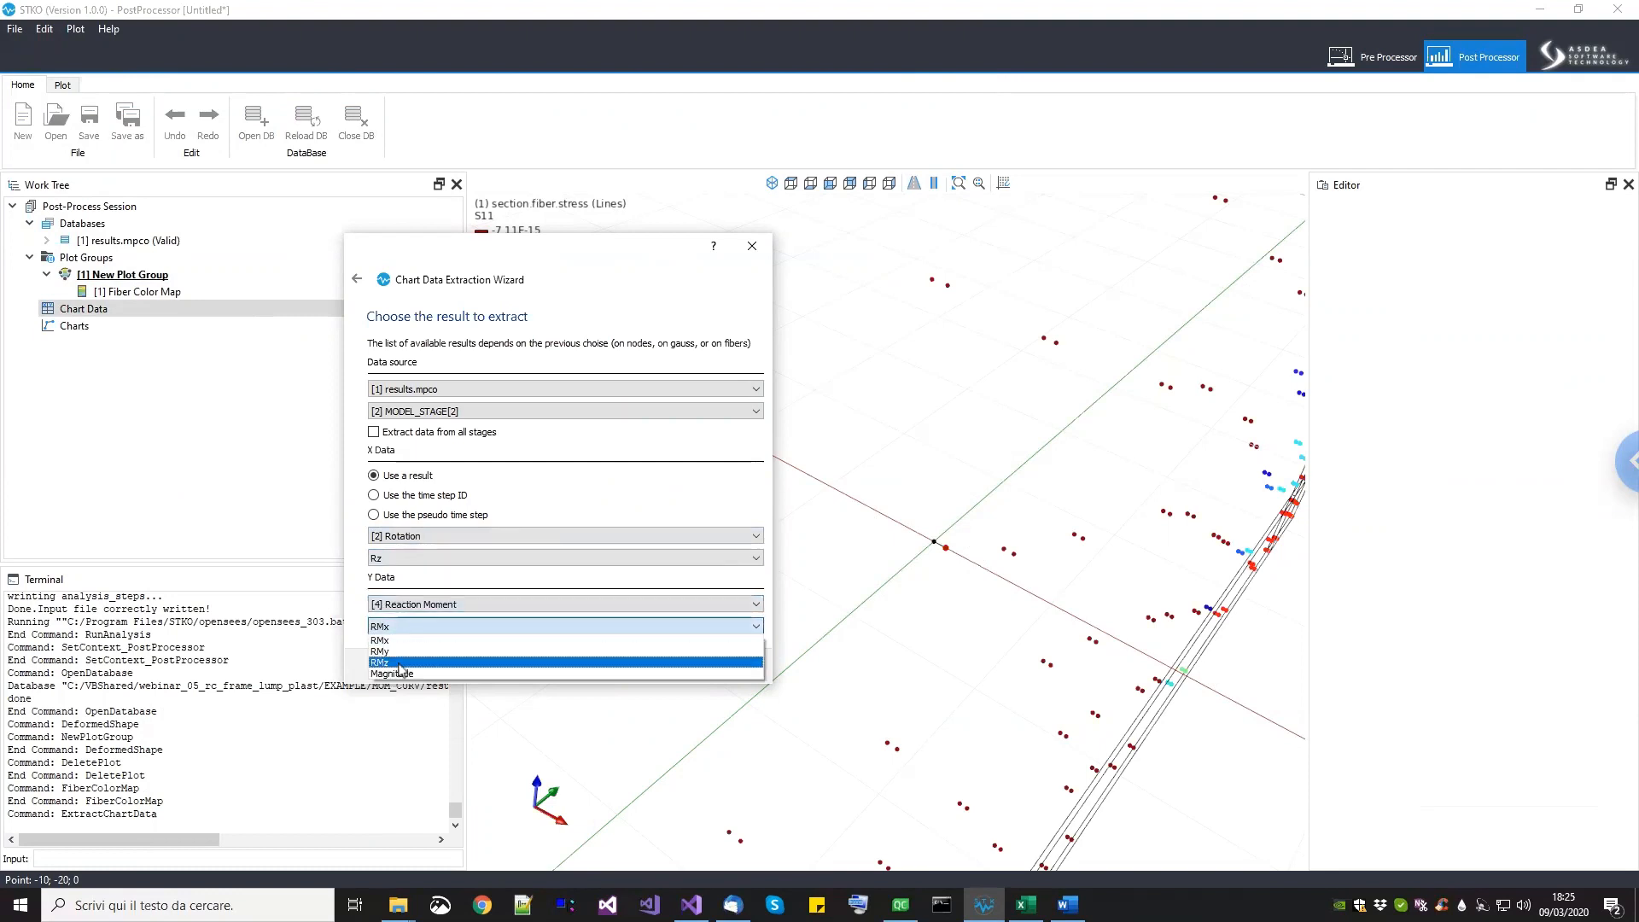
click(401, 663)
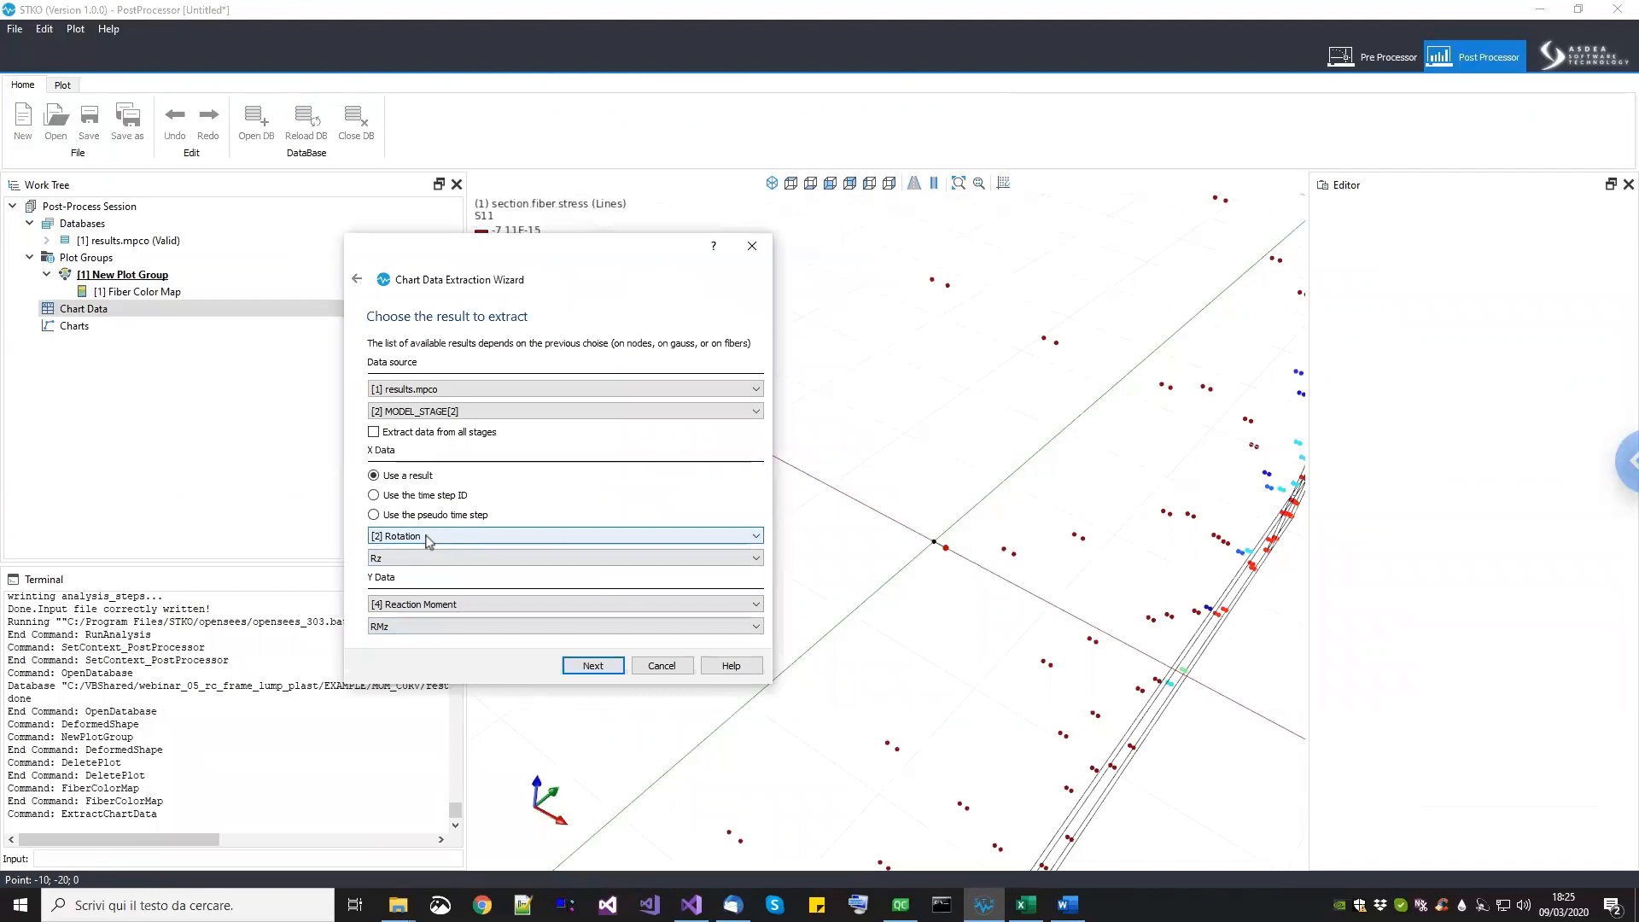
Step: Extract the data for node 2 with the base name MK, creating a chart and keeping multiple results
click(594, 668)
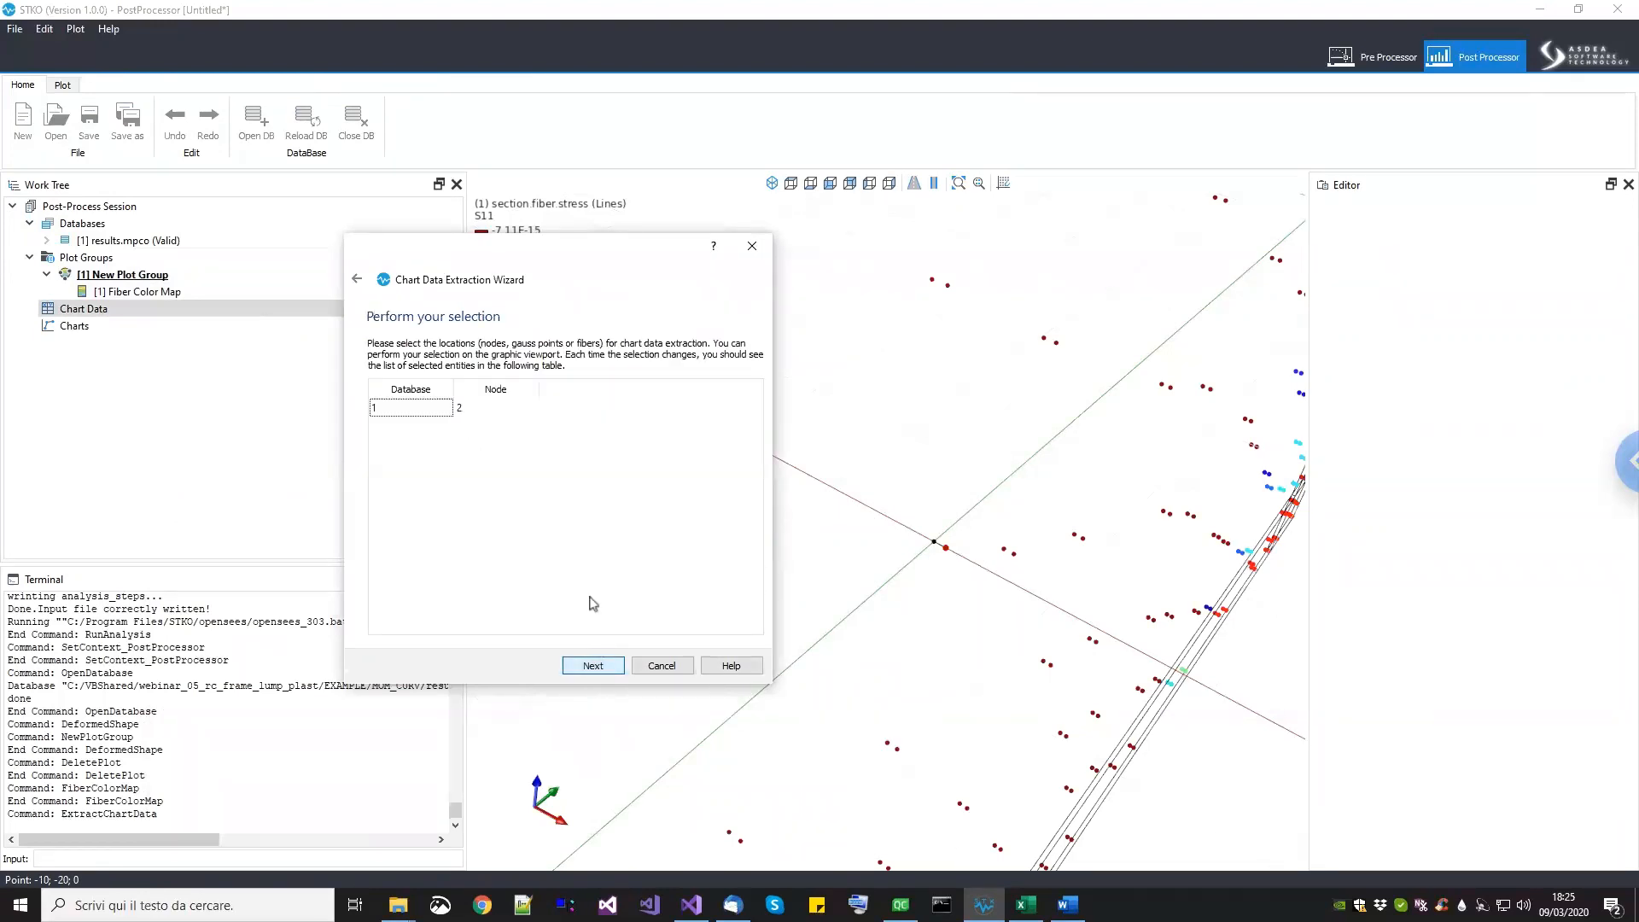
click(590, 666)
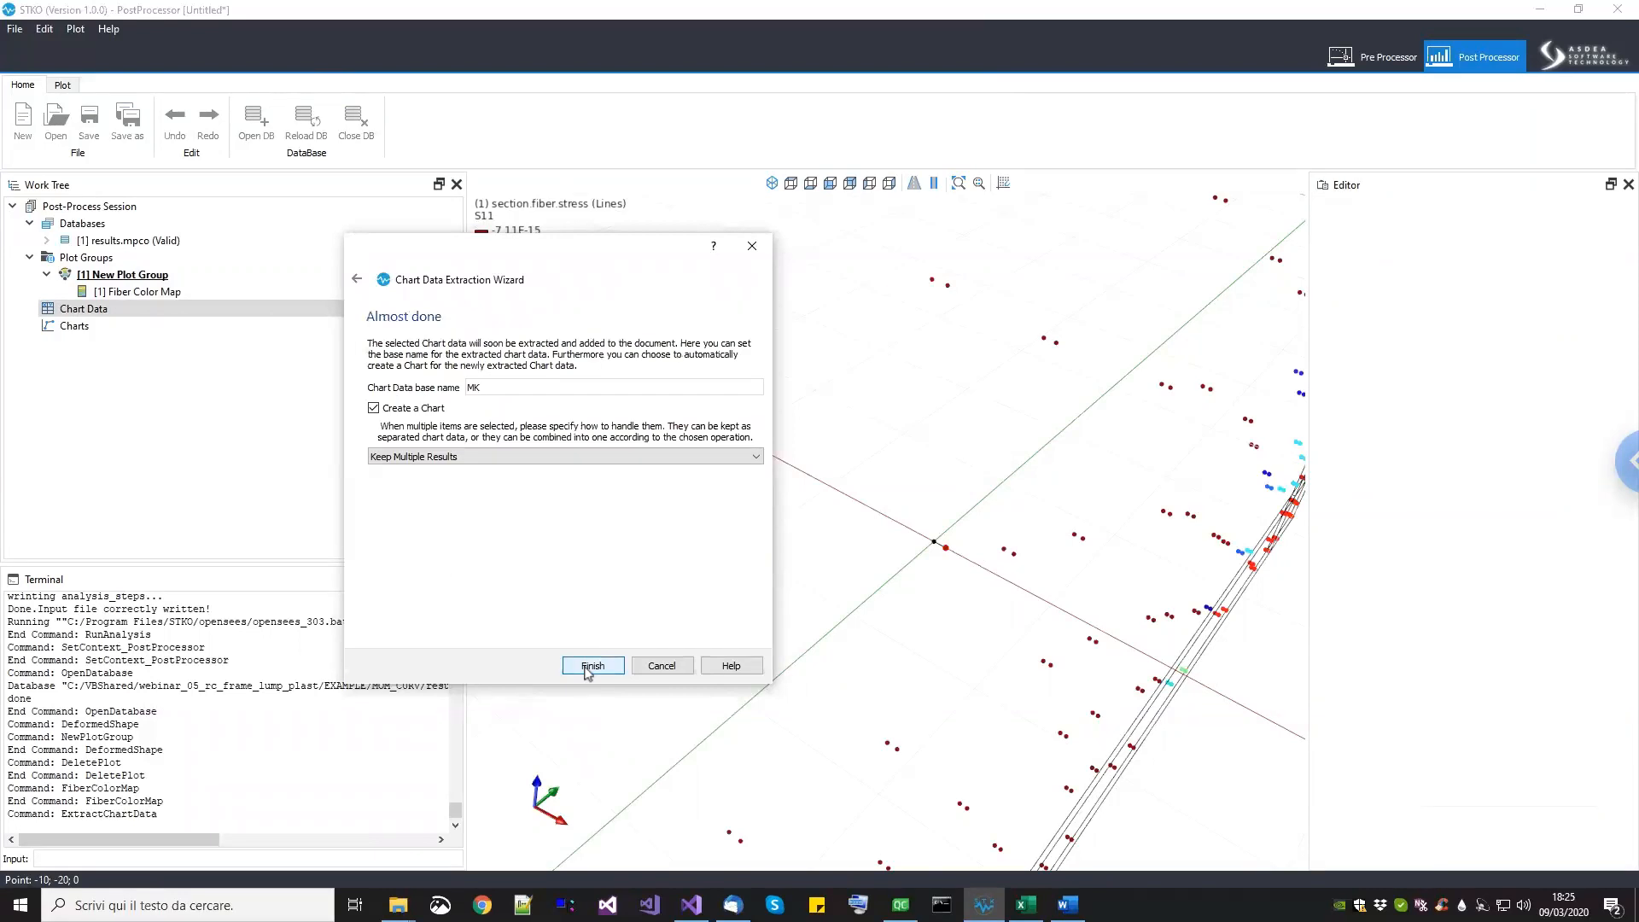
click(591, 666)
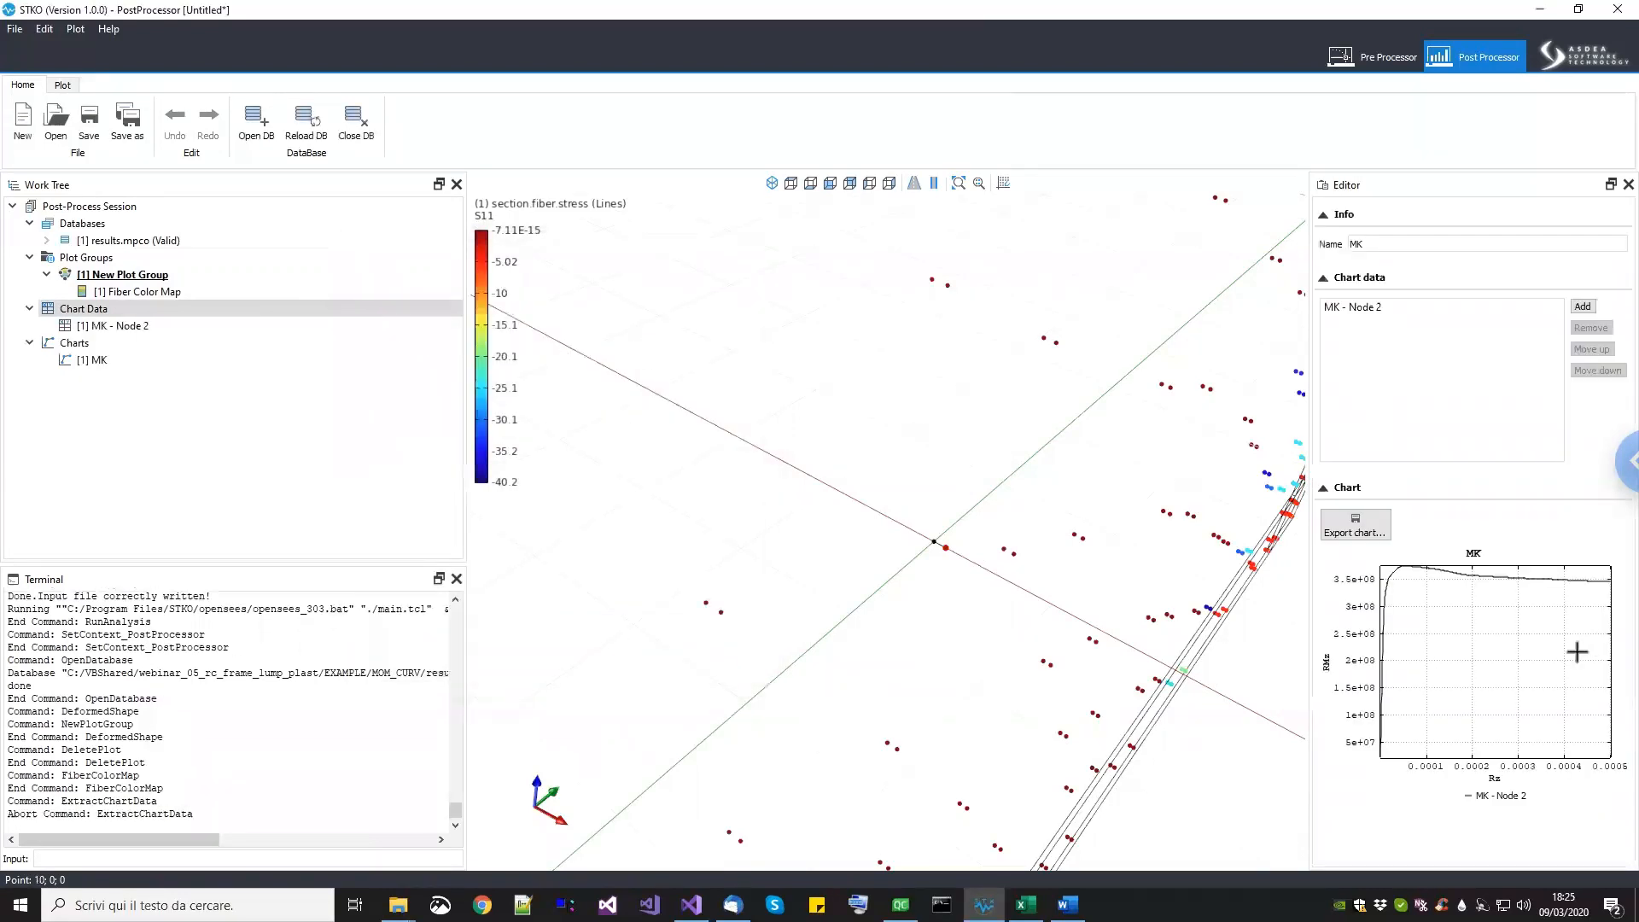
Step: Select all Rz and RMz values of the MK - Node 2 chart data and switch to the support.xlsx workbook in Excel
click(154, 326)
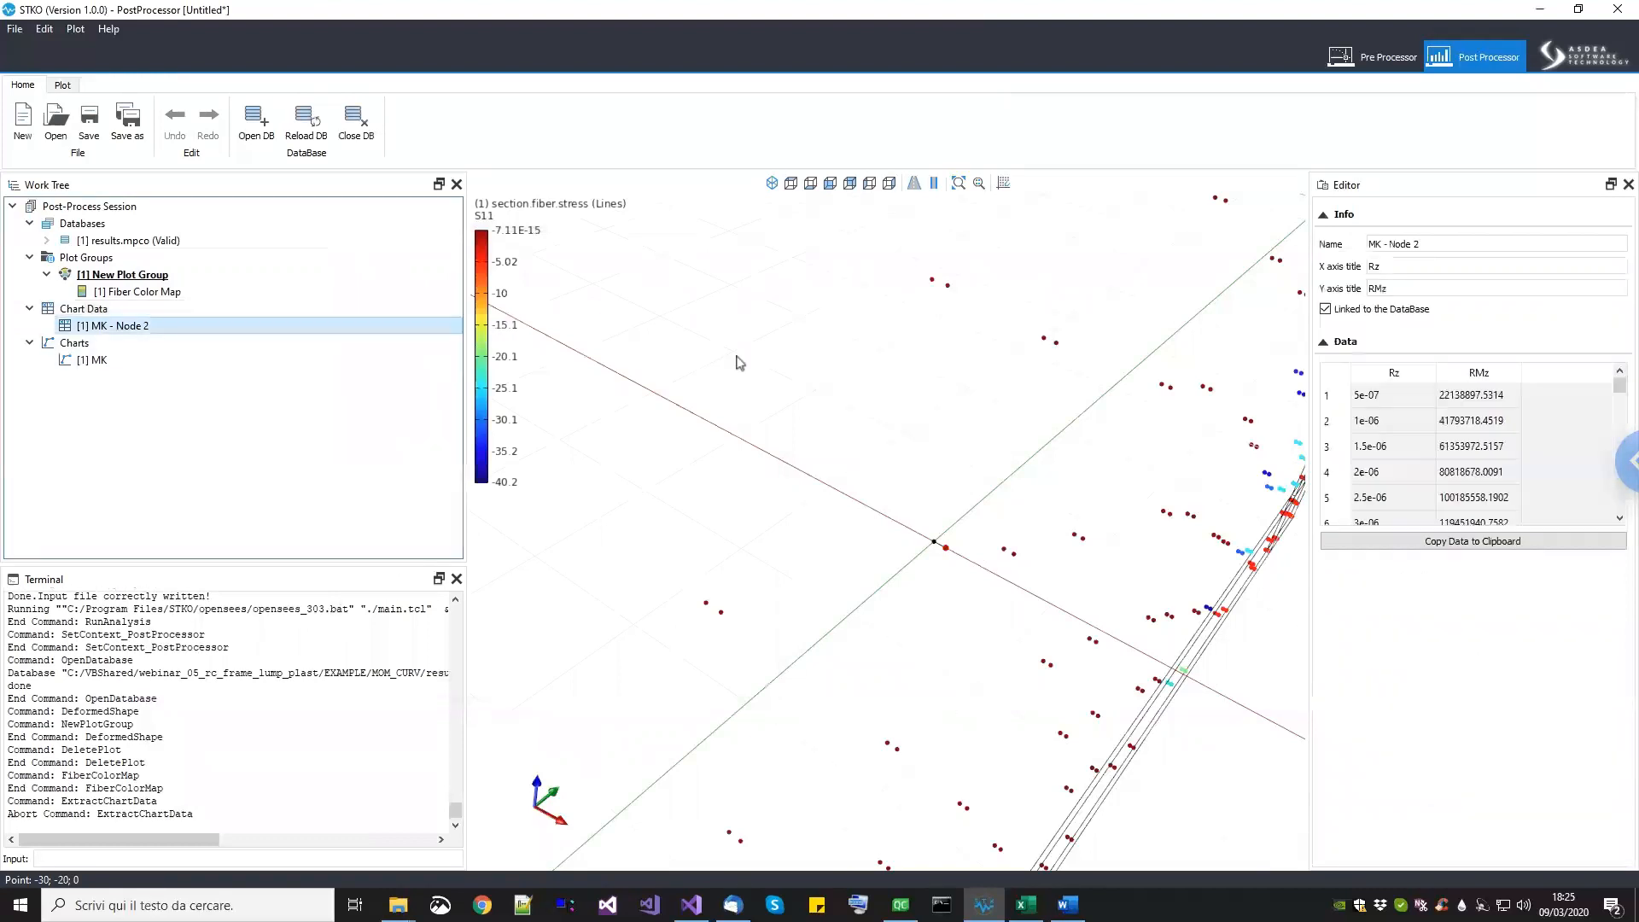
click(1331, 373)
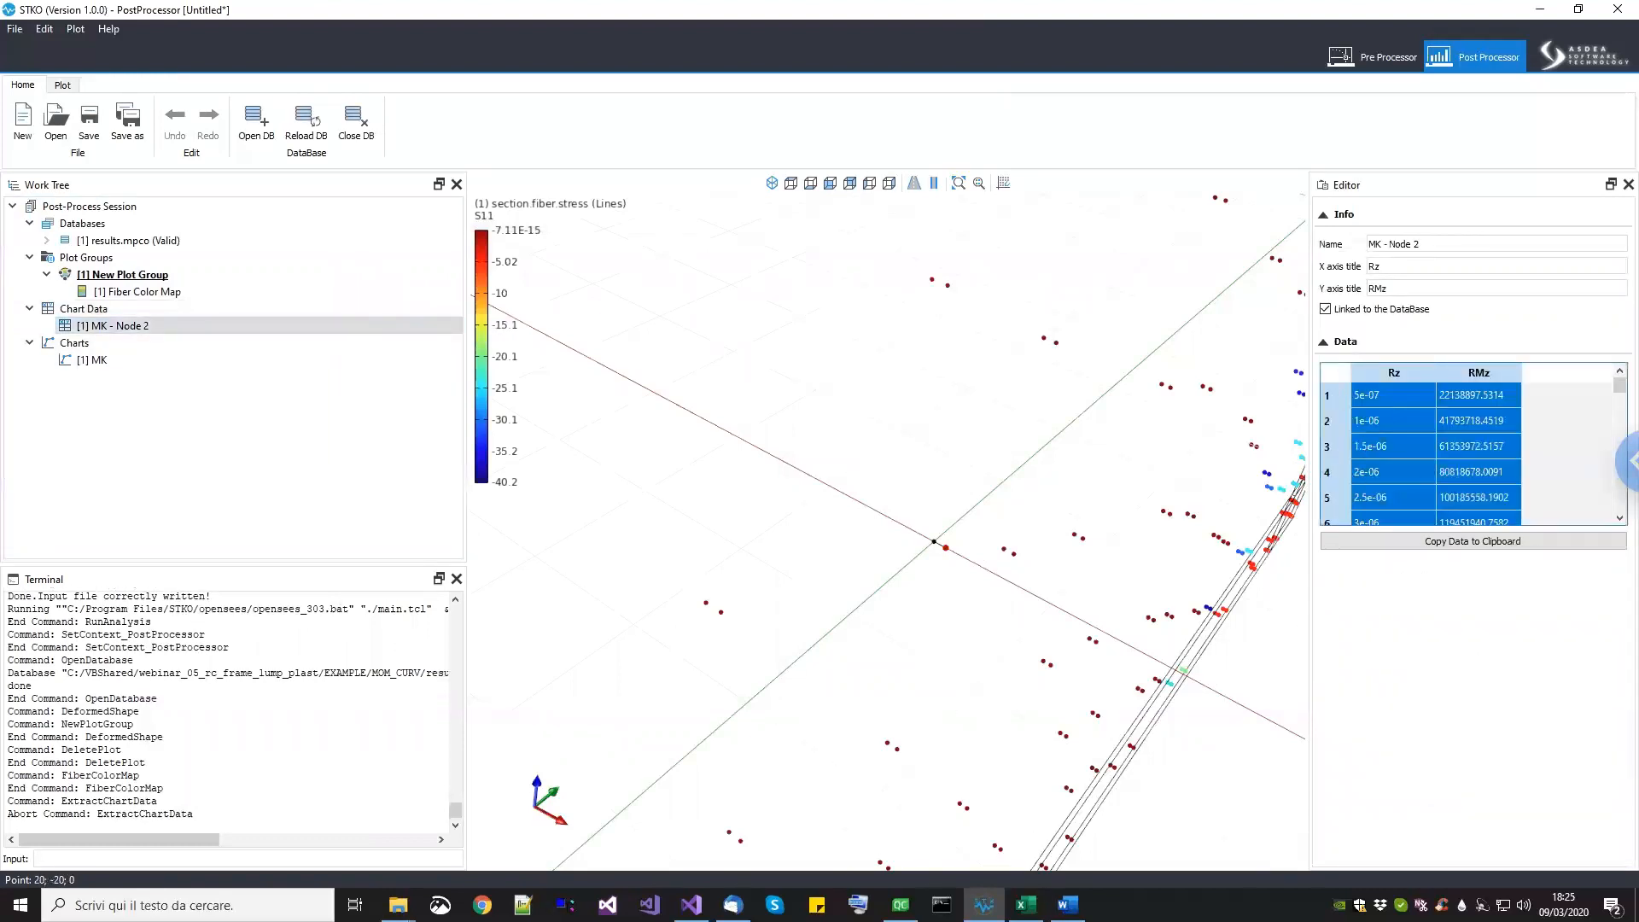
click(1025, 904)
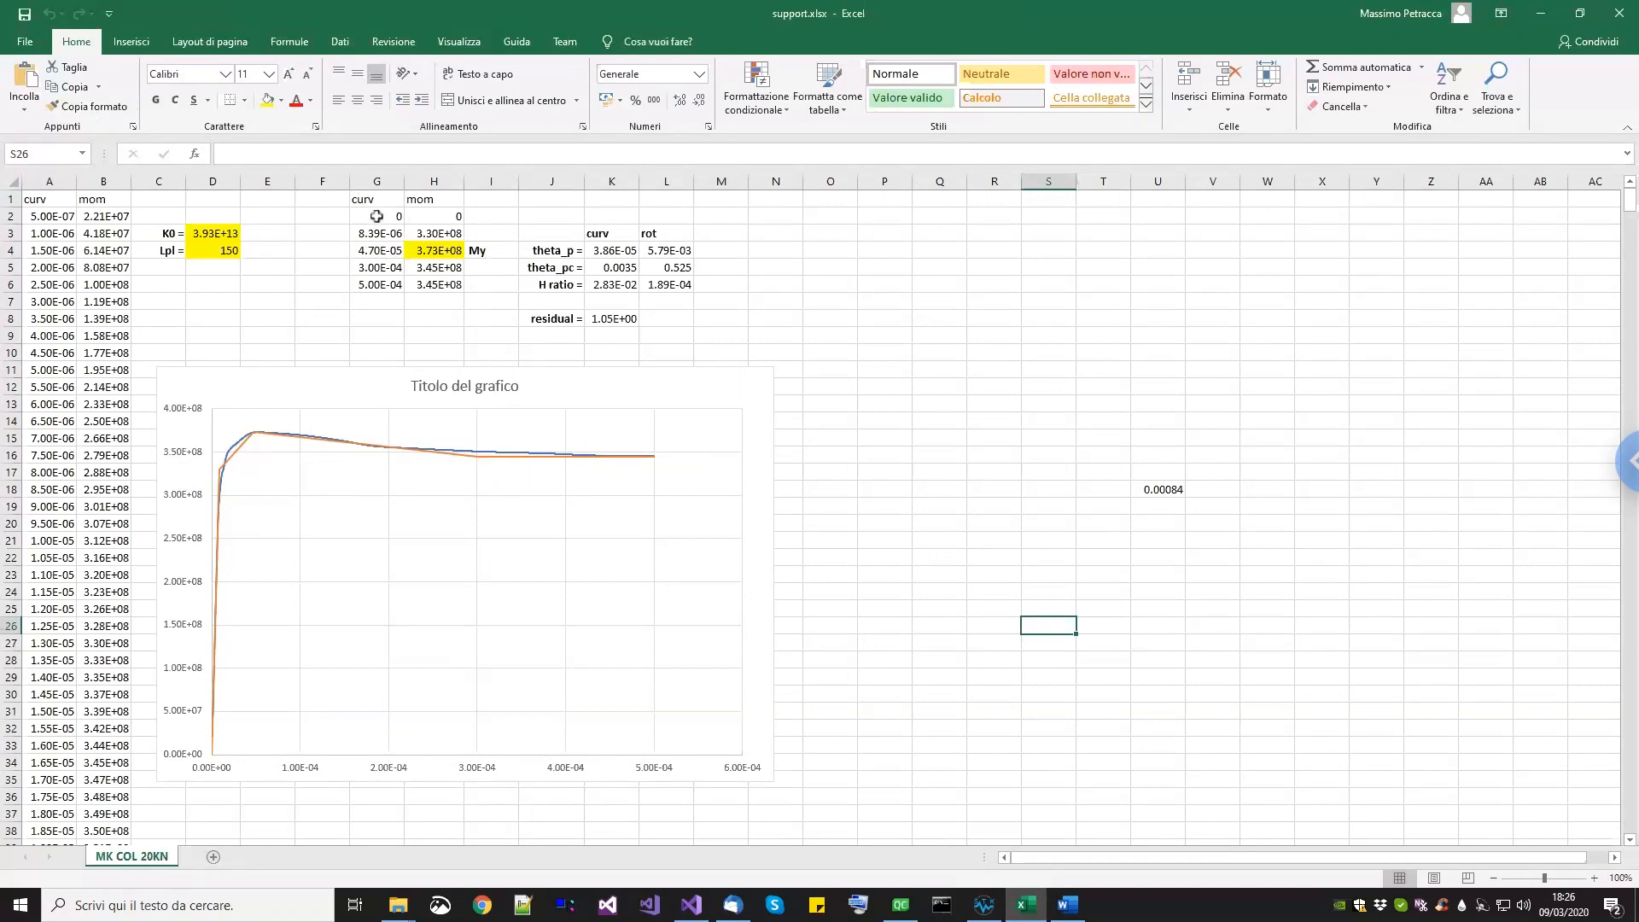
Step: Examine the simplified curv-mom points, the plastic length Lpl and the first point's curvature formula against the plotted curves
drag(375, 216, 375, 285)
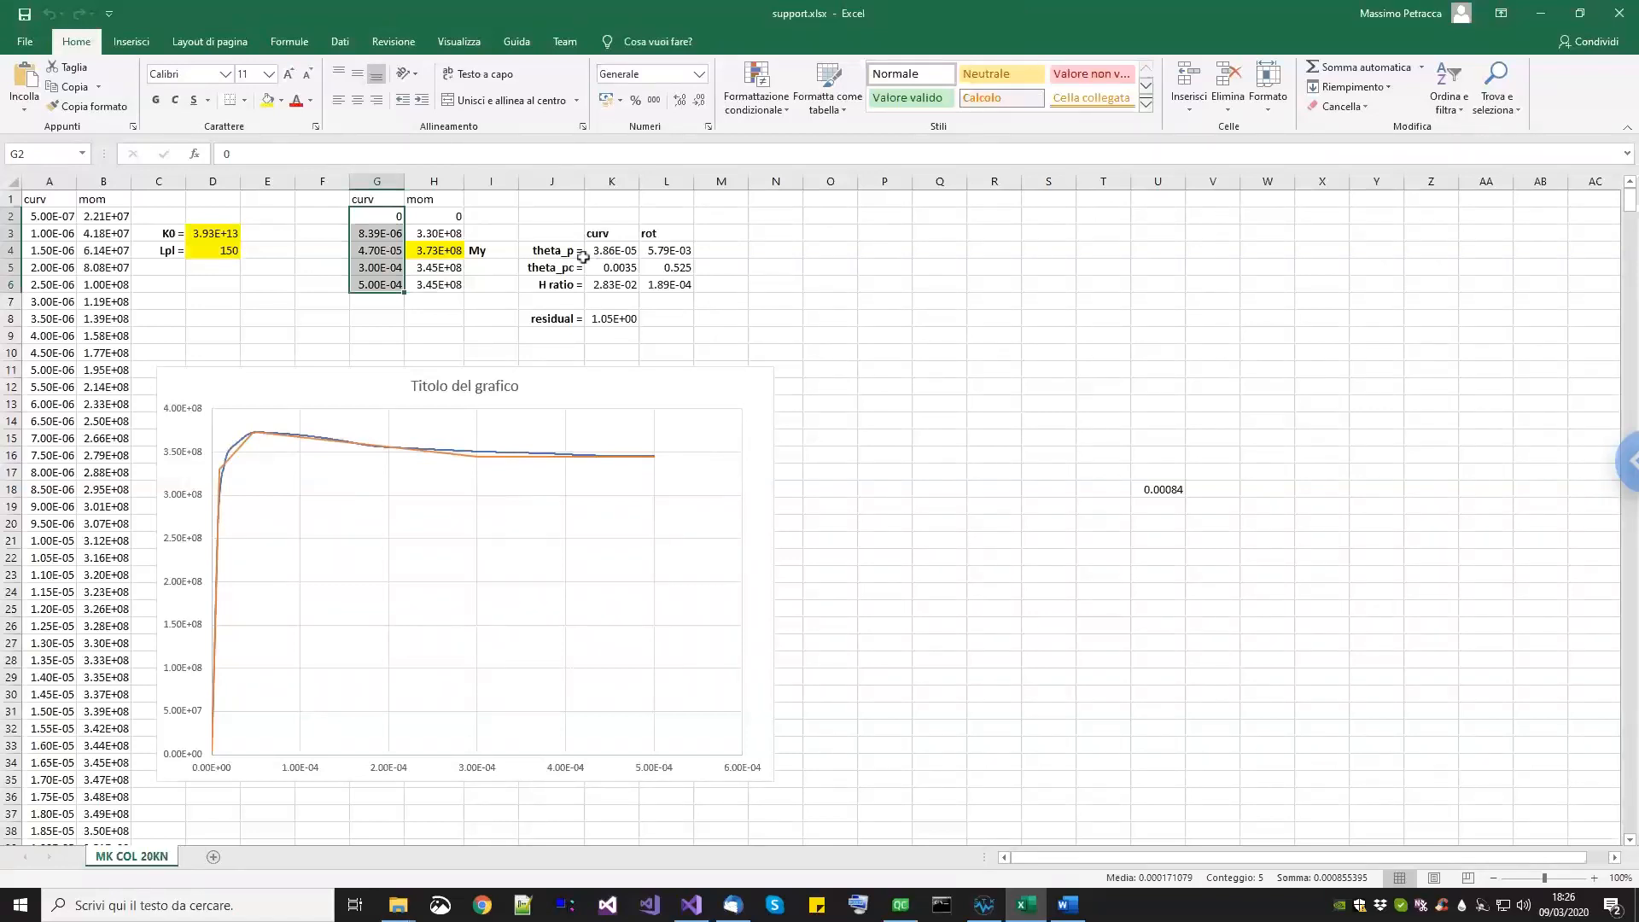
drag(434, 201, 434, 217)
click(381, 197)
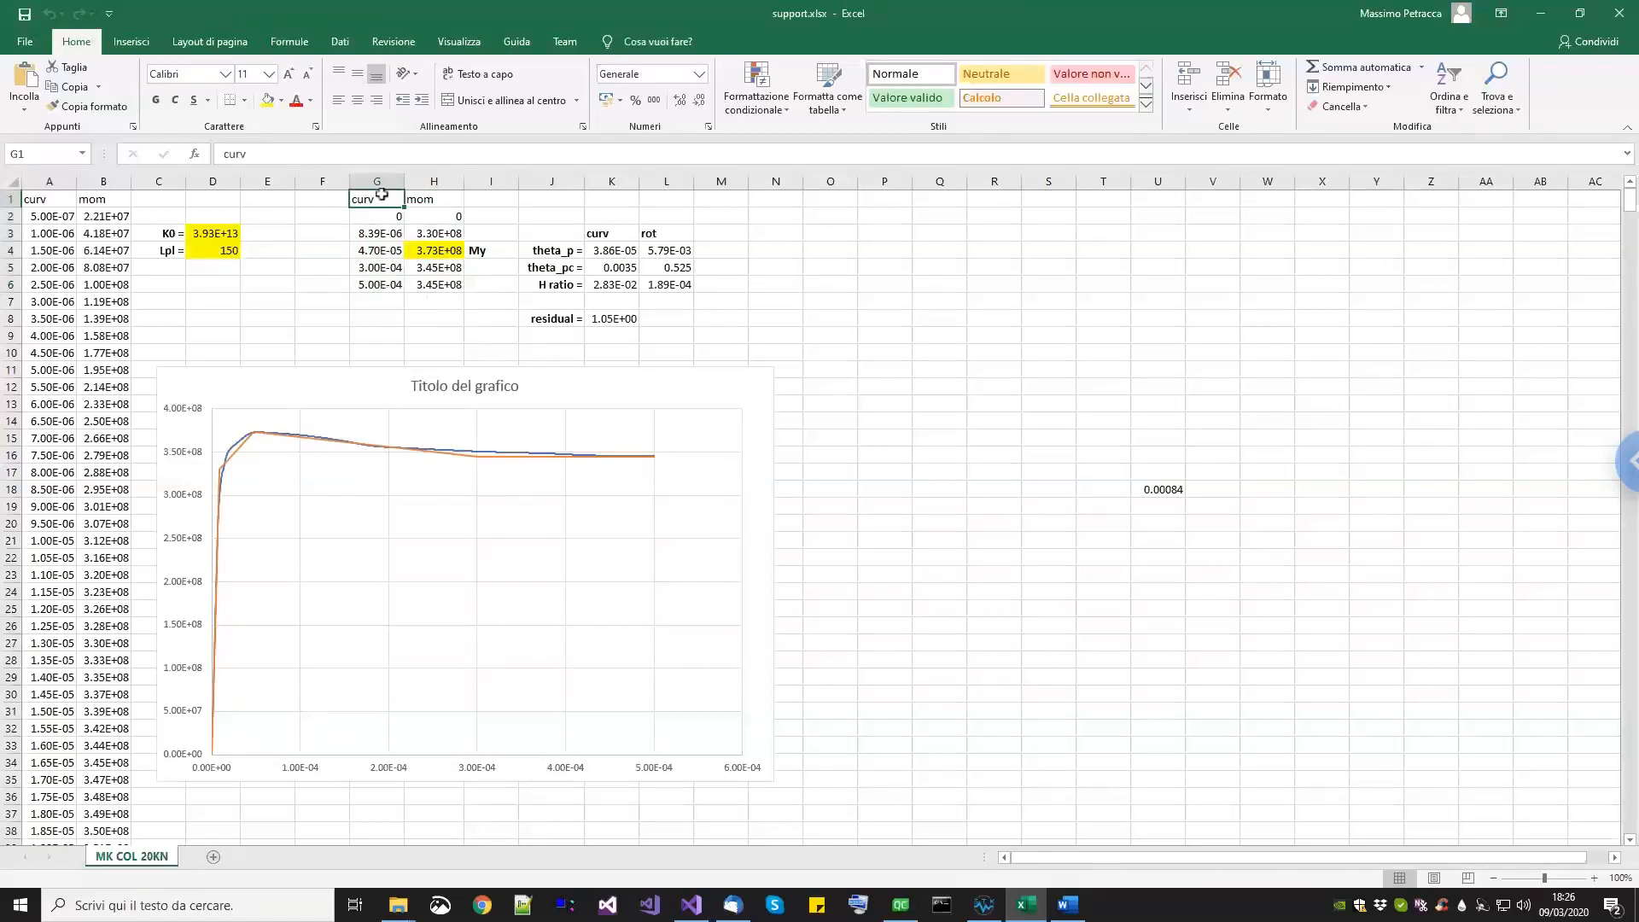
click(682, 358)
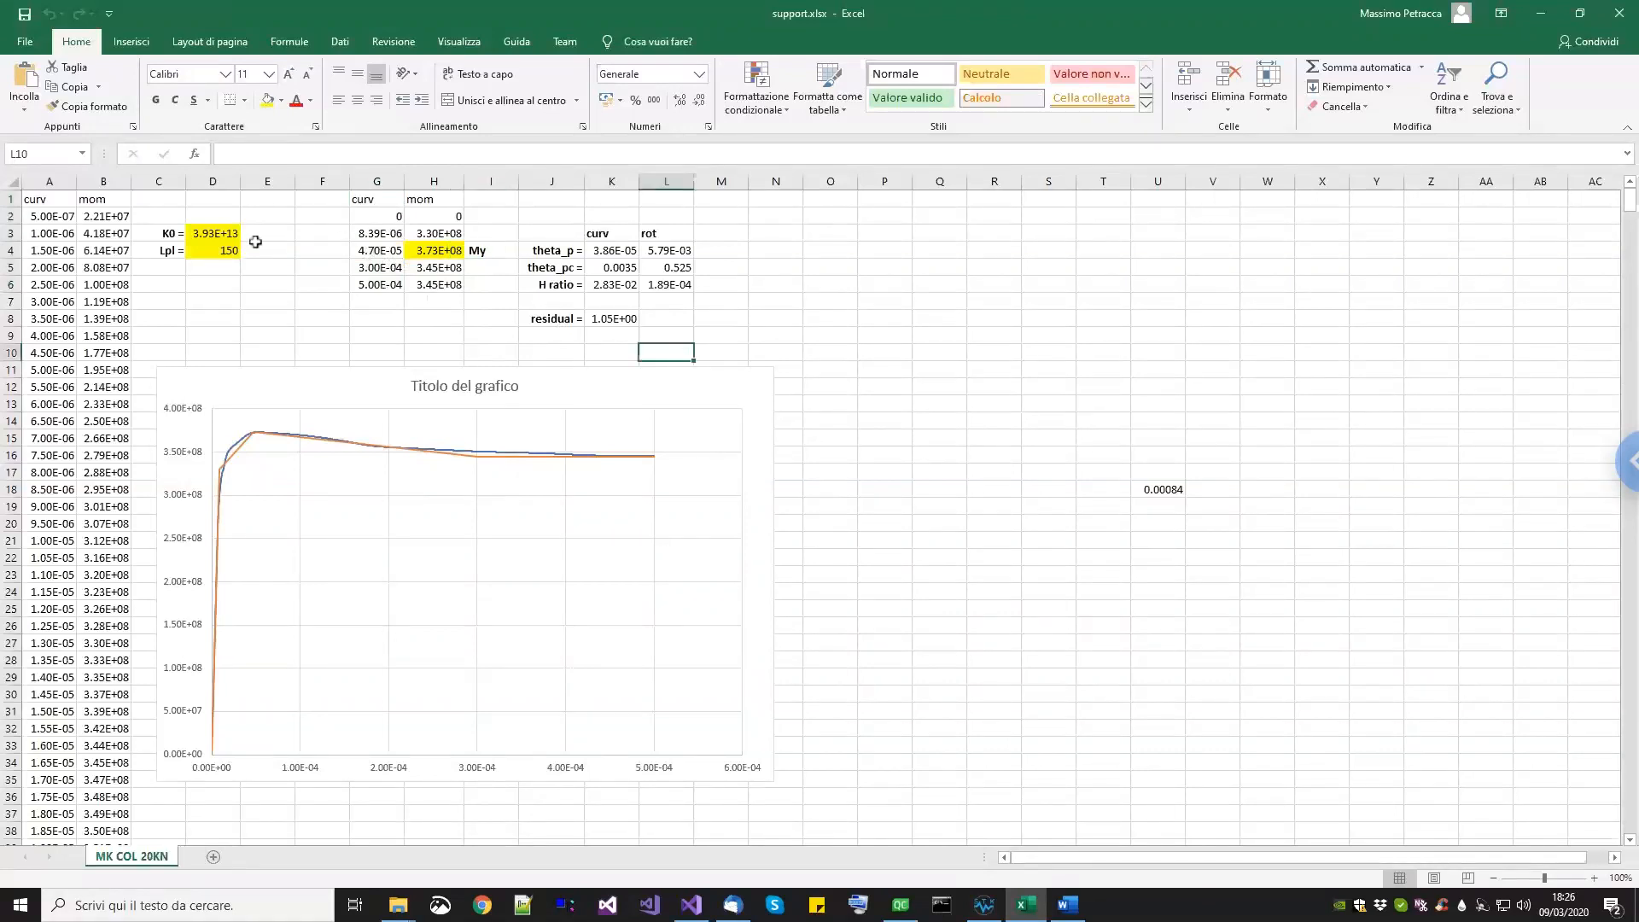
click(228, 253)
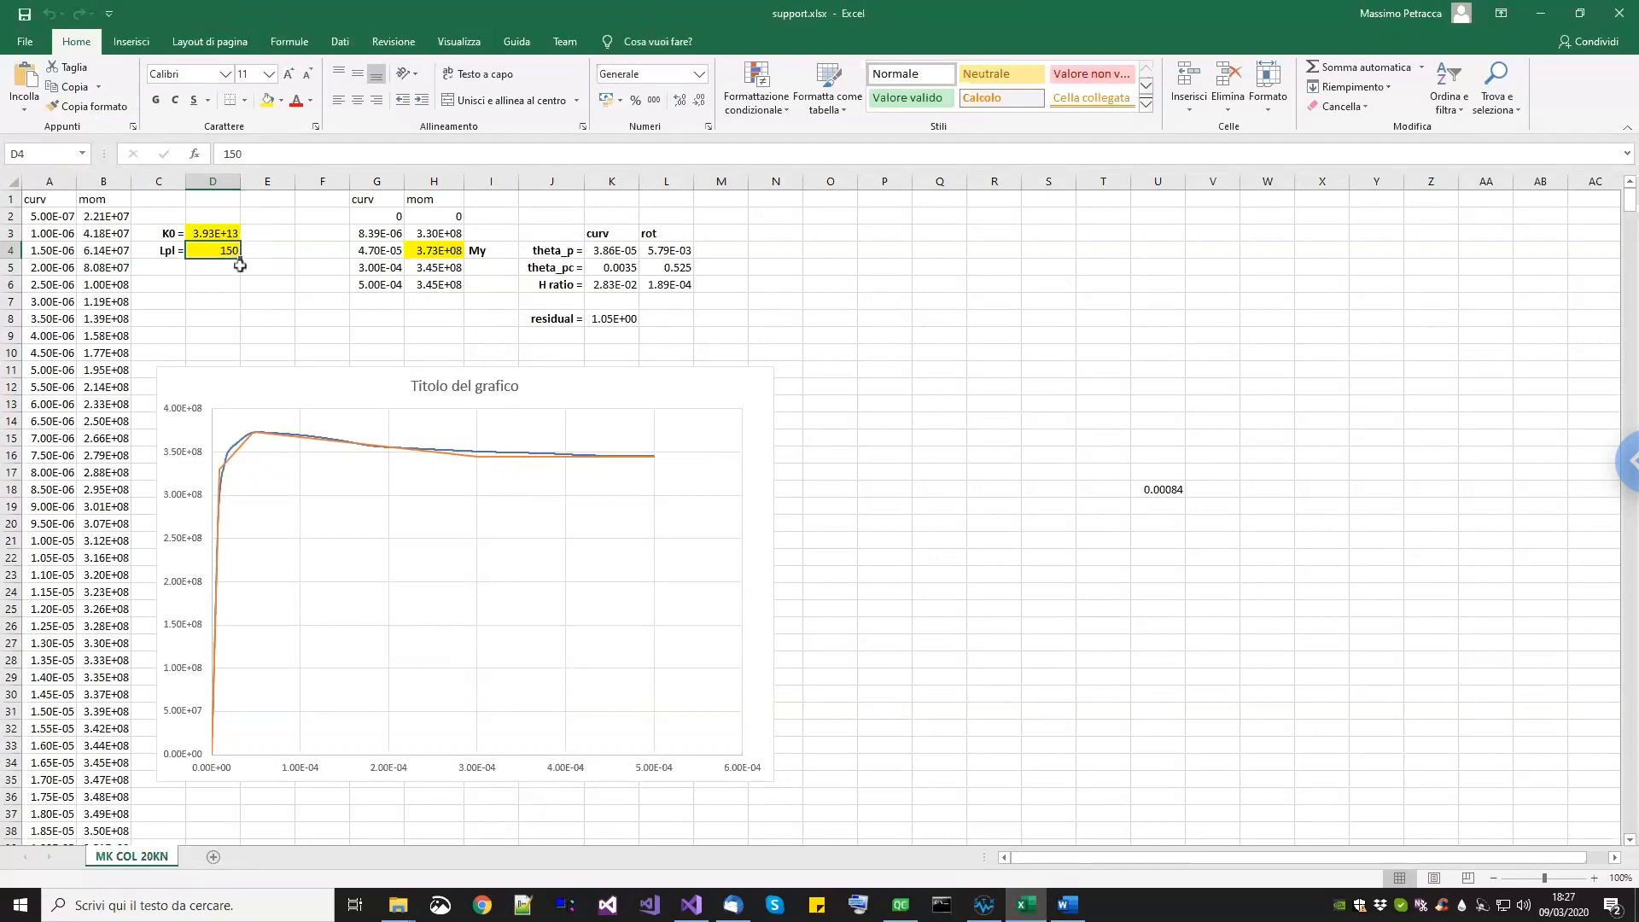
click(231, 302)
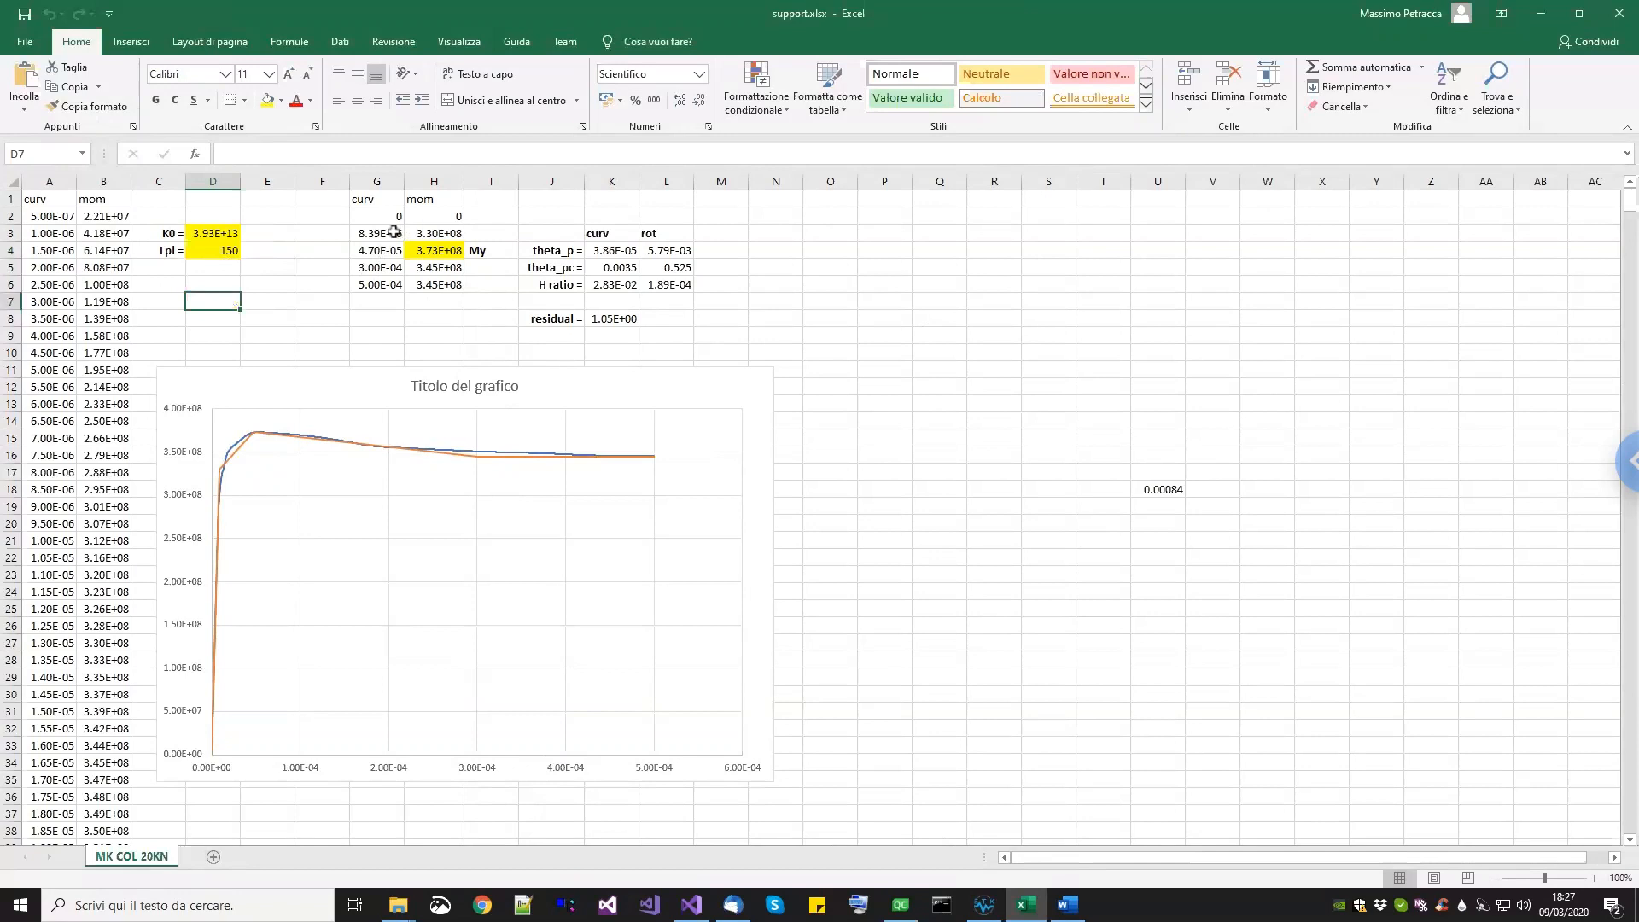
drag(376, 233, 390, 287)
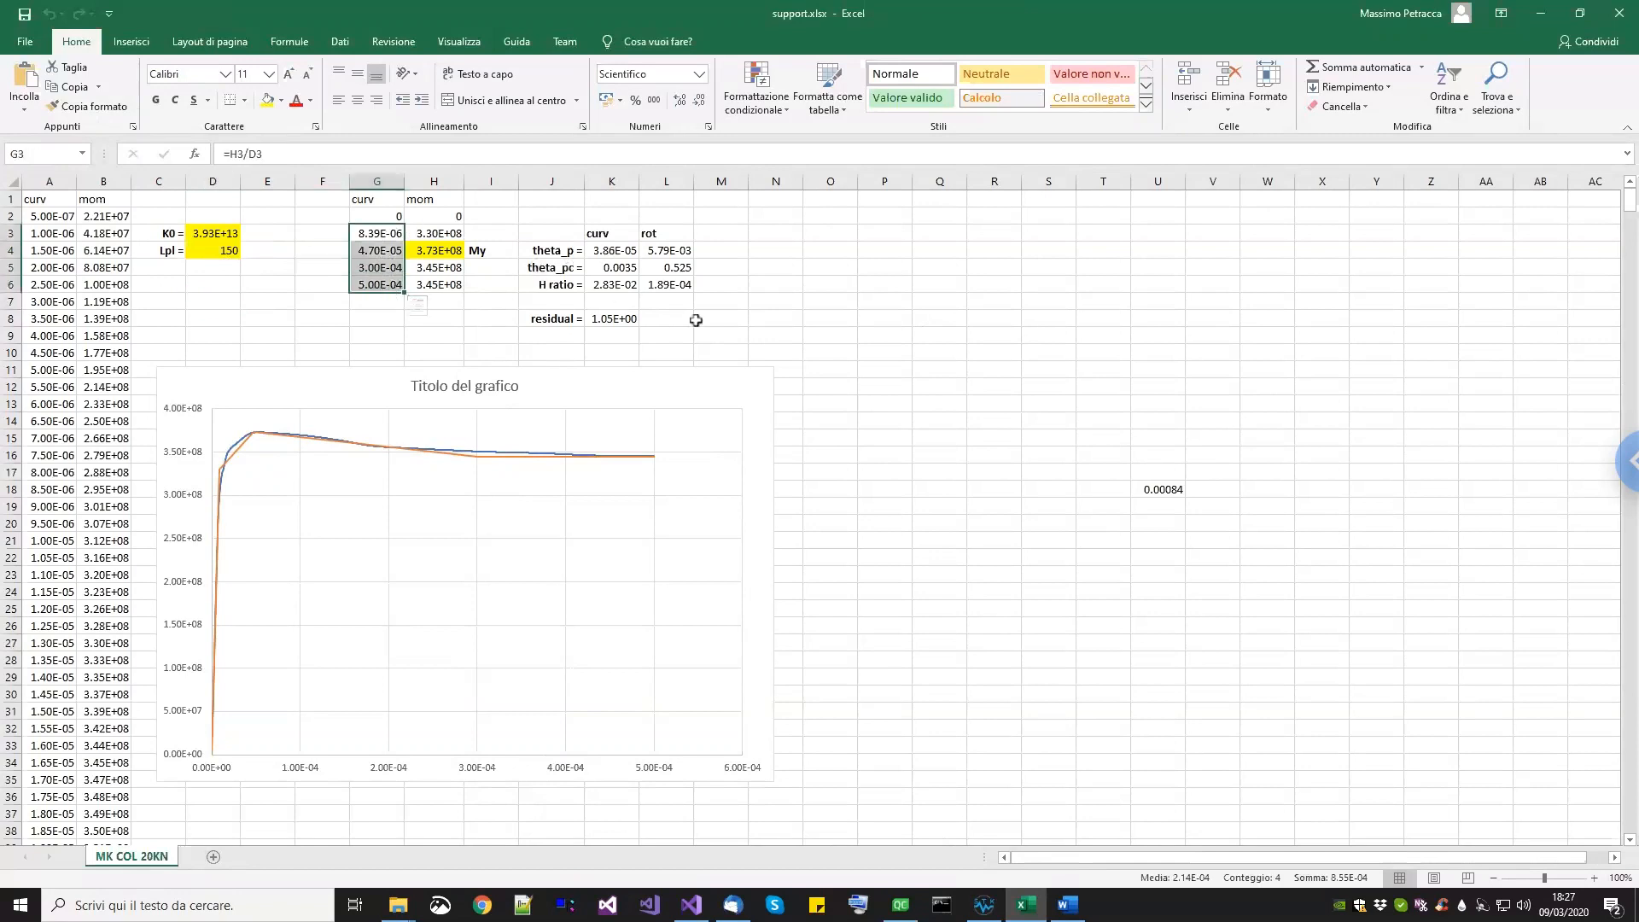
click(395, 232)
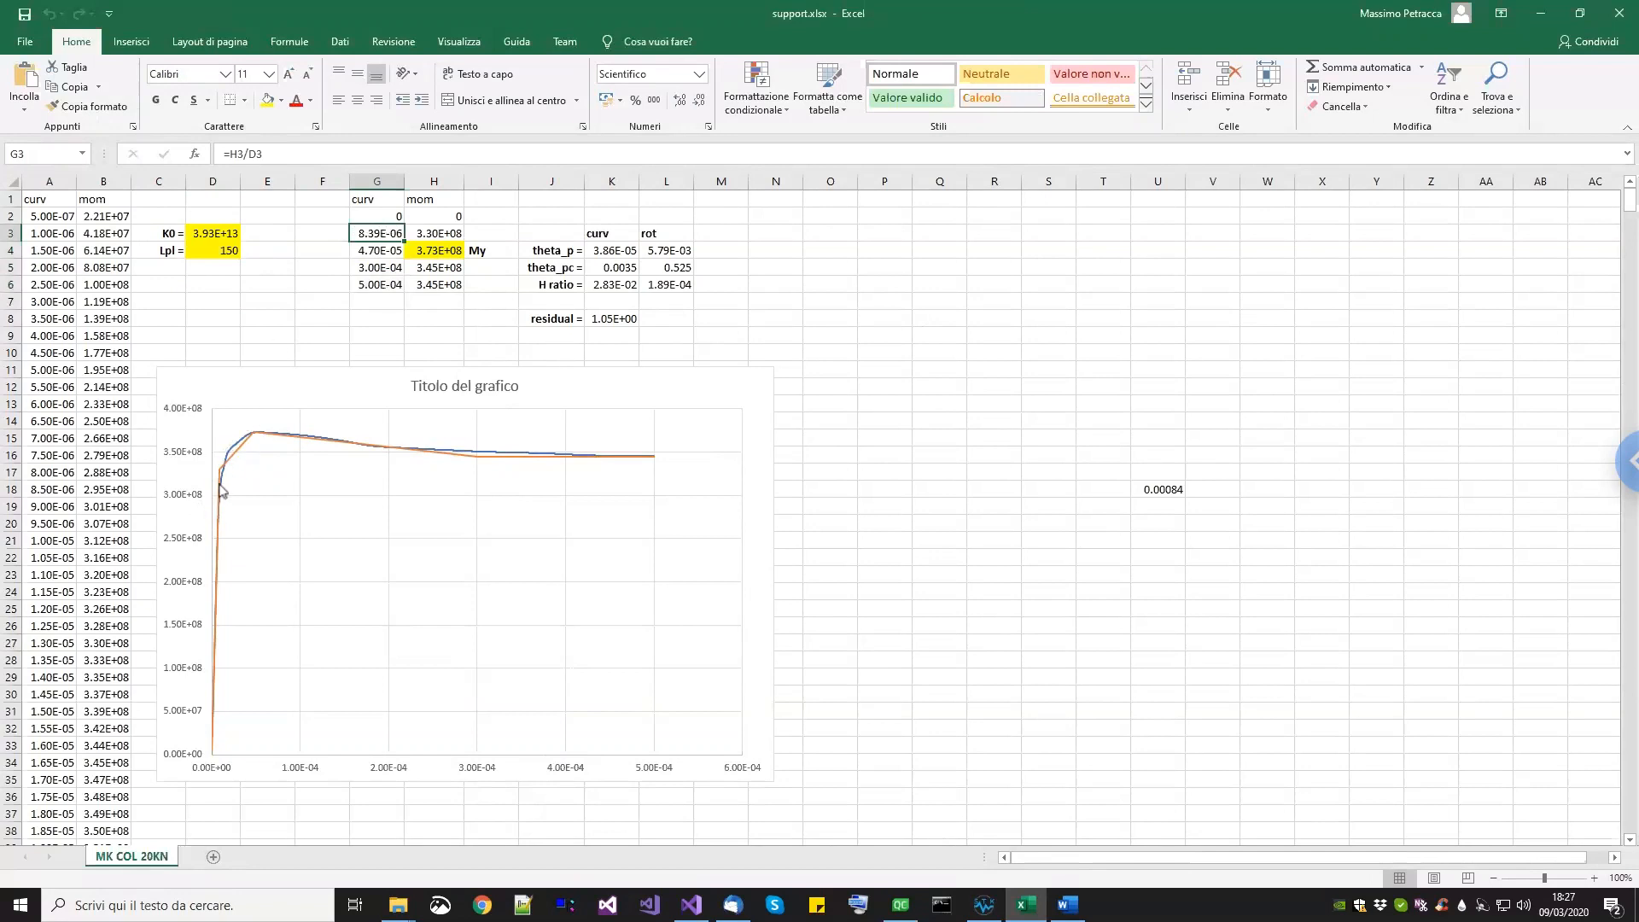
mouse_move(221, 482)
Step: Examine the theta_pc and H ratio entries and the formulas behind theta_p's curvature and rotation
click(653, 250)
key(Down)
key(Down)
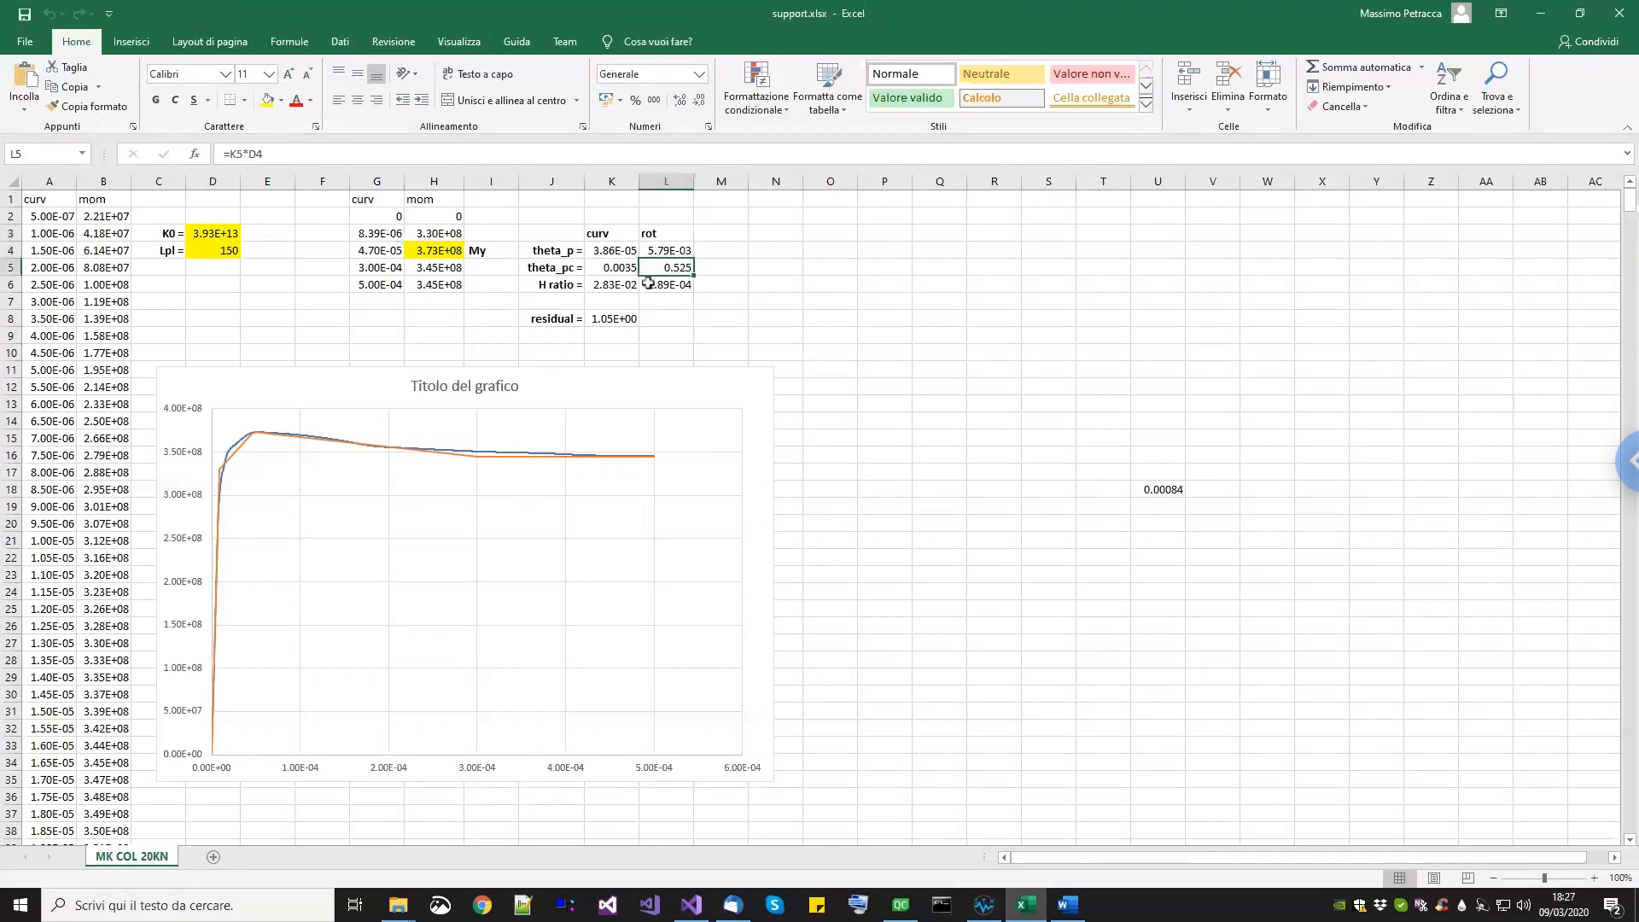
click(563, 266)
click(560, 285)
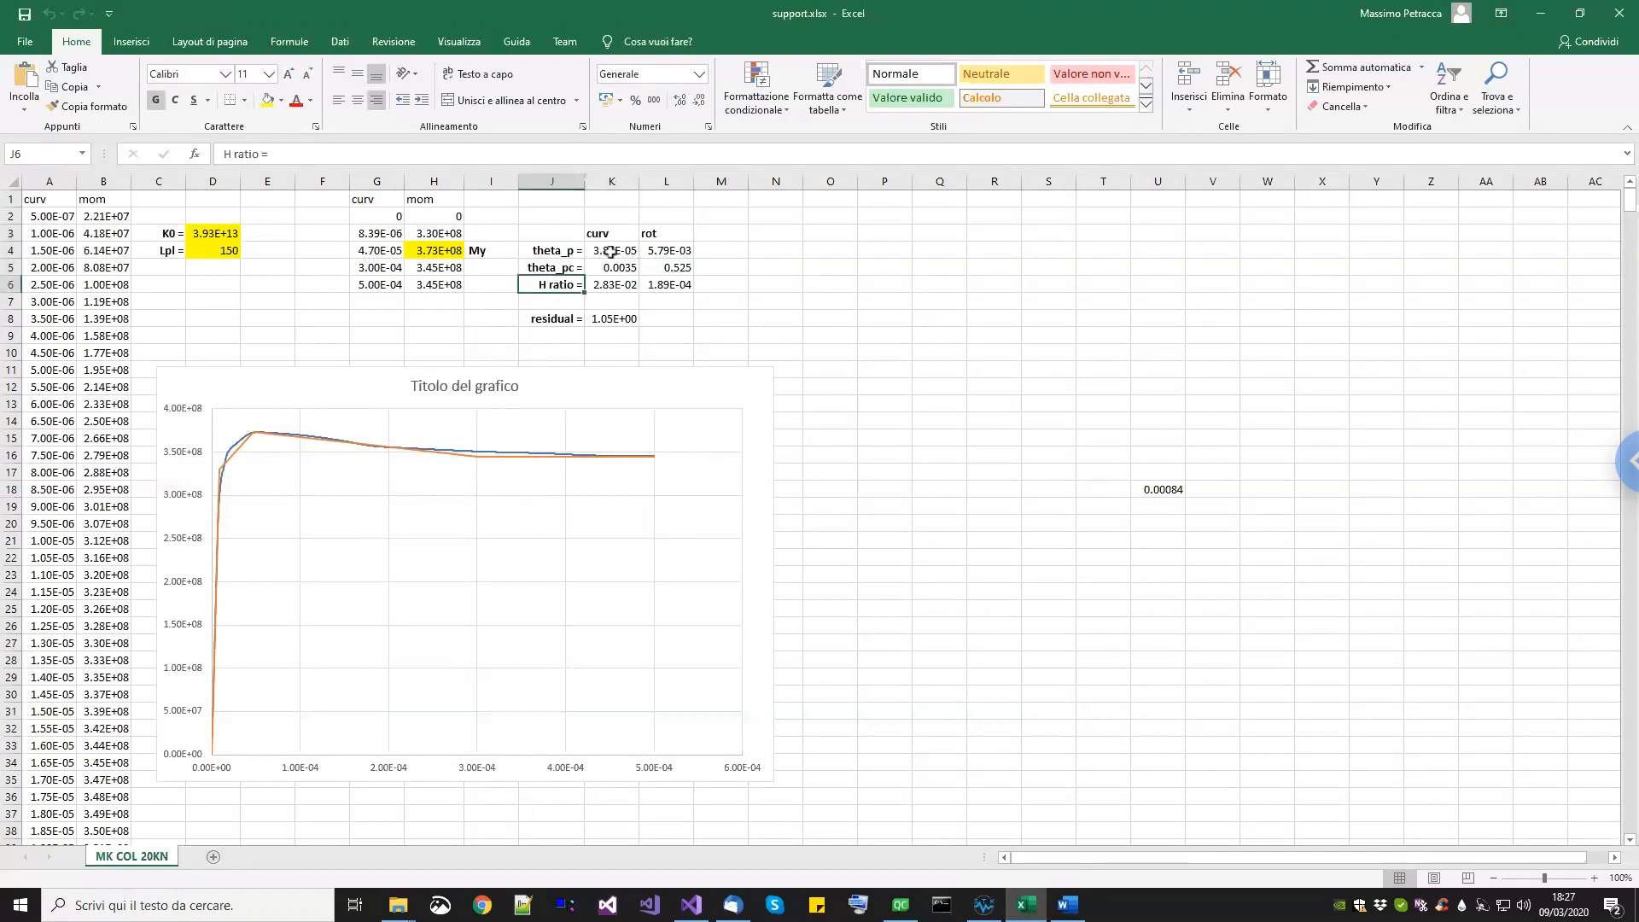
click(610, 252)
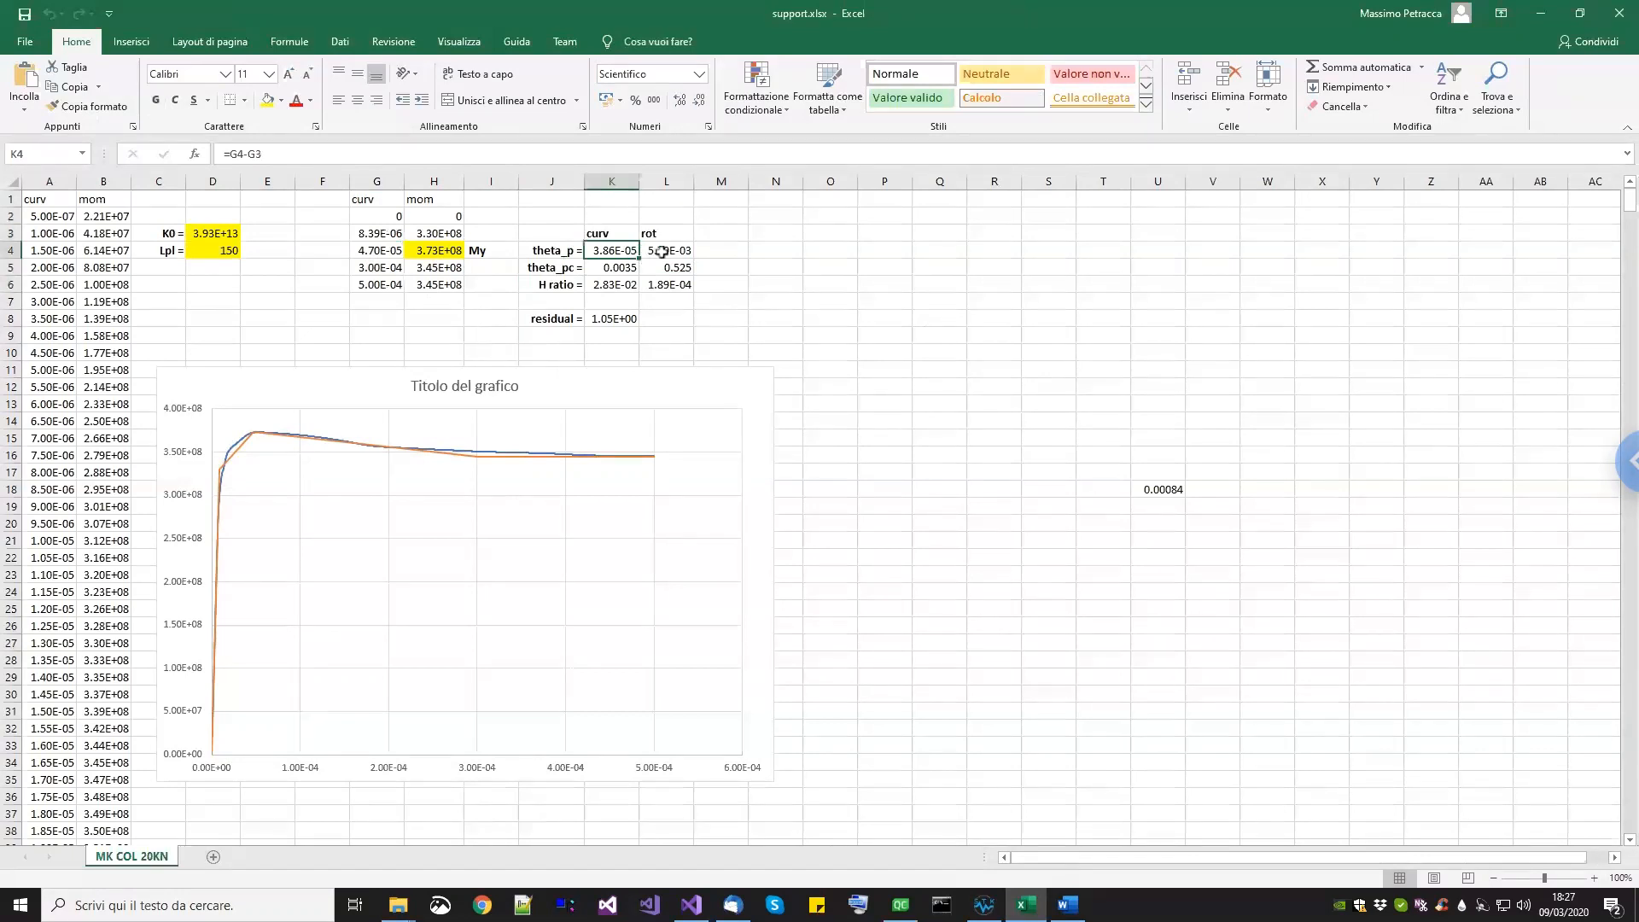
click(661, 252)
click(616, 252)
click(664, 256)
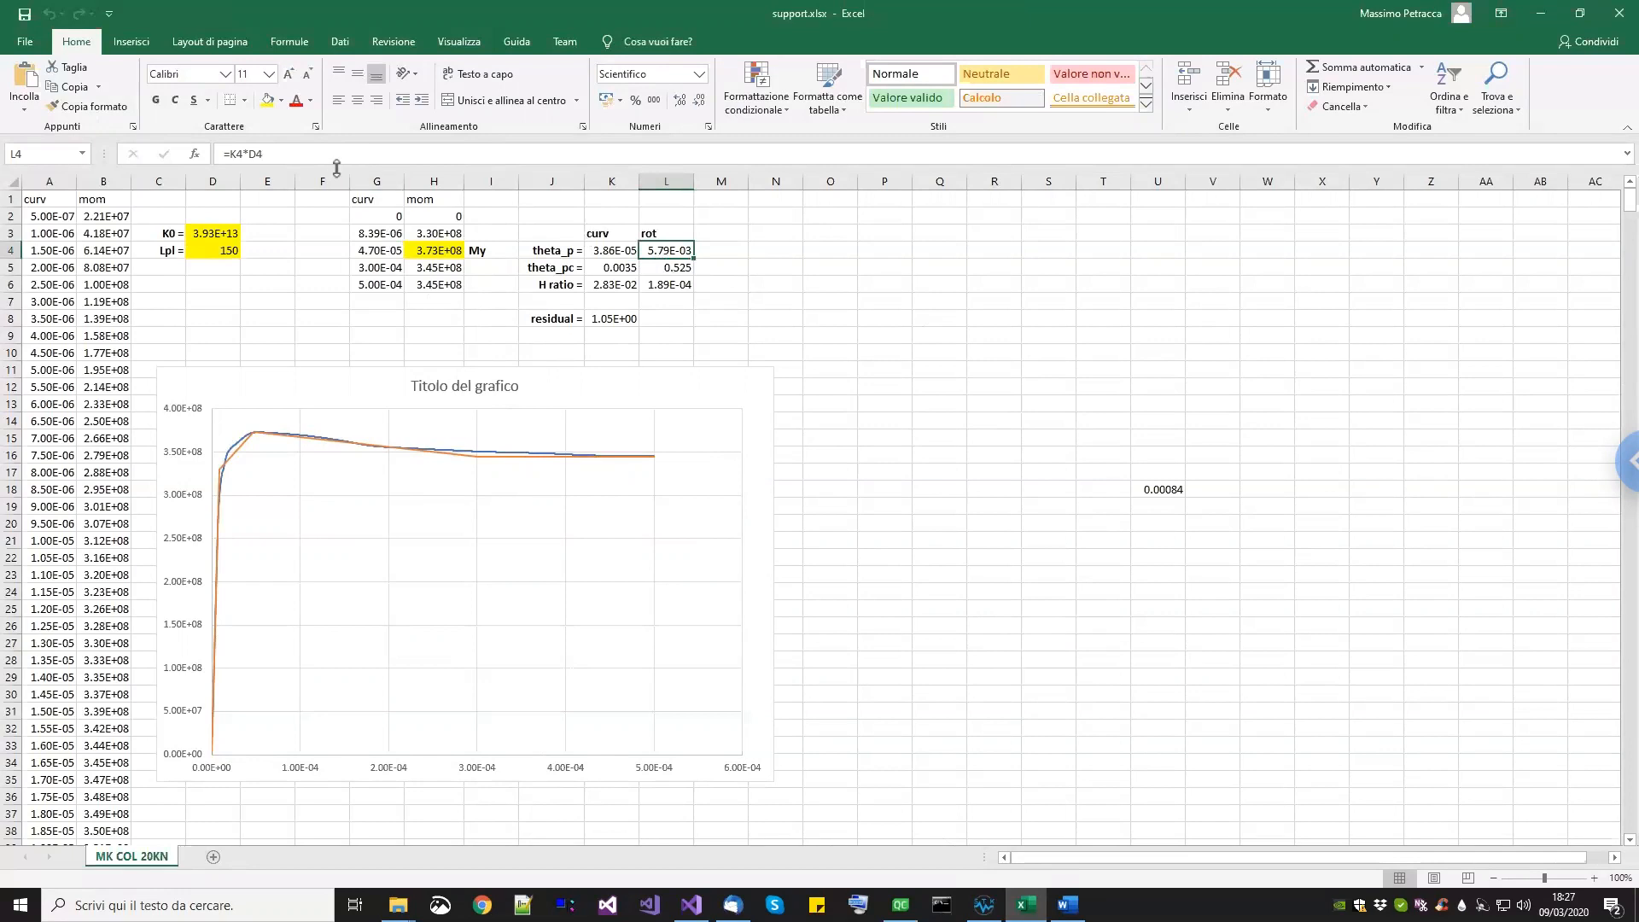
Step: Review how the rotation values of theta_p and the H ratio are derived from their curvature values and Lpl
click(555, 252)
key(Down)
key(Down)
click(610, 252)
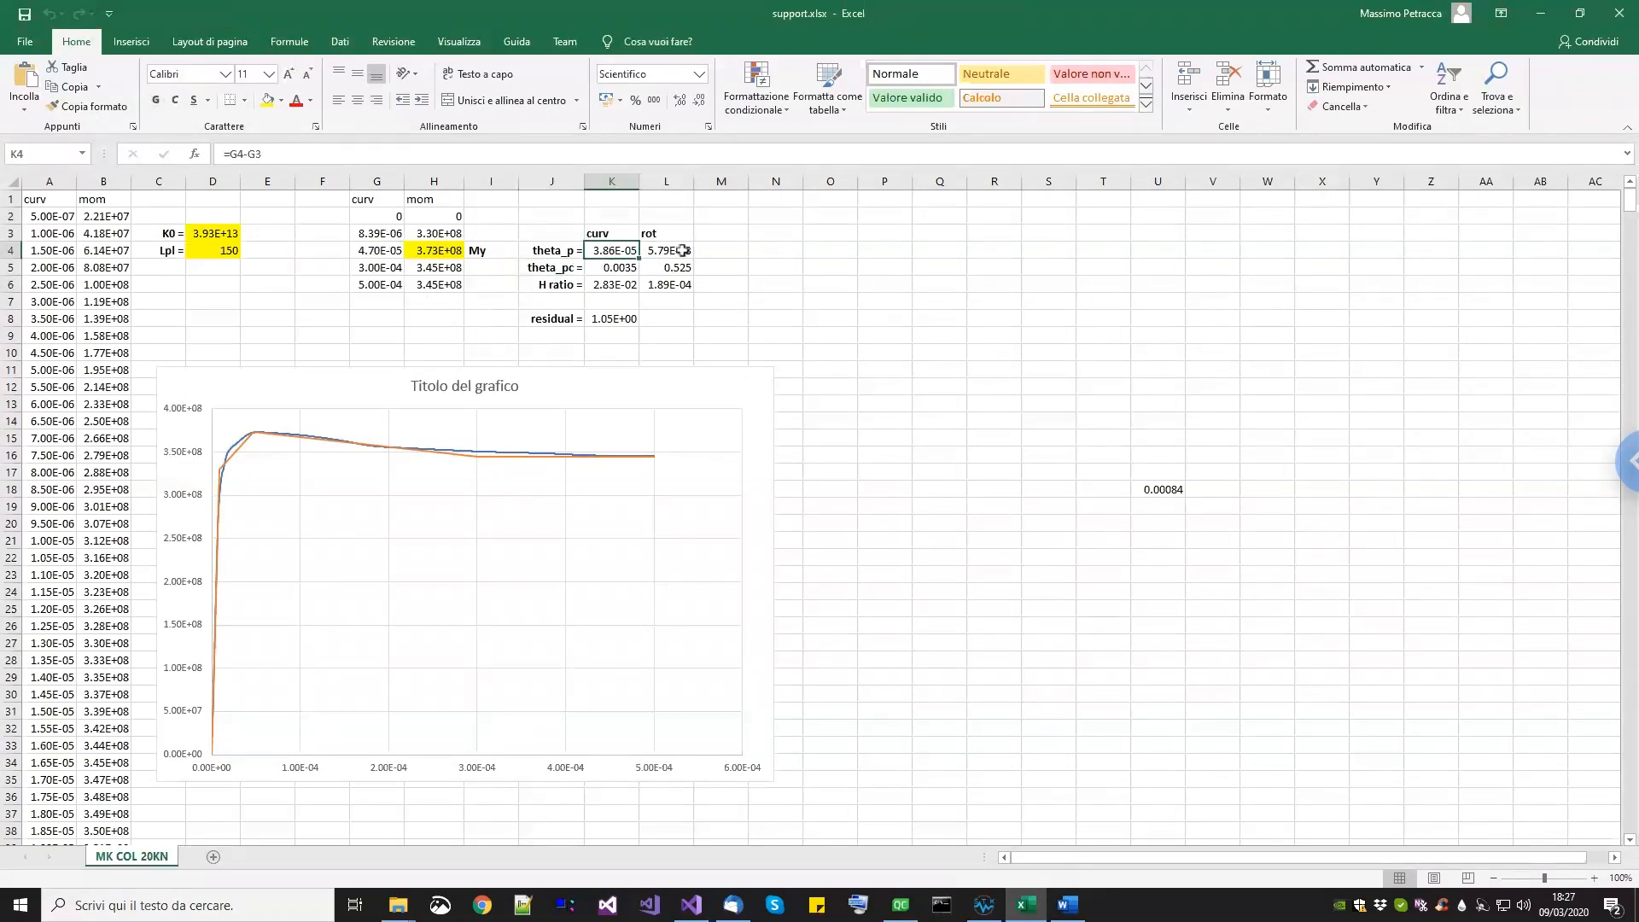
click(683, 251)
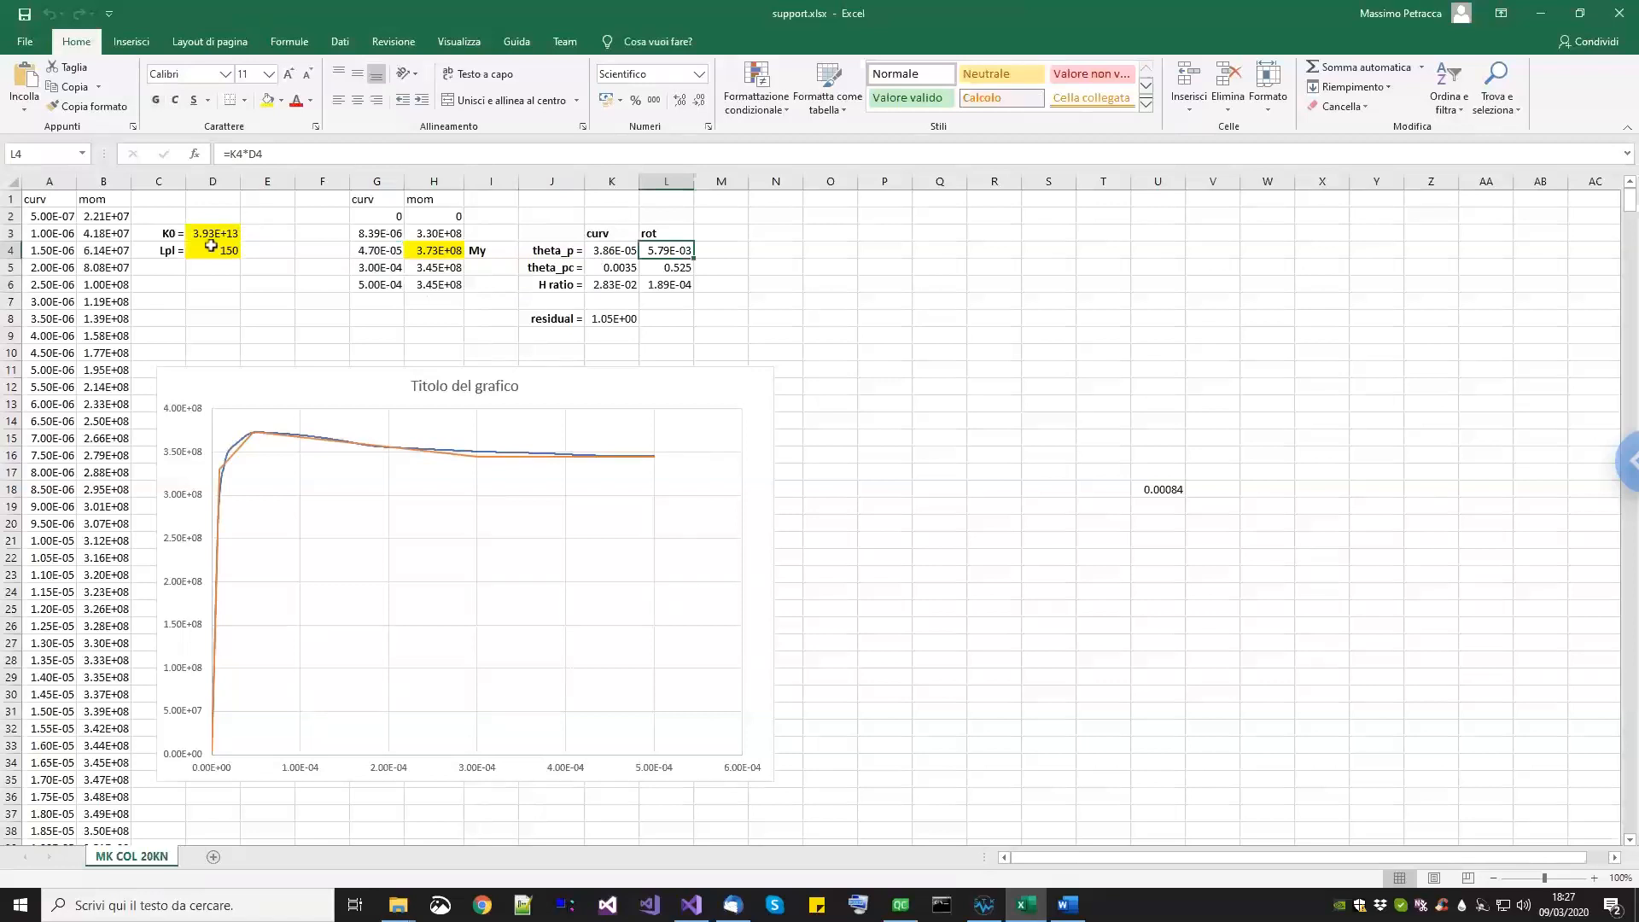
click(537, 286)
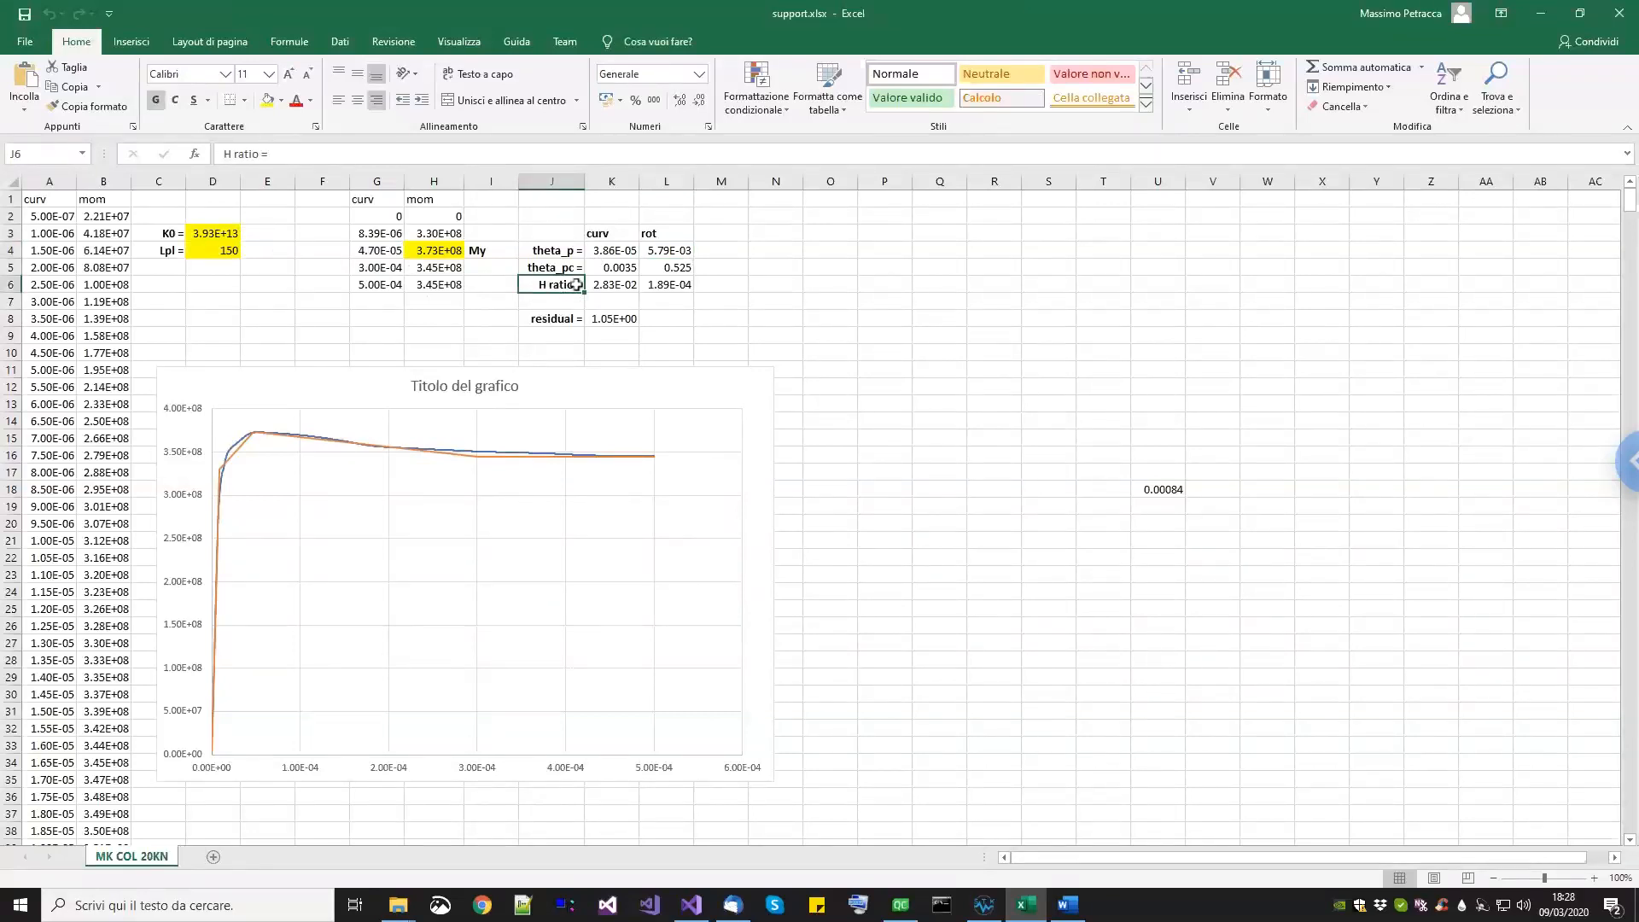
click(655, 288)
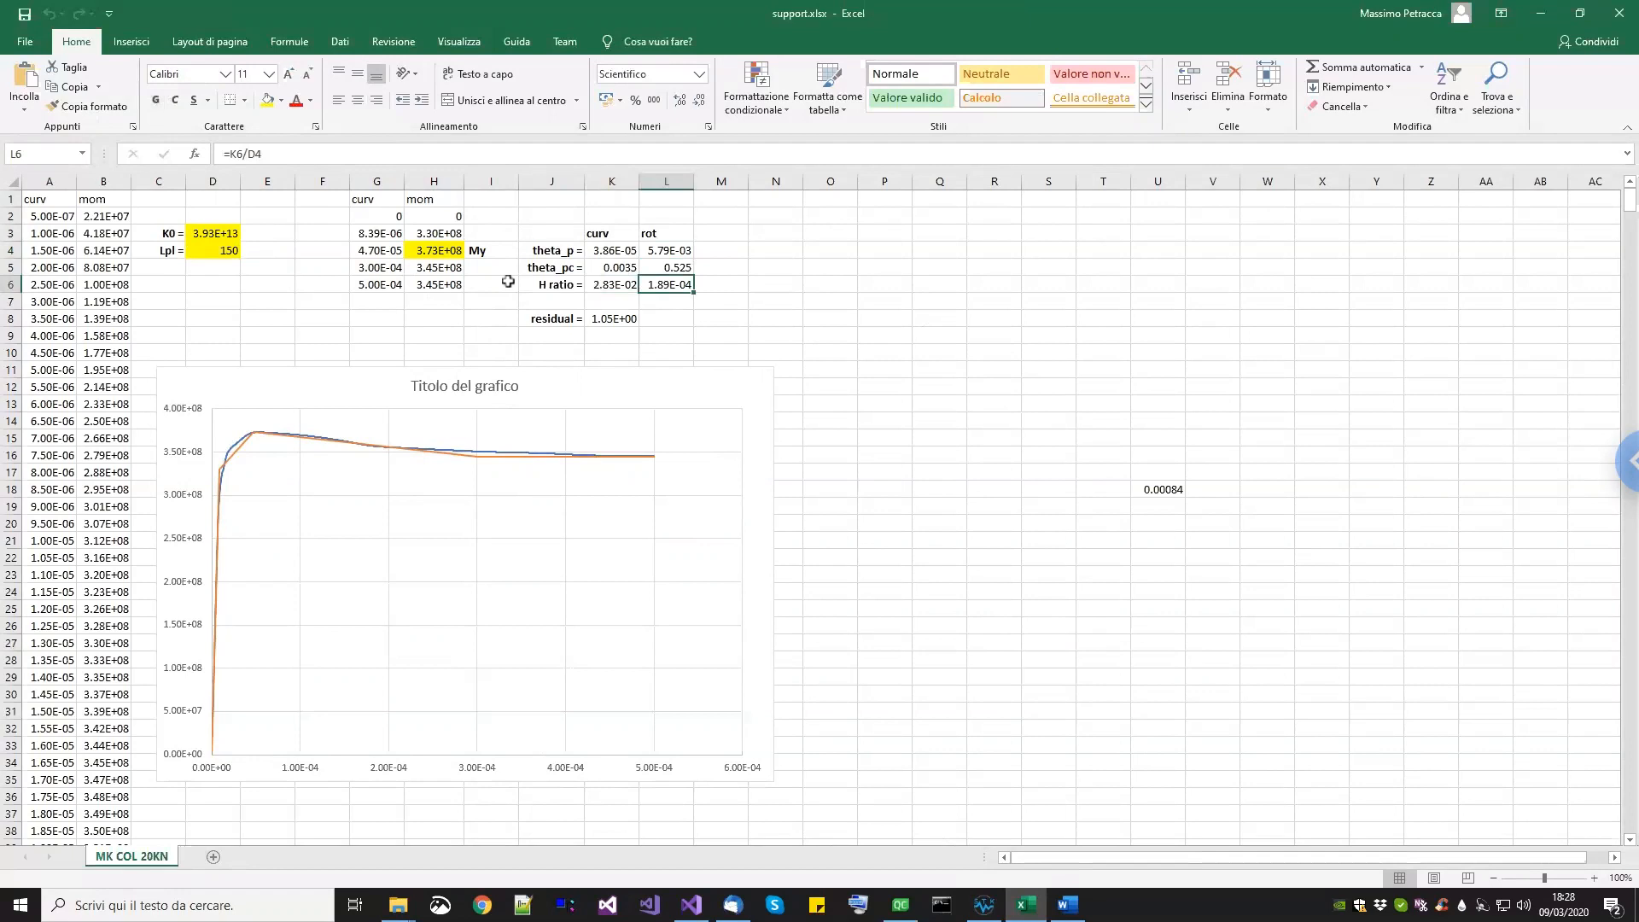
click(727, 356)
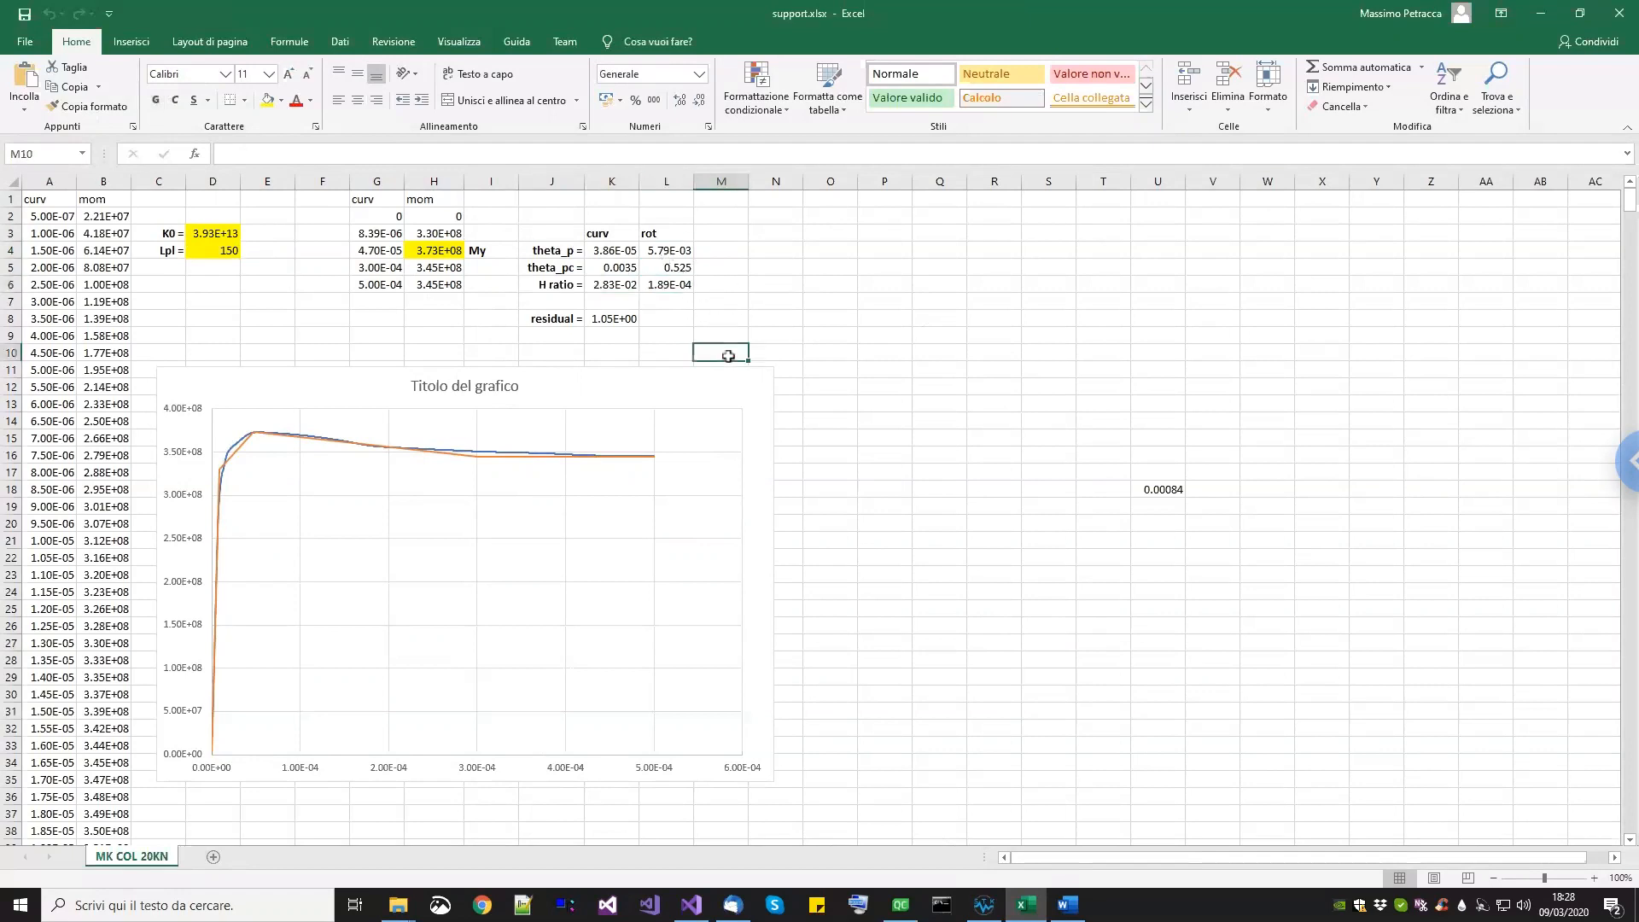
Step: Examine the formula behind the residual value and switch back to the section fiber stress plot in STKO
click(619, 322)
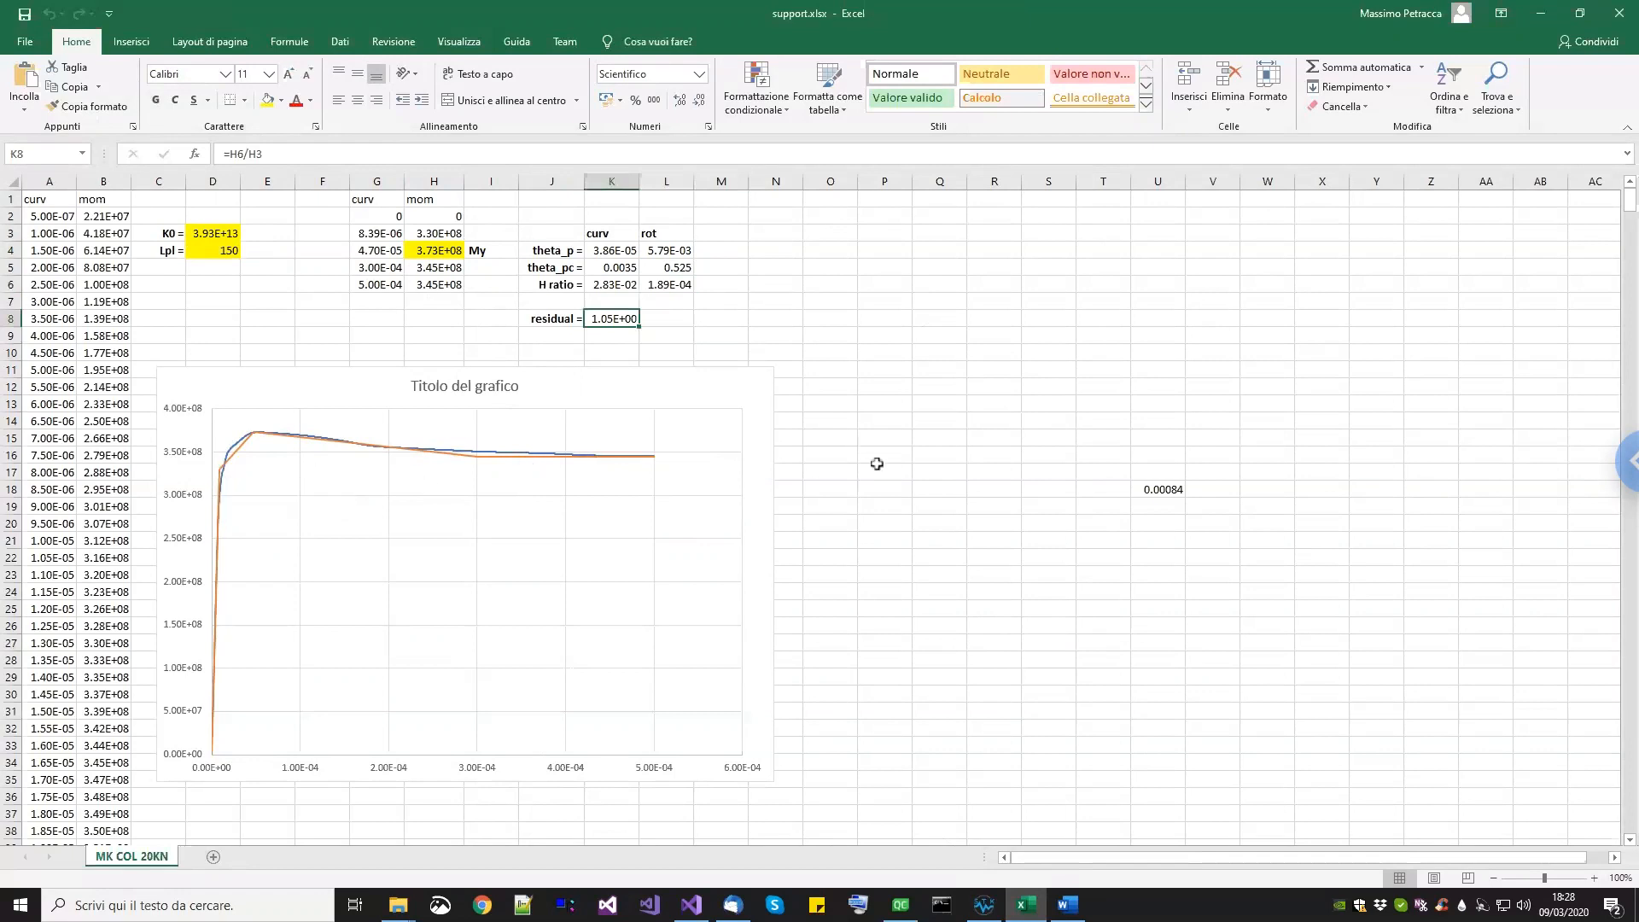
click(897, 322)
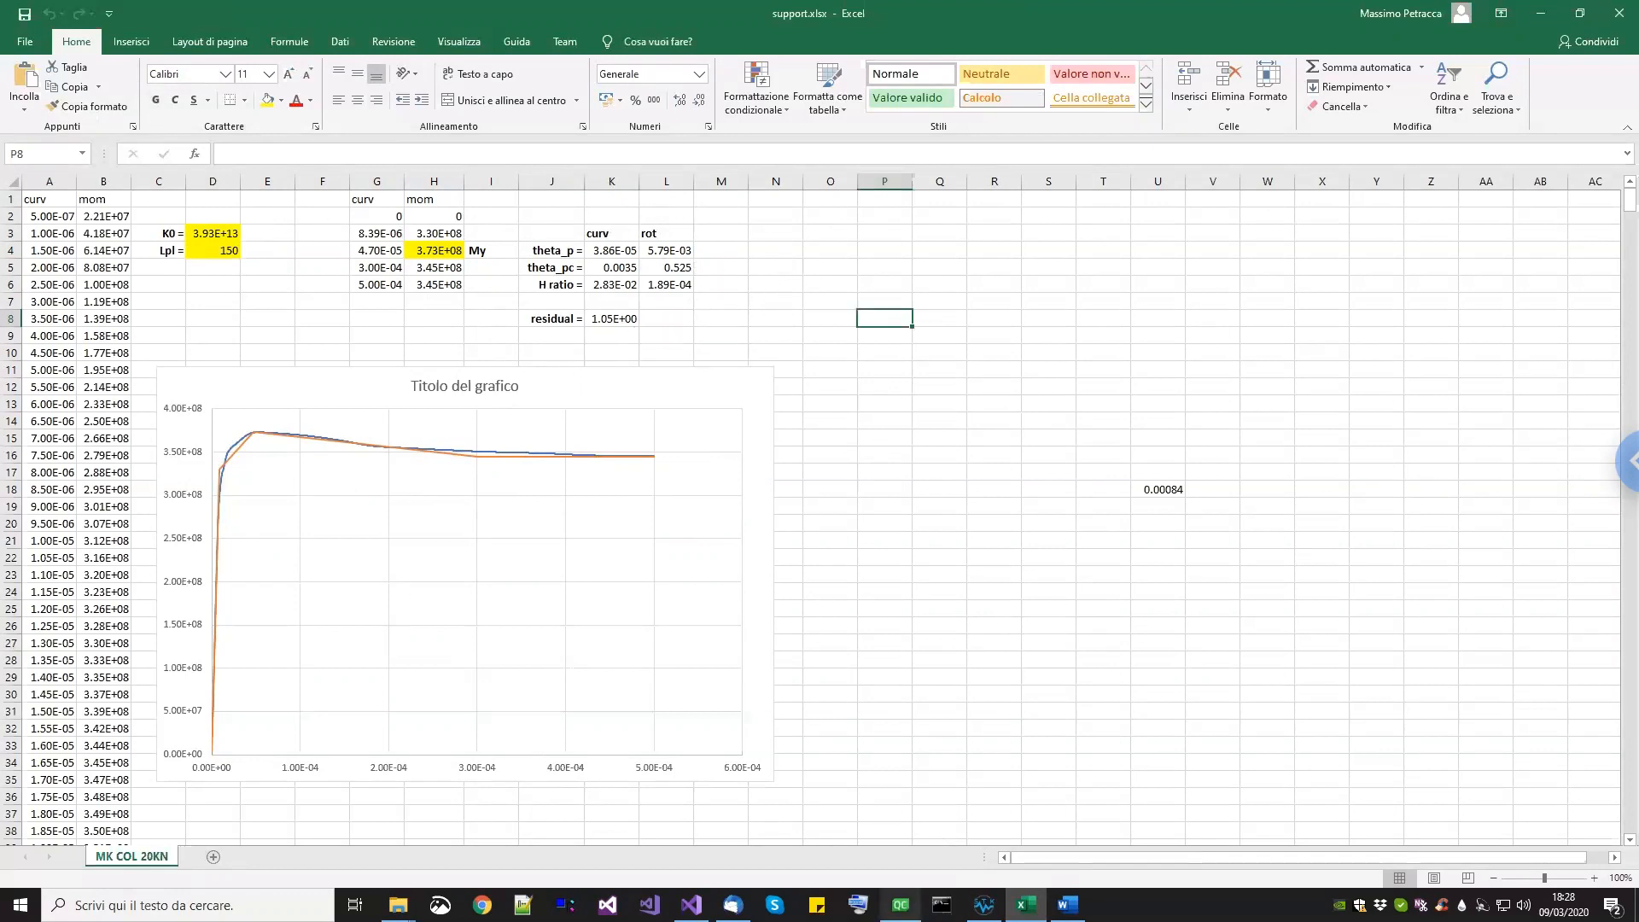
click(983, 904)
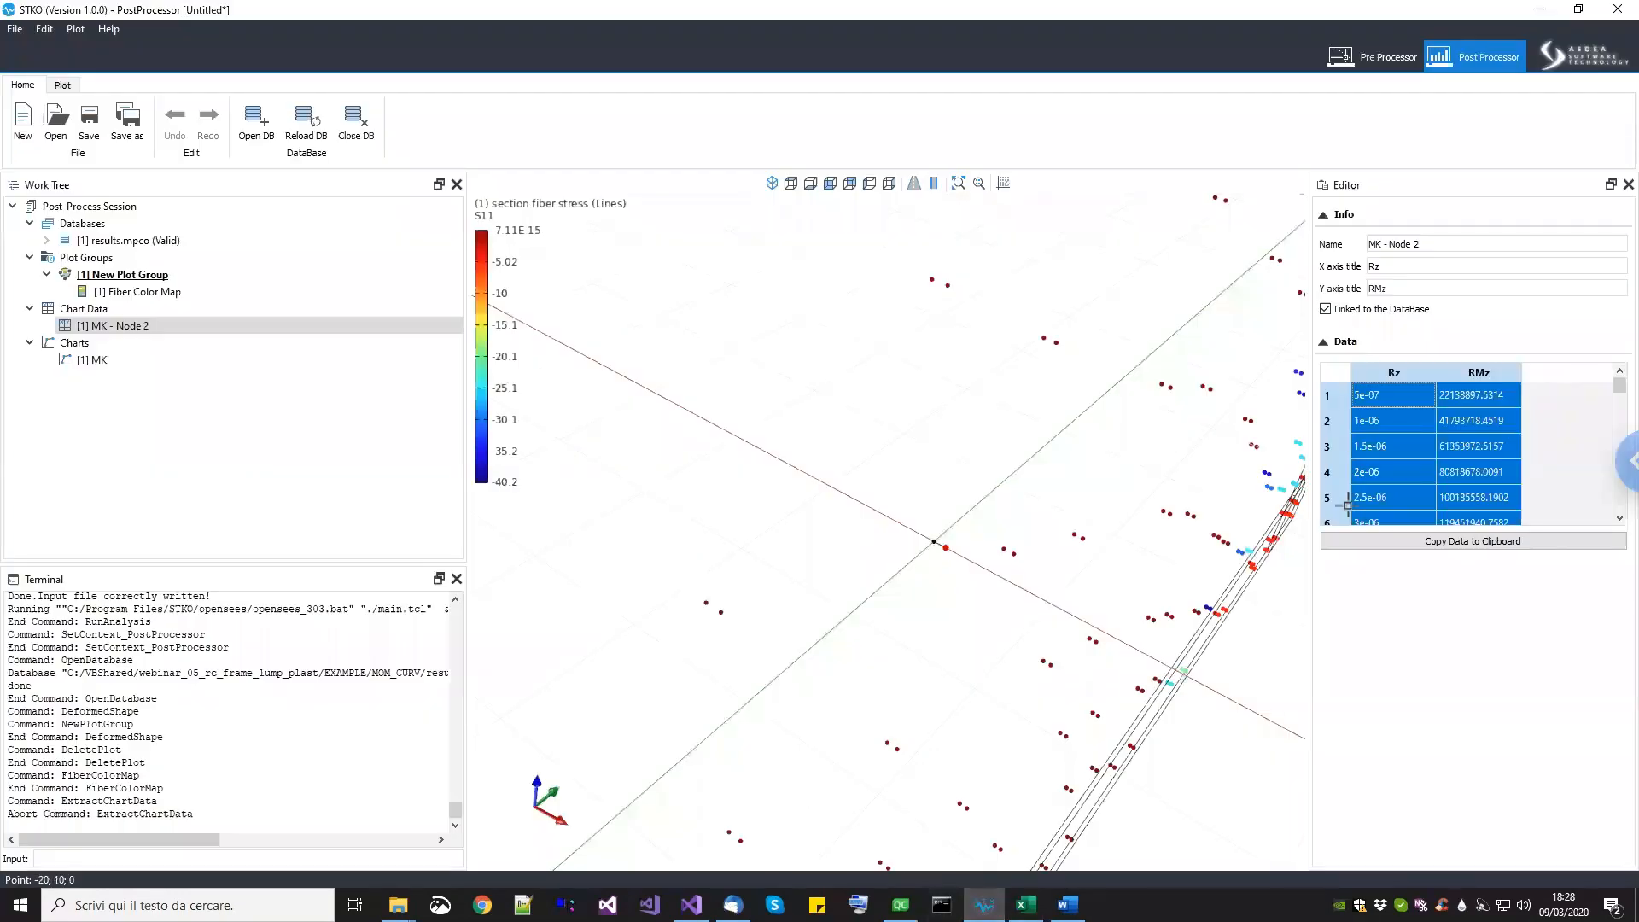
scroll(958, 518, down, 2)
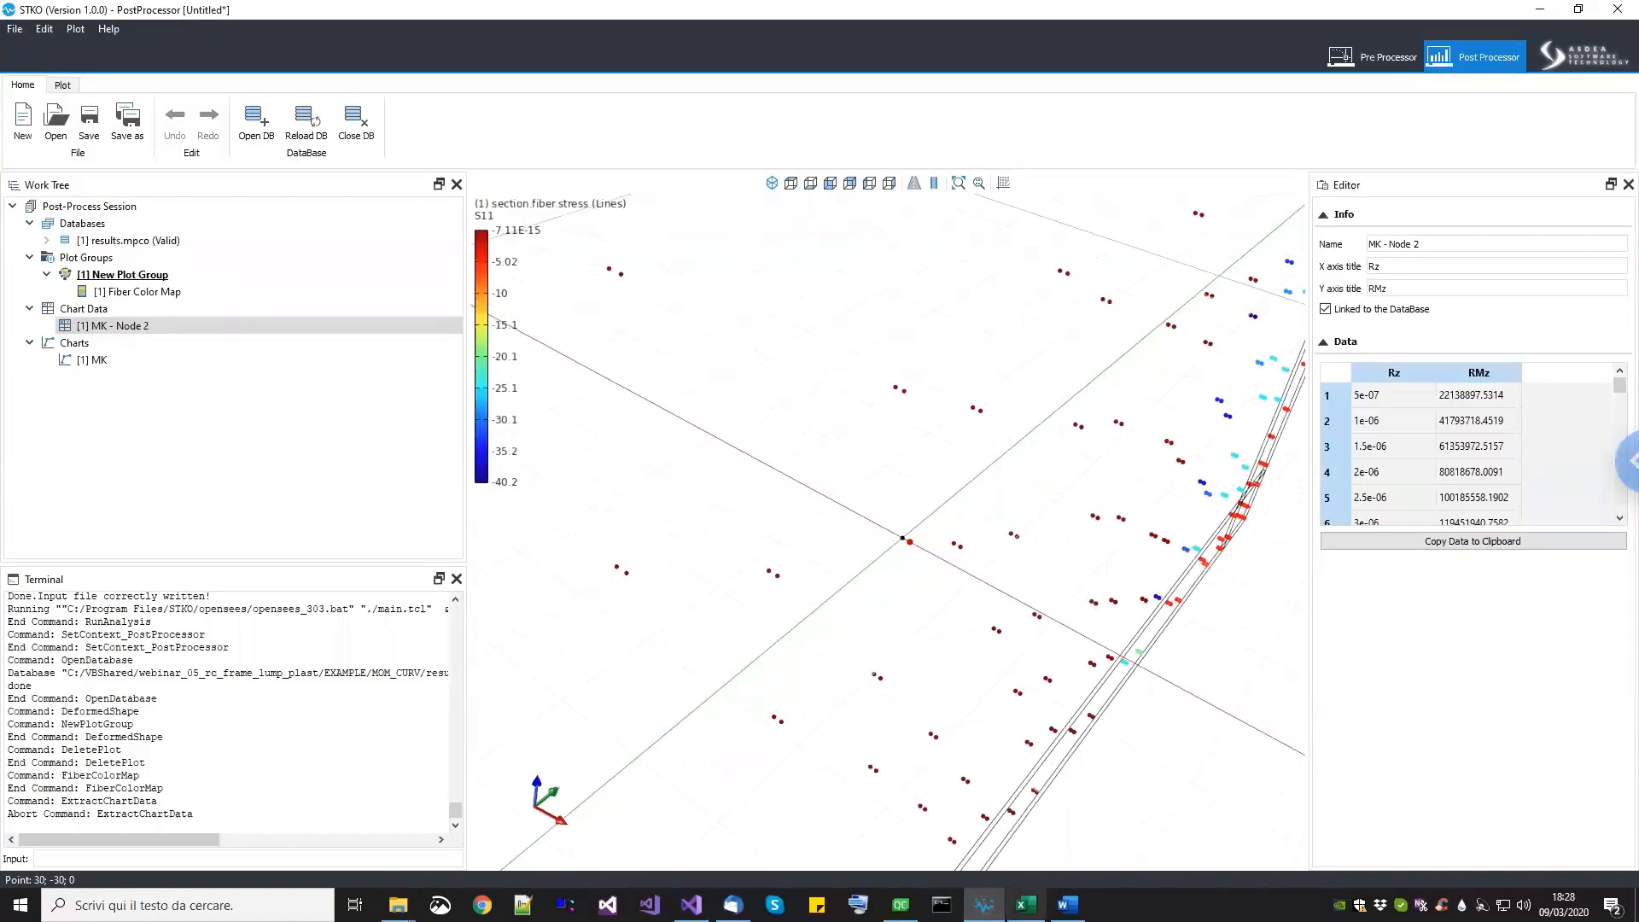
click(1025, 904)
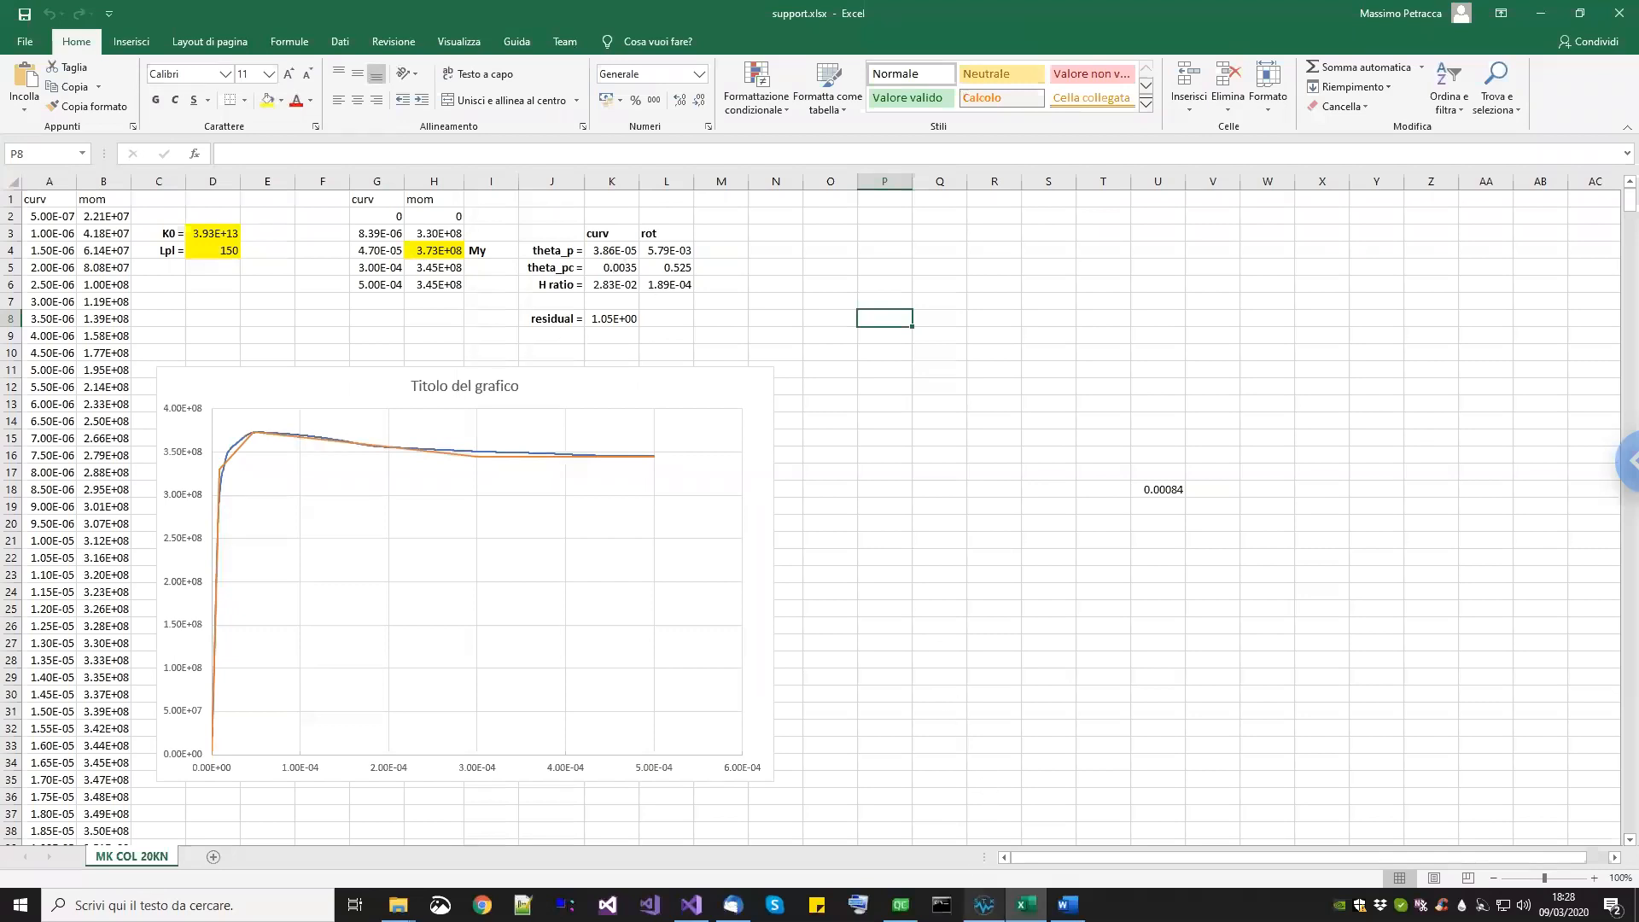
click(983, 905)
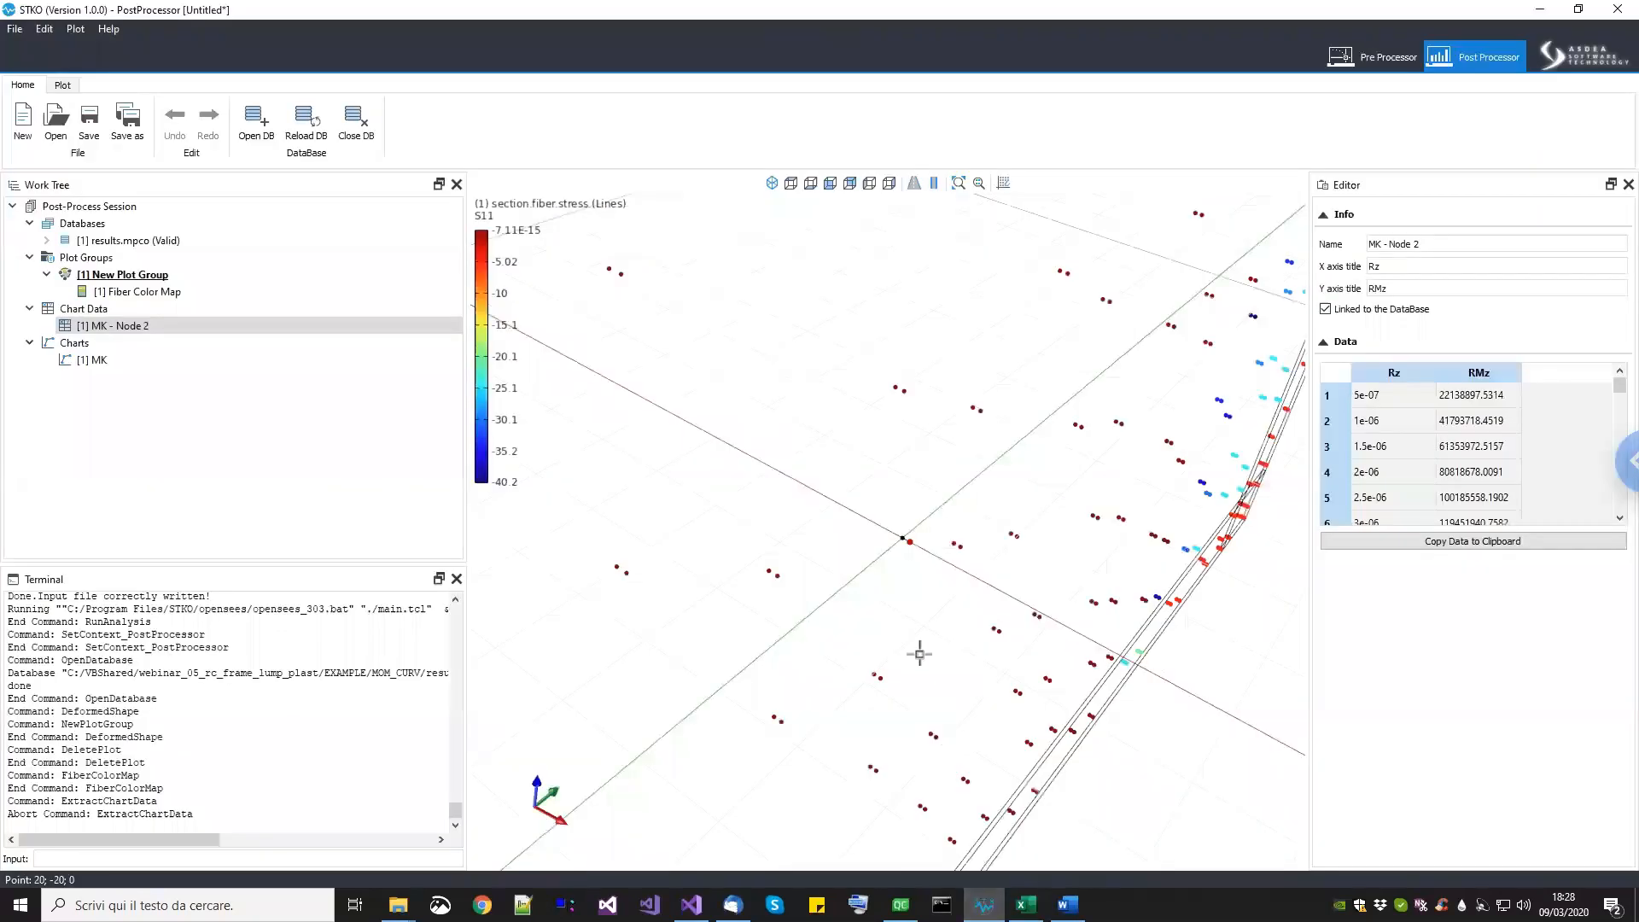
scroll(904, 499, down, 3)
scroll(904, 501, down, 2)
middle_drag(904, 500, 911, 538)
scroll(935, 511, down, 1)
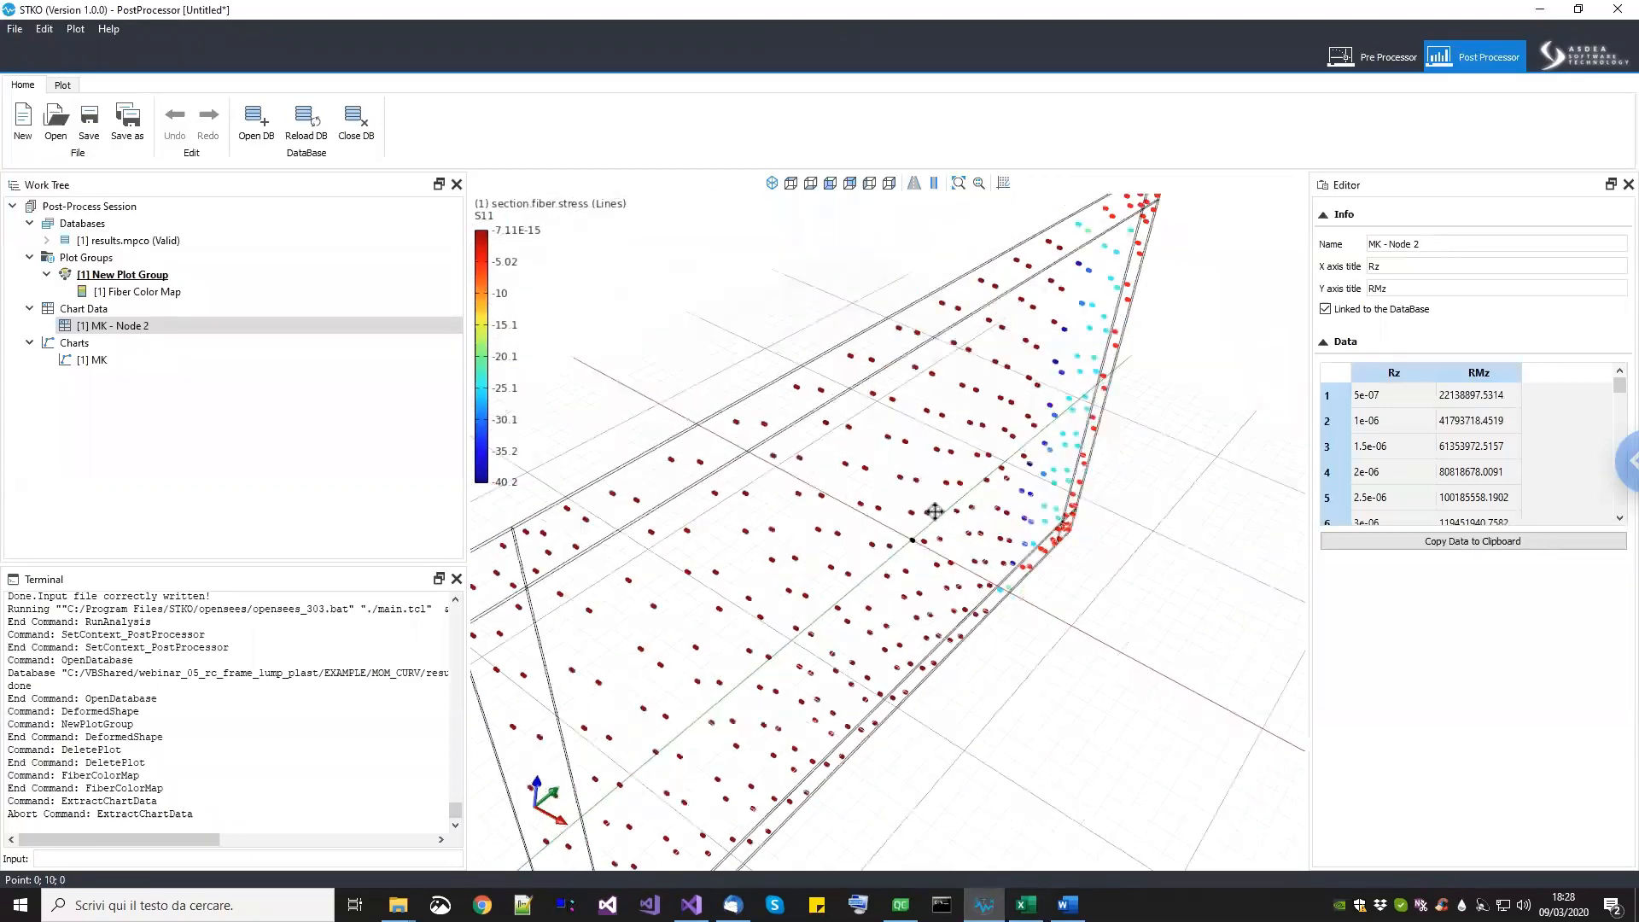
scroll(935, 511, down, 2)
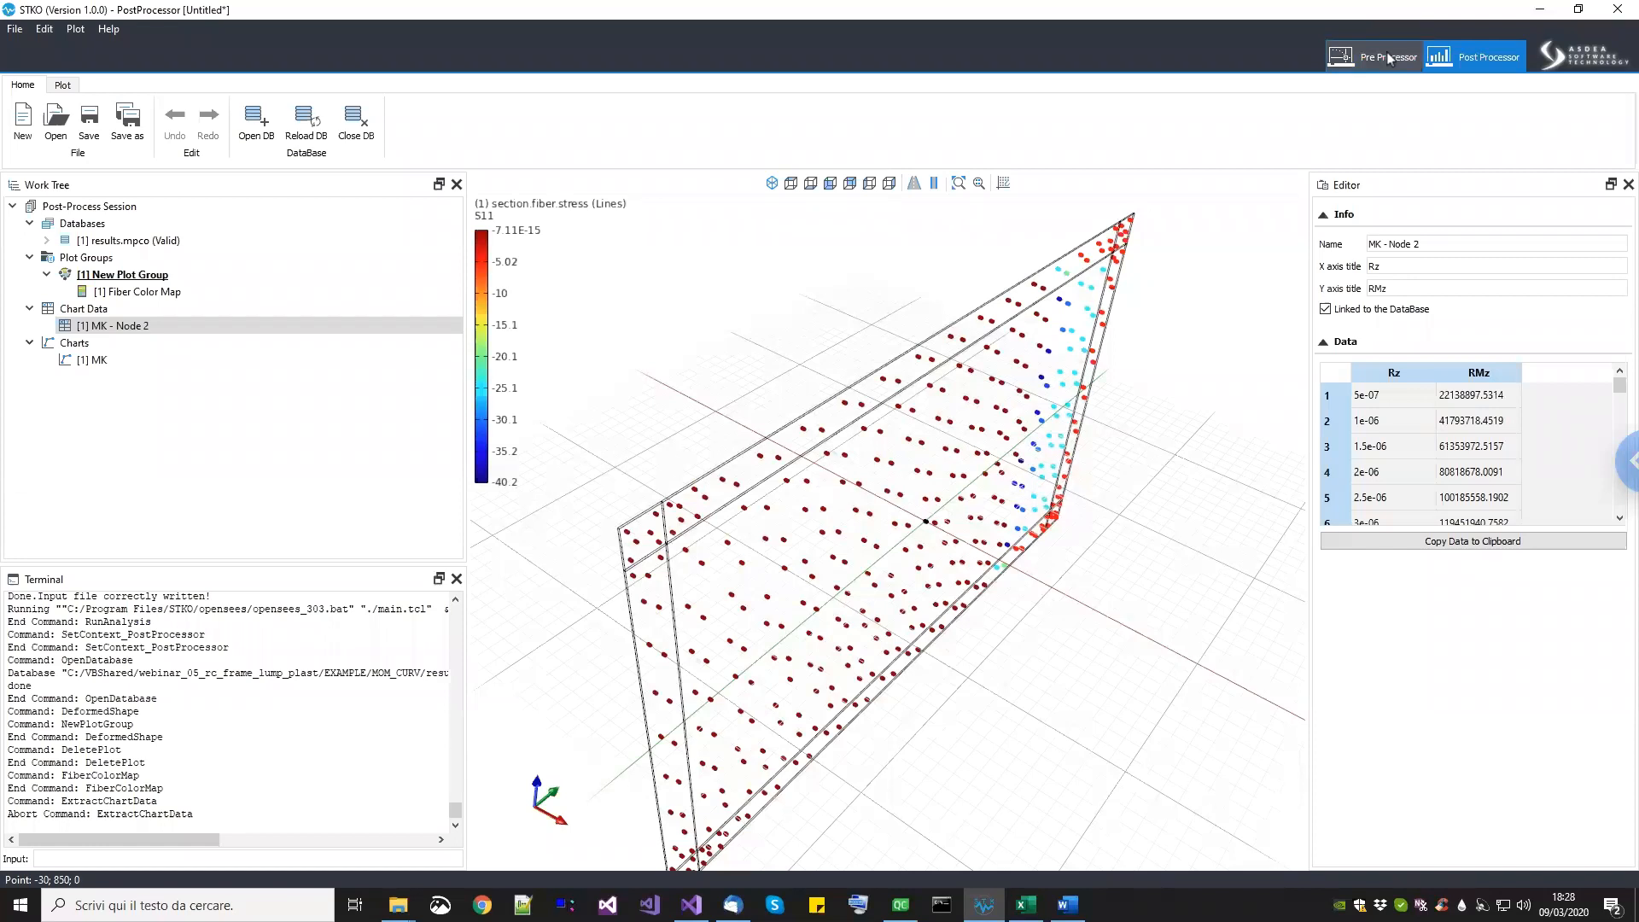
Step: Save the section document in the pre-processor, close it and create a new empty document
click(1389, 59)
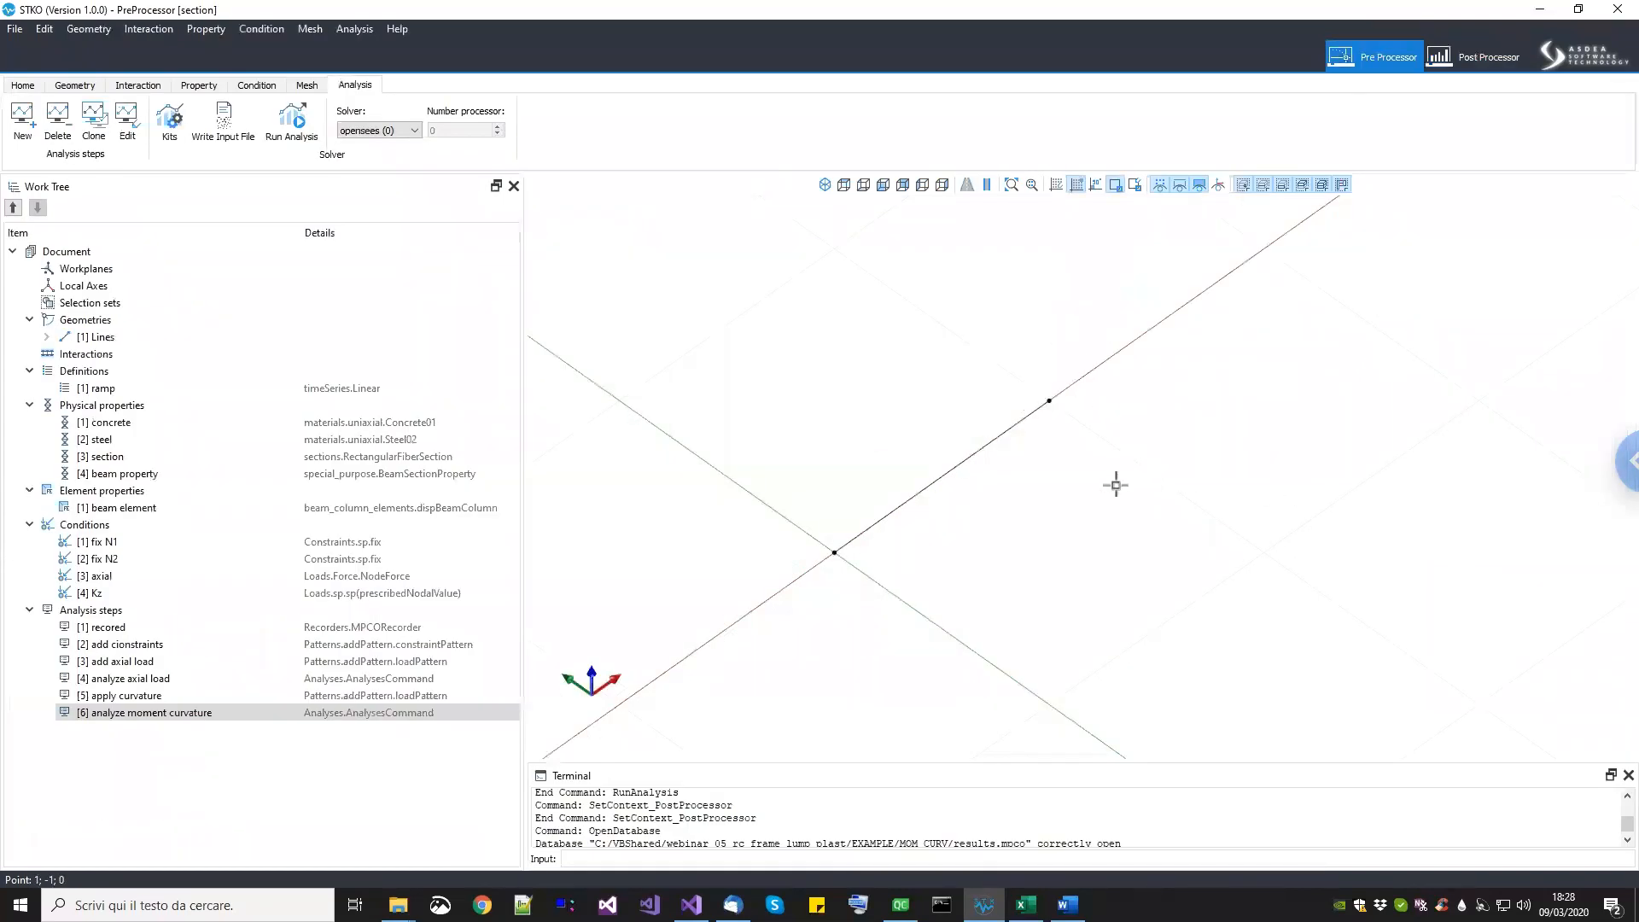
click(13, 33)
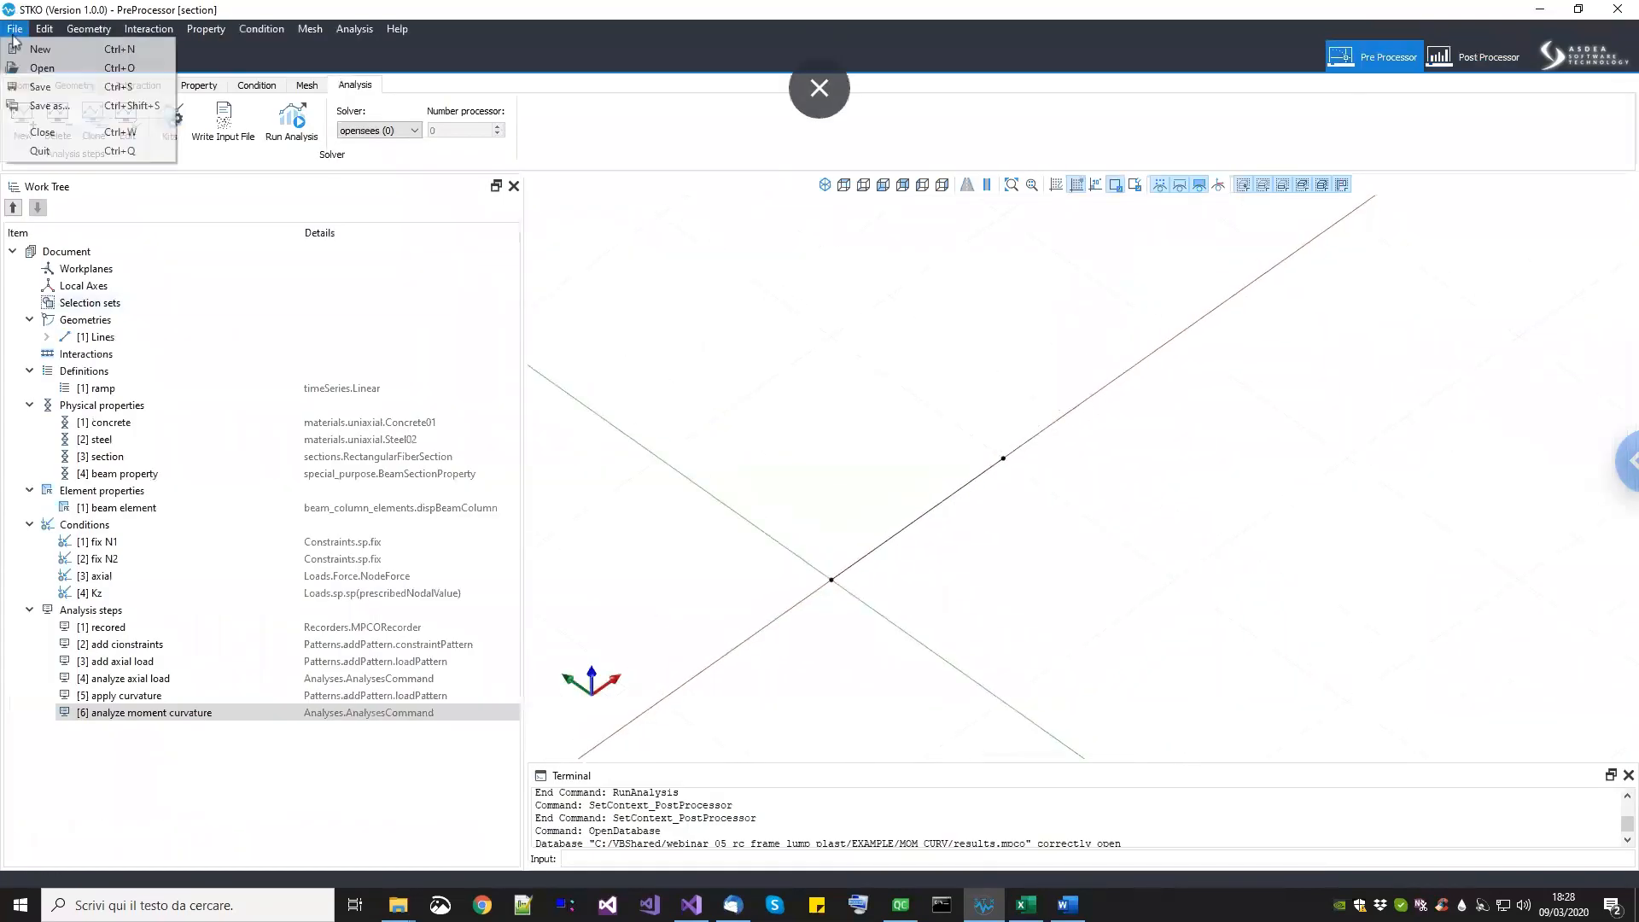
click(30, 86)
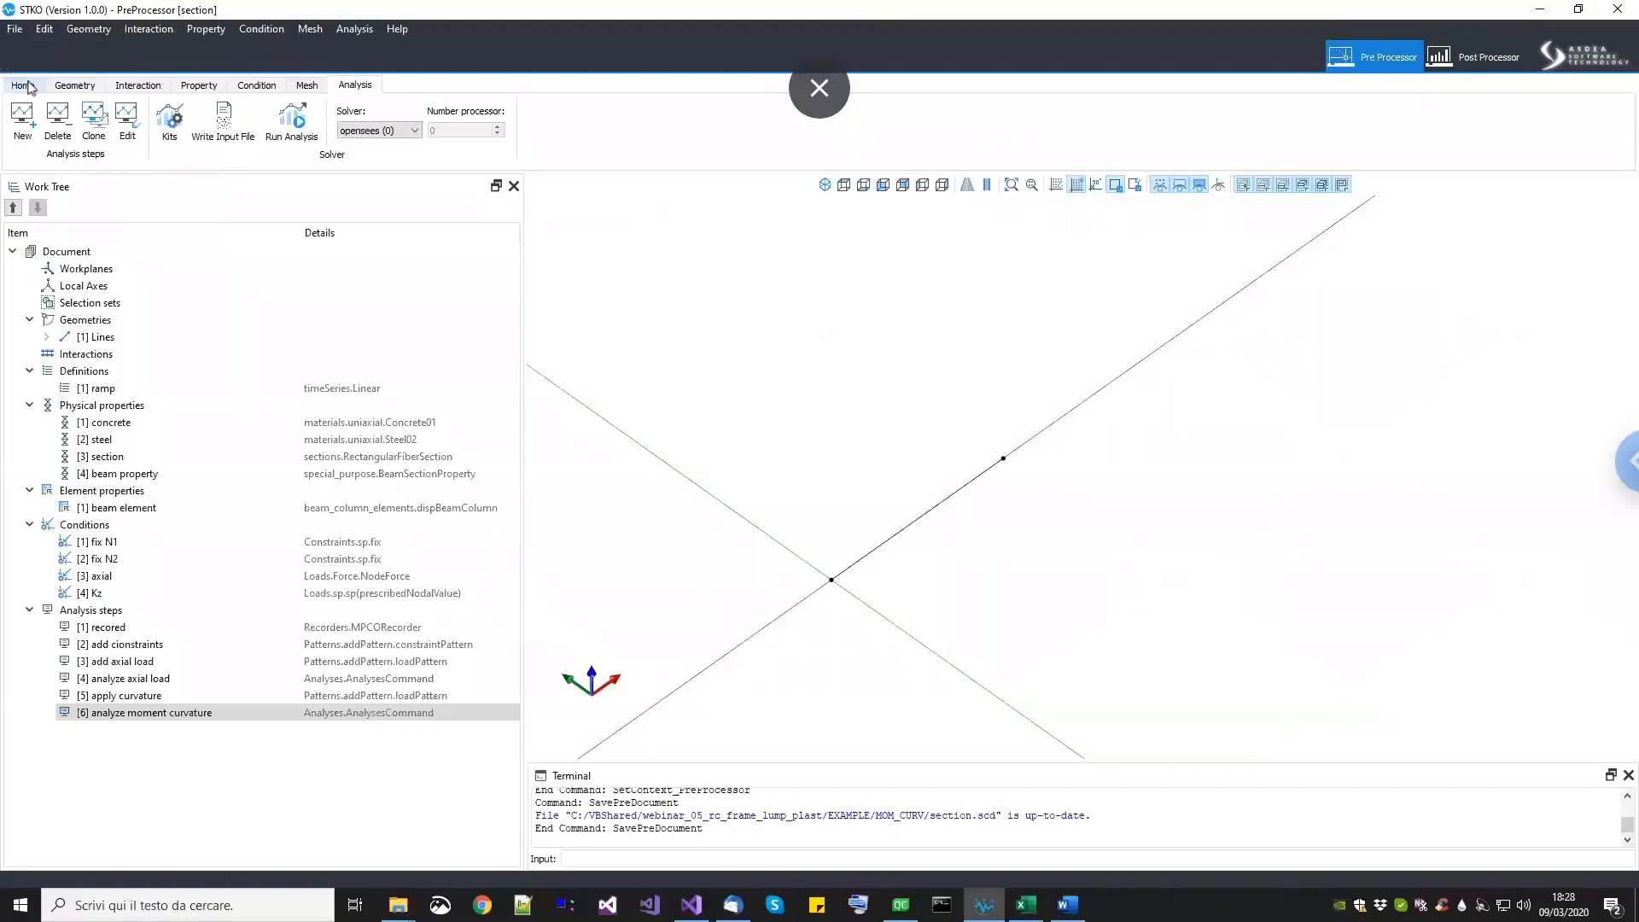
click(23, 85)
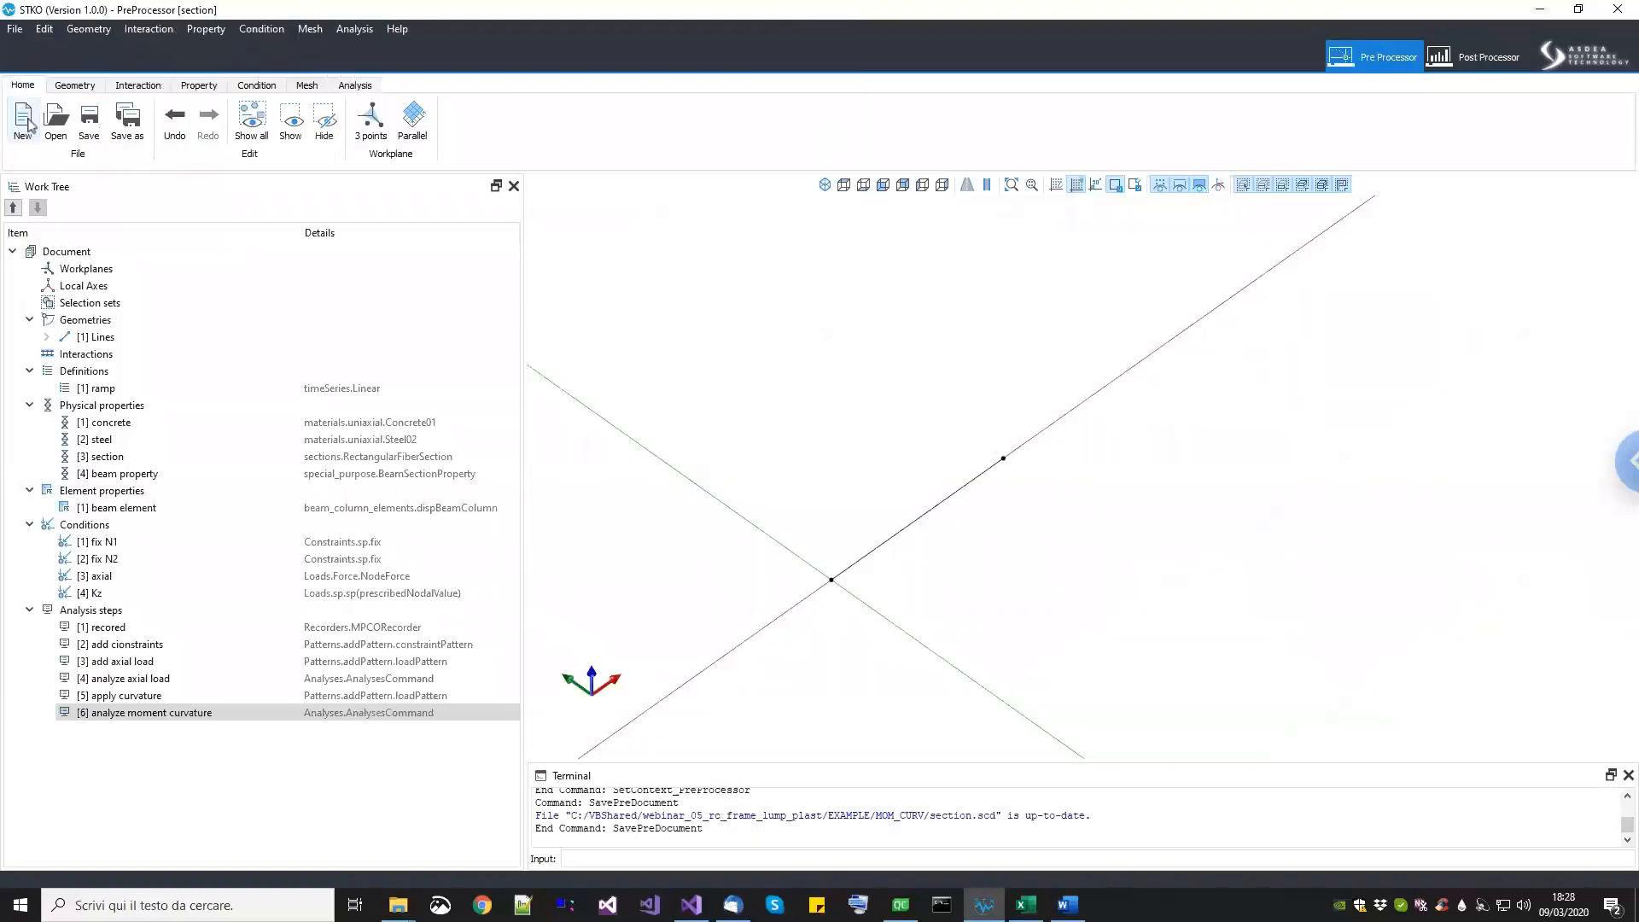
click(23, 119)
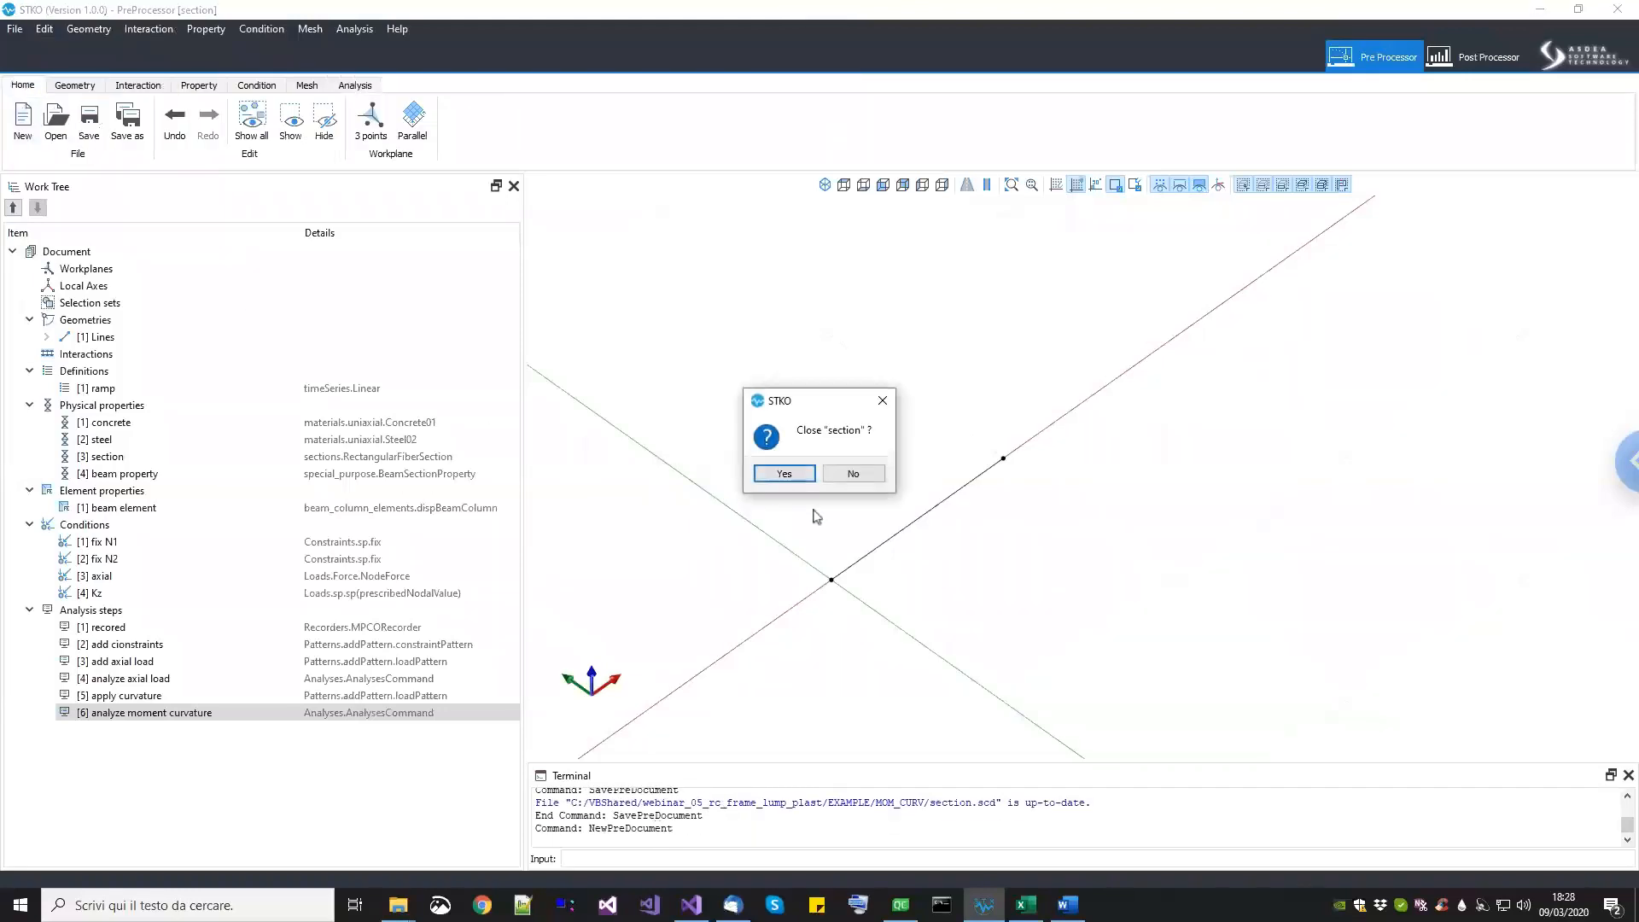
click(784, 473)
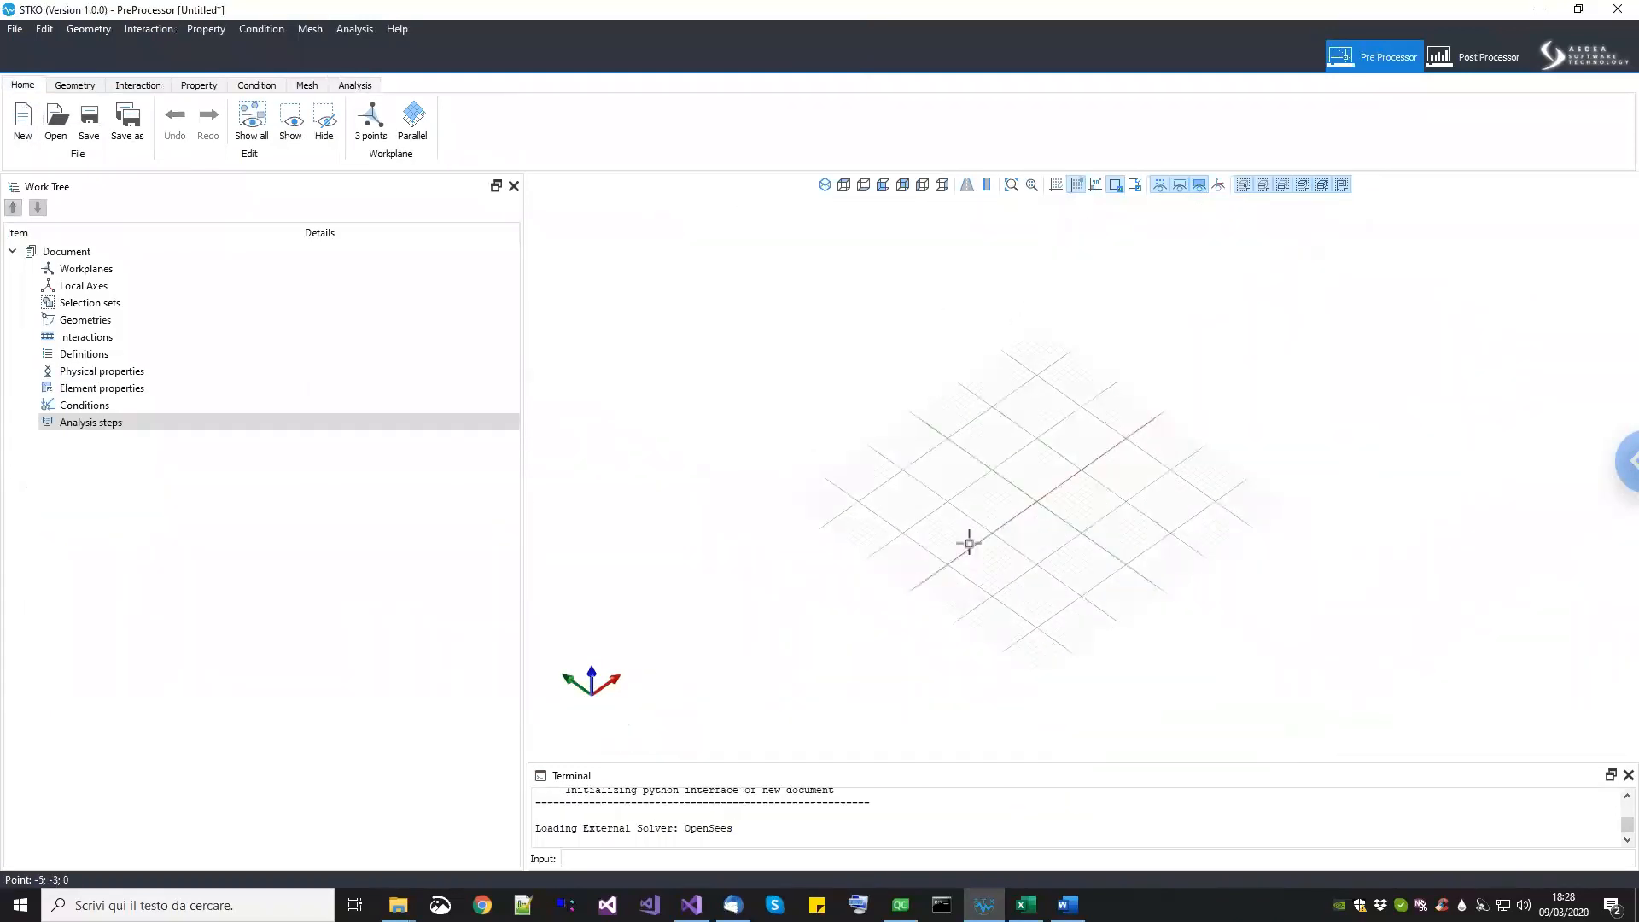
Step: Start a new post-processing session without saving the current one and open the results.mpco database from the single_column folder
click(1473, 57)
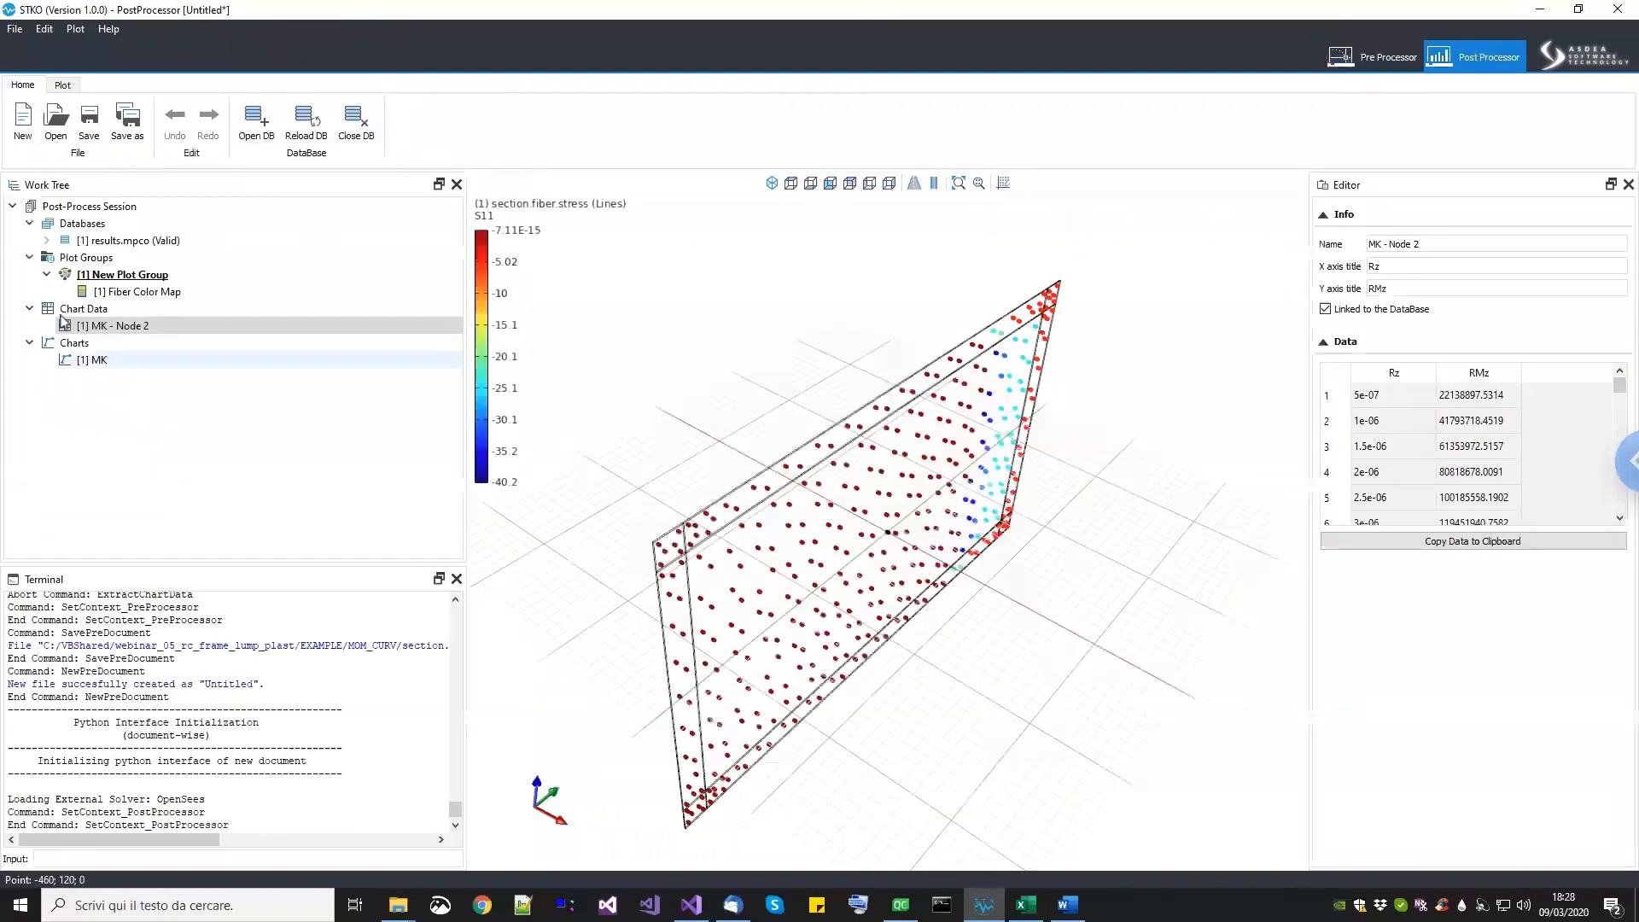
click(22, 119)
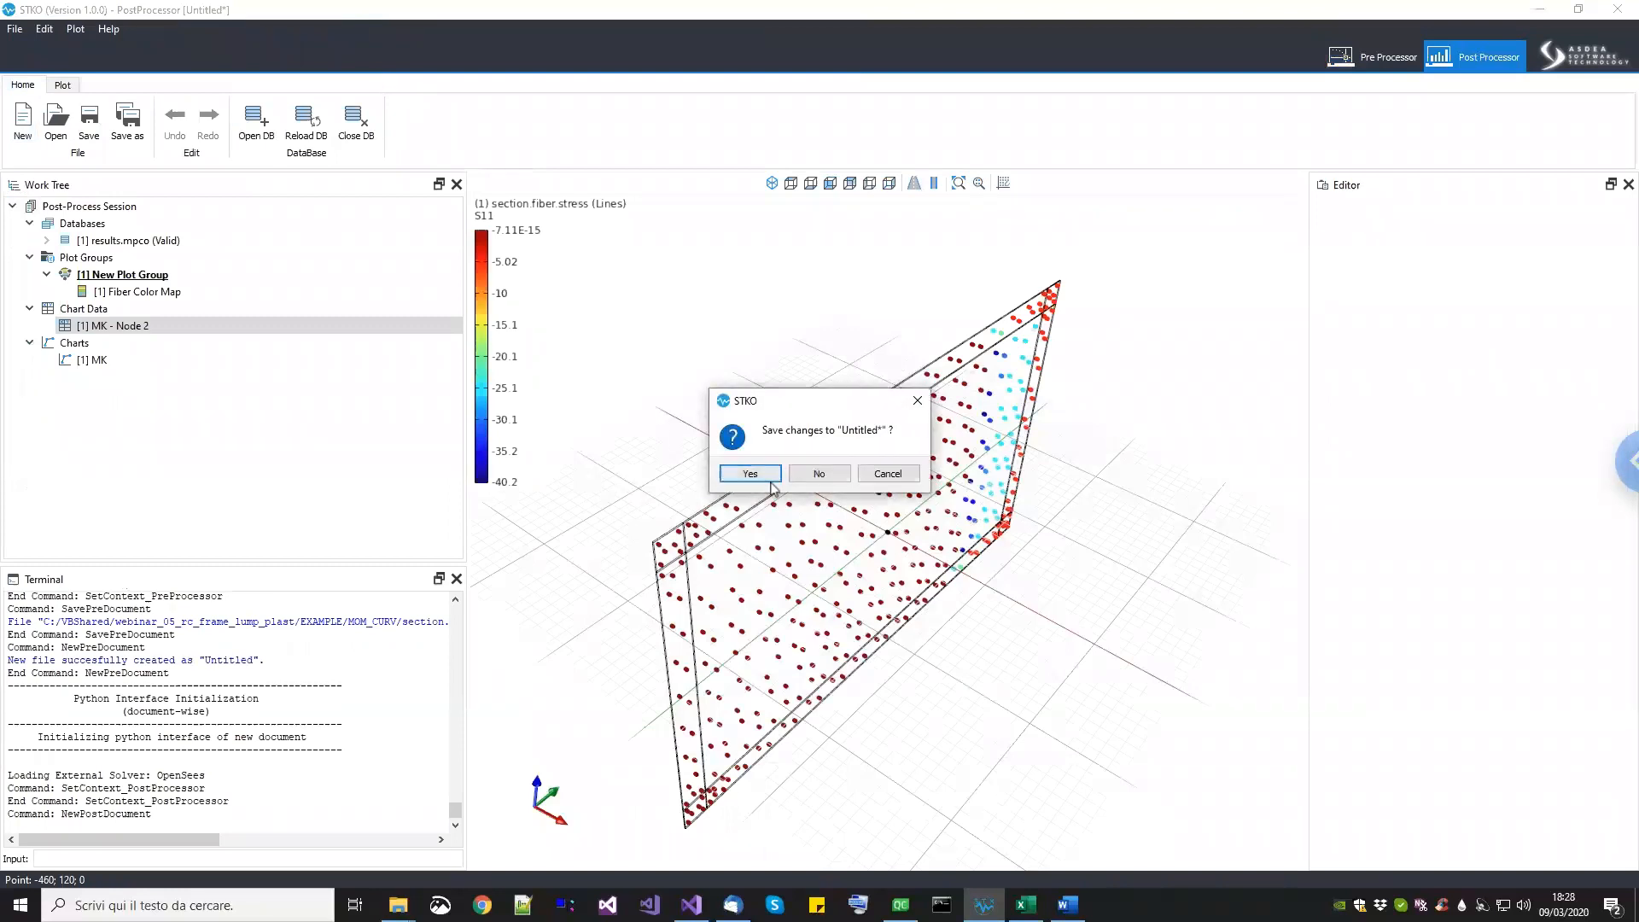
click(818, 474)
click(260, 128)
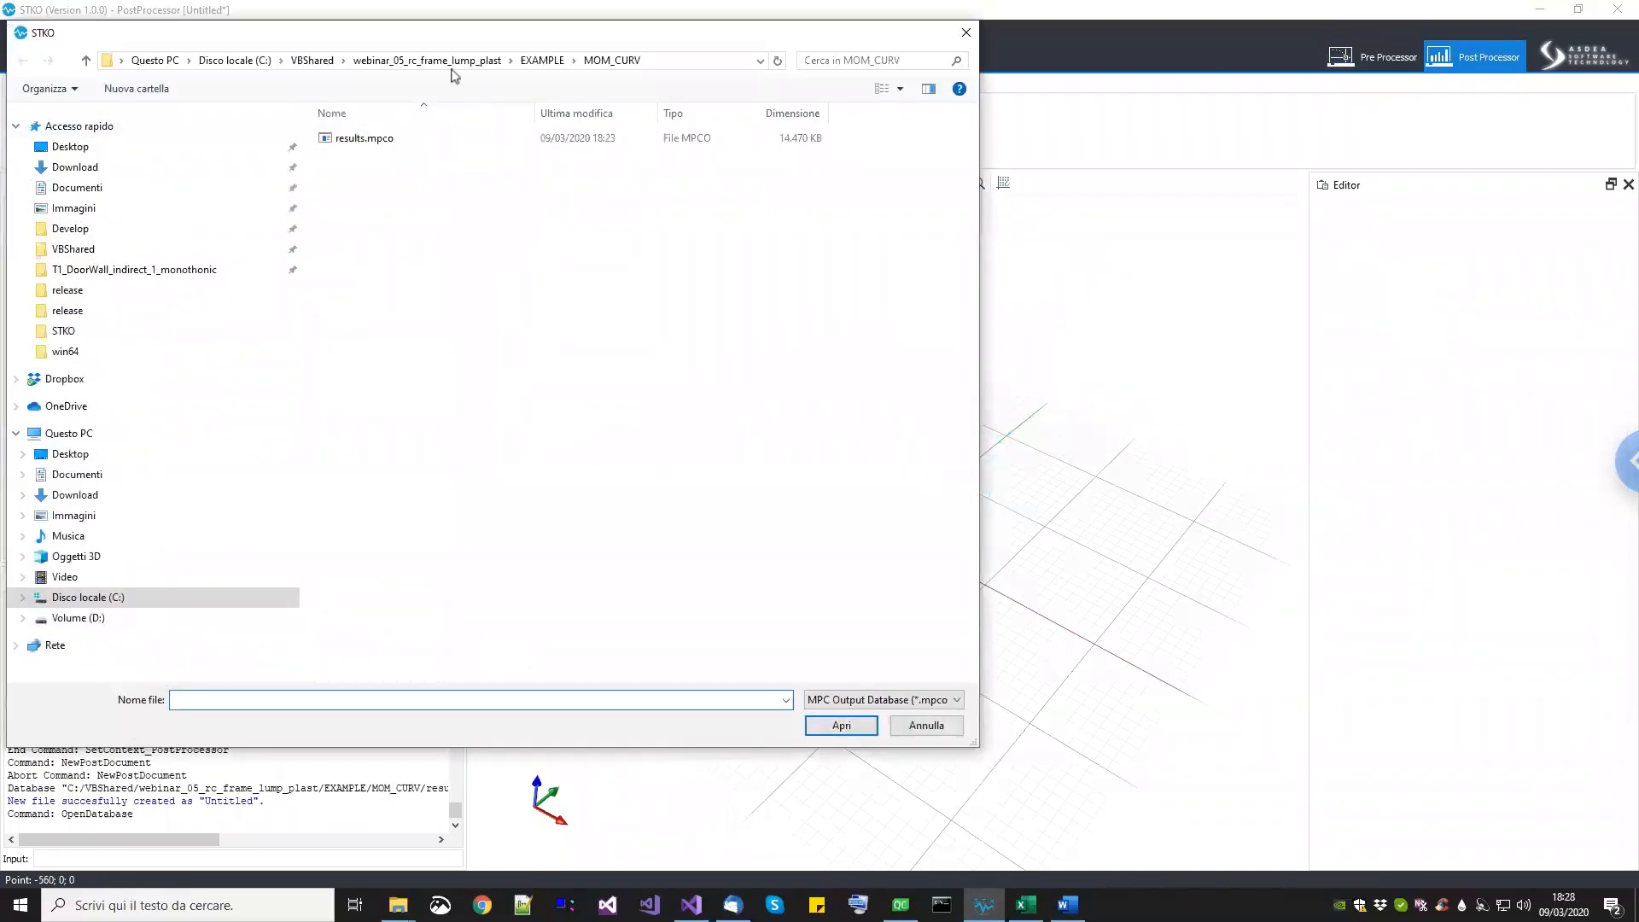
click(405, 66)
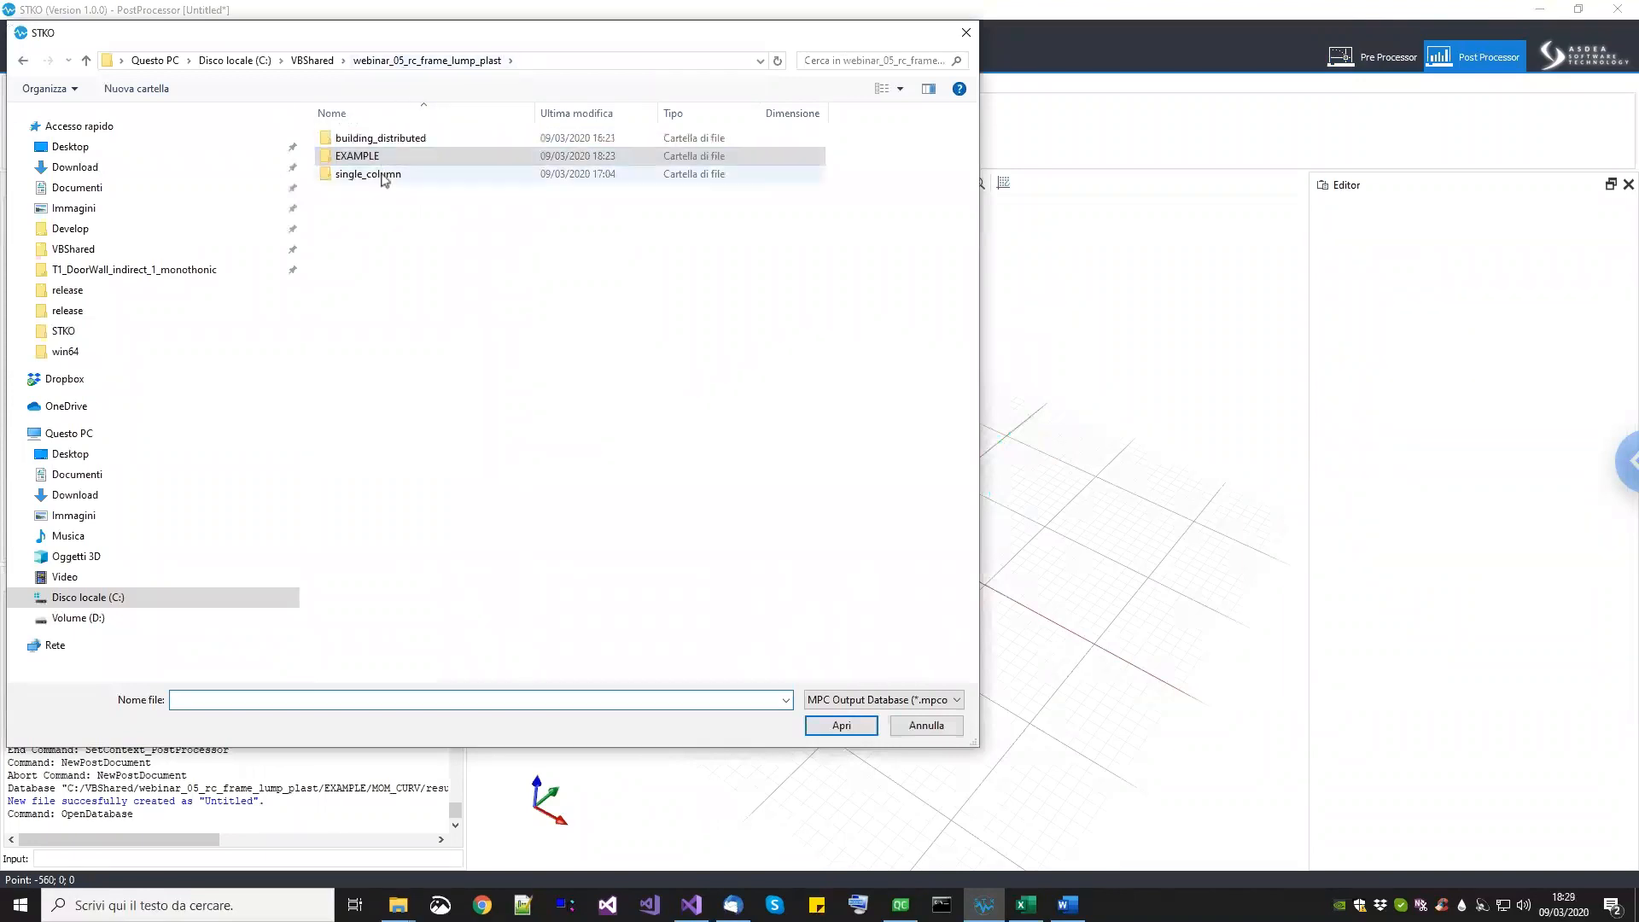
double_click(384, 169)
double_click(365, 156)
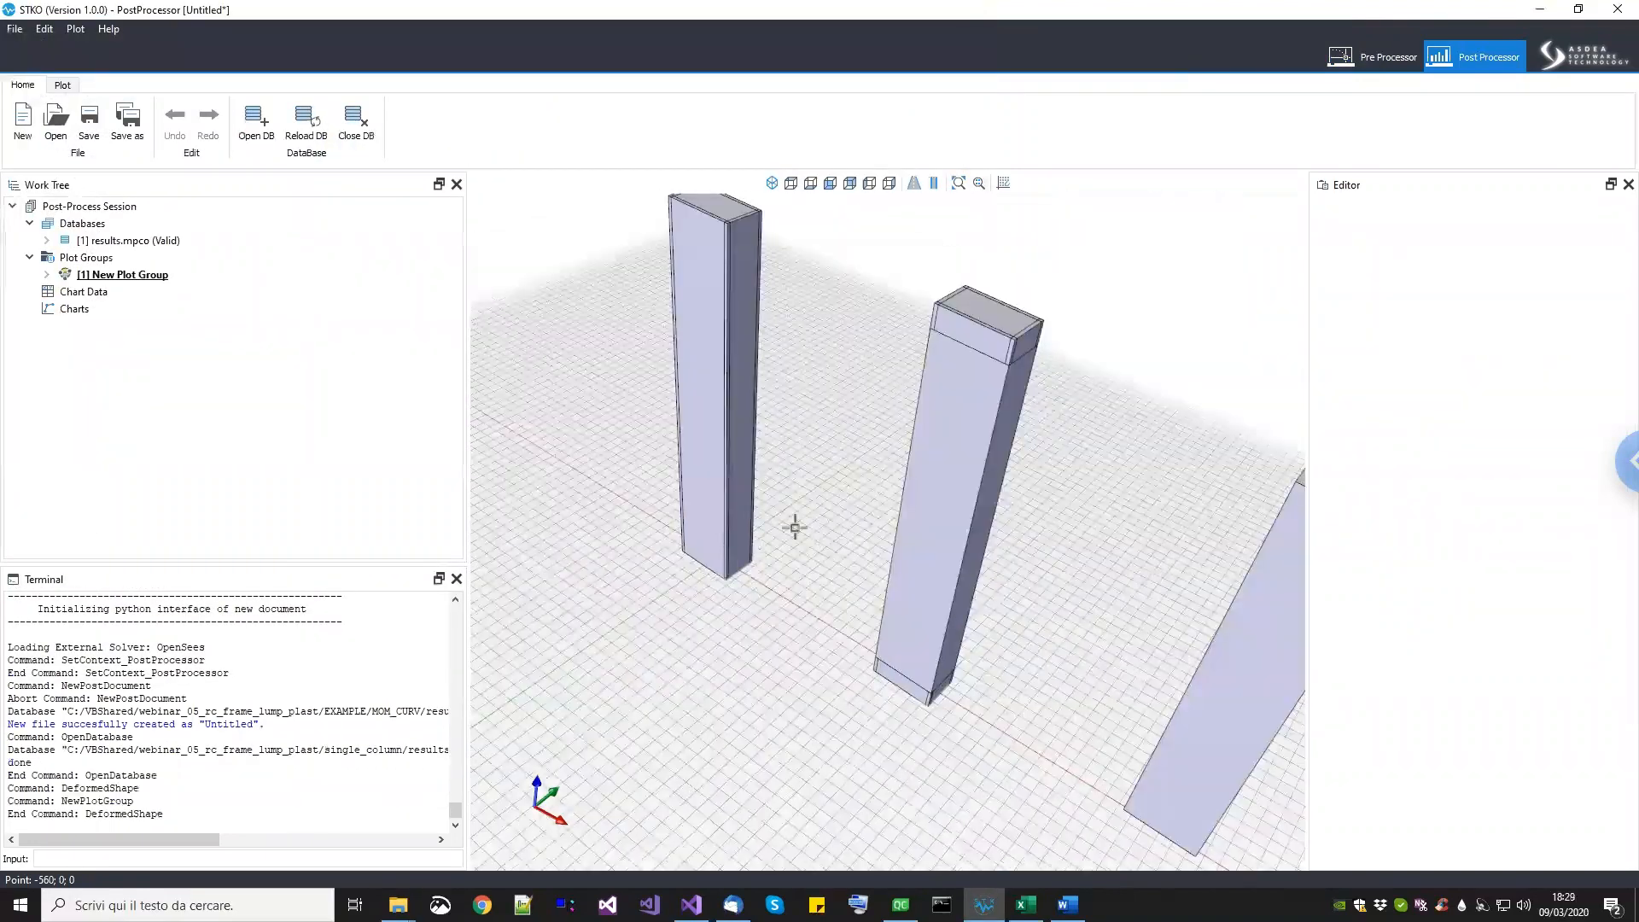
Step: Inspect the three column models of the single_column results from different angles in the post-processor
middle_drag(965, 620, 1029, 478)
middle_drag(805, 340, 866, 600)
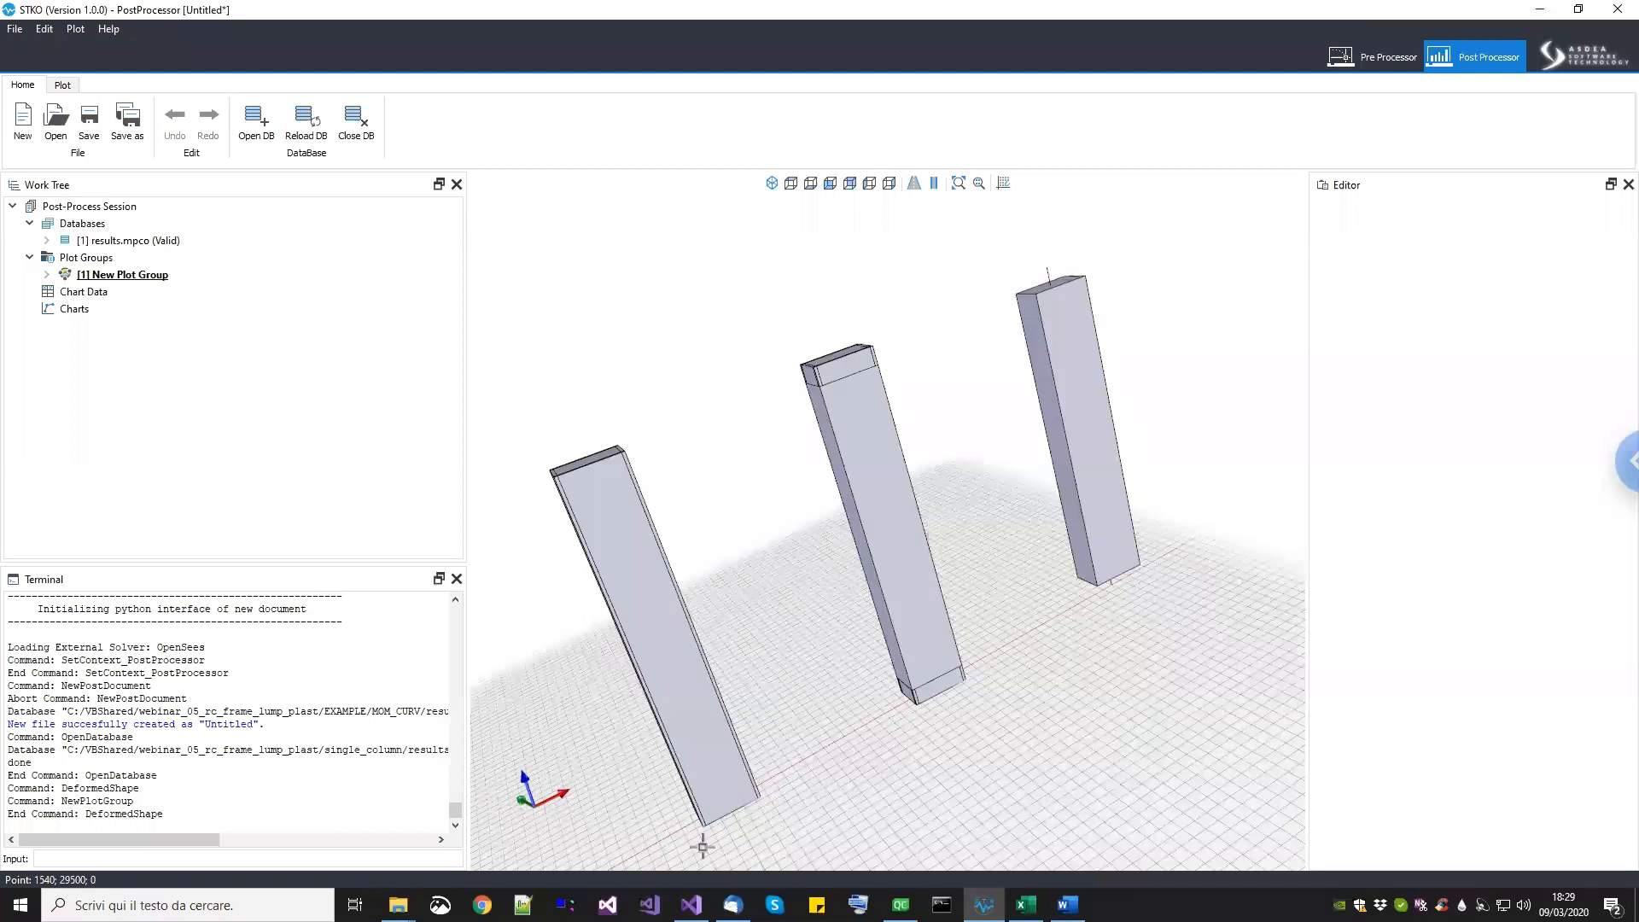
middle_drag(817, 501, 1415, 136)
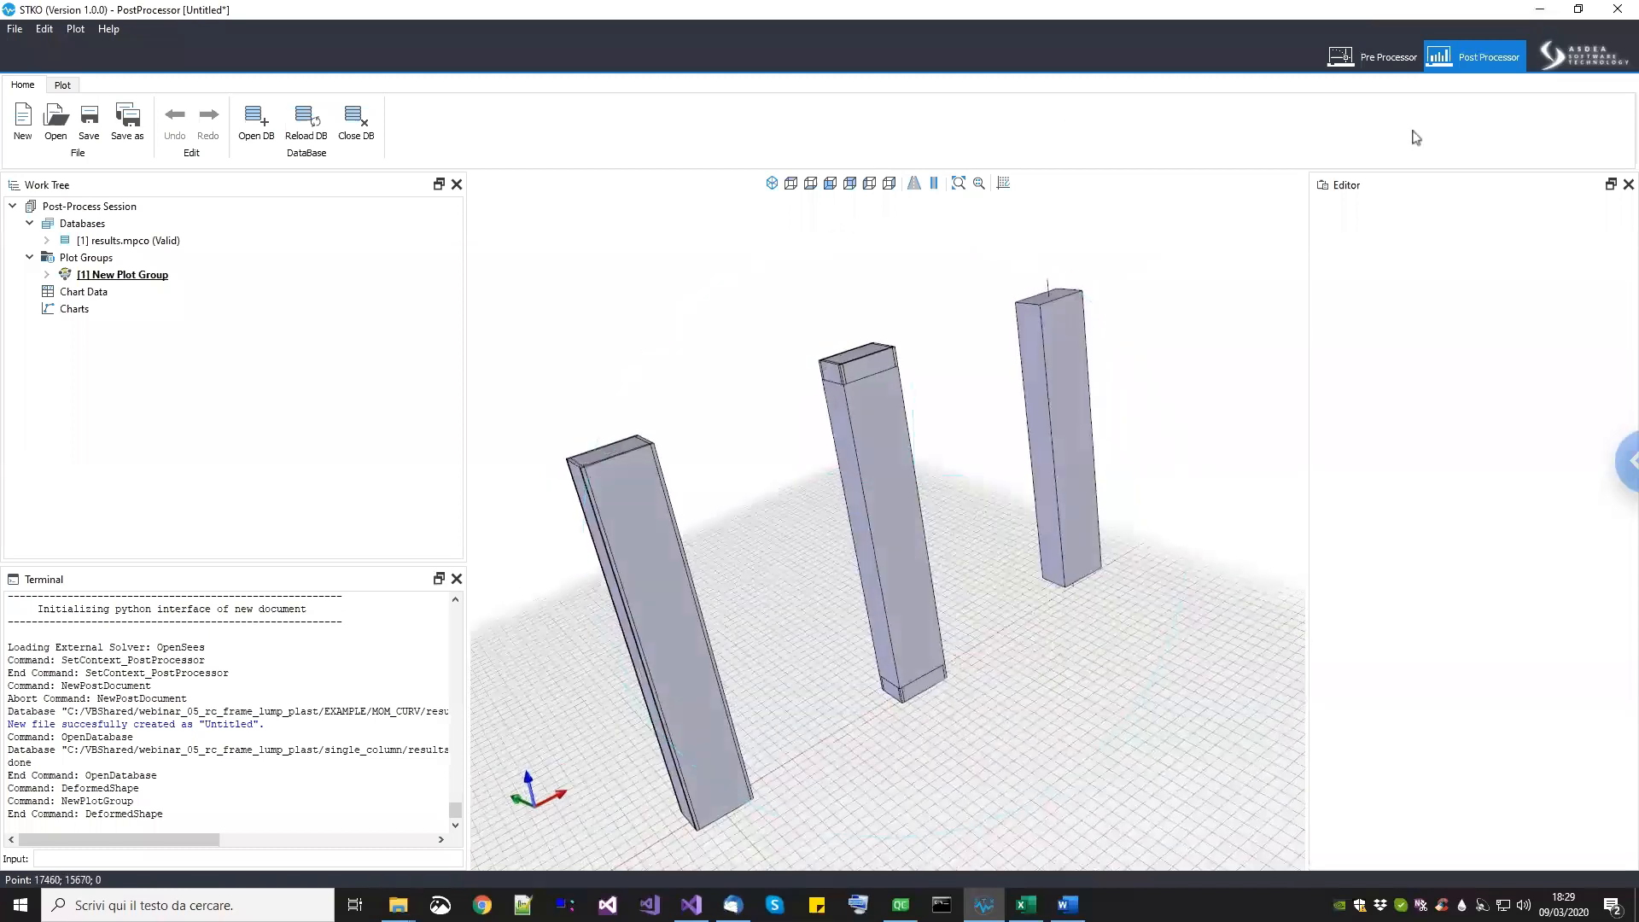
click(1389, 58)
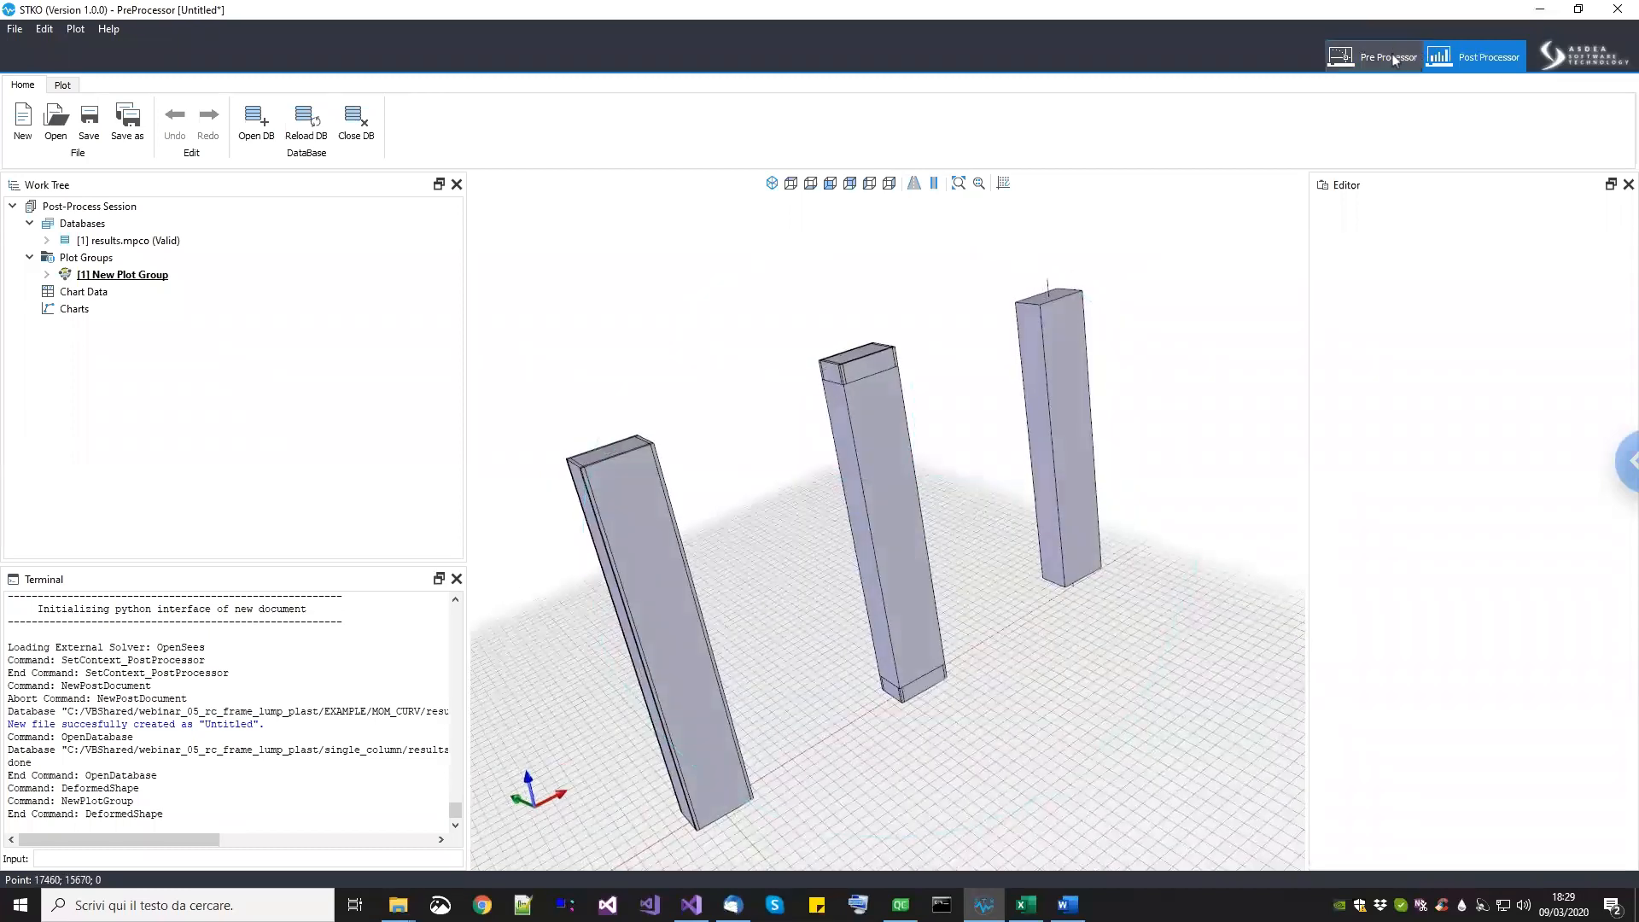
click(1489, 59)
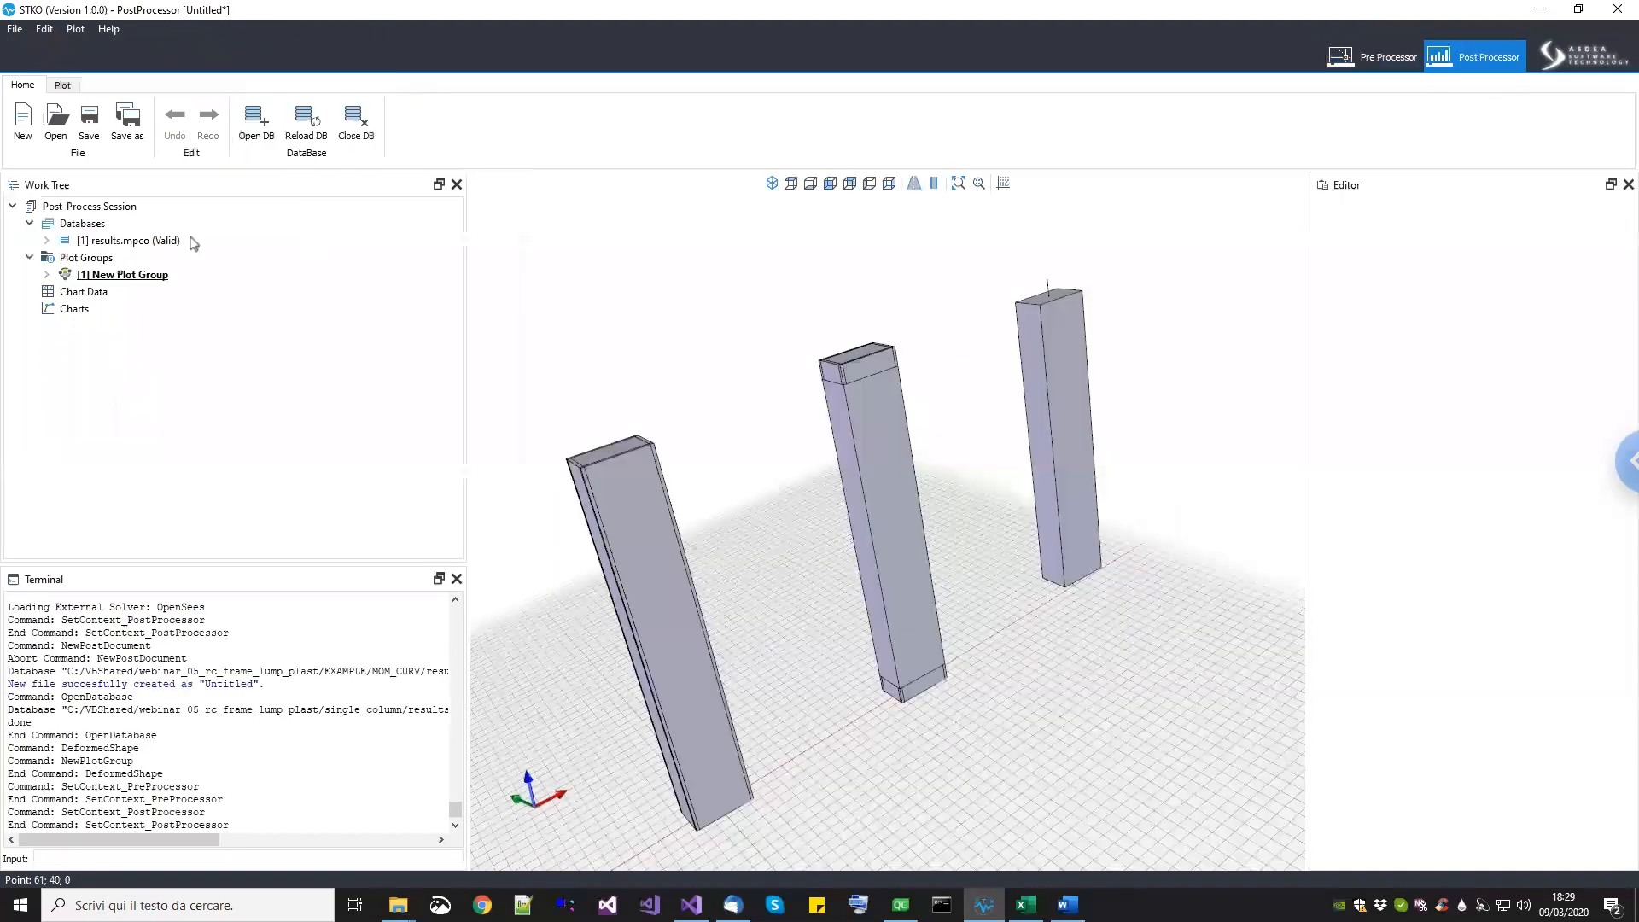
Step: Start a new post-processing session without saving the current one, and switch to the Pre Processor
click(25, 128)
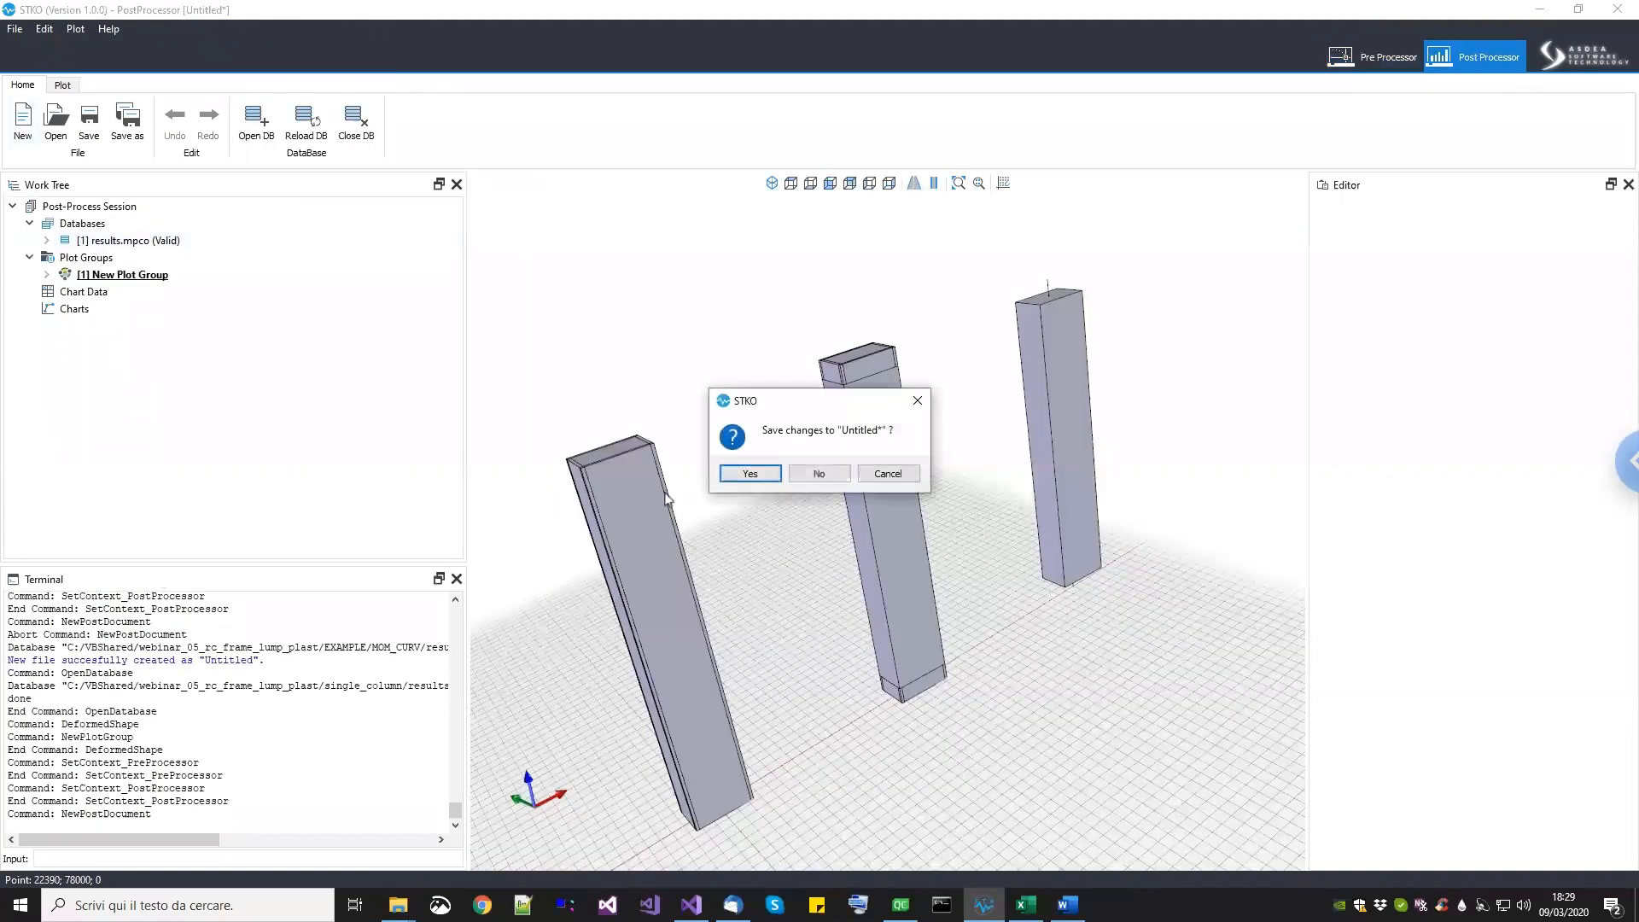
click(817, 473)
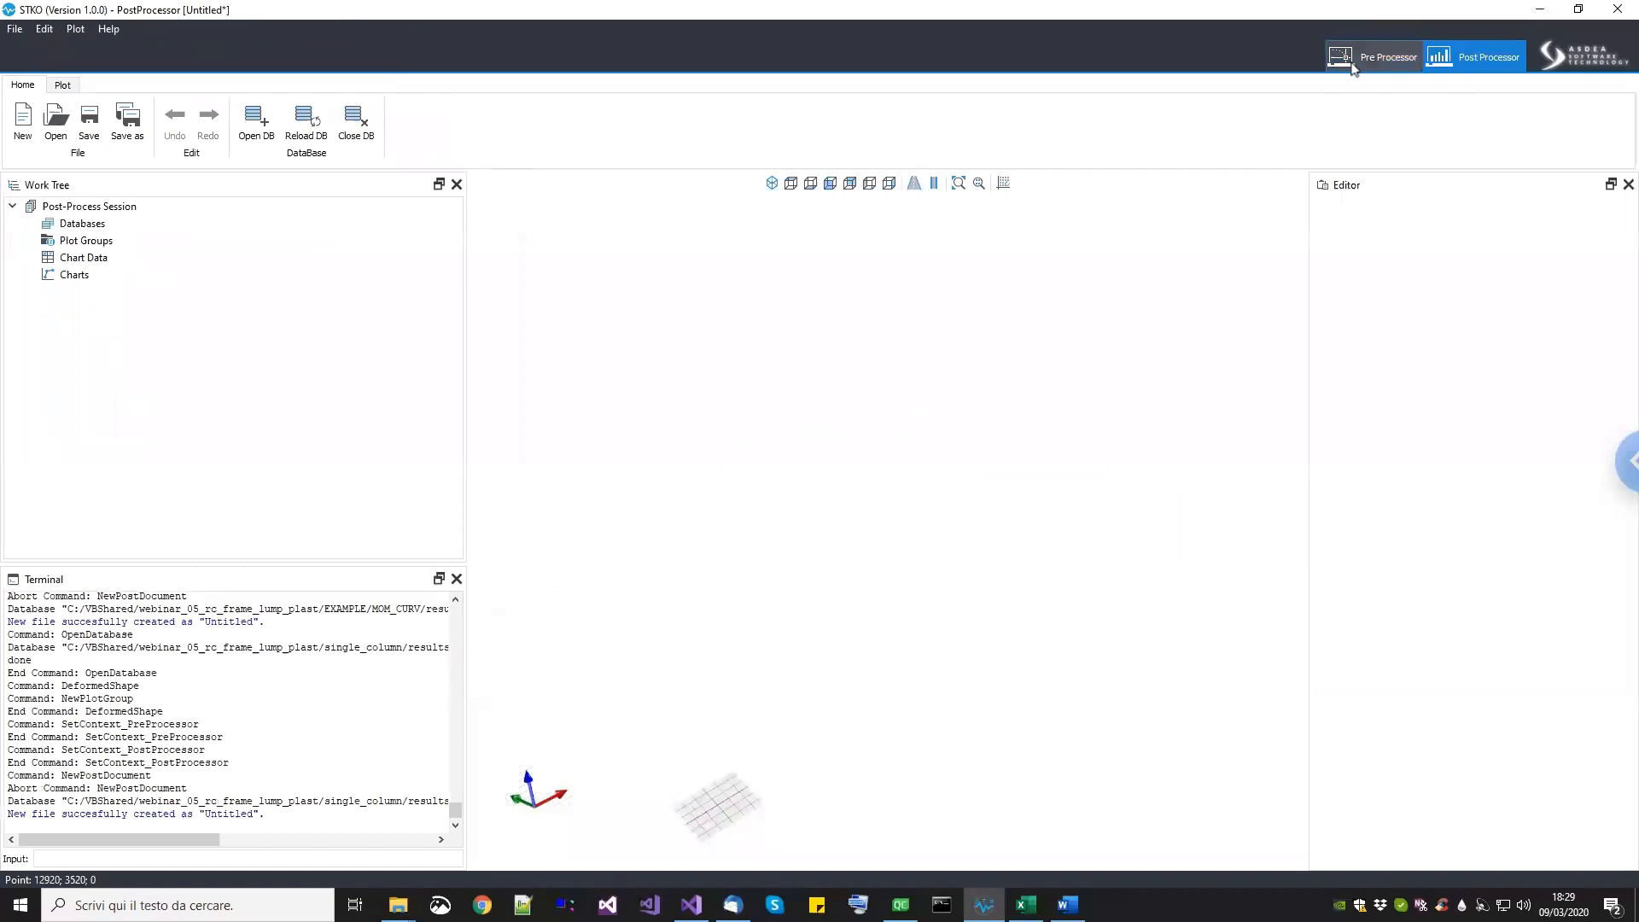
click(1356, 67)
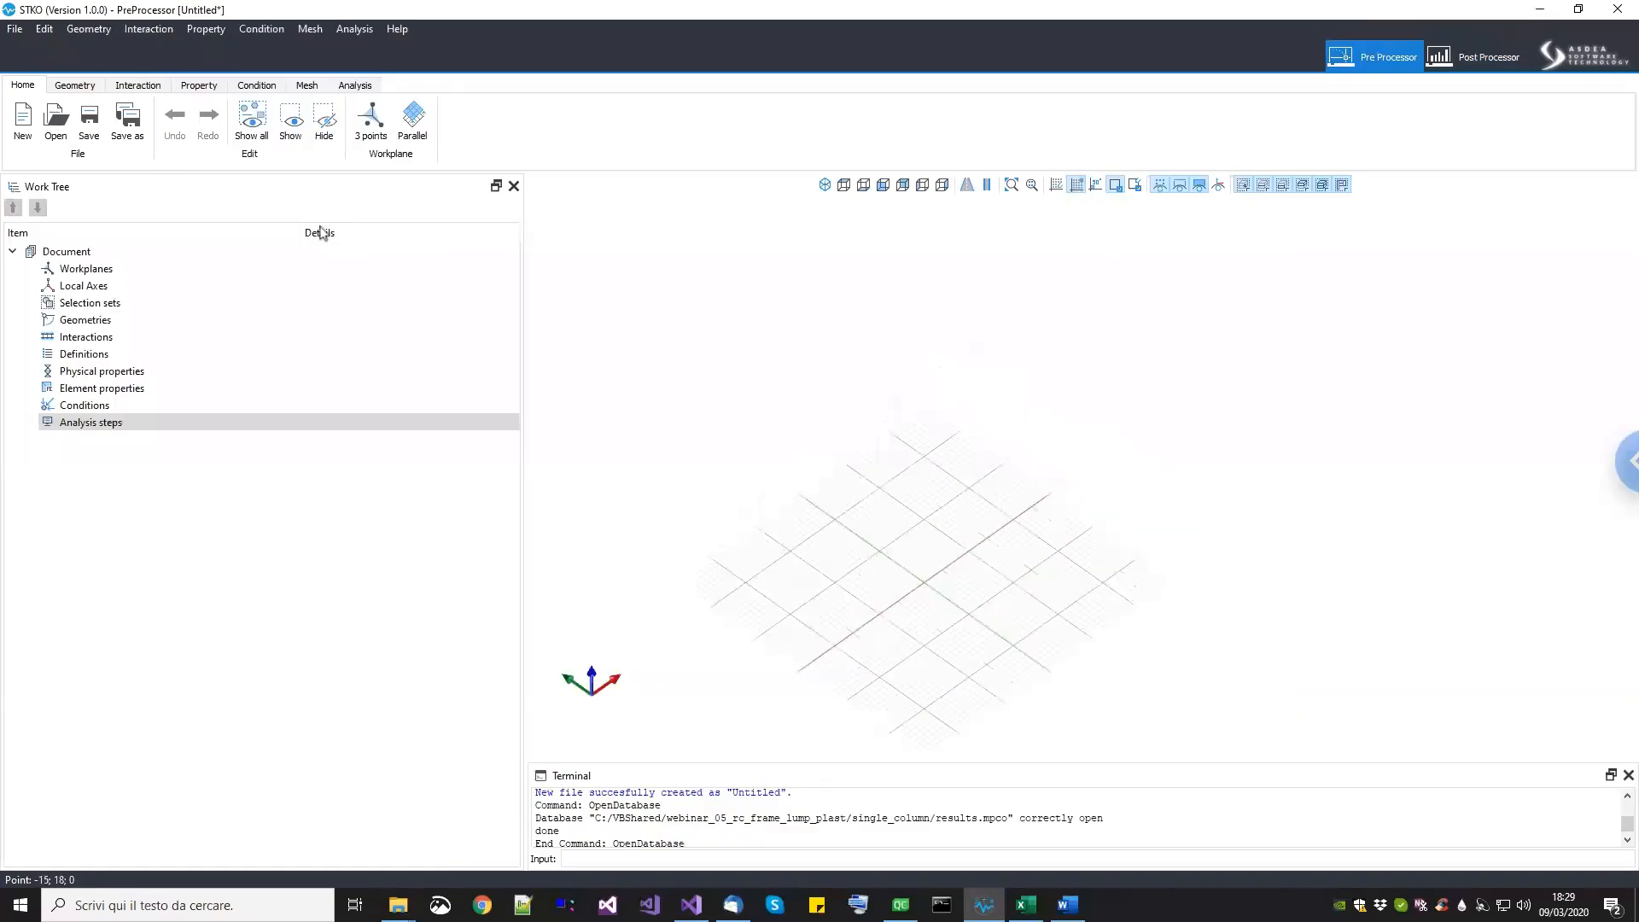
Step: Draw a vertical line 3000 long upward from the origin, working in the XZ view
click(72, 86)
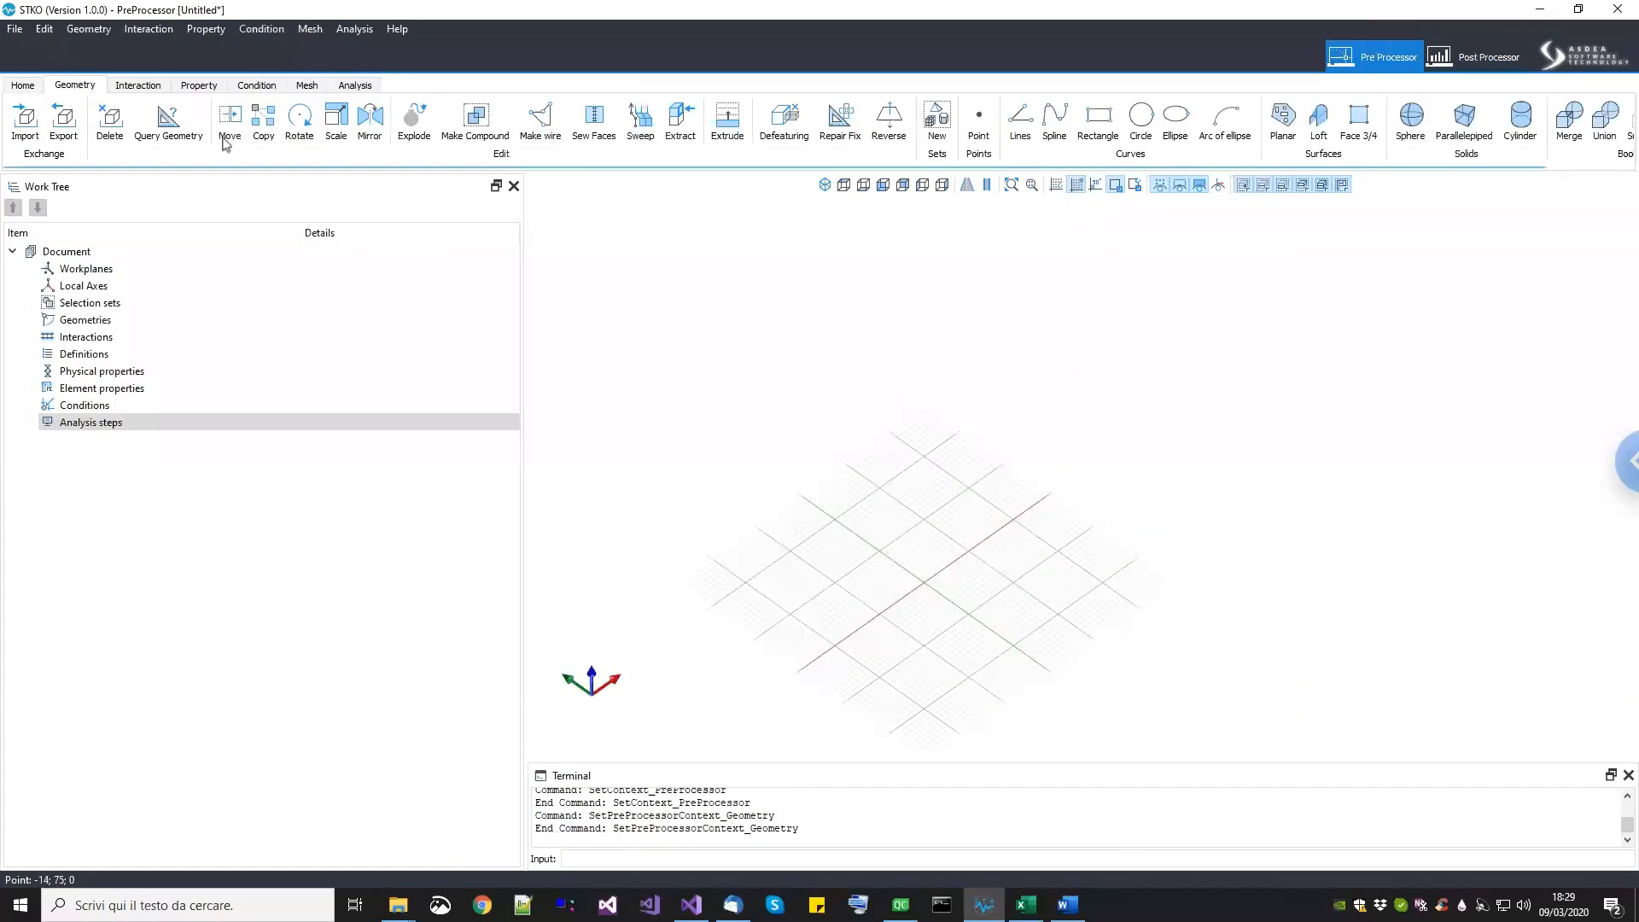
middle_drag(977, 480, 955, 505)
click(1020, 120)
scroll(893, 554, down, 2)
scroll(896, 243, up, 4)
scroll(893, 502, down, 3)
scroll(880, 256, up, 3)
click(882, 184)
scroll(1067, 580, up, 2)
scroll(990, 614, down, 1)
scroll(921, 657, up, 3)
click(899, 684)
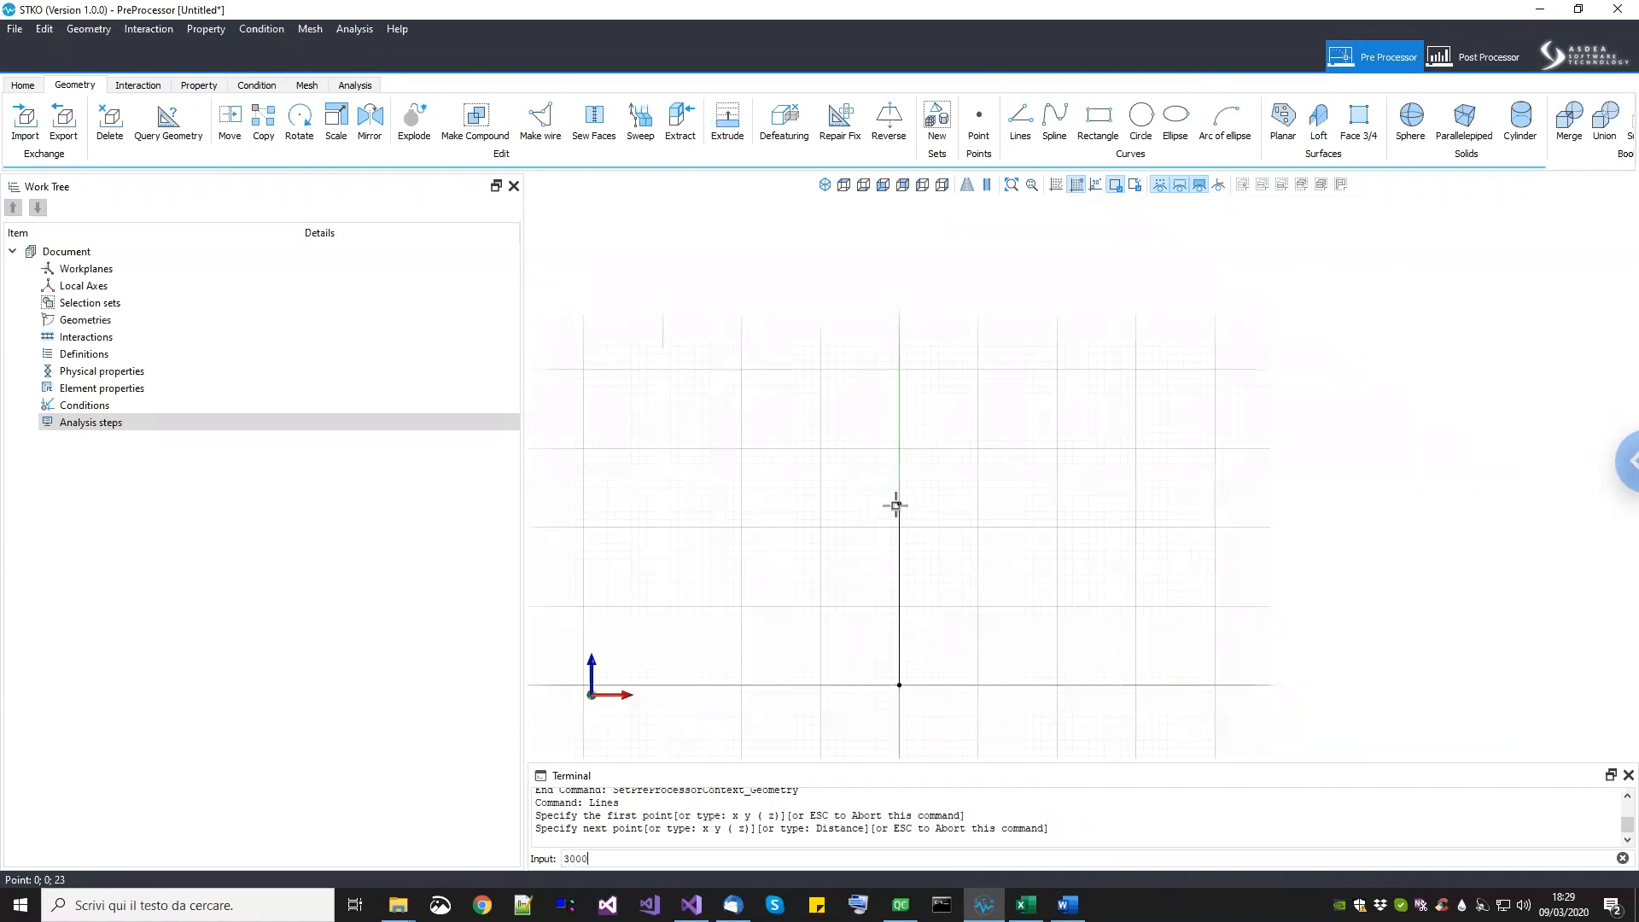
key(Return)
key(Return)
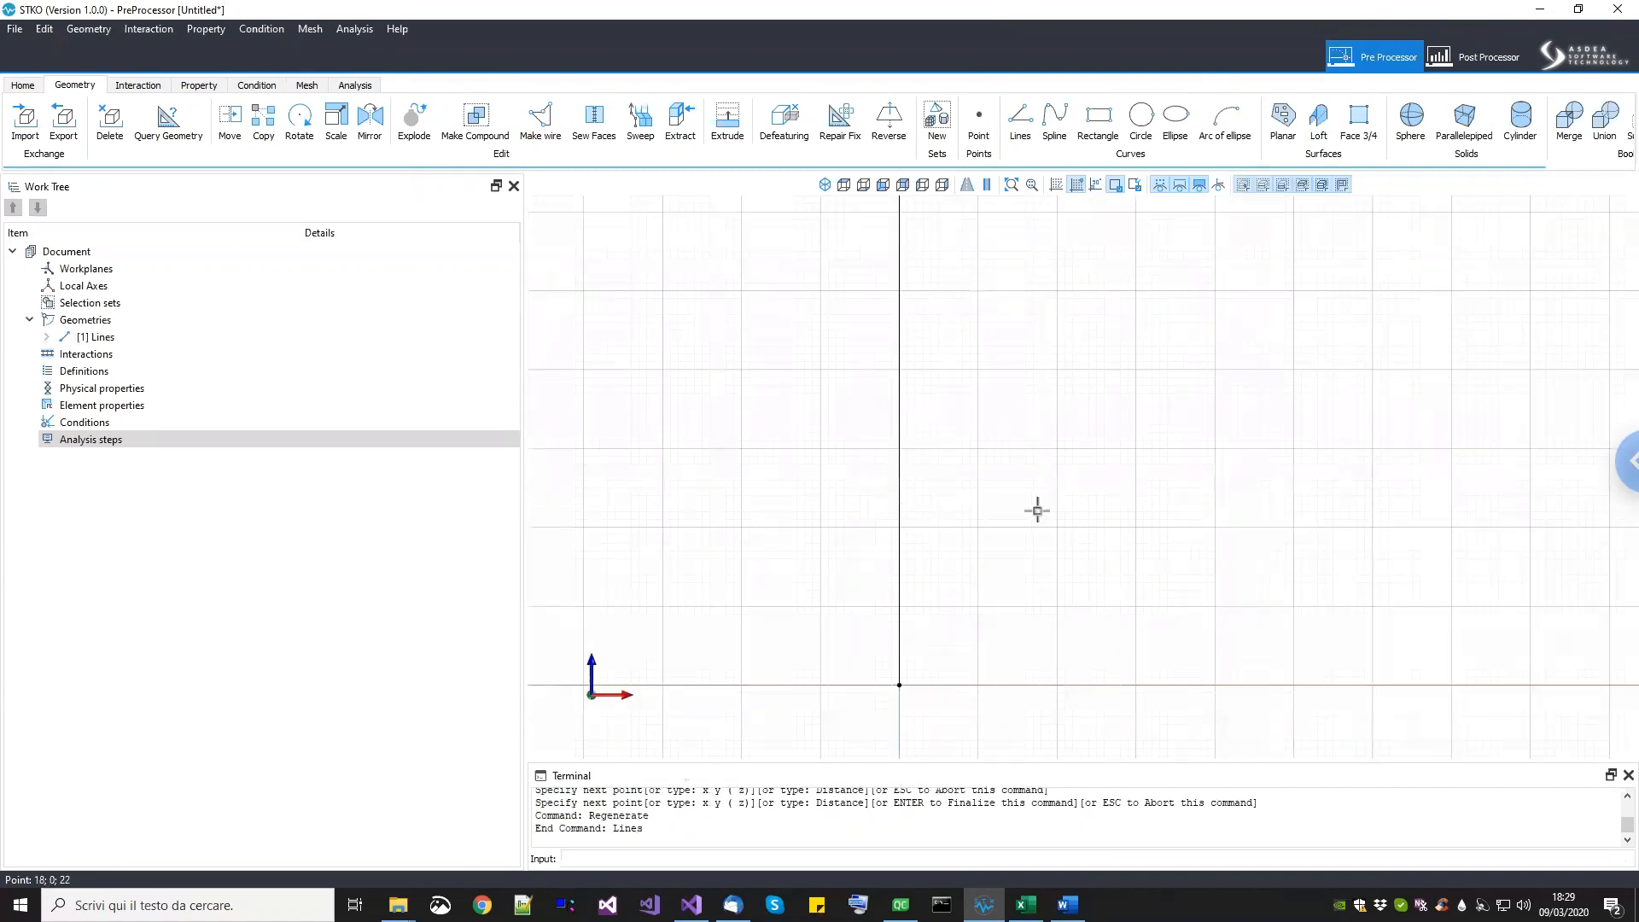
Step: Set the workplane grid size to 100 and view the line in isometric
scroll(1037, 511, down, 10)
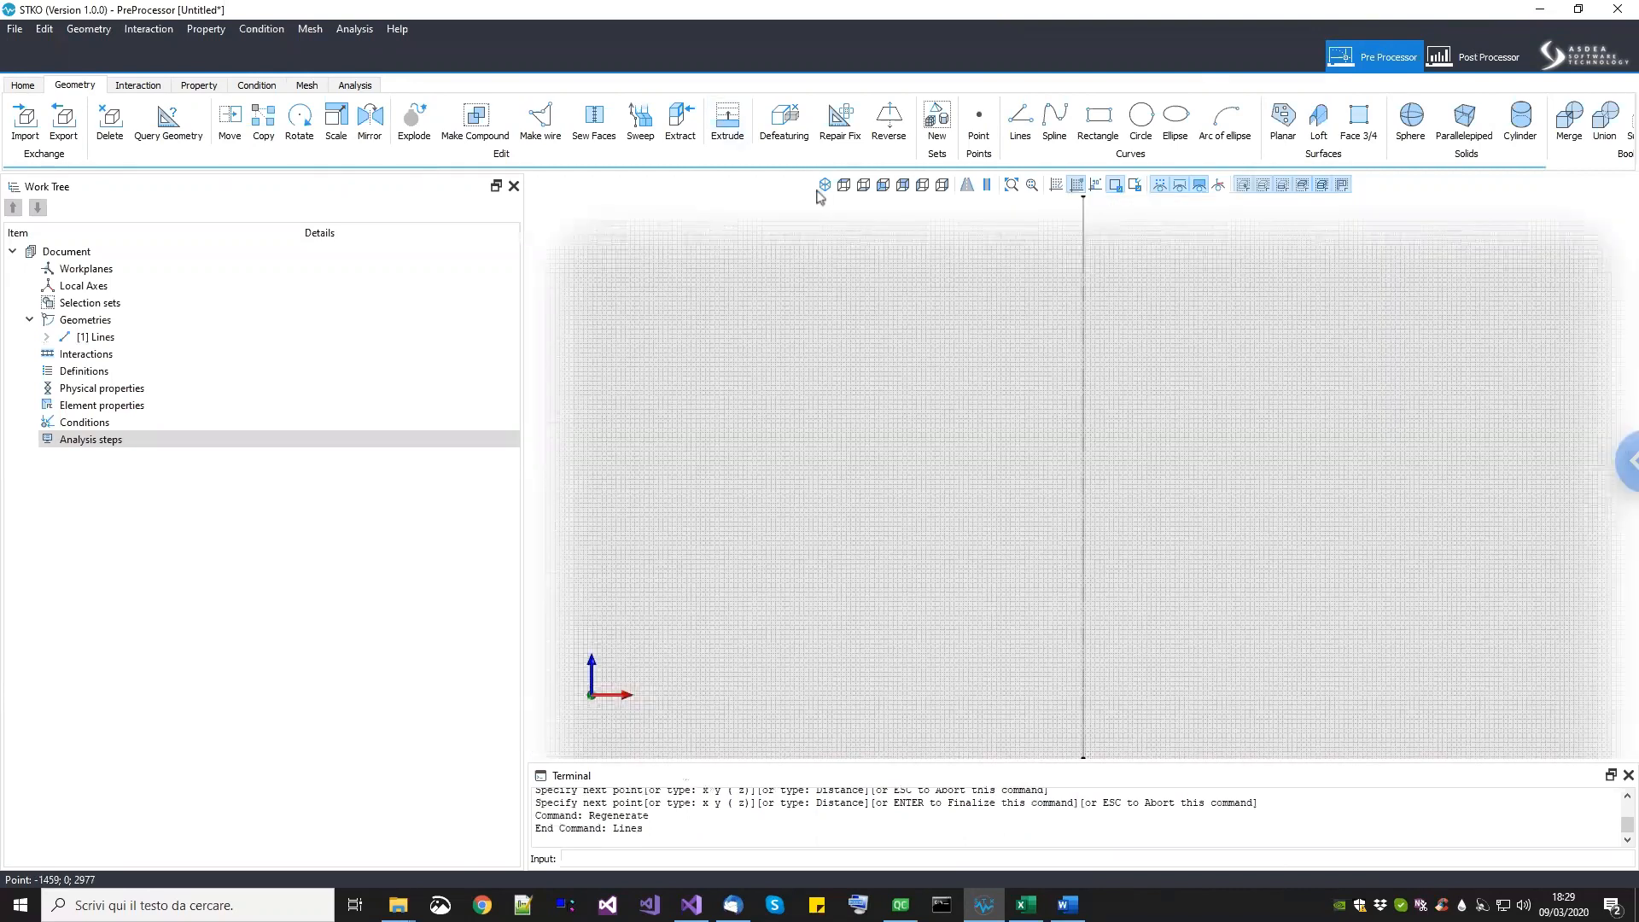
click(823, 186)
middle_drag(1108, 629, 1050, 203)
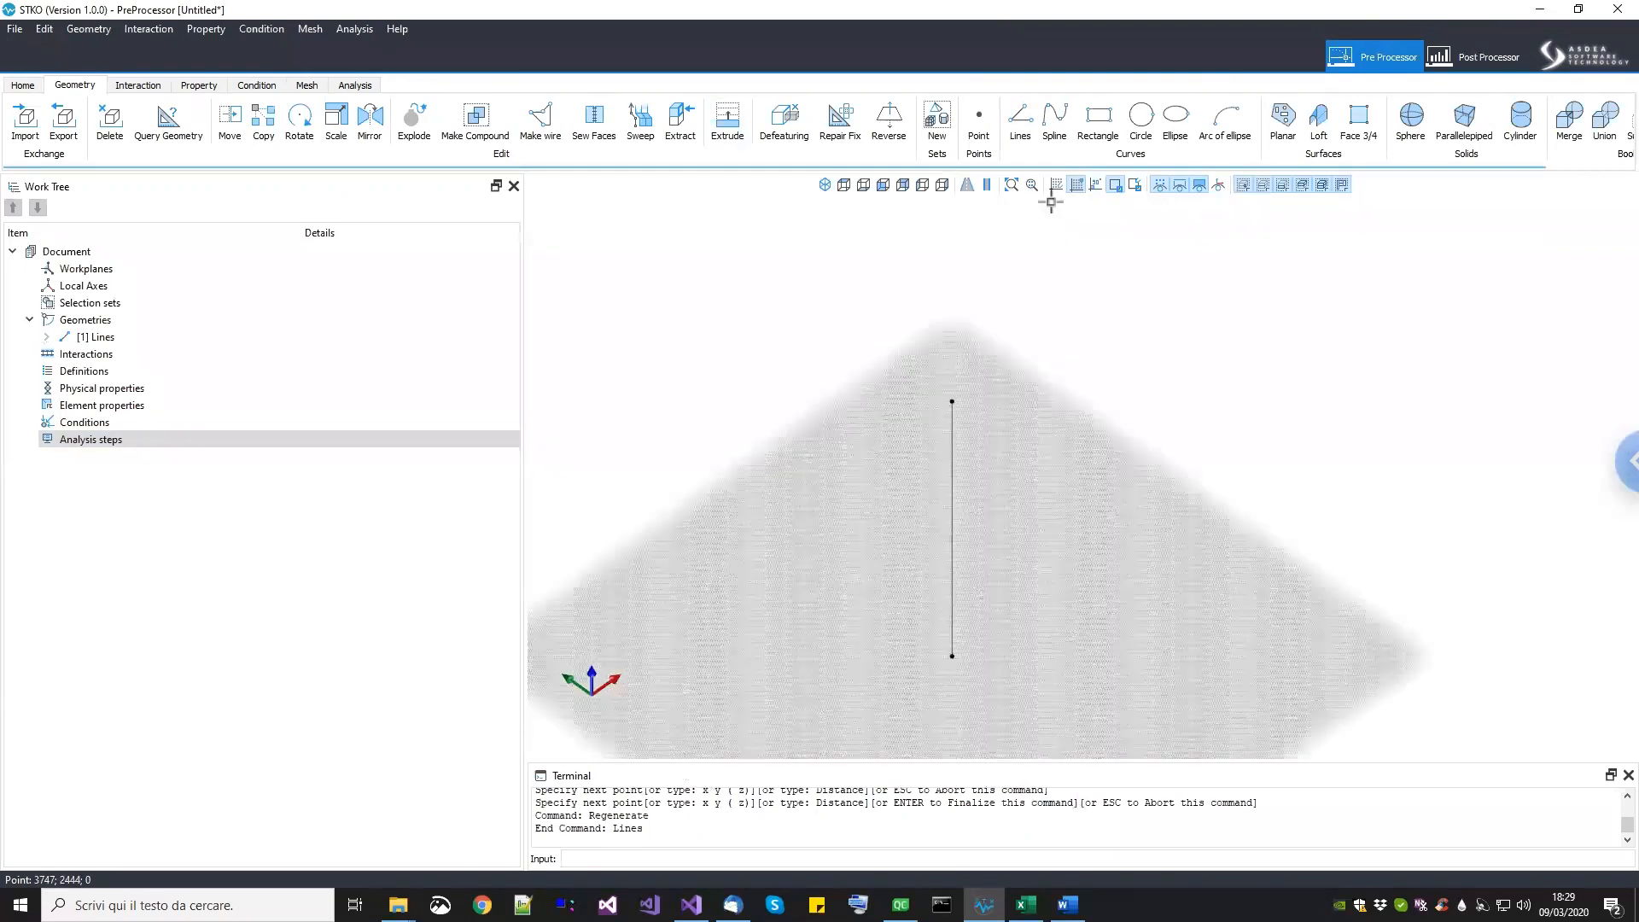
click(1055, 184)
click(839, 399)
text(100)
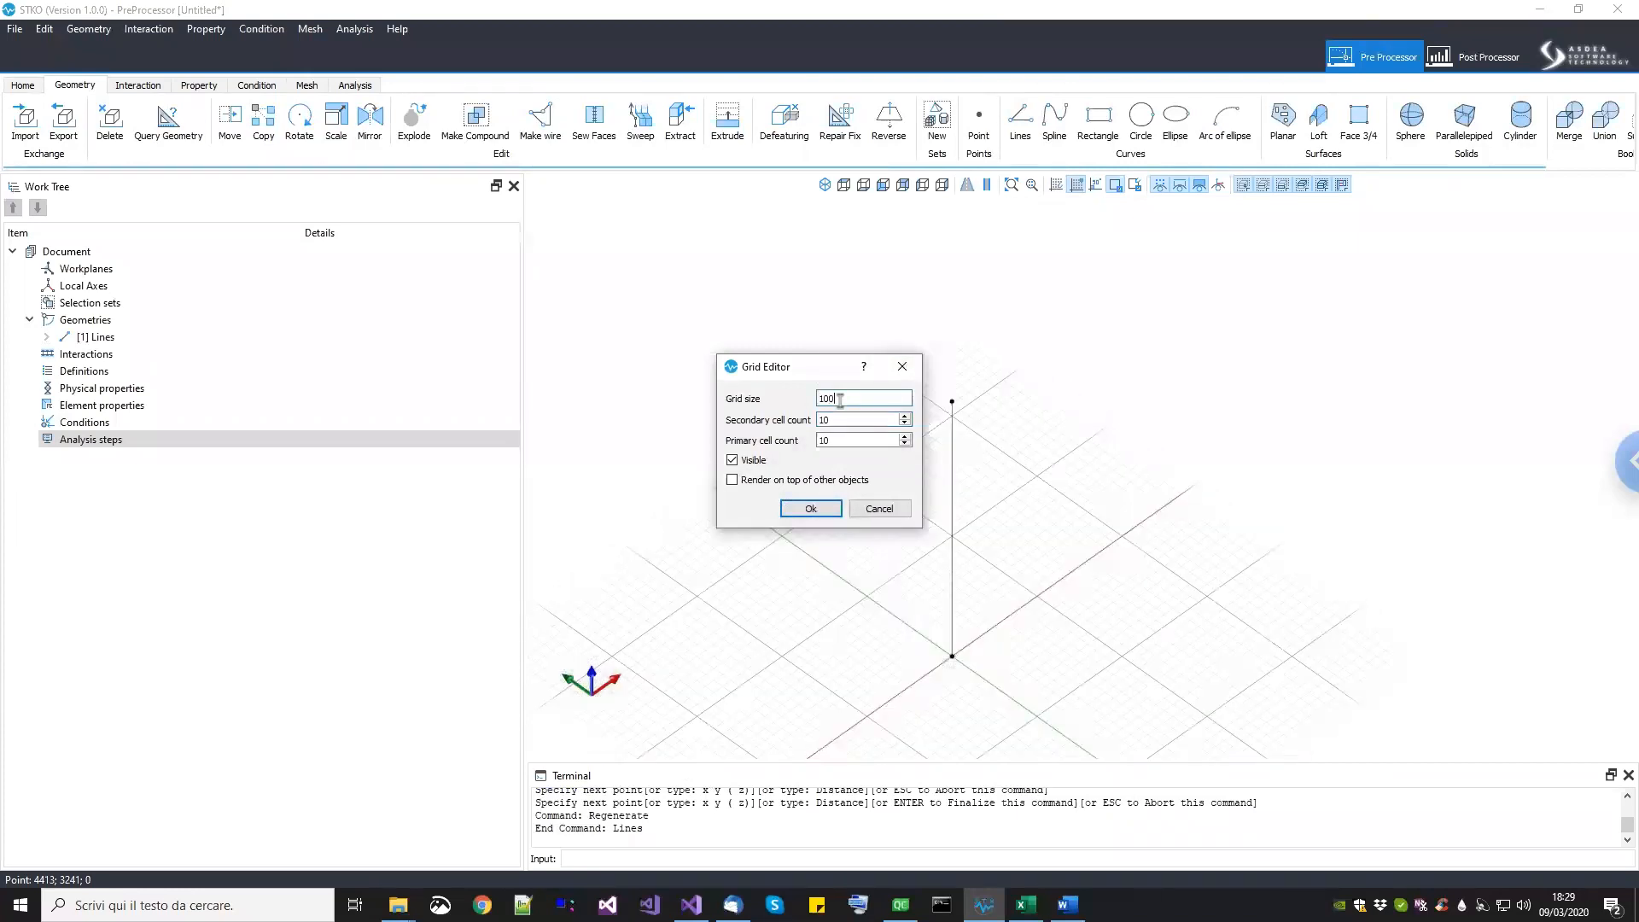
click(808, 509)
middle_drag(889, 596, 843, 554)
middle_drag(981, 486, 909, 527)
scroll(841, 465, down, 2)
scroll(841, 465, up, 3)
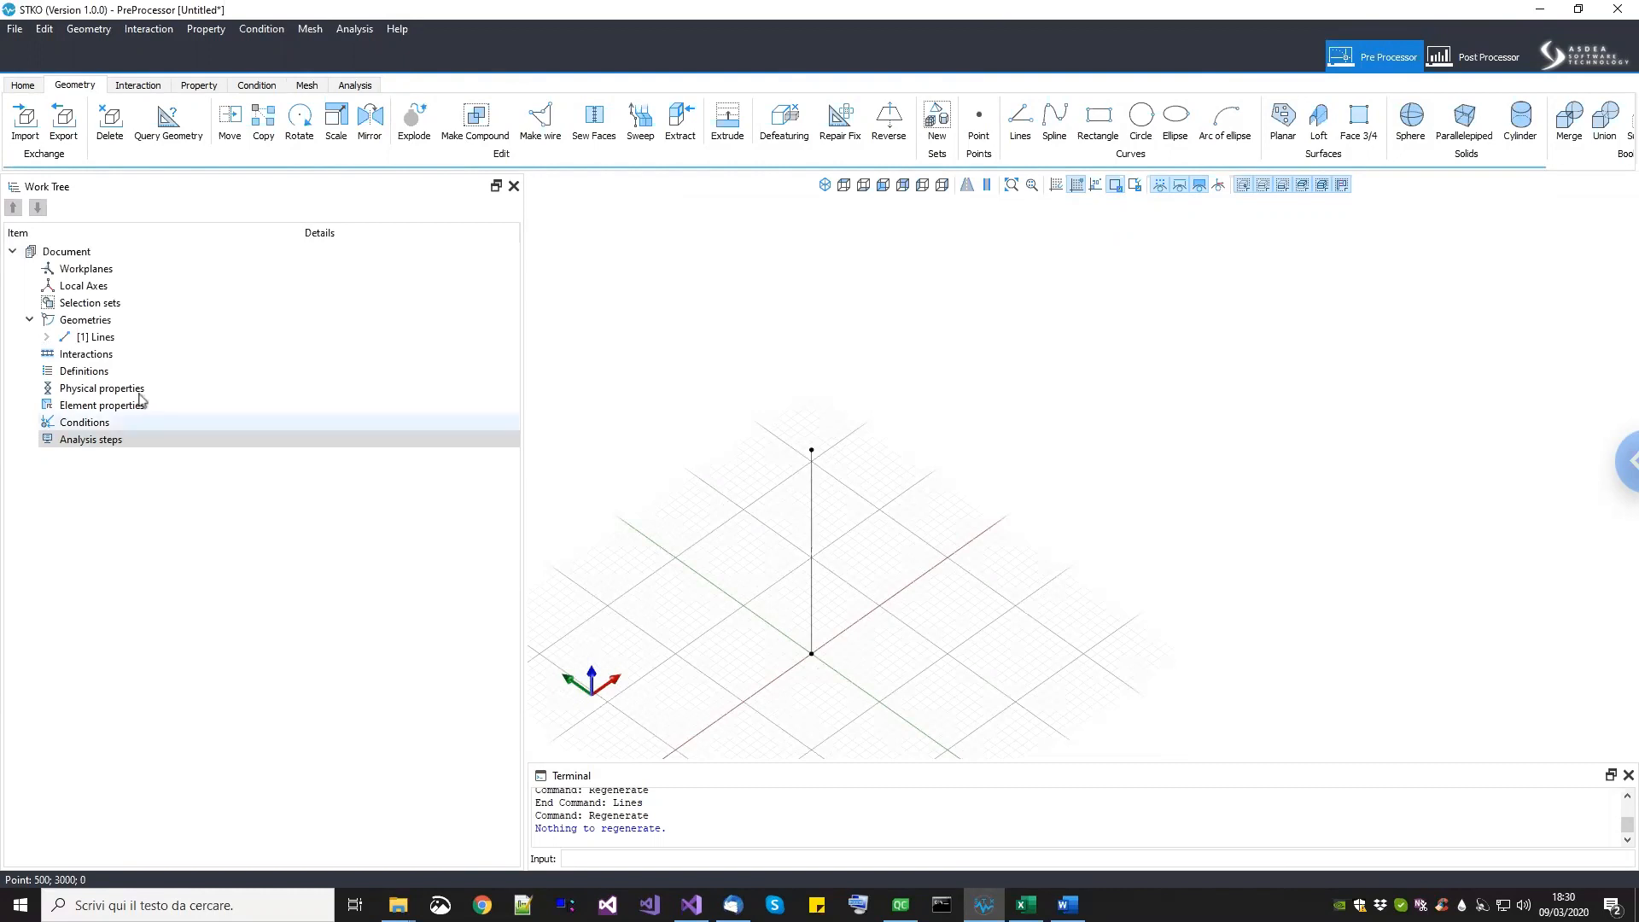
right_click(101, 357)
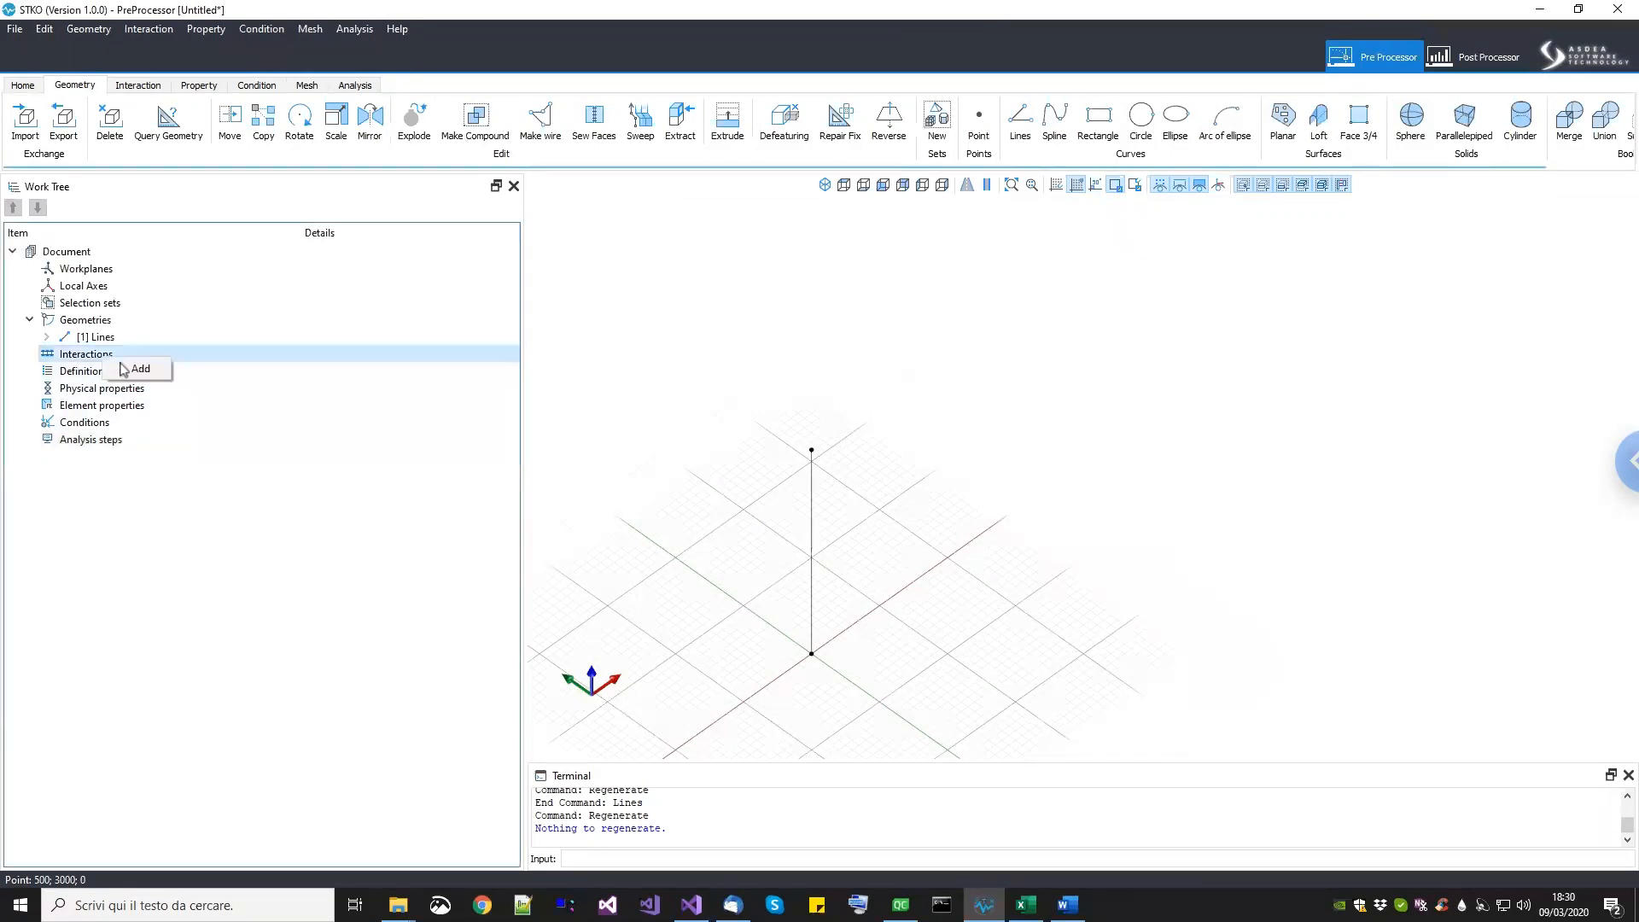
right_click(79, 376)
click(111, 389)
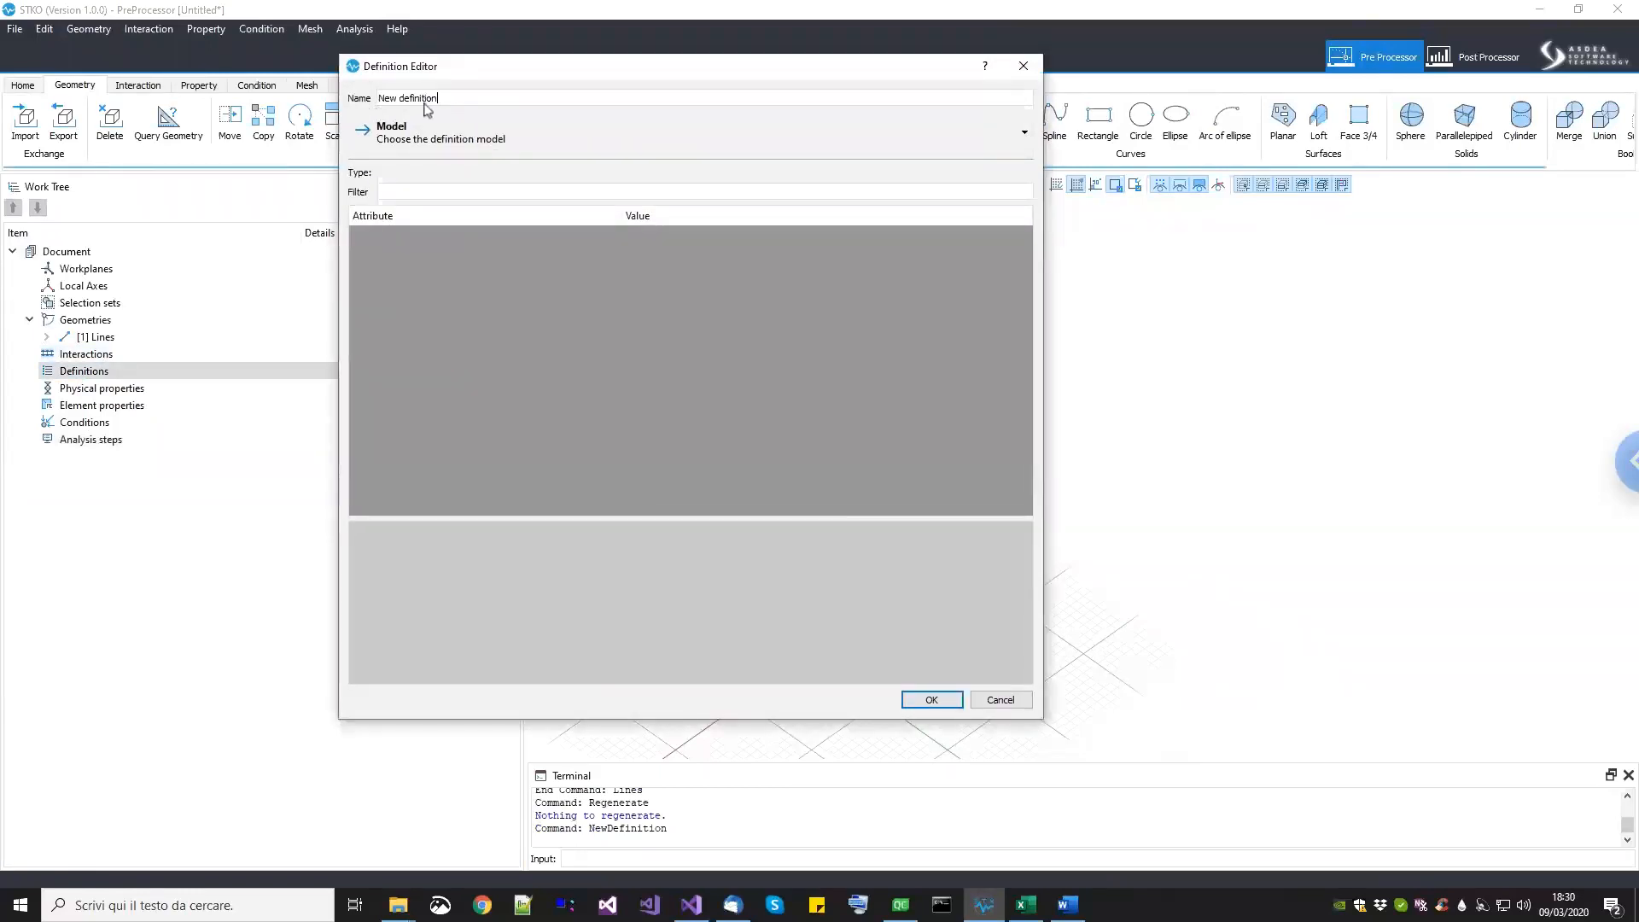
click(999, 700)
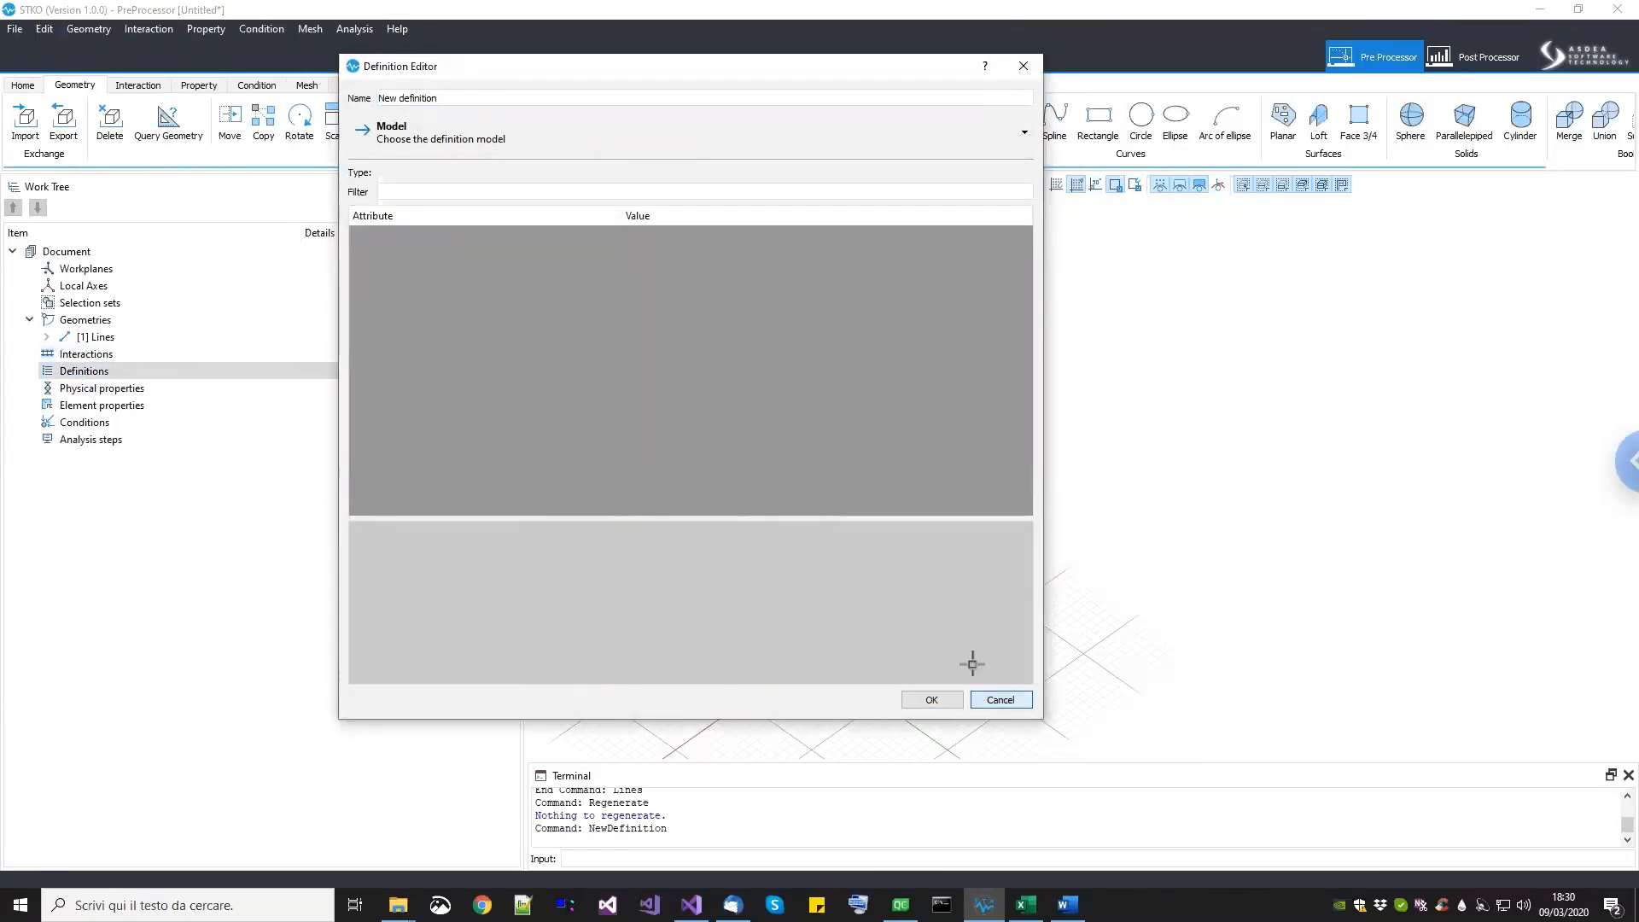
Step: Open single_column.scd from the webinar_05_rc_frame_lump_plast single_column folder, discarding the untitled document
click(19, 84)
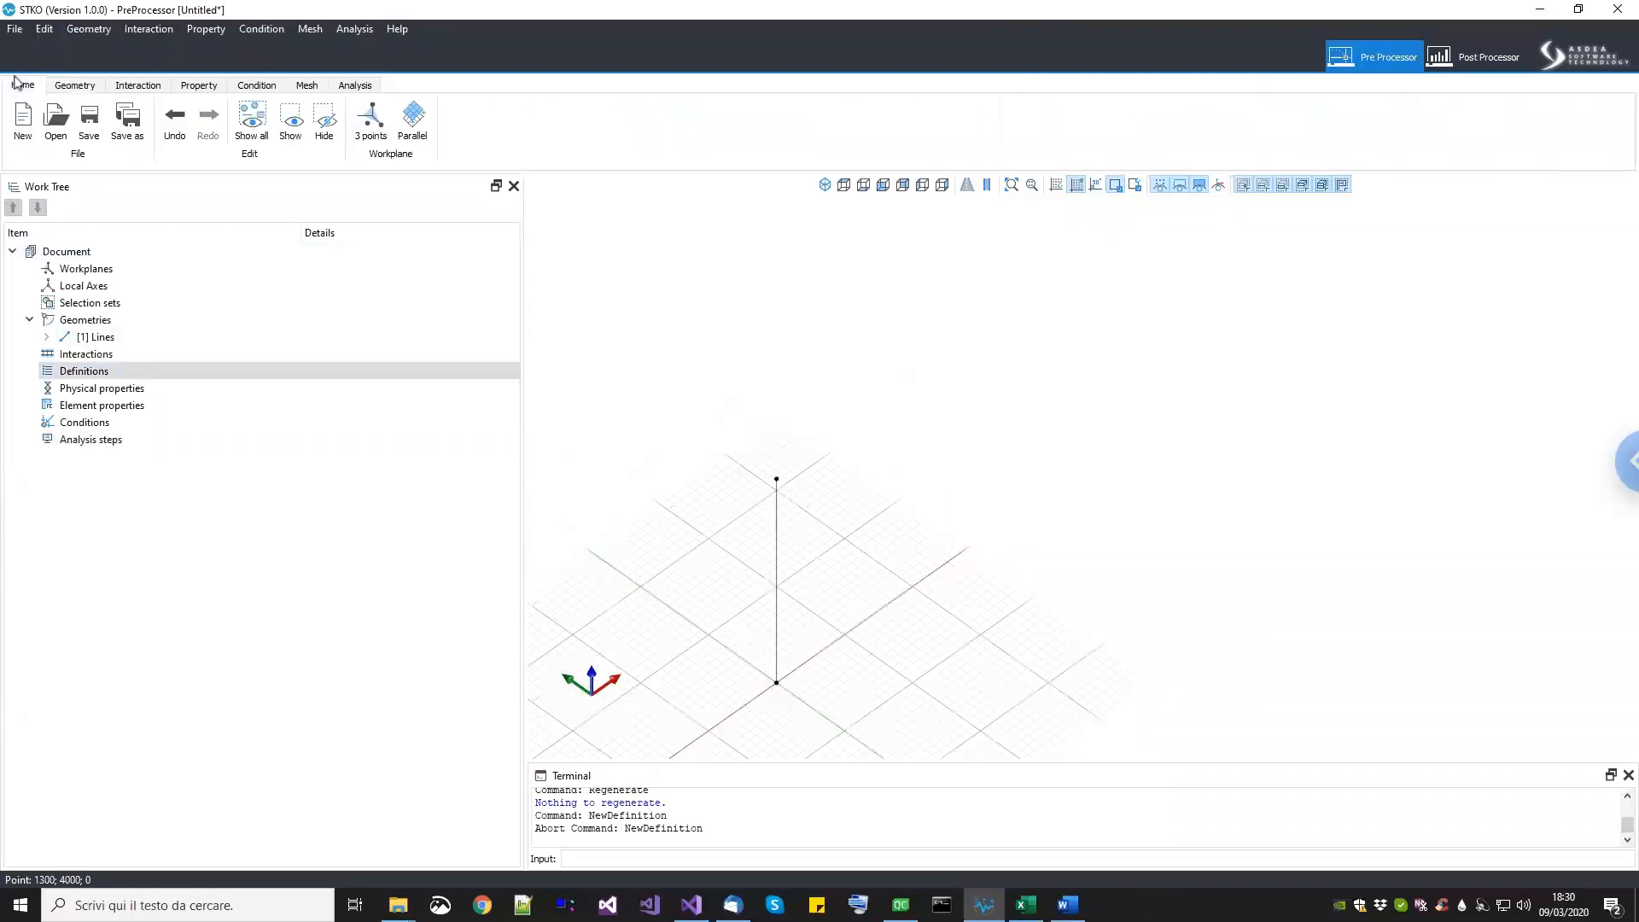
click(48, 128)
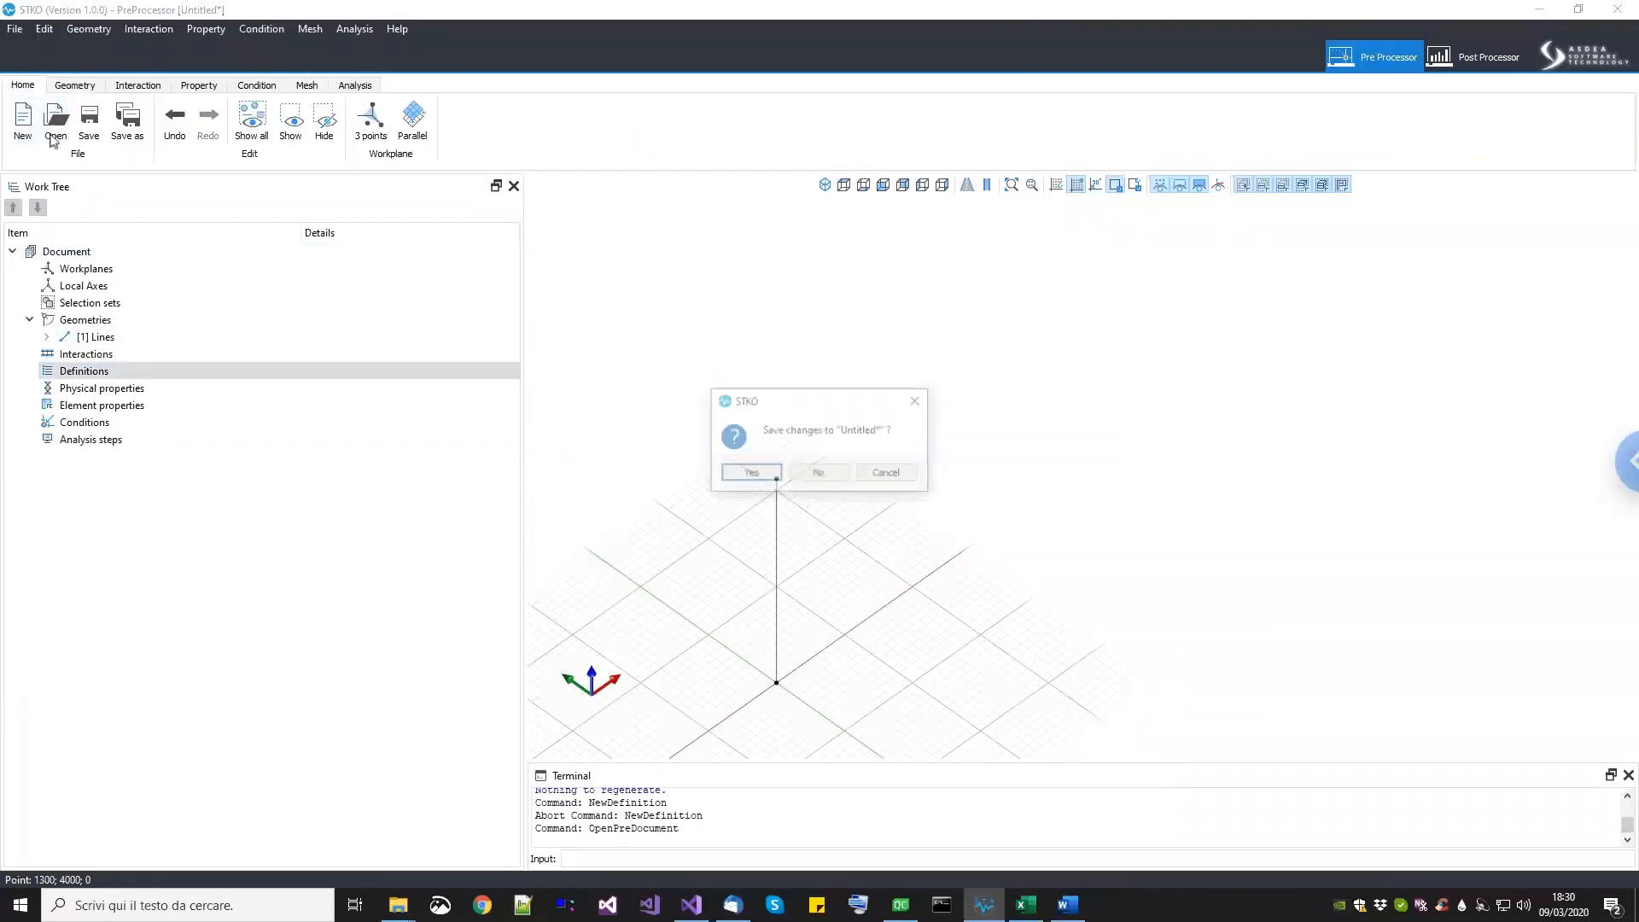
click(776, 479)
click(901, 728)
click(453, 63)
double_click(386, 173)
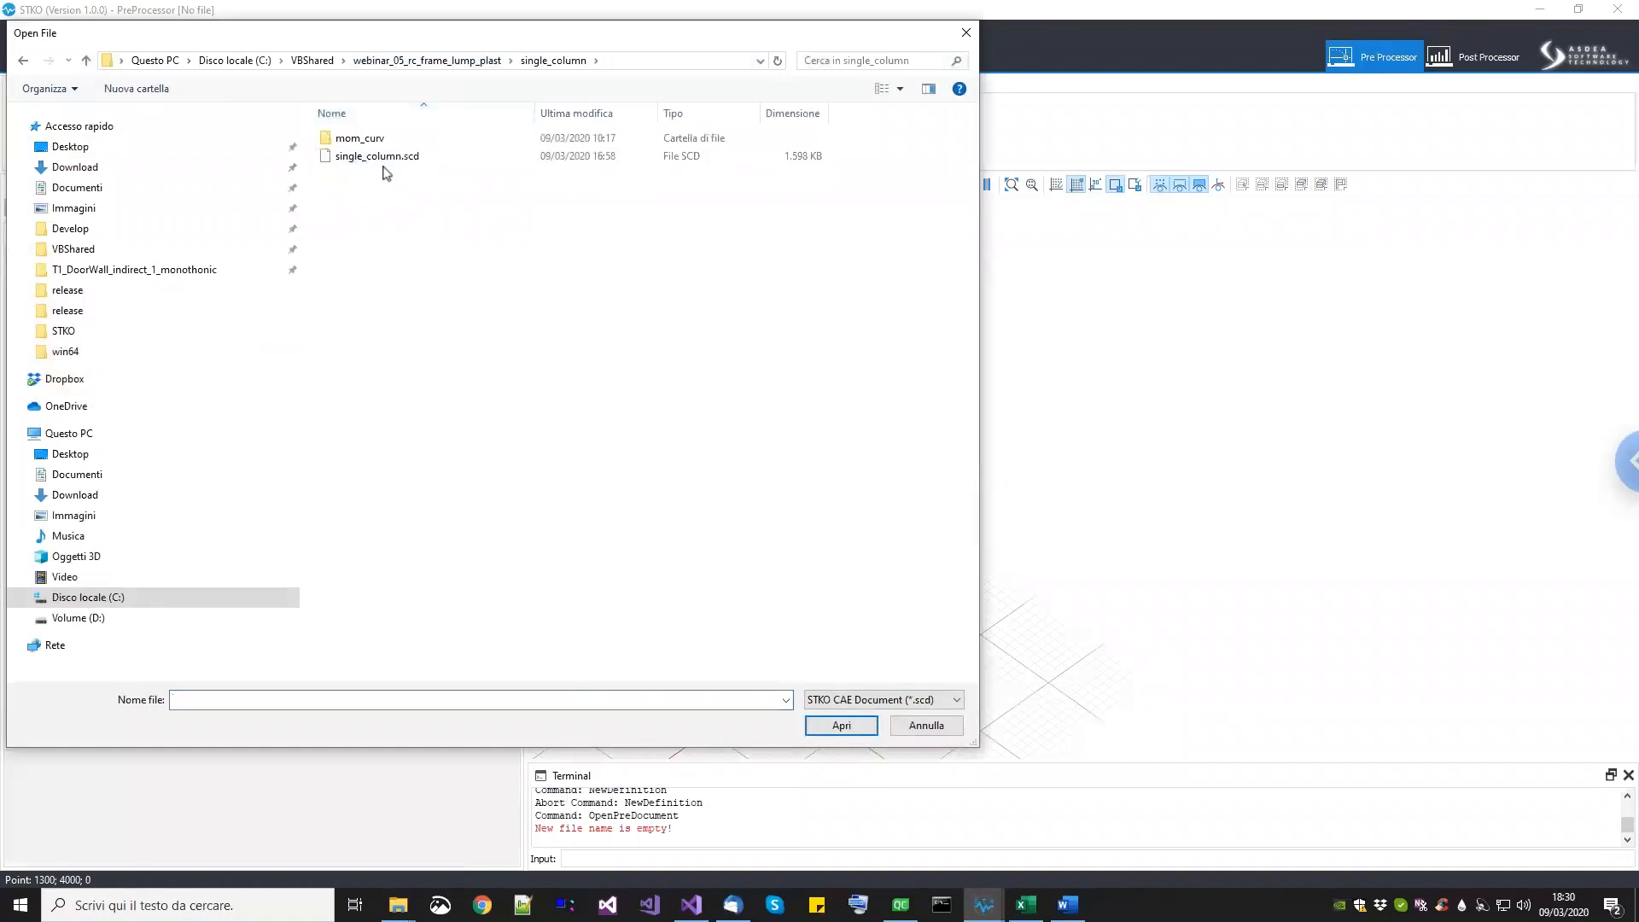
click(349, 158)
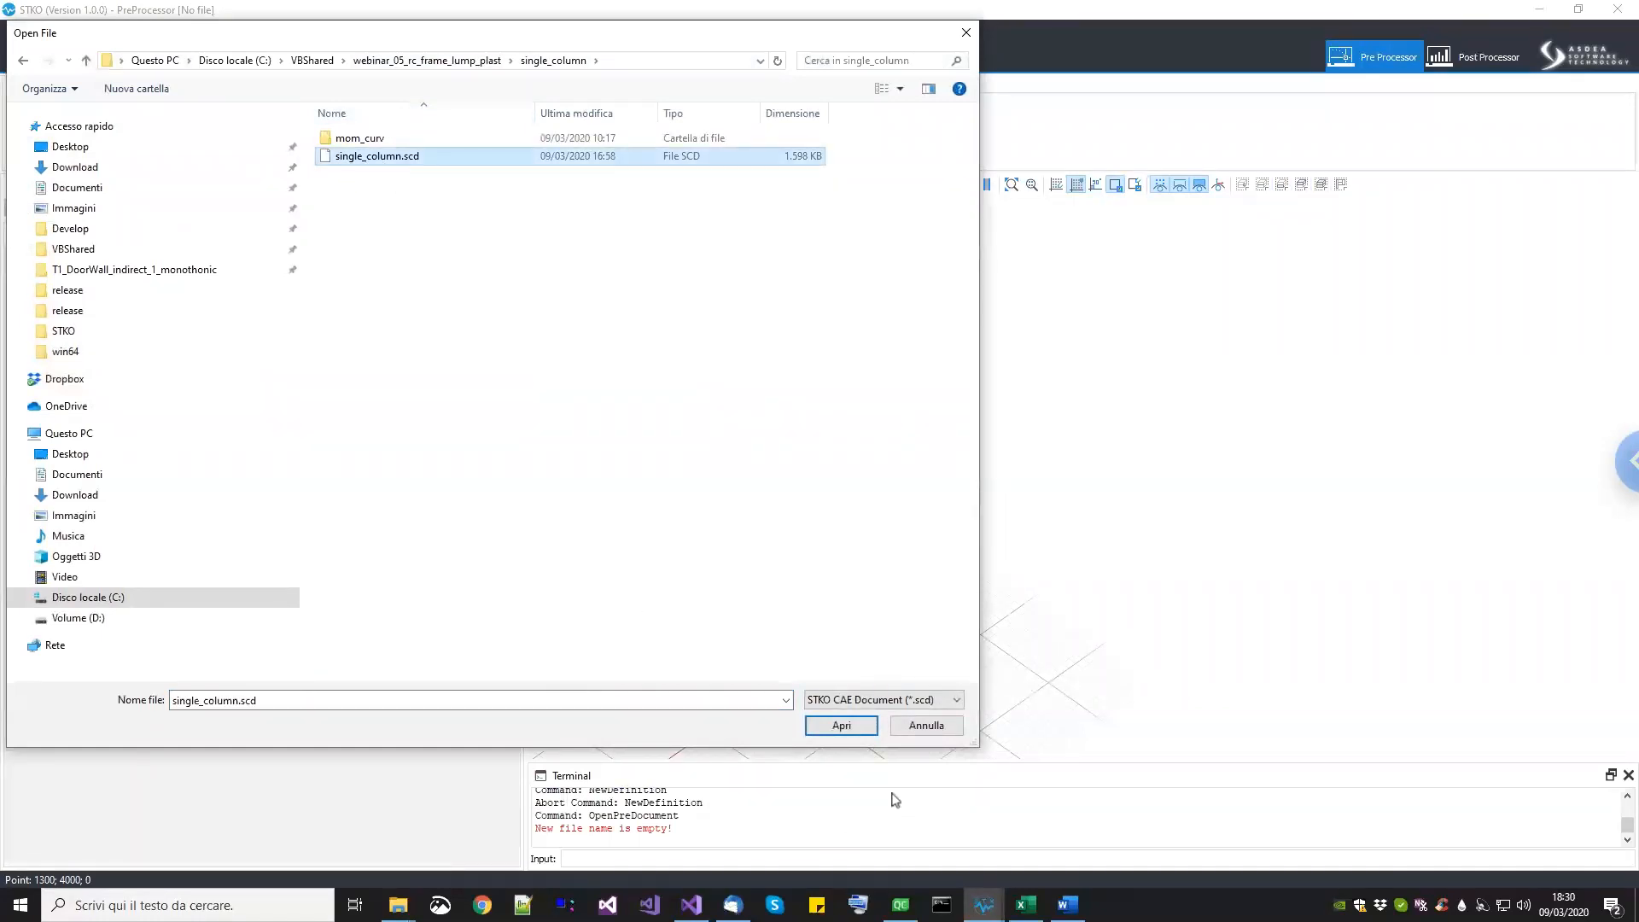
click(849, 725)
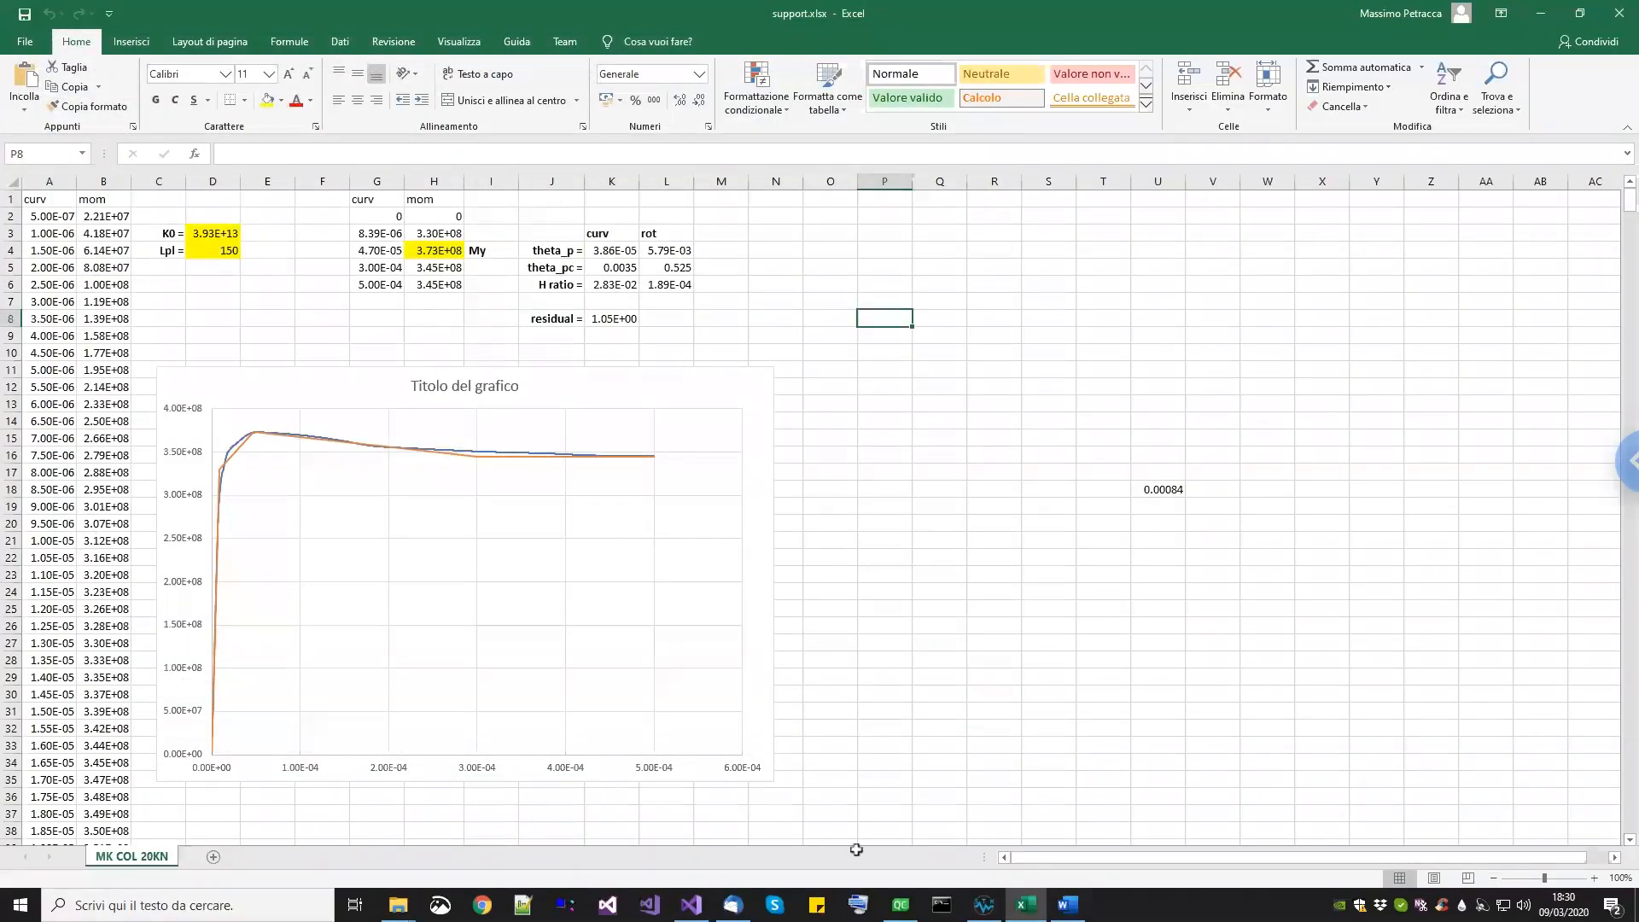
click(984, 905)
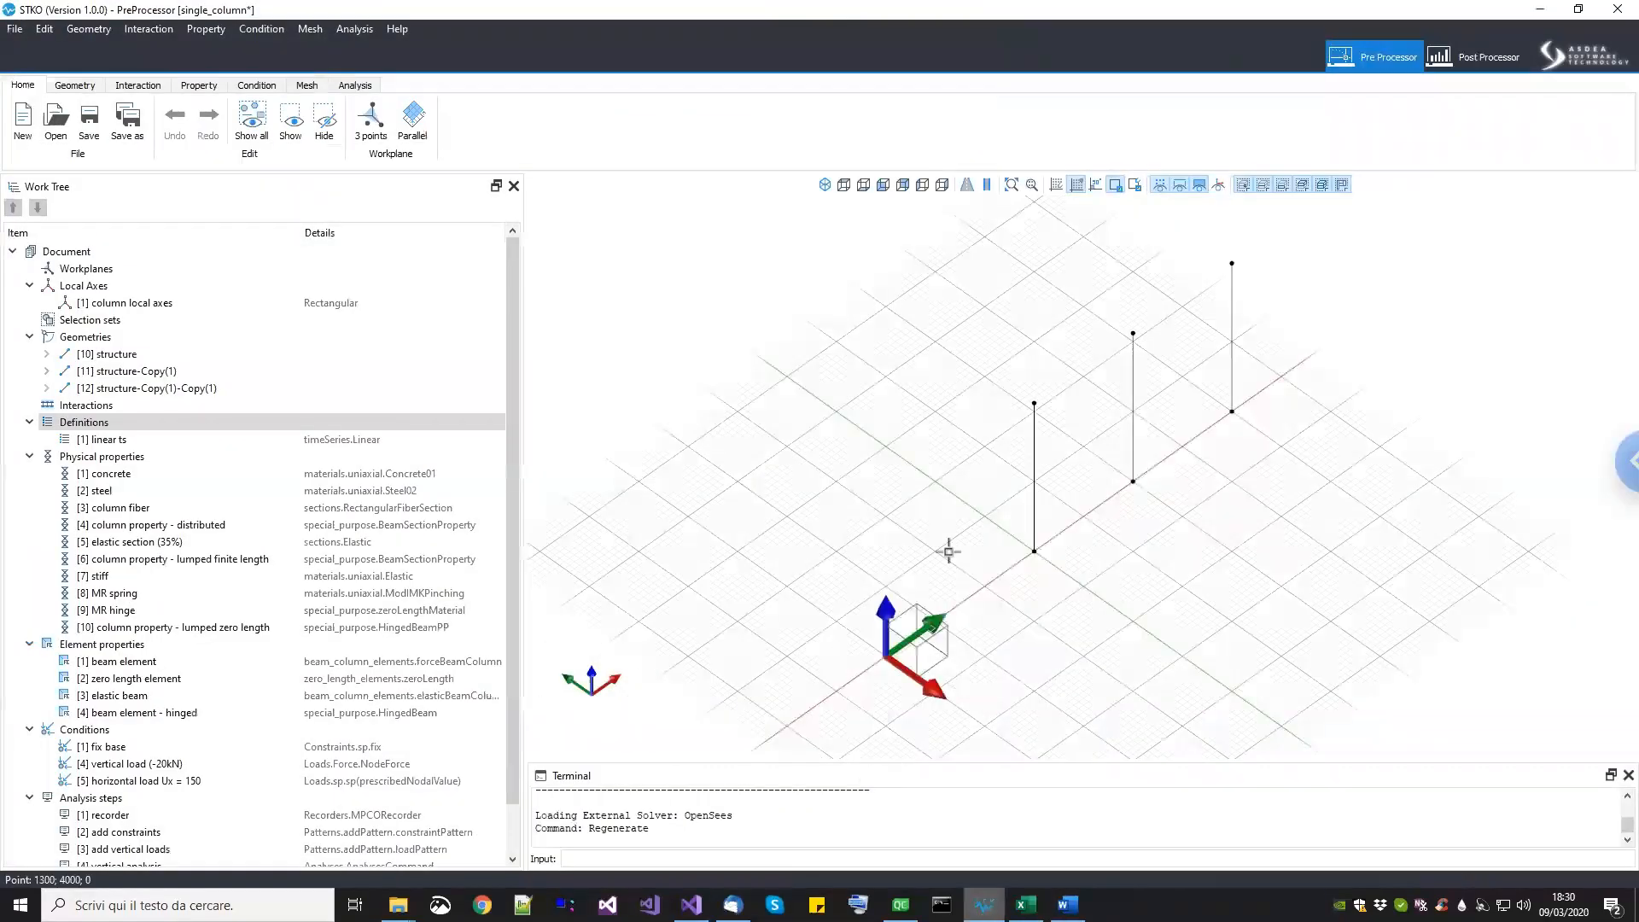
Step: Delete the two copied columns, structure-Copy(1) and structure-Copy(1)-Copy(1), keeping only the original structure
middle_drag(760, 439, 613, 478)
click(75, 85)
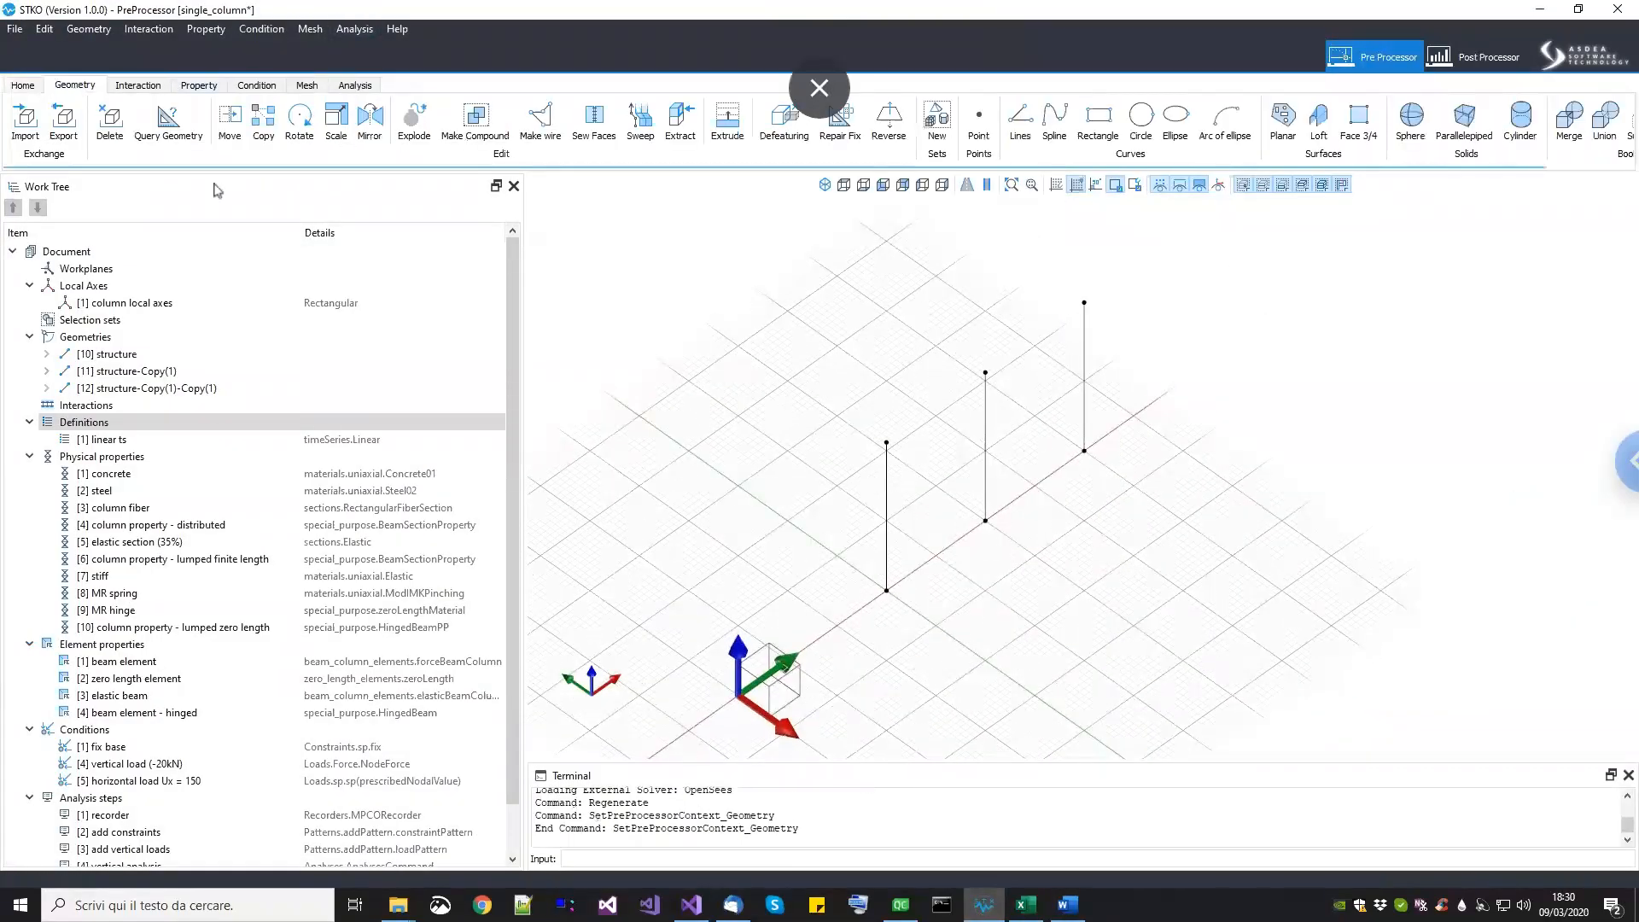
scroll(1009, 475, up, 3)
drag(981, 653, 863, 300)
middle_drag(1044, 530, 1034, 601)
drag(1114, 599, 962, 237)
key(Delete)
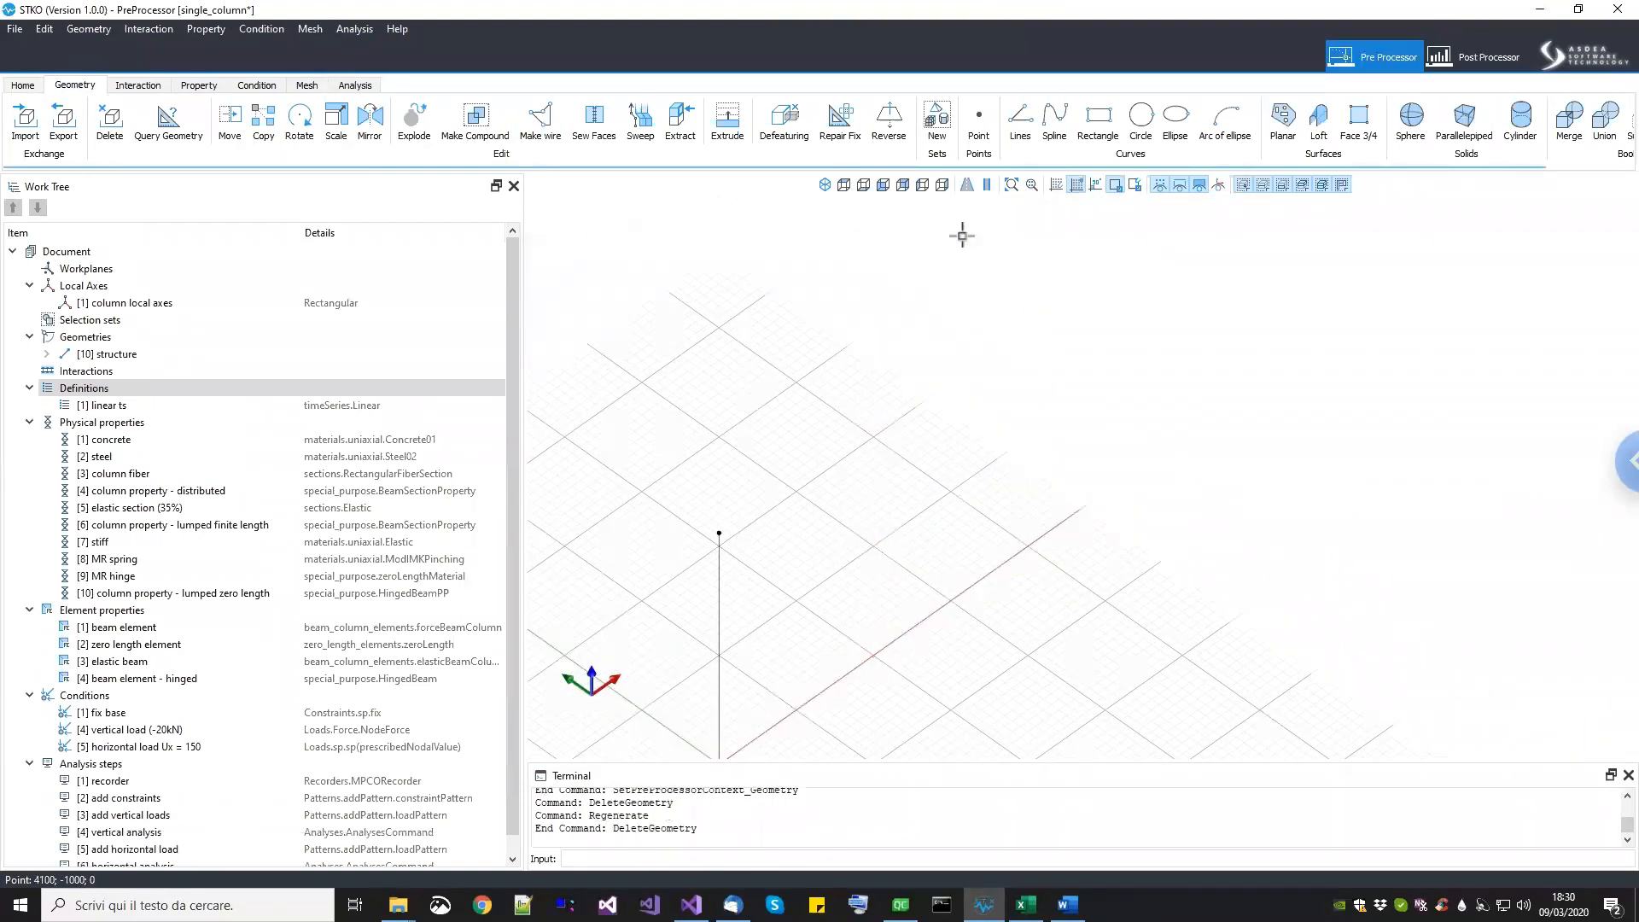
Step: Display the remaining column with its assigned properties and examine the parameters of the concrete material
scroll(973, 519, down, 1)
middle_drag(823, 632, 900, 509)
scroll(889, 445, up, 2)
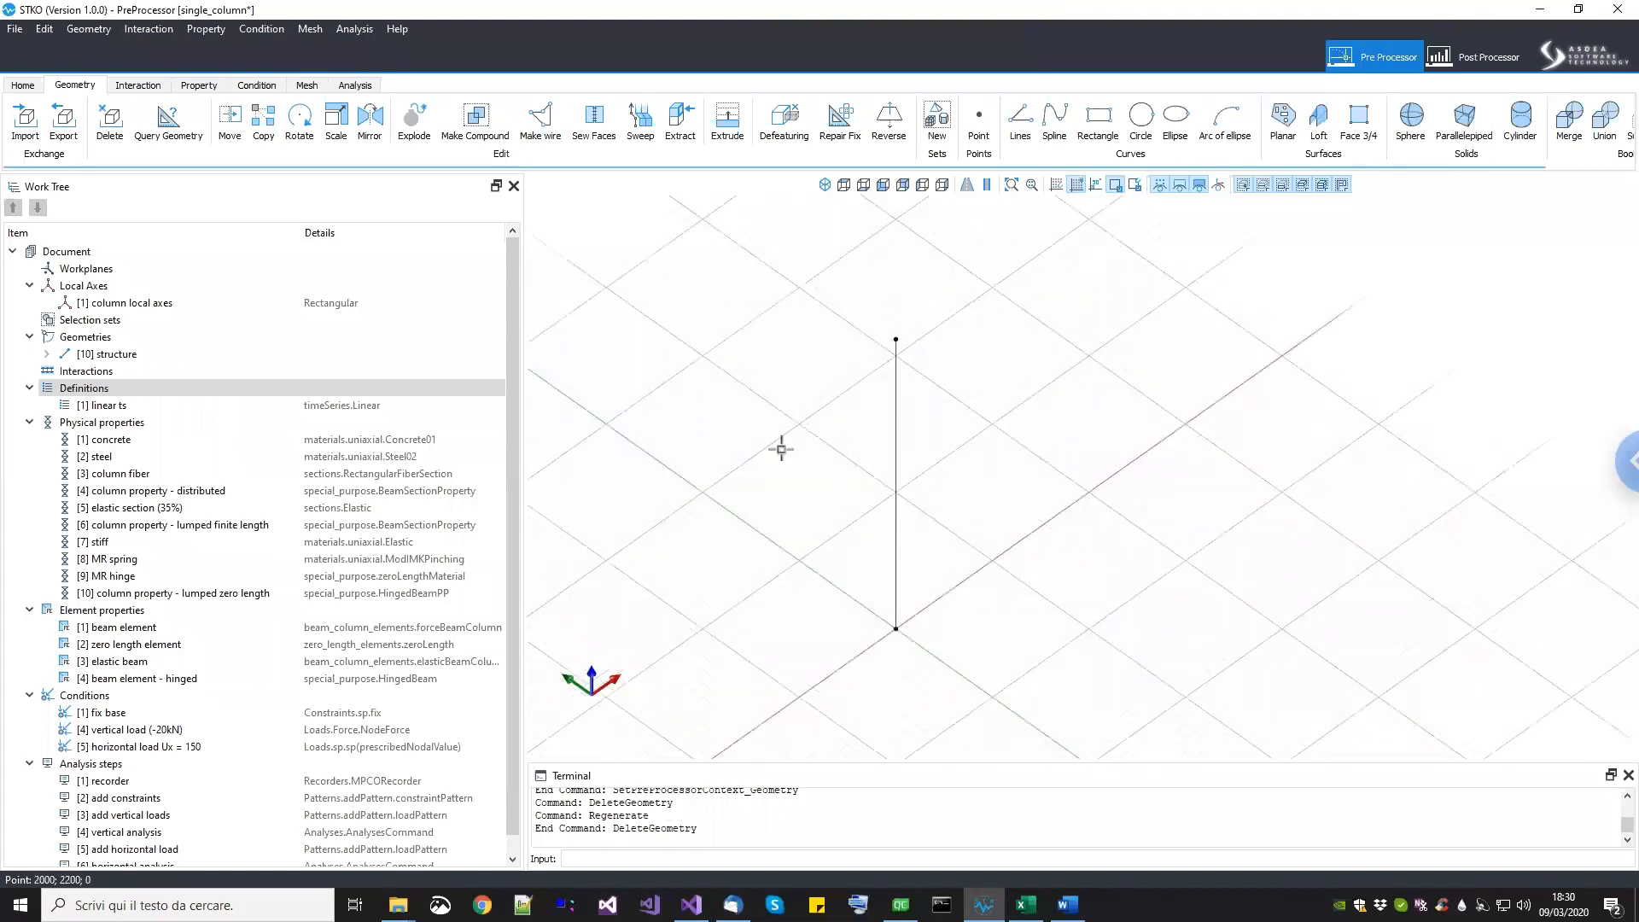
click(195, 86)
middle_drag(655, 385, 711, 403)
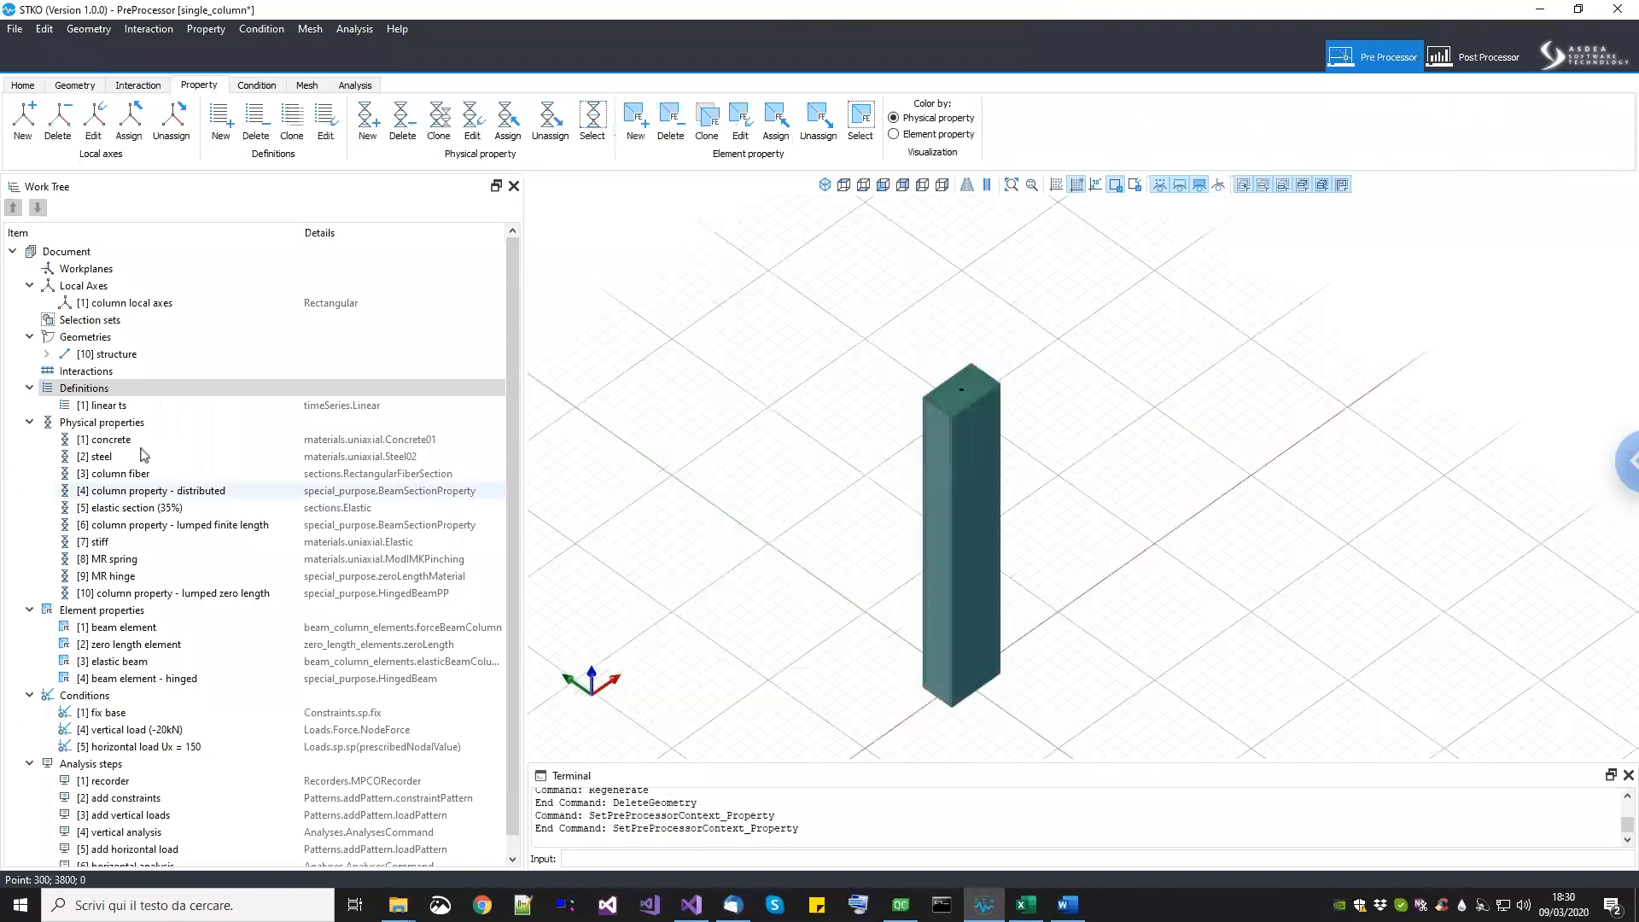
click(101, 407)
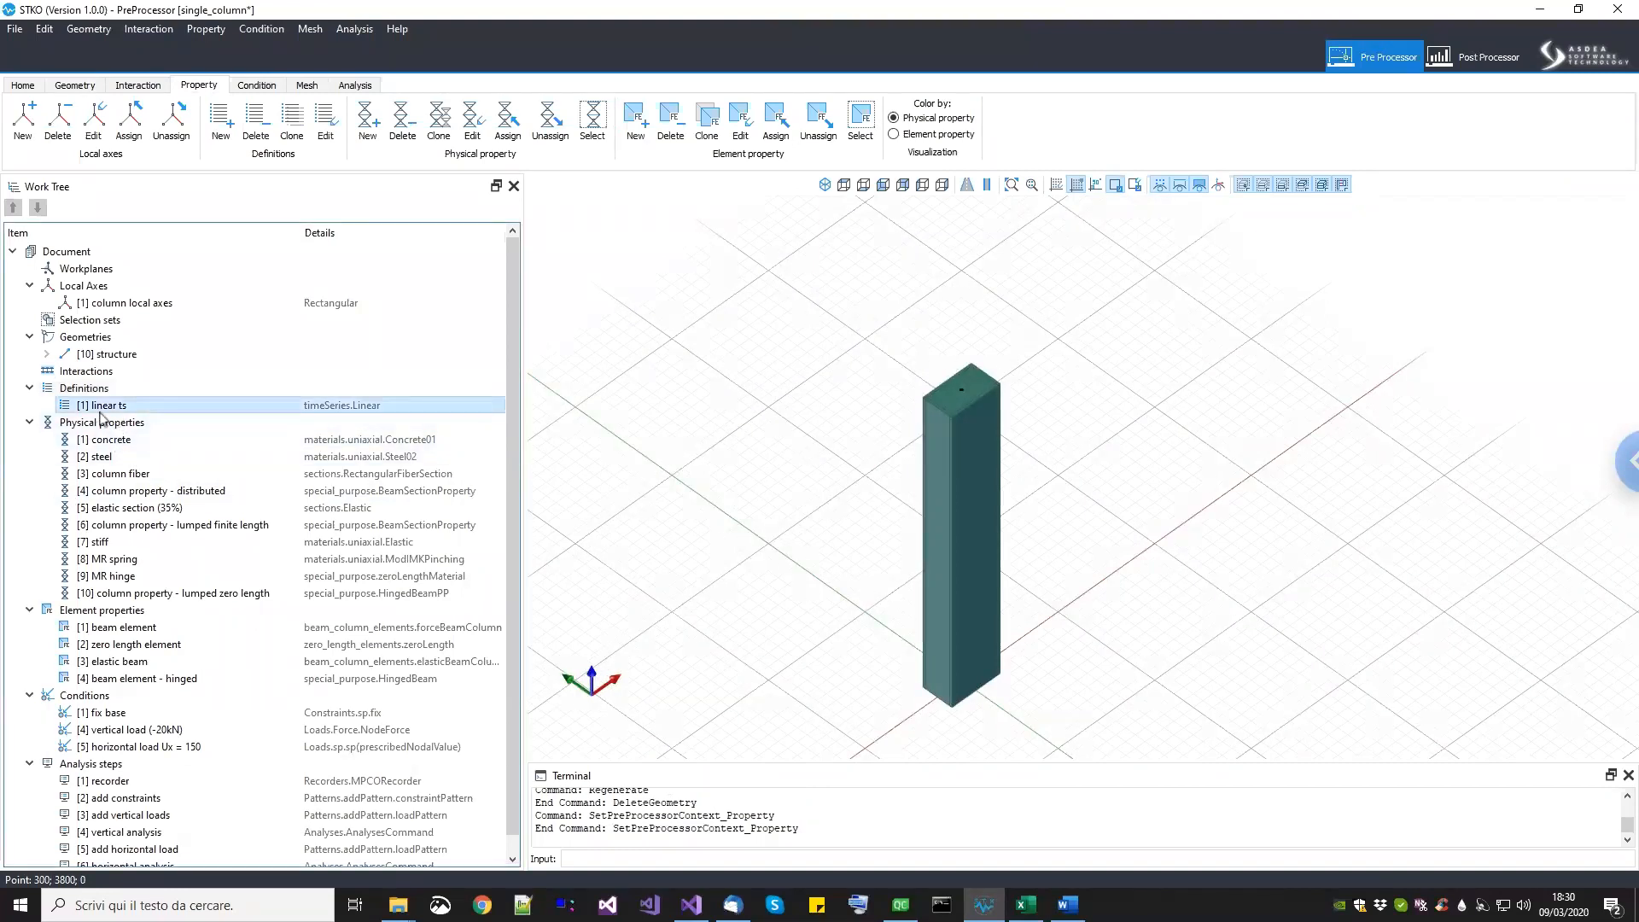
right_click(125, 438)
click(158, 485)
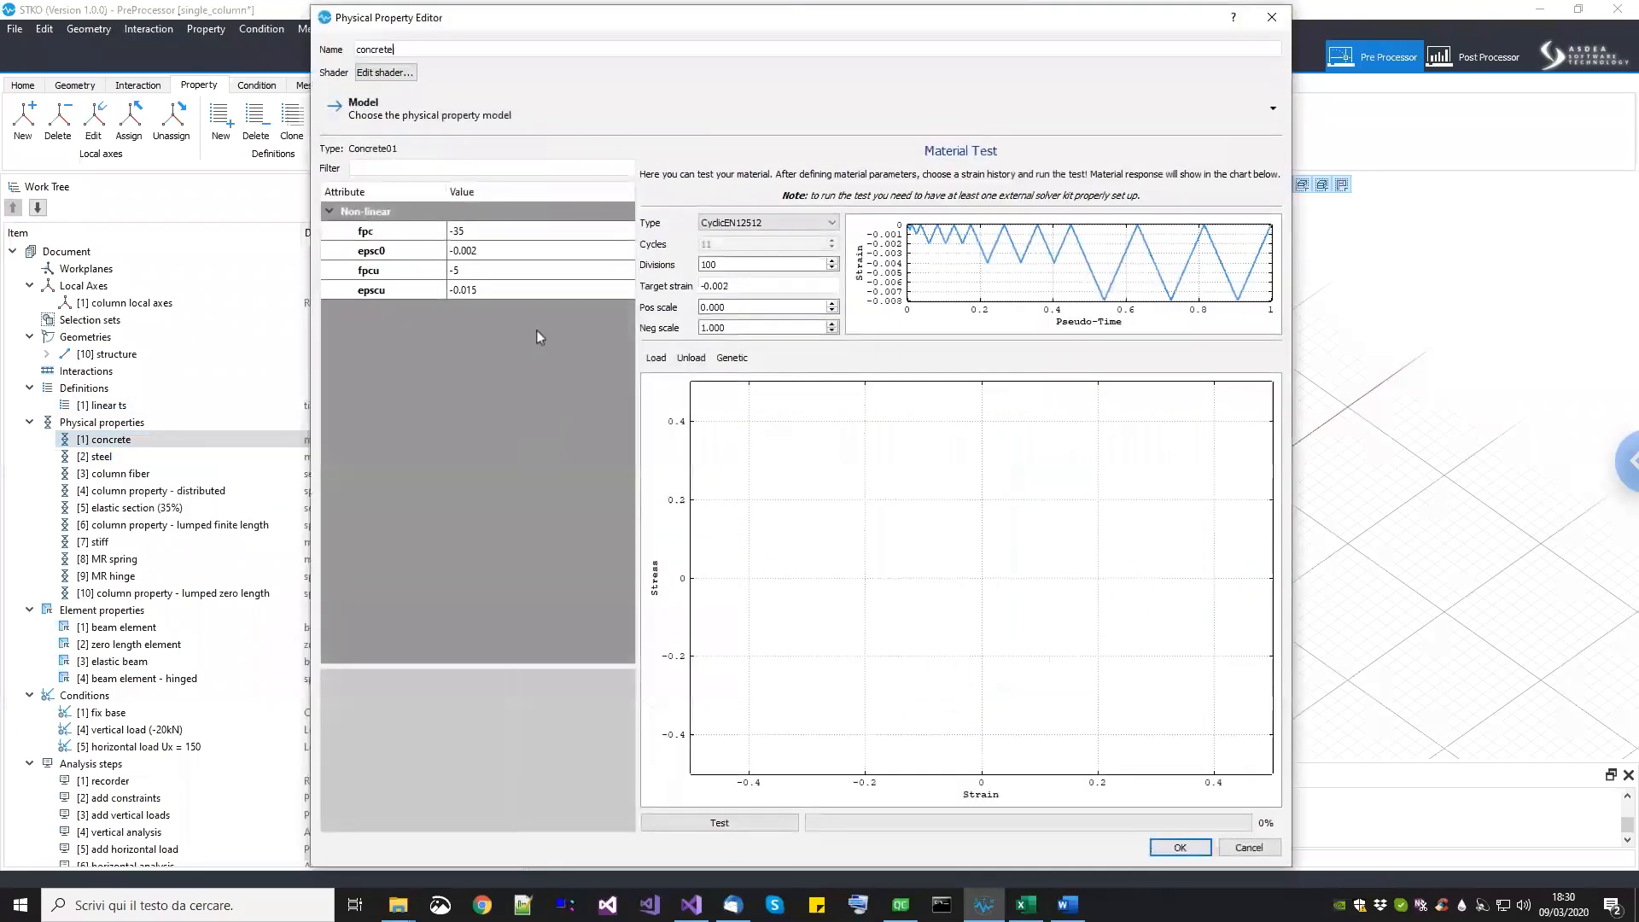
click(1248, 848)
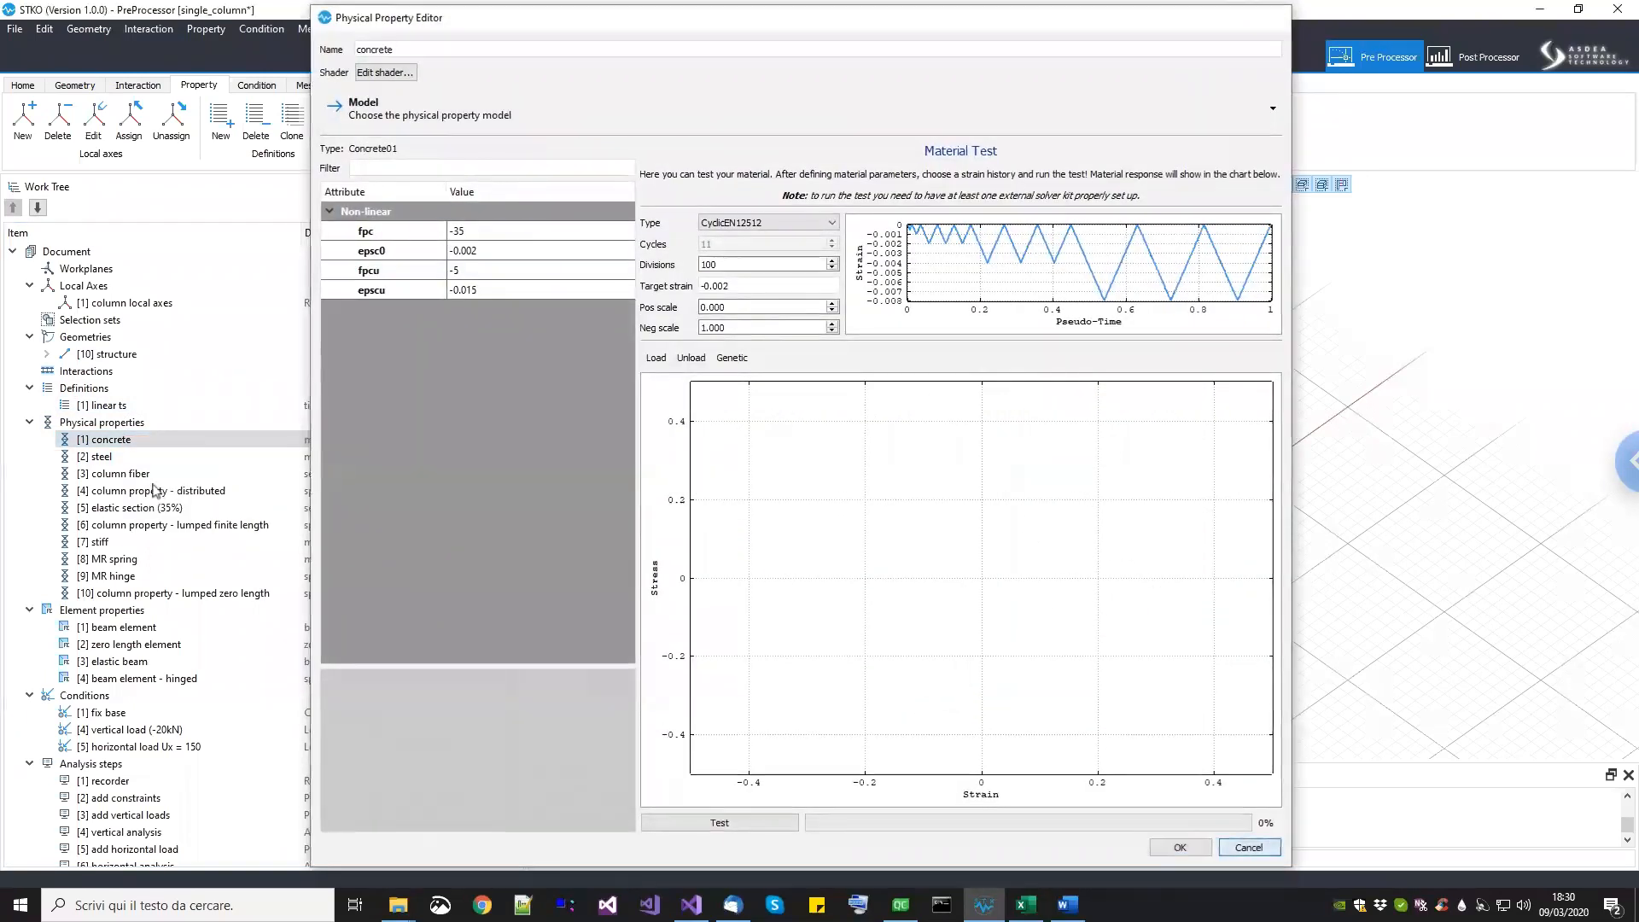
Step: Examine the parameters of the steel material and the geometry, rebars and confinement response of the column fiber section
right_click(102, 457)
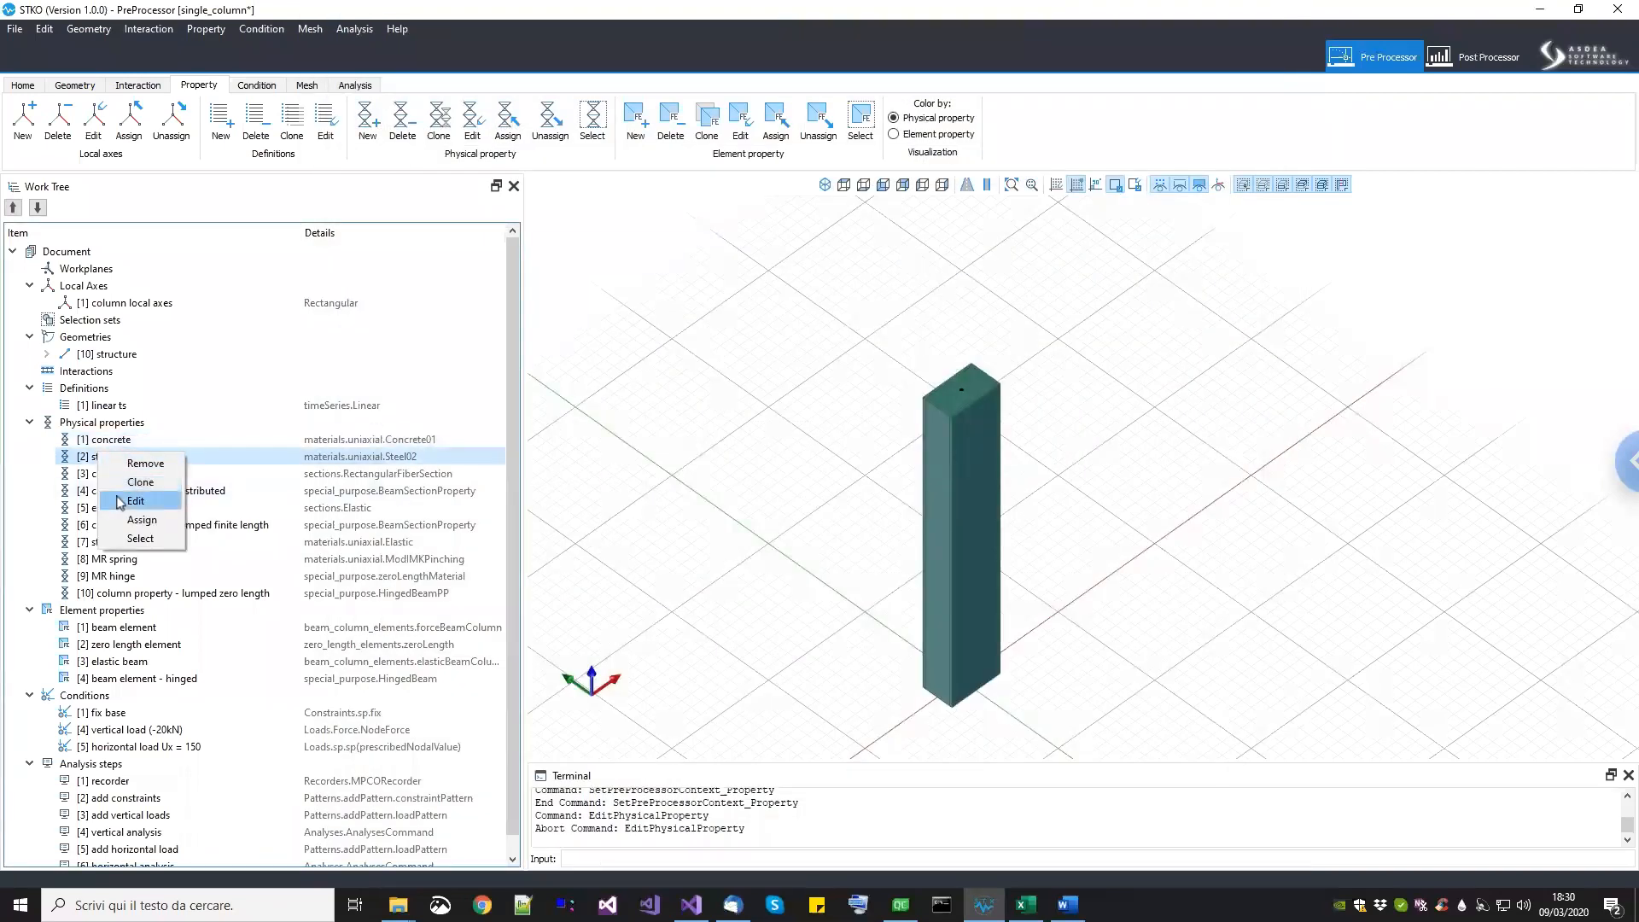
click(137, 501)
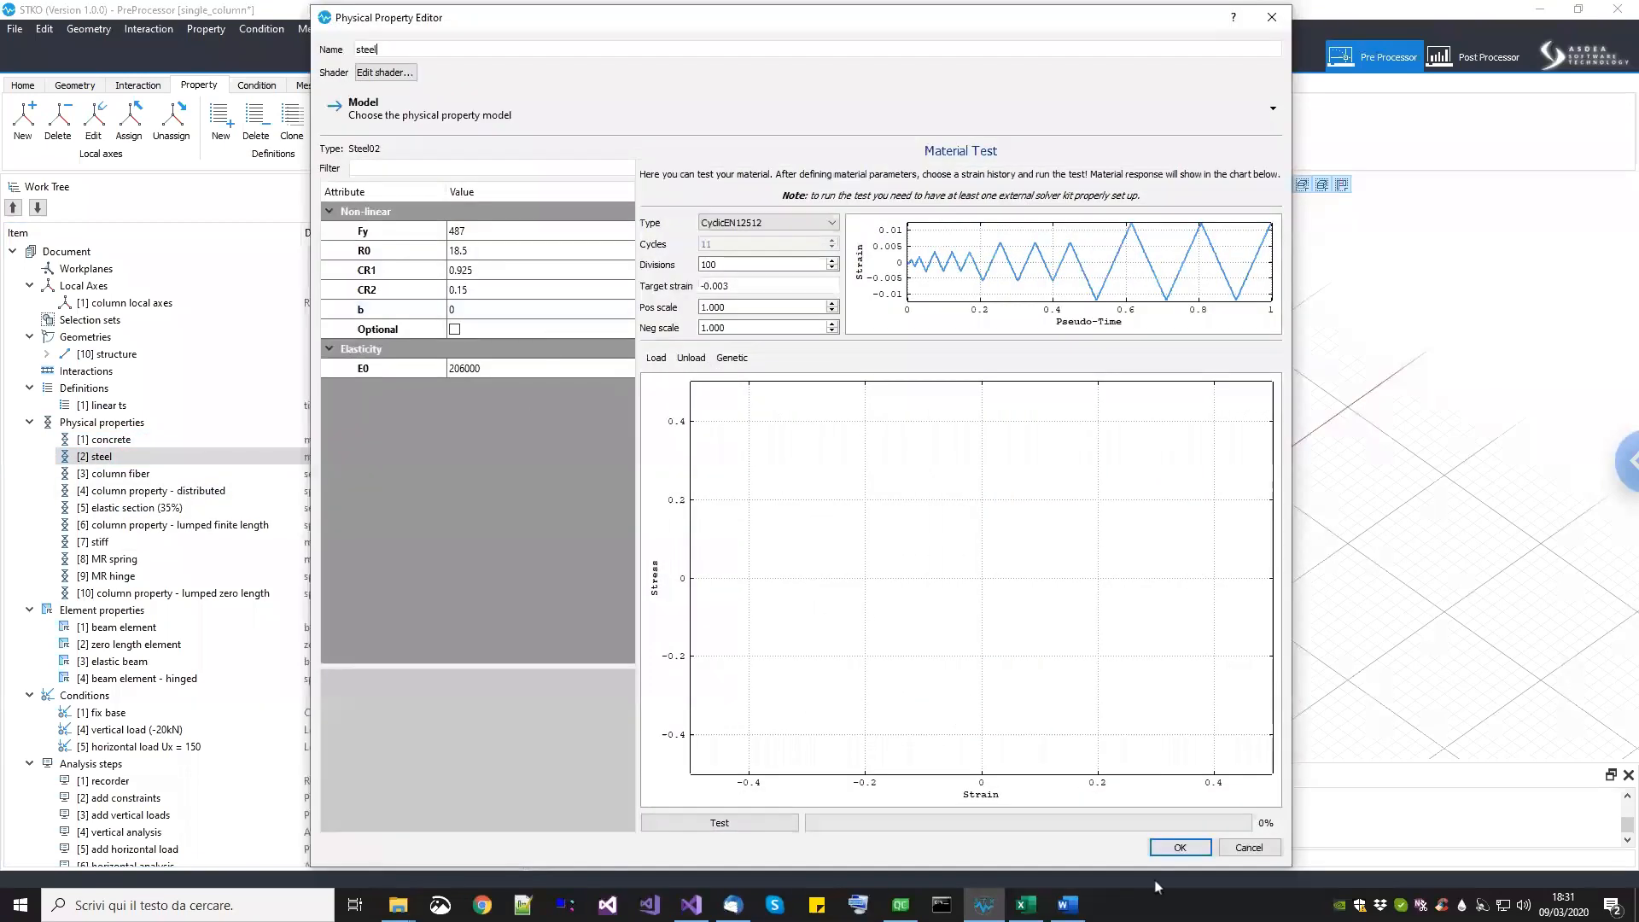
click(1231, 852)
right_click(124, 474)
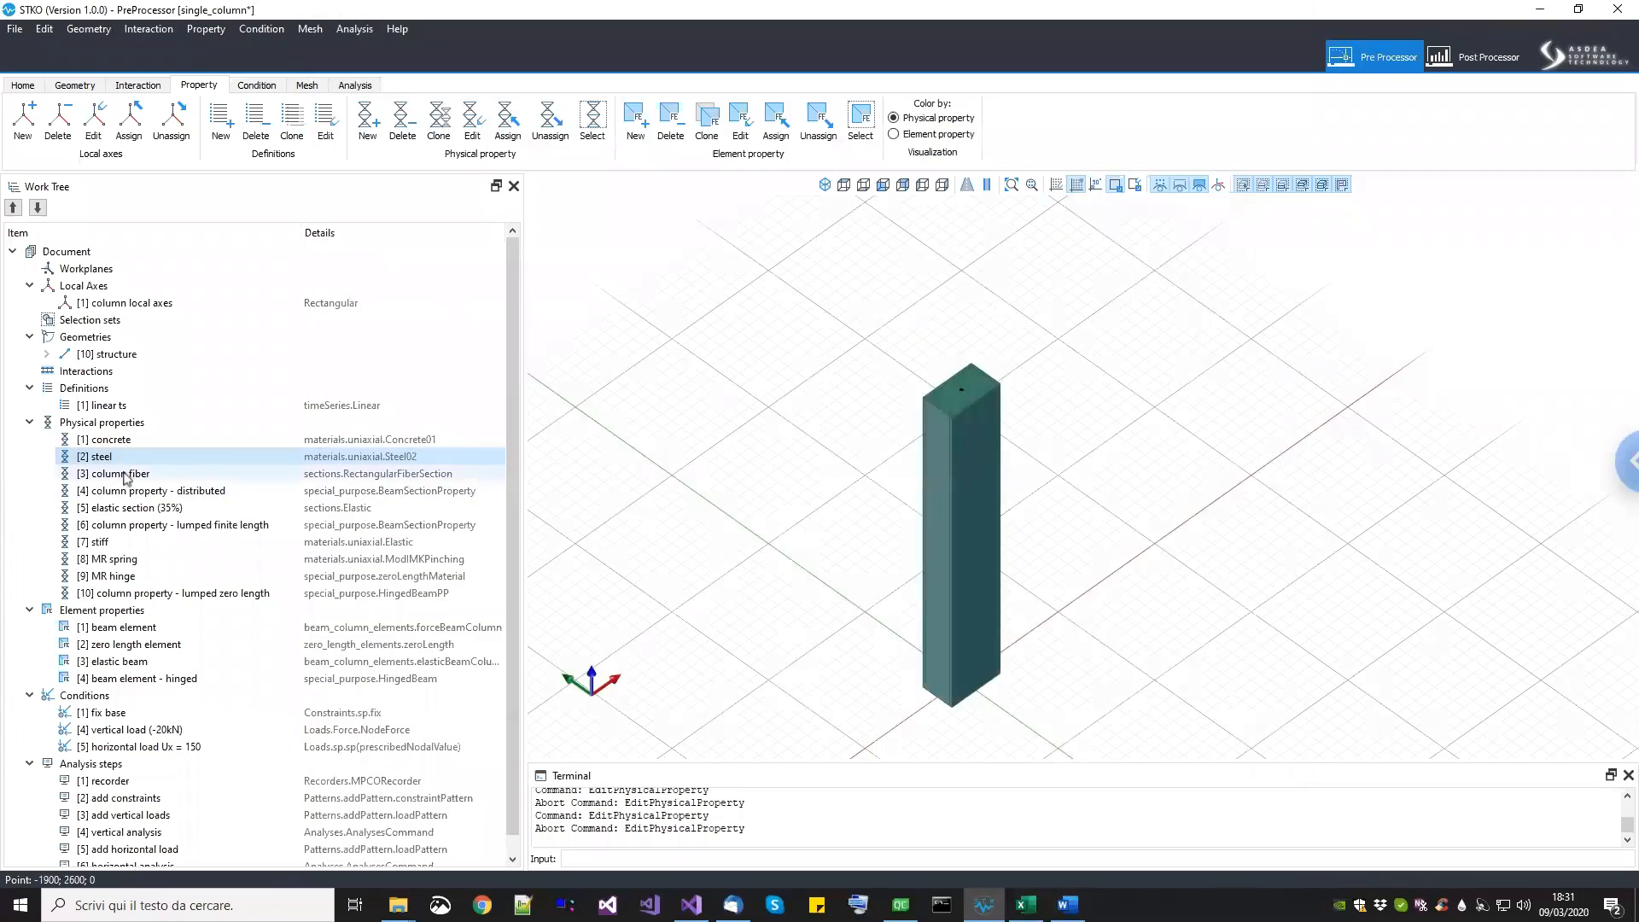
click(158, 521)
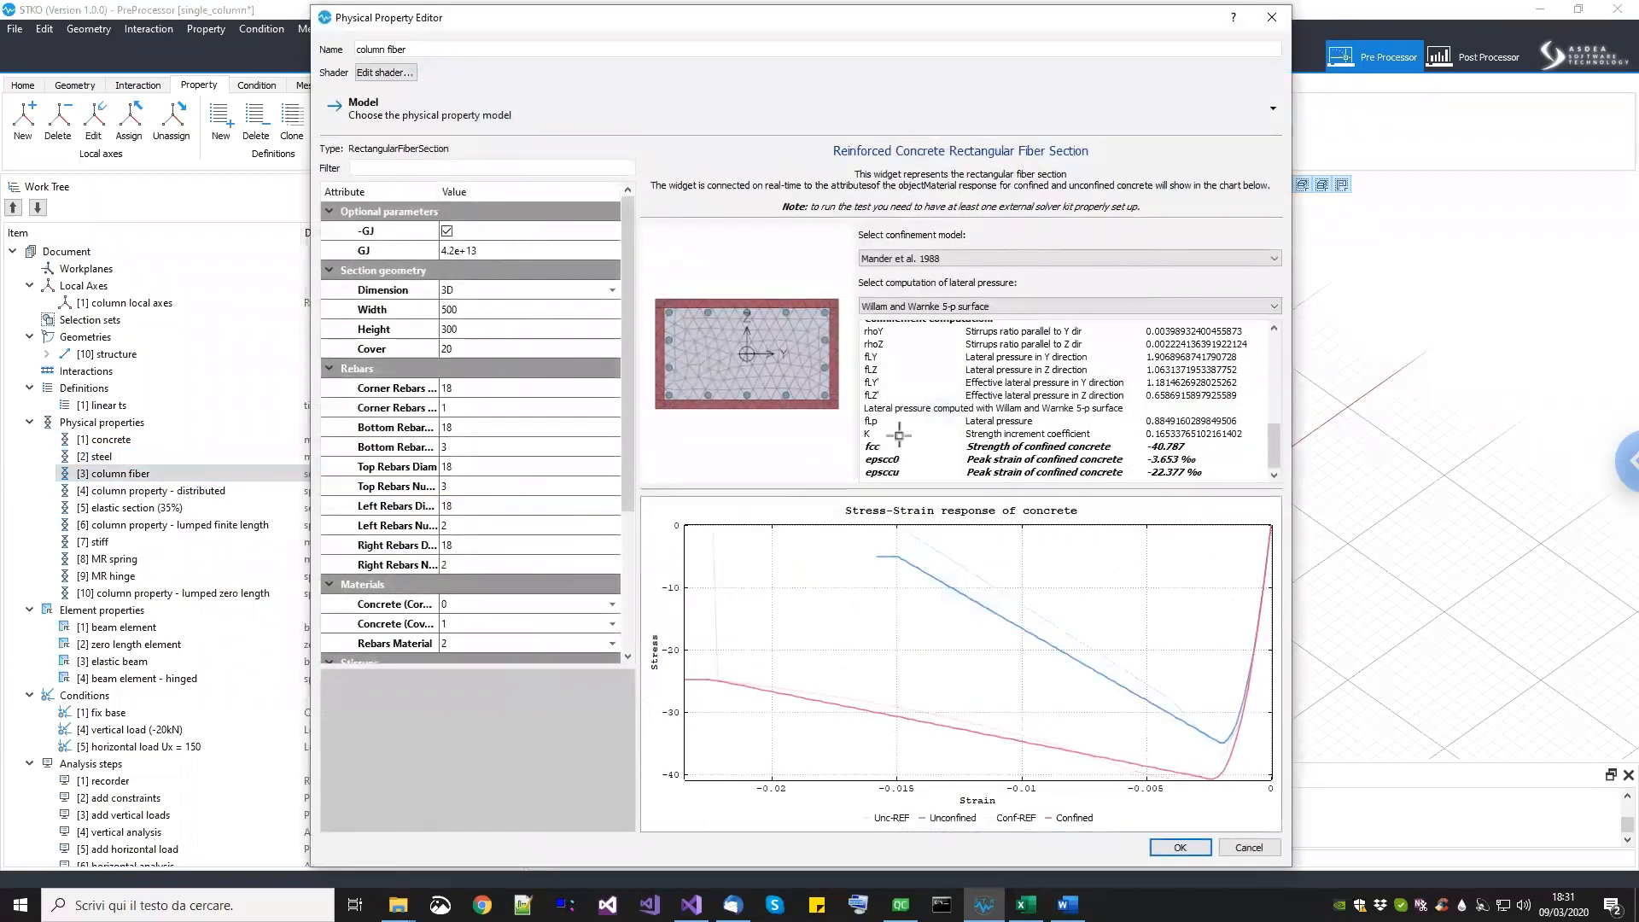
click(1238, 849)
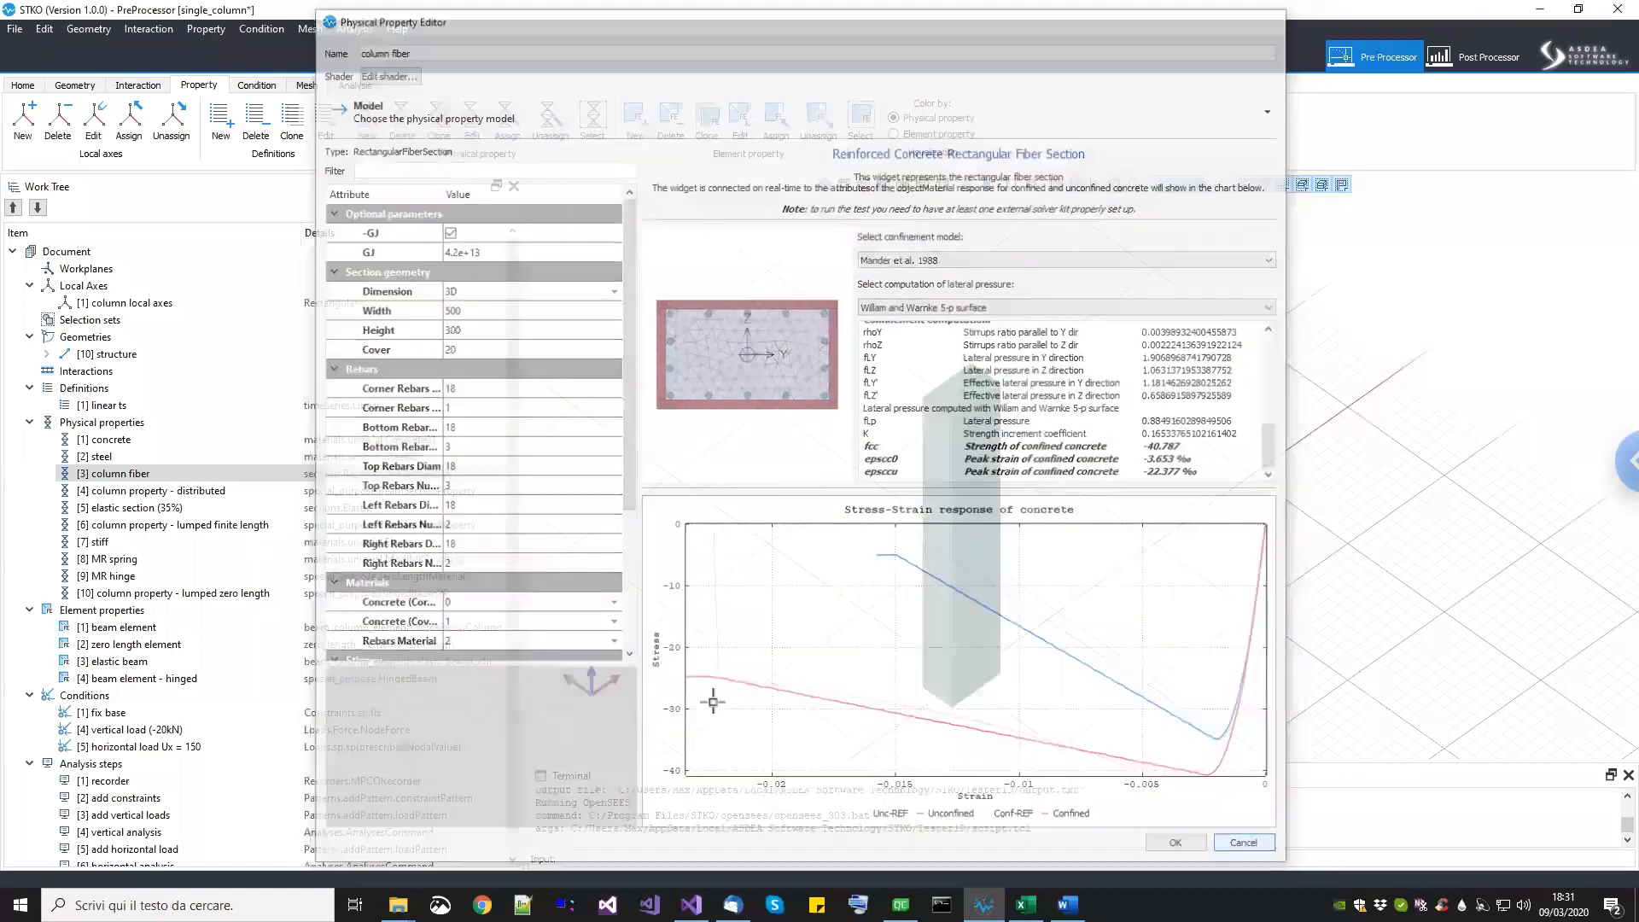
Step: Examine the integration type, section and integration points of the distributed column property
click(156, 493)
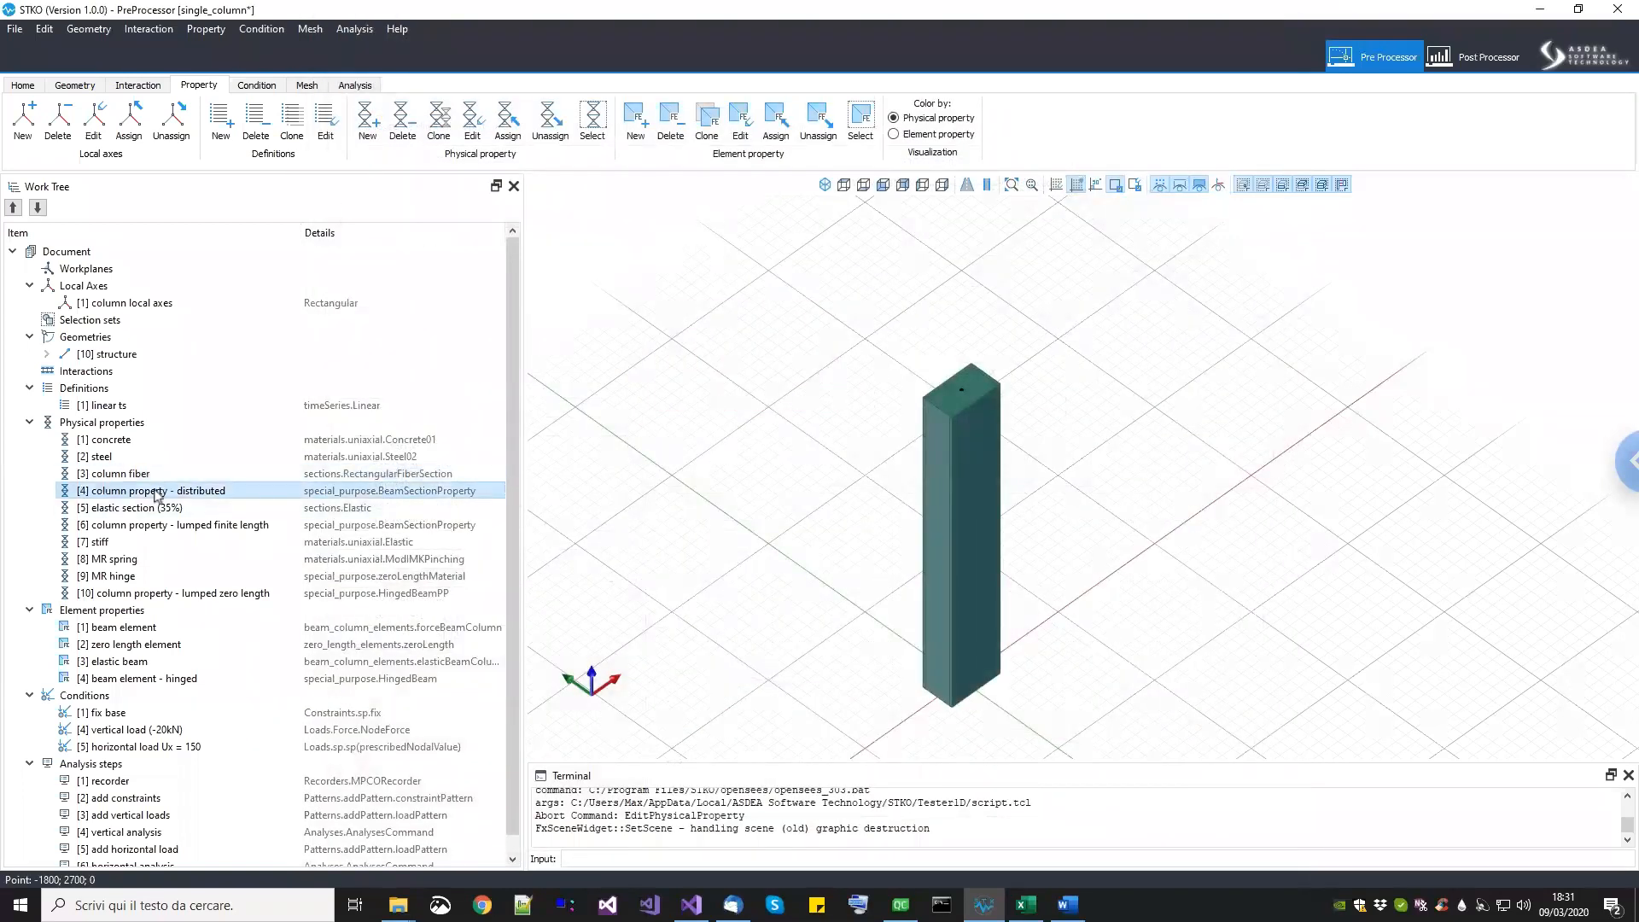
right_click(156, 492)
click(190, 543)
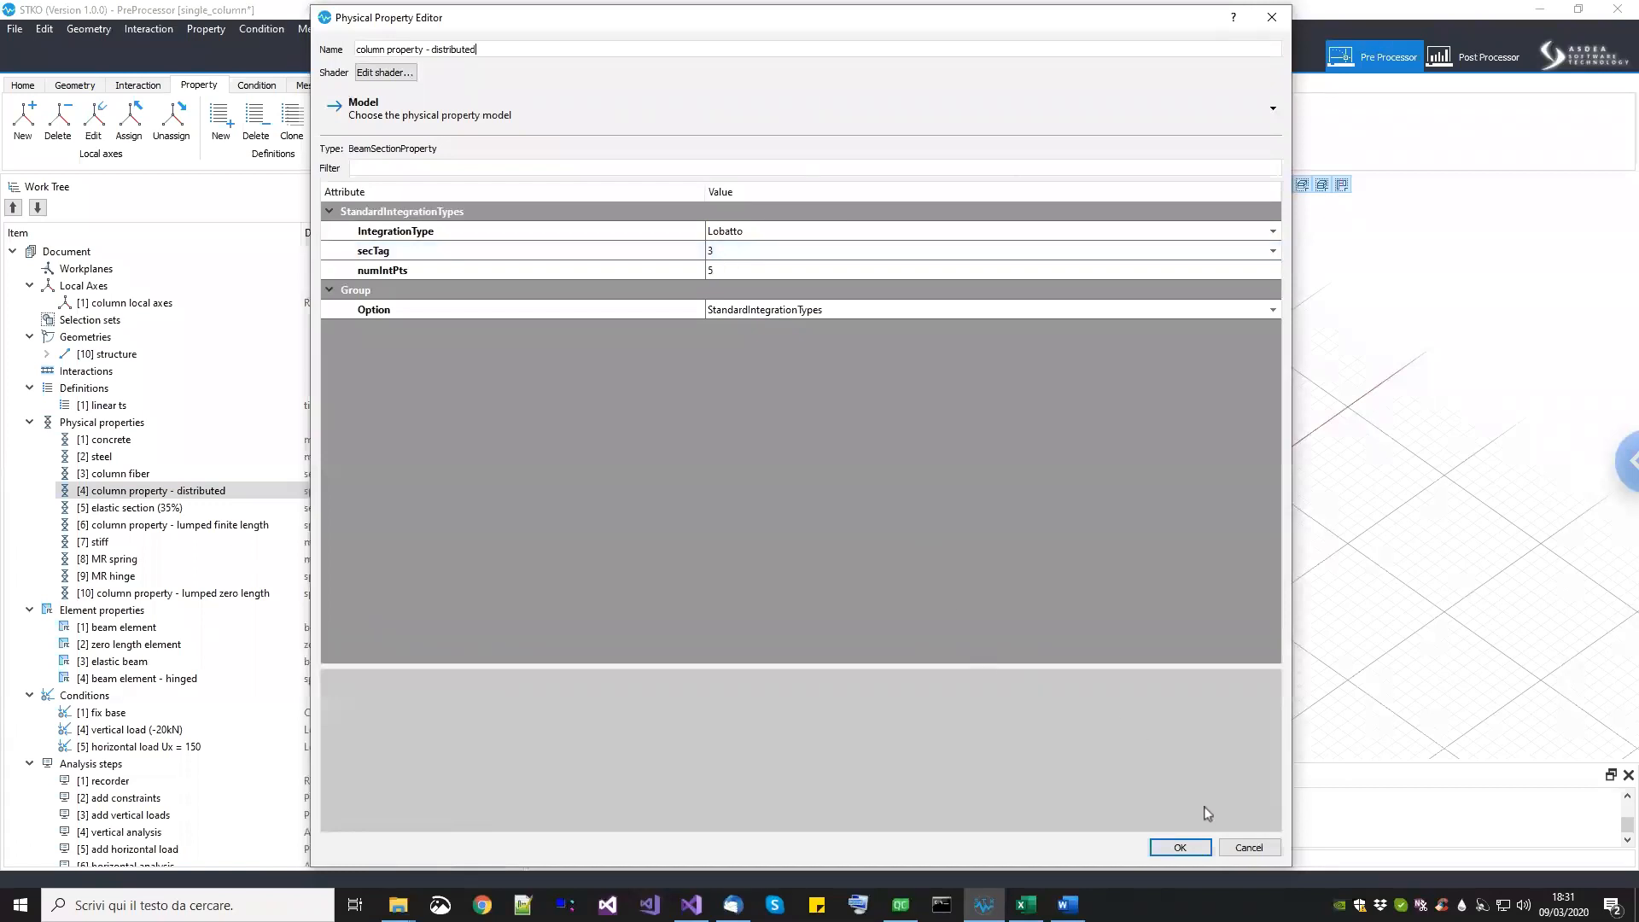
click(1247, 848)
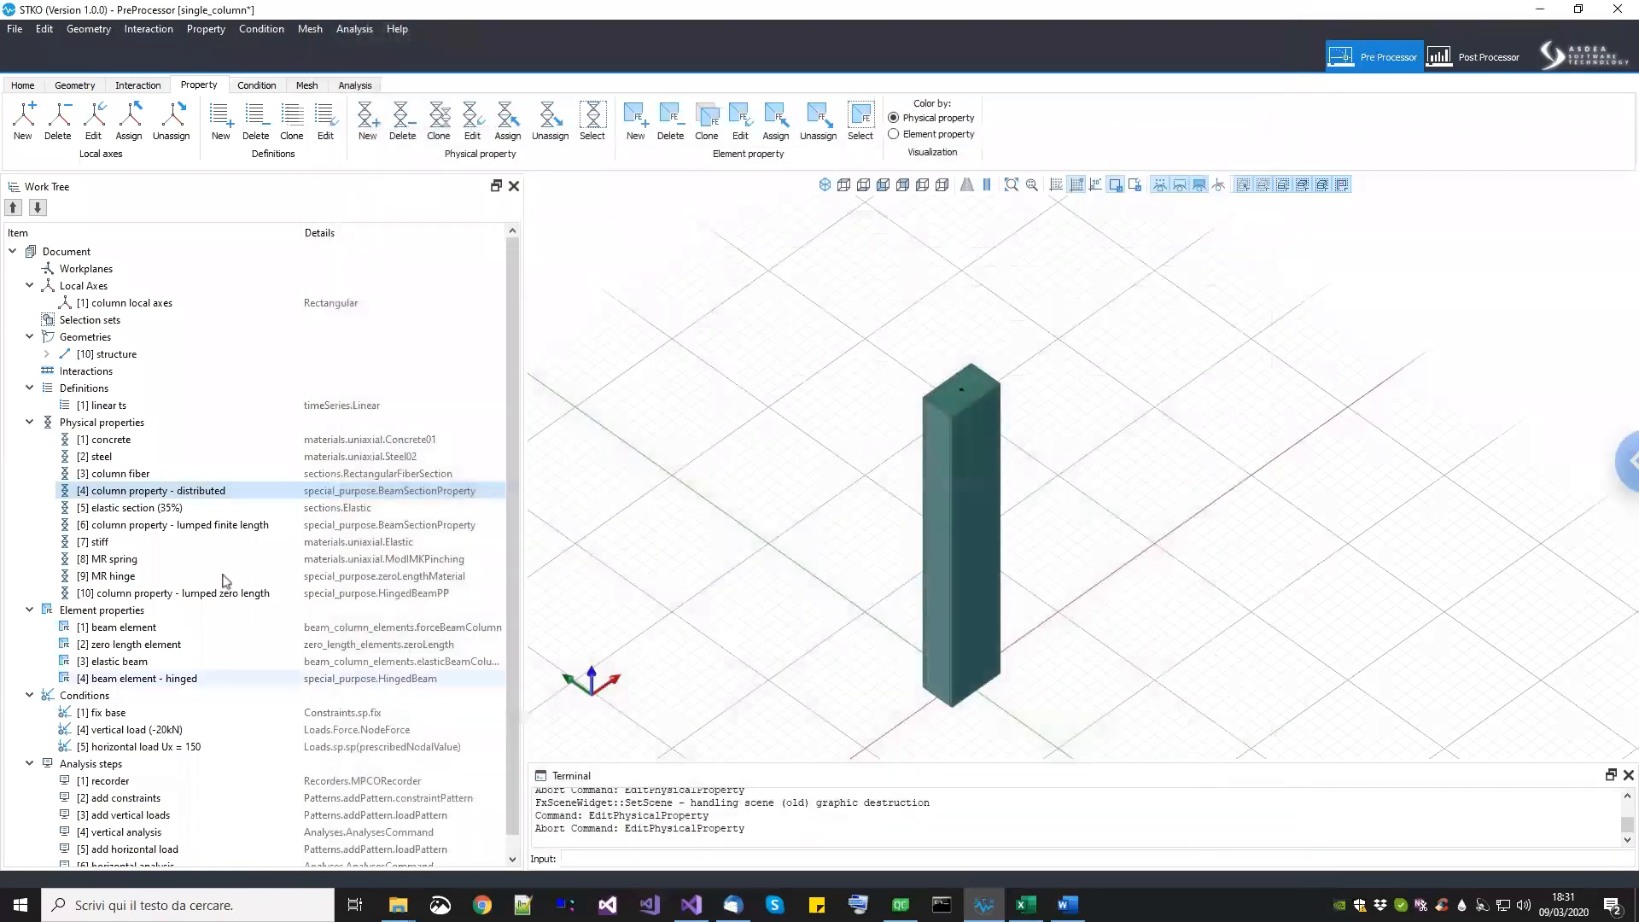
Step: Remove the physical properties elastic section (35%), column property - lumped finite length and stiff
right_click(147, 508)
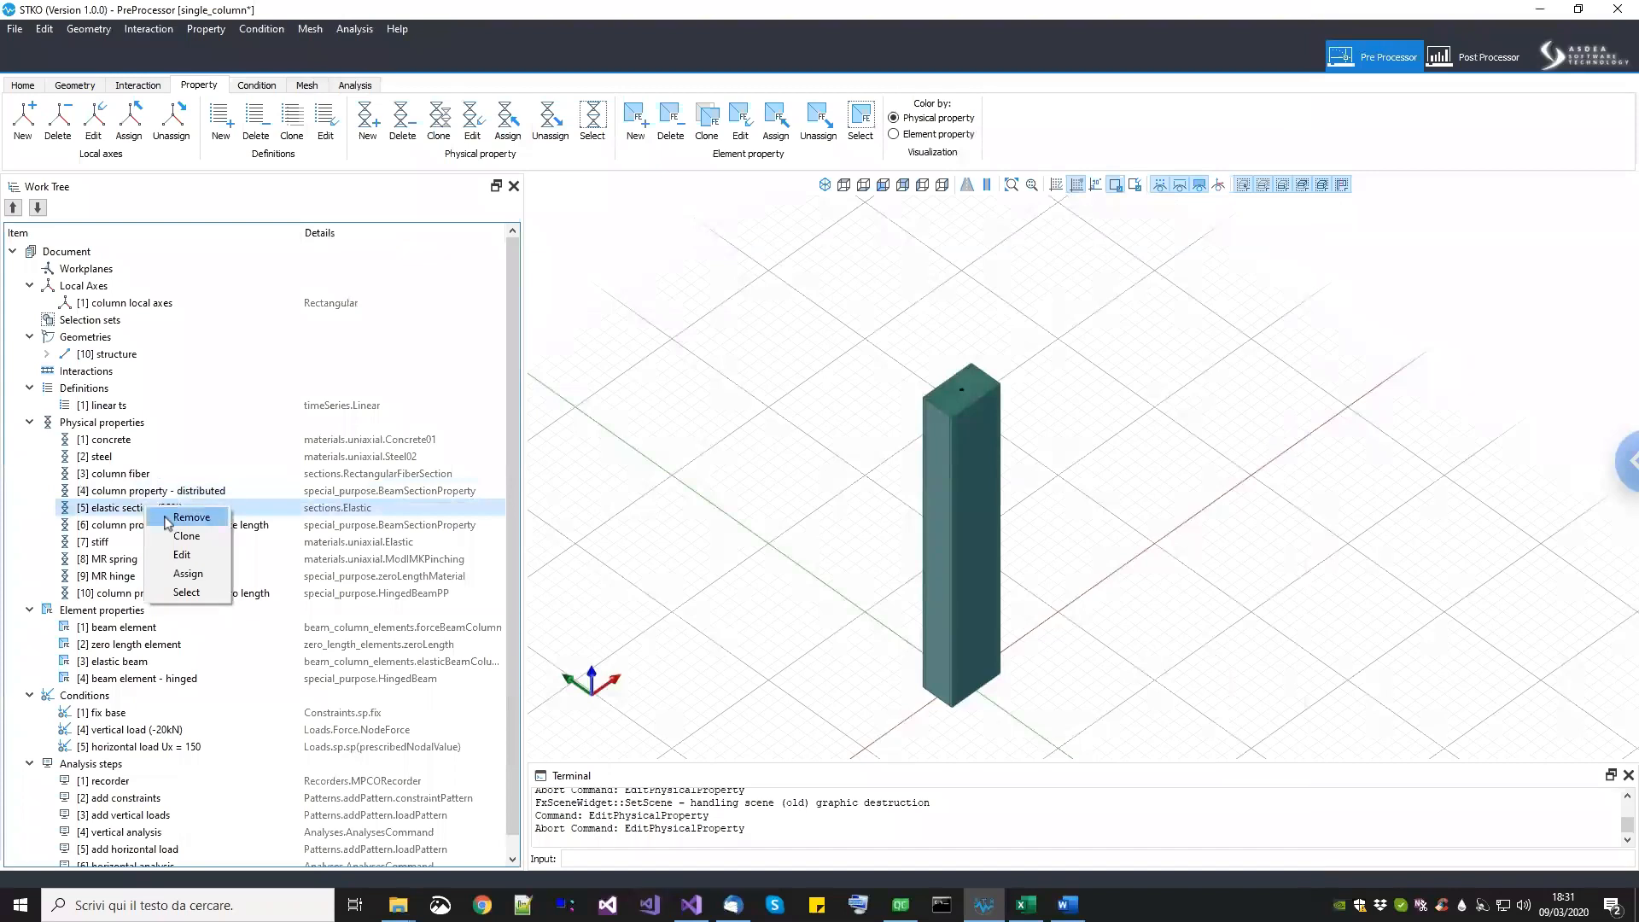
click(170, 517)
right_click(146, 516)
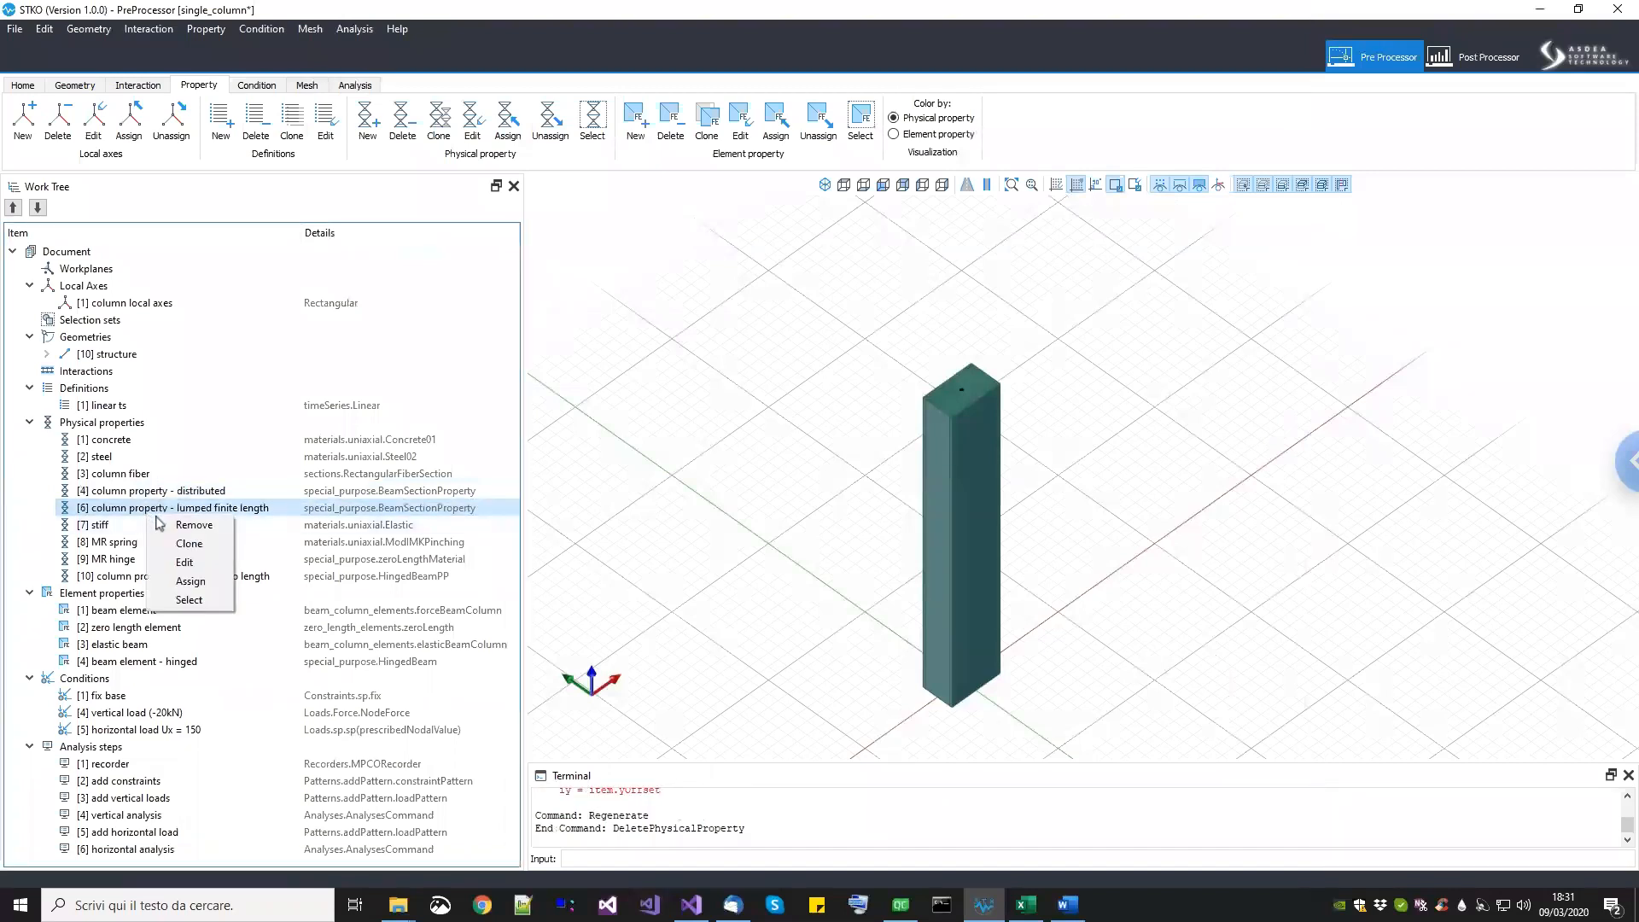
click(168, 519)
right_click(149, 510)
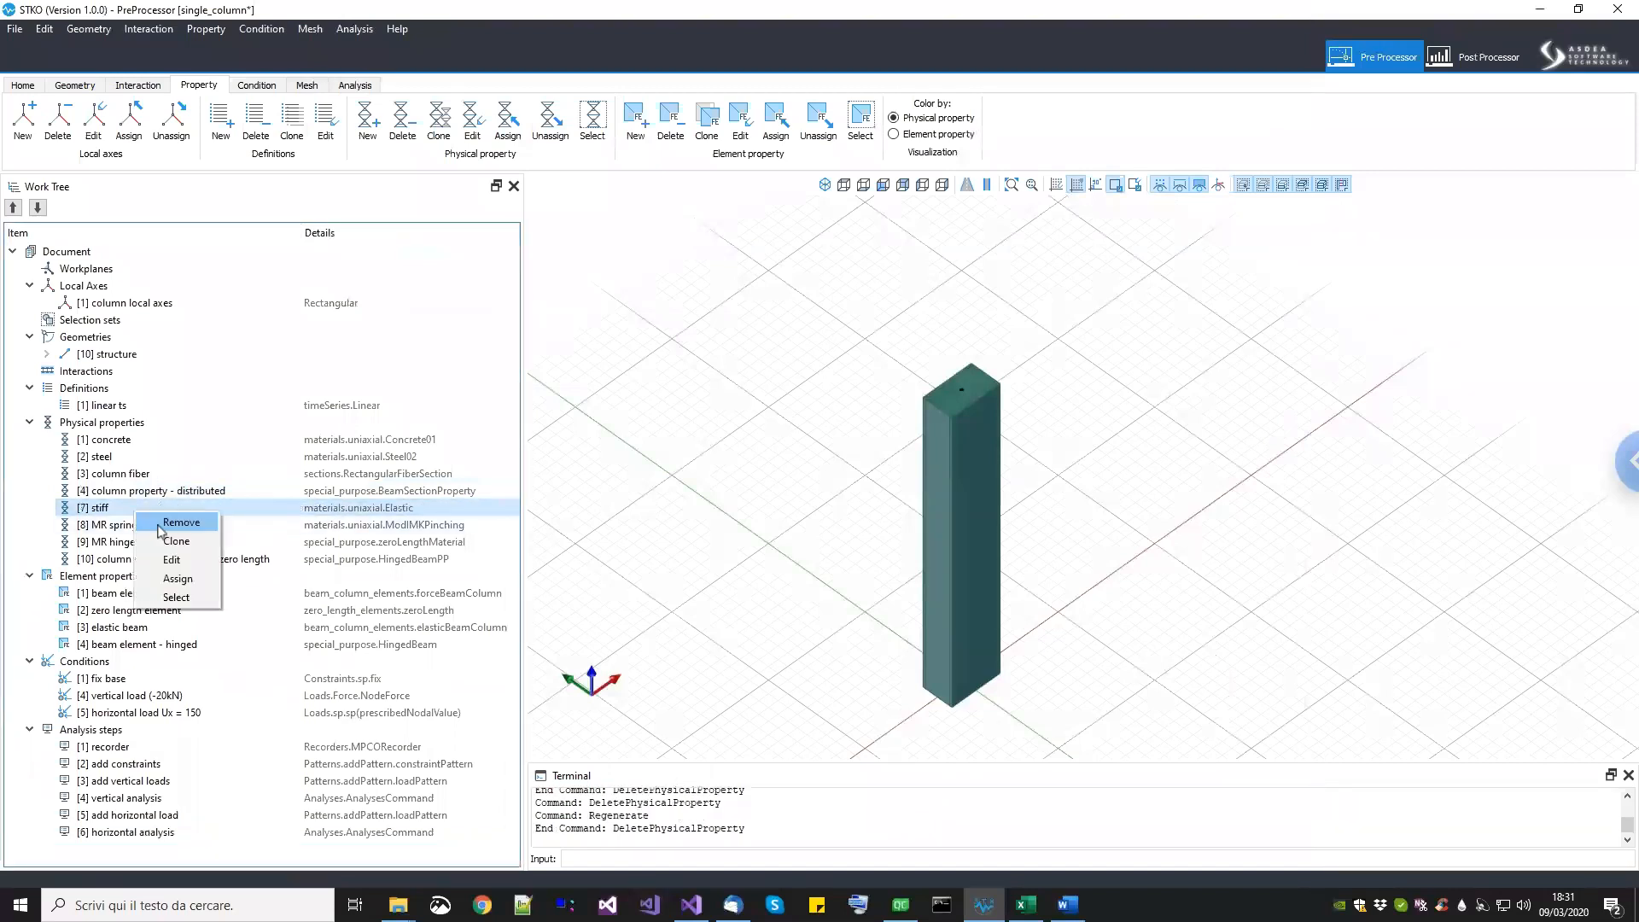
click(170, 520)
Step: Remove the physical properties MR spring, MR hinge and column property - lumped zero length
right_click(145, 515)
click(171, 524)
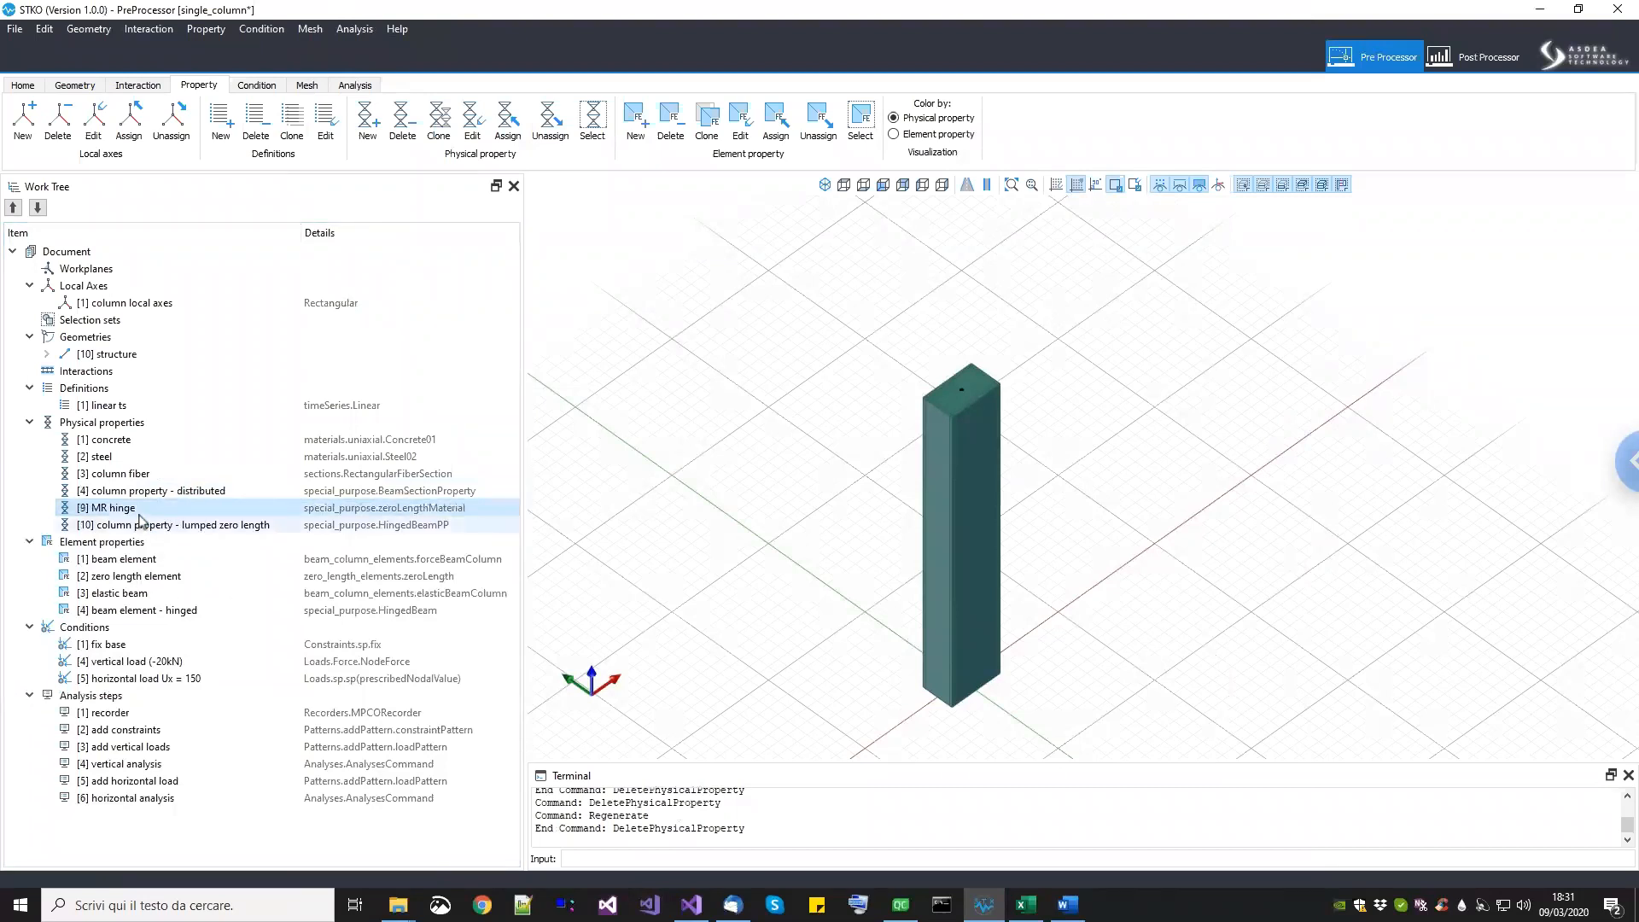
right_click(139, 512)
click(164, 520)
right_click(165, 513)
click(175, 521)
Step: Remove the zero length element, elastic beam and beam element - hinged element properties, keeping only the force-based beam element
click(159, 527)
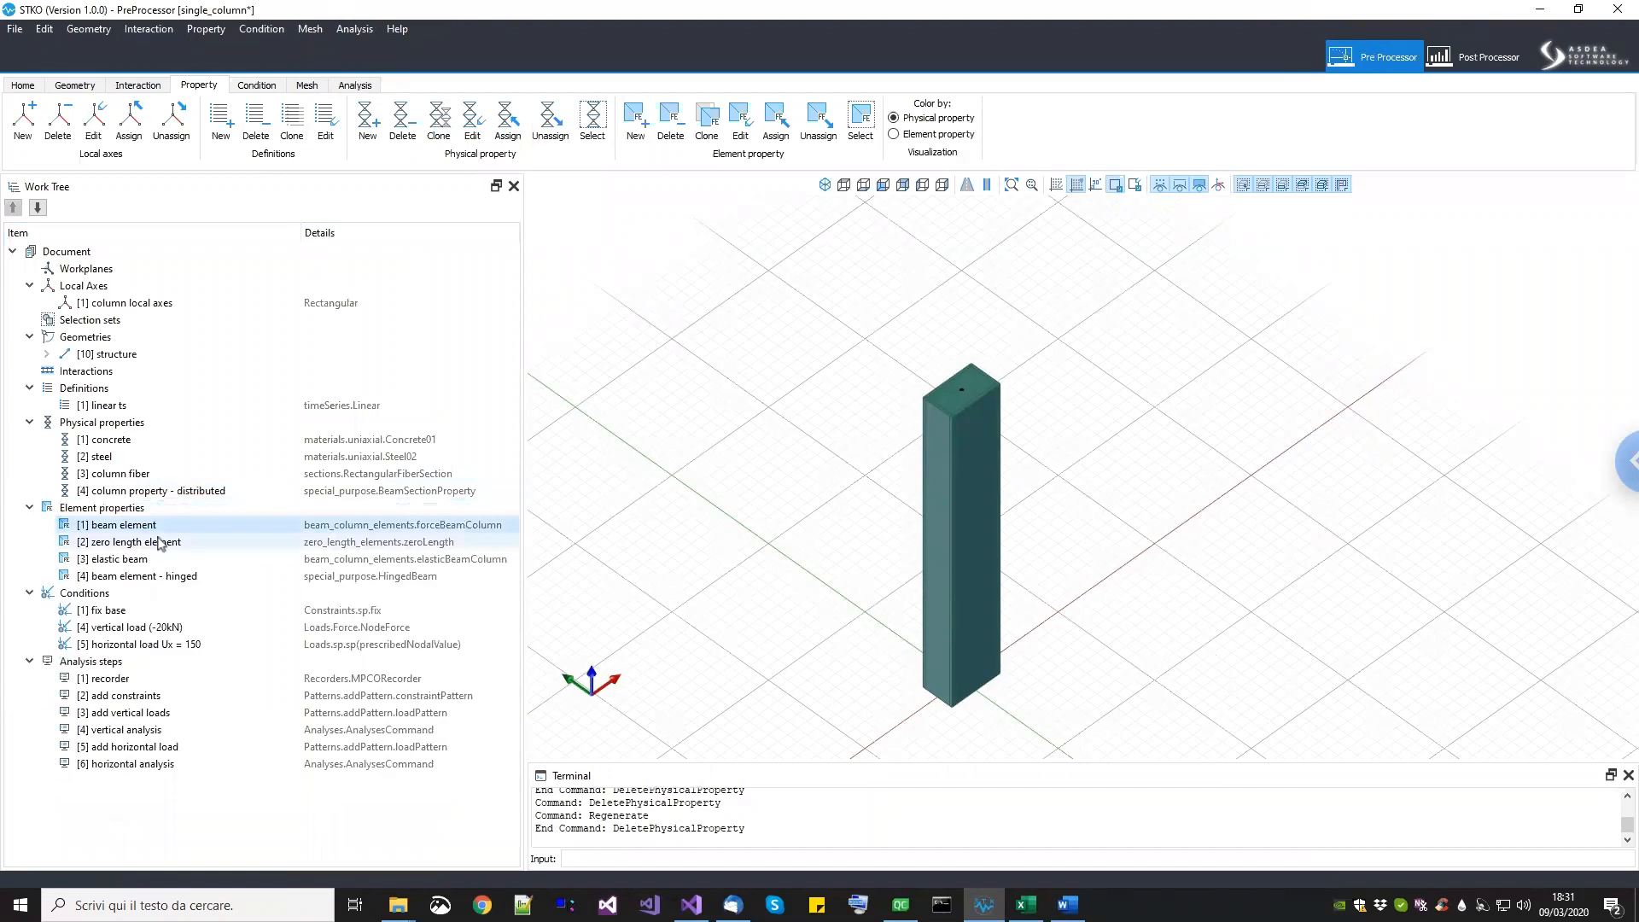
right_click(159, 544)
click(175, 550)
right_click(151, 542)
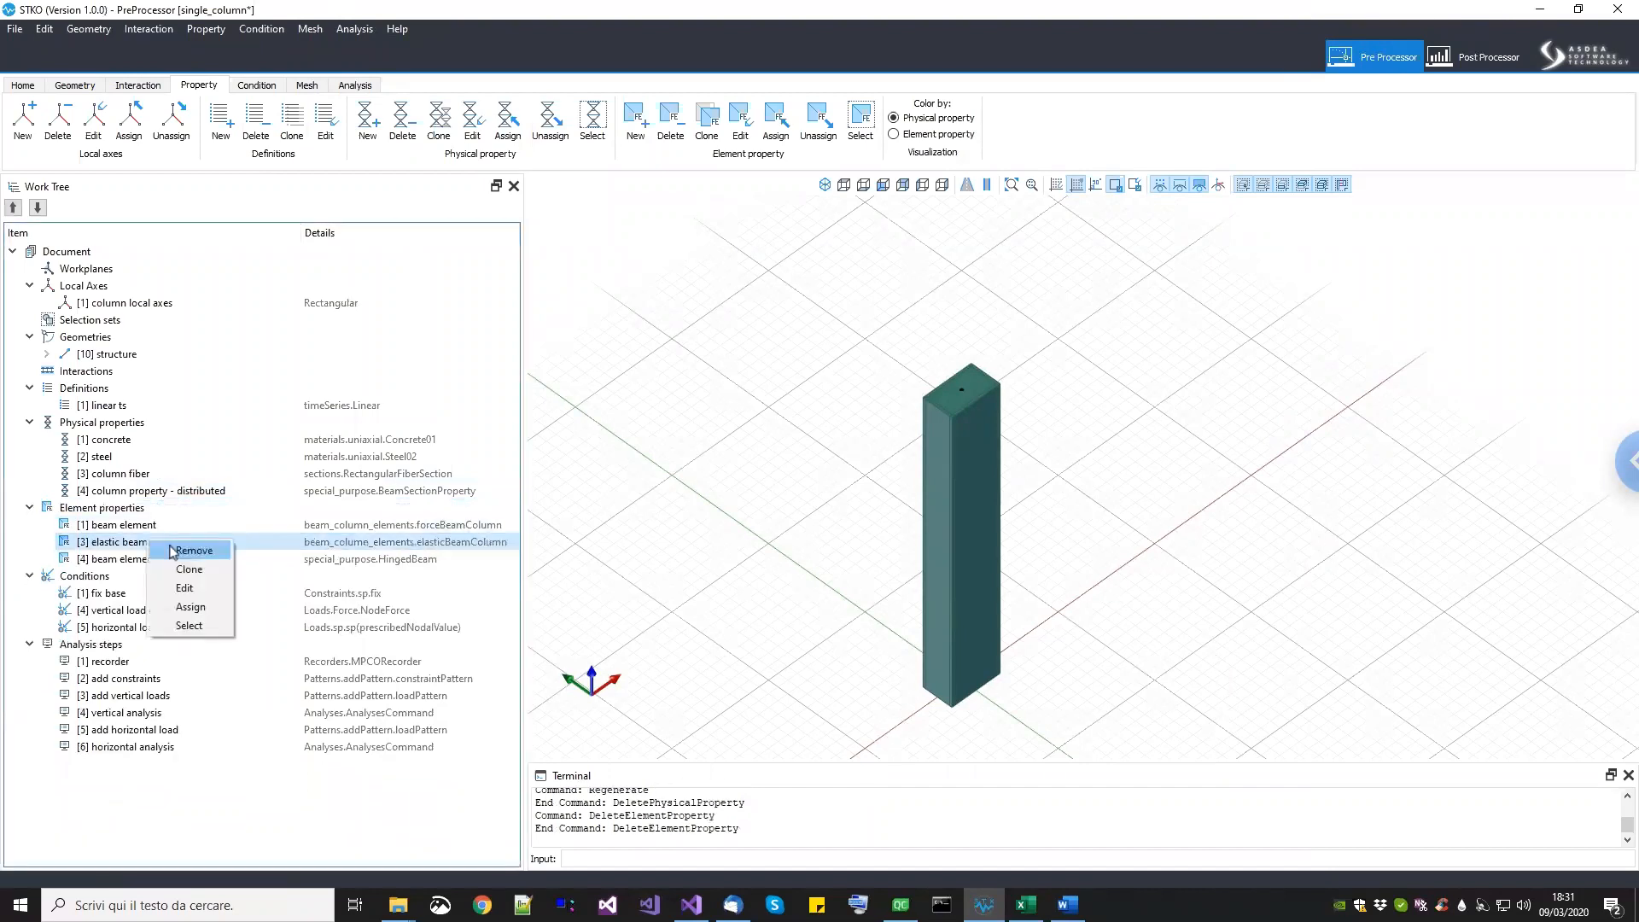
click(175, 550)
right_click(165, 551)
click(180, 559)
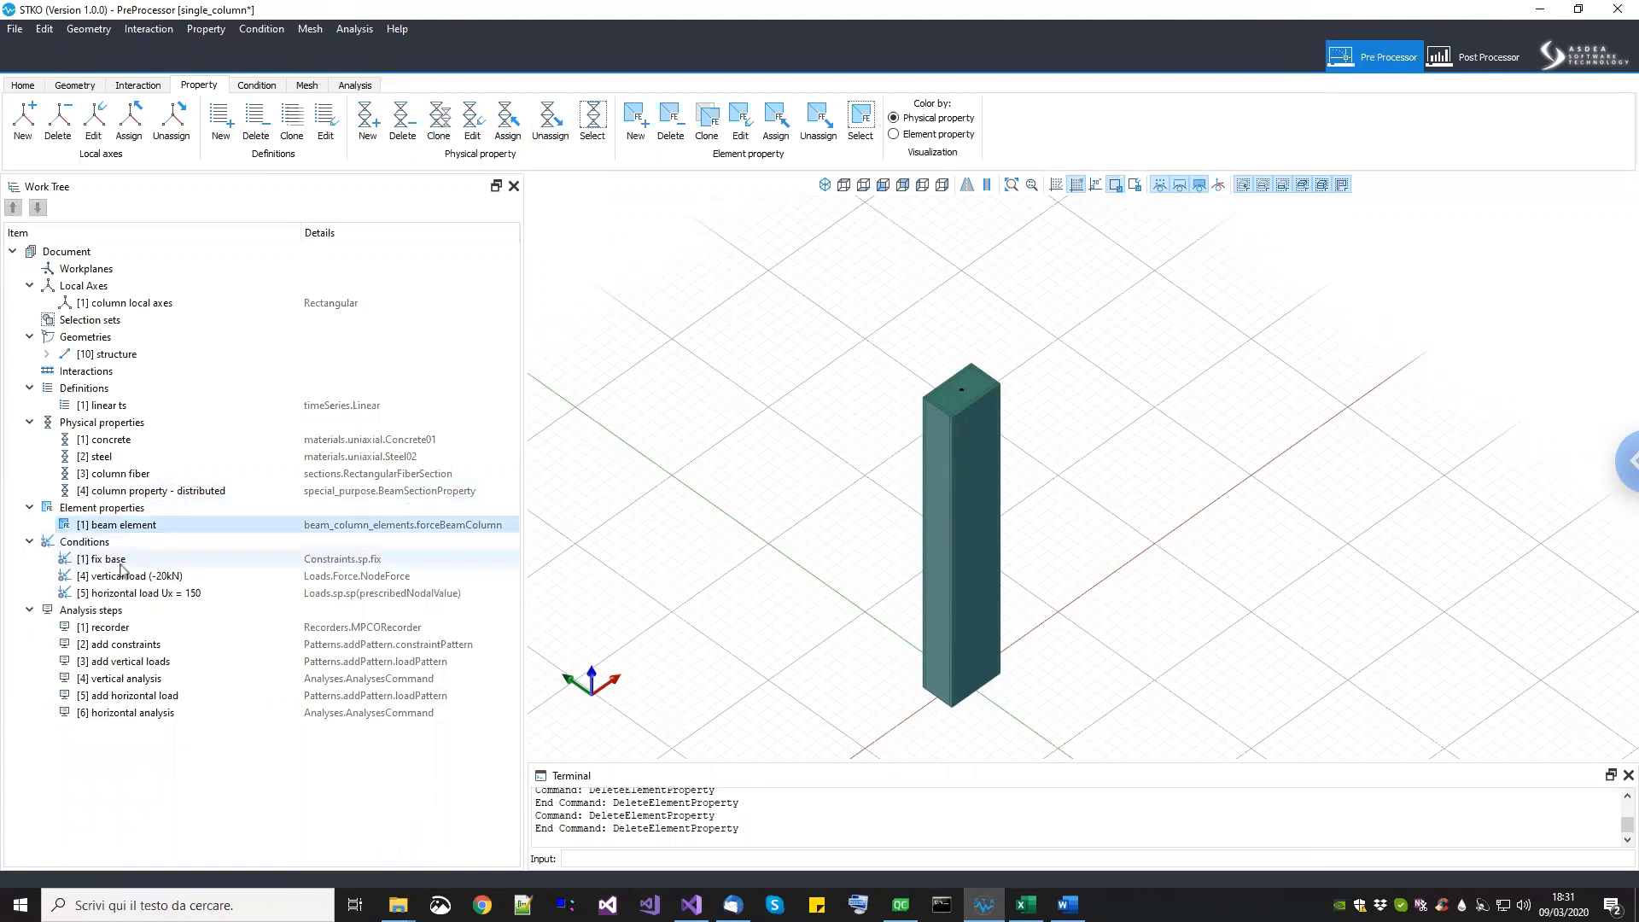
Step: Display the model's conditions and examine the settings of the fix base constraint and the vertical load
click(120, 564)
click(255, 85)
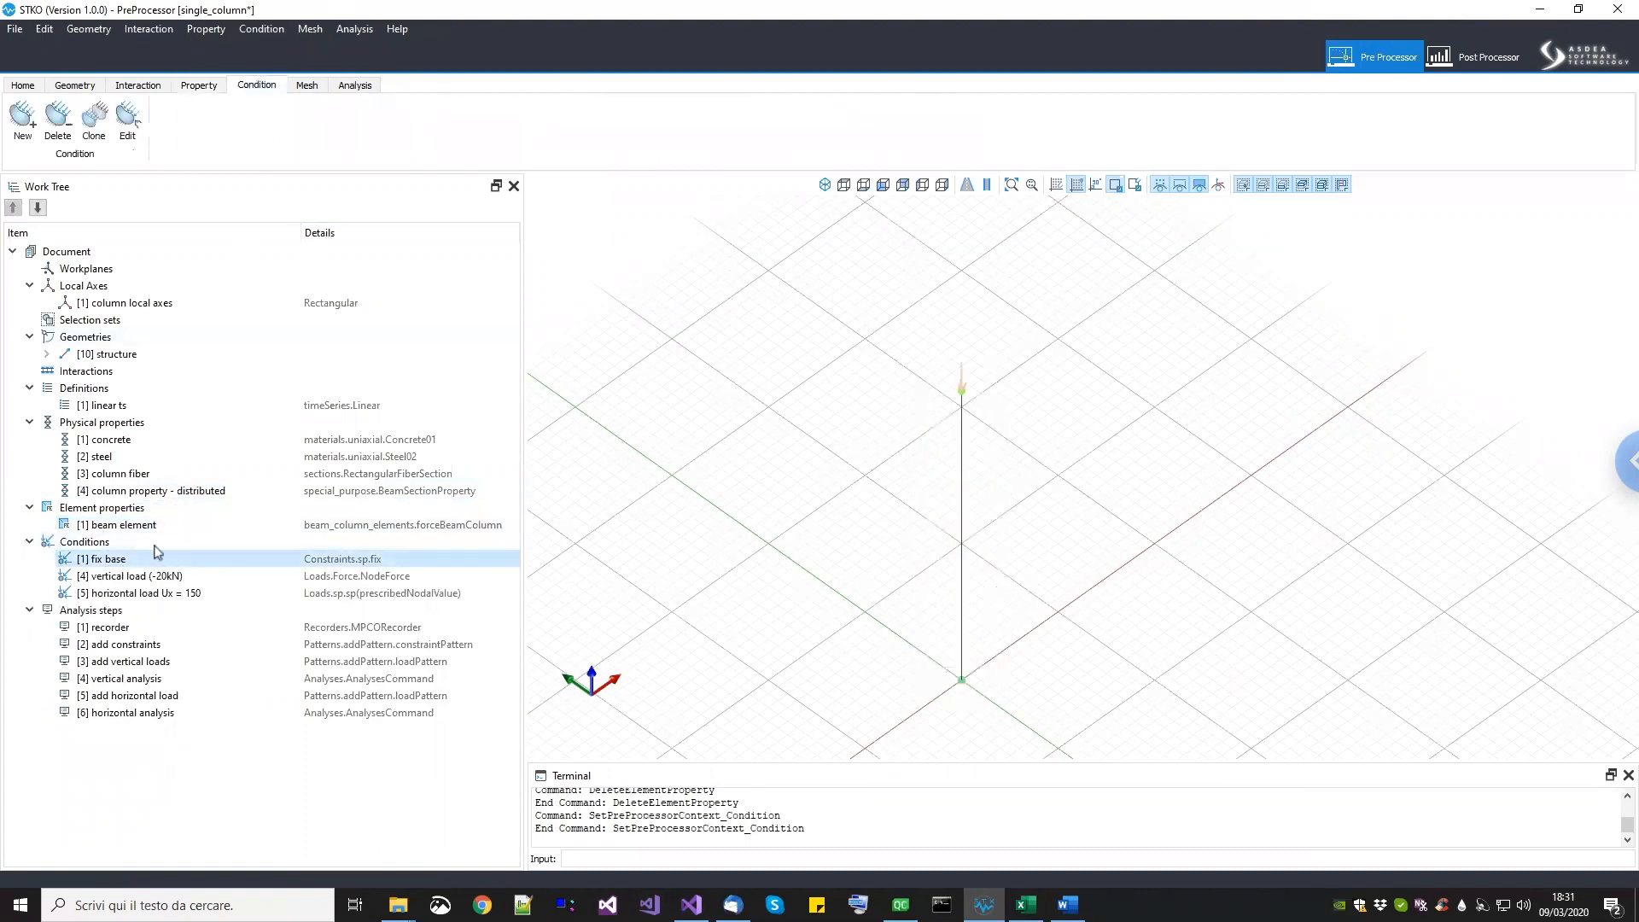
right_click(125, 568)
click(158, 582)
click(687, 770)
click(160, 578)
right_click(161, 578)
click(196, 626)
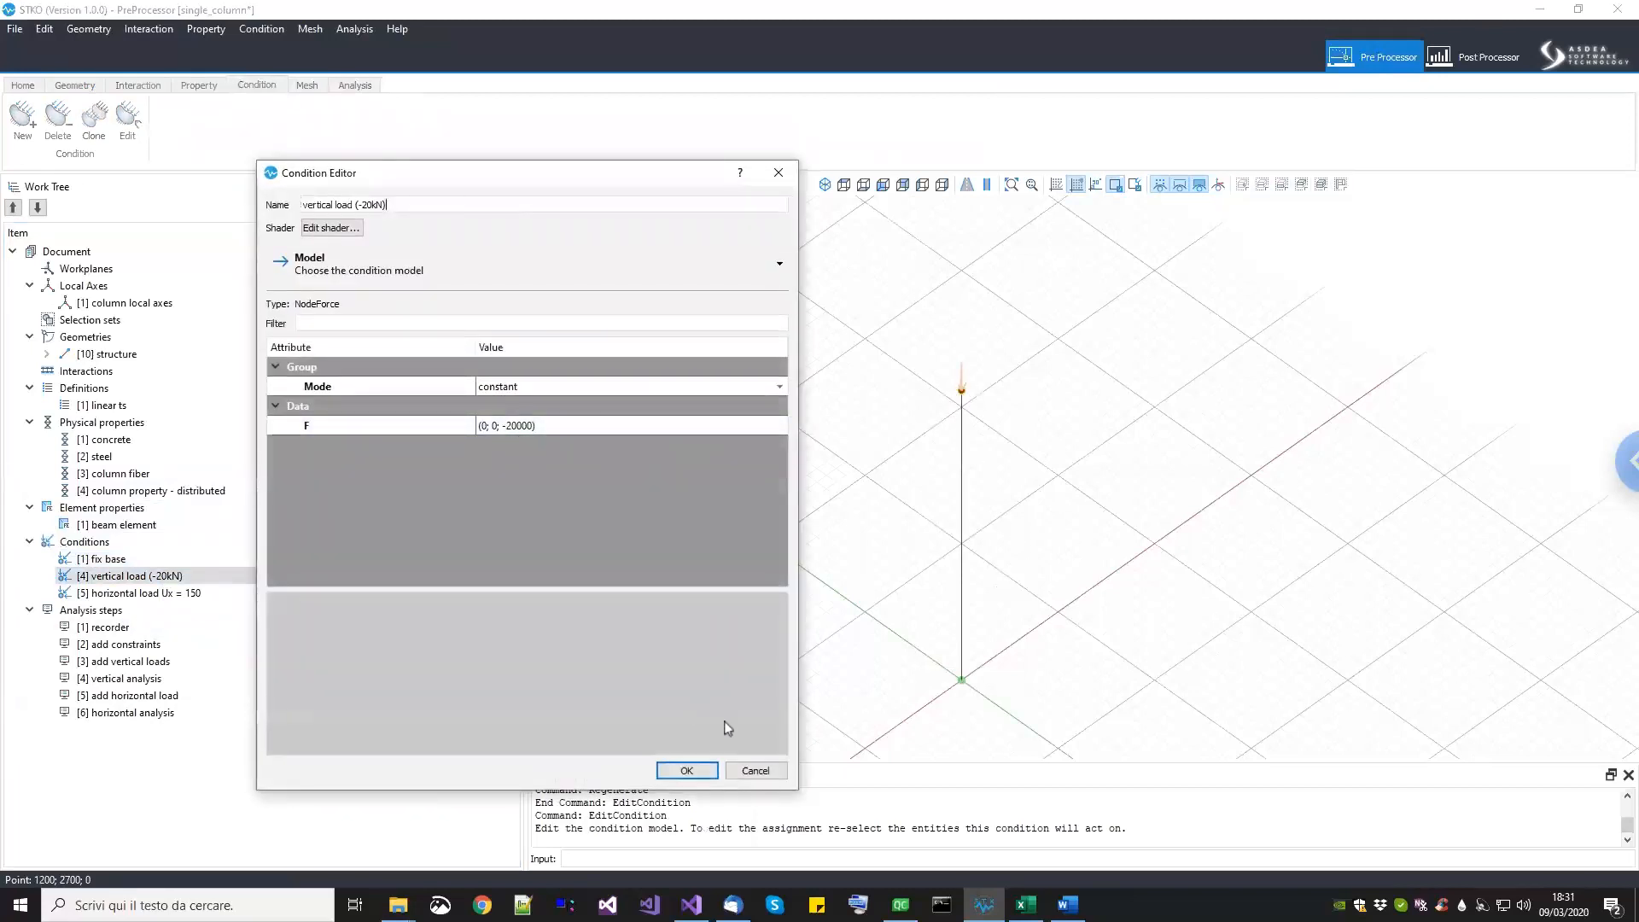
click(751, 770)
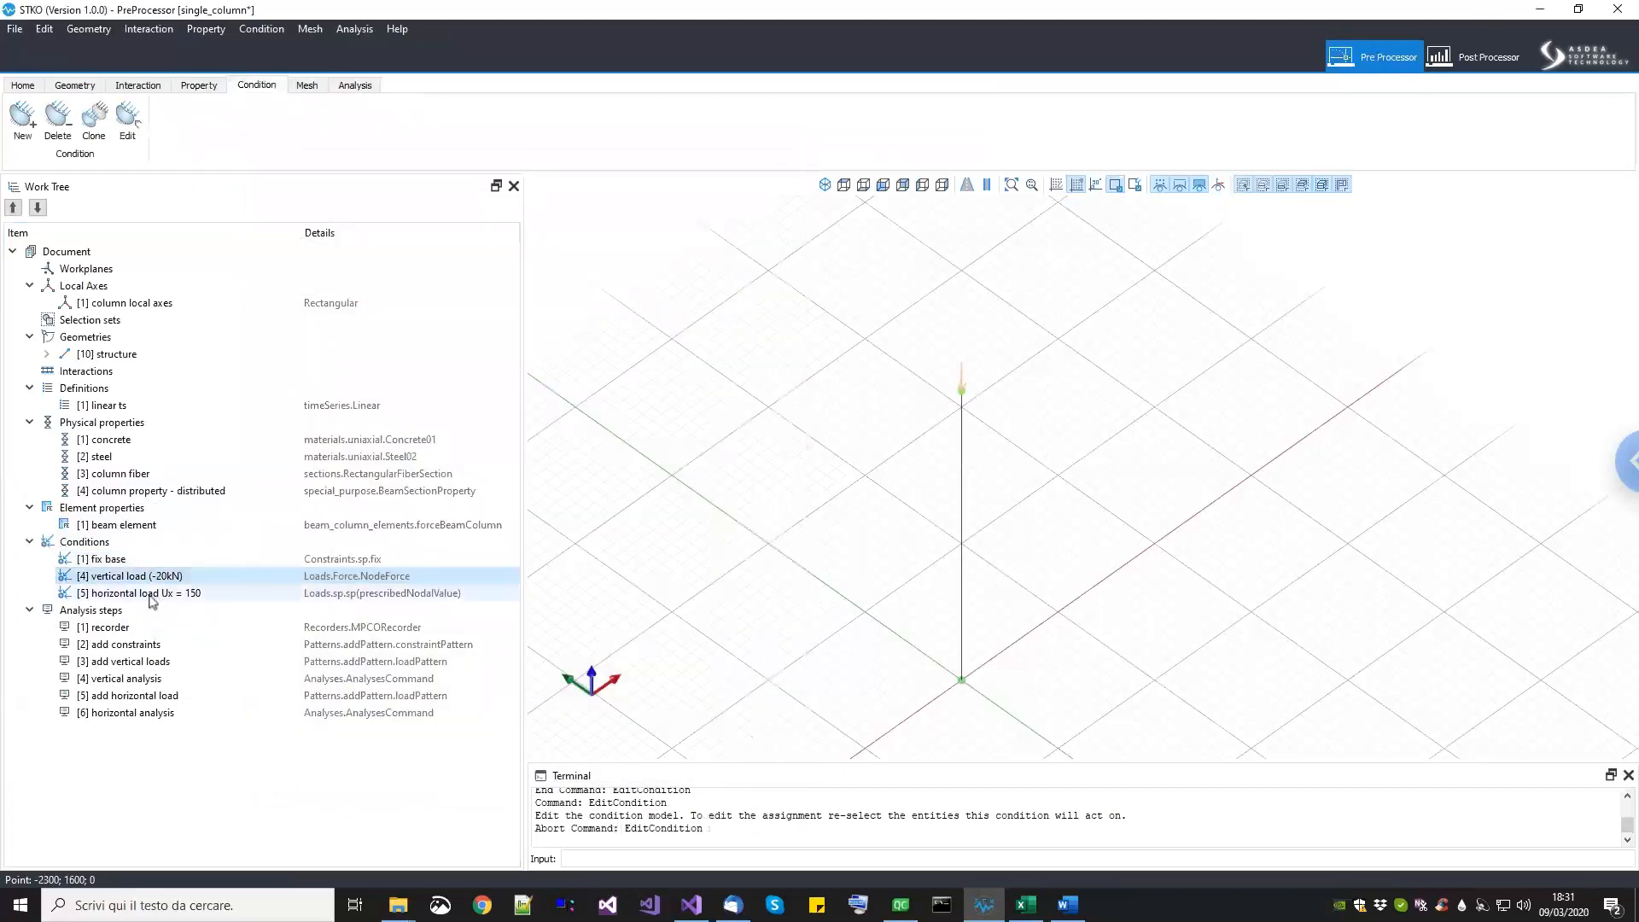
Step: Examine the prescribed Ux displacement of the horizontal load condition
click(152, 595)
right_click(152, 600)
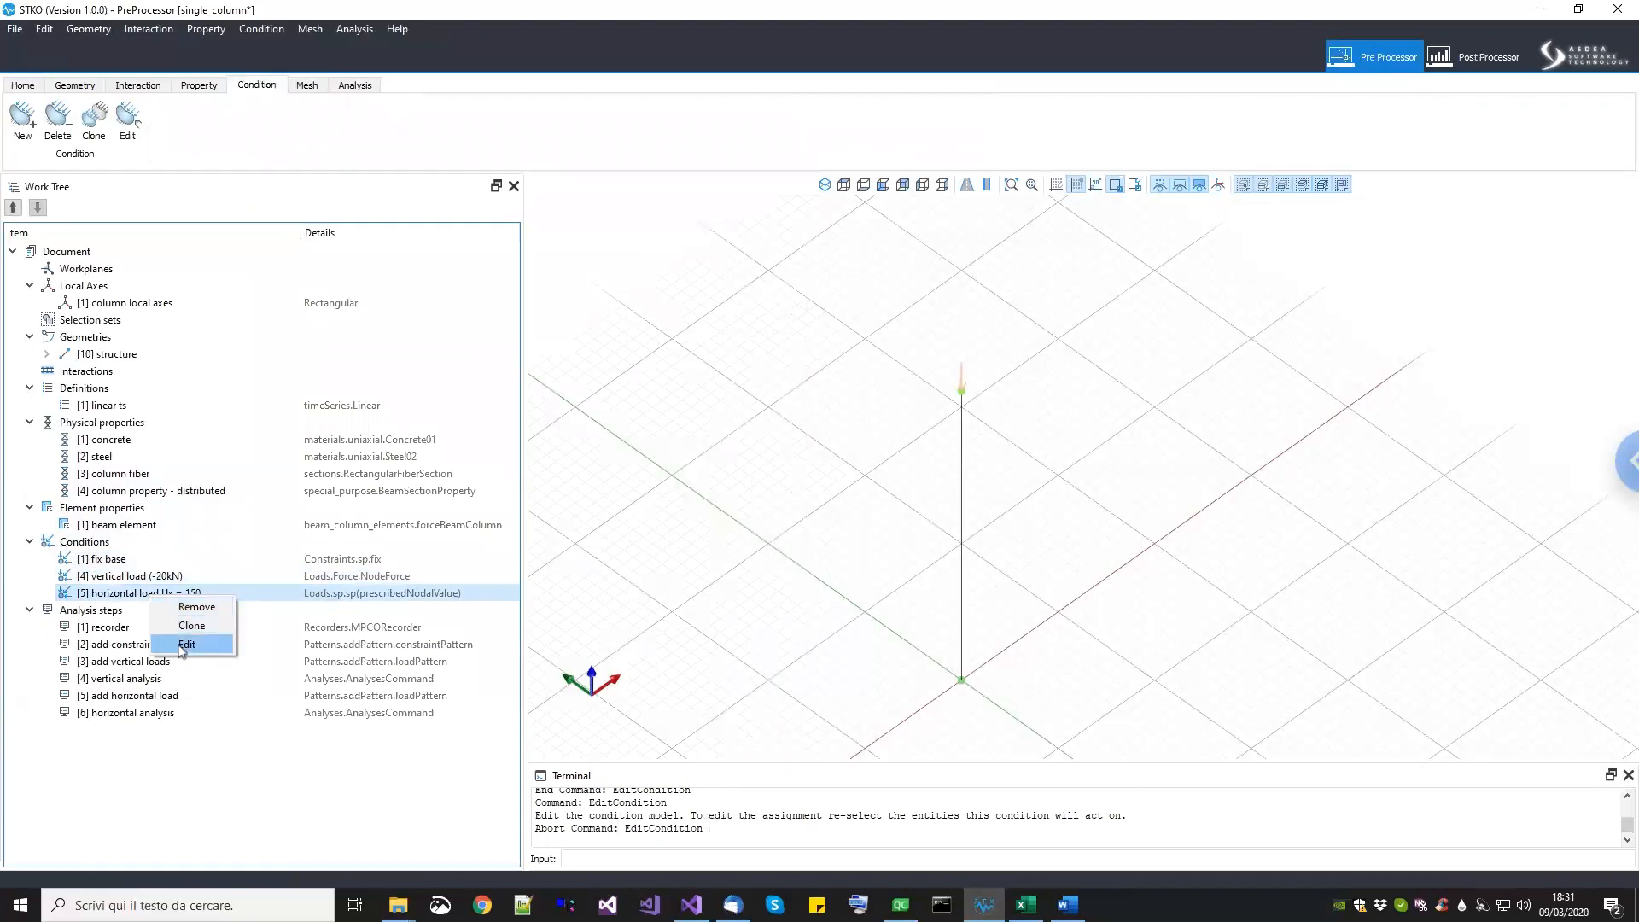
click(185, 646)
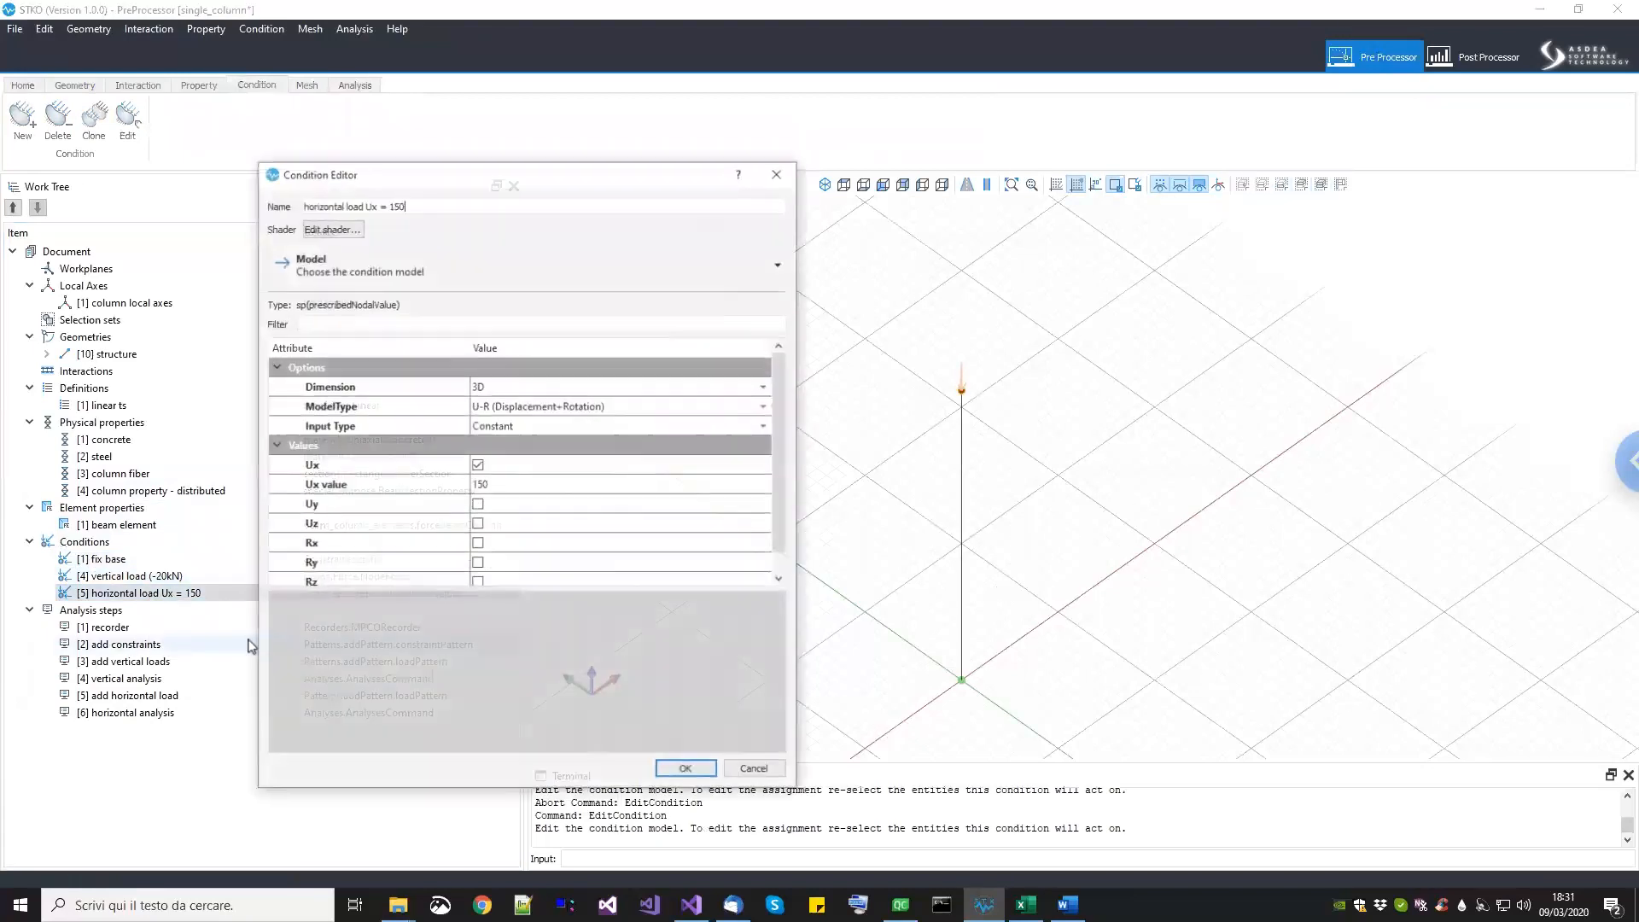
click(507, 484)
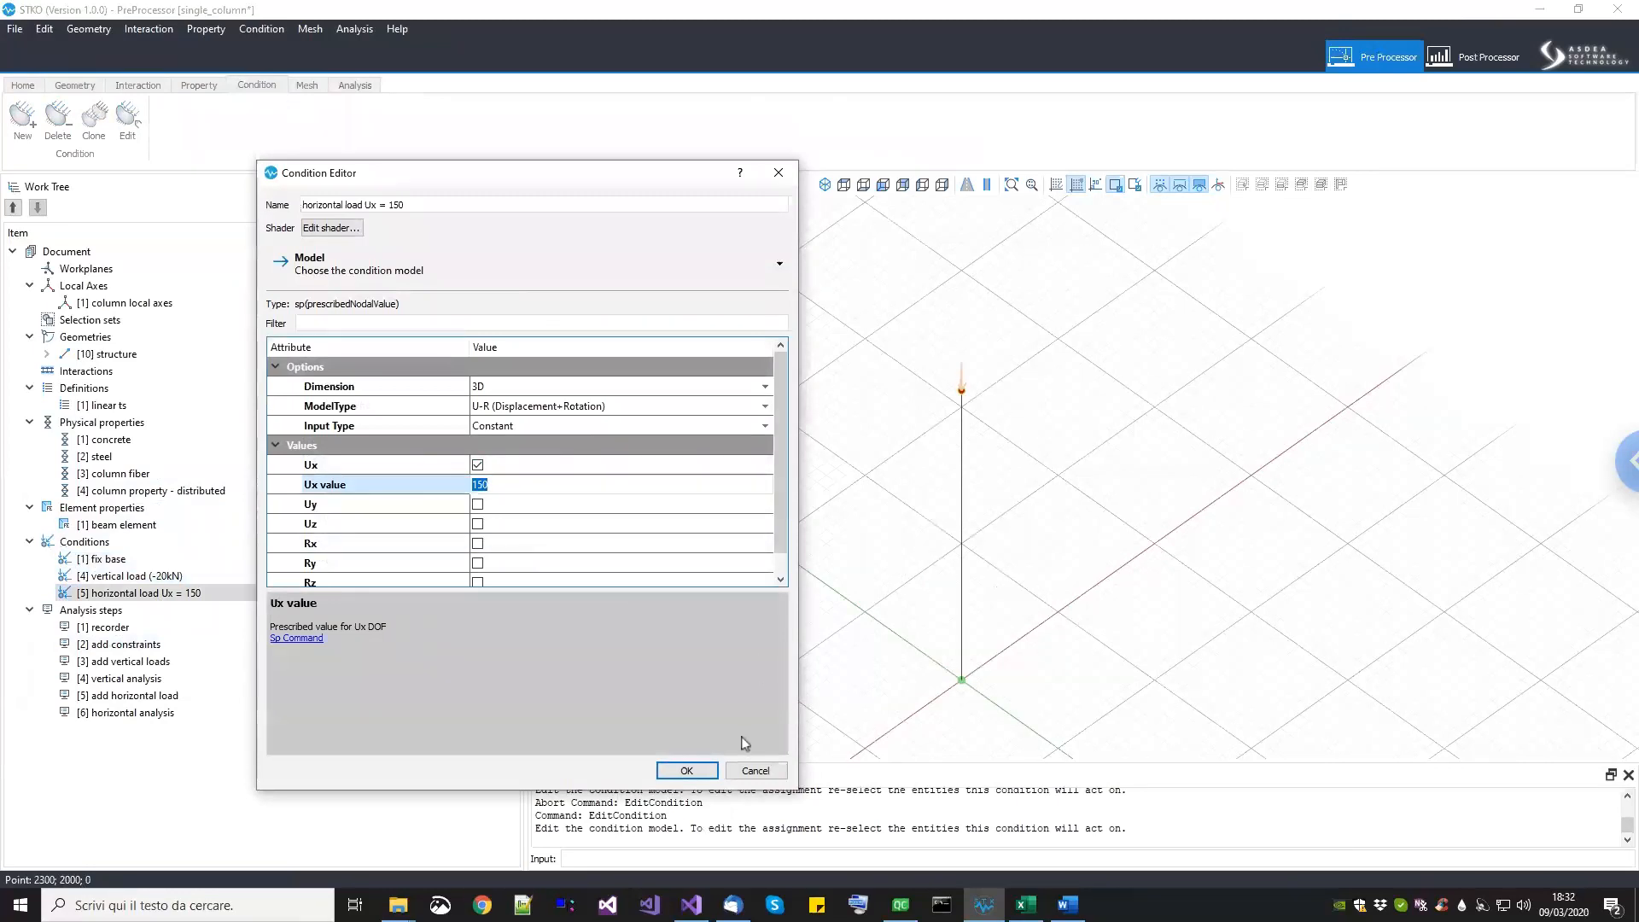
click(701, 773)
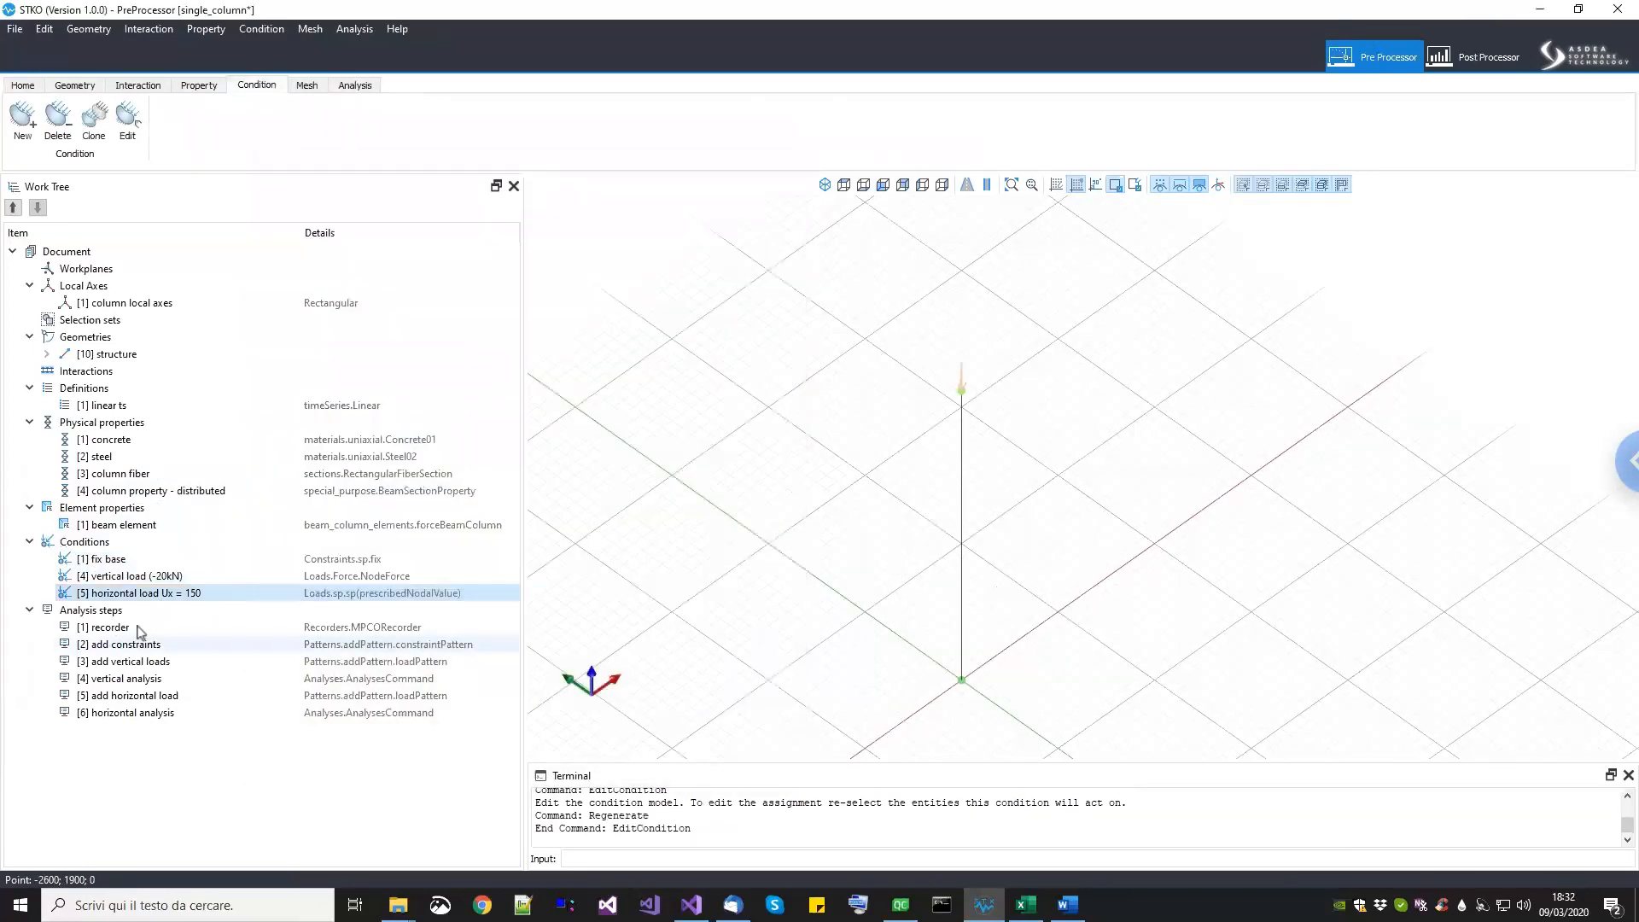
Step: Reduce the sp list of the add constraints analysis step to one row, keeping only fix base
click(128, 629)
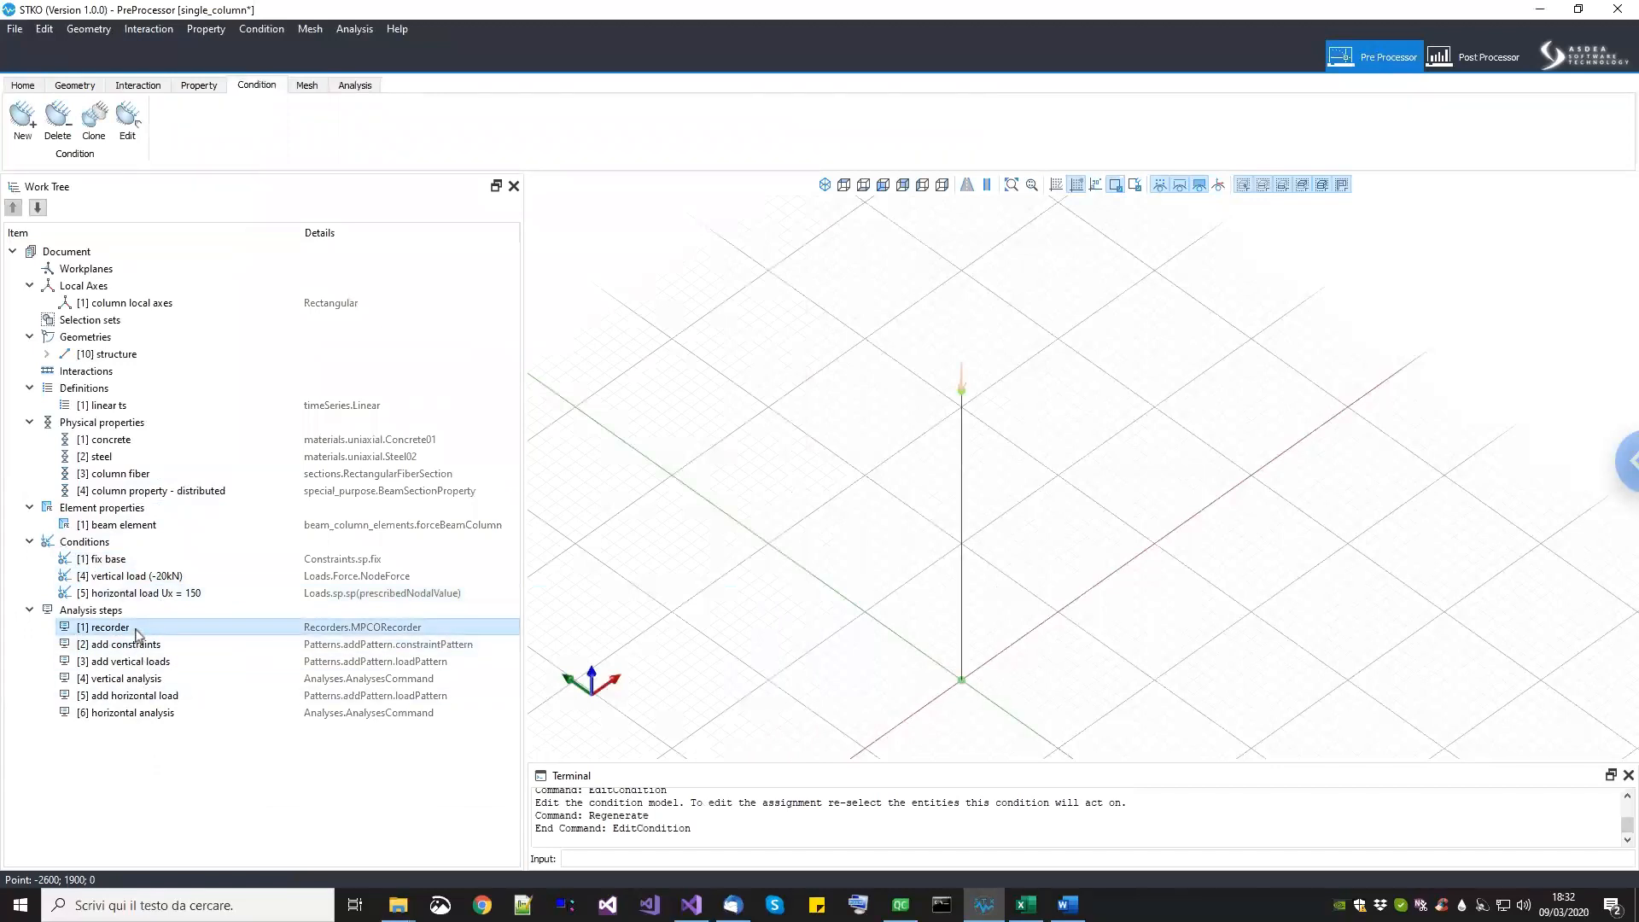
right_click(139, 647)
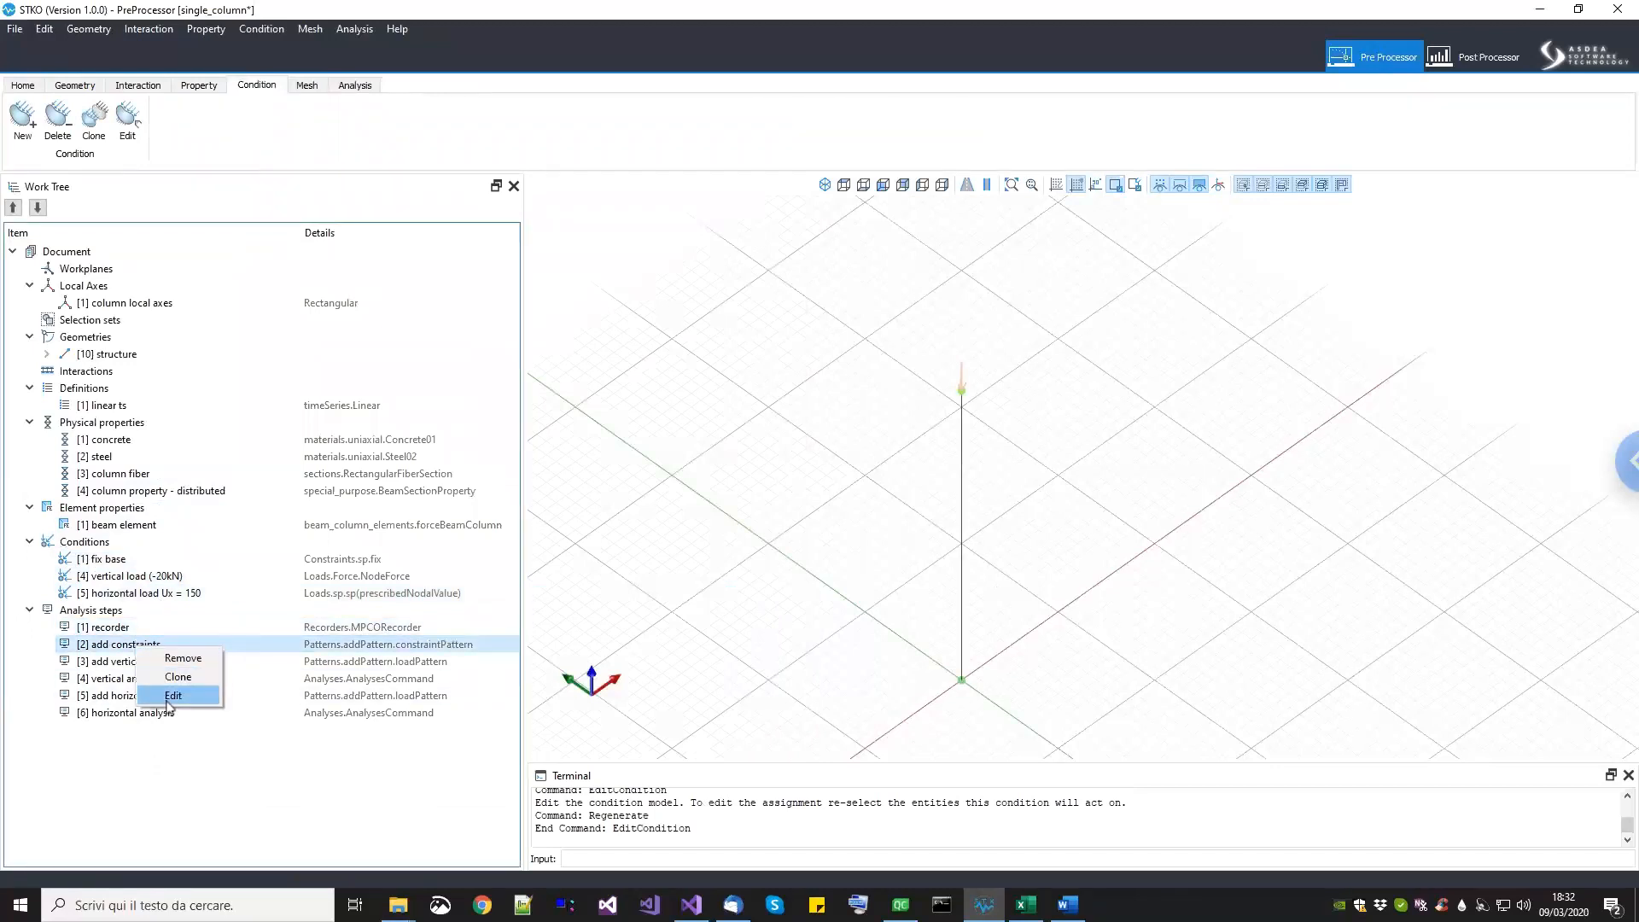
click(168, 693)
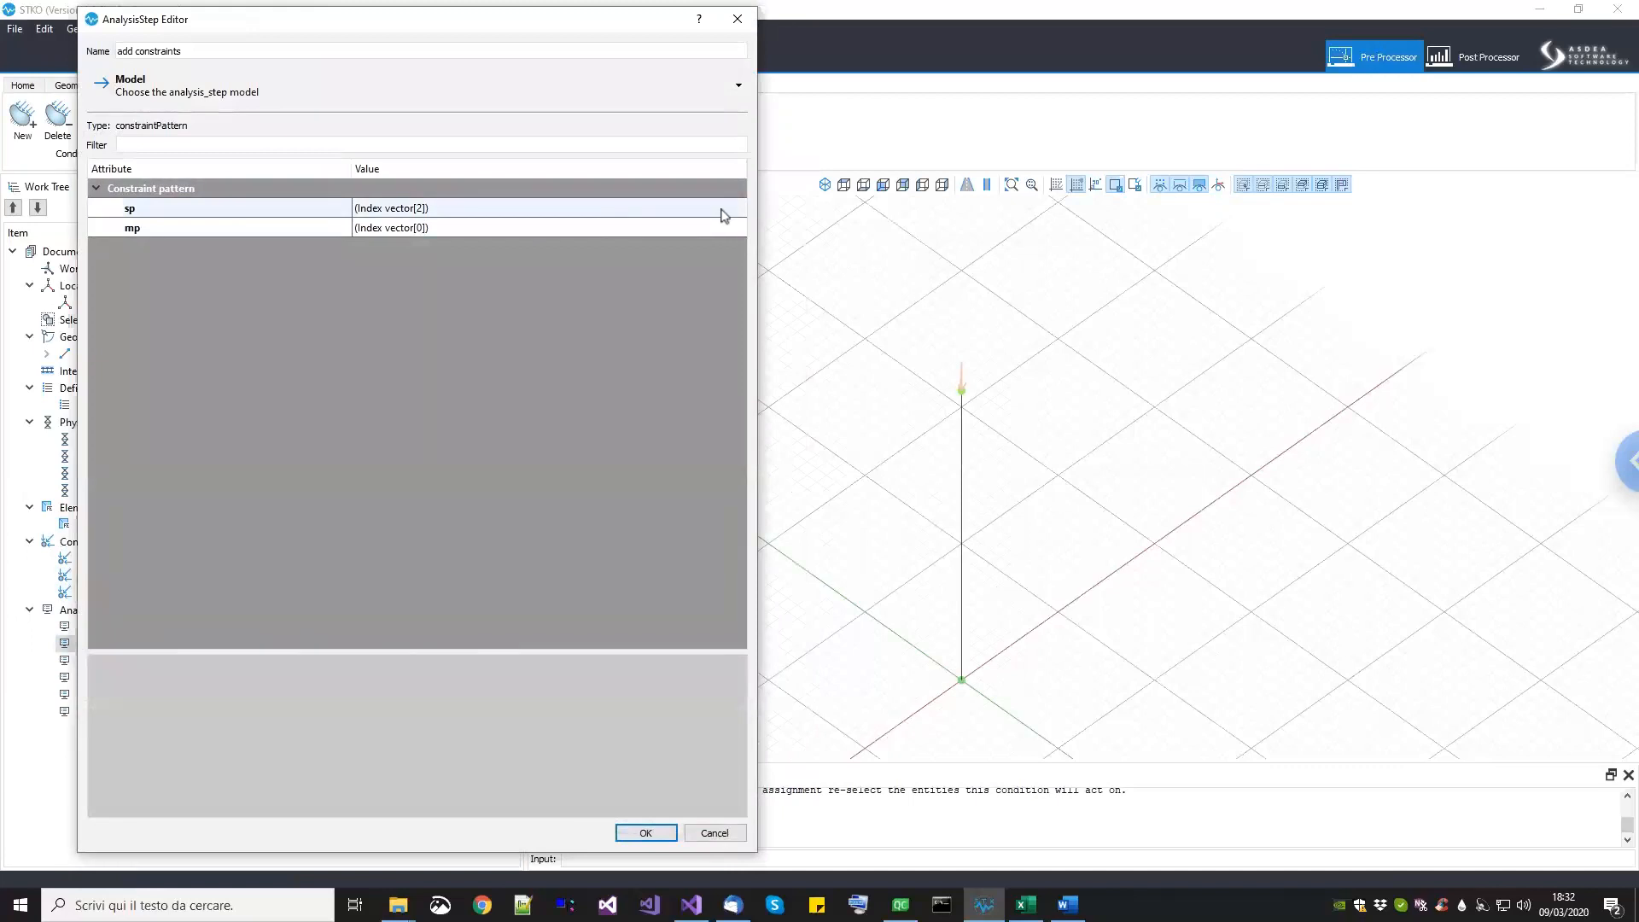
click(724, 216)
click(739, 209)
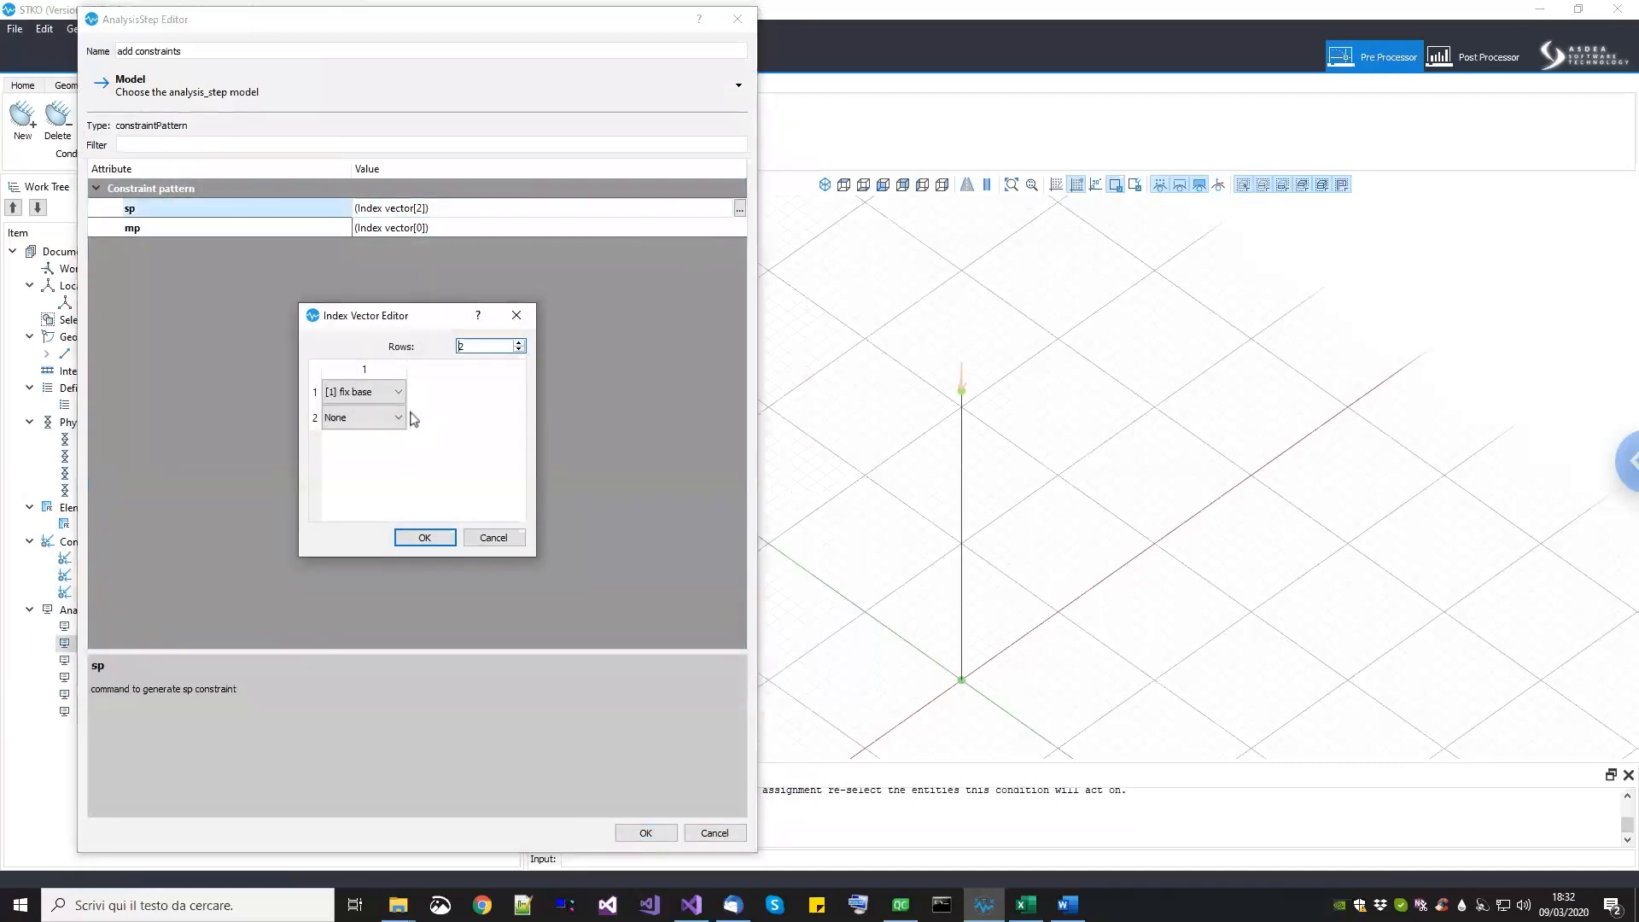
click(519, 350)
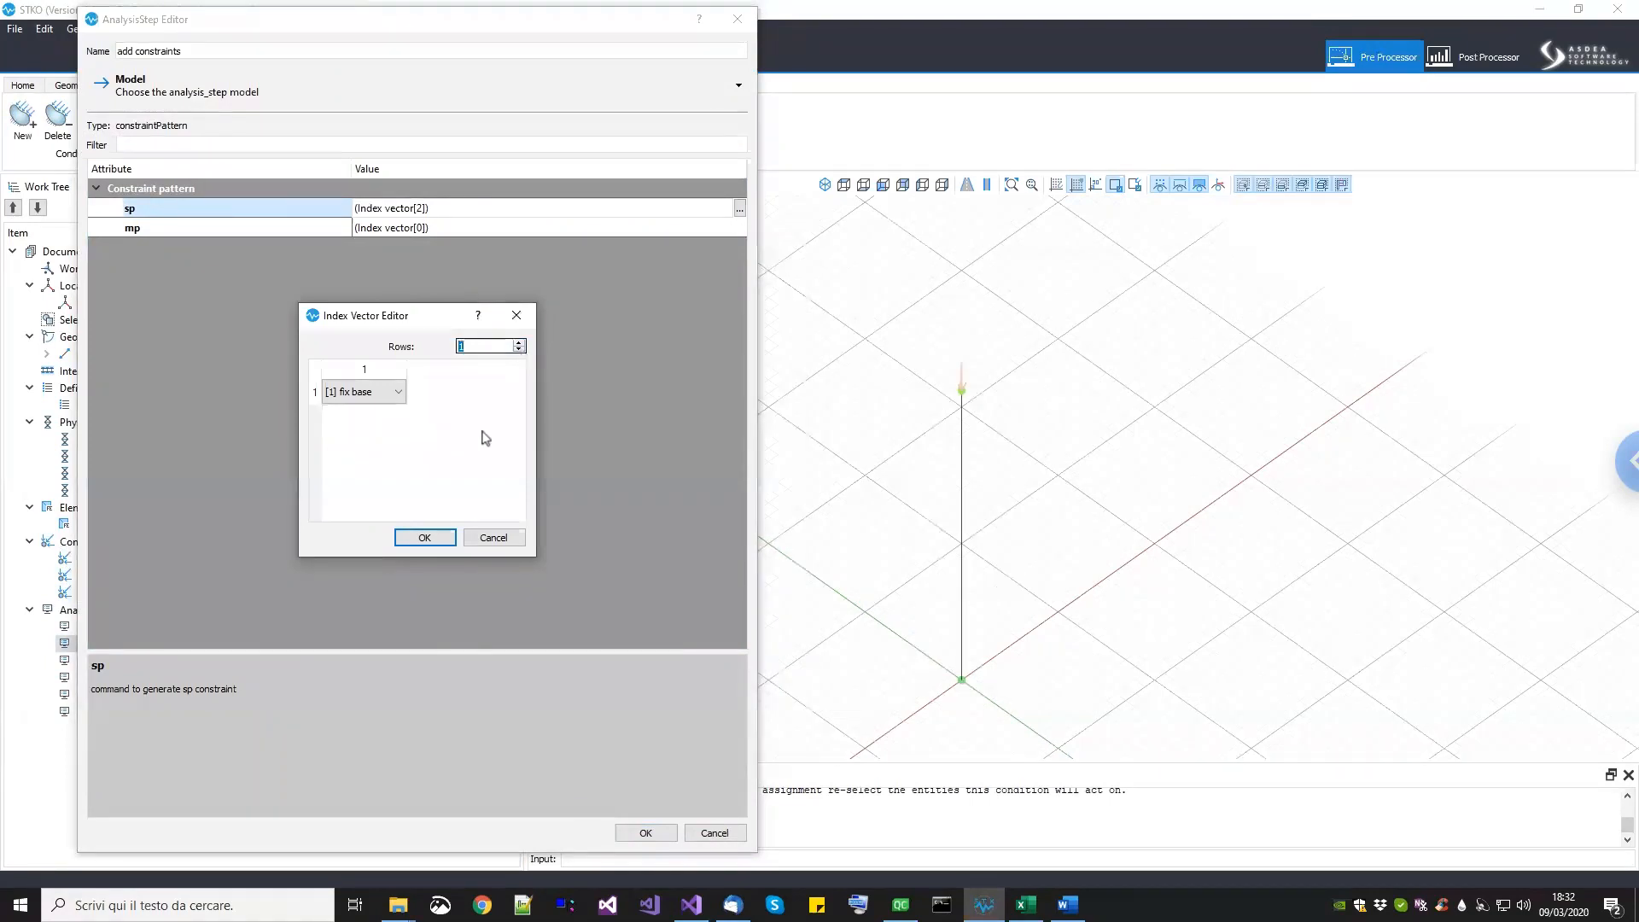
click(436, 543)
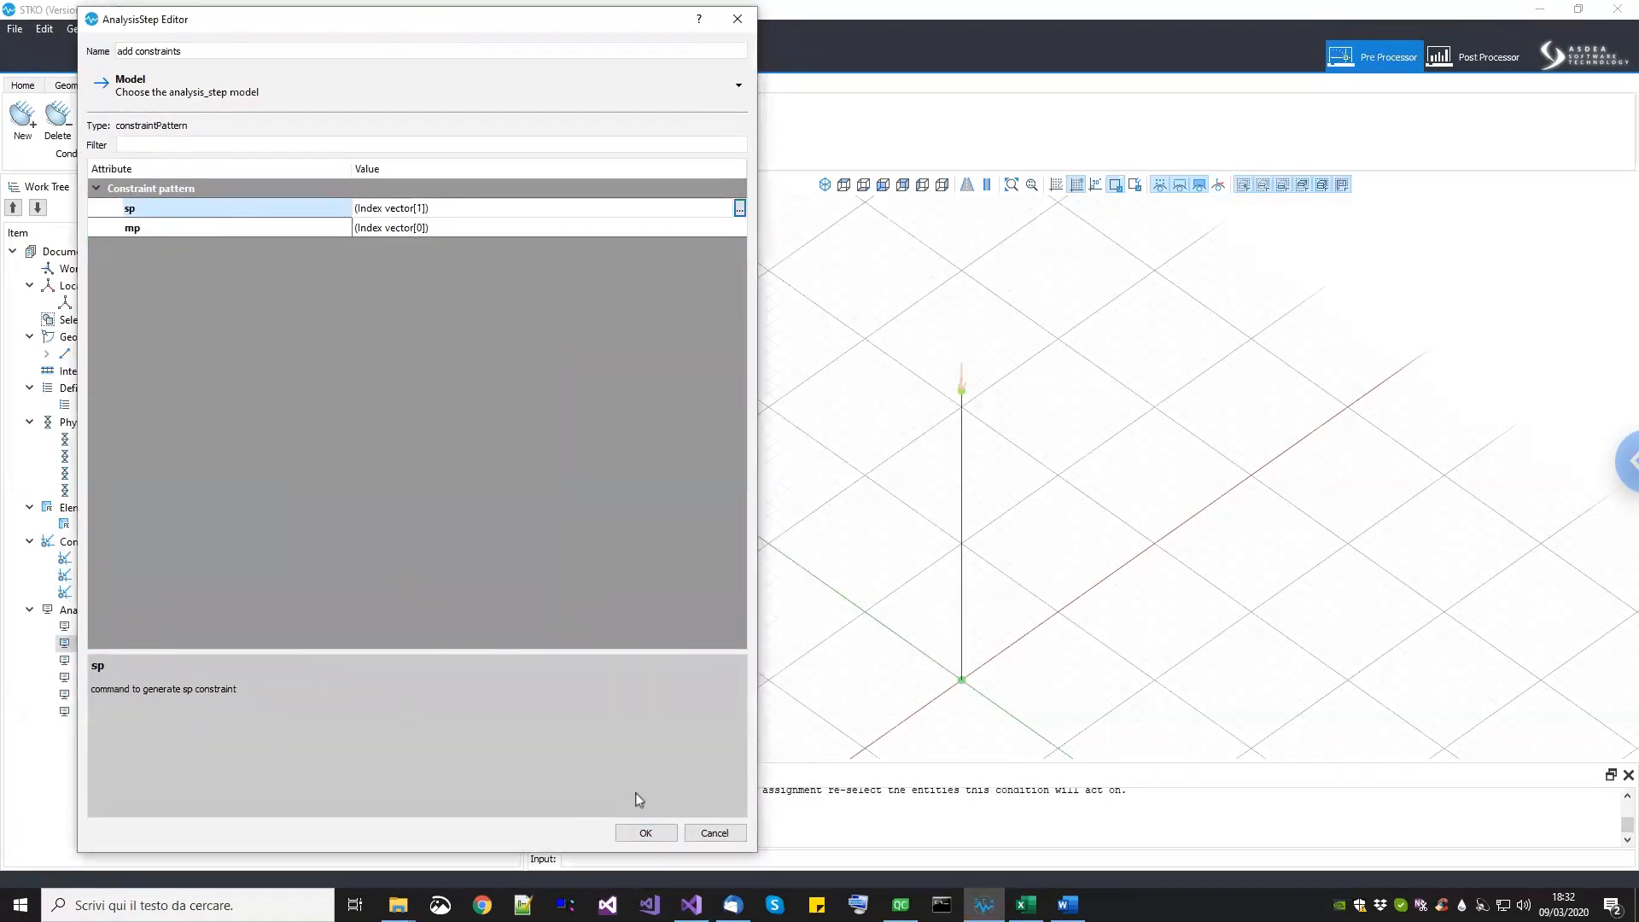
click(642, 833)
Step: Examine which load condition the add vertical loads pattern applies, leaving its settings as they are
click(157, 666)
right_click(162, 668)
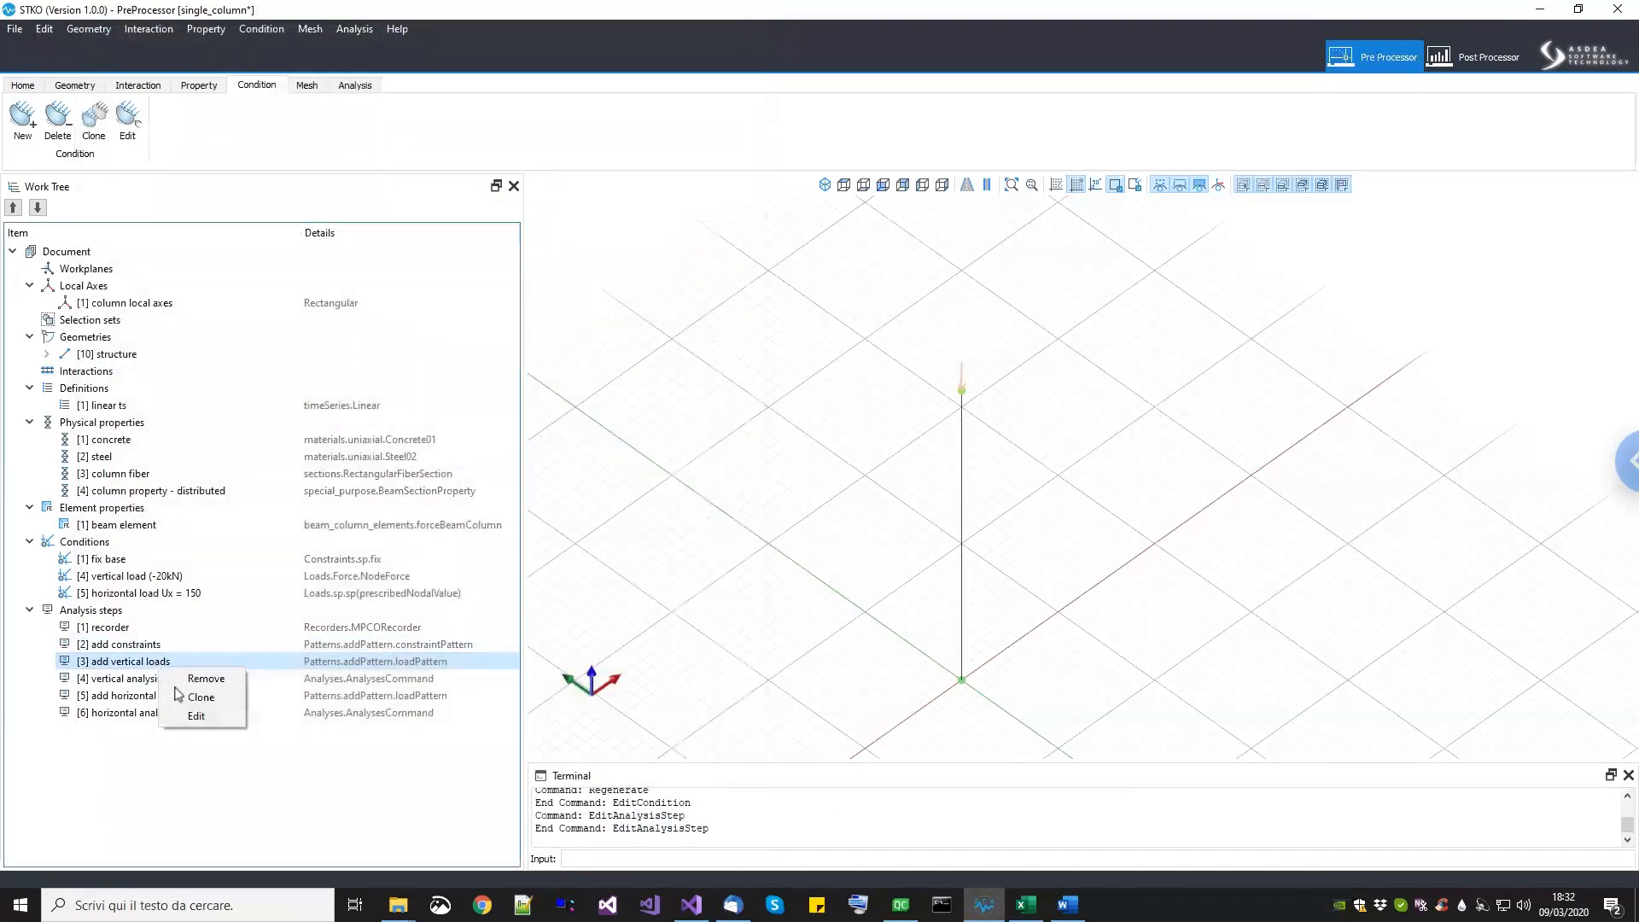
click(190, 714)
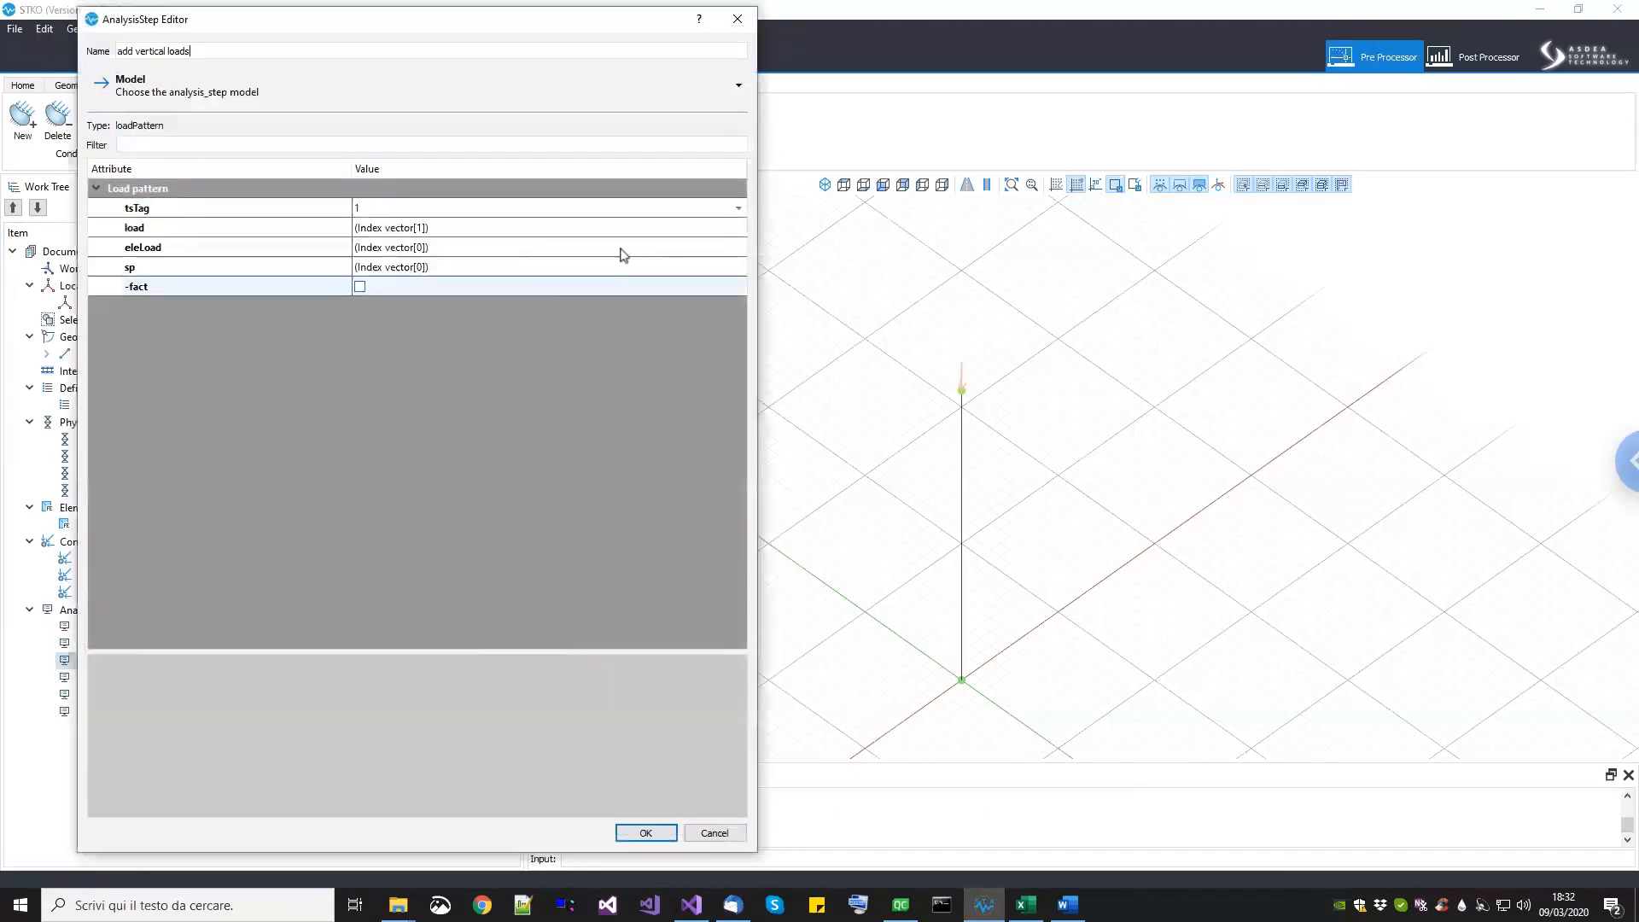
click(693, 234)
click(742, 235)
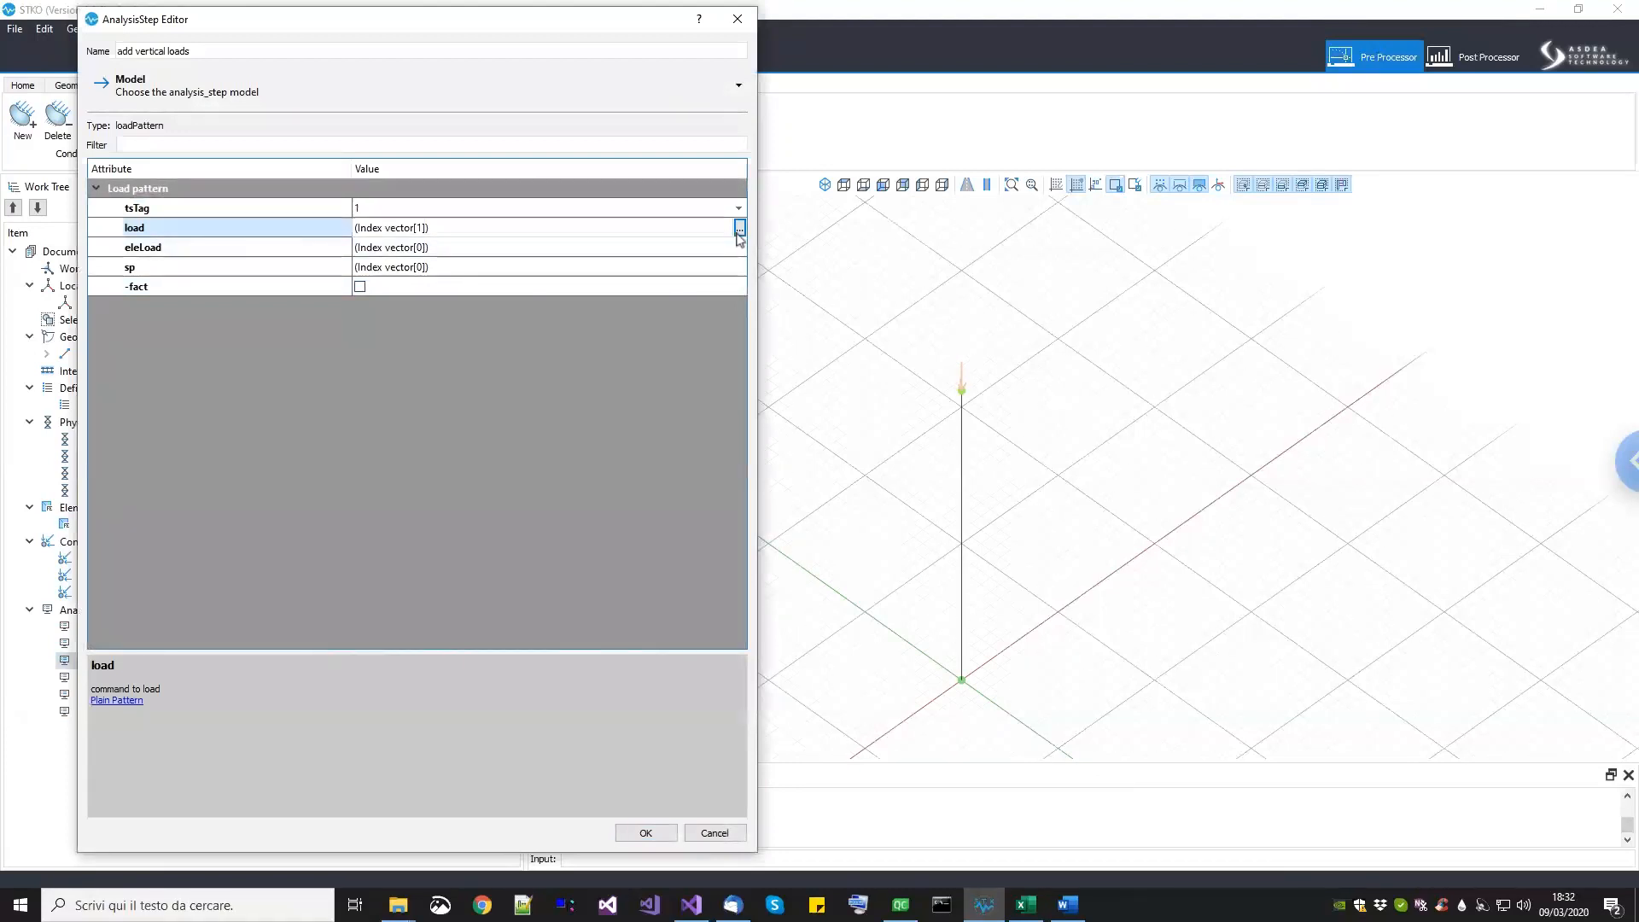
click(739, 228)
double_click(399, 393)
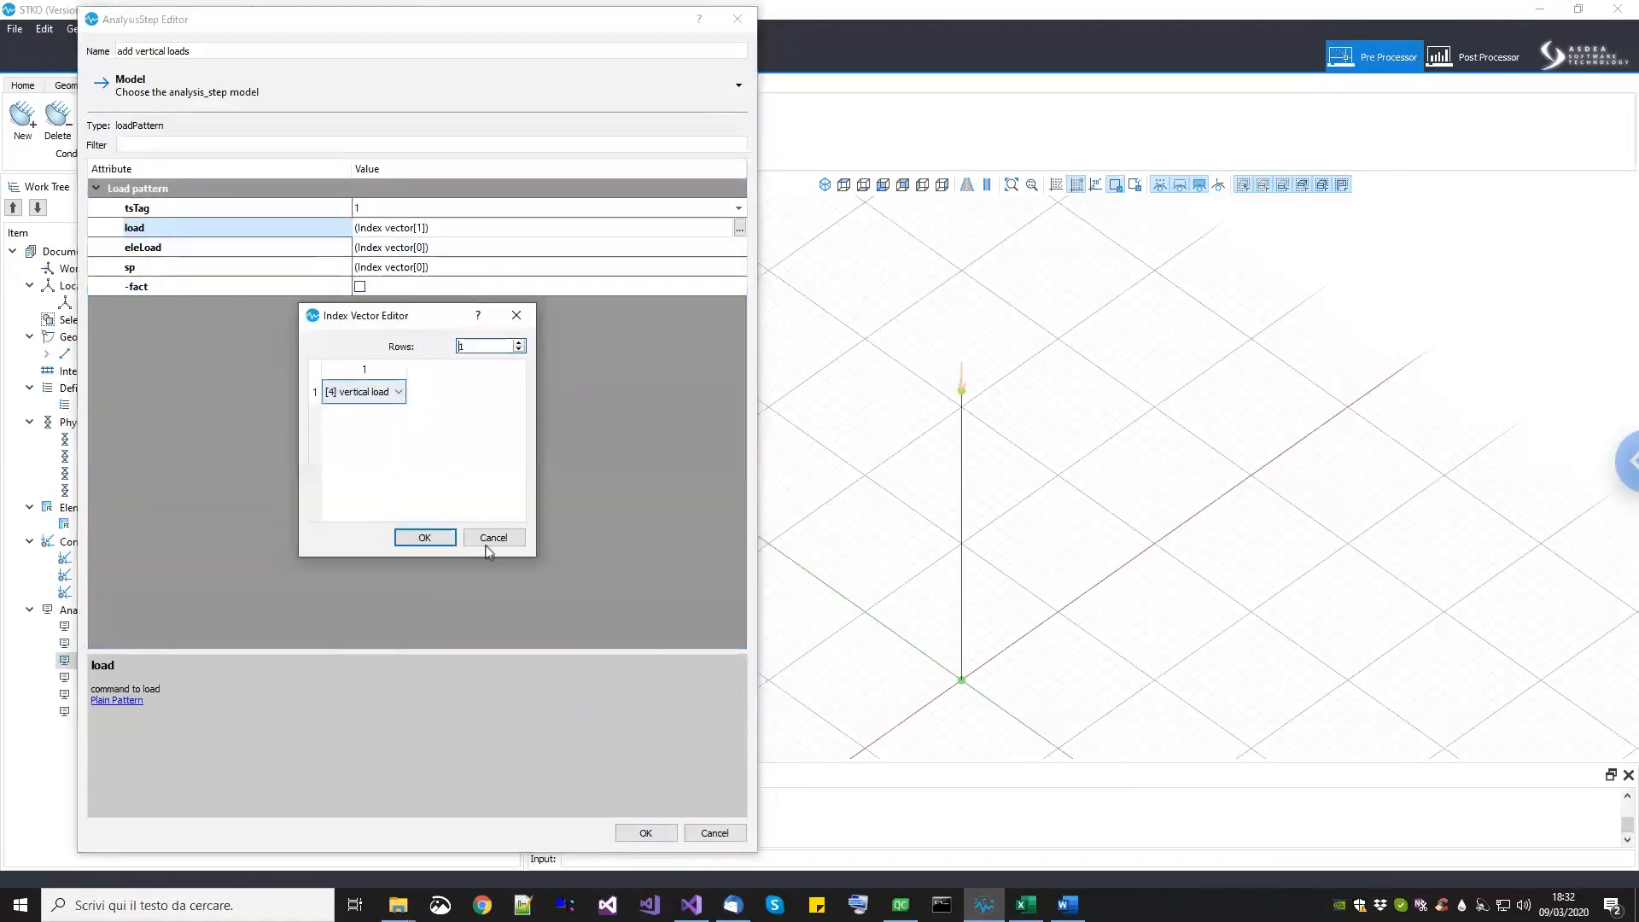
key(Escape)
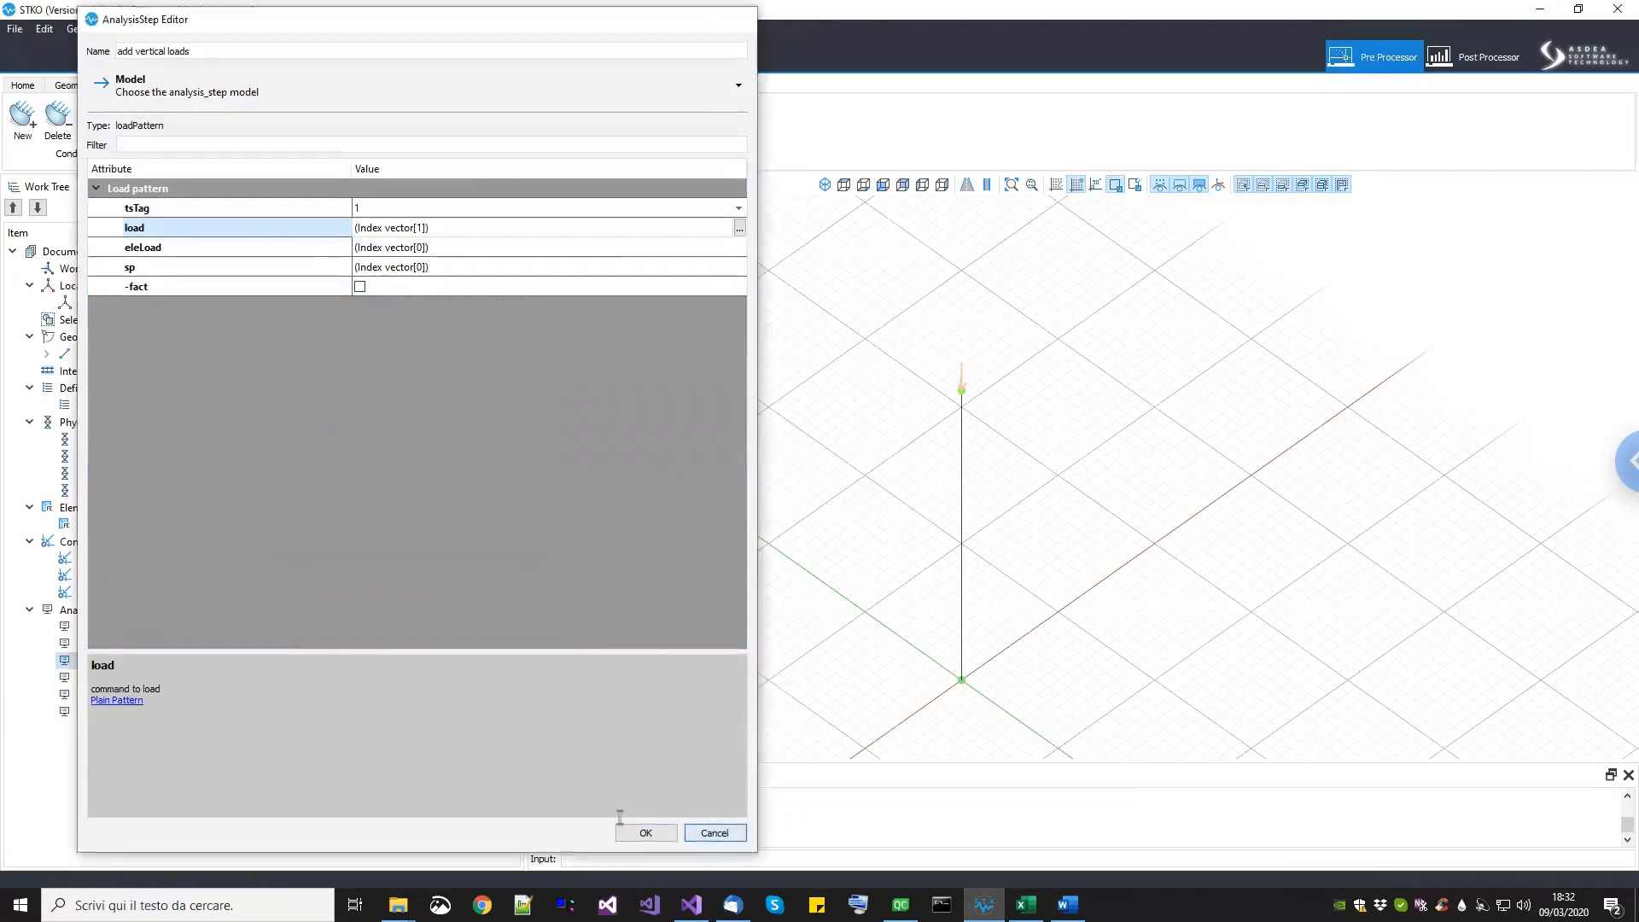
click(714, 833)
Step: Examine the algorithm, convergence test, integrator, increments and loadConst settings of the vertical analysis step
click(153, 682)
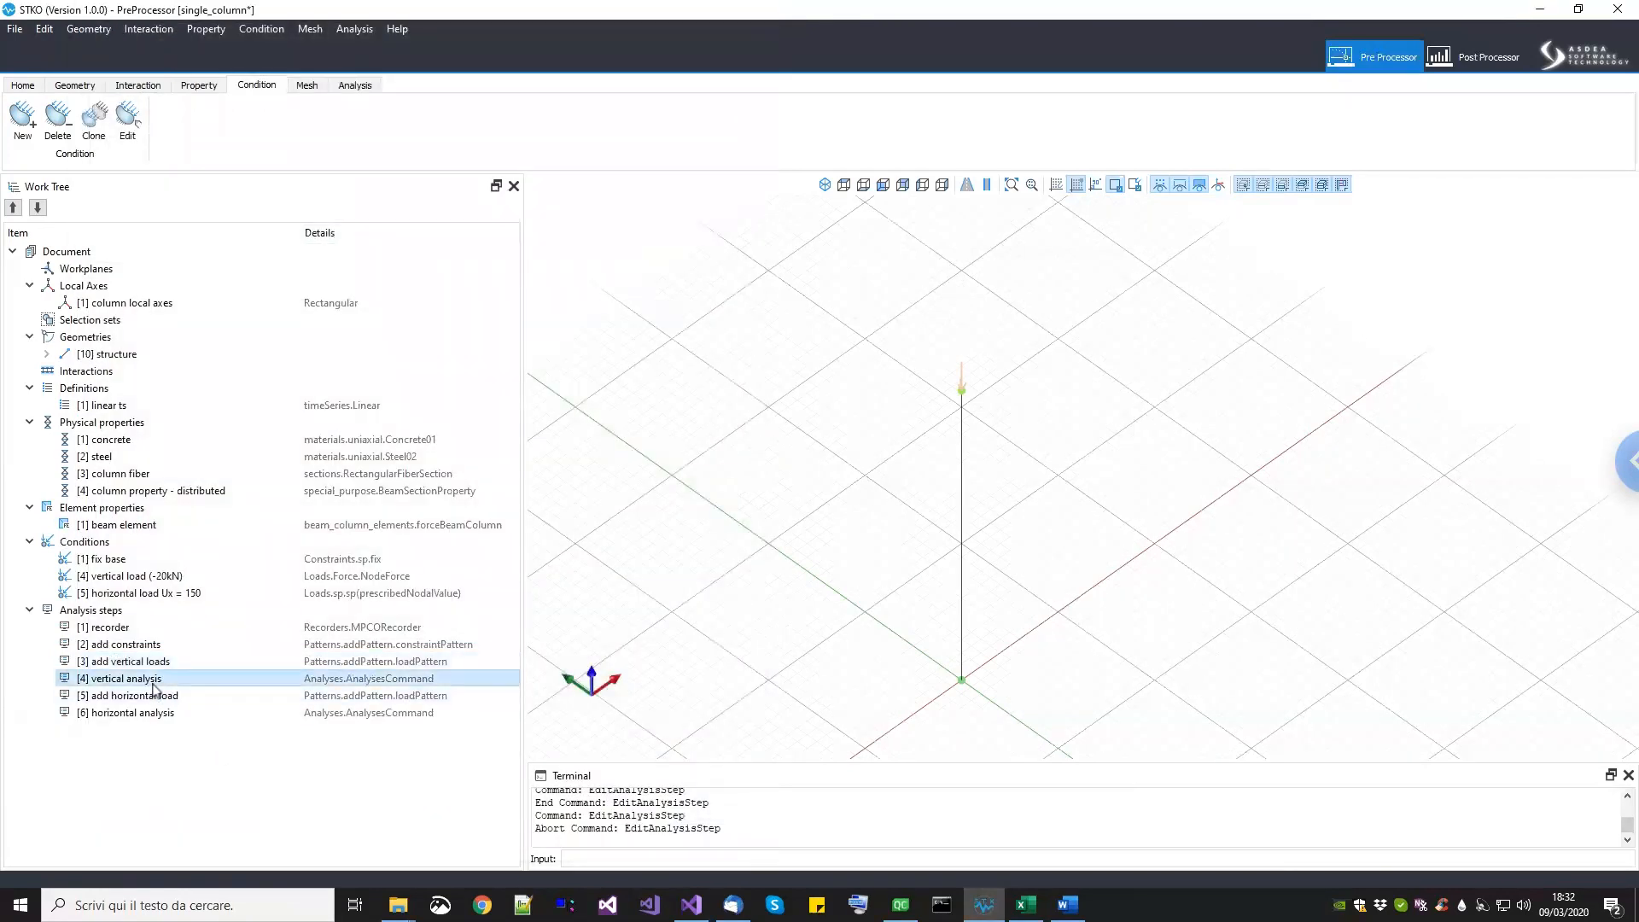
right_click(154, 685)
click(192, 730)
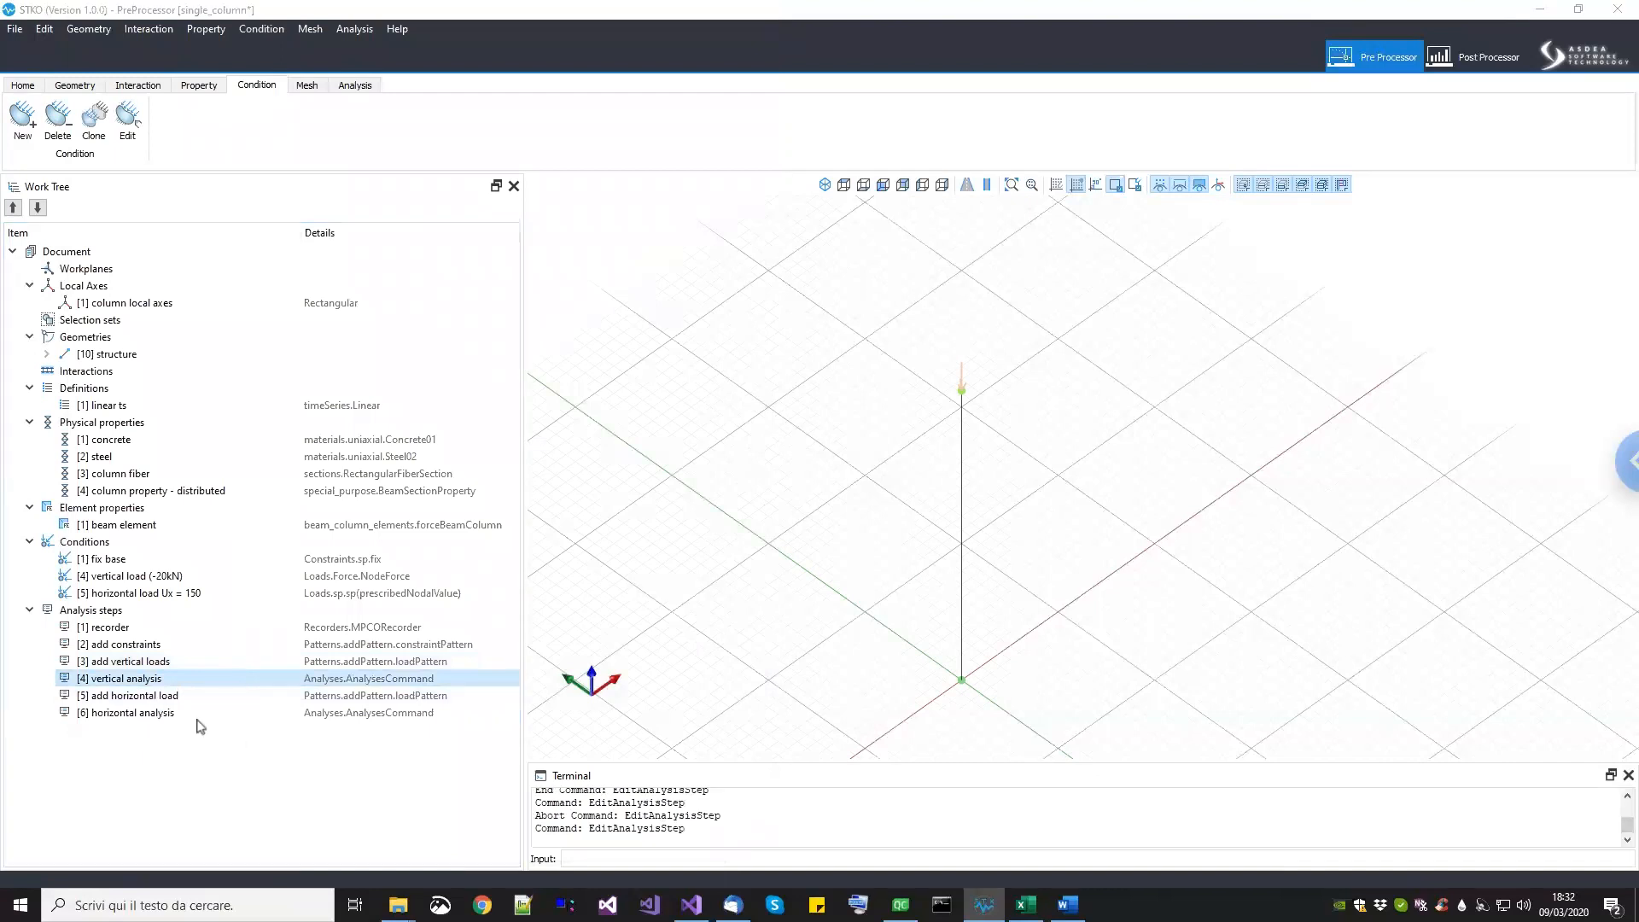
drag(739, 426, 741, 626)
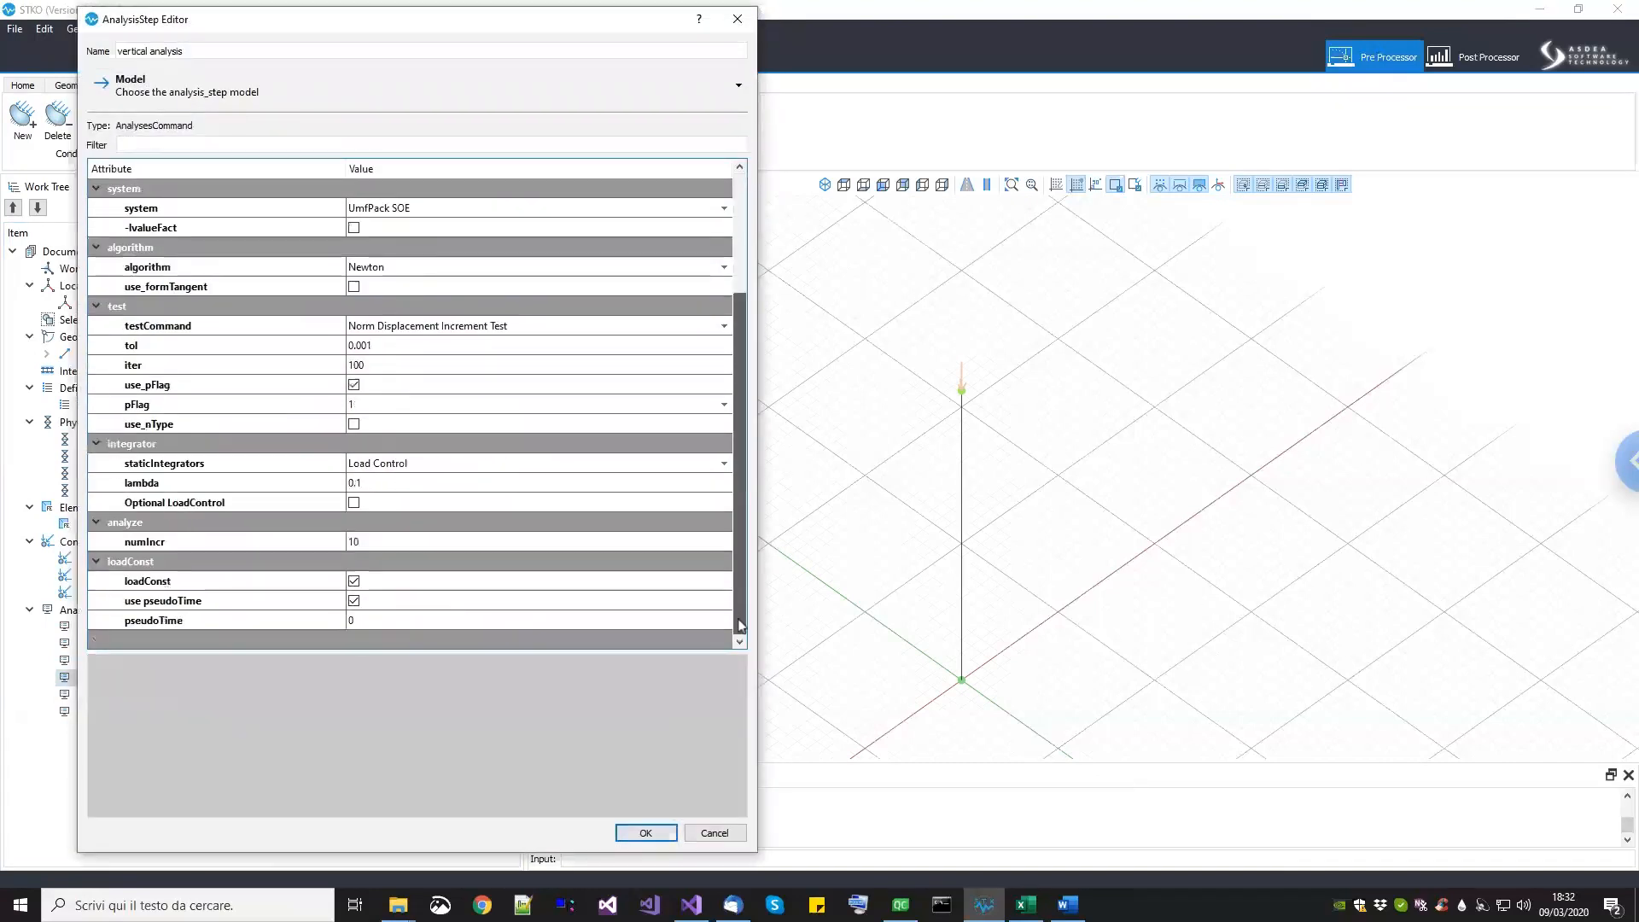
click(715, 832)
Step: Examine the load pattern of the add horizontal load step, in particular its sp entry
click(162, 695)
right_click(160, 696)
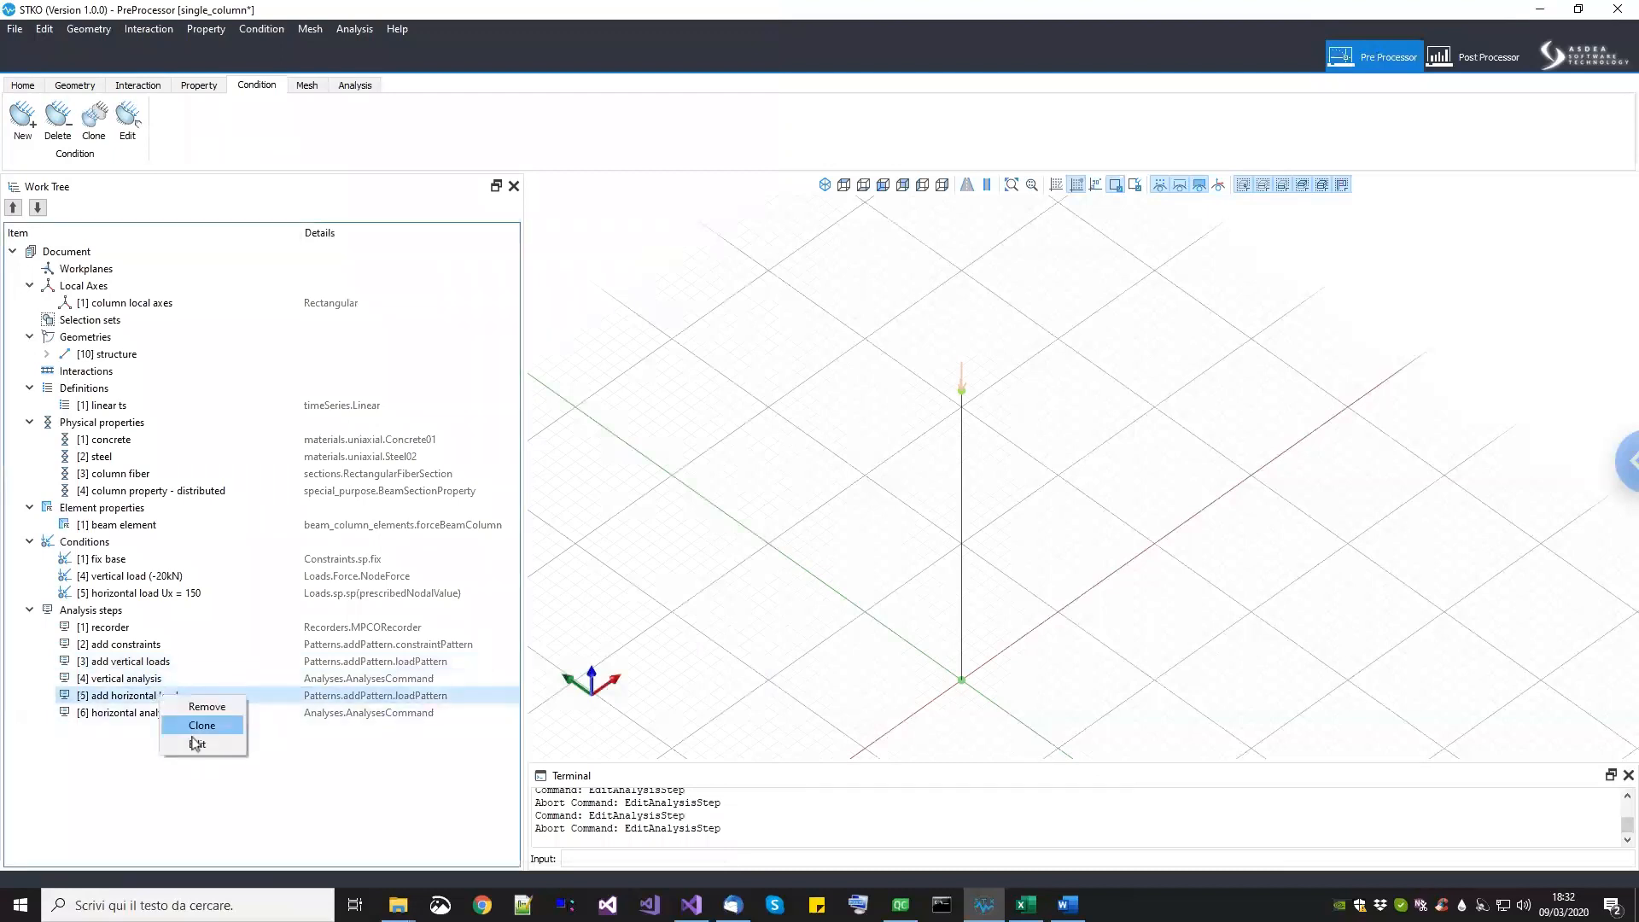
click(197, 745)
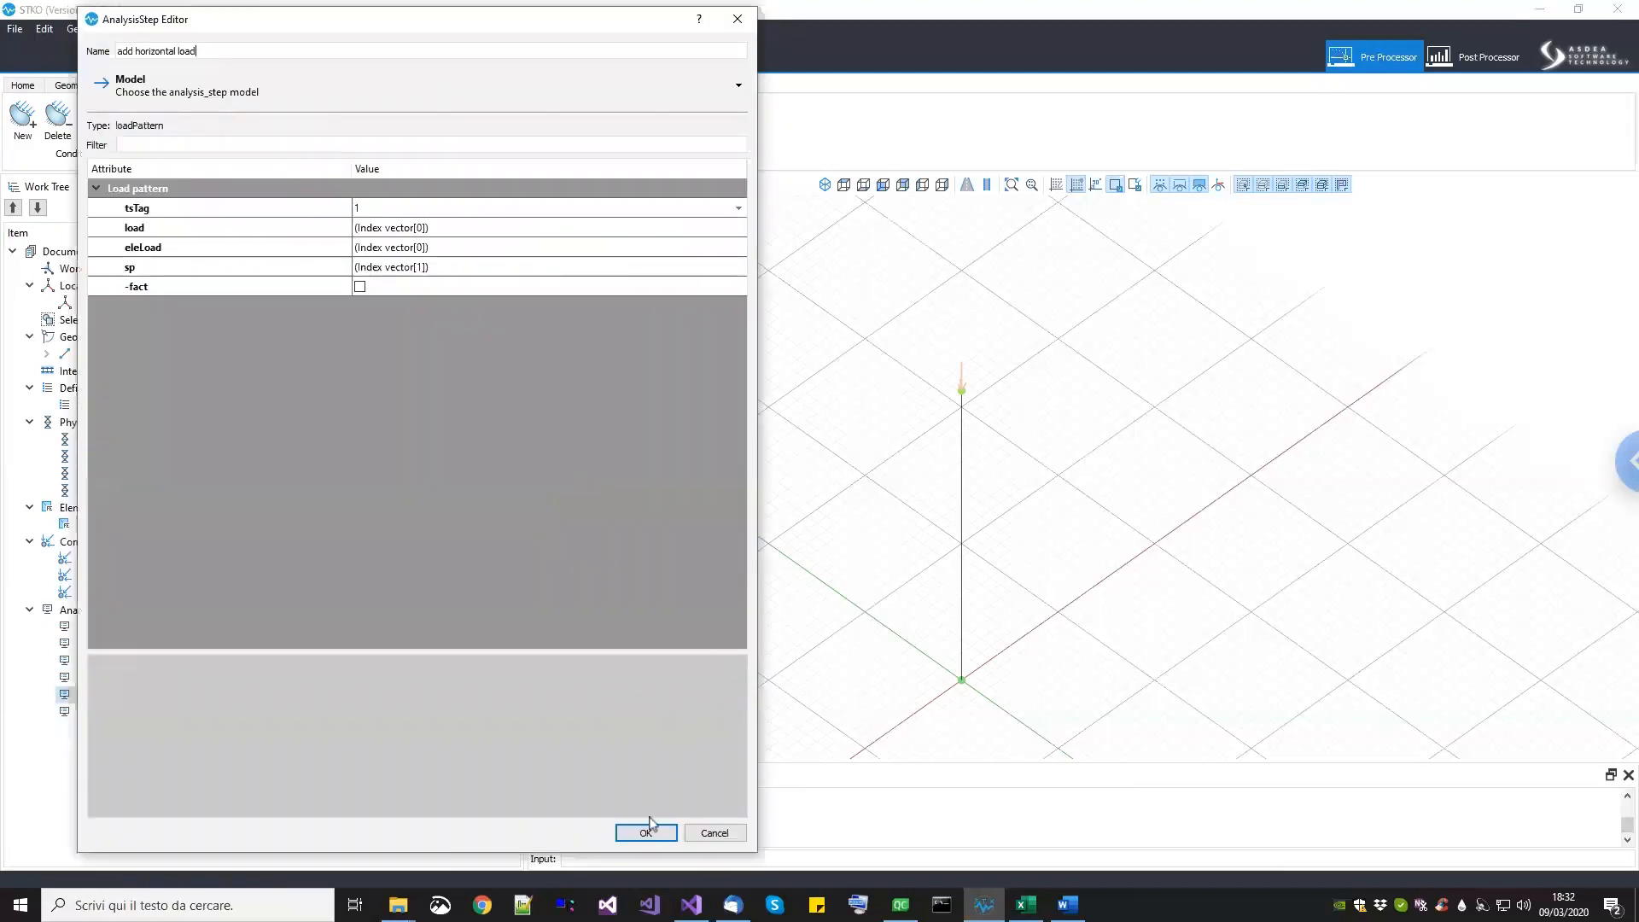
click(209, 267)
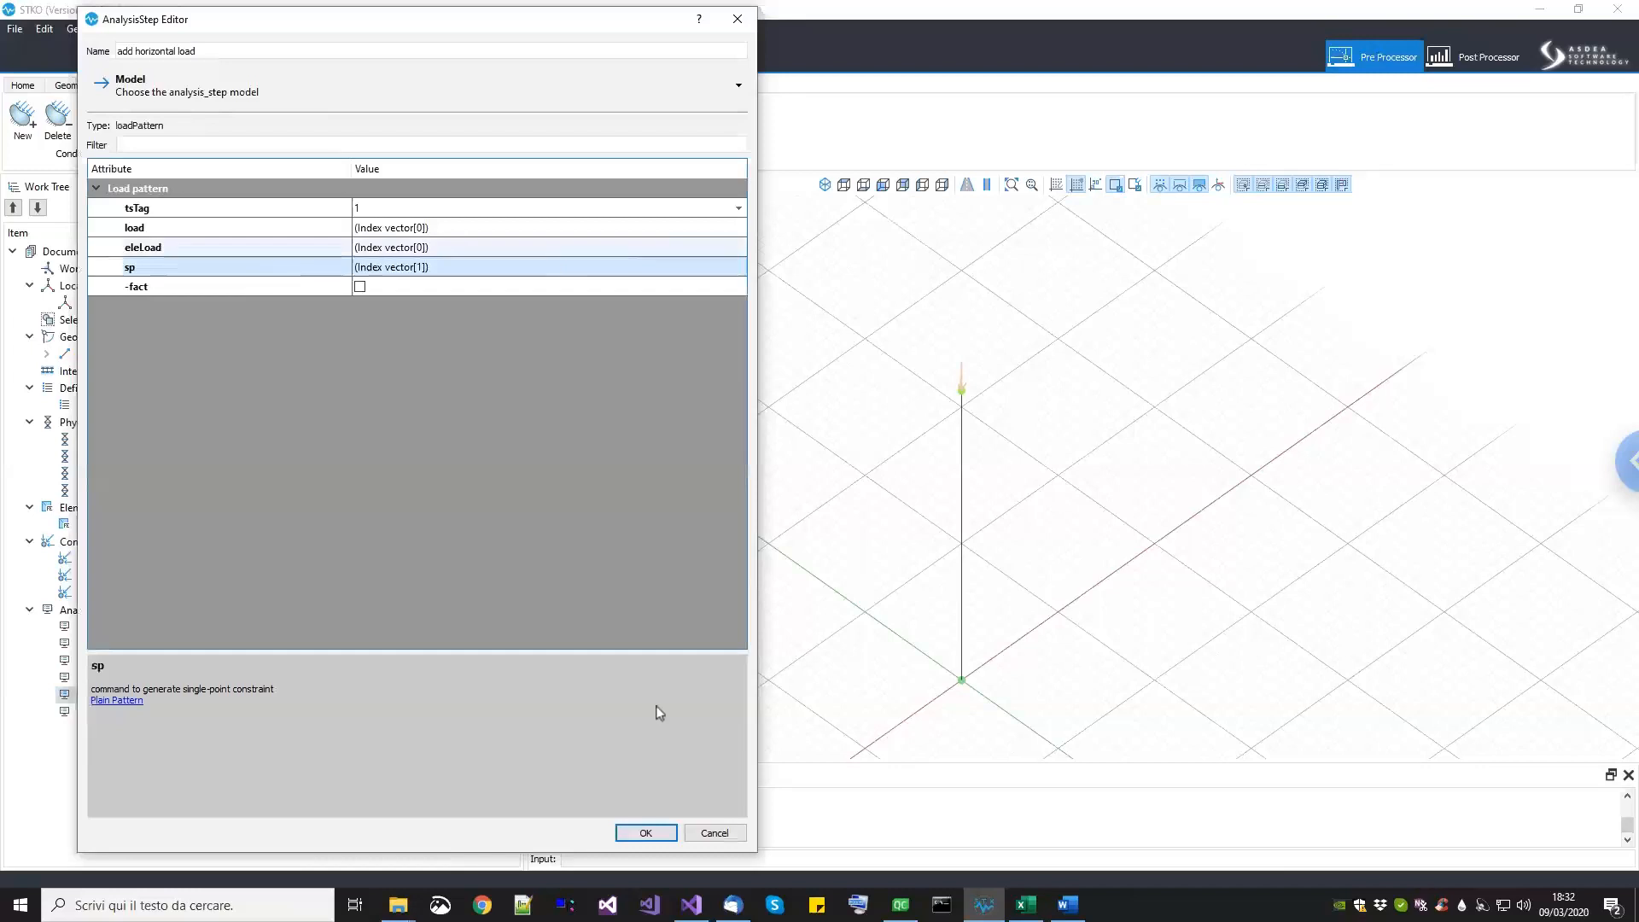
click(646, 832)
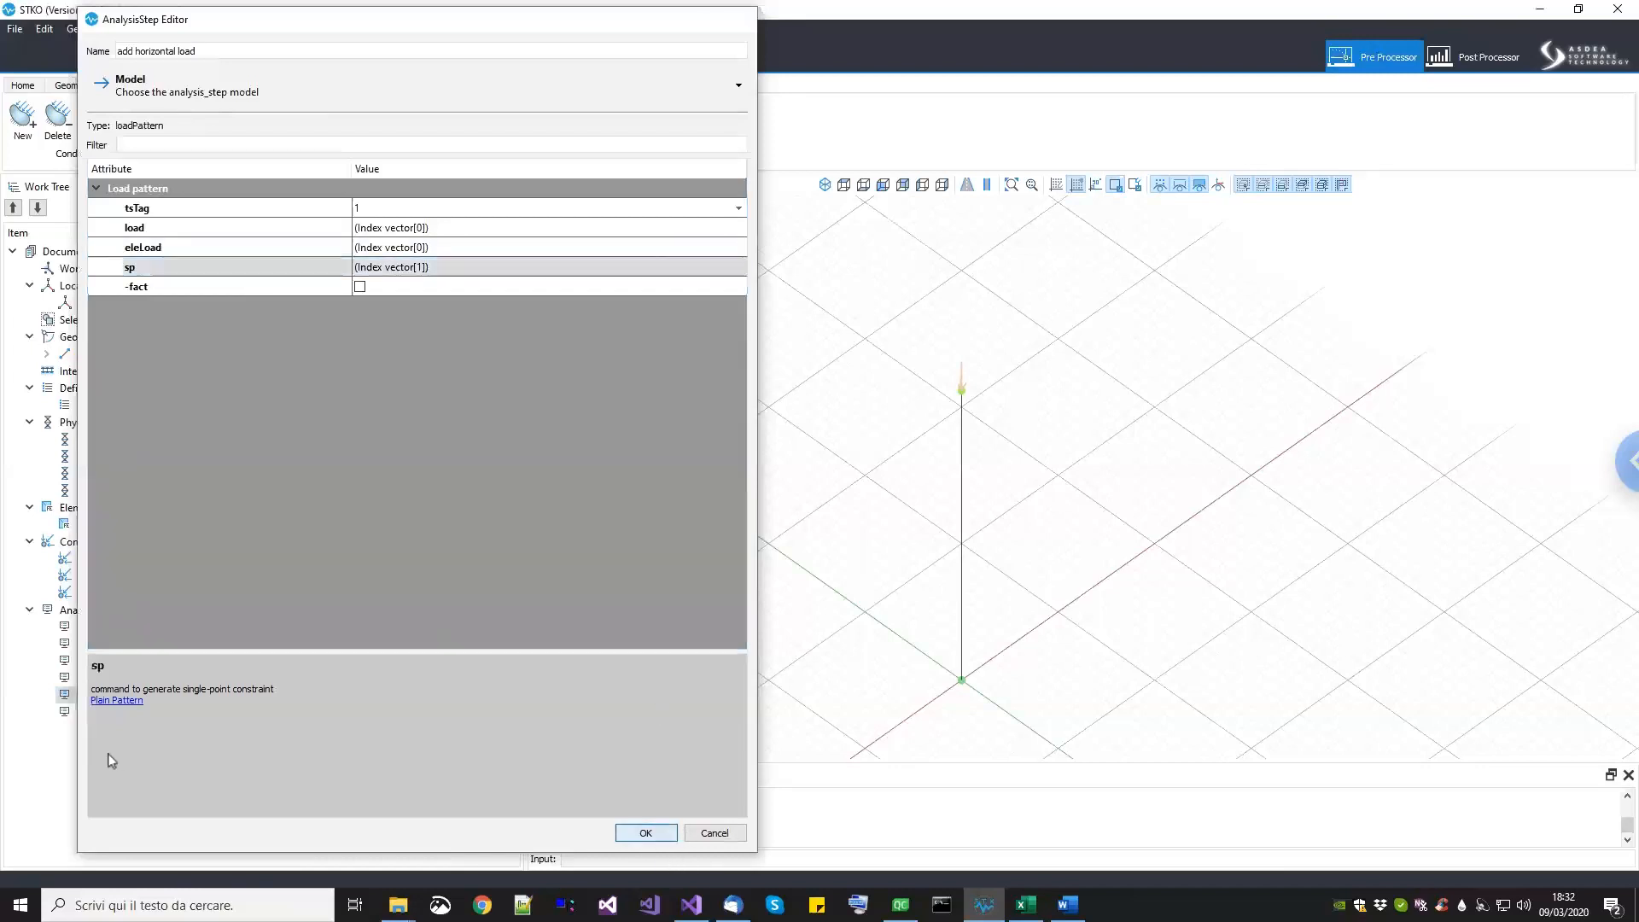
Step: Examine the algorithm, convergence test, integrator and increment settings of the horizontal analysis step
click(117, 713)
right_click(118, 722)
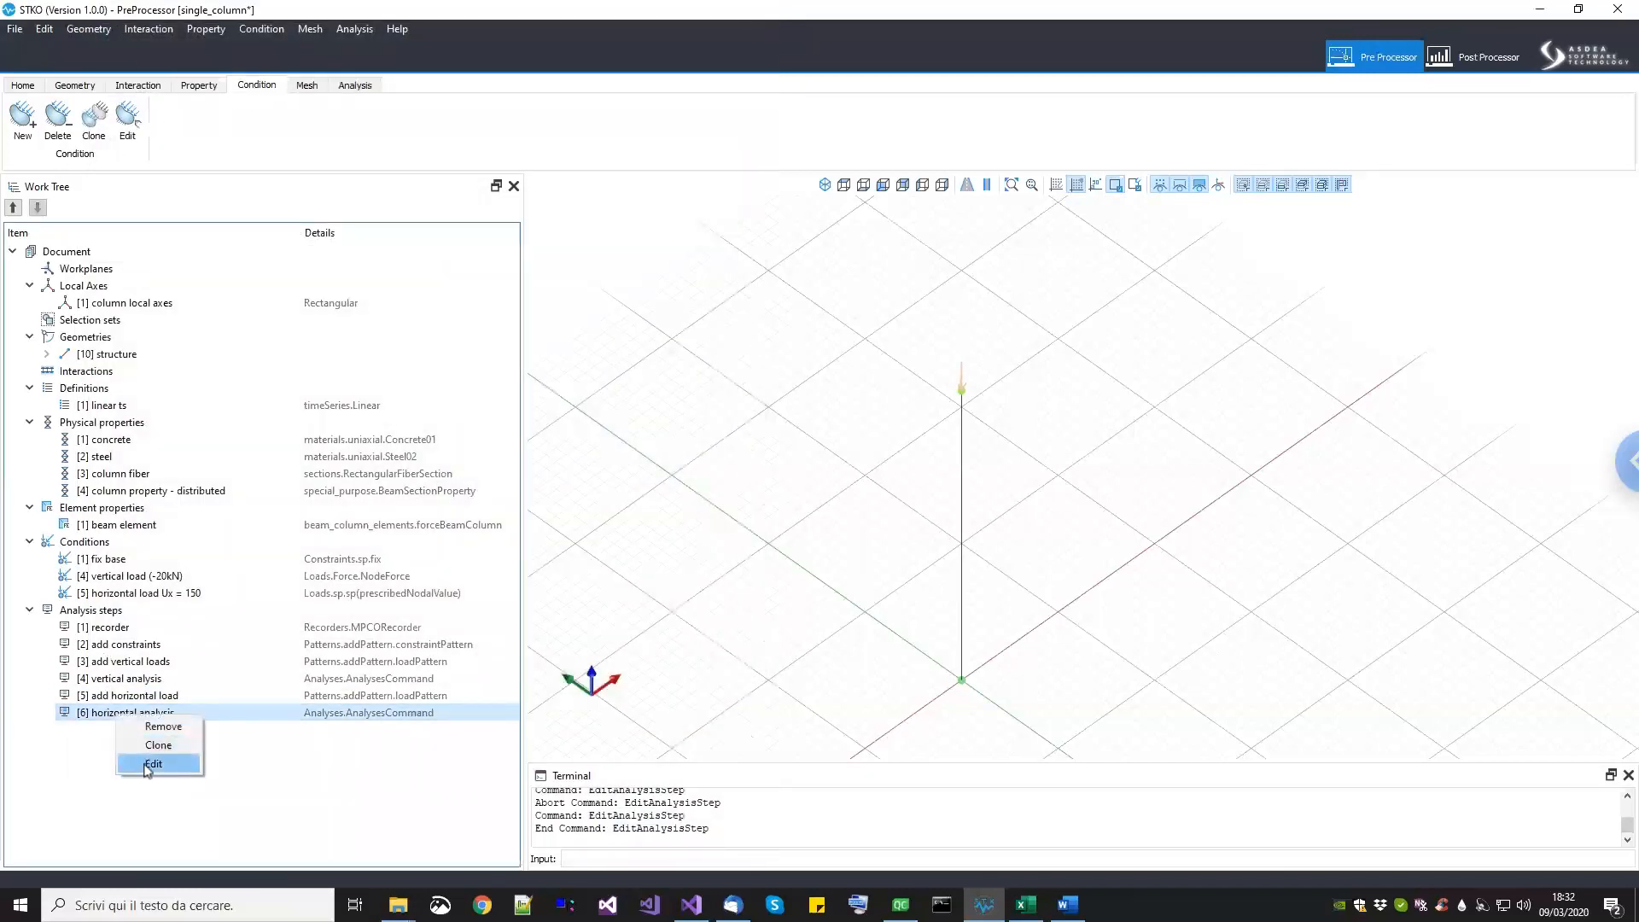
click(152, 767)
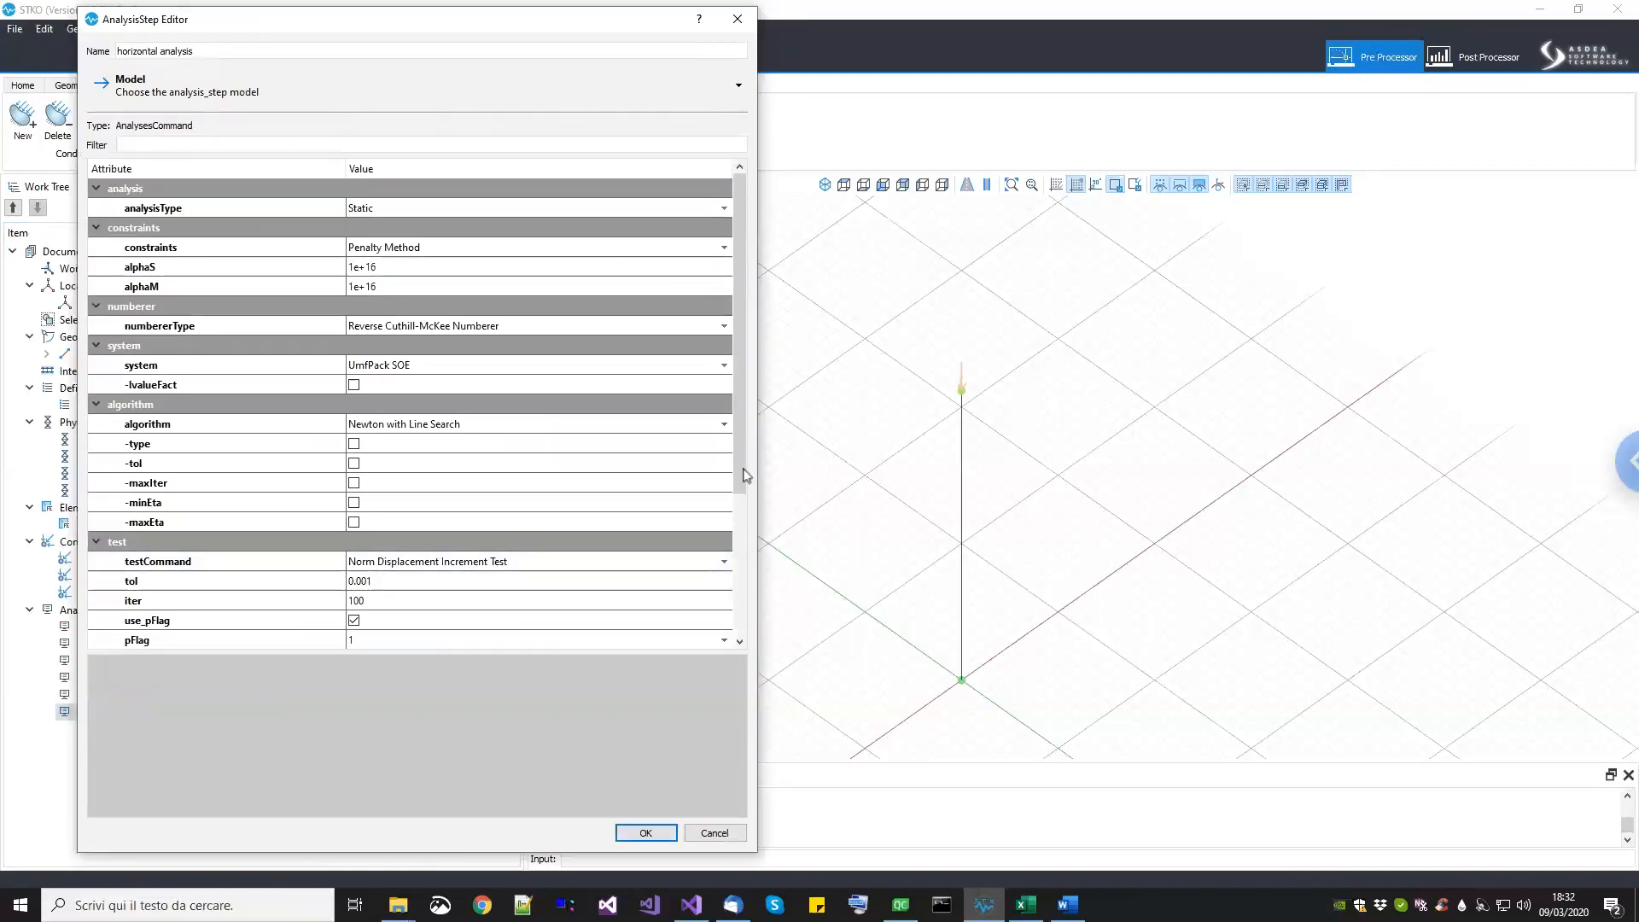
scroll(745, 475, down, 4)
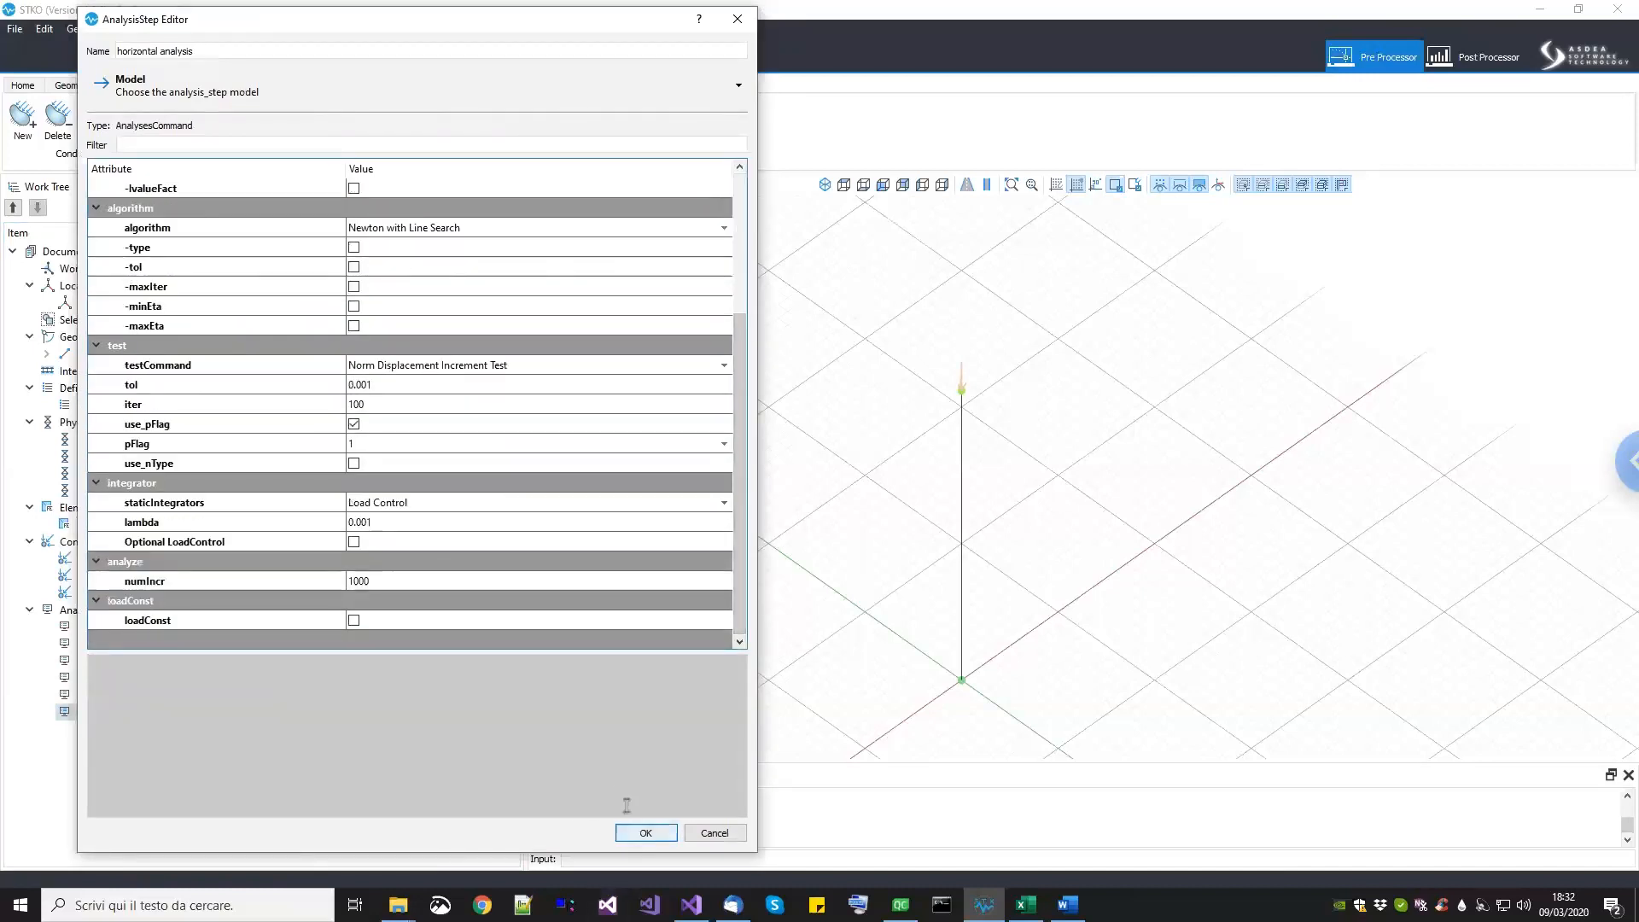
click(645, 833)
click(355, 84)
click(291, 122)
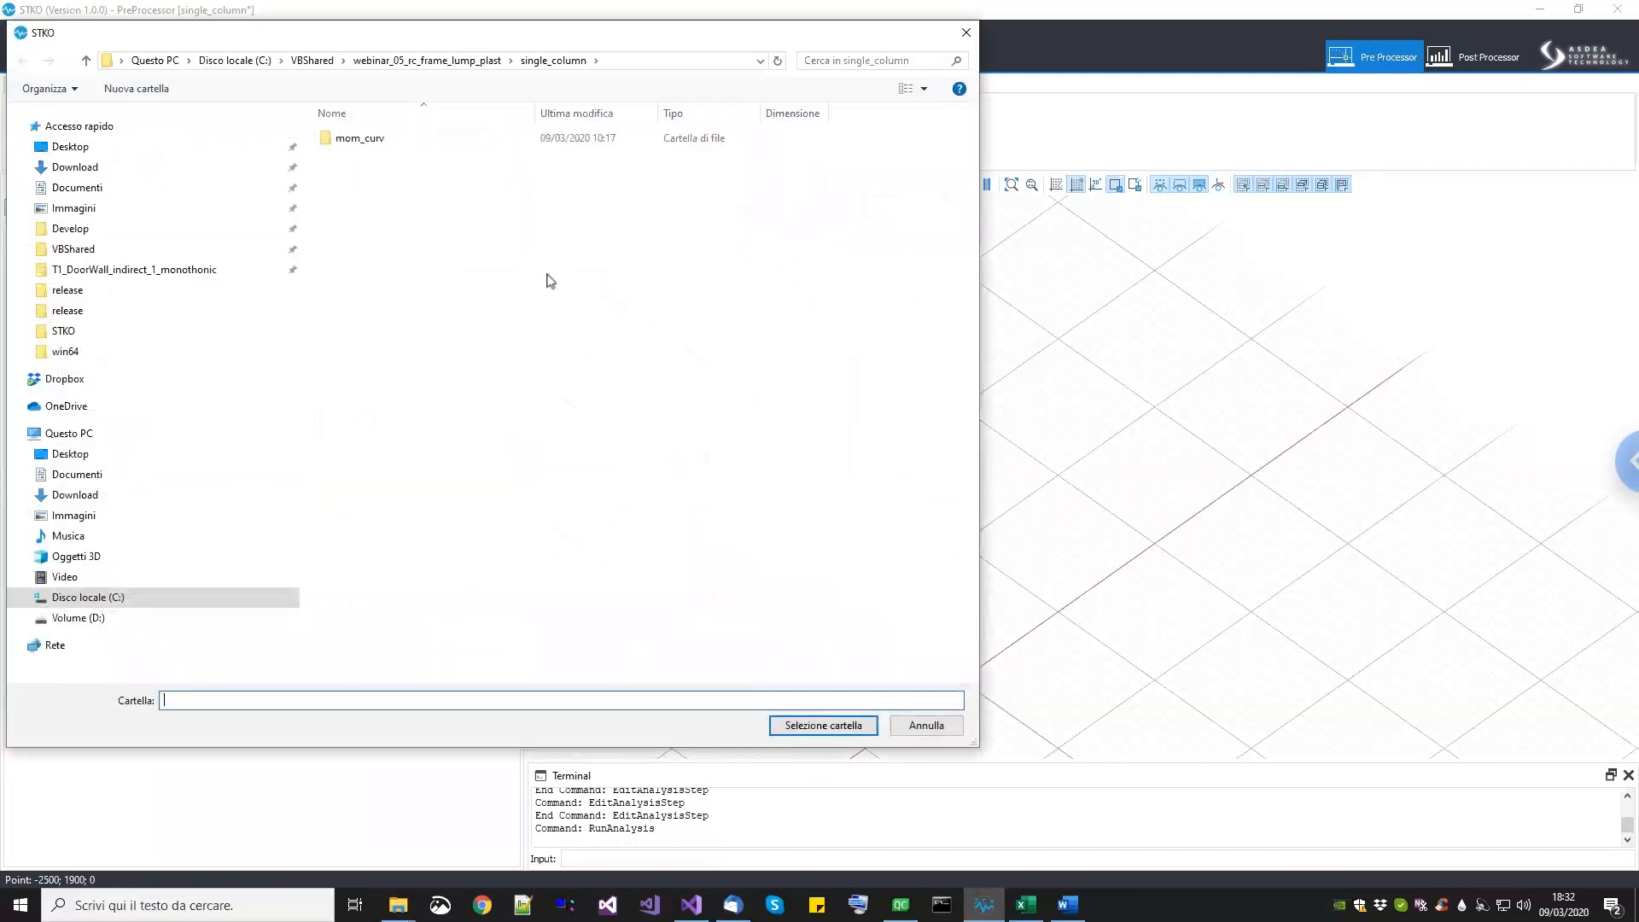
click(936, 732)
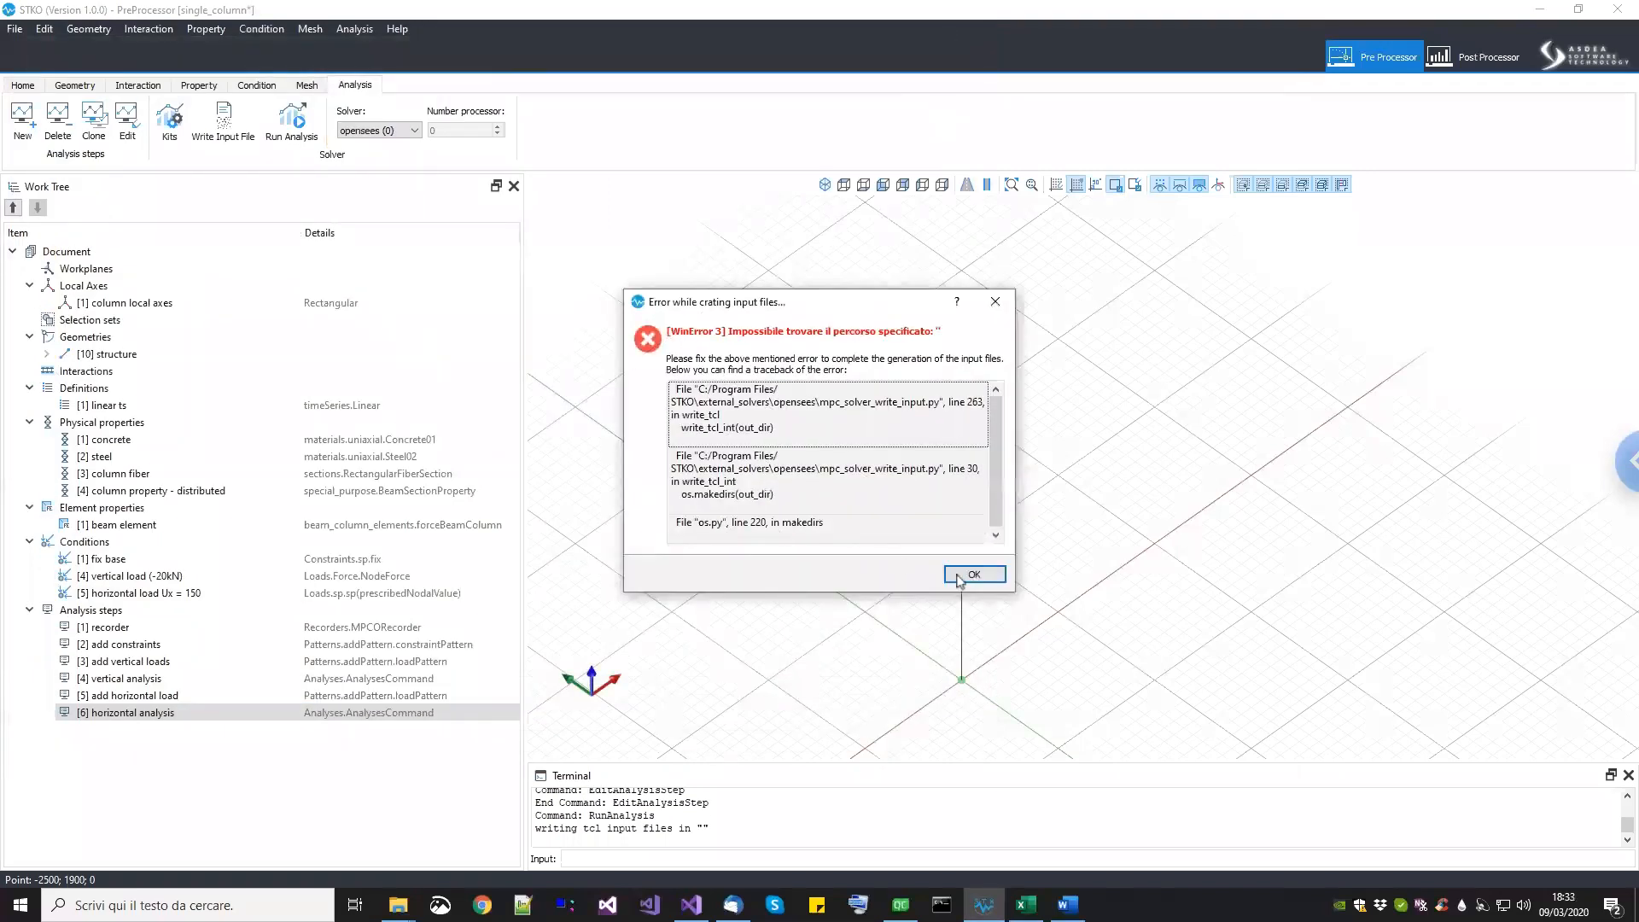
click(972, 574)
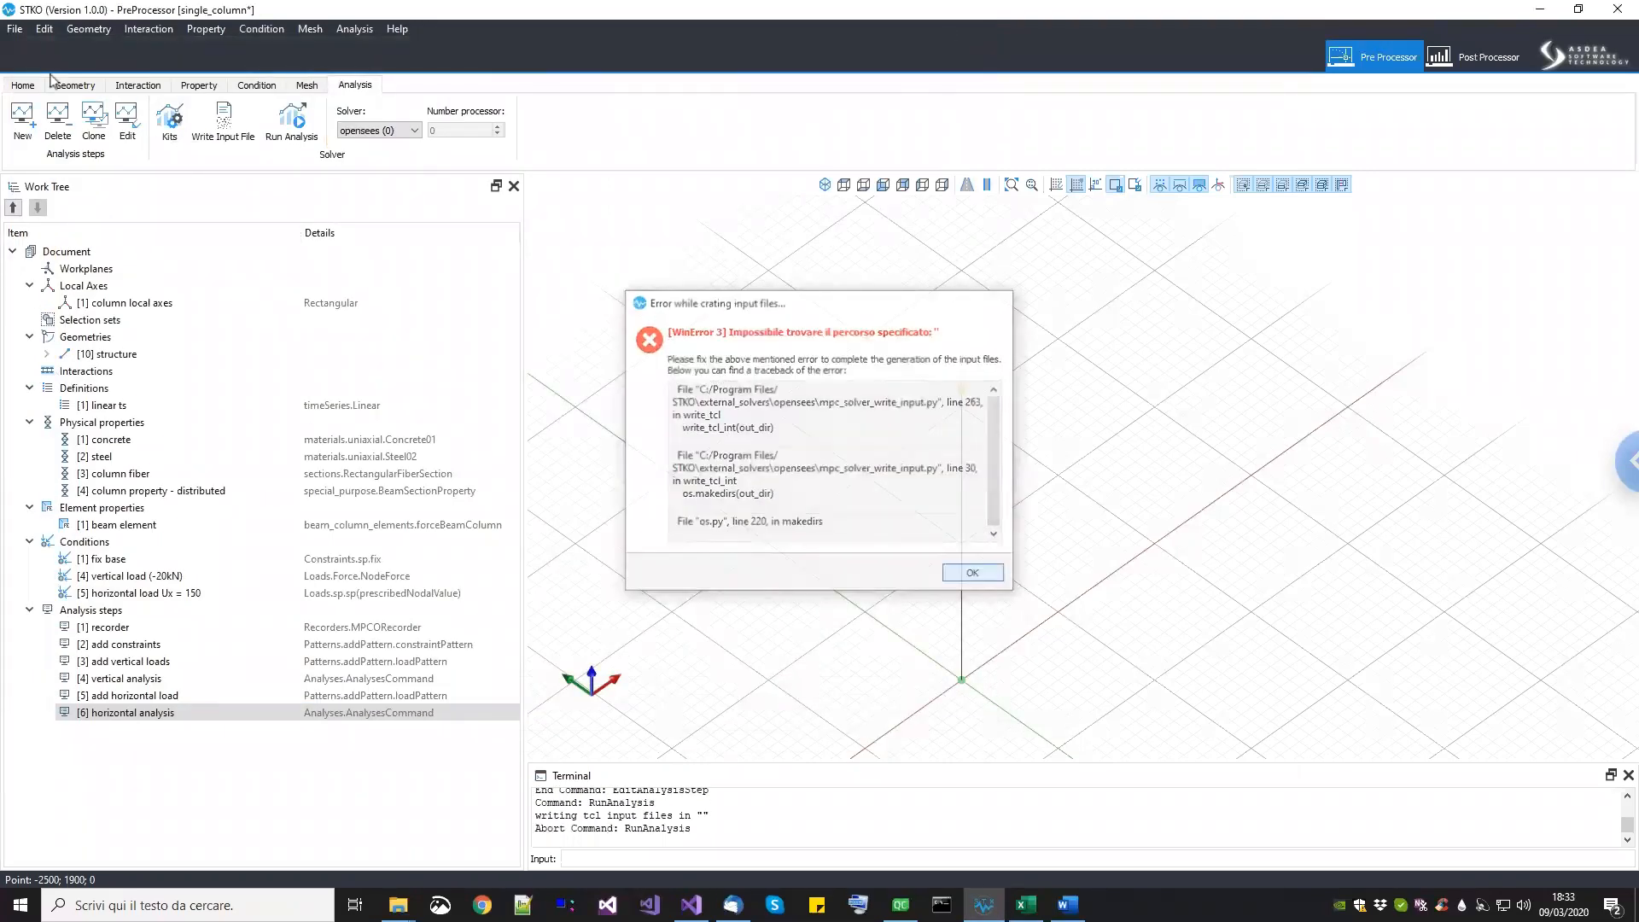
Step: Save the model as single_column in a new folder named SINGLE_COLUMN inside the webinar's EXAMPLE folder
click(14, 32)
click(43, 106)
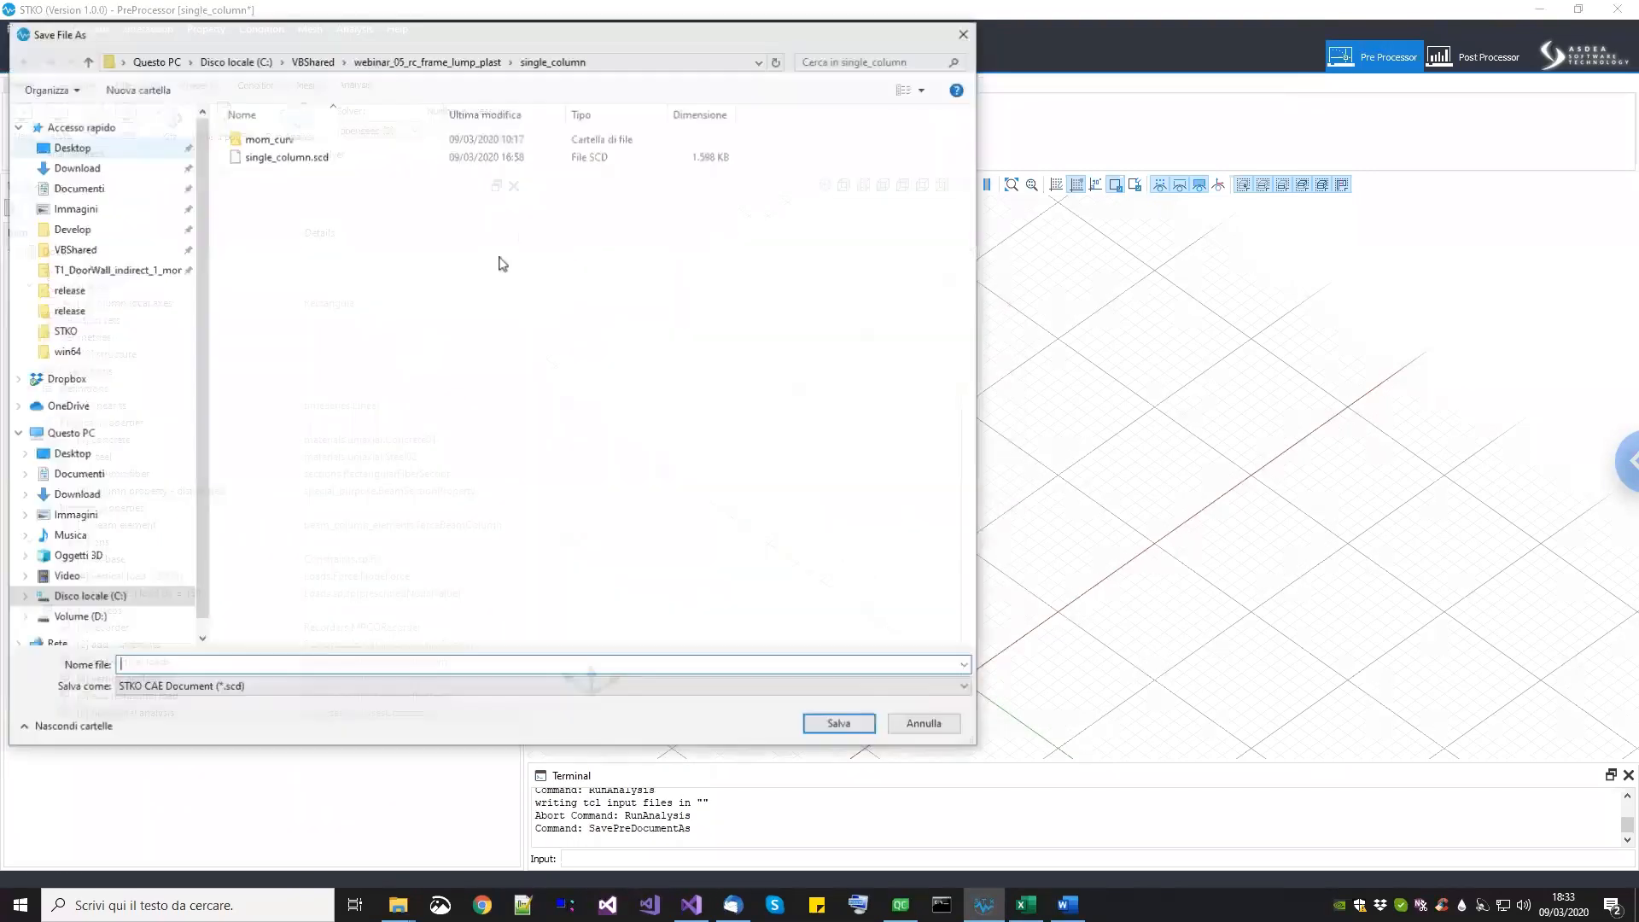
click(432, 63)
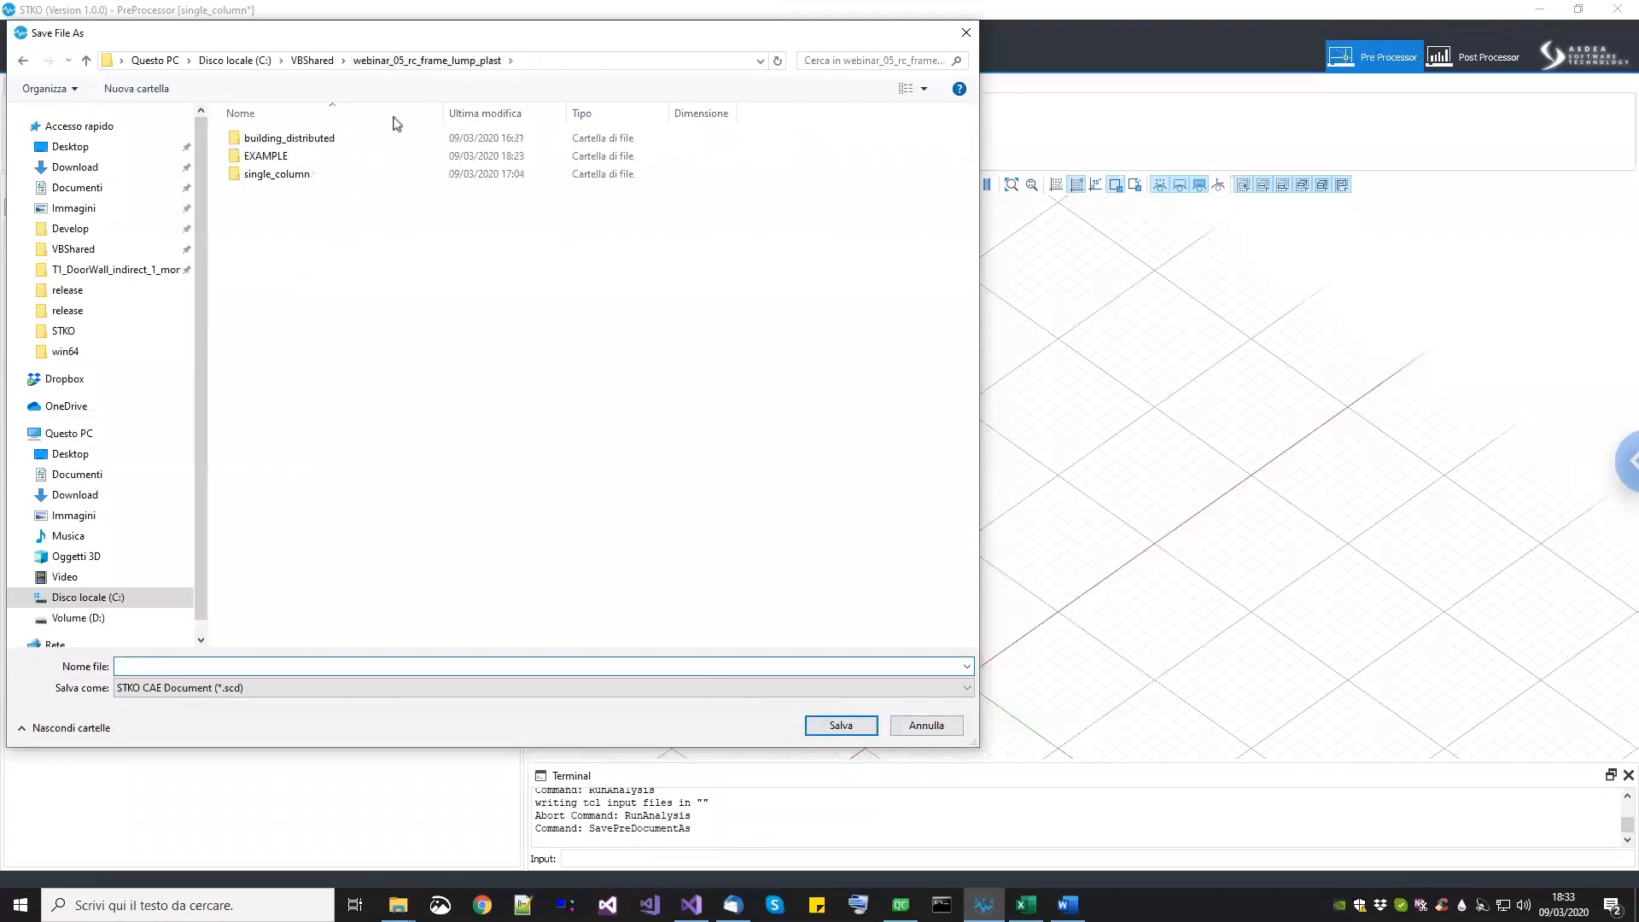
click(306, 158)
double_click(305, 158)
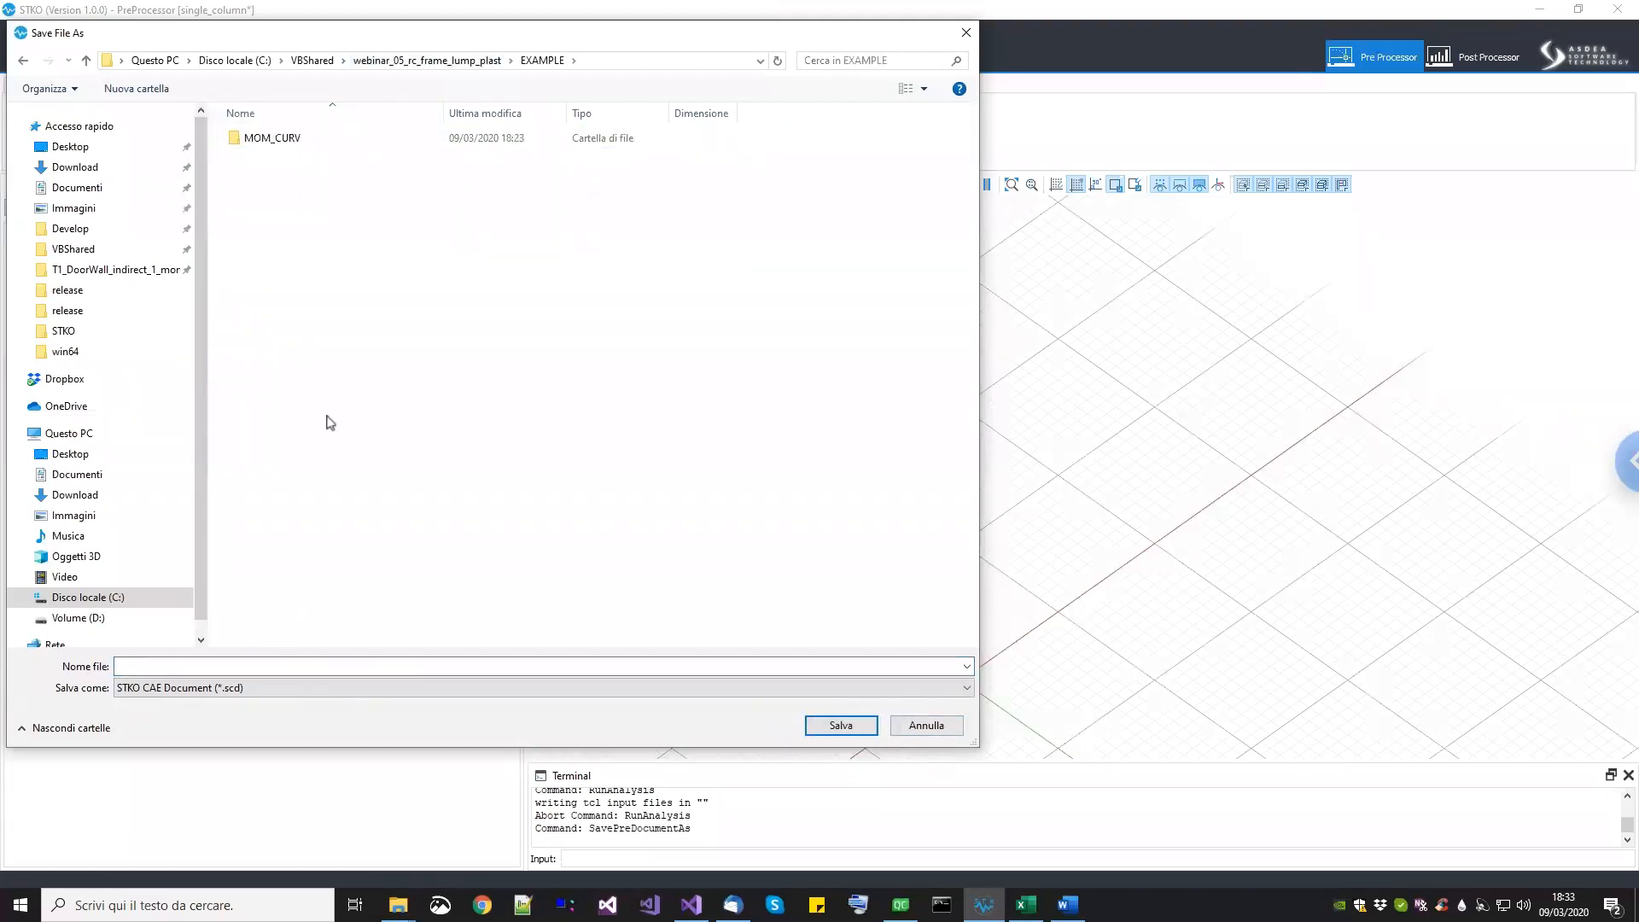
right_click(308, 353)
mouse_move(426, 681)
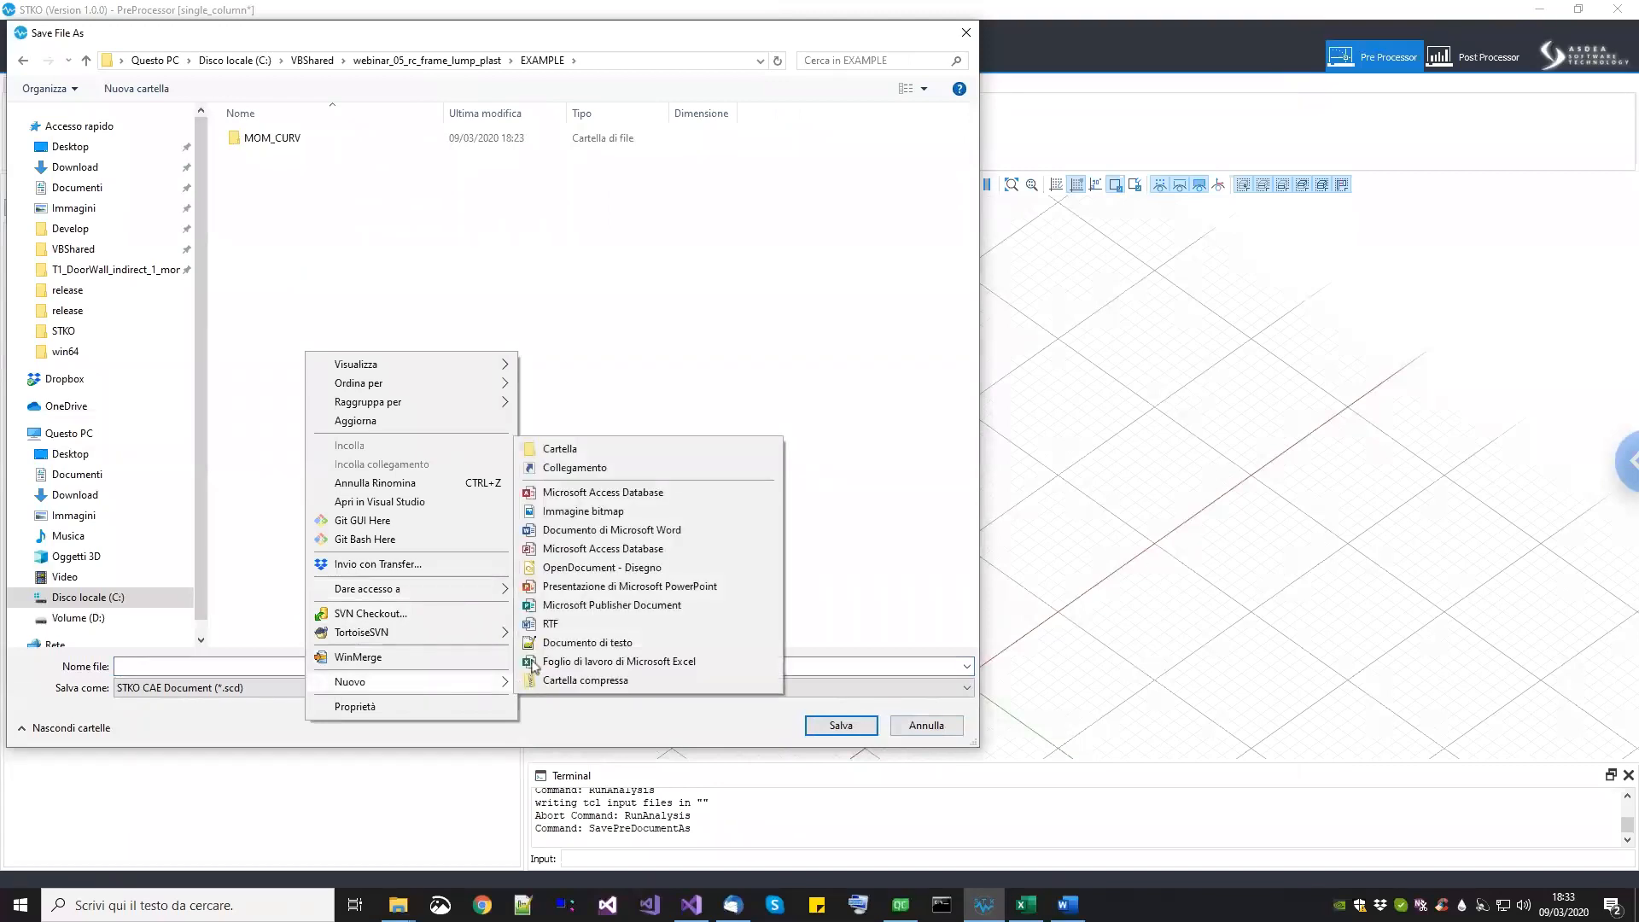
click(534, 452)
text(SINGLE_COLUMN)
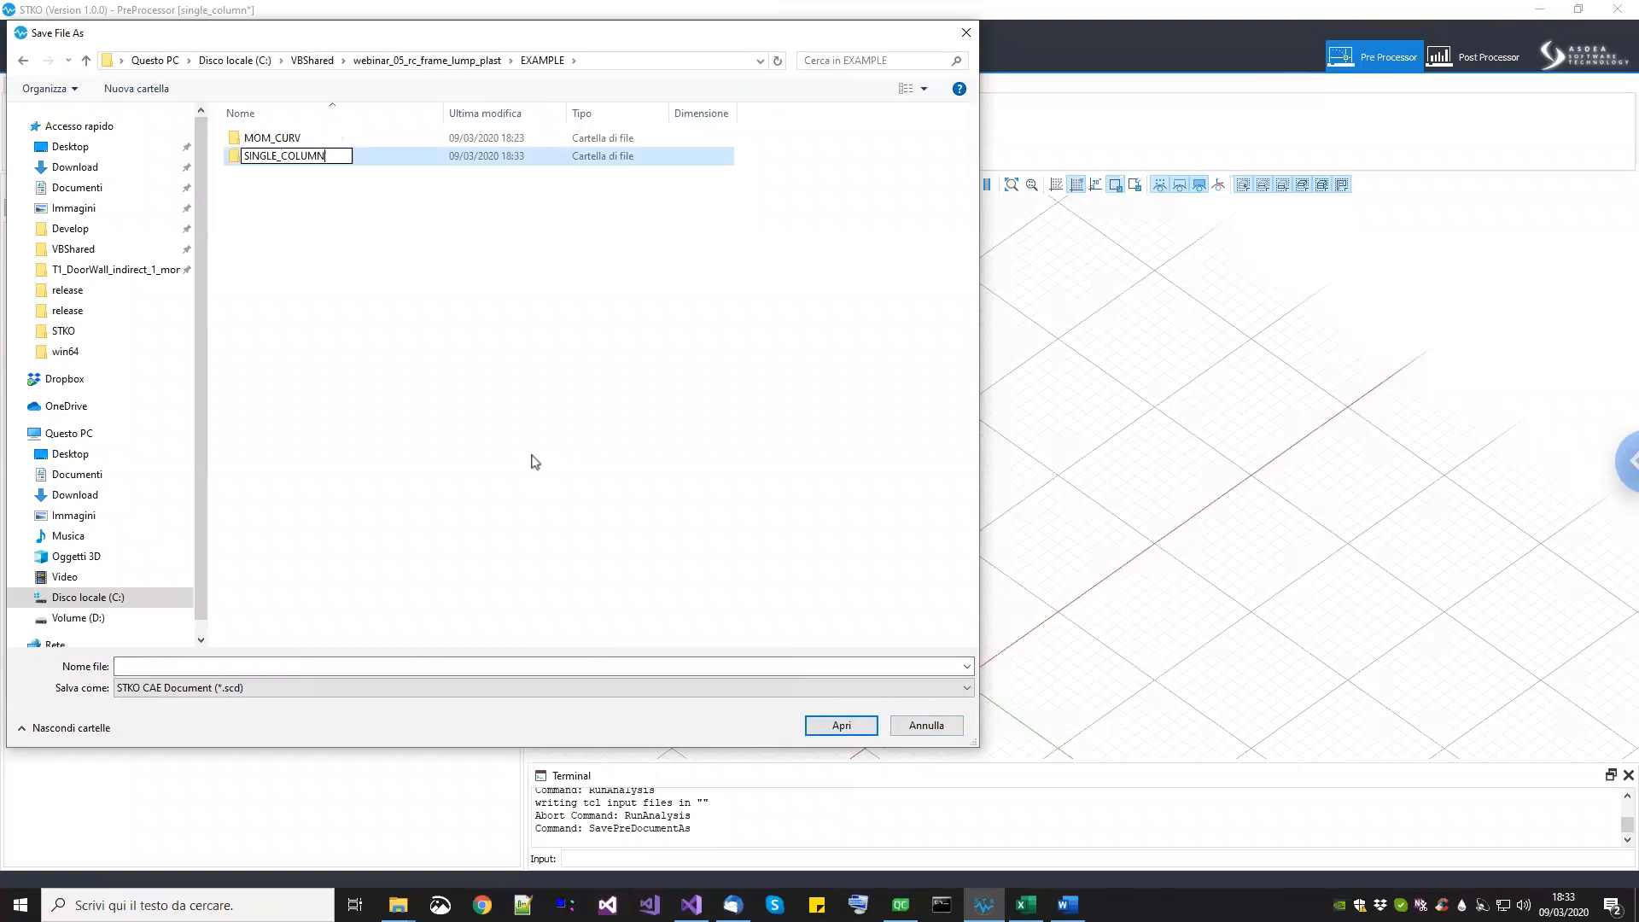
key(Return)
key(Return)
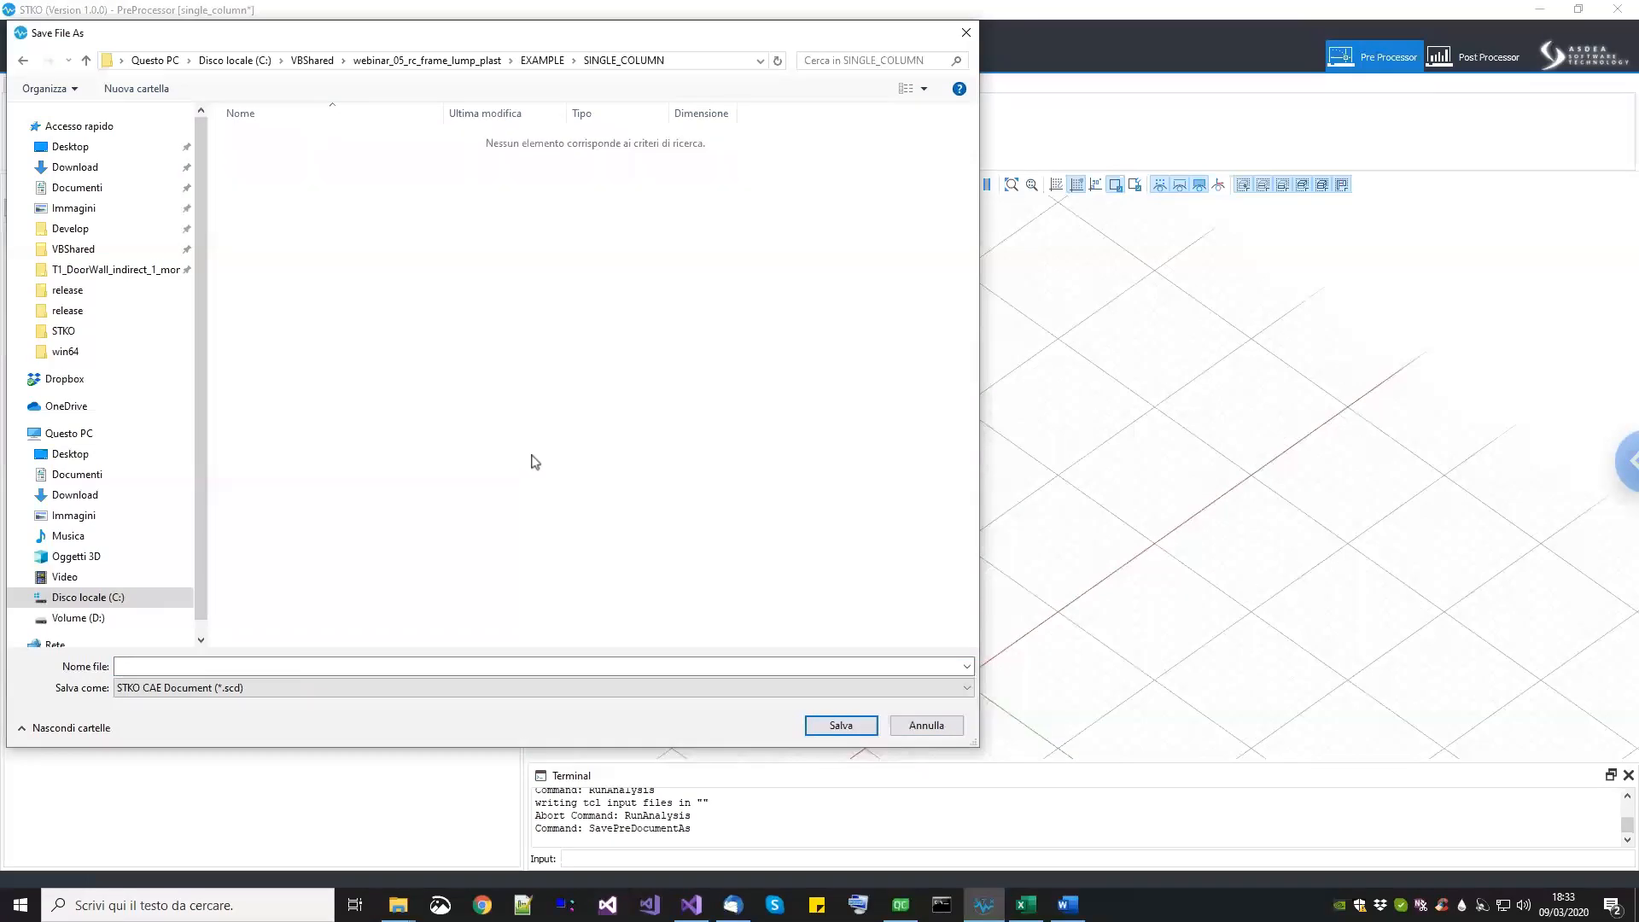
click(539, 666)
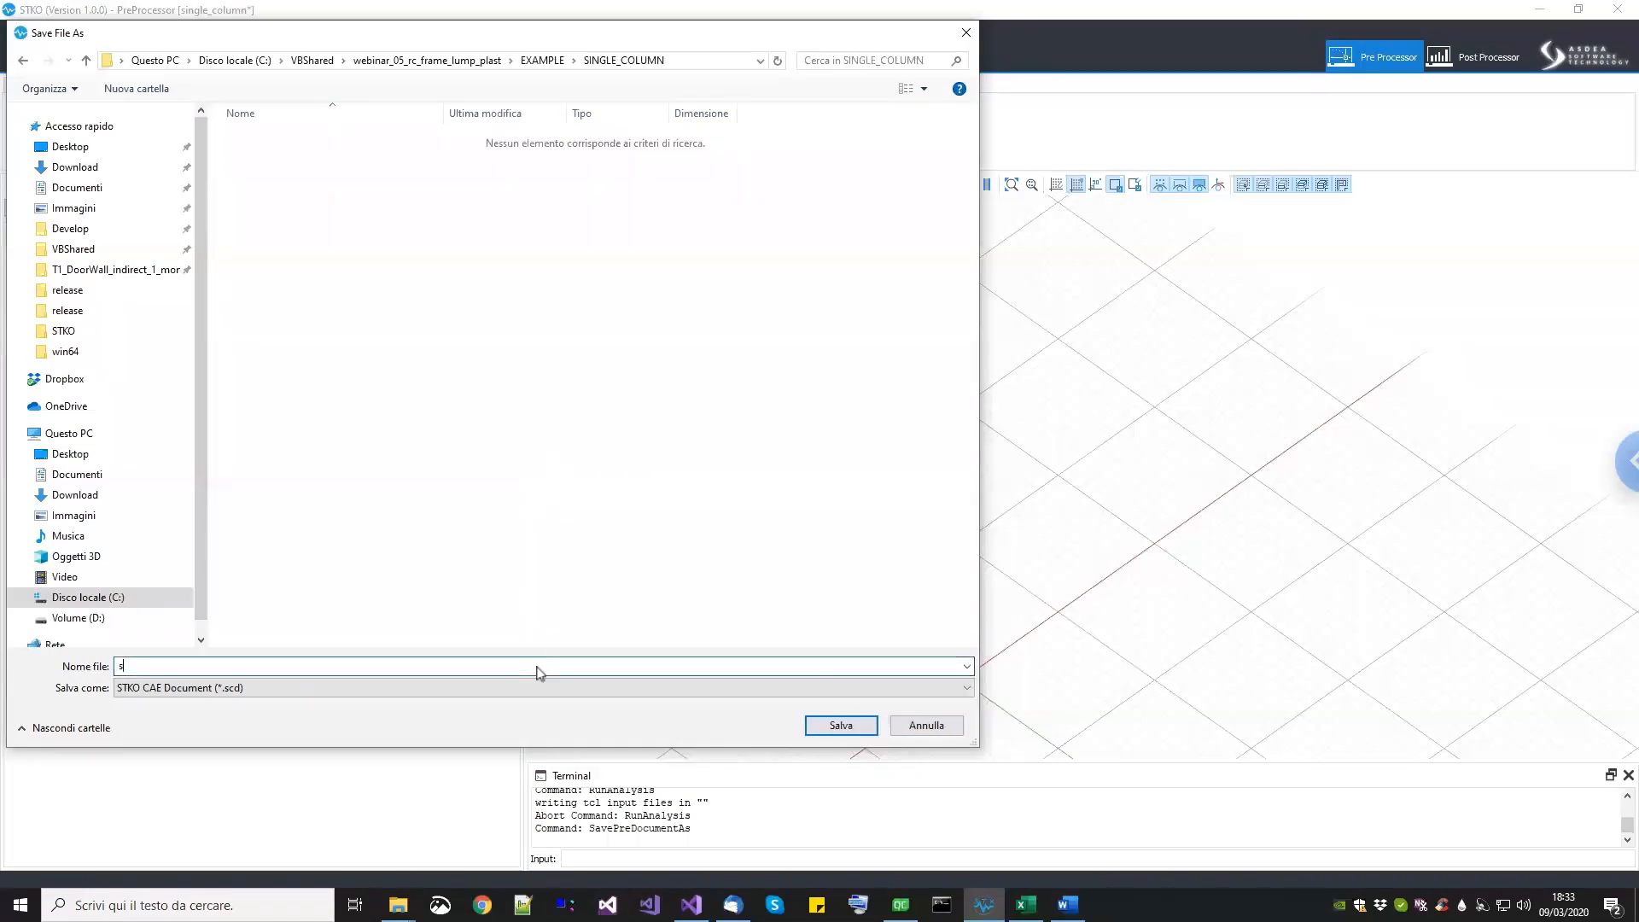
key(Return)
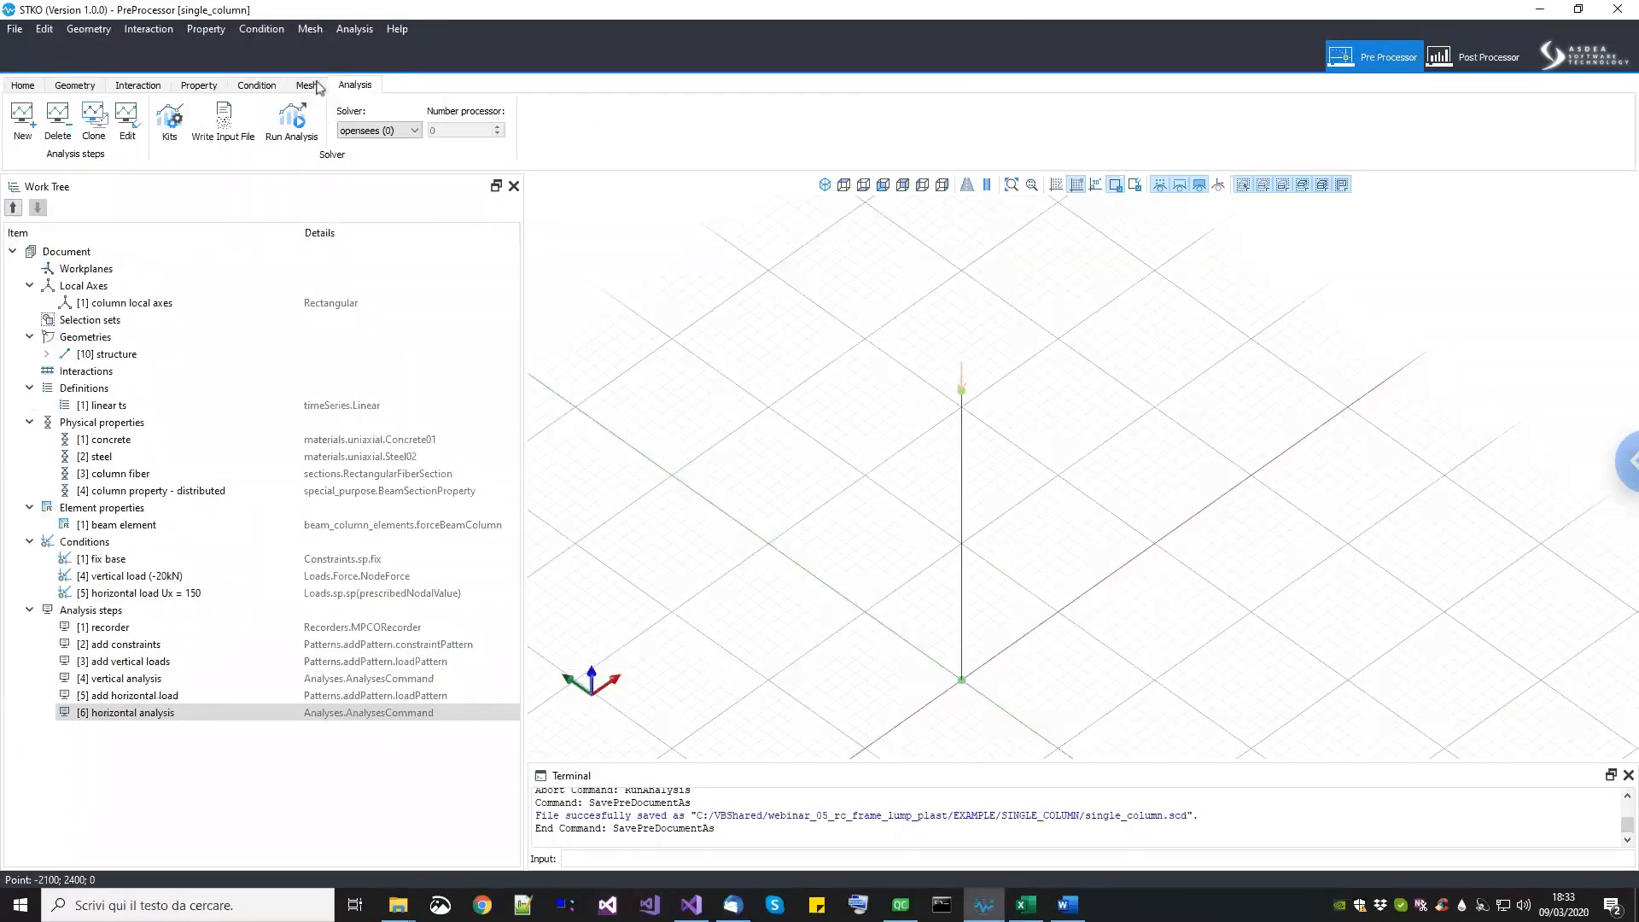
Step: Build the mesh of the column and run the opensees analysis in the SINGLE_COLUMN folder
click(314, 86)
click(305, 129)
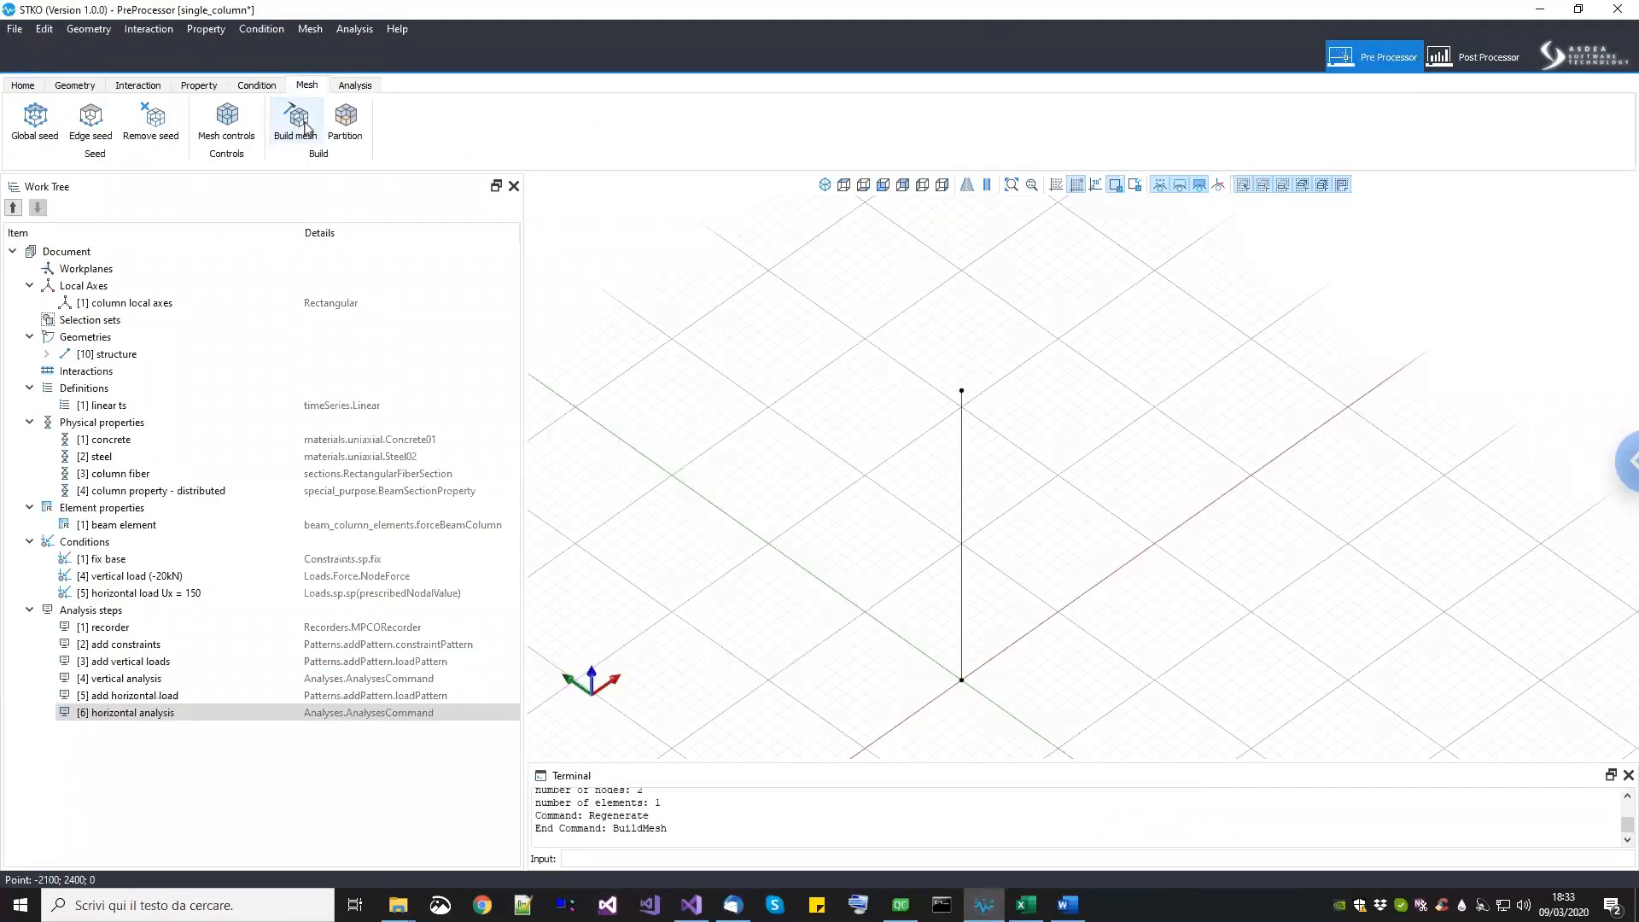
click(354, 86)
click(293, 120)
click(845, 725)
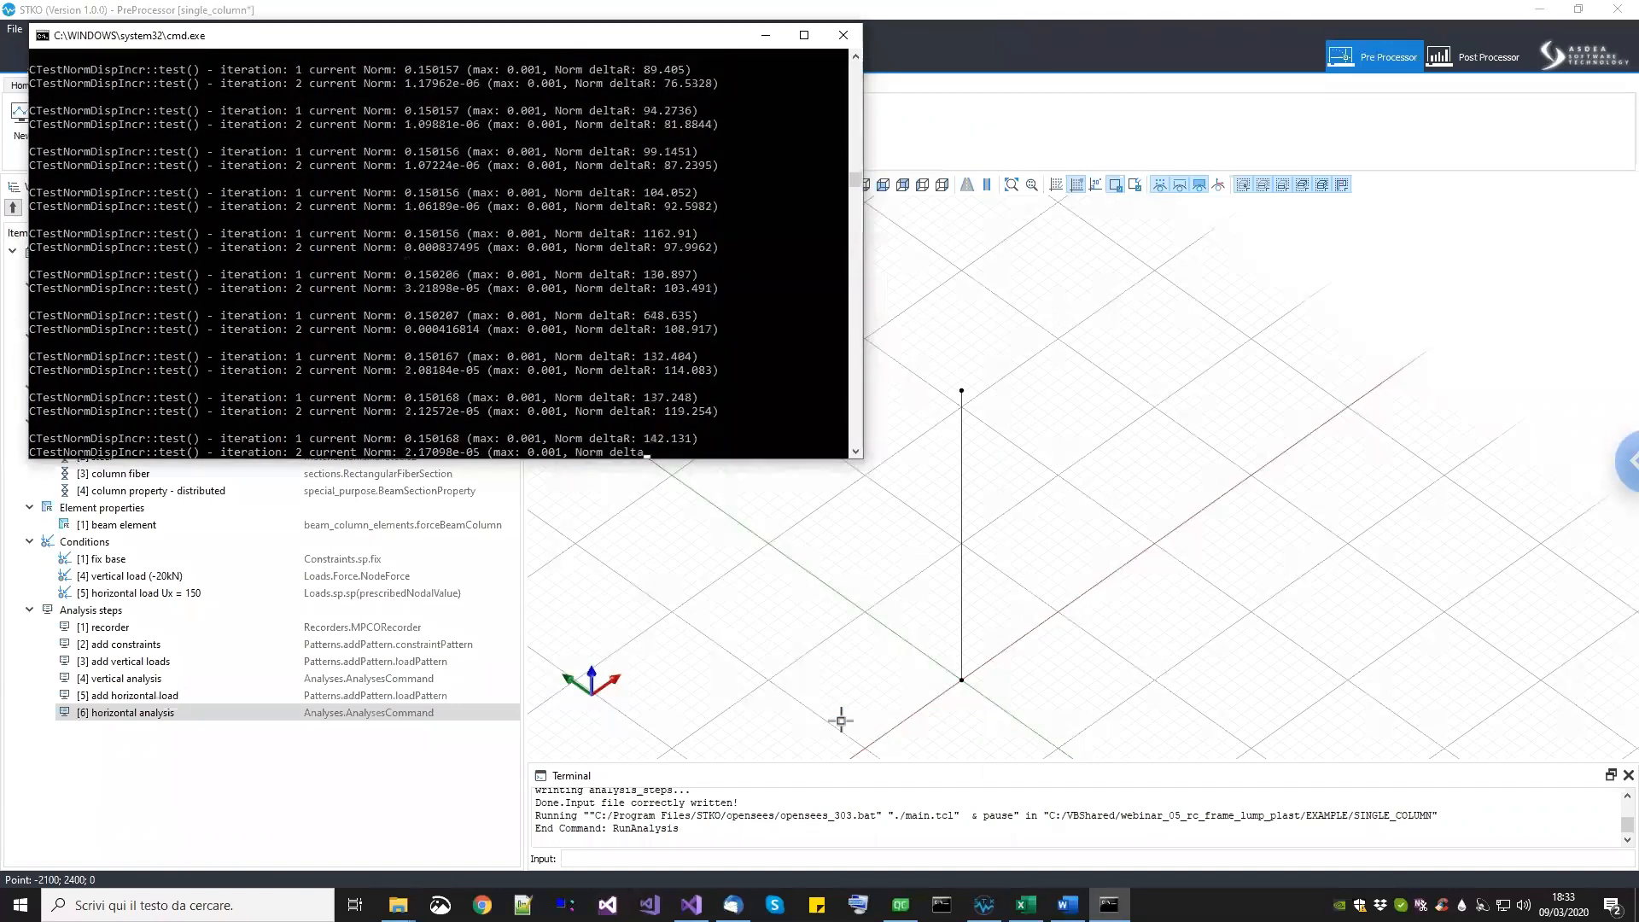
key(Return)
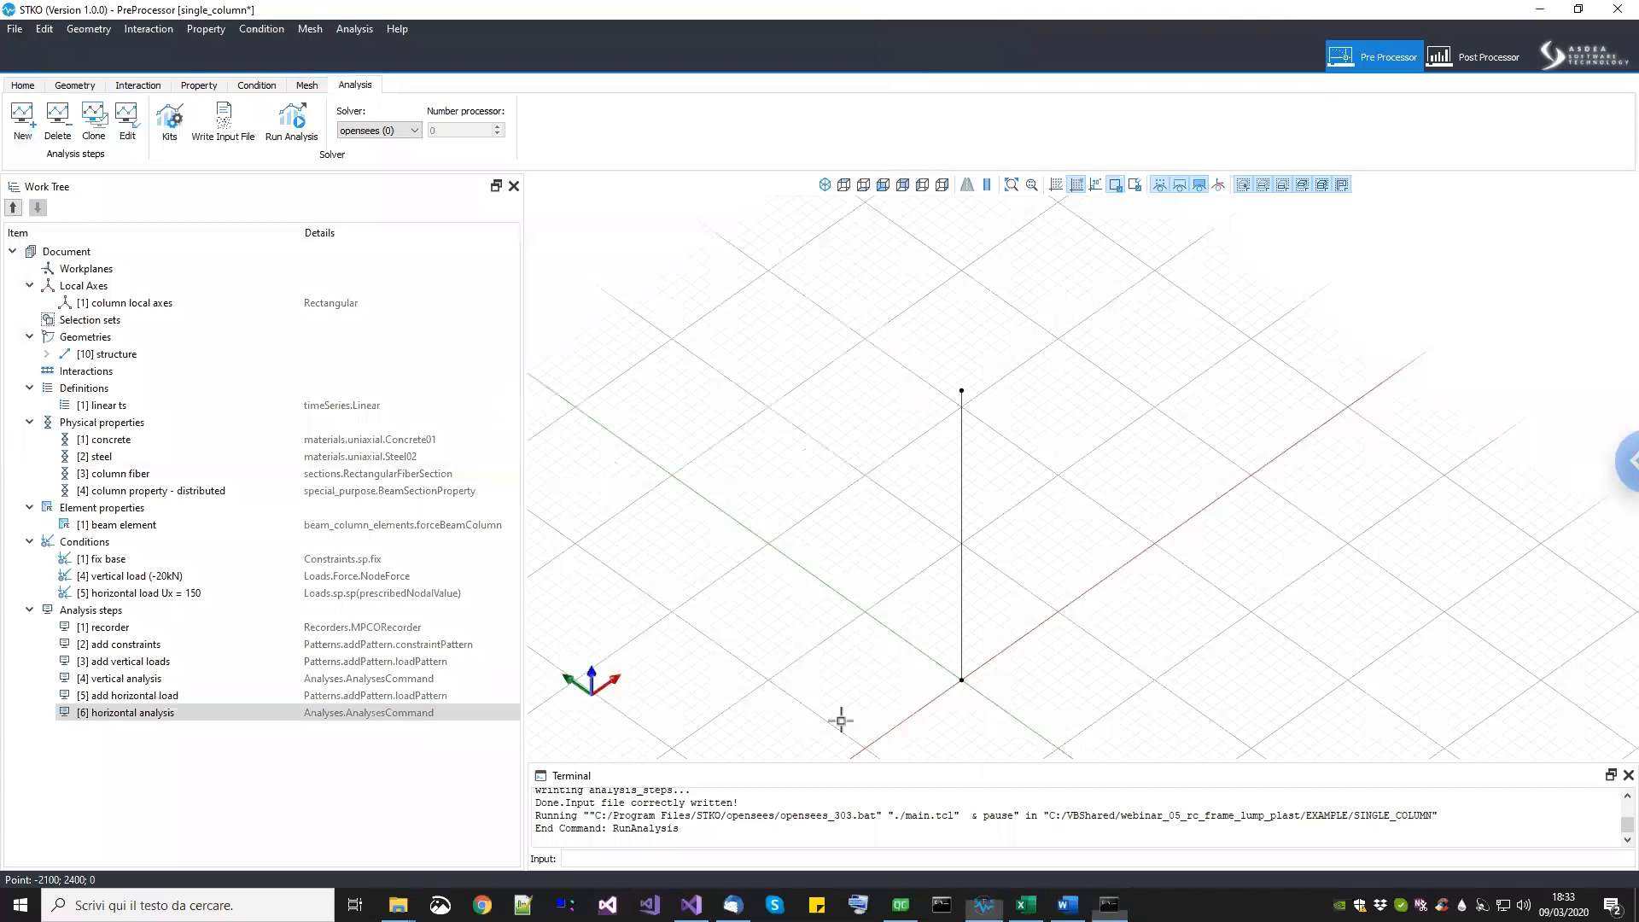
Step: Switch to the post processor and open the results.mpco database from the EXAMPLE/SINGLE_COLUMN folder
click(1474, 56)
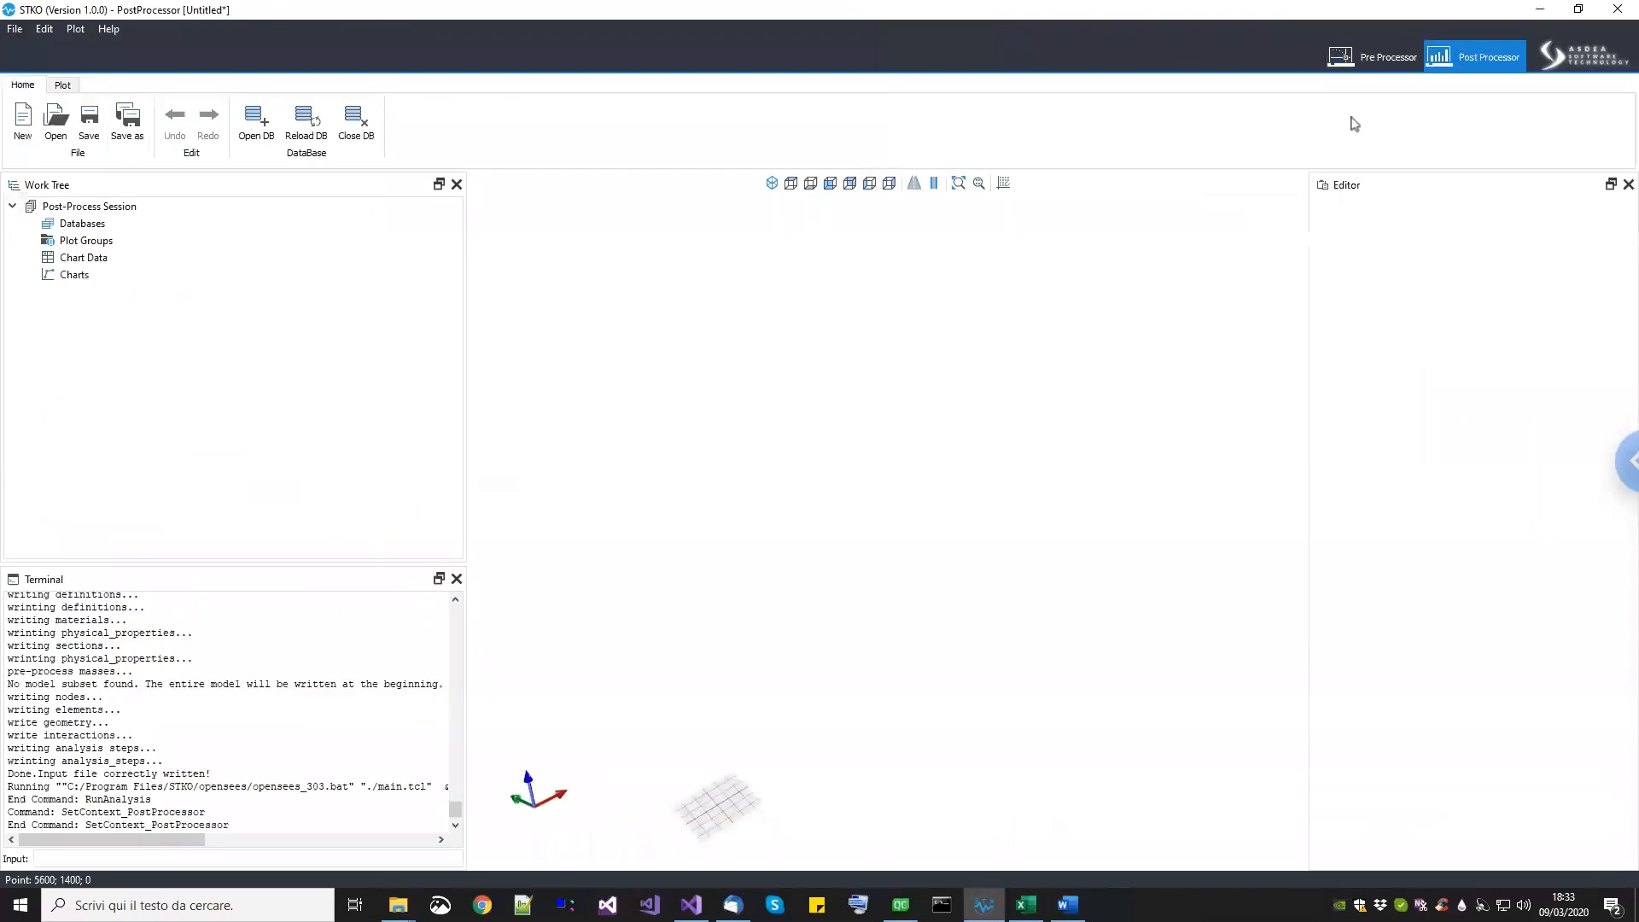
click(248, 127)
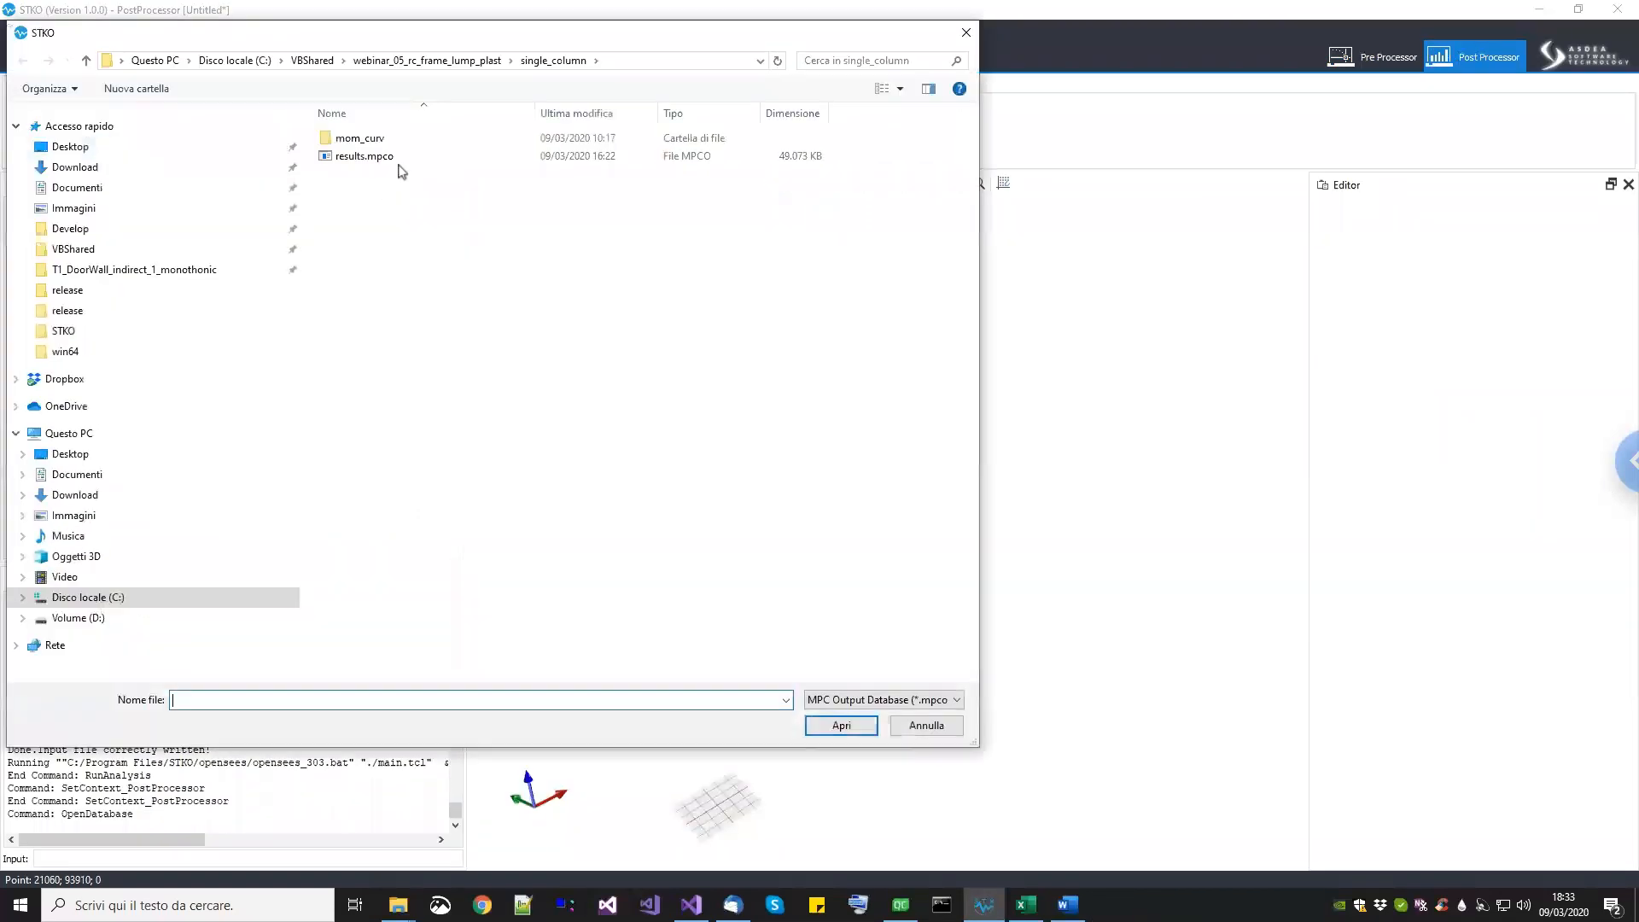
click(374, 62)
double_click(380, 137)
click(411, 60)
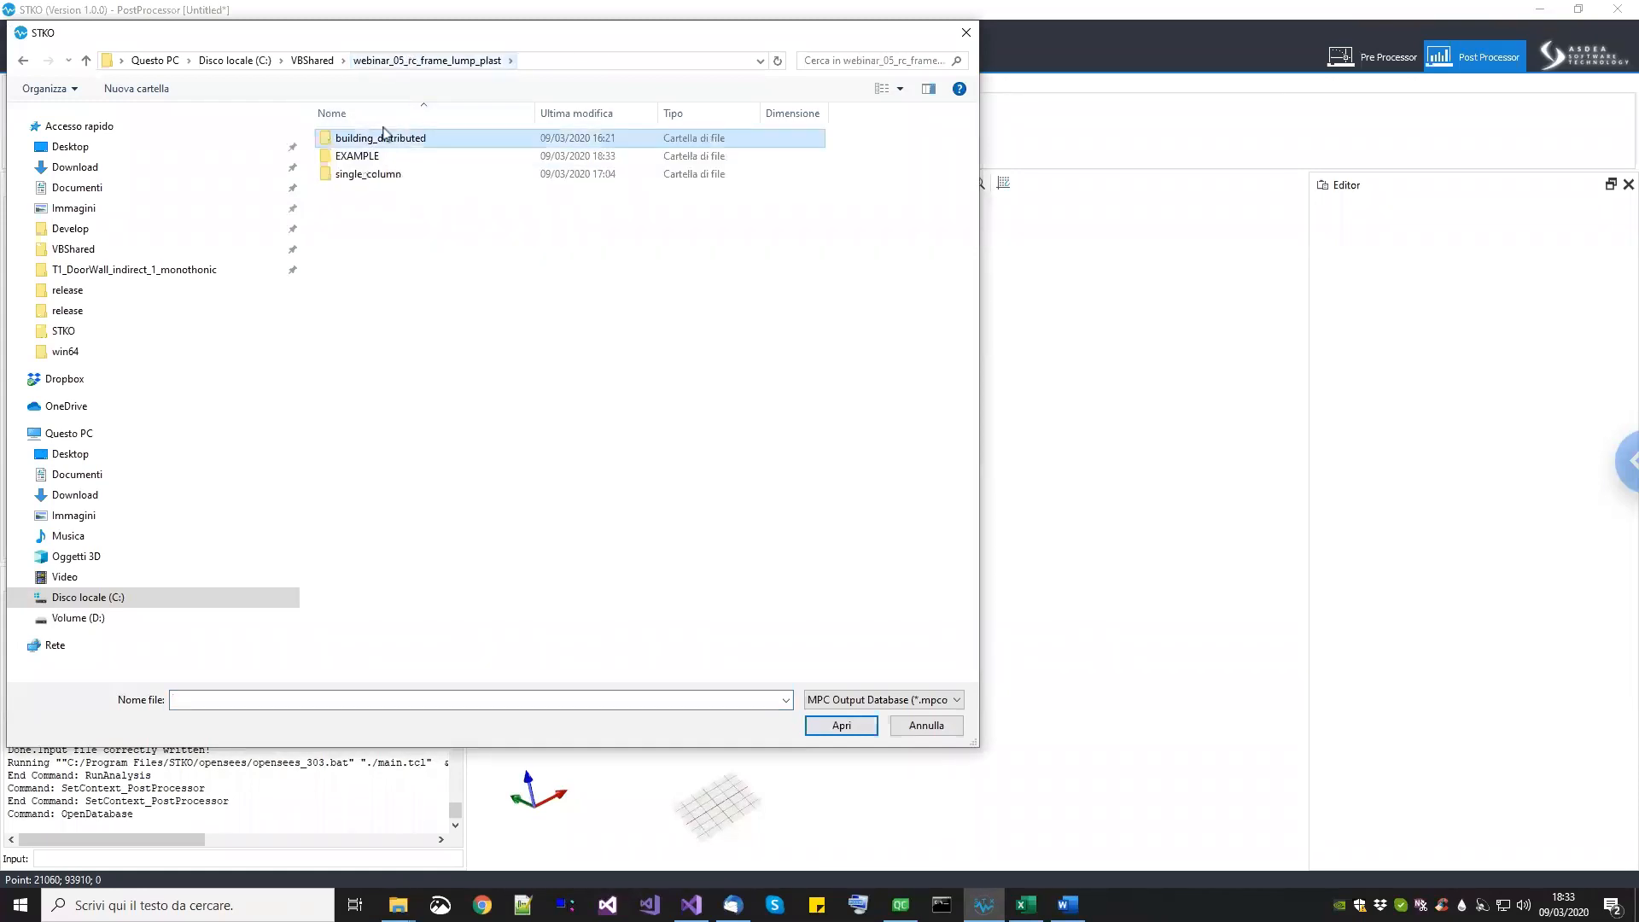
double_click(384, 155)
double_click(386, 155)
double_click(367, 138)
Step: Replace the deformed shape plot in the new plot group with a Fiber Color Map plot
click(47, 275)
click(137, 292)
right_click(136, 292)
click(175, 301)
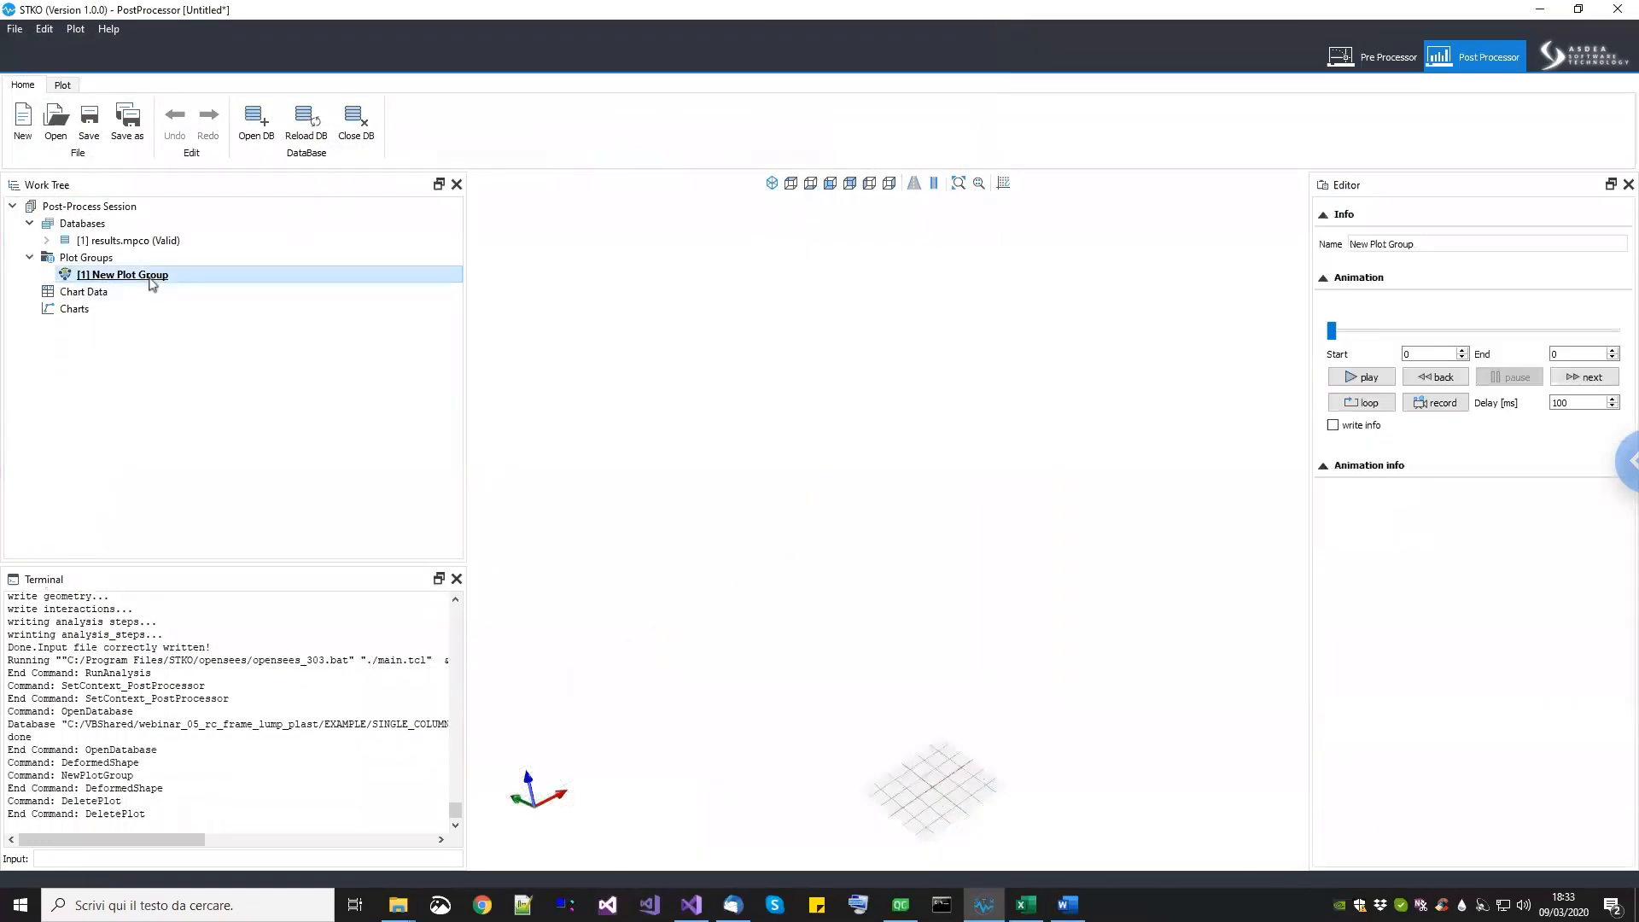
right_click(152, 285)
click(223, 372)
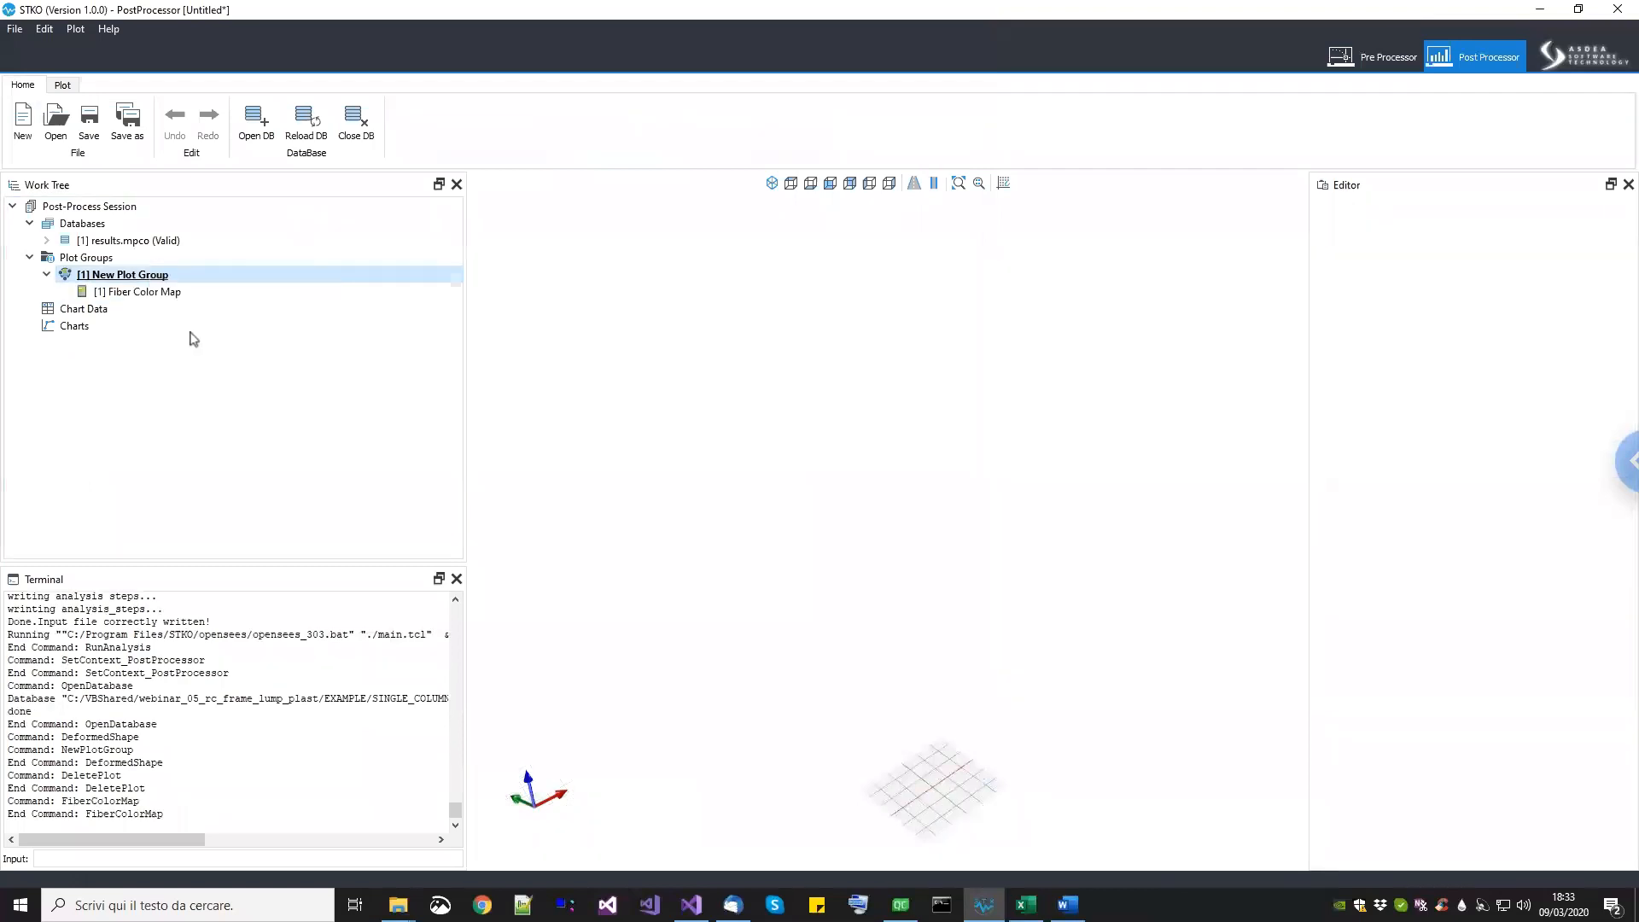
Step: Hide the grid around the column in the post-processing view
scroll(844, 491, down, 3)
middle_drag(837, 534, 973, 573)
middle_drag(1022, 467, 937, 413)
scroll(932, 409, up, 3)
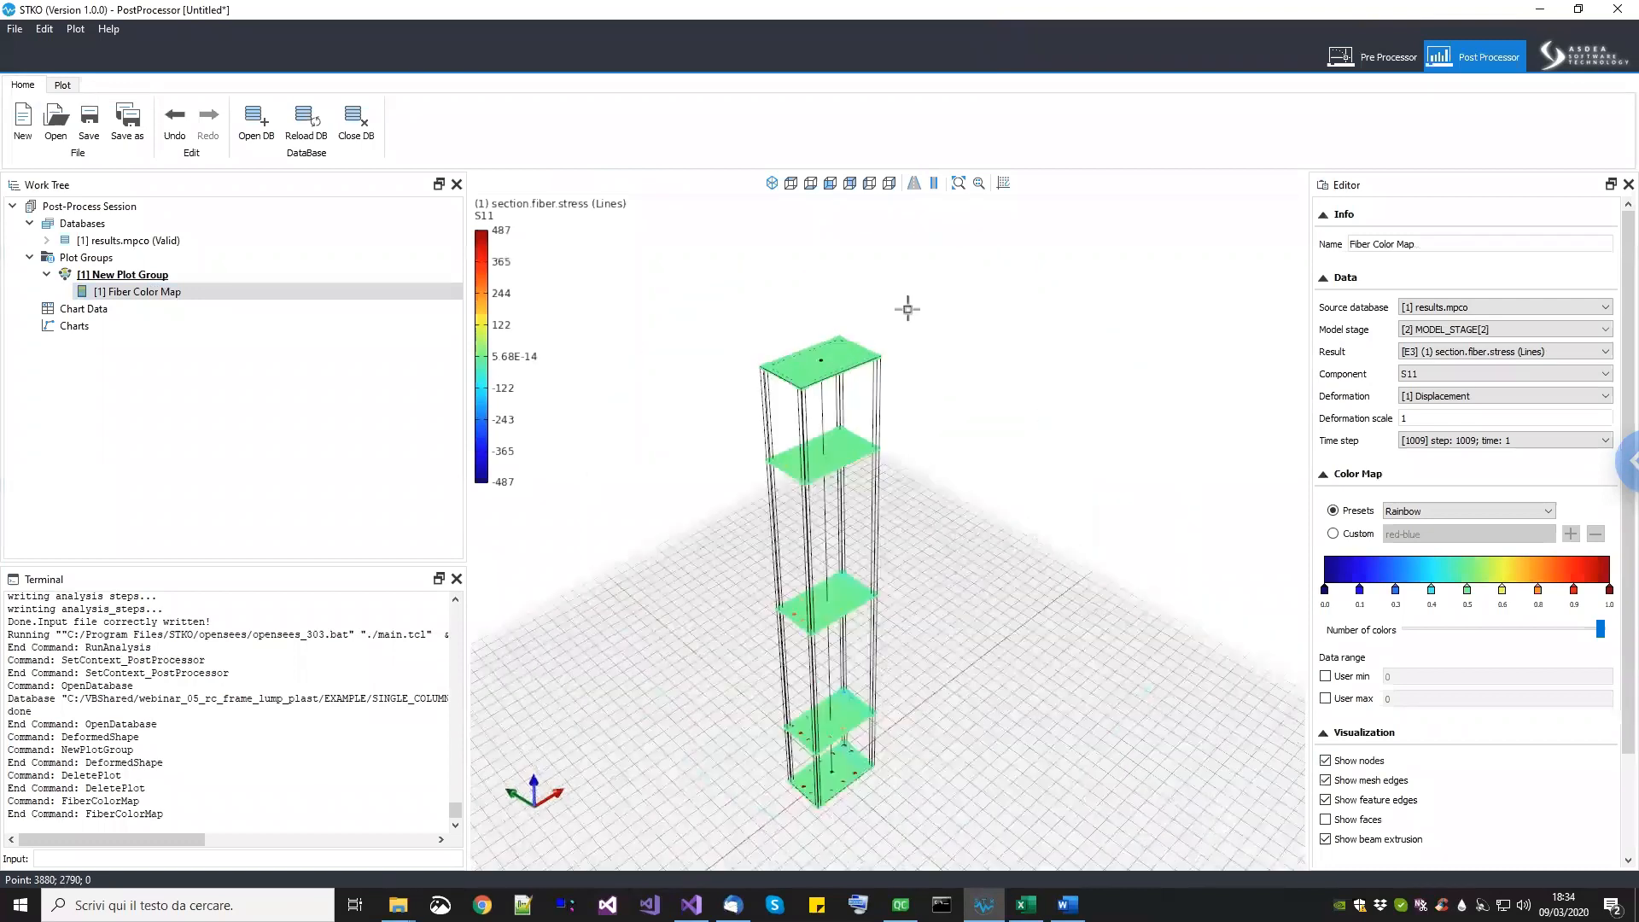
click(1004, 184)
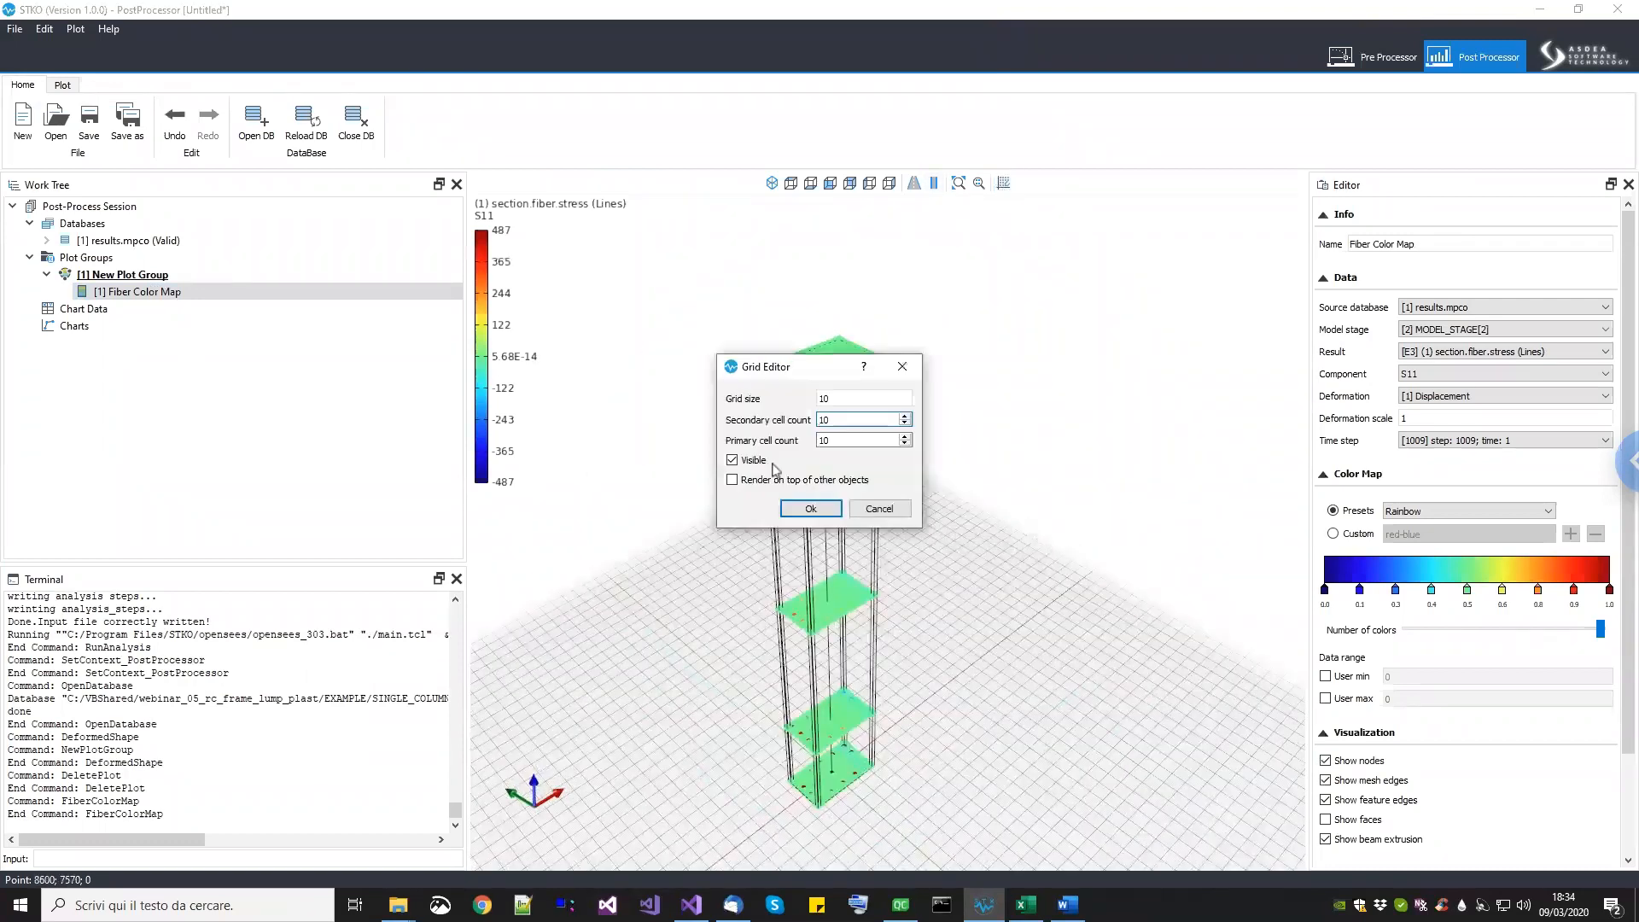
click(755, 460)
click(800, 506)
Step: Examine the fiber stress colours on the cross-sections along the column's height
middle_drag(866, 487, 908, 520)
scroll(858, 428, up, 8)
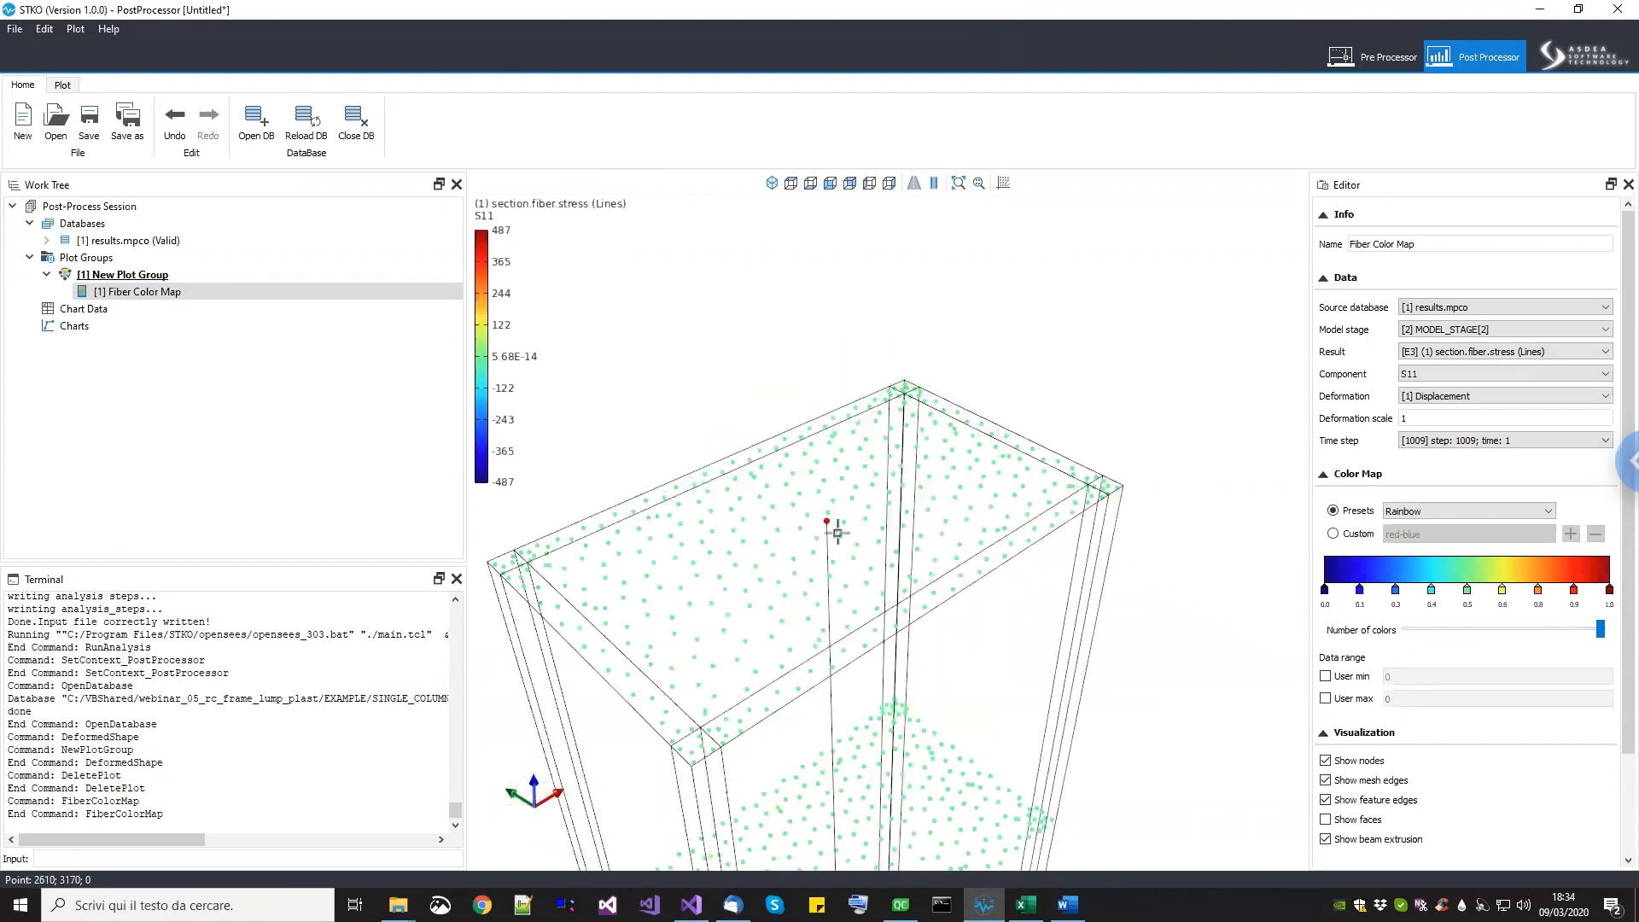
scroll(757, 554, down, 5)
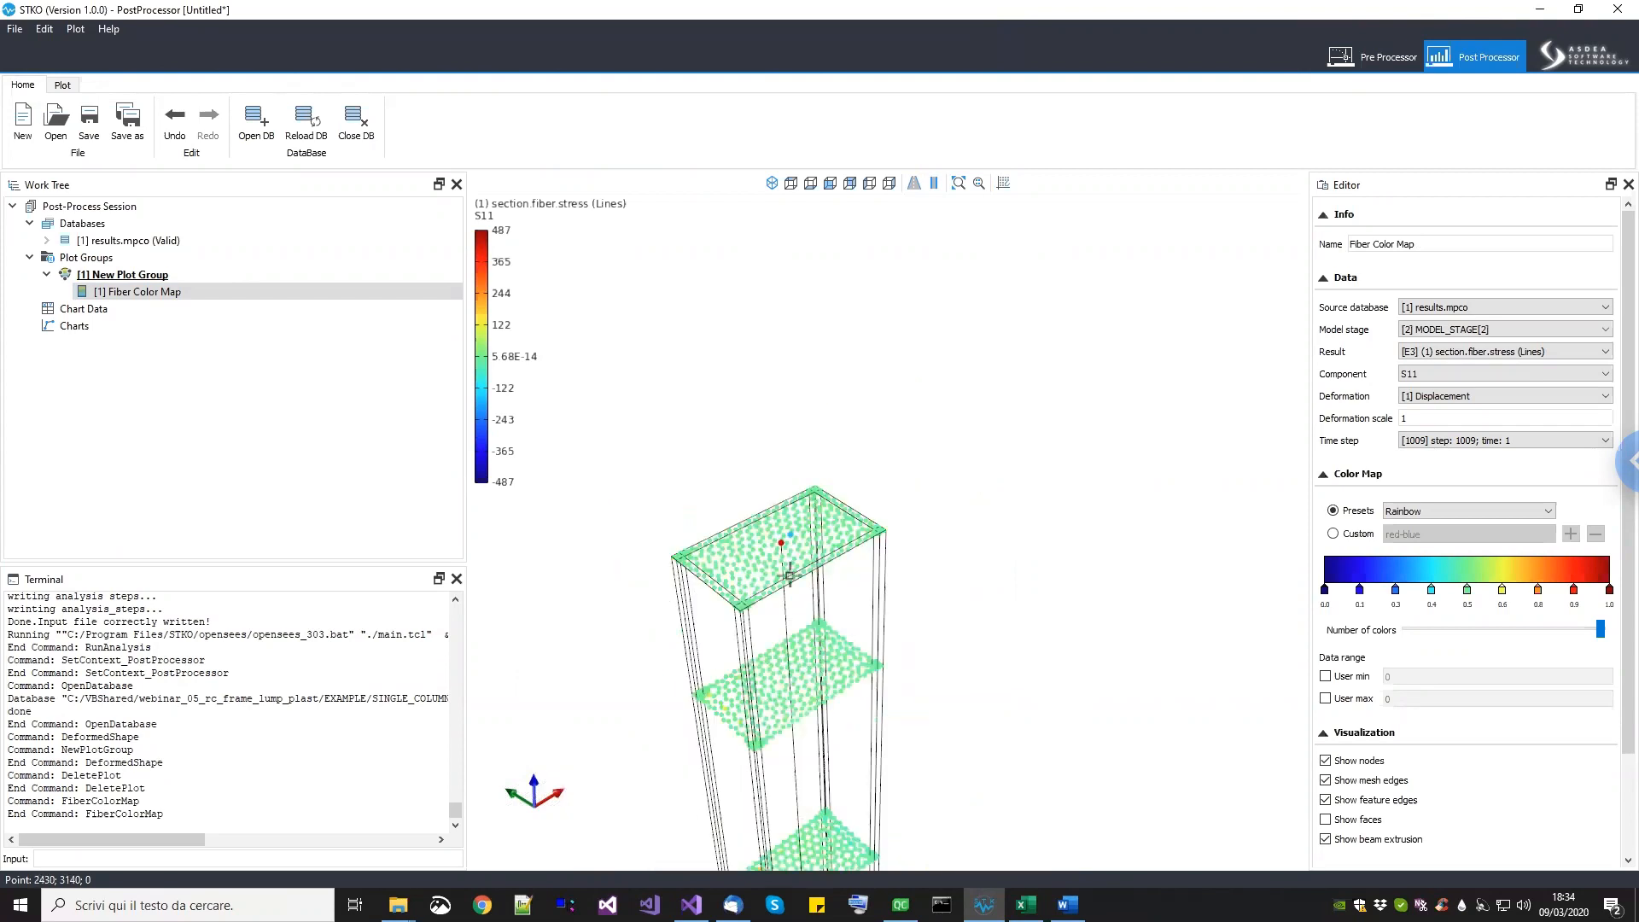
middle_drag(655, 637, 788, 478)
scroll(827, 413, down, 4)
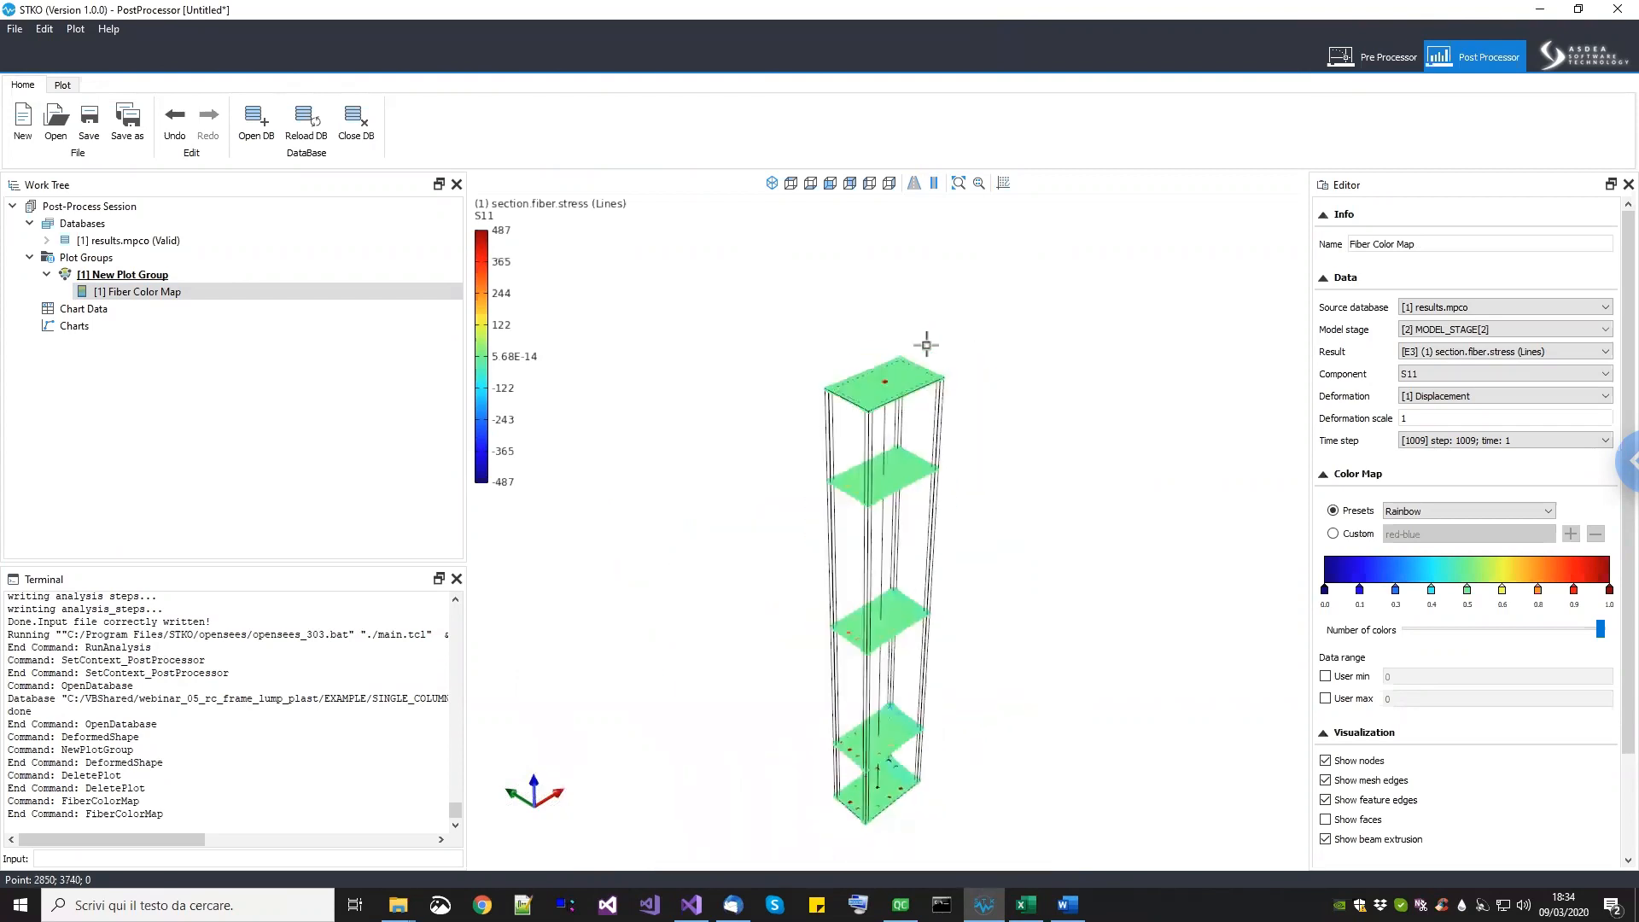
scroll(880, 461, down, 1)
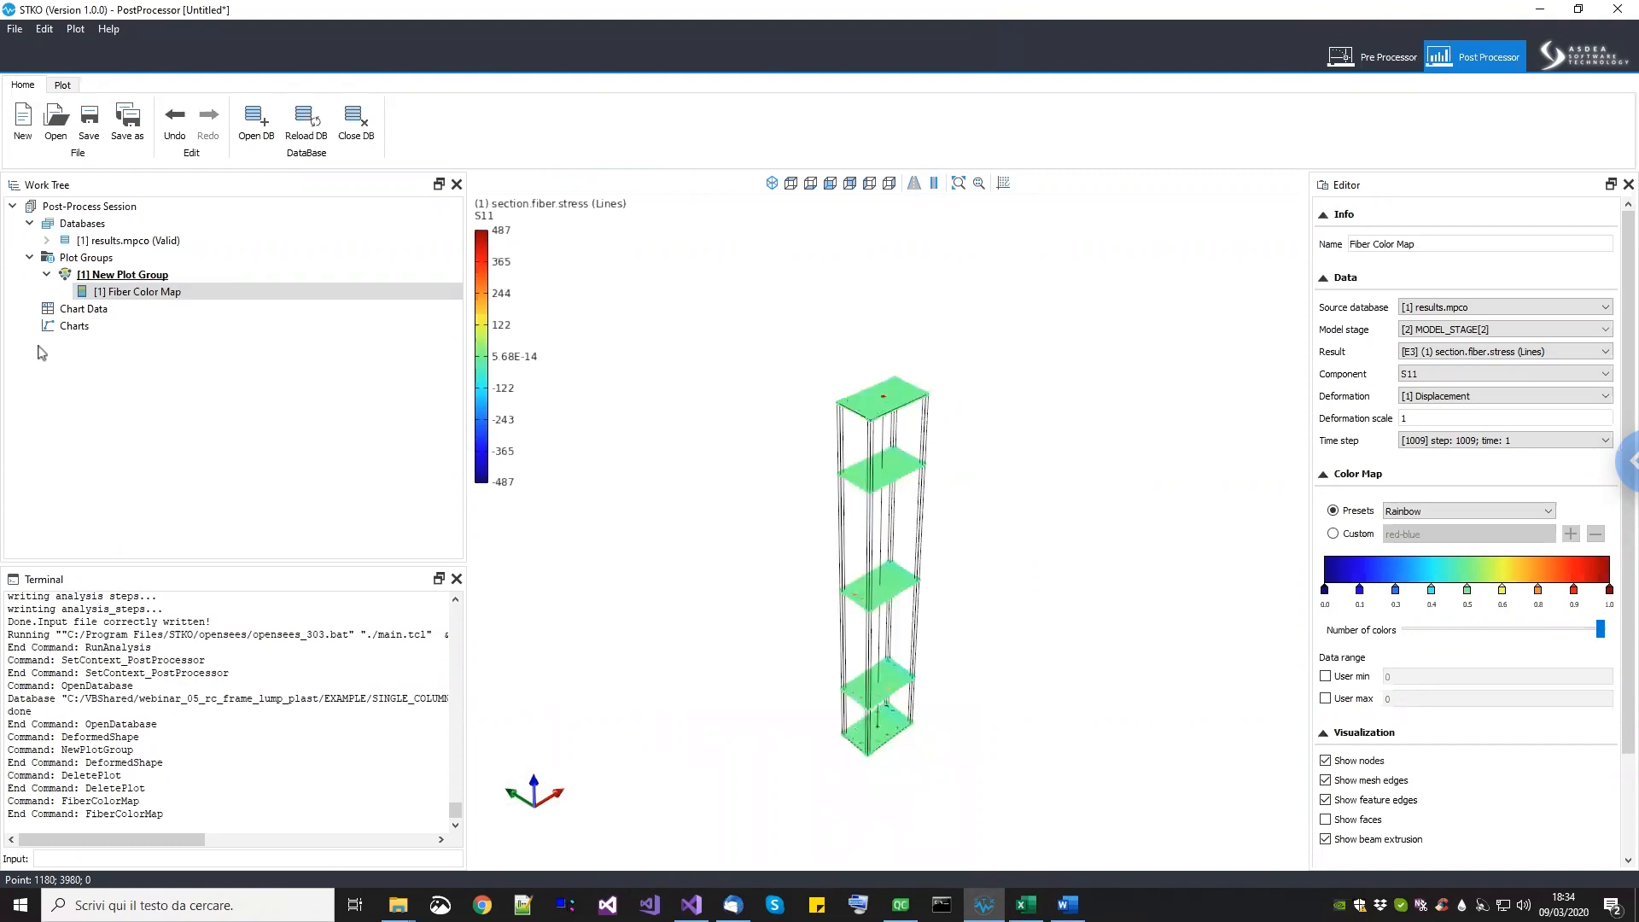
Step: Start a chart data extraction for results on nodes, using MODEL_STAGE[2] of results.mpco as the source
right_click(72, 312)
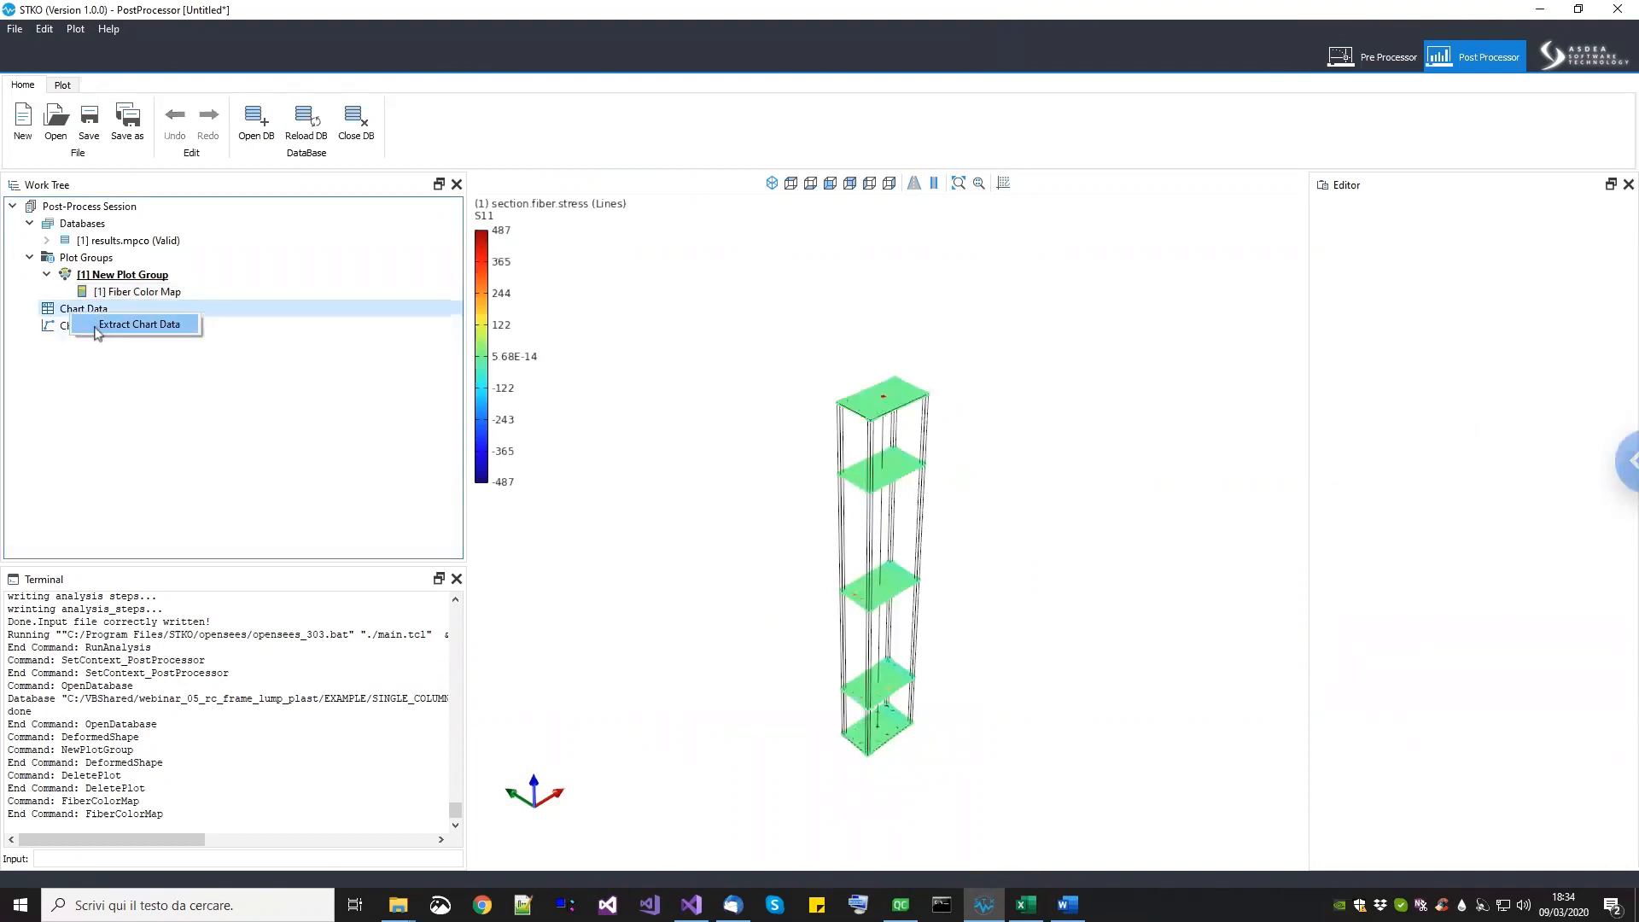
click(97, 328)
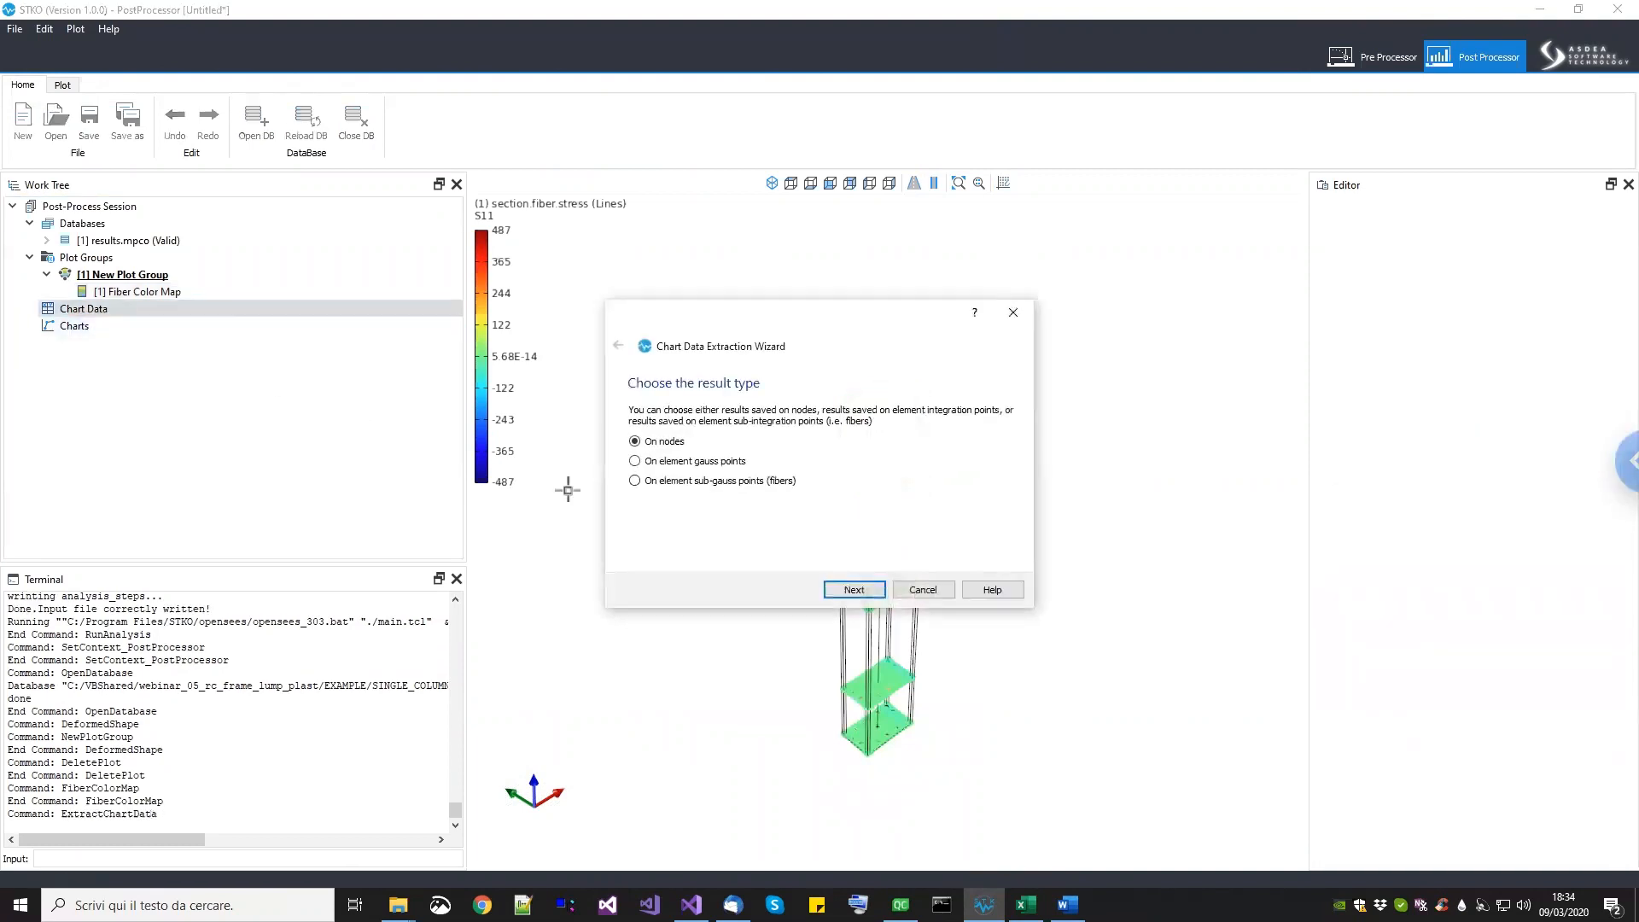
click(854, 590)
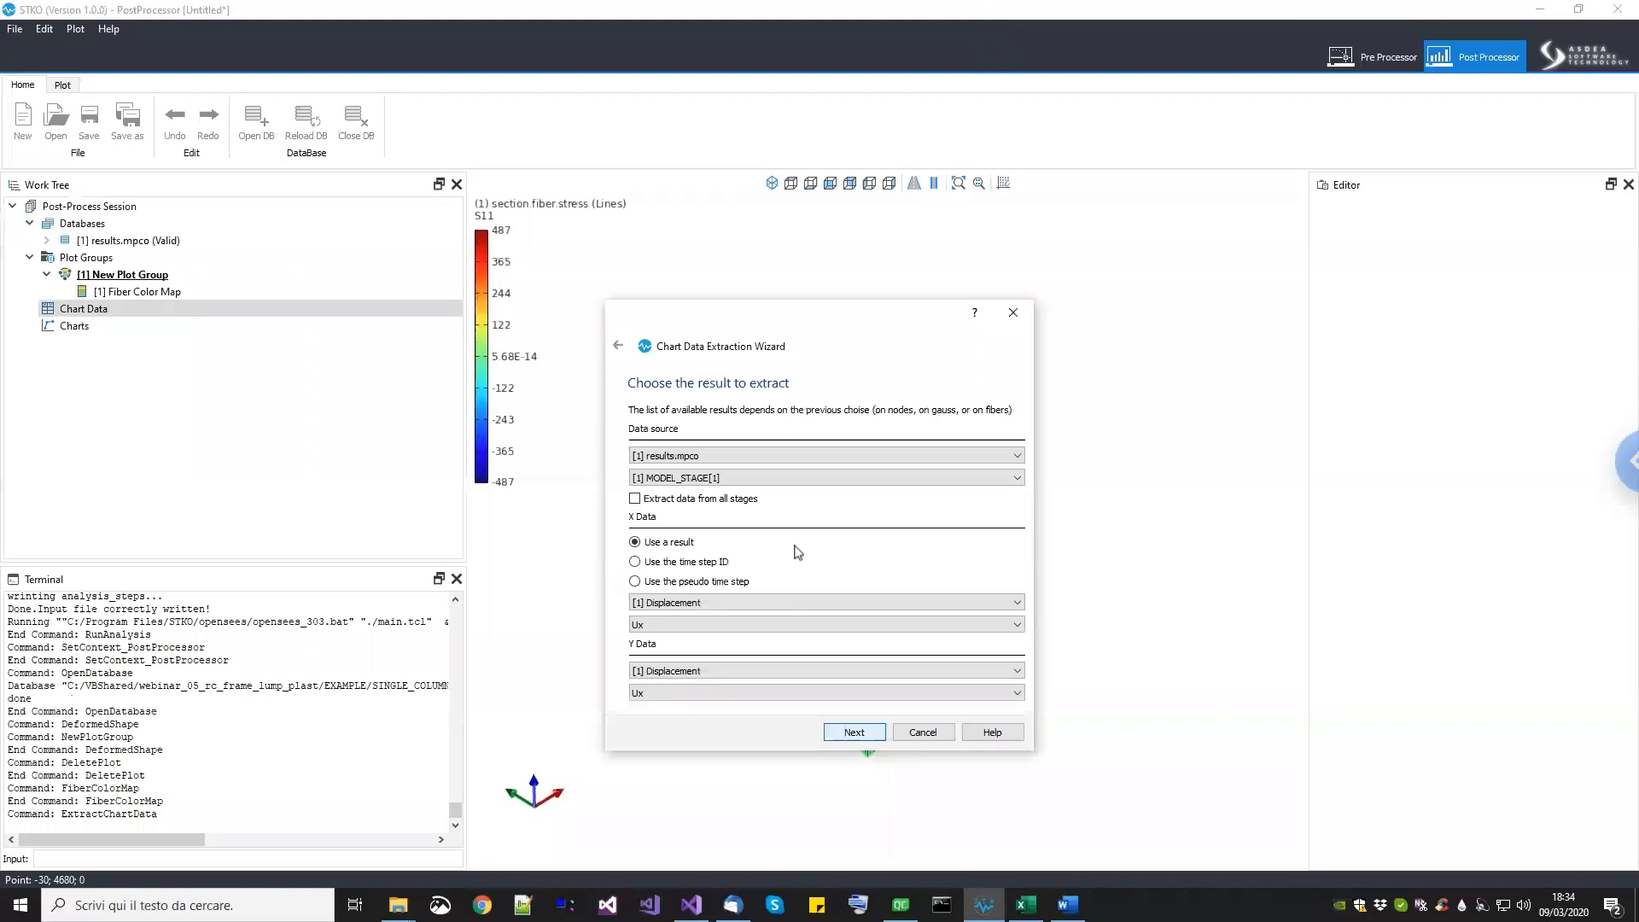
click(749, 481)
click(749, 494)
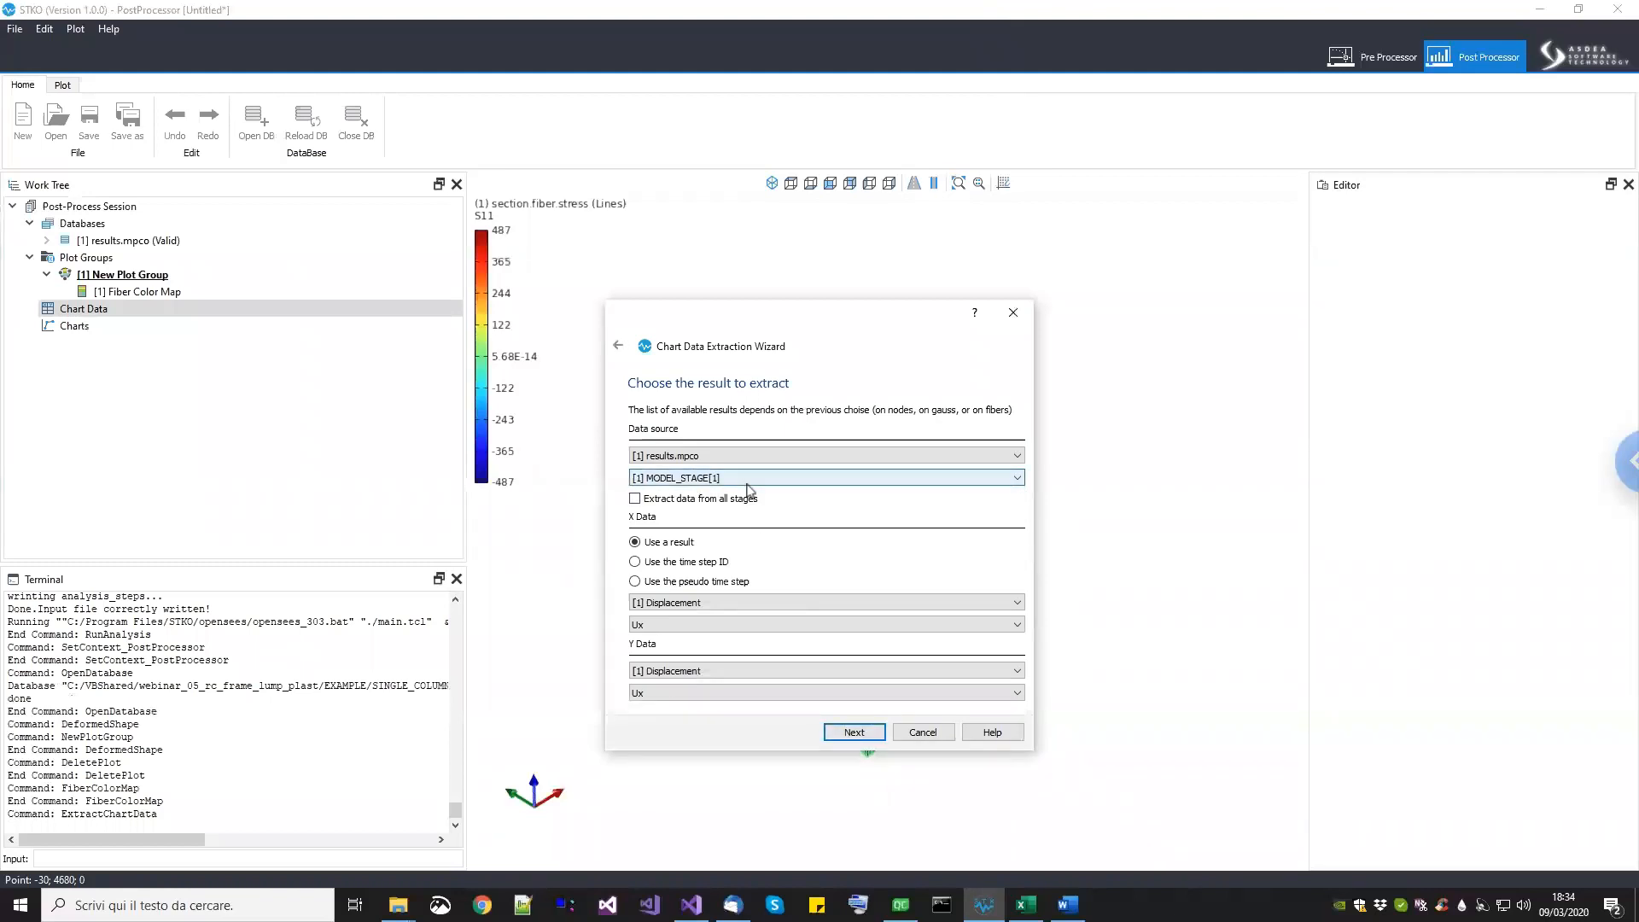
Step: Use the Displacement result for the chart's X data and Reaction Force for its Y data
click(724, 608)
click(724, 607)
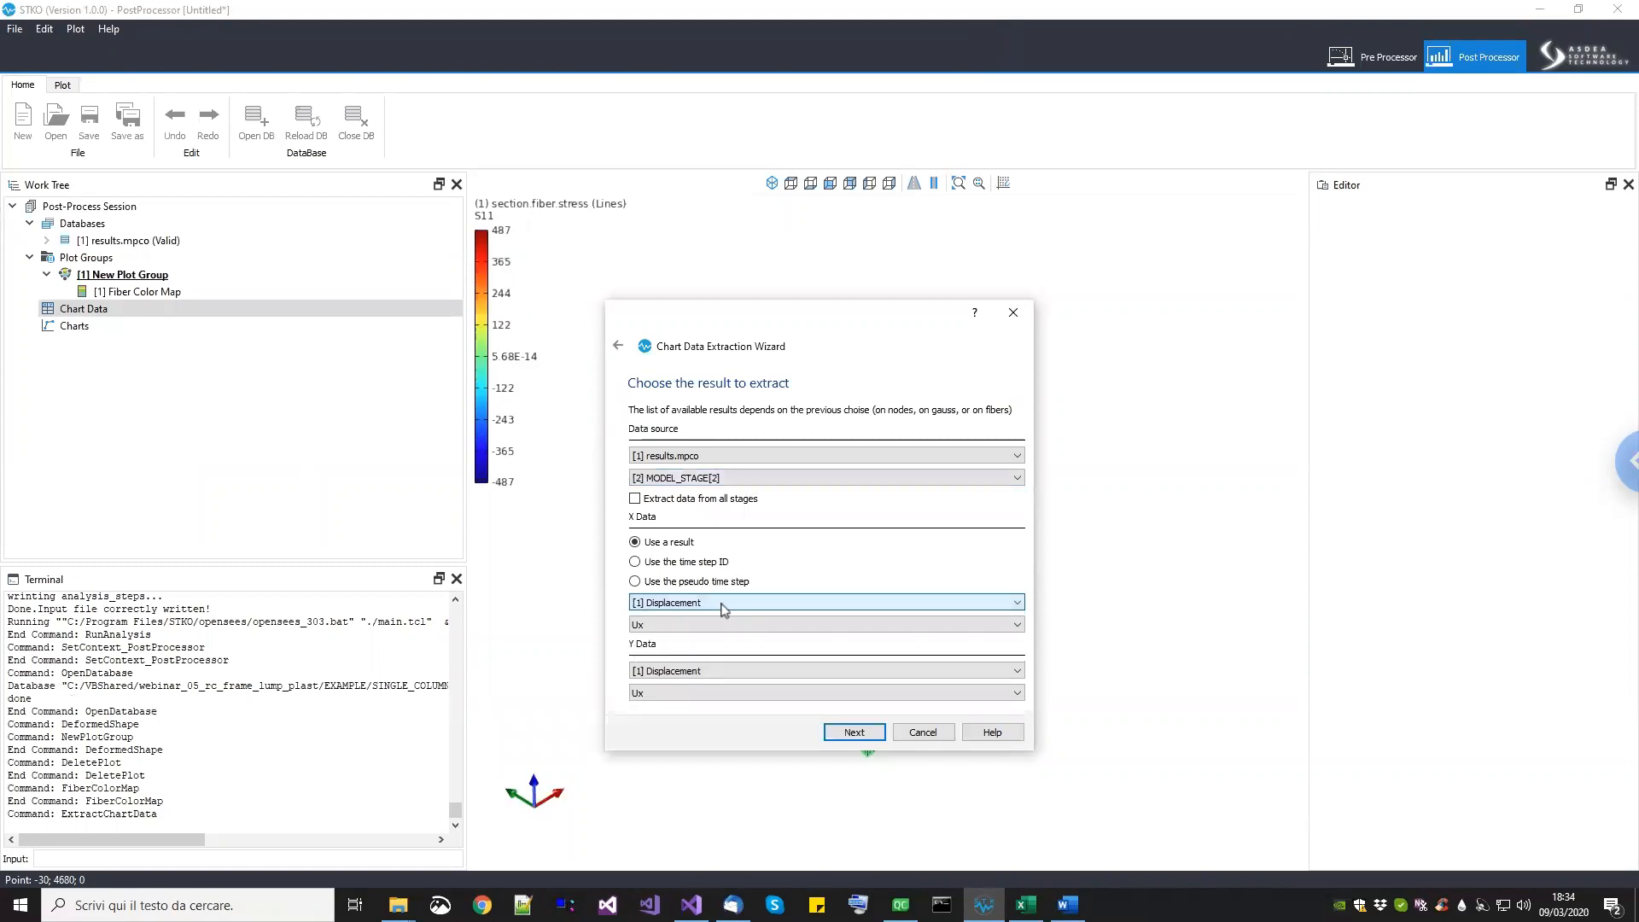
click(719, 671)
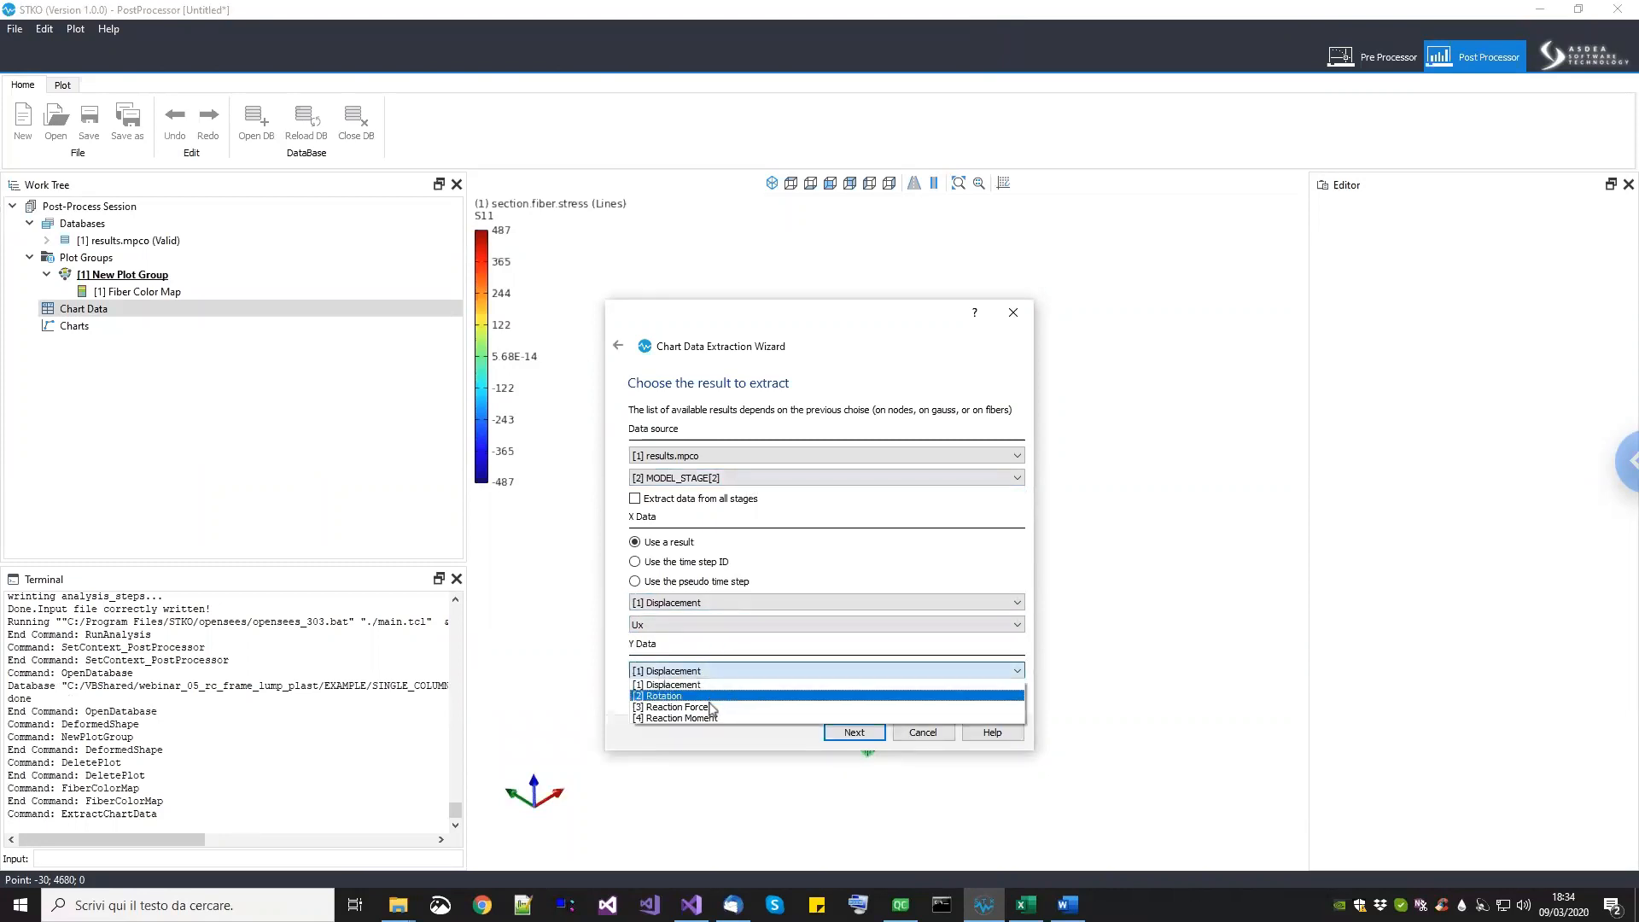
click(708, 707)
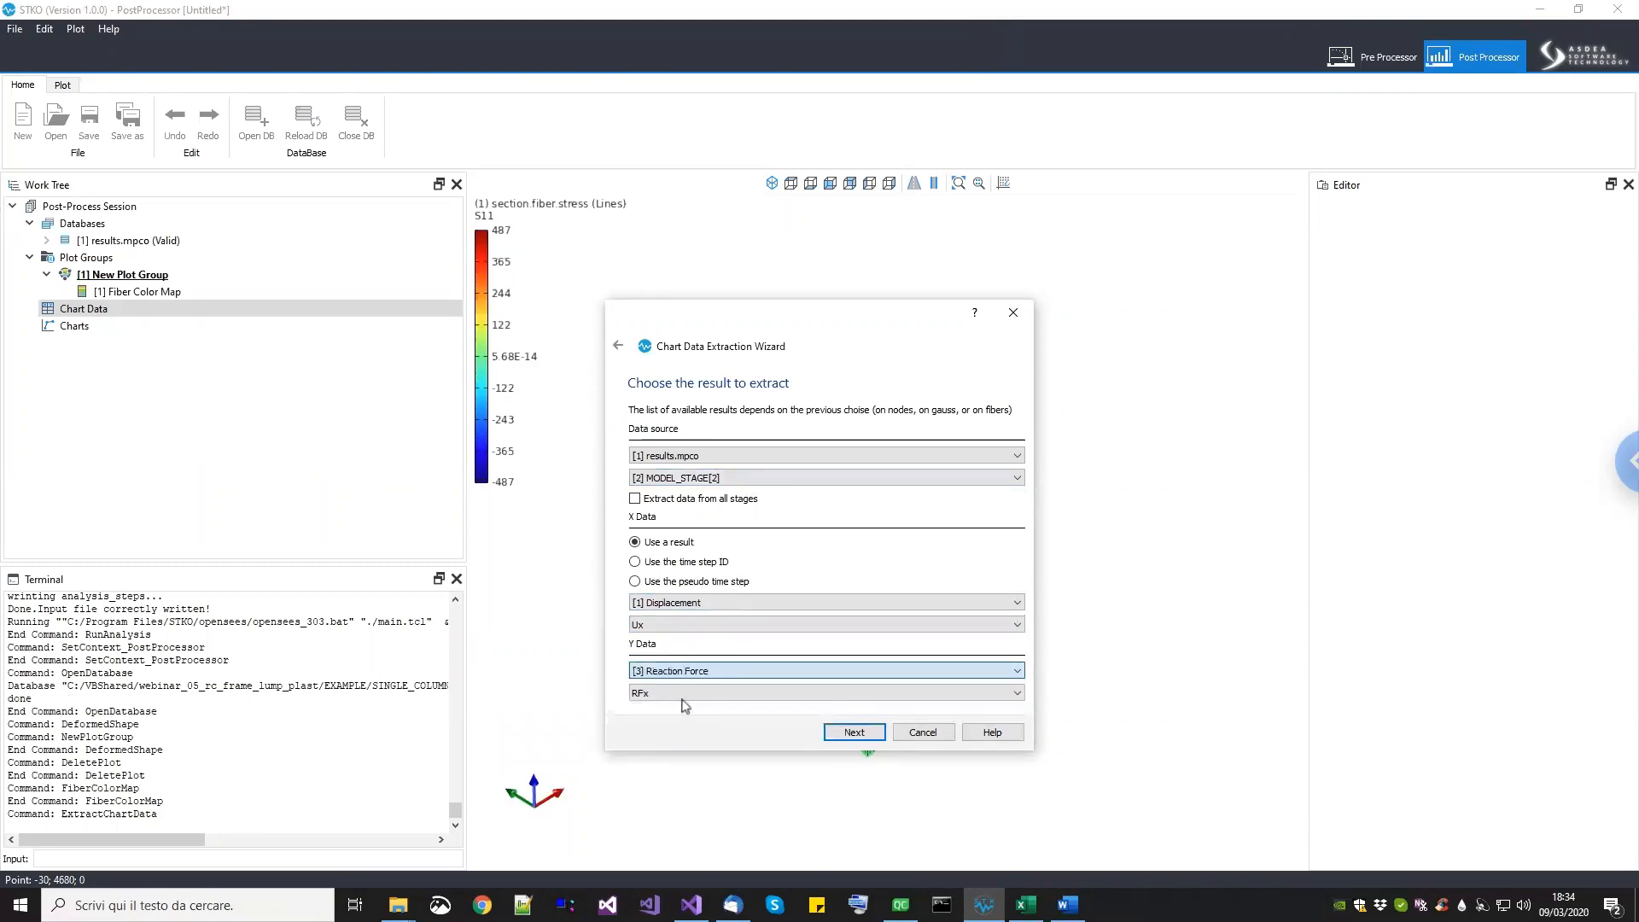
Step: Name the extracted chart data "UF - distributed" and finish the extraction with a chart created, keeping multiple results
click(853, 732)
click(853, 732)
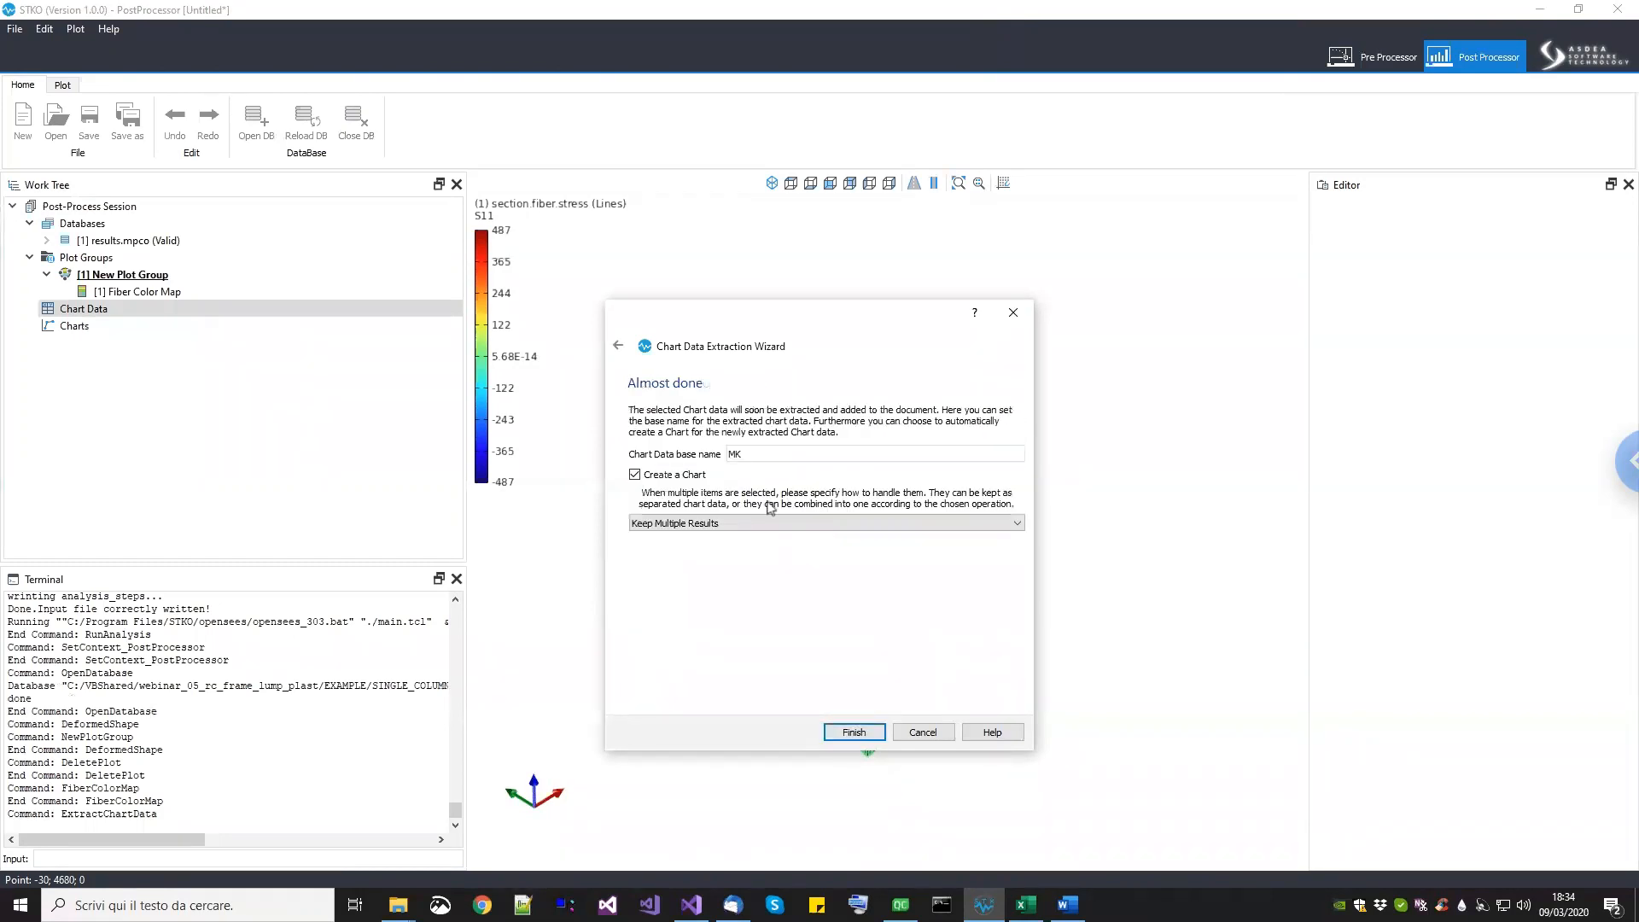
drag(755, 454, 703, 452)
click(852, 732)
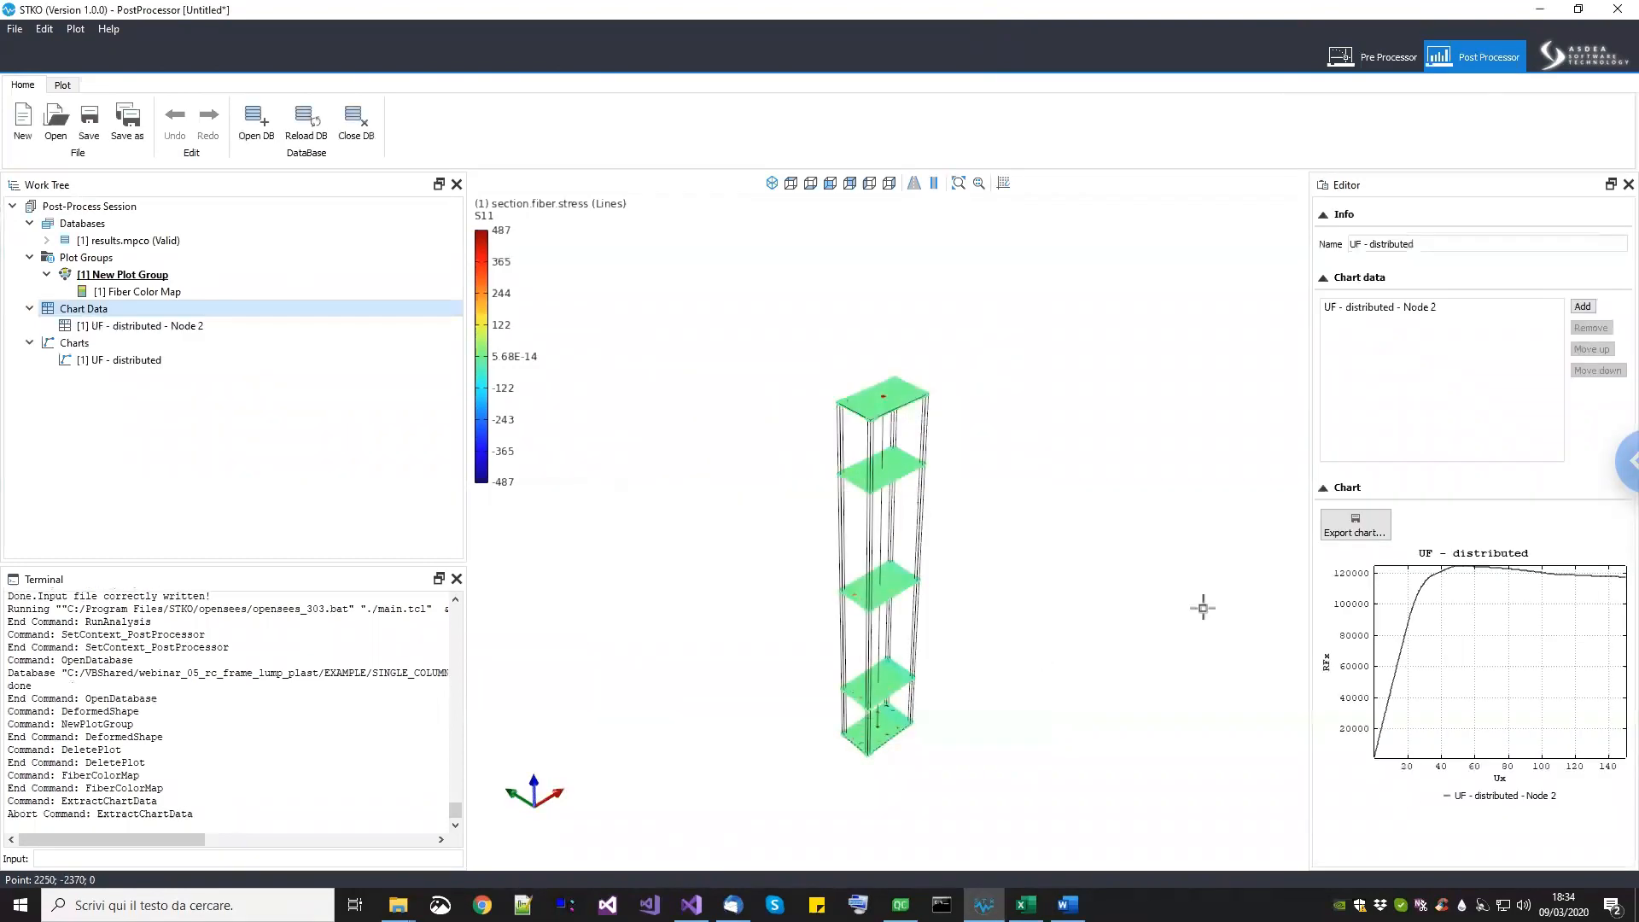
middle_drag(828, 566, 801, 572)
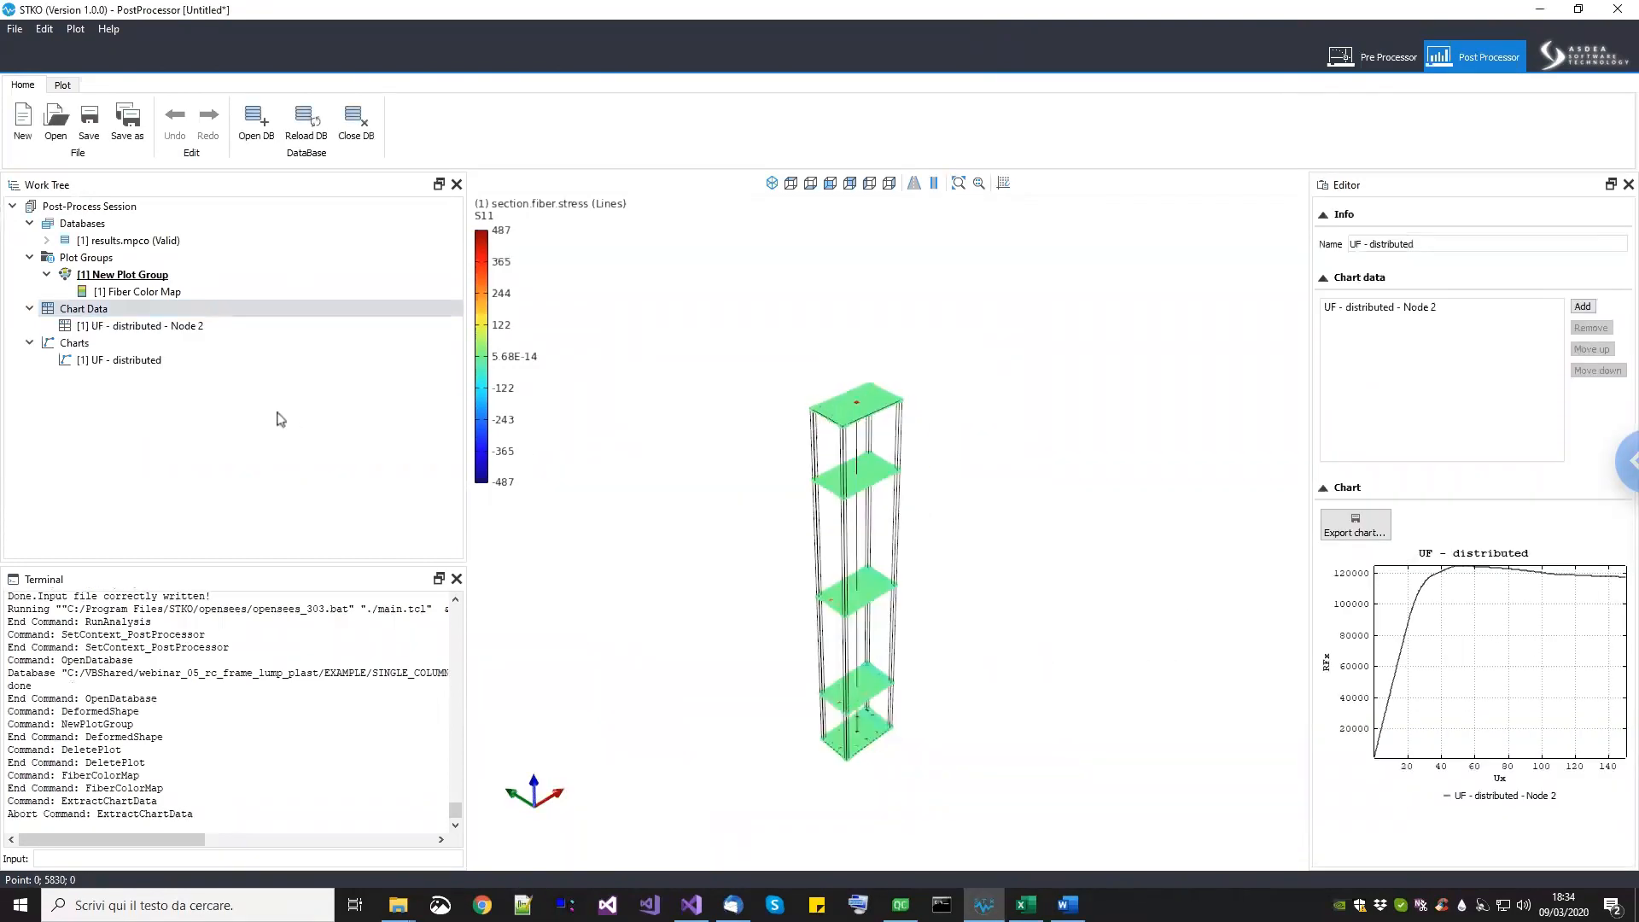
Step: Change the Fiber Color Map's result to section.fiber.strain (Lines)
click(199, 327)
click(247, 292)
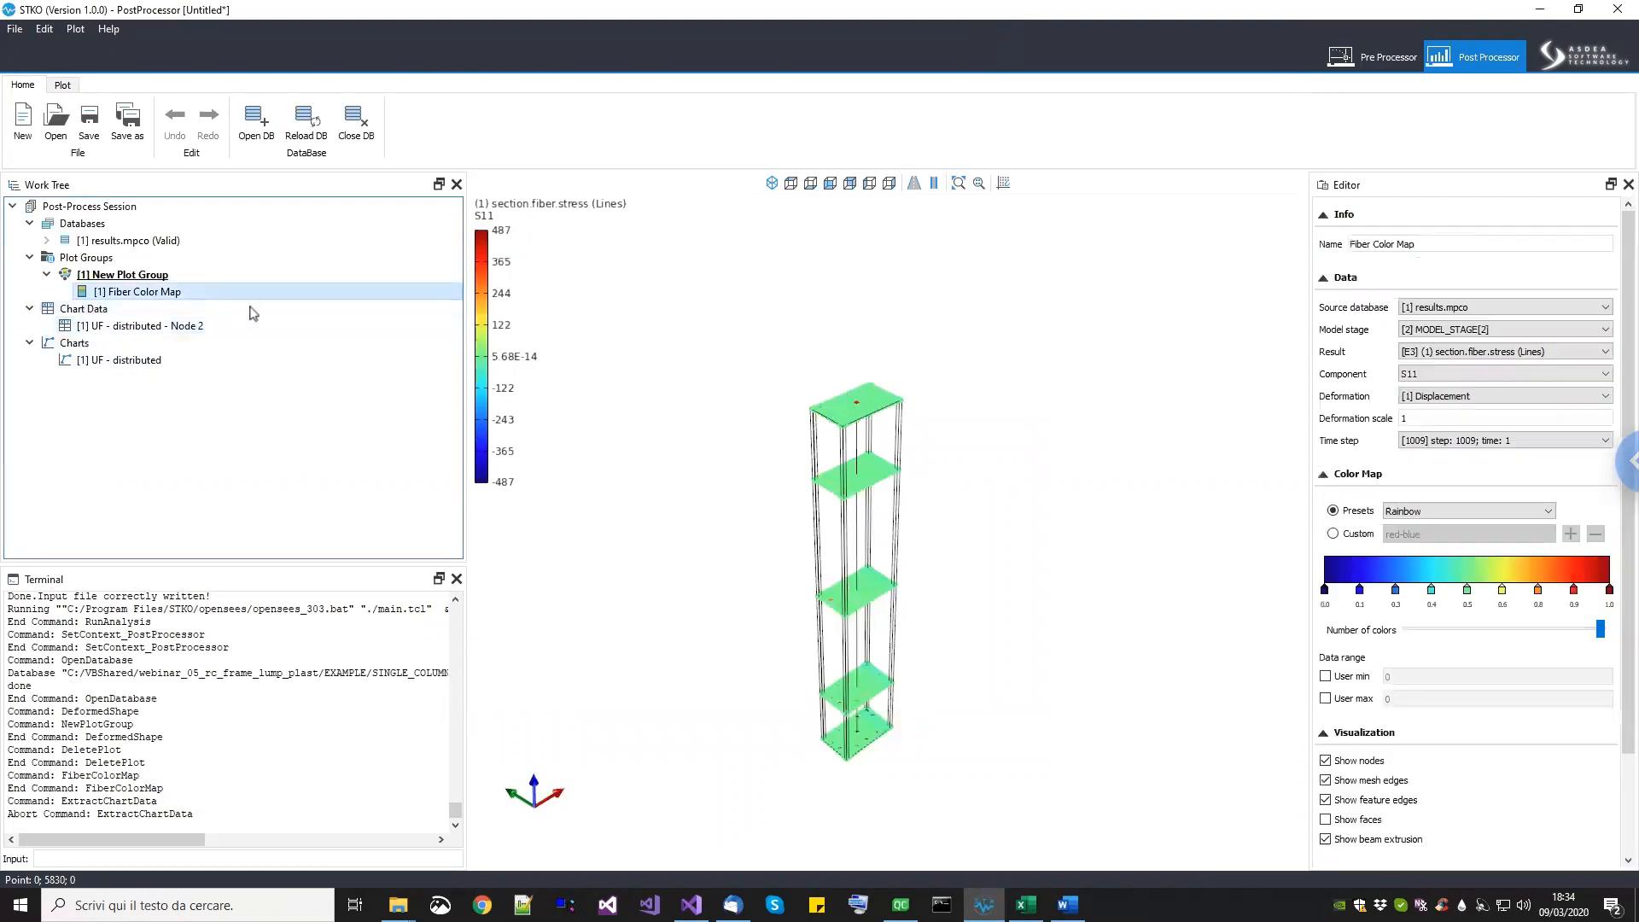
click(1476, 360)
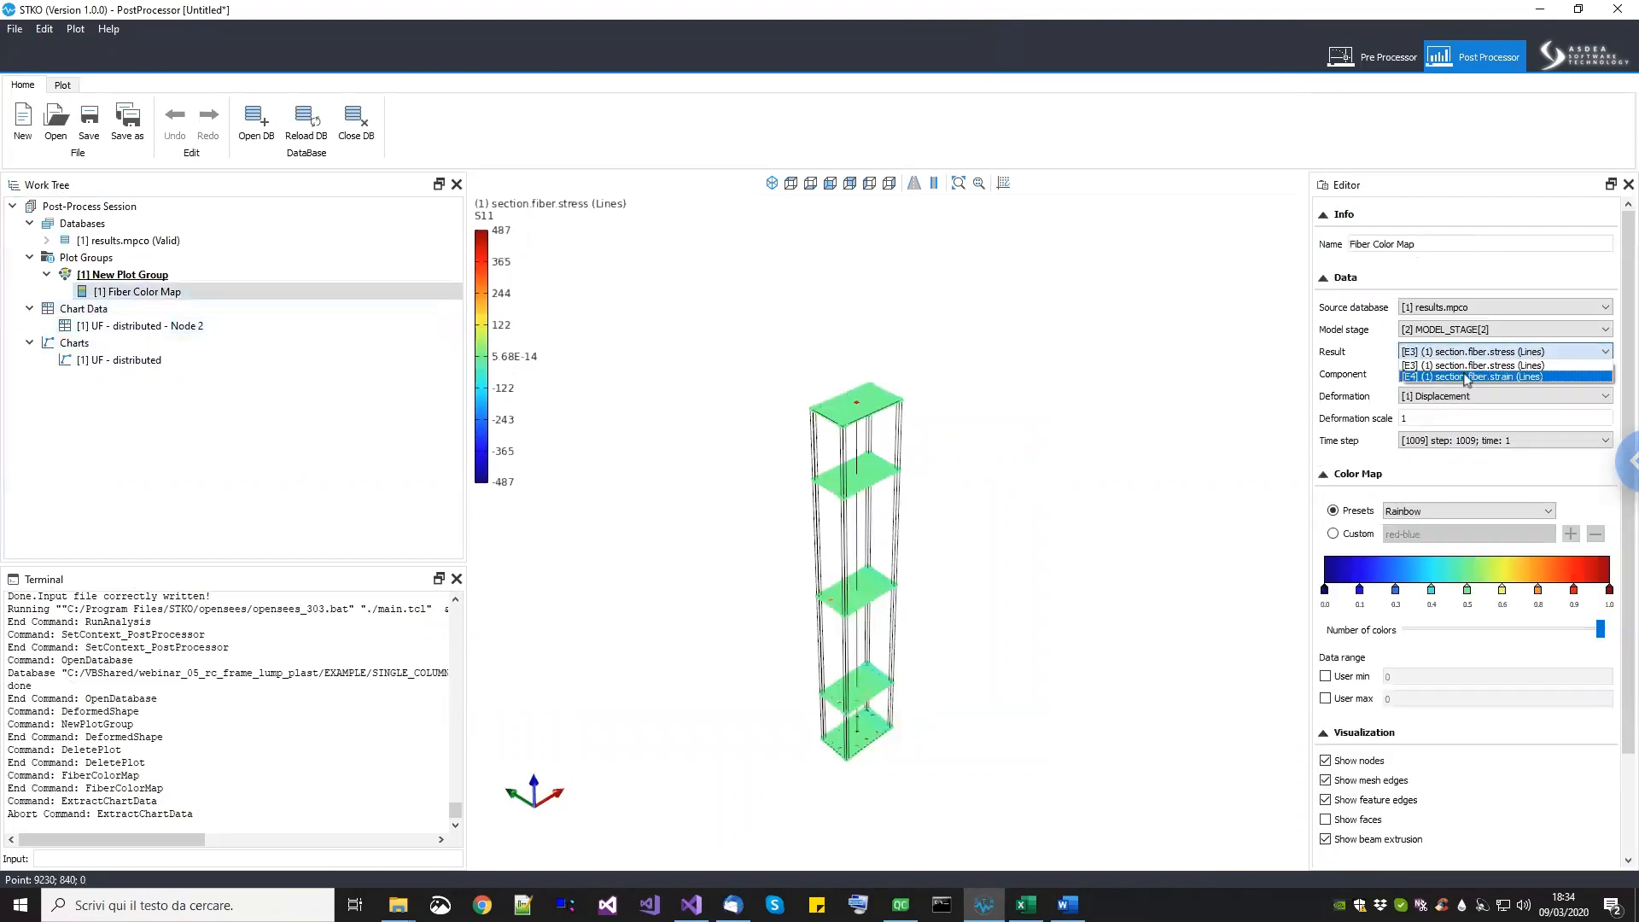
click(1467, 378)
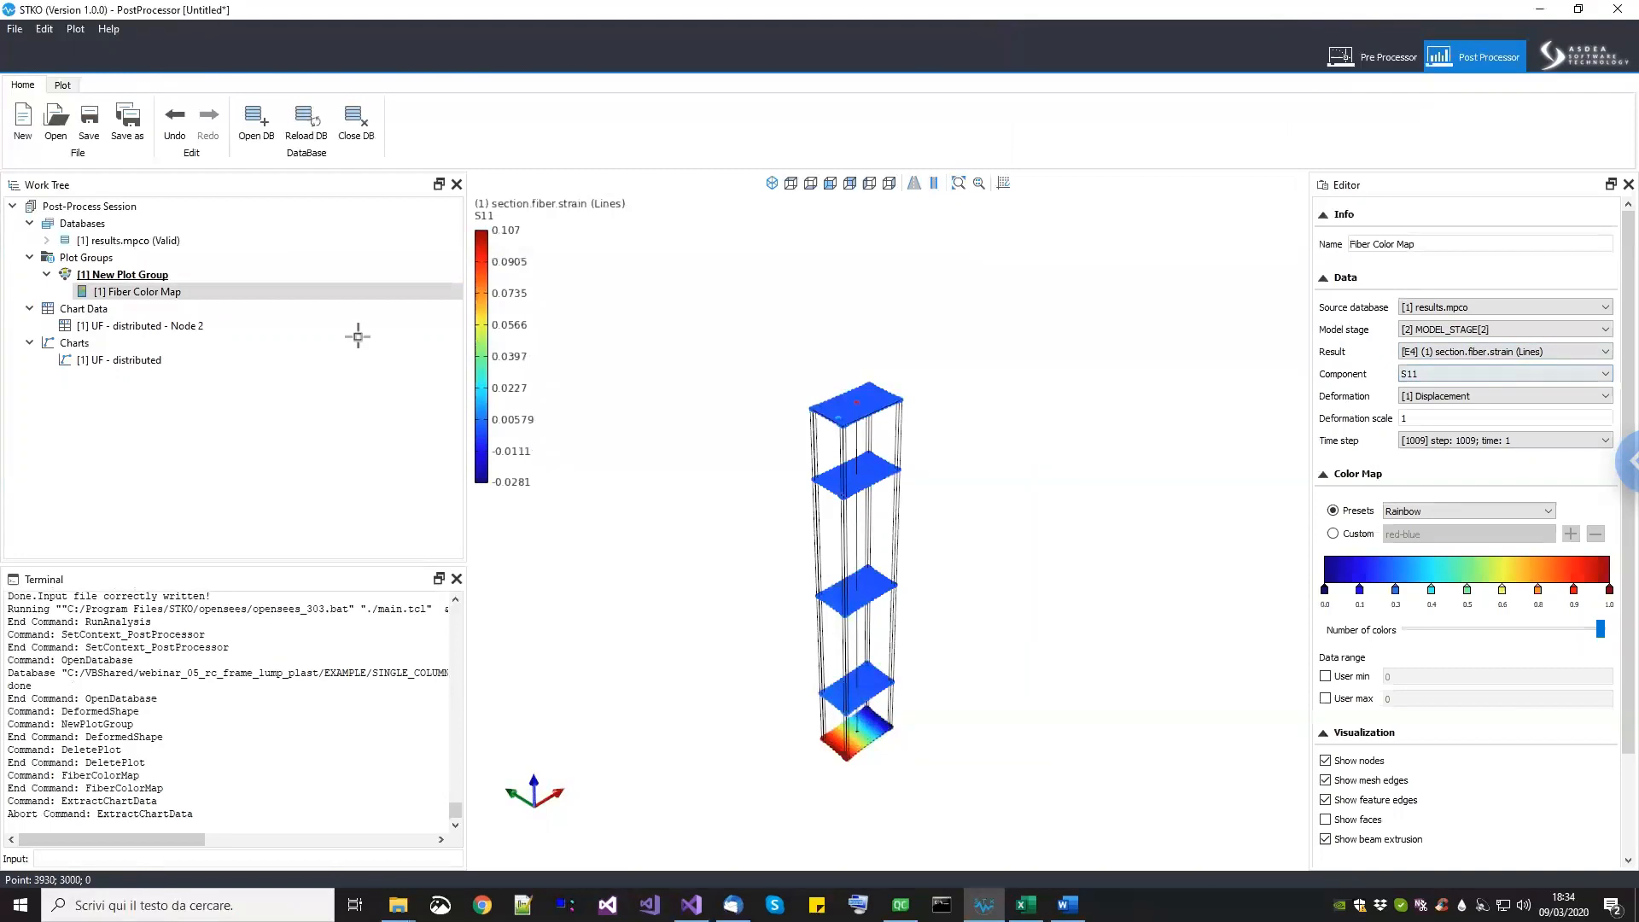
Step: Examine the fiber strain colours on the cross-sections, comparing the column base with the sections higher up
drag(828, 595, 836, 738)
scroll(830, 748, up, 3)
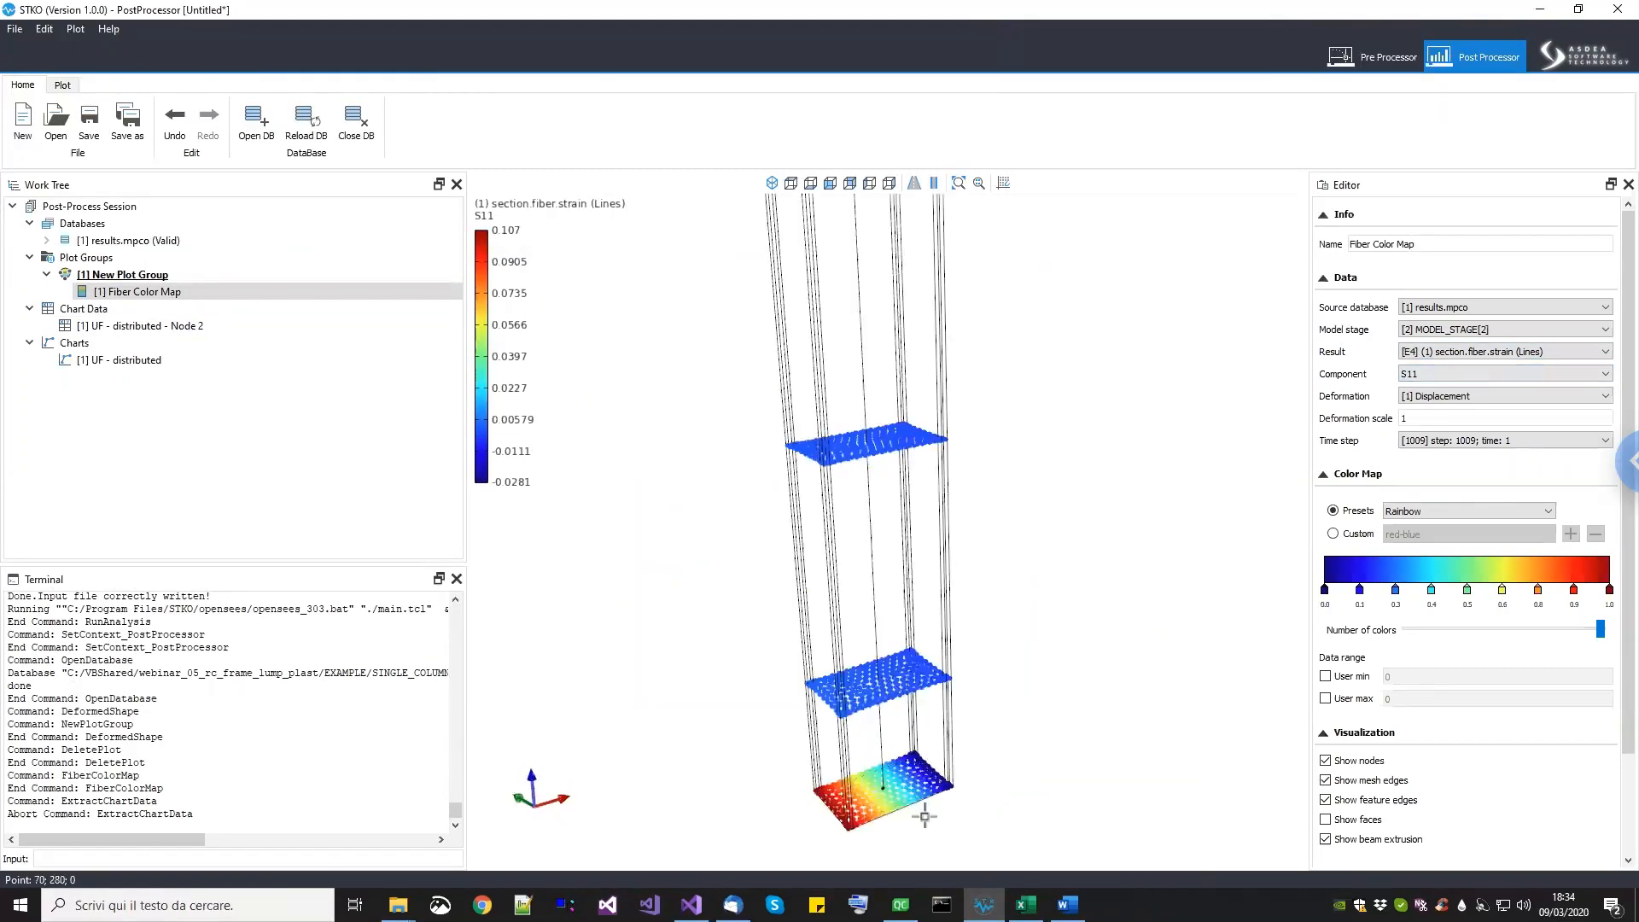
middle_drag(969, 692, 979, 609)
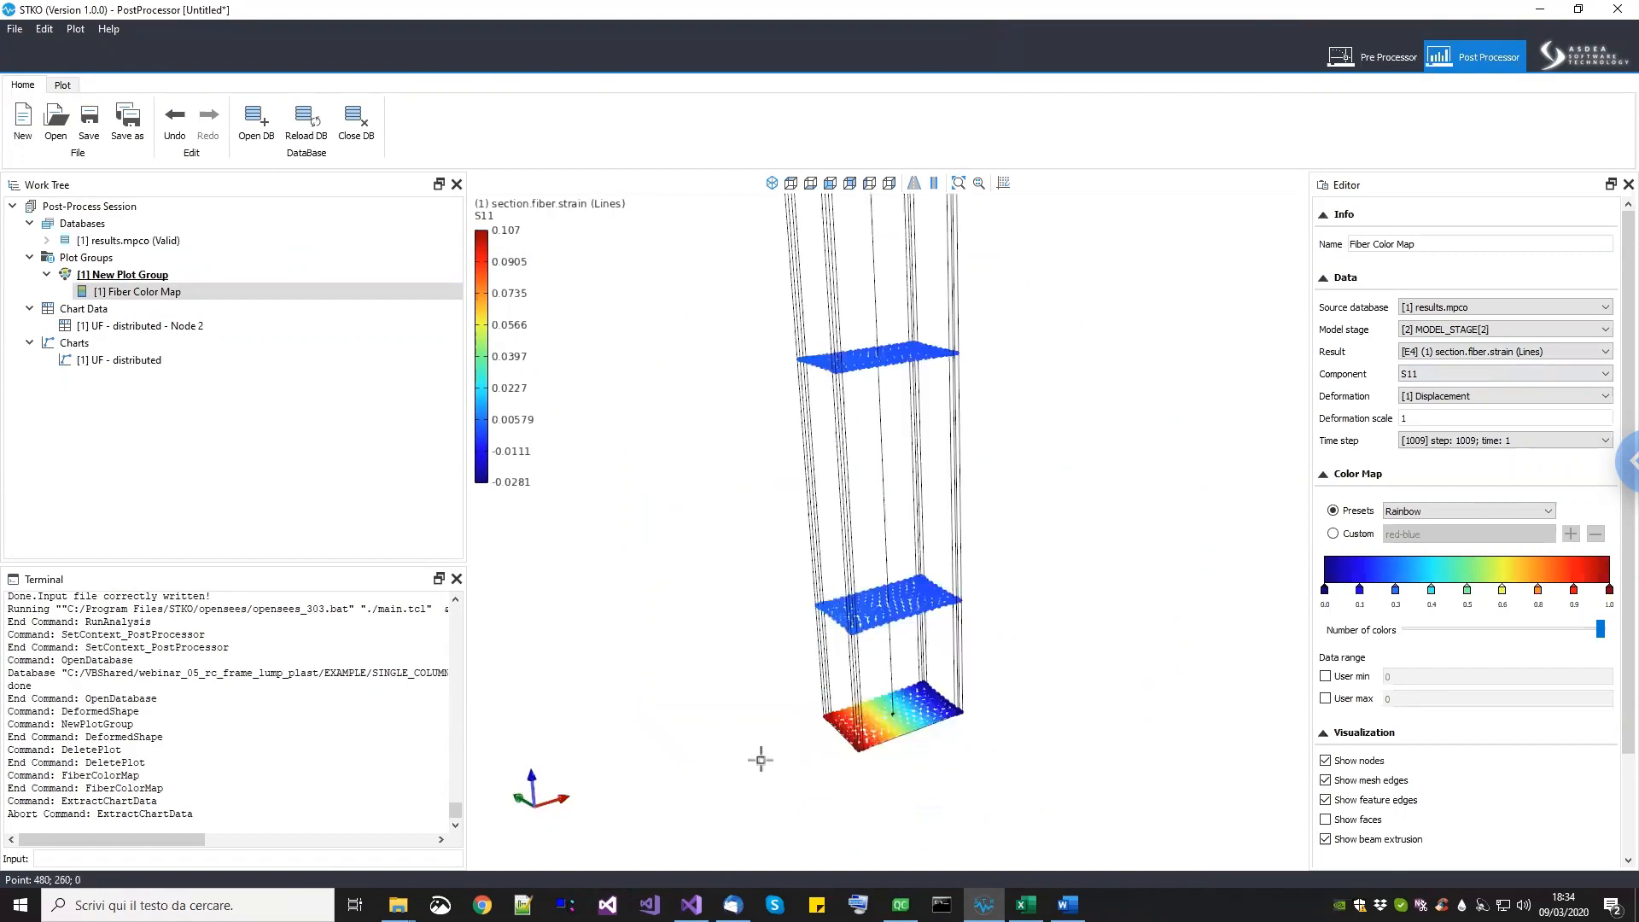
scroll(956, 683, down, 2)
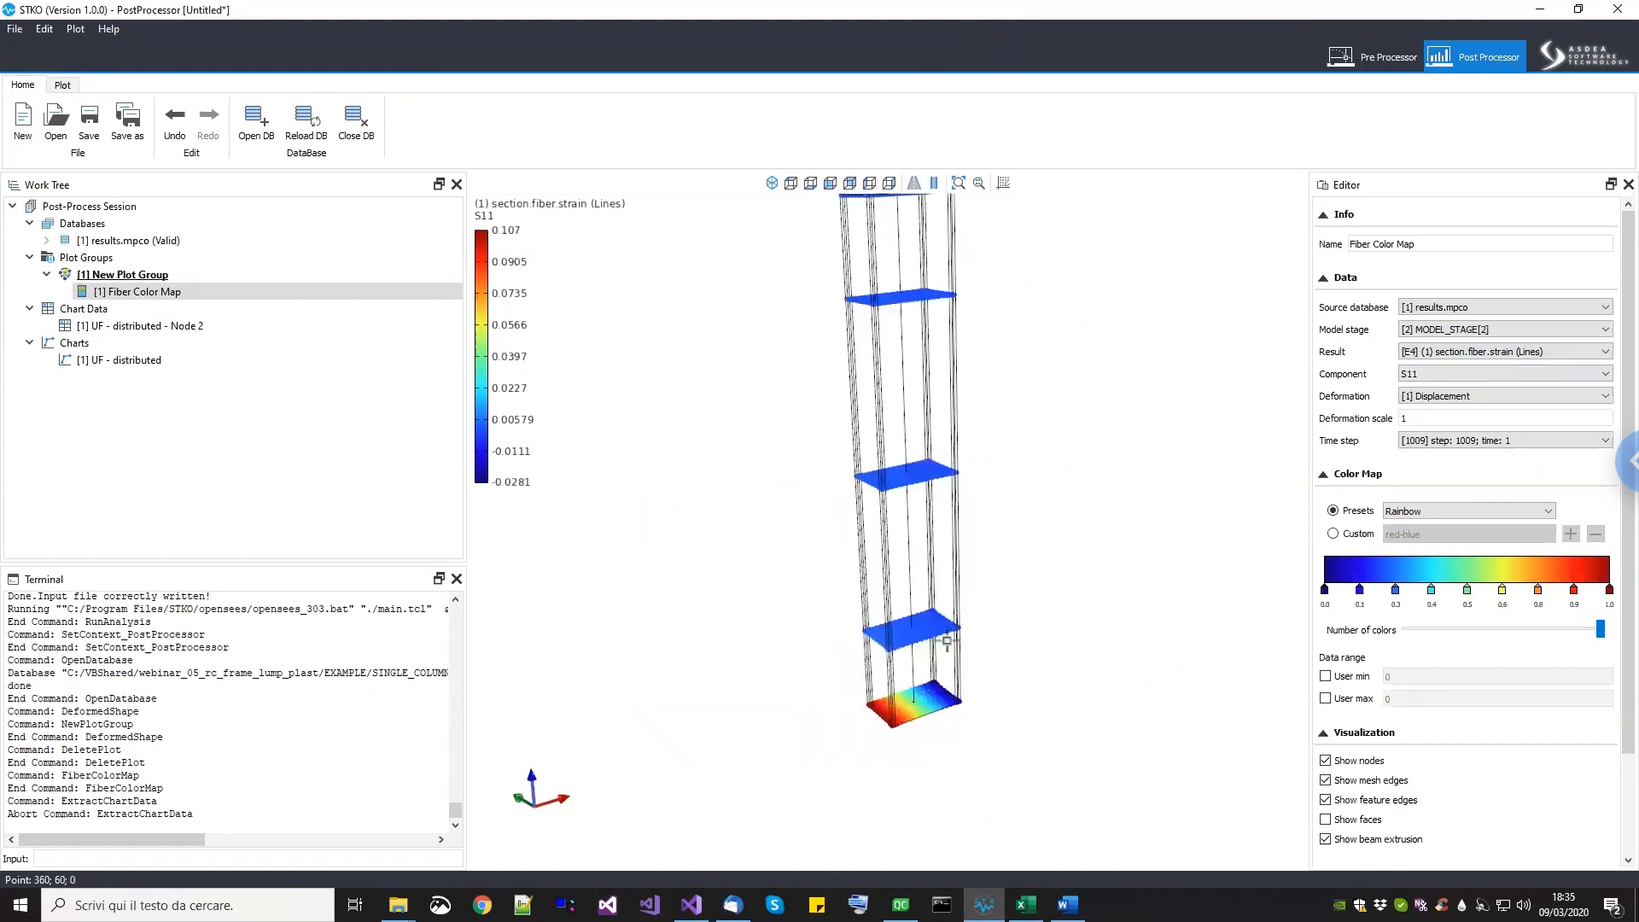
middle_drag(949, 685, 935, 752)
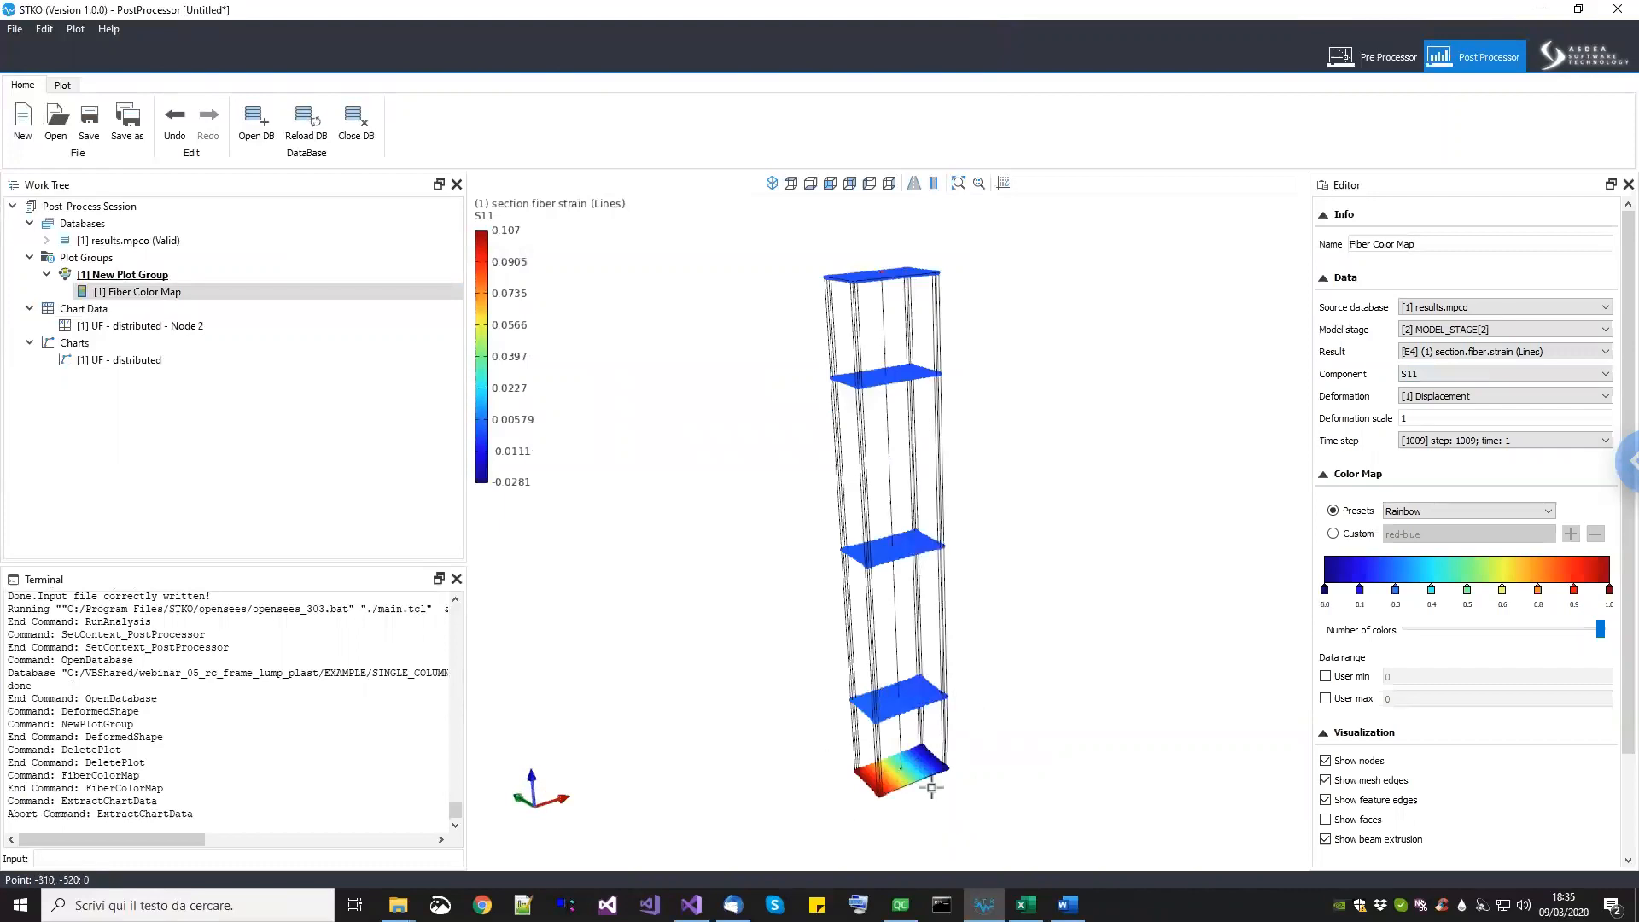
scroll(949, 750, down, 2)
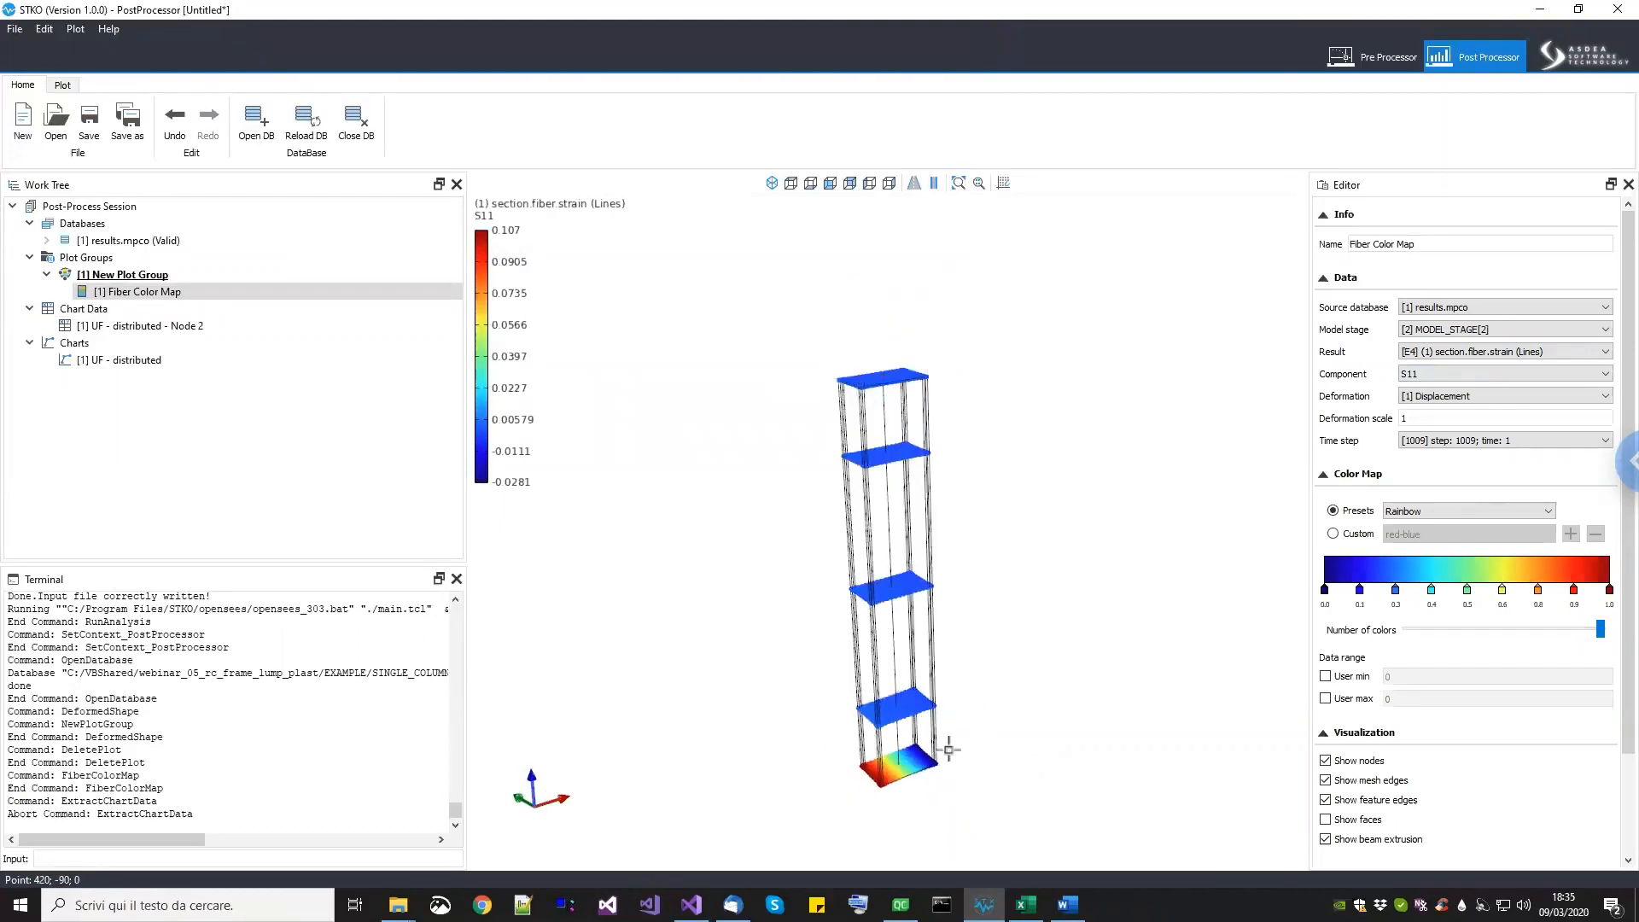
scroll(899, 543, down, 2)
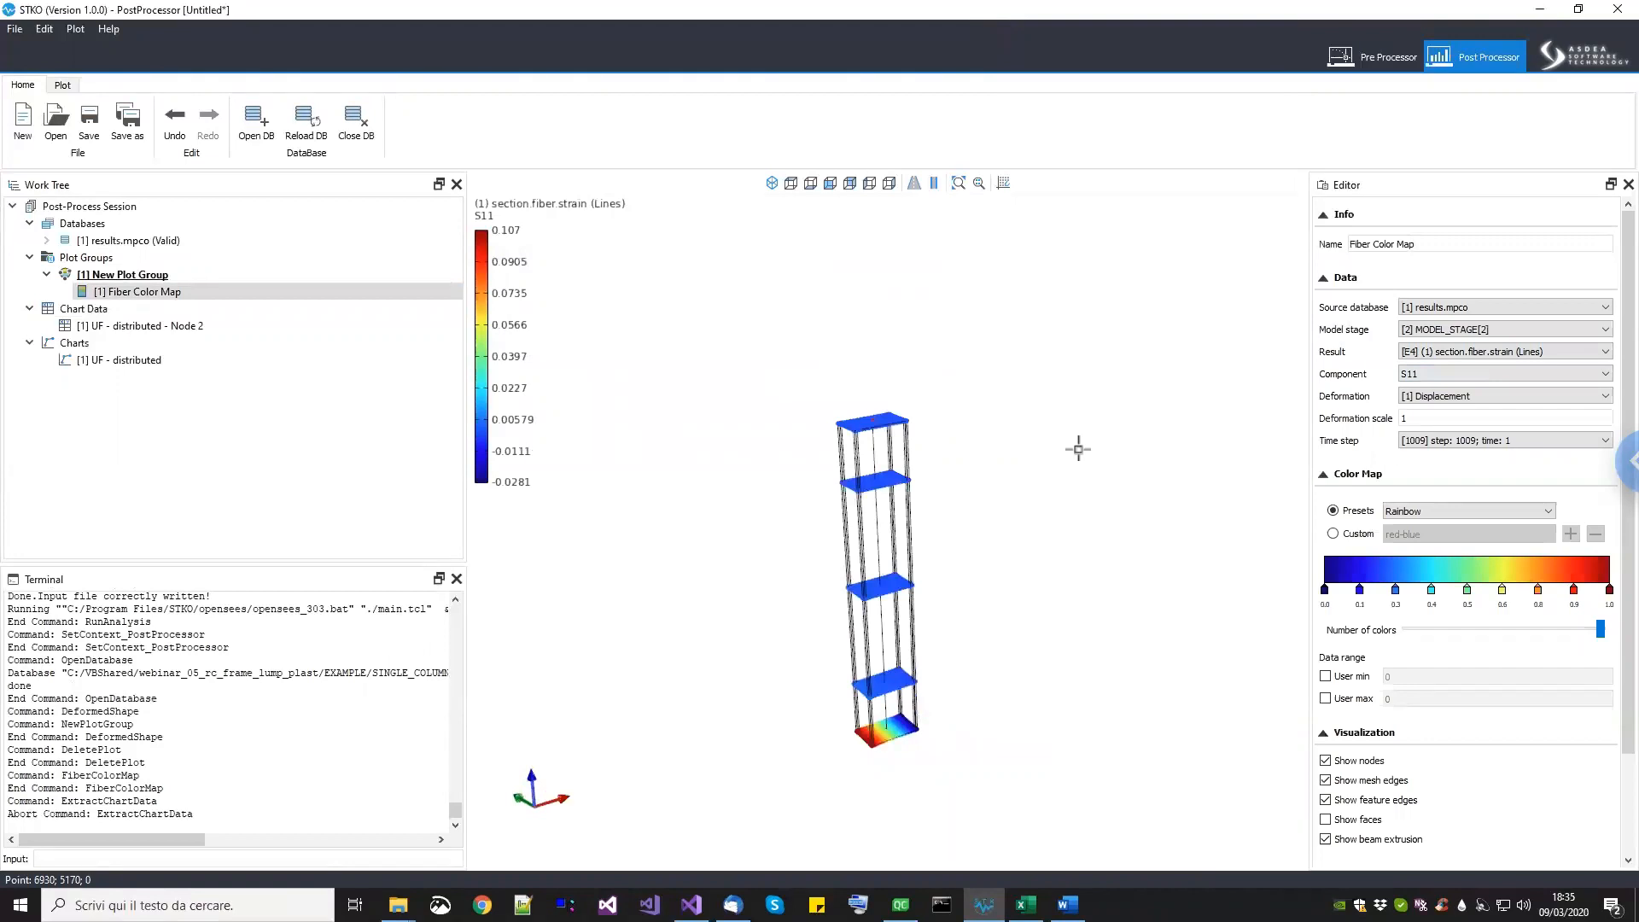
scroll(900, 749, up, 4)
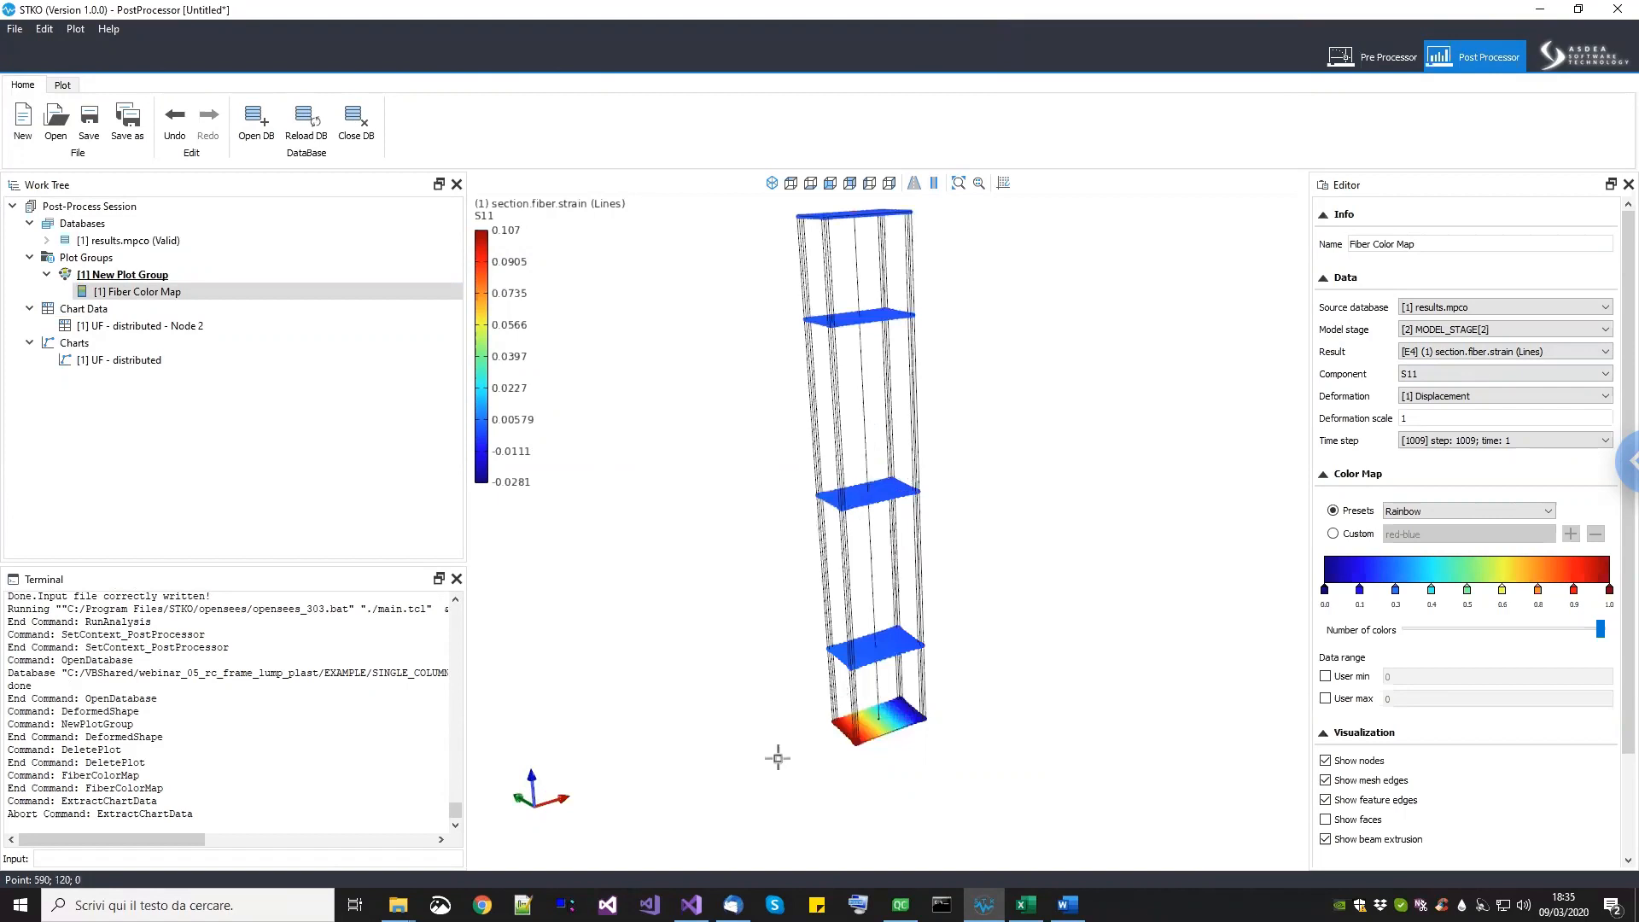
scroll(1004, 603, down, 3)
scroll(1005, 604, down, 1)
middle_drag(1005, 604, 973, 549)
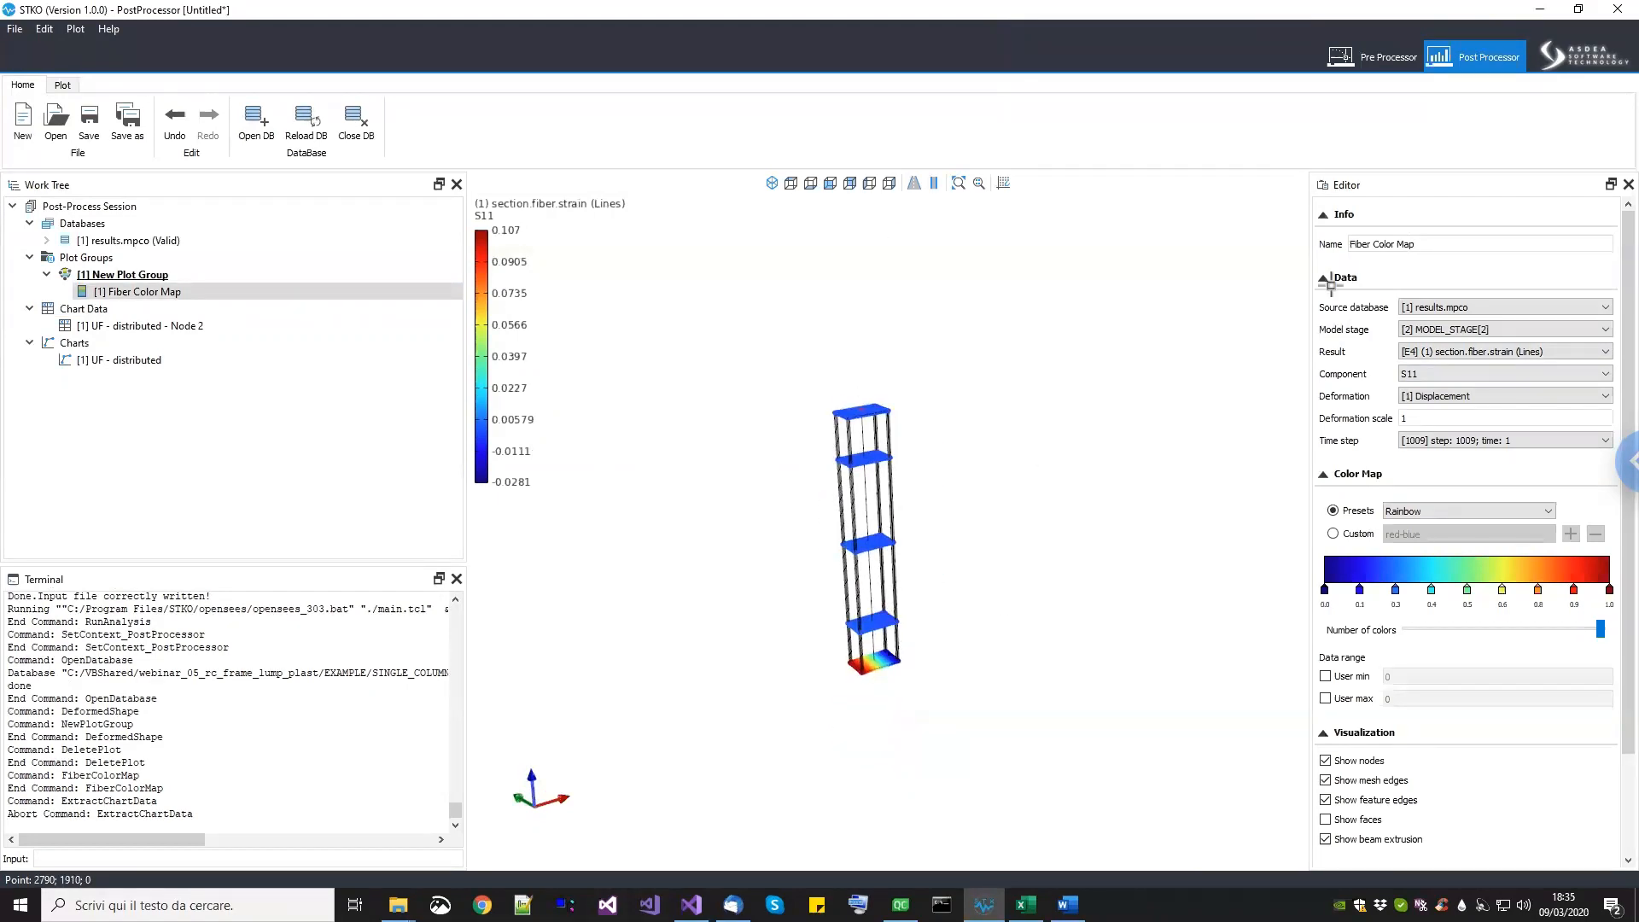
Step: Return to the pre-processor and copy the column along the X direction to make a second column beside it
click(1368, 61)
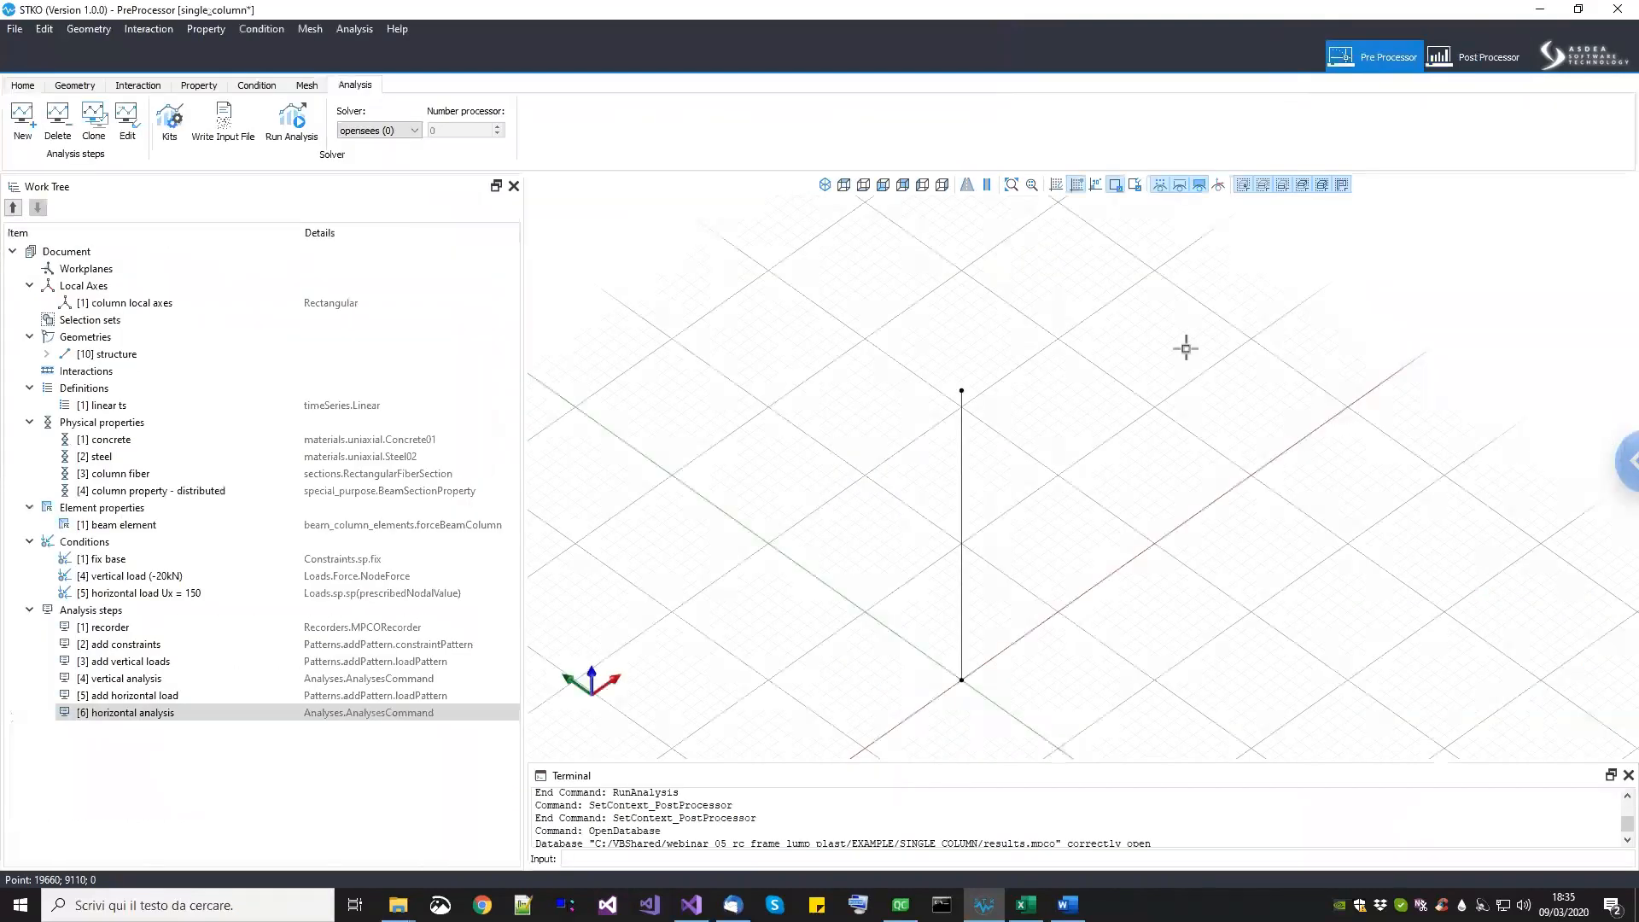
middle_drag(1021, 494, 971, 508)
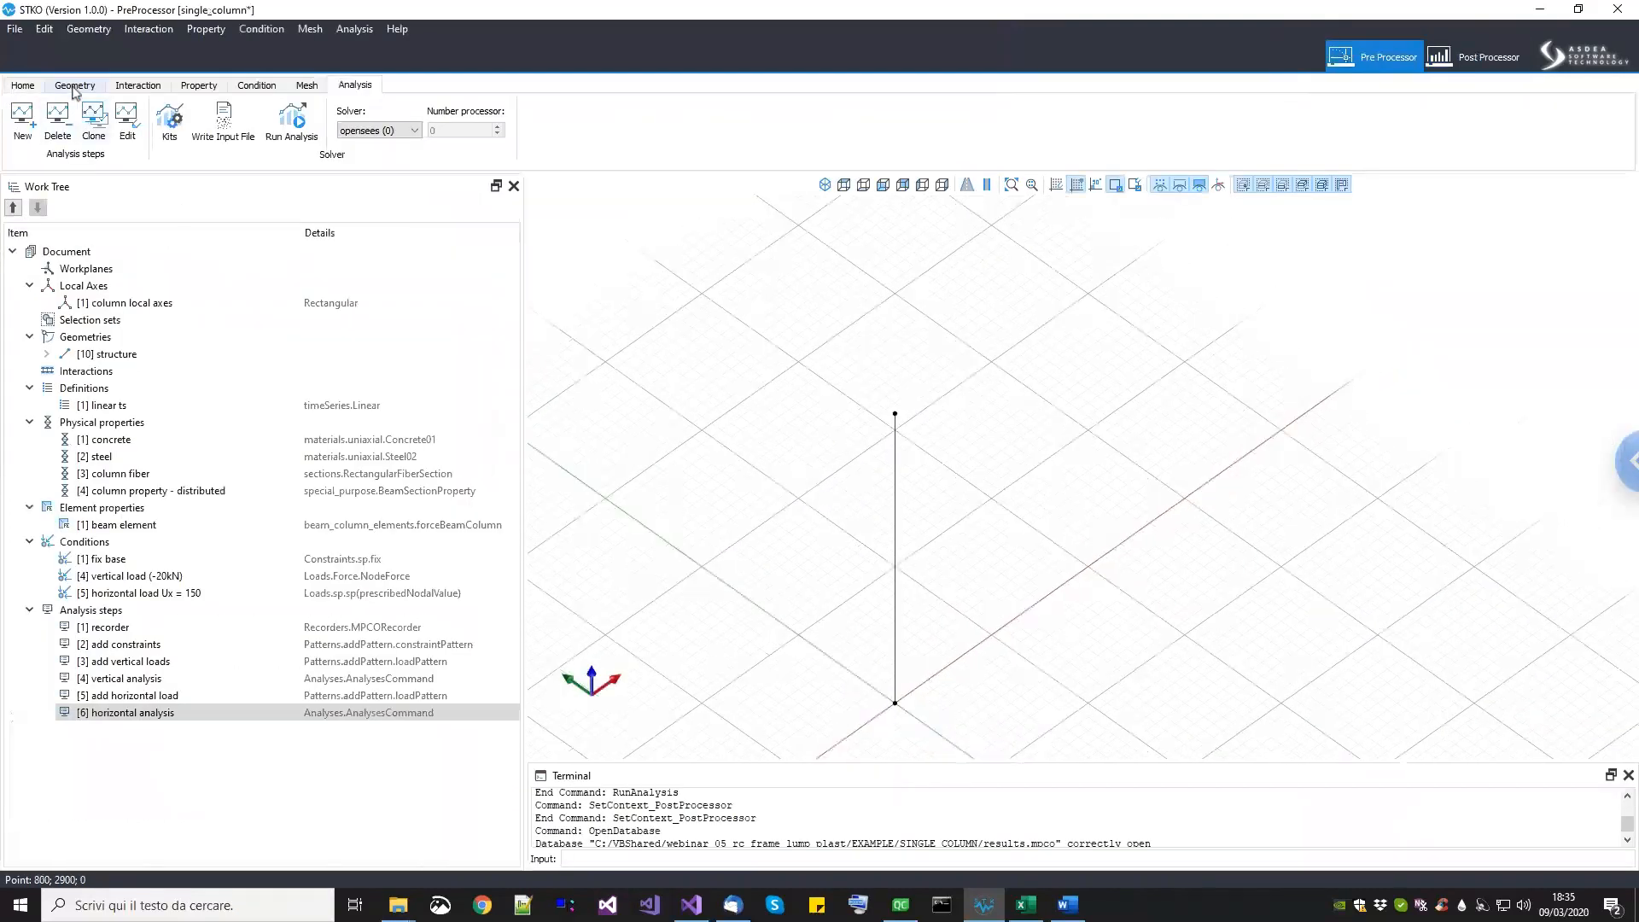
click(75, 85)
click(263, 120)
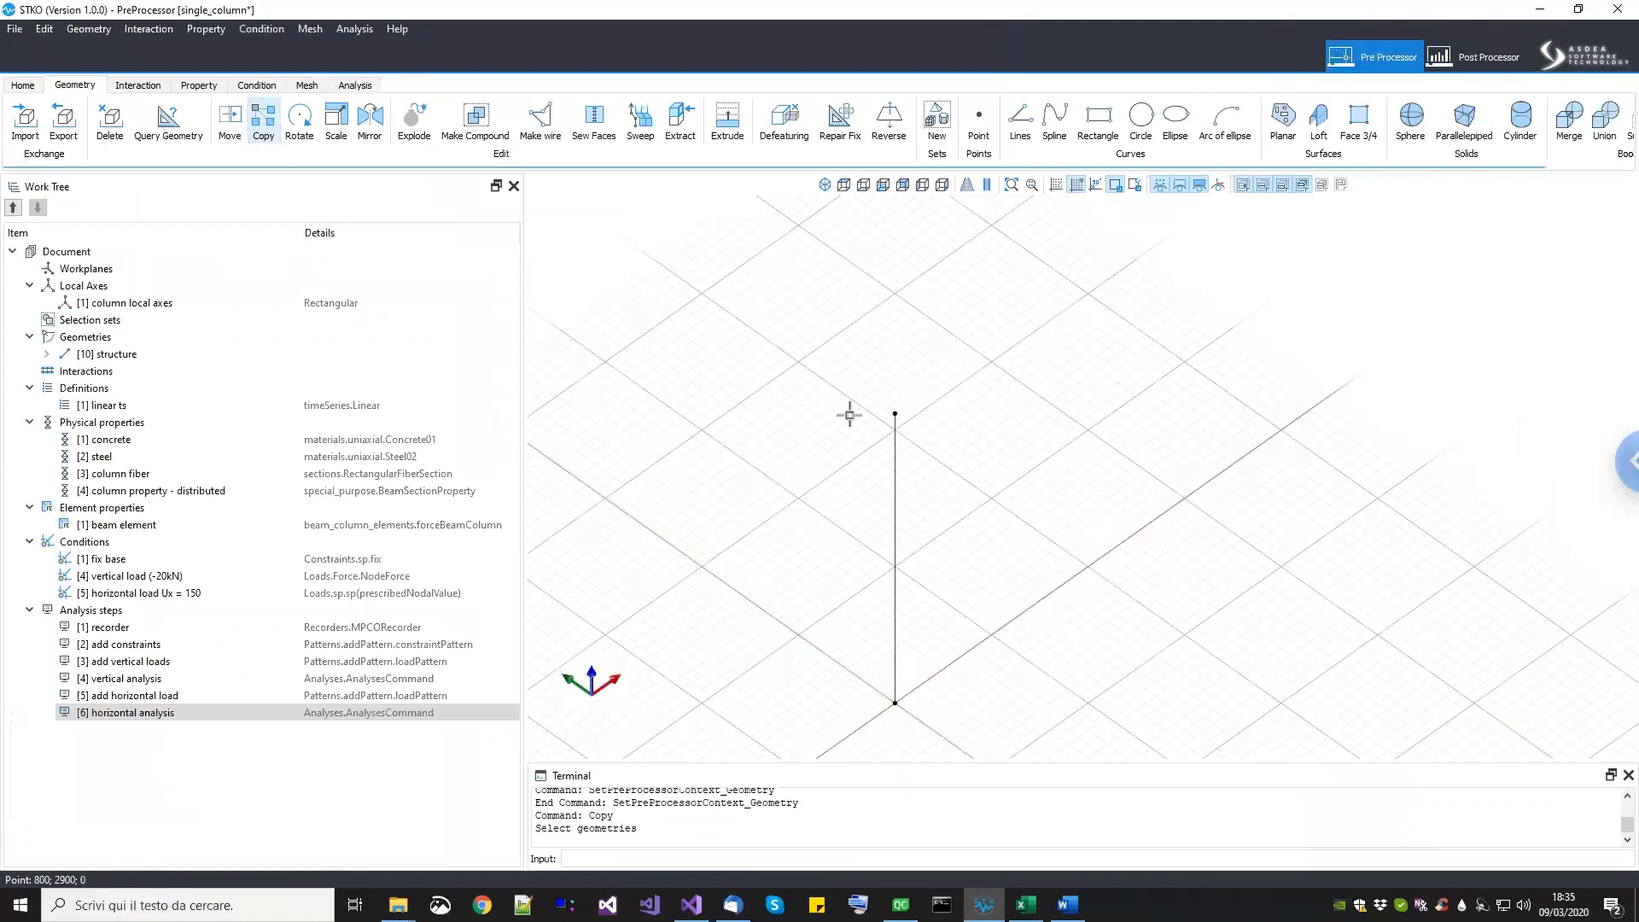
middle_drag(1025, 486, 995, 424)
drag(937, 662, 801, 520)
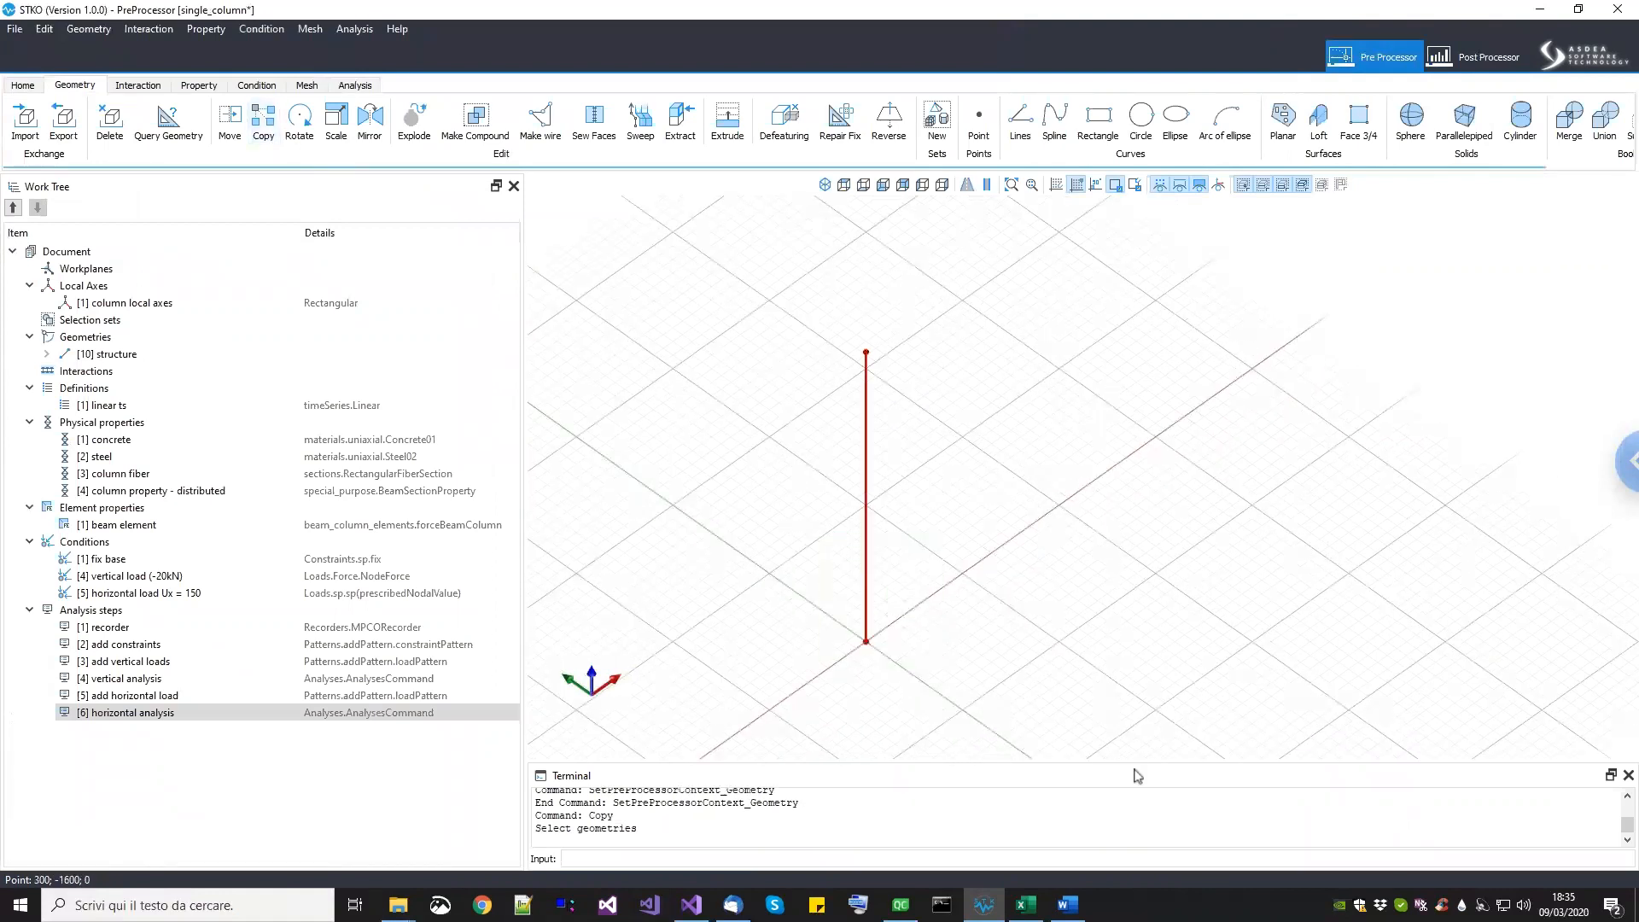
right_click(1136, 774)
right_click(897, 568)
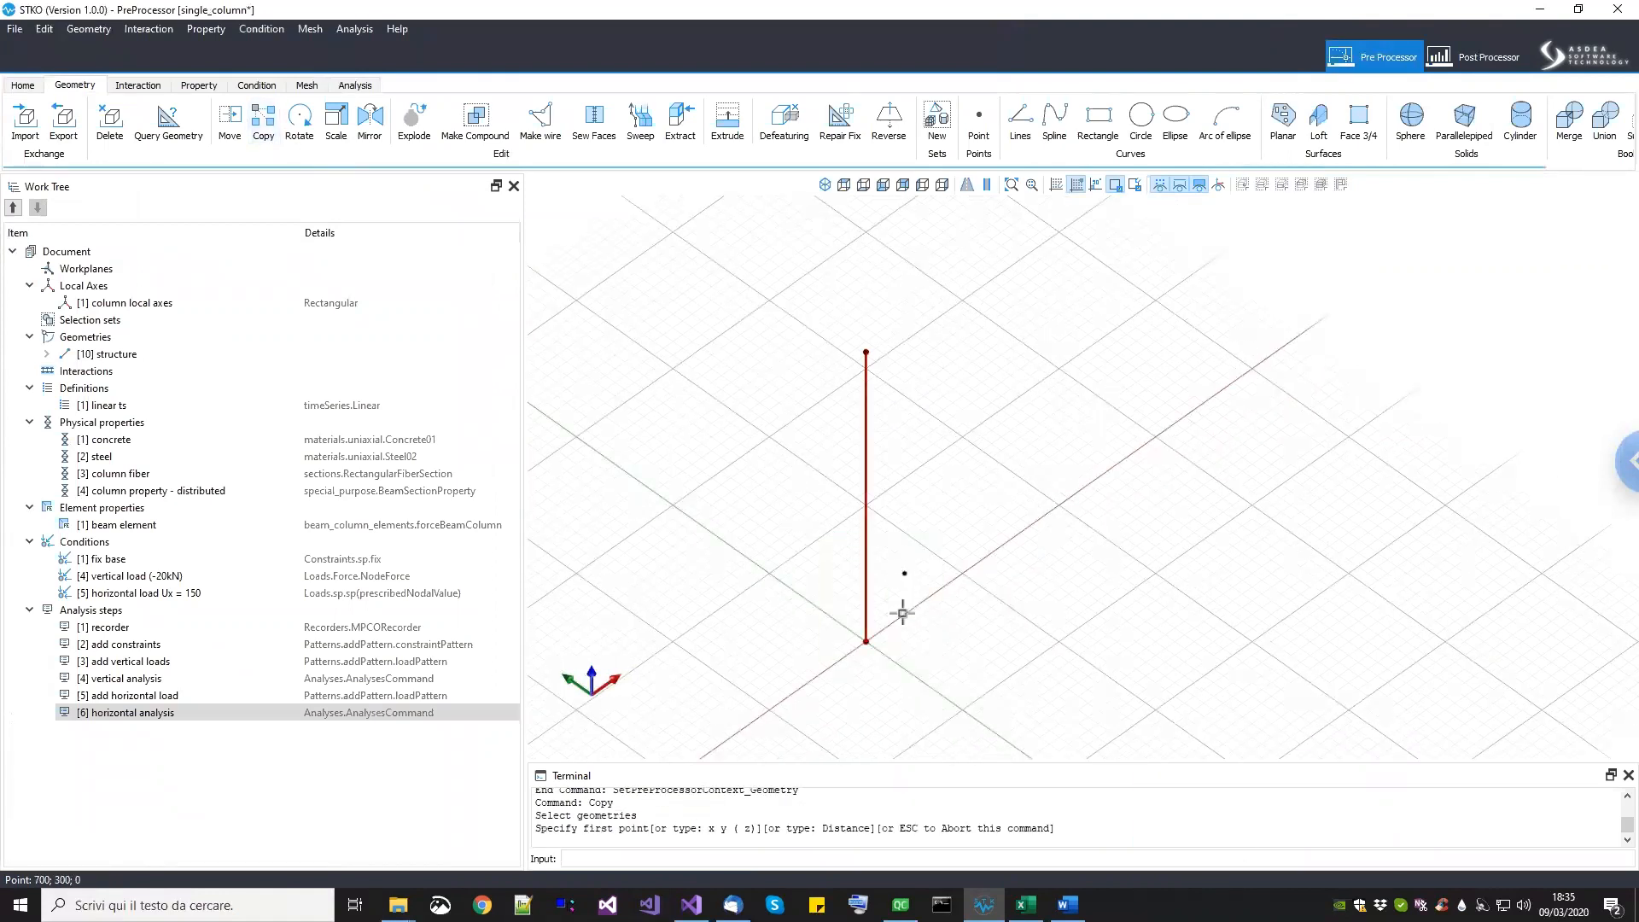
click(1085, 608)
click(1157, 574)
right_click(1200, 581)
middle_drag(1203, 582, 1119, 668)
scroll(1119, 668, down, 1)
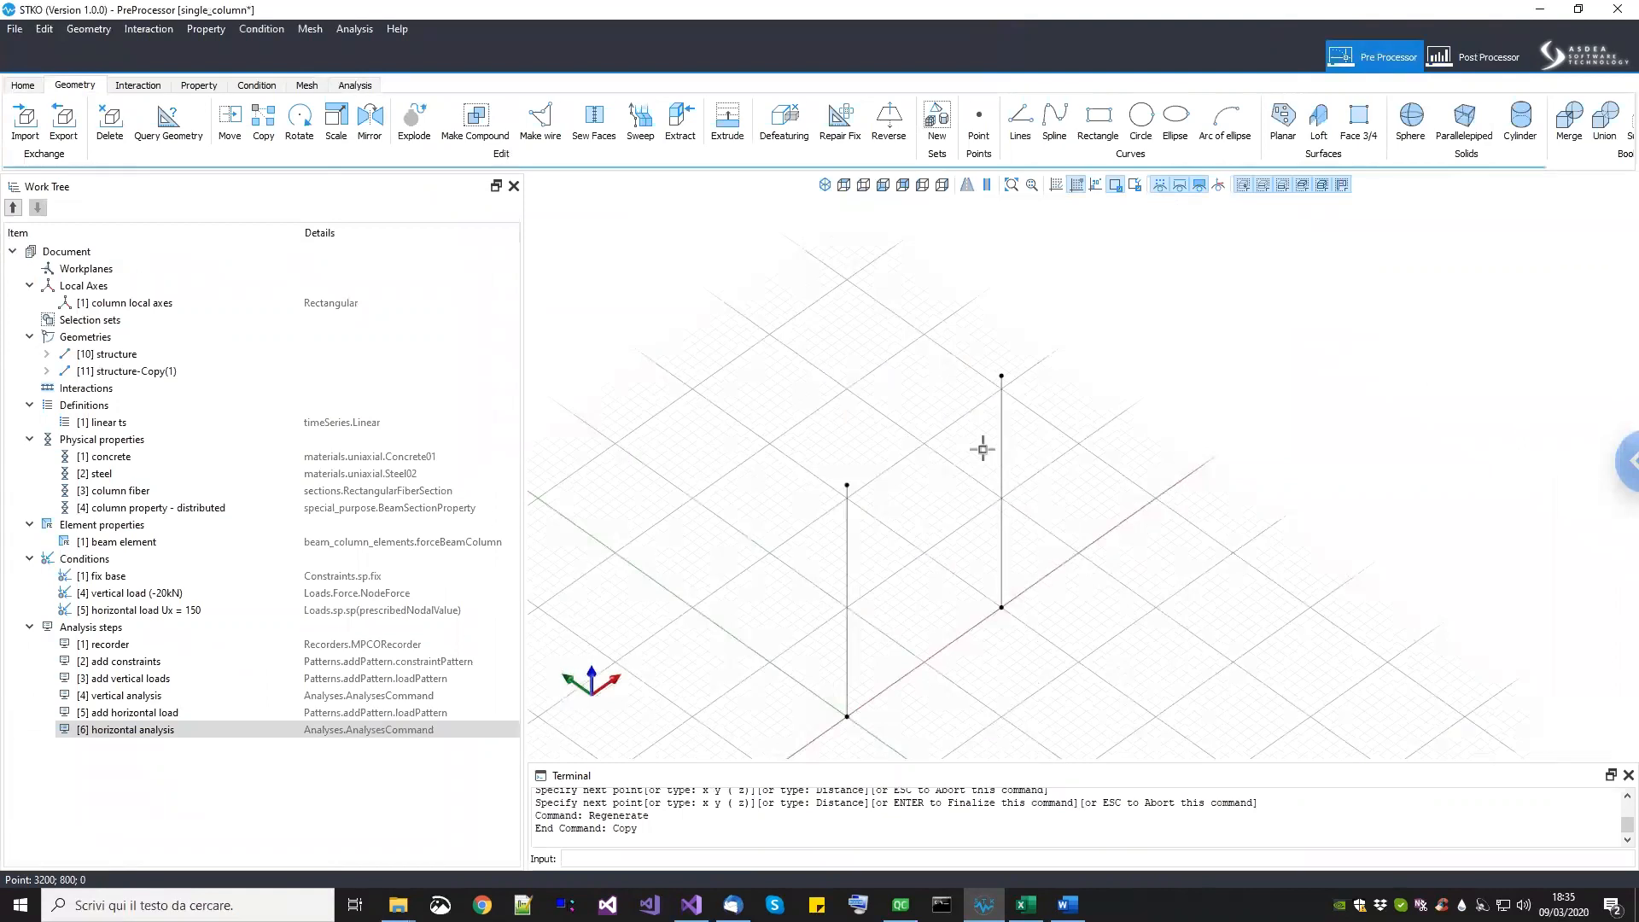
Step: Assign the existing column local axes to the copied column
click(198, 85)
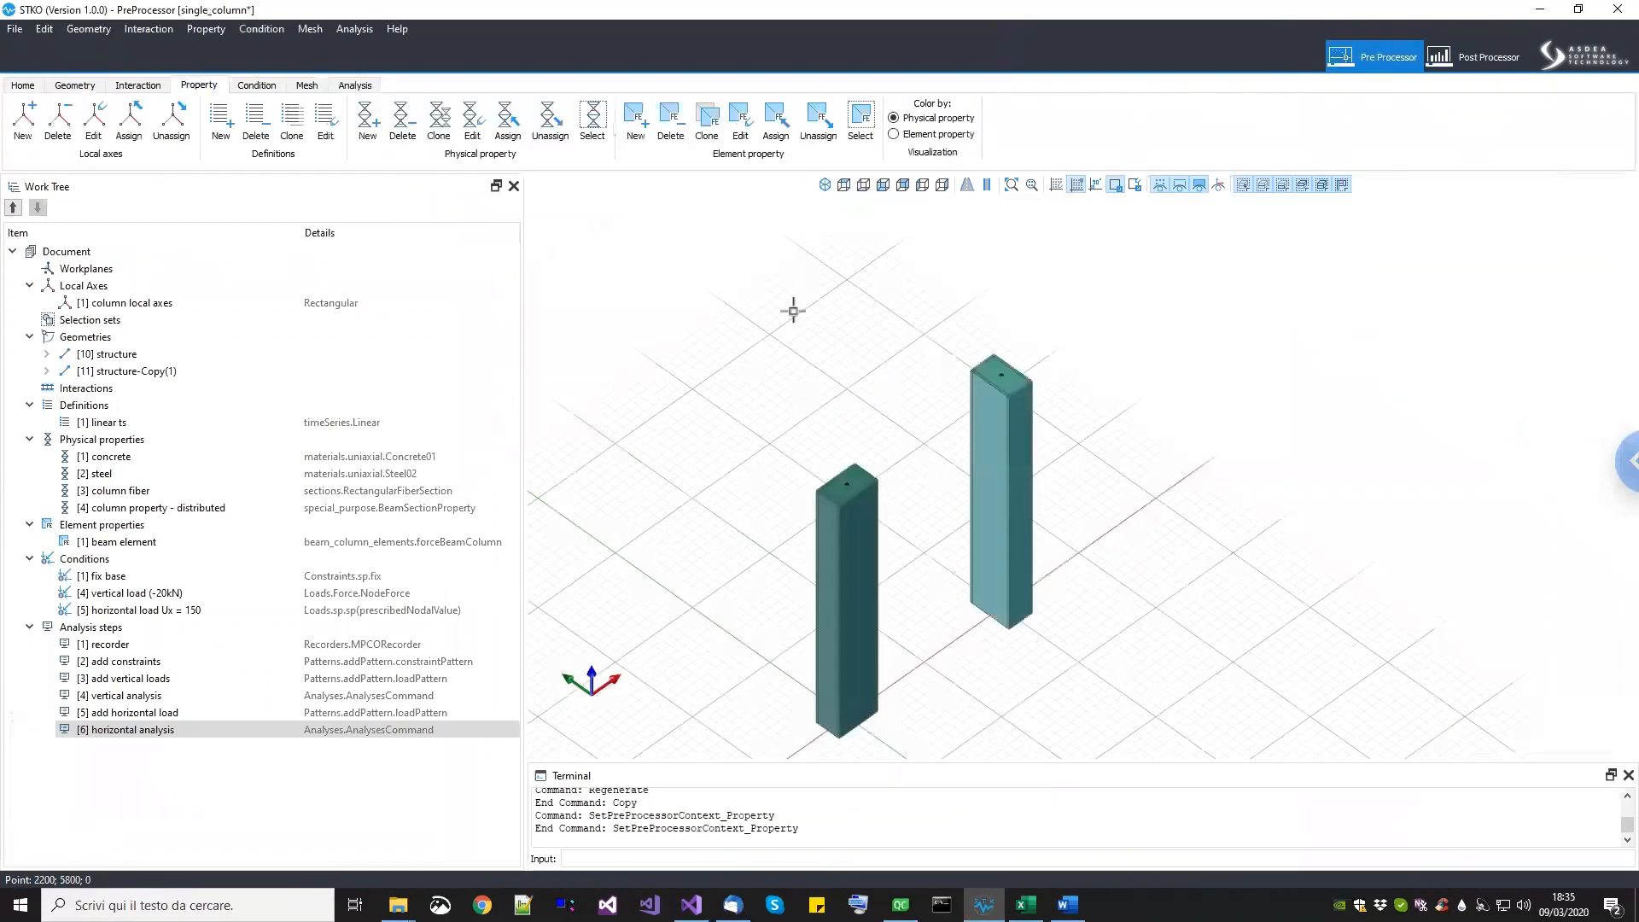
middle_drag(991, 398, 1033, 364)
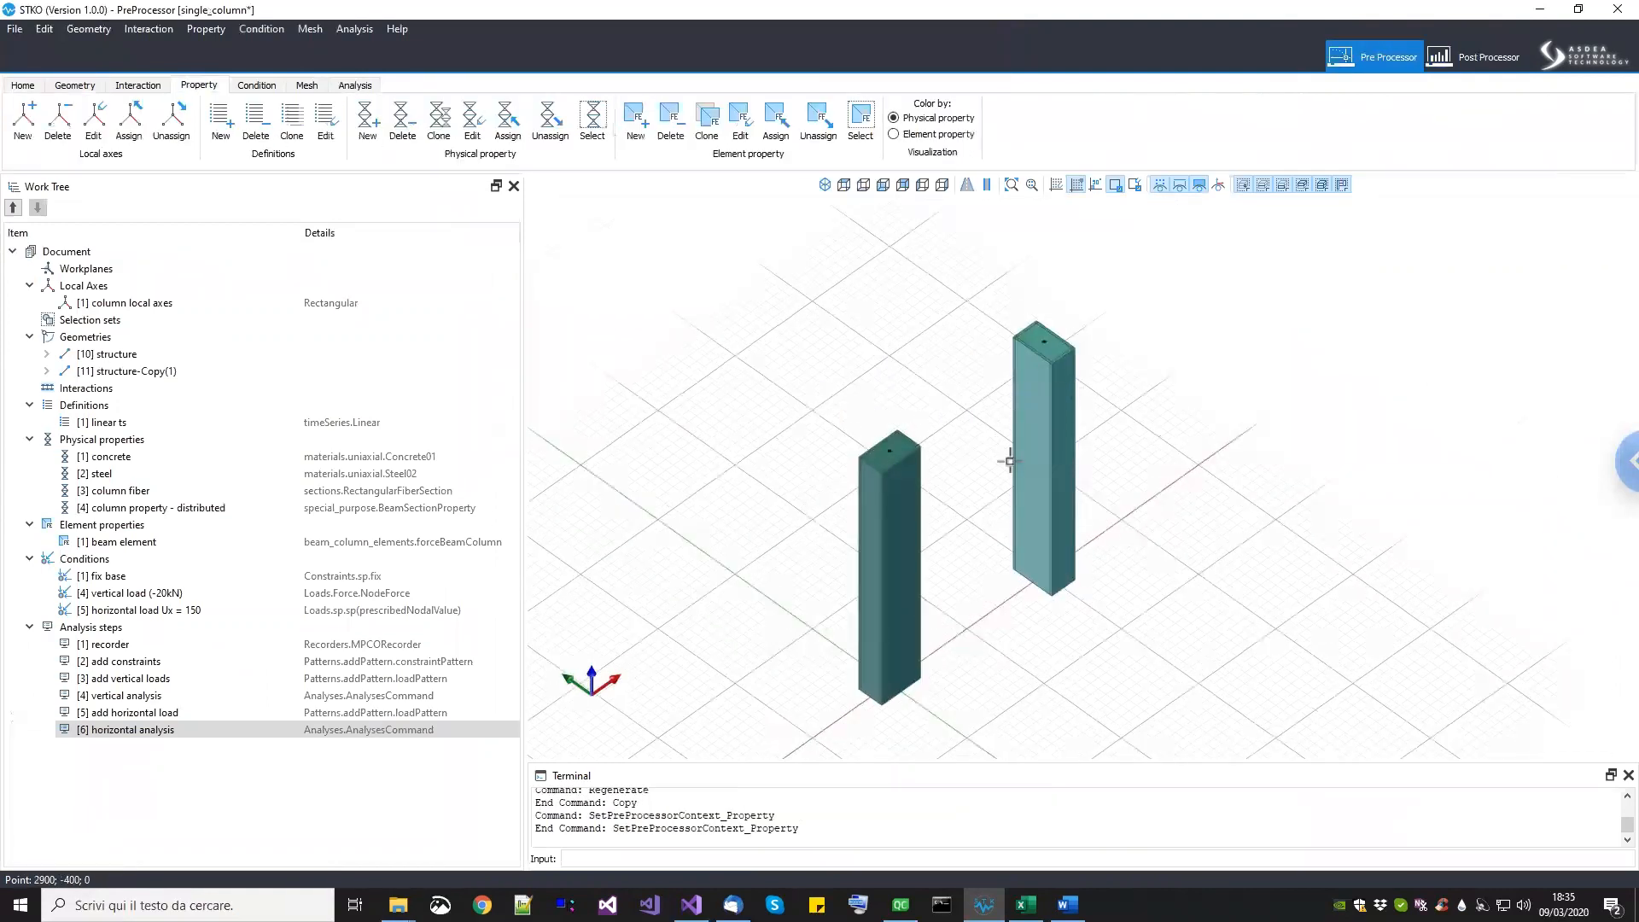
middle_drag(1109, 483, 1144, 476)
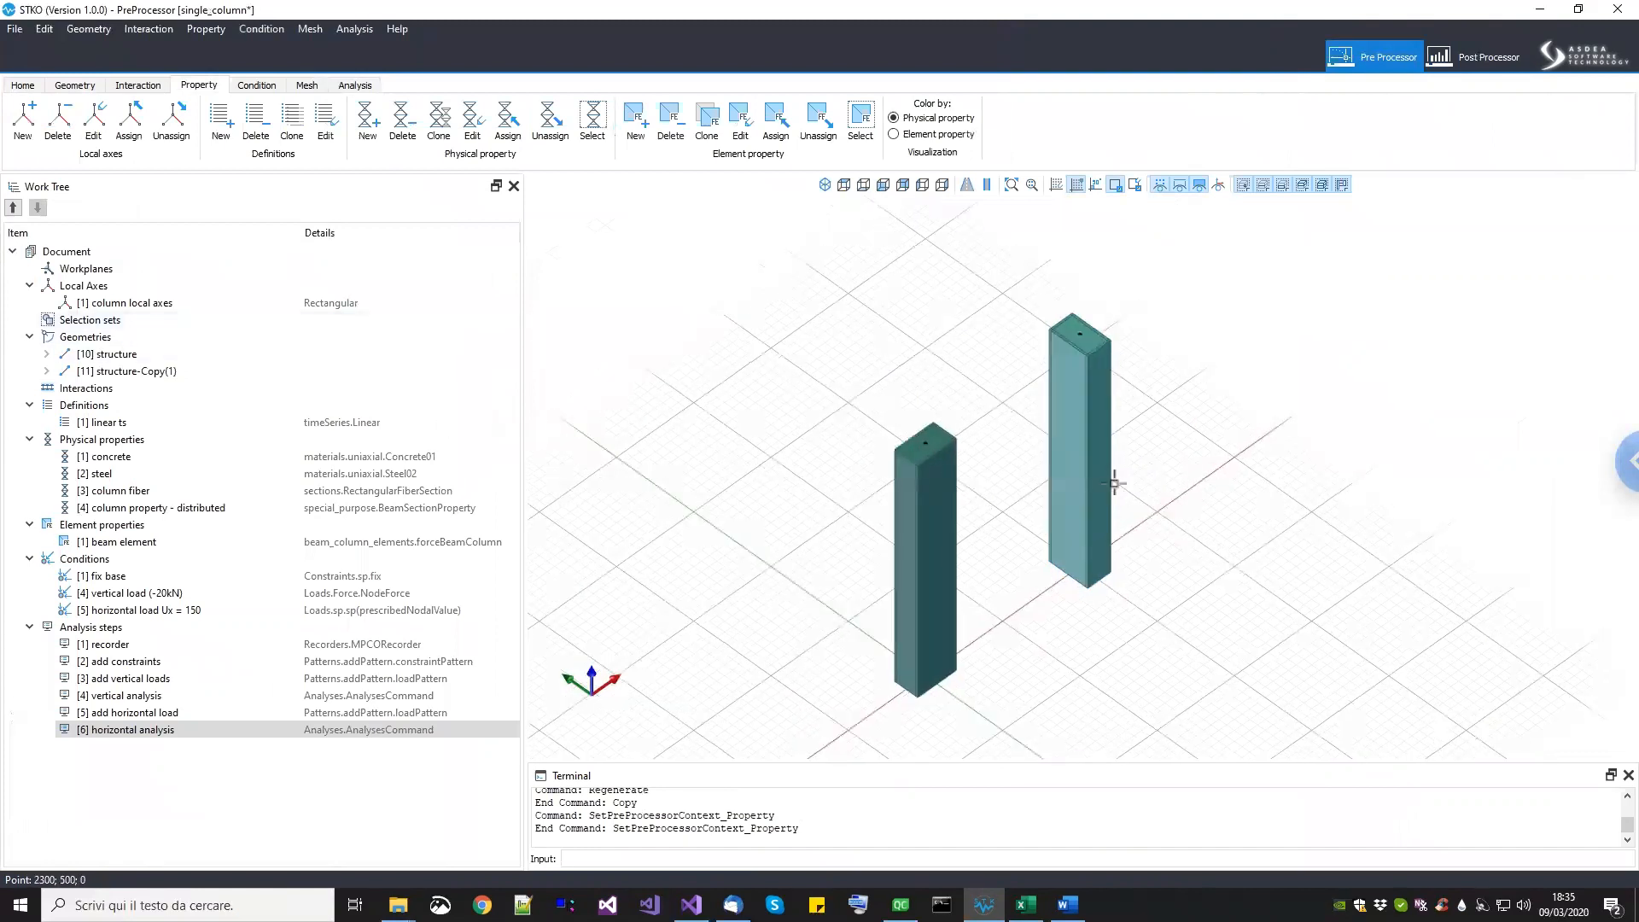
middle_drag(1169, 461, 1209, 466)
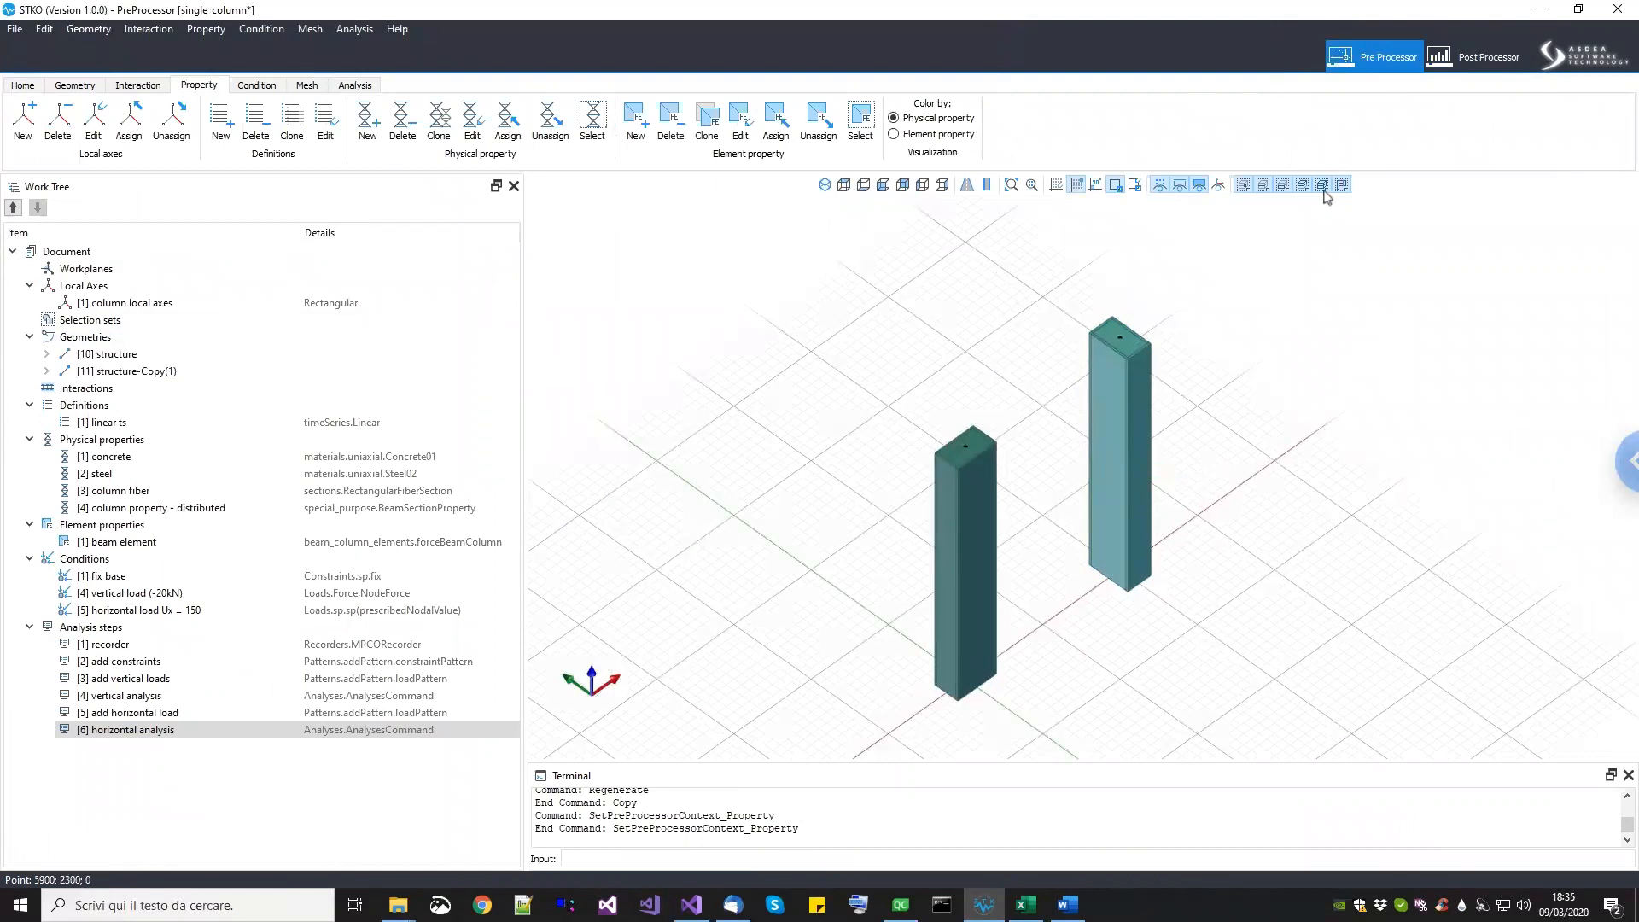
click(1095, 446)
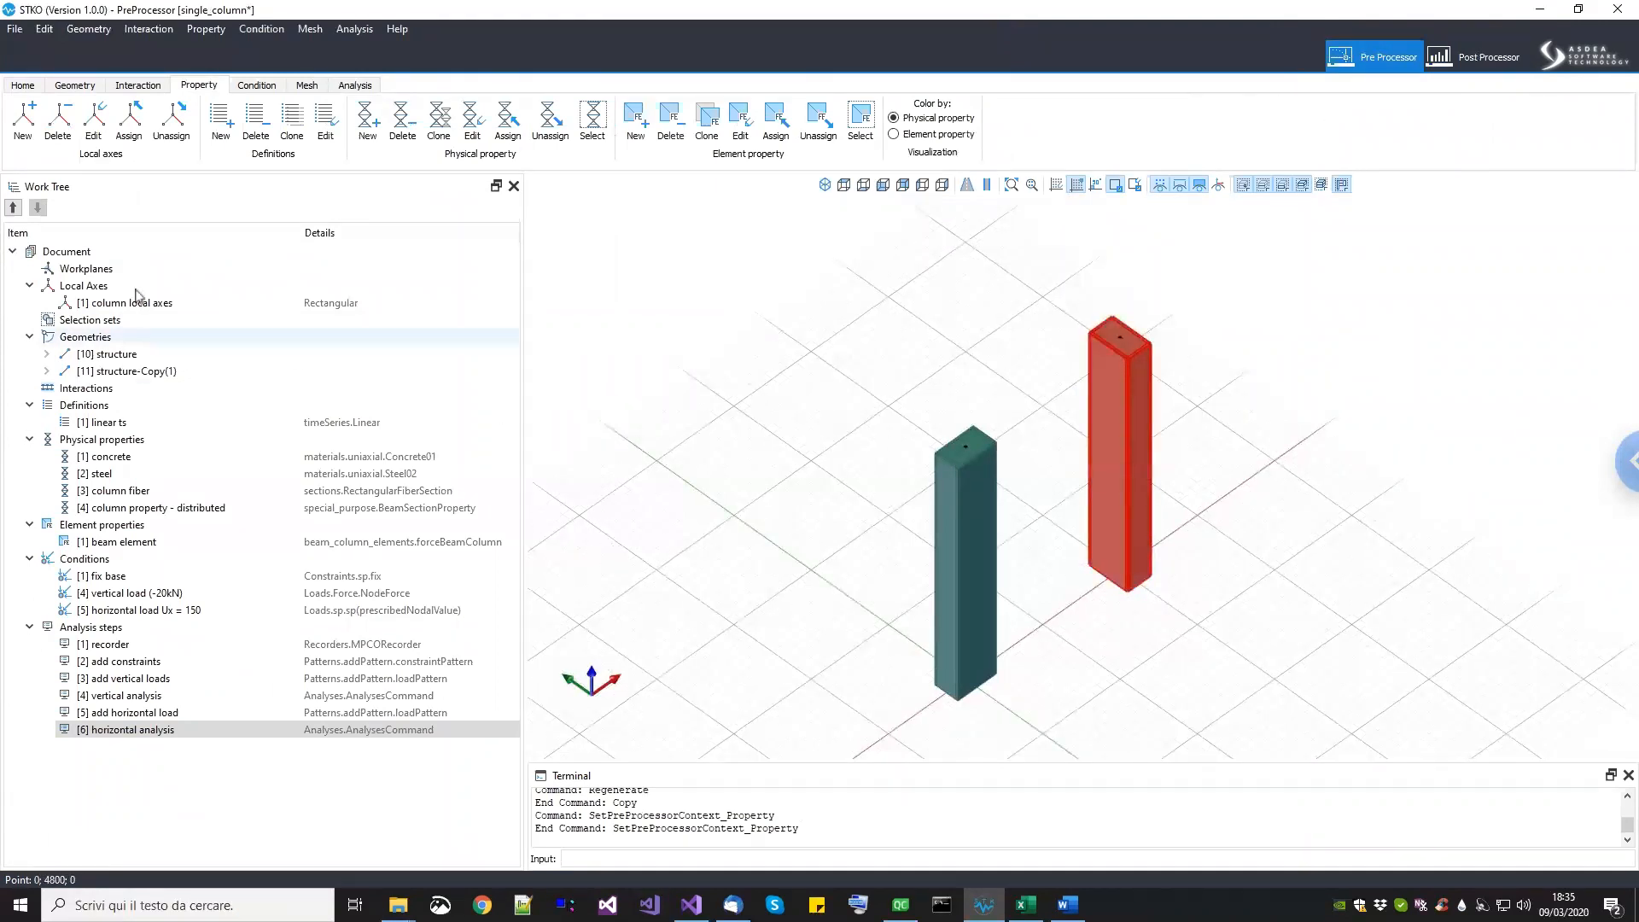
drag(129, 303, 733, 334)
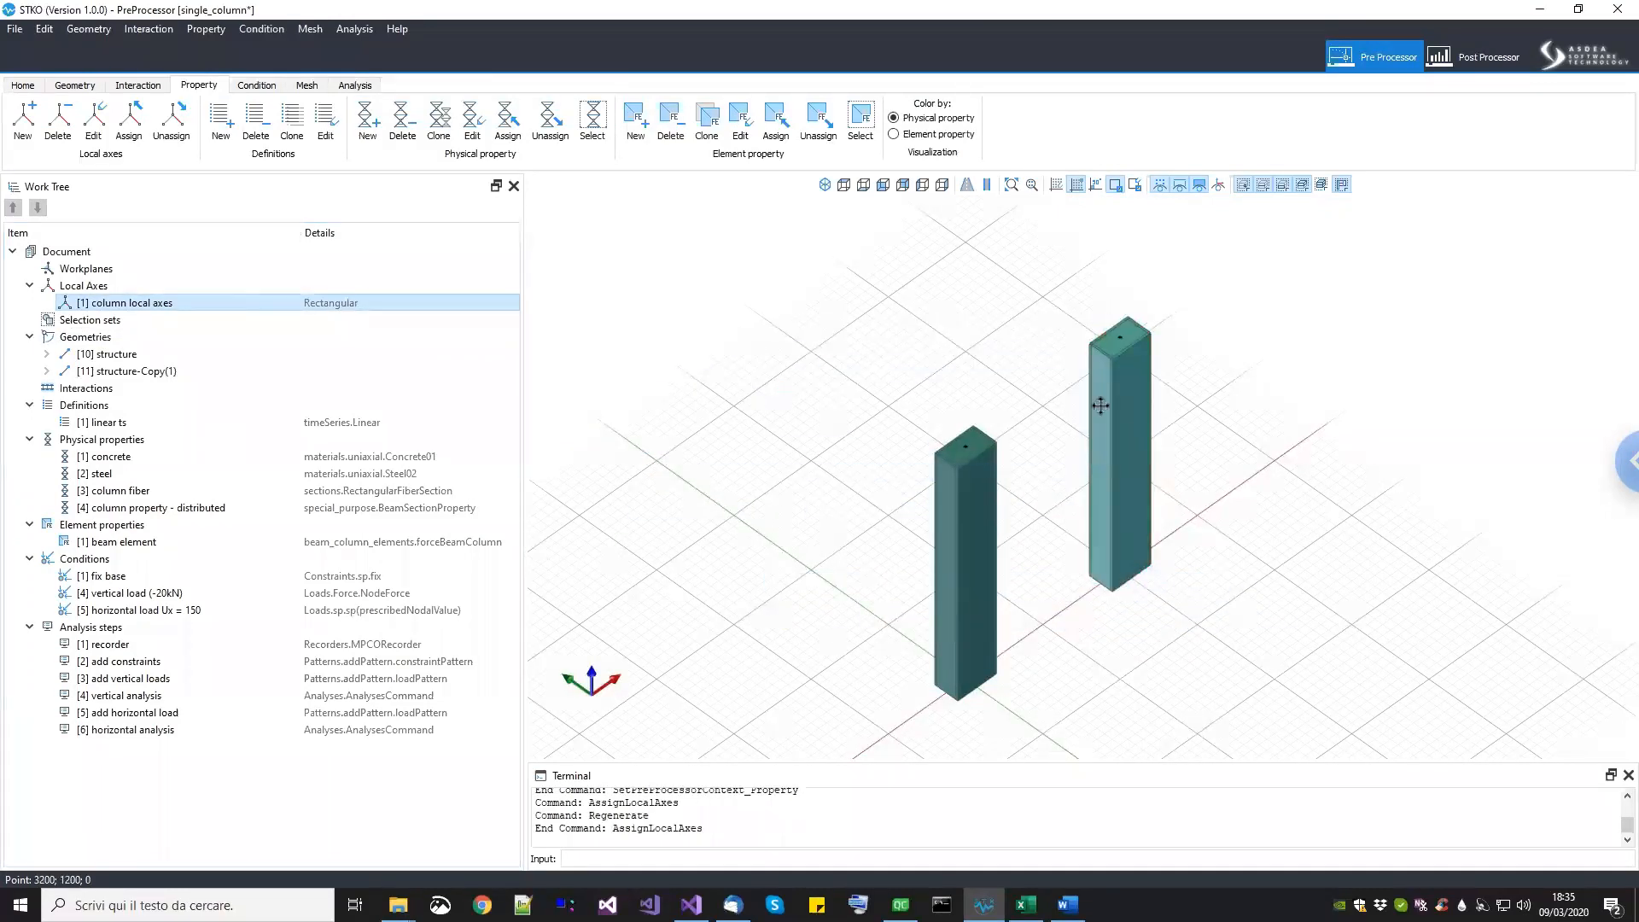
Step: Display the local axes on both columns
middle_drag(1410, 261, 1382, 225)
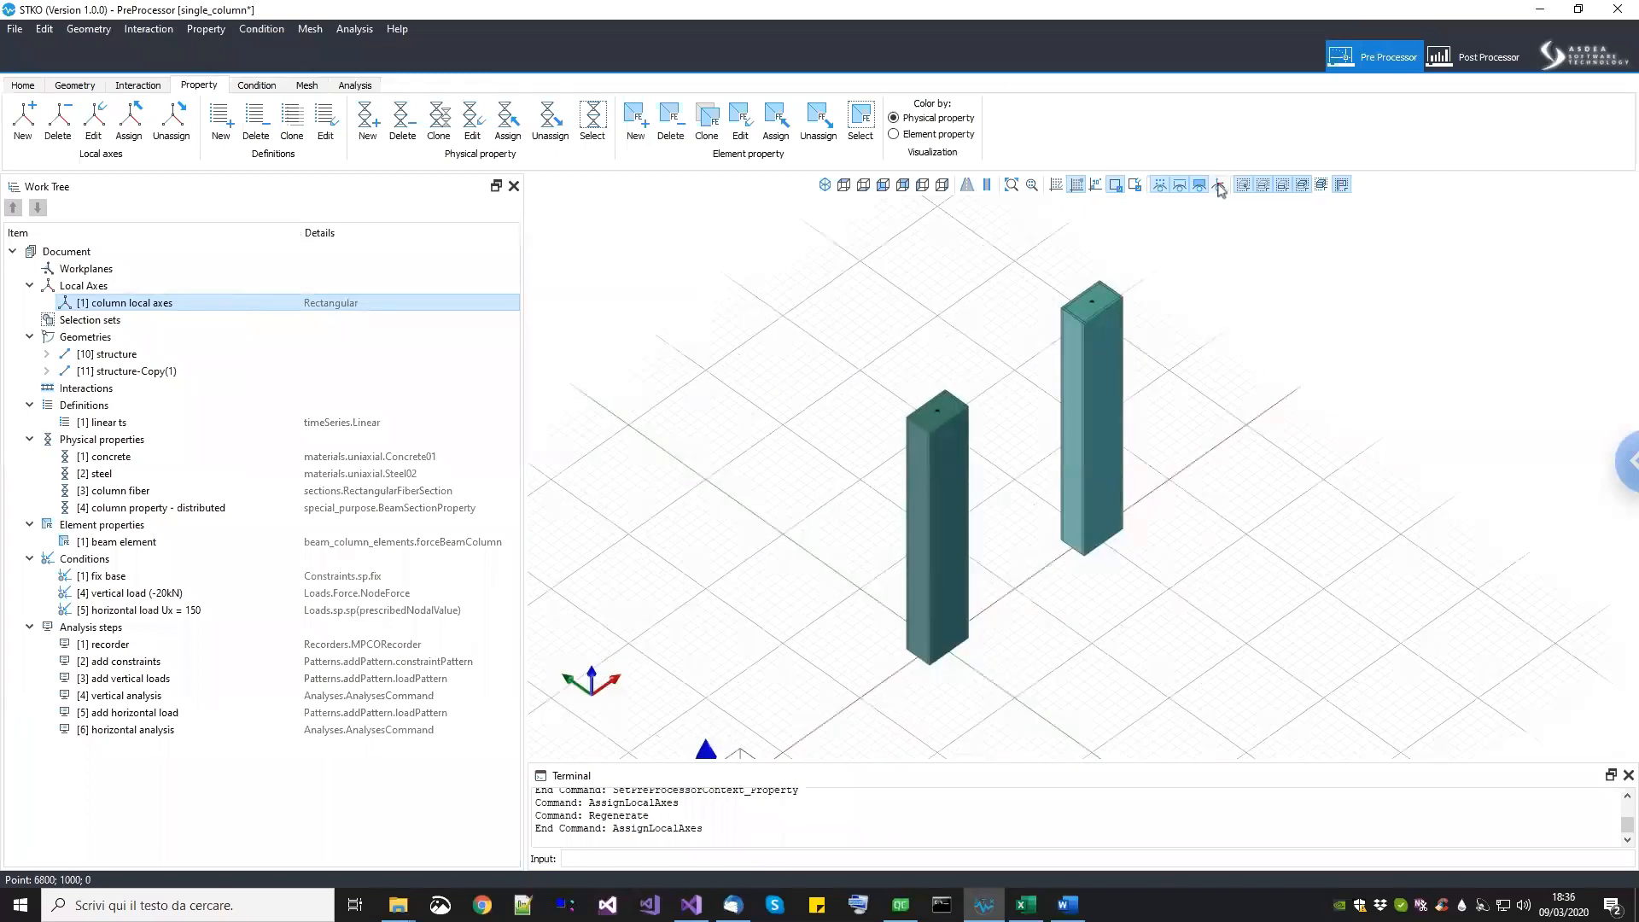
scroll(937, 435, up, 2)
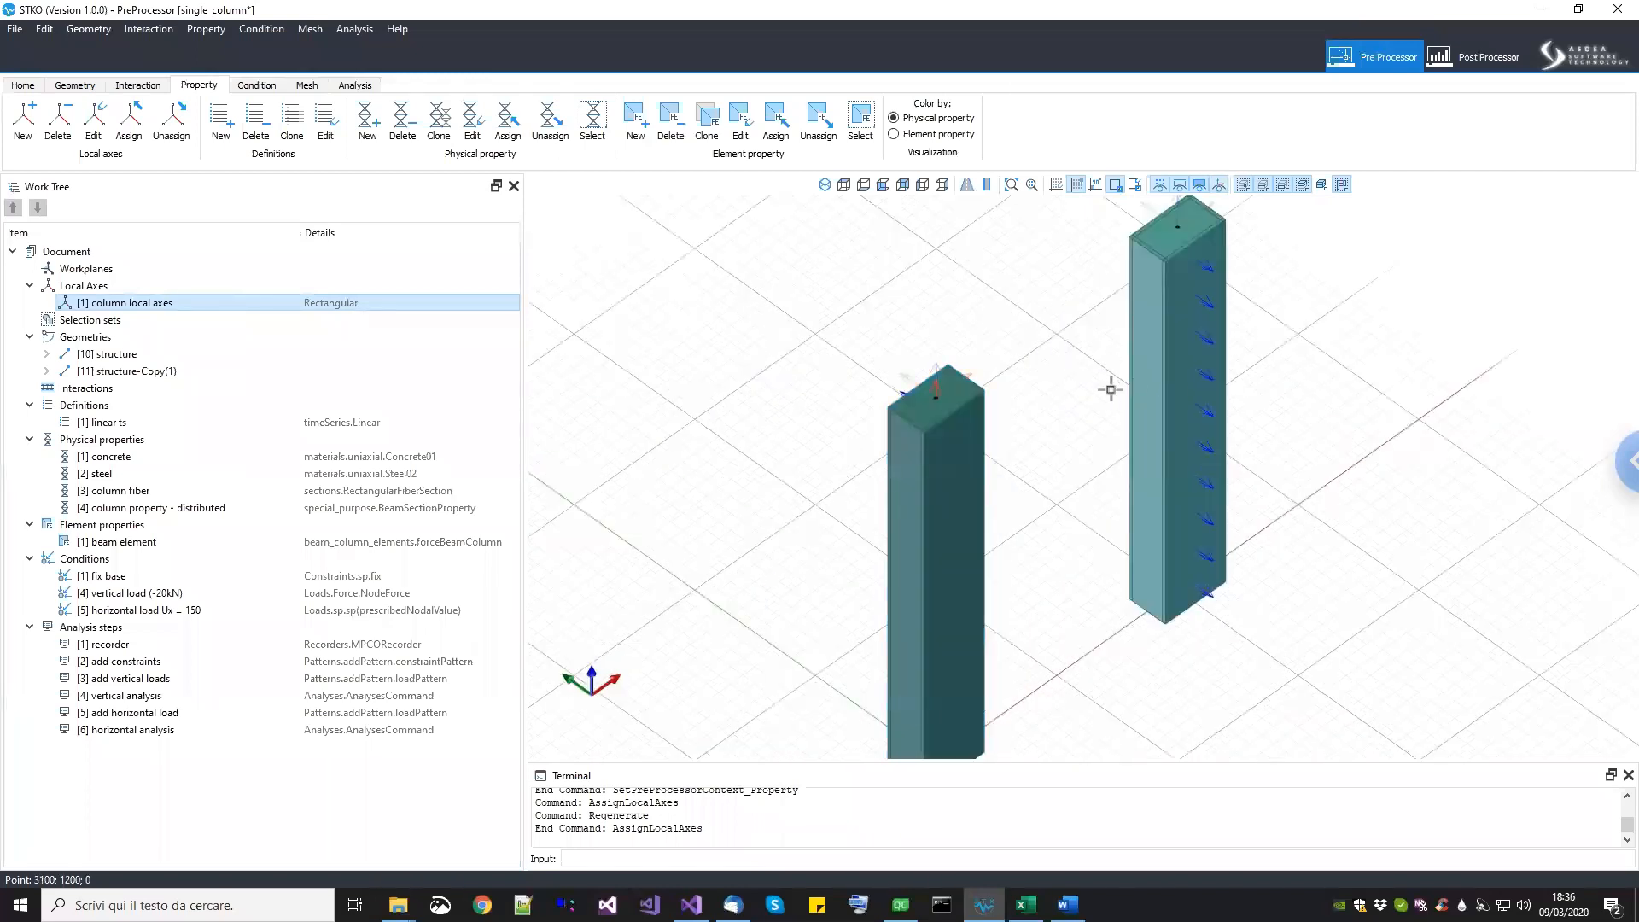
scroll(970, 403, down, 3)
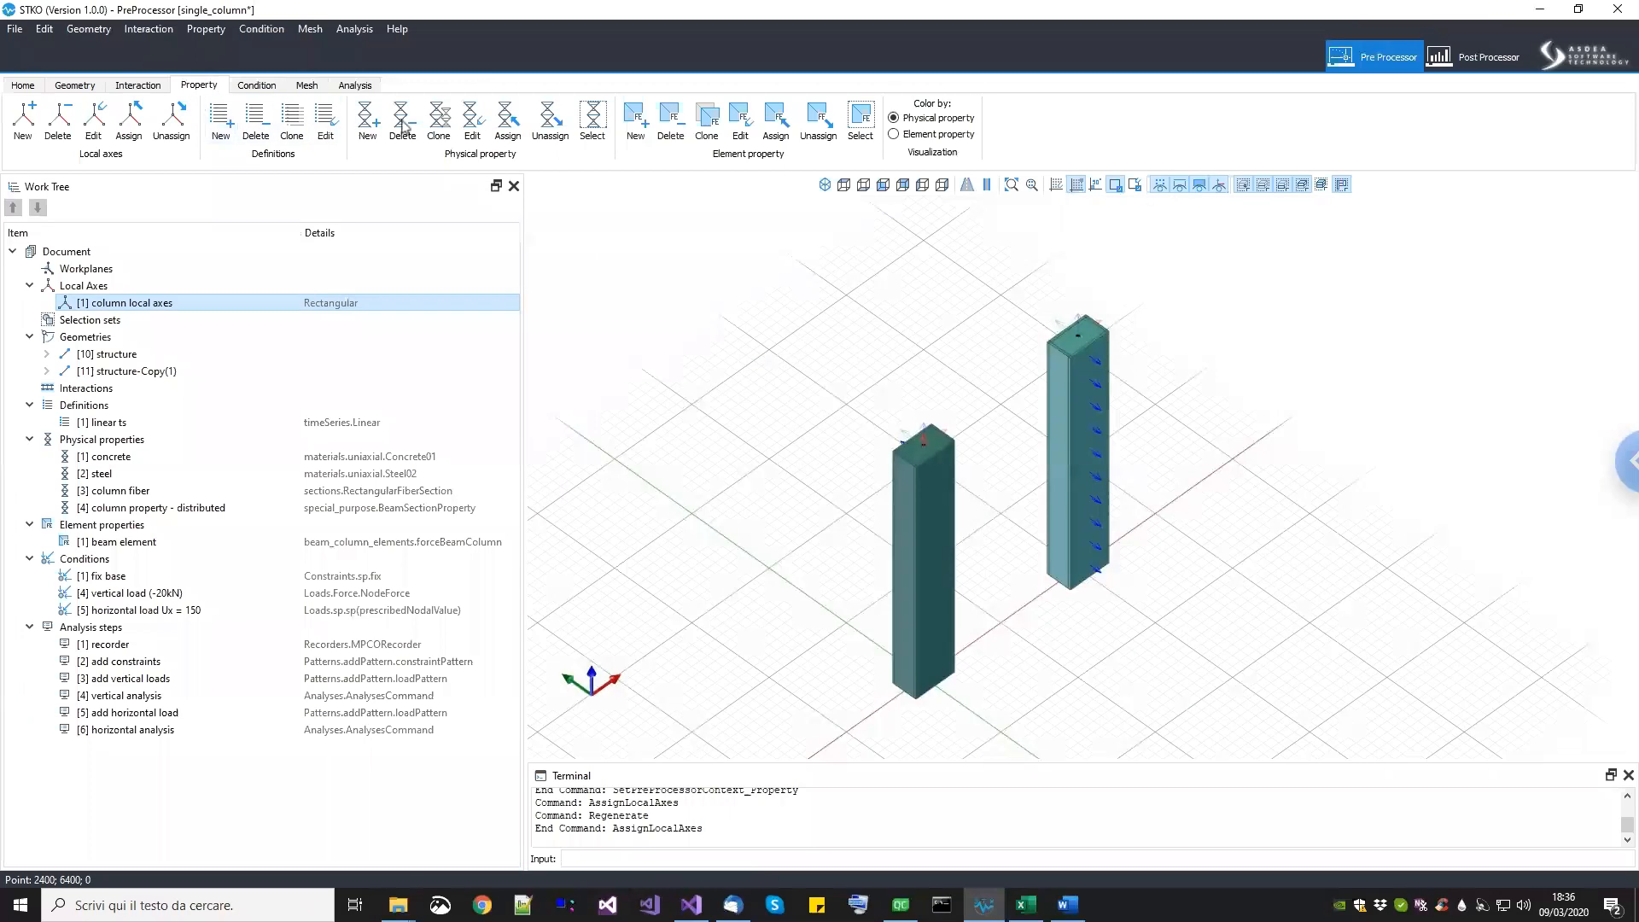
Step: Show the extruded columns without solid faces and compare the local axes directions of the two columns
click(1215, 185)
scroll(995, 530, up, 1)
scroll(858, 645, up, 1)
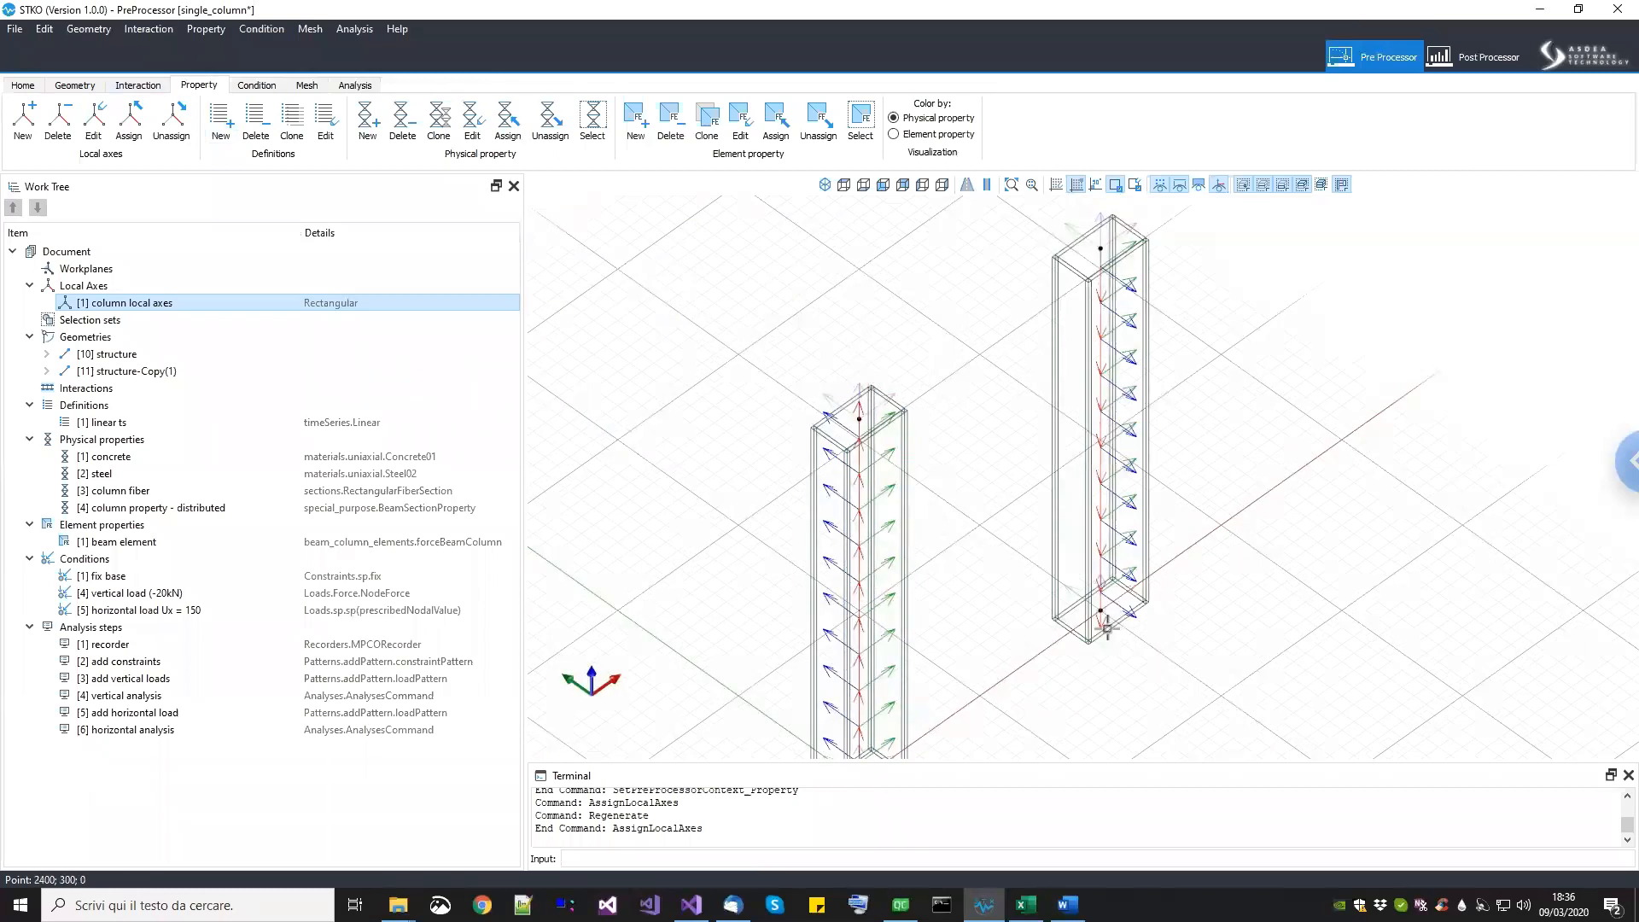
scroll(1101, 602, down, 2)
scroll(935, 358, down, 1)
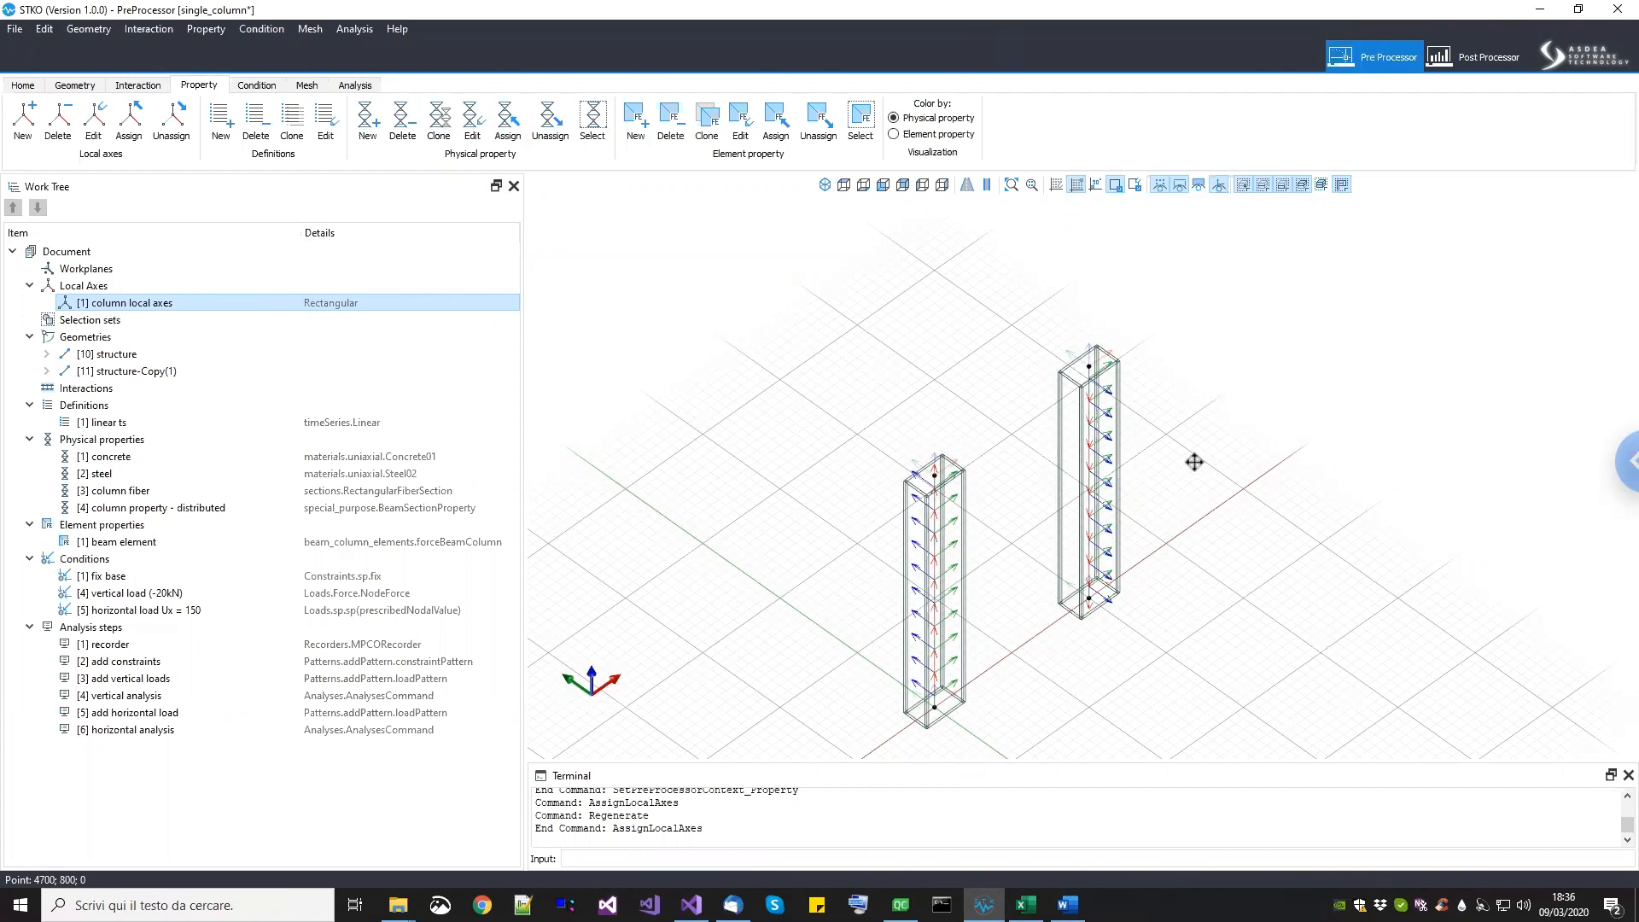
middle_drag(1194, 461, 1189, 413)
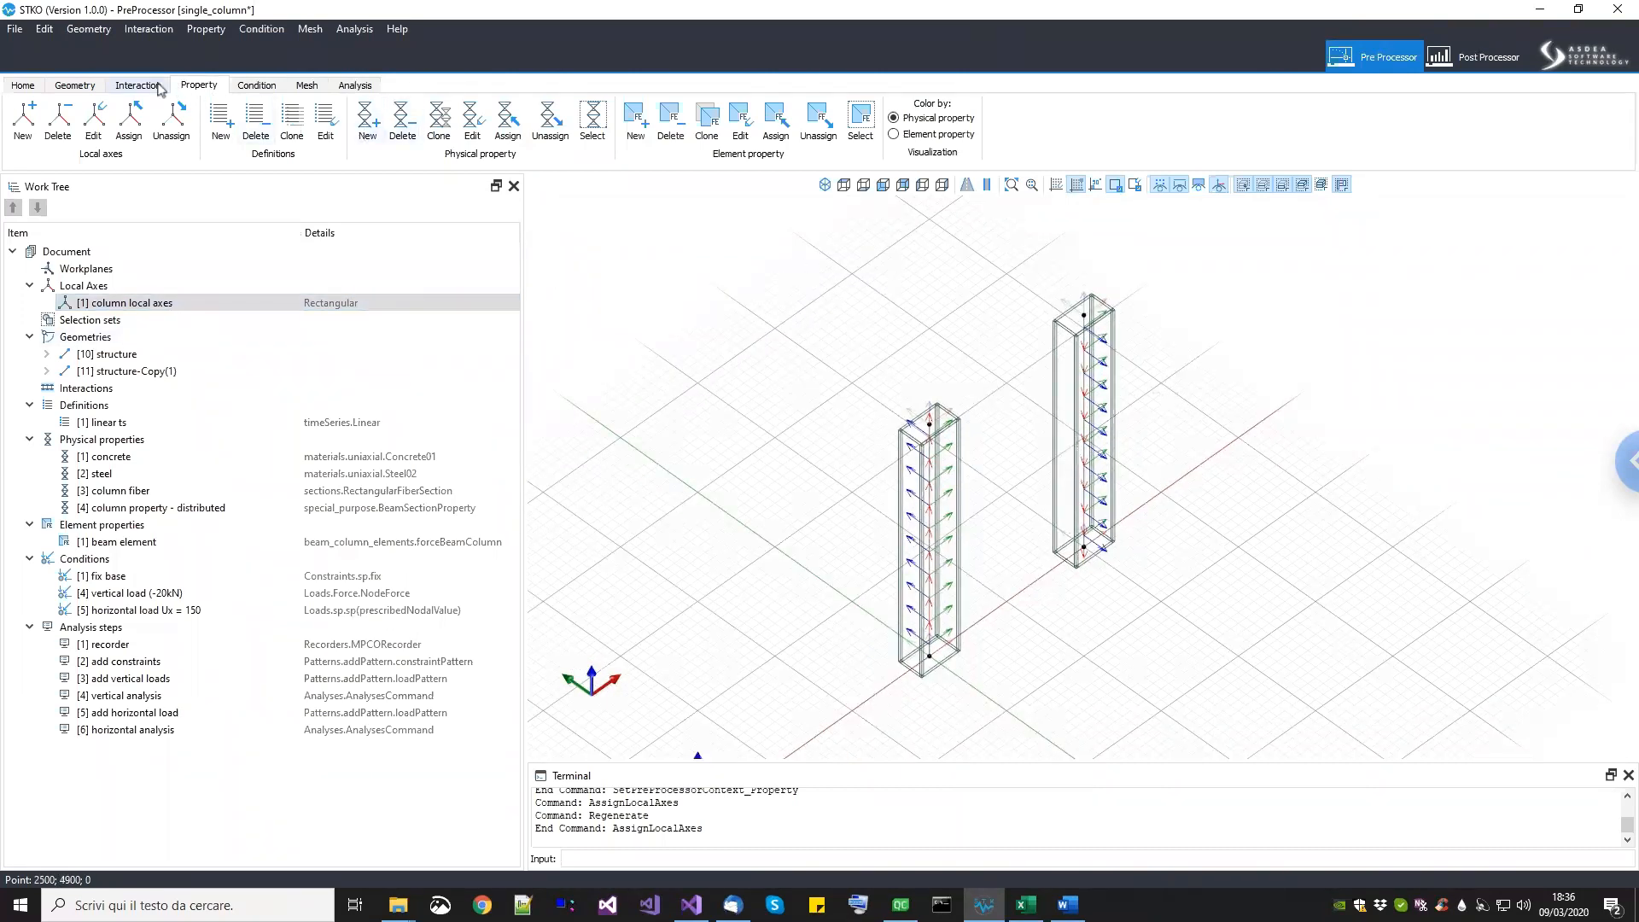
Step: Reverse the local direction of the copied column's line geometry
click(75, 85)
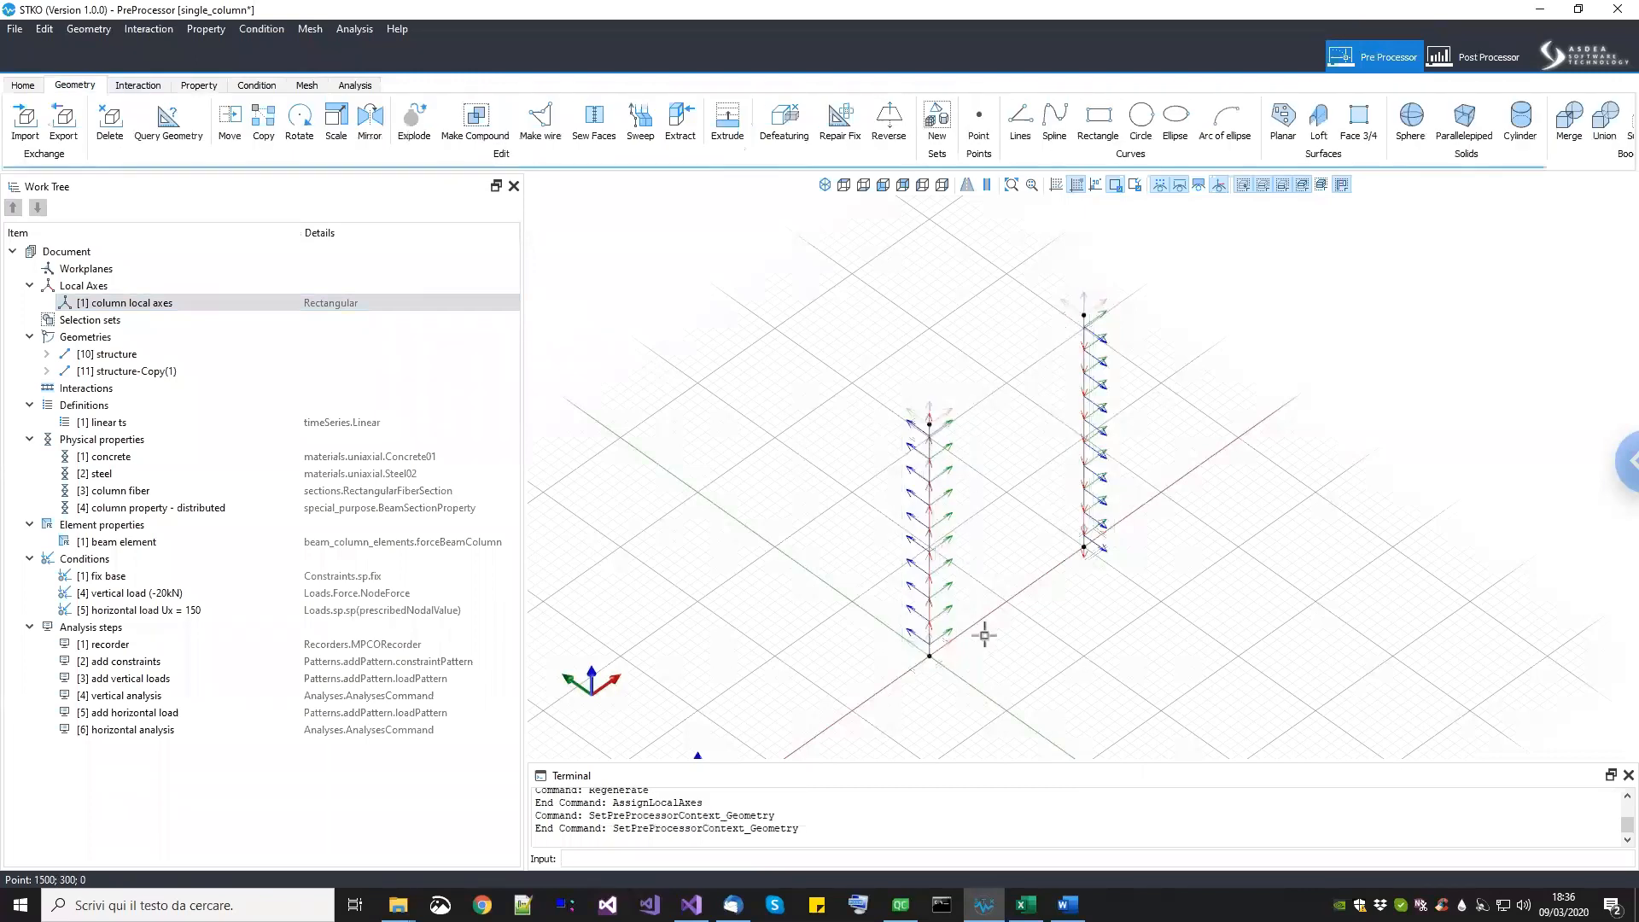
scroll(938, 314, up, 2)
scroll(1052, 527, down, 1)
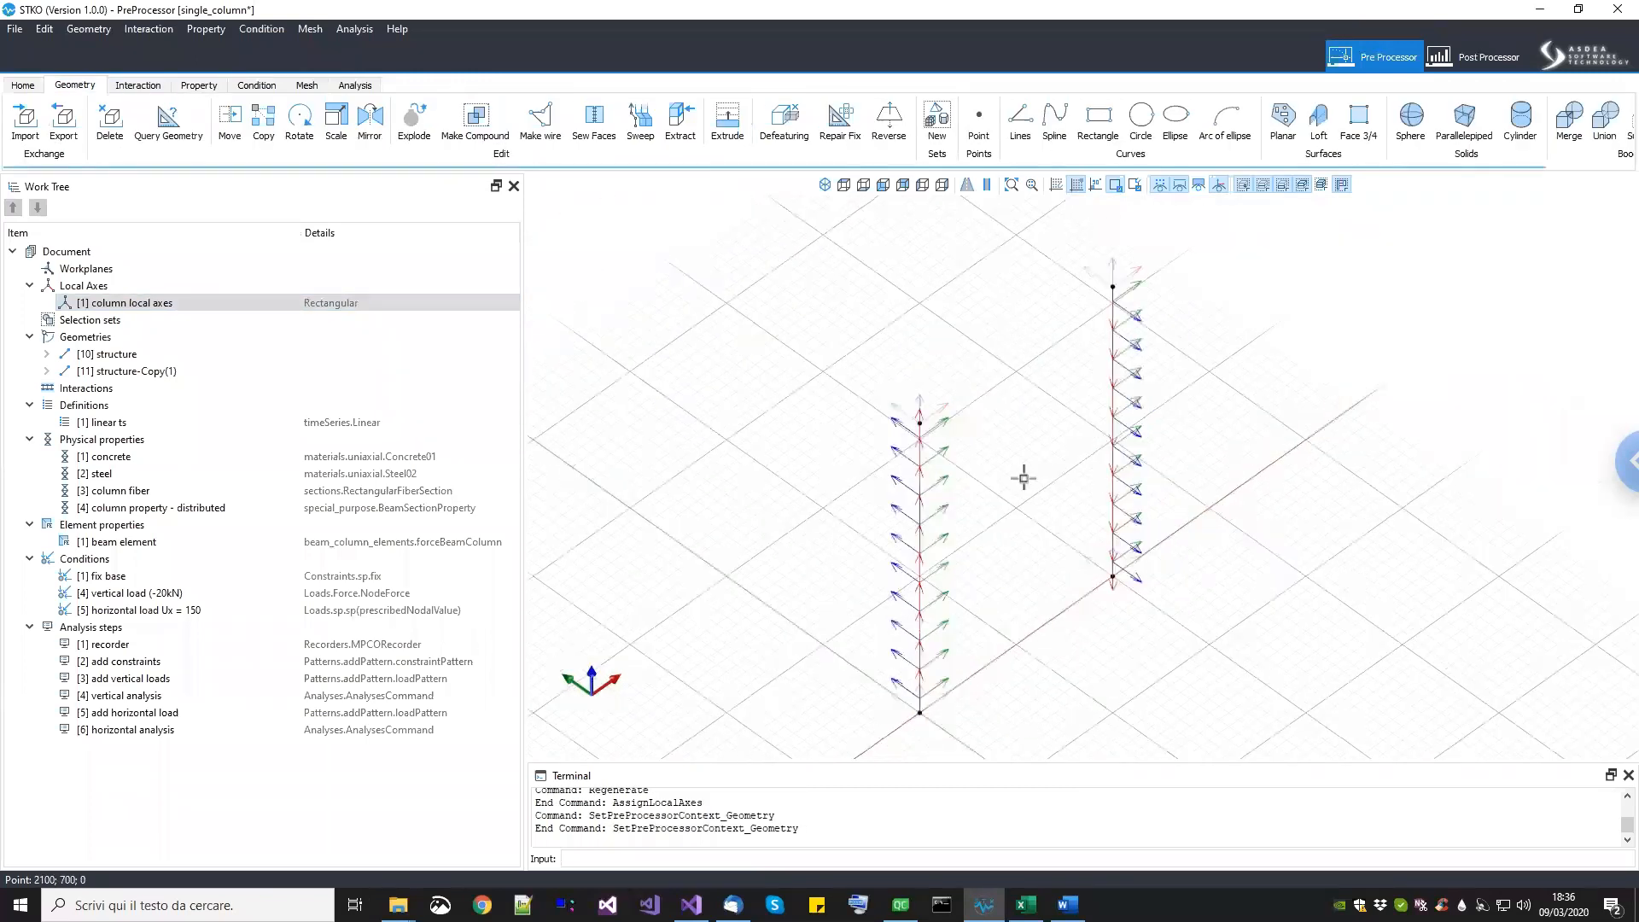
scroll(939, 254, down, 1)
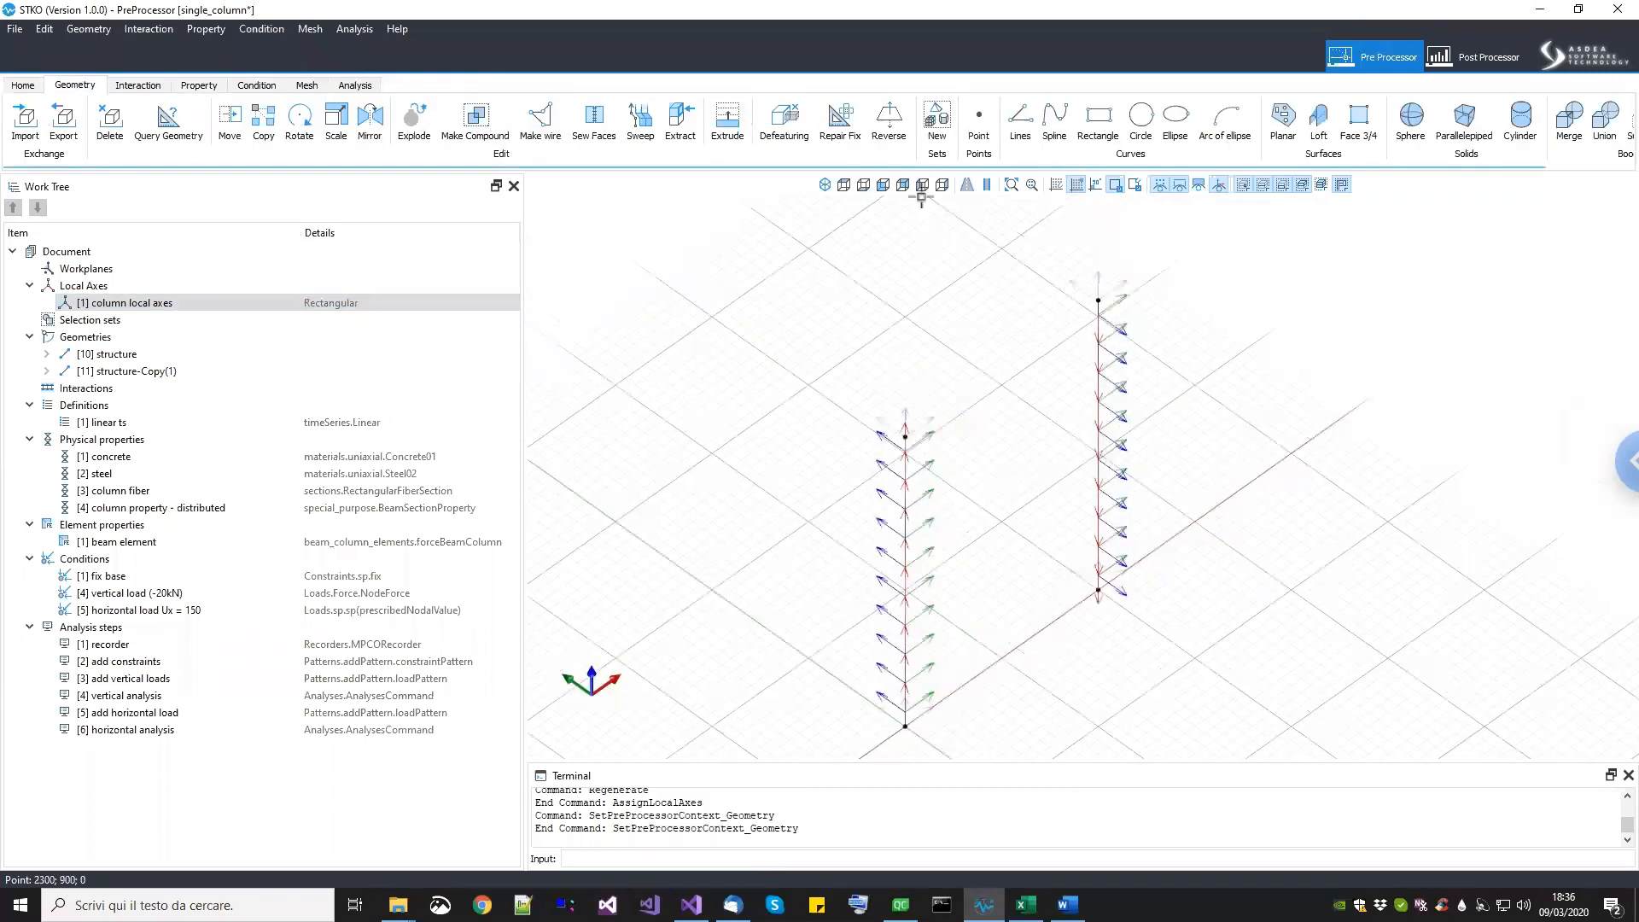
click(892, 135)
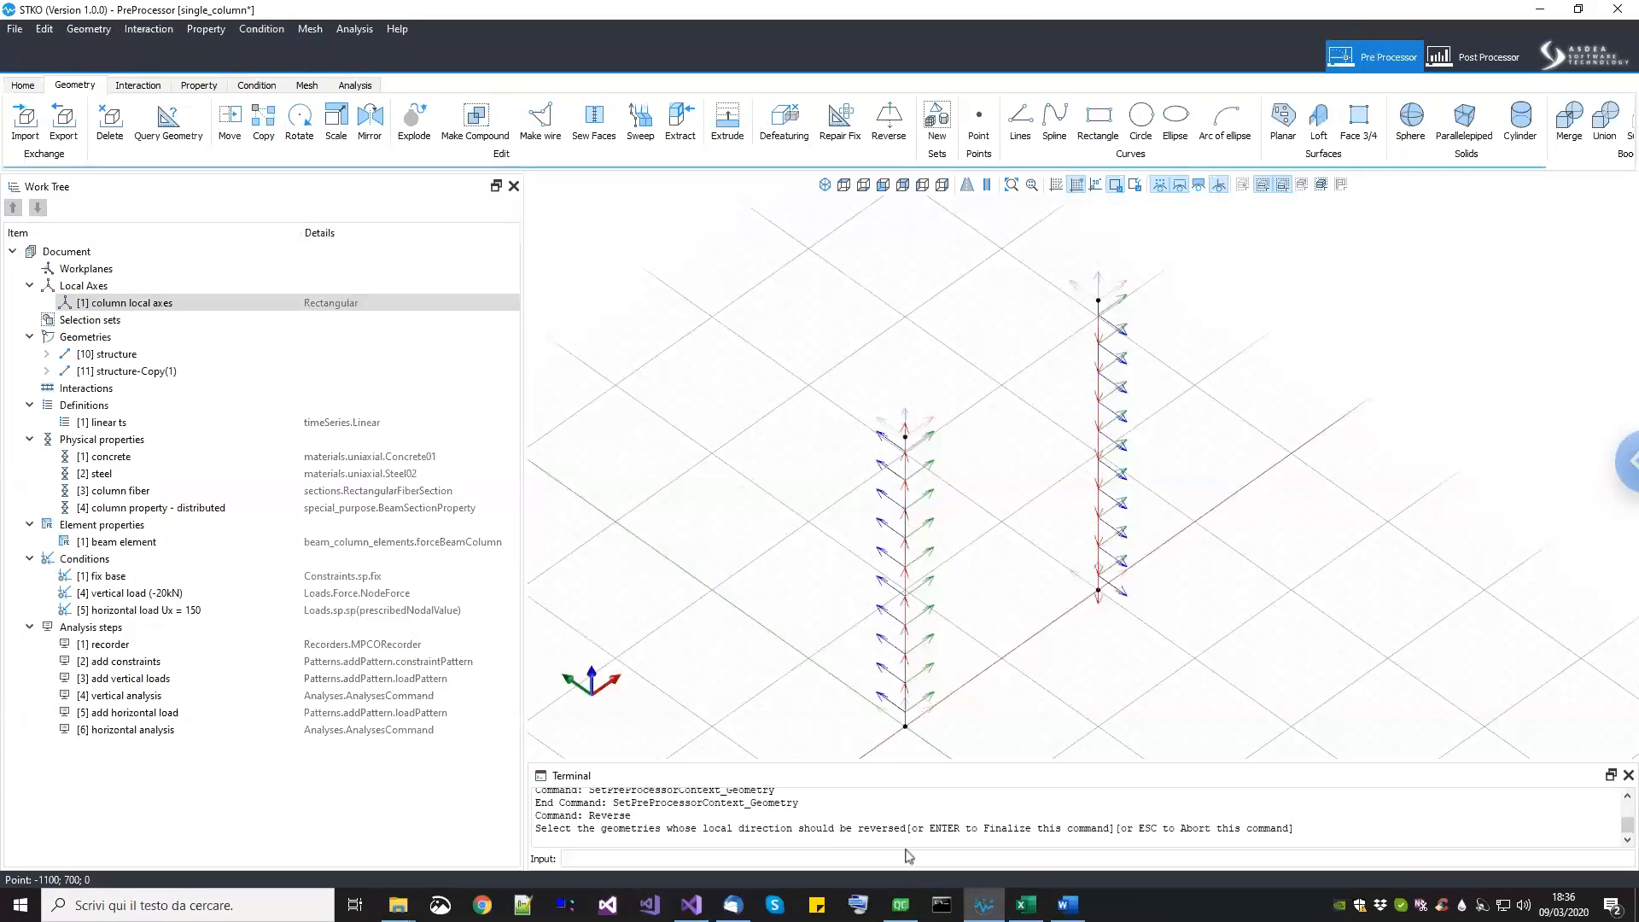
click(1043, 462)
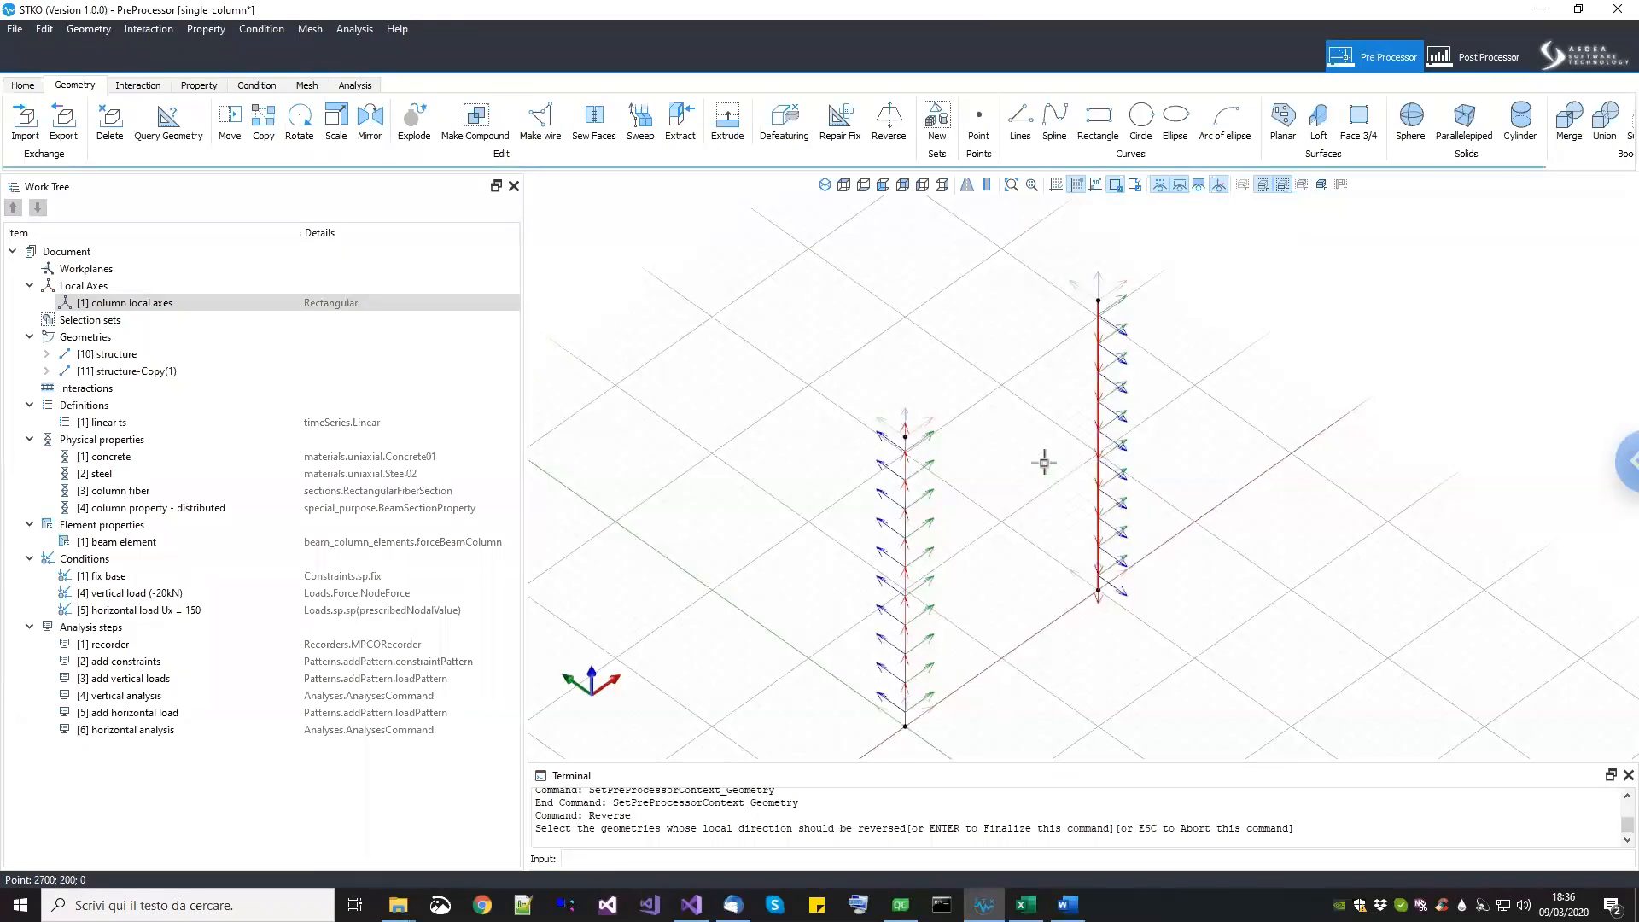
key(Return)
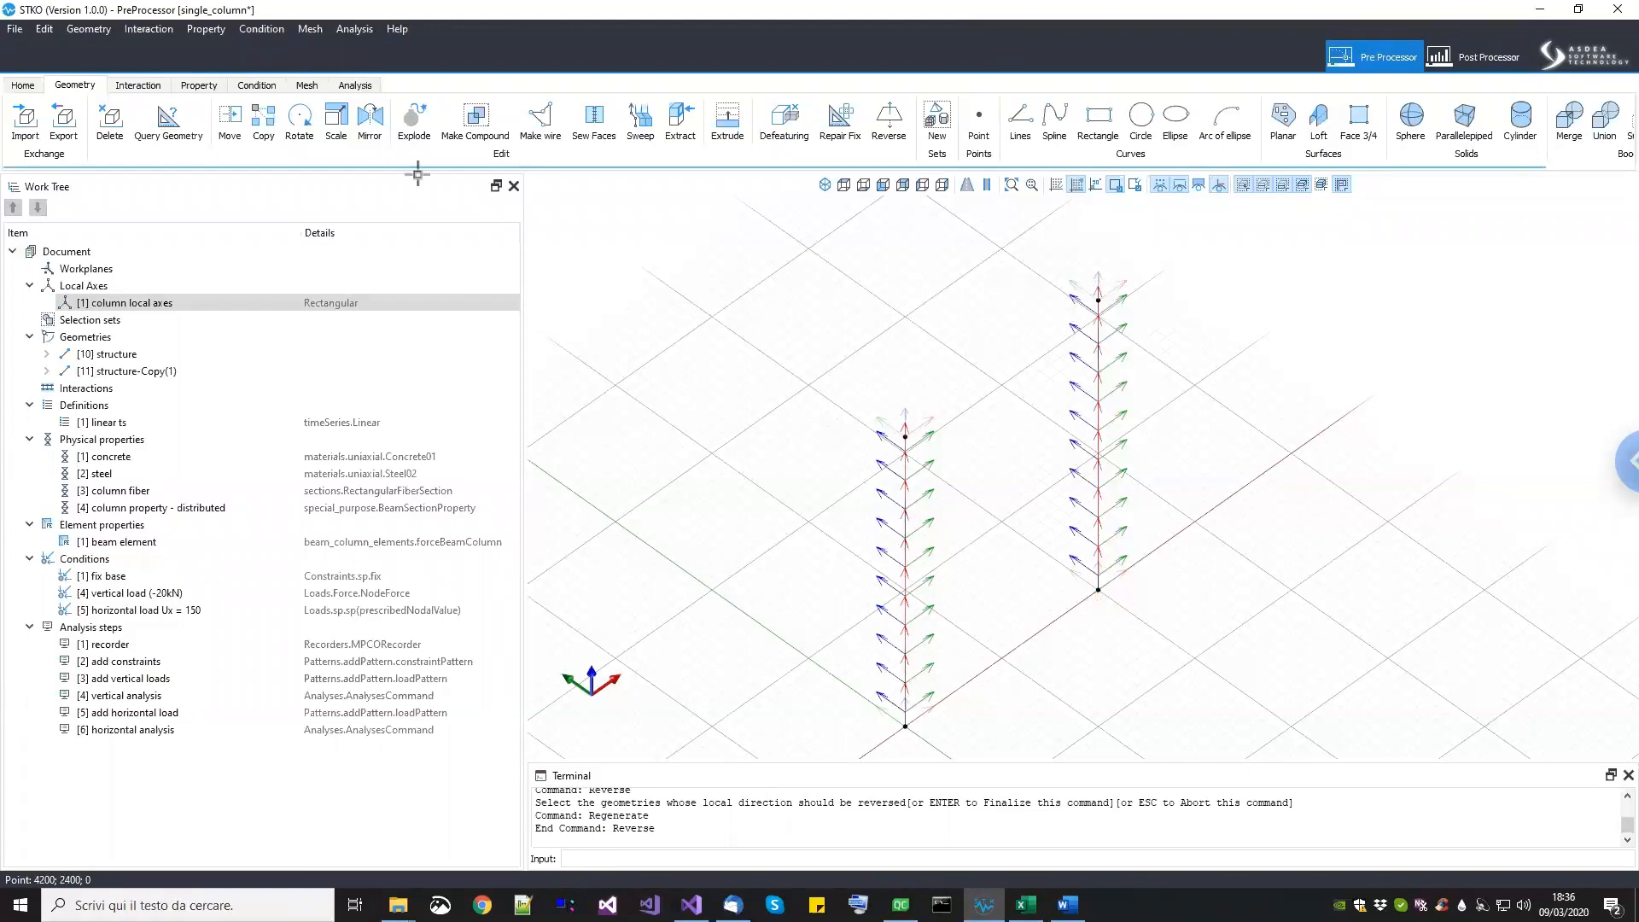
Step: Display the extruded sections of both columns with solid faces
click(197, 85)
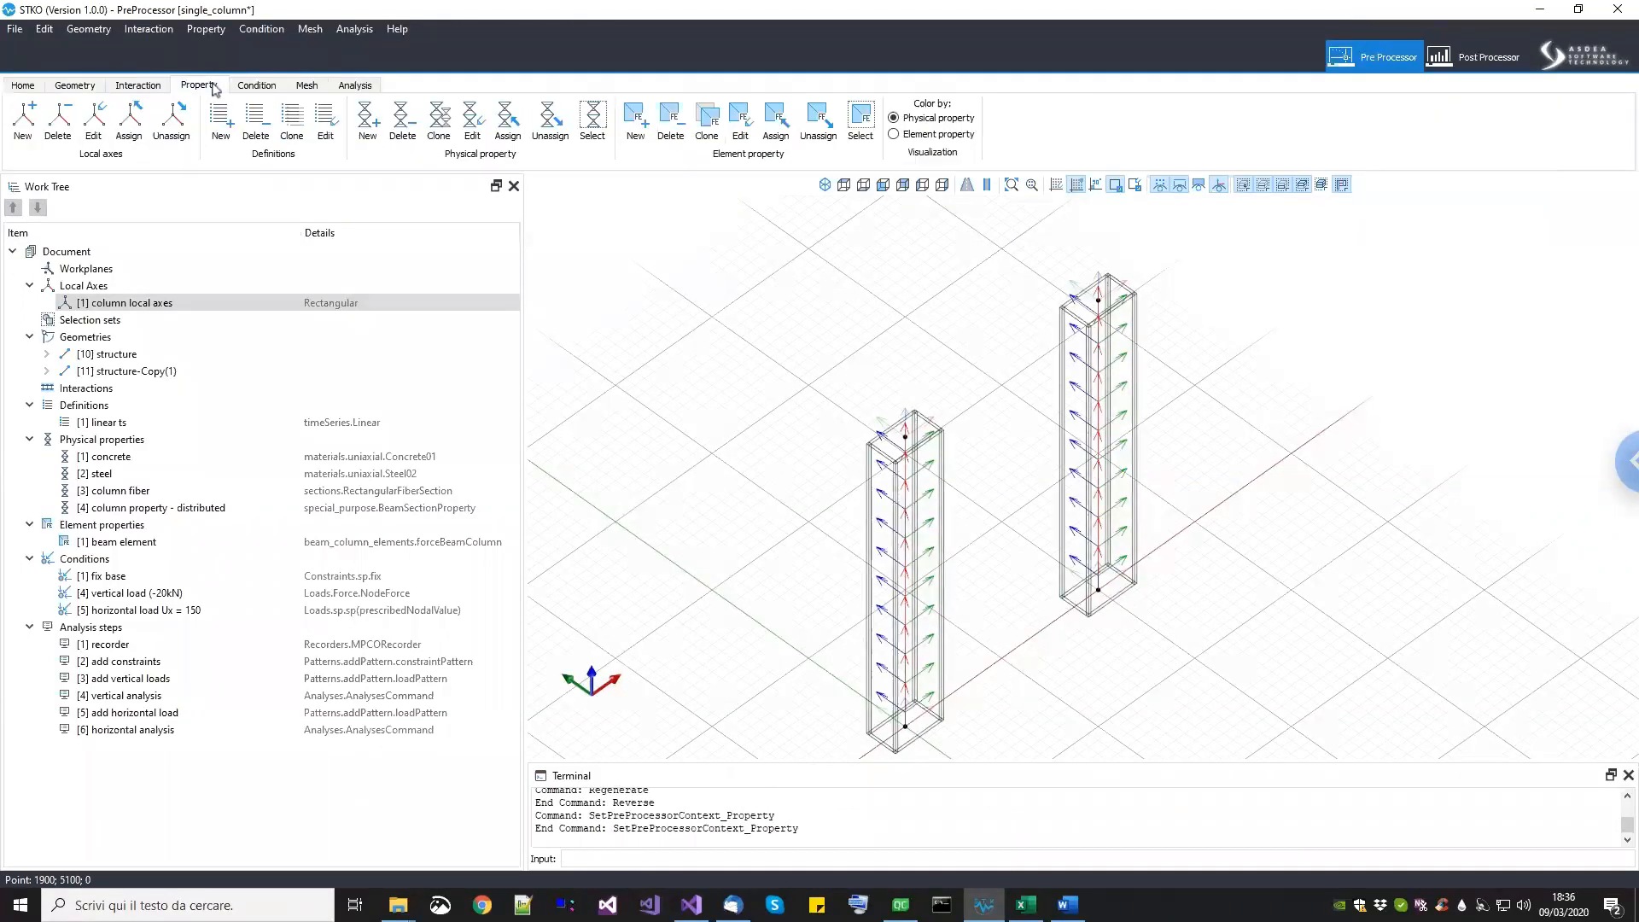
click(1207, 186)
scroll(1110, 444, down, 2)
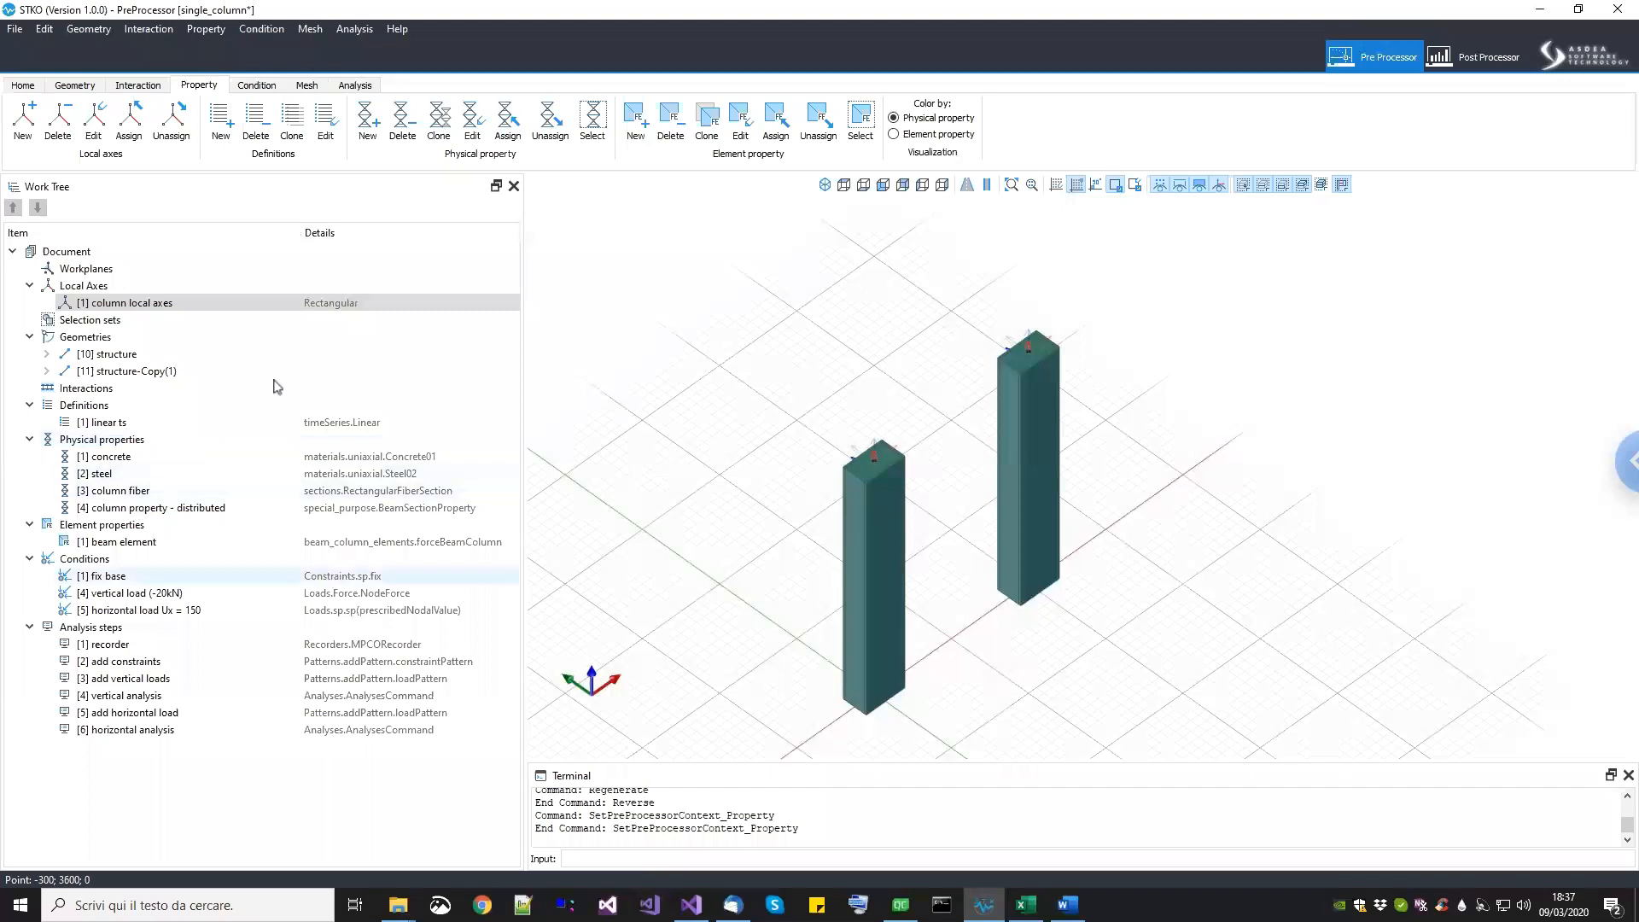
Step: Edit the fix base condition and add the copied column's base vertex to its assignment
click(270, 84)
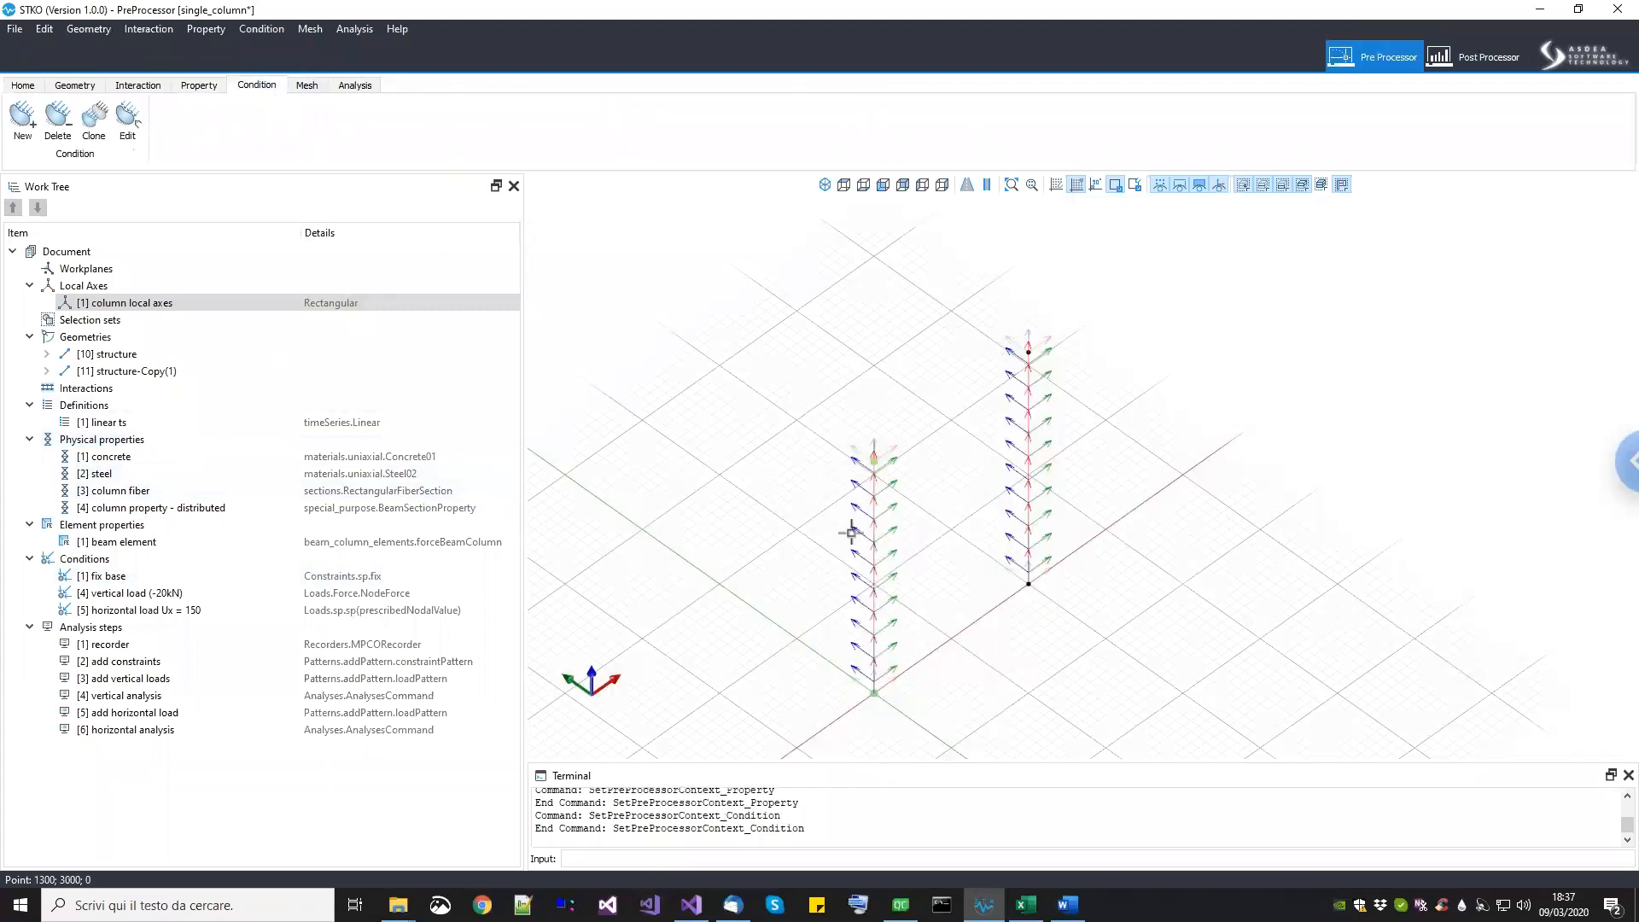
scroll(853, 661, up, 2)
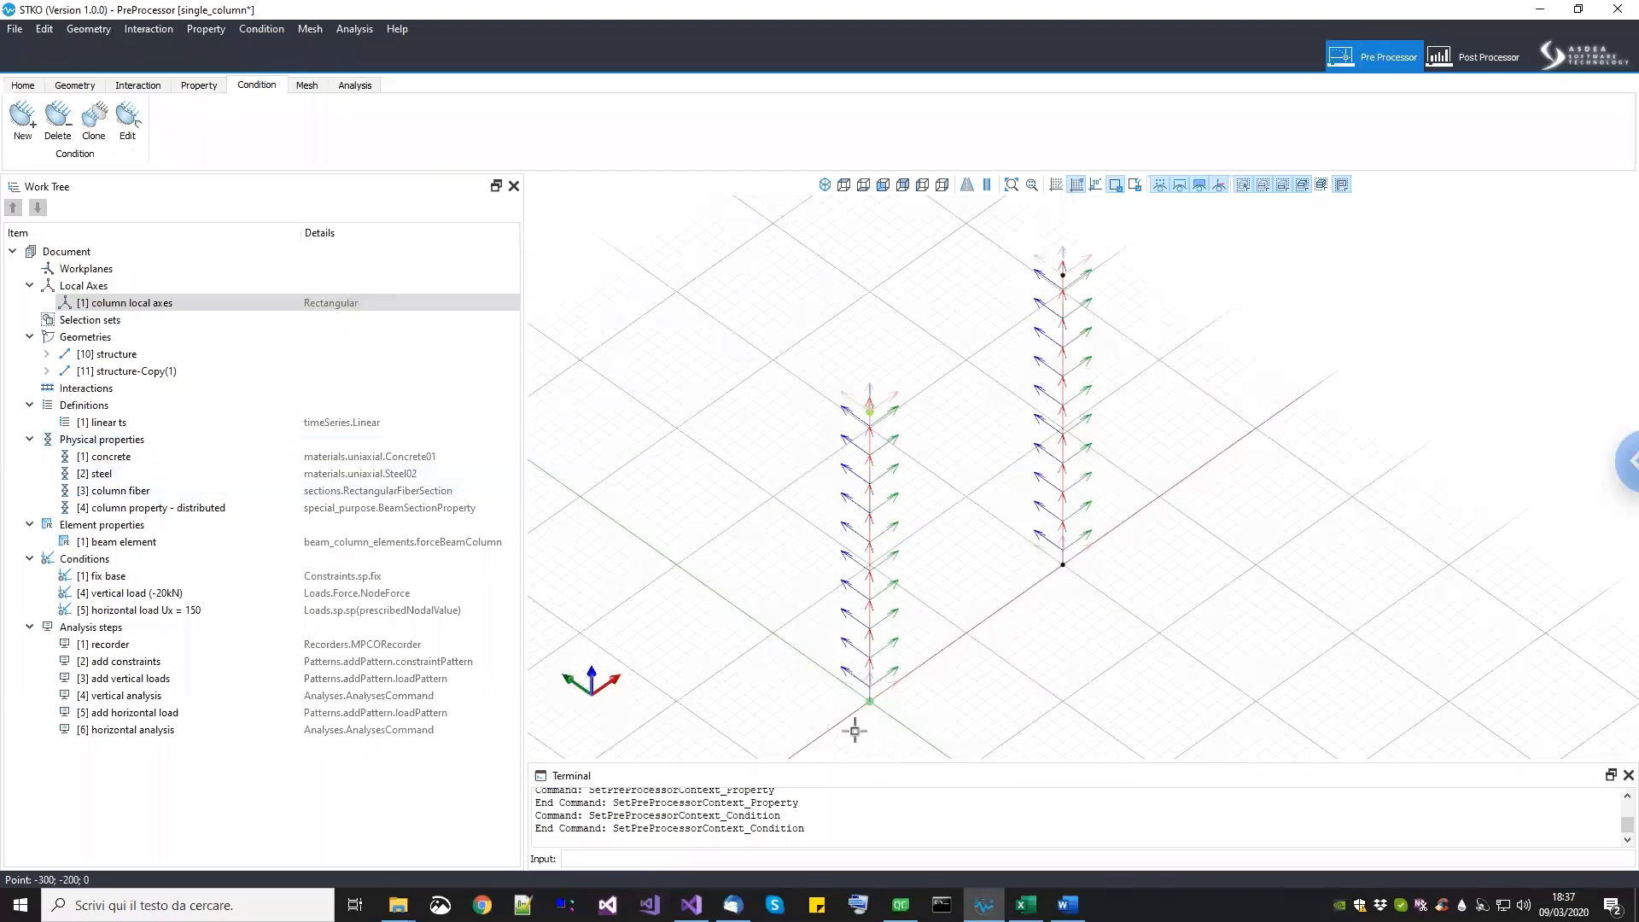
right_click(137, 576)
click(171, 617)
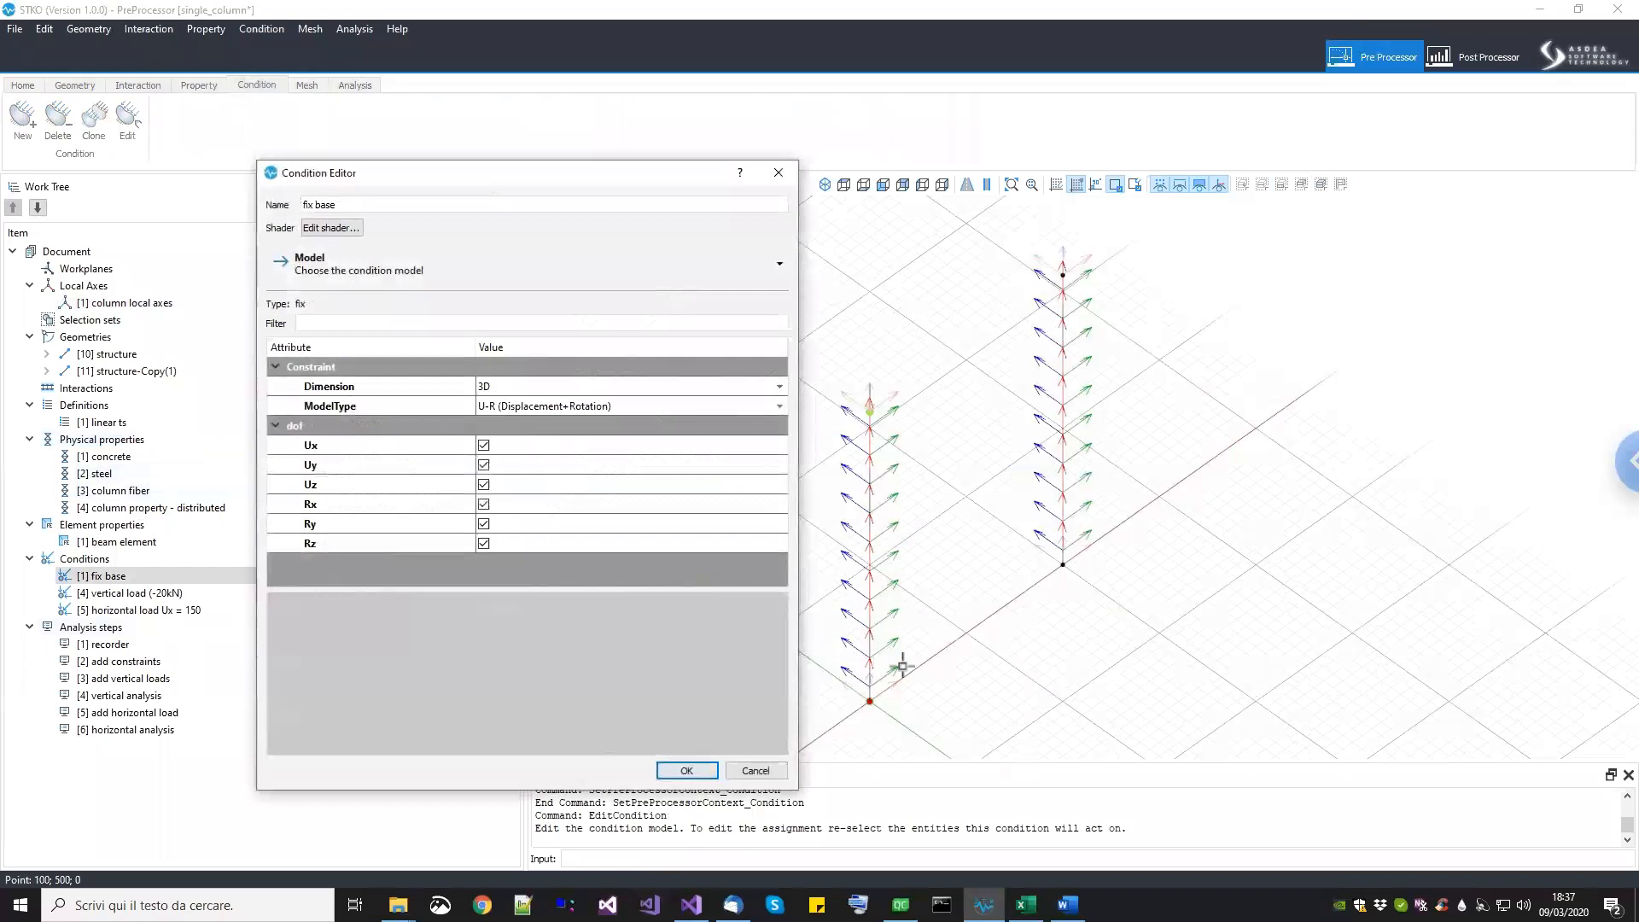
click(1105, 597)
drag(1001, 523, 1140, 630)
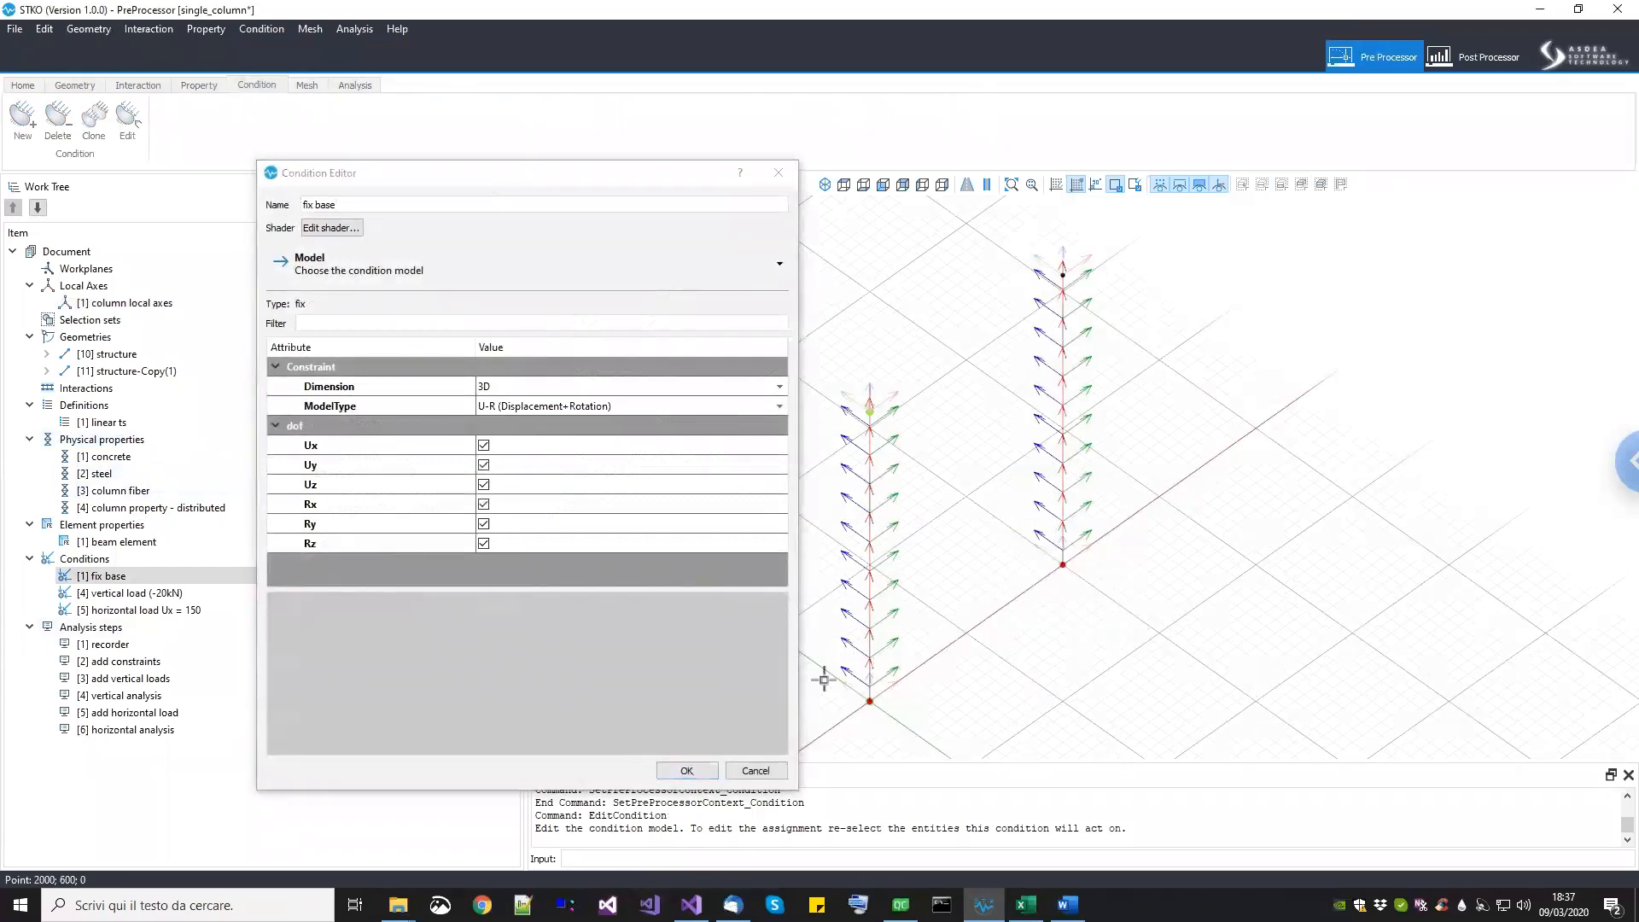
click(702, 773)
Step: Edit the vertical load (-20kN) condition and add the copied column's top vertex to its assignment
right_click(153, 597)
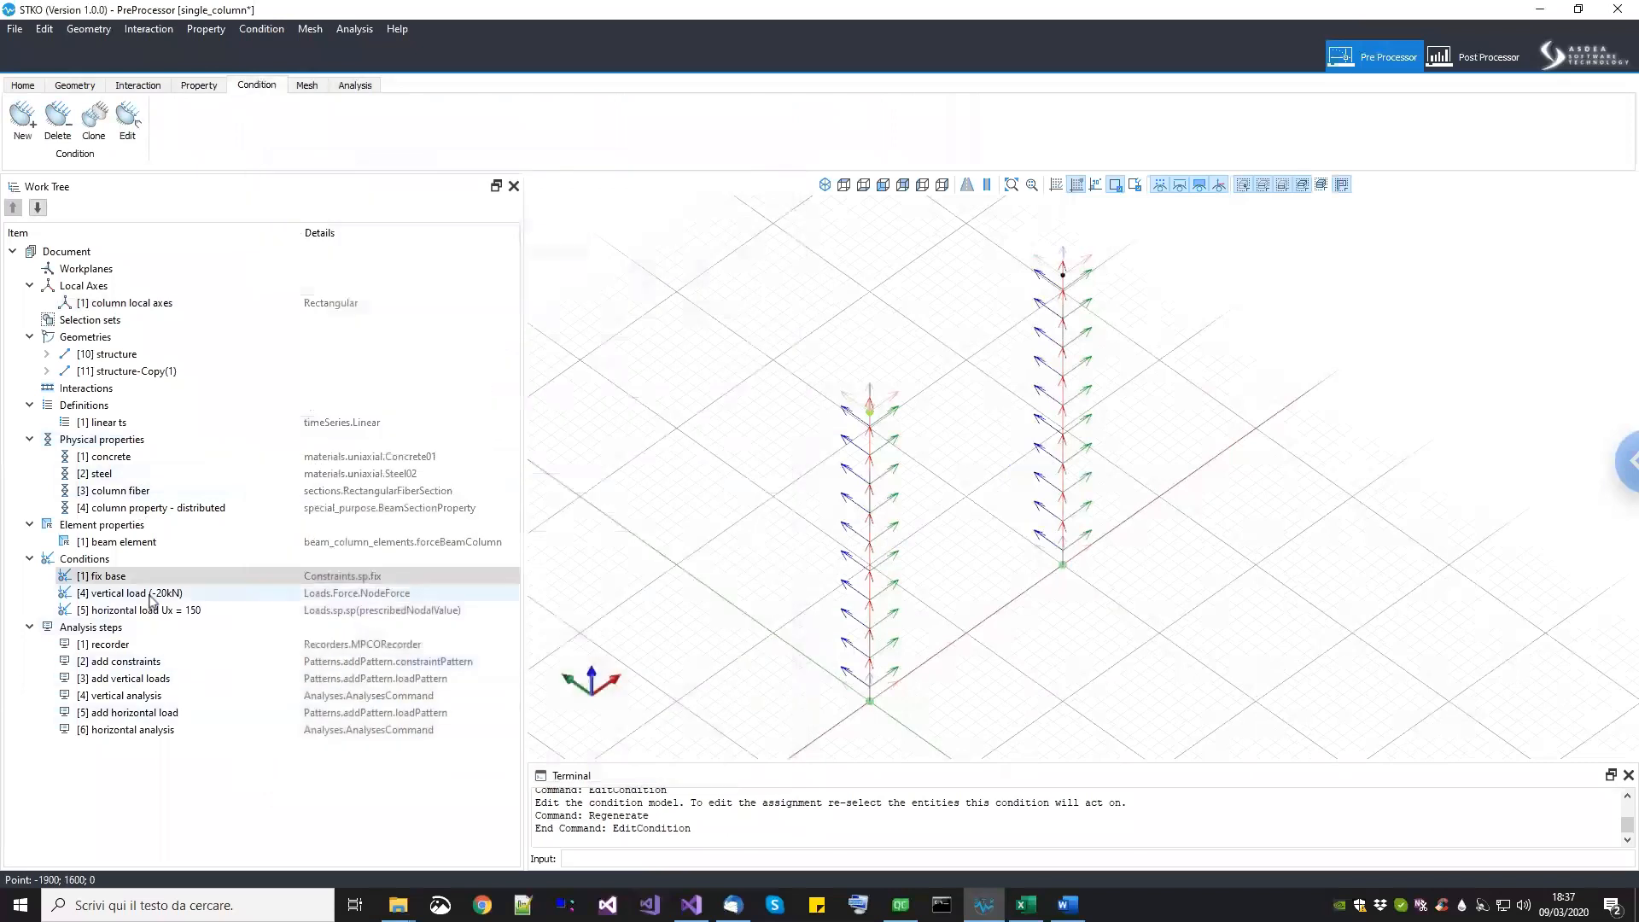
click(186, 644)
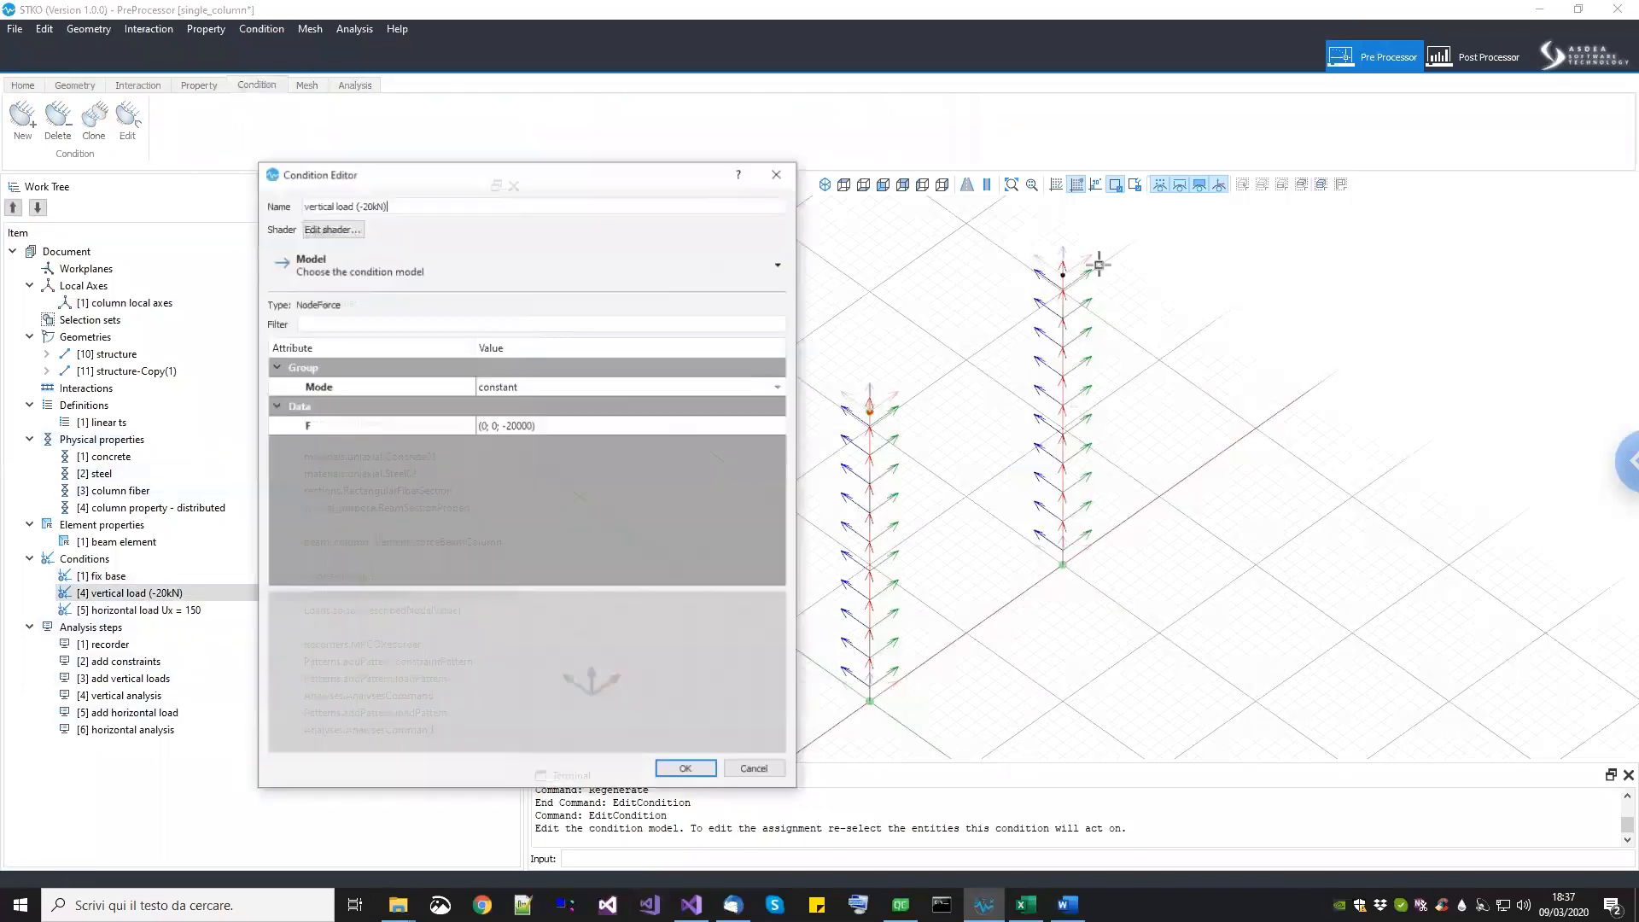
drag(1039, 246, 1113, 330)
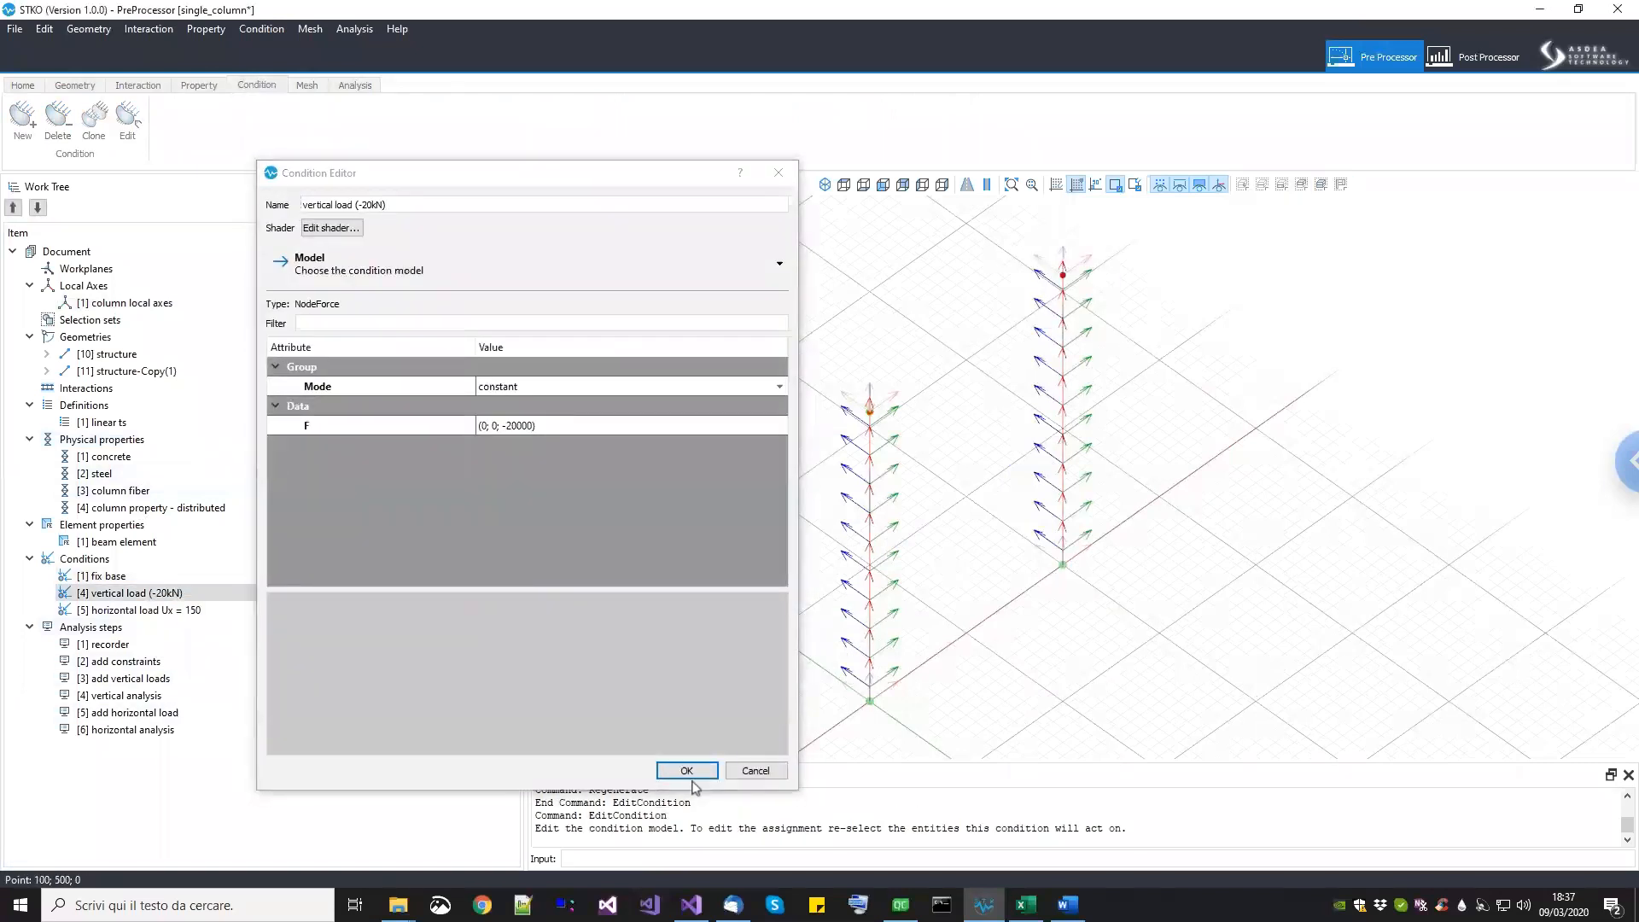
click(690, 771)
Step: Extend the horizontal load Ux = 150 condition to the top vertex of the copied column
click(196, 611)
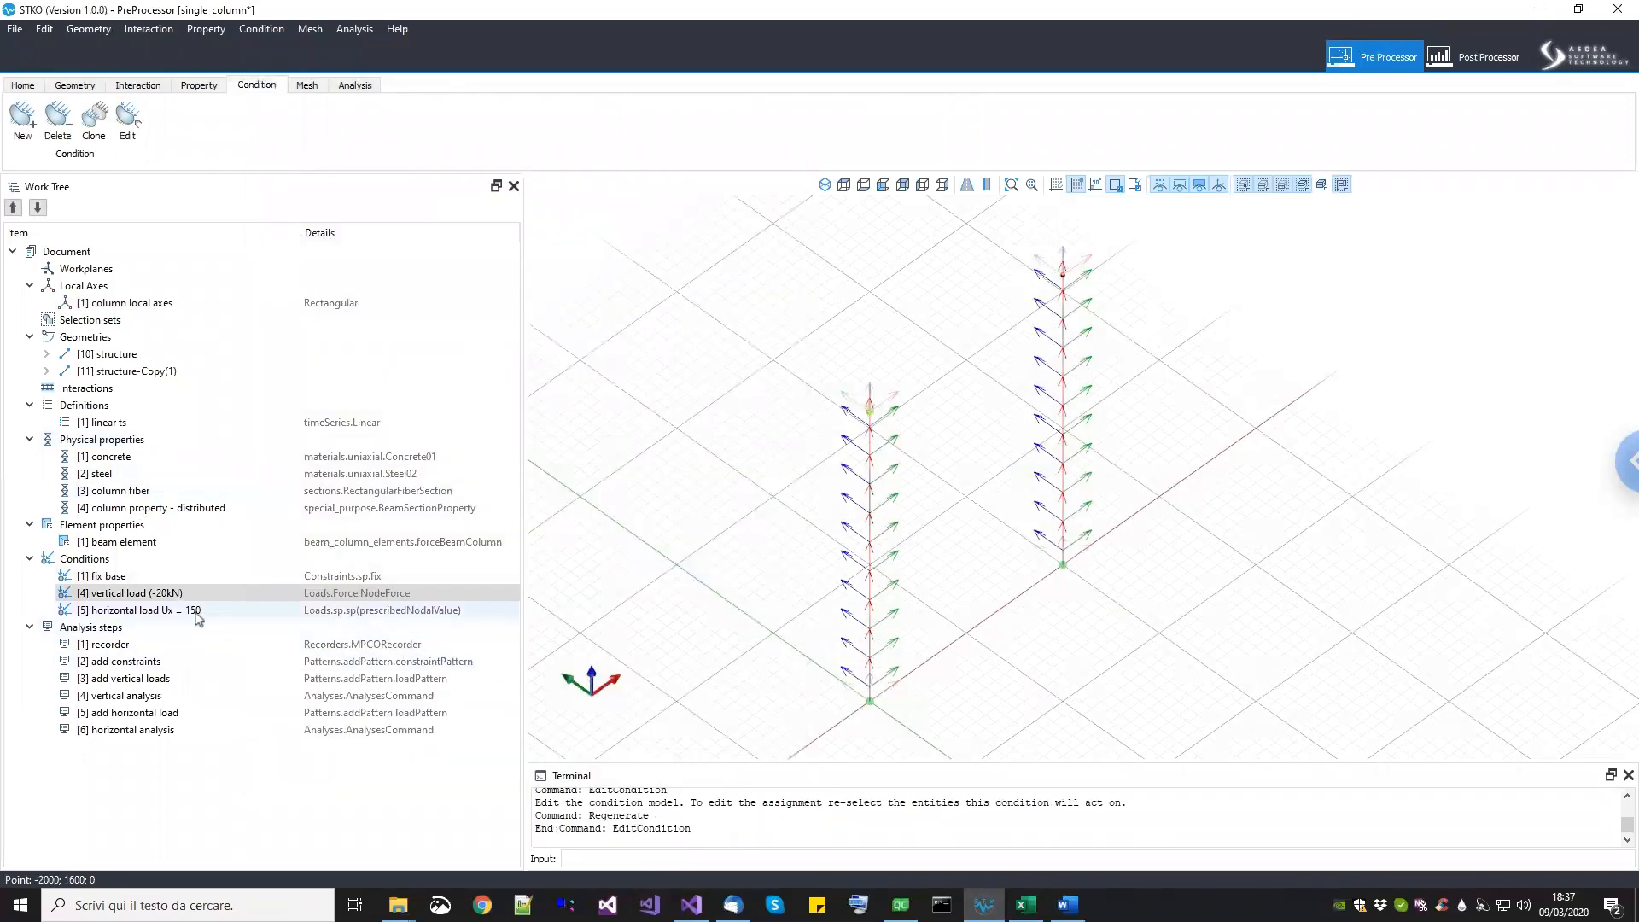
right_click(196, 615)
click(226, 664)
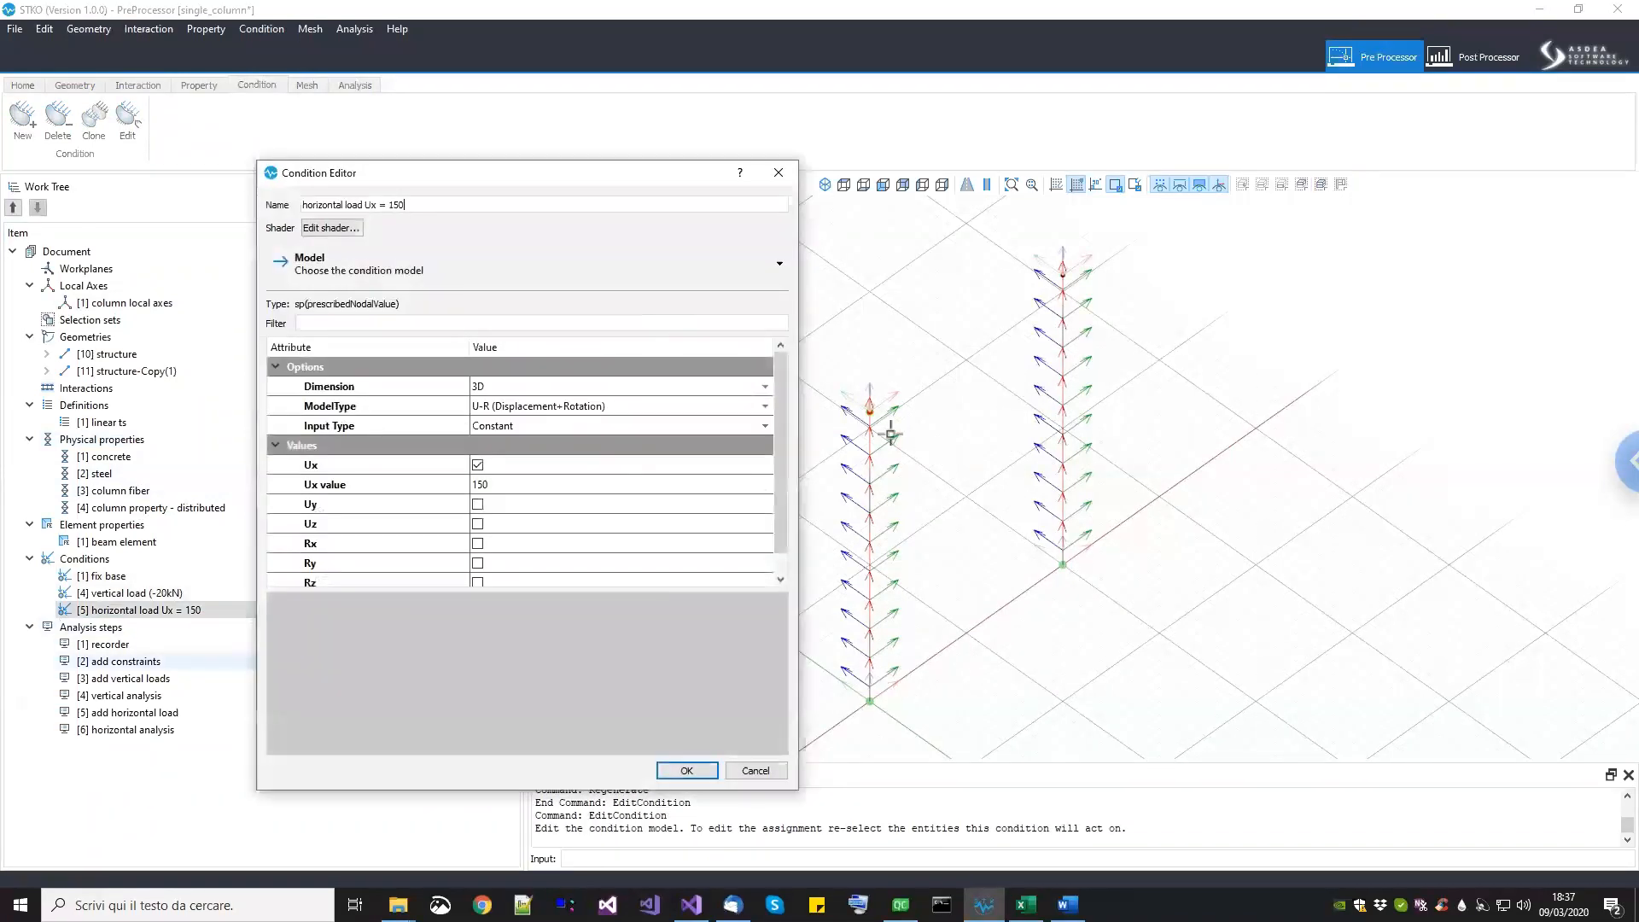
drag(1010, 249, 1098, 315)
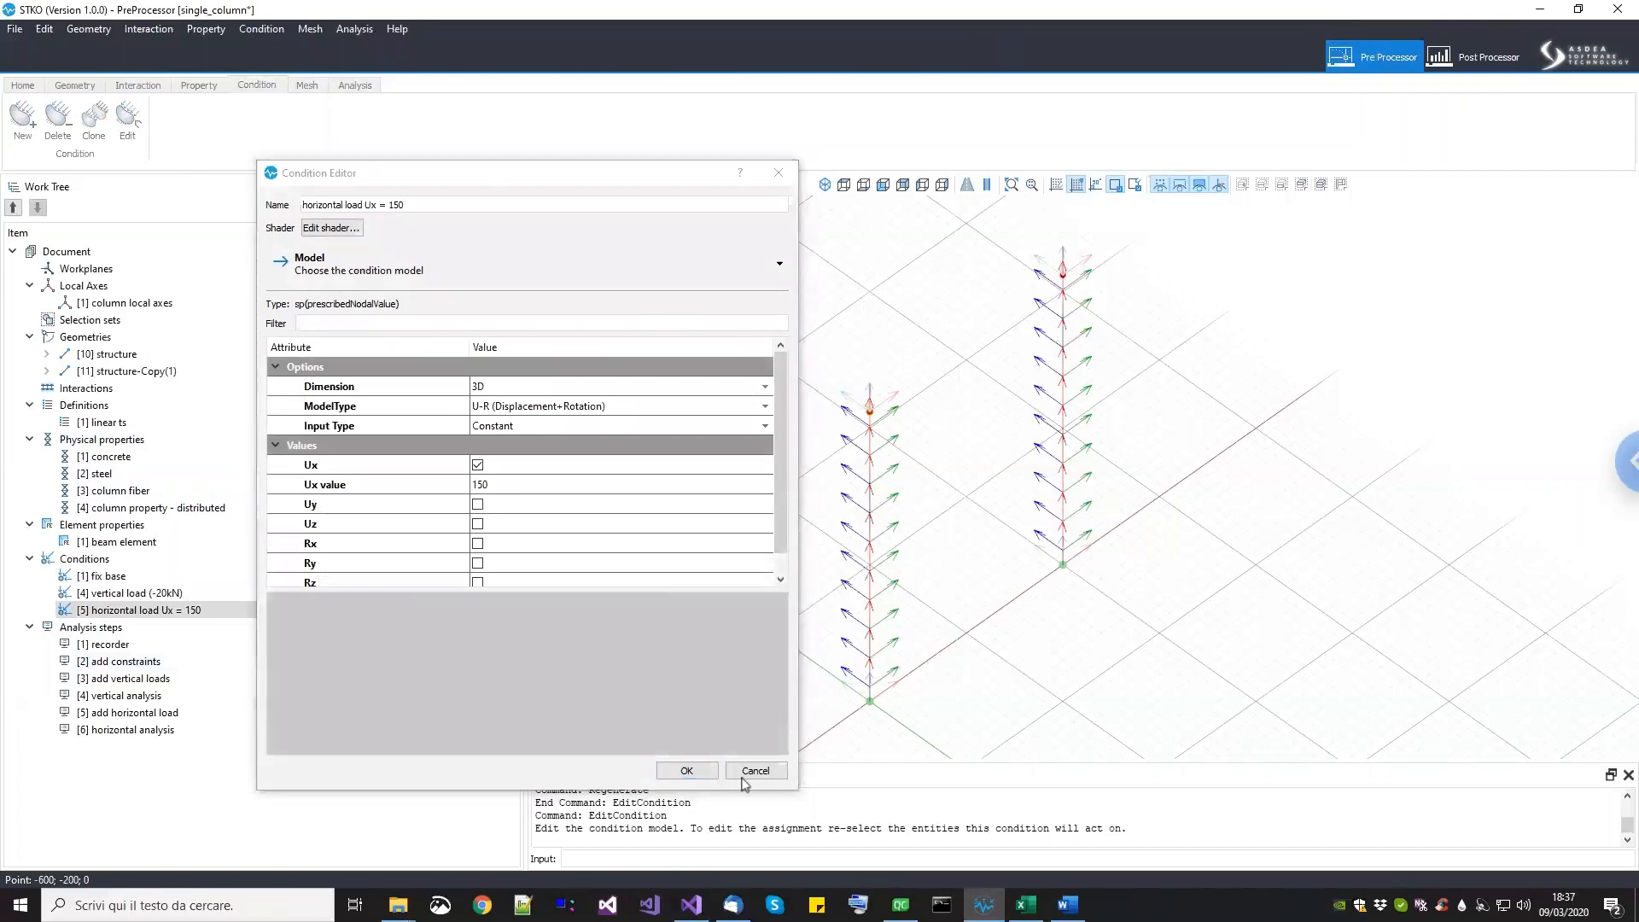
click(687, 771)
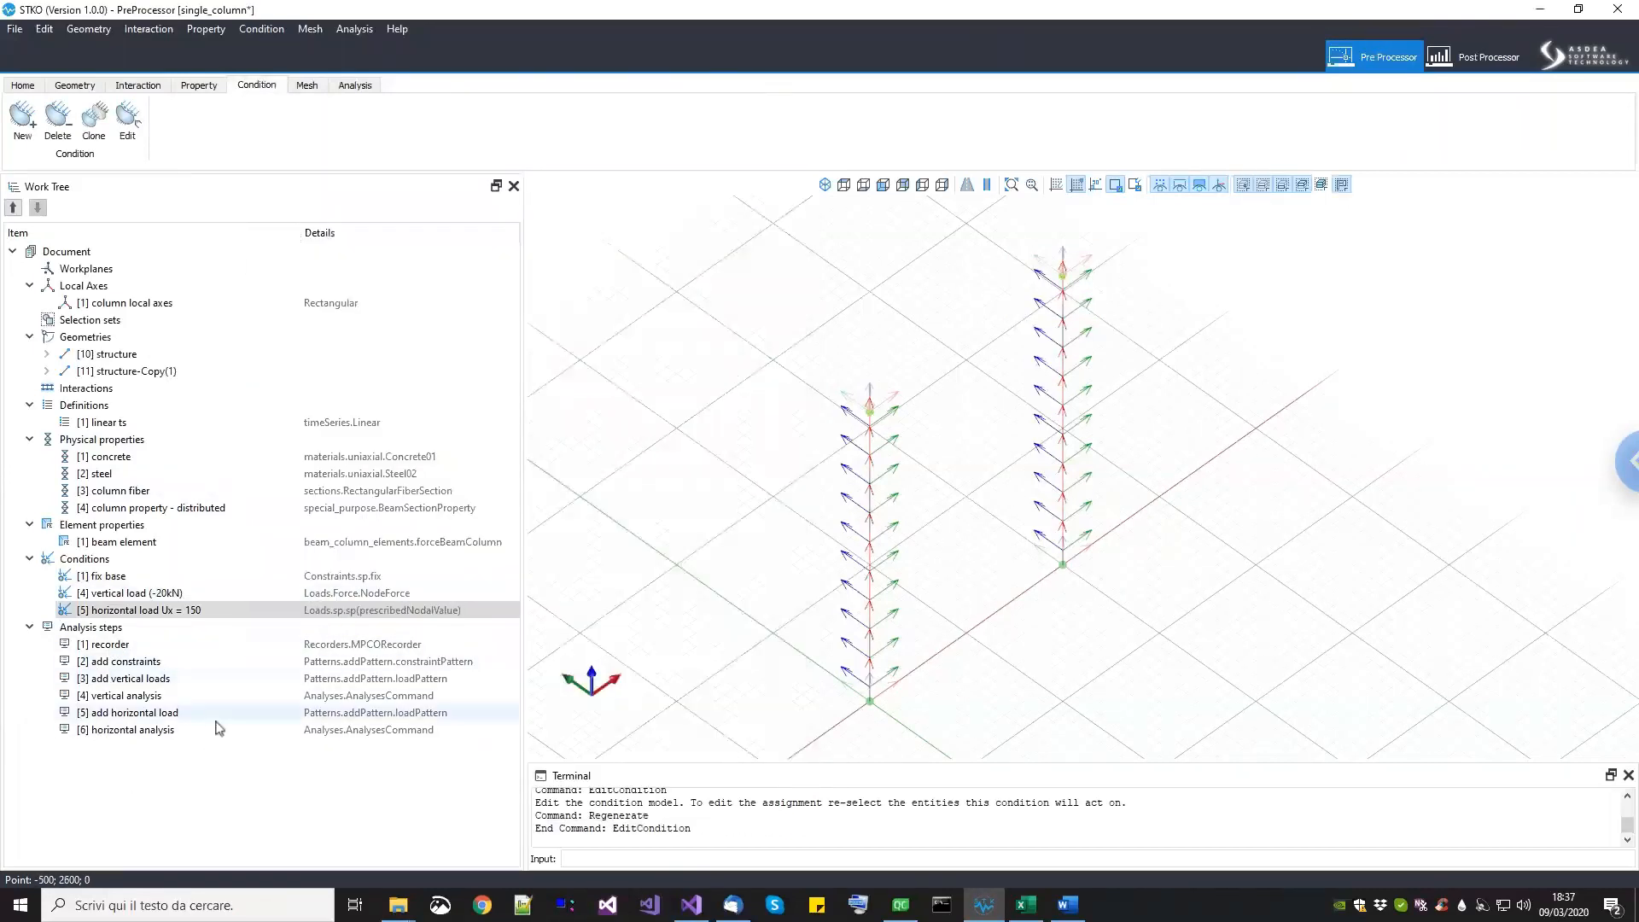
Step: Add a physical property named "elastric interior beam" that uses the Elastic section model
click(132, 494)
click(132, 510)
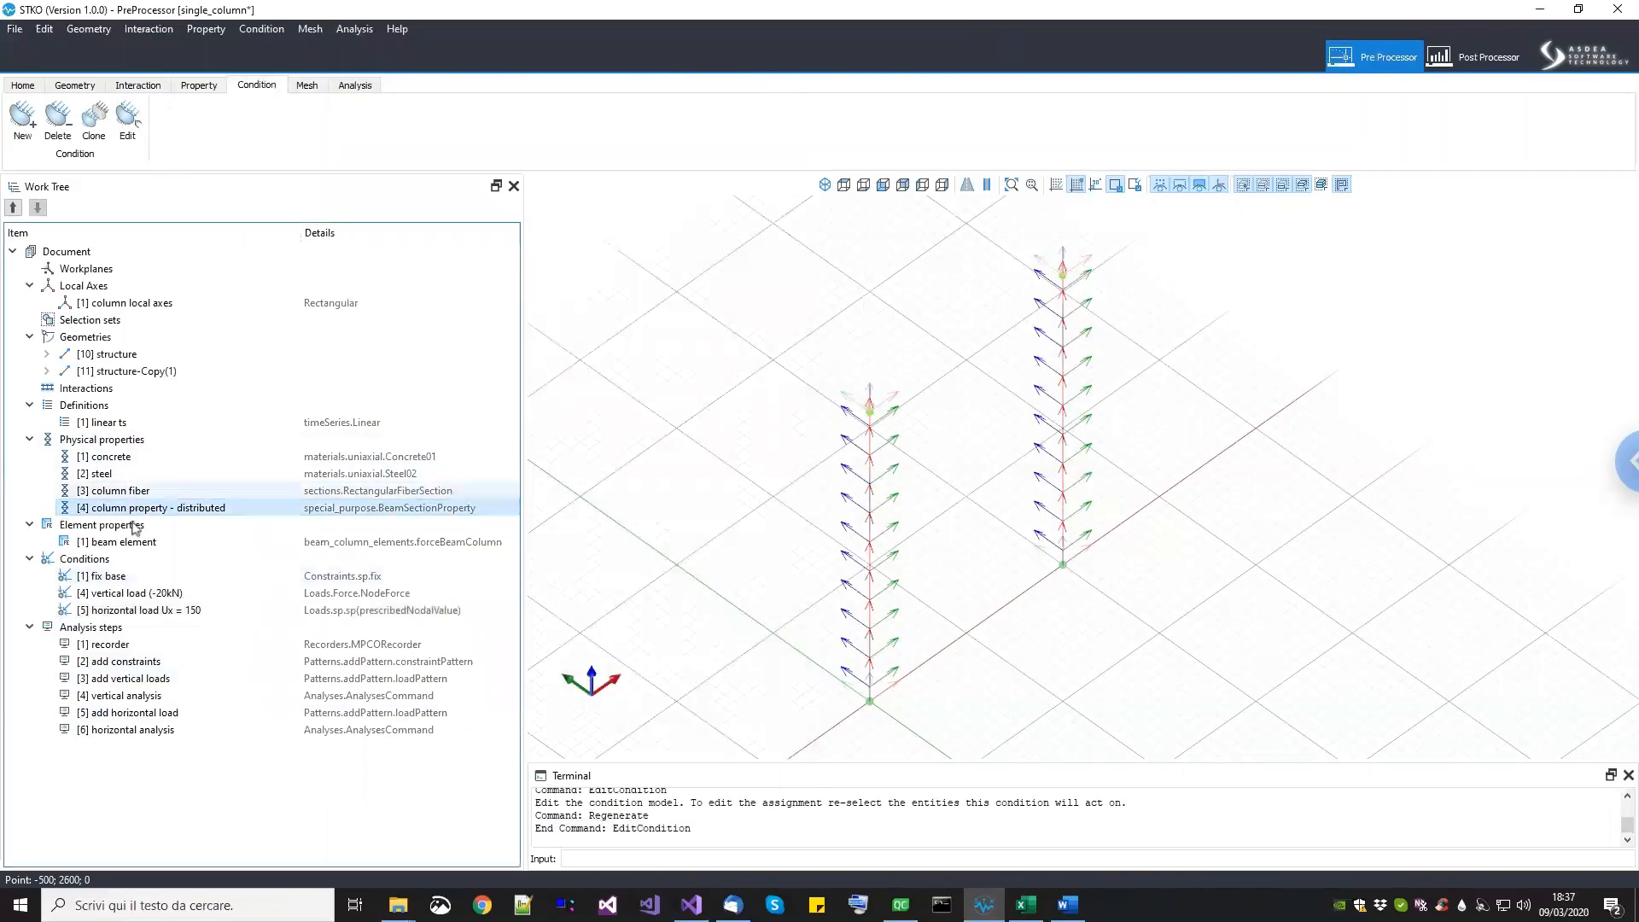
right_click(136, 442)
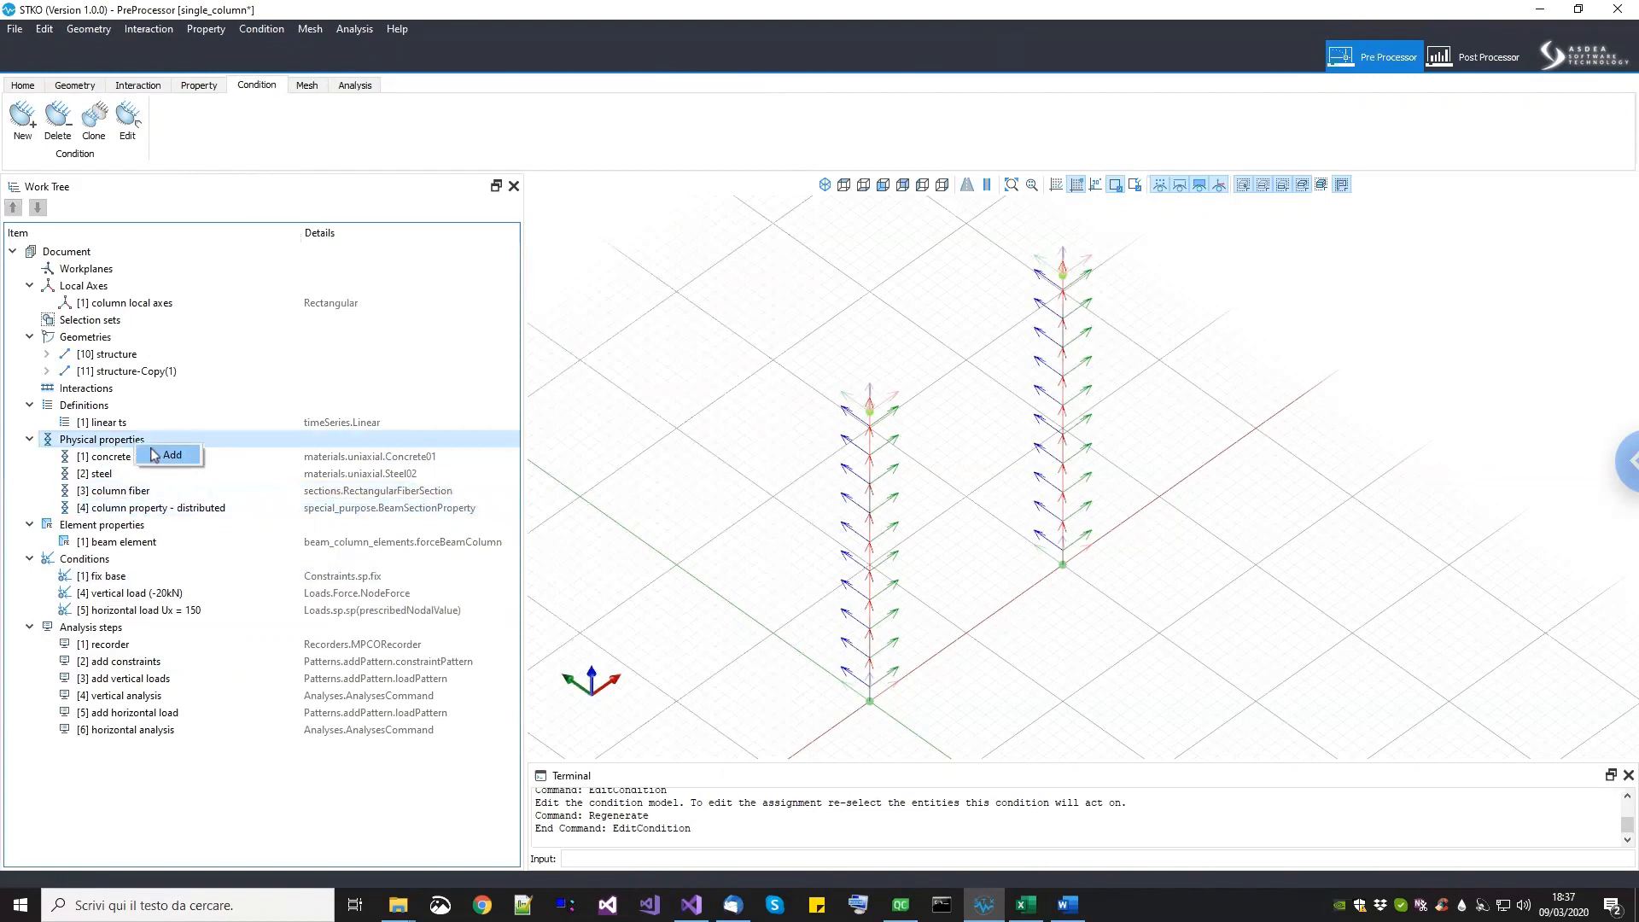
click(163, 455)
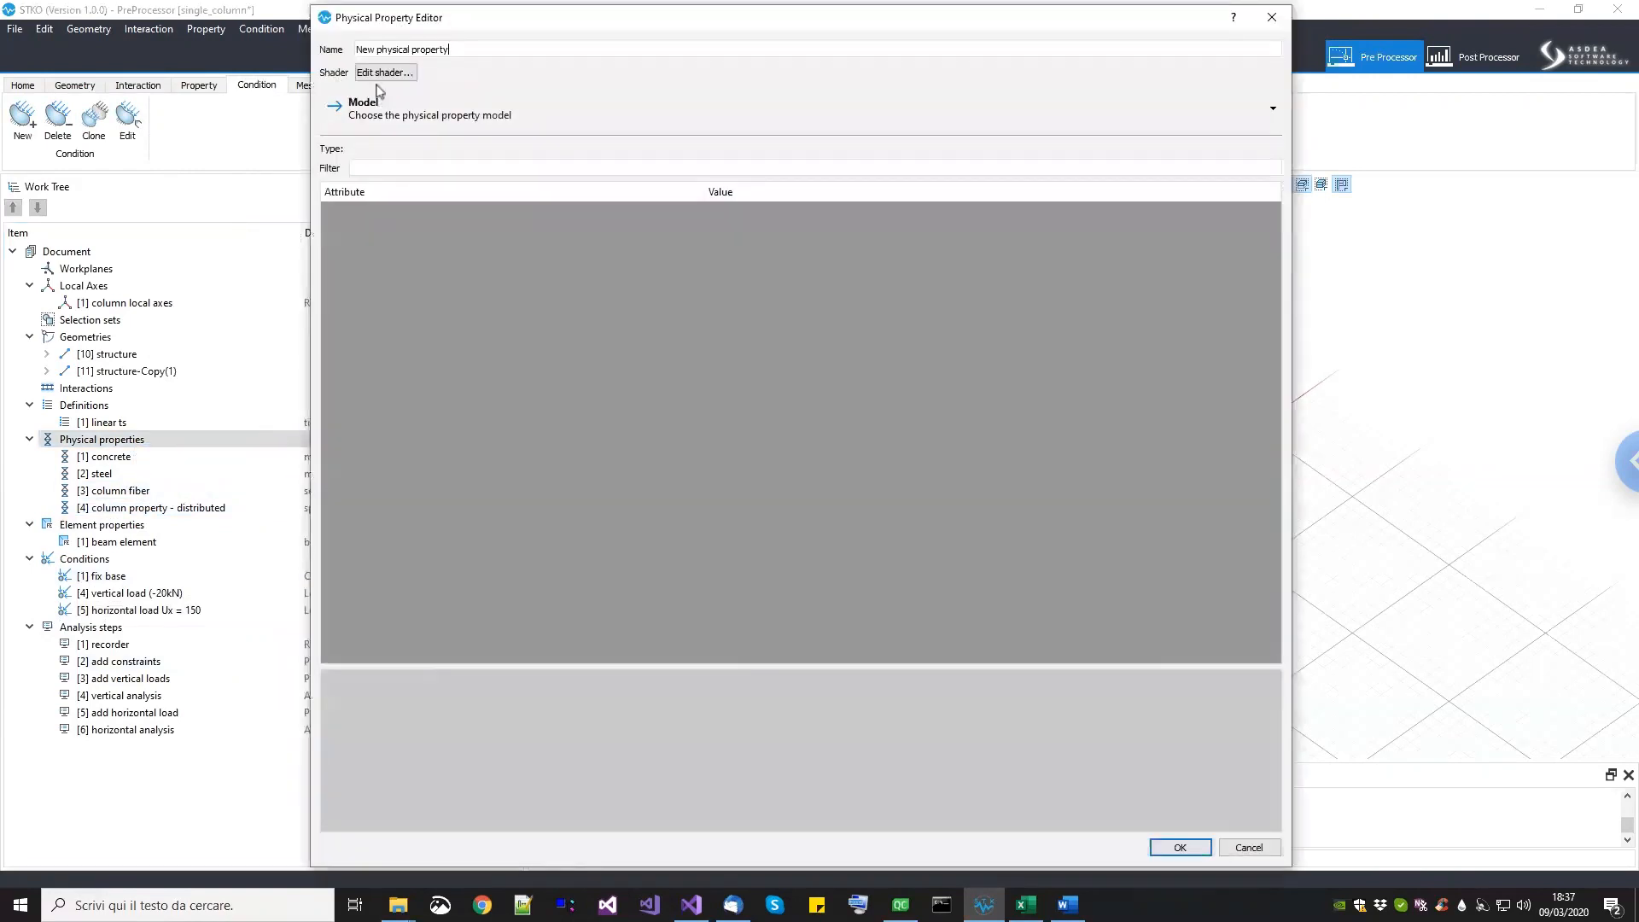
drag(310, 7, 366, 70)
drag(482, 85, 214, 86)
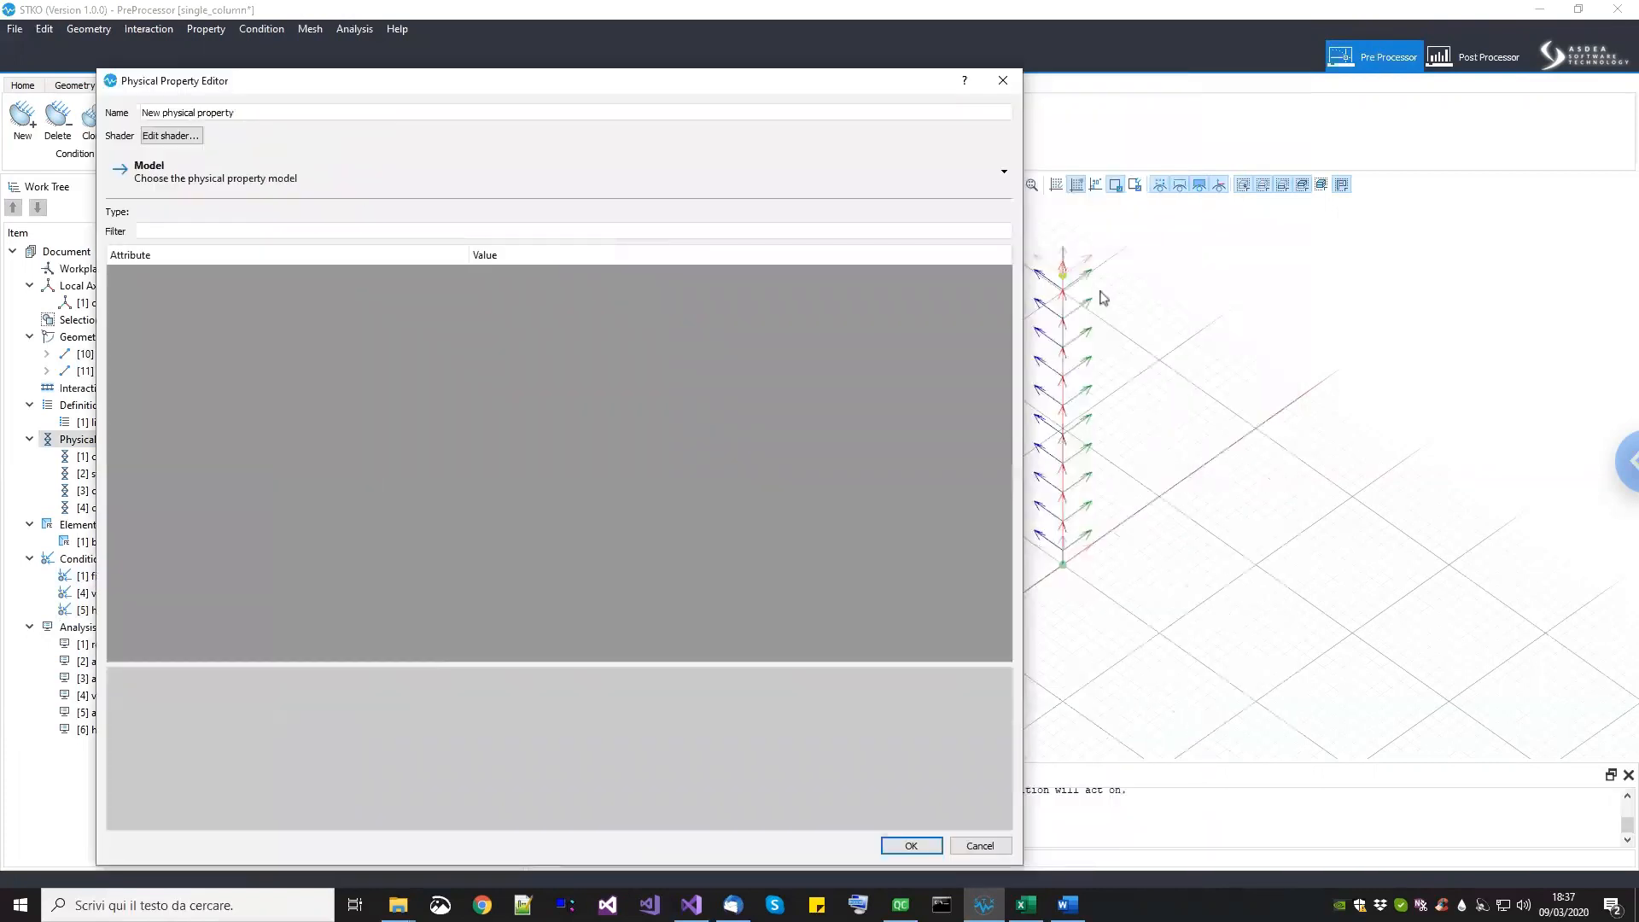
key(ctrl+a)
text(el)
click(227, 189)
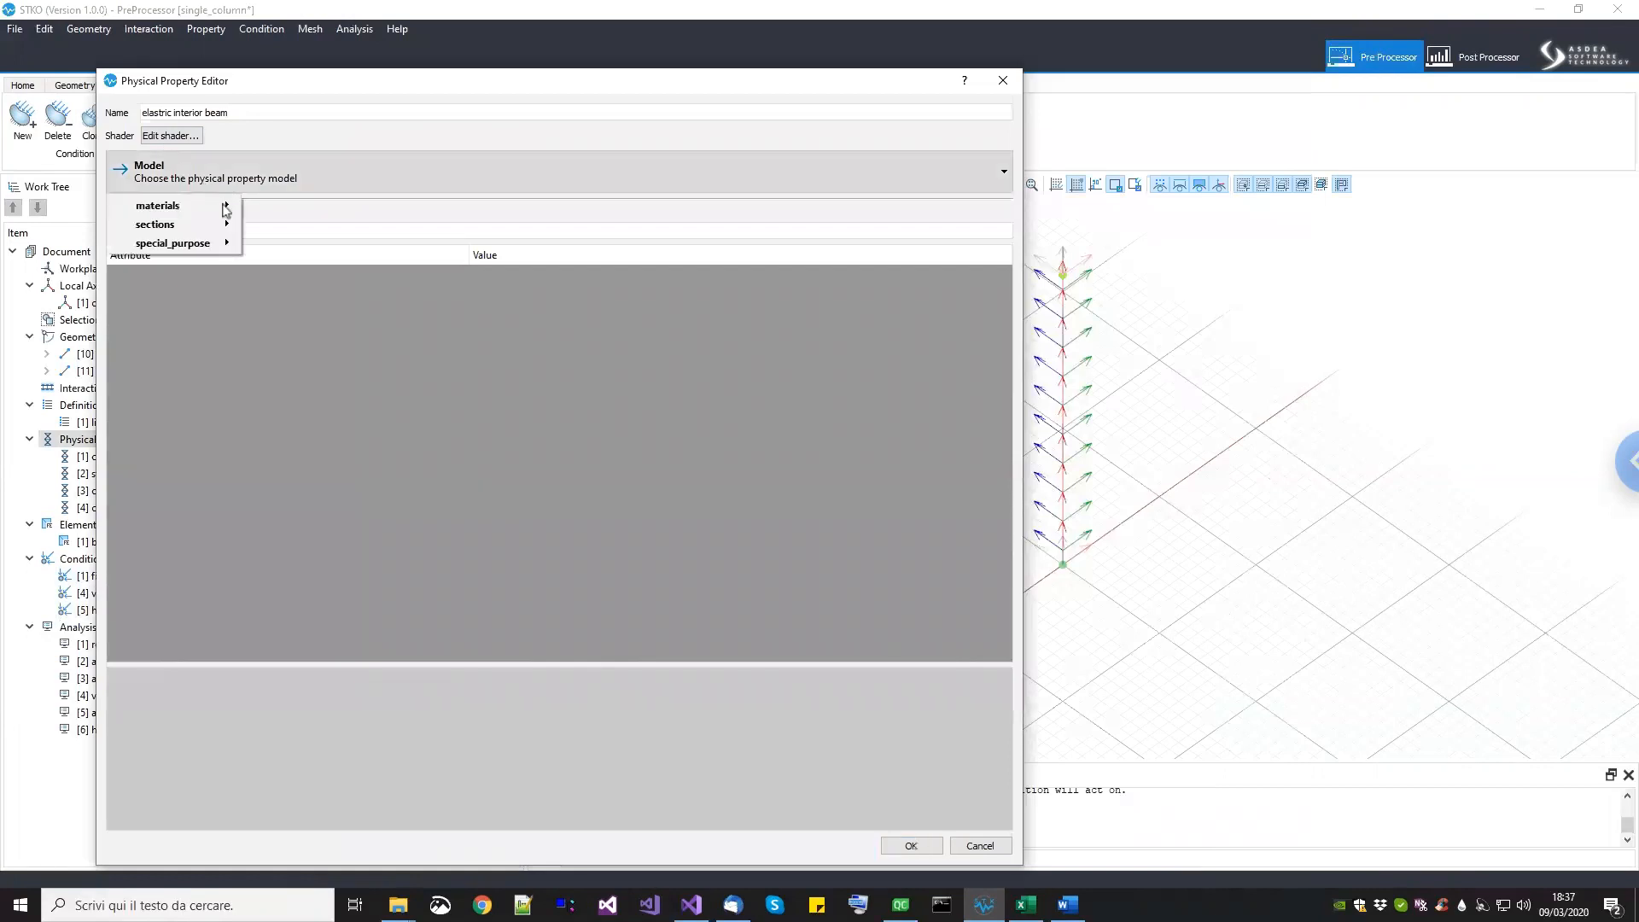
mouse_move(216, 229)
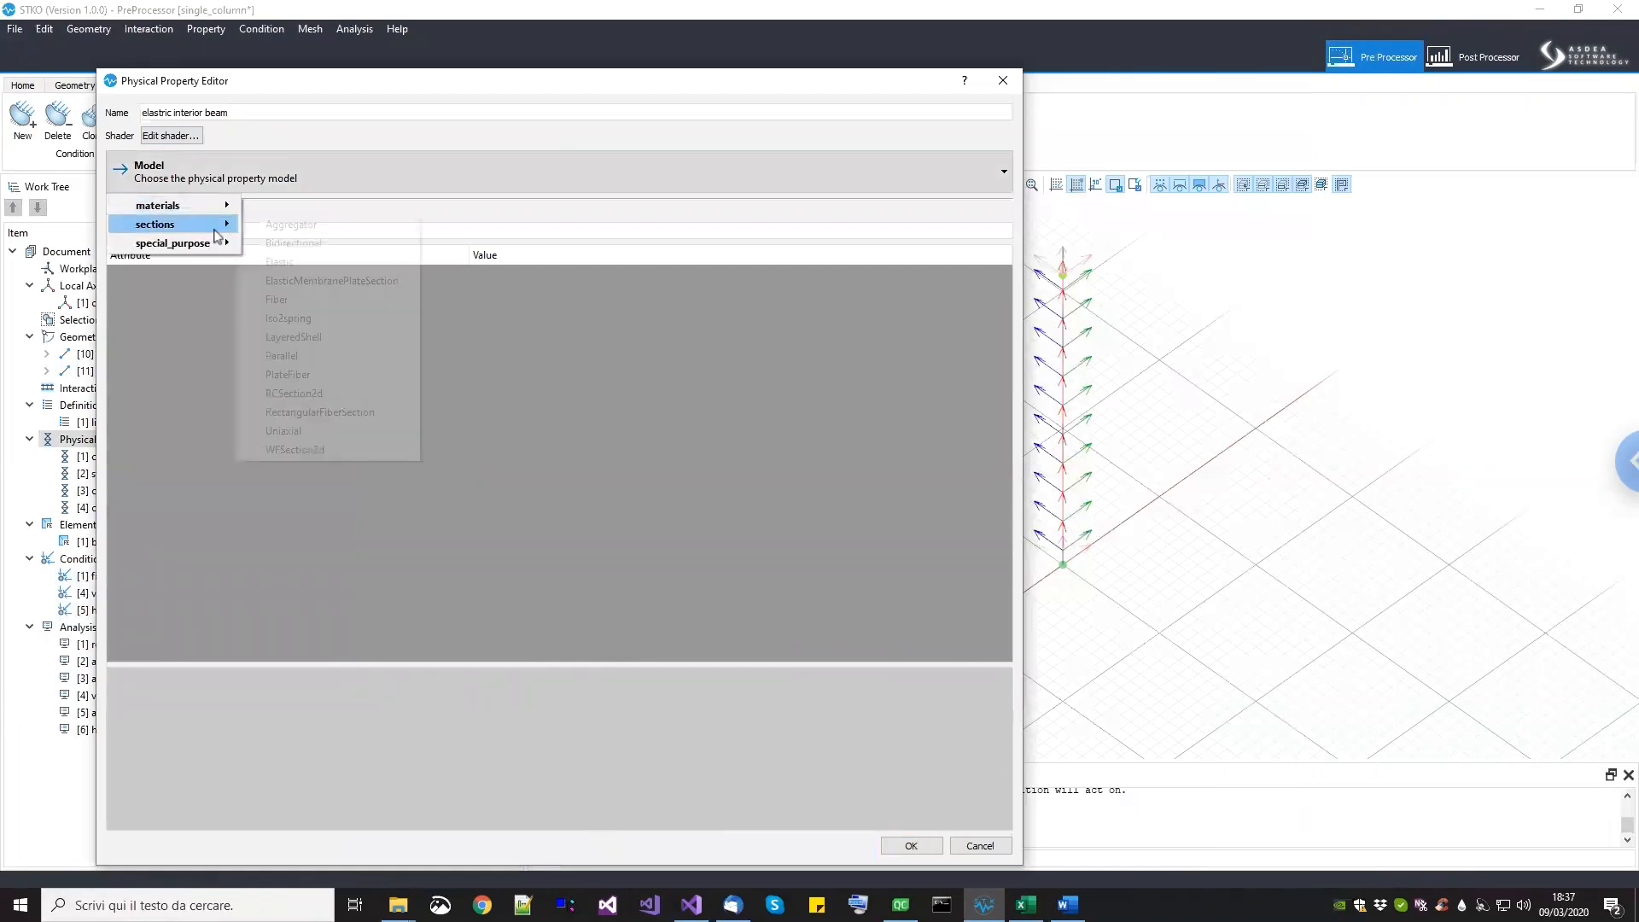
click(312, 271)
Step: Start defining the elastic beam's cross section and choose section_Box as its section type
click(658, 314)
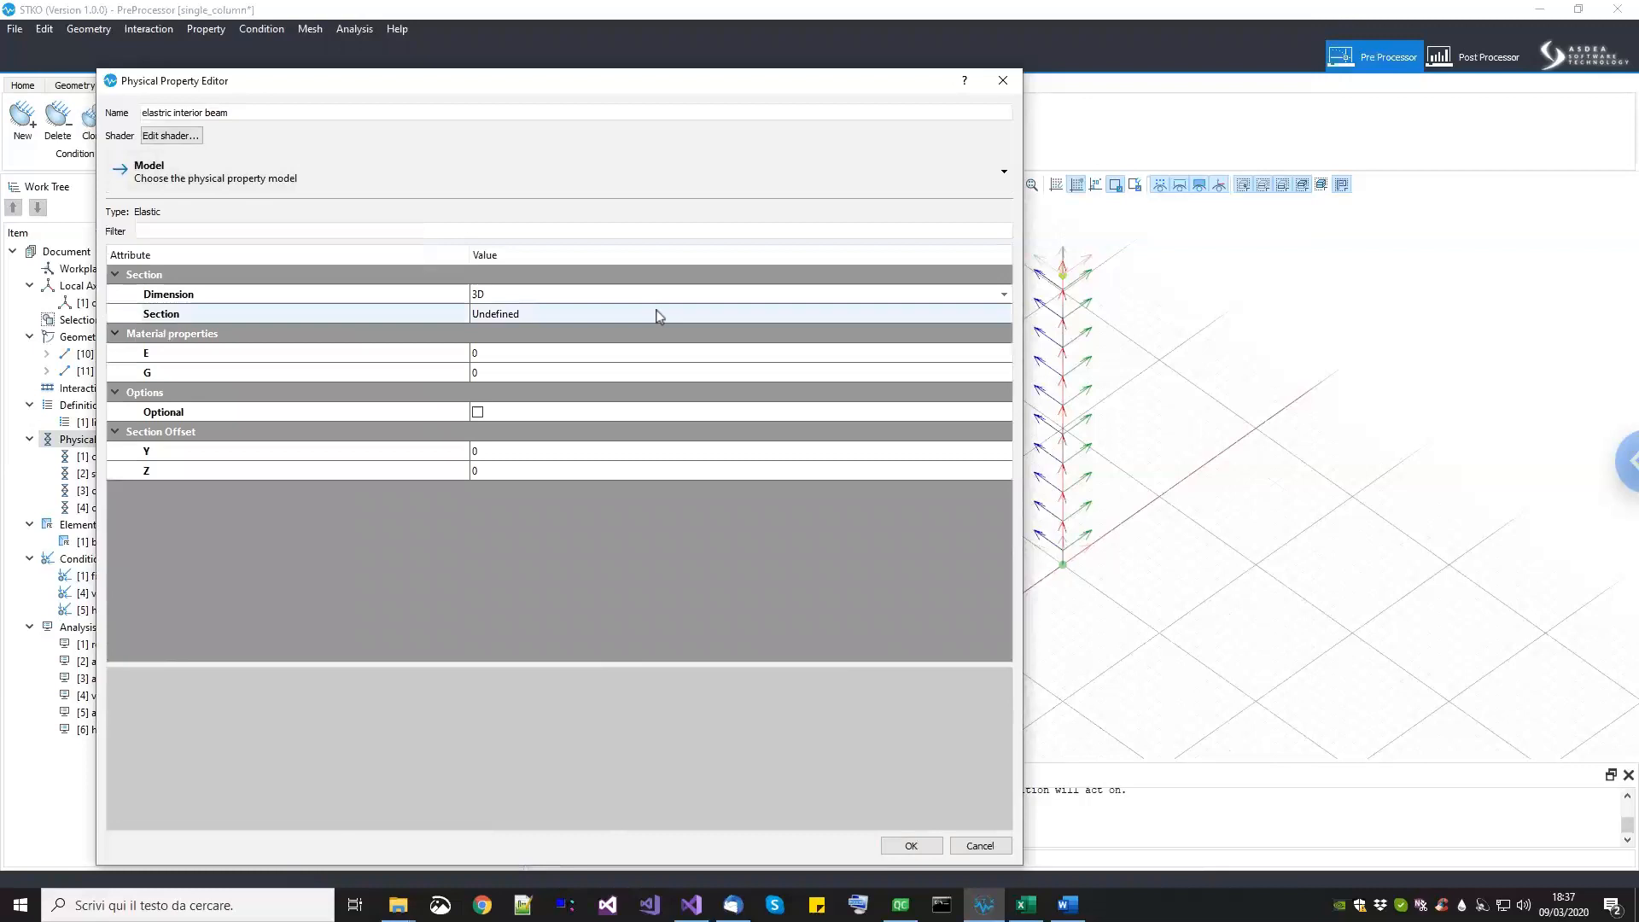
click(1004, 315)
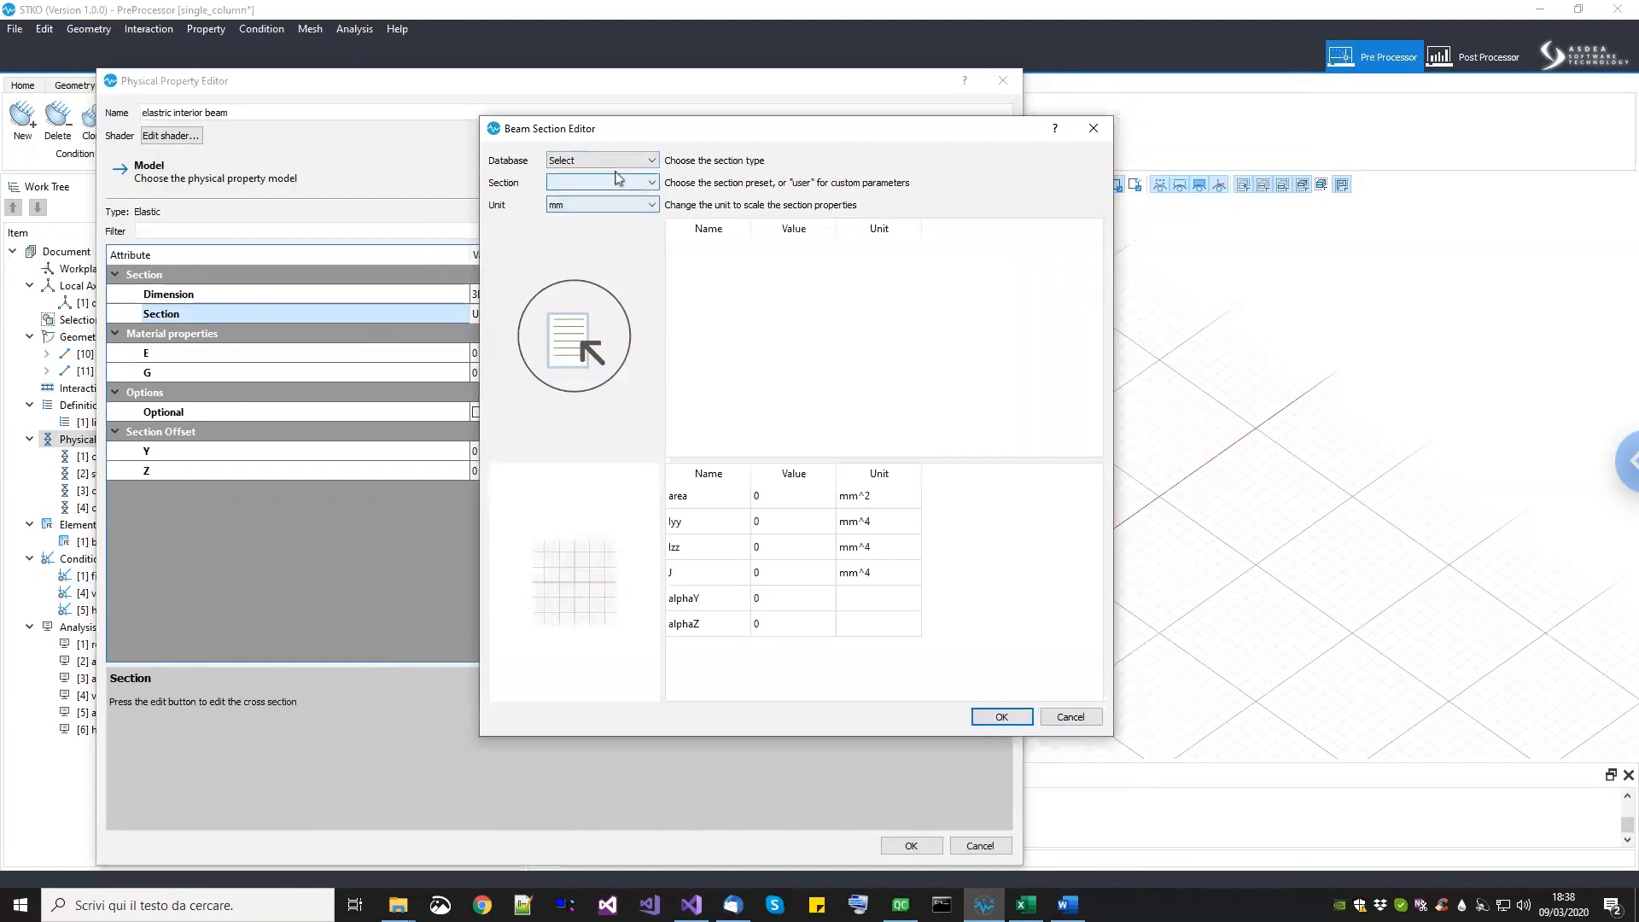
click(606, 160)
click(603, 173)
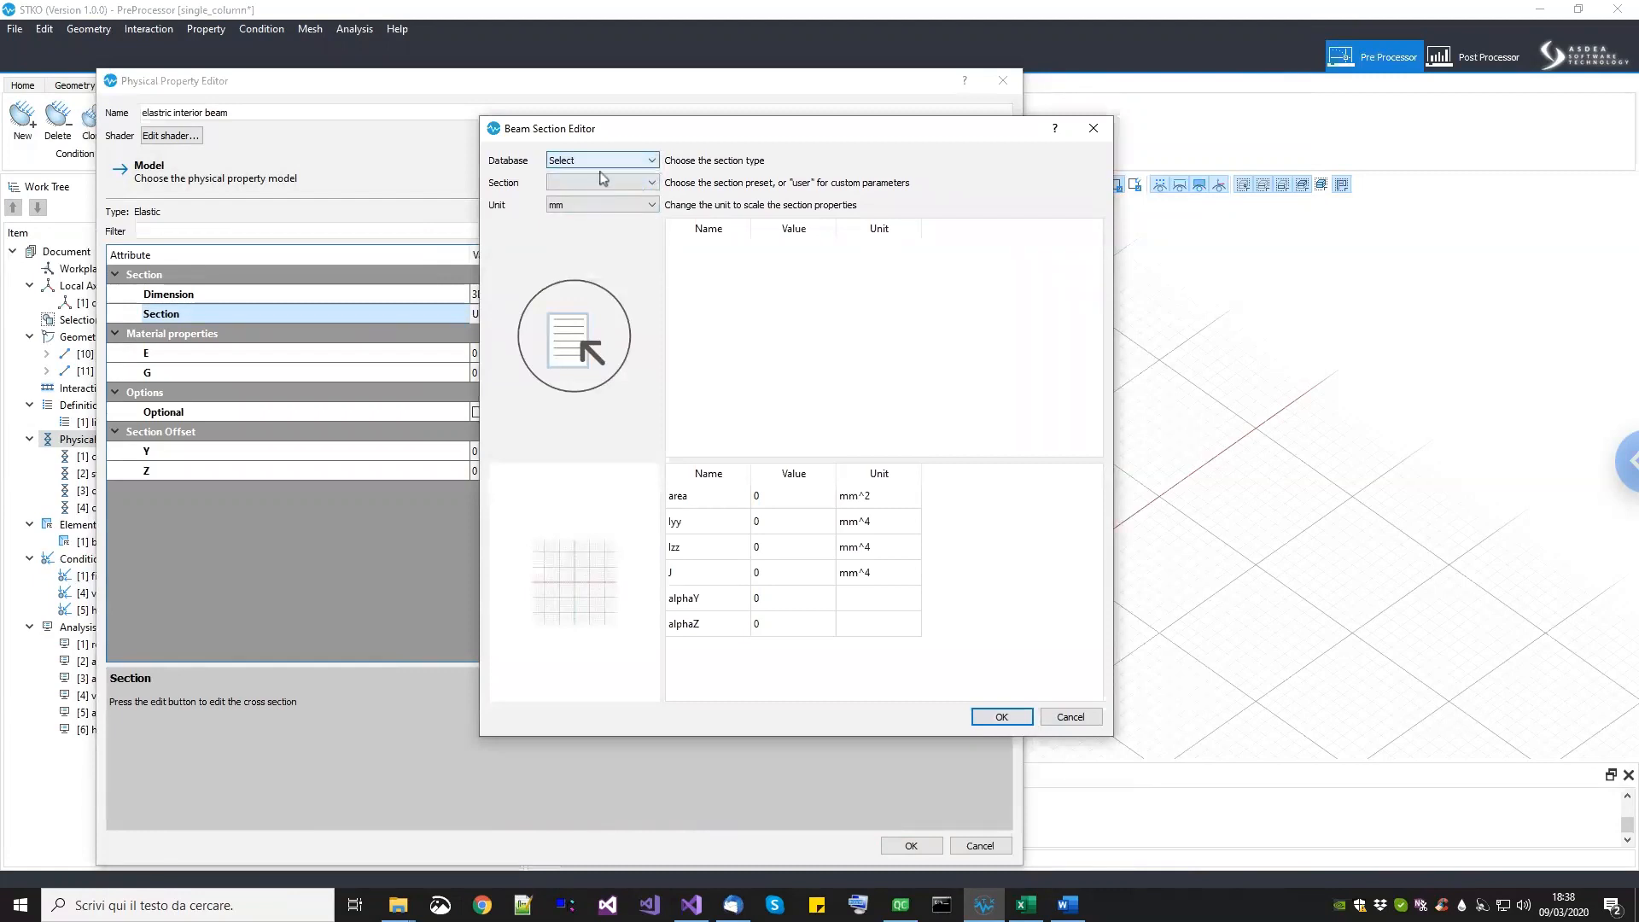
click(603, 162)
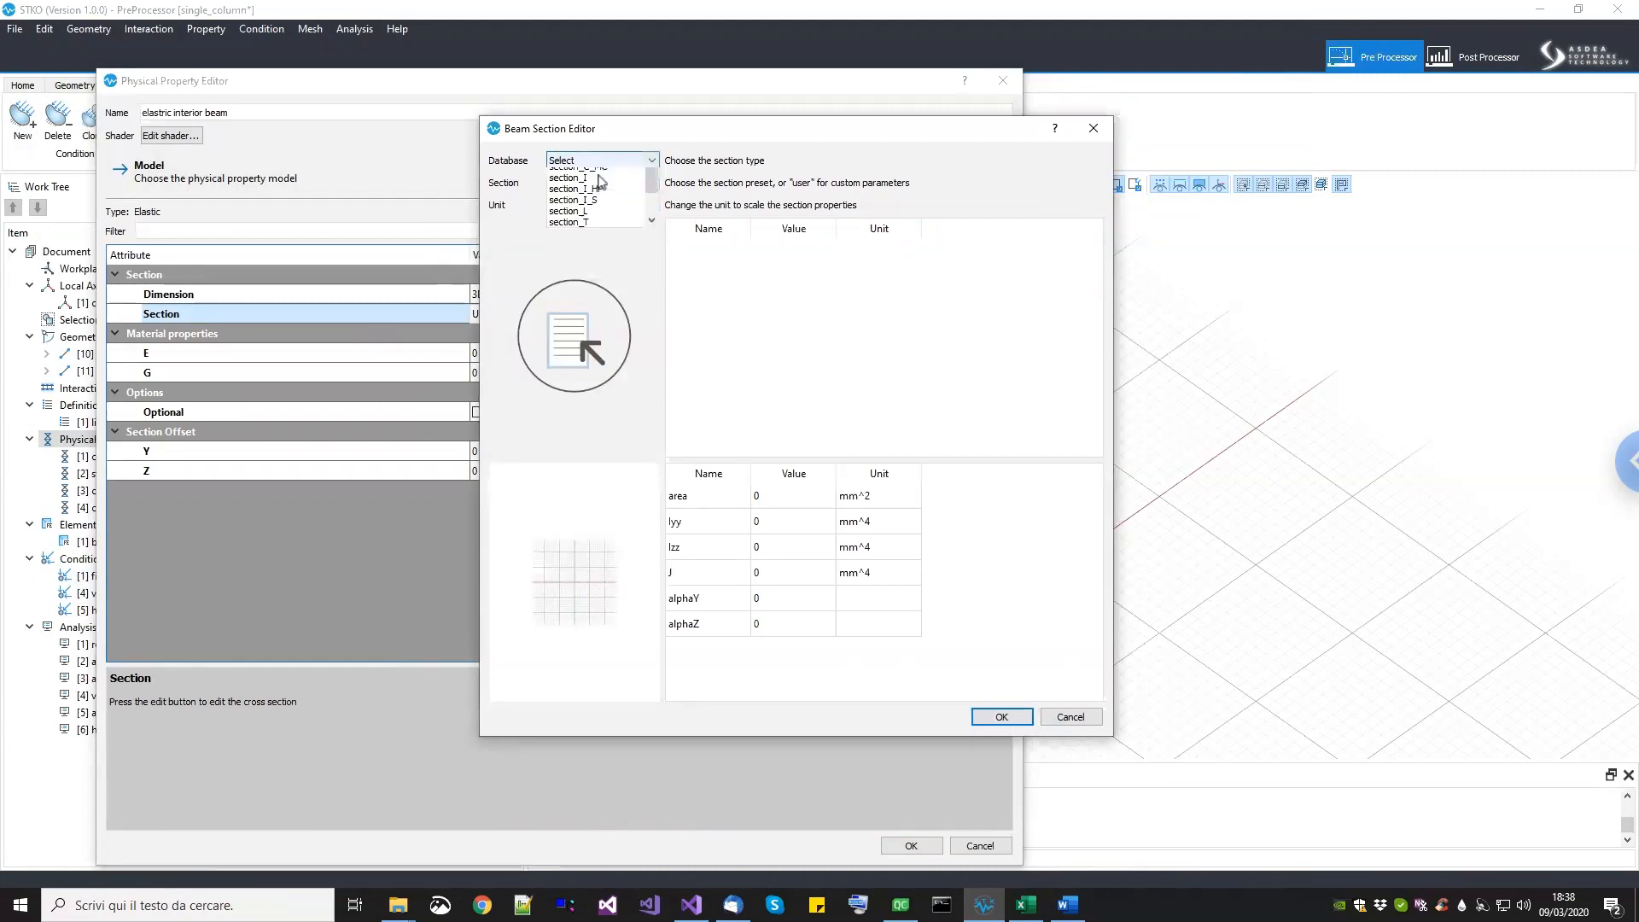
click(596, 185)
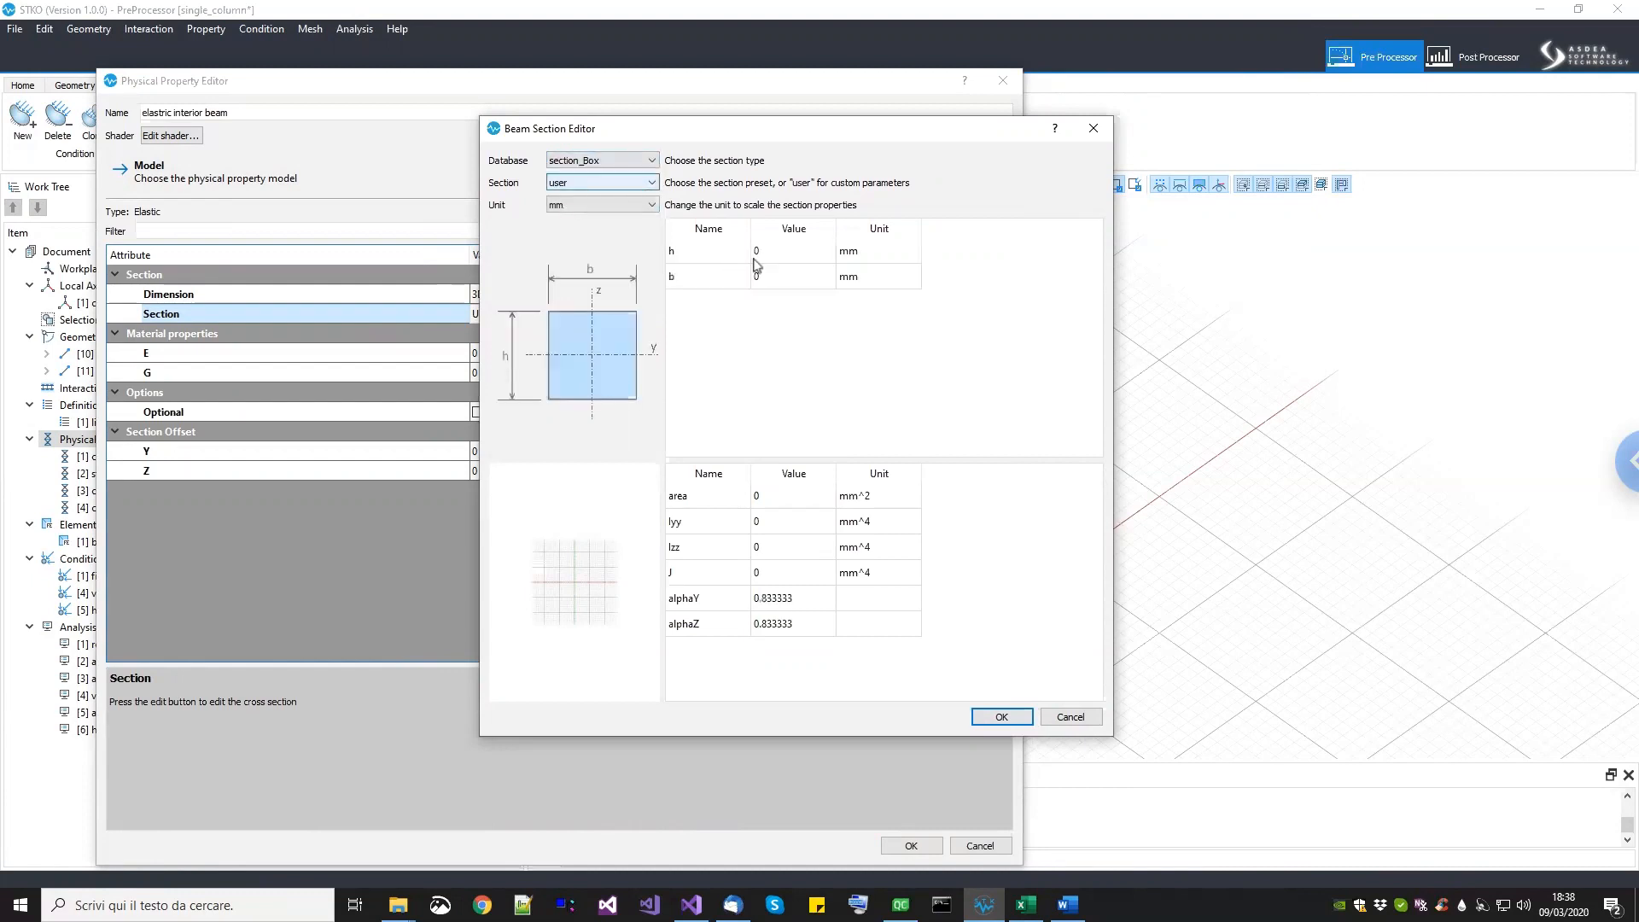
Step: Set the box section's height h to 300 mm and width b to 500 mm, and accept the section
click(777, 256)
text(300)
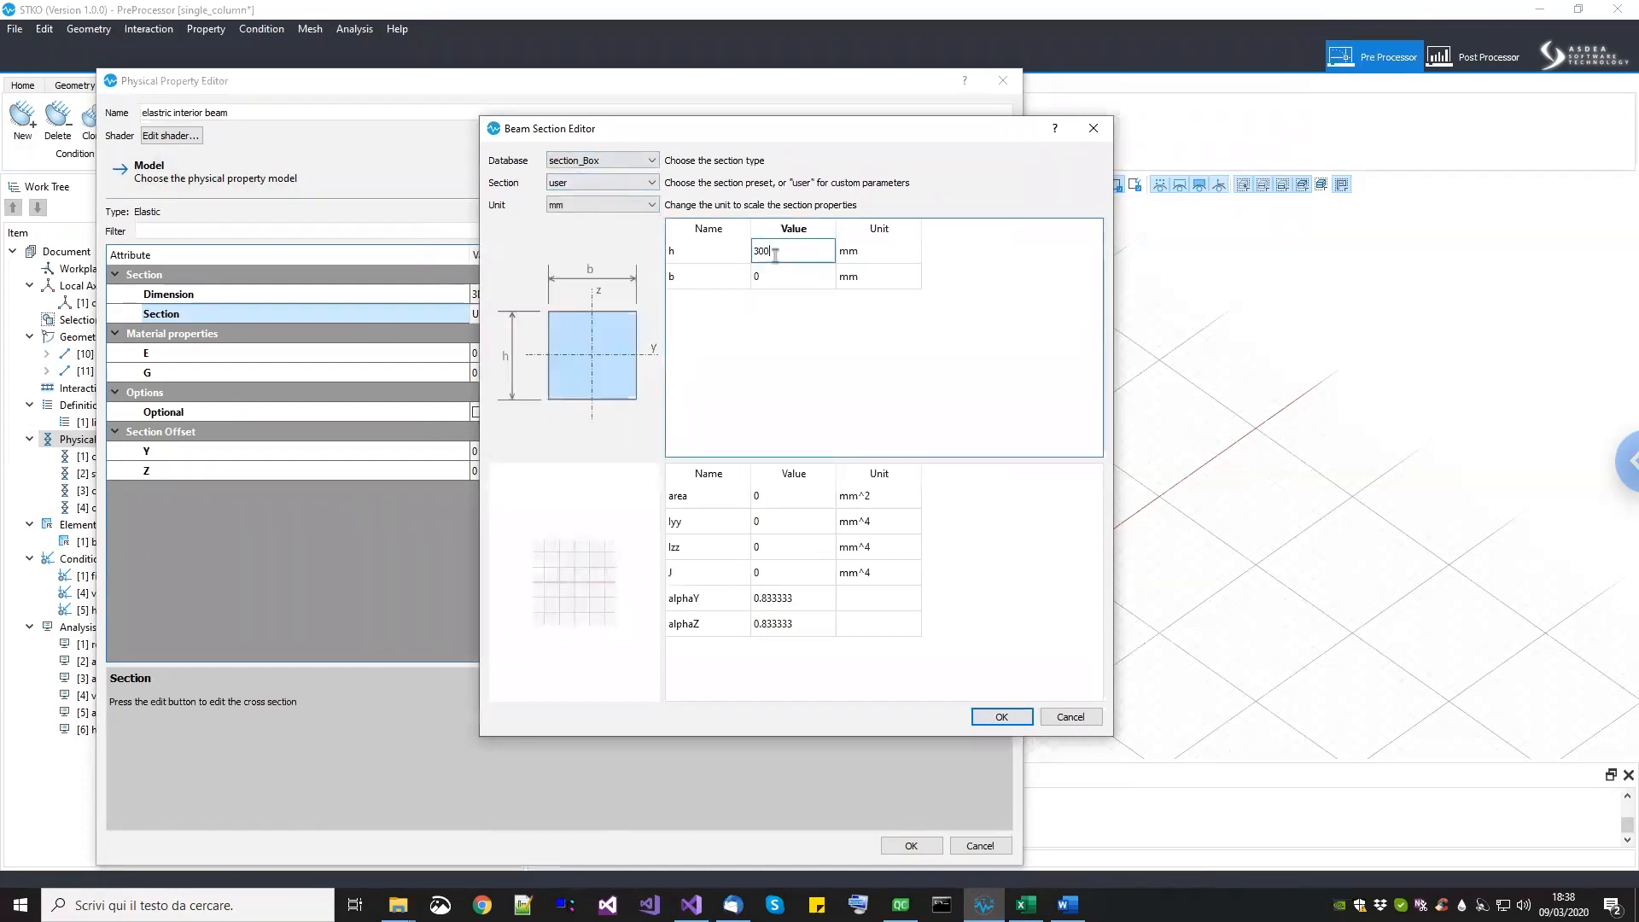
click(781, 275)
text(50)
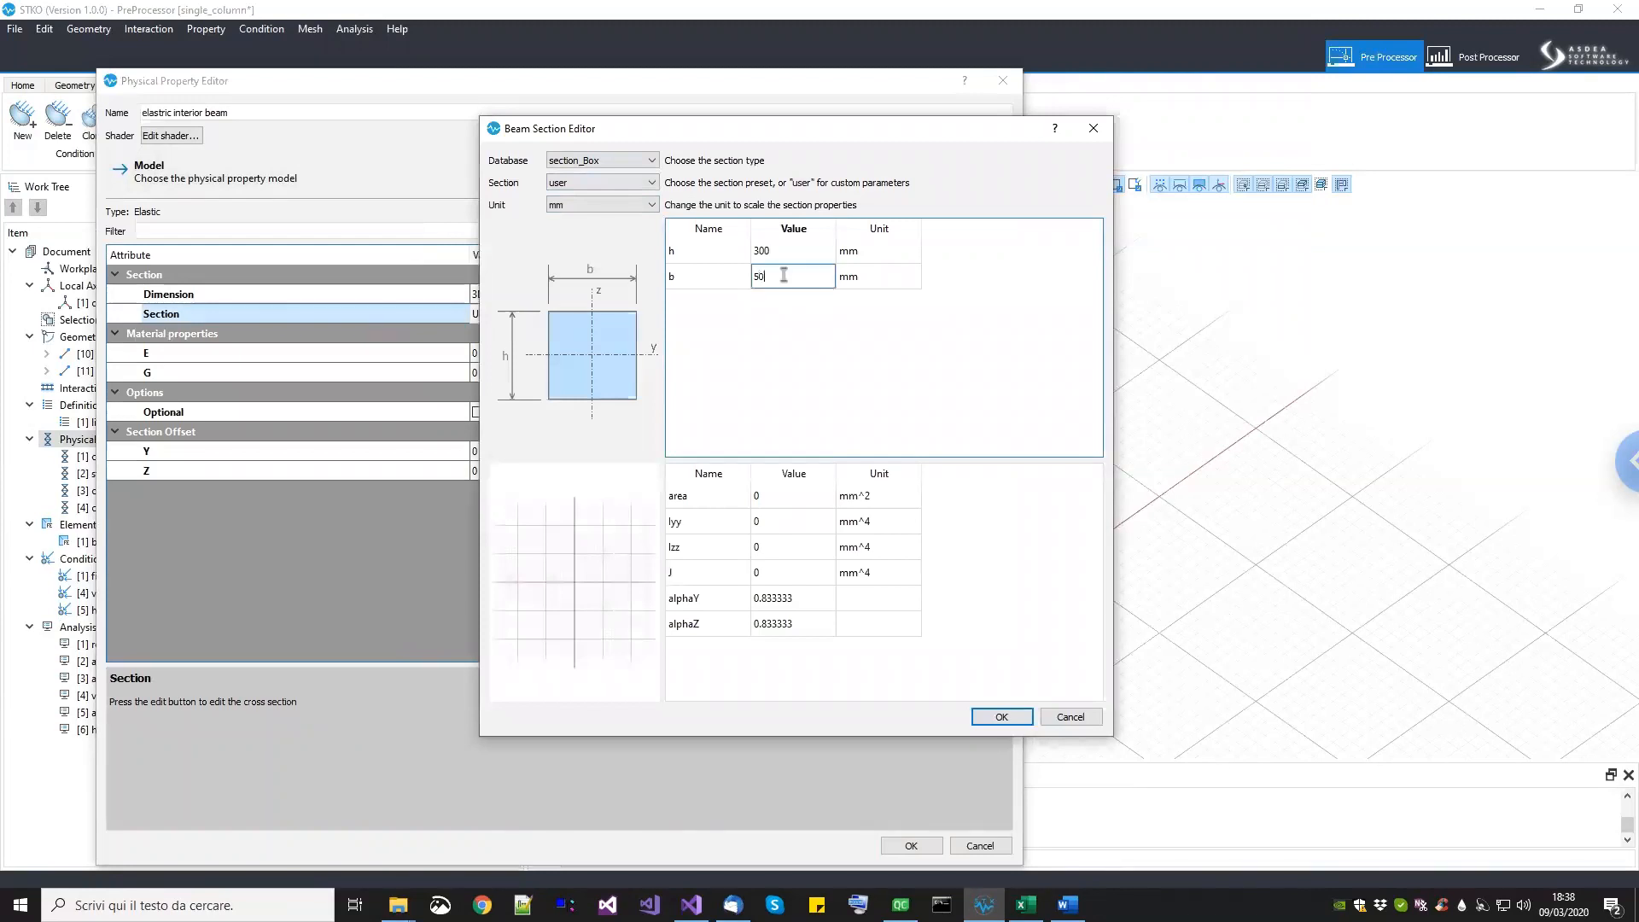
text(0)
key(Return)
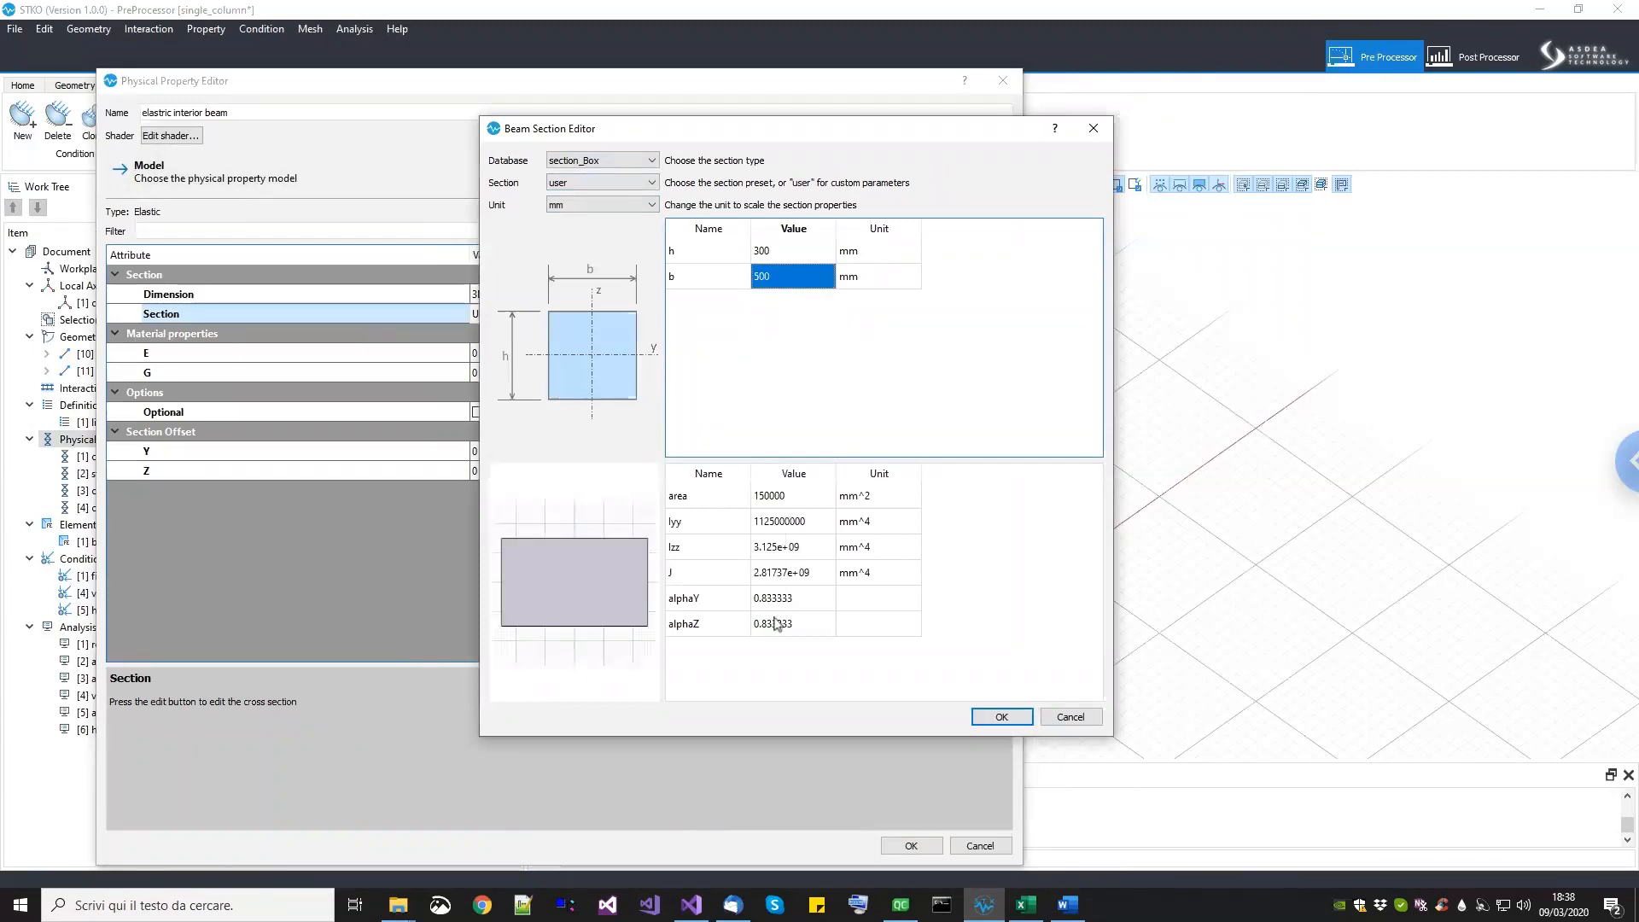
click(1002, 717)
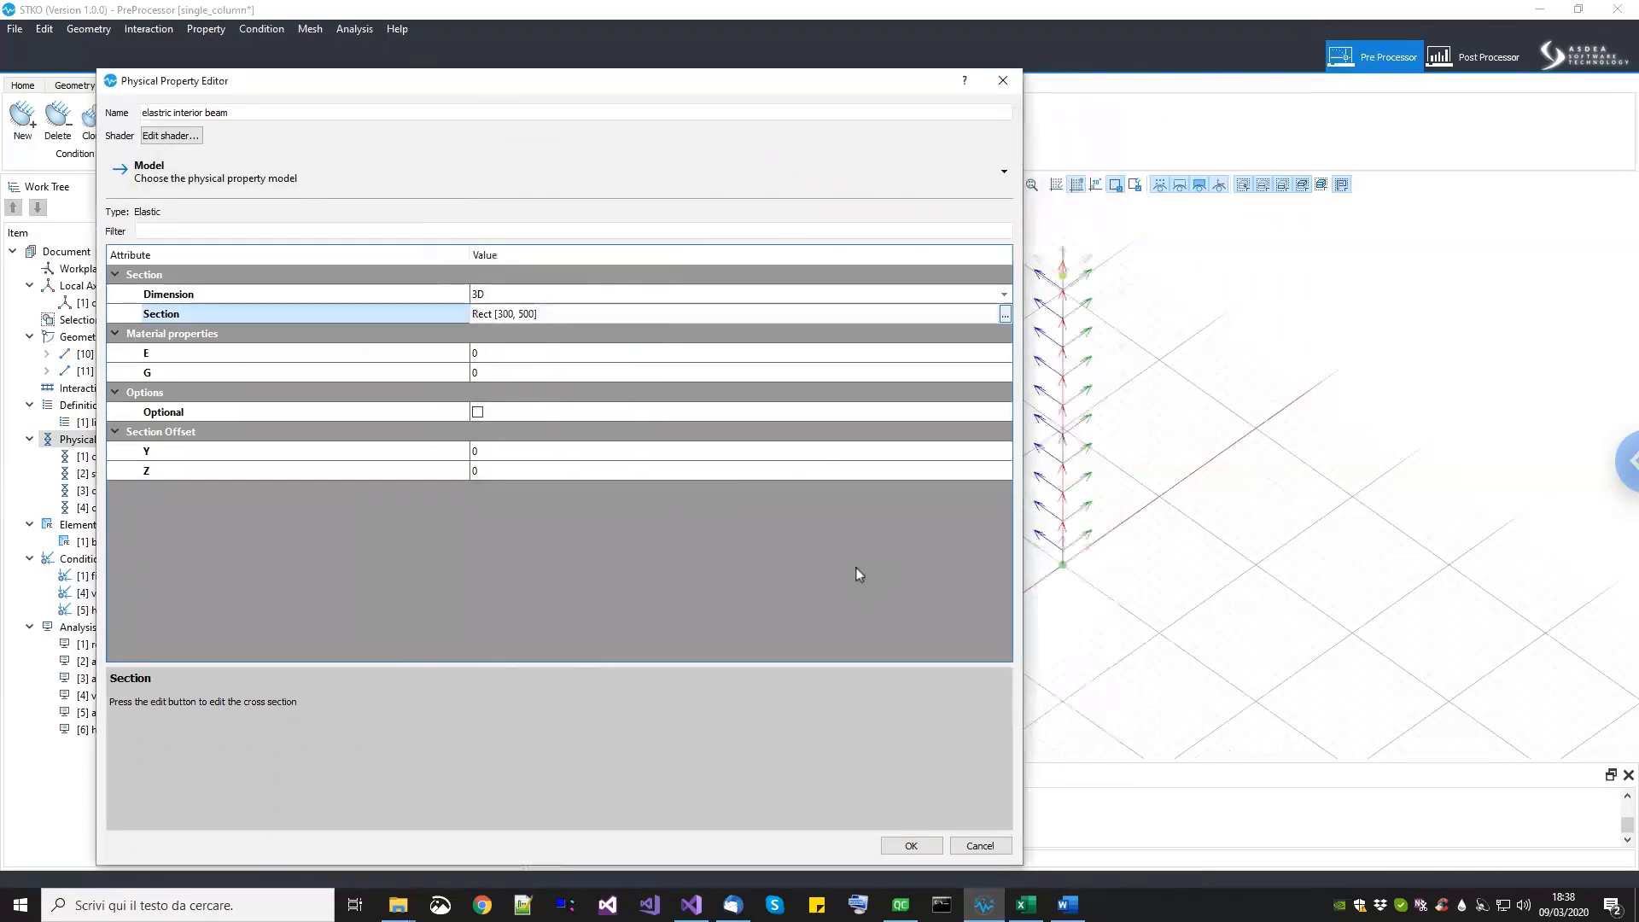
Step: Set the elastic section's Young's modulus E to 35000 and shear modulus G to 15000, and accept the physical property
click(623, 352)
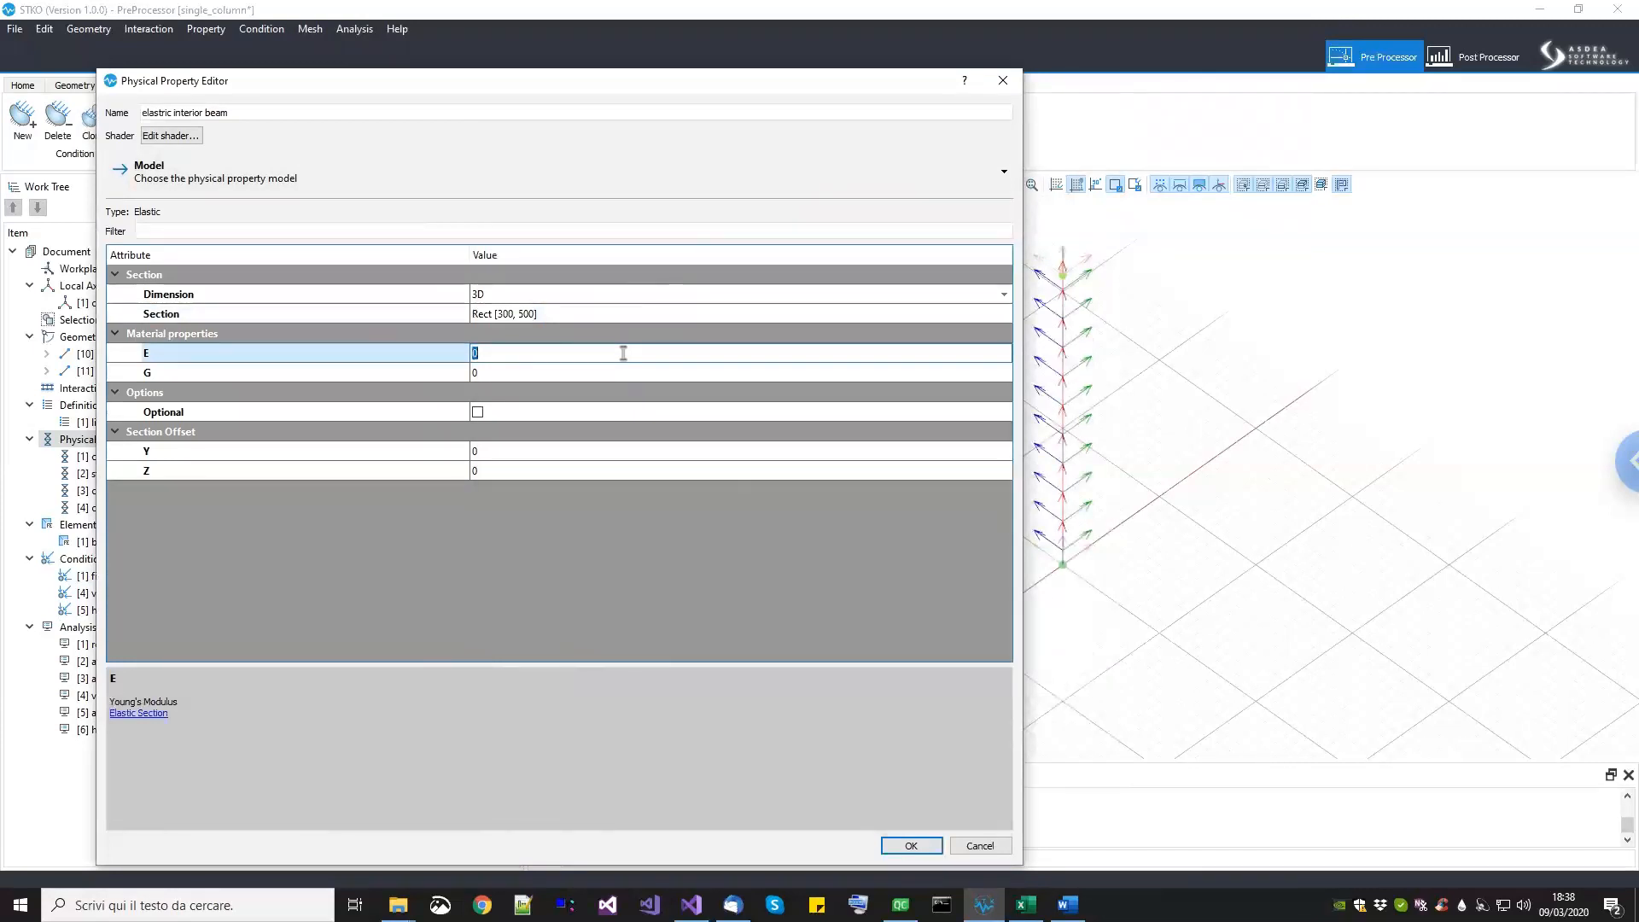
text(35000)
key(Return)
click(622, 377)
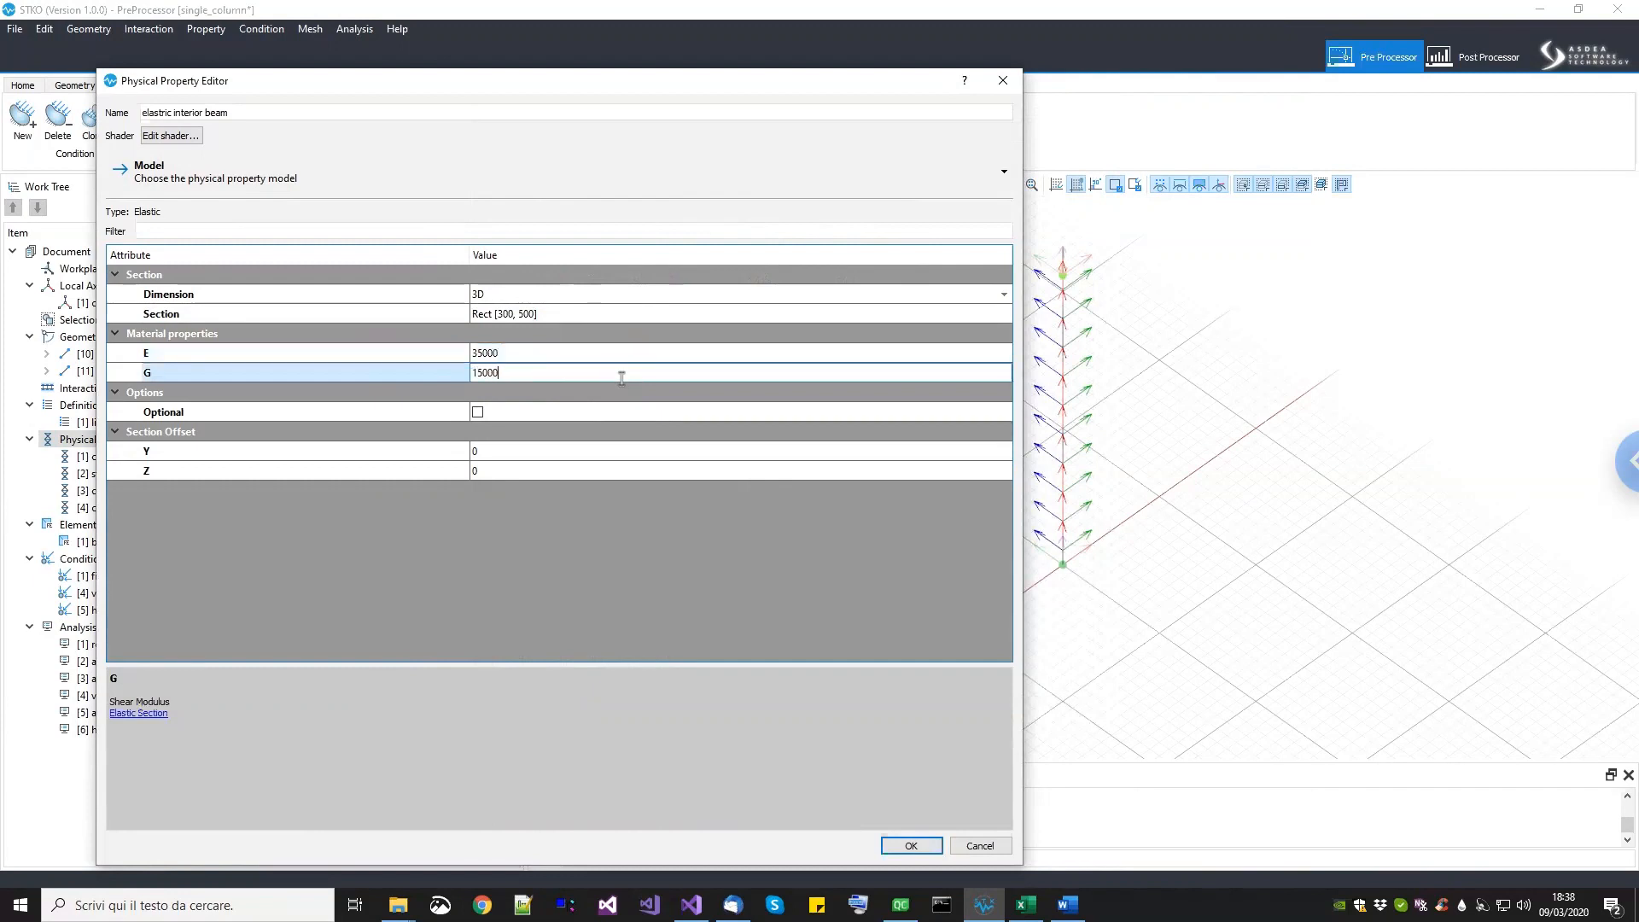
key(Return)
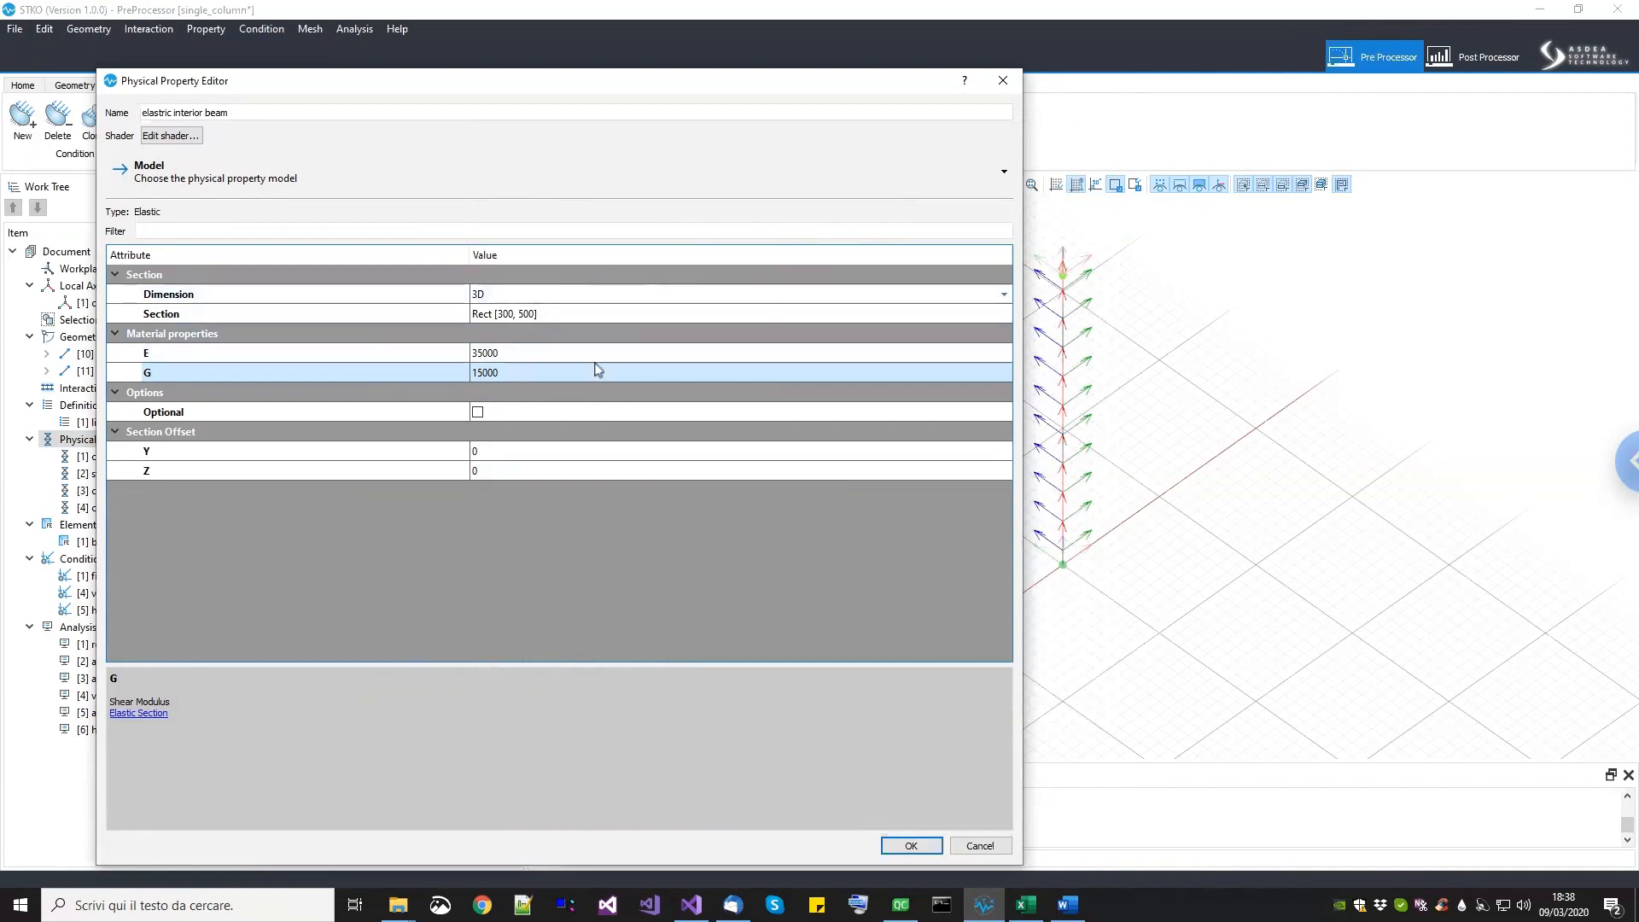
click(922, 852)
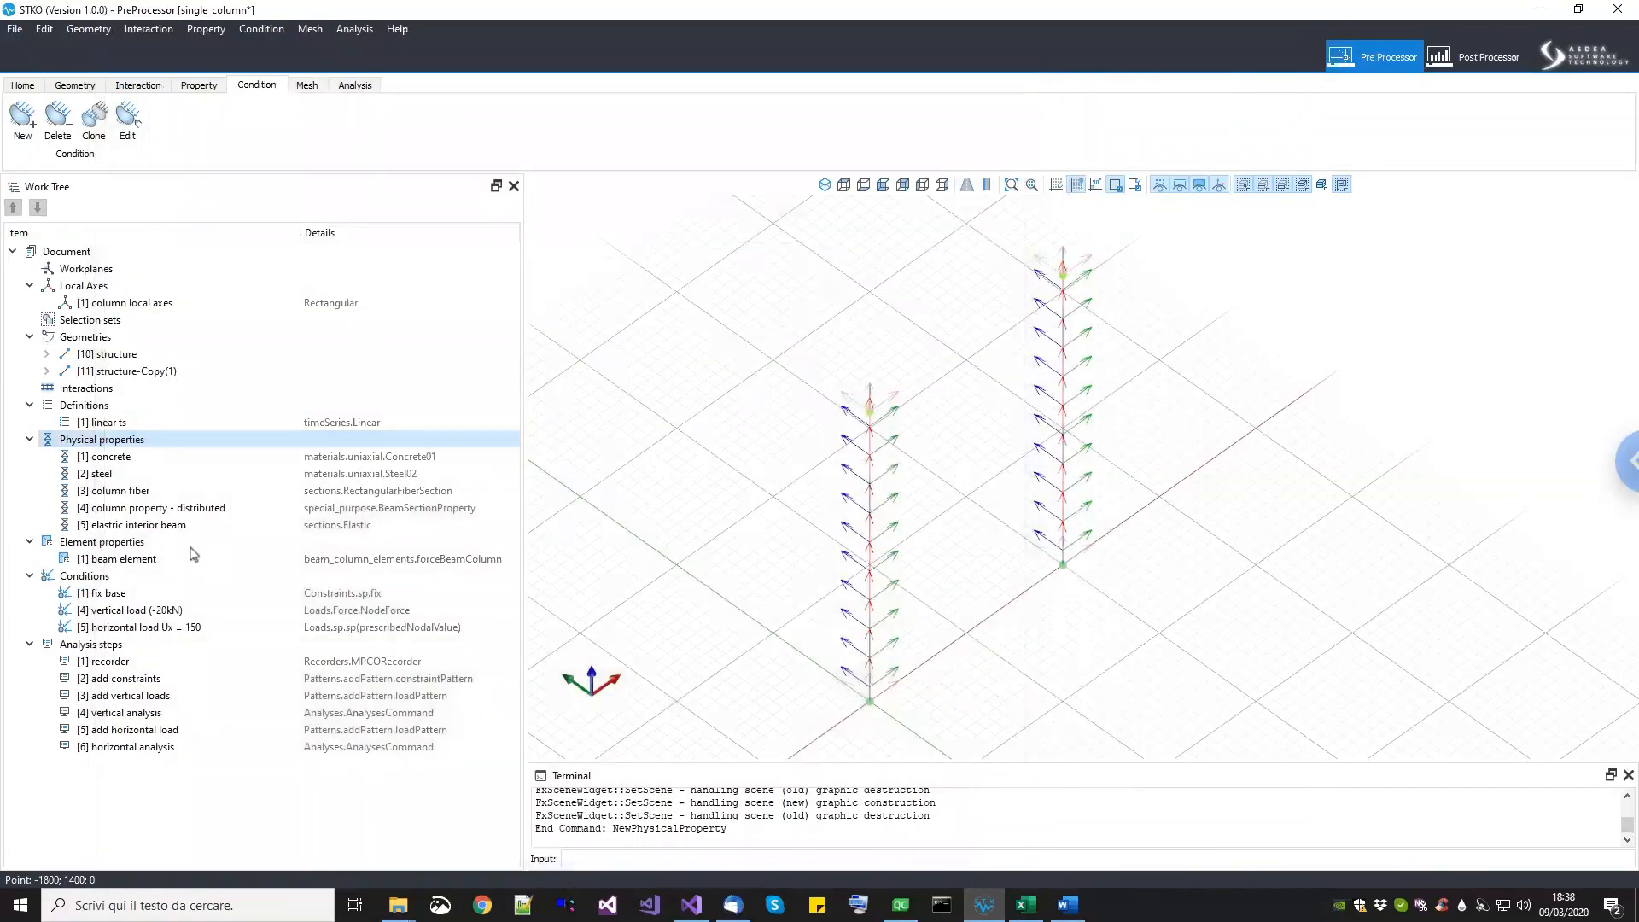
Step: Clone the "column property - distributed" physical property
click(171, 526)
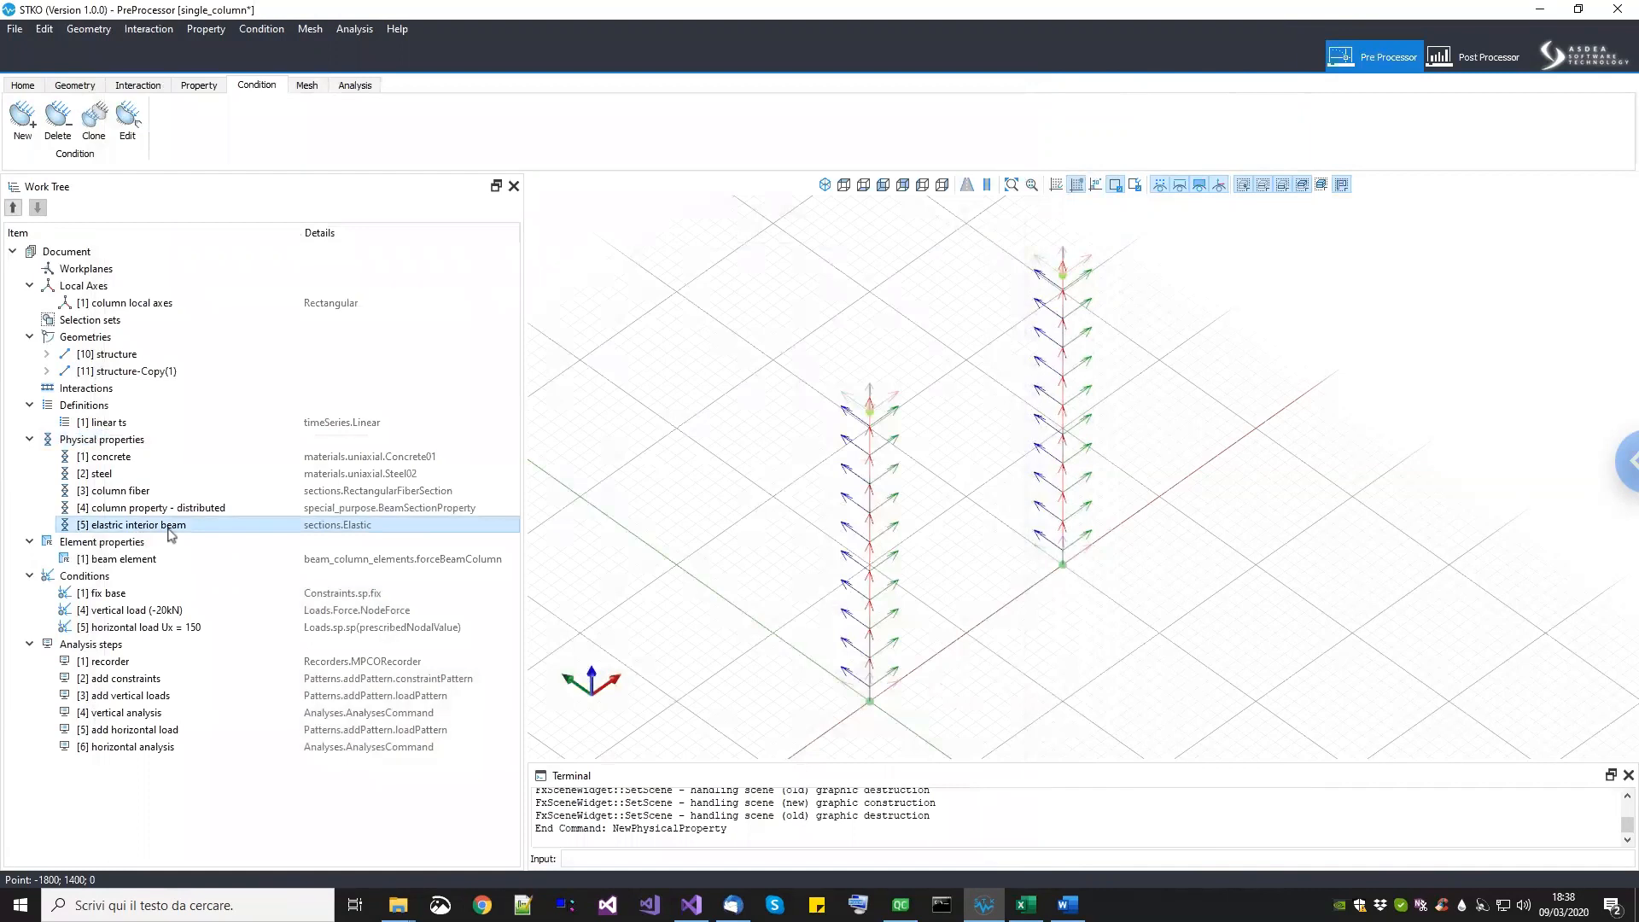
click(120, 493)
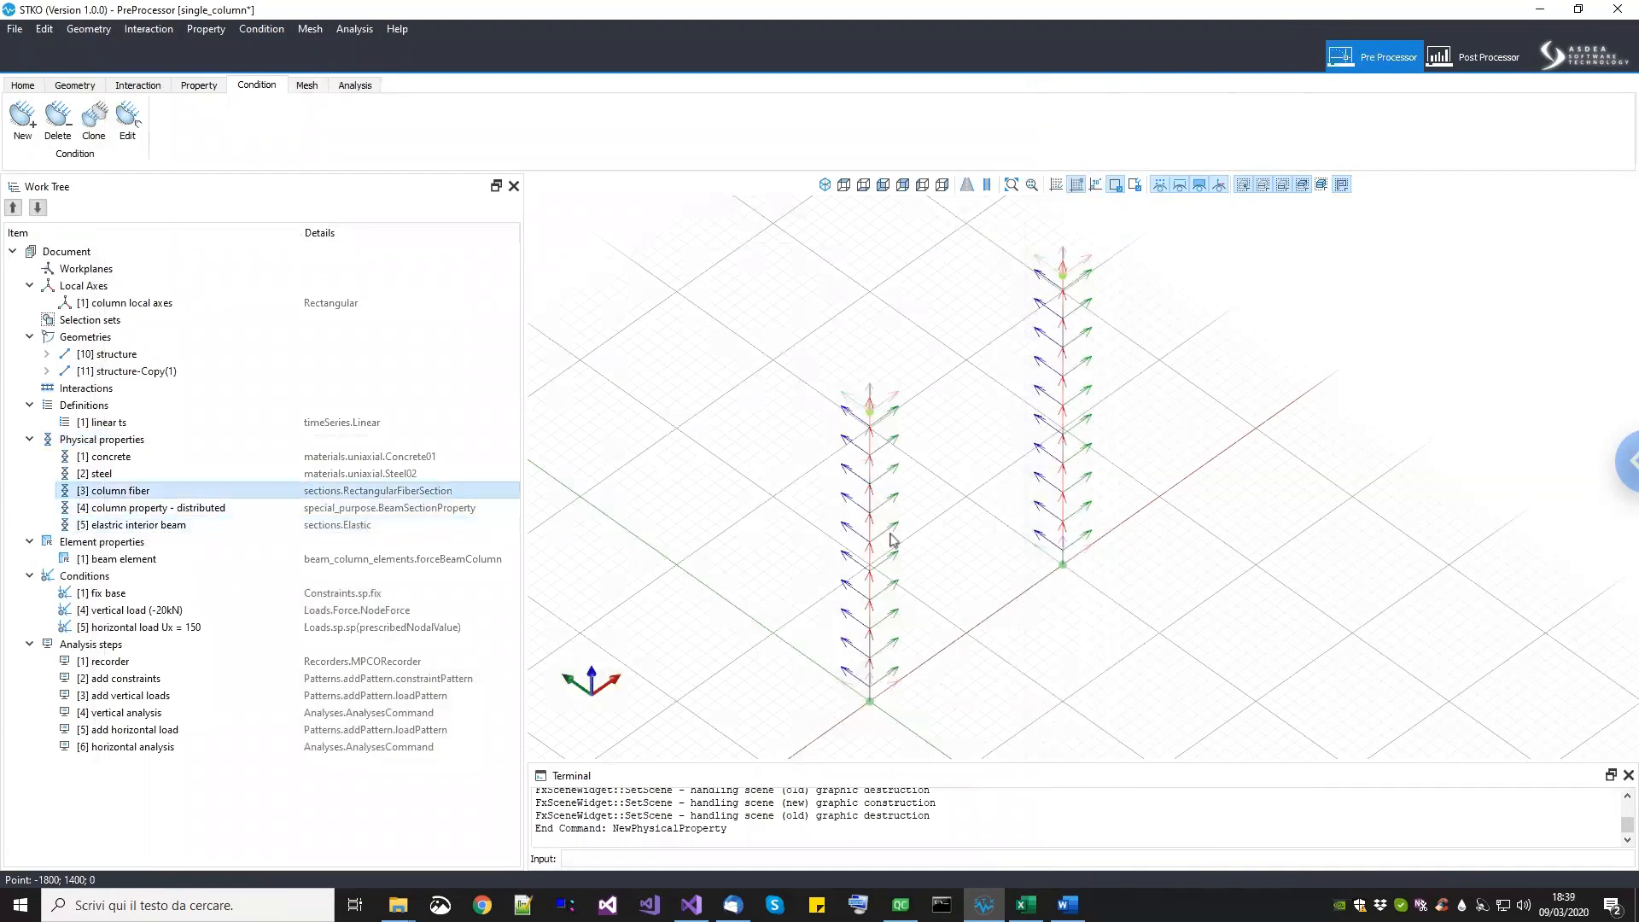
click(134, 510)
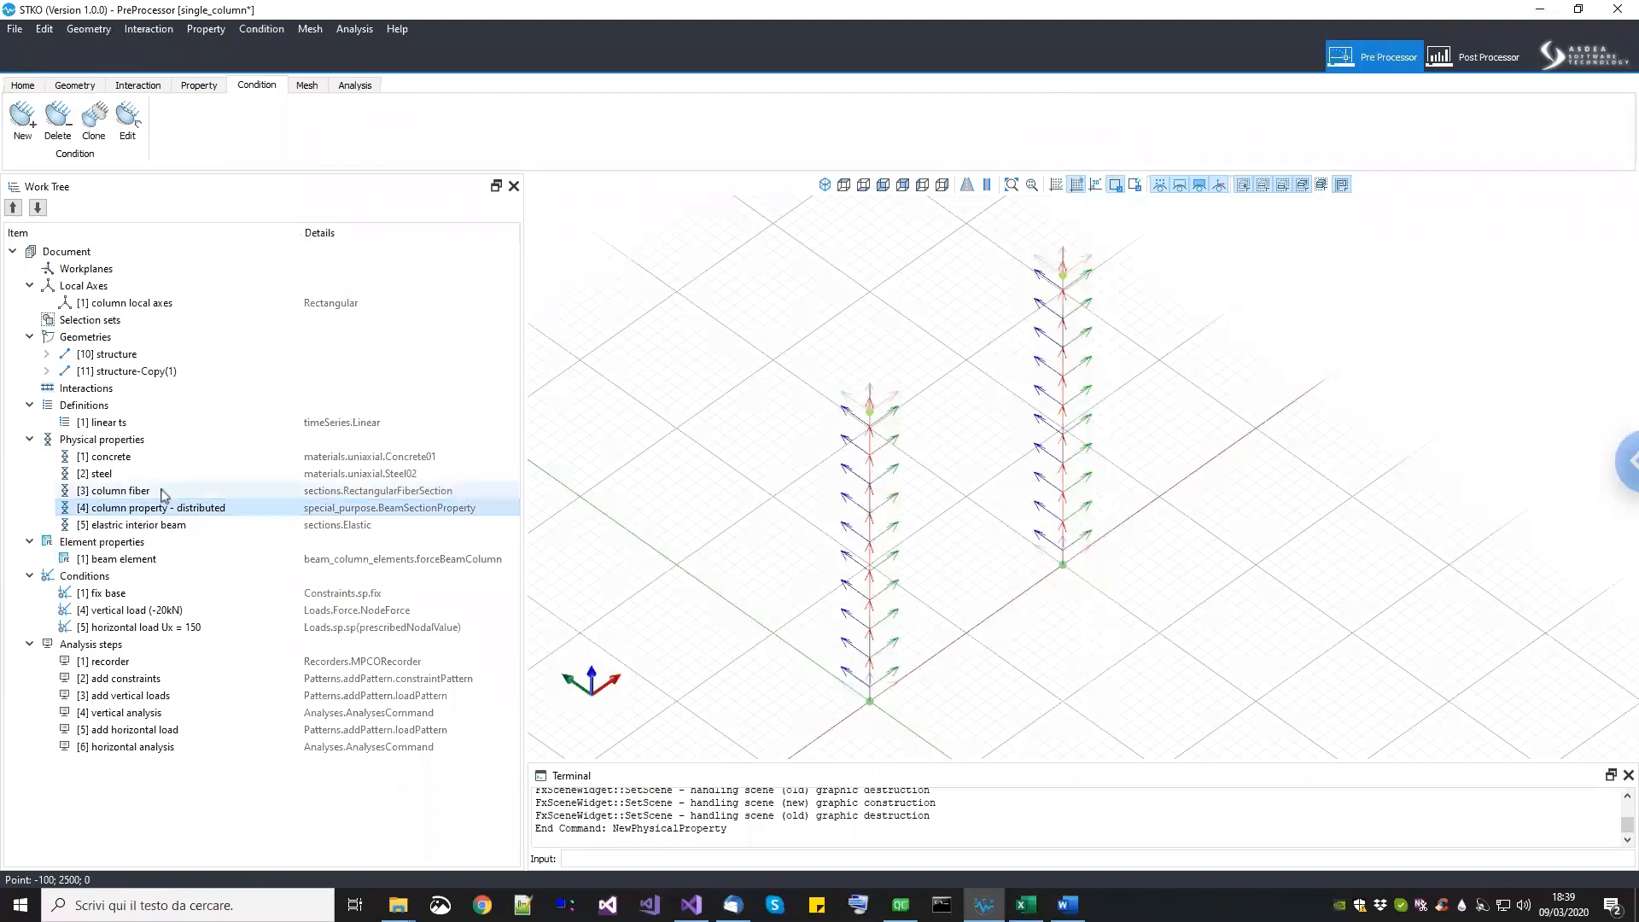
right_click(146, 511)
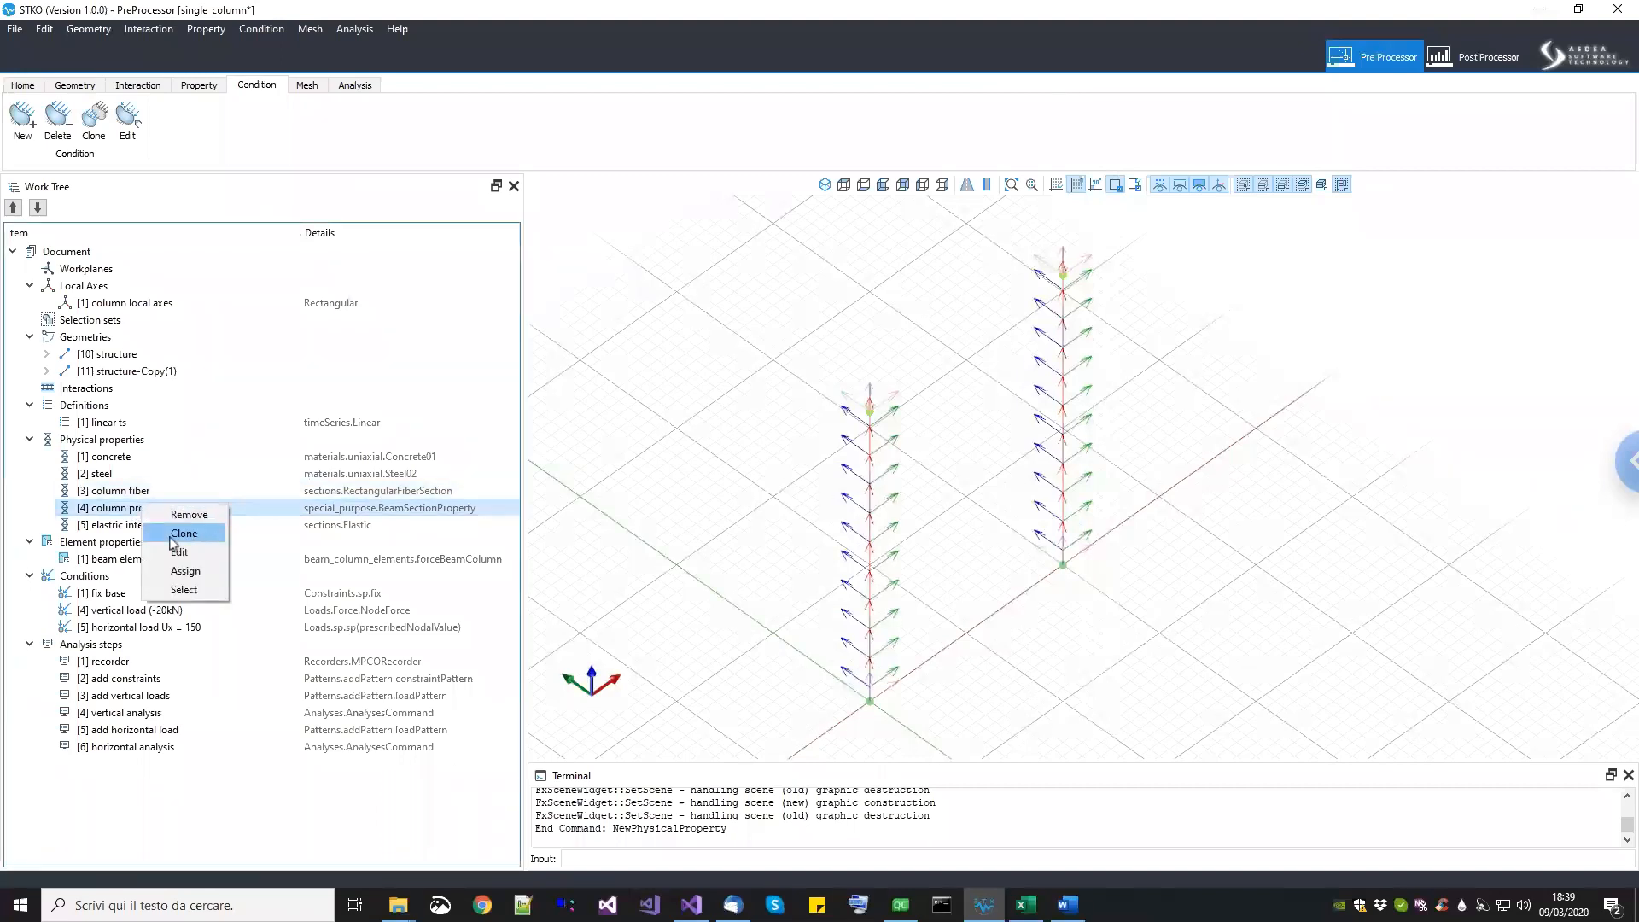
click(183, 534)
Step: Open the cloned beam section property for editing and rename it "column property - lumped finite length"
right_click(173, 543)
click(205, 588)
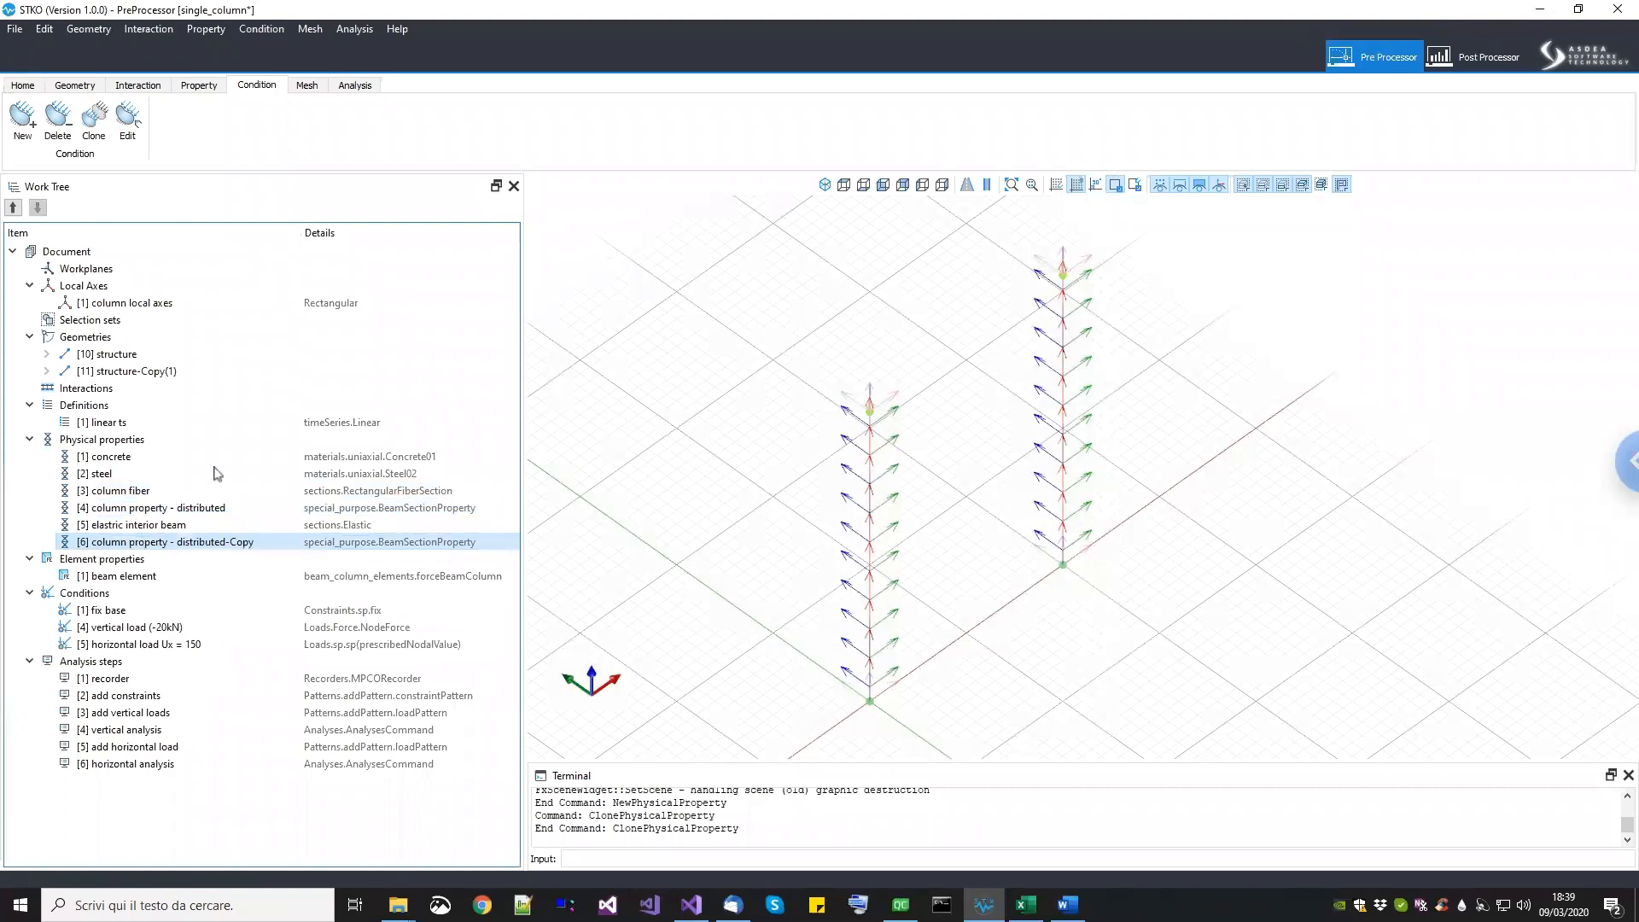
drag(286, 112, 215, 112)
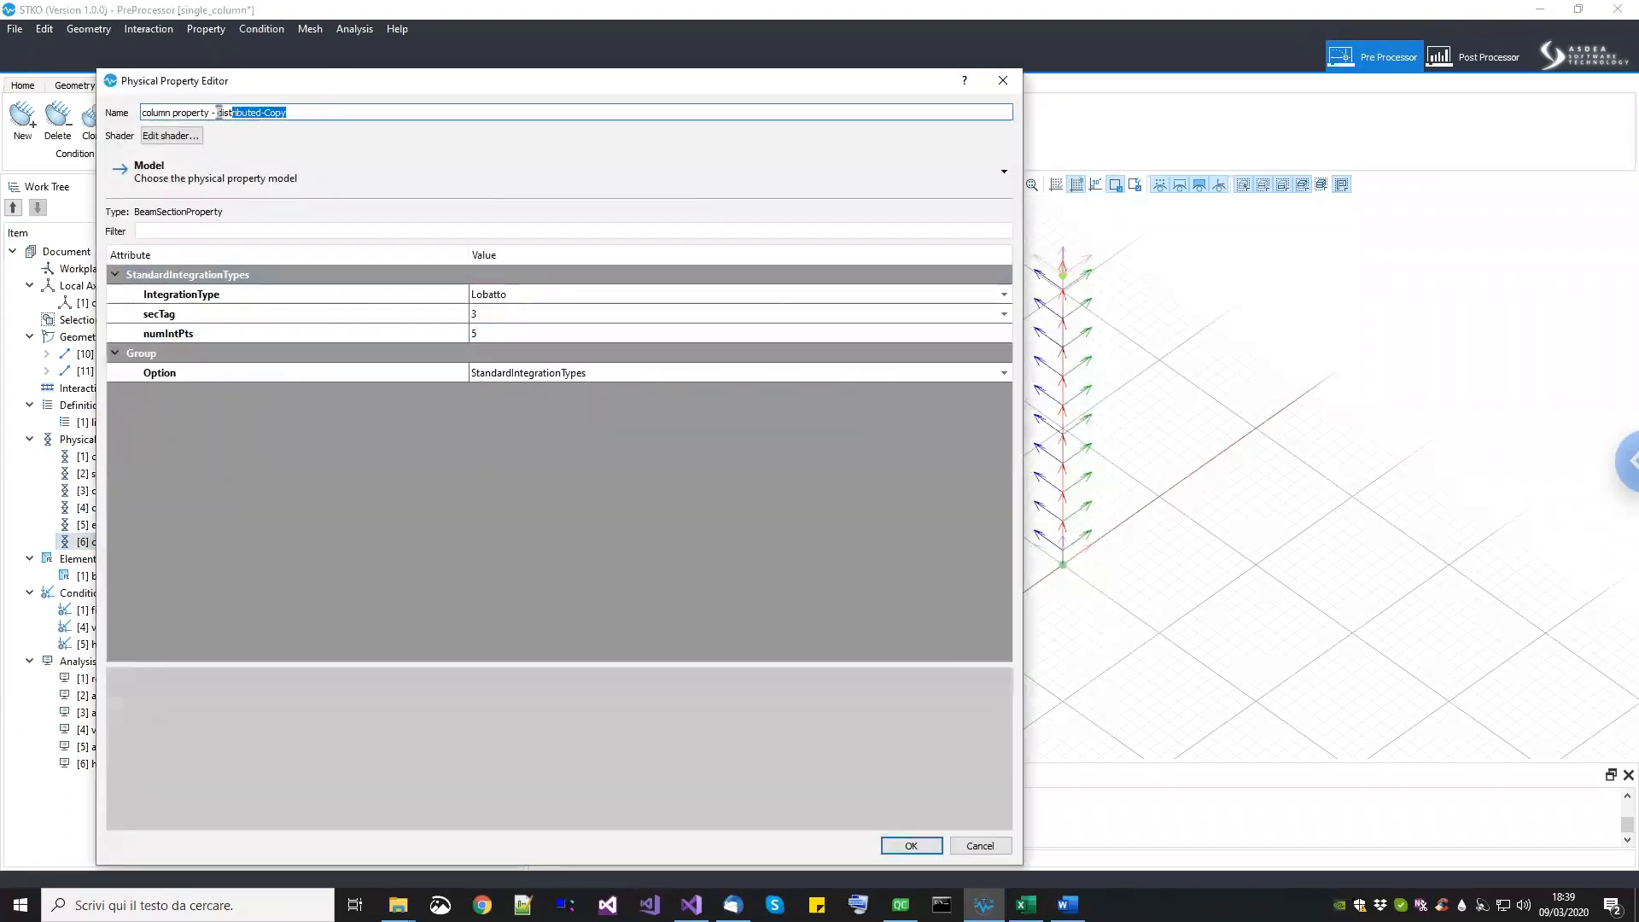
key(BackSpace)
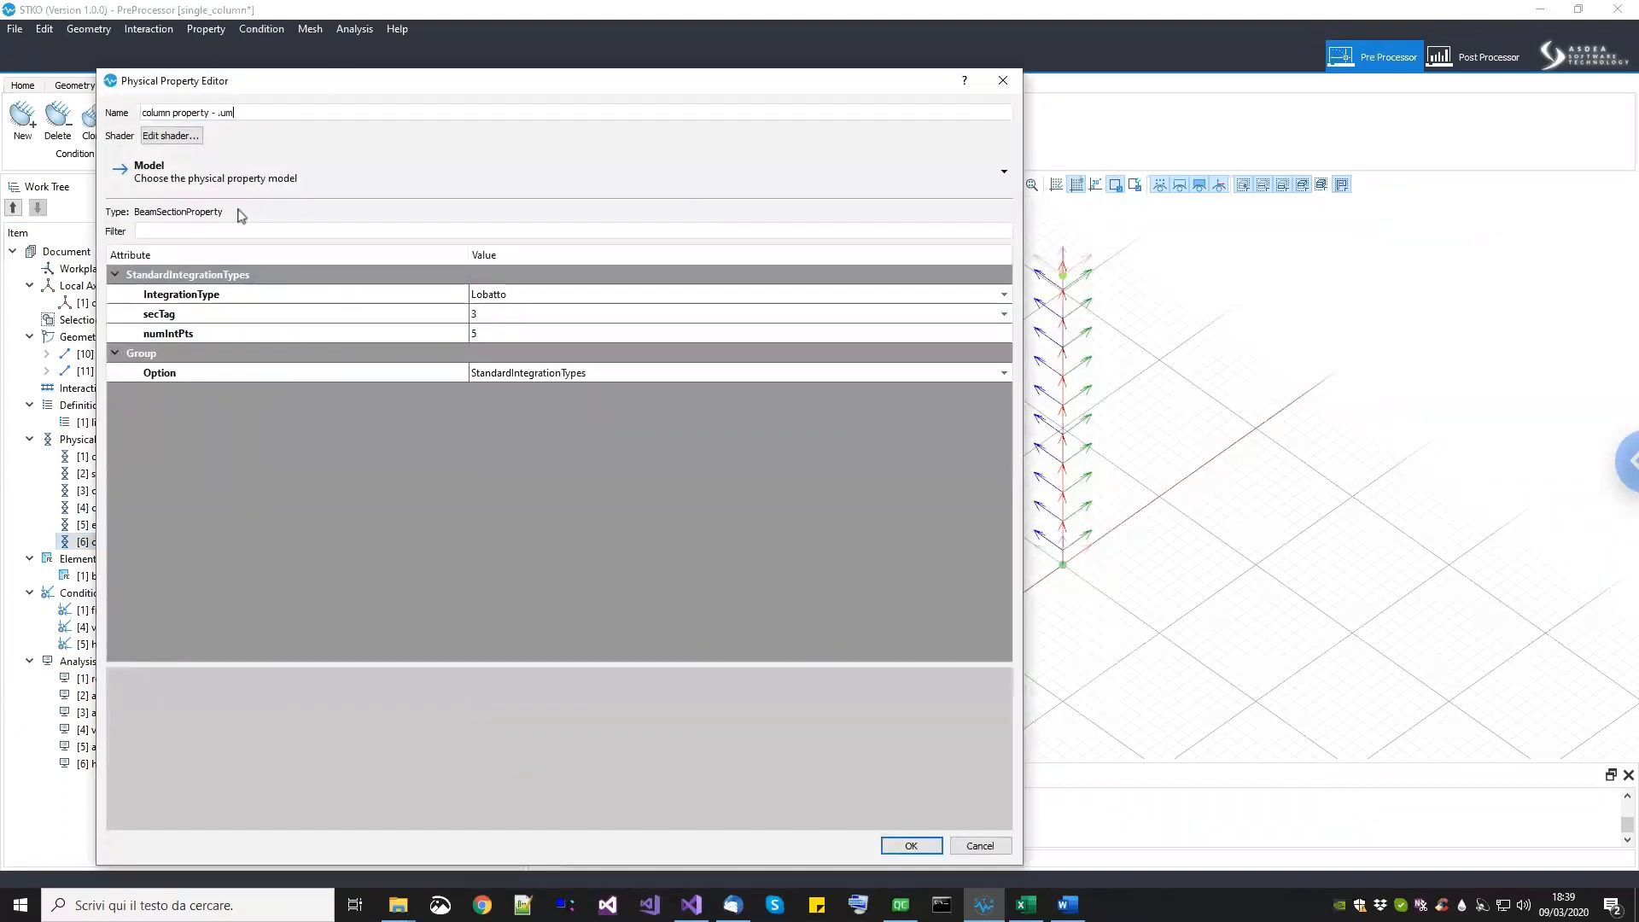
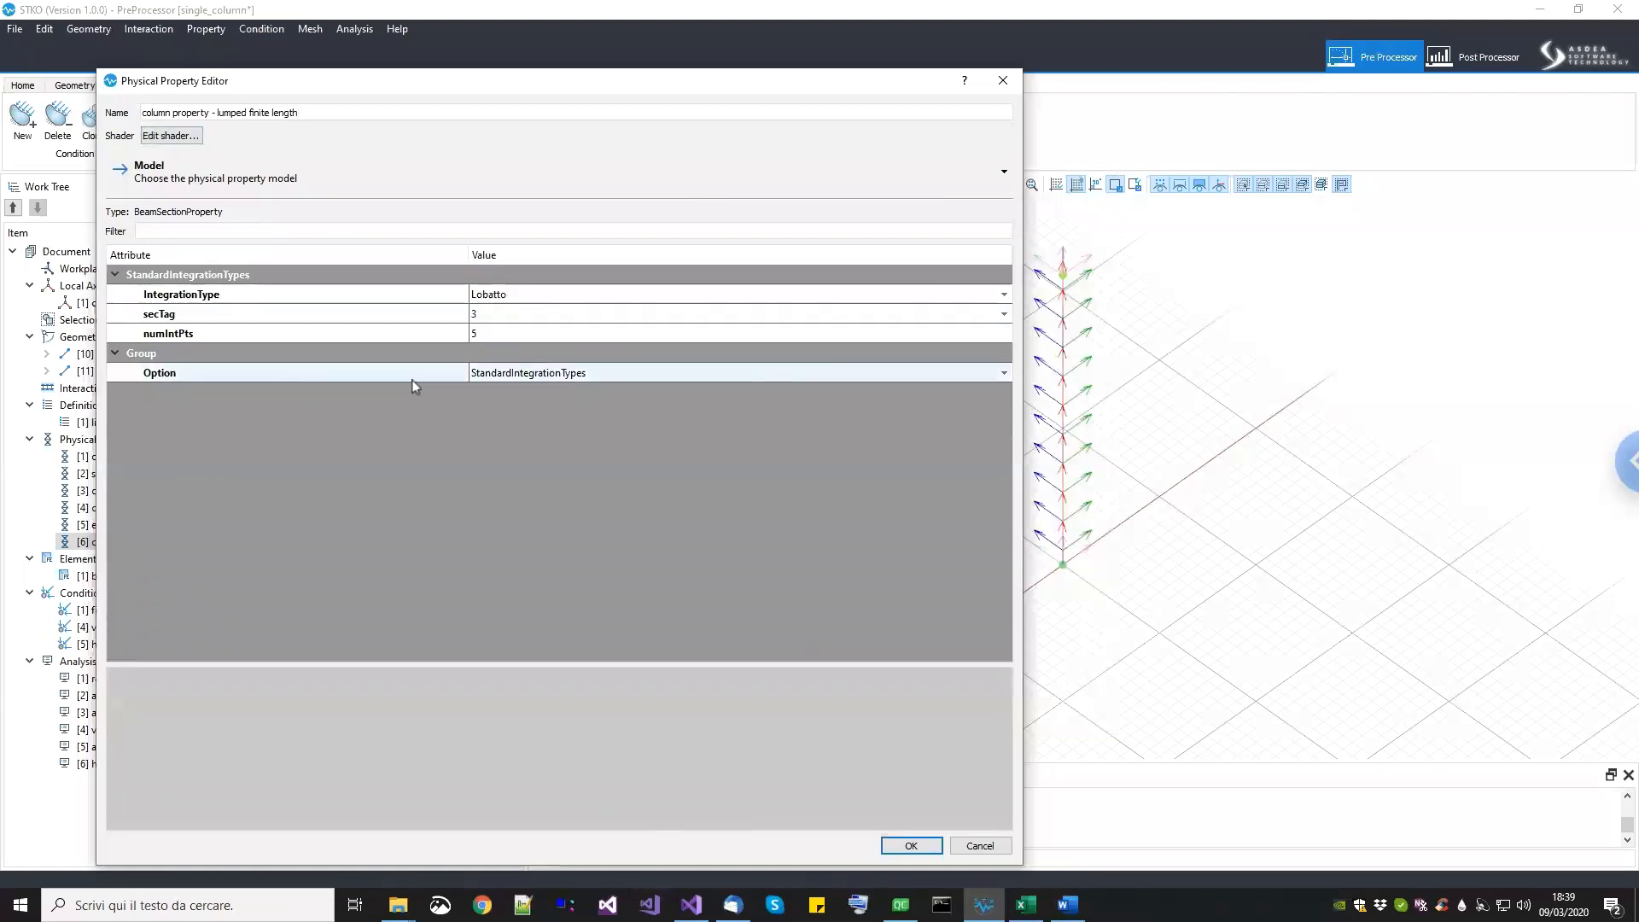
Step: Change the beam section property's option to Hinge with HingeRadau as the integration type
click(533, 374)
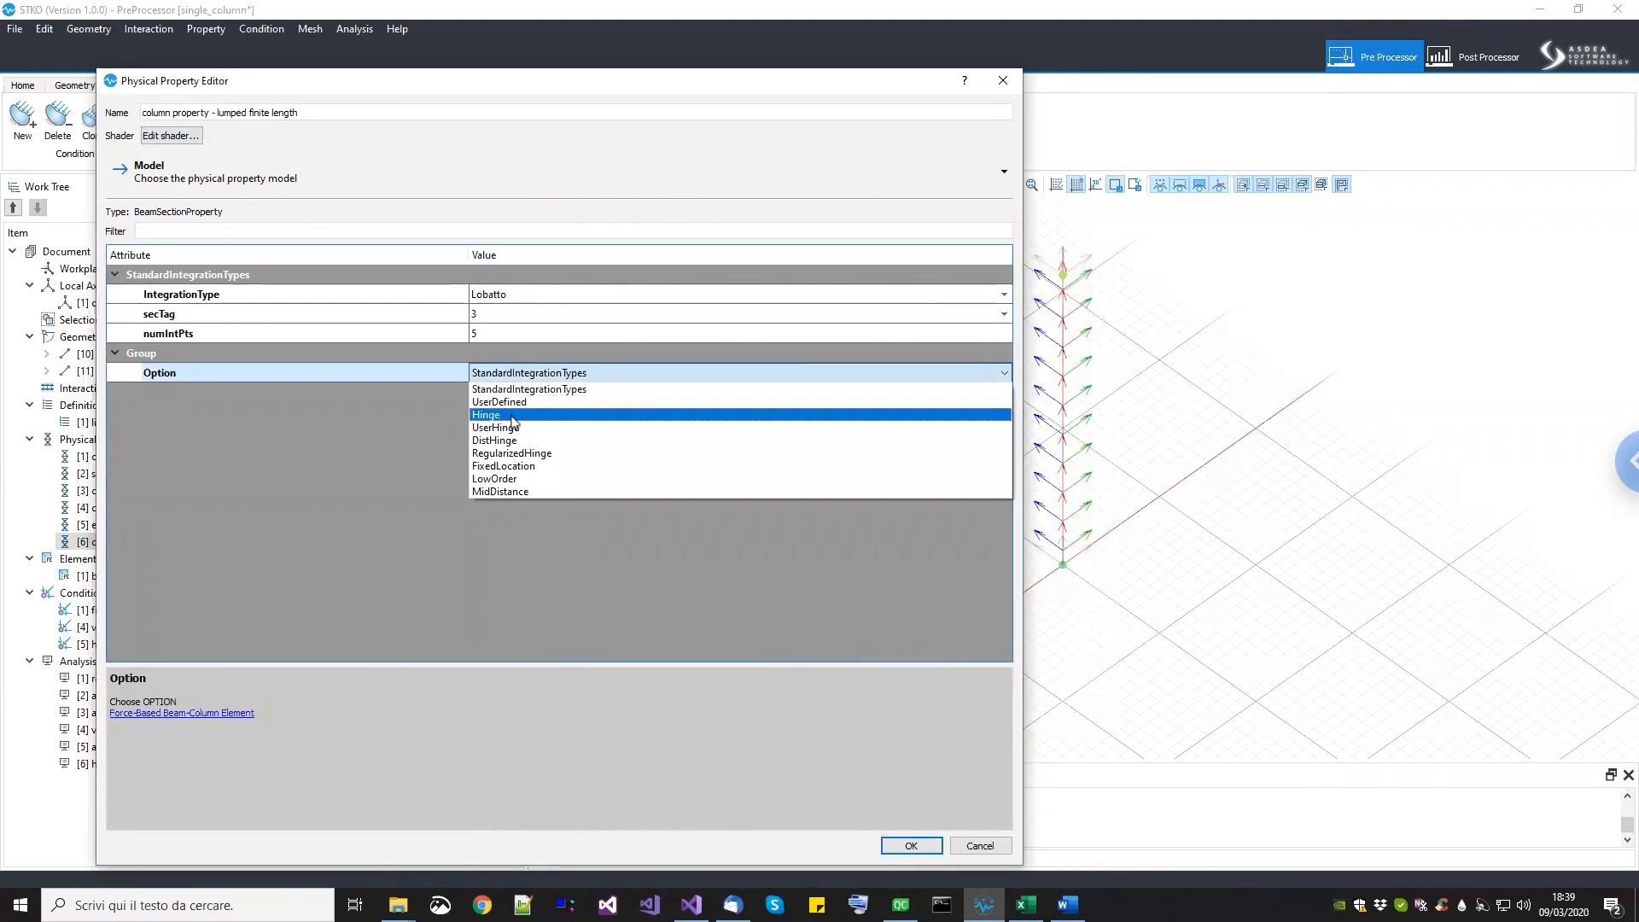
click(513, 416)
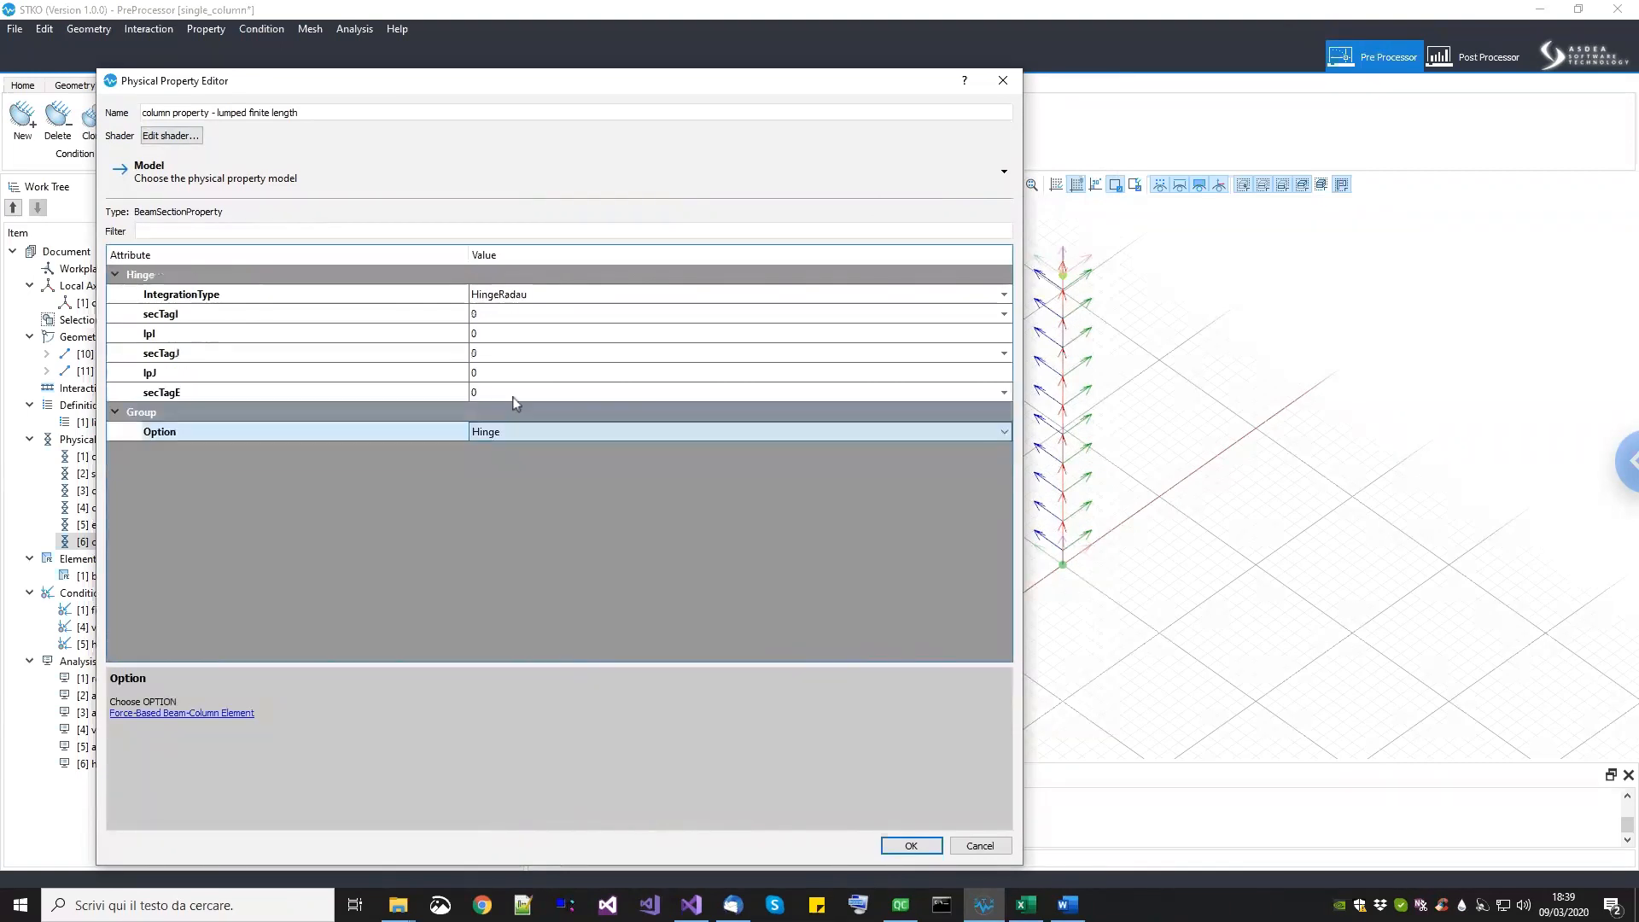
click(541, 294)
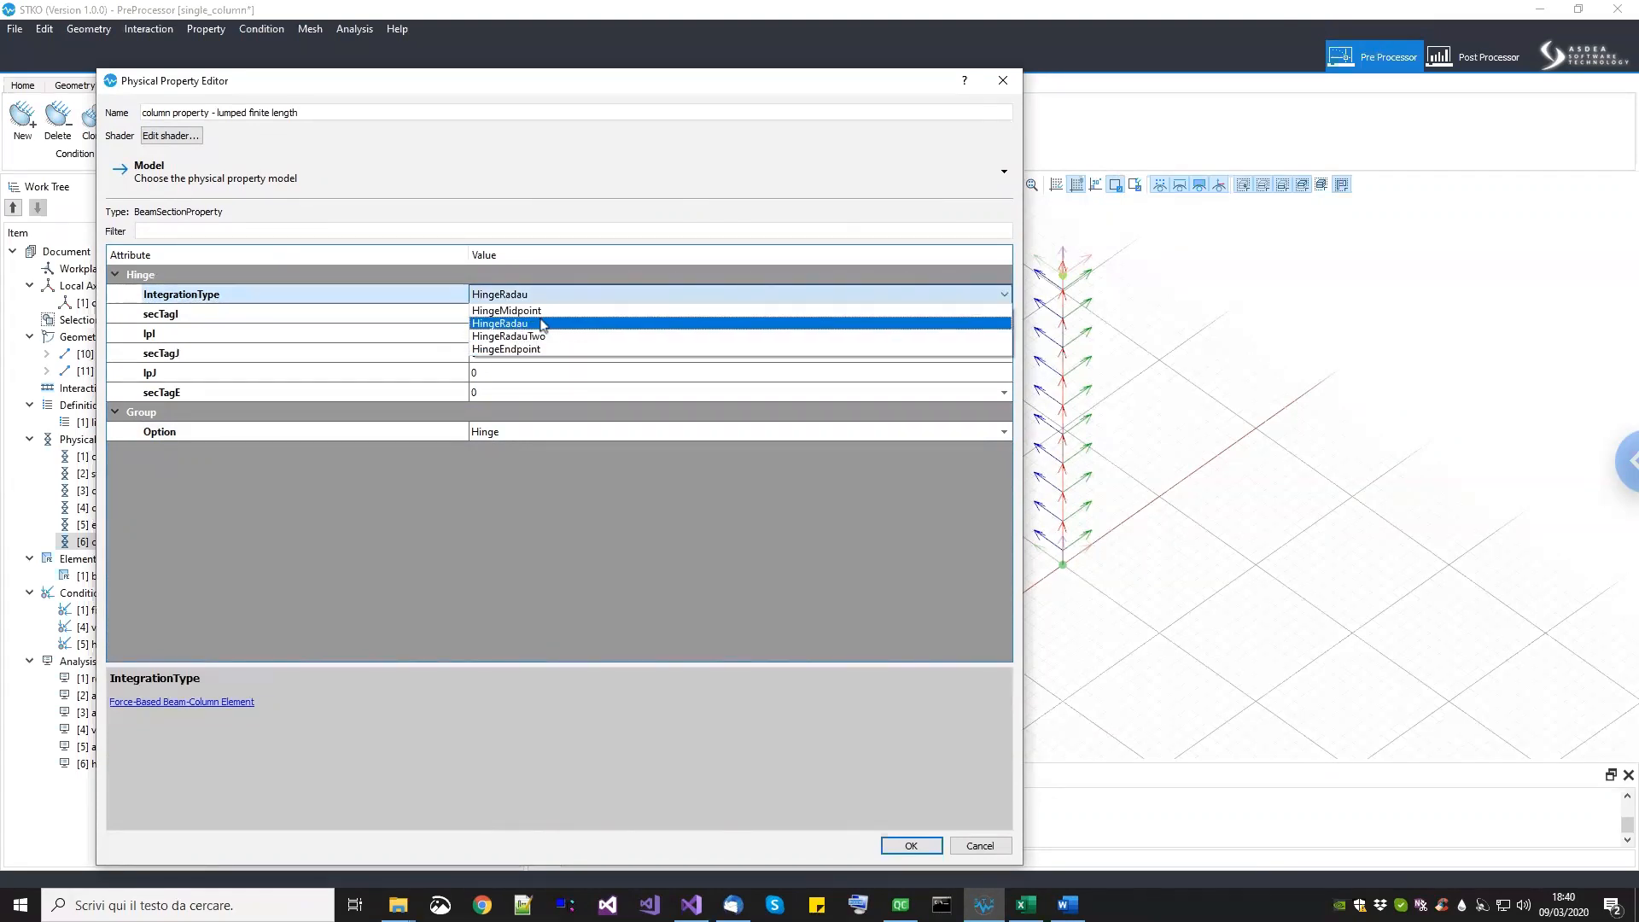
click(537, 322)
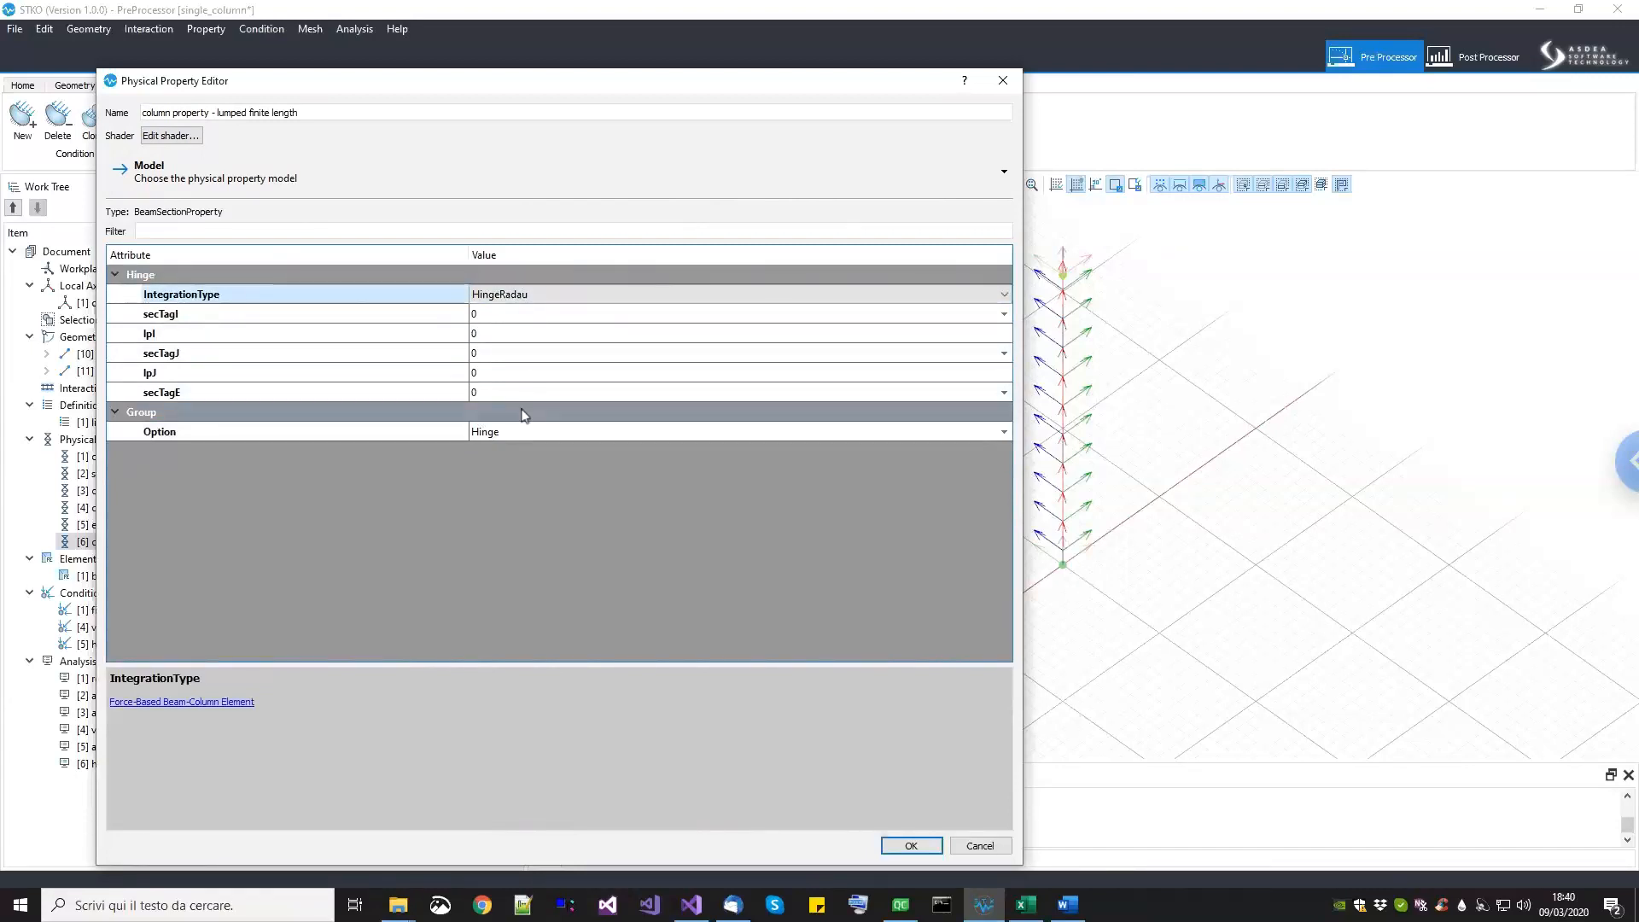
click(321, 314)
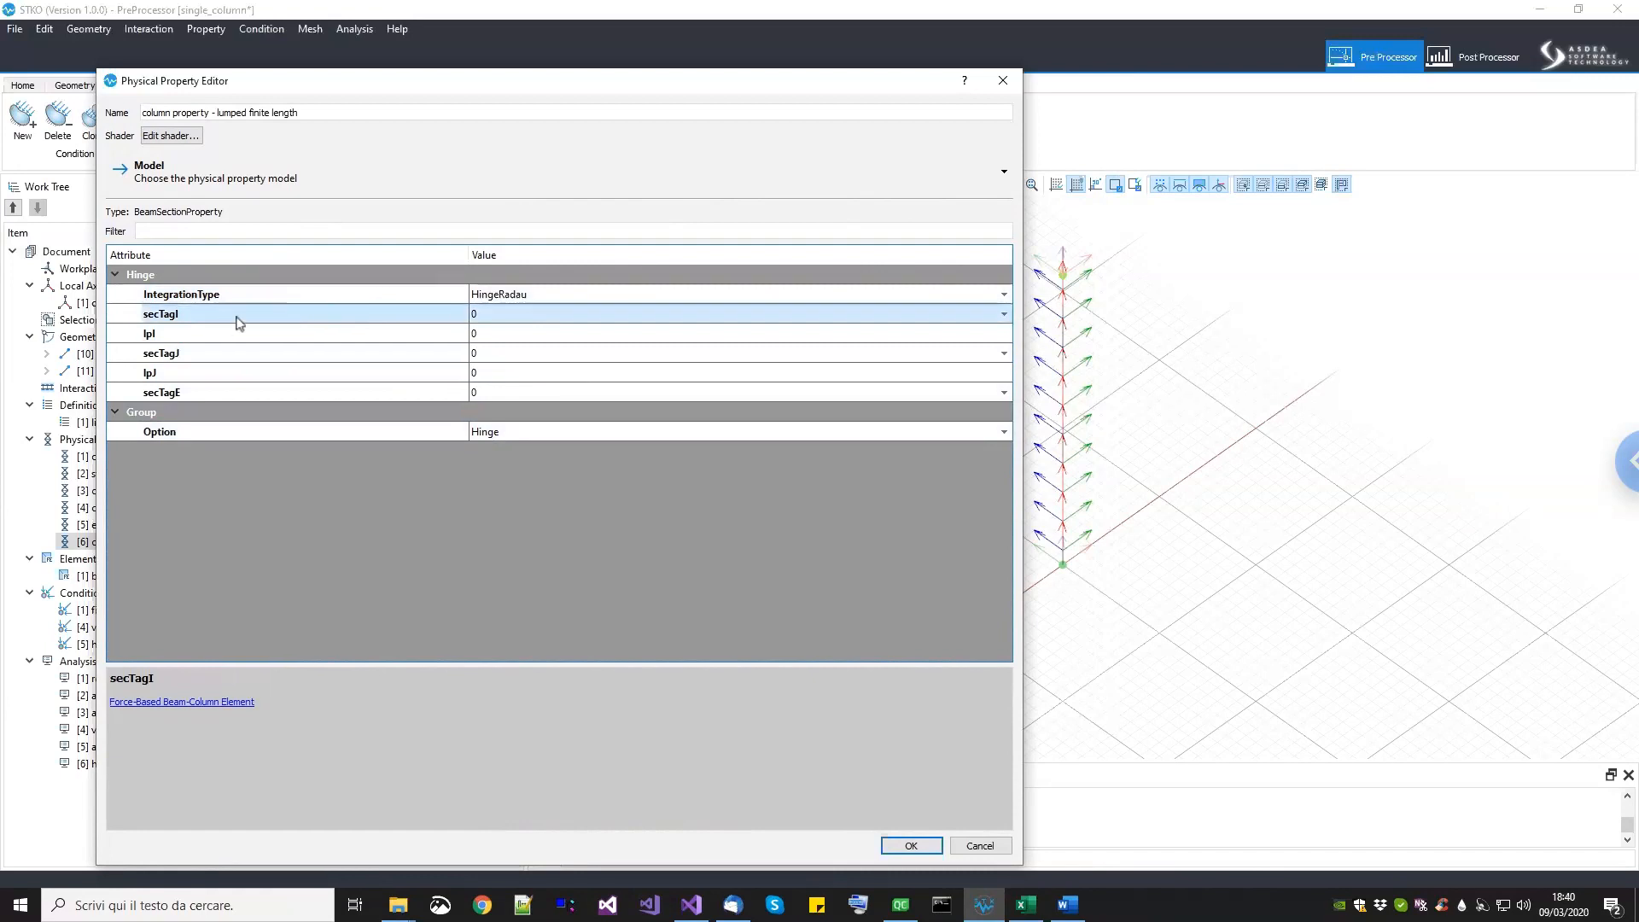
click(229, 358)
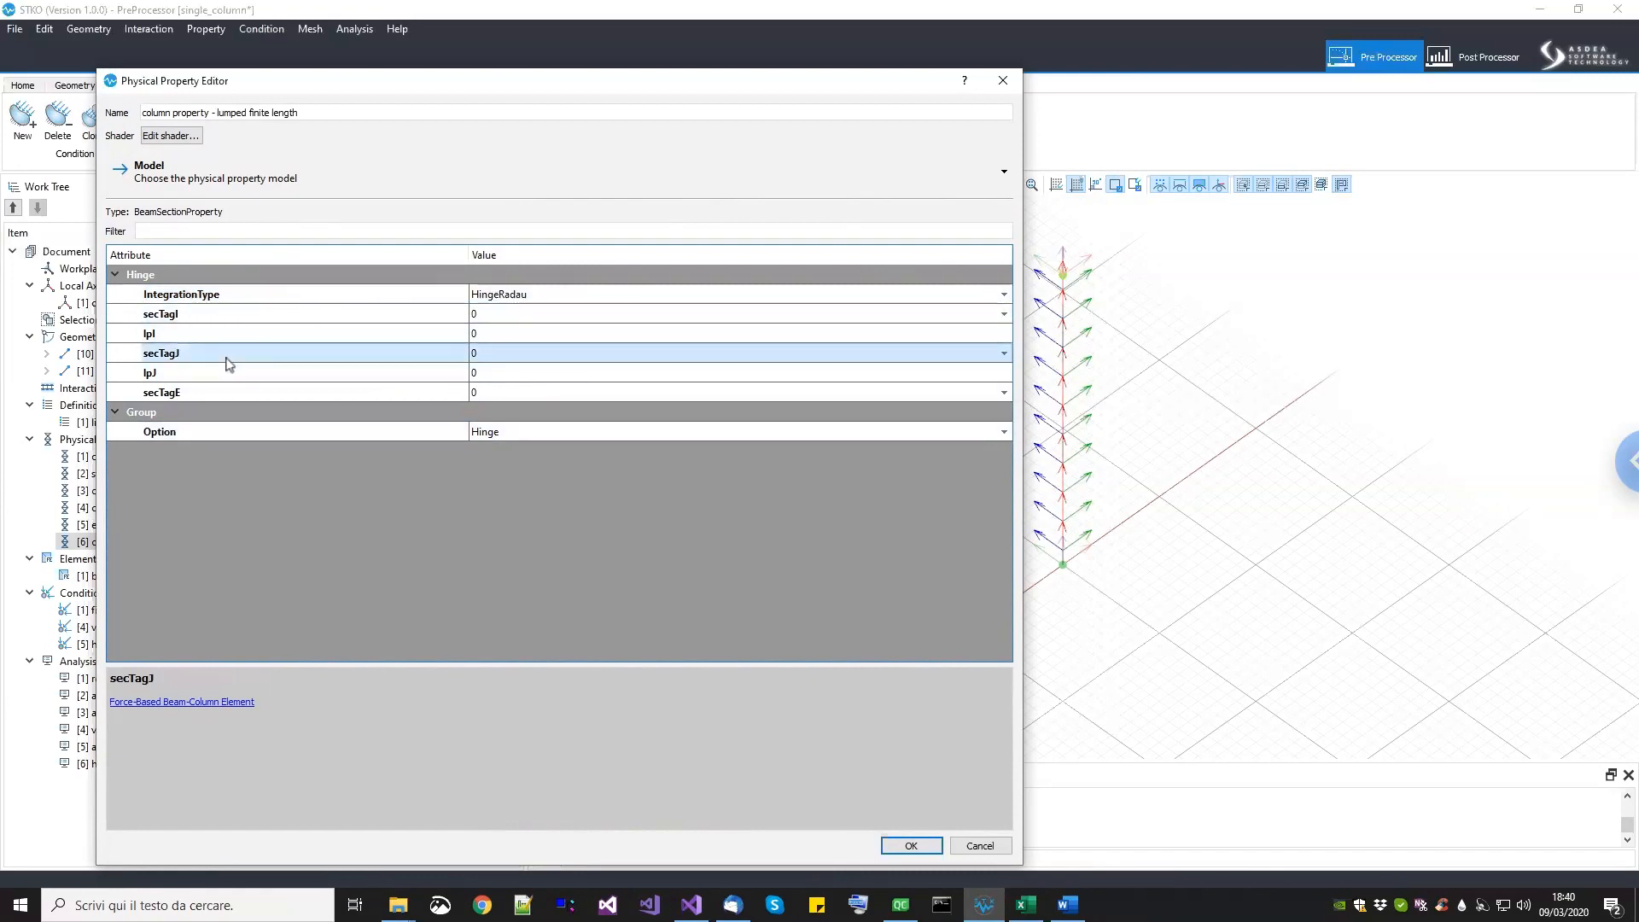
click(226, 336)
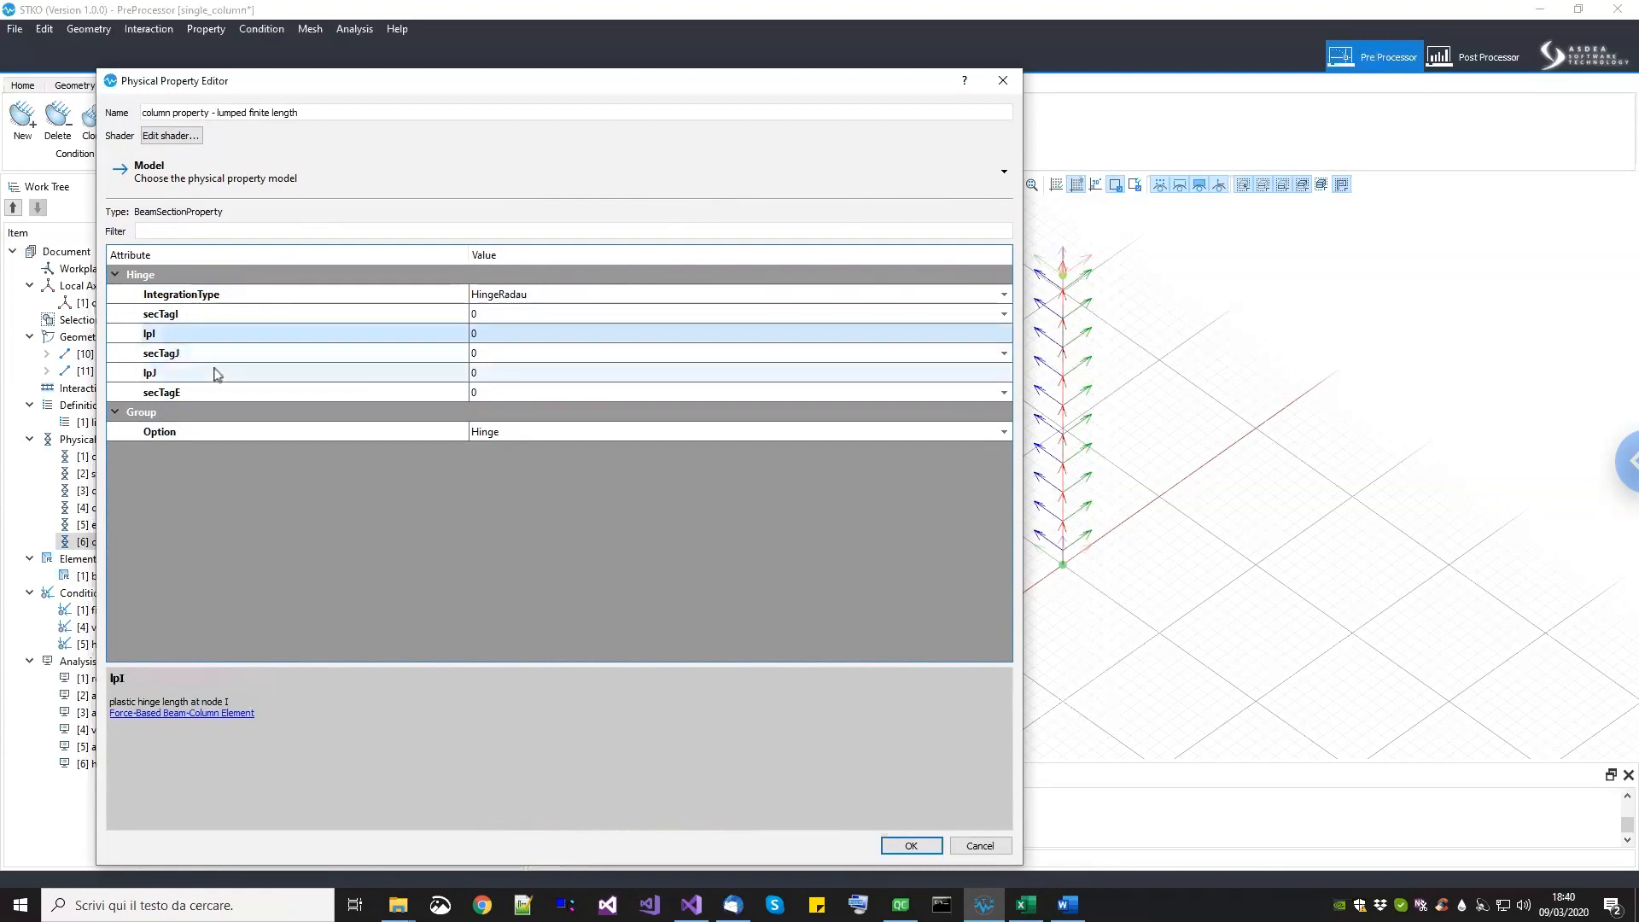
click(215, 390)
click(211, 374)
click(205, 394)
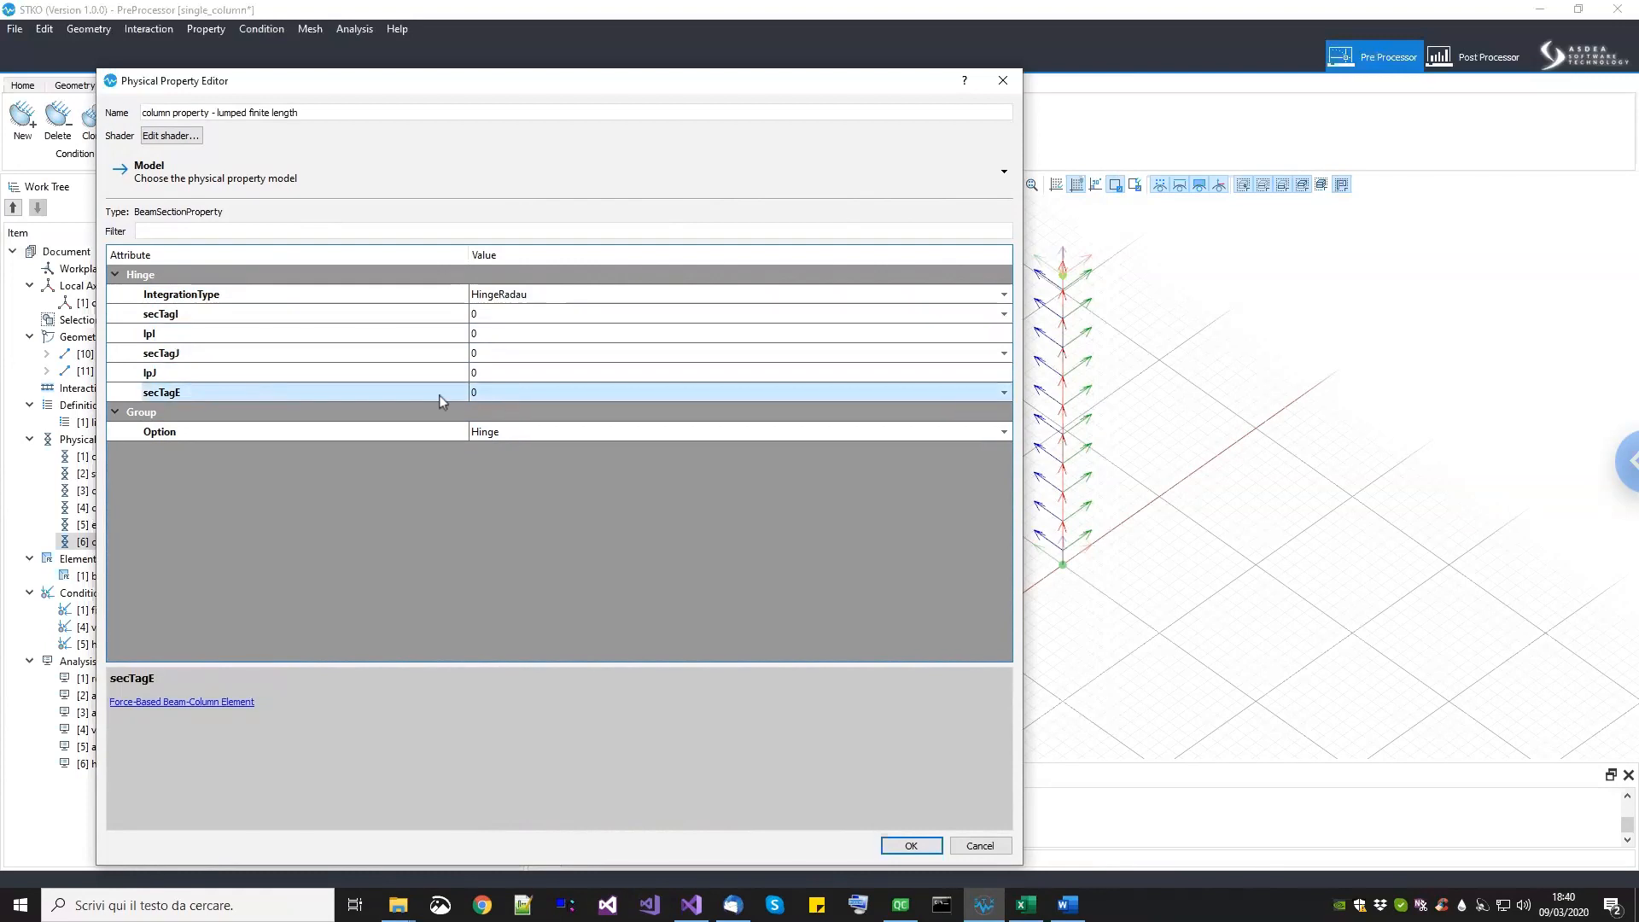
Step: Assign the column fiber section to both hinge ends, secTagI and secTagJ
click(518, 317)
click(519, 322)
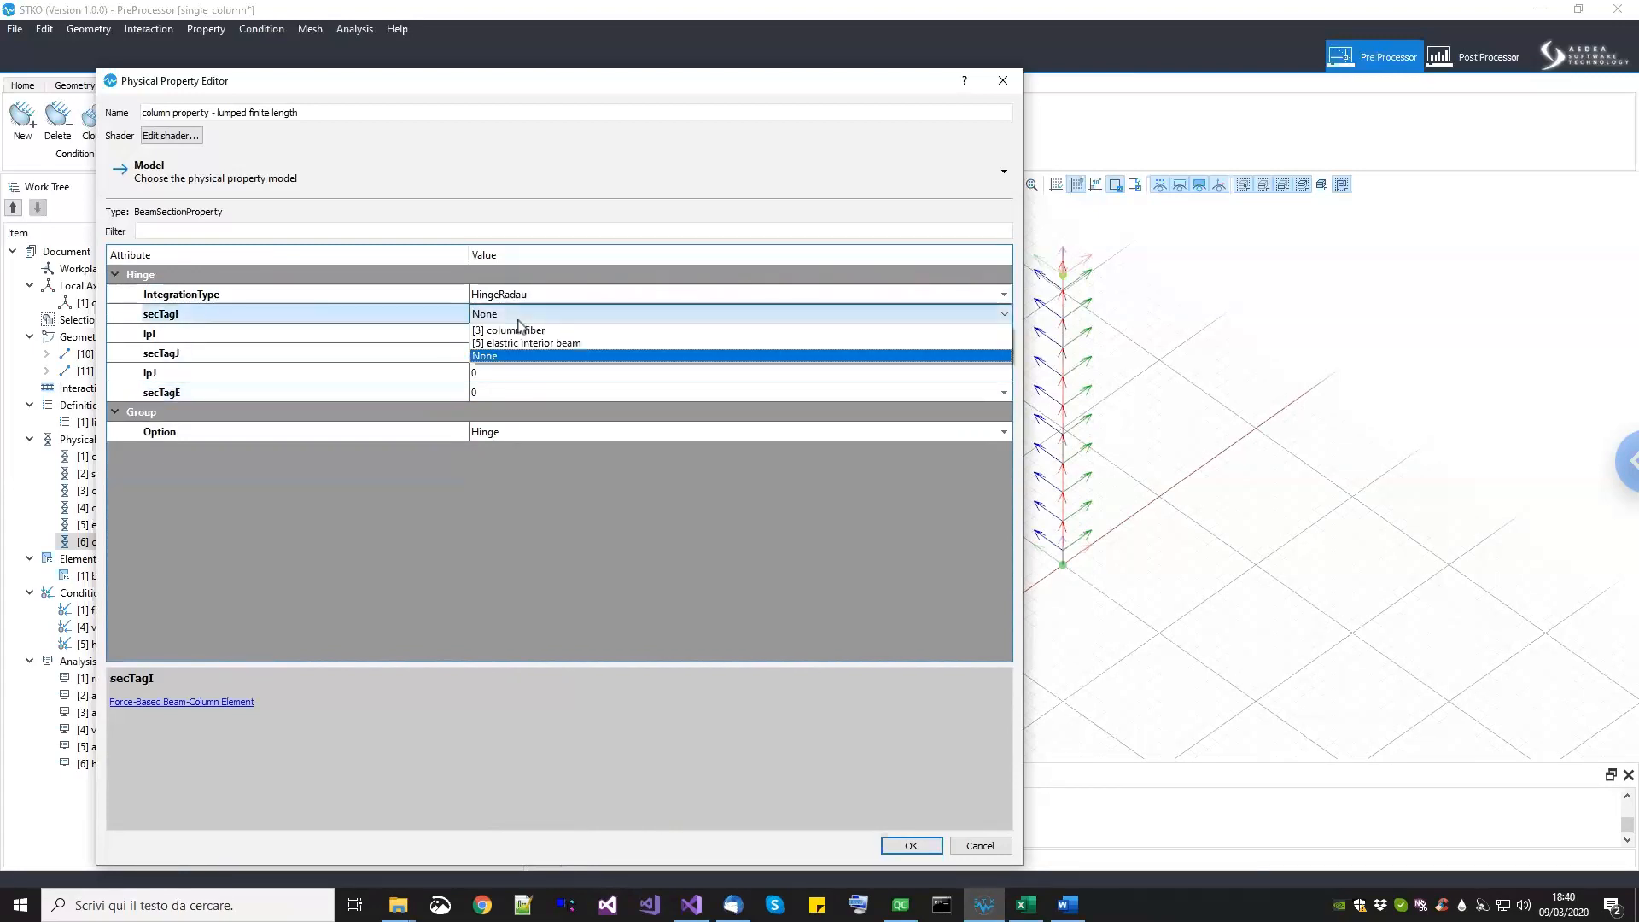
click(521, 331)
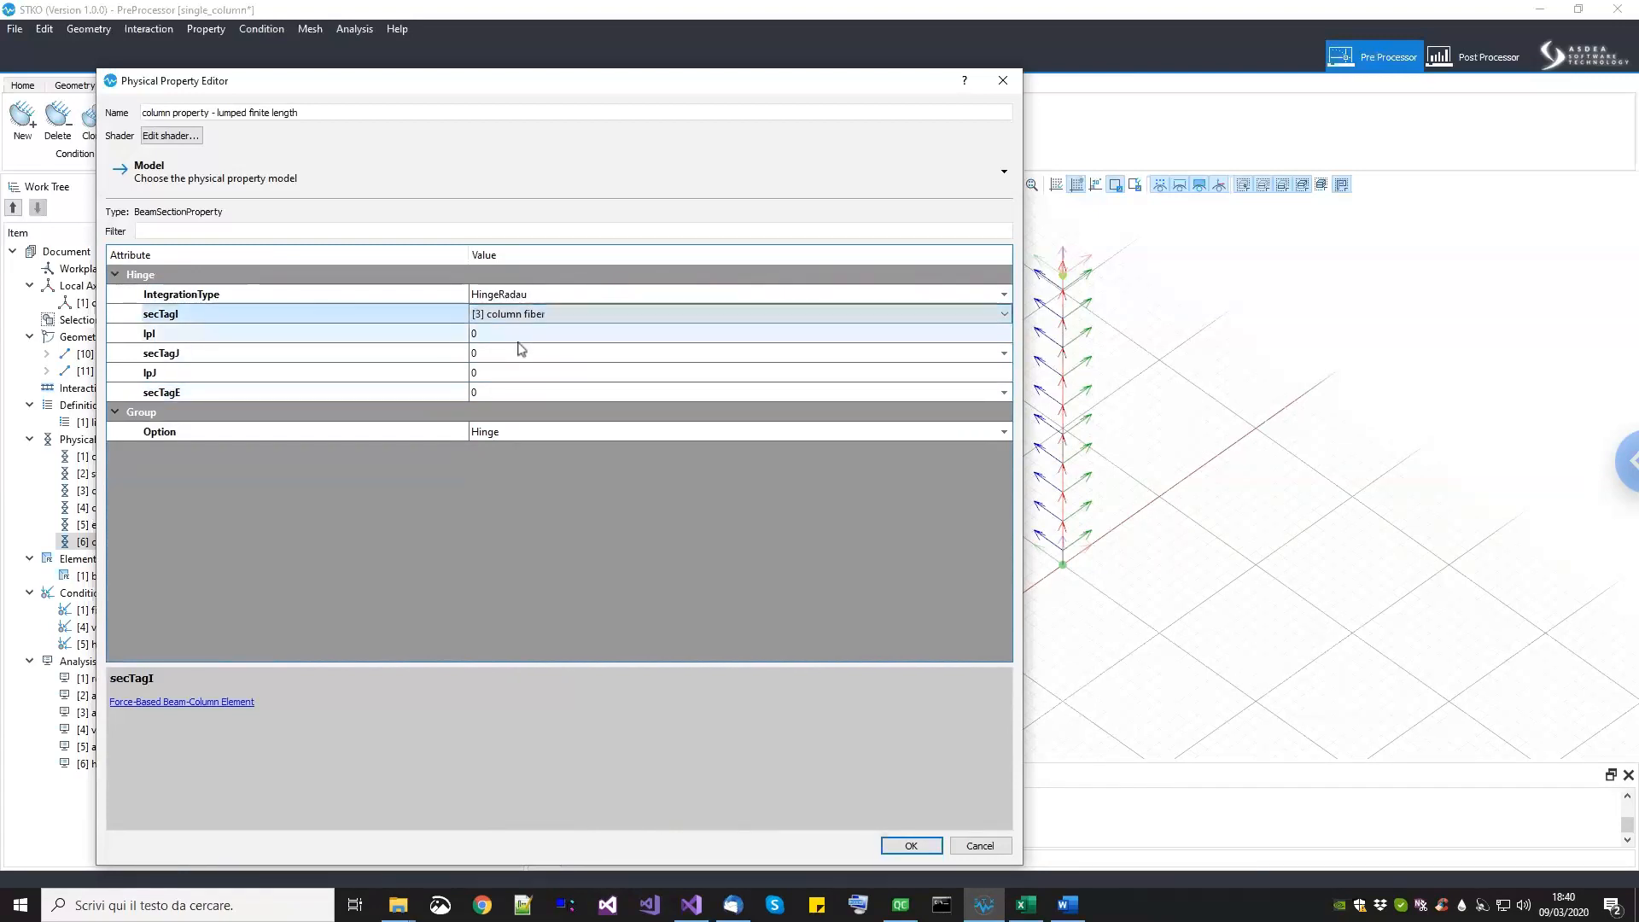
click(521, 359)
click(522, 370)
Step: Set the plastic hinge lengths lpI and lpJ to 150
click(521, 333)
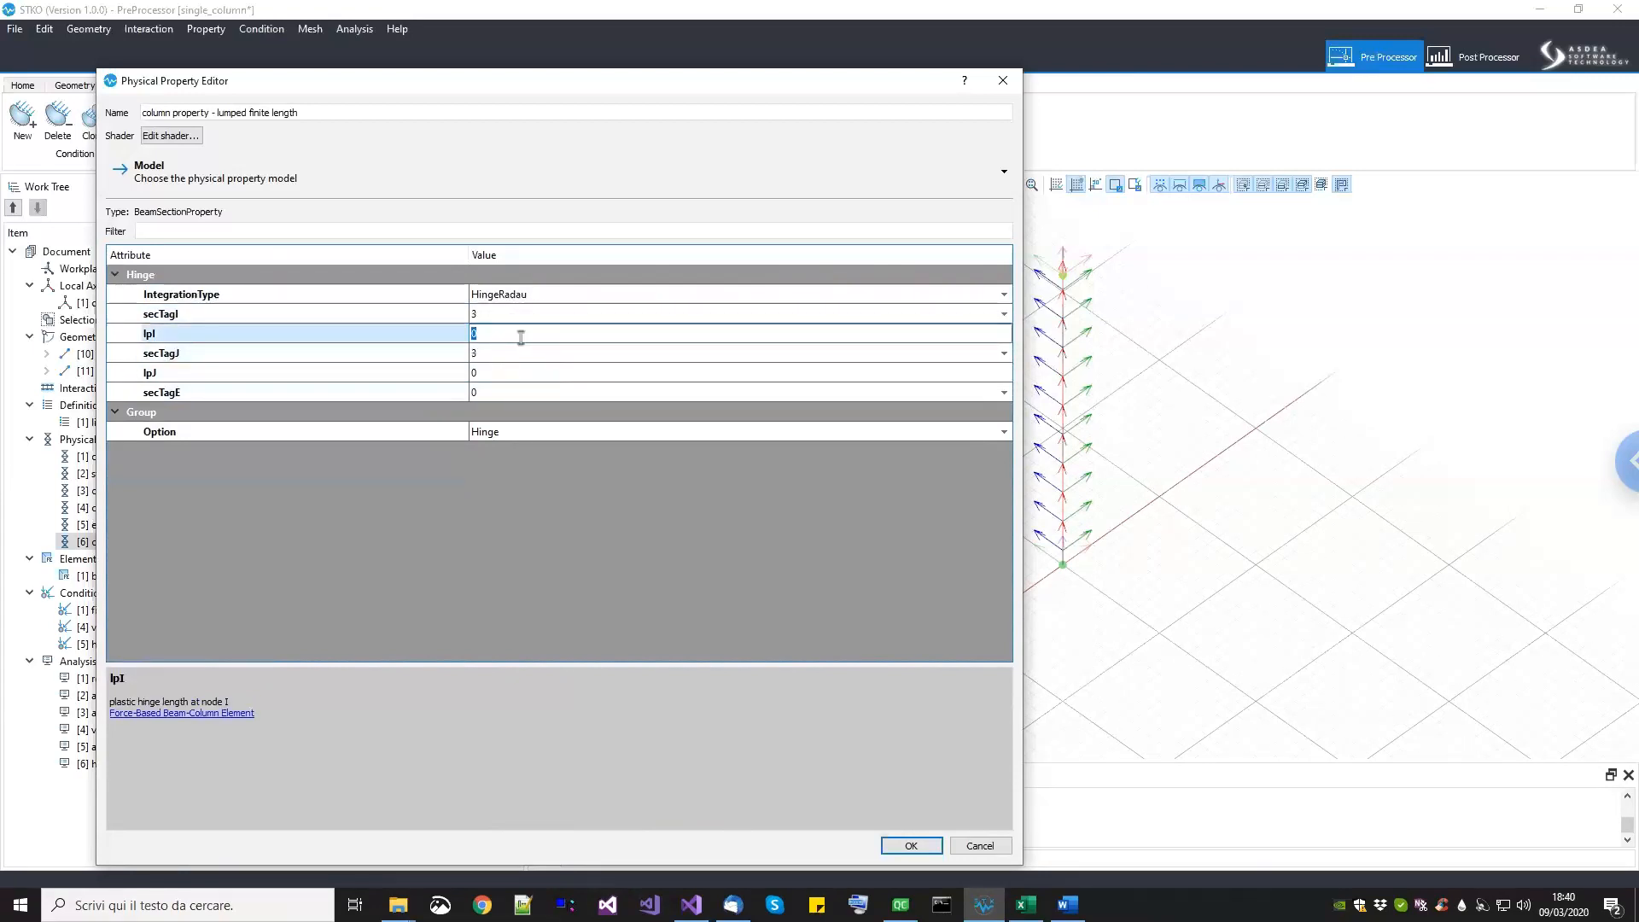
text(150)
click(530, 371)
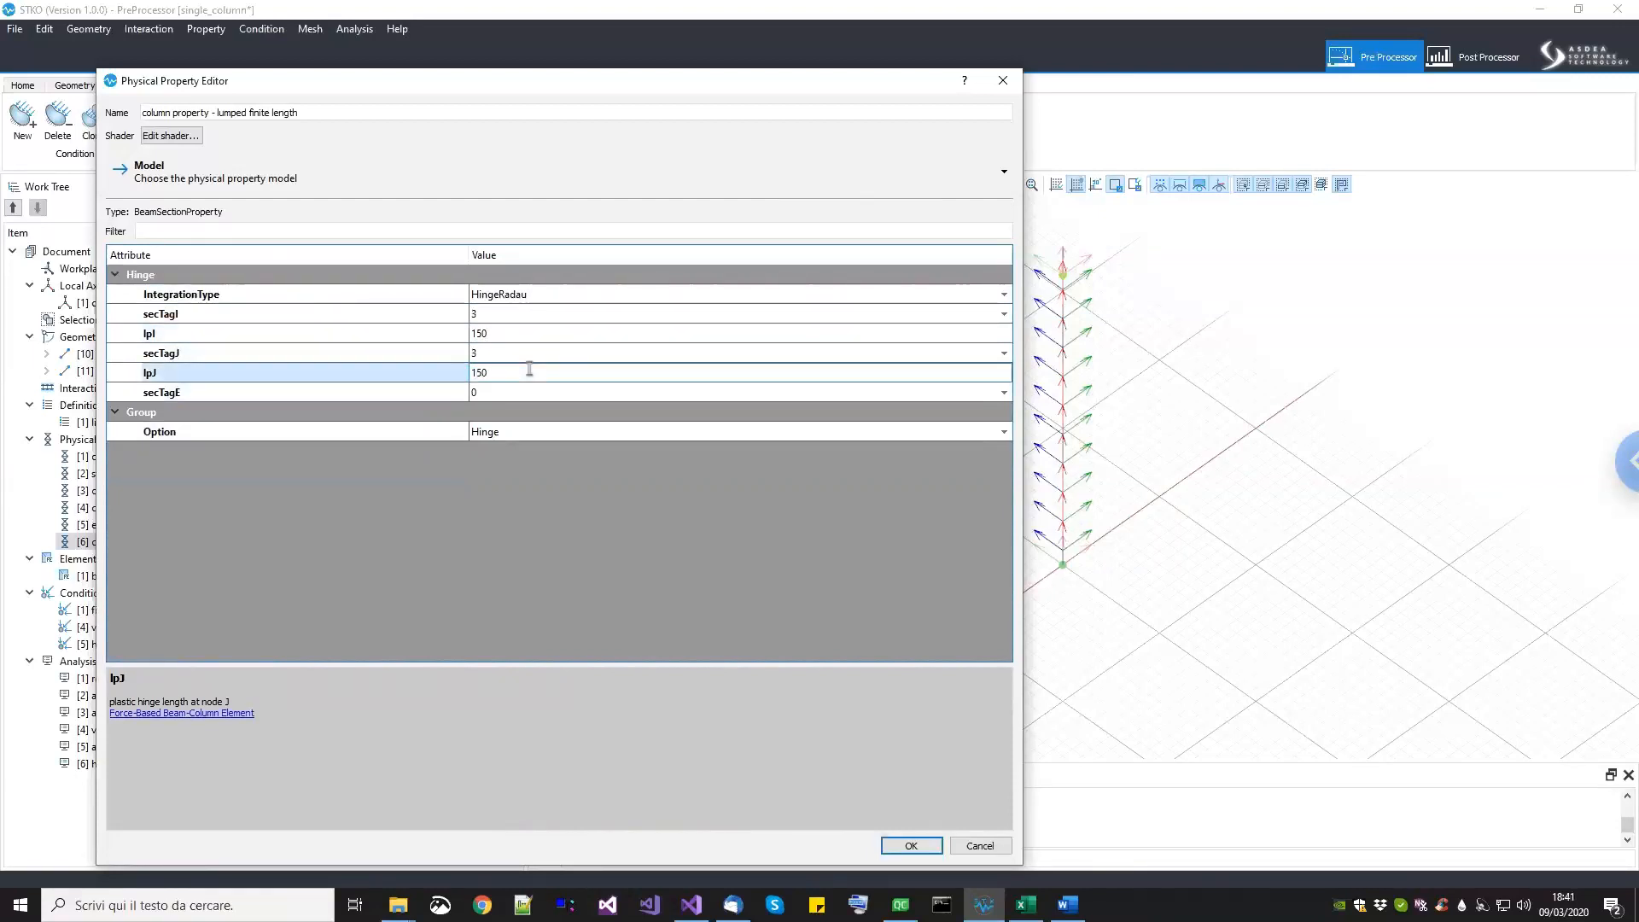
Step: Choose "elastric interior beam" as the interior section secTagE and accept the lumped column property
click(529, 392)
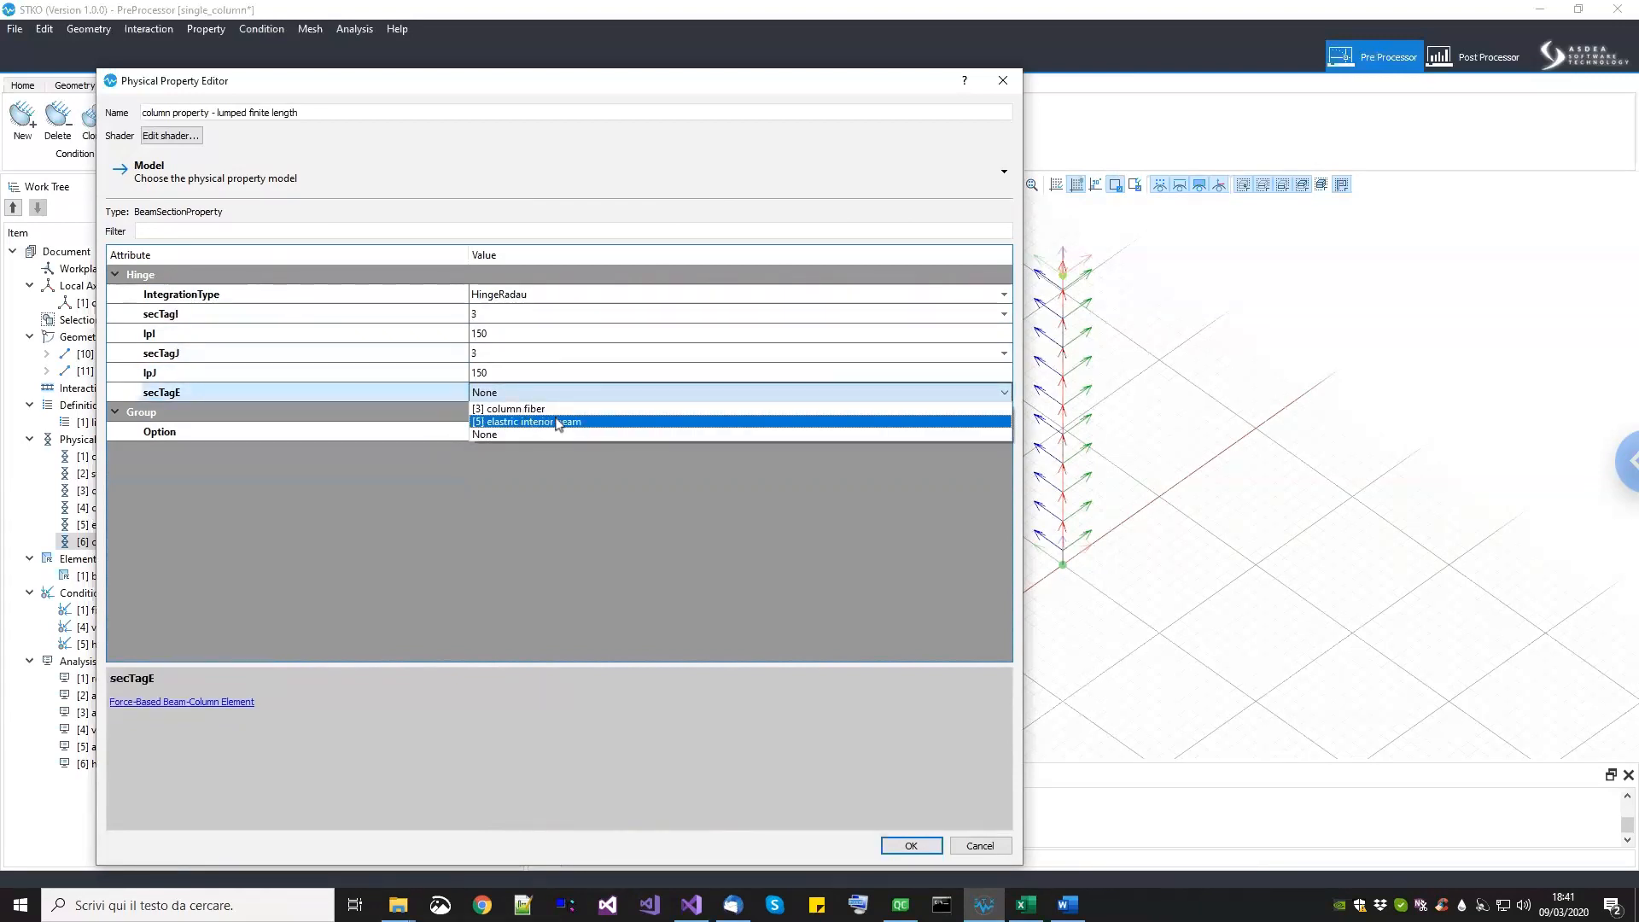
click(556, 422)
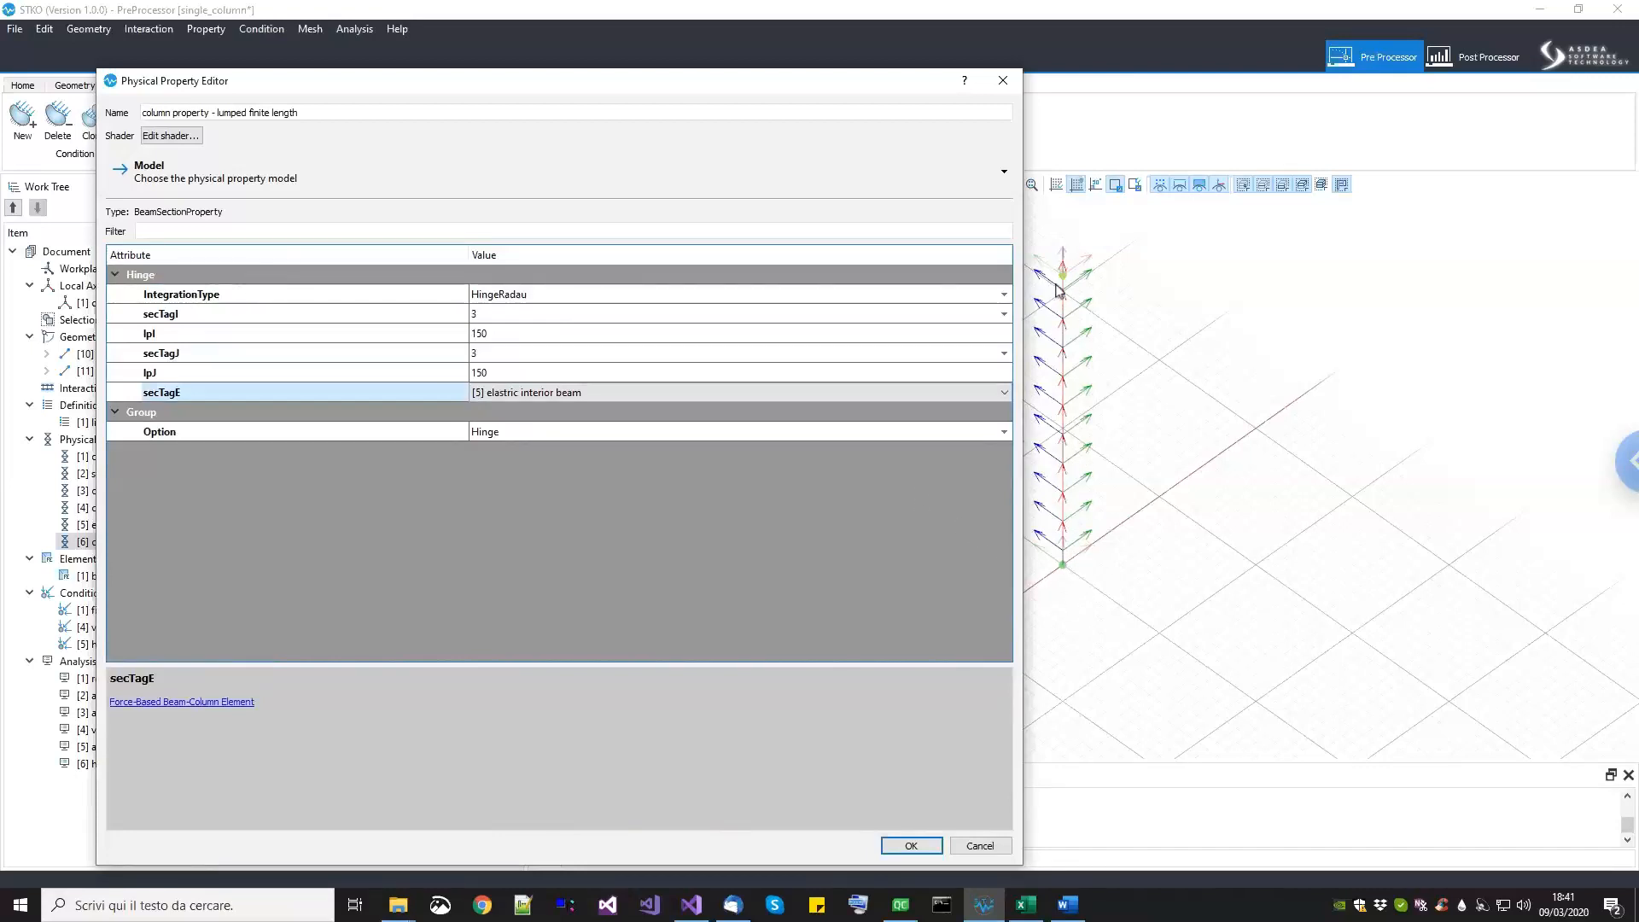
click(910, 845)
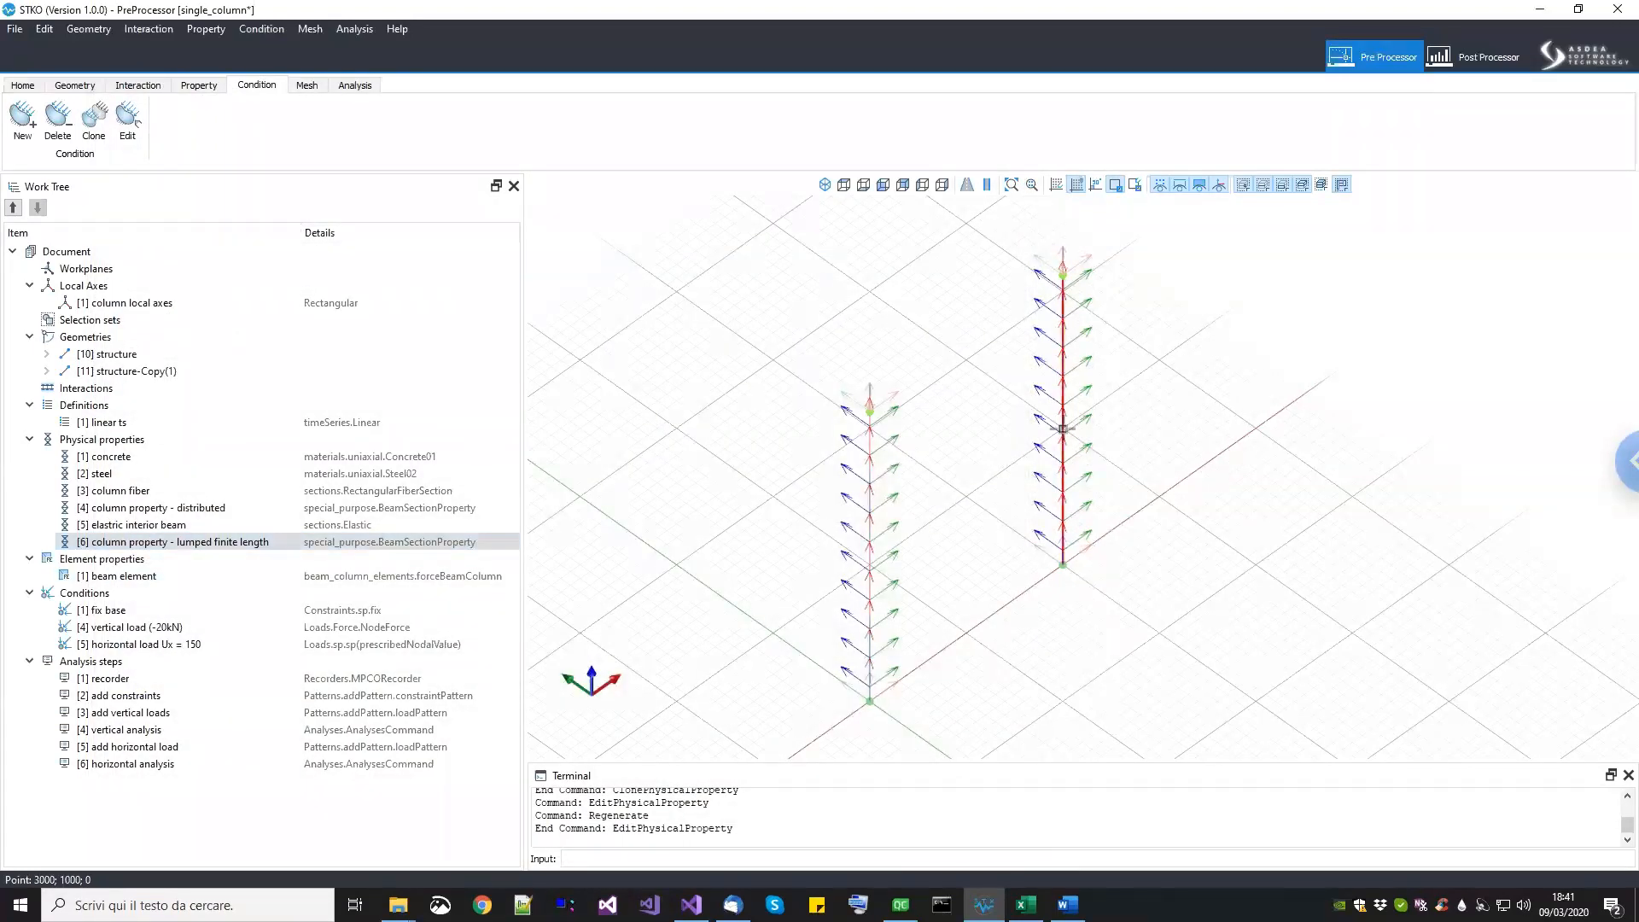
Step: Assign "column property - lumped finite length" to the copied column and show both columns coloured by physical property
drag(230, 548, 817, 244)
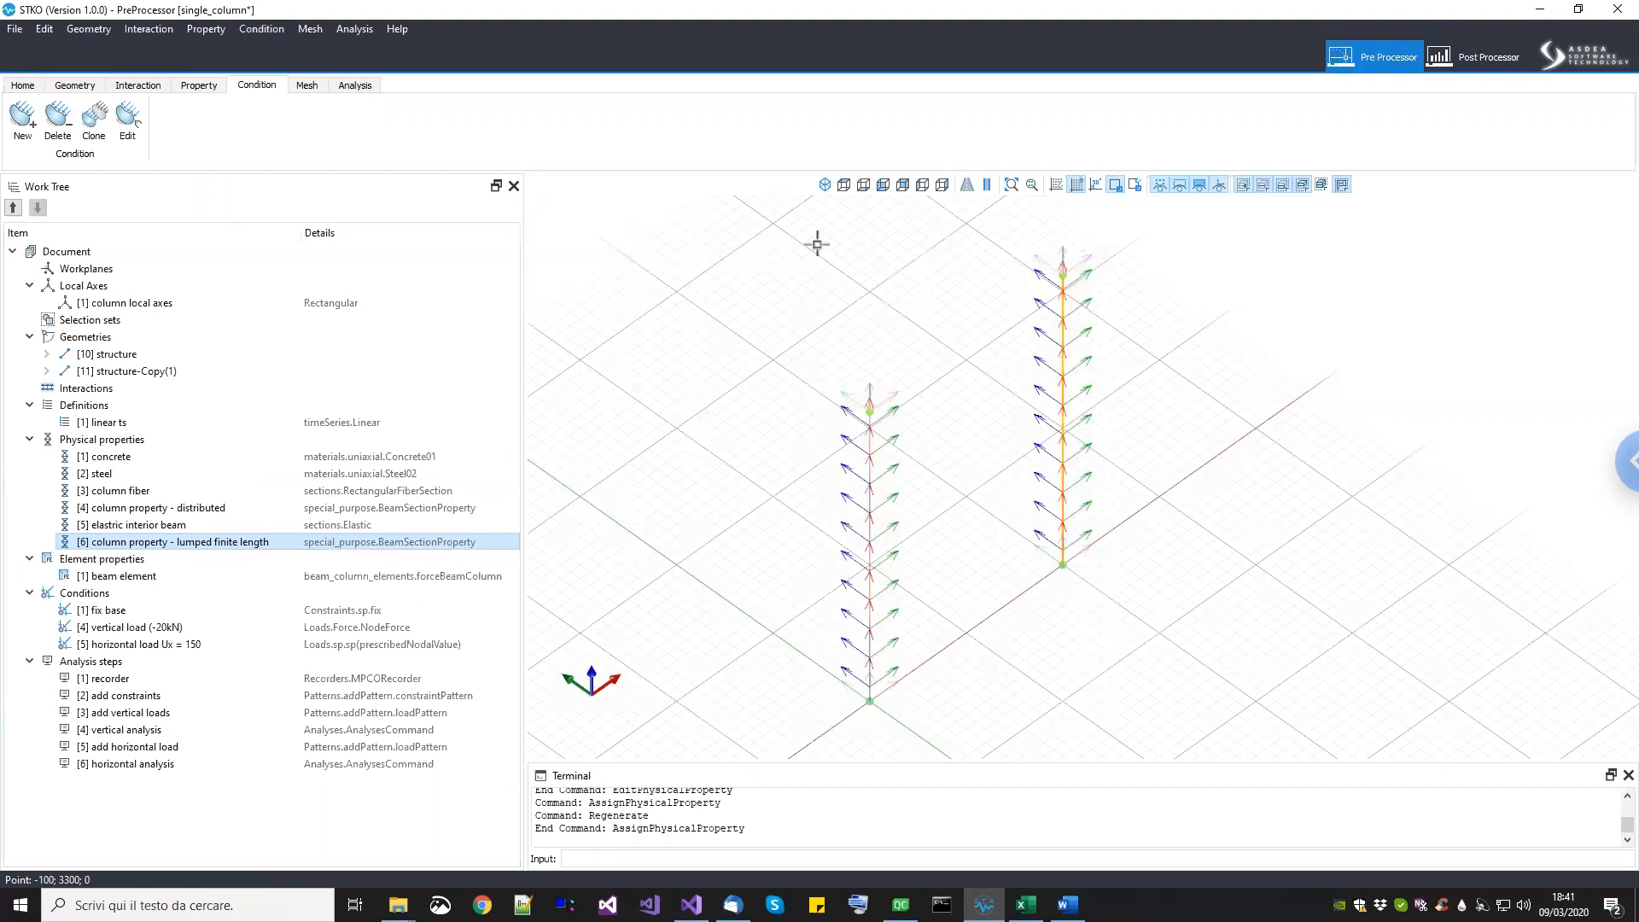
click(201, 86)
middle_drag(900, 448, 1101, 384)
scroll(1101, 384, up, 3)
middle_drag(981, 505, 1075, 402)
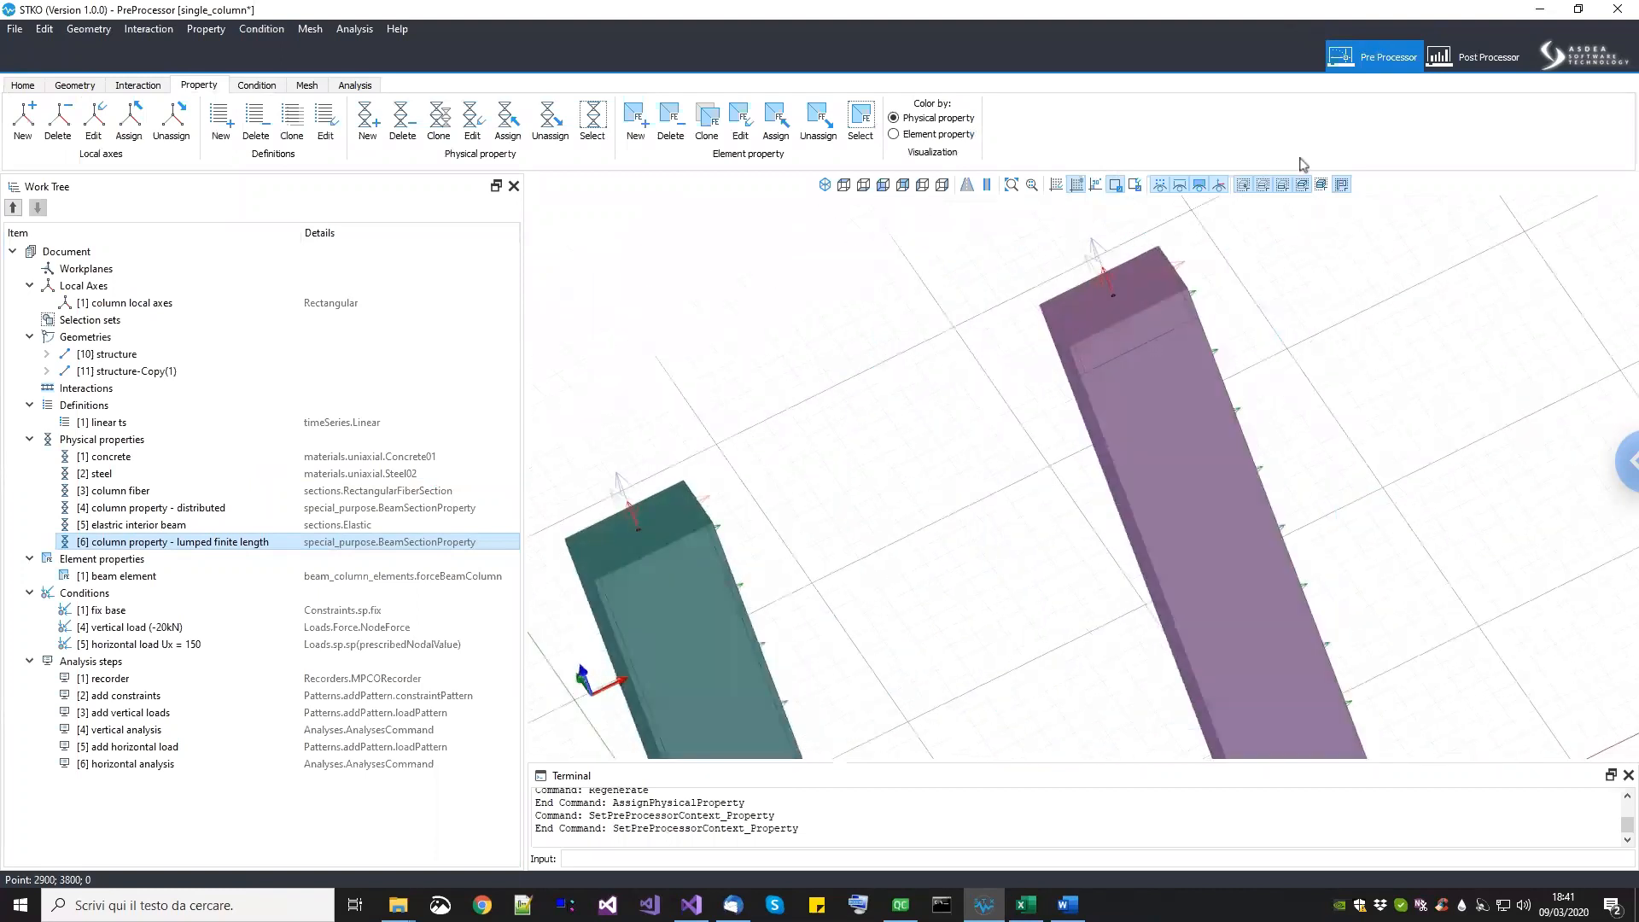
Step: Examine the hinge and interior section zones of the copied column in wireframe against the original column, and restore the solid display
click(1199, 184)
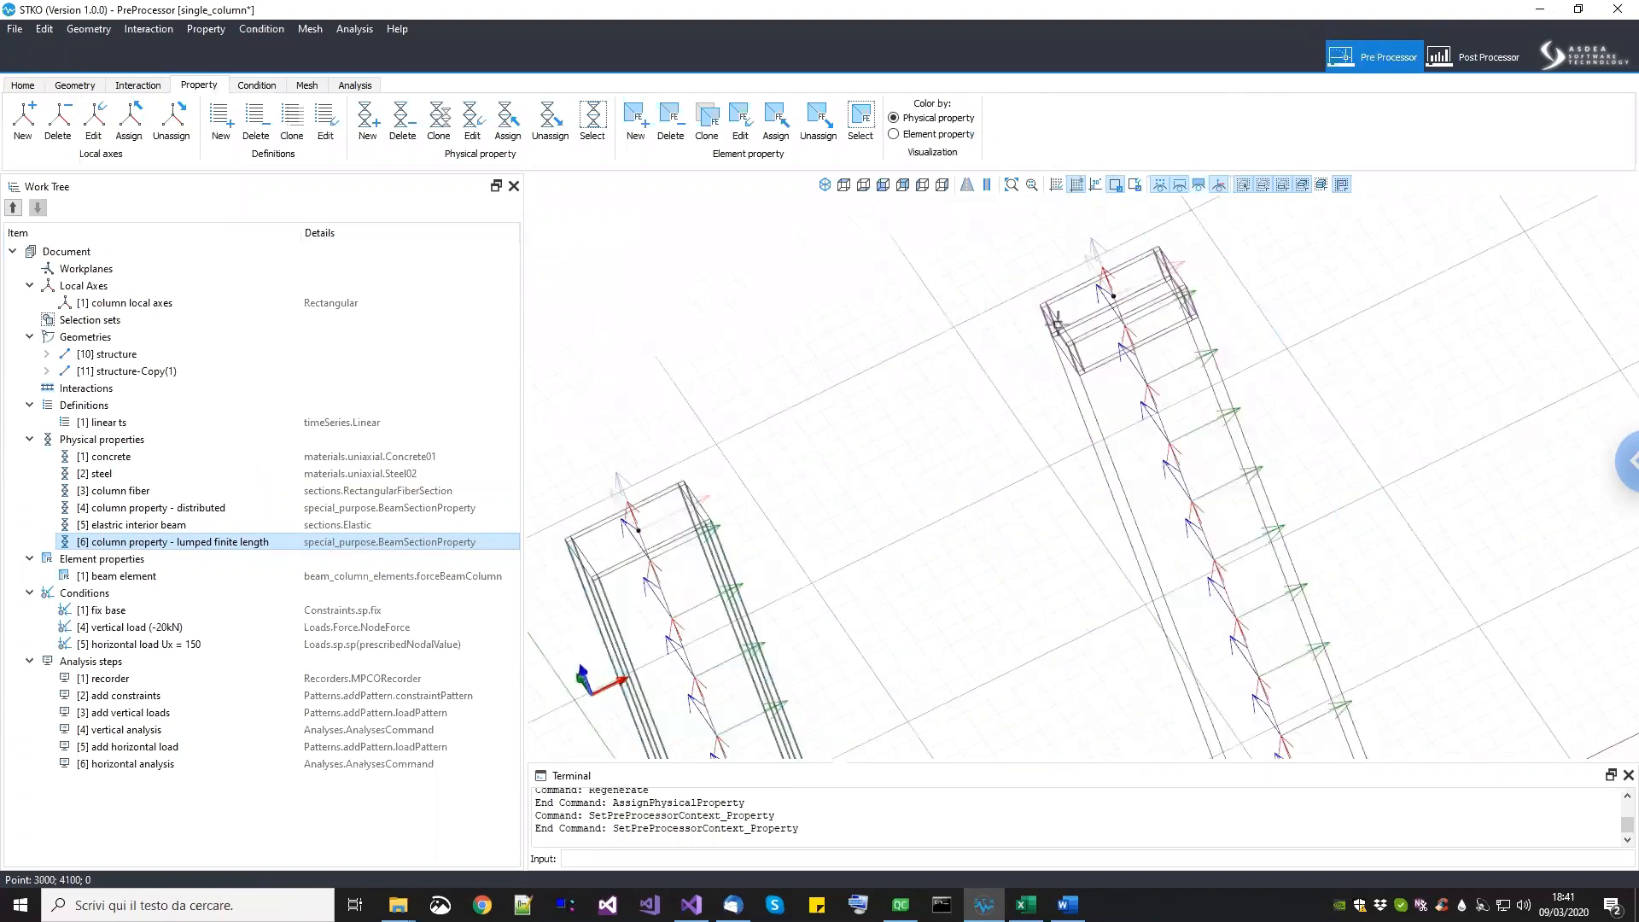
middle_drag(1042, 366, 1033, 337)
scroll(1034, 335, up, 3)
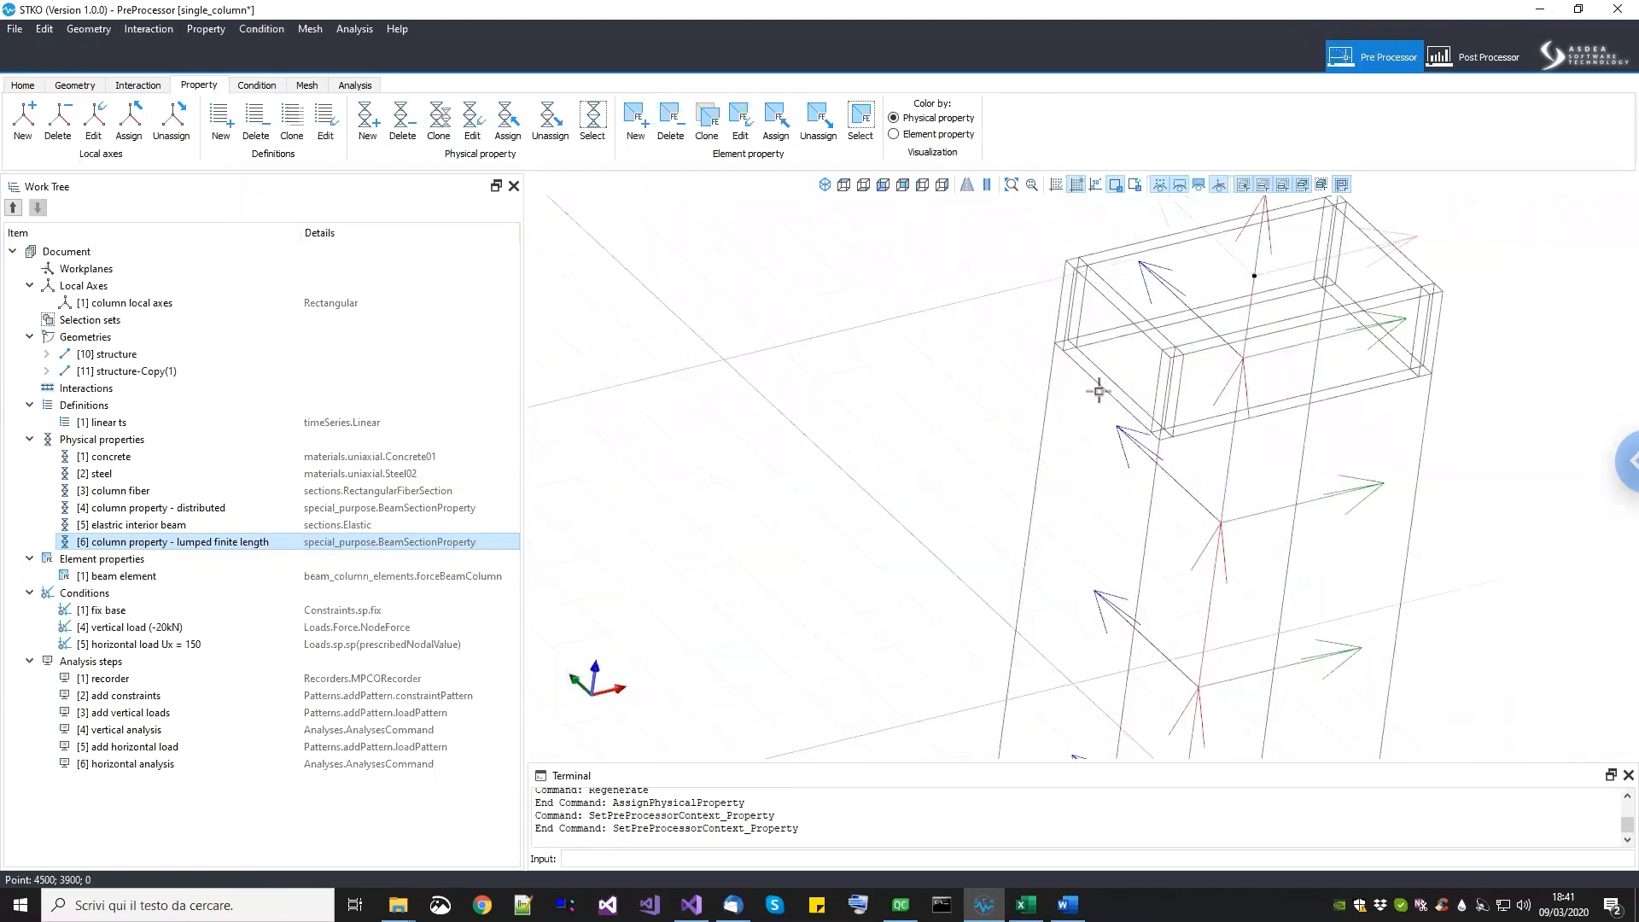
scroll(1049, 318, down, 2)
middle_drag(1055, 315, 1038, 463)
scroll(1038, 464, up, 1)
scroll(991, 519, down, 3)
middle_drag(1054, 381, 1022, 589)
scroll(1020, 499, up, 2)
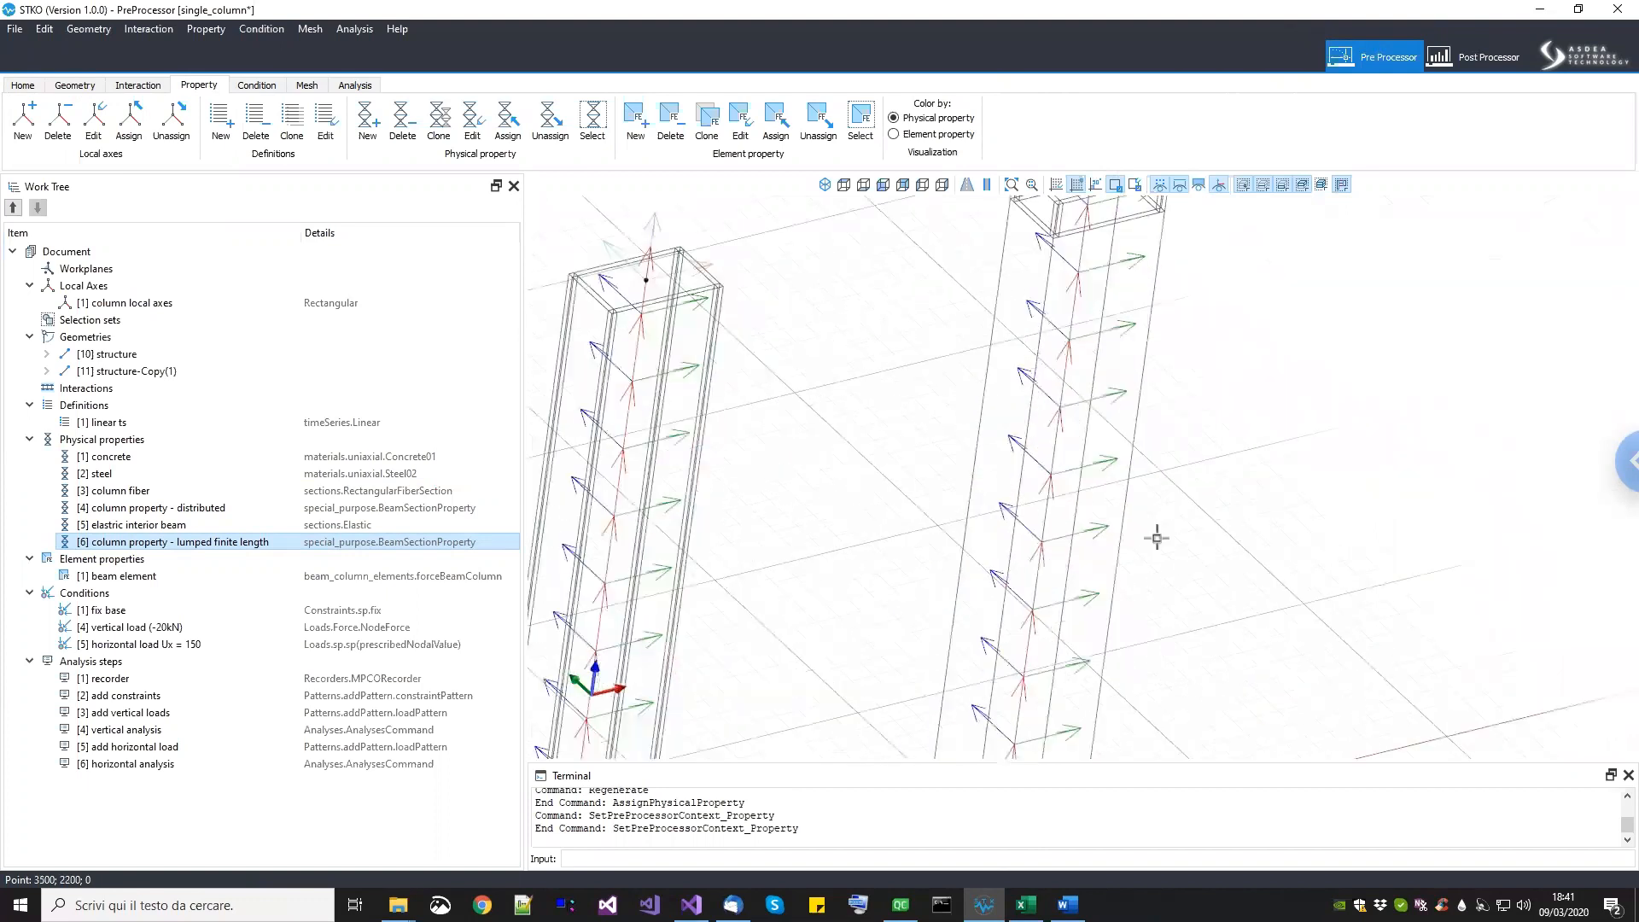
click(1196, 184)
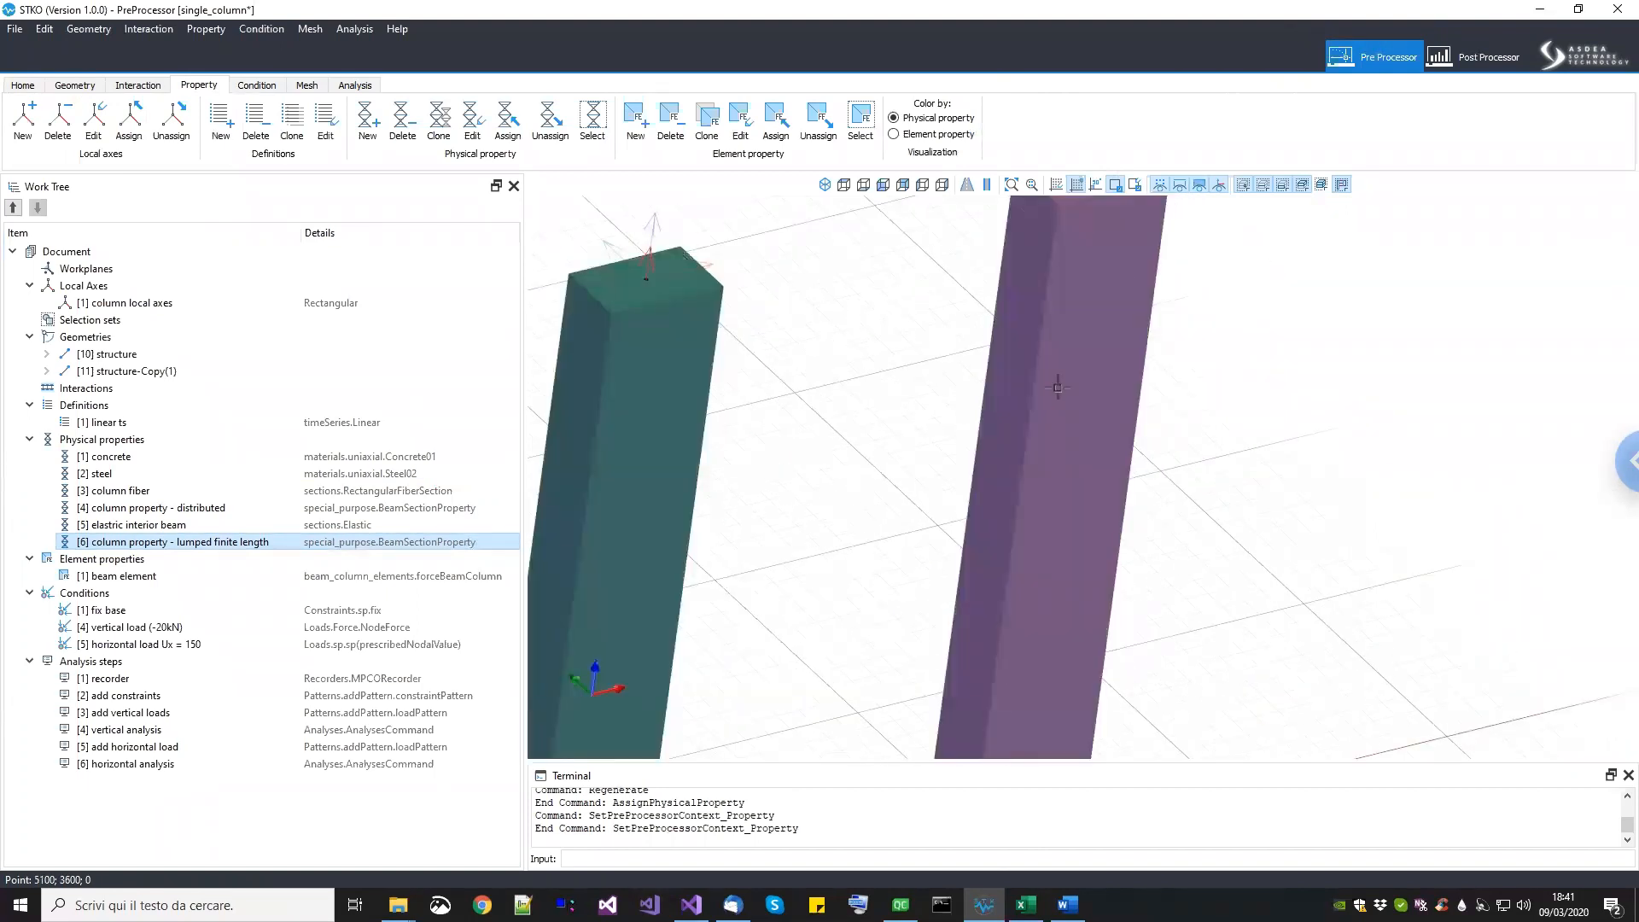
scroll(1030, 411, down, 3)
mouse_move(883, 503)
middle_down()
mouse_move(834, 535)
mouse_move(516, 619)
middle_up()
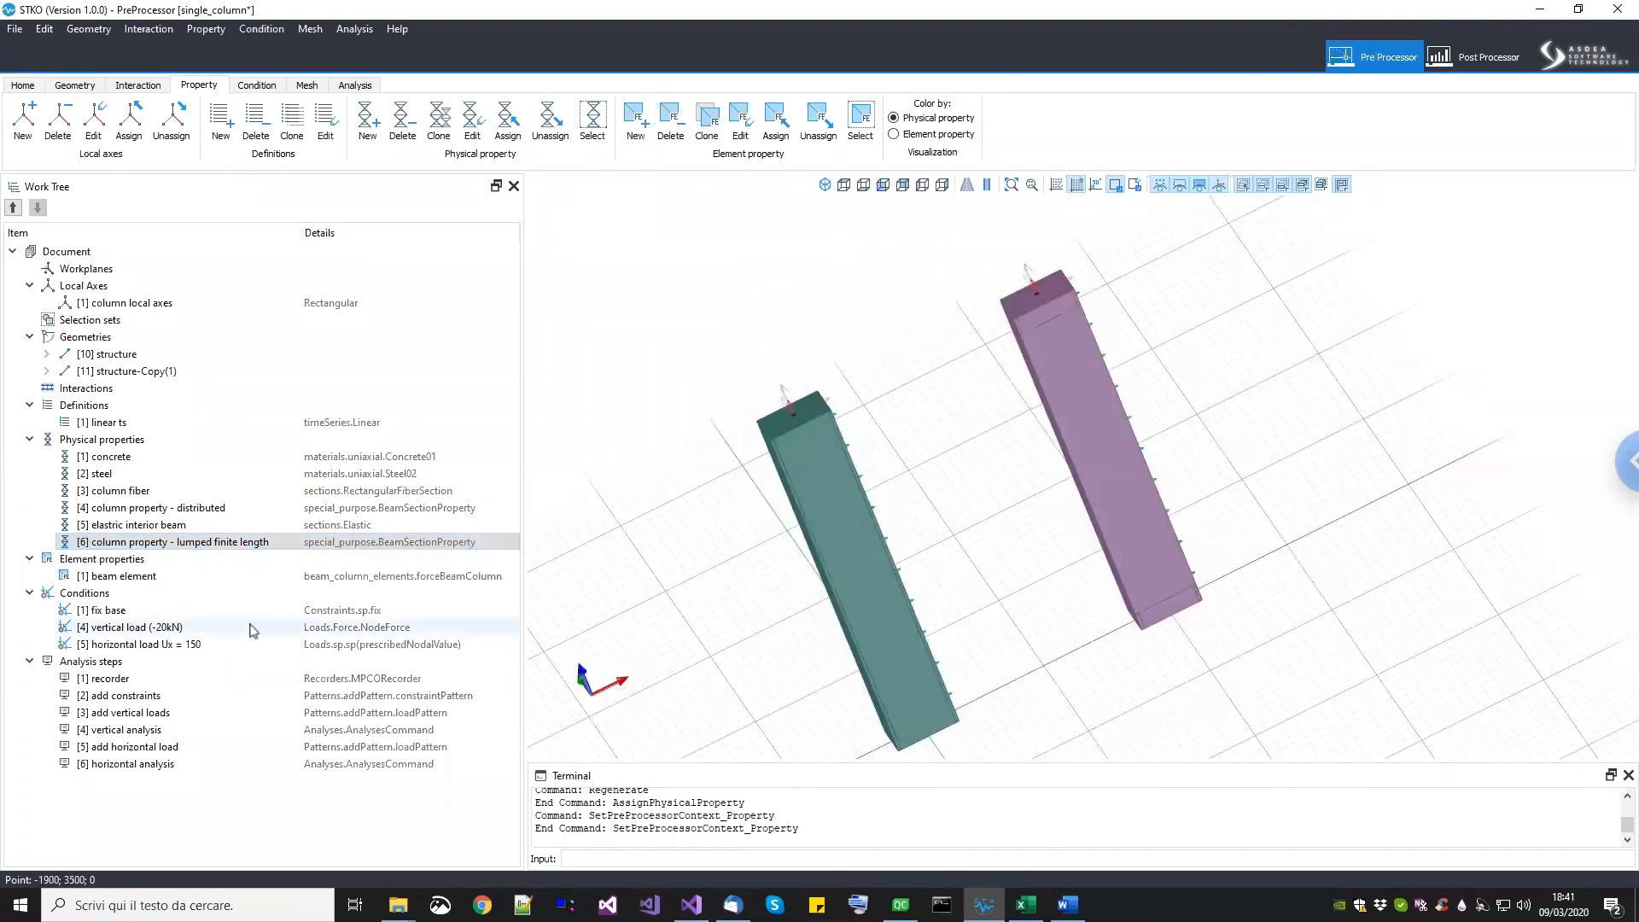
Step: Check which columns use the "beam element" element property by selecting its assigned geometry, and clear the selection
click(181, 577)
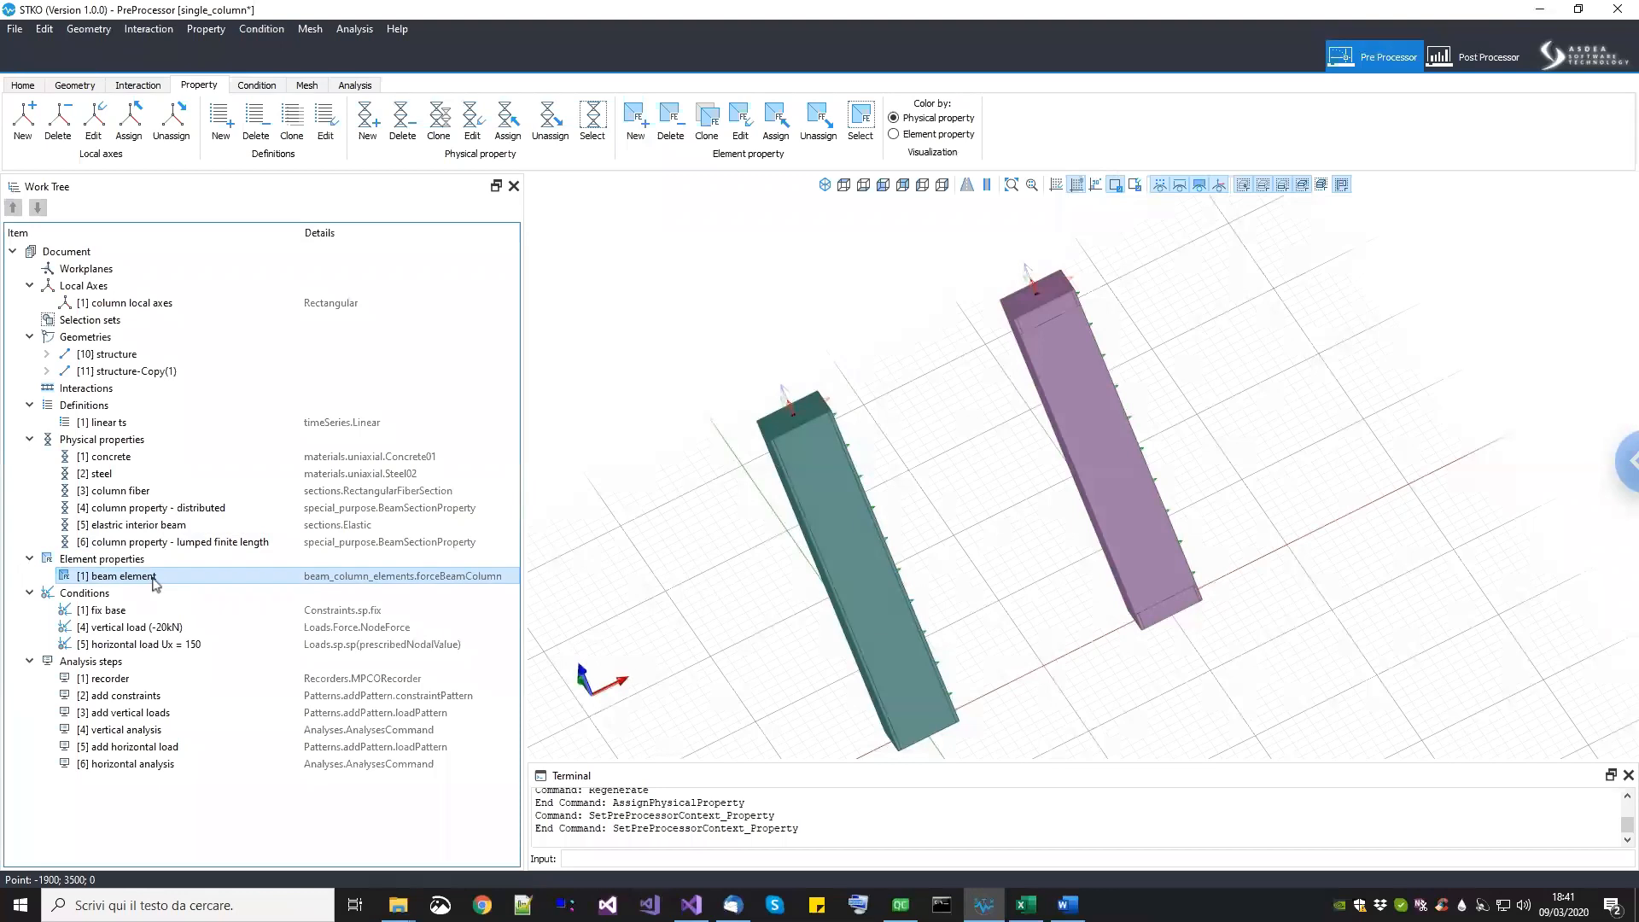
right_click(457, 585)
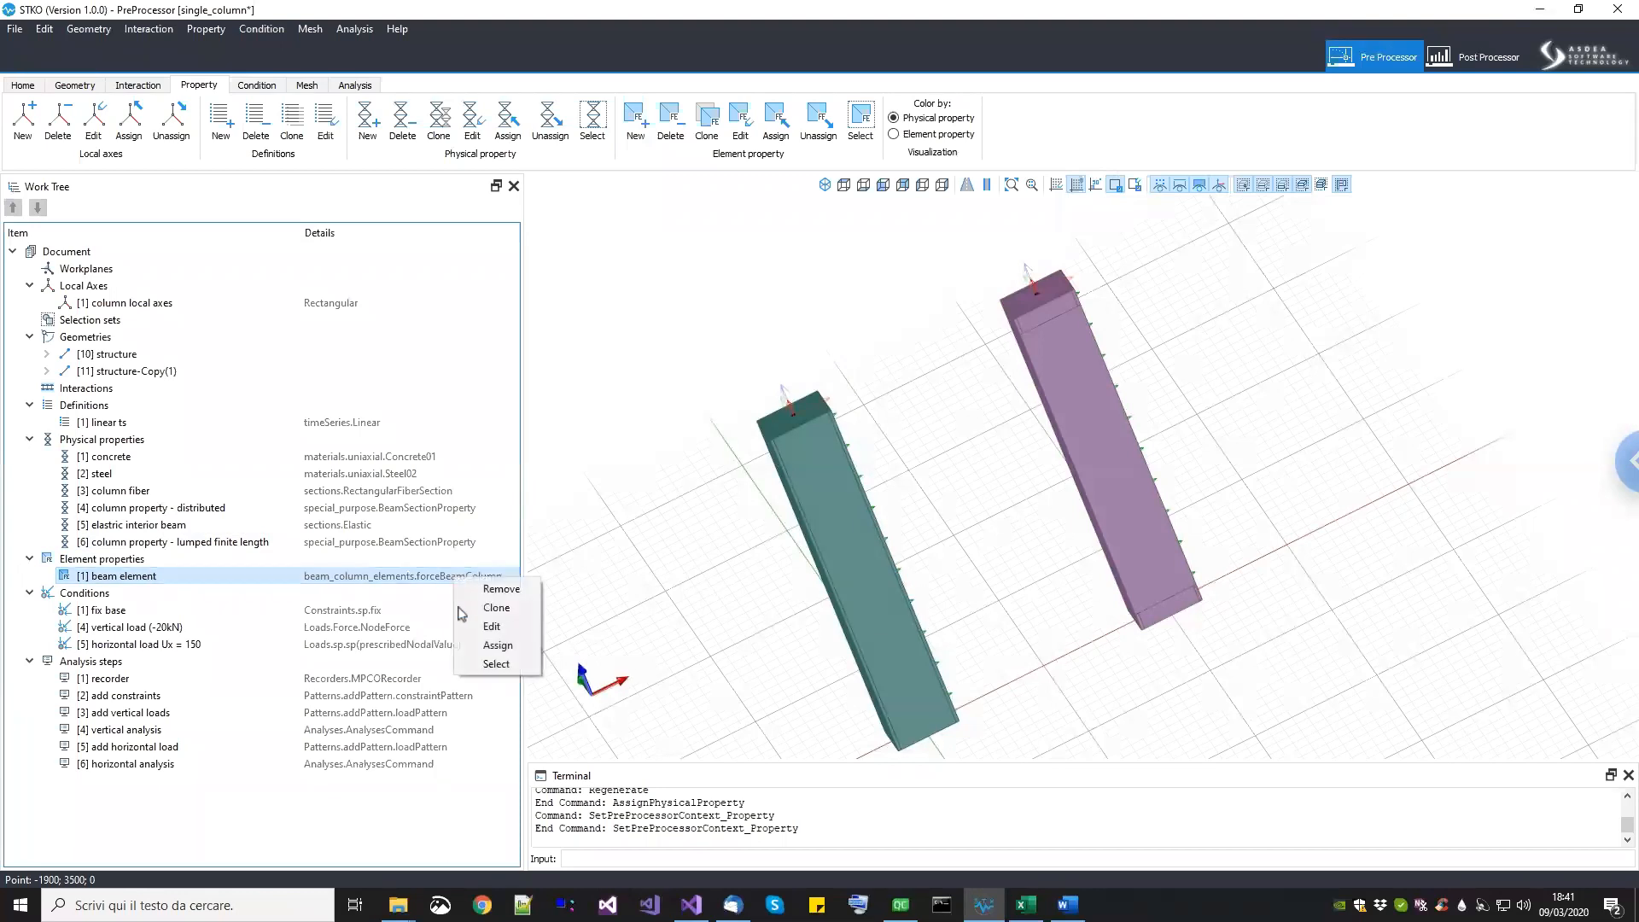
click(488, 664)
middle_drag(1143, 495, 1228, 502)
key(Escape)
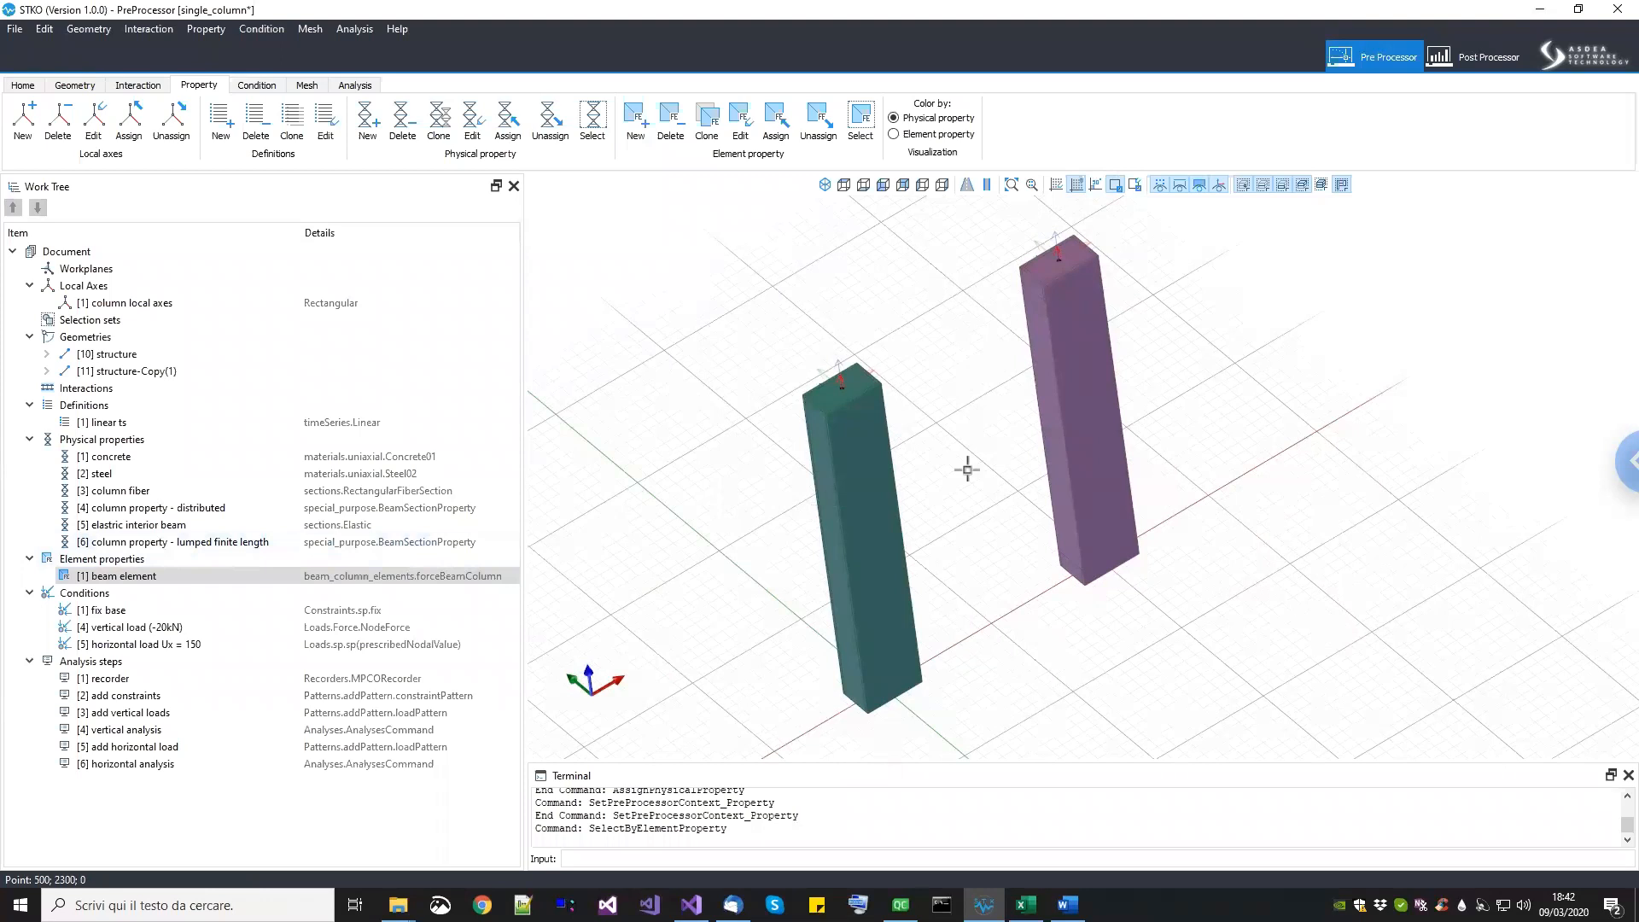
middle_drag(996, 471, 938, 469)
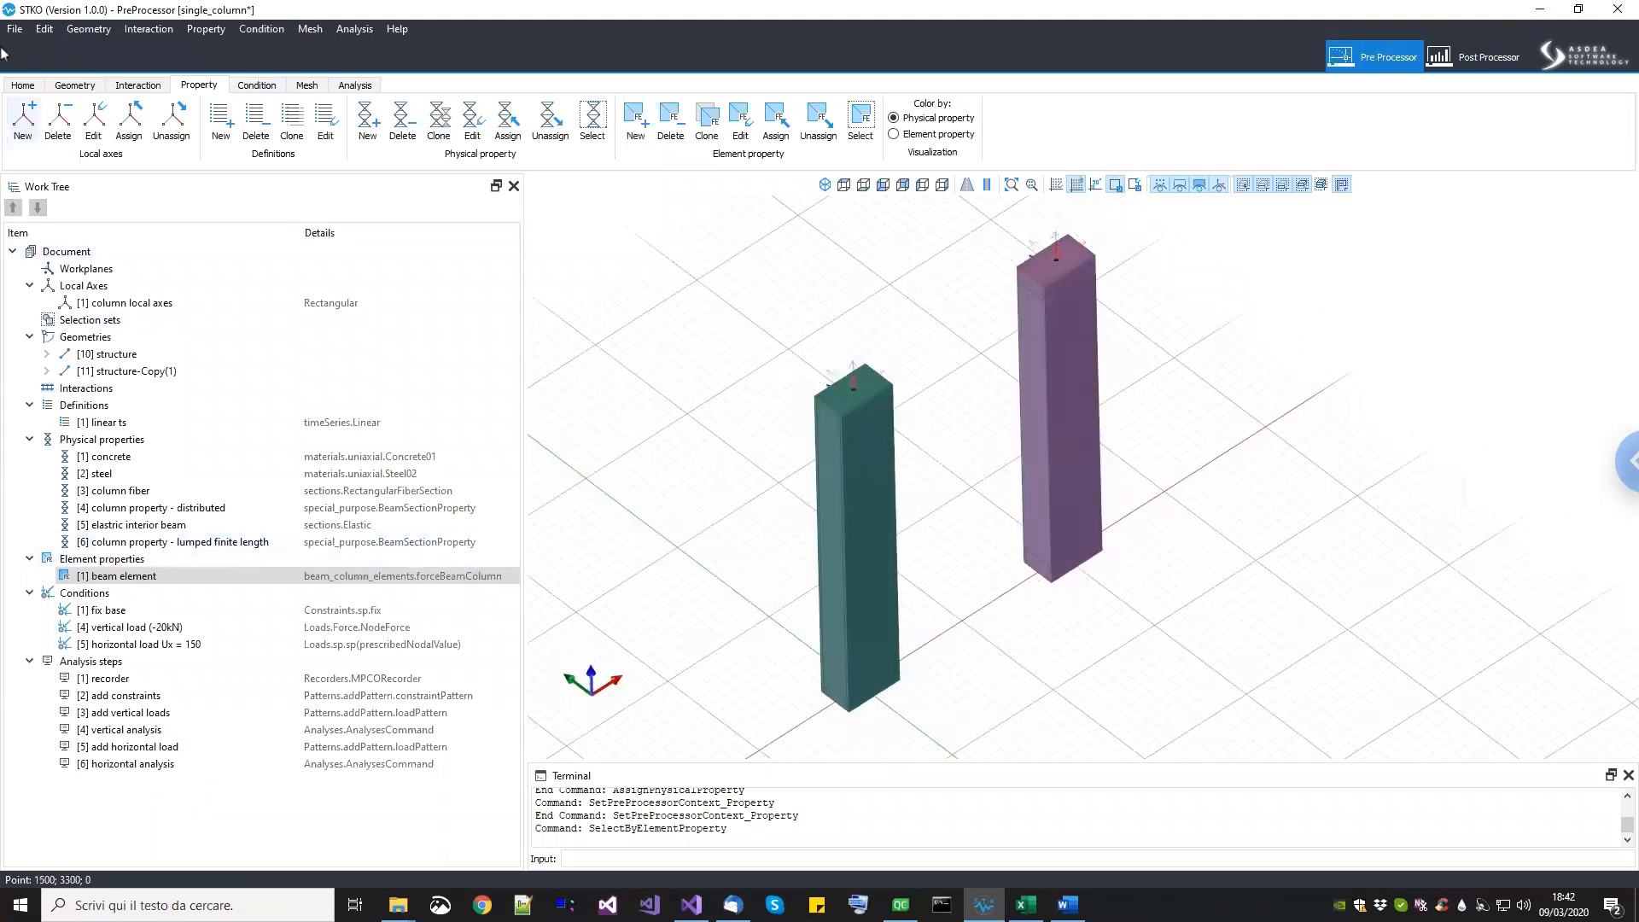
Step: Save the single_column document and build the mesh for both columns
click(14, 28)
click(39, 86)
click(307, 84)
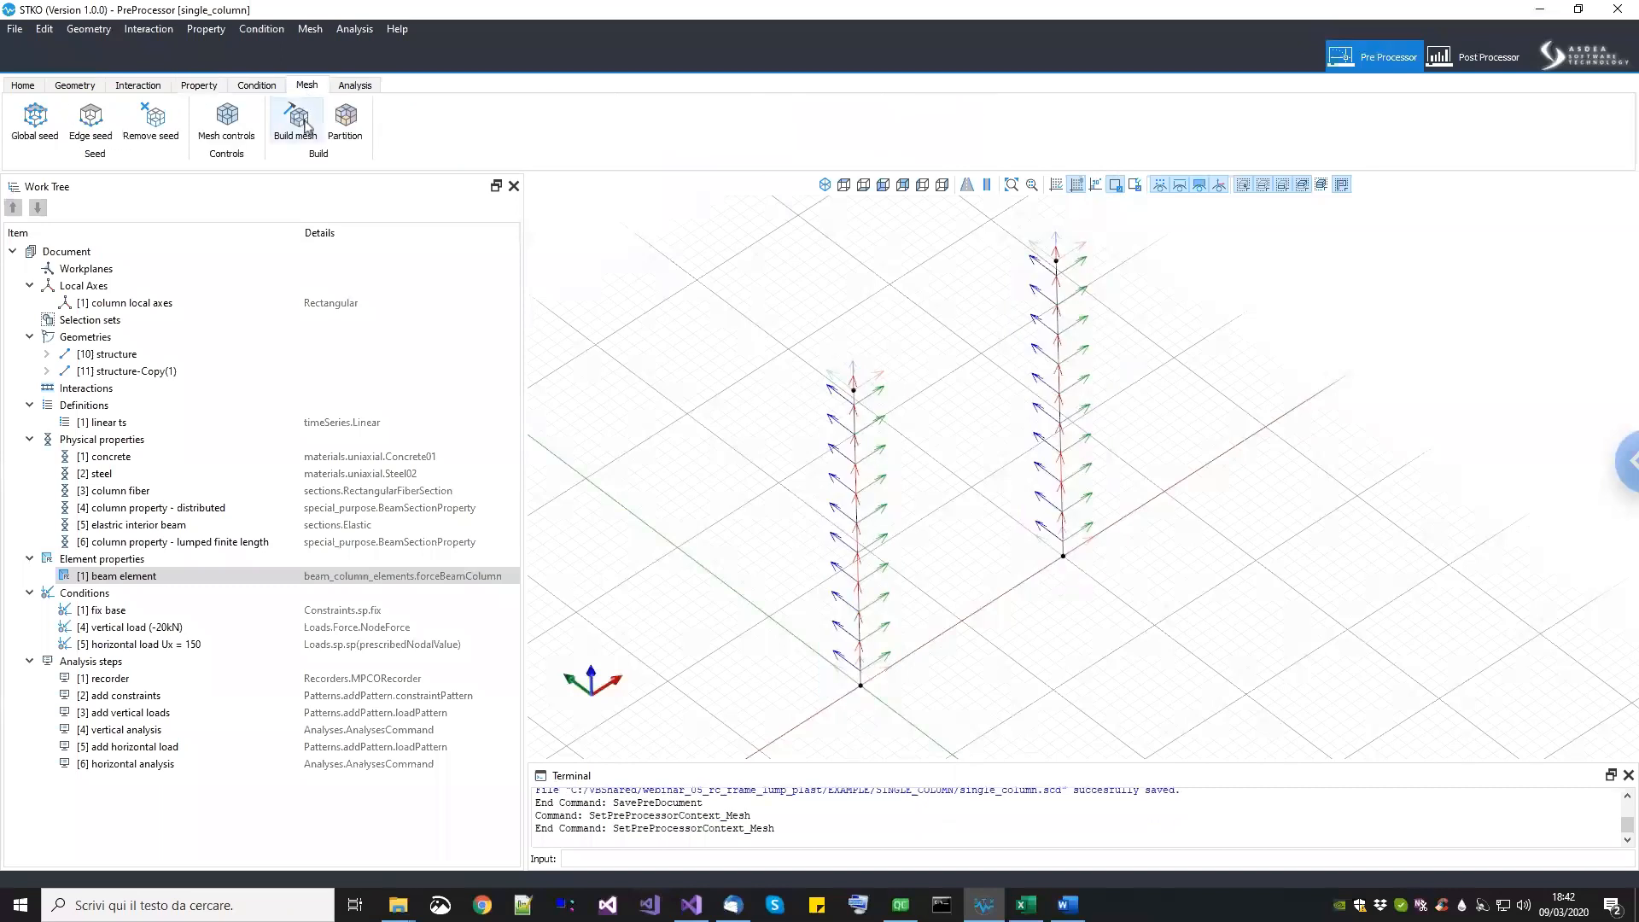
click(307, 126)
Step: Run the analysis with the opensees solver and close its console once the run is finished
click(356, 85)
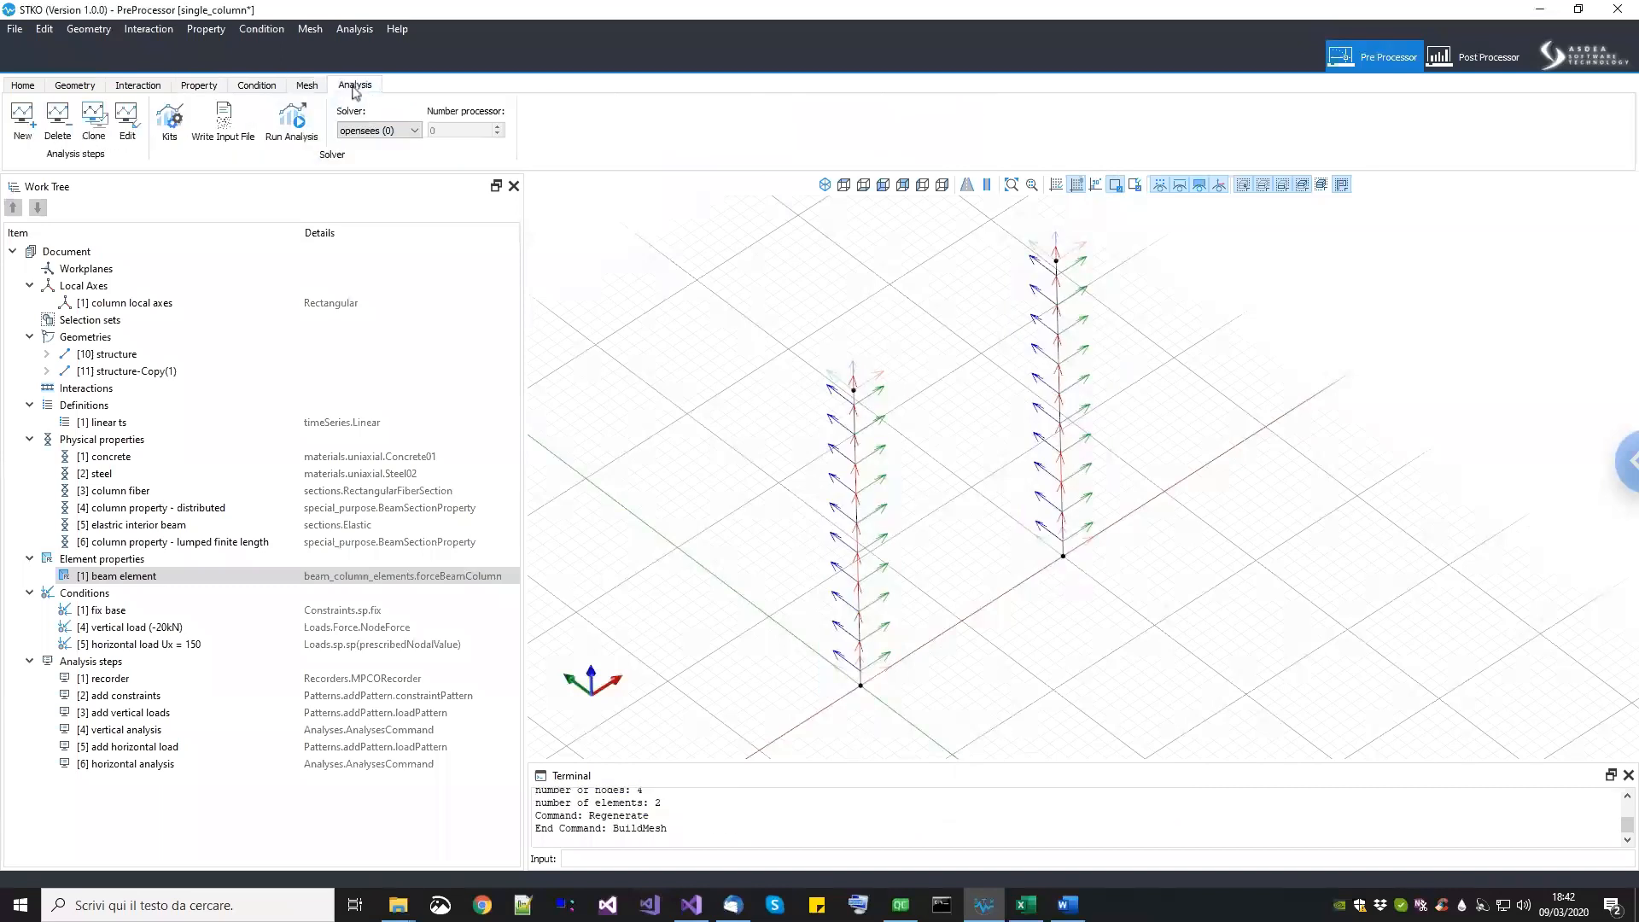
click(293, 120)
click(839, 725)
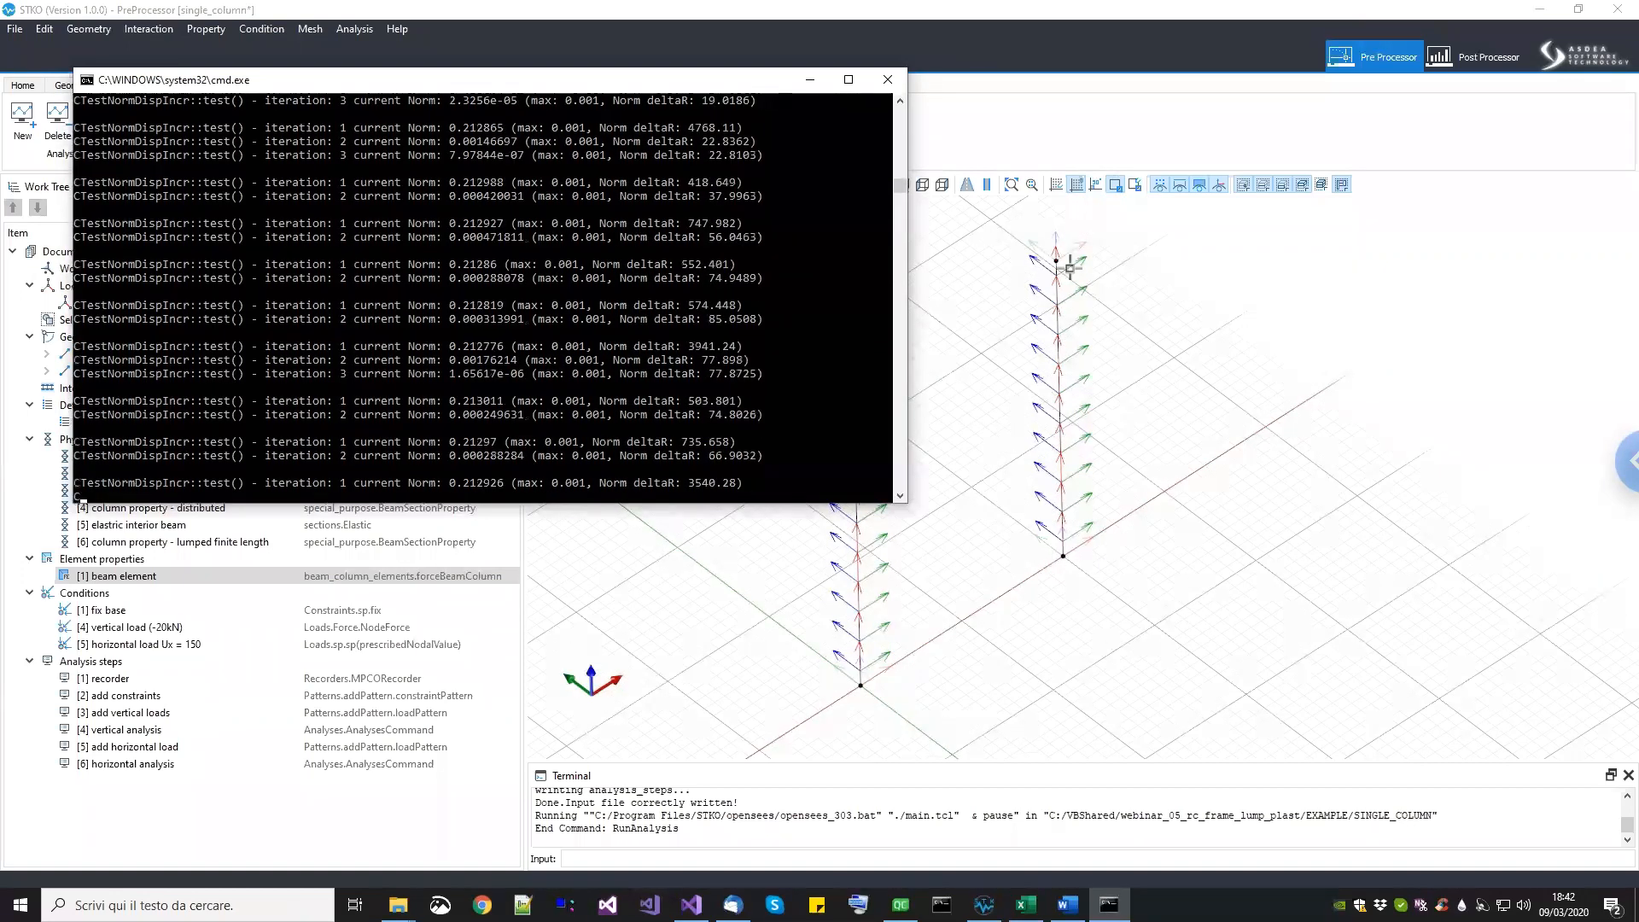
key(Return)
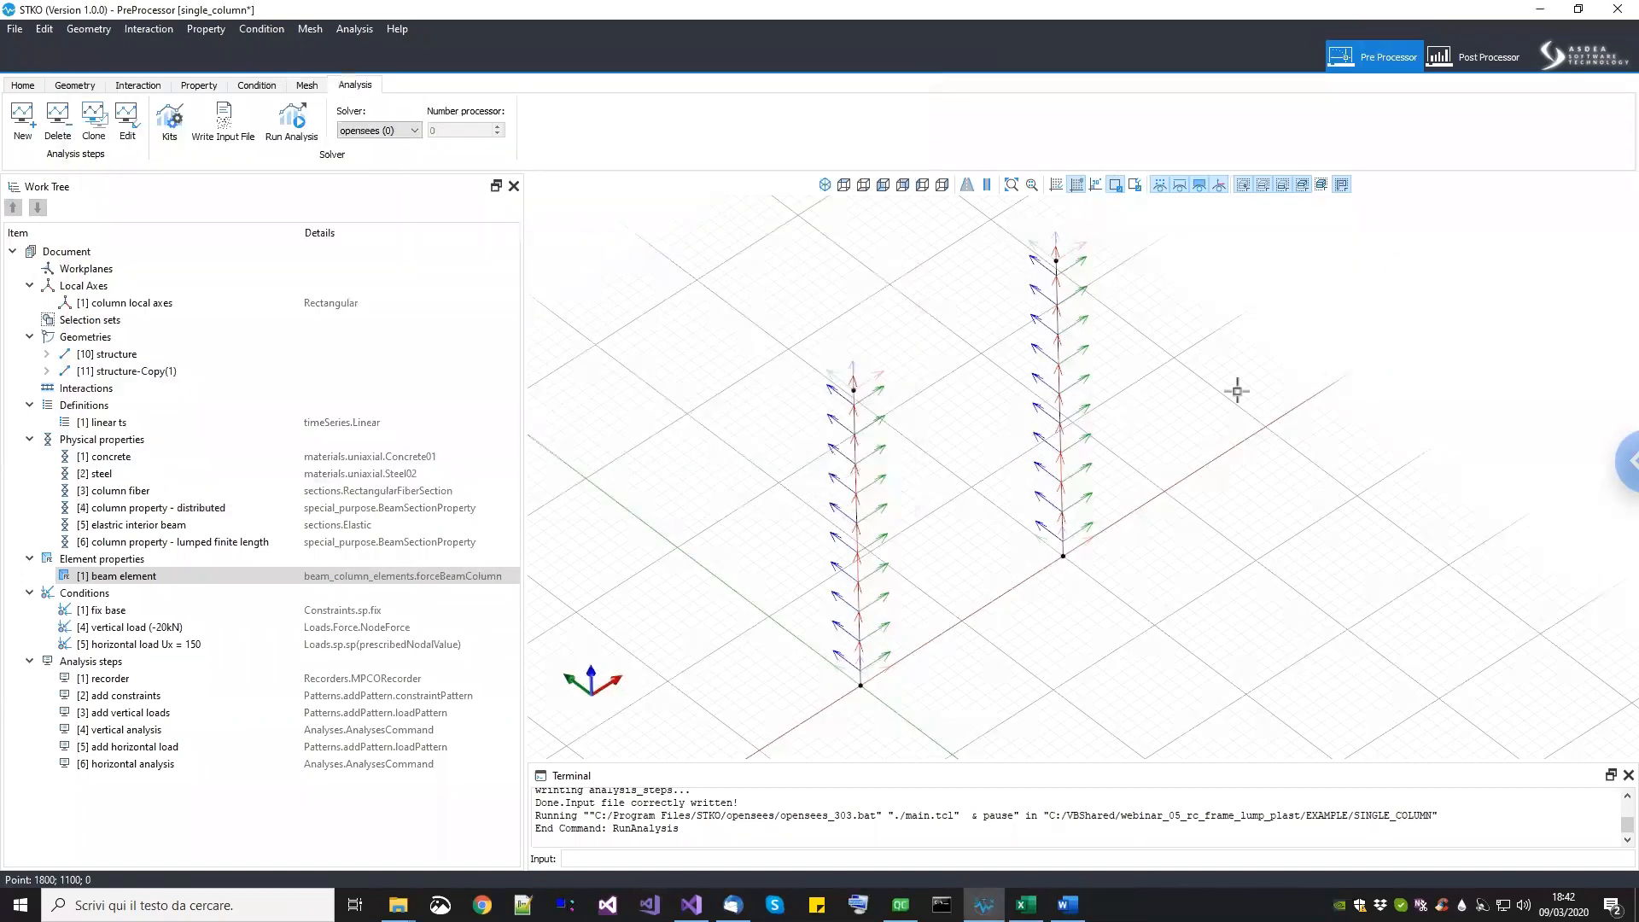
Step: Switch to the post-processor and reload the results.mpco database to display both columns' fiber strains
click(1492, 62)
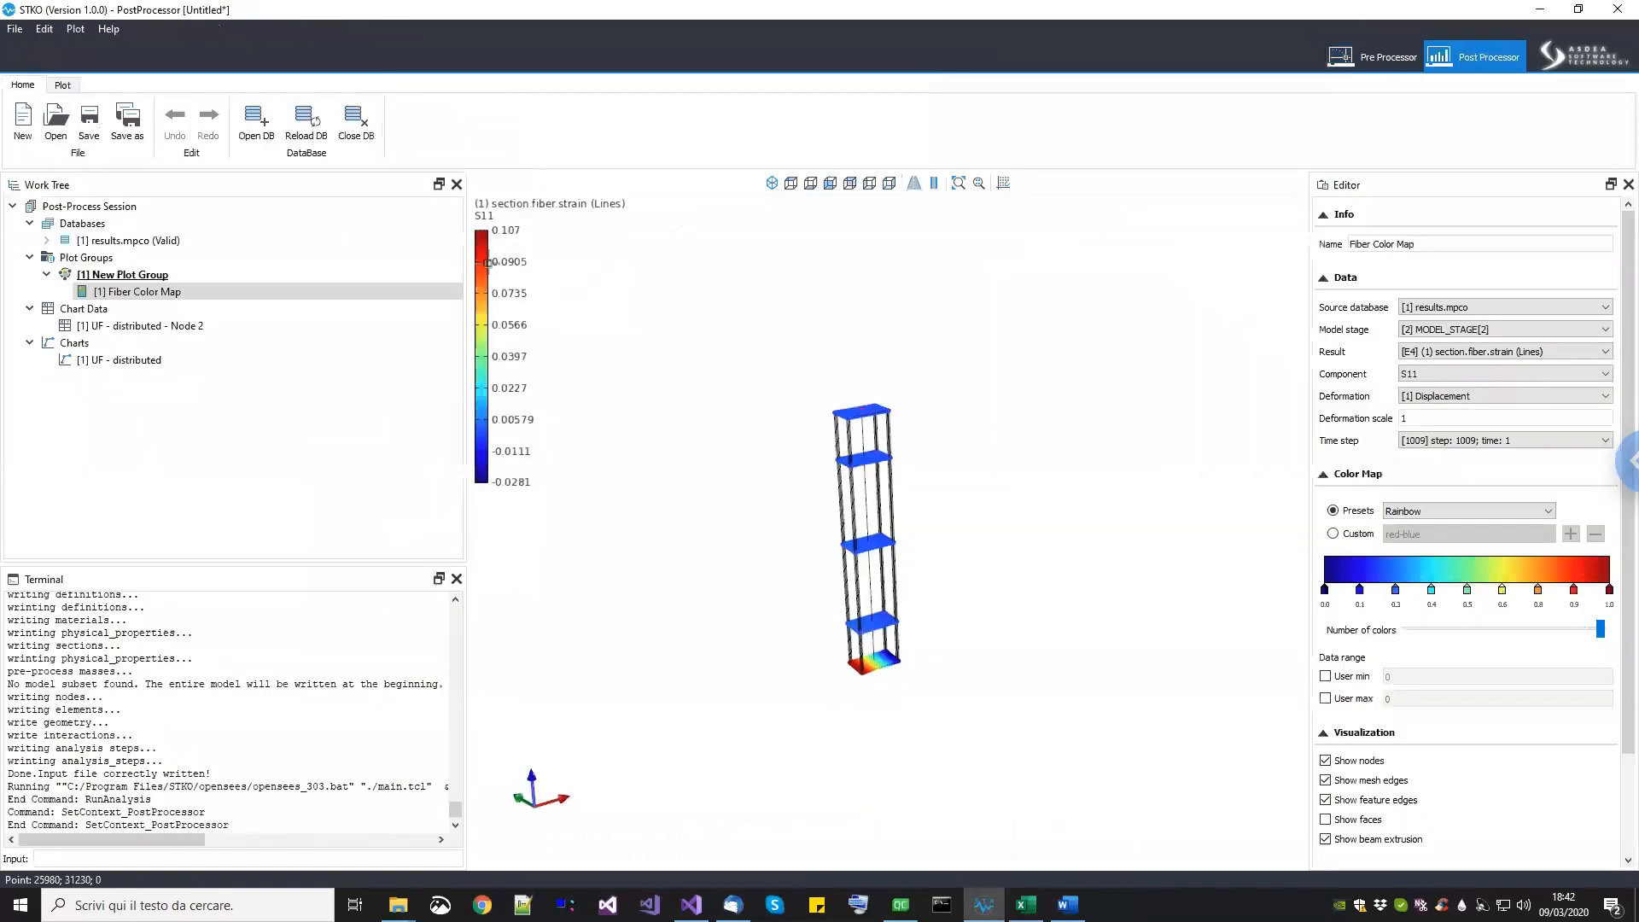
right_click(166, 243)
click(191, 270)
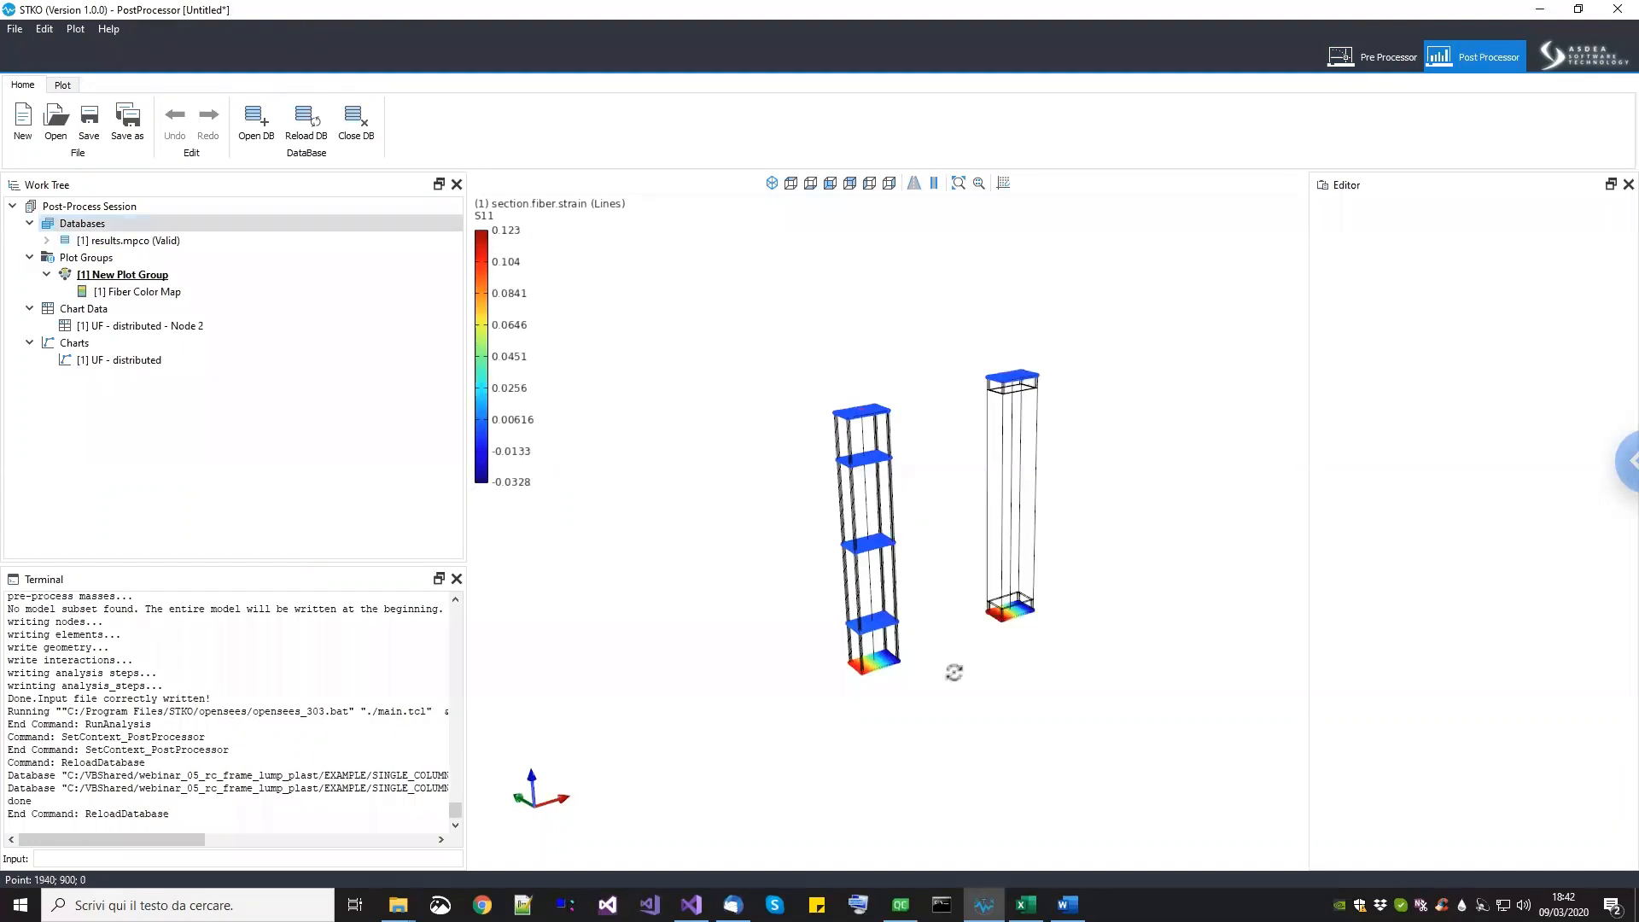
scroll(1059, 567, up, 3)
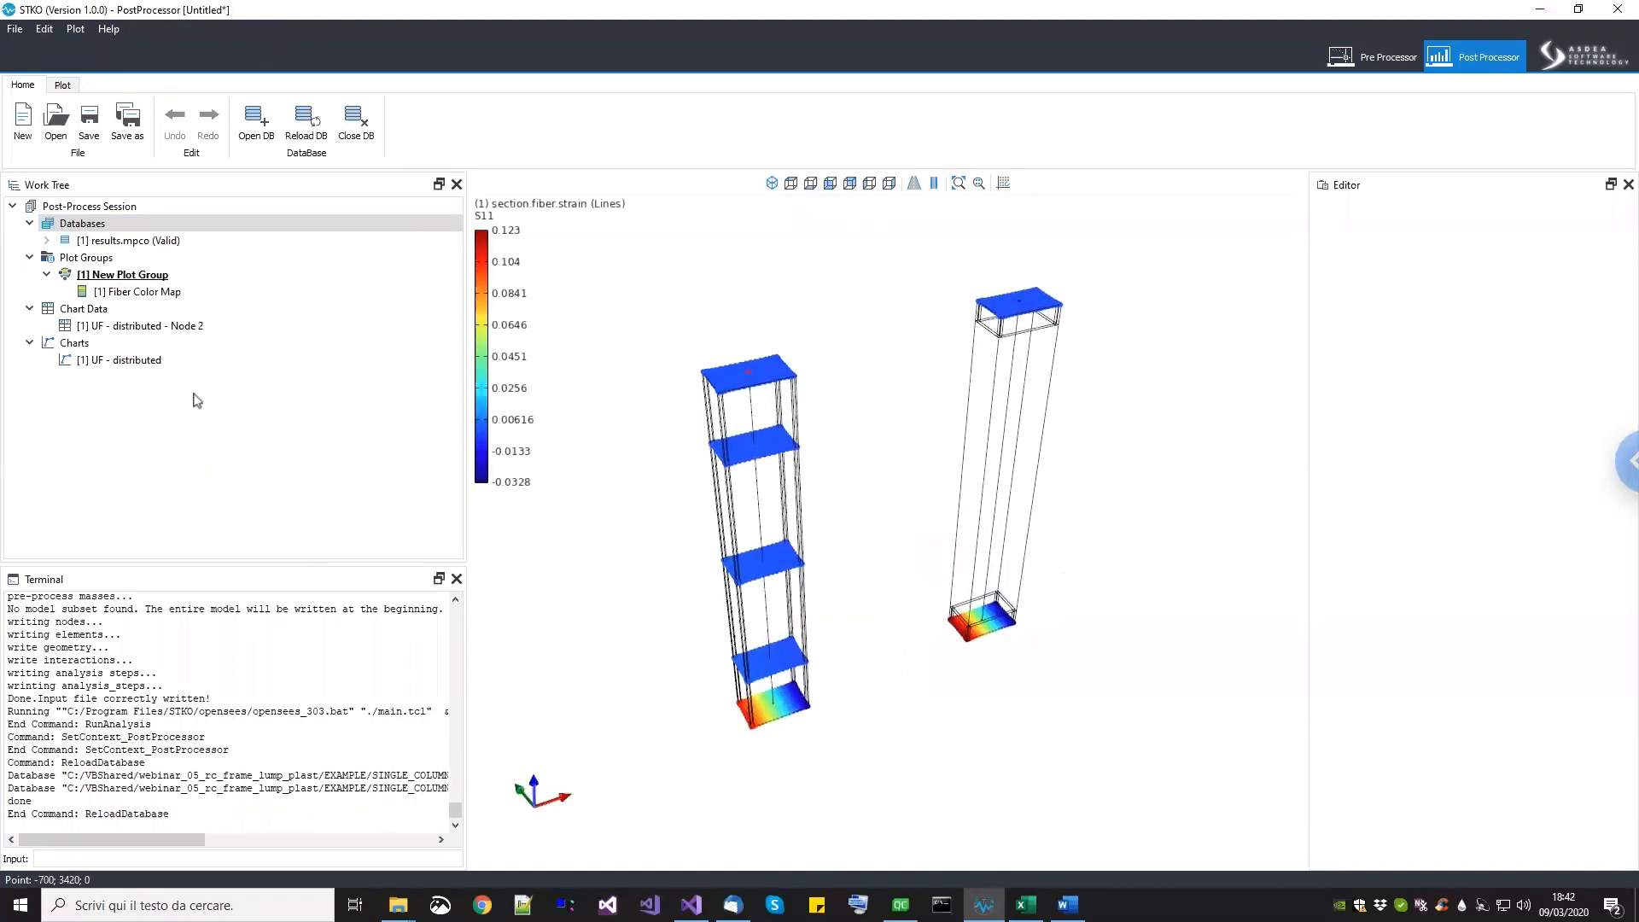
Step: Select the top node of the lumped finite-length column for chart data extraction
click(139, 364)
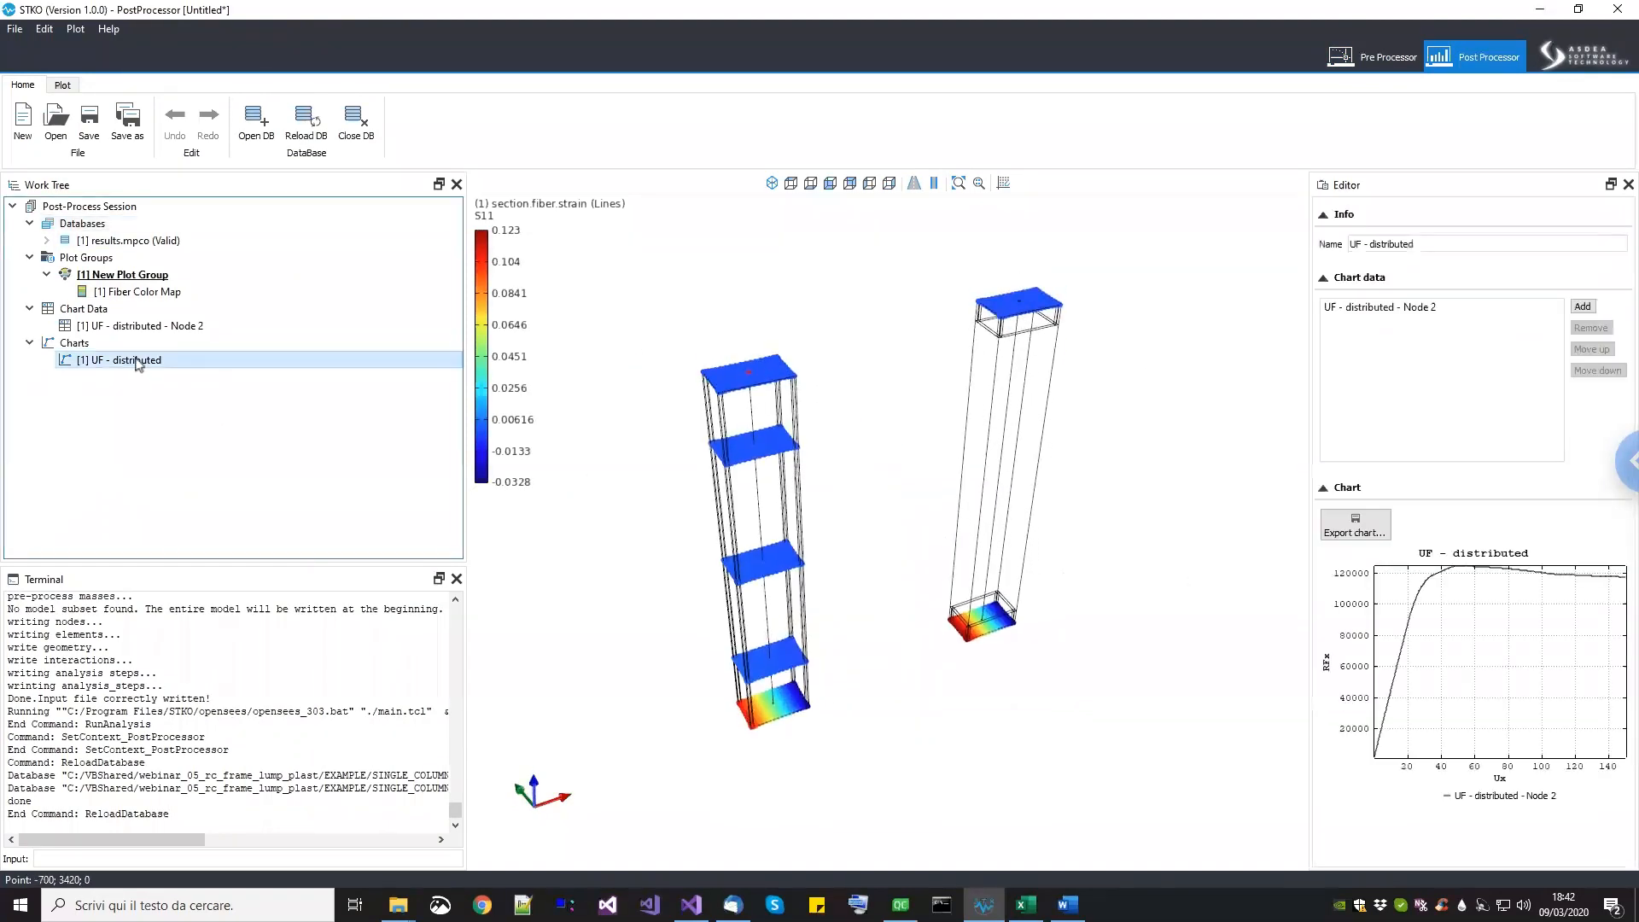
click(106, 311)
scroll(973, 421, up, 10)
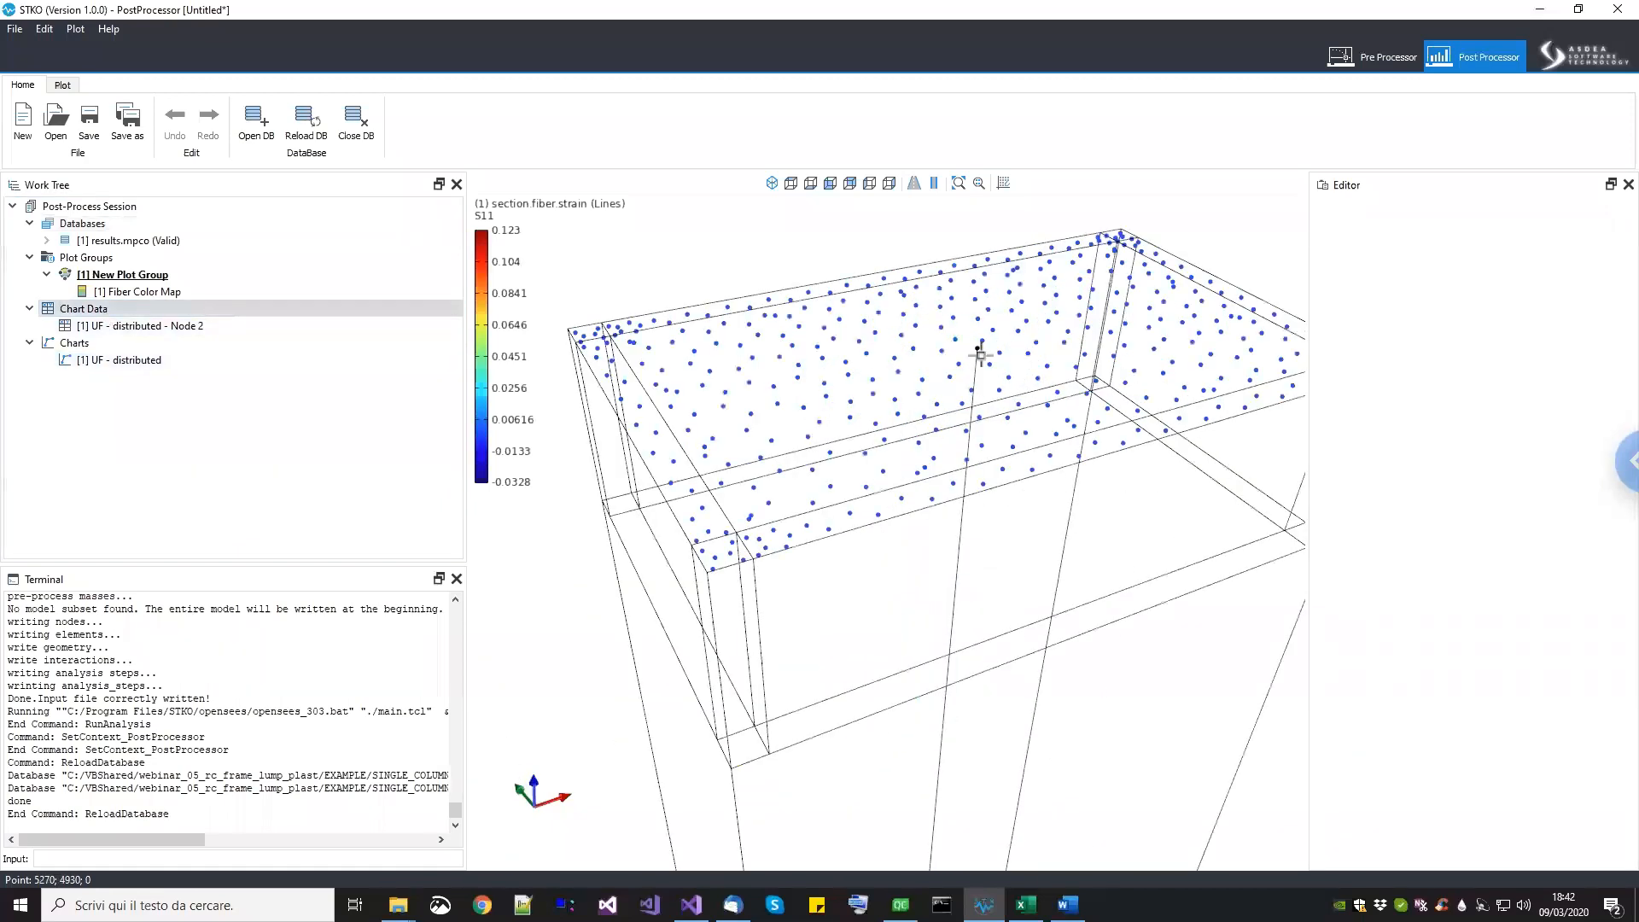
click(979, 345)
scroll(969, 347, up, 3)
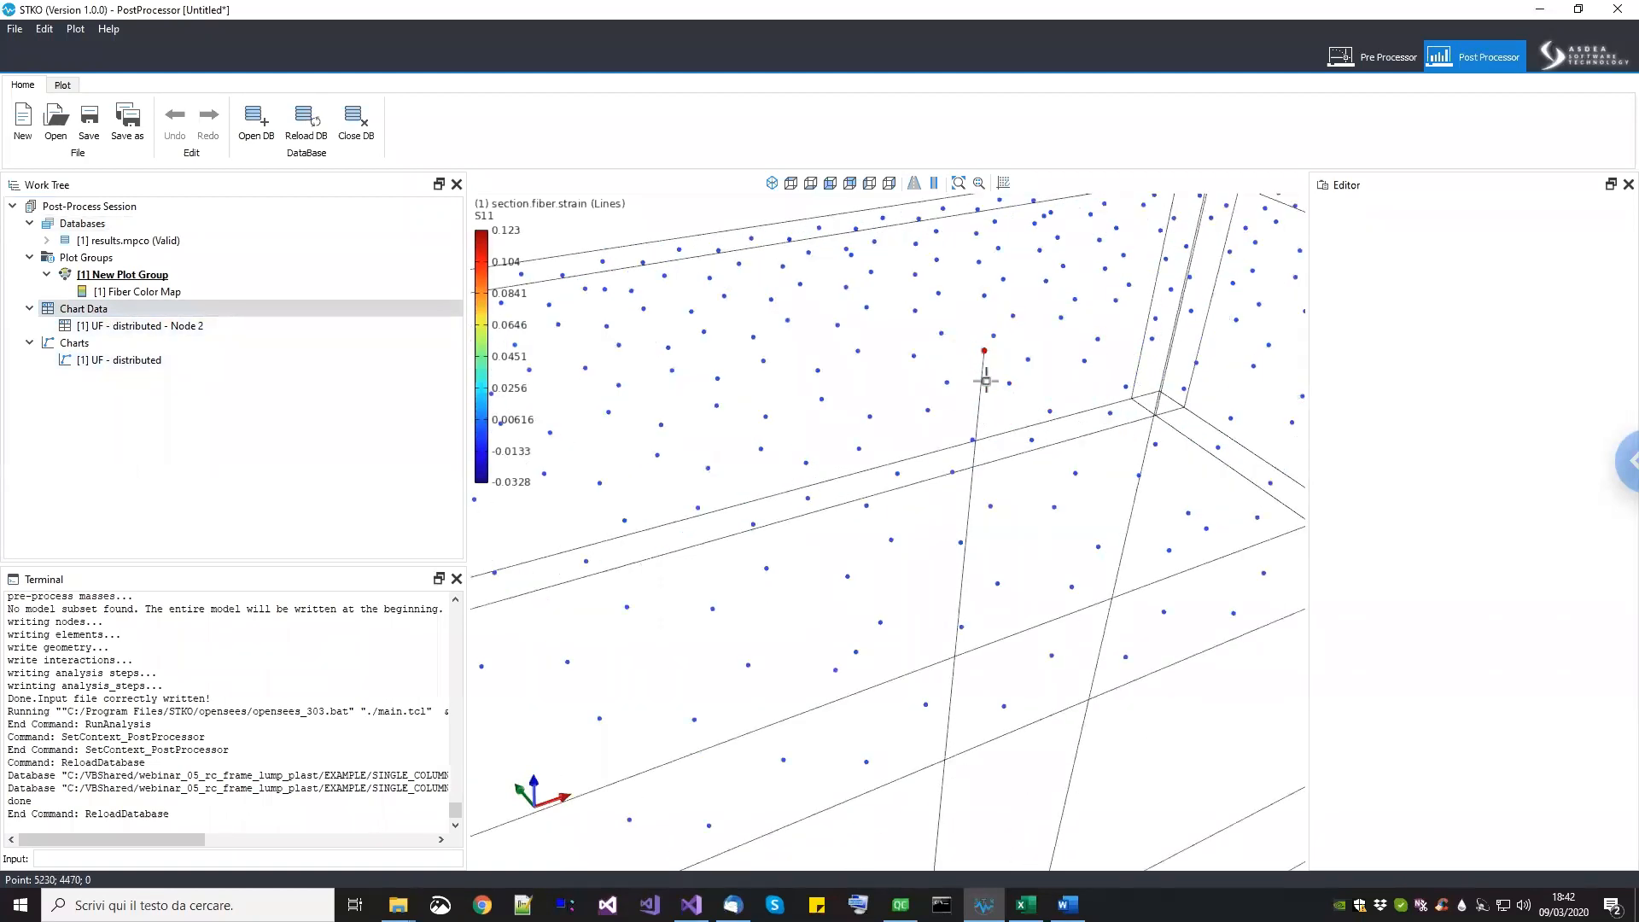
scroll(982, 377, down, 5)
Step: Set up nodal chart data extraction from MODEL_STAGE[2], with Displacement Ux as X data and Reaction Force RFx as Y data
right_click(112, 316)
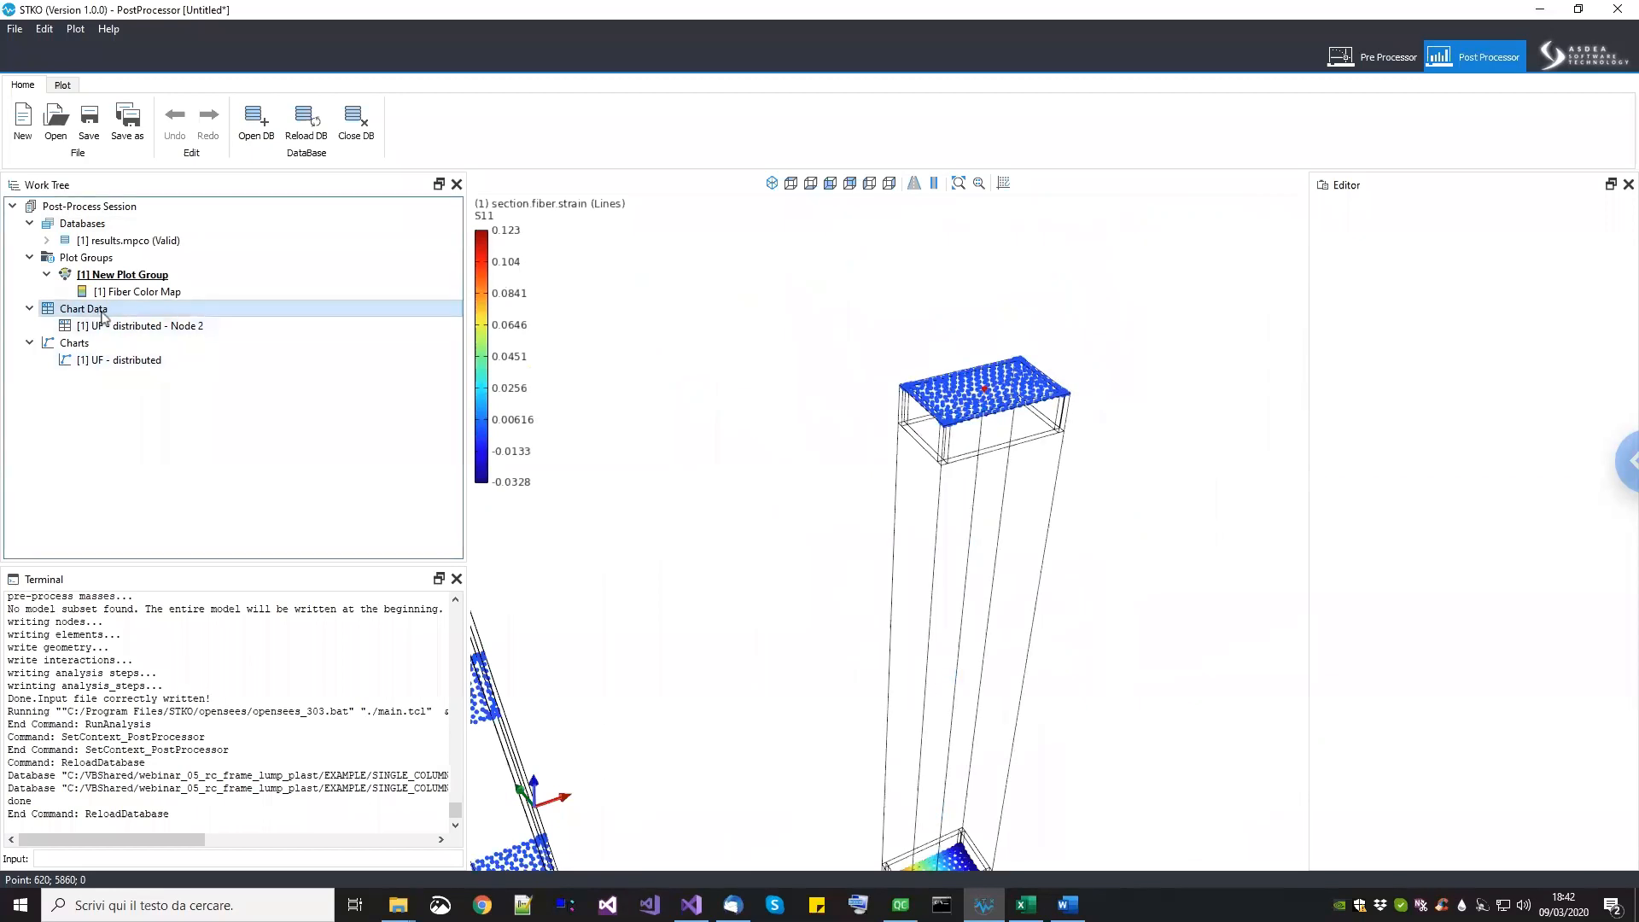
click(114, 321)
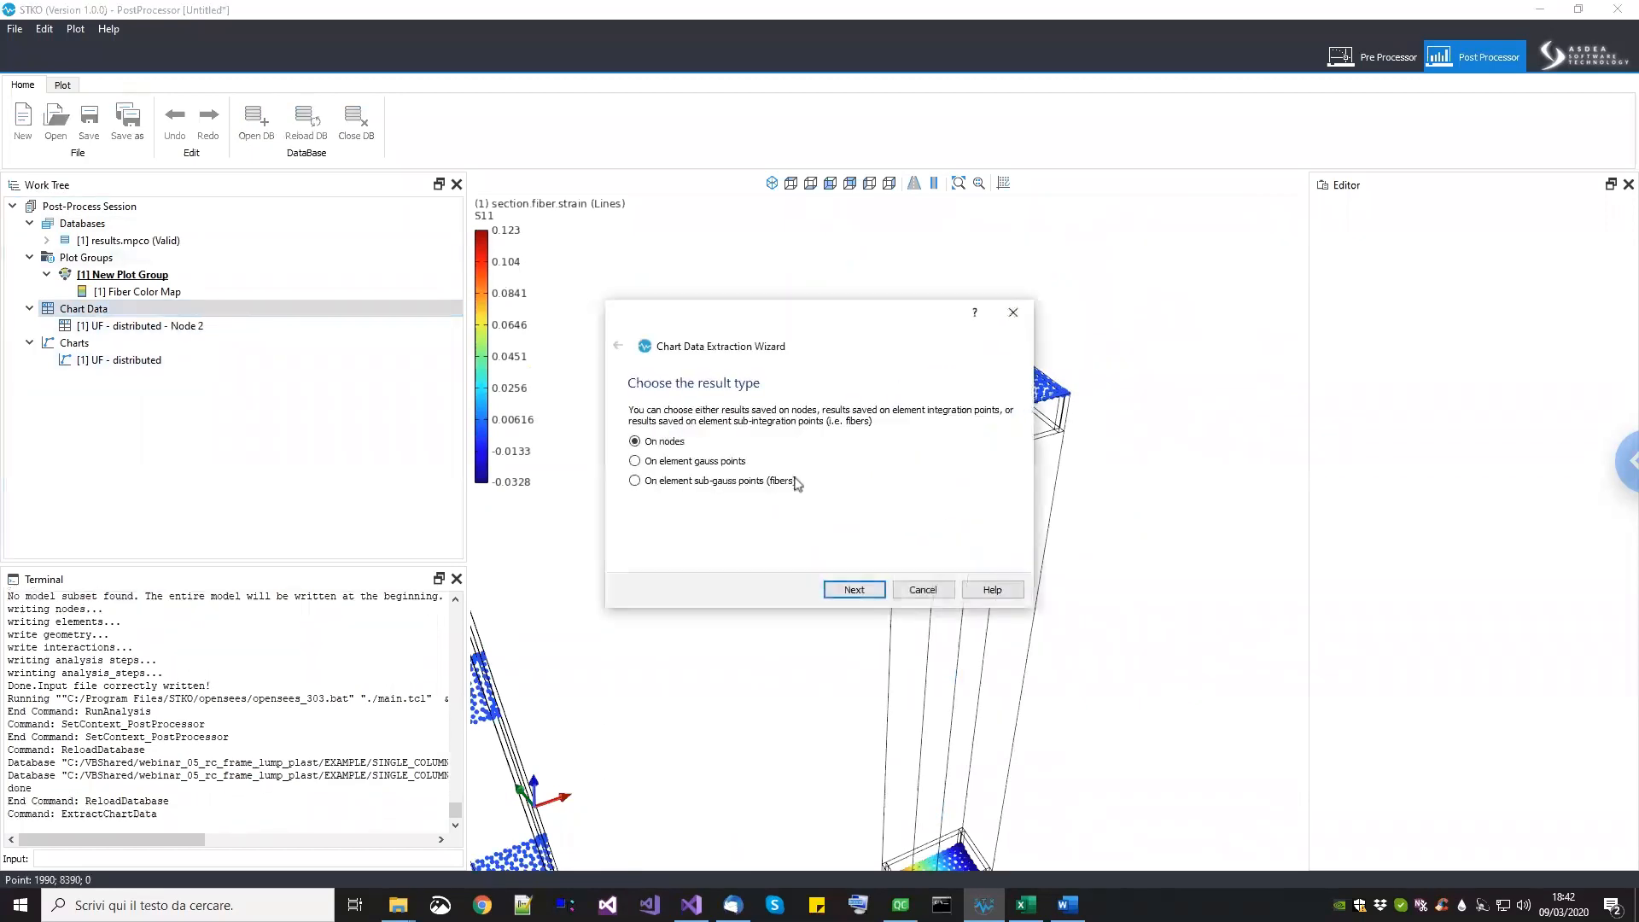
click(855, 590)
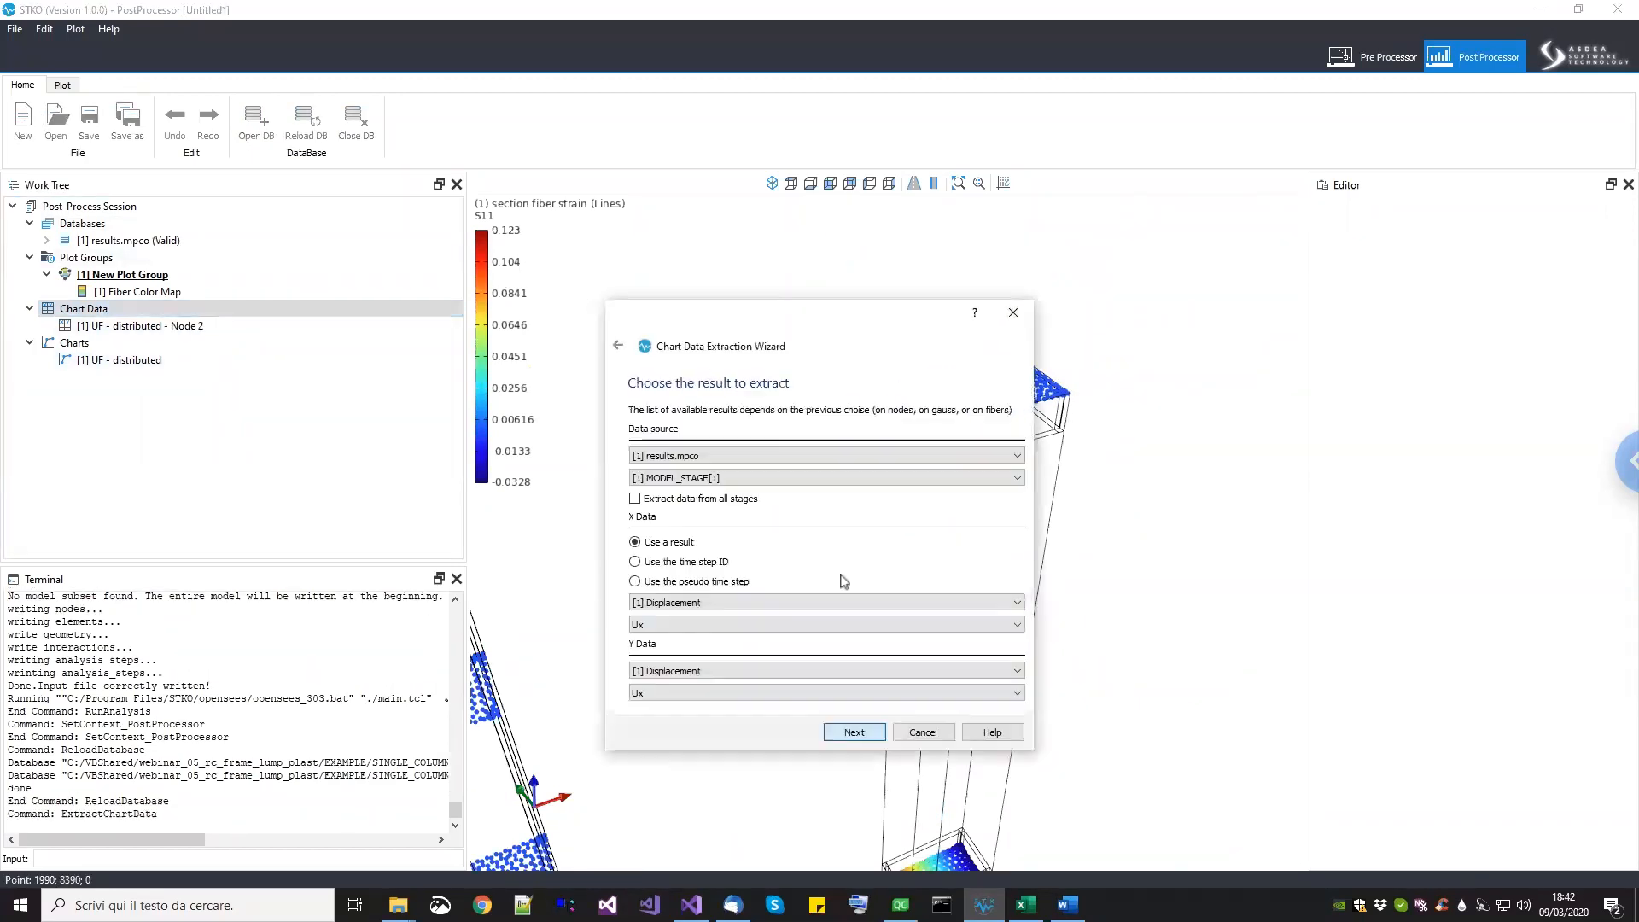
click(765, 479)
click(740, 503)
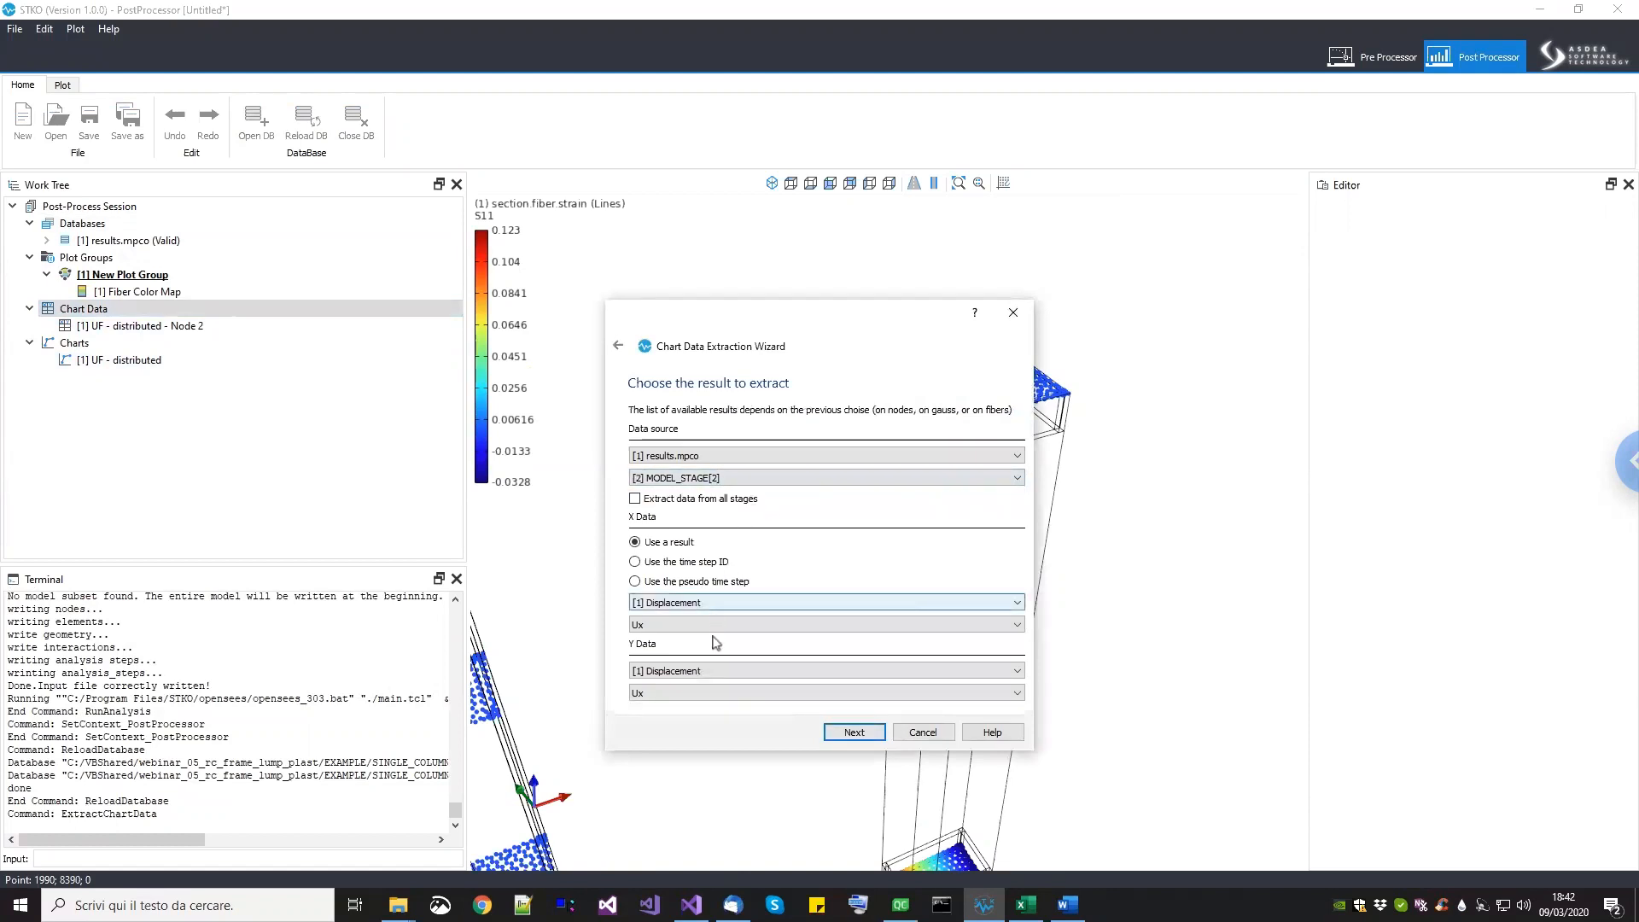
click(712, 672)
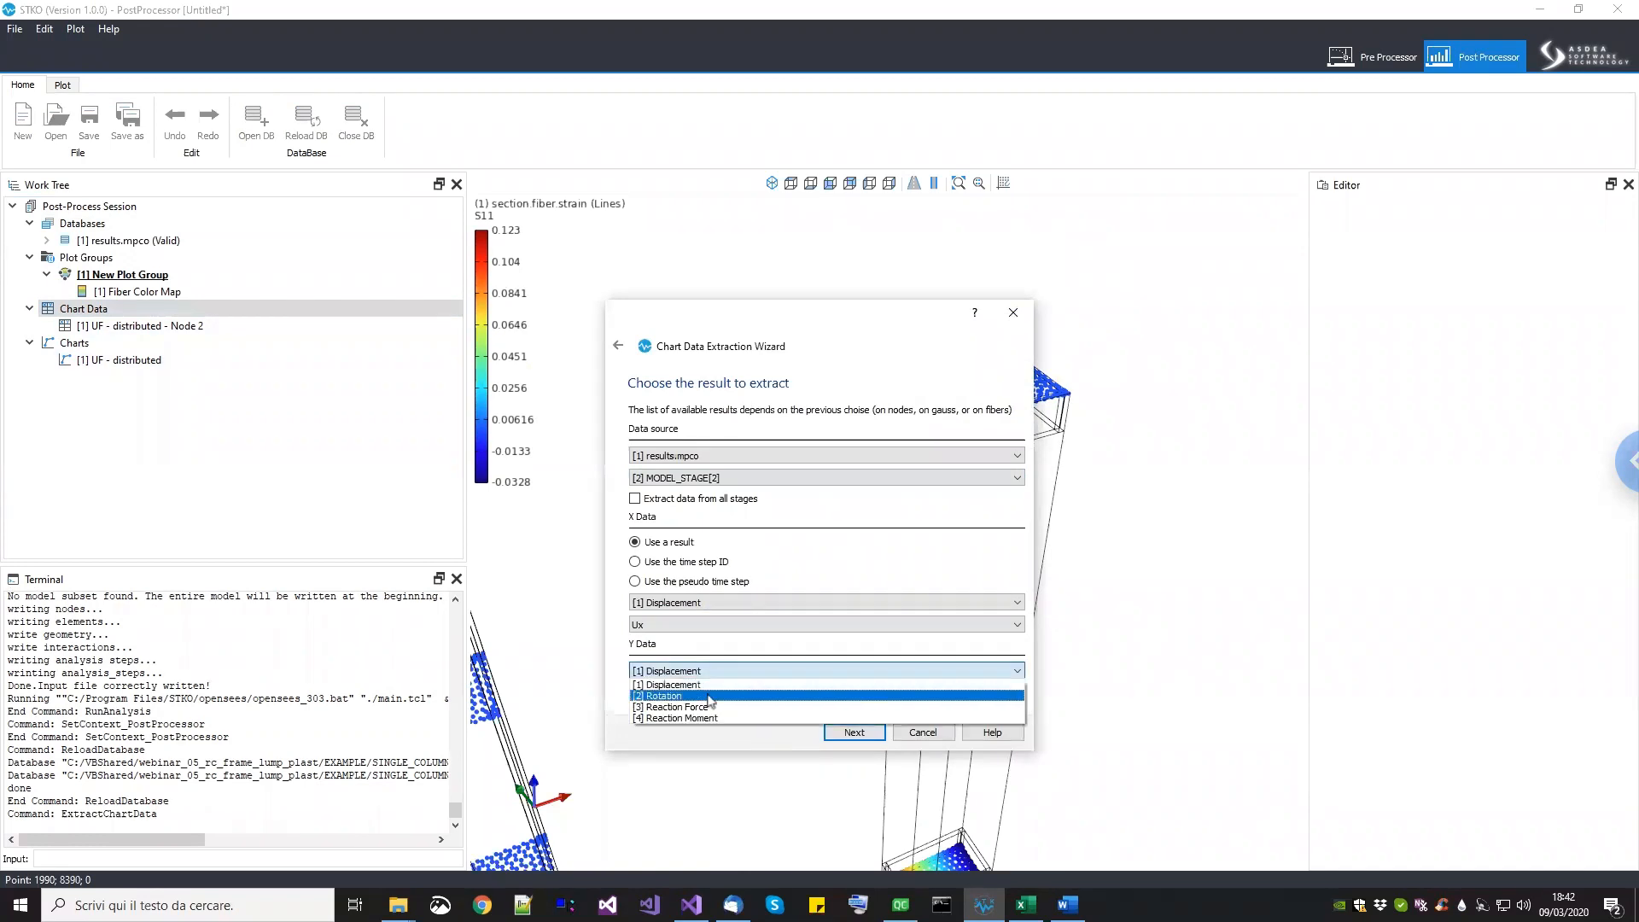
click(709, 707)
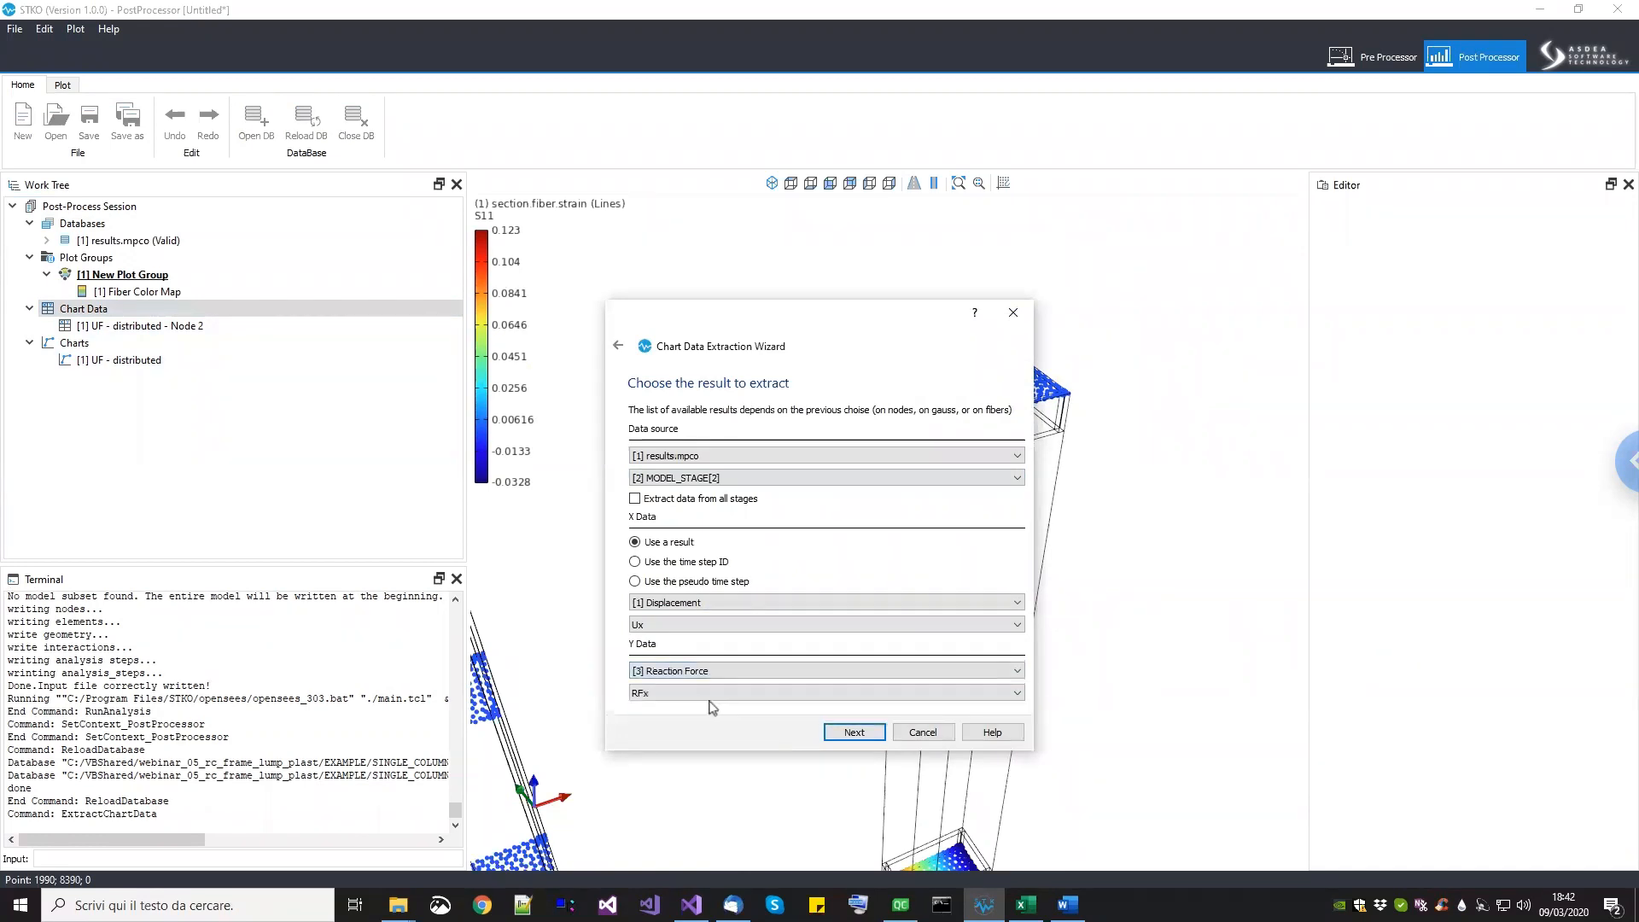
click(860, 734)
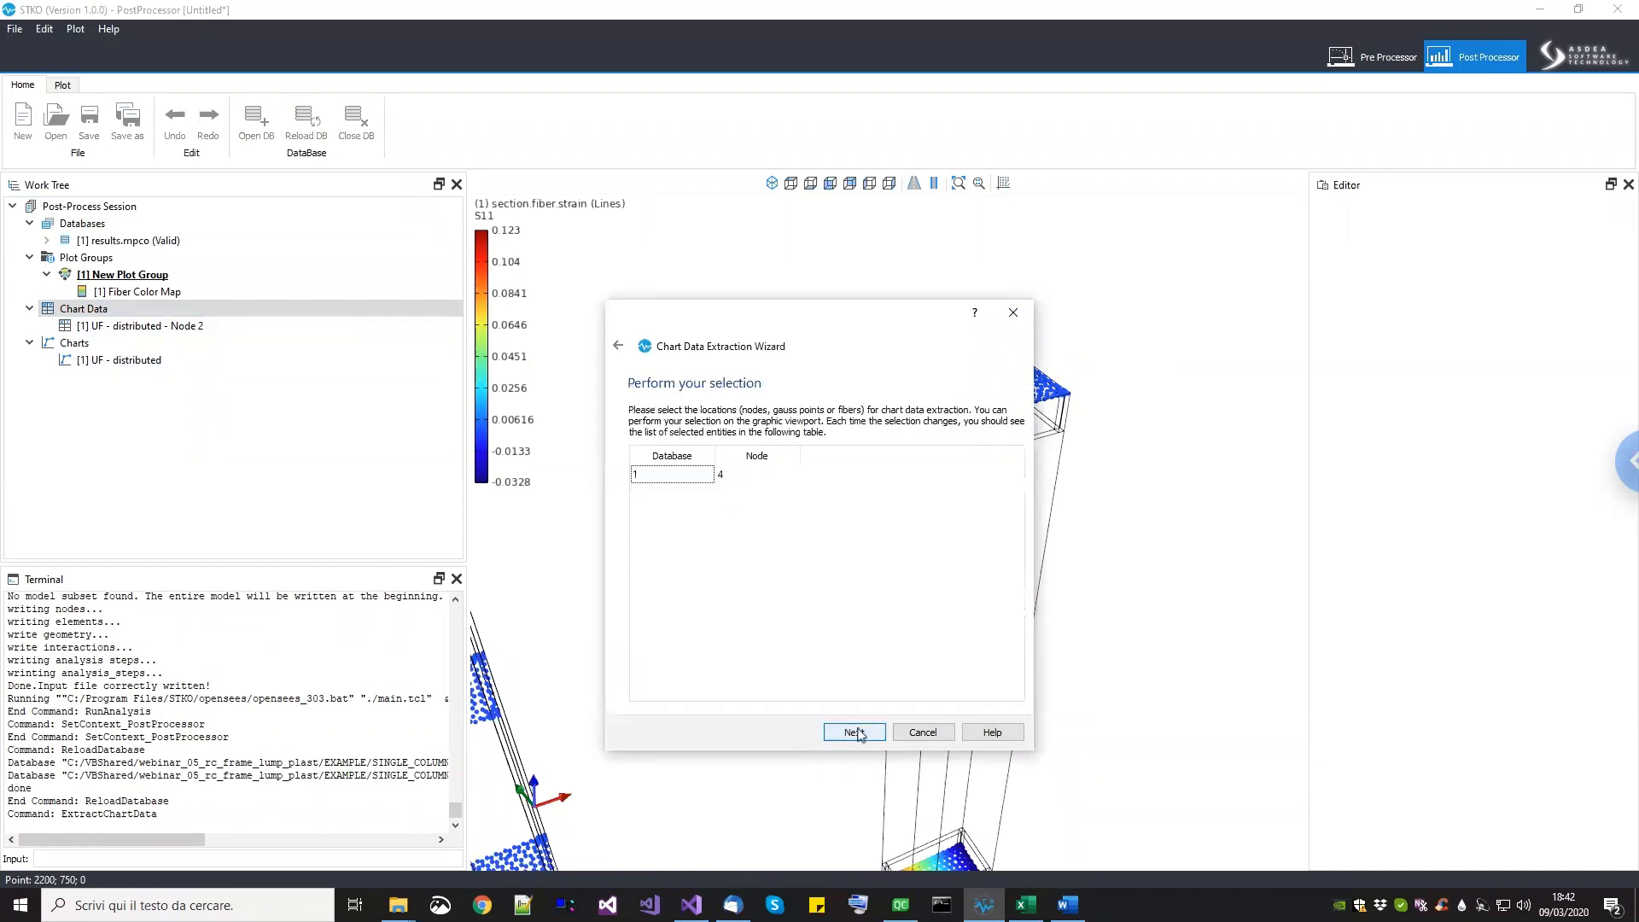
Step: Name the chart data "UF - lumped finite length", turn off chart creation and extract it for the selected node
click(857, 739)
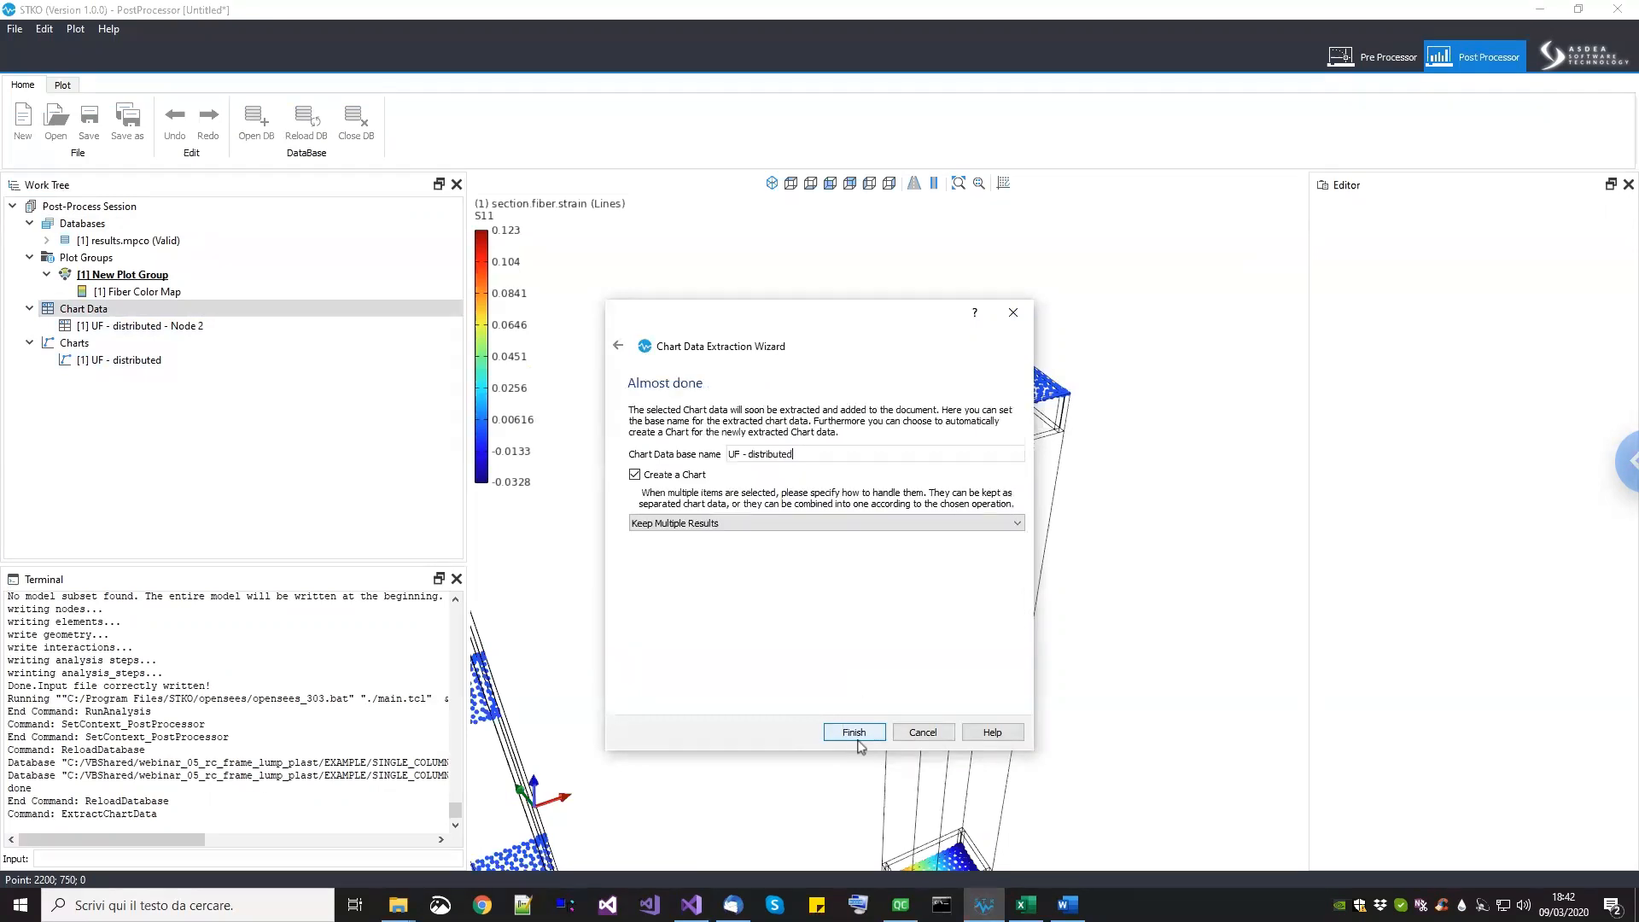
double_click(775, 454)
key(BackSpace)
text(lumped fin)
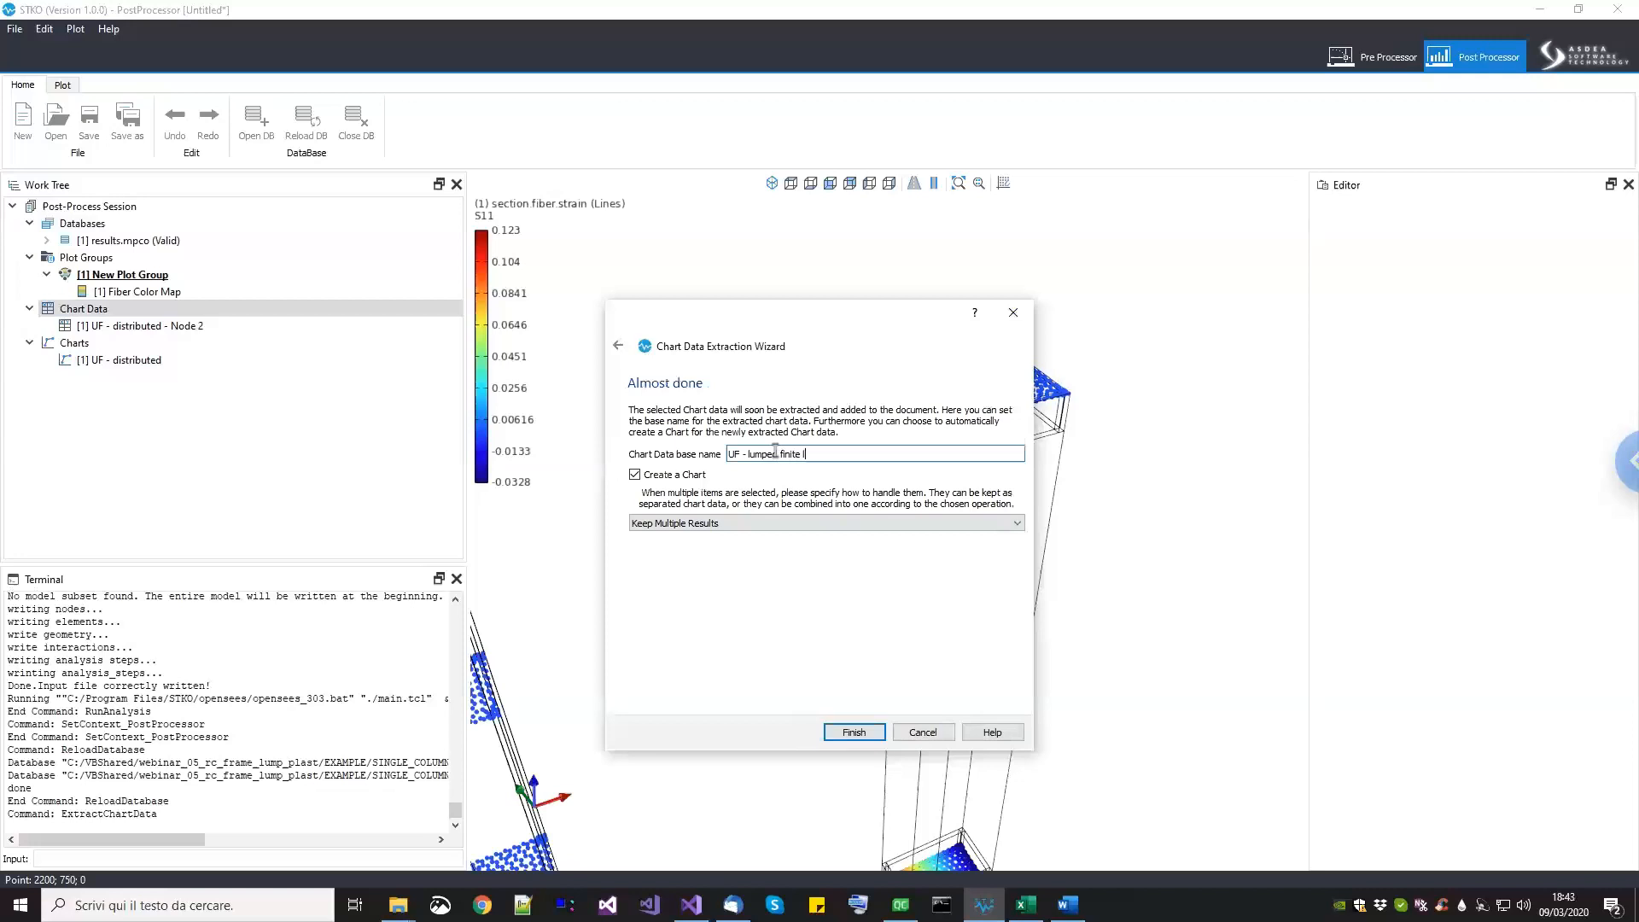
click(629, 472)
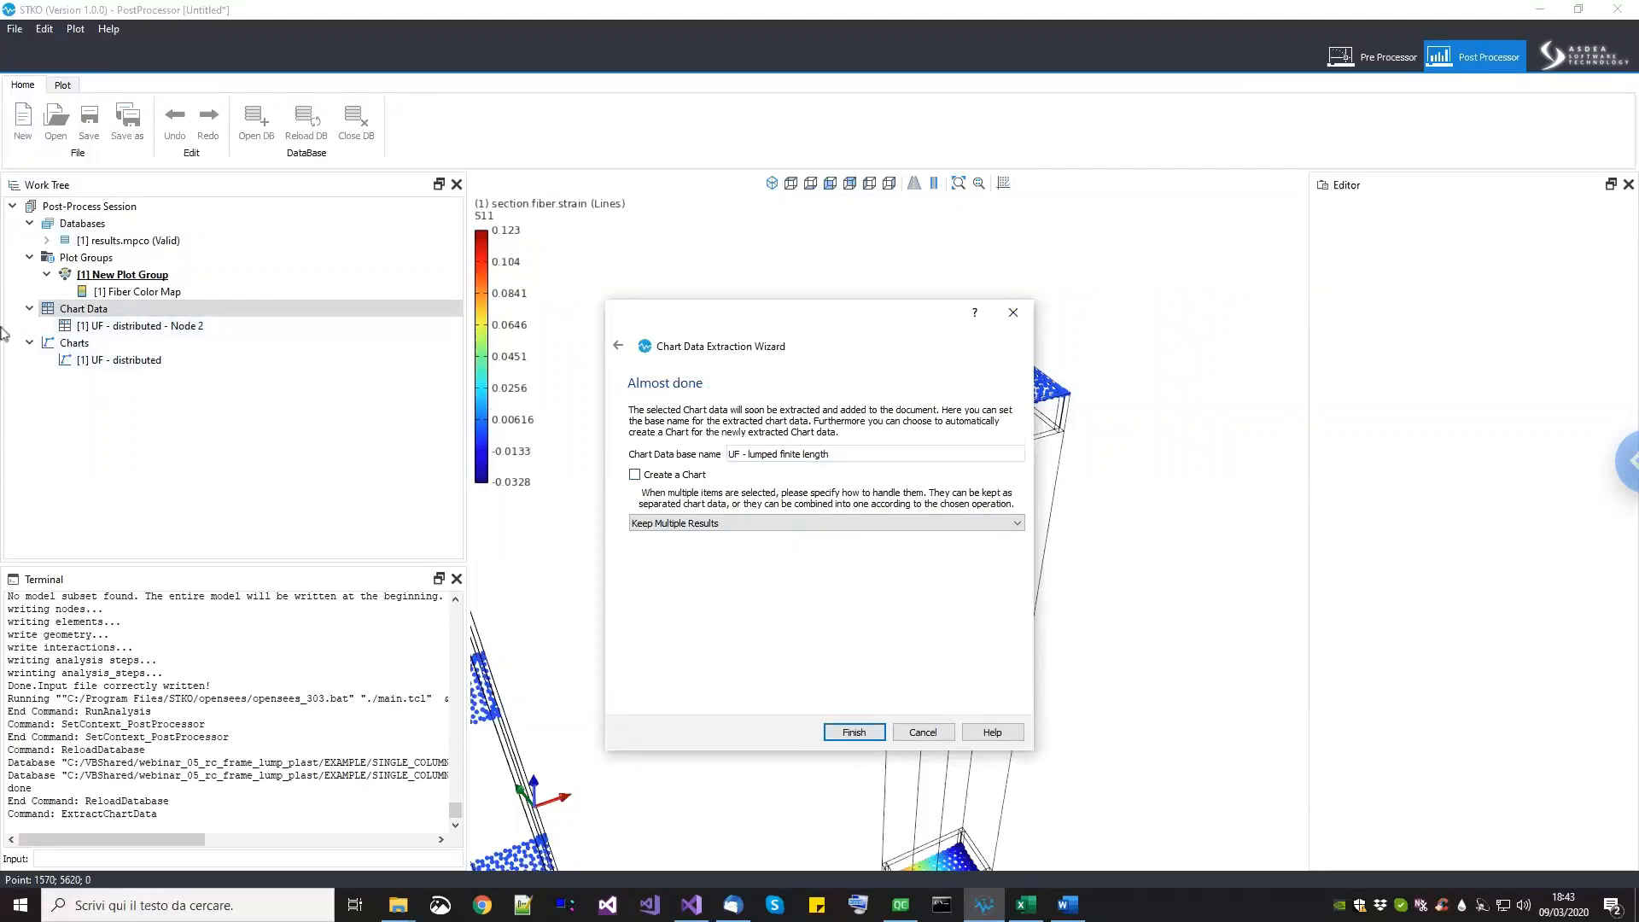
click(854, 731)
Step: Add the "UF - lumped finite length - Node 4" data to the "UF - distributed" chart and compare both curves with the columns
click(137, 377)
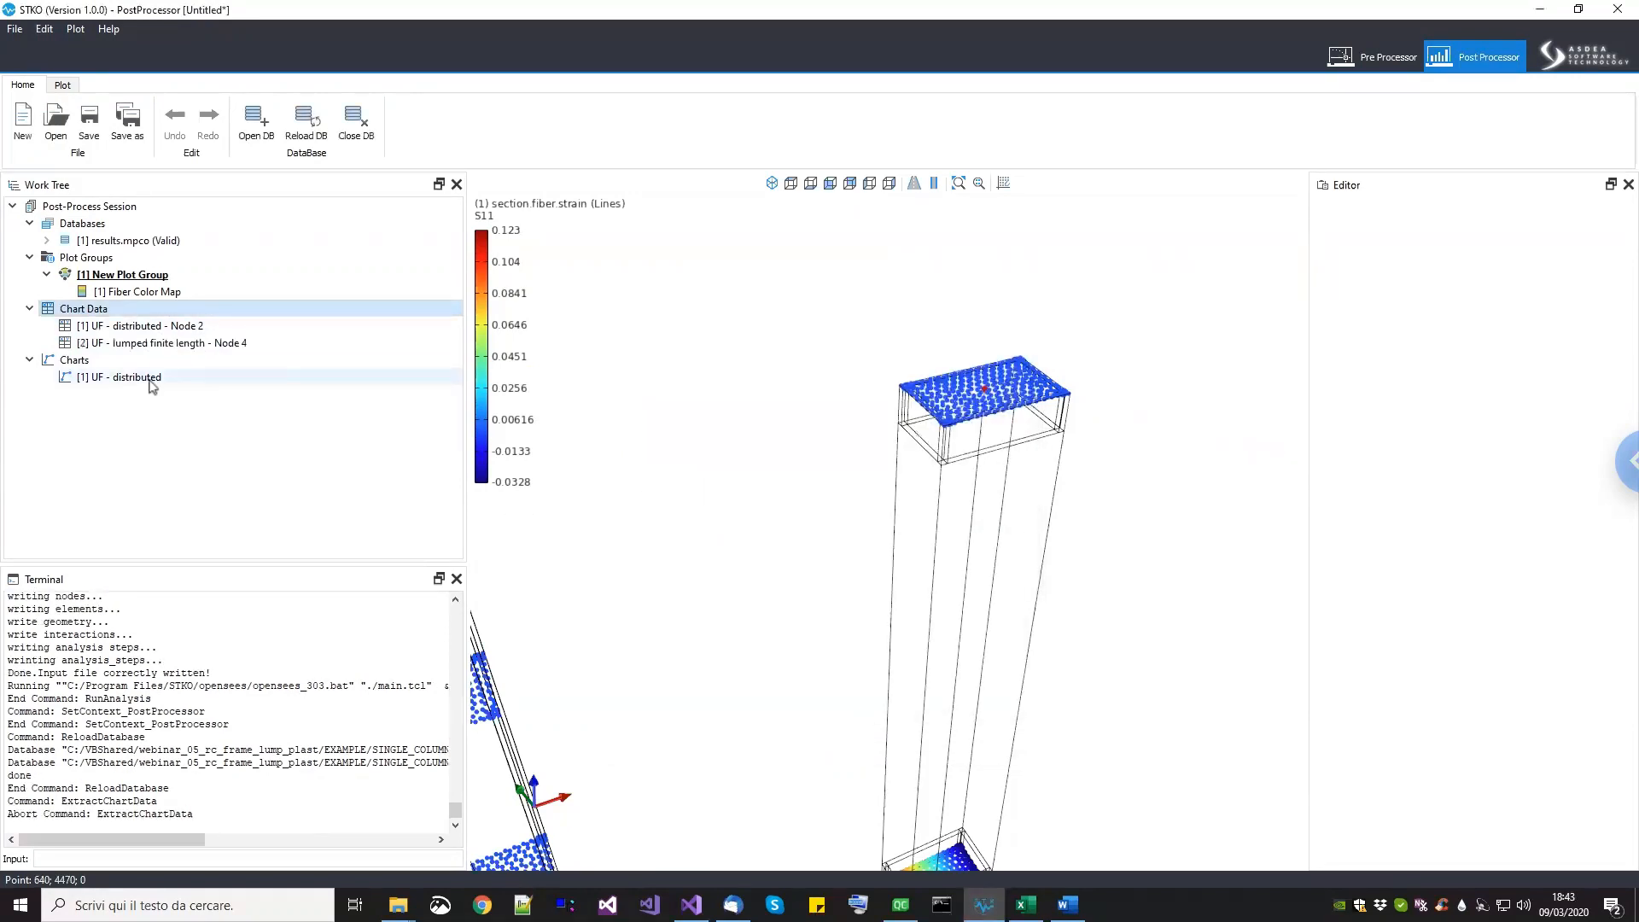
click(1583, 306)
click(834, 382)
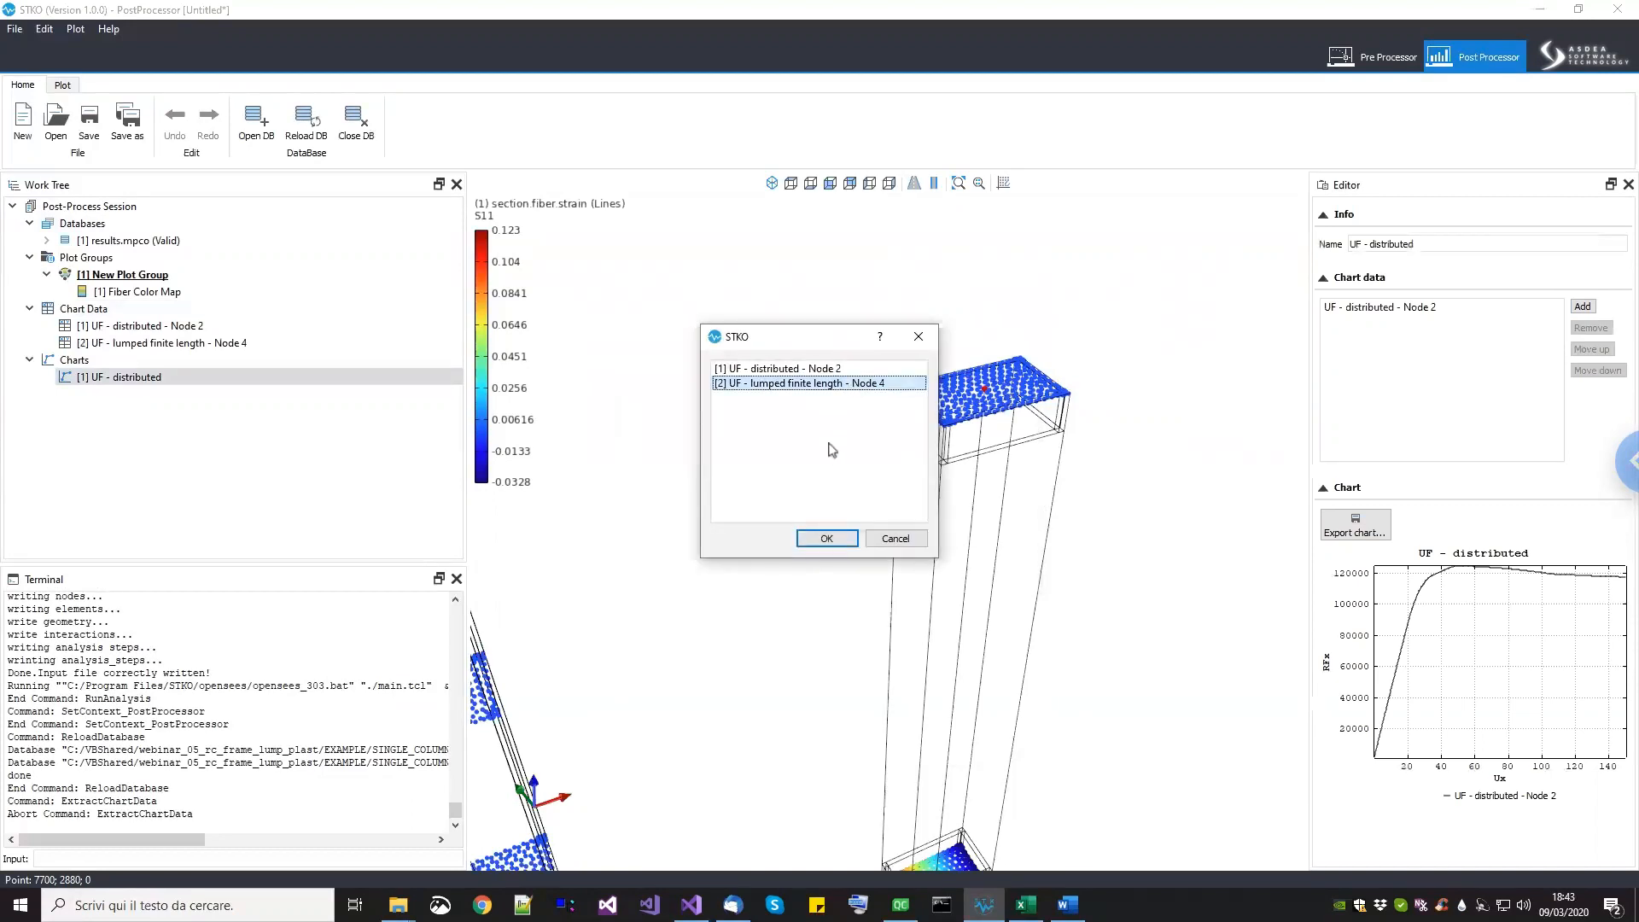
click(821, 538)
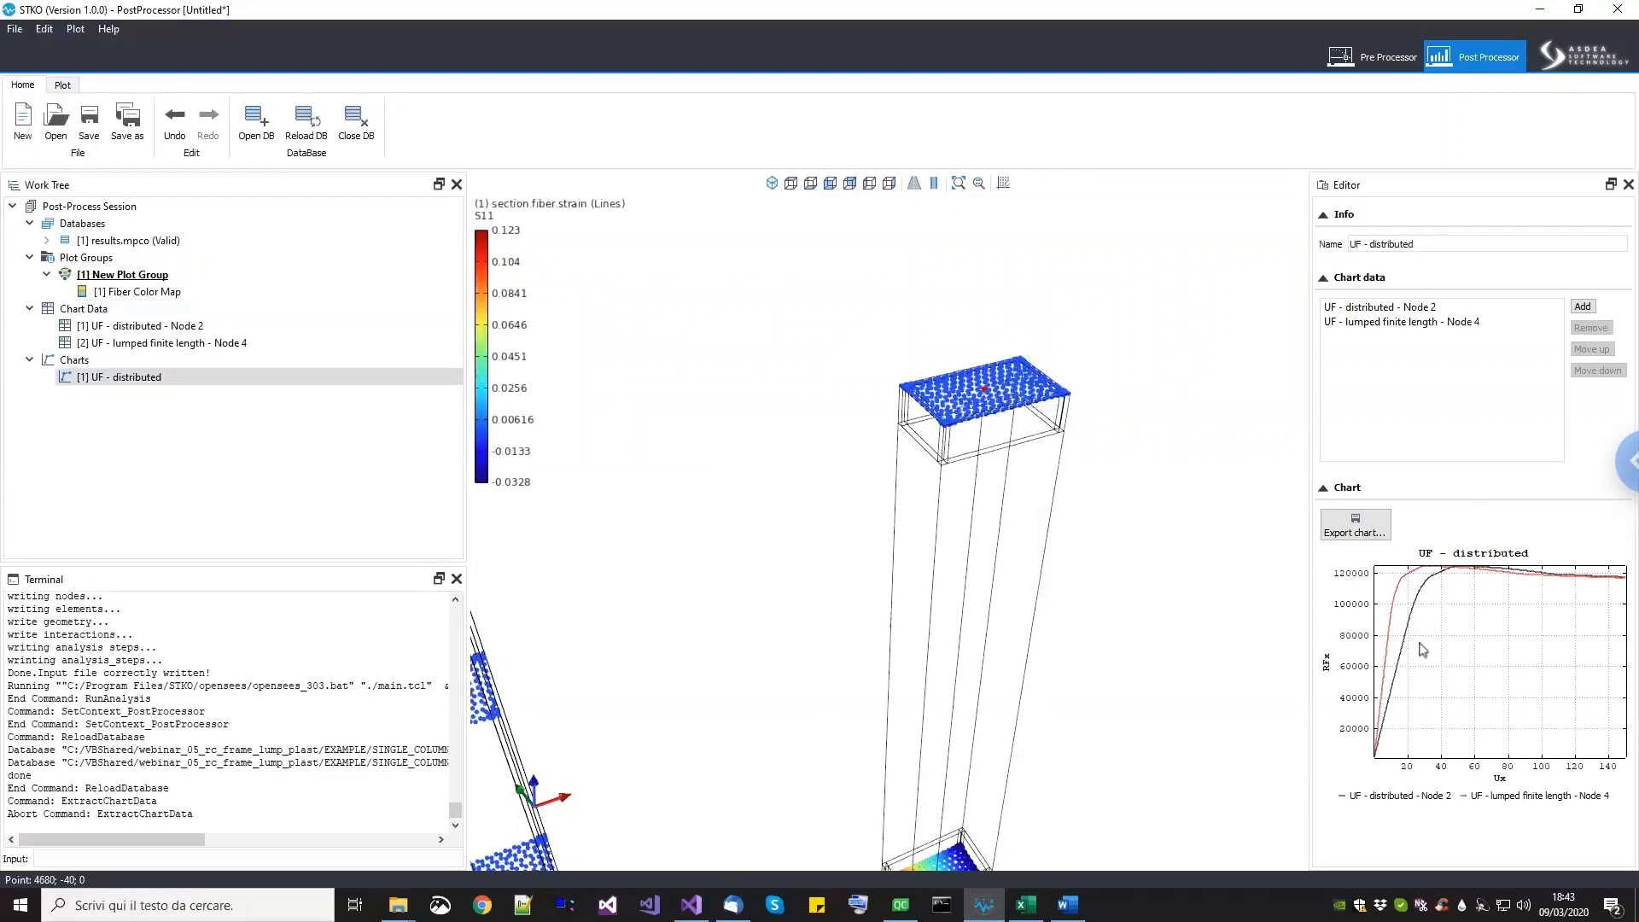
scroll(882, 483, down, 4)
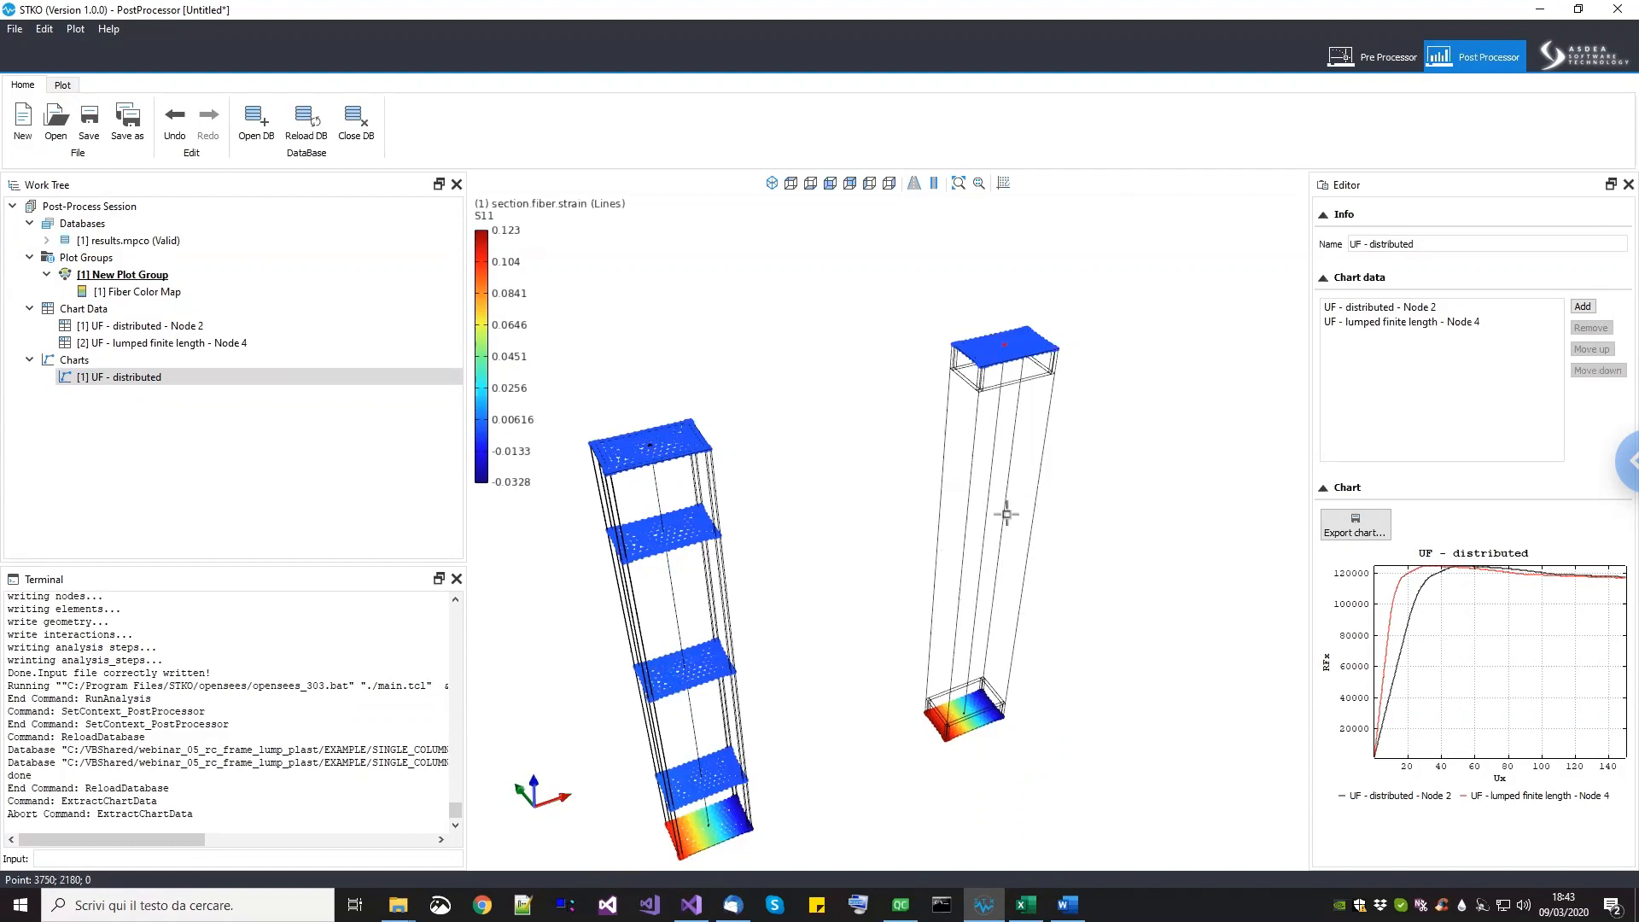
scroll(1002, 517, down, 4)
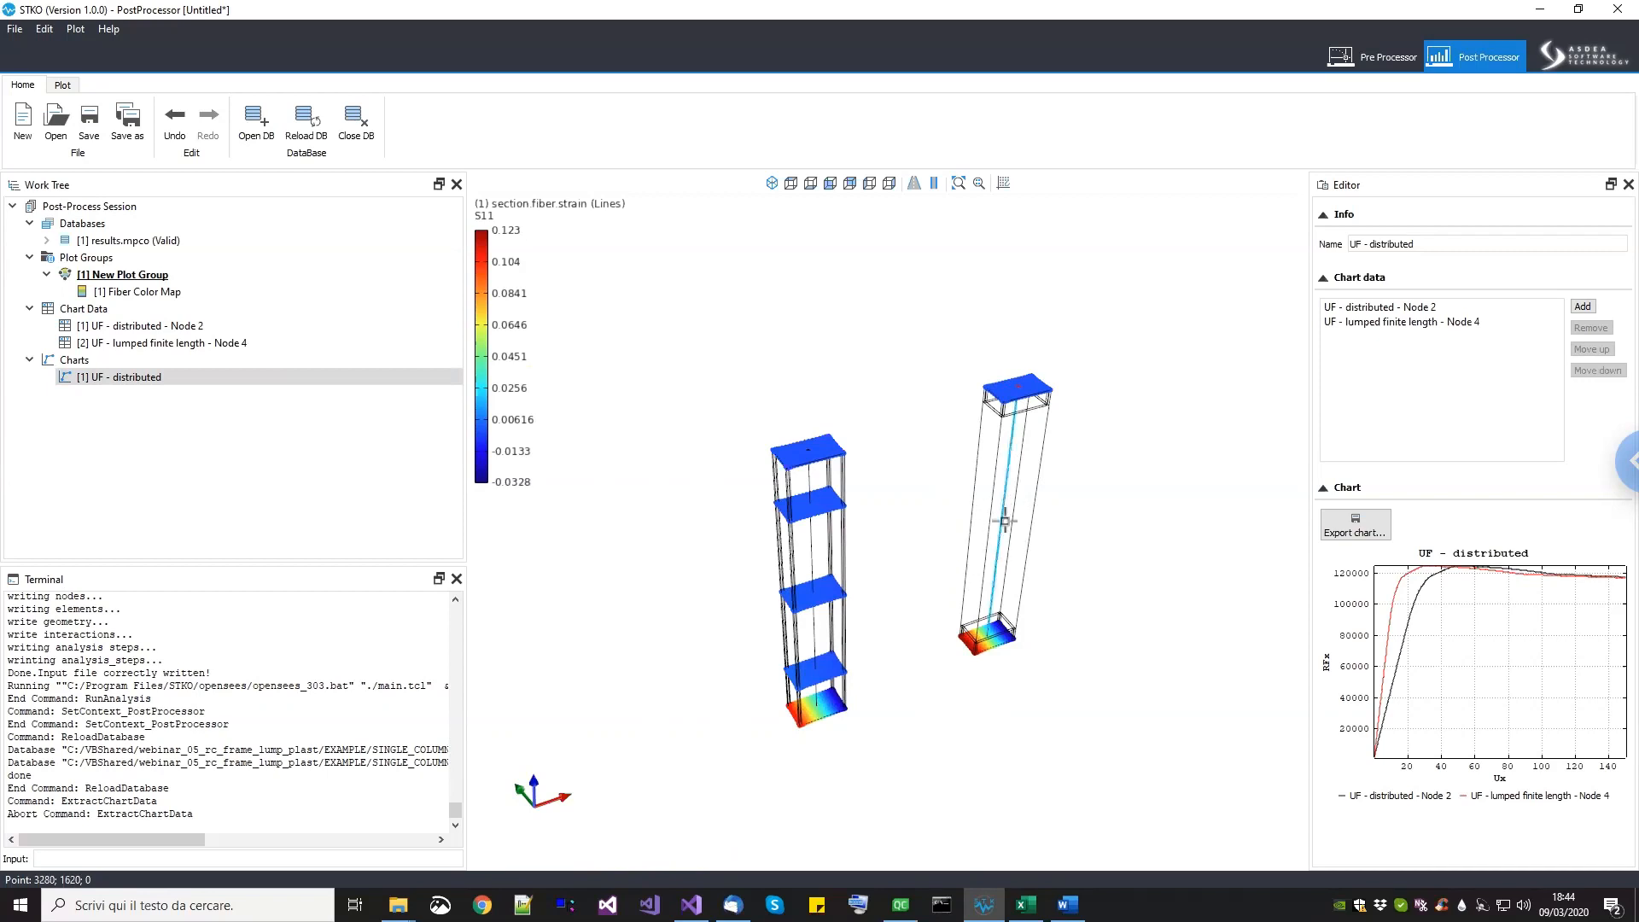
Step: Return to the pre-processor and rename the elastic interior beam property to "elastric interior beam (35%)"
click(1376, 58)
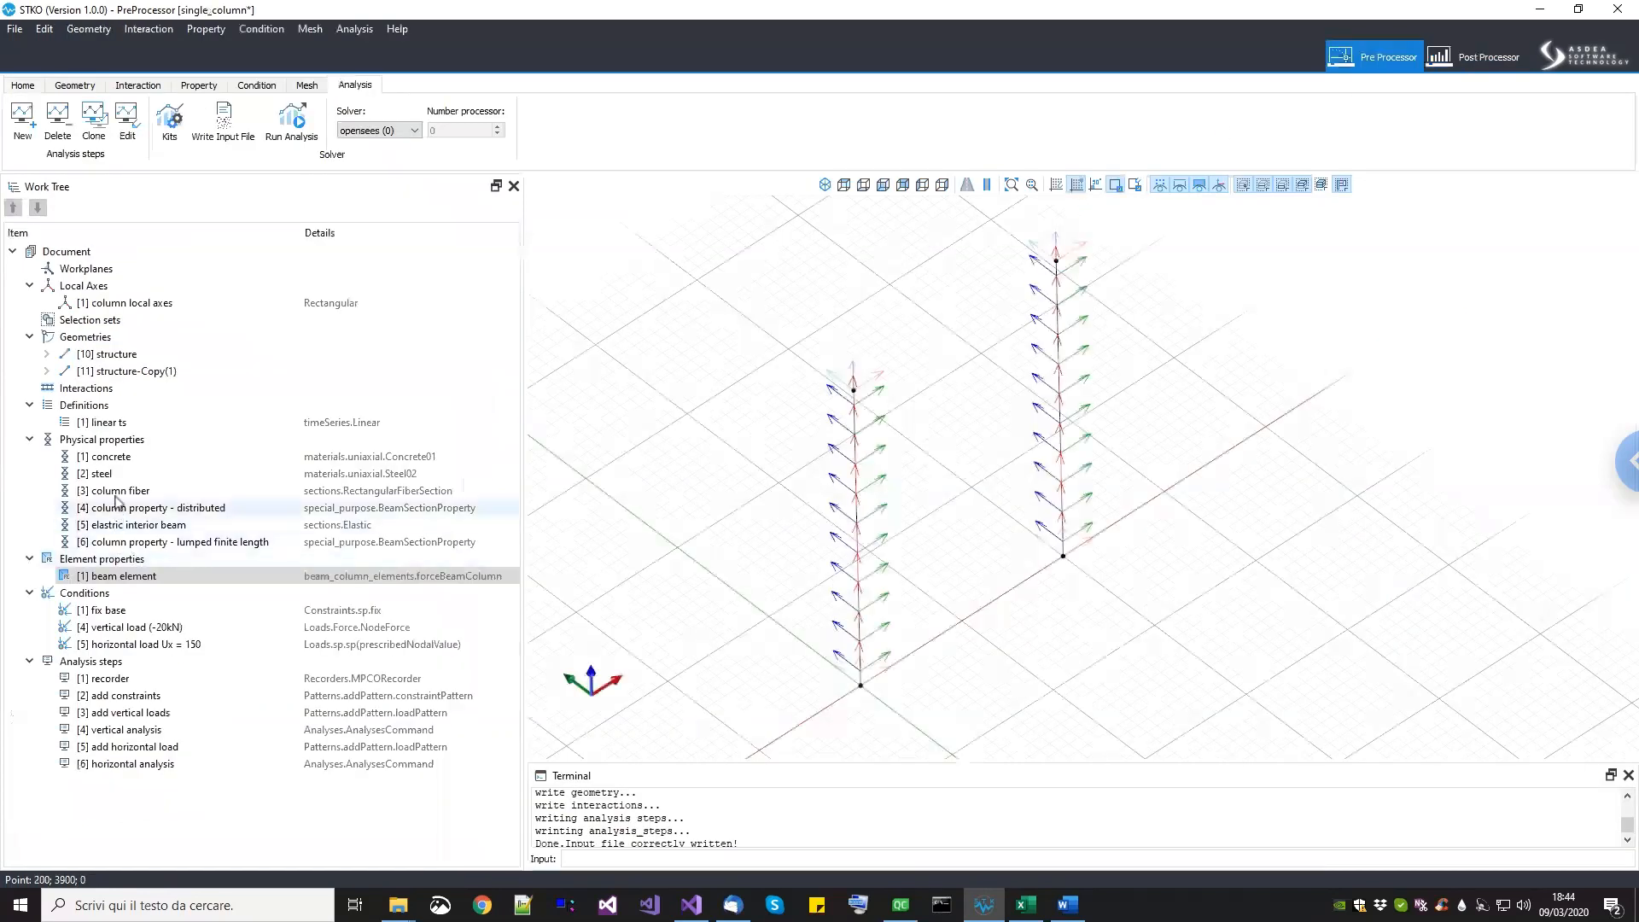
click(108, 526)
right_click(109, 527)
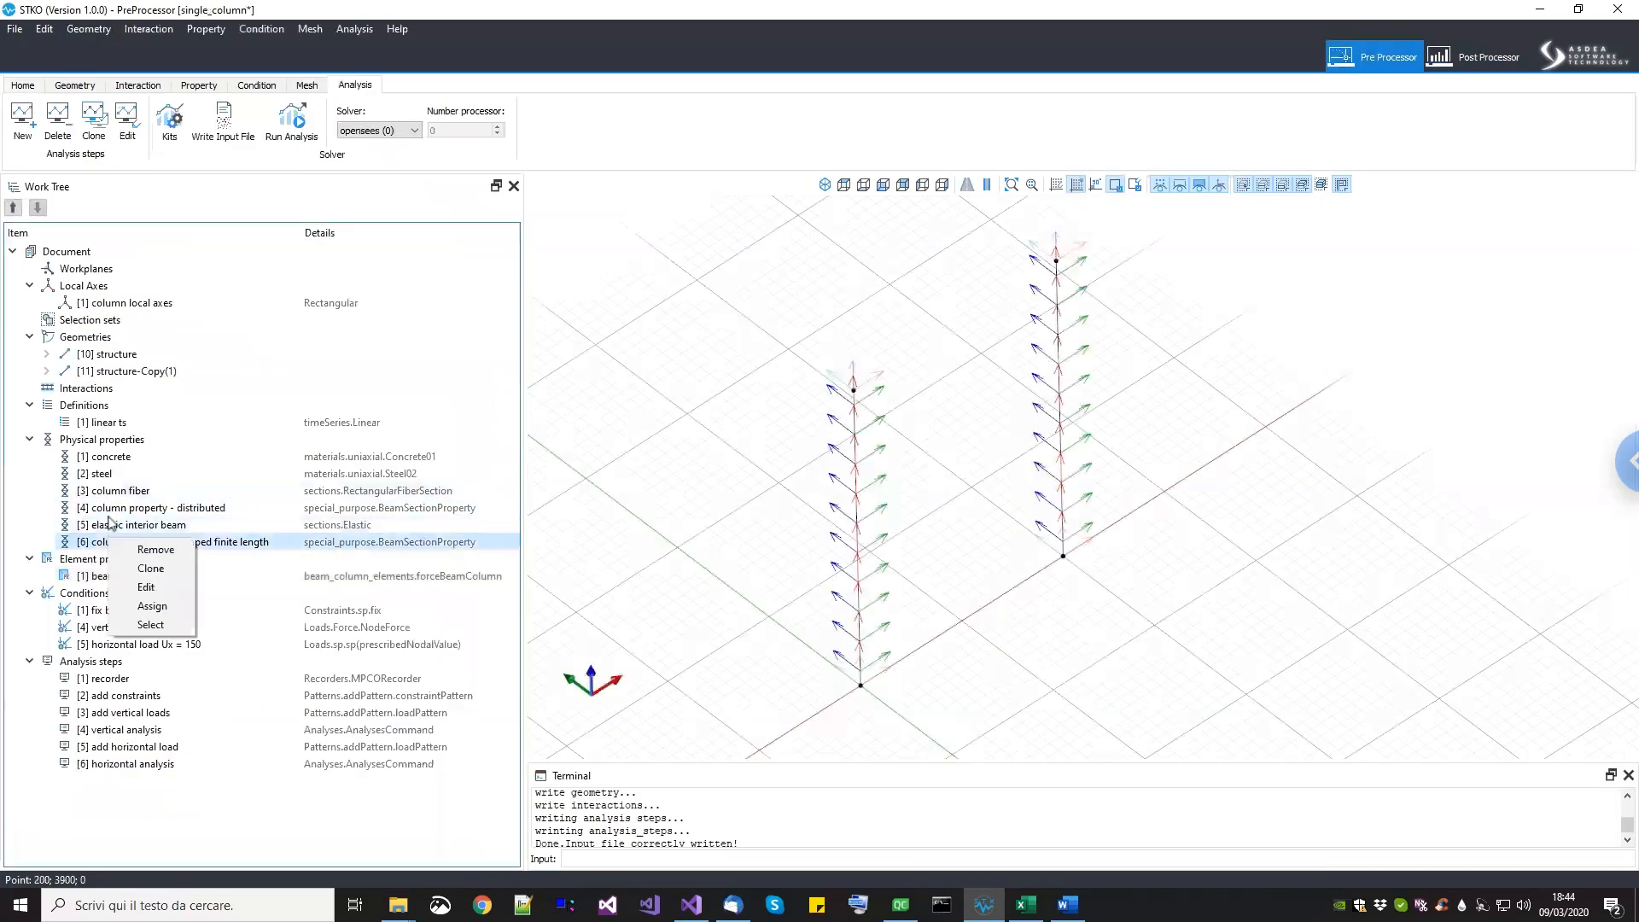
click(183, 566)
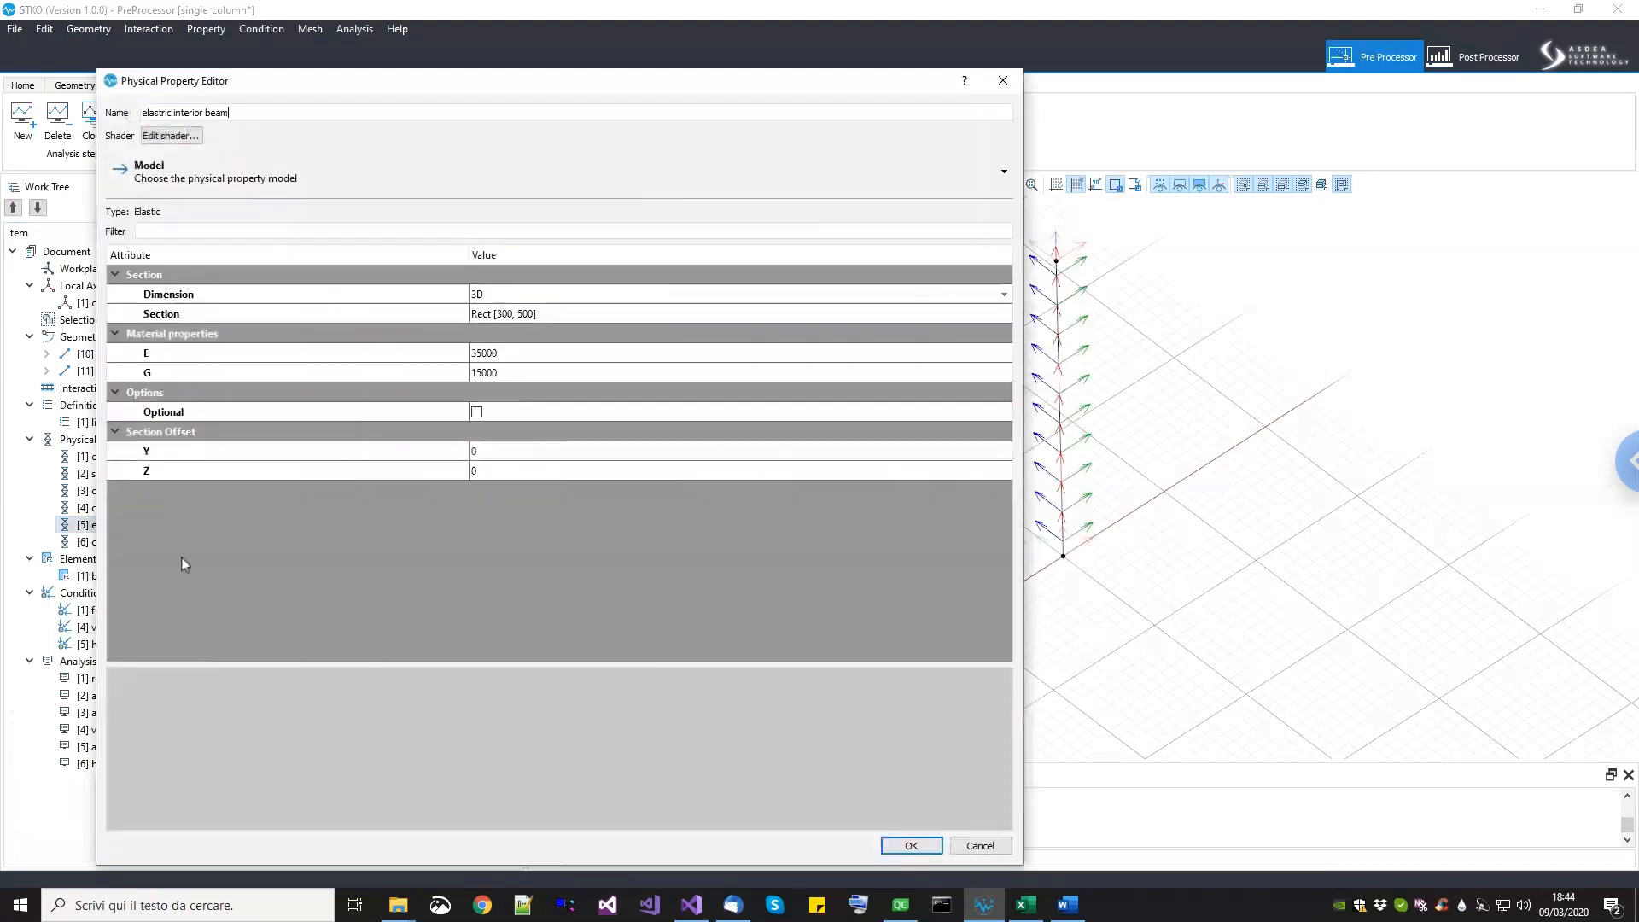
click(251, 110)
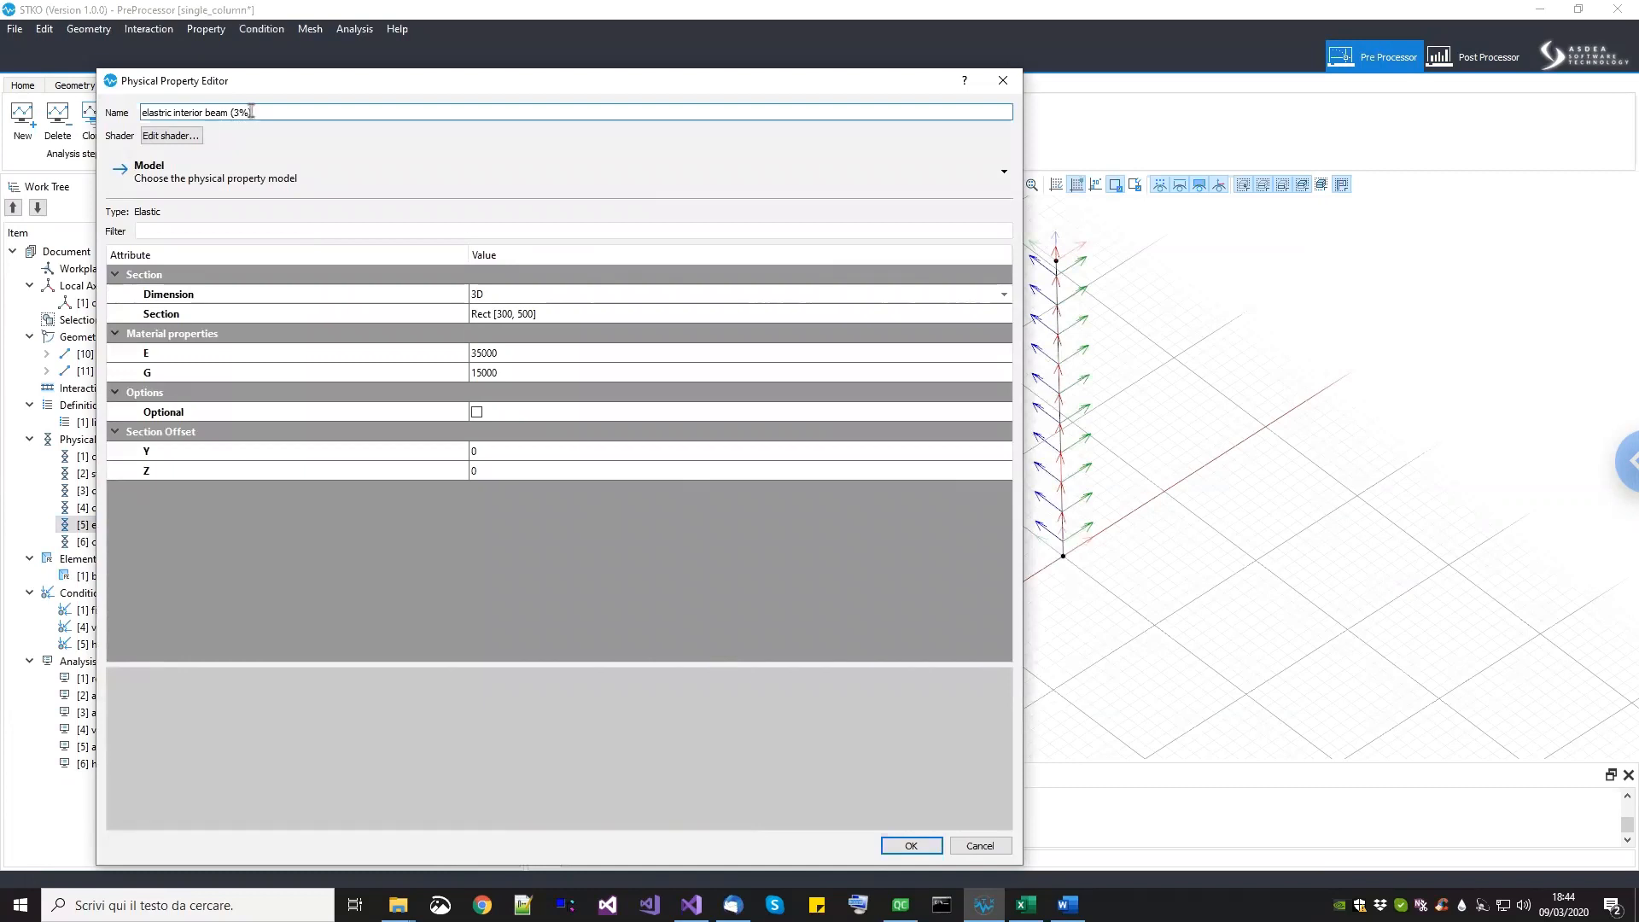
click(242, 111)
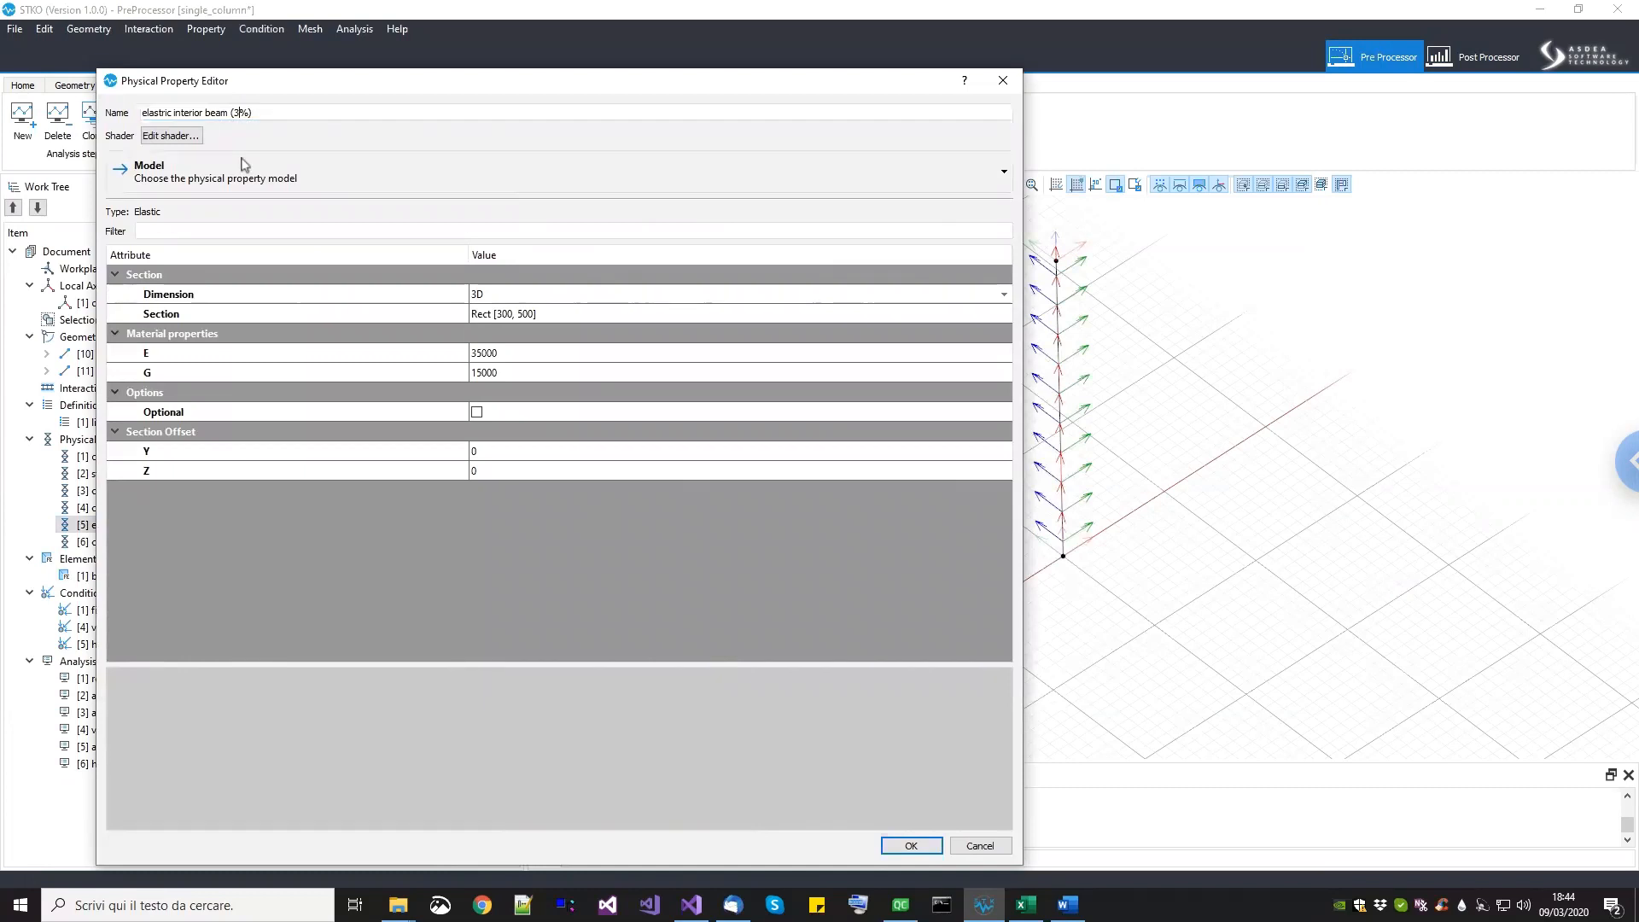
Step: Set the interior beam property's Young's modulus E to 12000 and shear modulus G to 5000
double_click(509, 353)
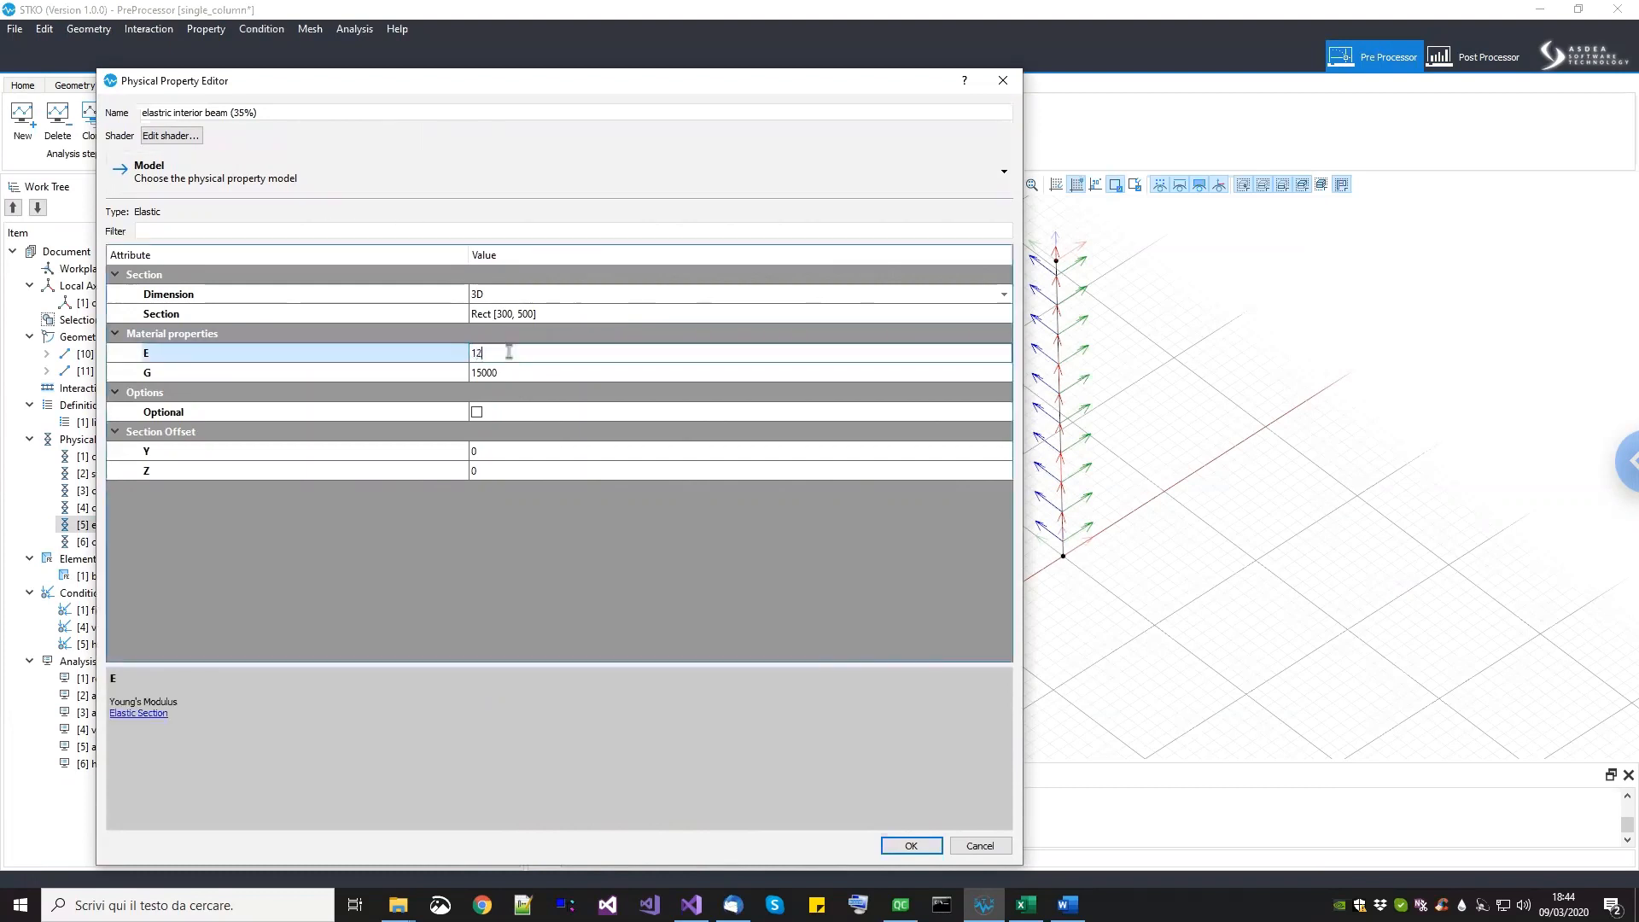
text(12000)
double_click(516, 376)
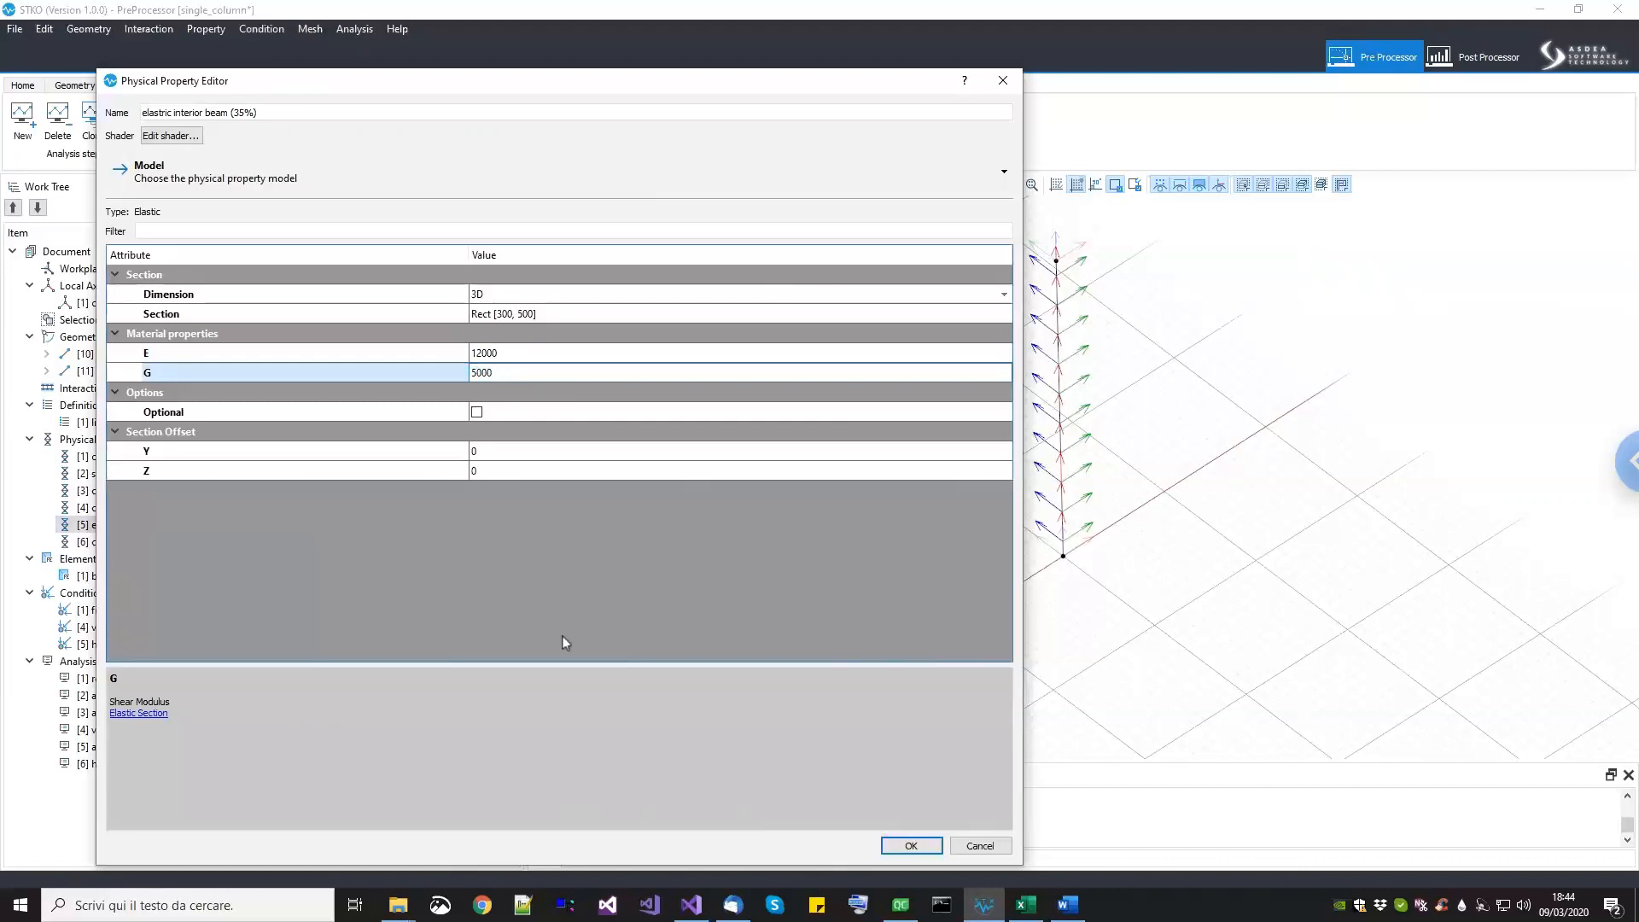
click(606, 631)
click(910, 846)
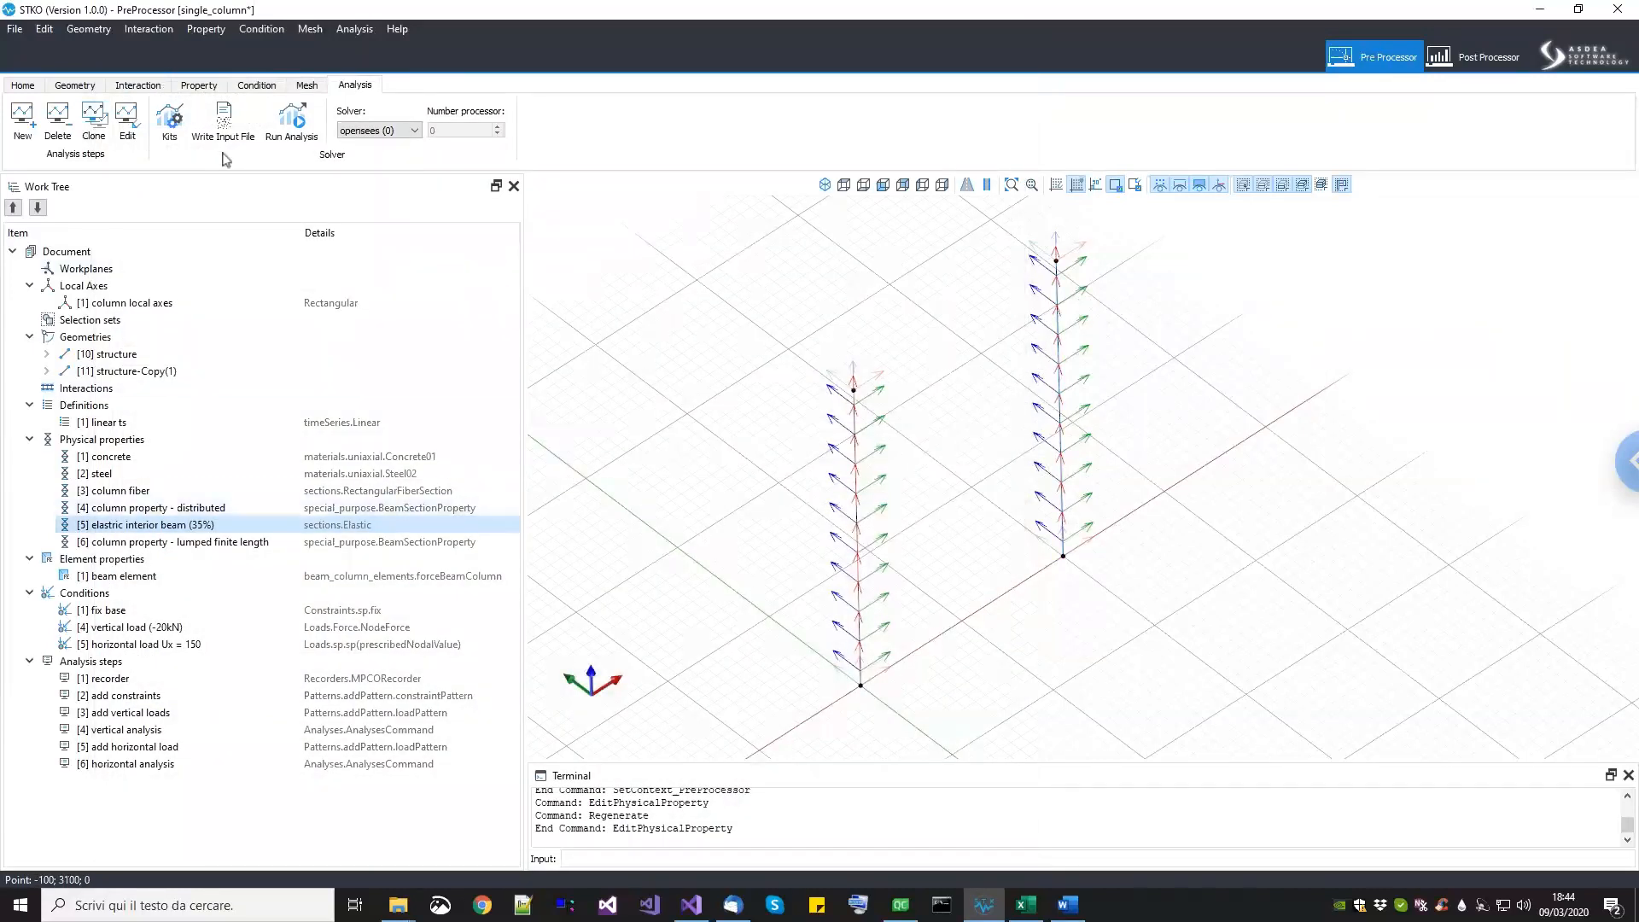
Step: Save the model and run the analysis in the SINGLE_COLUMN folder
middle_drag(1217, 707, 1225, 726)
key(ctrl+s)
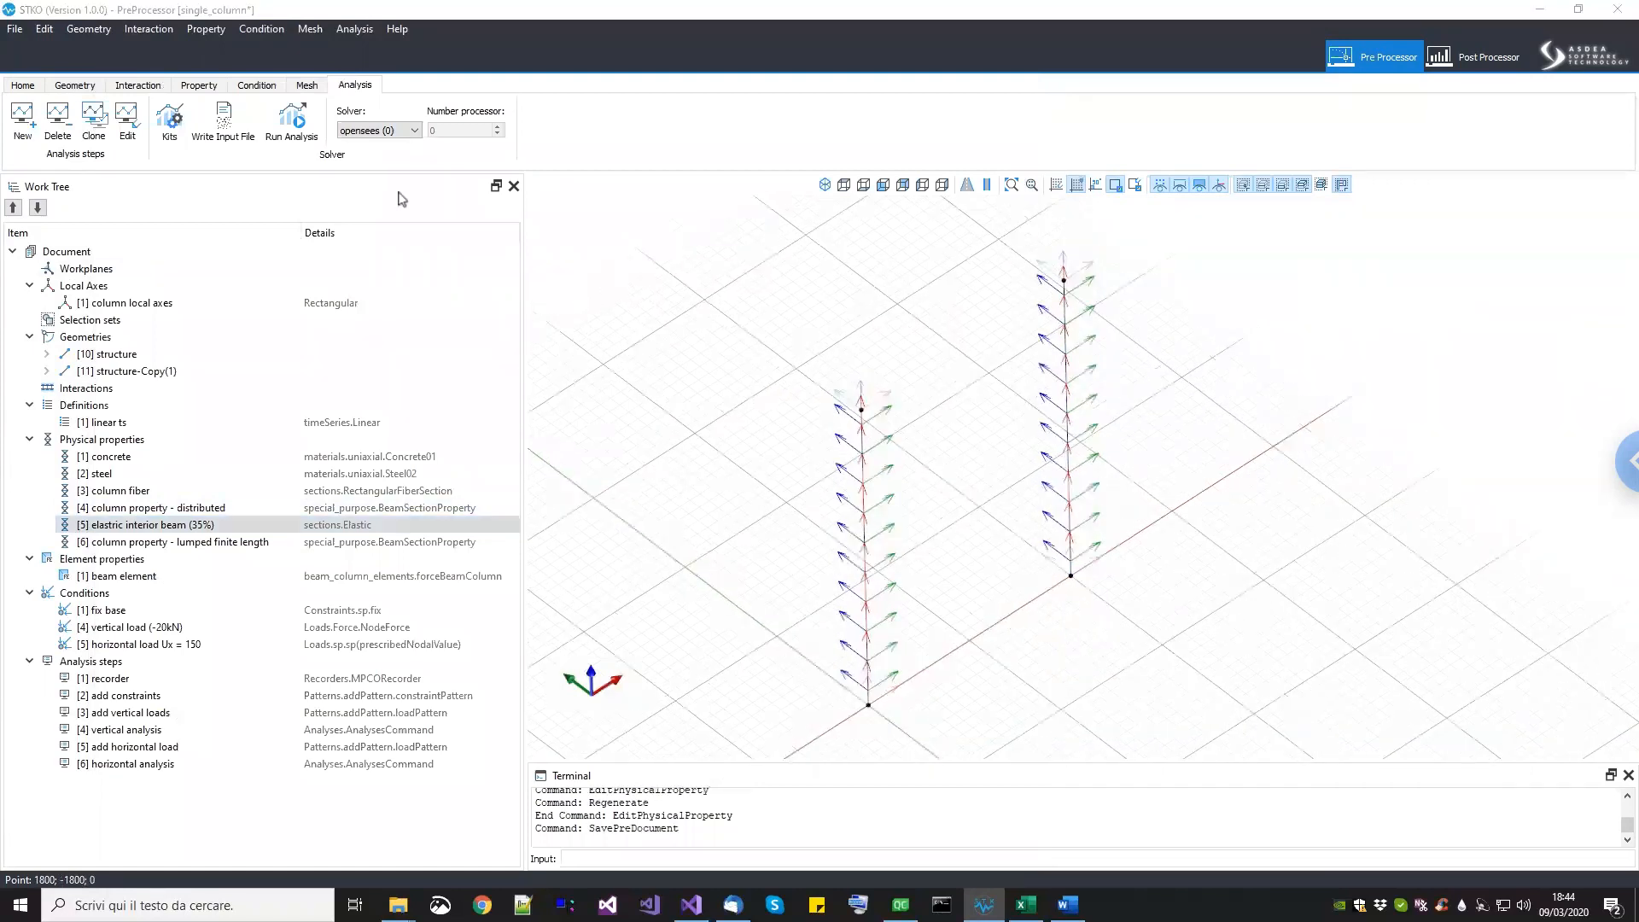
click(292, 119)
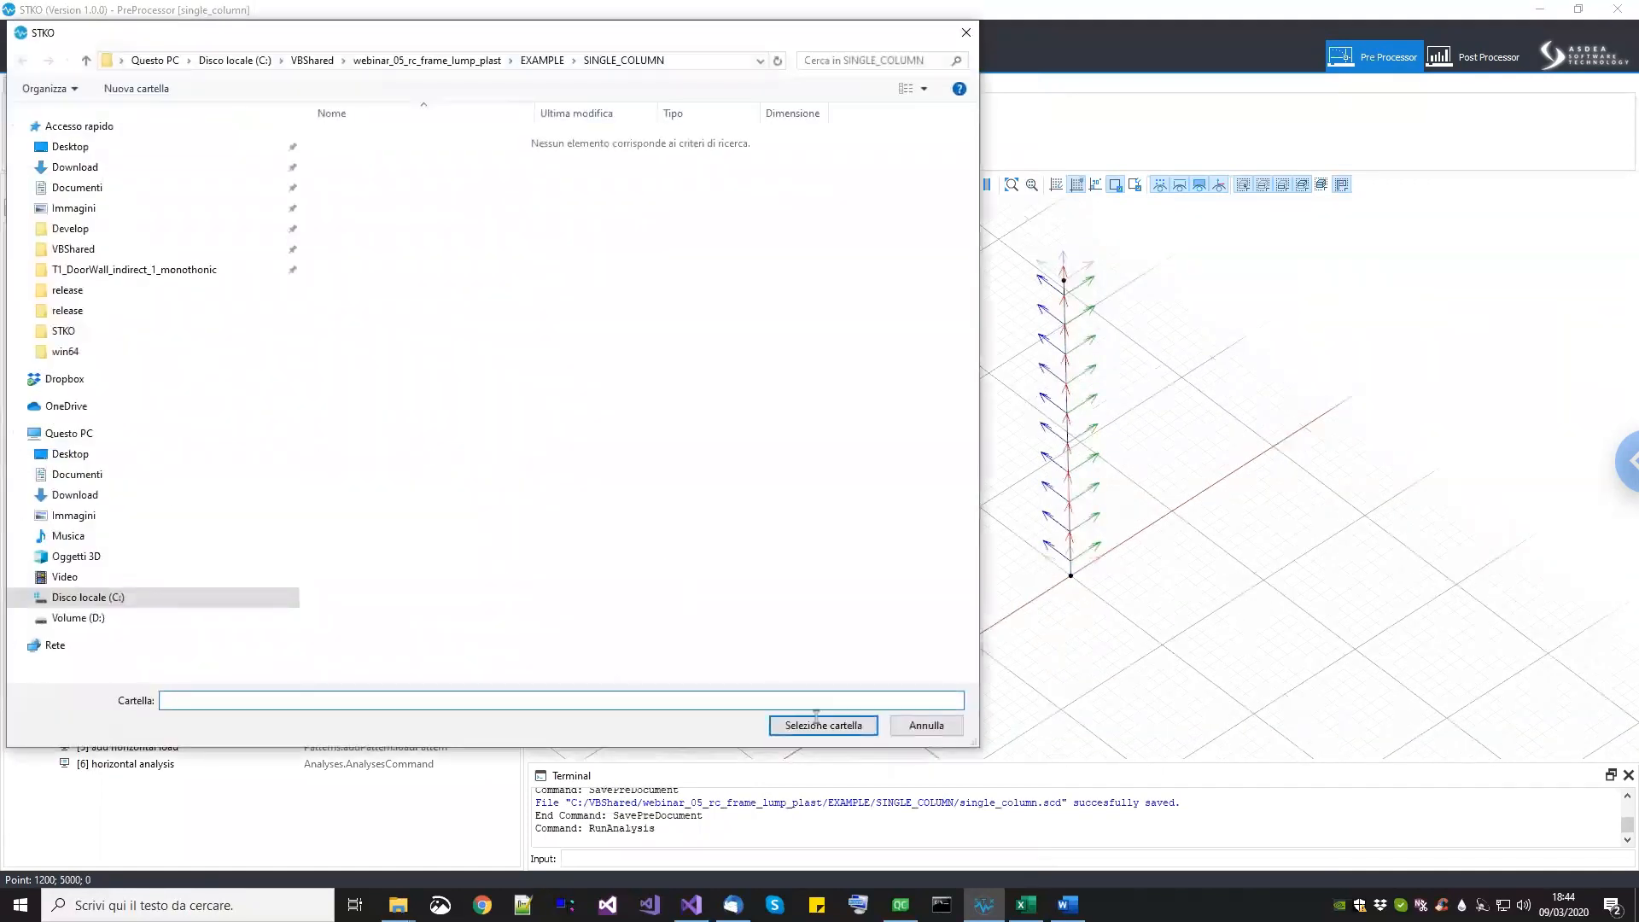
click(817, 724)
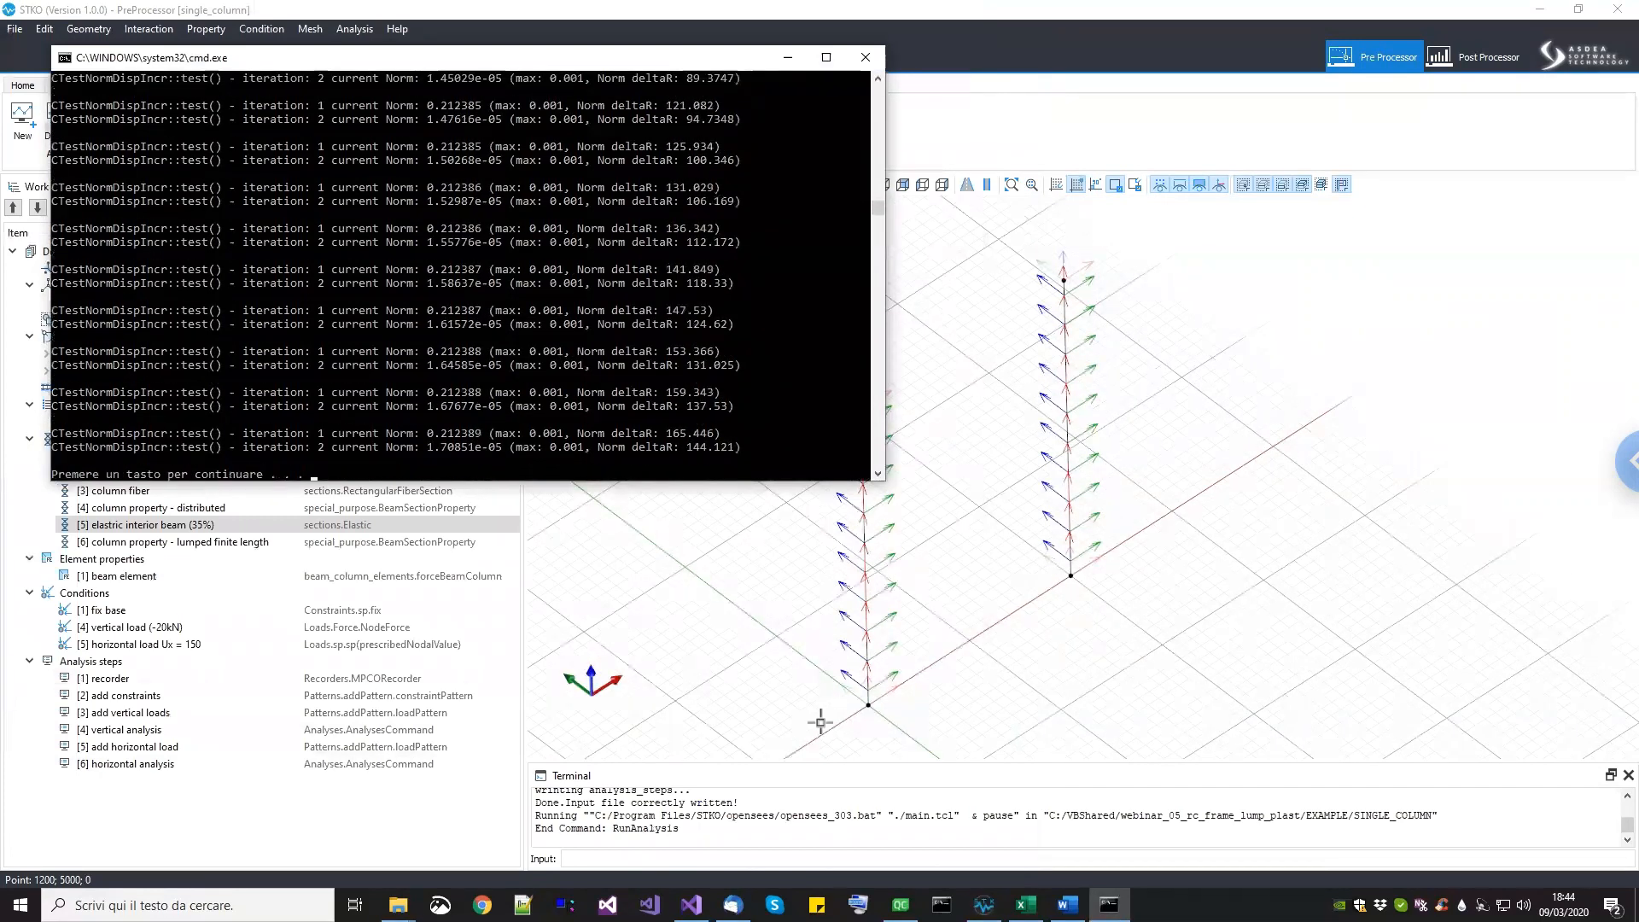
key(Return)
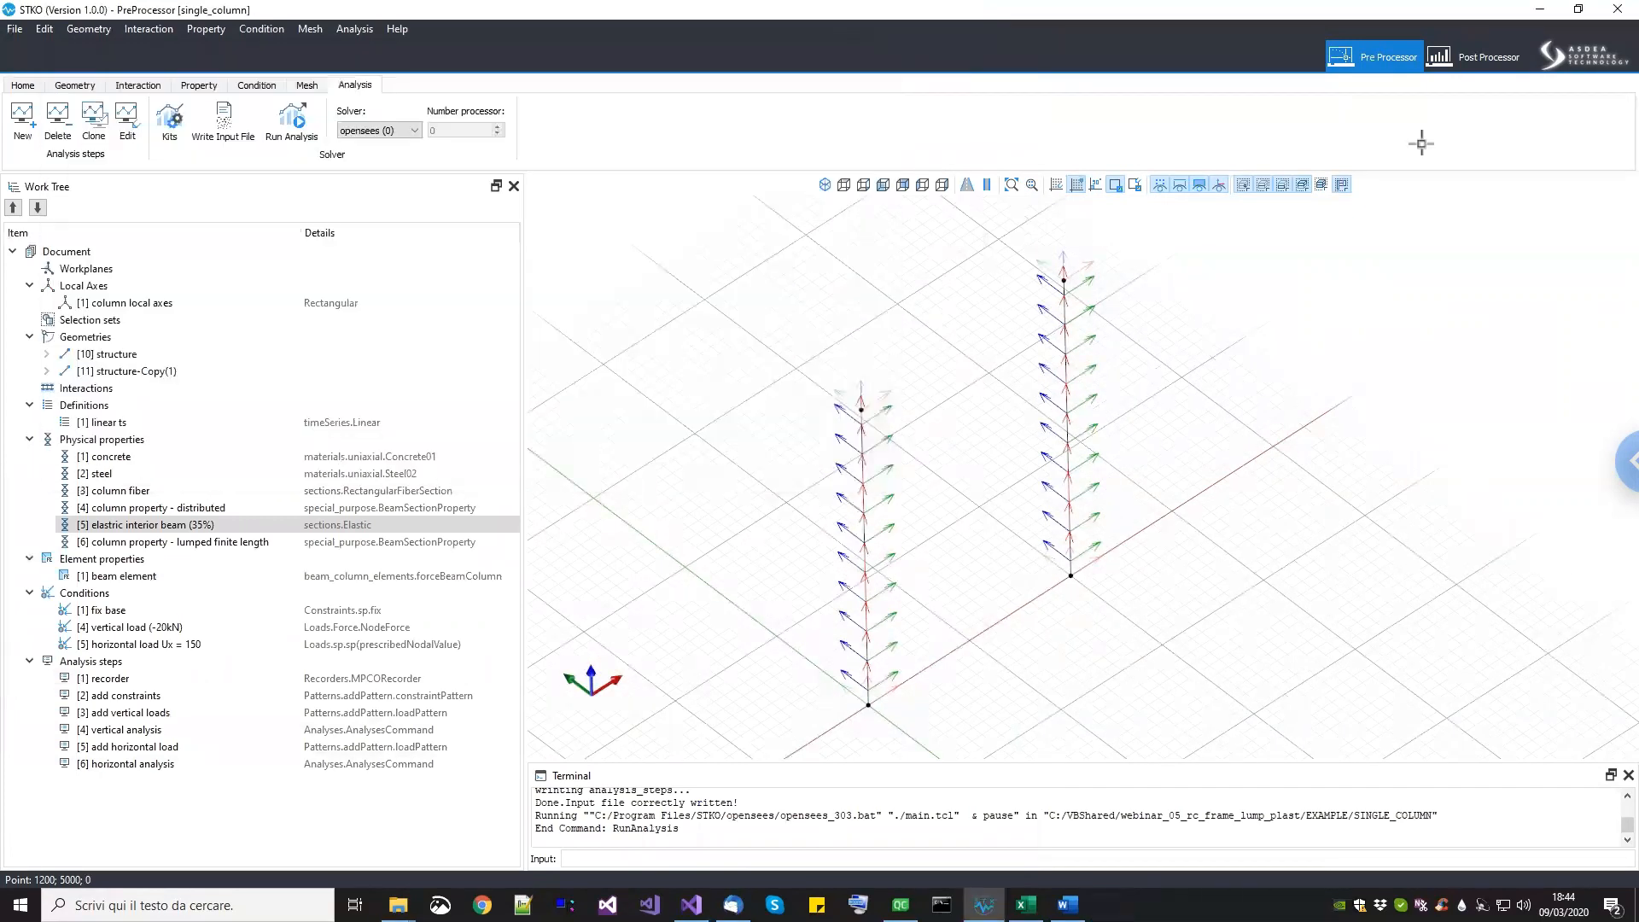
Step: Reload the results.mpco database in the post-processor and compare both curves in the "UF - distributed" chart
click(1488, 57)
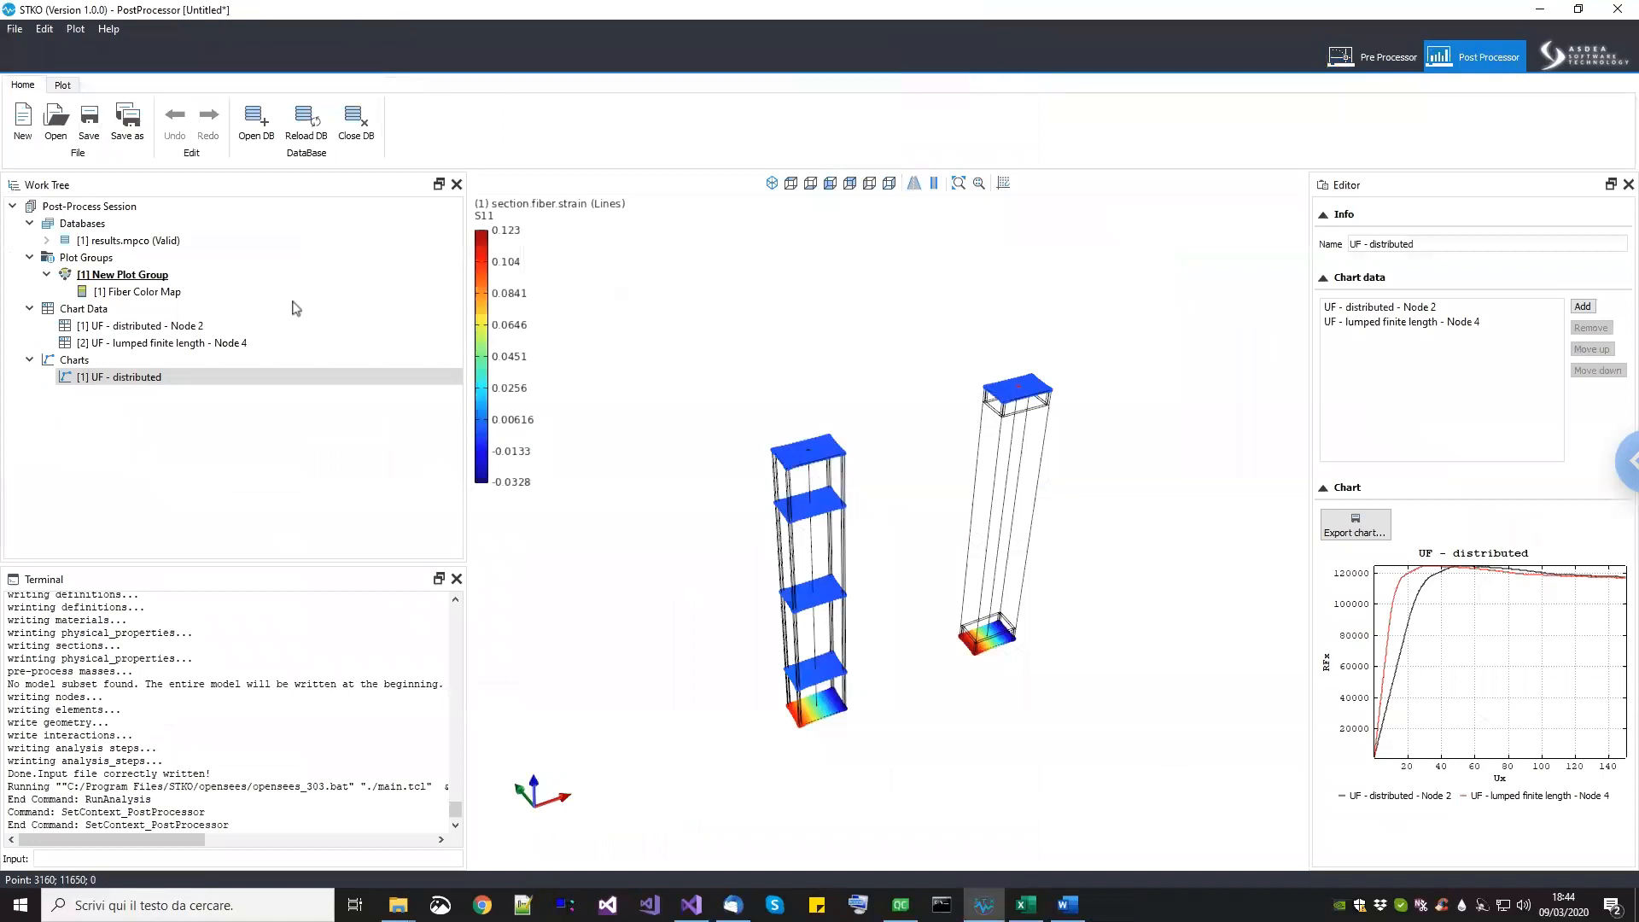
click(220, 326)
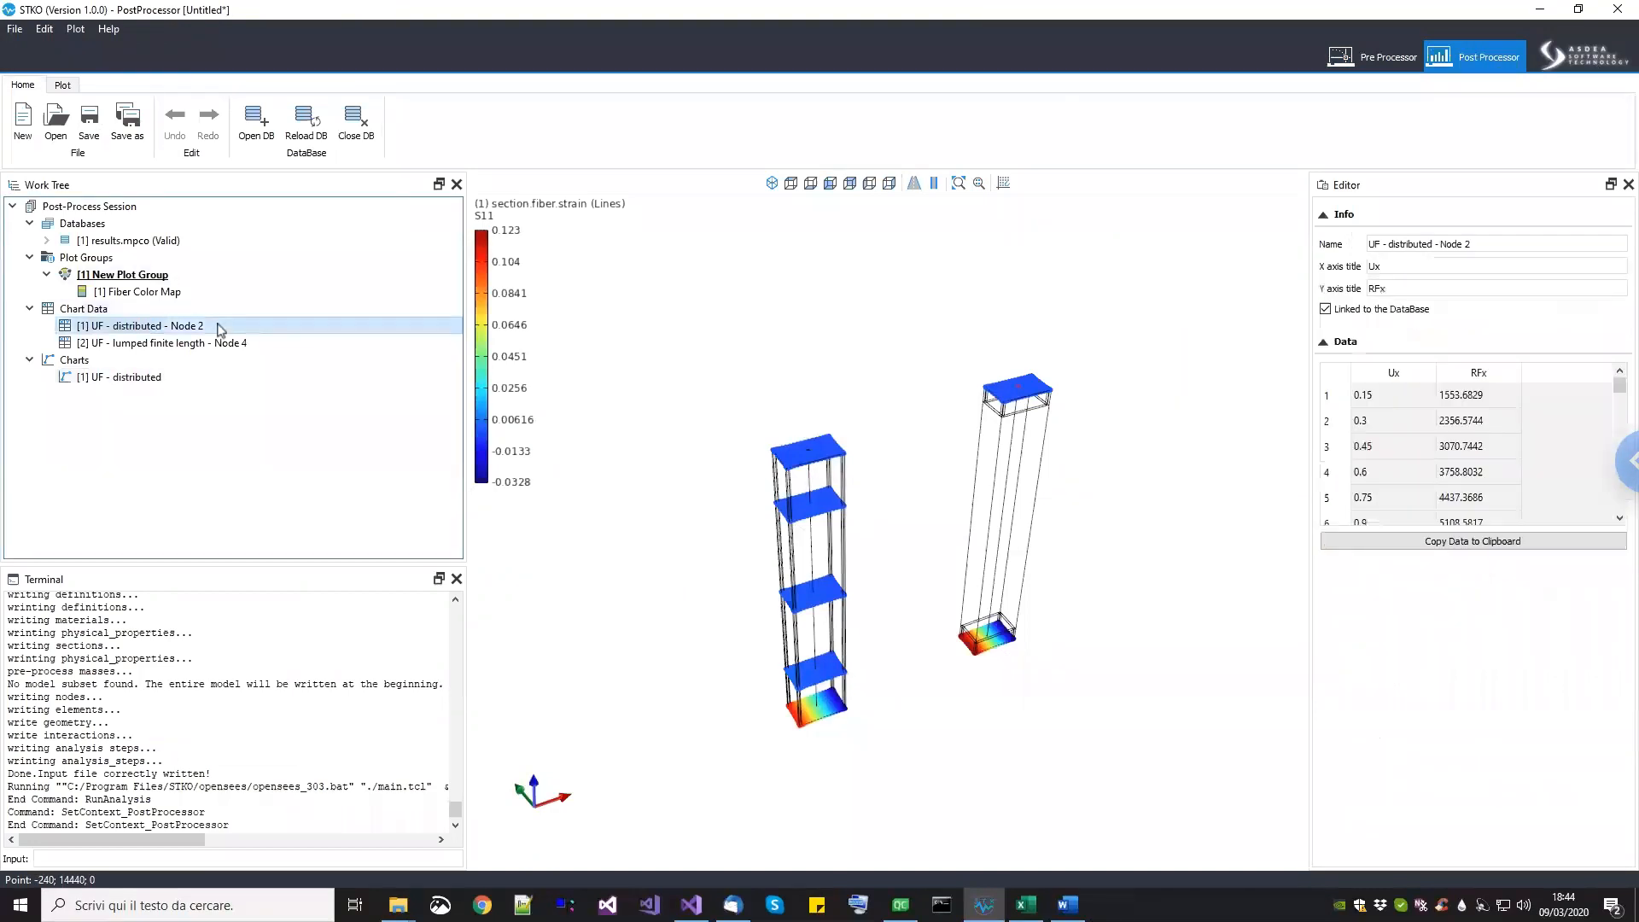
click(273, 342)
click(190, 378)
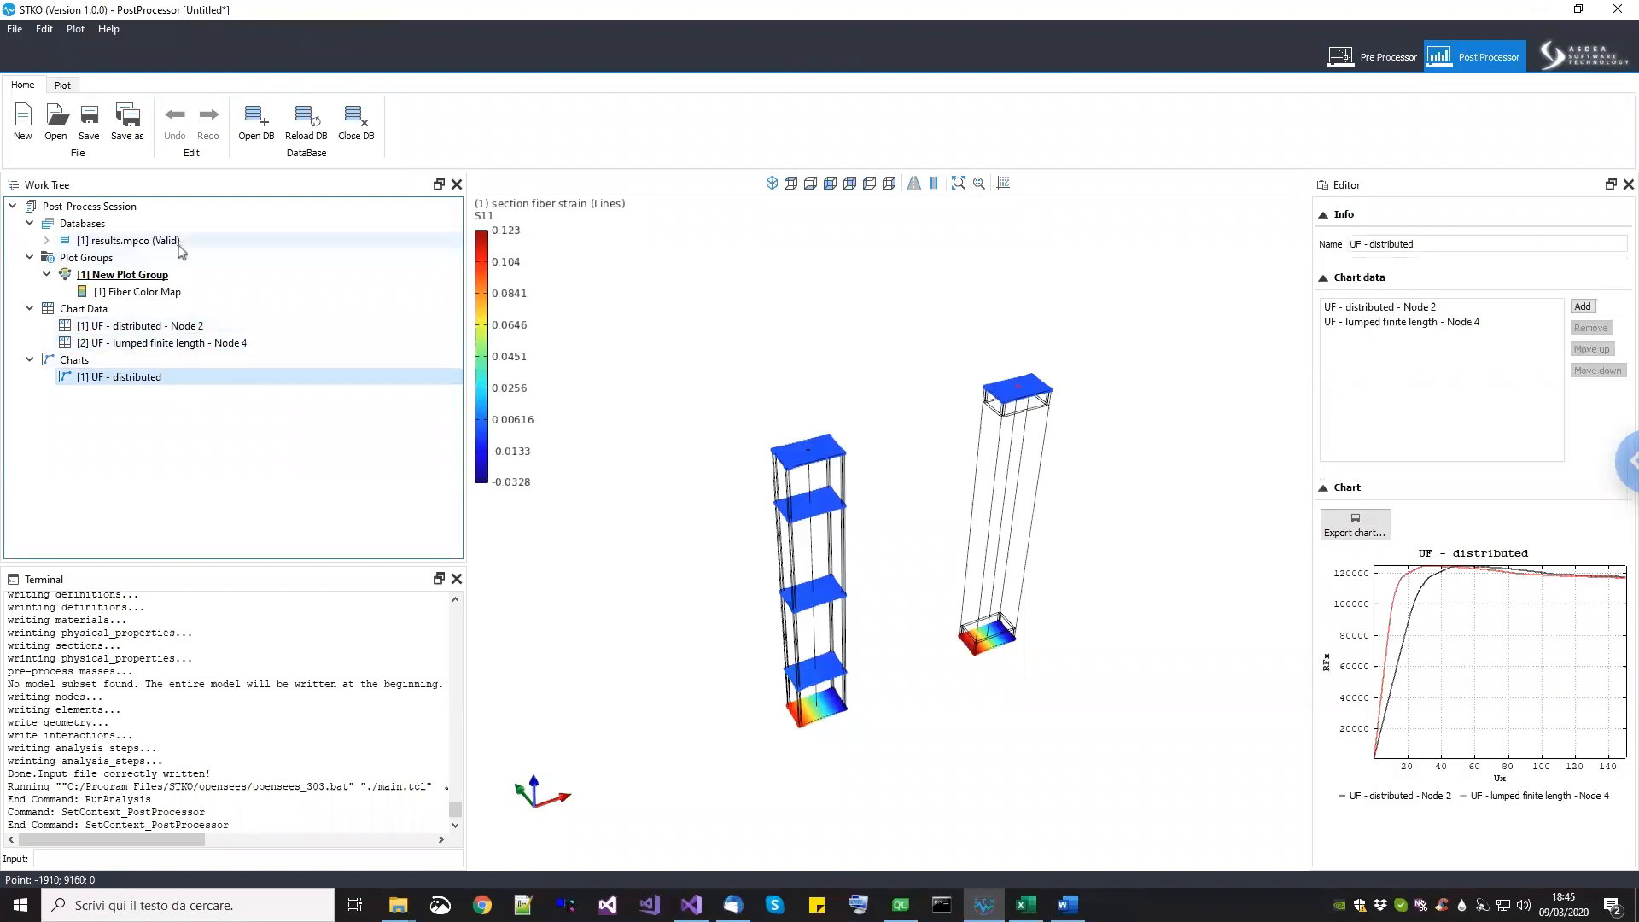
right_click(170, 241)
click(238, 271)
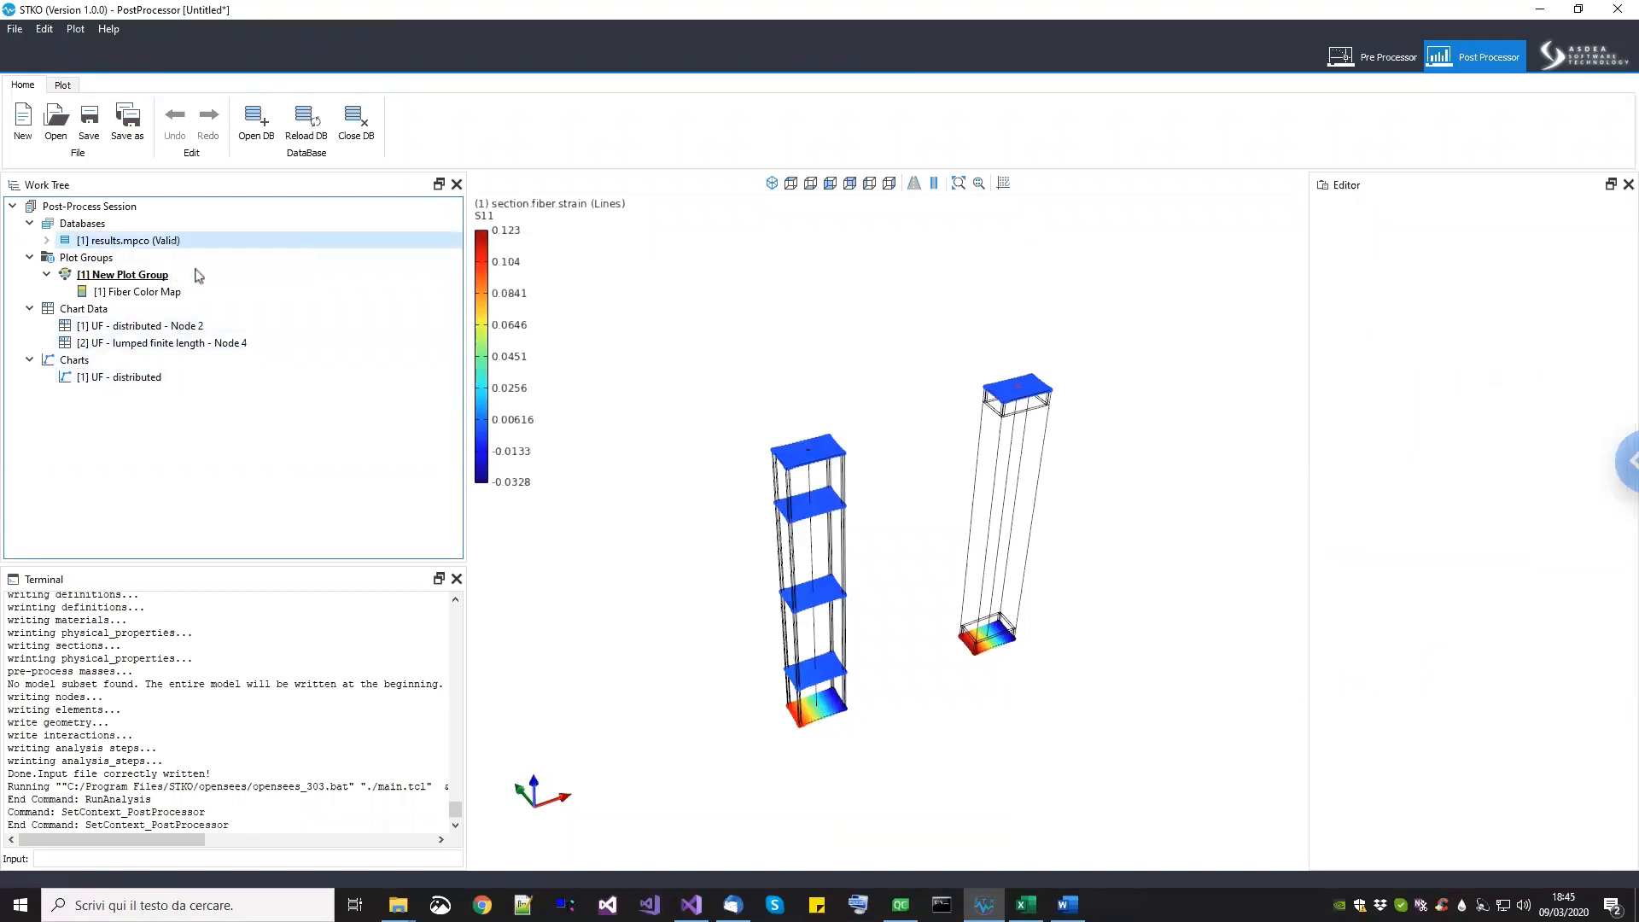
click(128, 377)
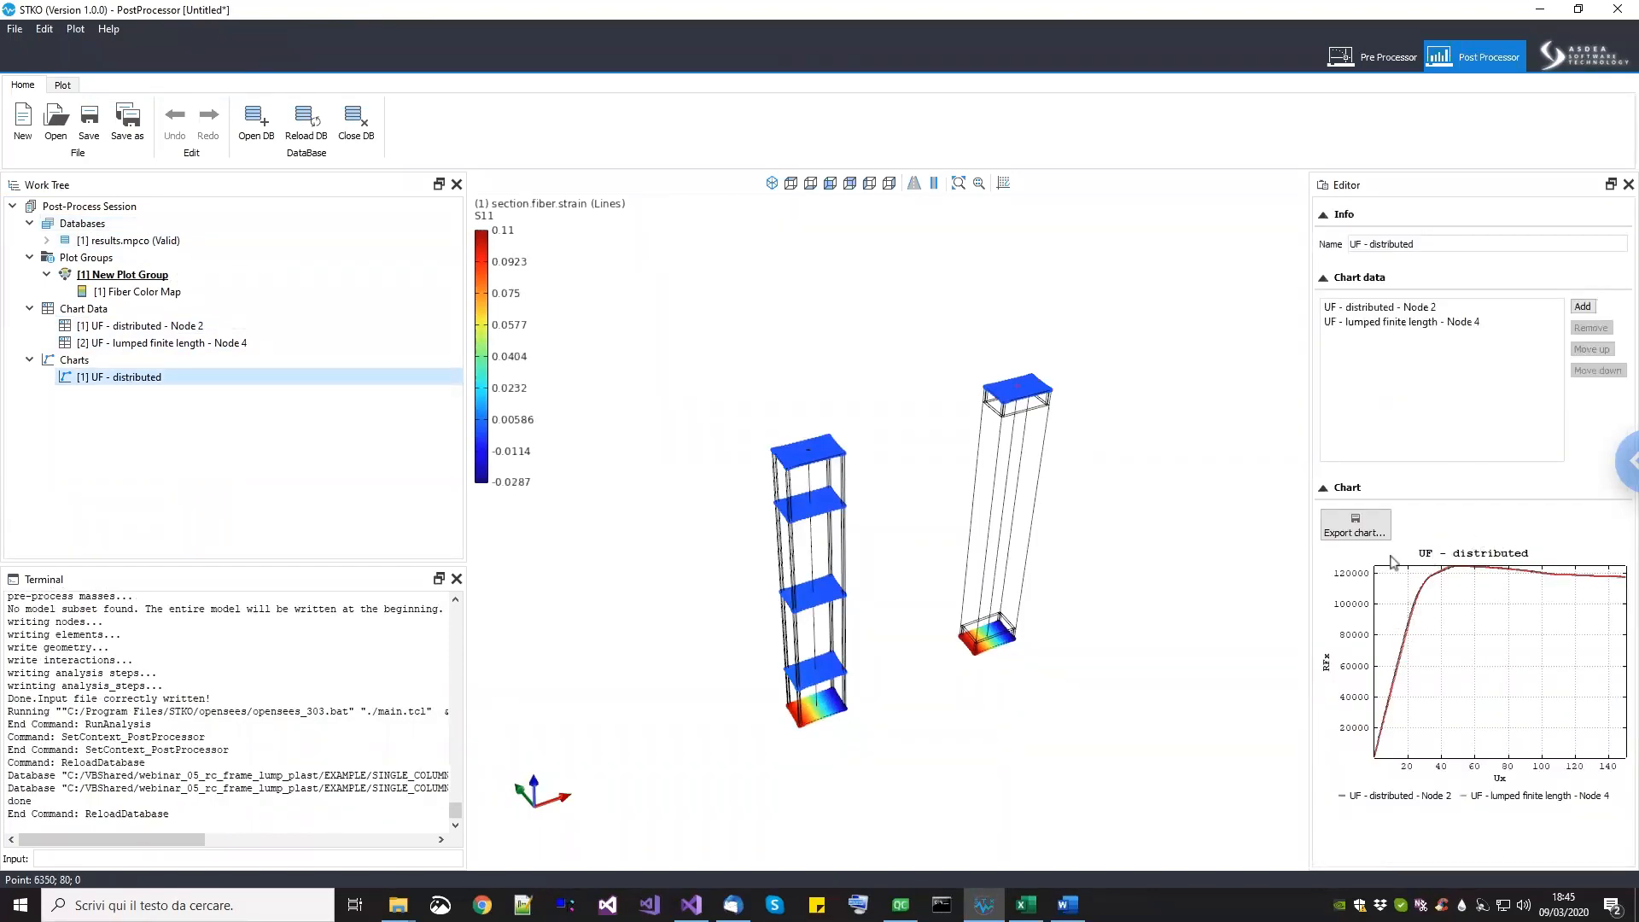
Step: Review the "UF - lumped finite length - Node 4" data and display the plot group's last animation frame, 1010
click(154, 309)
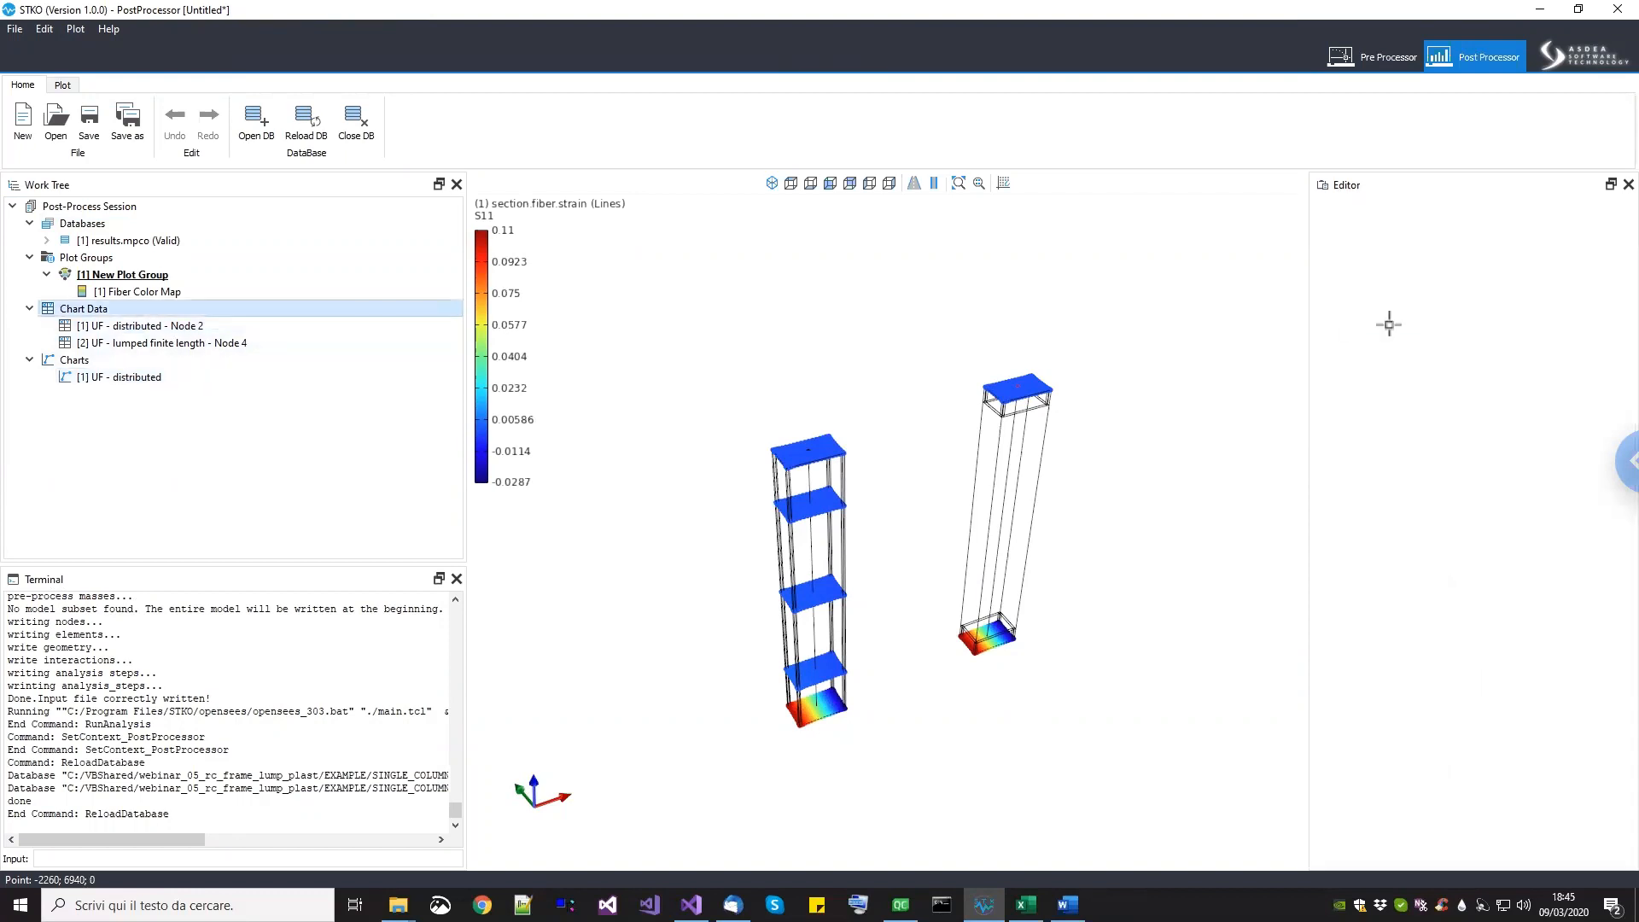
click(232, 342)
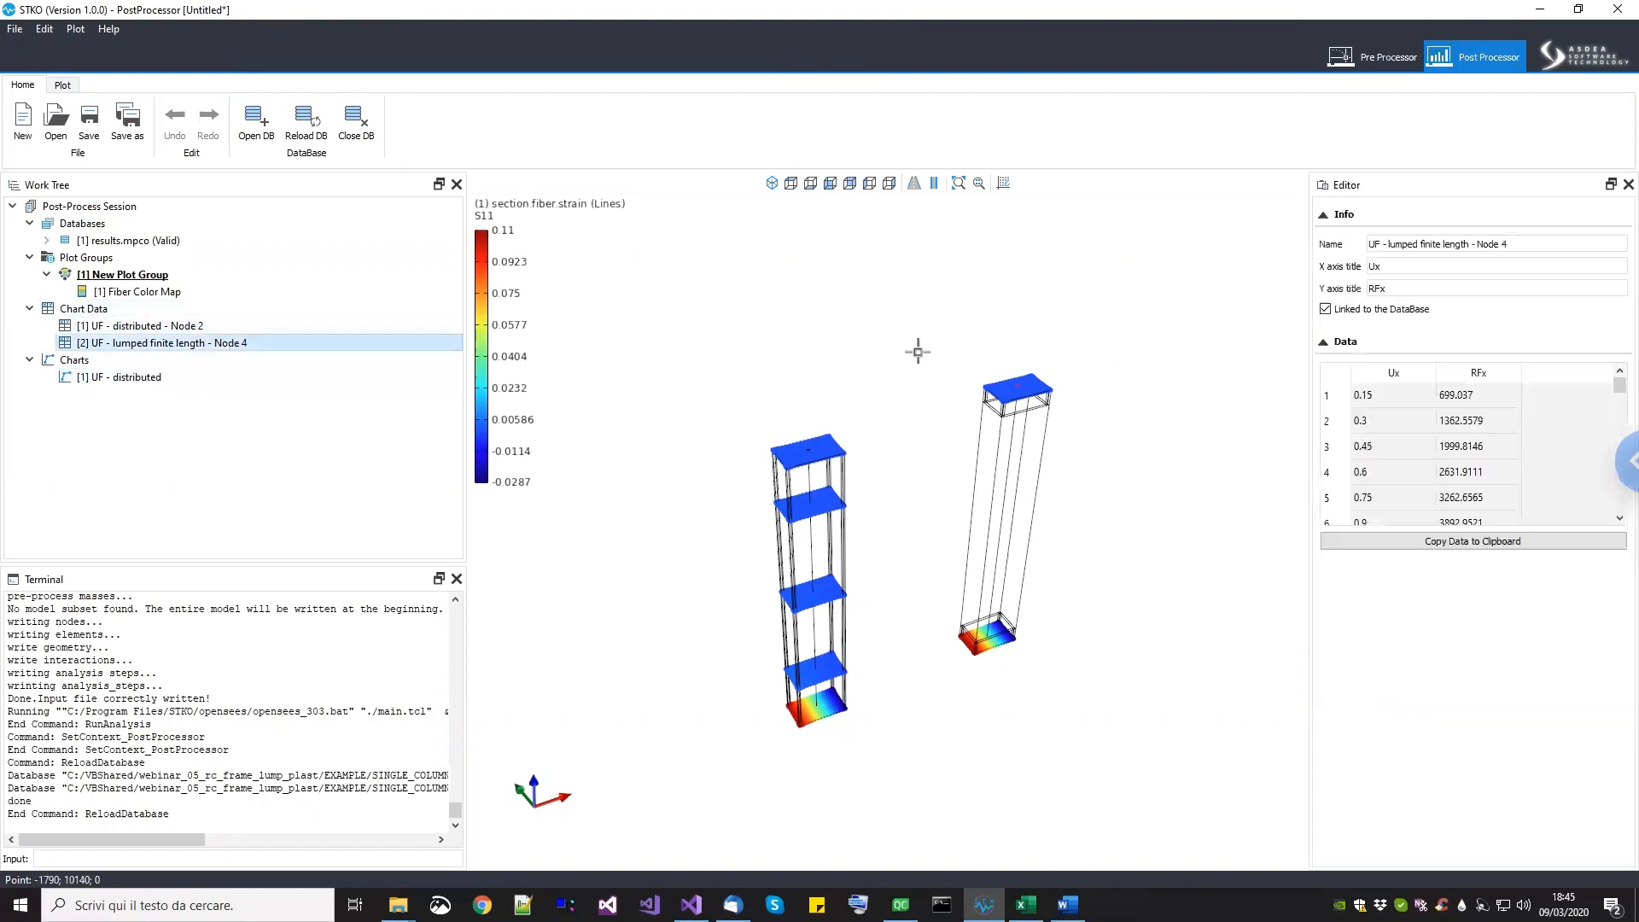
click(154, 276)
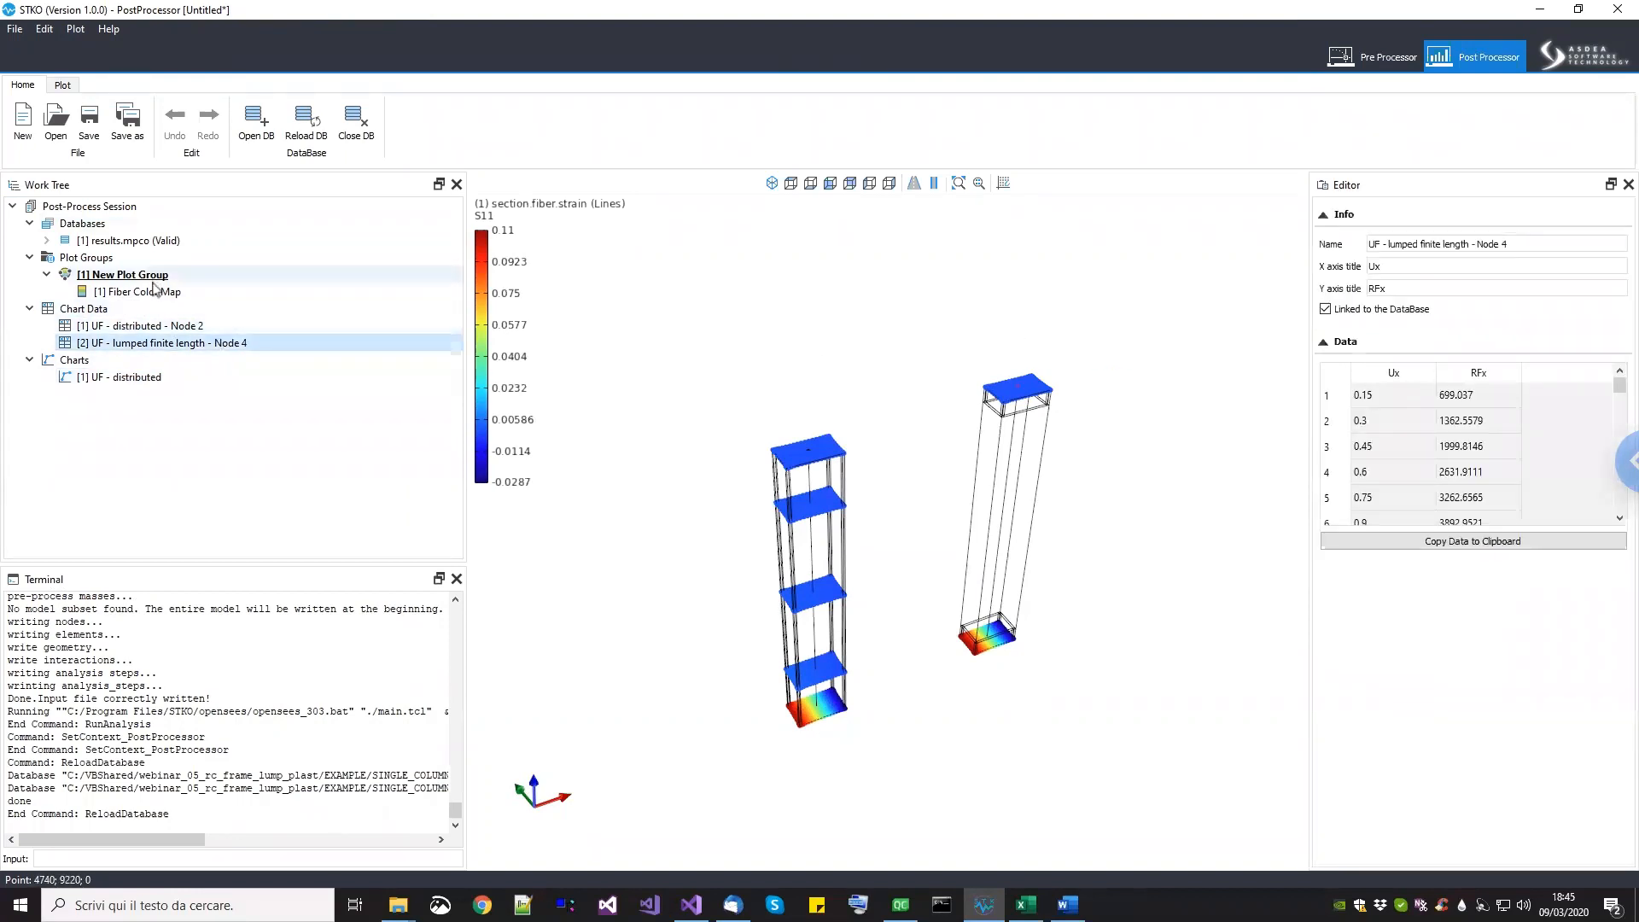
drag(1332, 331, 1494, 333)
drag(1612, 337, 1615, 336)
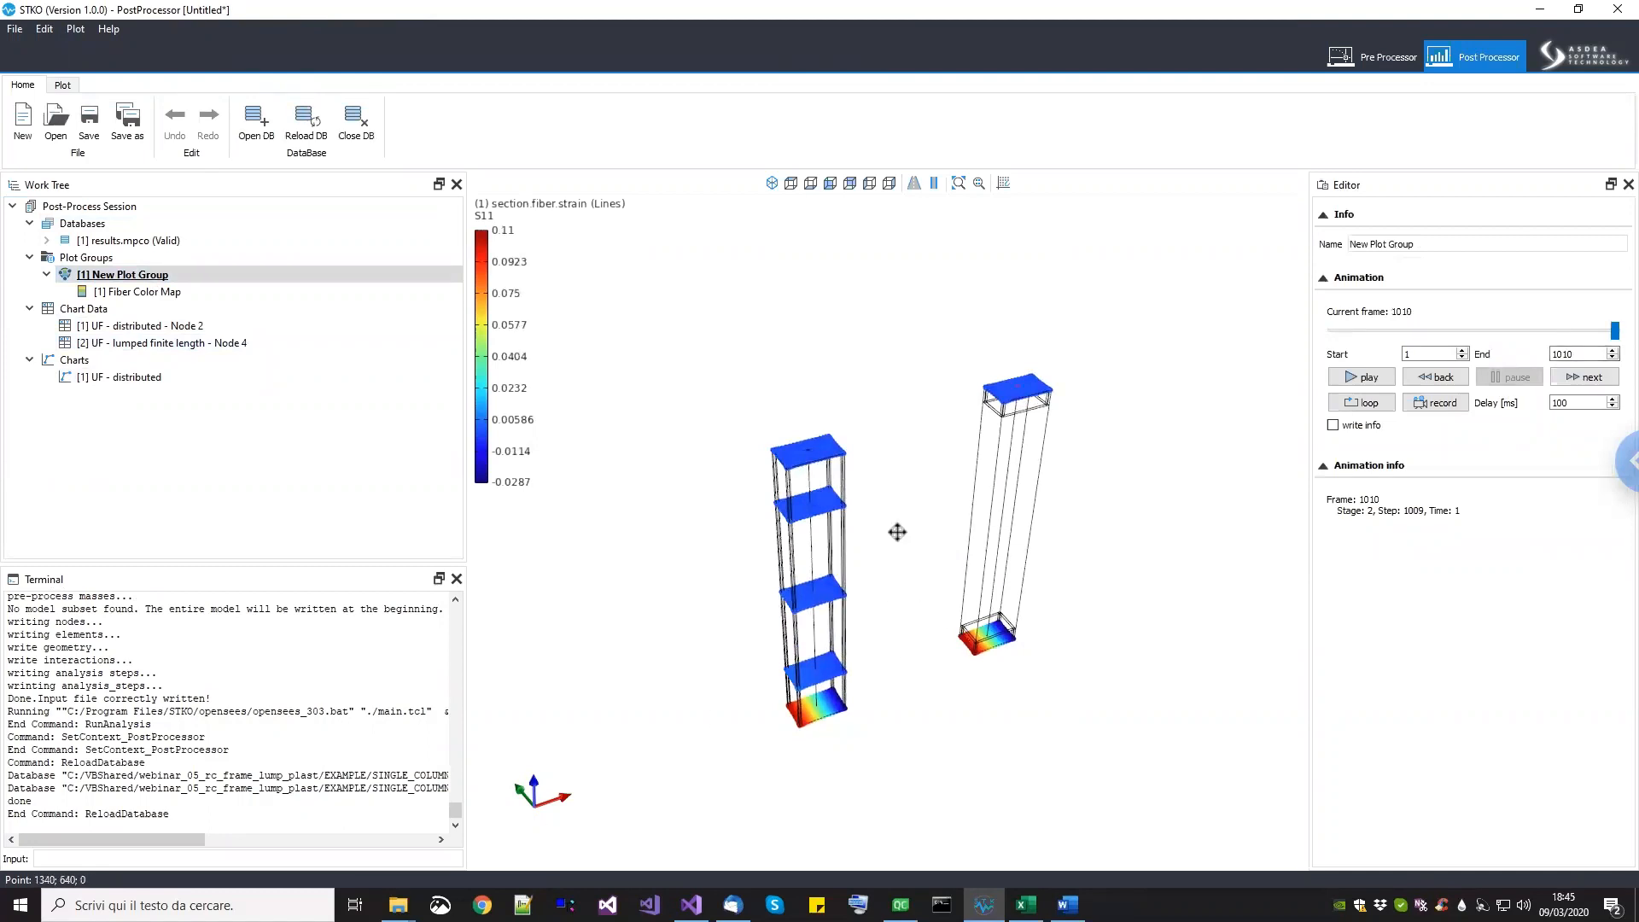
Step: Examine the fiber strain distribution in the base sections of the distributed and lumped columns
middle_drag(897, 532, 903, 416)
middle_drag(1007, 282, 974, 331)
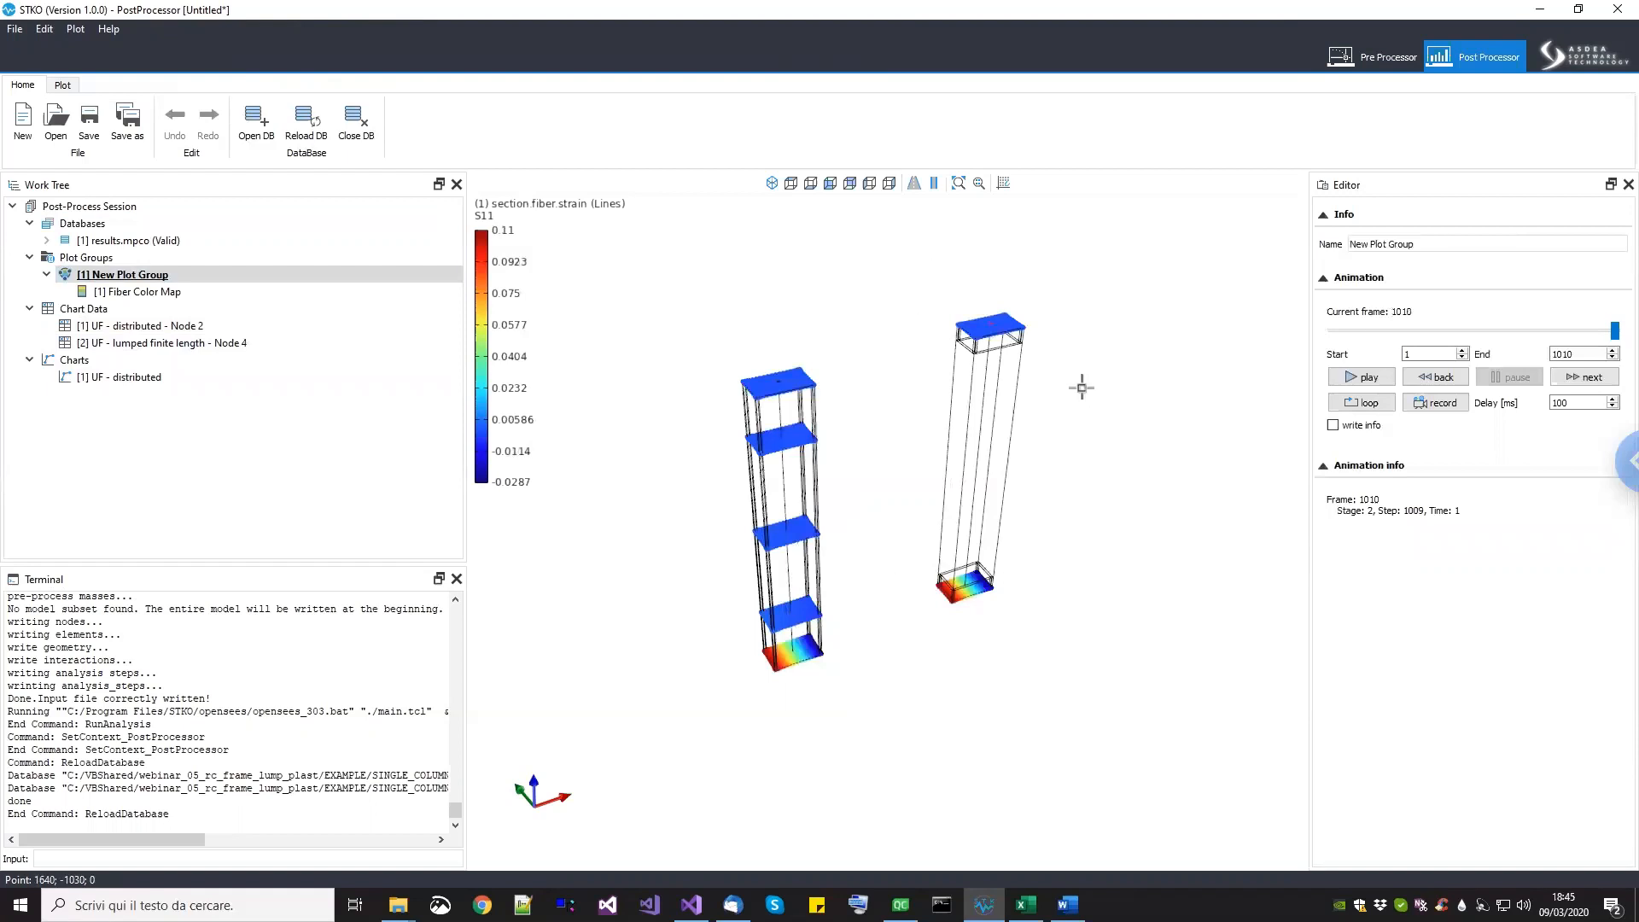
scroll(931, 563, up, 3)
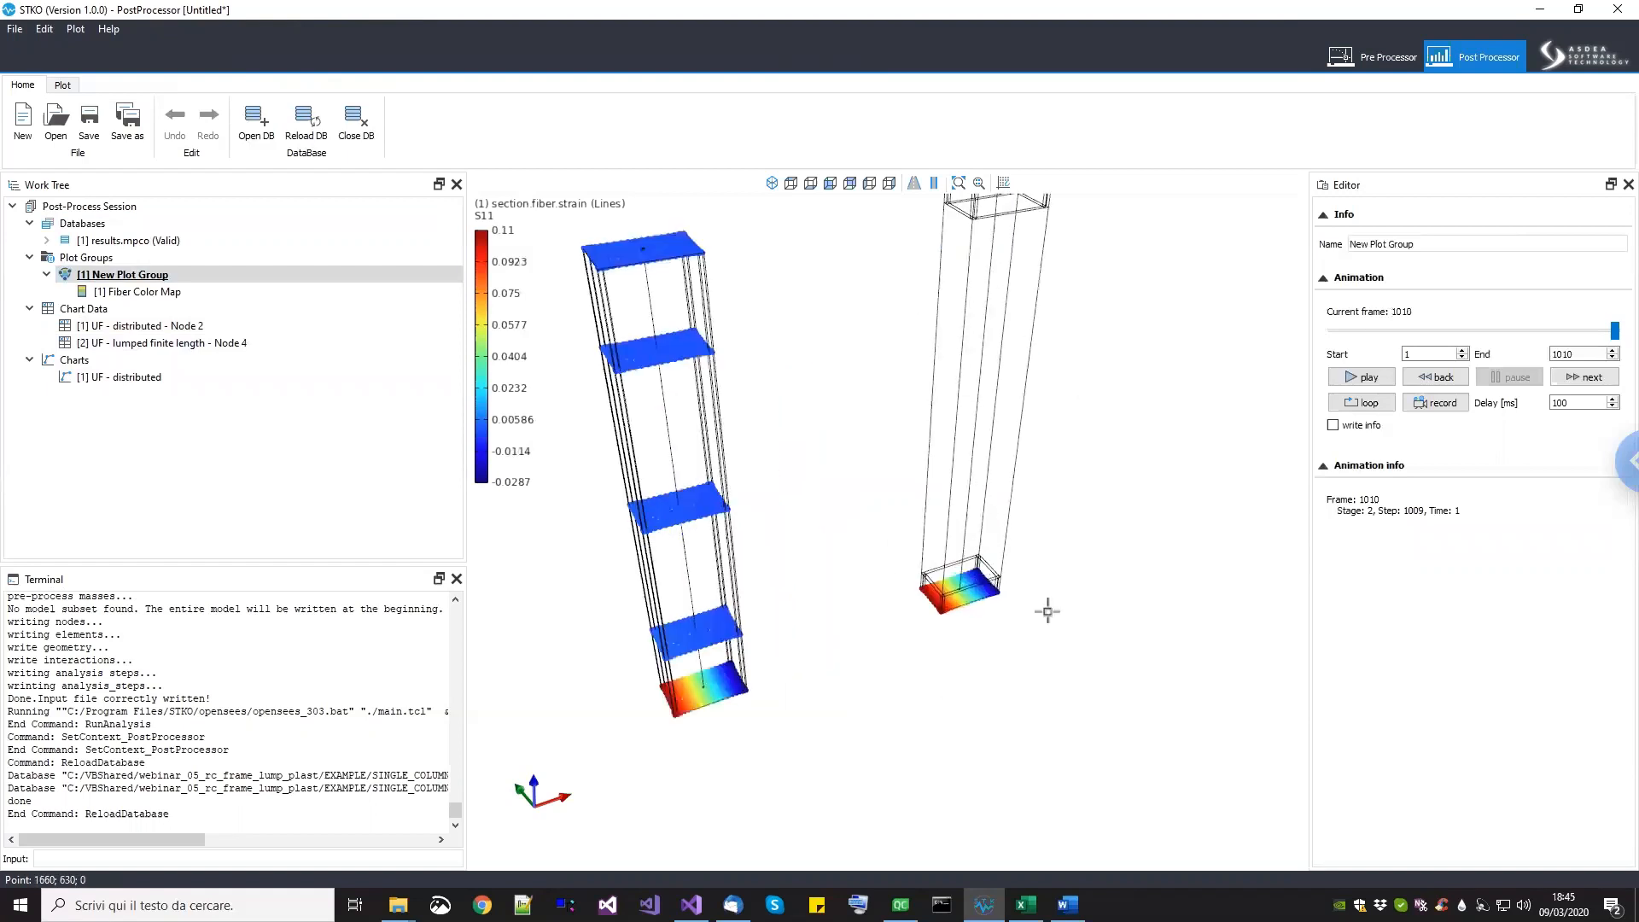
scroll(1018, 600, down, 3)
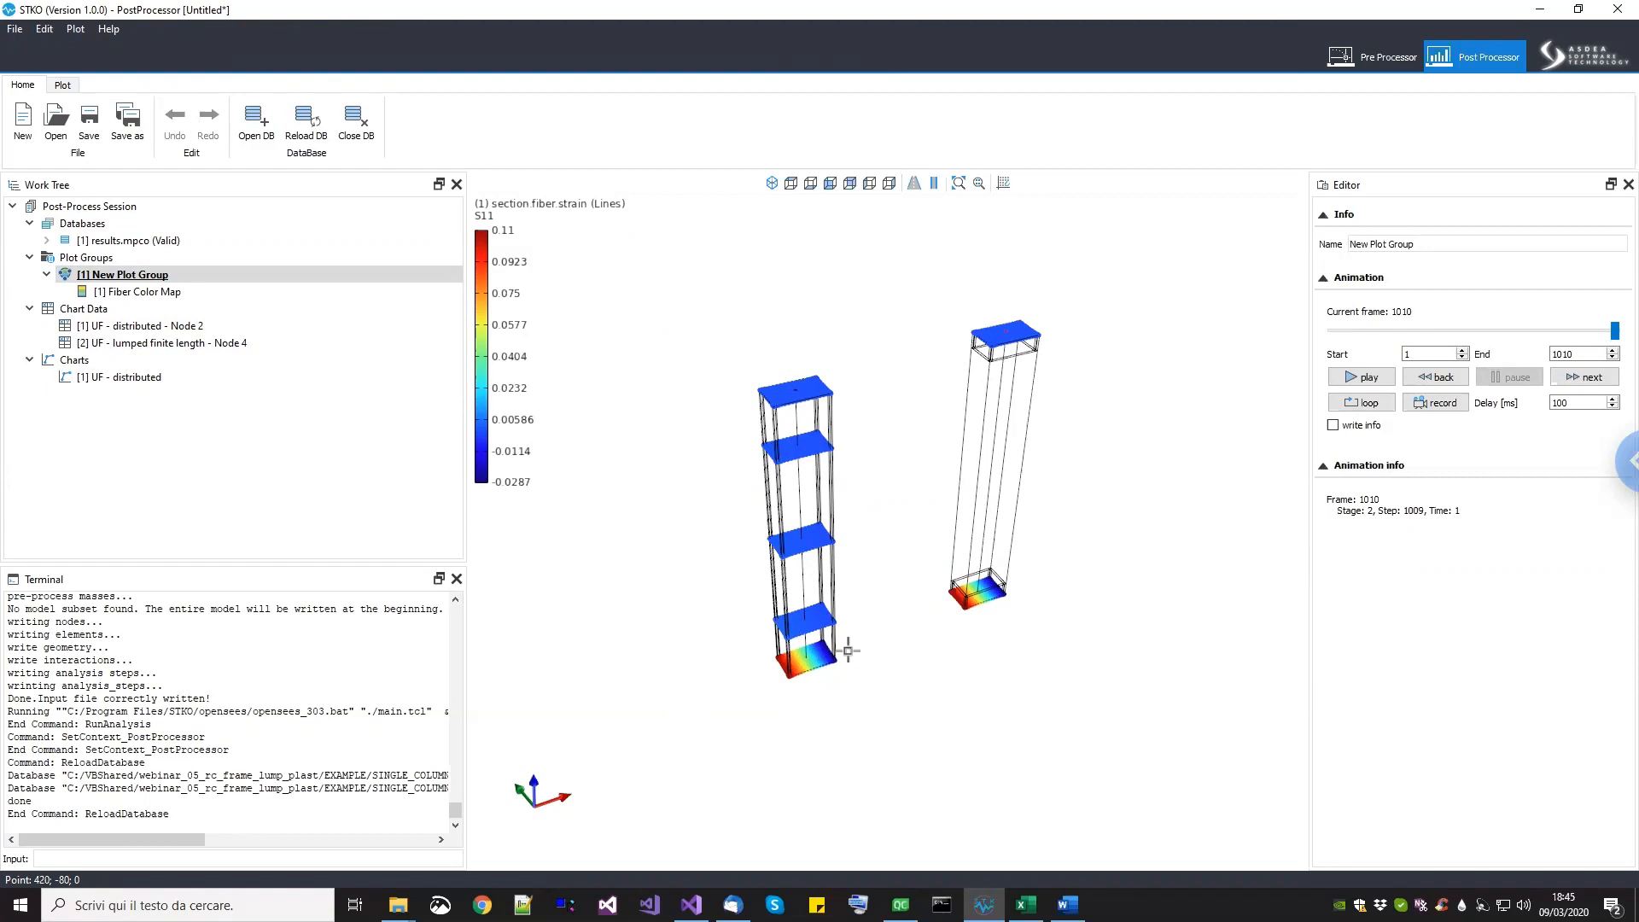
scroll(982, 487, up, 1)
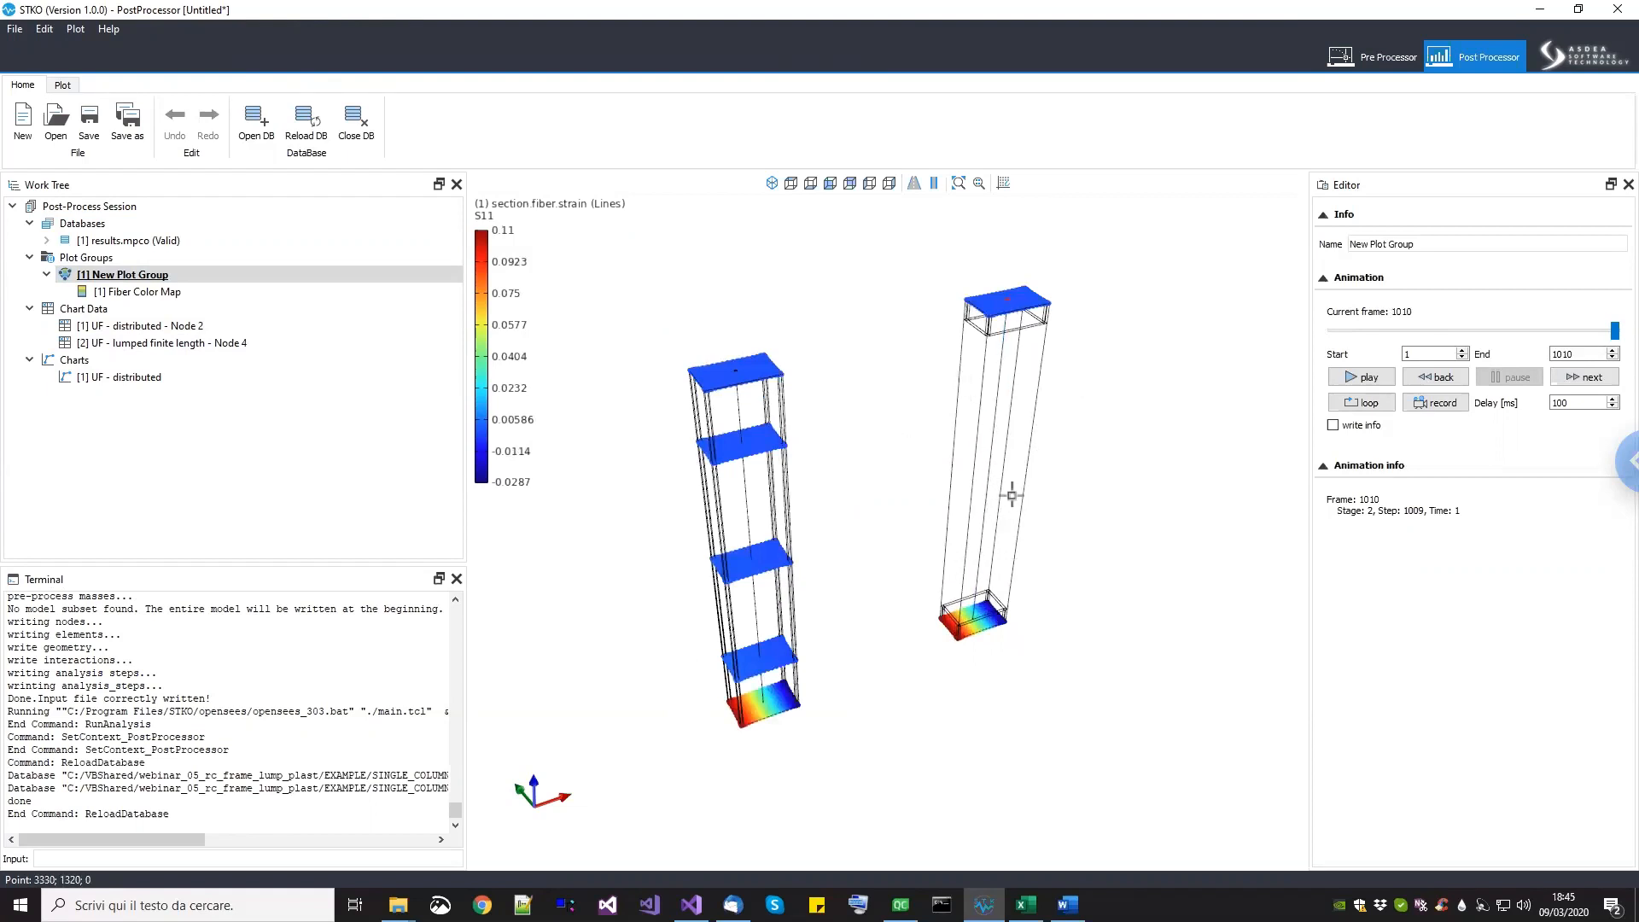
scroll(1011, 495, down, 2)
middle_drag(1012, 495, 996, 545)
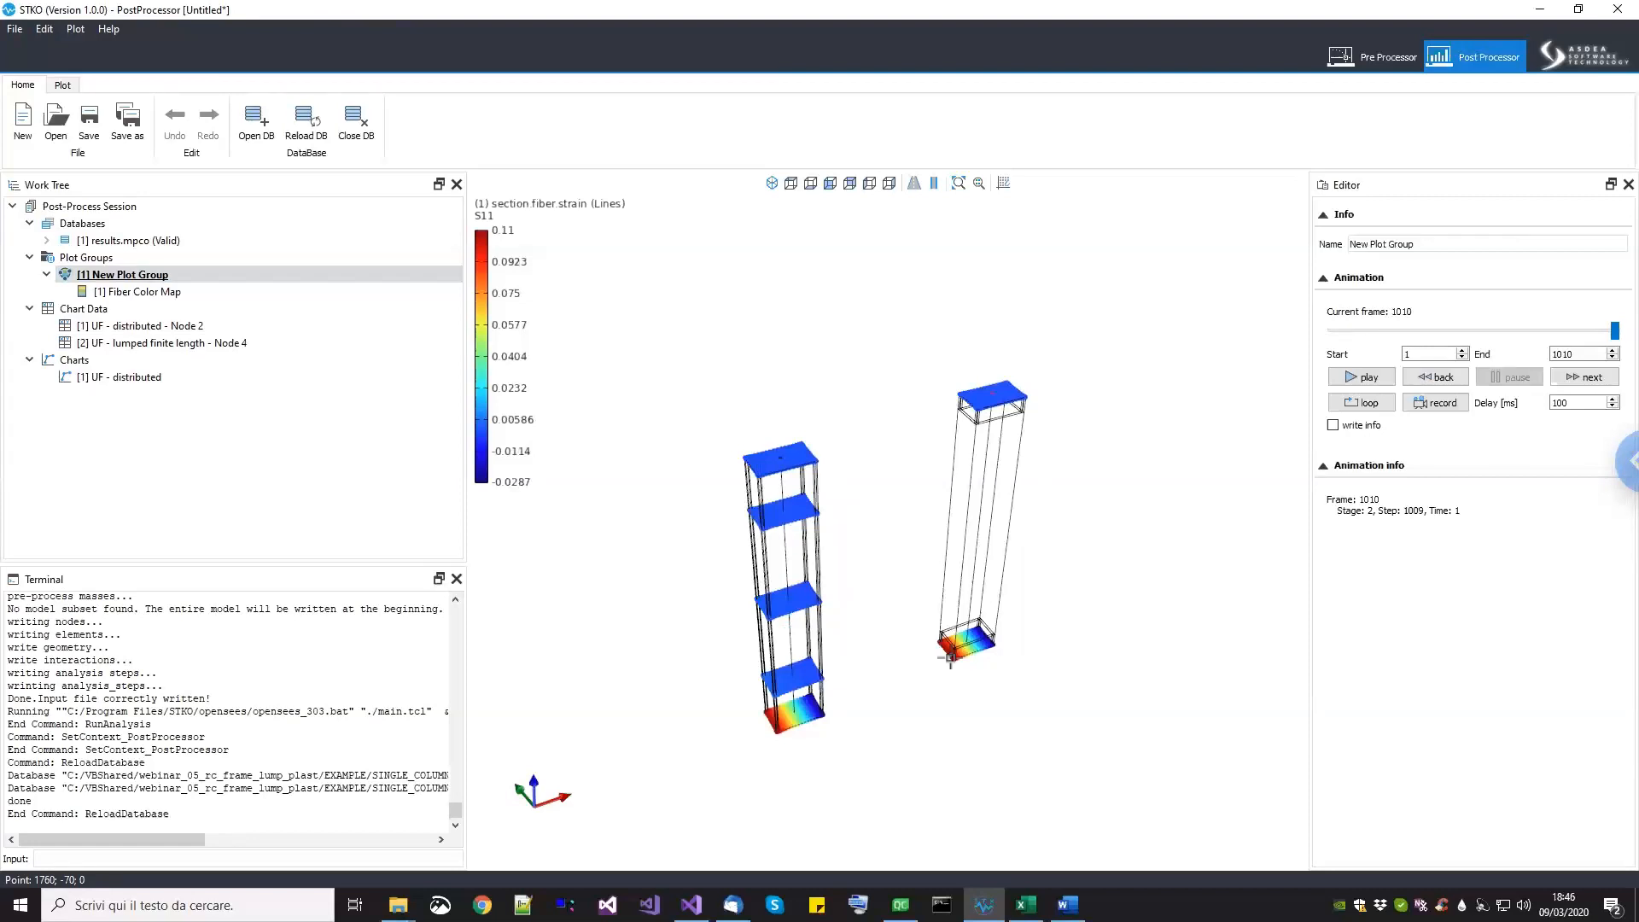
scroll(954, 657, up, 1)
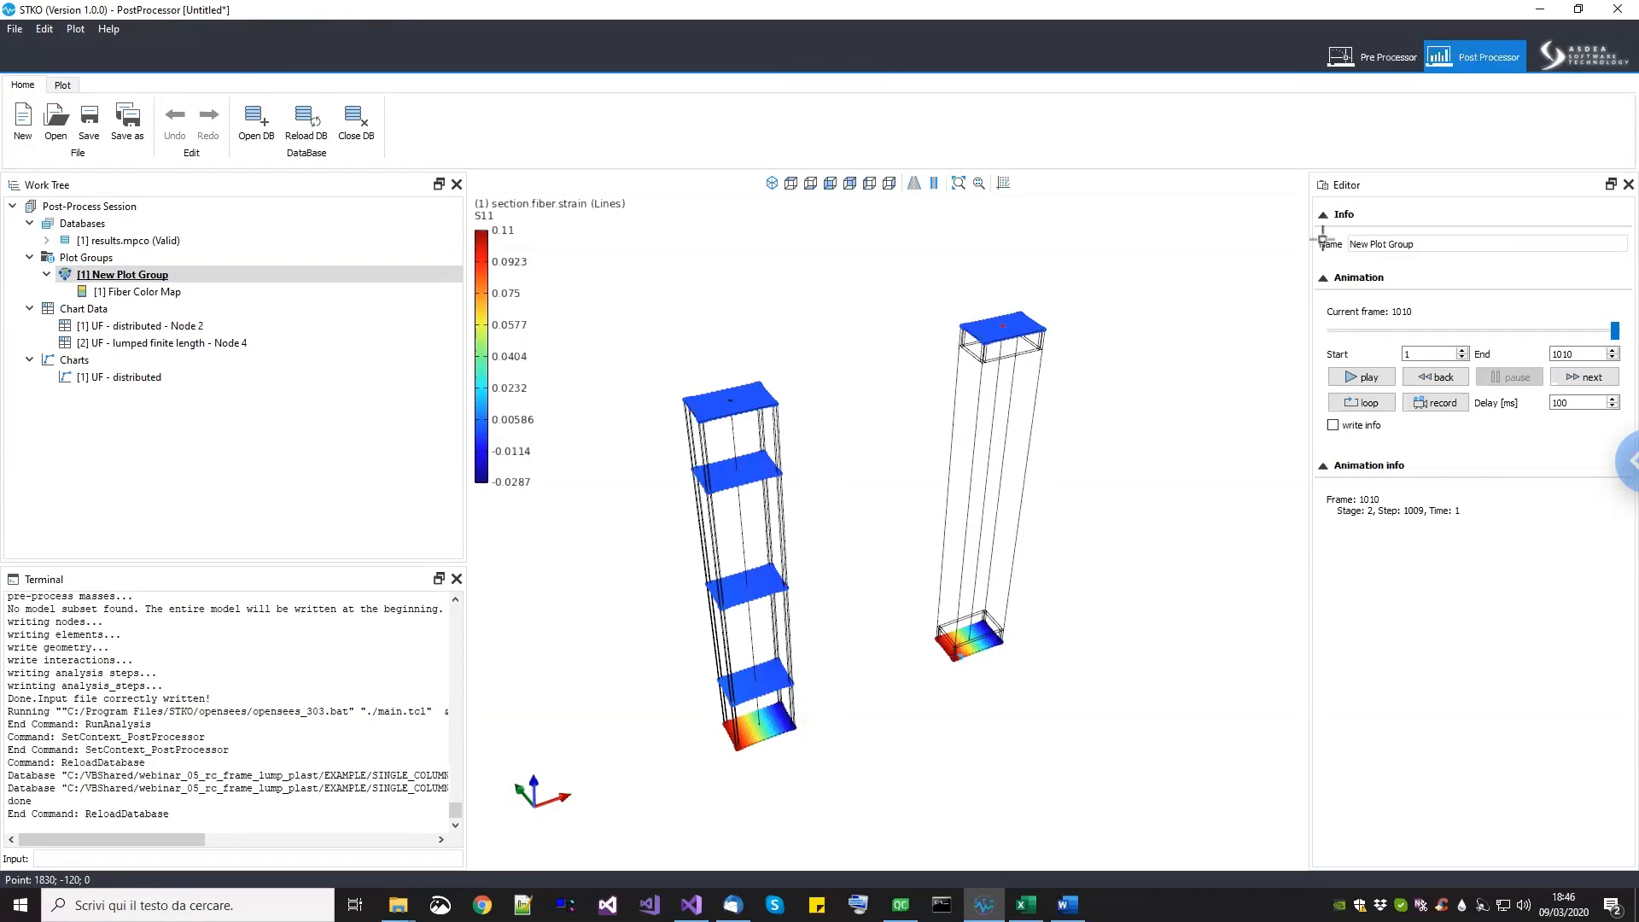
Step: Return to the pre-processor and check the MK COL 20KN moment-curvature sheet of support.xlsx in Excel
click(1367, 70)
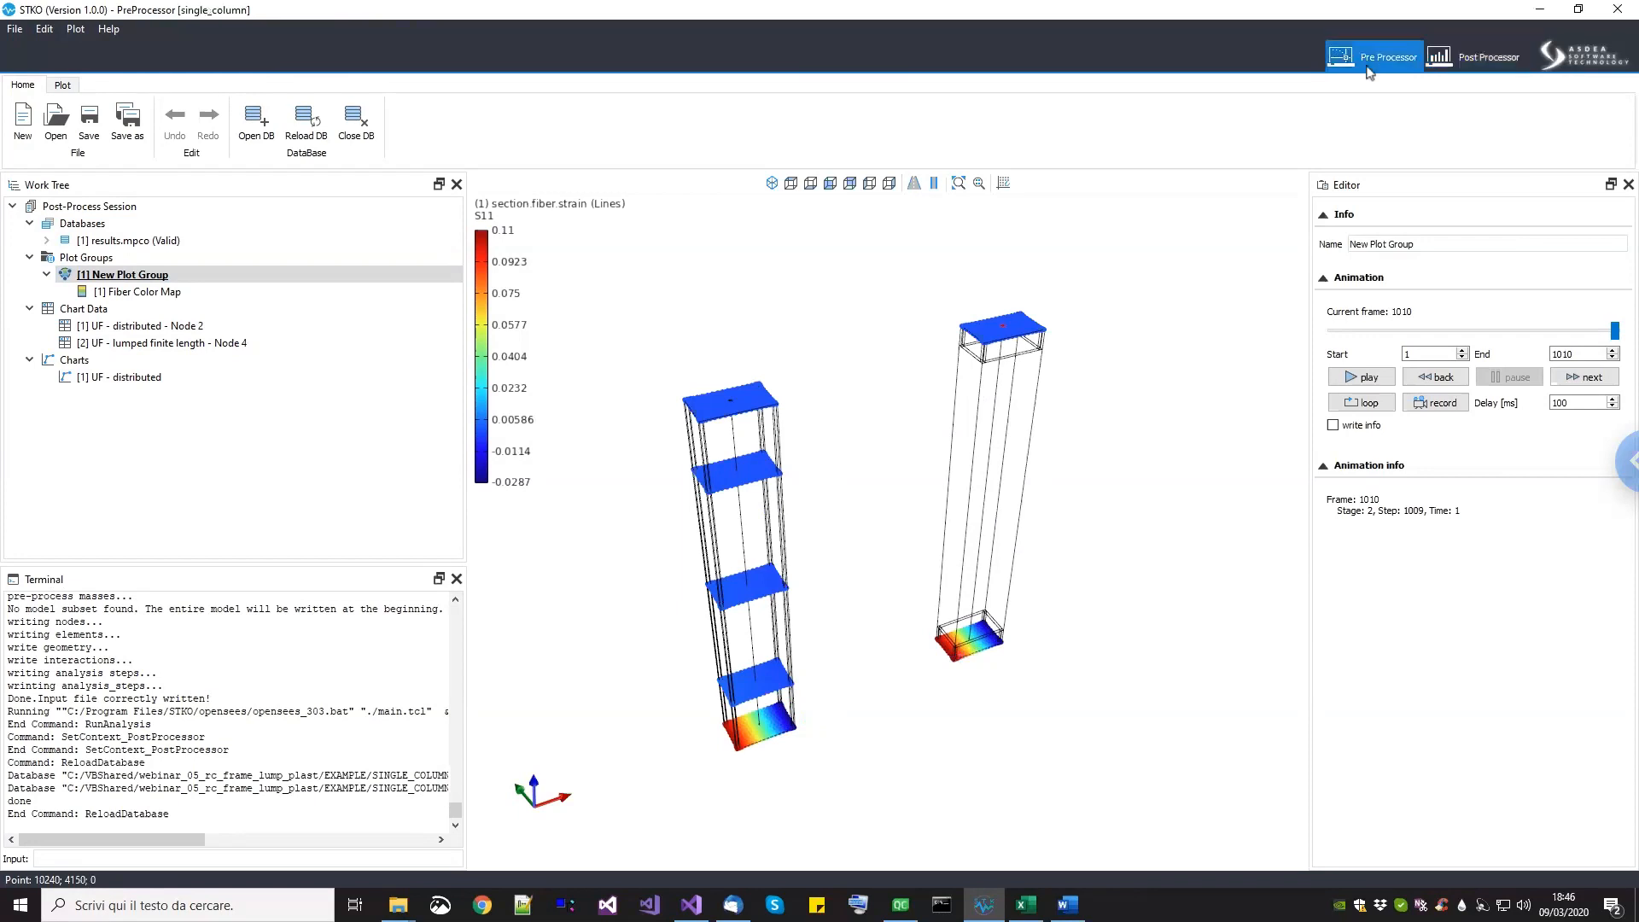
click(1026, 905)
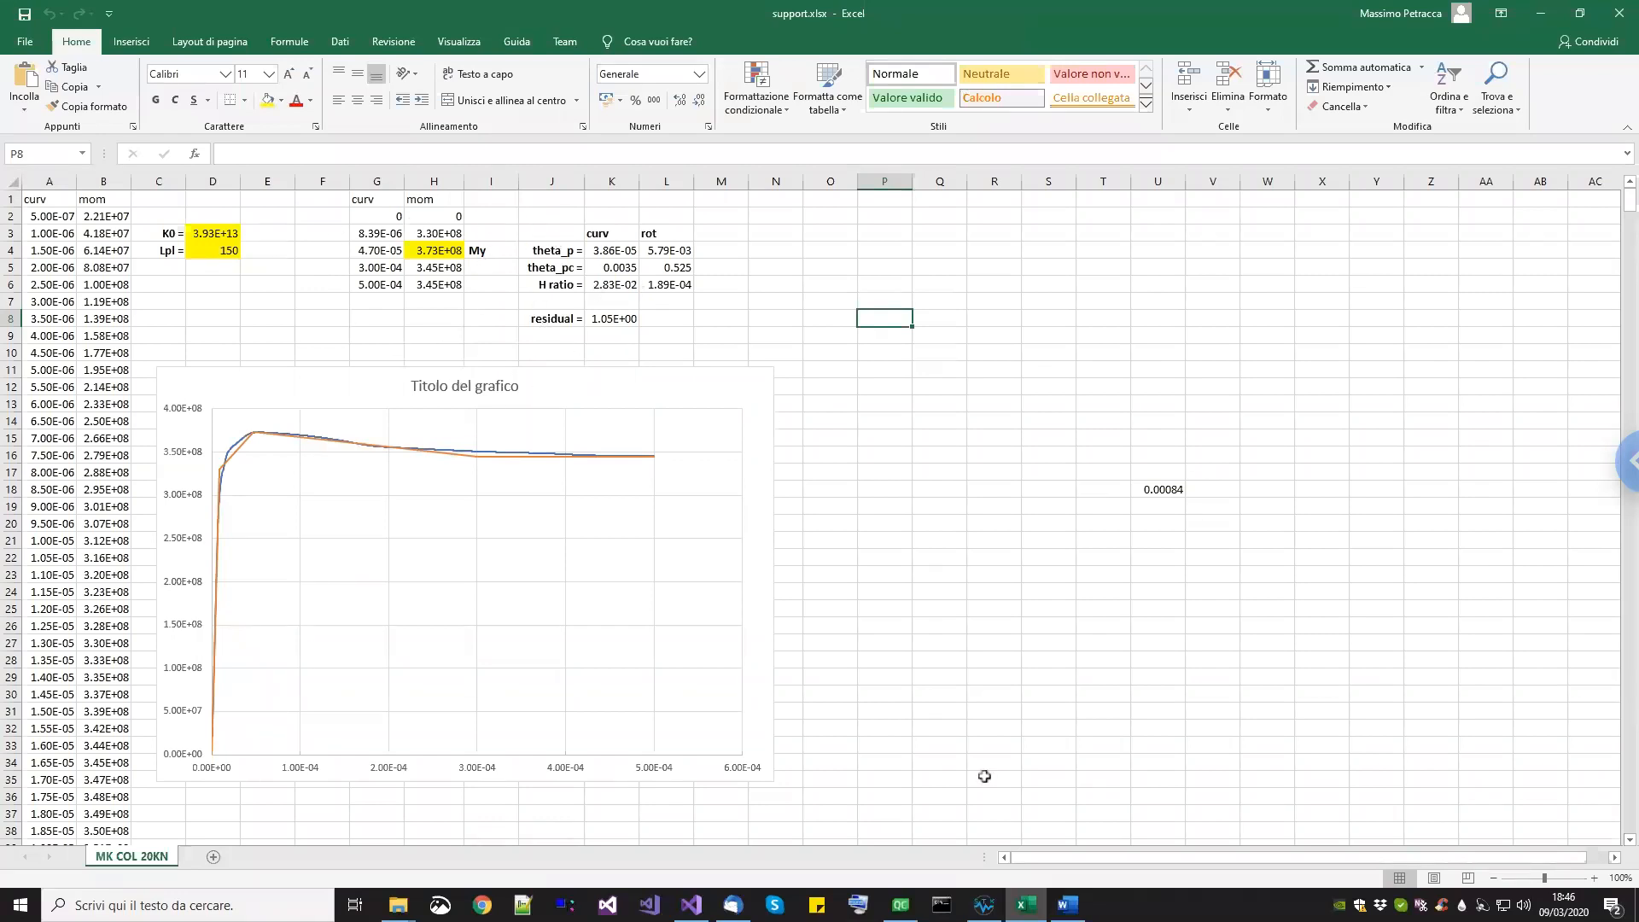
click(984, 905)
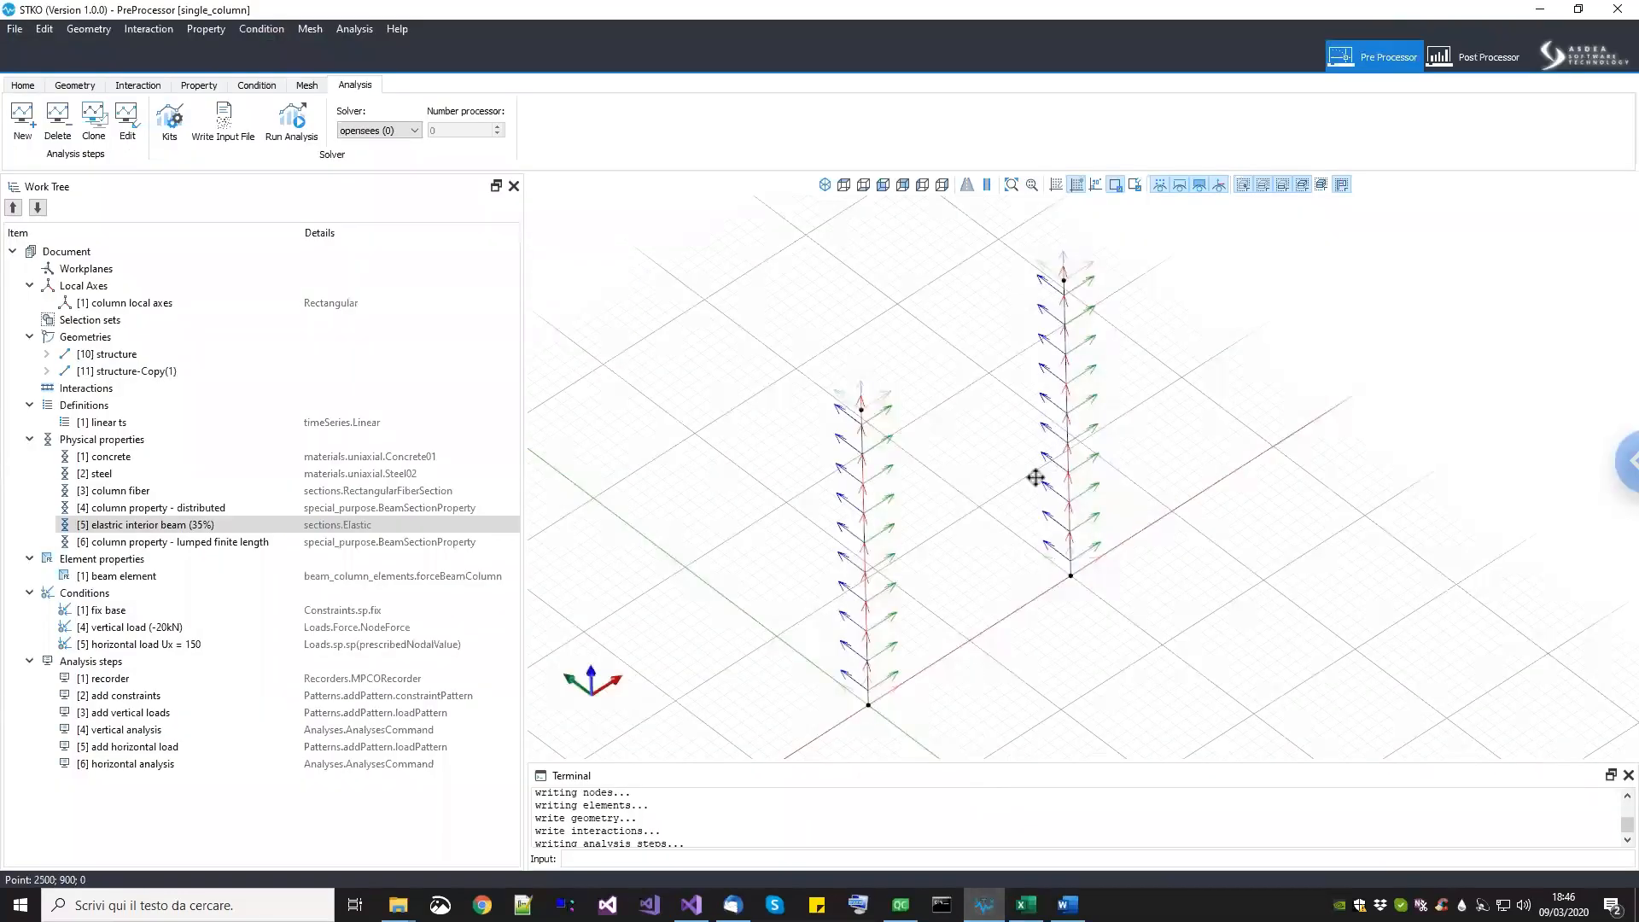
Step: Copy the lumped finite-length column about 2000 units along the X axis to create a third column
click(72, 86)
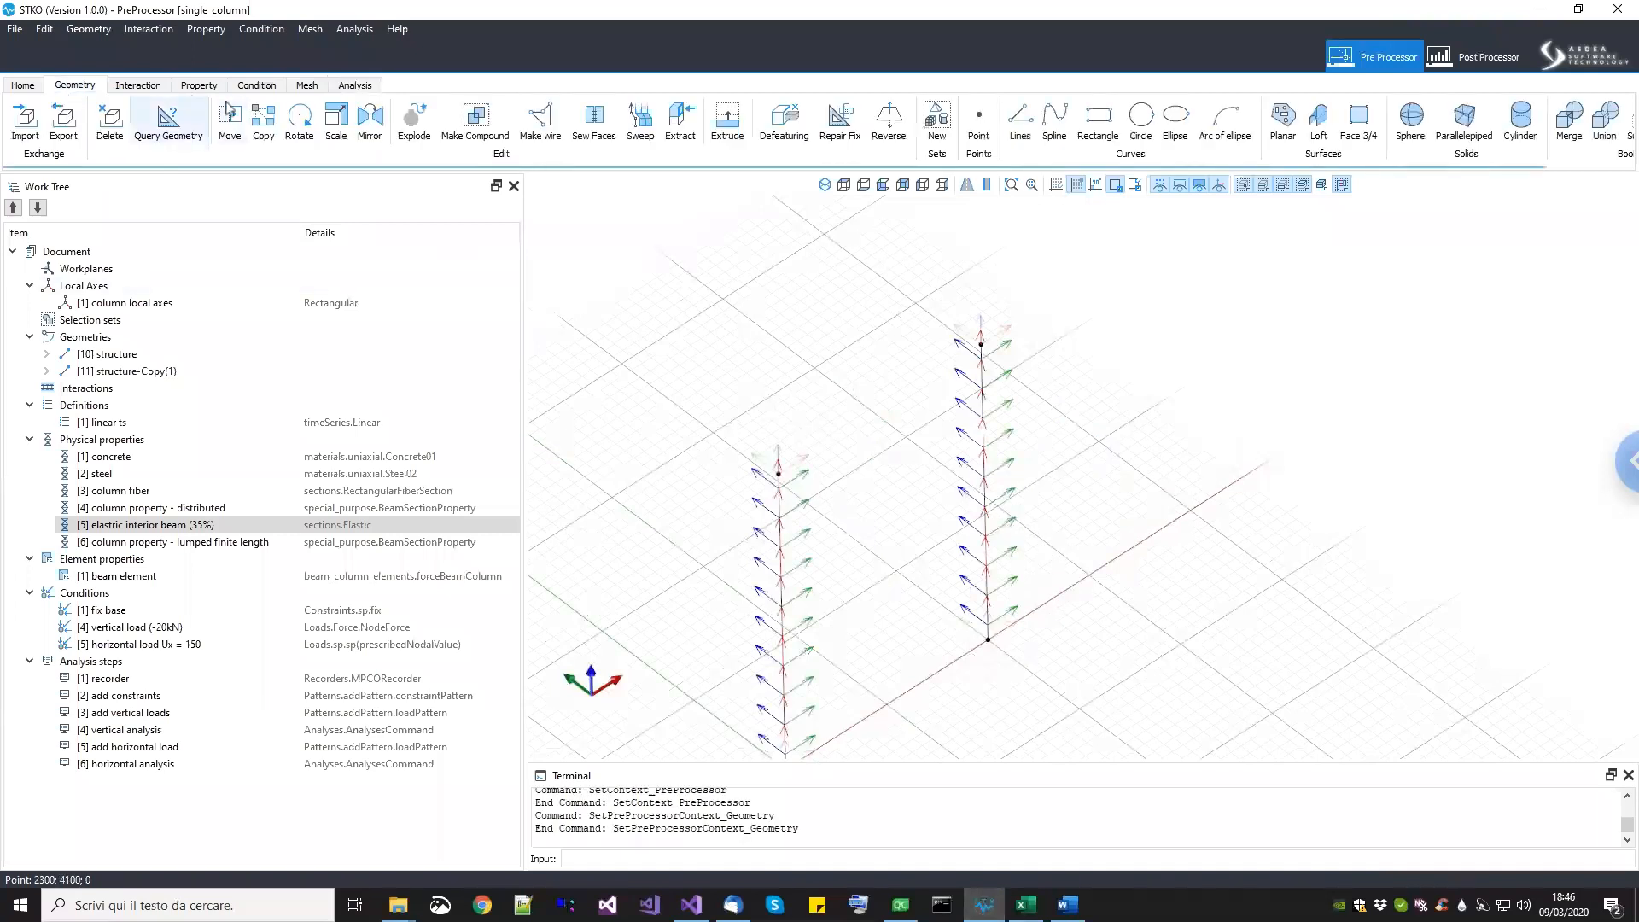
click(254, 121)
drag(1049, 585, 904, 435)
key(Return)
middle_drag(1083, 582, 984, 665)
click(984, 666)
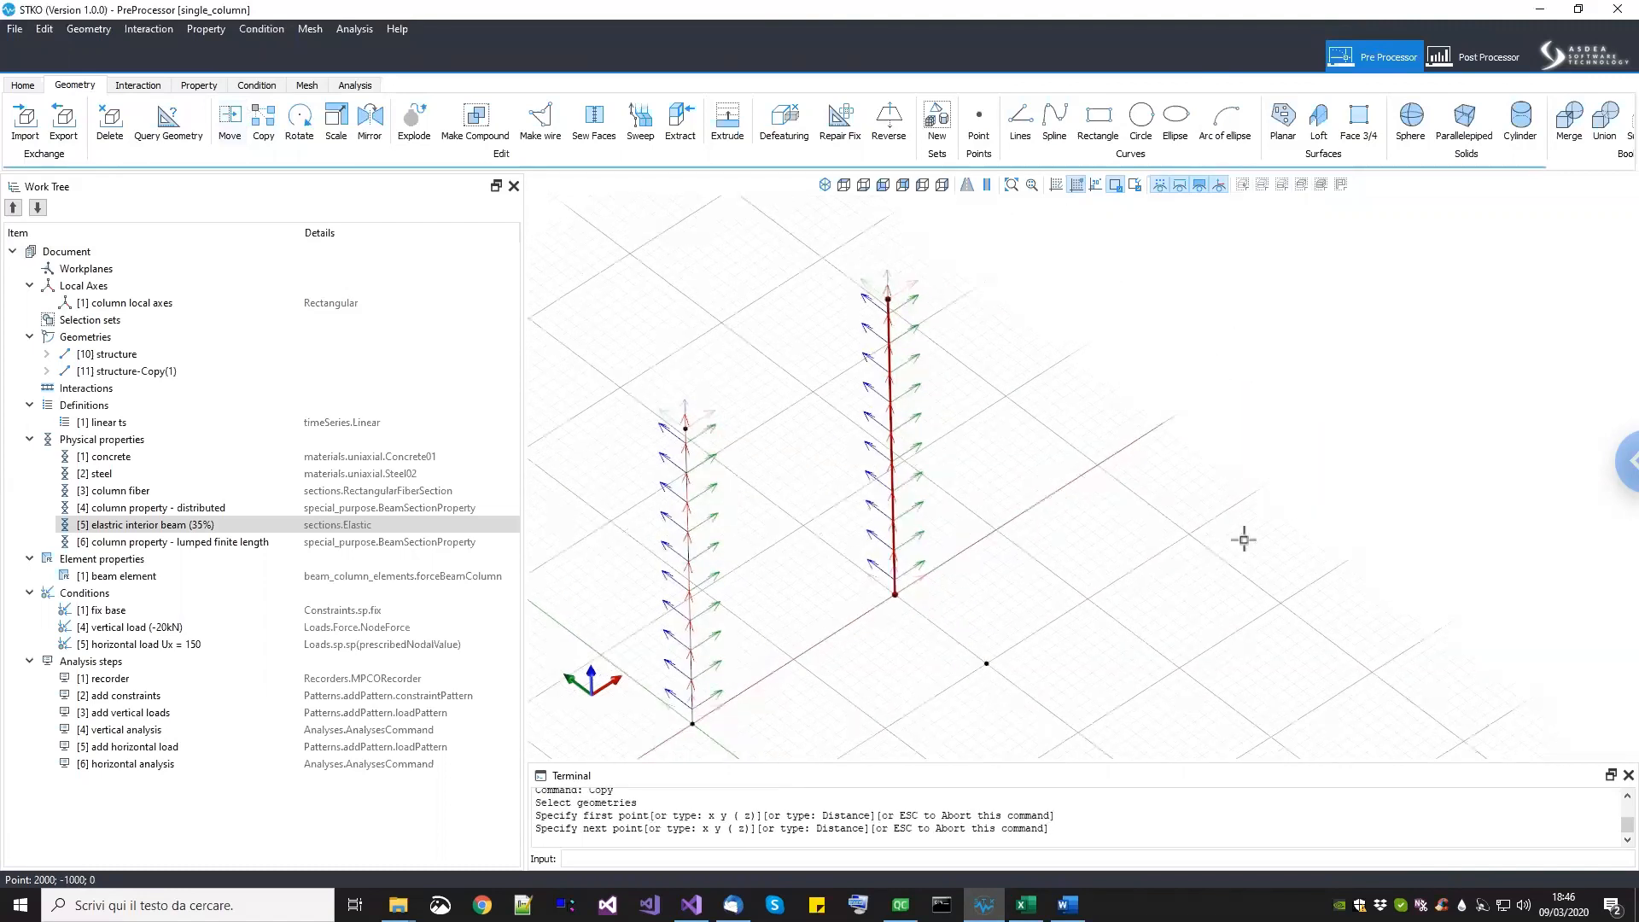
click(1192, 536)
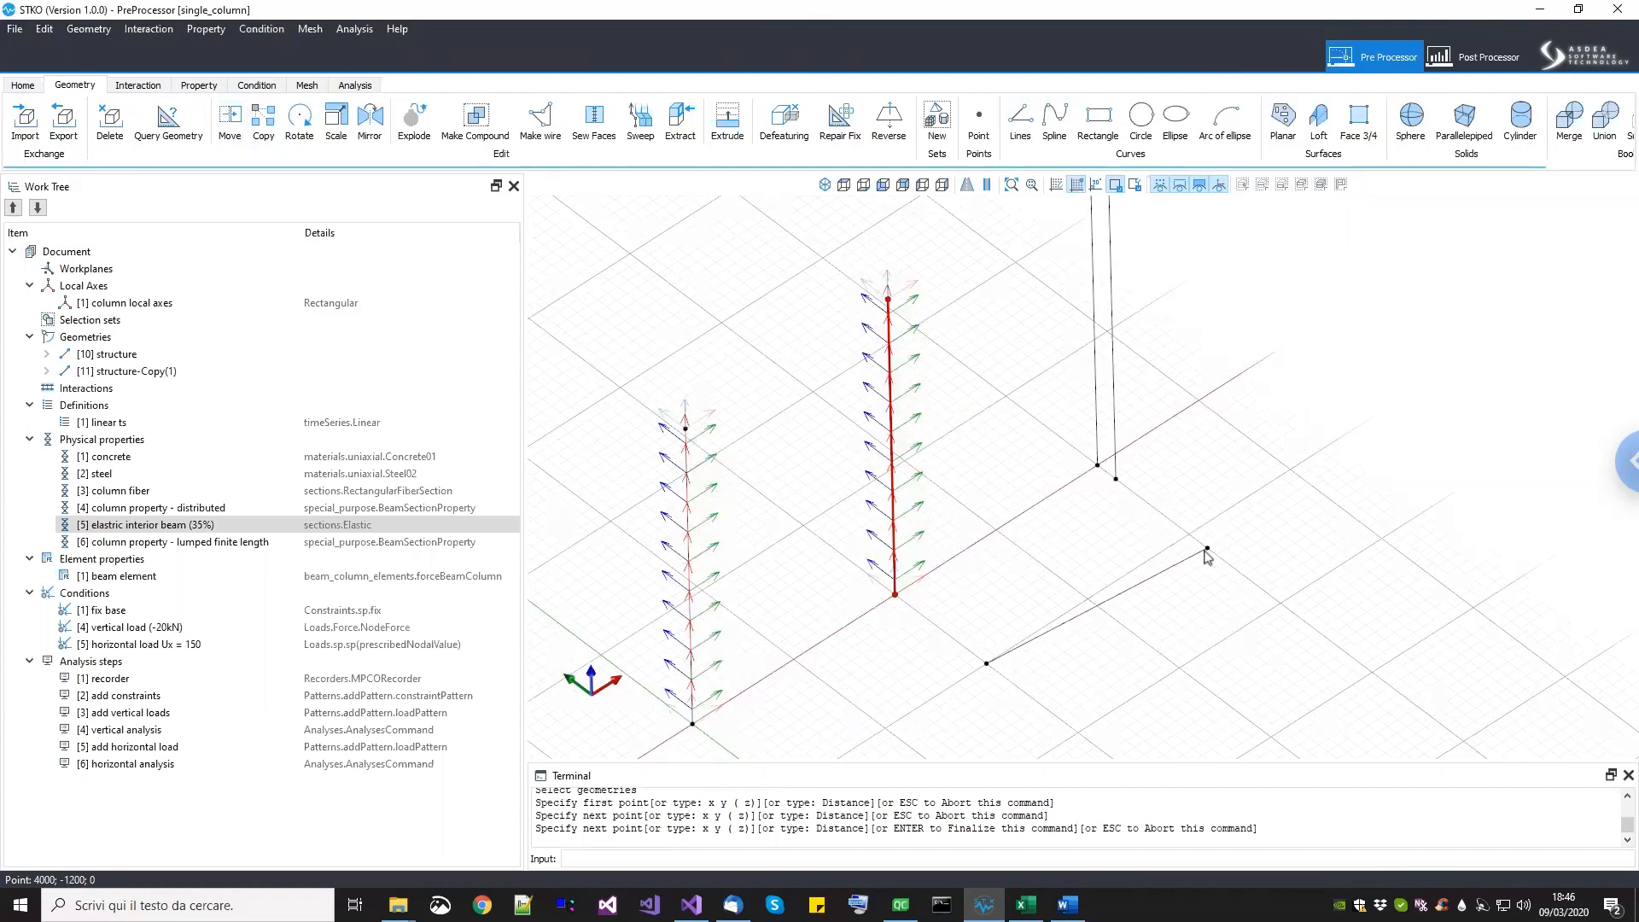
key(Return)
Step: Assign the "column local axes" to the third column
middle_drag(1178, 534, 1170, 709)
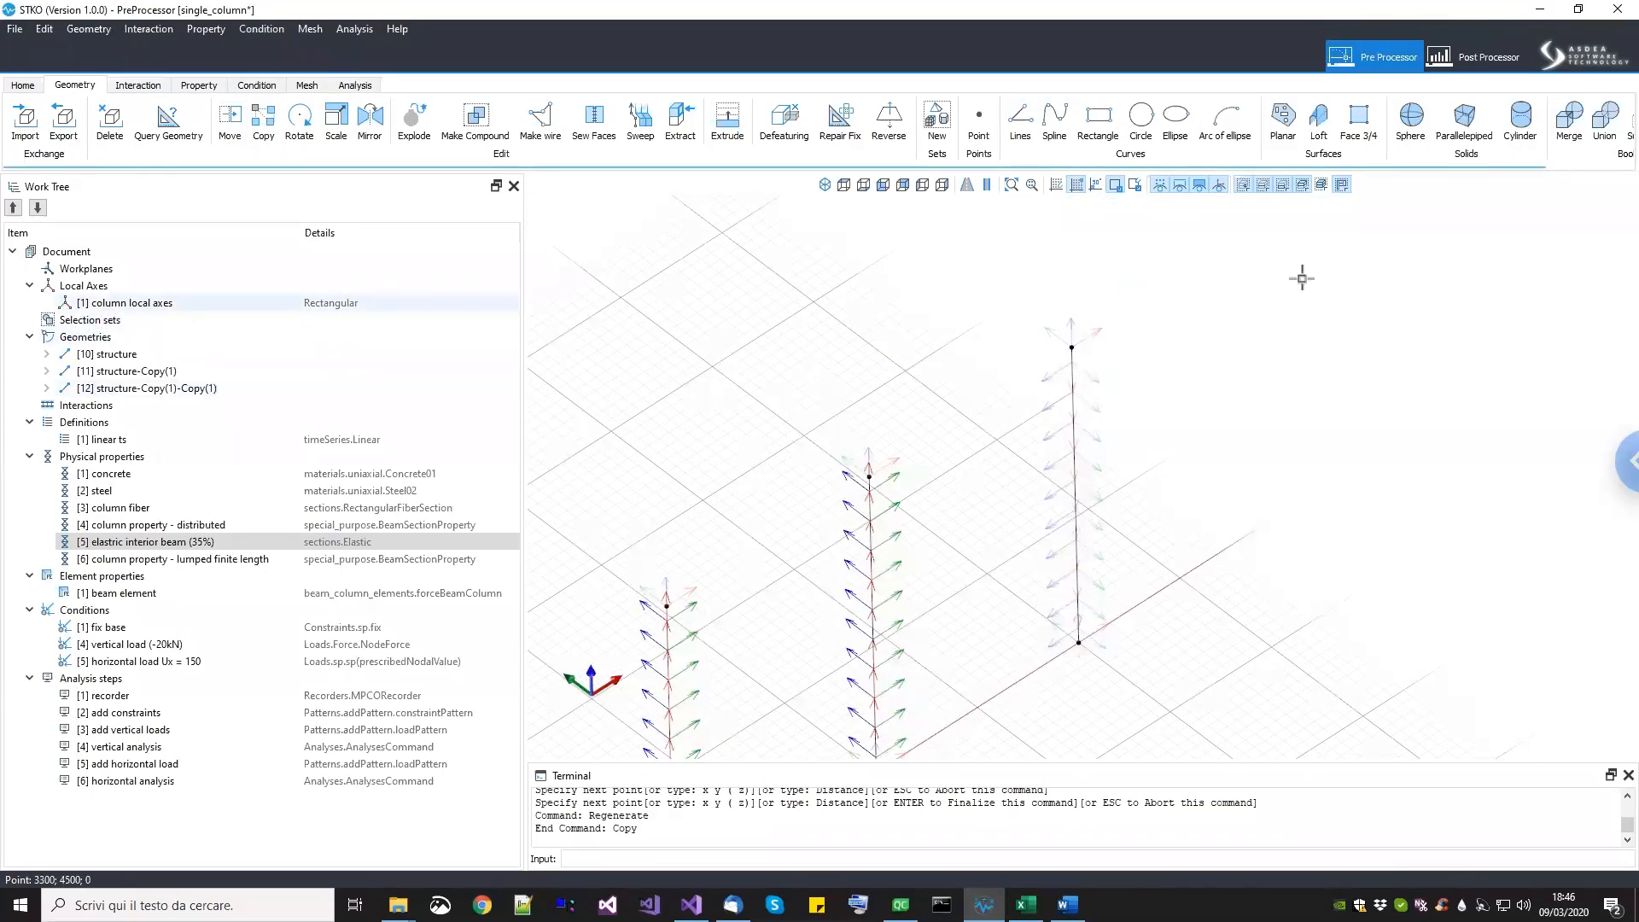
drag(1164, 494, 1025, 430)
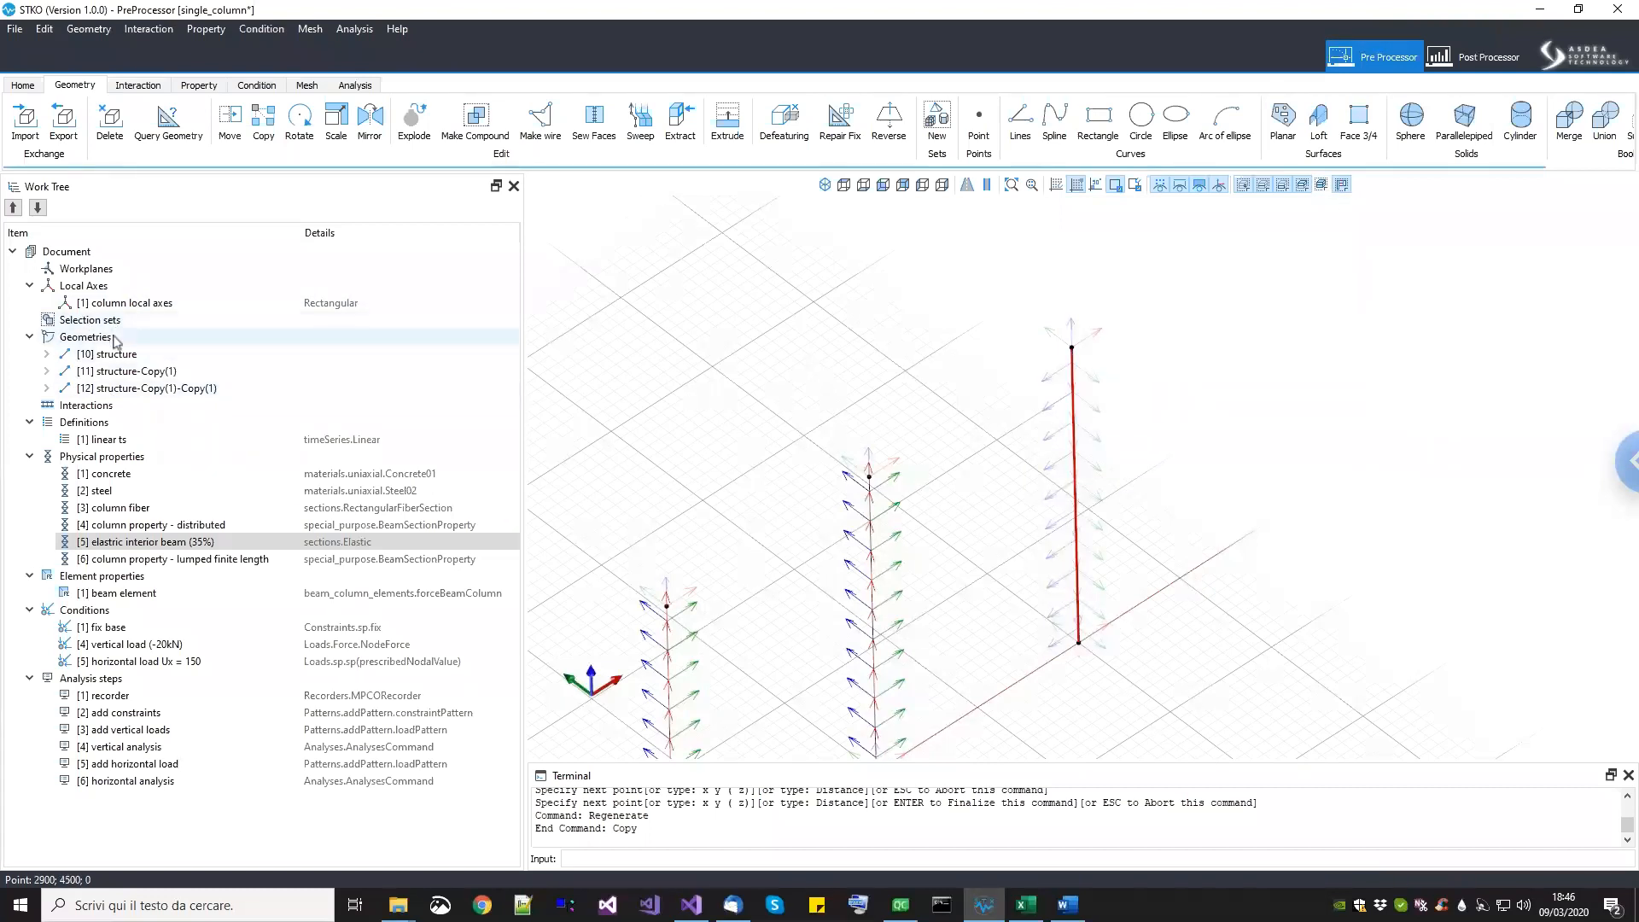
drag(128, 304, 633, 323)
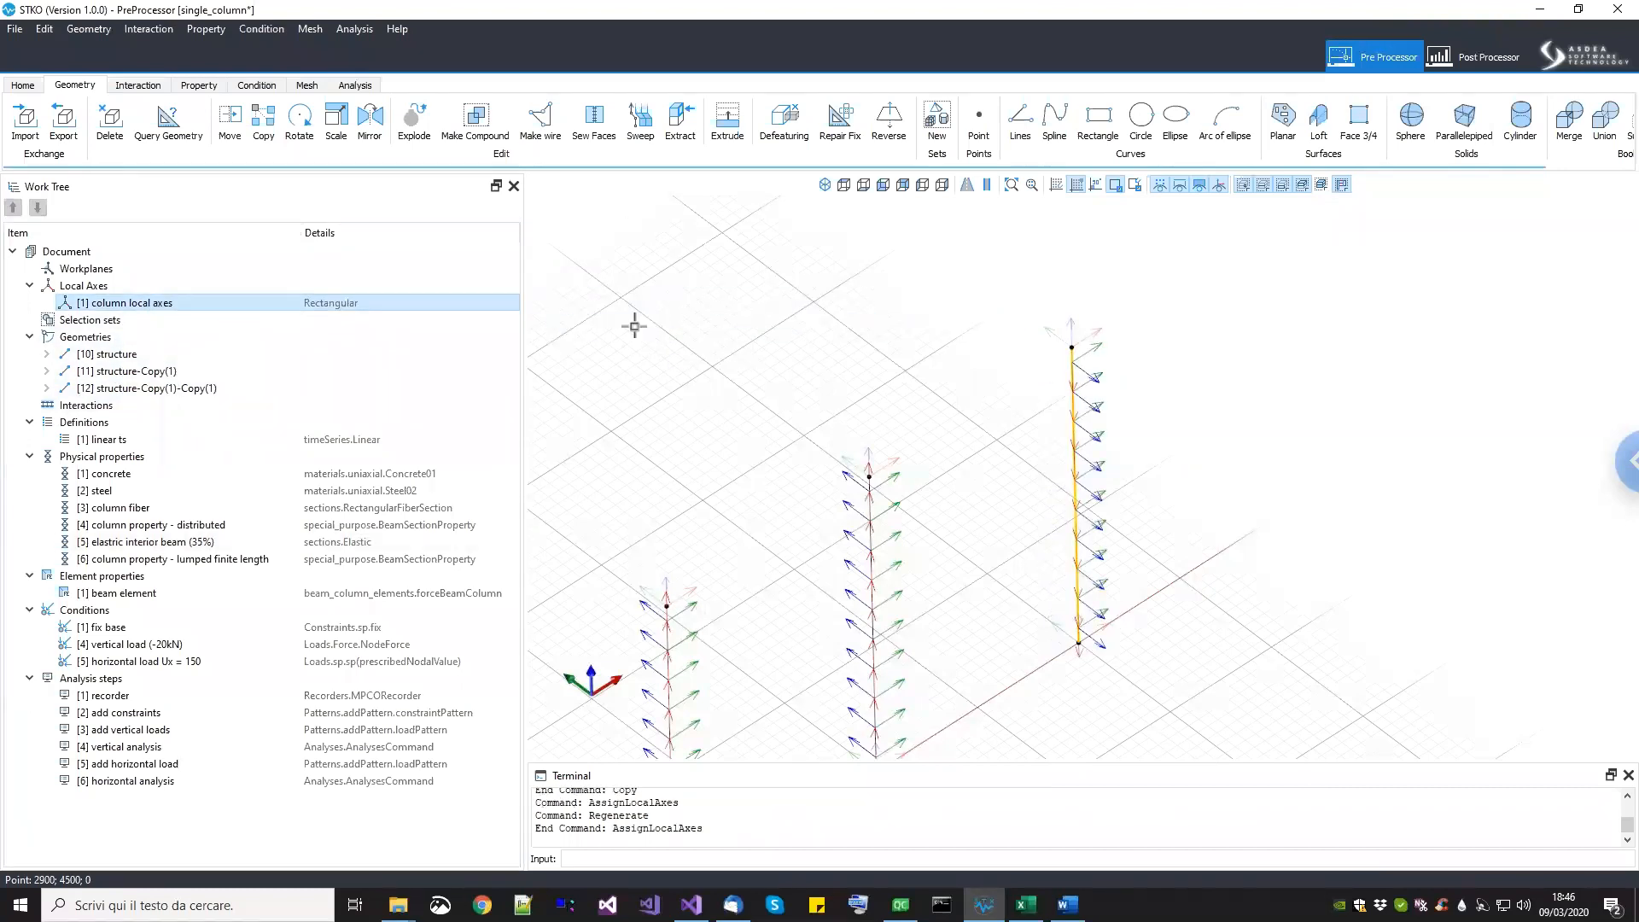
Step: Compare the local axes orientation of the third column with that of the other two columns
scroll(1025, 630, up, 2)
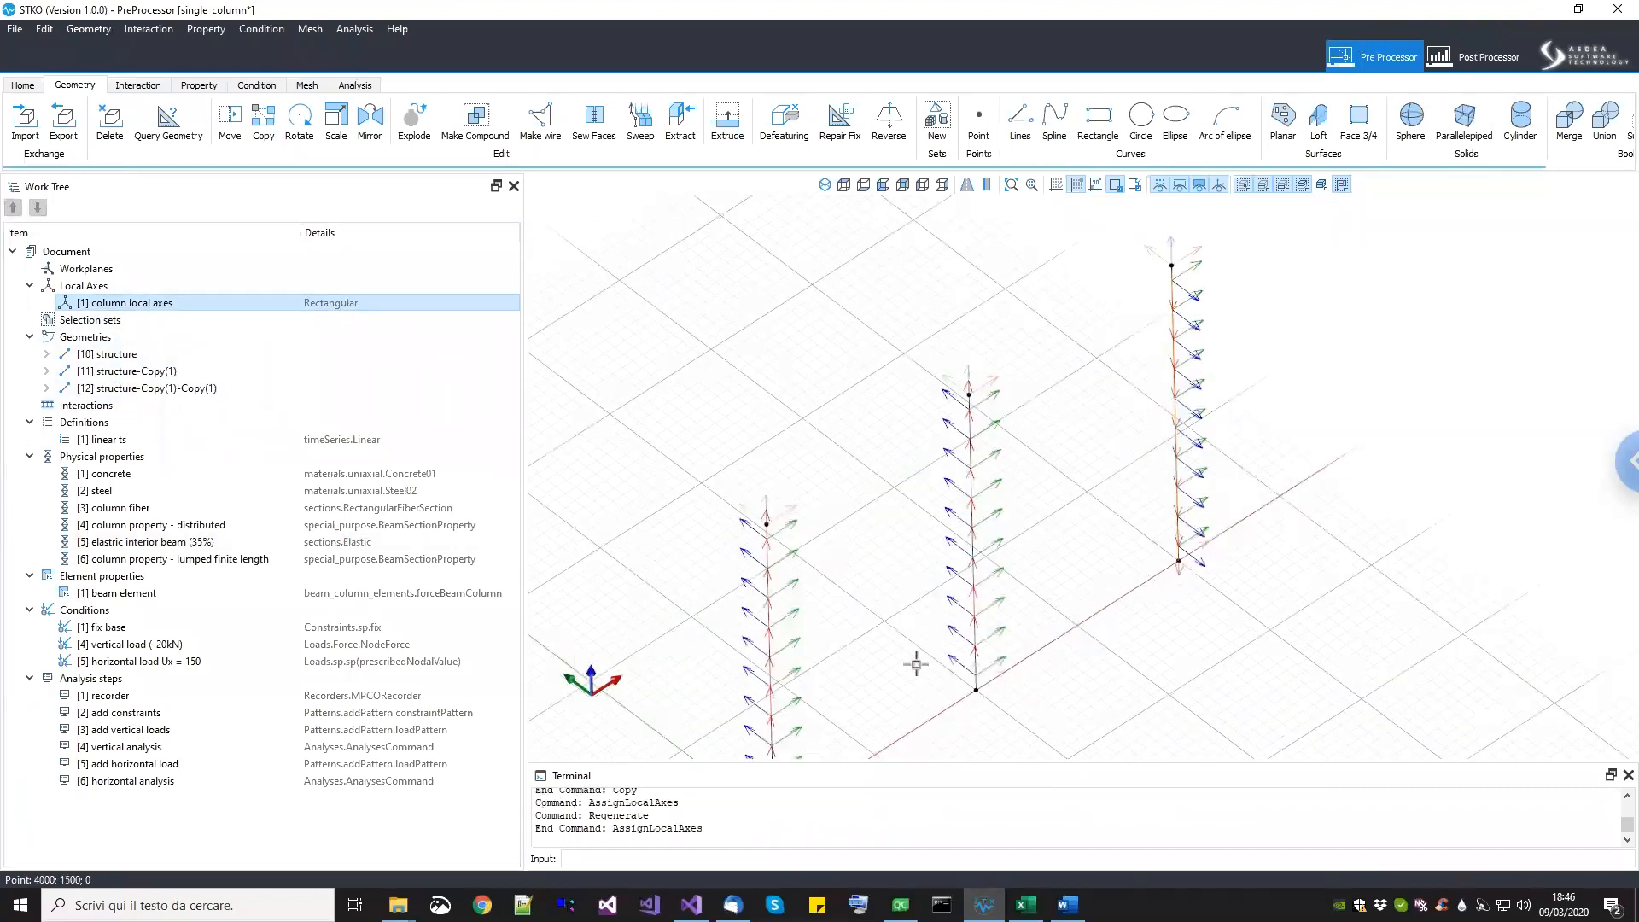
scroll(1195, 350, up, 1)
scroll(1161, 380, down, 2)
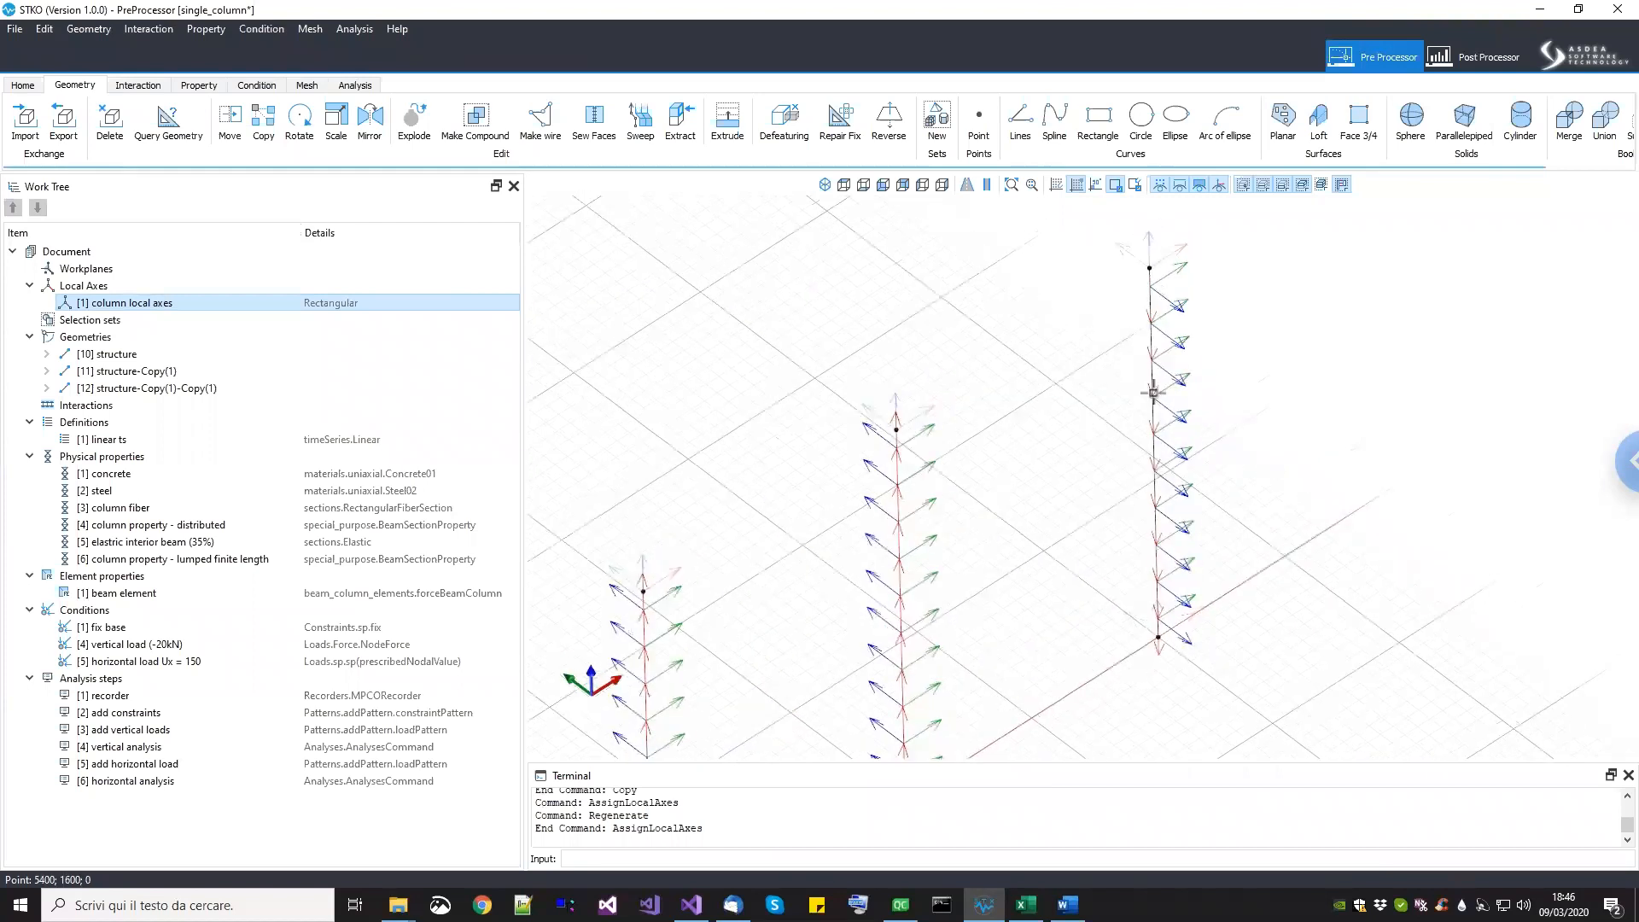
click(1159, 414)
scroll(1160, 419, down, 1)
scroll(1102, 503, up, 1)
click(1072, 542)
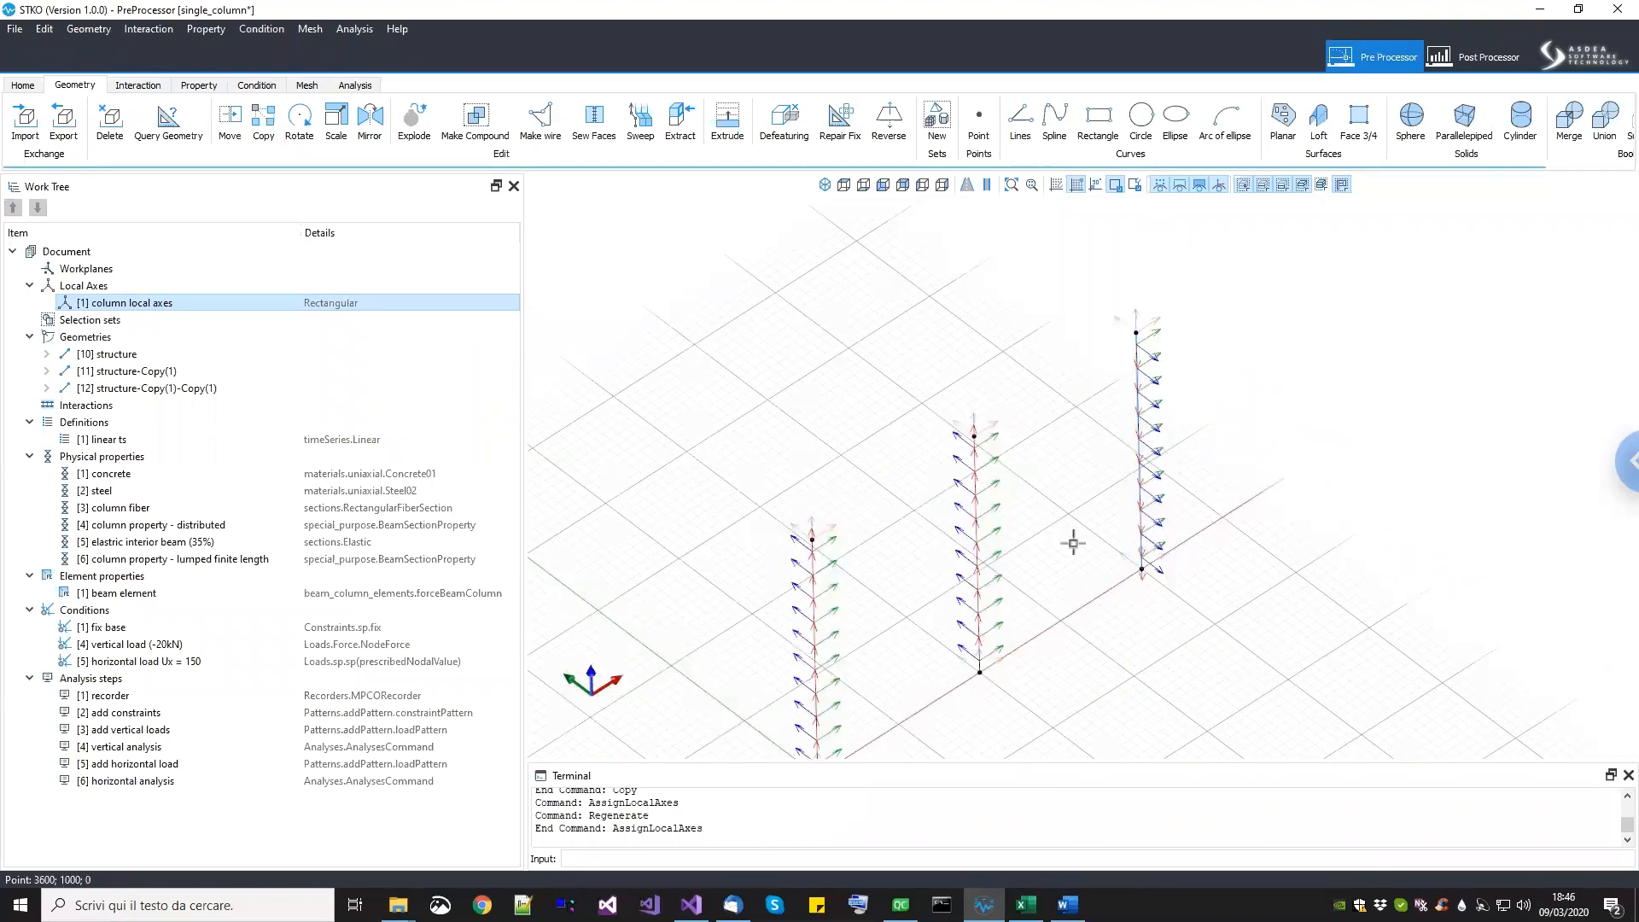
scroll(1003, 443, up, 1)
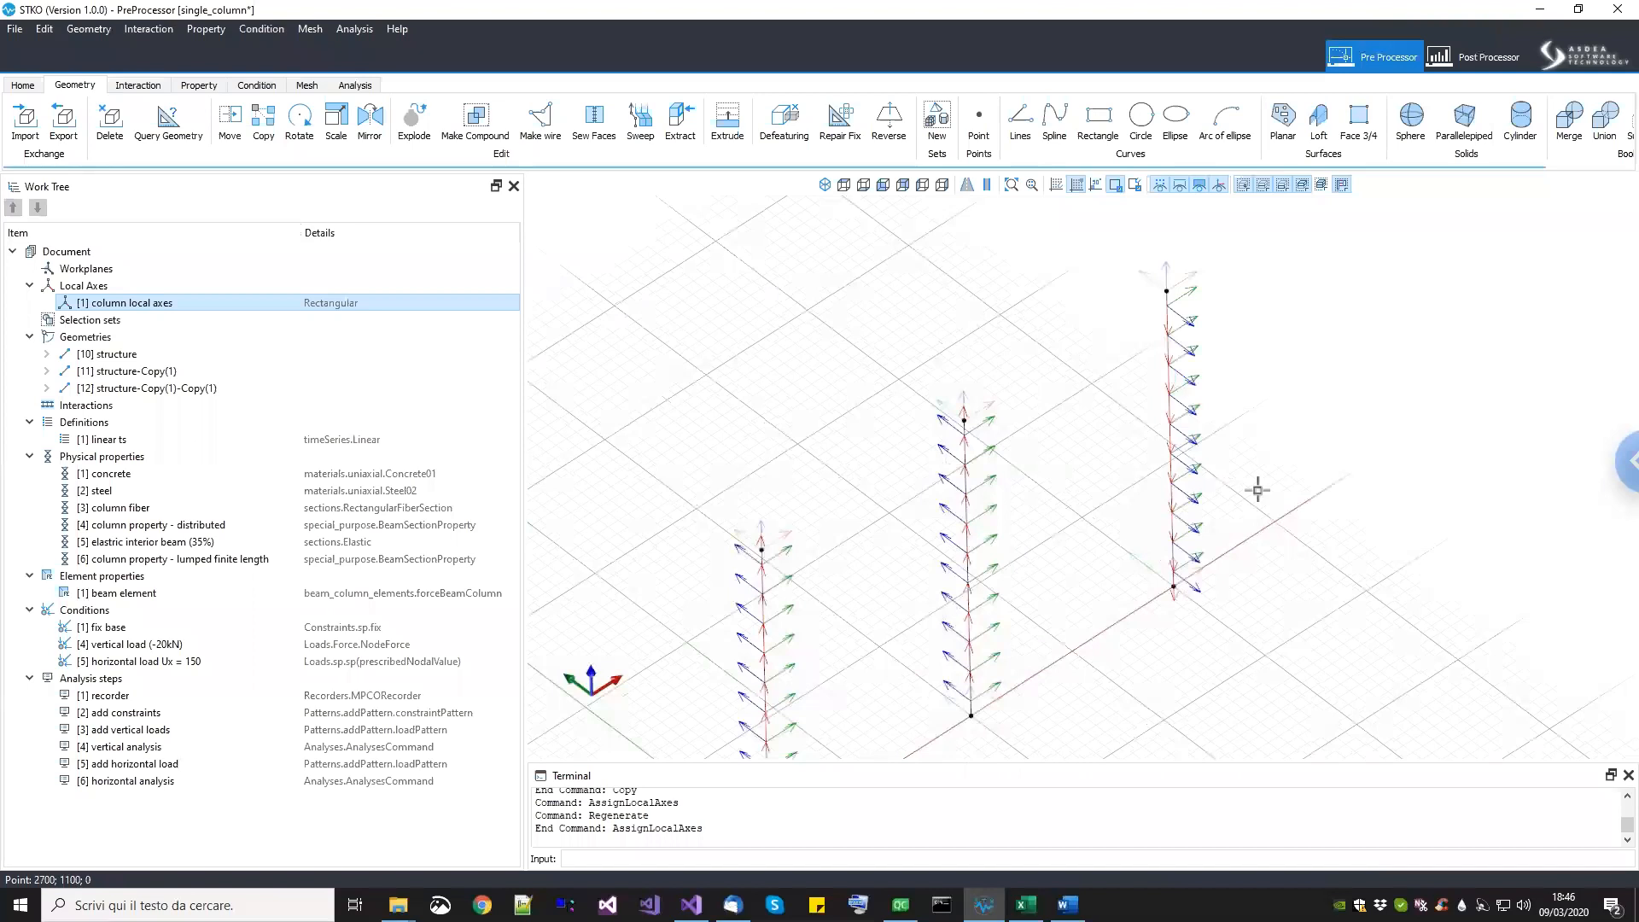
scroll(1186, 500, up, 1)
scroll(1125, 449, up, 1)
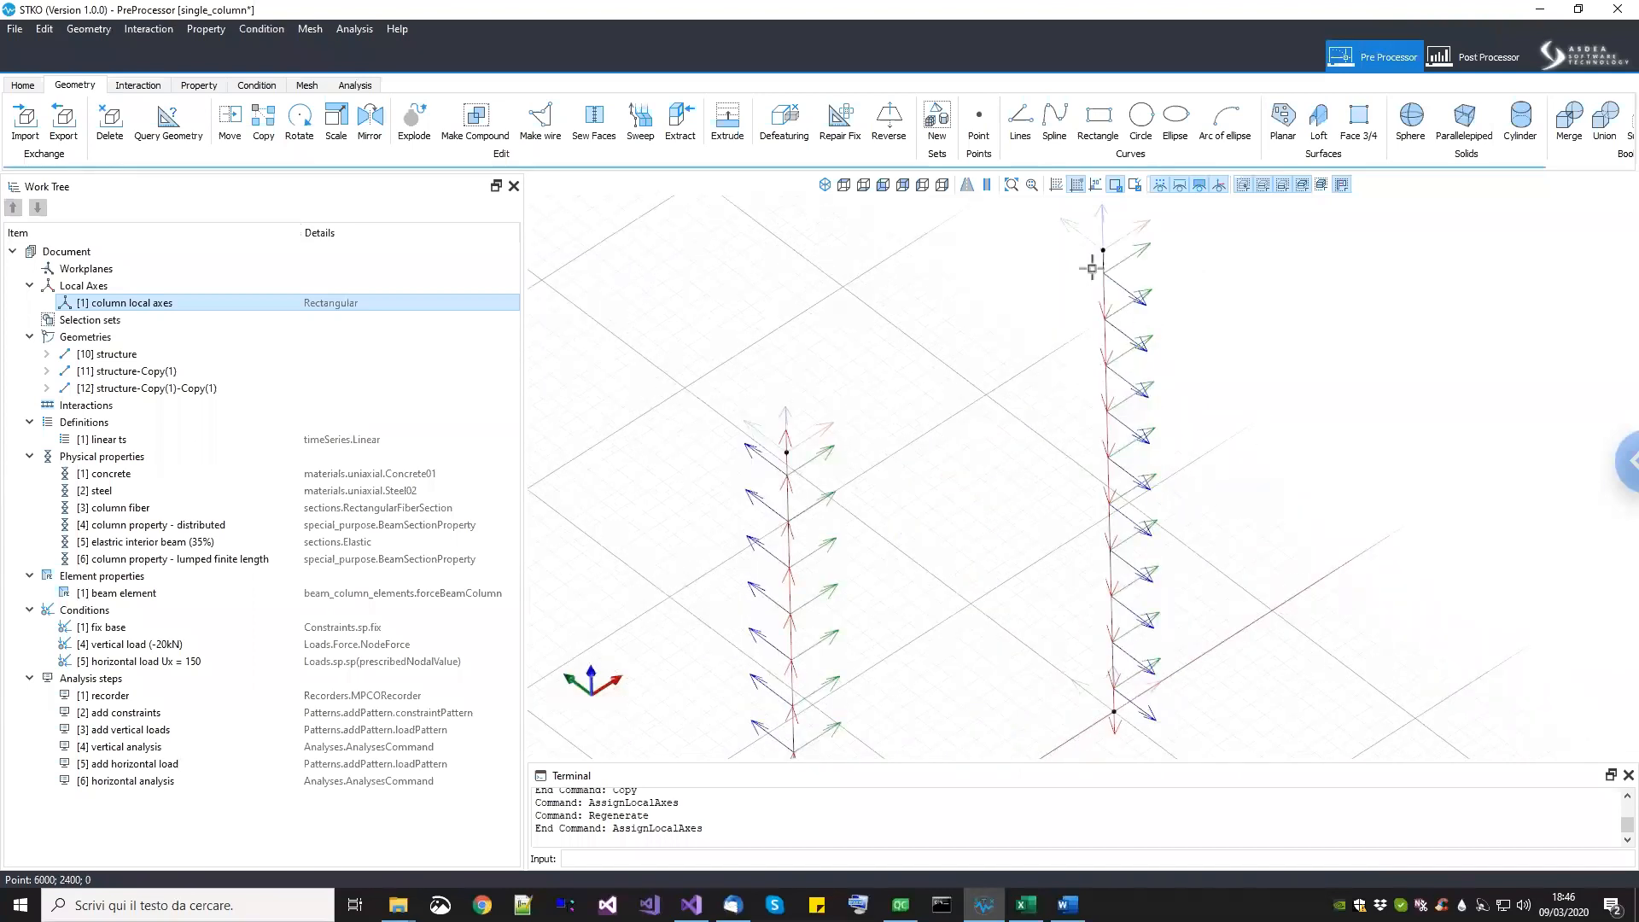
scroll(1082, 593, down, 1)
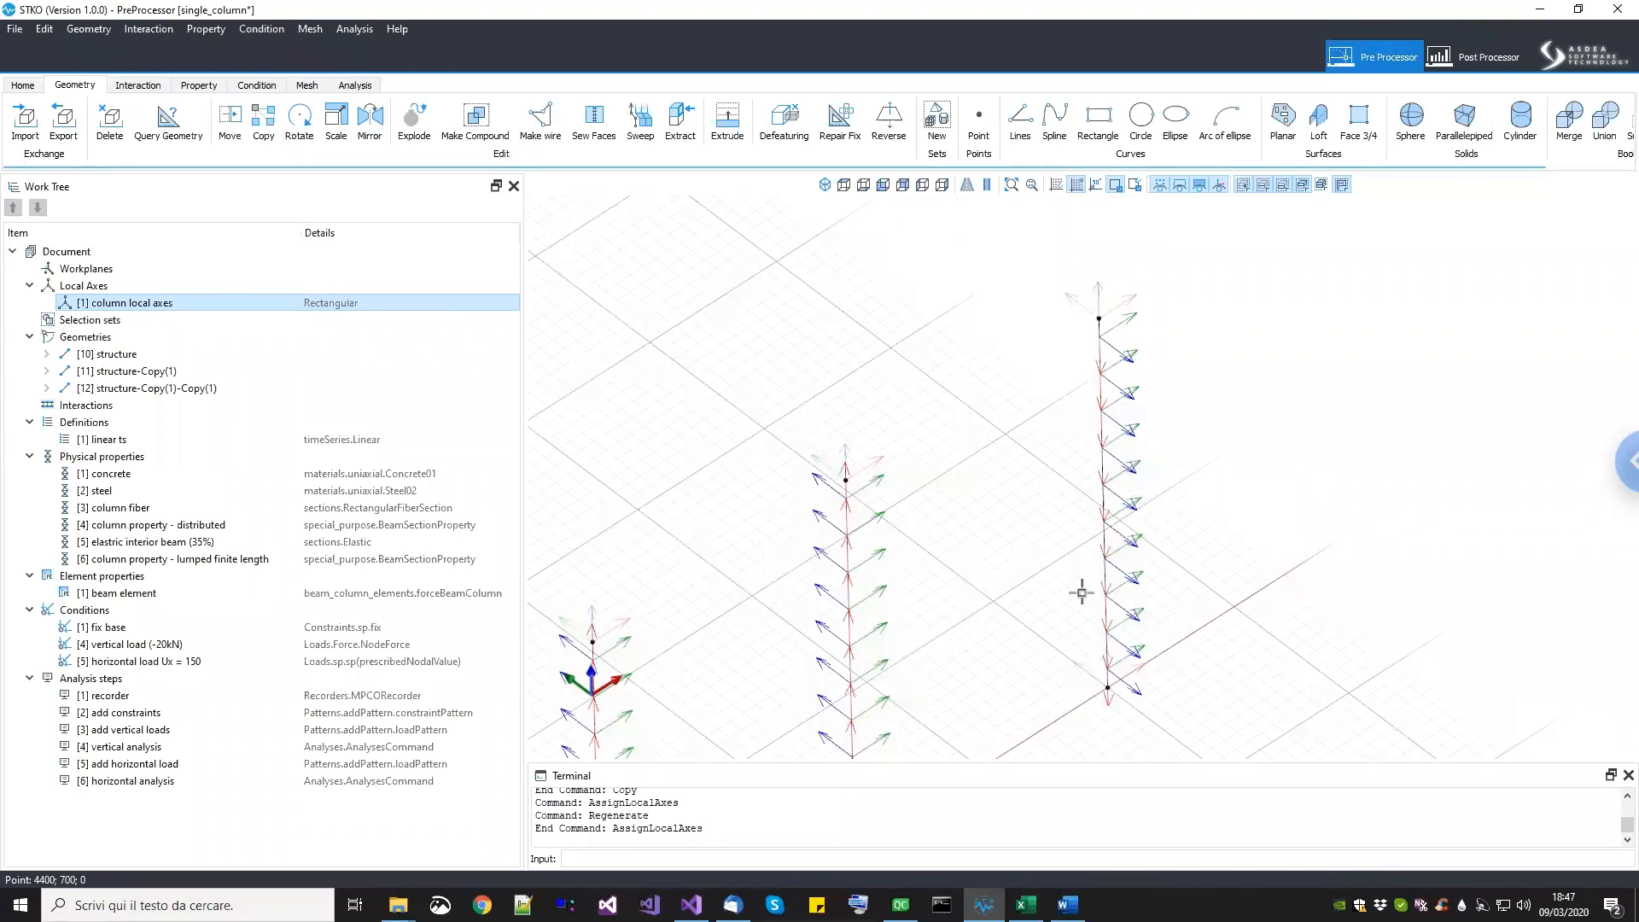
scroll(1084, 588, down, 1)
scroll(1092, 546, down, 1)
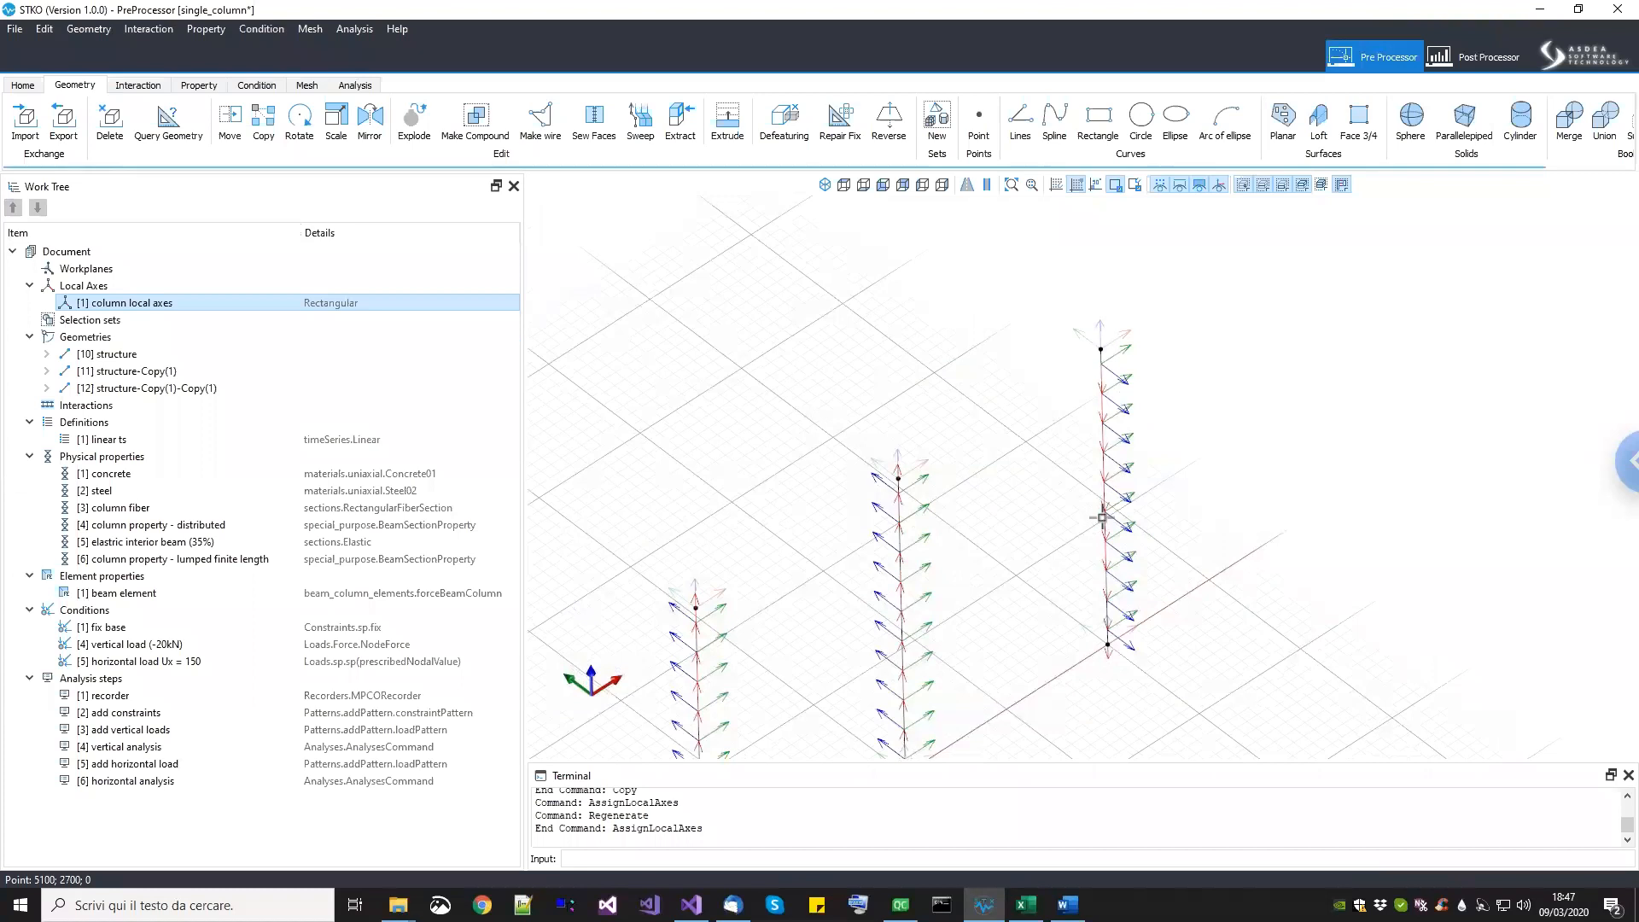
scroll(1167, 638, up, 2)
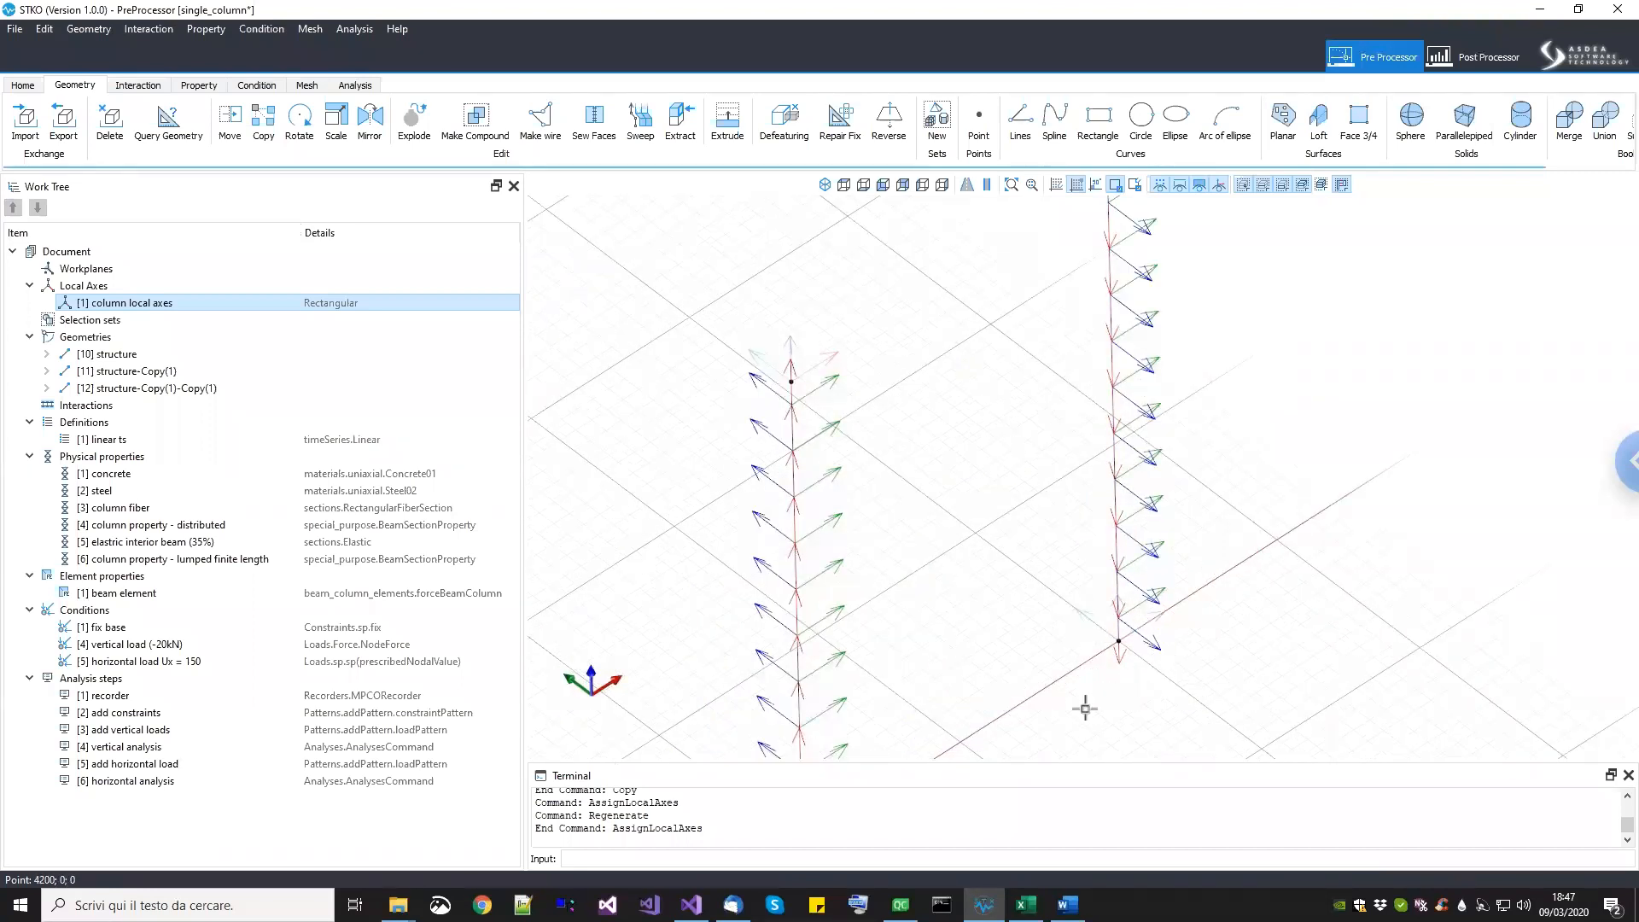
scroll(1119, 640, down, 1)
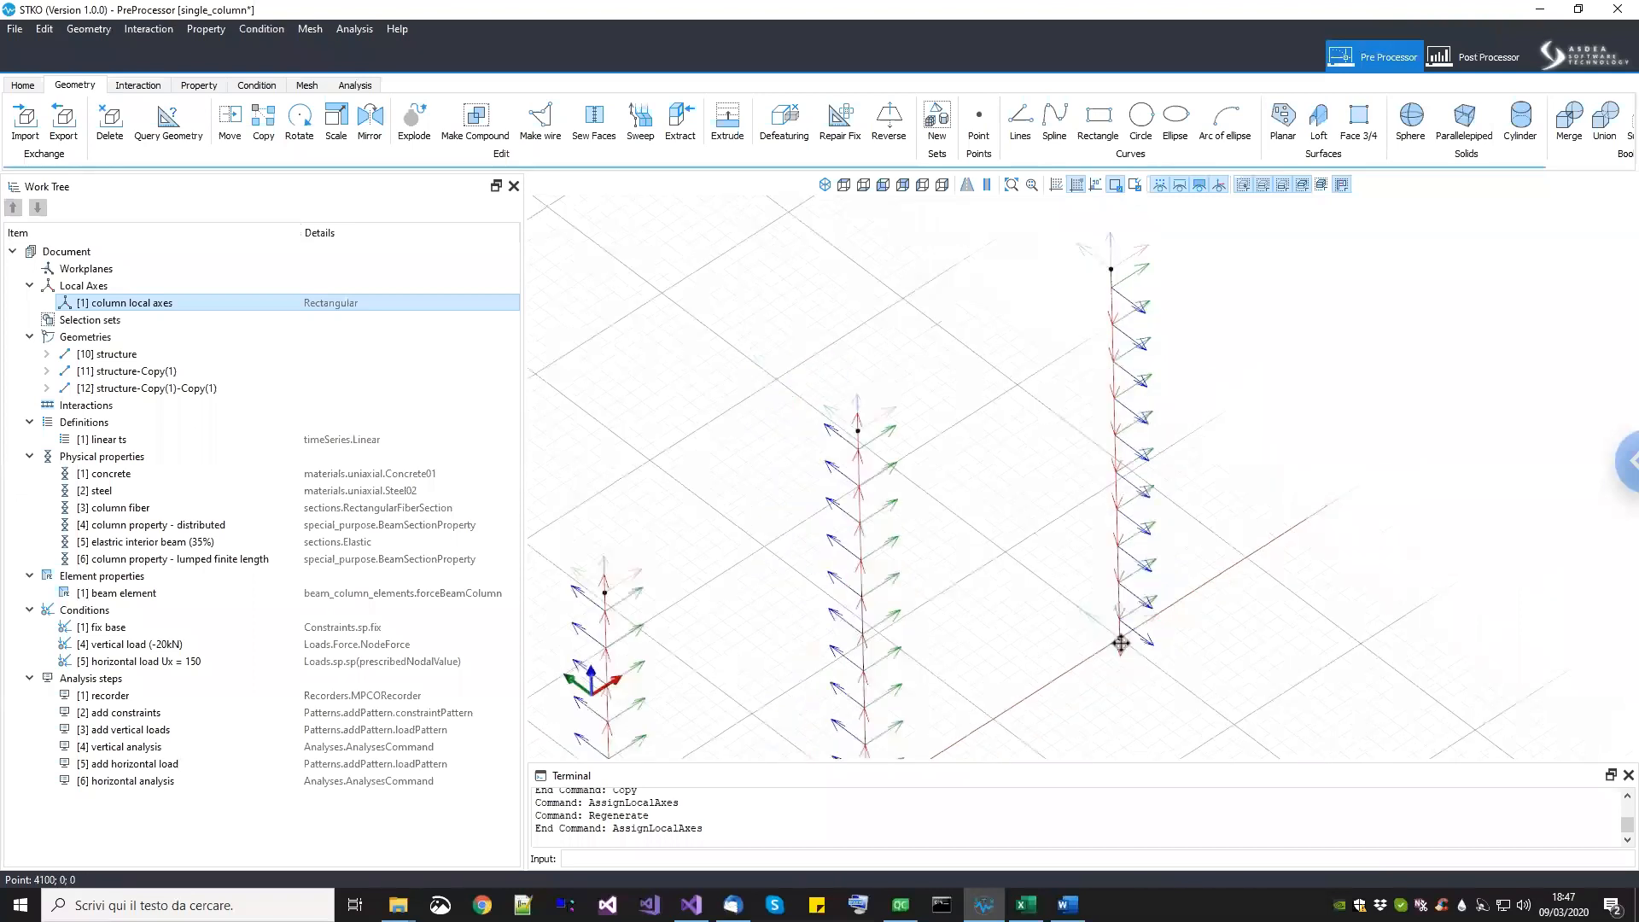
scroll(1030, 709, down, 1)
mouse_move(1128, 649)
middle_down()
mouse_move(1183, 552)
mouse_move(1157, 655)
middle_up()
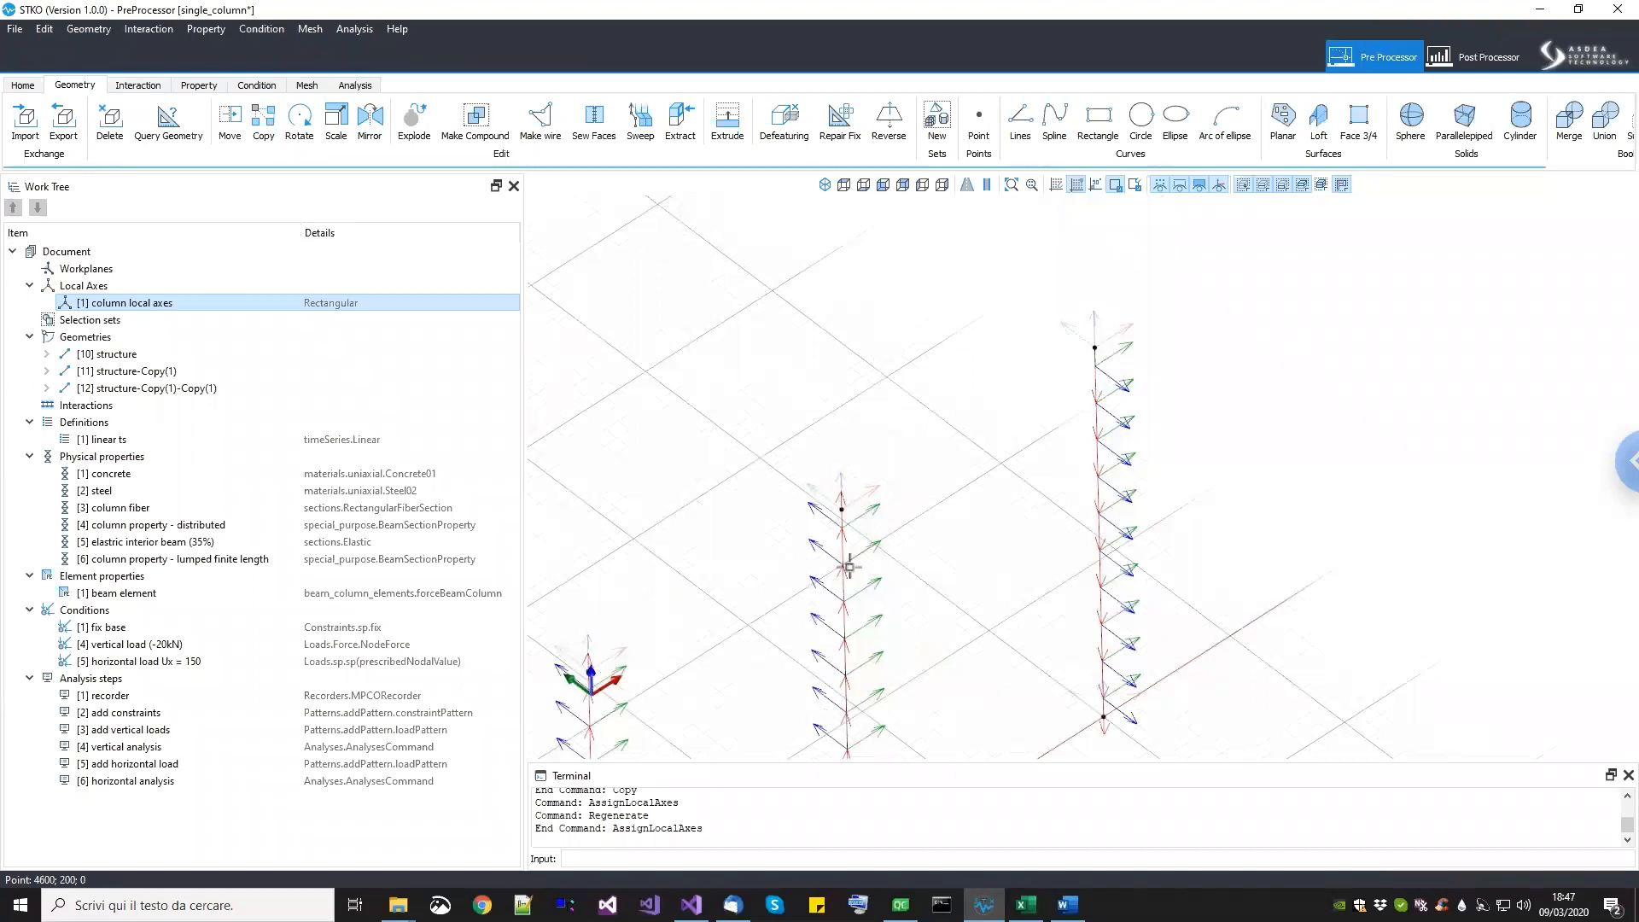
scroll(897, 550, down, 2)
scroll(976, 583, up, 1)
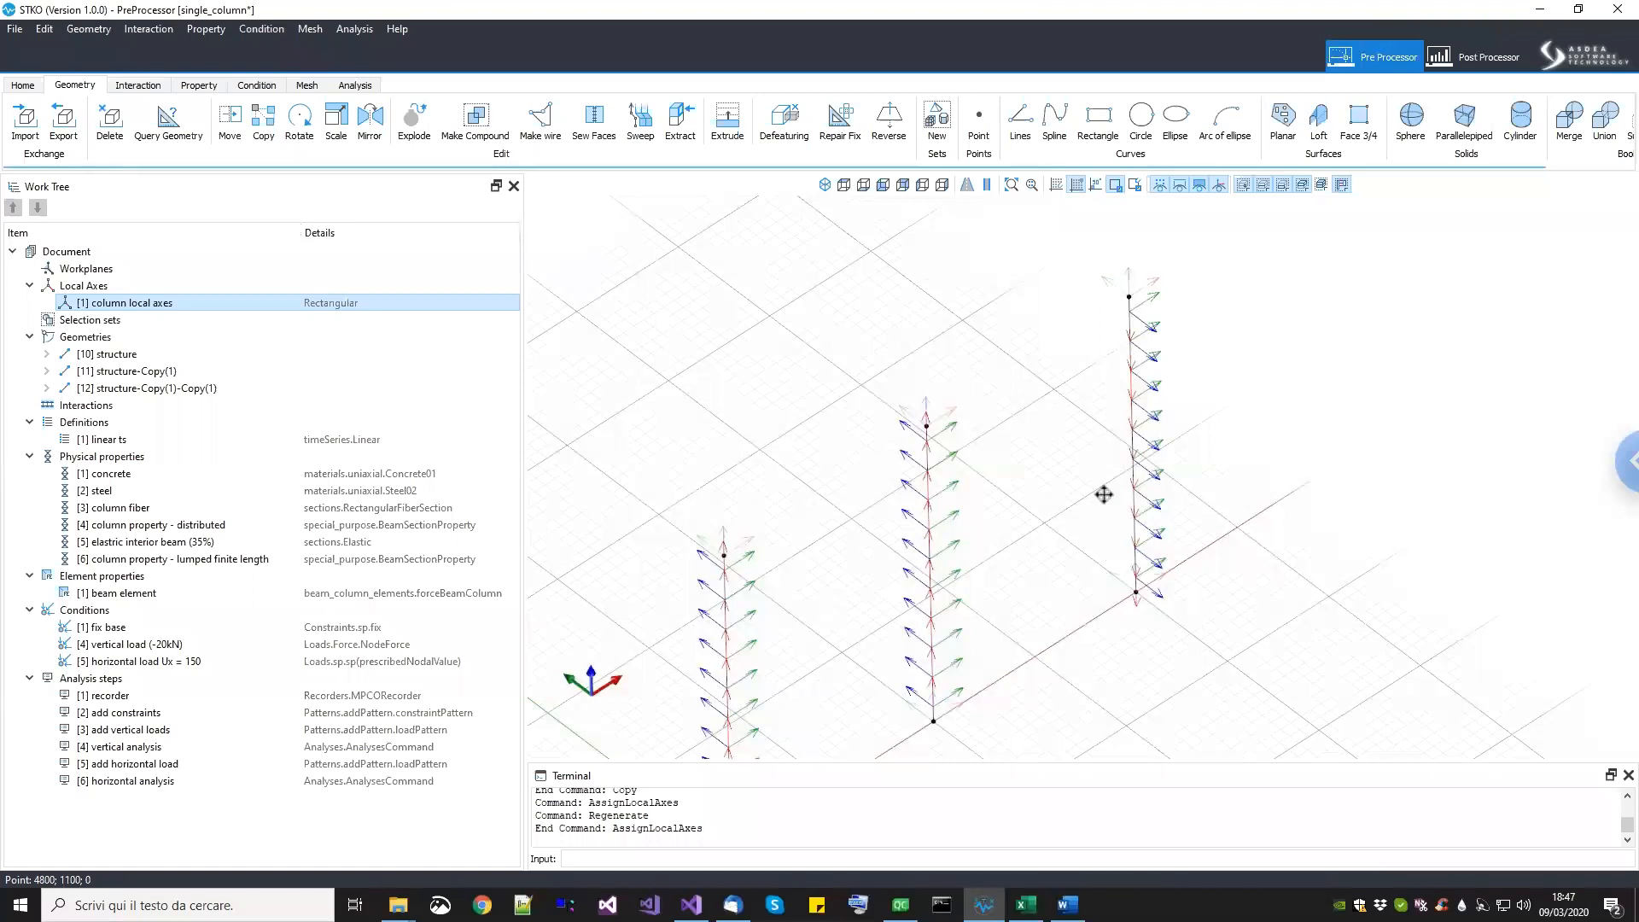
middle_drag(1105, 494, 1097, 521)
scroll(1116, 524, up, 2)
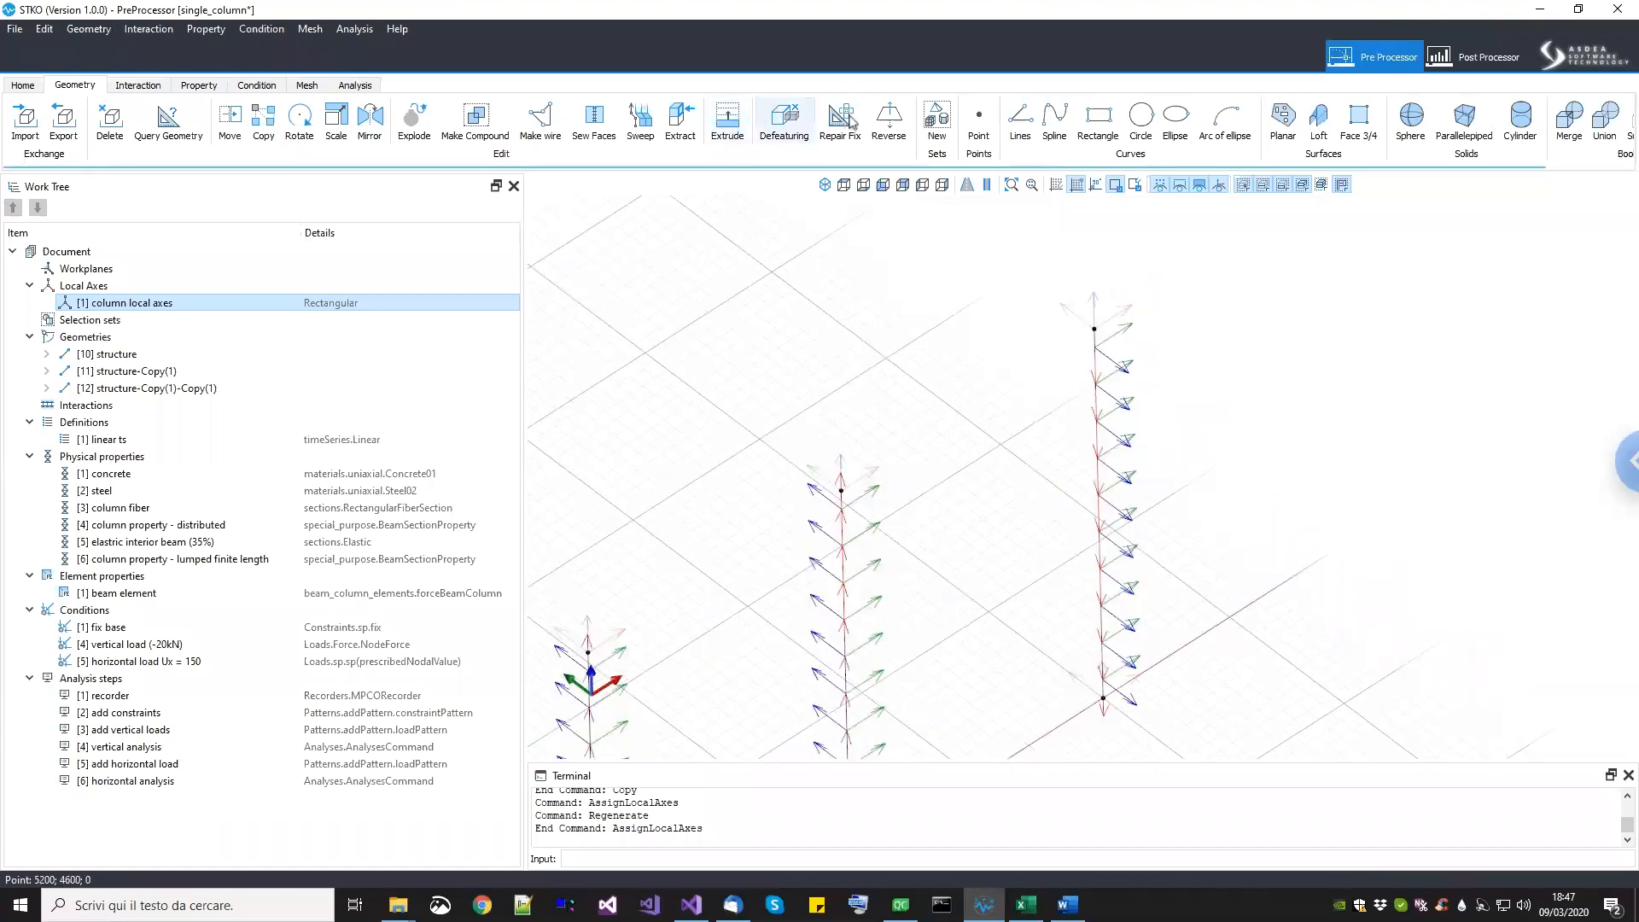
Step: Reverse the local direction of the third column's line
click(888, 117)
drag(1186, 626, 981, 523)
key(Return)
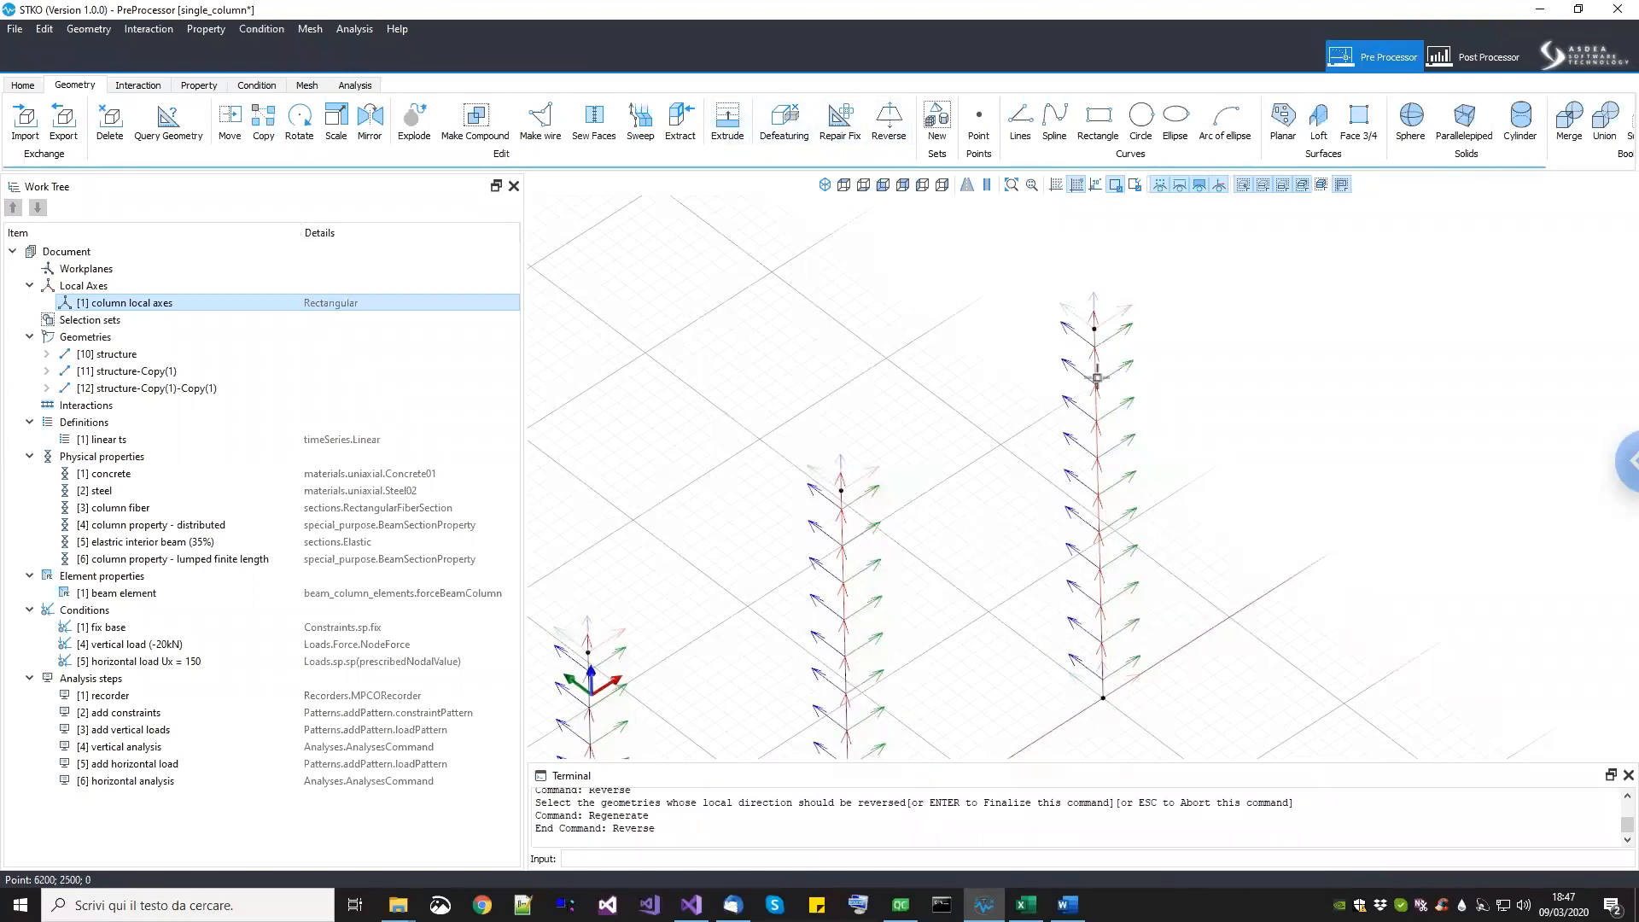
scroll(1082, 443, down, 2)
middle_drag(948, 492, 931, 522)
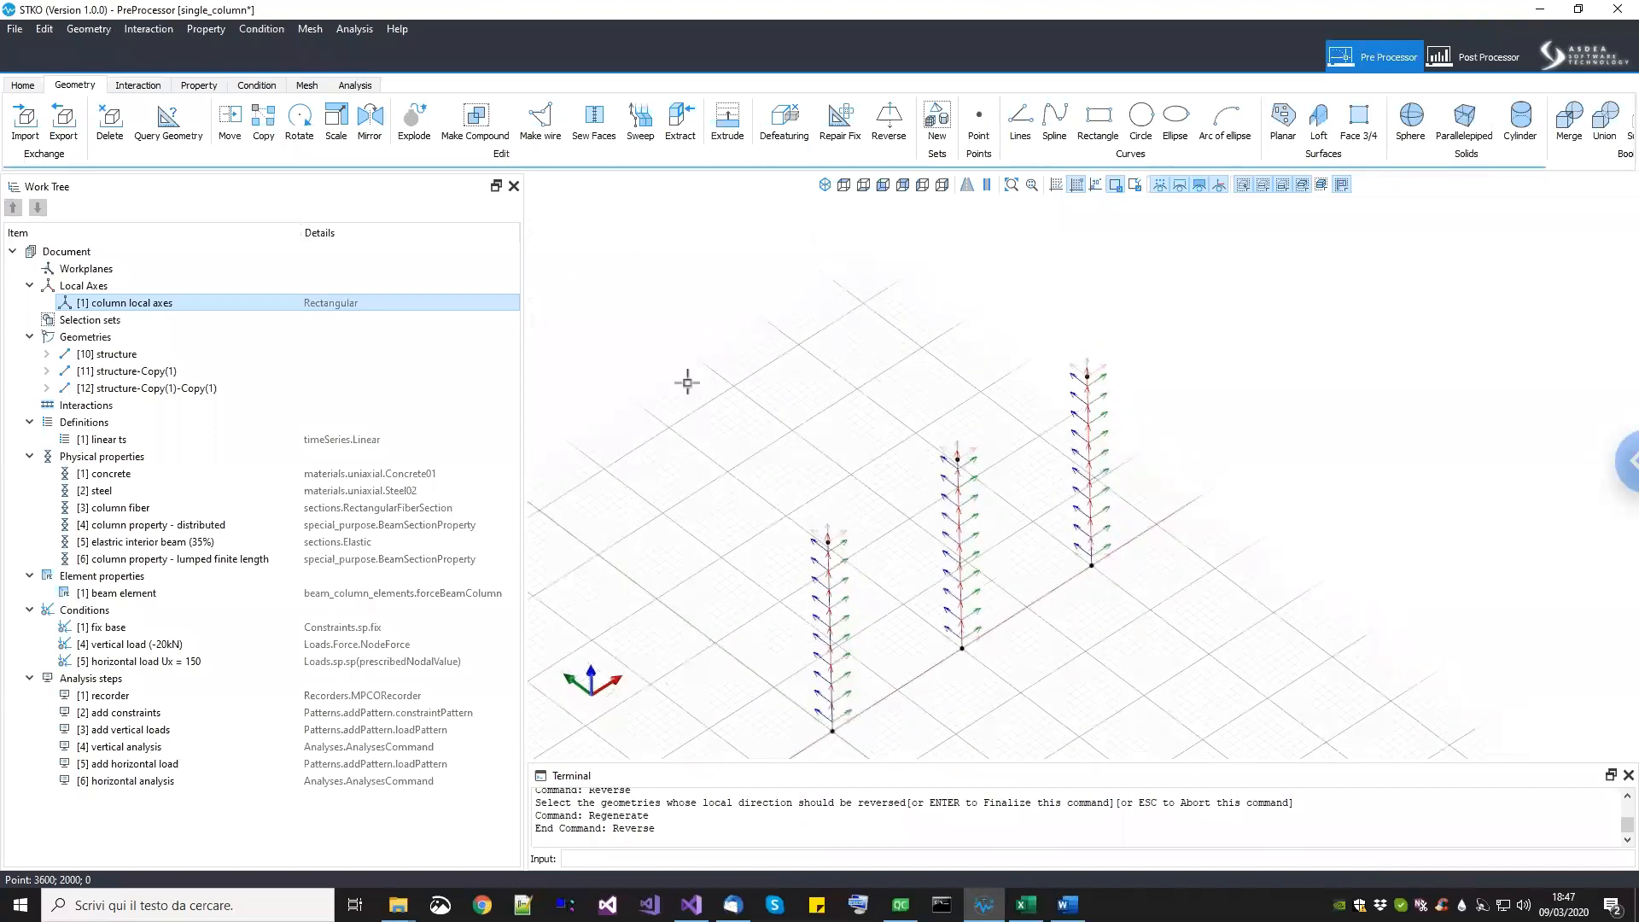
Step: Hide the local axes and display the columns in the property view
click(1218, 184)
click(203, 86)
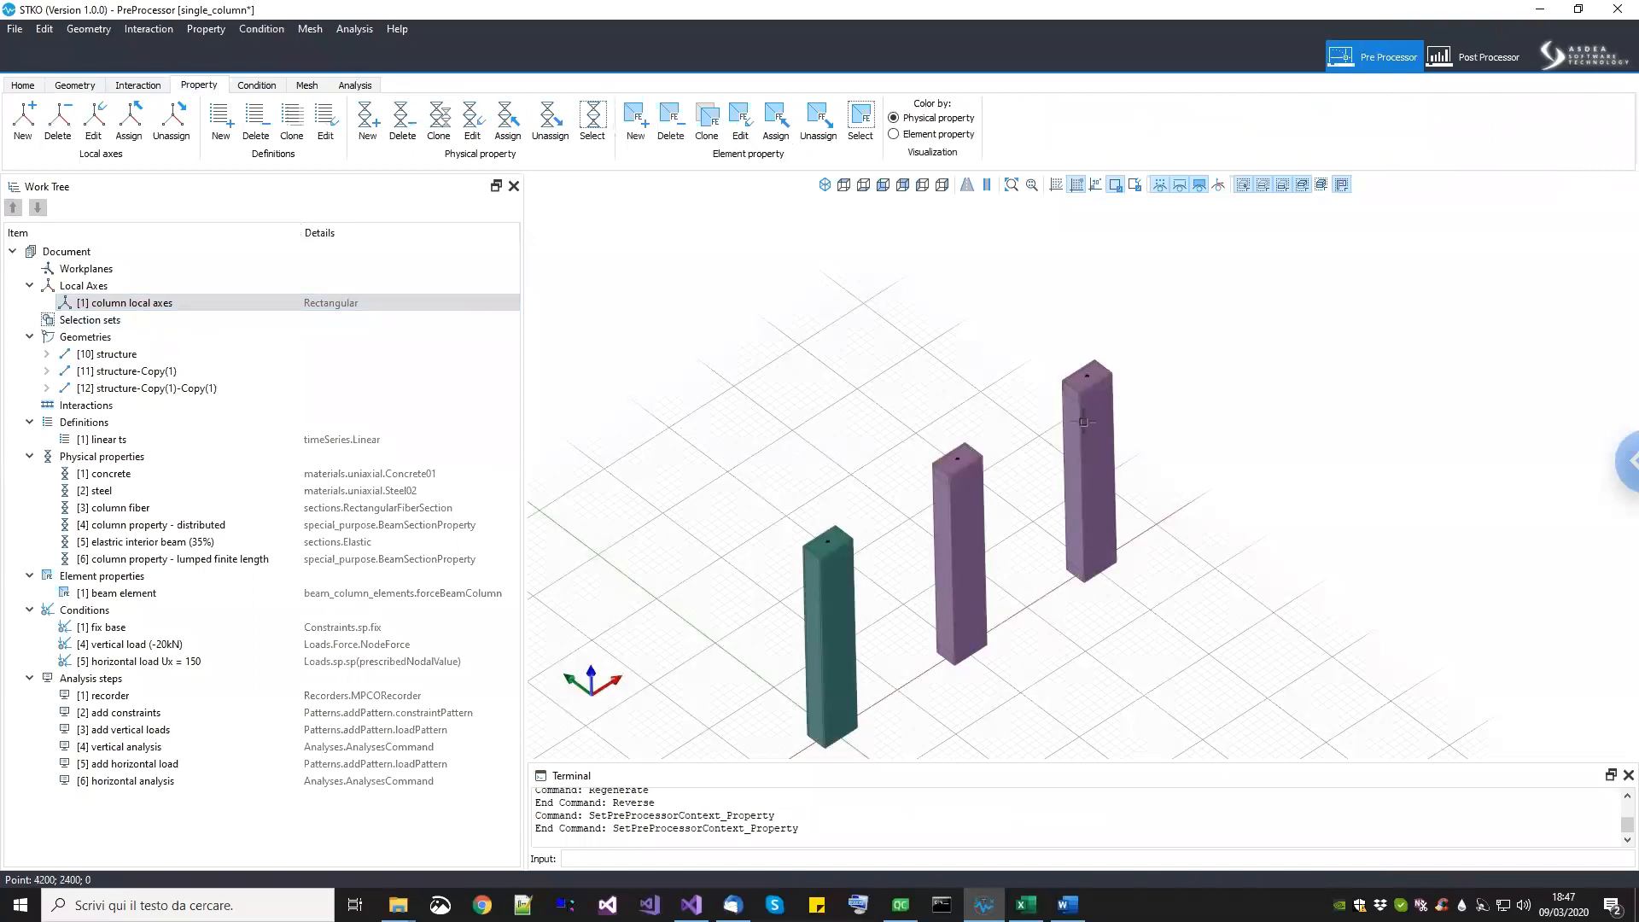
scroll(1007, 437, up, 3)
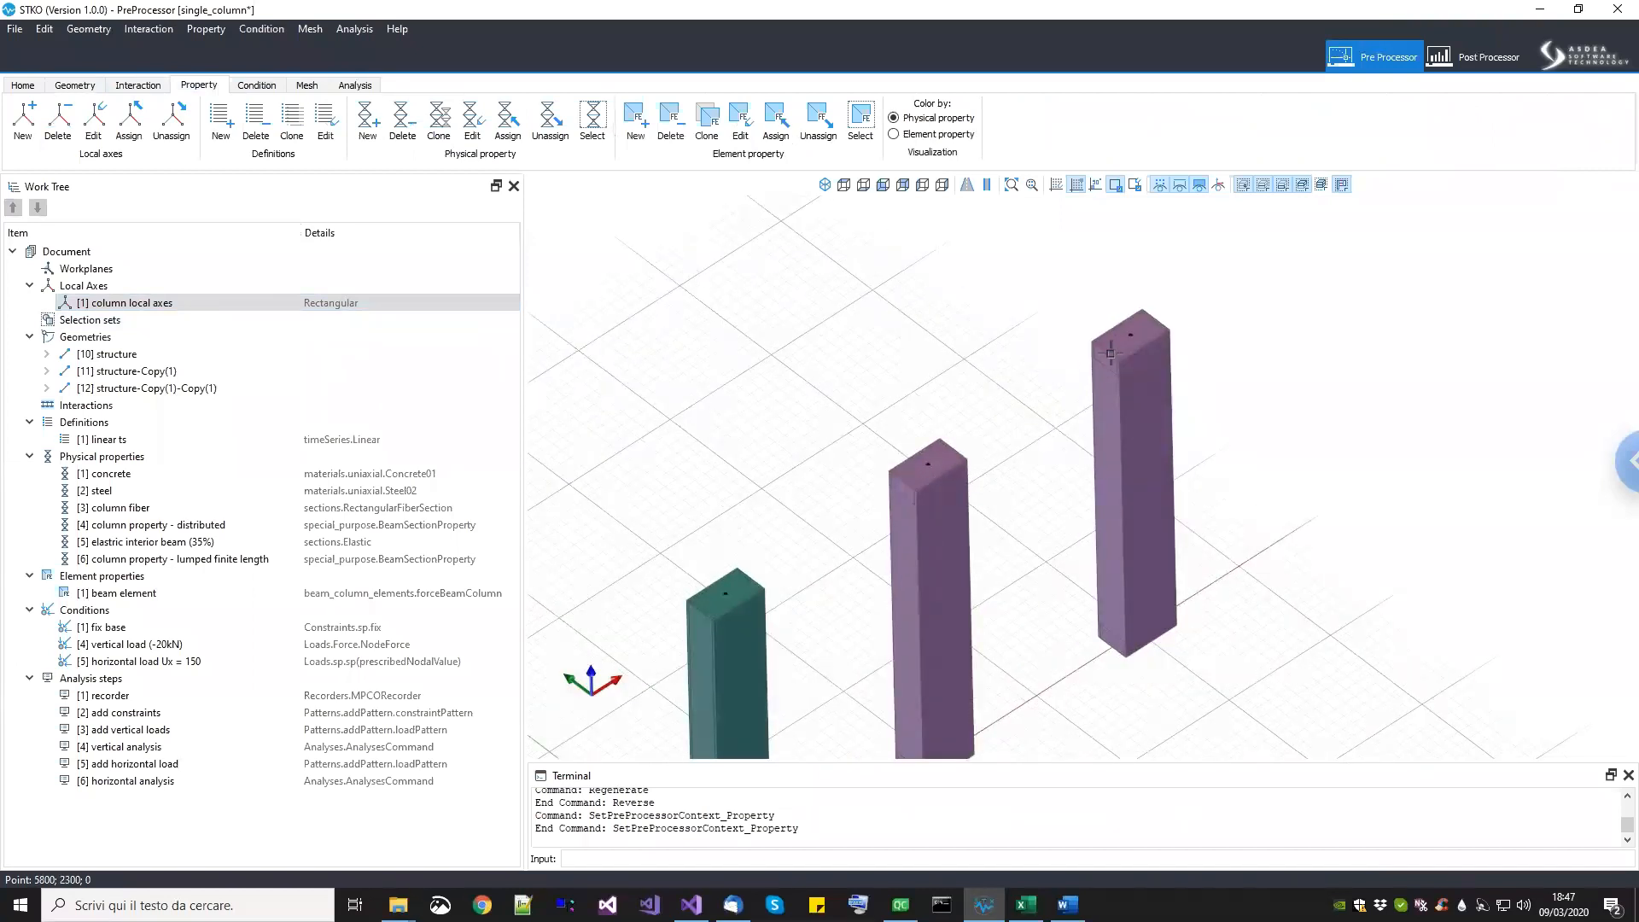
Step: Examine the three columns coloured by physical property, focusing on the third column's top and base
click(125, 462)
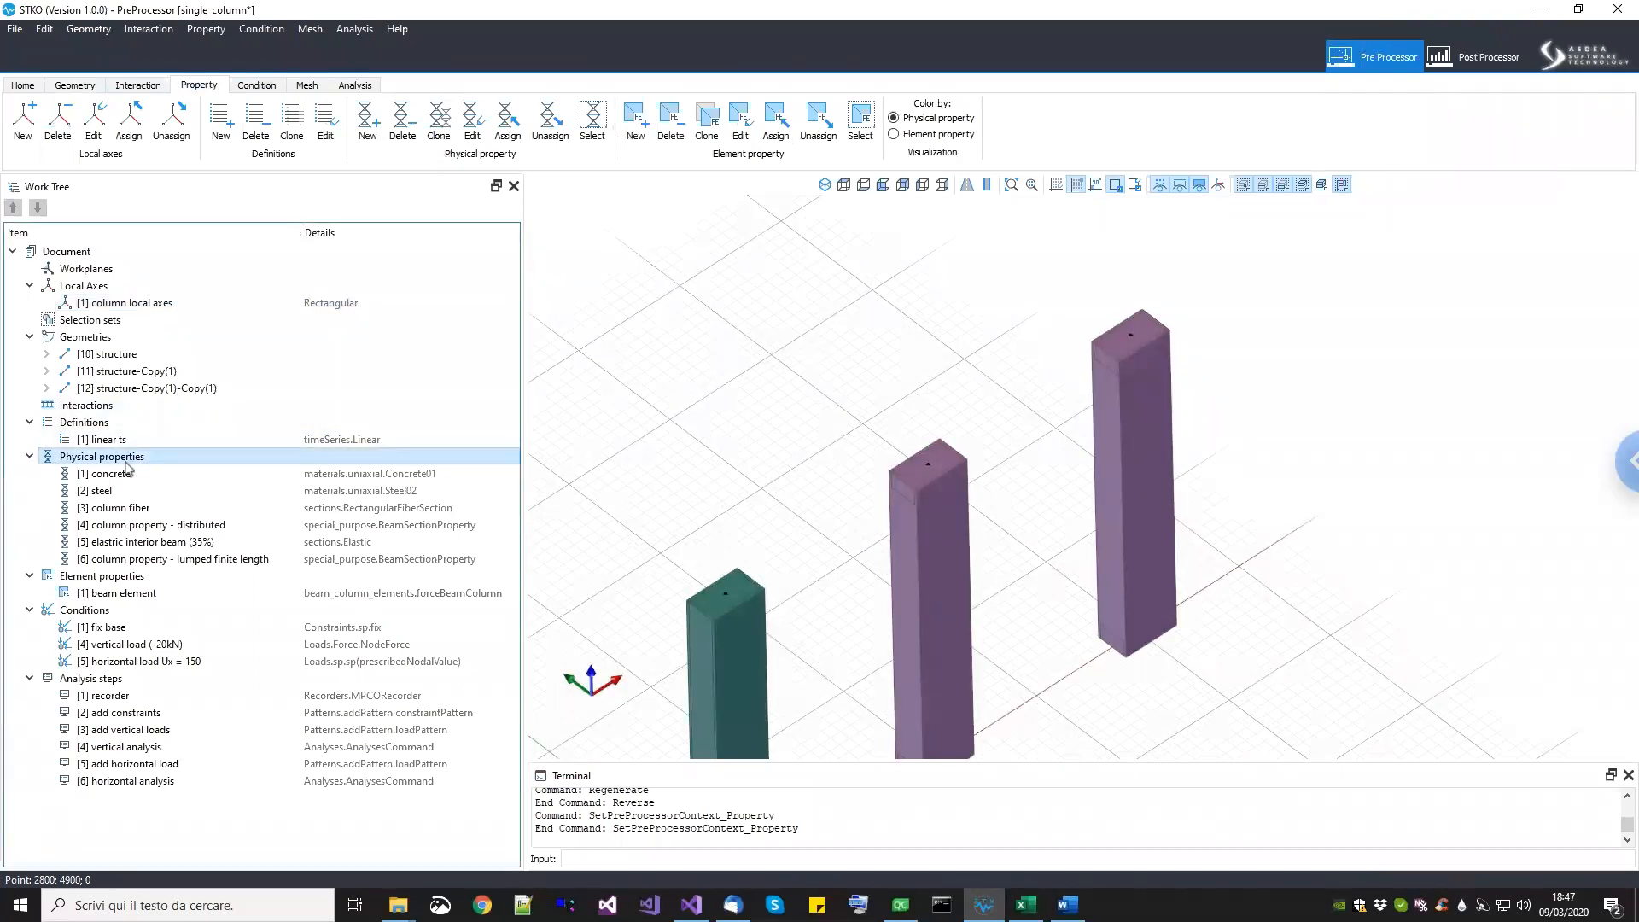
middle_drag(1190, 563, 1190, 471)
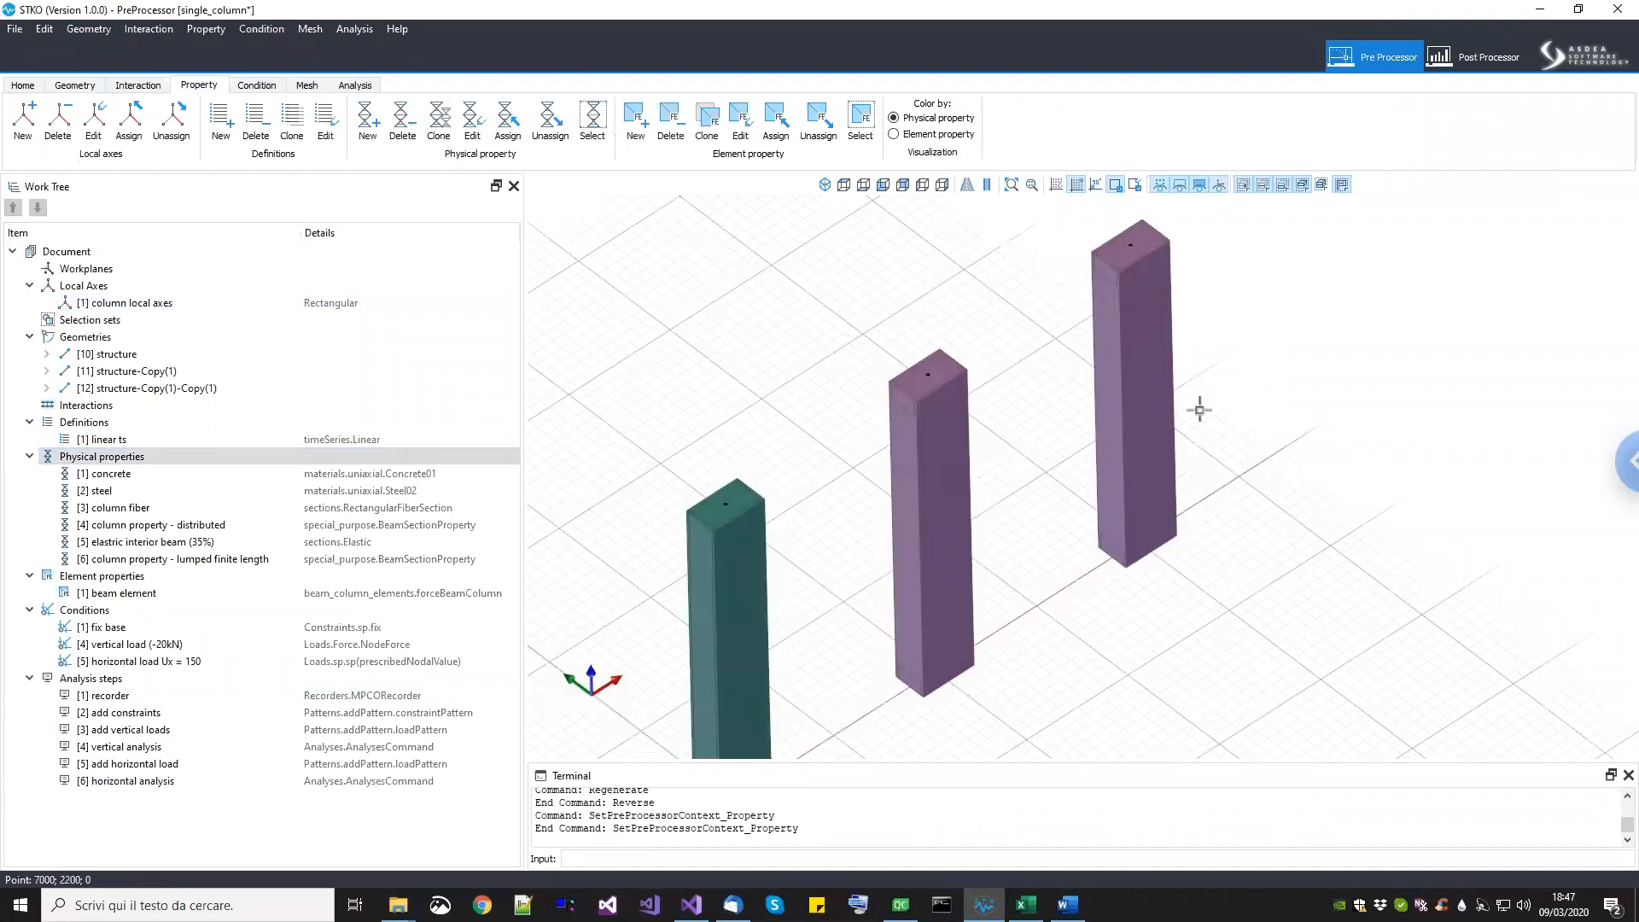
scroll(1173, 551, up, 4)
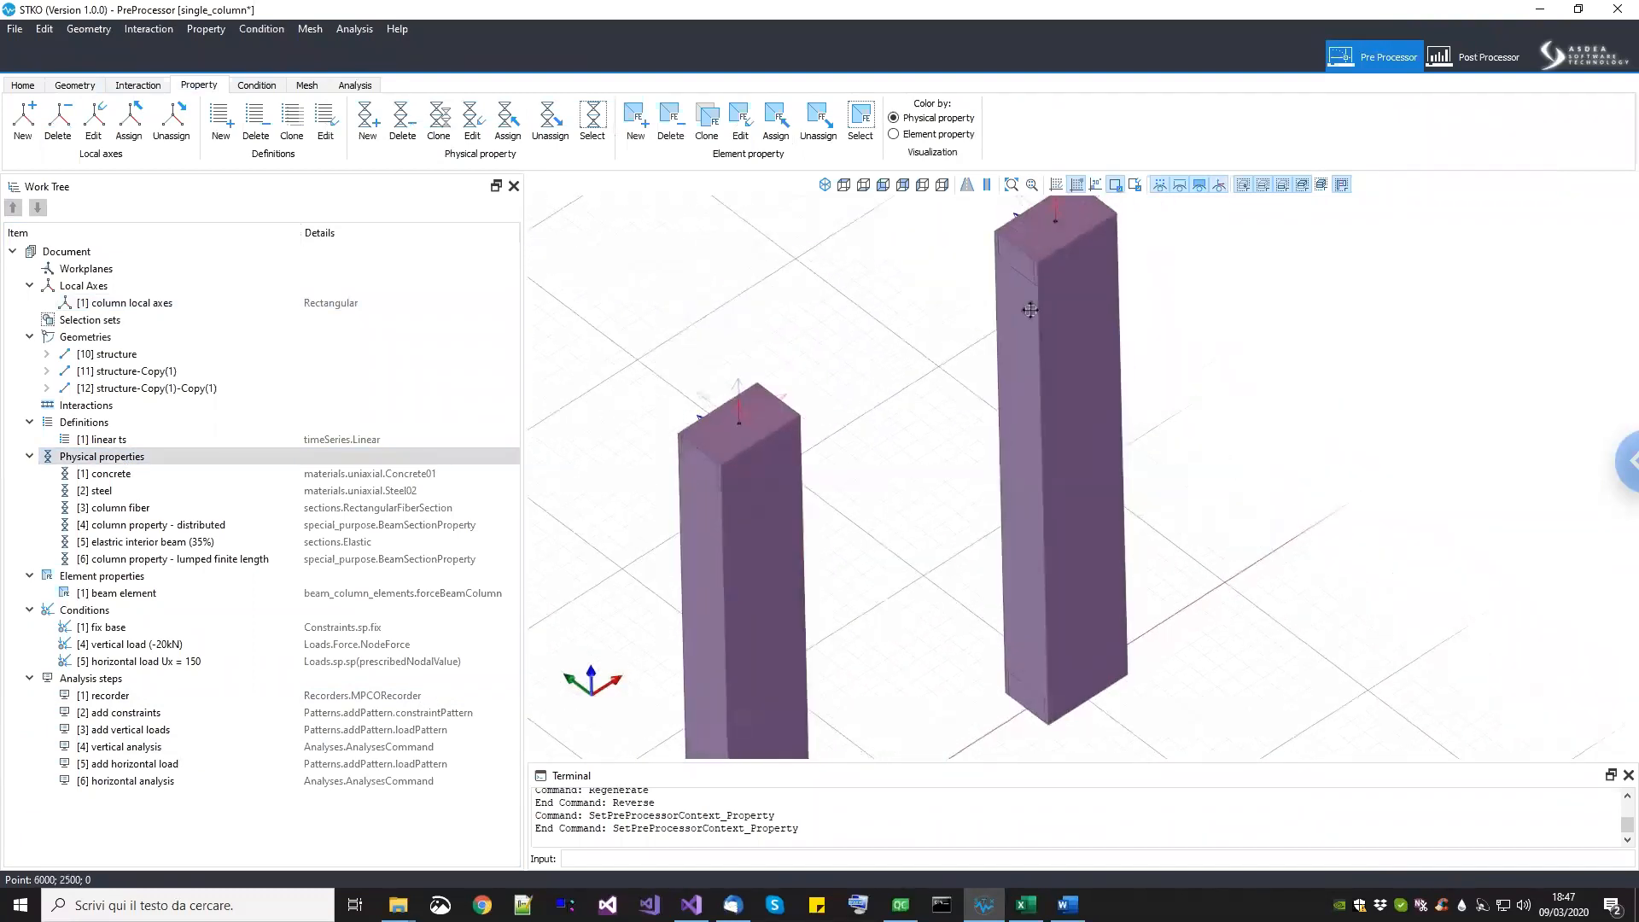
scroll(1040, 386, up, 1)
scroll(1166, 285, down, 1)
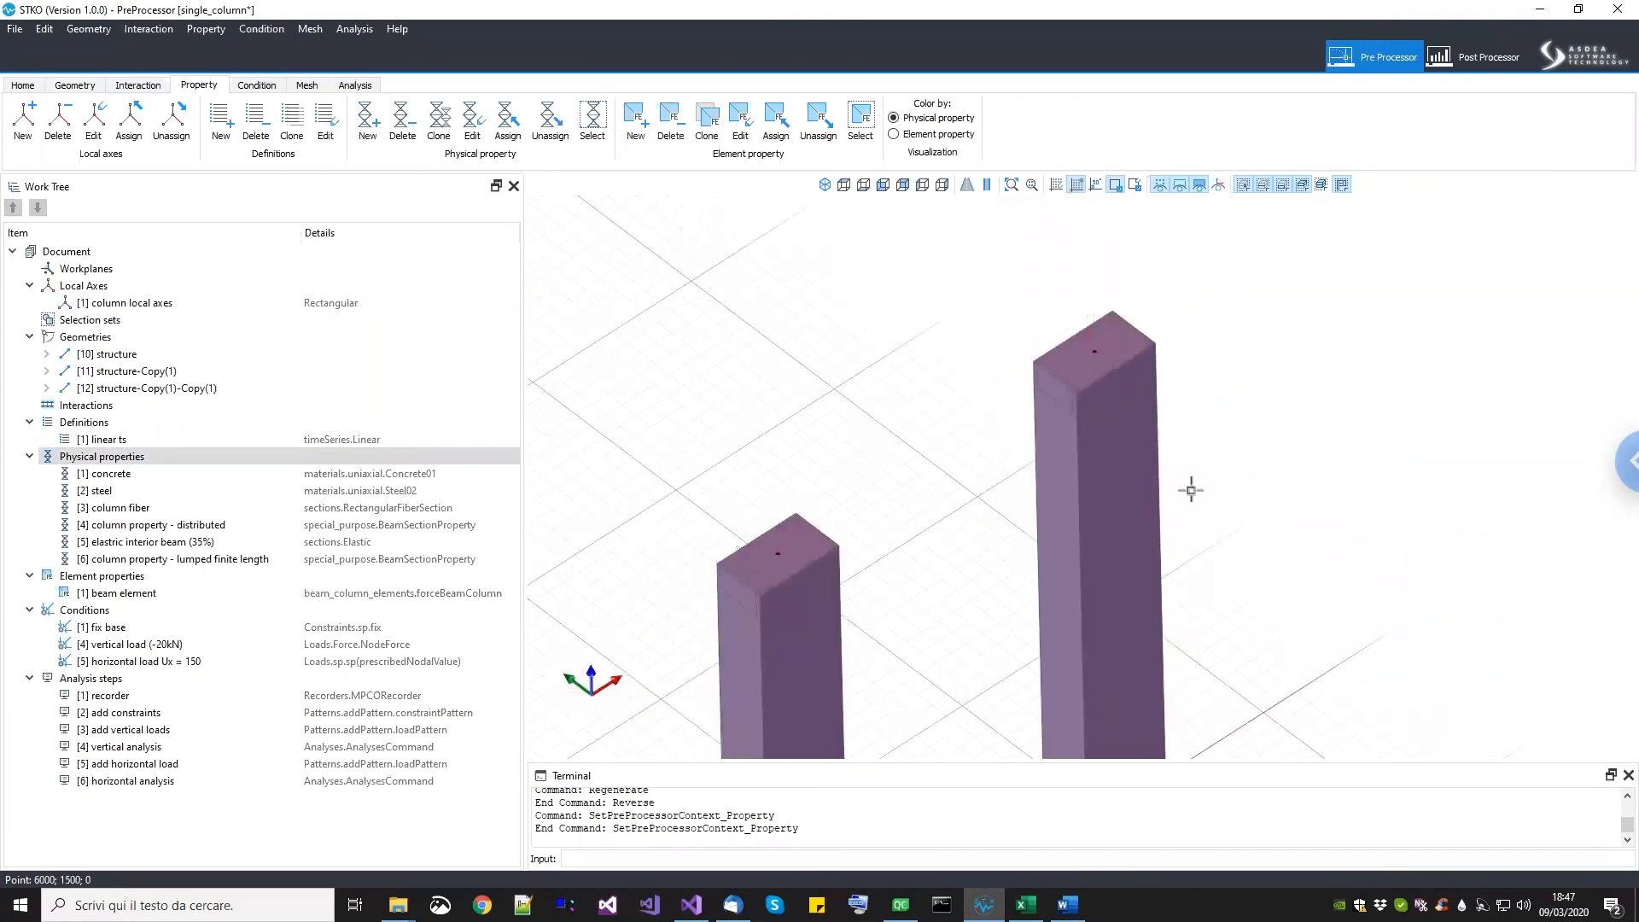
scroll(1150, 364, down, 2)
middle_drag(1150, 364, 1149, 355)
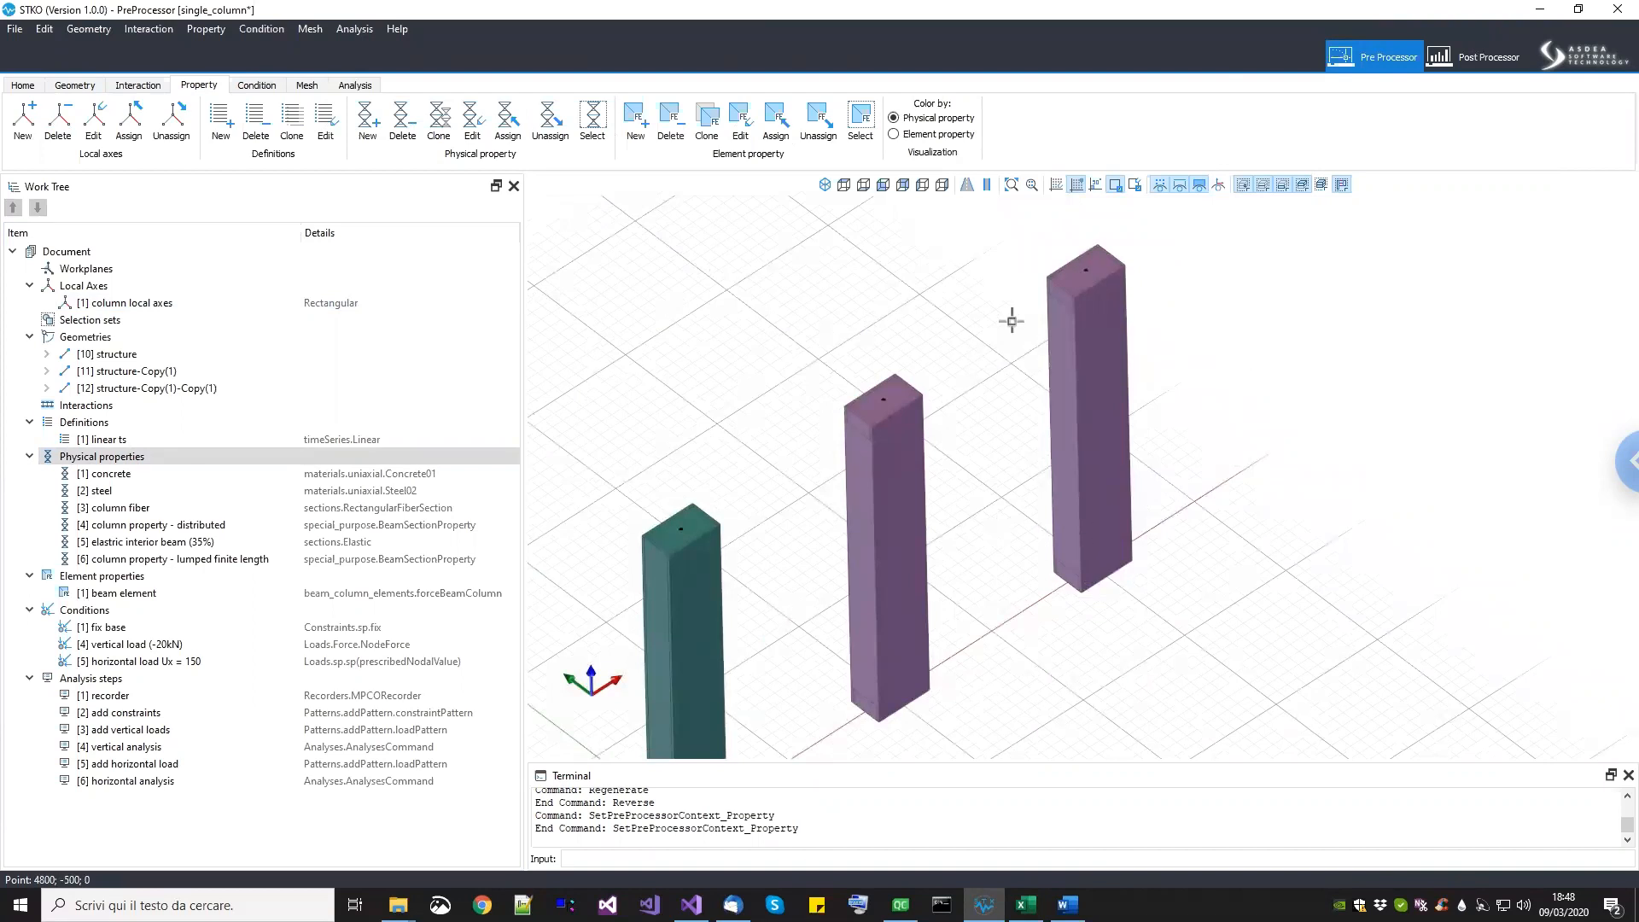
scroll(1152, 440, down, 1)
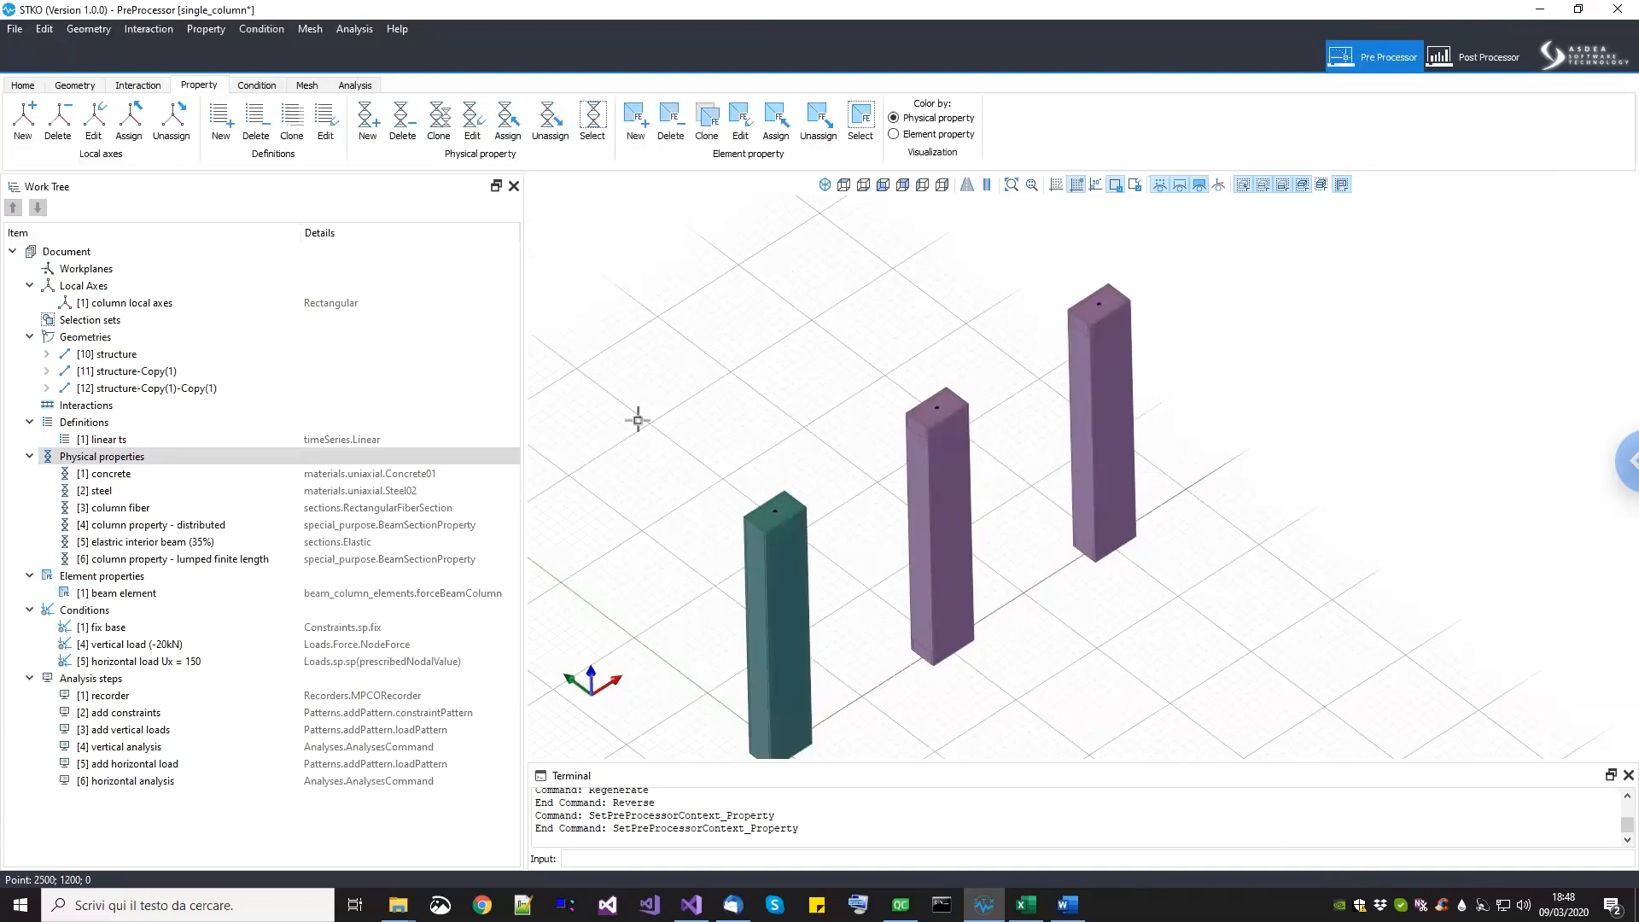
middle_drag(1029, 510, 1069, 473)
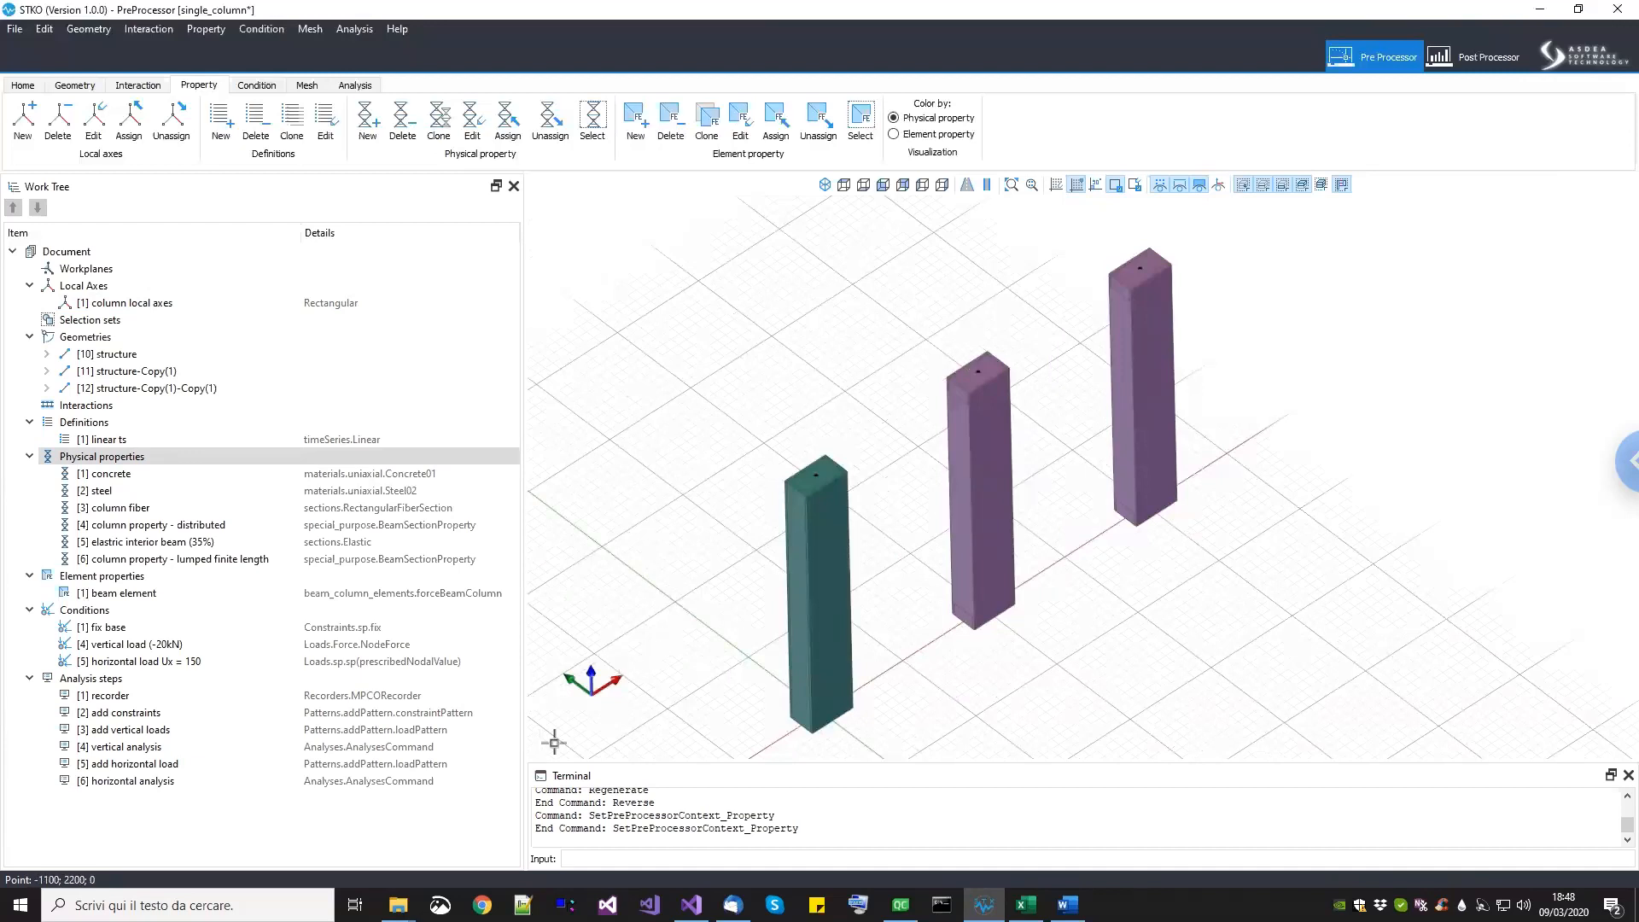
middle_drag(1090, 498, 1080, 603)
scroll(1092, 515, up, 1)
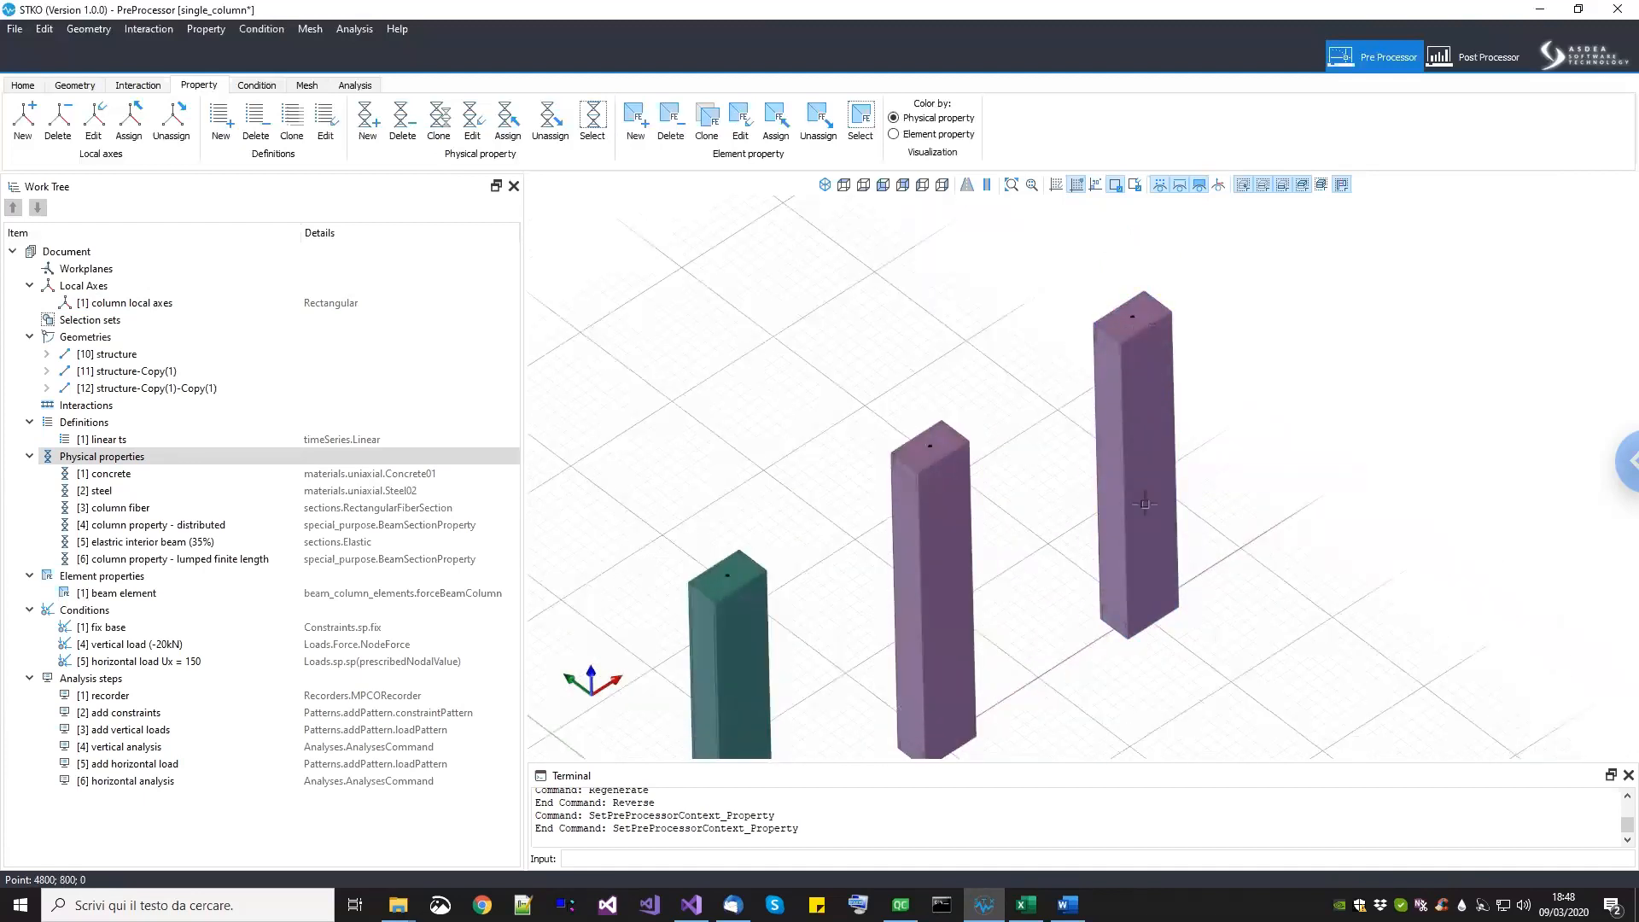
scroll(1145, 504, down, 1)
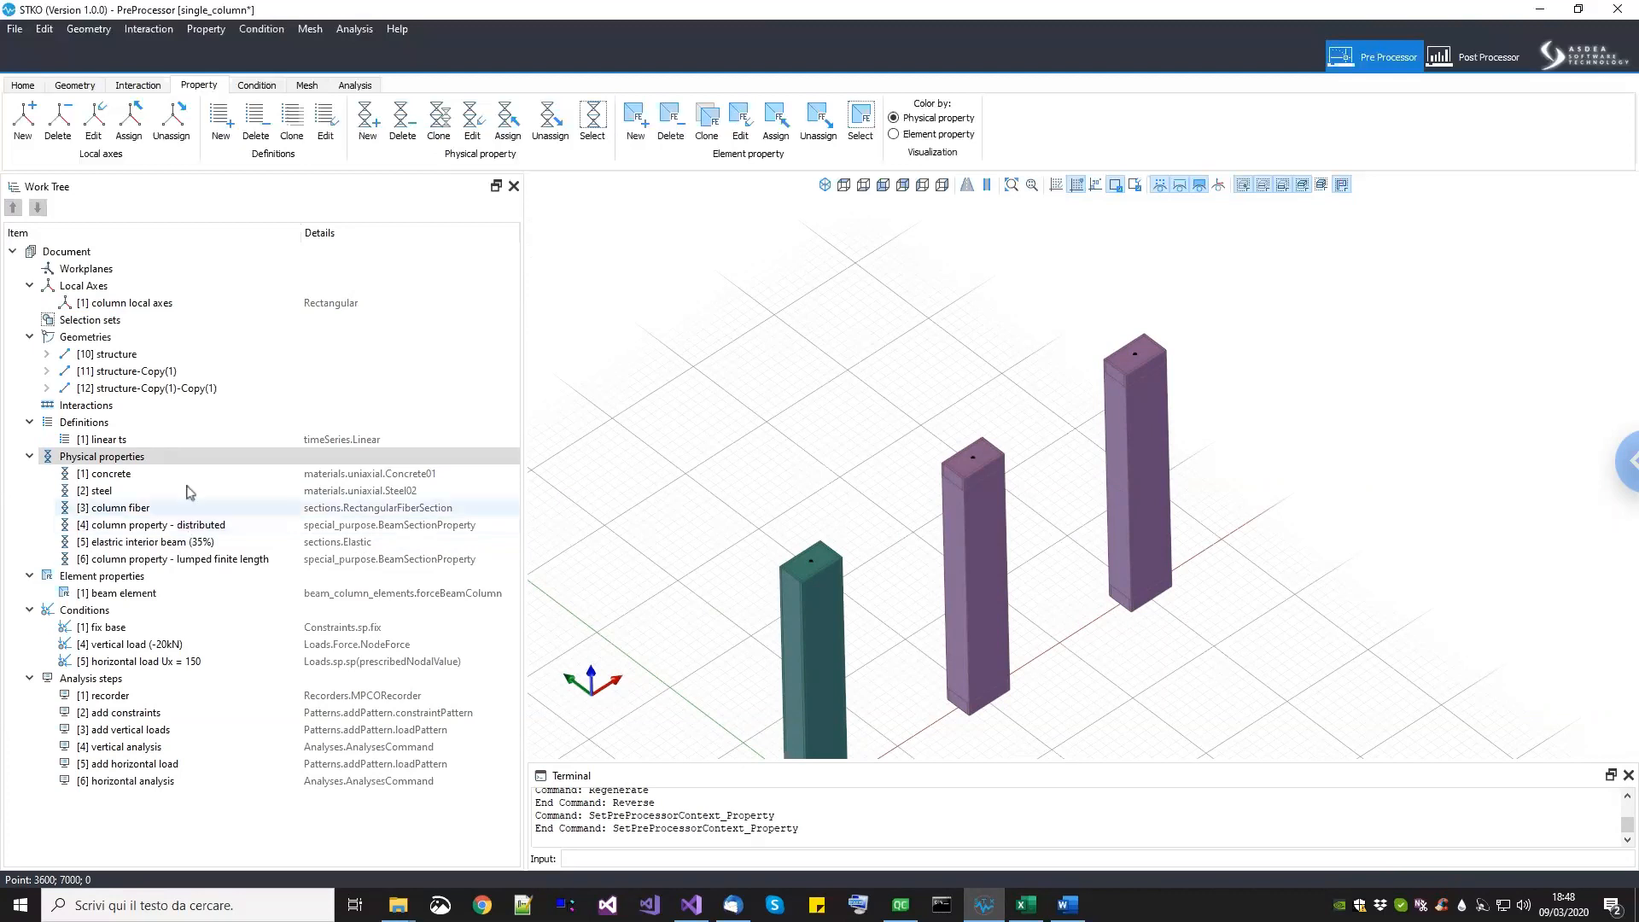
Step: Create a physical property named "stiff" using the standard uniaxial Elastic material model
right_click(189, 459)
click(192, 463)
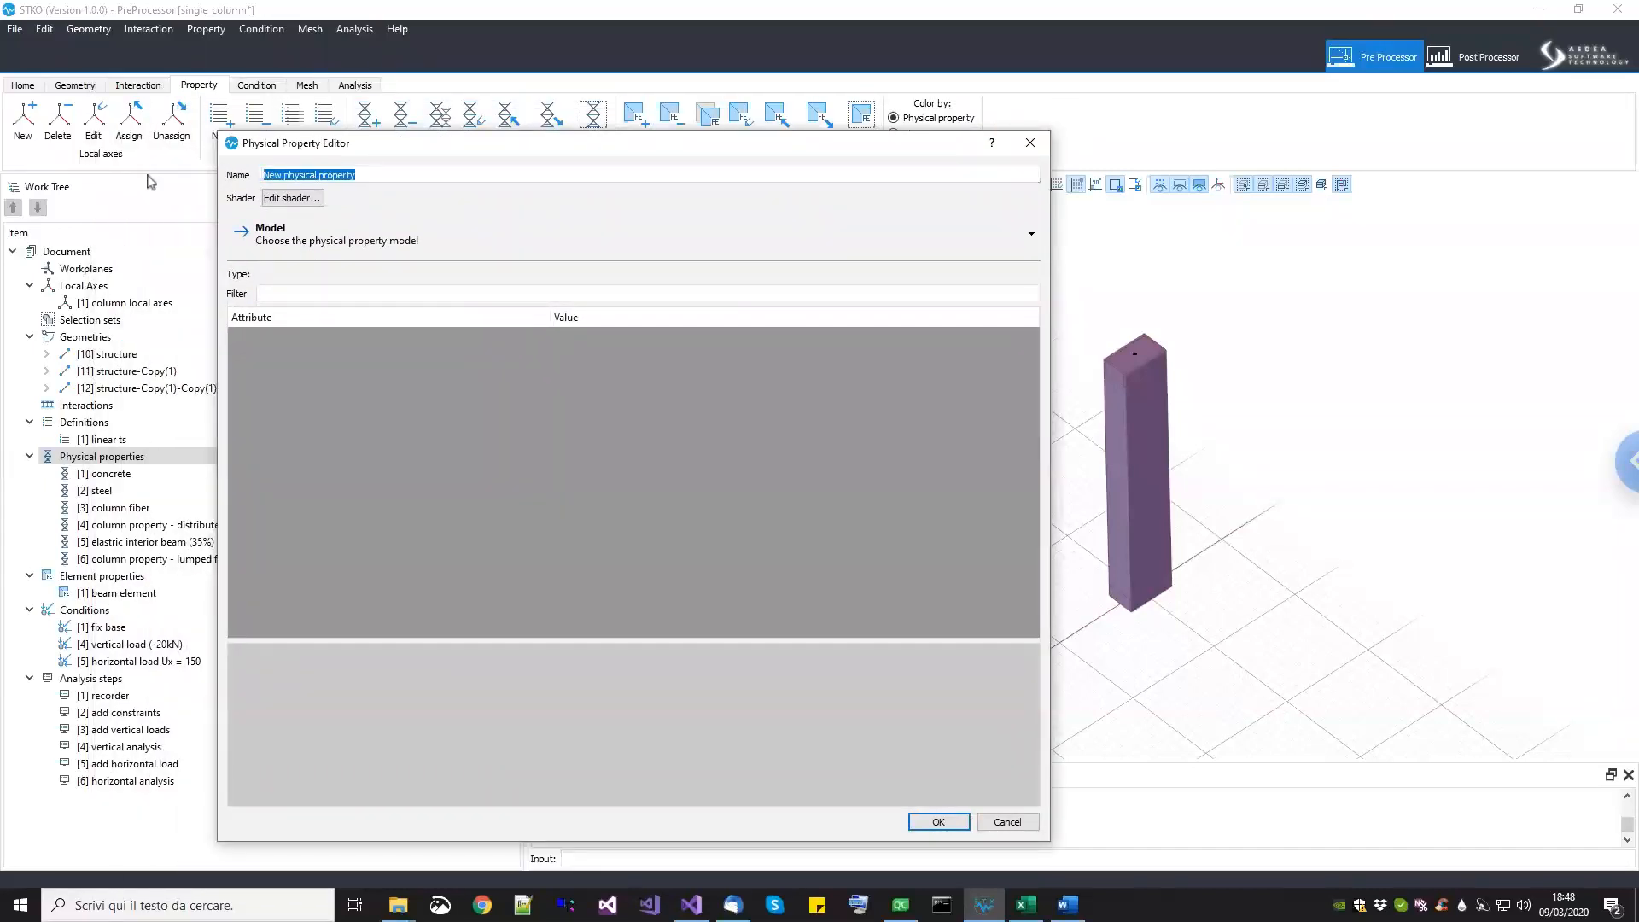
text(s)
click(441, 241)
mouse_move(323, 267)
mouse_move(403, 286)
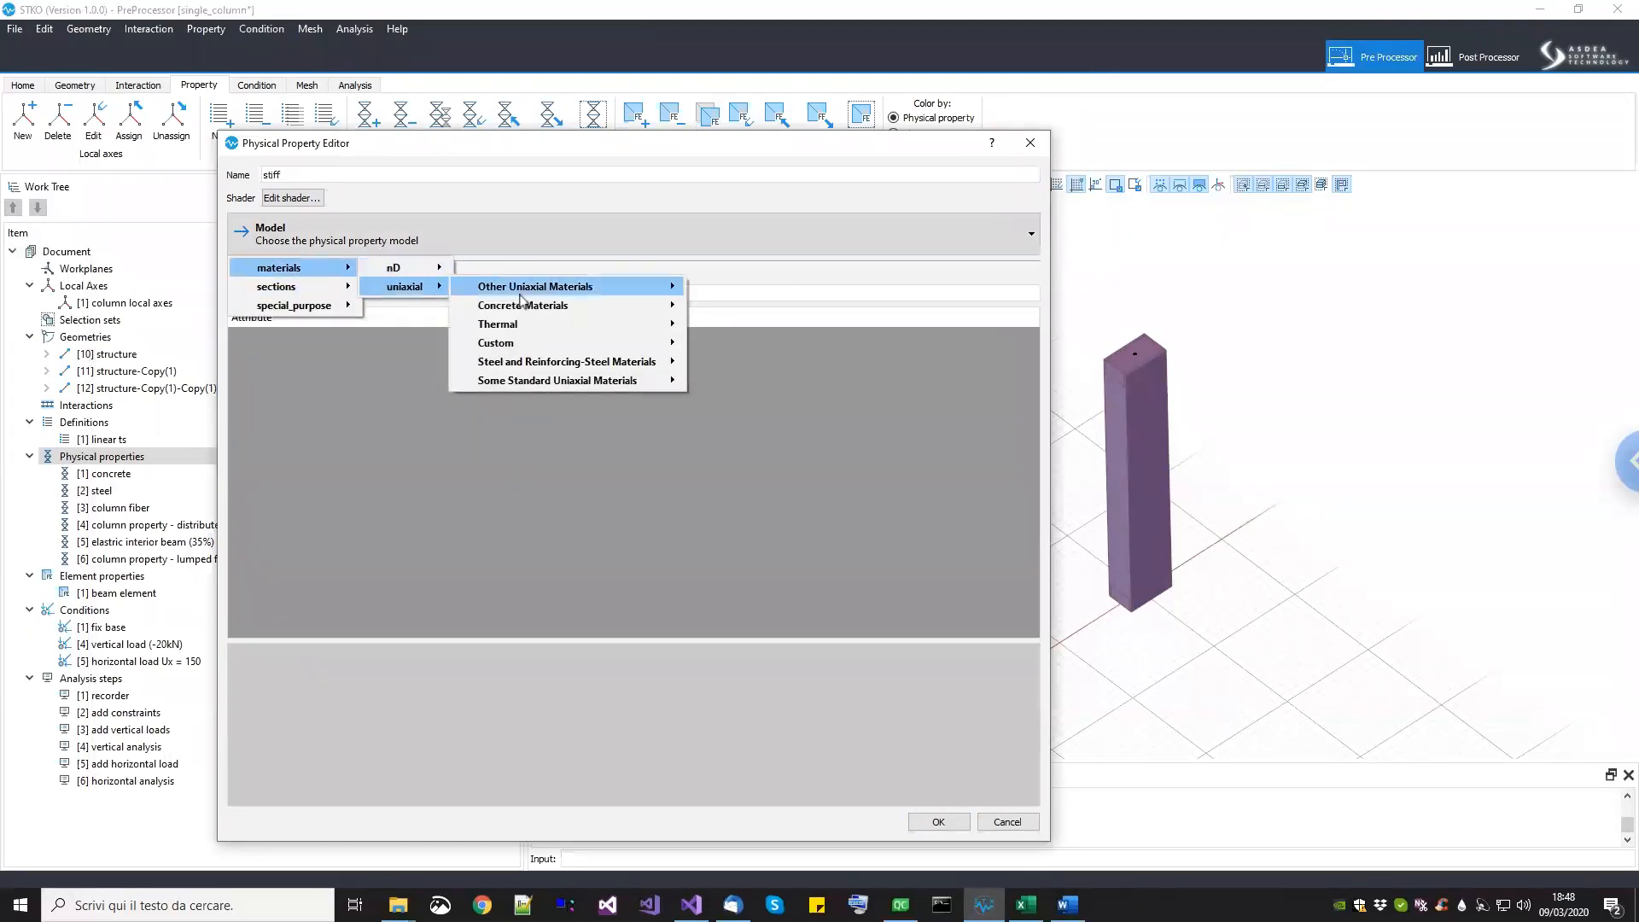
mouse_move(520, 295)
mouse_move(589, 381)
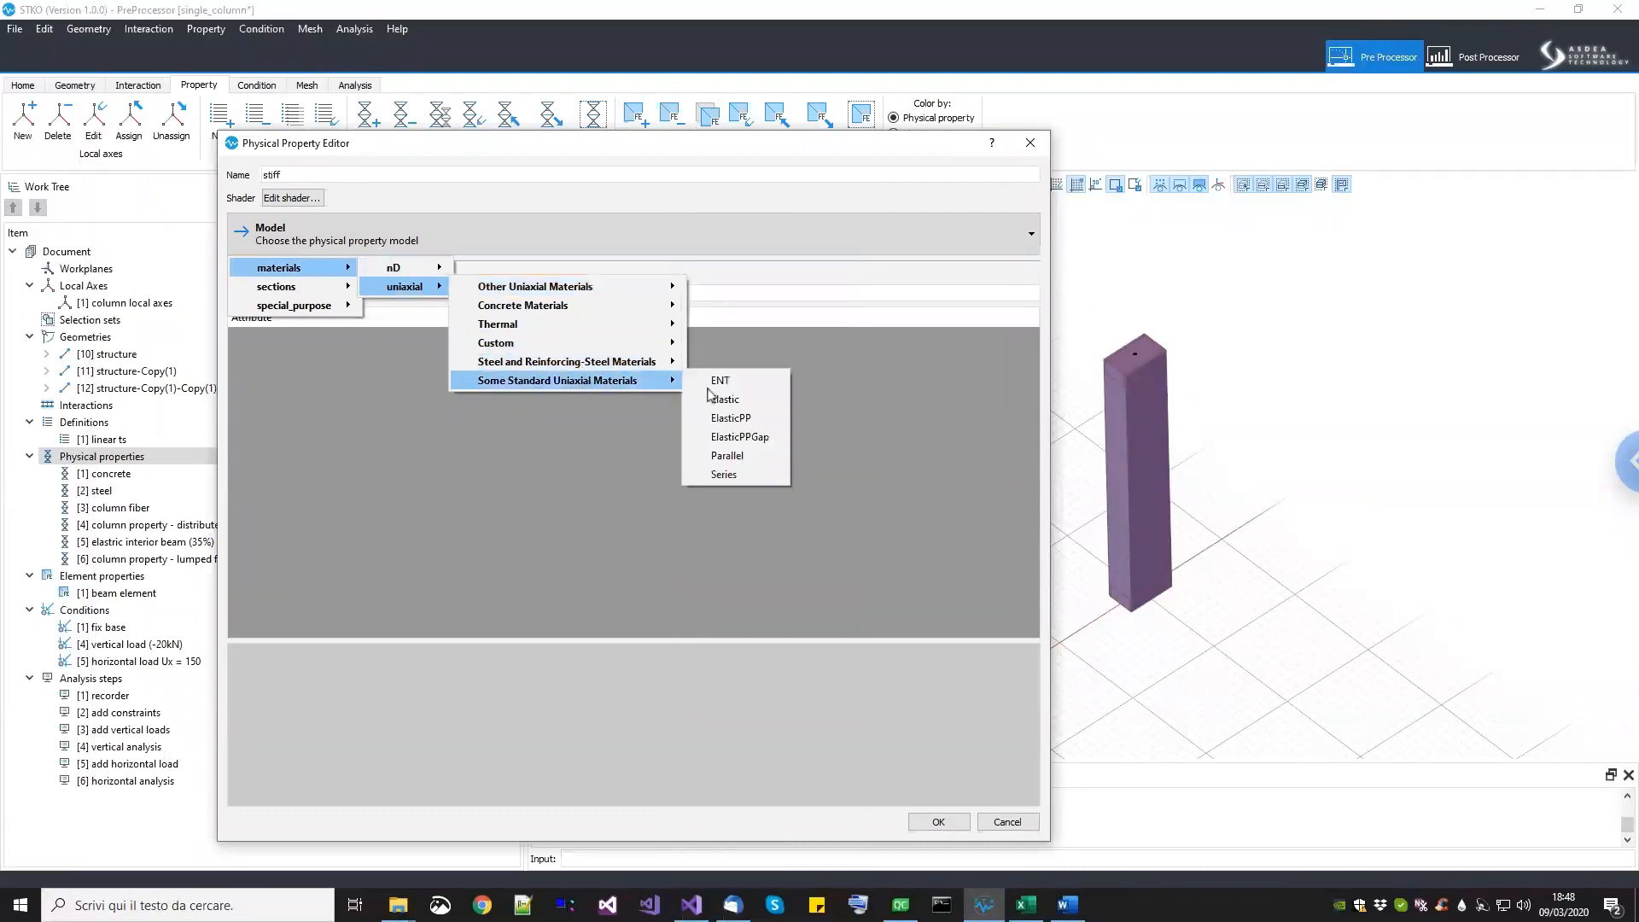
click(723, 398)
Step: Set the stiff material's elastic modulus E to 1e+13 and accept the property
click(375, 355)
click(376, 353)
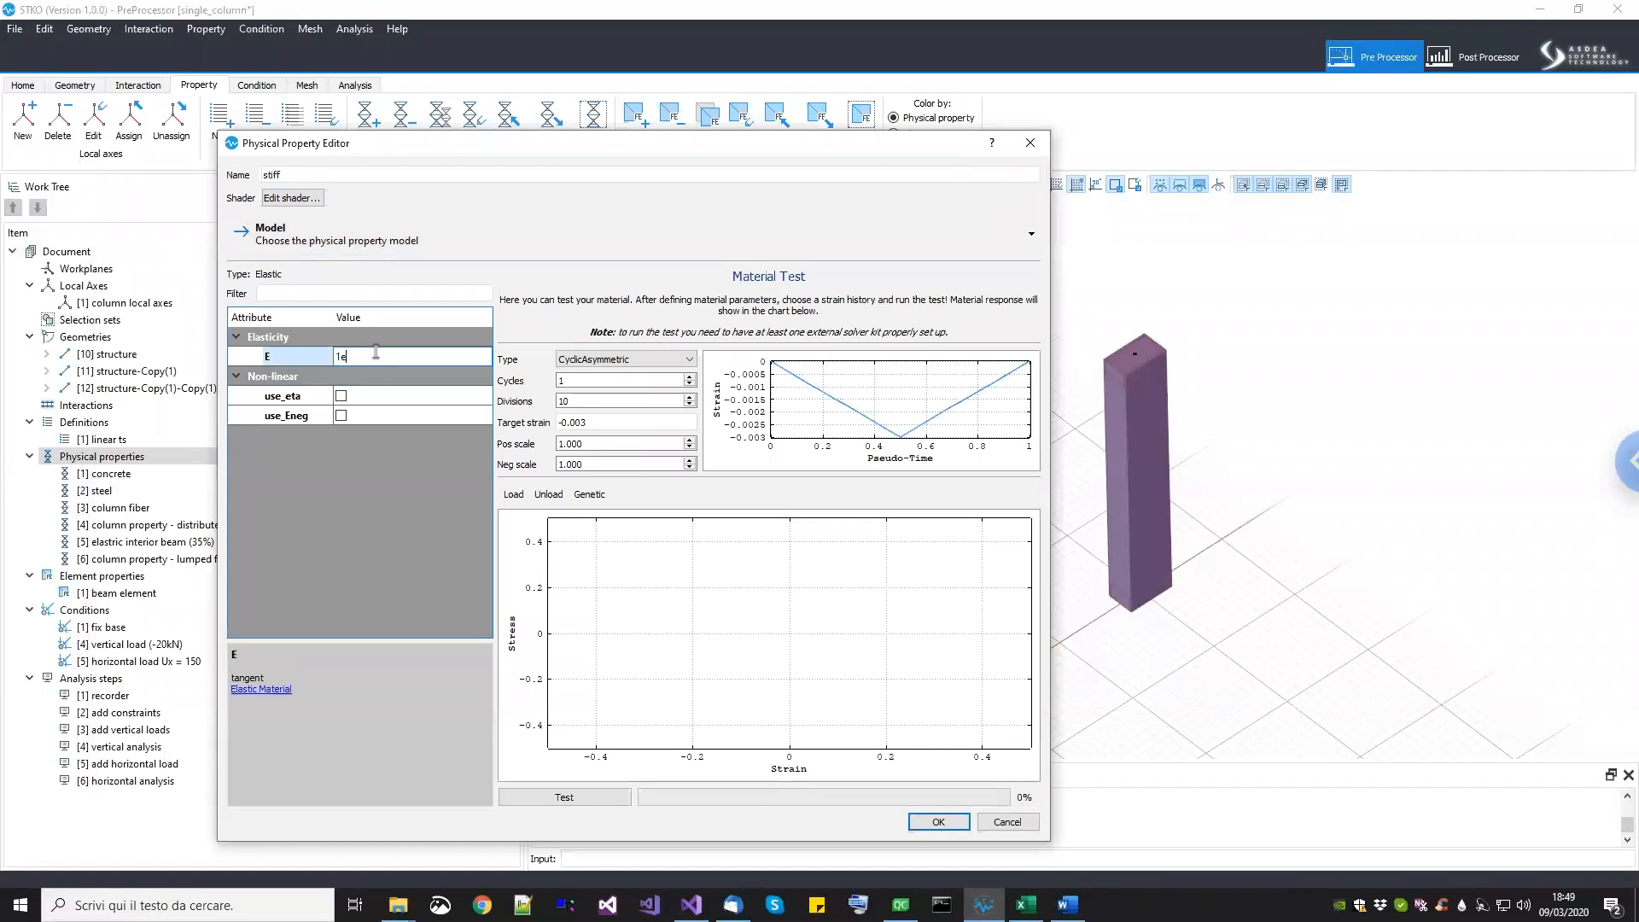
key(Return)
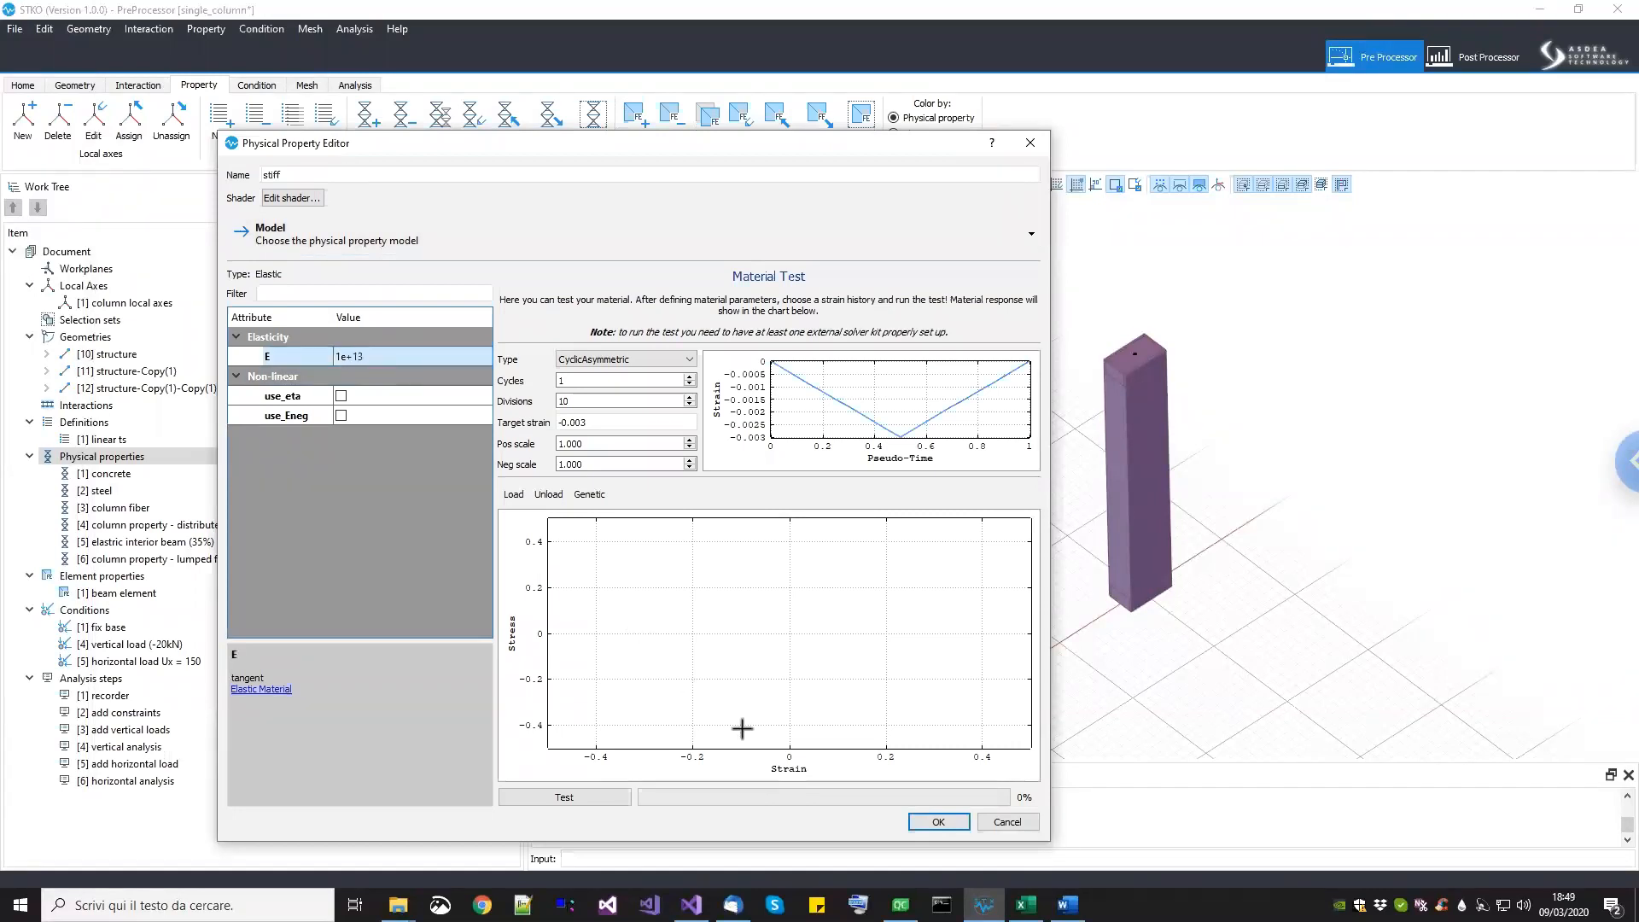
click(953, 828)
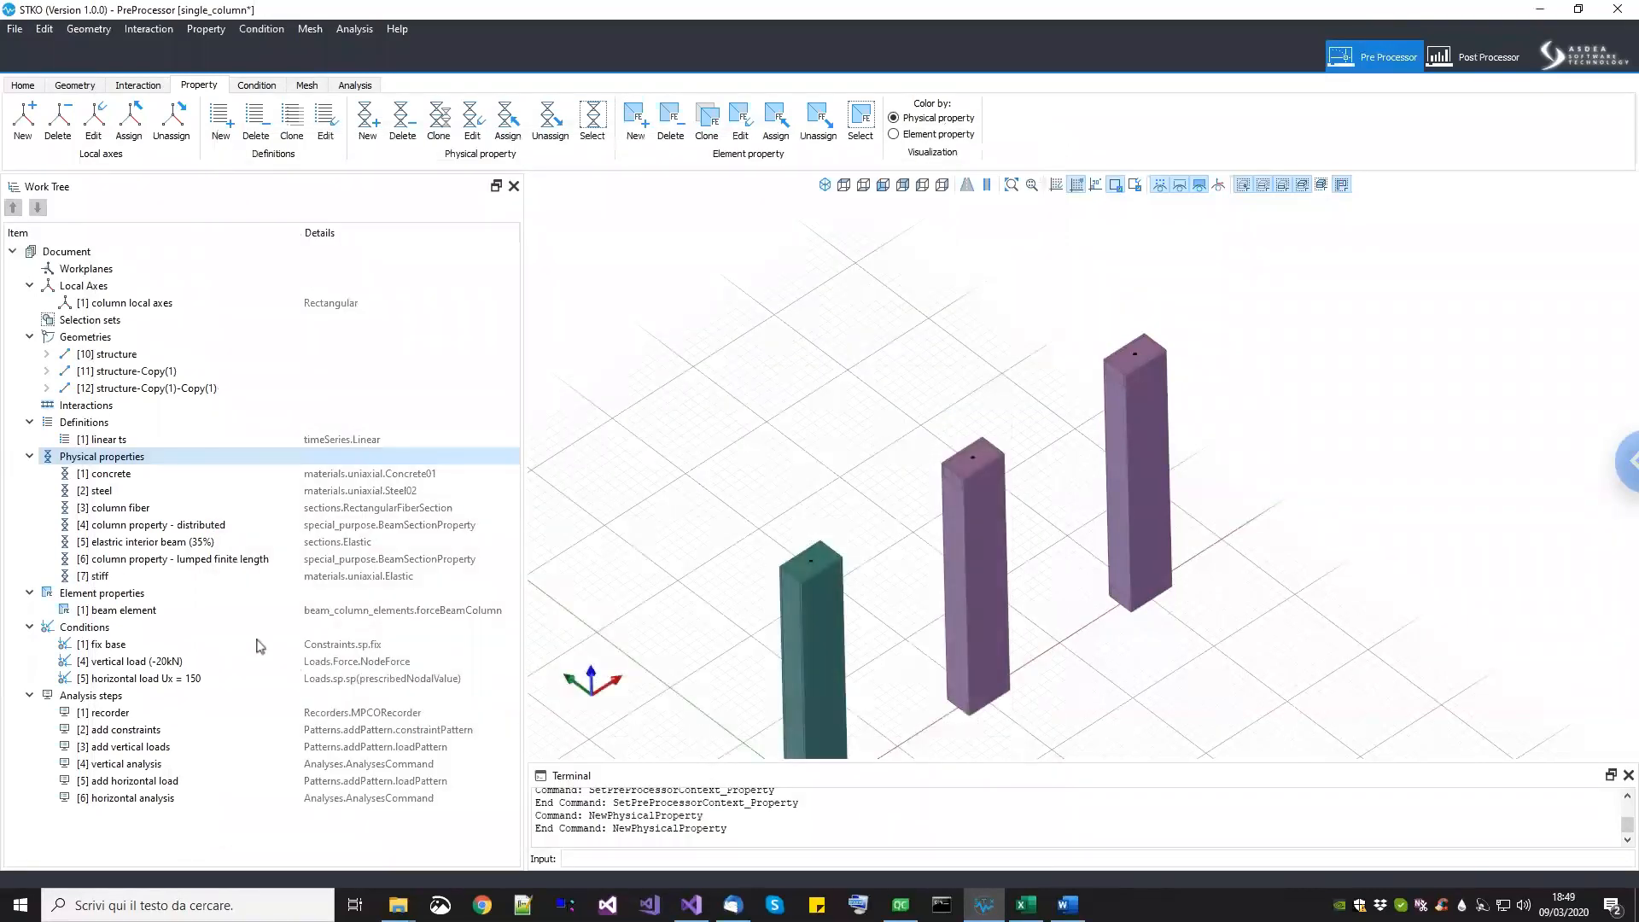
Step: Create a physical property named "MR spring uniaxal" using the ModIMKPinching uniaxial material model
right_click(133, 460)
click(158, 465)
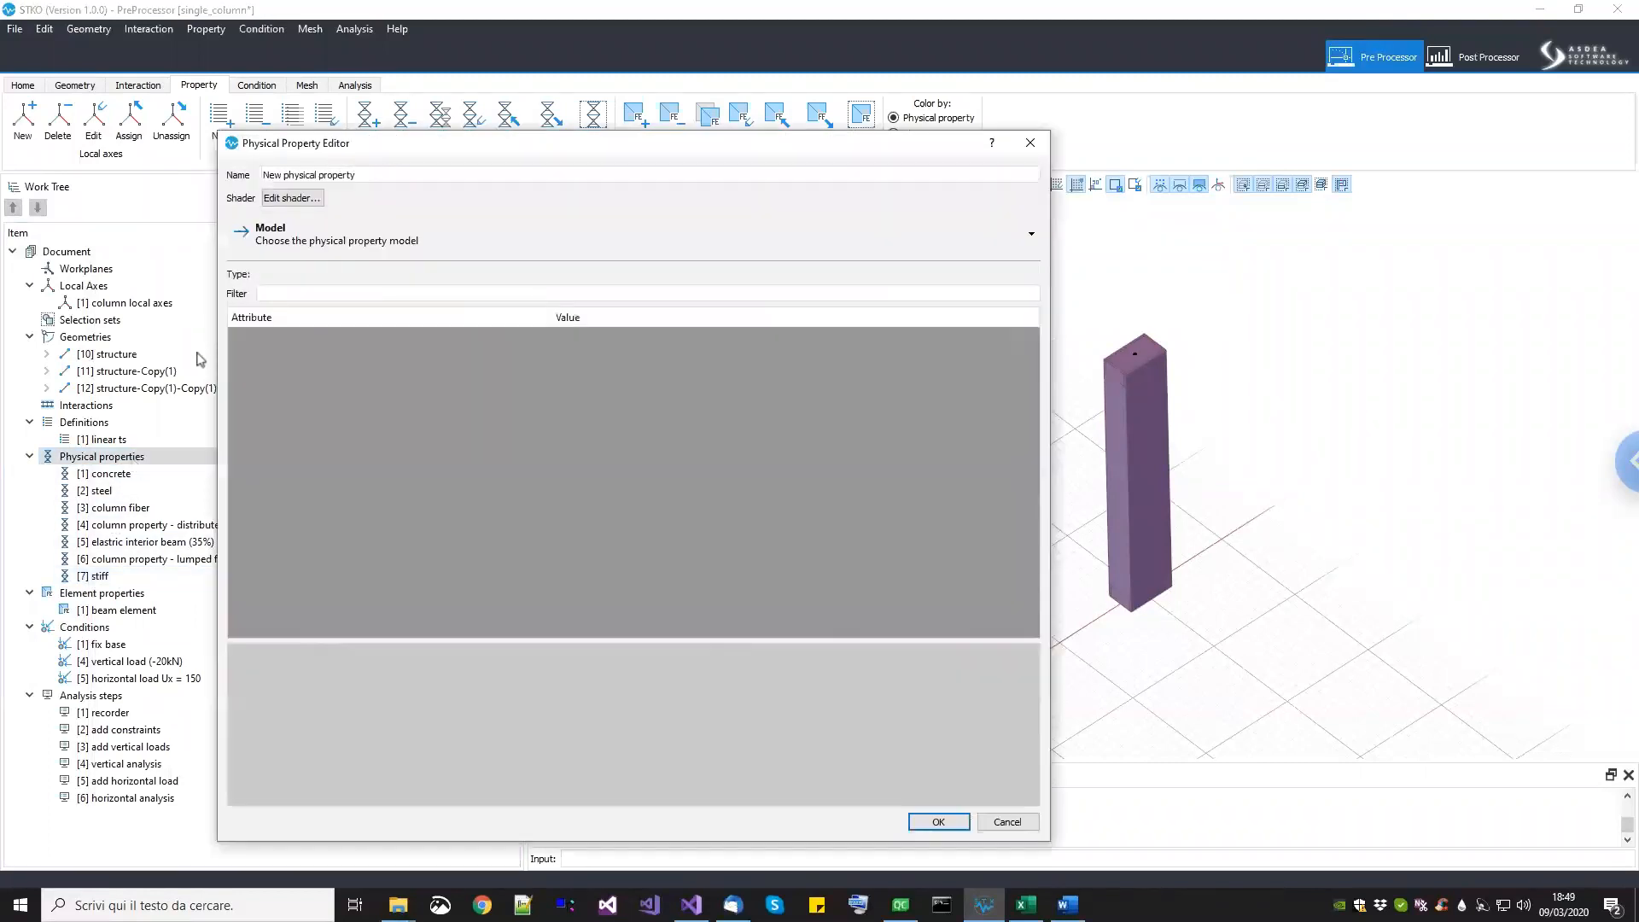
drag(373, 177, 238, 168)
text(MR spring uniaxal)
click(348, 242)
mouse_move(311, 272)
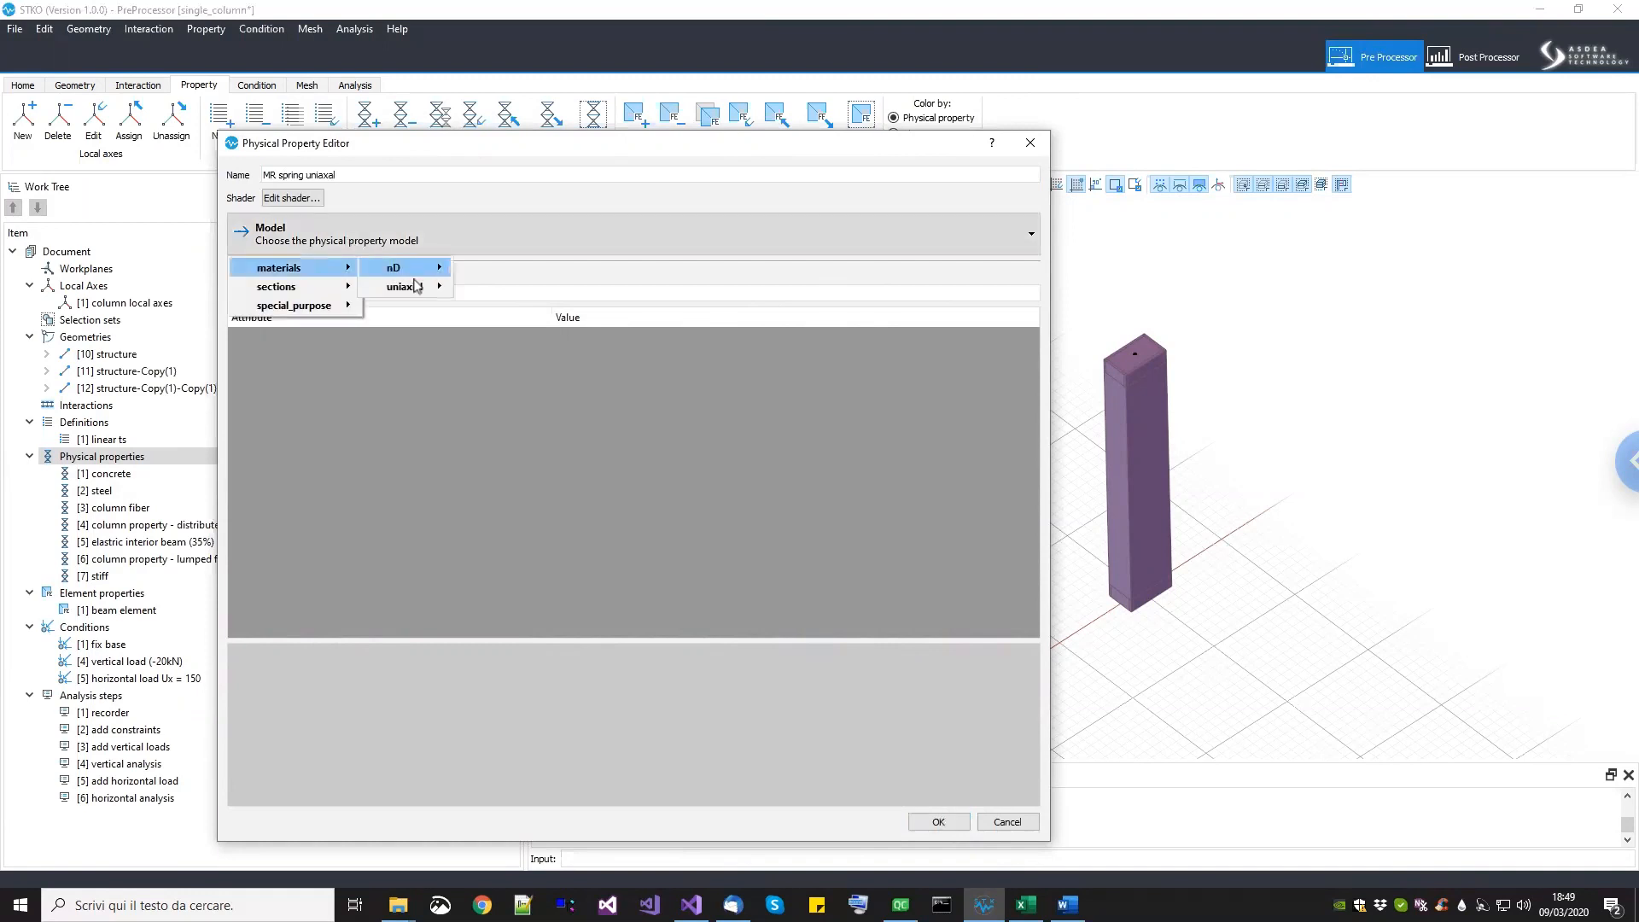
mouse_move(414, 286)
mouse_move(587, 289)
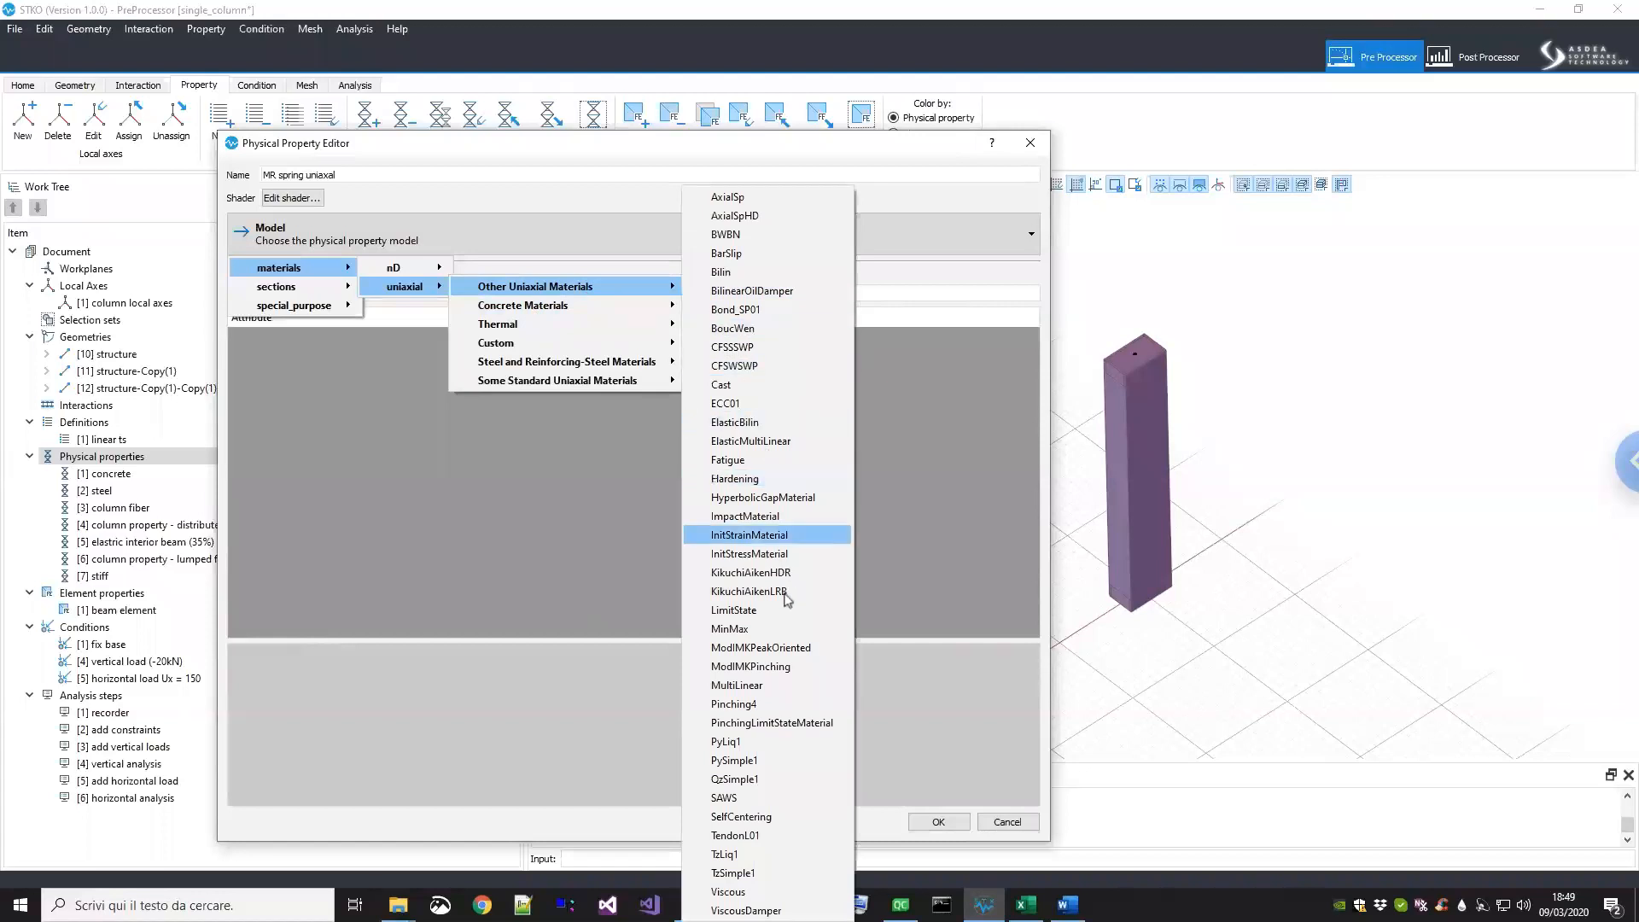
click(751, 667)
drag(495, 433, 552, 433)
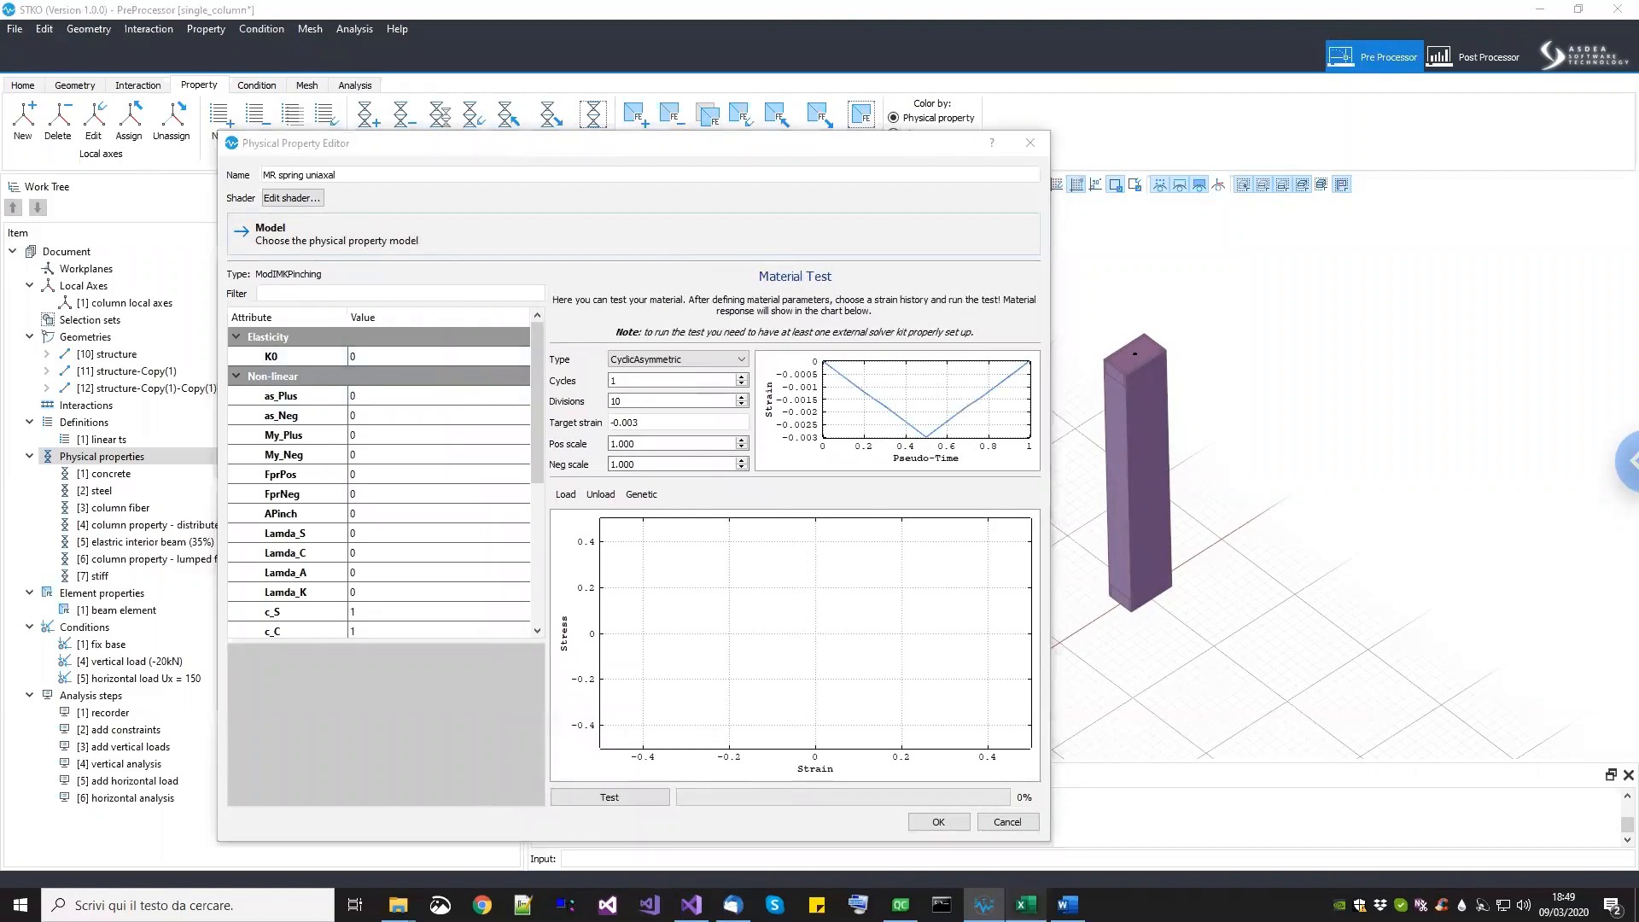
Step: Look up the spring parameters in the support.xlsx Excel sheet, then return to STKO and set K0 to 3.93e+13
click(1026, 905)
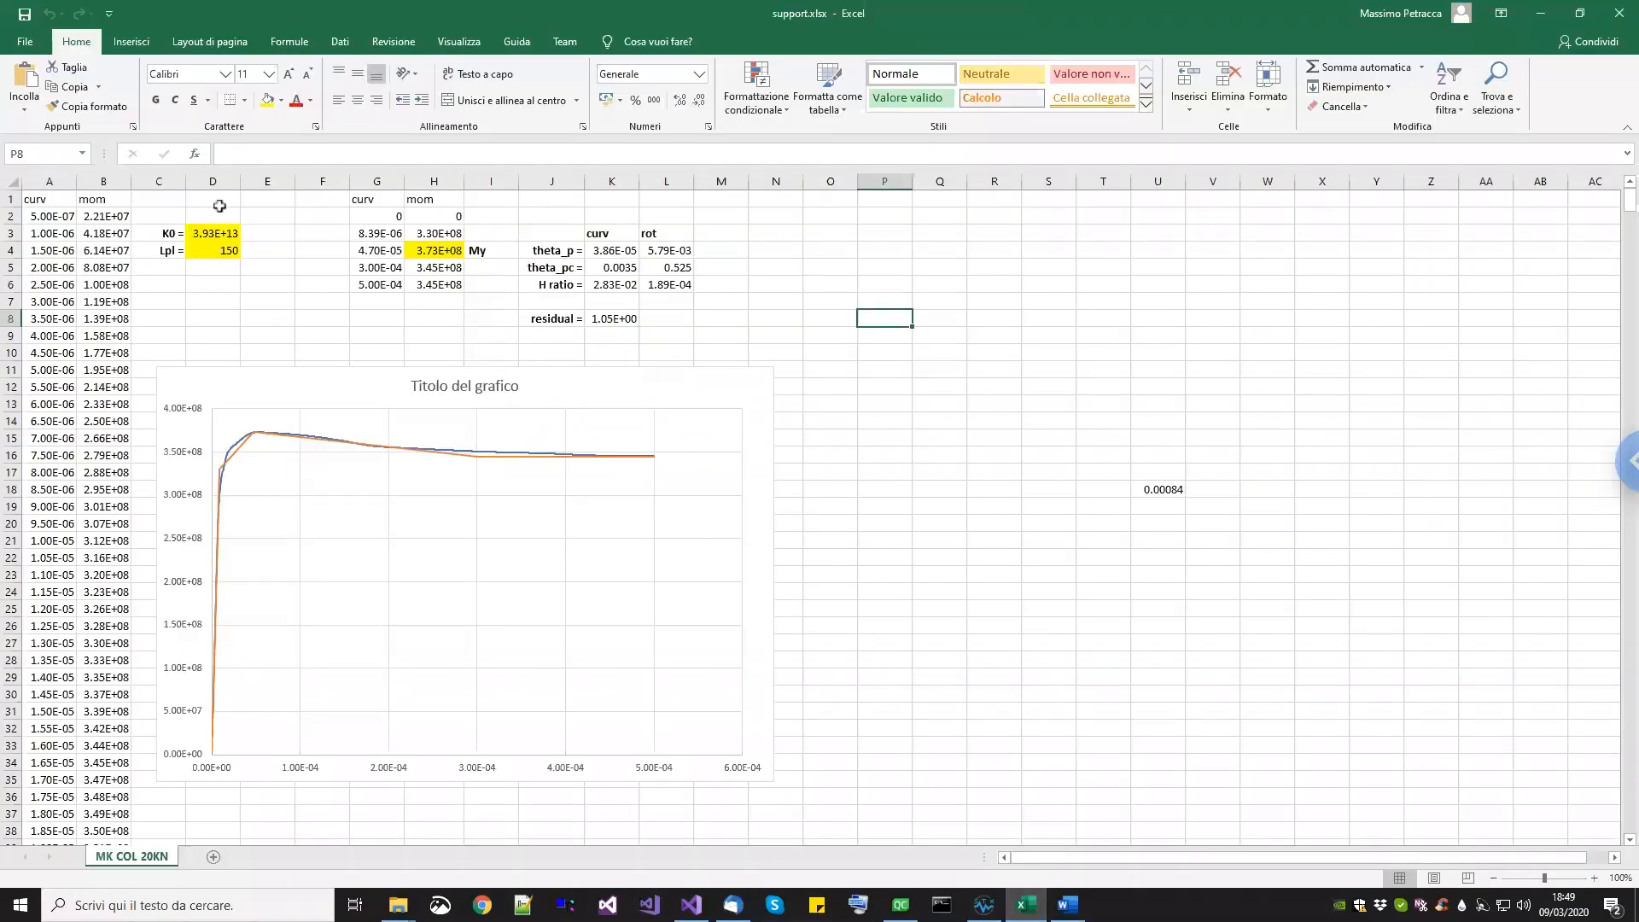
click(202, 232)
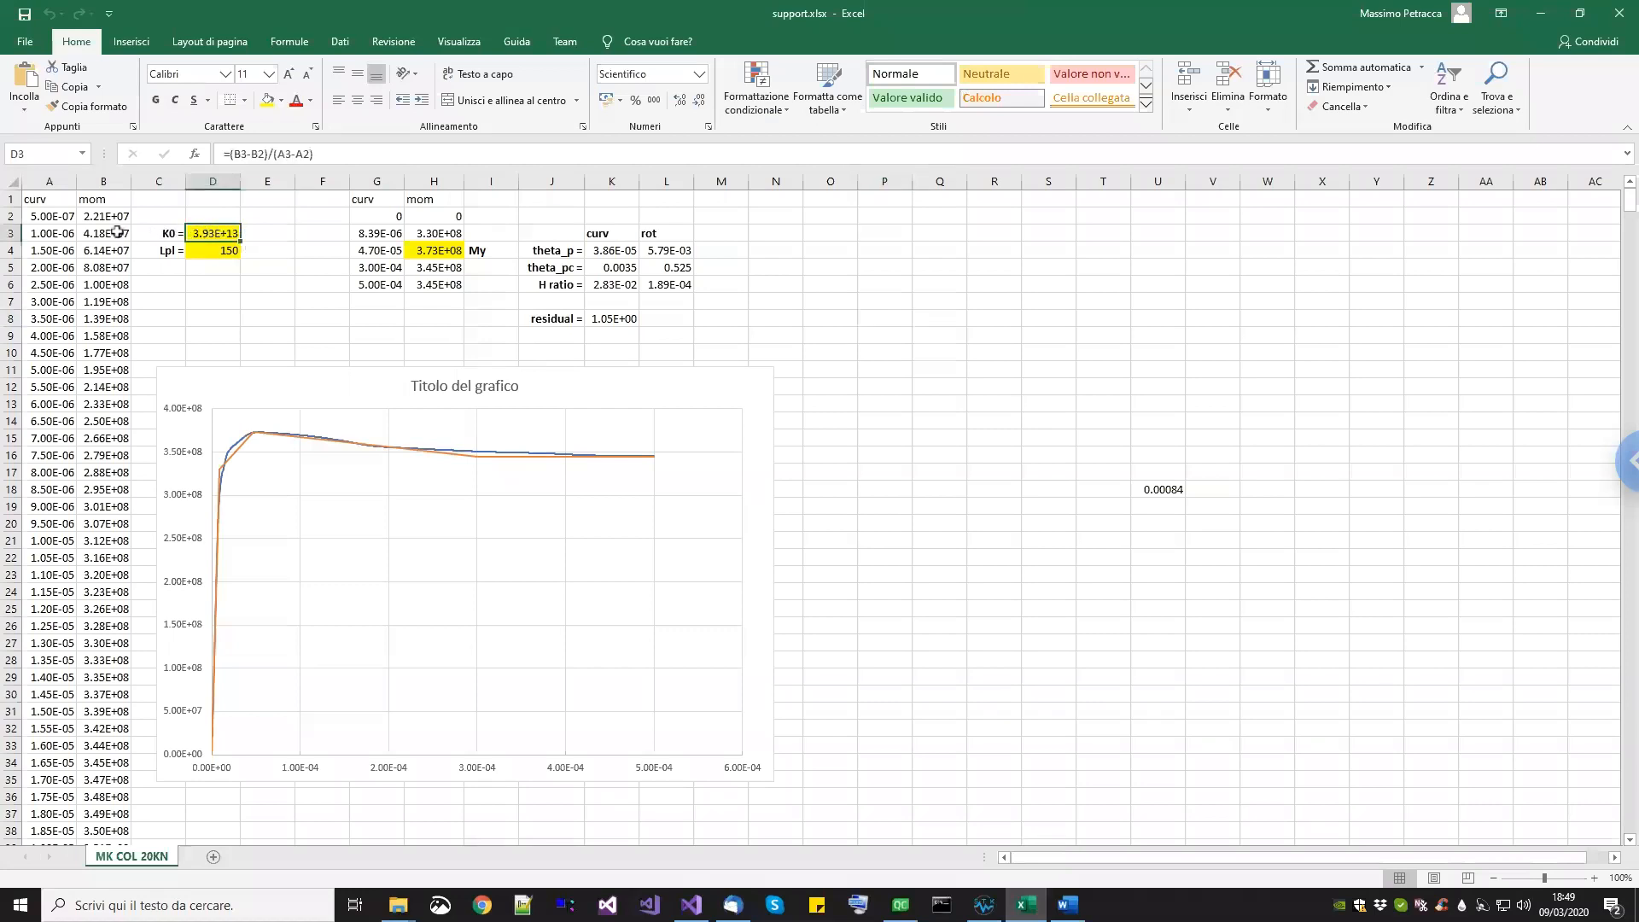
drag(50, 228, 103, 266)
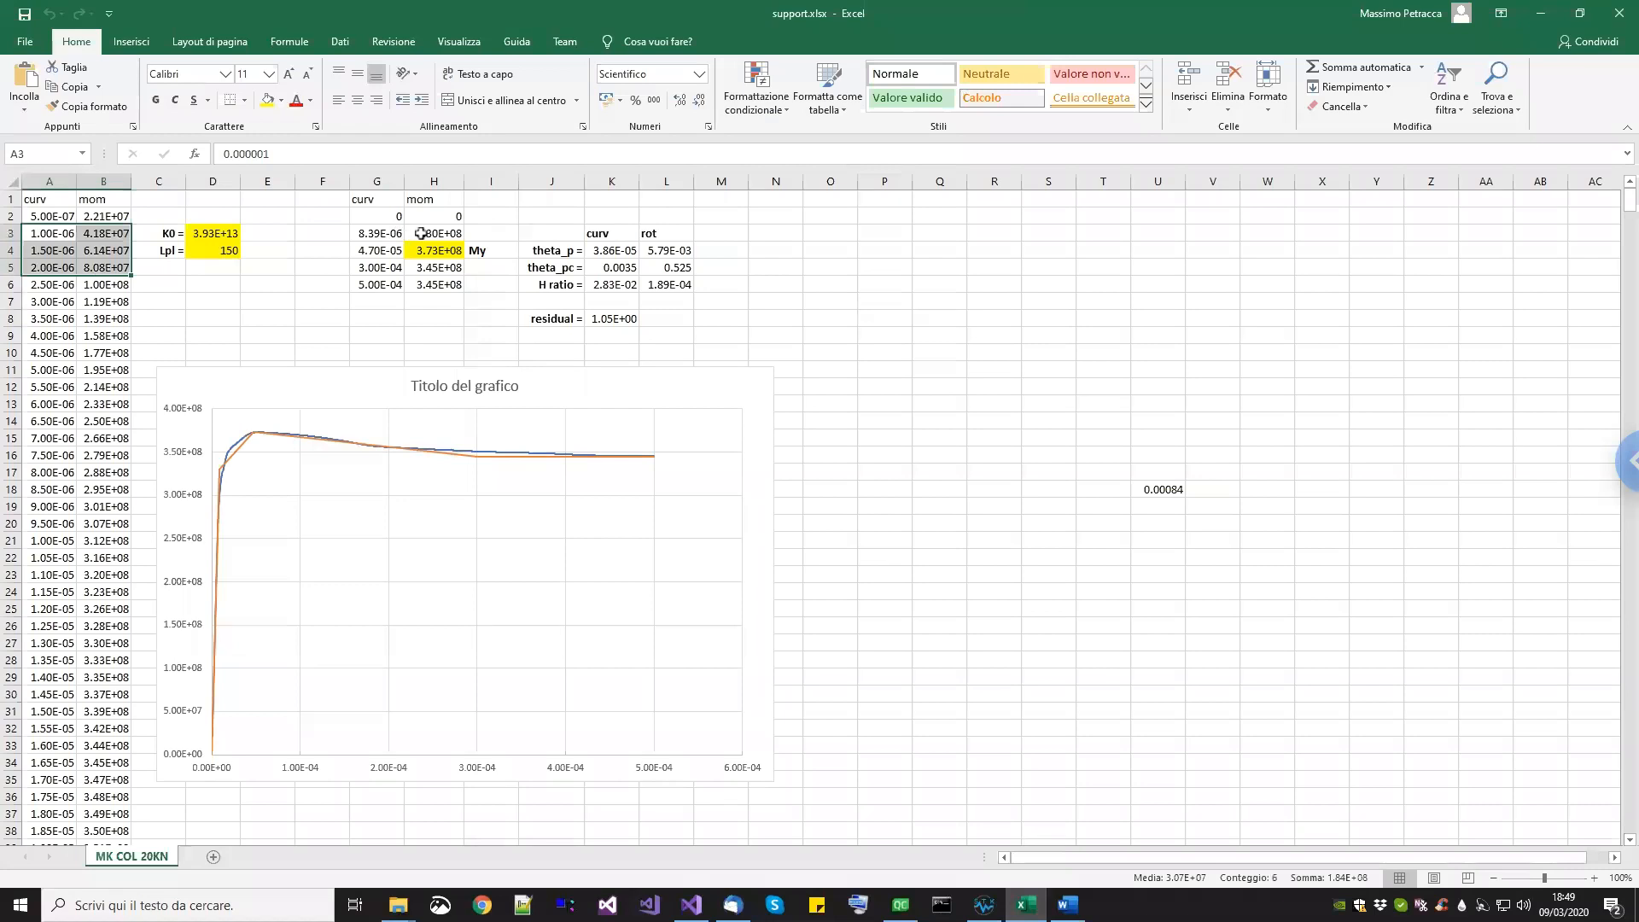
drag(433, 233, 424, 286)
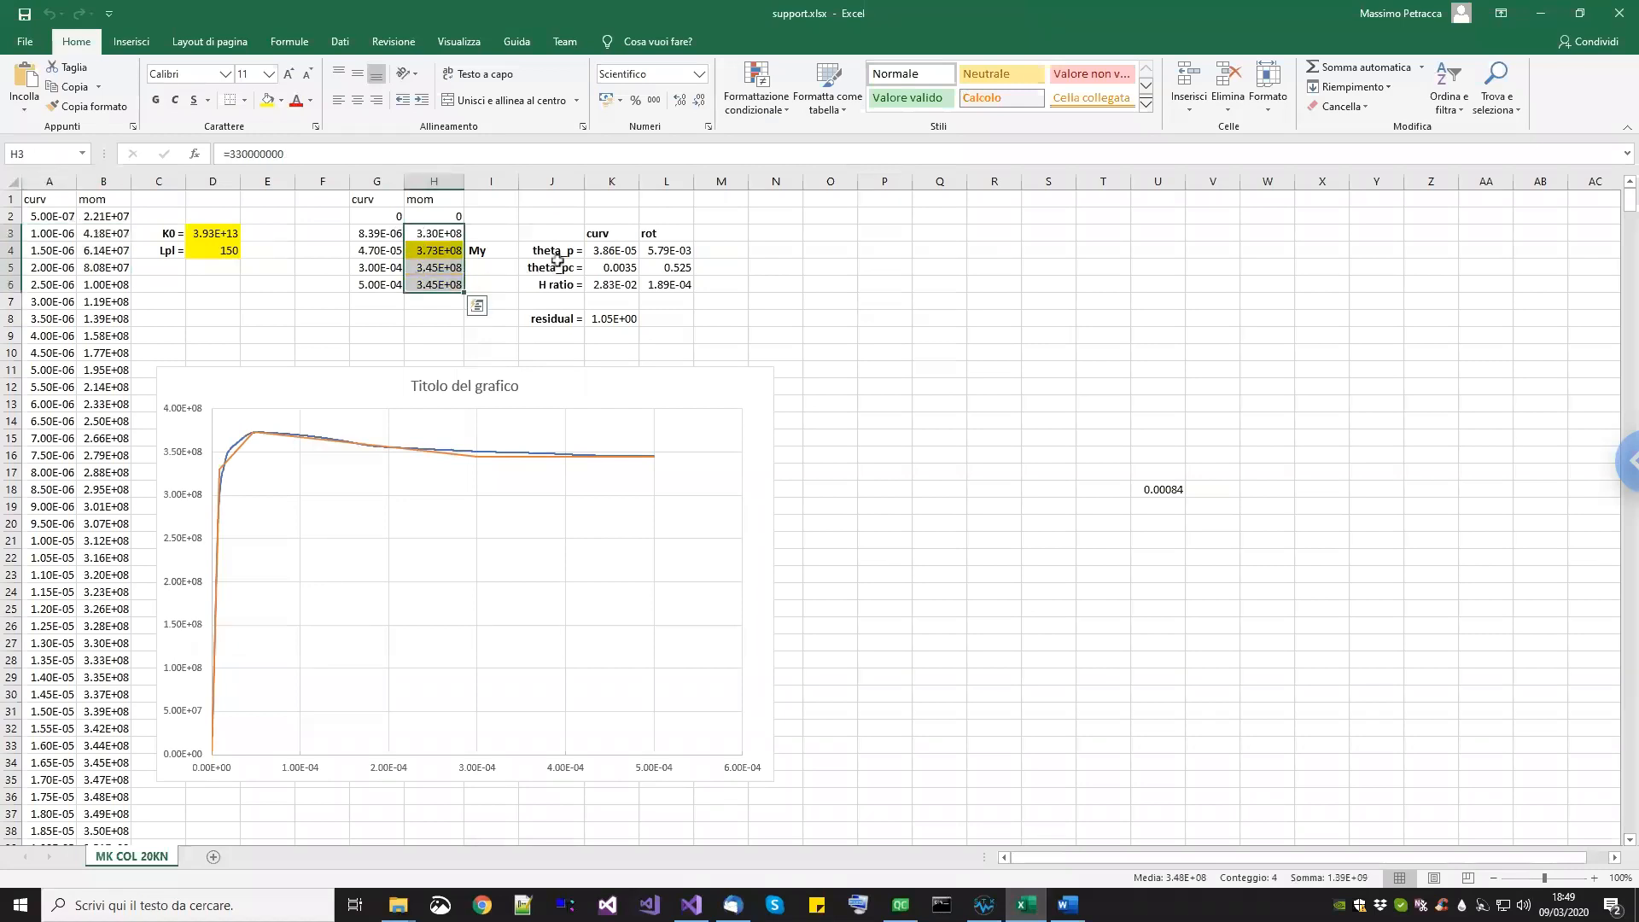
drag(608, 249, 611, 285)
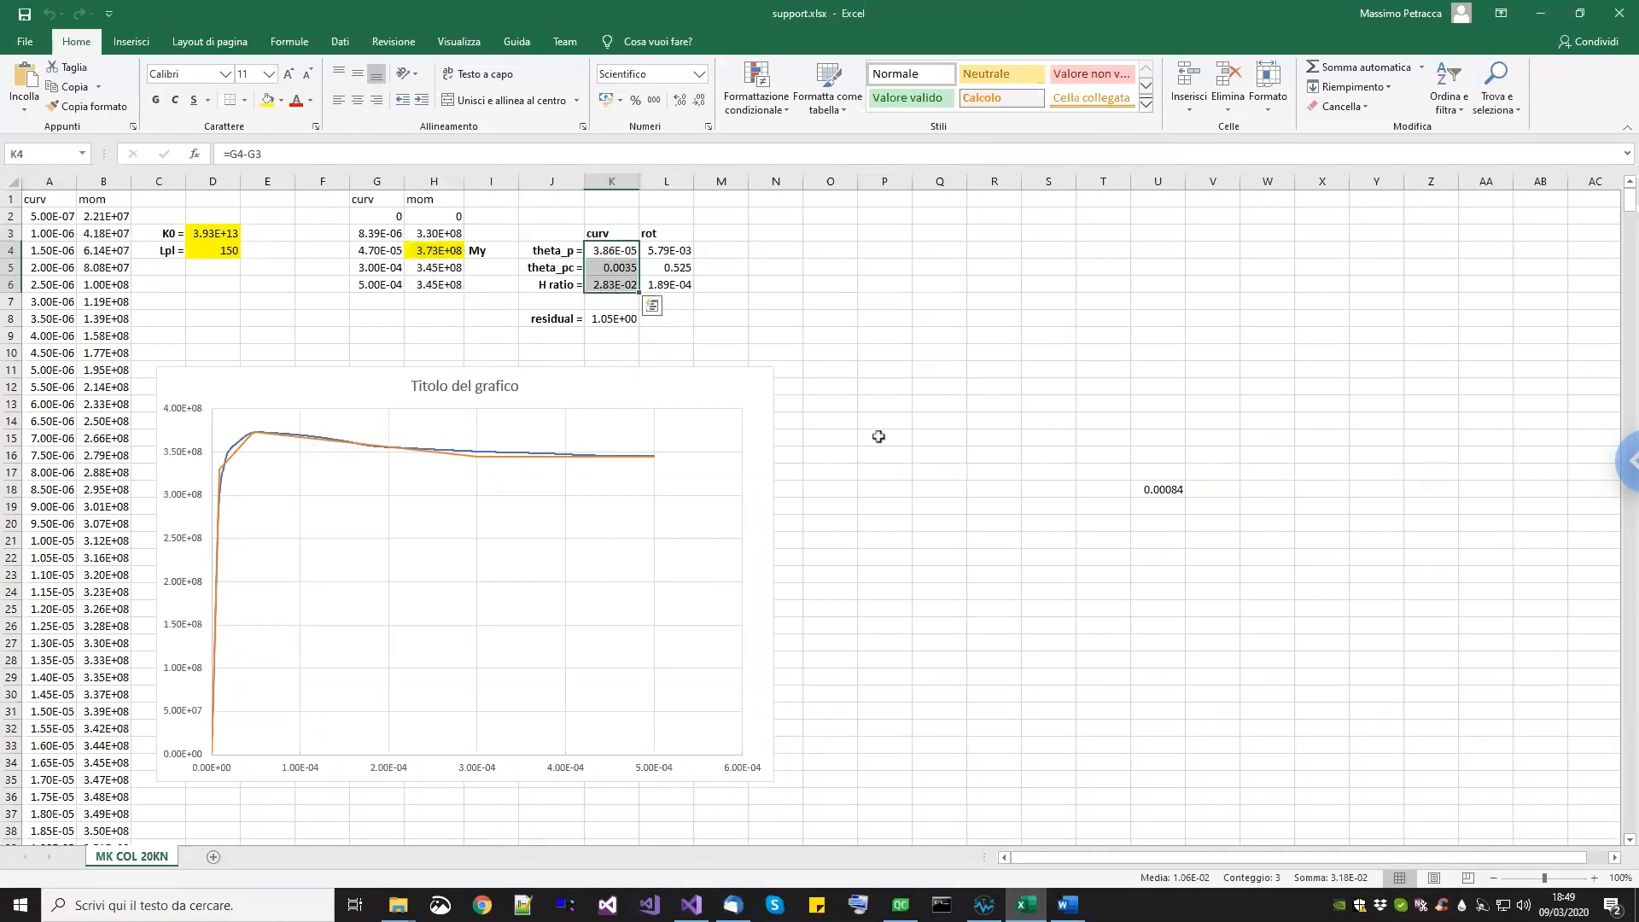
click(983, 905)
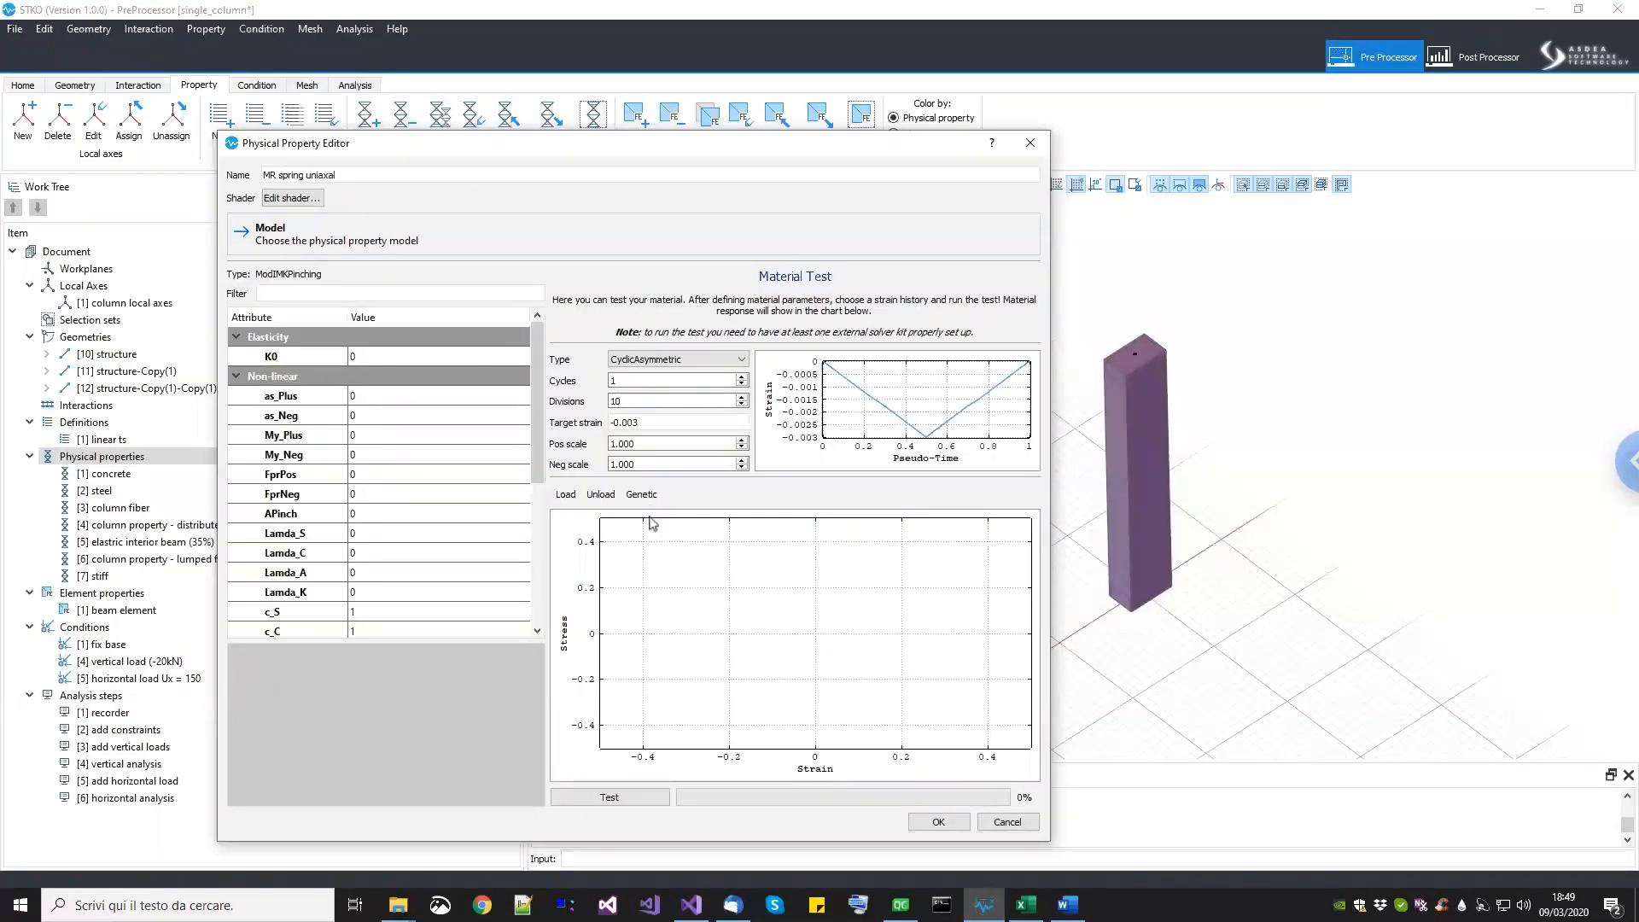
double_click(449, 355)
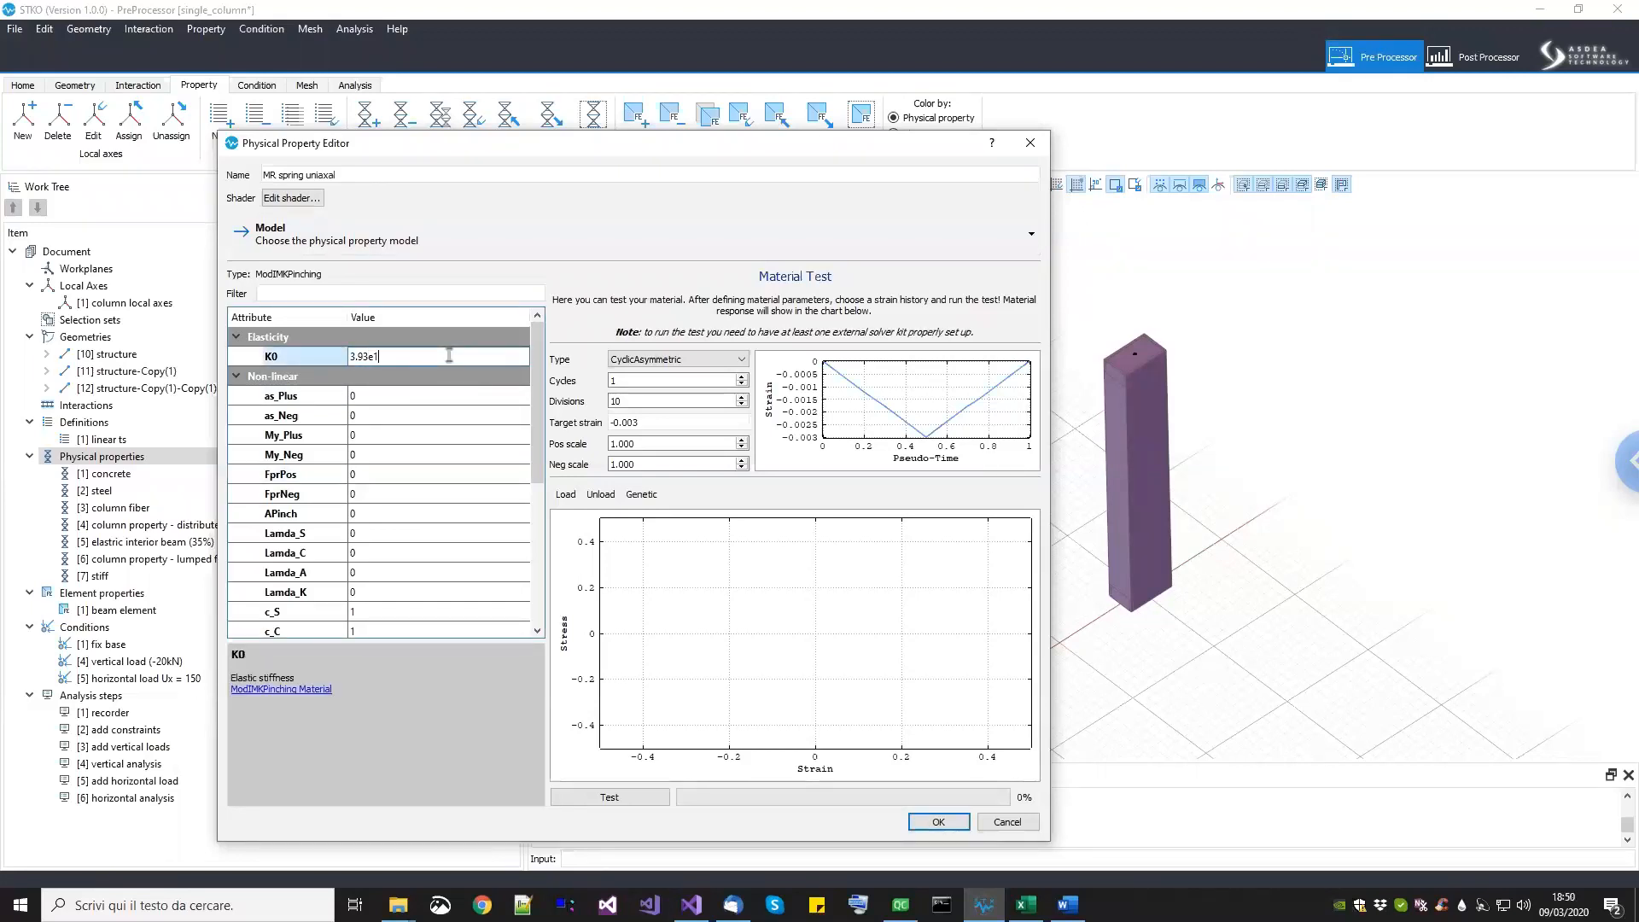
key(Return)
Step: Check the H ratio formula and its rotation value in support.xlsx, then set as_Plus to 1.89e-4 in STKO
double_click(443, 395)
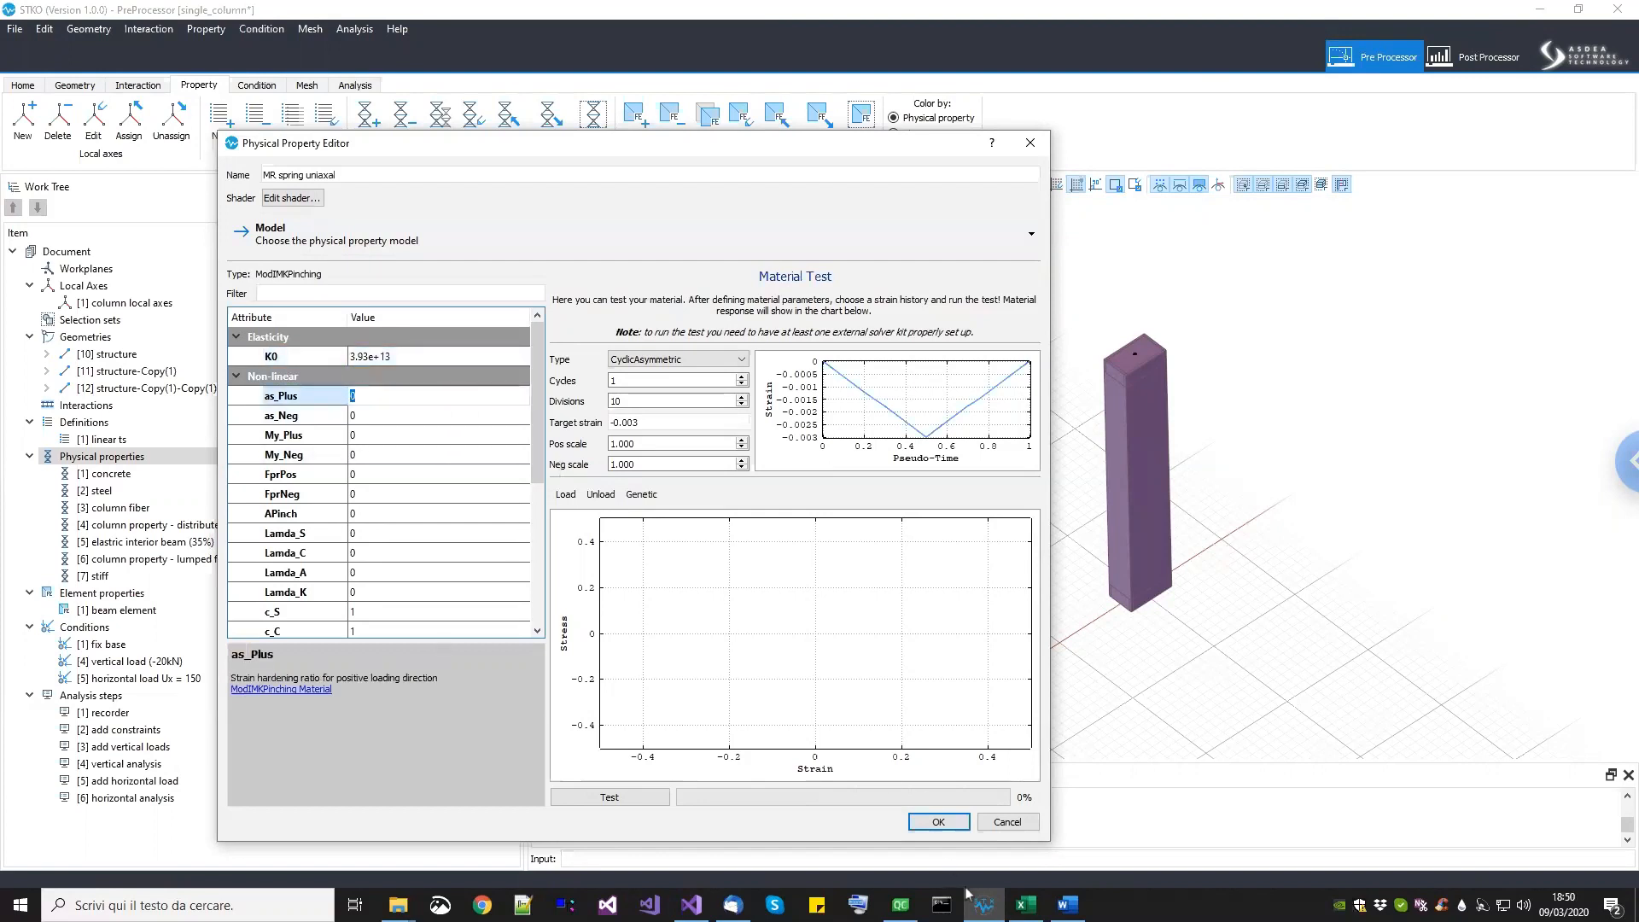
click(1025, 905)
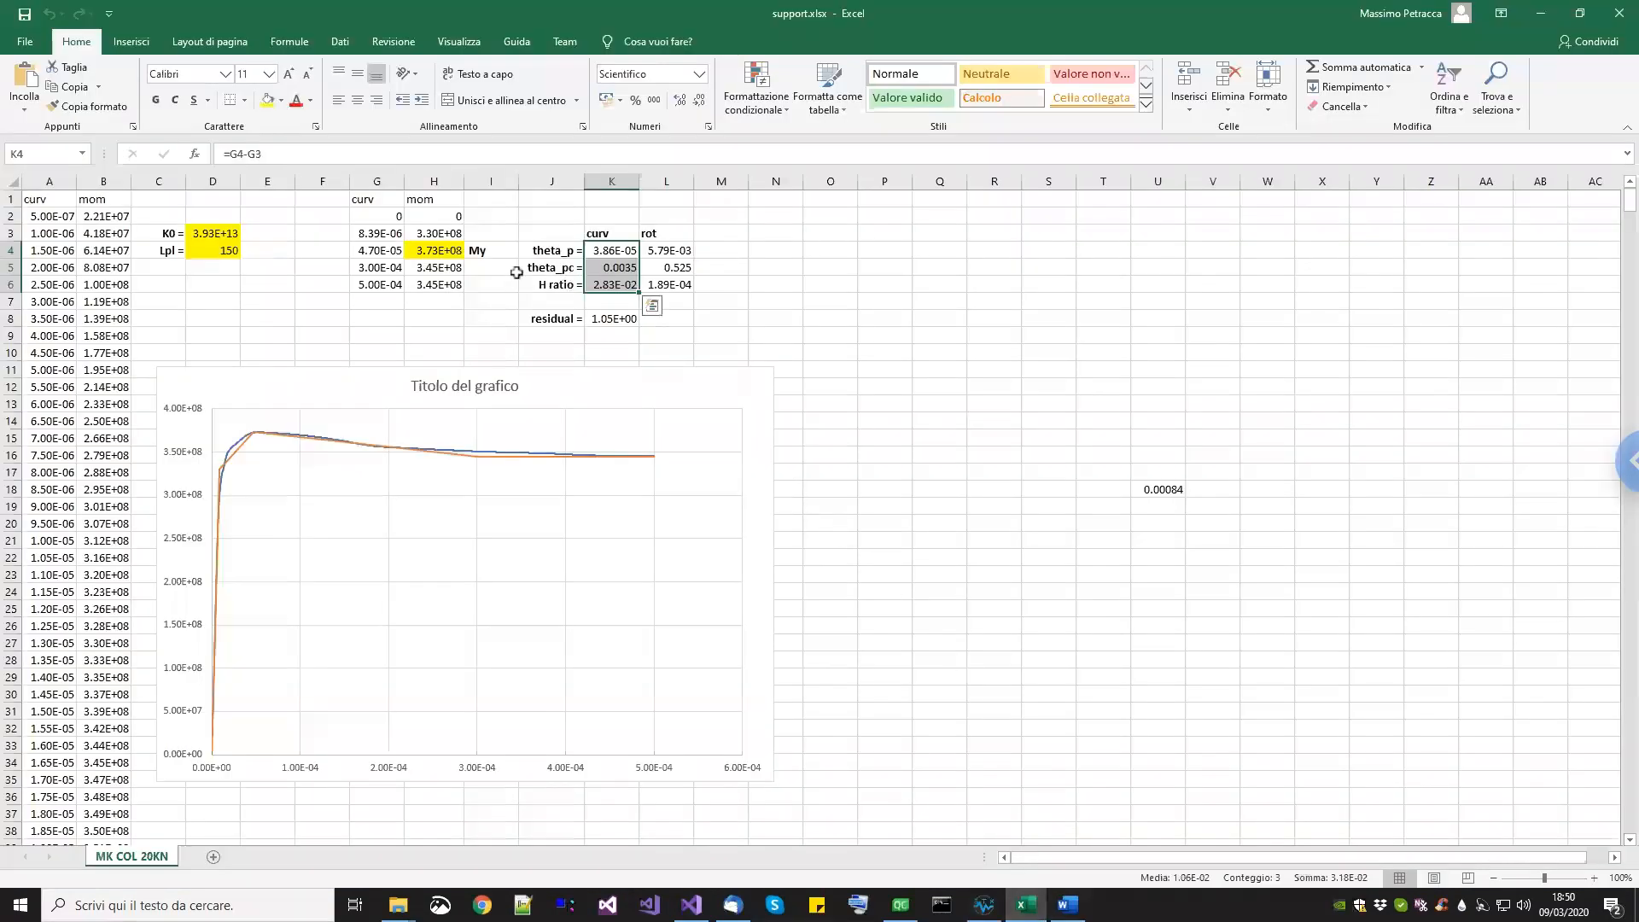
click(600, 285)
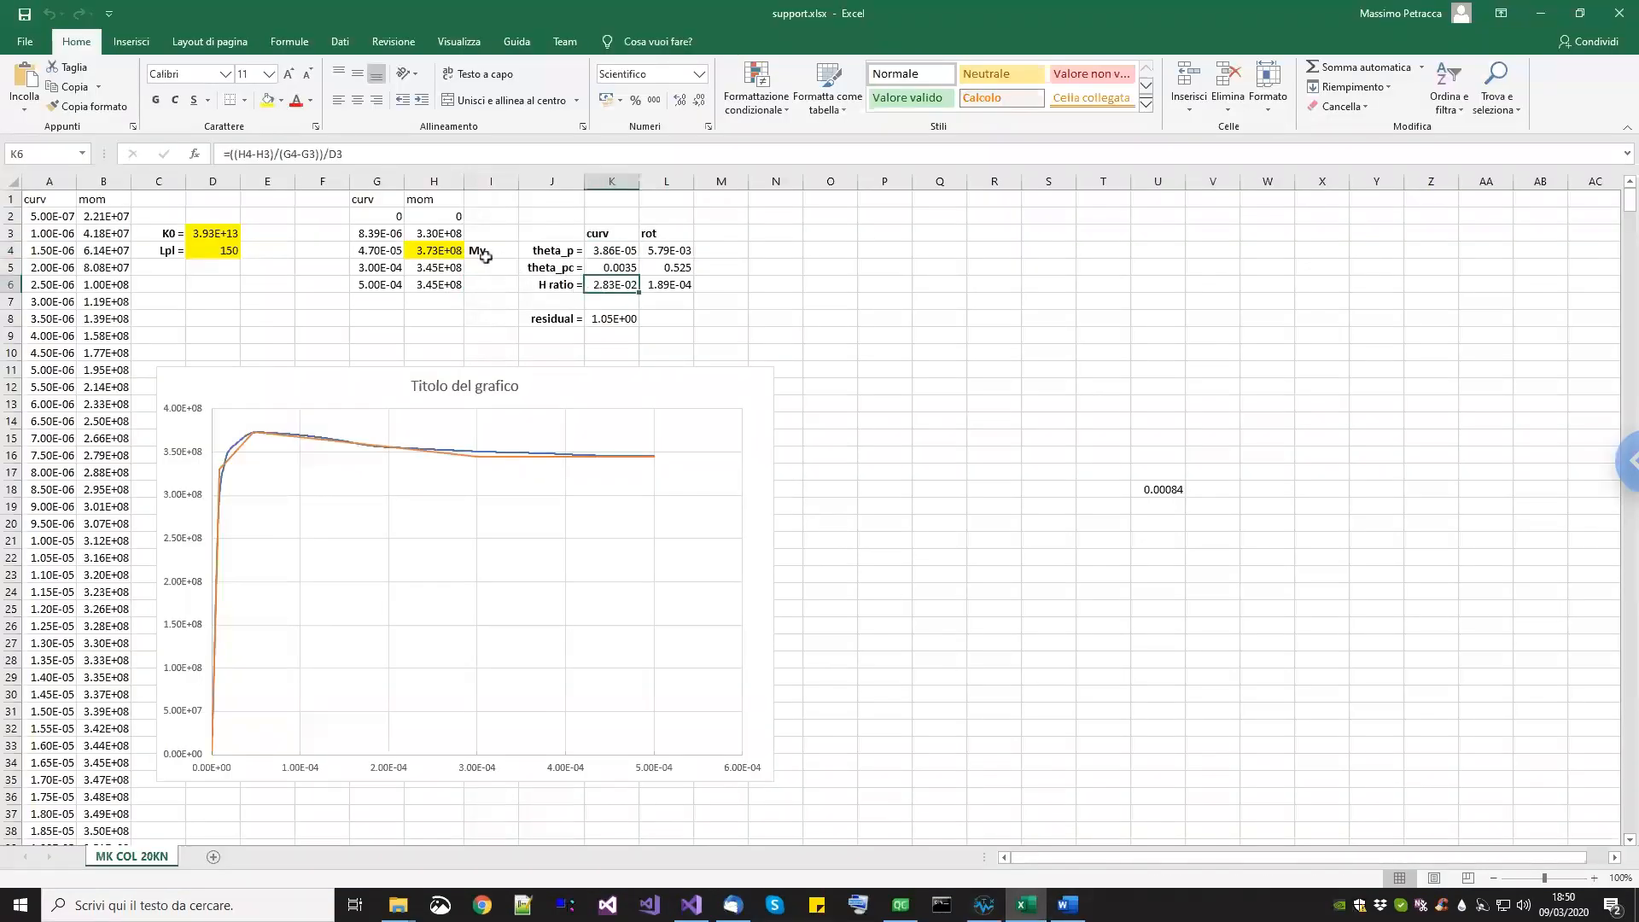
key(F2)
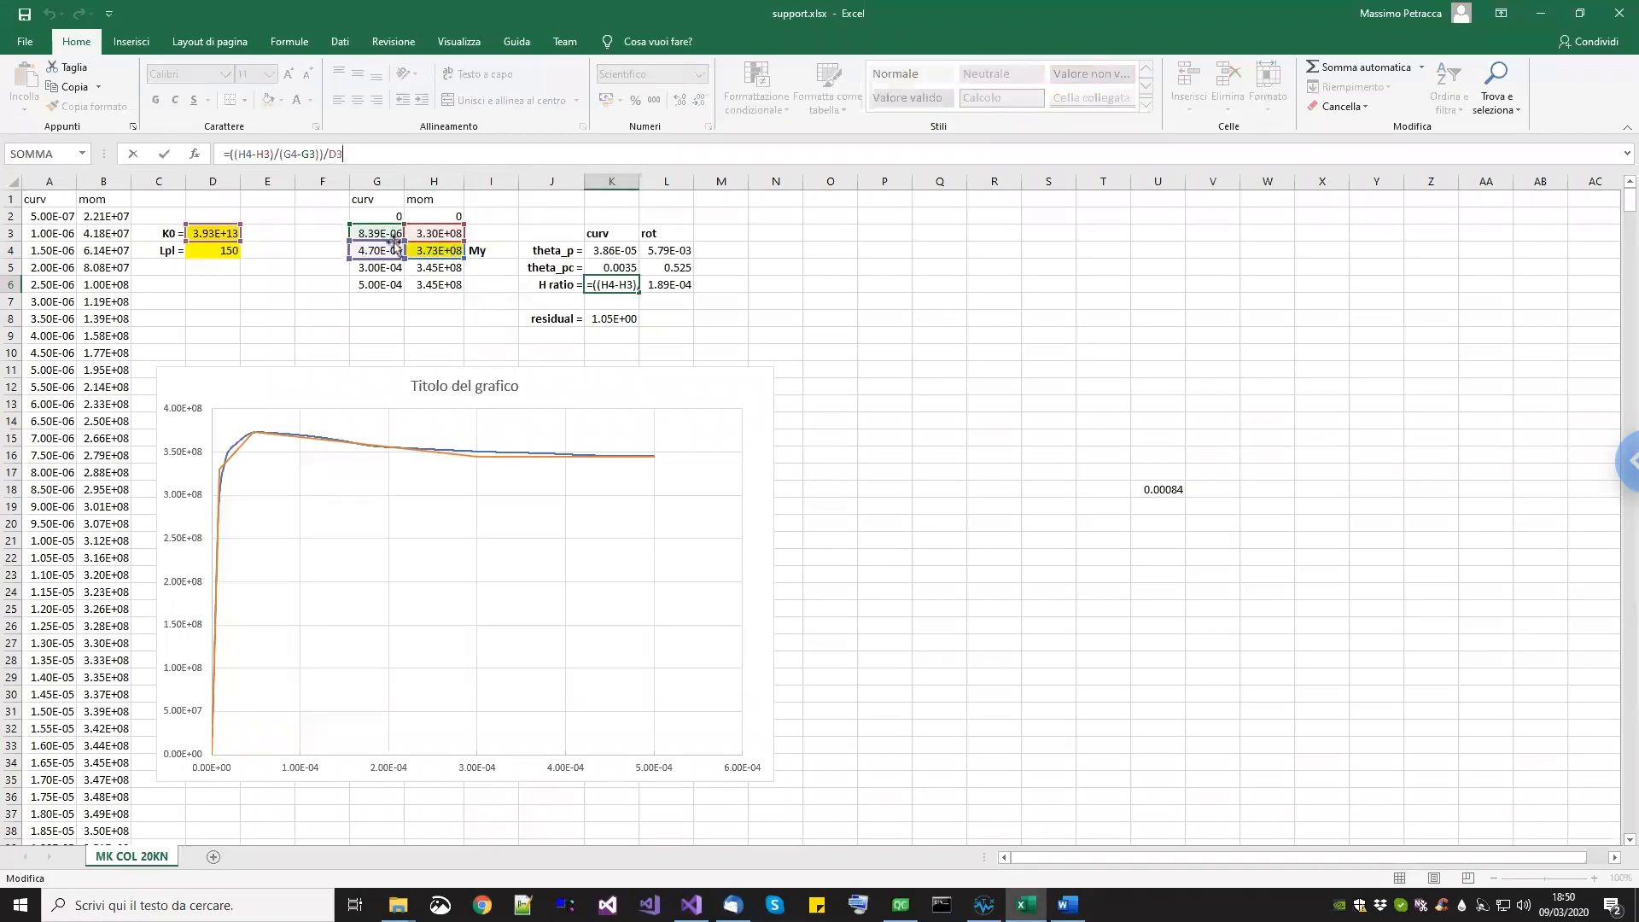
click(844, 342)
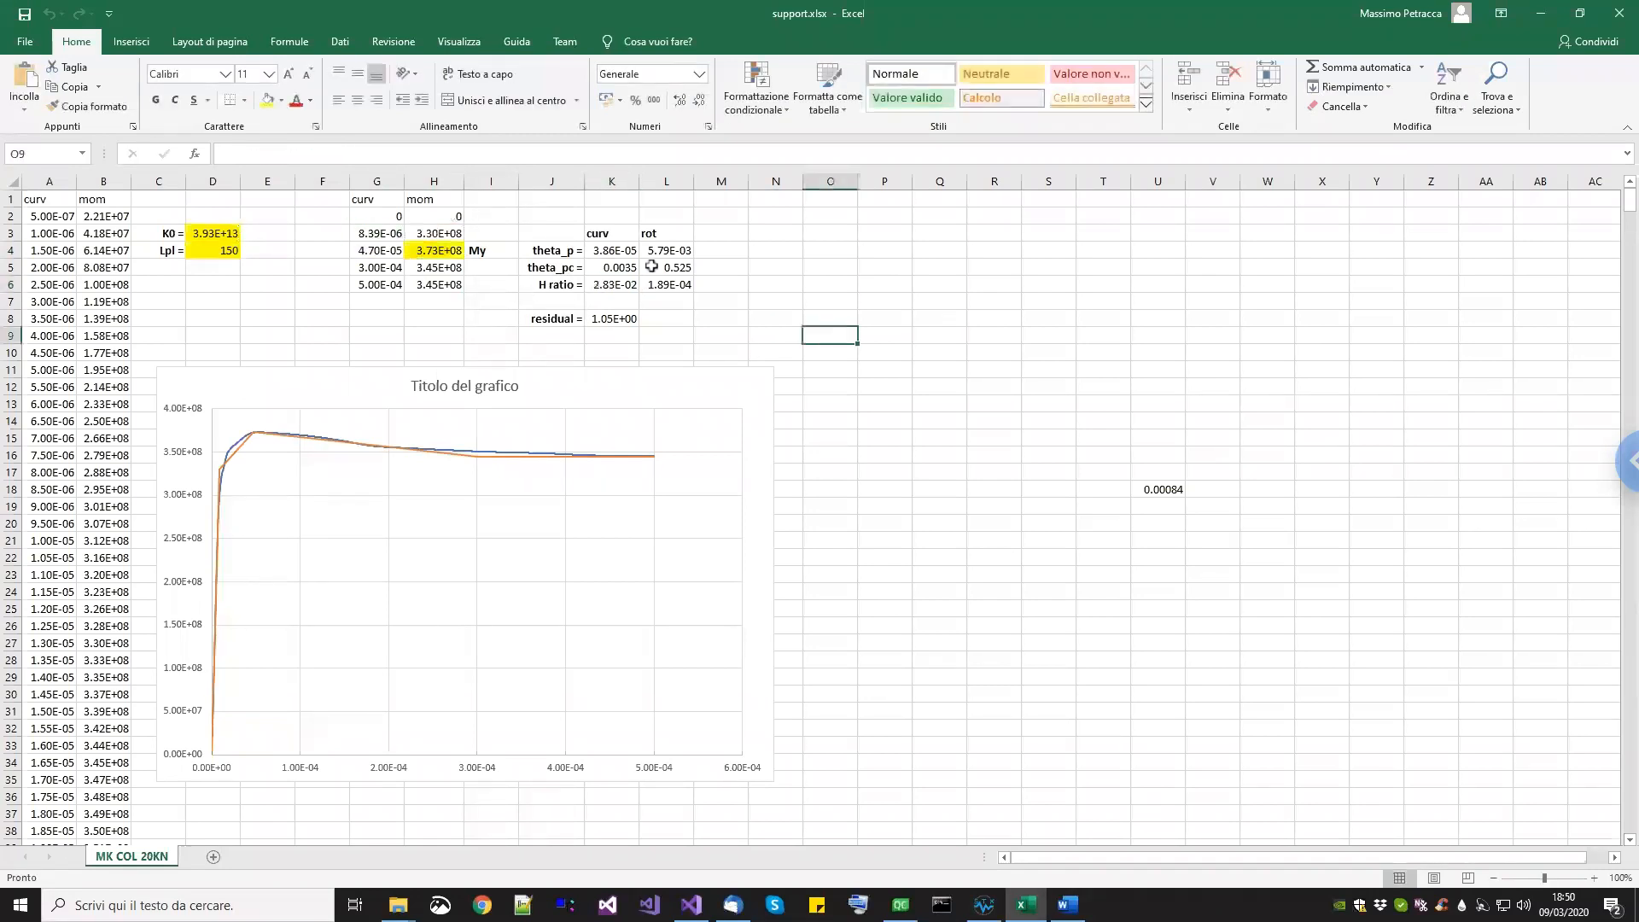
click(664, 282)
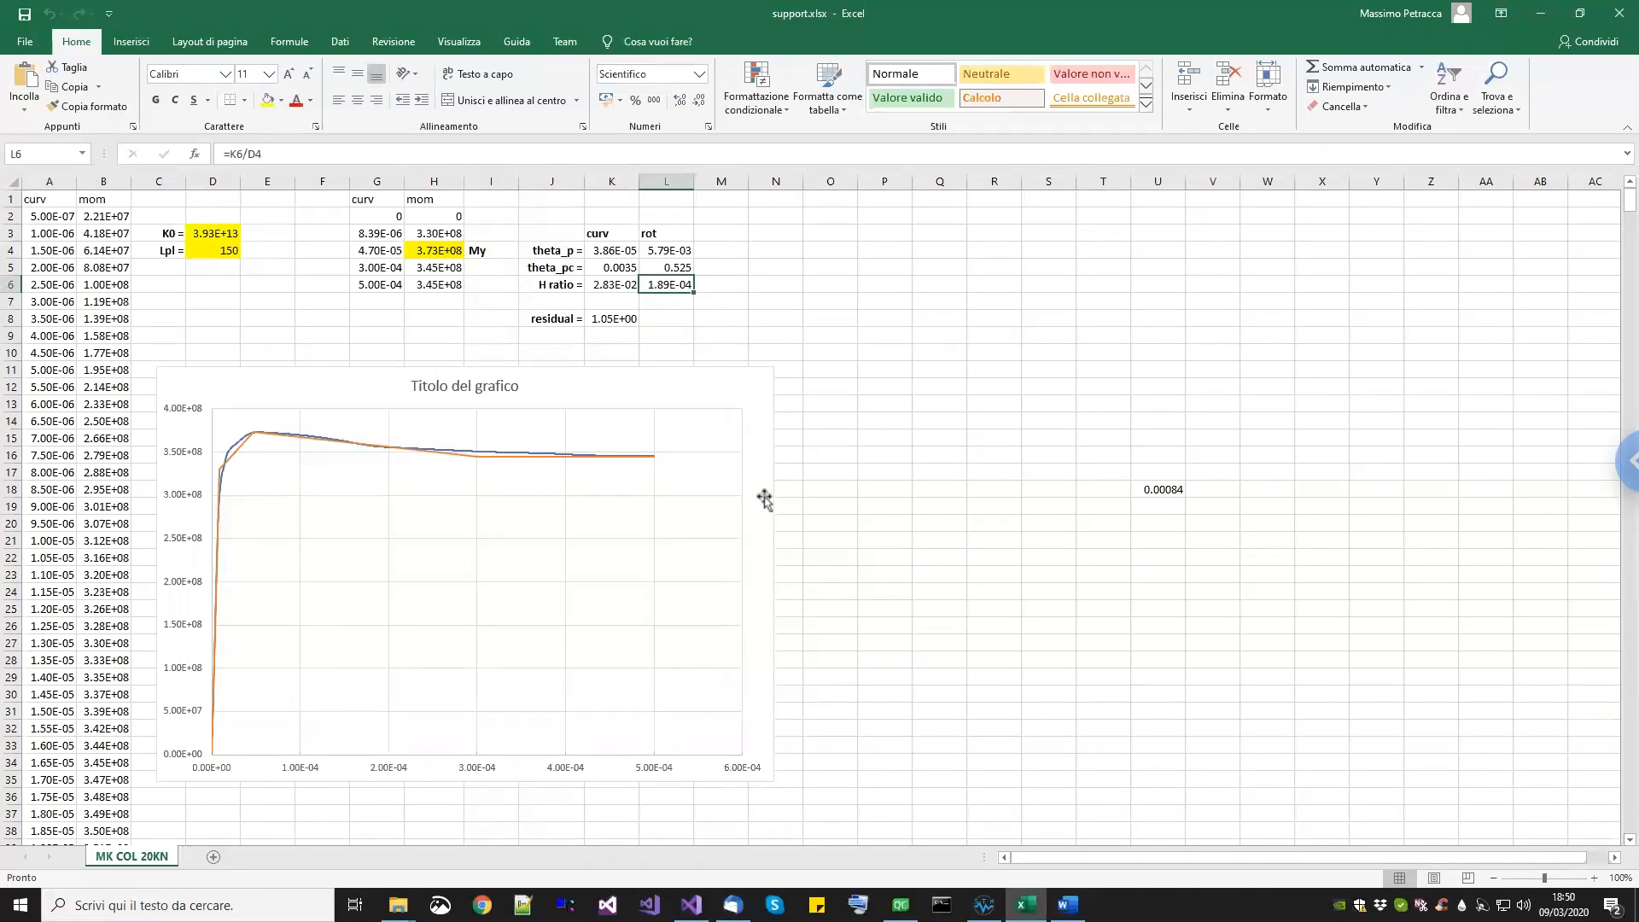
click(984, 905)
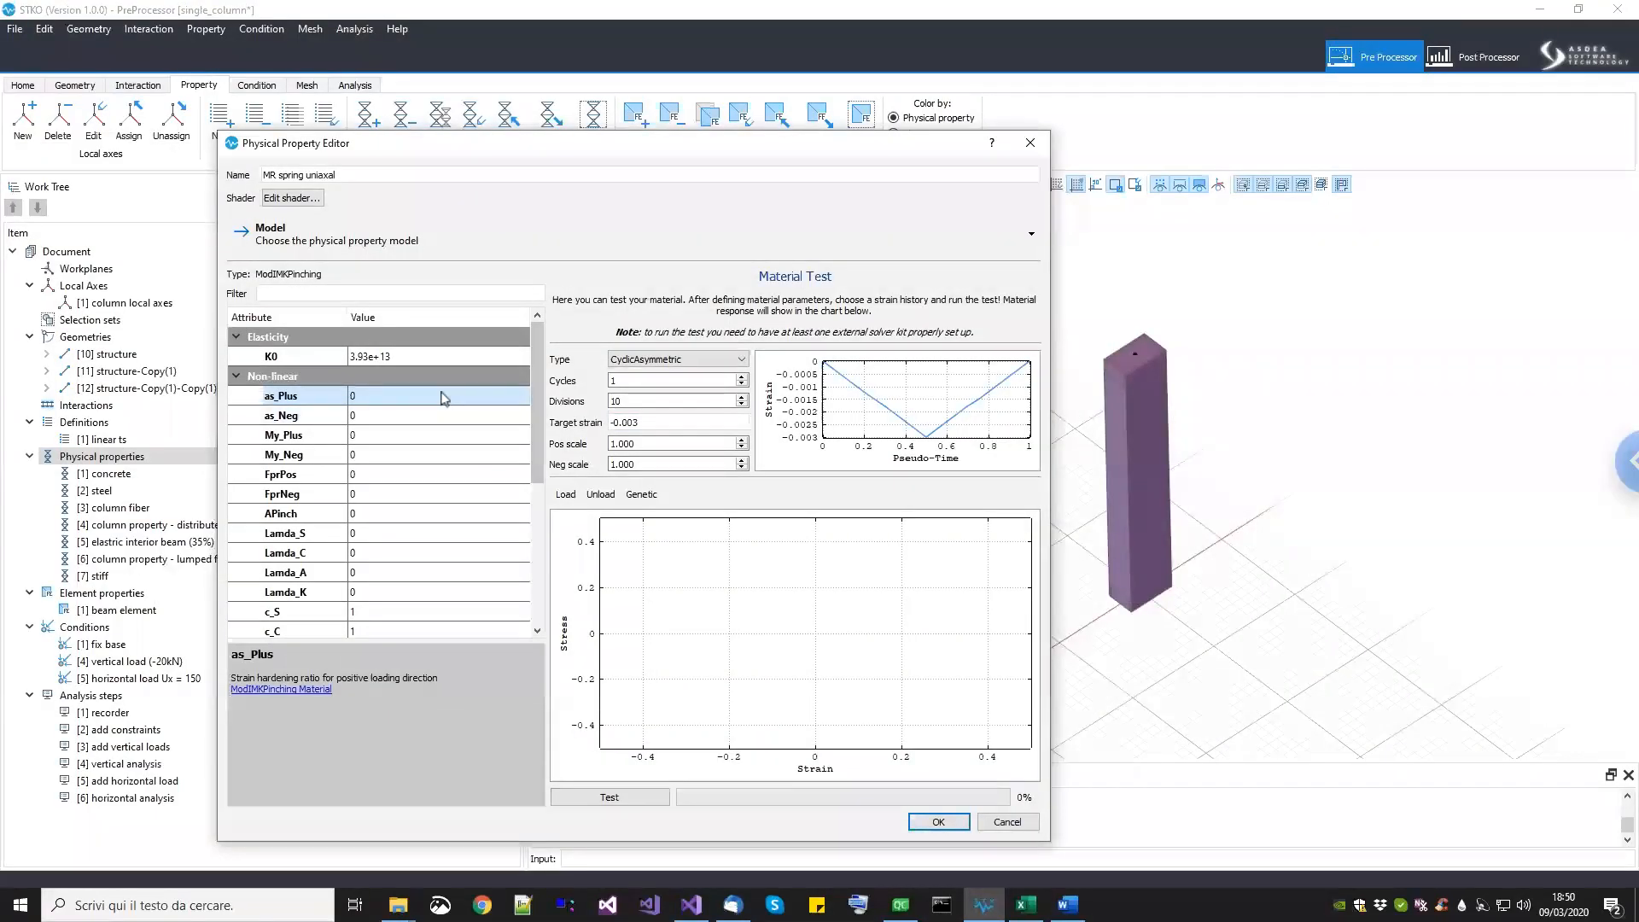
click(442, 394)
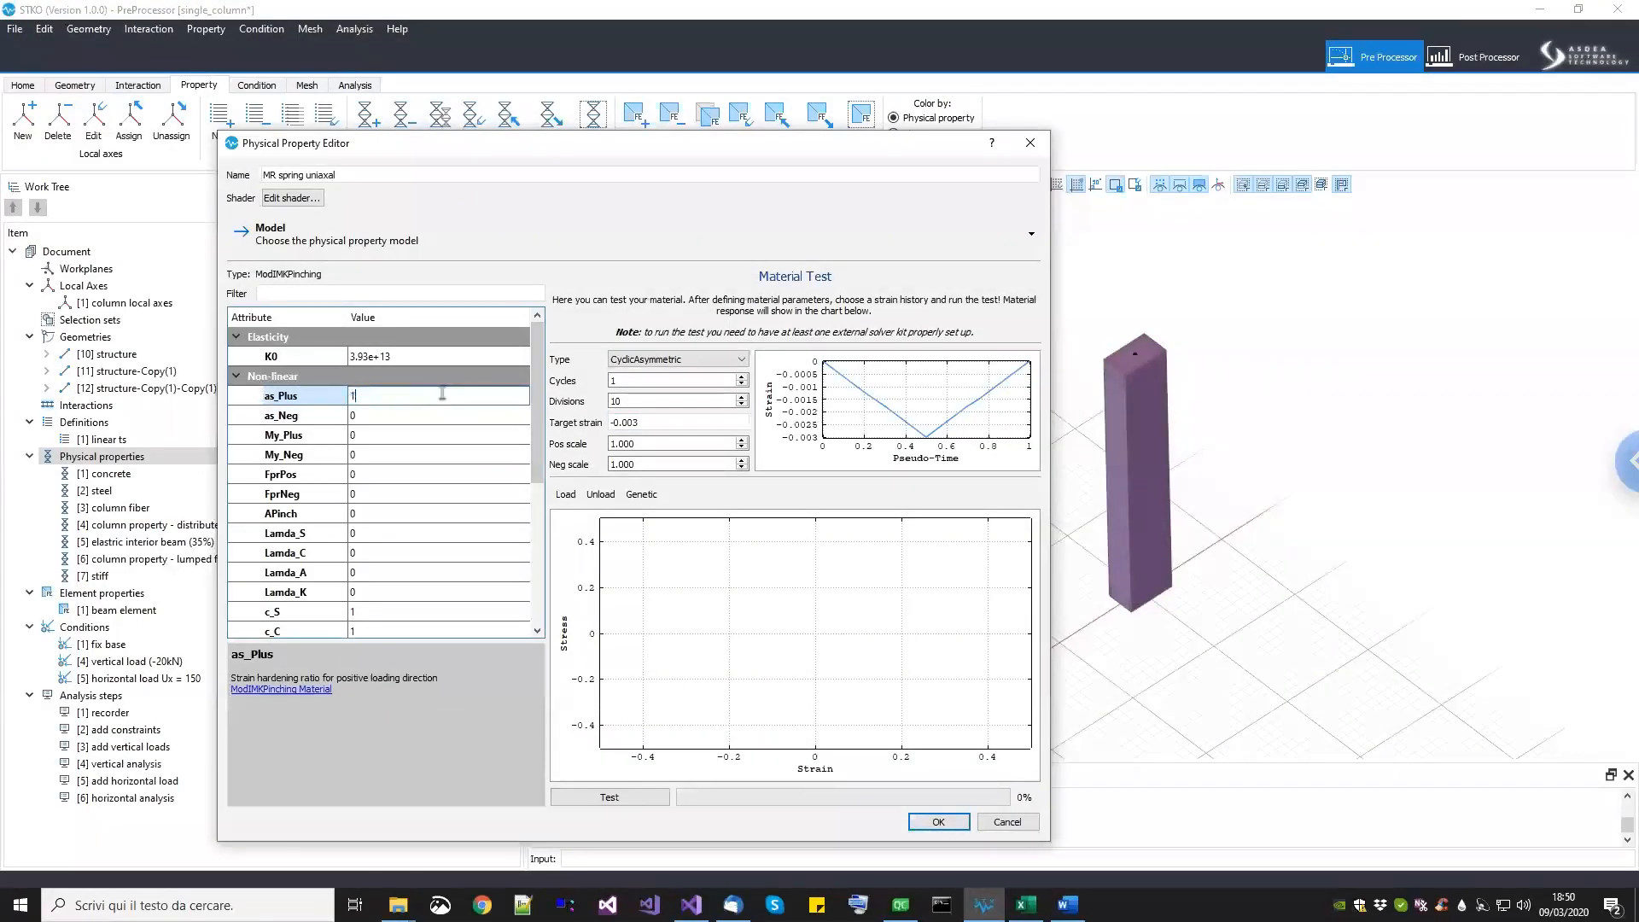
text(1.89e-4)
key(Return)
Step: Copy the as_Plus hardening ratio into as_Neg, giving it 0.000189 as well
click(443, 395)
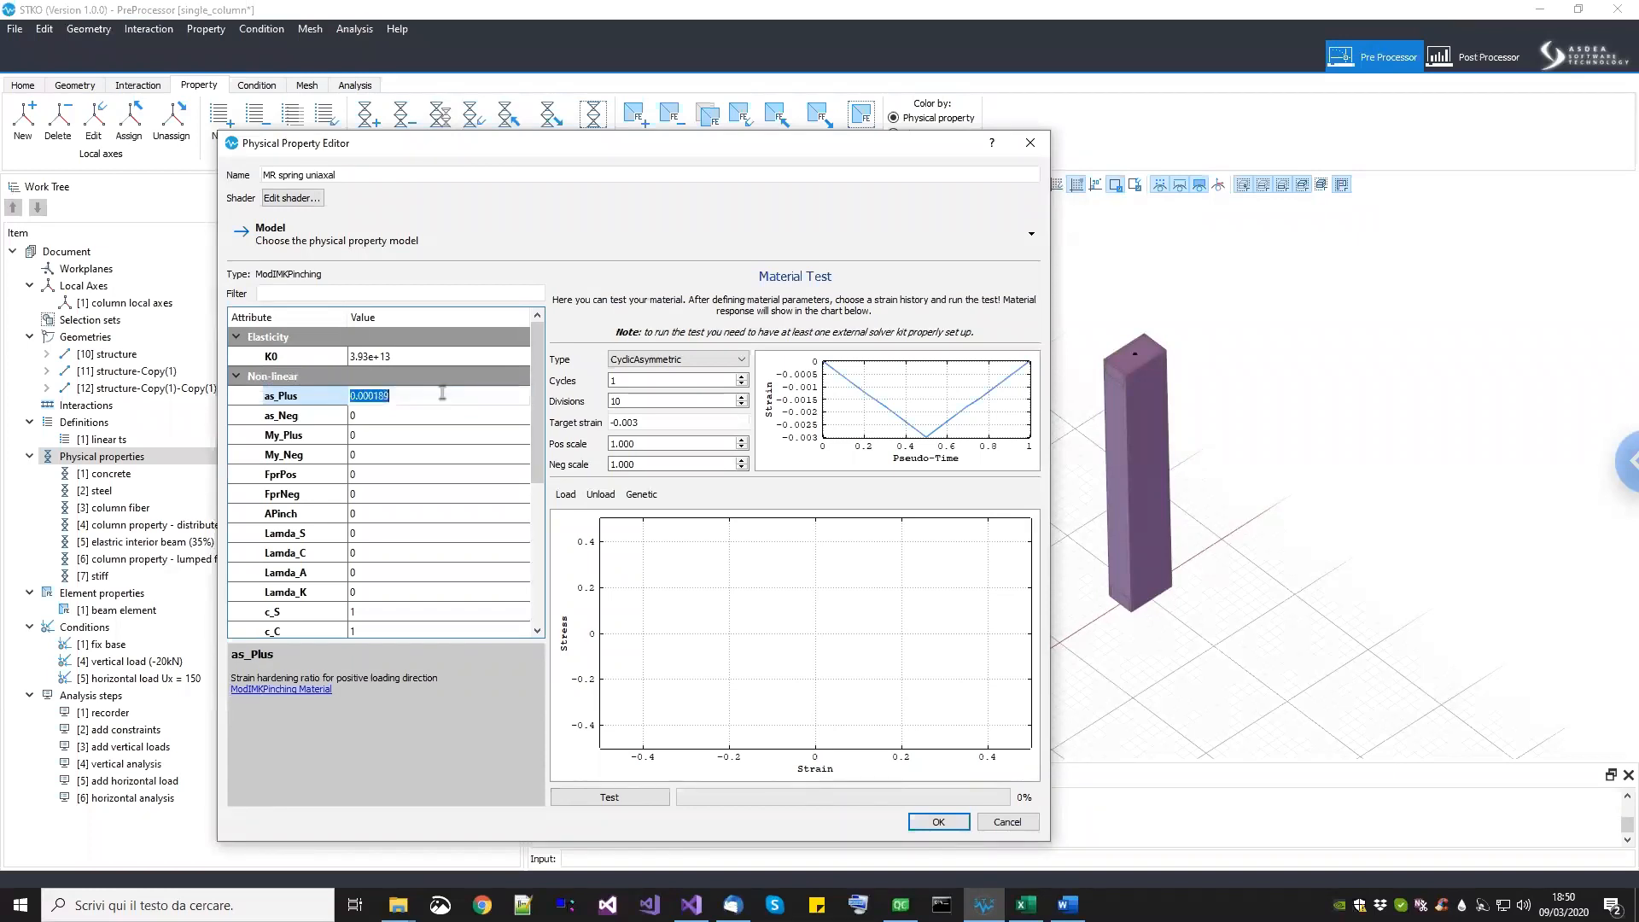
key(ctrl+c)
click(418, 418)
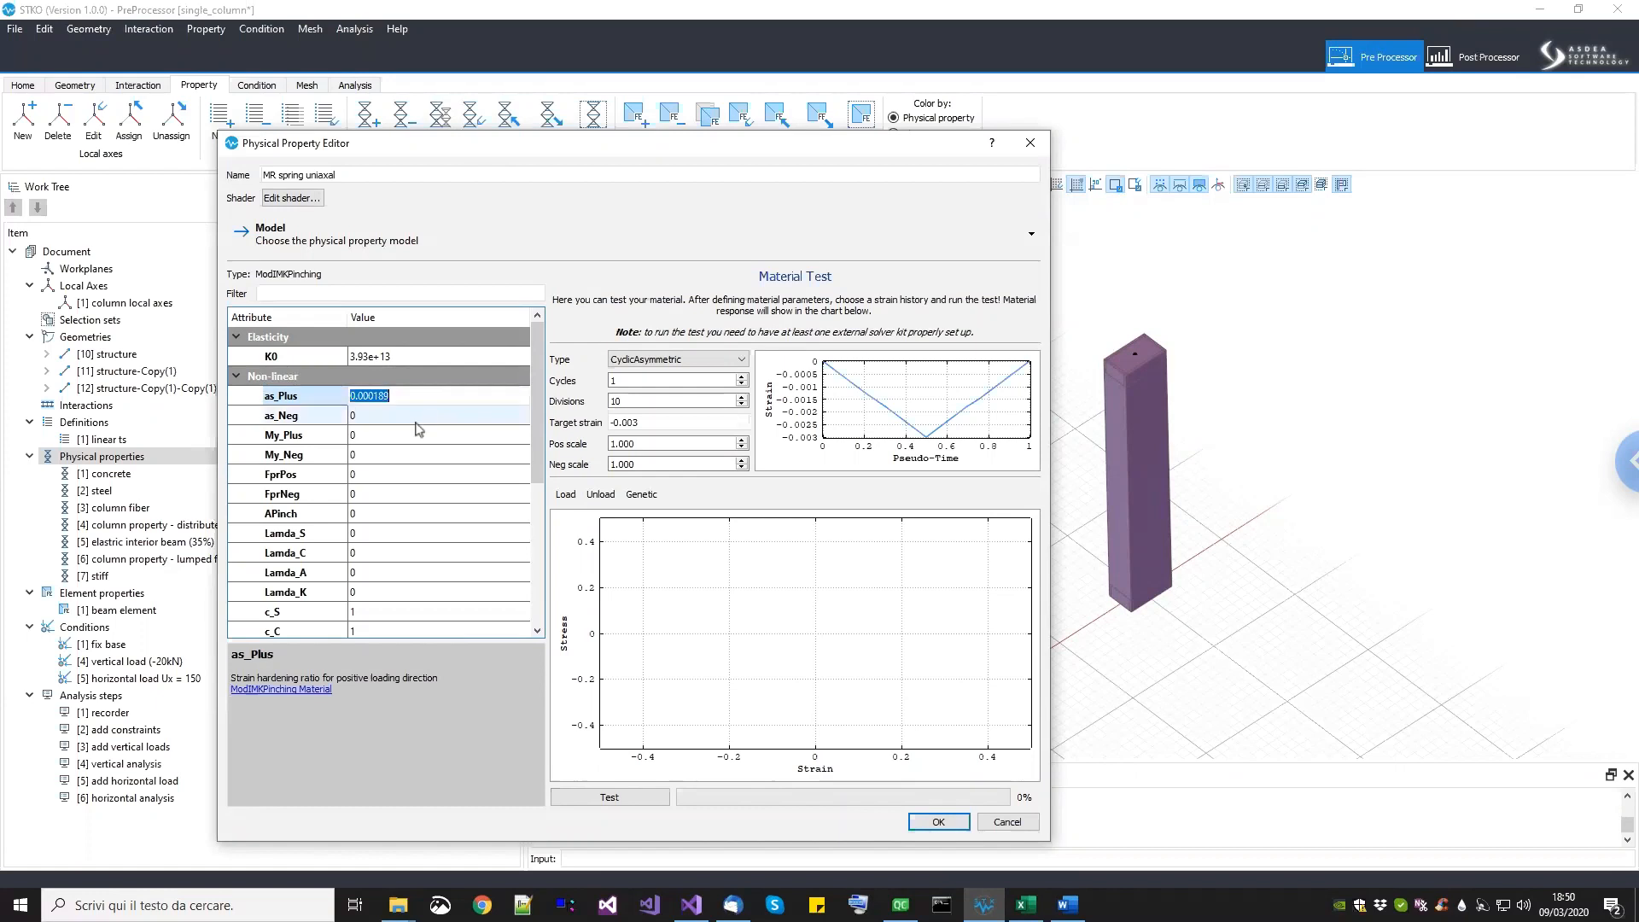
click(418, 419)
key(ctrl+v)
key(Return)
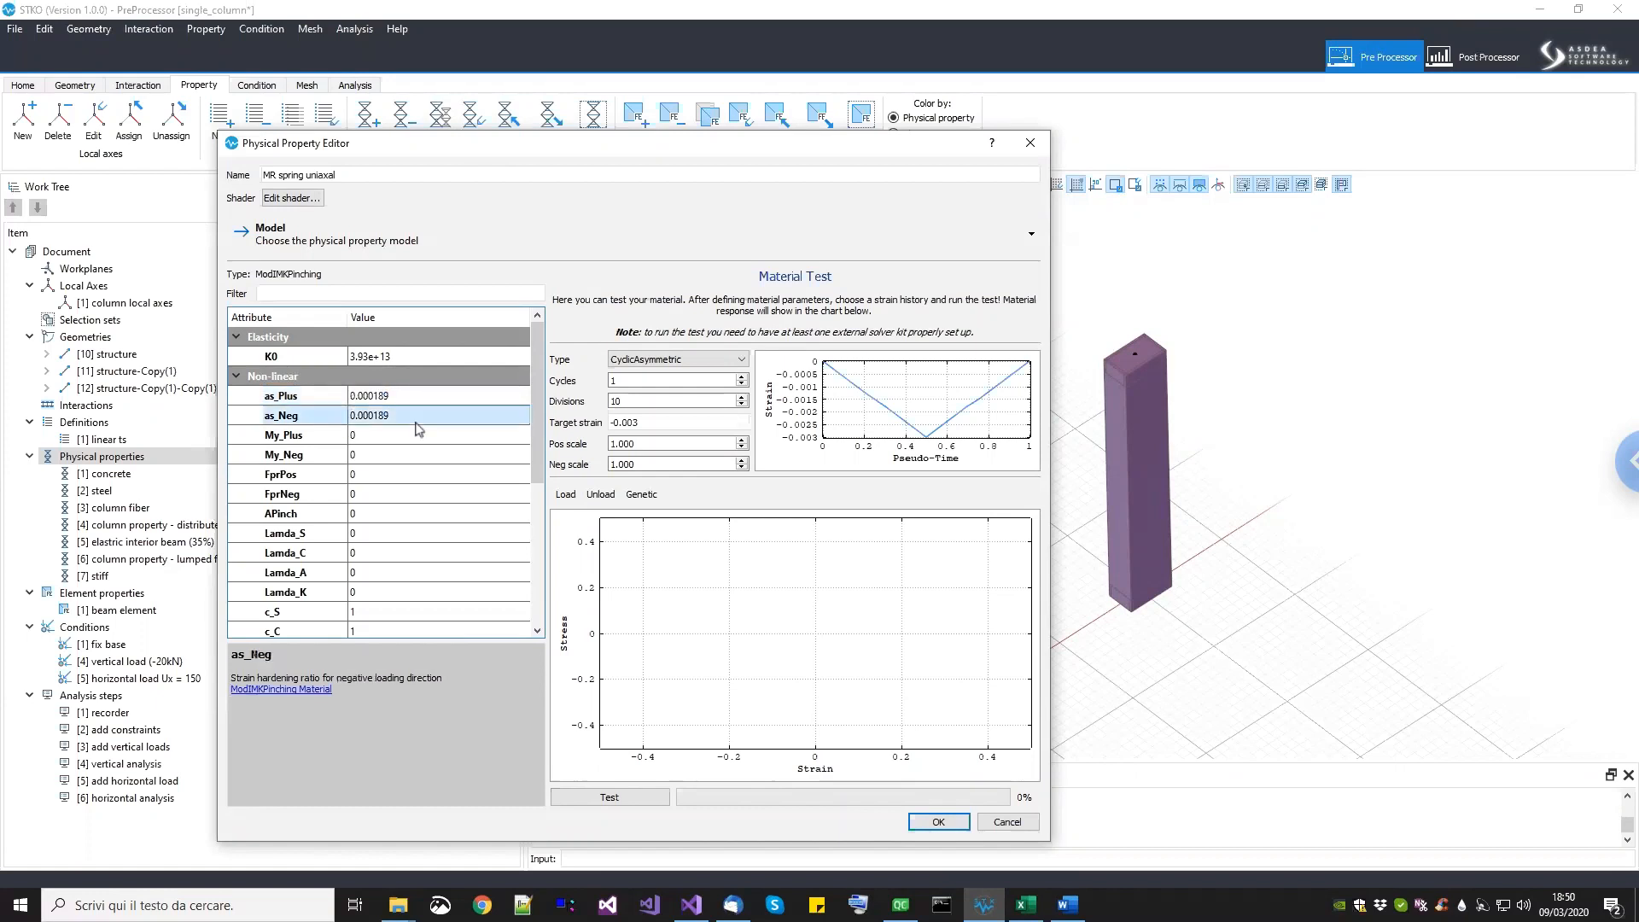
Step: Set the yield strengths My_Plus to 3.3e+08 and My_Neg to -3.3e+08
click(414, 435)
click(413, 435)
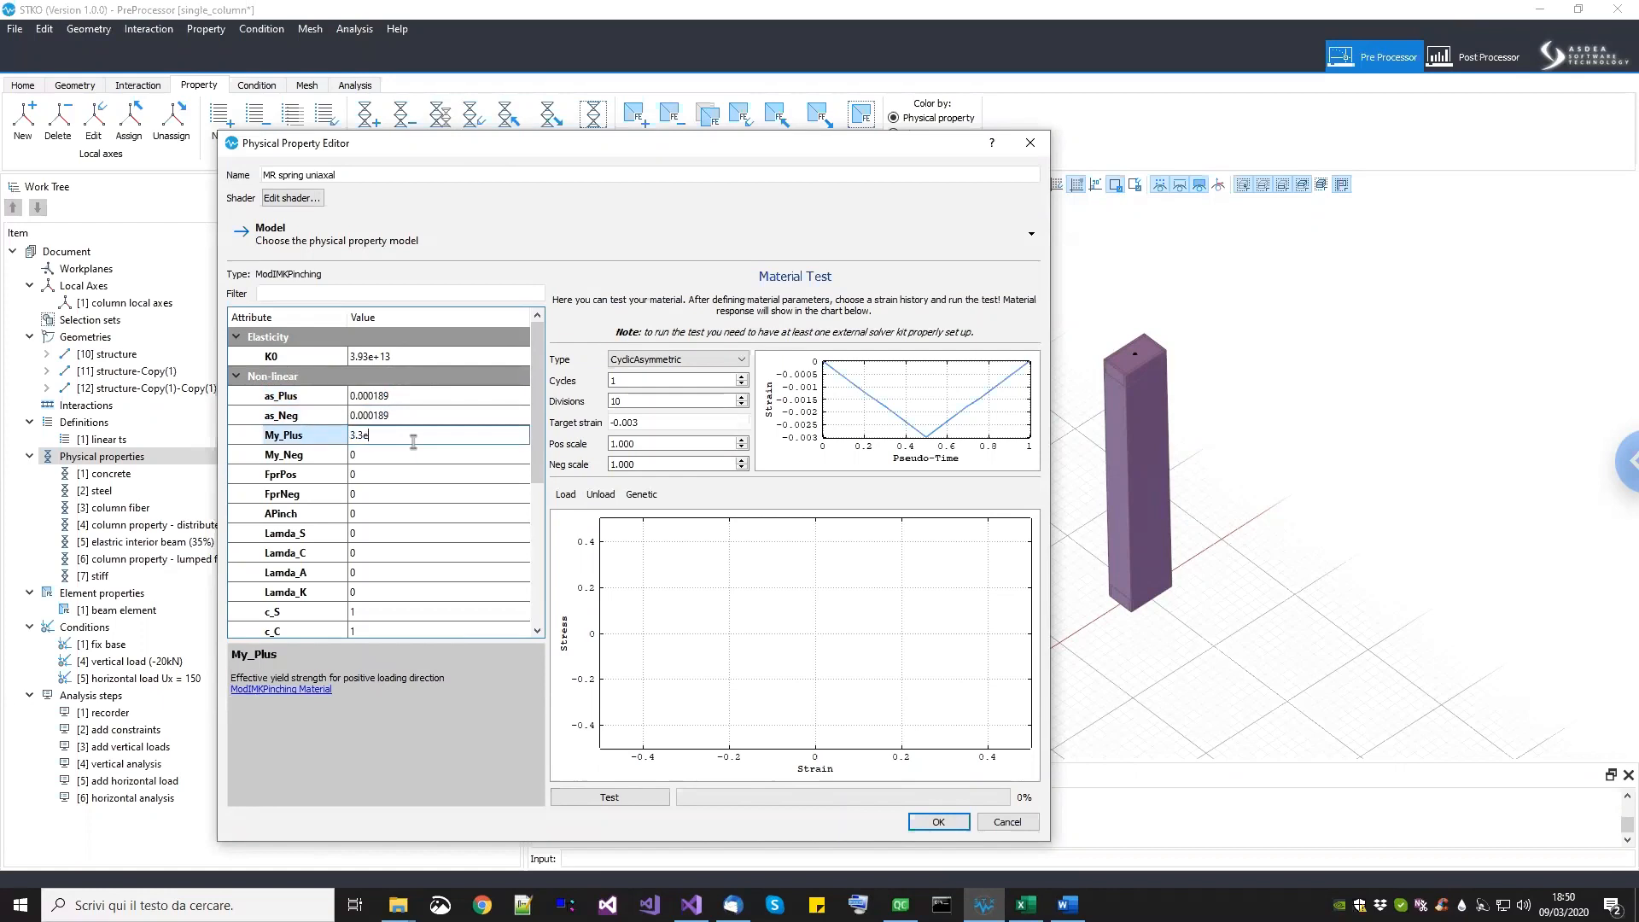
key(Return)
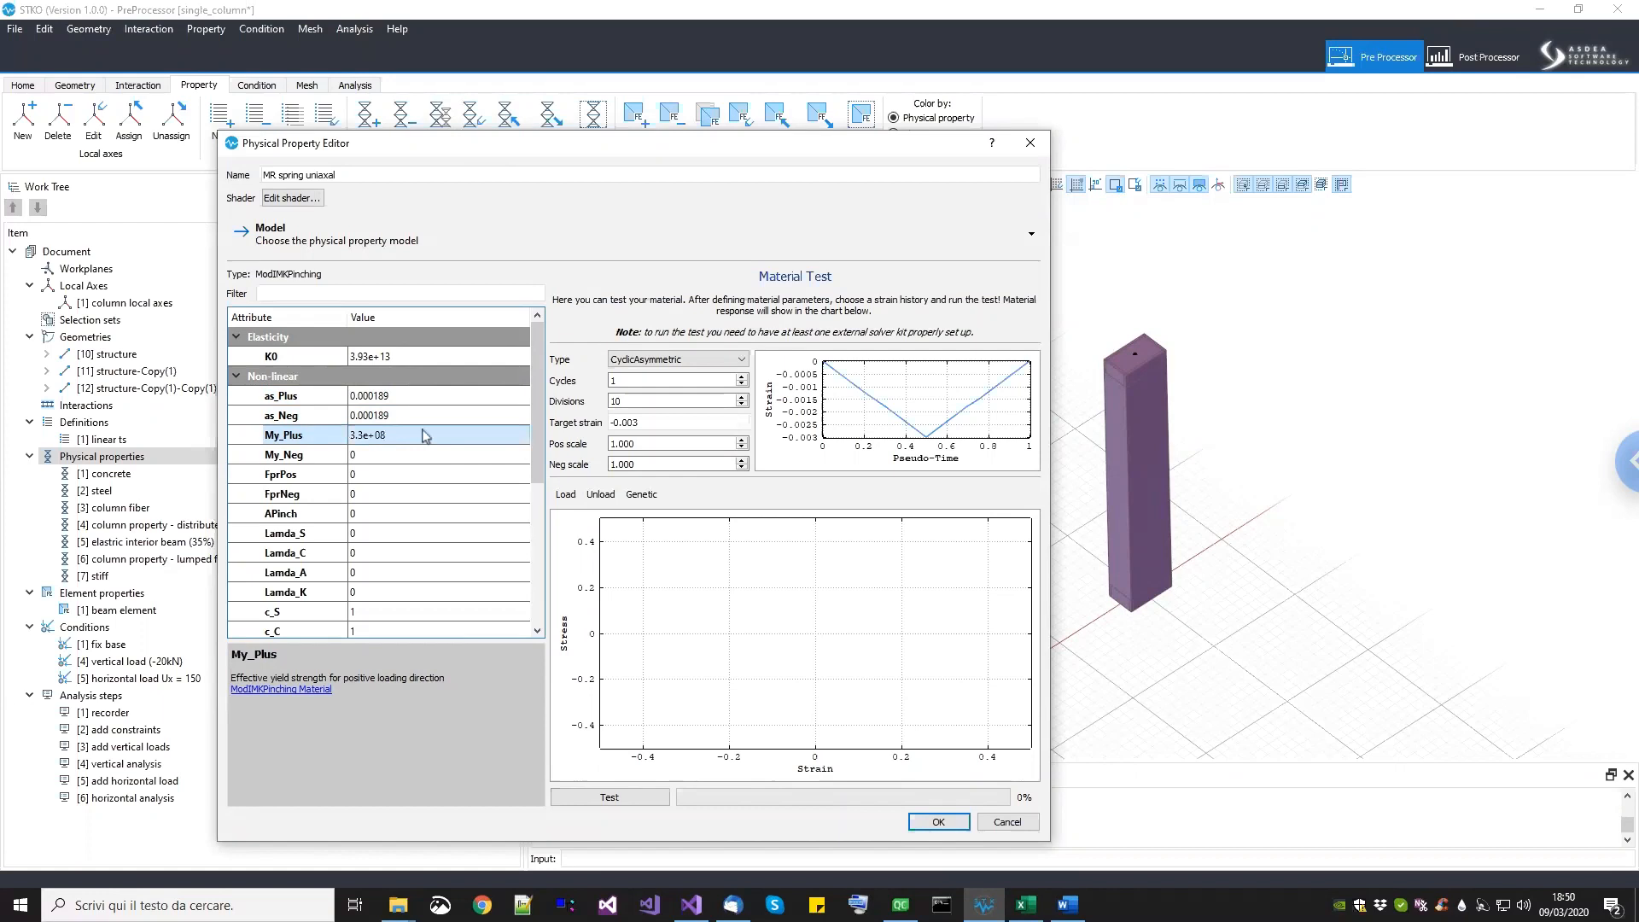
double_click(423, 428)
click(423, 448)
click(424, 449)
text(-3.3e+08)
key(Return)
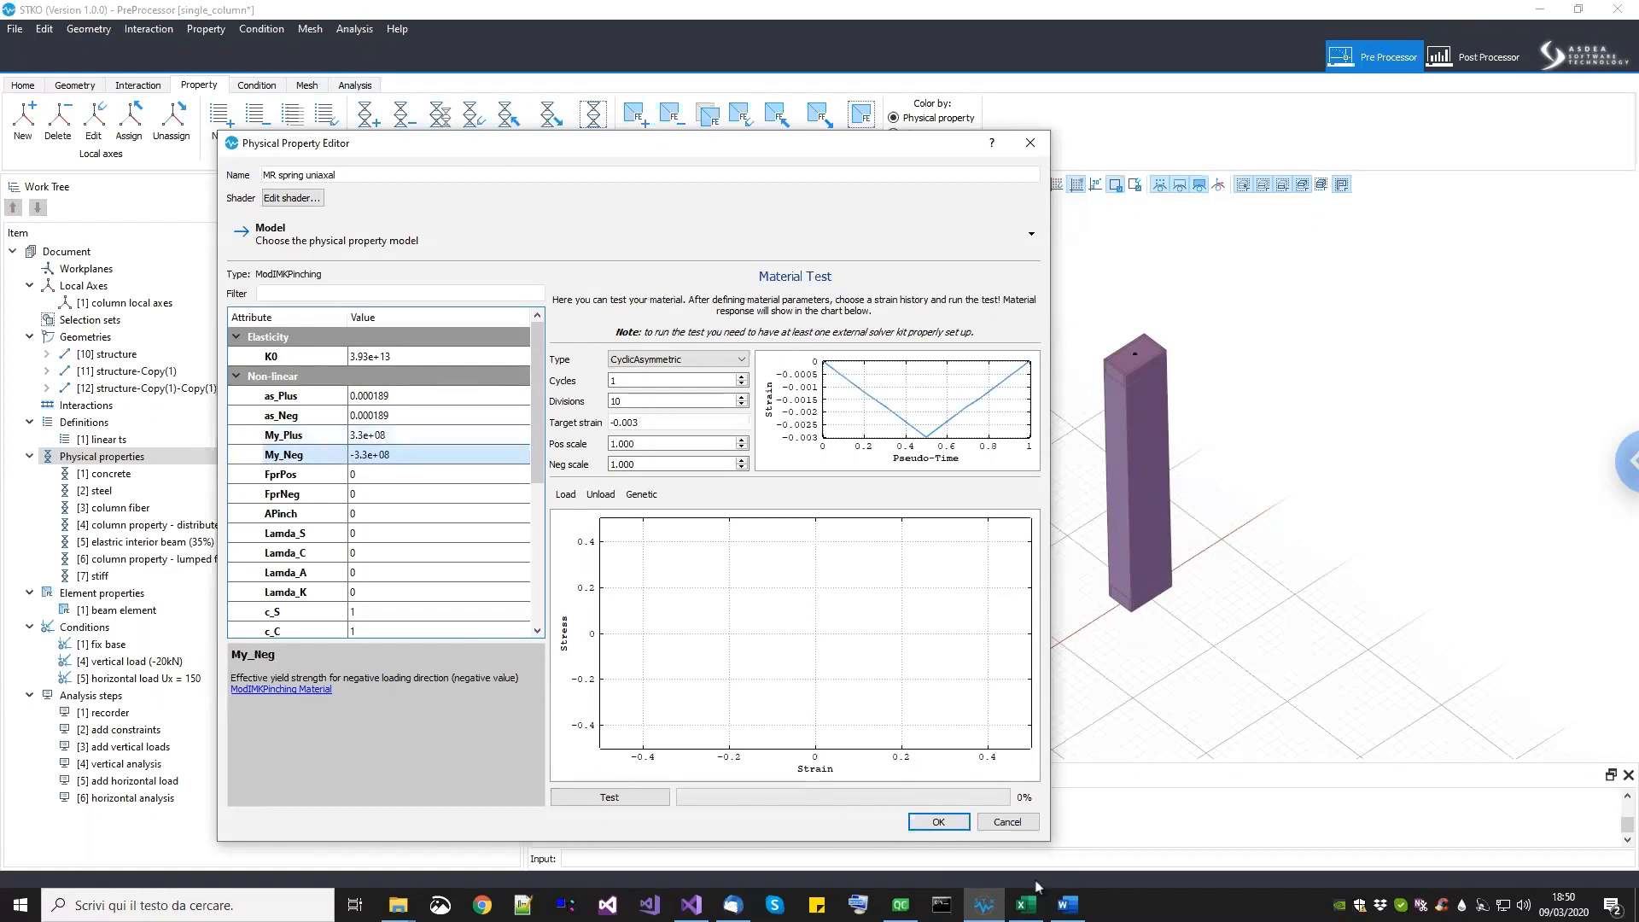
Step: Review the yield and maximum moment cells and the curvature H ratio formula in the support.xlsx Excel sheet
mouse_move(1026, 905)
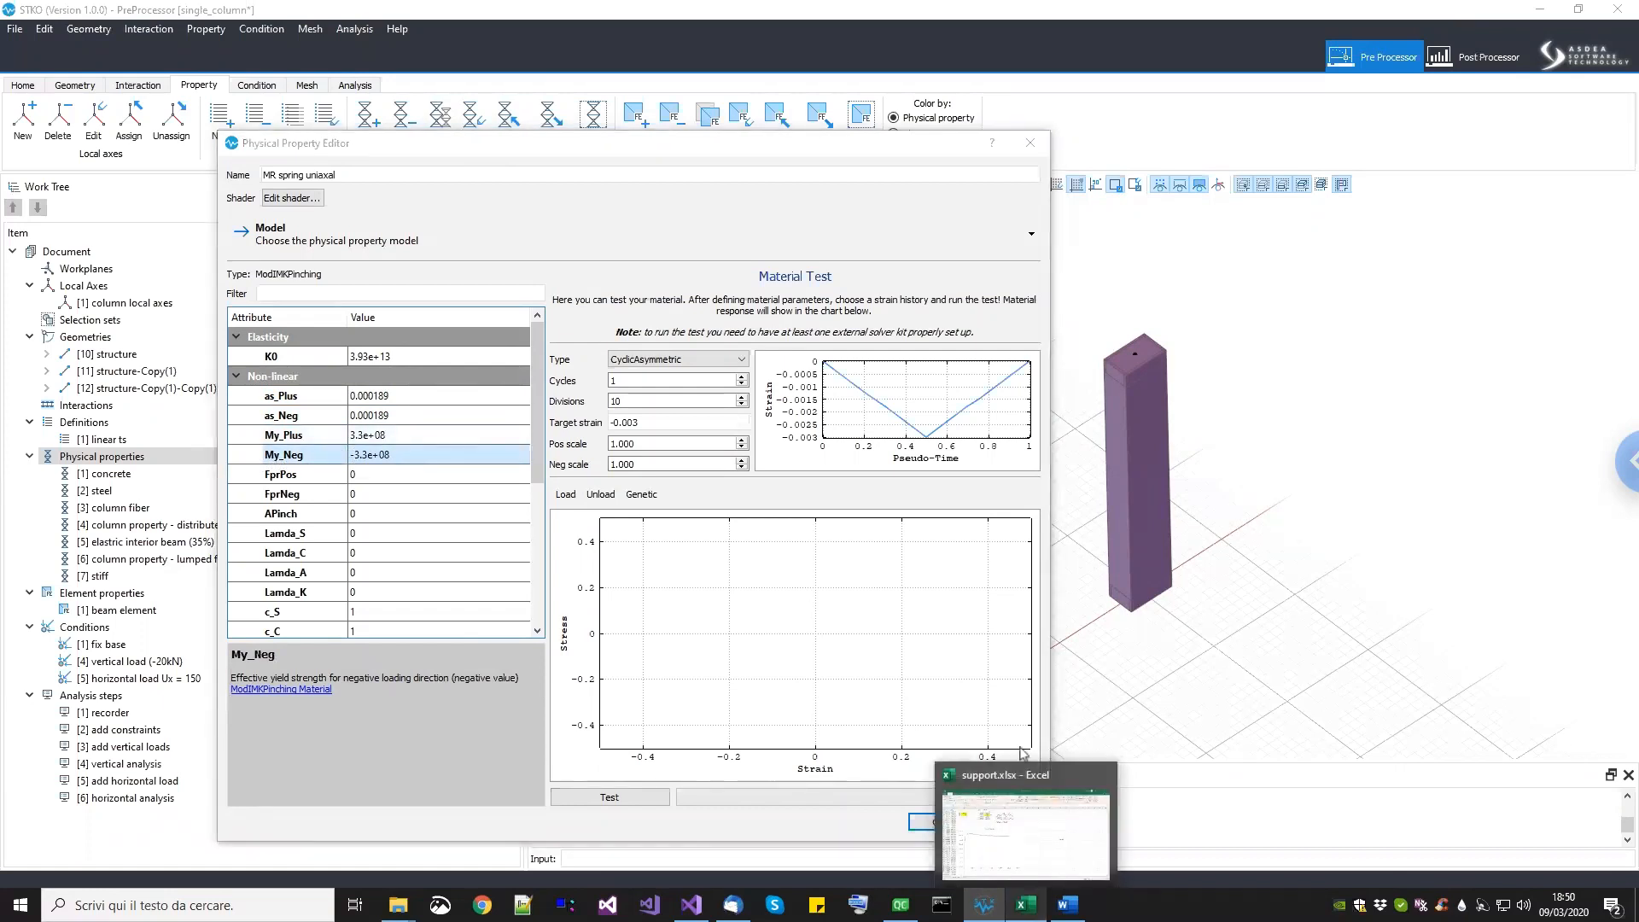
click(1024, 832)
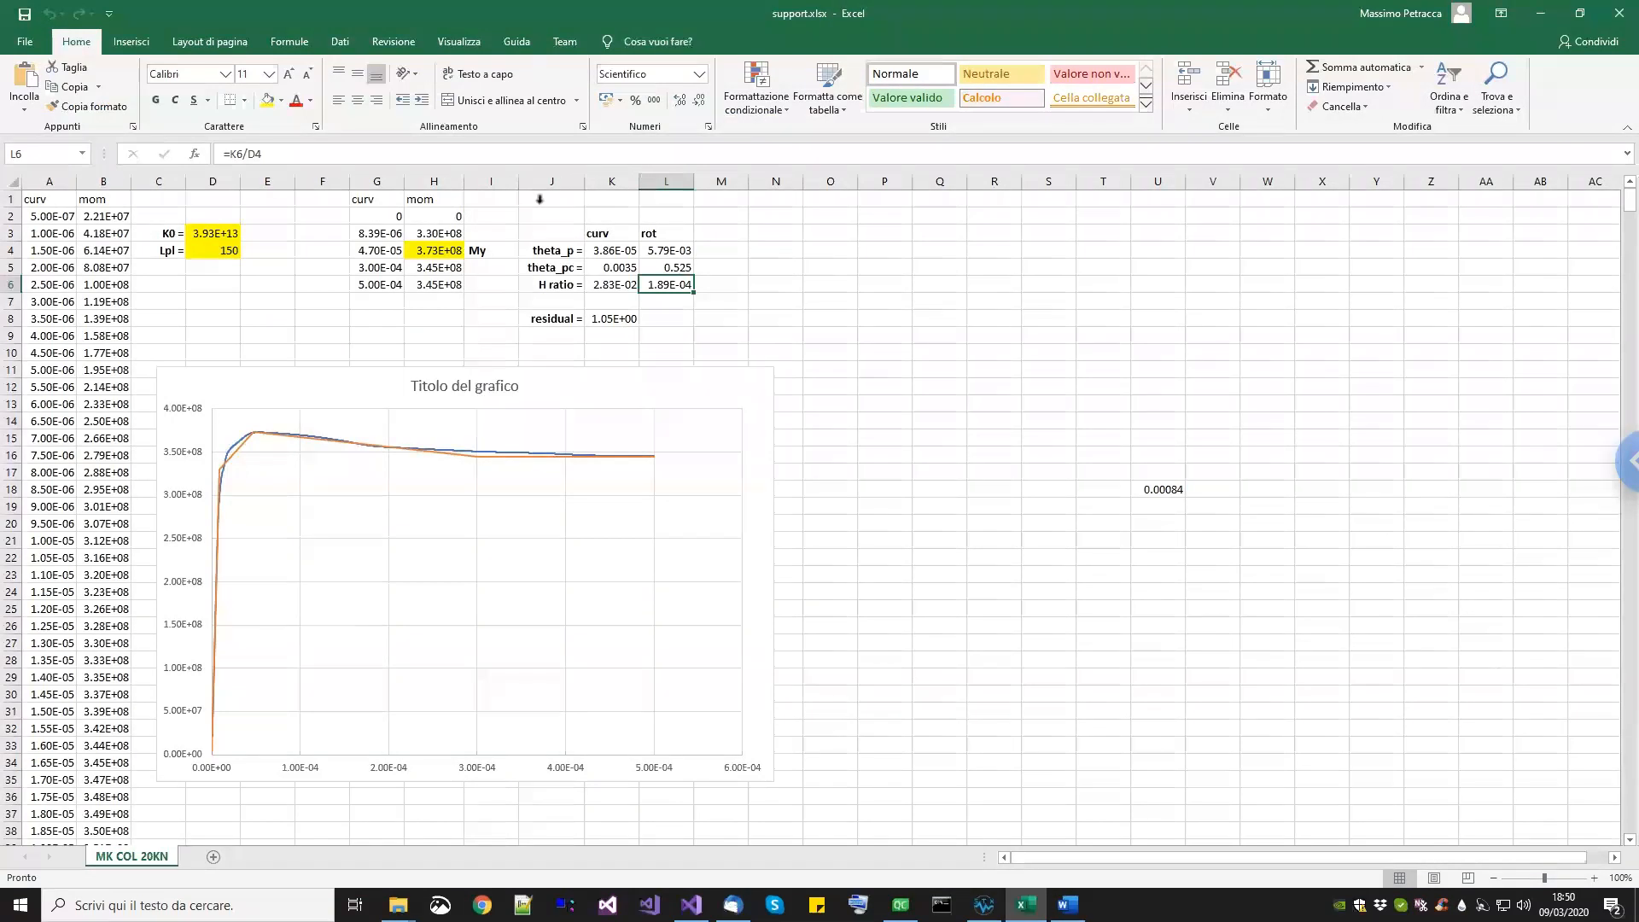
click(418, 237)
click(422, 249)
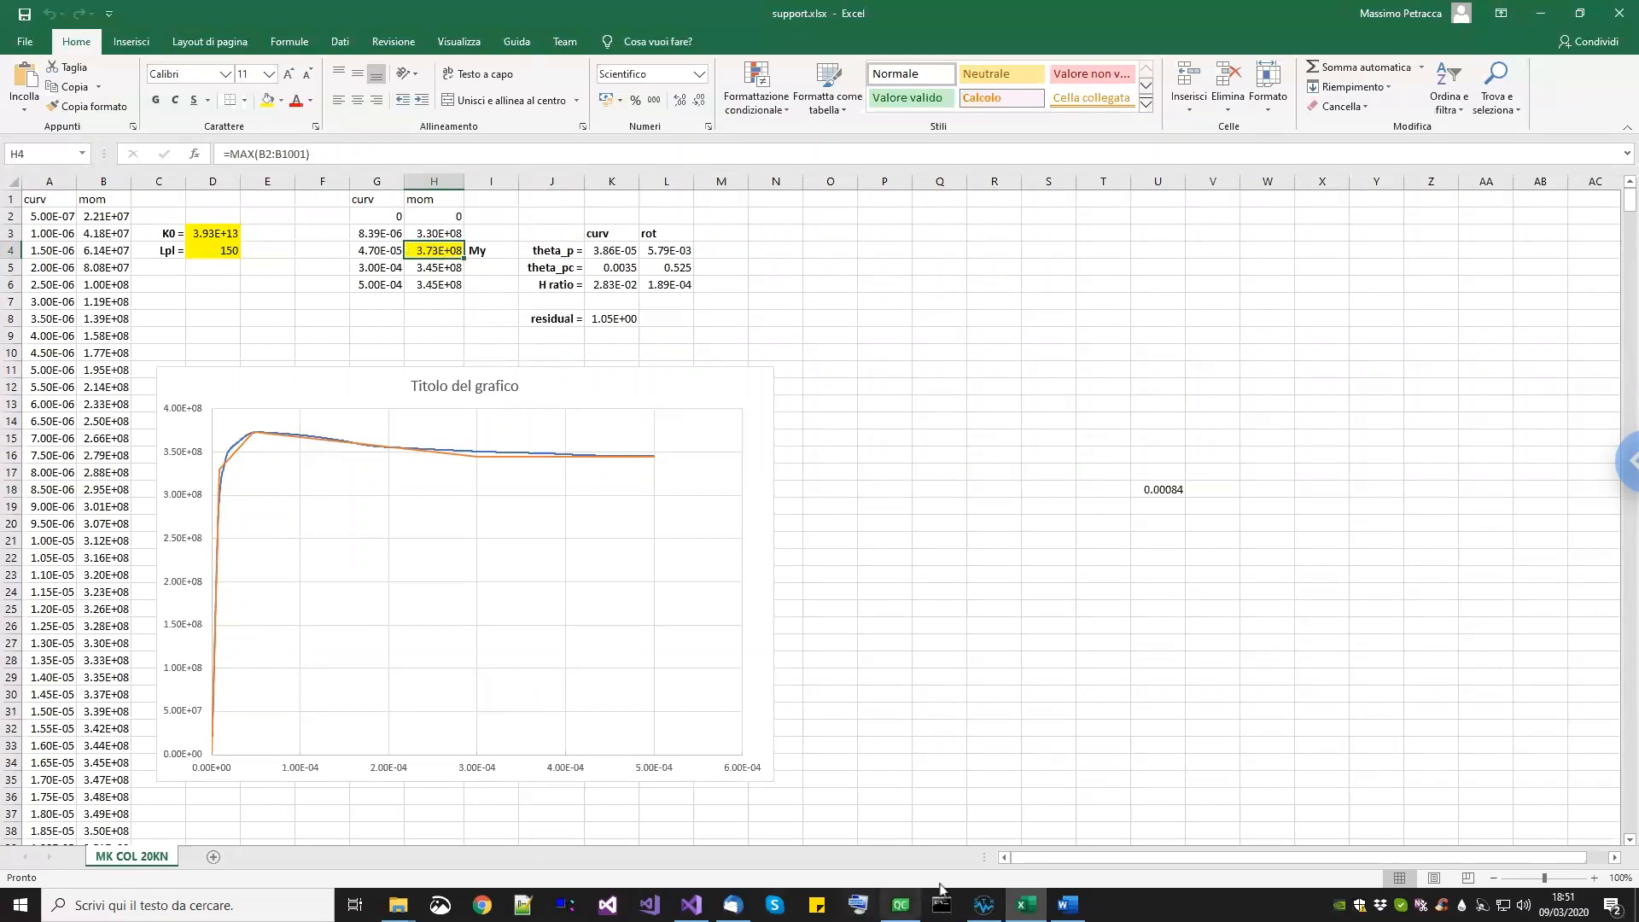
click(990, 903)
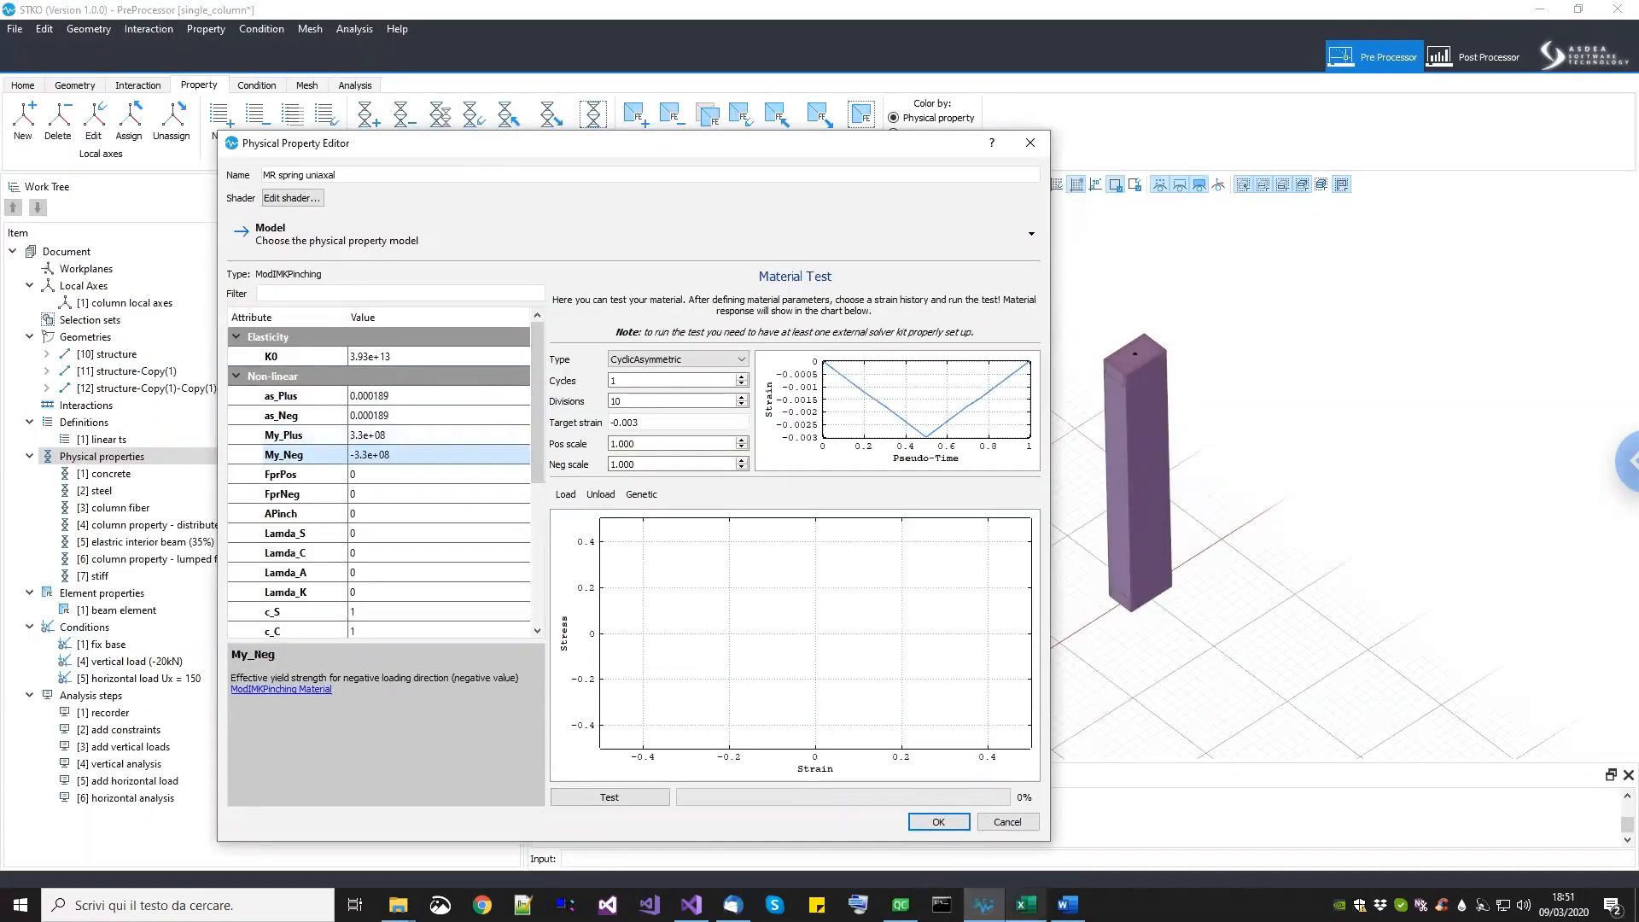
click(1023, 904)
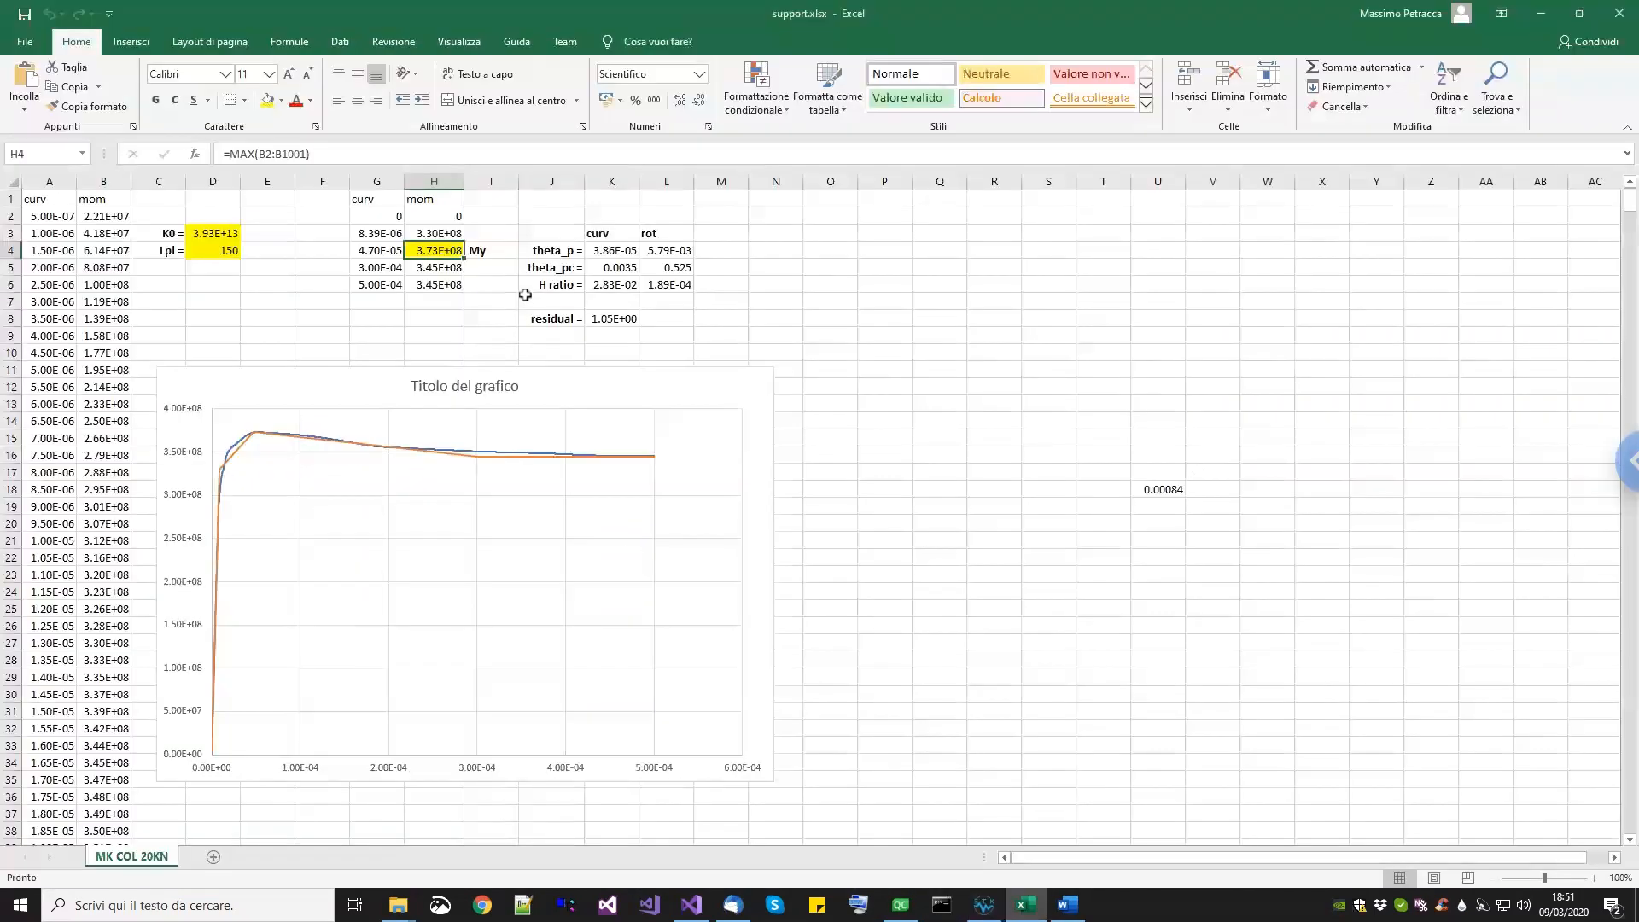
click(601, 286)
click(416, 156)
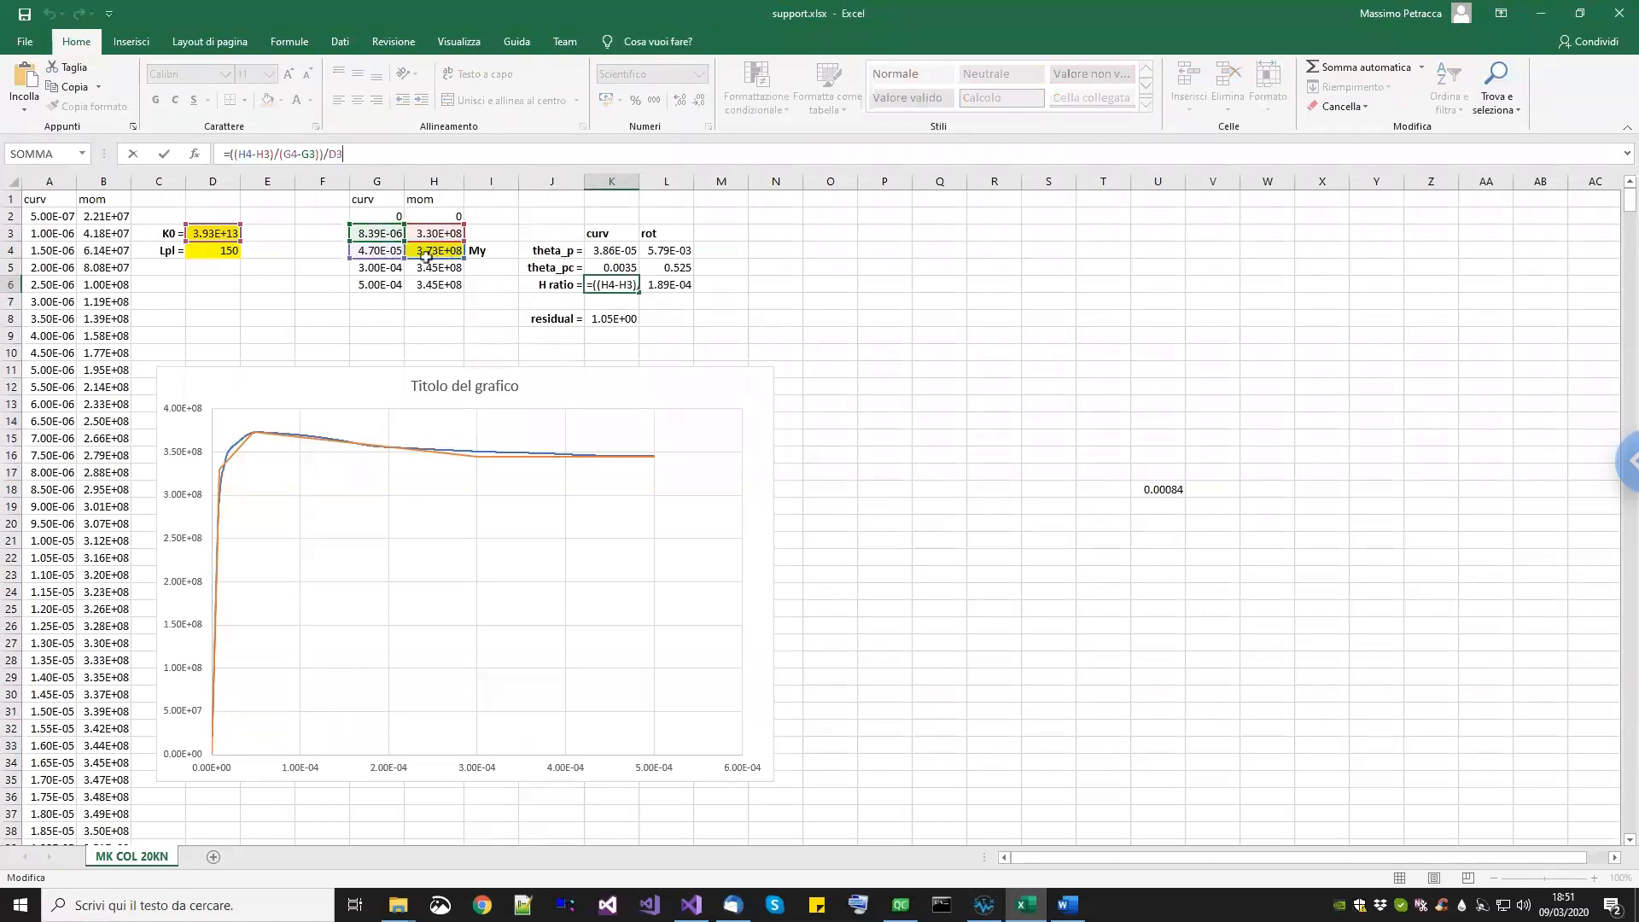
Step: Return to STKO and set the pinching parameters FprPos and FprNeg to 0.4 and APinch to 0.1
click(983, 905)
click(396, 474)
click(396, 473)
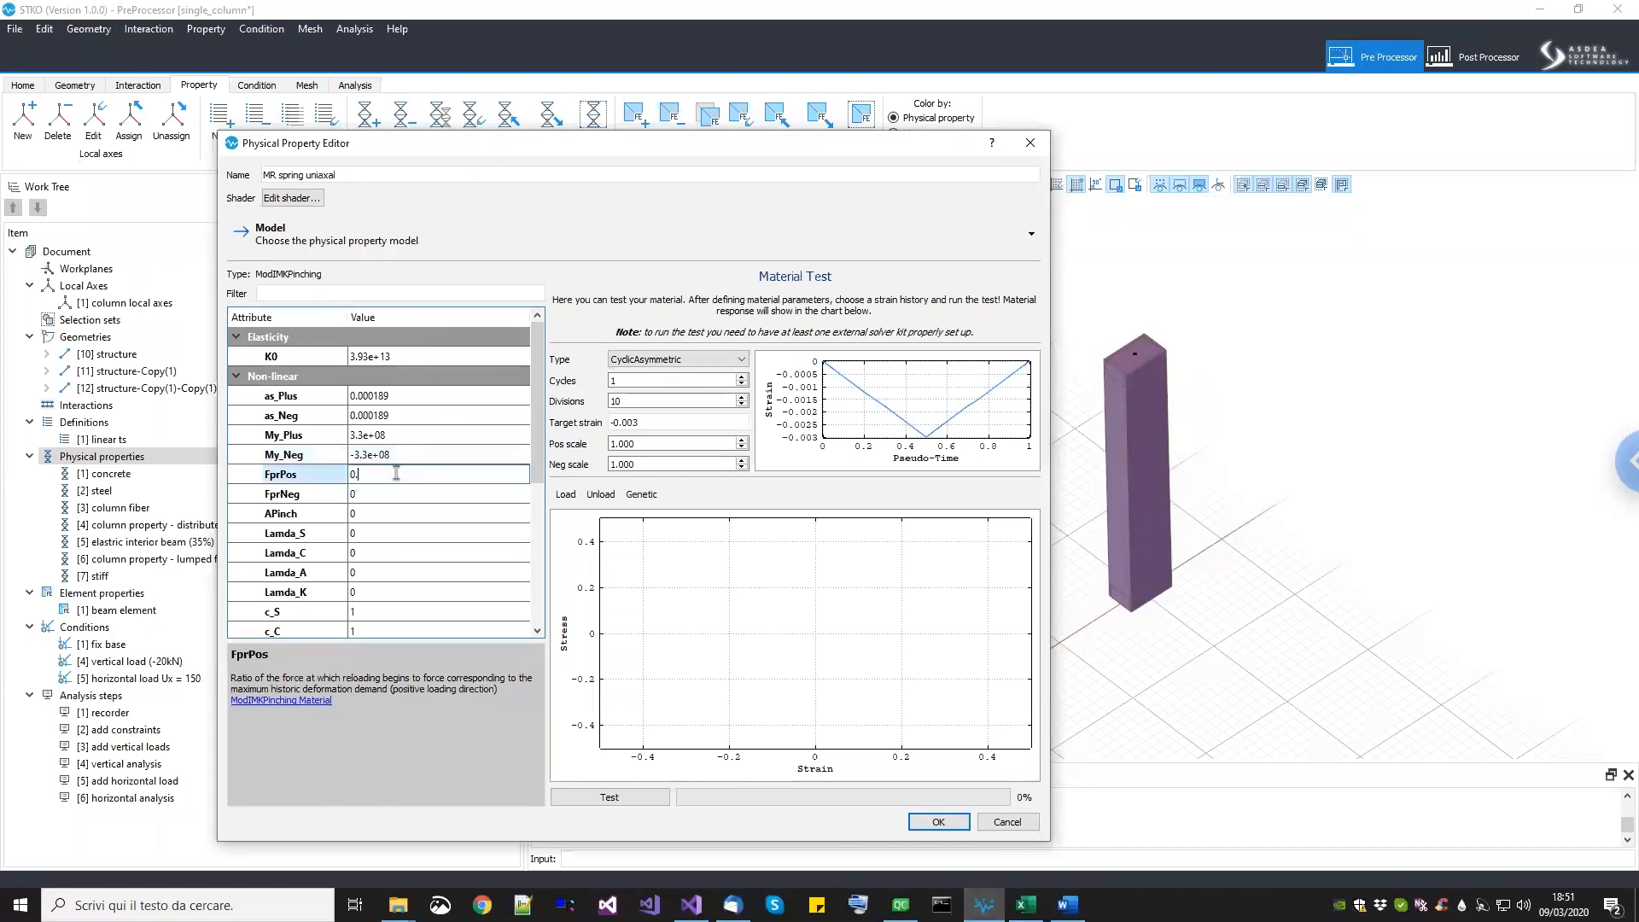
click(396, 493)
click(396, 493)
text(0.4)
click(396, 513)
click(396, 513)
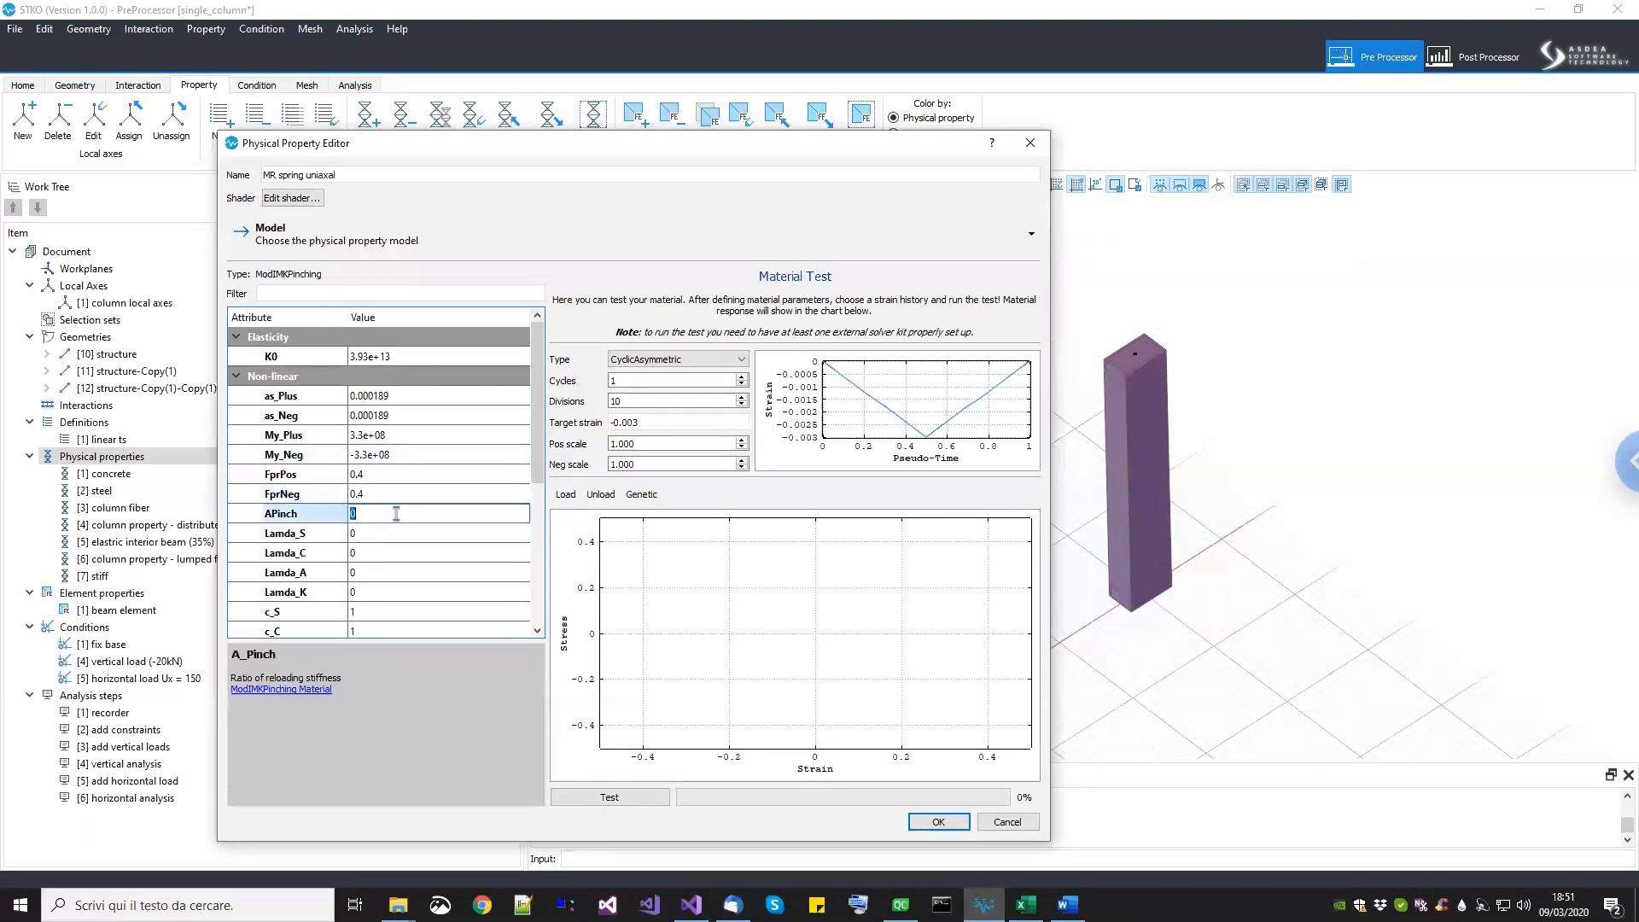
text(0.1)
key(Return)
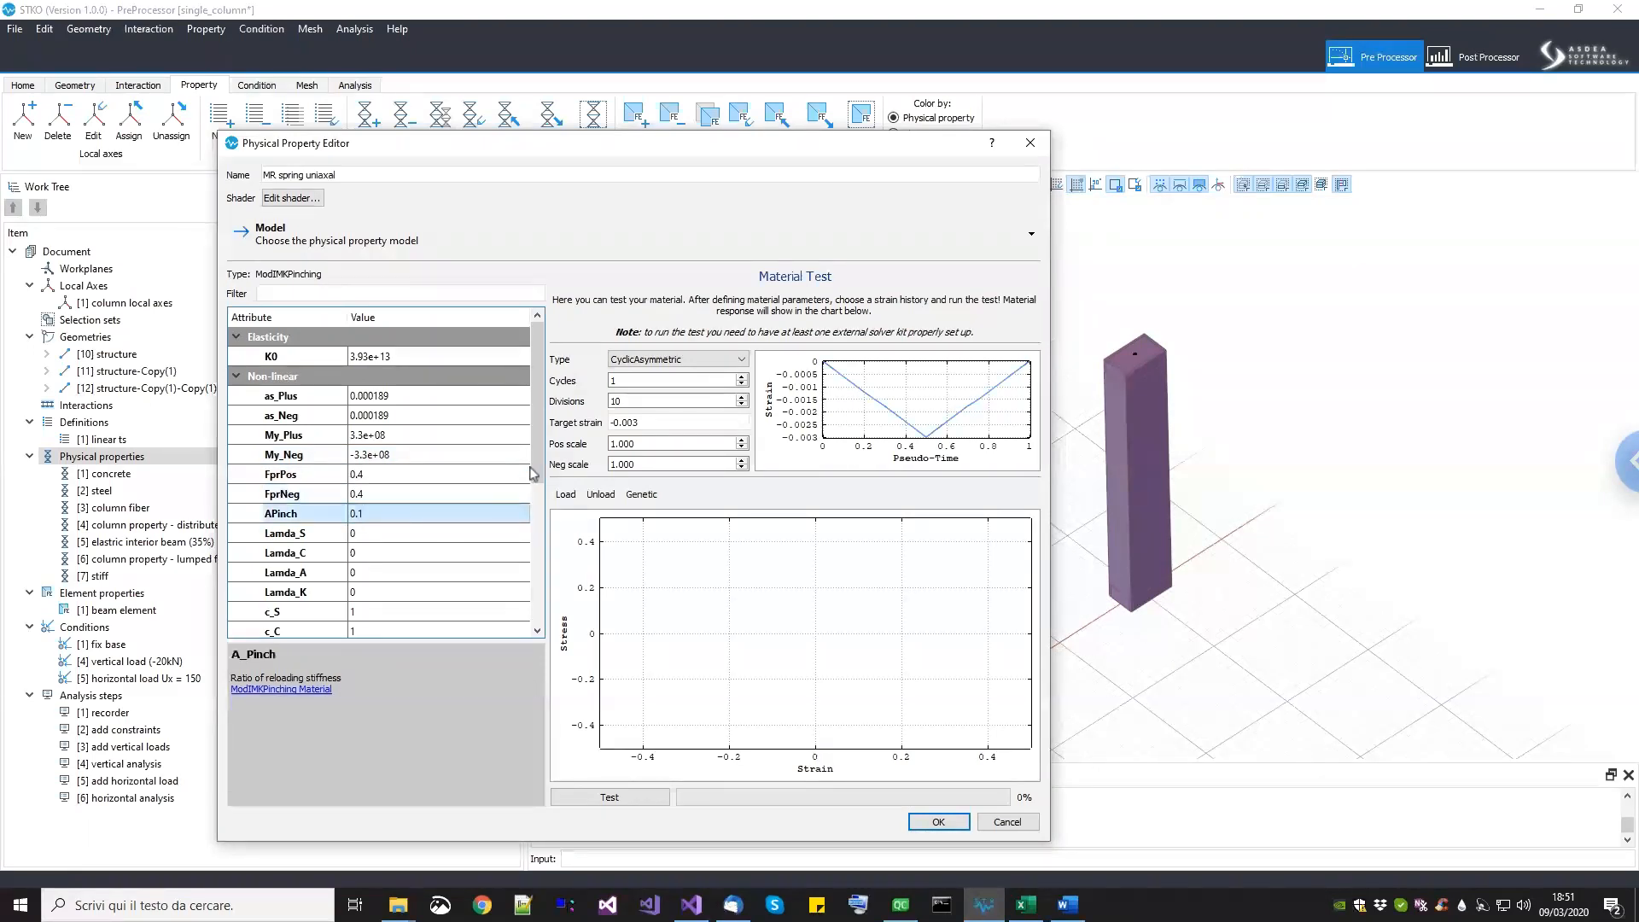
drag(542, 474, 539, 615)
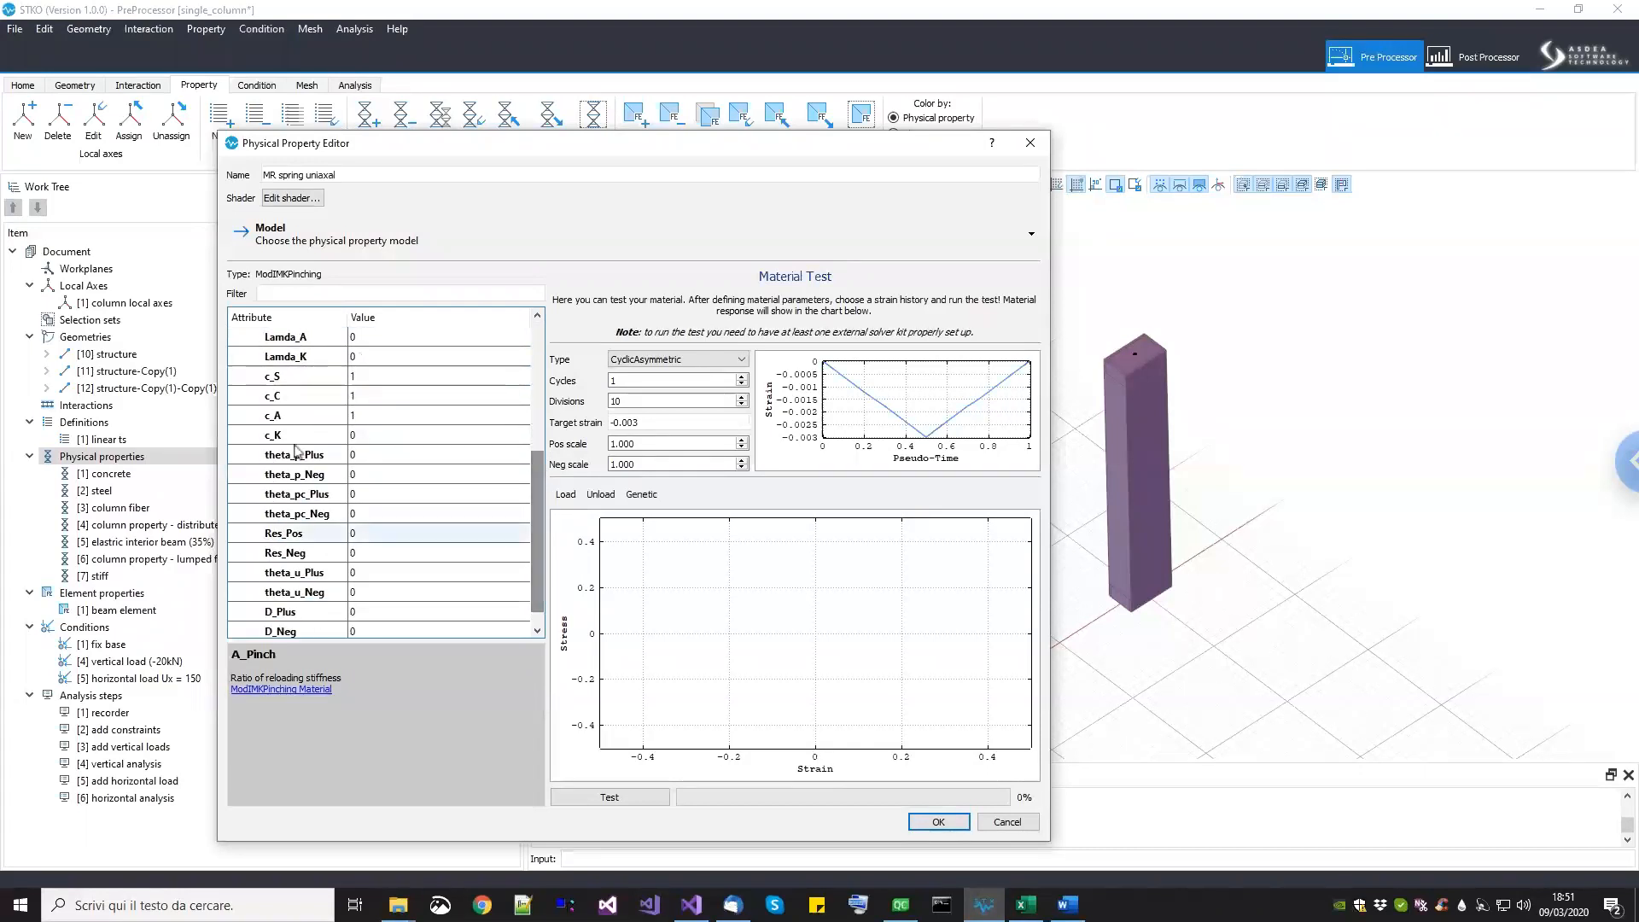
Step: Set the pre-capping rotation theta_p_Plus to 0.00579 and copy the same value into theta_p_Neg
click(370, 454)
click(371, 454)
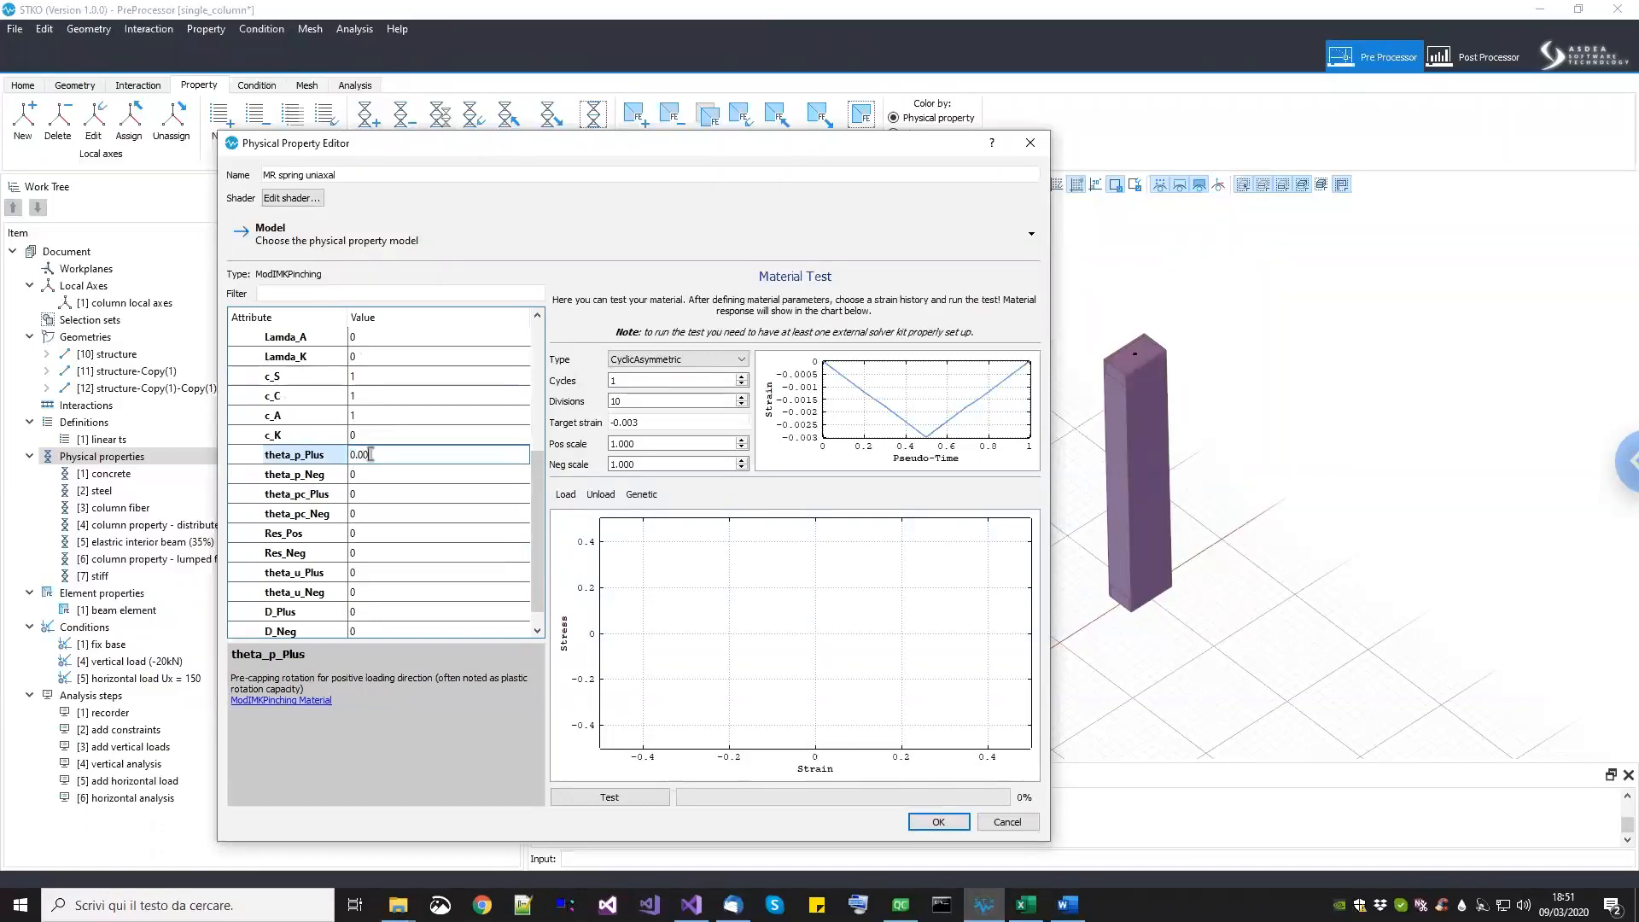
text(0.00579)
click(439, 437)
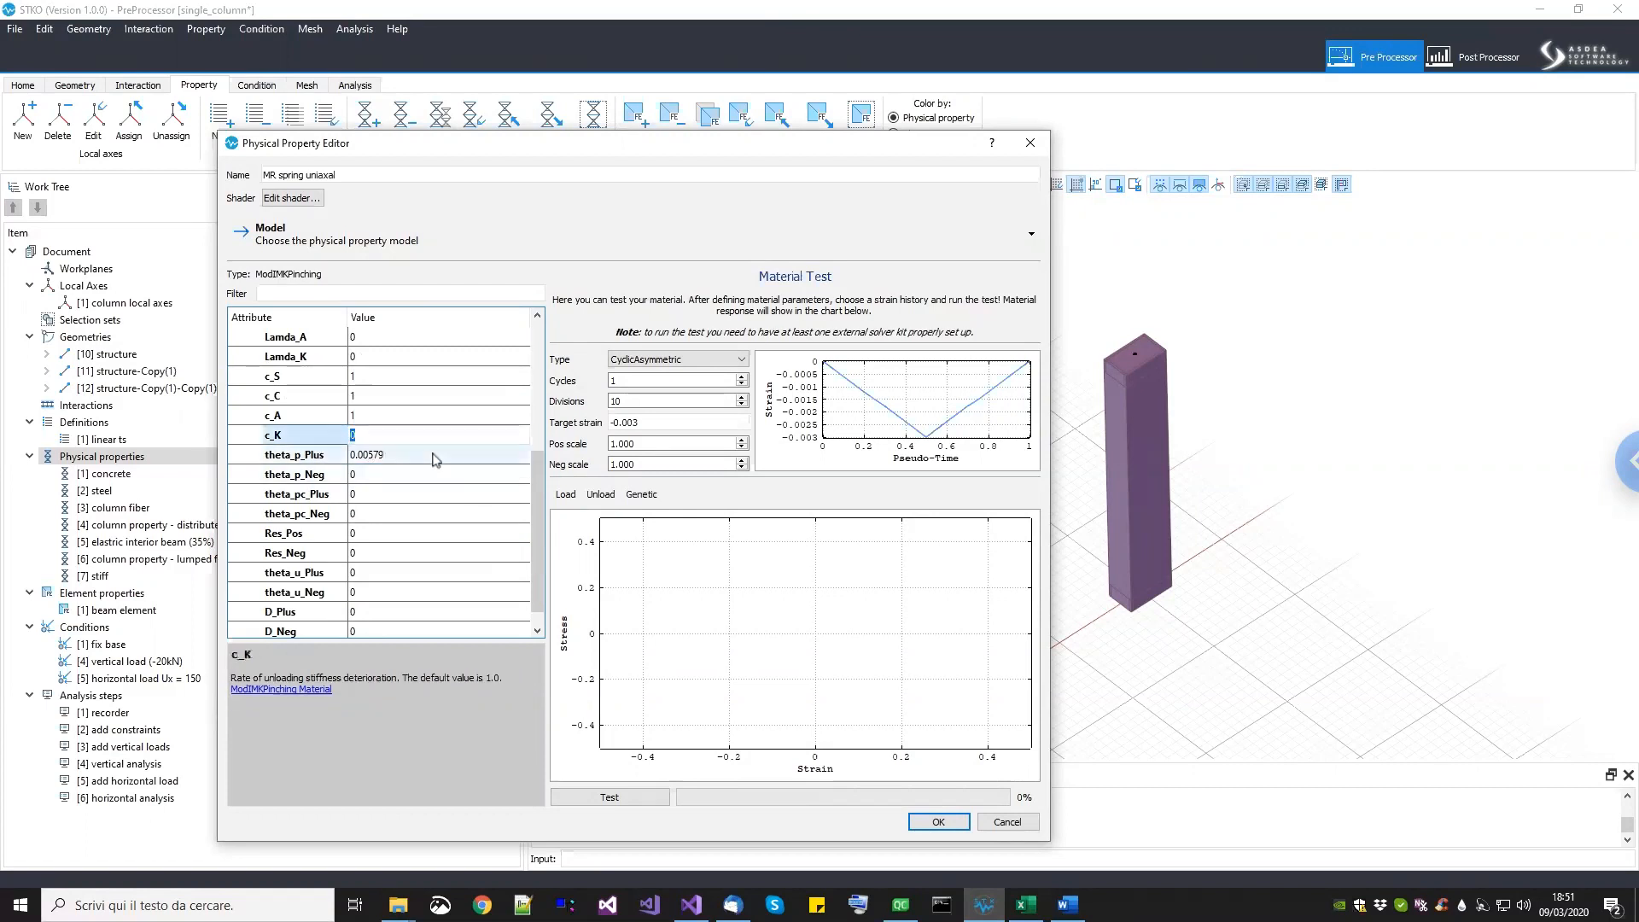
click(436, 455)
key(ctrl+c)
click(435, 476)
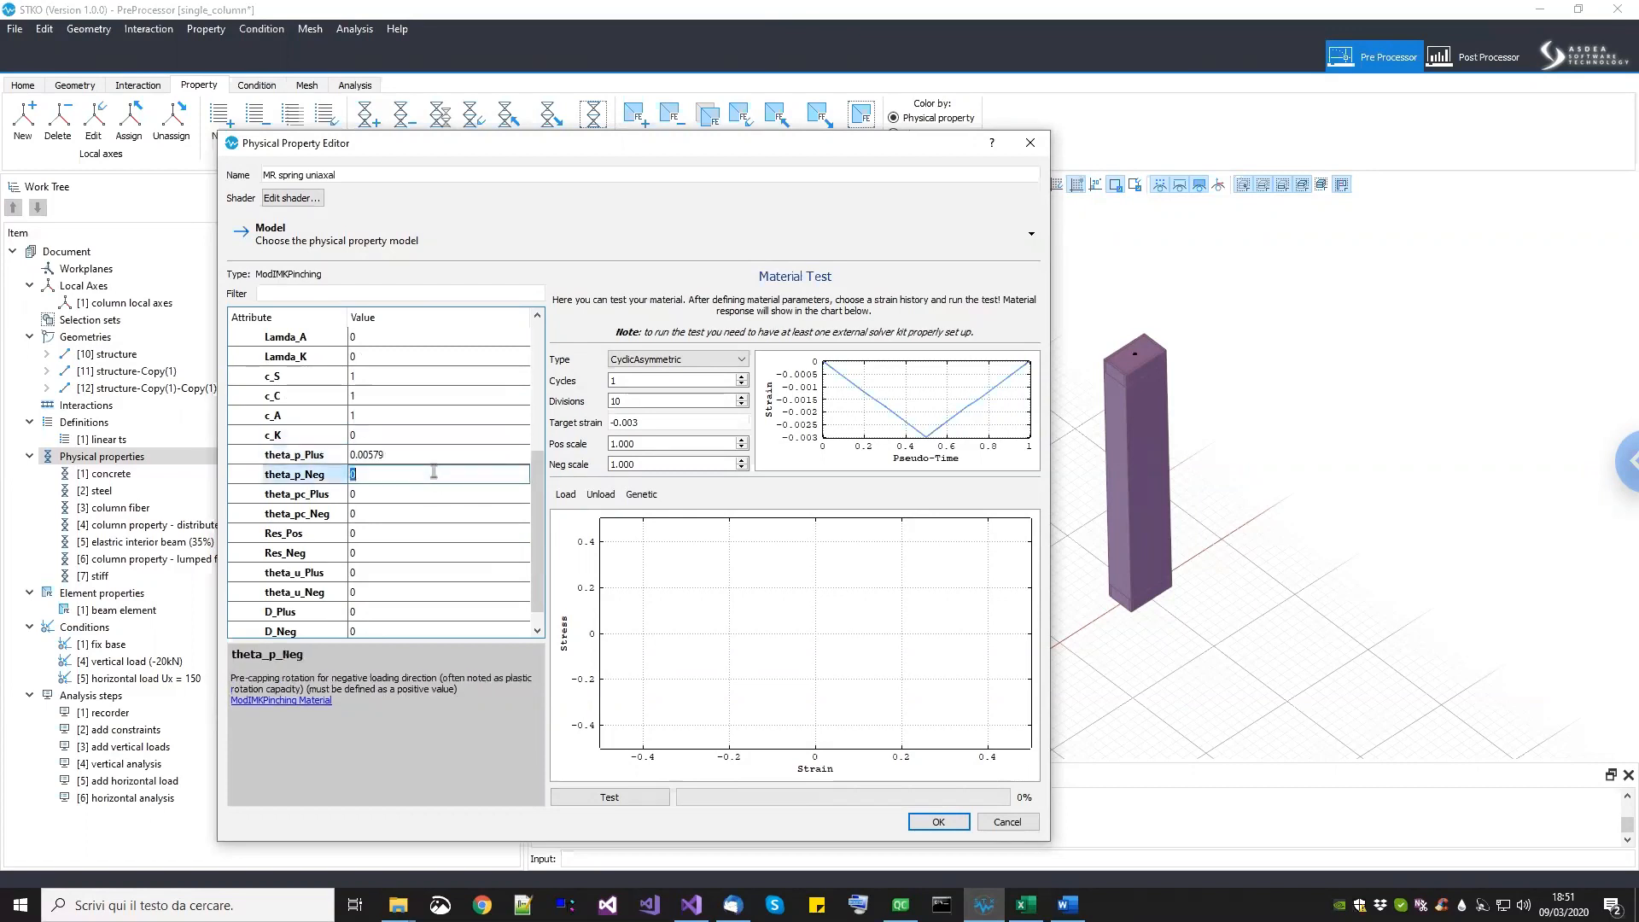
key(ctrl+v)
Step: Set the post-capping rotations theta_pc_Plus and theta_pc_Neg to 0.525
click(431, 495)
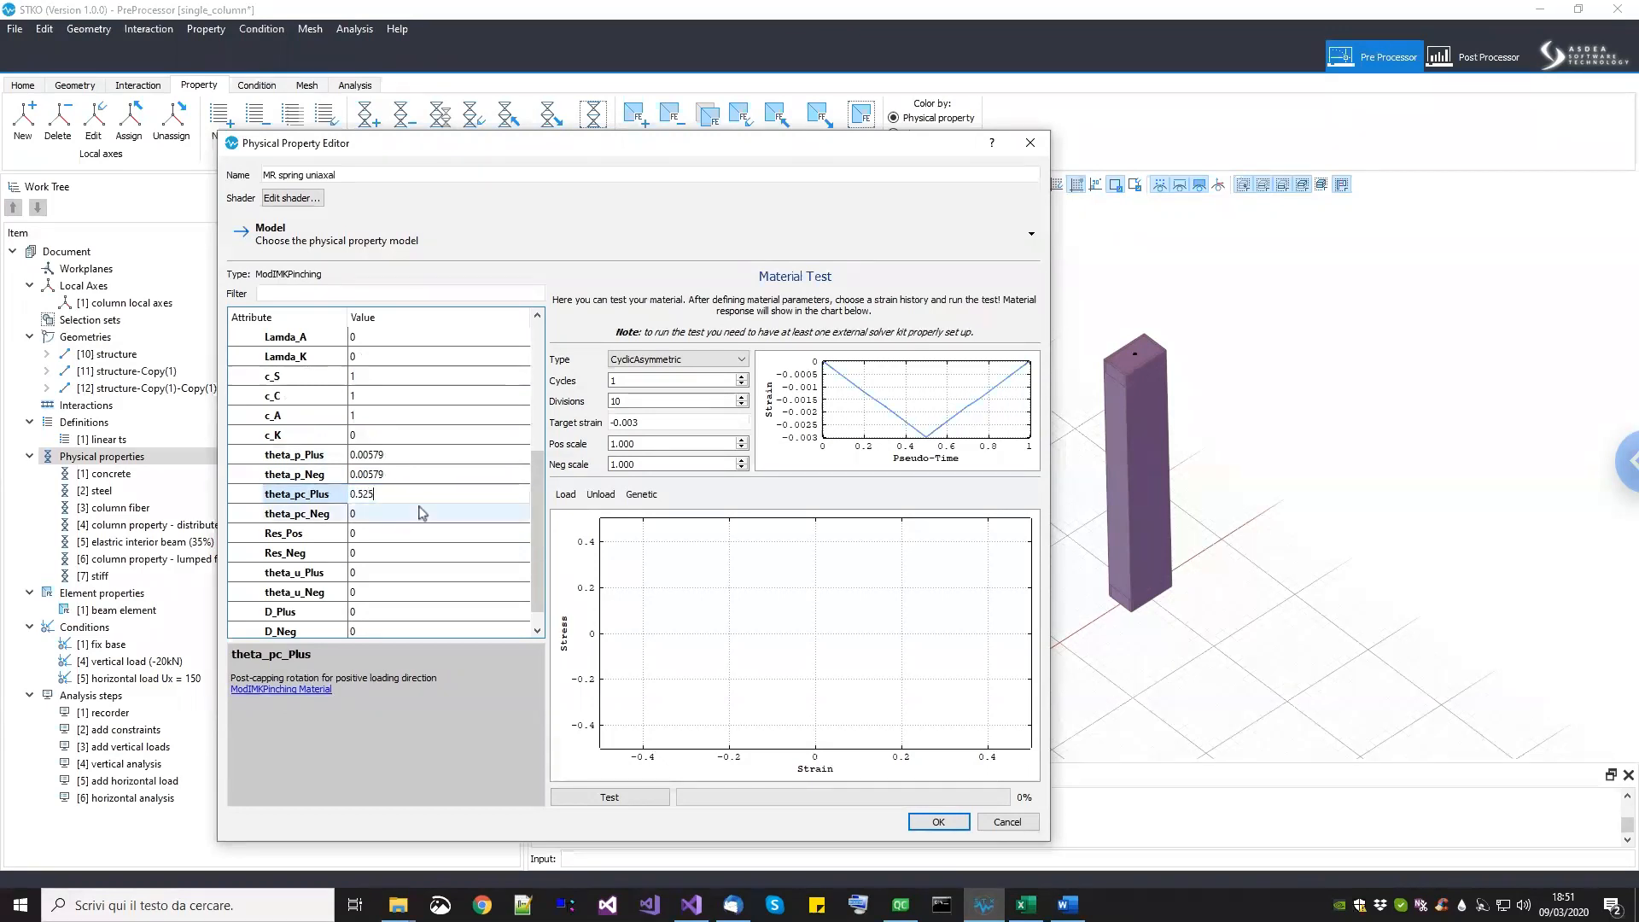
click(420, 510)
text(0.525)
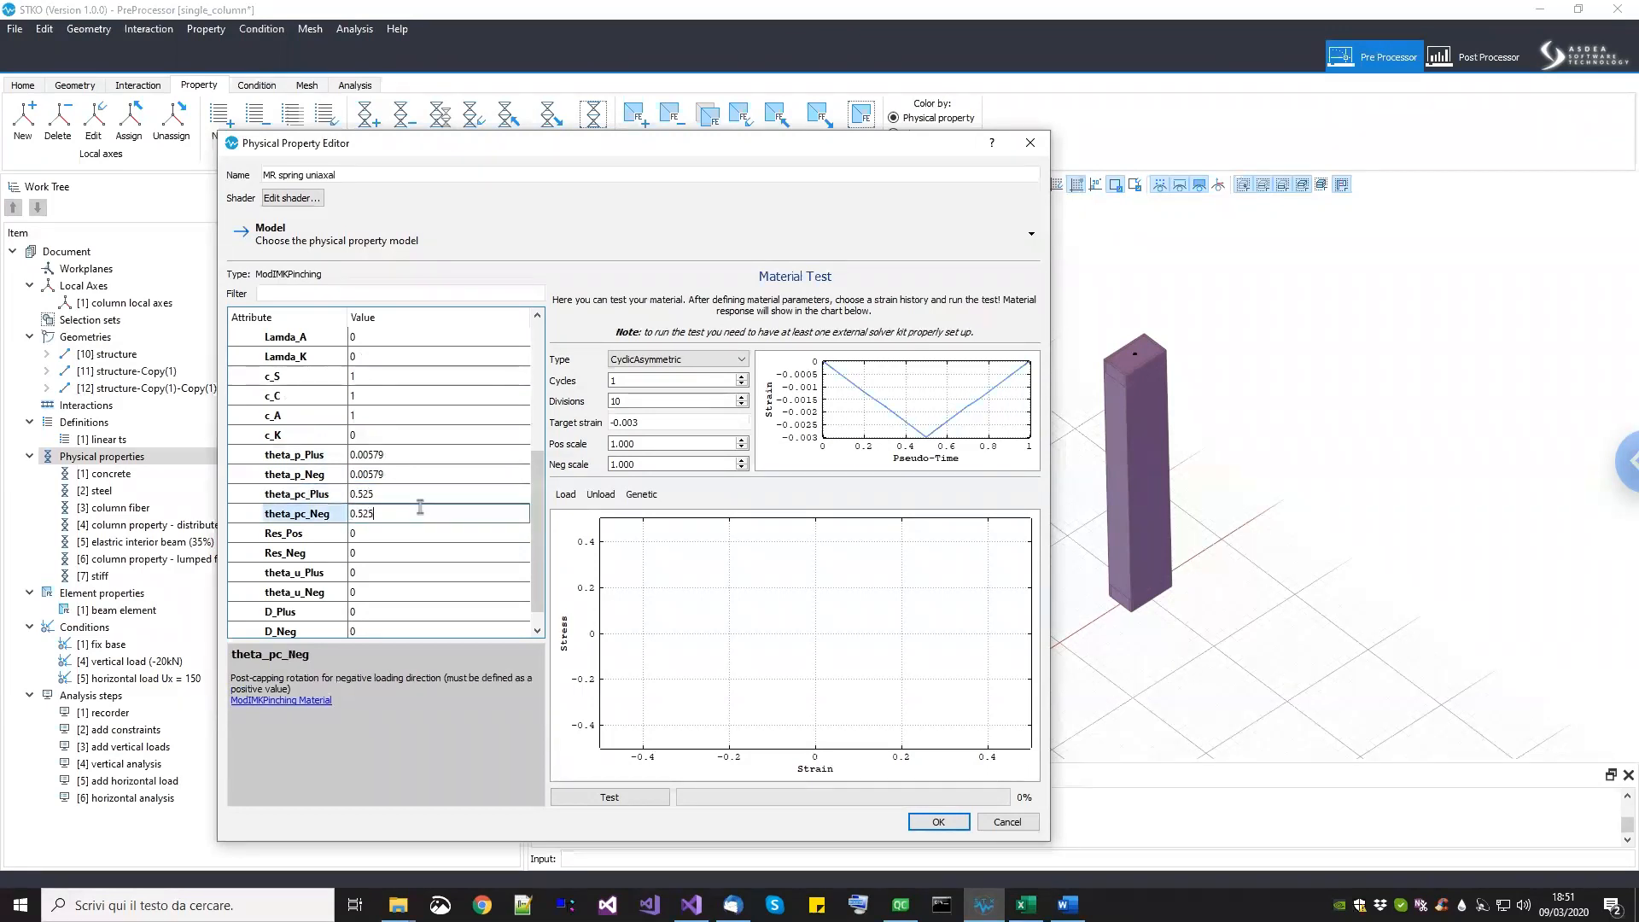
key(Return)
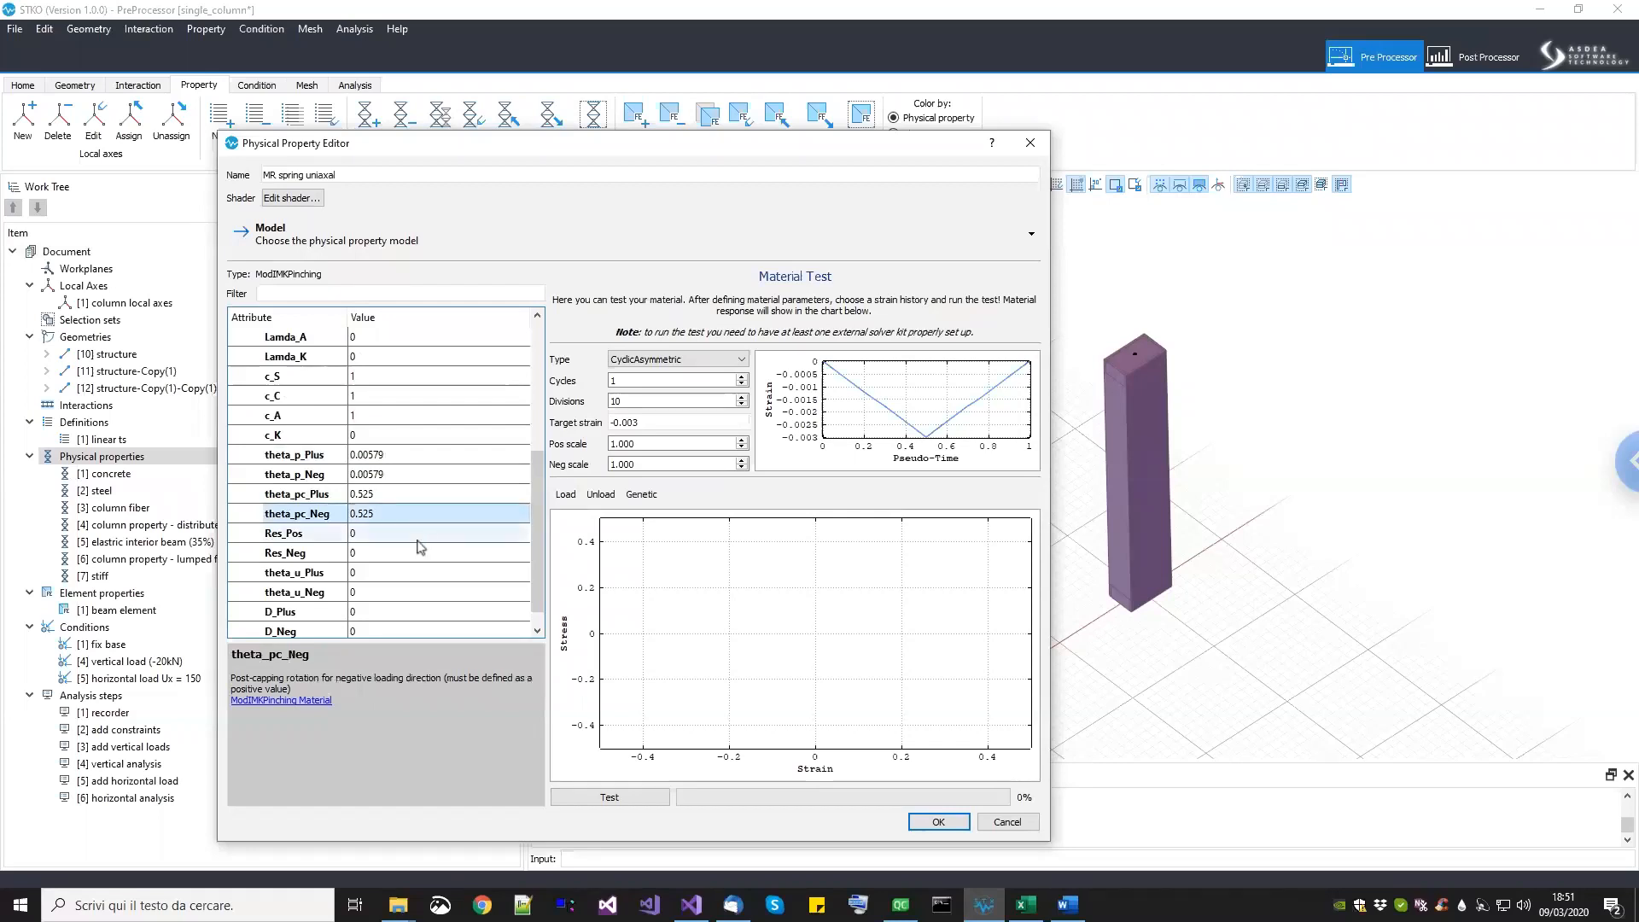
Step: Check the residual ratio in the support.xlsx Excel sheet, return to STKO and set Res_Pos and Res_Neg to 1.05
click(408, 533)
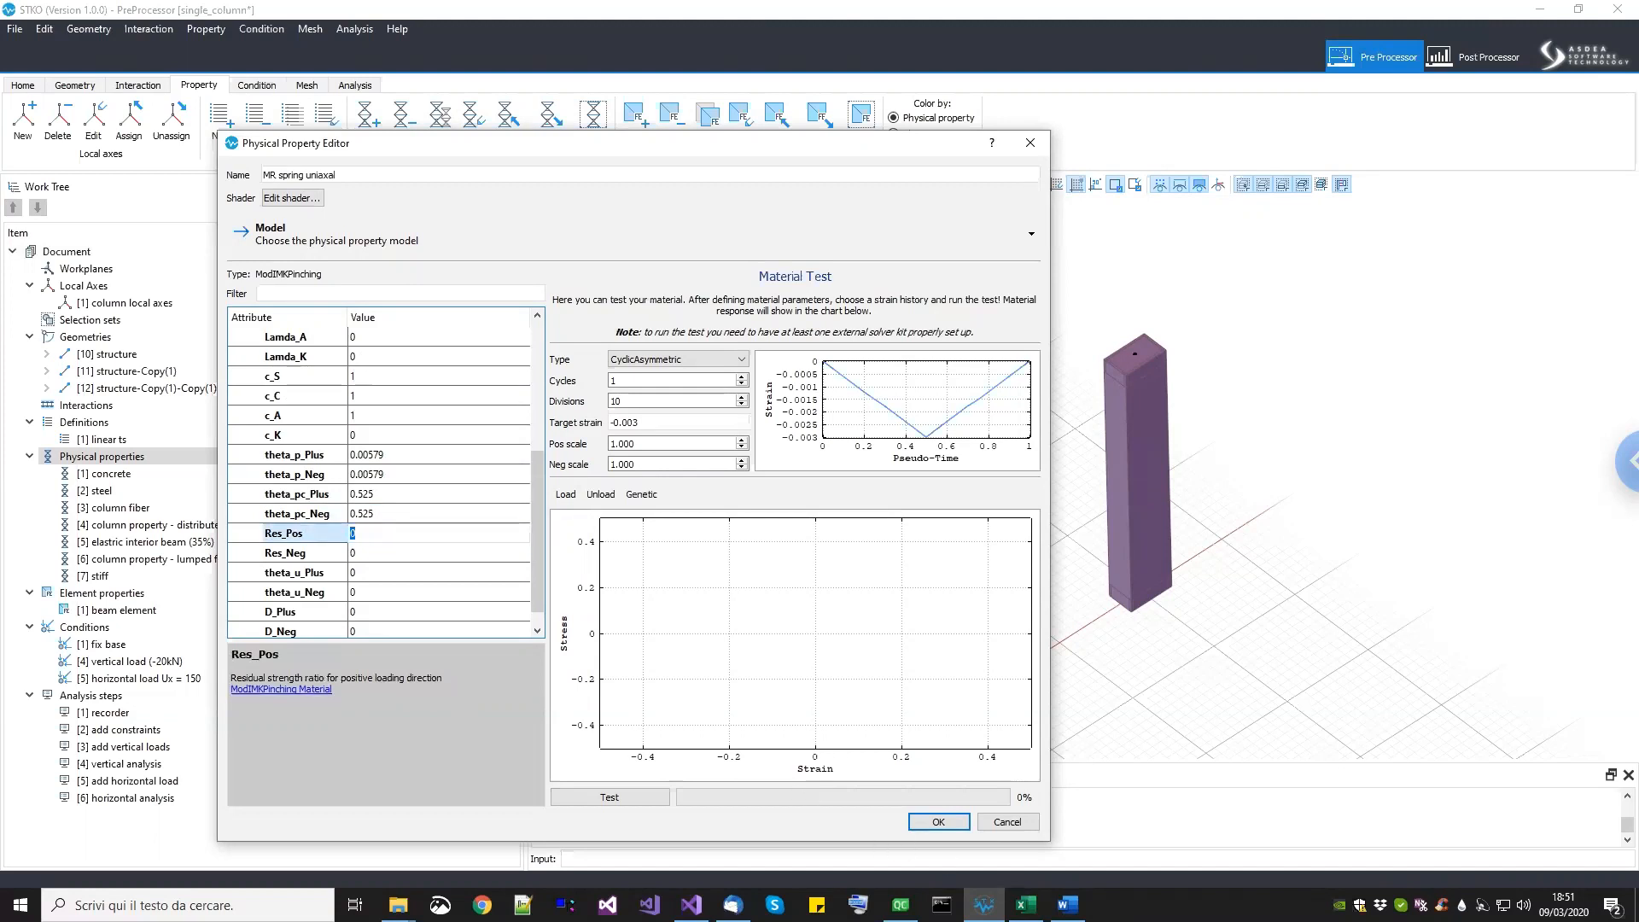
click(1026, 905)
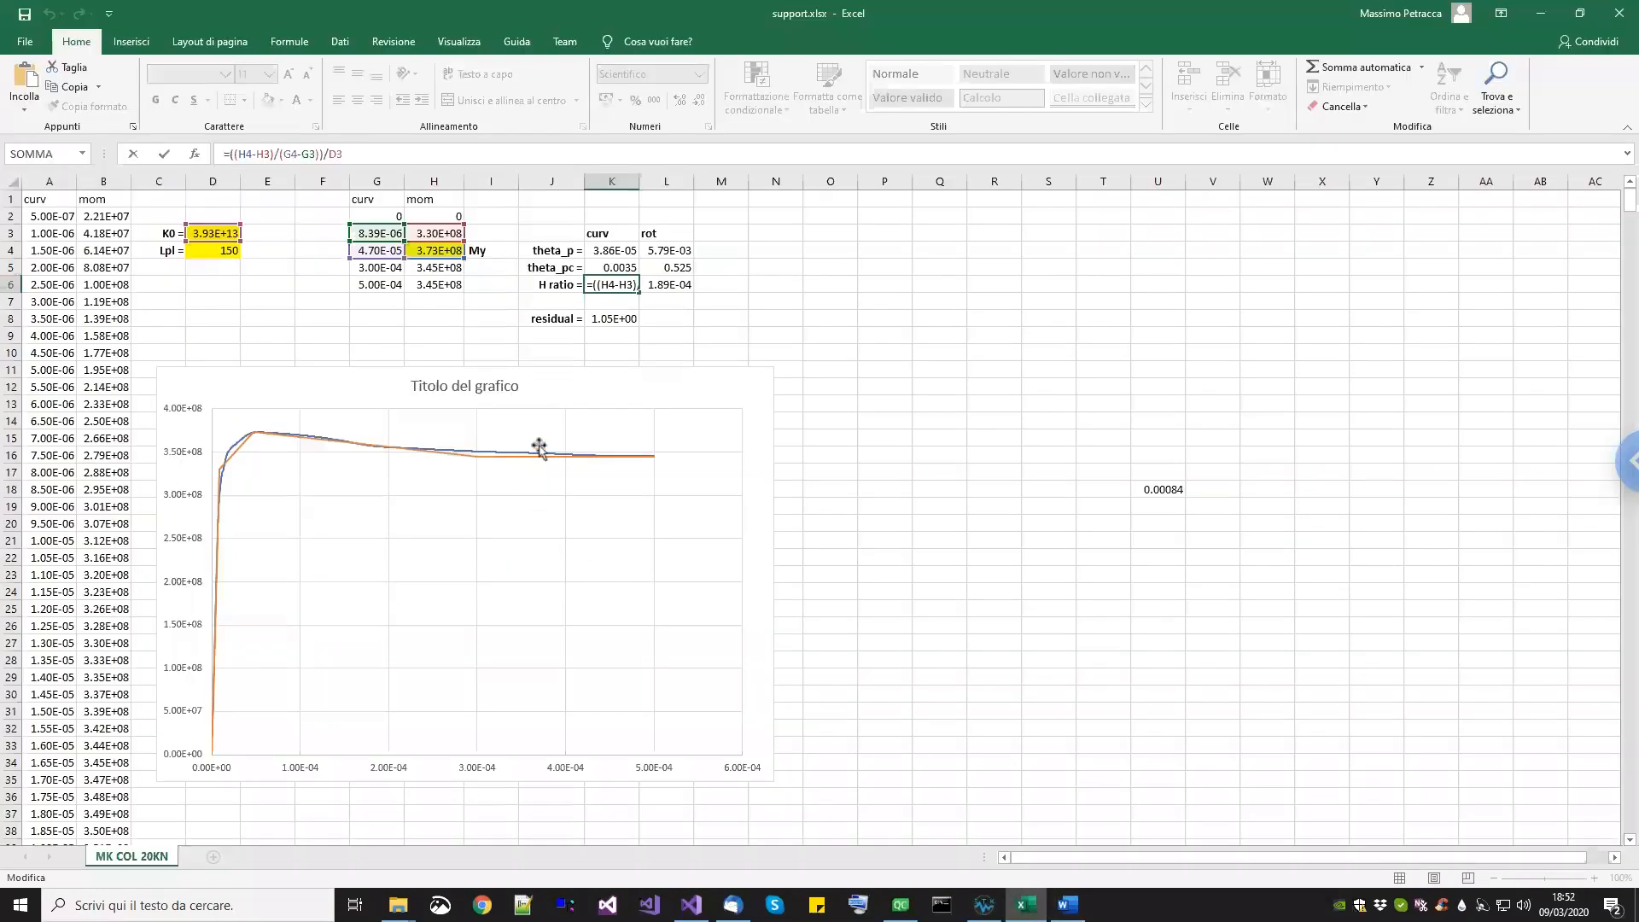
mouse_move(634, 466)
click(983, 905)
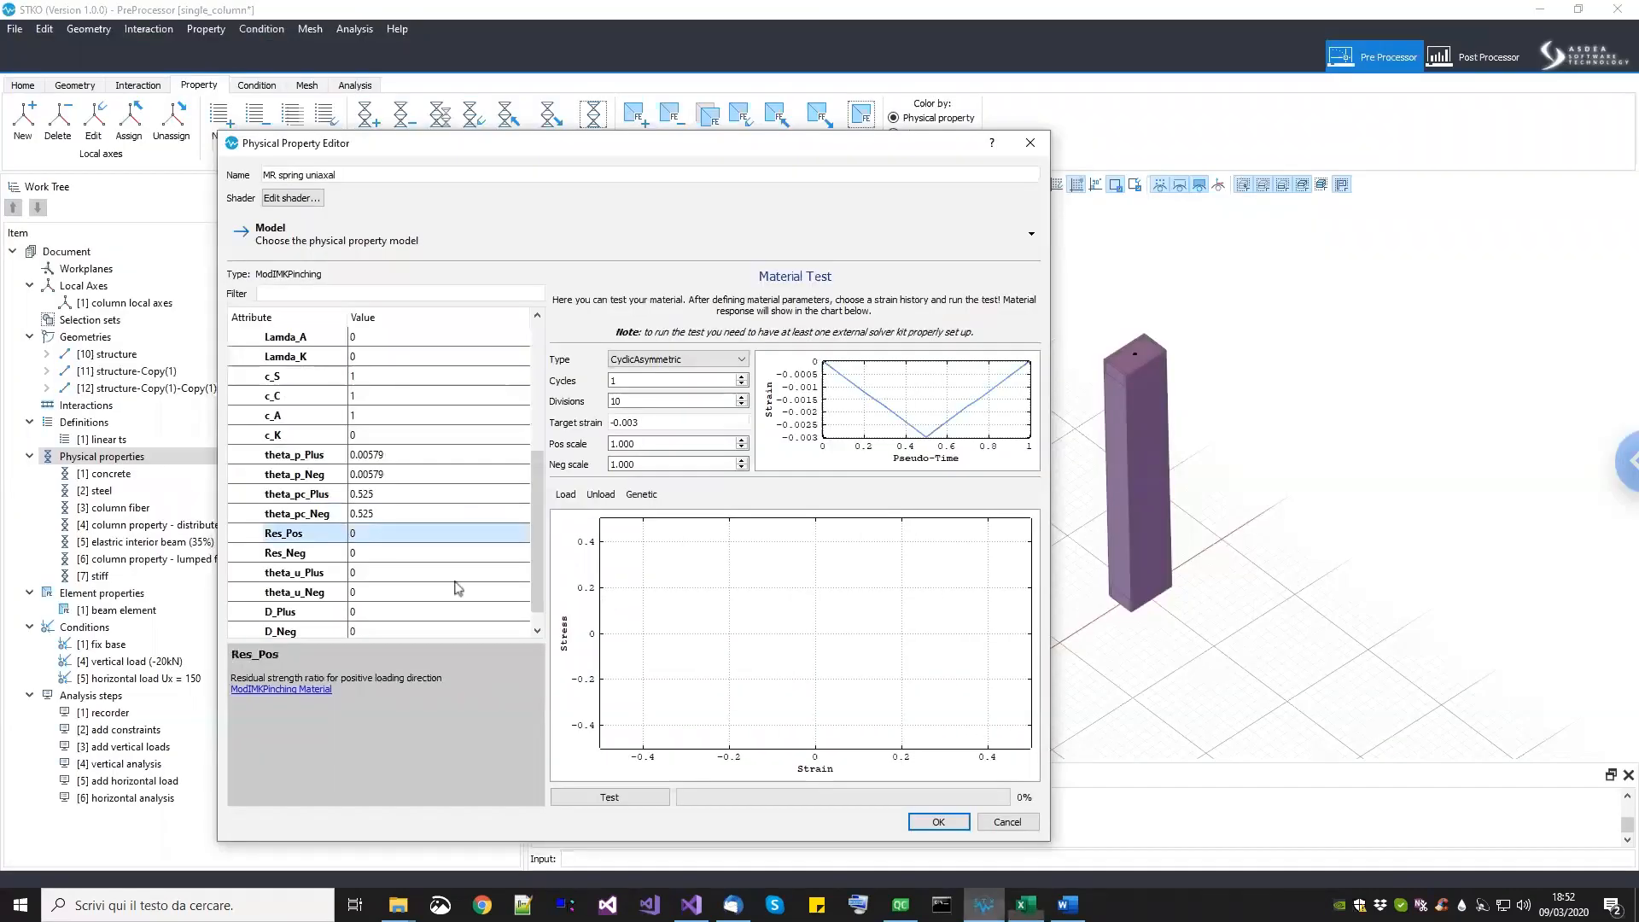
double_click(373, 535)
text(1.05)
key(Return)
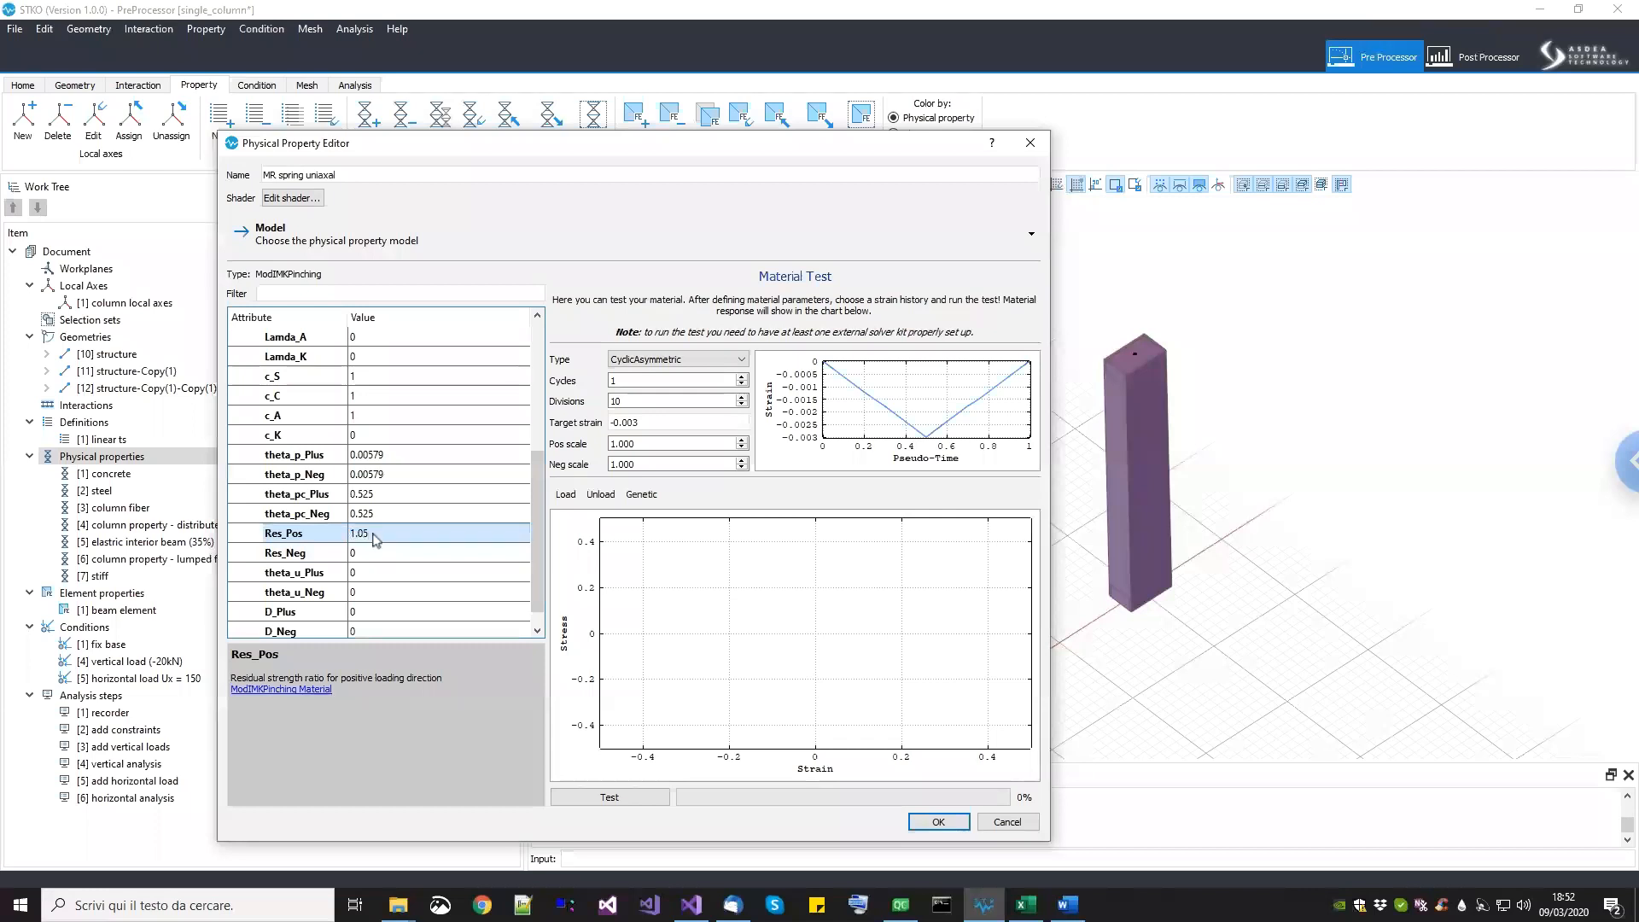
double_click(381, 553)
text(1.05)
key(Return)
Step: Set the ultimate rotation capacities theta_u_Plus and theta_u_Neg to 100
double_click(483, 574)
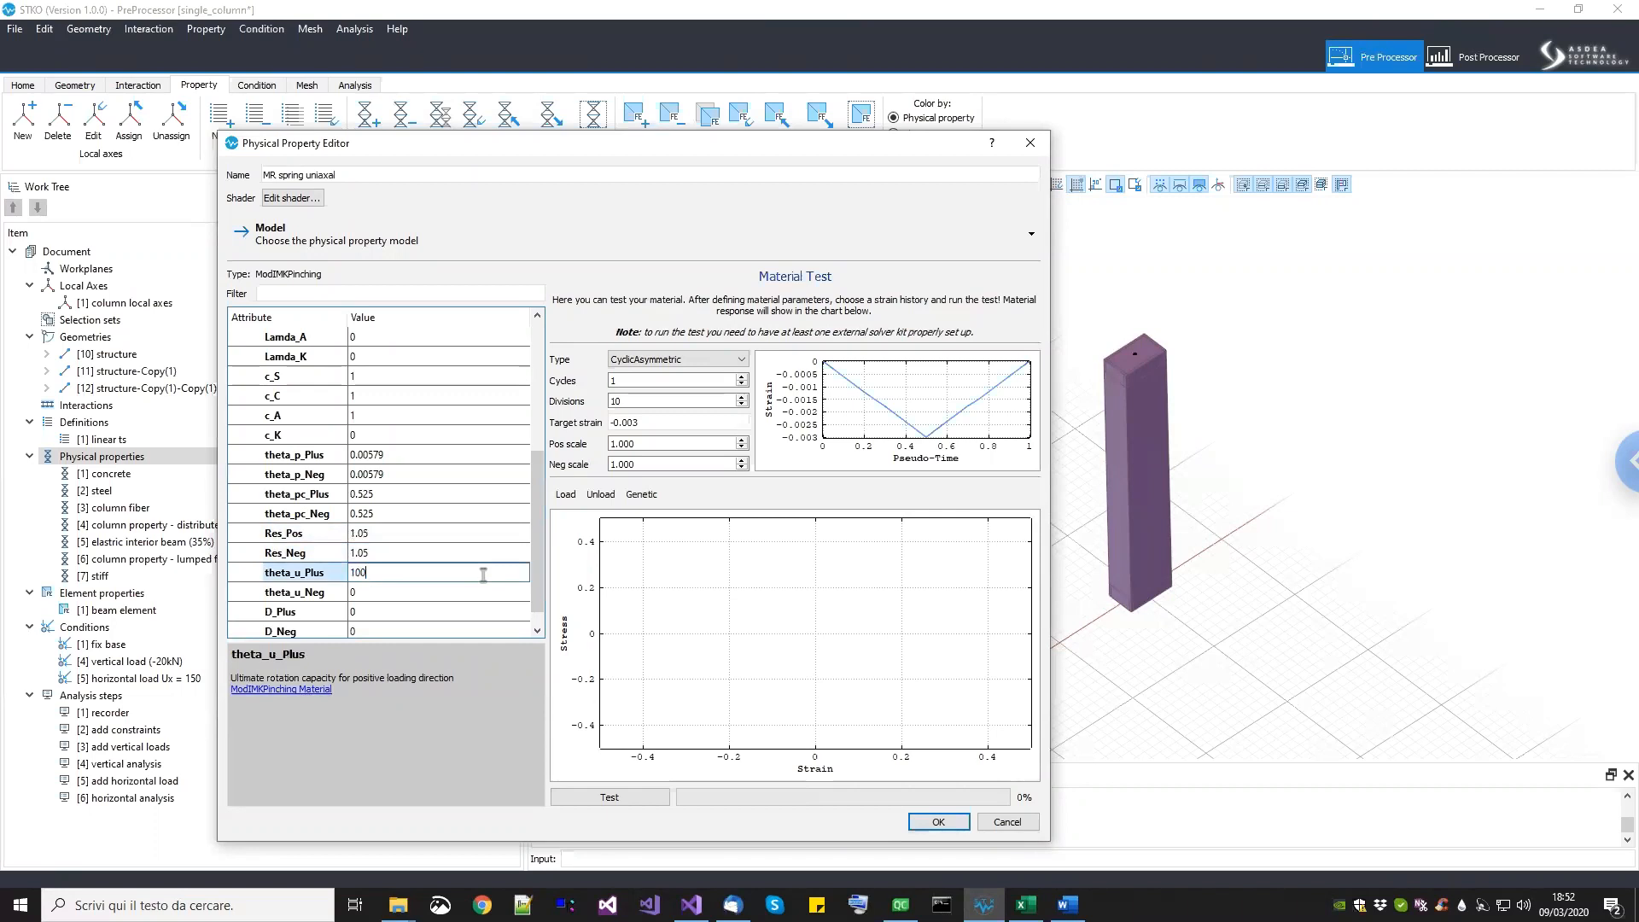
double_click(483, 590)
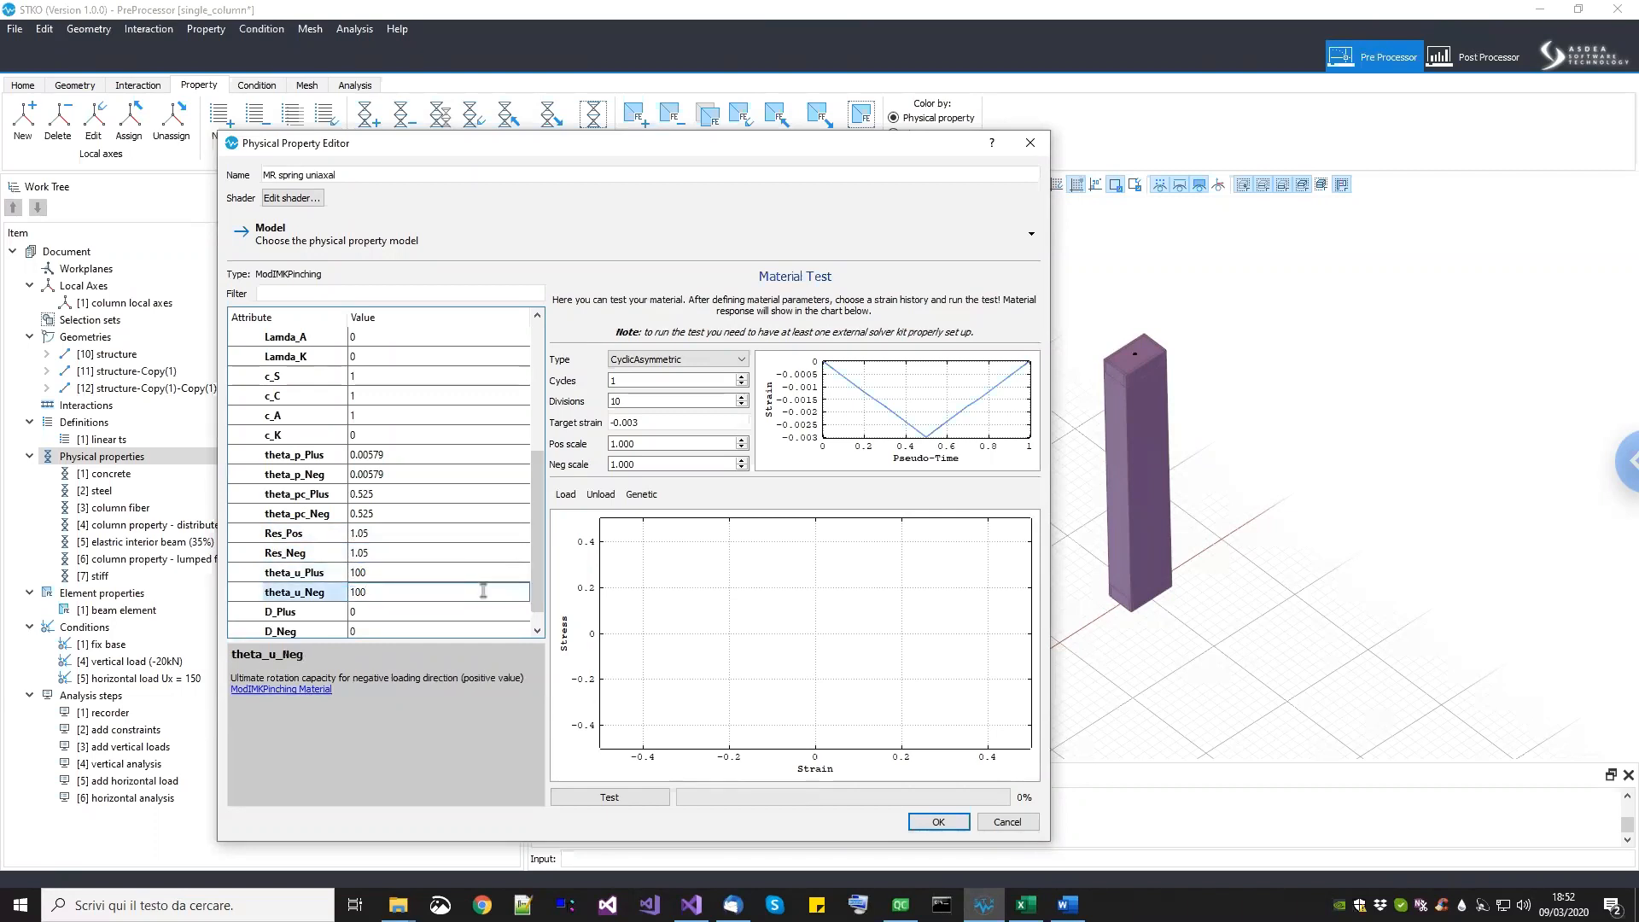
drag(535, 589, 536, 642)
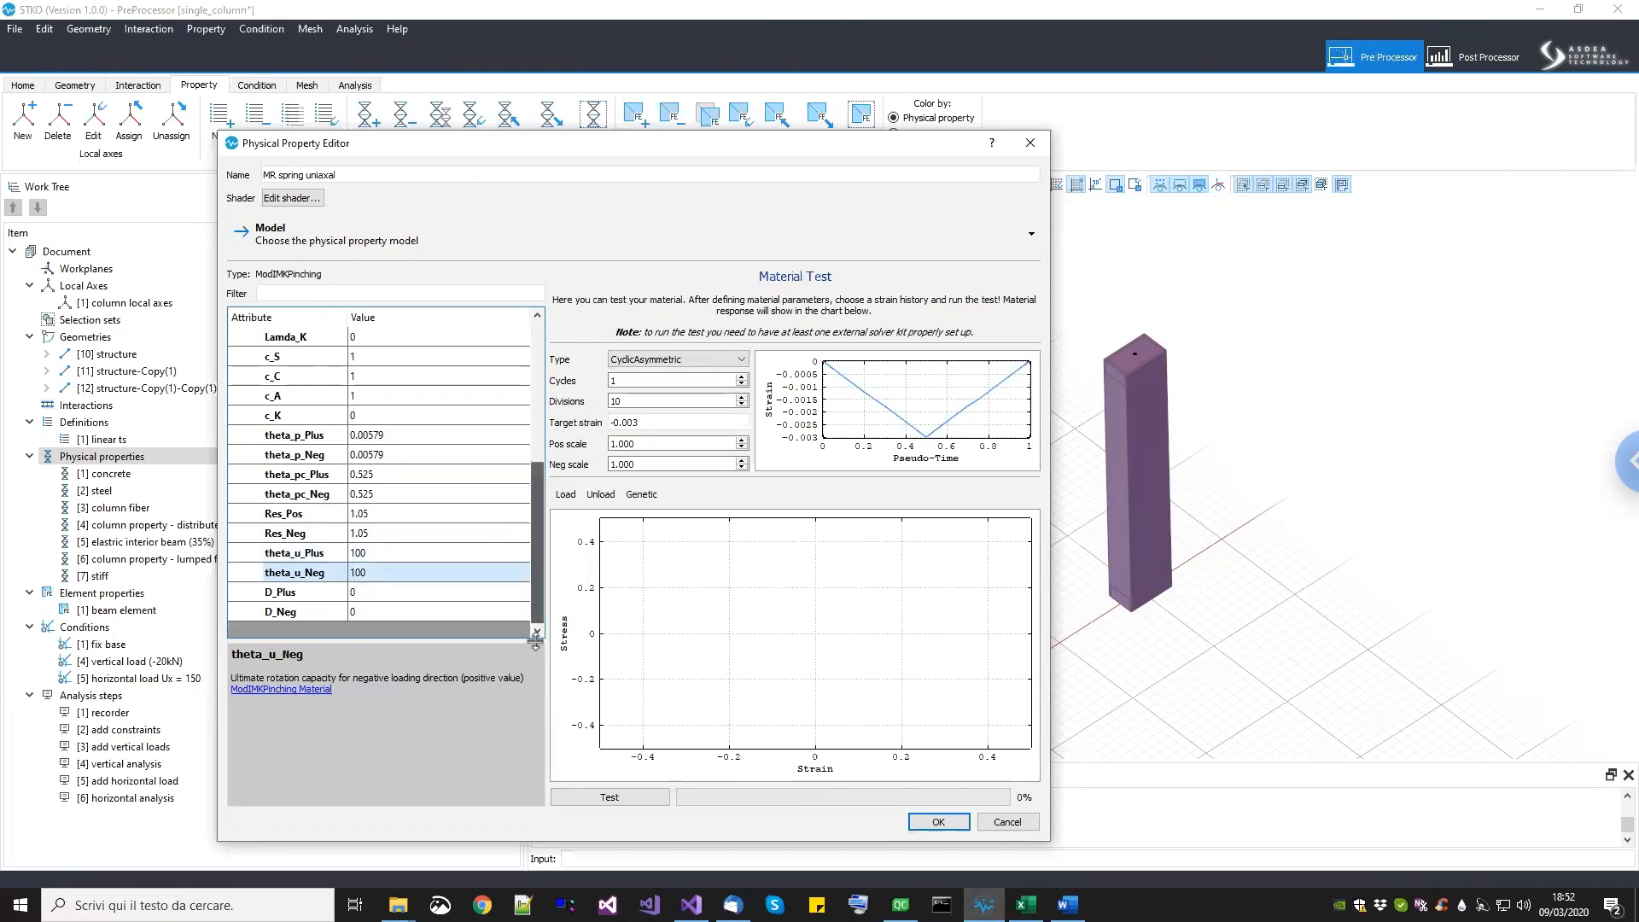
Step: Configure the material test as a Monotonic strain history with a positive target strain of 0.1
click(667, 357)
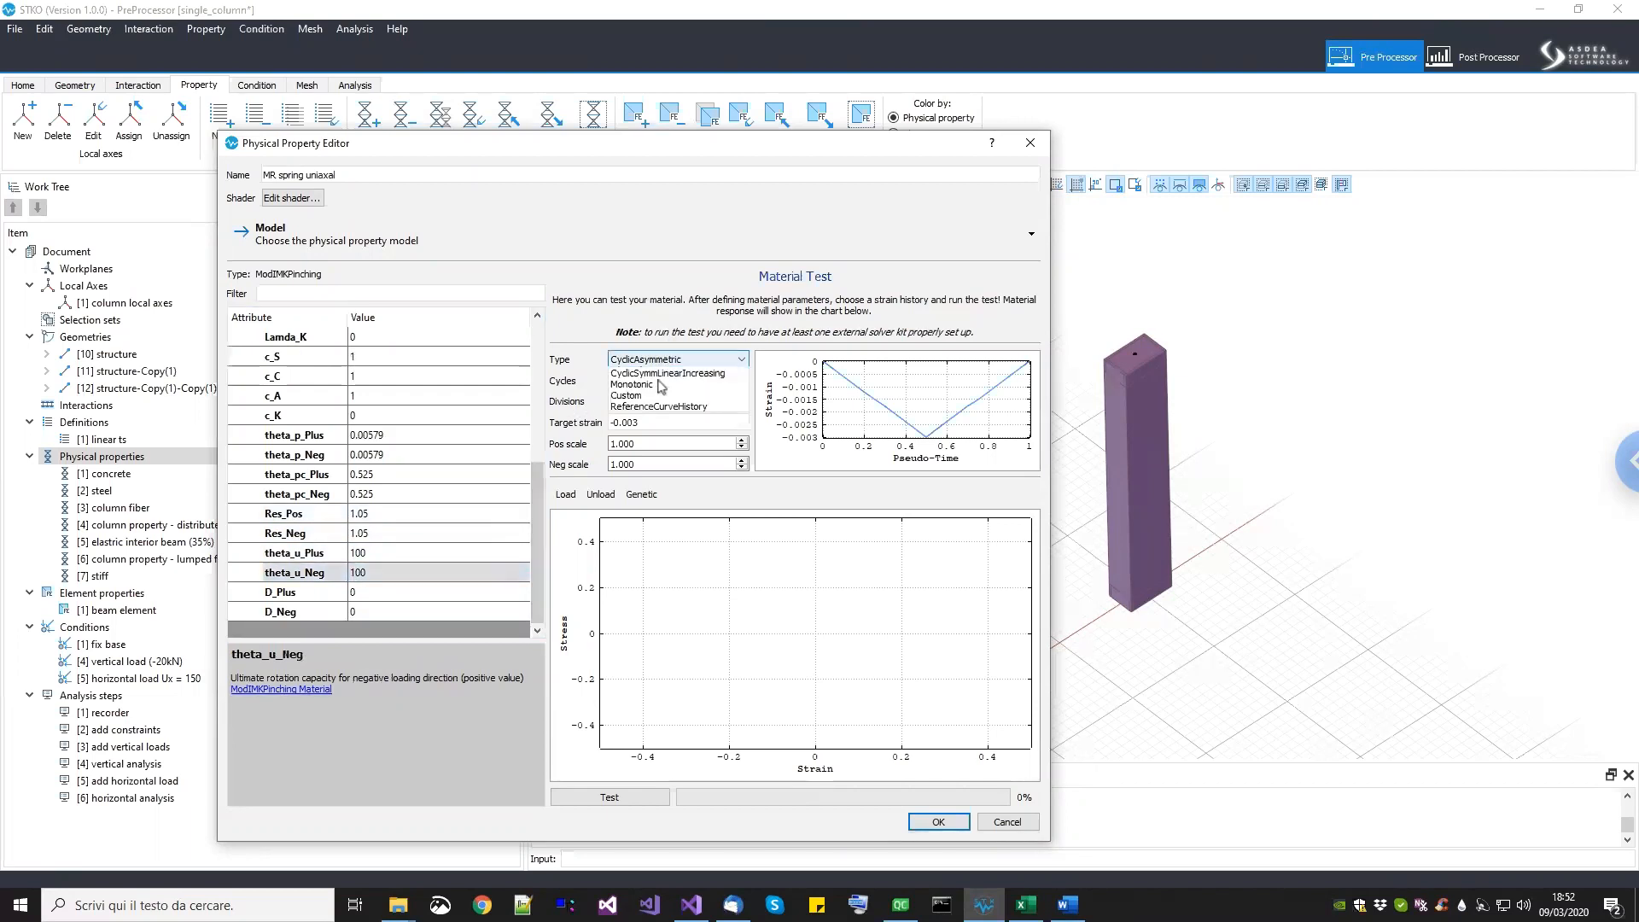
click(647, 424)
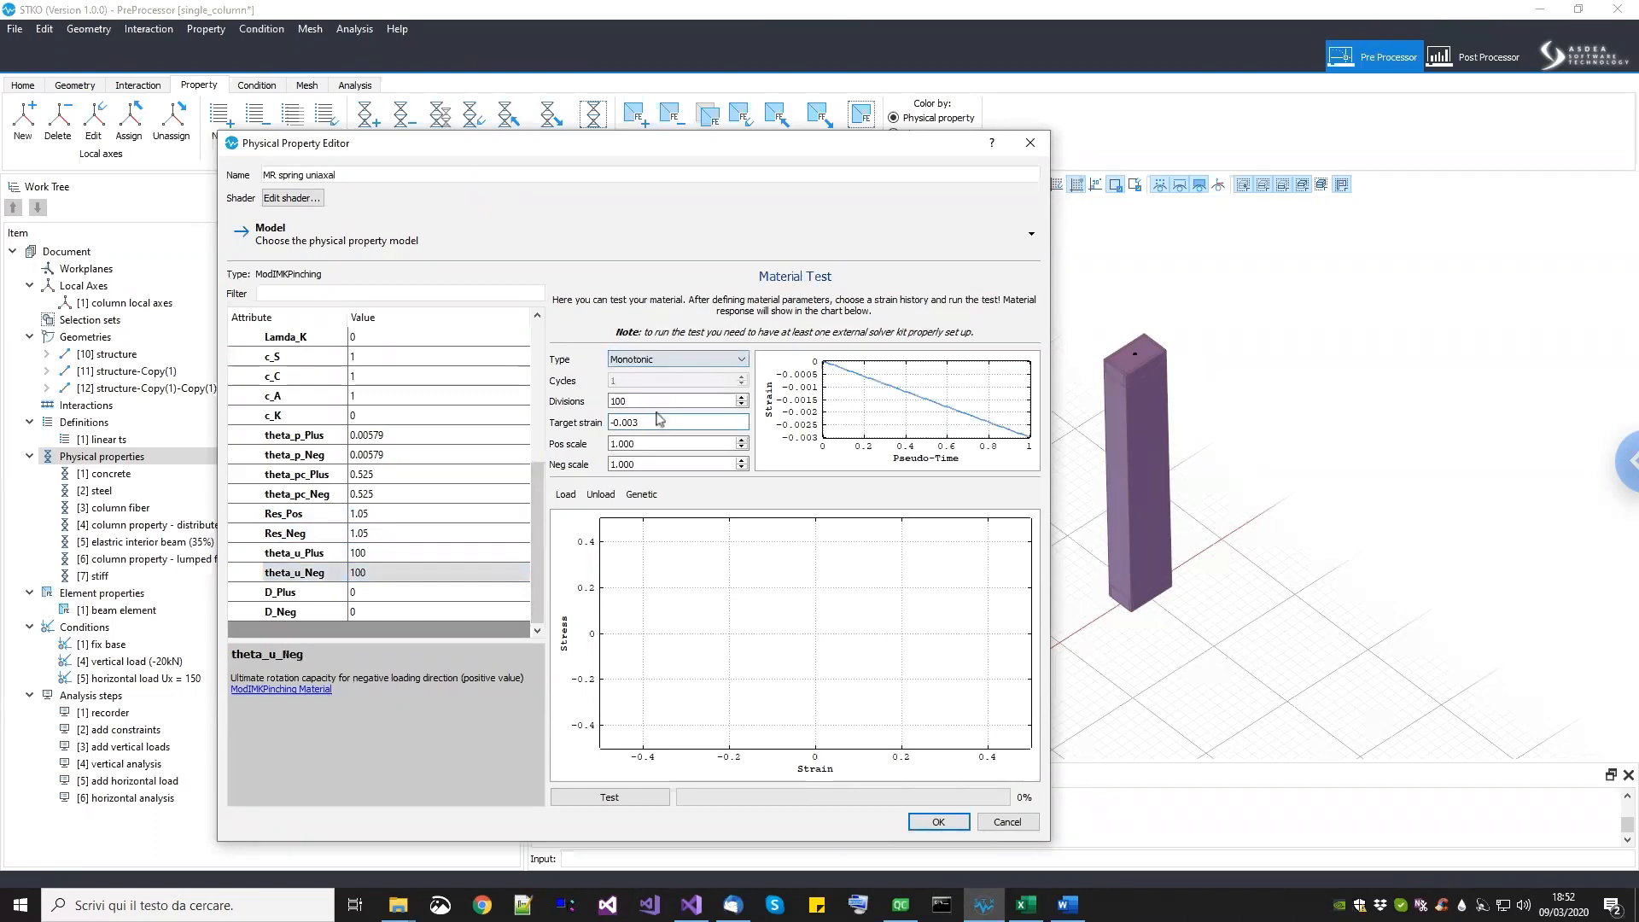
drag(648, 425, 629, 425)
text(1)
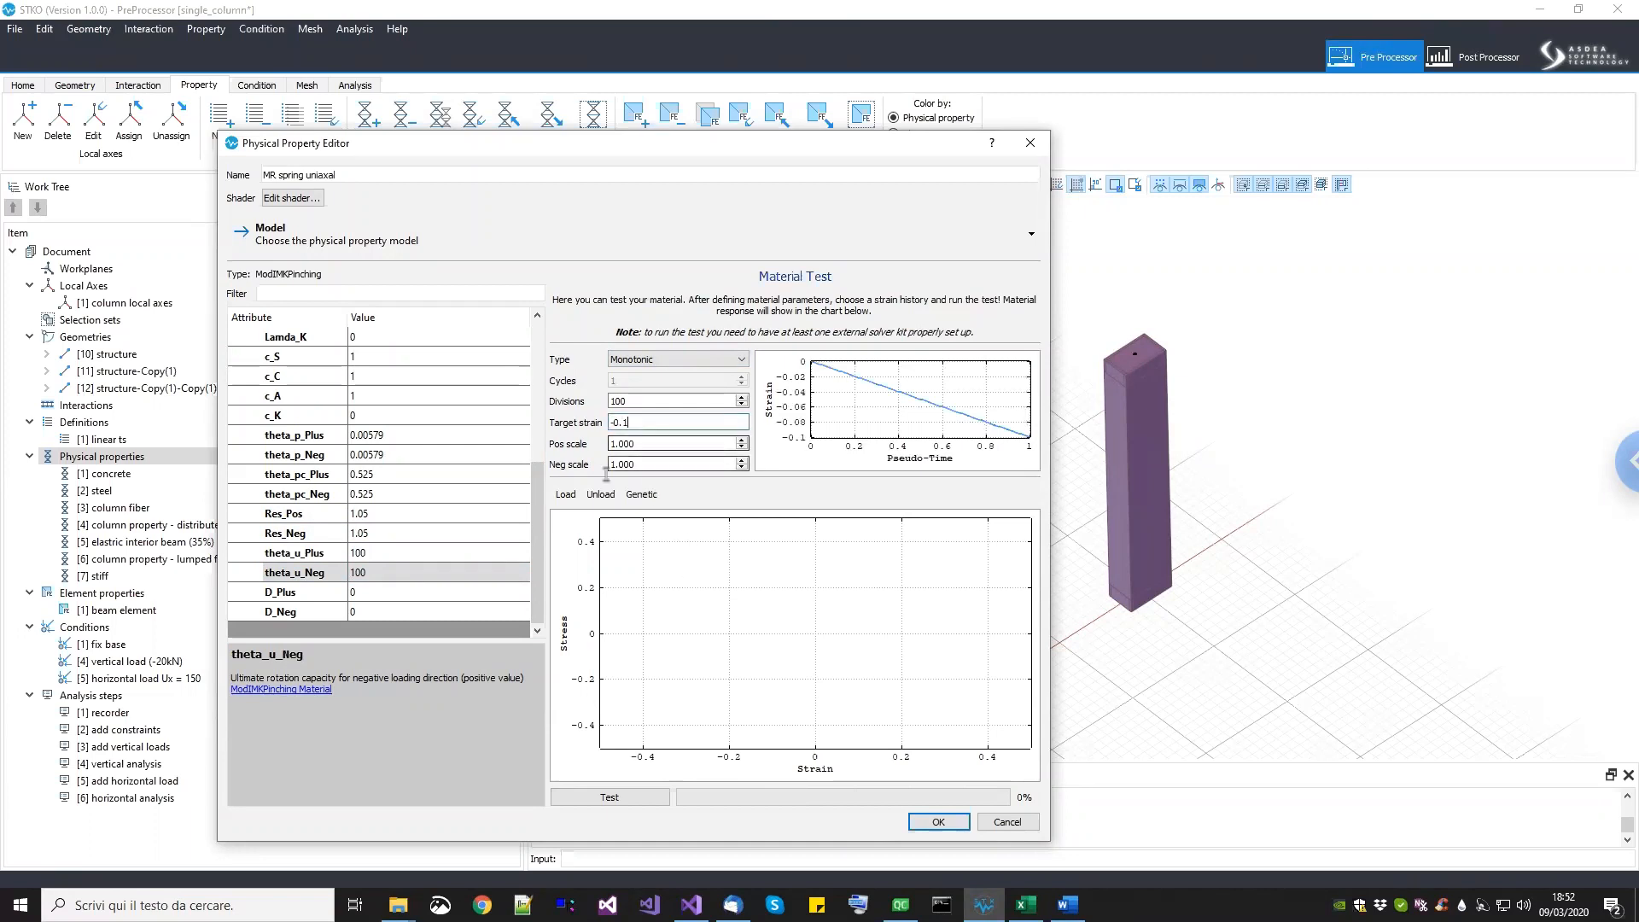
key(Home)
key(Delete)
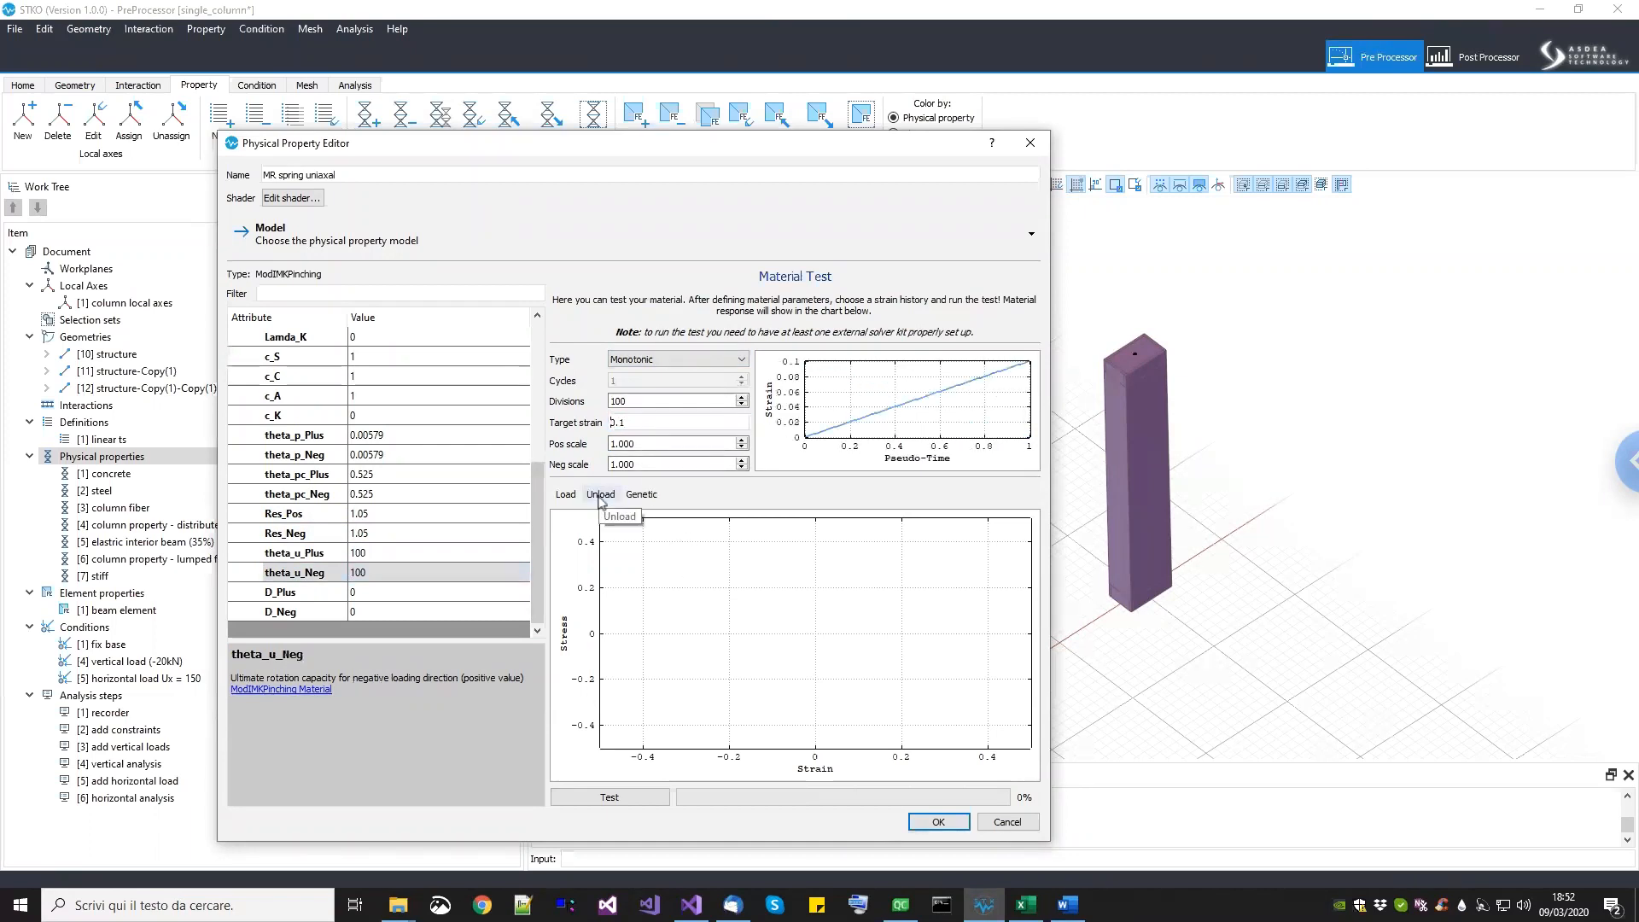
Step: Run the monotonic material test on the MR spring uniaxial property and save the property
click(642, 800)
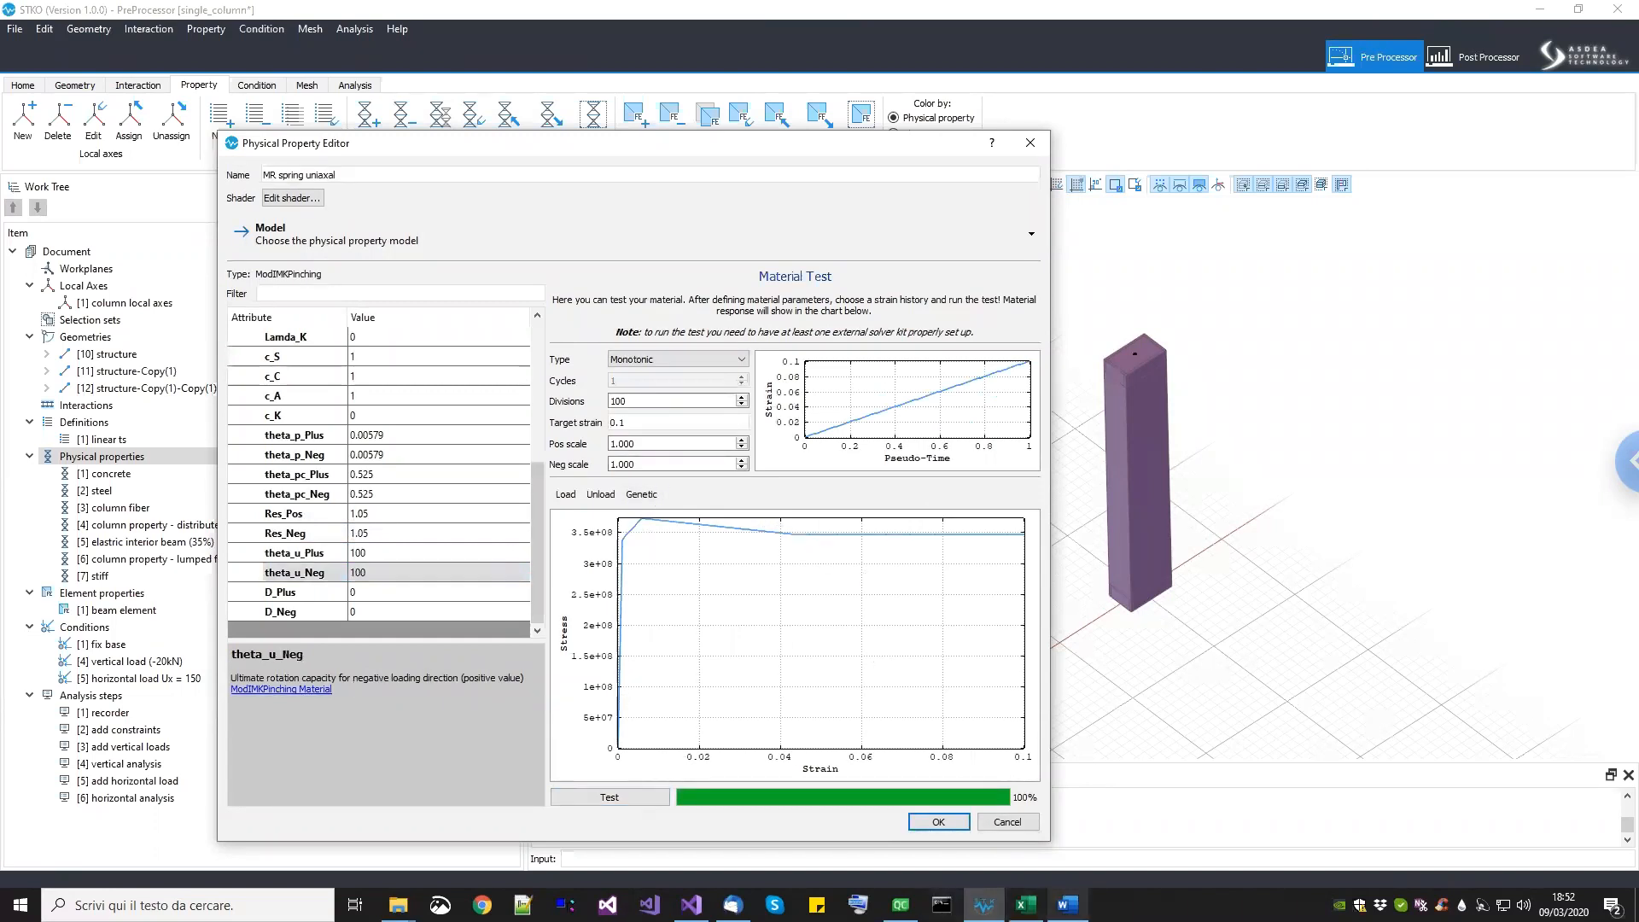
click(1025, 904)
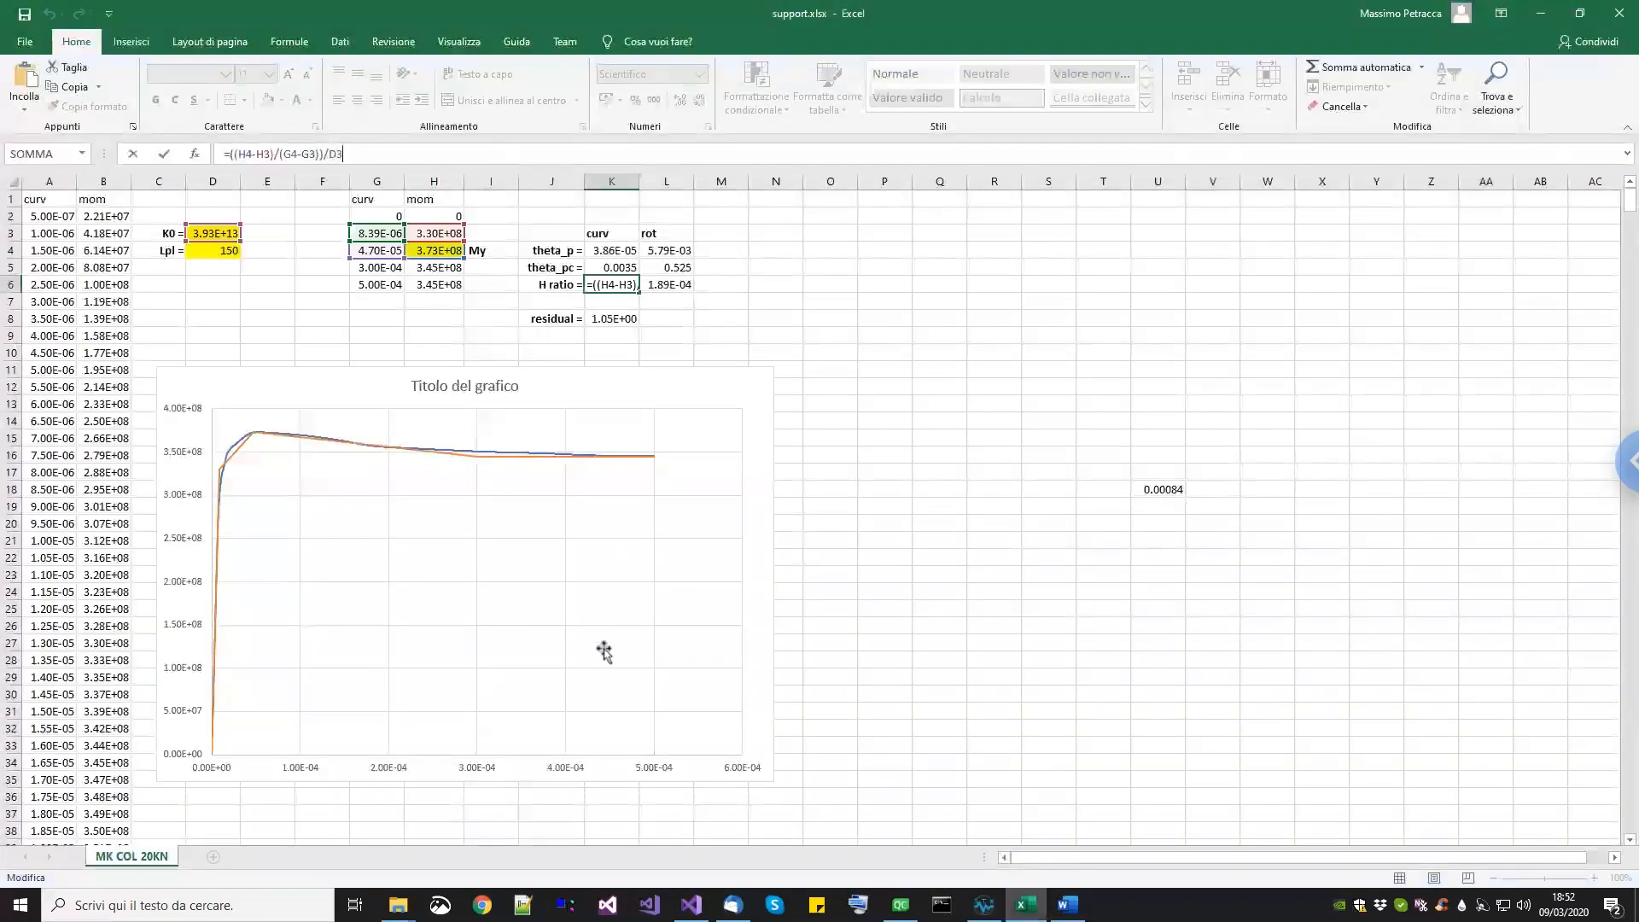
click(984, 904)
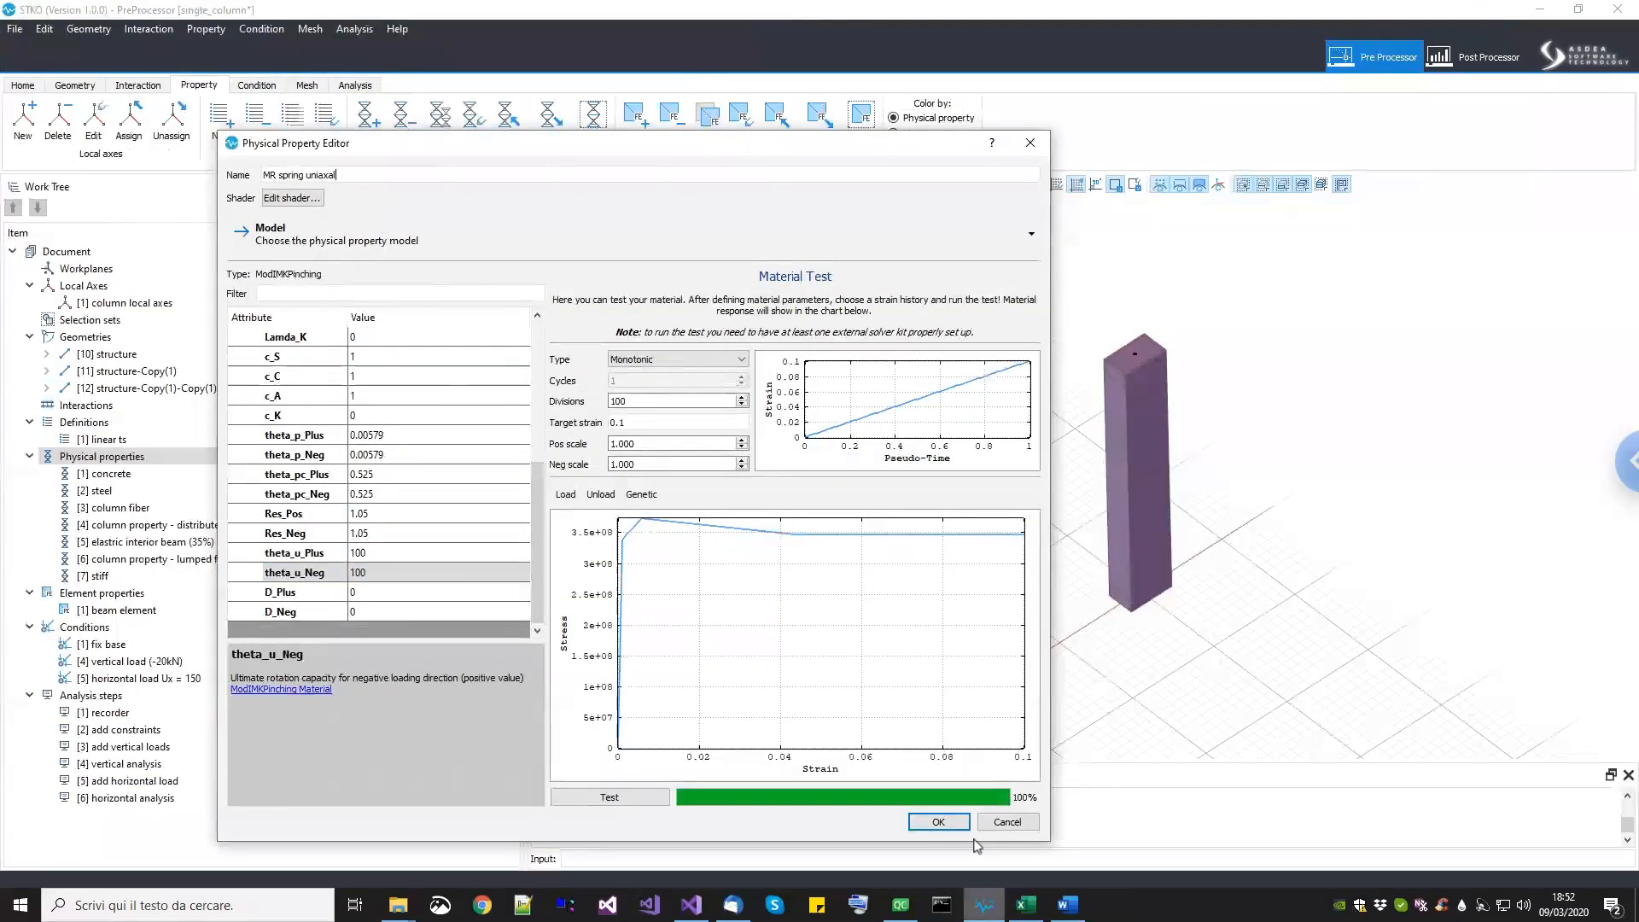
click(956, 822)
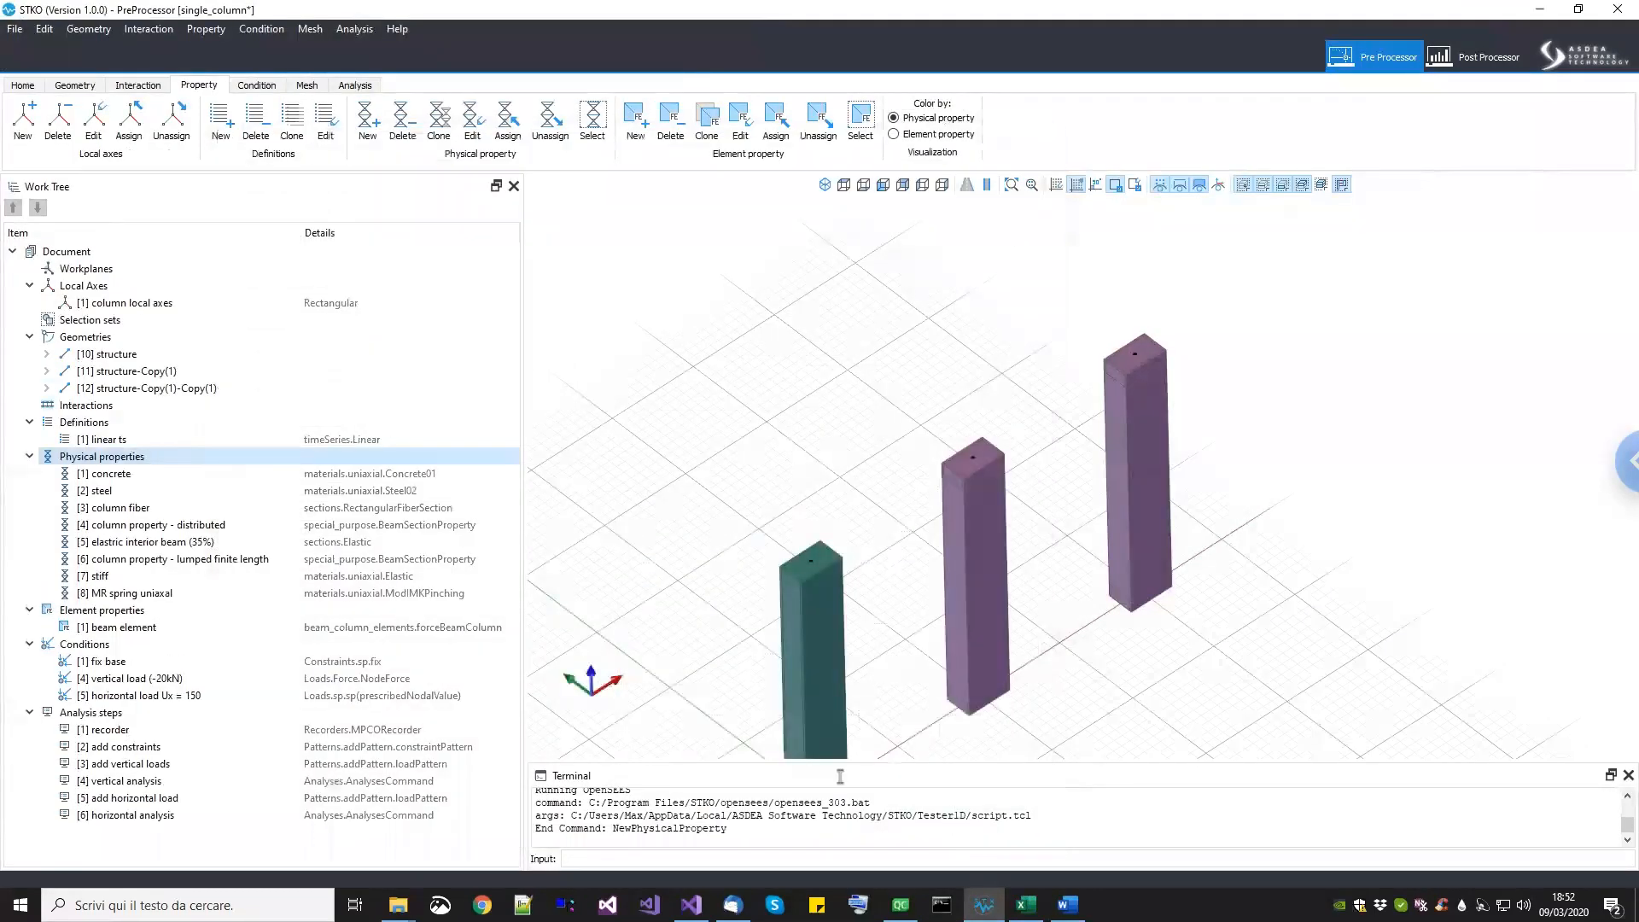
click(115, 579)
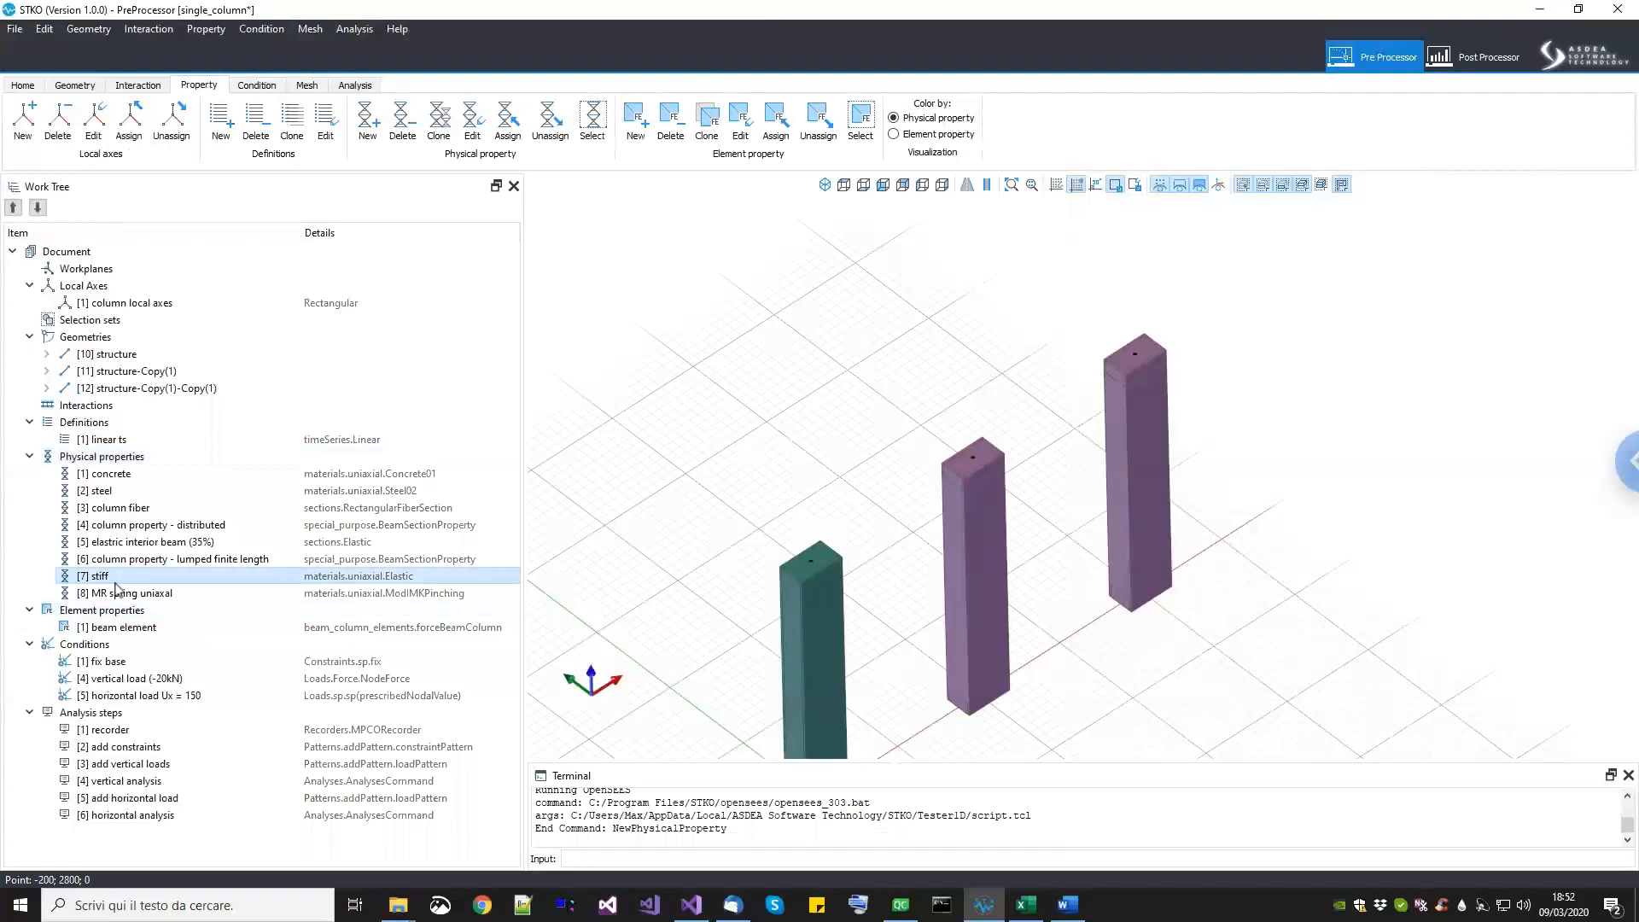
click(121, 594)
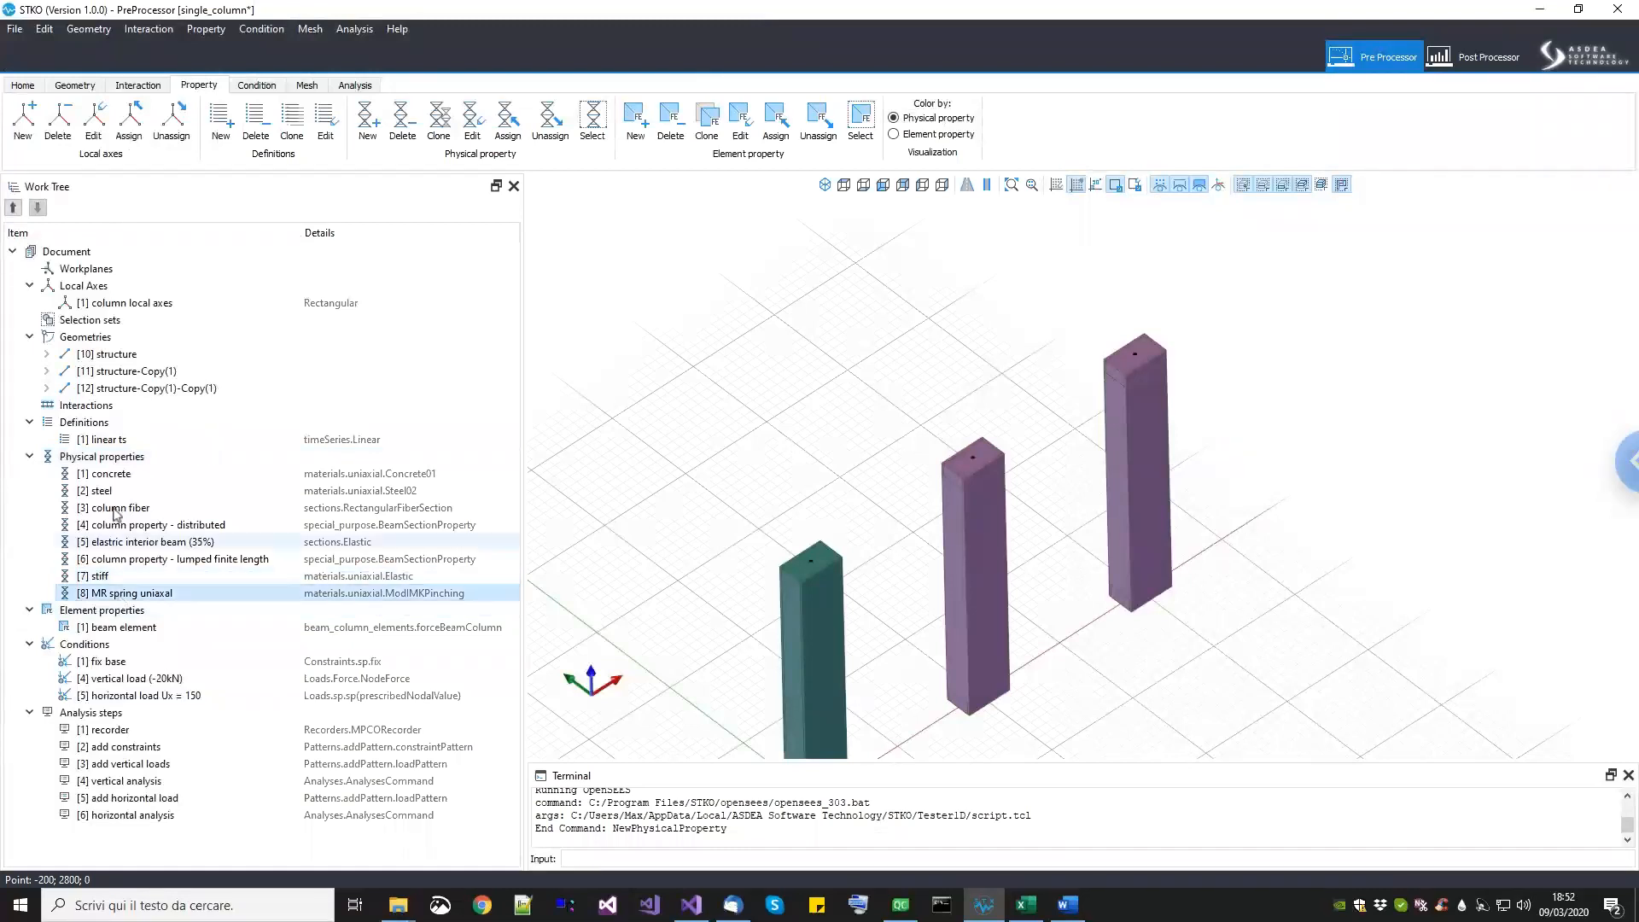
right_click(130, 463)
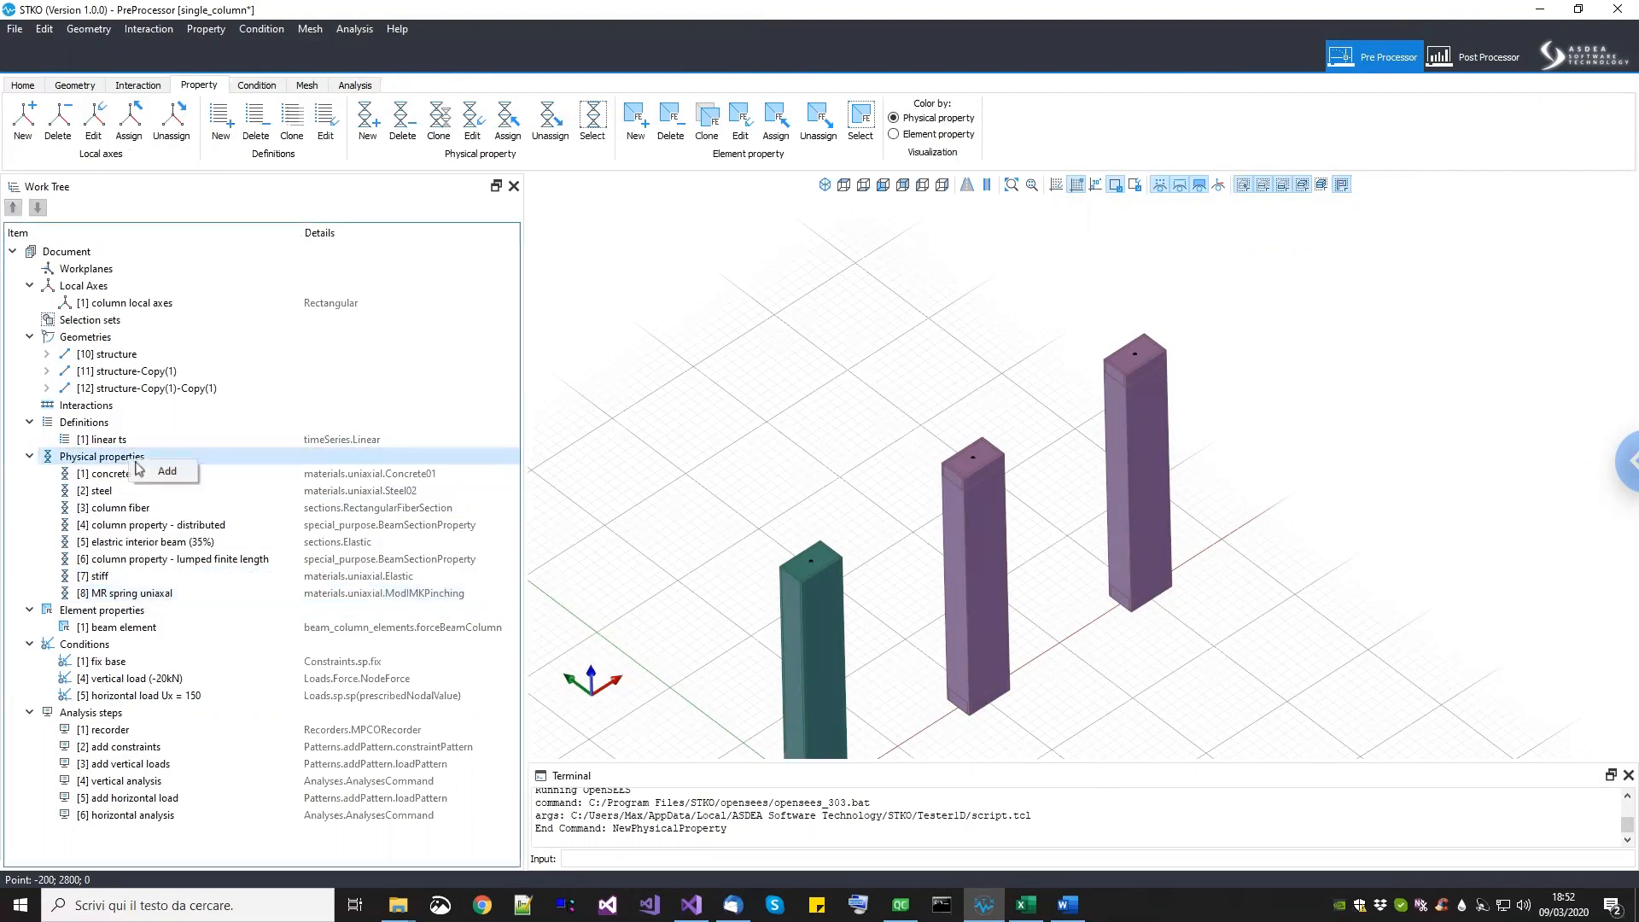
click(145, 472)
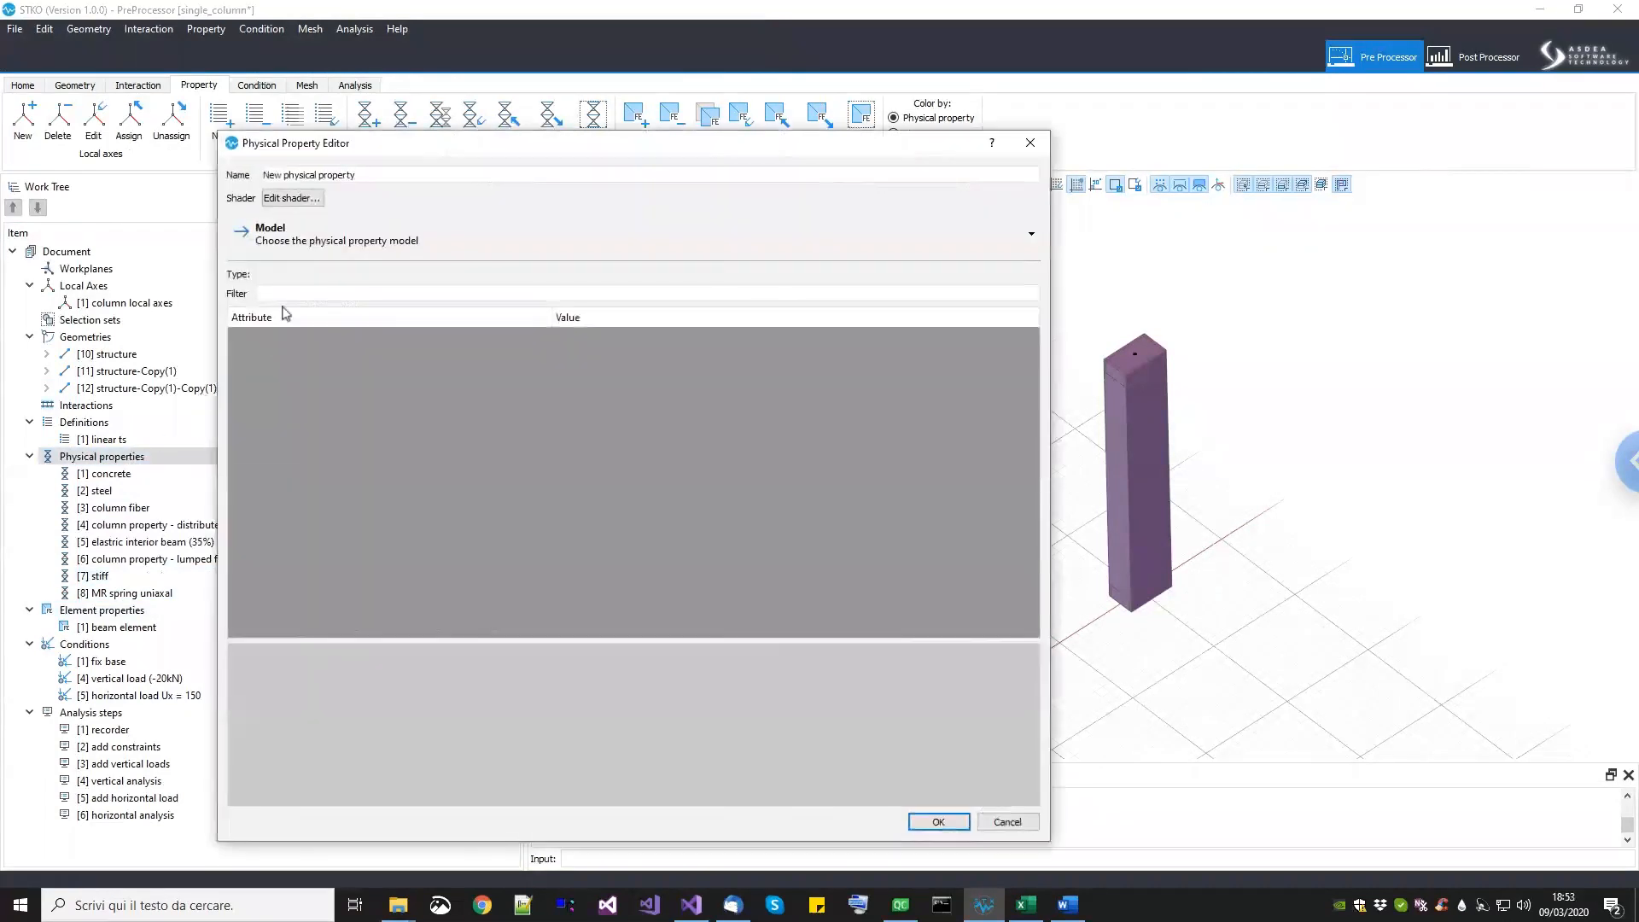
click(367, 175)
key(ctrl+a)
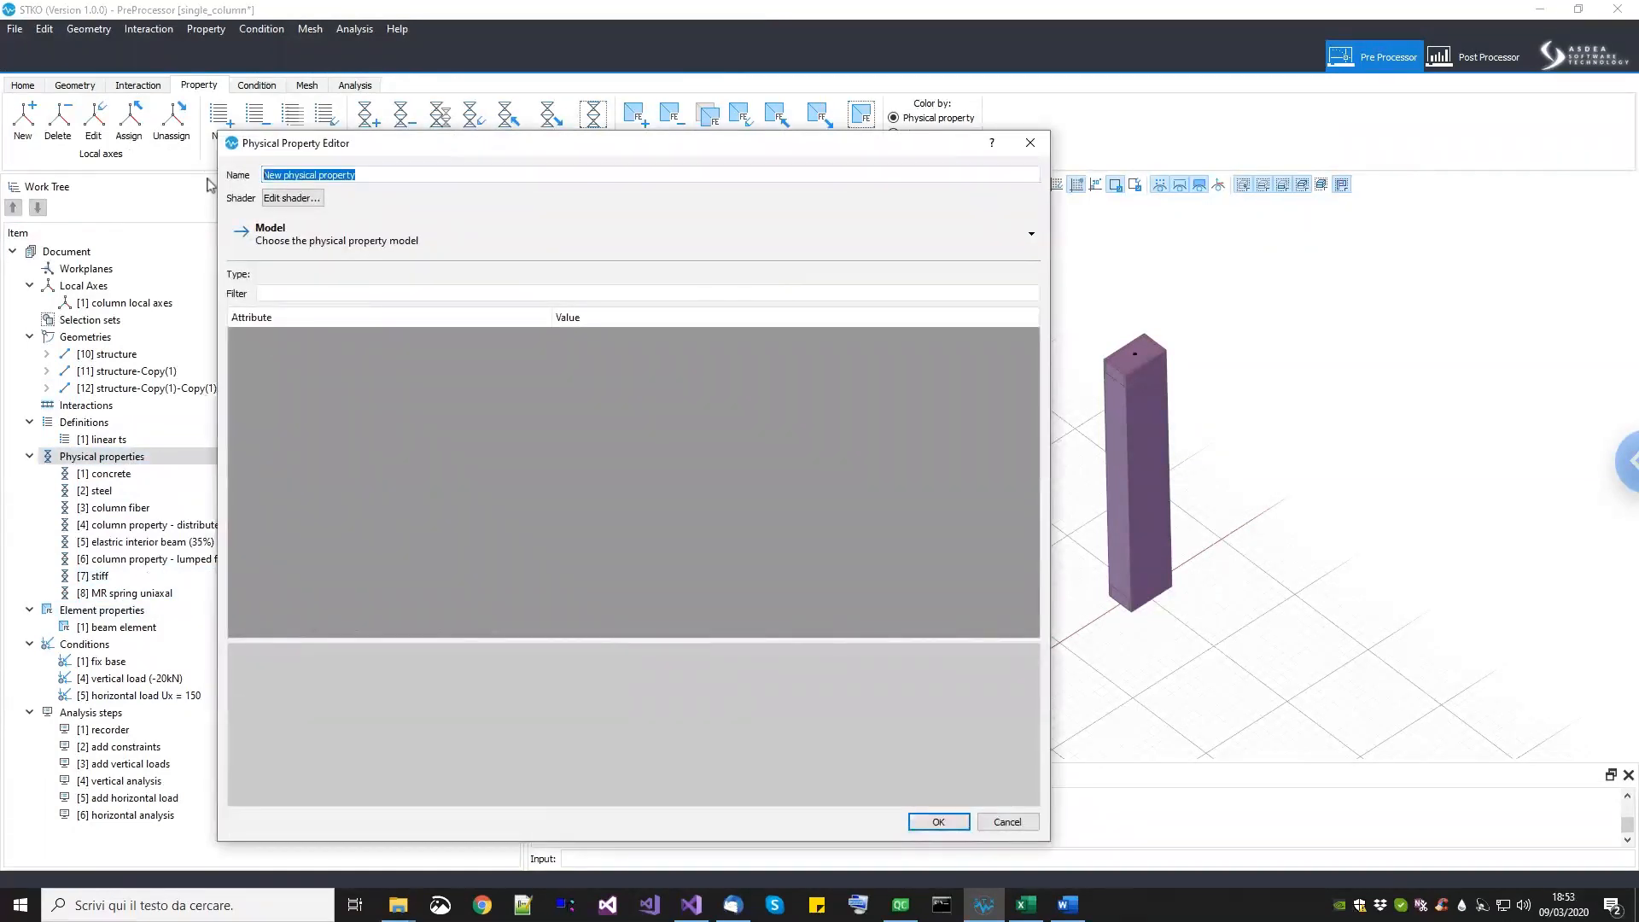
text(MR zero length material)
click(311, 247)
click(308, 322)
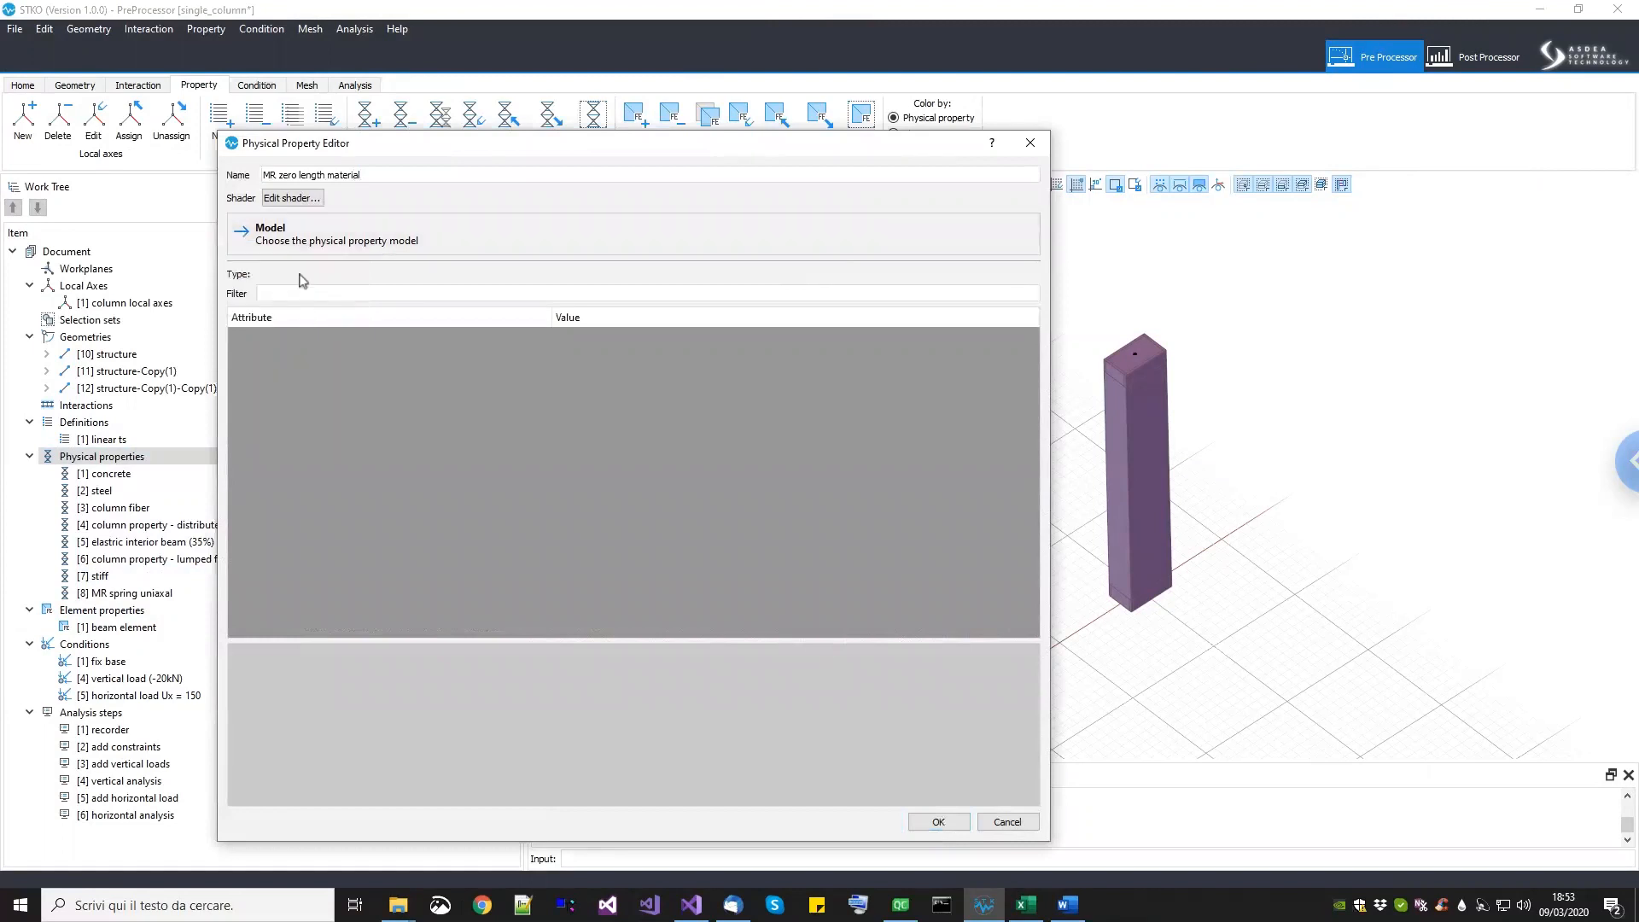
click(308, 249)
mouse_move(308, 315)
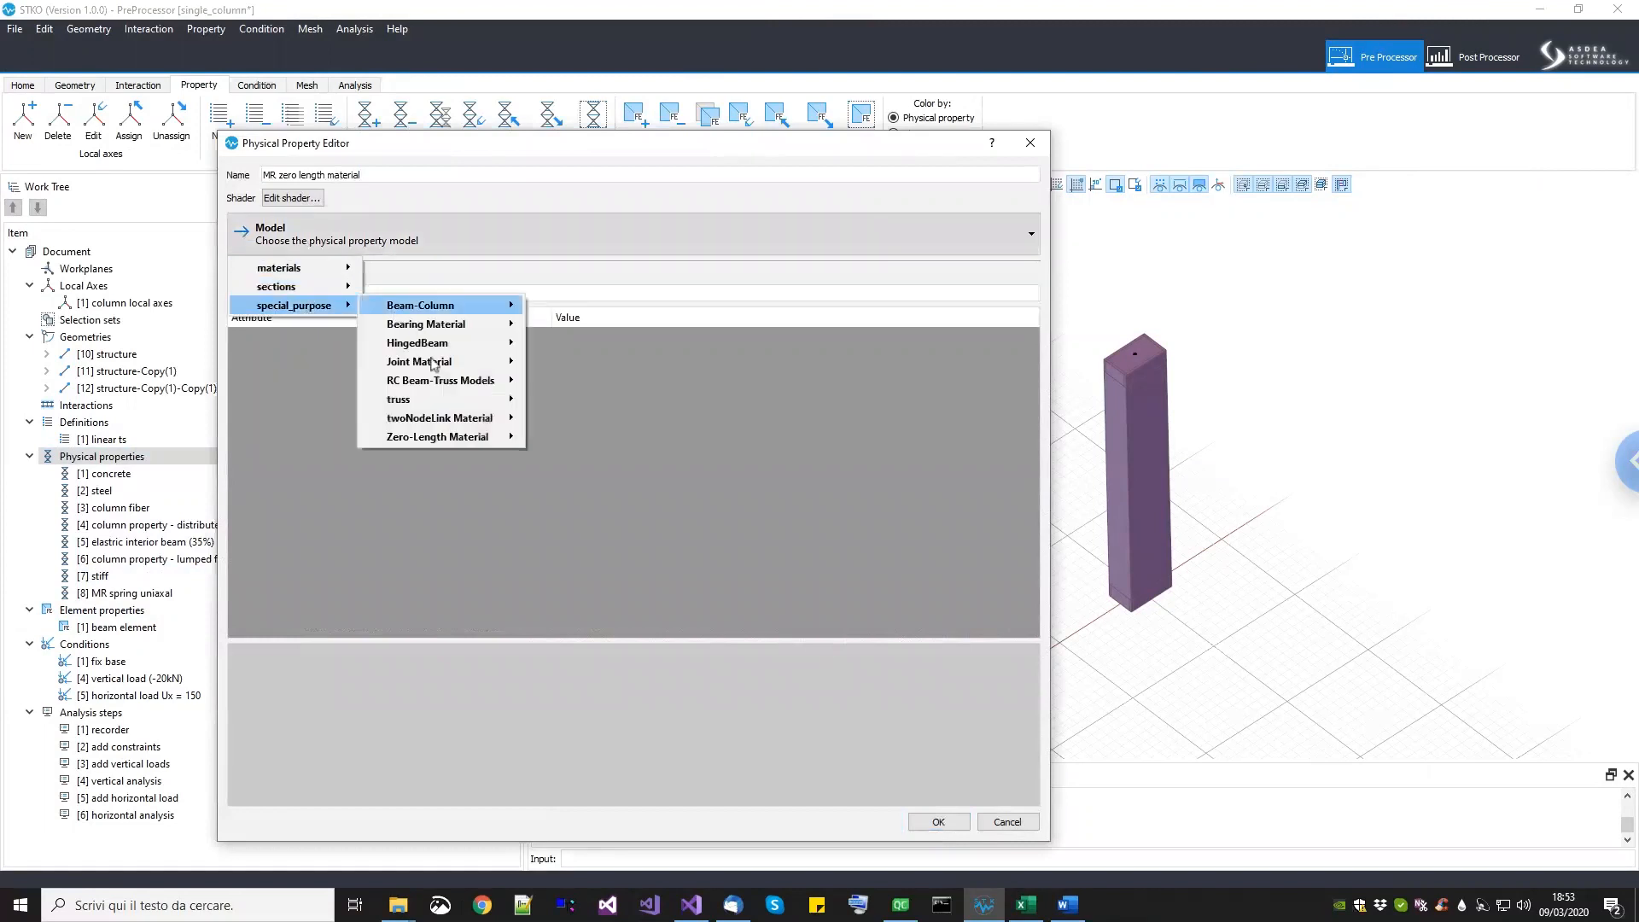
mouse_move(445, 436)
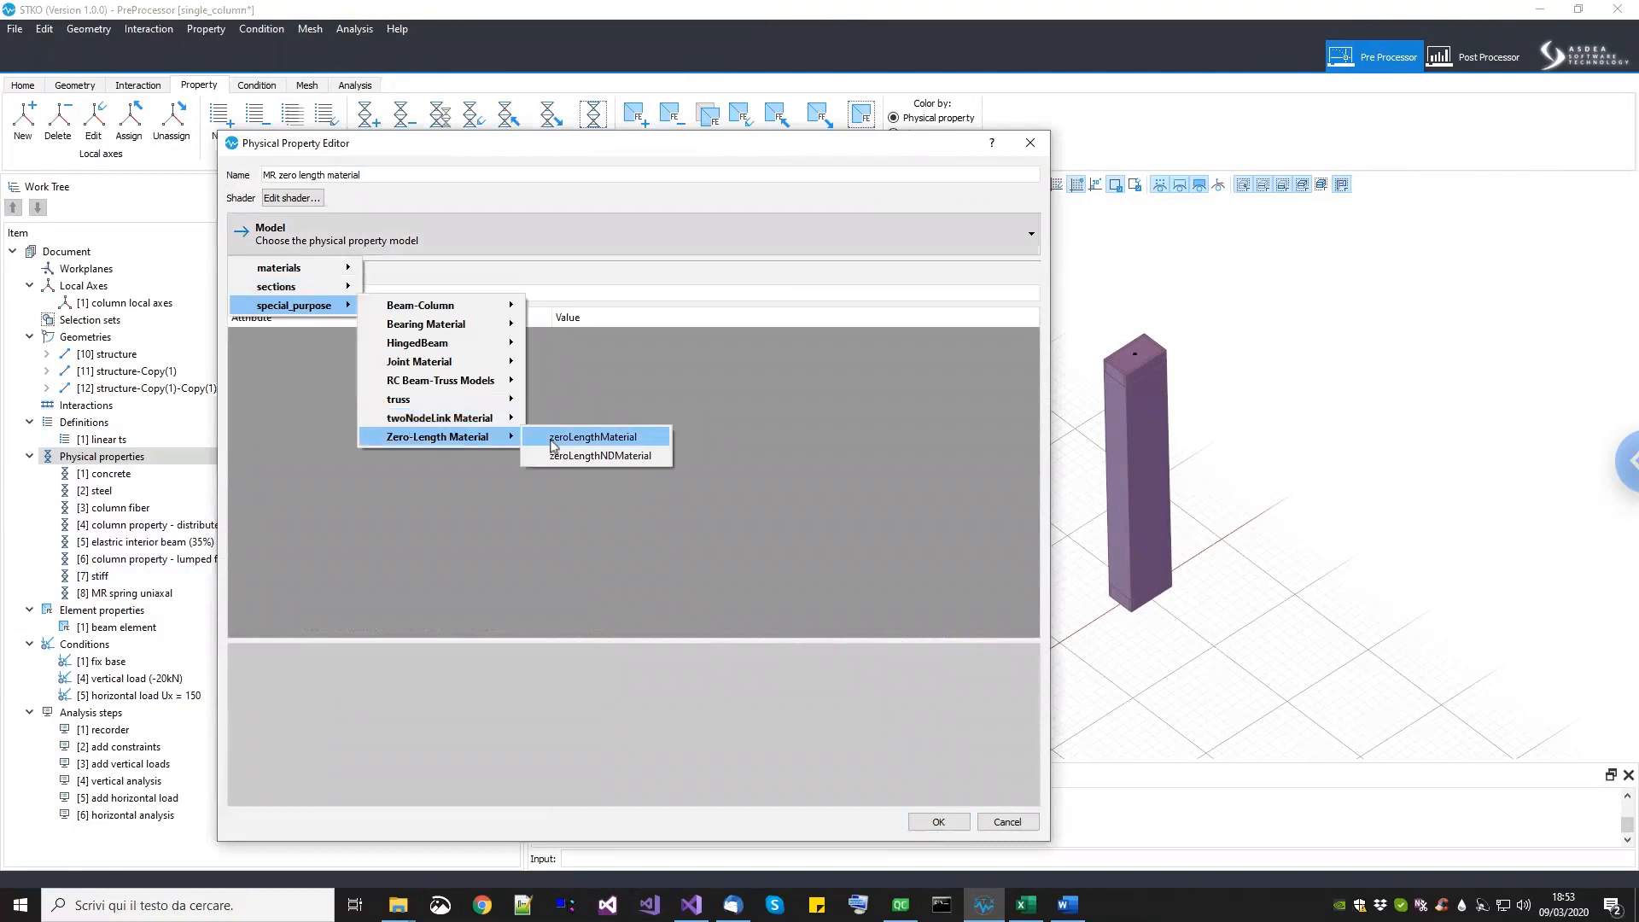
click(553, 439)
click(619, 359)
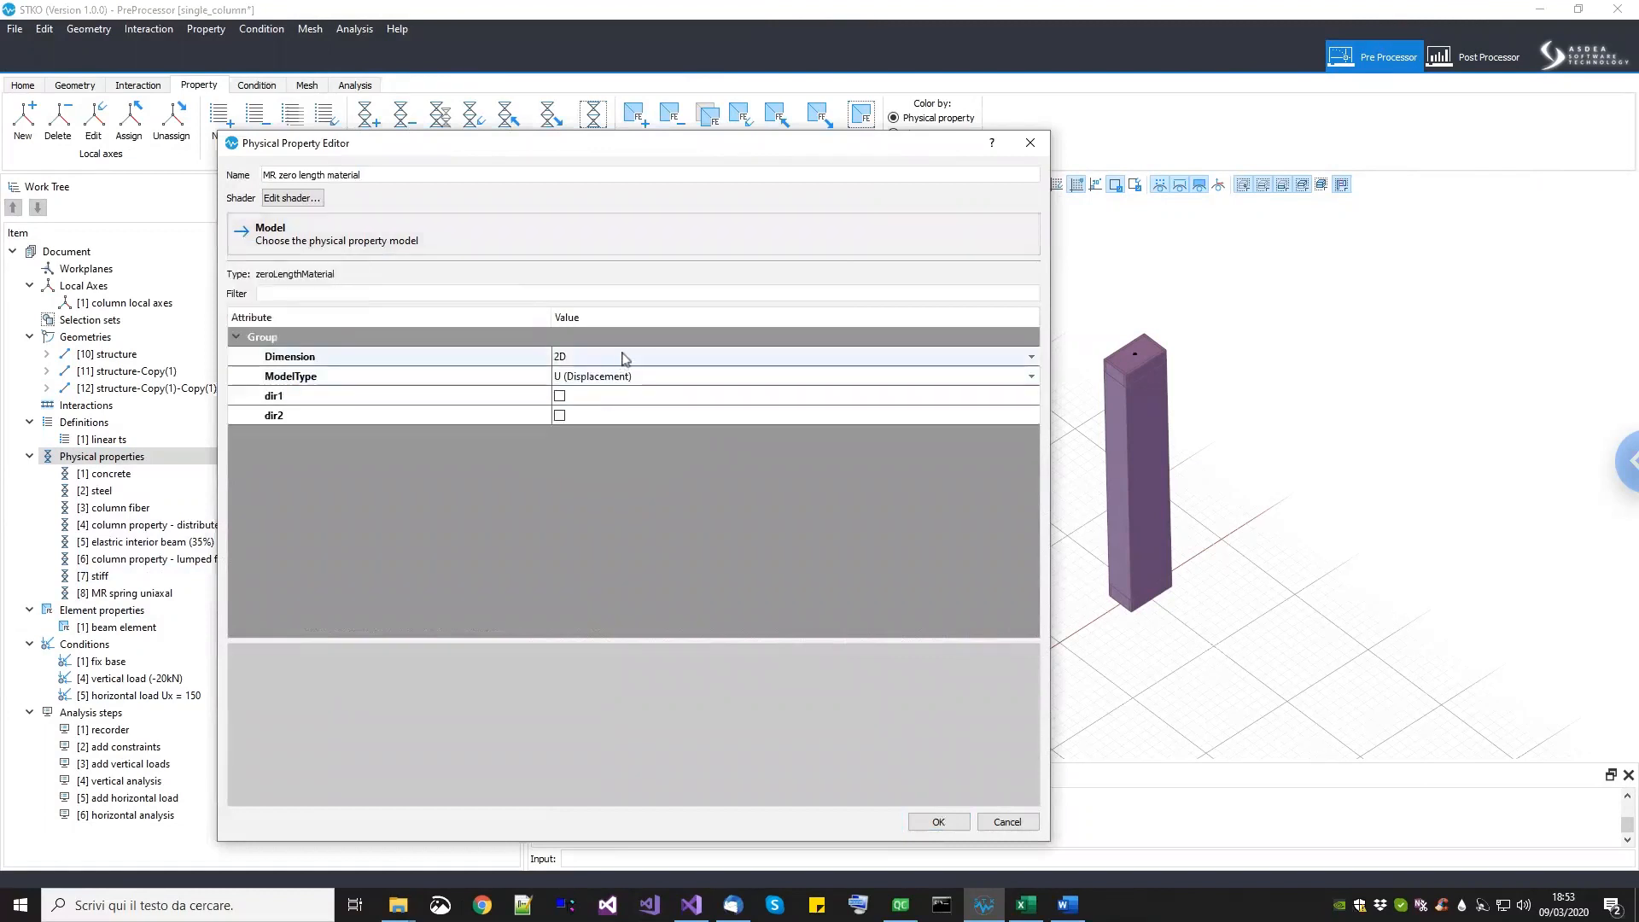
click(622, 359)
click(603, 395)
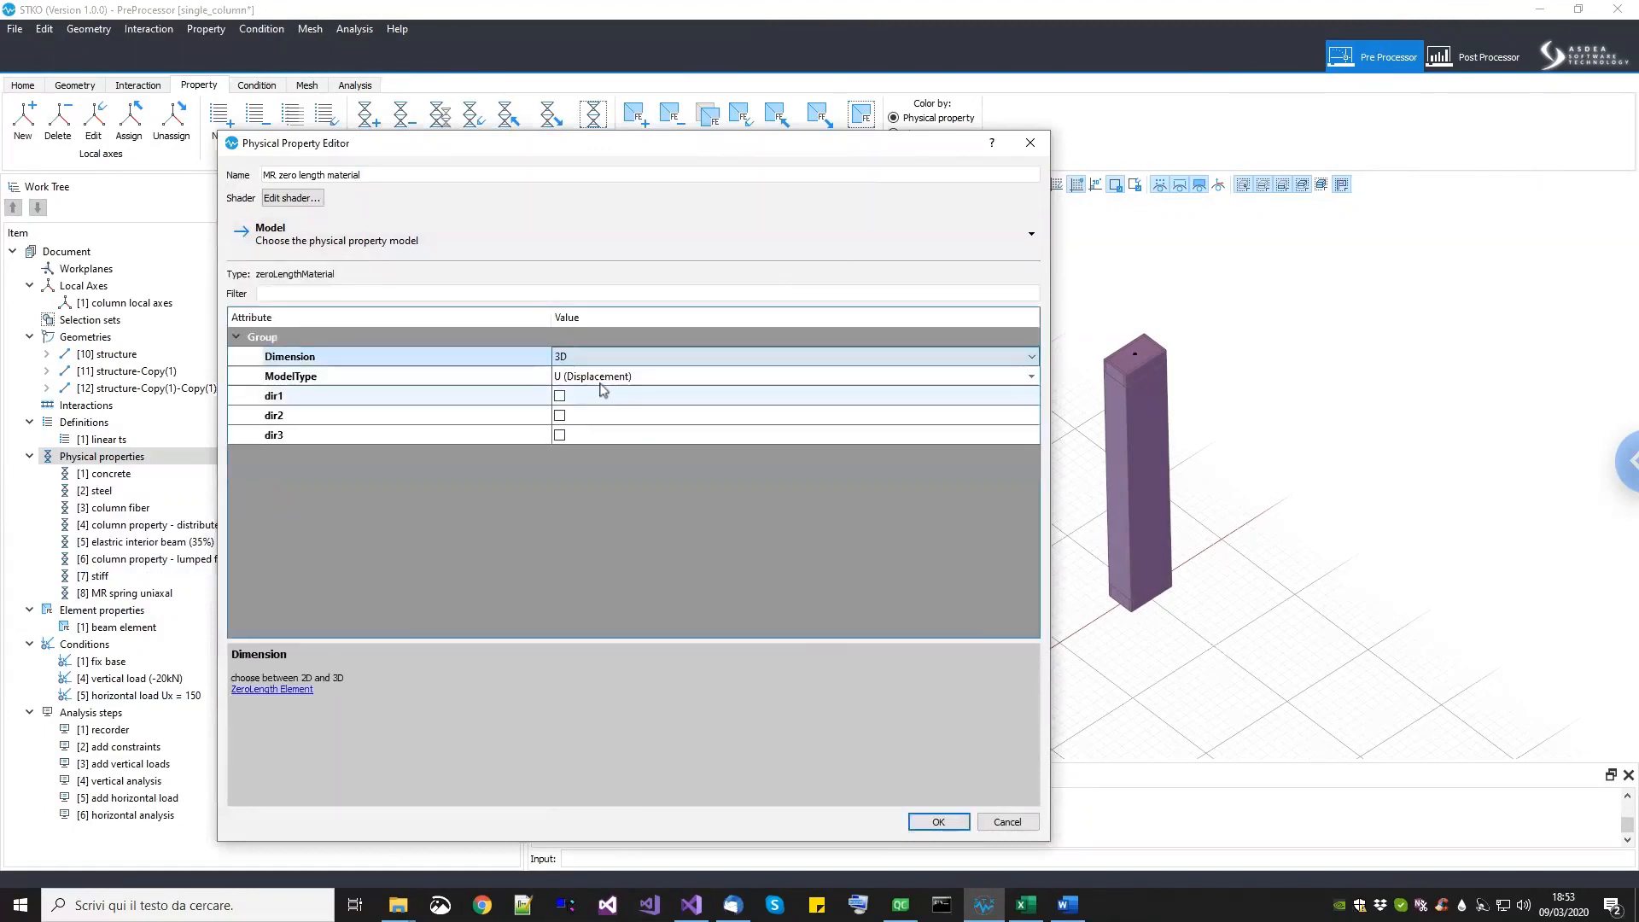
click(603, 375)
click(602, 405)
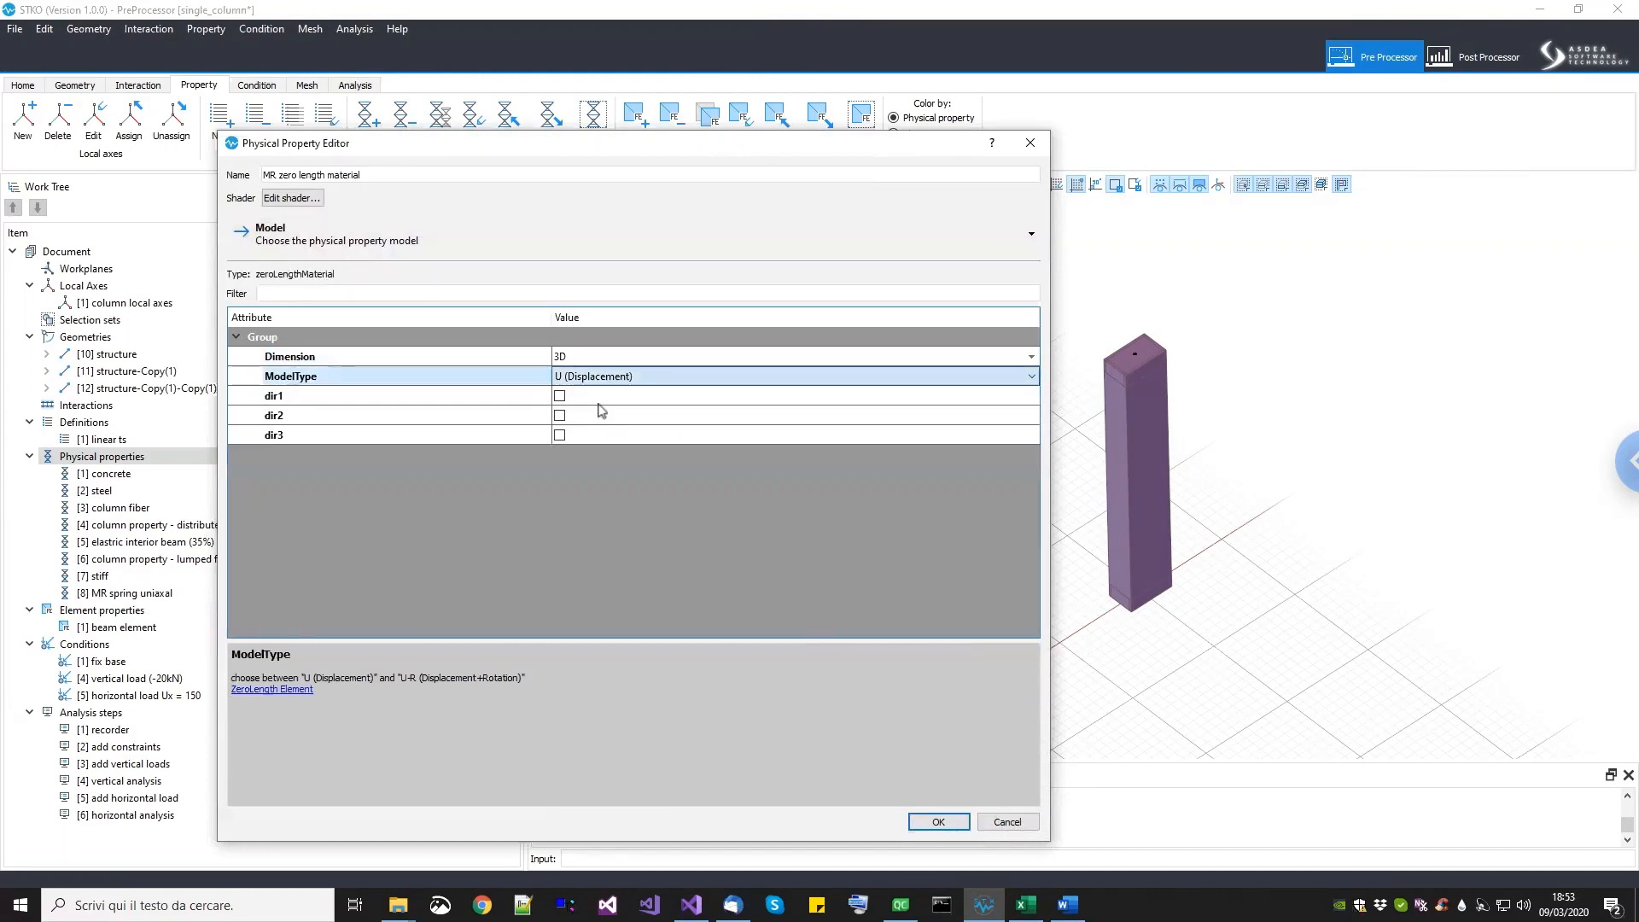
click(601, 403)
click(602, 414)
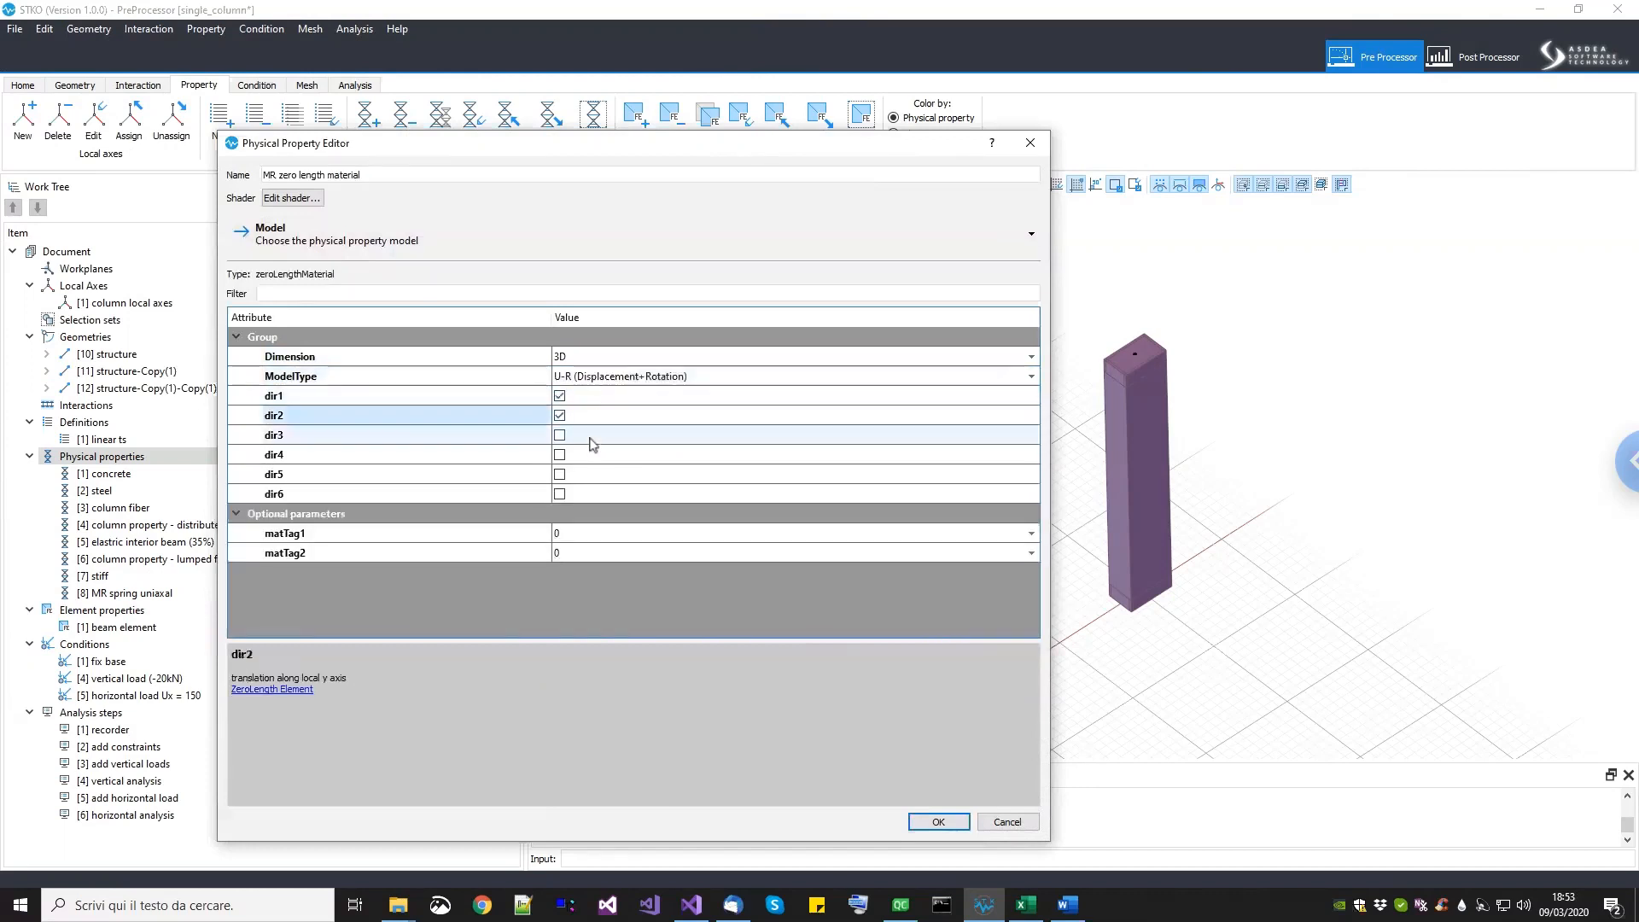
click(591, 437)
click(589, 457)
click(577, 496)
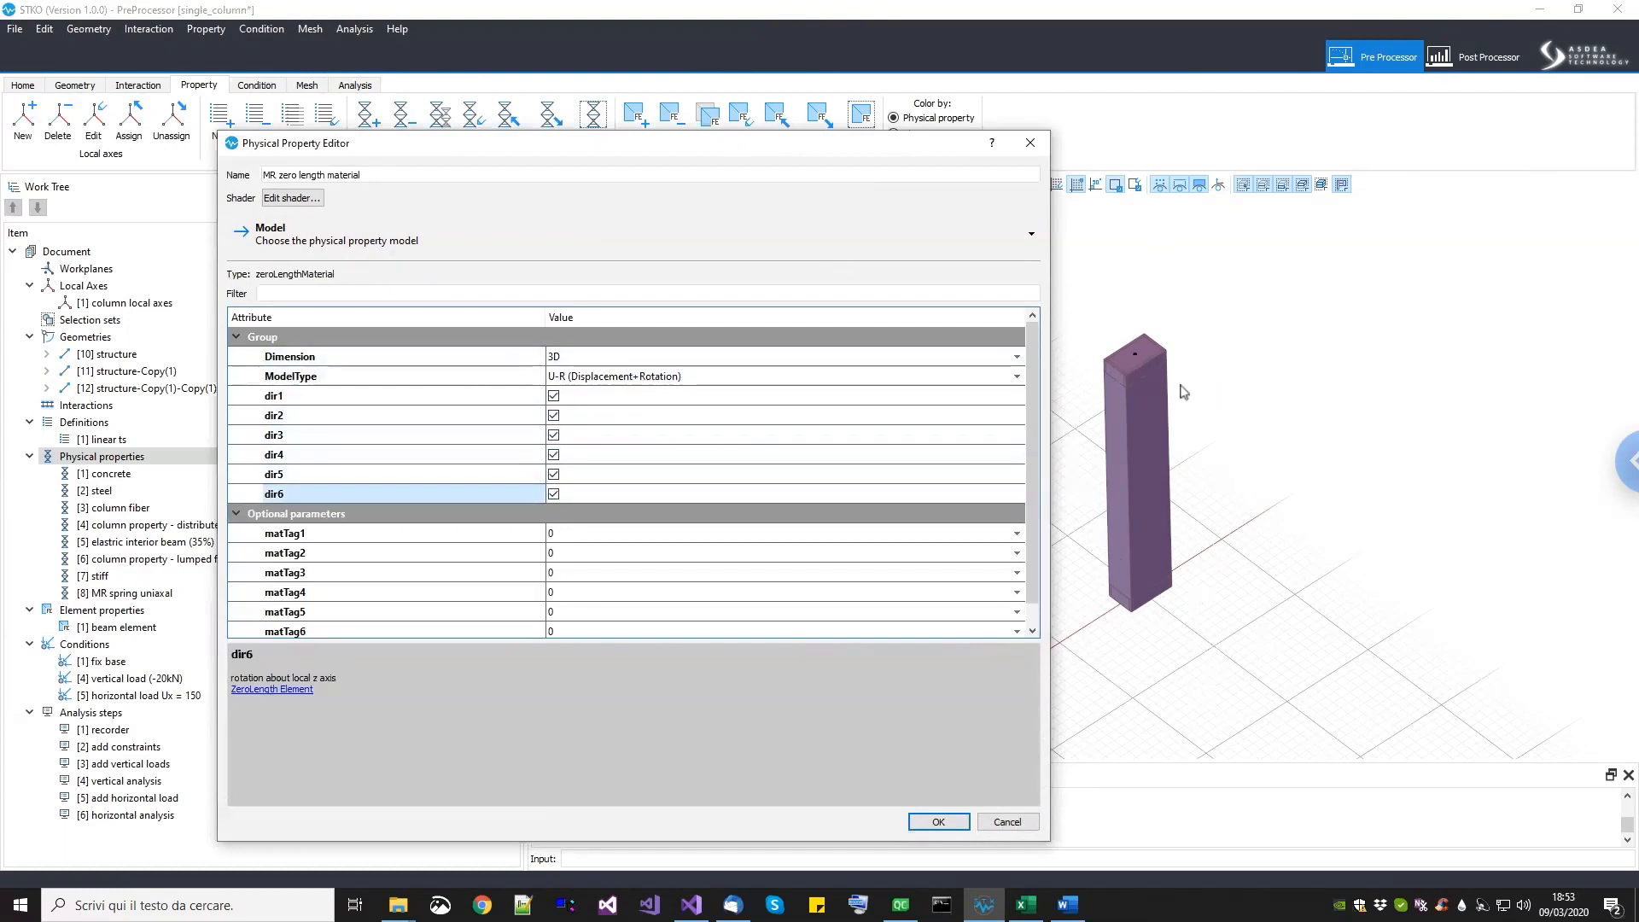
click(1008, 822)
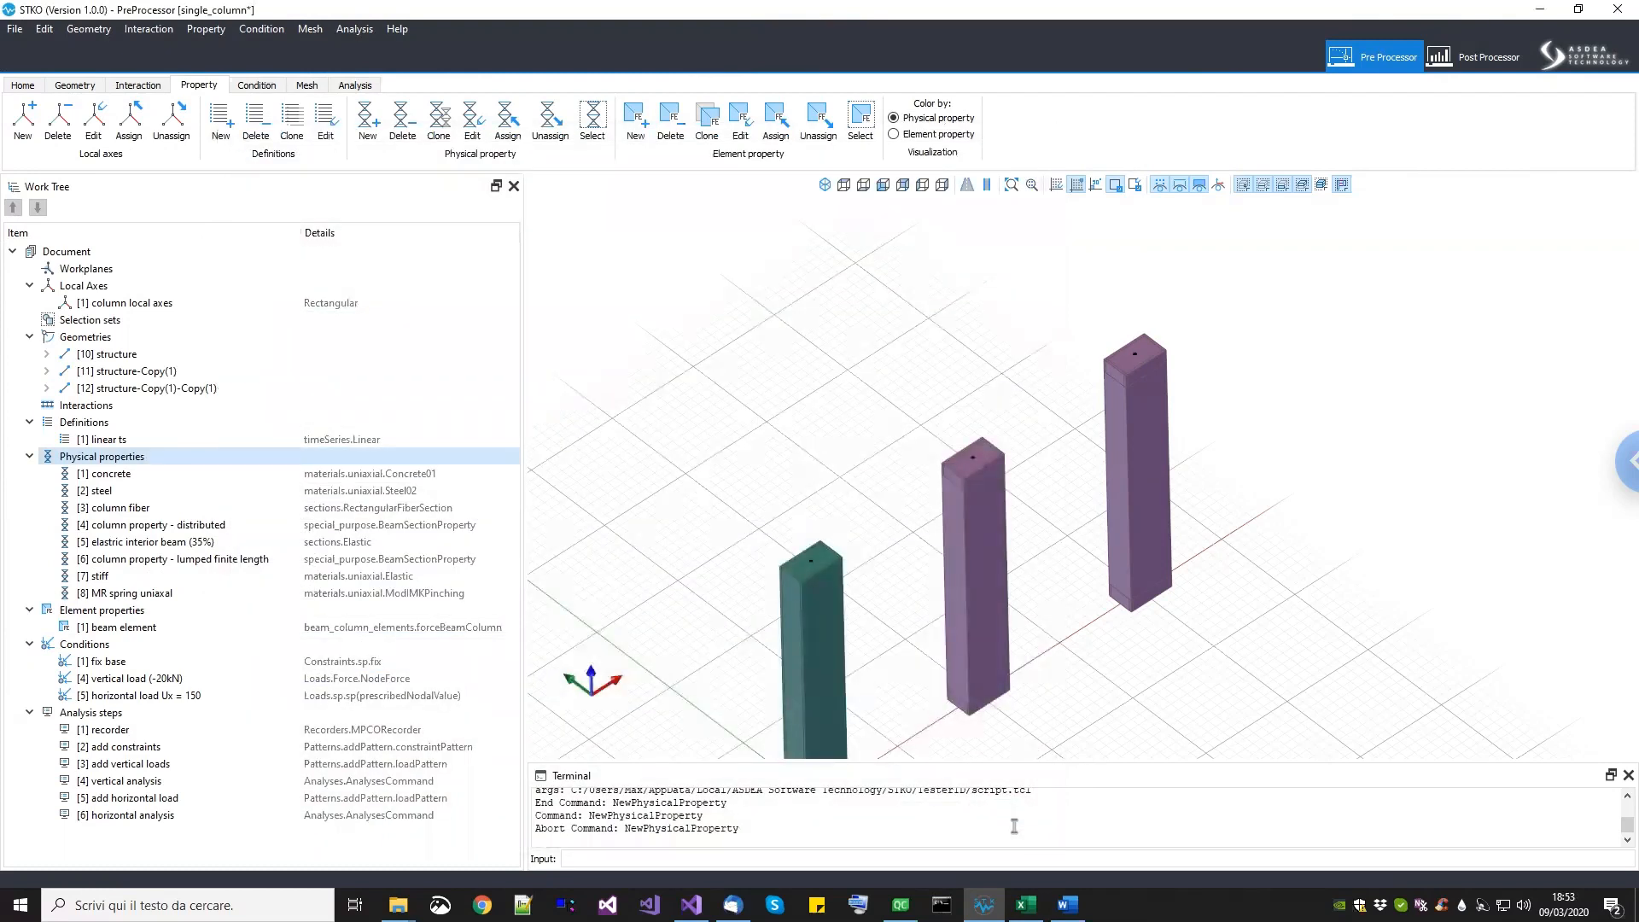
middle_drag(951, 607, 943, 439)
middle_drag(790, 526, 770, 608)
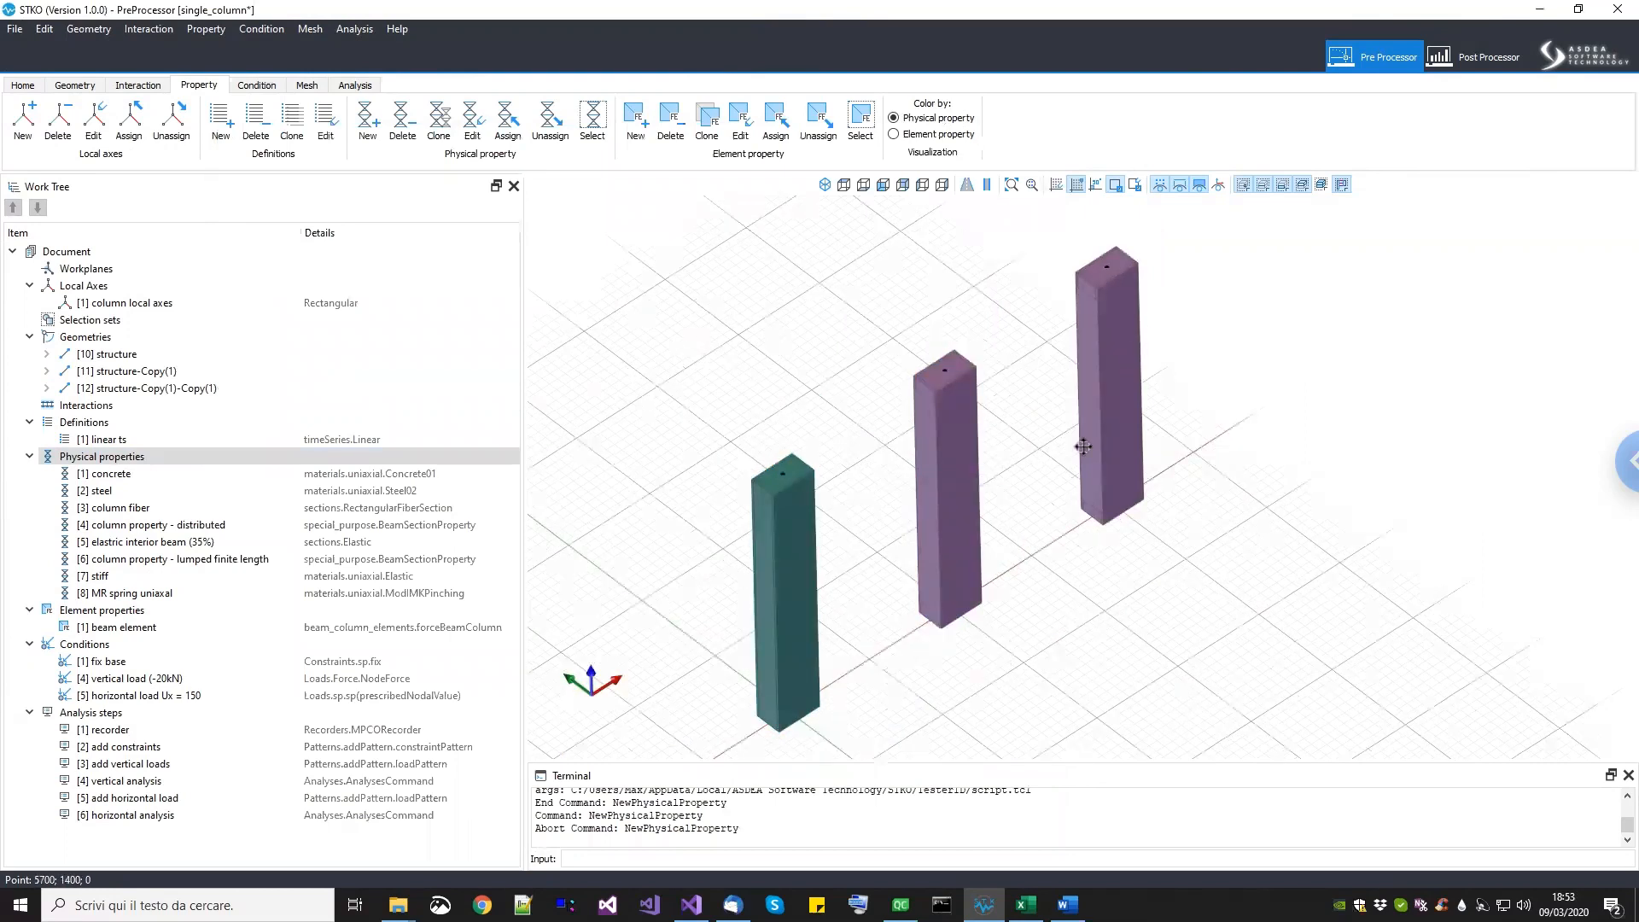
middle_drag(1143, 352, 1083, 447)
scroll(1061, 393, up, 2)
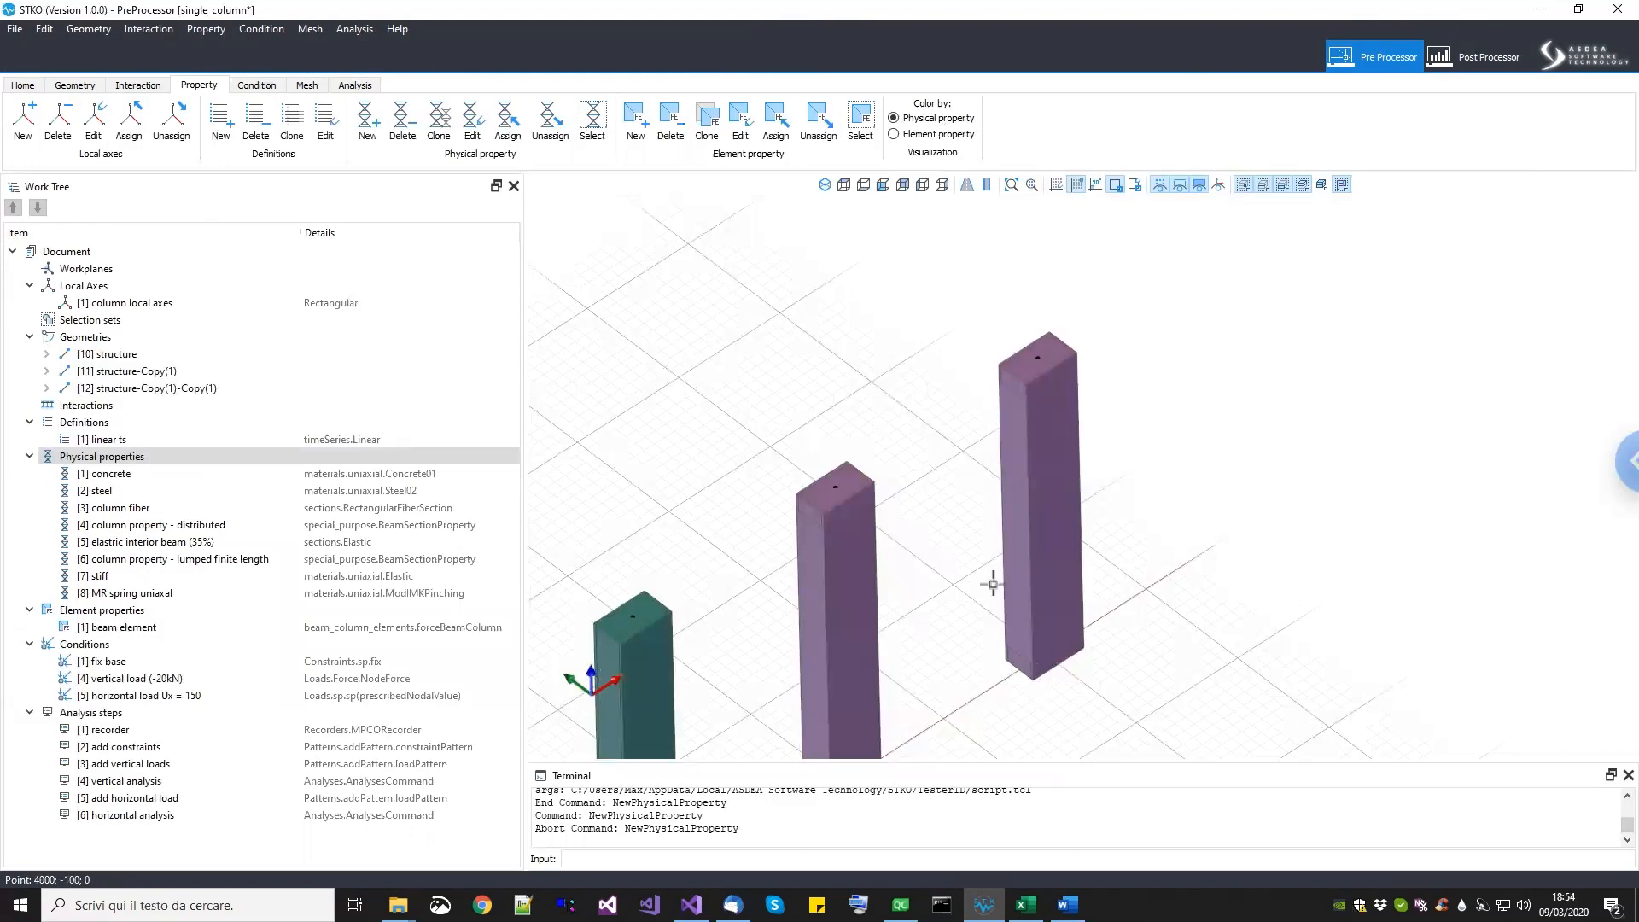
scroll(979, 433, down, 2)
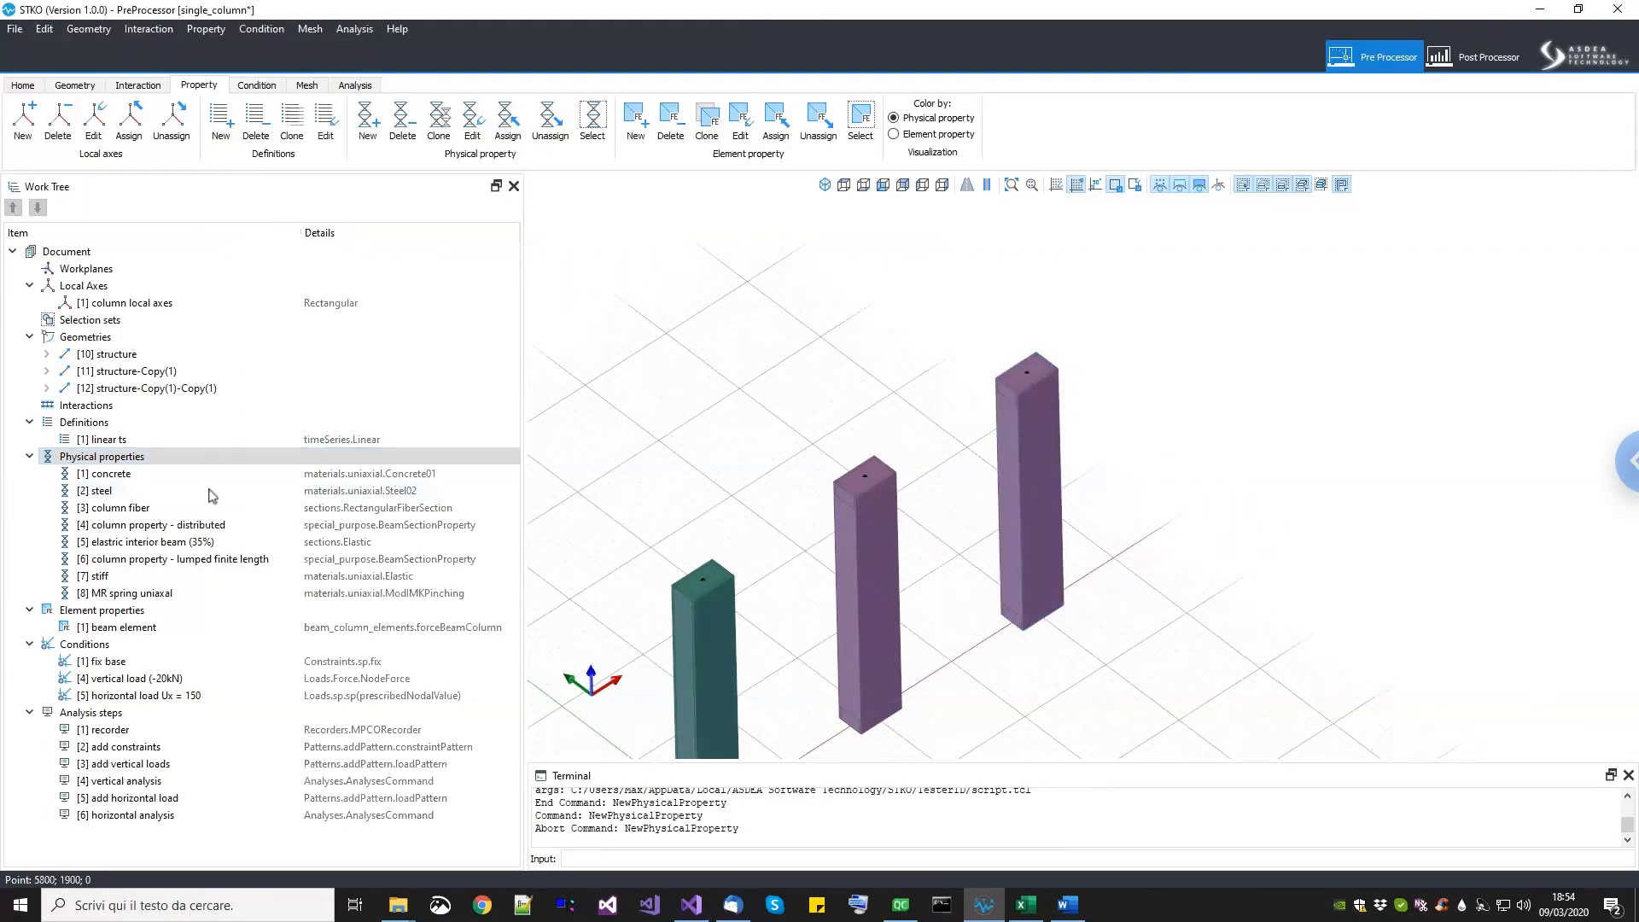
Step: Add a new physical property and name it "MR zero legth"
right_click(119, 455)
click(147, 468)
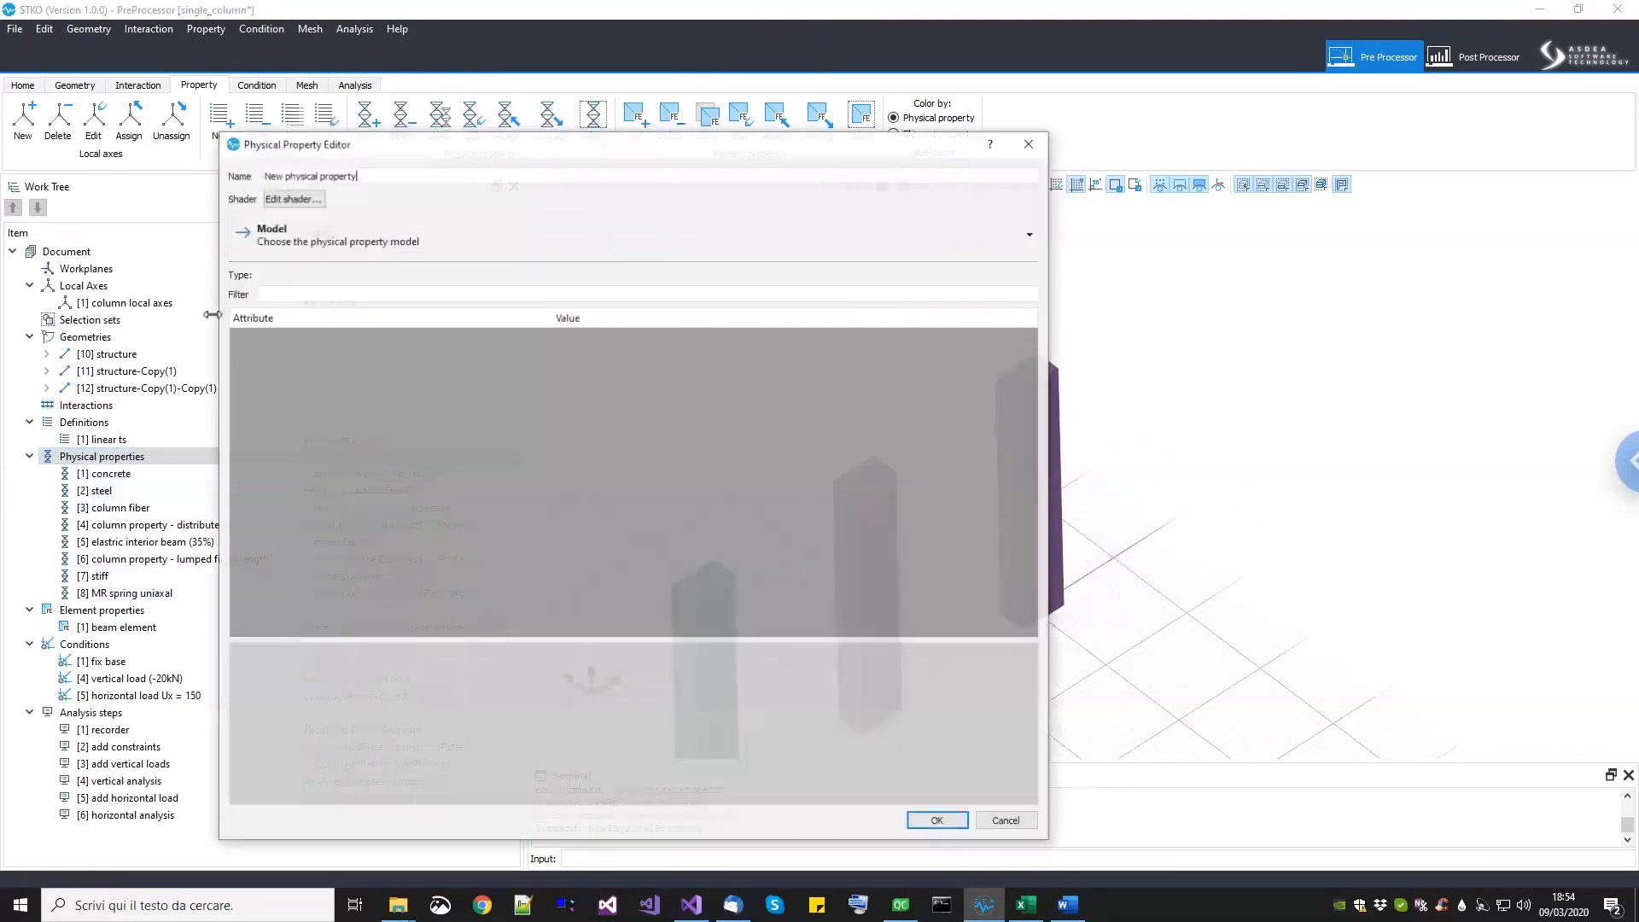
click(303, 242)
click(371, 173)
drag(373, 174, 212, 169)
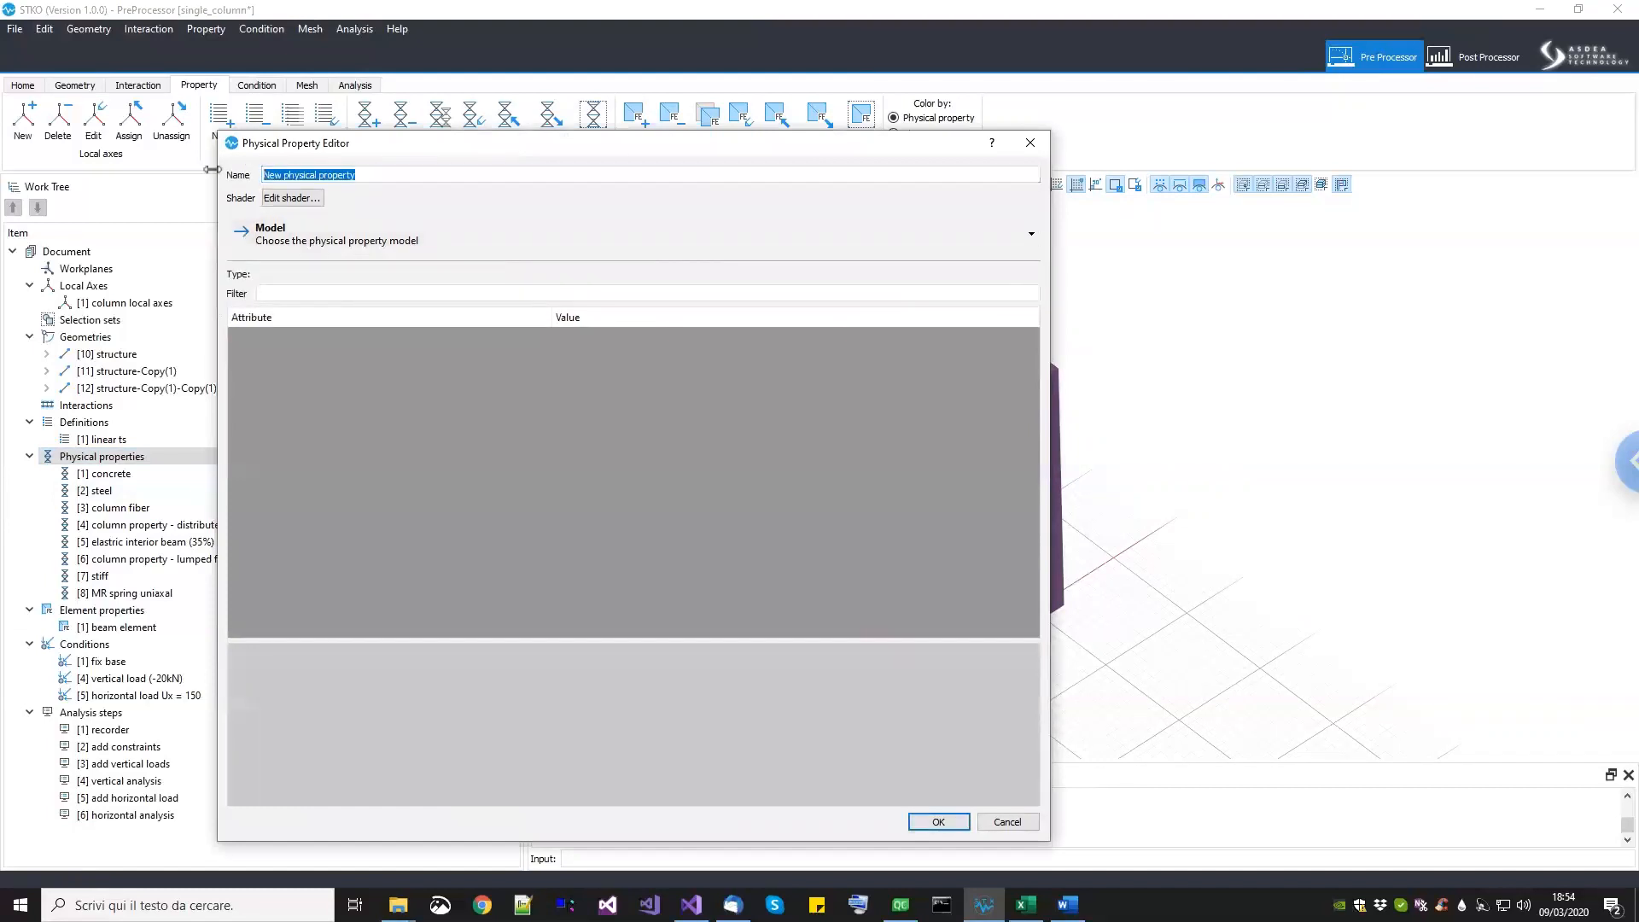
text(MR zero legth)
Step: Make the property a special-purpose zeroLengthMaterial with dimension 3D and model type U-R (Displacement+Rotation)
click(287, 232)
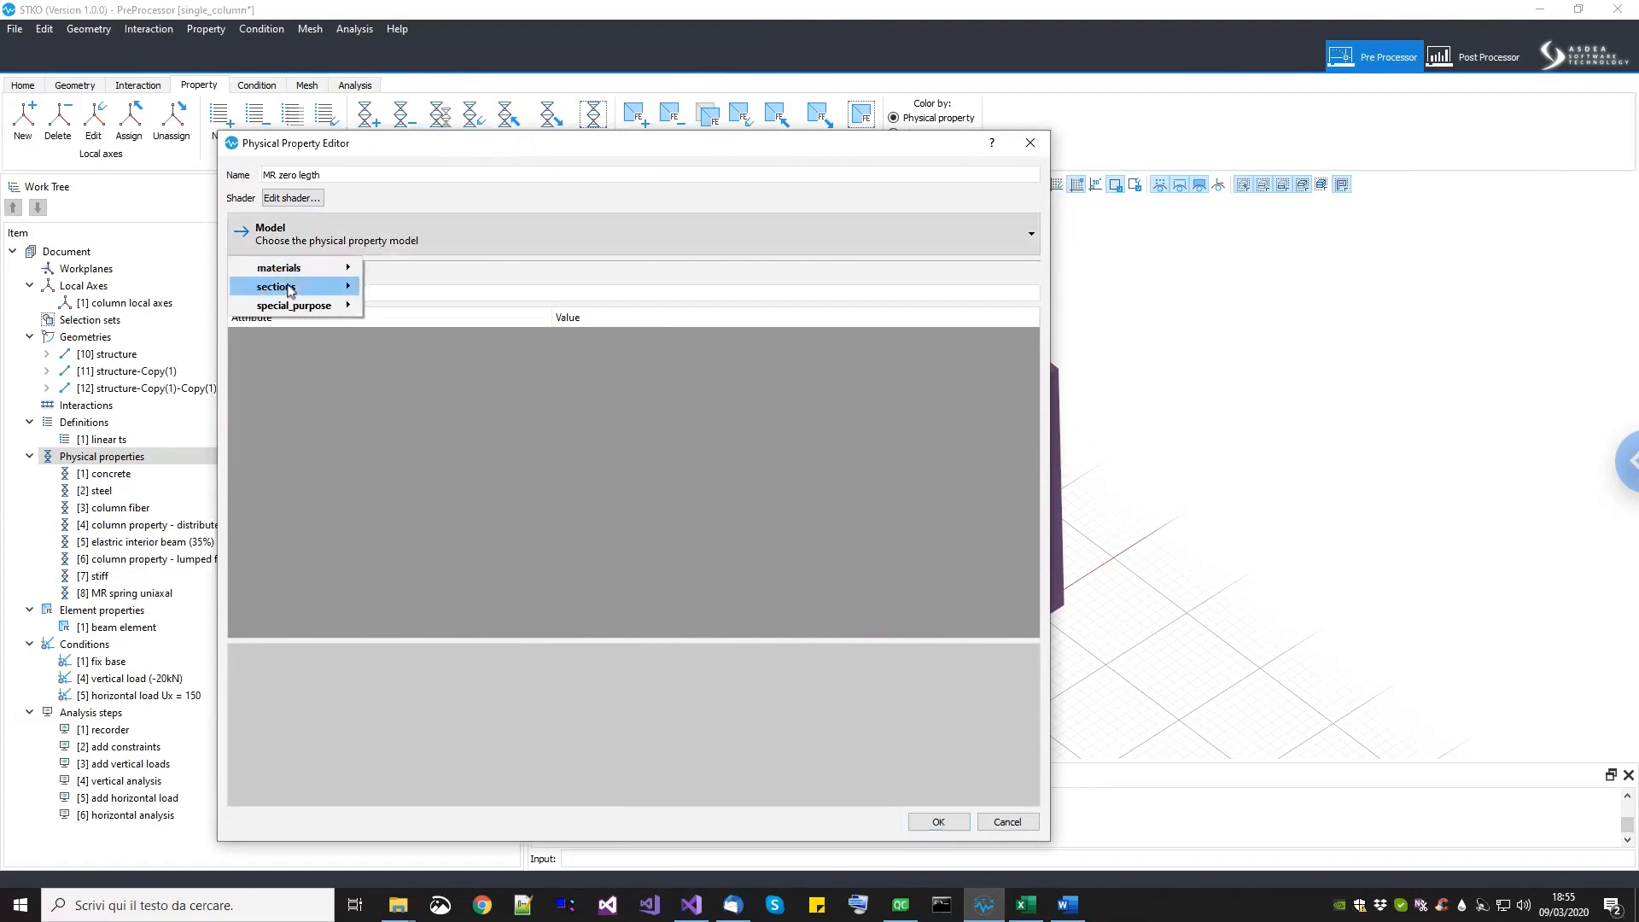
mouse_move(290, 290)
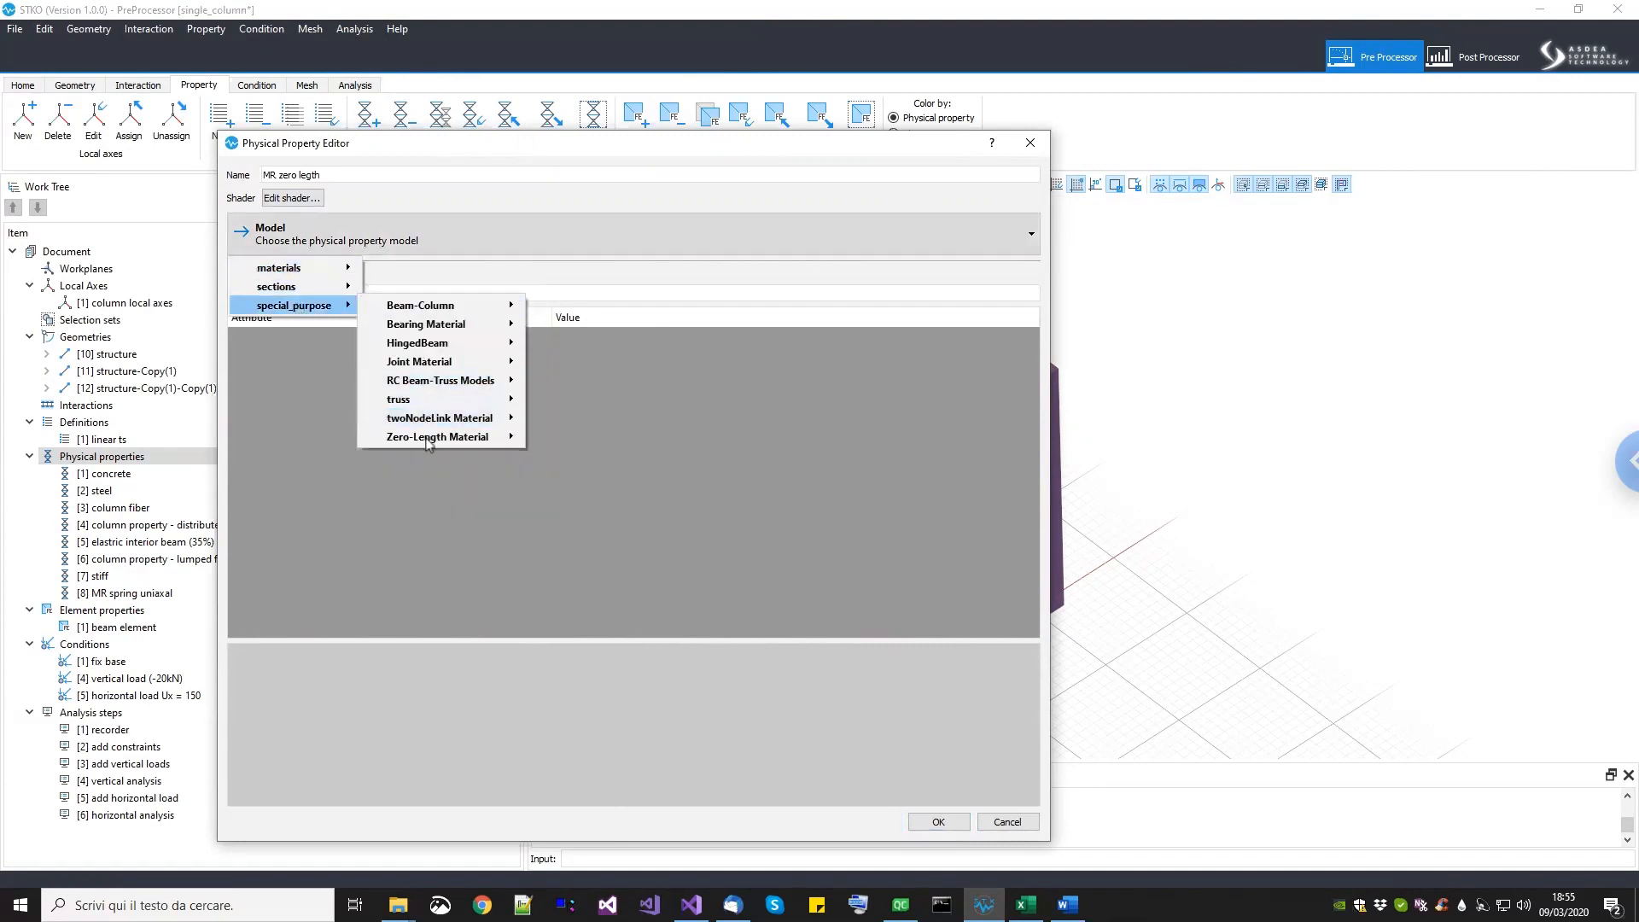
mouse_move(429, 444)
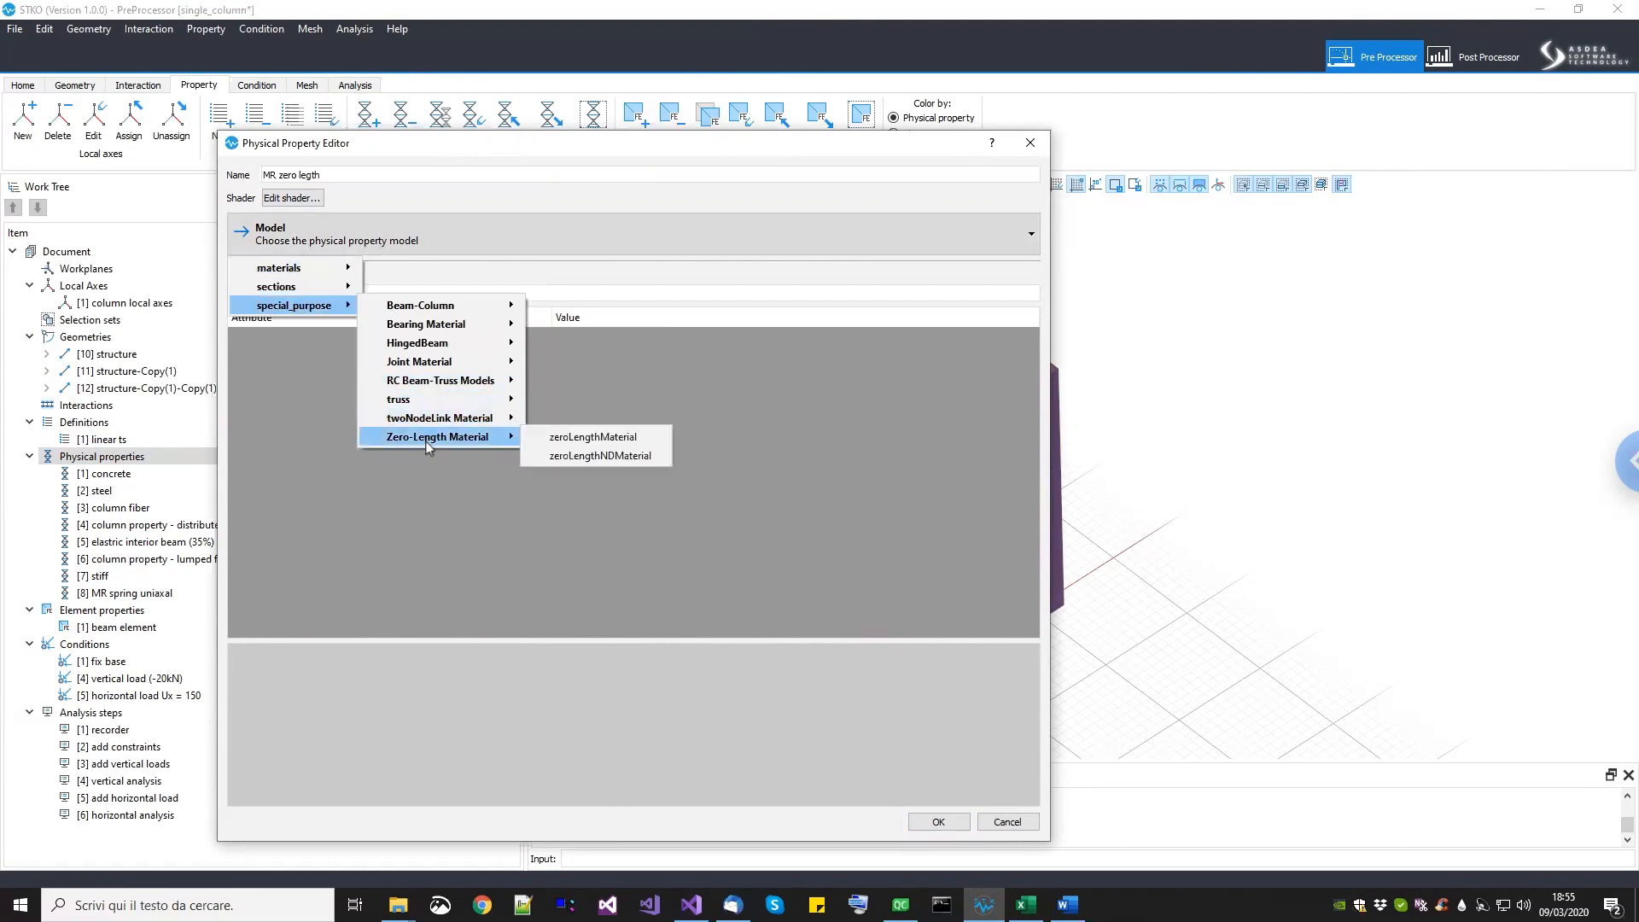
click(545, 442)
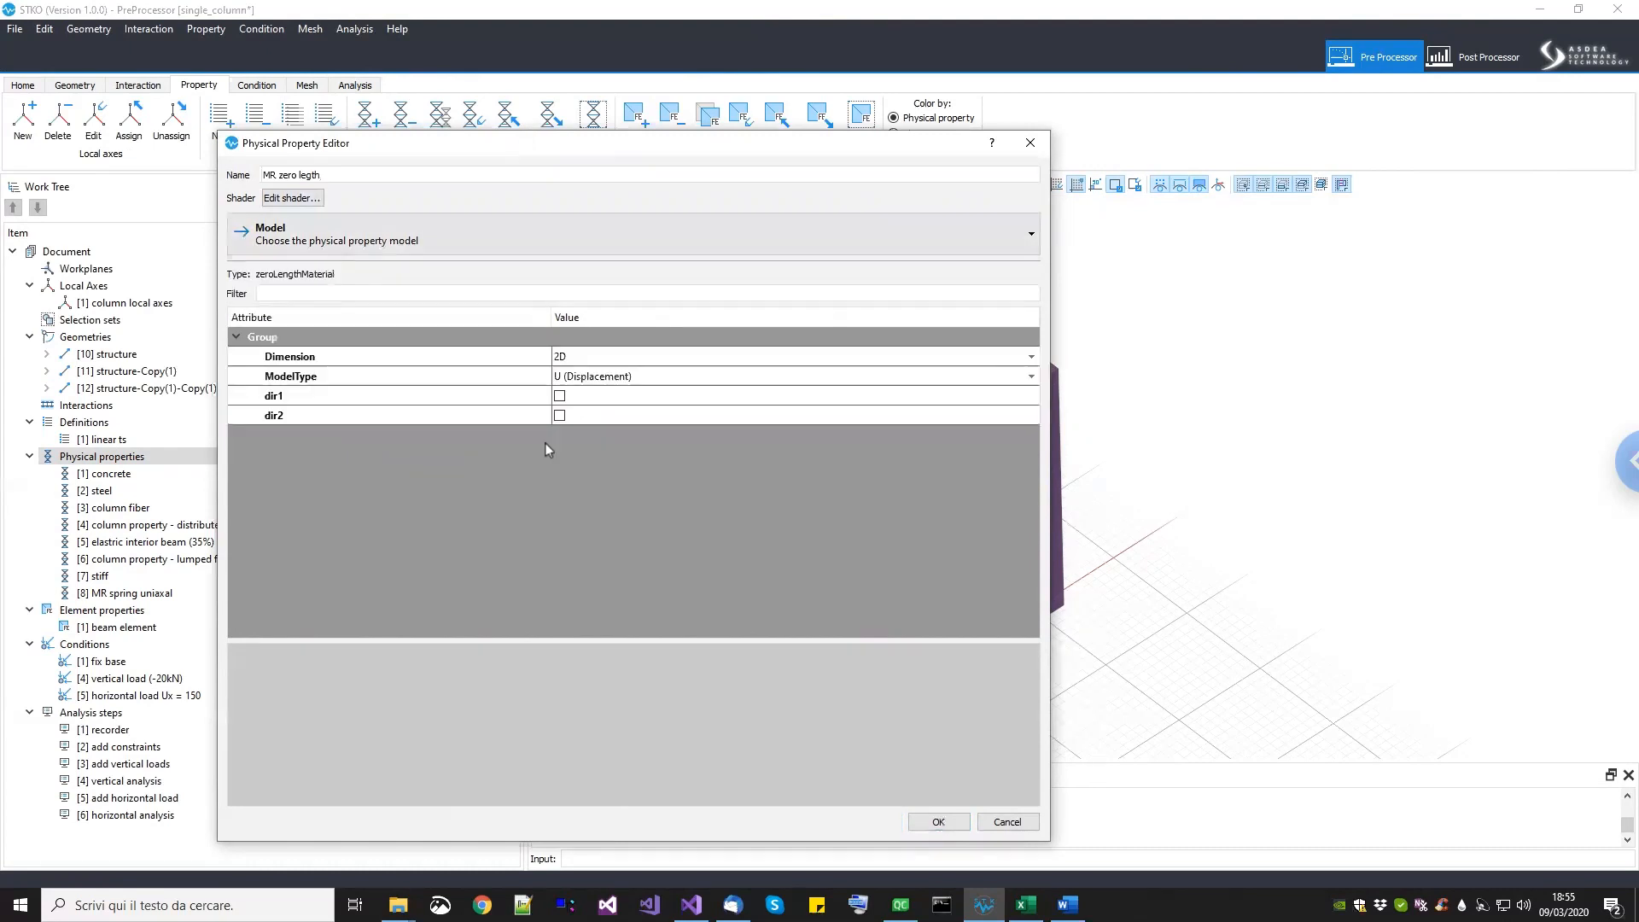
click(594, 360)
click(595, 385)
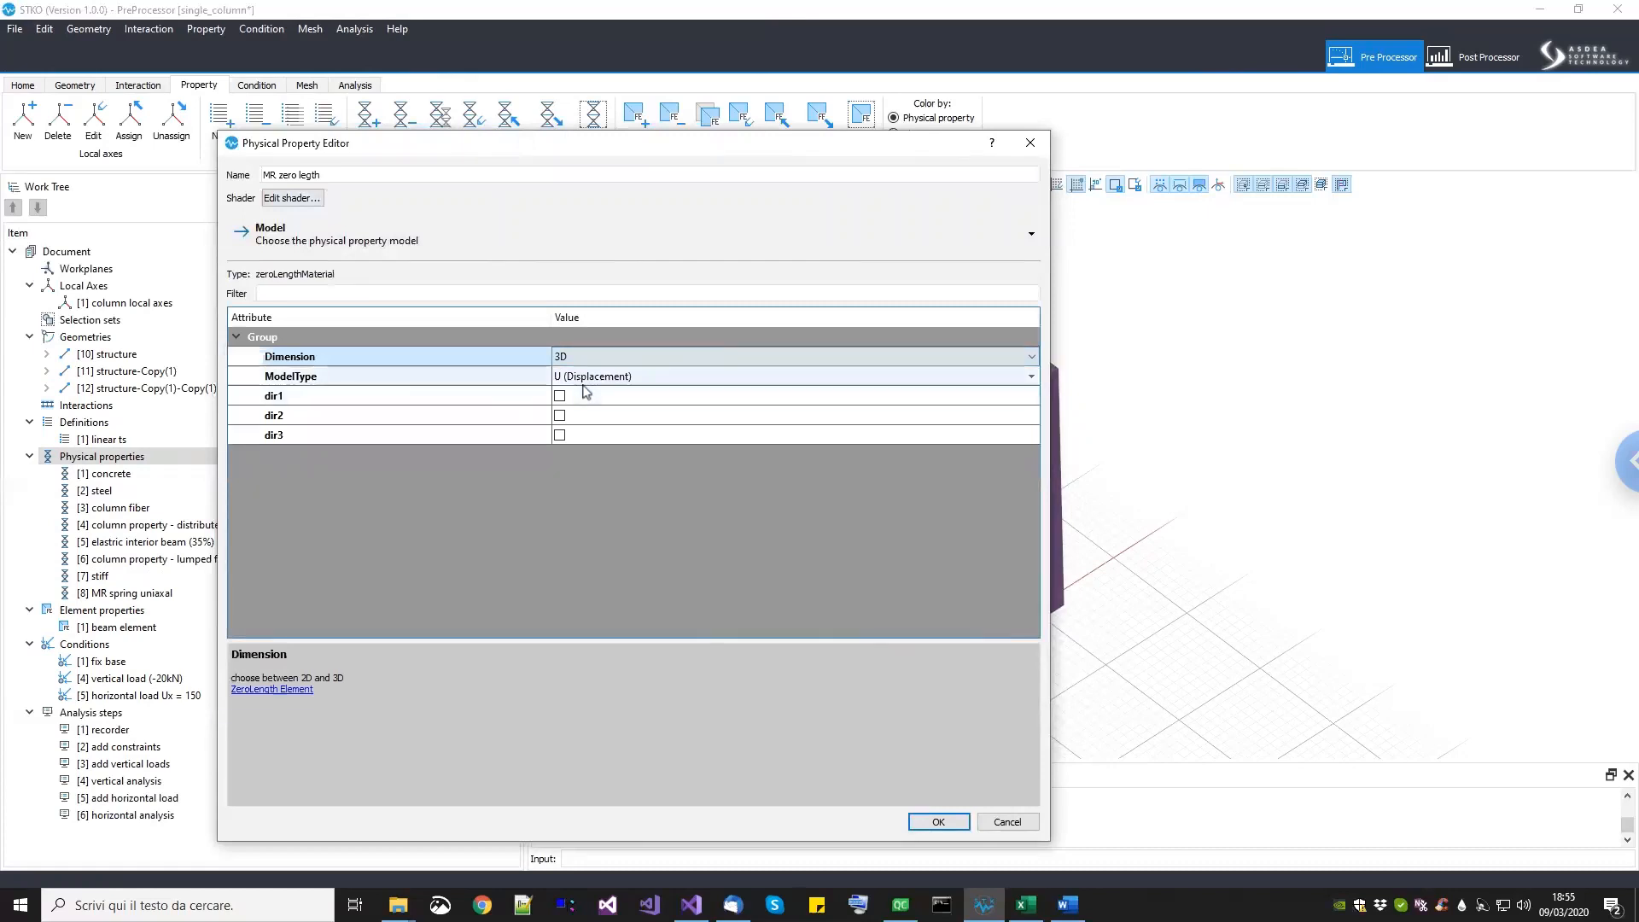
click(589, 377)
click(589, 405)
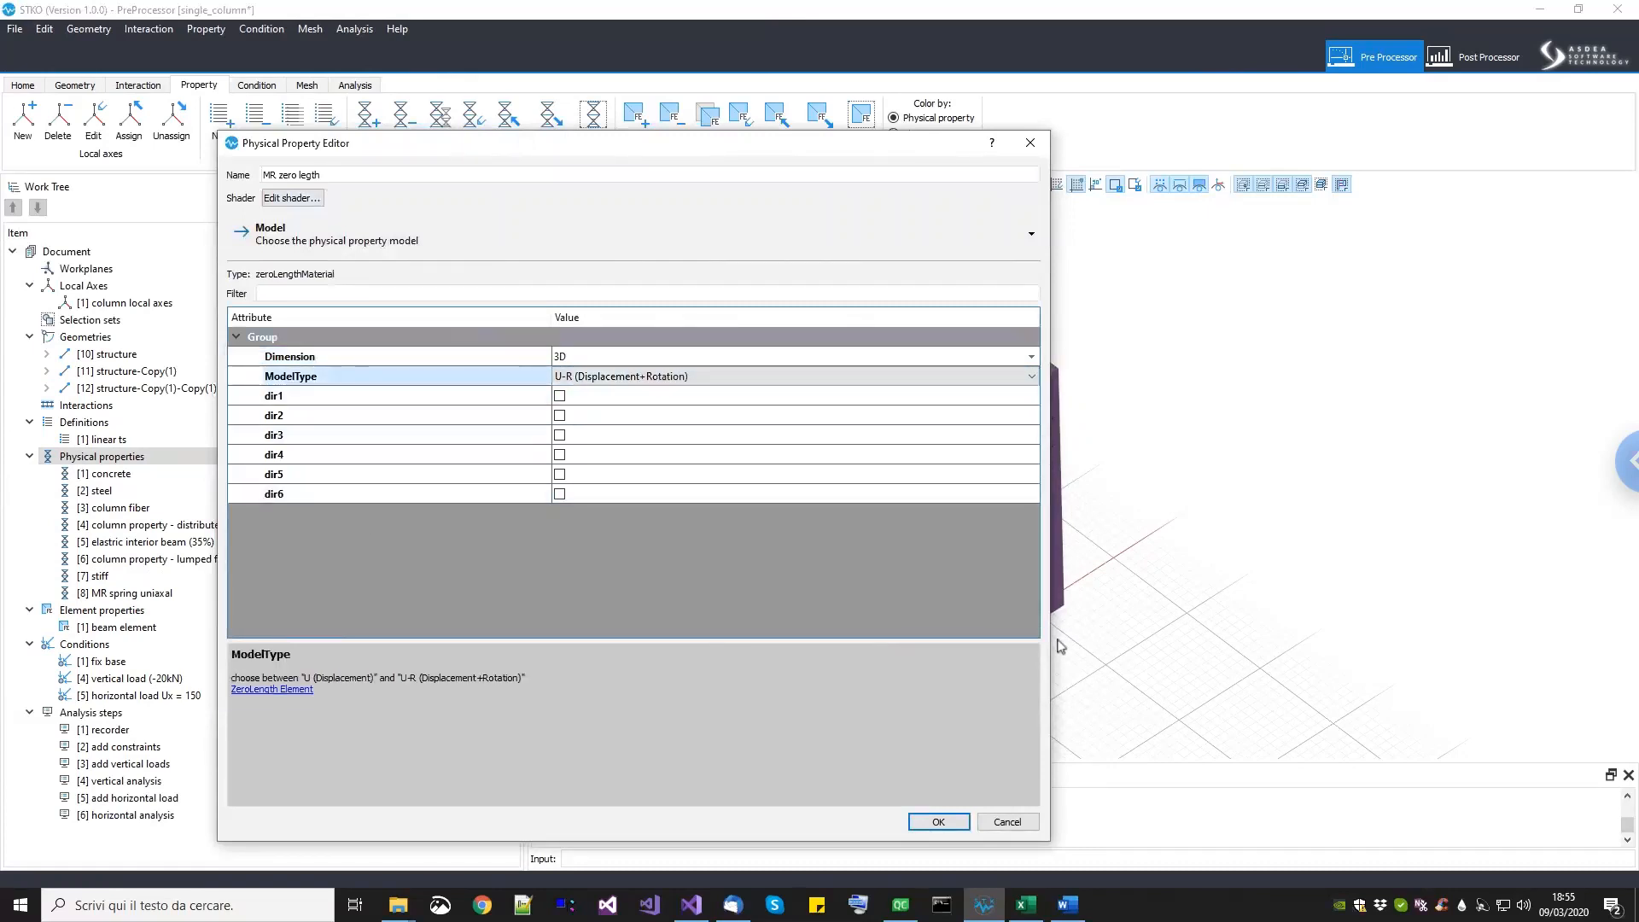
Step: Enable all six directions, dir1 to dir6, for the zero-length material and enlarge the attribute list to show every material tag
click(629, 397)
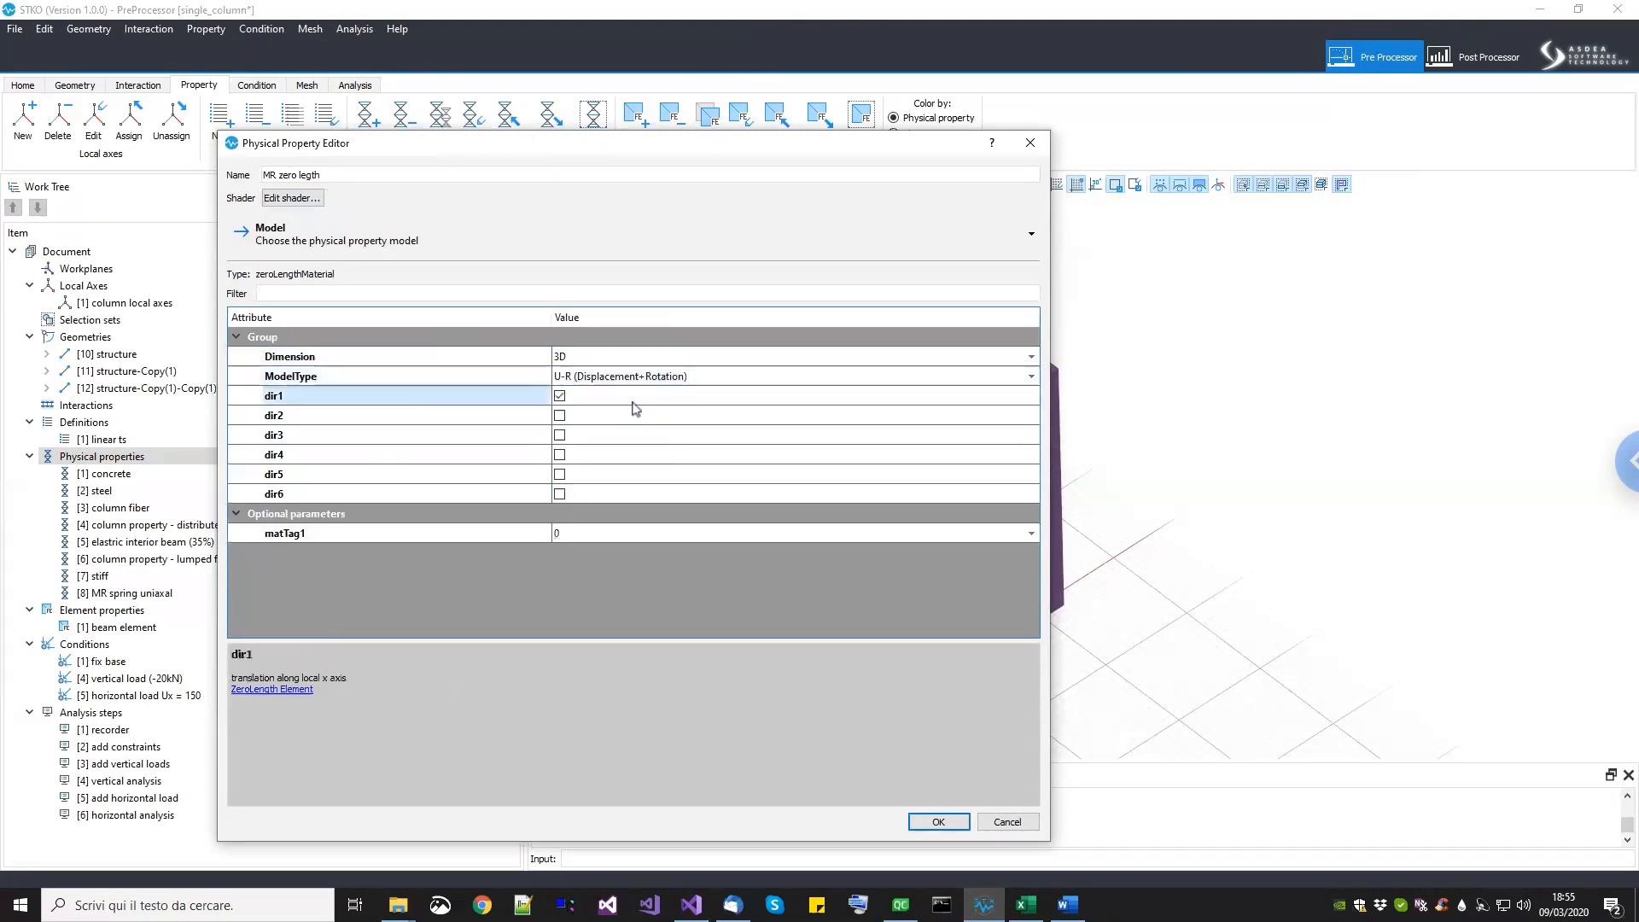
click(630, 417)
click(621, 436)
click(617, 455)
click(615, 475)
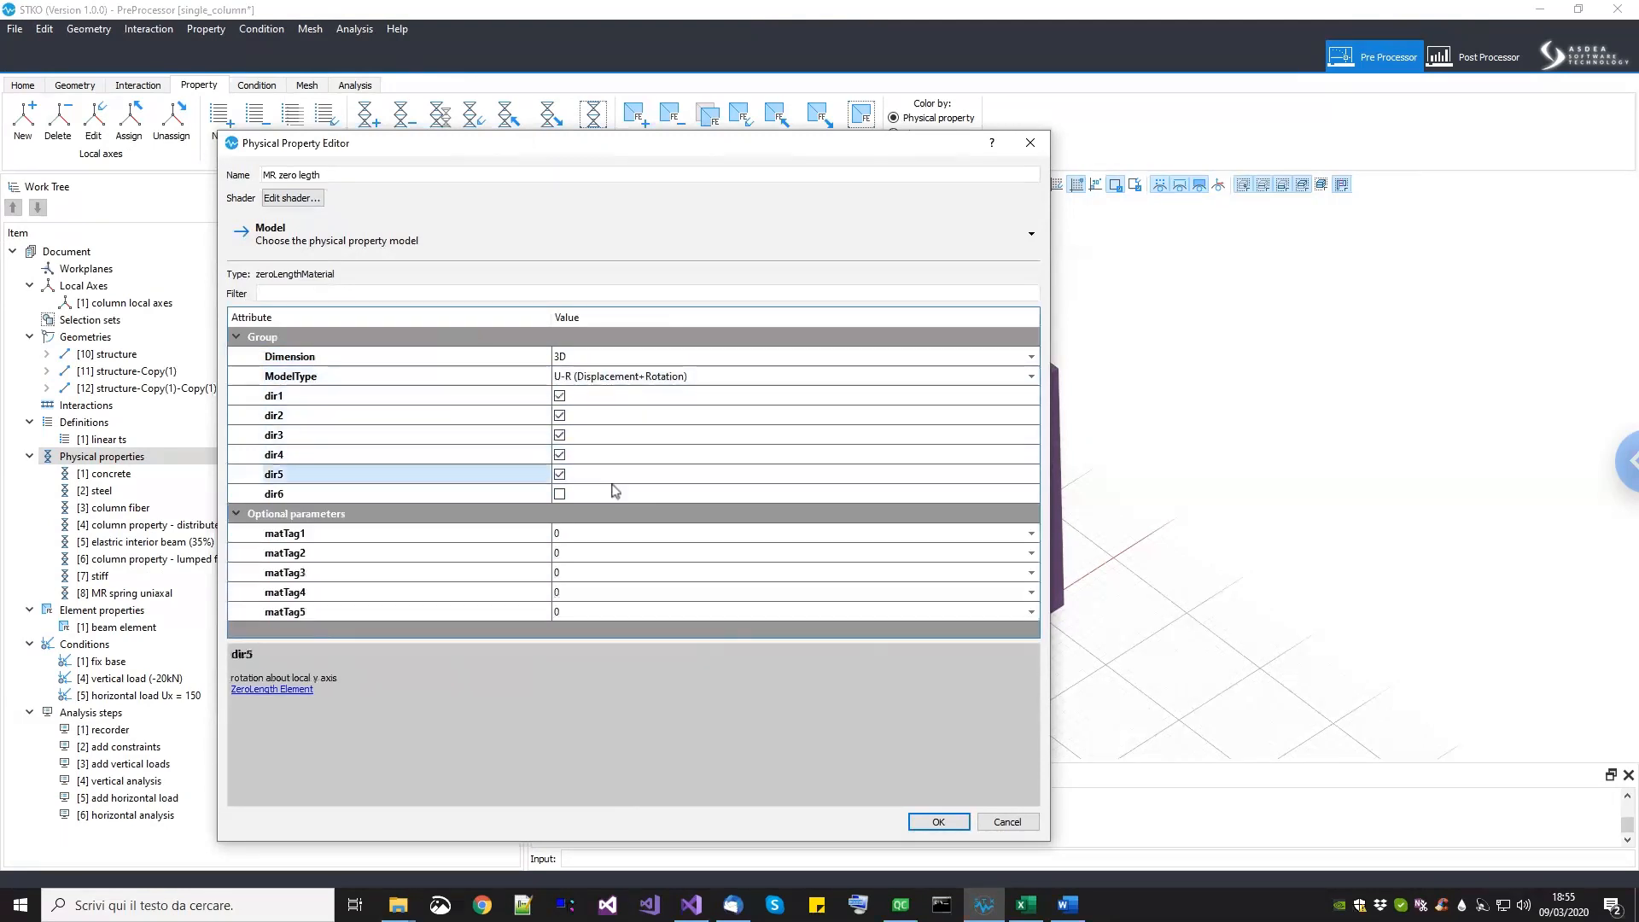
click(609, 511)
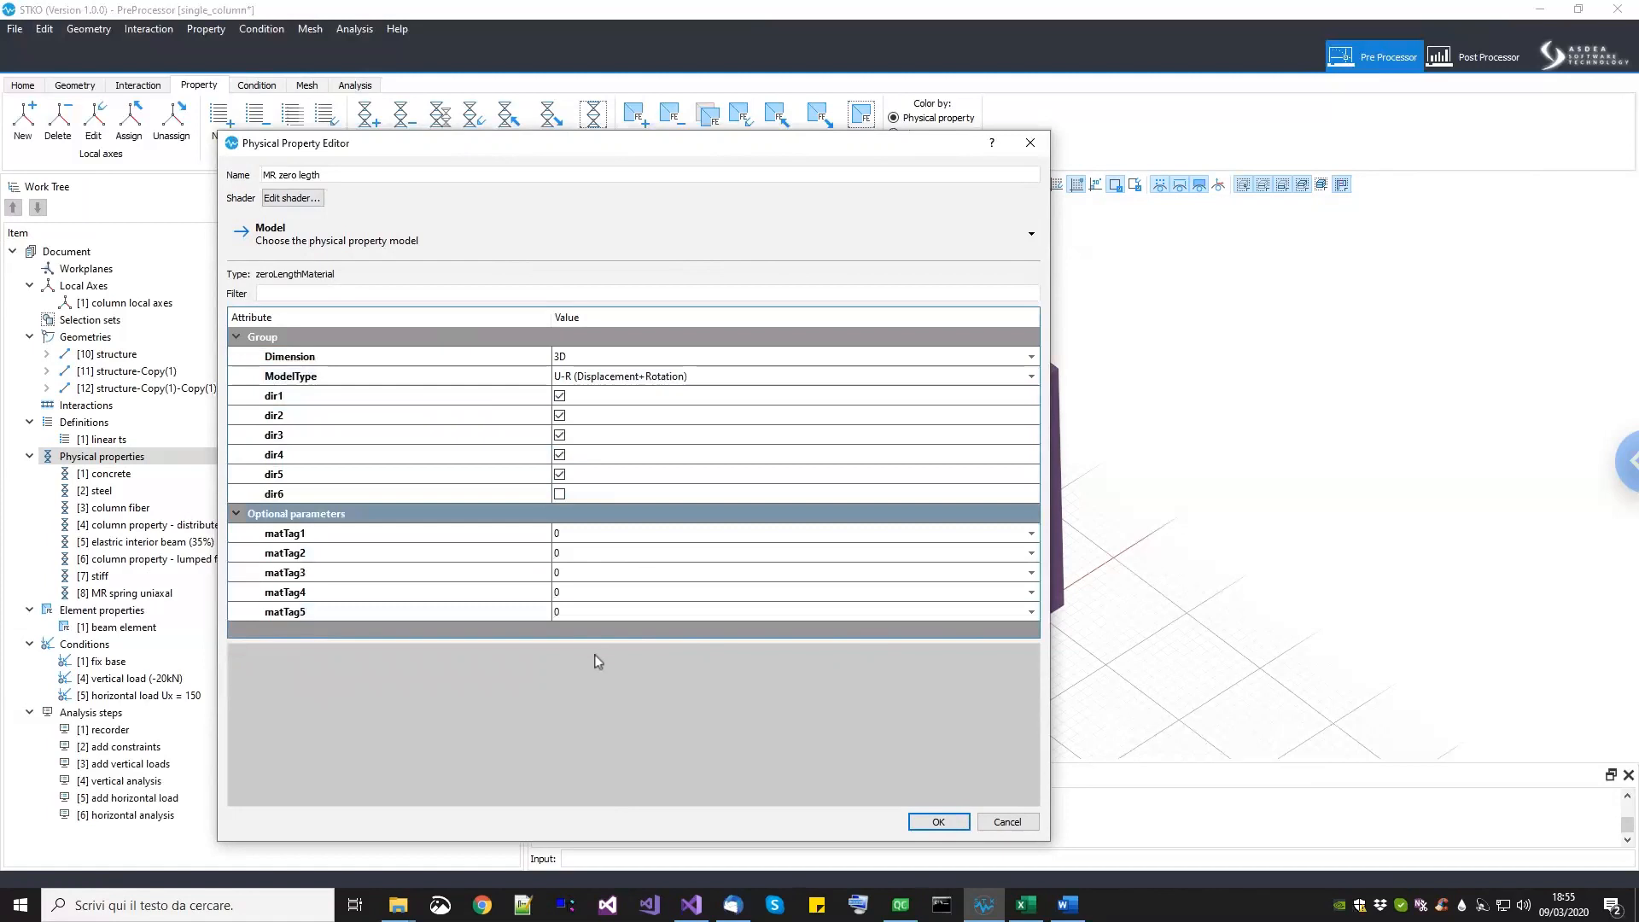
click(595, 724)
drag(607, 641, 572, 743)
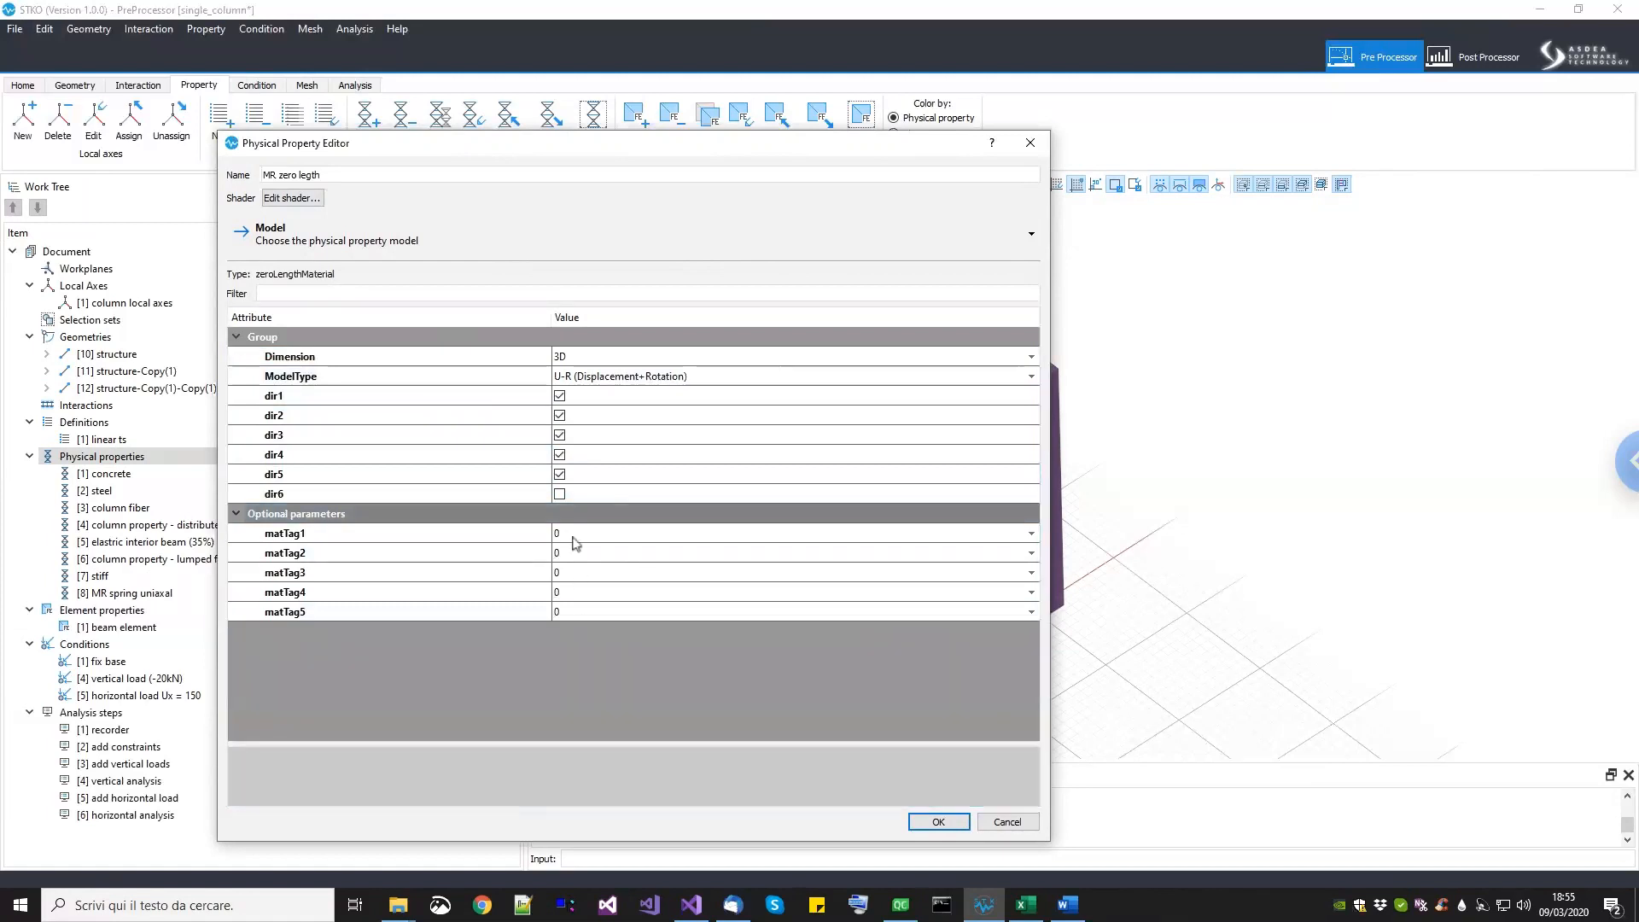
click(577, 495)
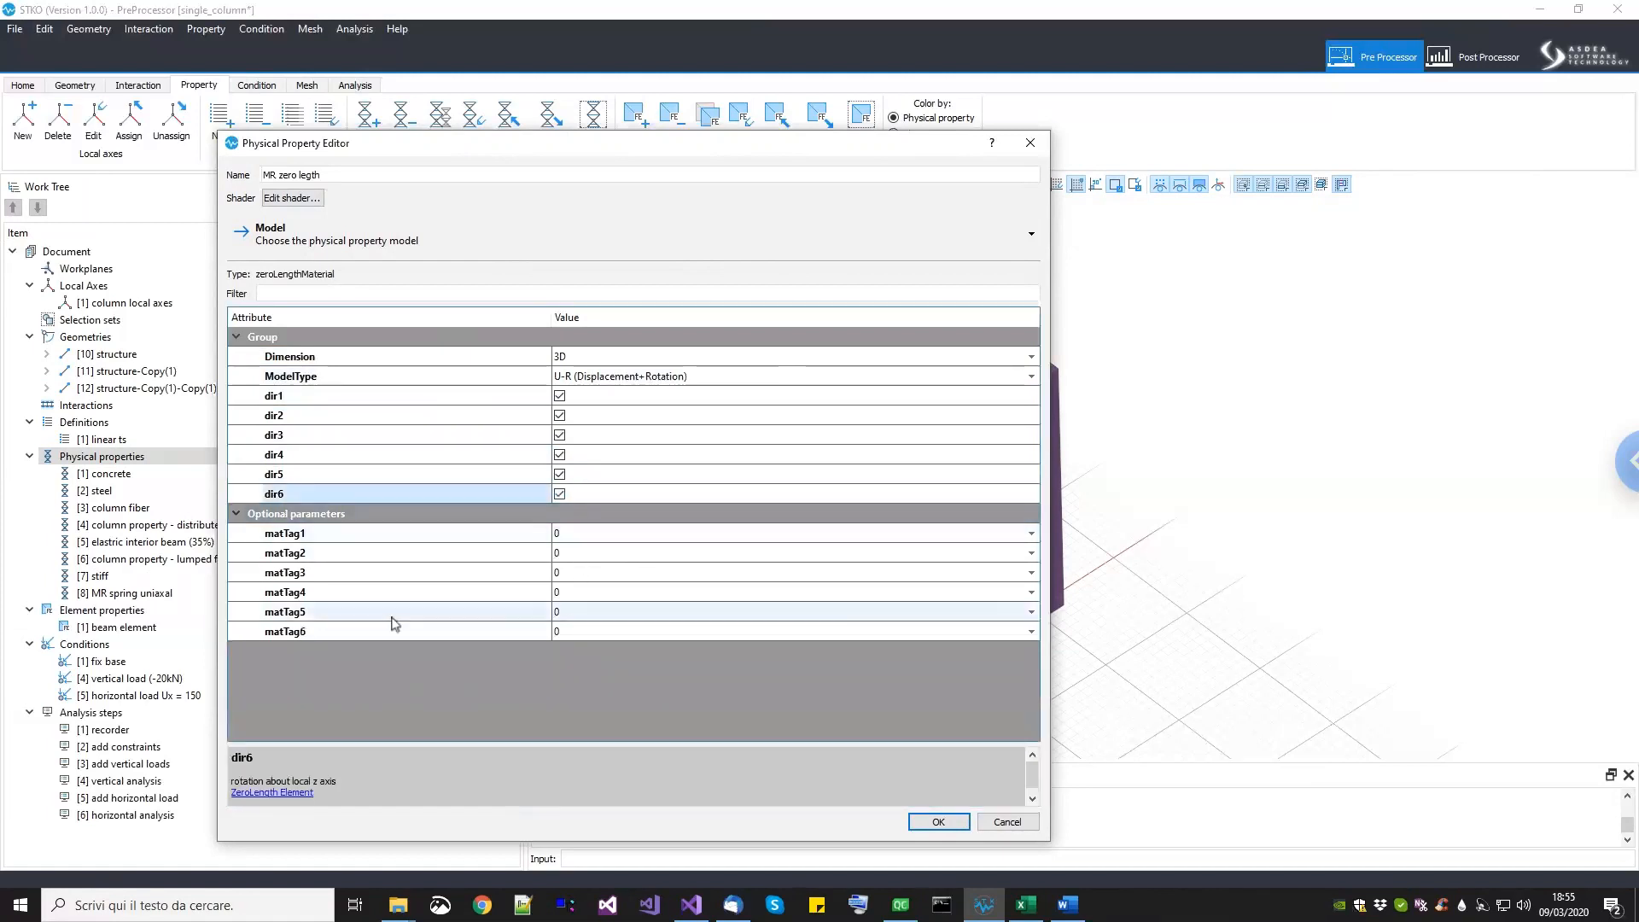
click(358, 634)
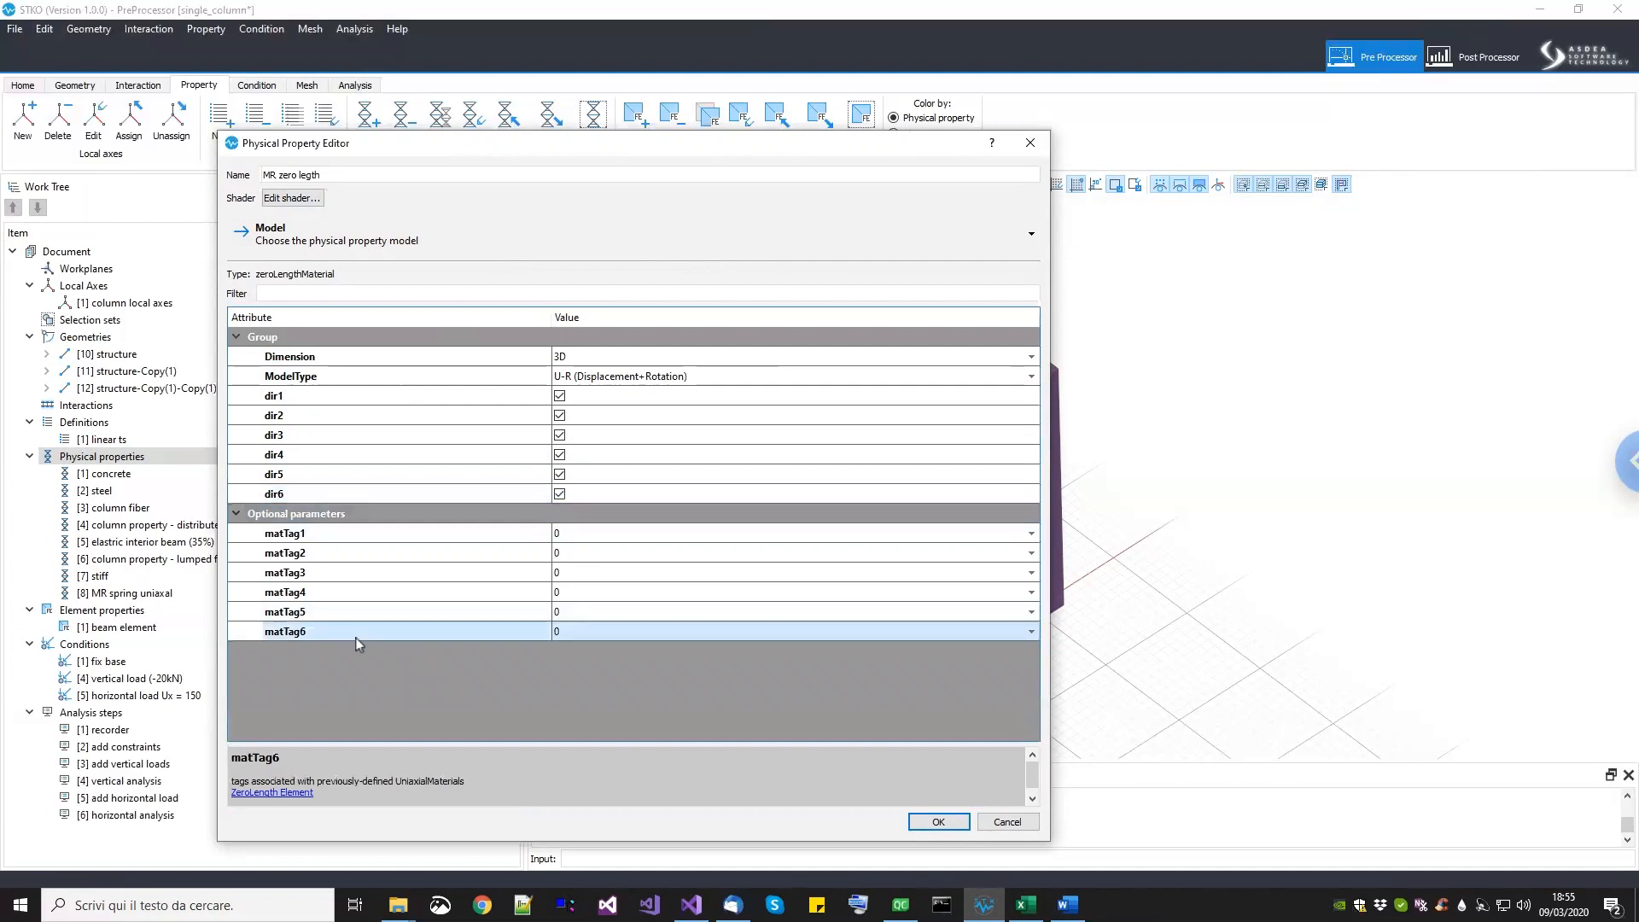
Step: Assign the [8] MR spring uniaxal material to matTag6 of the zero-length material
click(573, 632)
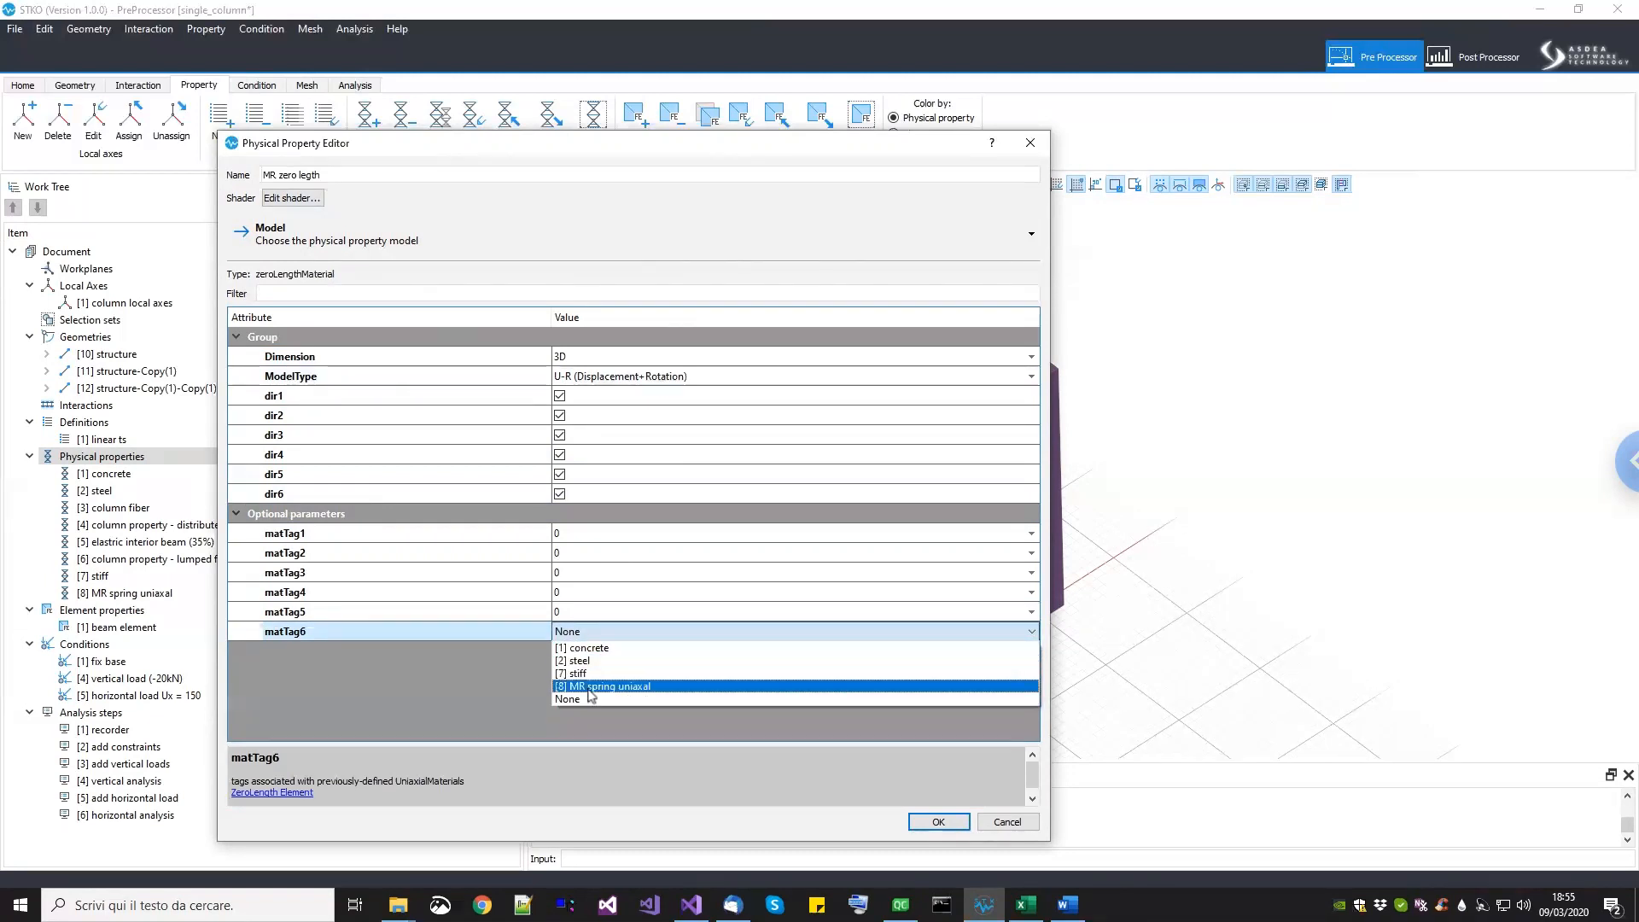
click(588, 688)
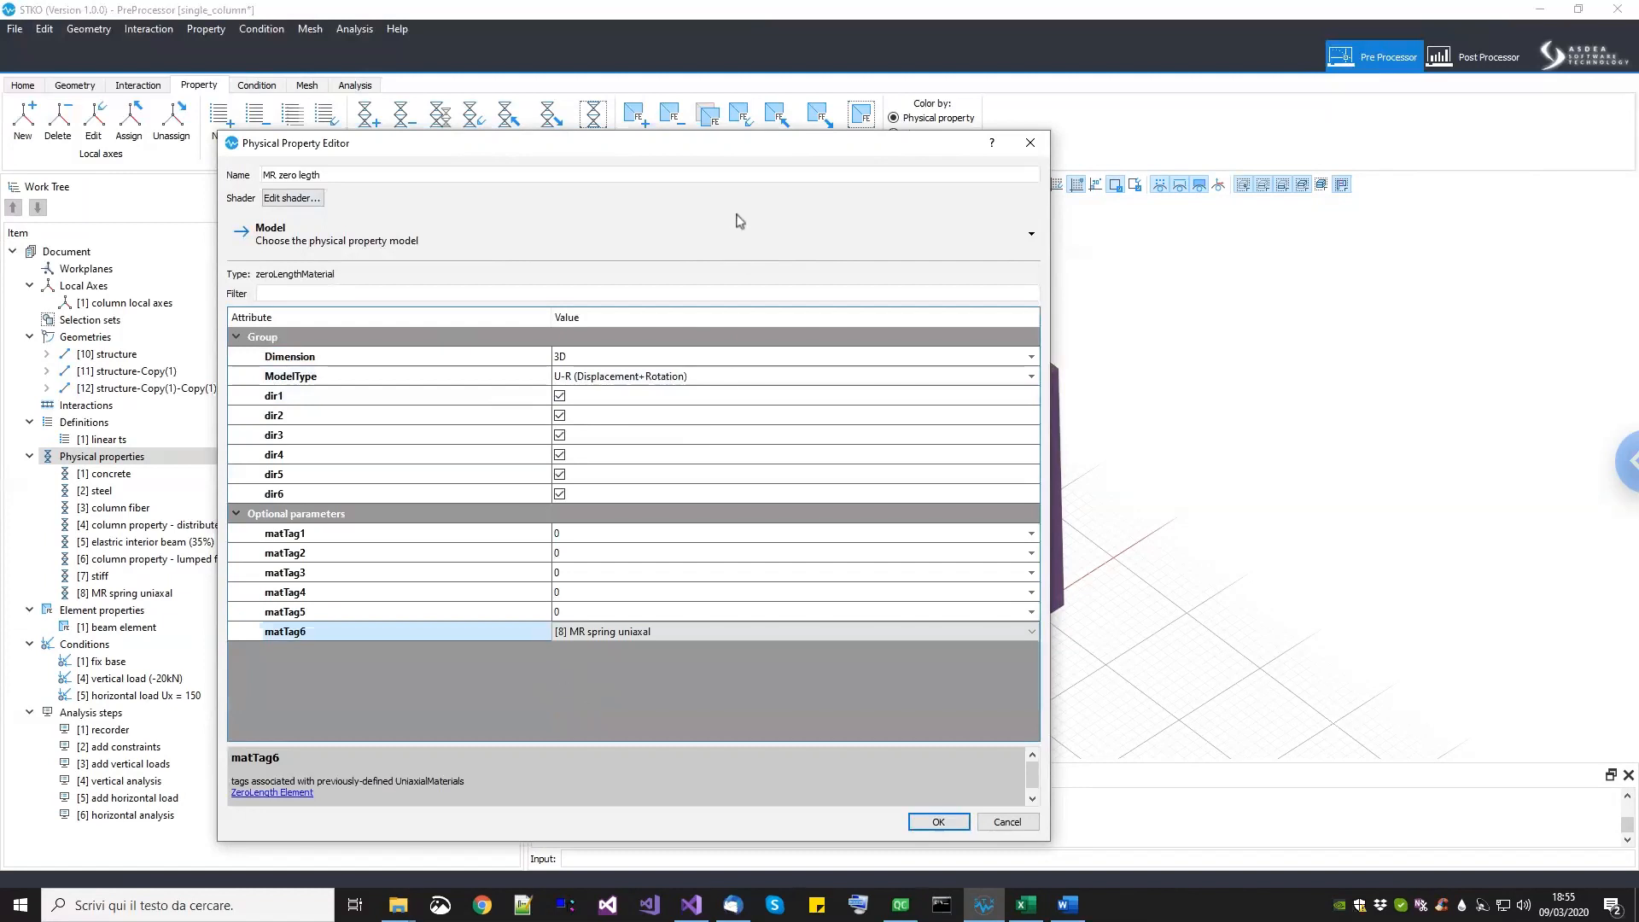
drag(736, 152, 423, 560)
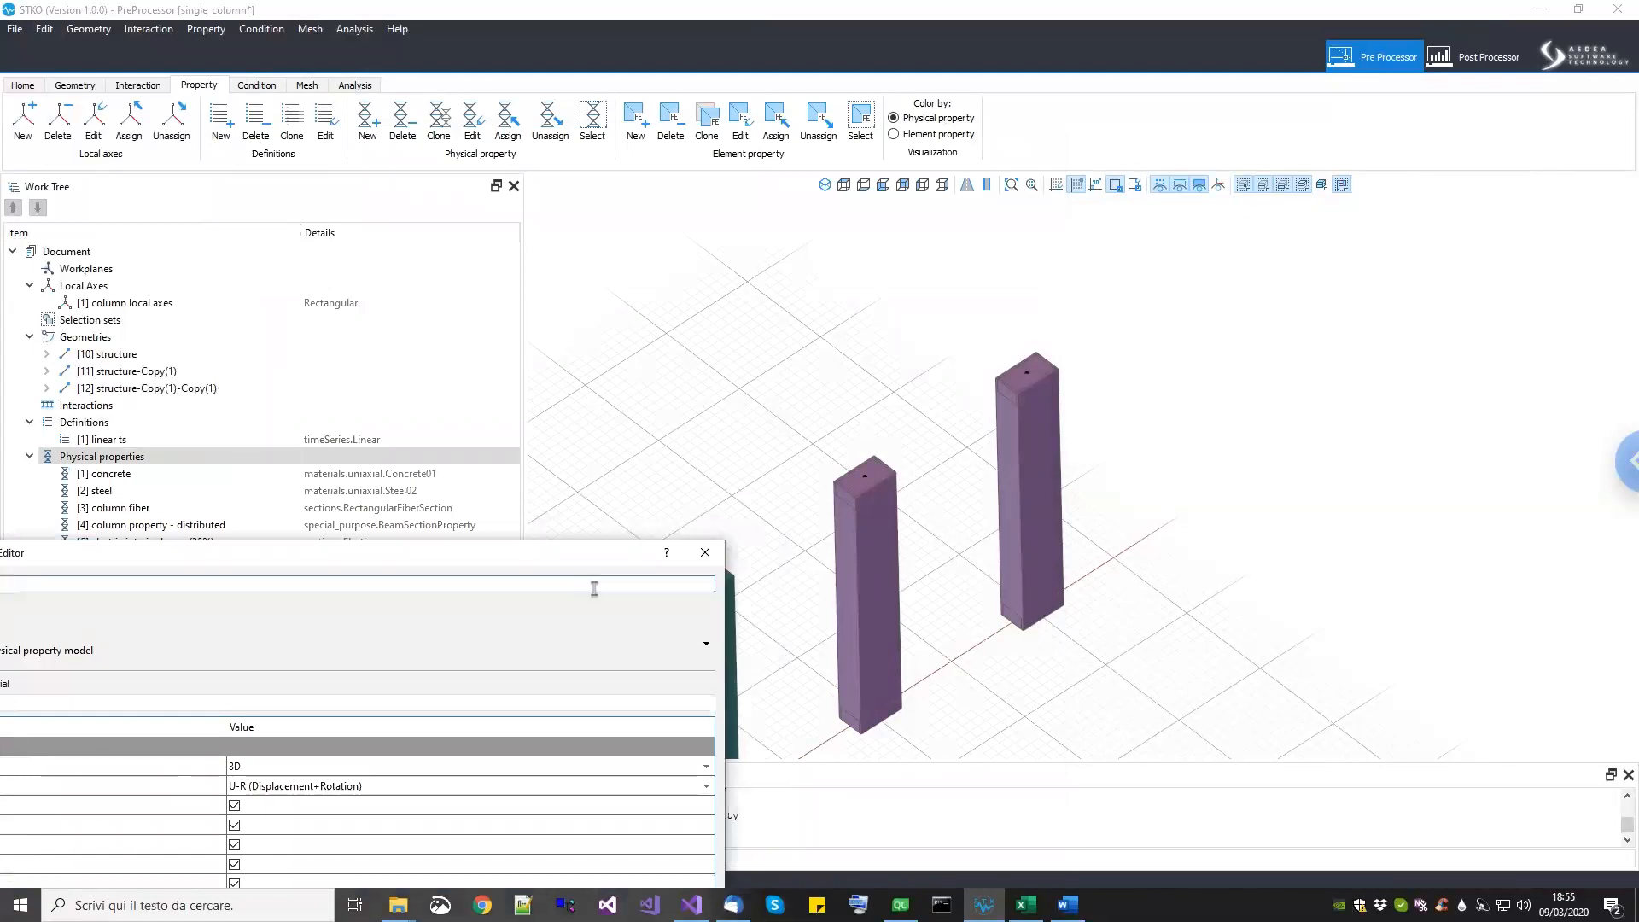
drag(835, 306, 925, 116)
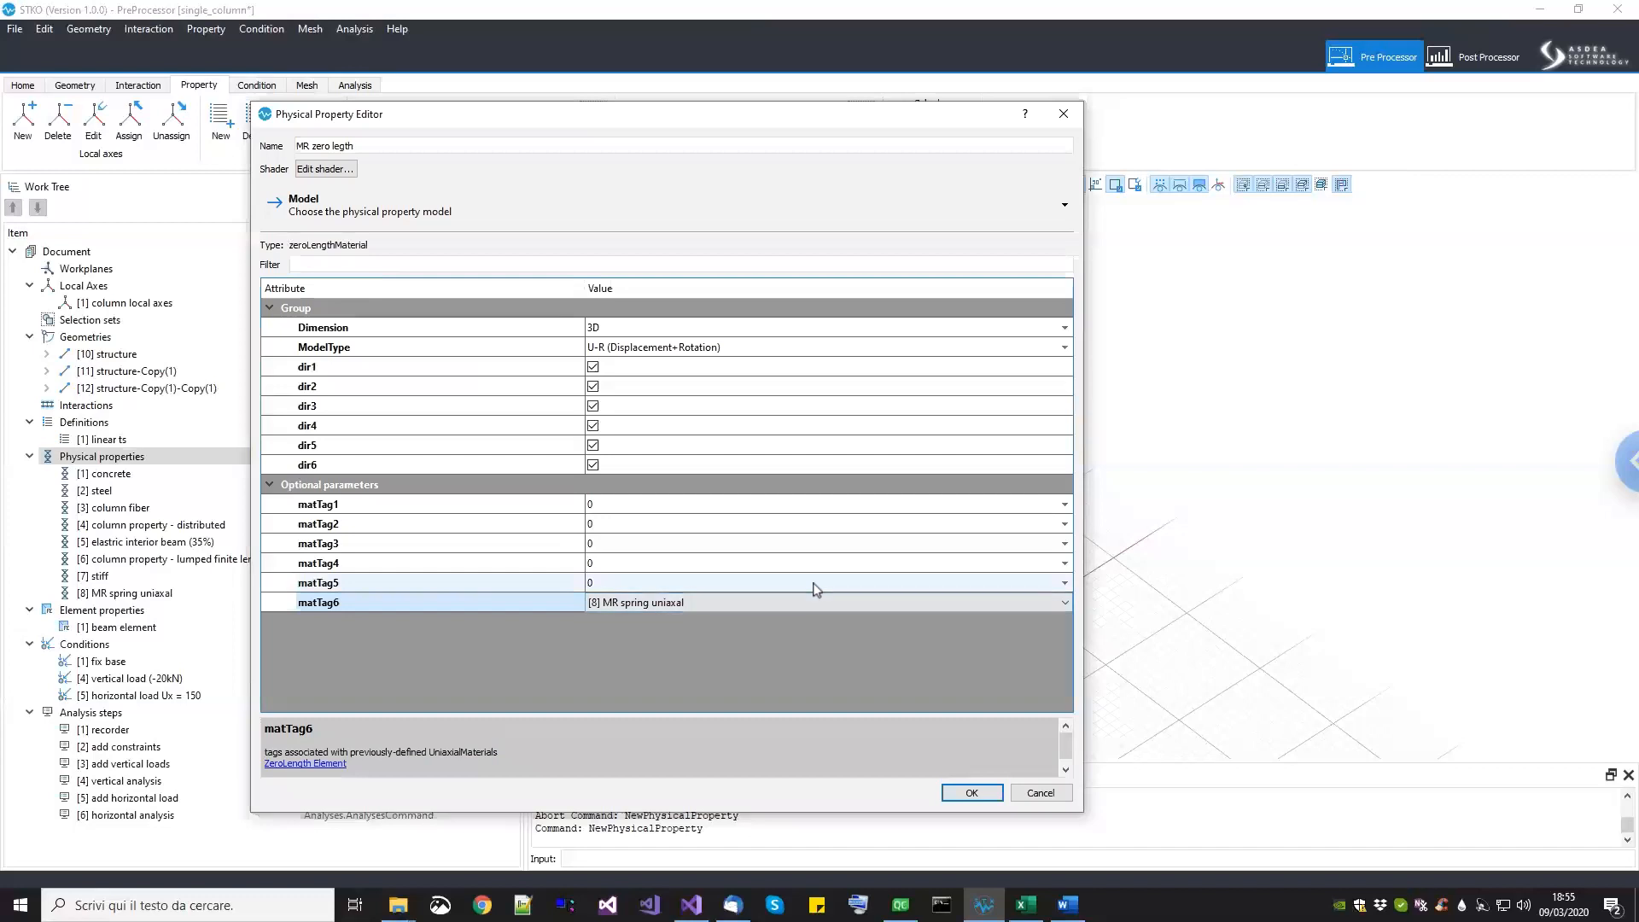
Step: Assign the [7] stiff material to matTag1 through matTag5 of the zero-length material
click(756, 514)
click(736, 547)
click(698, 524)
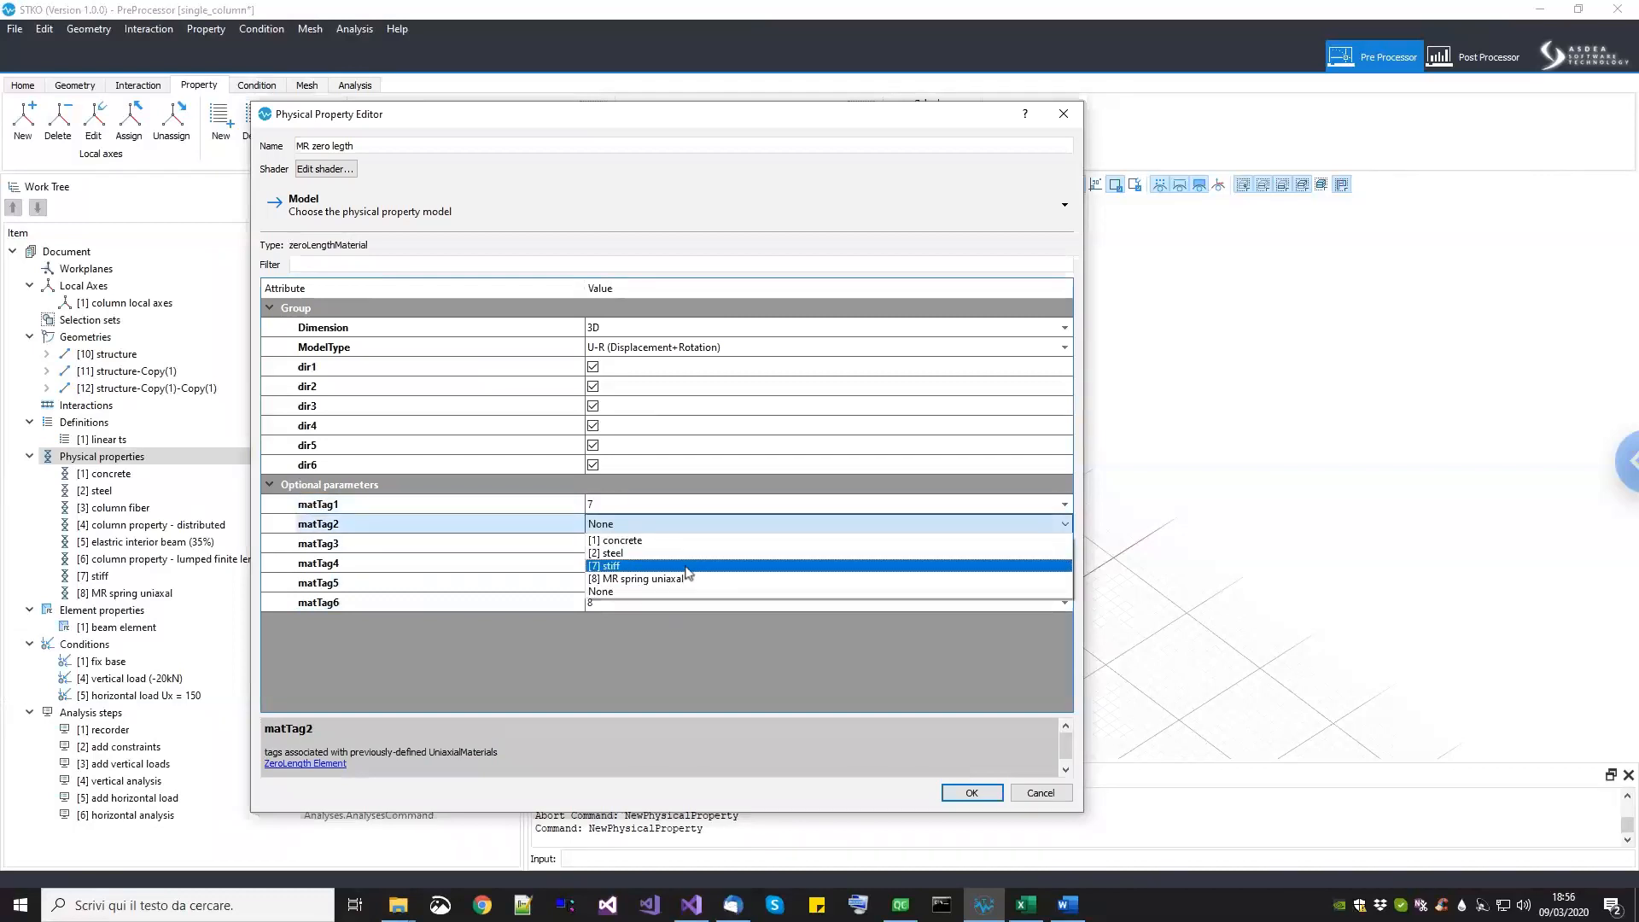
click(688, 573)
click(658, 545)
click(619, 587)
click(624, 563)
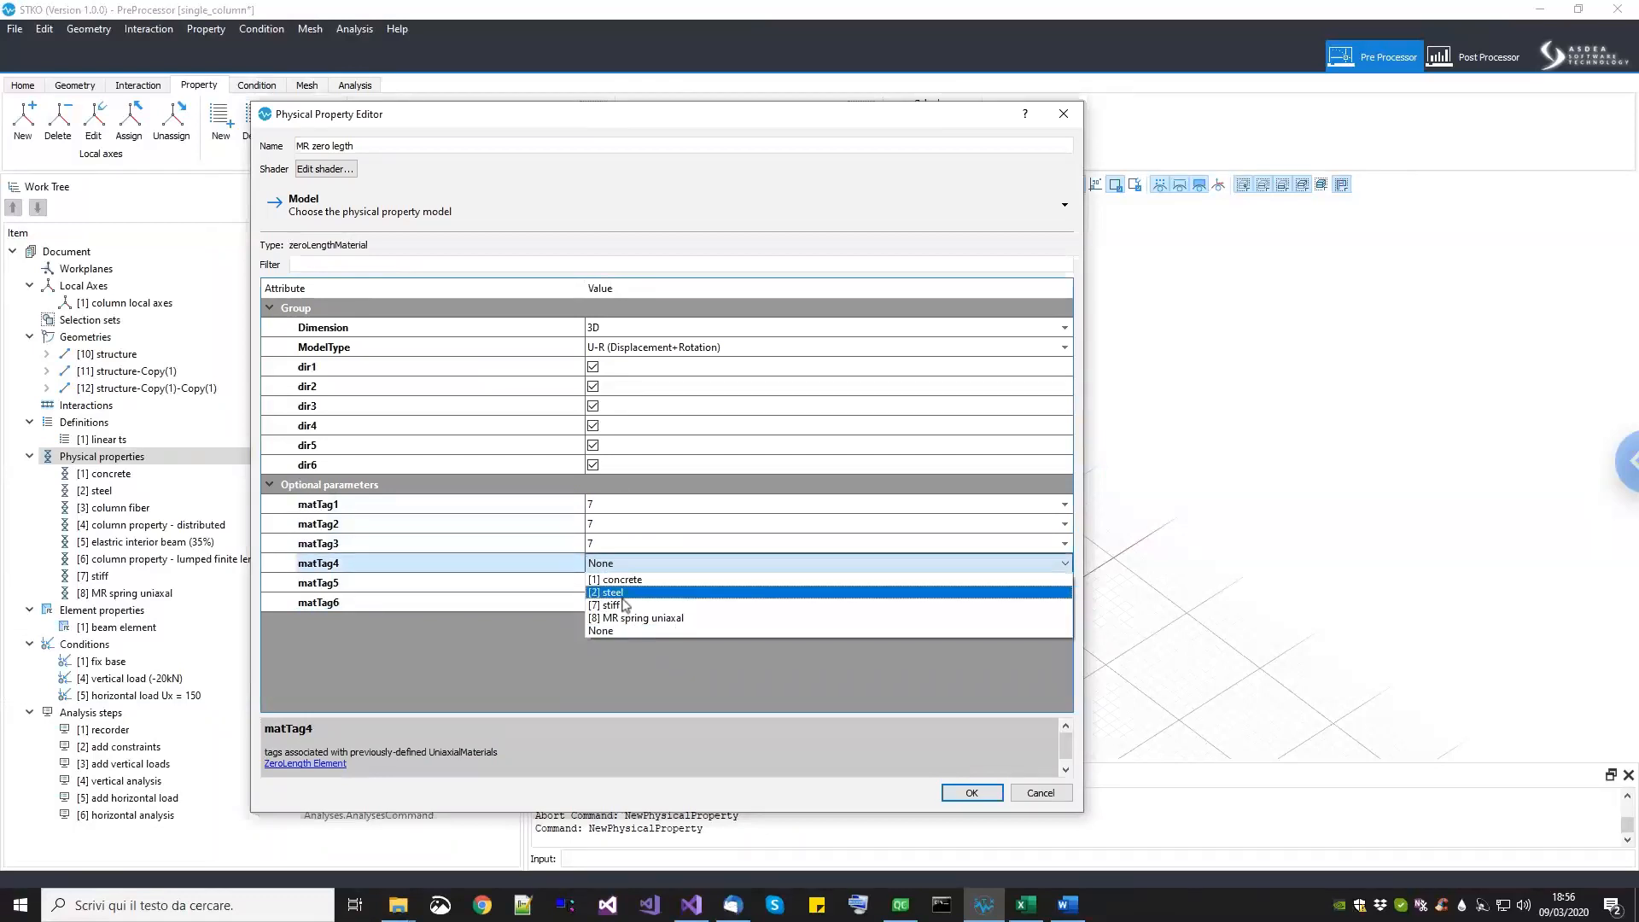
click(624, 604)
click(622, 584)
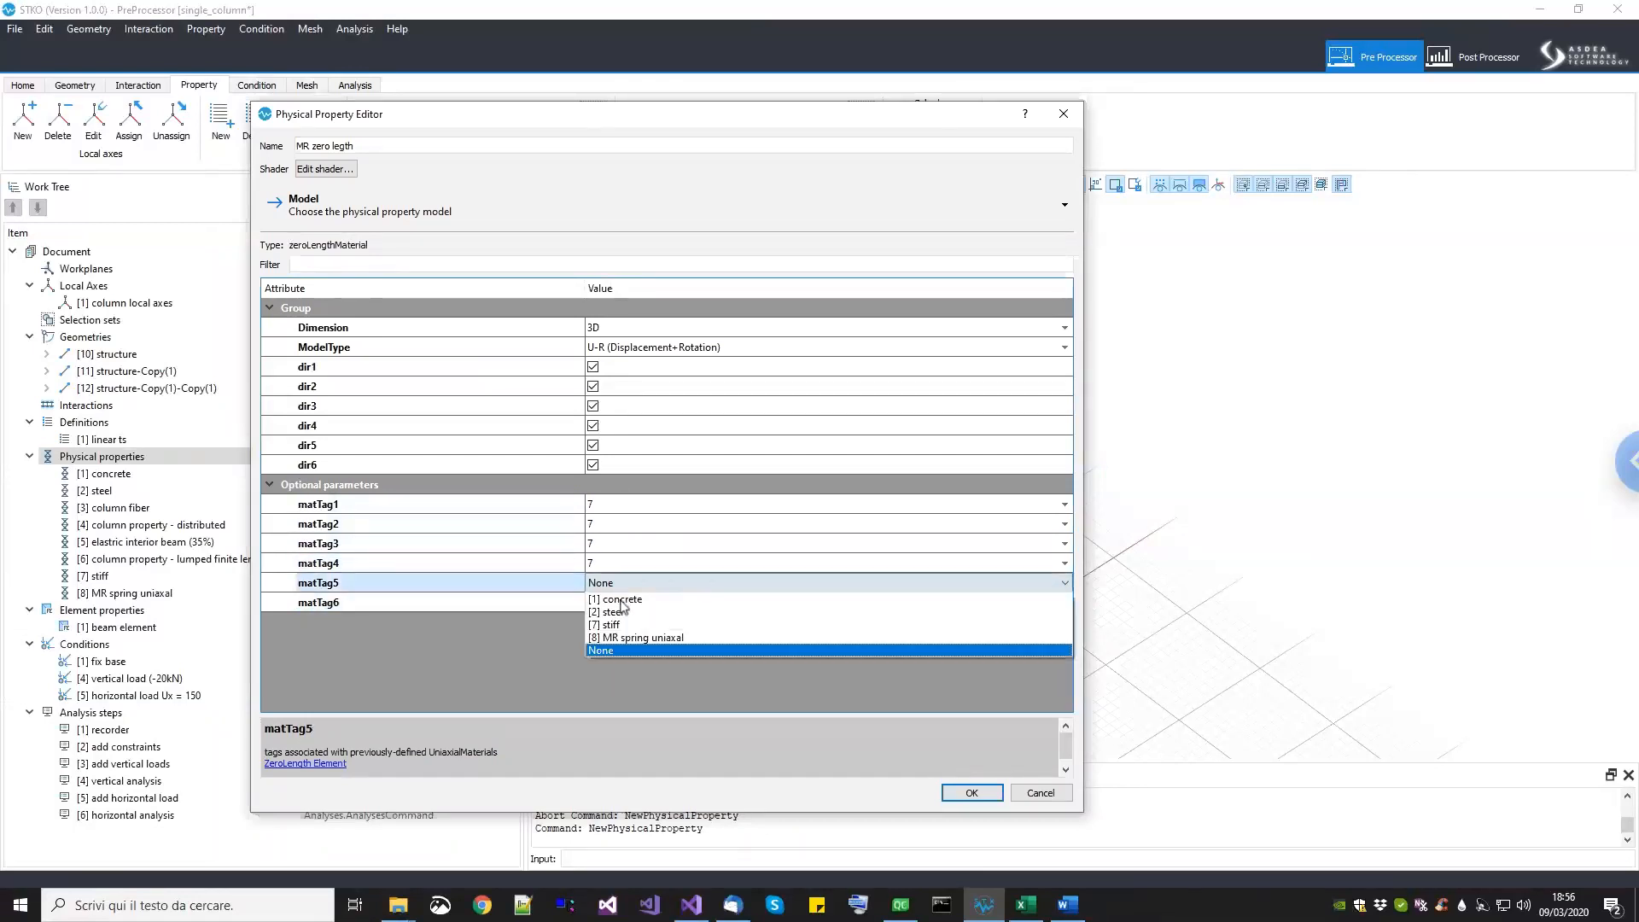
click(621, 626)
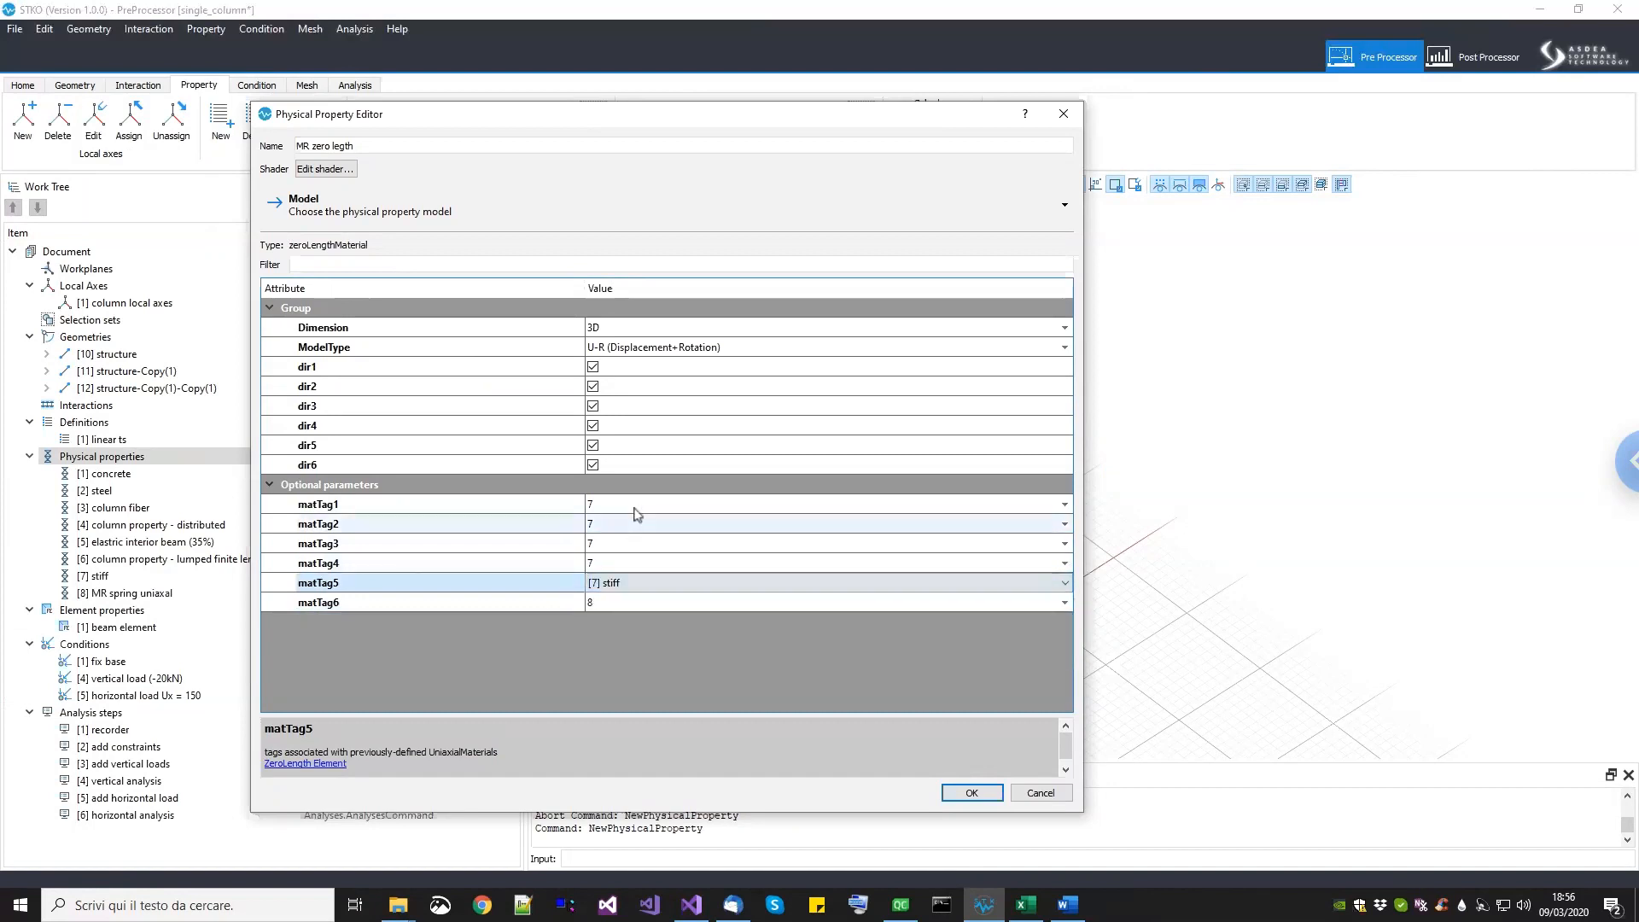
Step: Set matTag1 to None and back to [7] stiff, and save the zero-length material property
click(630, 505)
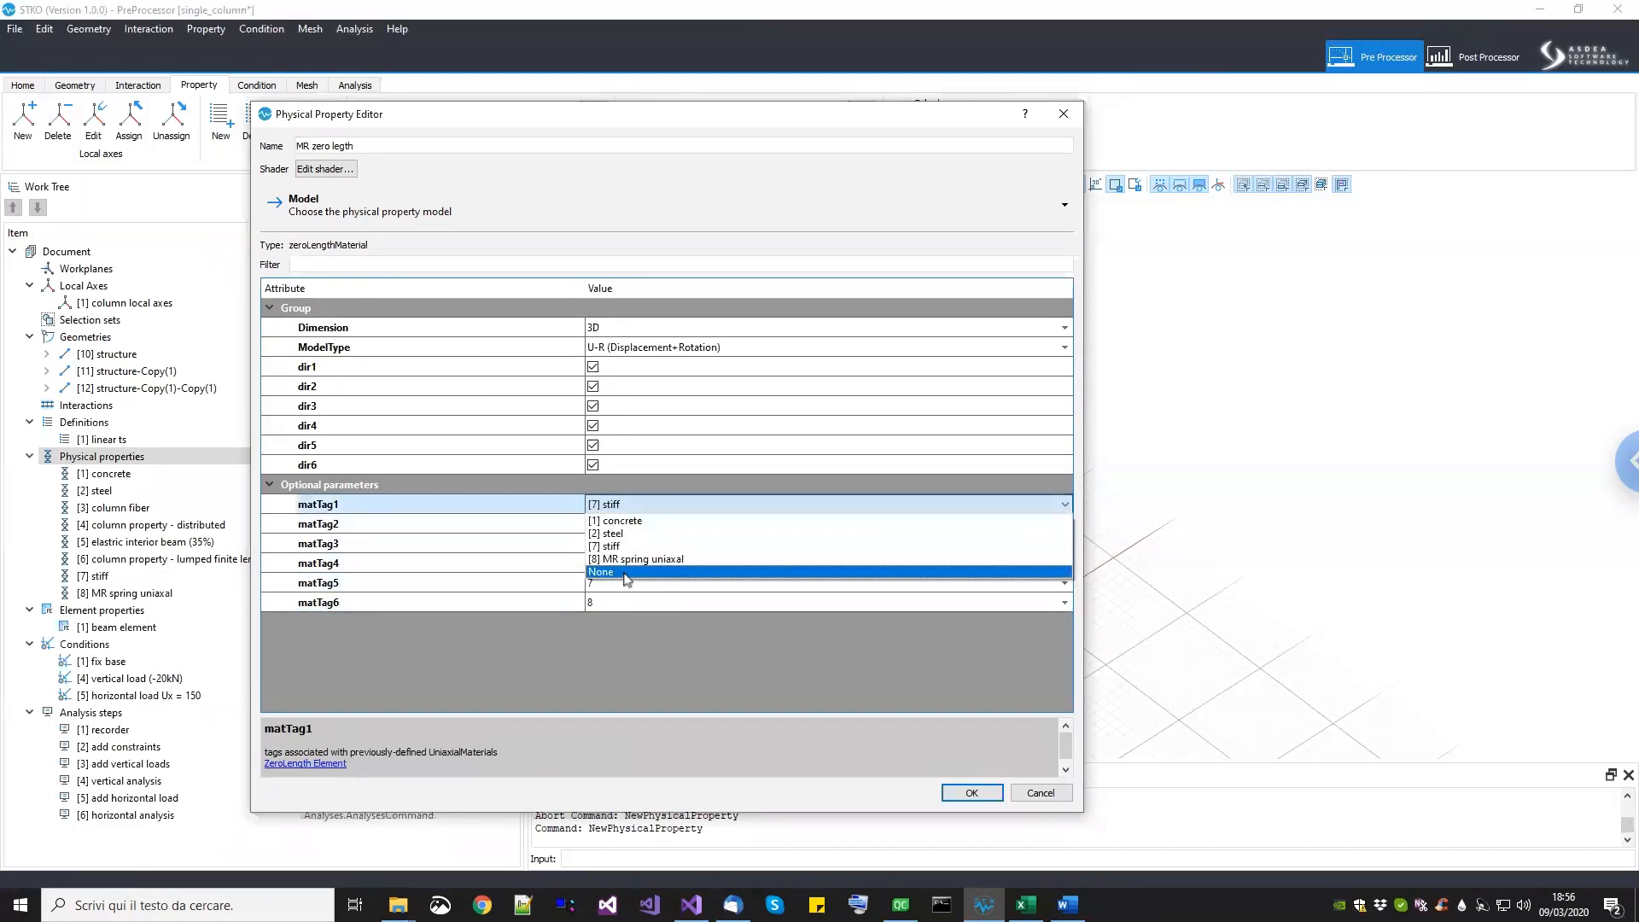
click(626, 572)
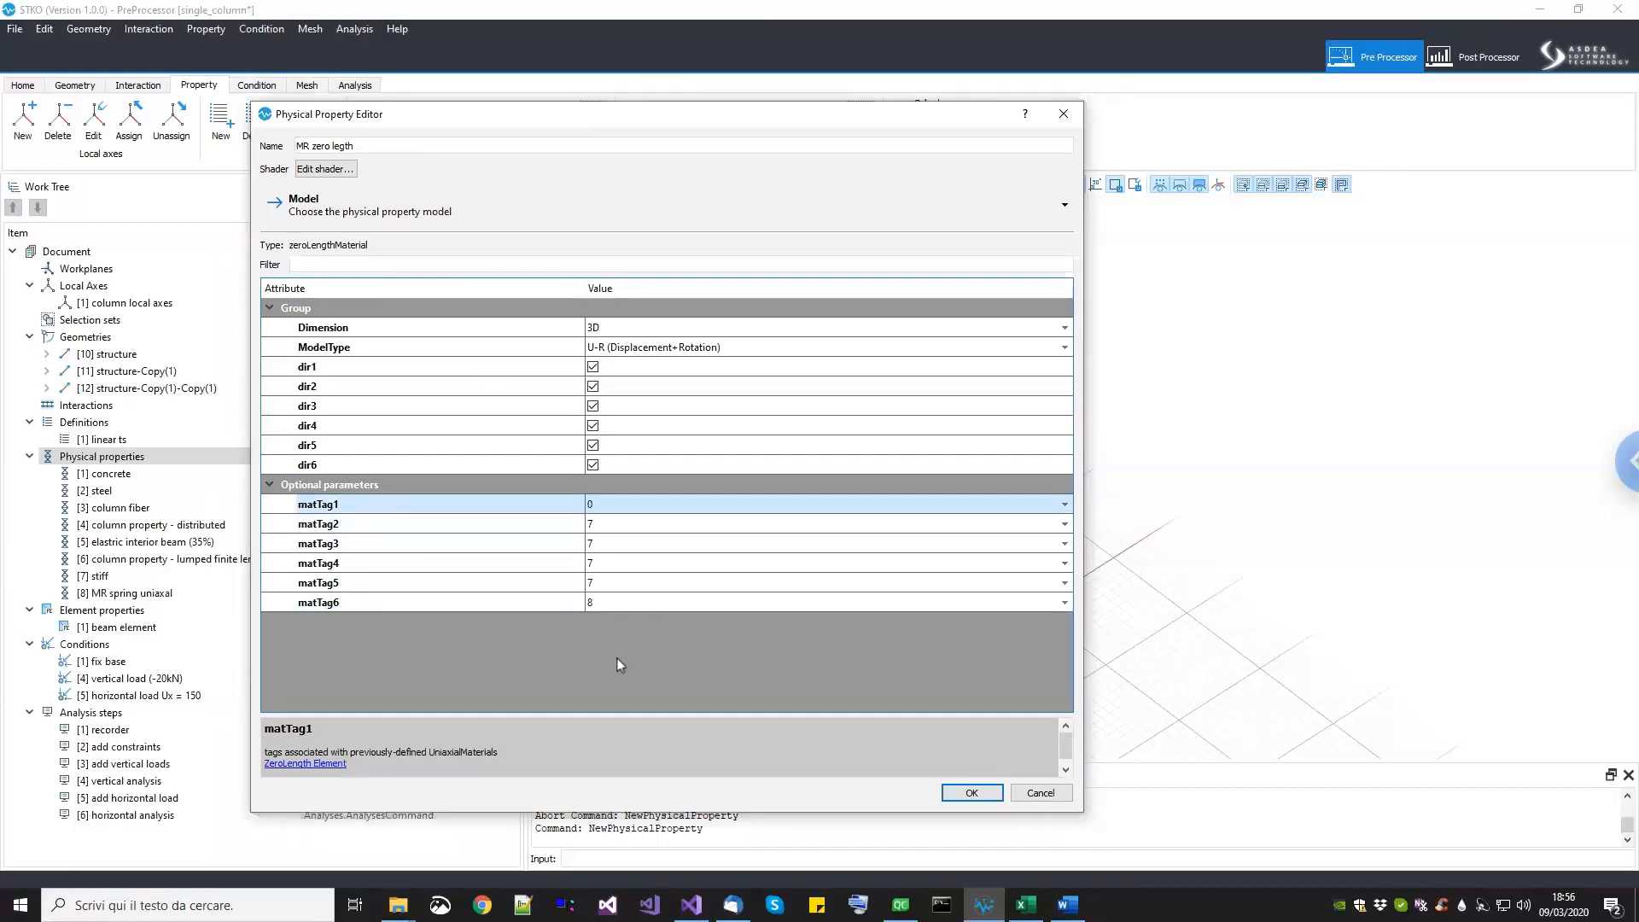
click(631, 503)
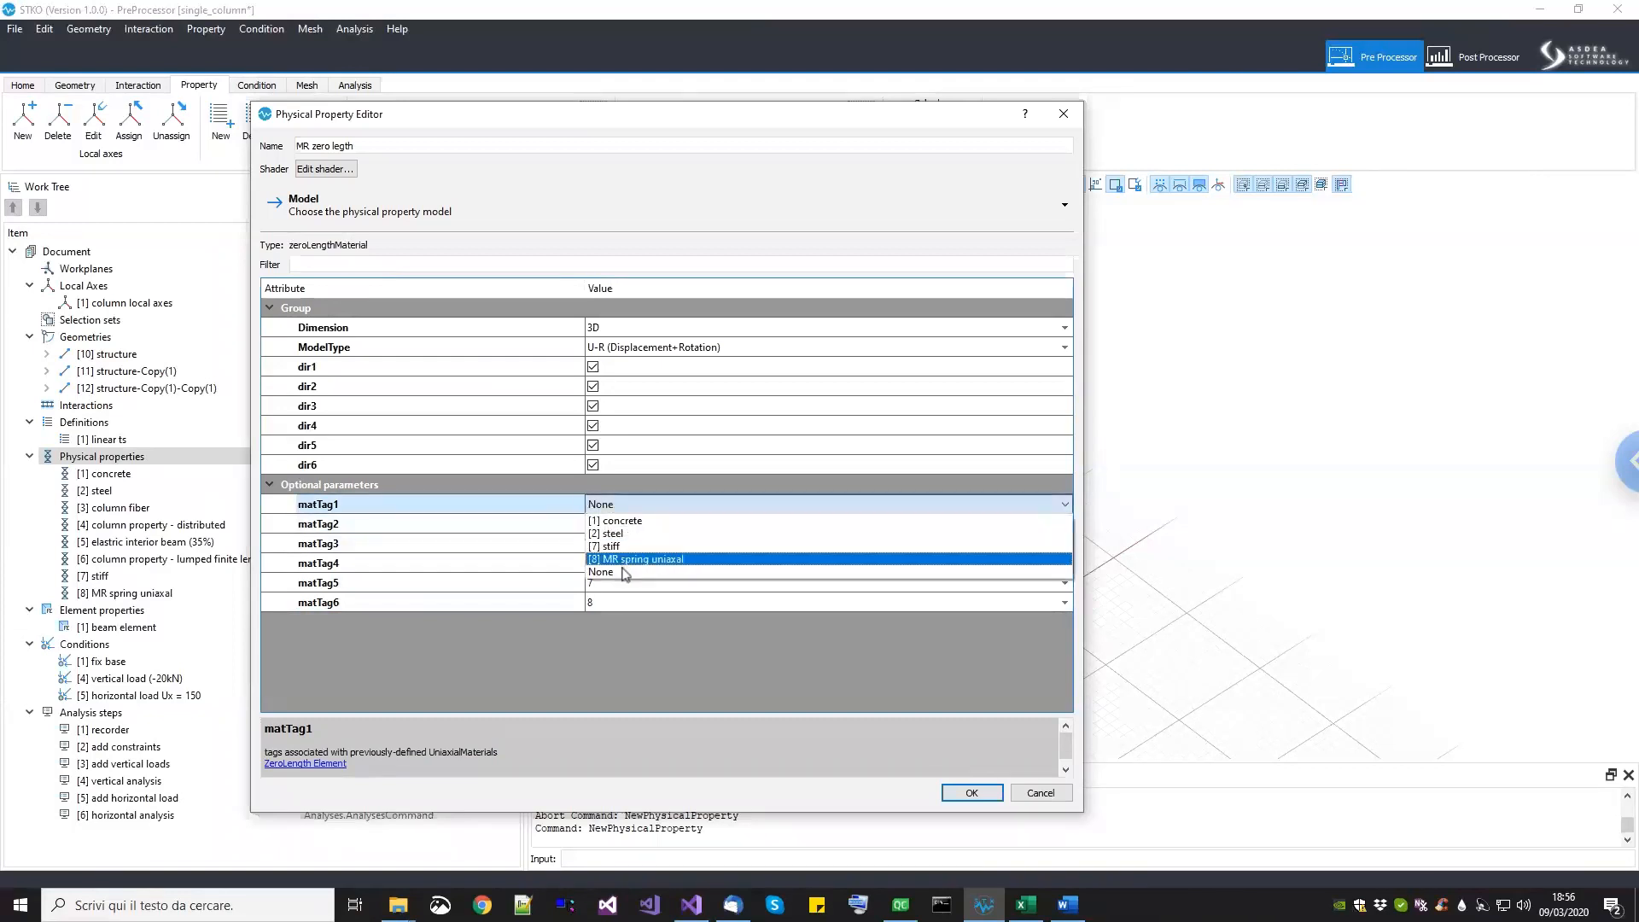
click(625, 547)
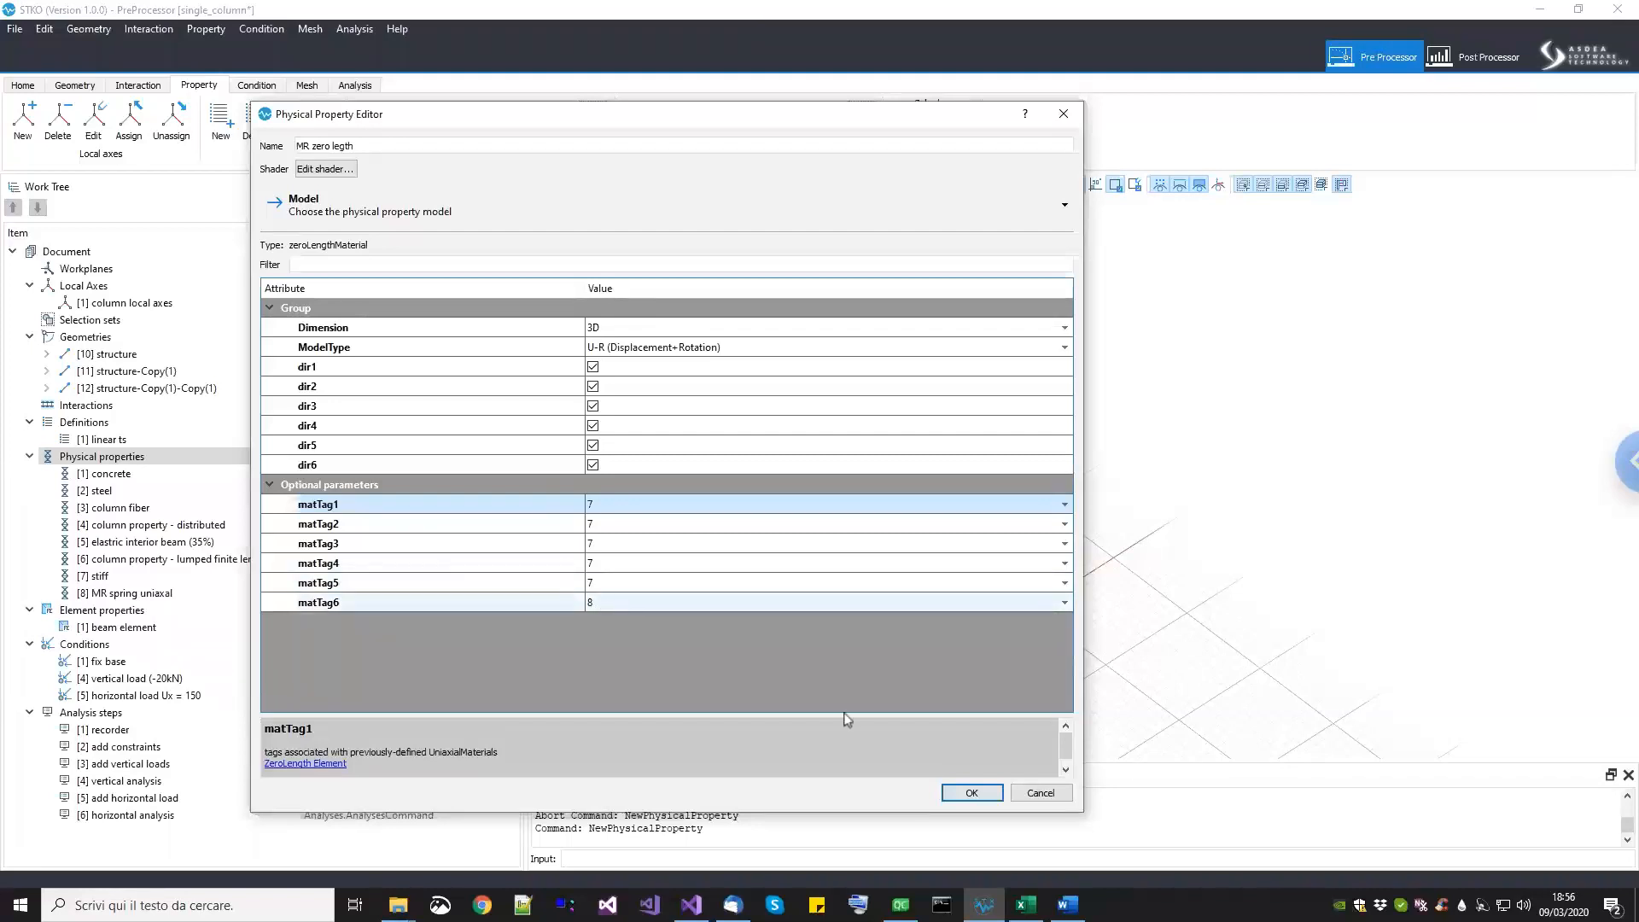
click(951, 794)
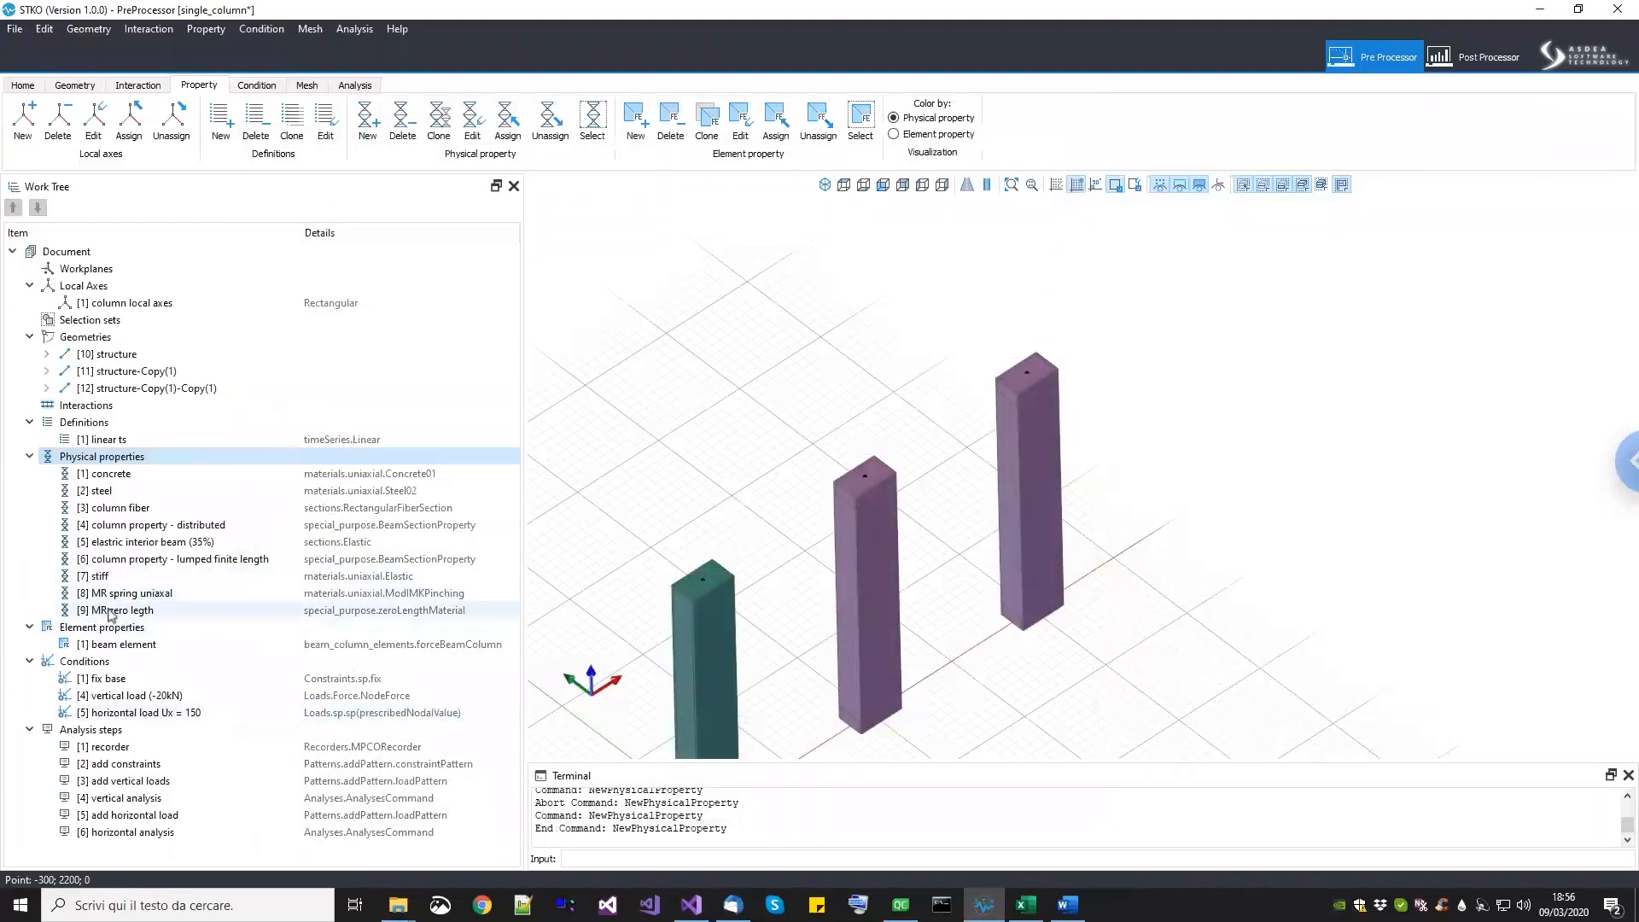
click(144, 611)
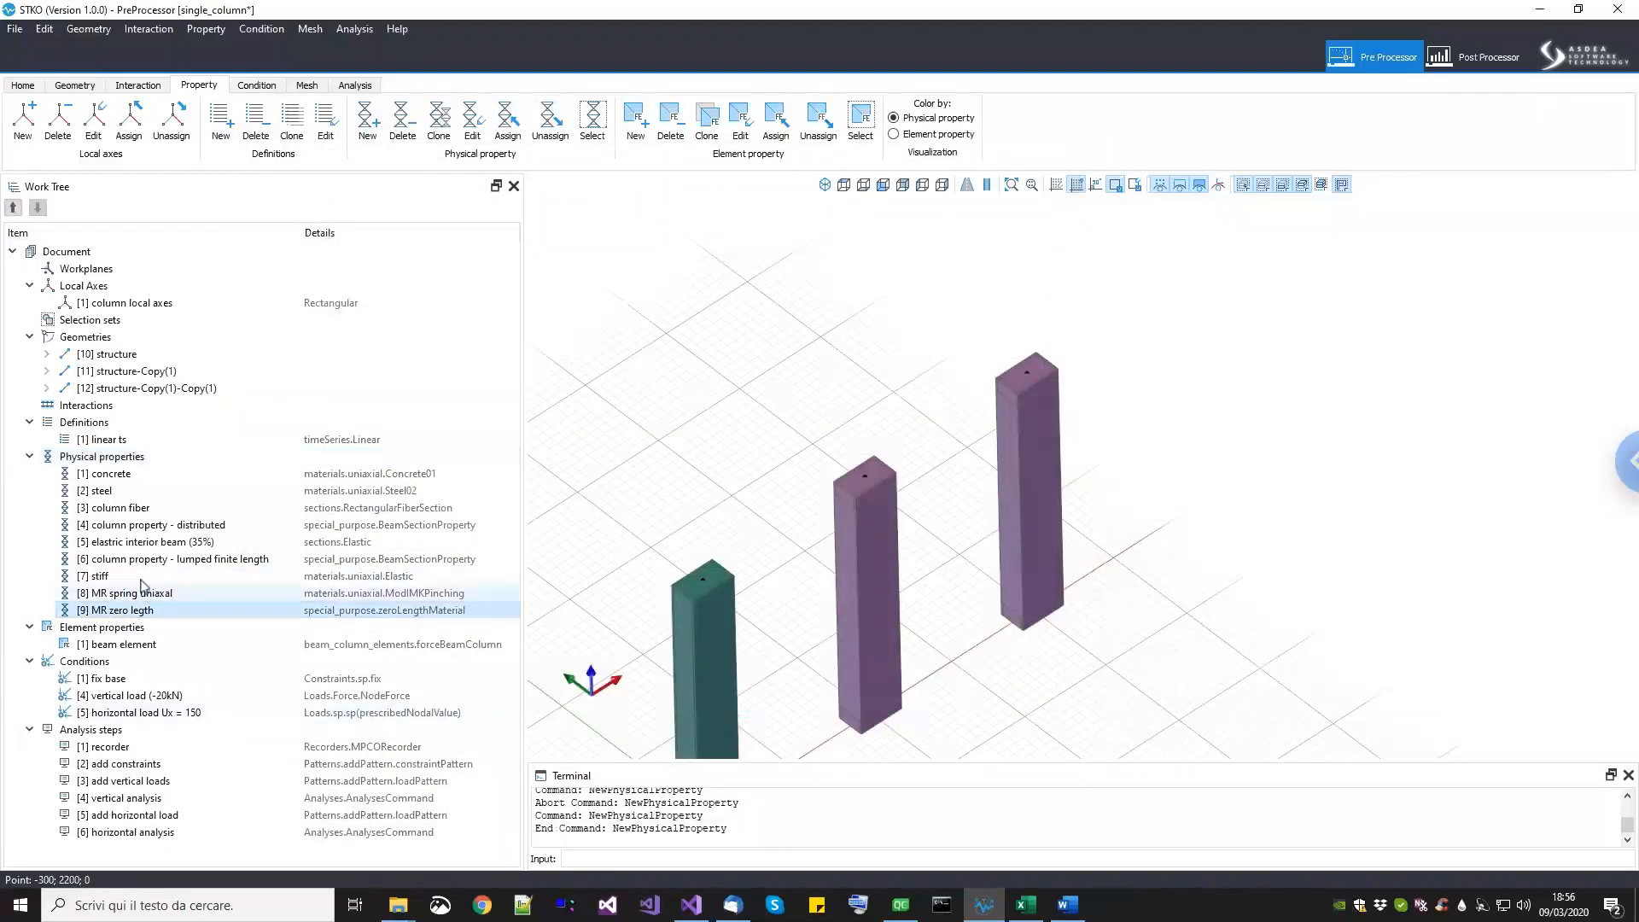
click(149, 544)
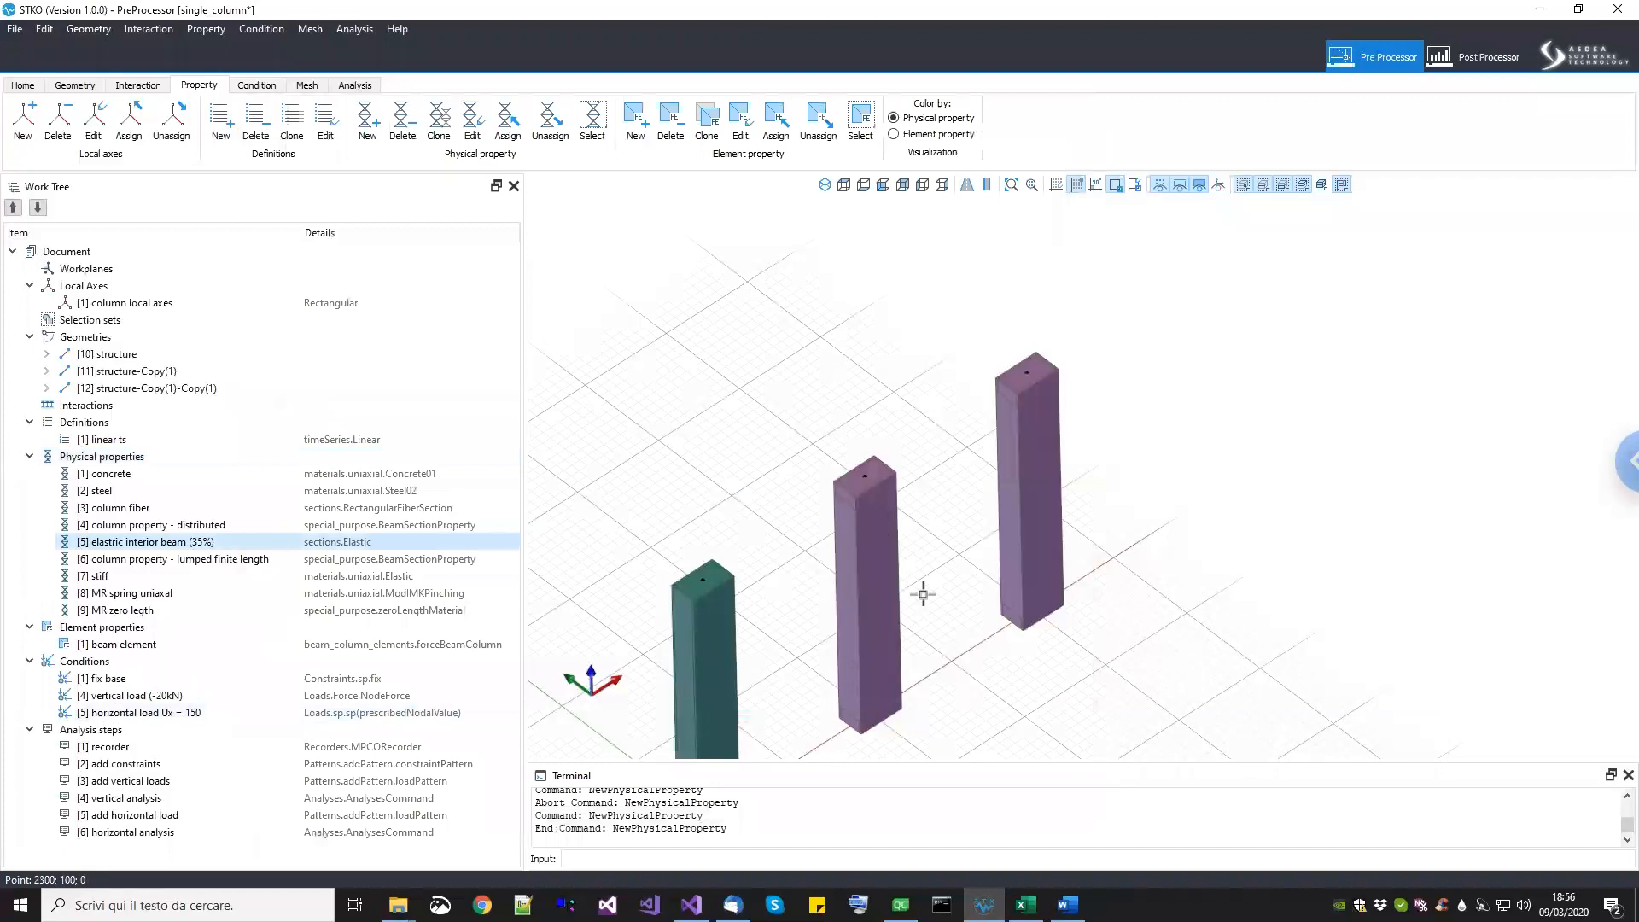
click(875, 630)
key(Escape)
Step: Add a new physical property named "hinged beam" with the special-purpose HingedBeamPP model
right_click(76, 457)
click(95, 462)
drag(419, 148, 247, 154)
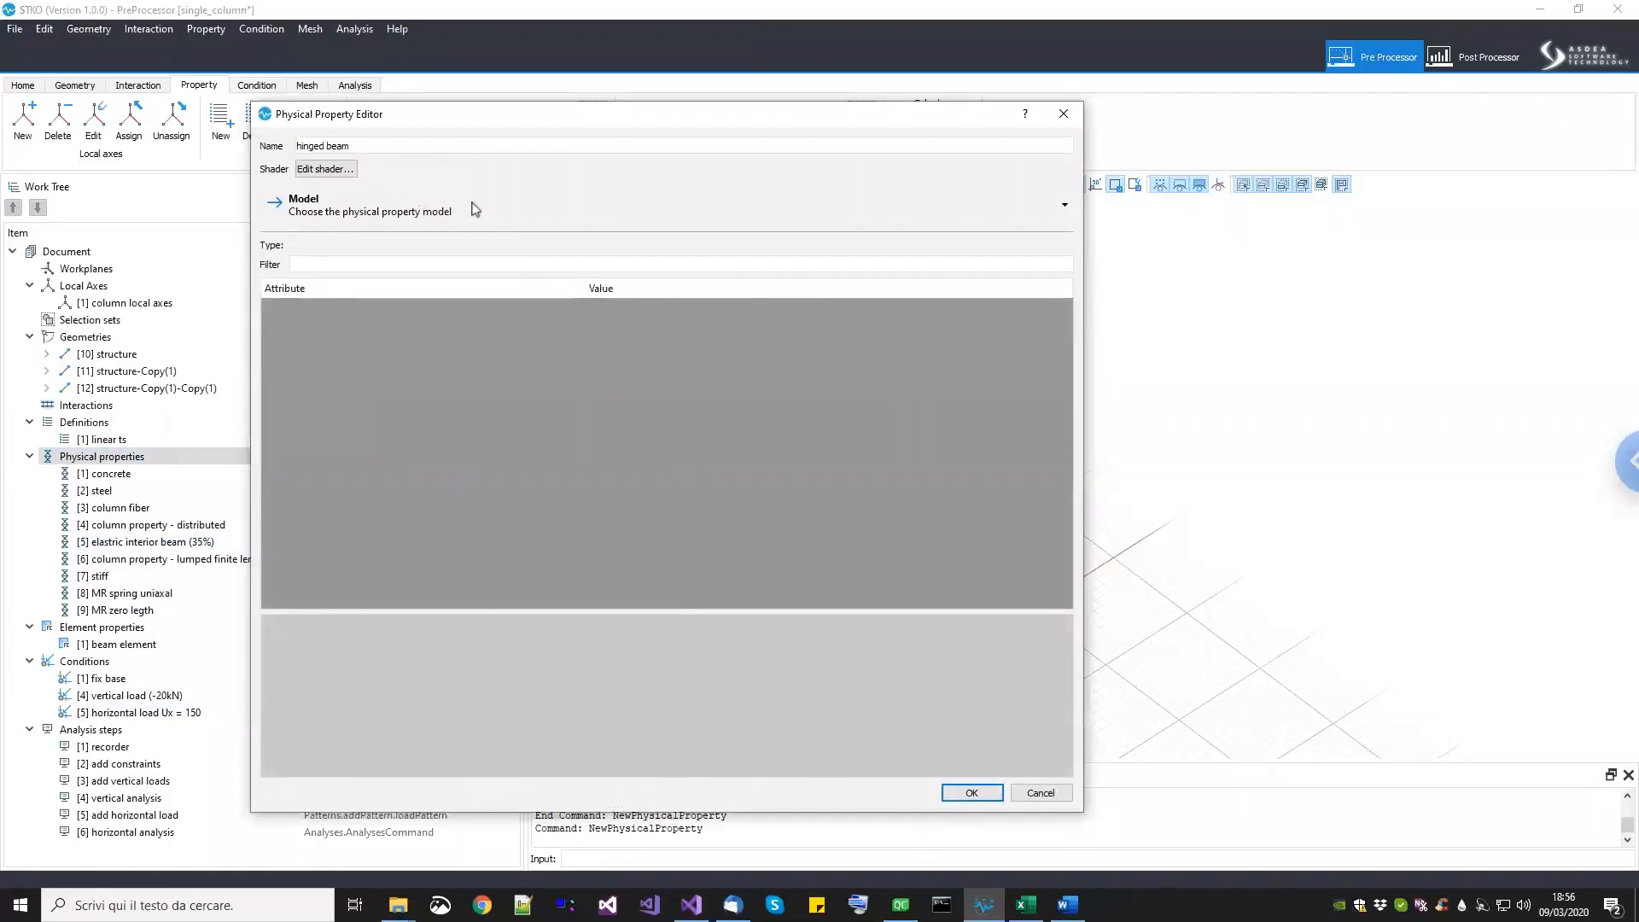
click(428, 208)
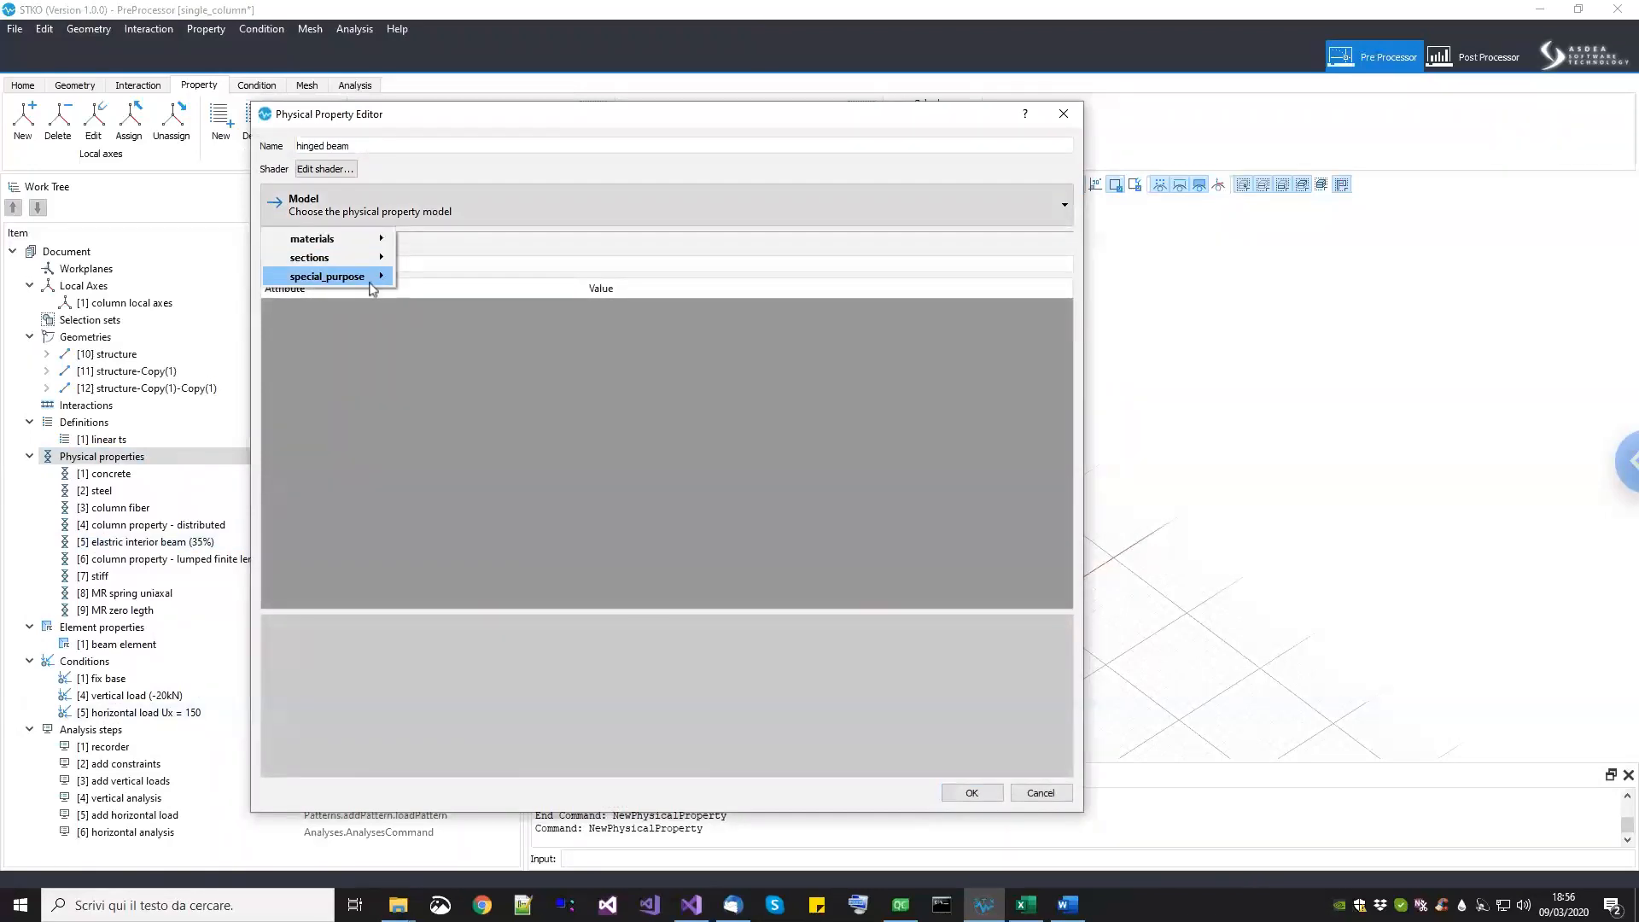
mouse_move(370, 280)
mouse_move(461, 314)
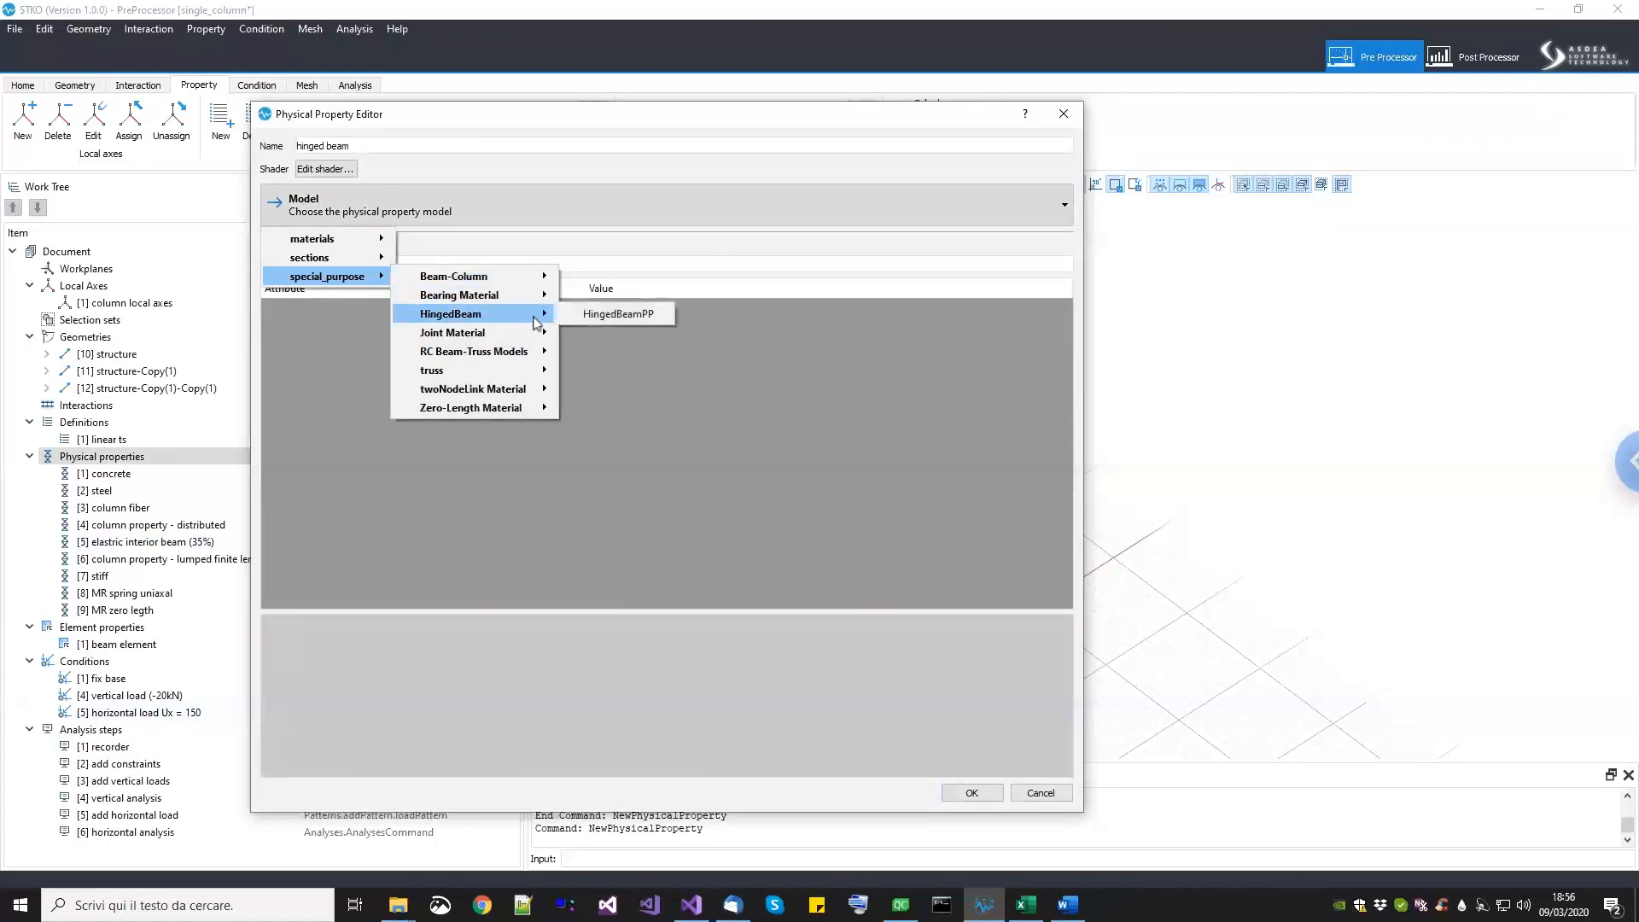
click(618, 314)
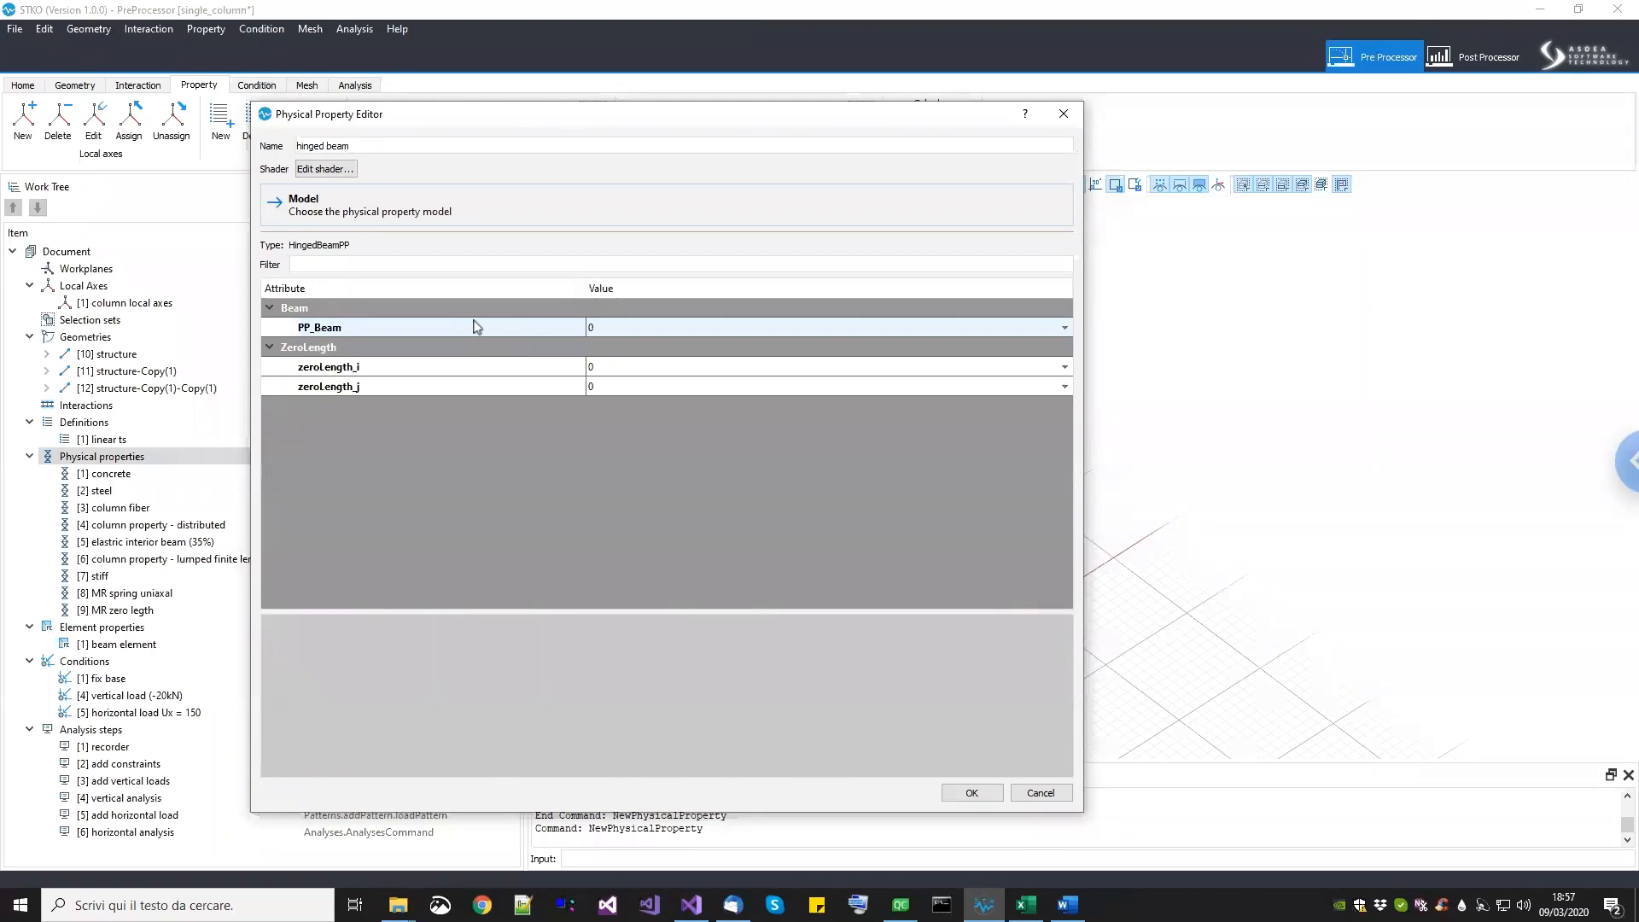
Step: Set PP_Beam to [5] elastric interior beam (35%), both zeroLength_i and zeroLength_j to [9] MR zero legth, and save the hinged beam property
click(658, 330)
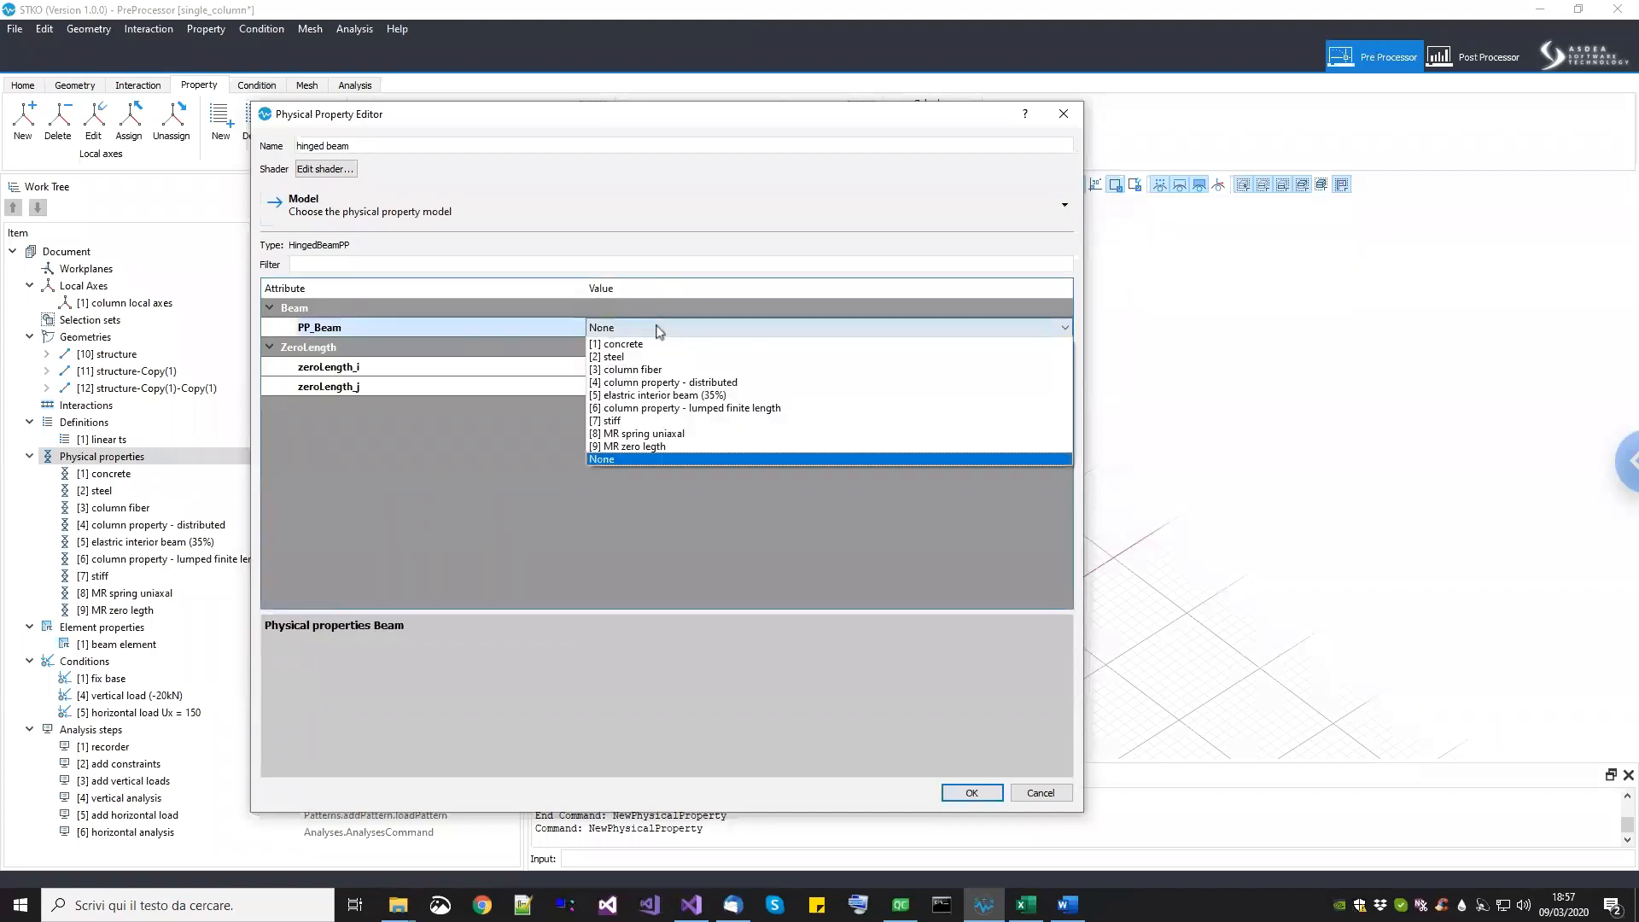
click(660, 397)
click(468, 379)
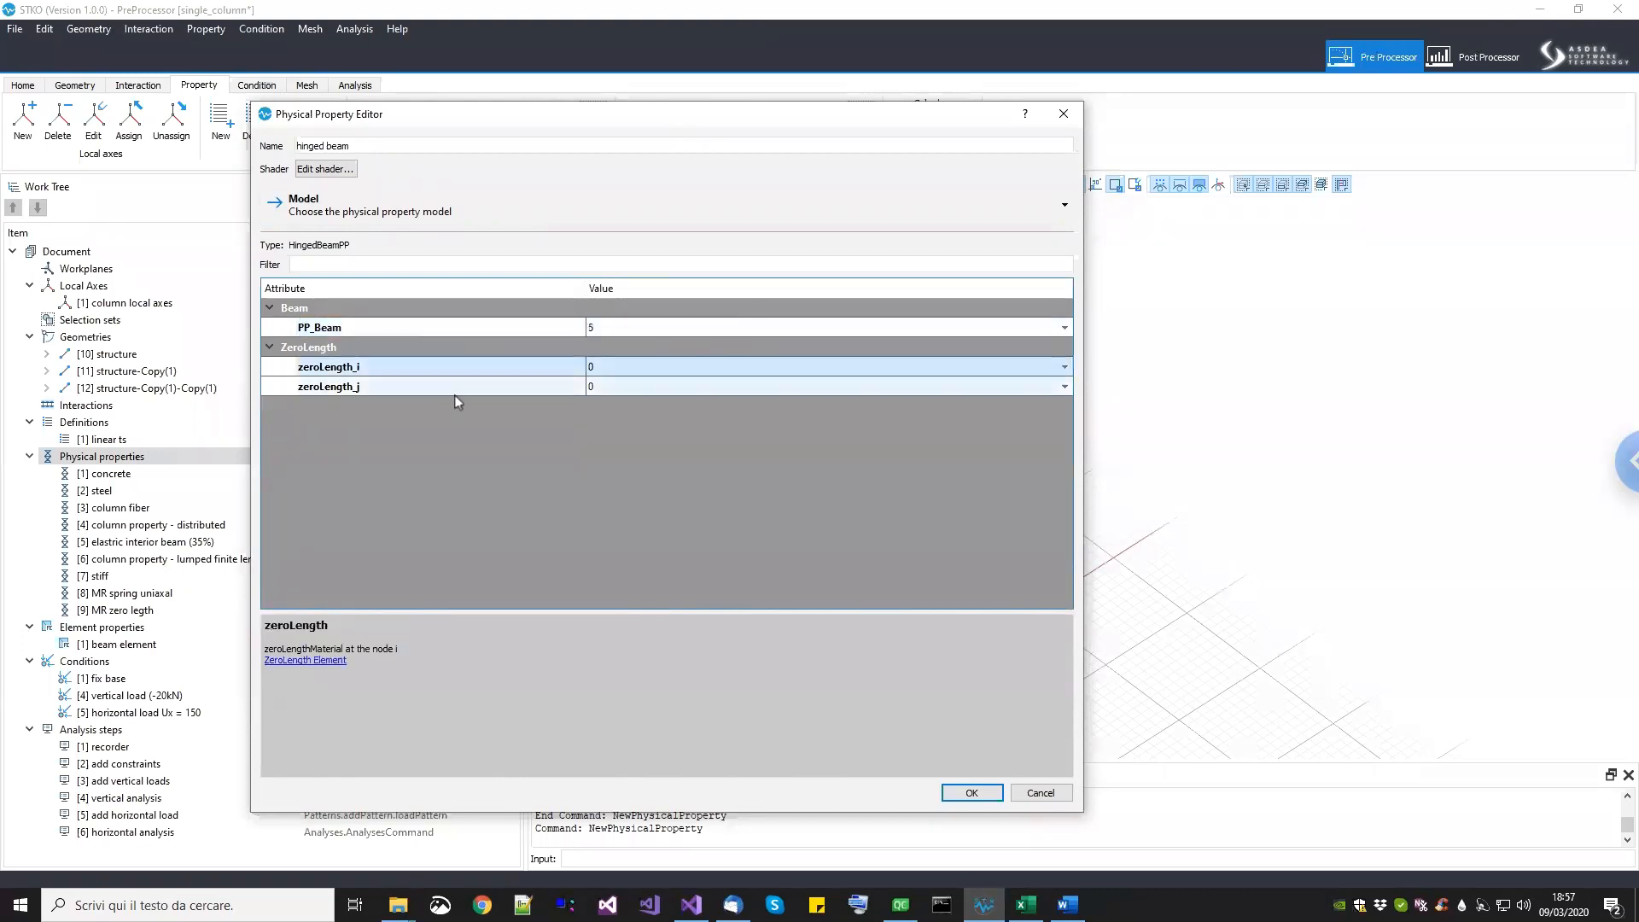
click(622, 373)
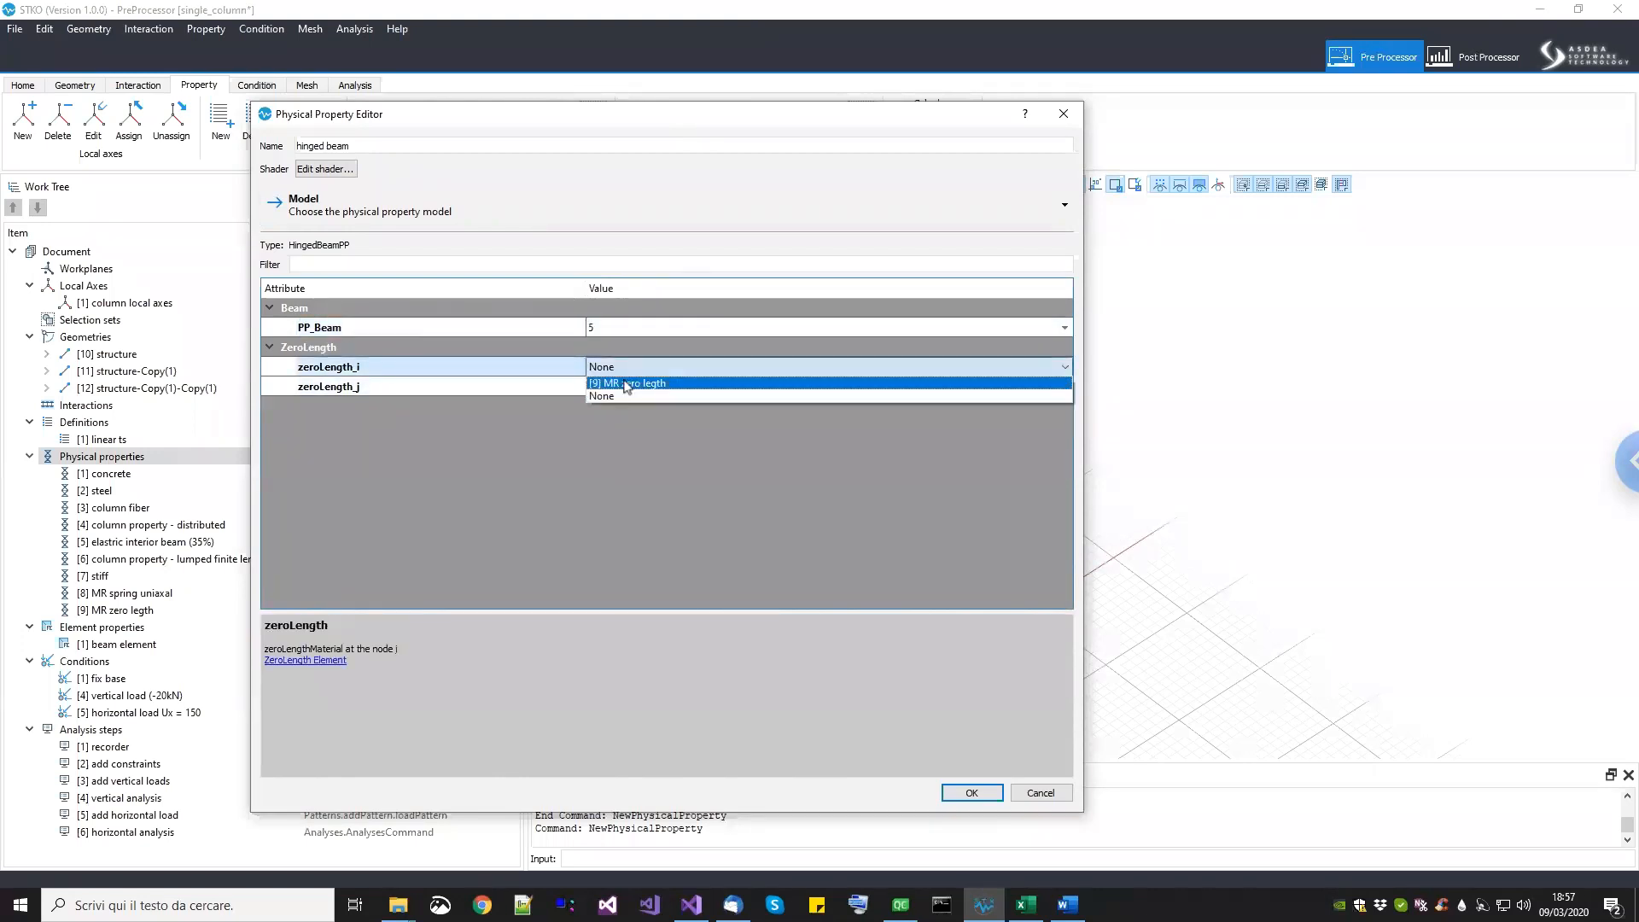
click(651, 383)
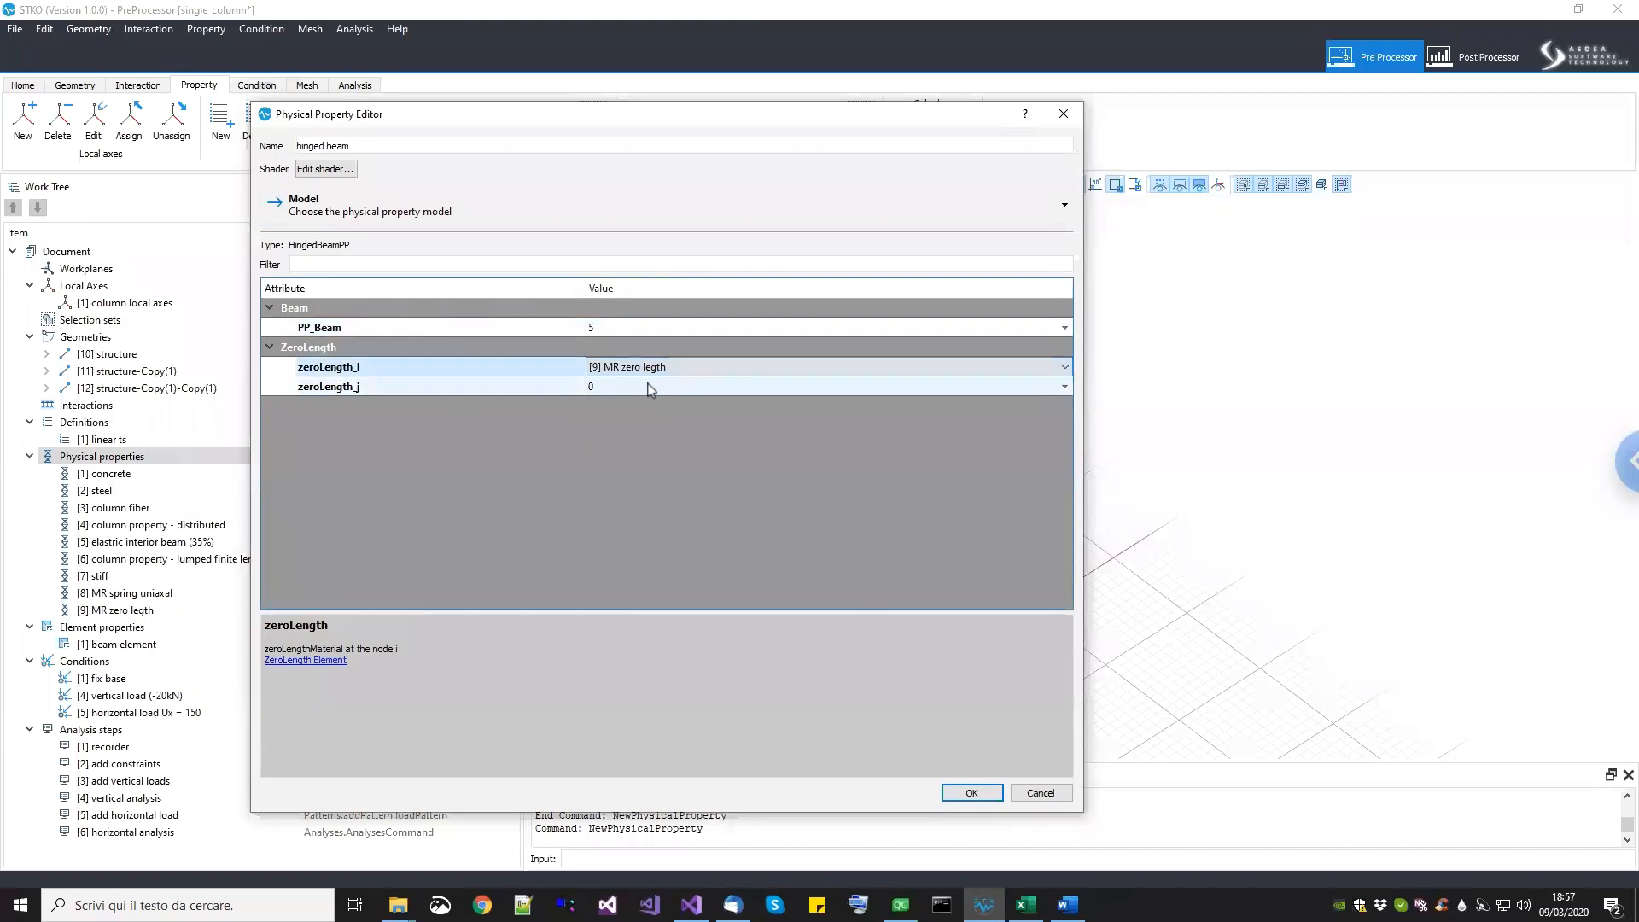
click(648, 386)
click(646, 403)
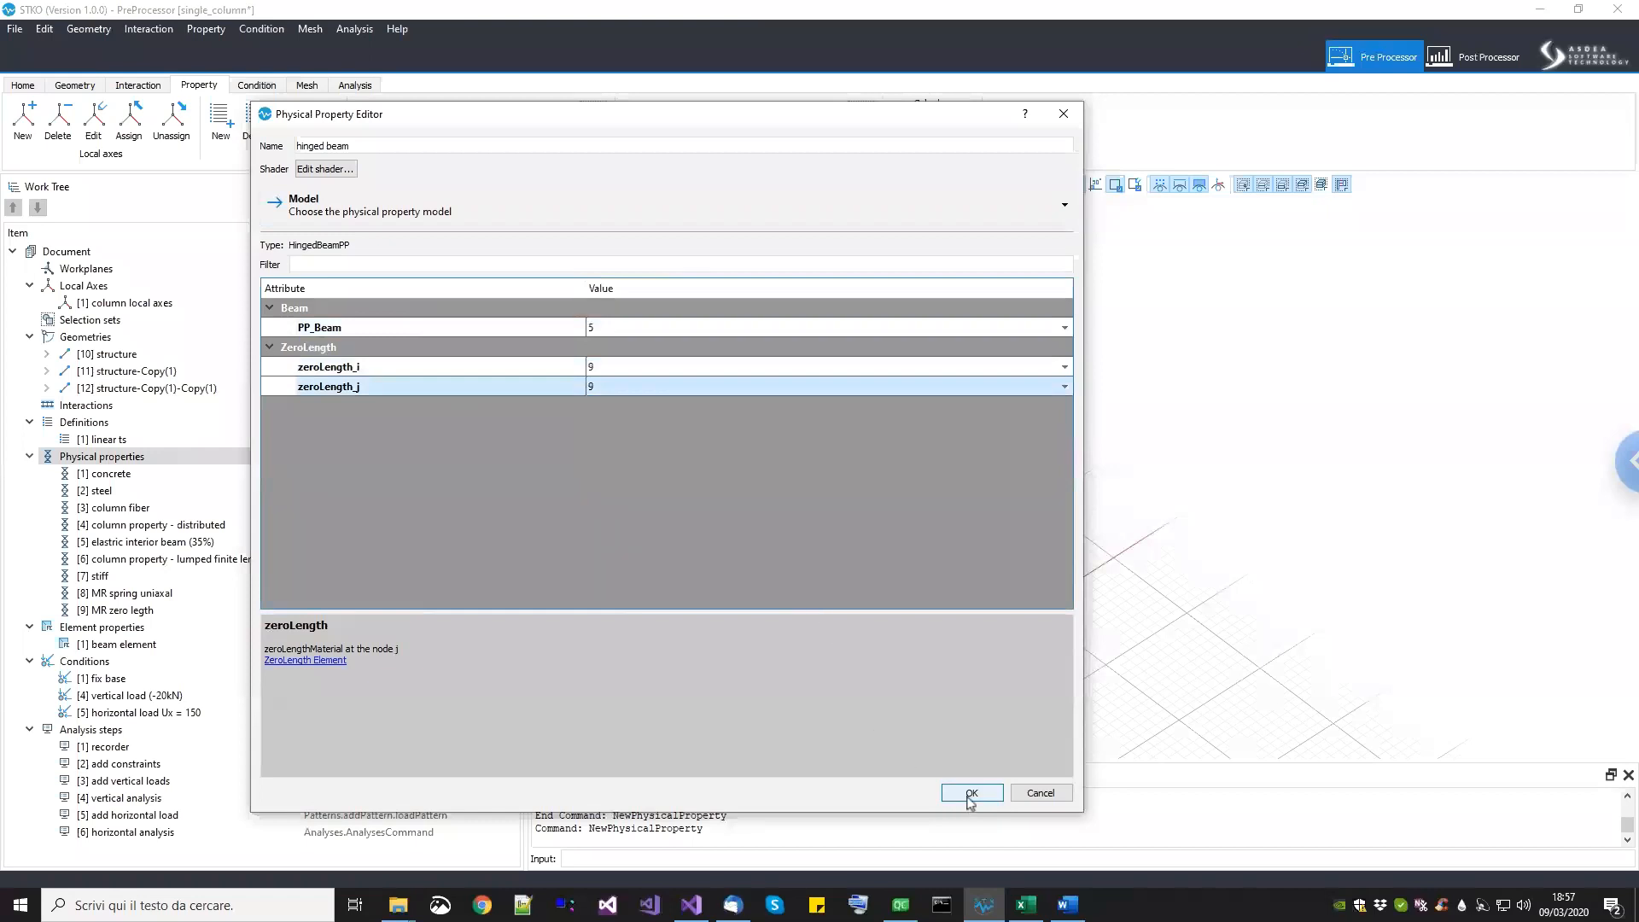
click(971, 793)
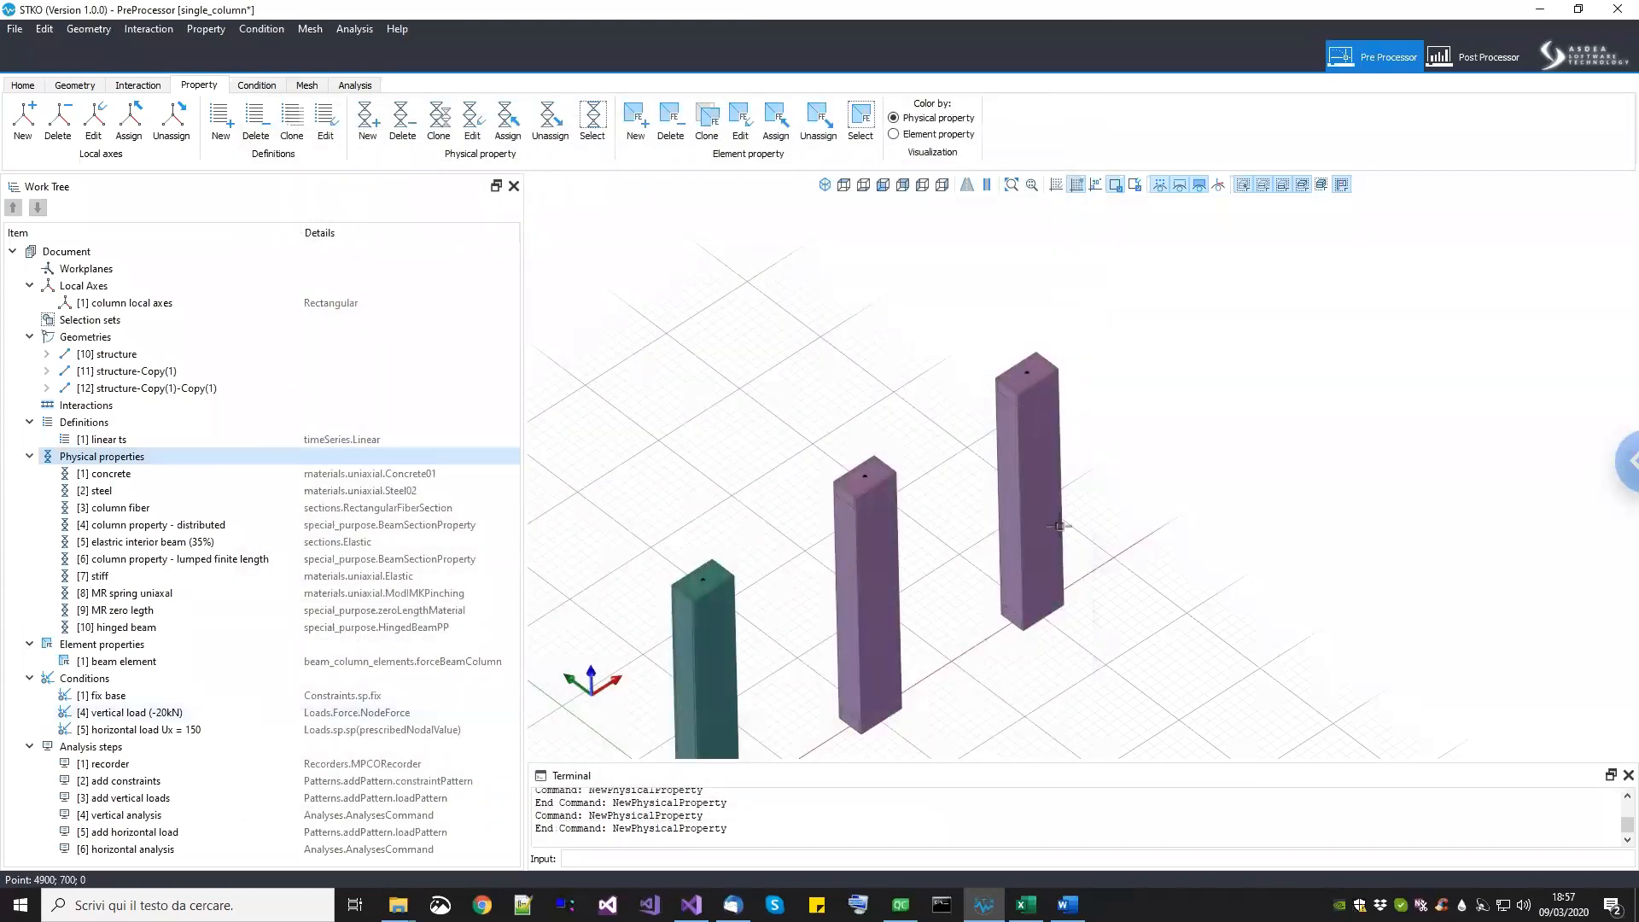
Step: Assign the hinged beam physical property to the rearmost of the three columns
click(1035, 478)
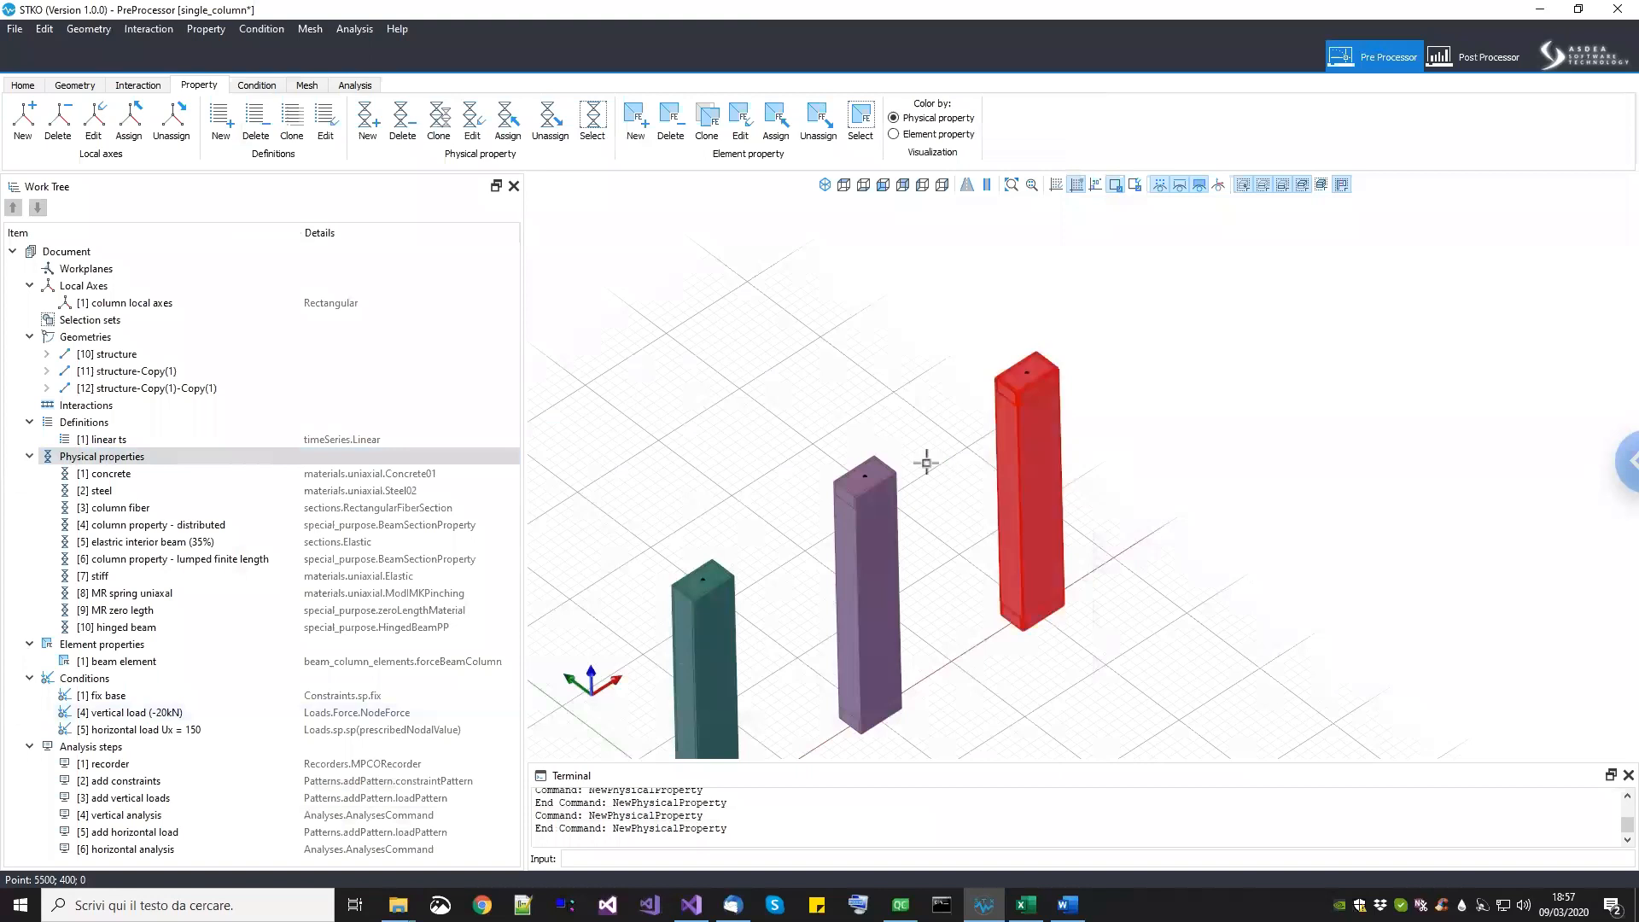
drag(115, 628, 631, 408)
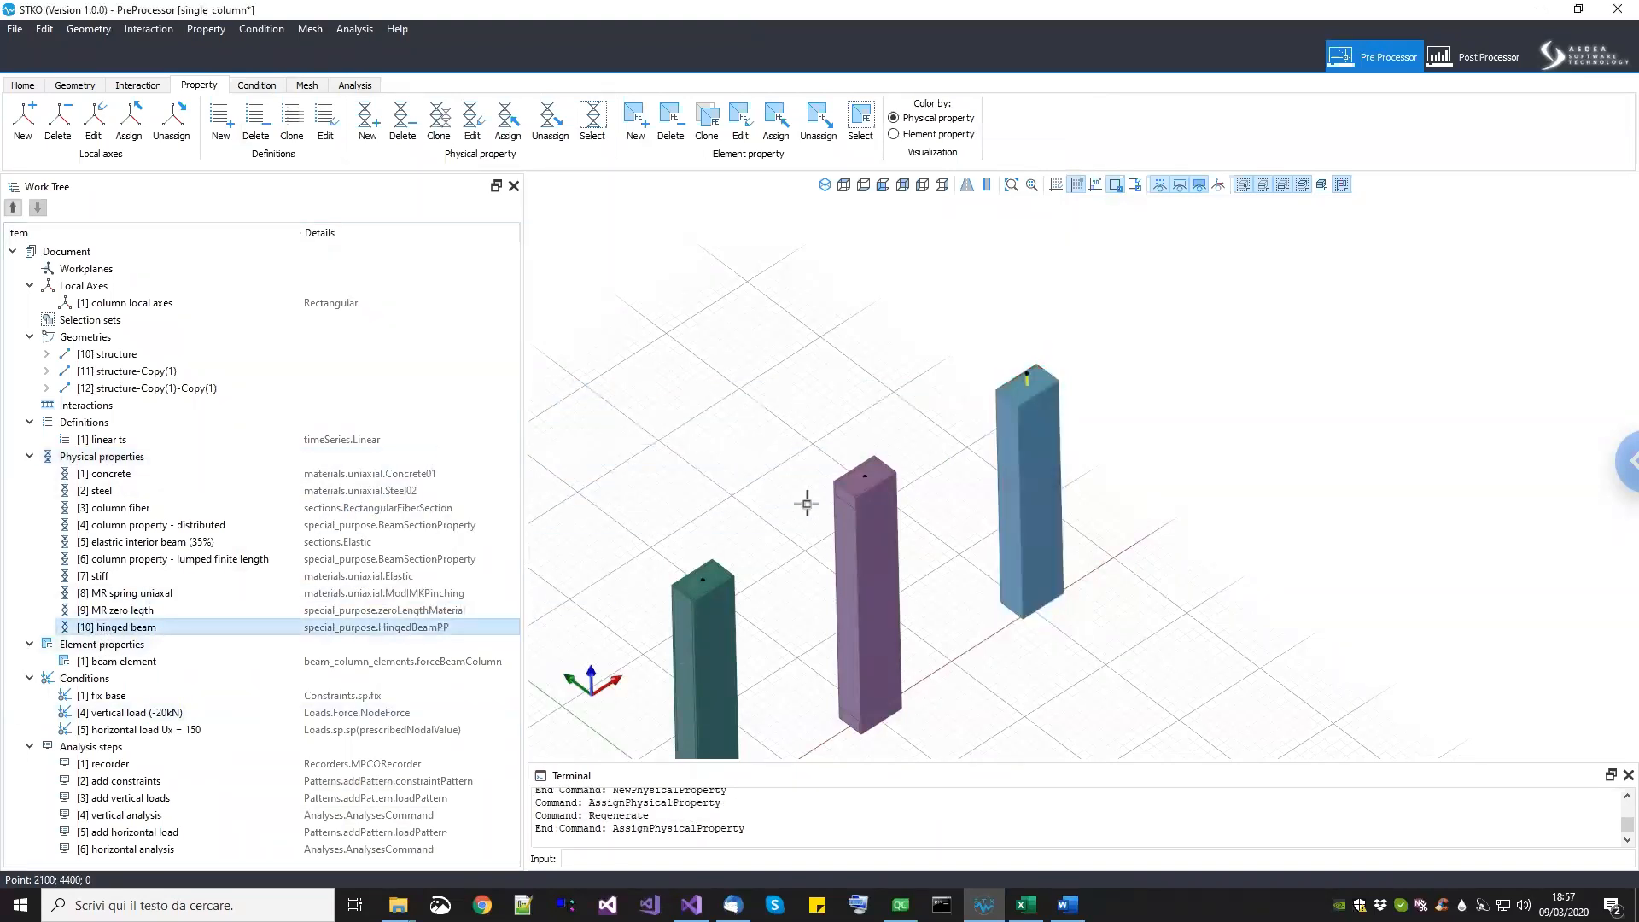
Step: Examine both ends of the hinged beam column from several angles and compare it with the other two columns
middle_drag(832, 478, 1047, 481)
mouse_move(1140, 458)
middle_down()
mouse_move(1207, 377)
mouse_move(1208, 512)
mouse_move(1214, 479)
middle_up()
scroll(1202, 485, down, 2)
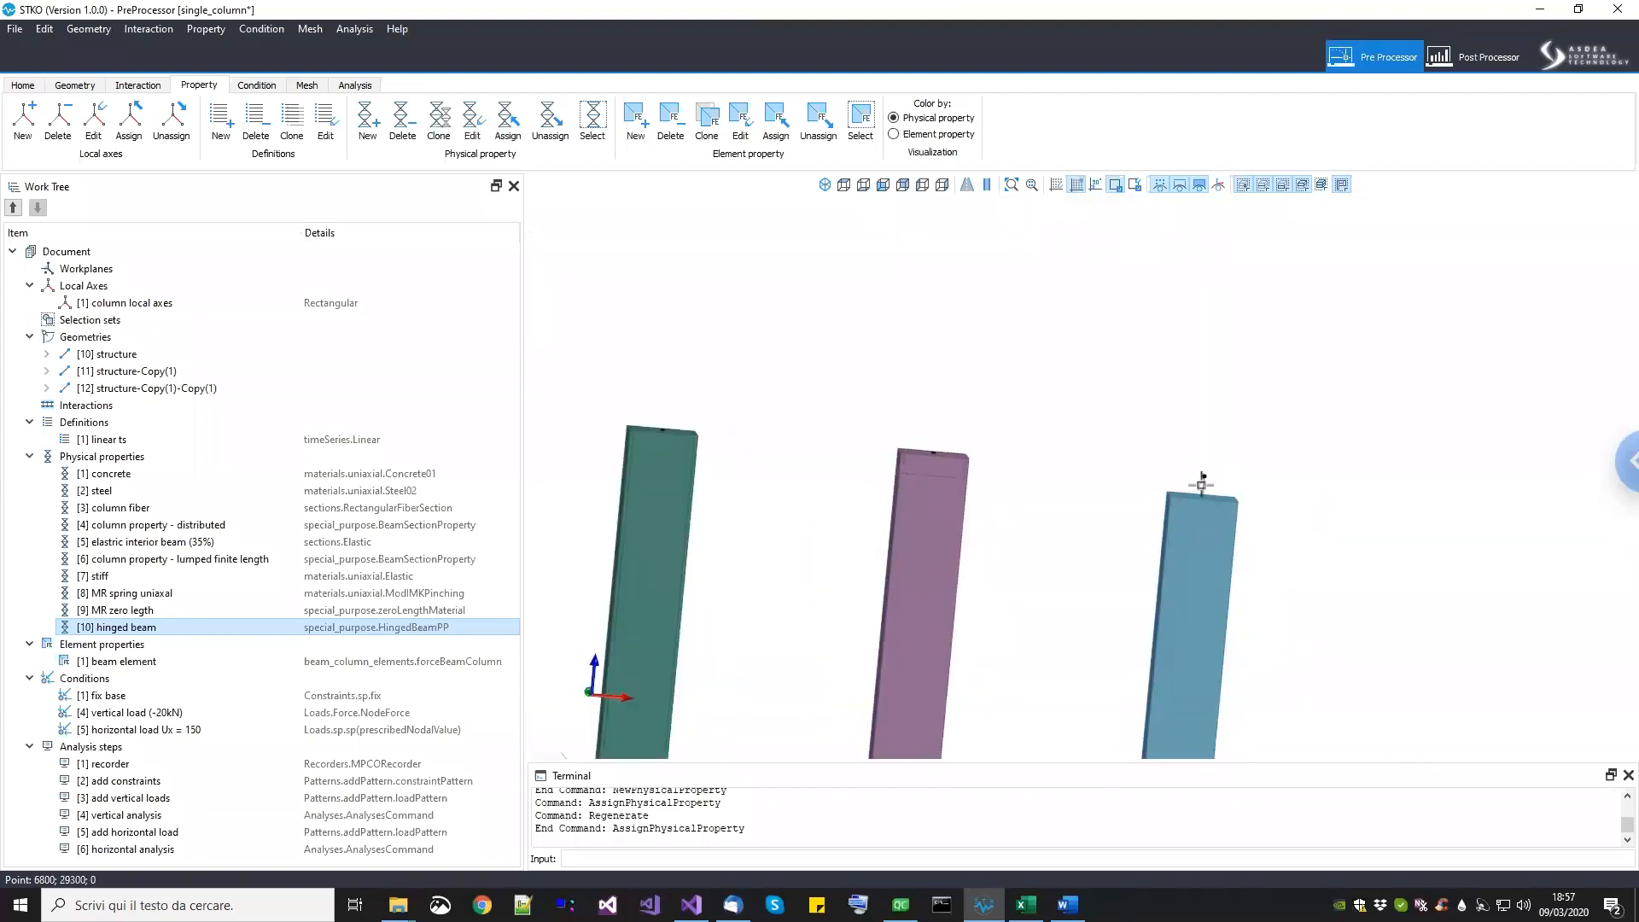
click(1202, 495)
middle_drag(1067, 544, 1175, 318)
scroll(1176, 483, down, 2)
scroll(1158, 596, up, 2)
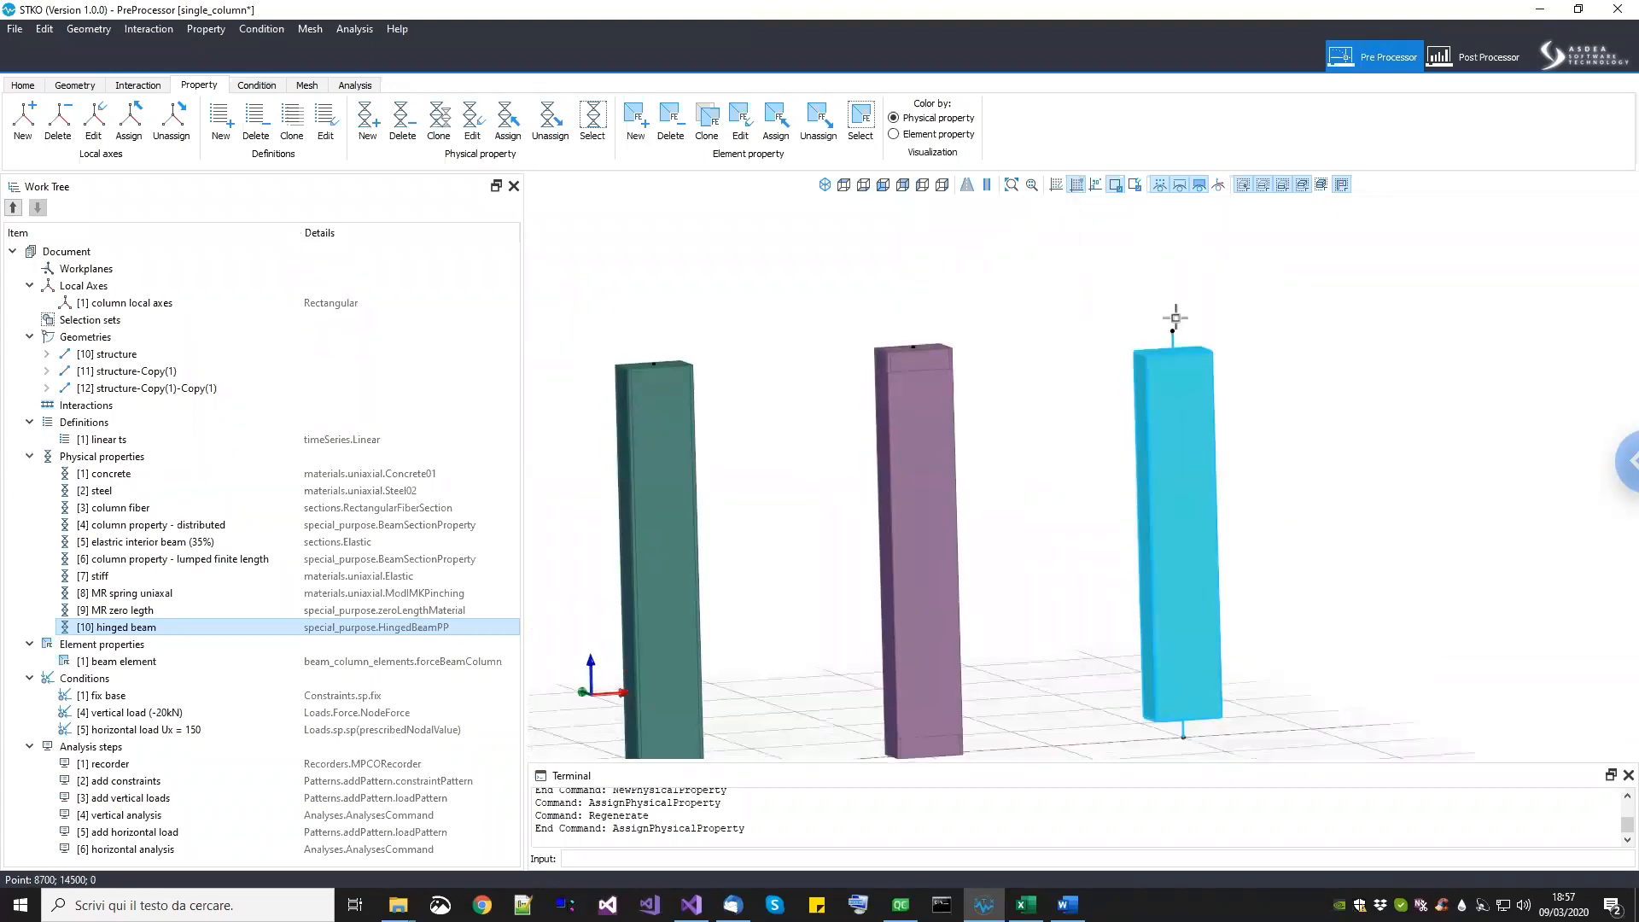
scroll(1158, 610, down, 2)
middle_drag(1079, 644, 1007, 615)
middle_drag(1093, 346, 899, 516)
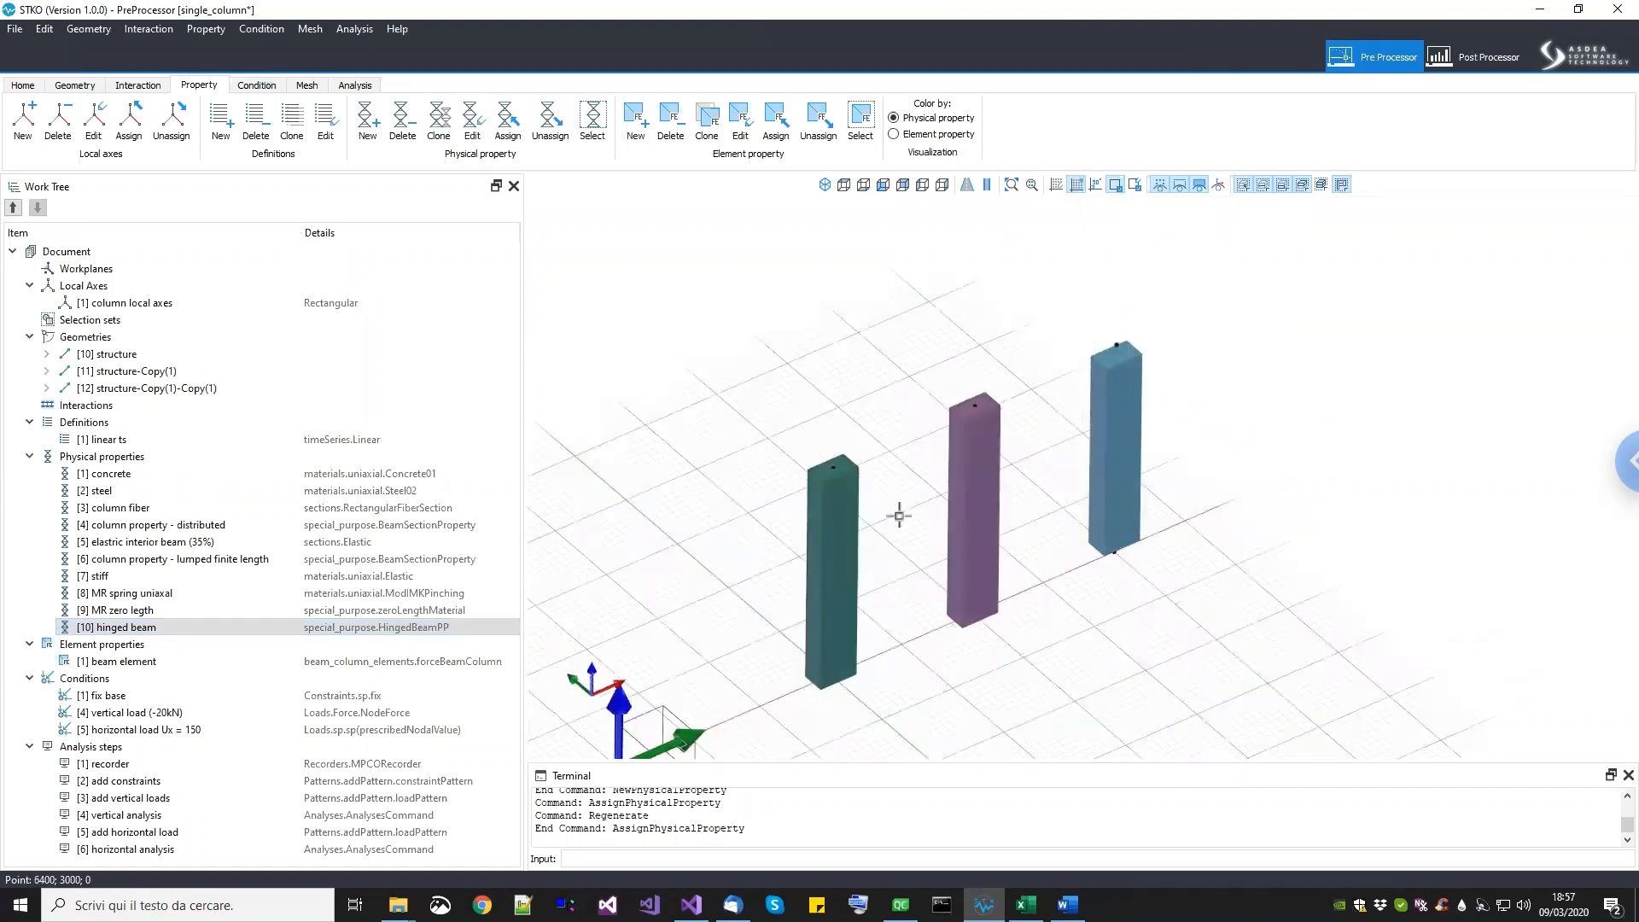
Step: Add an element property named "ZL elmeent" using the zeroLength model with its dimension set to 3D
click(118, 661)
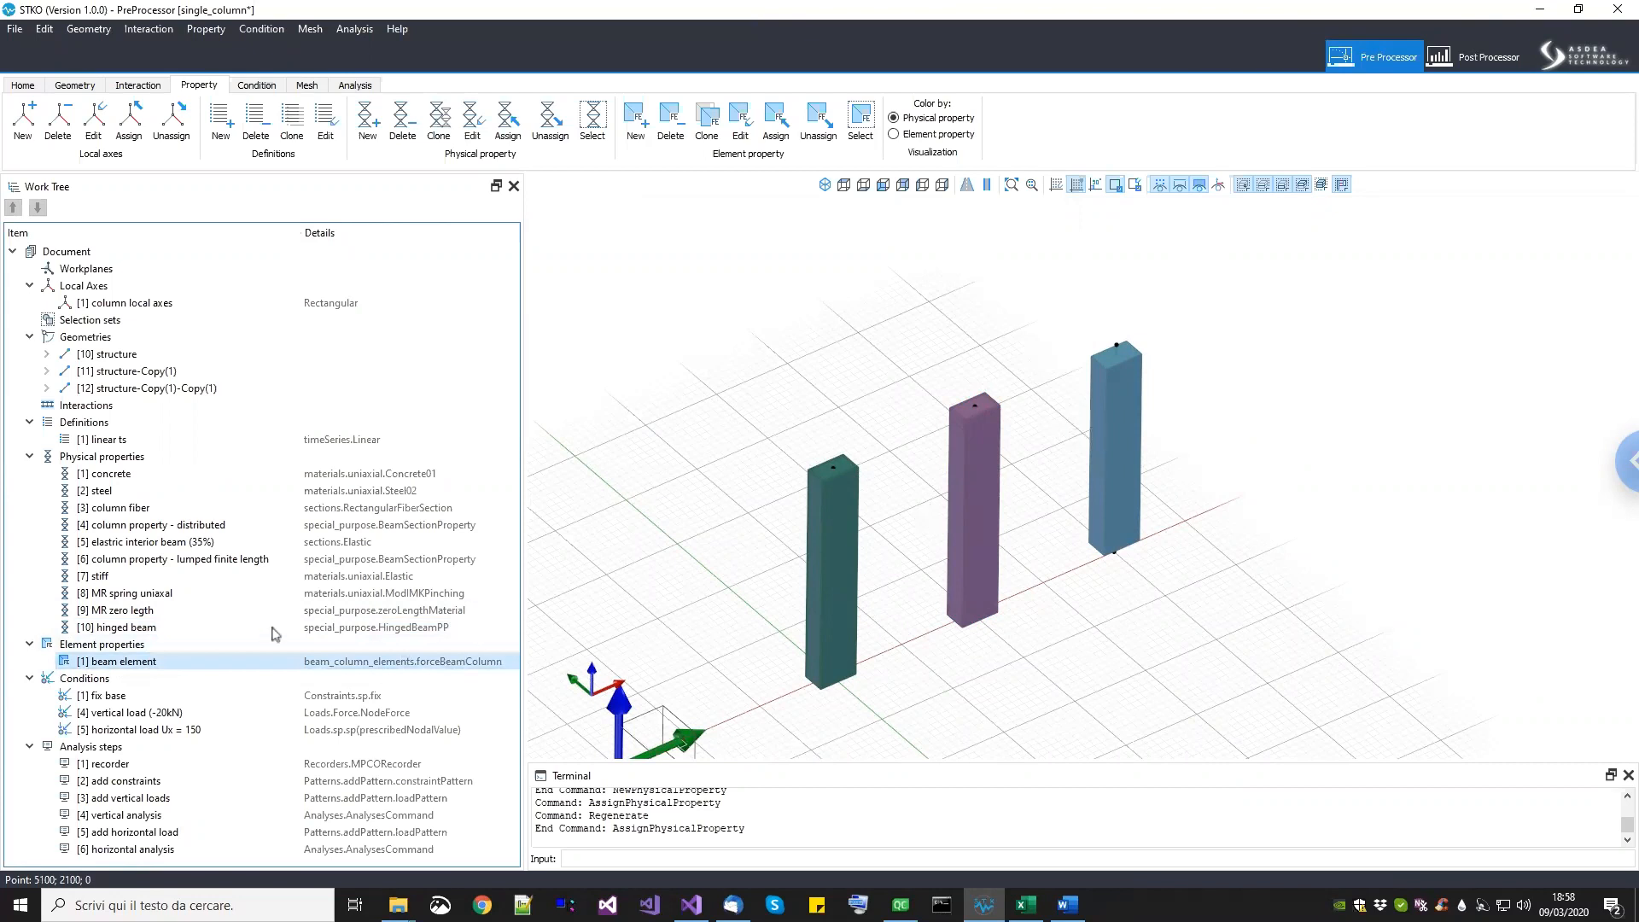
right_click(134, 642)
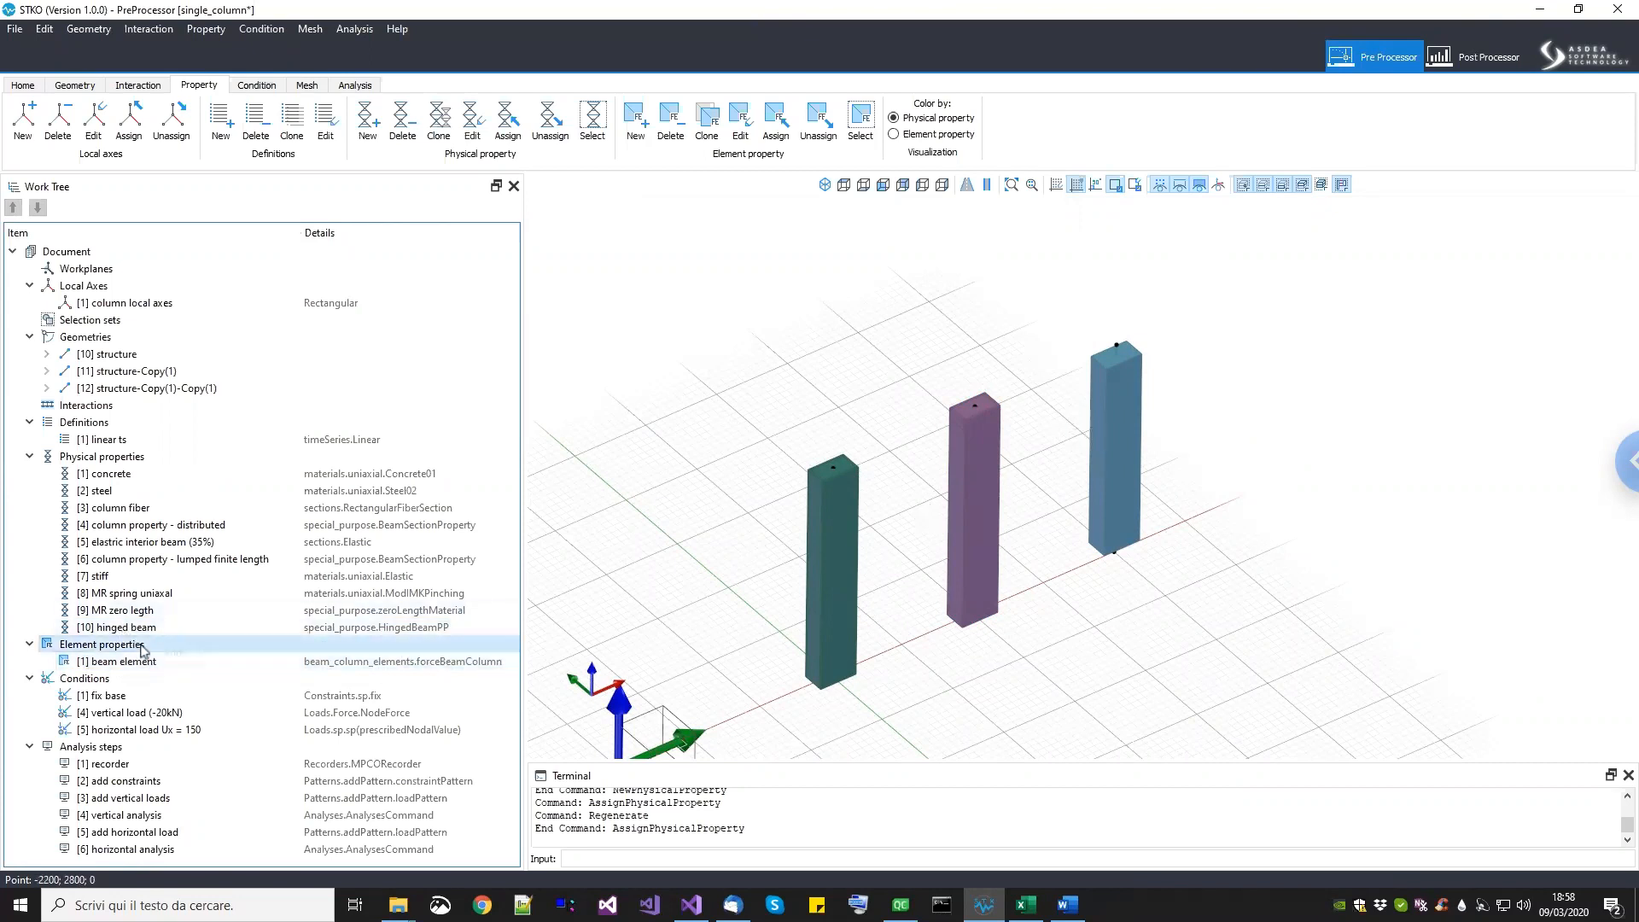
click(159, 654)
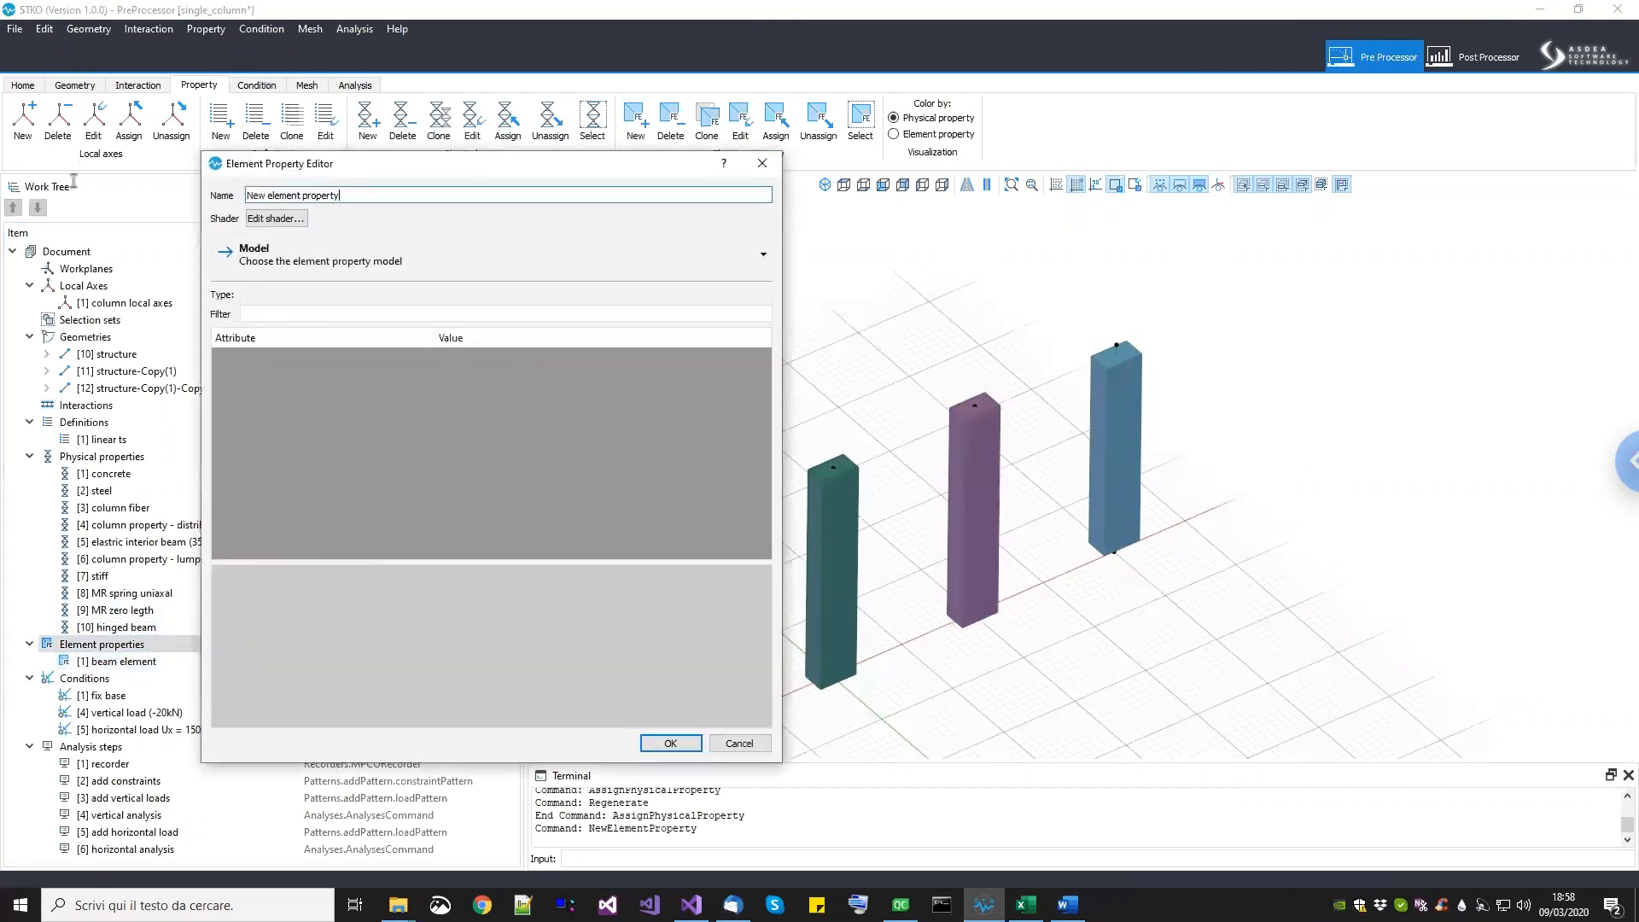
text(ZL elmeent)
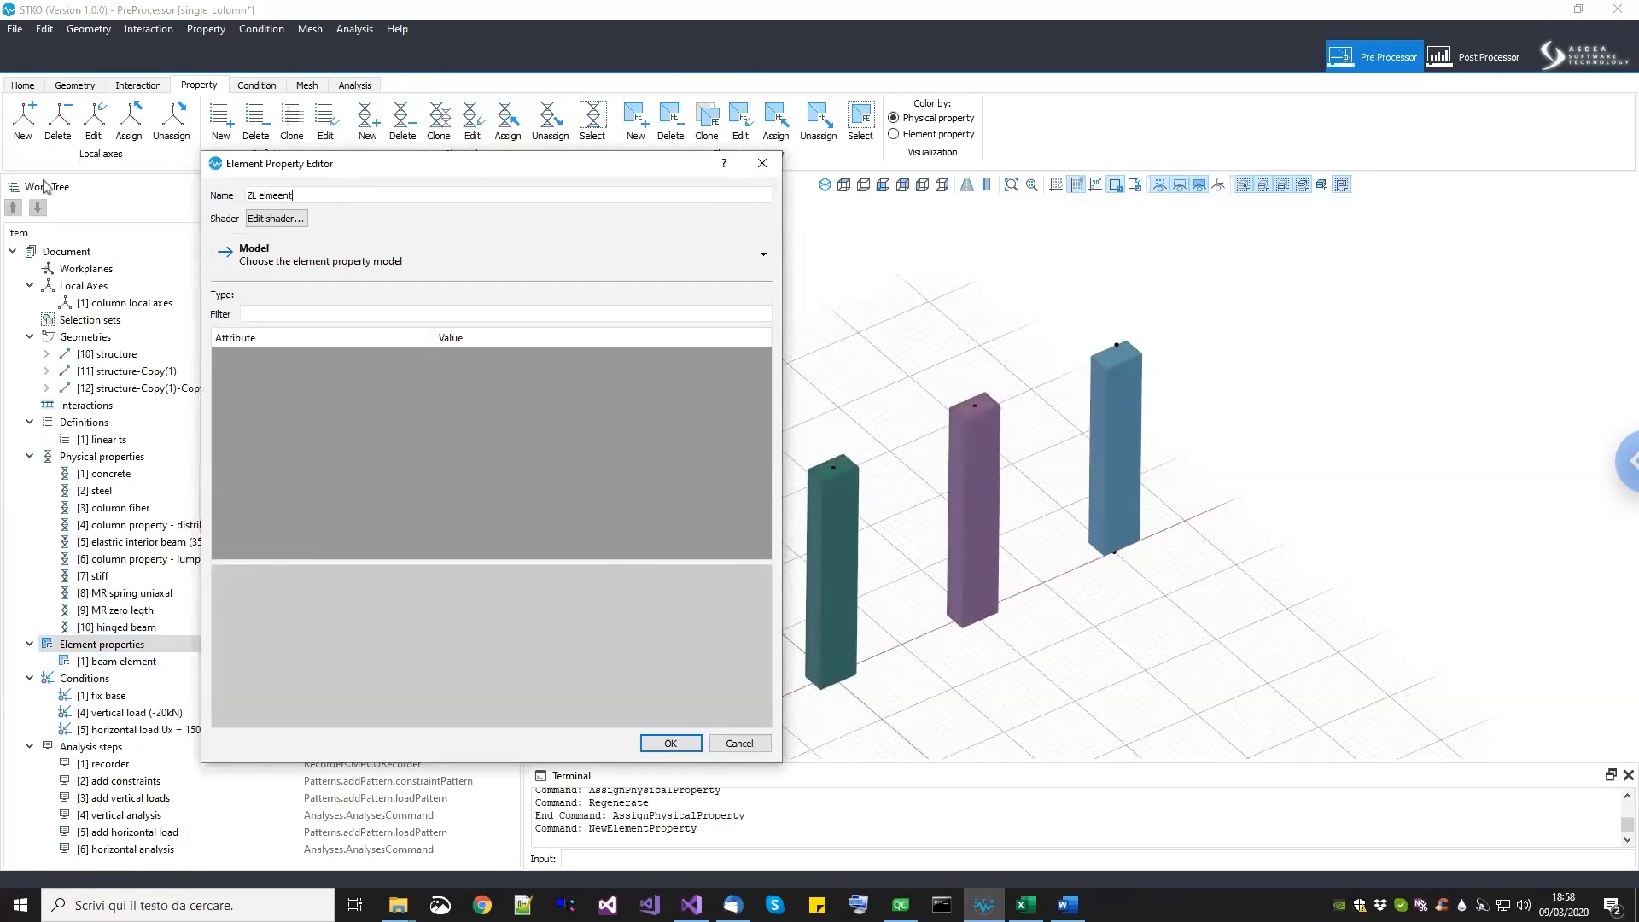
click(315, 273)
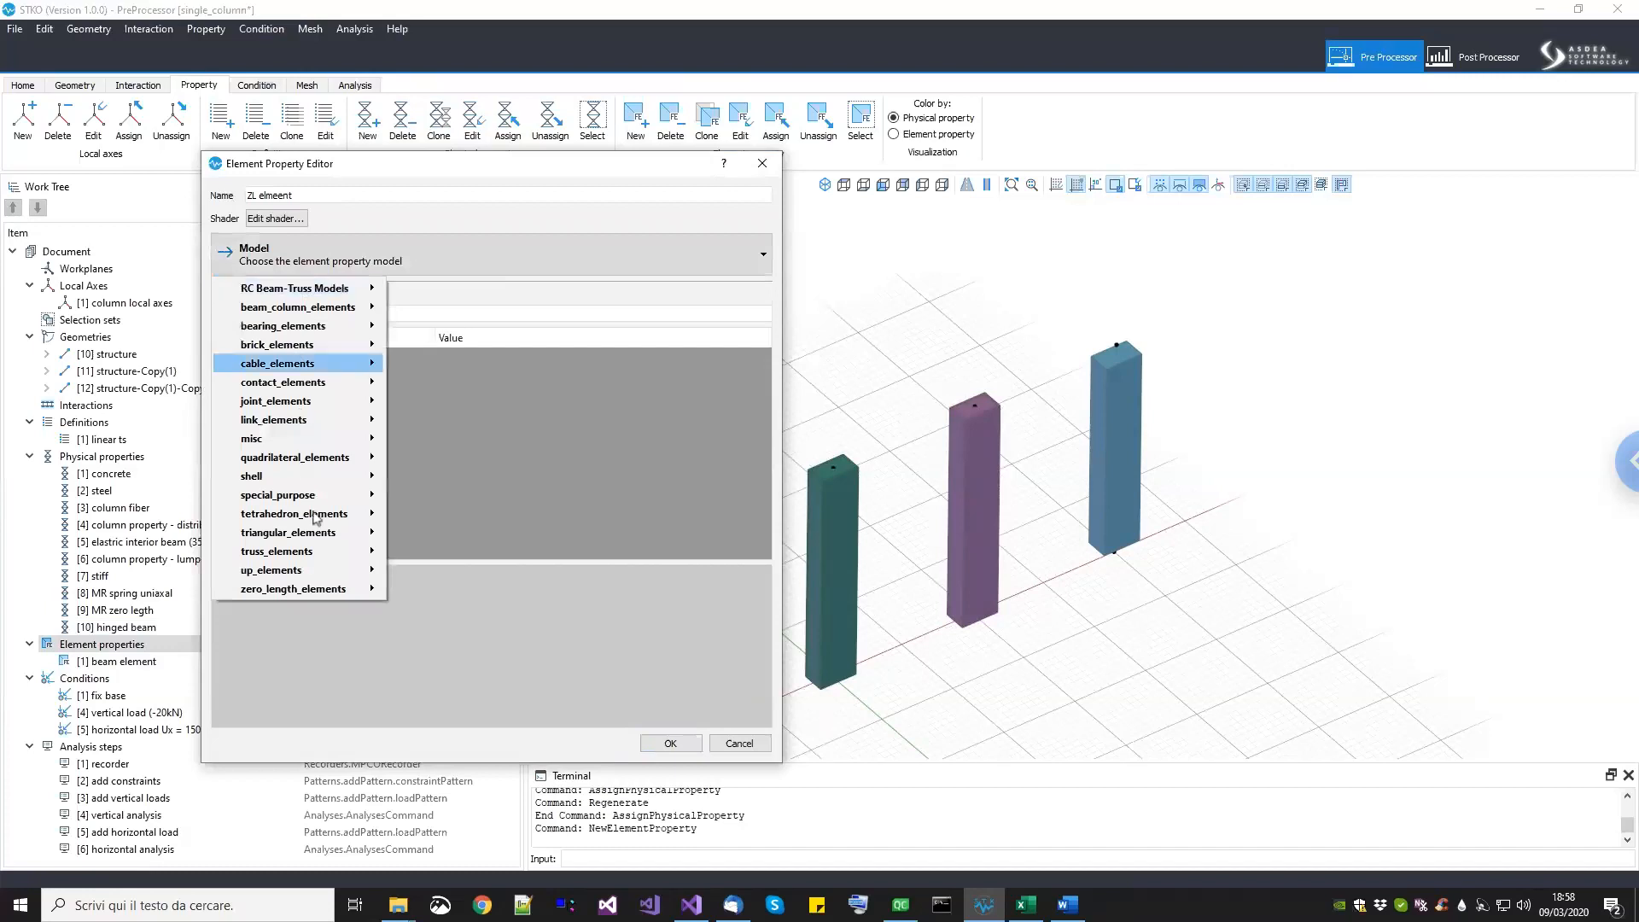
mouse_move(349, 590)
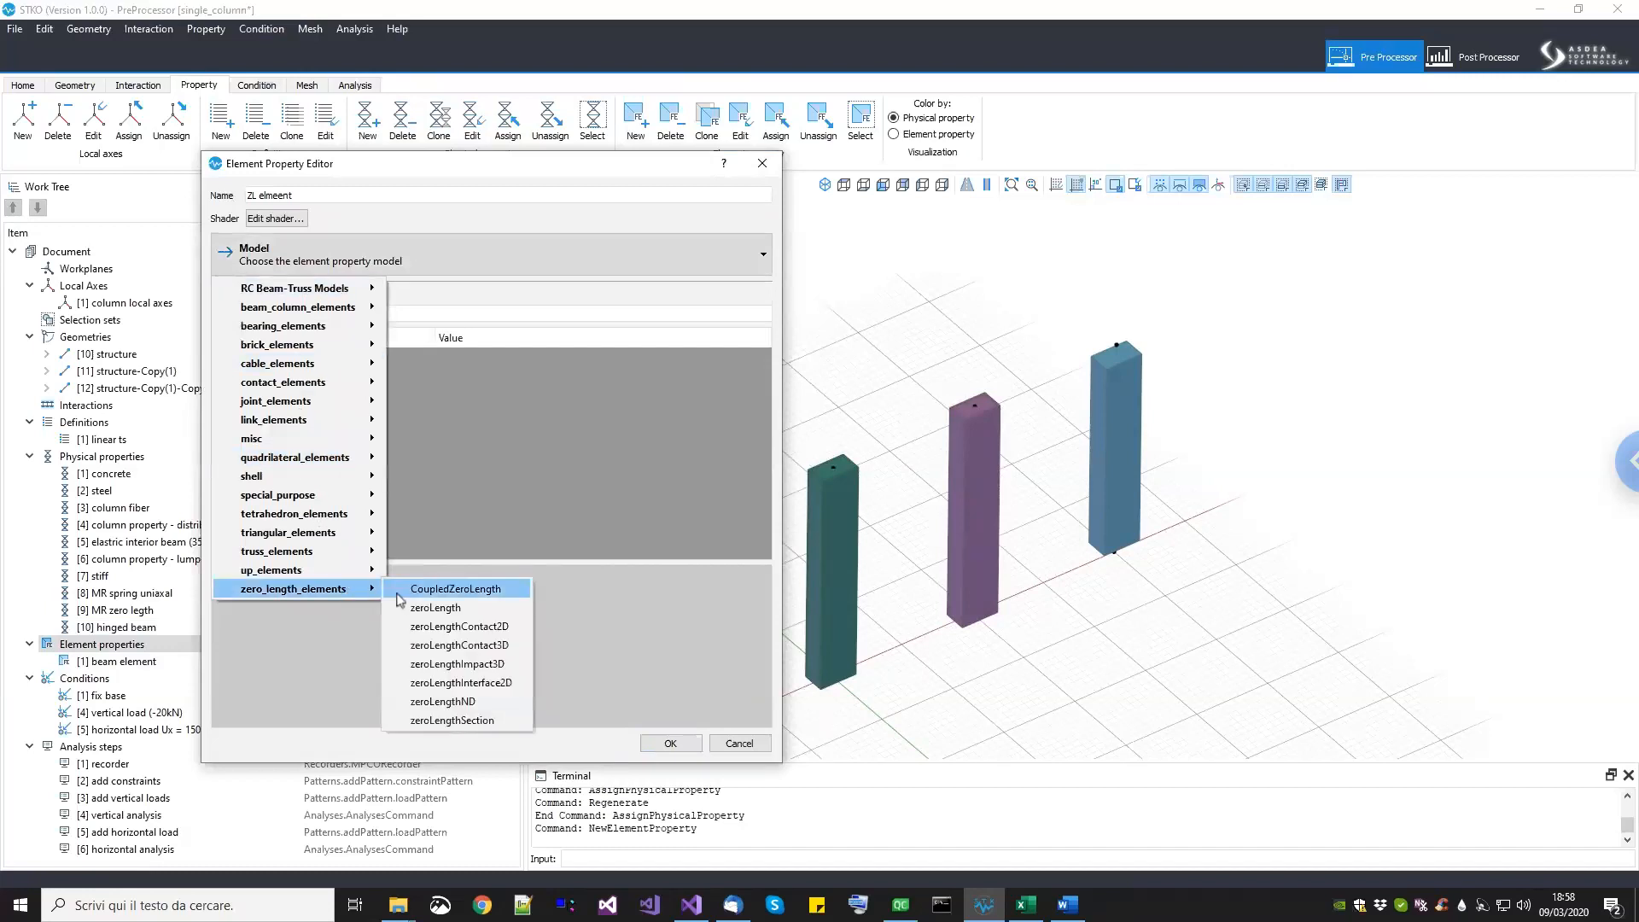
click(443, 608)
click(511, 378)
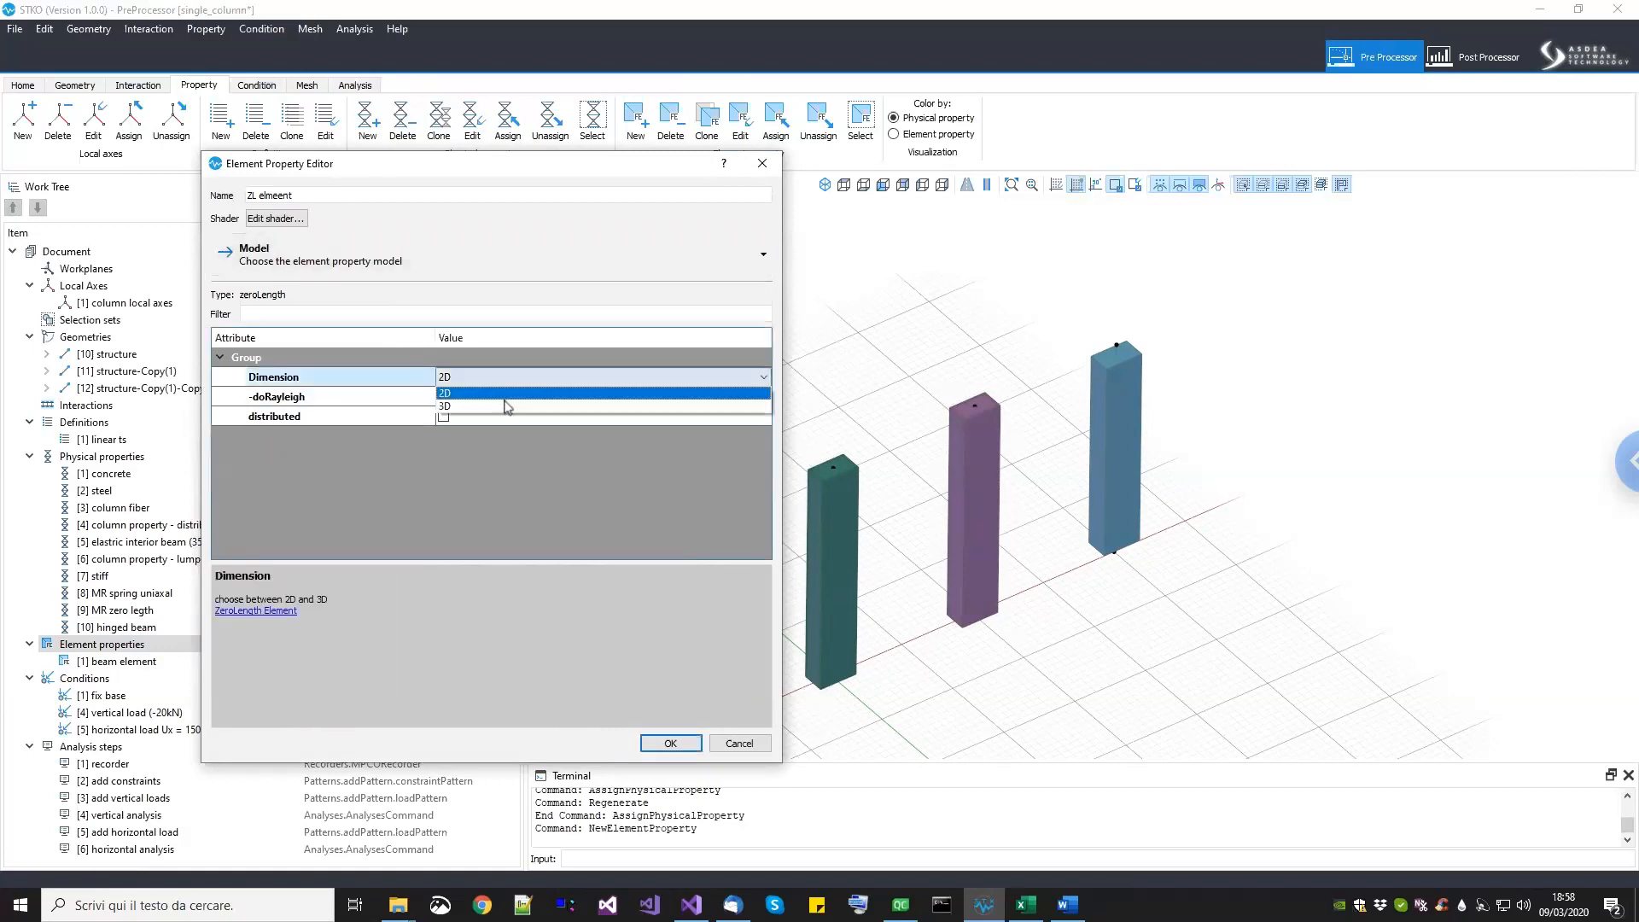
click(498, 408)
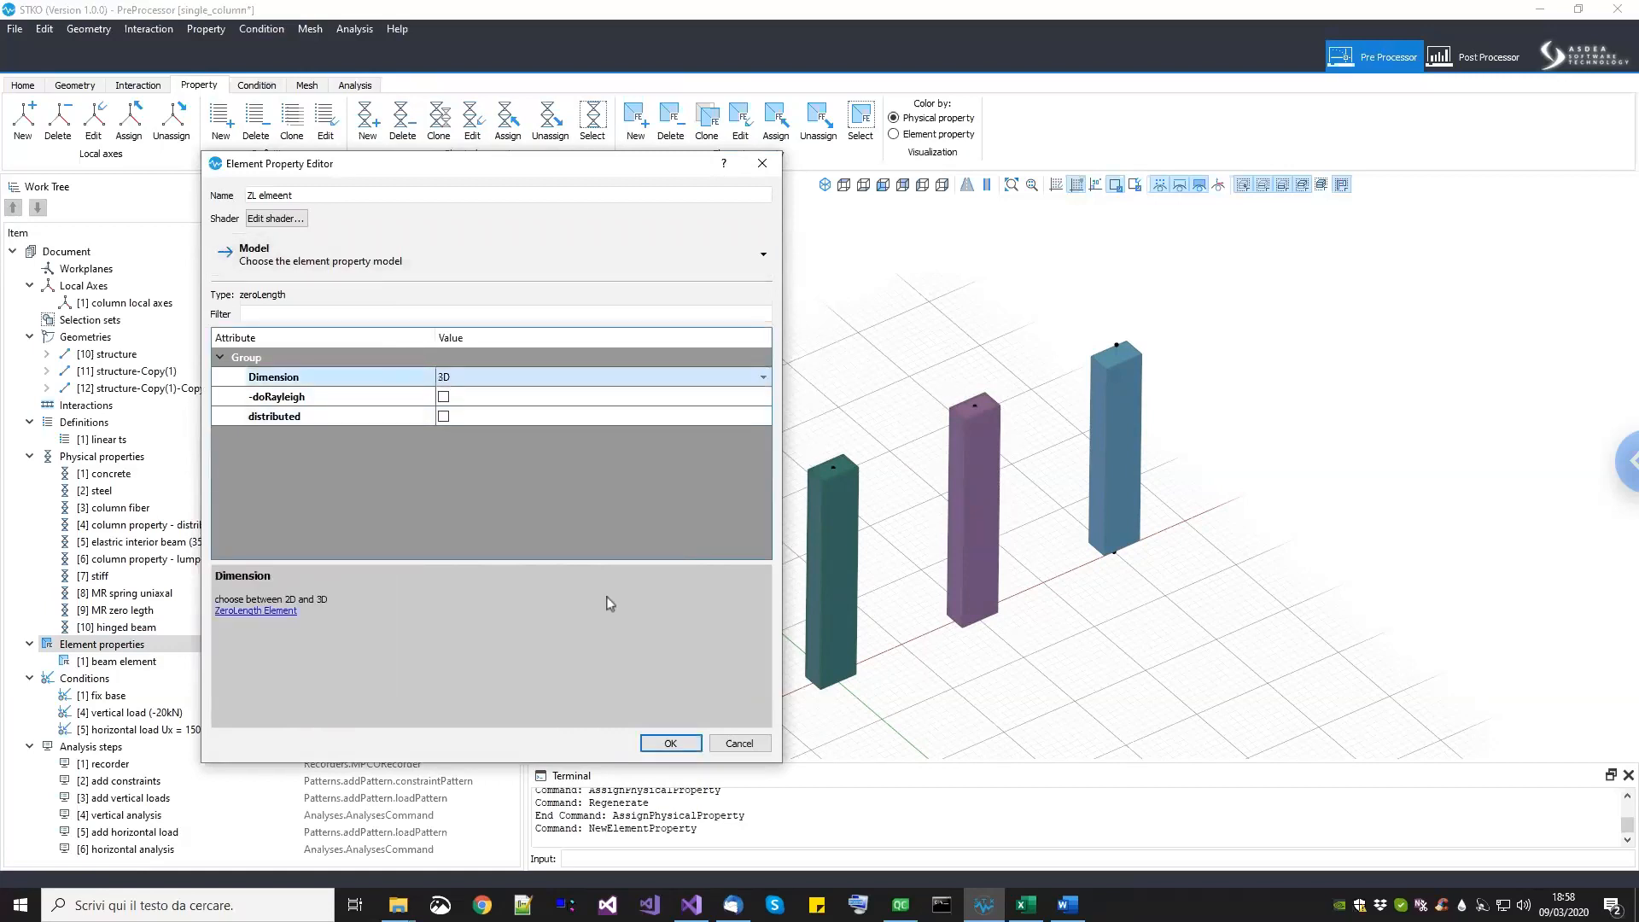
click(670, 746)
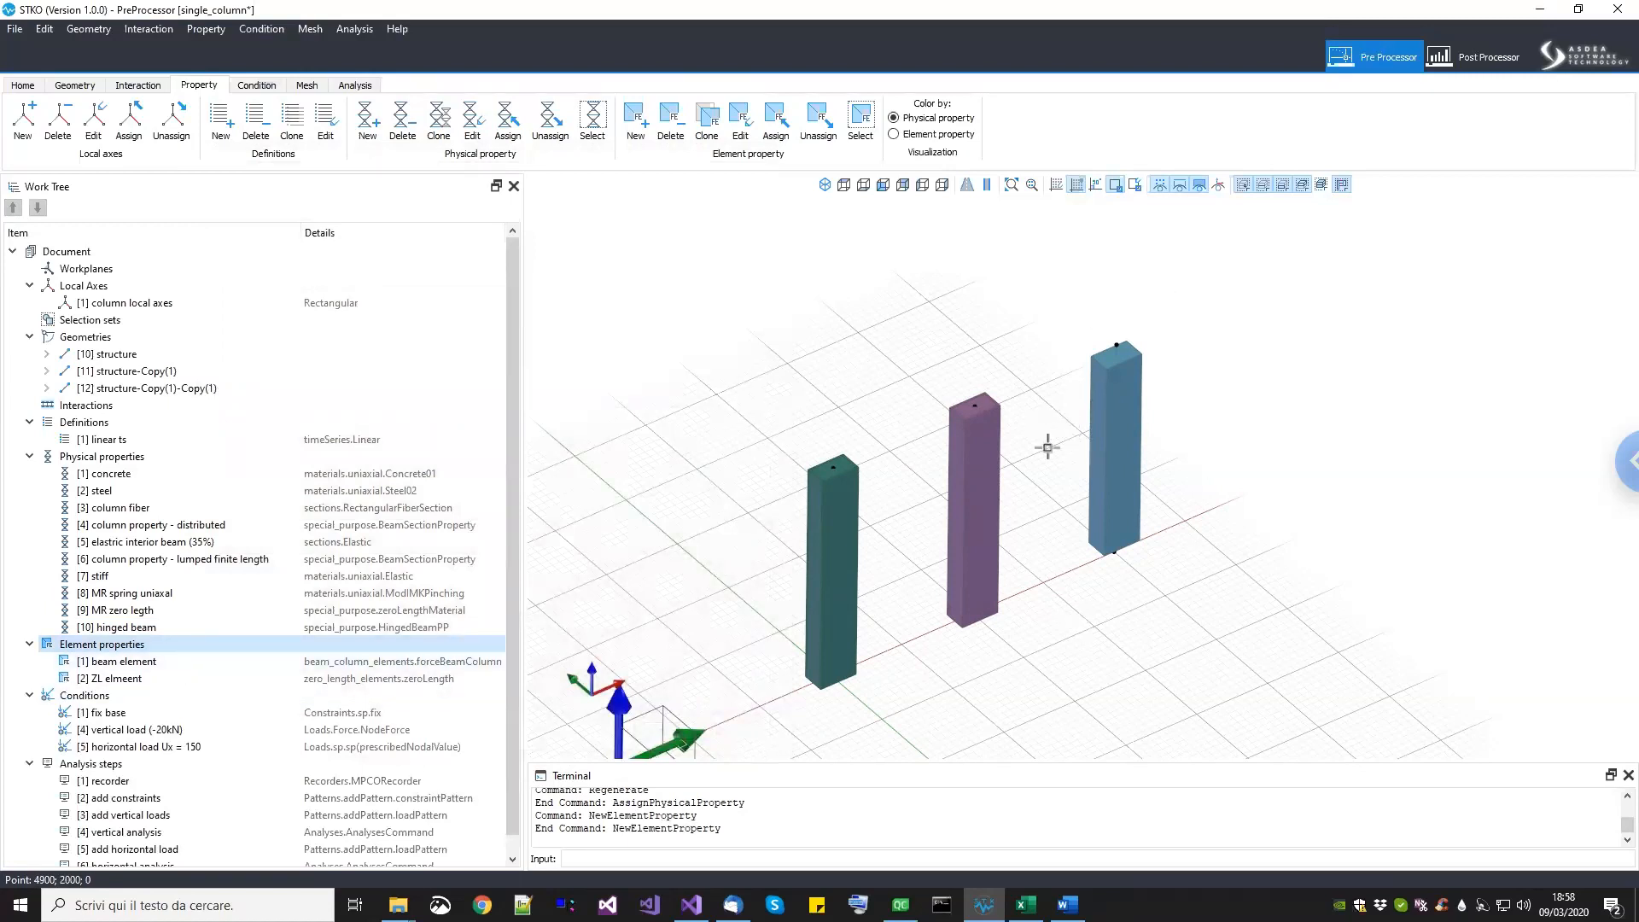
Step: Add another element property named "hinged element" with the special-purpose HingedBeam model
right_click(132, 643)
click(158, 653)
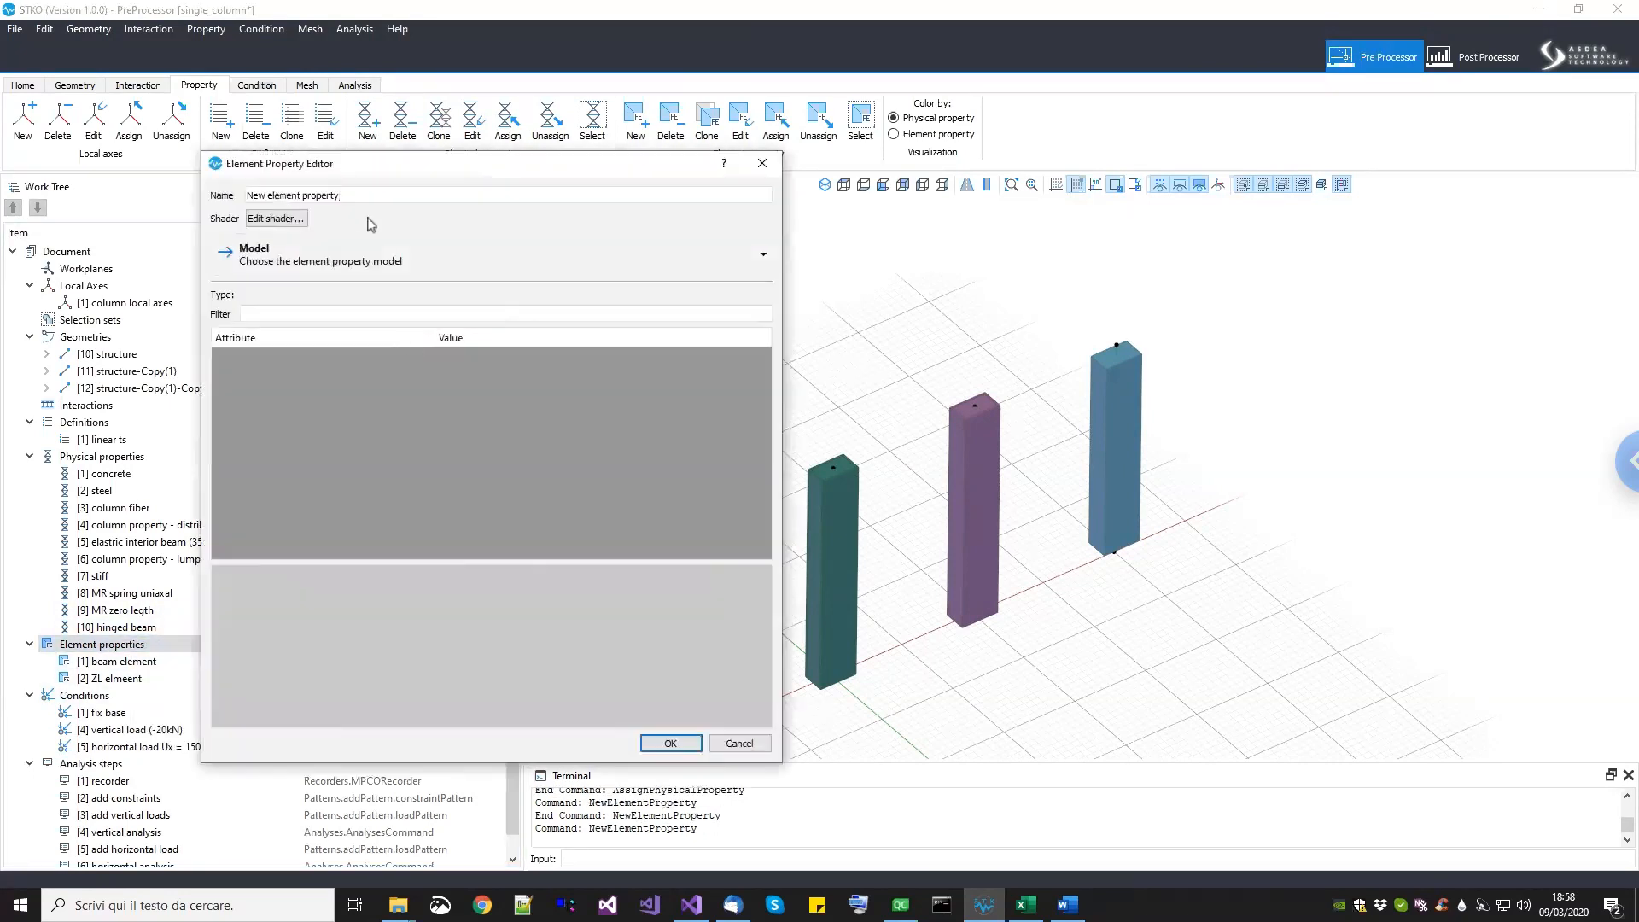
drag(354, 191, 135, 182)
text(hinged element)
click(280, 269)
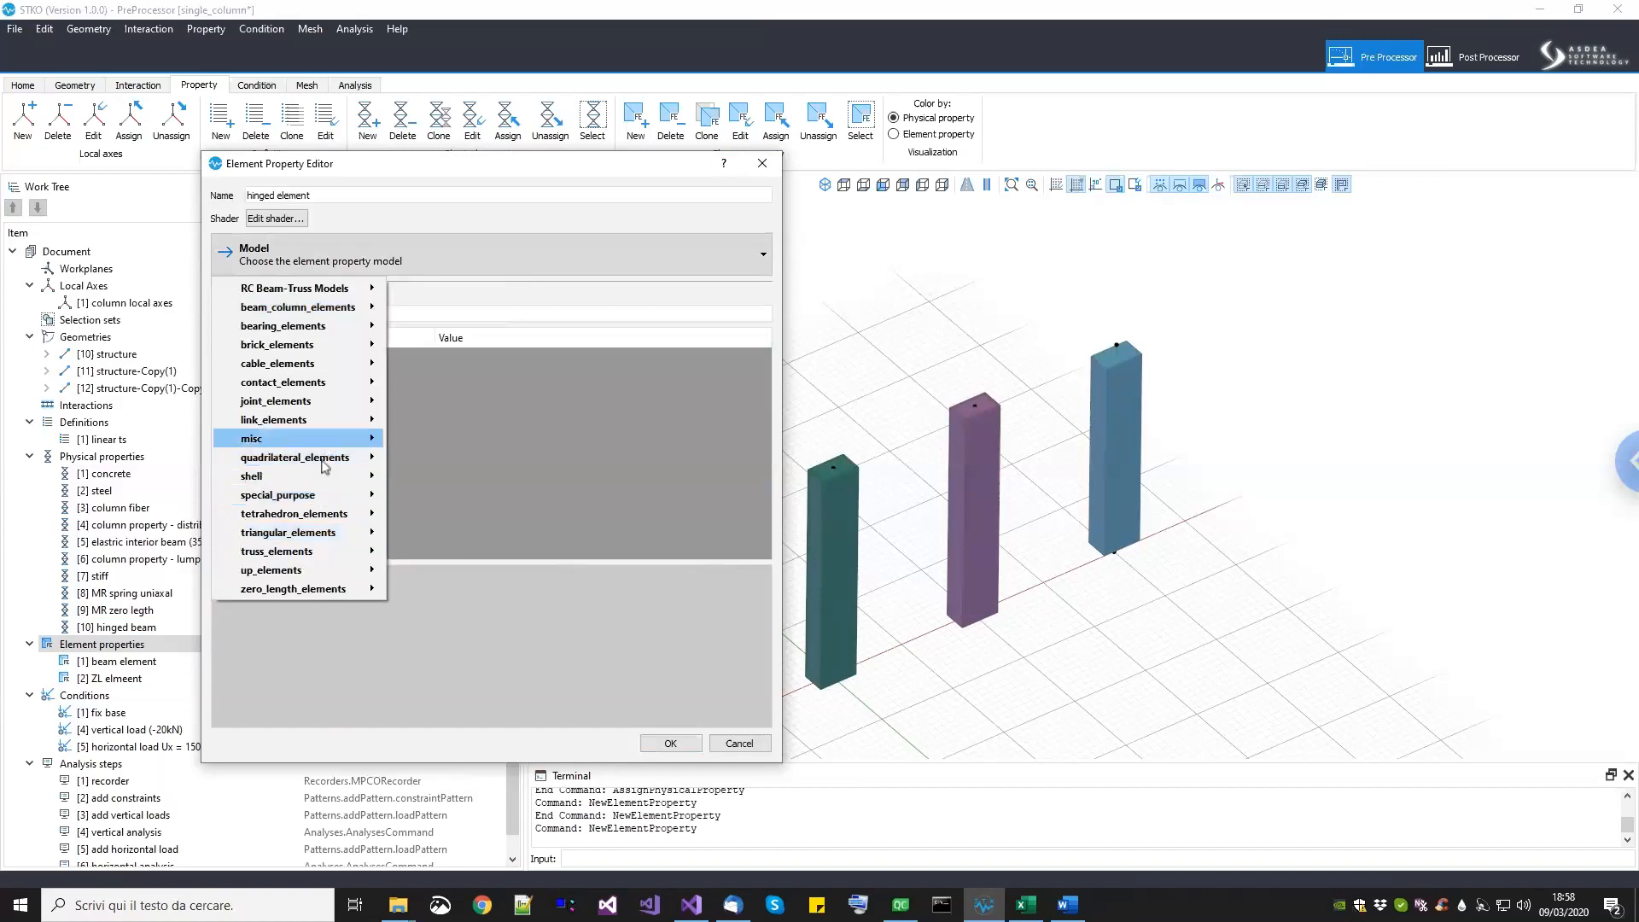
mouse_move(328, 495)
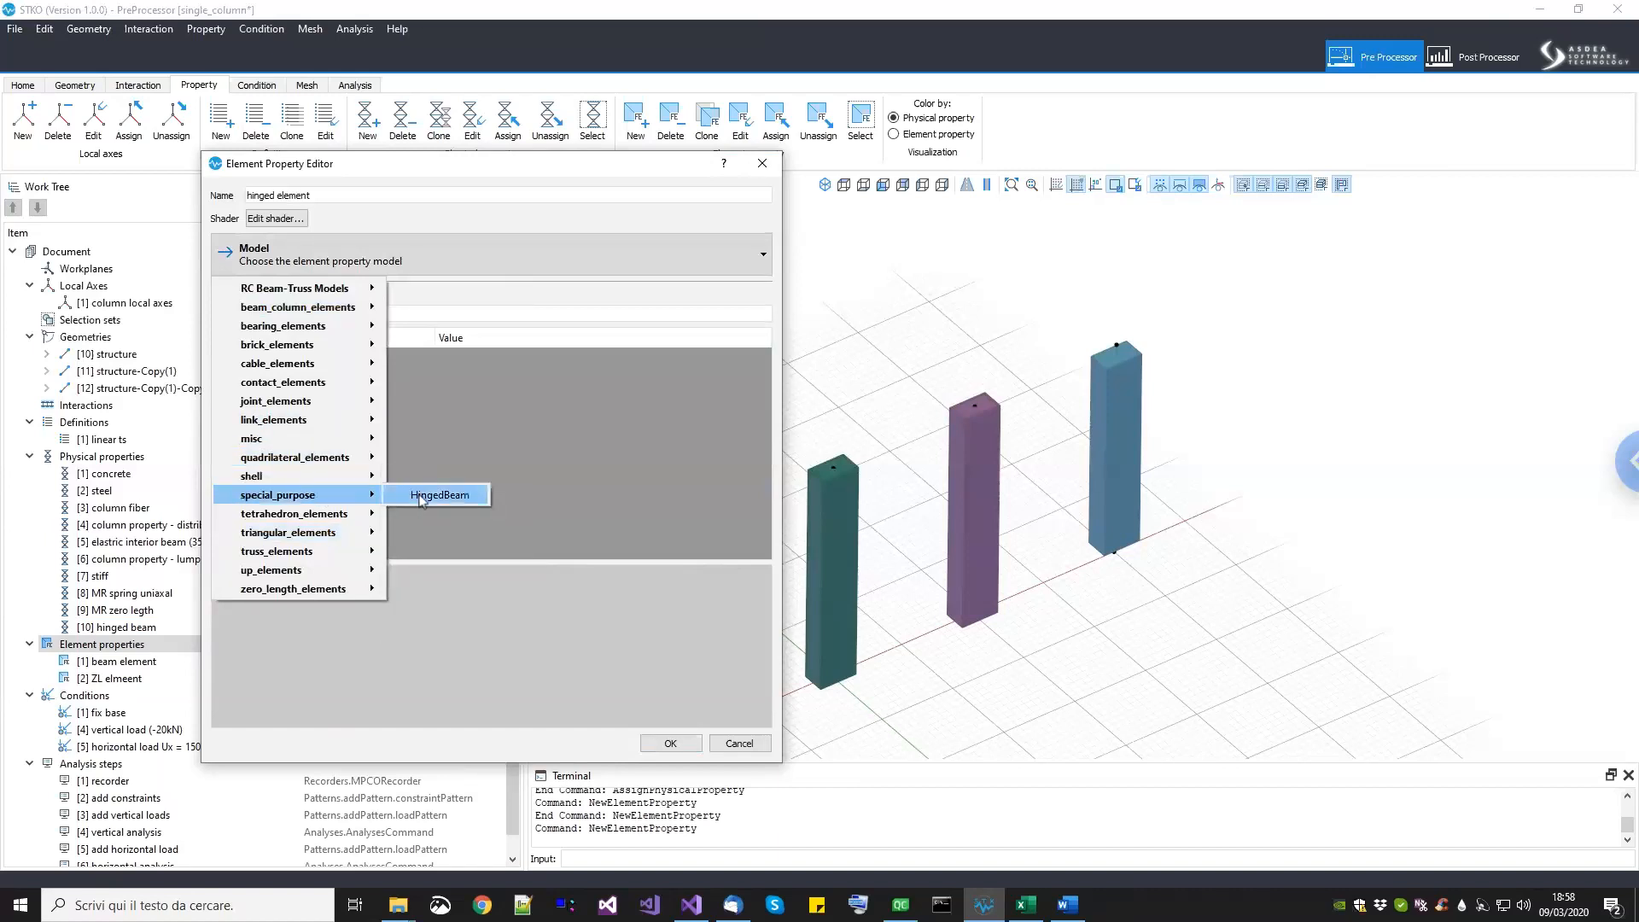
click(423, 496)
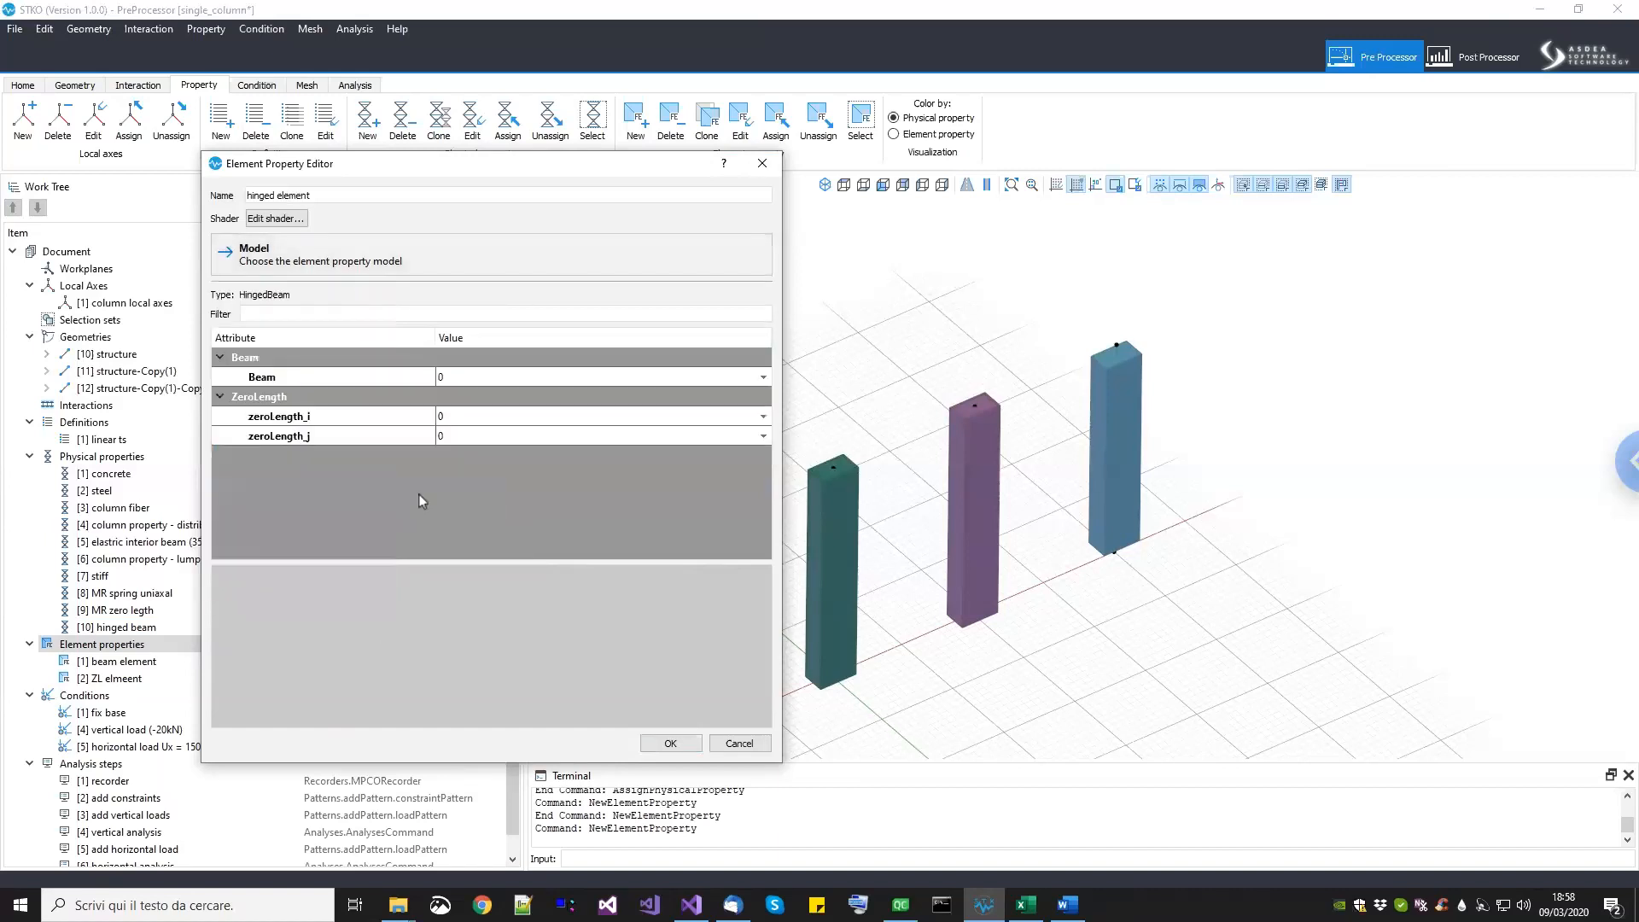
Step: Set Beam to [1] beam element, both zeroLength_i and zeroLength_j to [2] ZL elmeent, and save the hinged element property
click(532, 375)
click(518, 394)
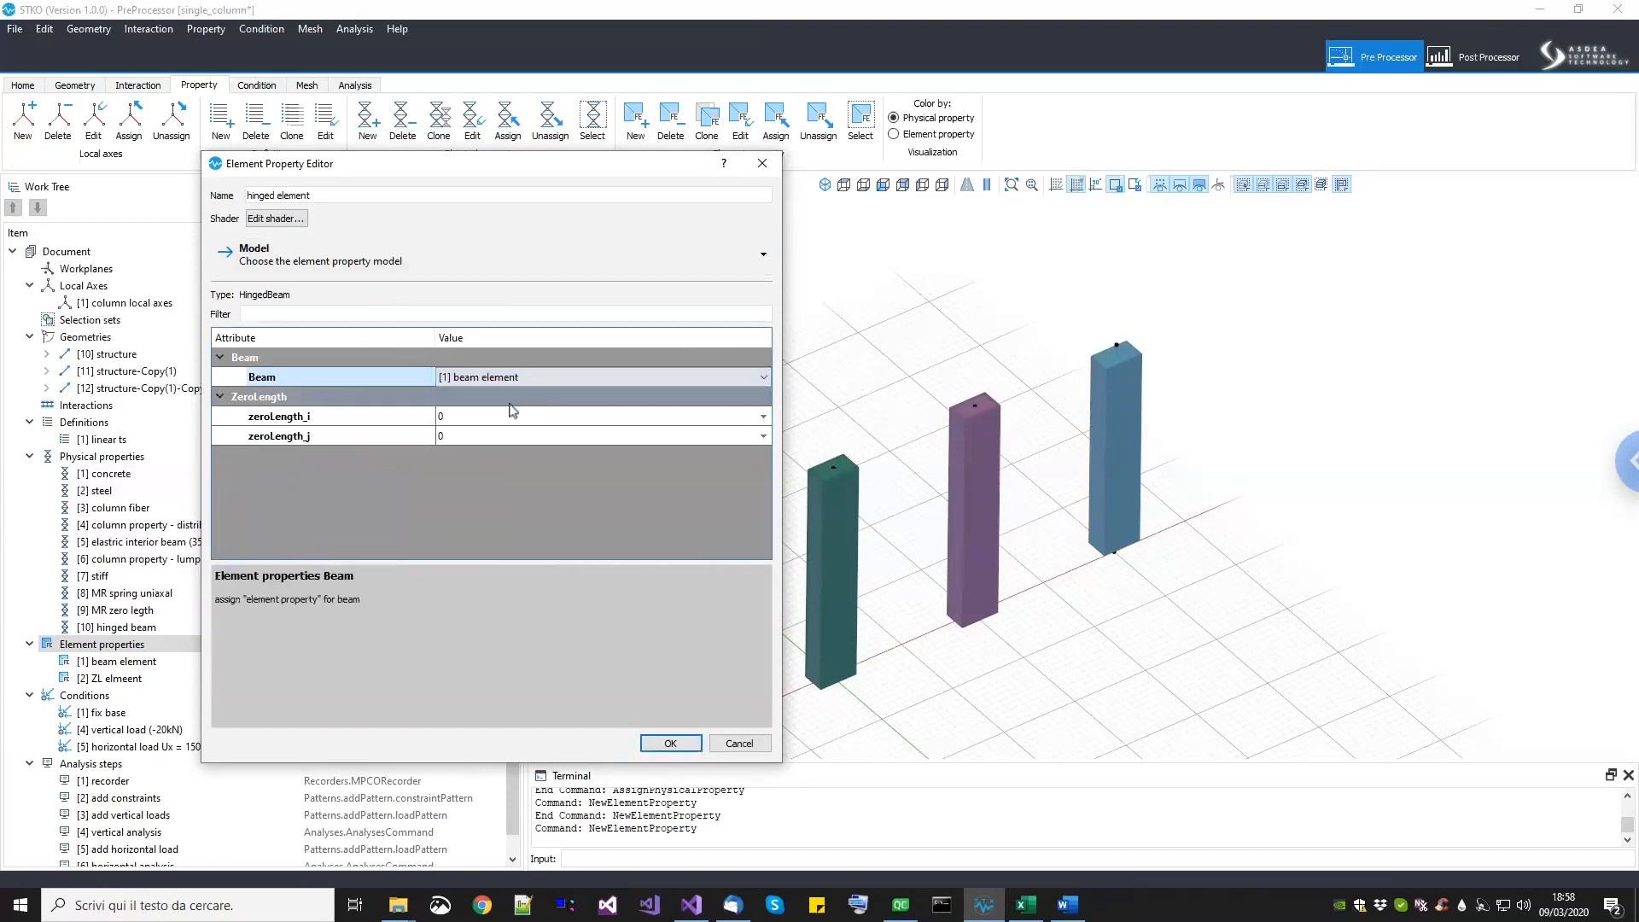
click(511, 415)
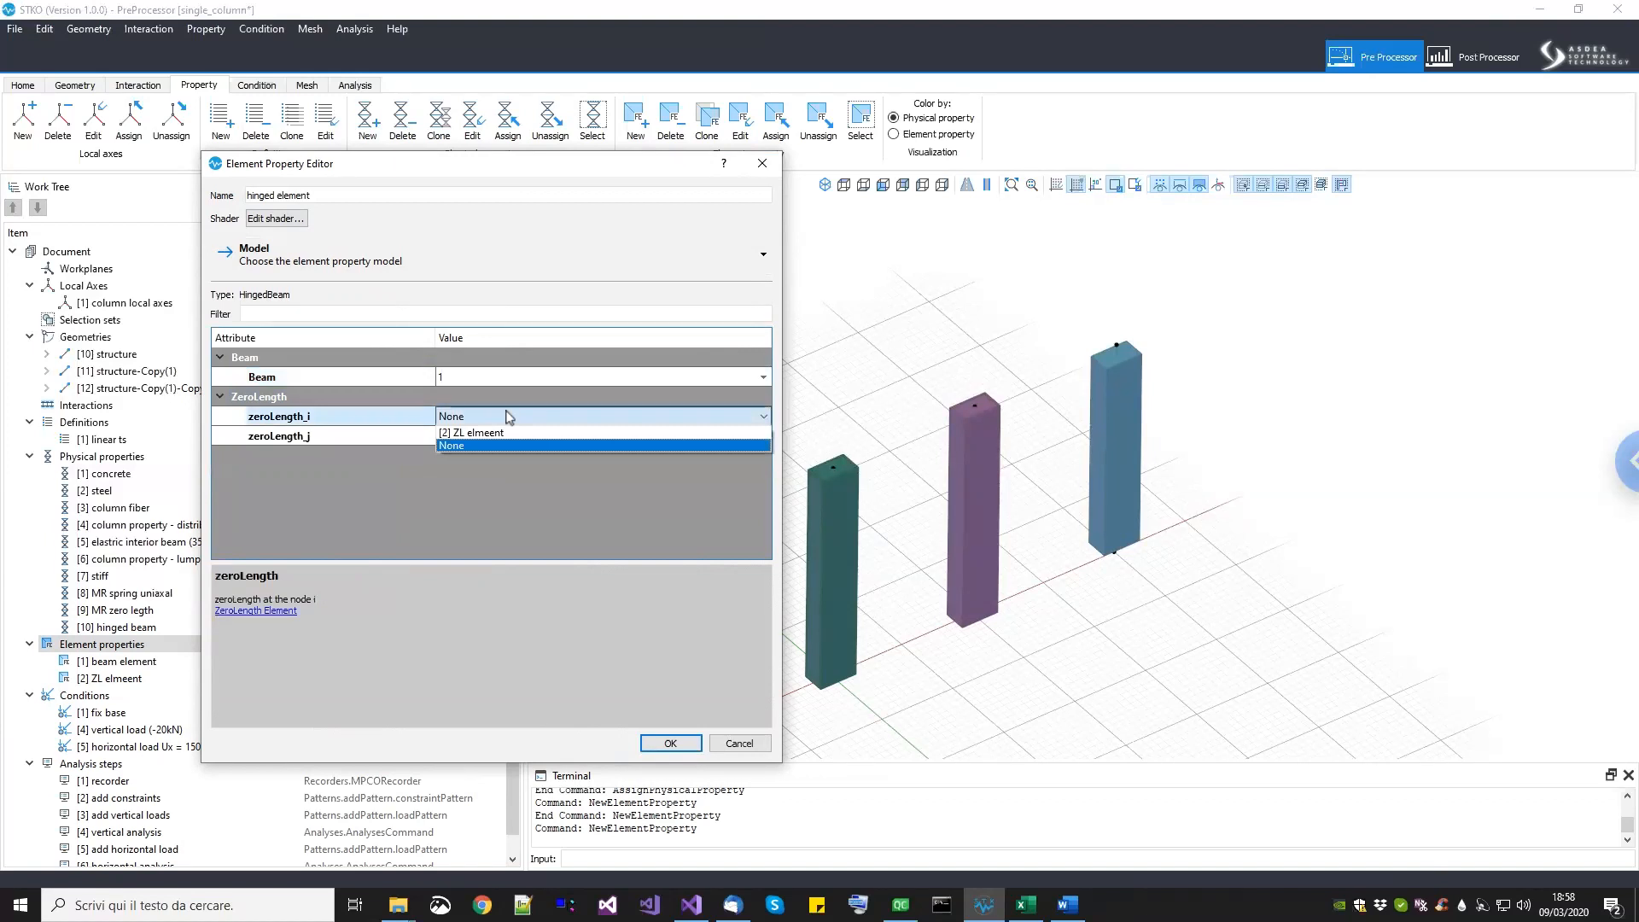
click(507, 433)
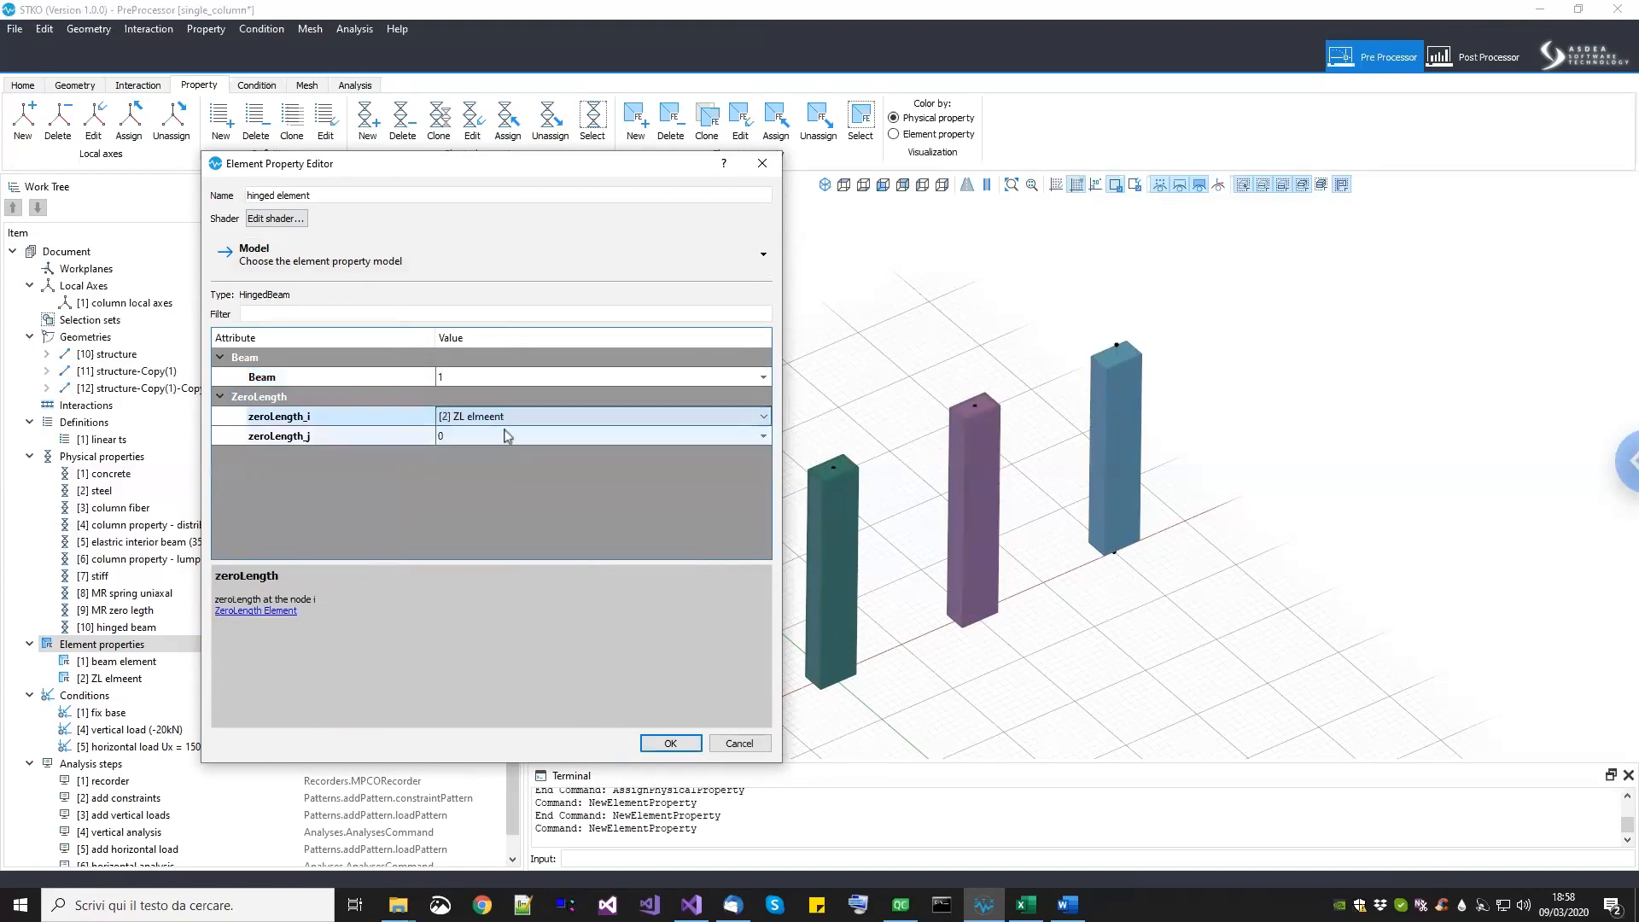
click(505, 436)
click(504, 453)
click(670, 743)
Step: Assign the hinged element property to the rearmost of the three columns
drag(1162, 482, 1091, 392)
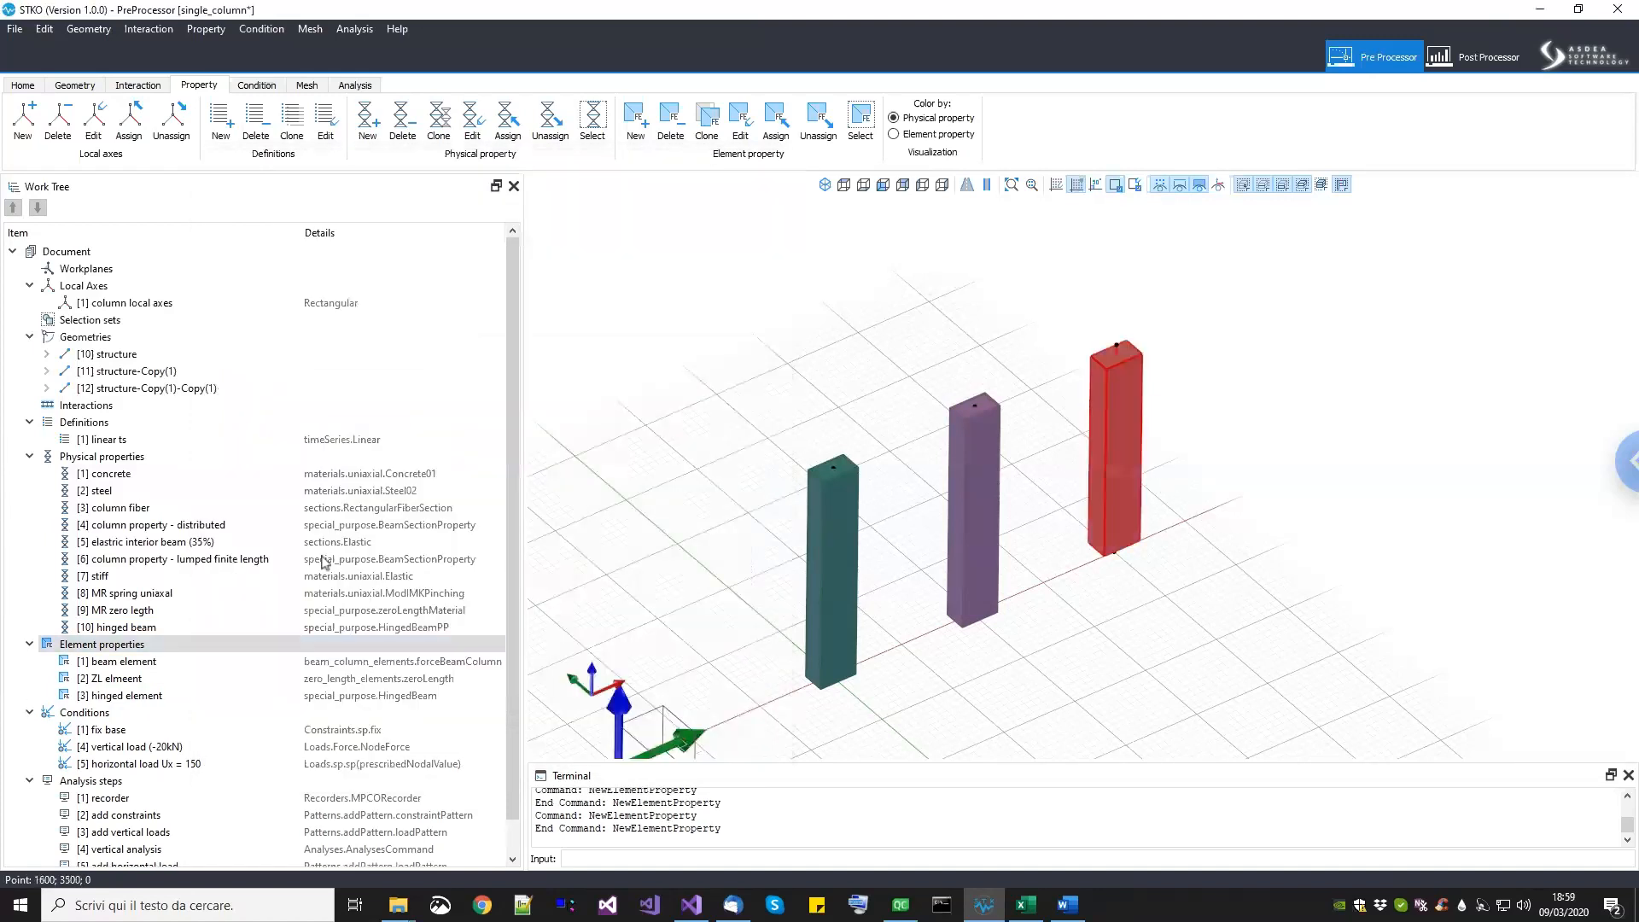
drag(136, 696, 682, 336)
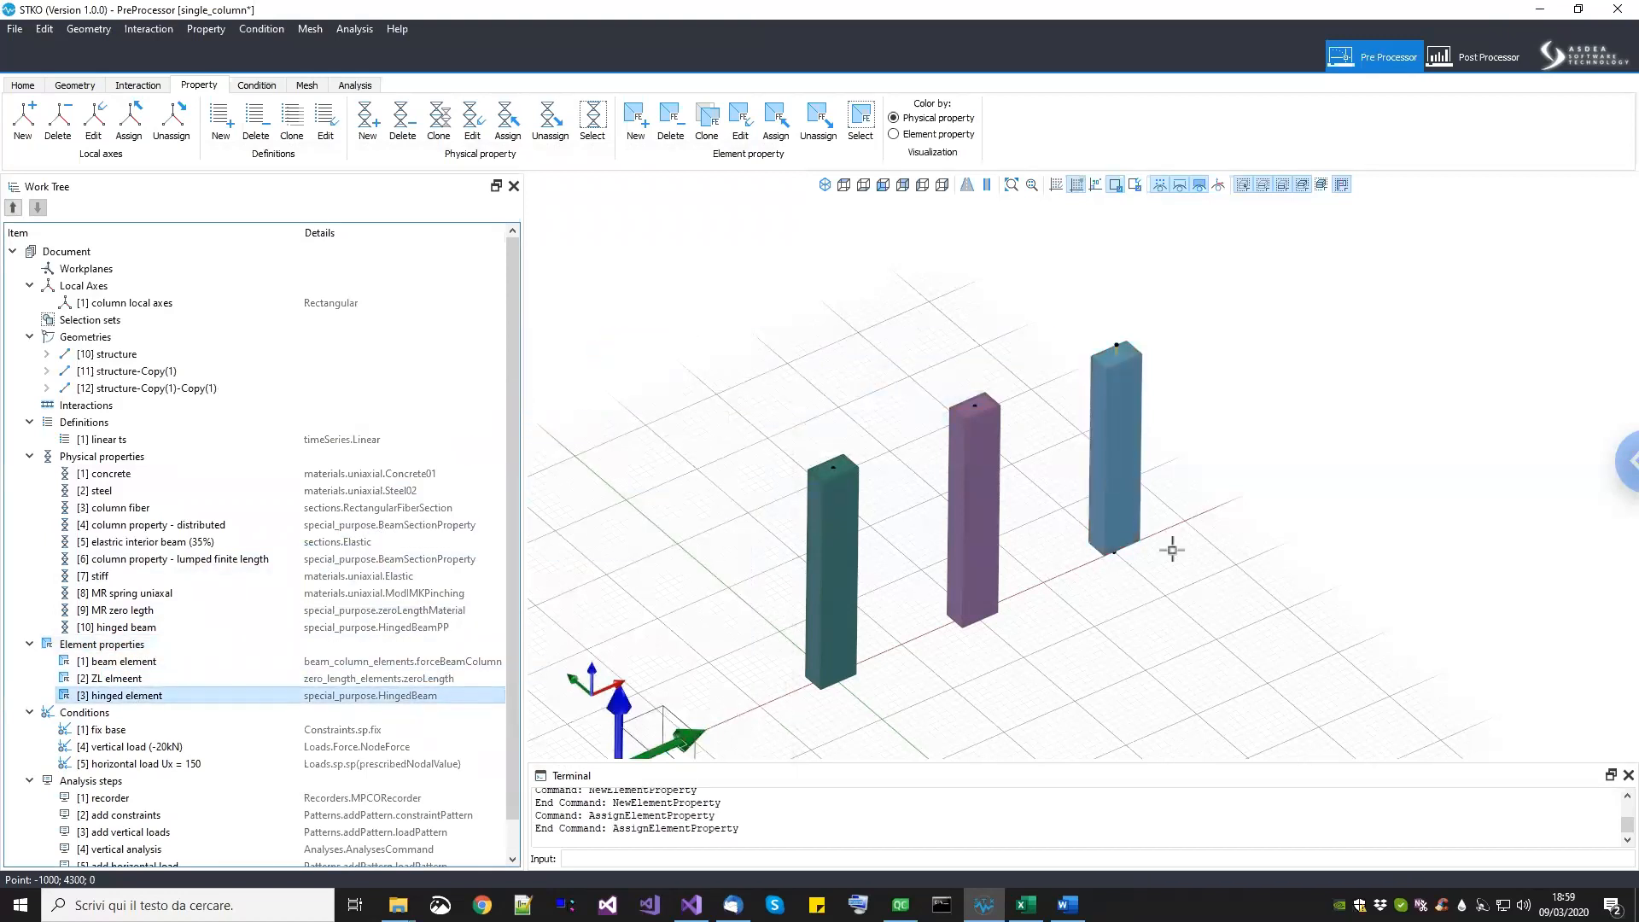
middle_drag(1163, 546, 1155, 546)
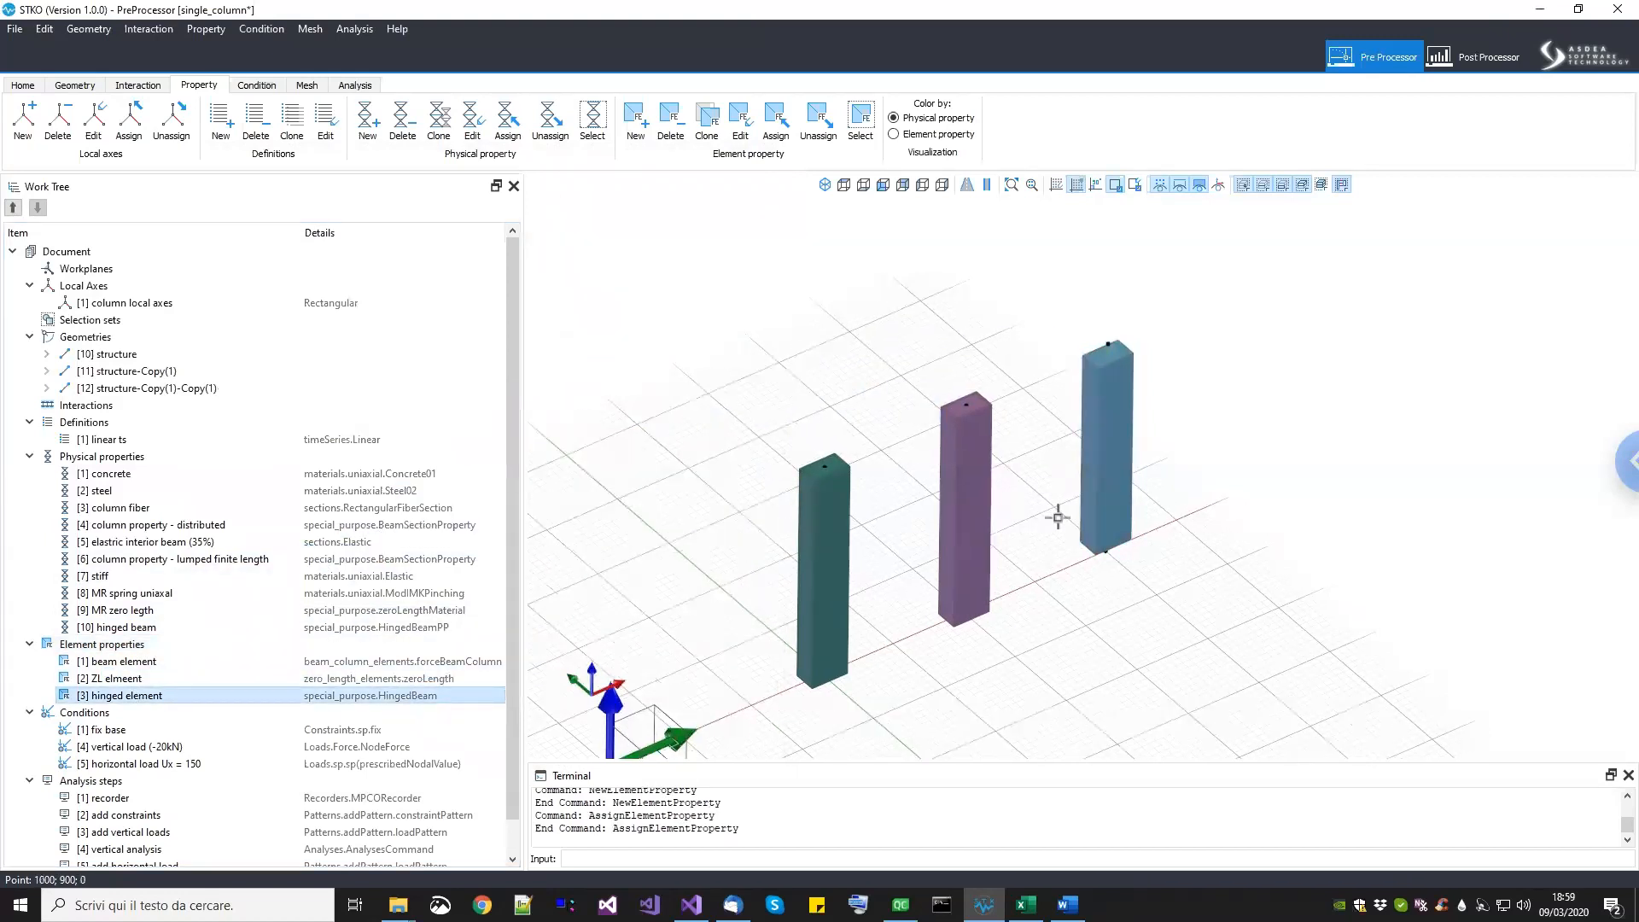
Step: Edit the fix base condition to include the base node of the rearmost column
click(256, 85)
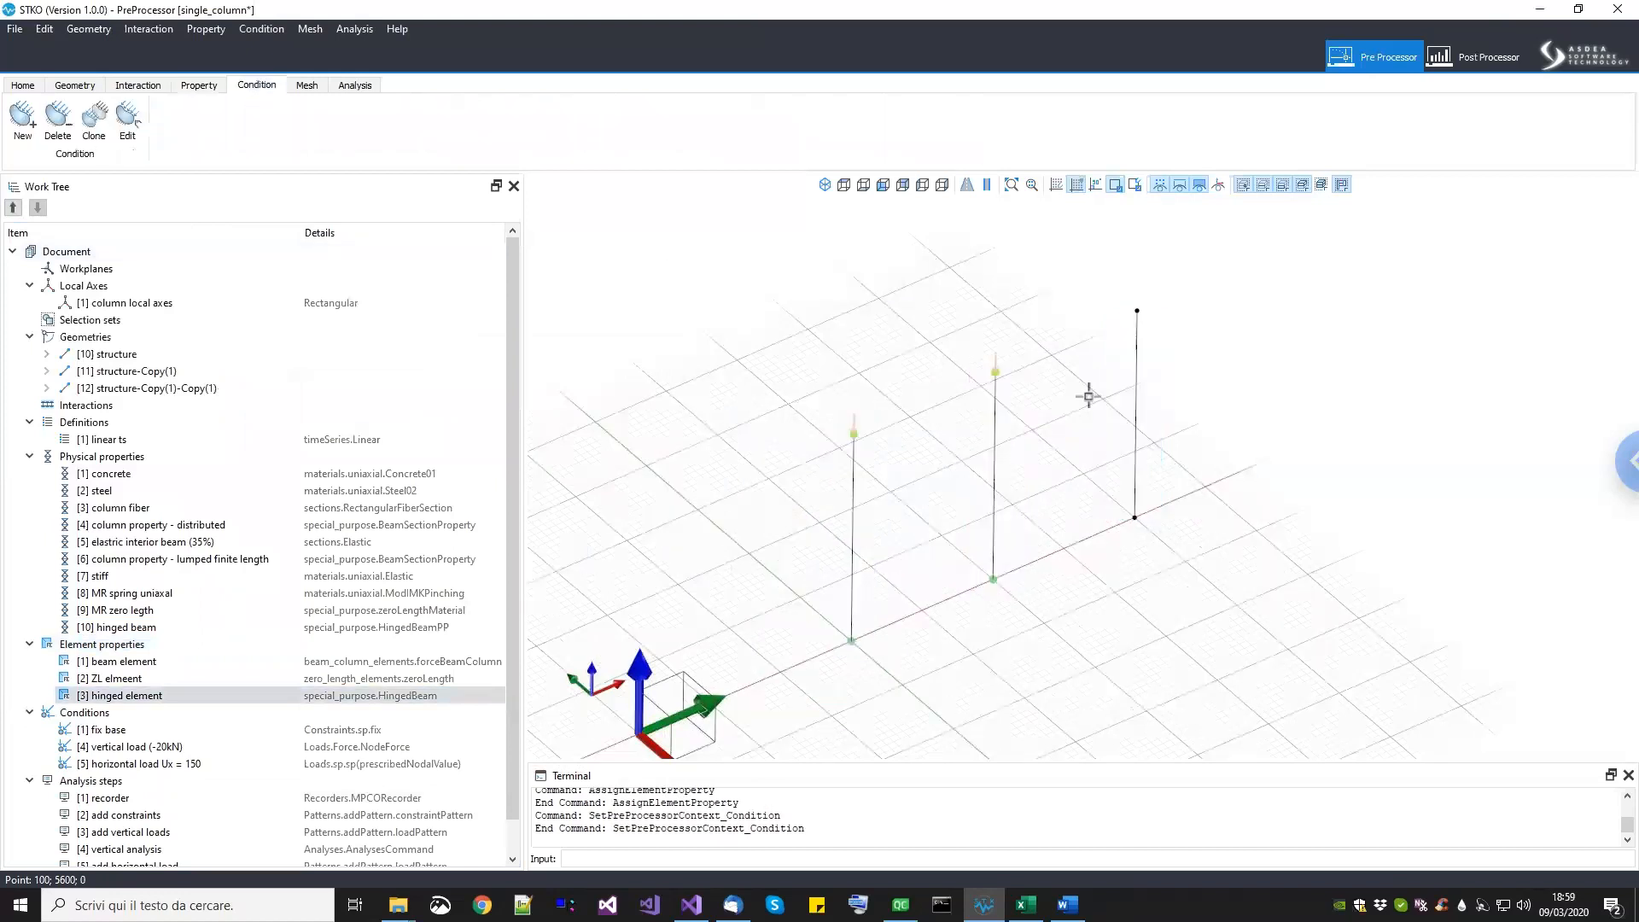
scroll(1134, 403, up, 1)
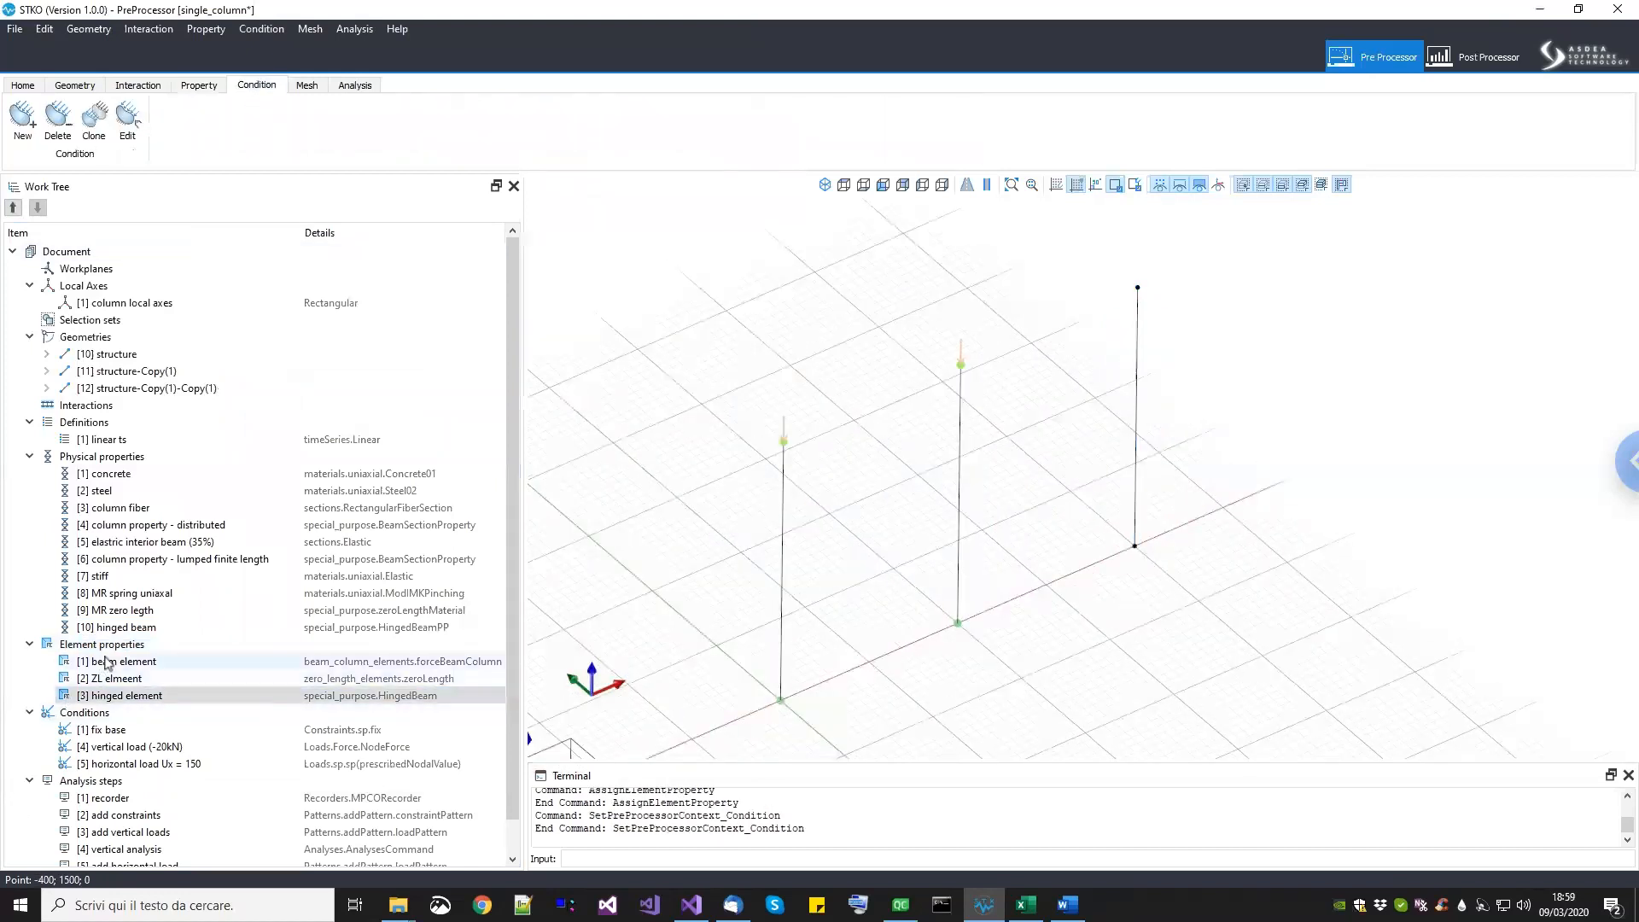
right_click(99, 730)
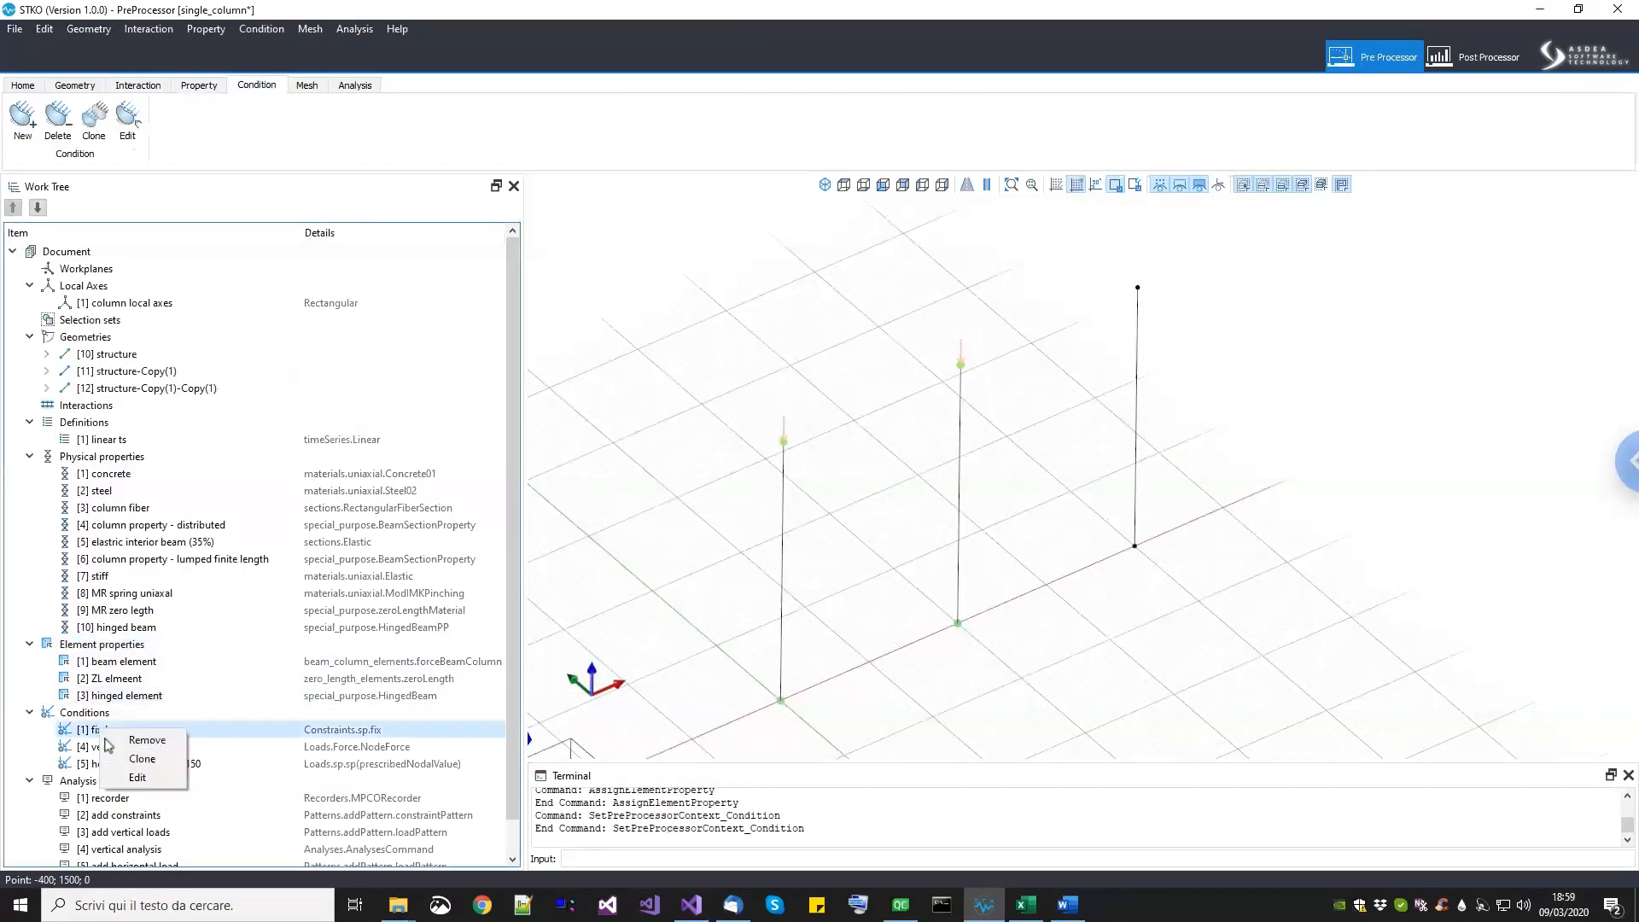
click(136, 777)
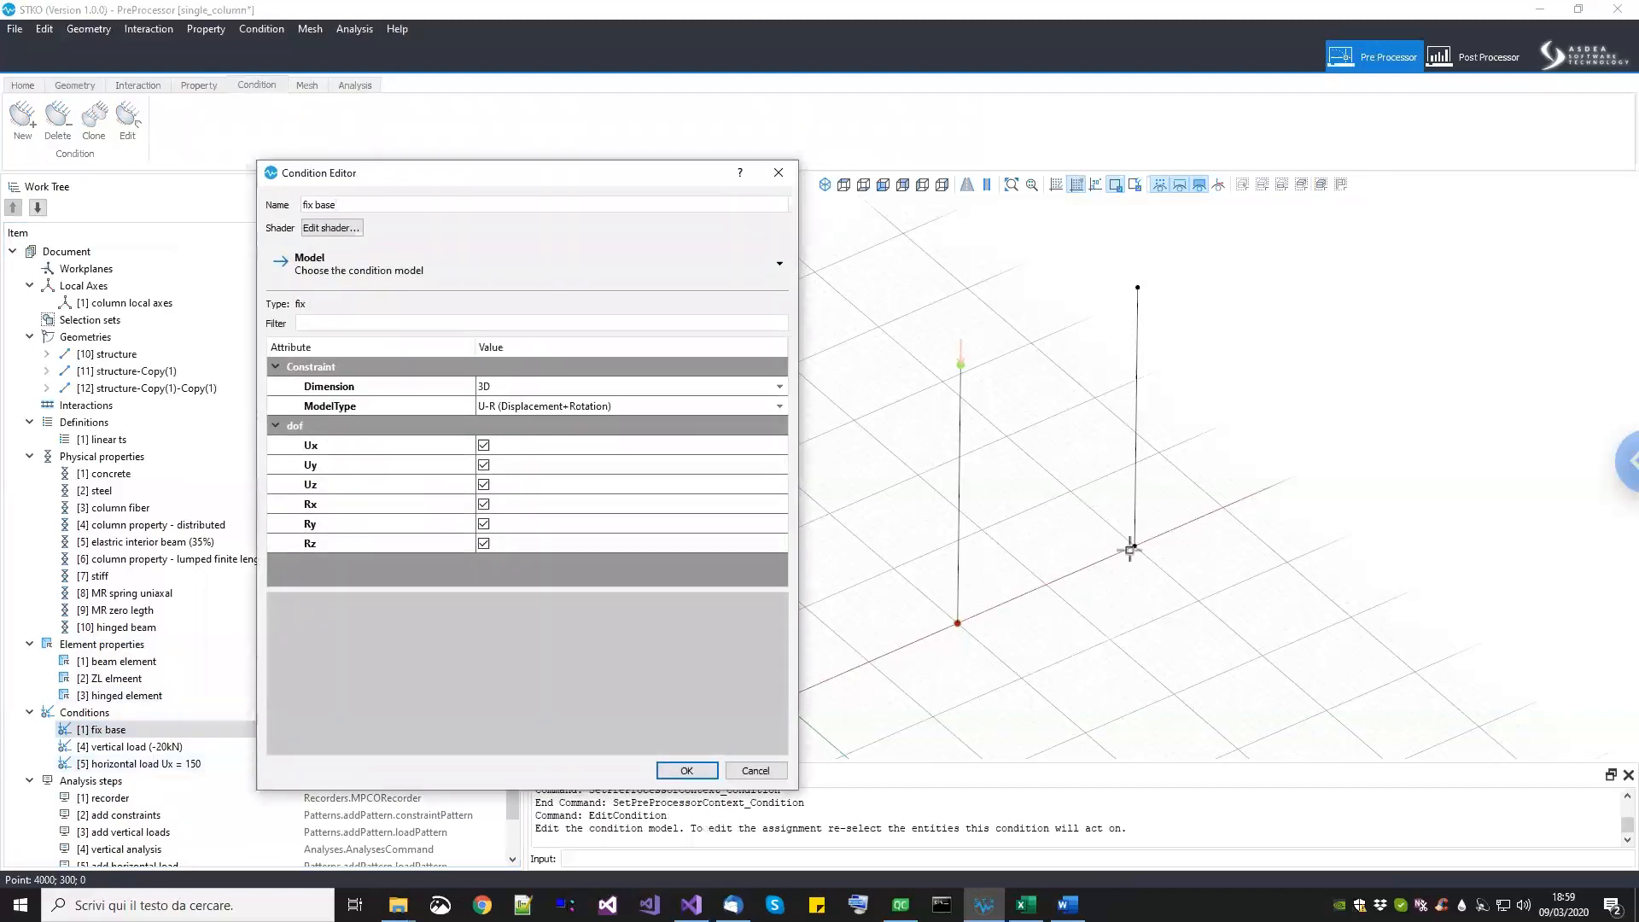
drag(1087, 503, 1175, 598)
click(671, 770)
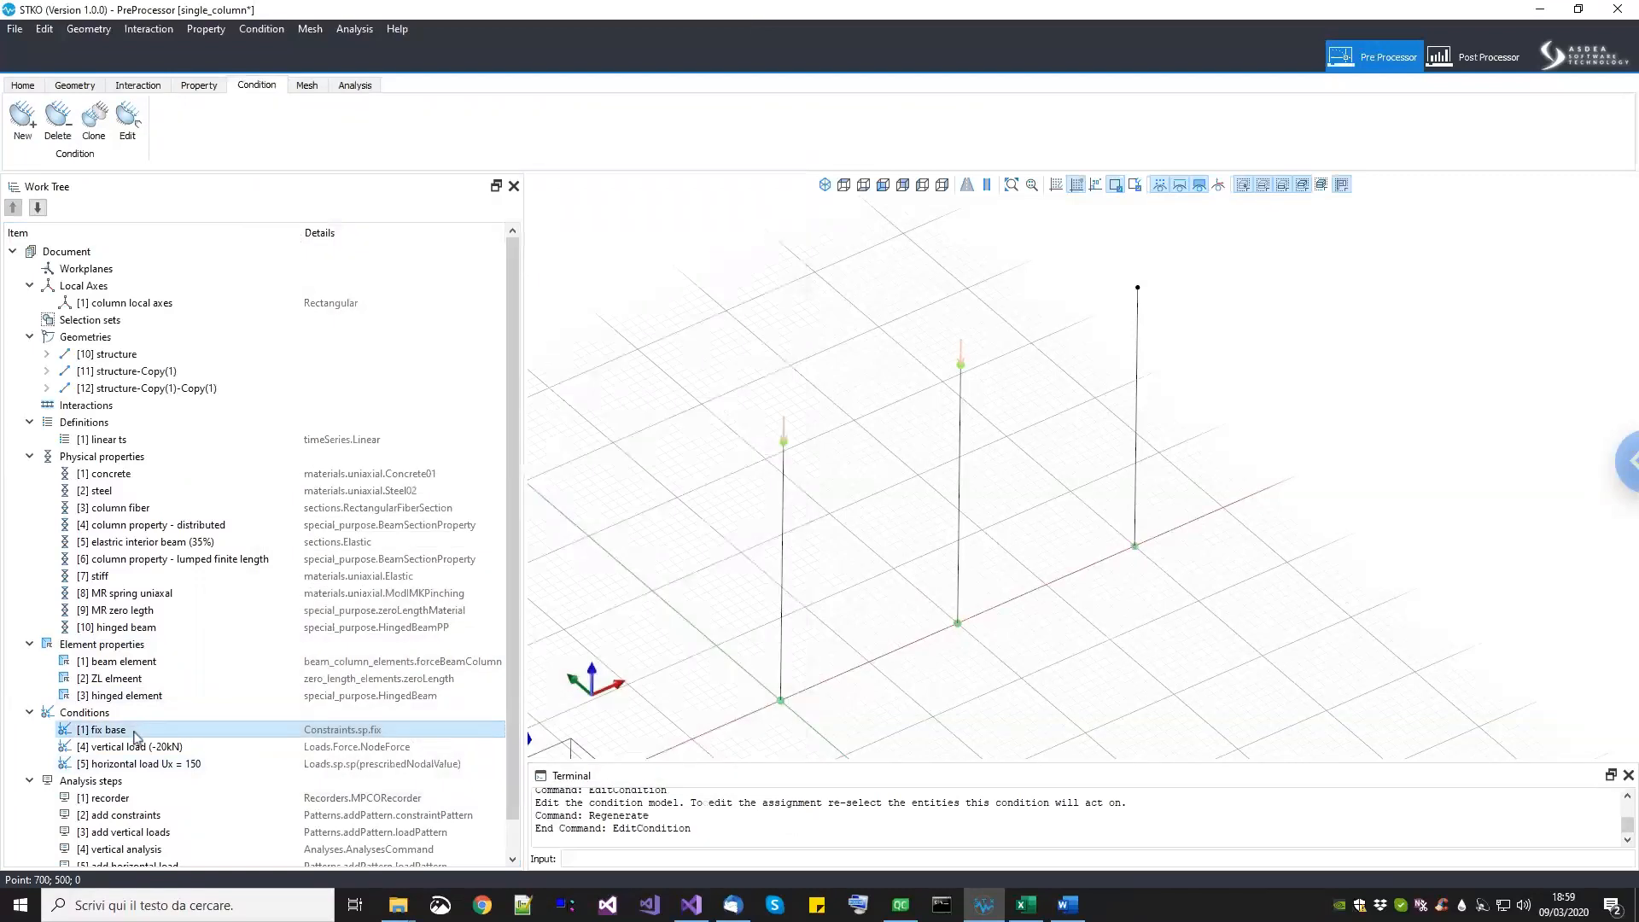
Step: Edit the vertical load (-20kN) condition to include the top node of the rearmost column
right_click(134, 747)
click(156, 798)
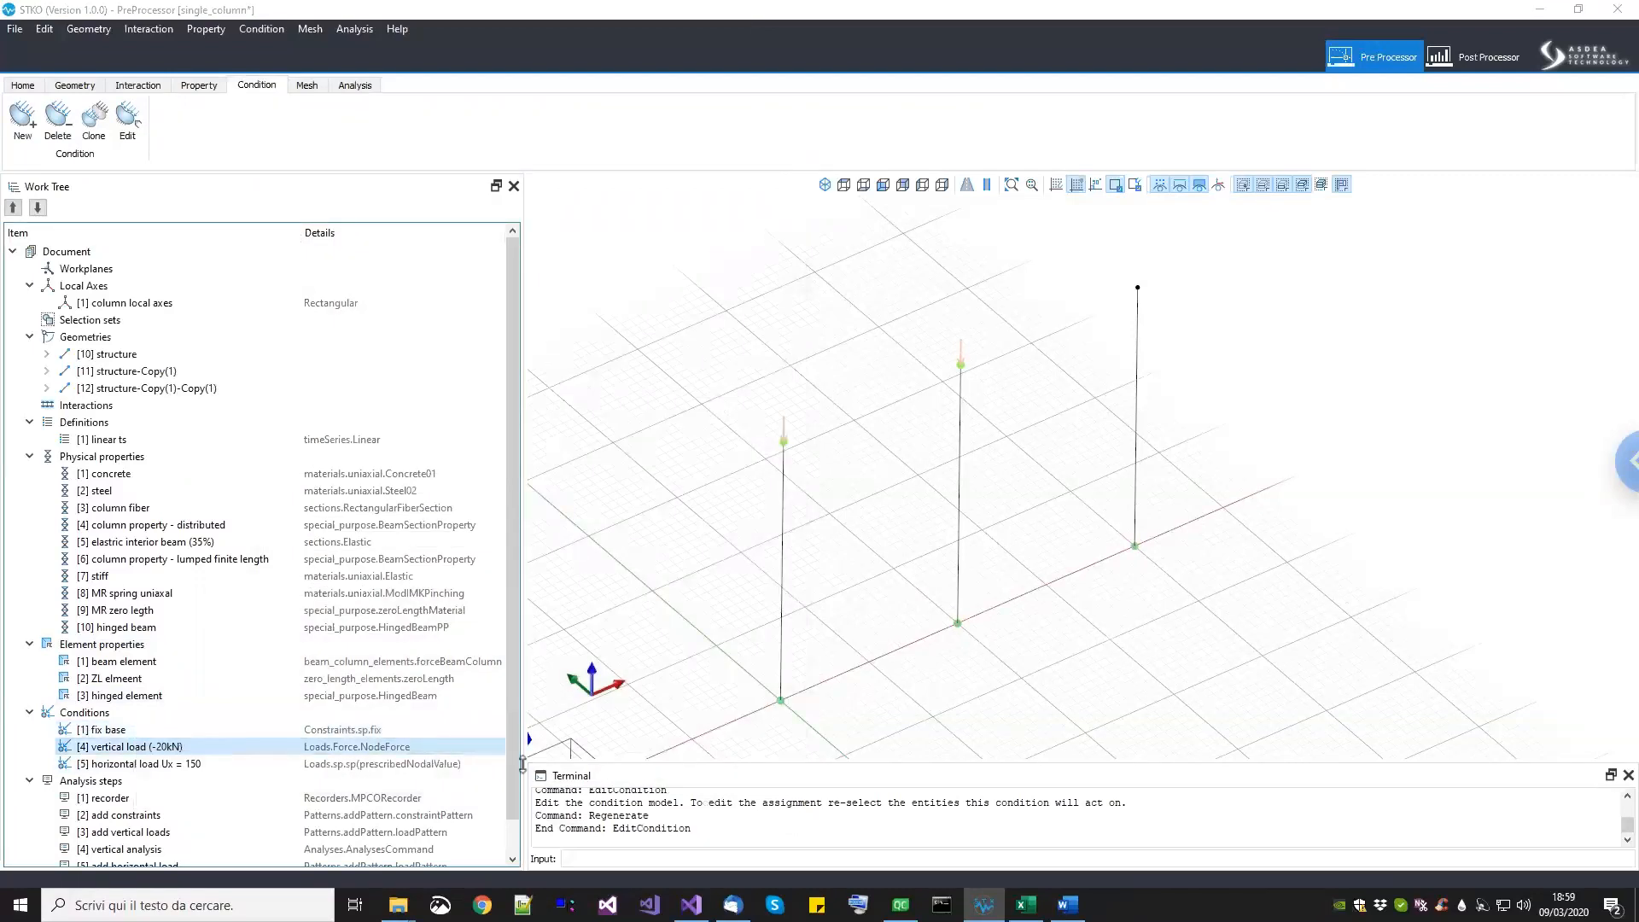
drag(1094, 241, 1174, 335)
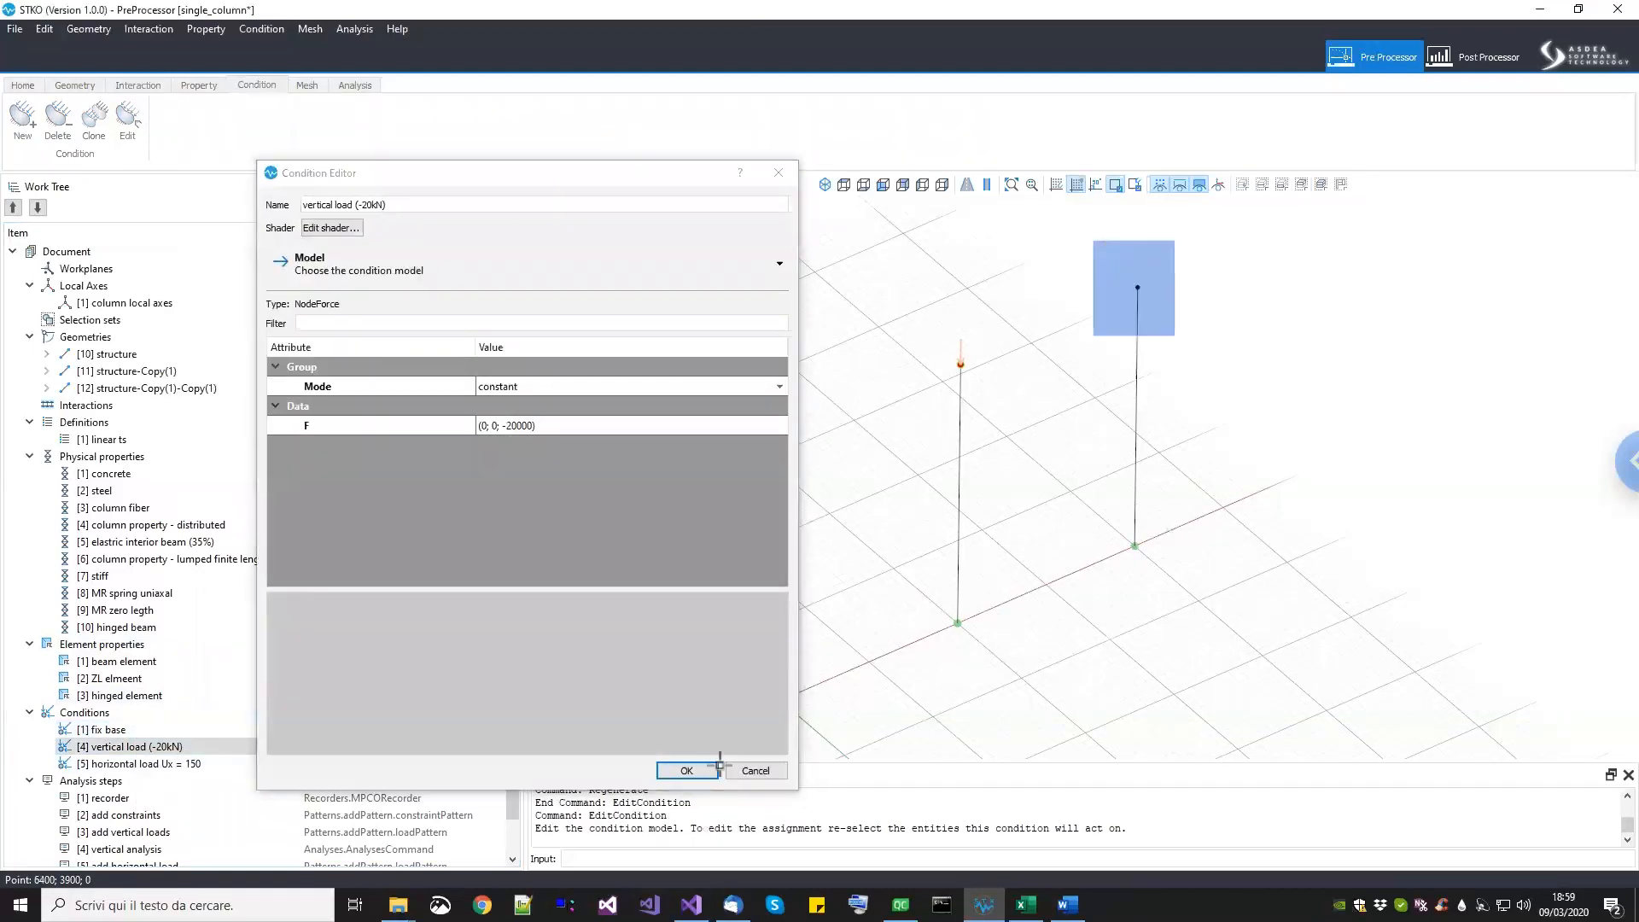
click(679, 771)
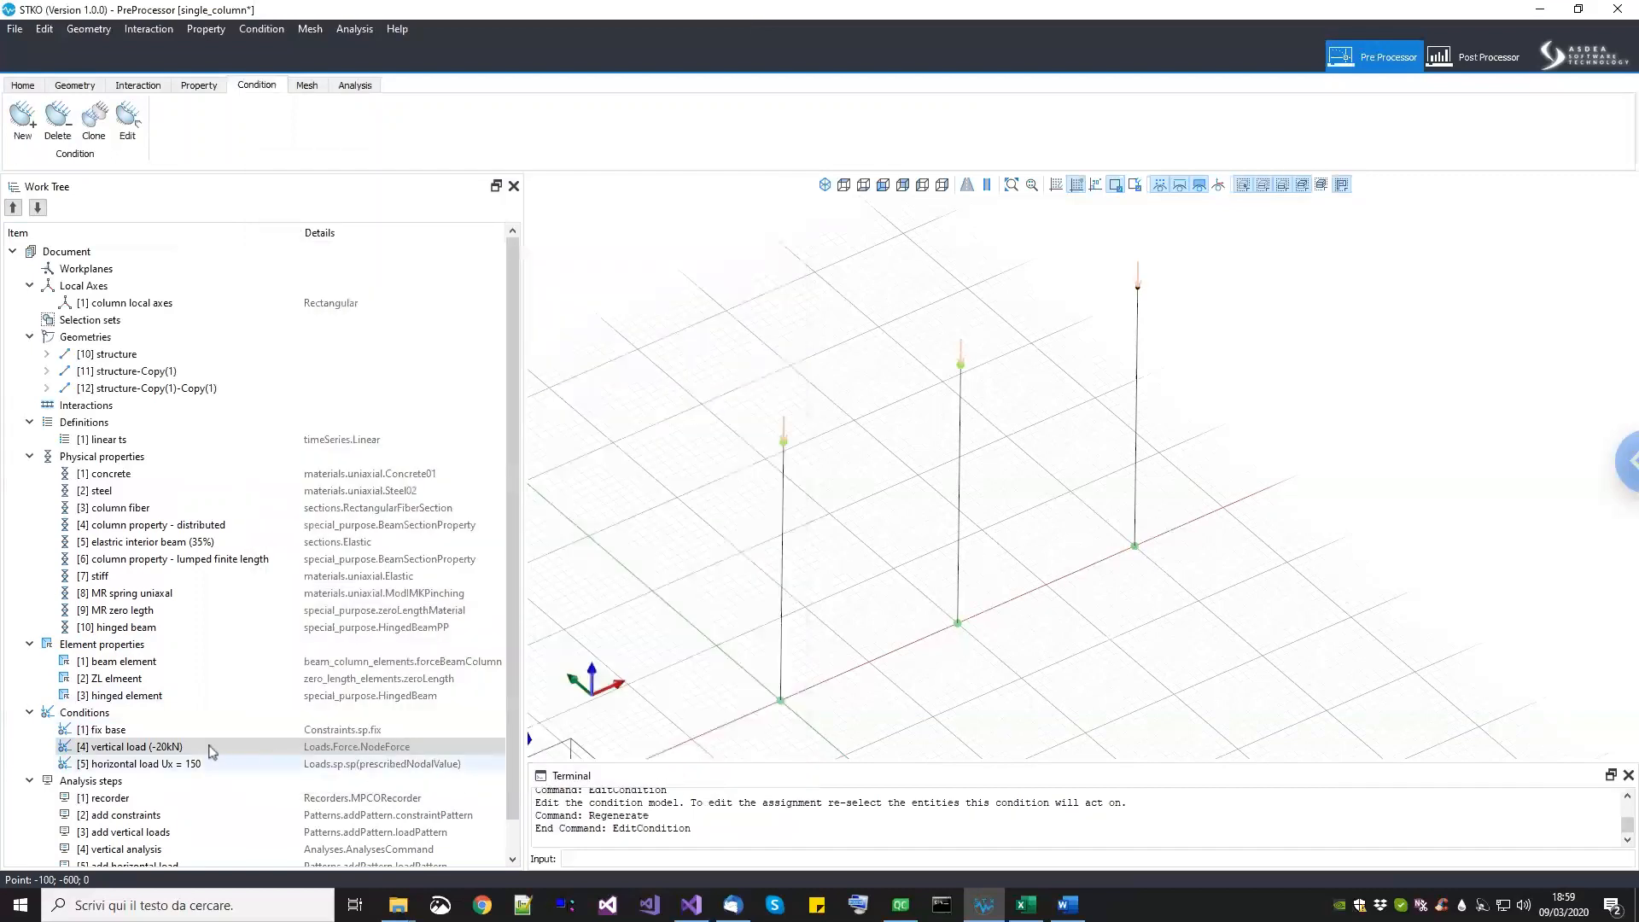
Step: Edit the horizontal load Ux = 150 condition to include the top node of the rearmost column
right_click(181, 763)
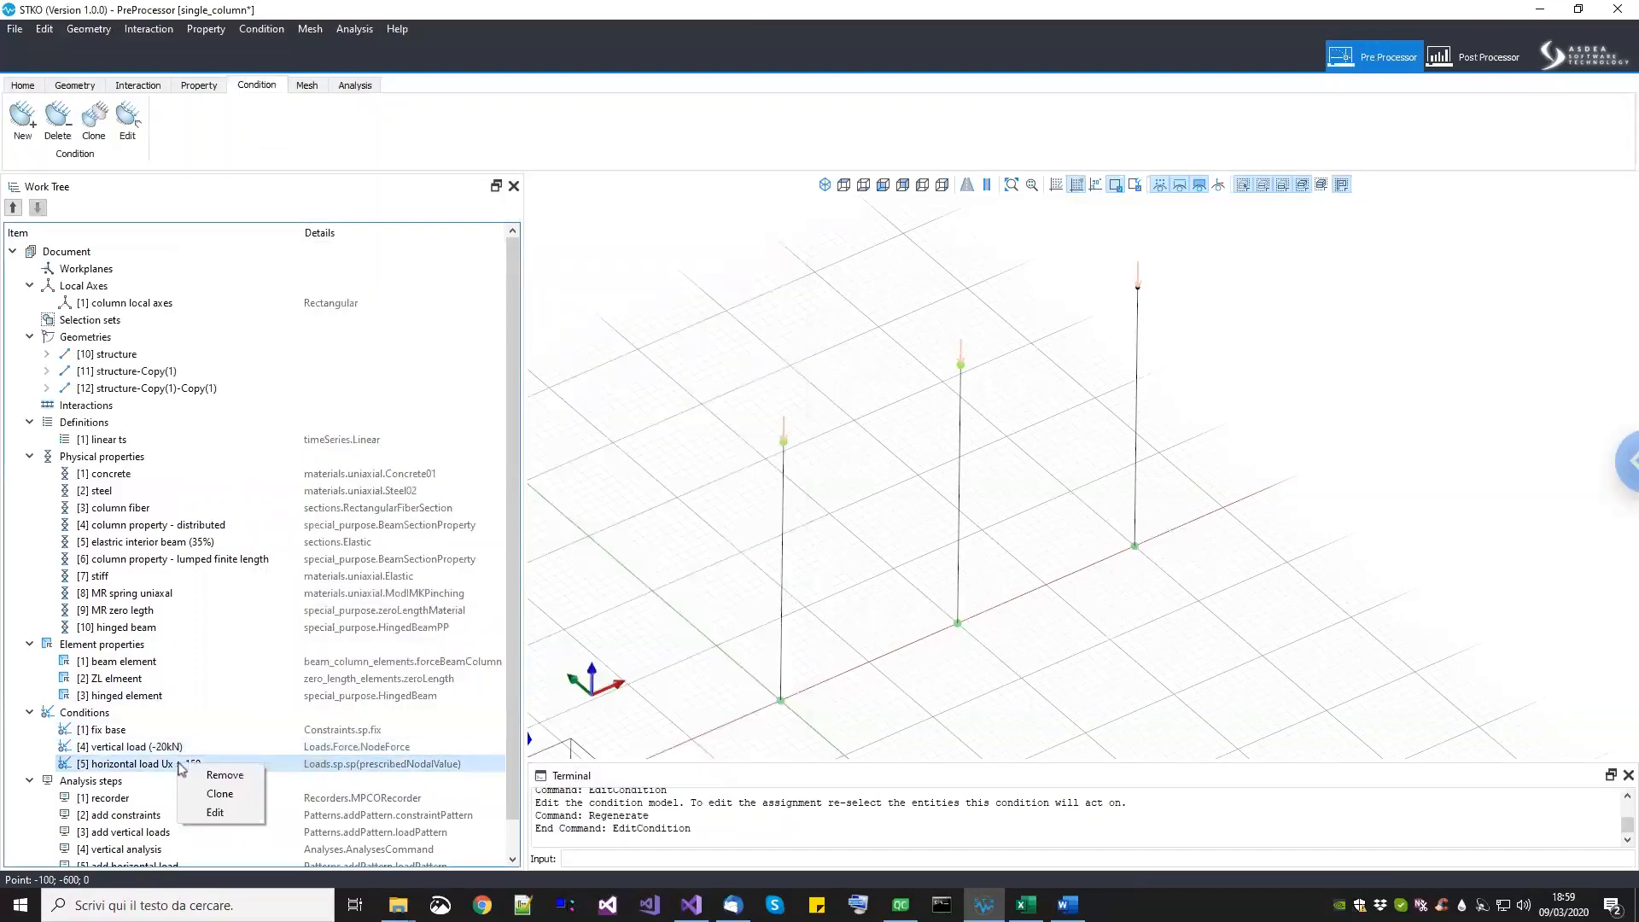
click(214, 811)
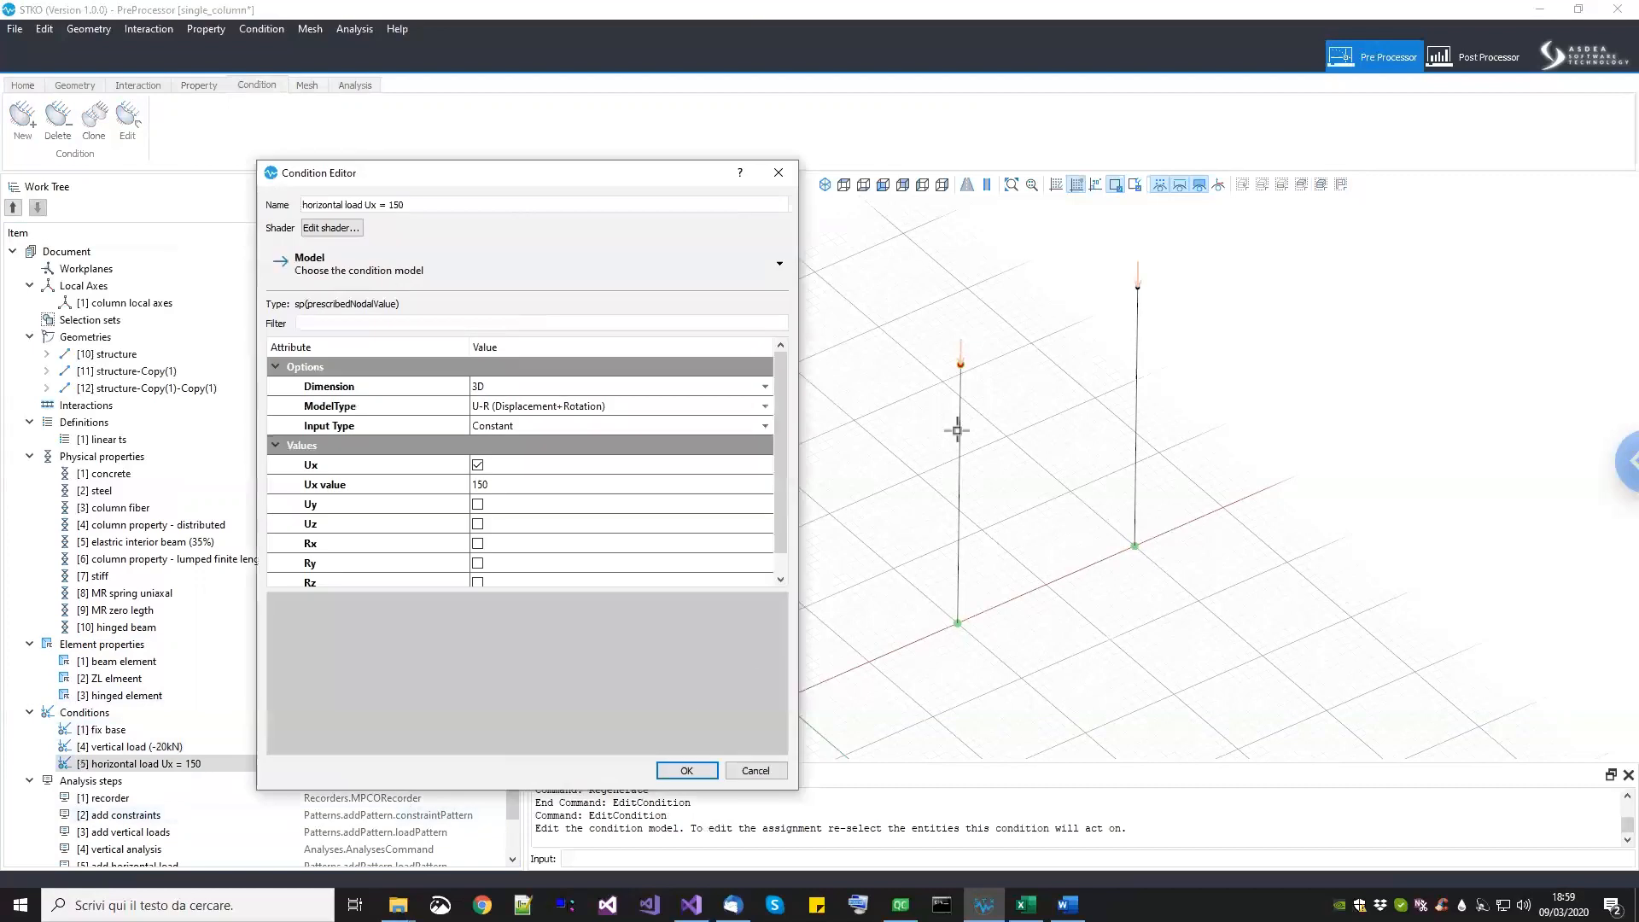
drag(1076, 272, 1165, 375)
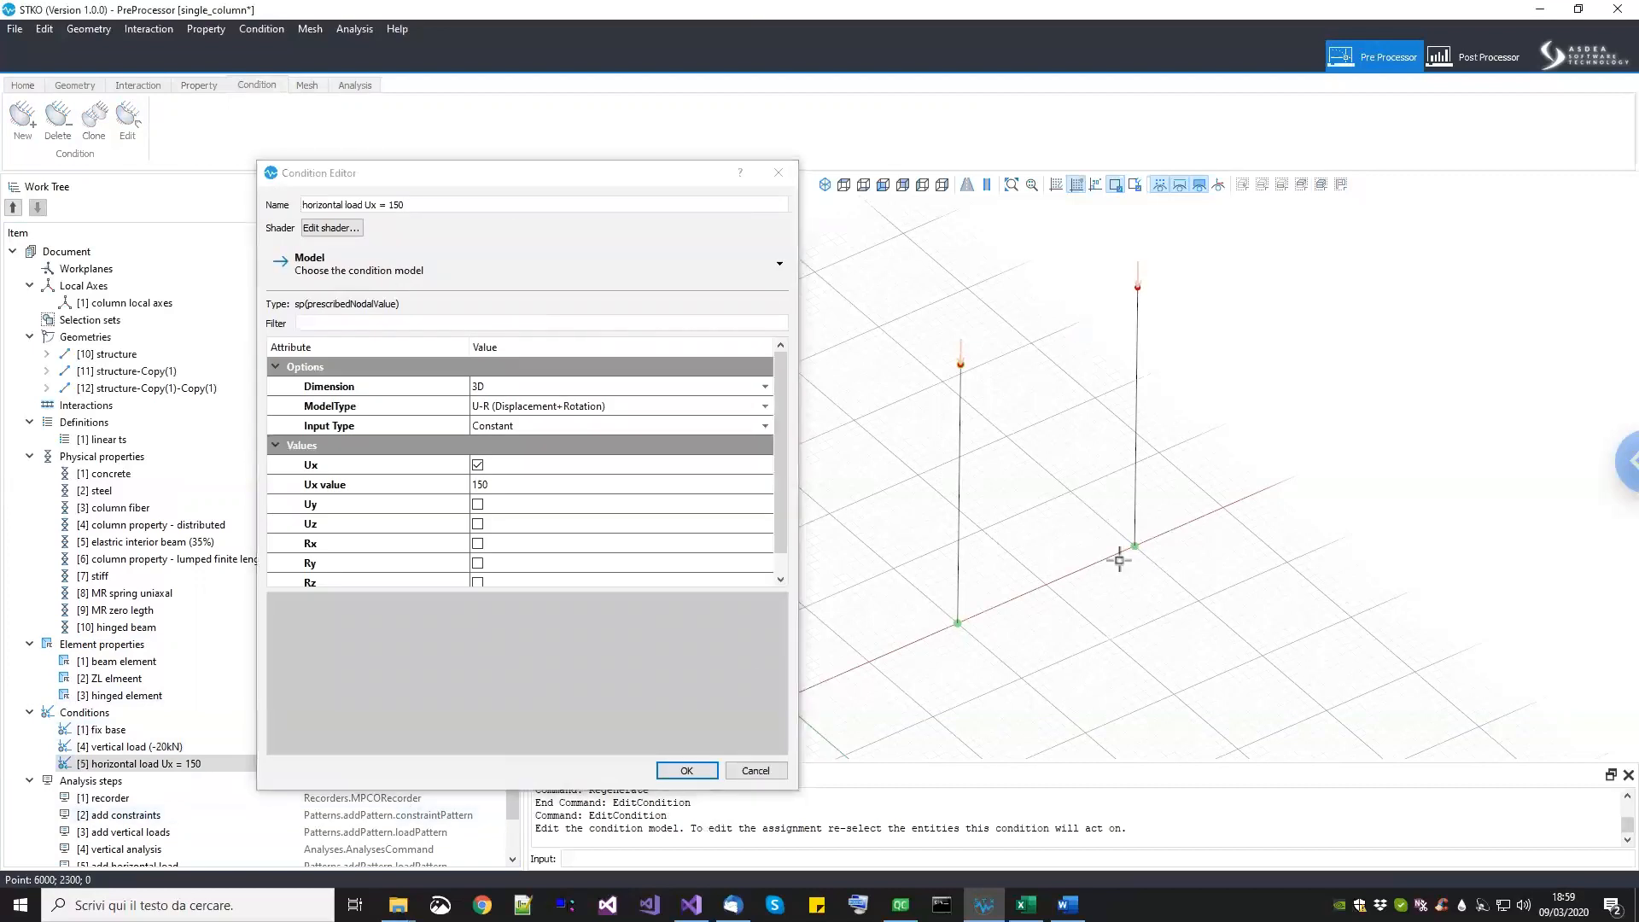
click(684, 770)
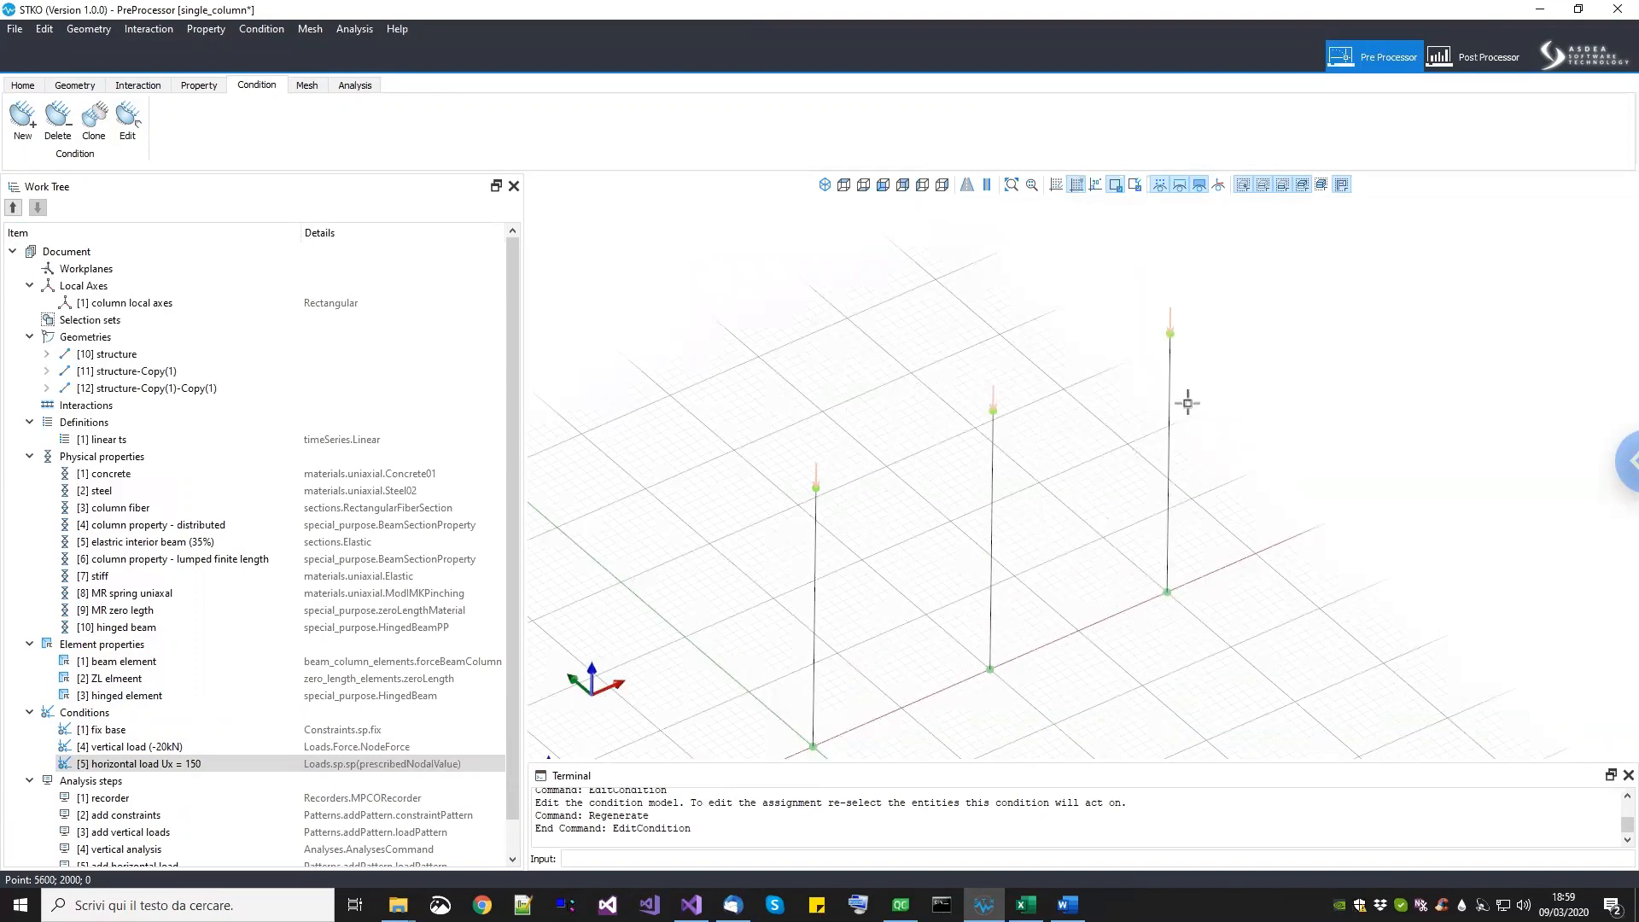
Step: Build the mesh for all three columns and enlarge the terminal to show more of the meshing log
click(171, 545)
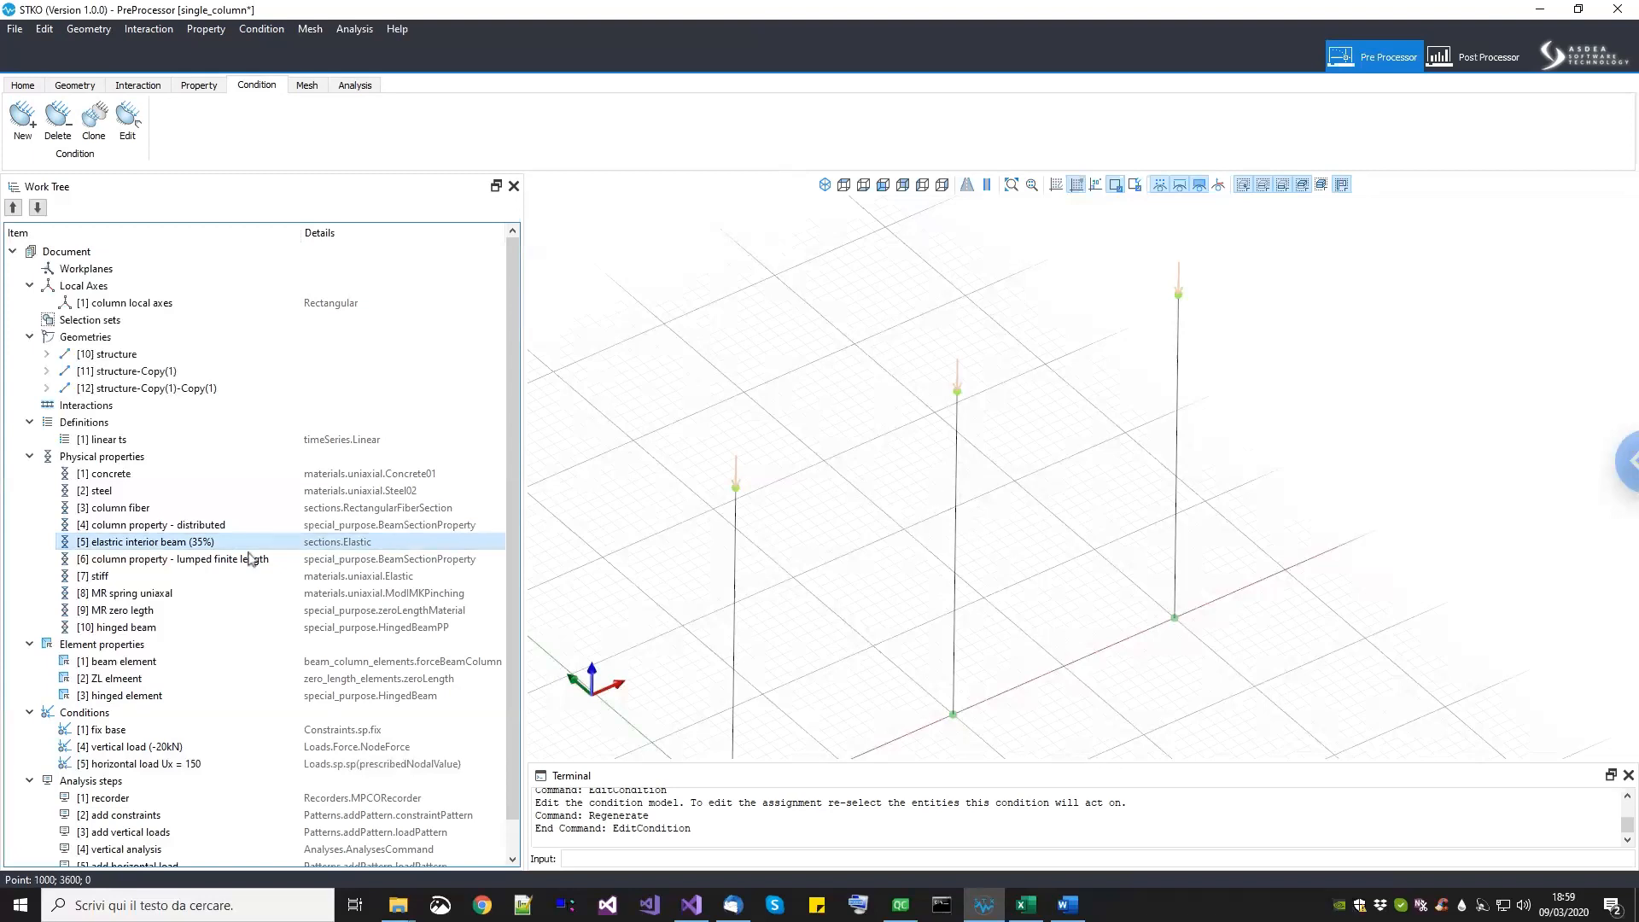
click(306, 84)
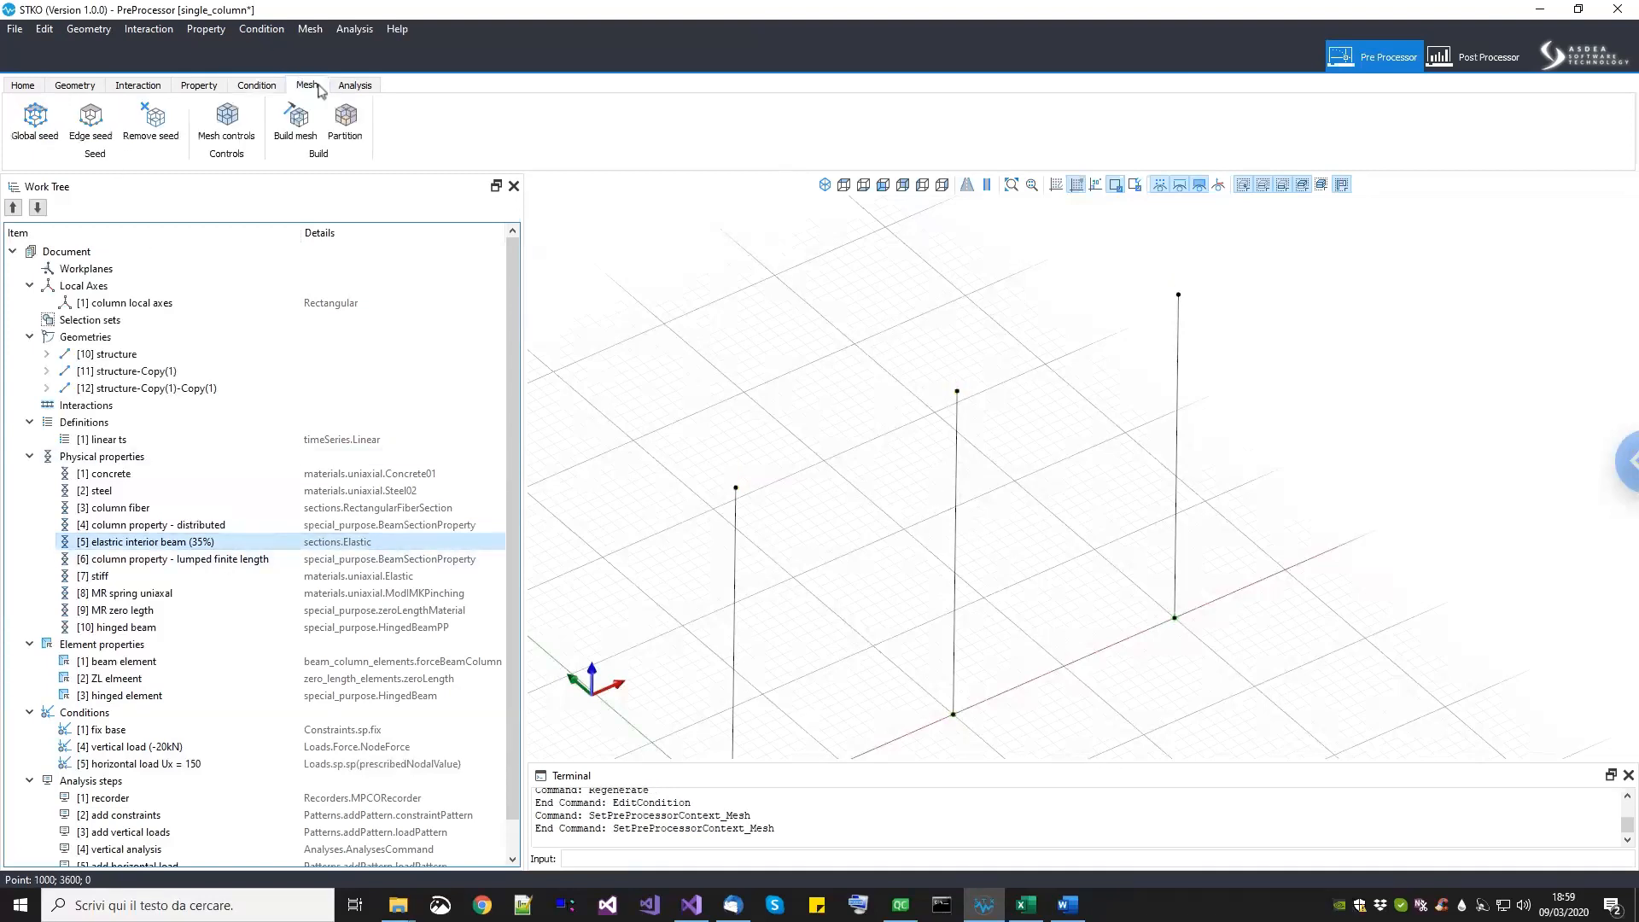
click(300, 119)
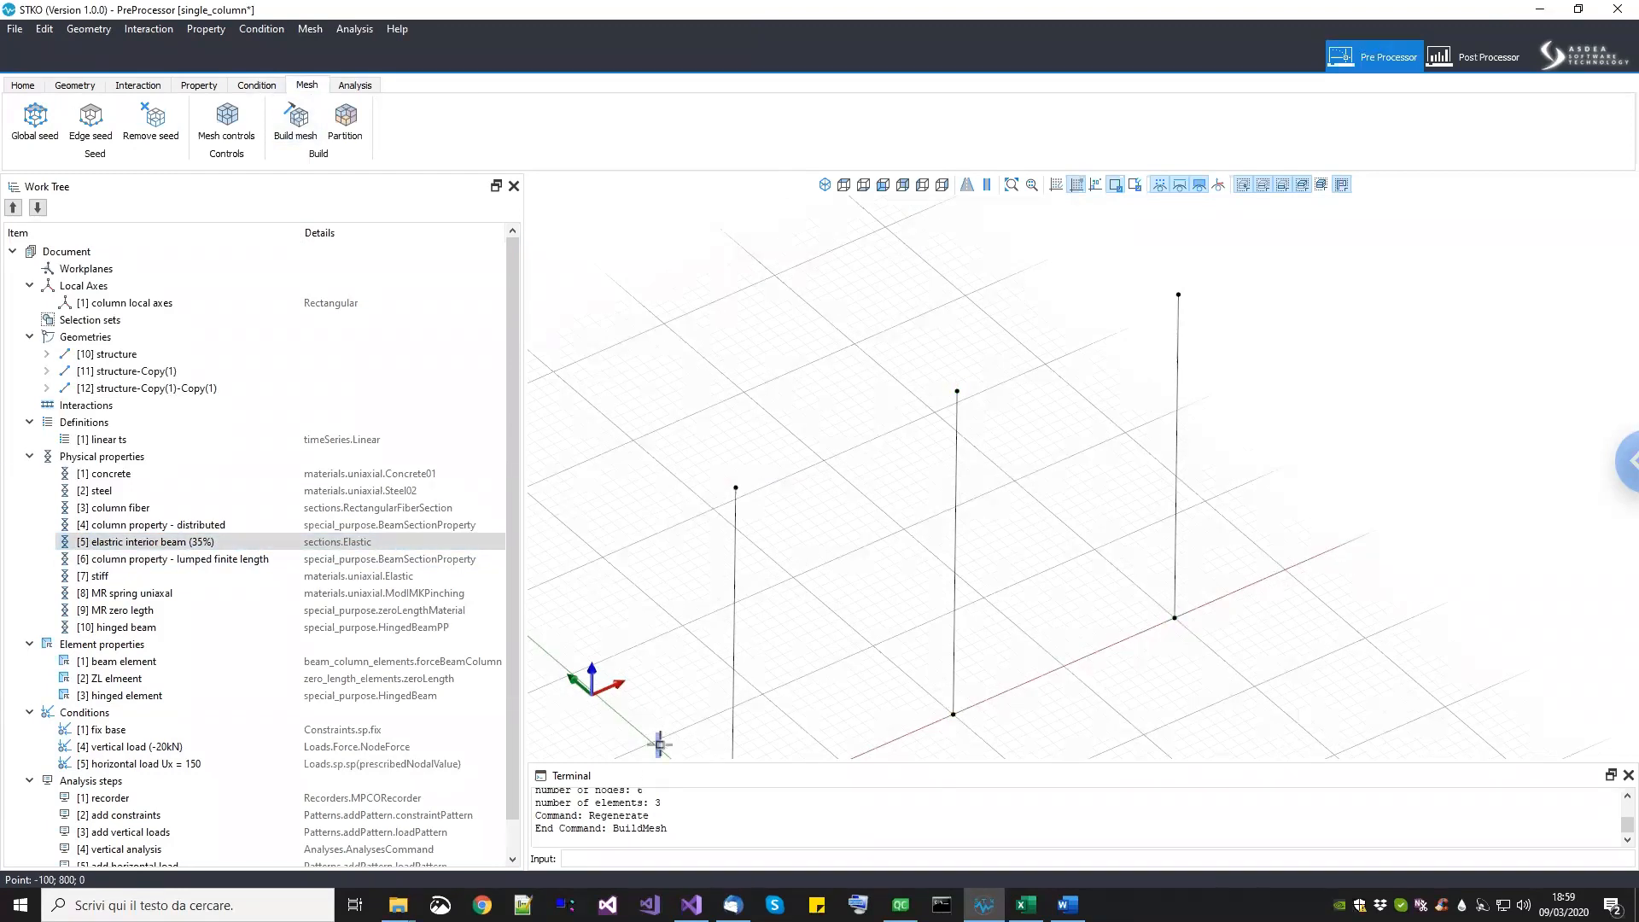
drag(660, 763, 664, 683)
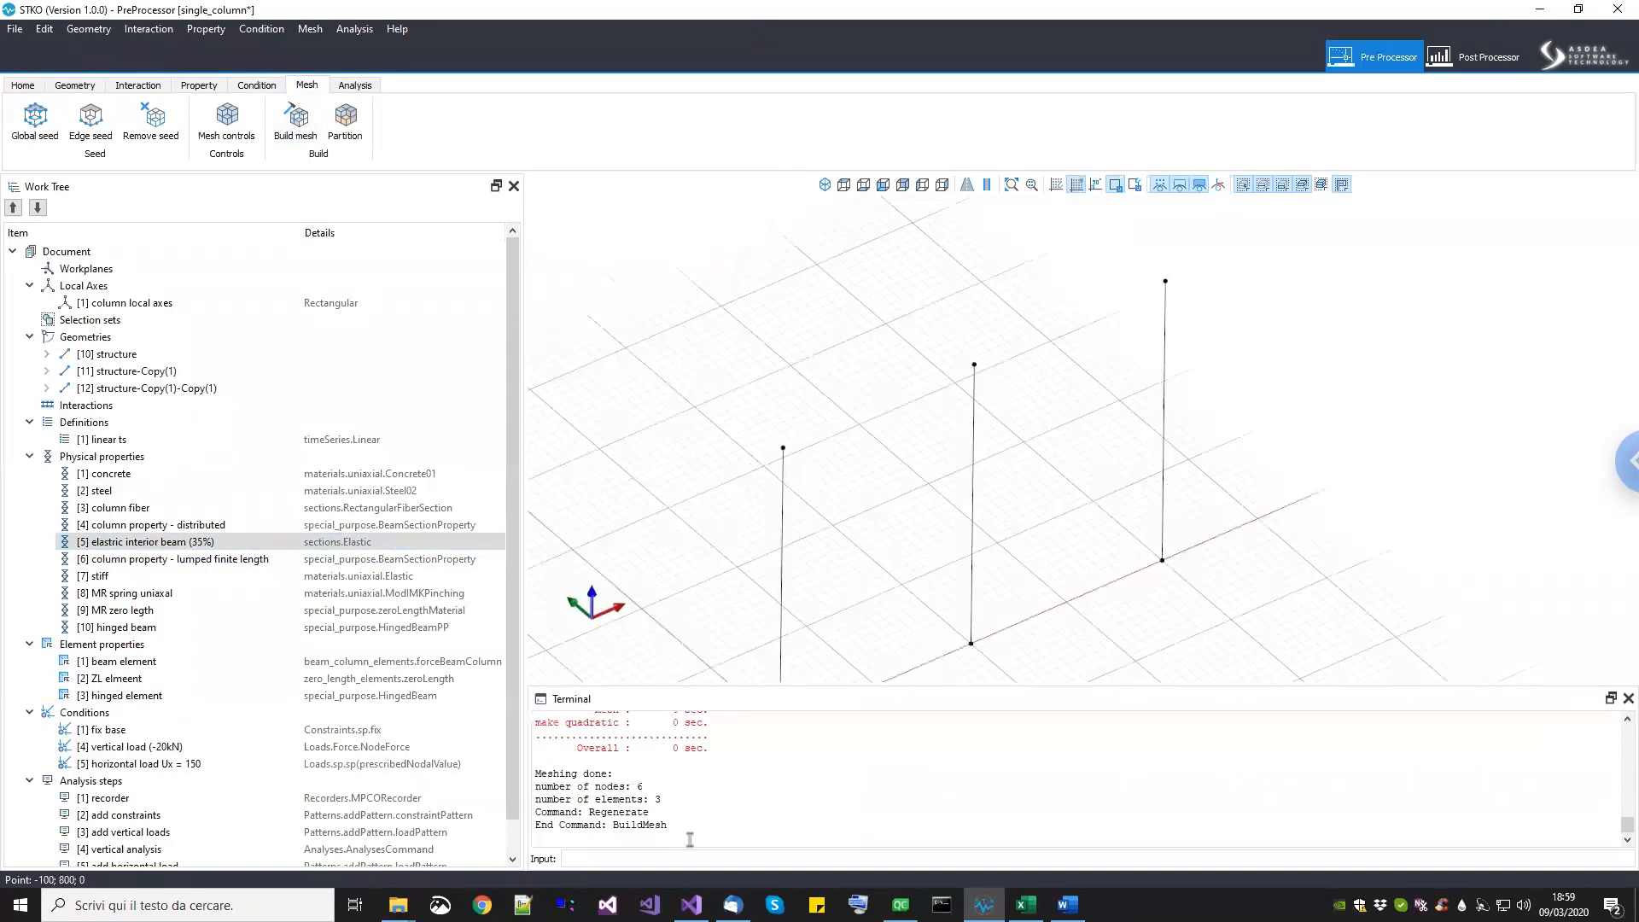
Step: Examine the three meshed columns in the model view and select the rearmost column
middle_drag(1047, 384, 1050, 297)
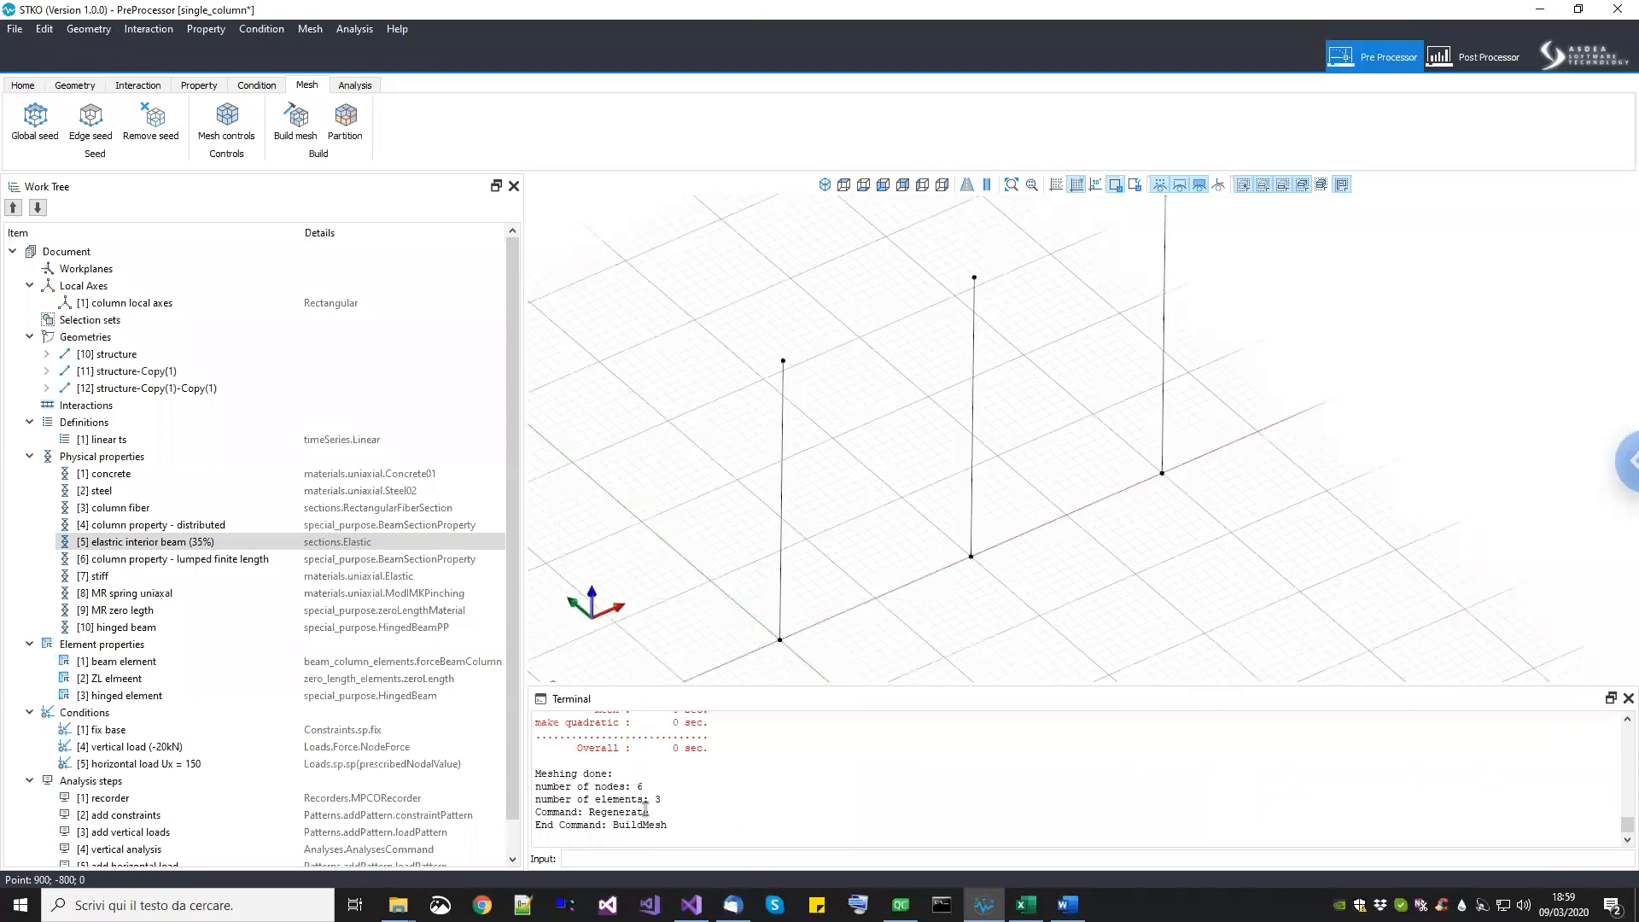
scroll(1074, 407, down, 2)
middle_drag(1075, 407, 1041, 439)
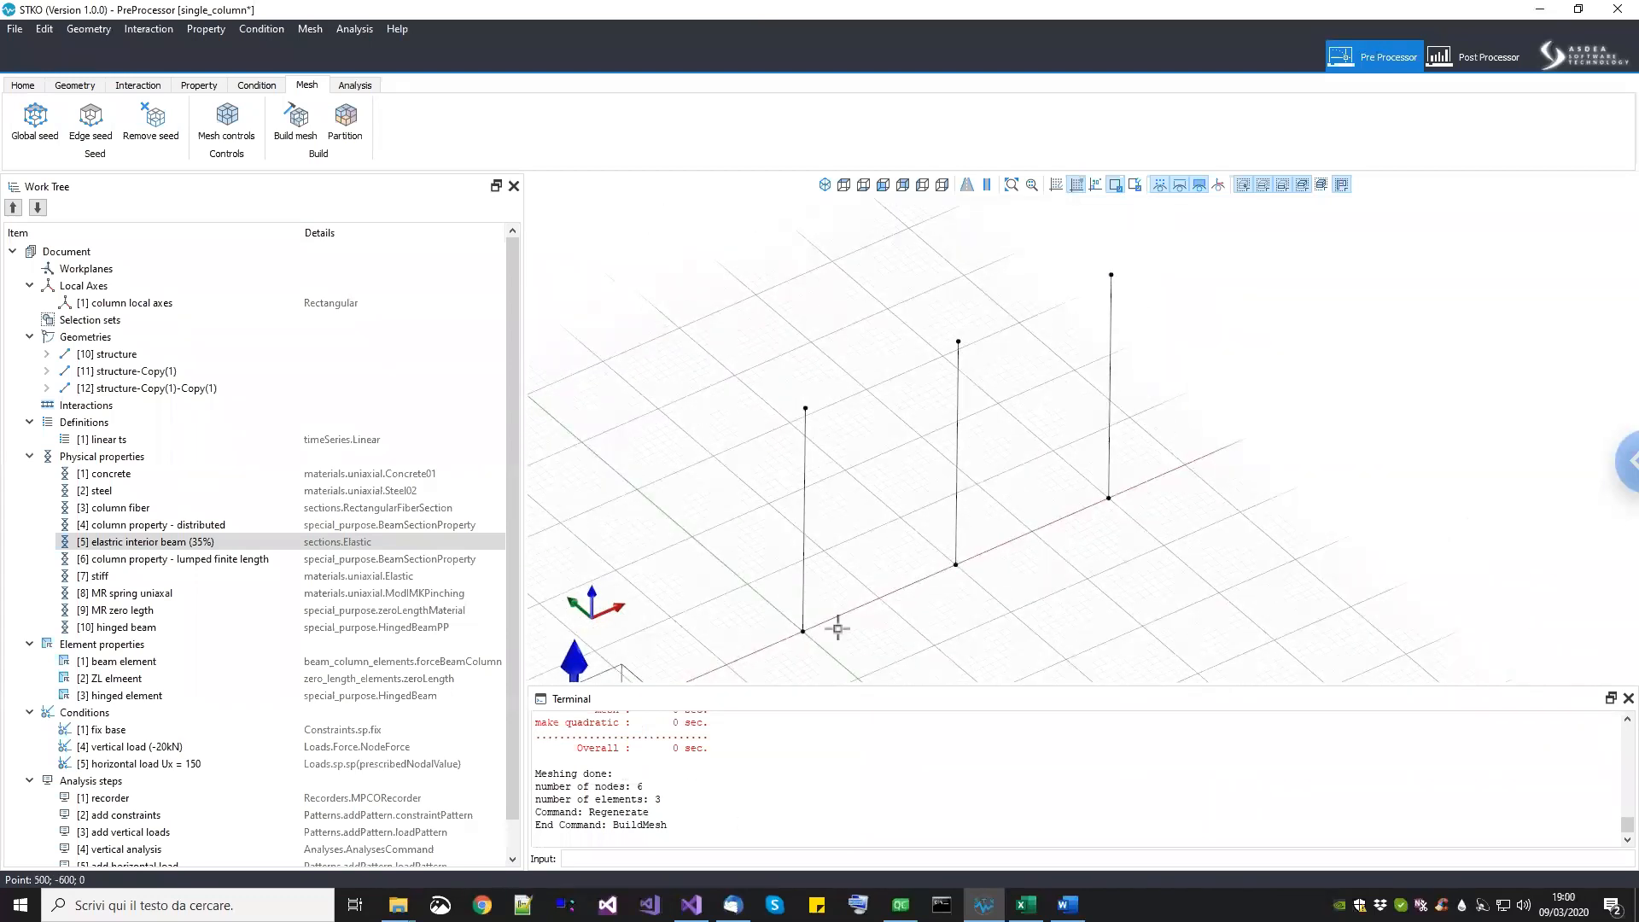
scroll(1108, 444, up, 2)
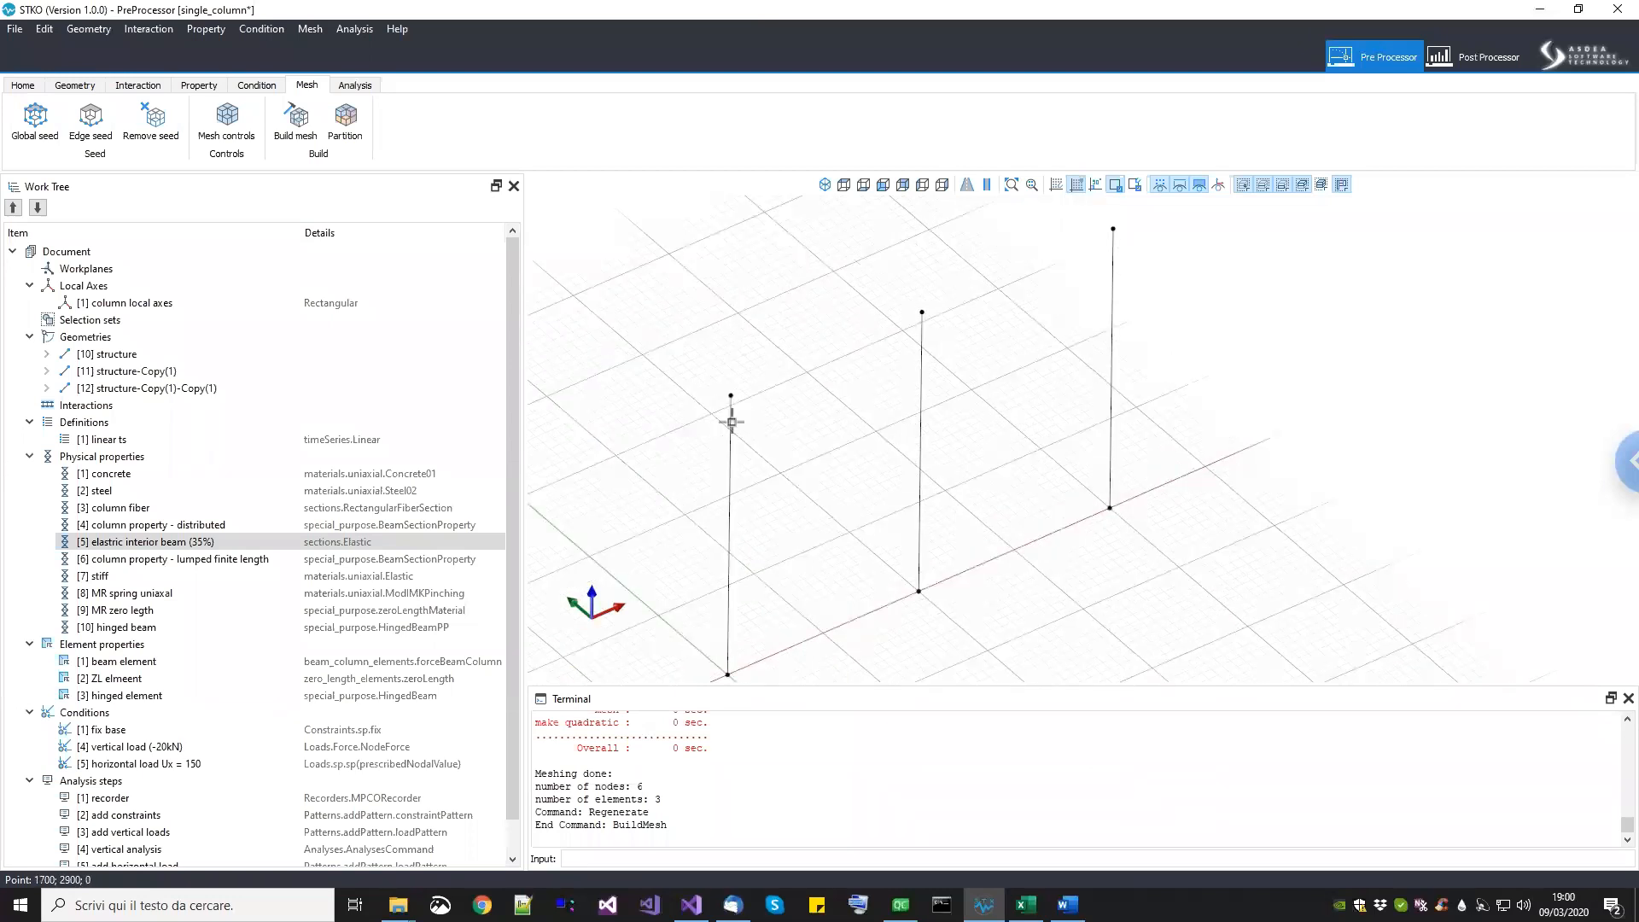
scroll(991, 503, up, 3)
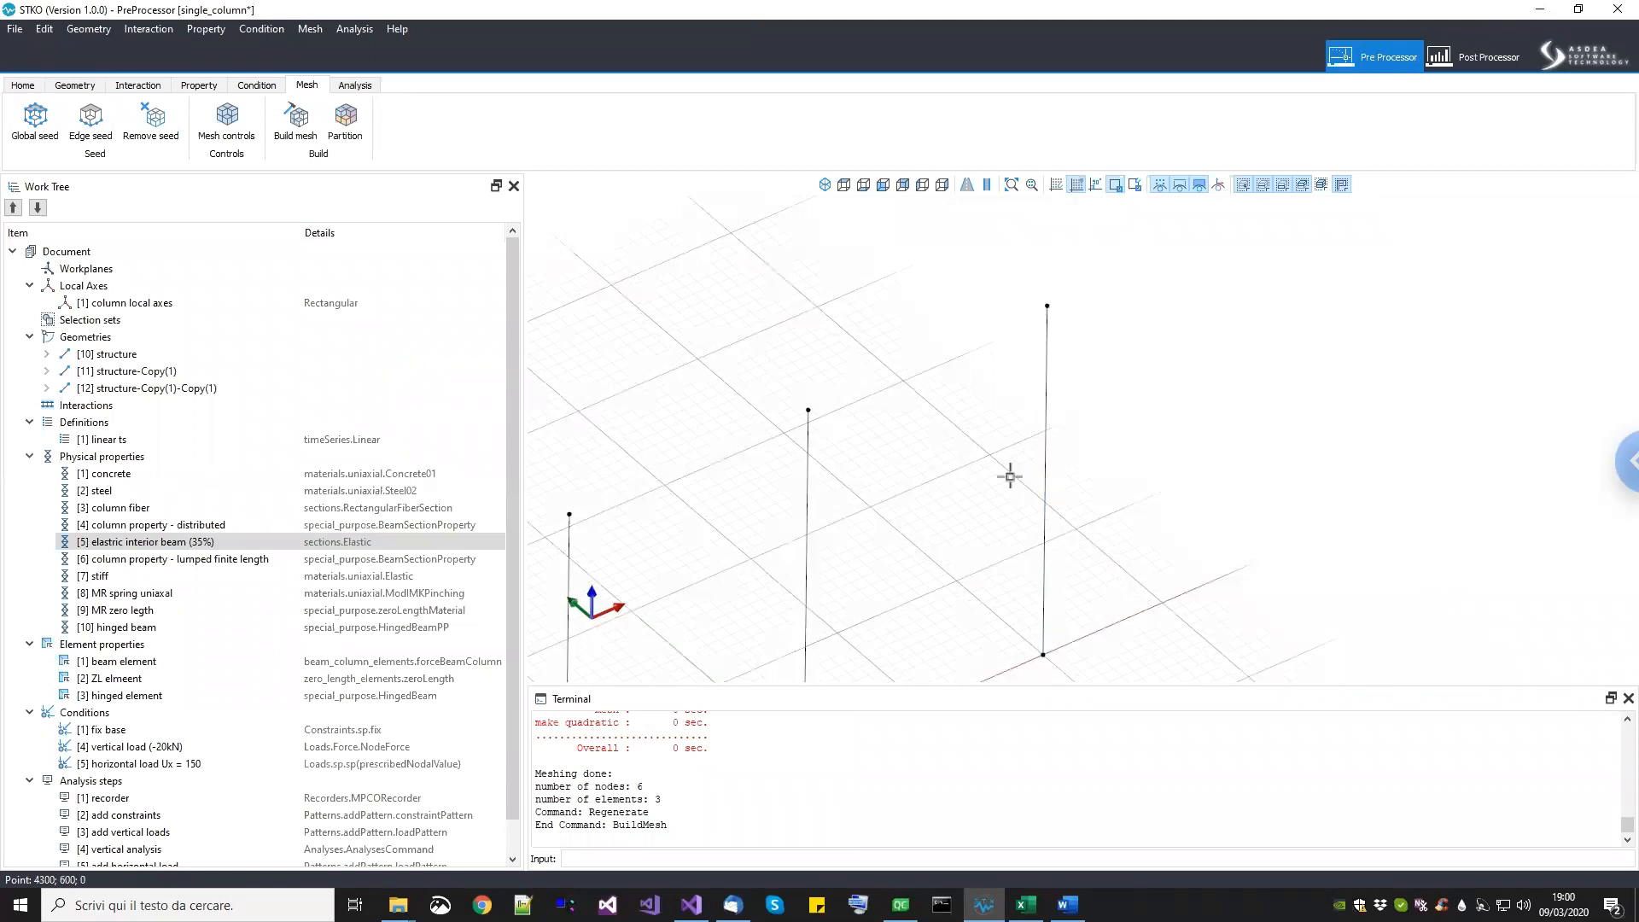
click(1048, 365)
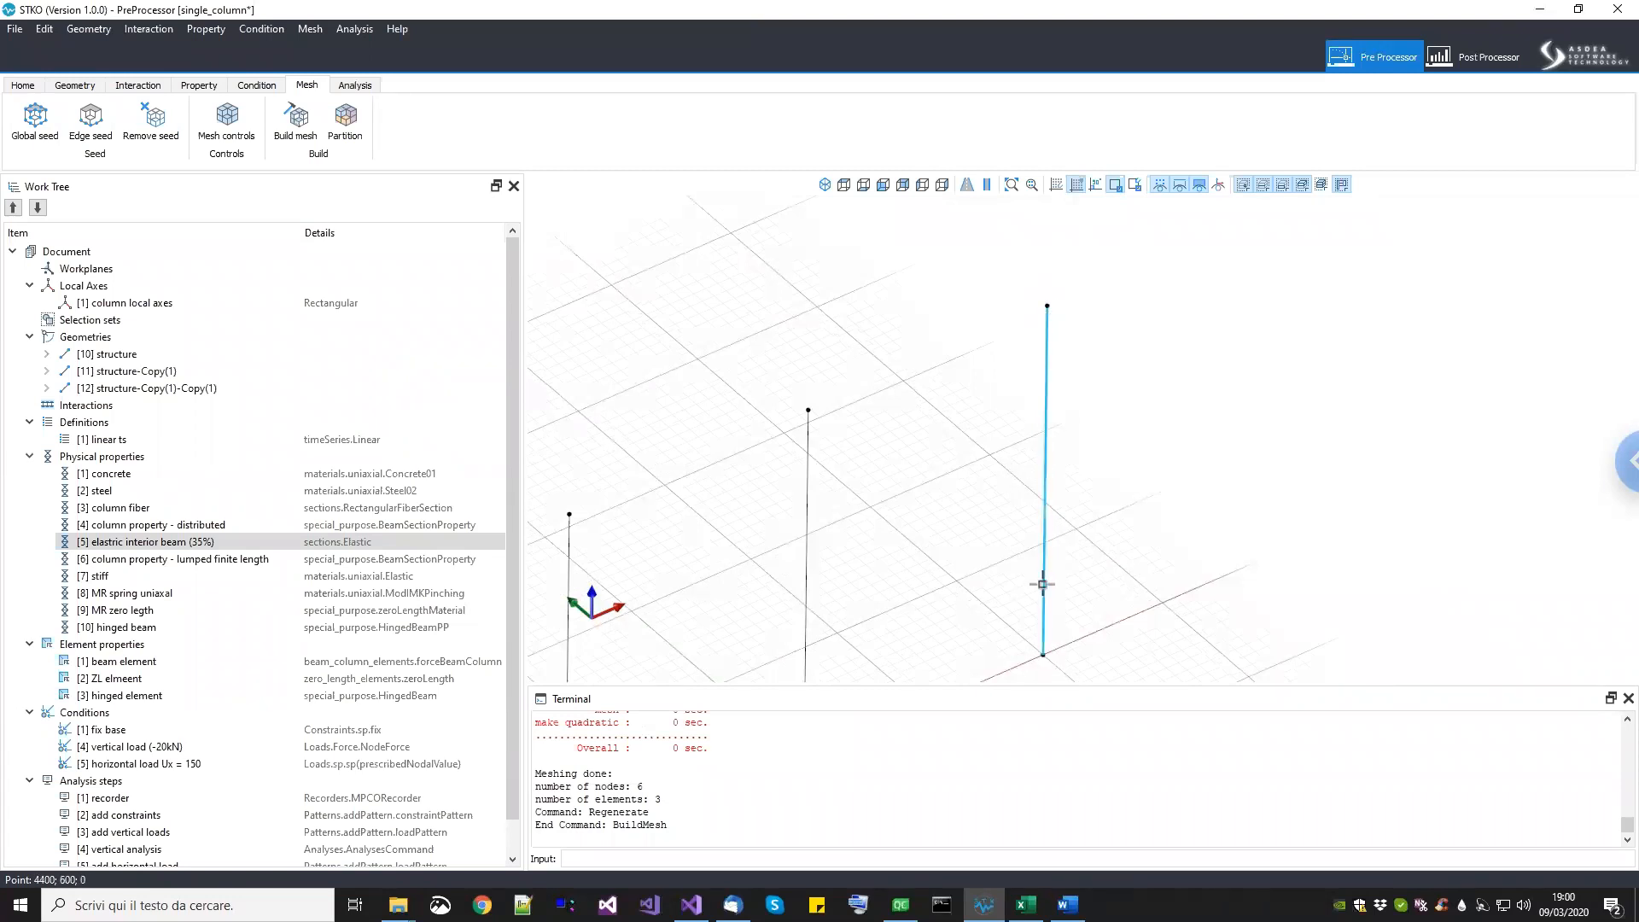
scroll(1041, 510, down, 1)
middle_drag(1058, 448, 1177, 347)
scroll(1052, 369, down, 1)
middle_drag(1053, 371, 1051, 393)
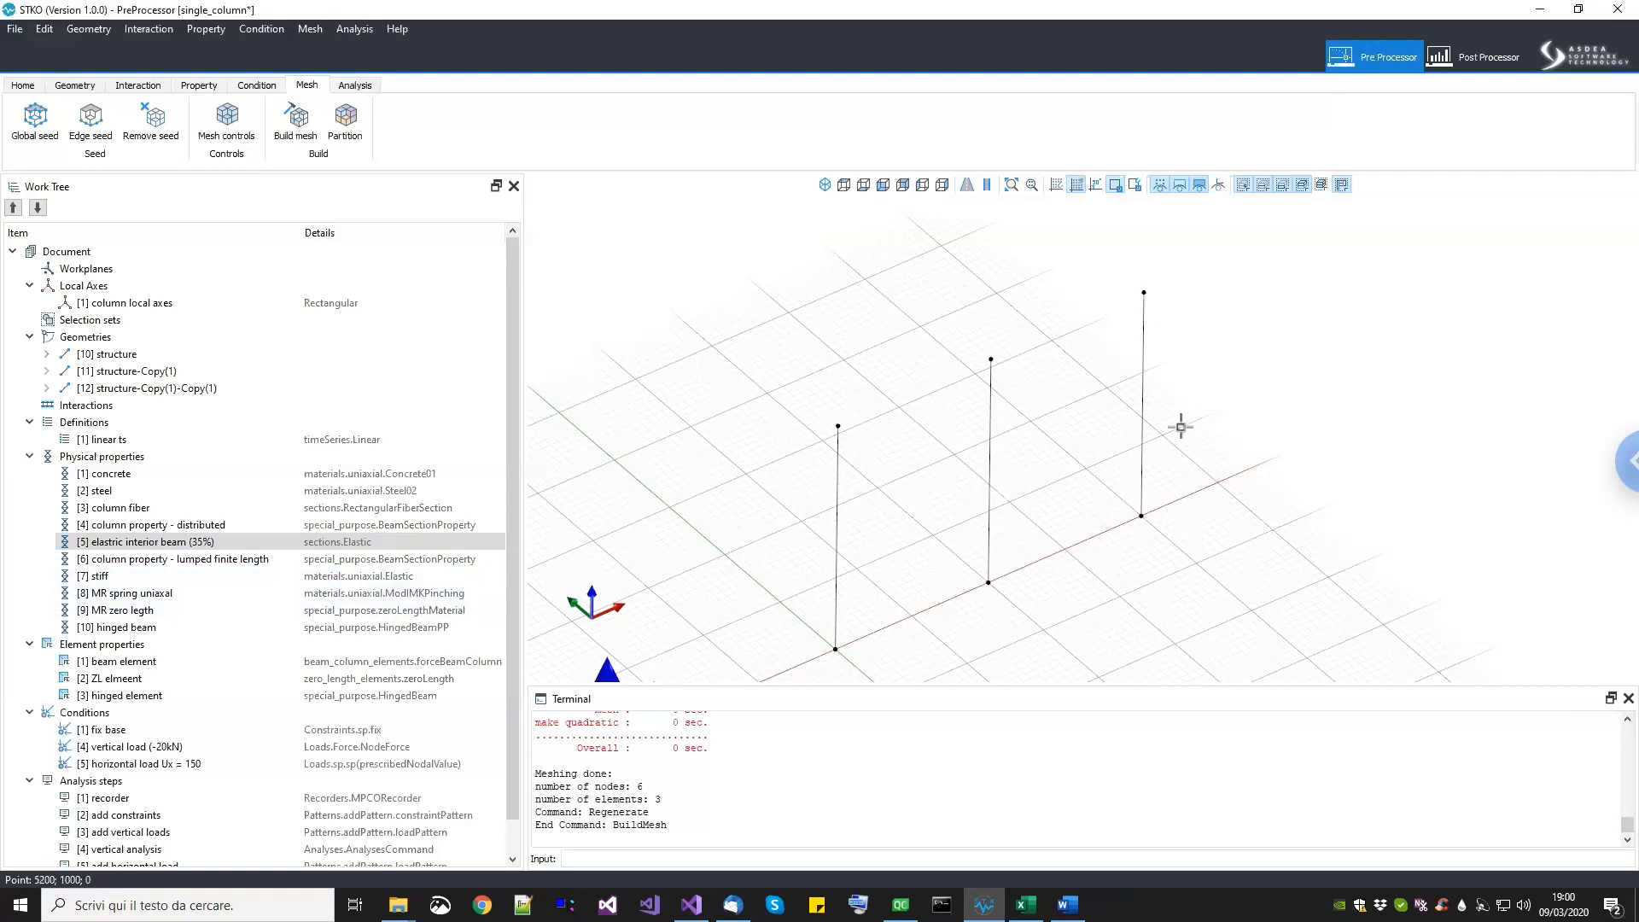
Step: Try to run the analysis with the opensees solver, using the SINGLE_COLUMN folder for the output
click(355, 85)
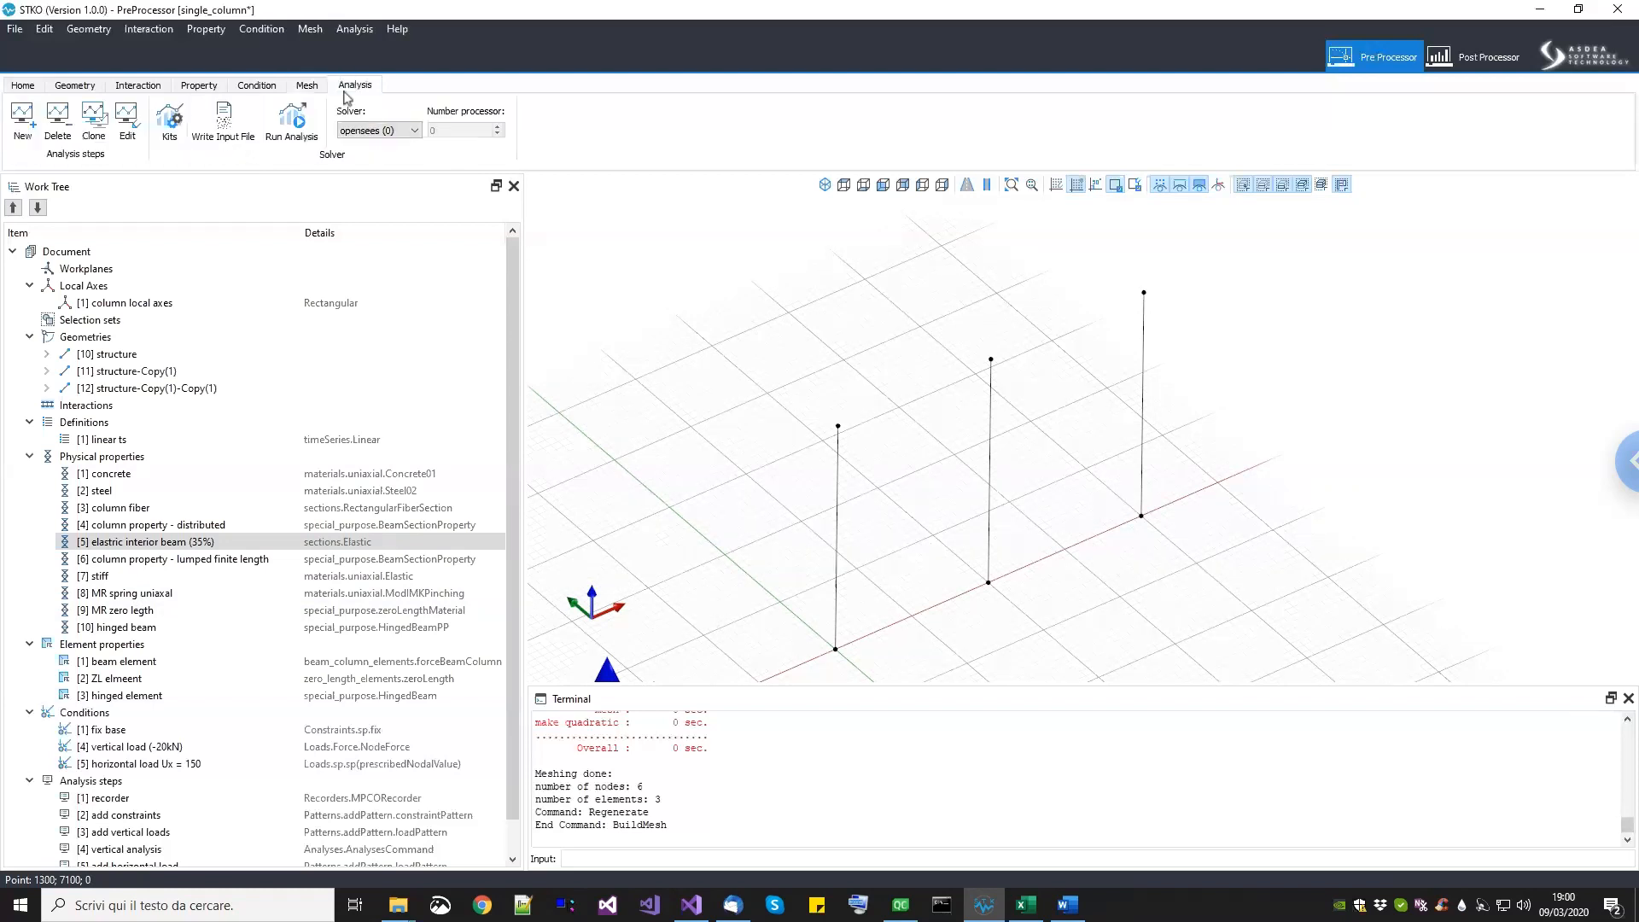
click(296, 127)
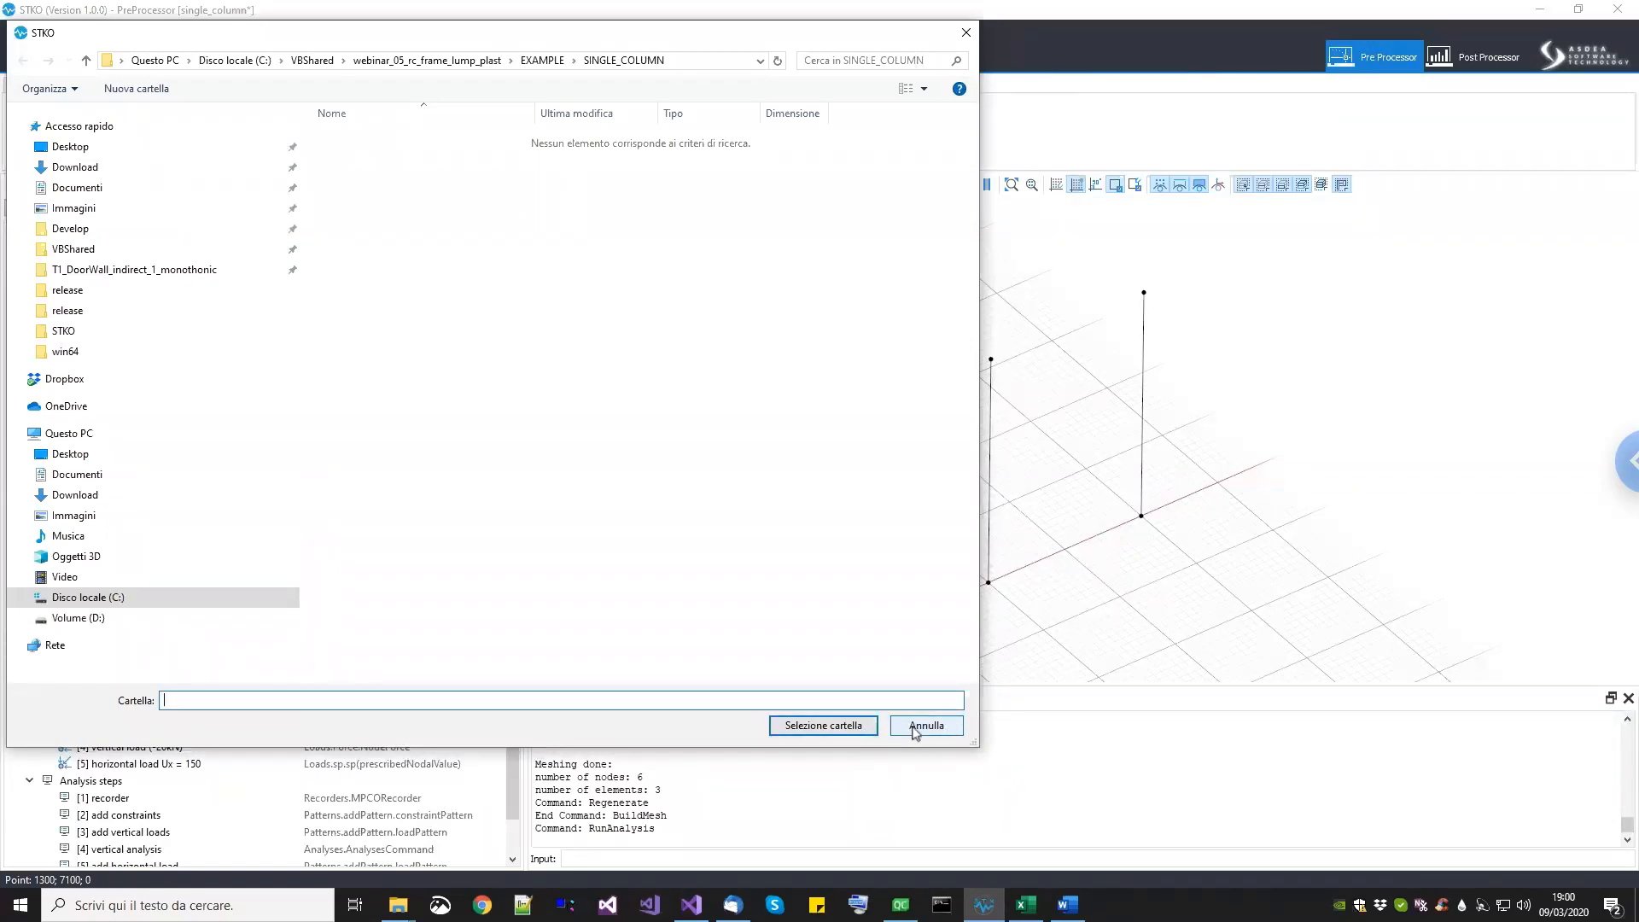
click(851, 731)
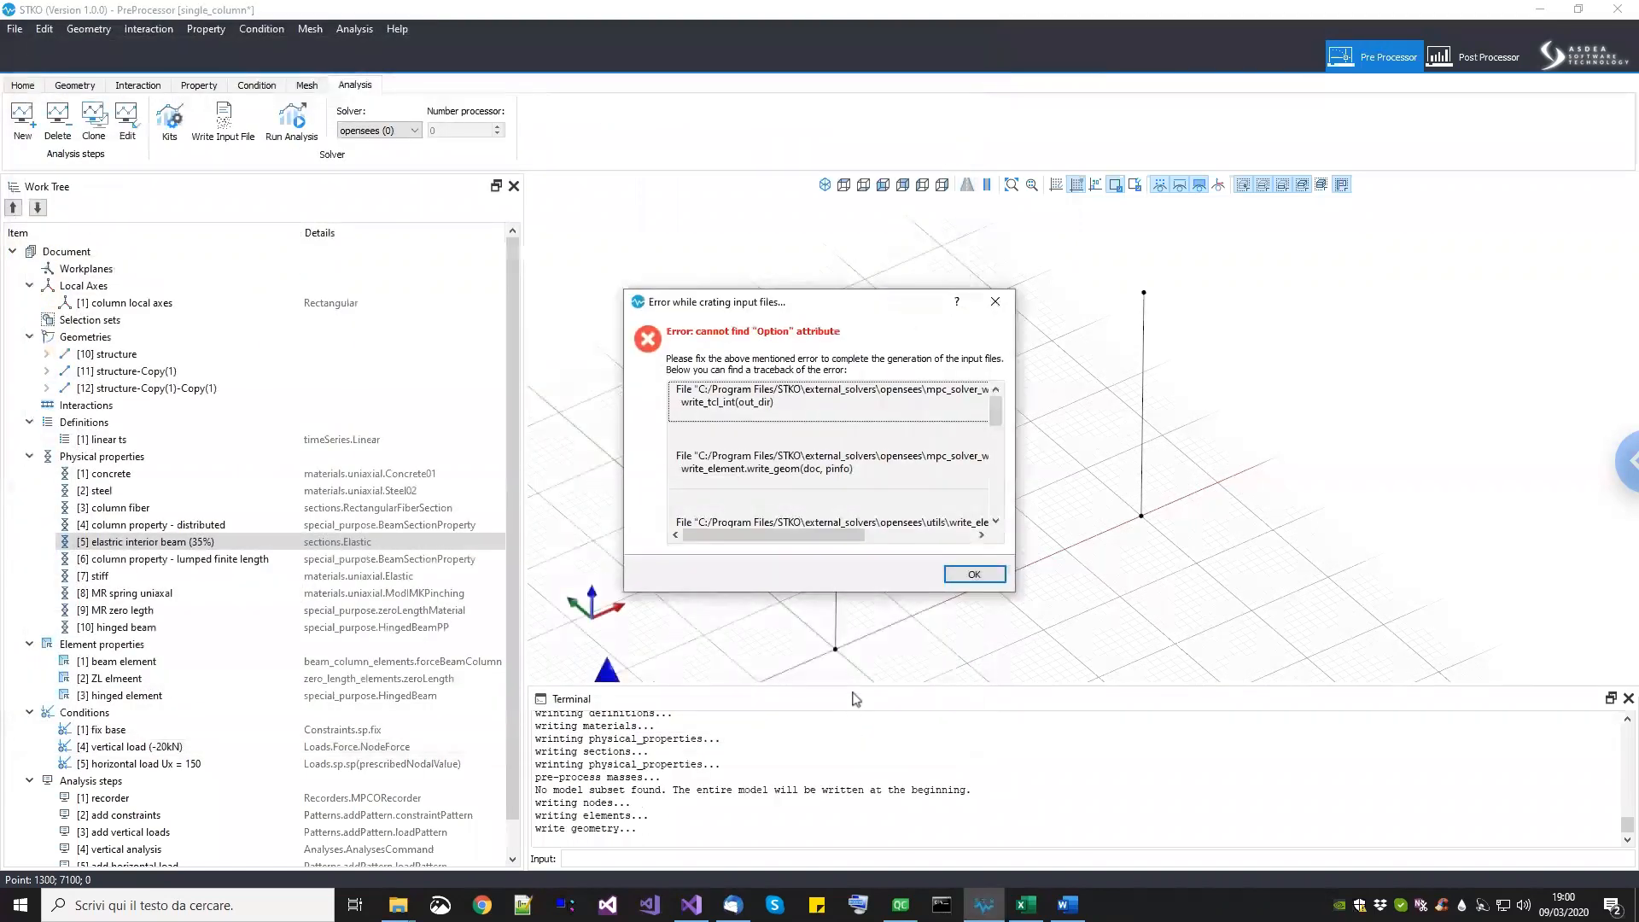
click(973, 574)
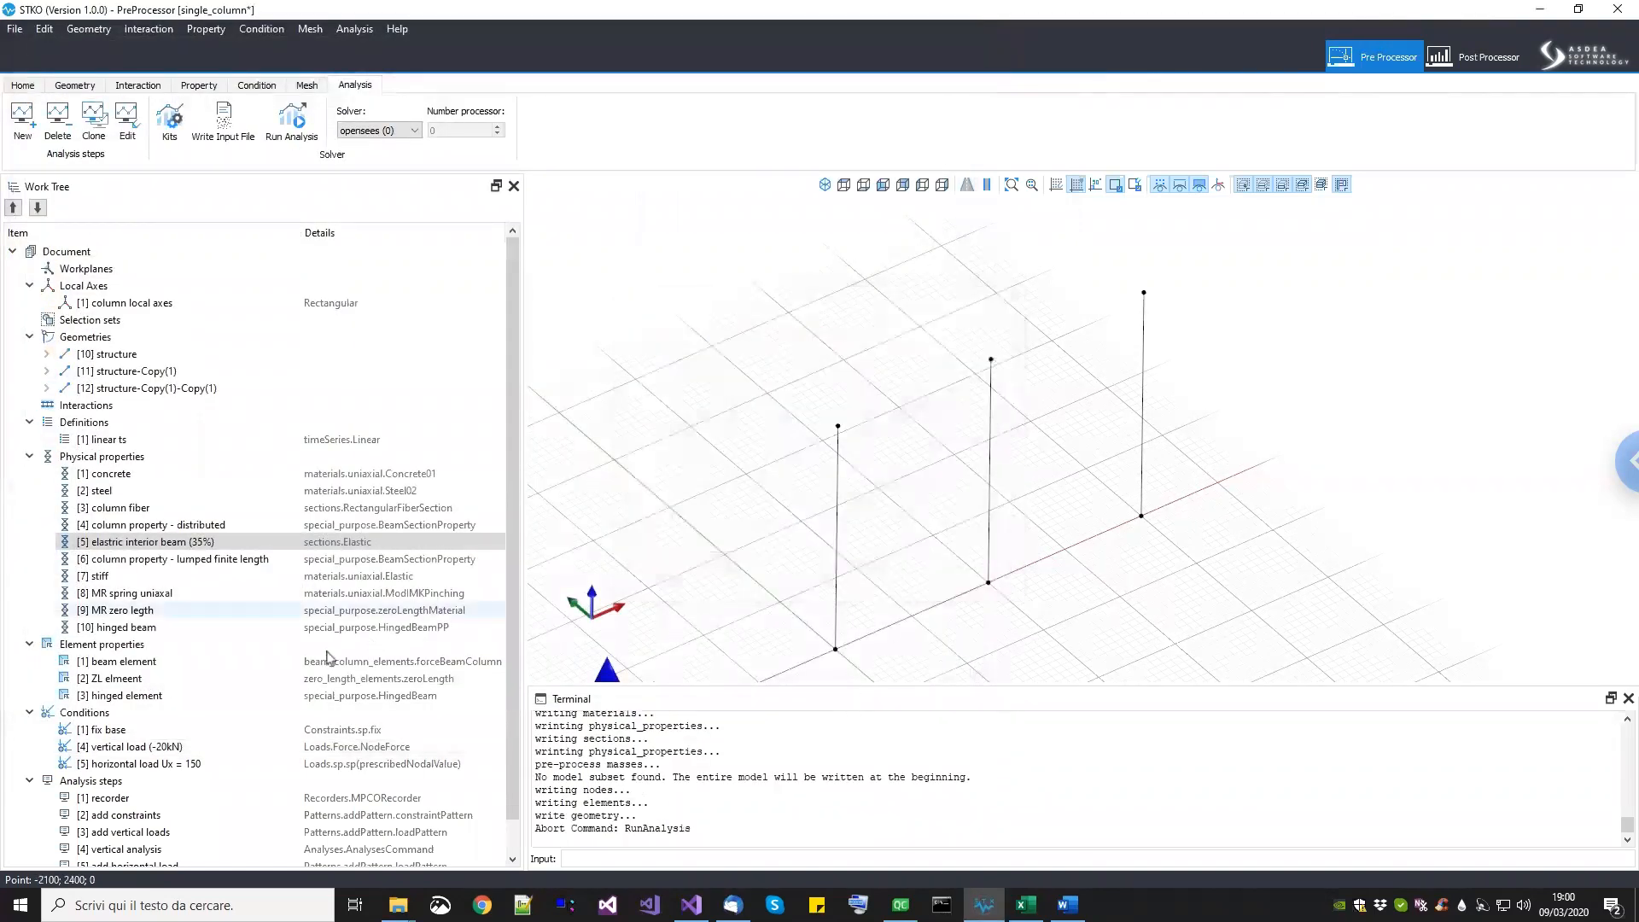
click(174, 695)
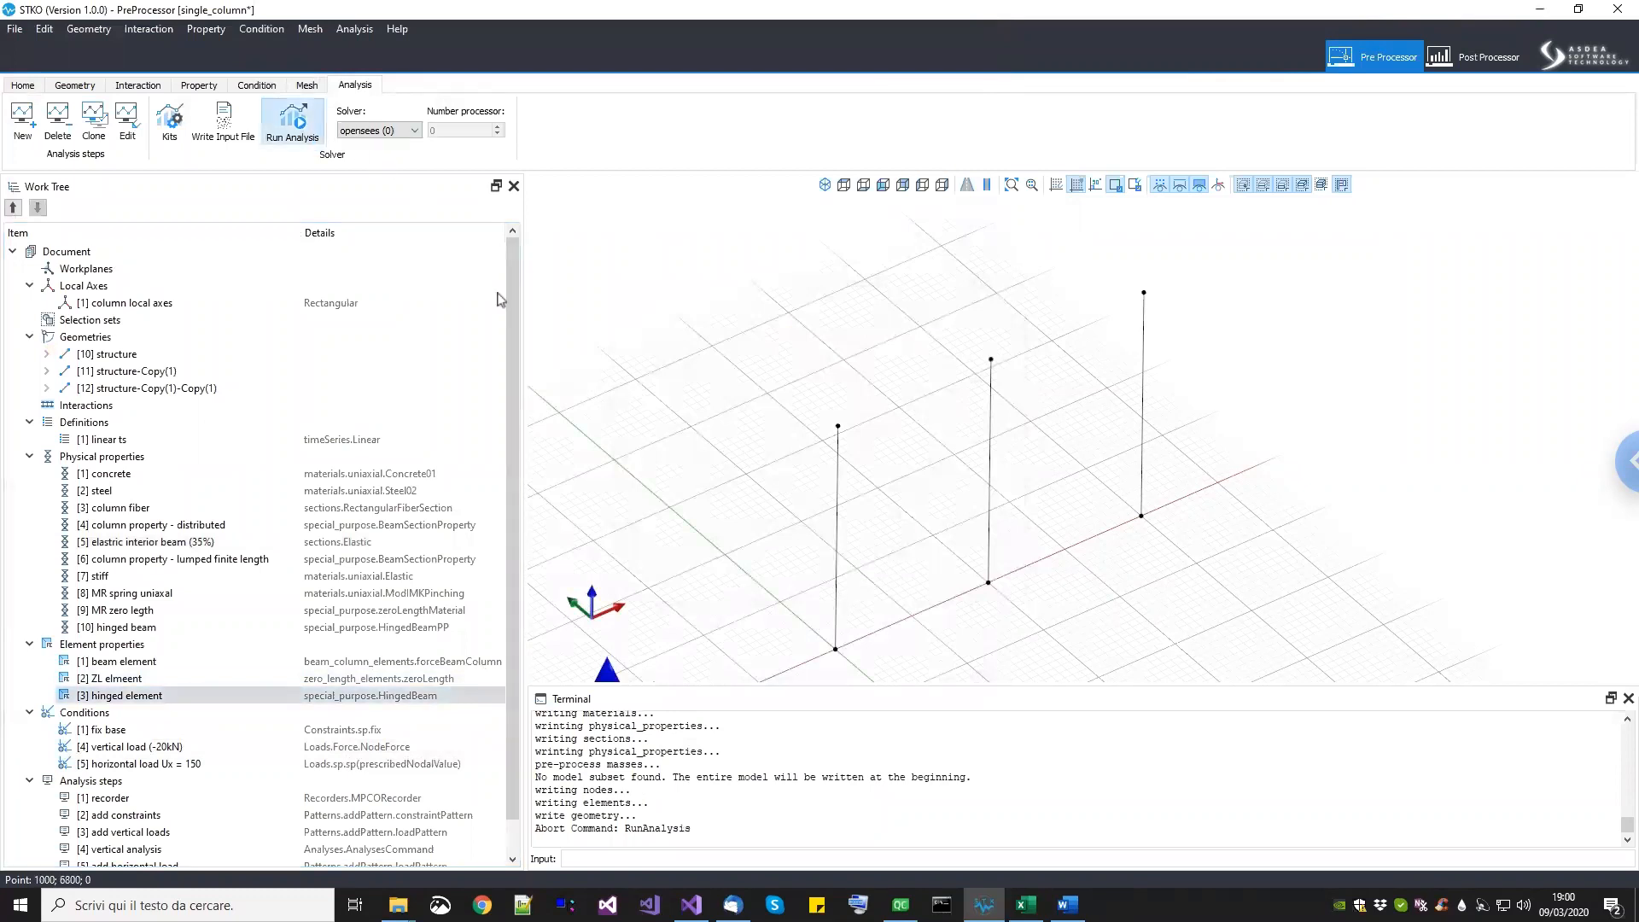
click(292, 119)
click(810, 732)
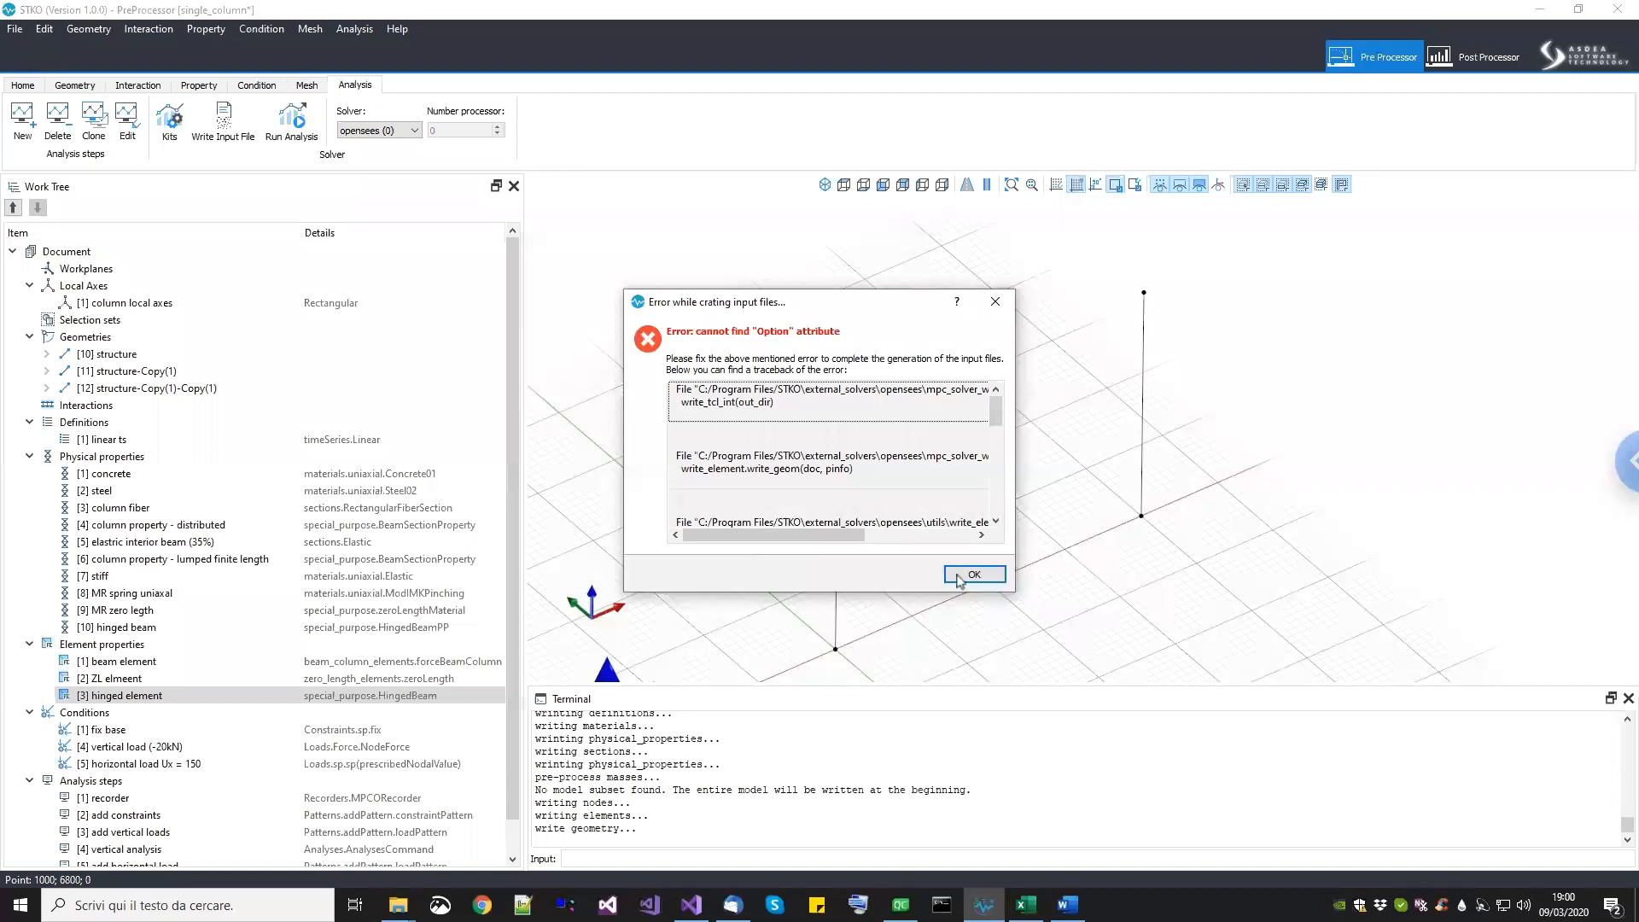
click(958, 574)
Step: Check the beam options offered in the hinged element property, leaving the editor without changes
right_click(176, 697)
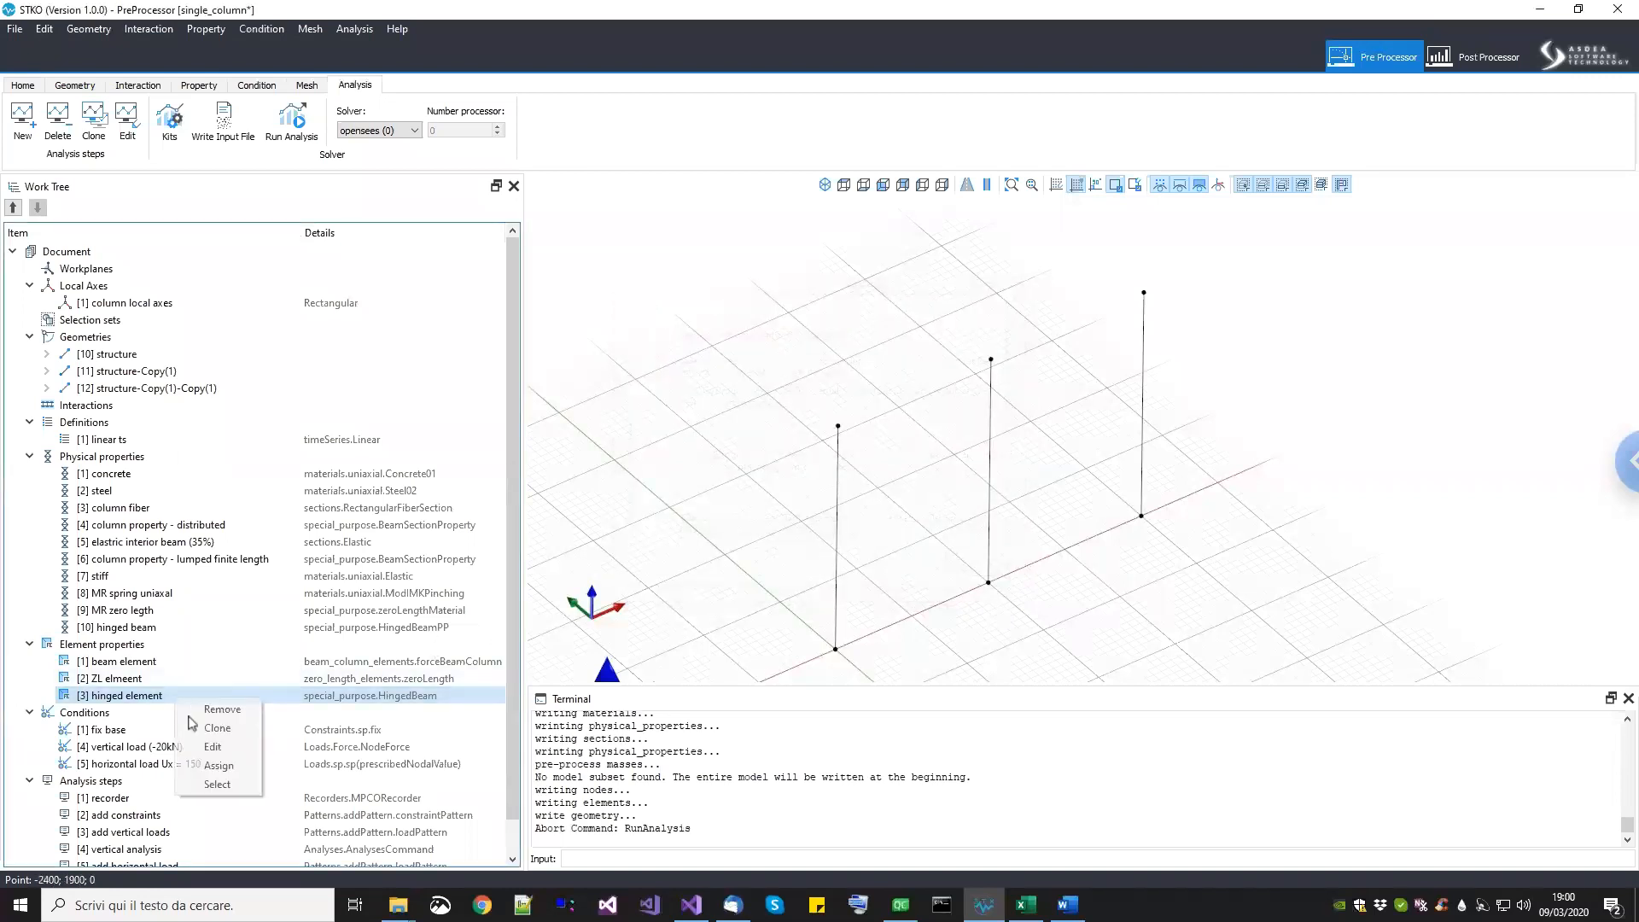
click(205, 746)
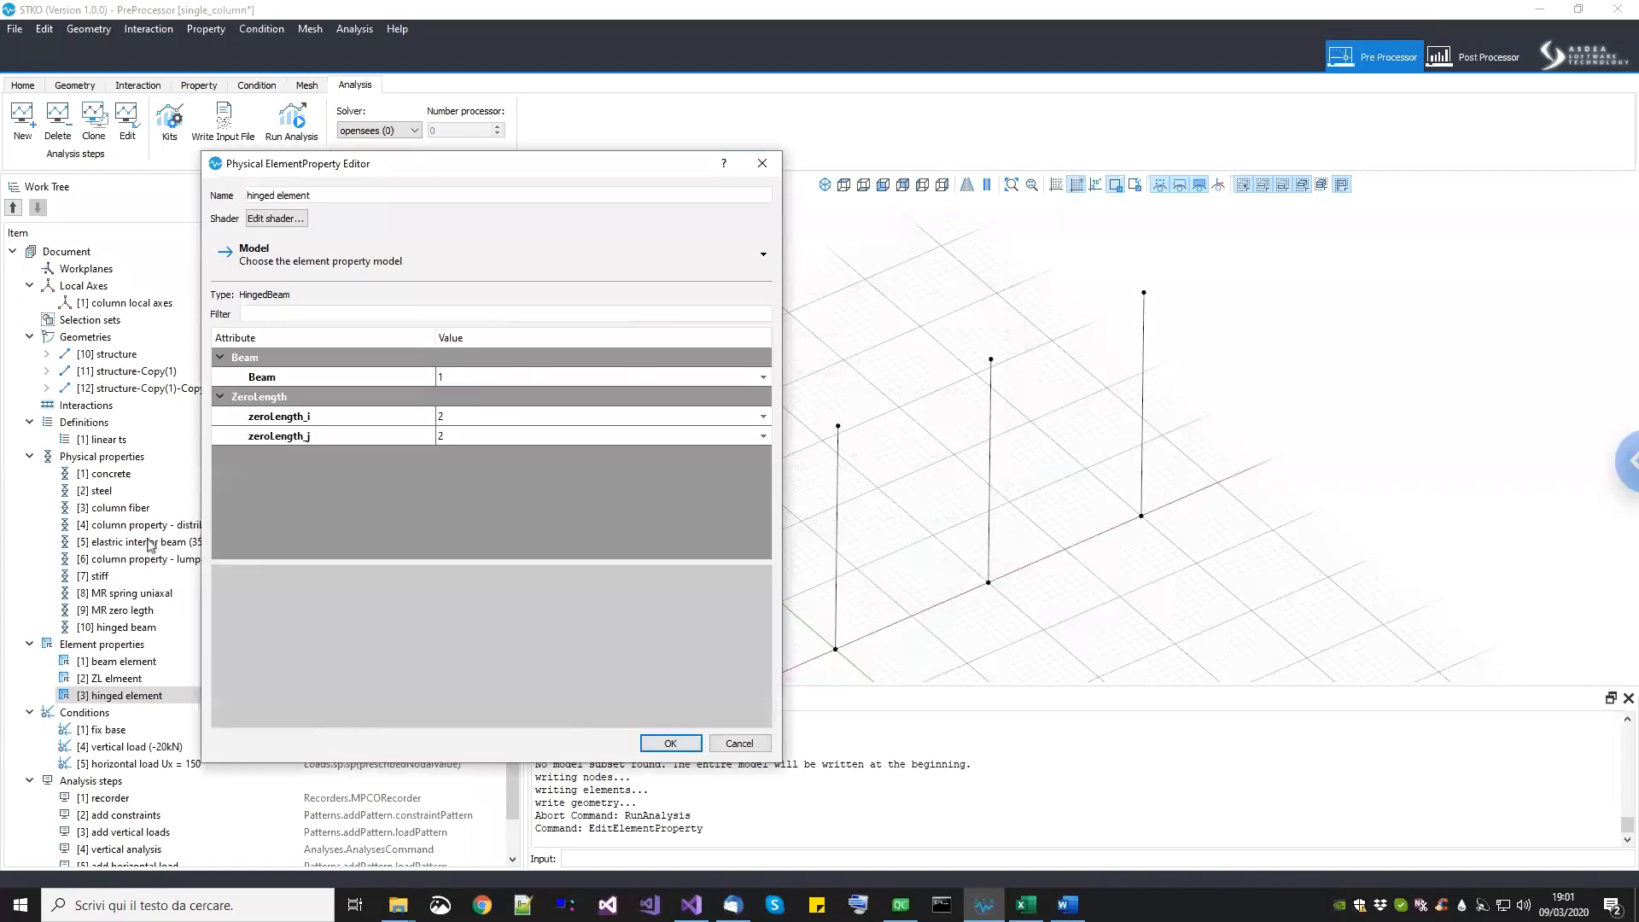
click(542, 379)
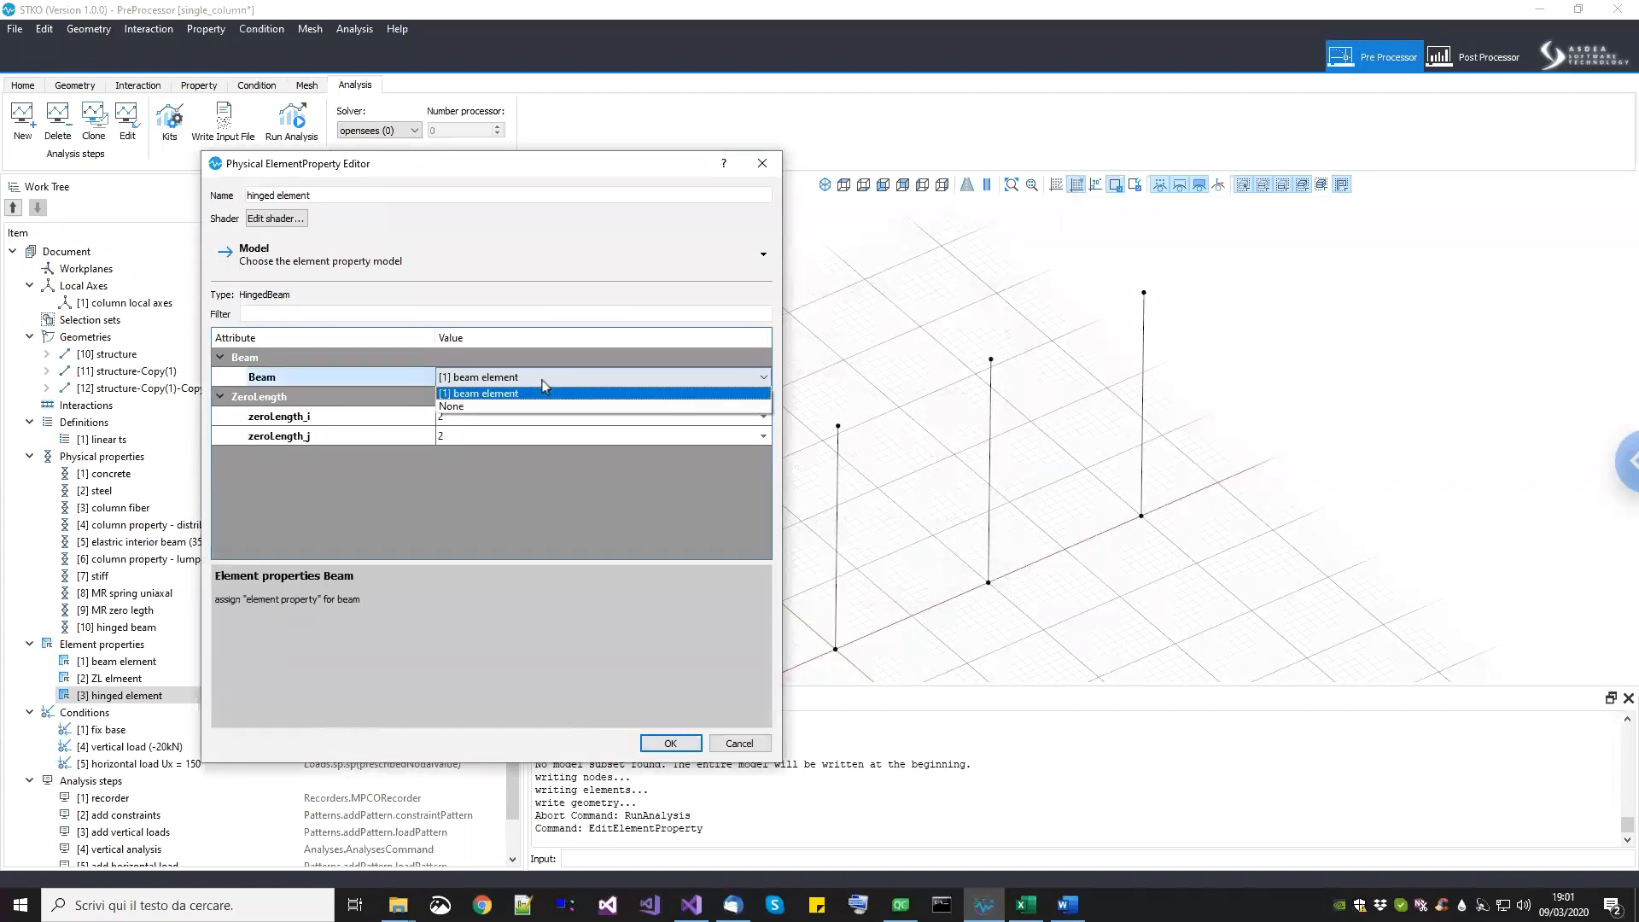
click(552, 379)
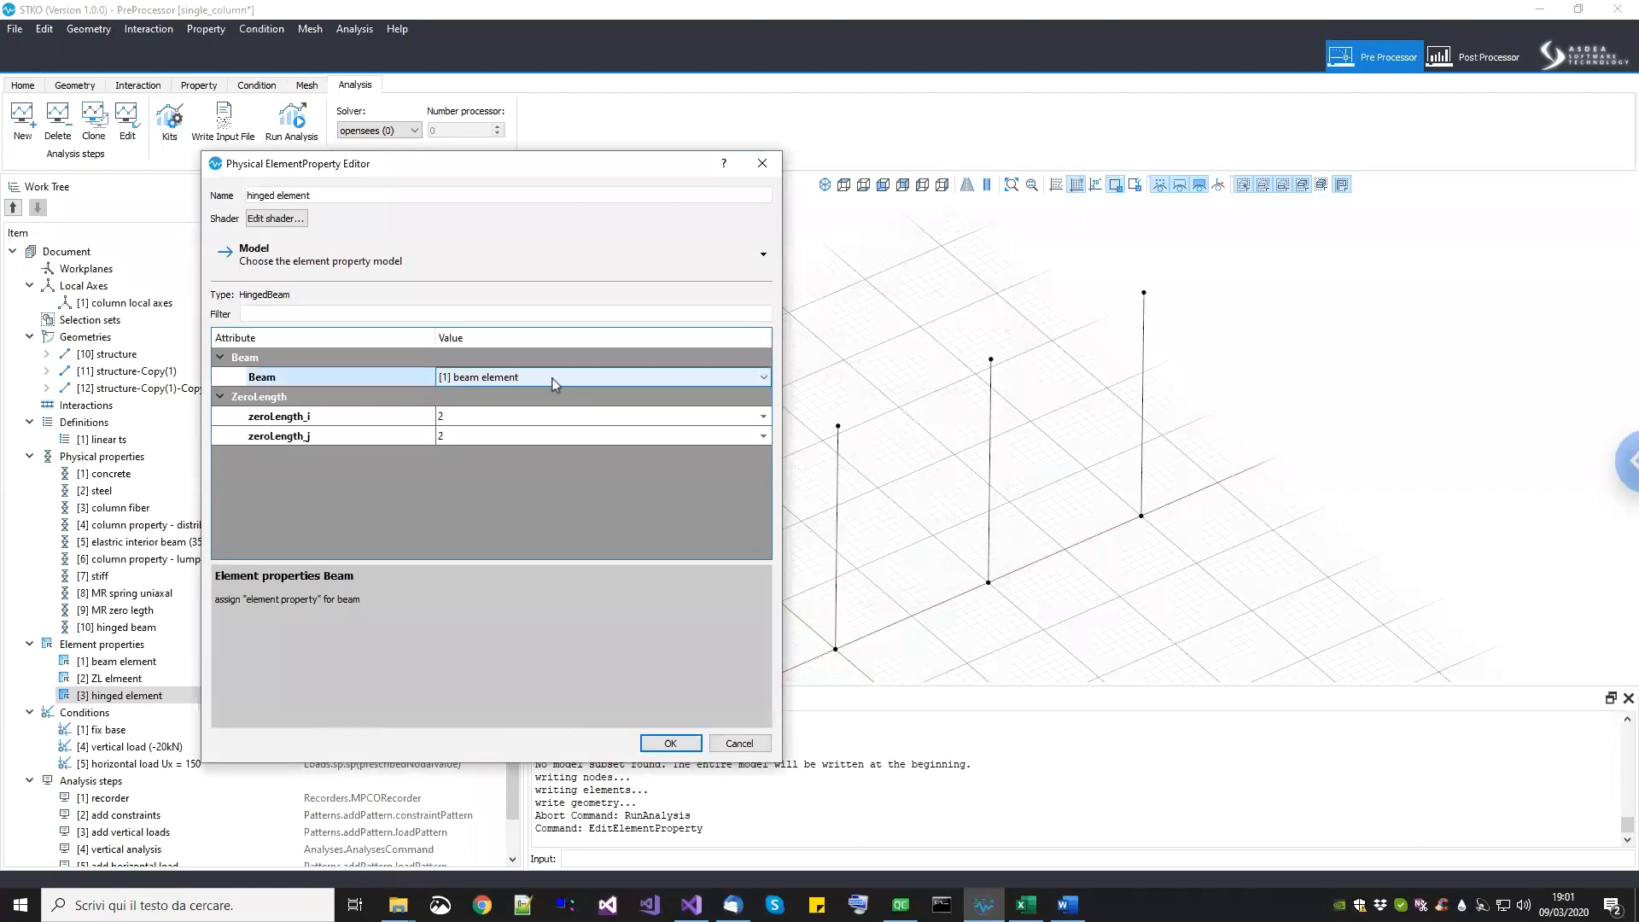
click(737, 742)
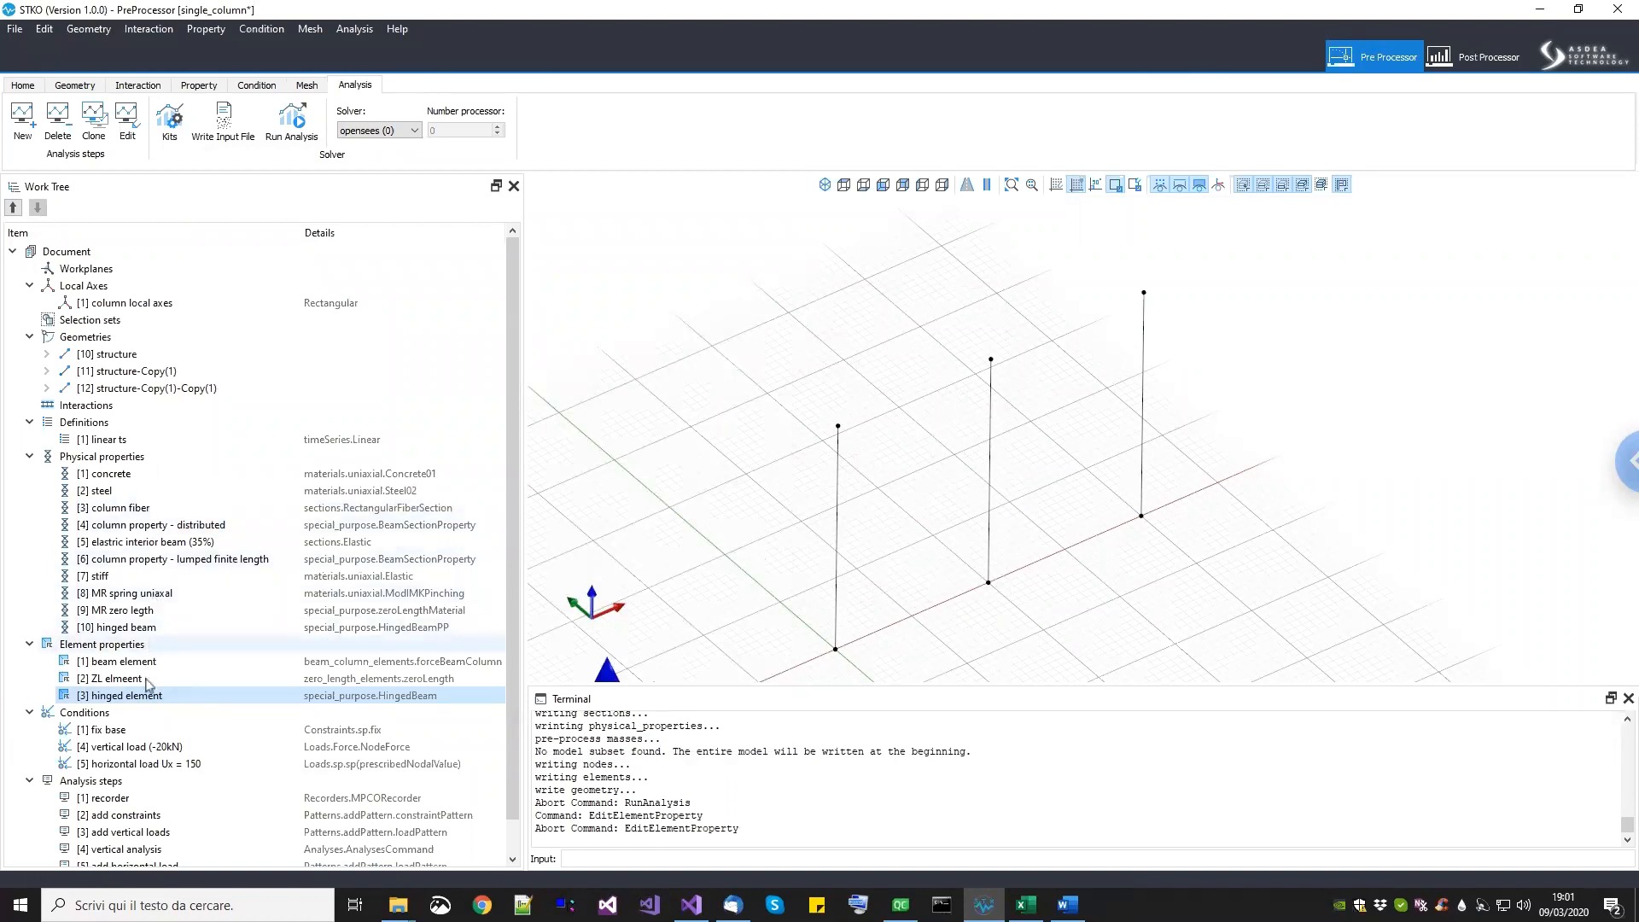
Step: Create a 3D elasticBeamColumn element property named "elastic element" and move it above the hinged element in the element properties
right_click(154, 644)
click(190, 653)
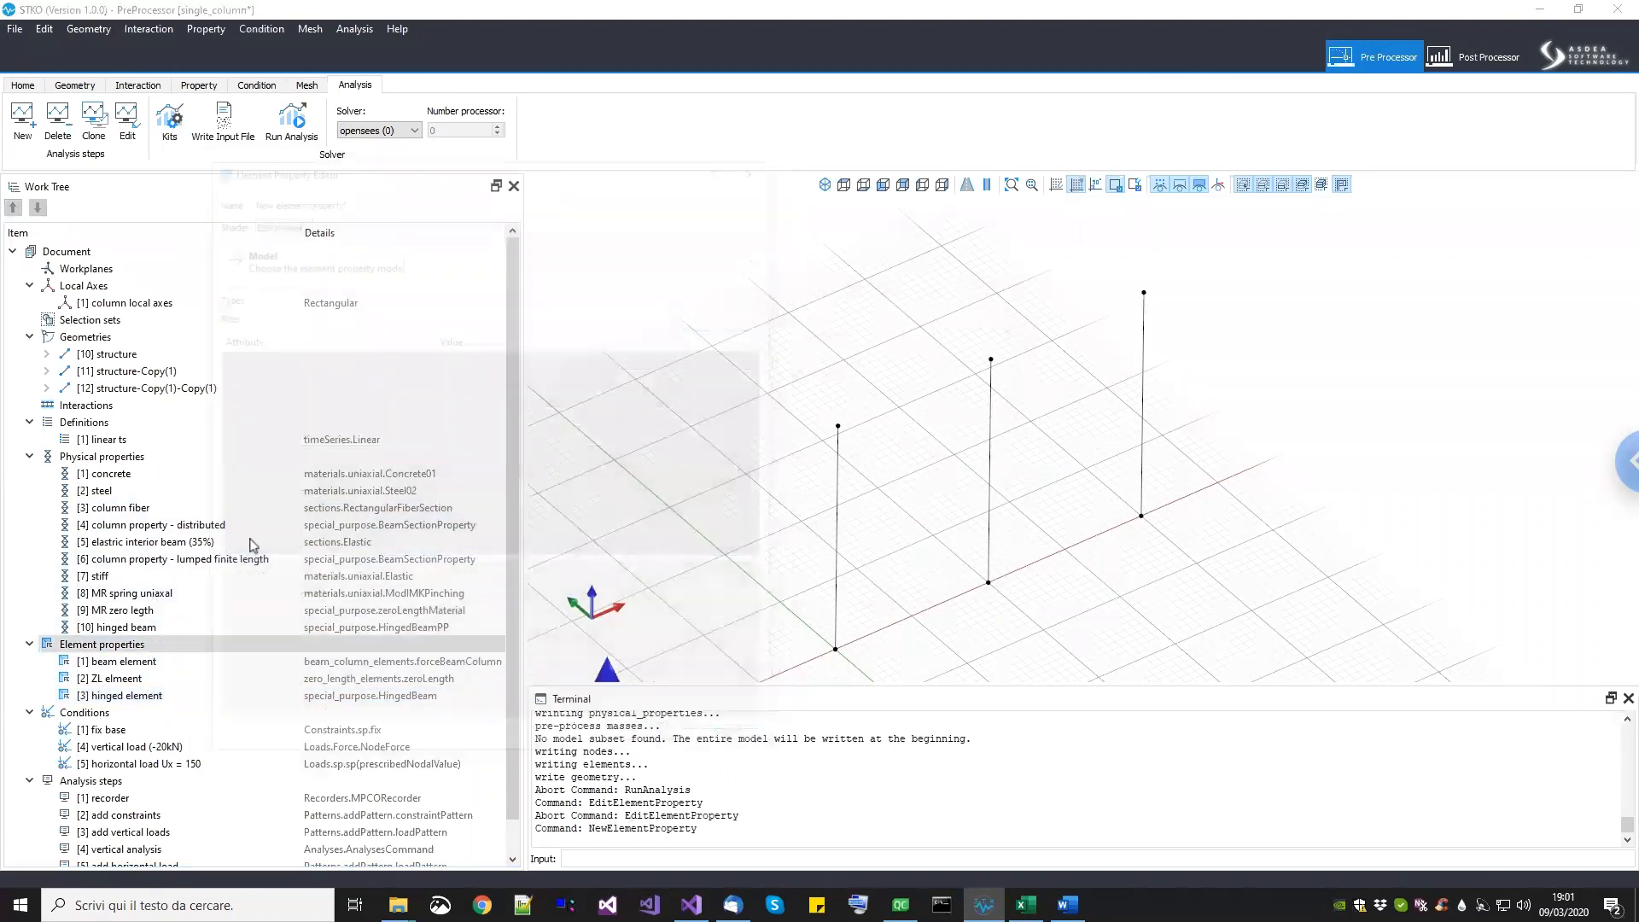
text(elastic e)
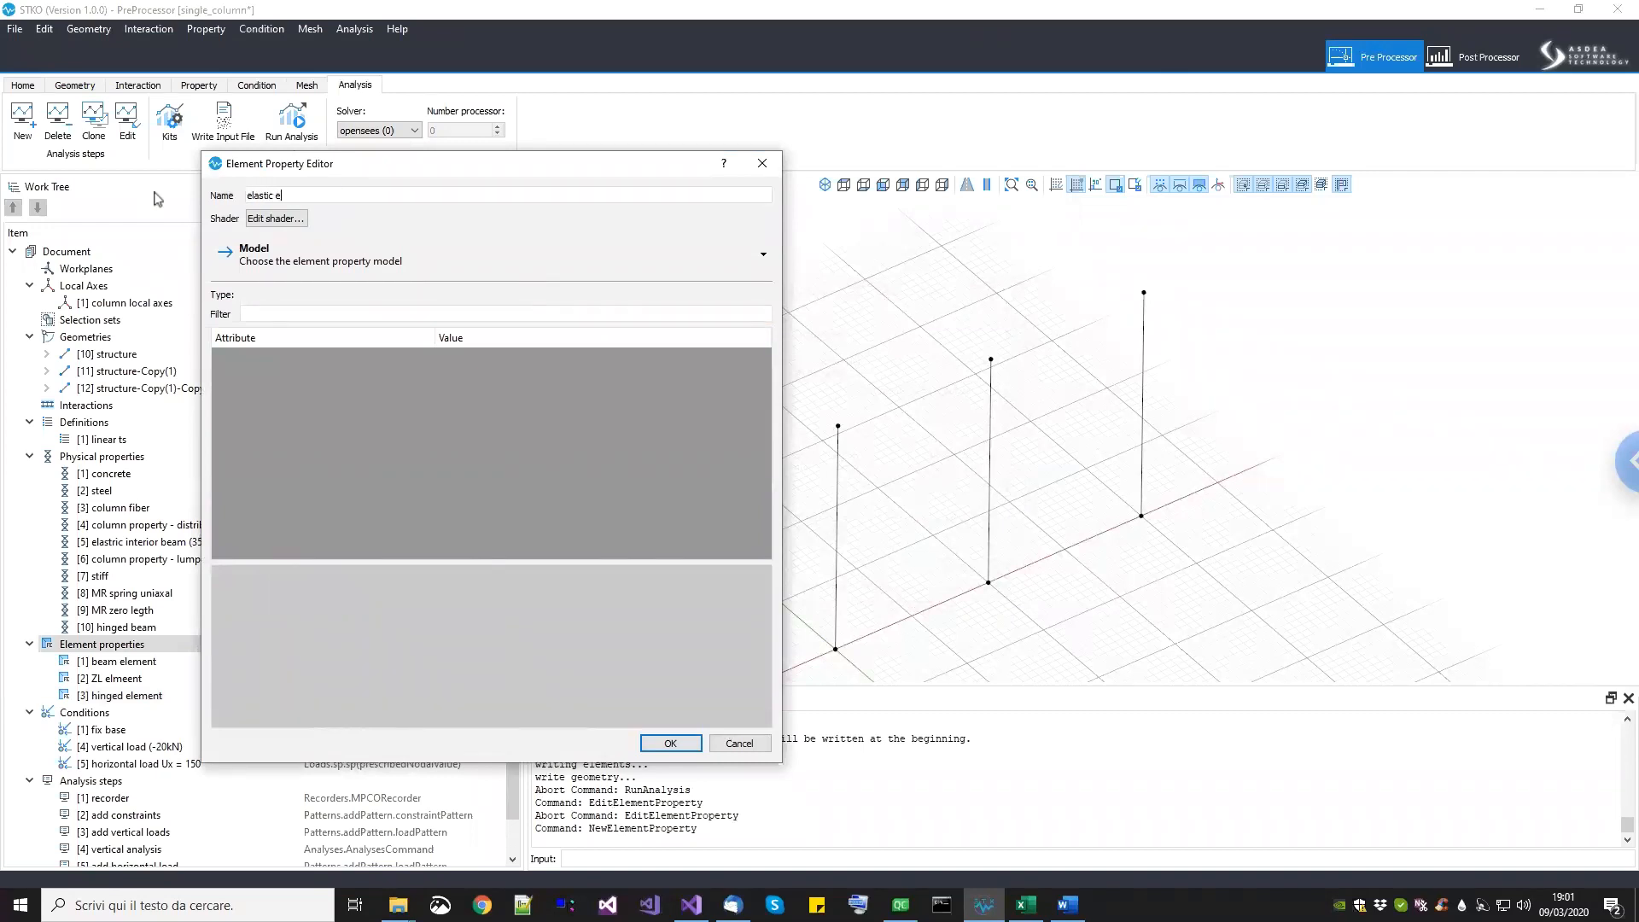
click(332, 250)
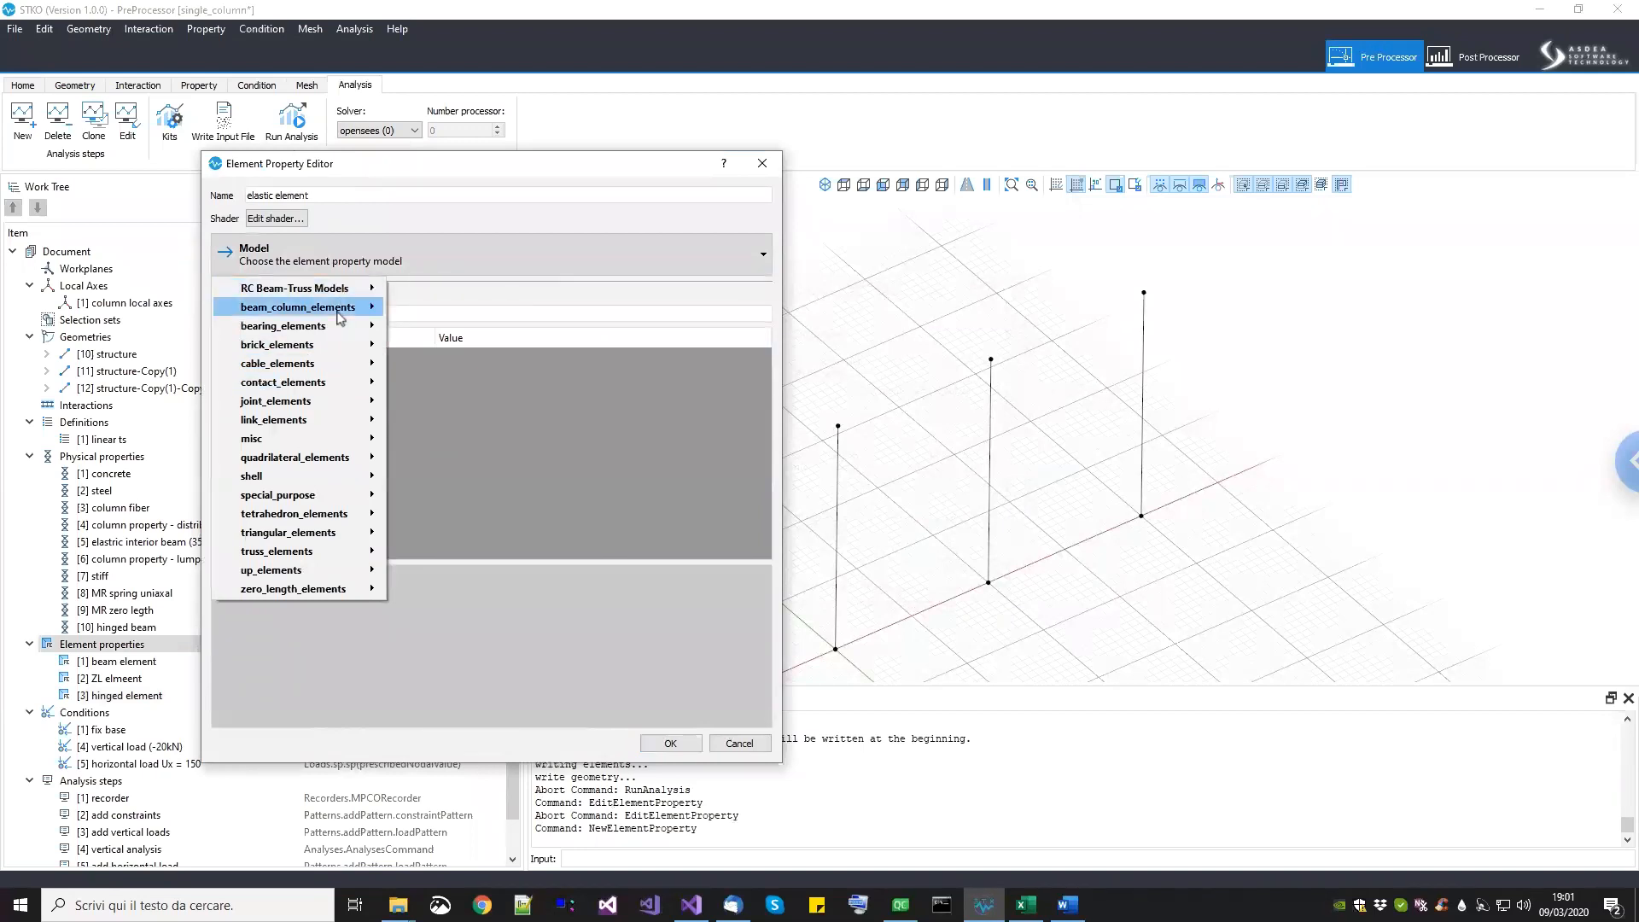
mouse_move(346, 311)
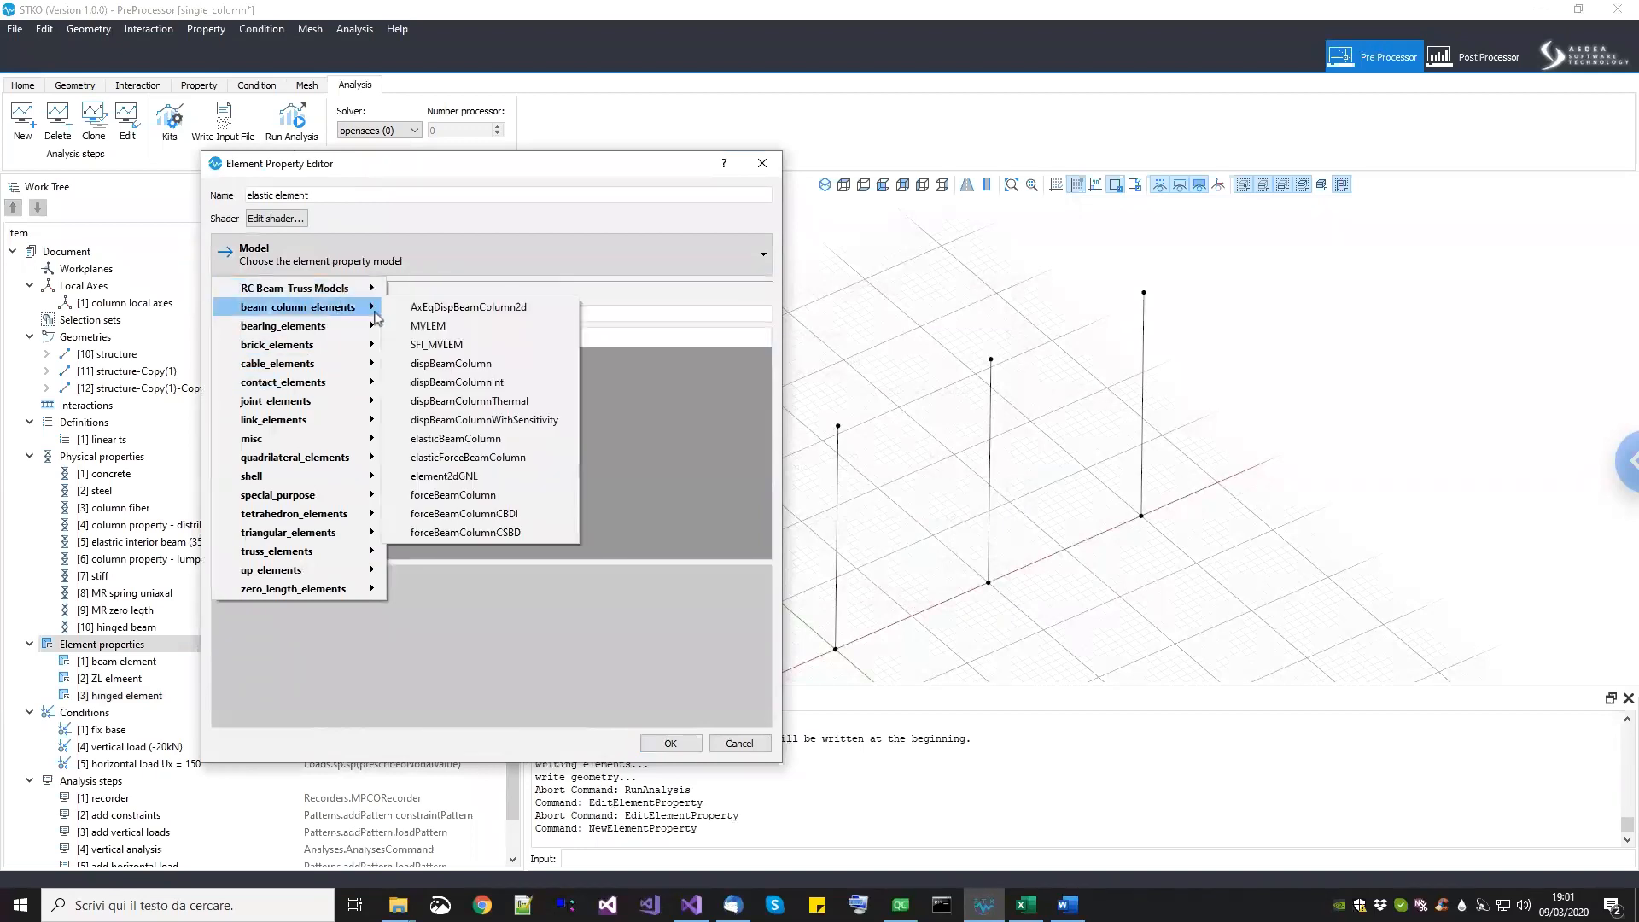
click(454, 439)
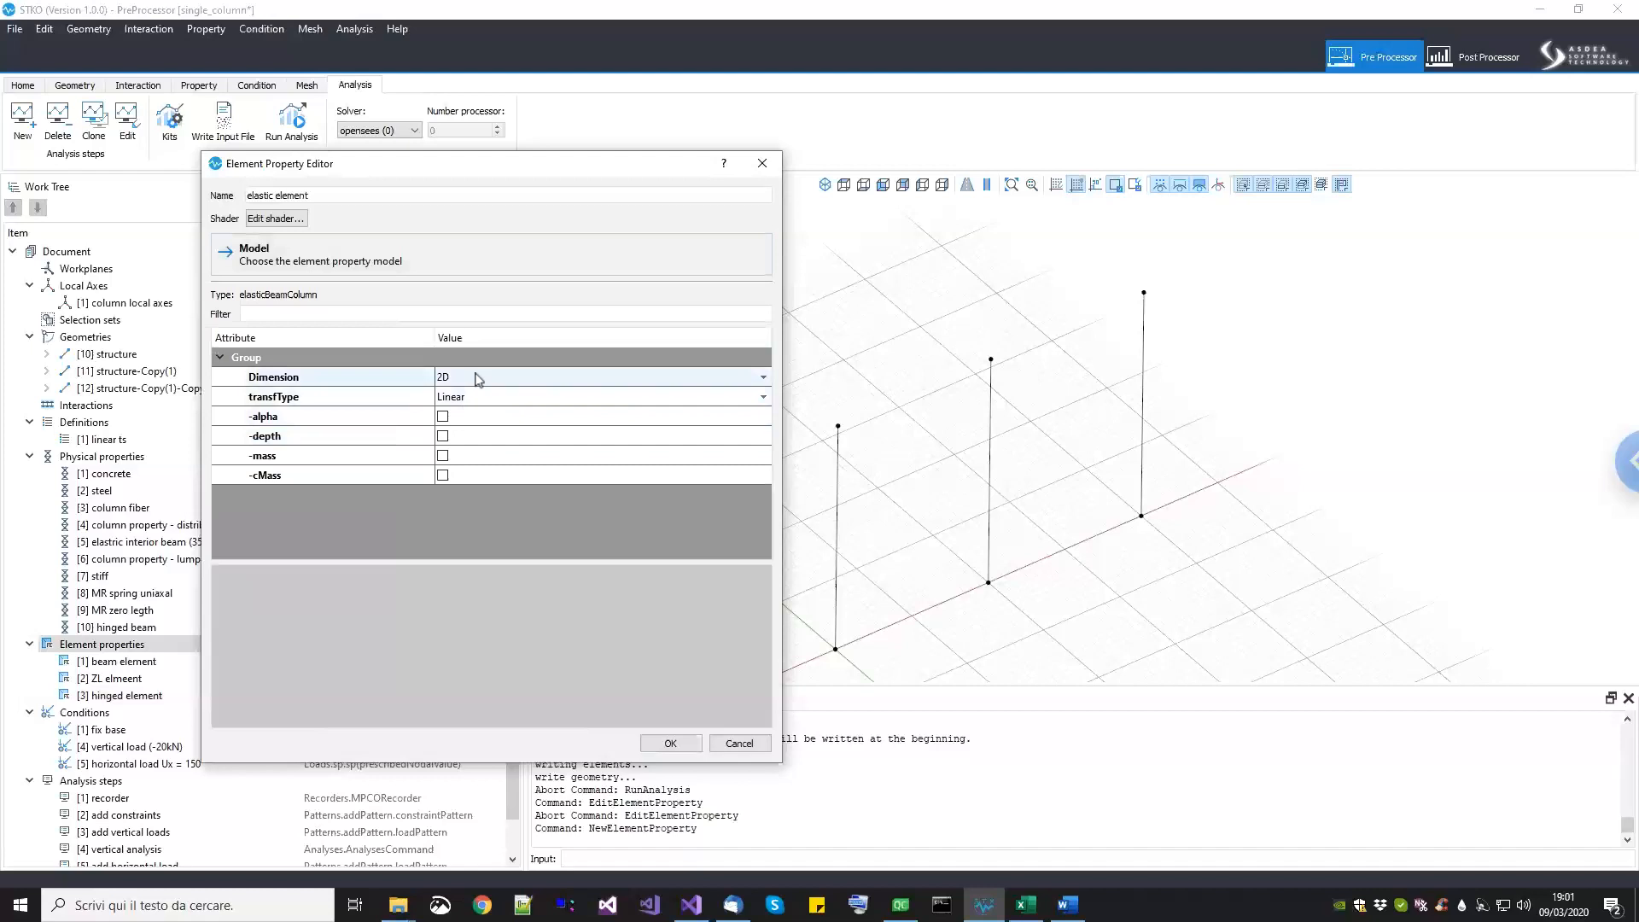
click(479, 380)
click(478, 416)
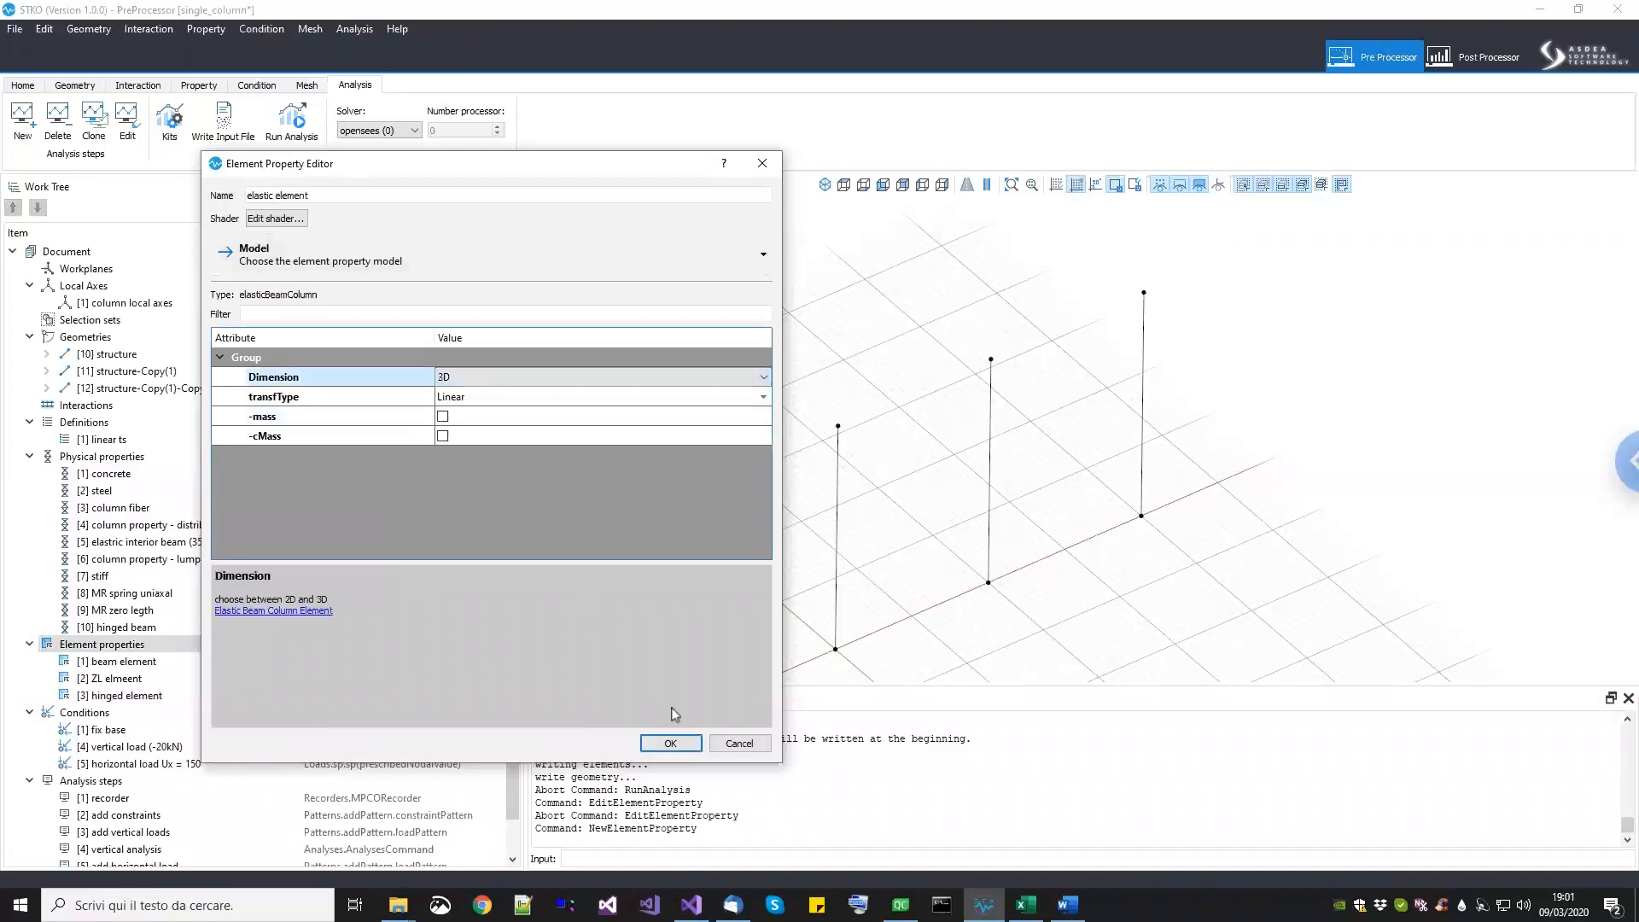
click(670, 747)
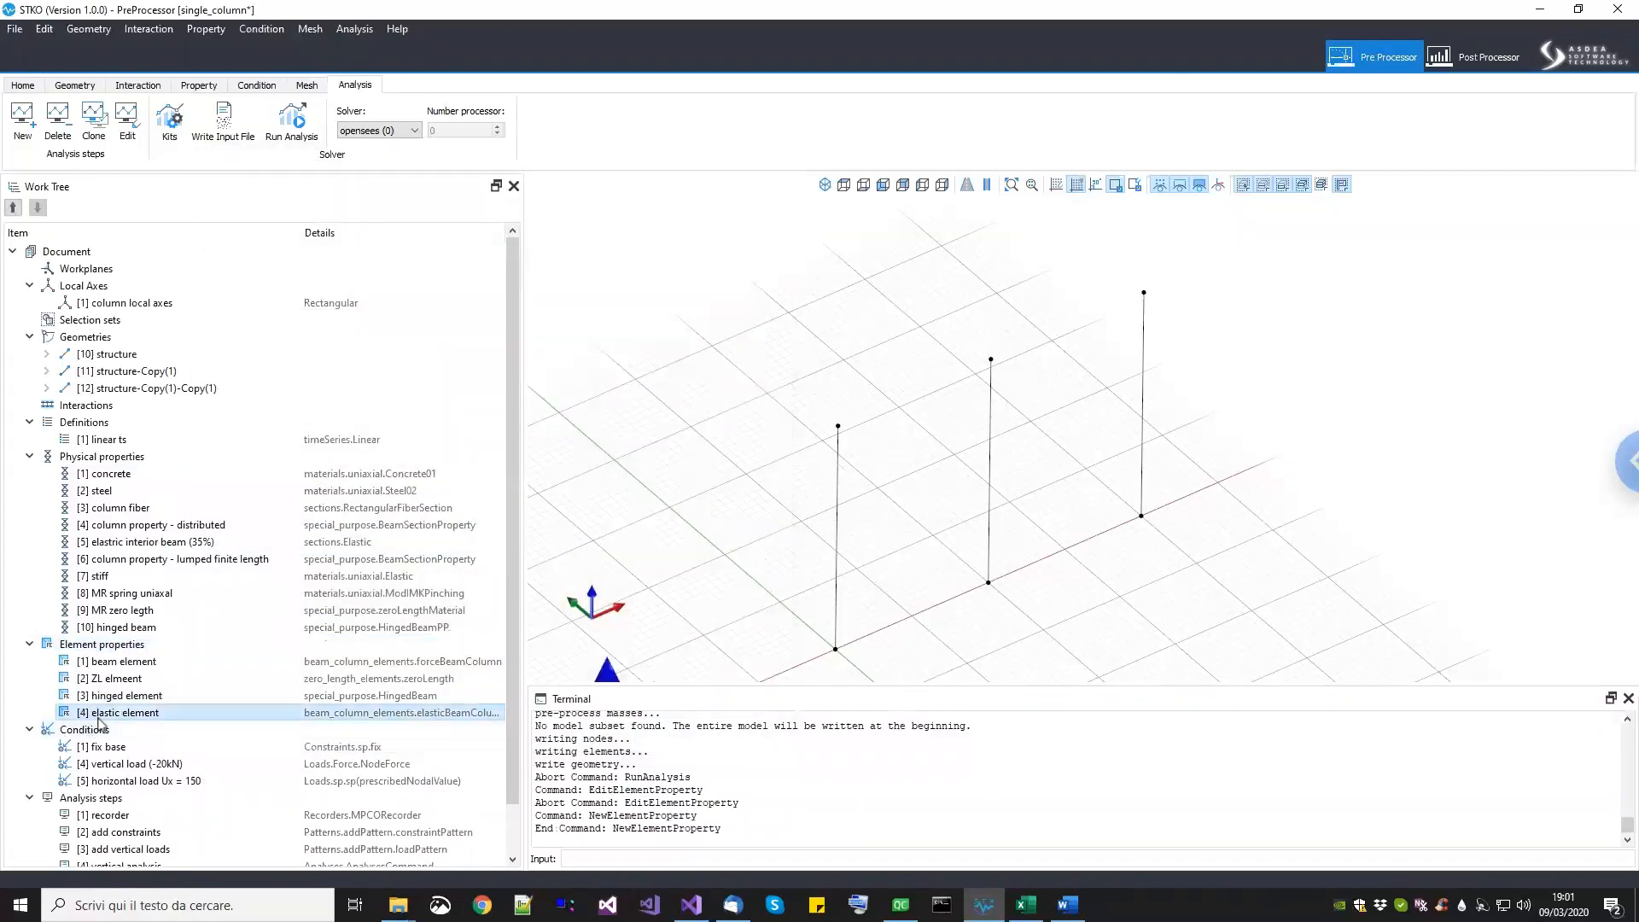
click(13, 208)
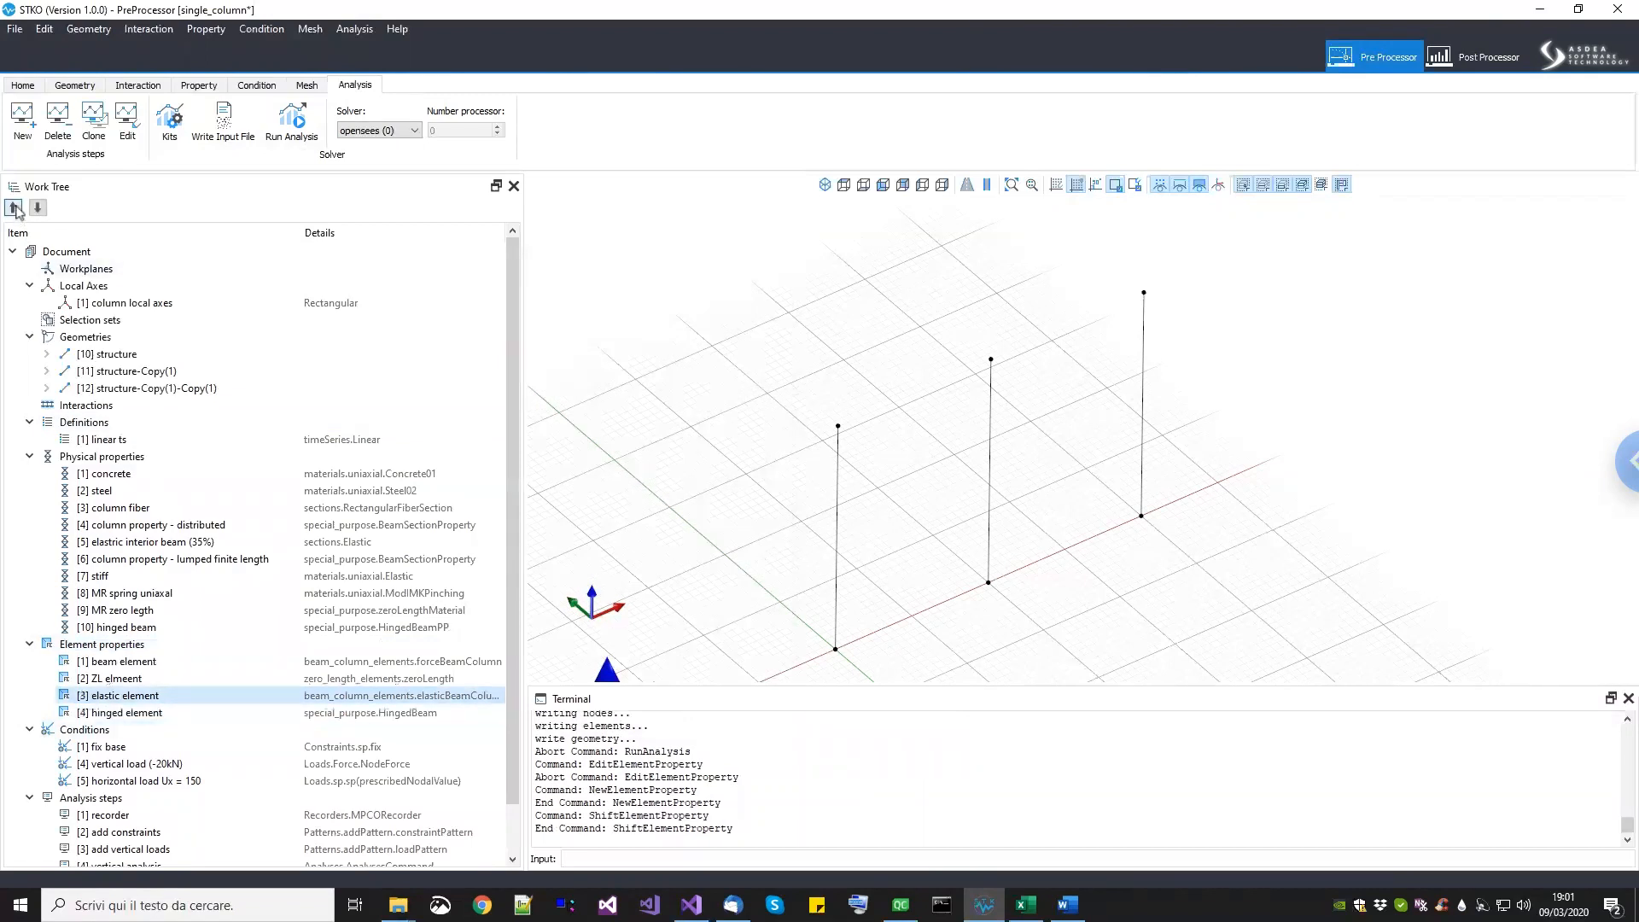
Step: Edit the hinged element property to use the elastic element as its beam
right_click(139, 713)
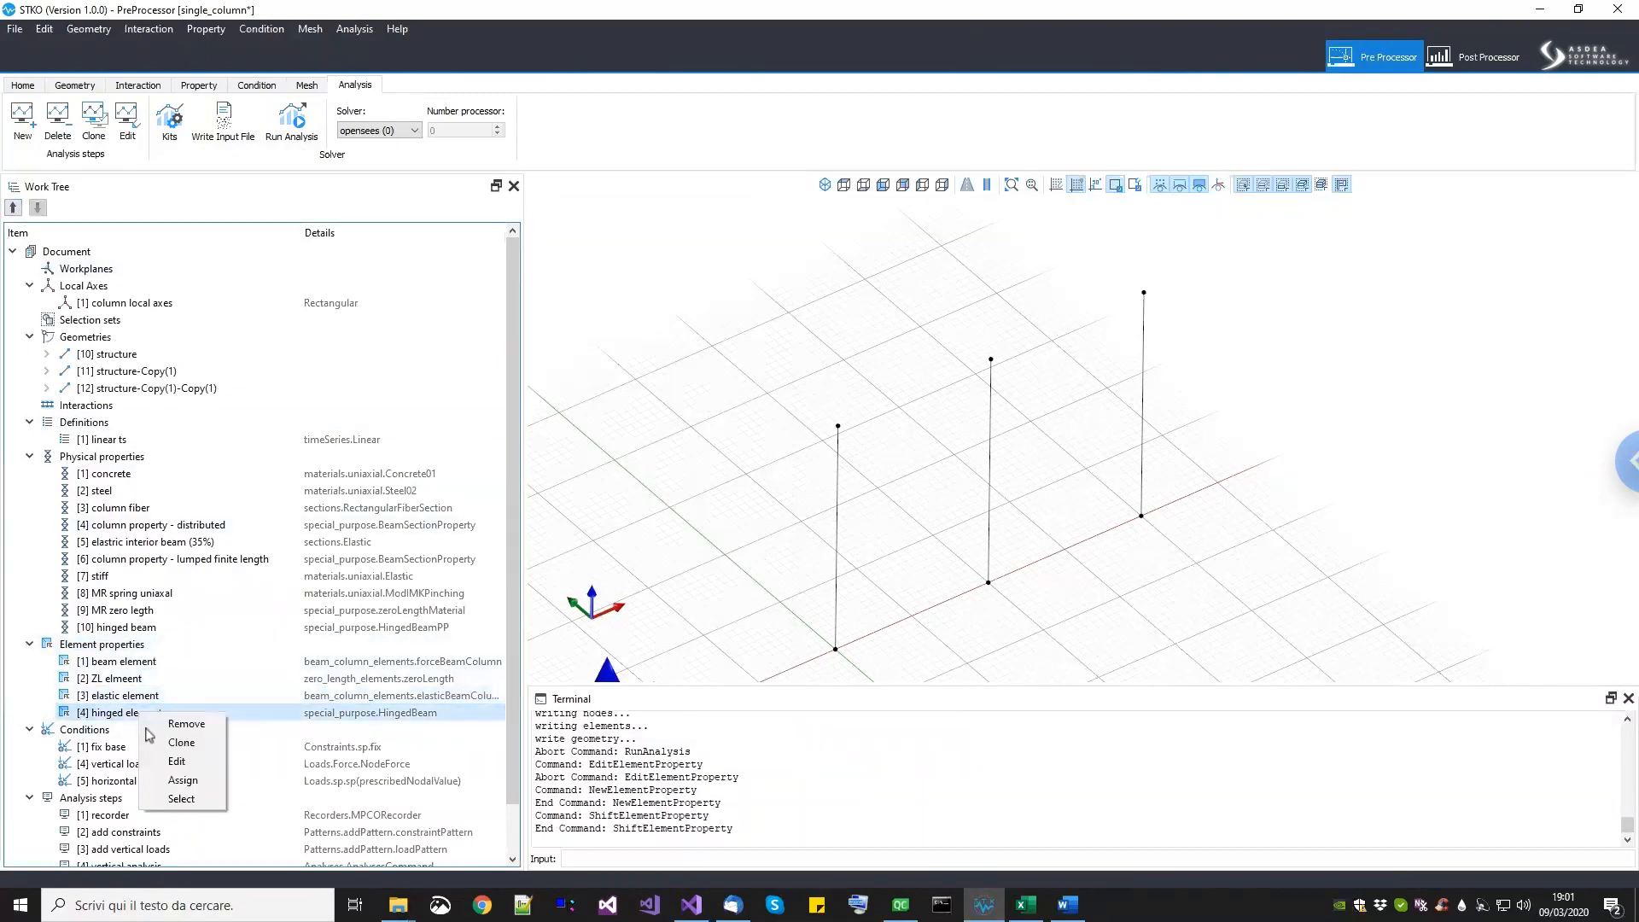
click(164, 761)
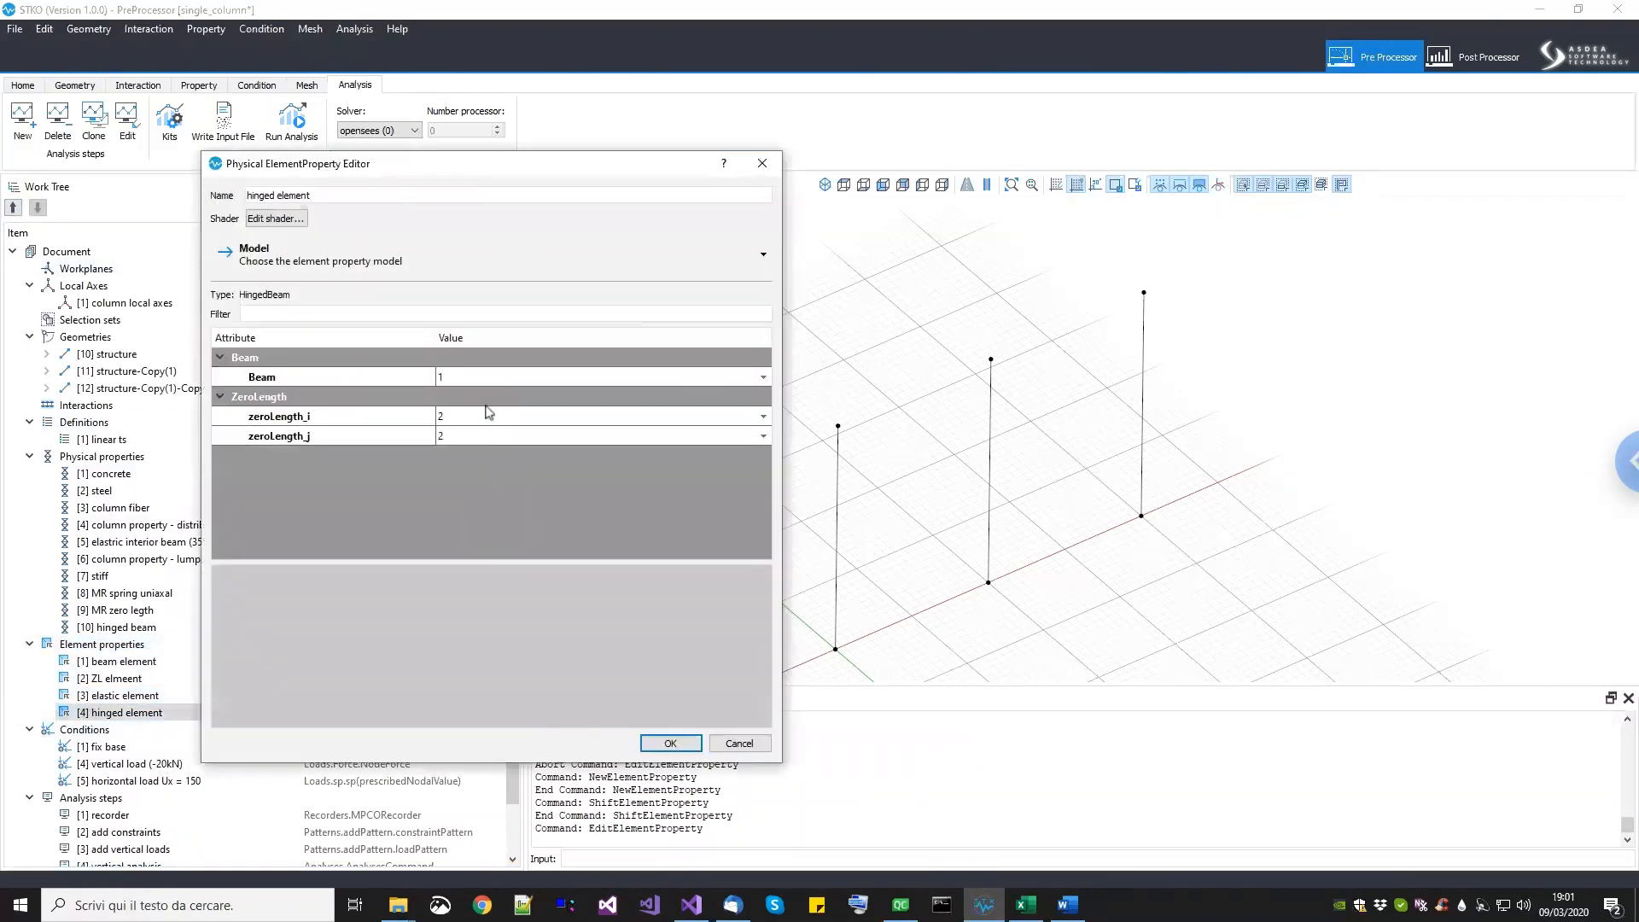
click(501, 383)
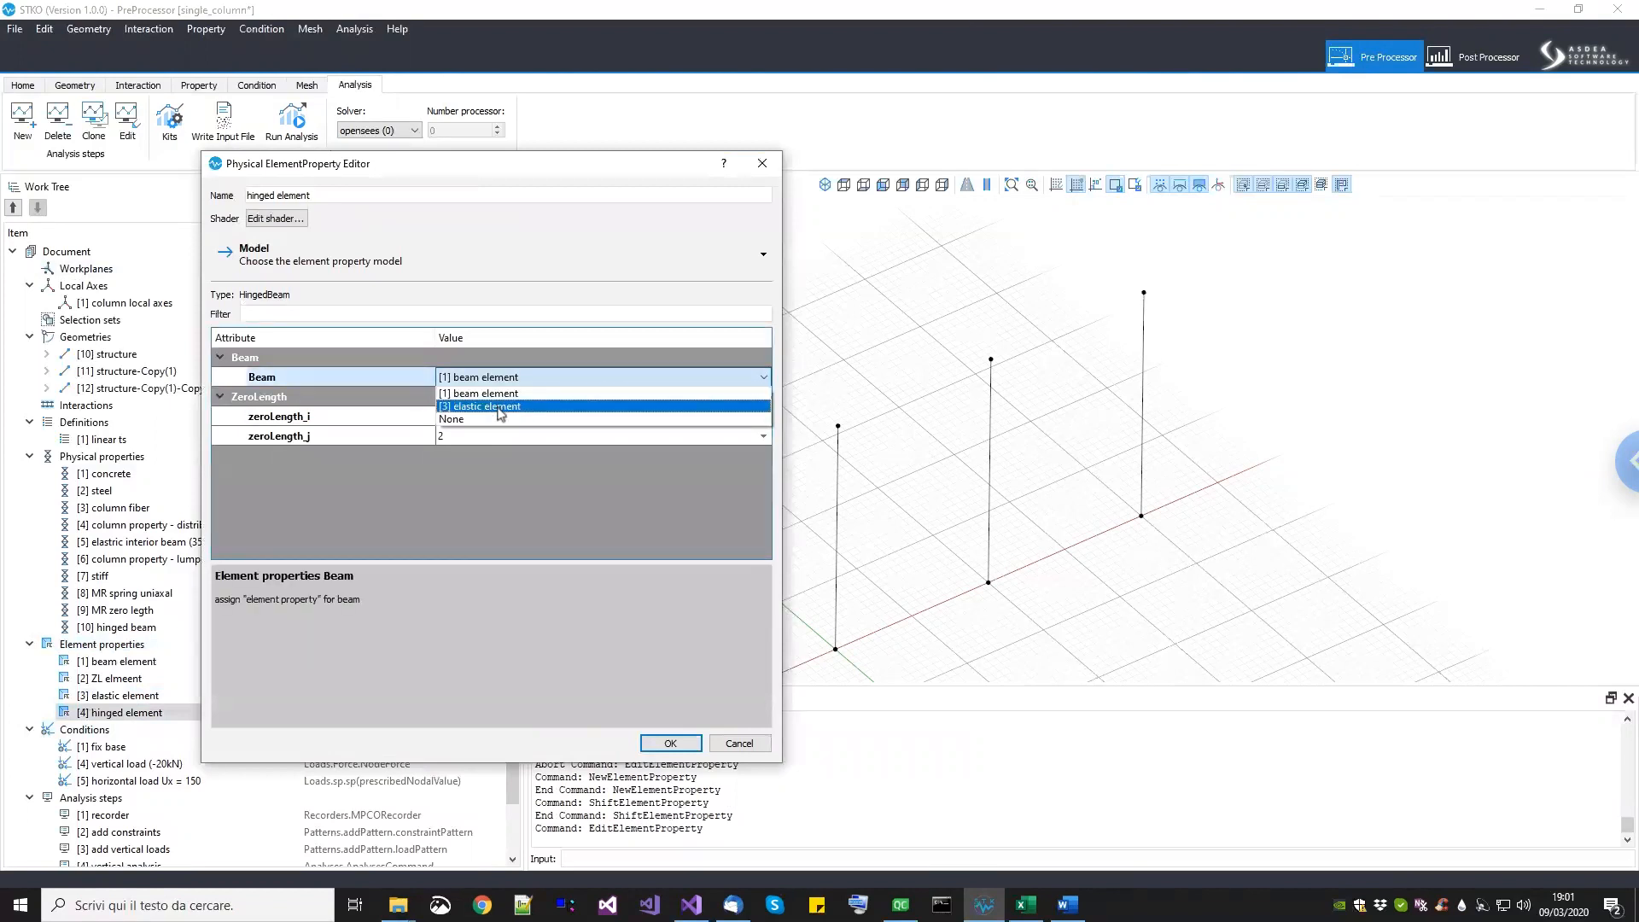
click(504, 407)
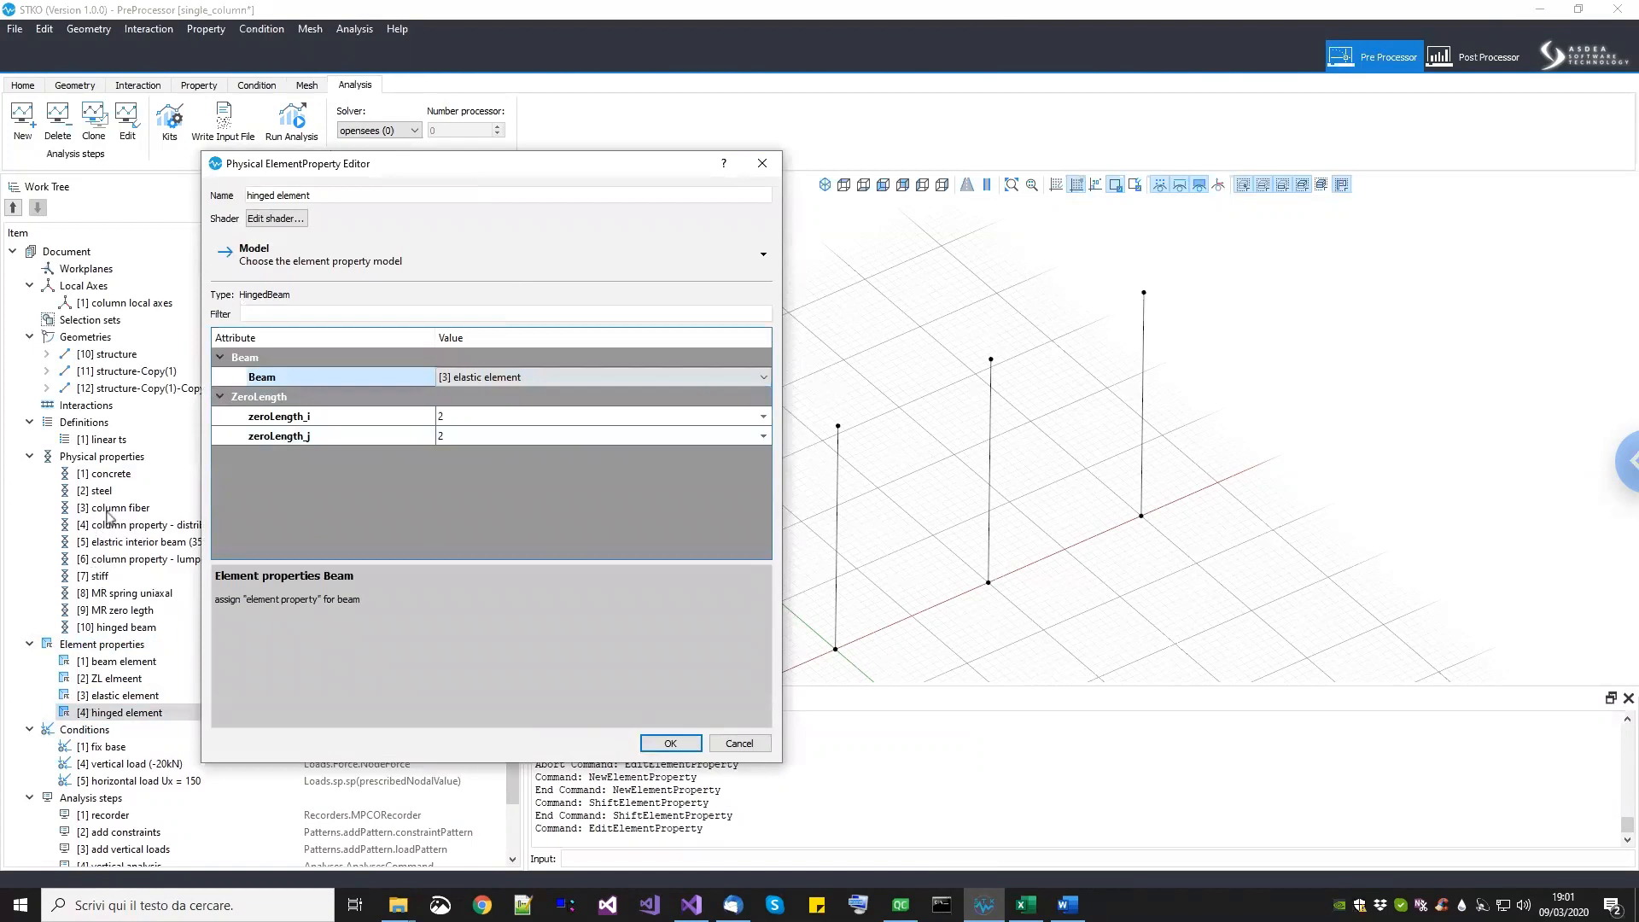
click(671, 744)
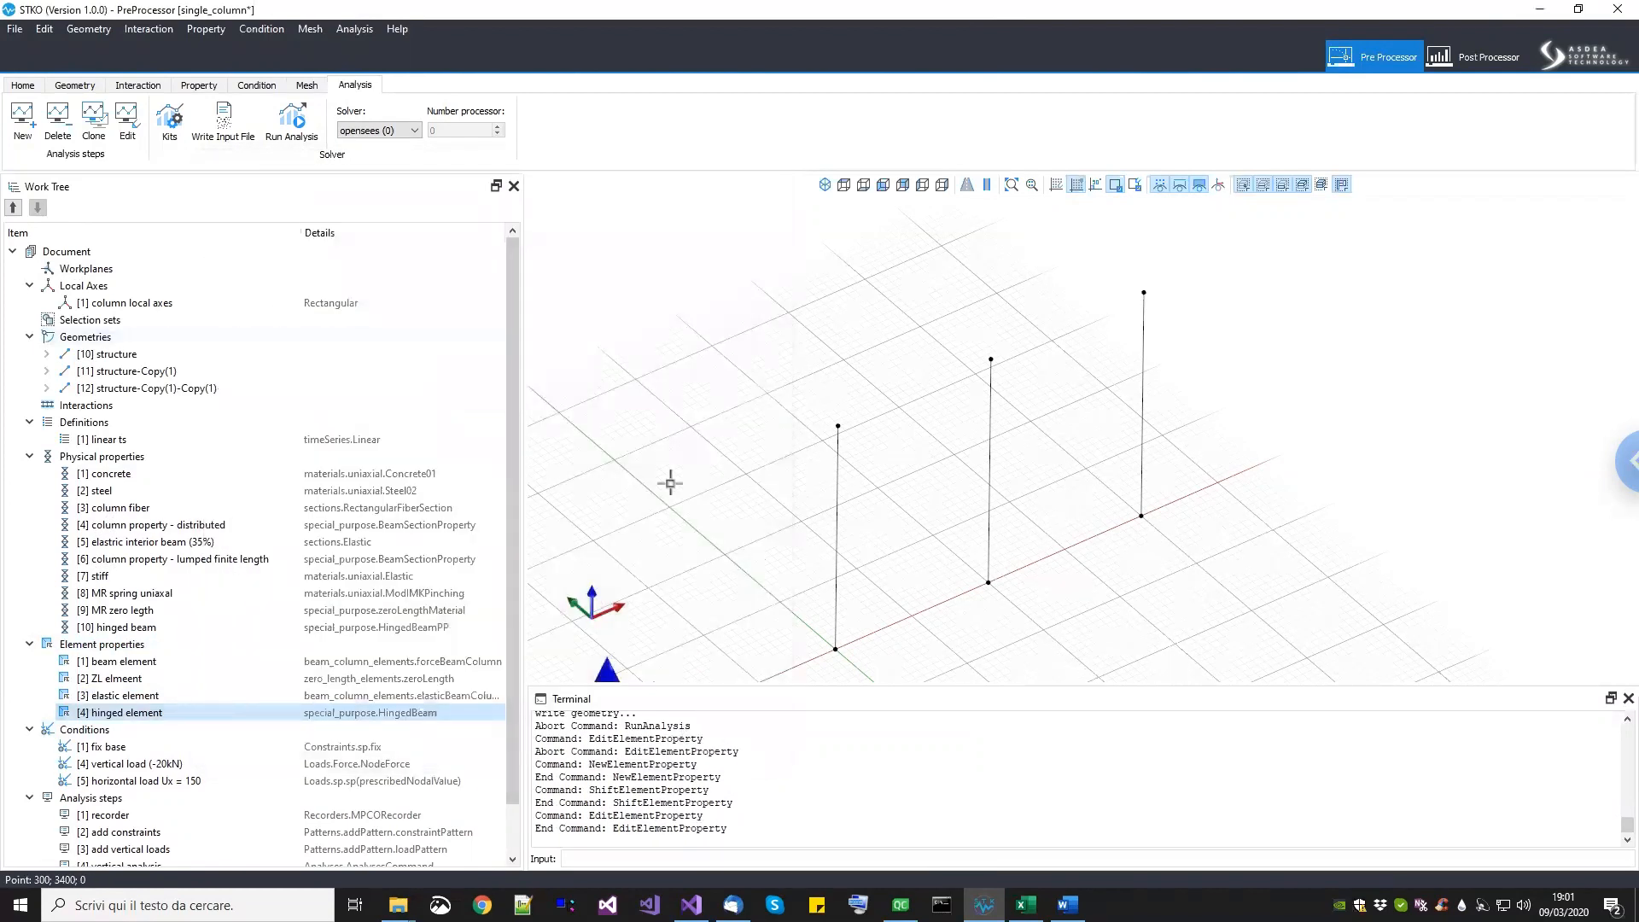
Step: Save the model and run the analysis in the SINGLE_COLUMN folder, closing the solver console when it completes
key(ctrl+s)
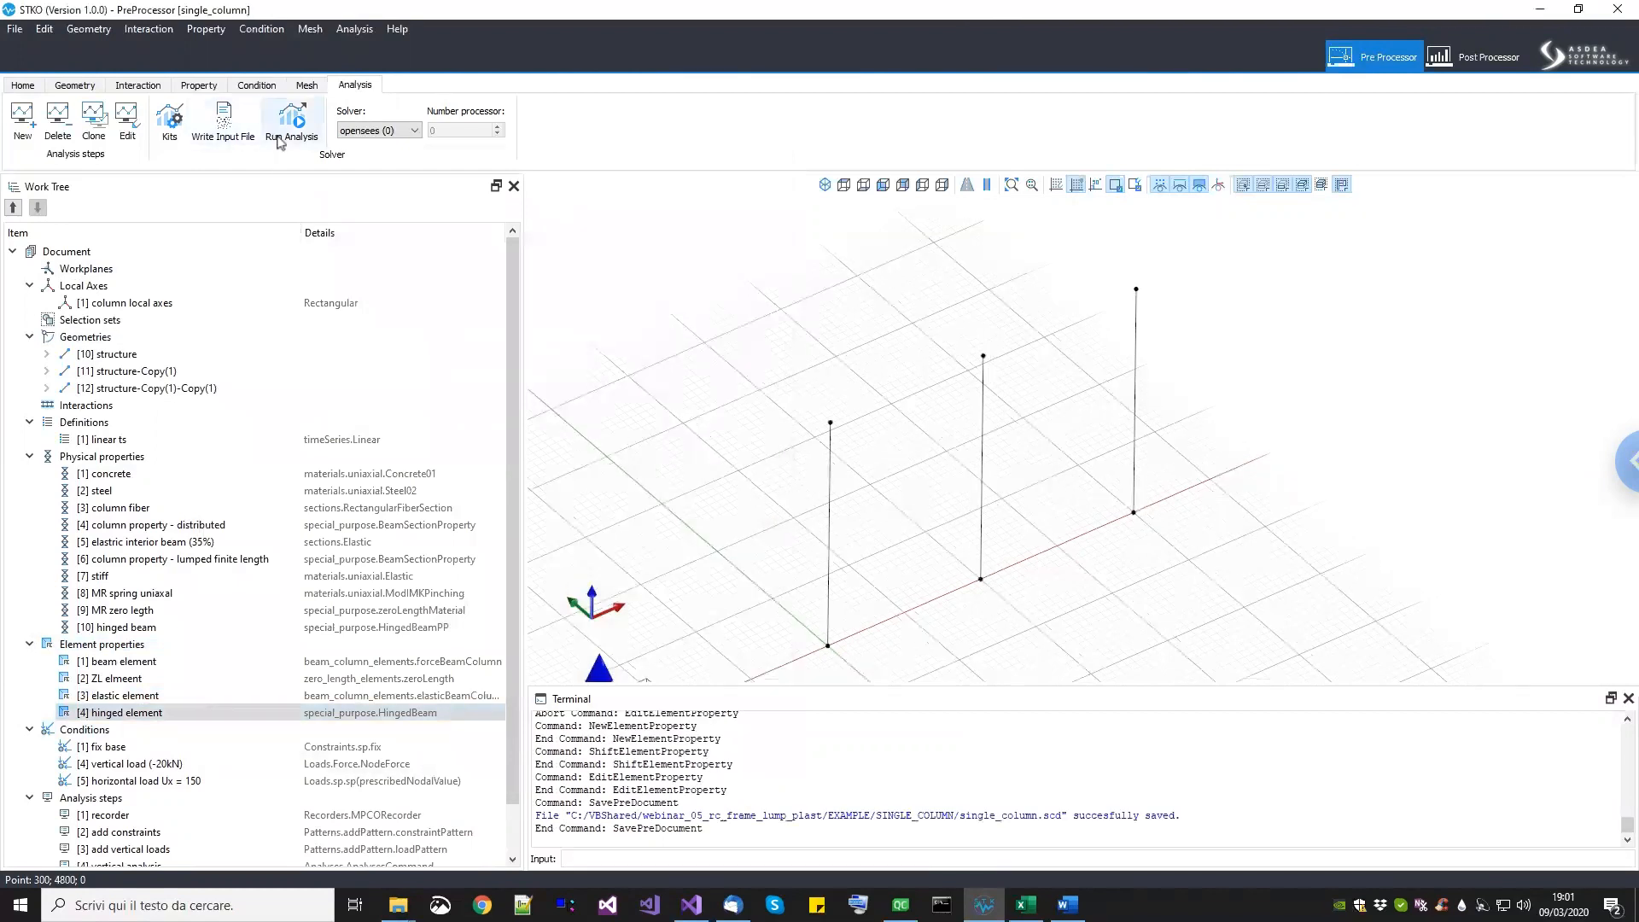
click(279, 139)
click(802, 727)
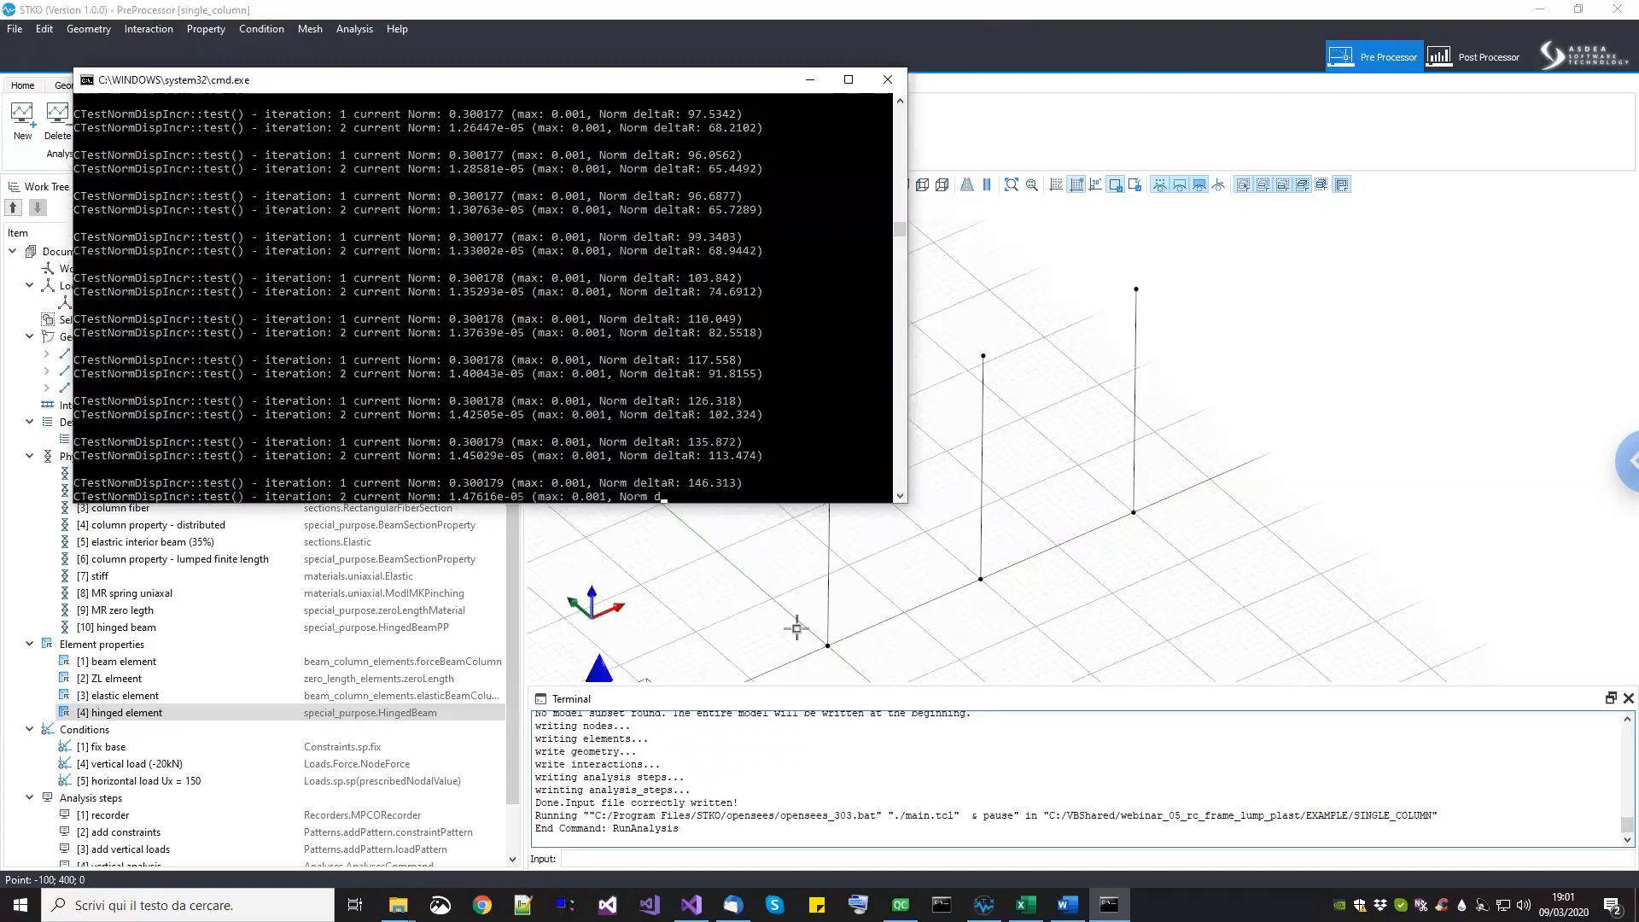
key(Return)
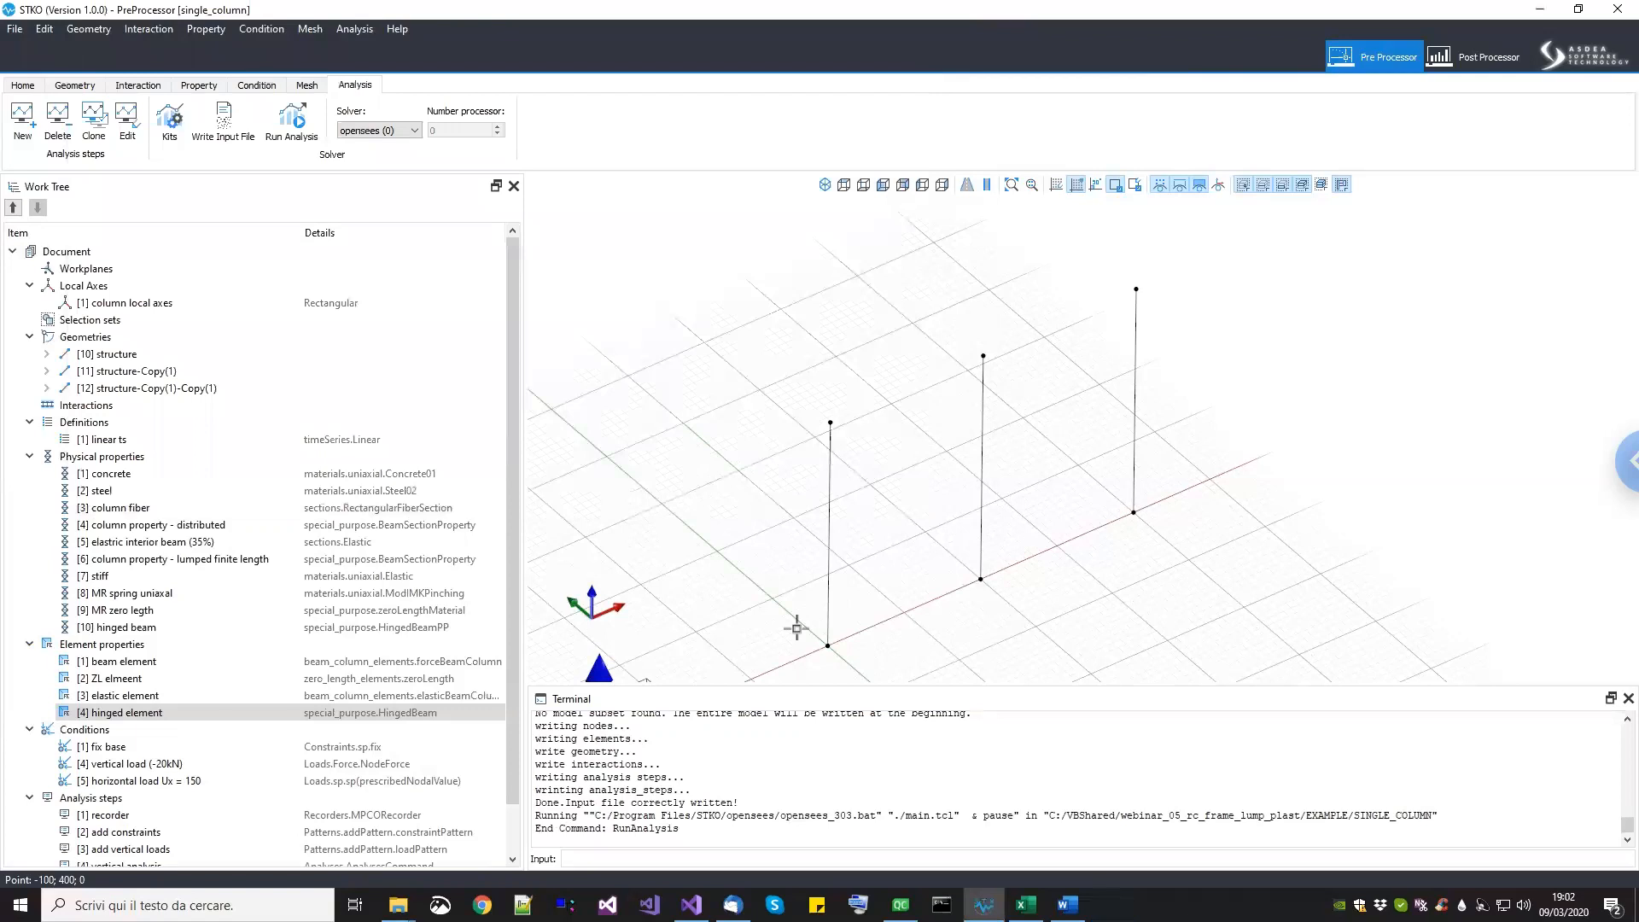
Step: Switch to the post-processor and reload the results.mpco database
click(1489, 57)
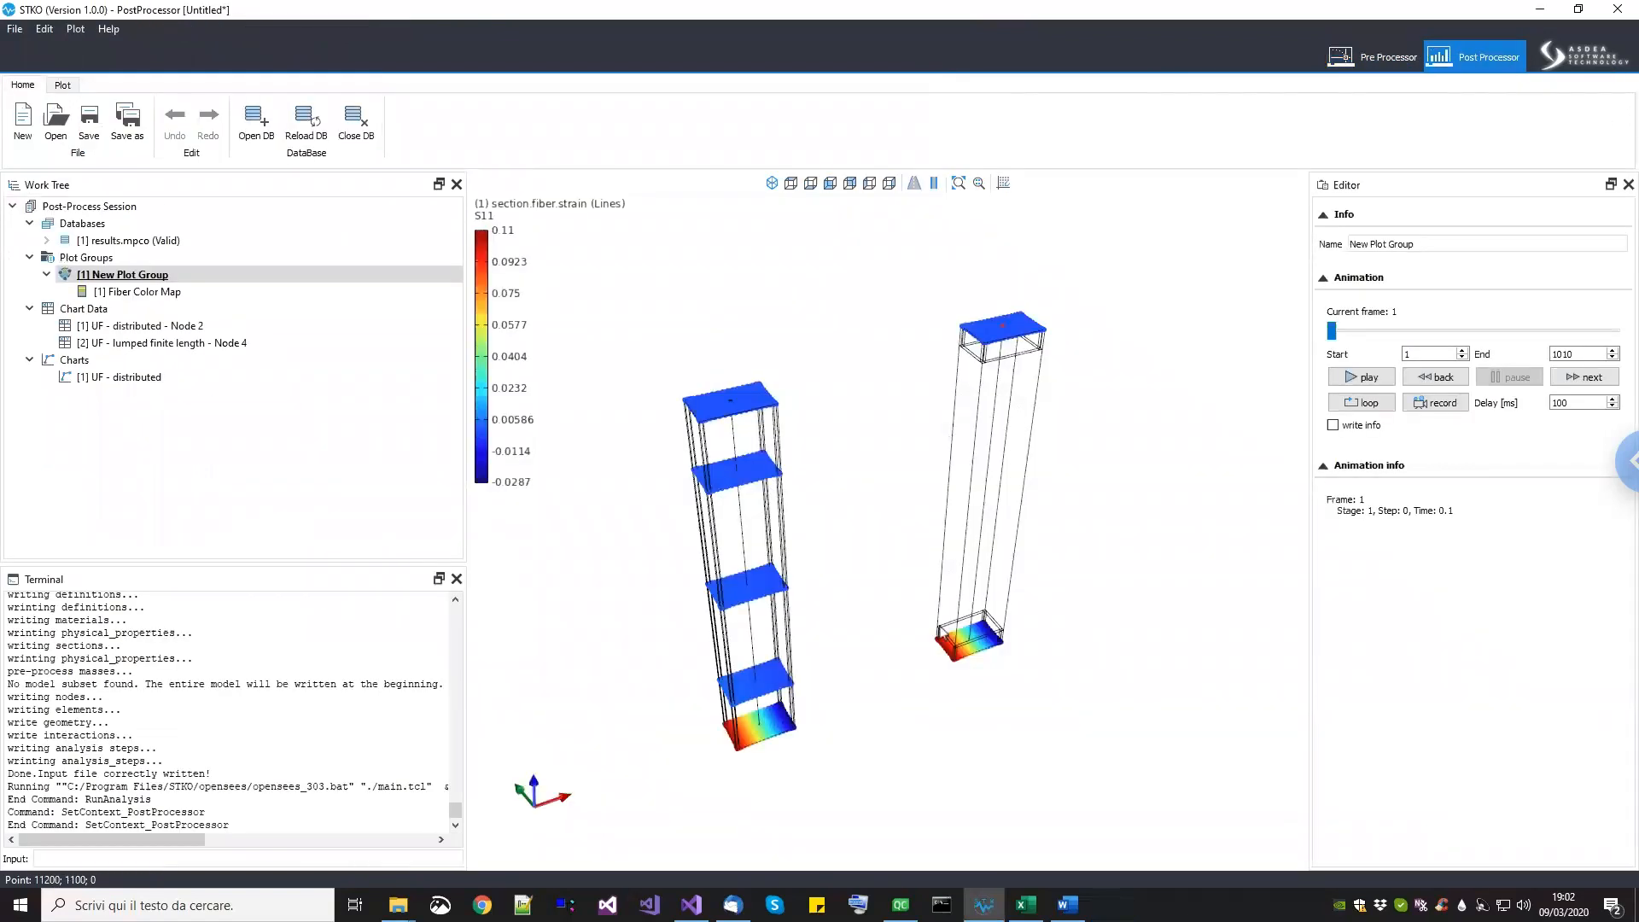
scroll(944, 567, down, 3)
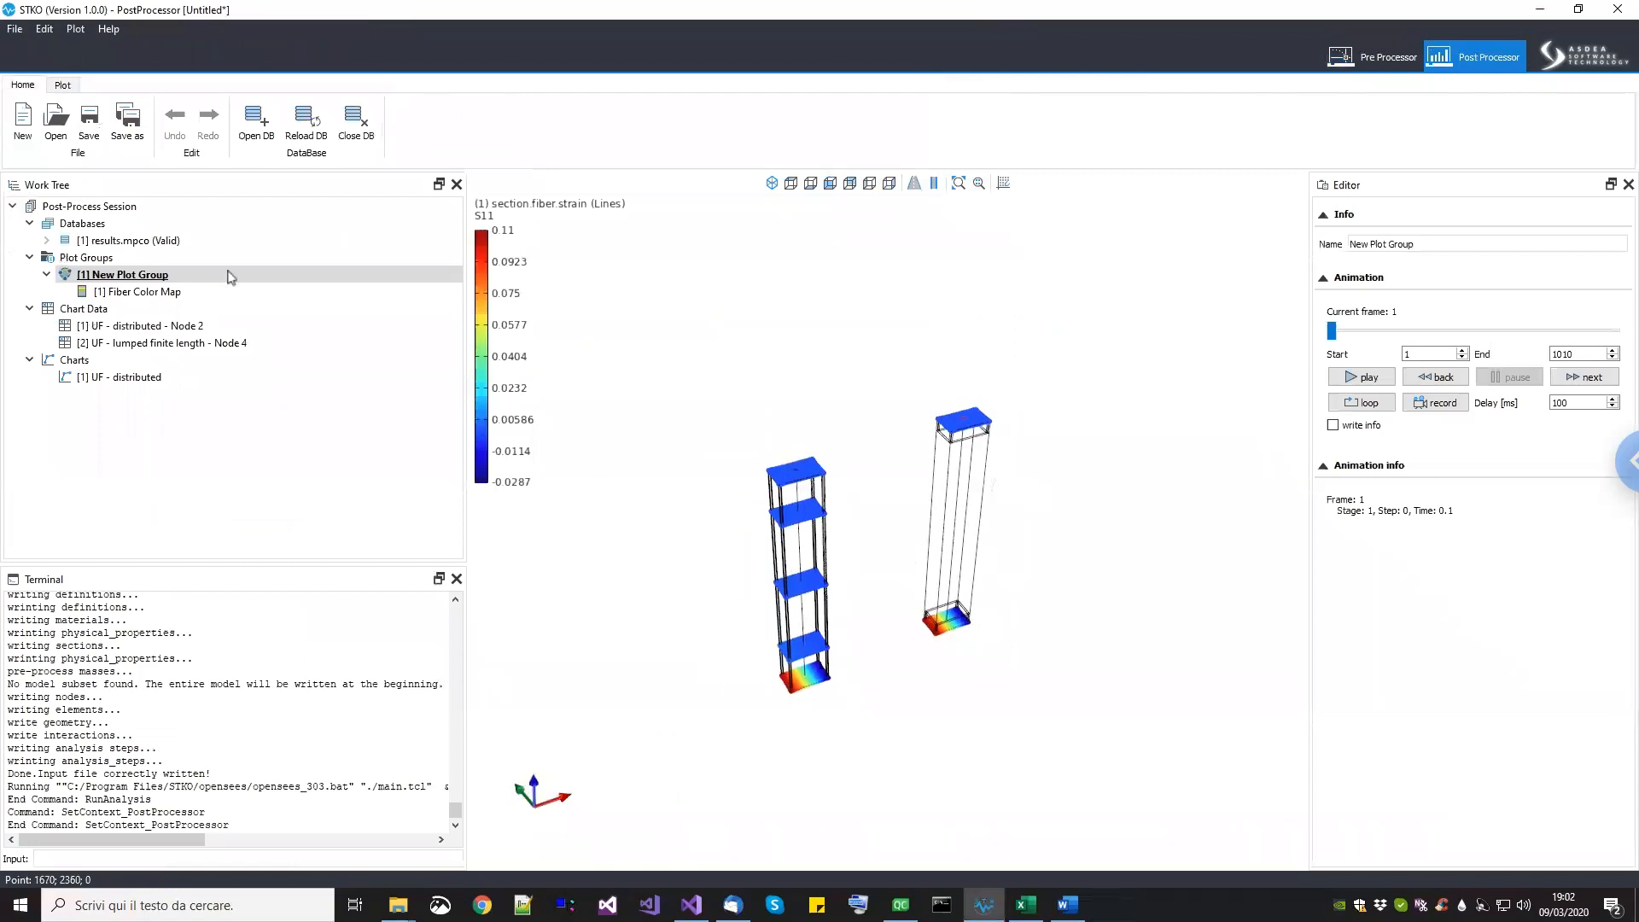
click(169, 241)
right_click(169, 240)
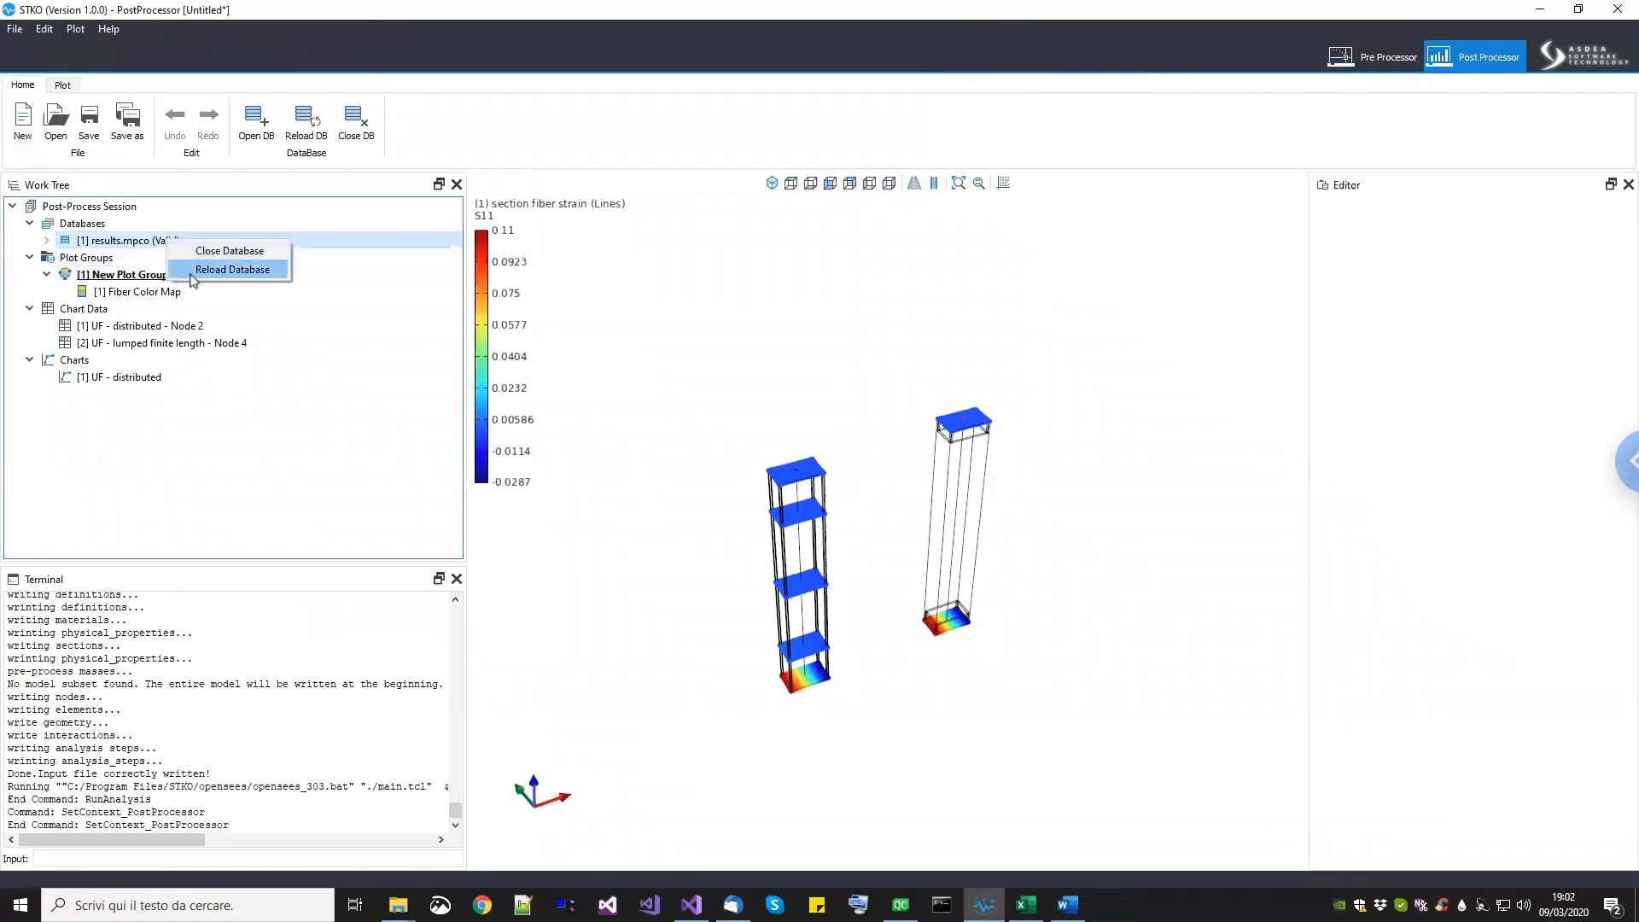
click(232, 269)
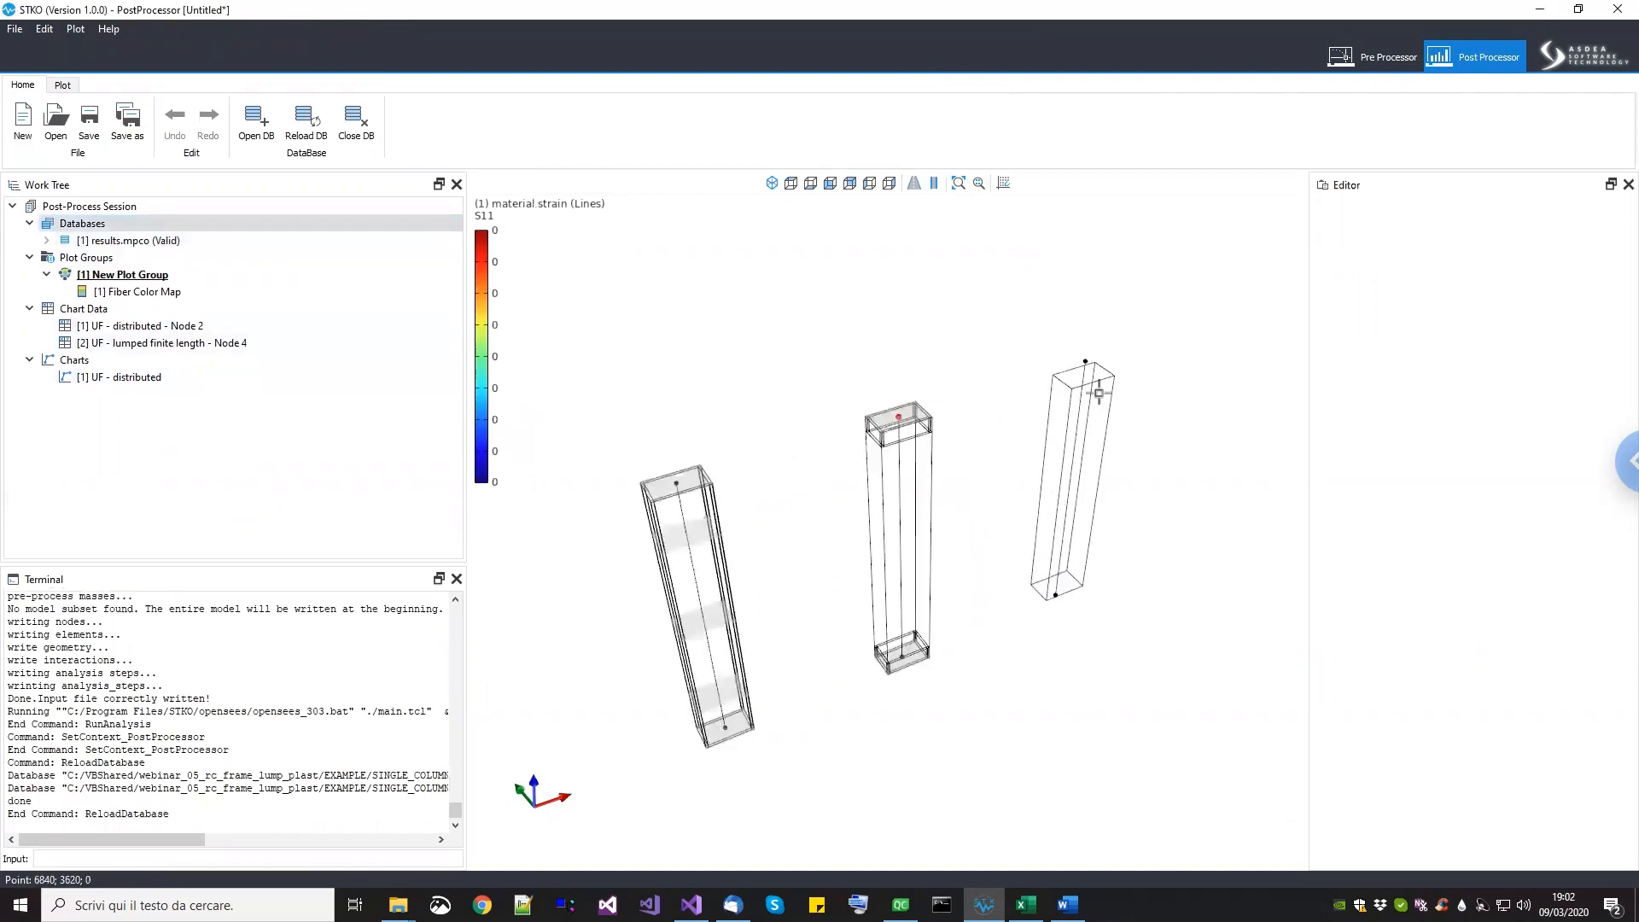
Step: Examine the three reloaded columns together with the Fiber Color Map and plot group settings
middle_drag(1090, 418, 1110, 392)
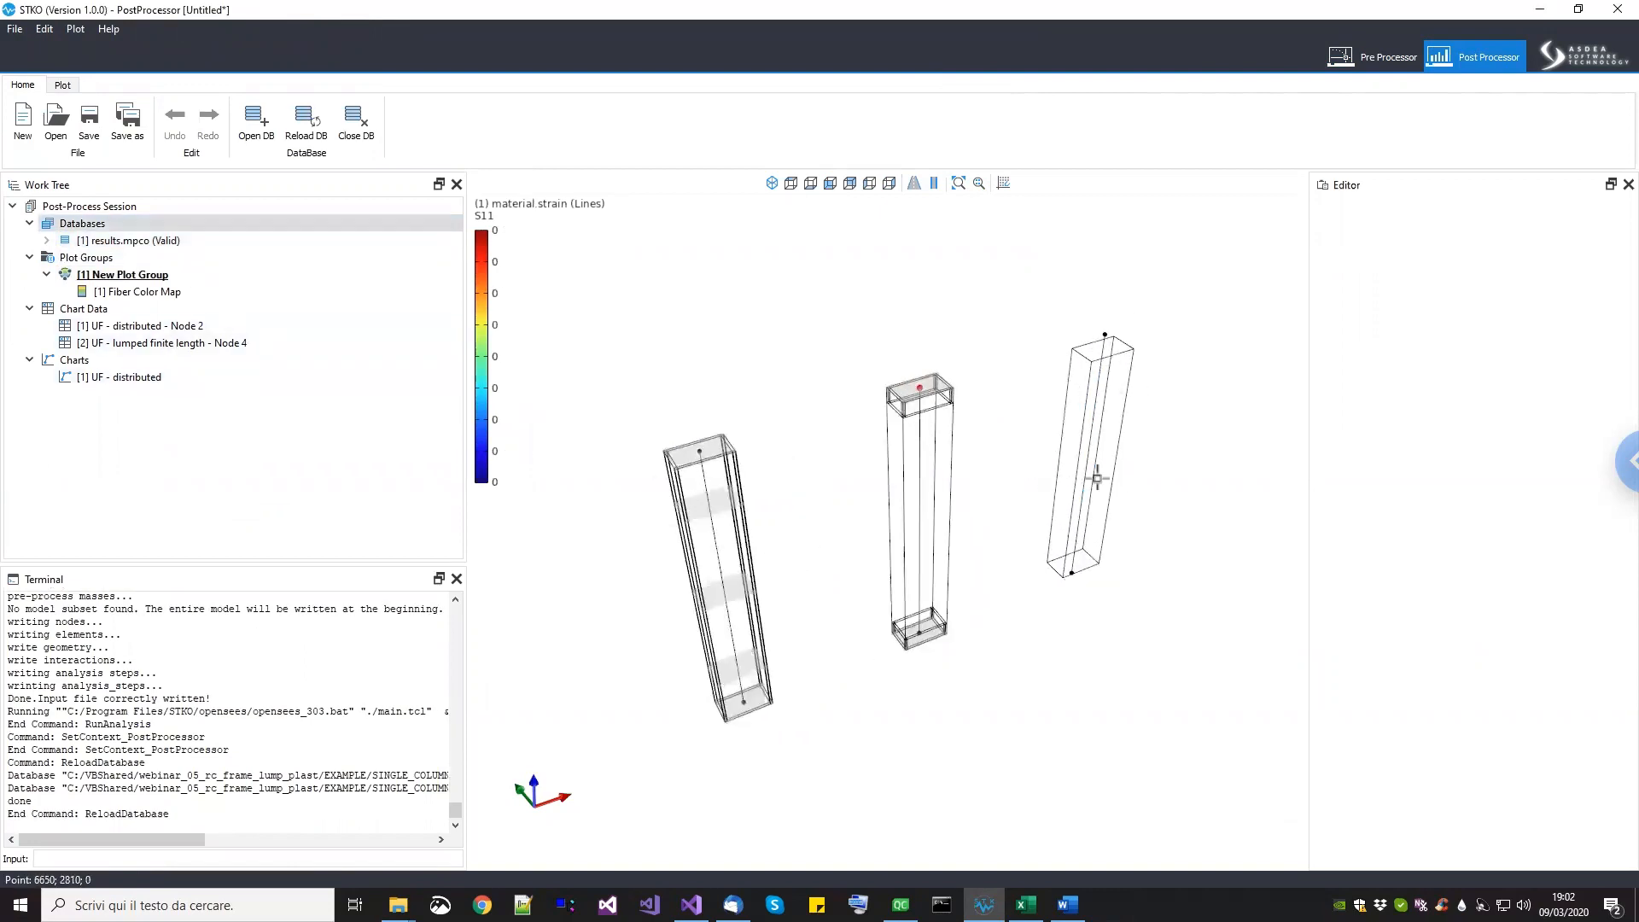
middle_drag(1089, 472, 1059, 444)
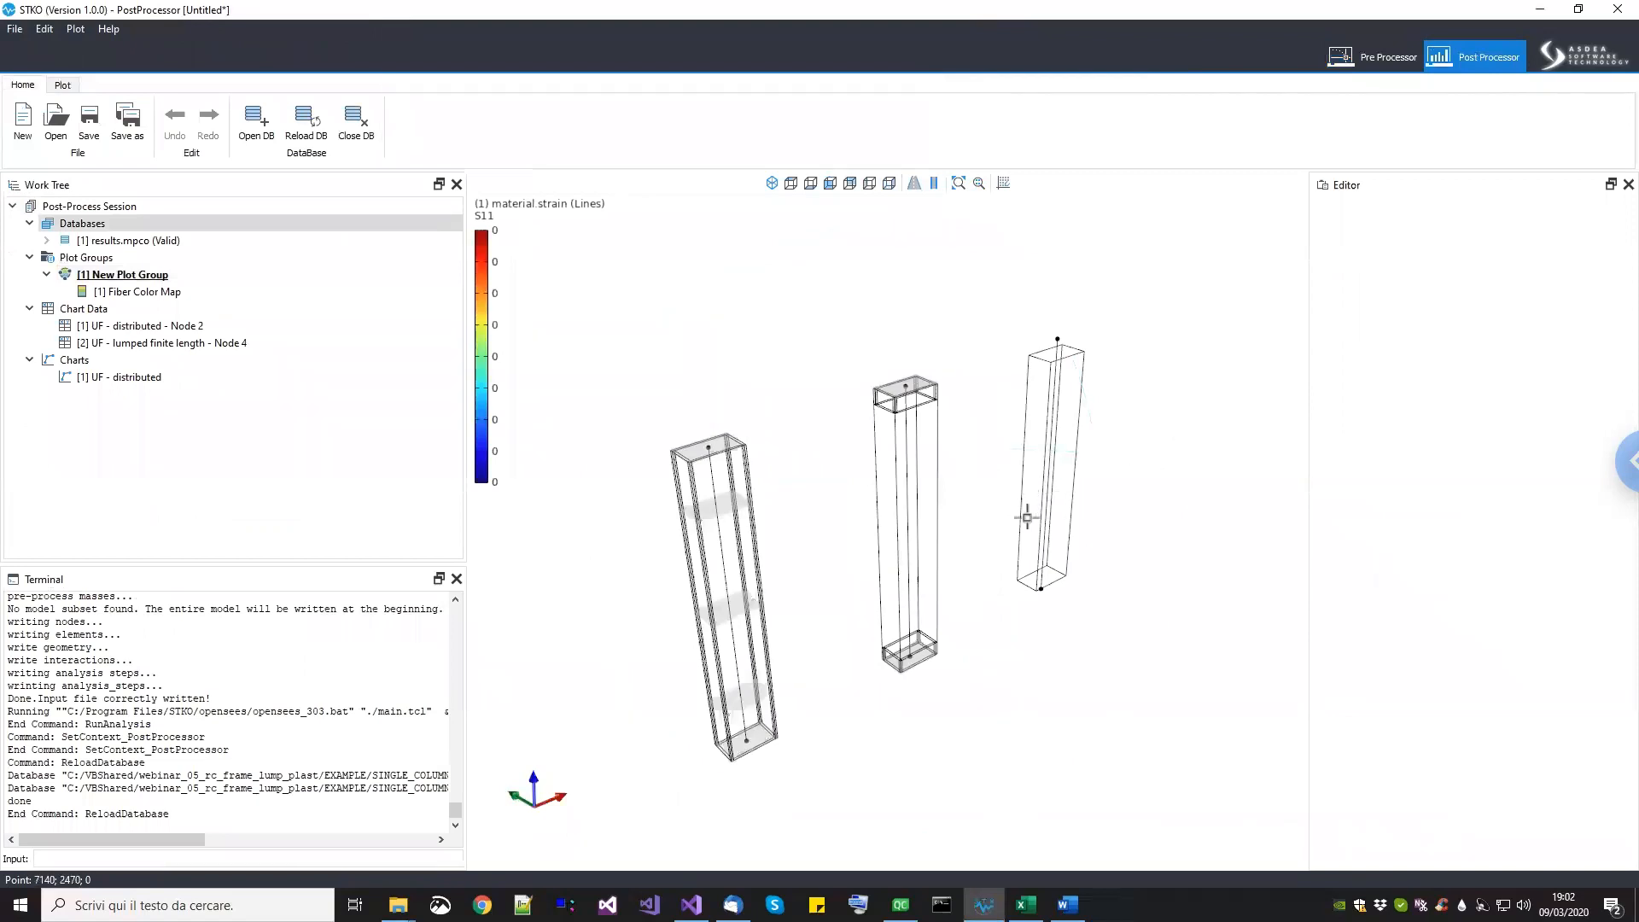
click(151, 293)
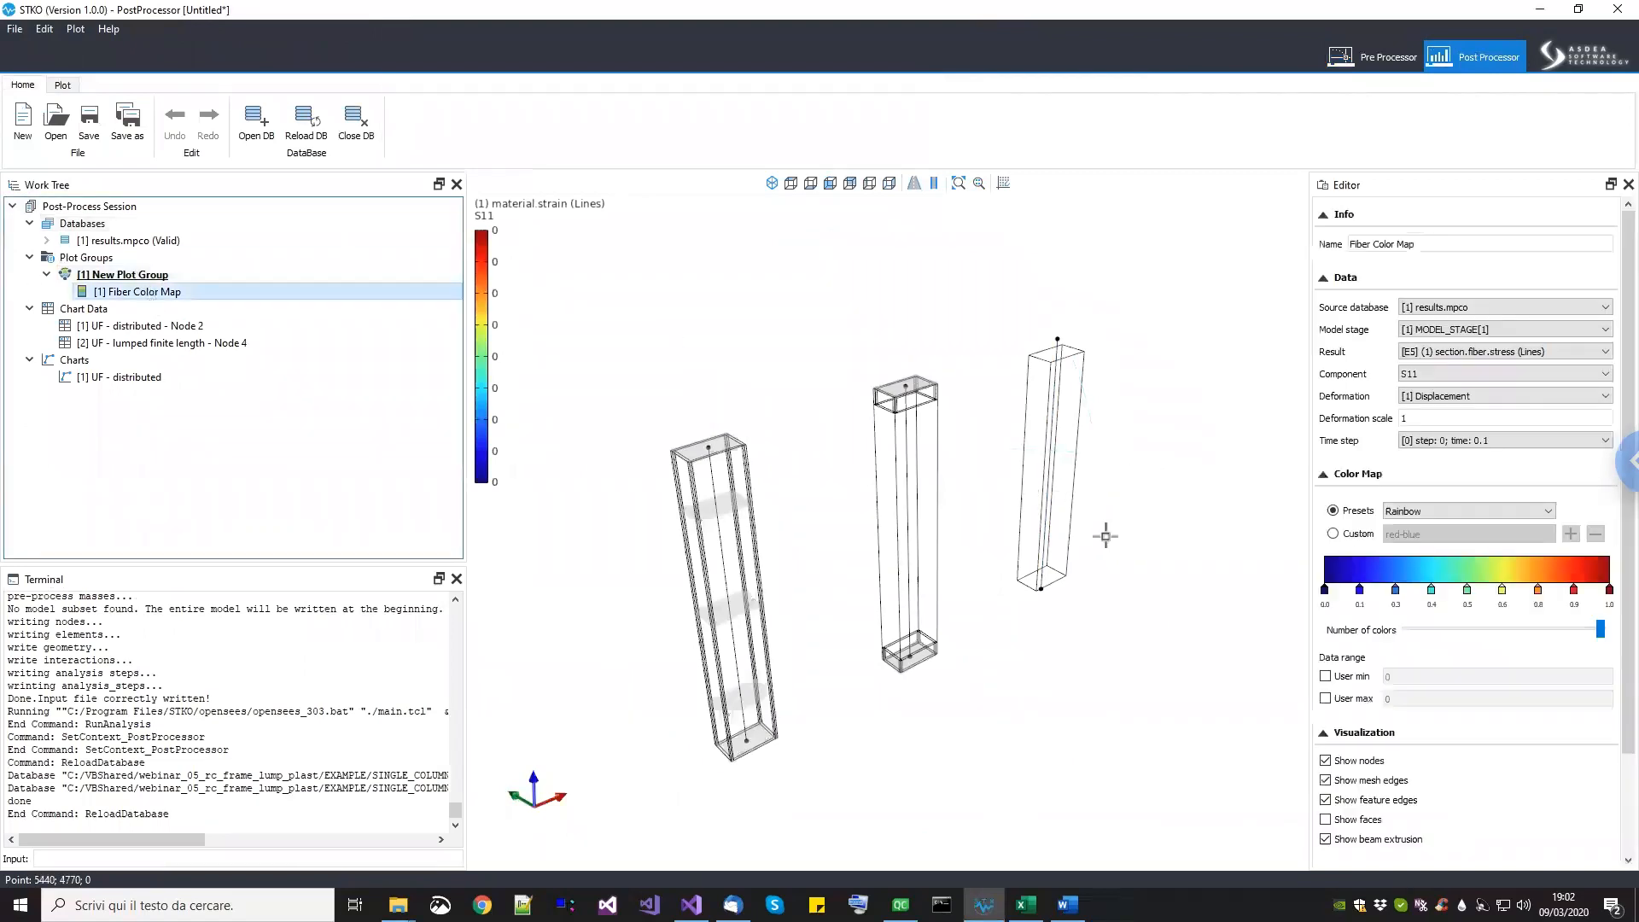
click(256, 276)
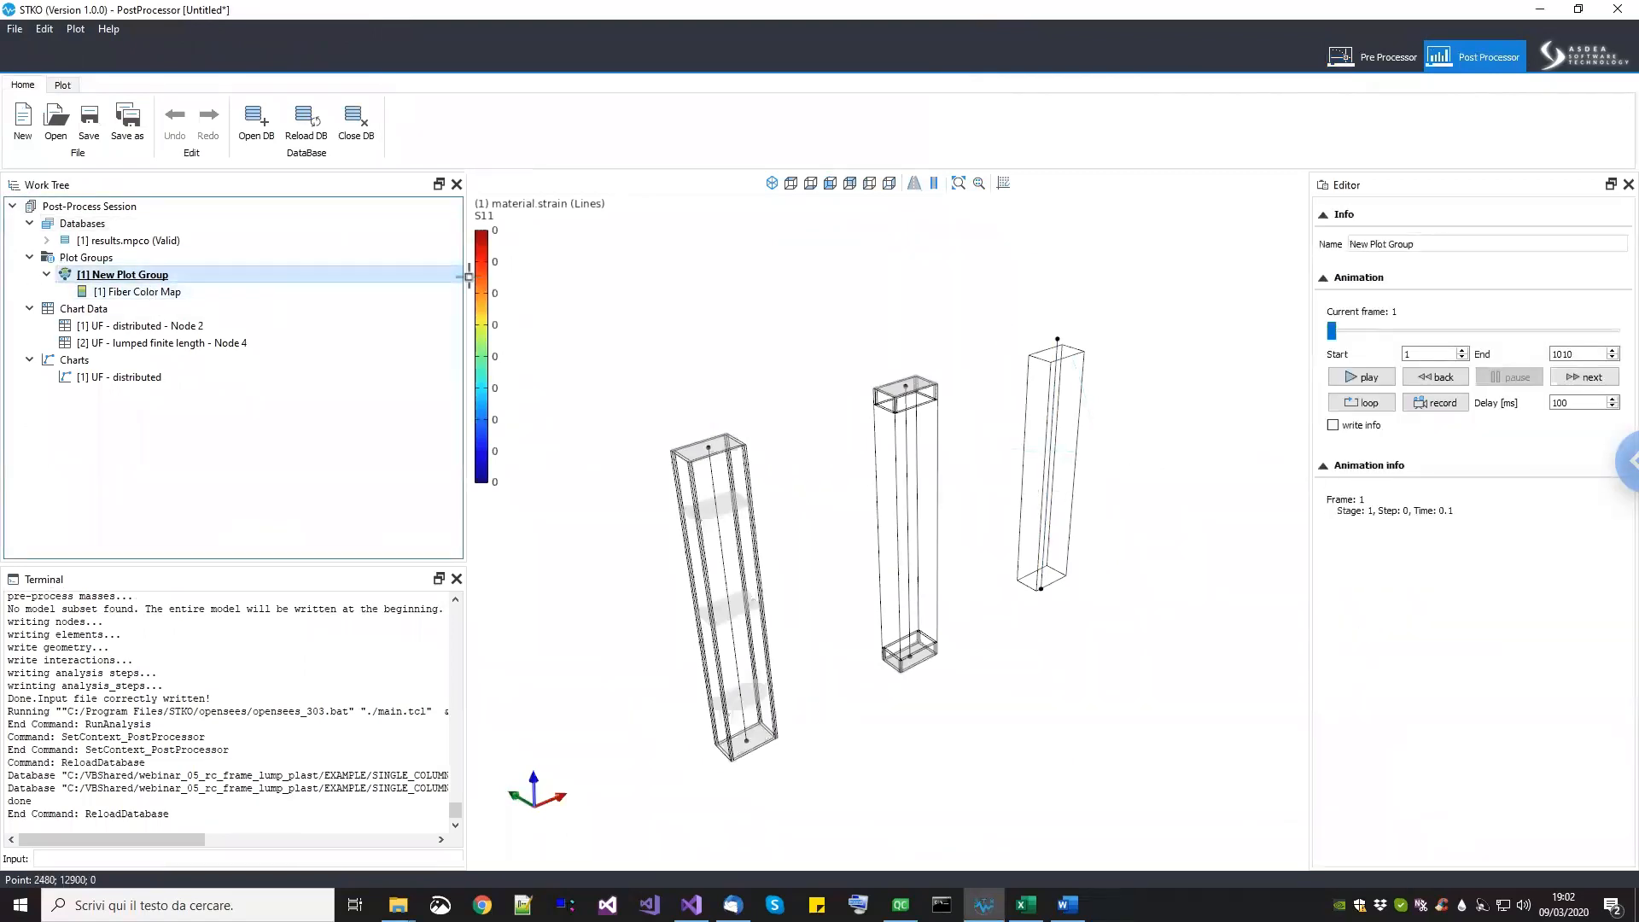
mouse_move(1330, 335)
mouse_down()
mouse_move(1416, 335)
mouse_move(1315, 336)
mouse_up()
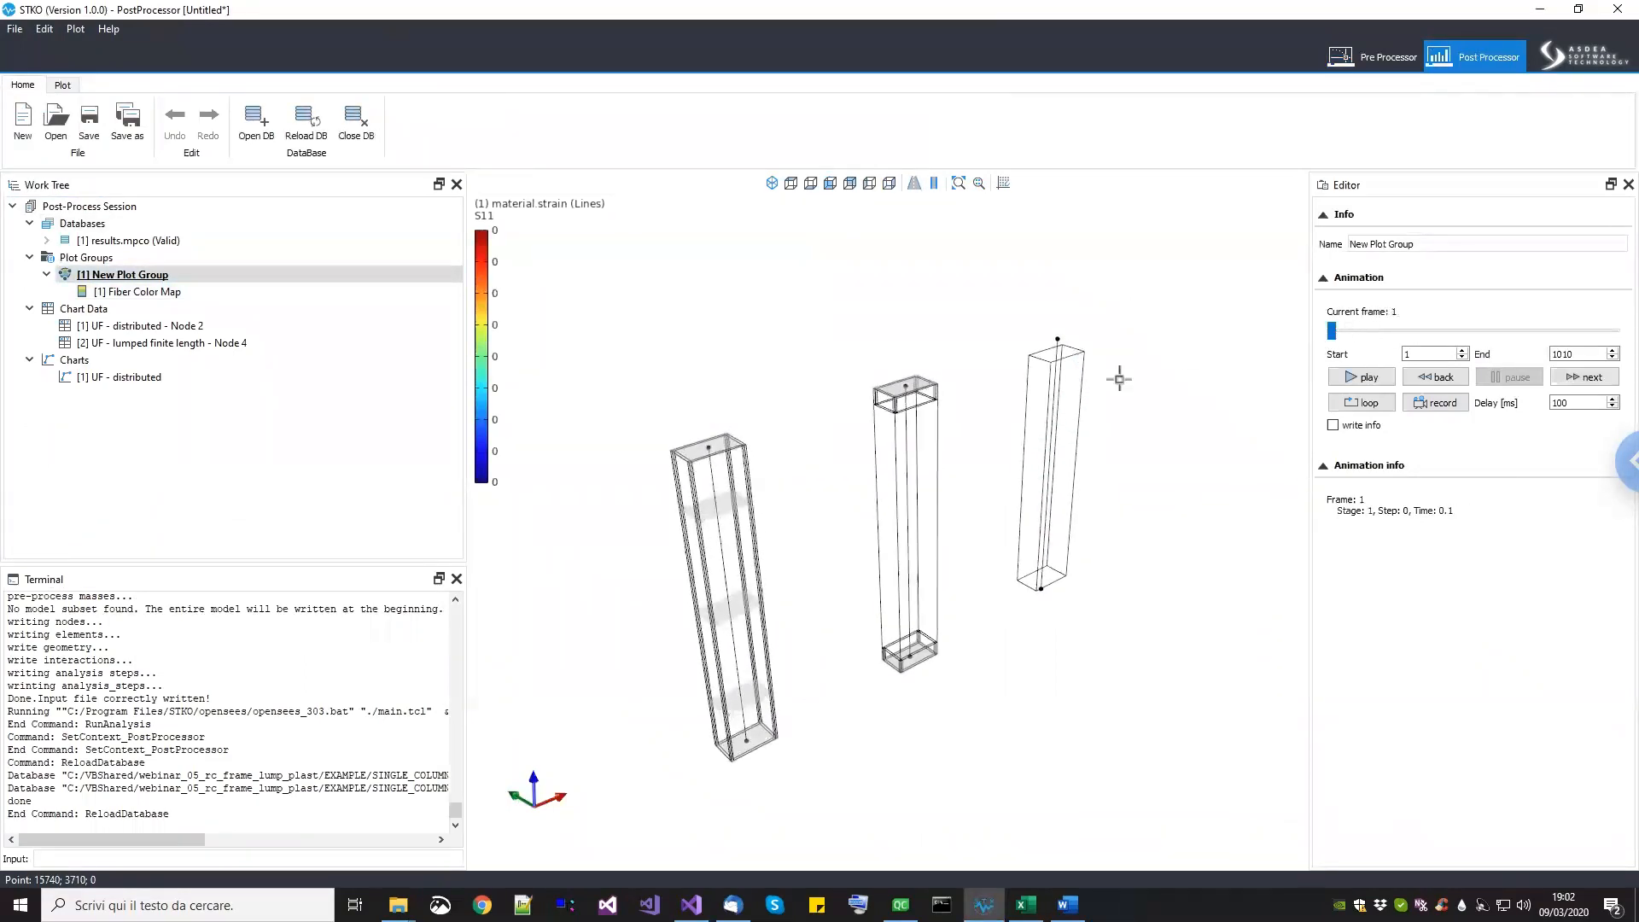
middle_drag(987, 428, 966, 432)
Step: Select Node 6 at the top of the hinged-beam column in the plot
click(101, 377)
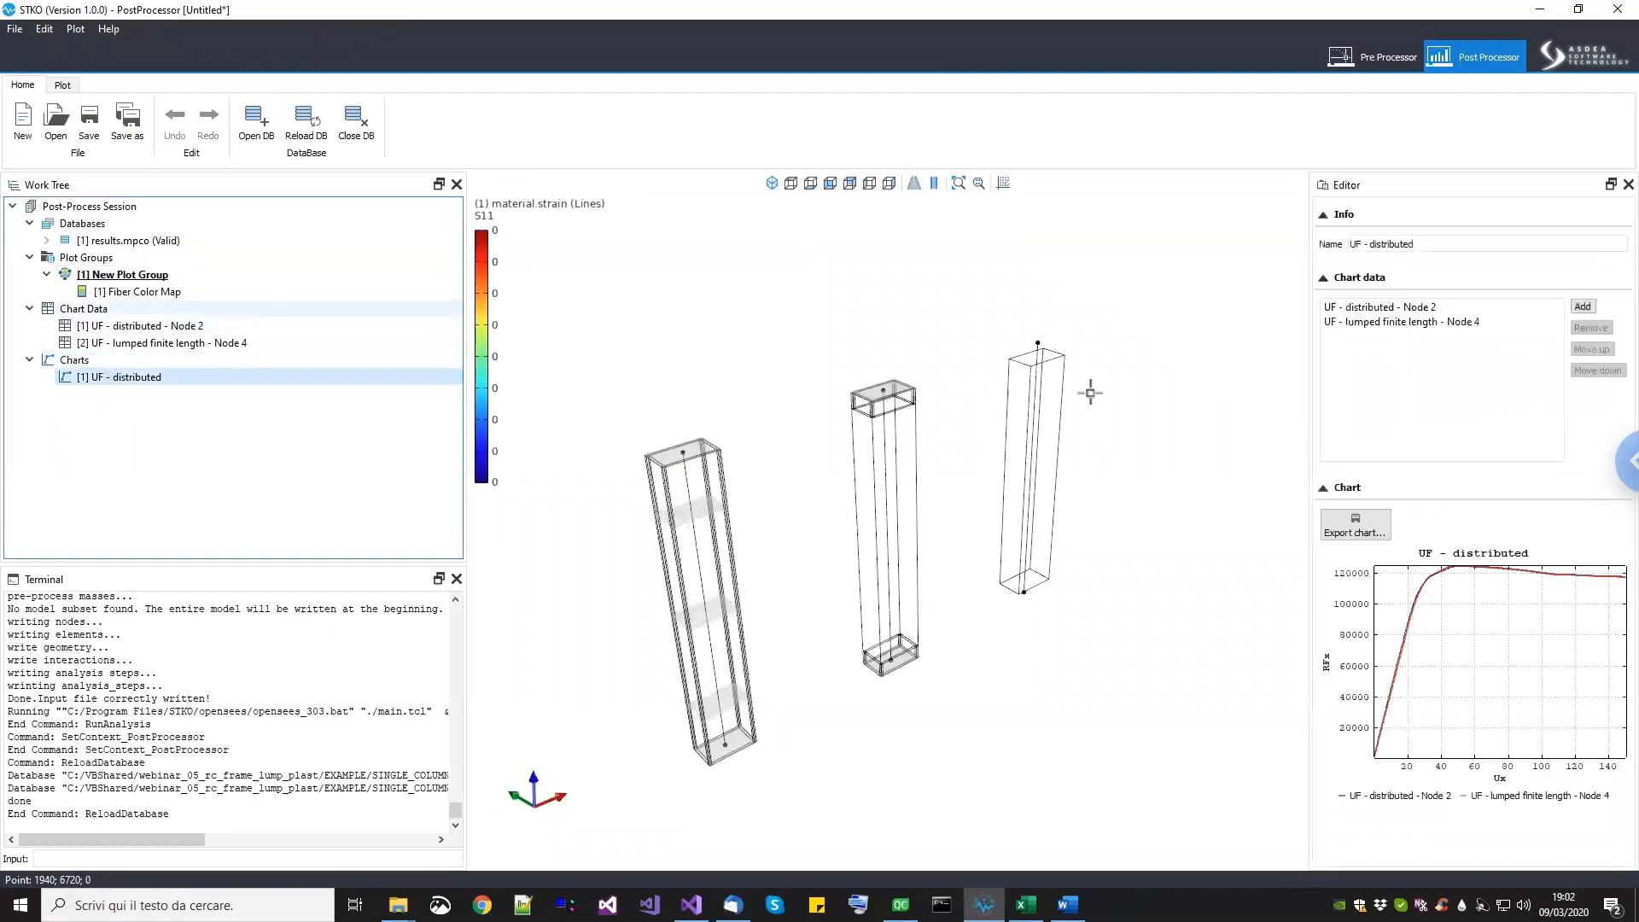
drag(1150, 387, 994, 357)
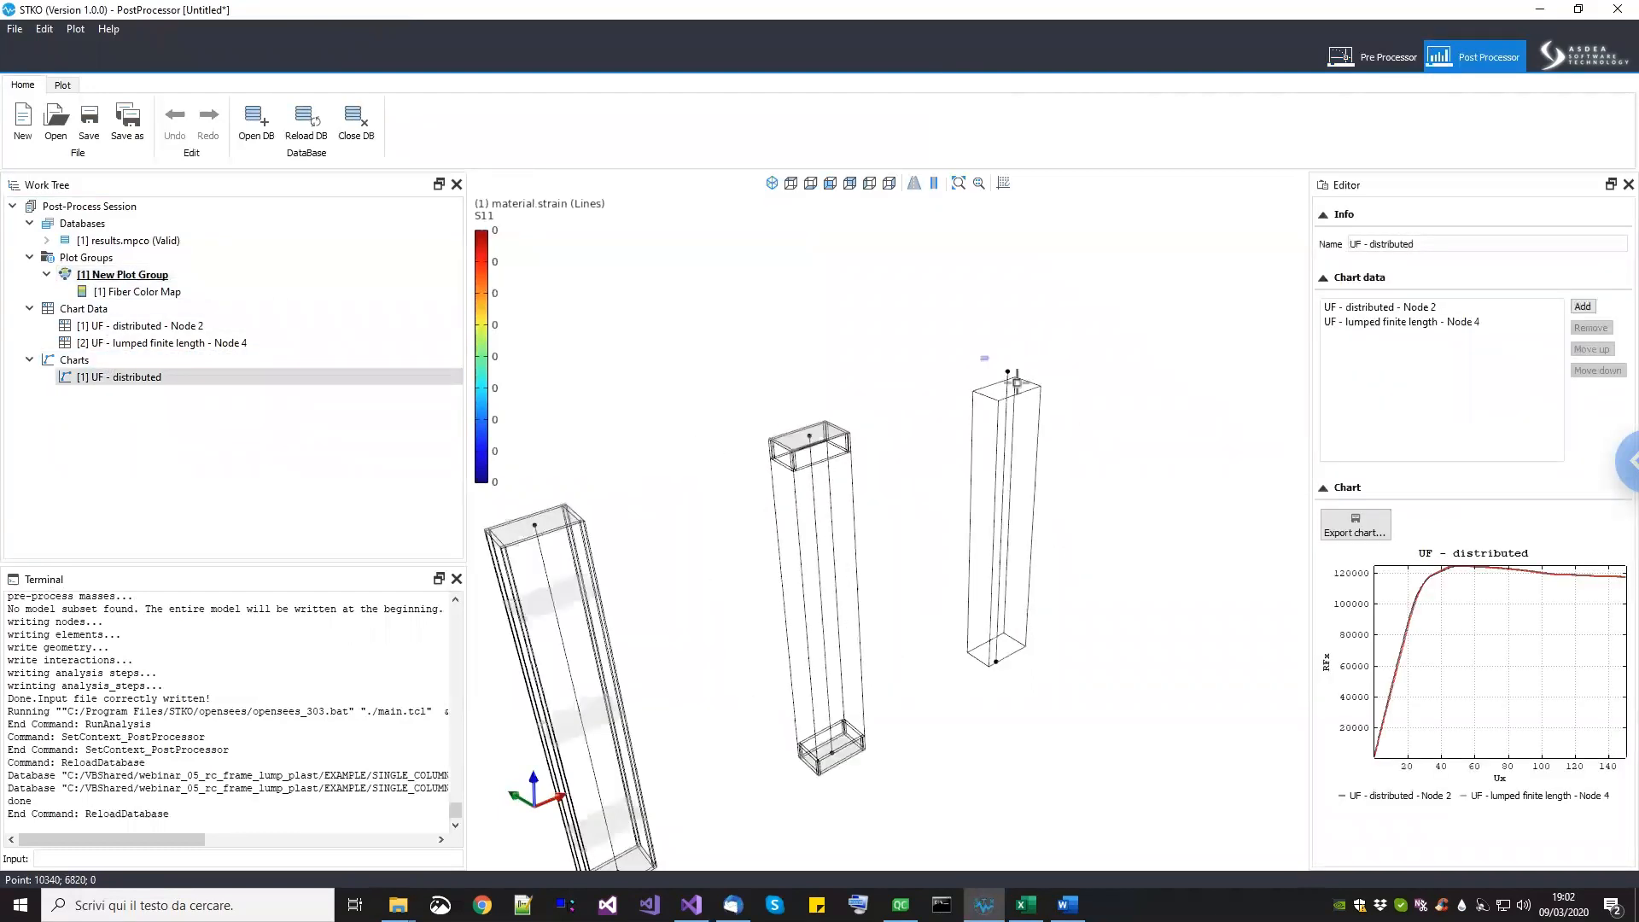
scroll(1006, 357, up, 4)
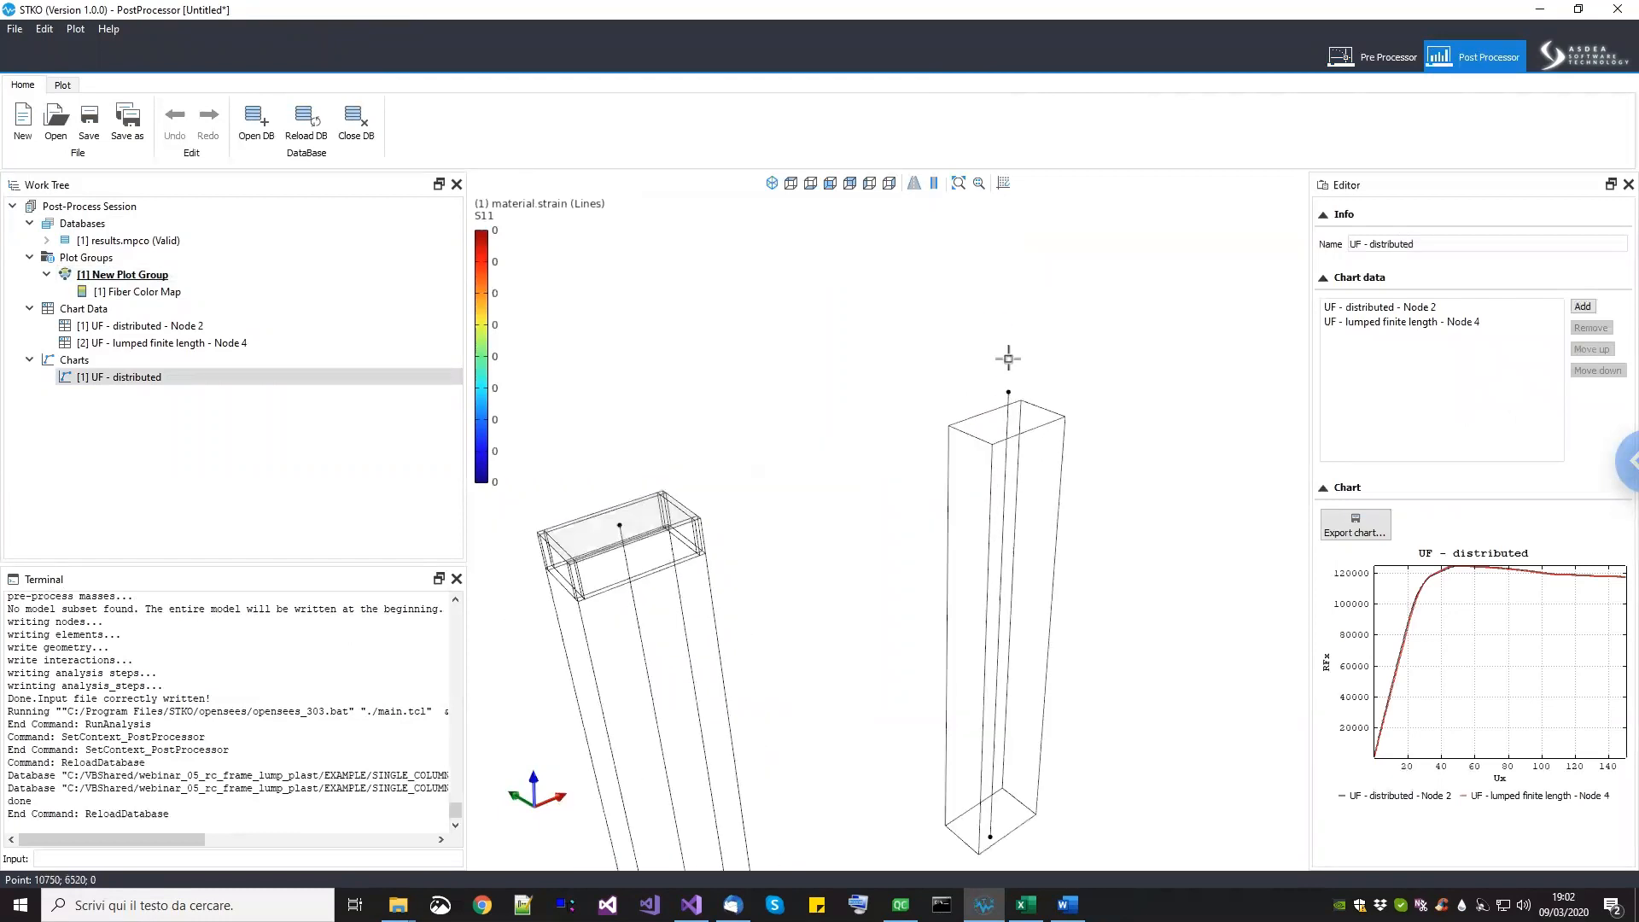
scroll(1008, 358, down, 3)
scroll(1015, 341, up, 4)
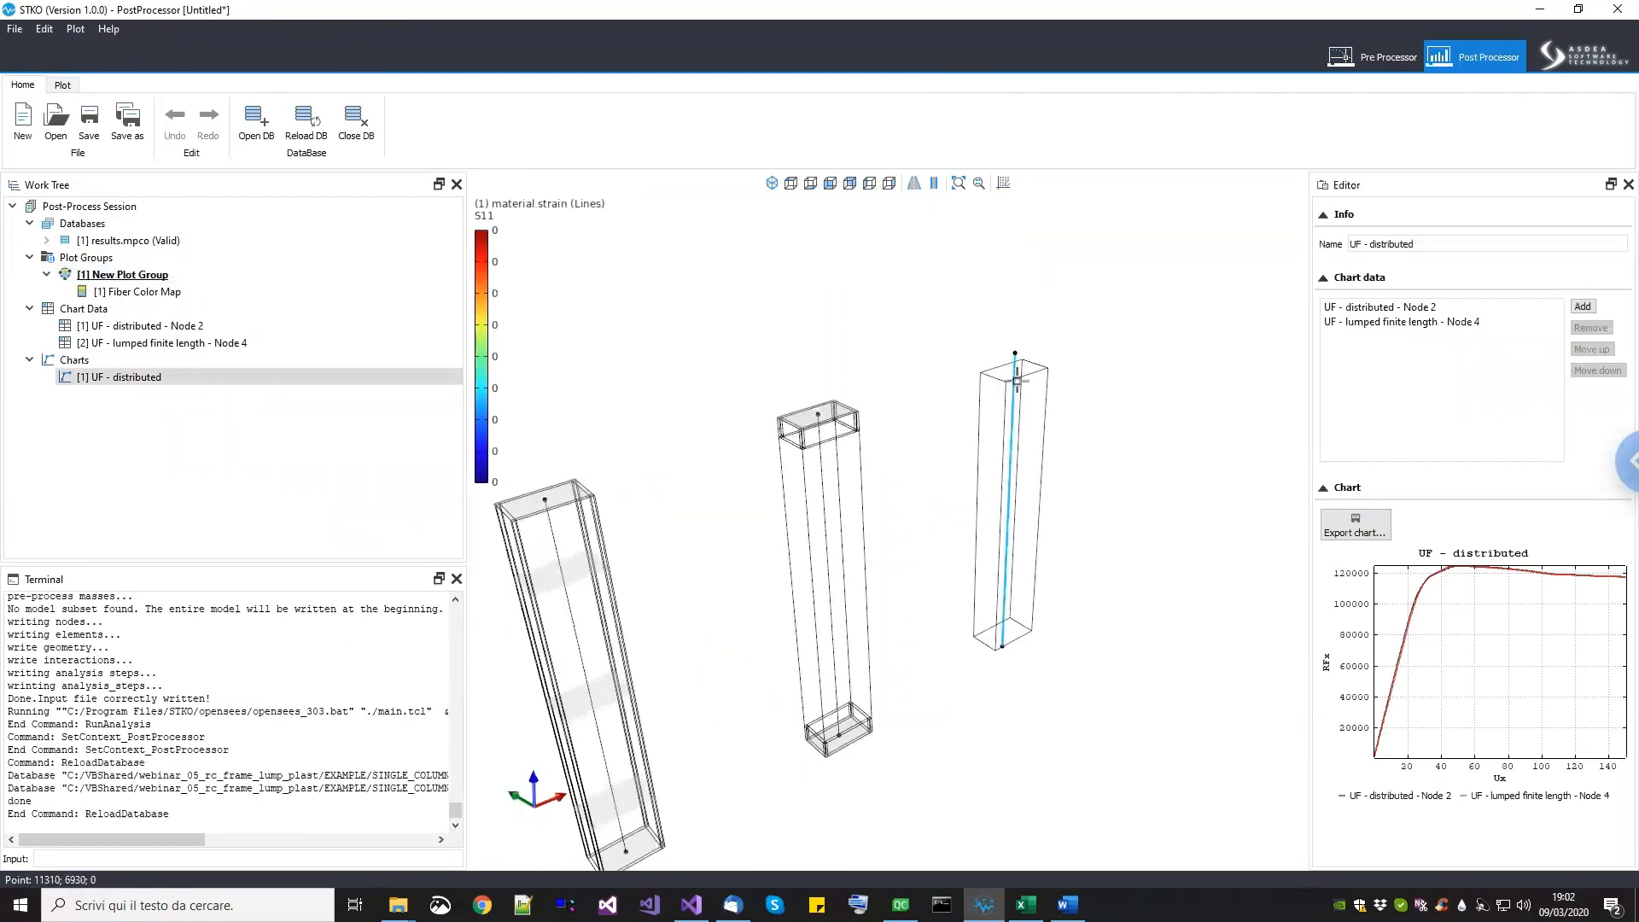
click(1012, 316)
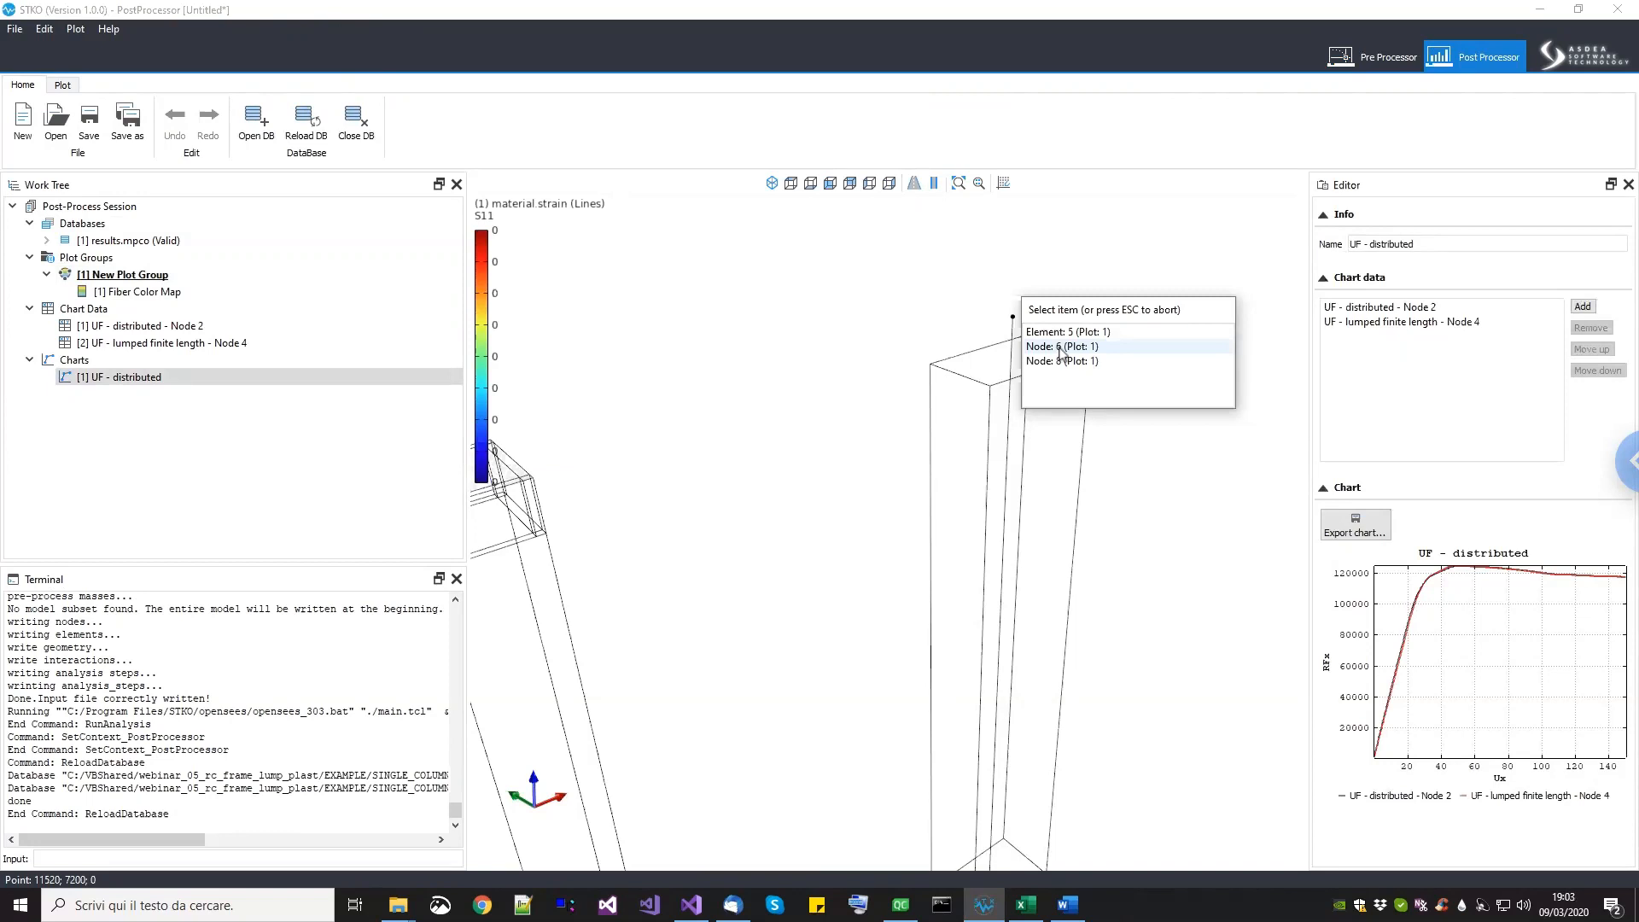
click(1061, 346)
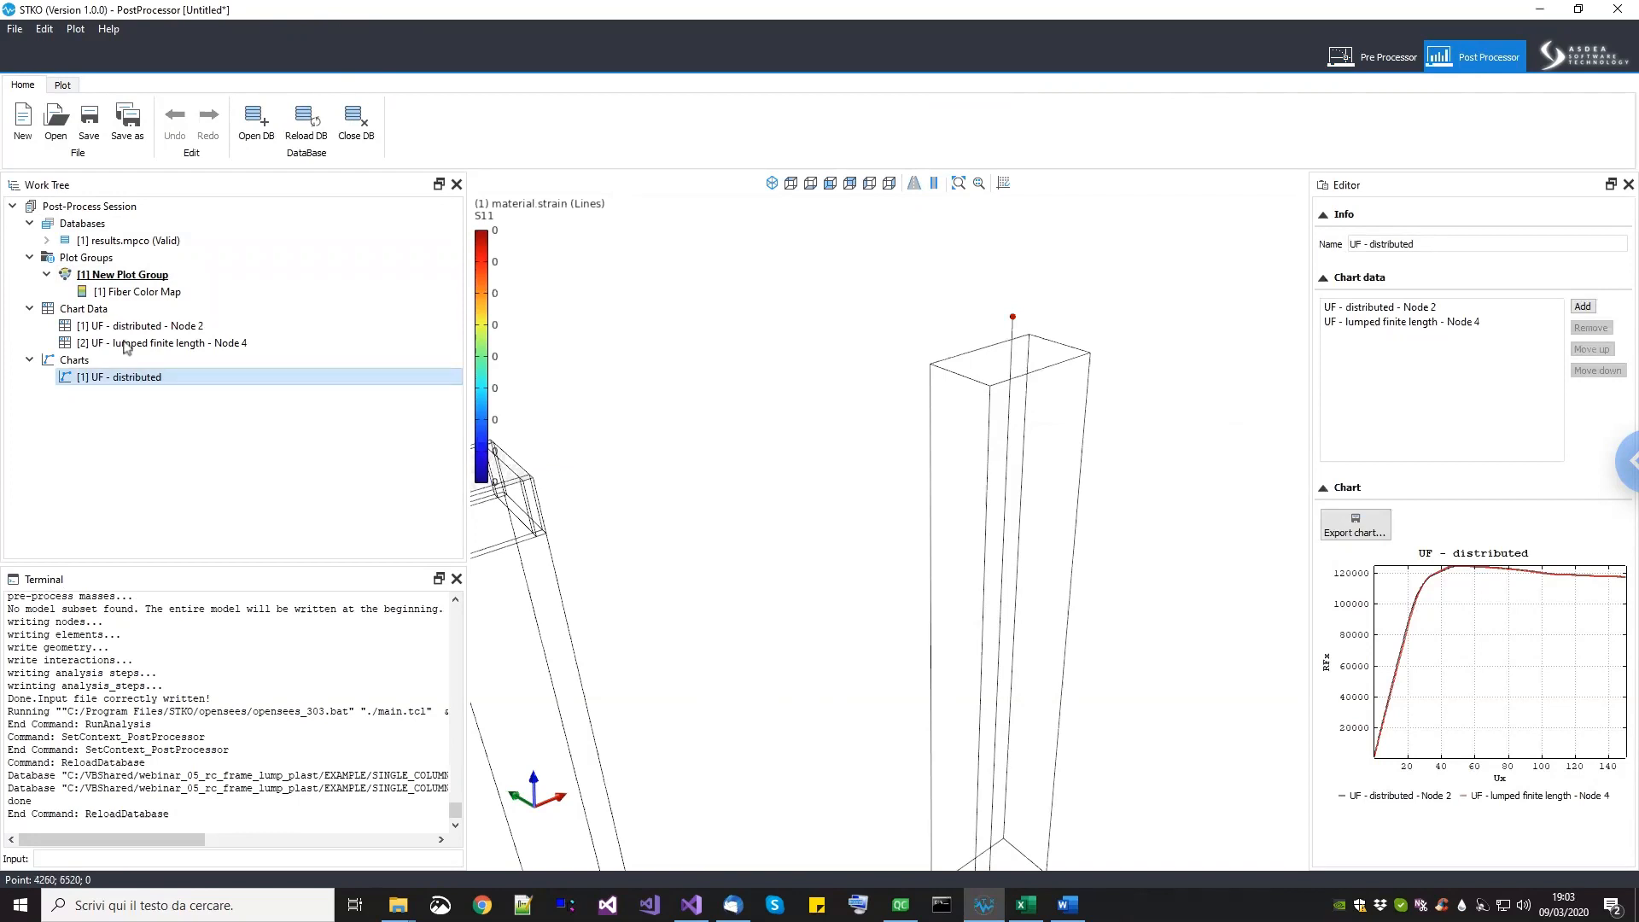
Step: Set up a chart data extraction from MODEL_STAGE[2], with displacement Ux as X data and reaction force RFx as Y data
right_click(109, 313)
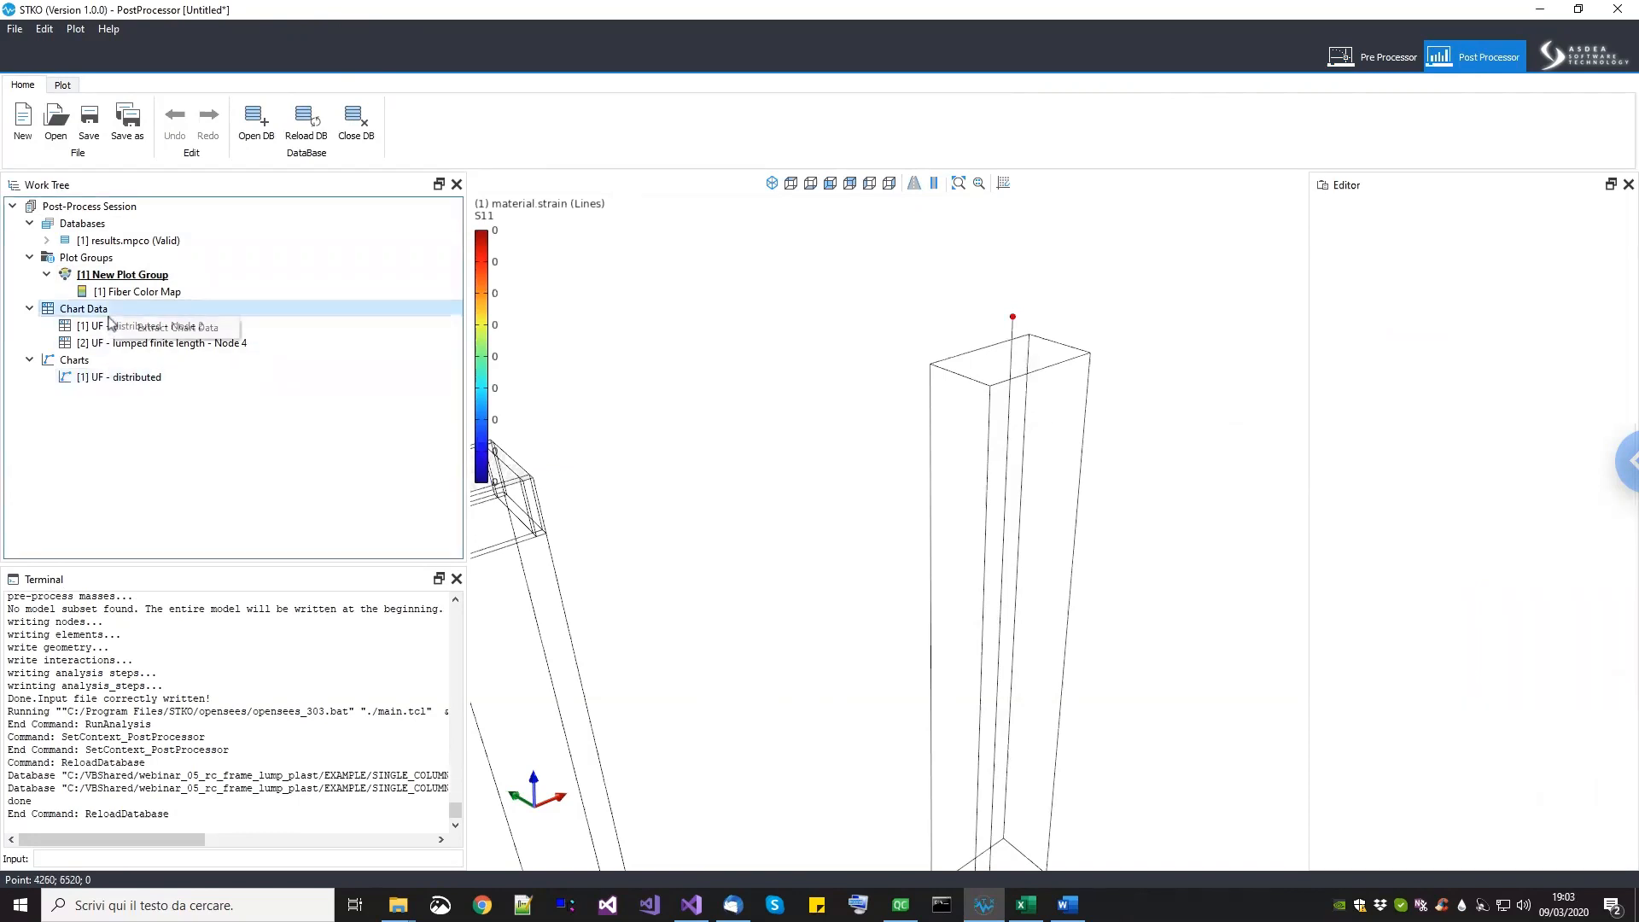
click(175, 330)
click(840, 591)
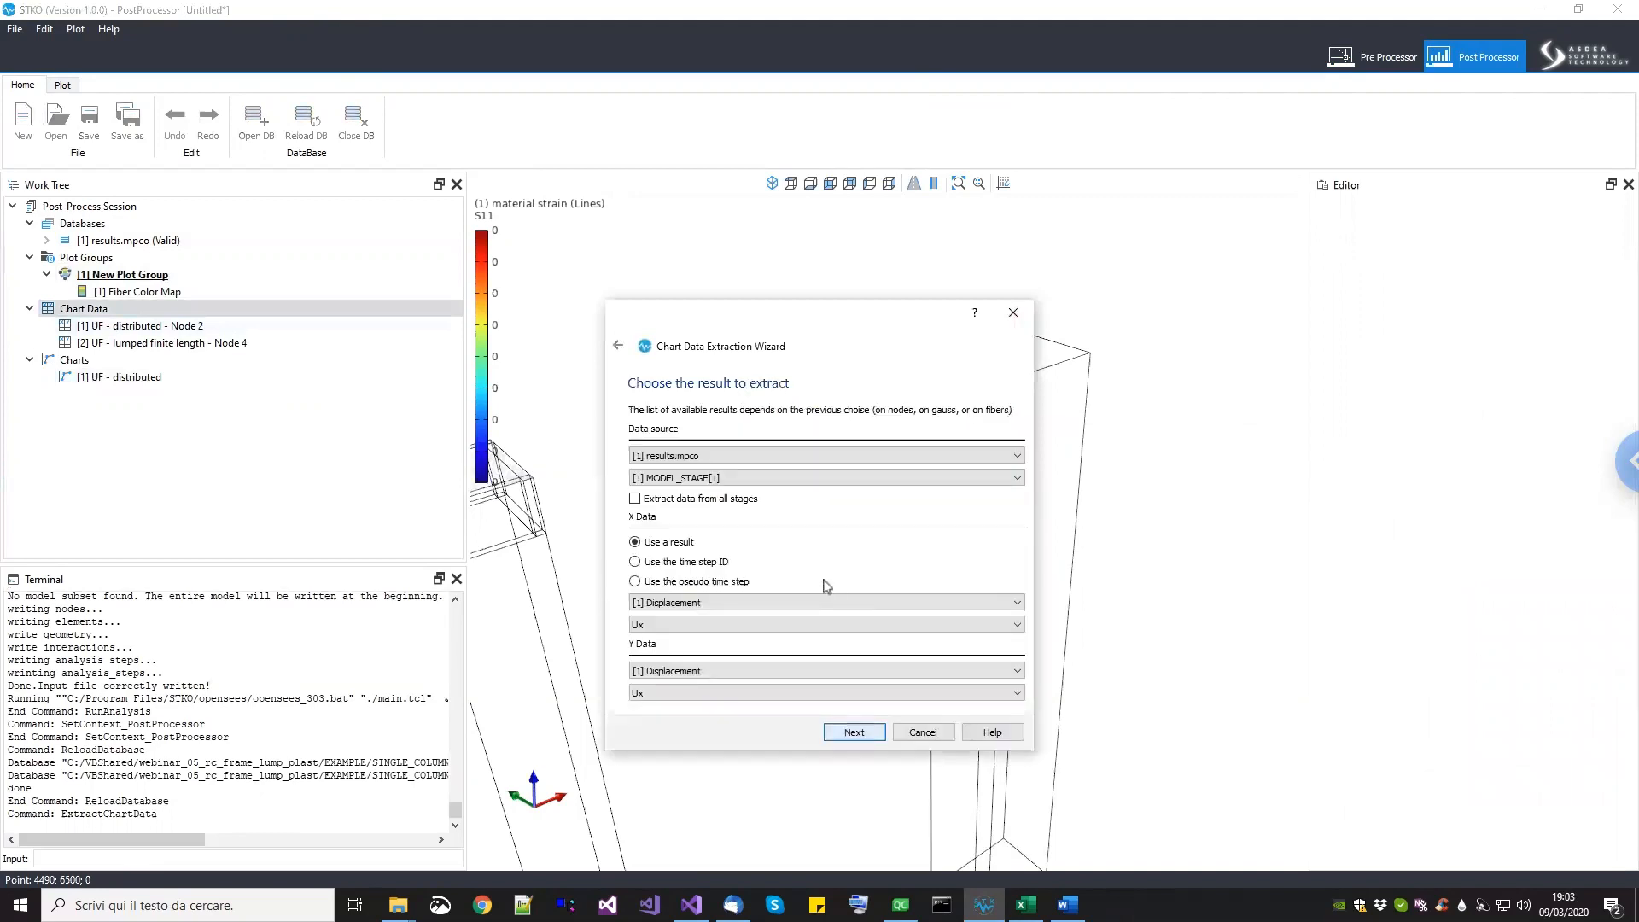
click(719, 478)
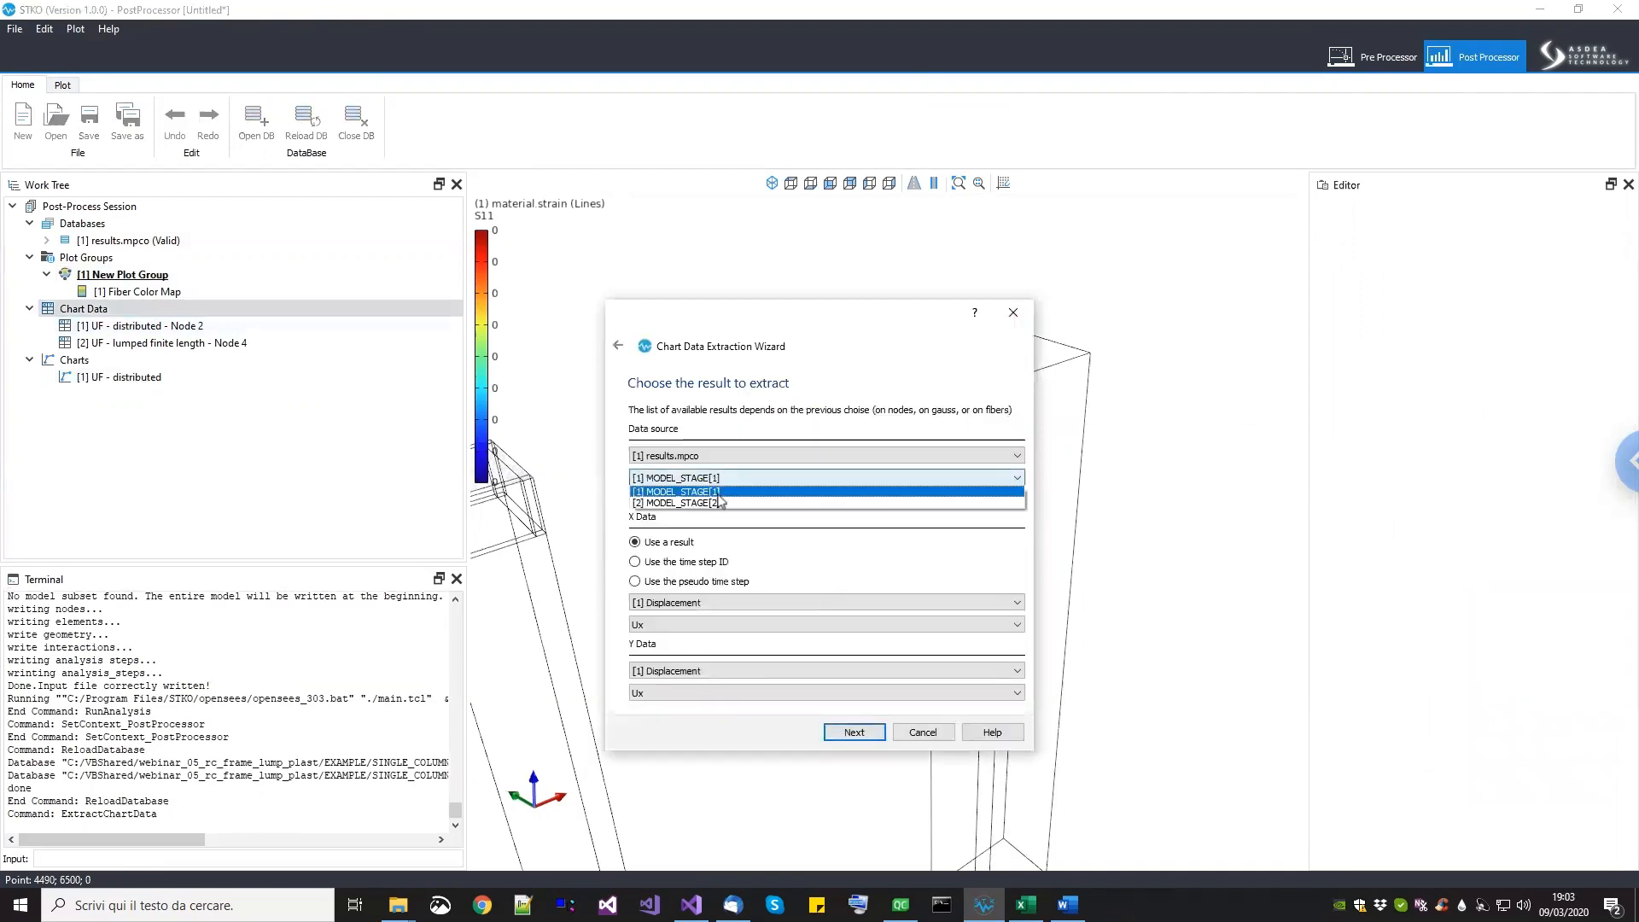
click(721, 493)
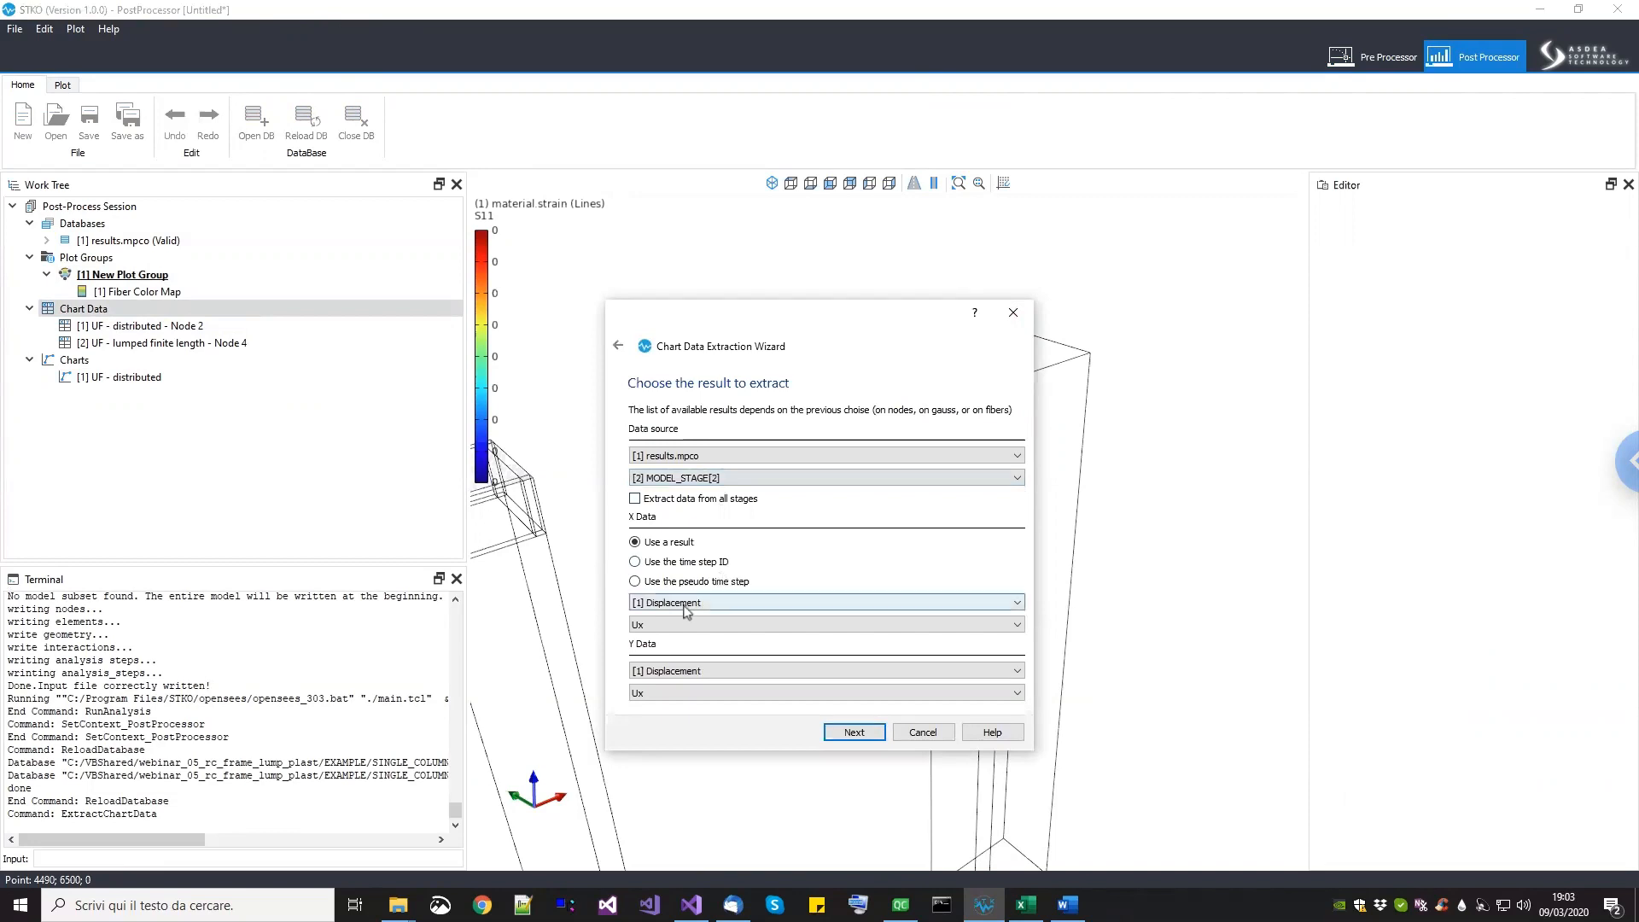
click(712, 670)
click(694, 709)
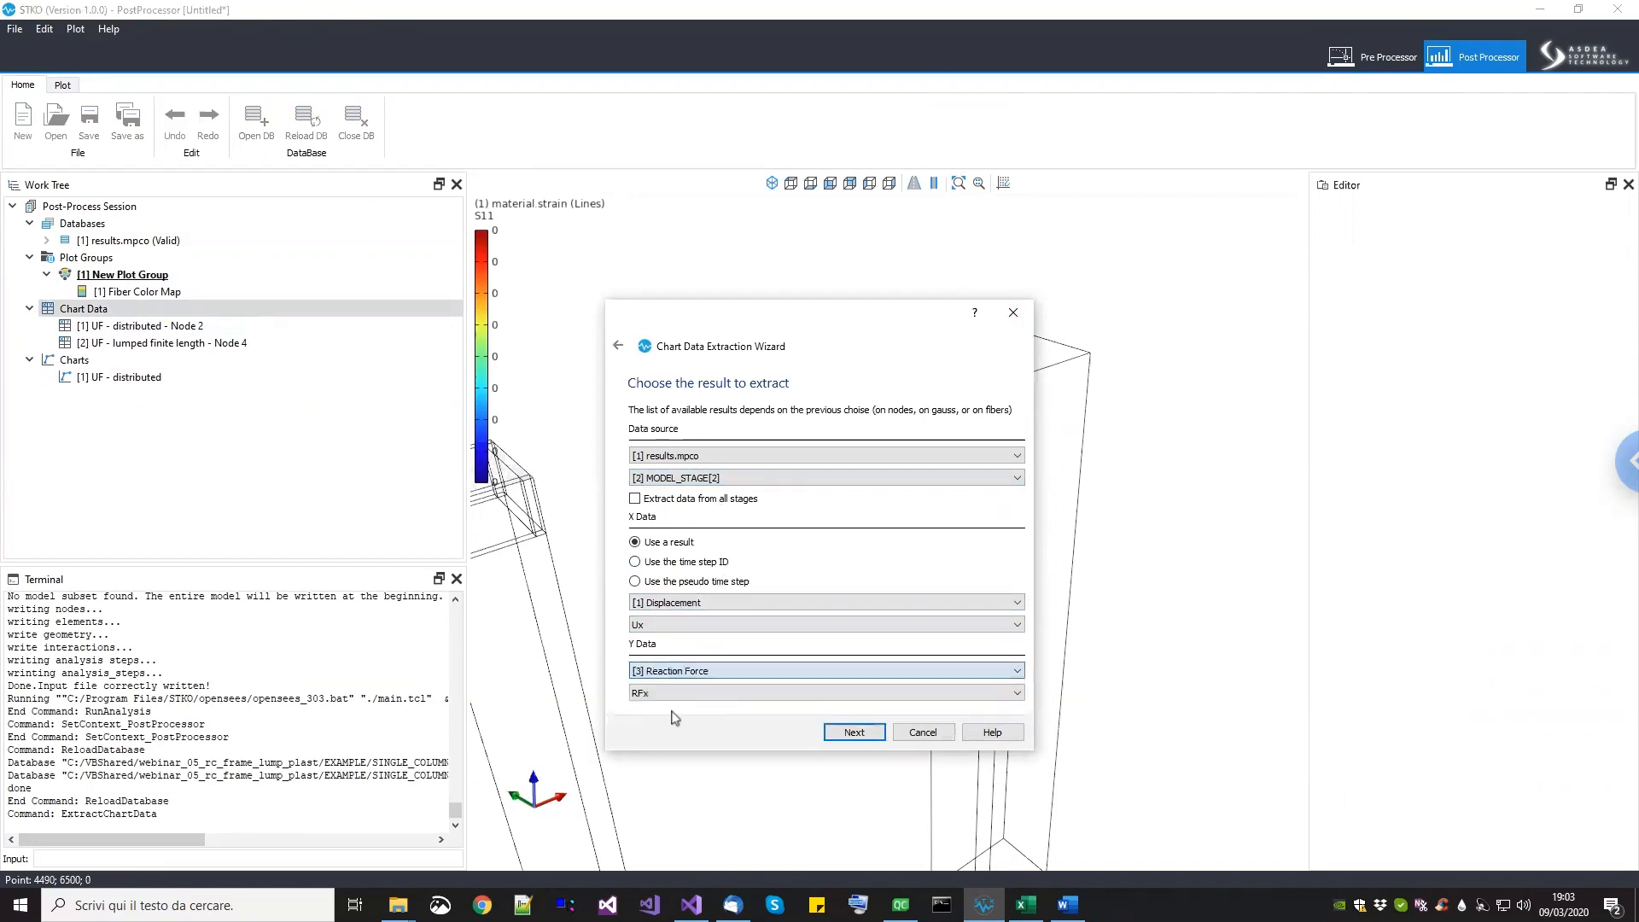
Step: Name the extracted chart data "UF - lumped zero length" and finish the extraction
click(854, 733)
click(854, 733)
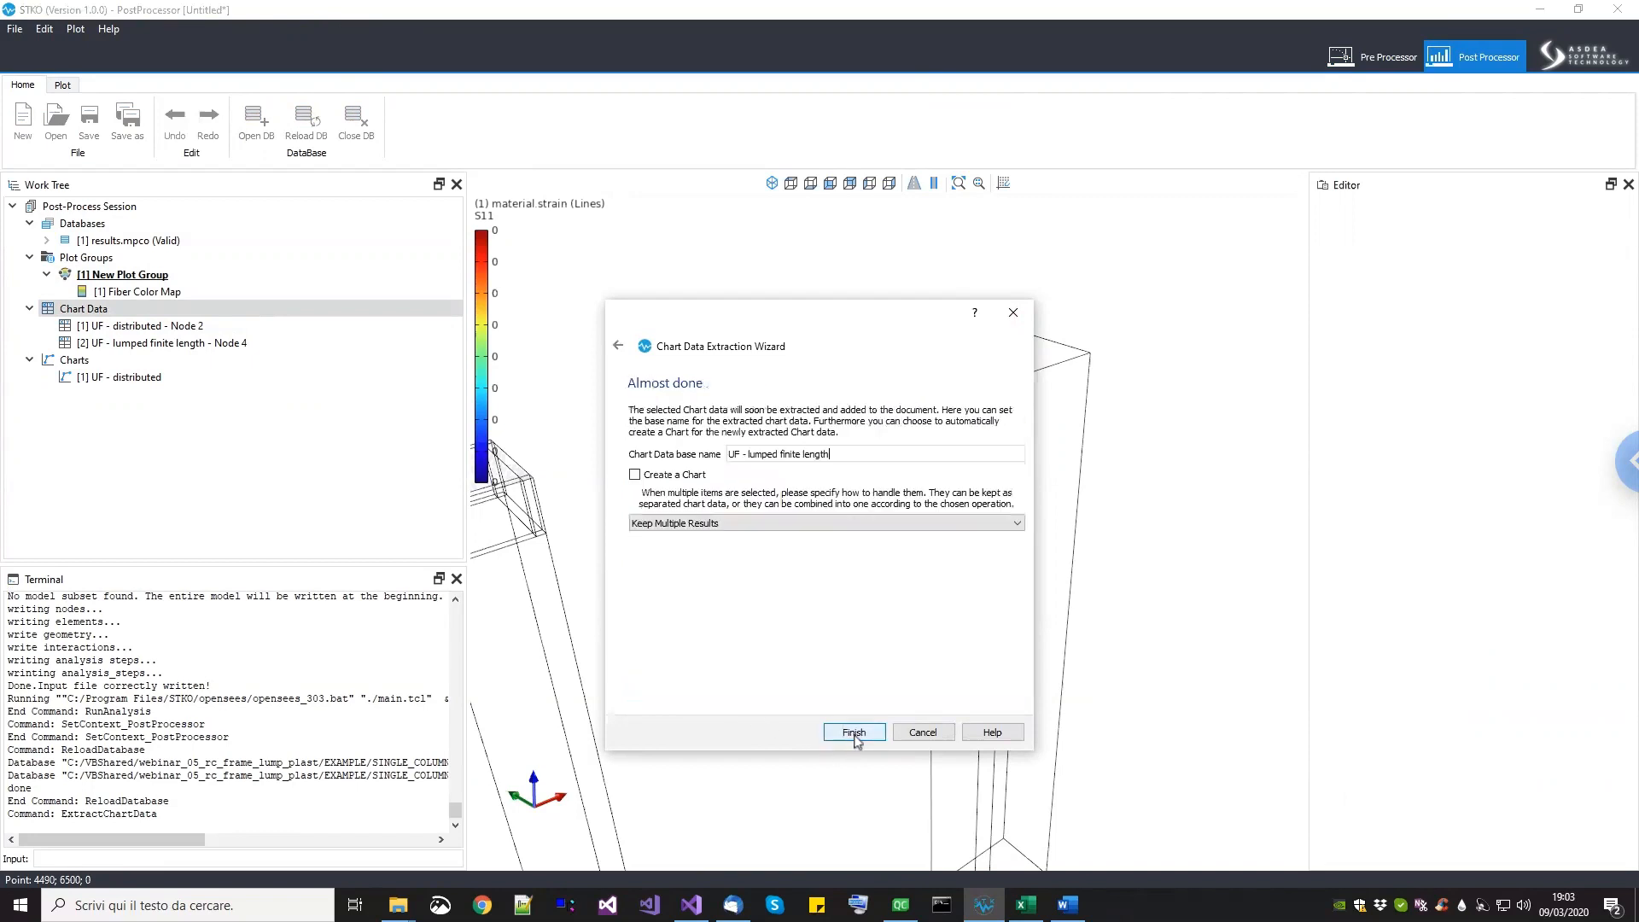
double_click(790, 454)
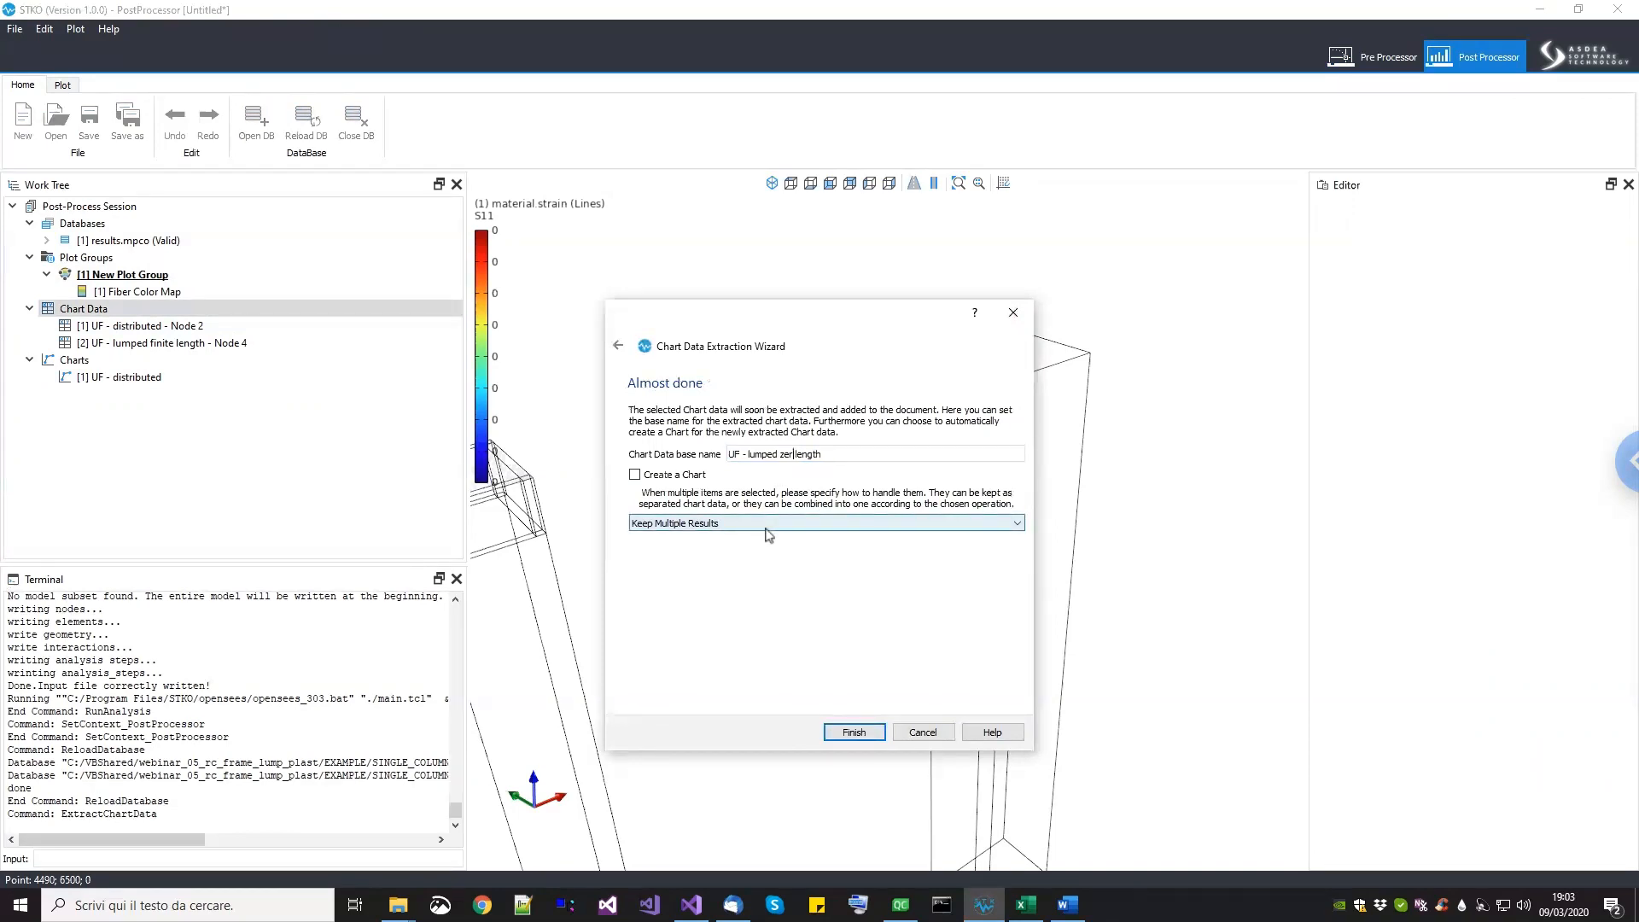
click(854, 731)
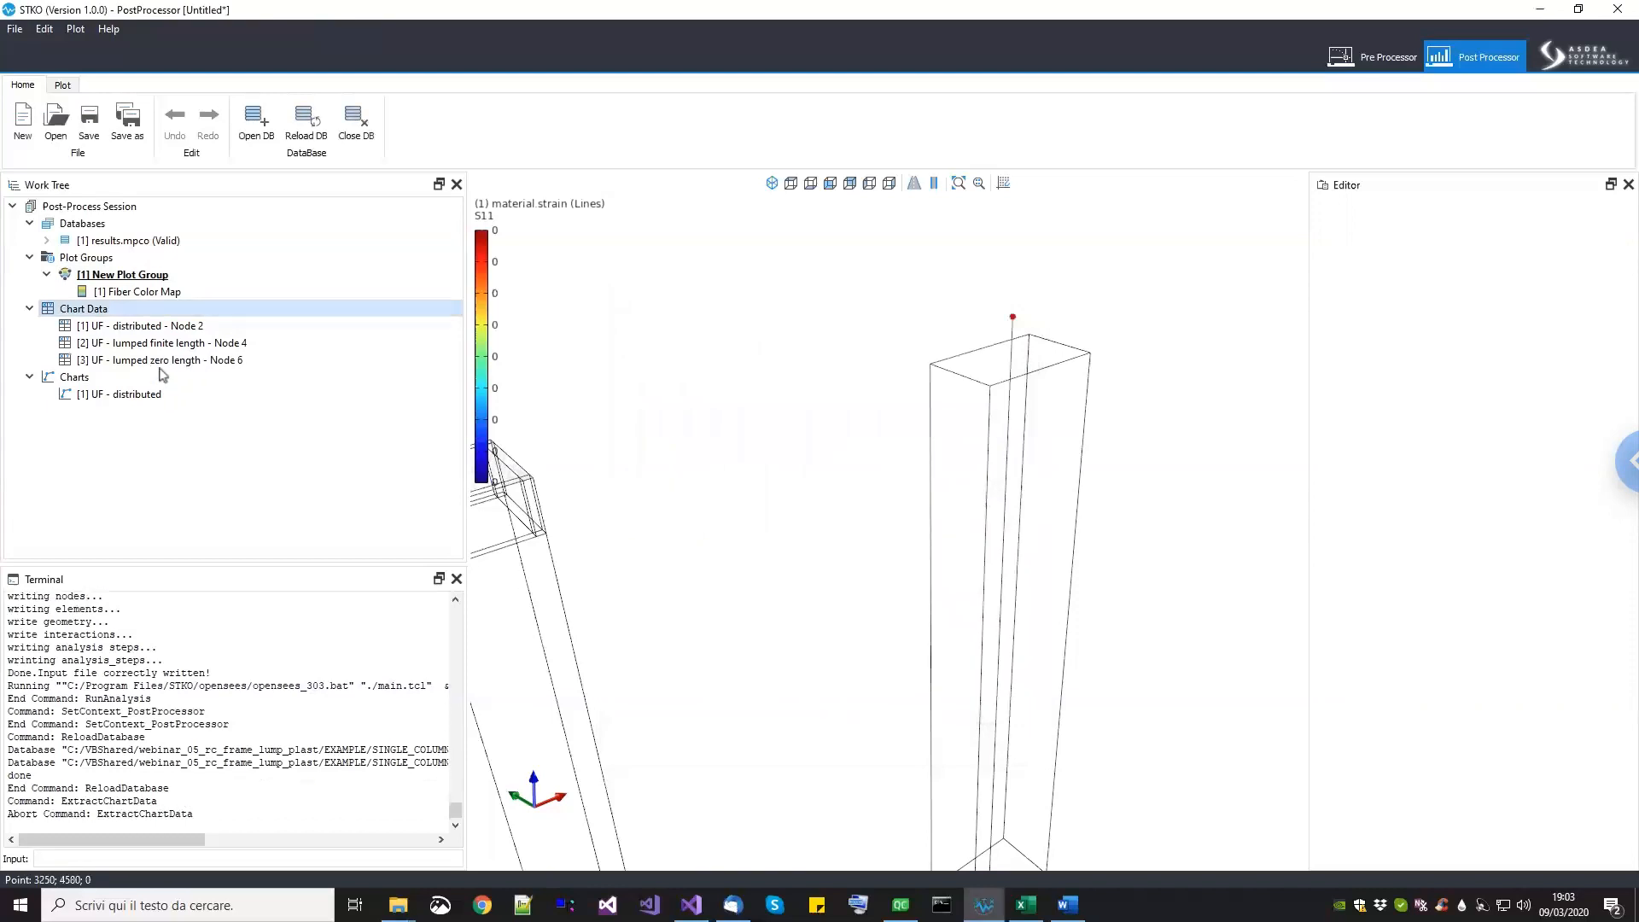
Step: Add the "UF - lumped zero length - Node 6" data to the "UF - distributed" chart
click(153, 396)
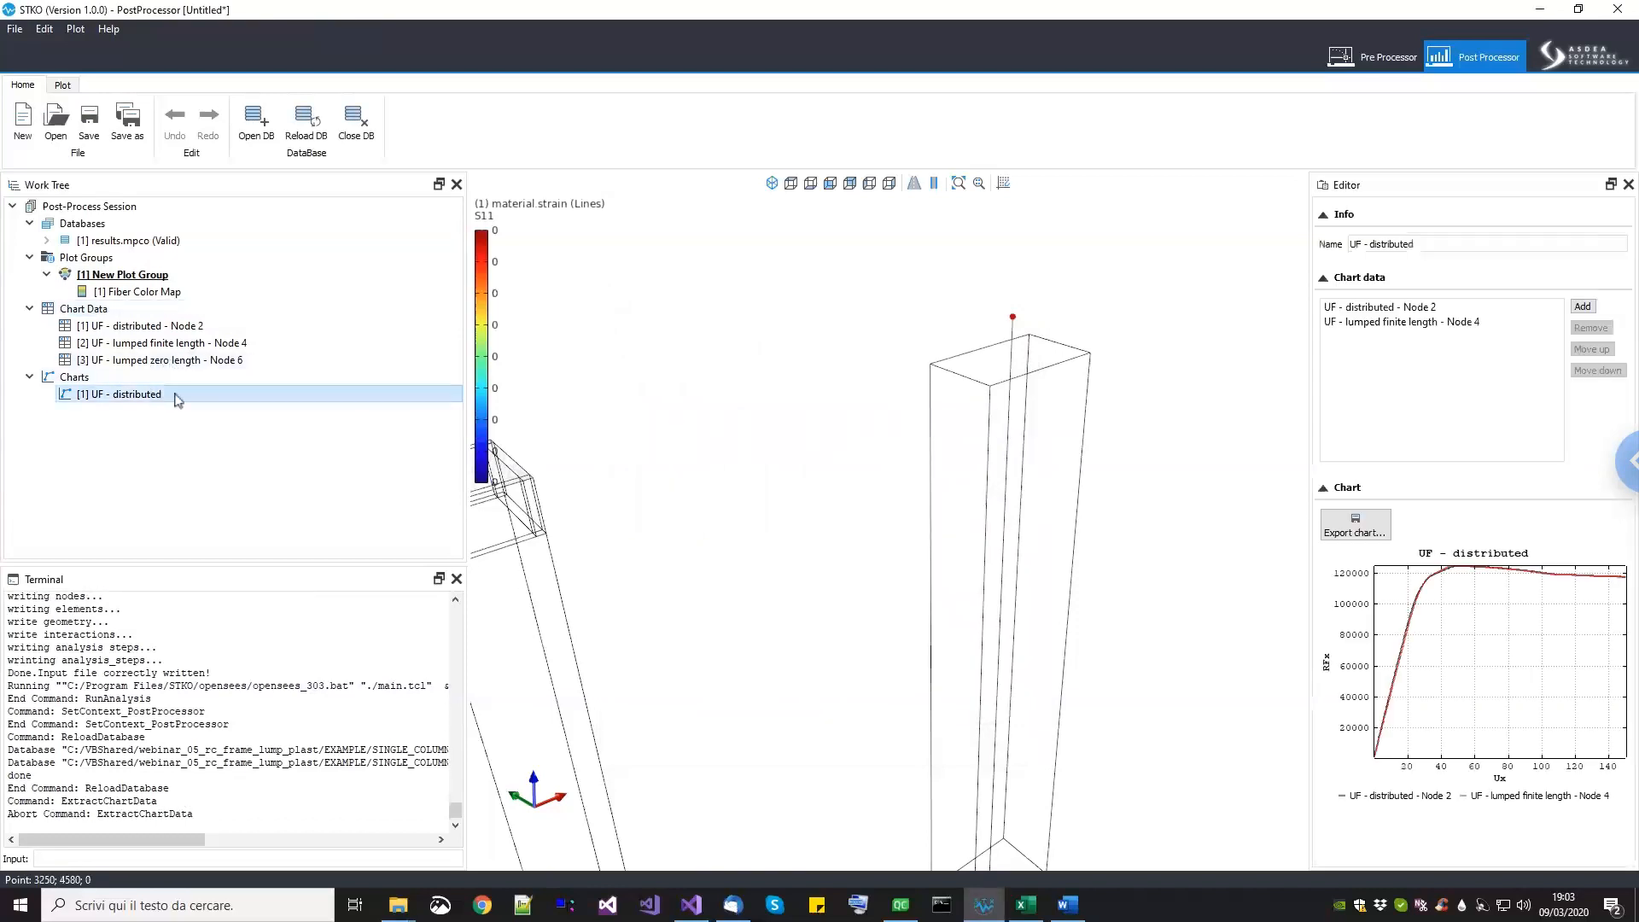
click(1588, 310)
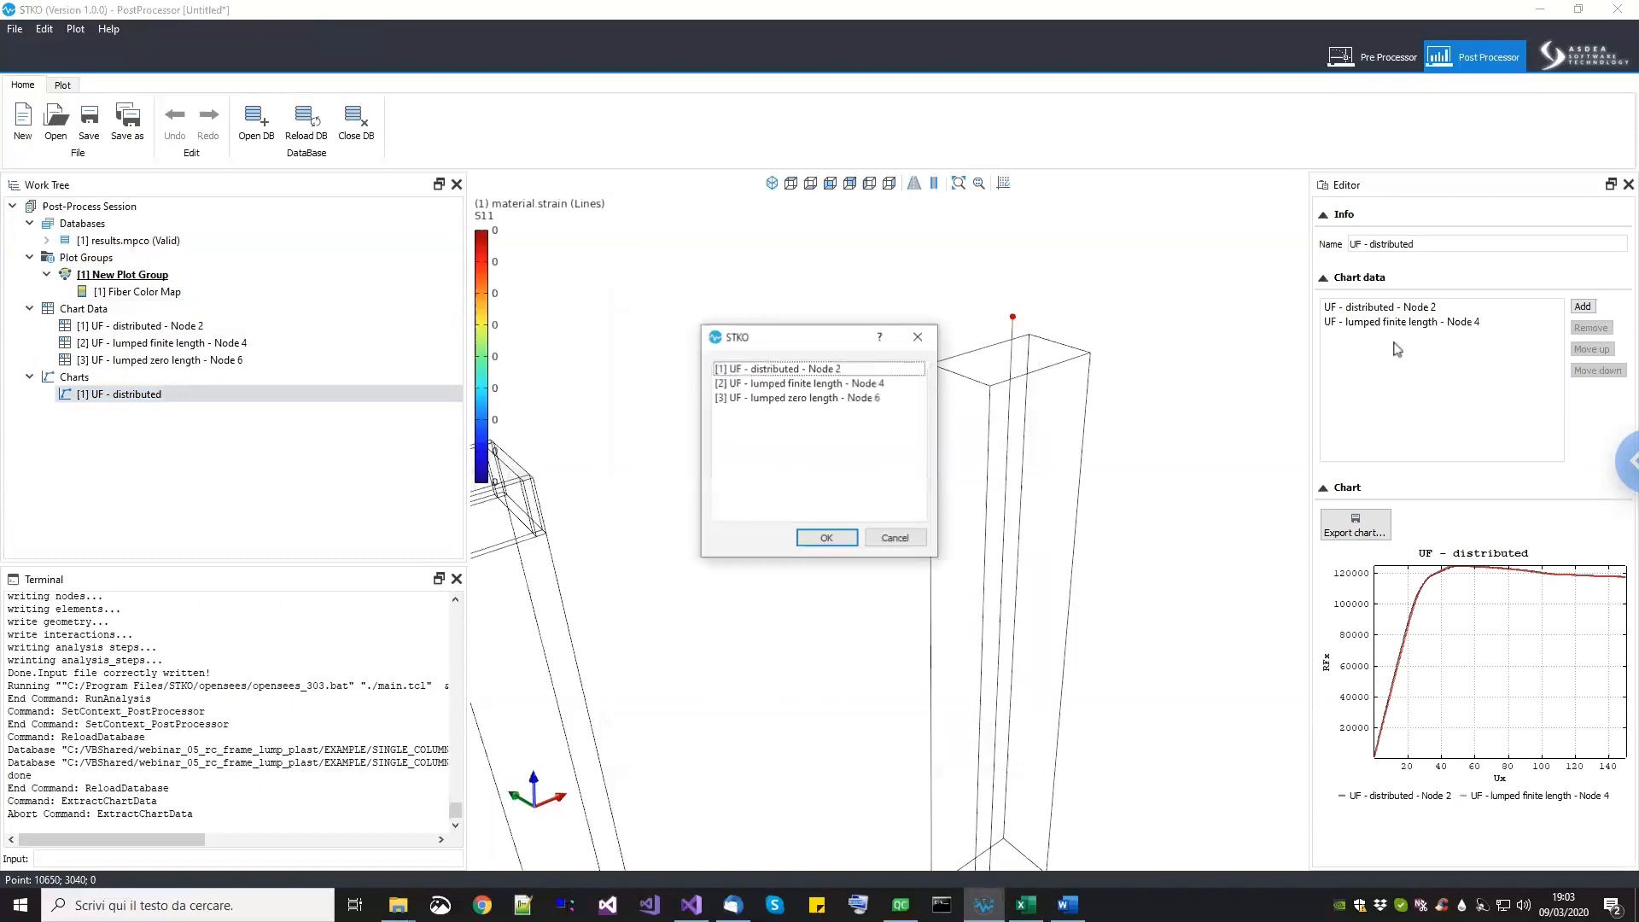
click(849, 398)
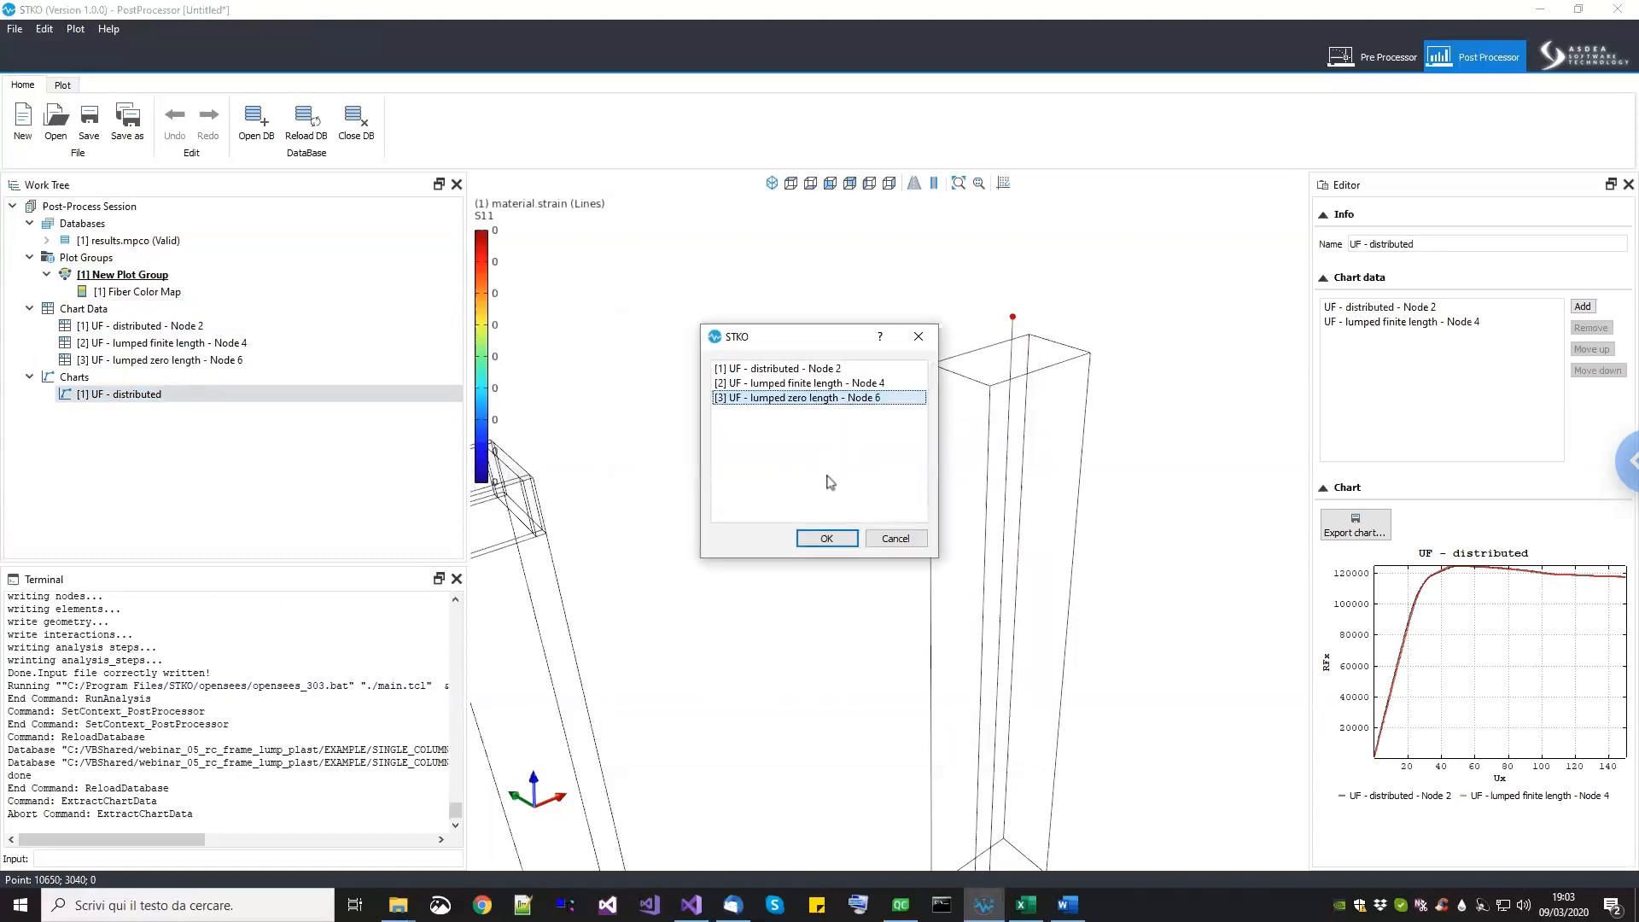
click(811, 538)
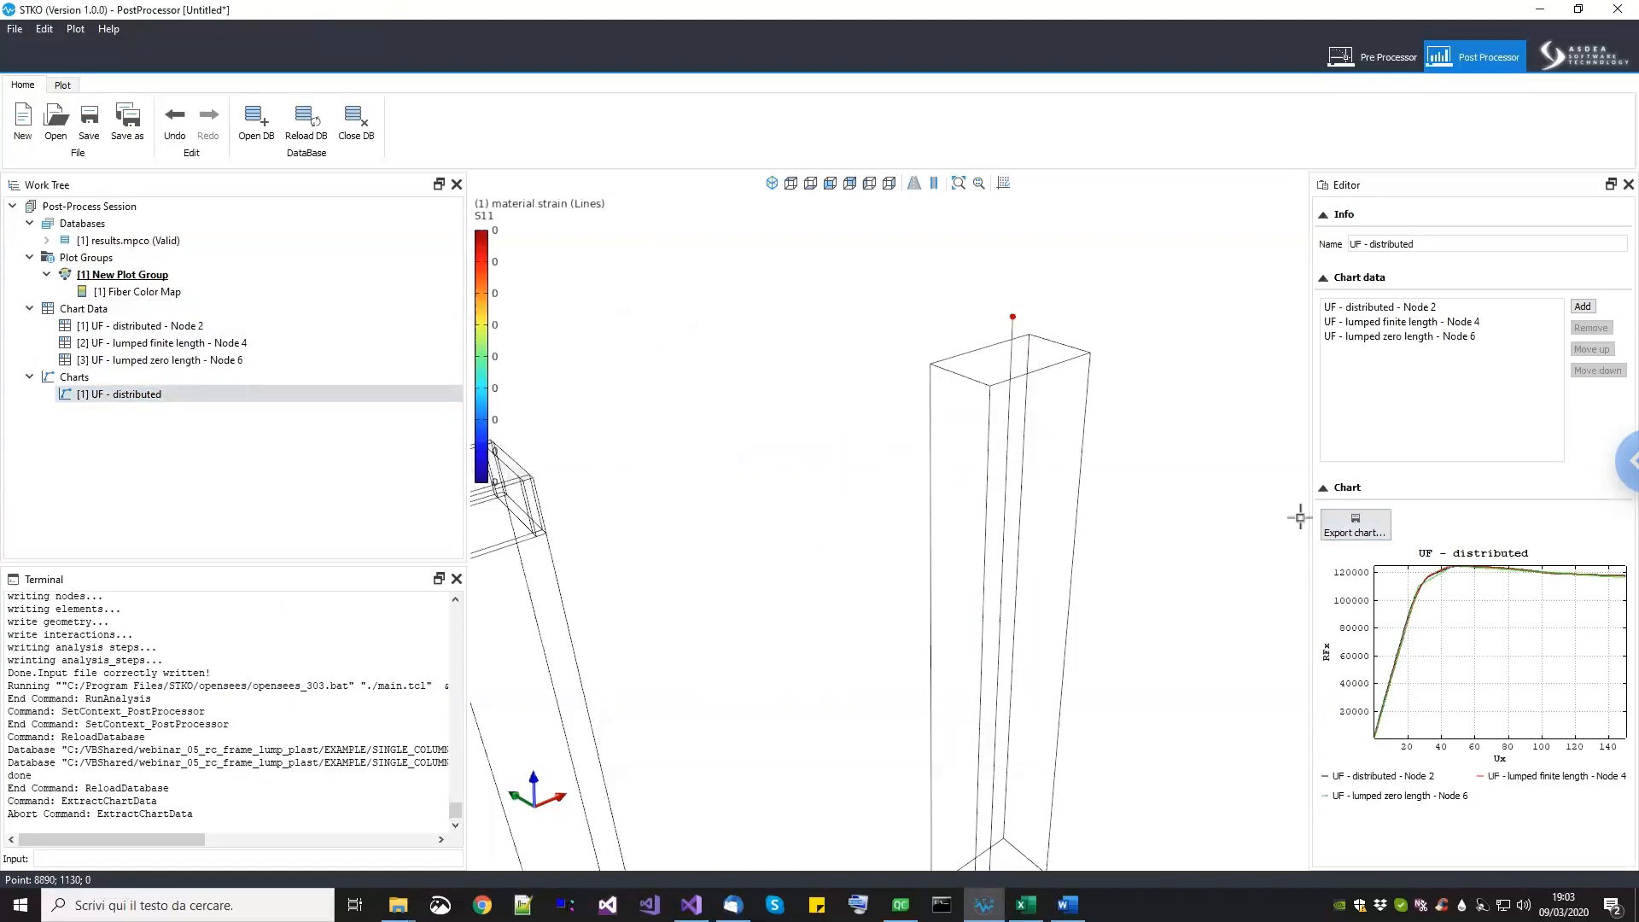
Step: Enlarge the "UF - distributed" chart and compare the three force-displacement curves around their peak and over the full range
drag(1300, 517, 1134, 516)
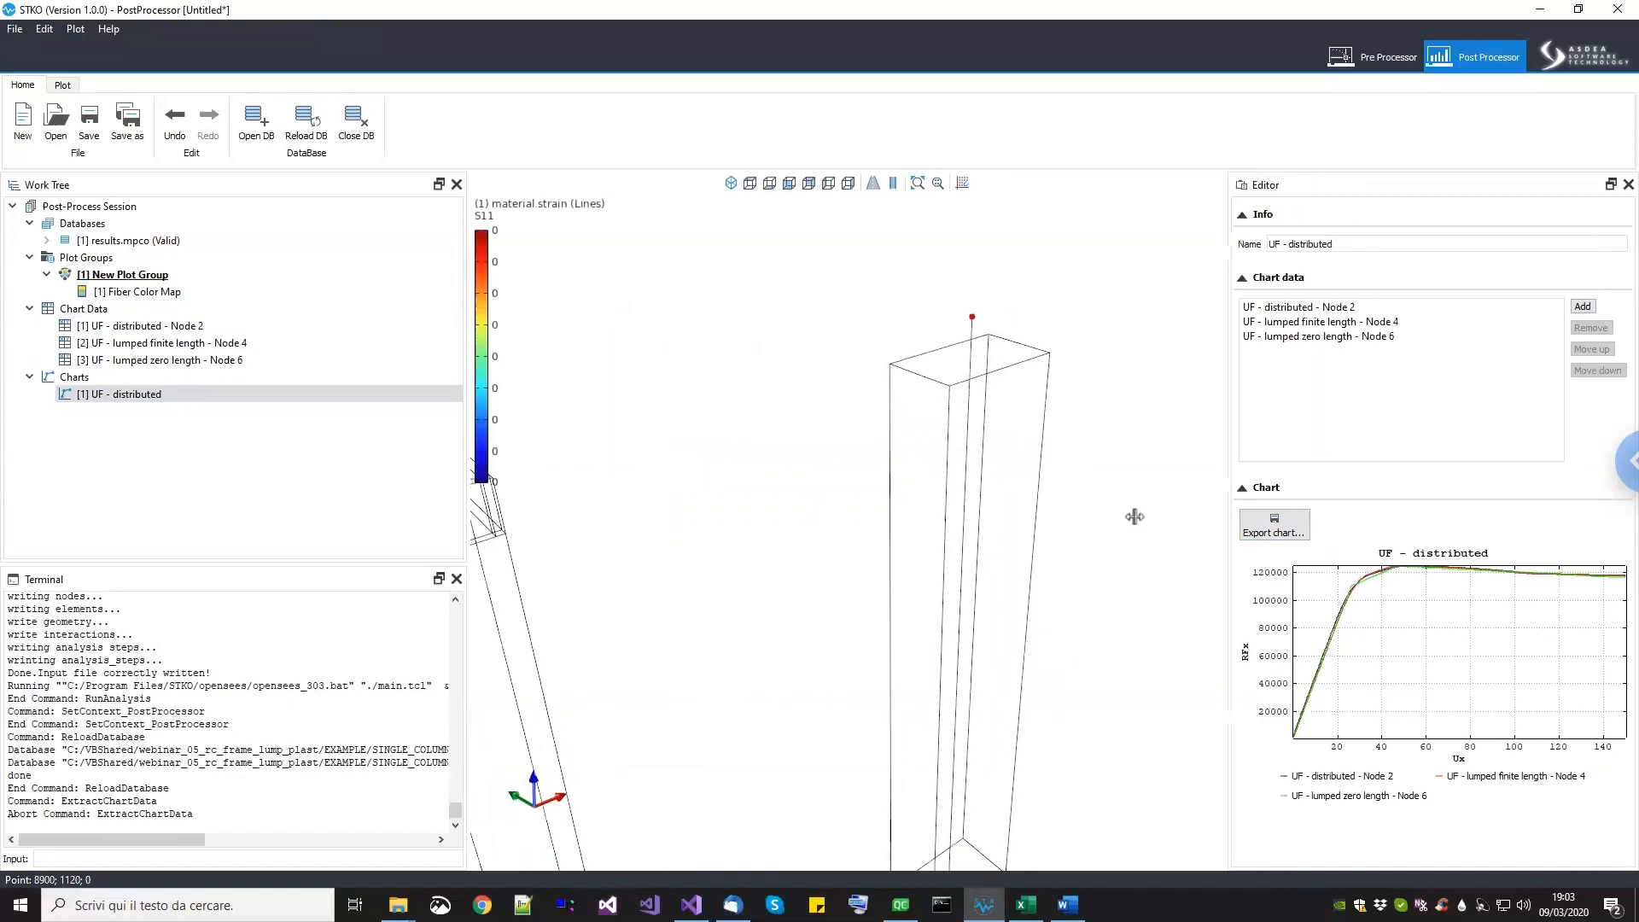
scroll(1252, 692, up, 5)
scroll(1254, 685, up, 1)
drag(1242, 651, 1314, 654)
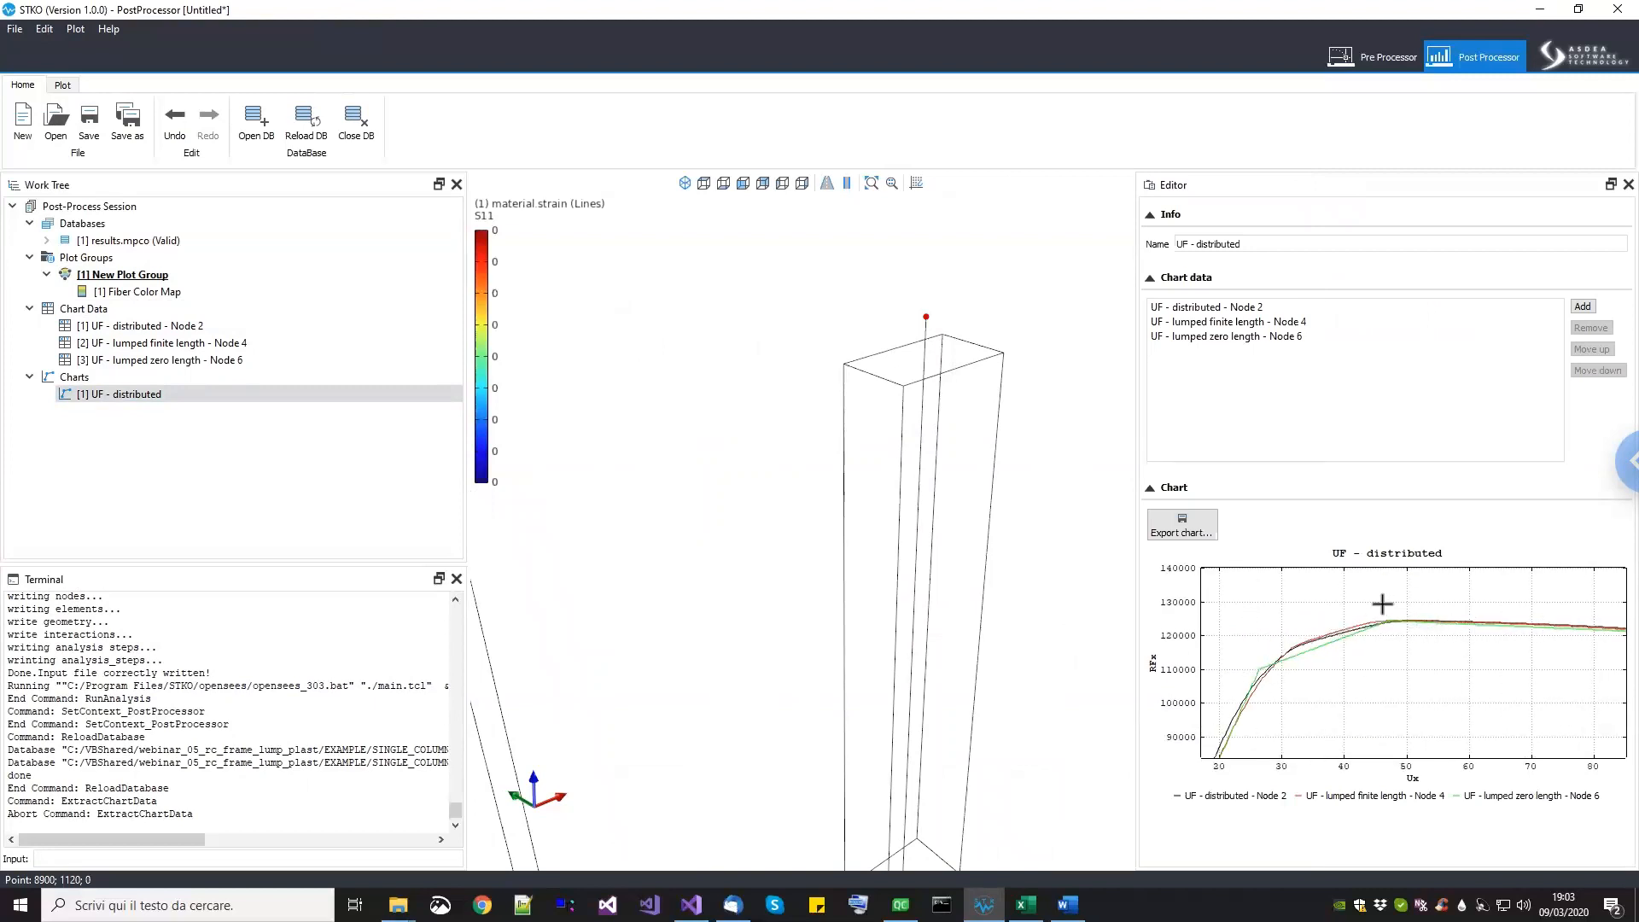
scroll(1489, 662, down, 4)
drag(1445, 671, 1526, 640)
scroll(1413, 654, down, 2)
drag(1414, 655, 1467, 607)
Step: Examine the distributed, finite-length and zero-length plasticity columns side by side in the 3D plot
middle_drag(882, 543, 915, 458)
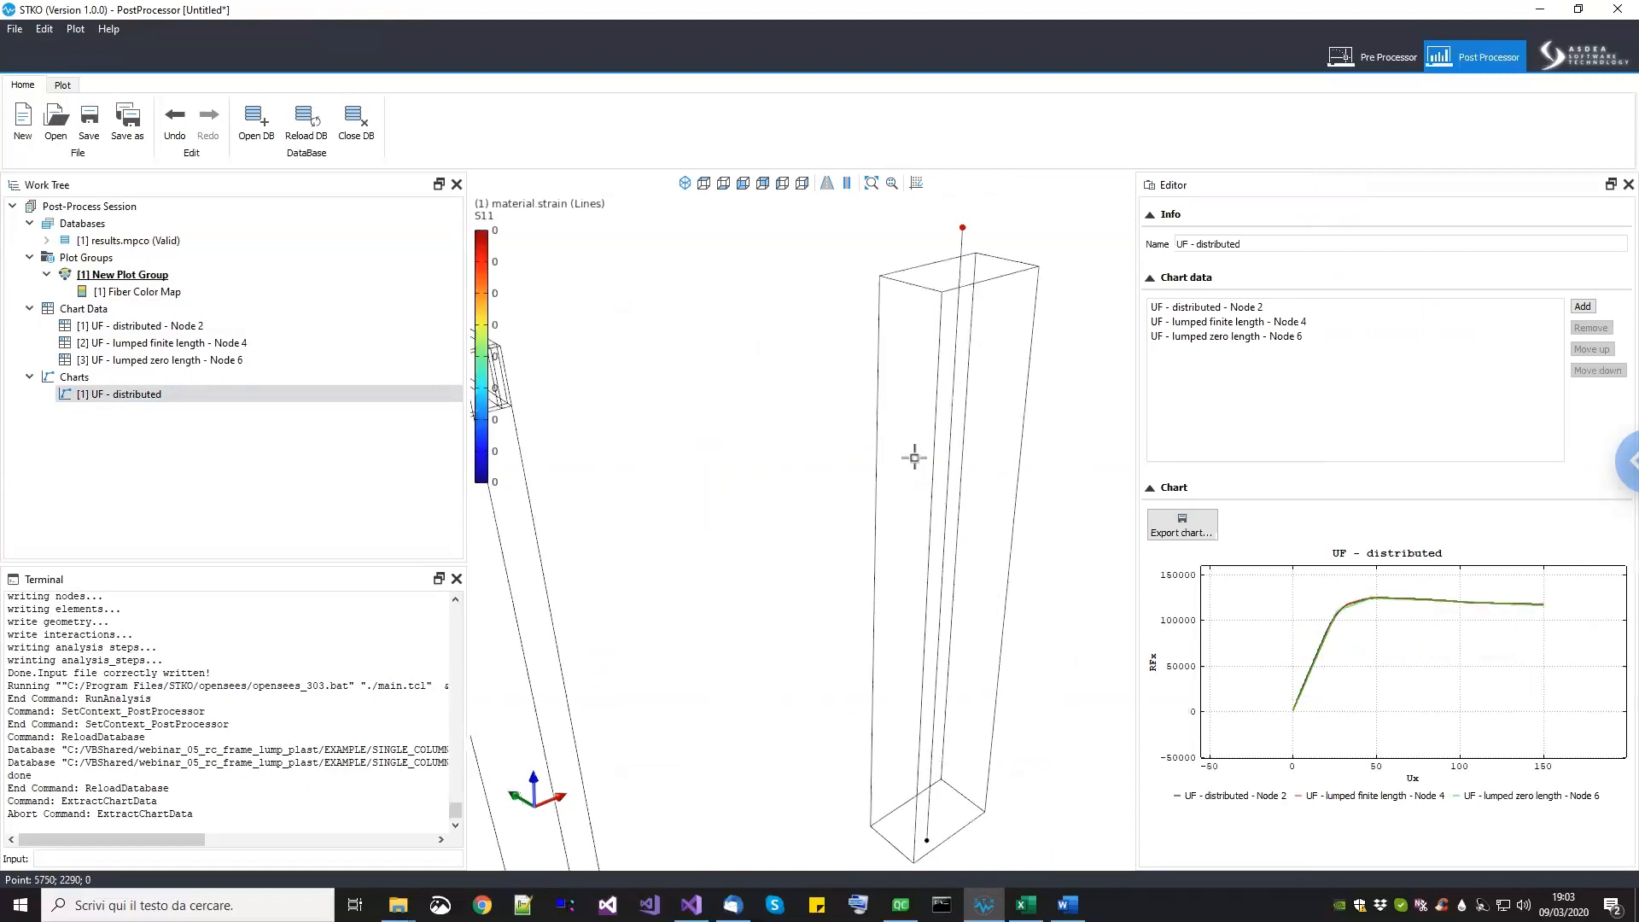
scroll(914, 458, down, 3)
drag(908, 469, 747, 474)
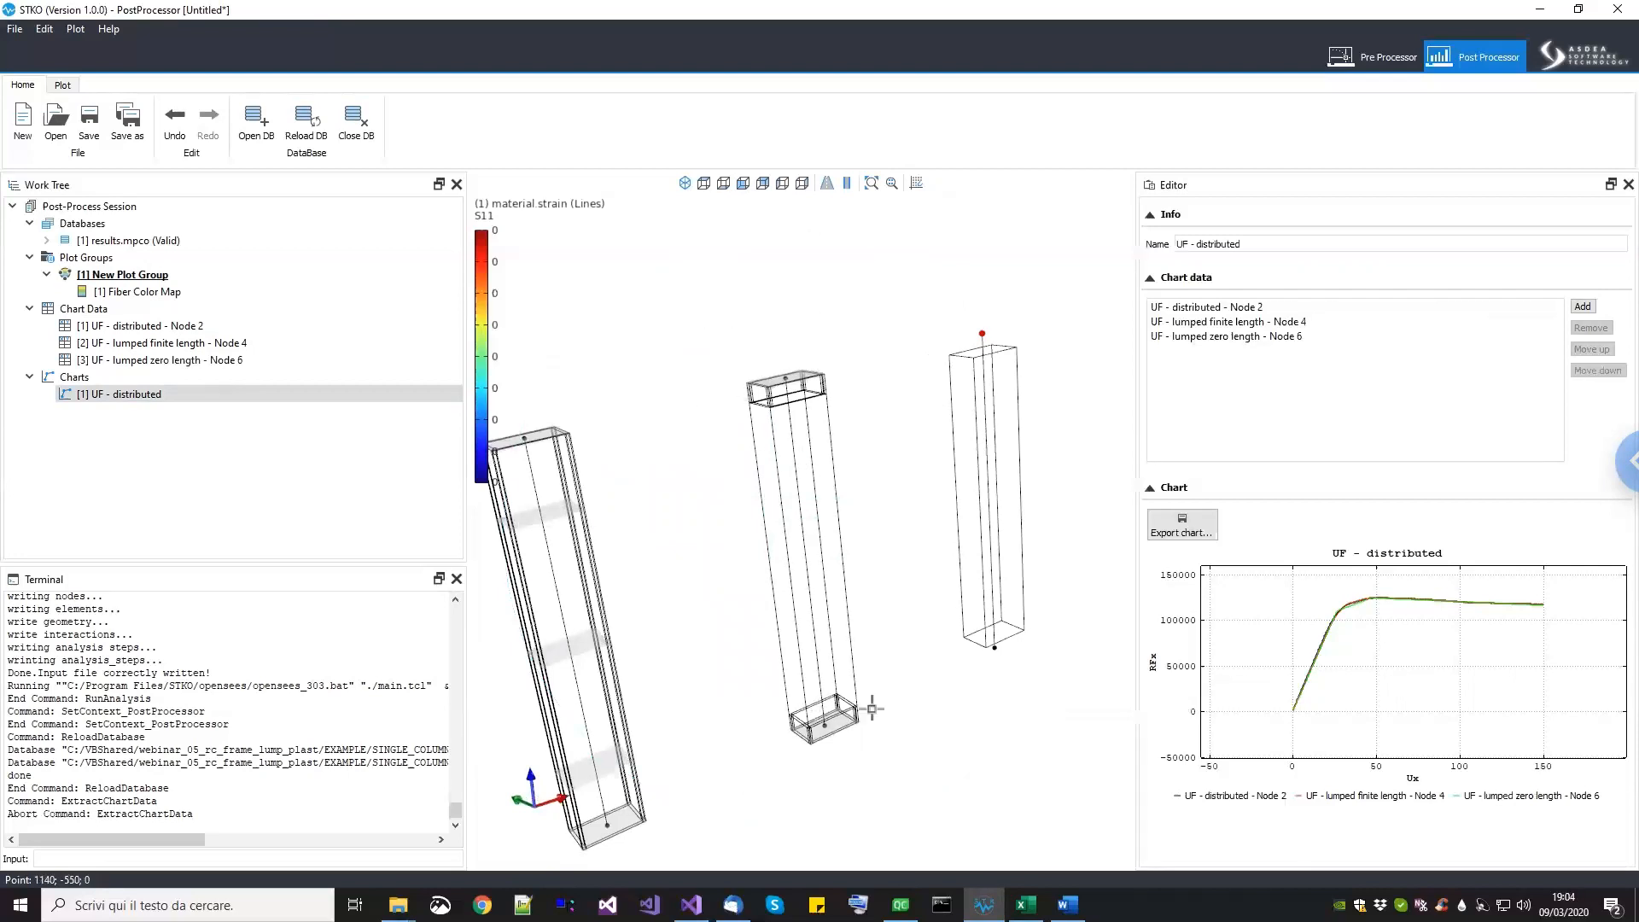
middle_drag(805, 693, 812, 688)
scroll(980, 495, down, 2)
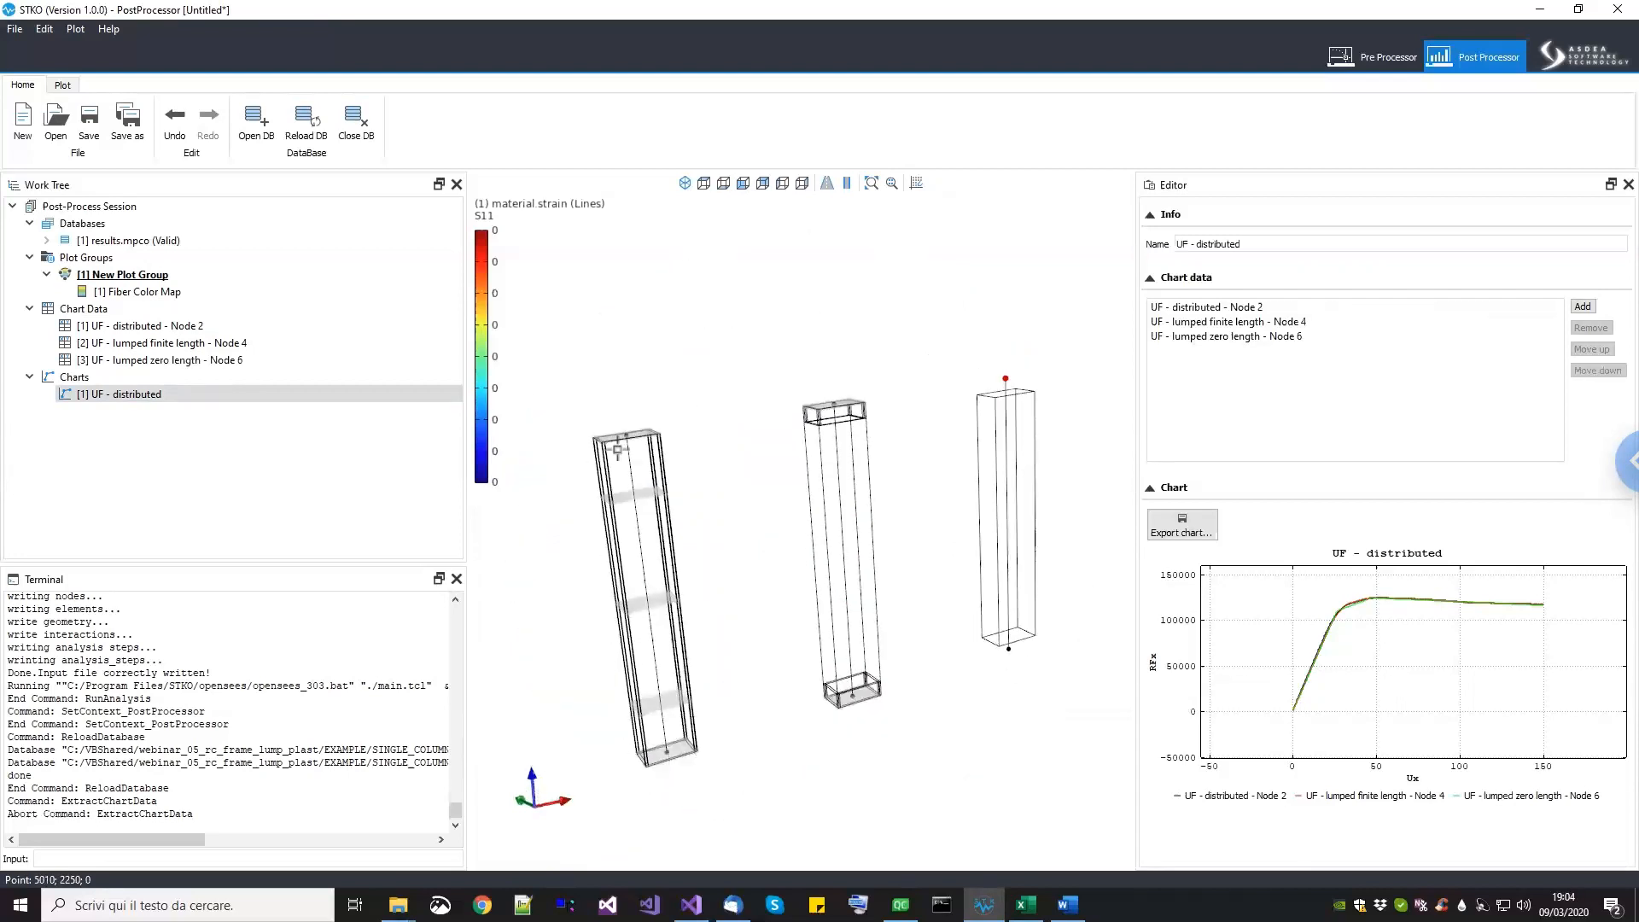
middle_drag(886, 572, 885, 571)
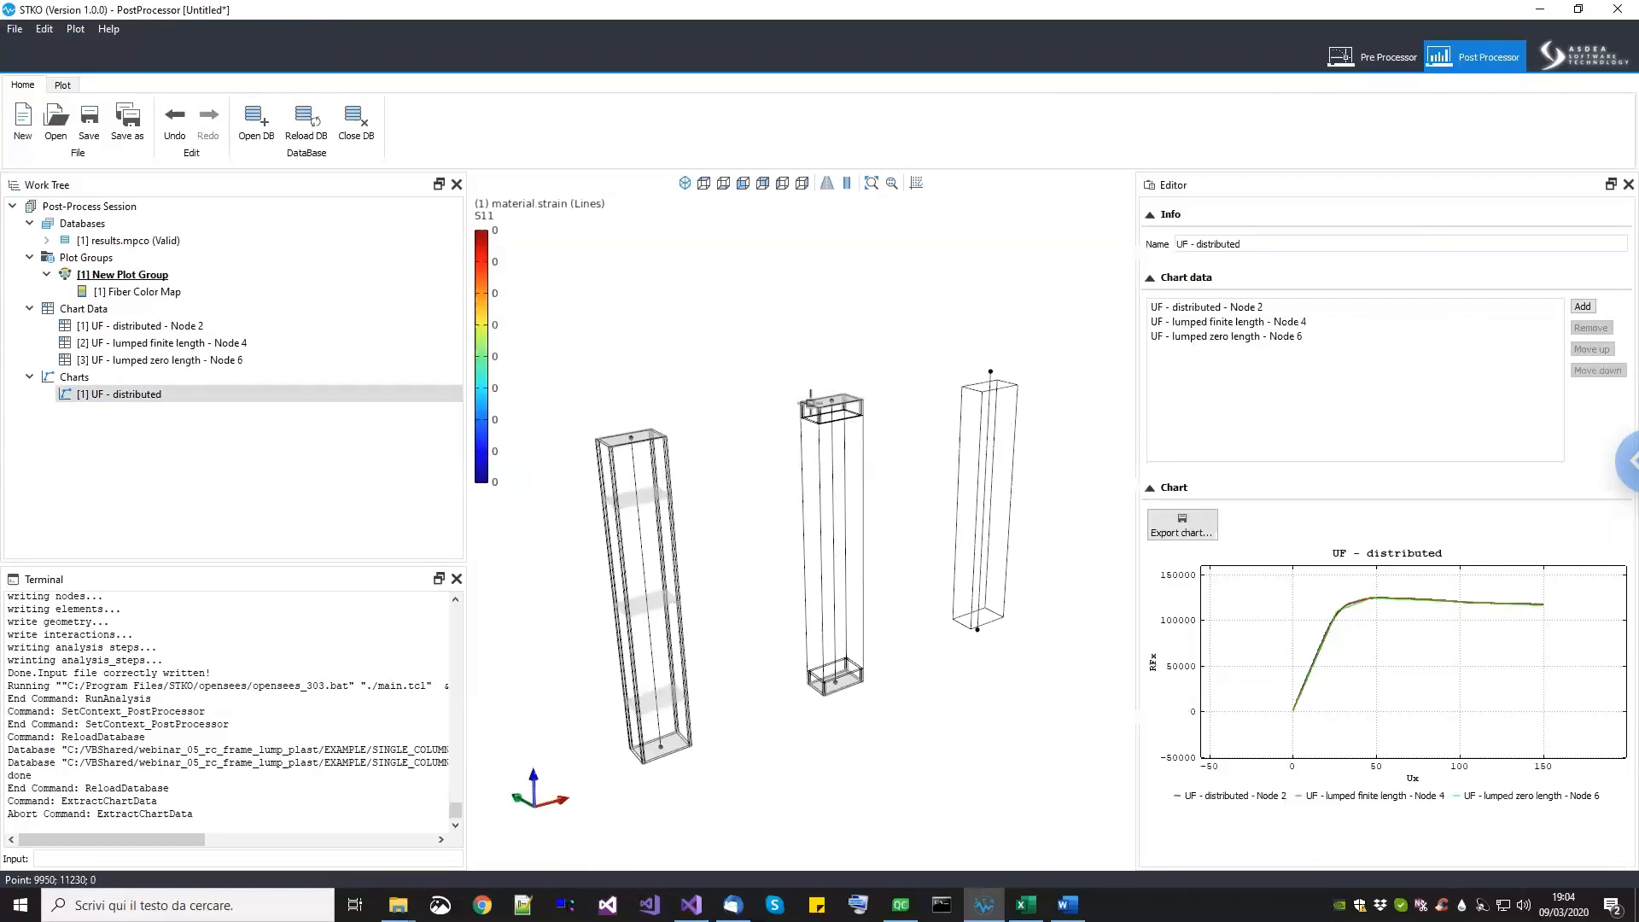
scroll(921, 514, down, 2)
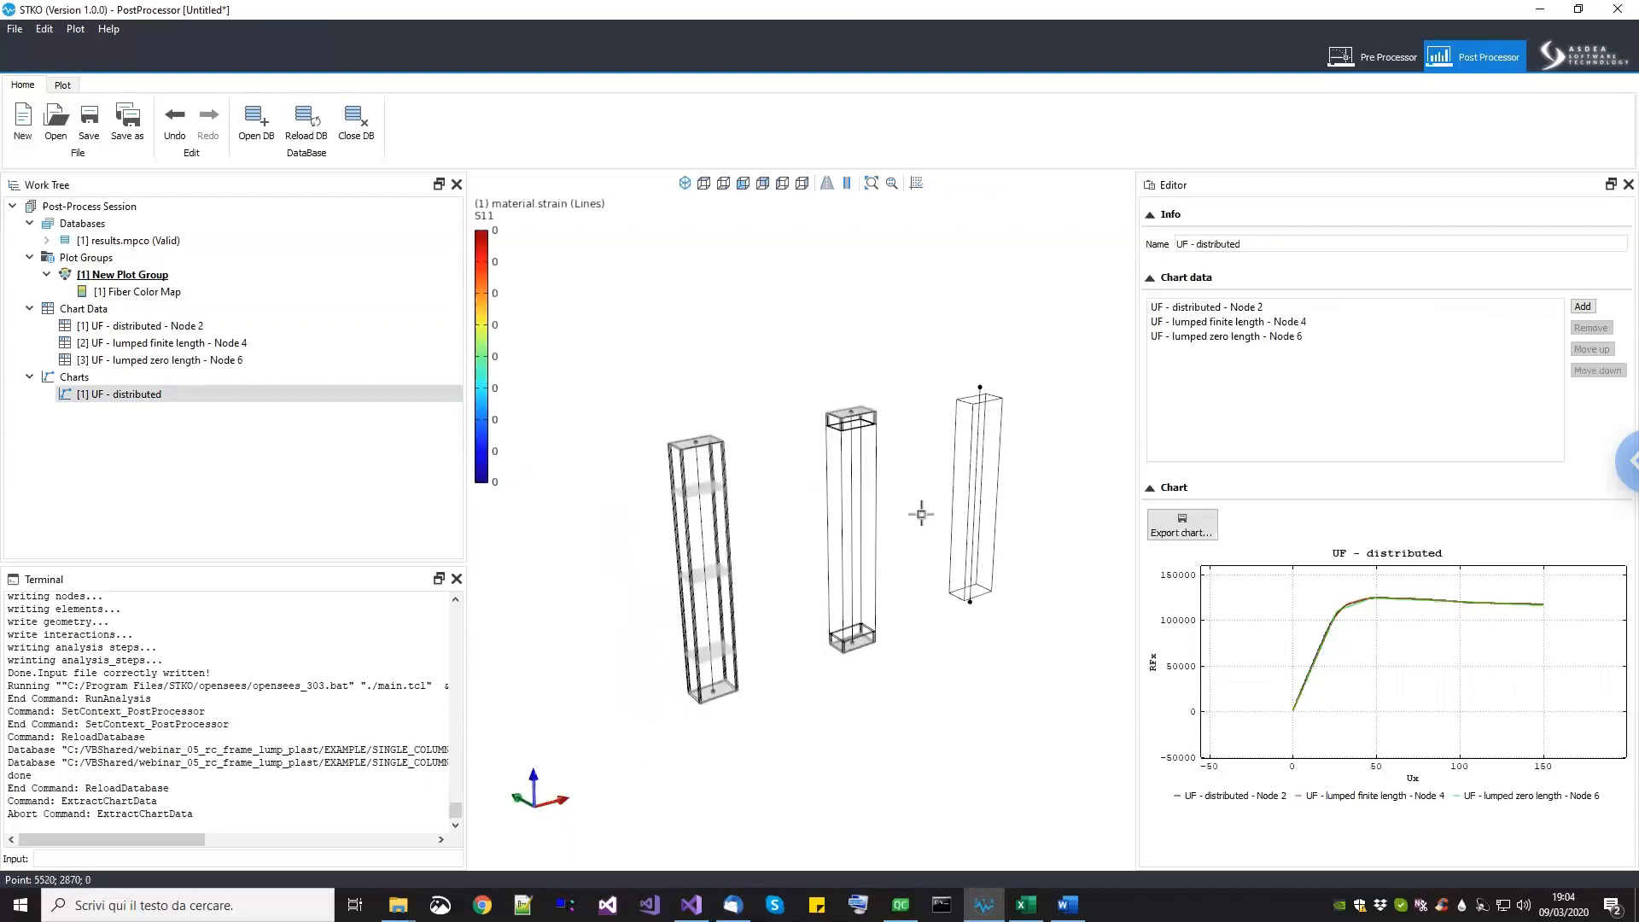
middle_drag(919, 520, 910, 559)
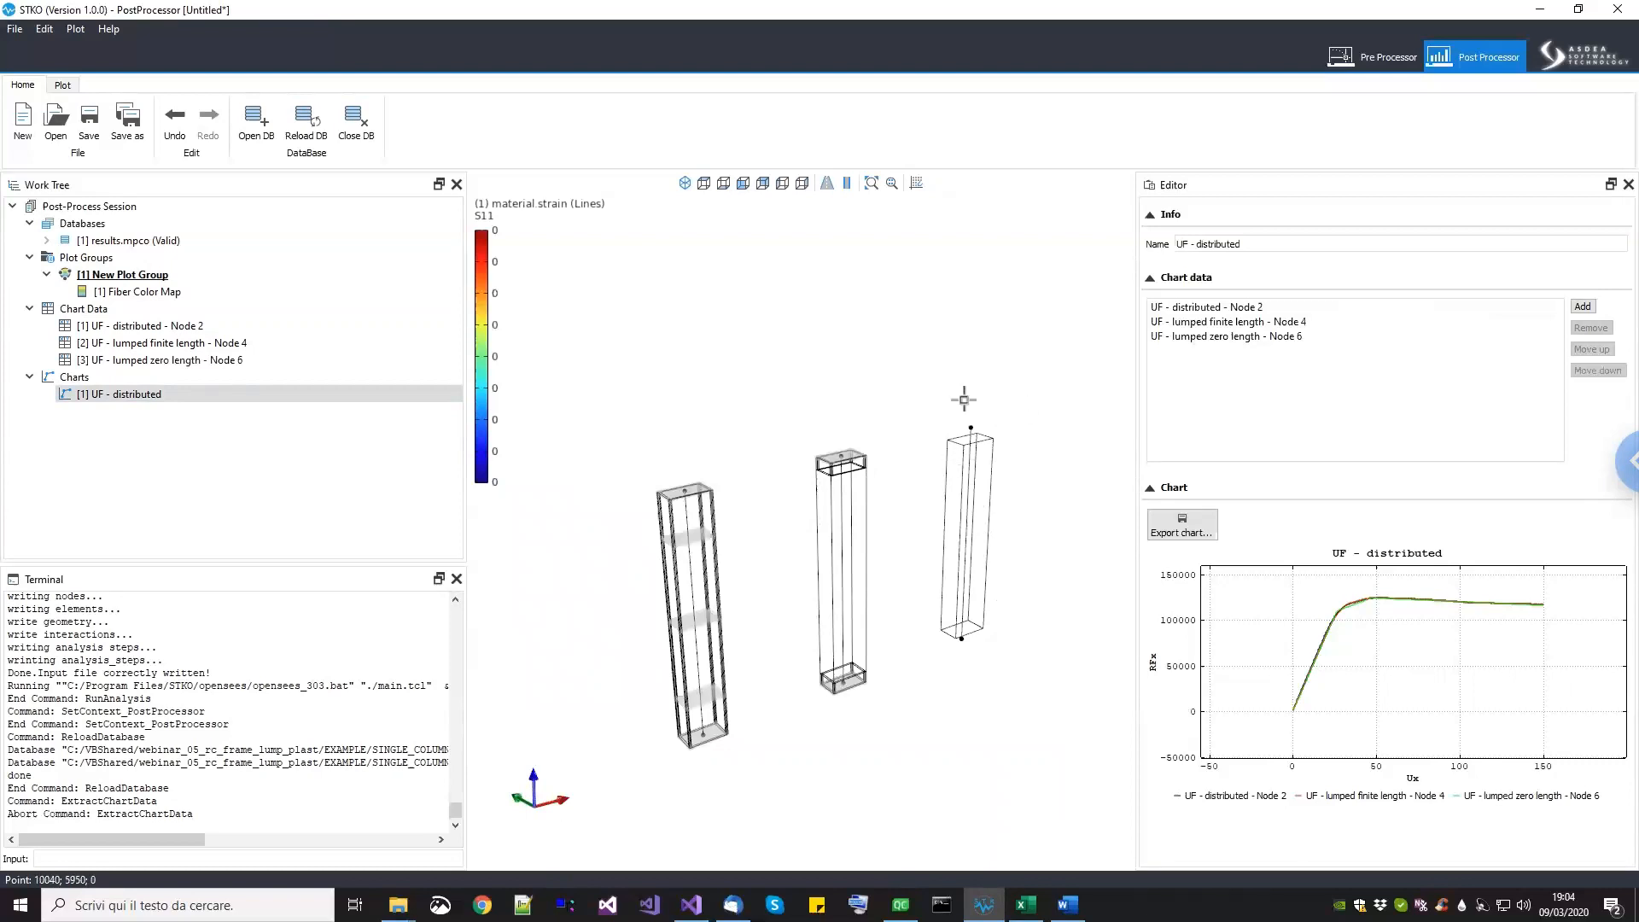
Step: Start a new post-processing session, discarding the changes to the untitled one
middle_drag(1012, 623, 1032, 639)
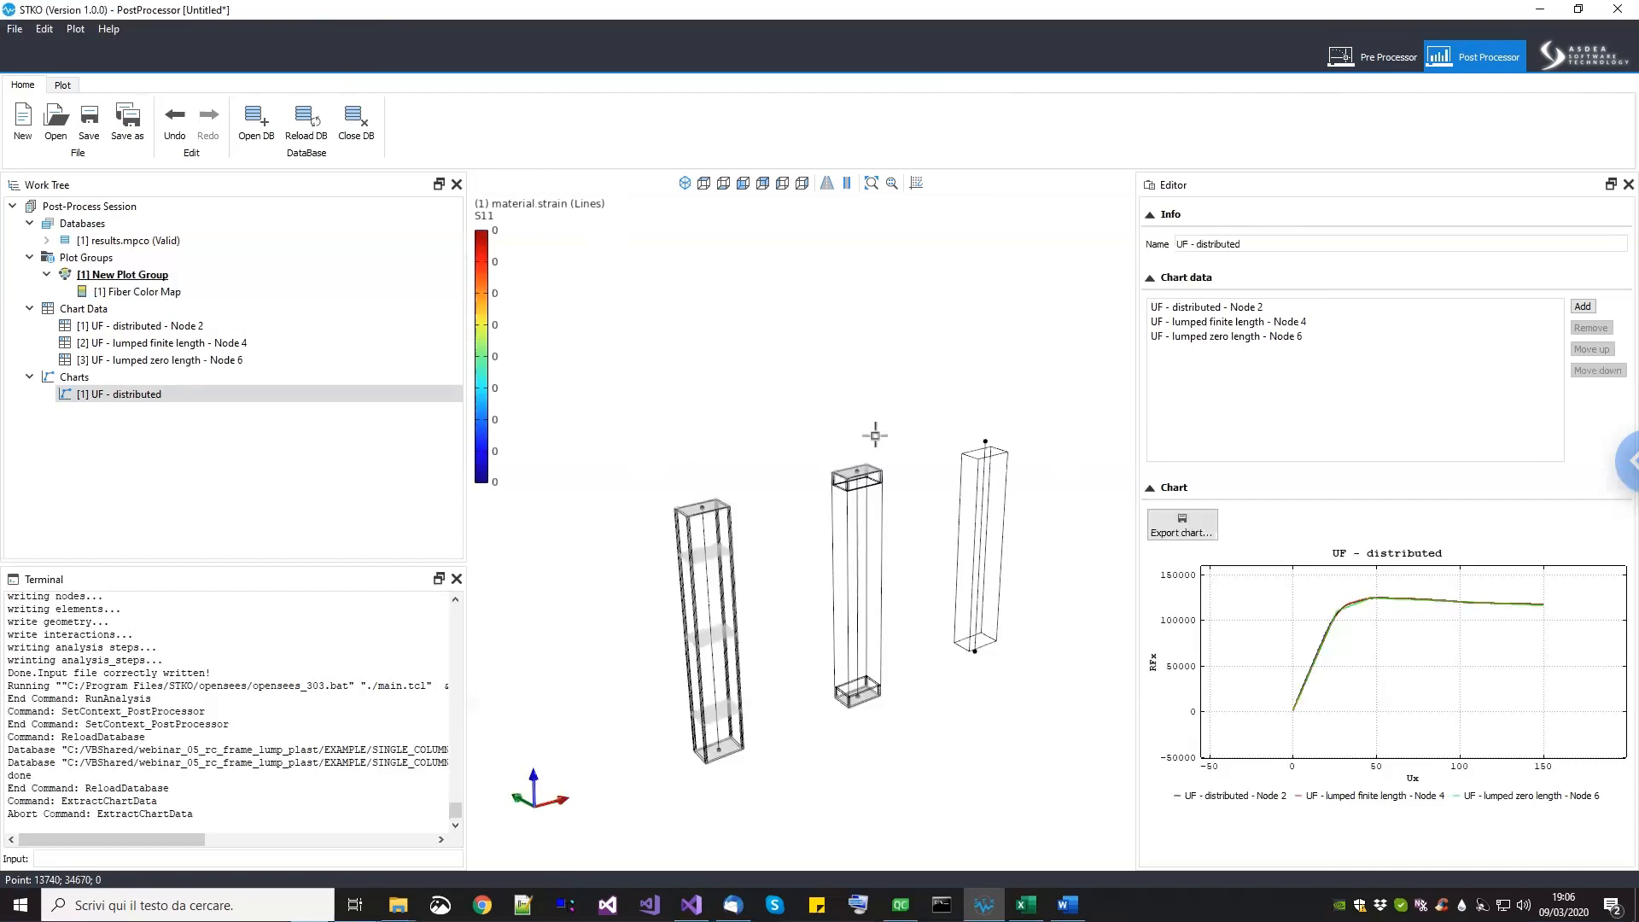
middle_drag(1009, 542, 992, 567)
scroll(1006, 538, down, 2)
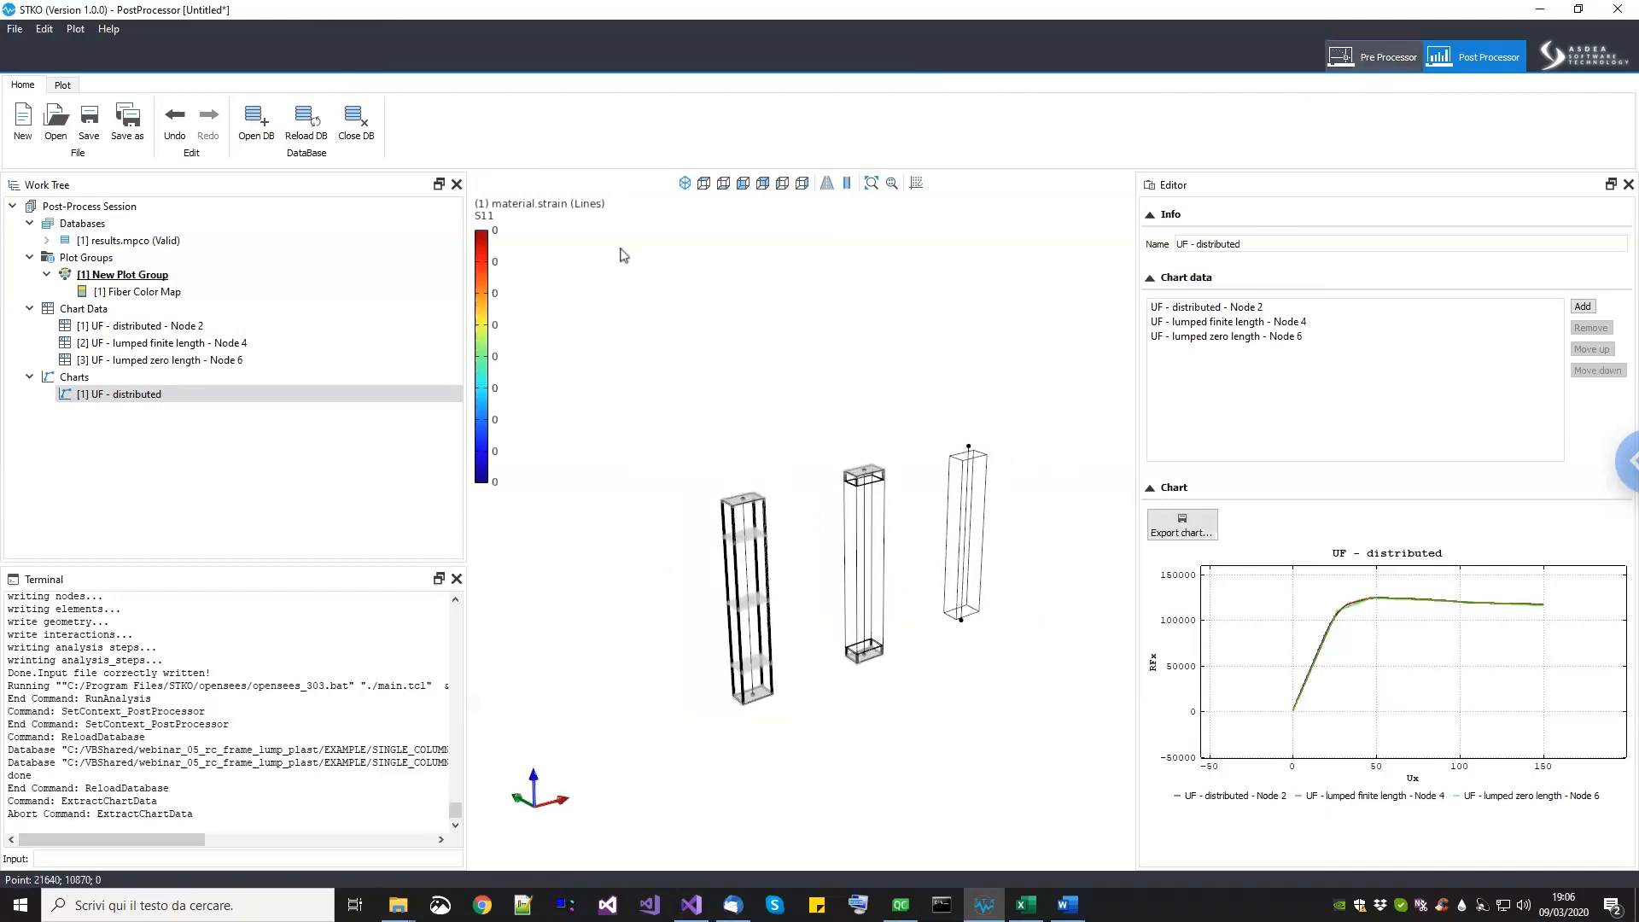
click(19, 122)
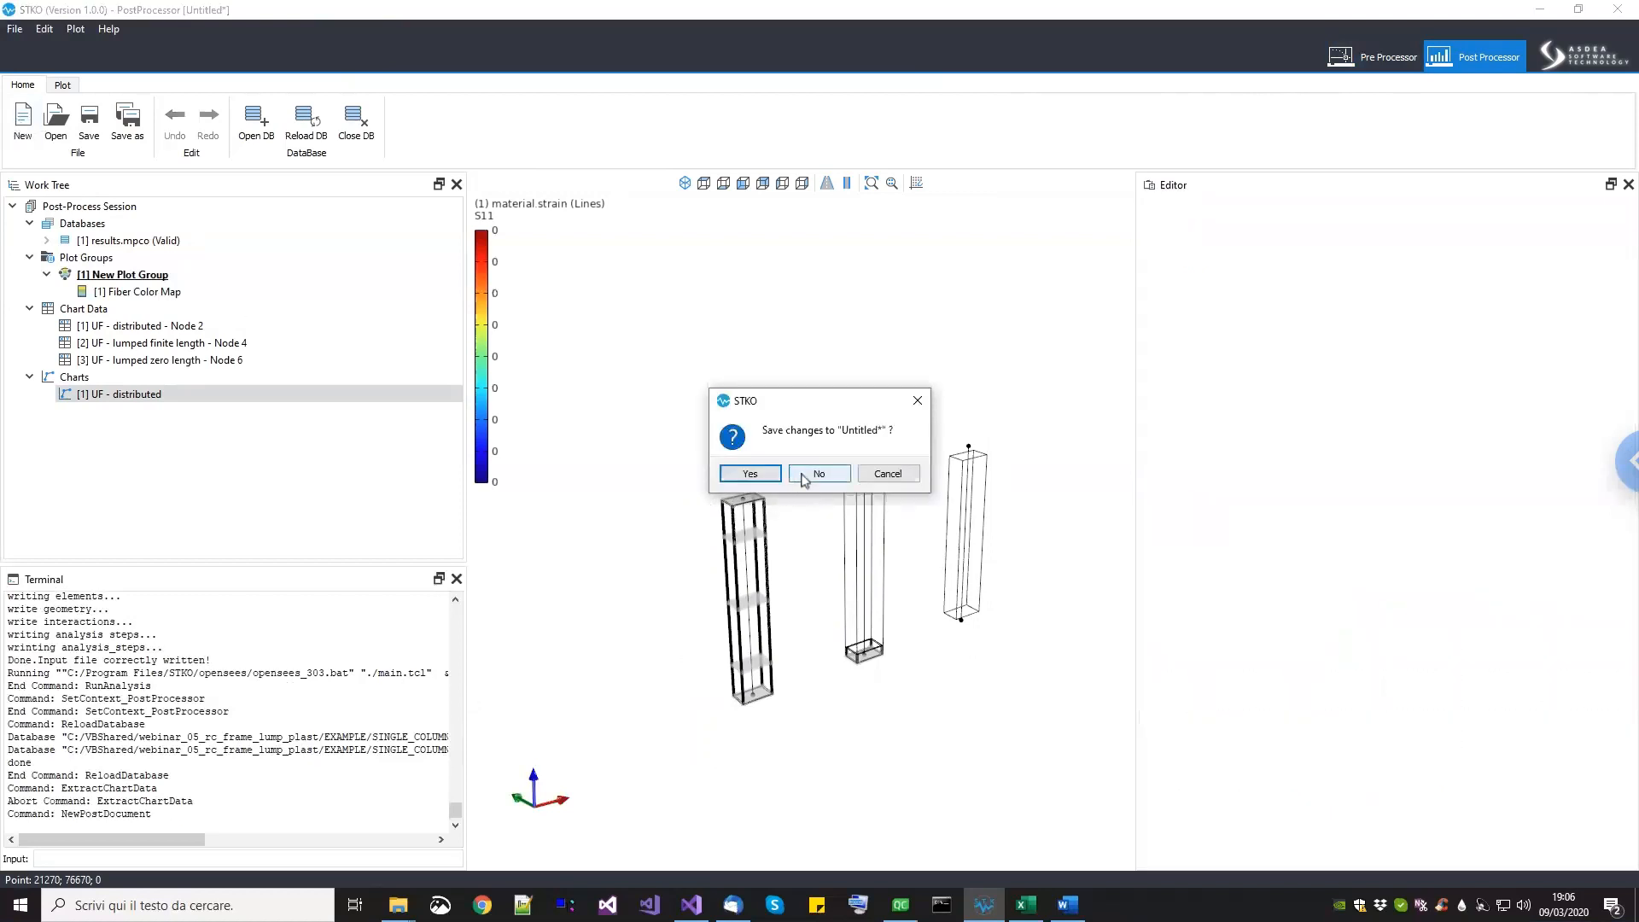
click(795, 475)
Step: Return to the pre-processor and save the single_column model
click(1369, 64)
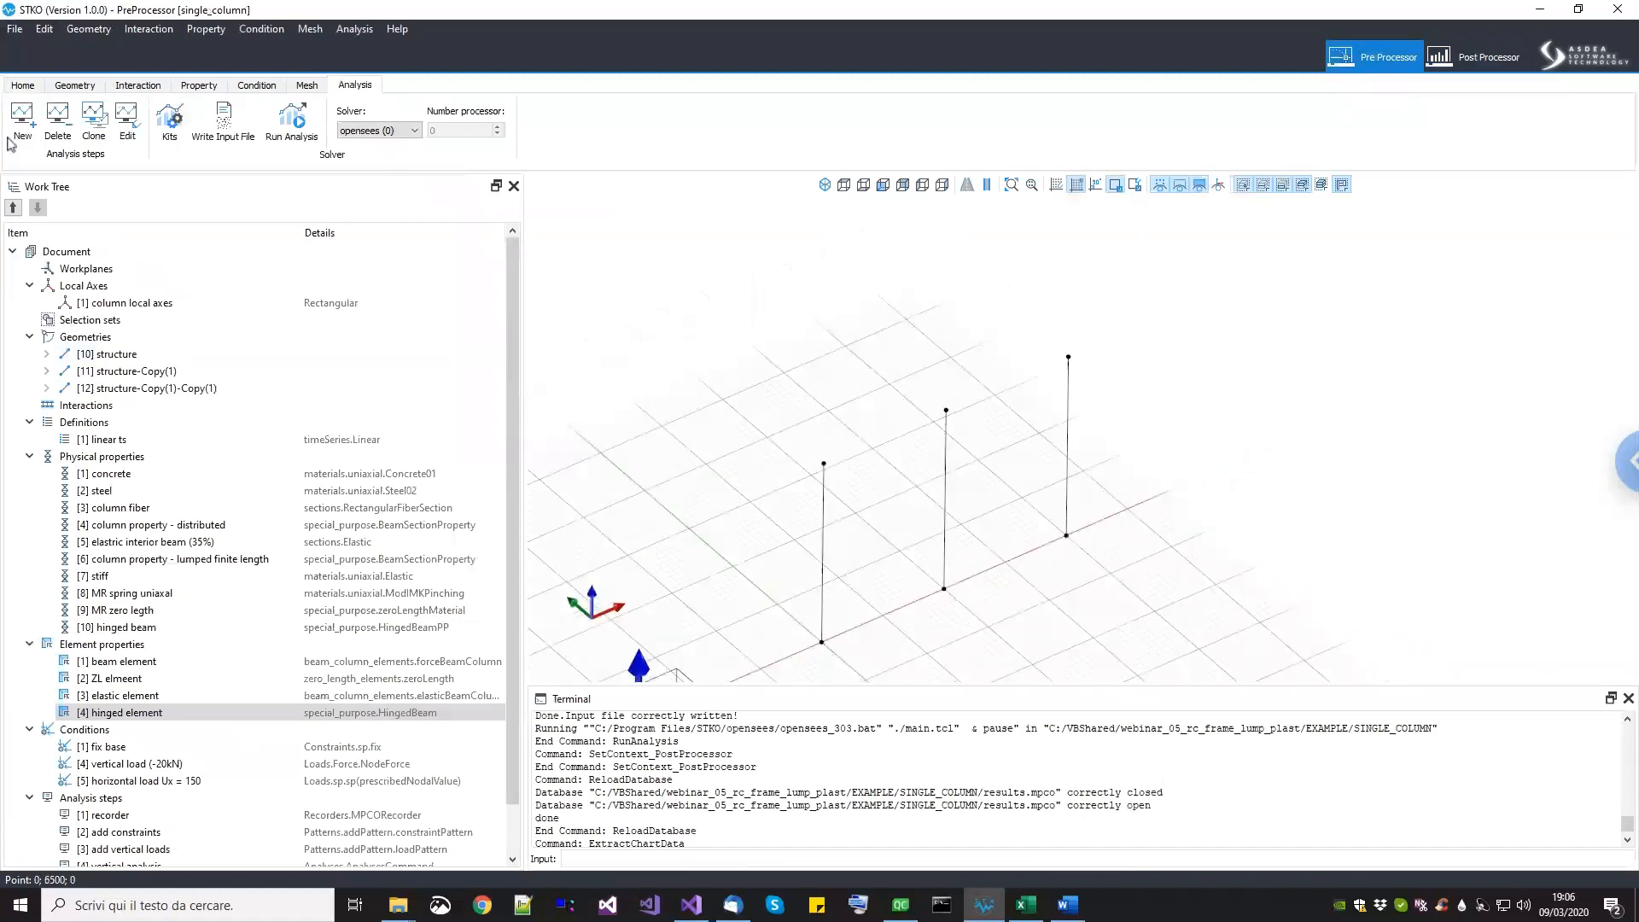
click(15, 29)
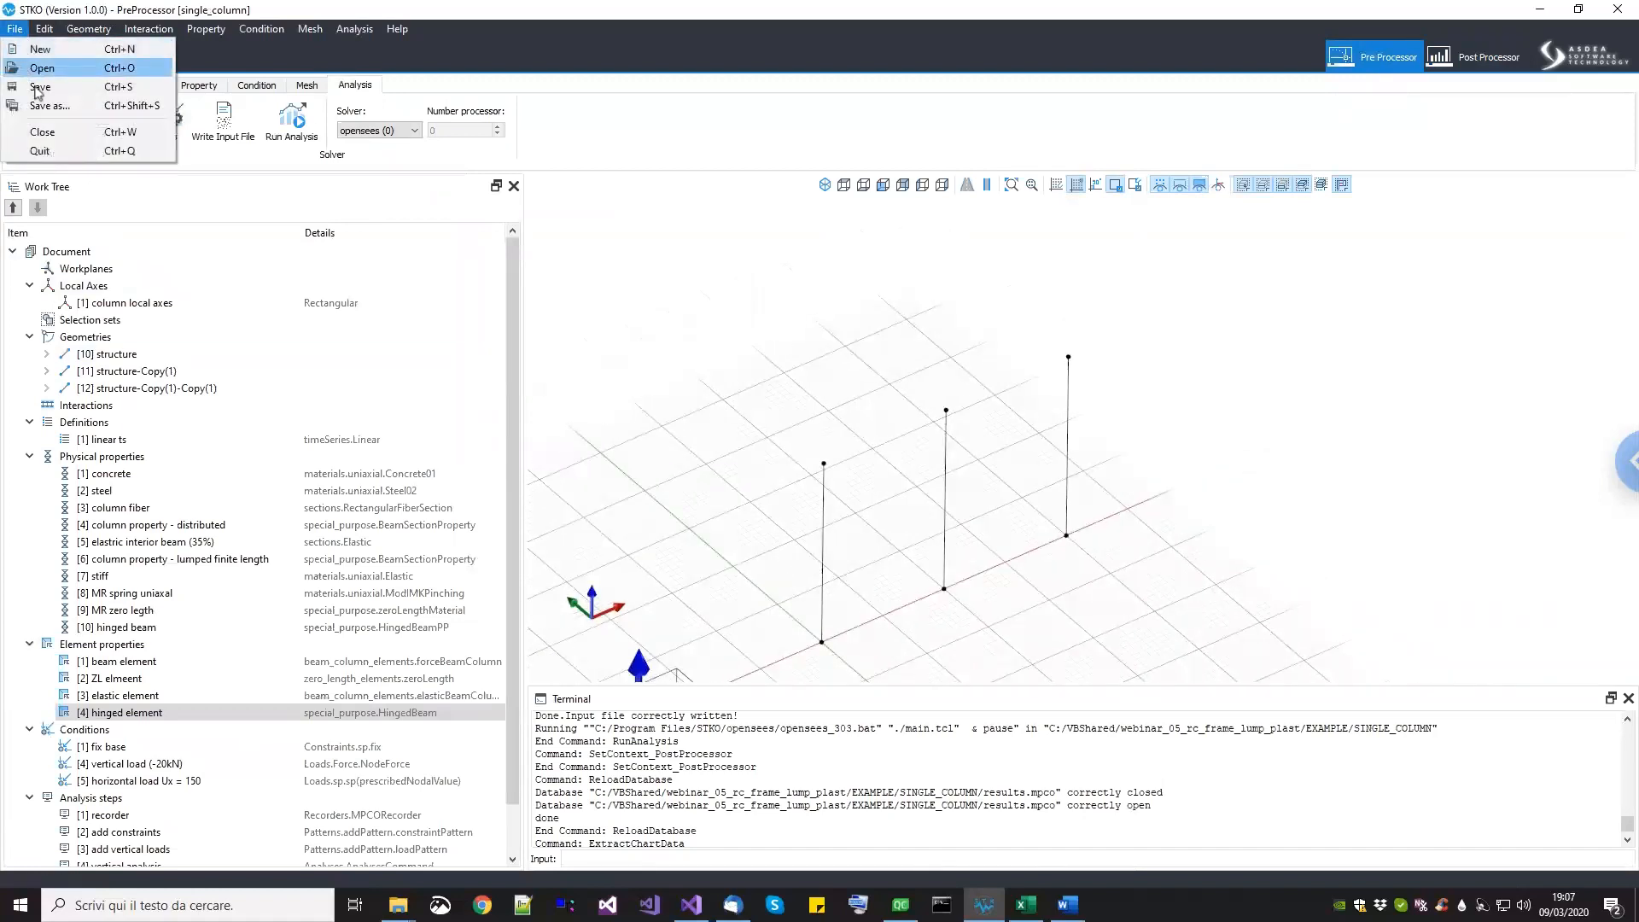
click(36, 87)
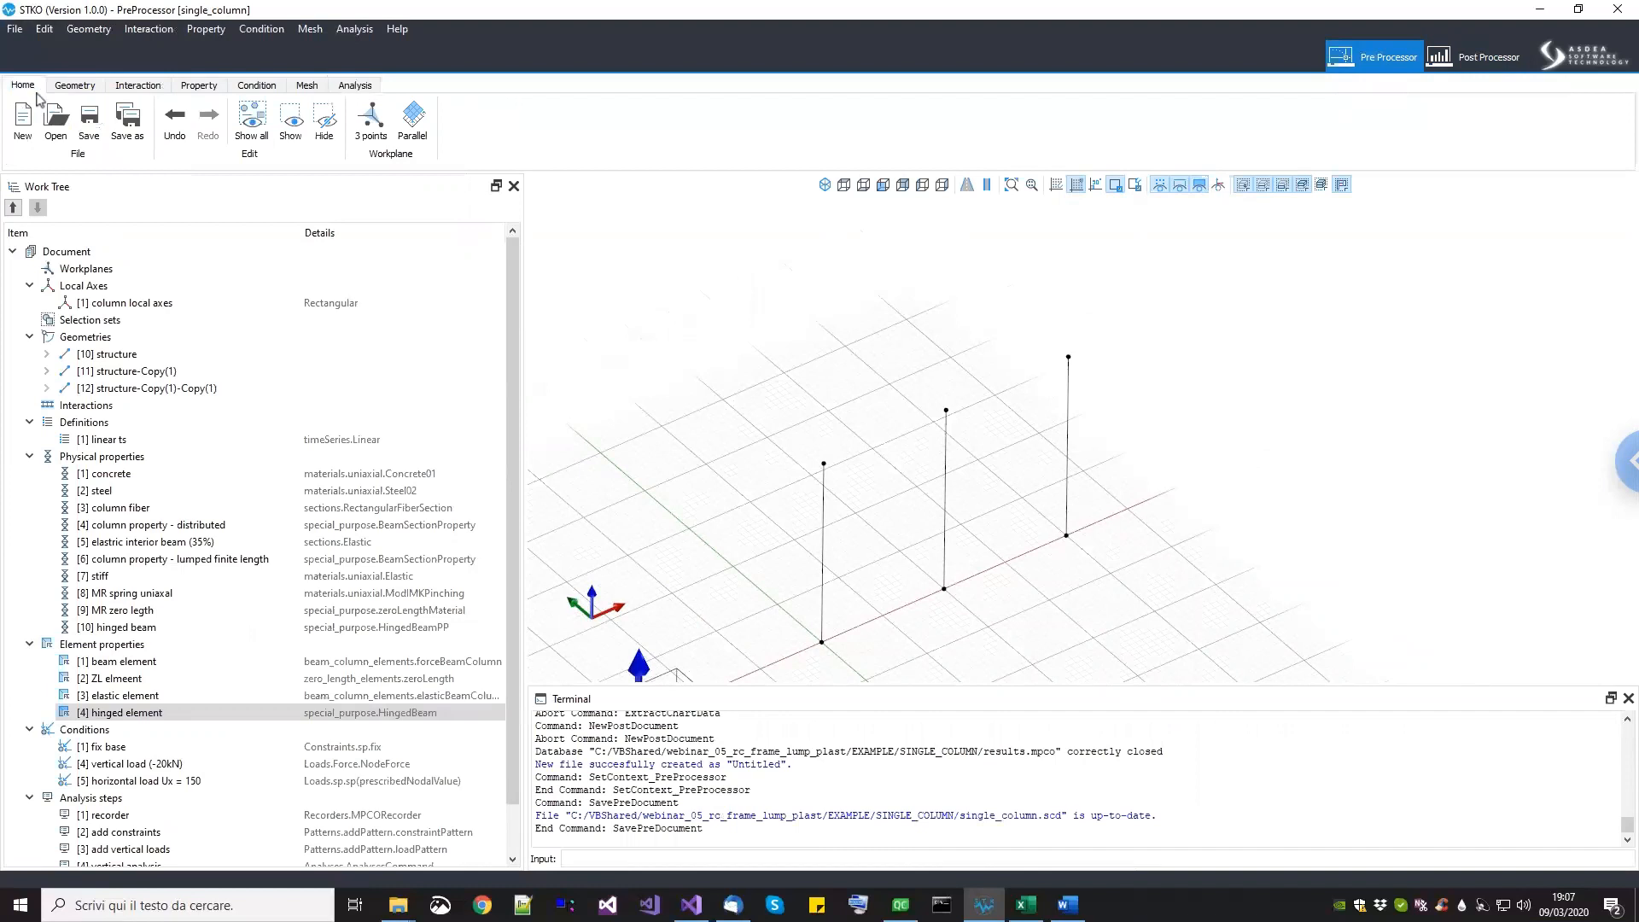
Step: Close the single_column model and open building_distributed.scd from the building_distributed folder under webinar_05_rc_frame_lump_plast
click(56, 136)
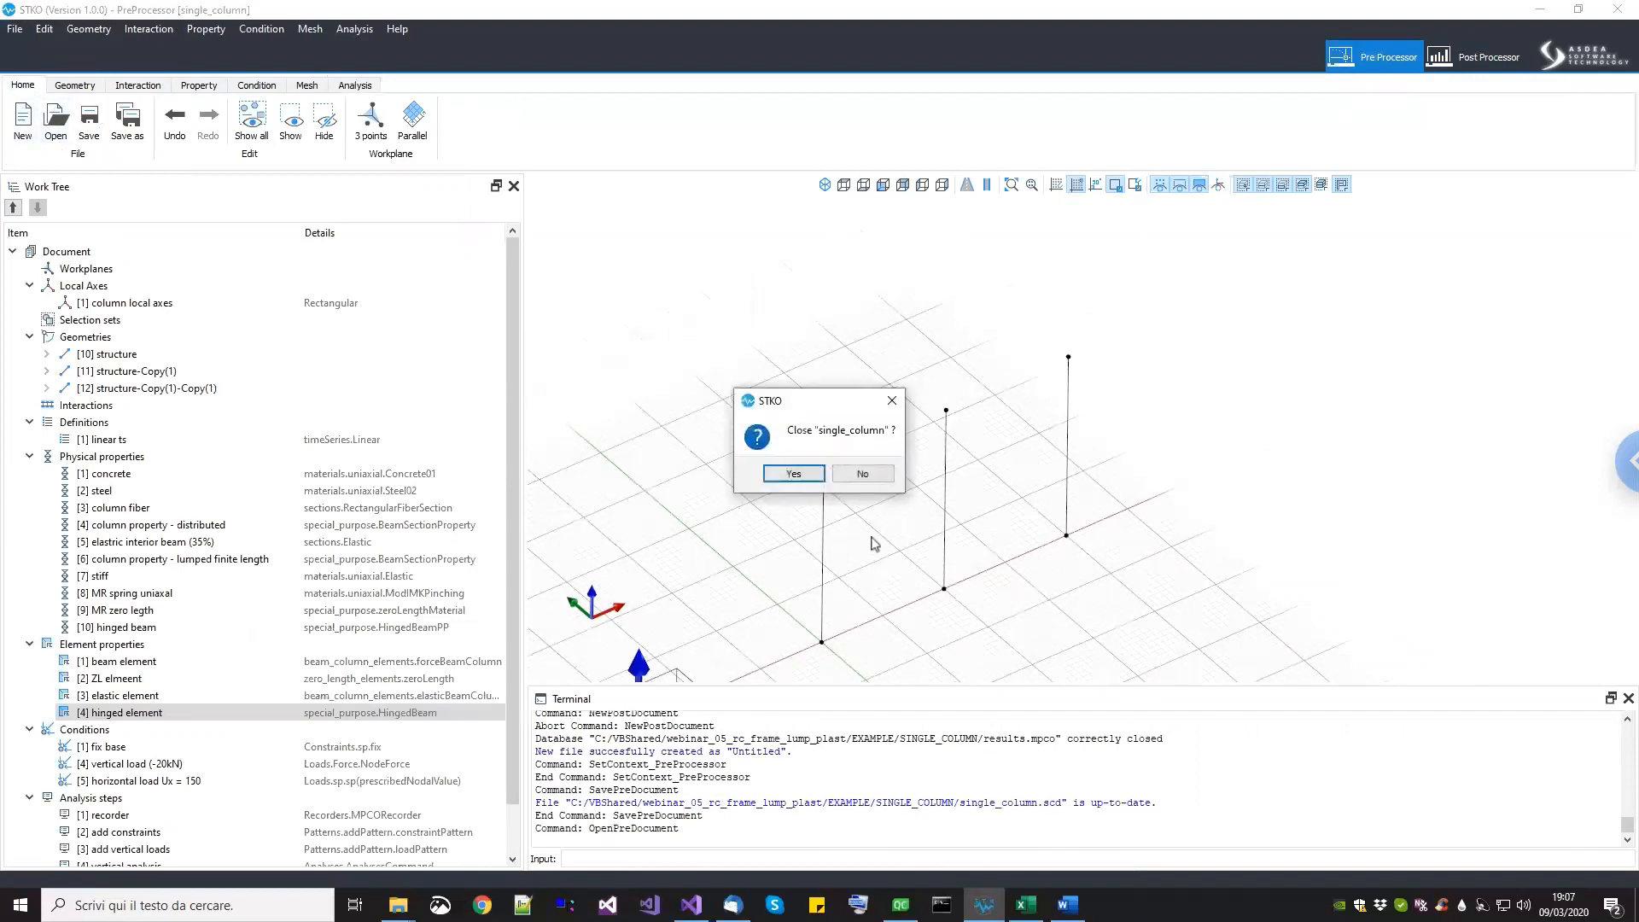
click(793, 474)
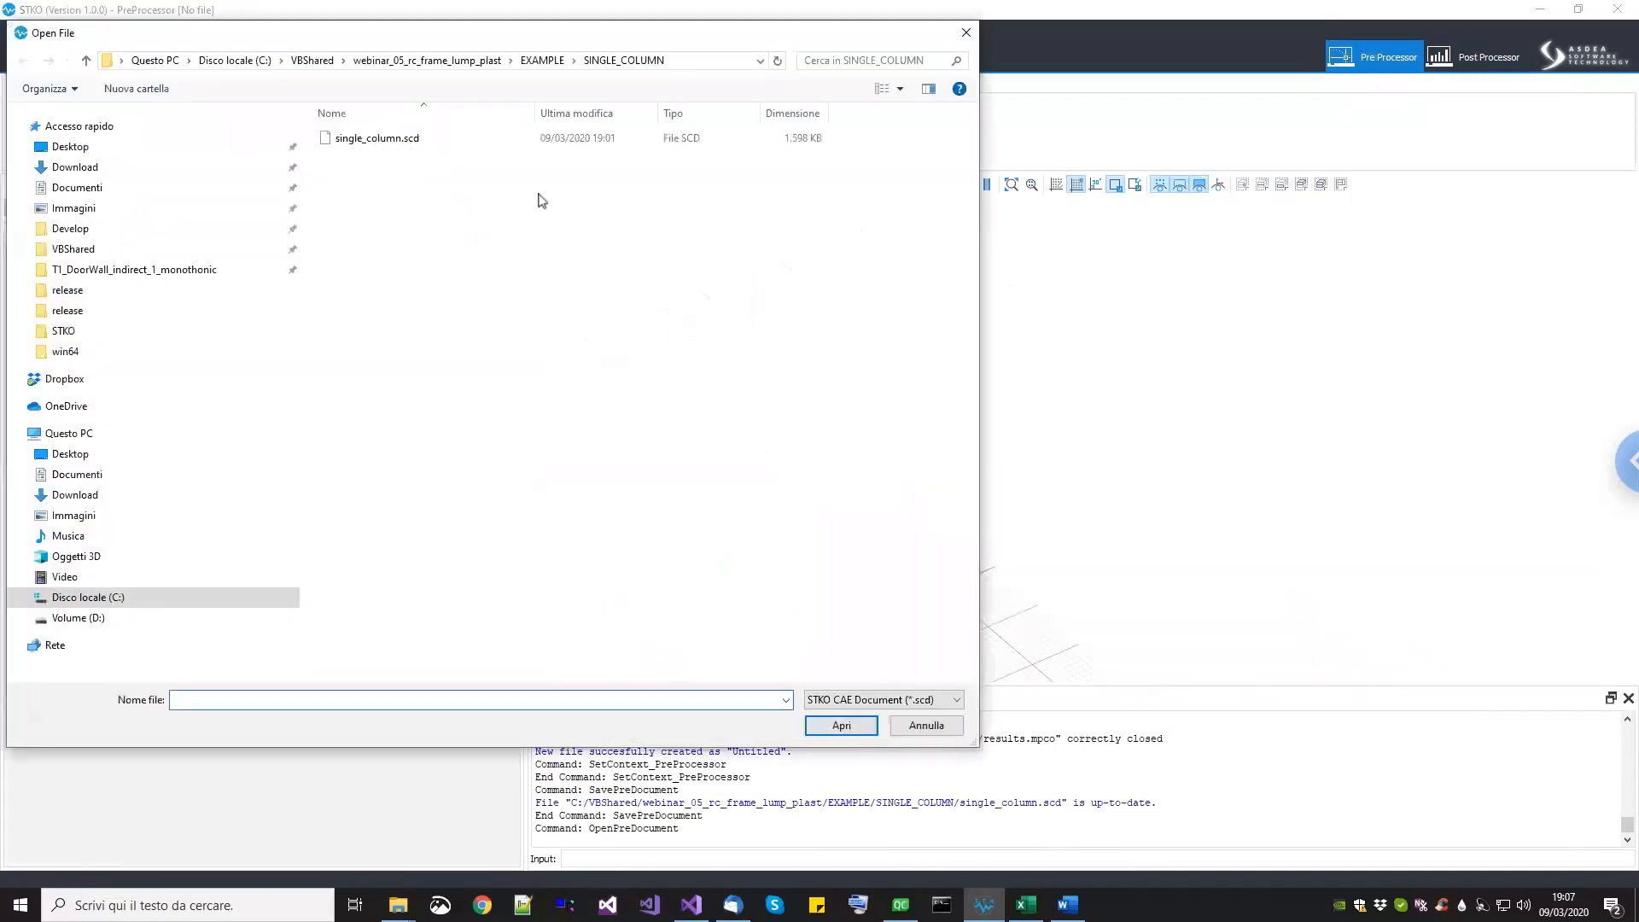
click(542, 60)
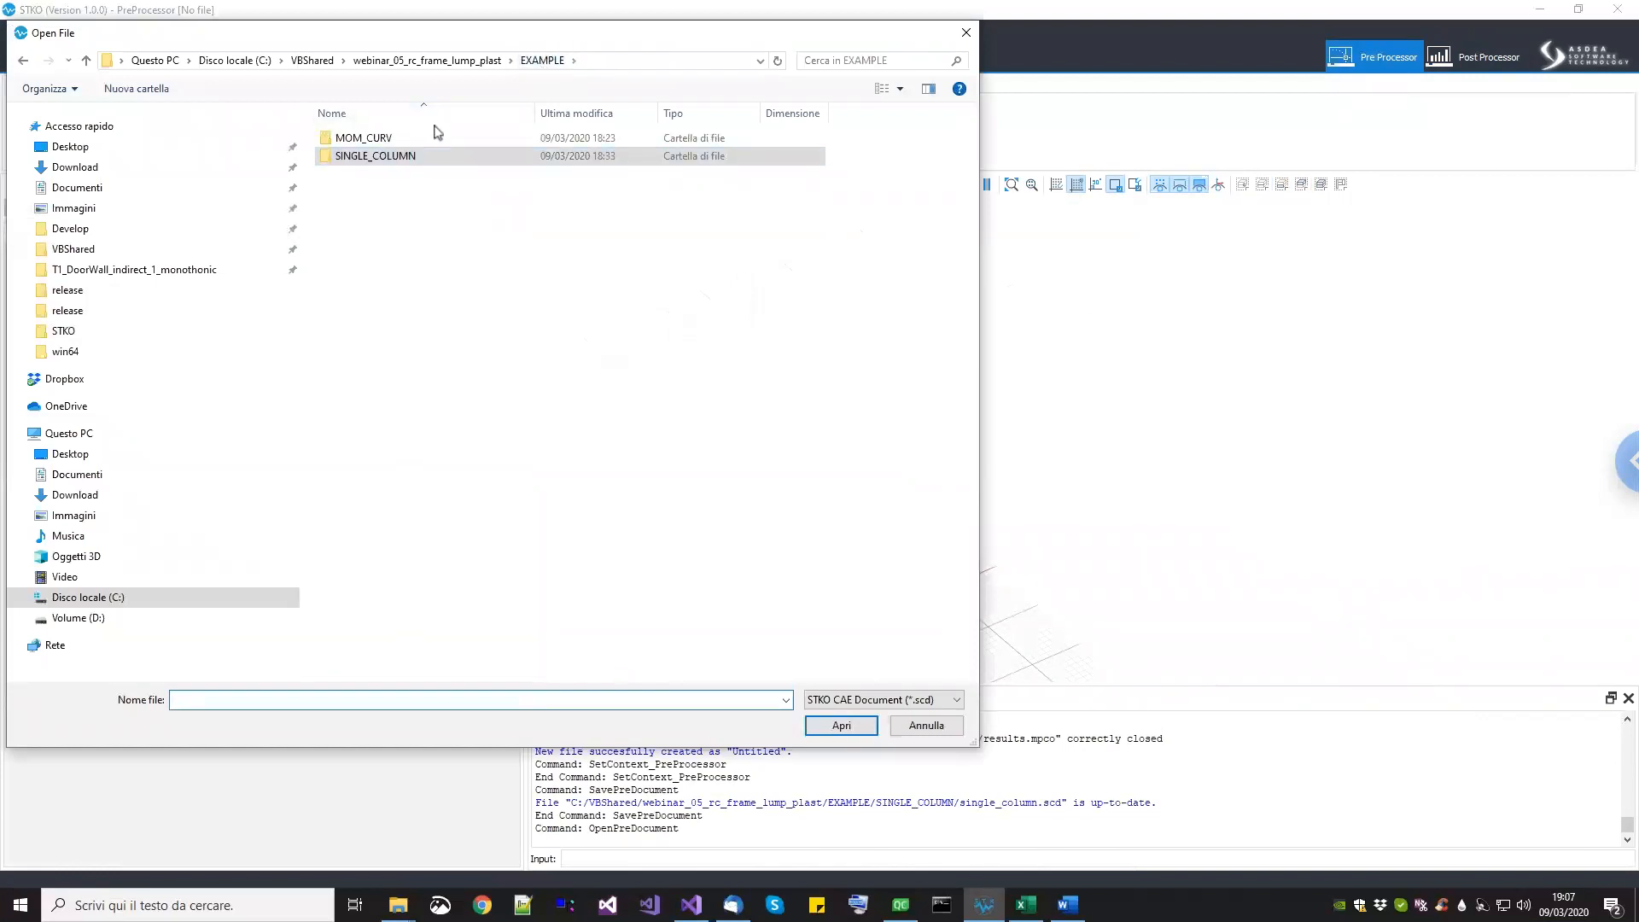
click(443, 65)
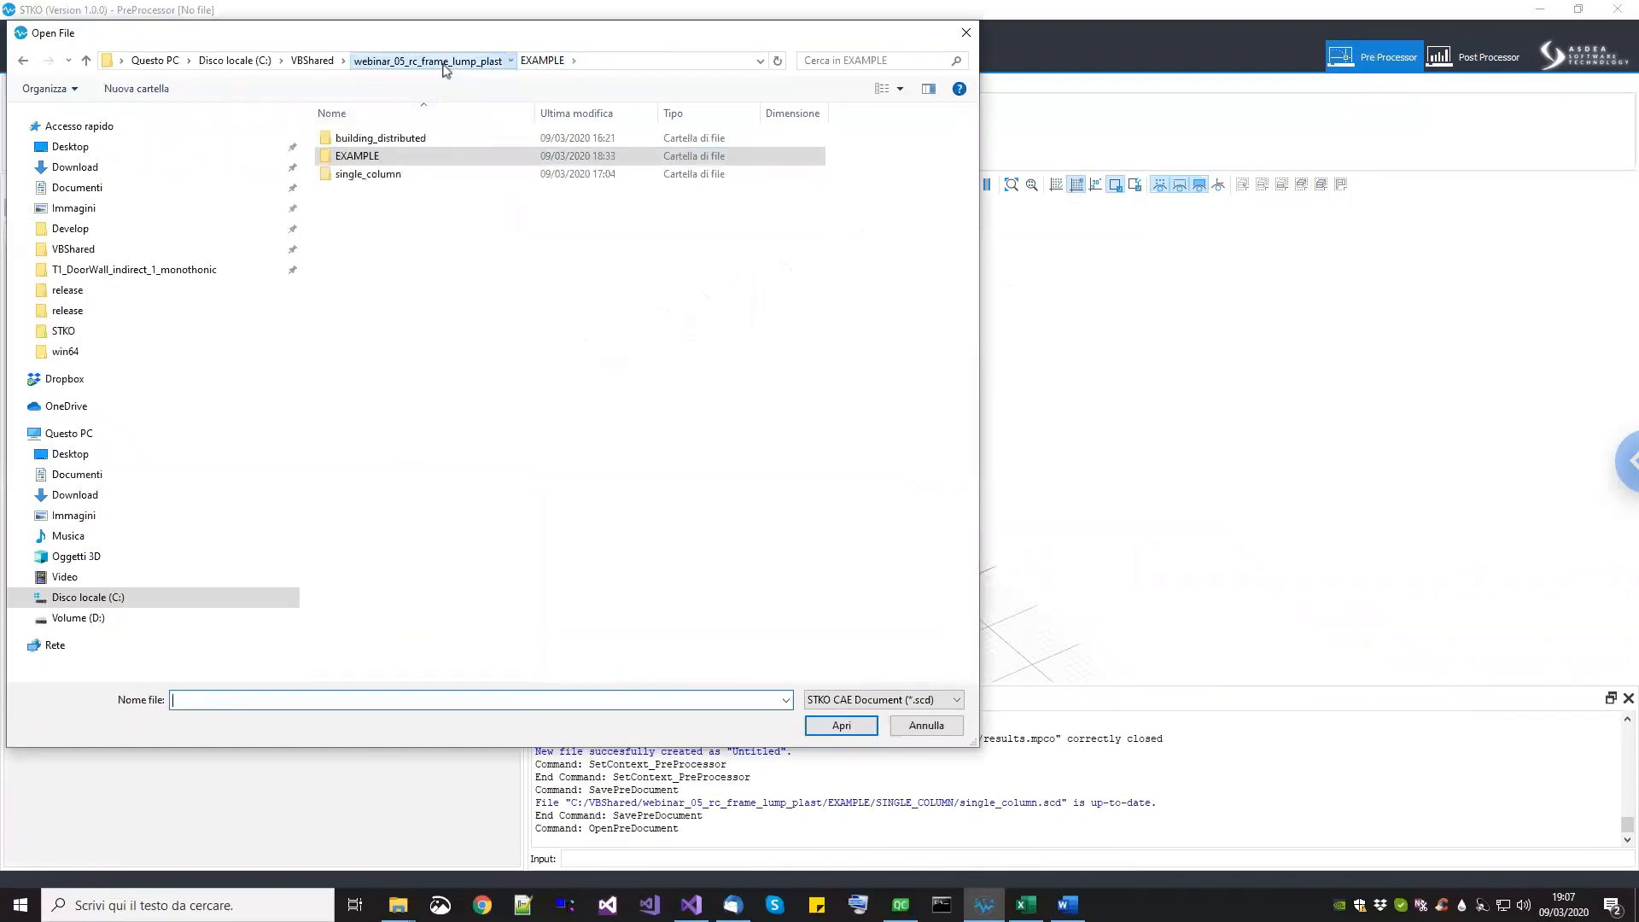
double_click(401, 145)
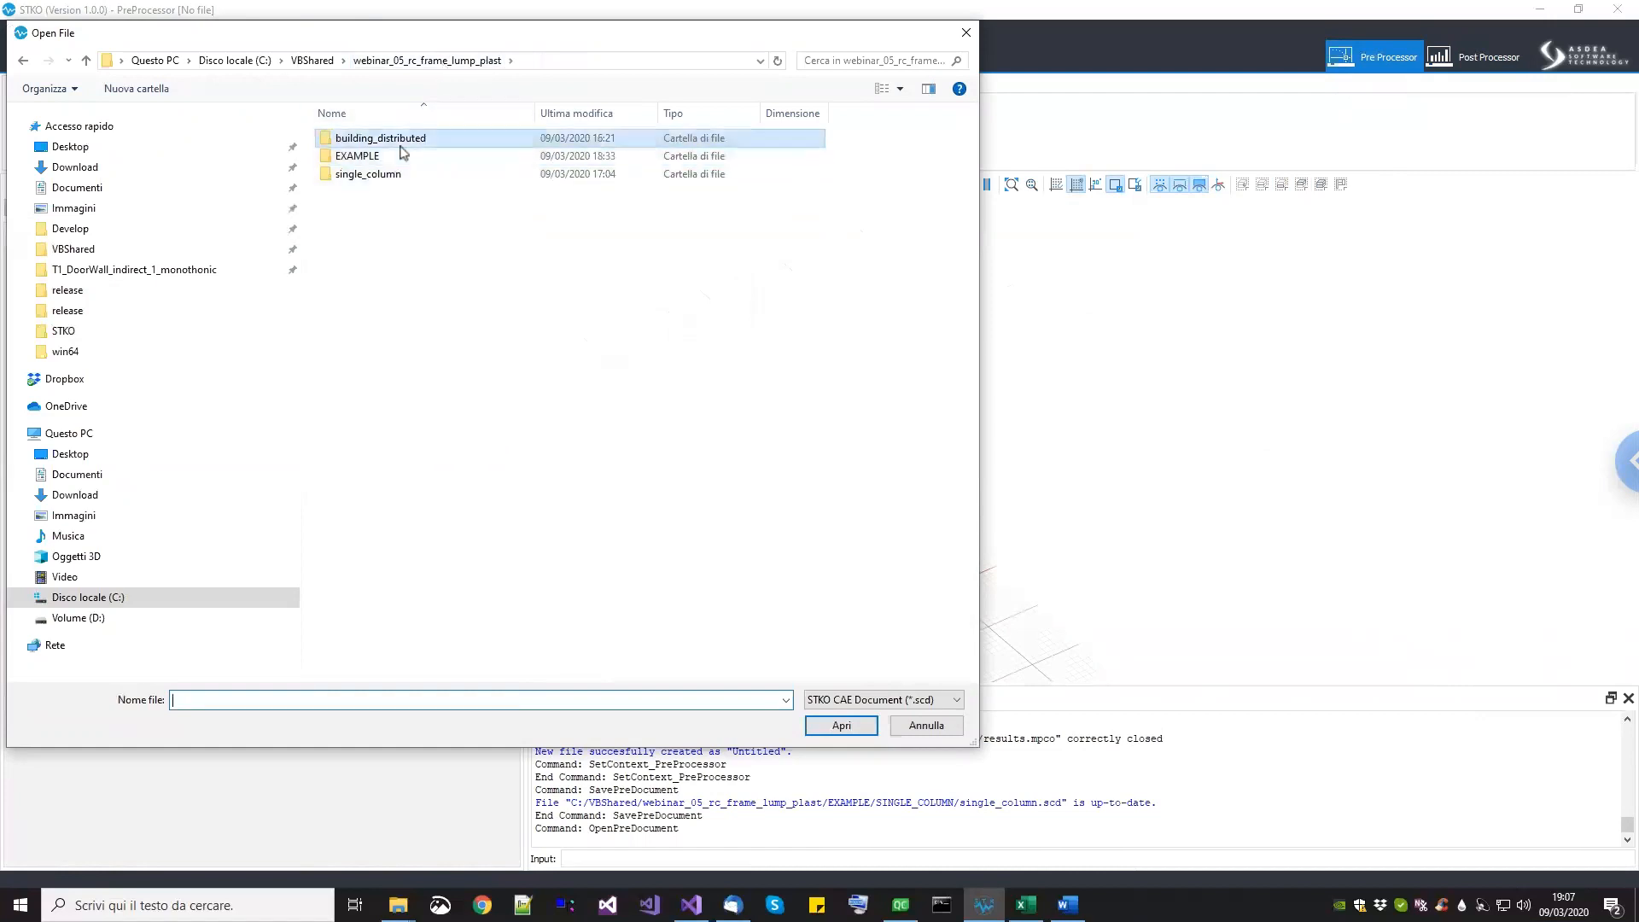
click(400, 145)
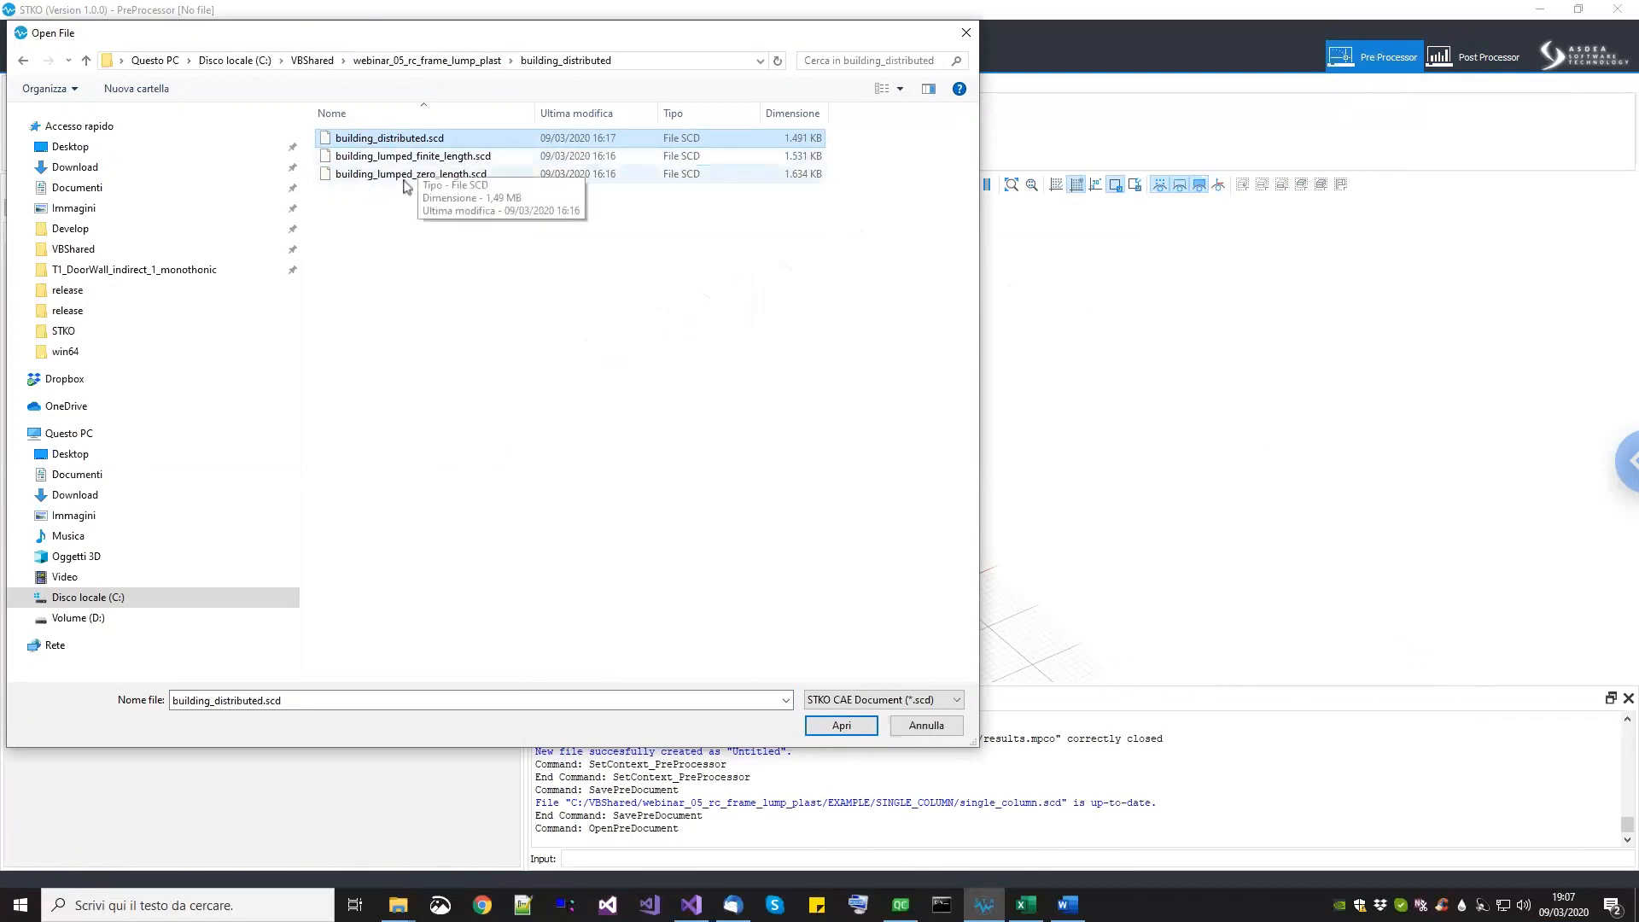
click(839, 728)
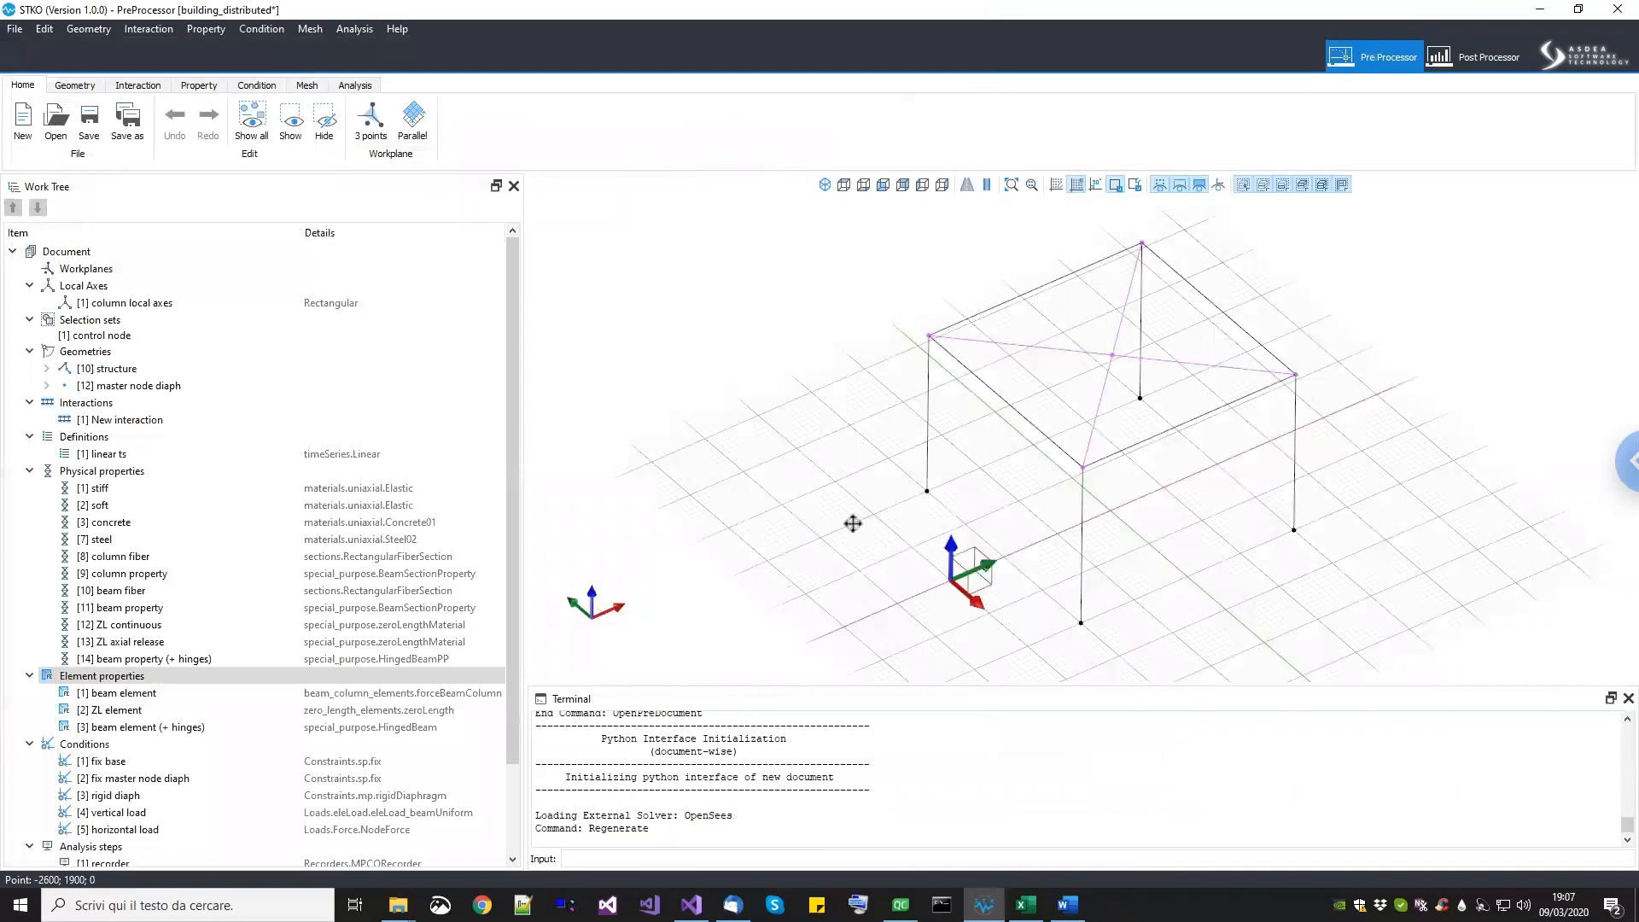
Step: Begin saving the building model as a new file and create a folder named BUILDING inside the EXAMPLE folder
middle_drag(853, 523, 791, 537)
click(14, 29)
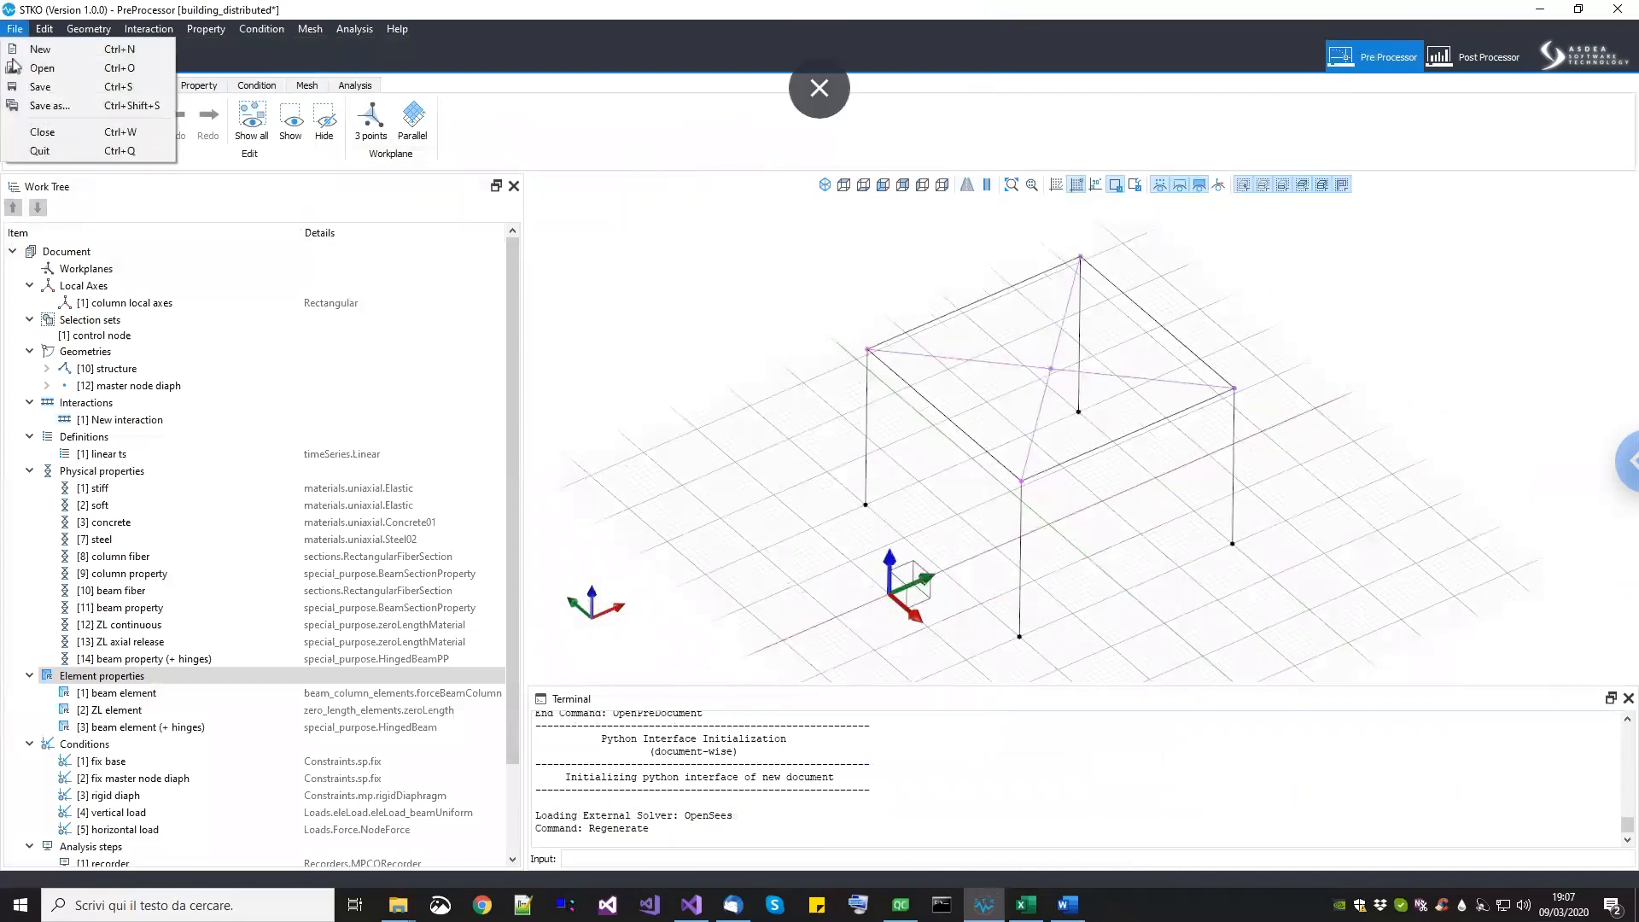
click(34, 96)
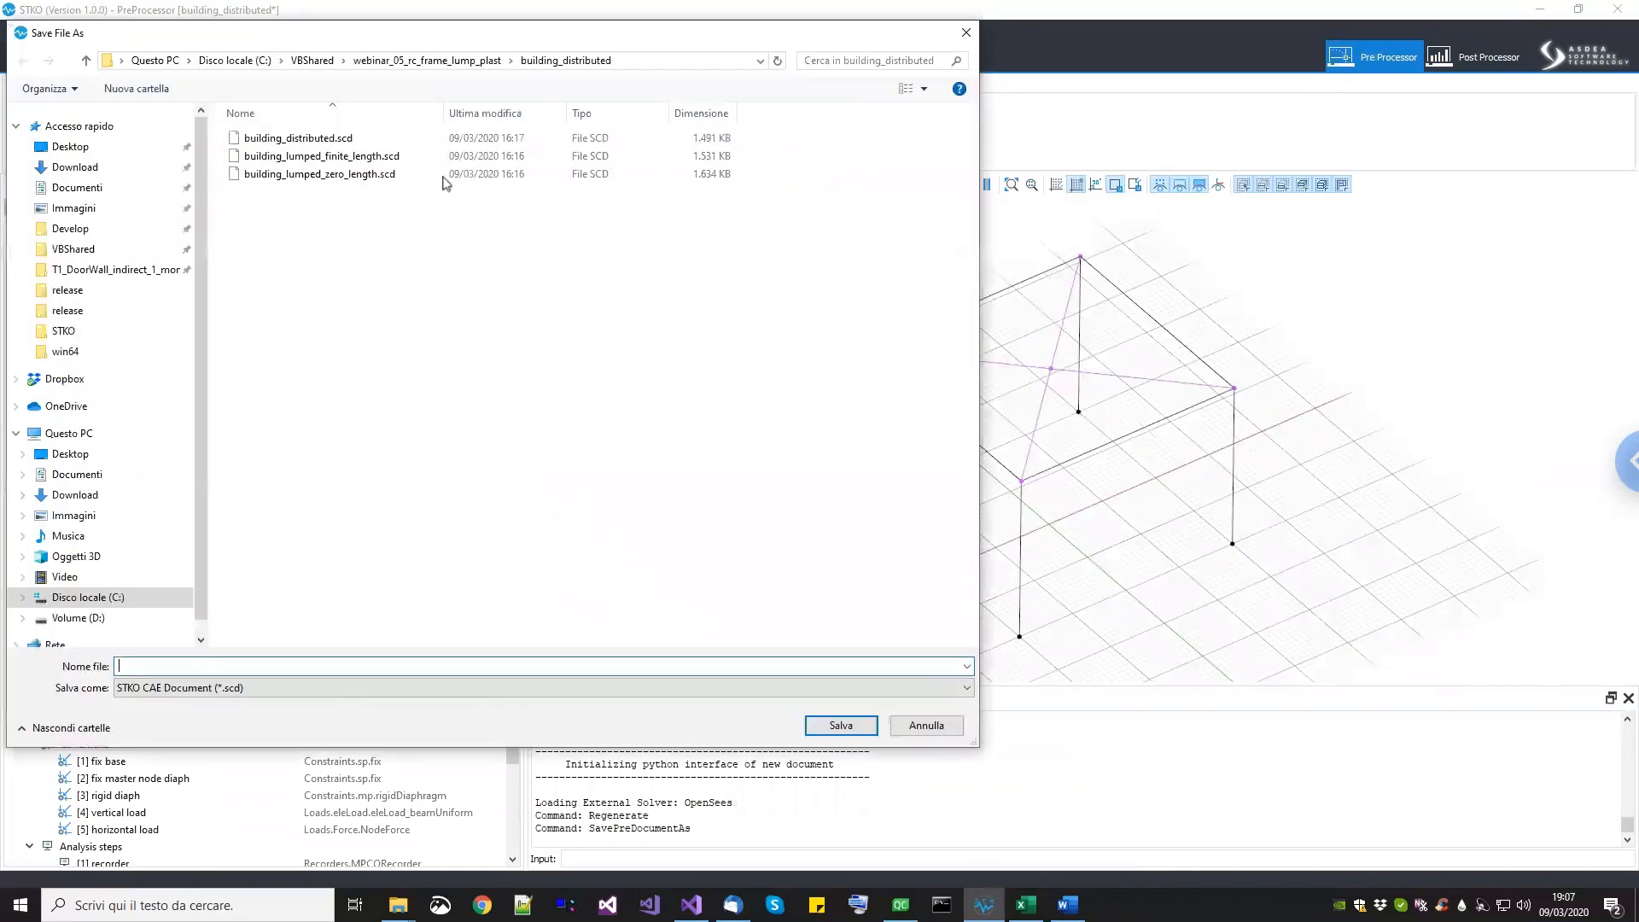
click(427, 59)
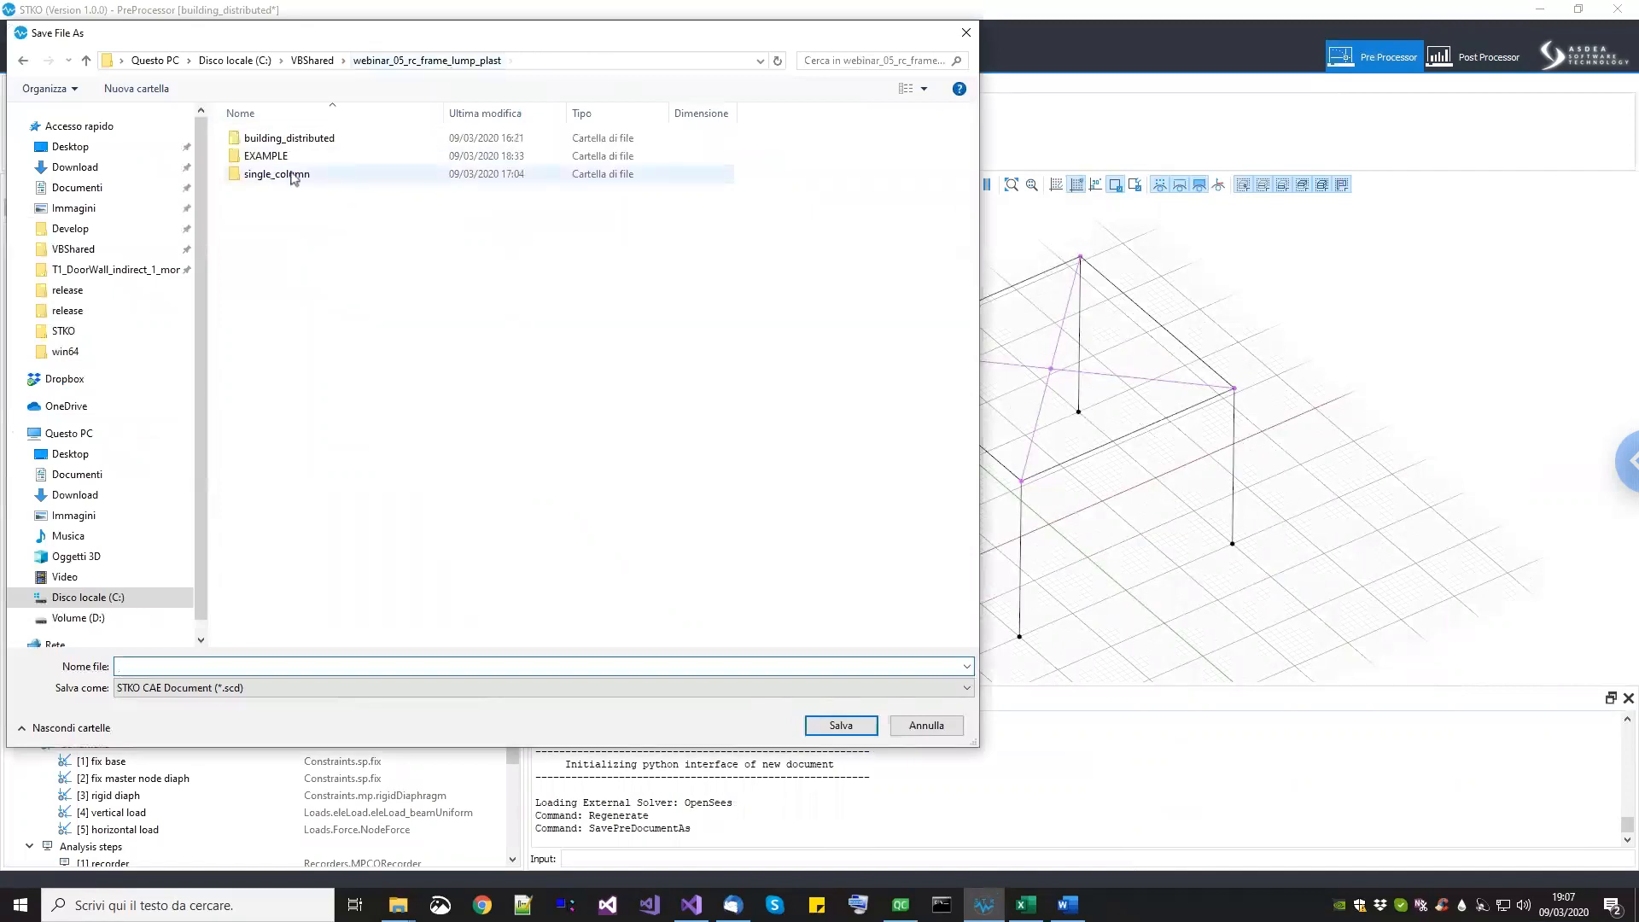
double_click(271, 157)
right_click(295, 327)
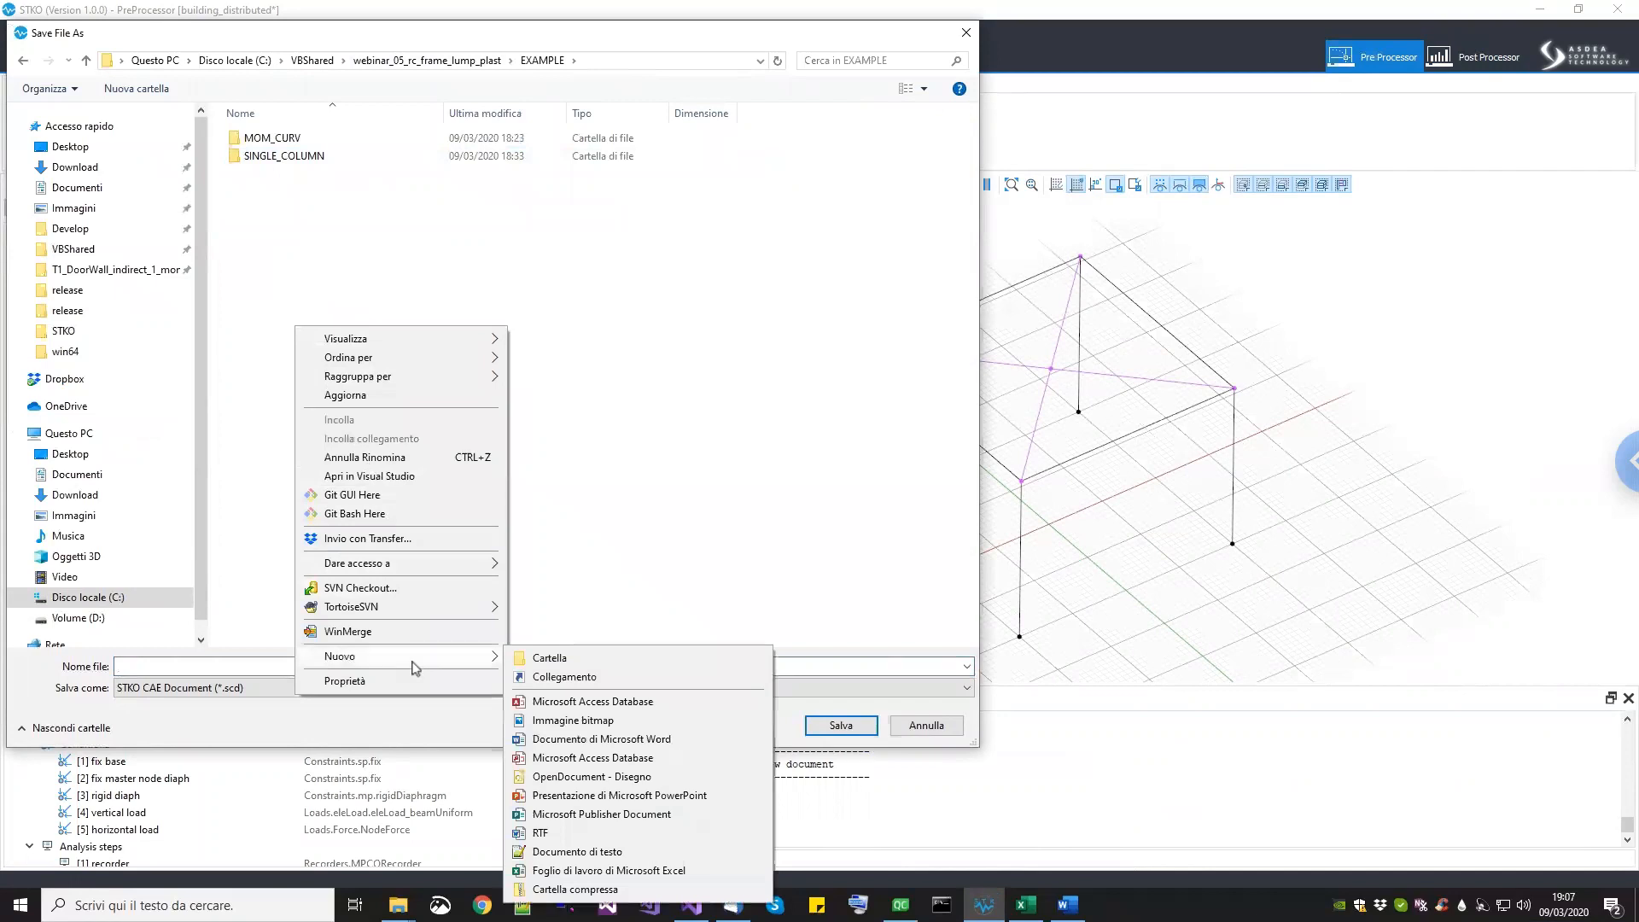
click(525, 662)
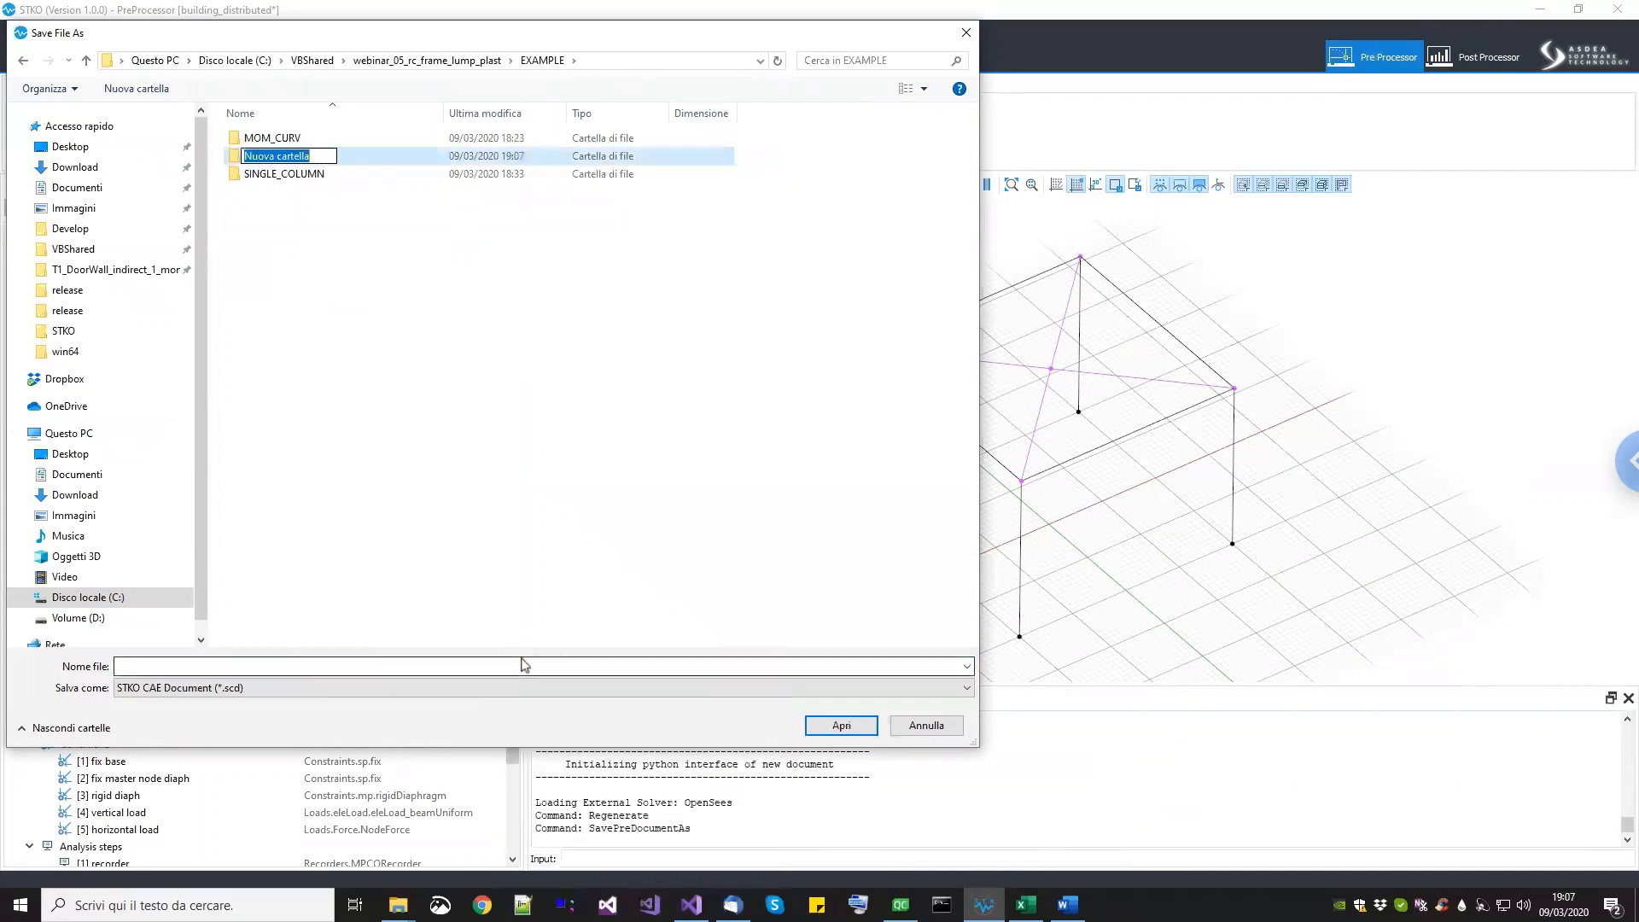
text(BUILDING)
key(Return)
Step: Save the building model in the BUILDING folder under the file name building_distrubuted
key(Return)
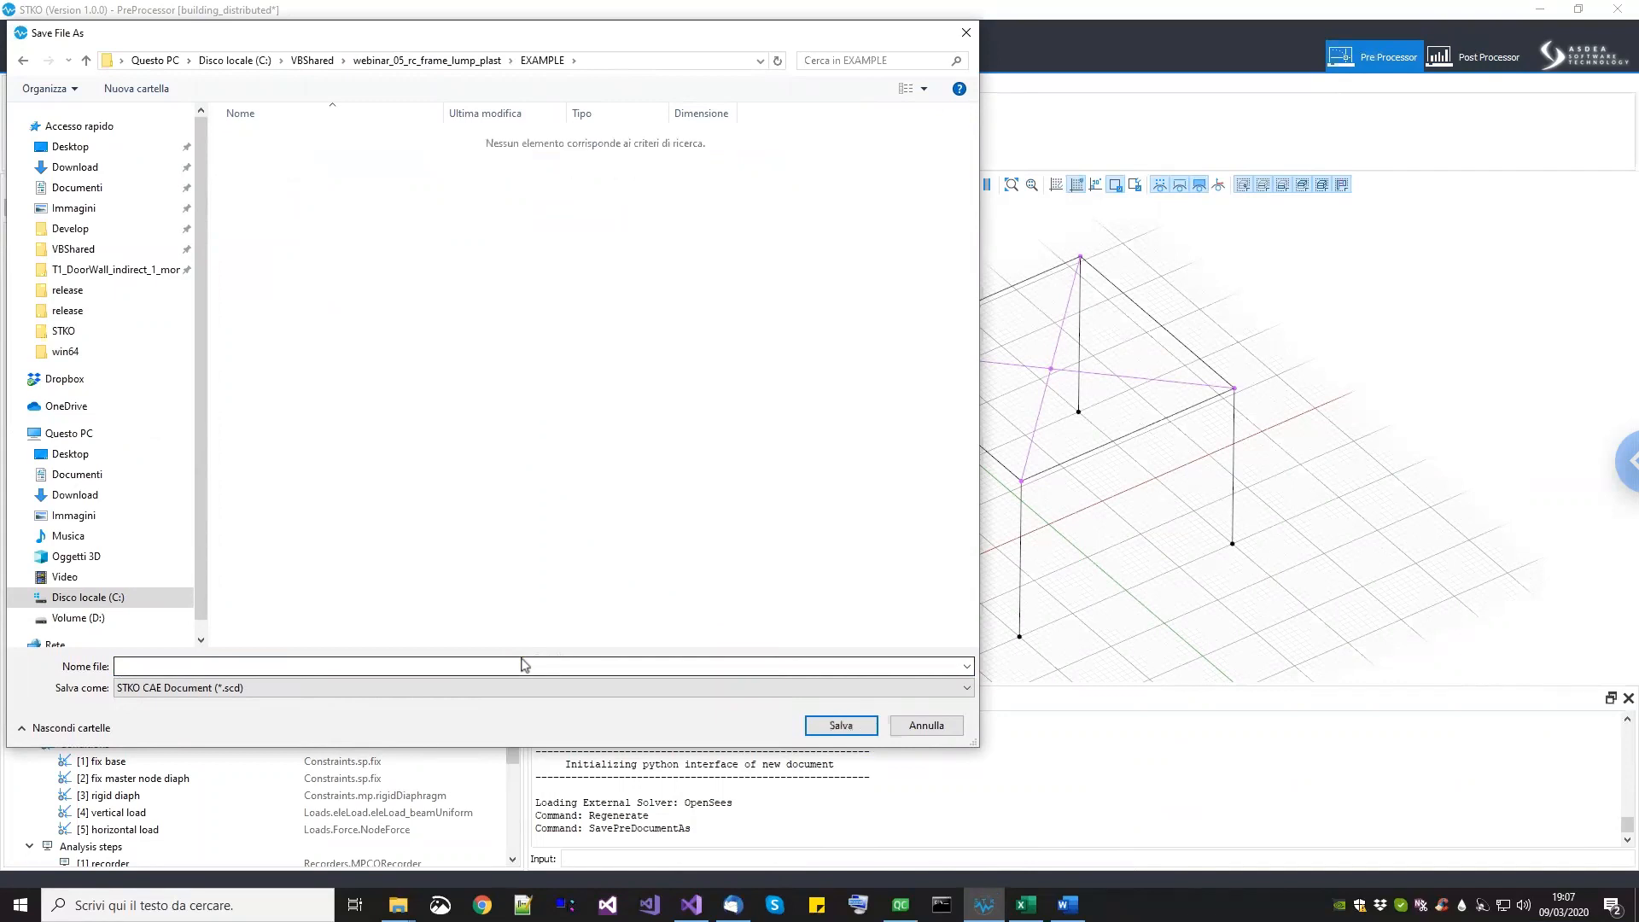
click(524, 664)
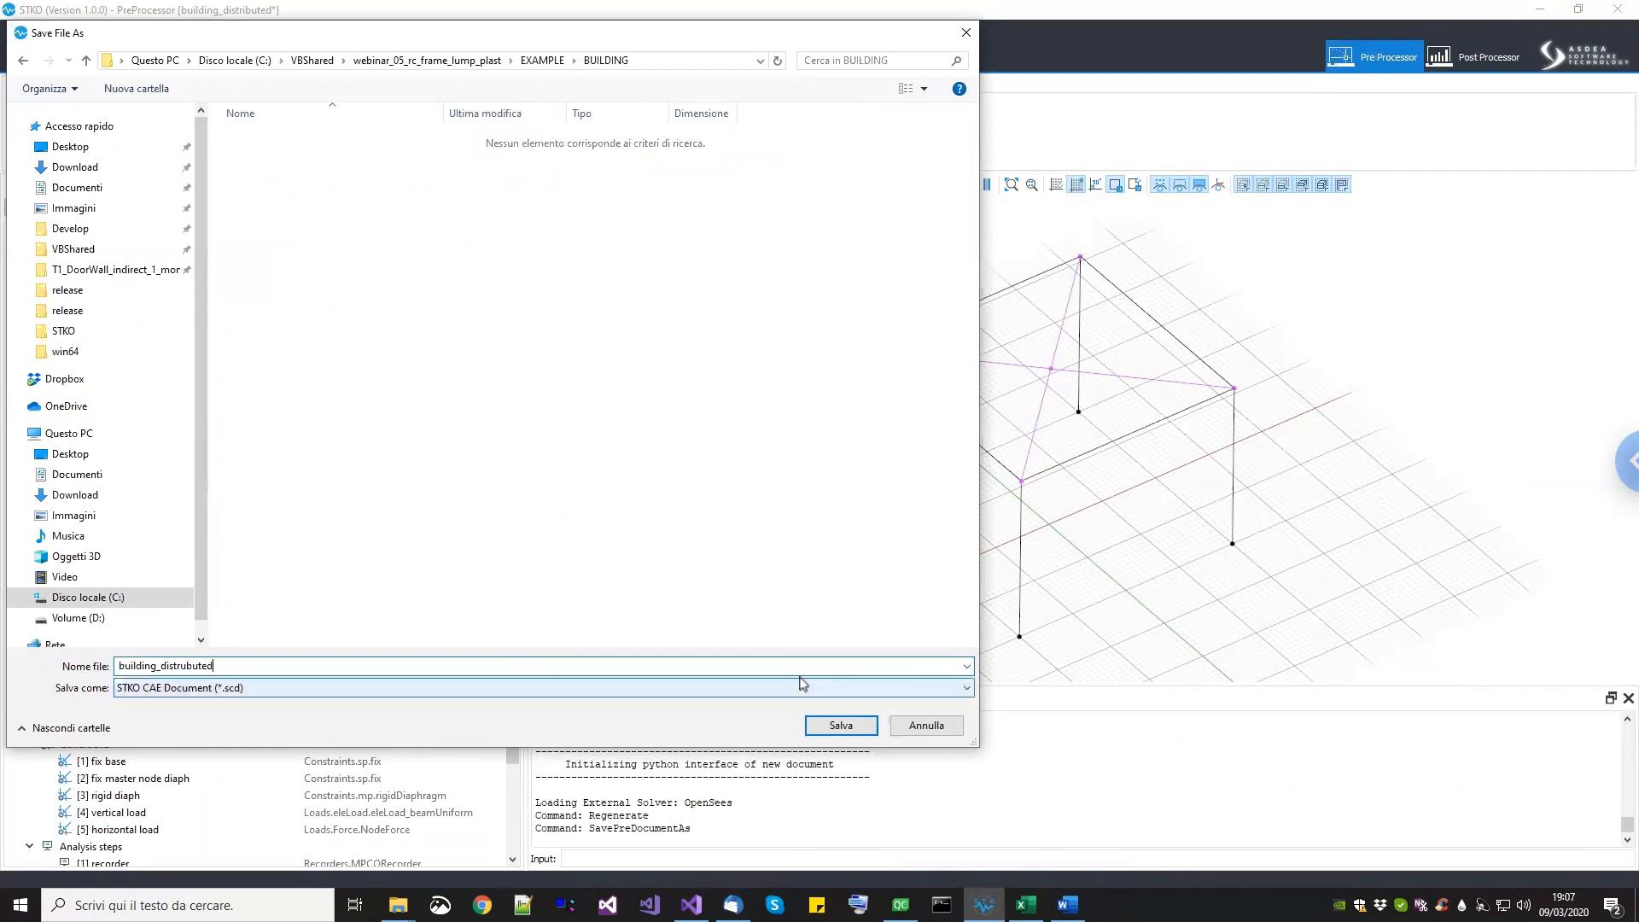
click(829, 725)
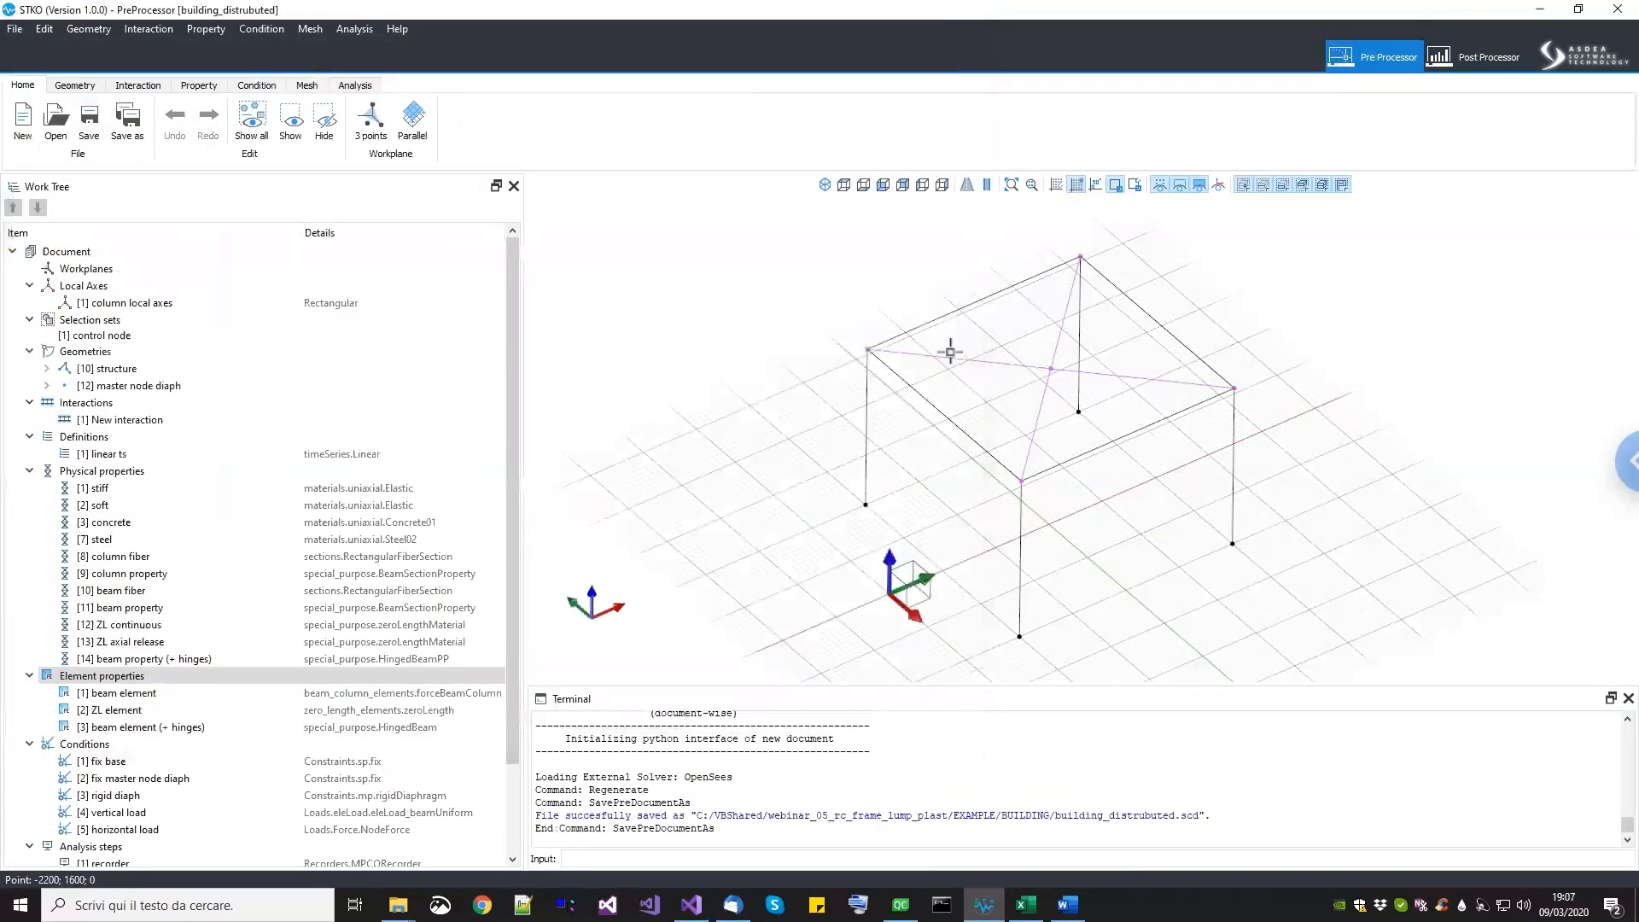
Step: Display the local axes on the beams and columns of the building frame
middle_drag(1233, 252, 1166, 270)
click(1221, 186)
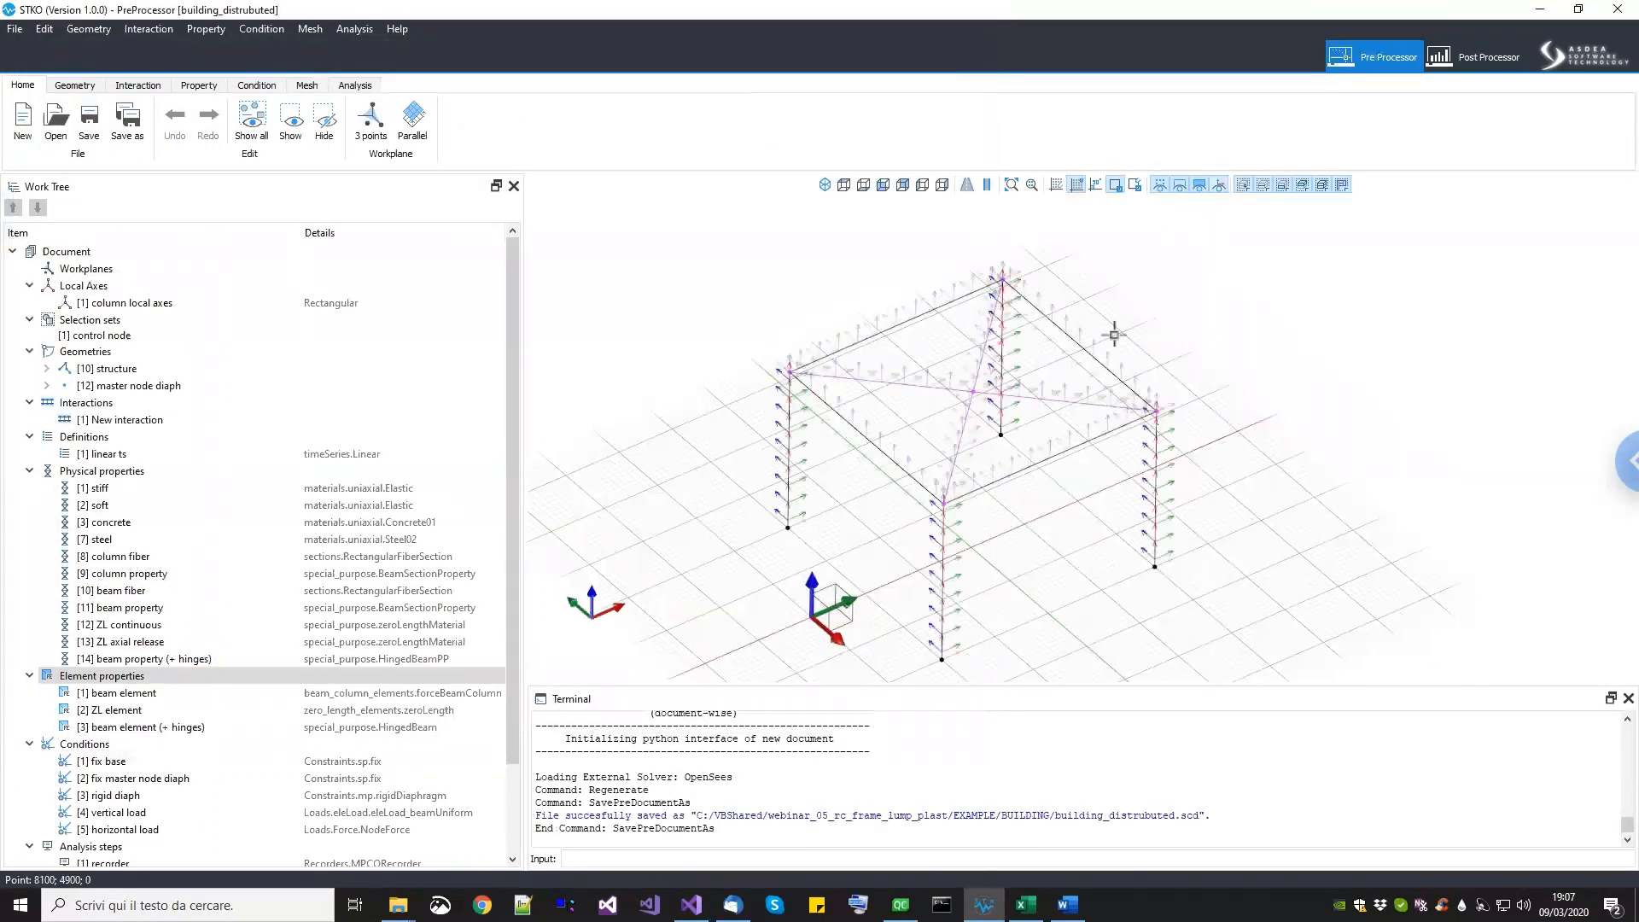
scroll(877, 505, up, 1)
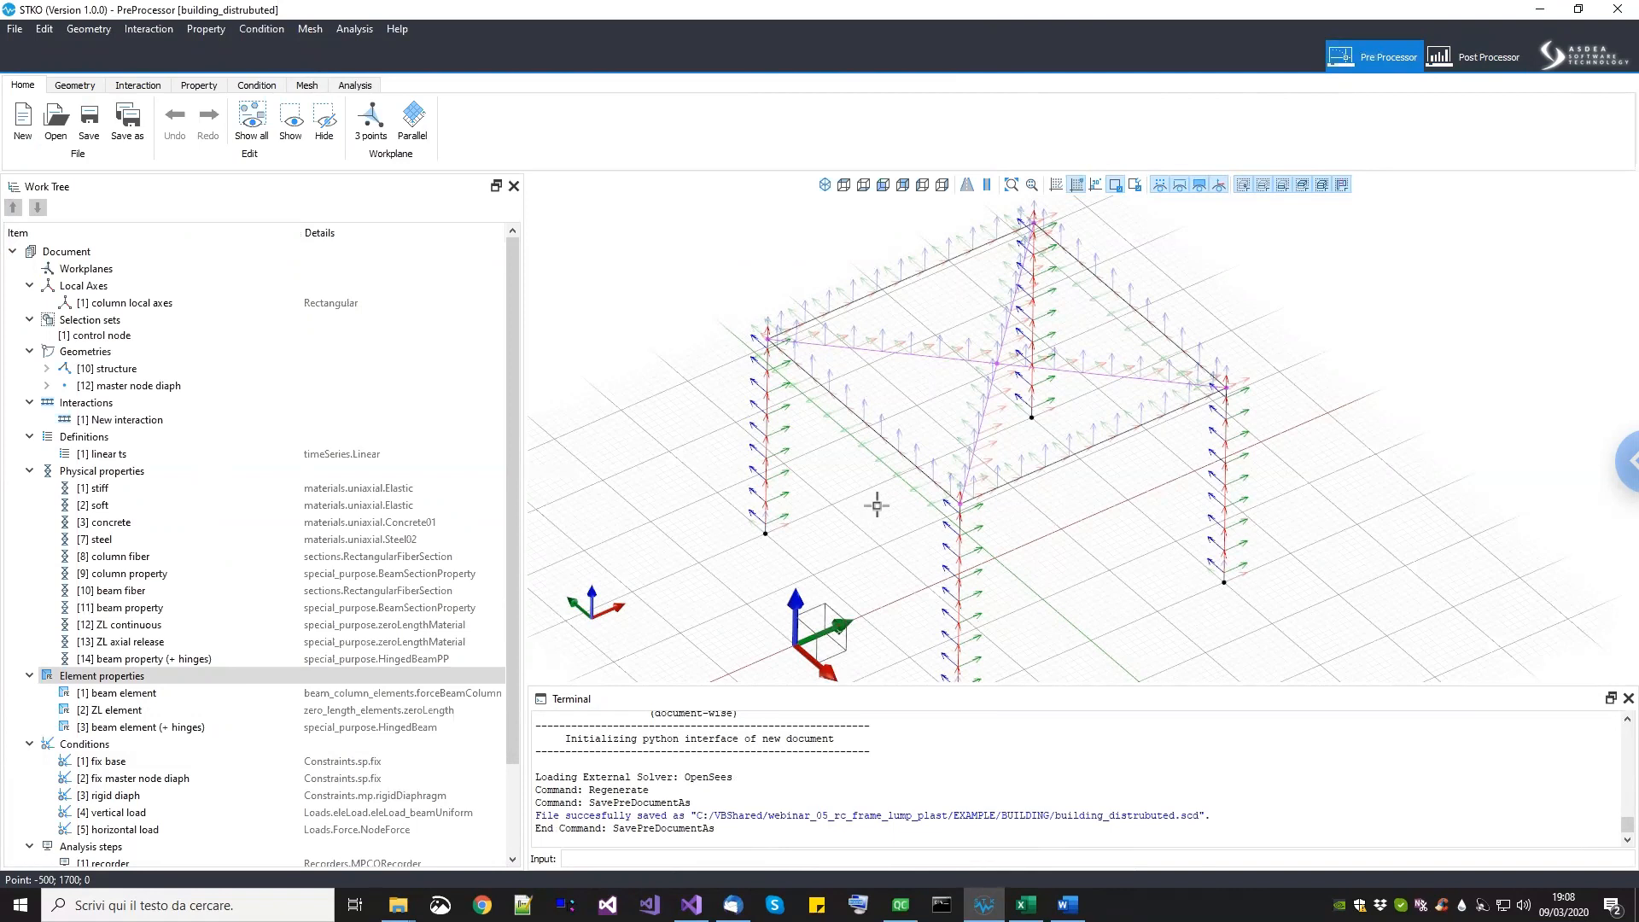
Step: Examine the building frame's columns, beams and roof diaphragm with their local axes from near and far
scroll(876, 505, down, 1)
scroll(880, 439, down, 1)
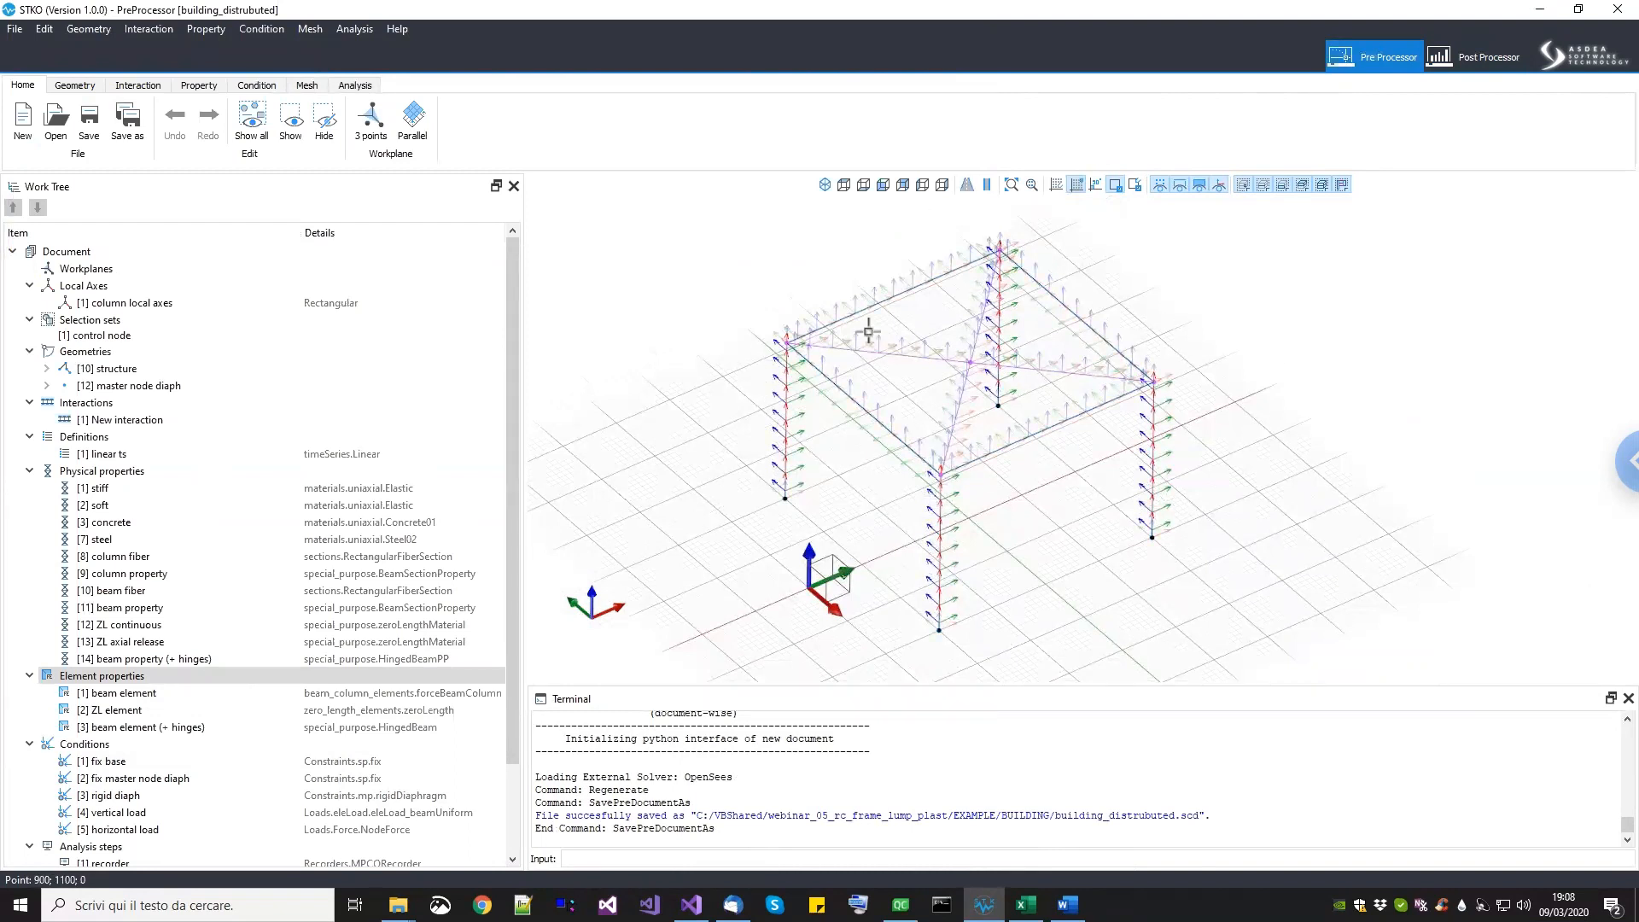
scroll(904, 371, up, 2)
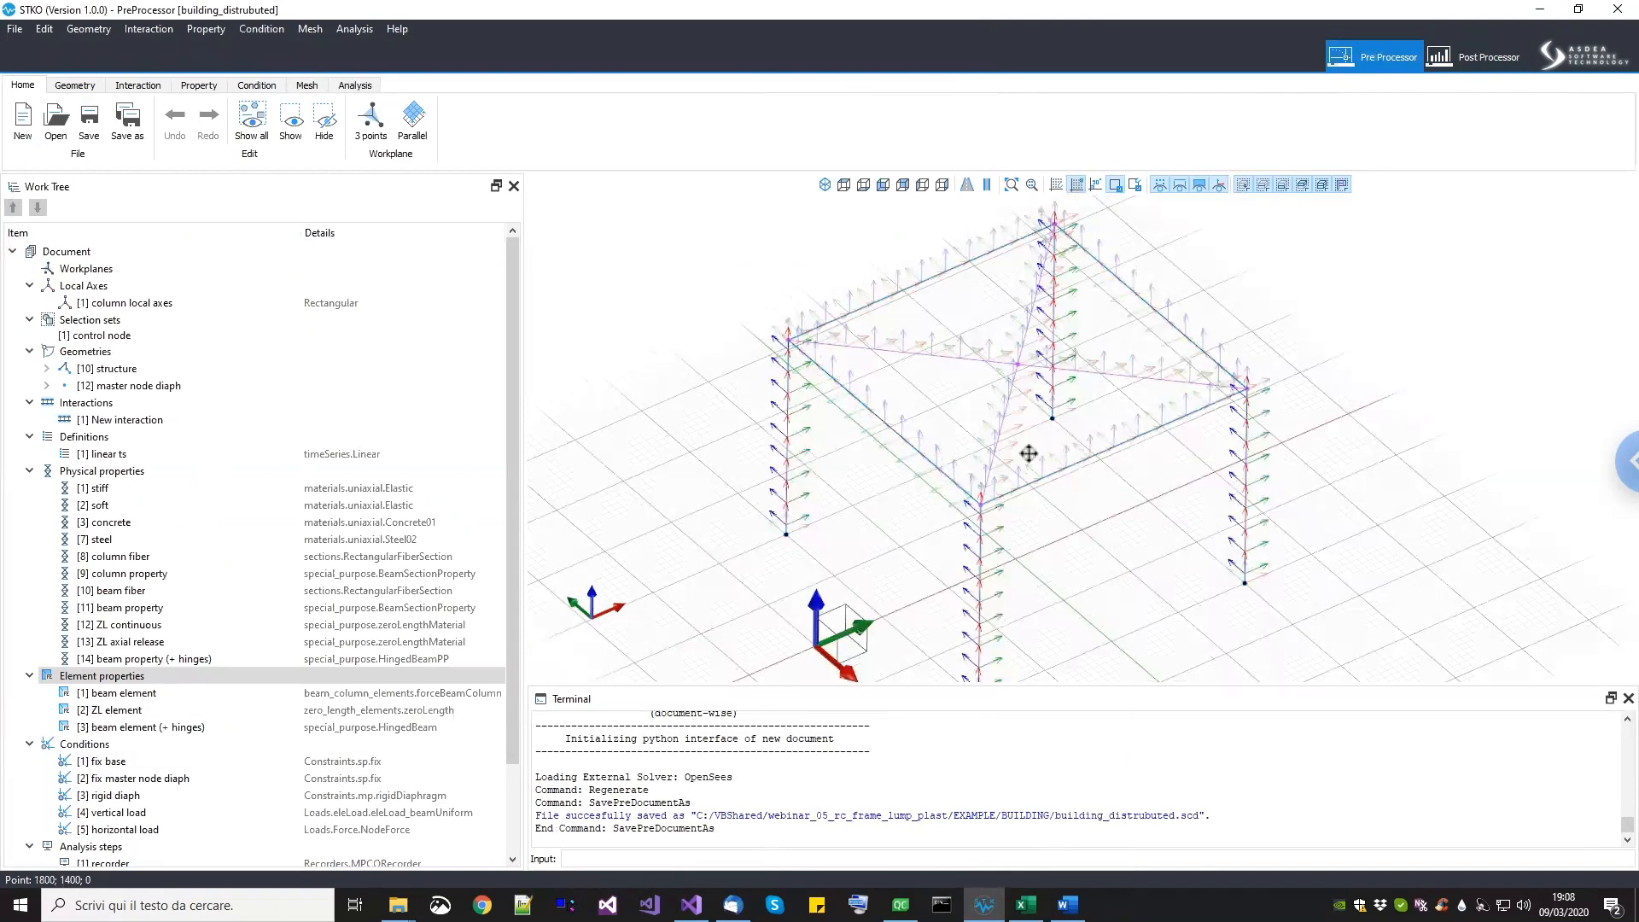
scroll(1029, 453, down, 2)
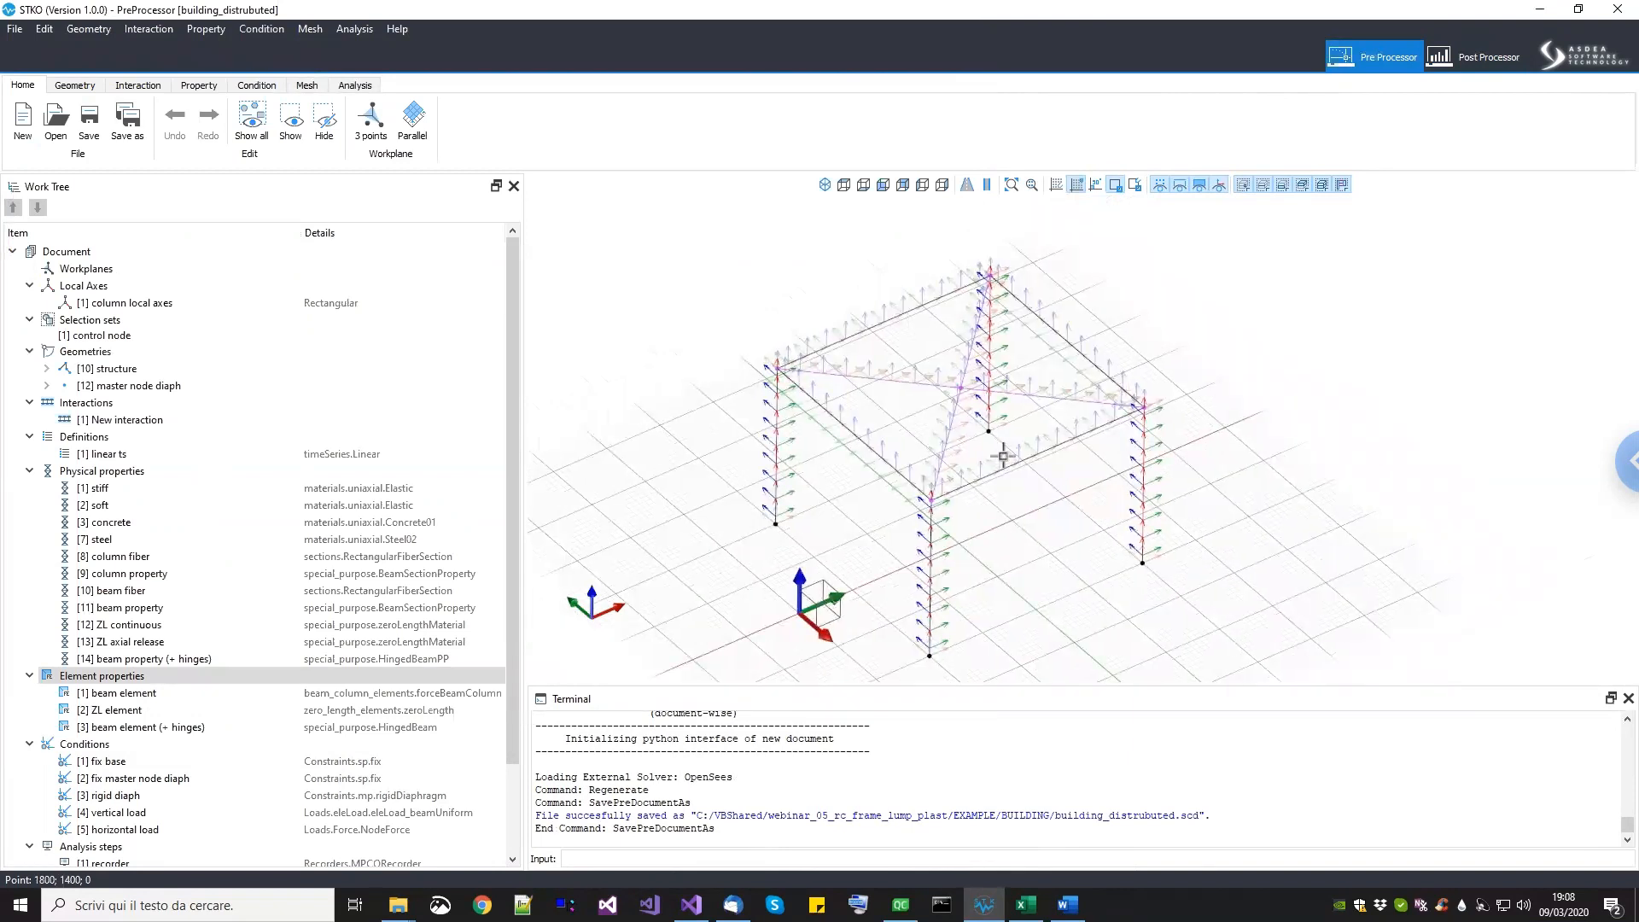
scroll(990, 473, up, 2)
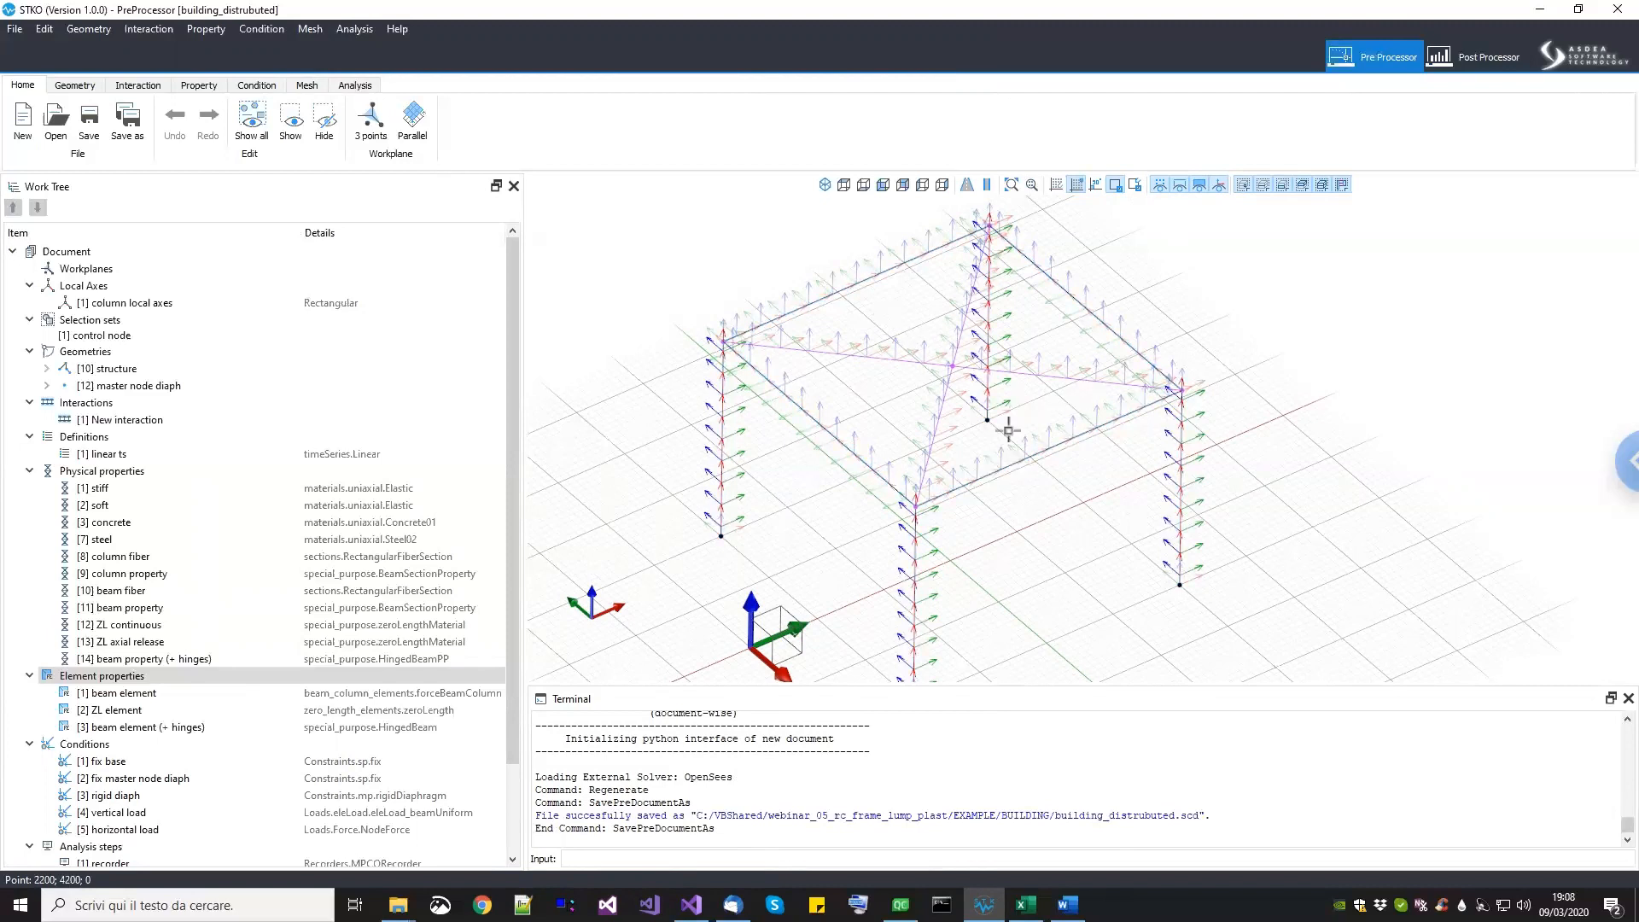
scroll(1054, 397, down, 2)
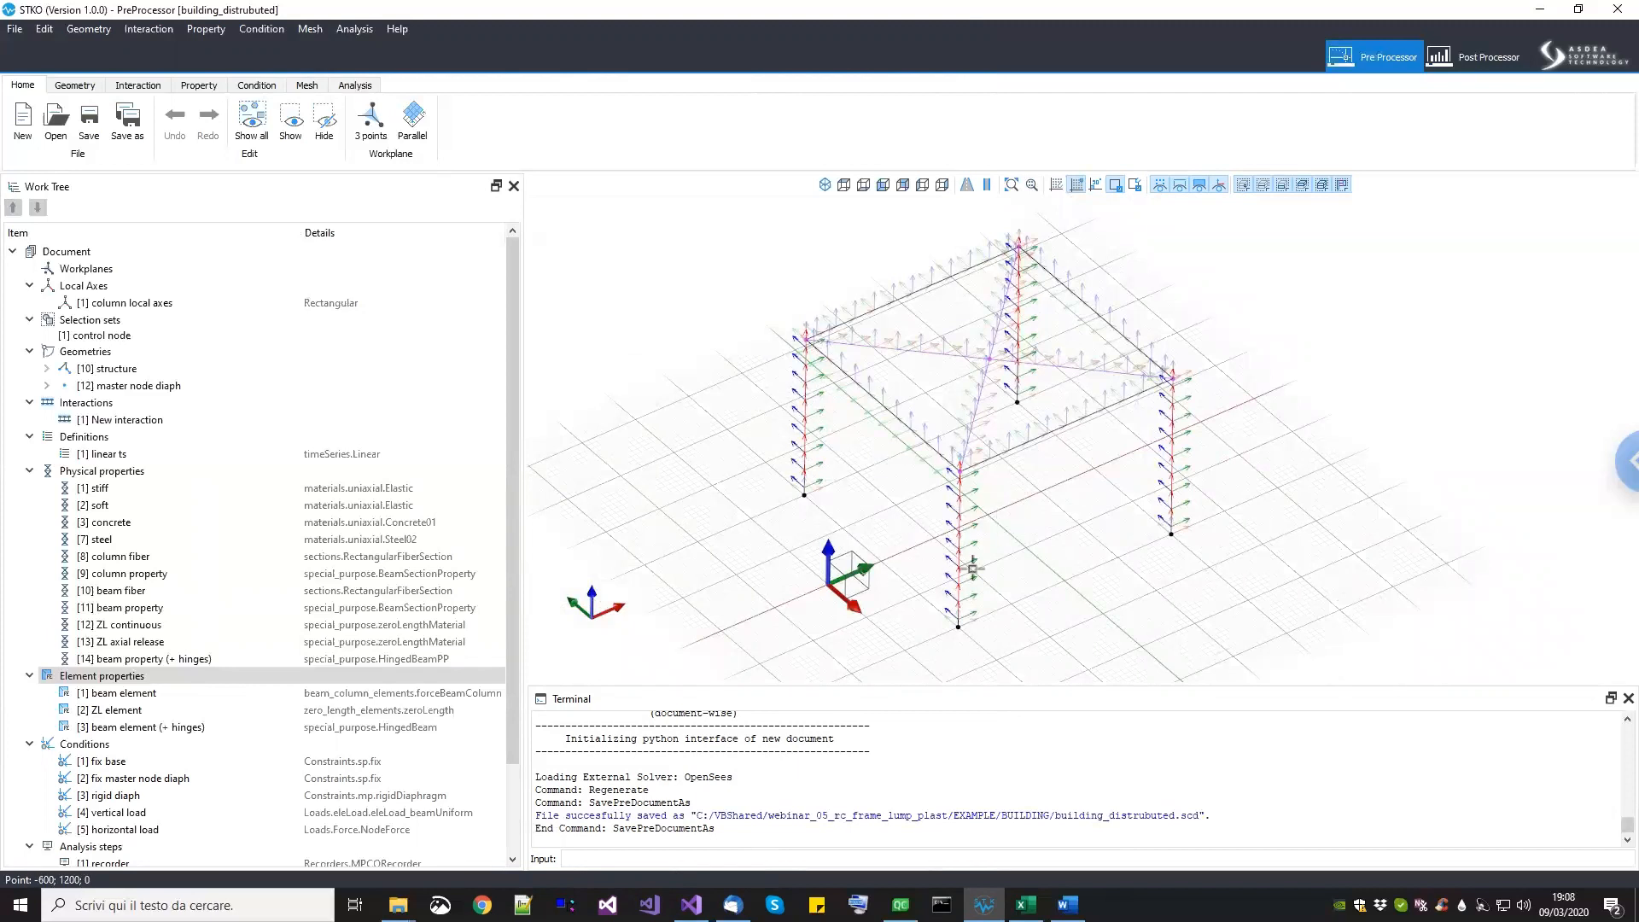
scroll(942, 538, up, 1)
scroll(972, 392, up, 1)
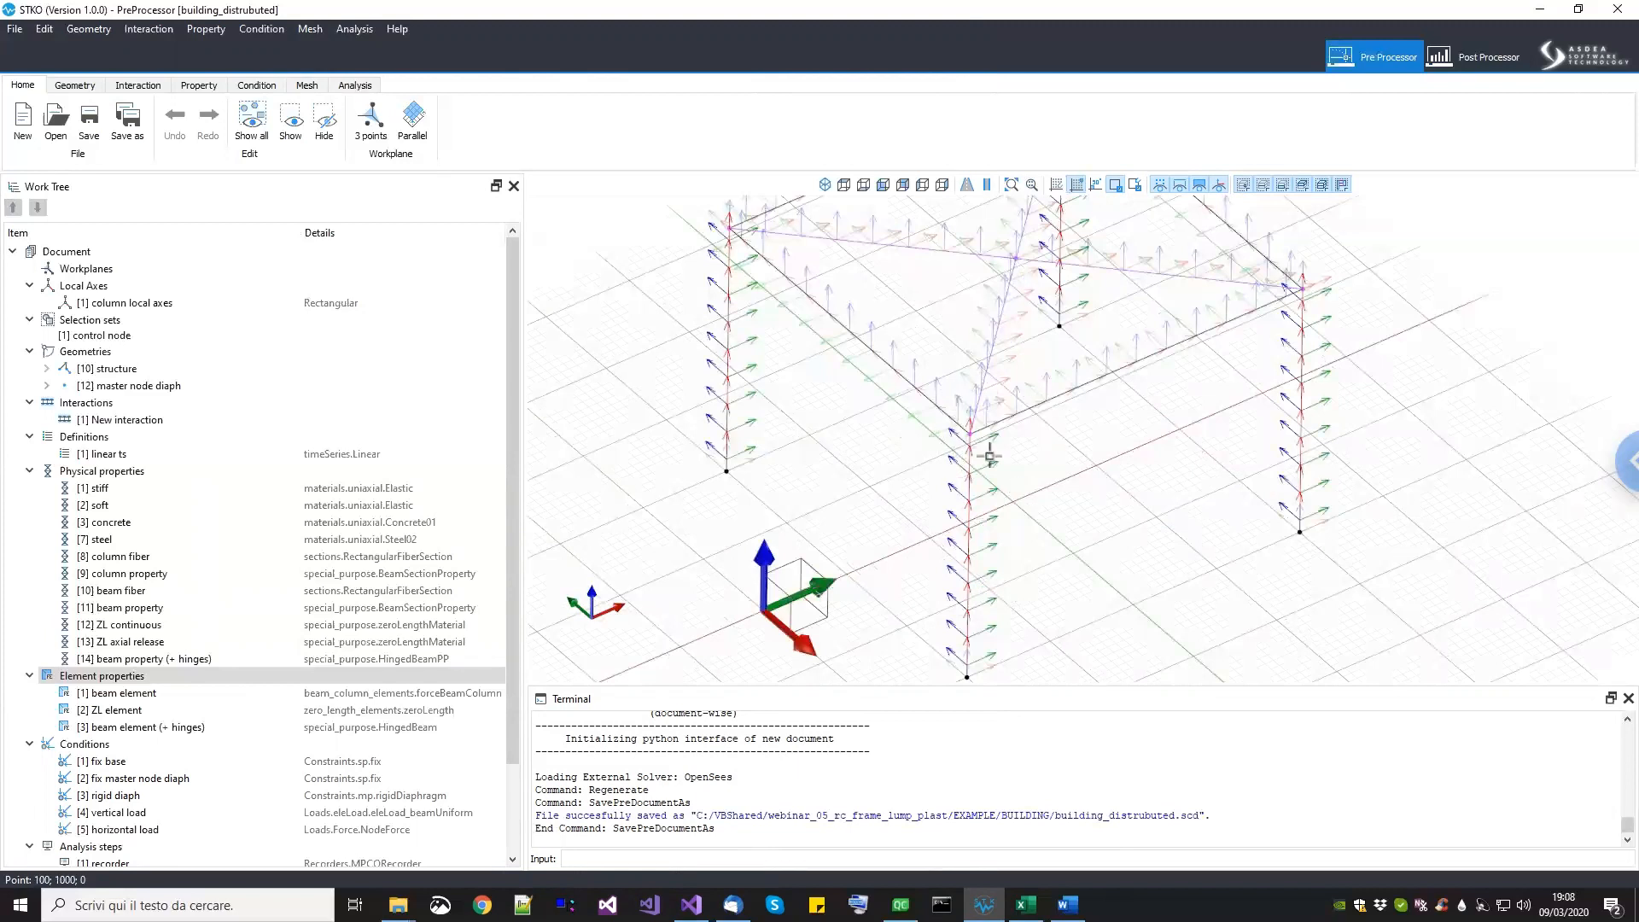
scroll(990, 454, down, 3)
scroll(965, 581, up, 2)
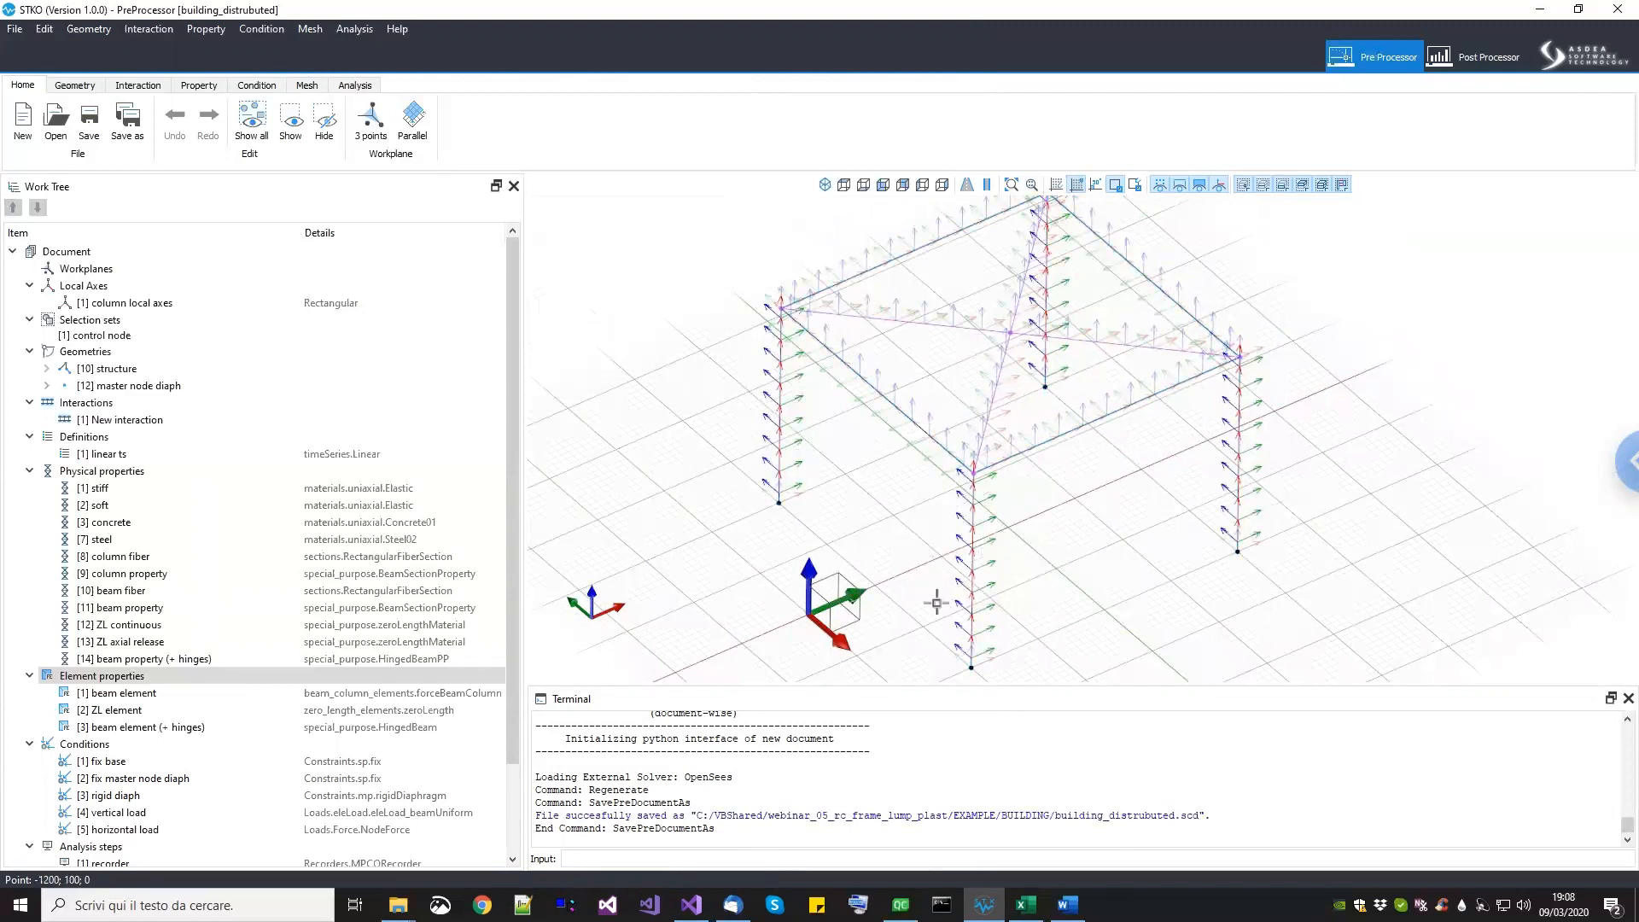
click(980, 432)
scroll(1041, 507, down, 2)
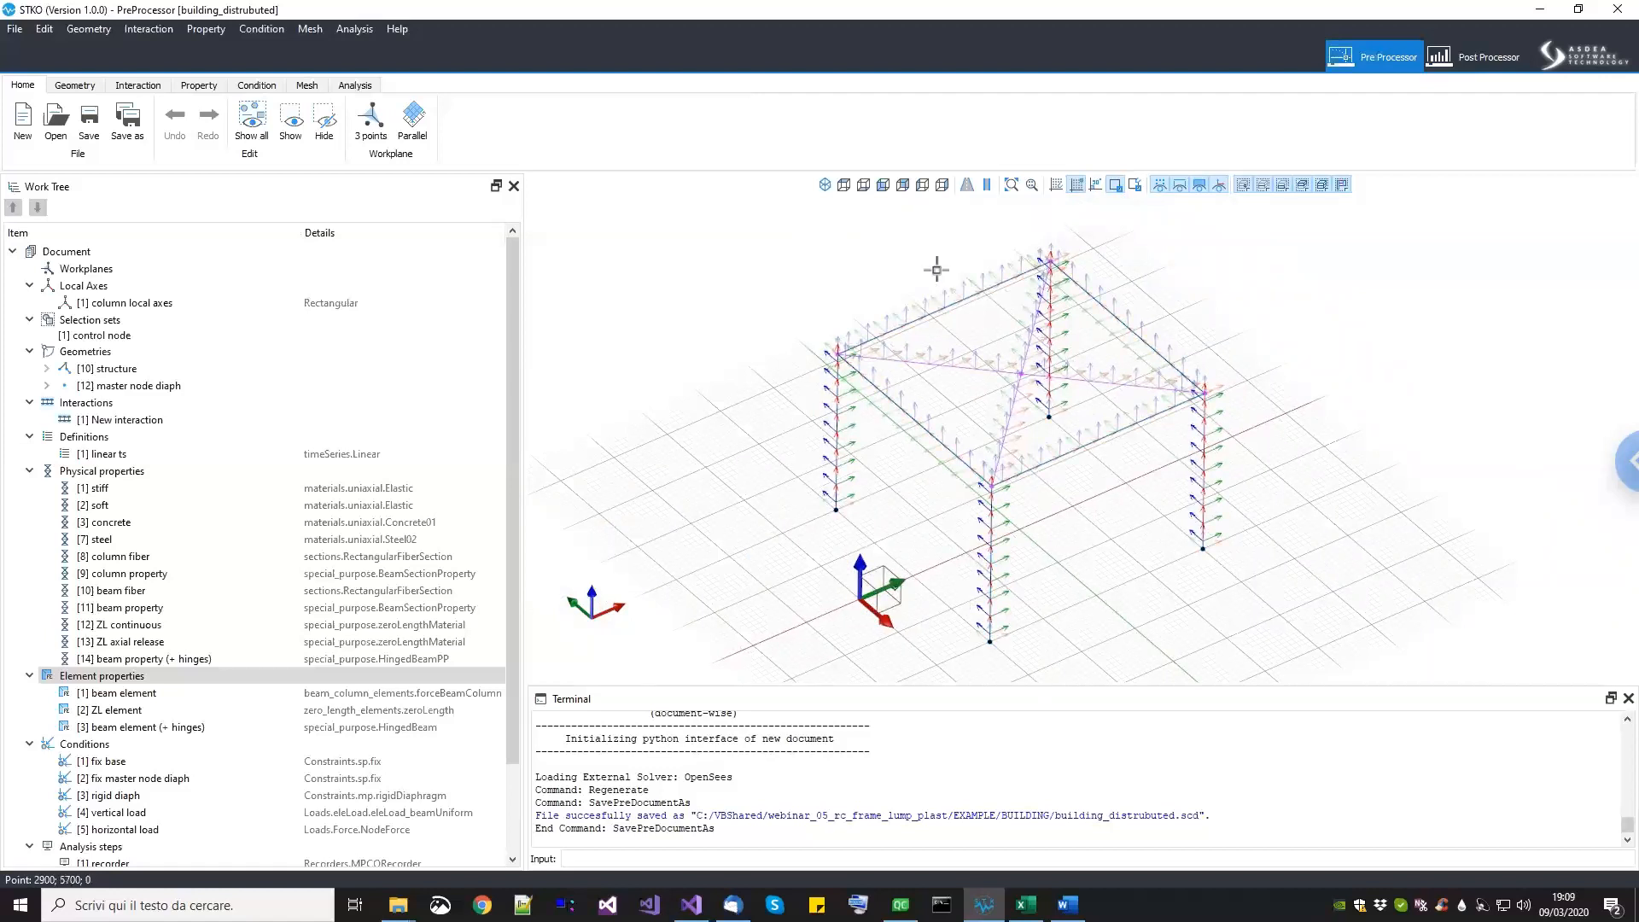
Step: Inspect the structure and master node diaph geometries, the diaphragm interaction, the stiff material and the linear ts definition one by one
click(111, 369)
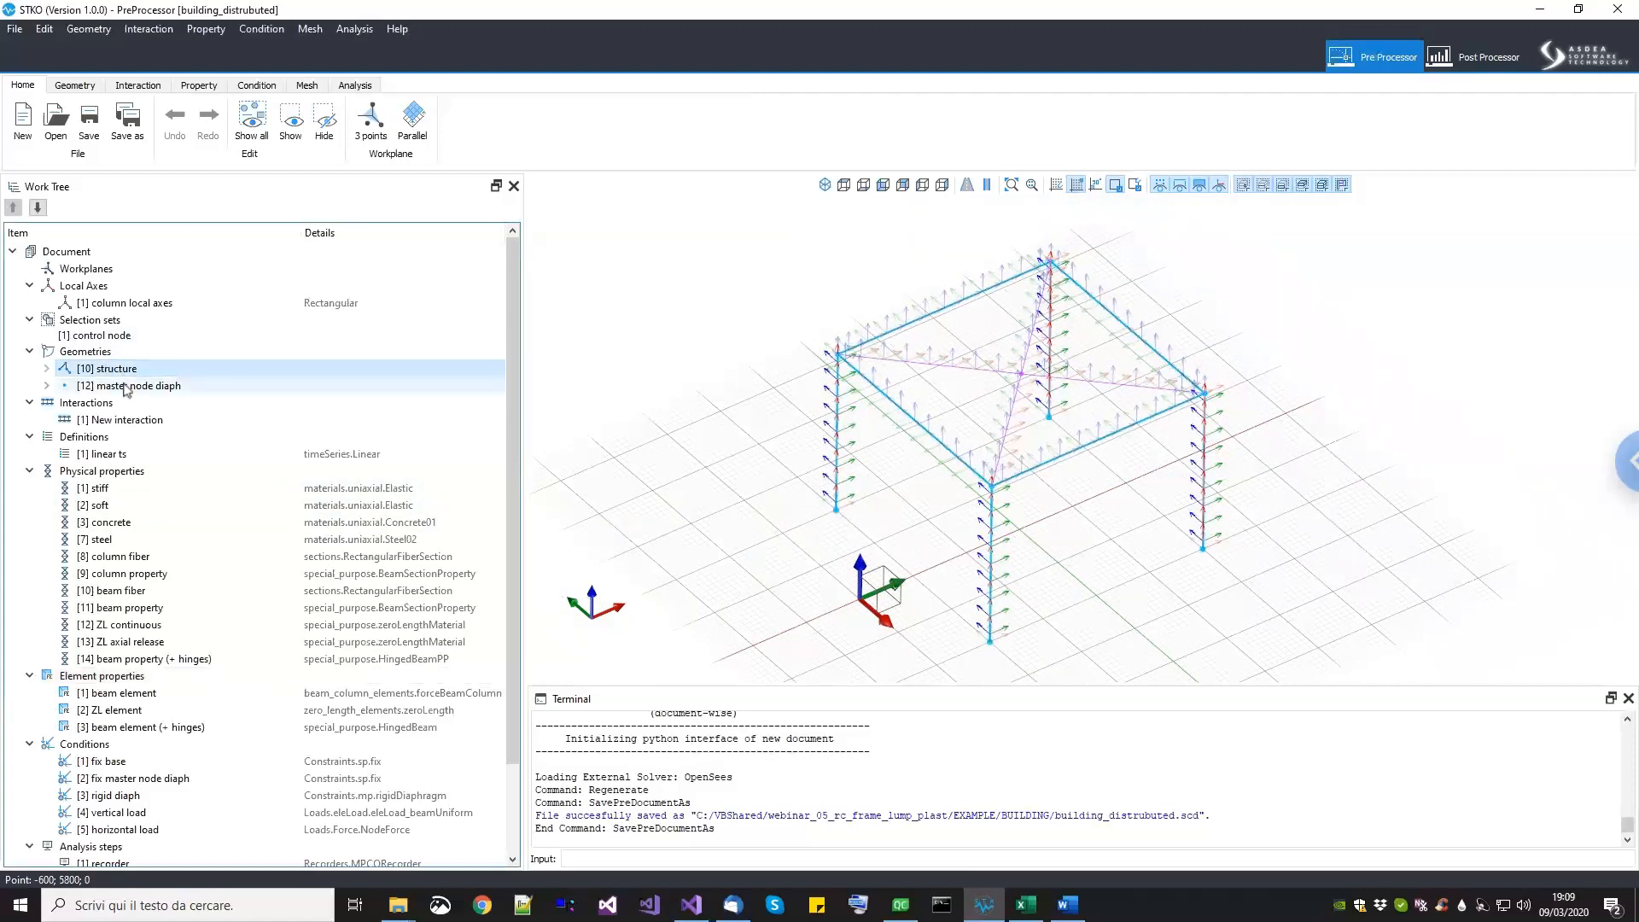
click(126, 386)
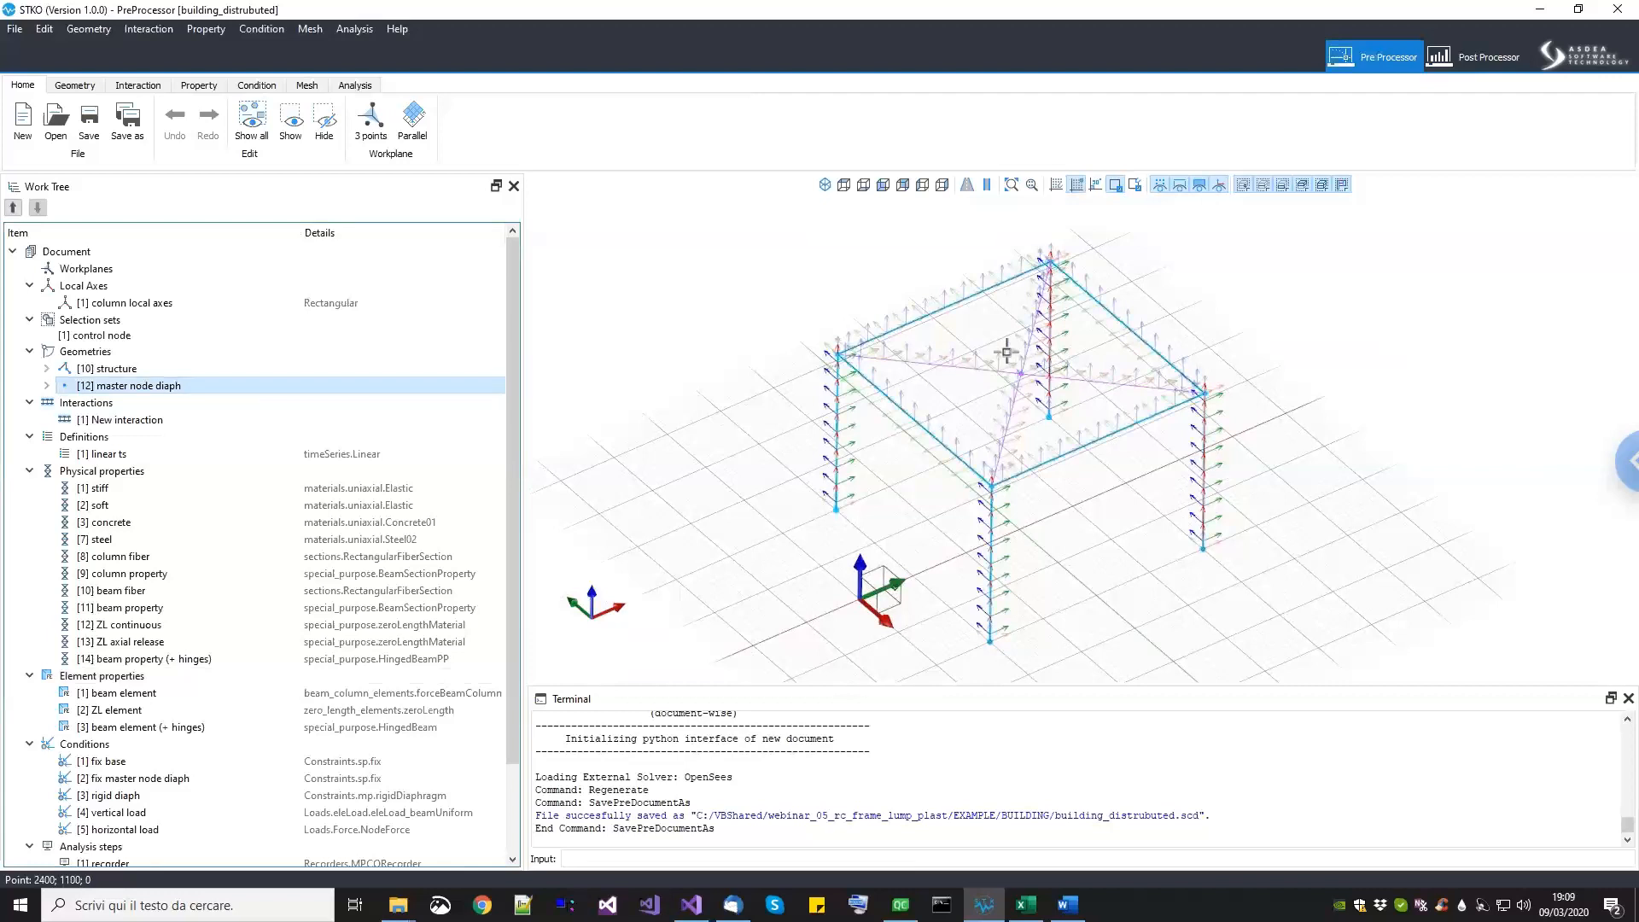
click(179, 424)
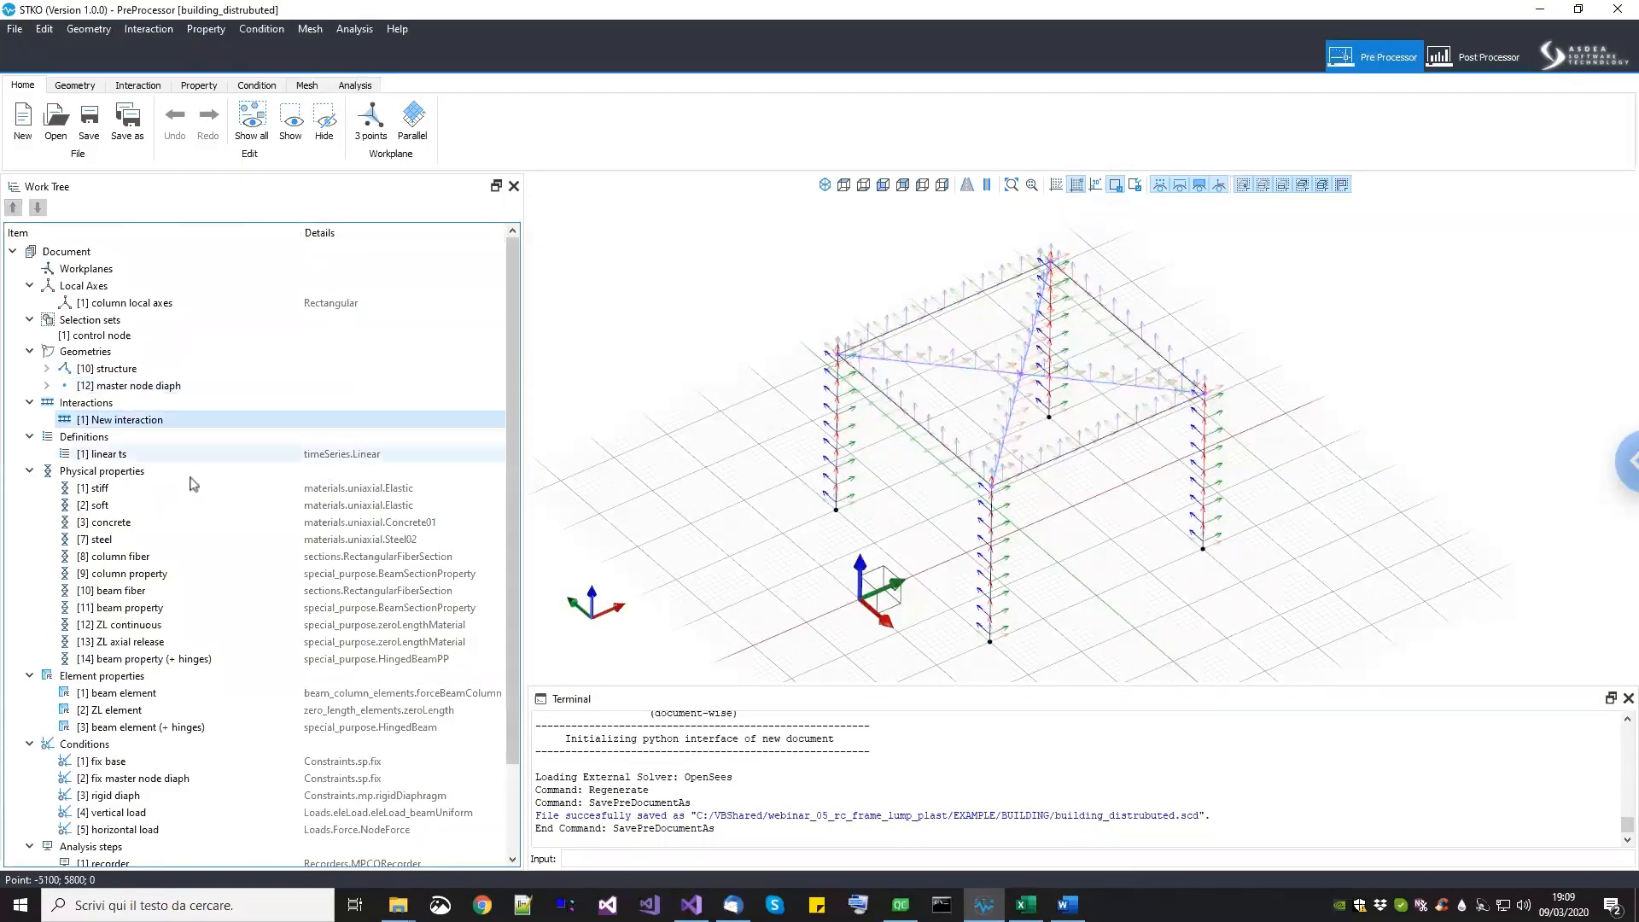
click(128, 488)
click(130, 456)
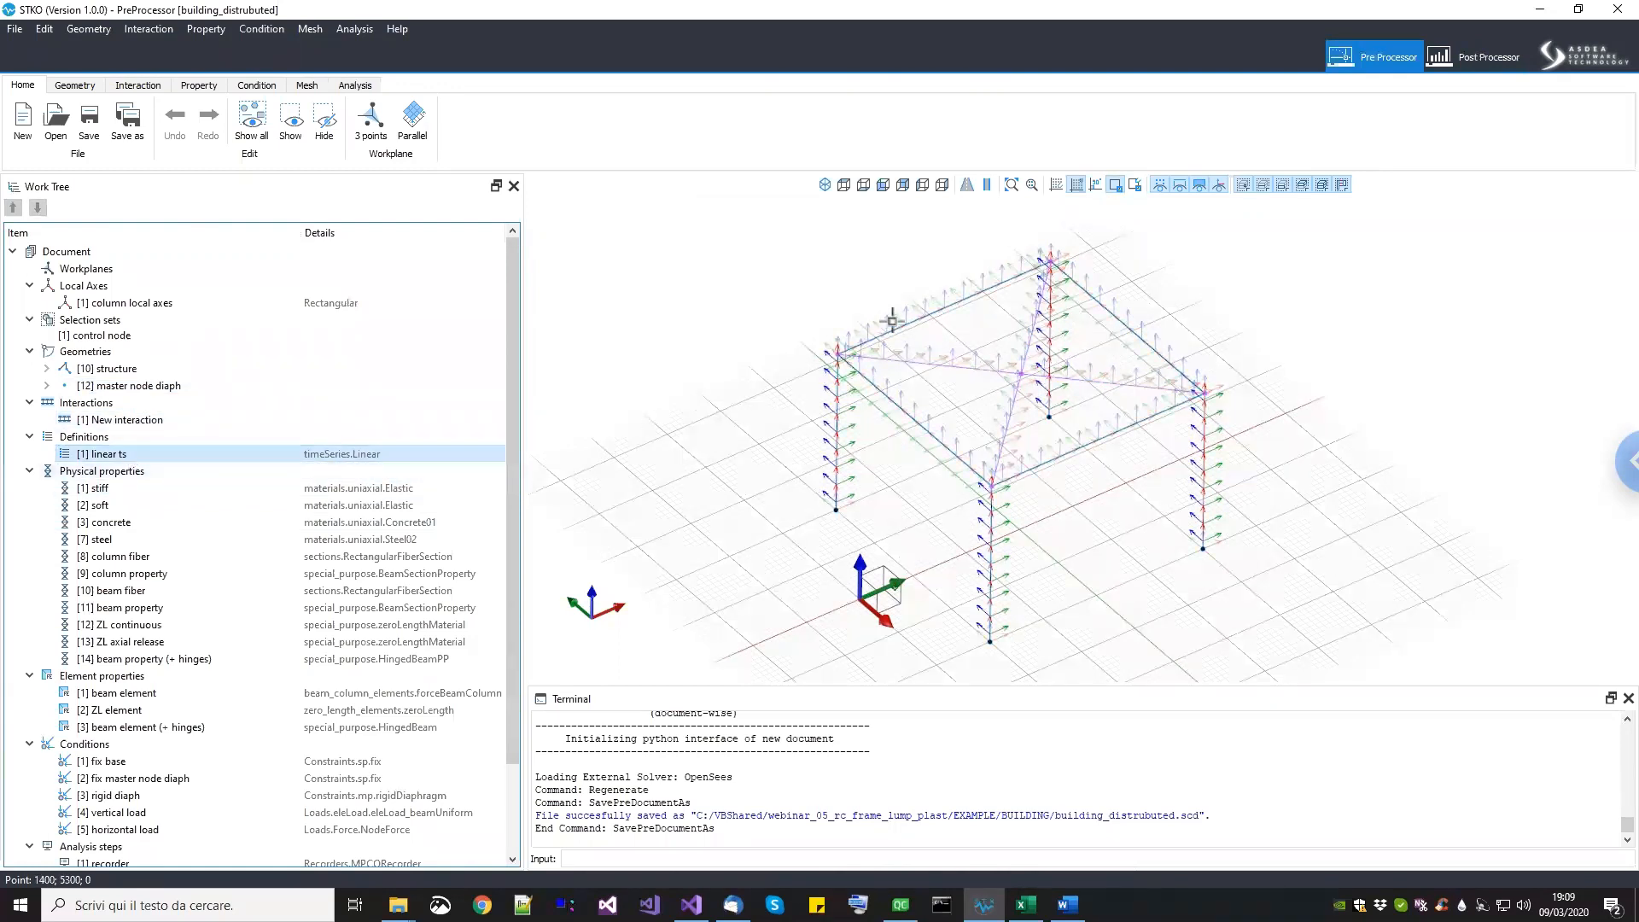
Step: Hide the local axes, display the conditions on the building frame, and inspect the horizontal load at the diaphragm's master node
scroll(888, 504, up, 3)
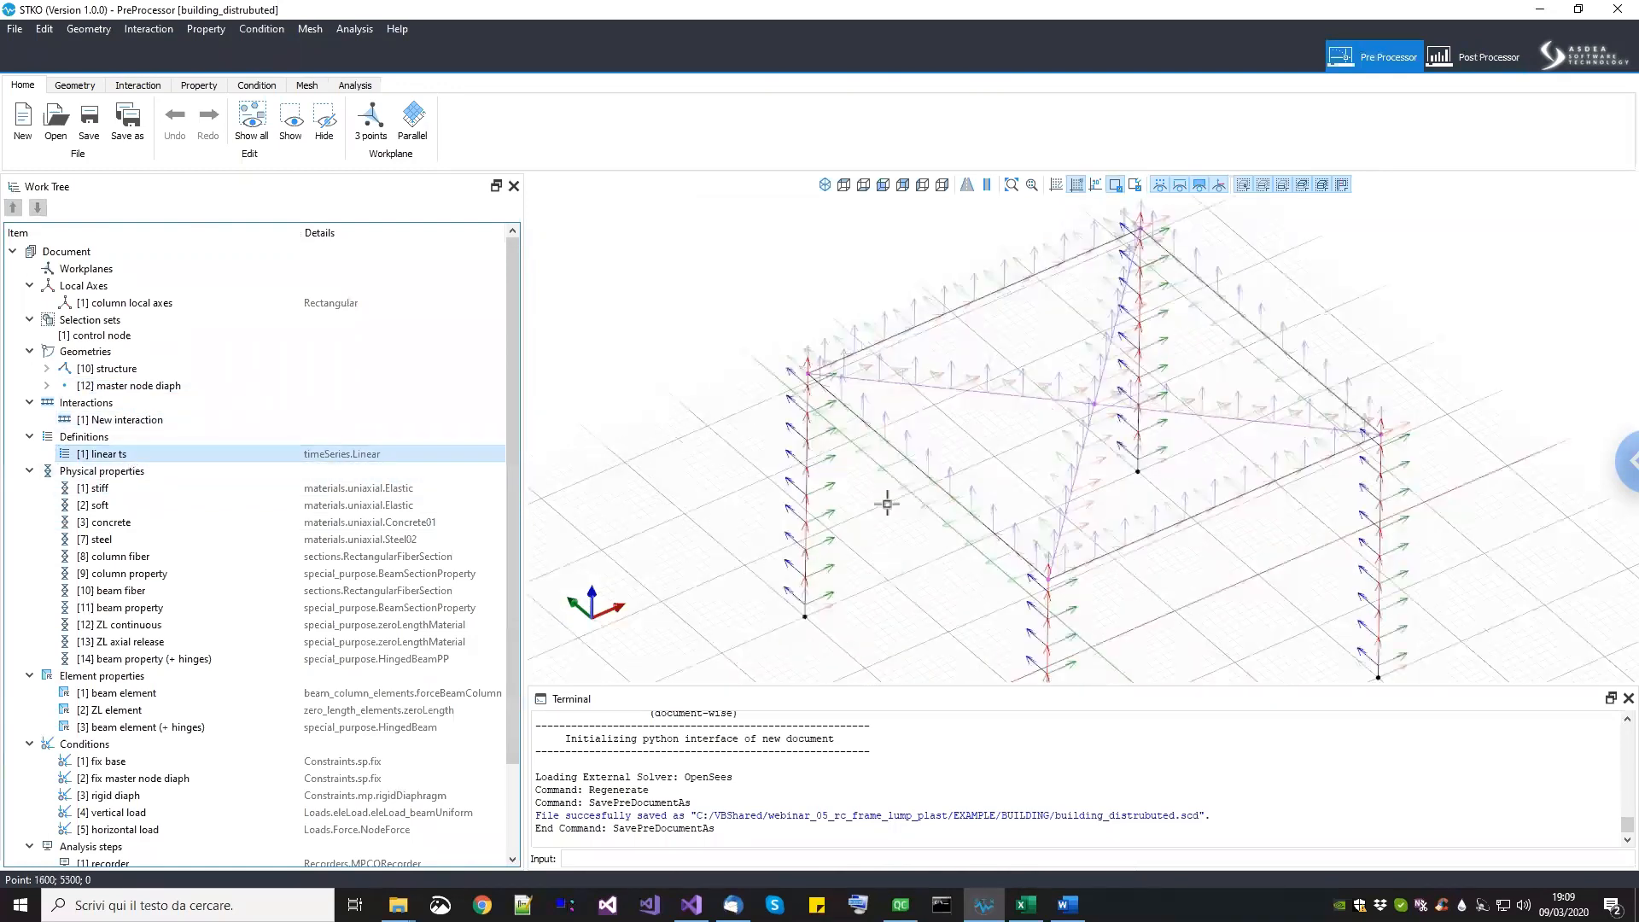
click(1218, 187)
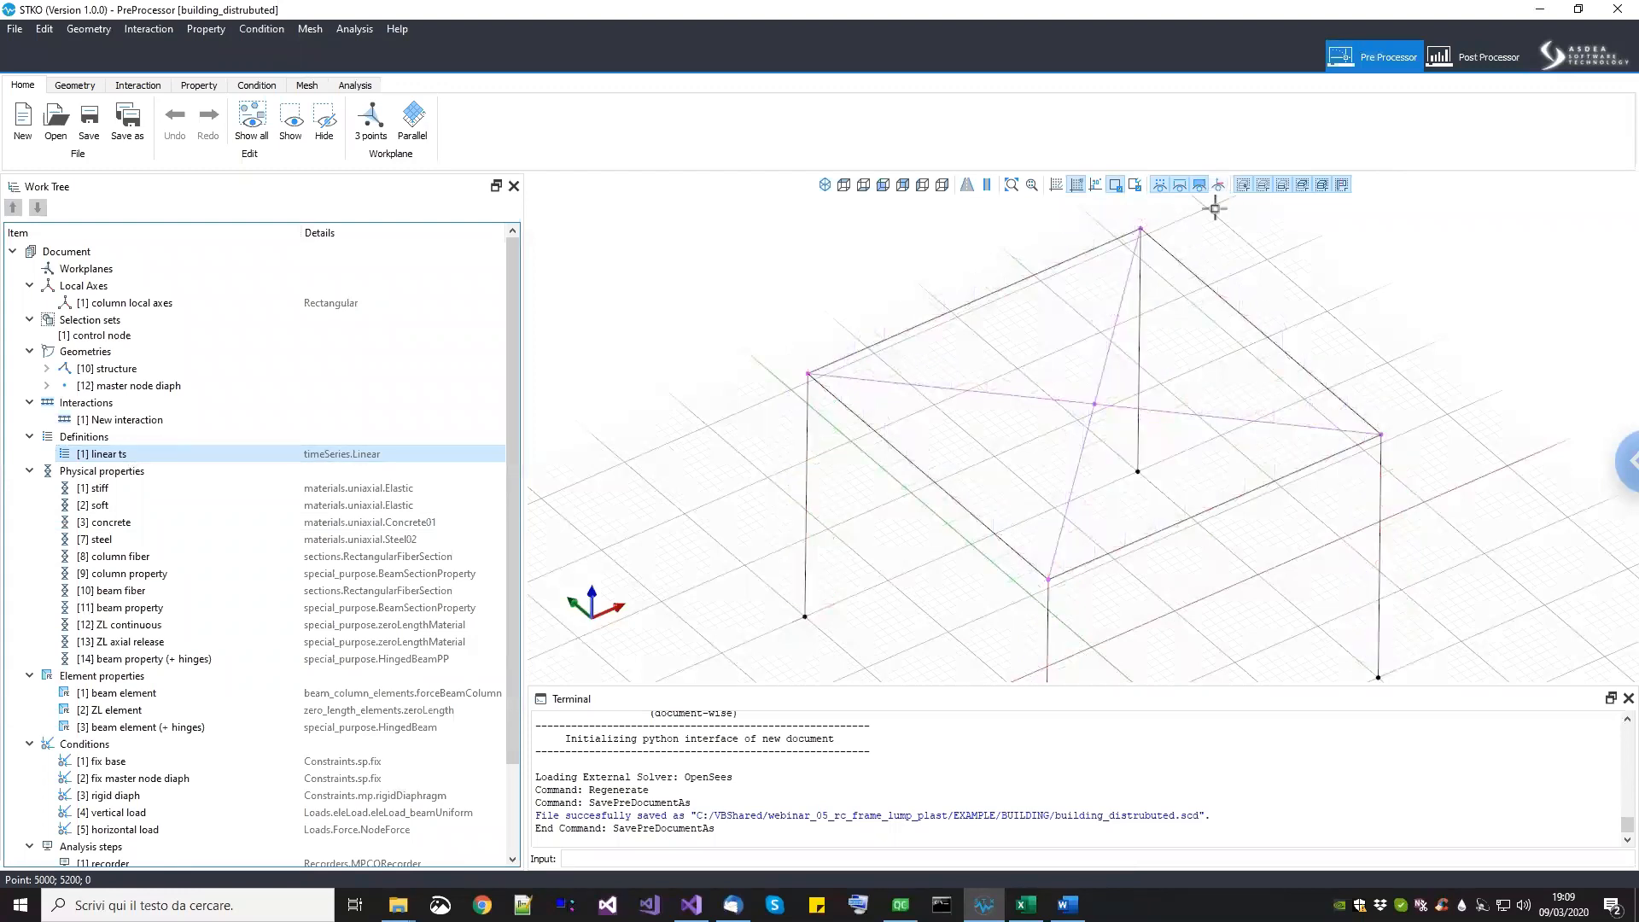
click(256, 85)
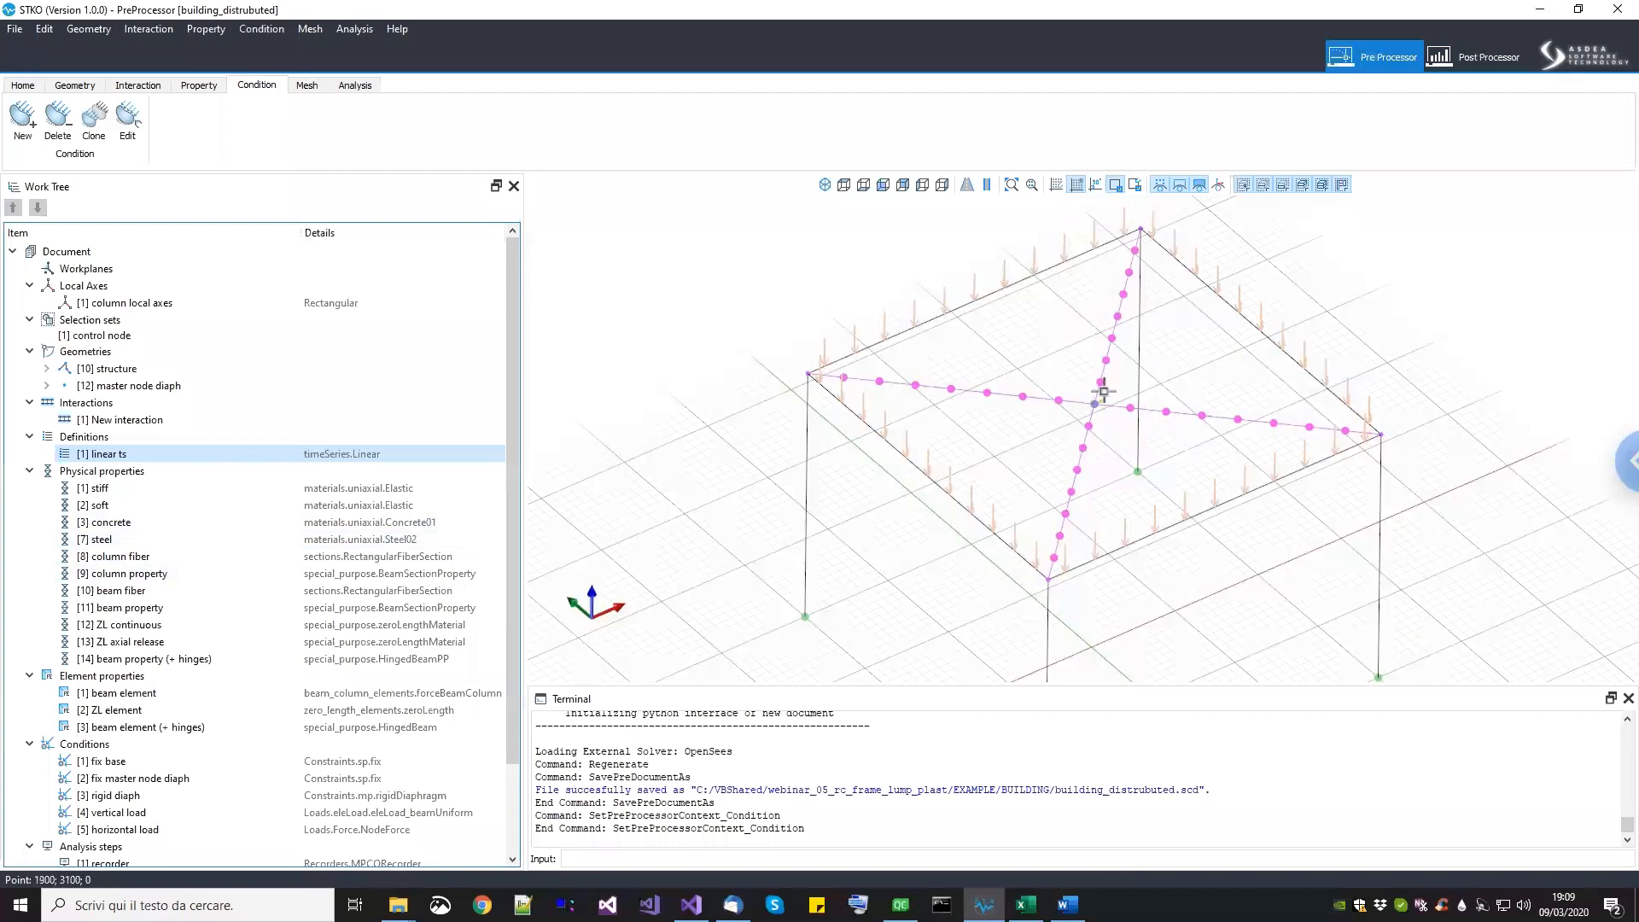
scroll(1097, 404, up, 3)
scroll(1098, 404, up, 2)
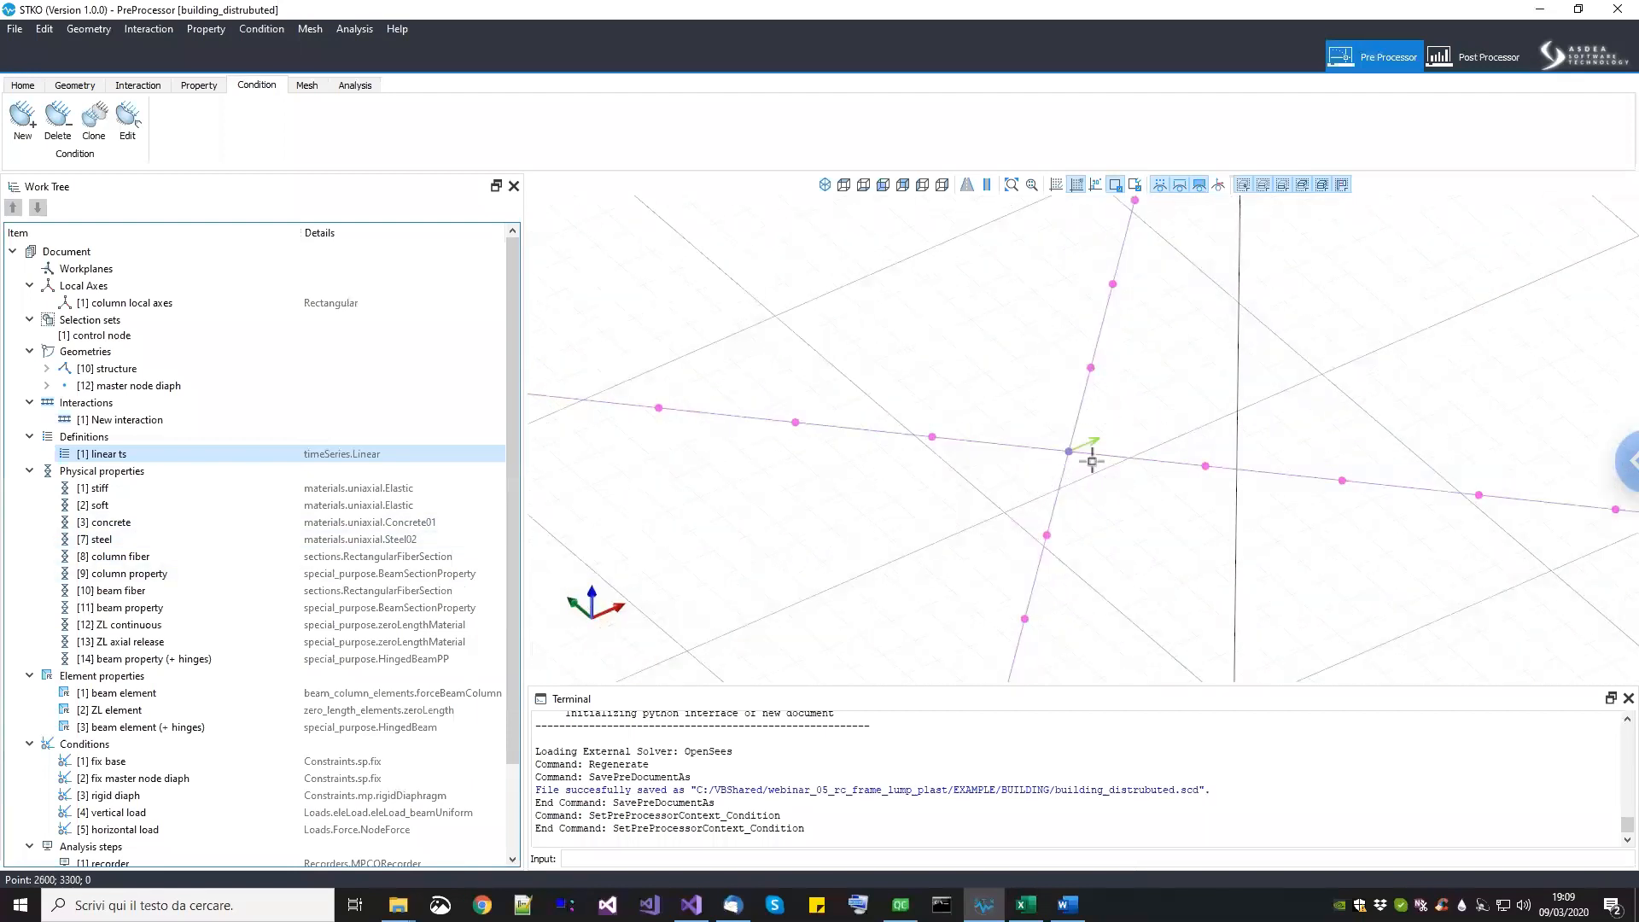
scroll(1081, 452, down, 5)
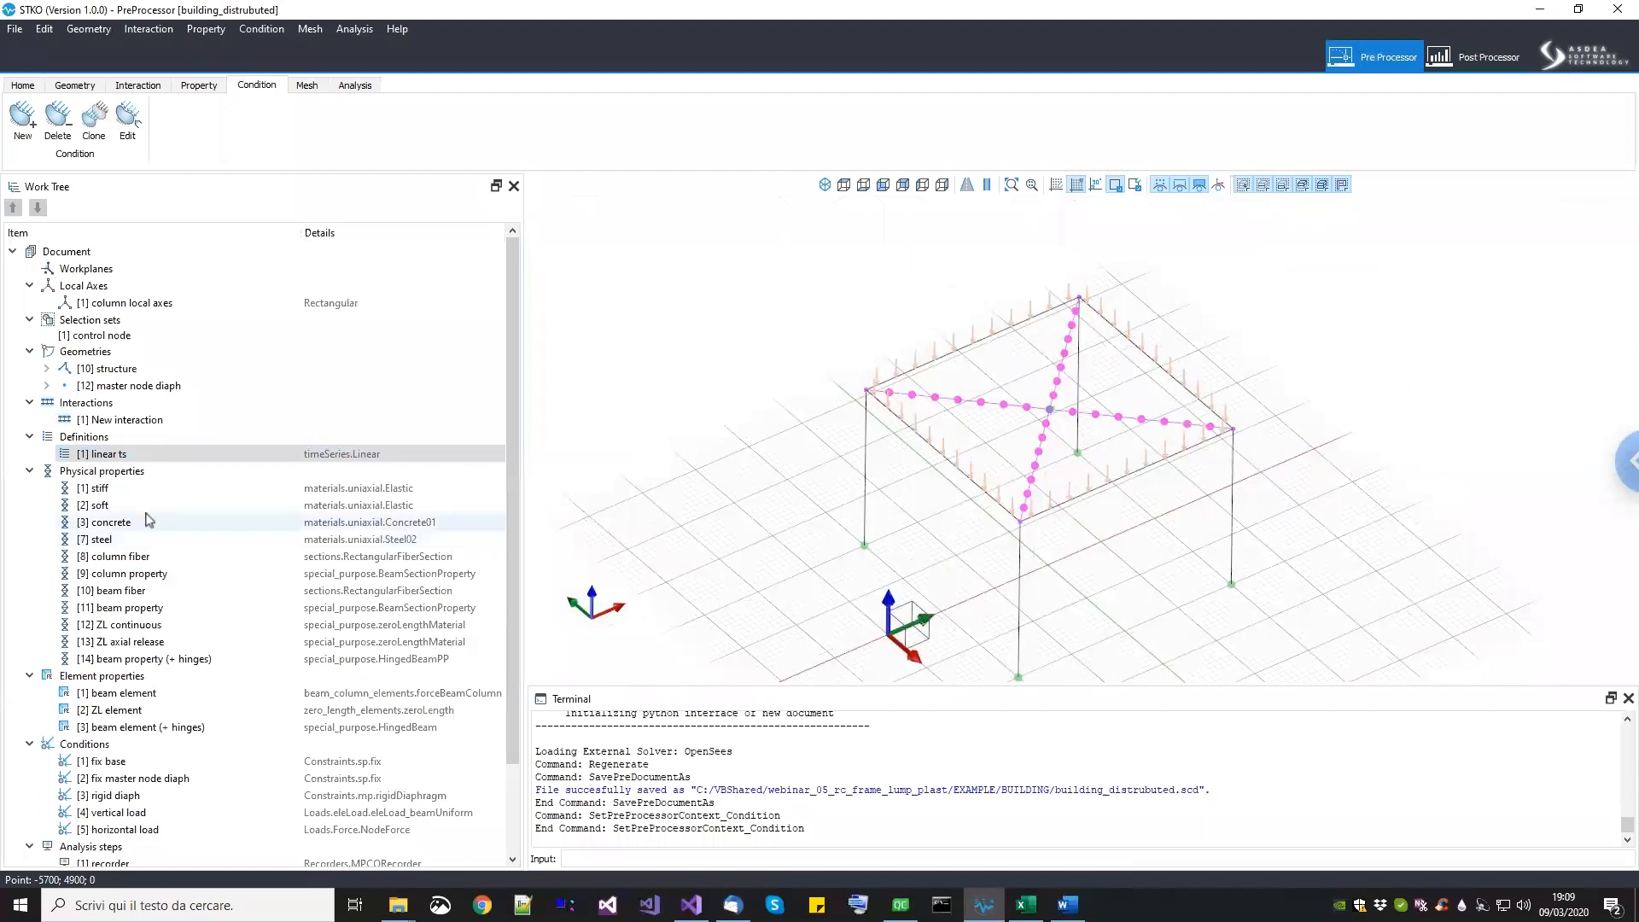
Step: Review the definition of the stiff elastic material and close it without changes
click(117, 490)
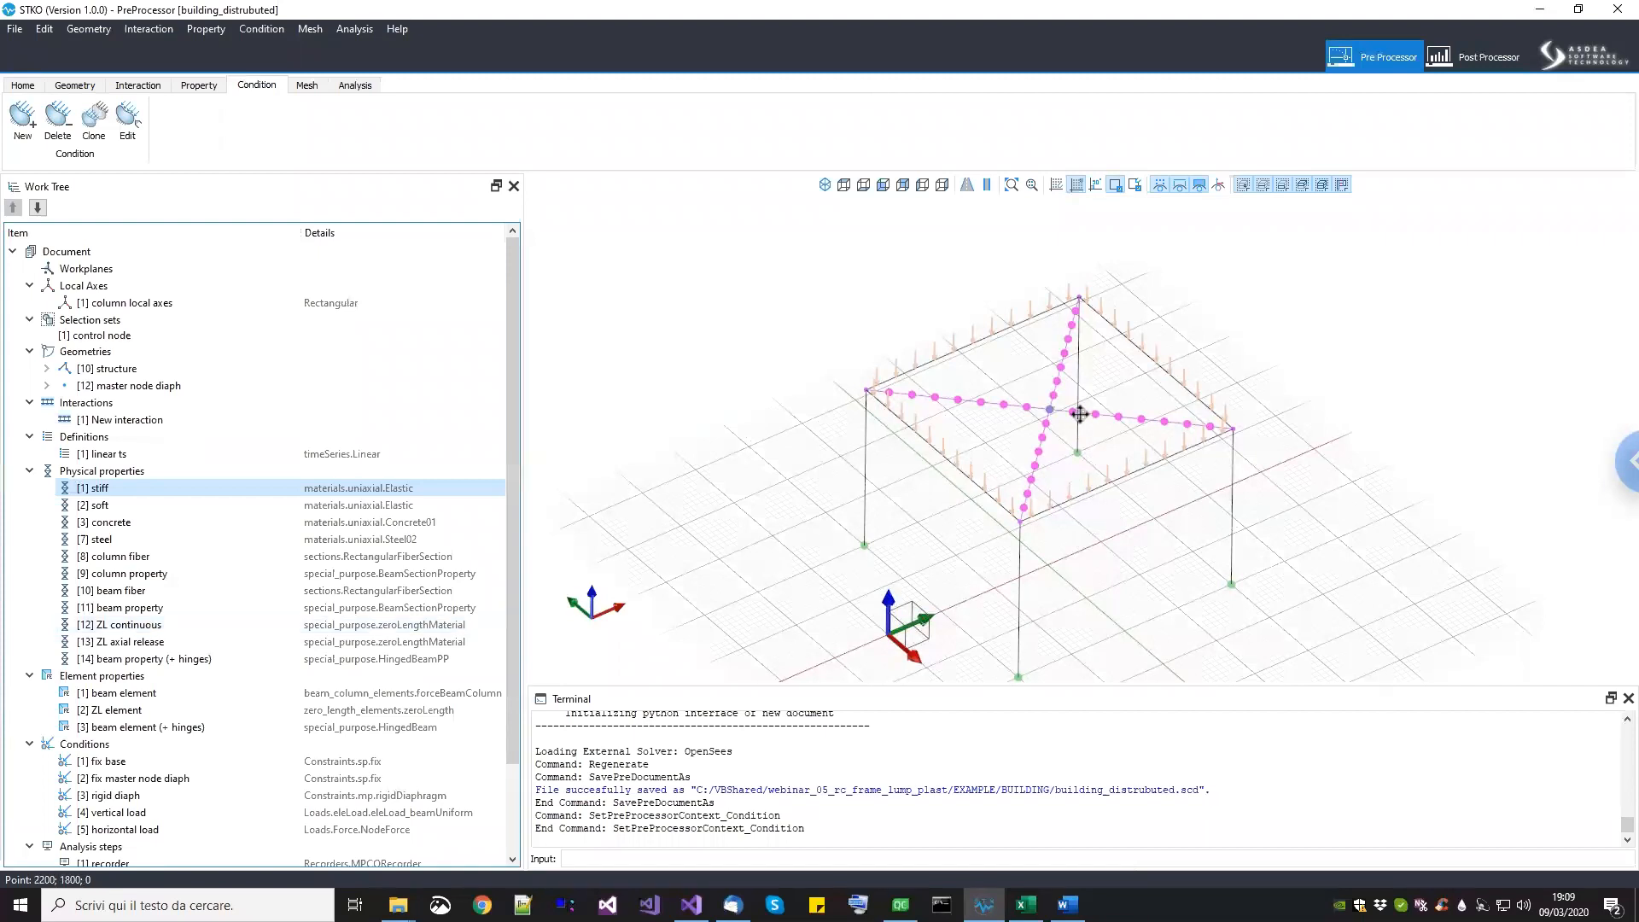
middle_drag(1079, 413, 1057, 370)
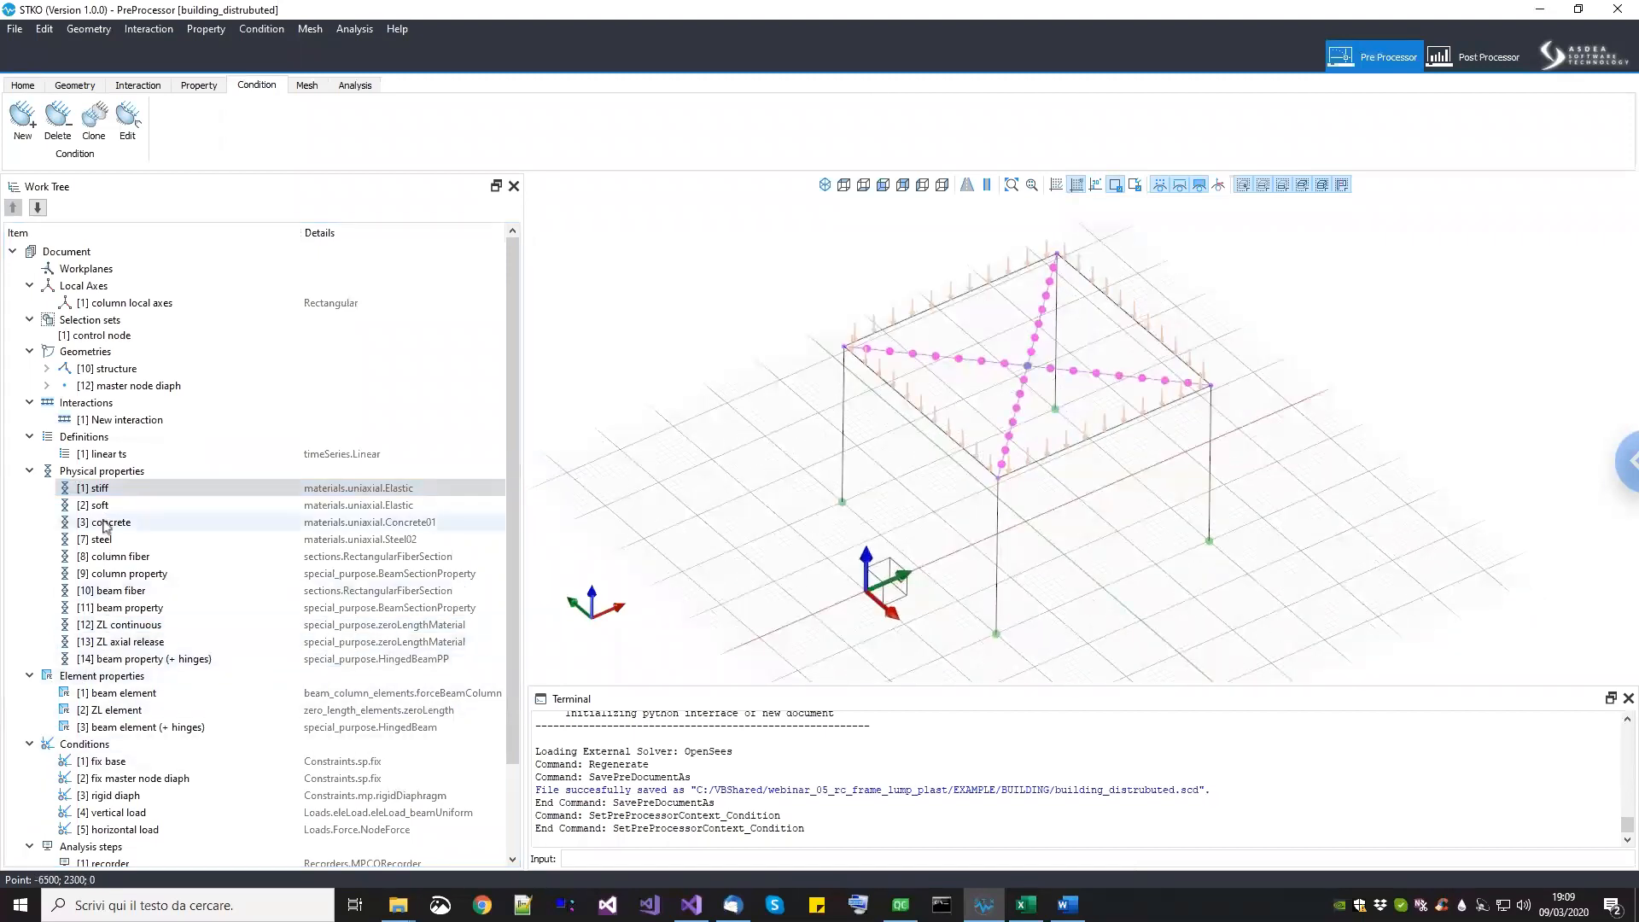
click(119, 555)
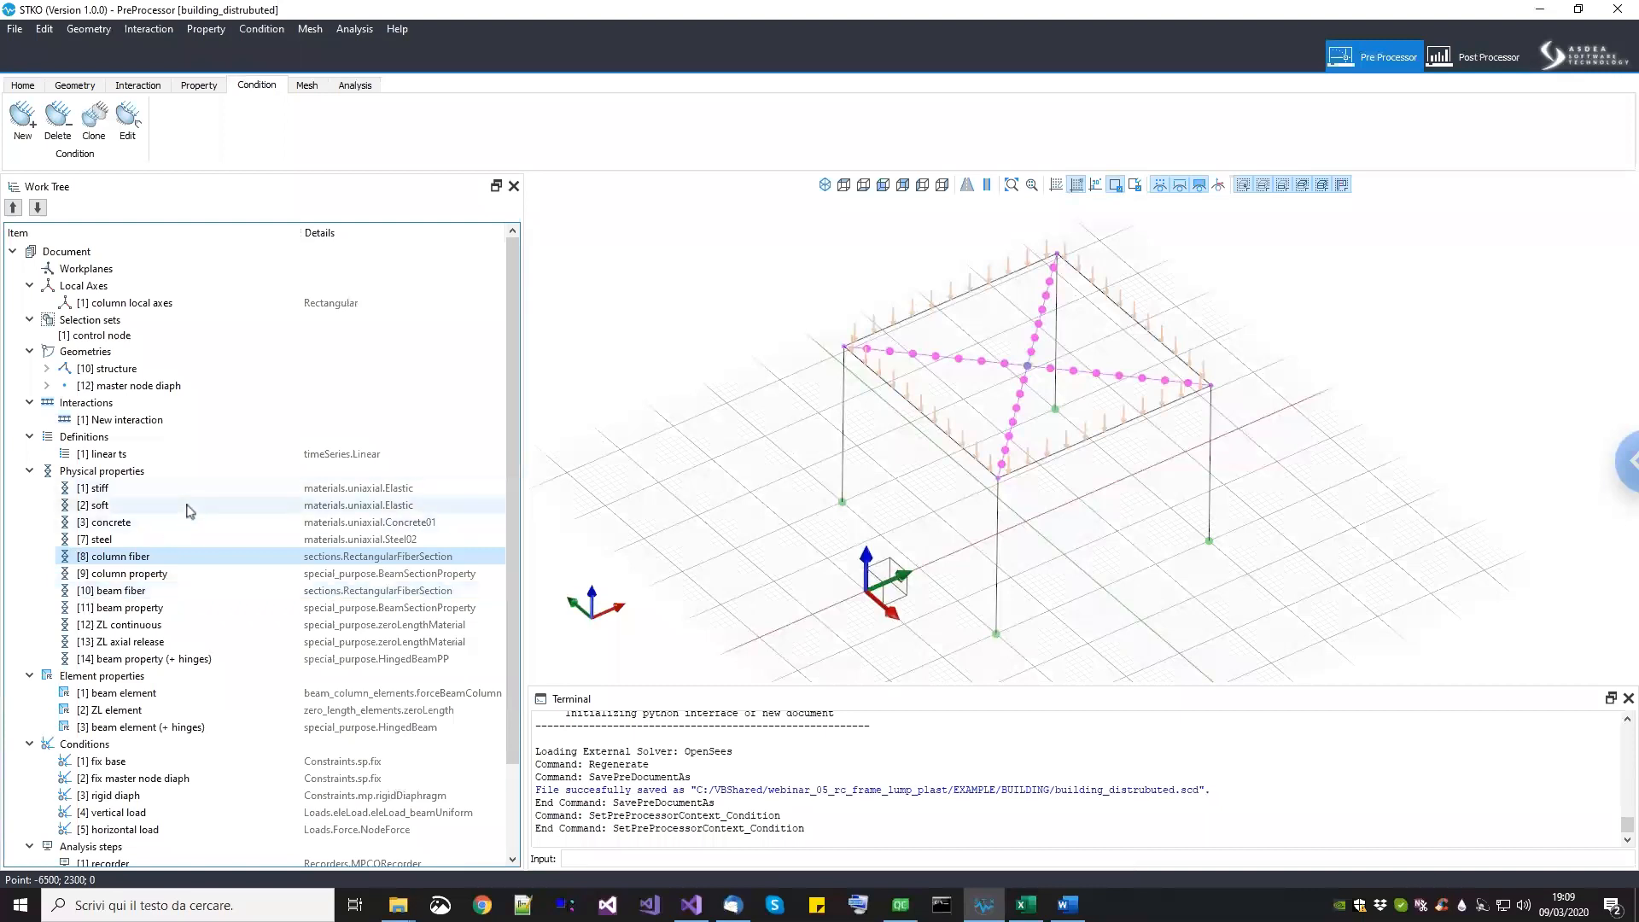
click(137, 523)
click(121, 493)
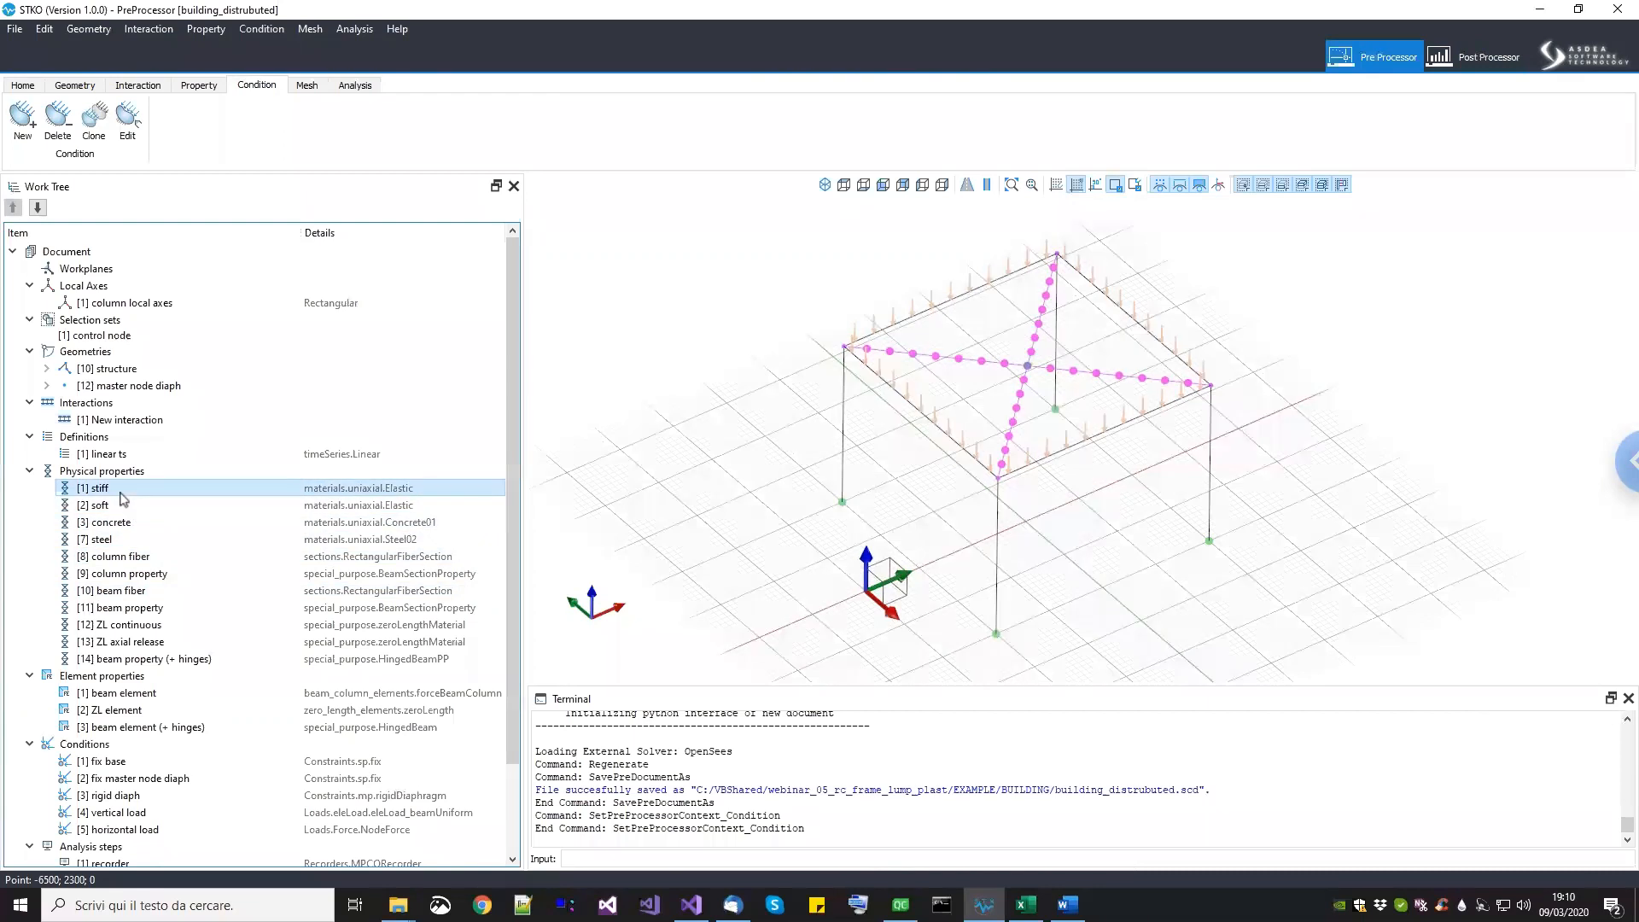
right_click(121, 496)
click(155, 548)
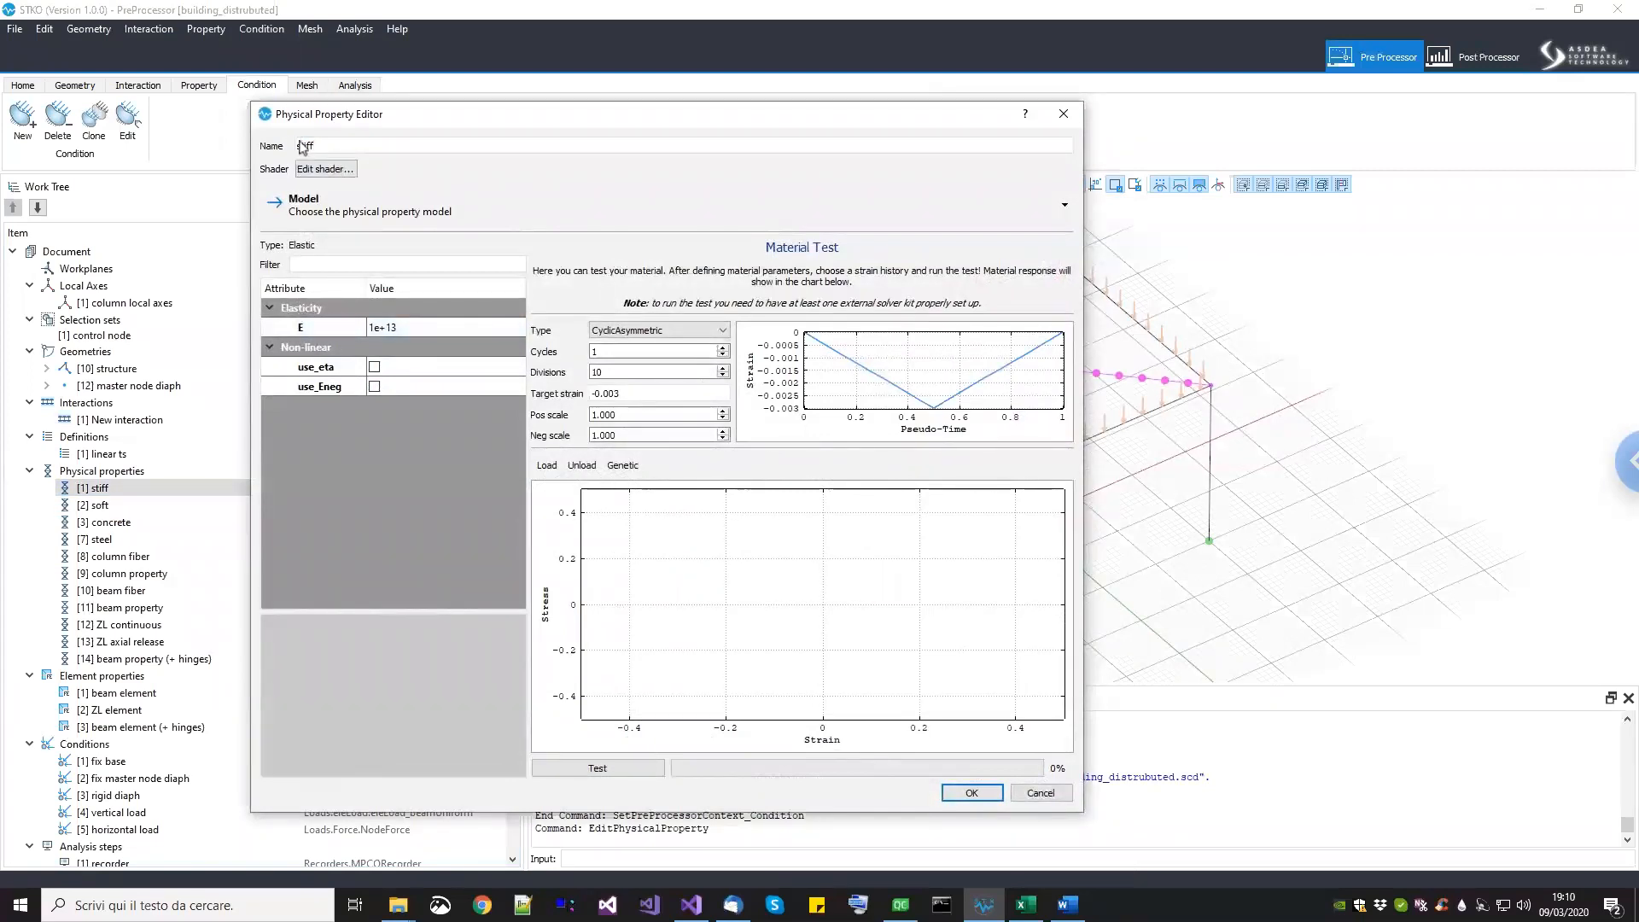
drag(271, 144, 249, 144)
click(1062, 113)
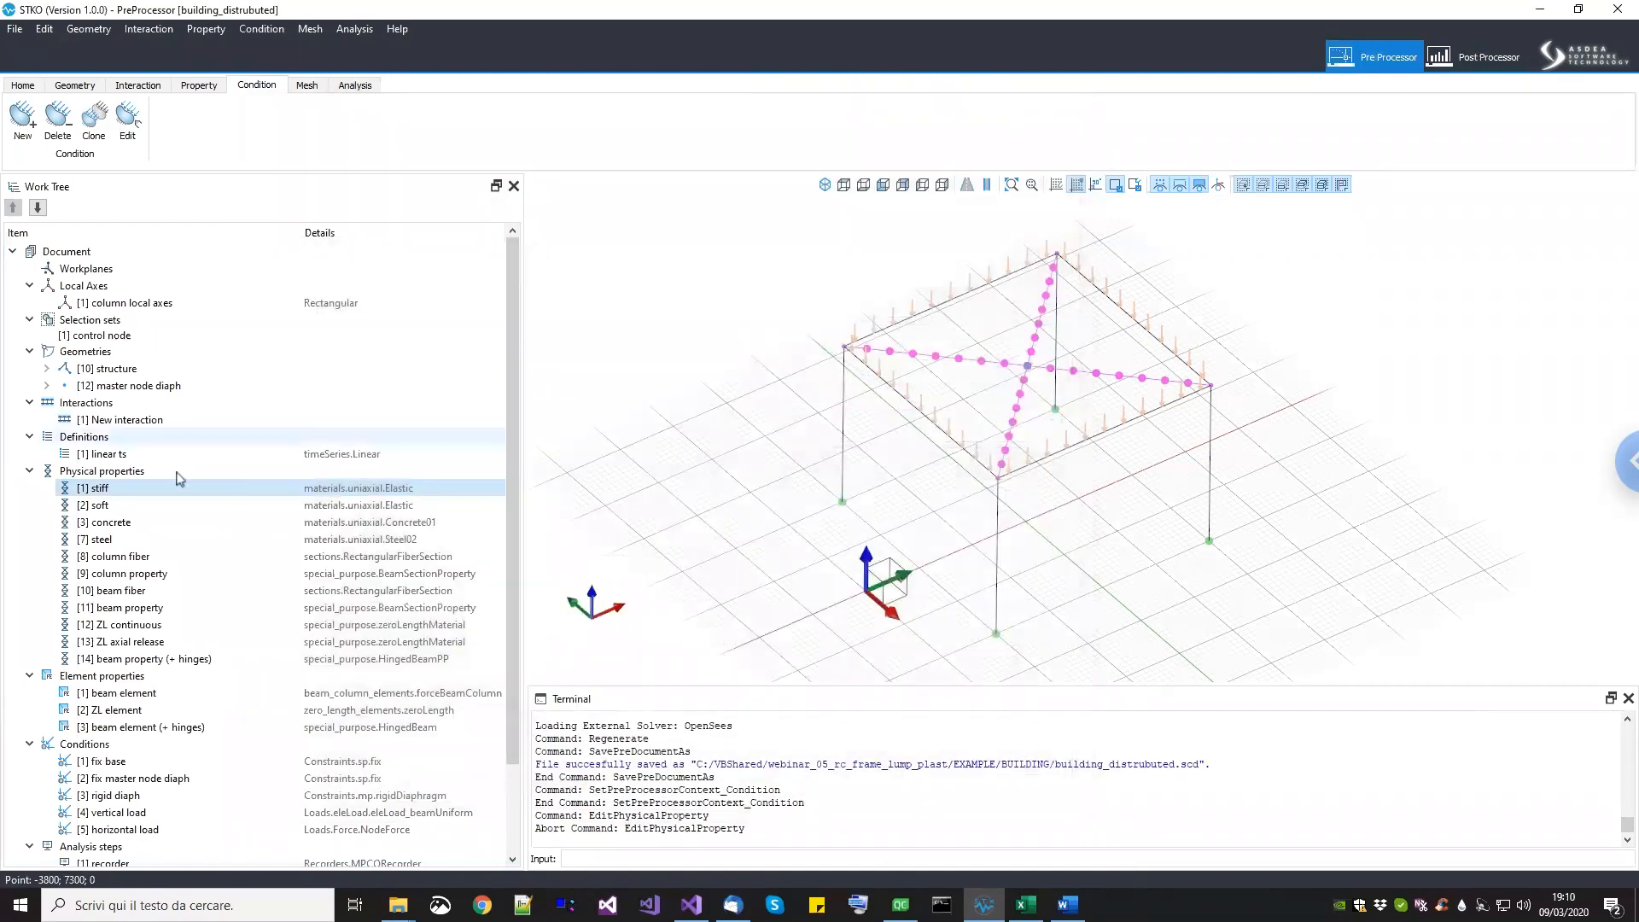
Step: Review the definitions of the soft elastic material and the Concrete01 concrete material, leaving both unchanged
click(101, 505)
right_click(100, 506)
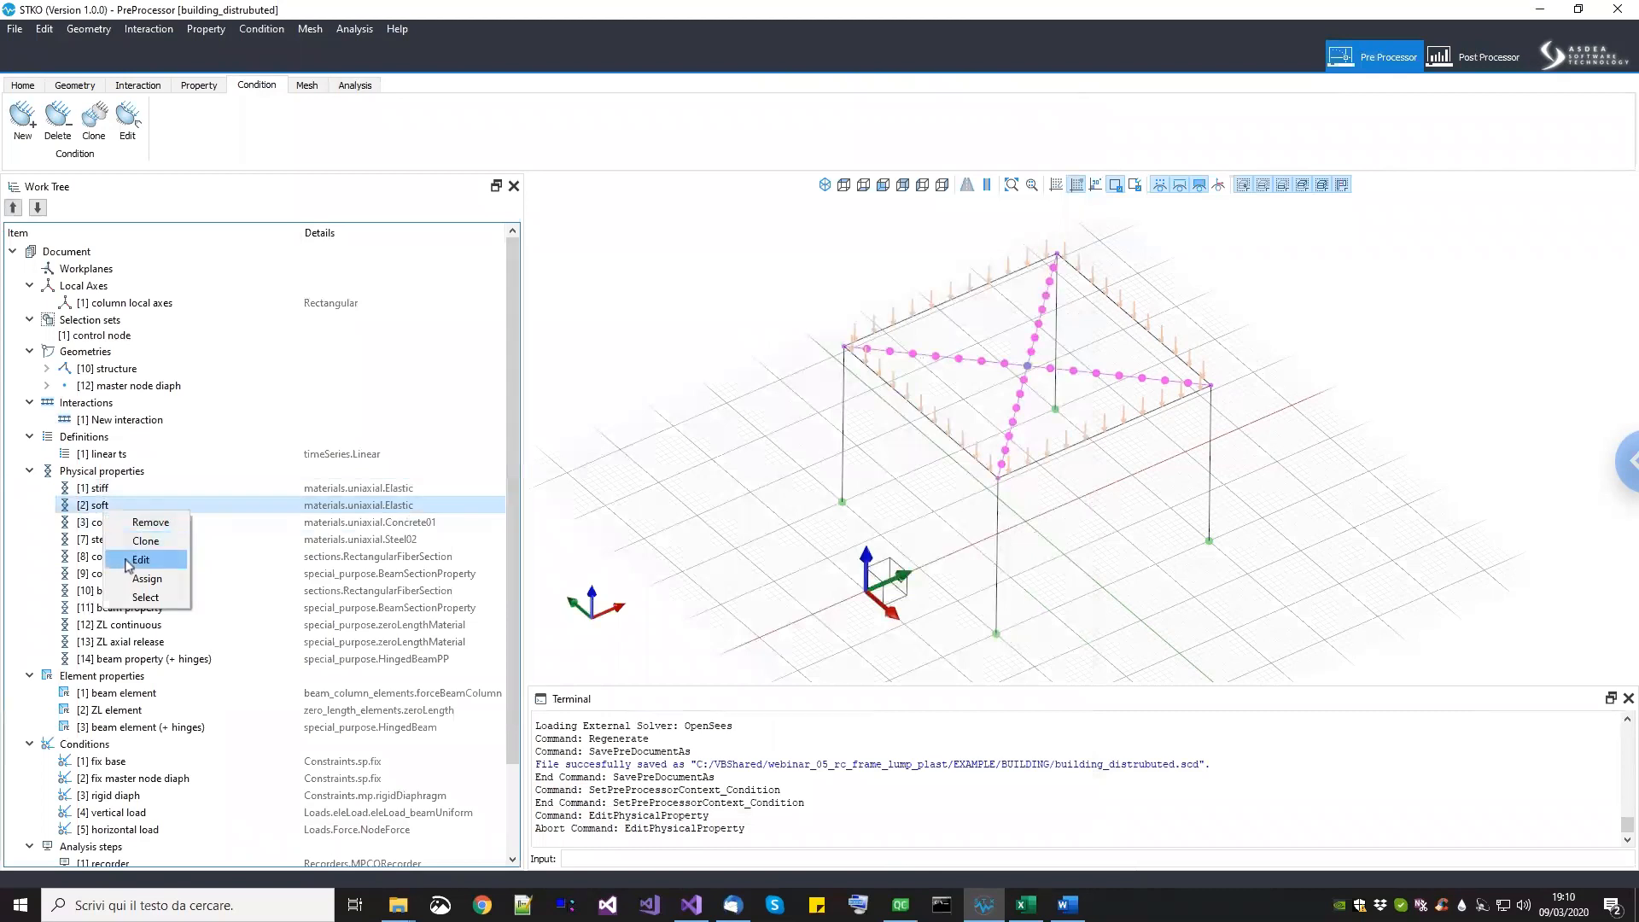
click(128, 560)
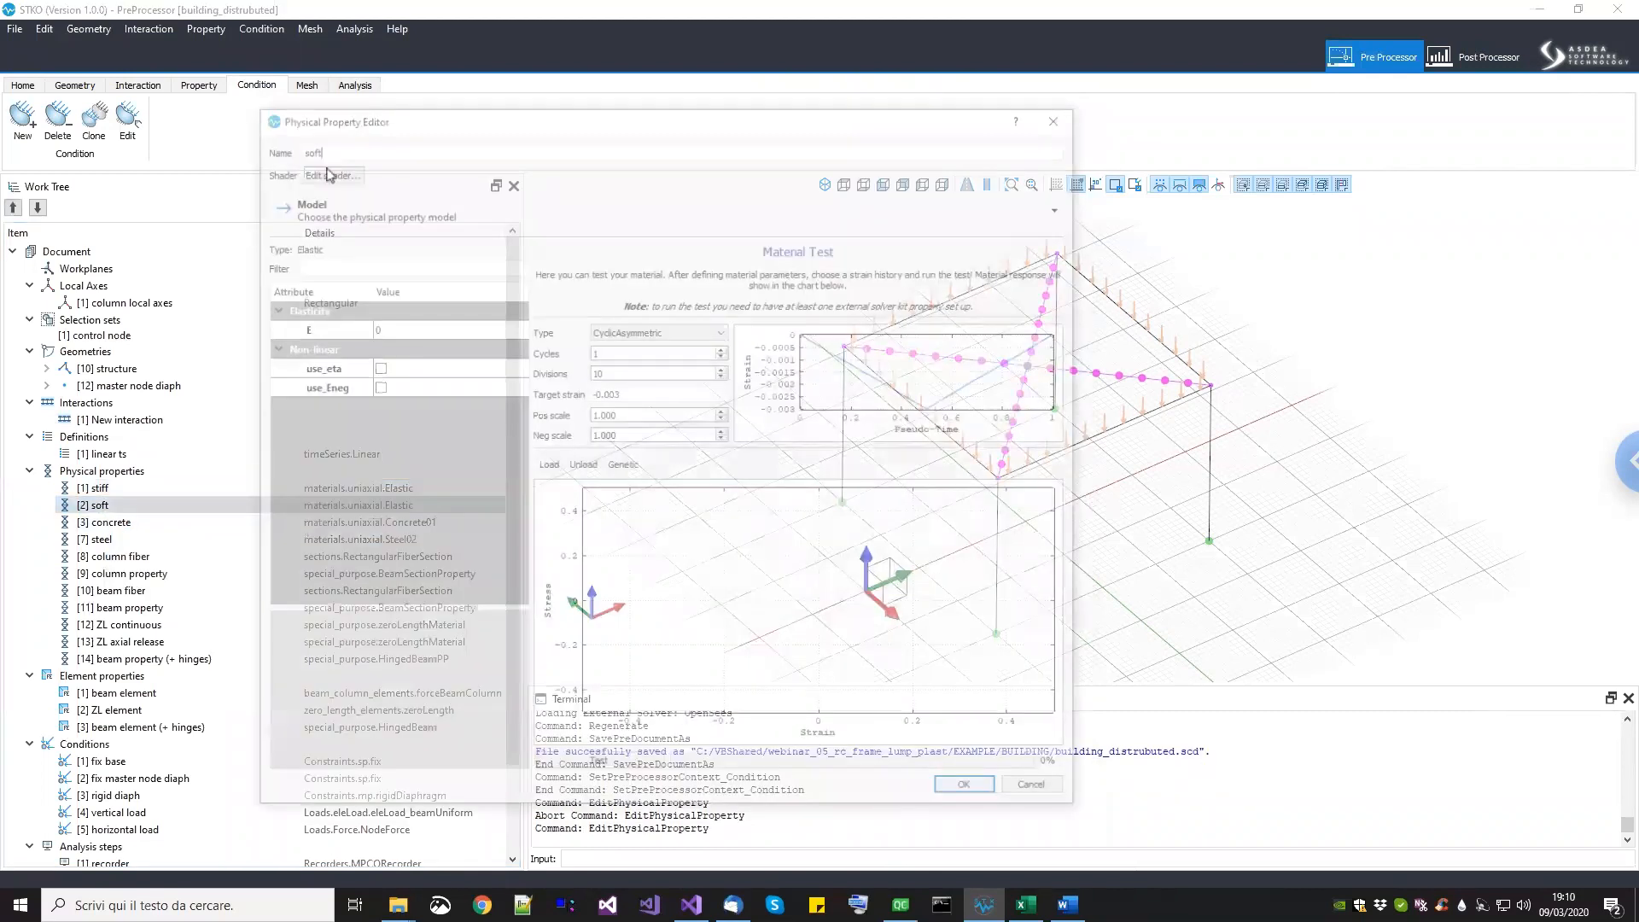
click(1055, 796)
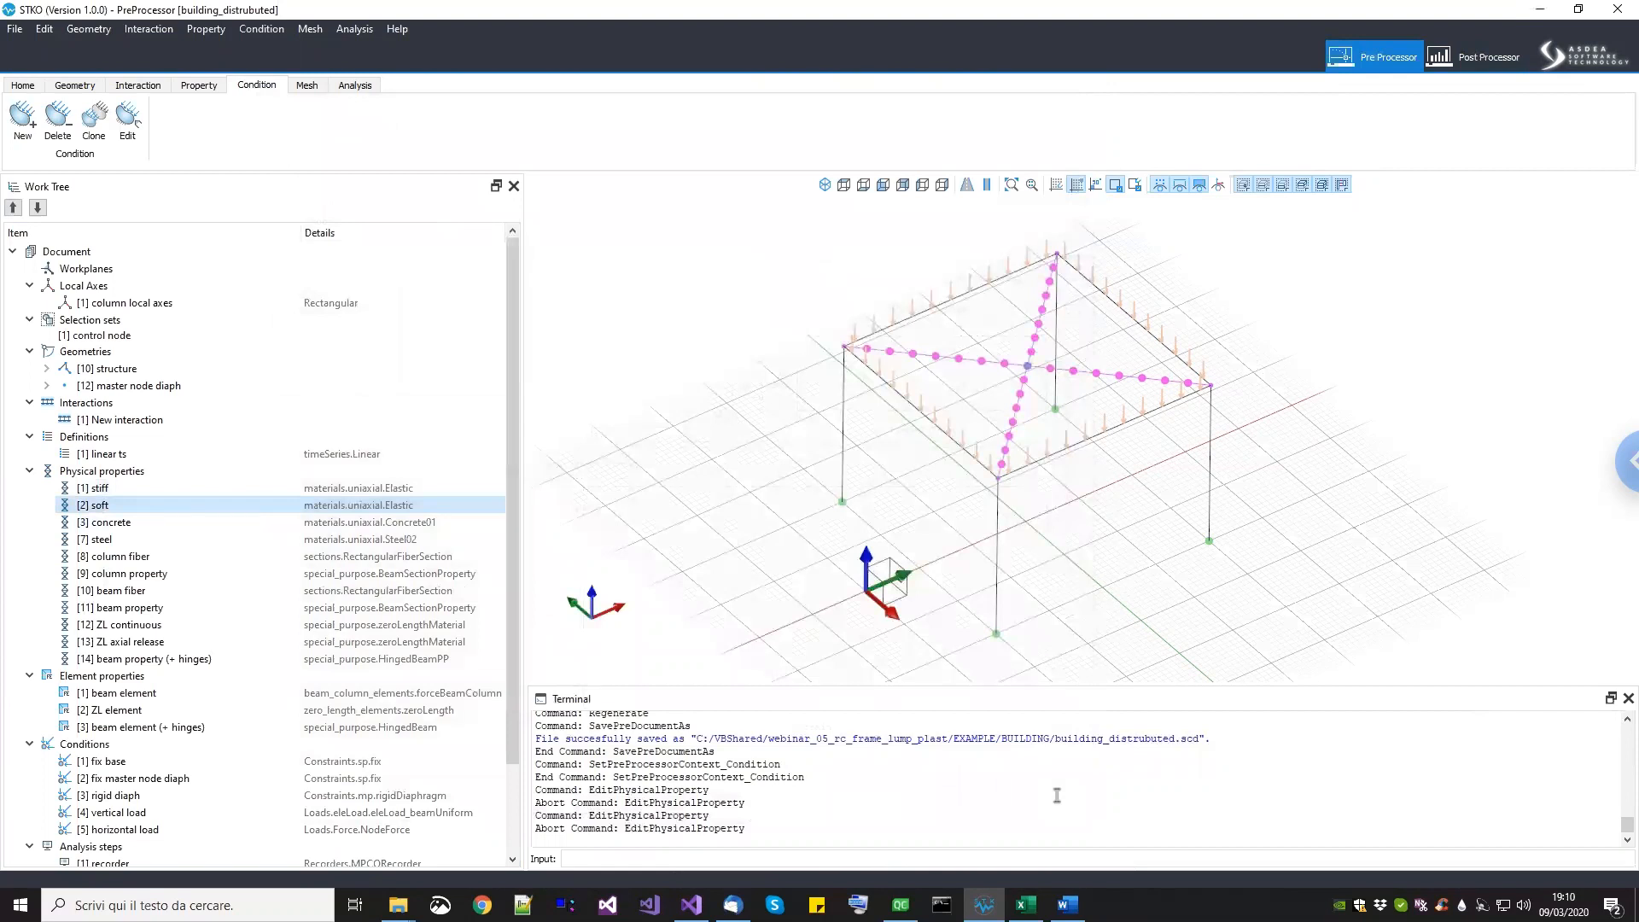
click(201, 662)
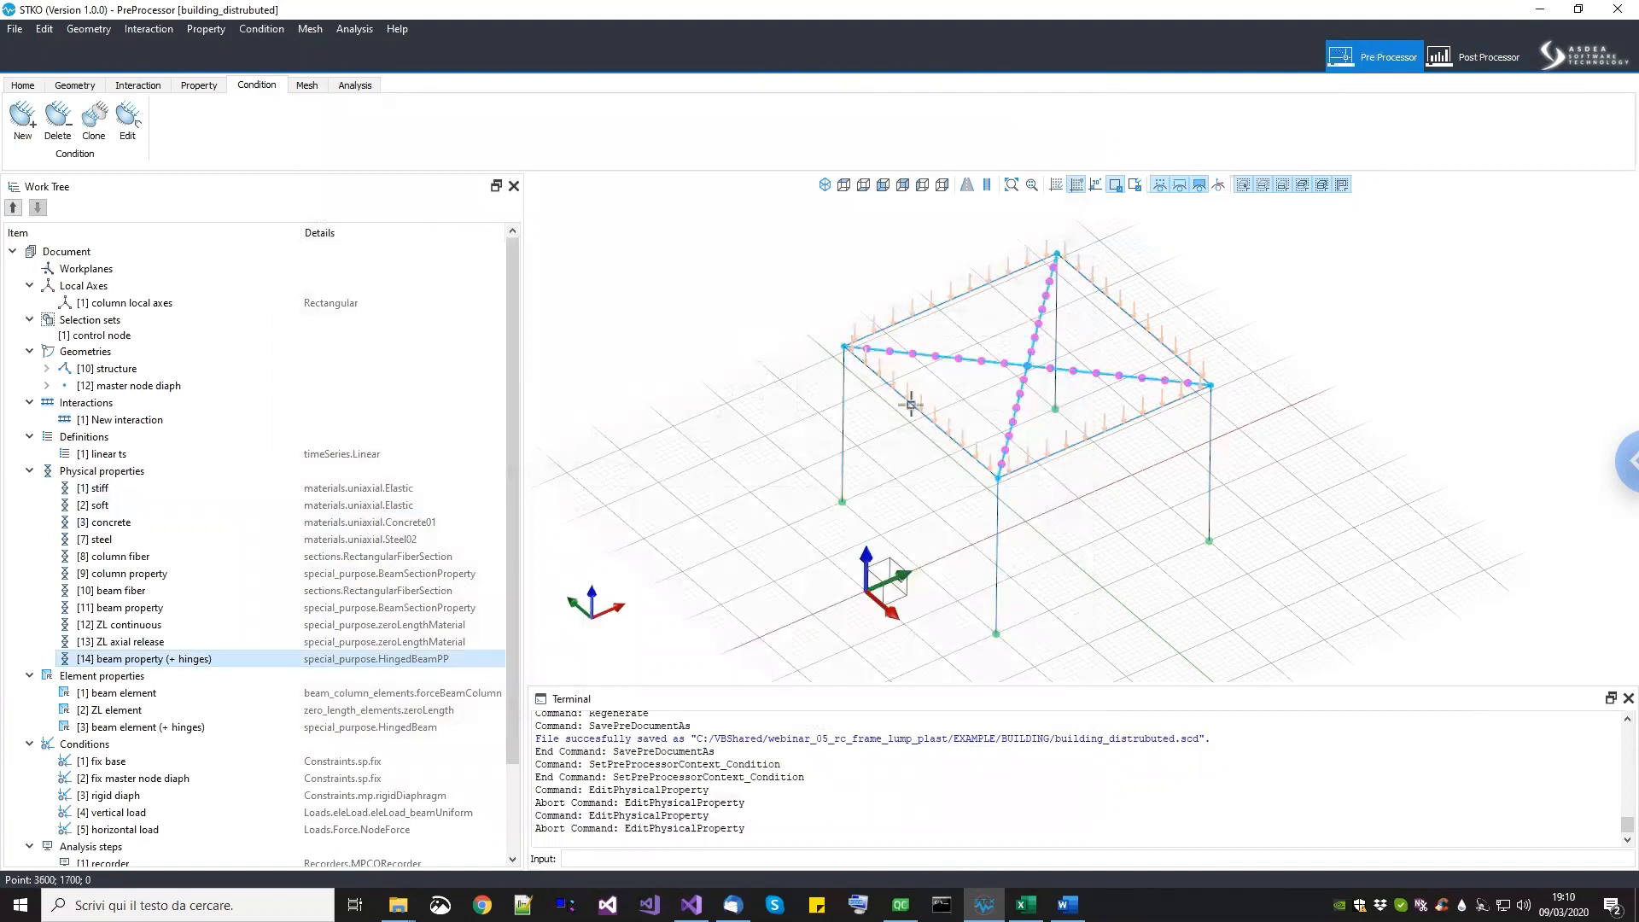
click(95, 525)
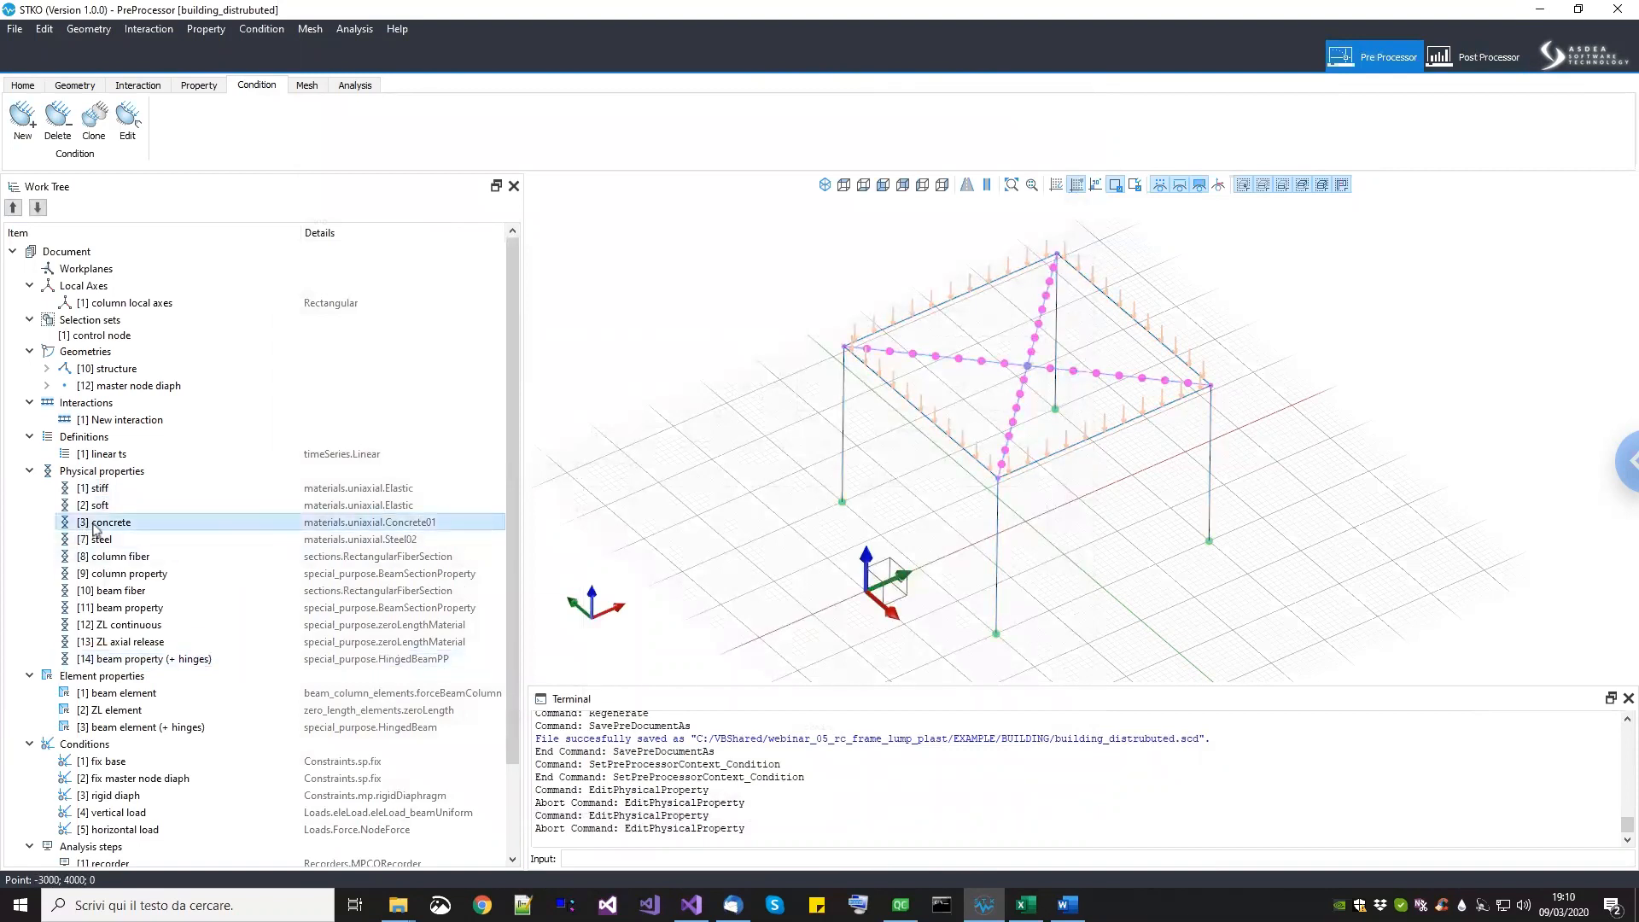
right_click(95, 525)
click(115, 567)
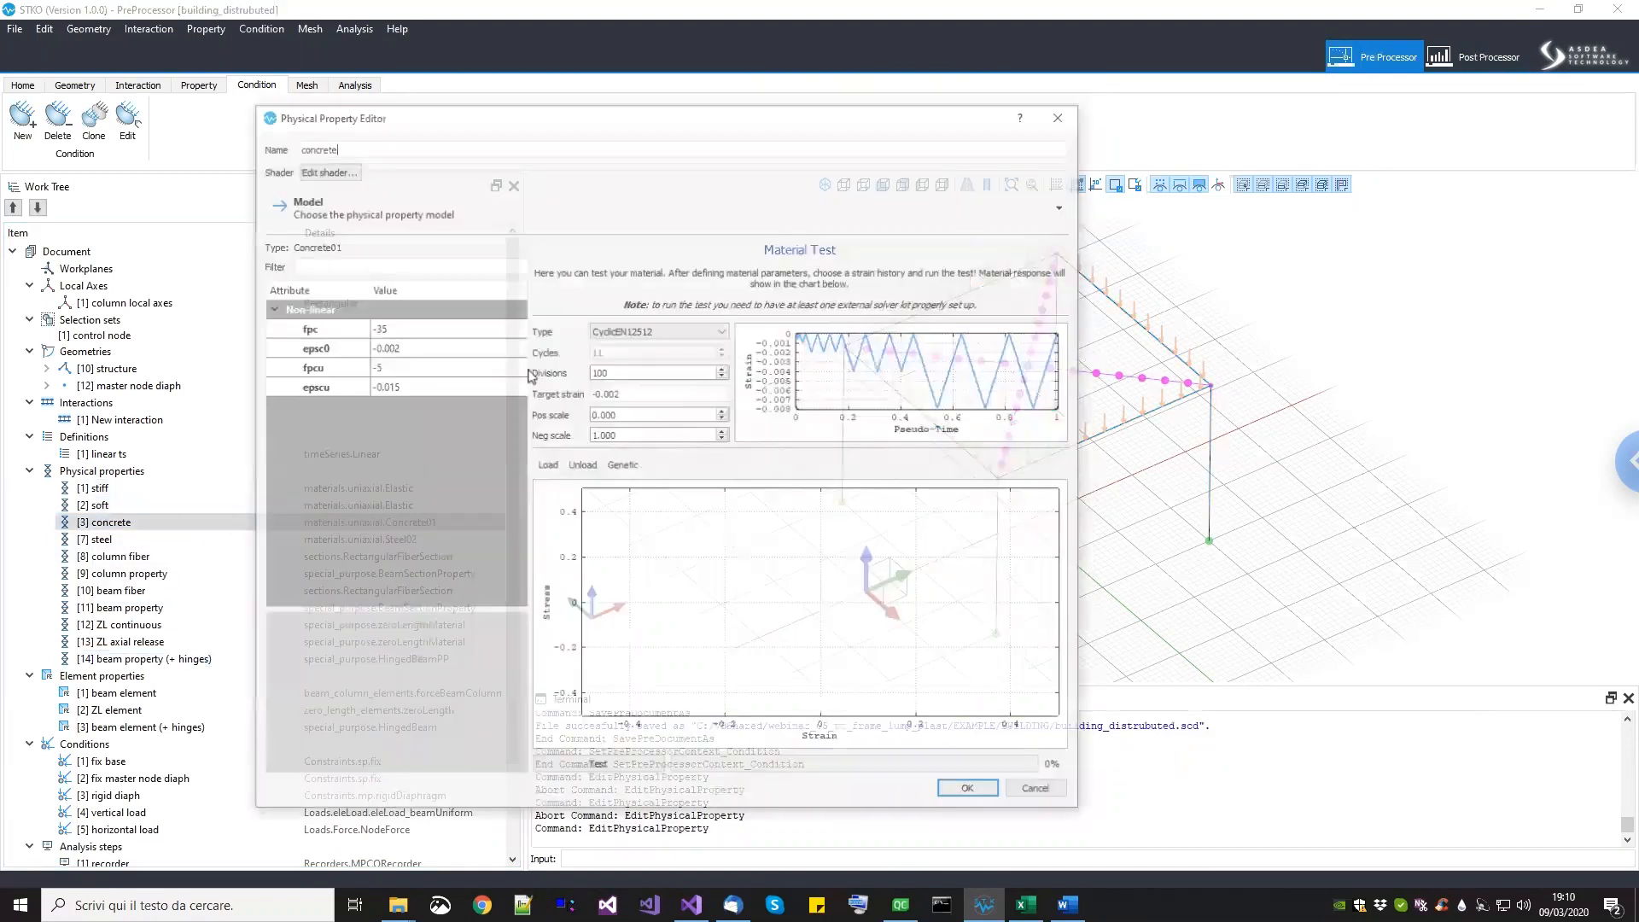
click(1055, 796)
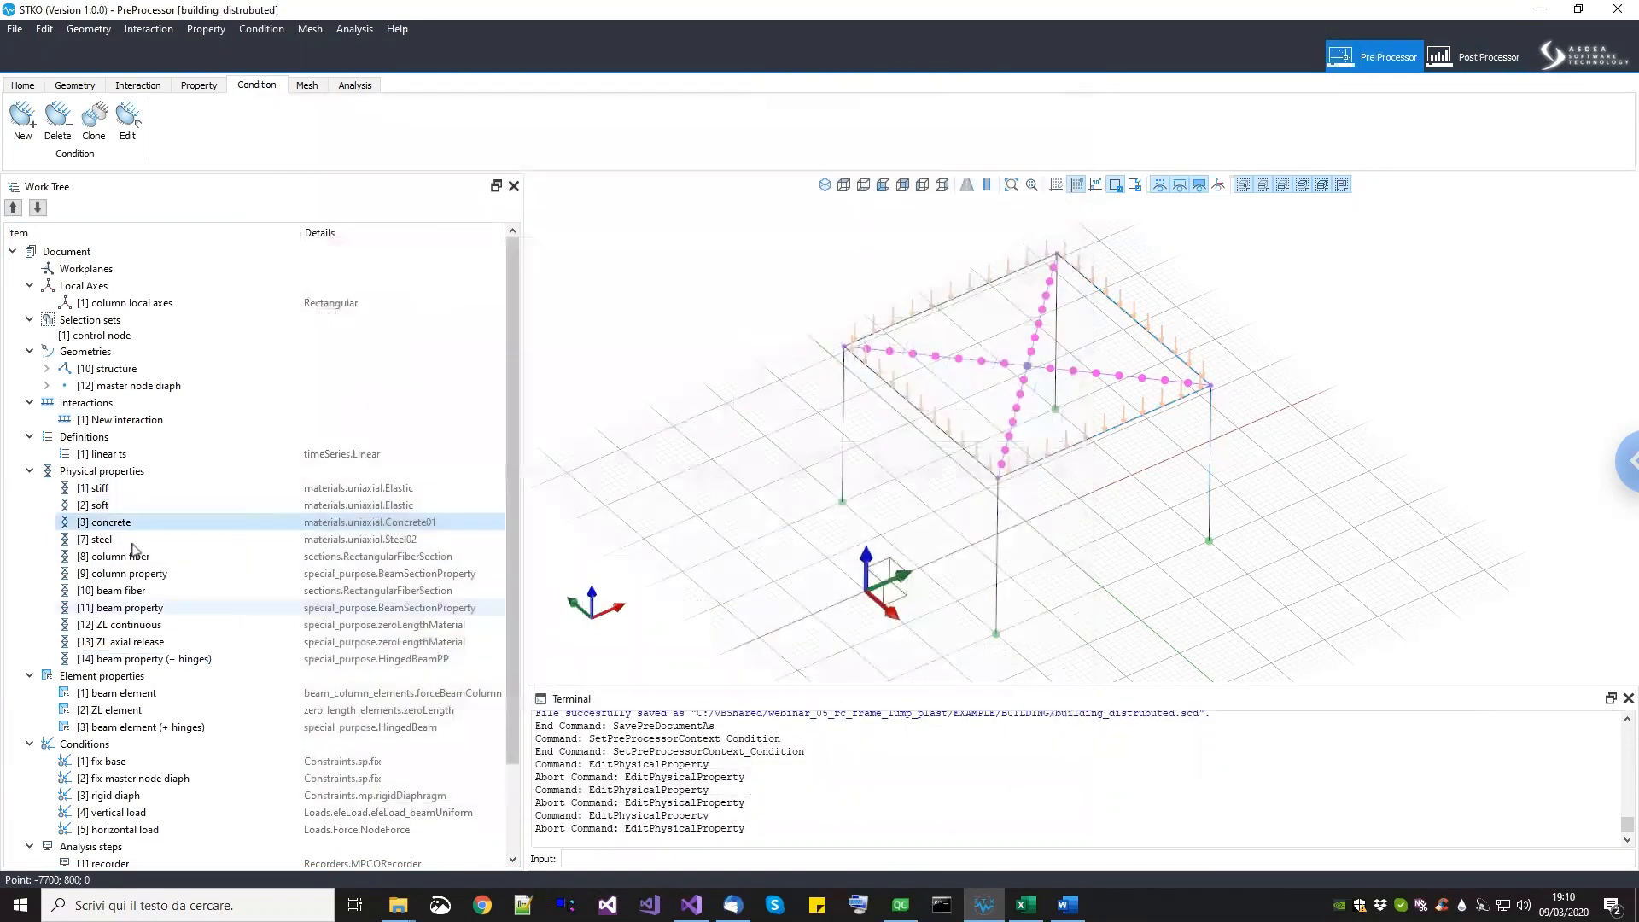
Step: Review the column fiber section's geometry and rebars, and the column property's integration settings
click(115, 539)
right_click(128, 559)
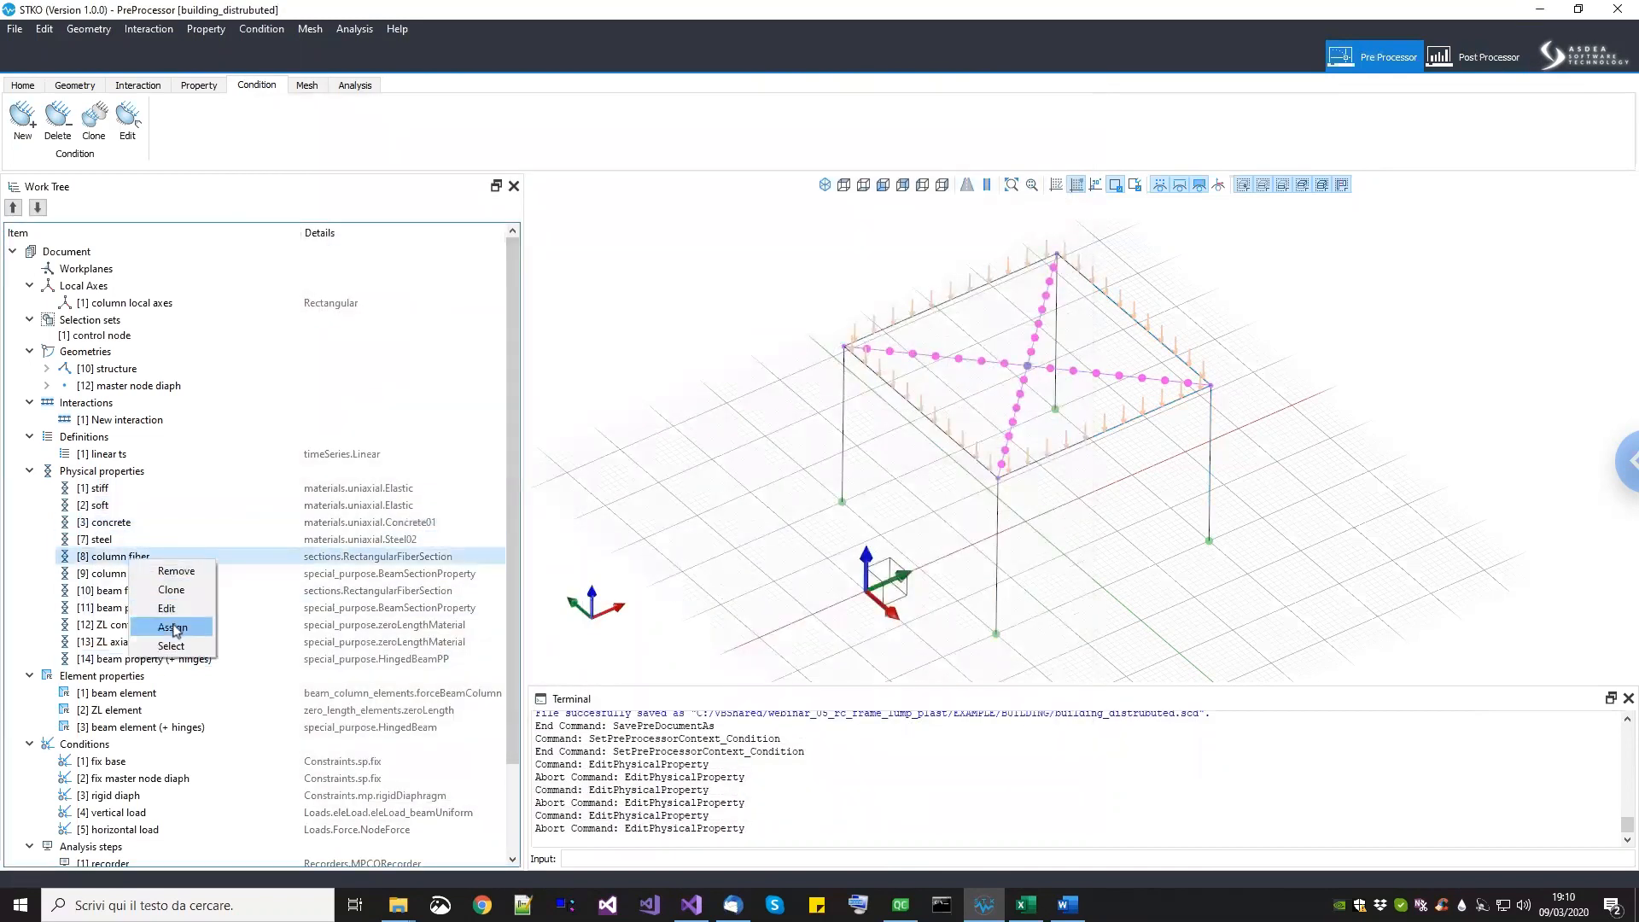
click(177, 614)
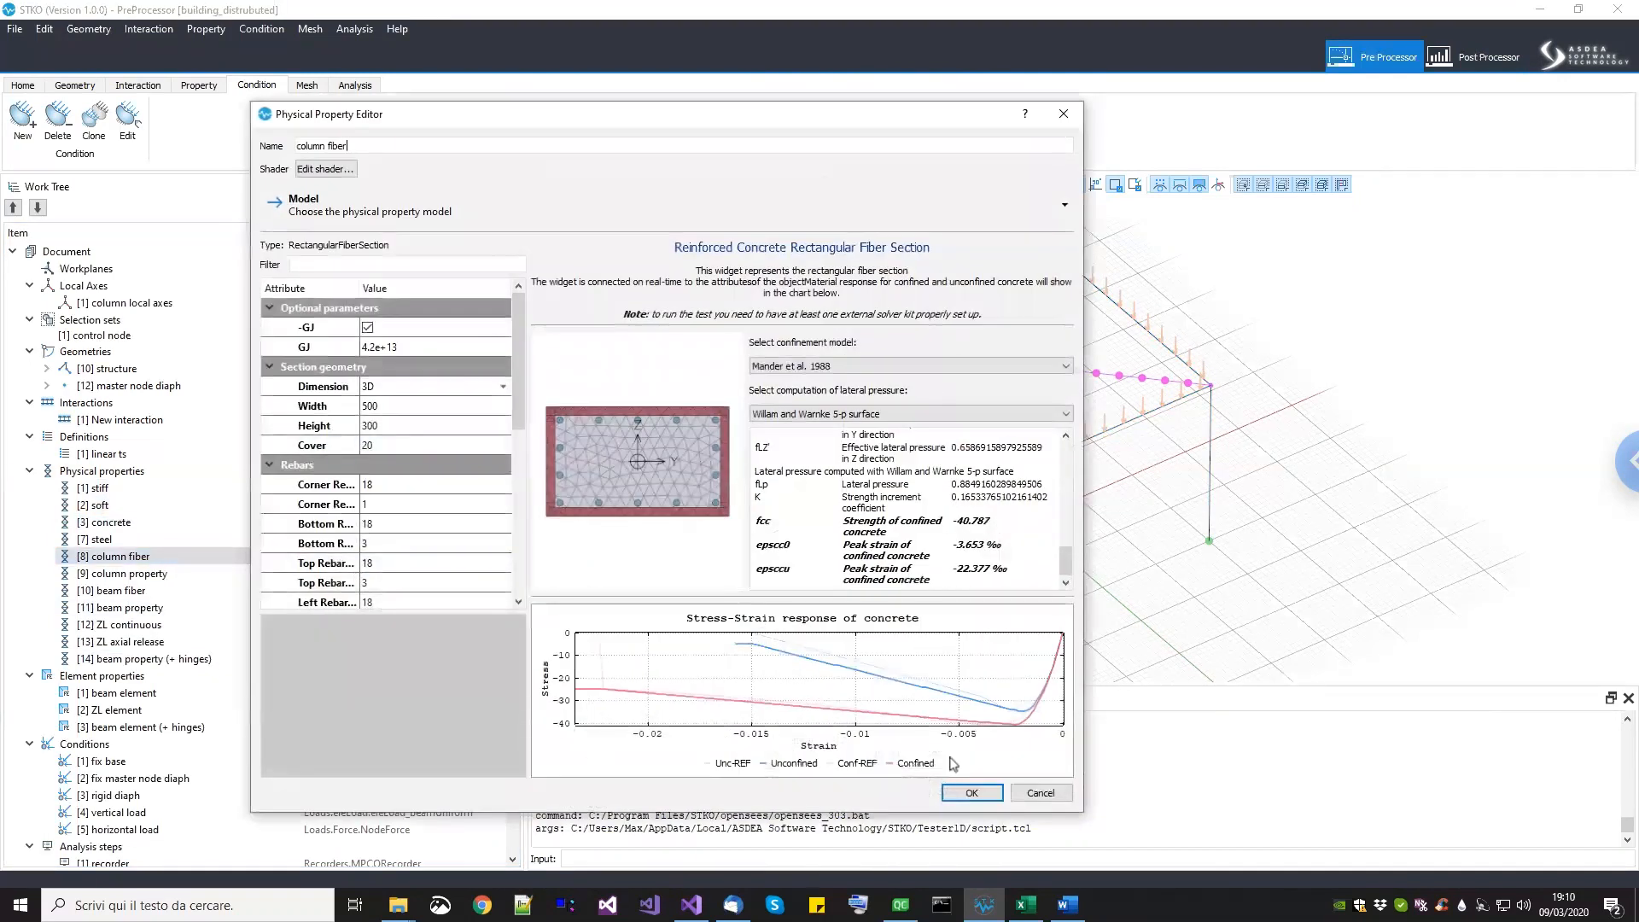
click(973, 793)
click(164, 576)
right_click(165, 580)
click(184, 627)
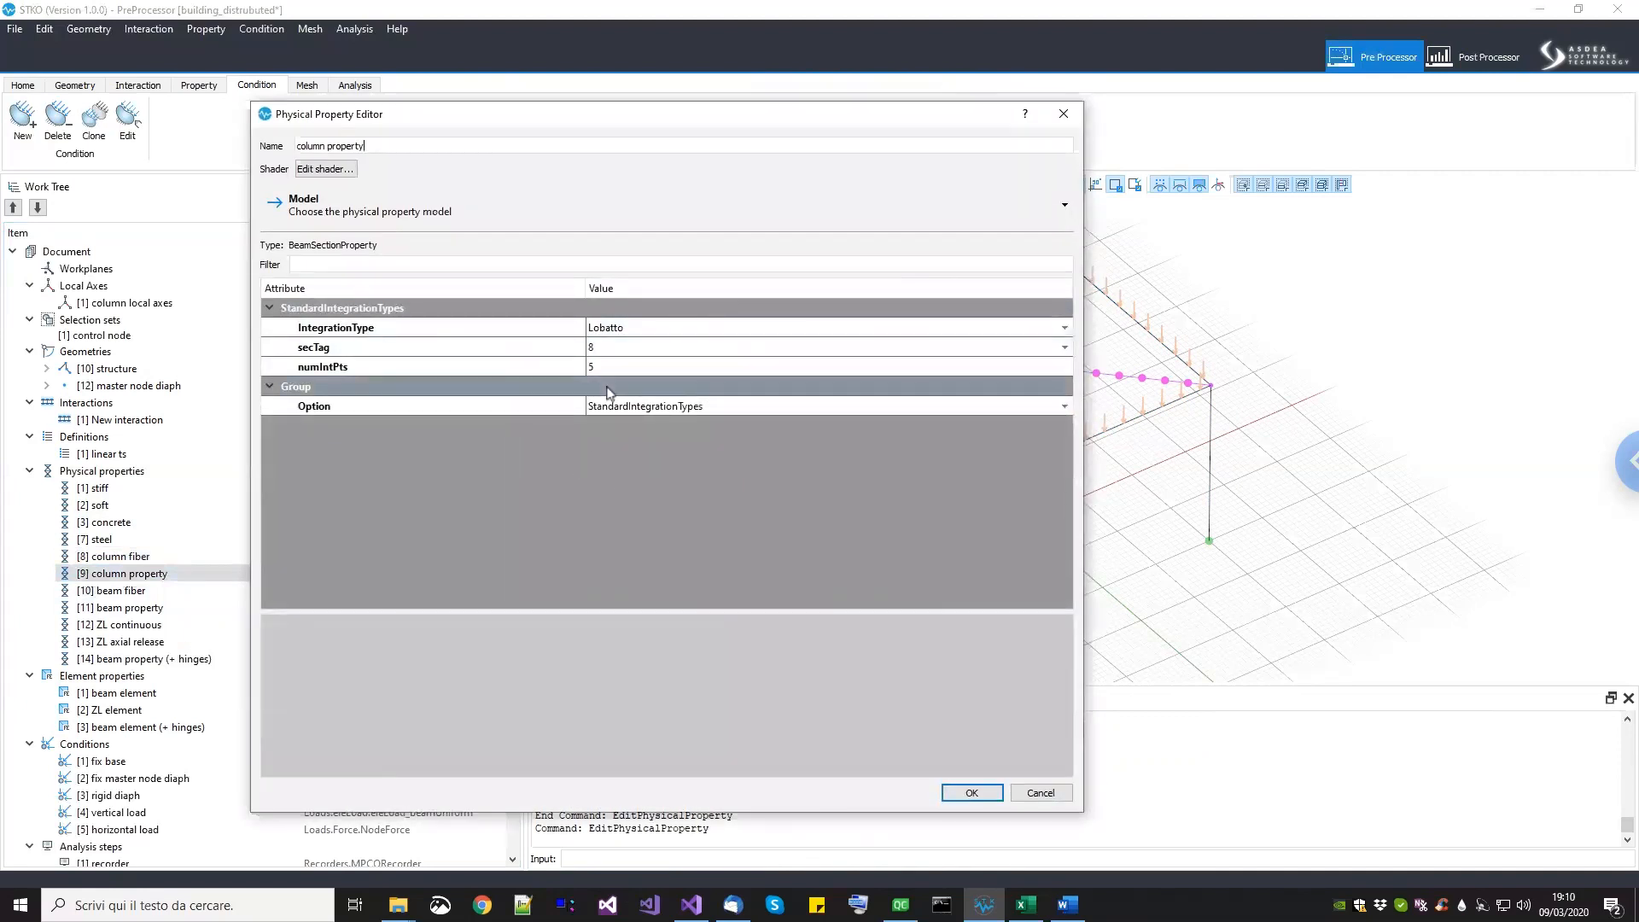
click(1038, 793)
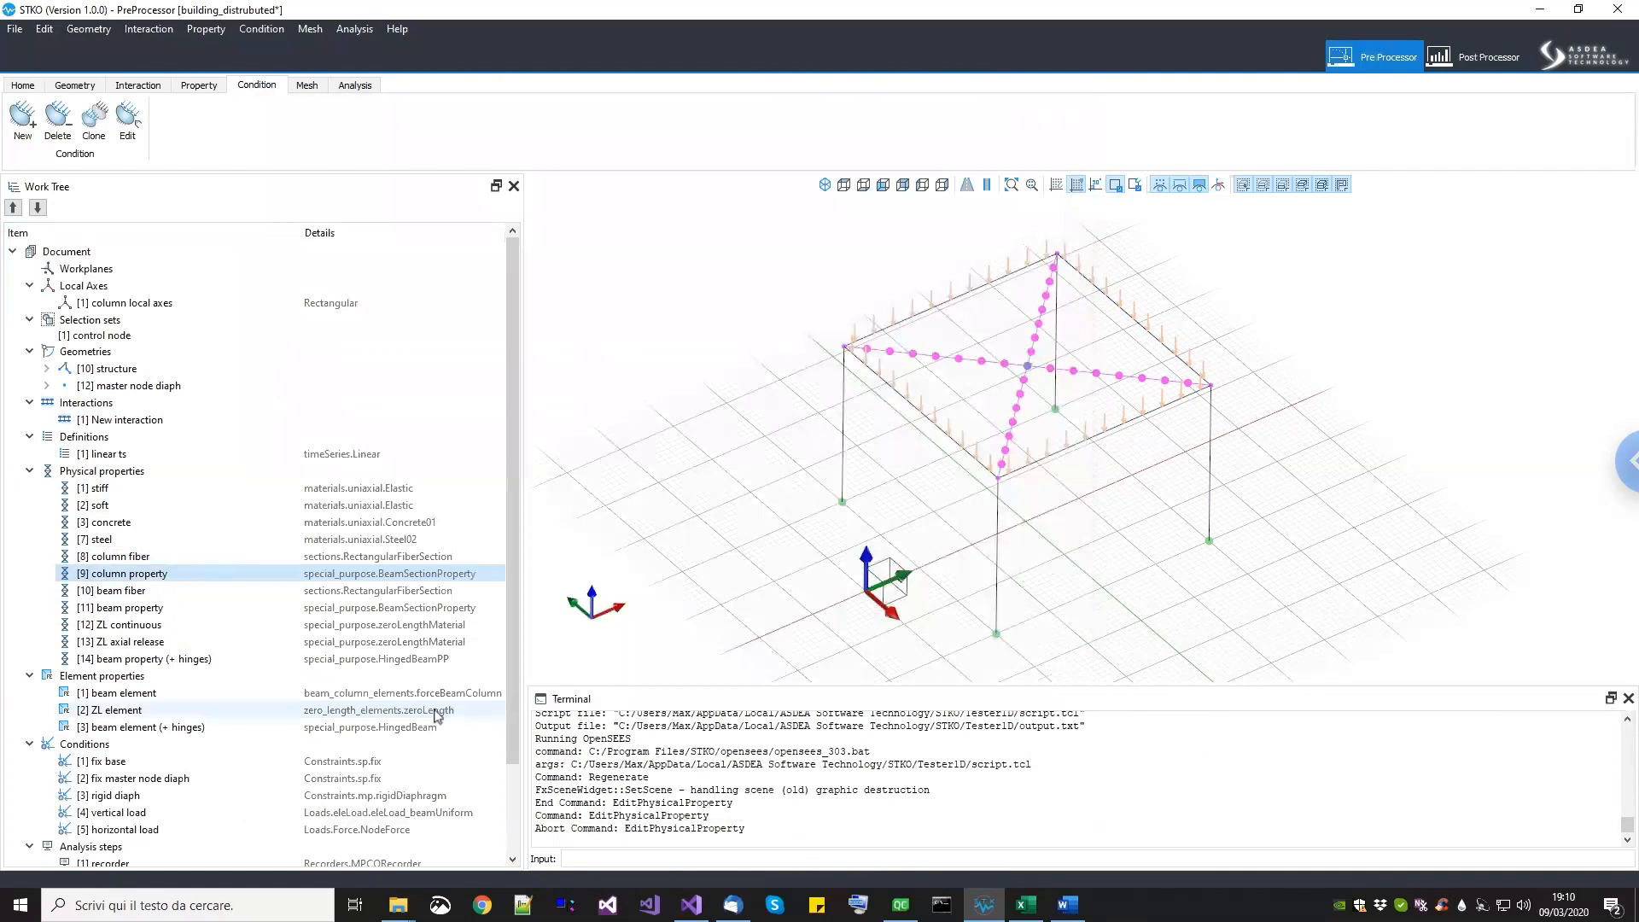
Step: Review the beam fiber section and the beam property's integration settings, closing both without changes
click(149, 590)
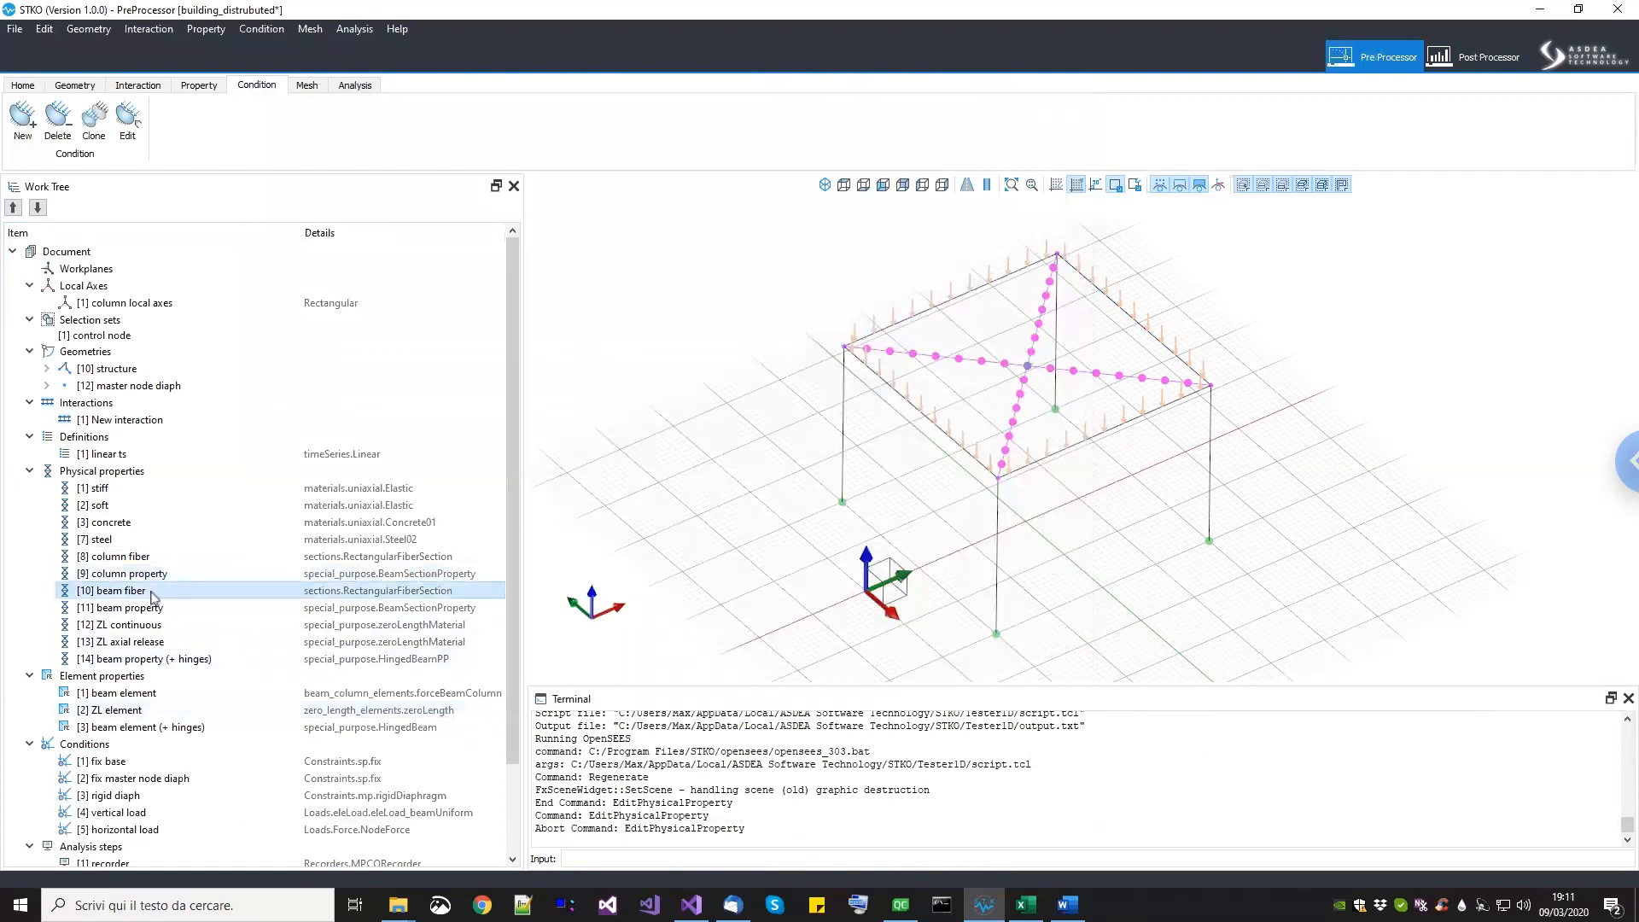
right_click(154, 595)
click(195, 637)
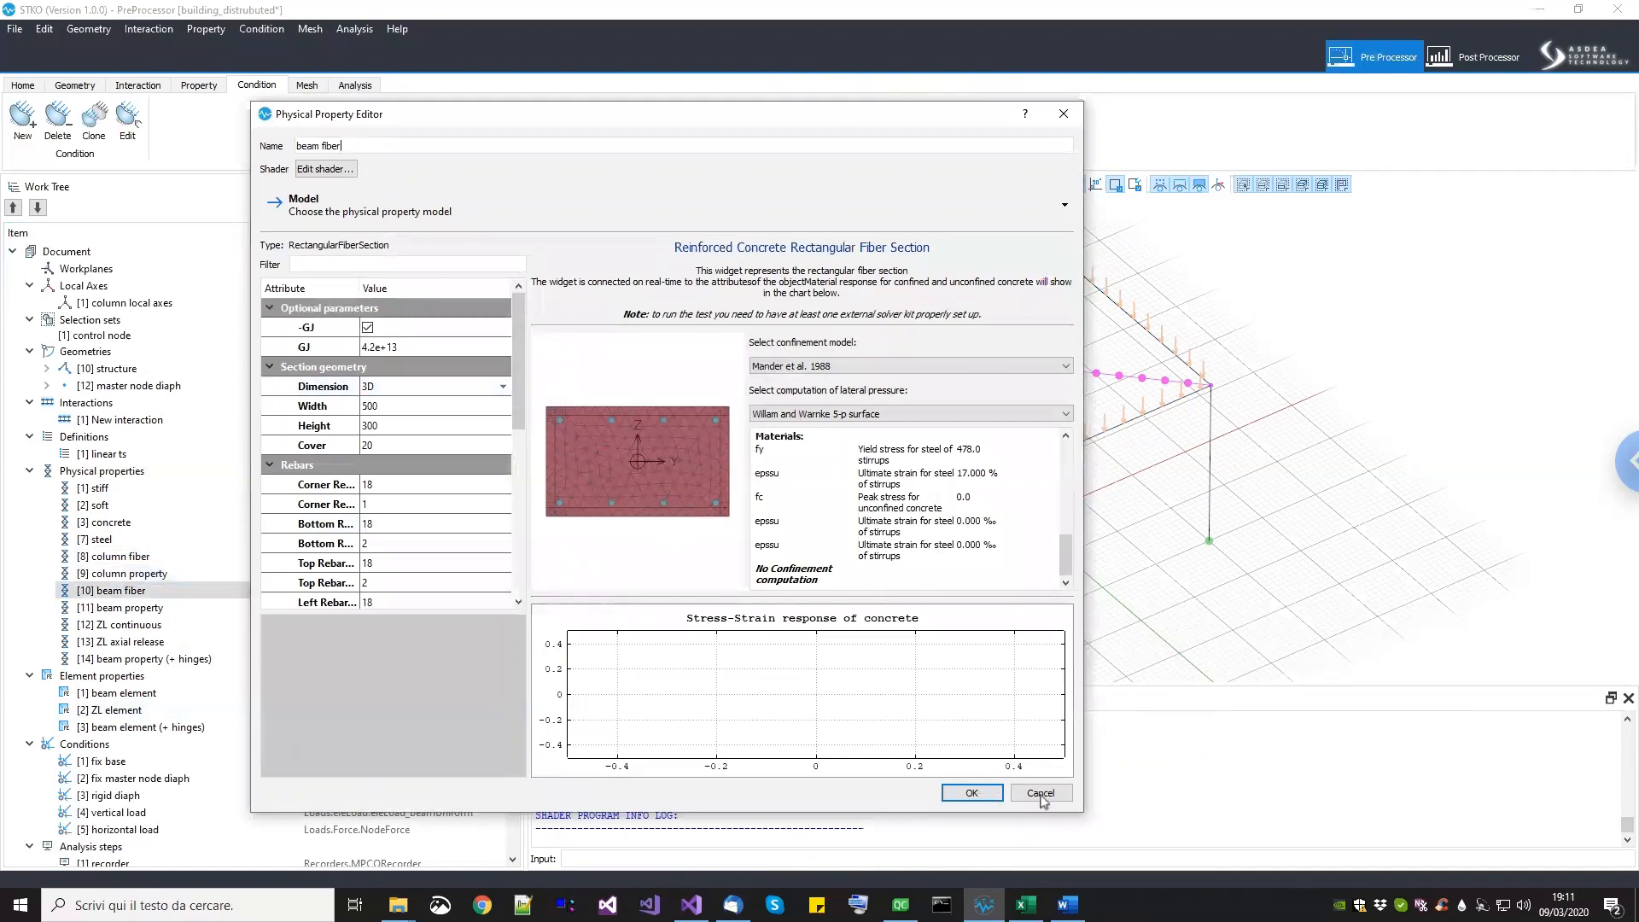
key(Escape)
click(145, 611)
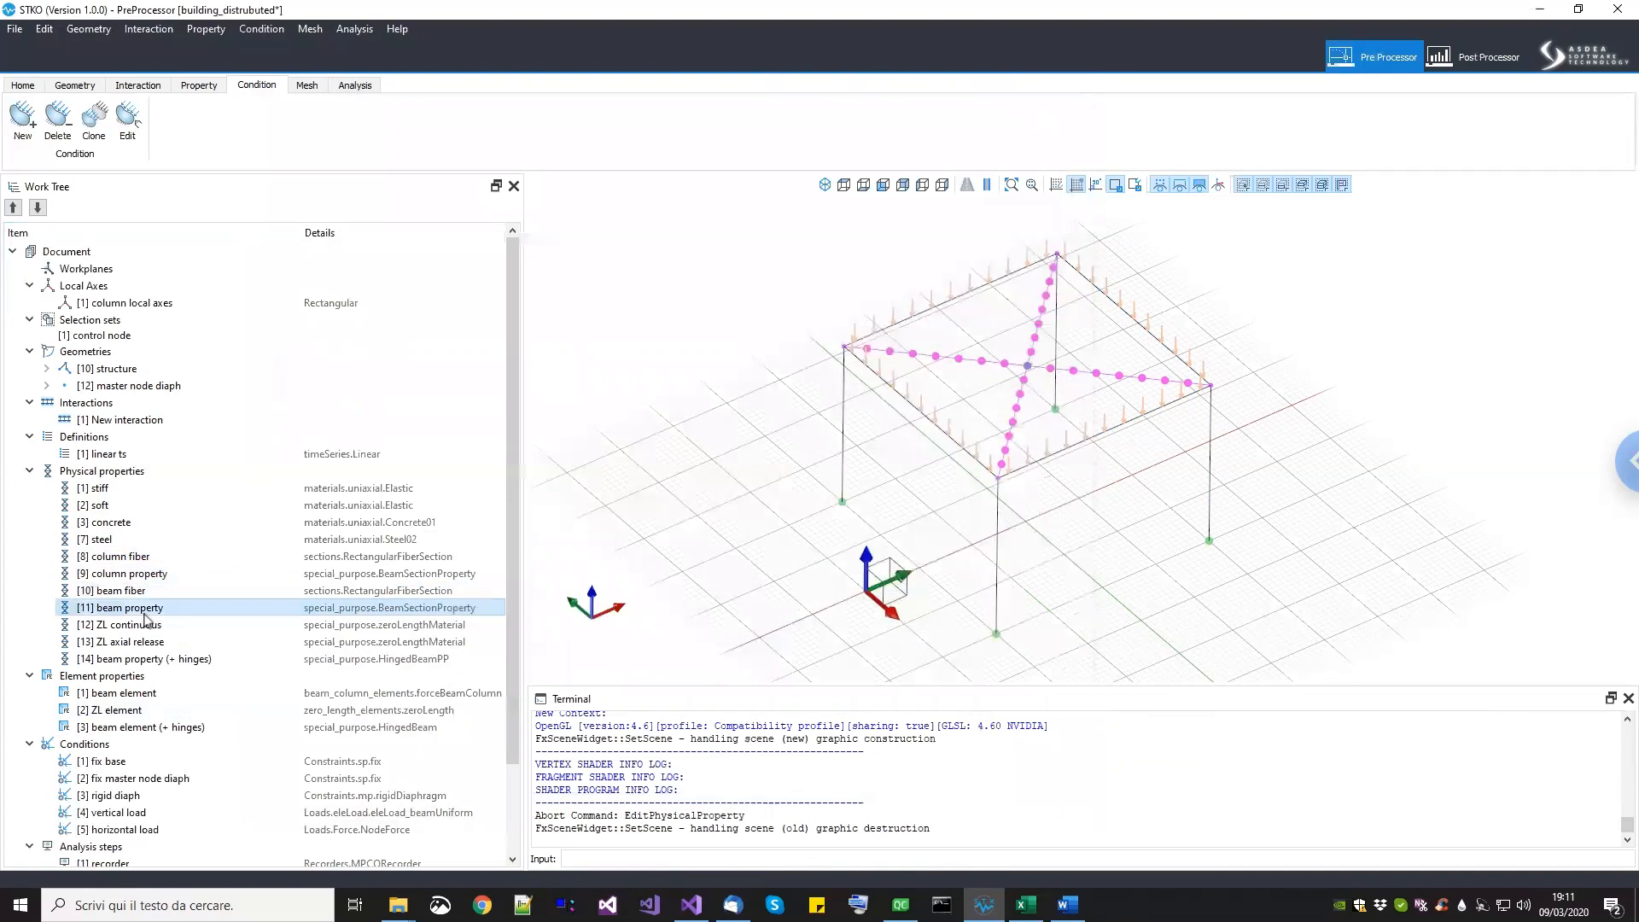
right_click(145, 618)
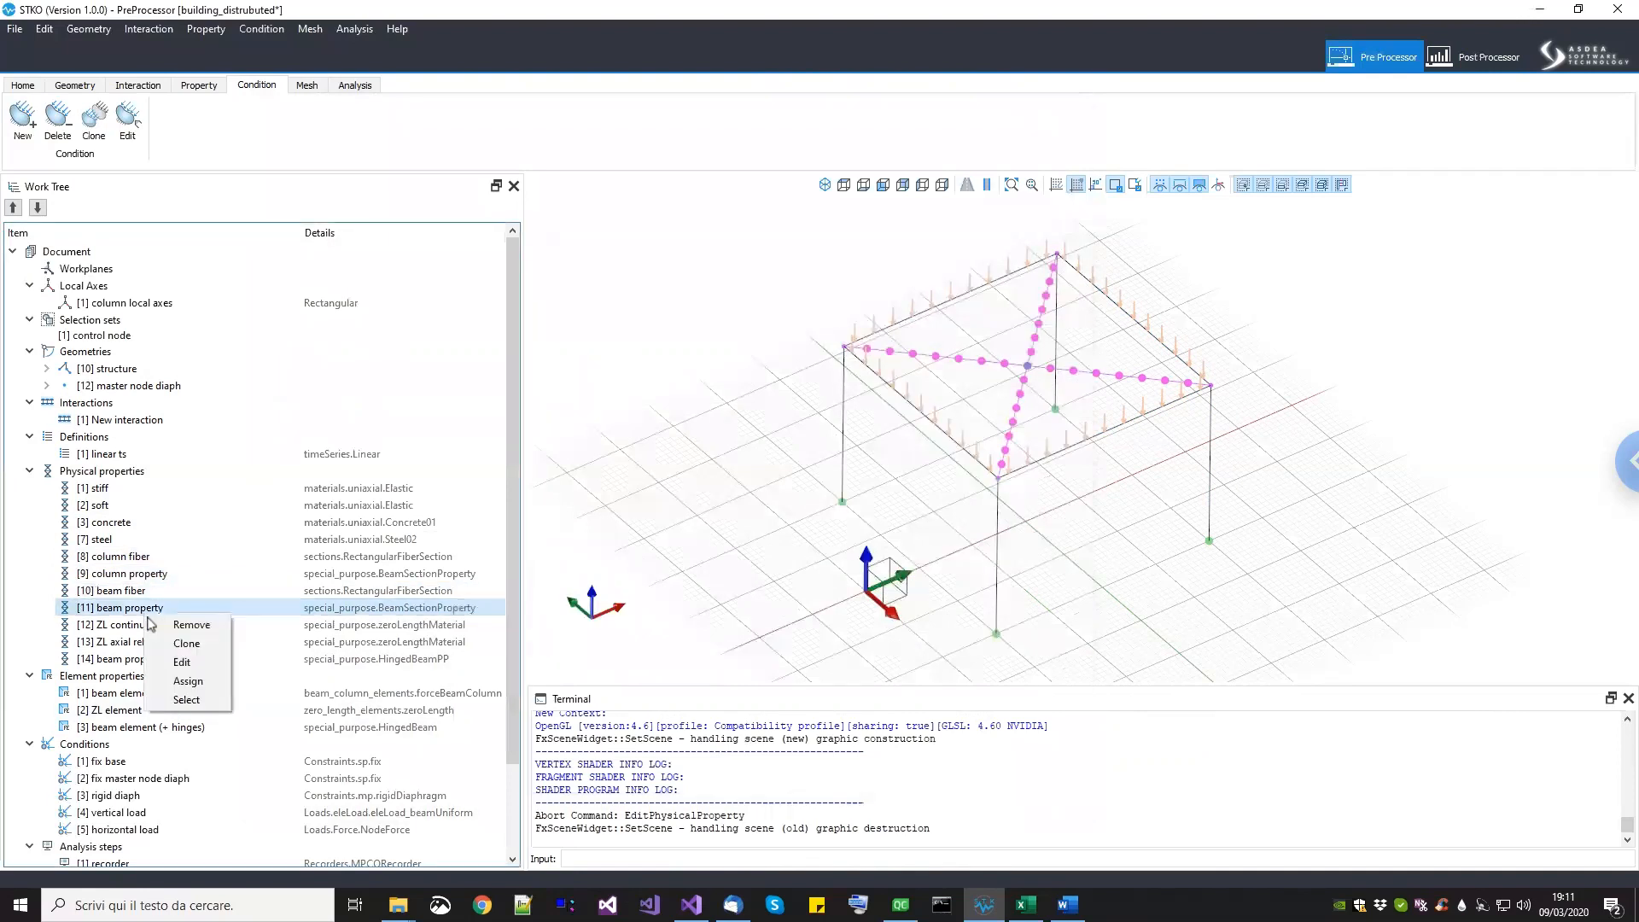
click(181, 662)
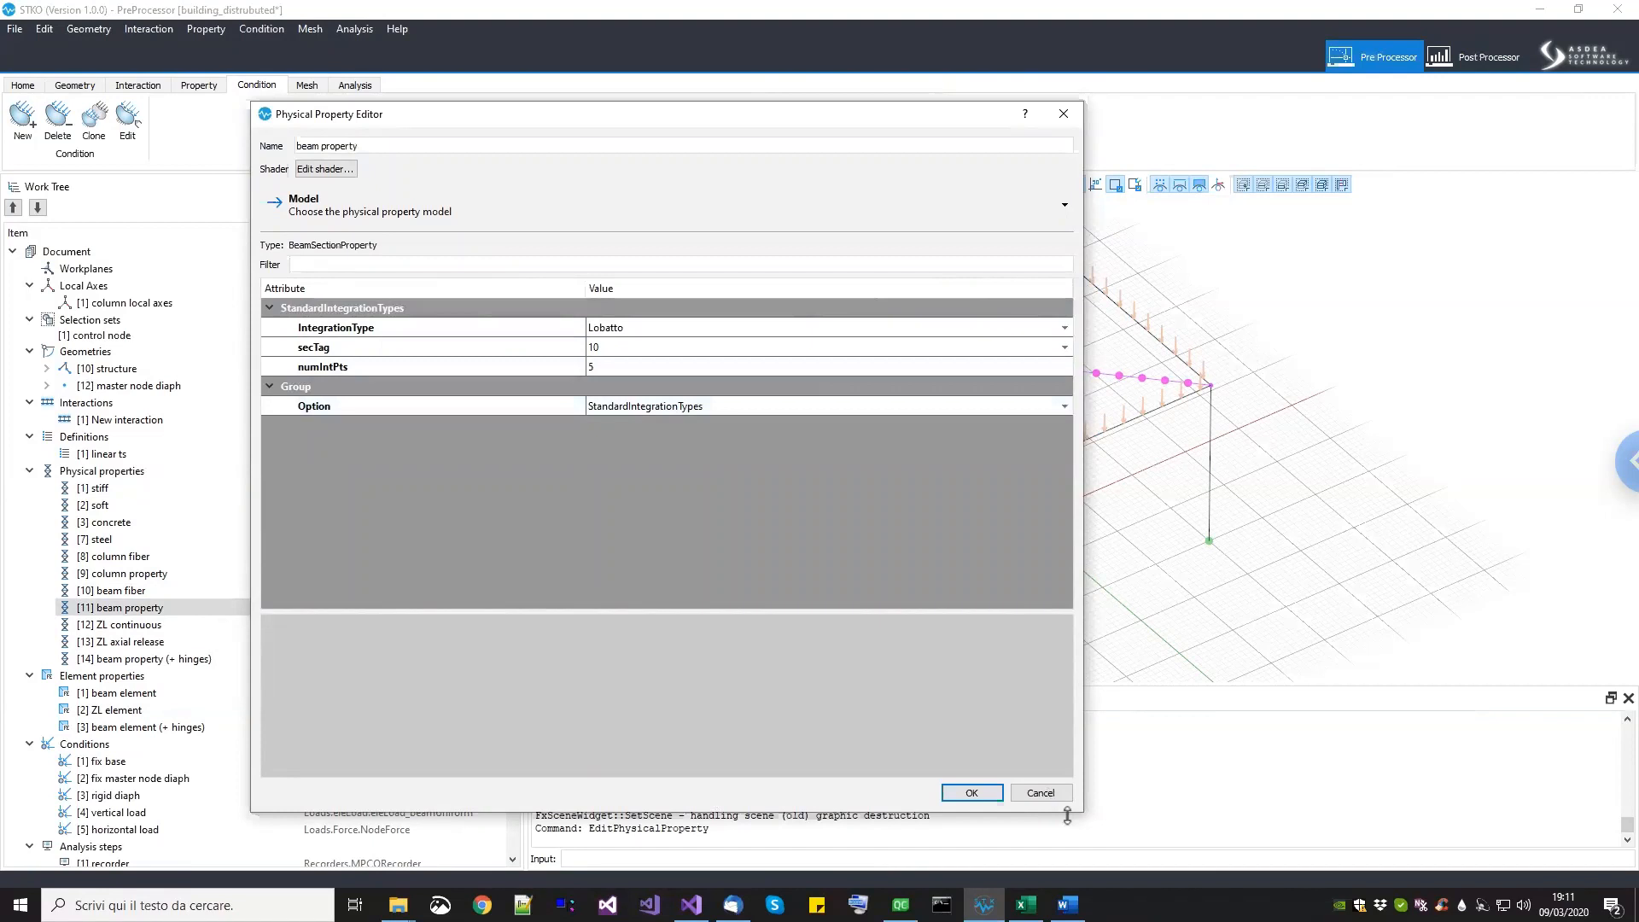
click(1041, 794)
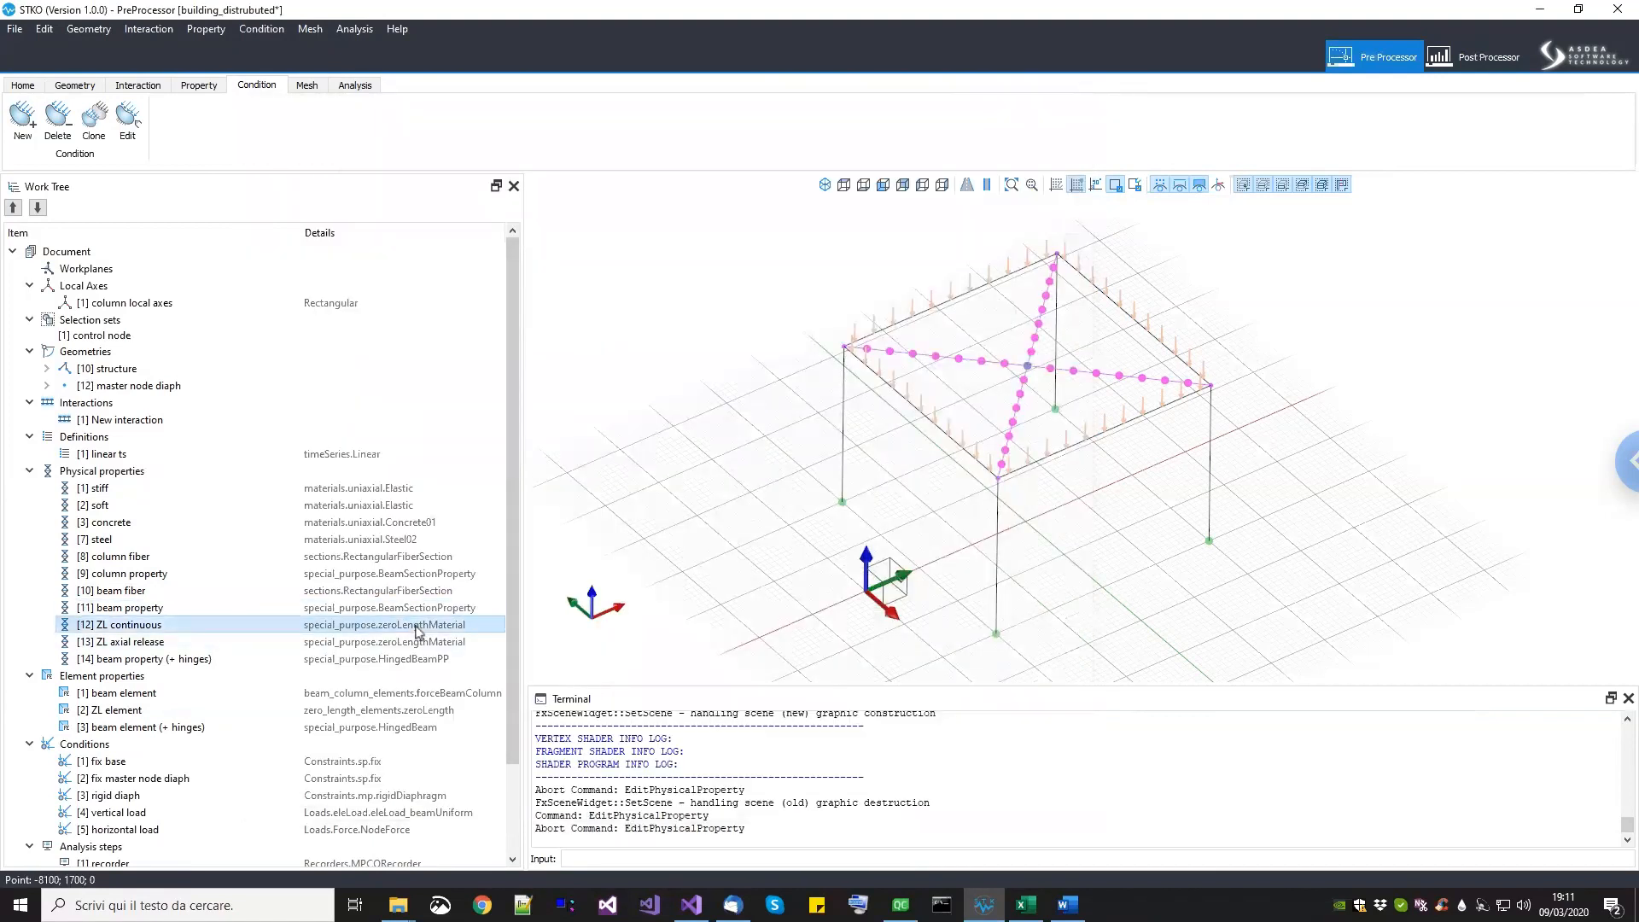
Step: Look through the zero-length materials and review the direction and material assignments of ZL axial release
click(416, 660)
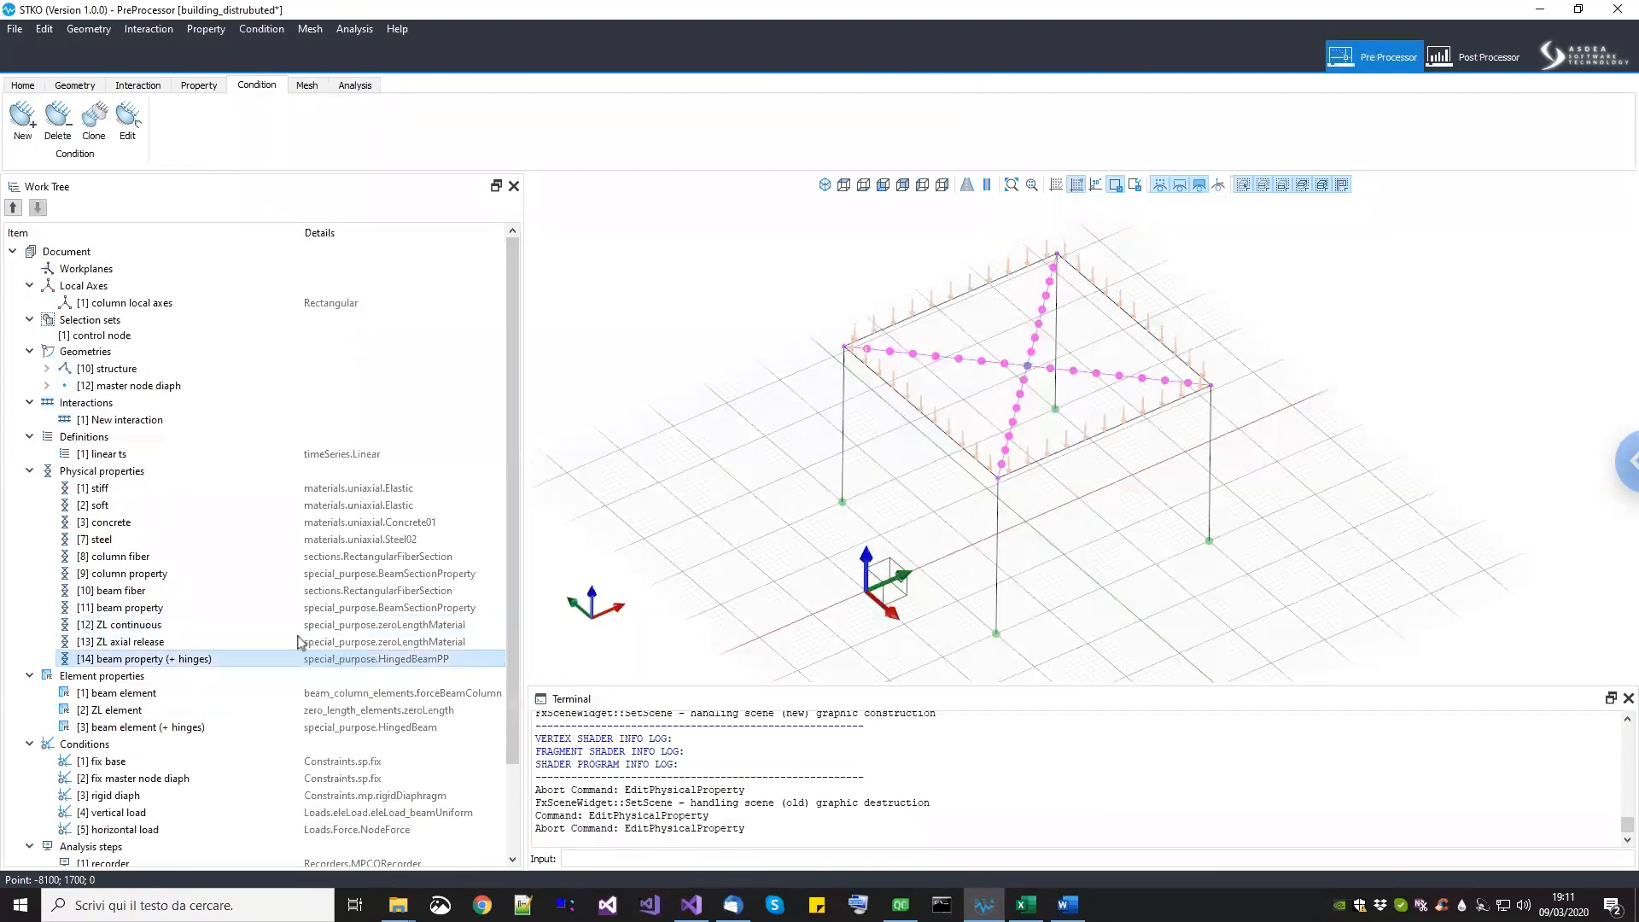
click(271, 642)
click(271, 624)
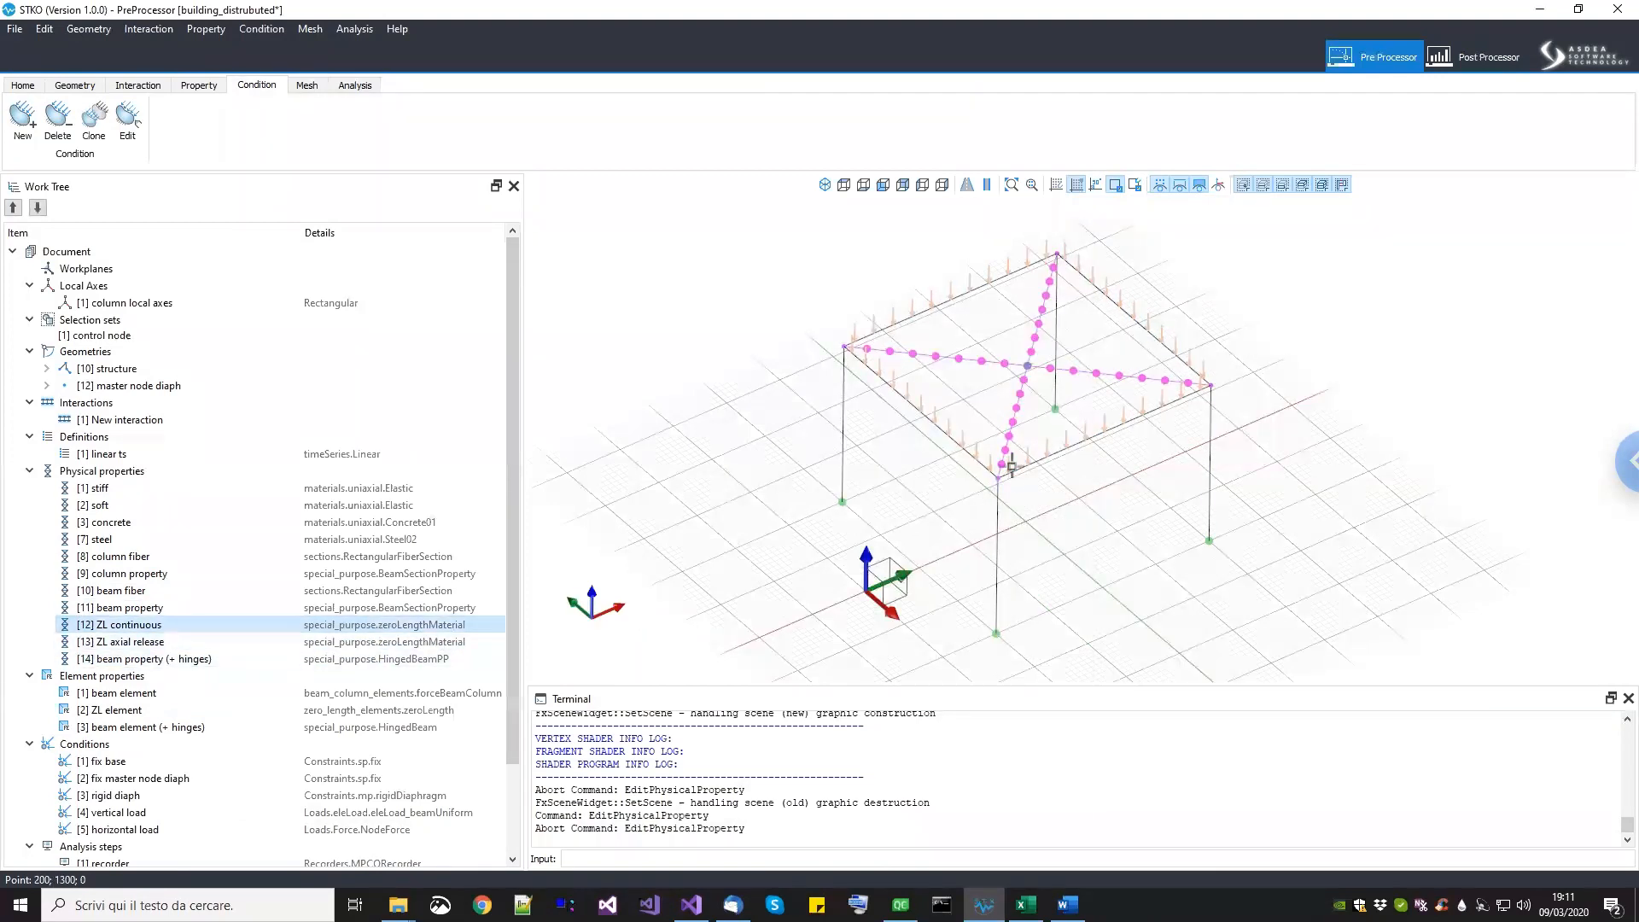
click(149, 644)
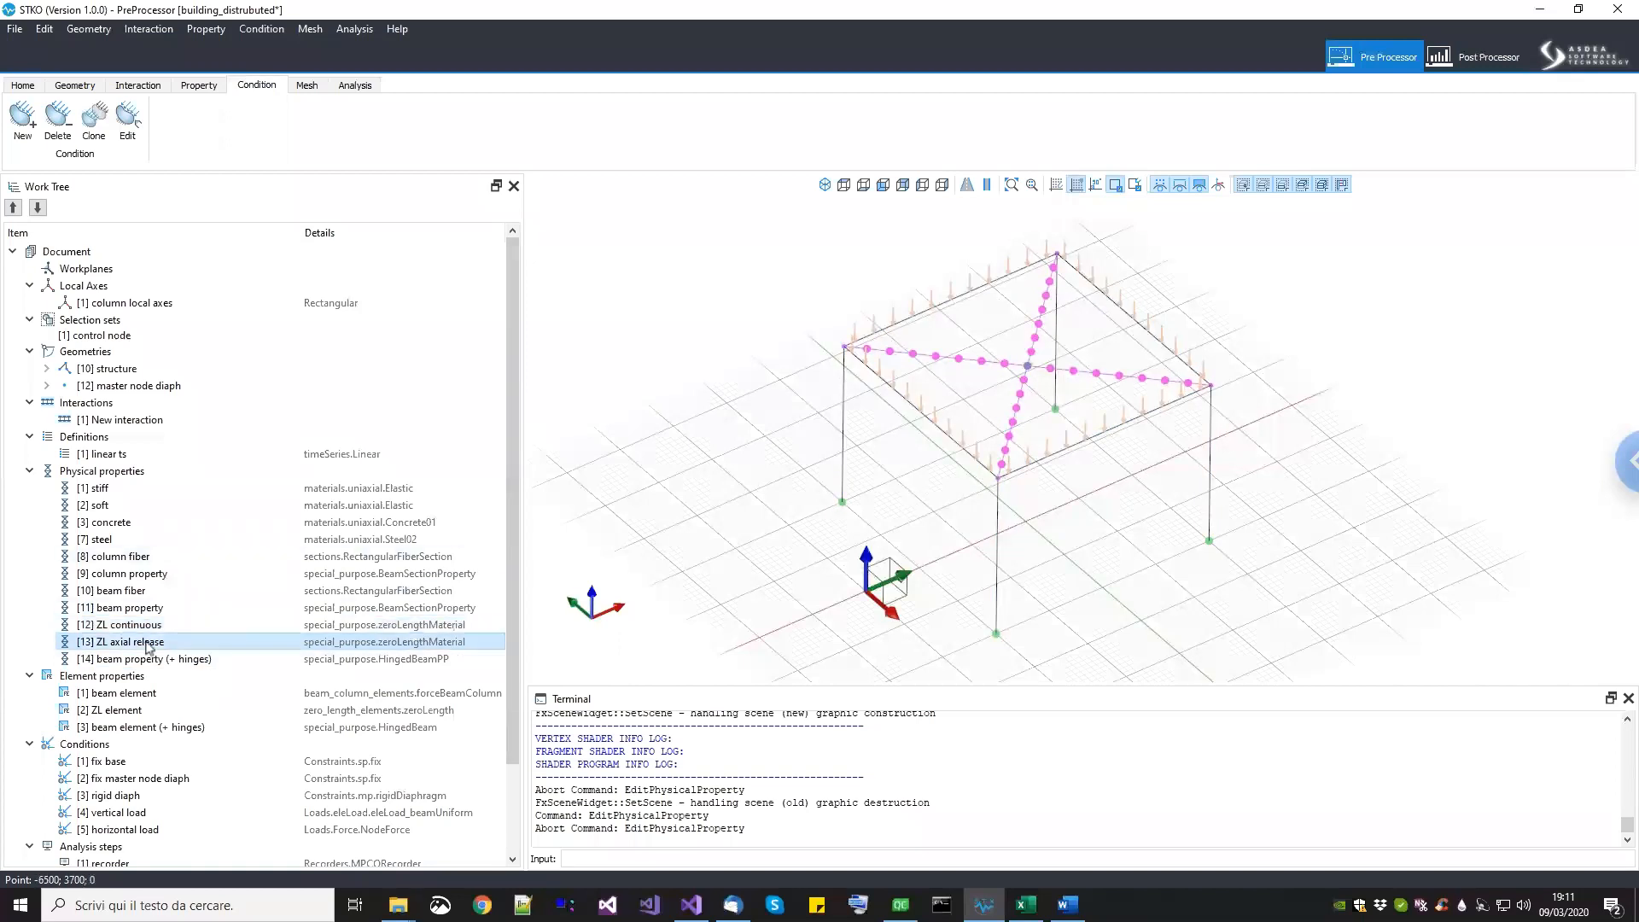
right_click(148, 646)
click(184, 702)
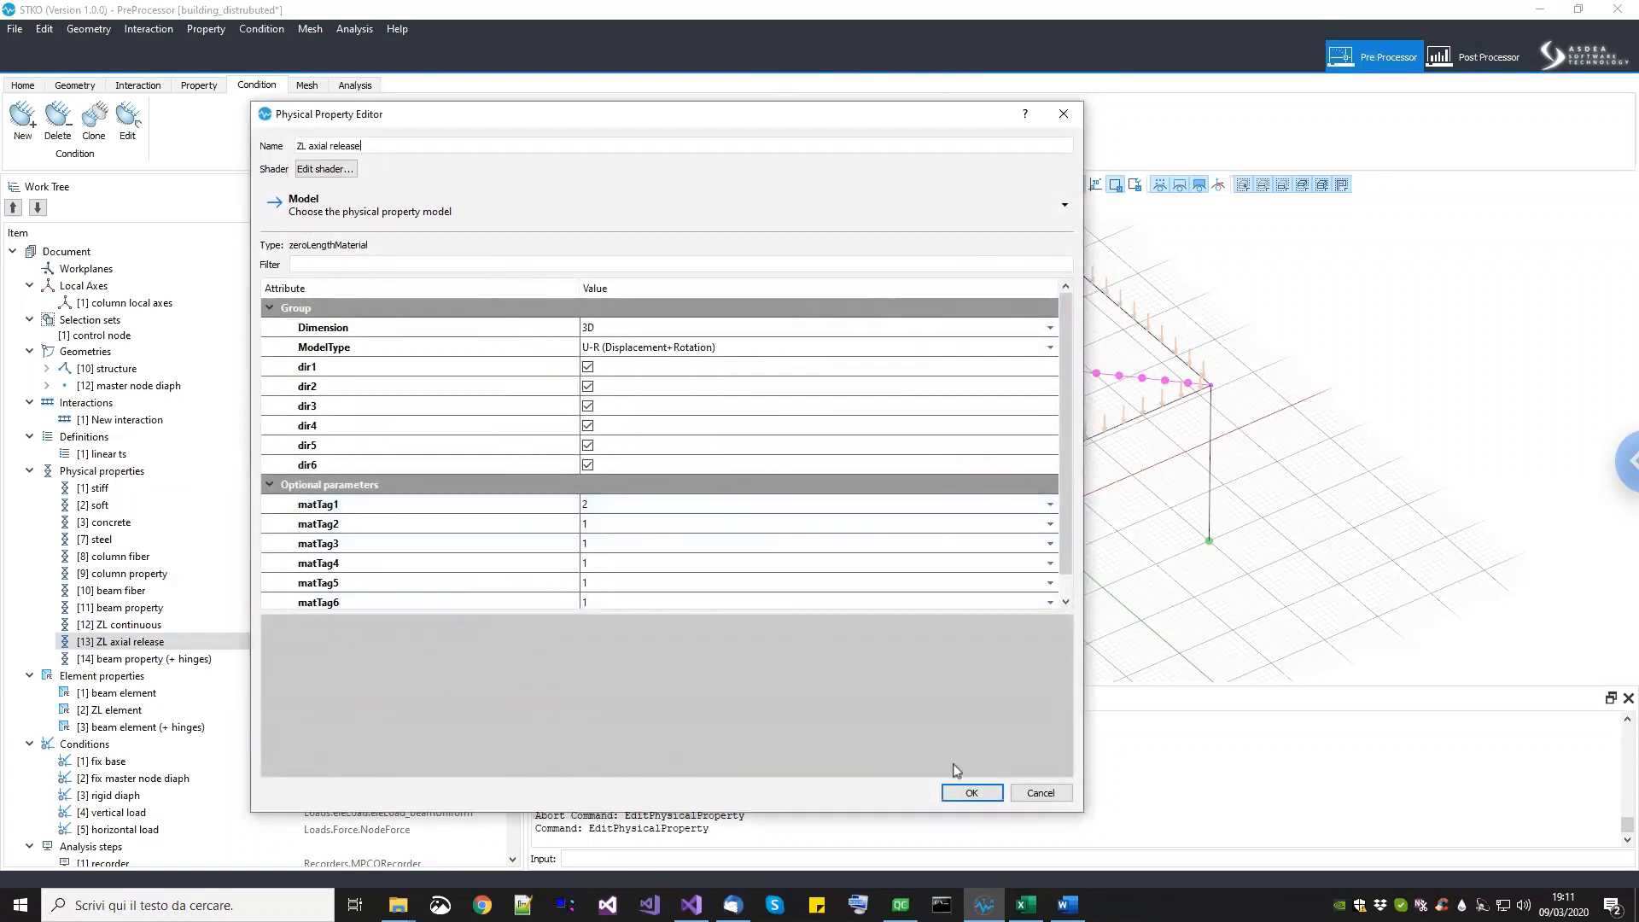
click(1030, 793)
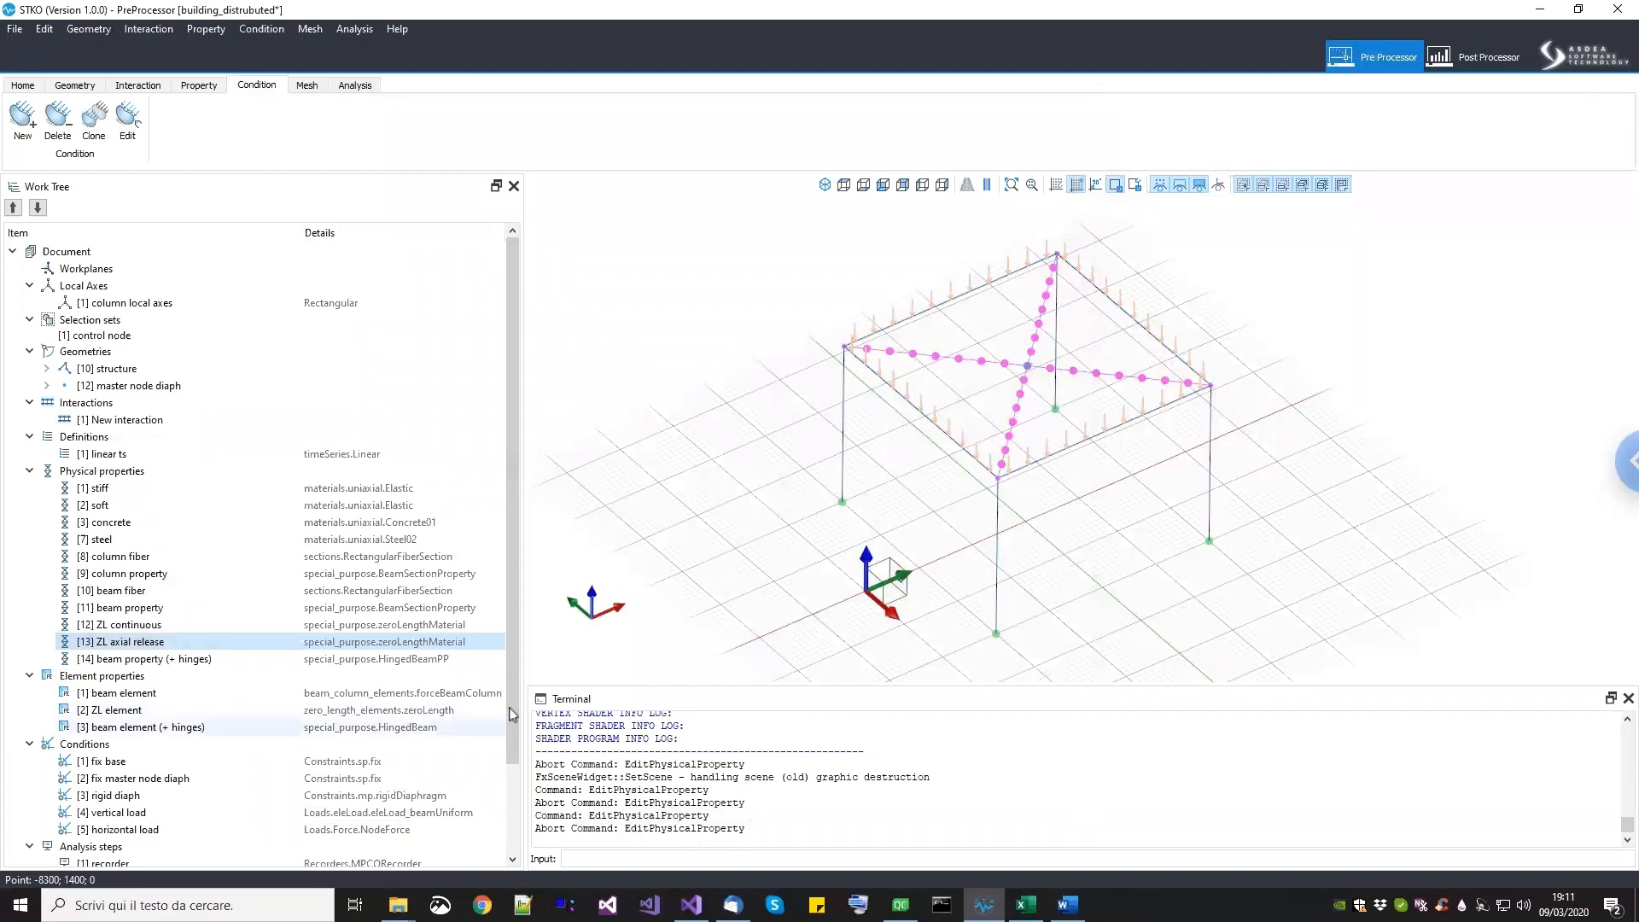
Step: Review the beam and zero-length assignments of the beam property (+ hinges), closing it without changes
scroll(434, 715, down, 2)
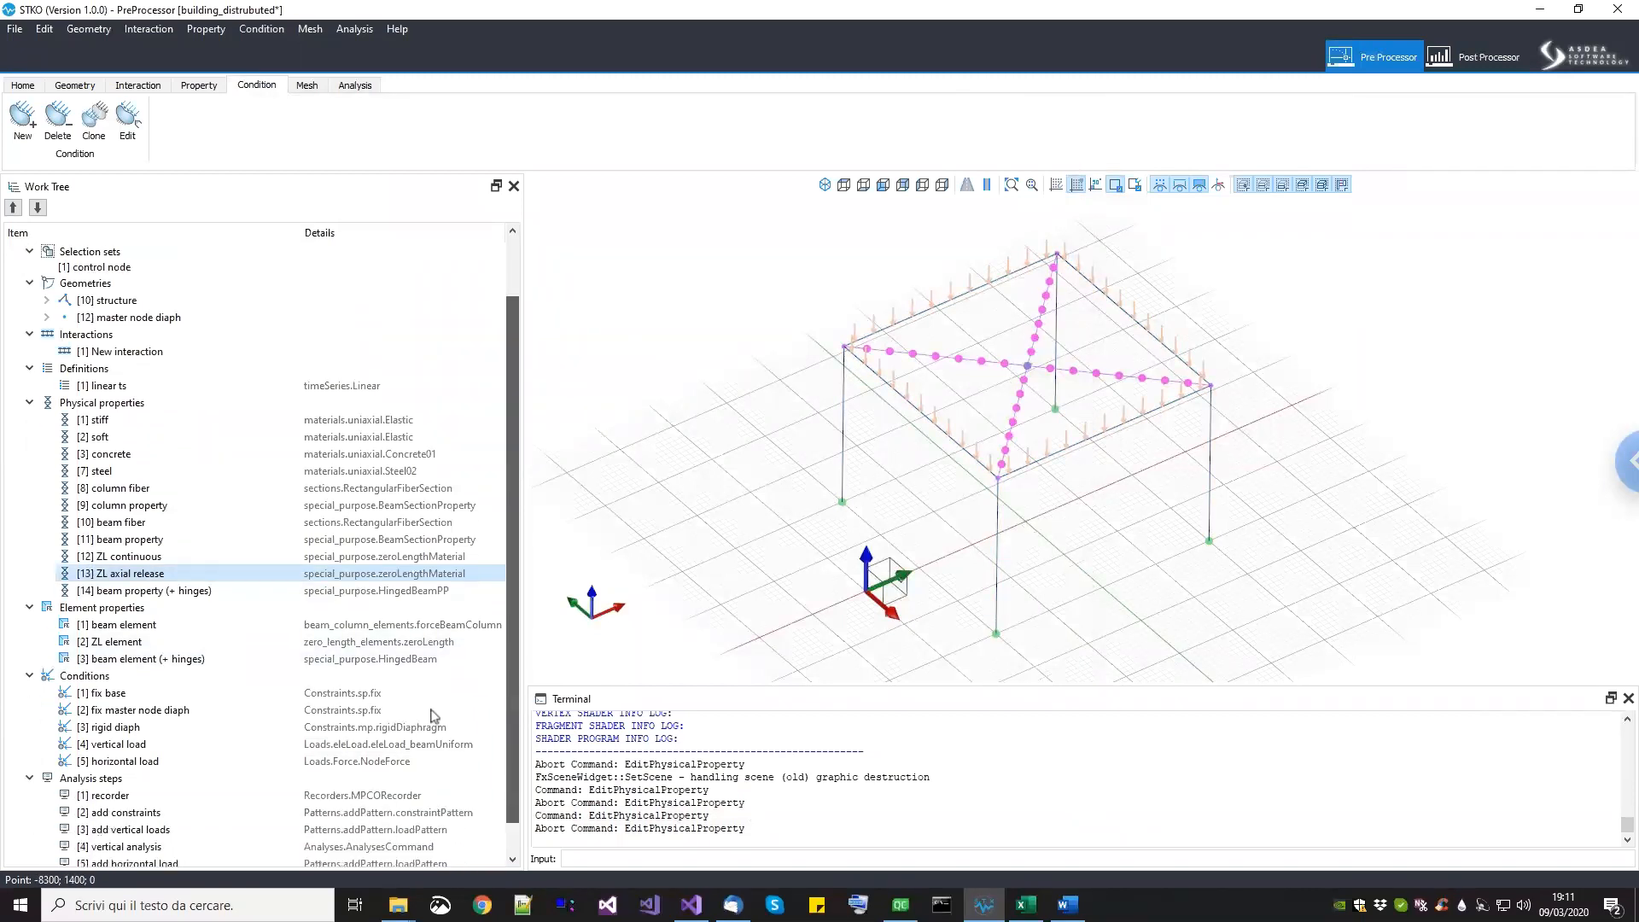
click(343, 592)
right_click(343, 595)
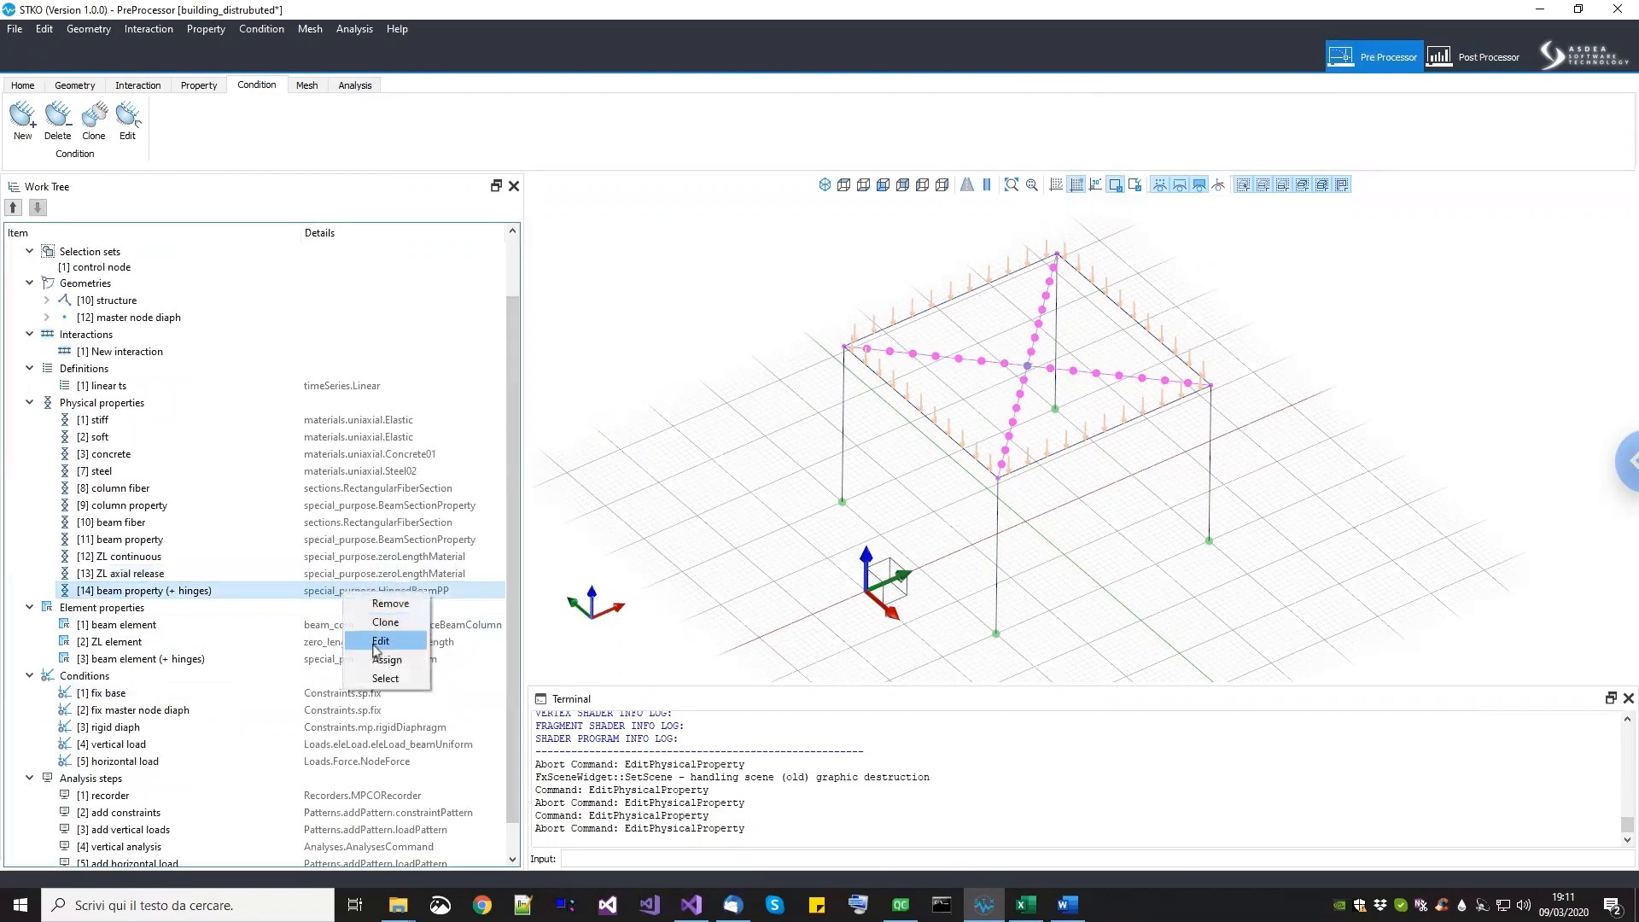
click(380, 642)
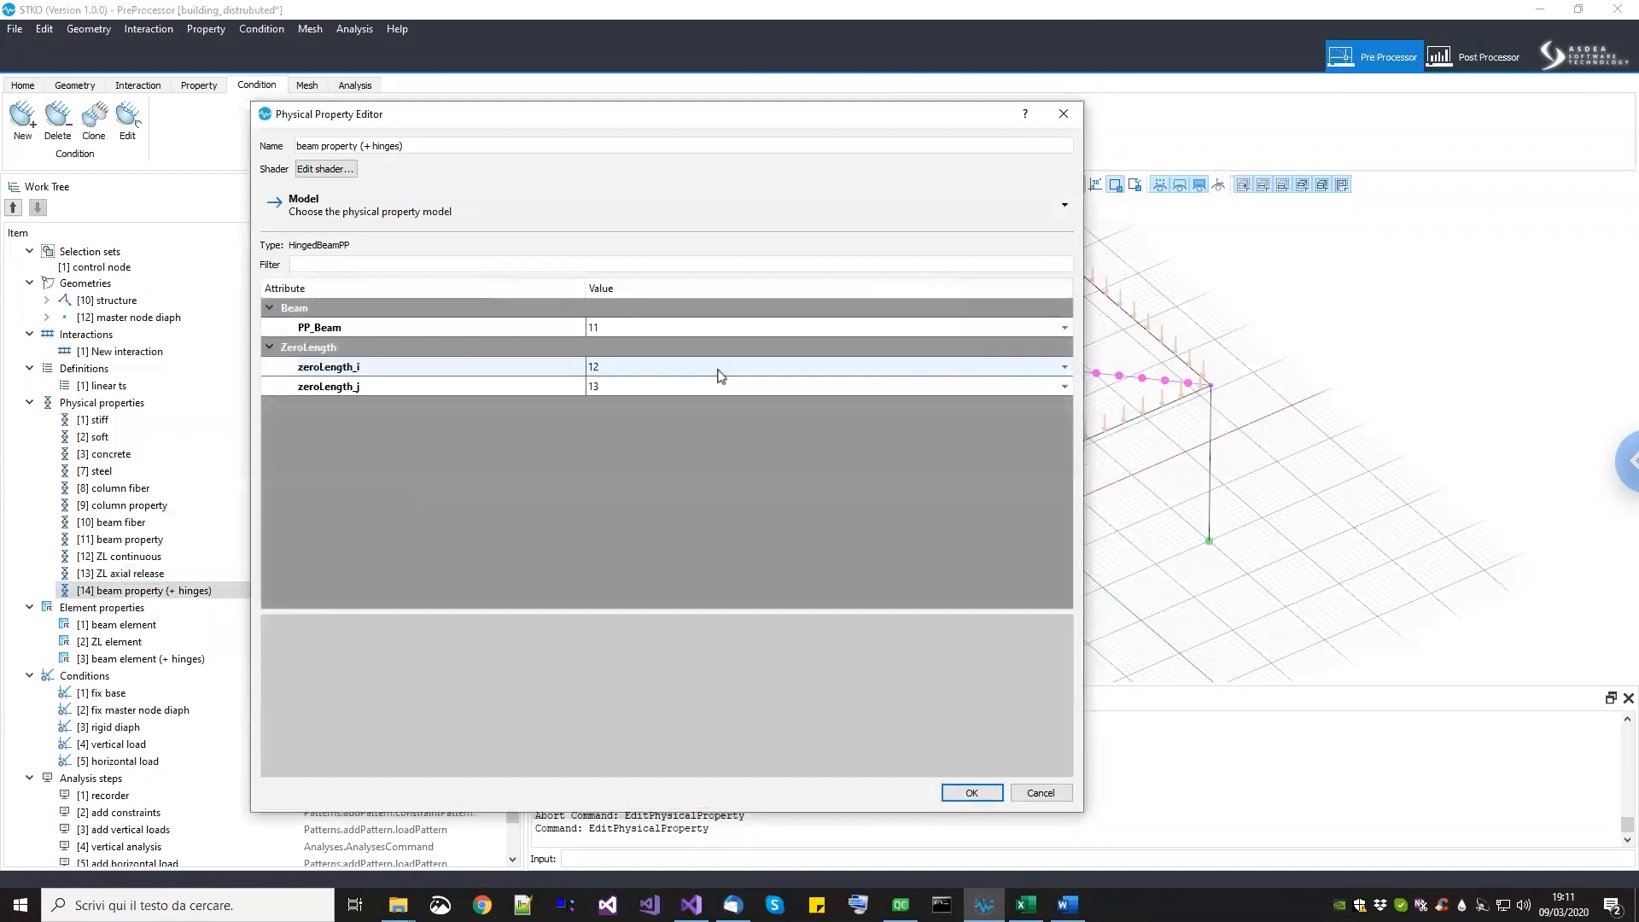
click(1066, 795)
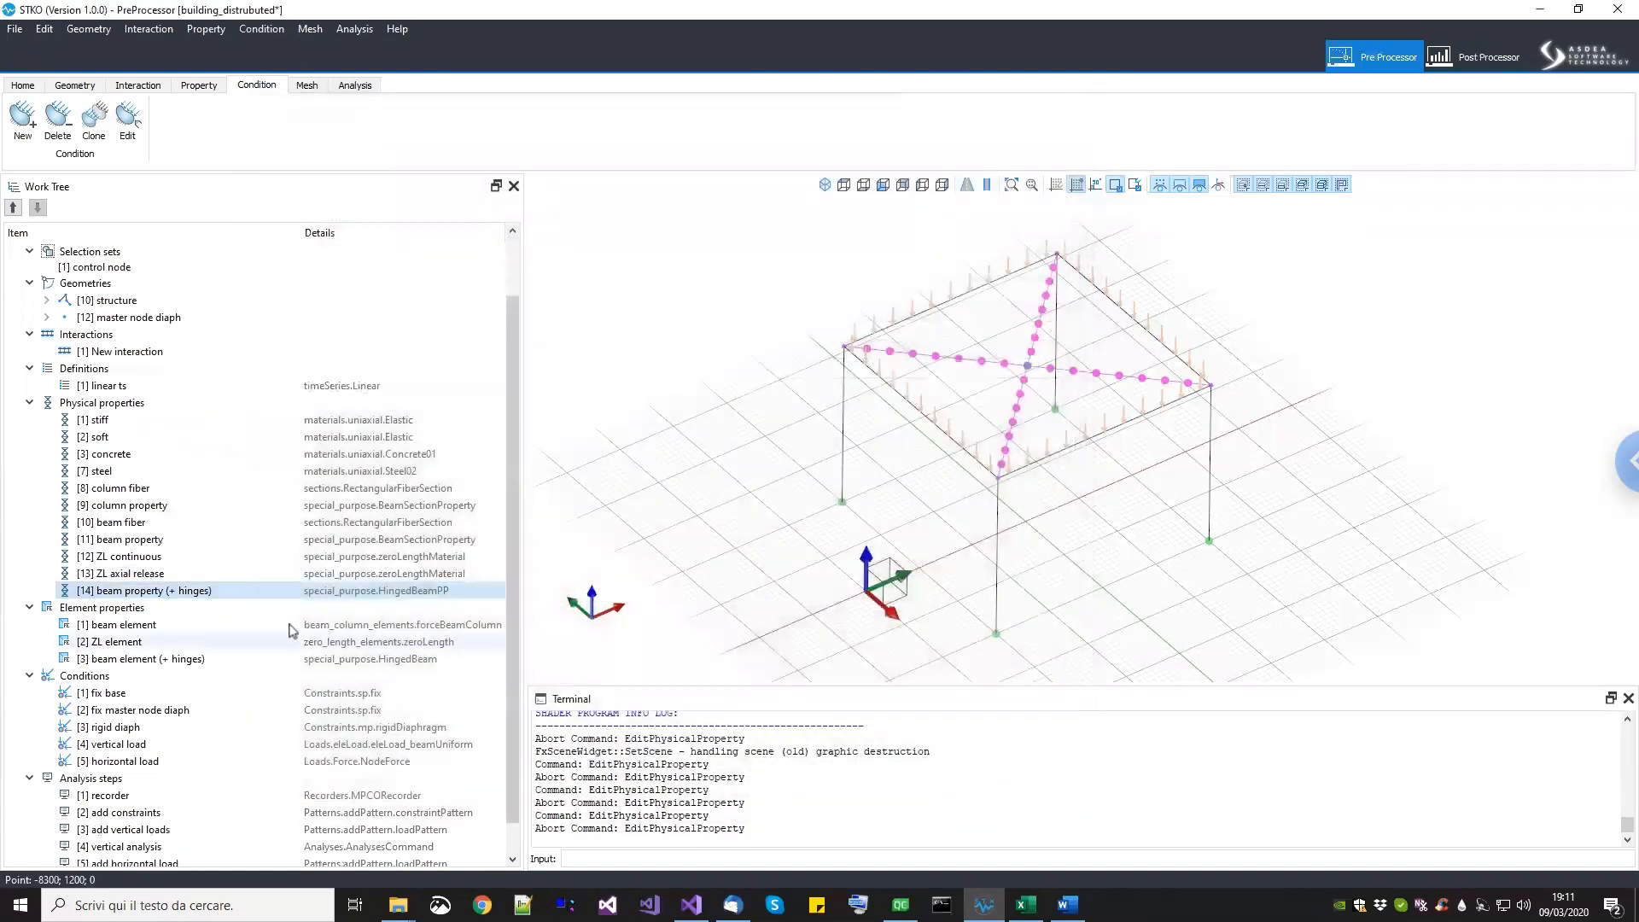
Step: Review the force-based beam element's settings without changes, and look over the ZL element and beam element (+ hinges) entries
click(173, 628)
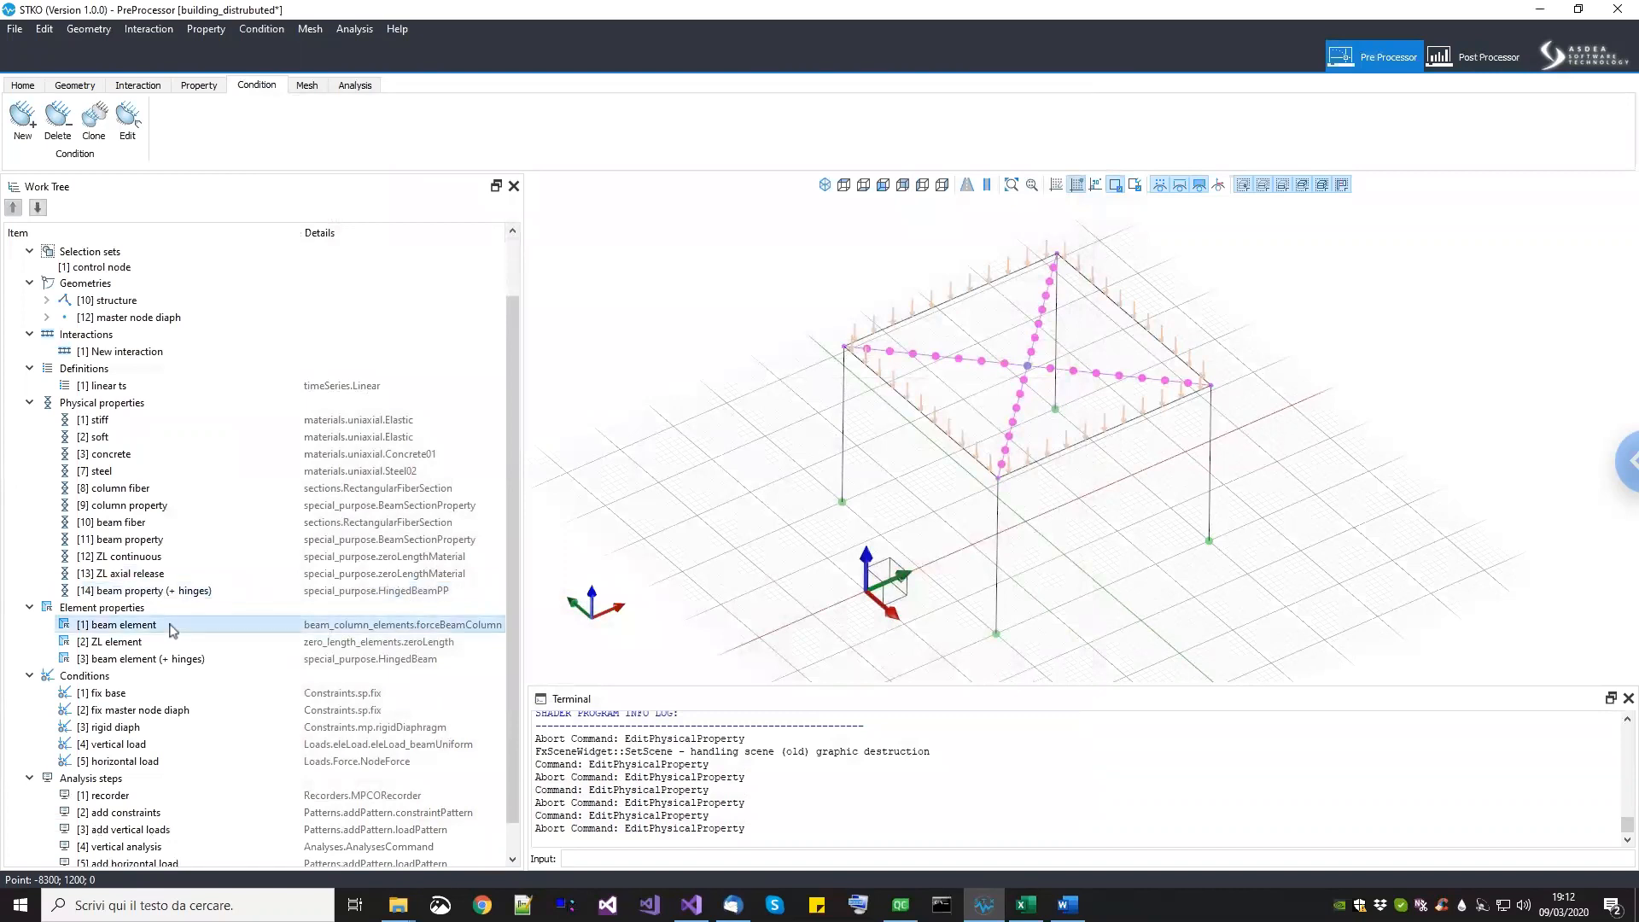
right_click(173, 629)
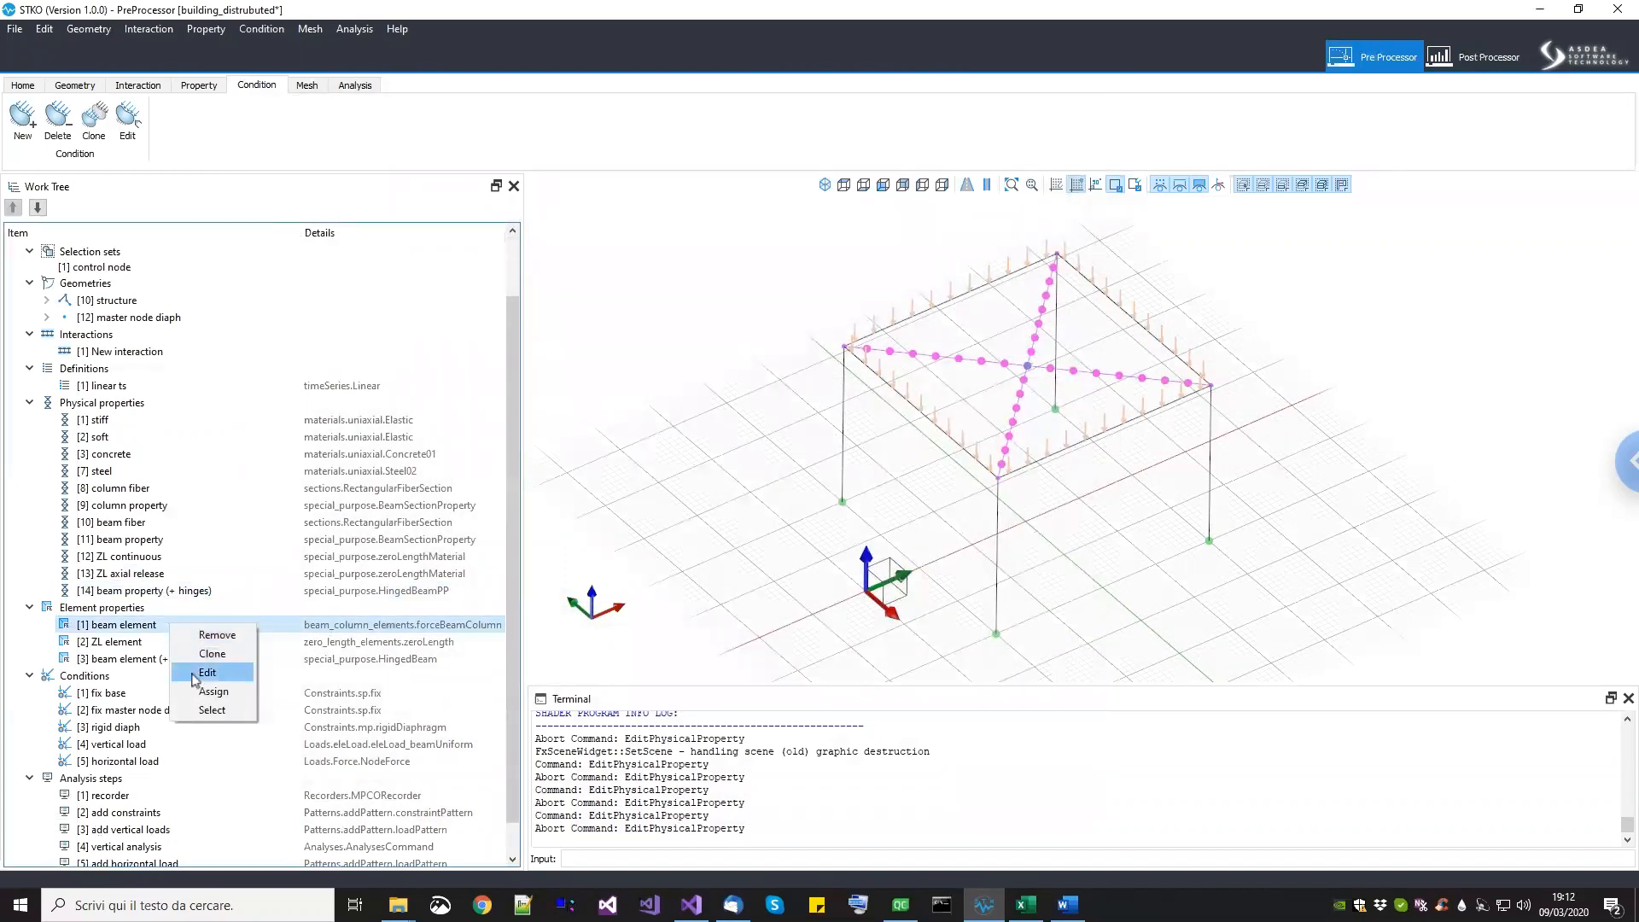
click(198, 671)
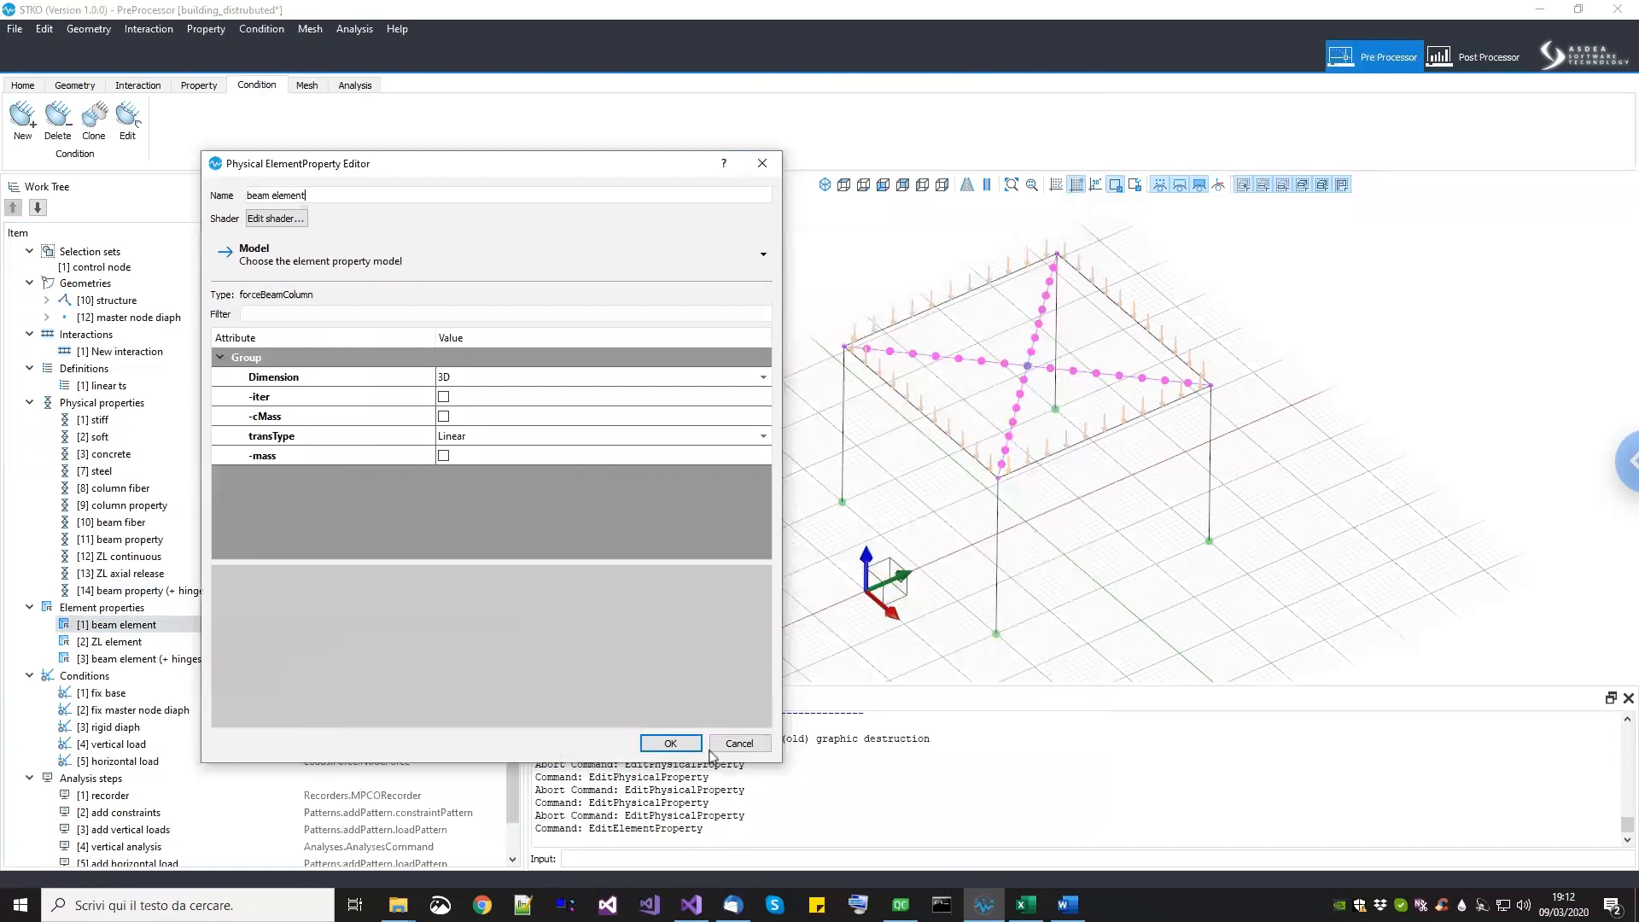
click(736, 744)
click(127, 642)
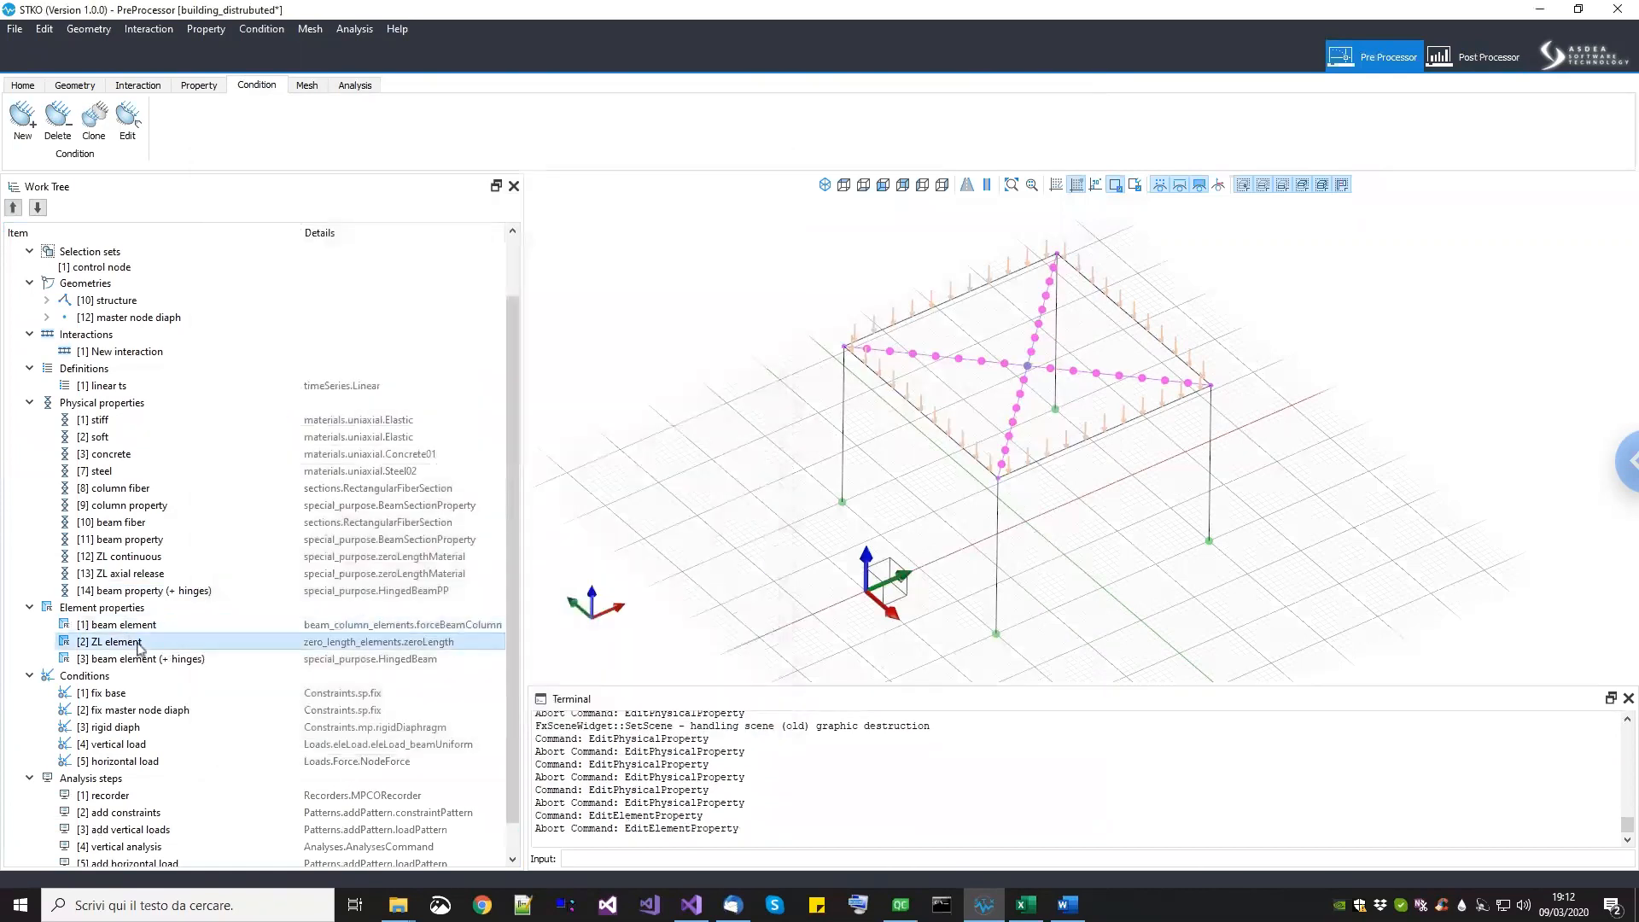
click(154, 660)
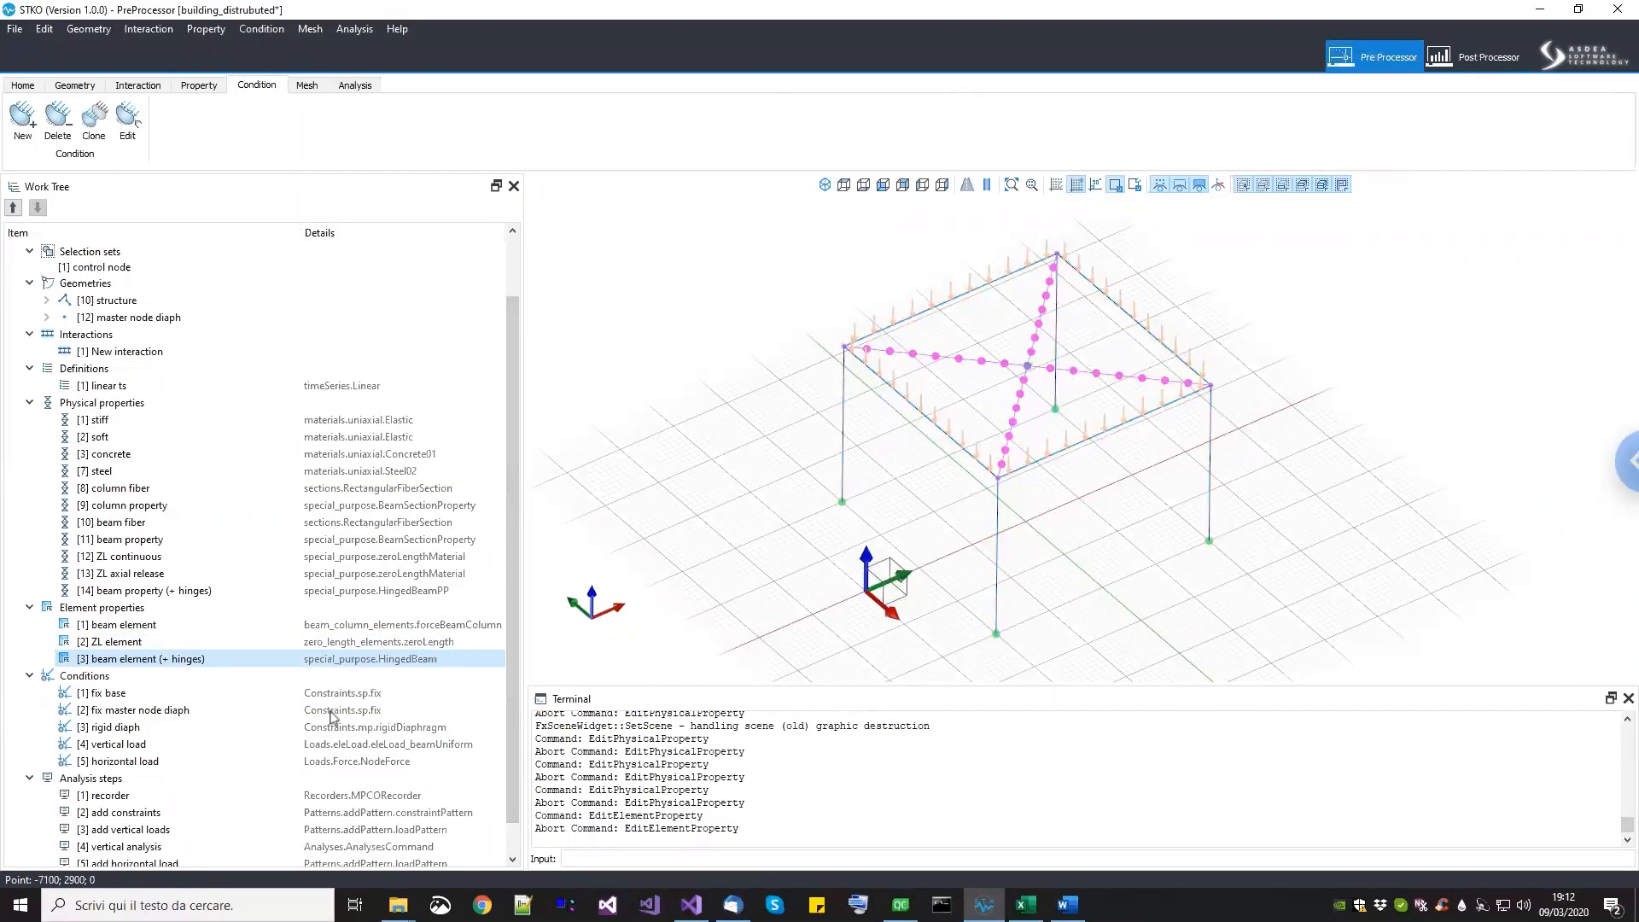
Step: Review the constrained degrees of freedom and assigned base nodes of the fix base condition, without changes
click(194, 692)
scroll(194, 693, down, 1)
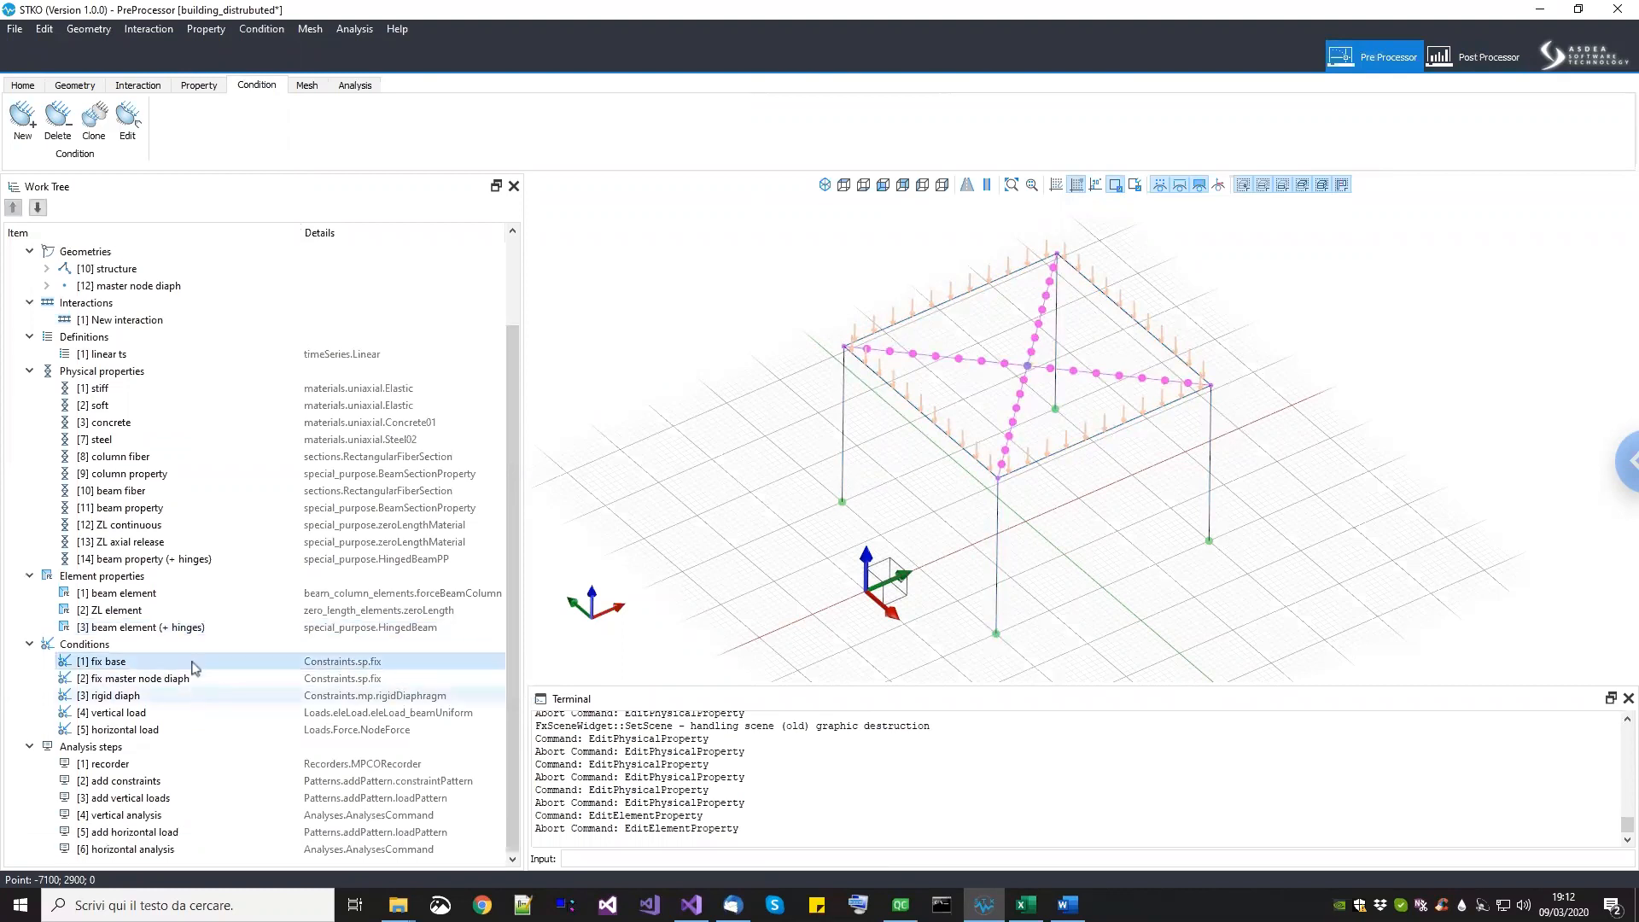
right_click(214, 665)
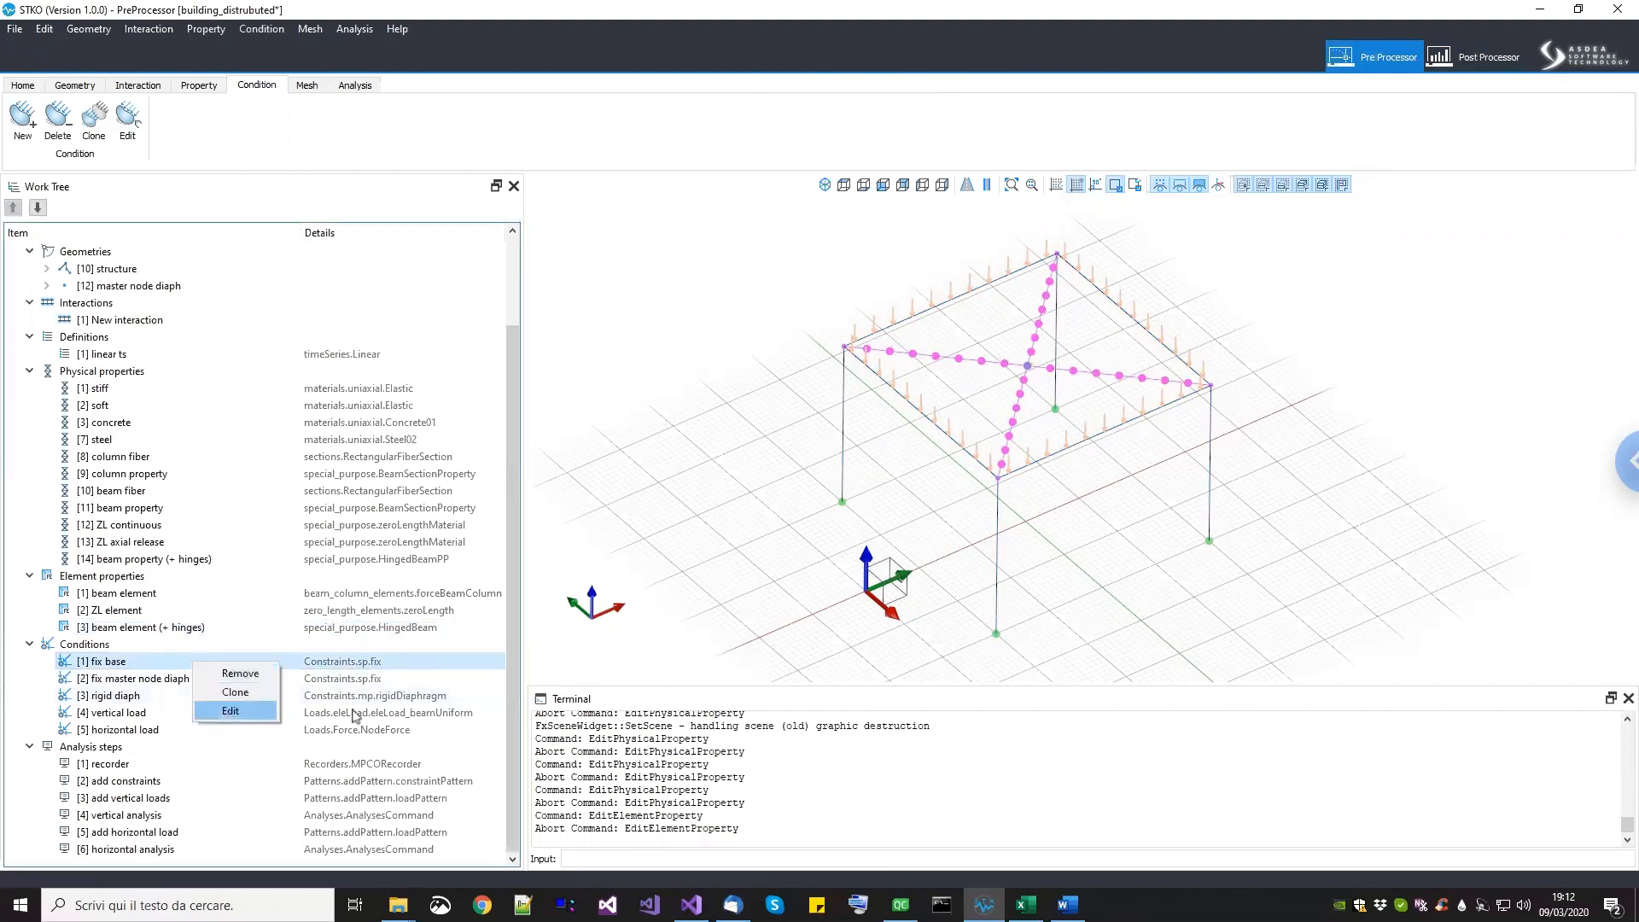
click(227, 711)
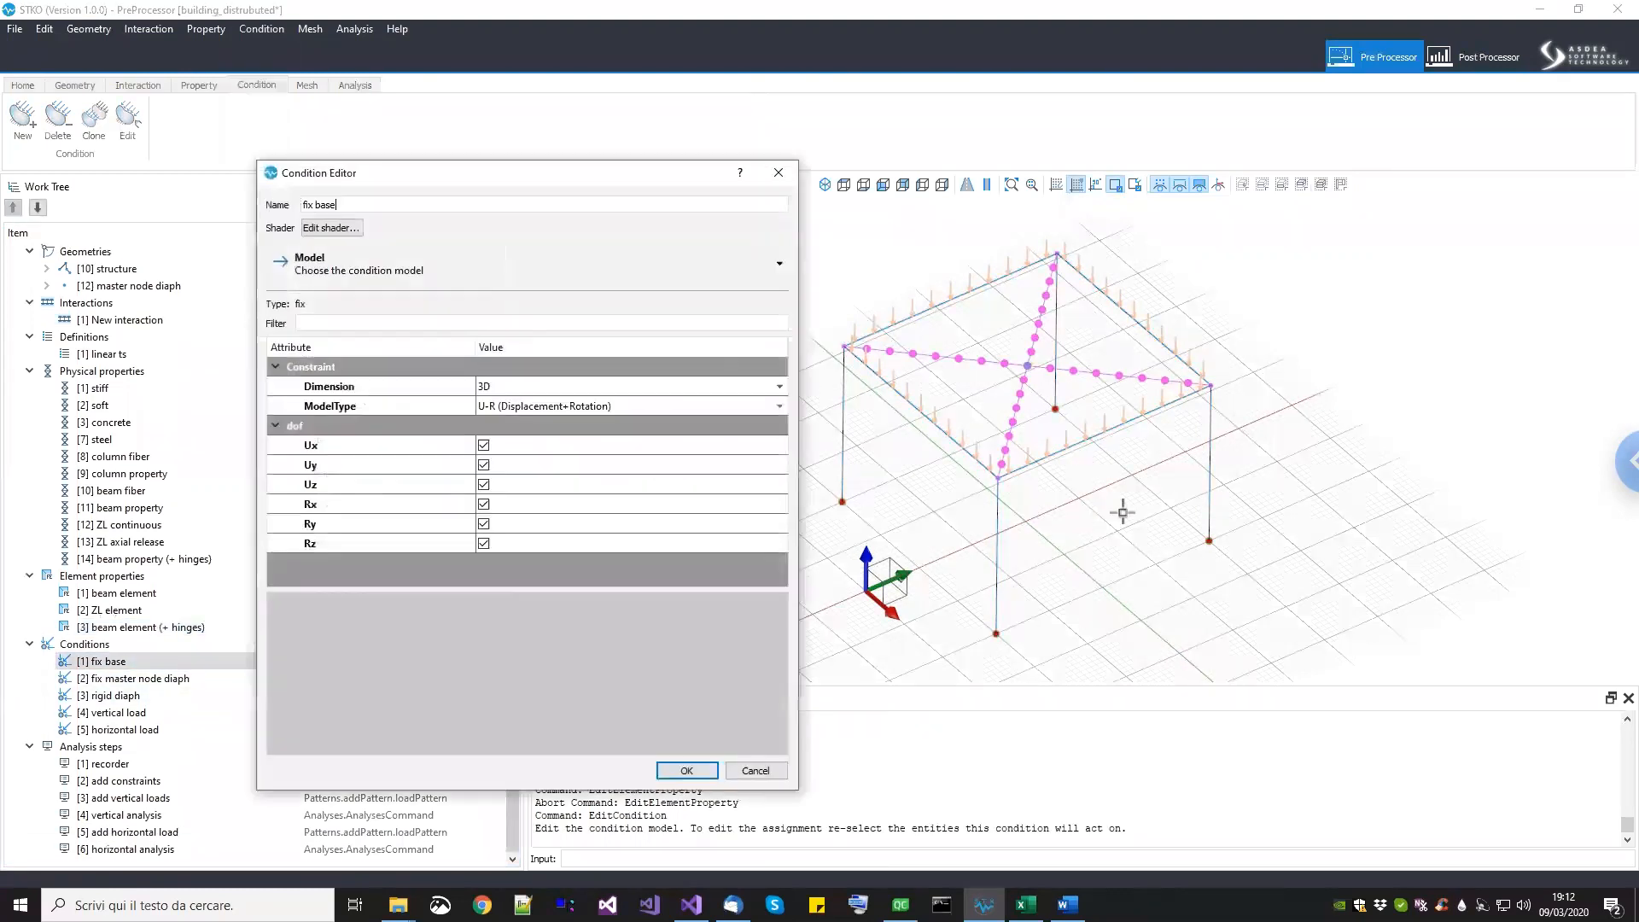
click(751, 770)
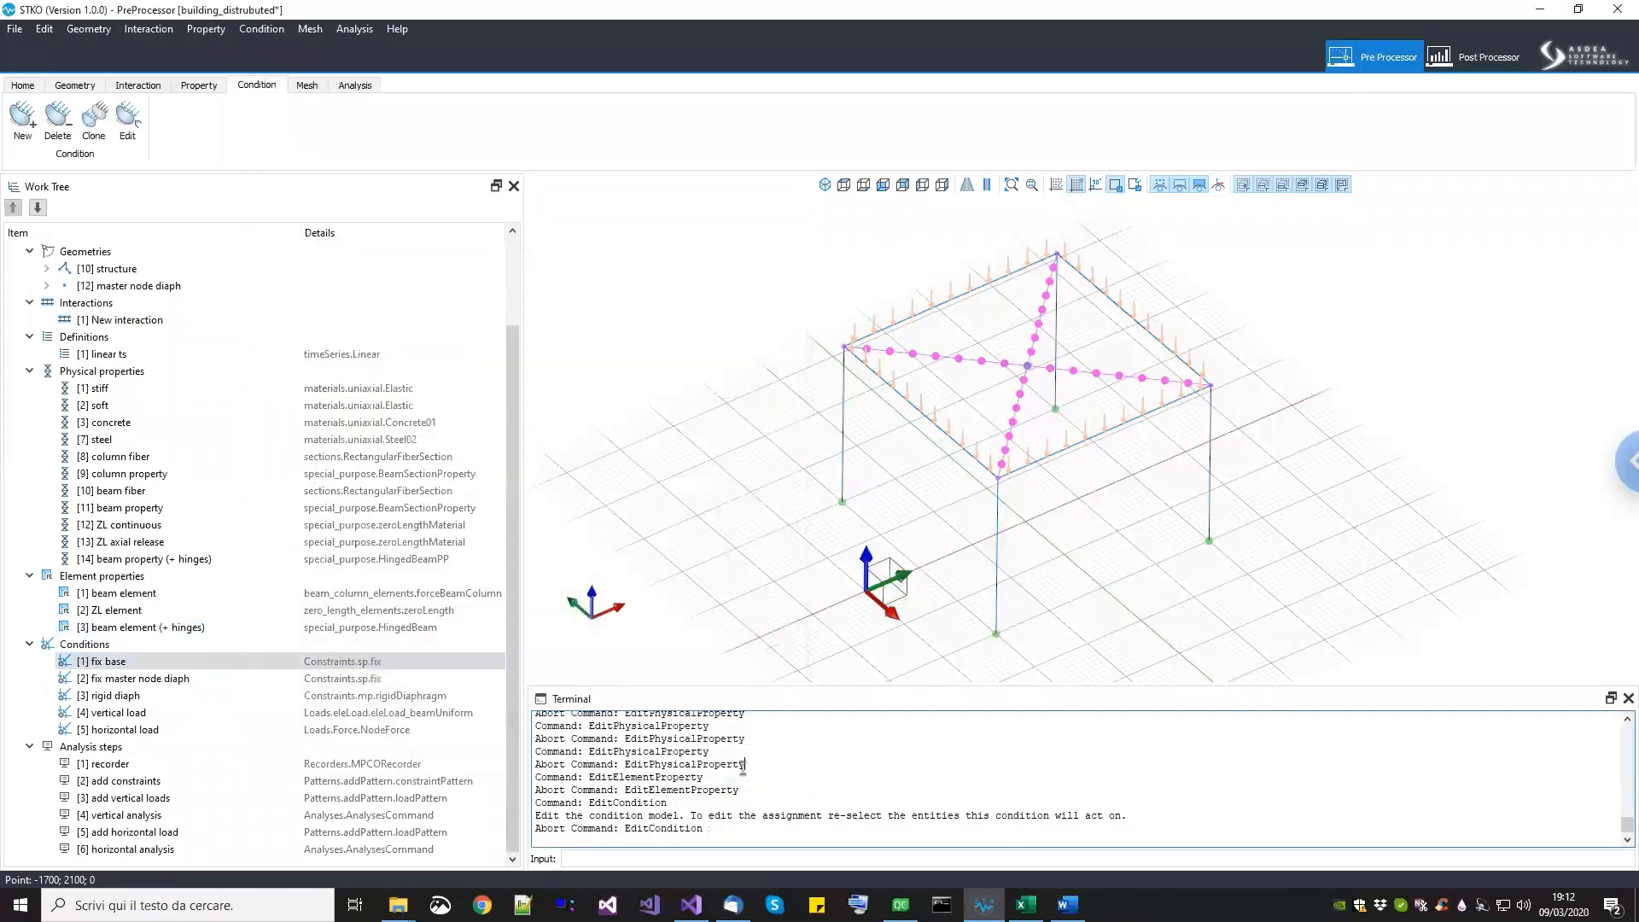
Step: Review the degrees of freedom fixed at the diaphragm's master node in the fix master node diaph condition, without changes
click(139, 679)
right_click(142, 681)
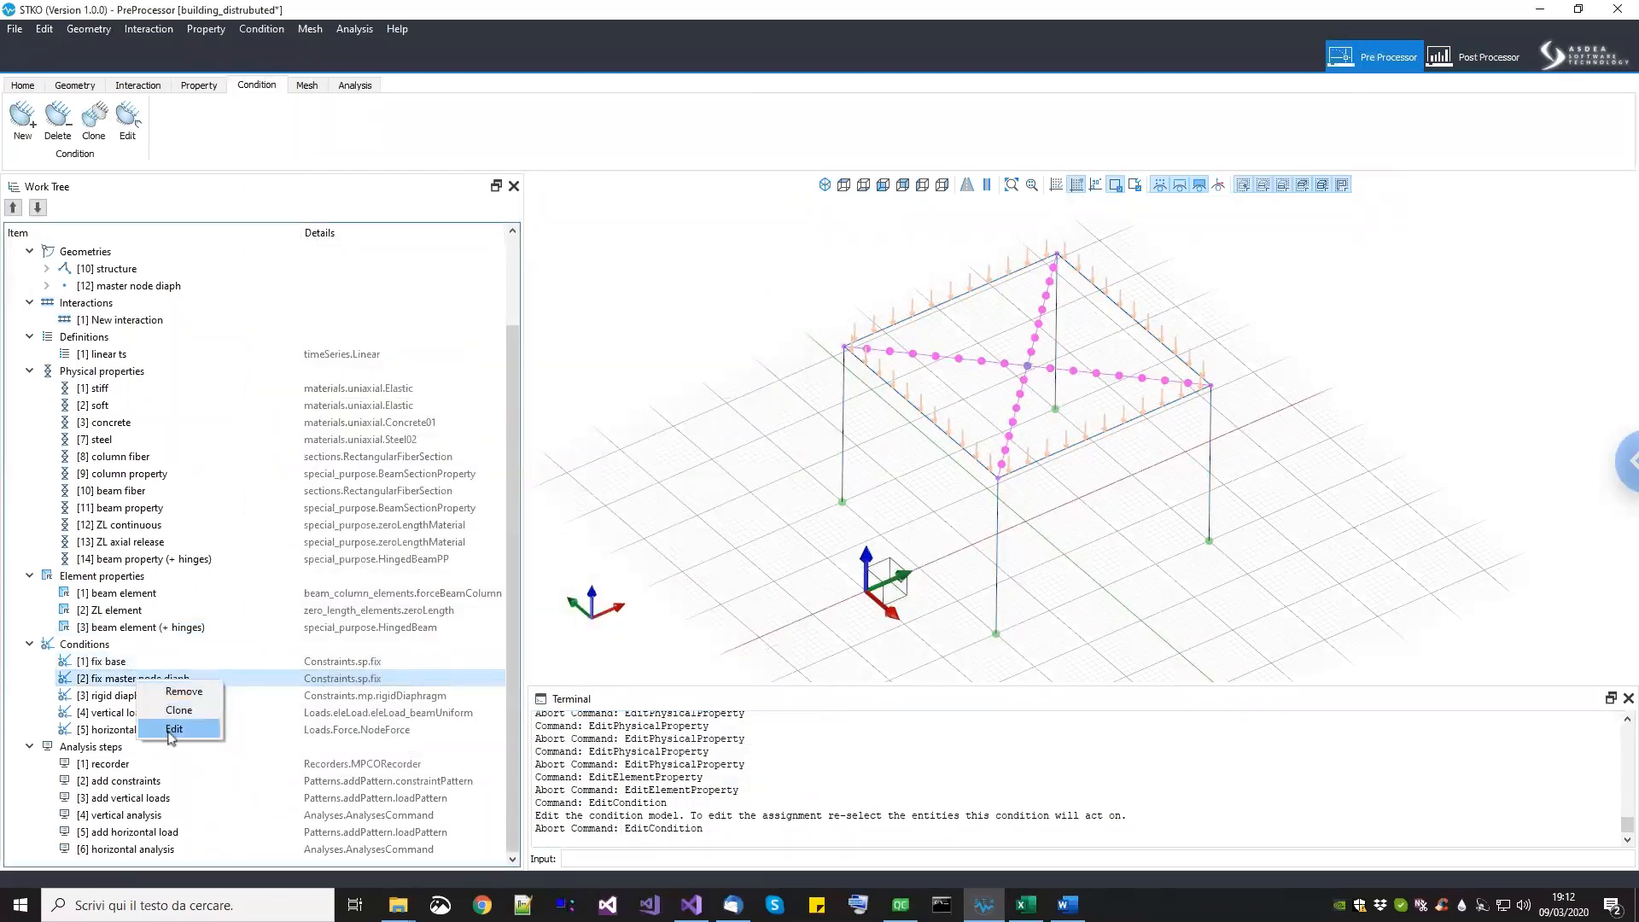
click(174, 729)
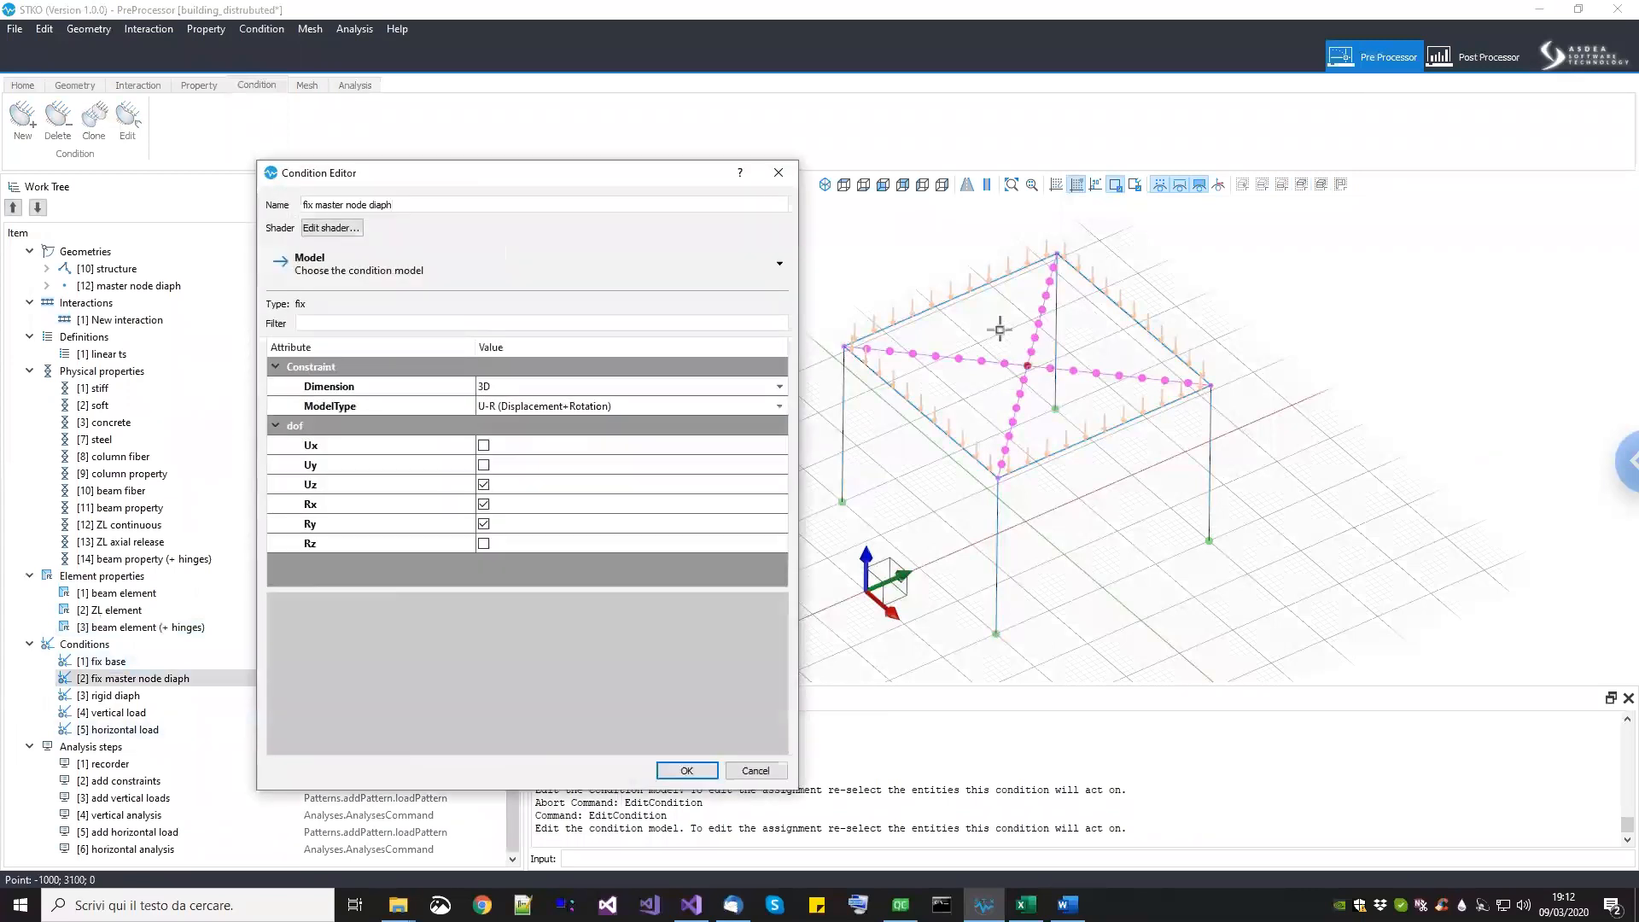
scroll(1007, 328, up, 3)
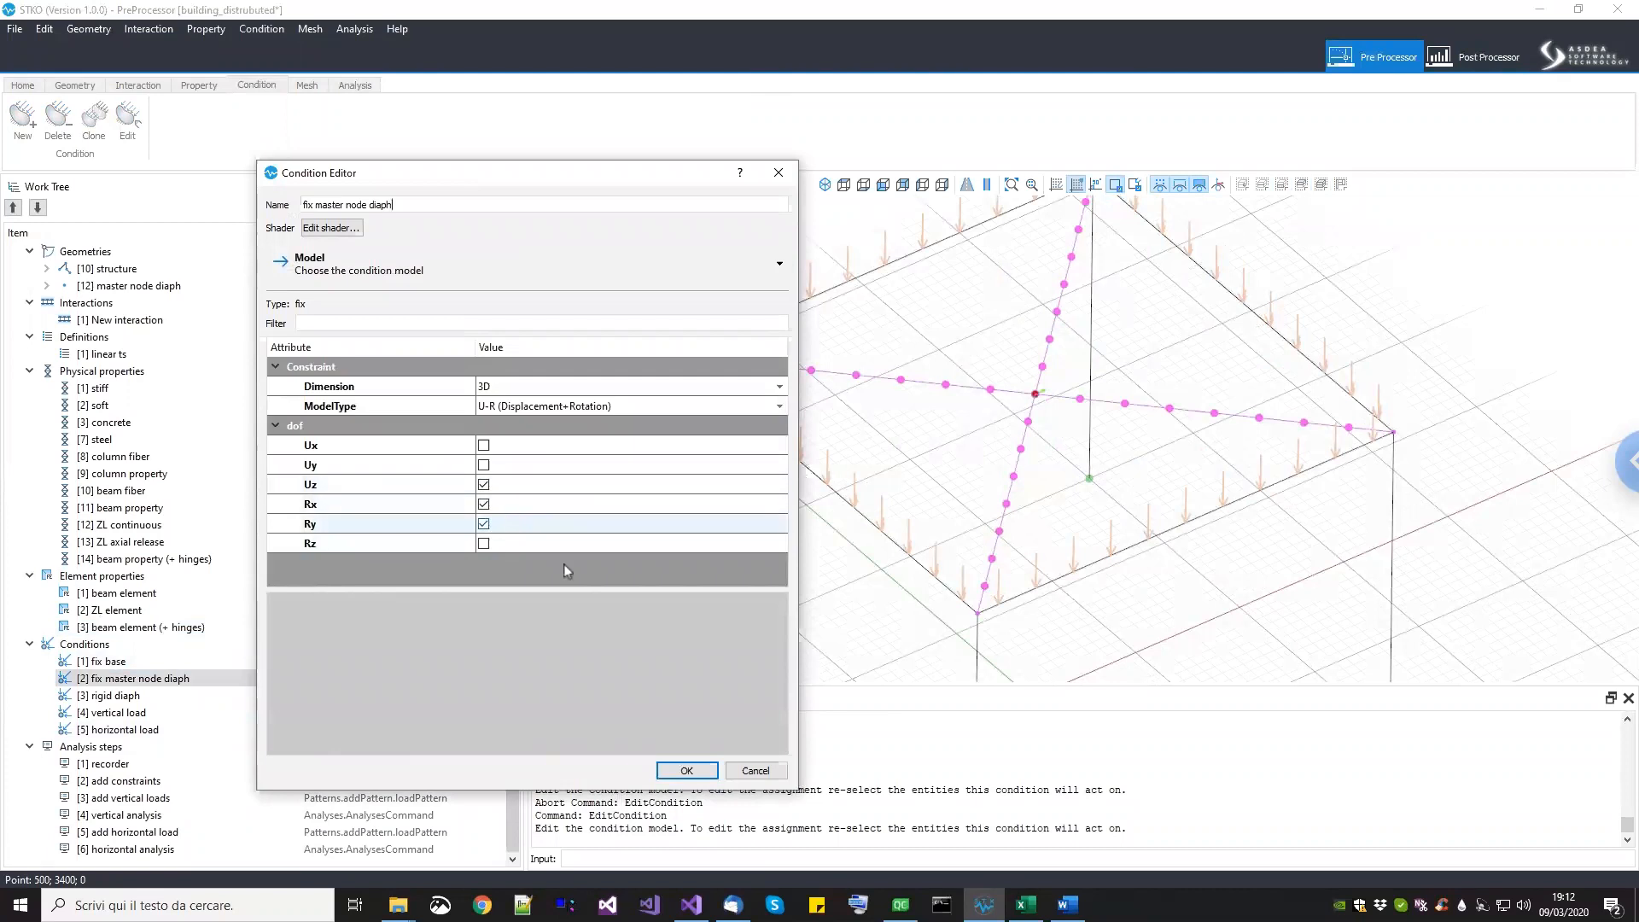
key(Escape)
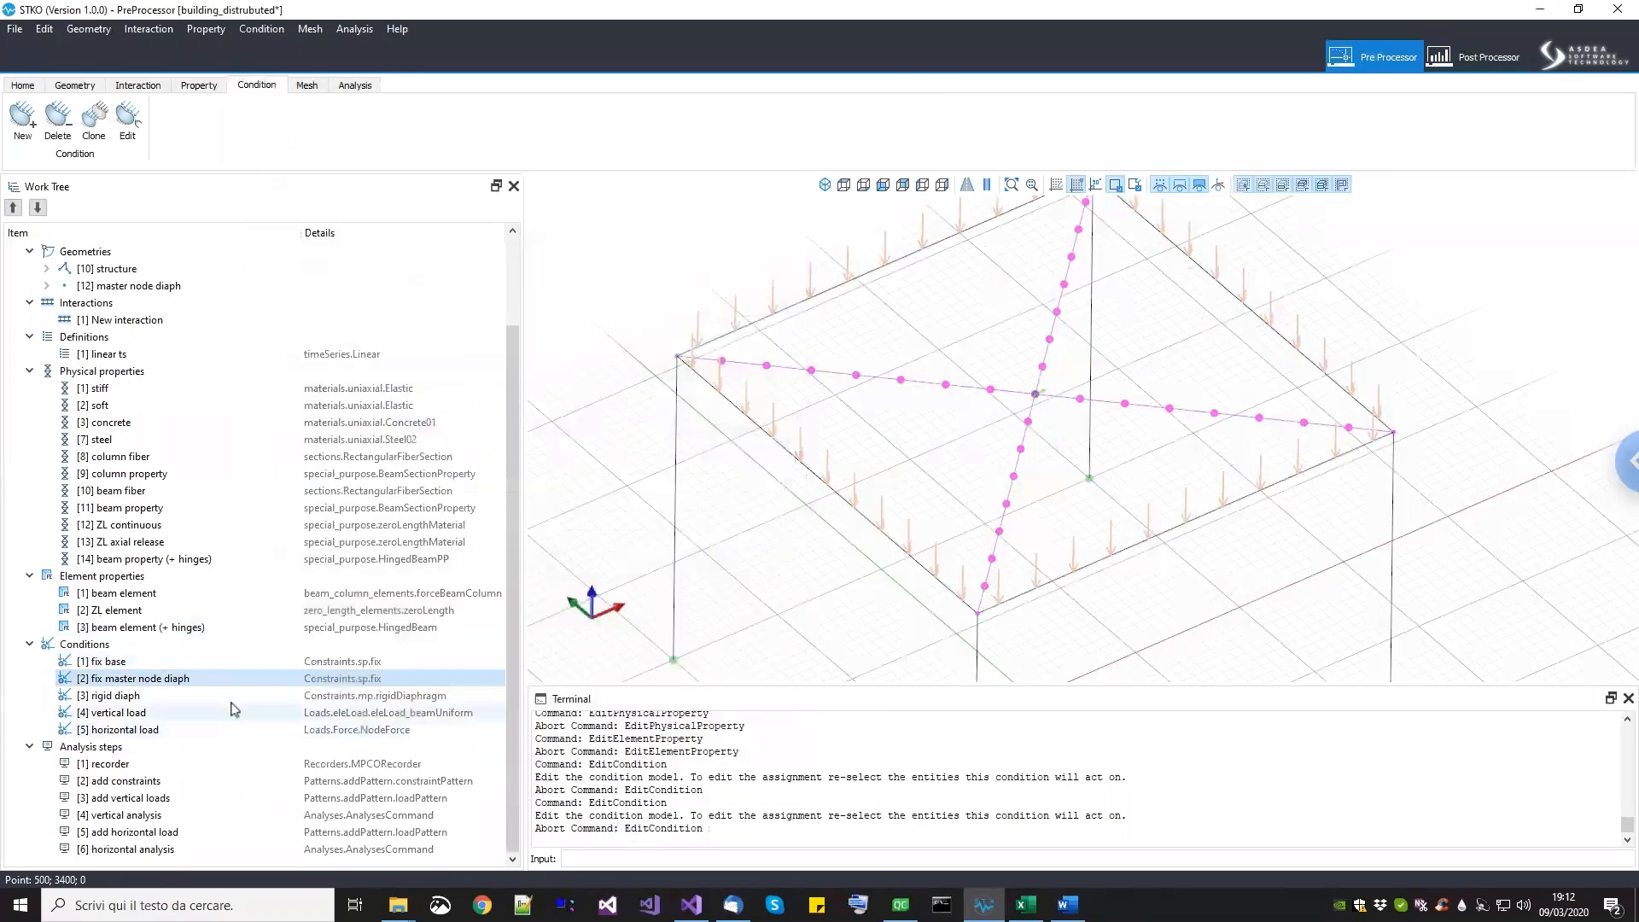
Step: Review the rigid diaph condition's perpendicular direction and assigned interaction, closing it without changes
click(228, 696)
right_click(229, 699)
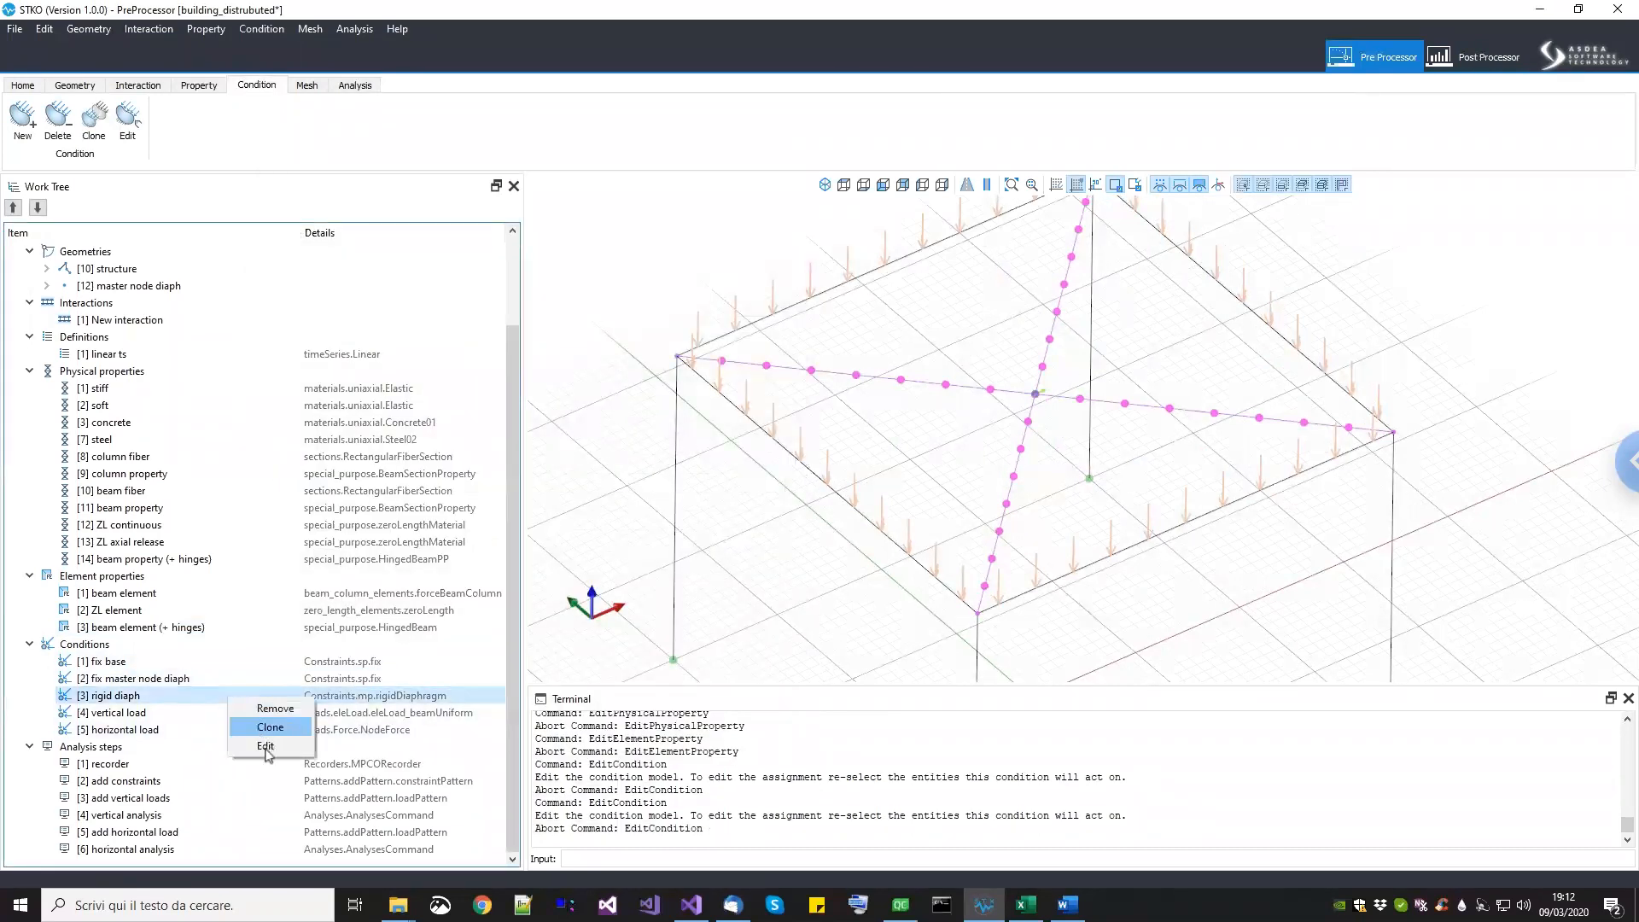
click(272, 745)
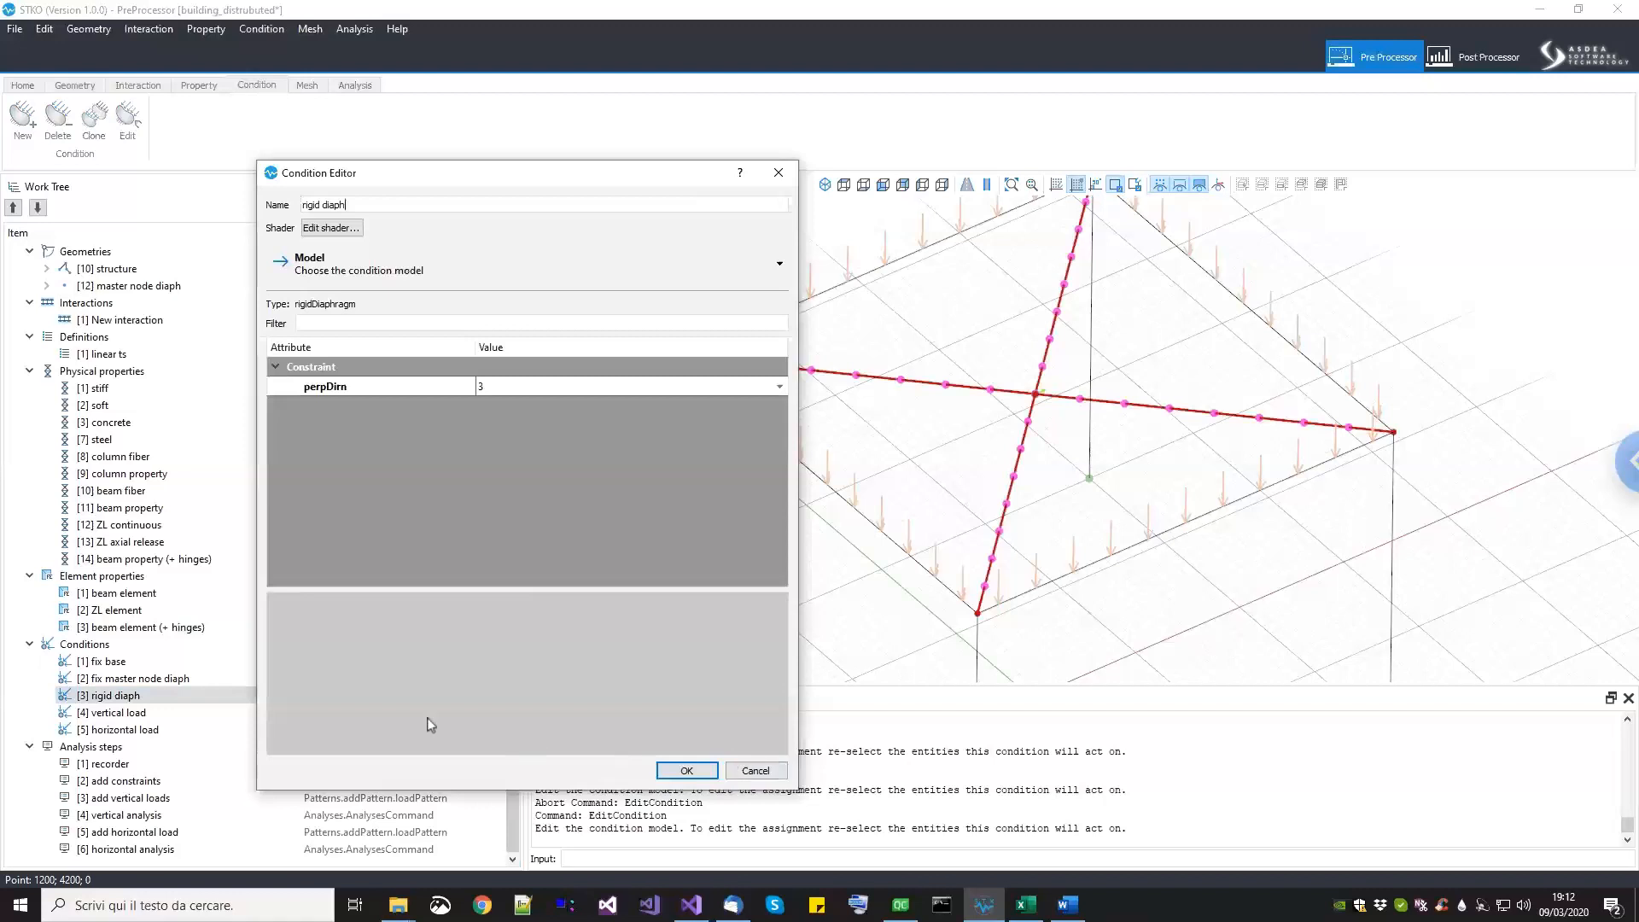
click(756, 770)
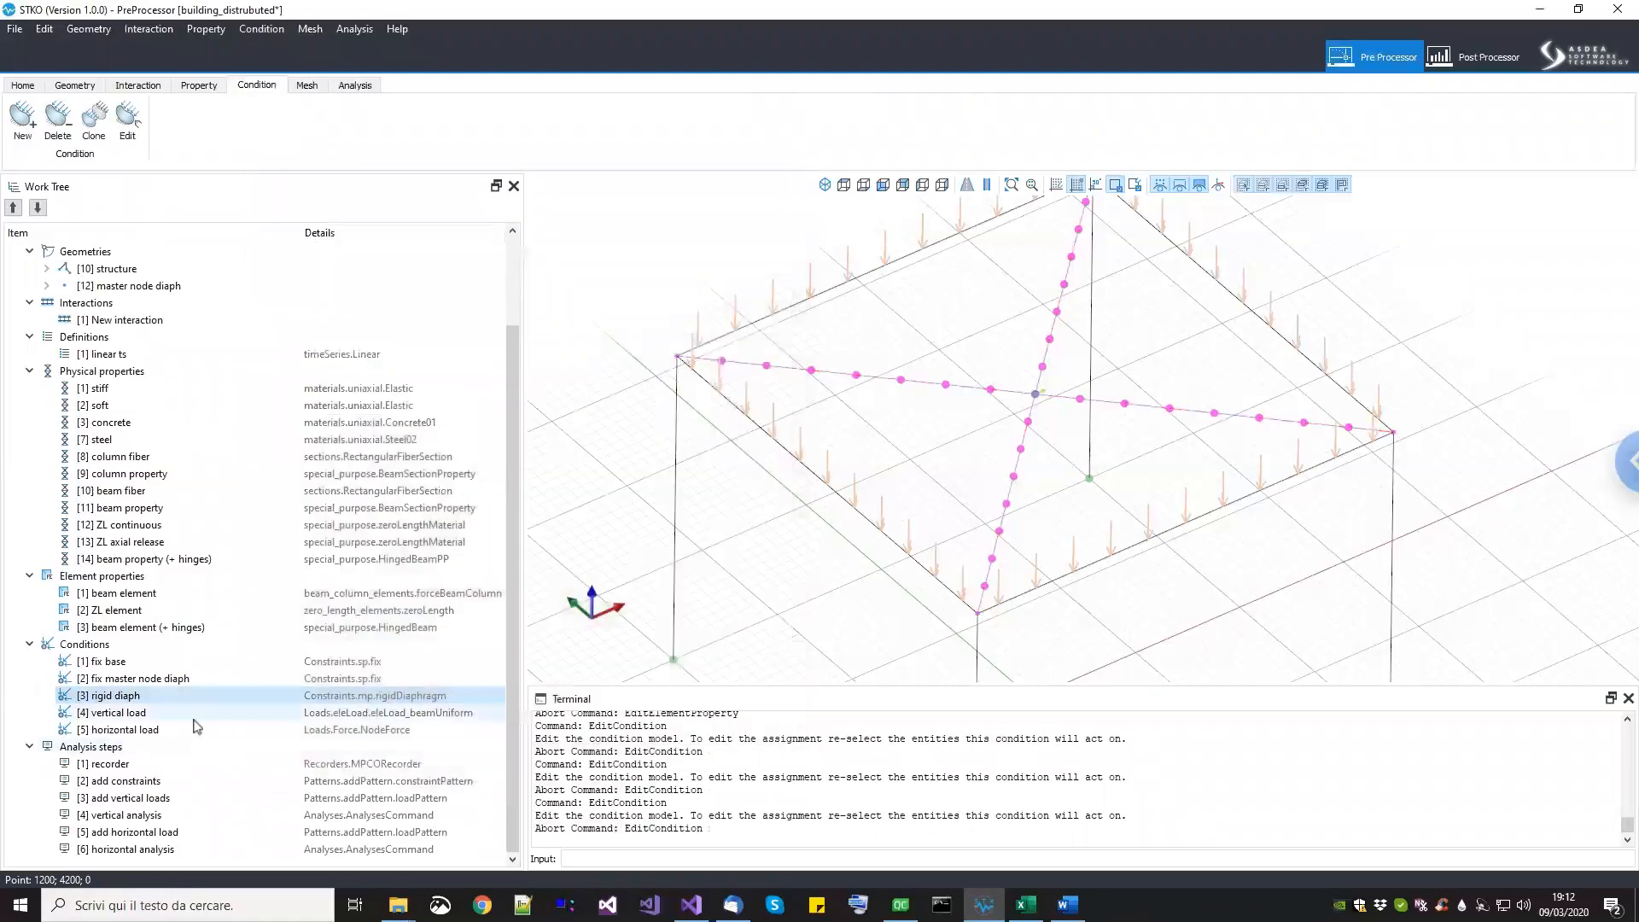
Step: Review the vertical load condition's uniform beam load components and the beams it acts on, without changes
right_click(182, 718)
click(217, 766)
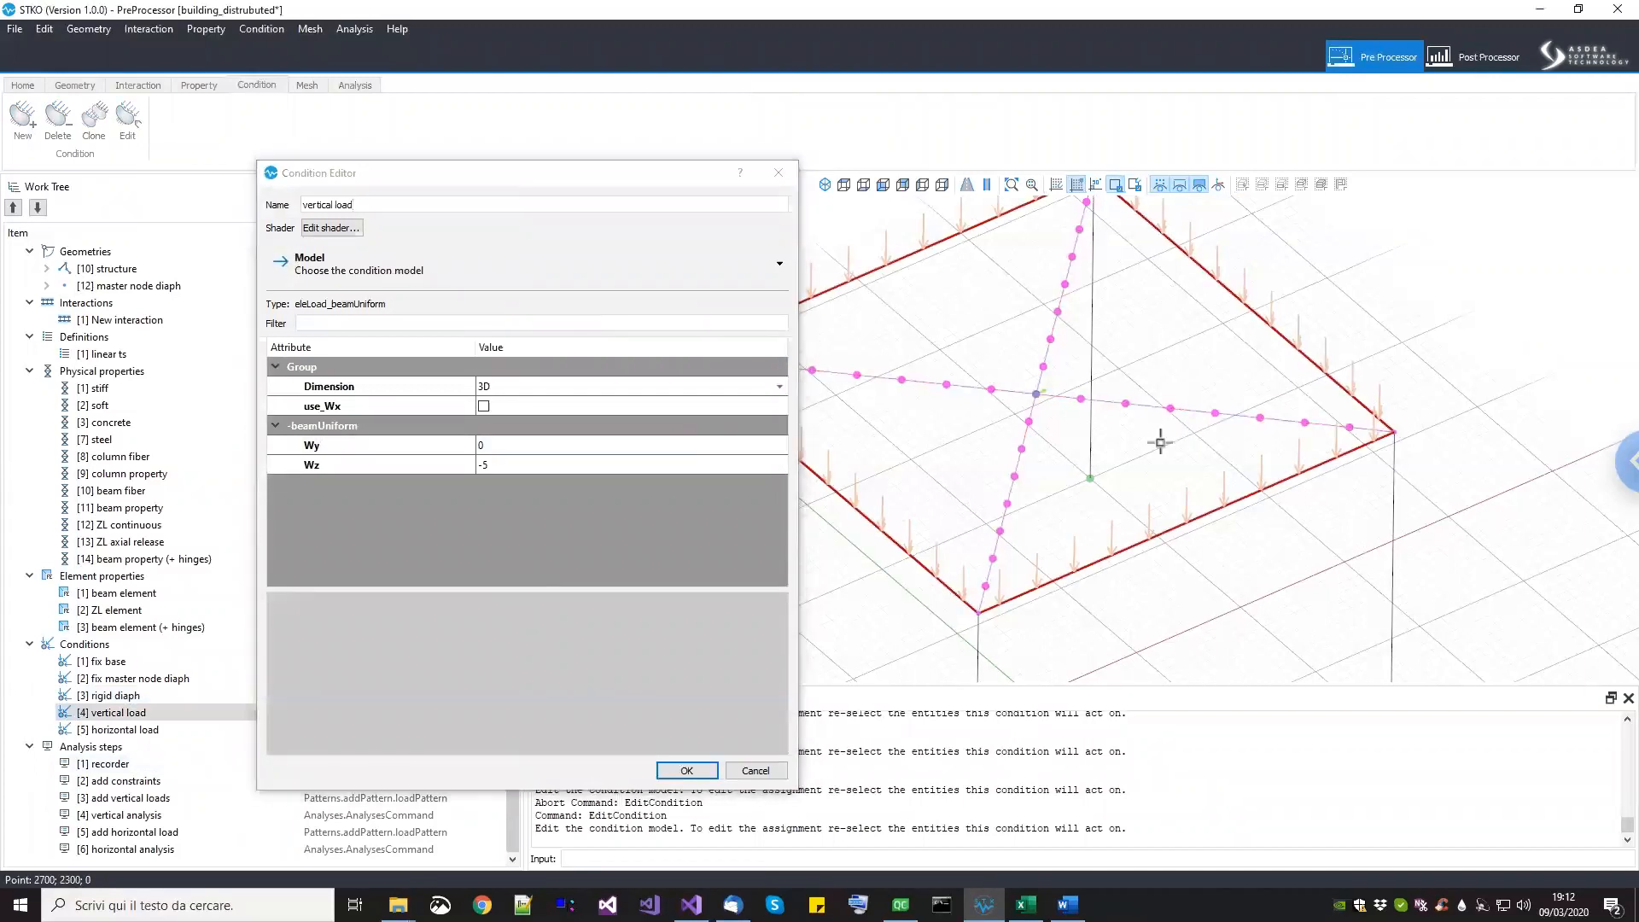
scroll(1163, 439, down, 3)
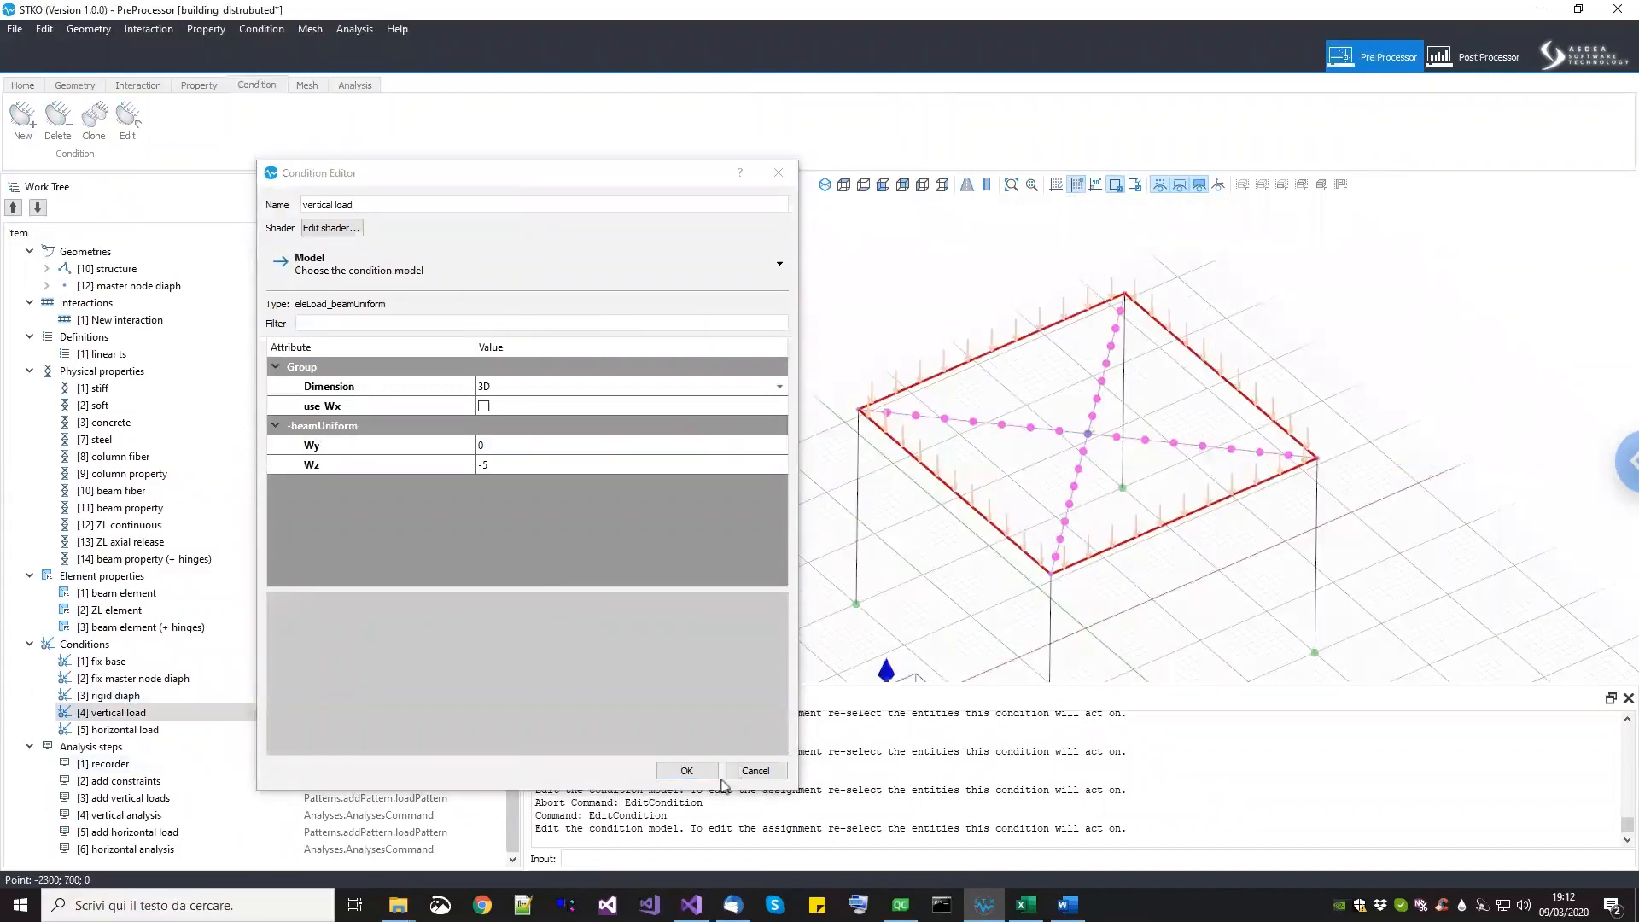
click(755, 770)
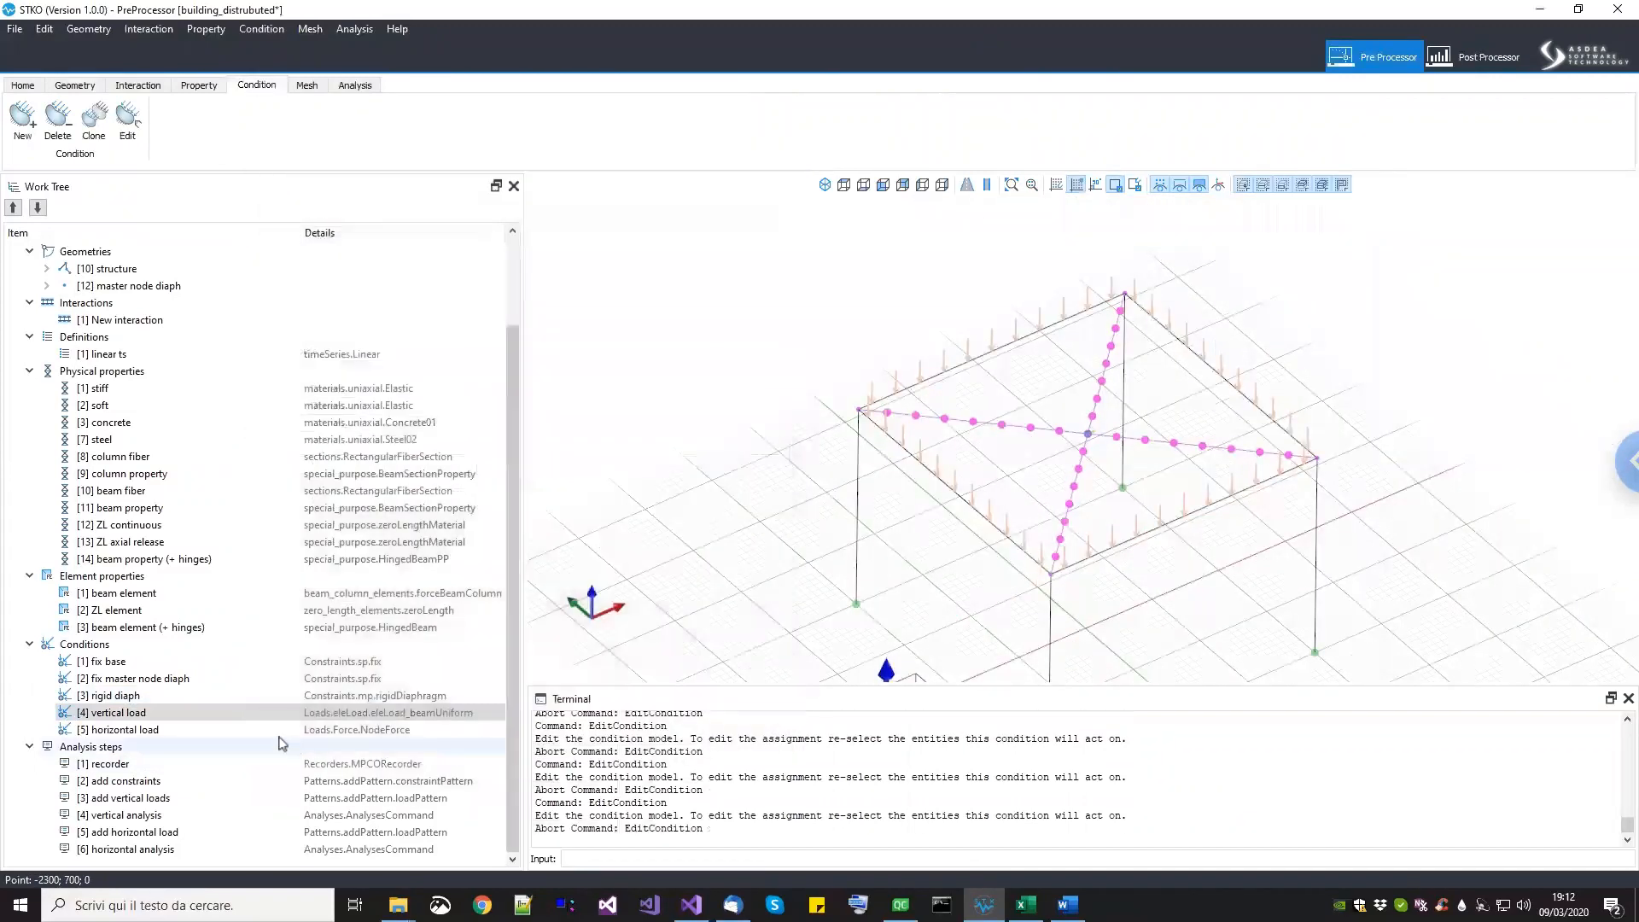
Step: Review the horizontal load condition's mode and nodal force vector, closing it without changes
click(280, 733)
right_click(282, 736)
click(309, 781)
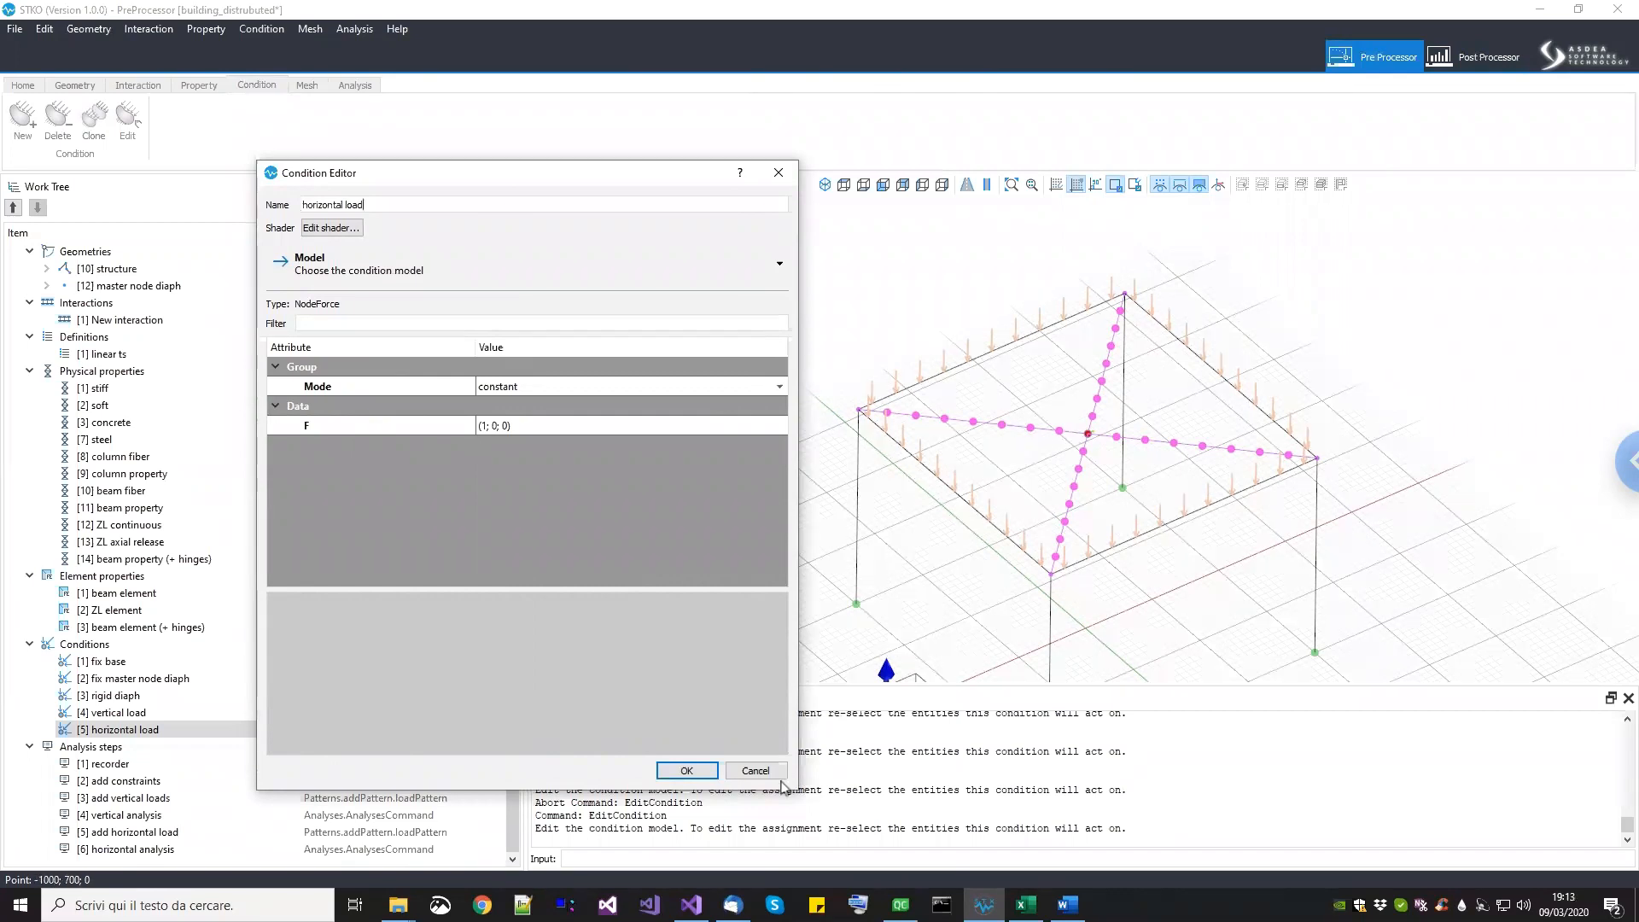
click(754, 771)
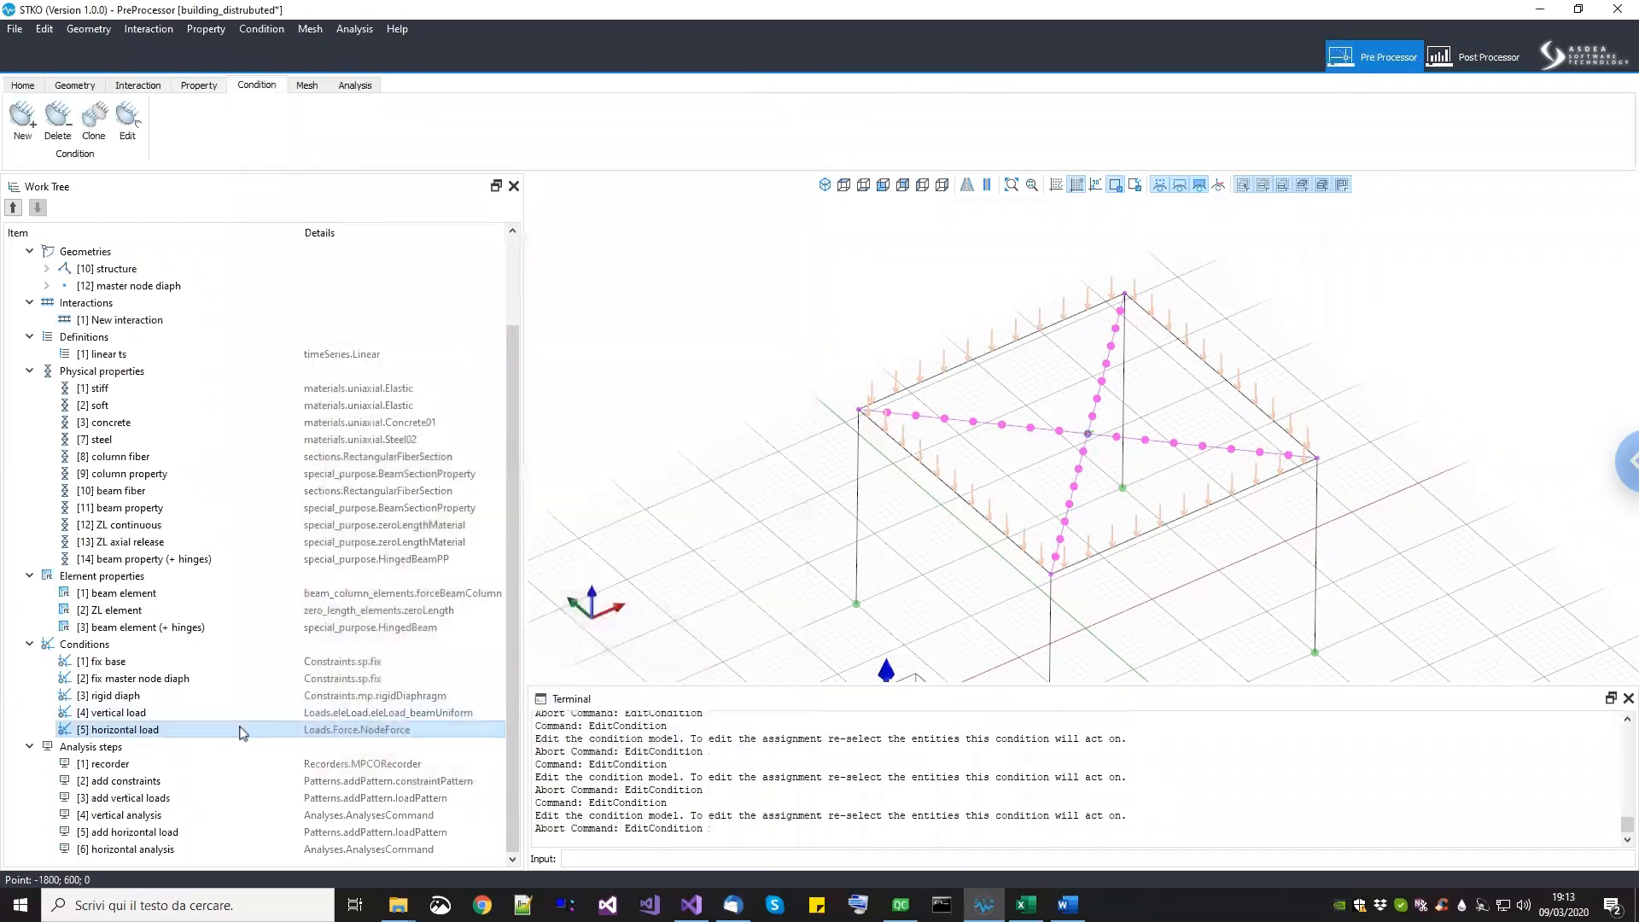
Step: Look through the recorder, constraint and vertical load steps, and review the vertical analysis step's solver and load-control settings without changes
click(164, 765)
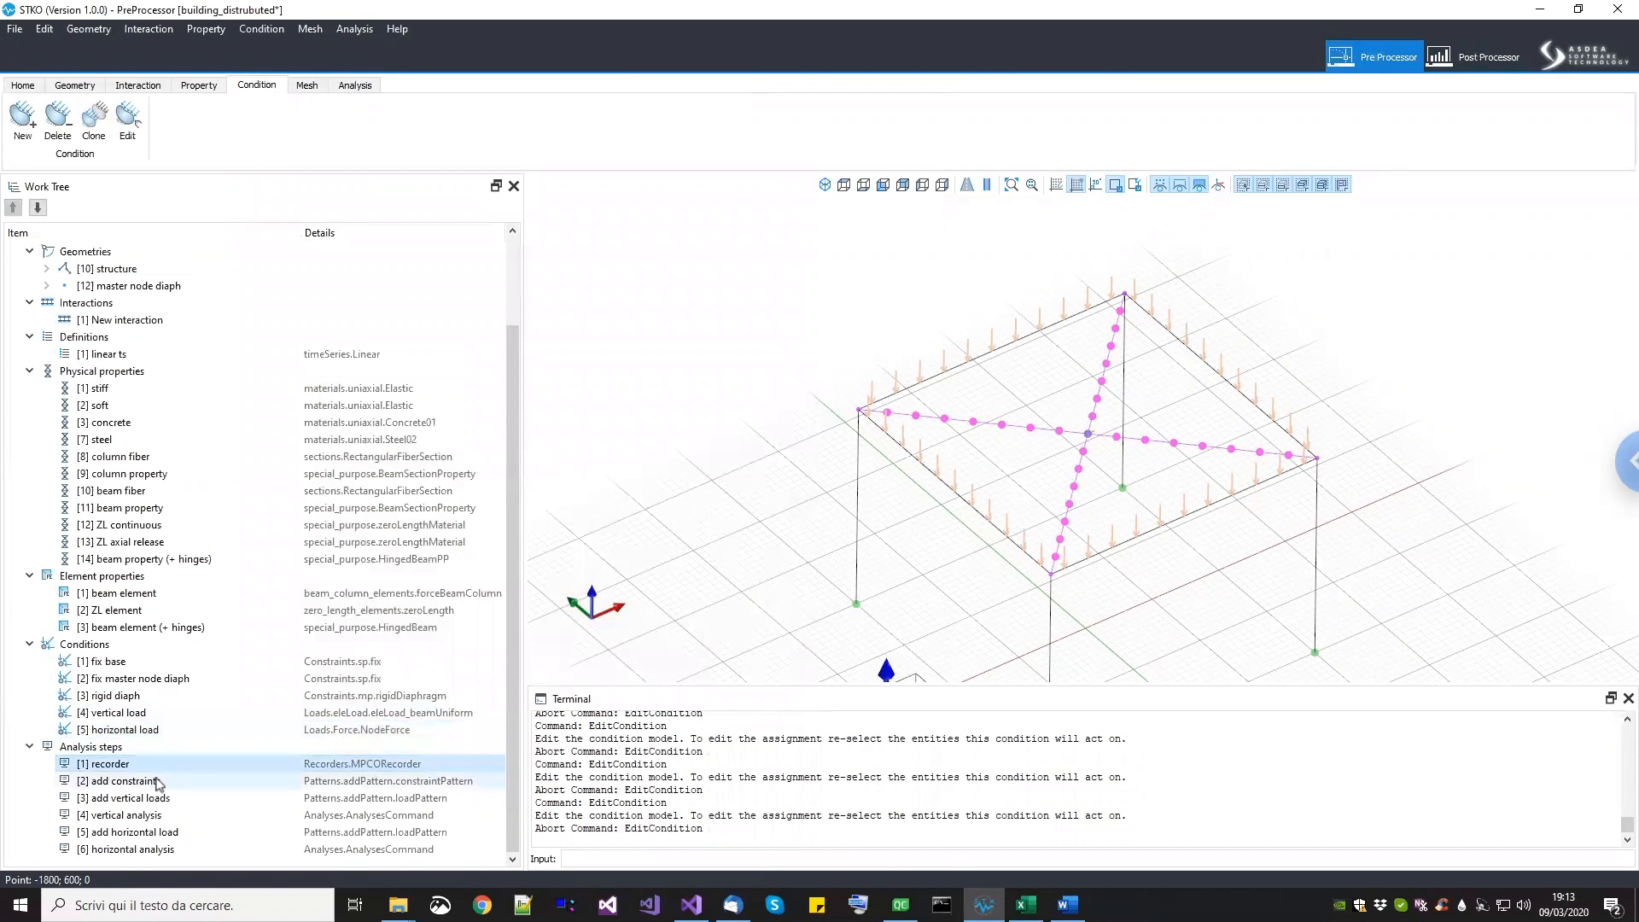
click(158, 782)
click(160, 802)
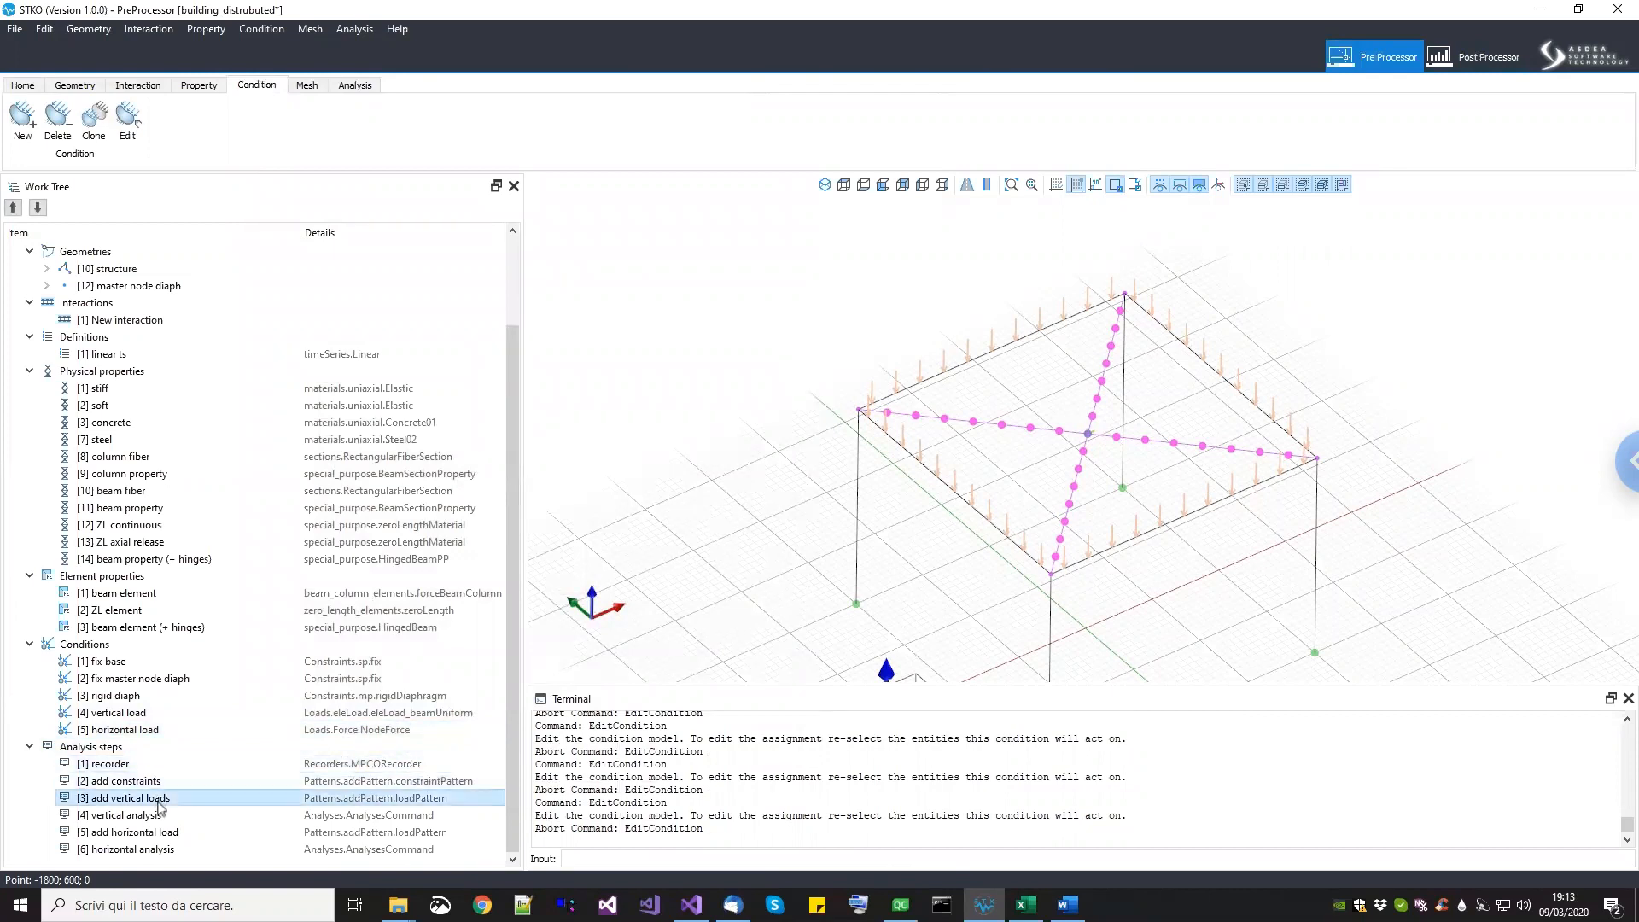
click(162, 816)
right_click(162, 816)
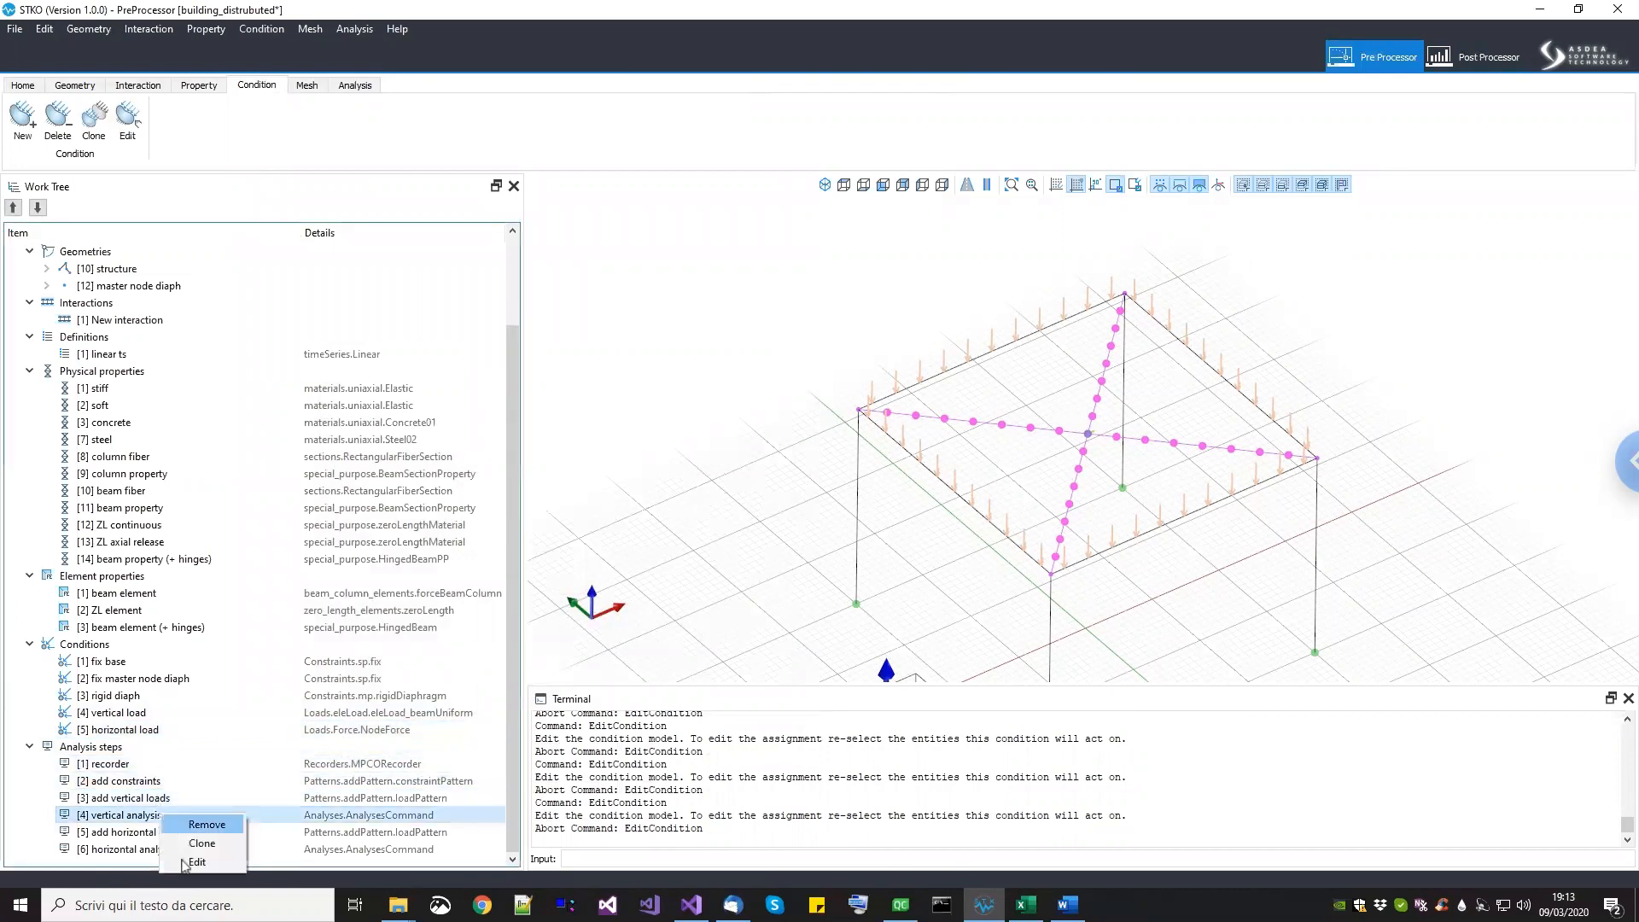
key(Return)
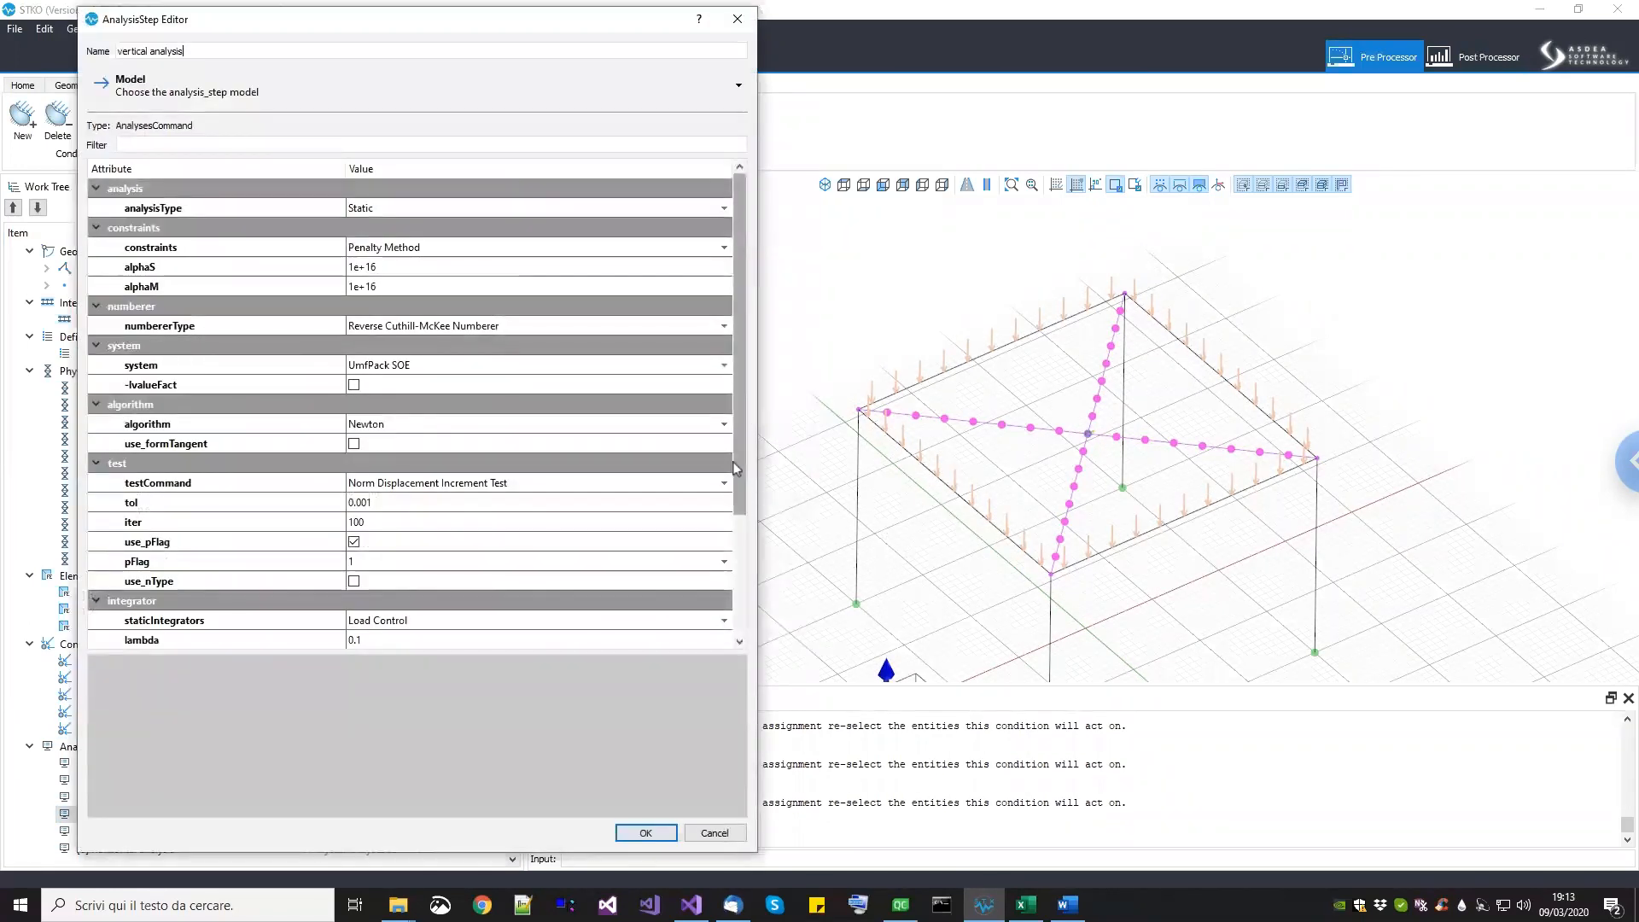
click(739, 536)
click(721, 834)
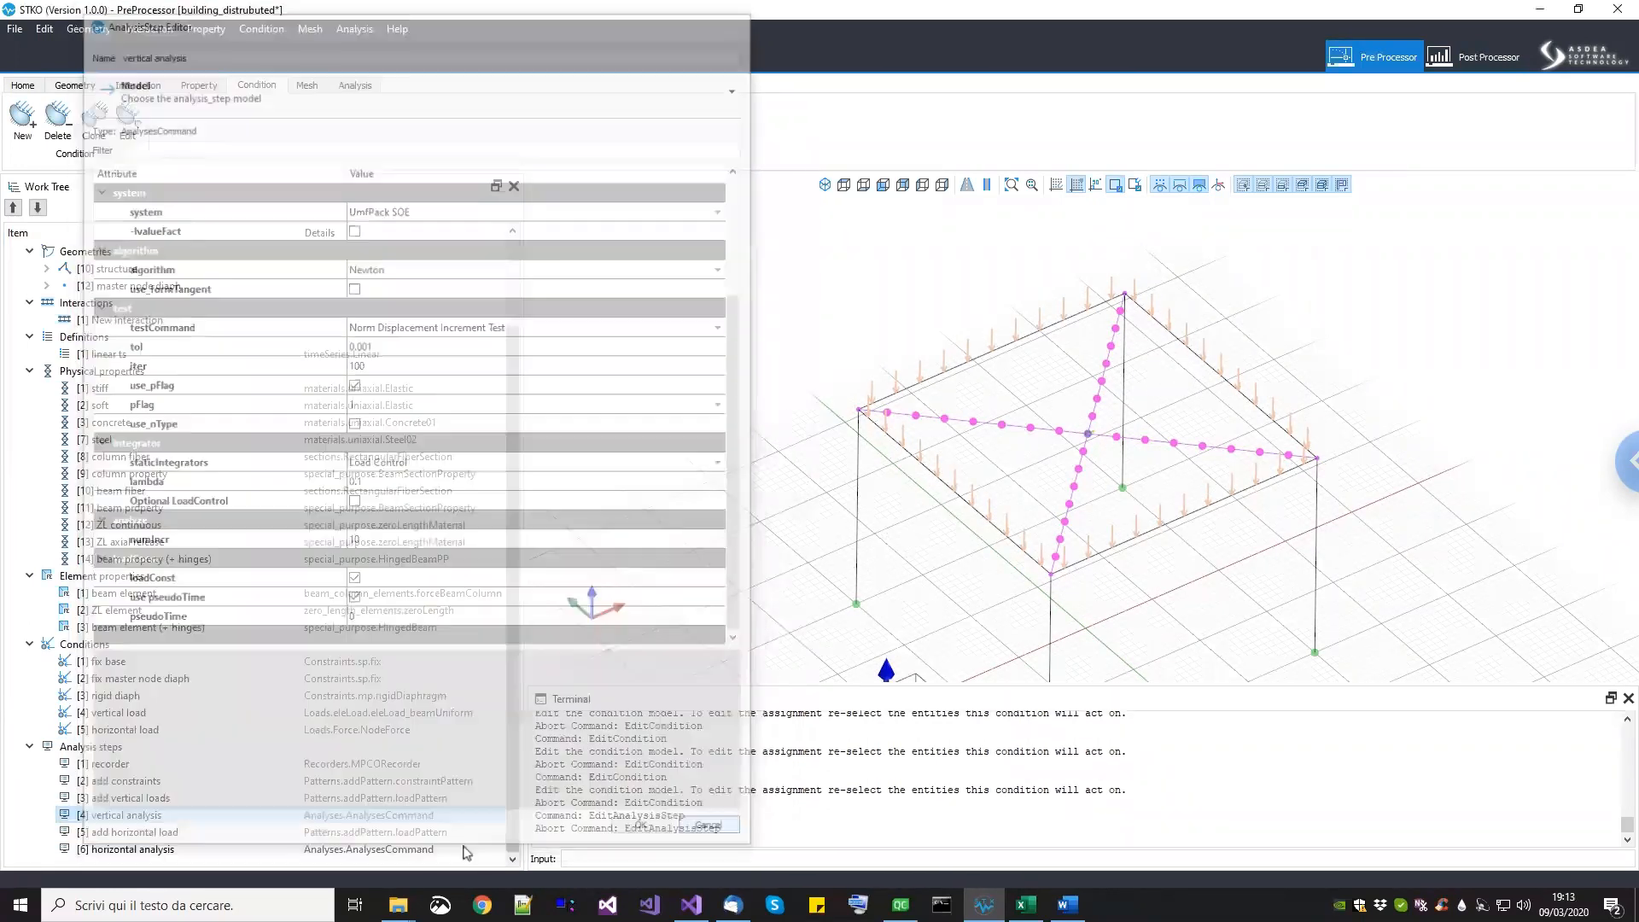
Step: Review the horizontal analysis step's algorithm, convergence test and displacement-control integrator settings, and accept them as they are
click(166, 831)
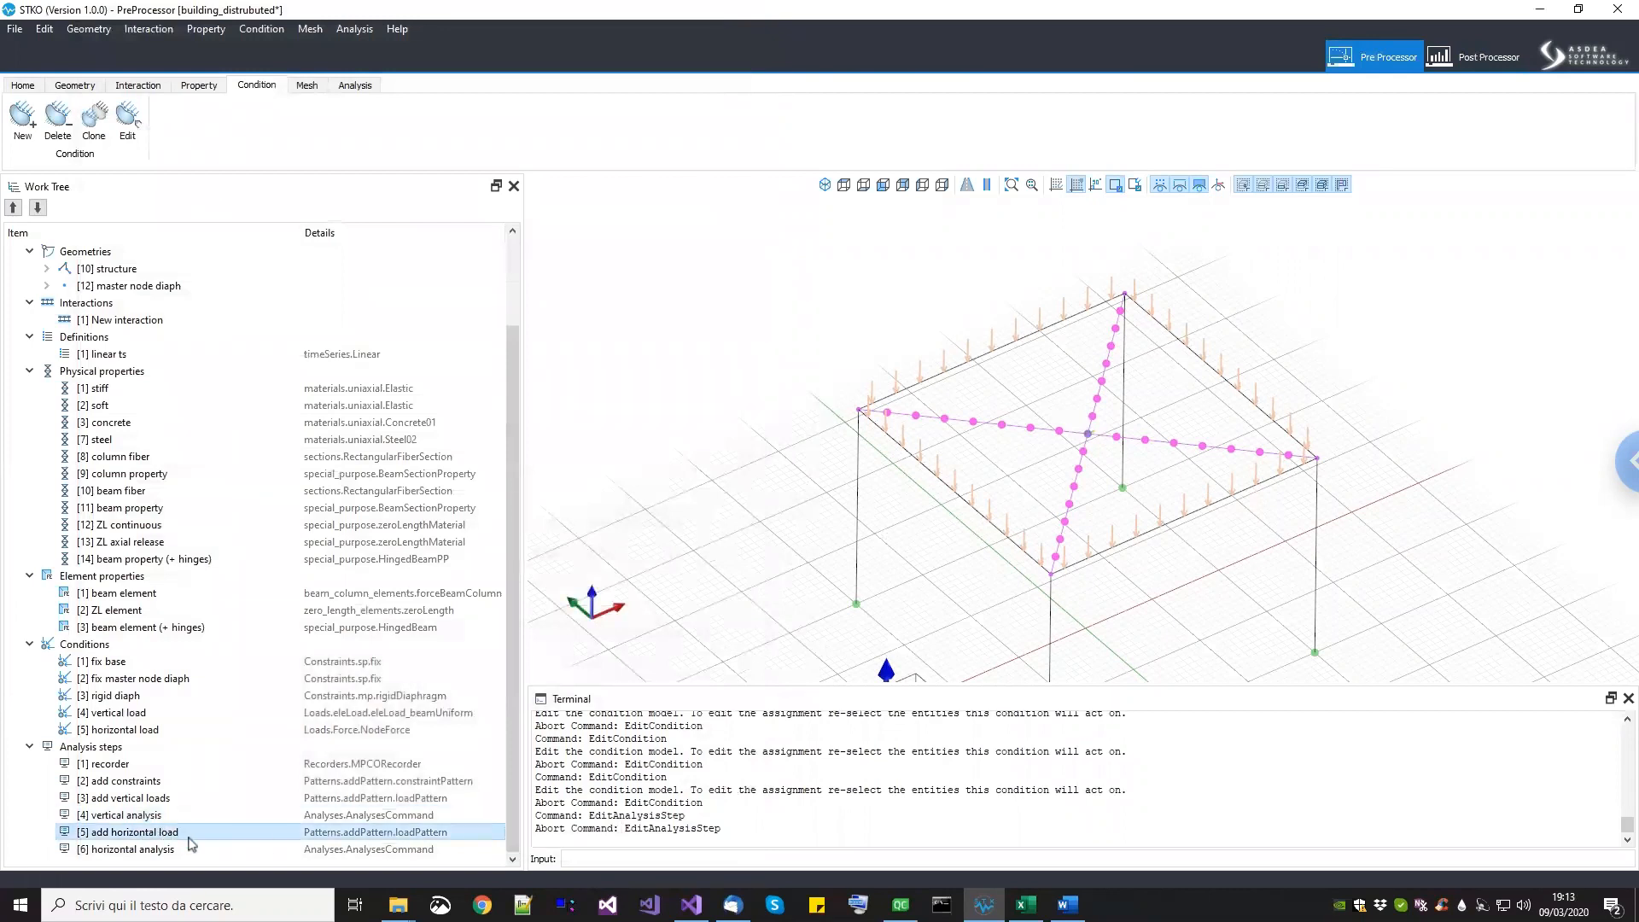
right_click(180, 849)
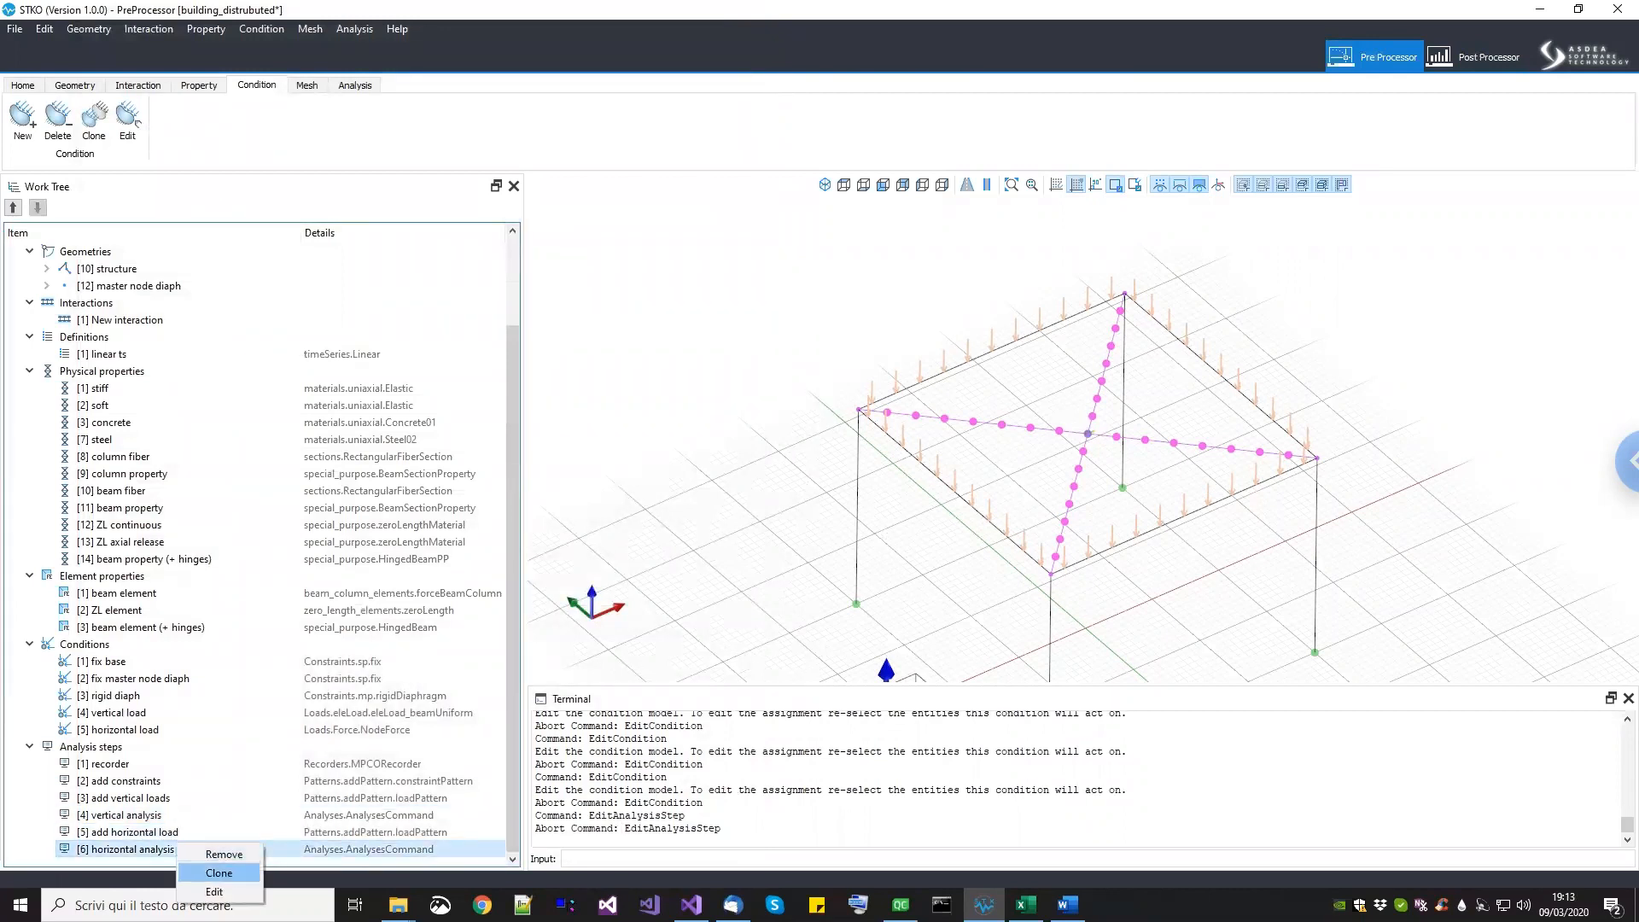
click(200, 893)
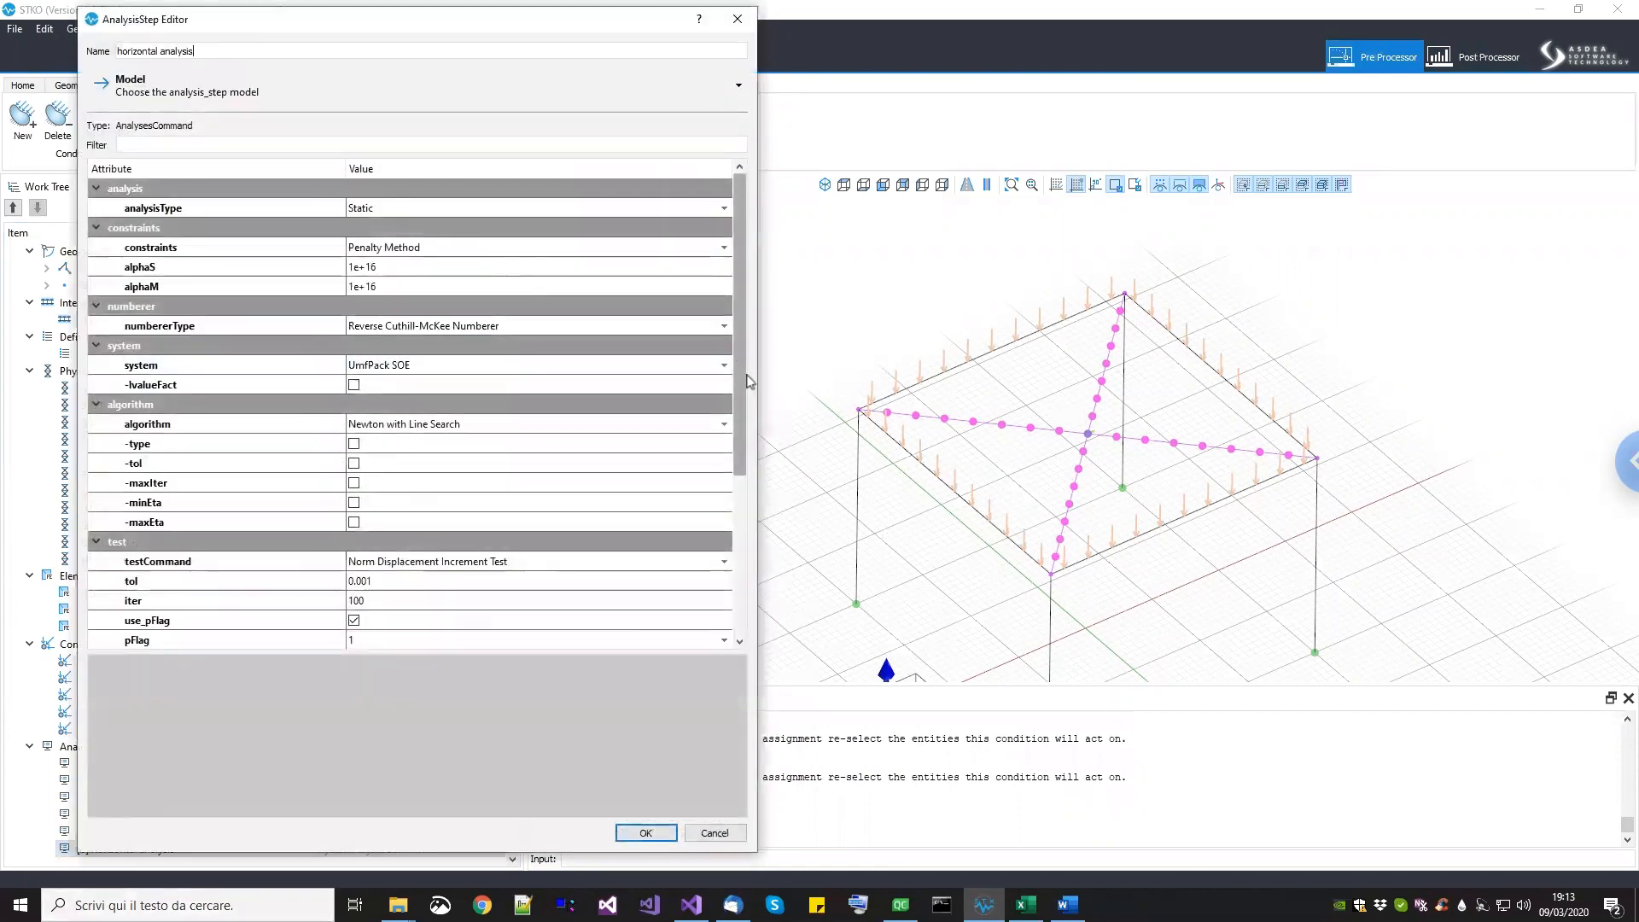
drag(749, 393, 752, 610)
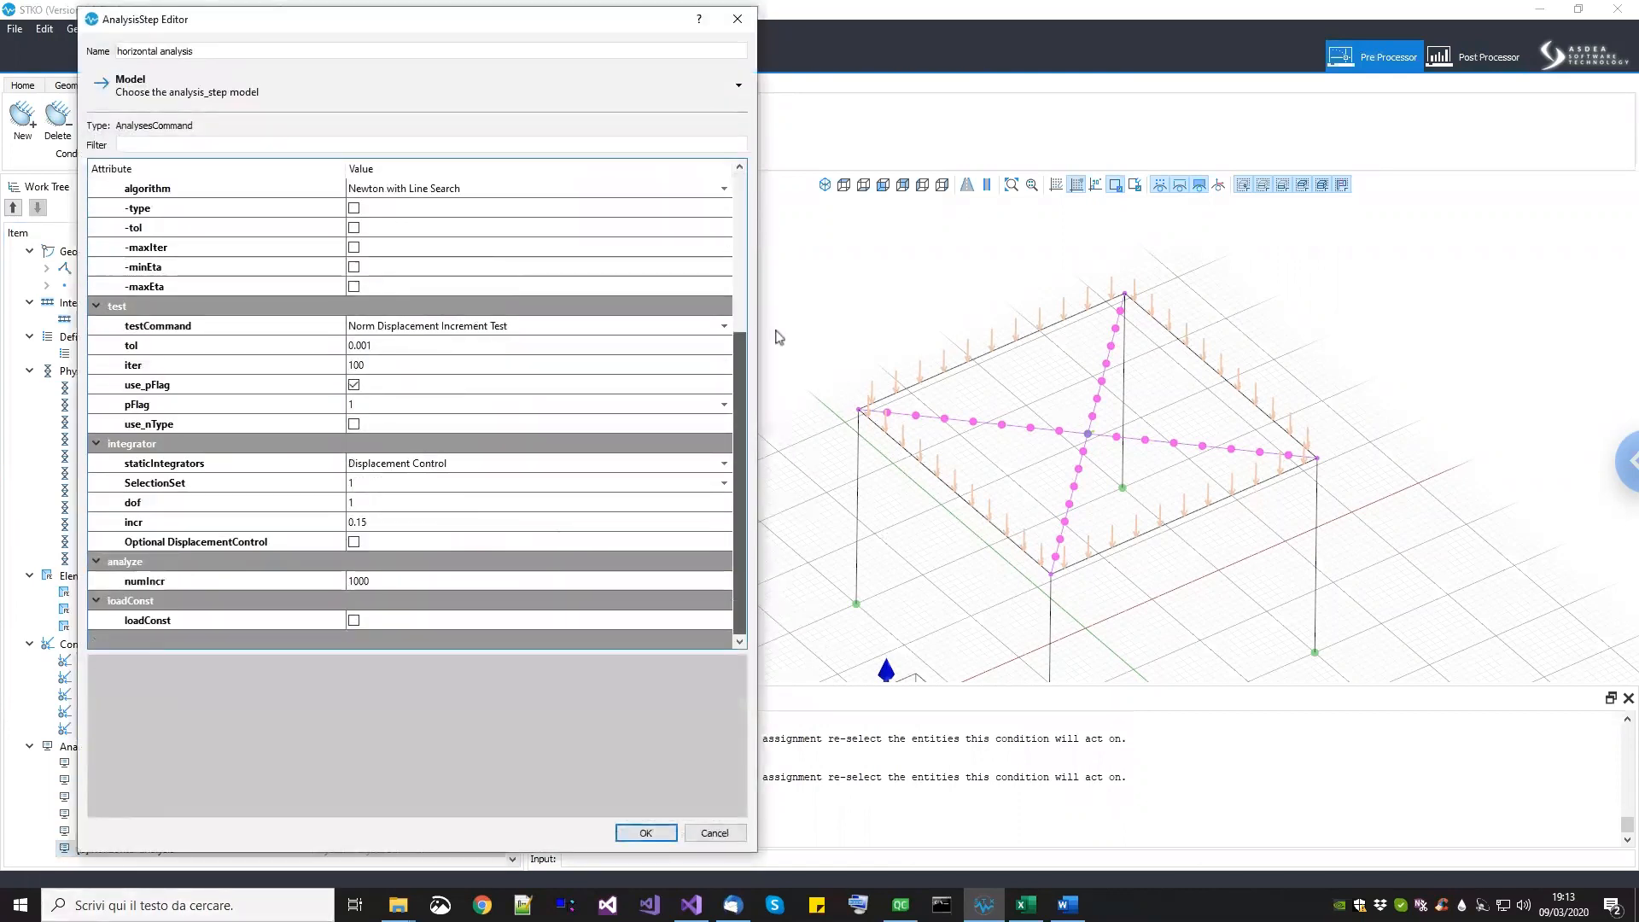
scroll(739, 401, up, 10)
click(645, 833)
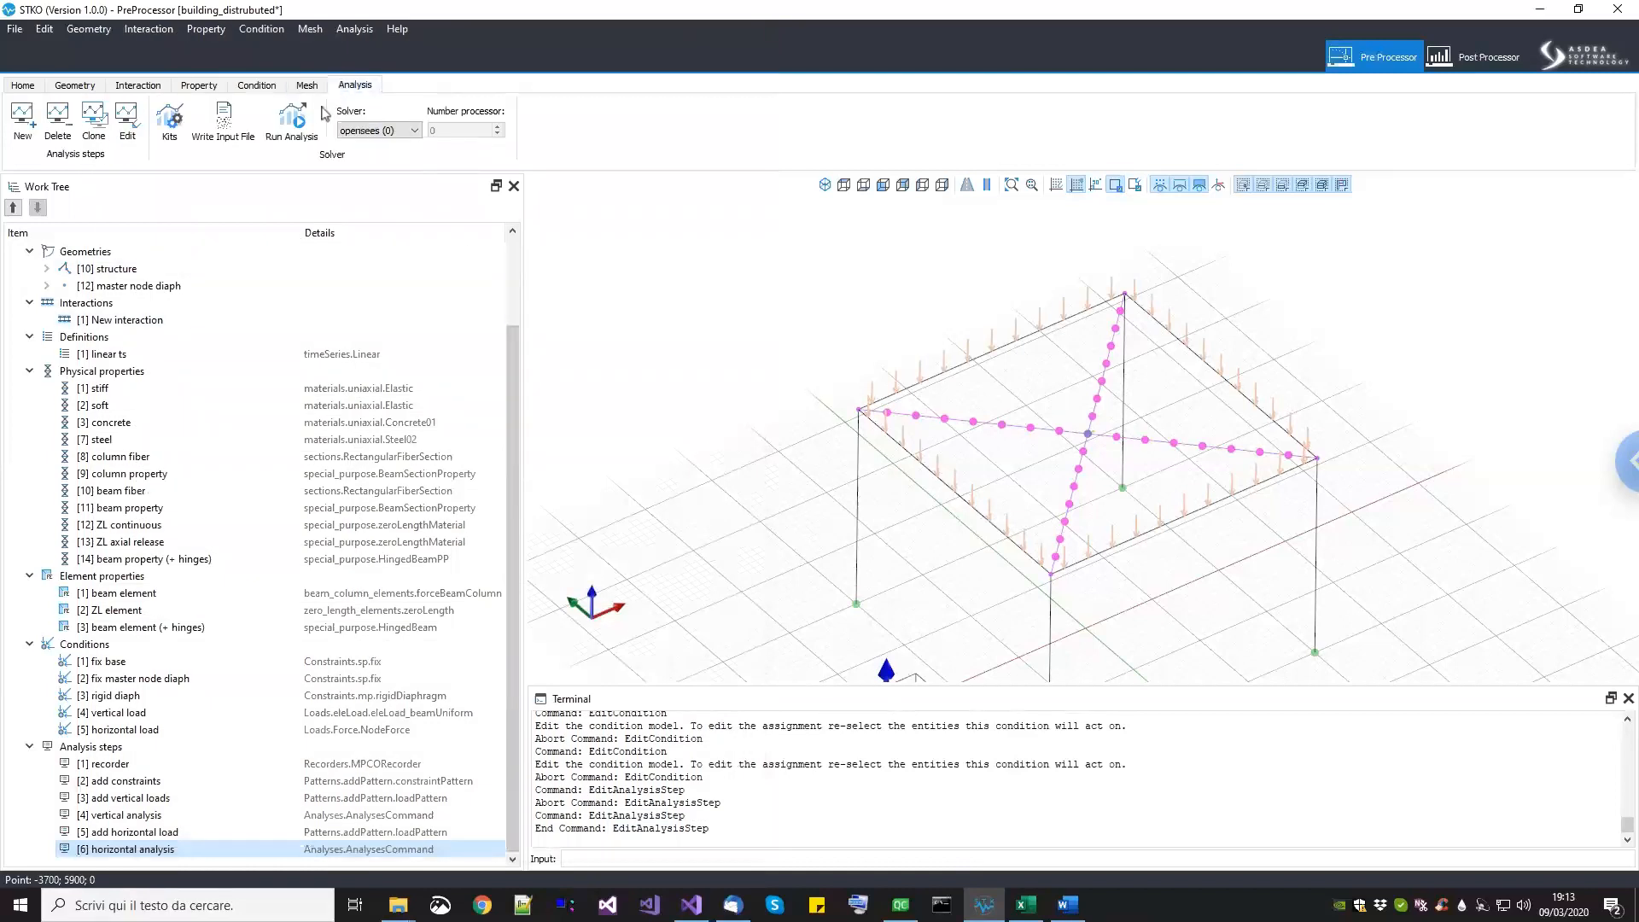
click(299, 125)
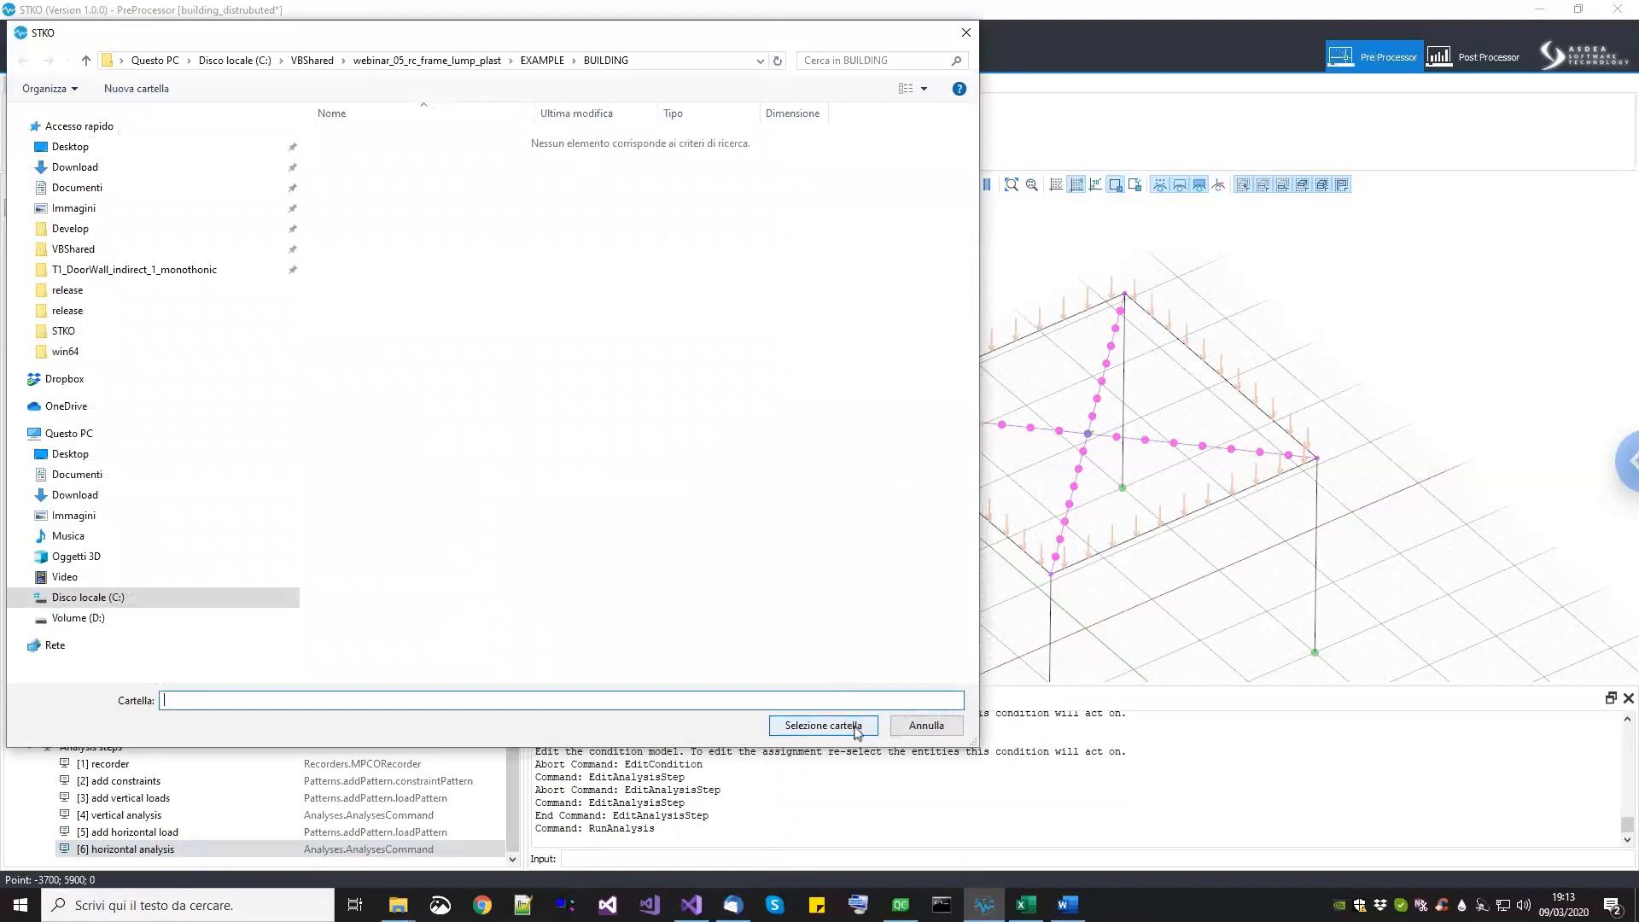
click(926, 726)
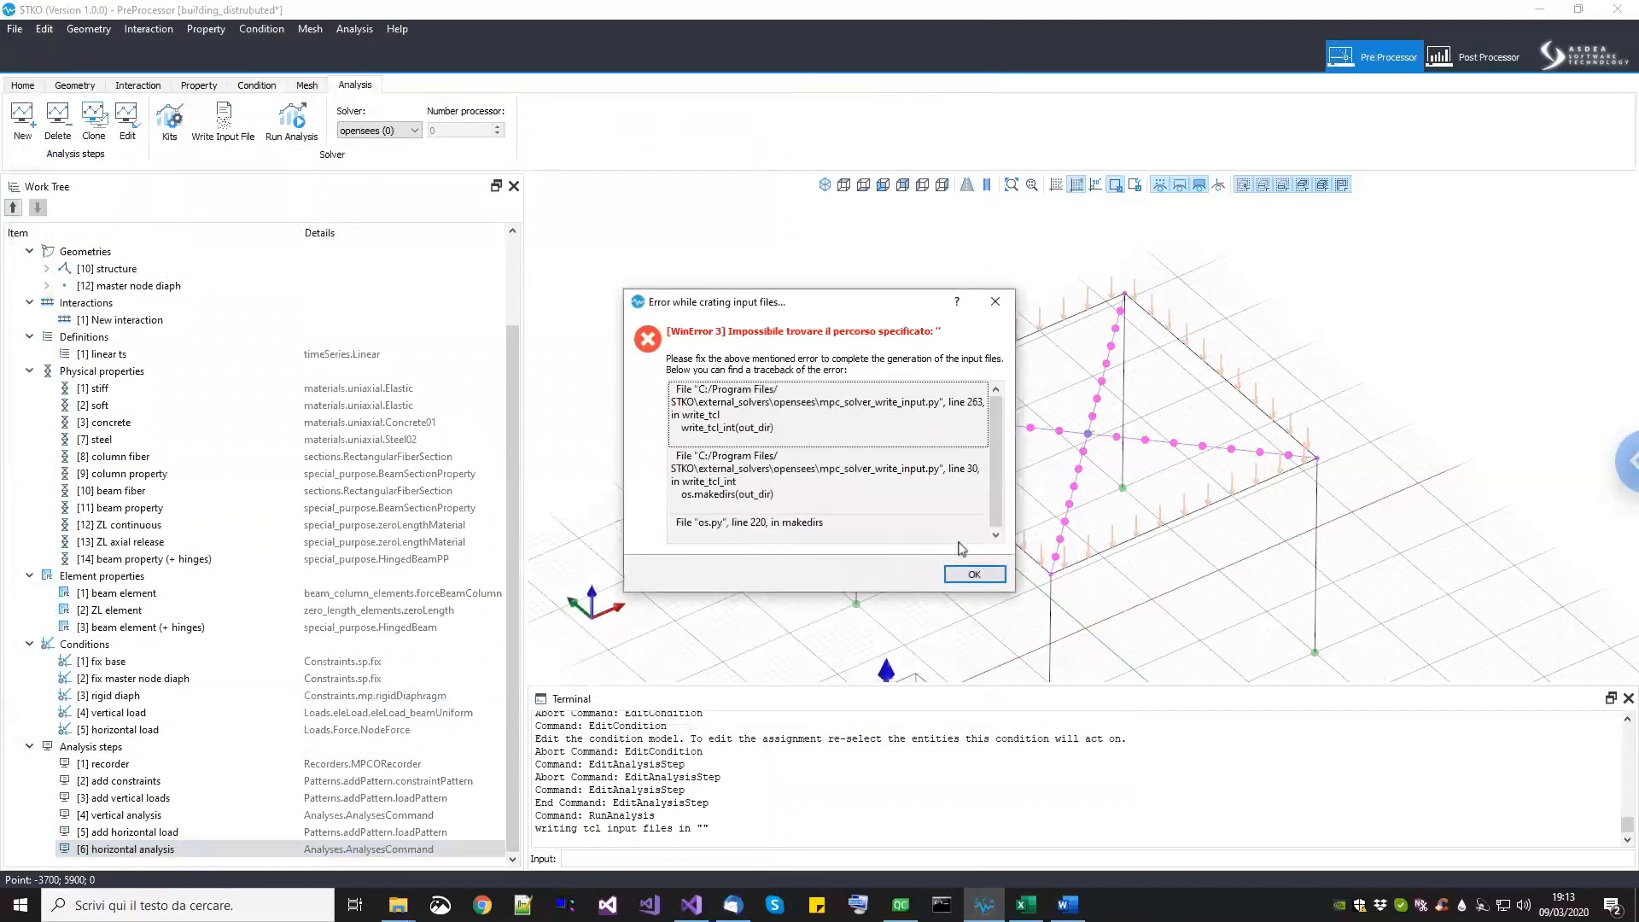
click(975, 574)
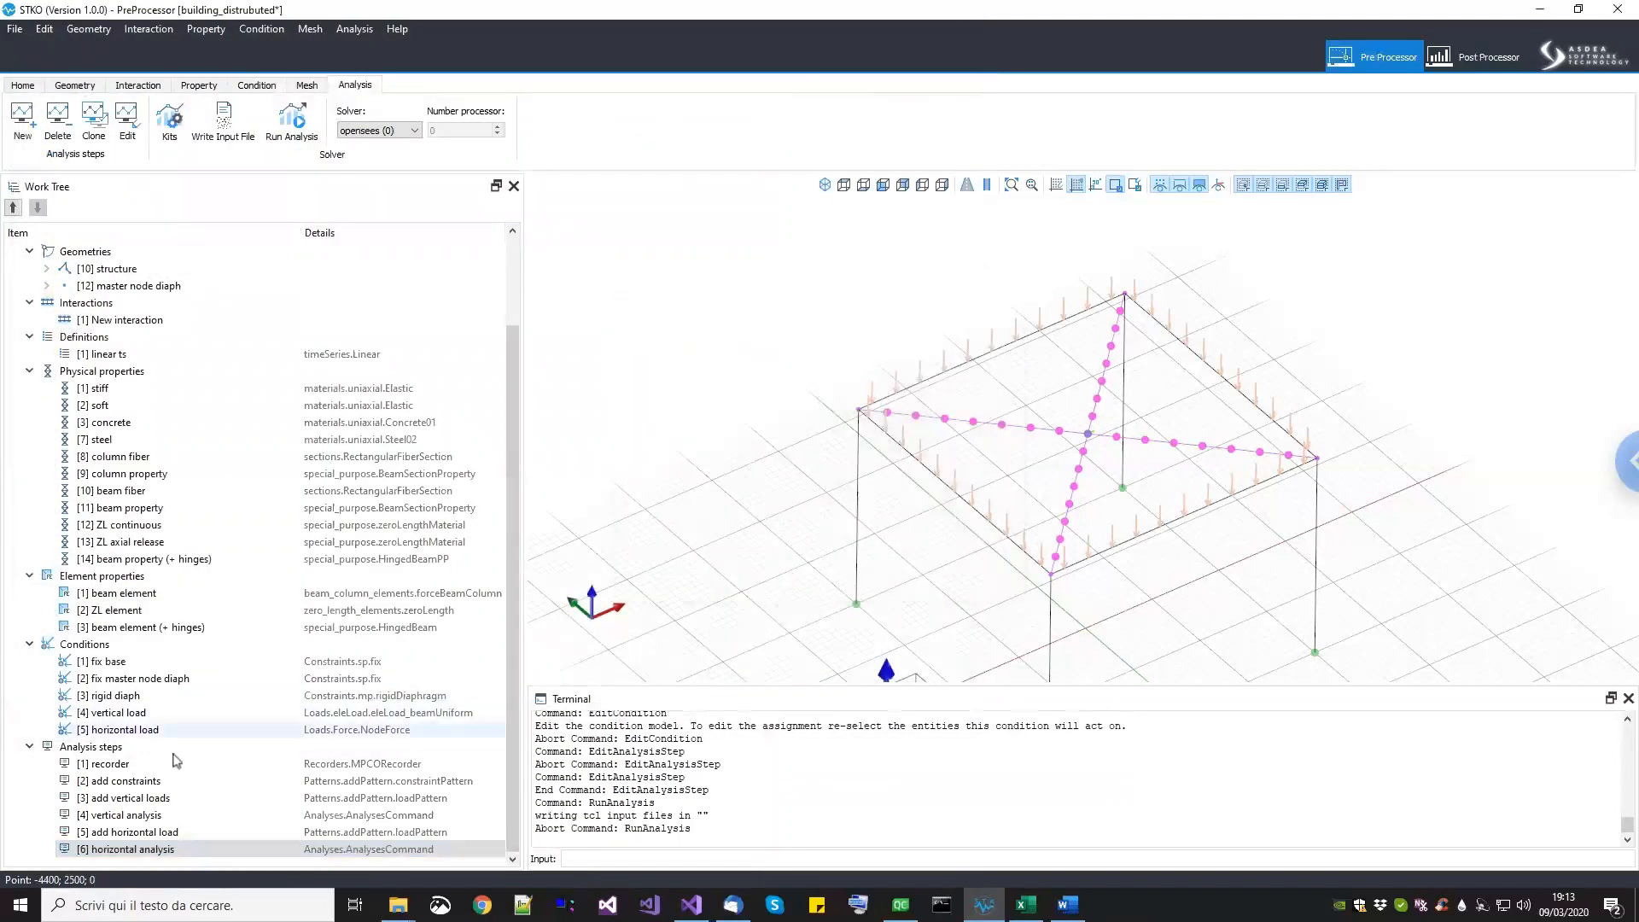
Step: Check the recorder step's output name and close its settings without changes
right_click(134, 768)
click(187, 822)
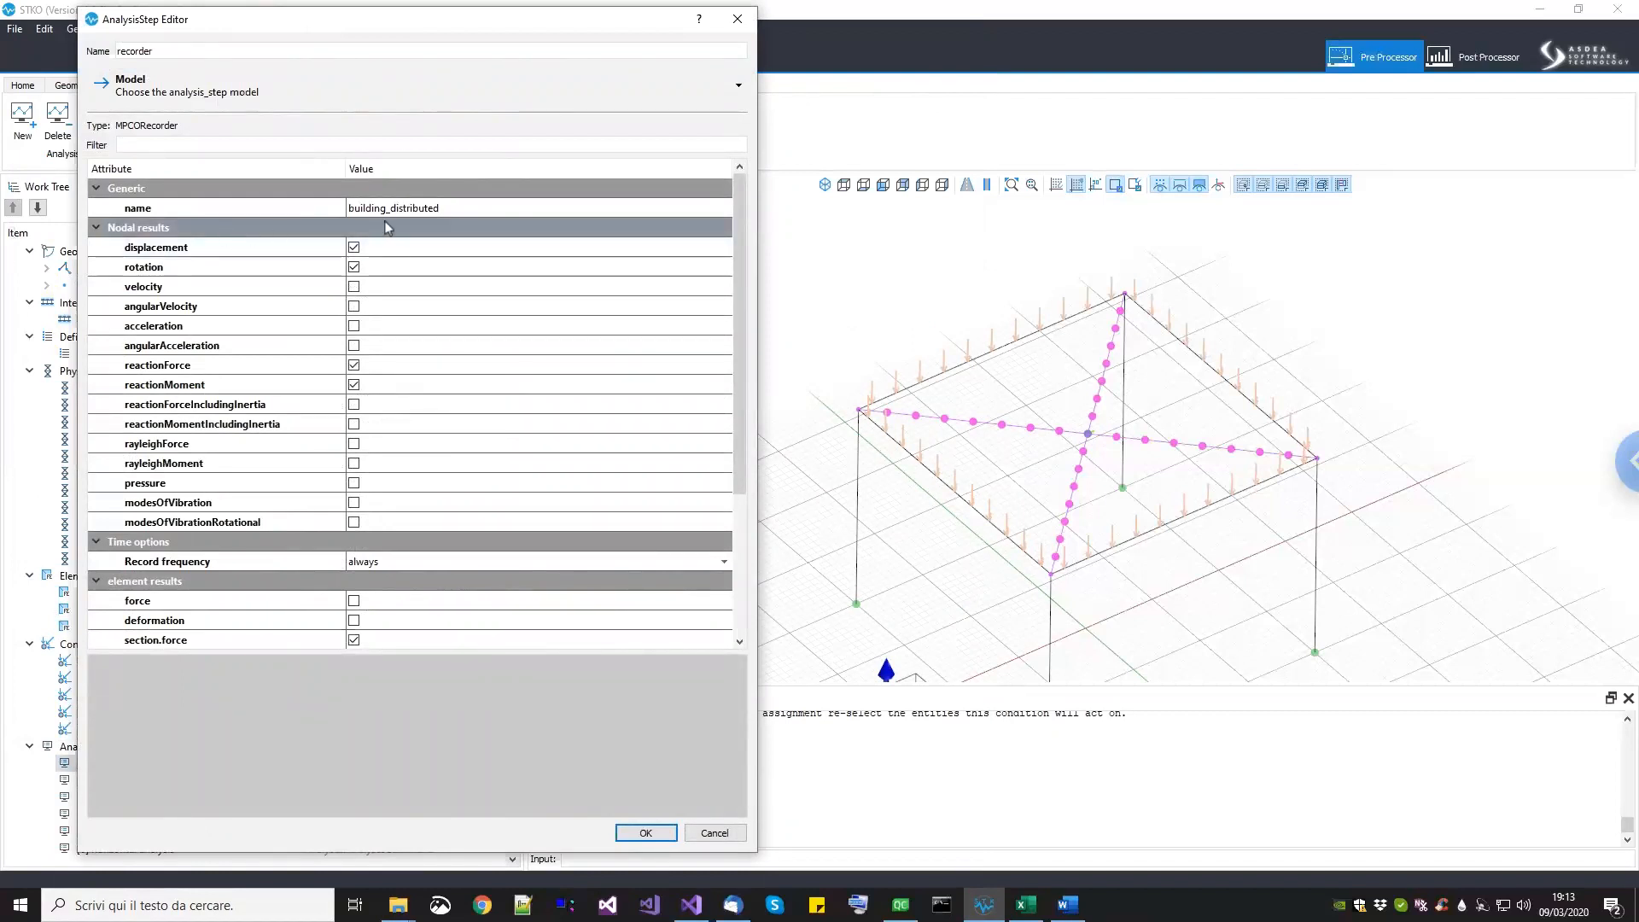
double_click(431, 207)
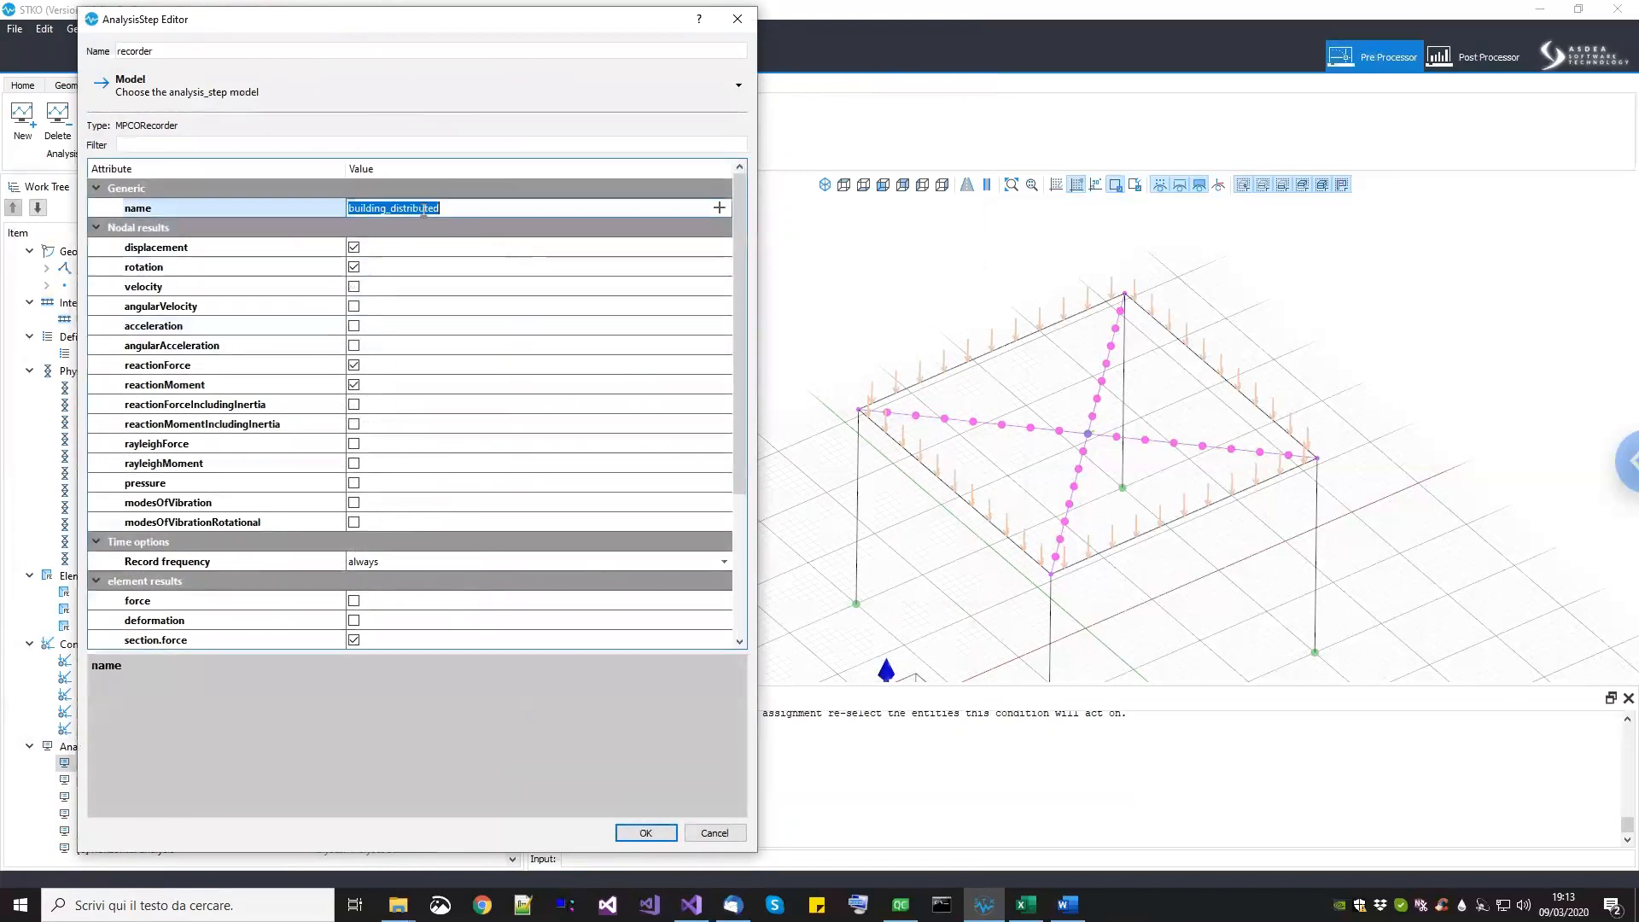
click(714, 832)
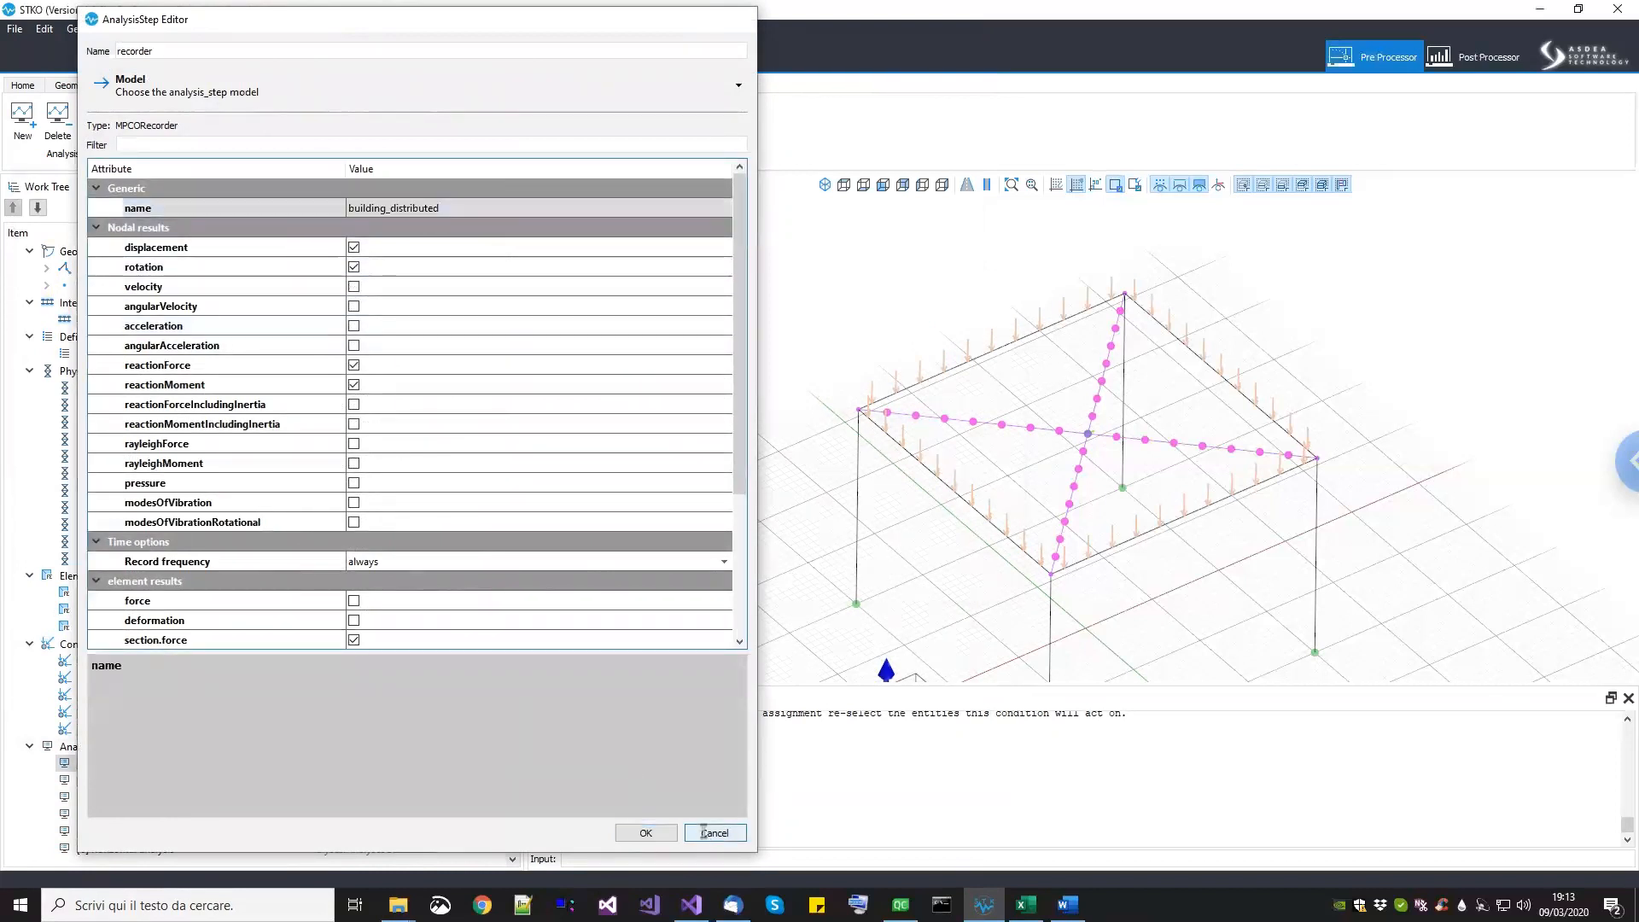
Step: Run the analysis with the BUILDING folder as output location, close the finished solver console and save the model
click(291, 119)
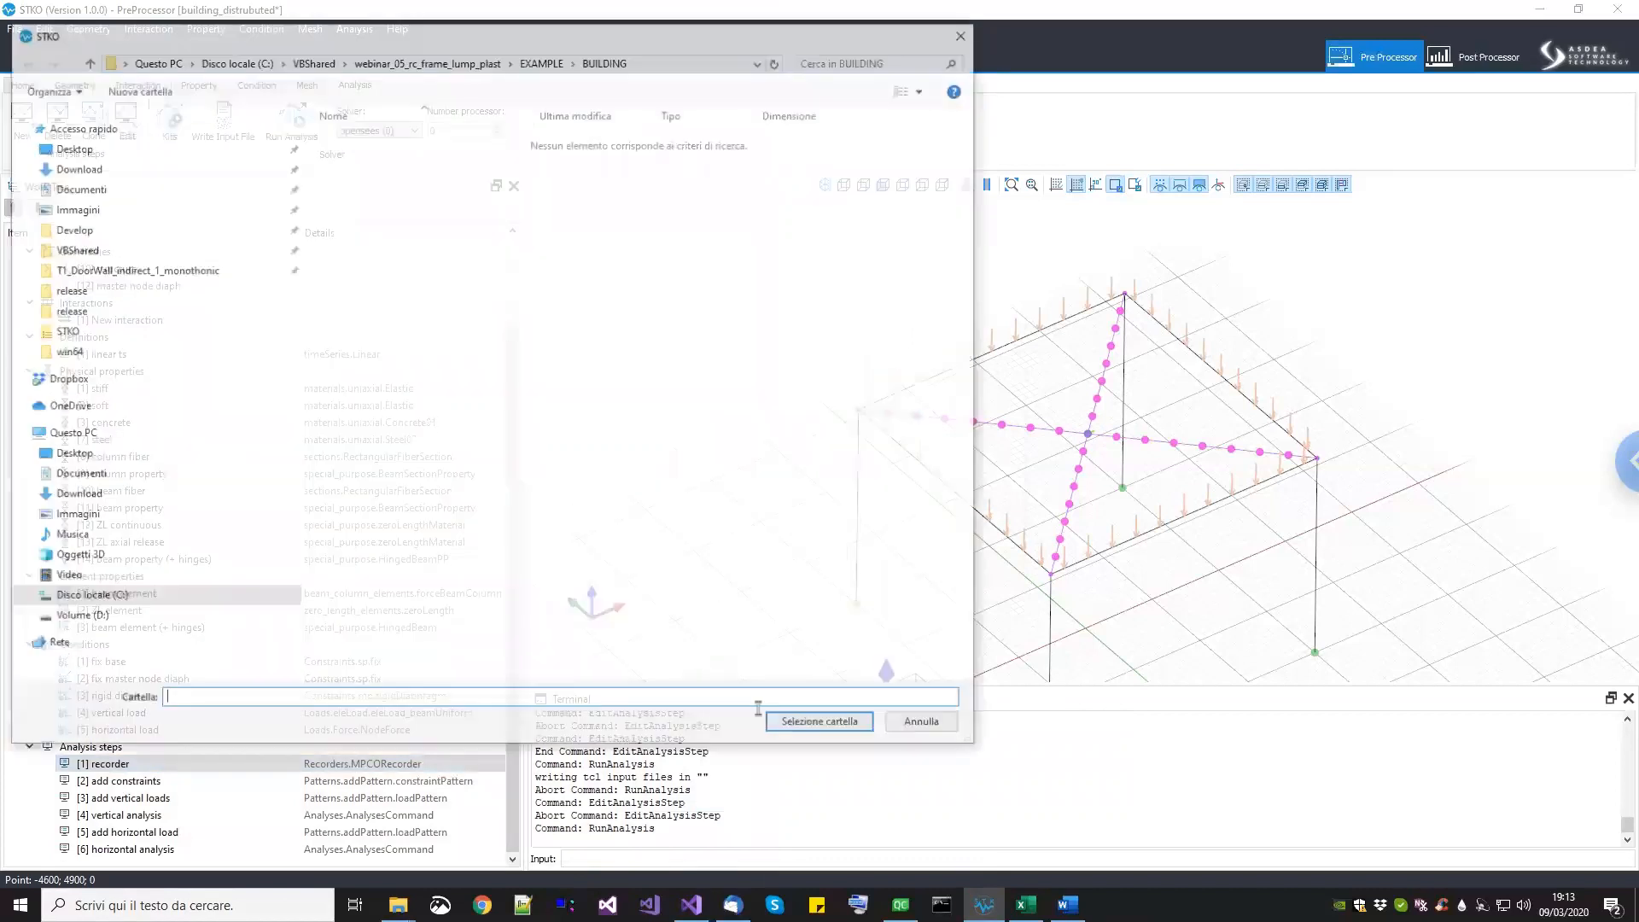
click(802, 727)
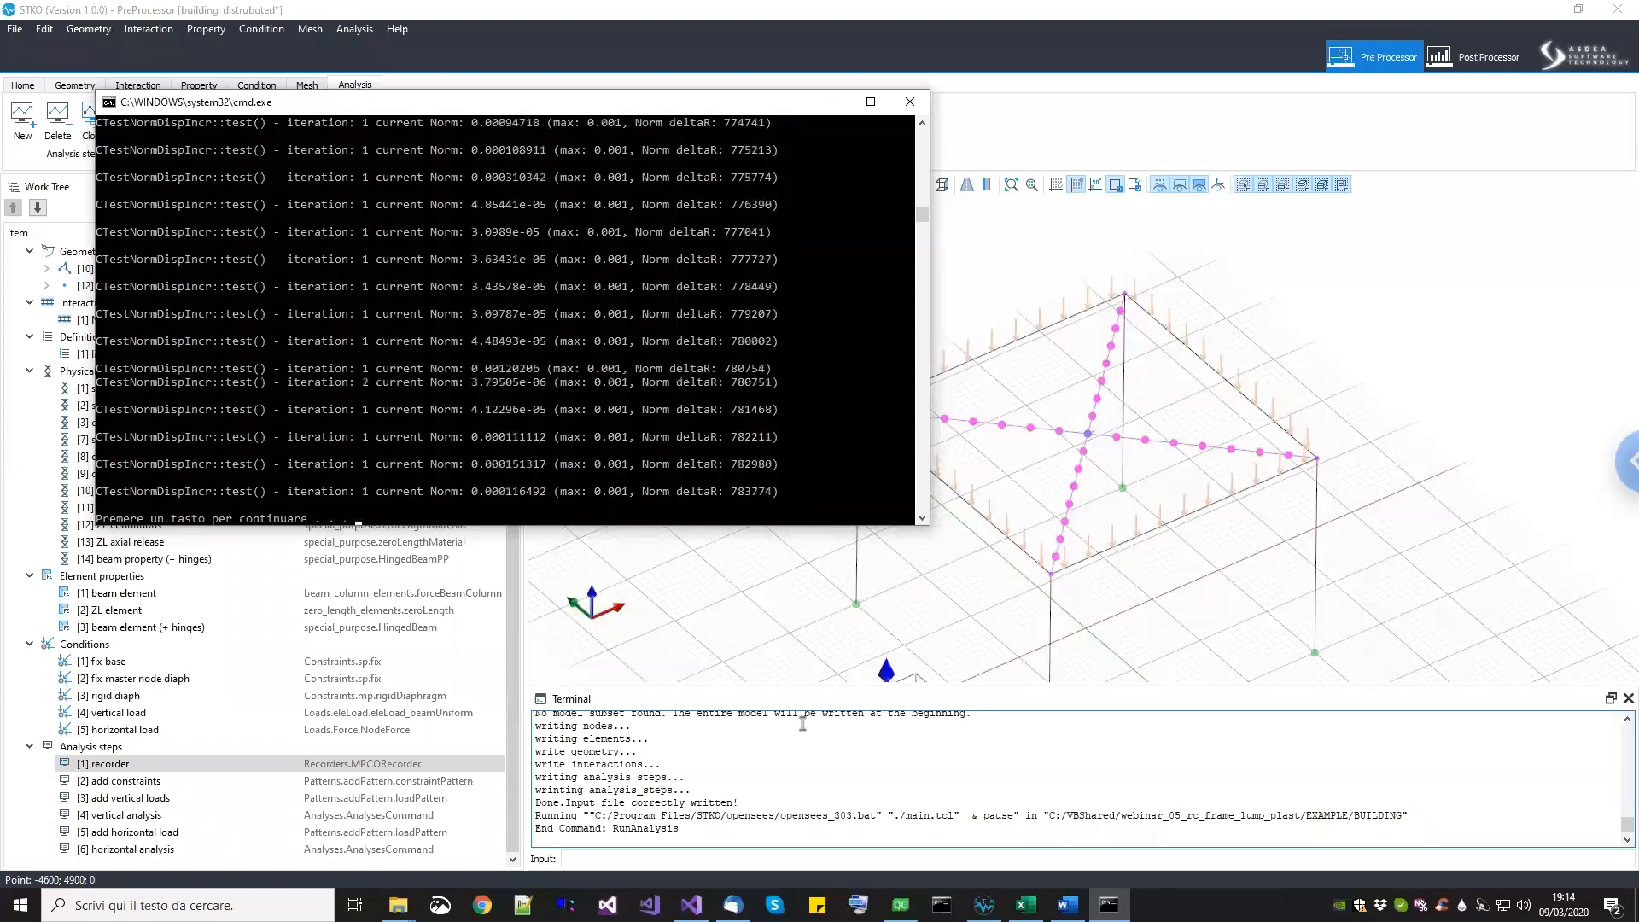
key(Return)
scroll(930, 419, down, 2)
scroll(928, 407, down, 1)
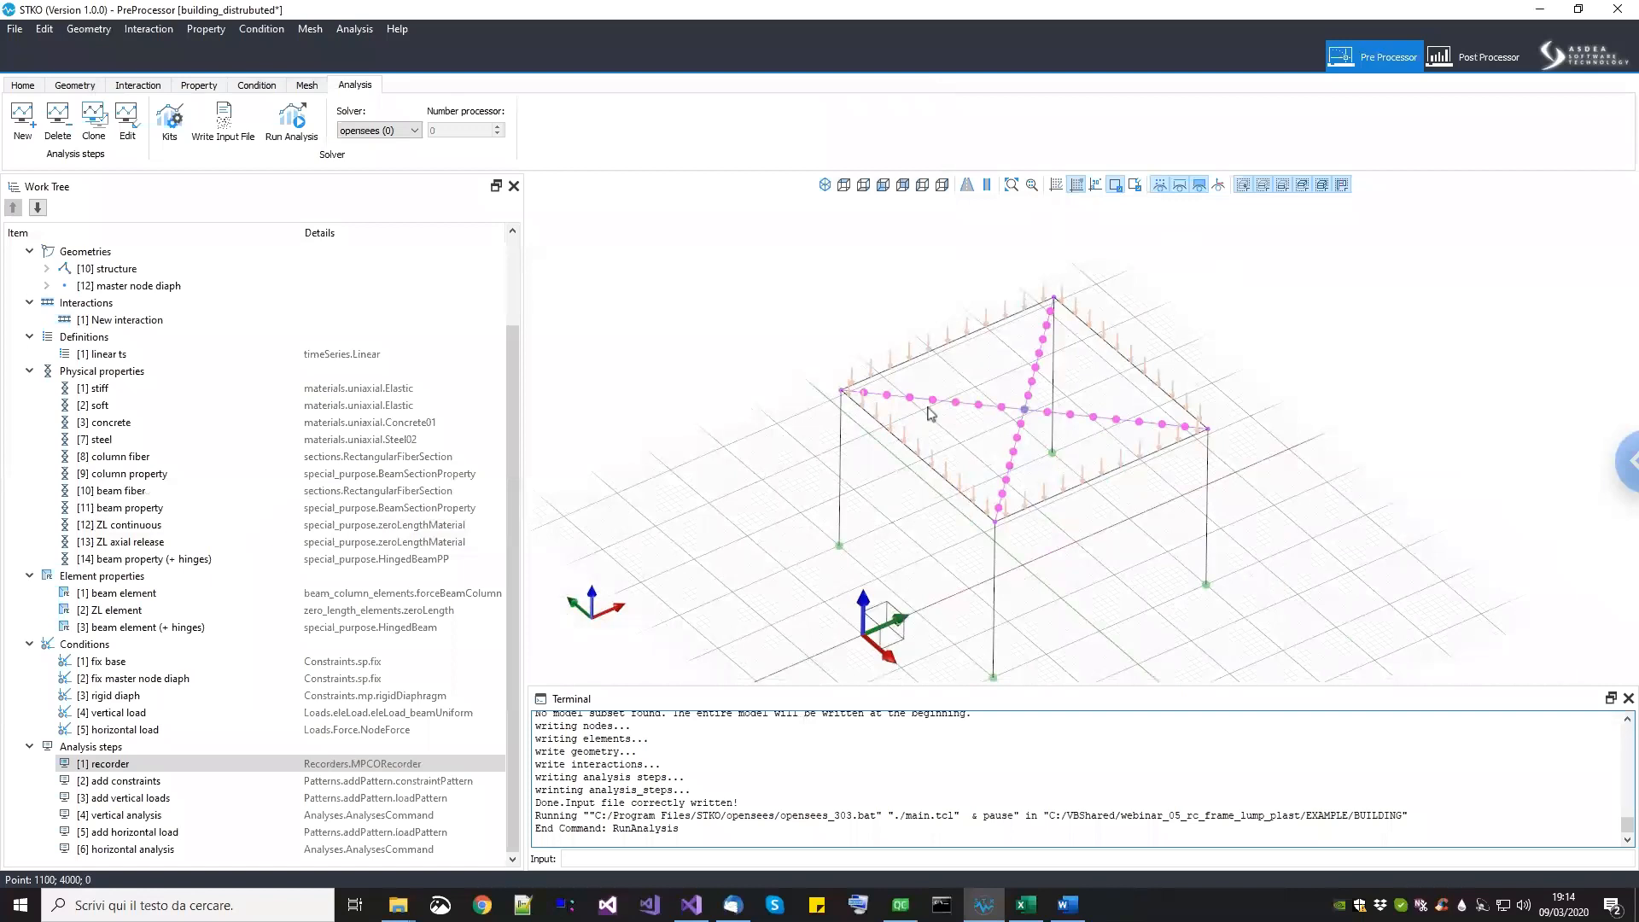
key(ctrl+s)
Step: Switch to the post-processor and open the building_distributed.mpco database from the EXAMPLE/BUILDING folder
click(1466, 68)
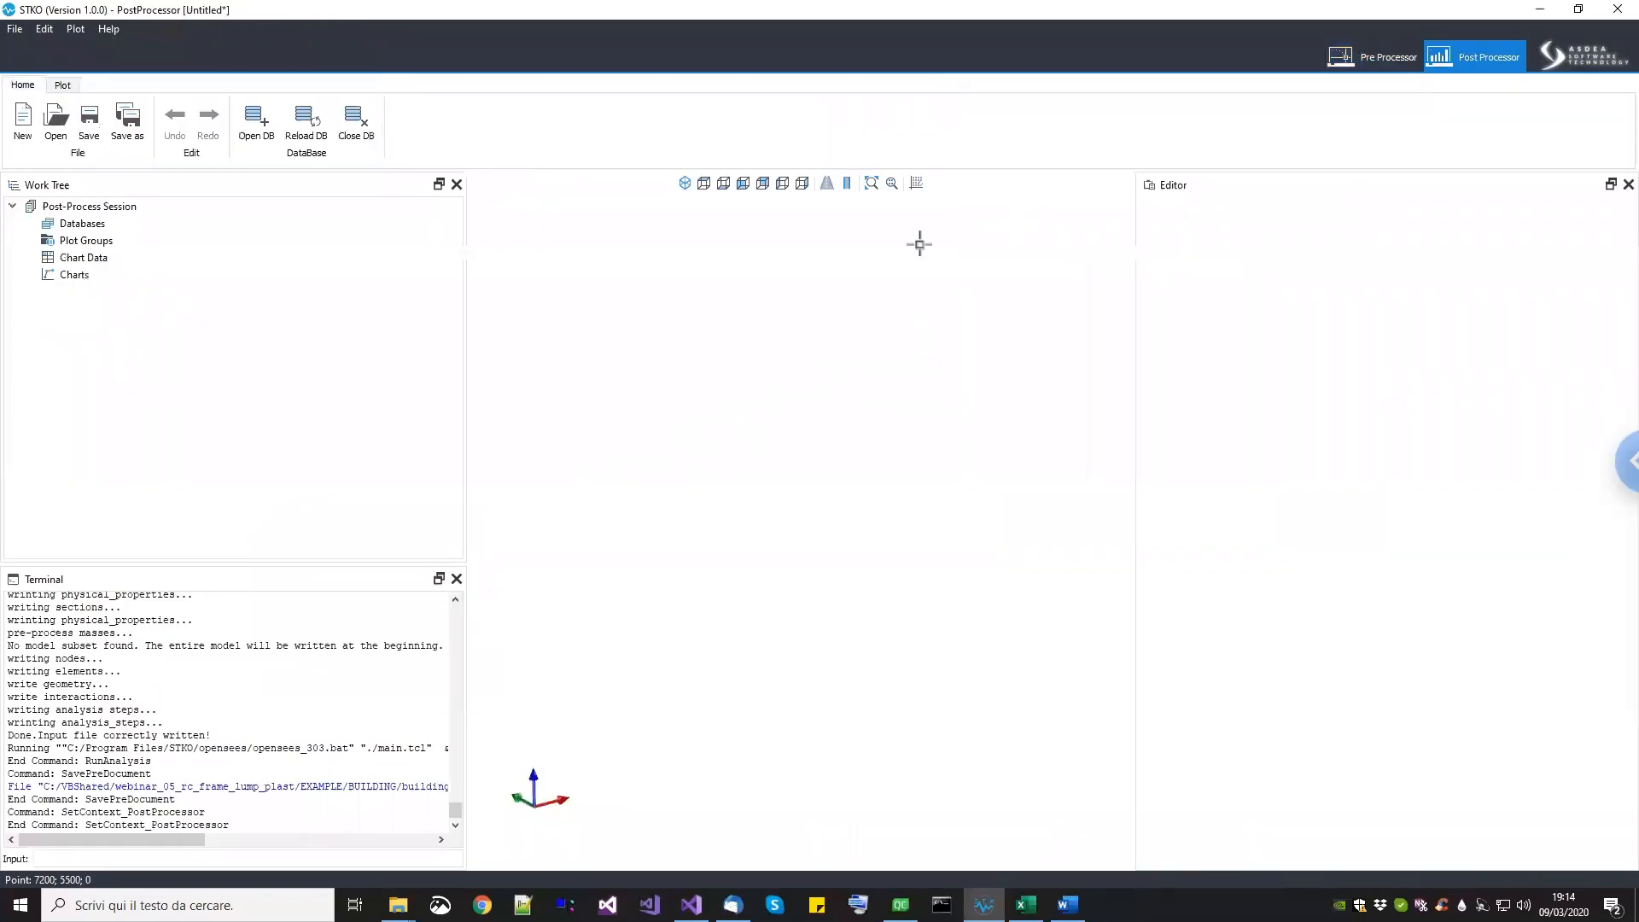
click(251, 143)
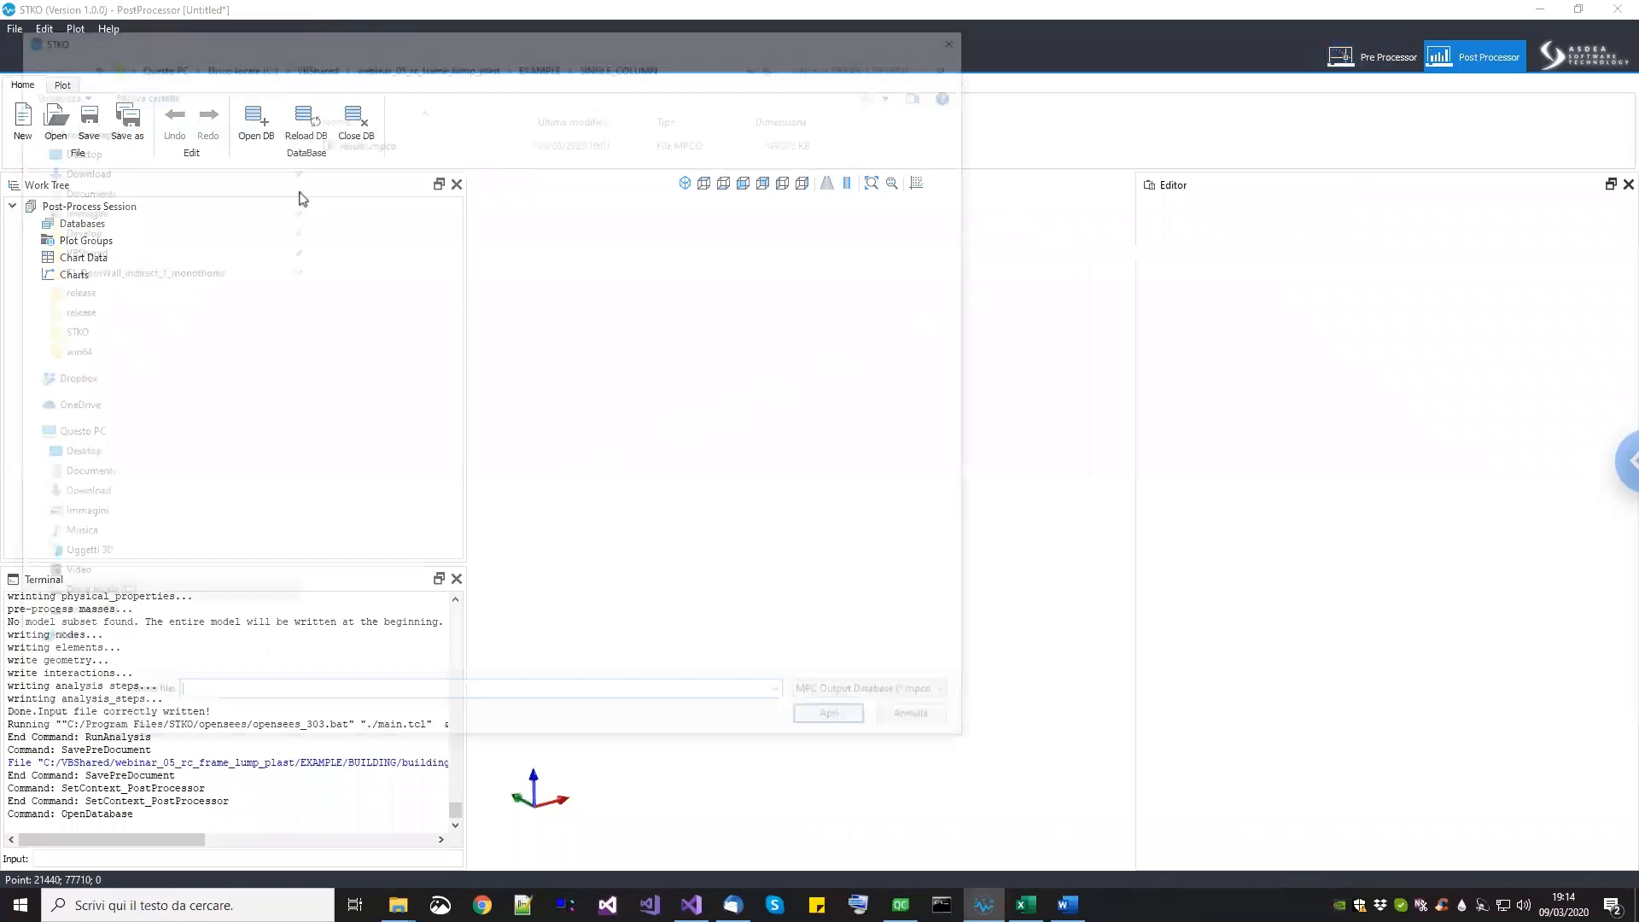
click(533, 62)
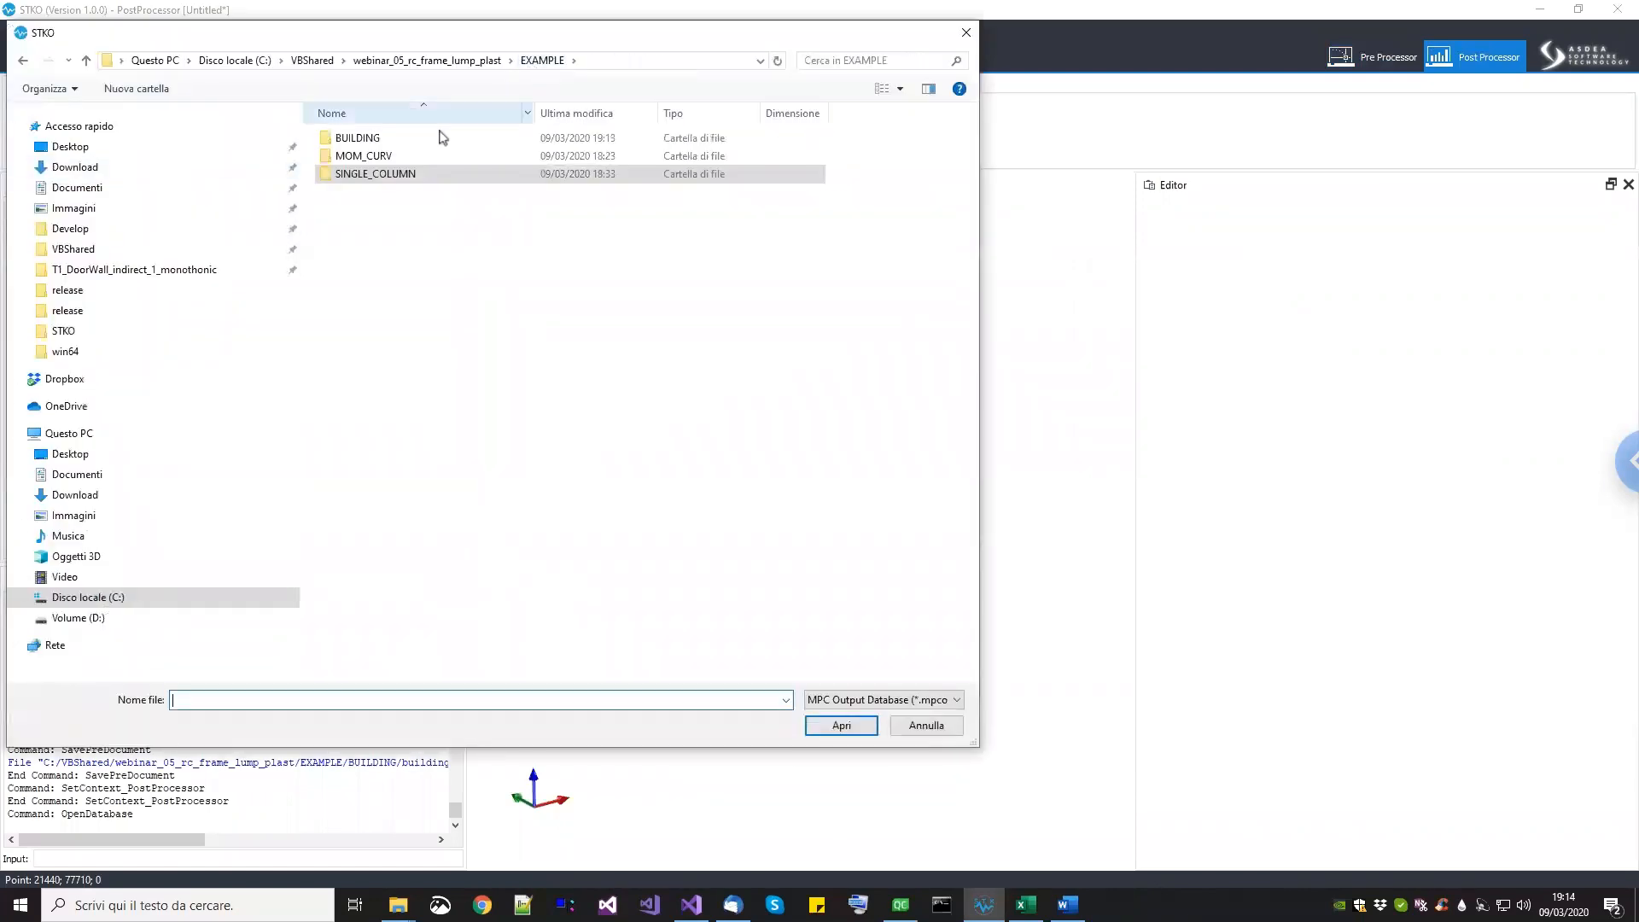
double_click(411, 143)
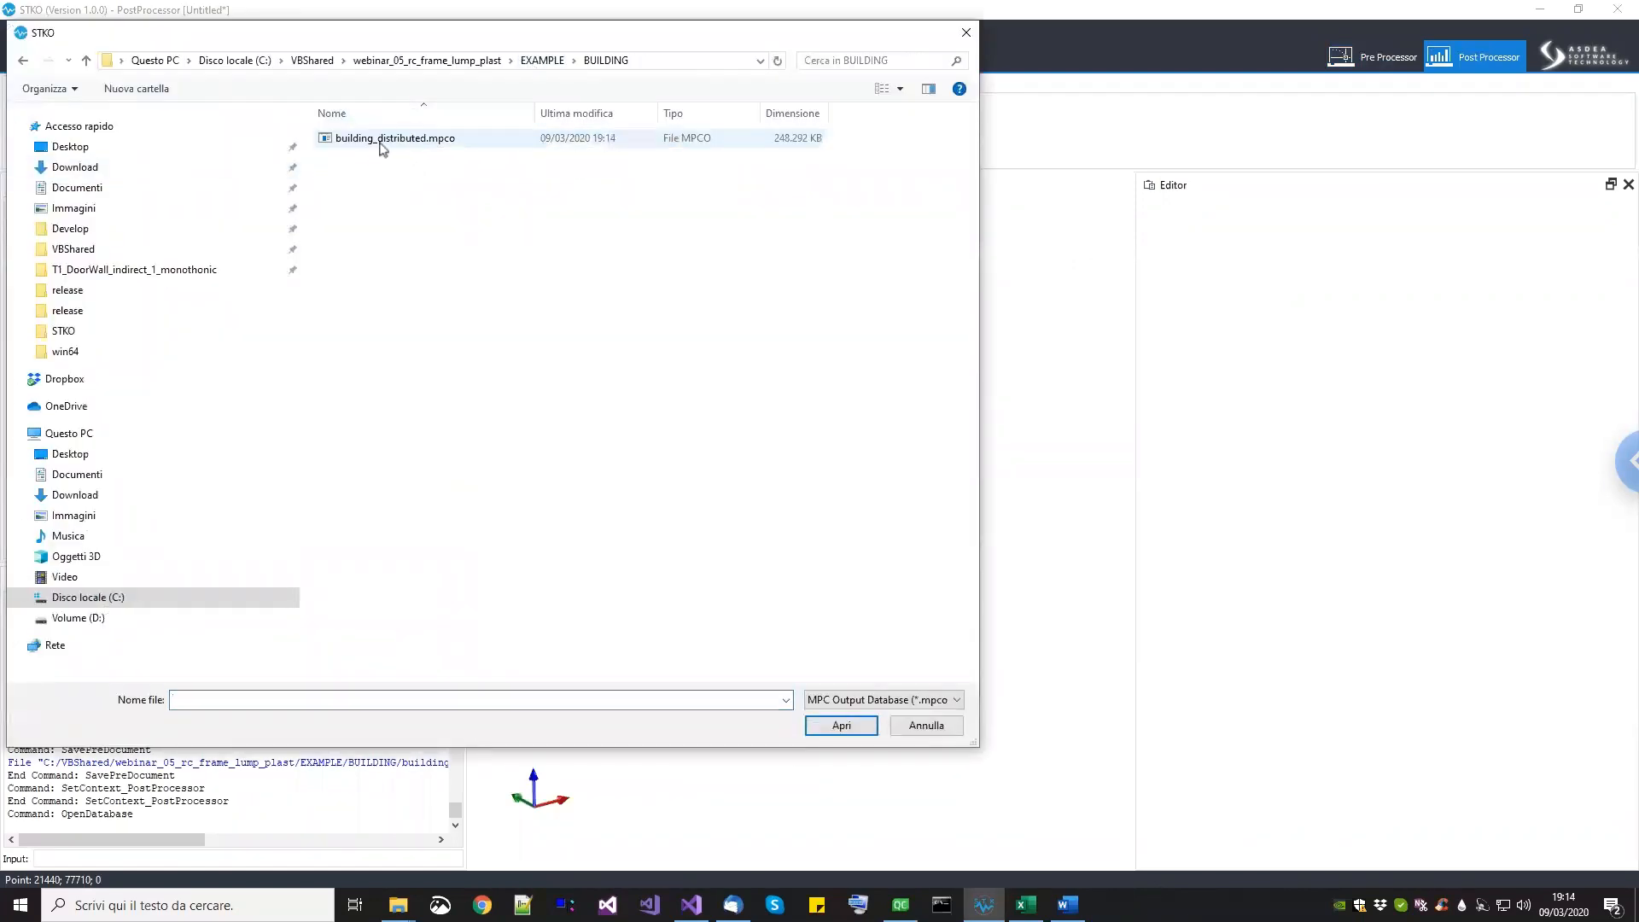
click(426, 140)
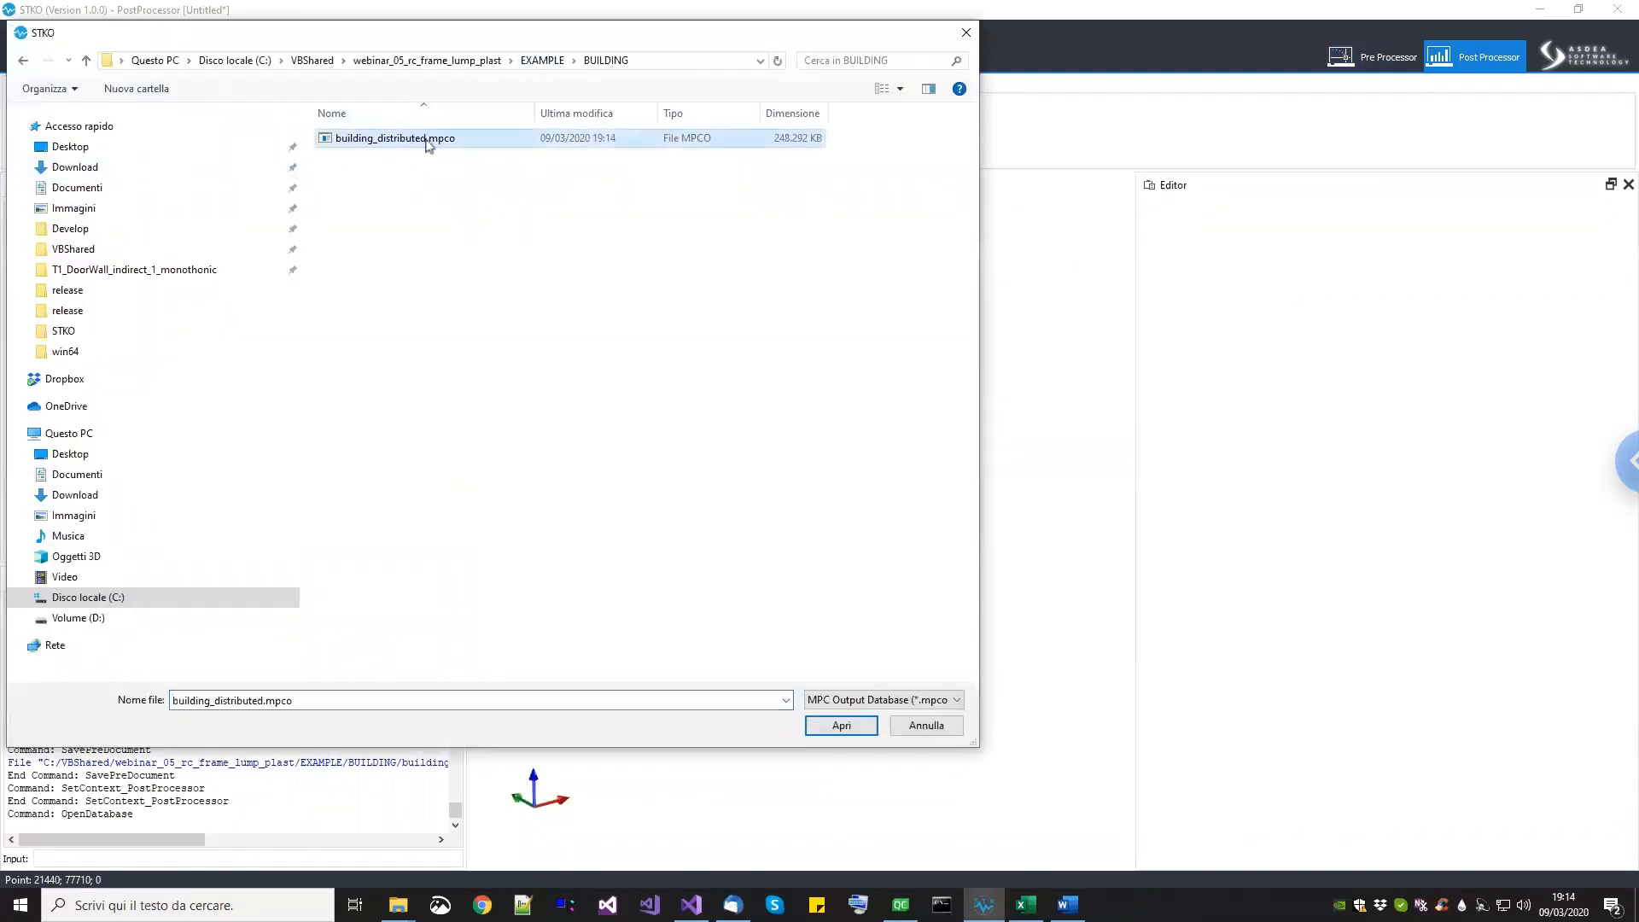
click(842, 725)
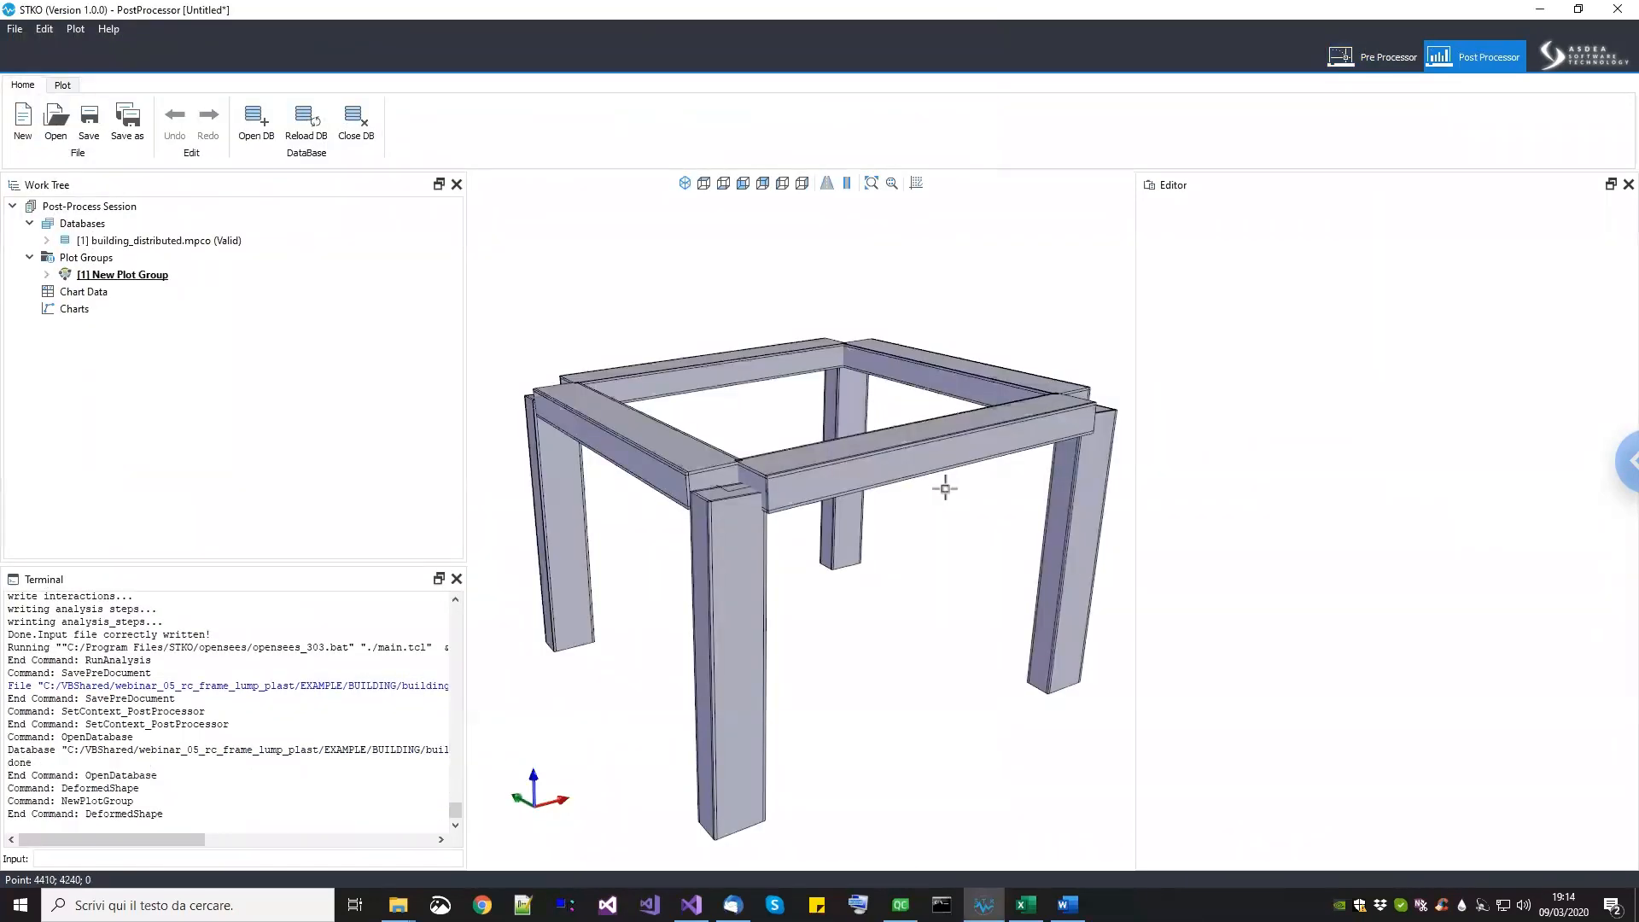
Step: Delete the default deformed shape plot from the plot group
scroll(945, 488, down, 2)
middle_drag(945, 579, 926, 610)
click(46, 274)
click(101, 292)
right_click(118, 293)
click(144, 304)
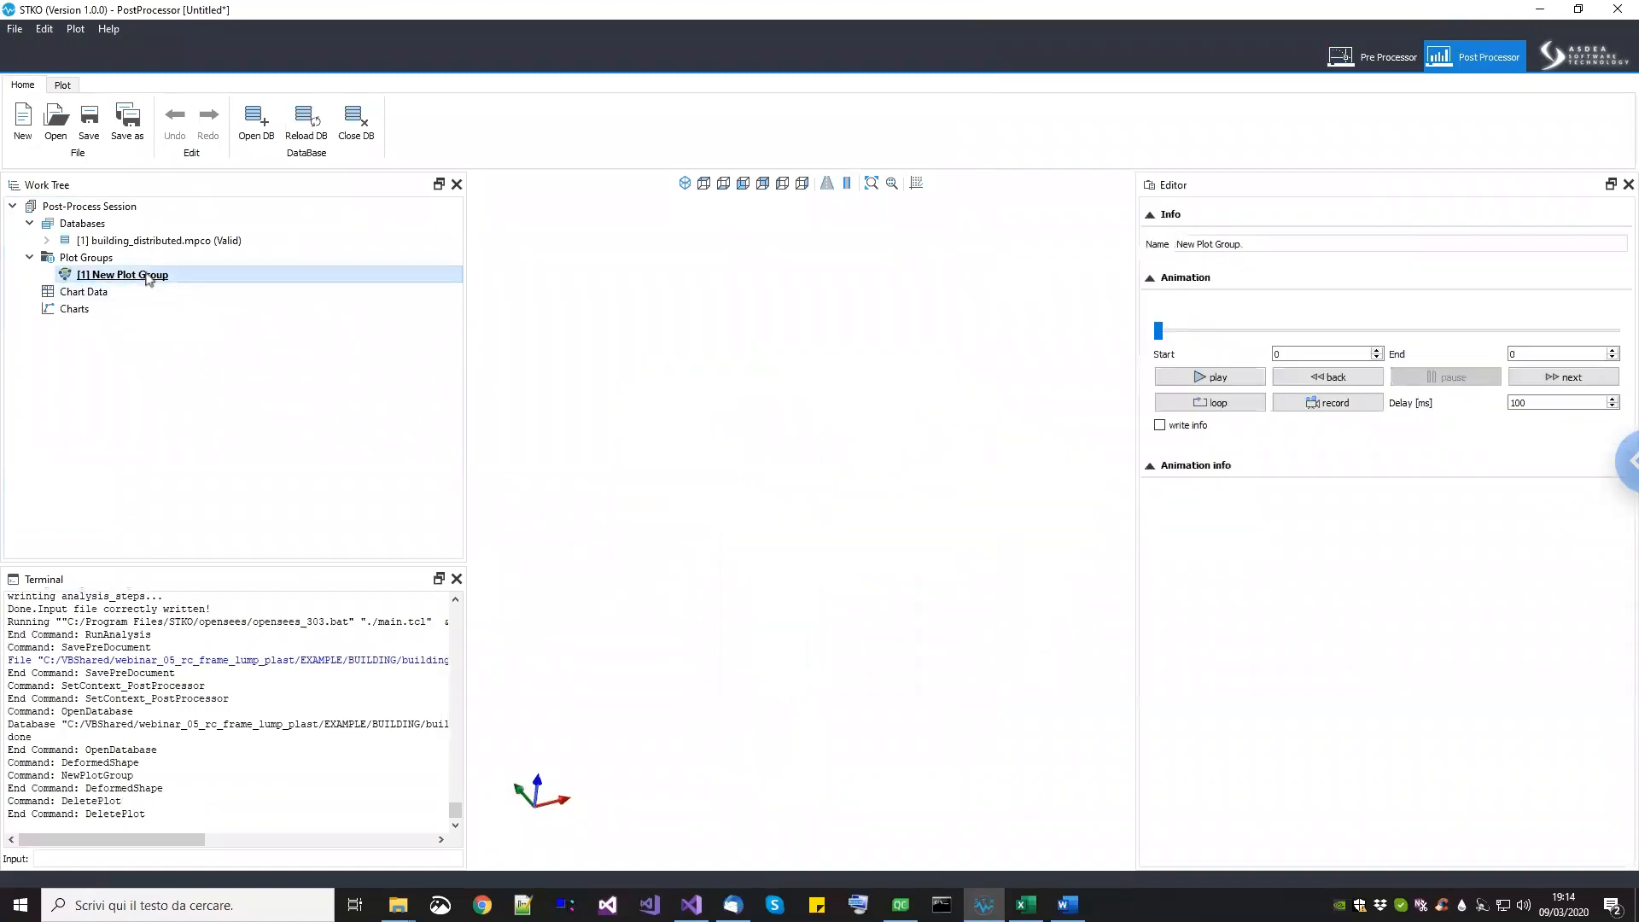
Step: Add a Beam/Shell Fiber Color Map to the plot group and set its result to section.fiber.strain (Lines)
right_click(148, 280)
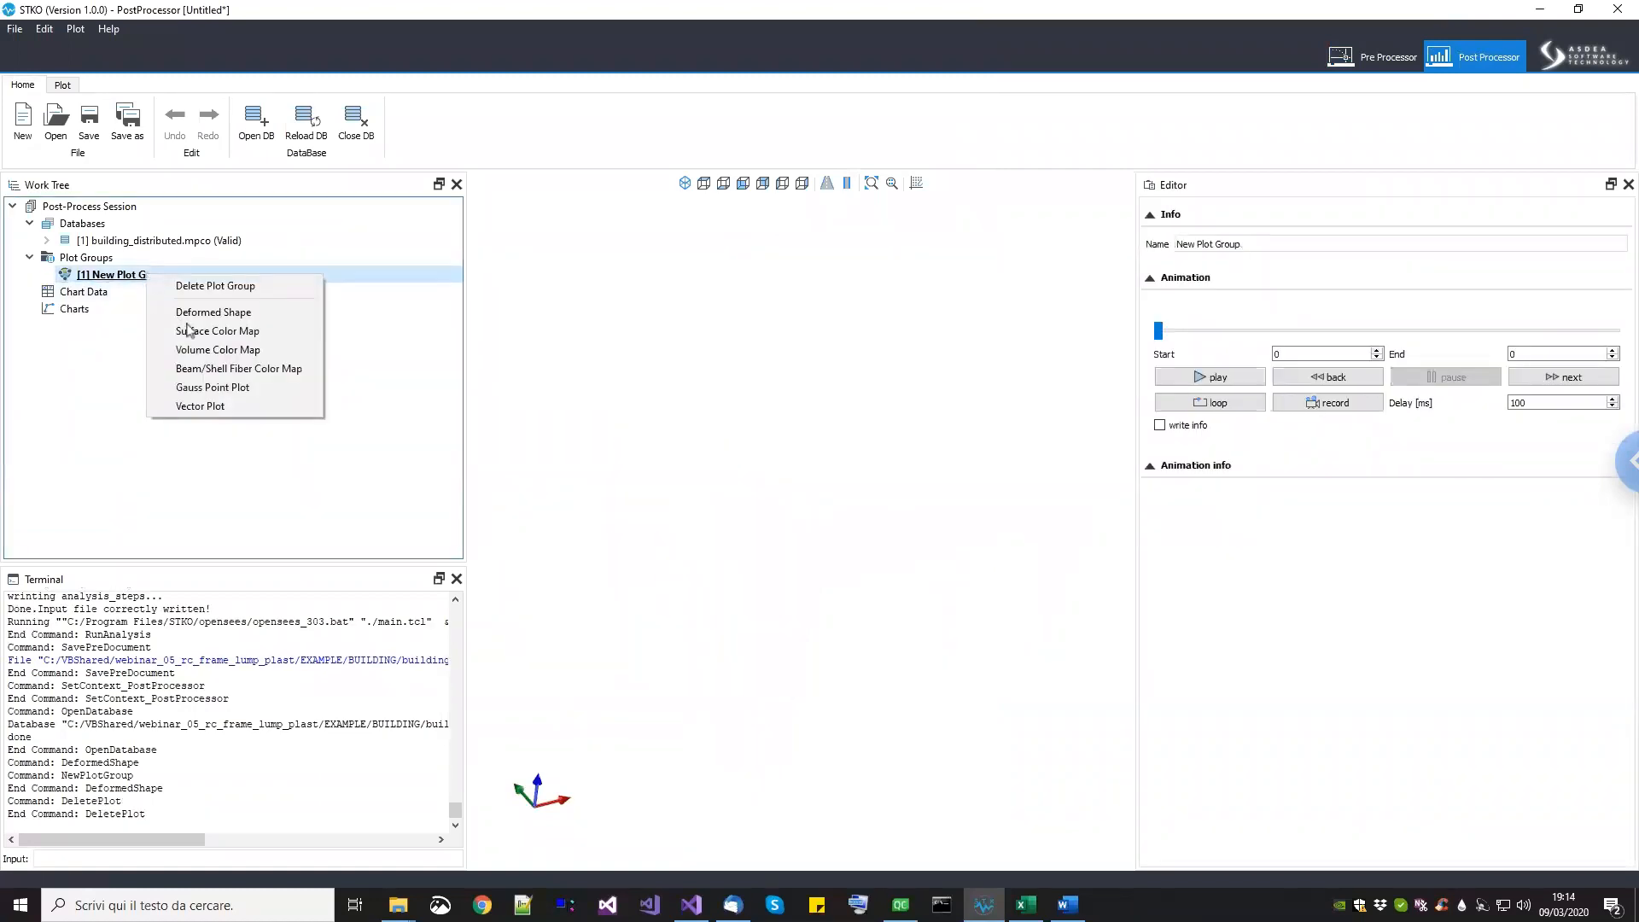
click(214, 370)
click(145, 292)
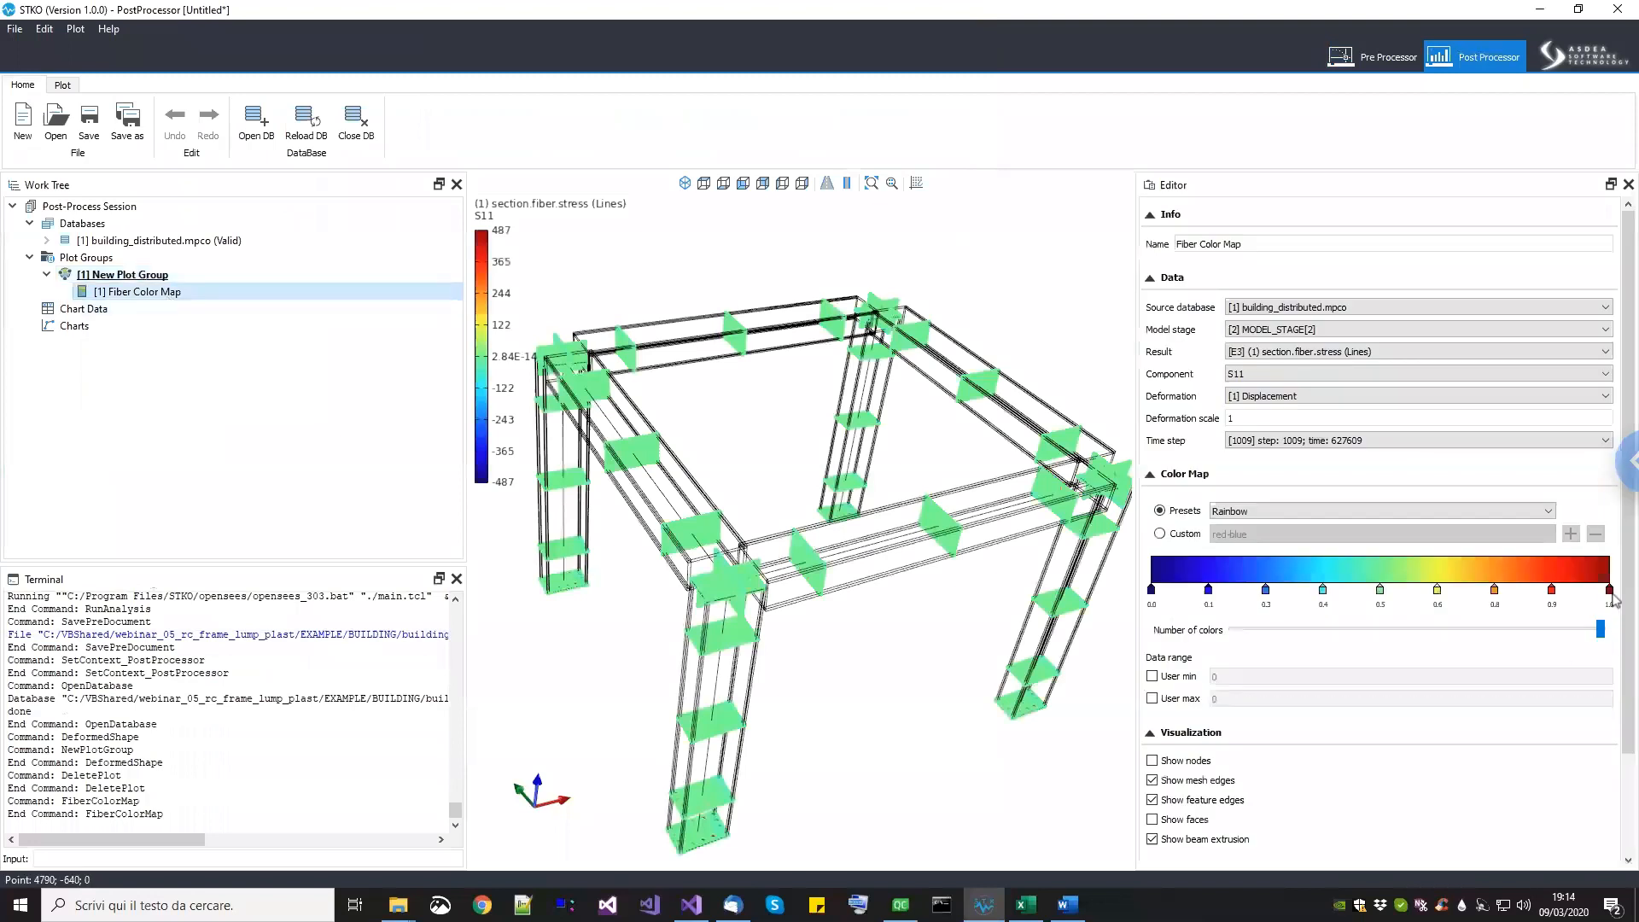
click(1325, 359)
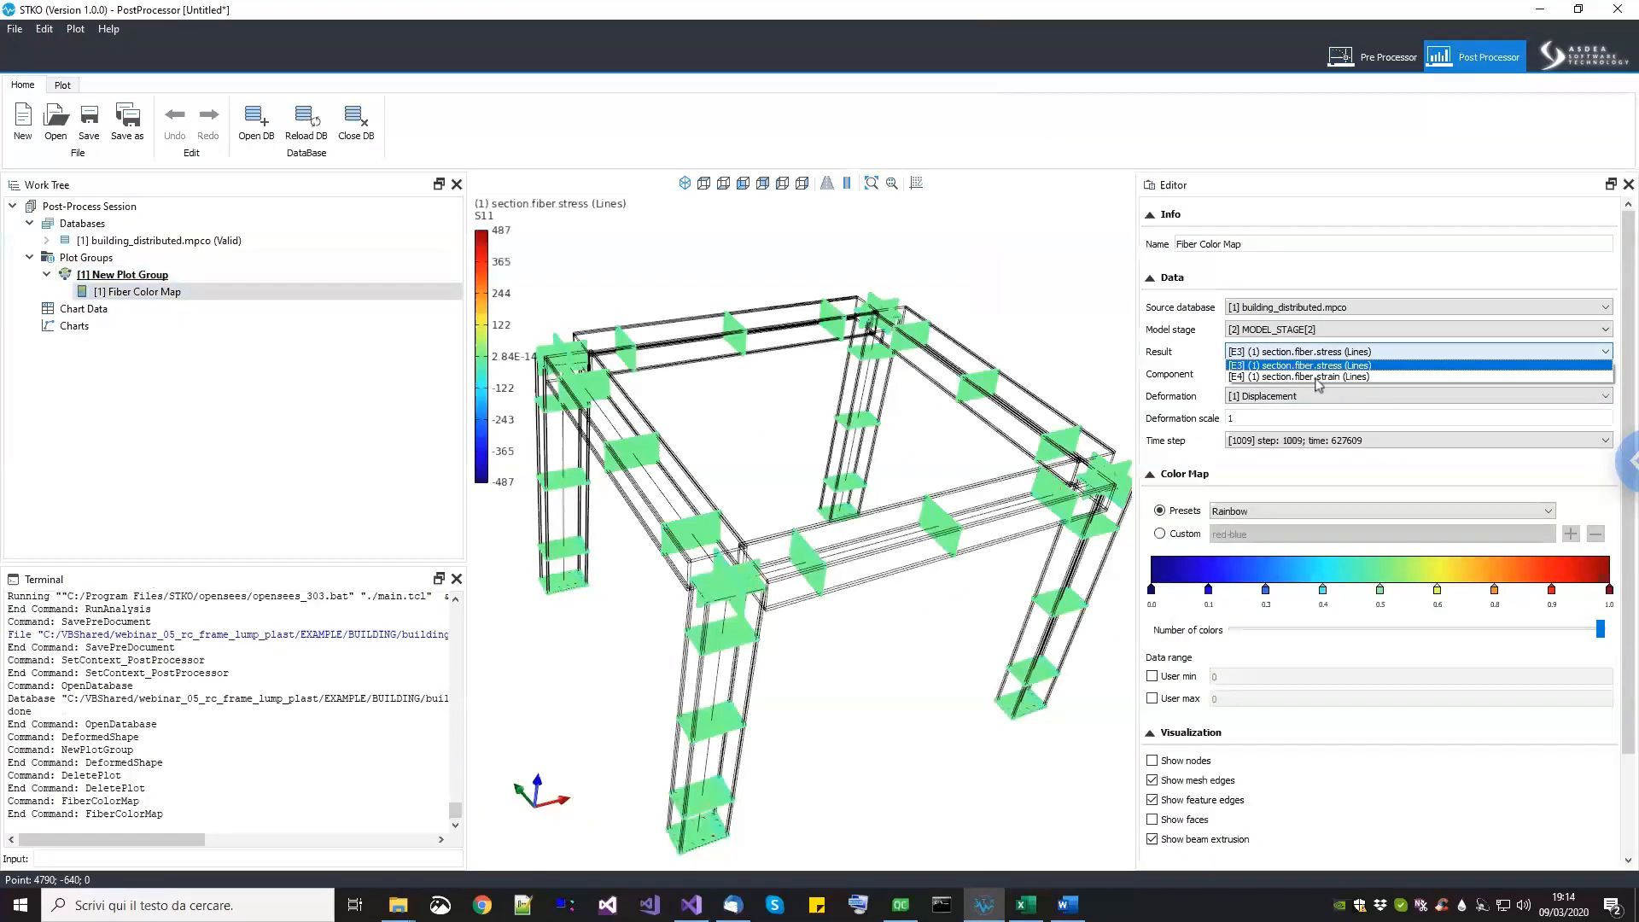
click(1316, 378)
Step: Show the nodes in the fiber strain plot and select the master node at the centre of the floor
scroll(755, 597, down, 4)
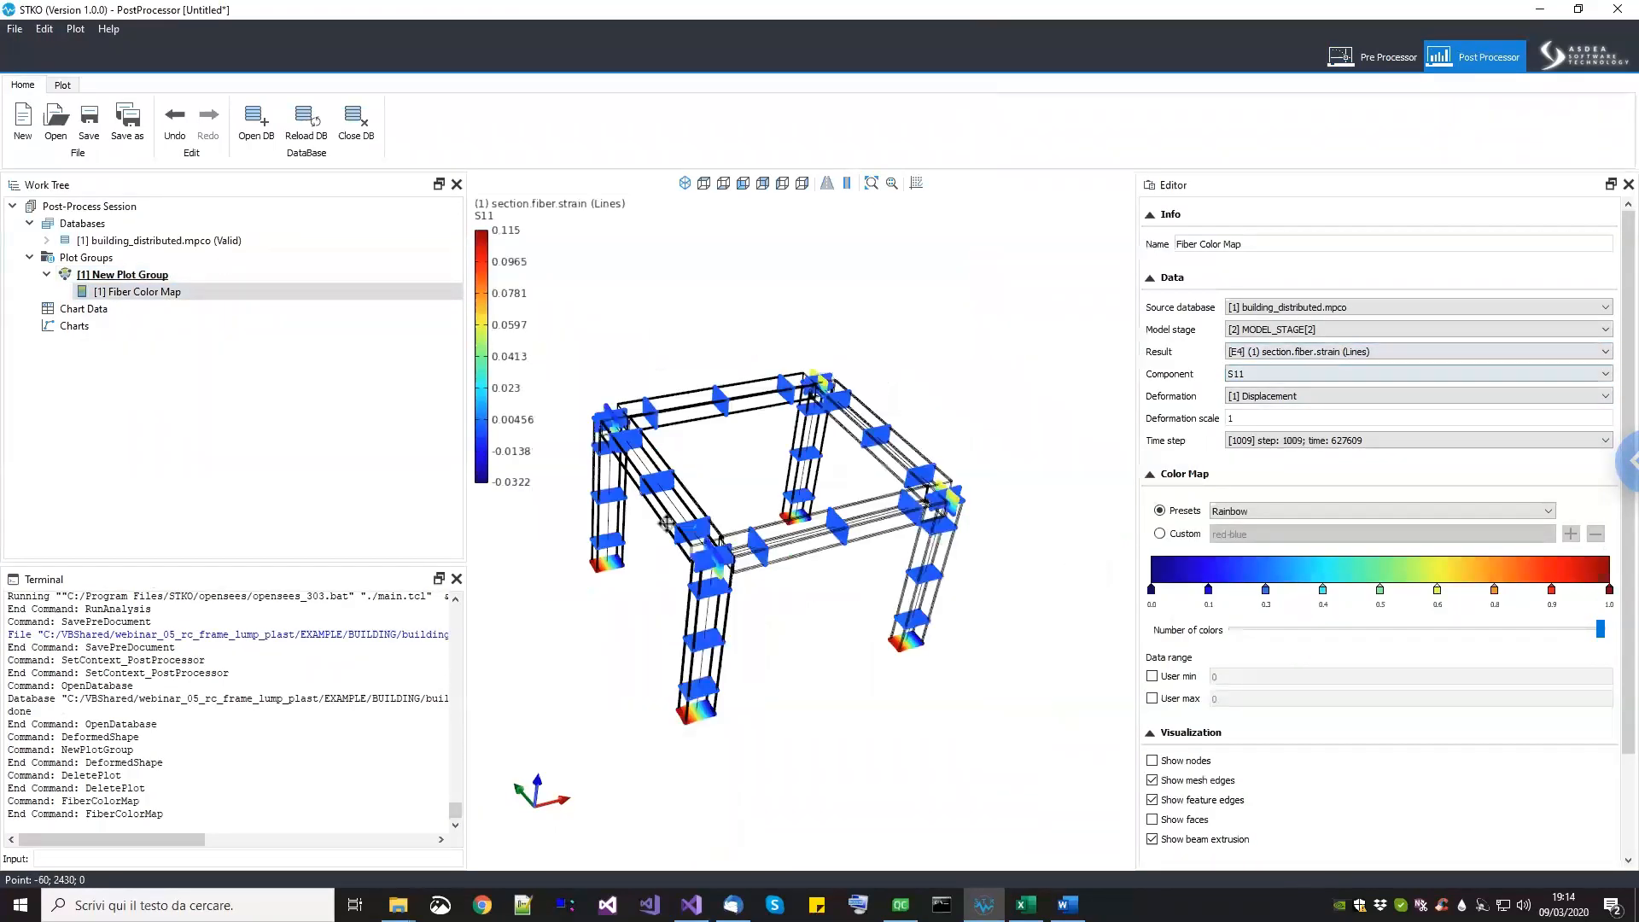
drag(749, 555, 846, 703)
scroll(707, 710, up, 4)
scroll(761, 675, down, 3)
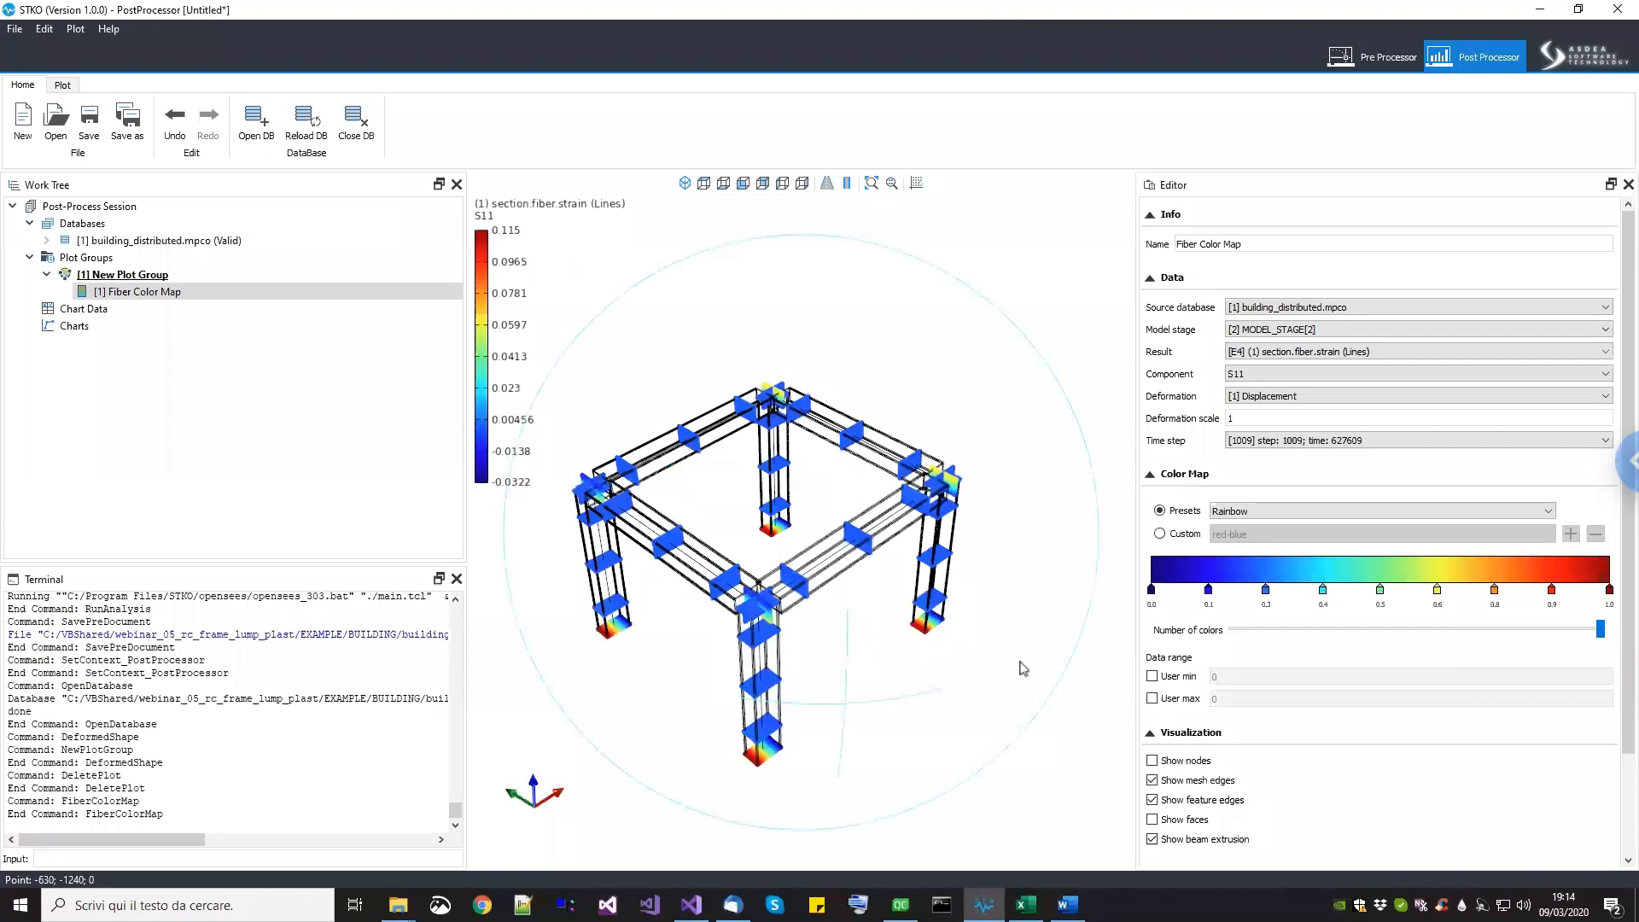
drag(745, 414, 783, 463)
middle_drag(673, 447, 695, 416)
middle_drag(830, 671, 910, 671)
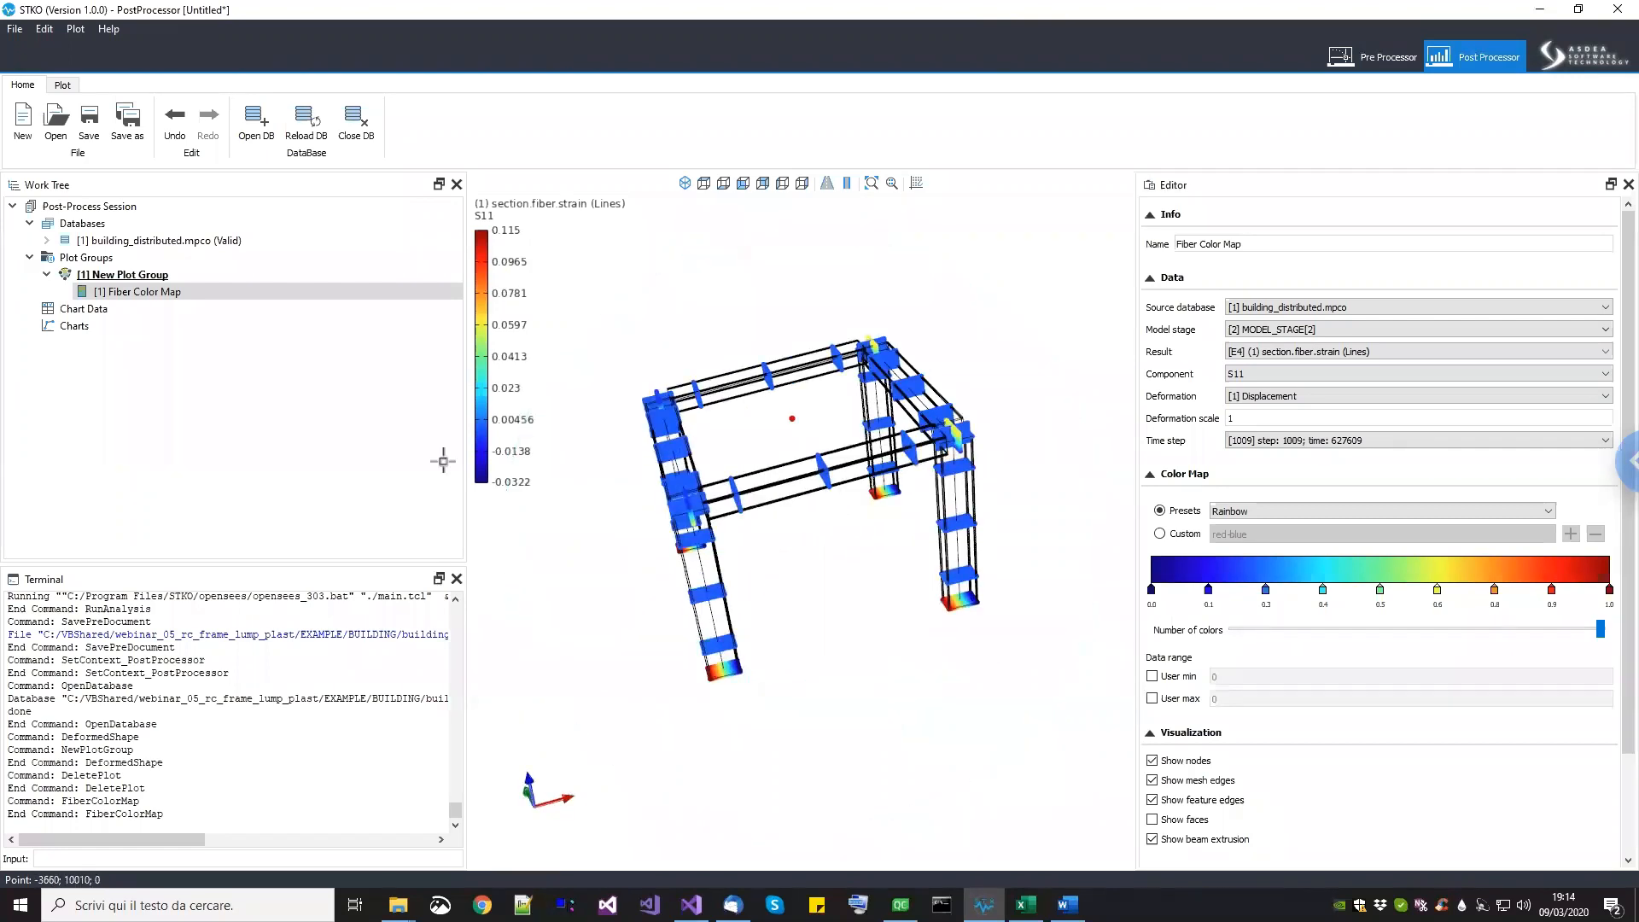
Step: Set up chart data extraction on the selected node for MODEL_STAGE[2], with pseudo time step as X and displacement Ux as Y
right_click(74, 311)
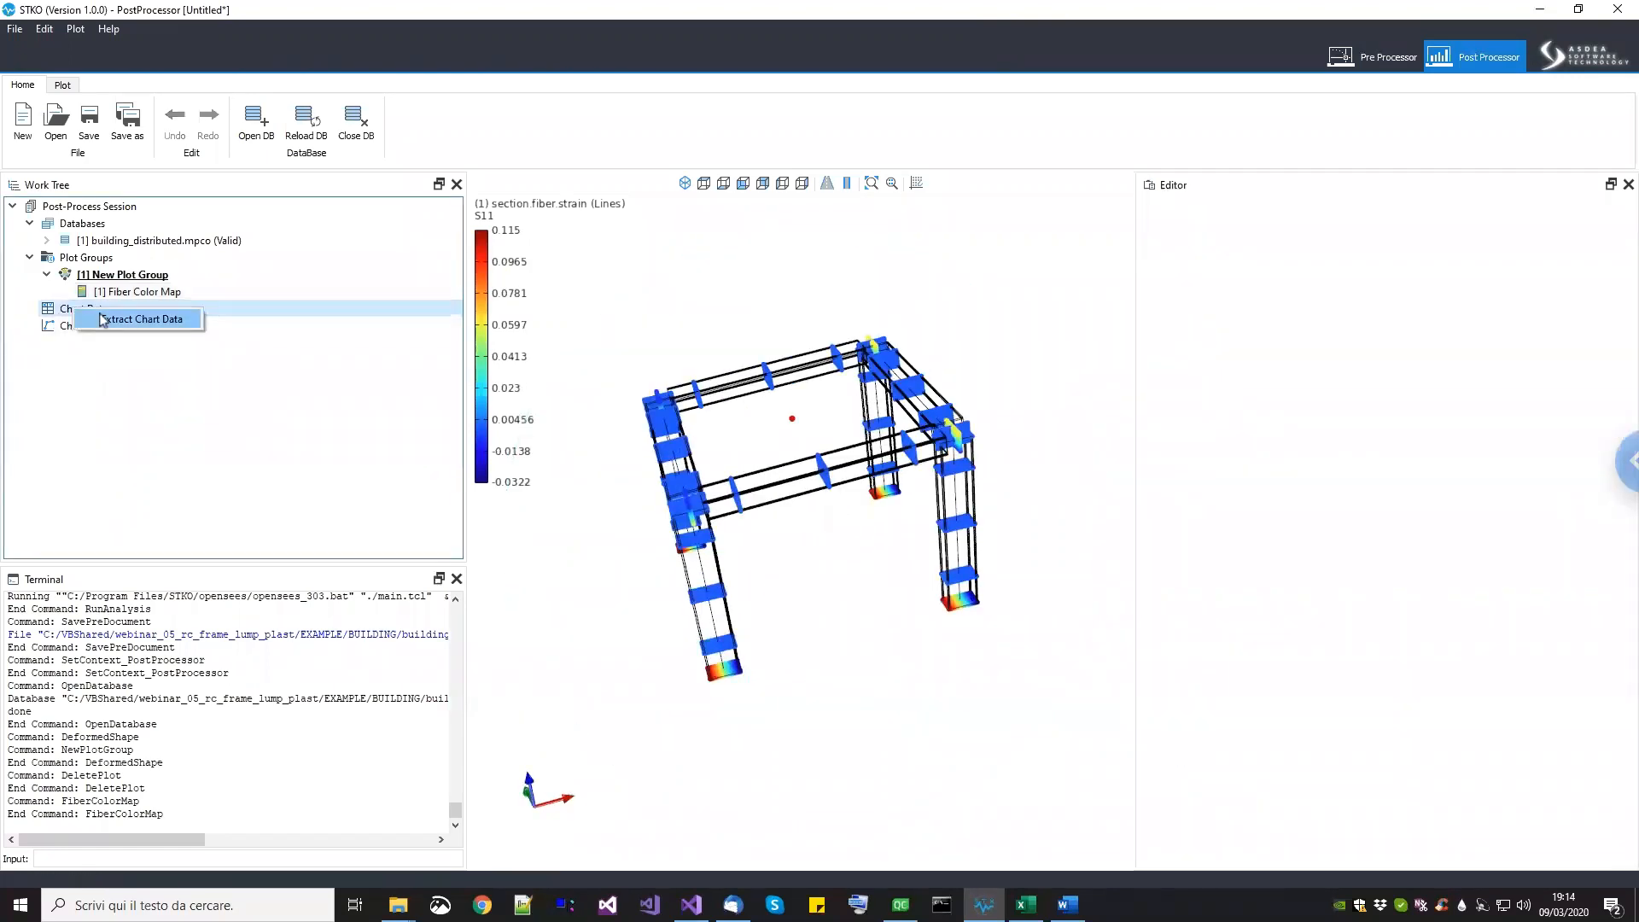
click(102, 321)
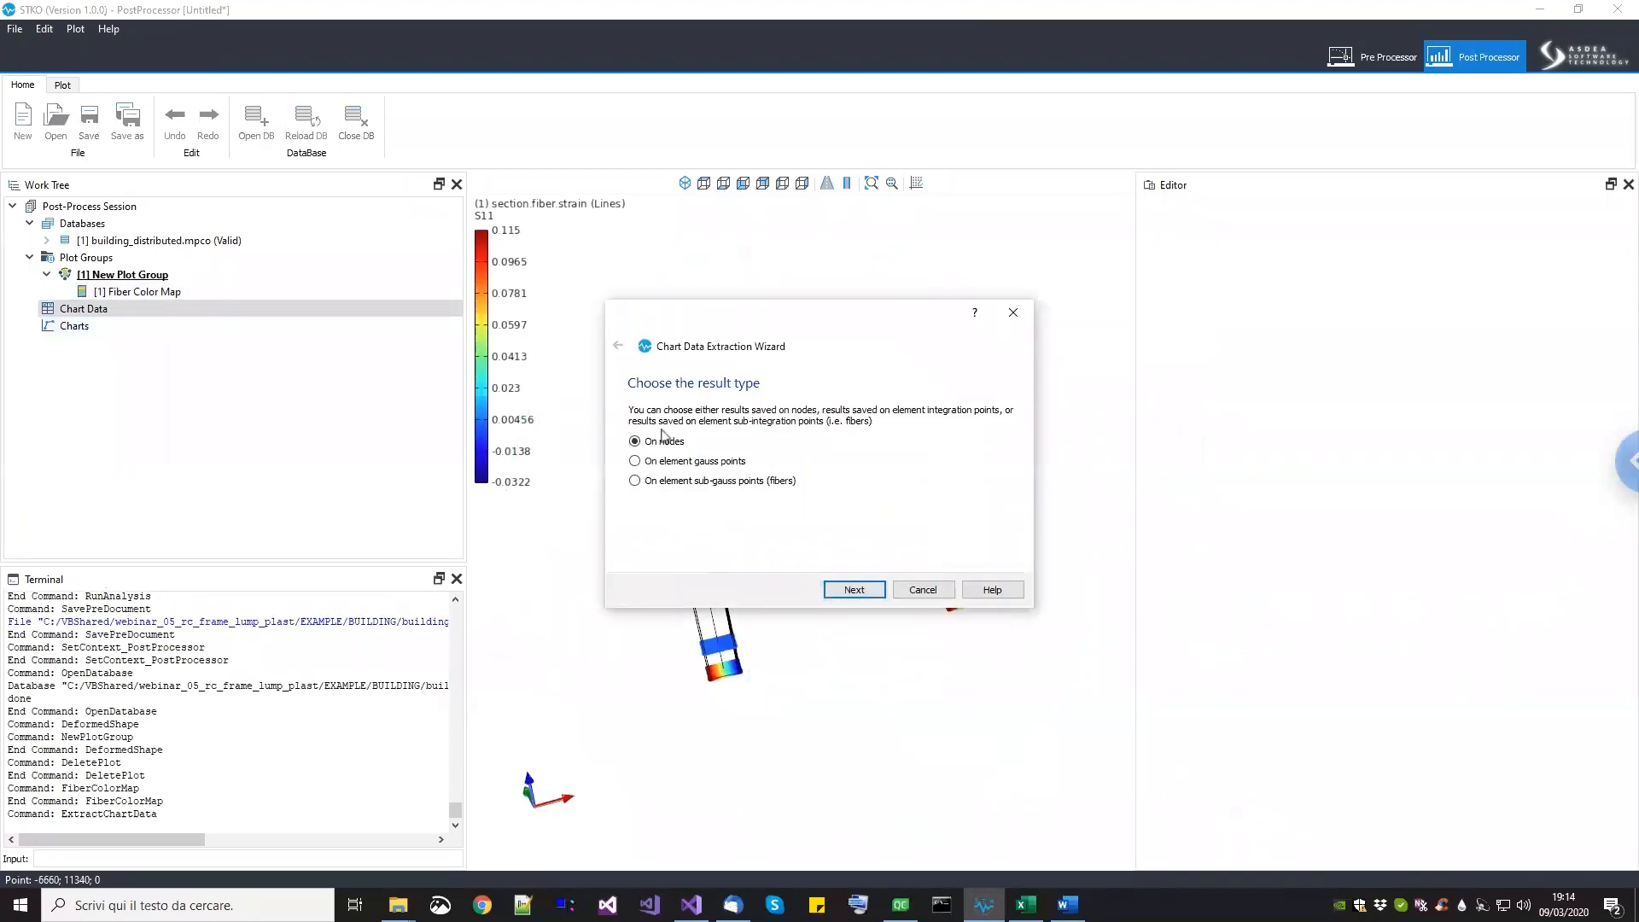
drag(716, 331, 219, 331)
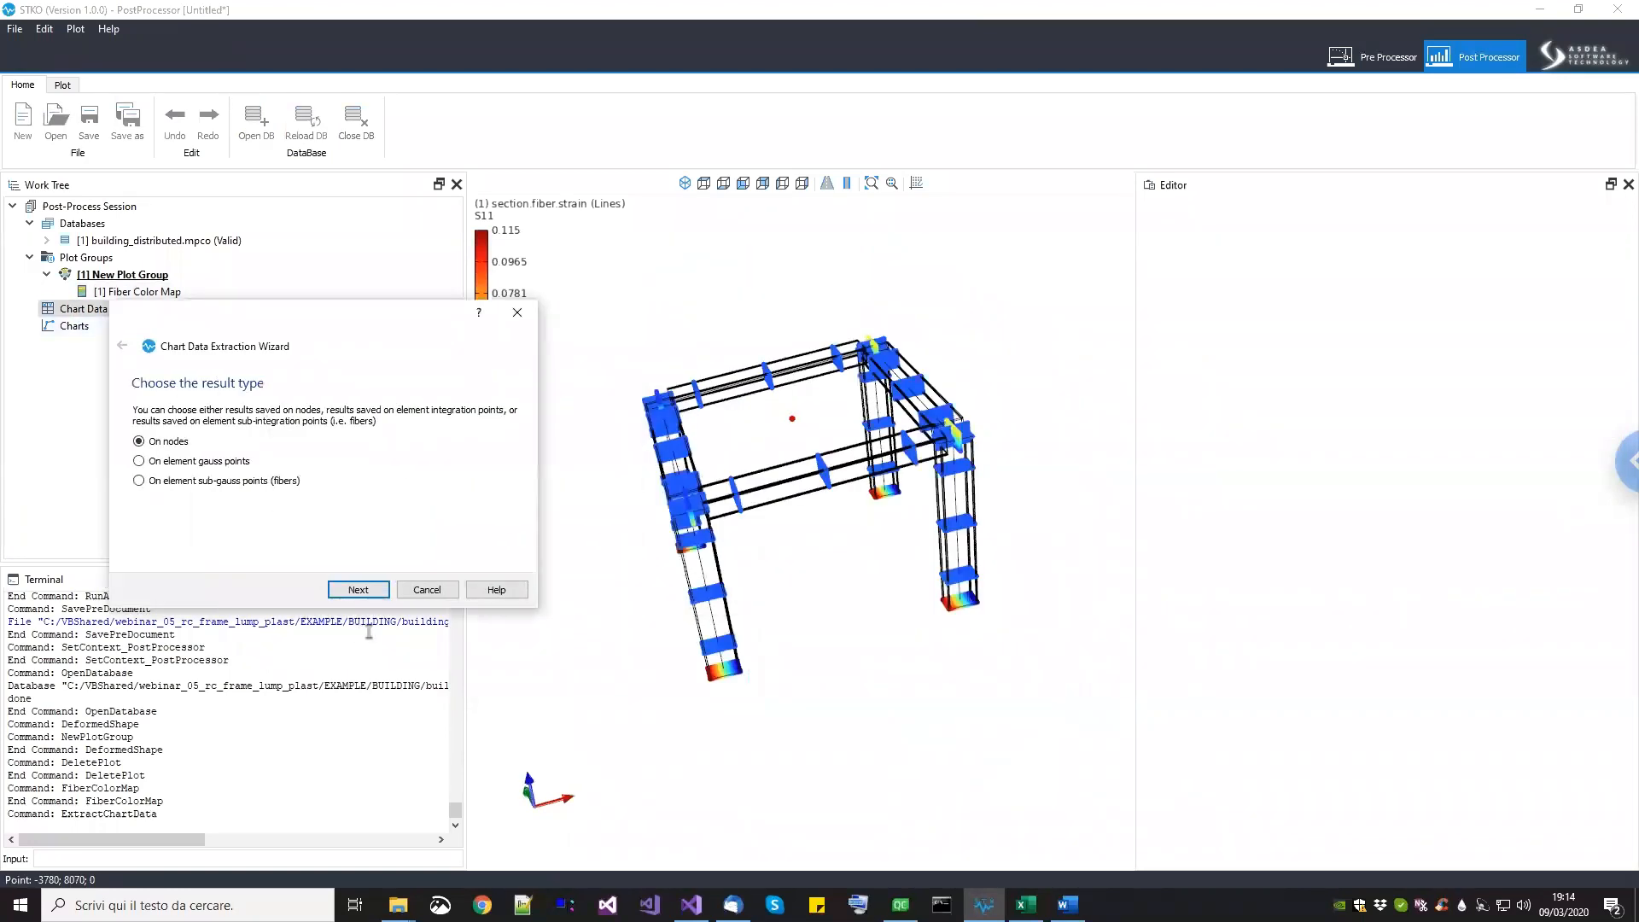
click(359, 589)
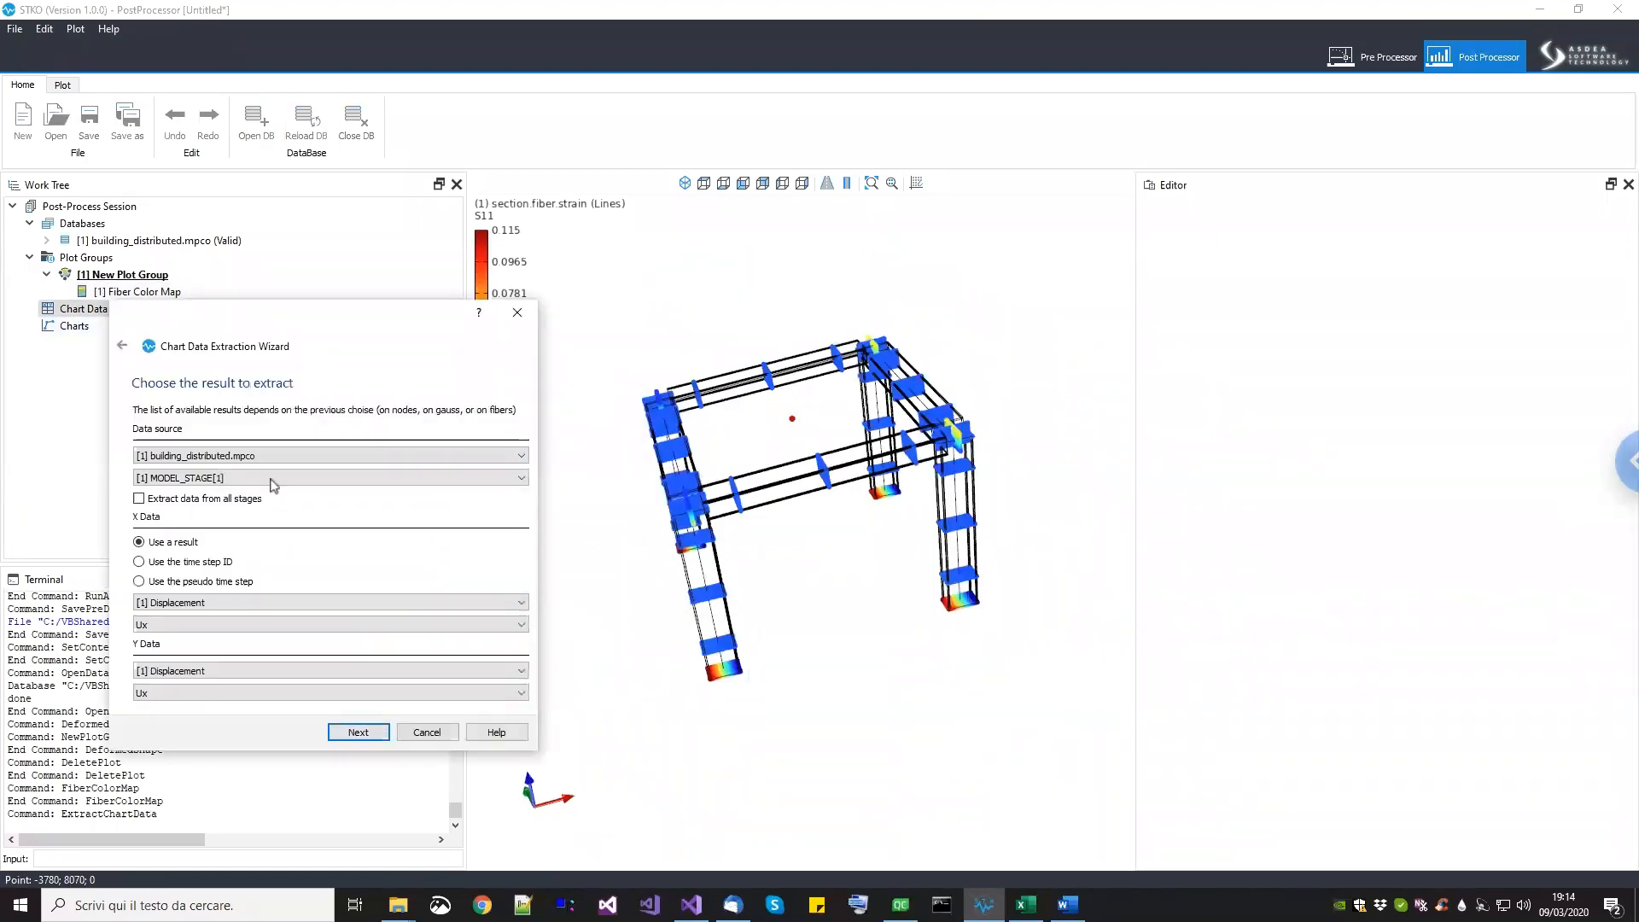
click(264, 503)
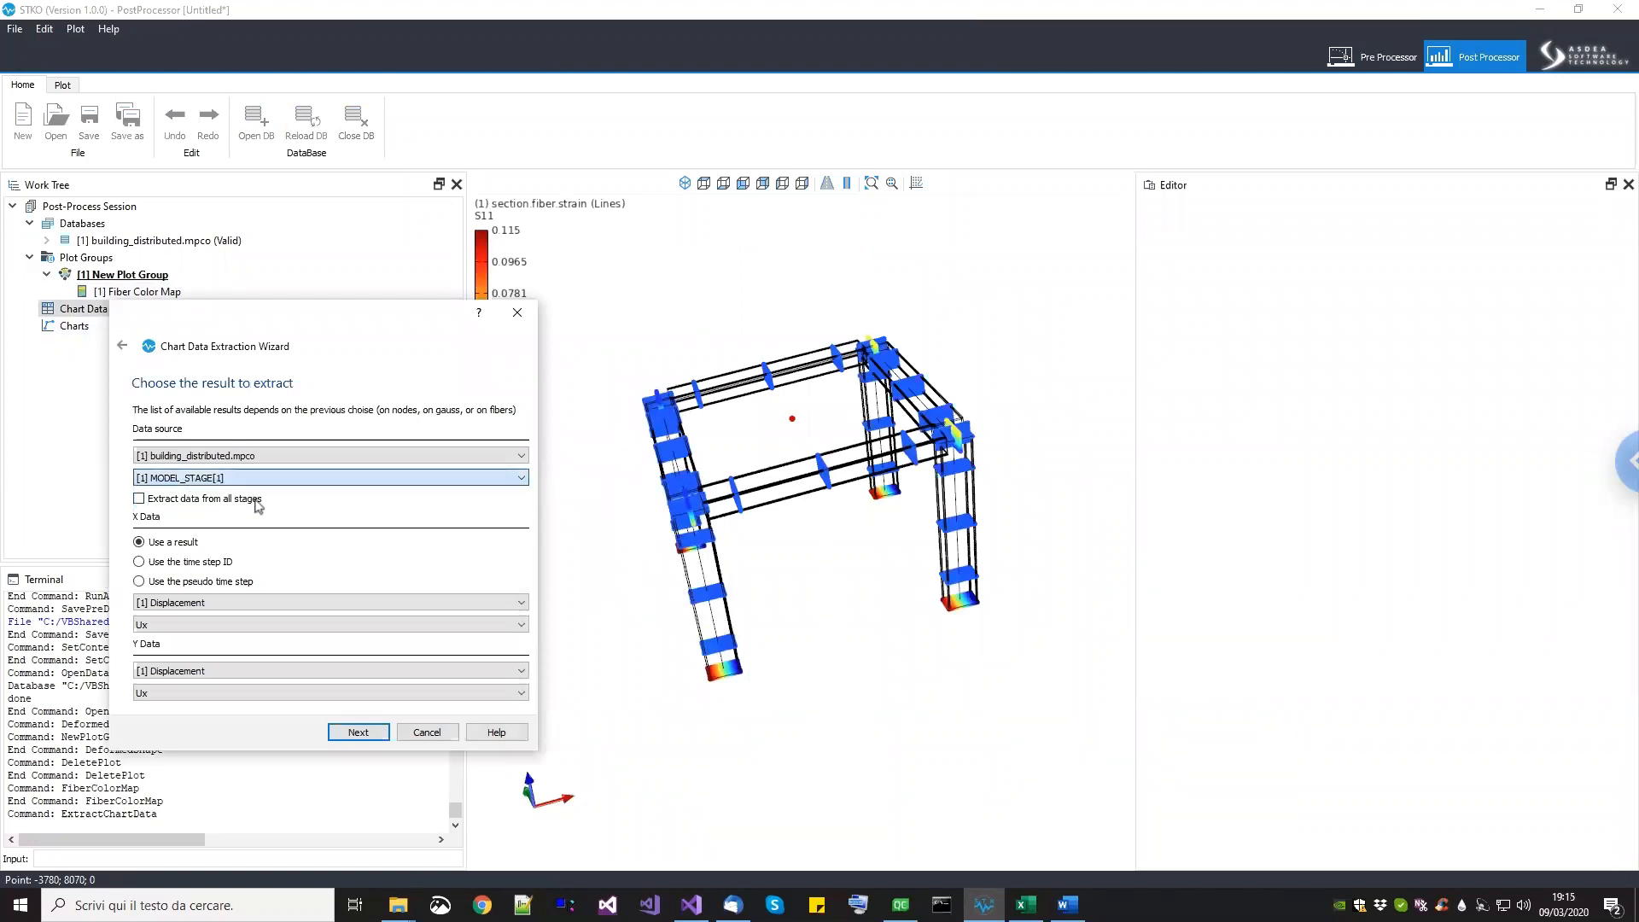
click(214, 581)
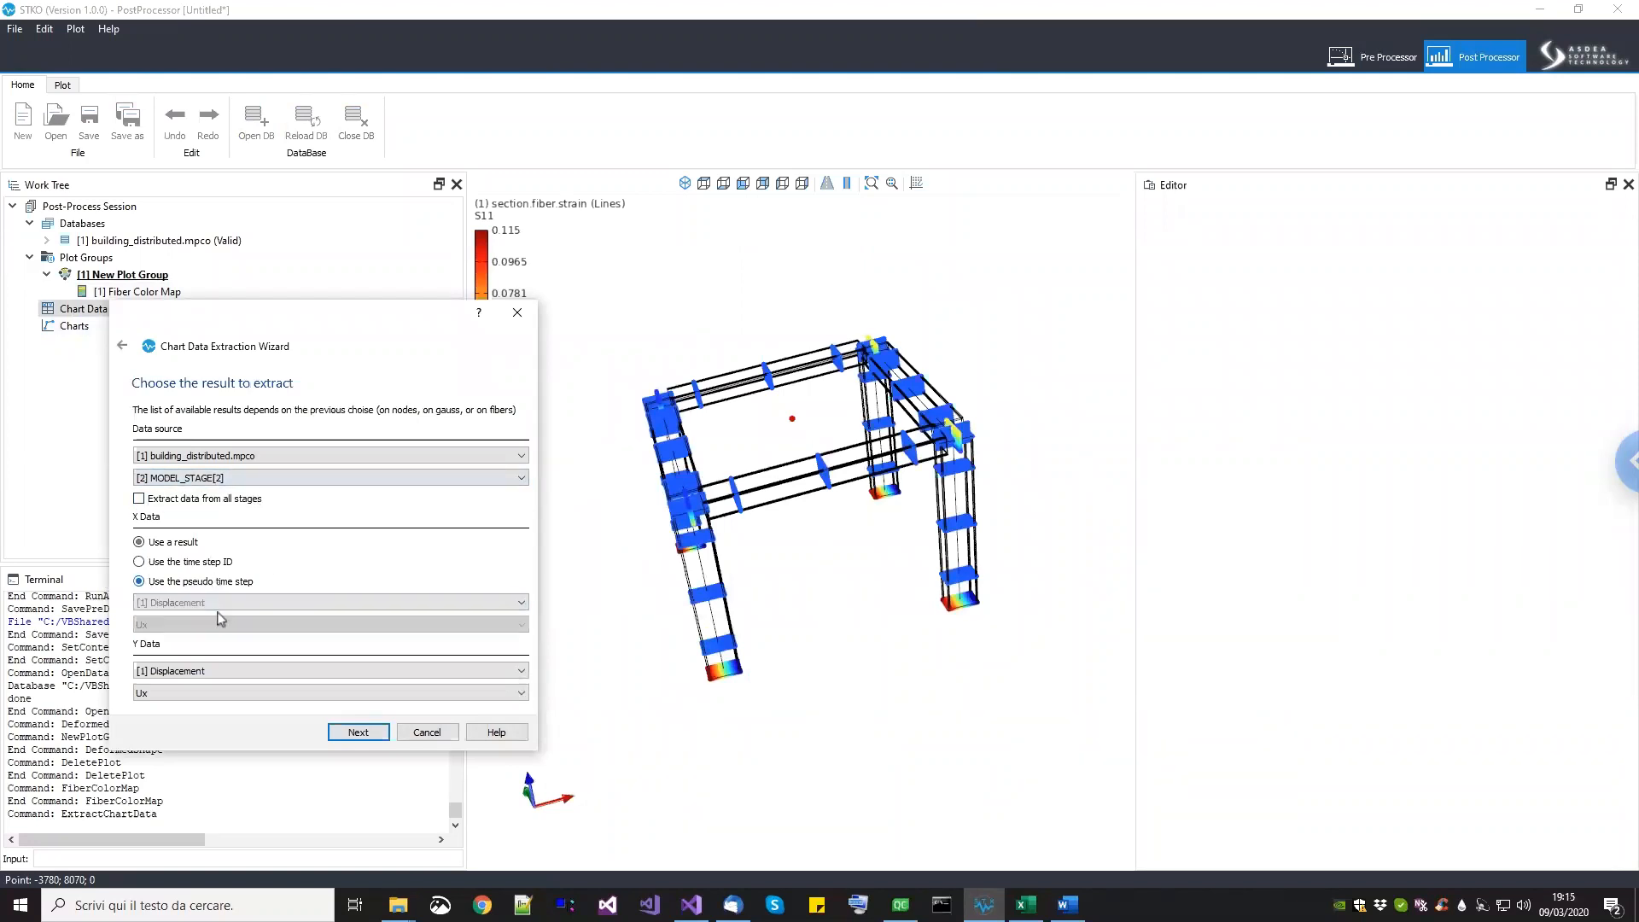
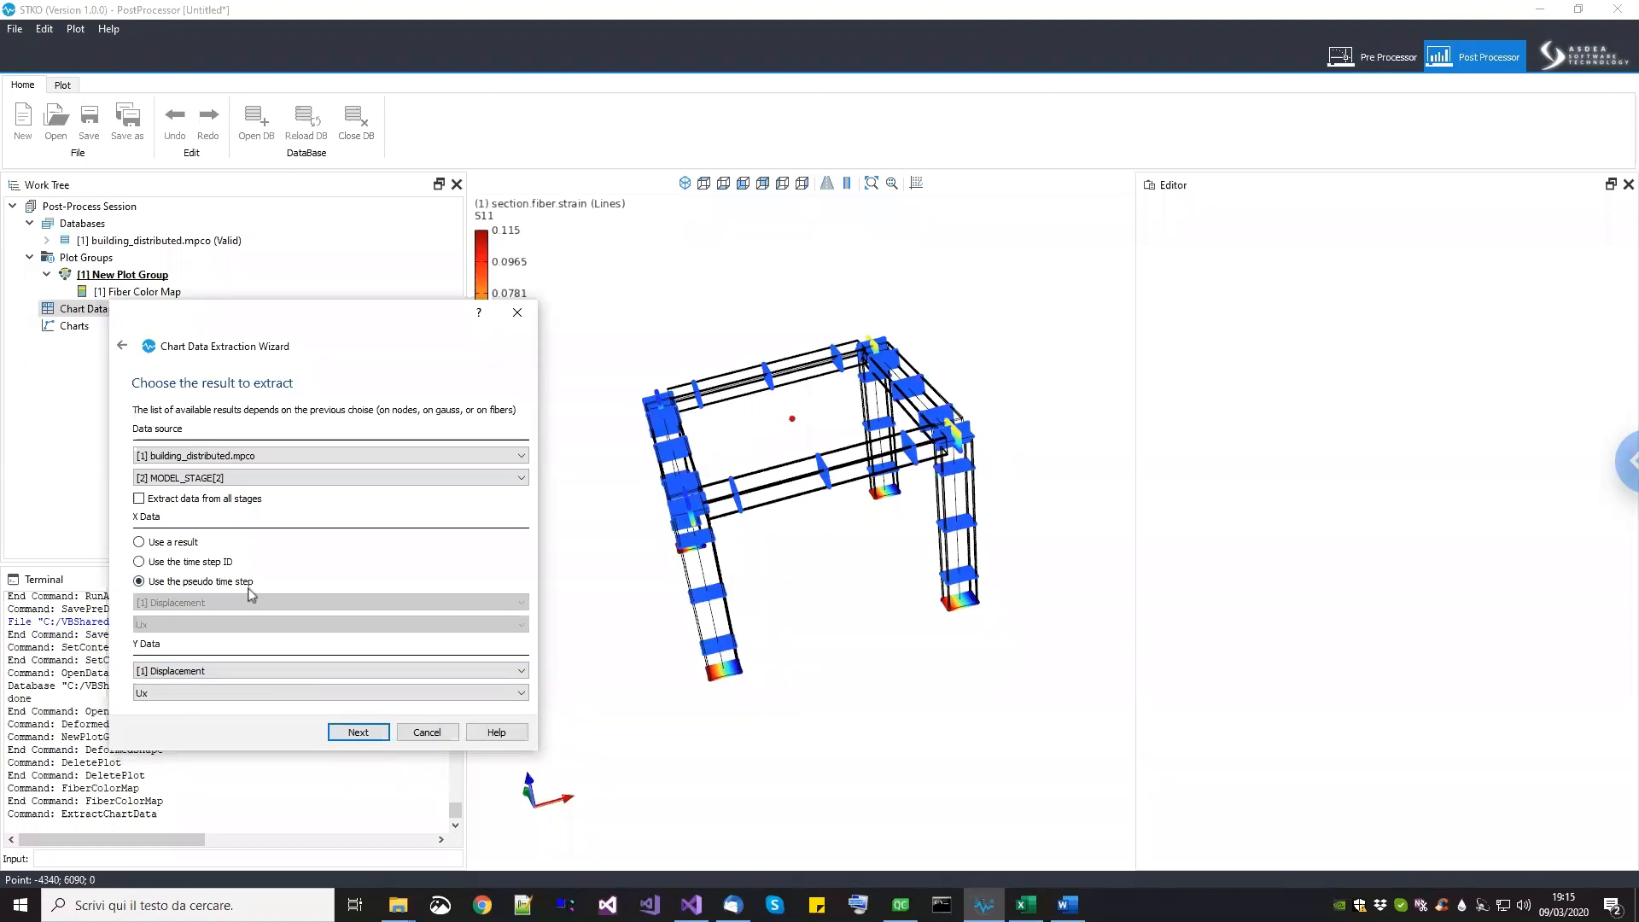
click(366, 739)
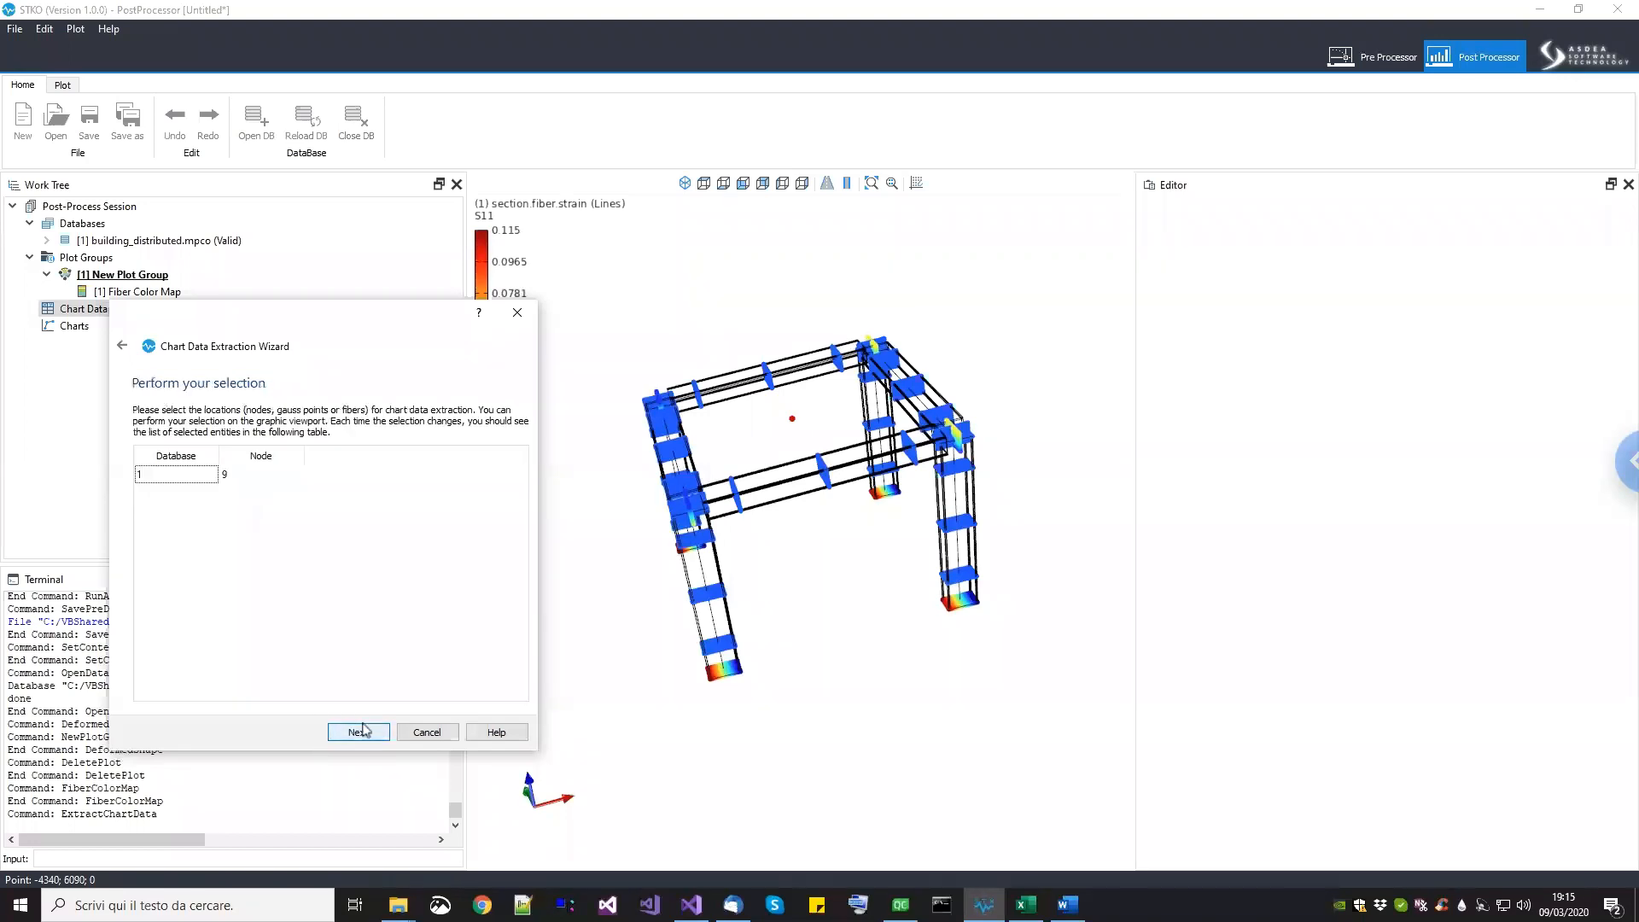
click(357, 736)
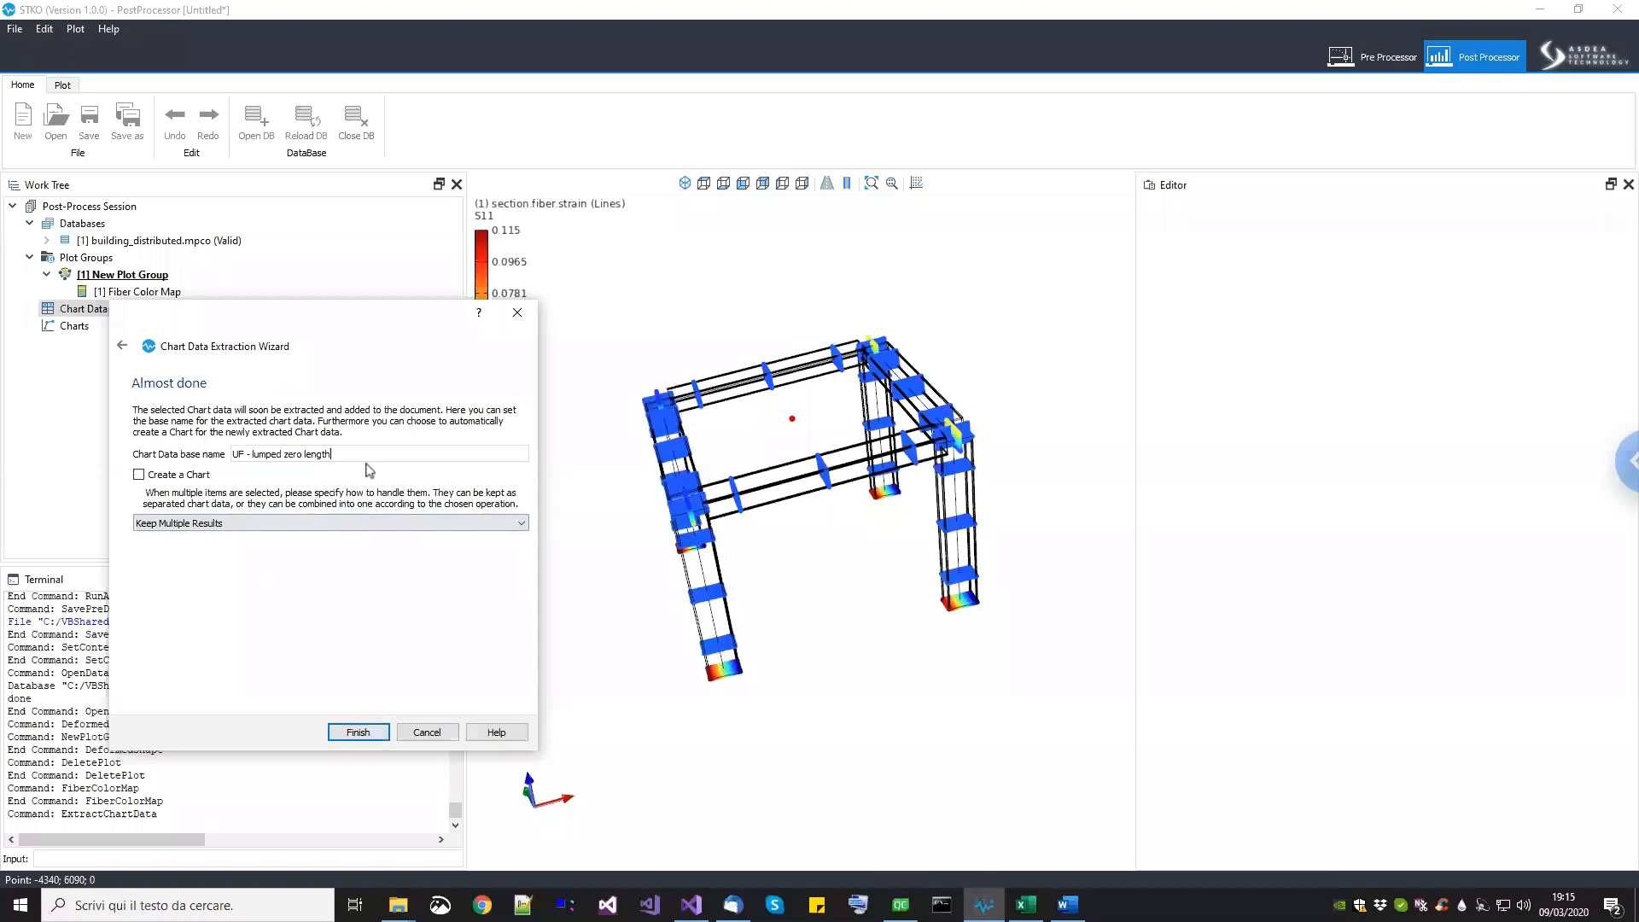
Step: Name the chart data "UF distributed" and finish the extraction with automatic chart creation
drag(355, 454, 73, 457)
text(UF)
click(369, 734)
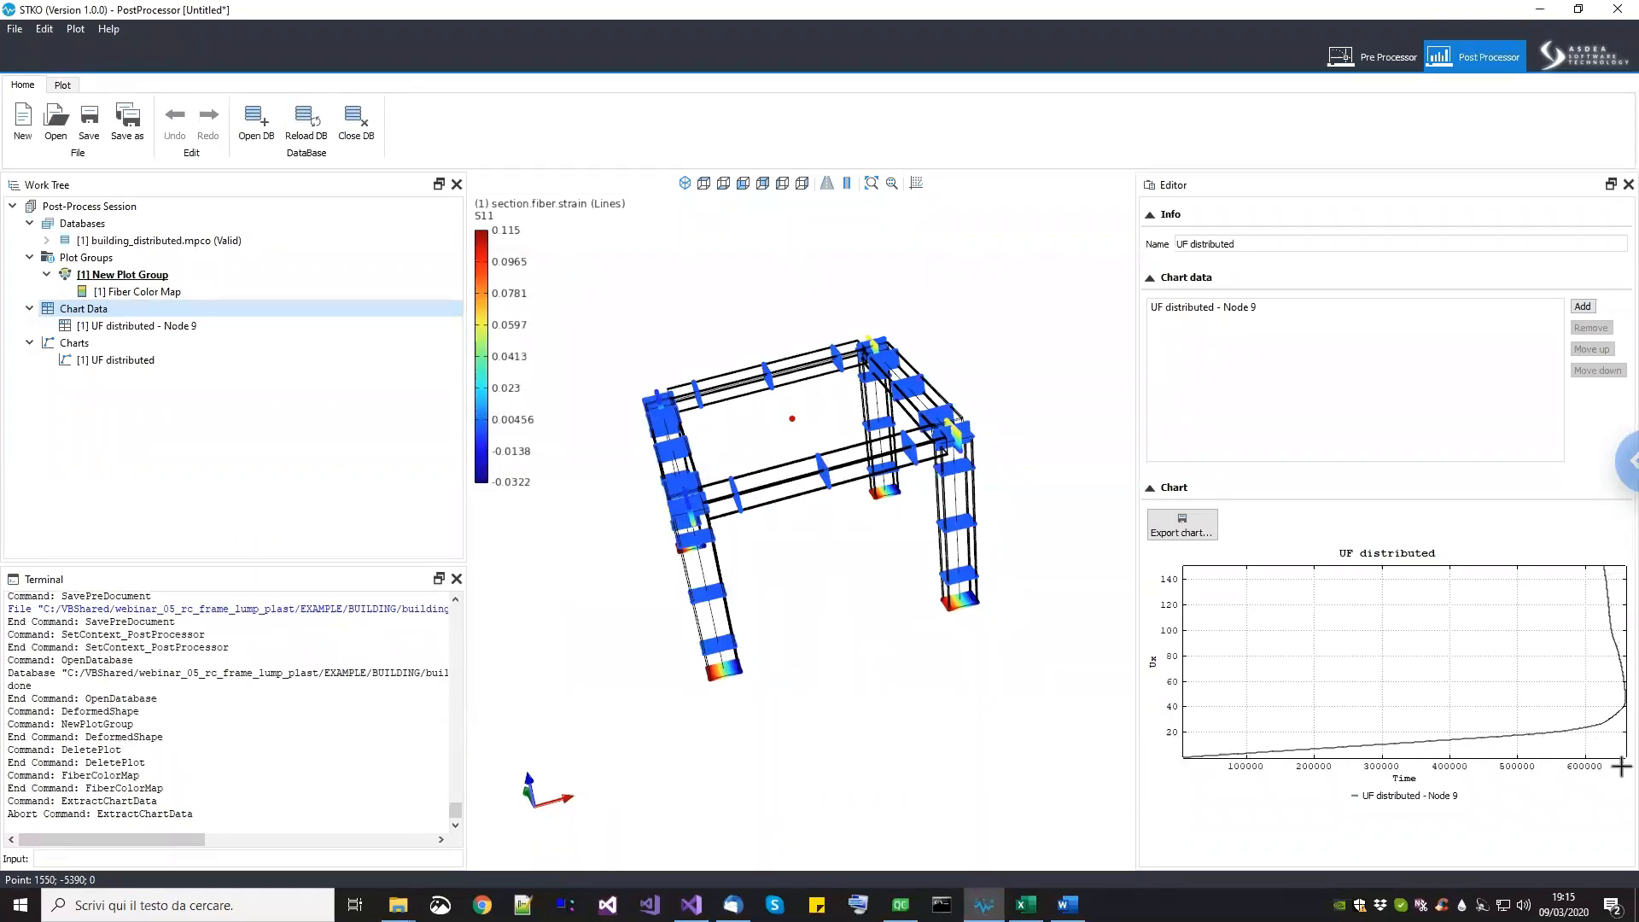
Step: Return to the building model in the pre-processor
middle_drag(832, 545, 854, 558)
scroll(855, 558, down, 3)
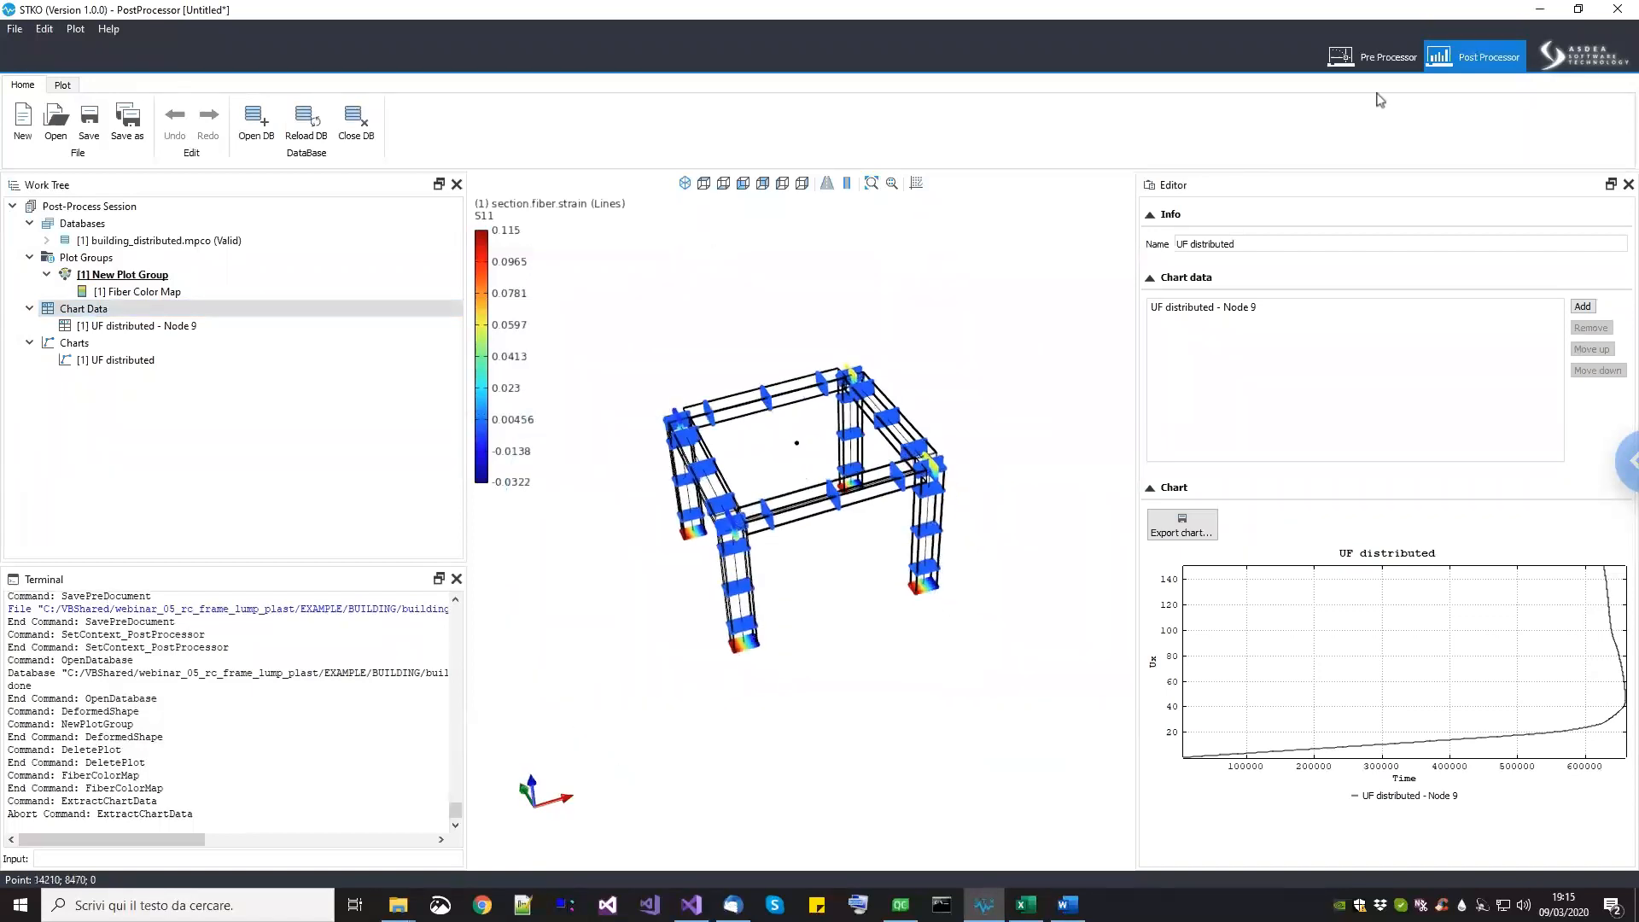
click(1389, 59)
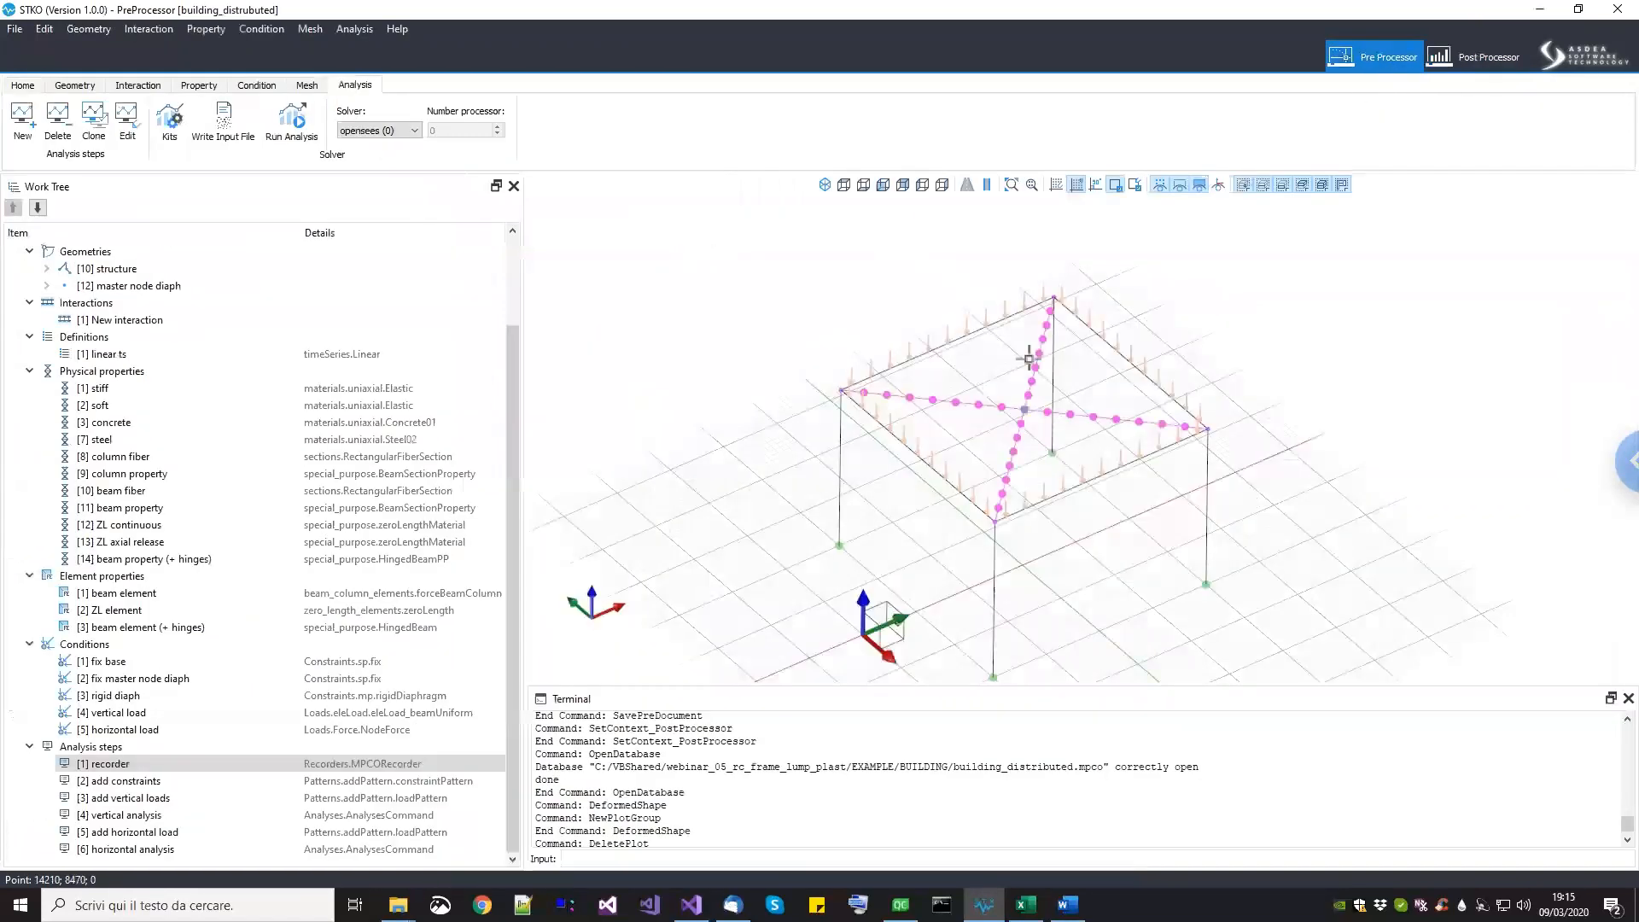
scroll(981, 401, down, 2)
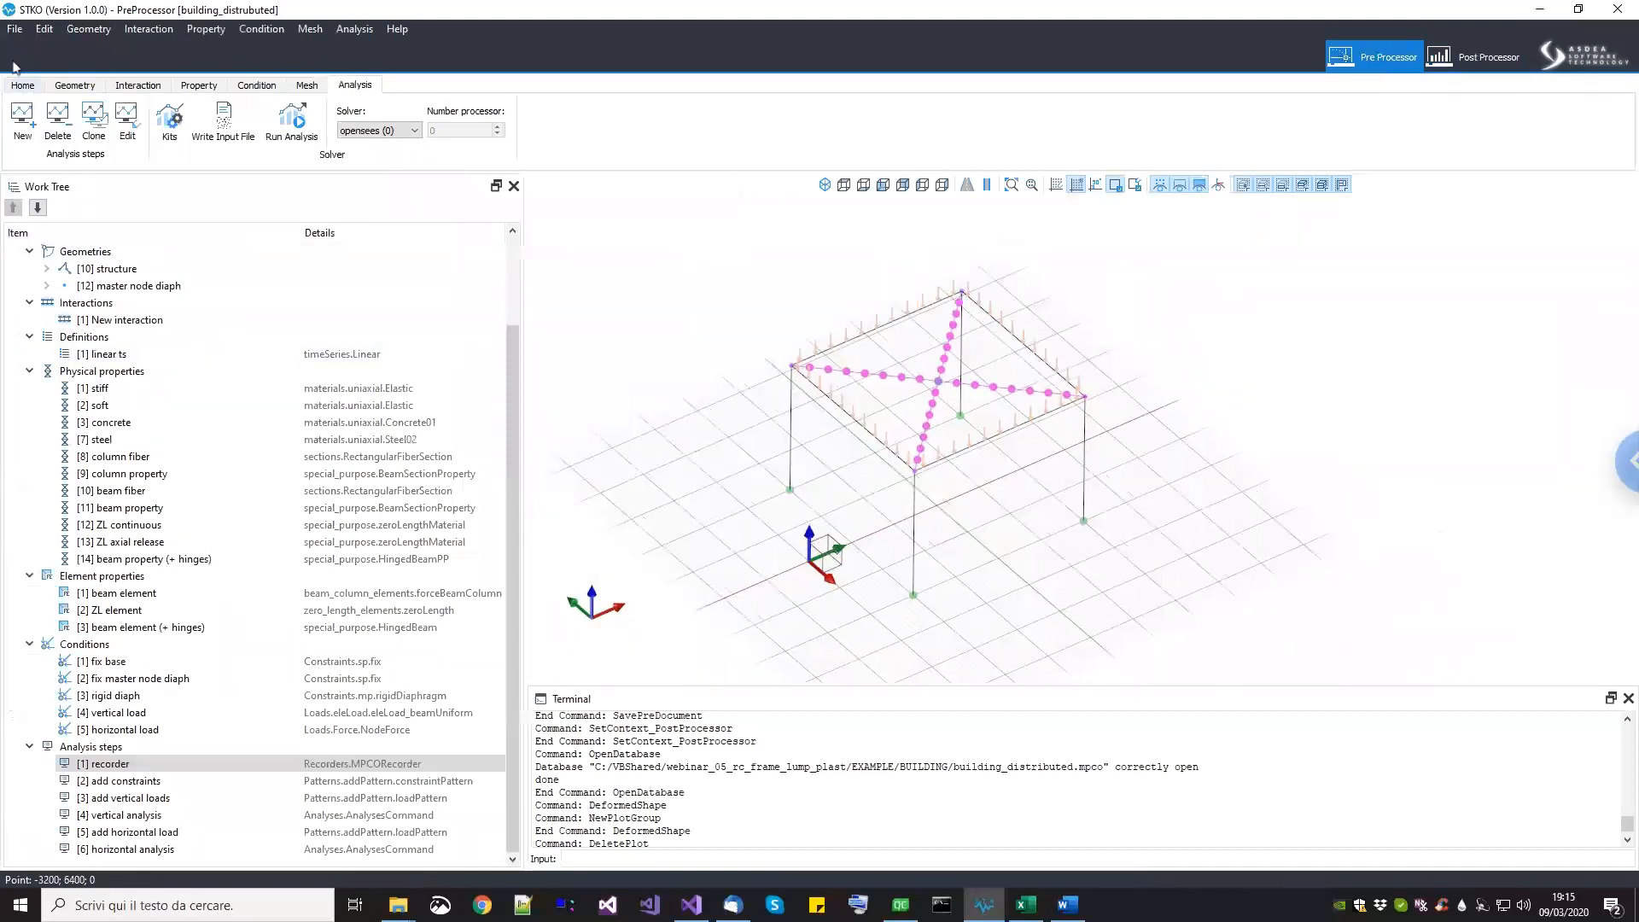
Step: Save the model as a new document named building_lumped_finite_length in the BUILDING folder
click(15, 29)
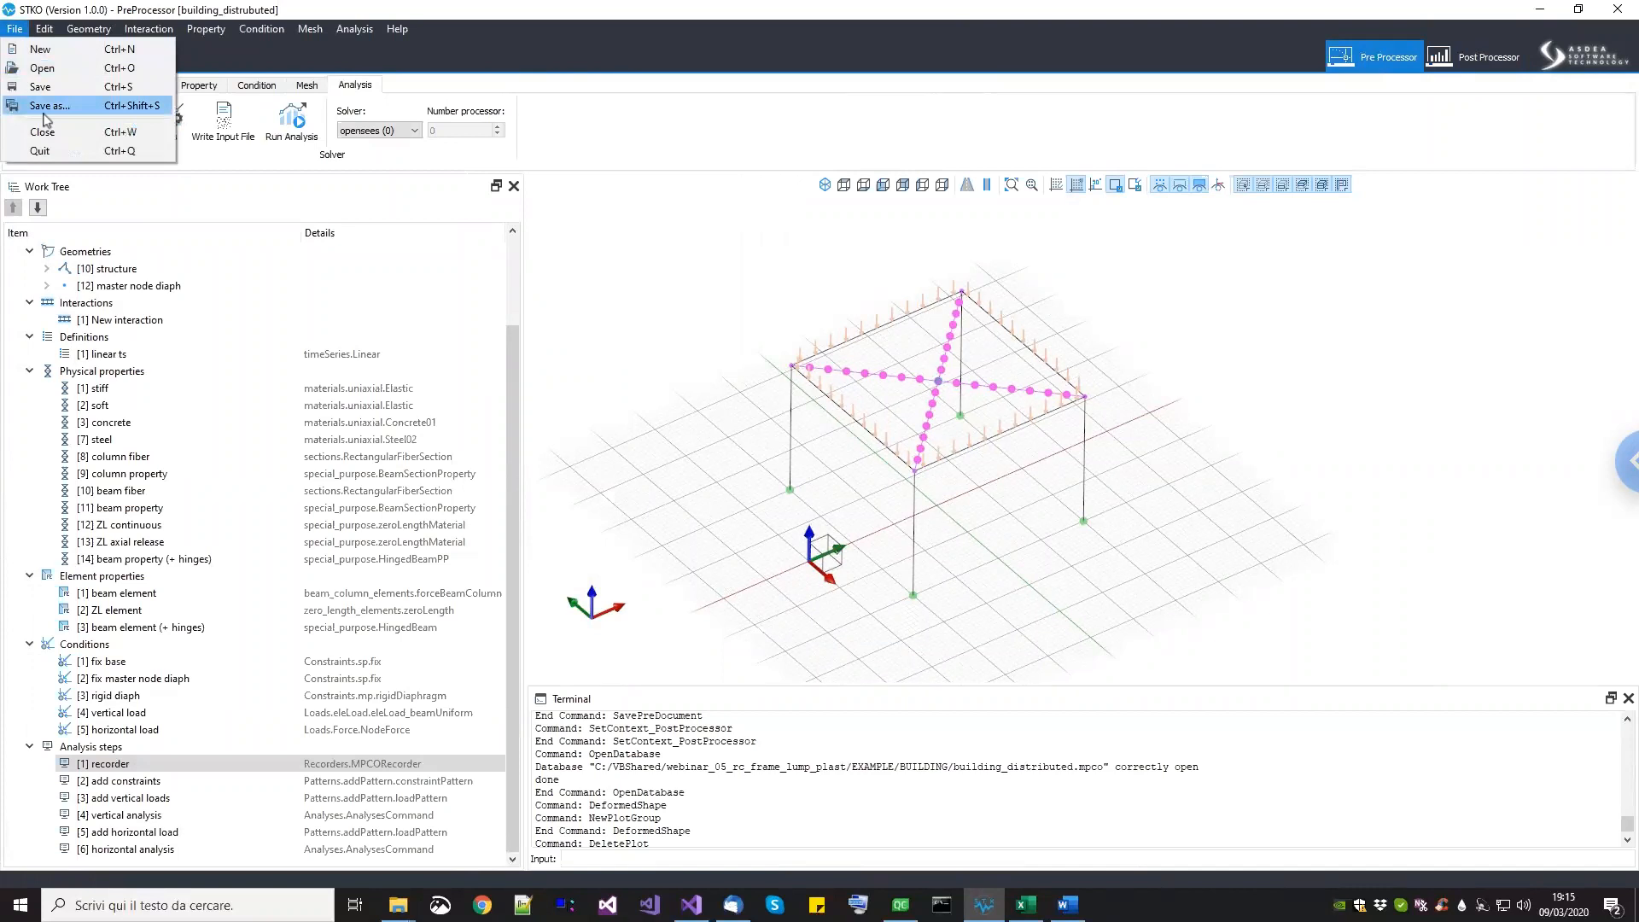
click(47, 106)
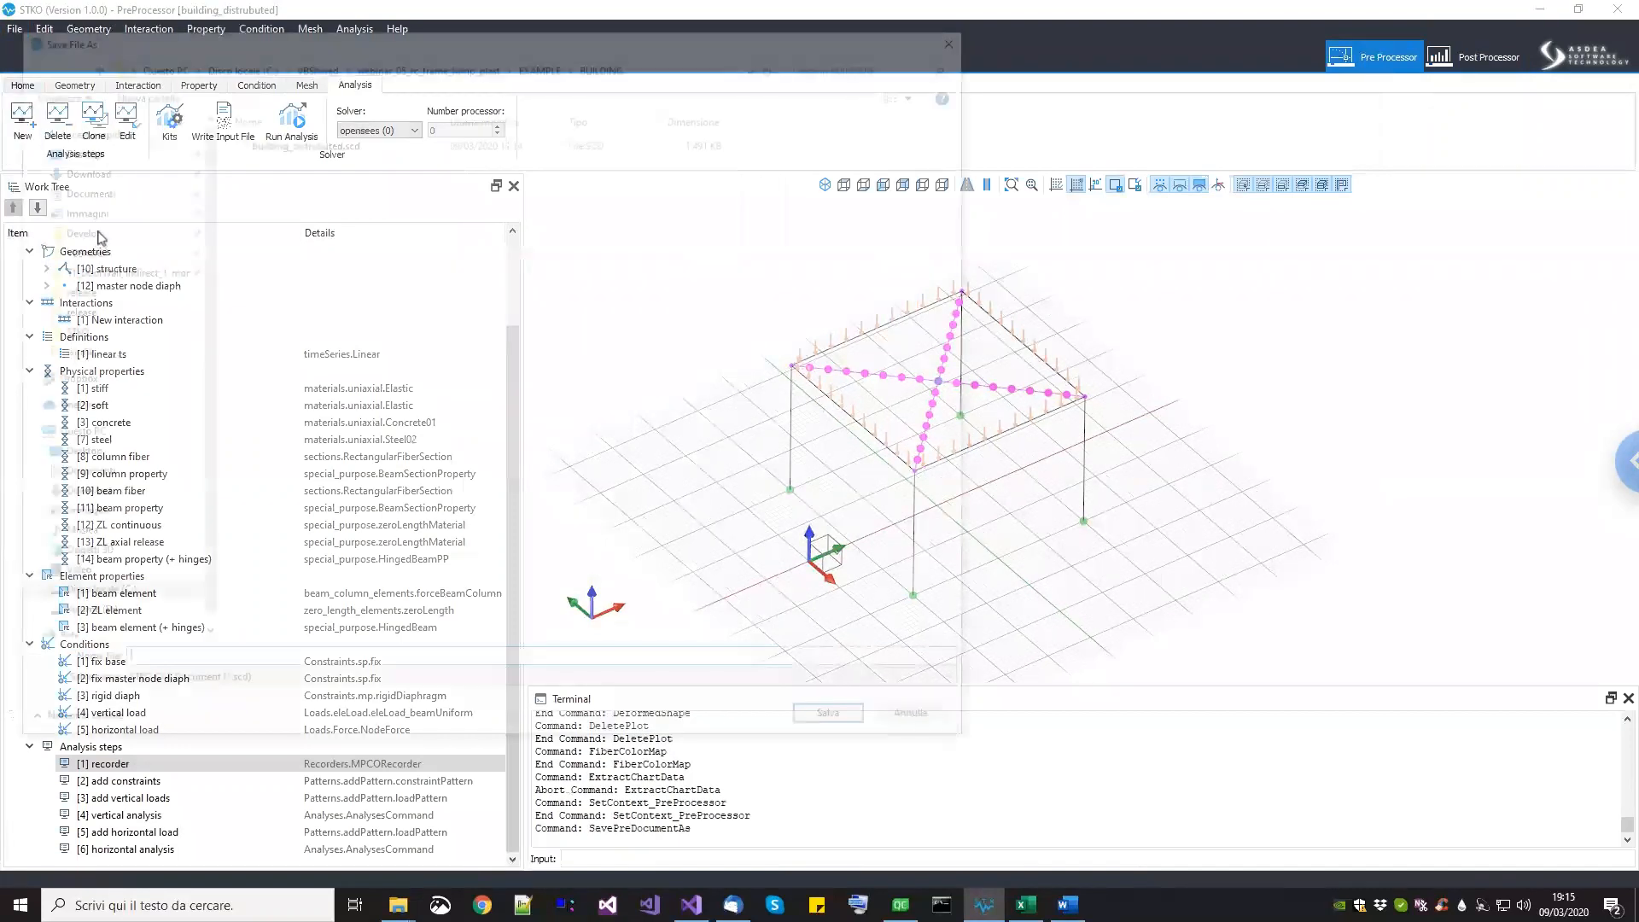
text(building_lumped_finite_length)
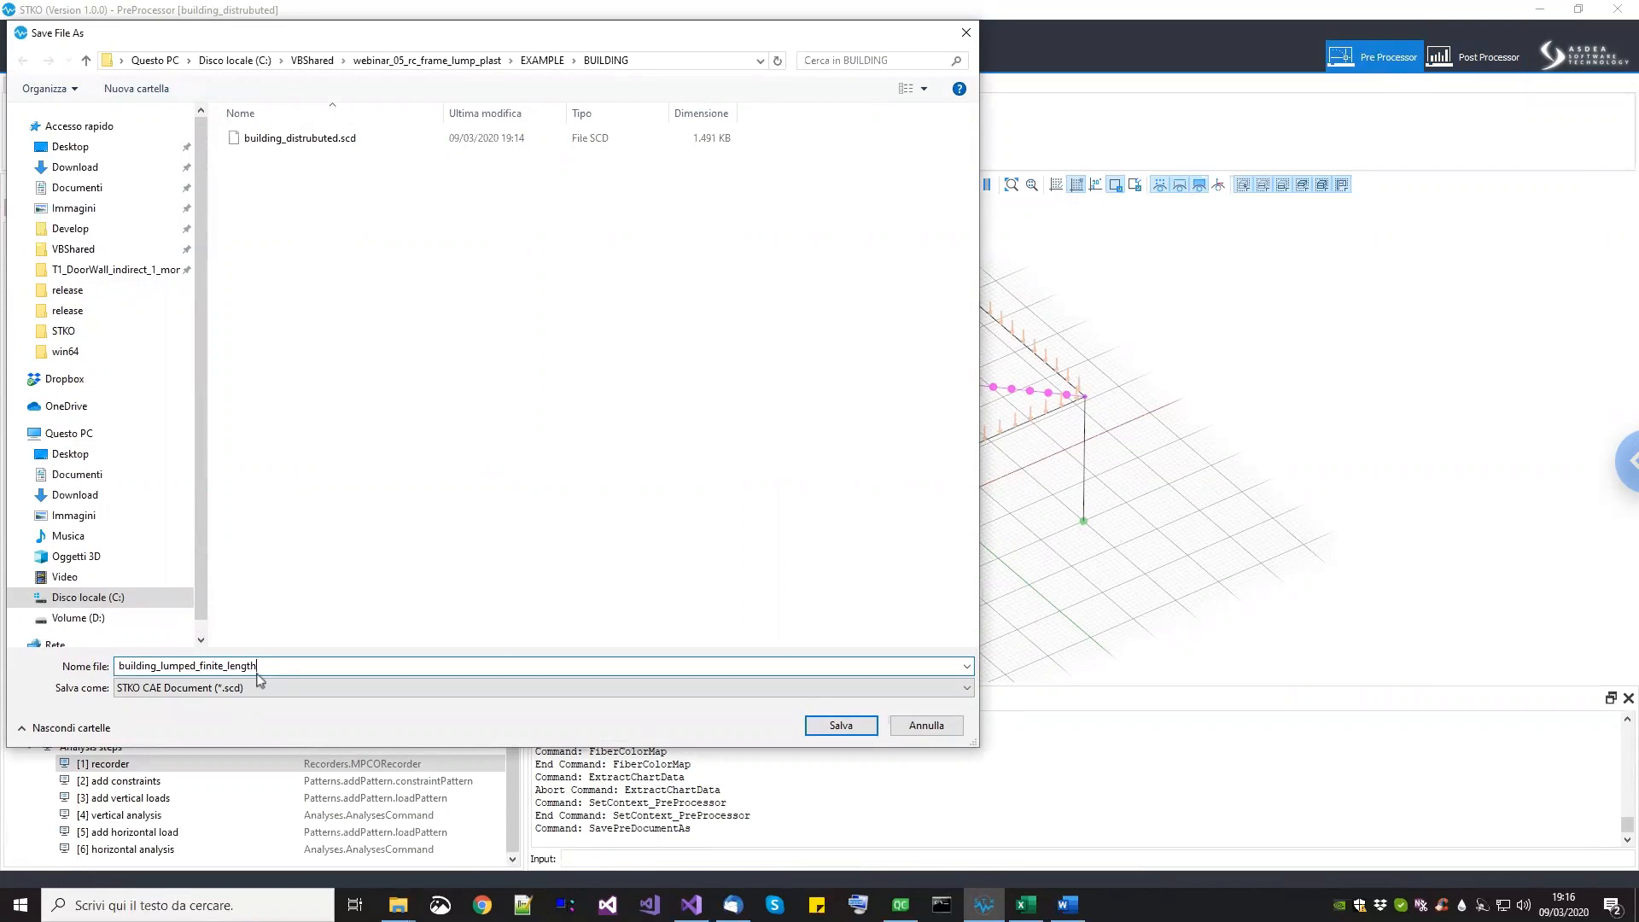
click(841, 725)
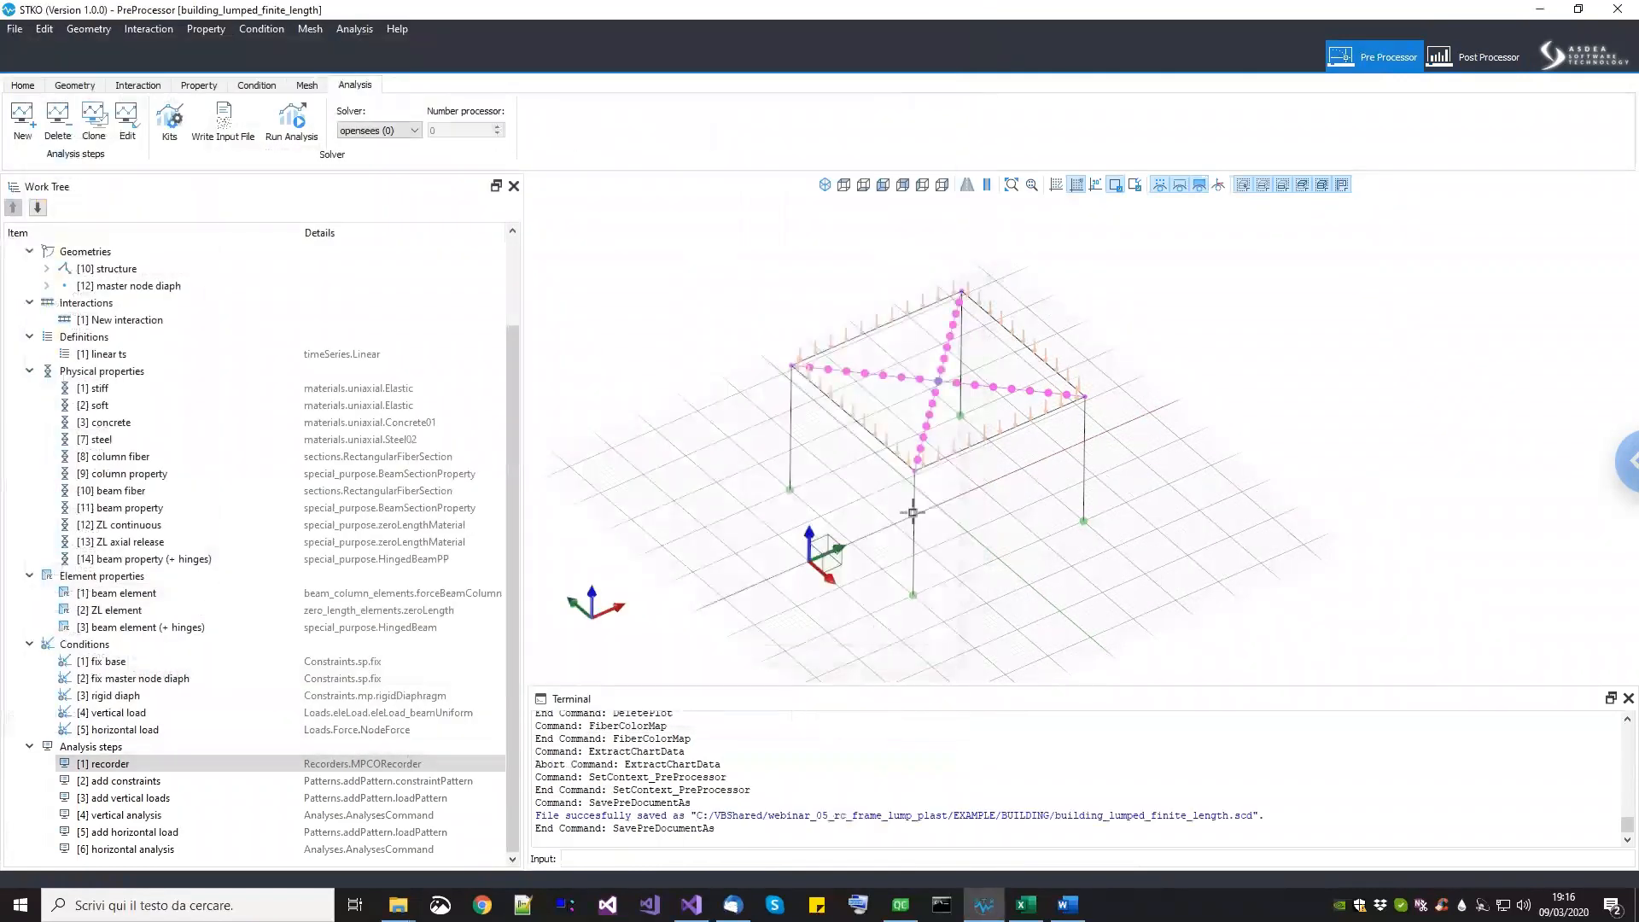
Step: Move the whole building frame, including the master node, about 5000 units in the negative Y direction in plan view
scroll(909, 503, down, 3)
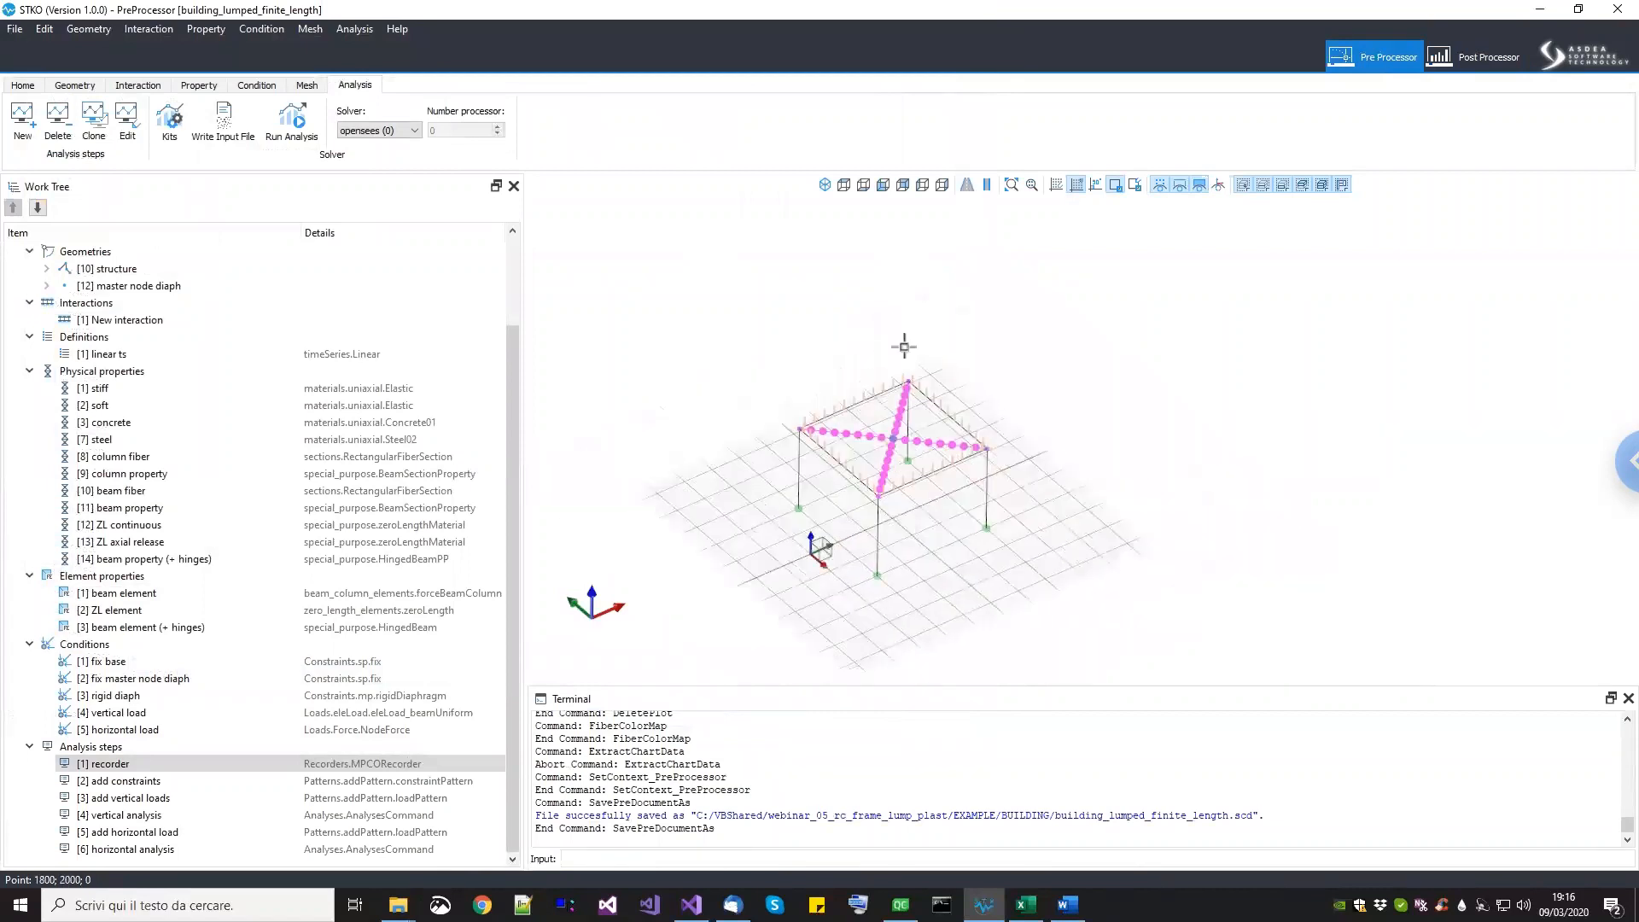
click(844, 186)
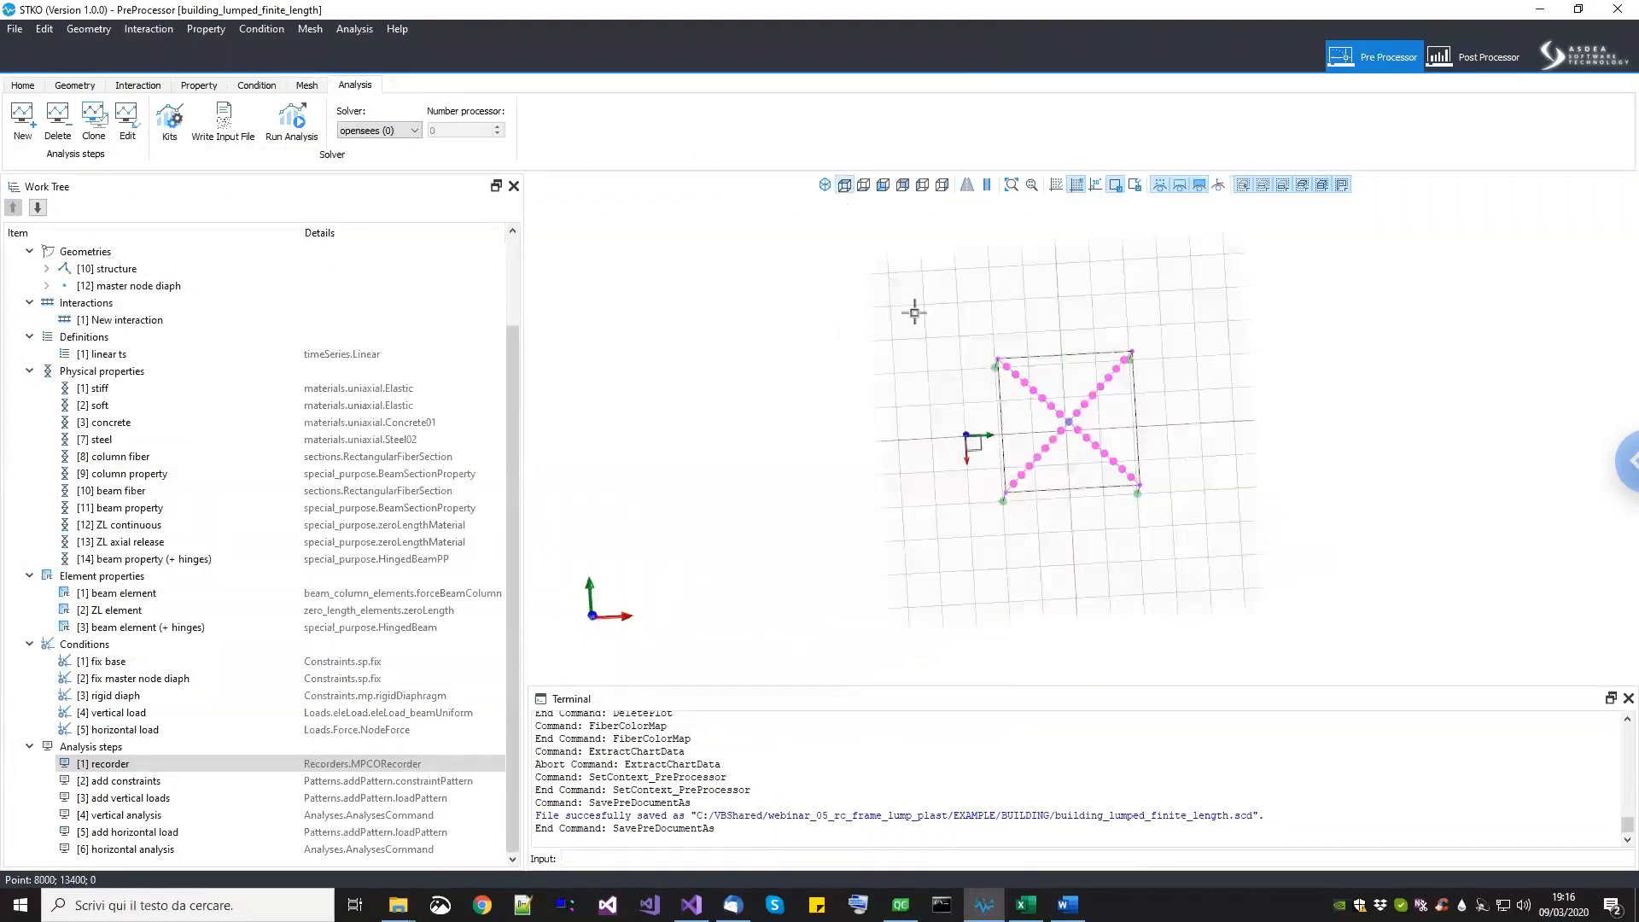
scroll(845, 423, up, 3)
click(1086, 418)
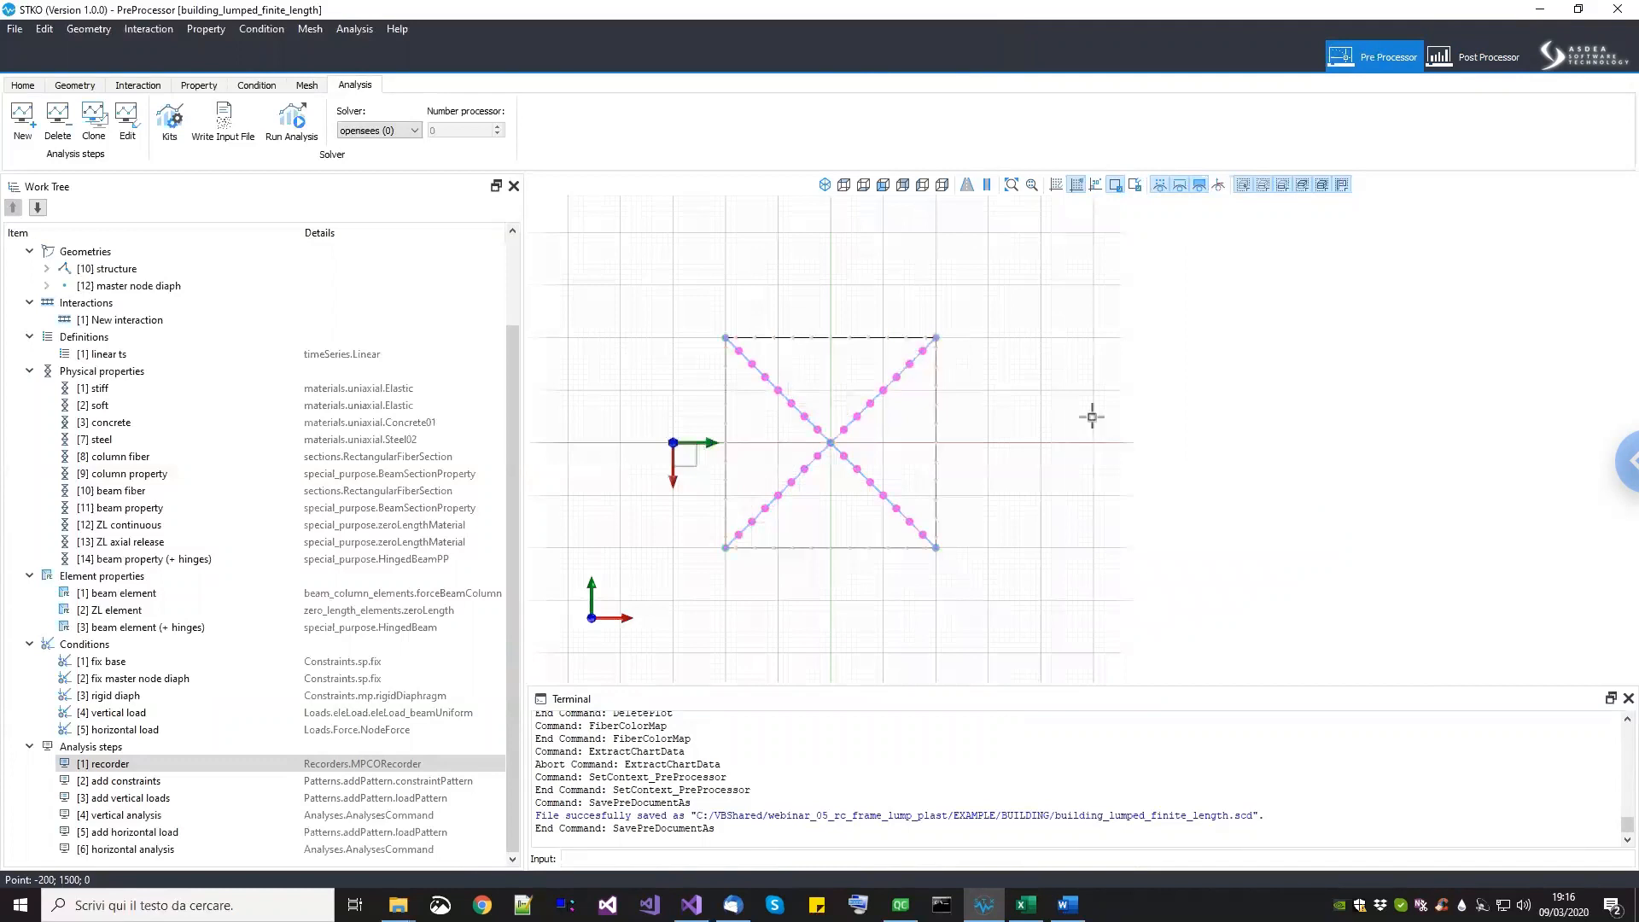
scroll(925, 419, down, 3)
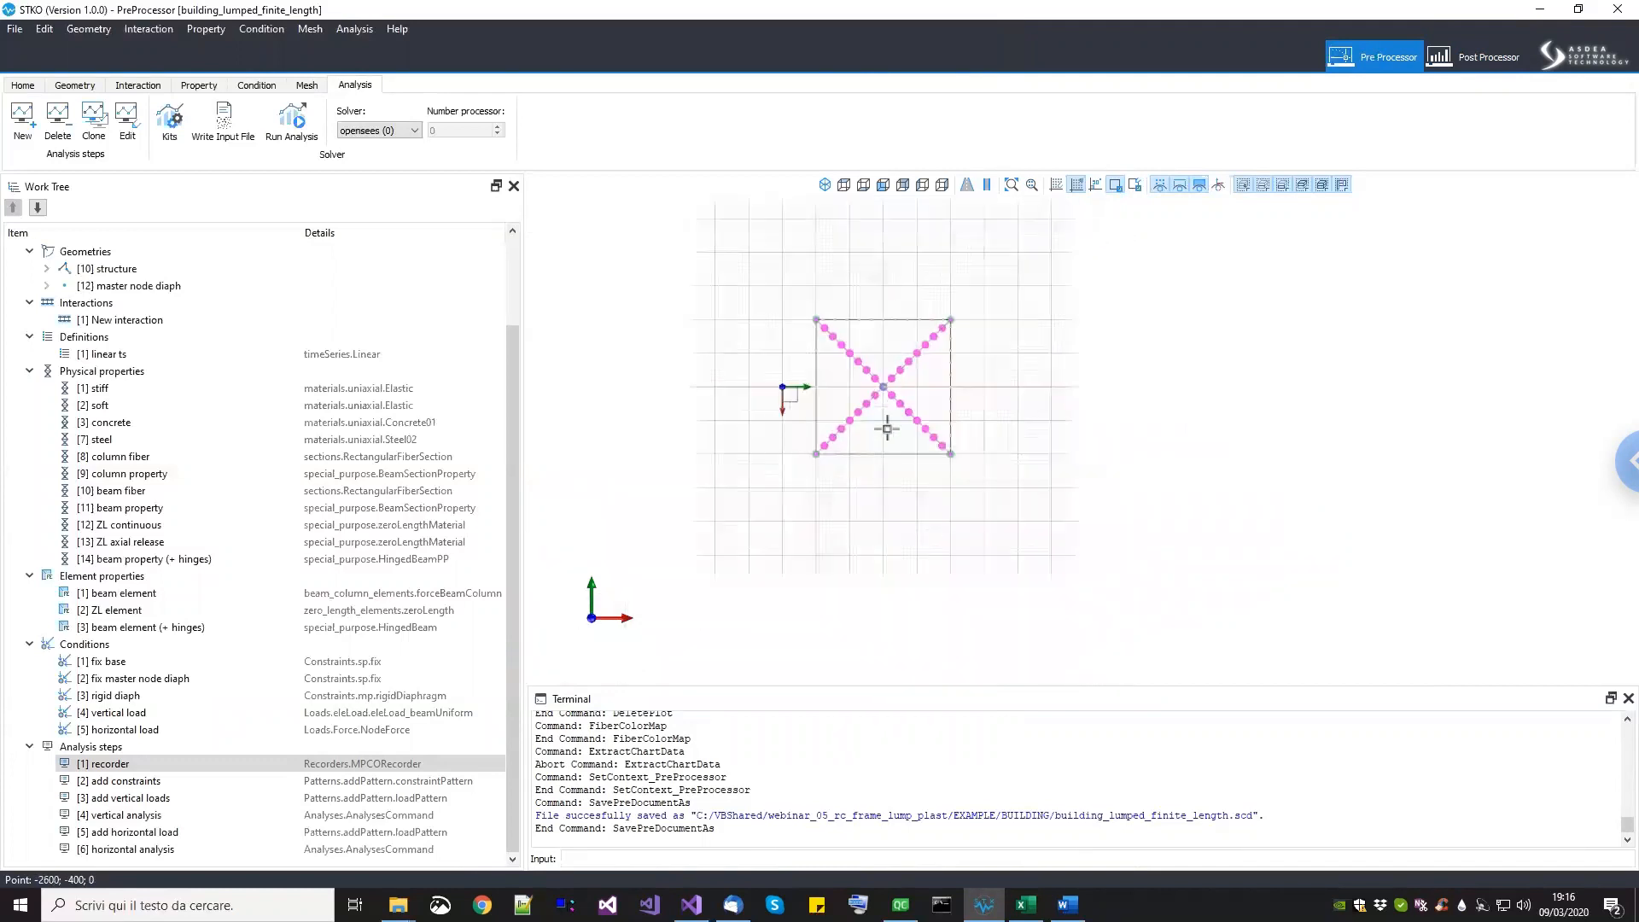
drag(811, 271, 1039, 521)
click(1039, 520)
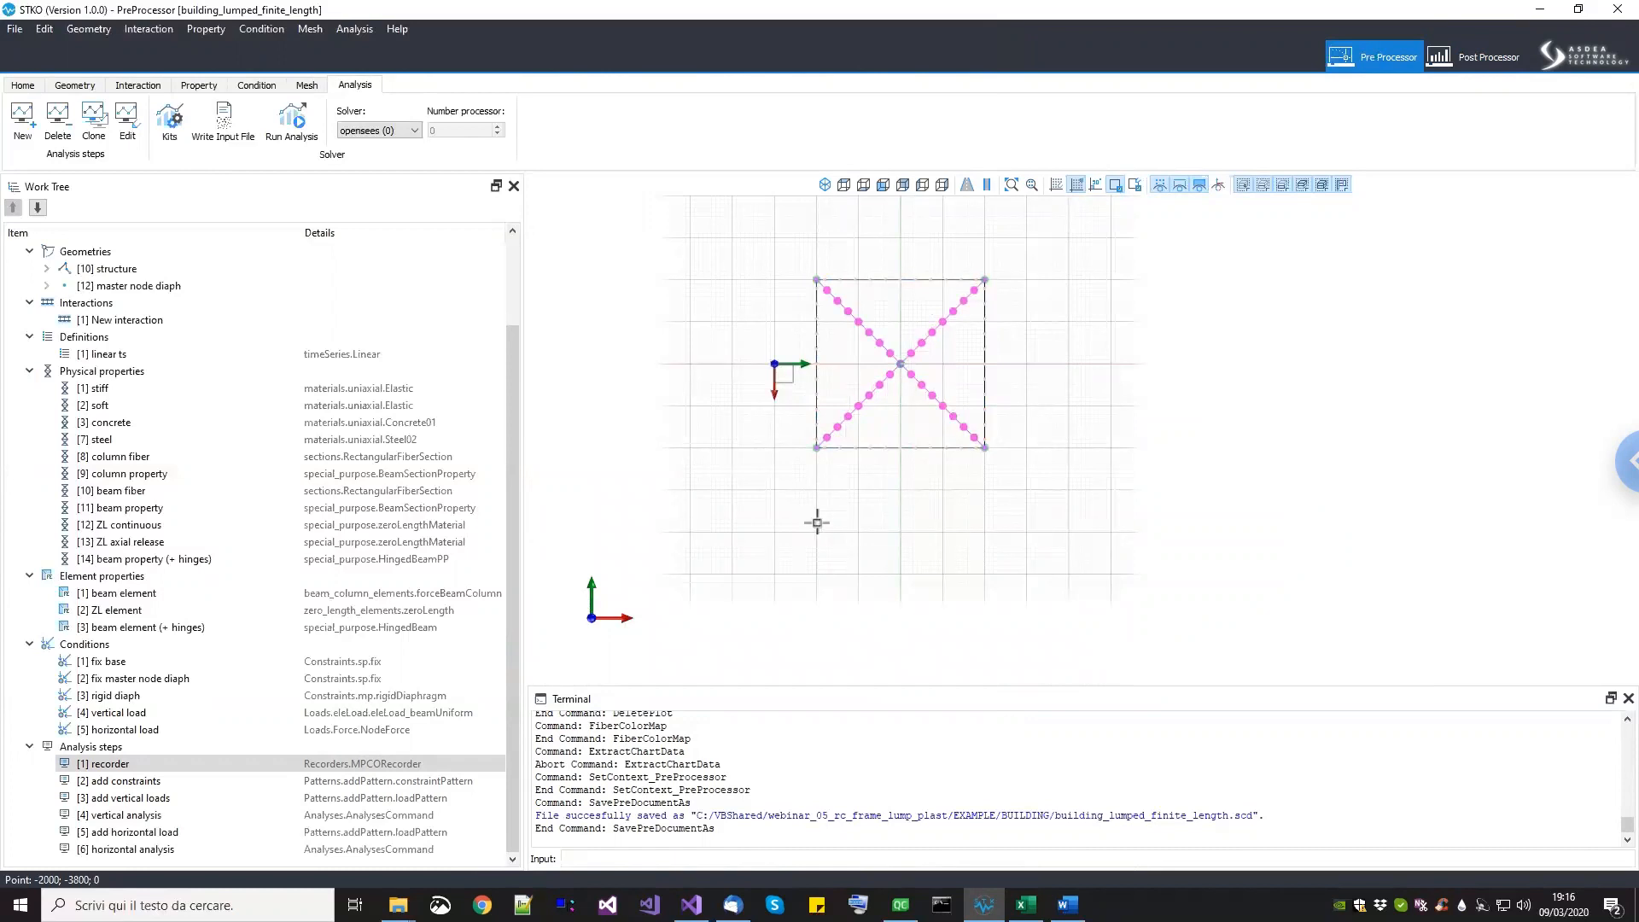
click(67, 88)
click(230, 129)
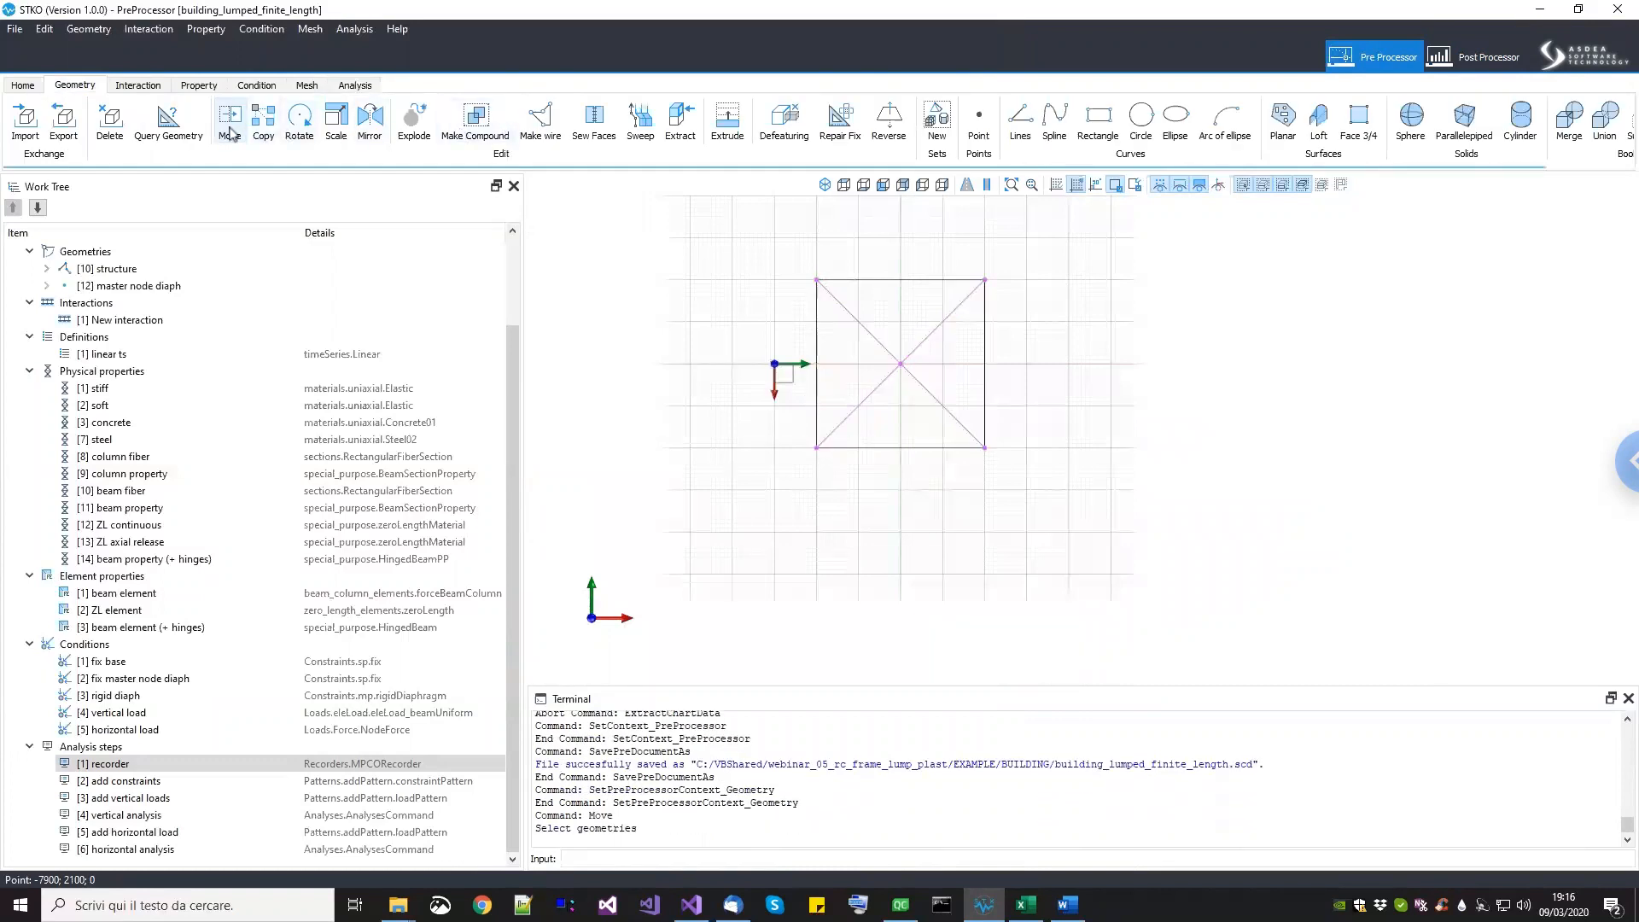
drag(717, 228, 1109, 543)
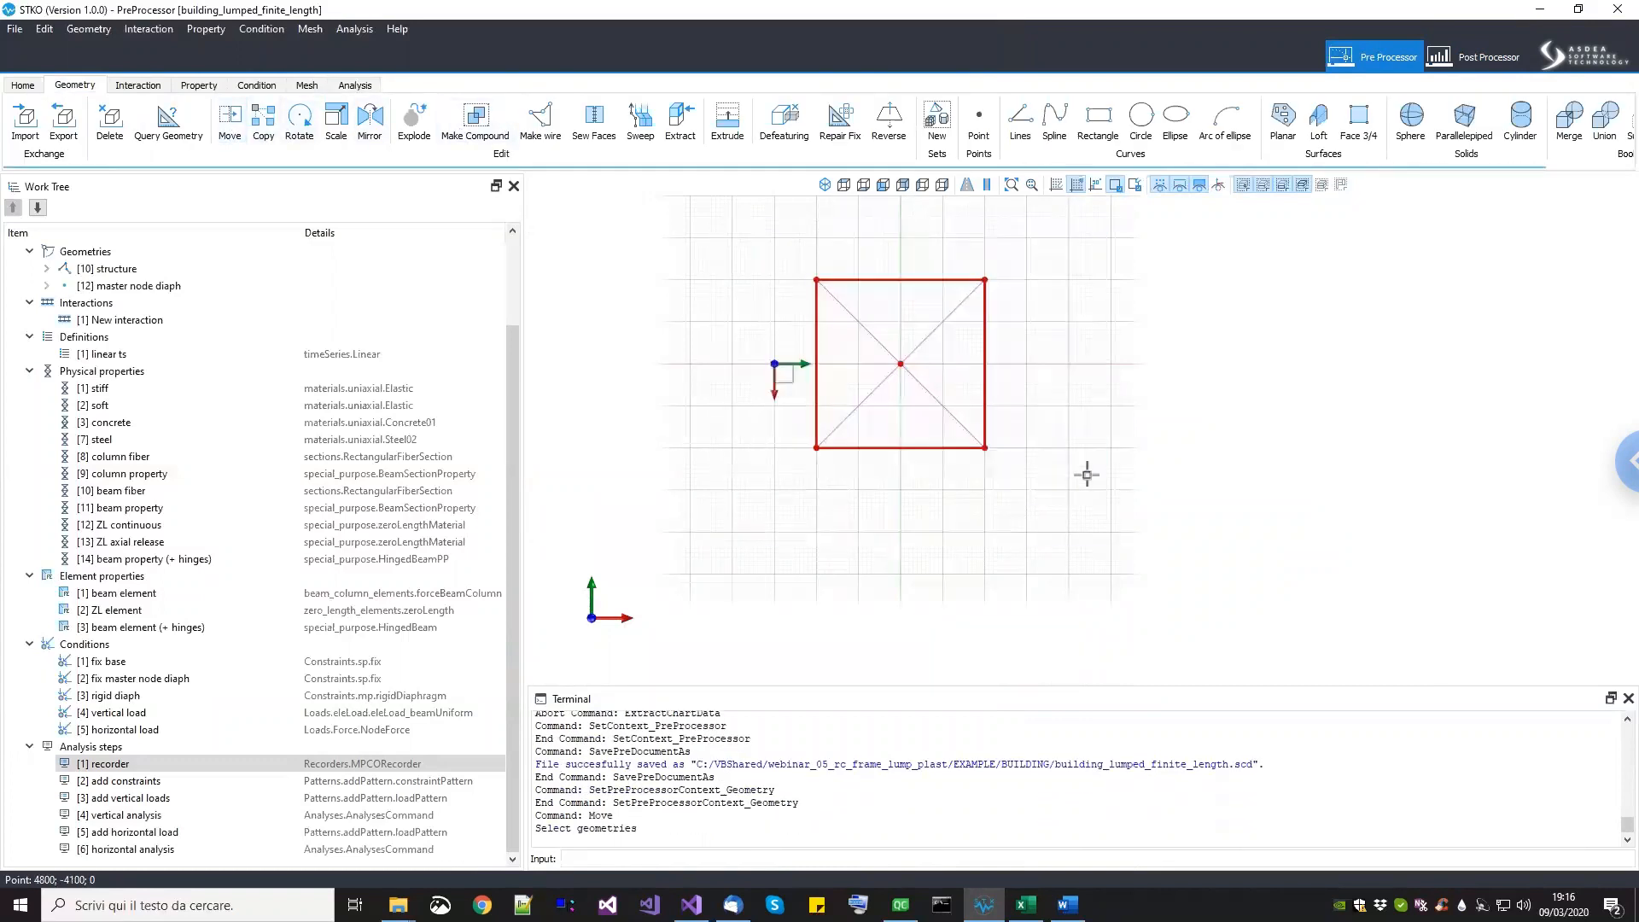
key(Return)
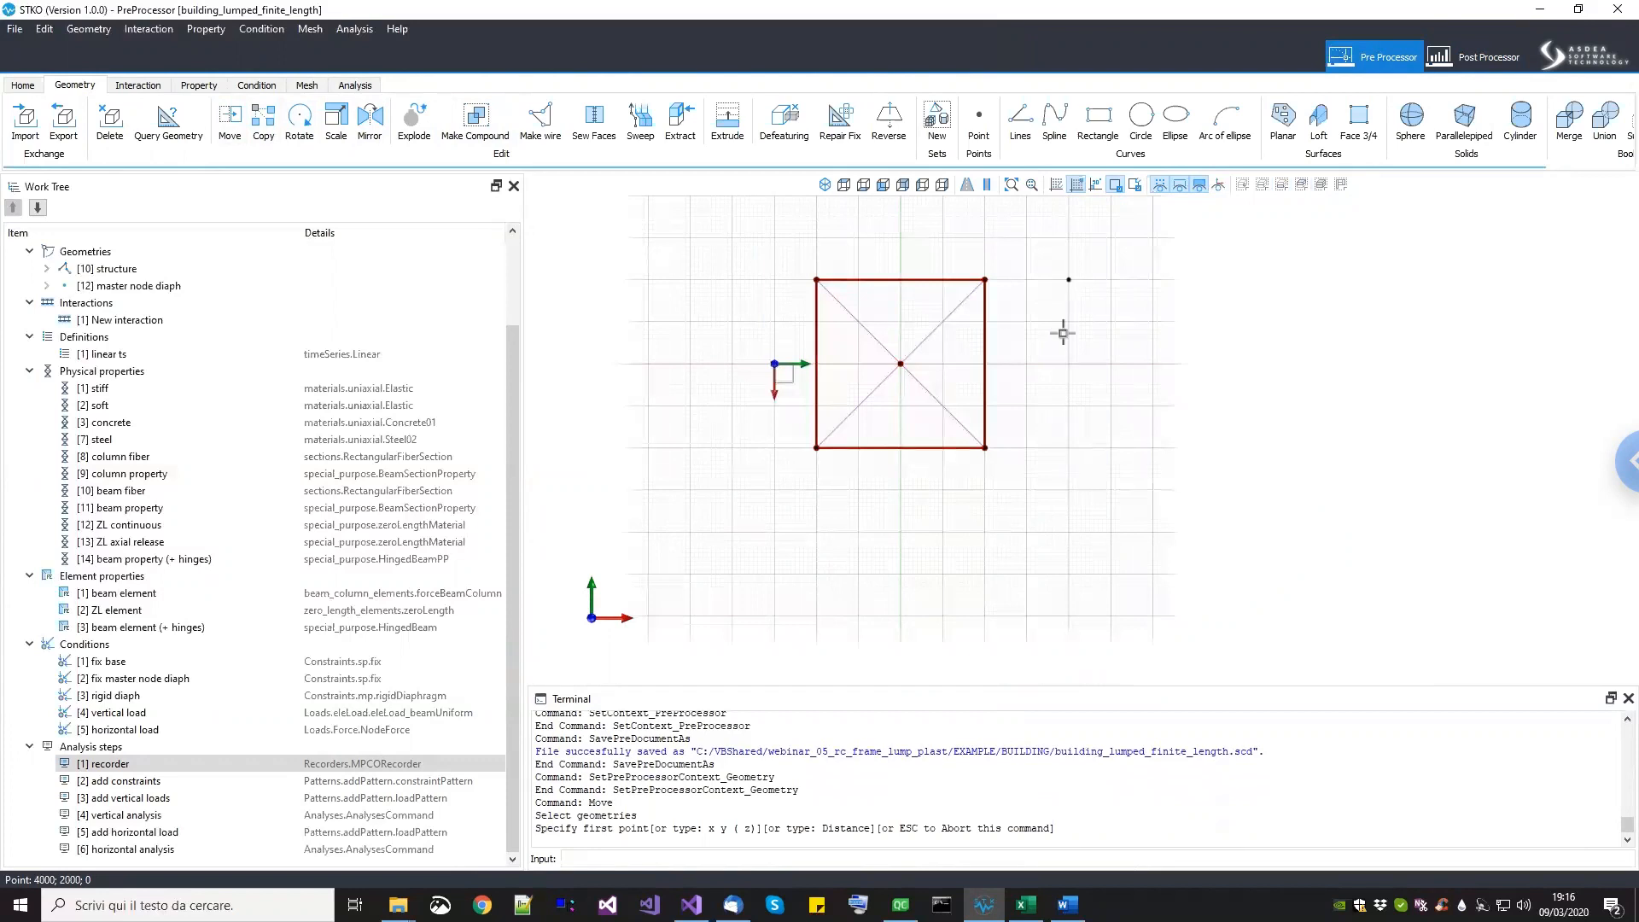
click(1068, 279)
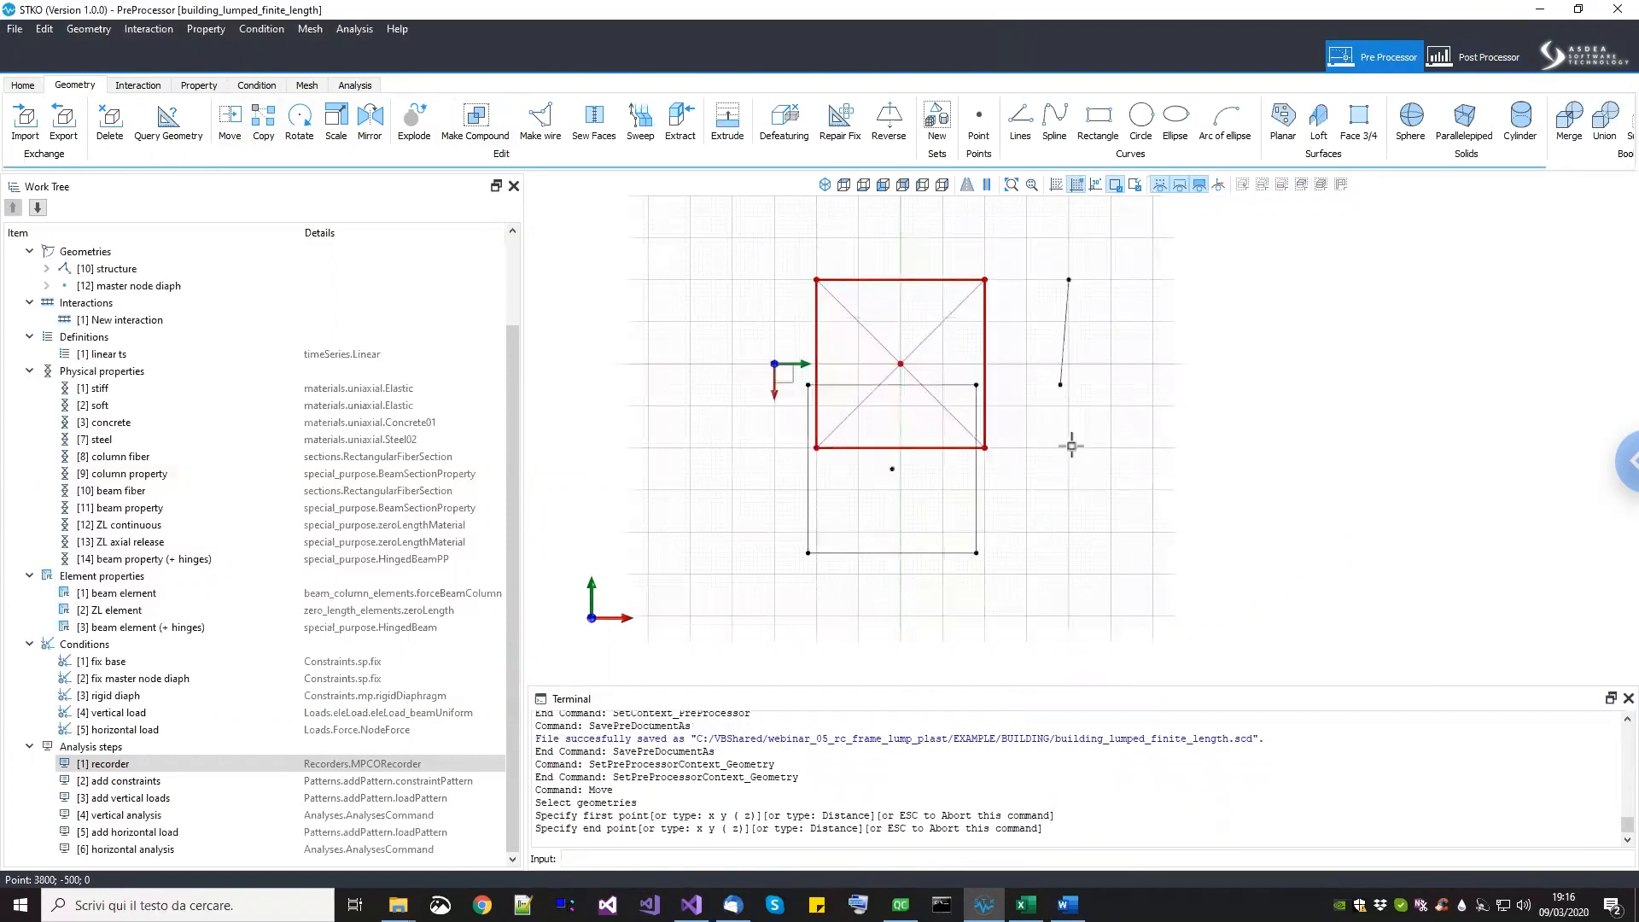
click(1069, 491)
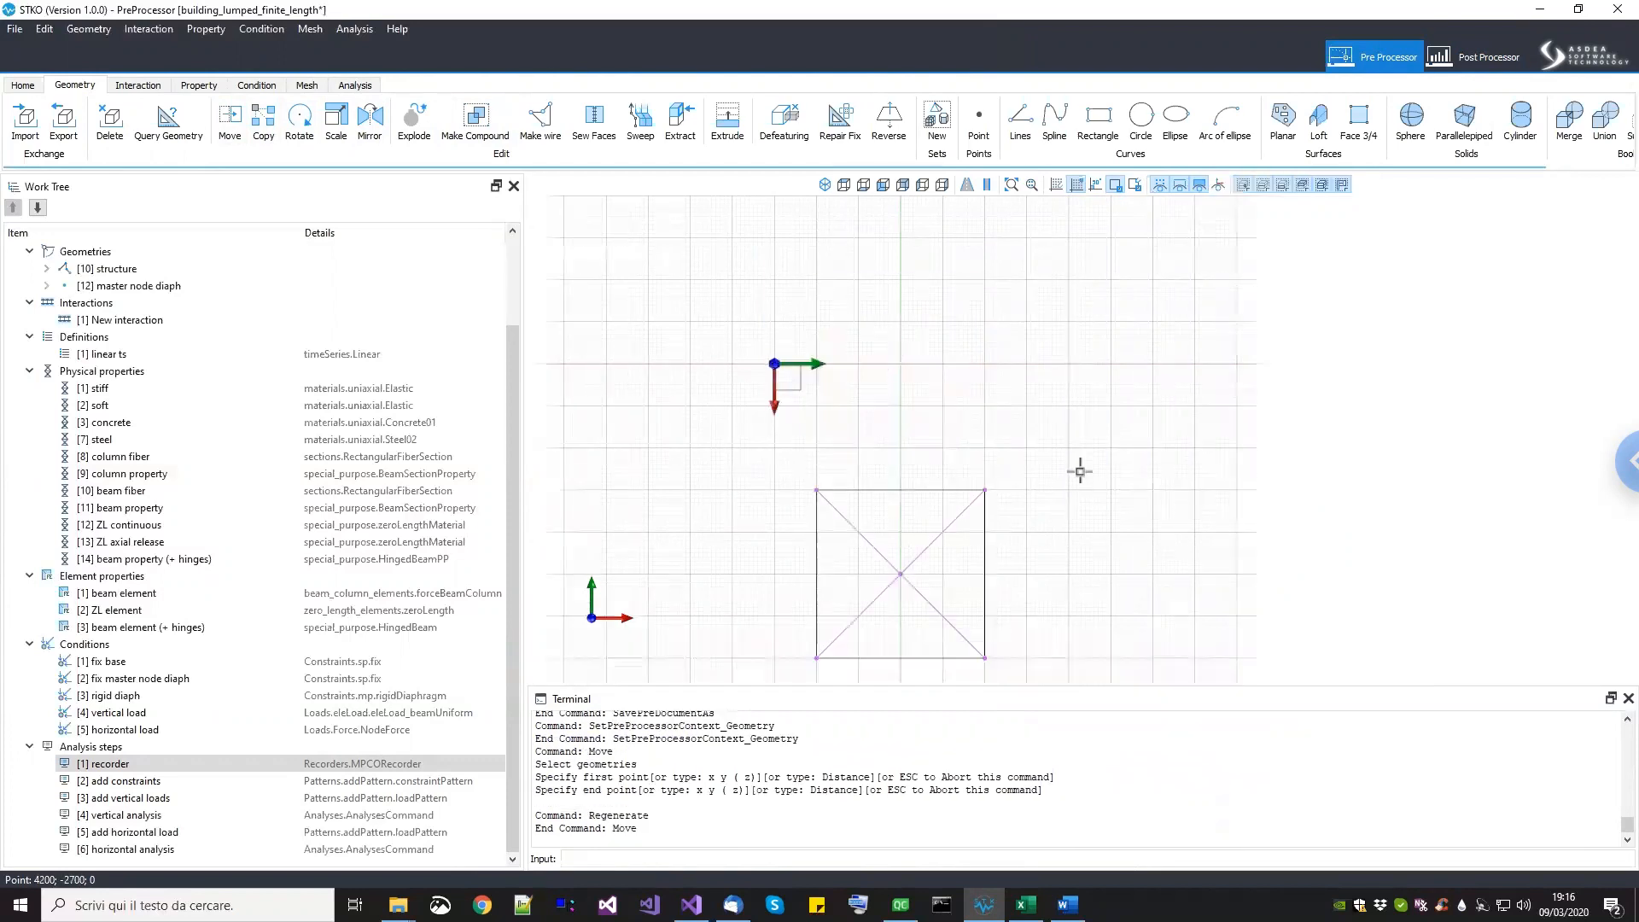
Step: Show the local axes on the moved frame in isometric view and compare the columns' directions
scroll(1059, 319, down, 2)
click(824, 185)
scroll(1037, 469, up, 2)
middle_drag(960, 457, 1012, 494)
scroll(1015, 448, up, 3)
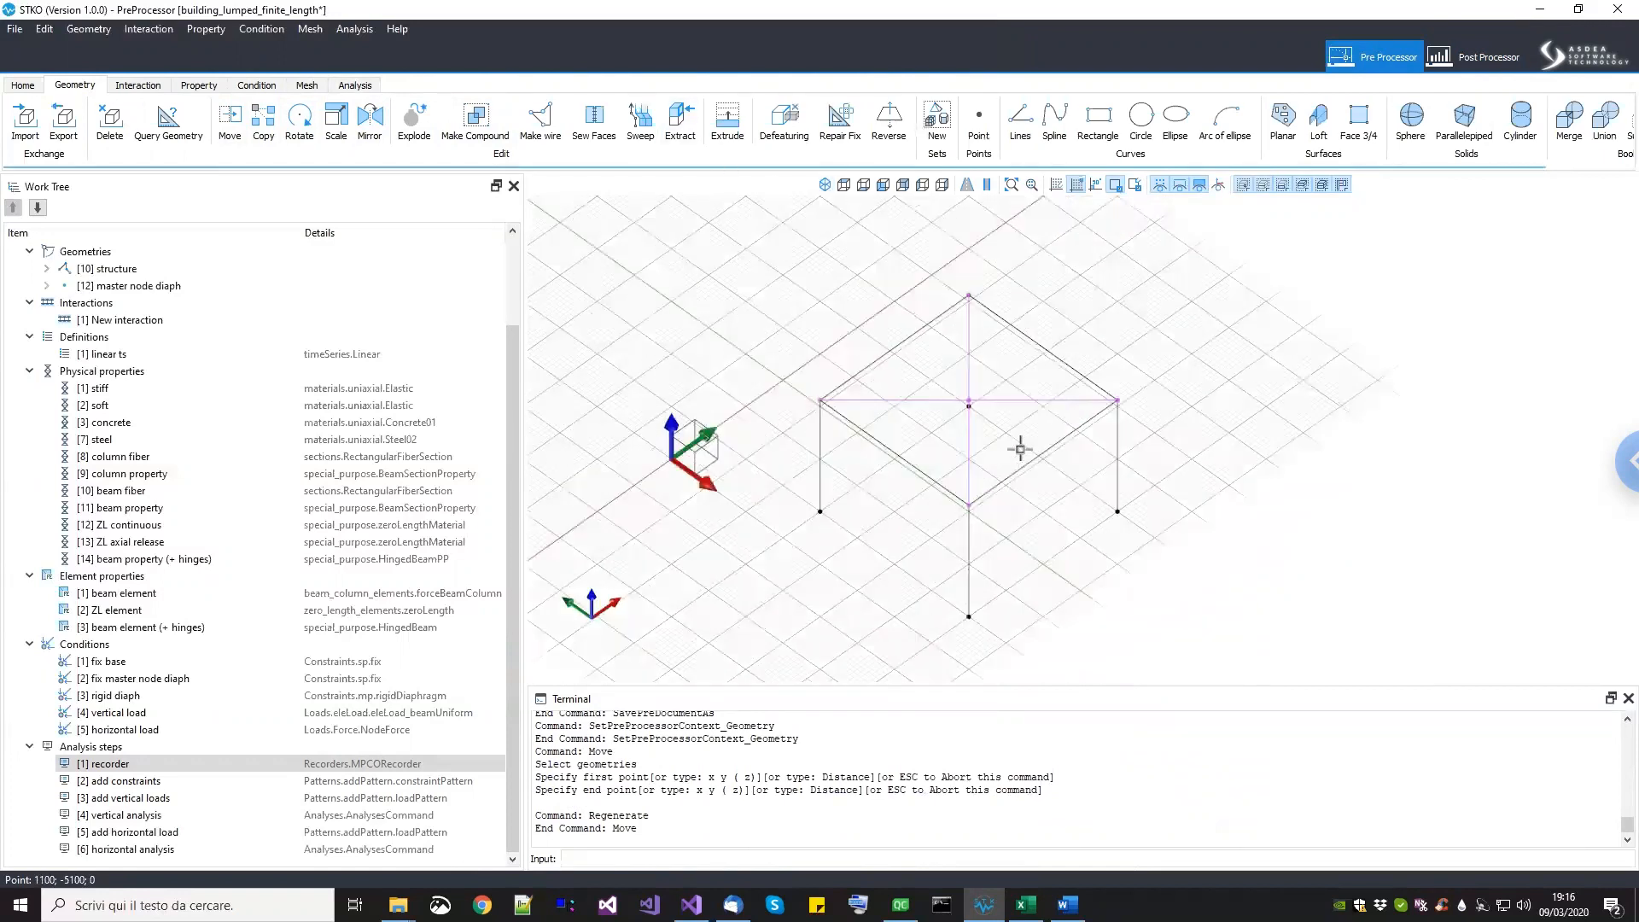
click(1219, 184)
scroll(750, 422, up, 1)
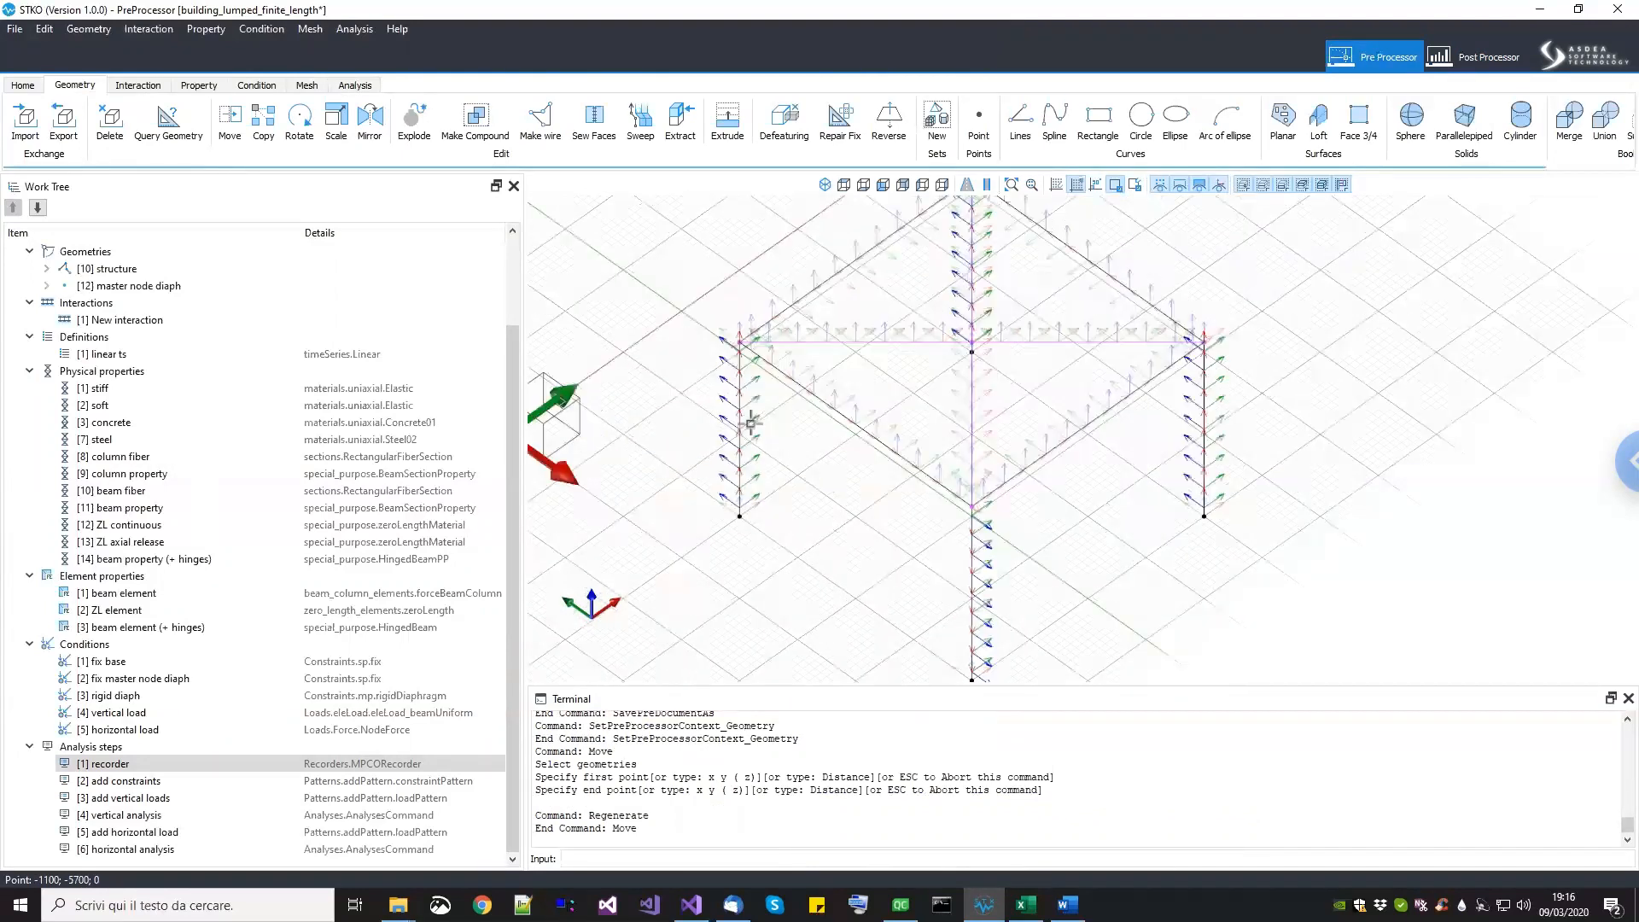
scroll(979, 614, up, 2)
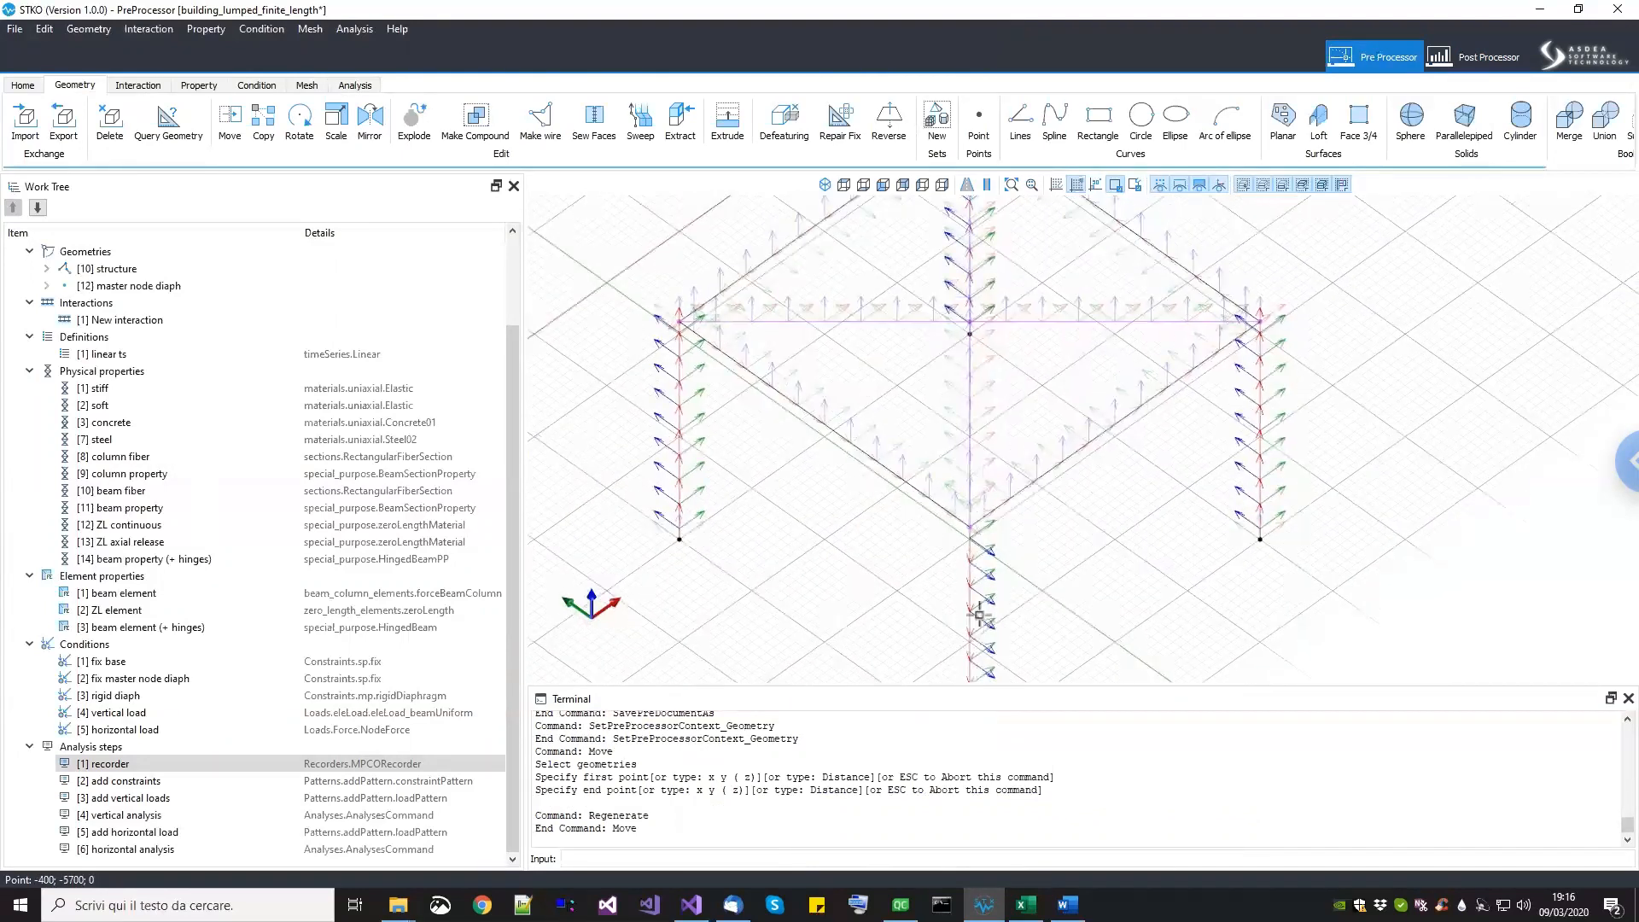
middle_drag(953, 401, 954, 342)
Step: Reverse the local direction of the column at the frame's front corner
click(888, 120)
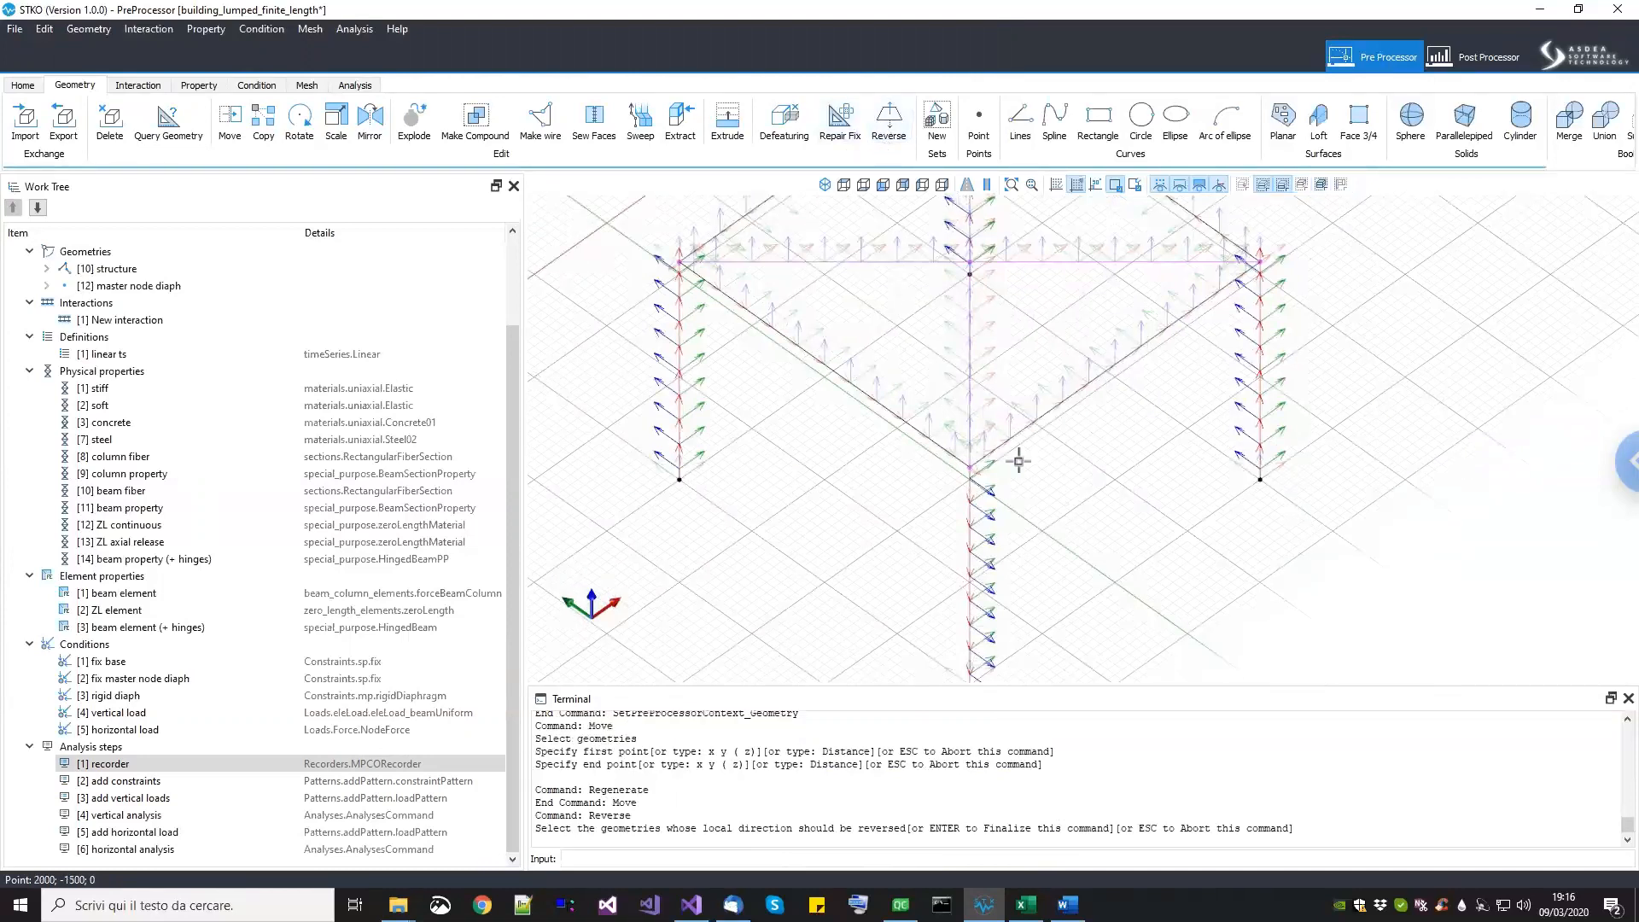
middle_drag(1018, 461, 1053, 420)
drag(1065, 590, 948, 545)
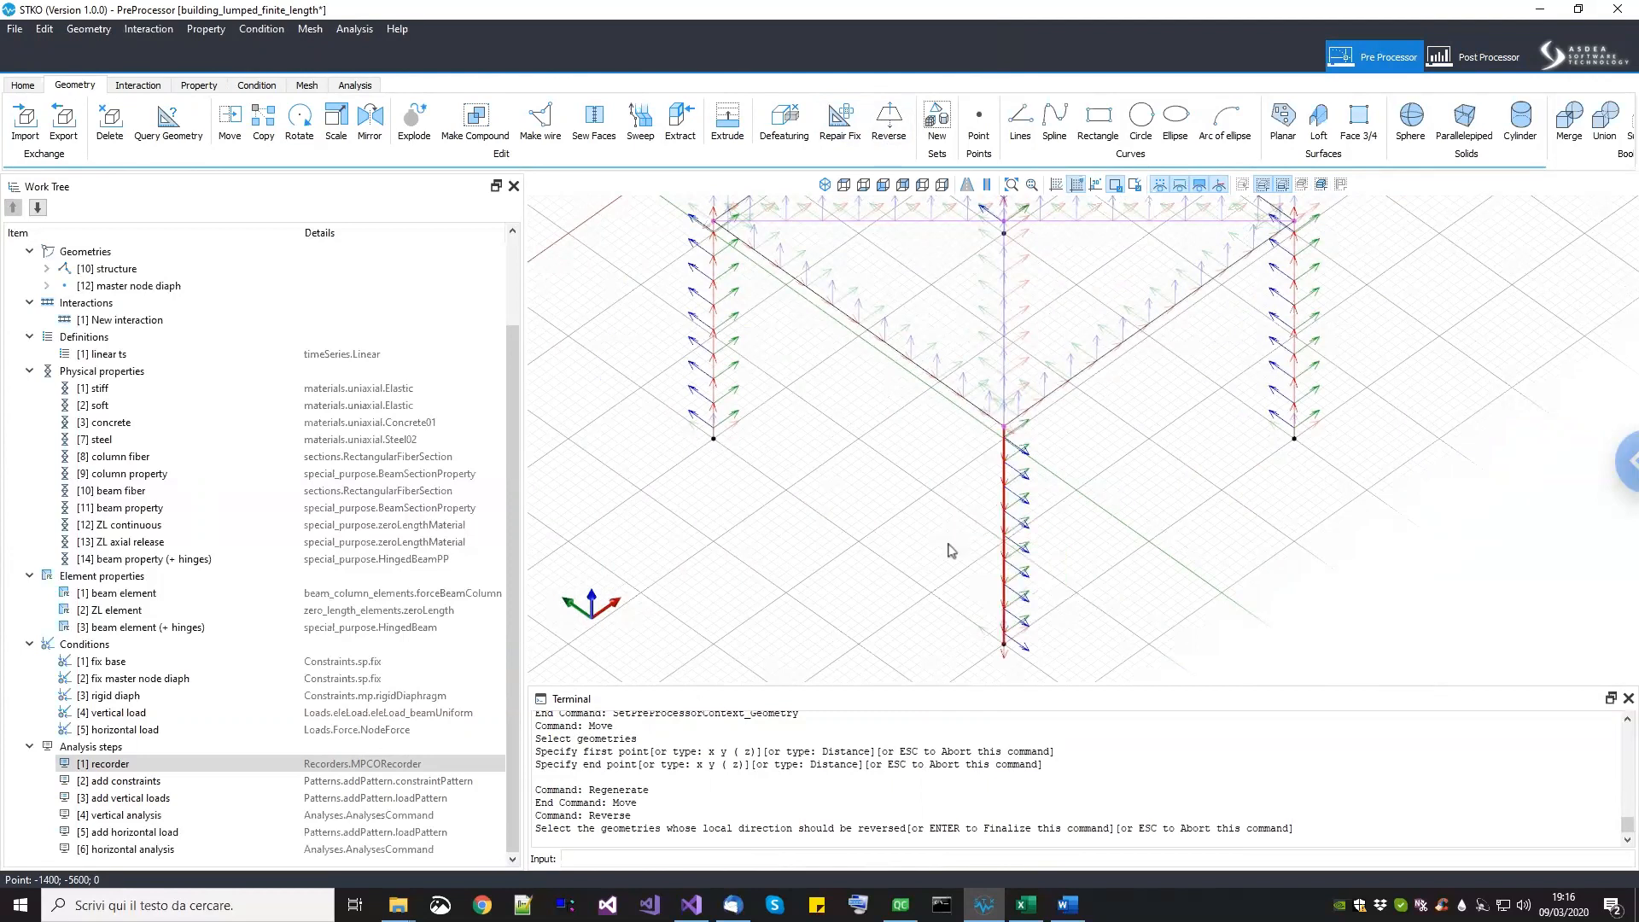
key(Return)
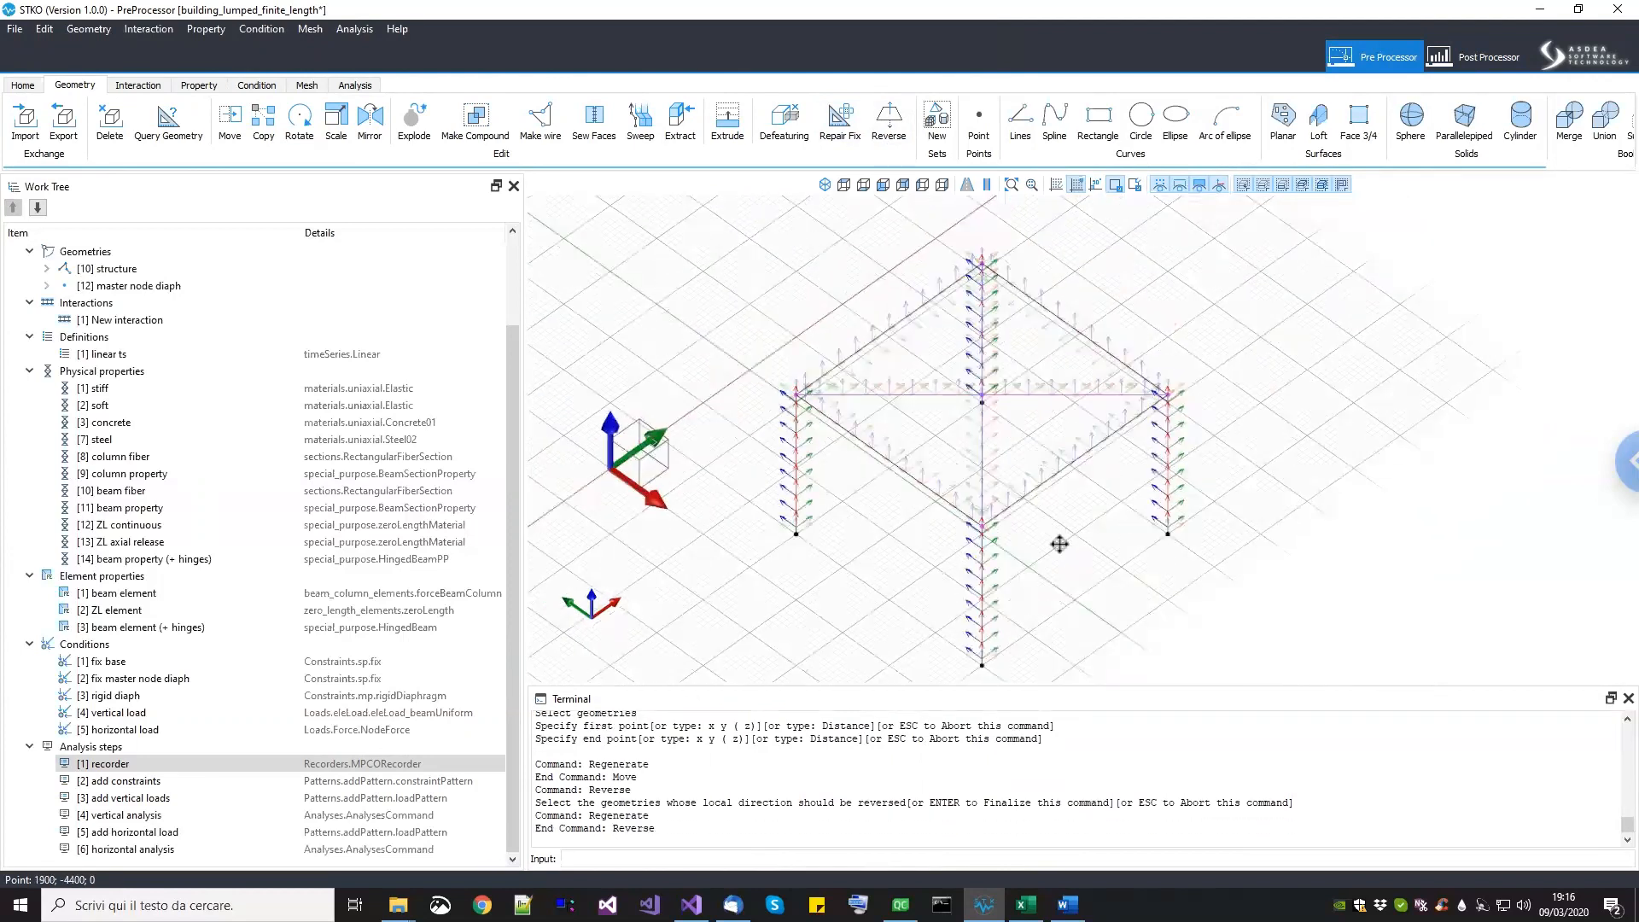
Step: Hide the local axes and bring the whole frame into view
middle_drag(1456, 212, 1423, 237)
click(1219, 184)
middle_drag(1036, 511, 1008, 427)
scroll(998, 463, down, 1)
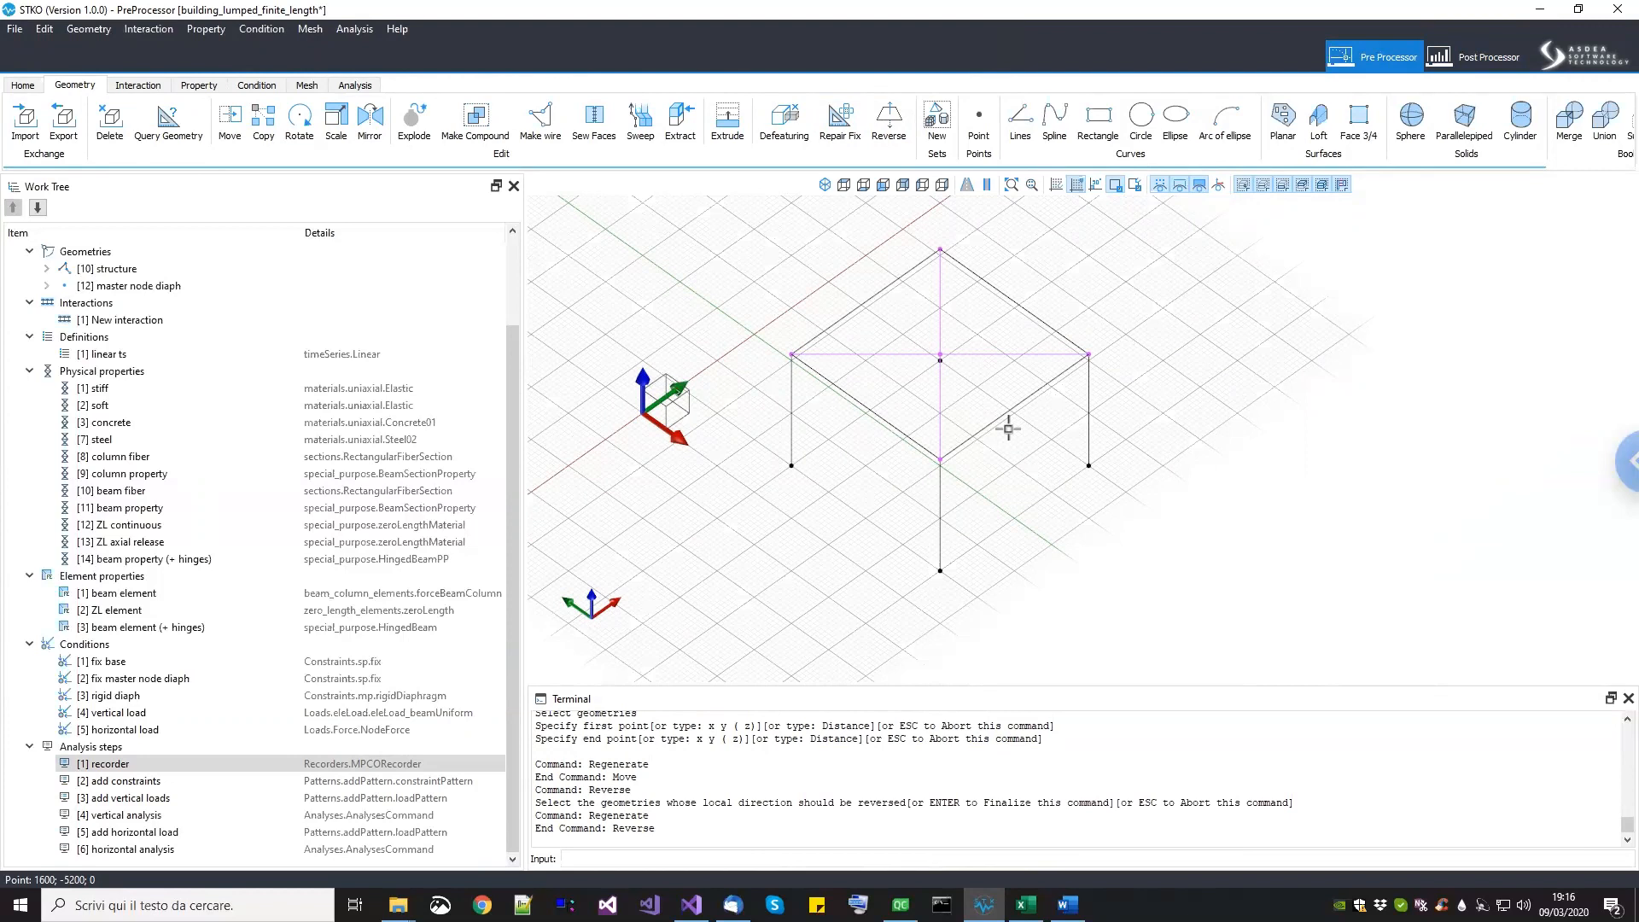
Step: Create a physical property named "elasrtic section (35%)" using the Elastic section model
click(145, 373)
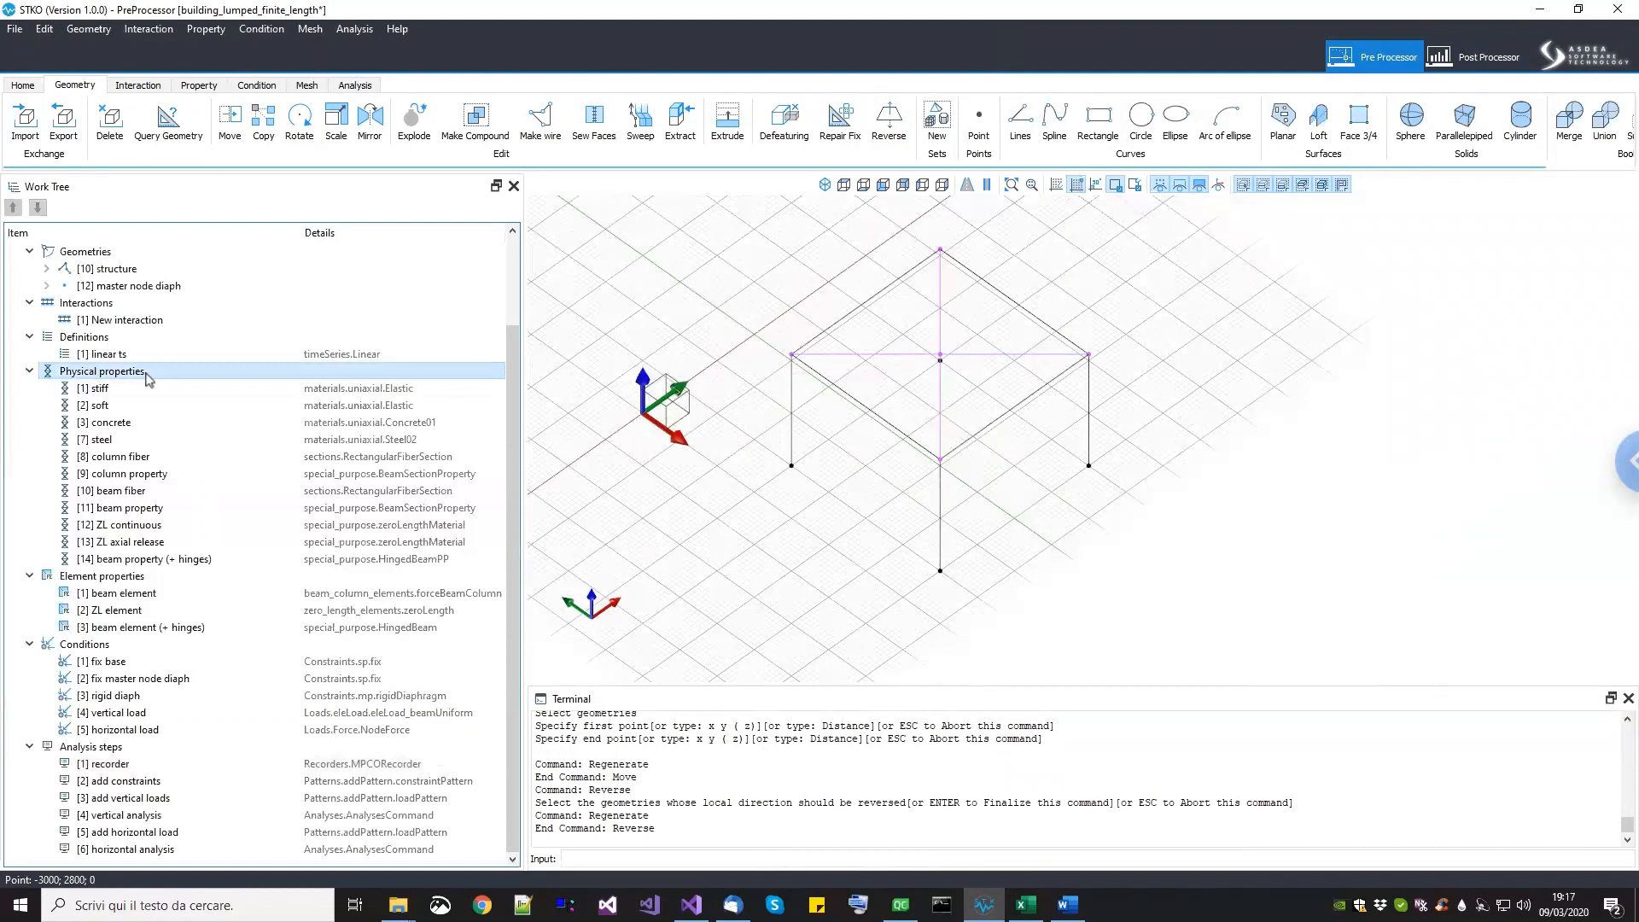
right_click(148, 379)
click(169, 387)
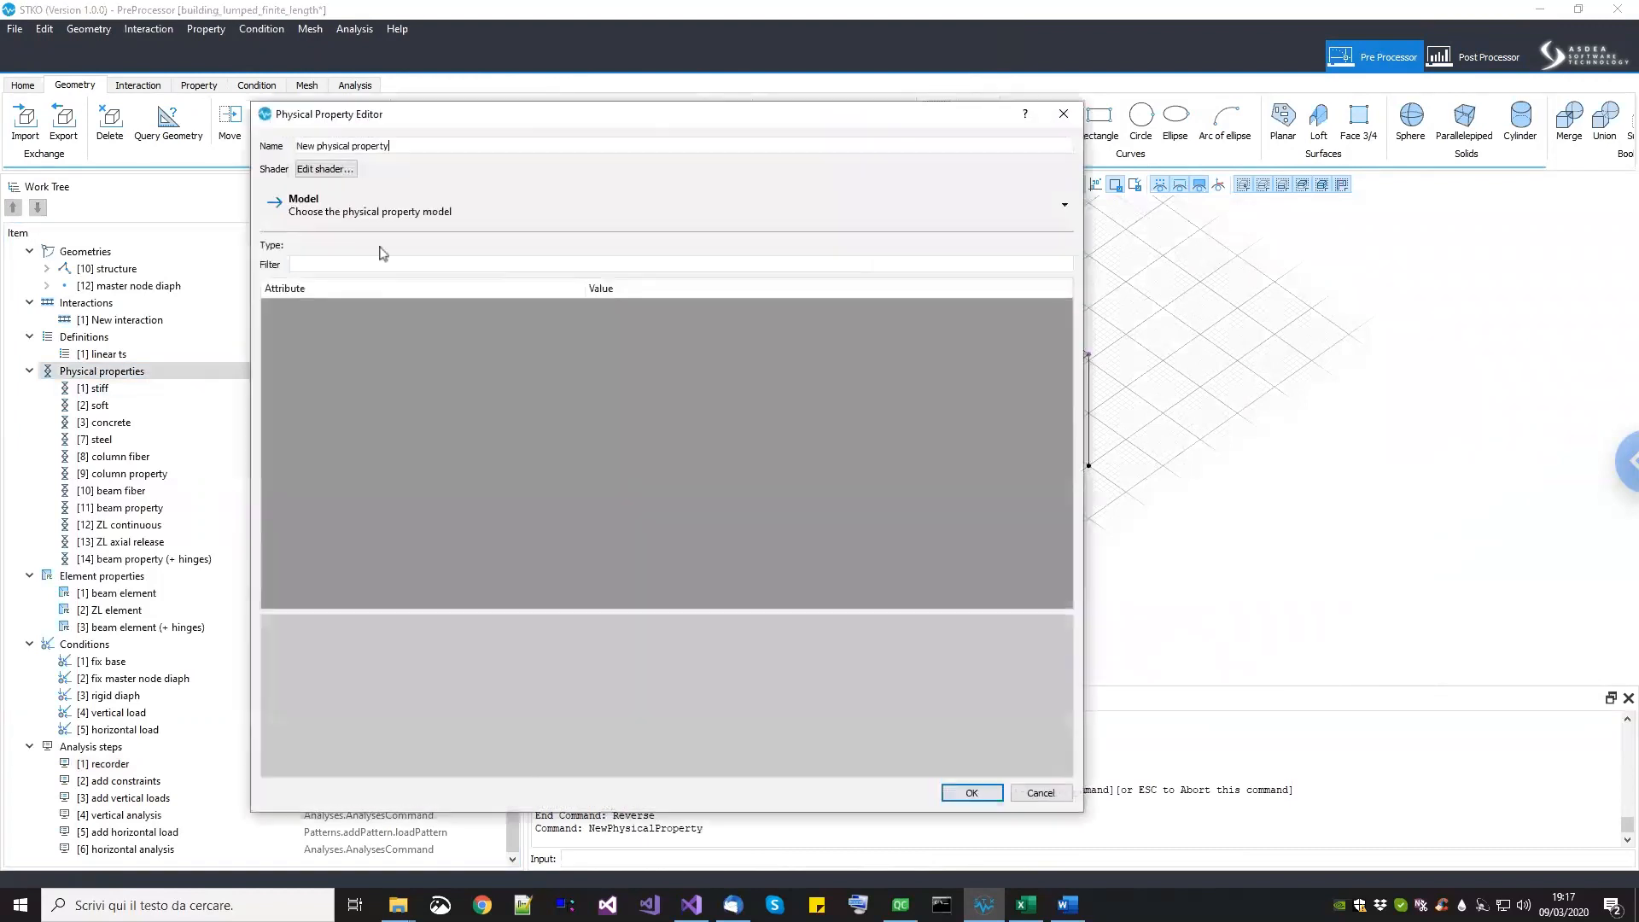
click(399, 148)
key(ctrl+a)
text(e)
click(328, 210)
mouse_move(345, 257)
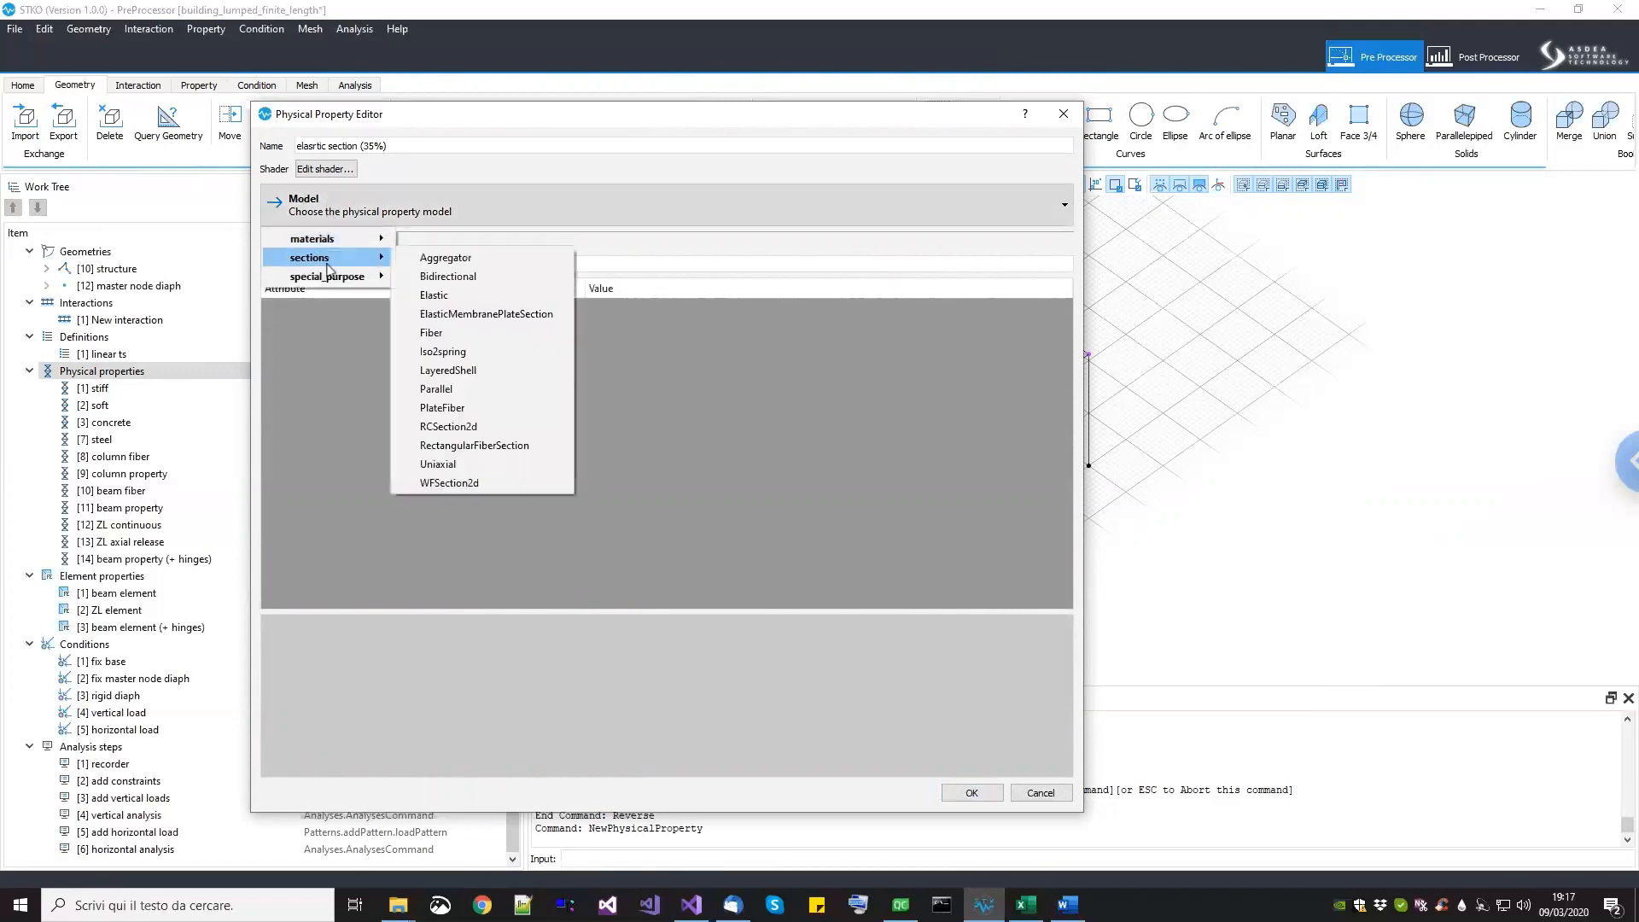
click(467, 295)
Step: Define the elastic property's cross section as a section_Box with h 300 mm and b 500 mm
click(730, 350)
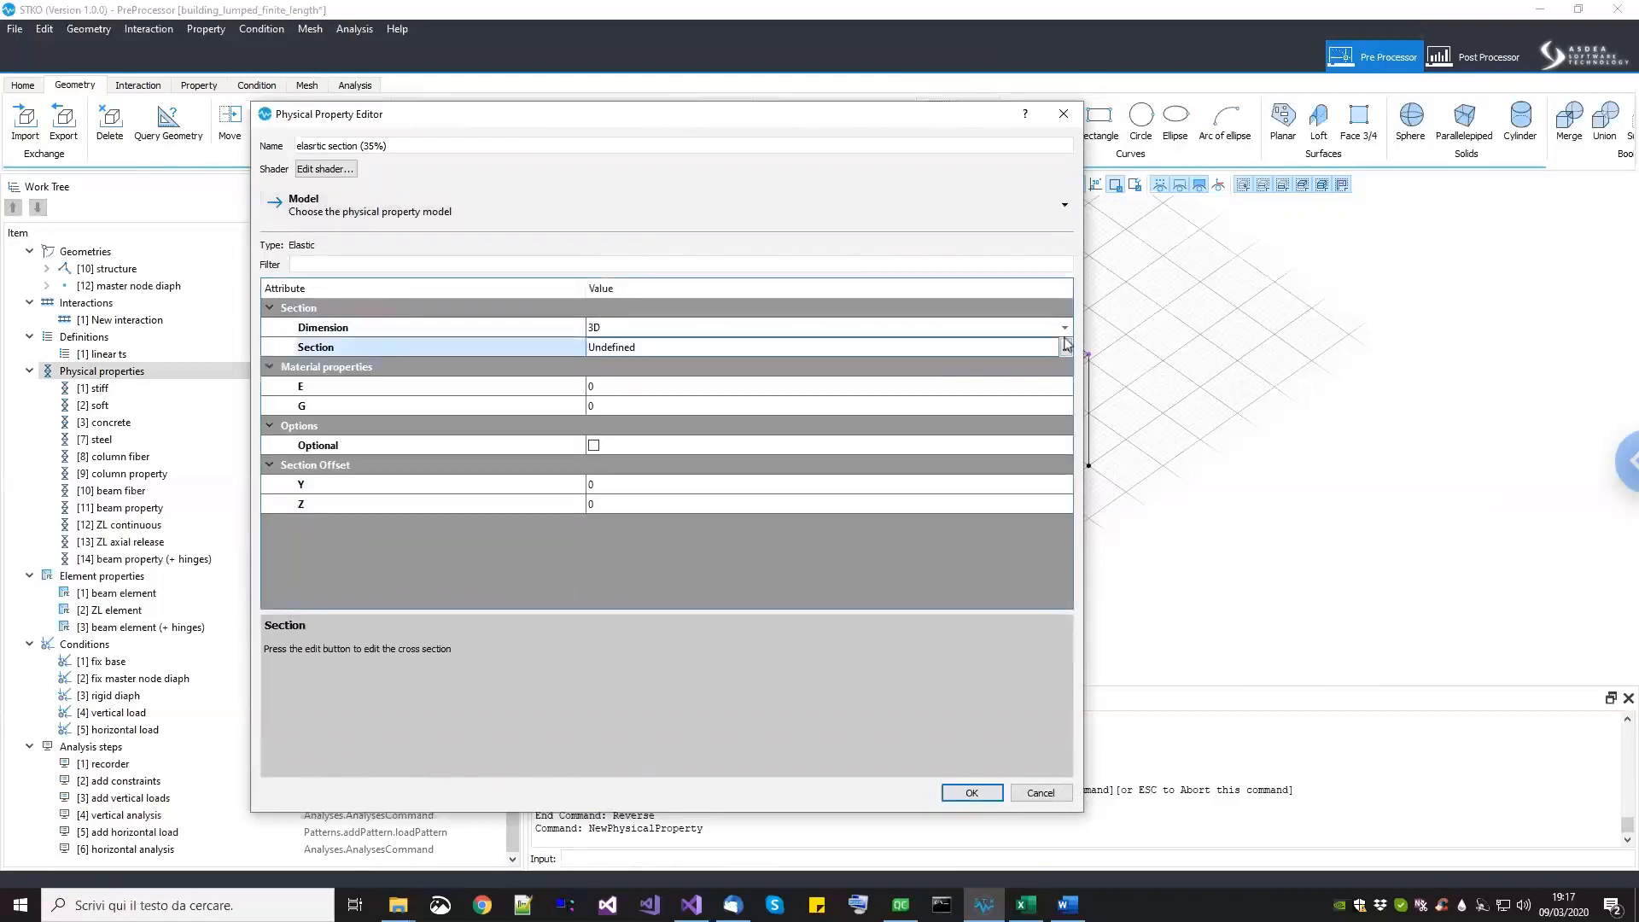
click(1065, 347)
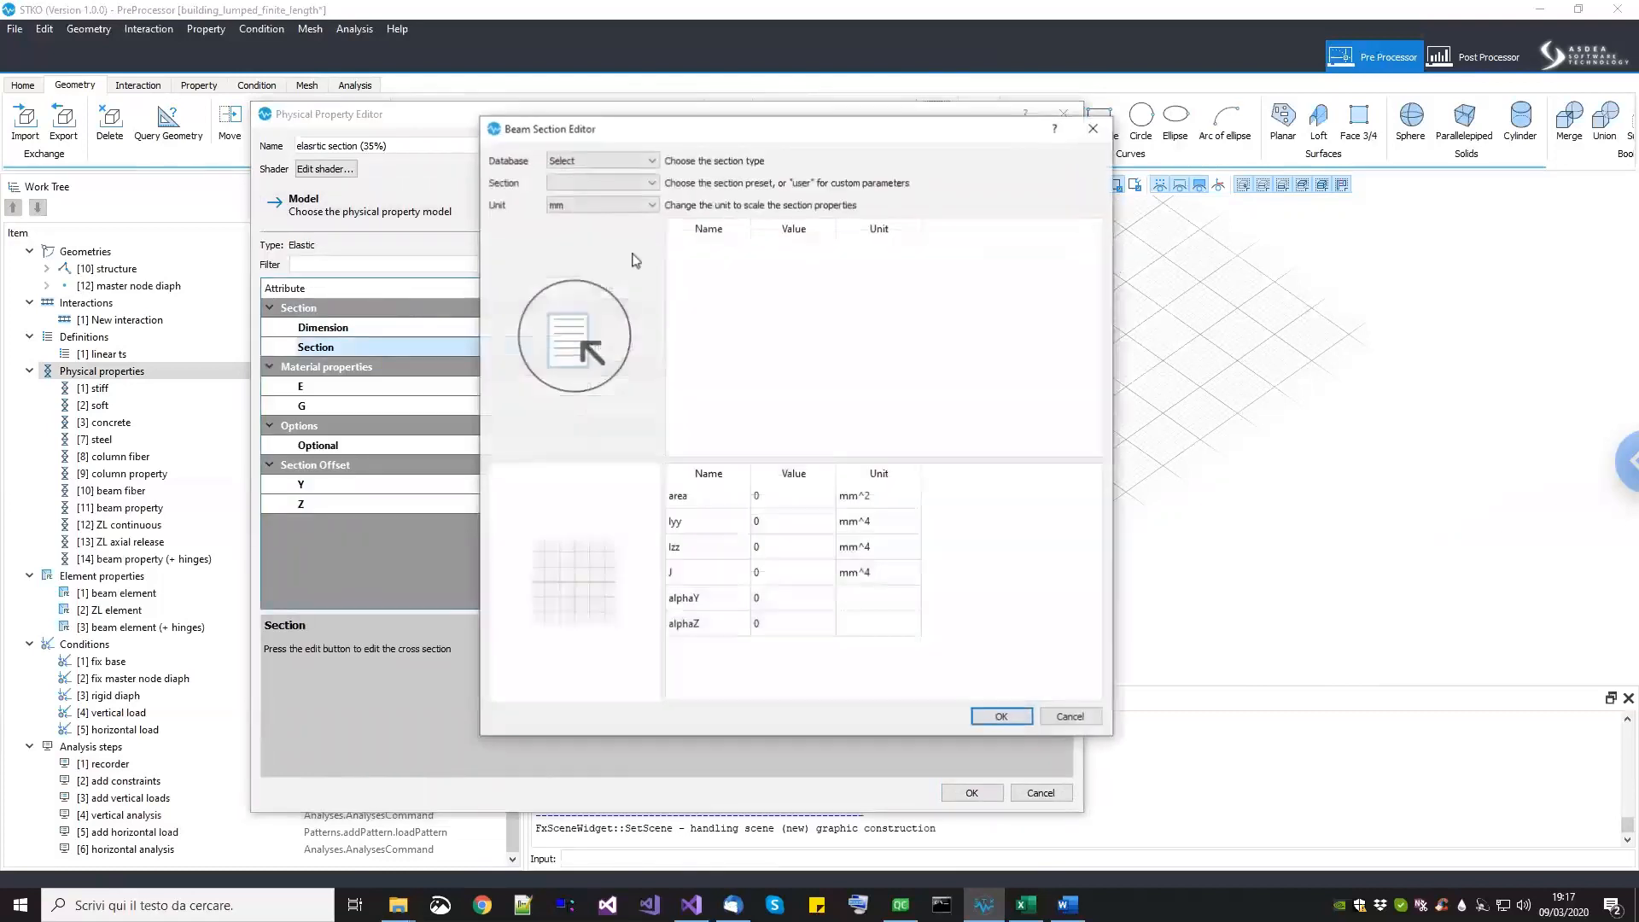
click(612, 163)
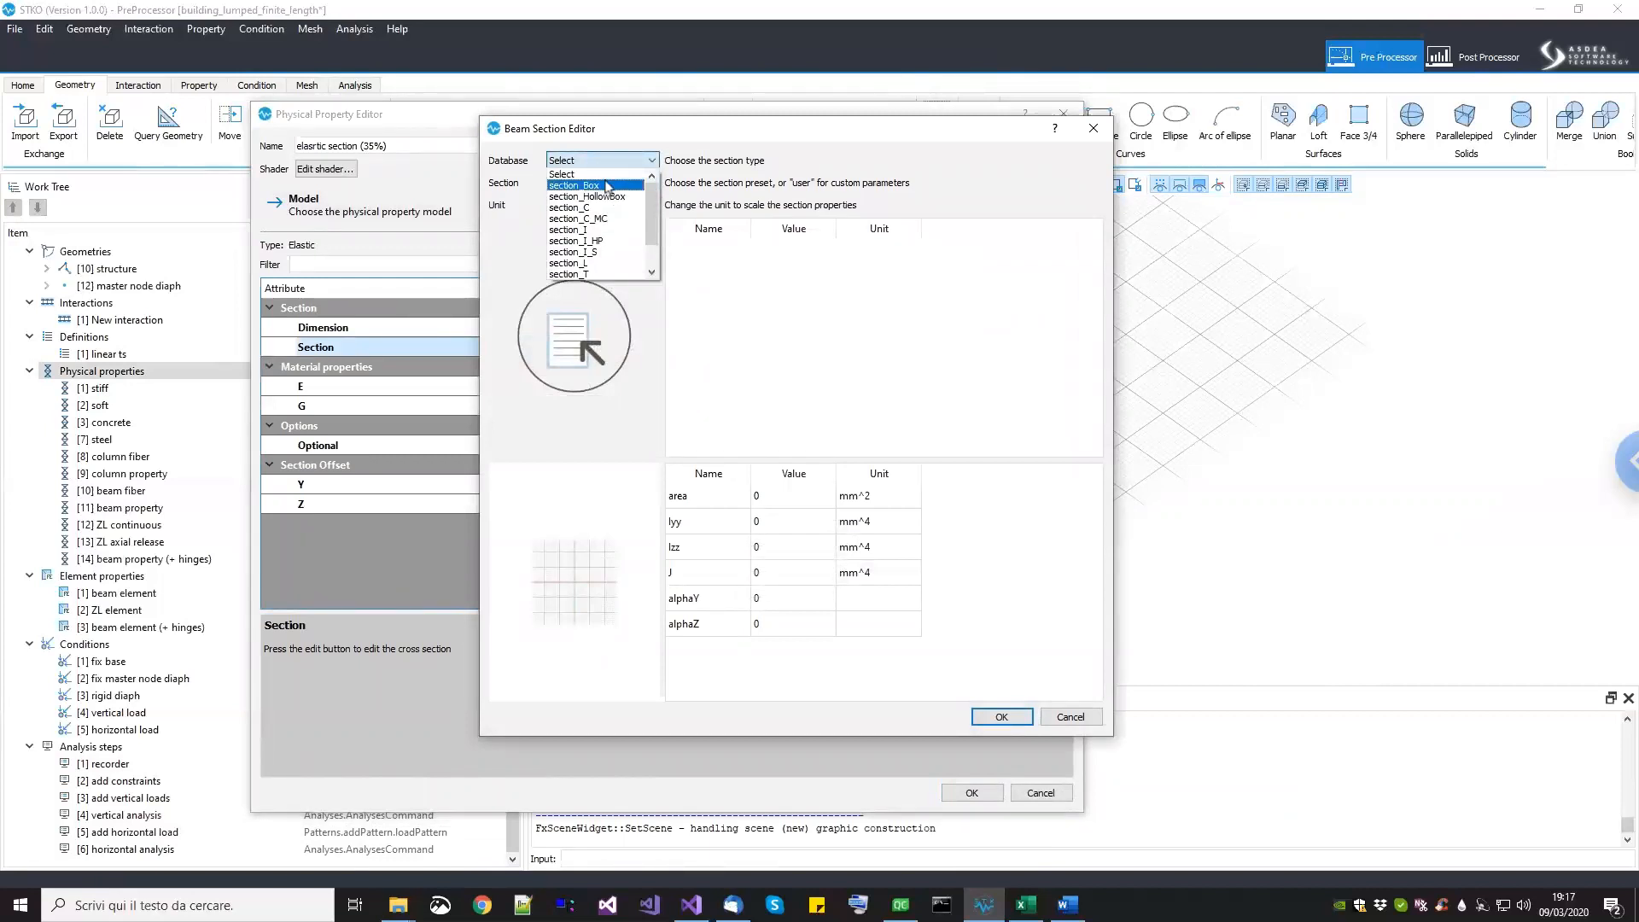
click(608, 186)
double_click(764, 256)
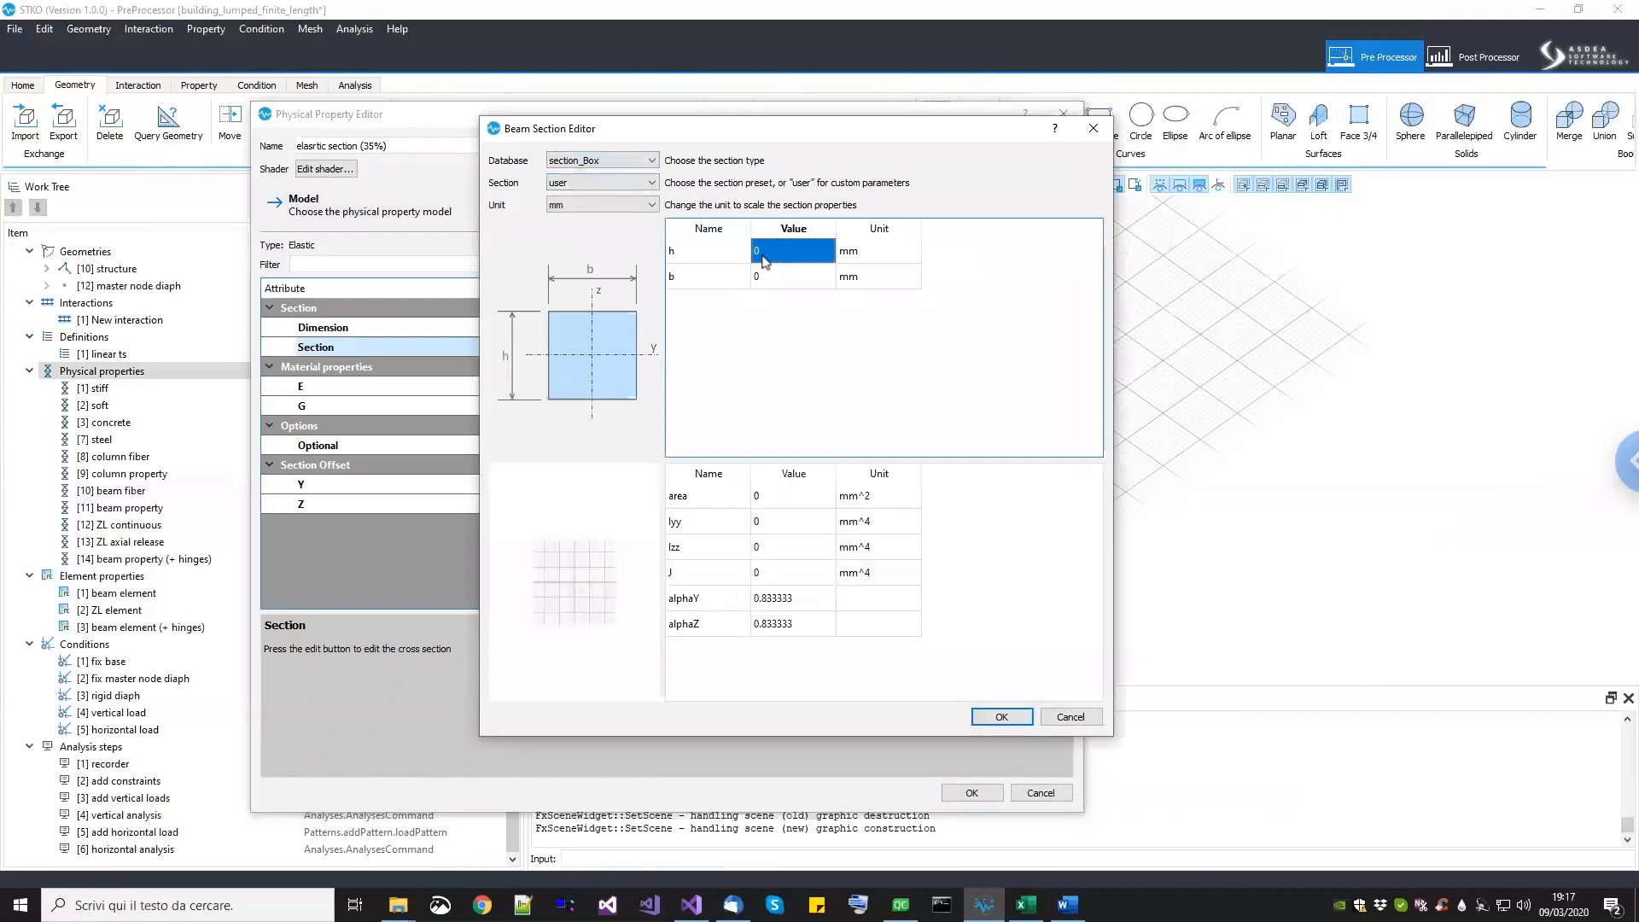
text(300)
click(774, 278)
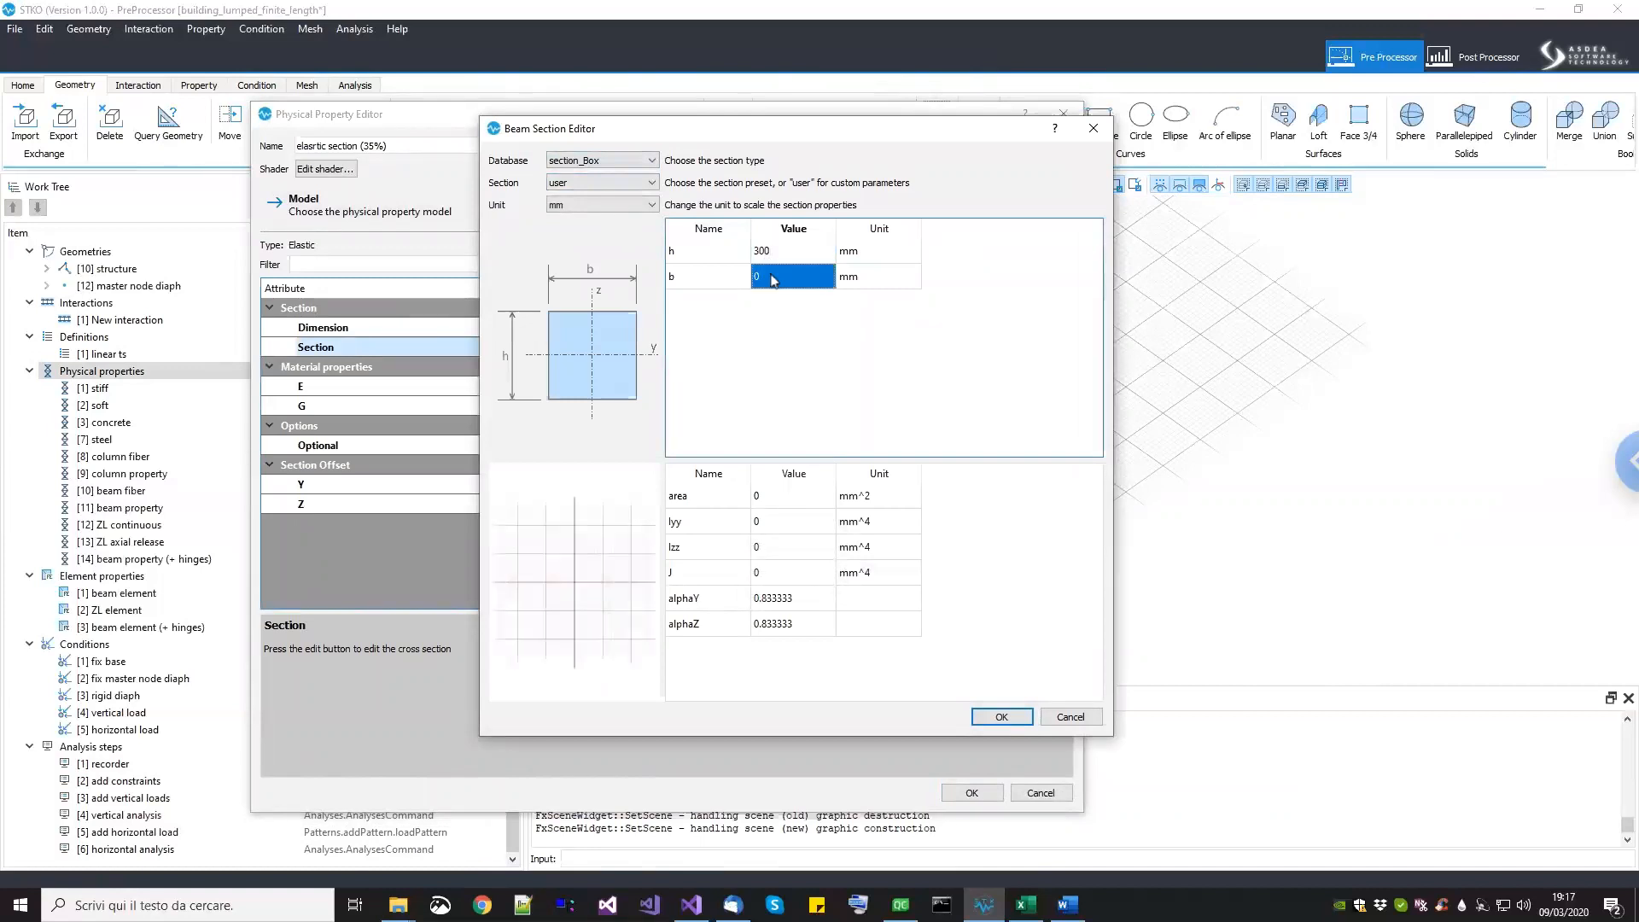
text(500)
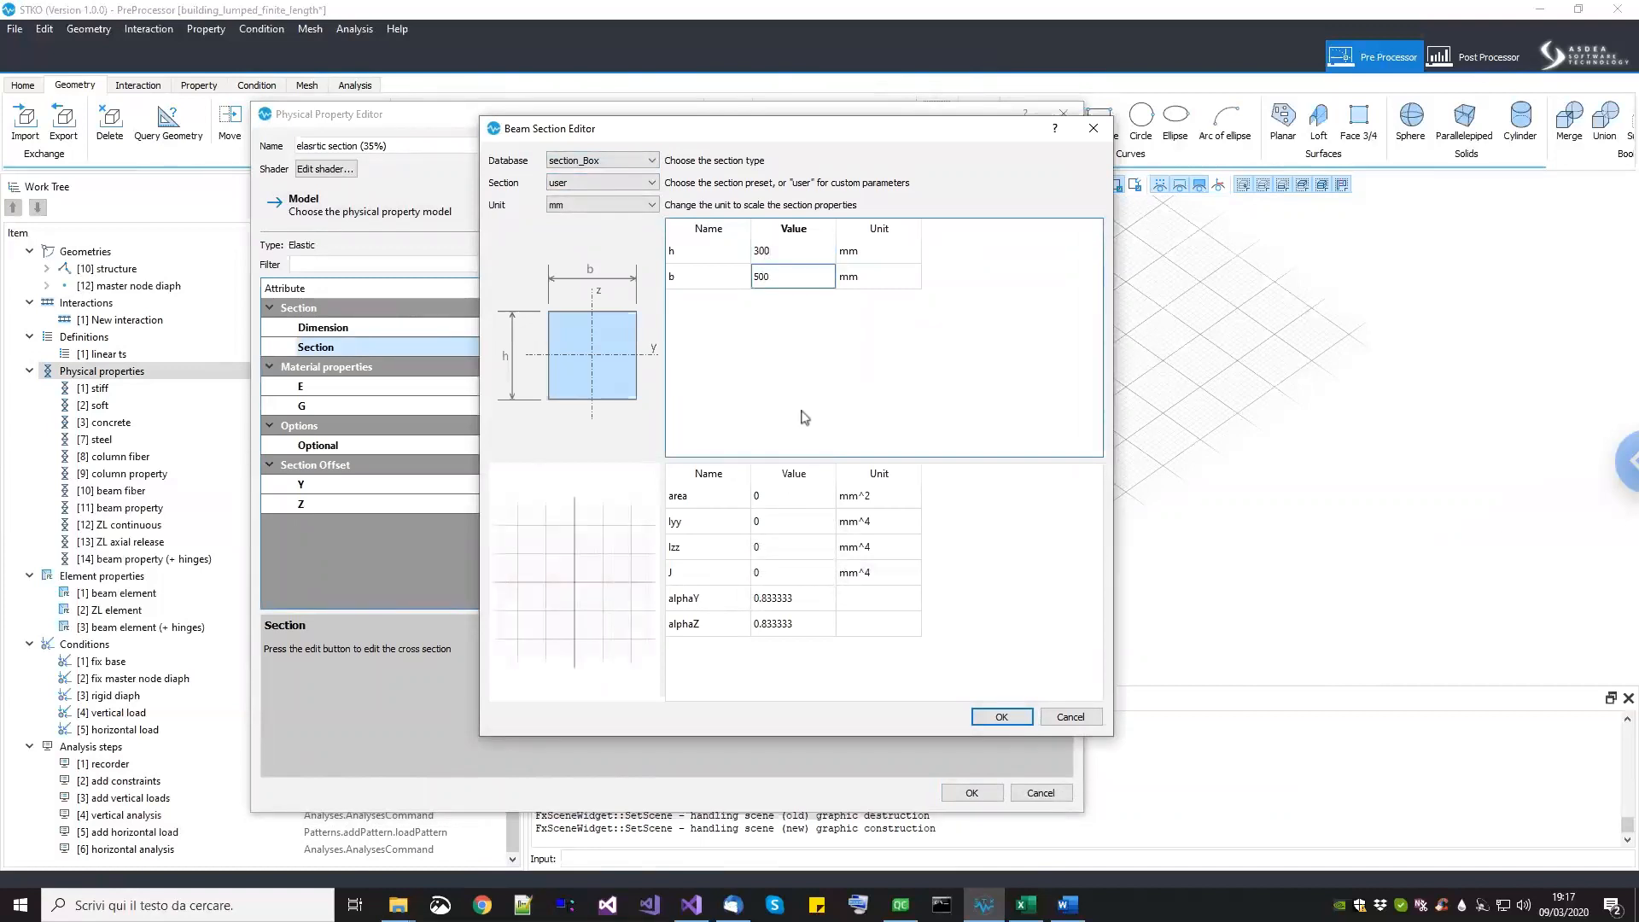
key(Return)
click(874, 645)
click(1024, 722)
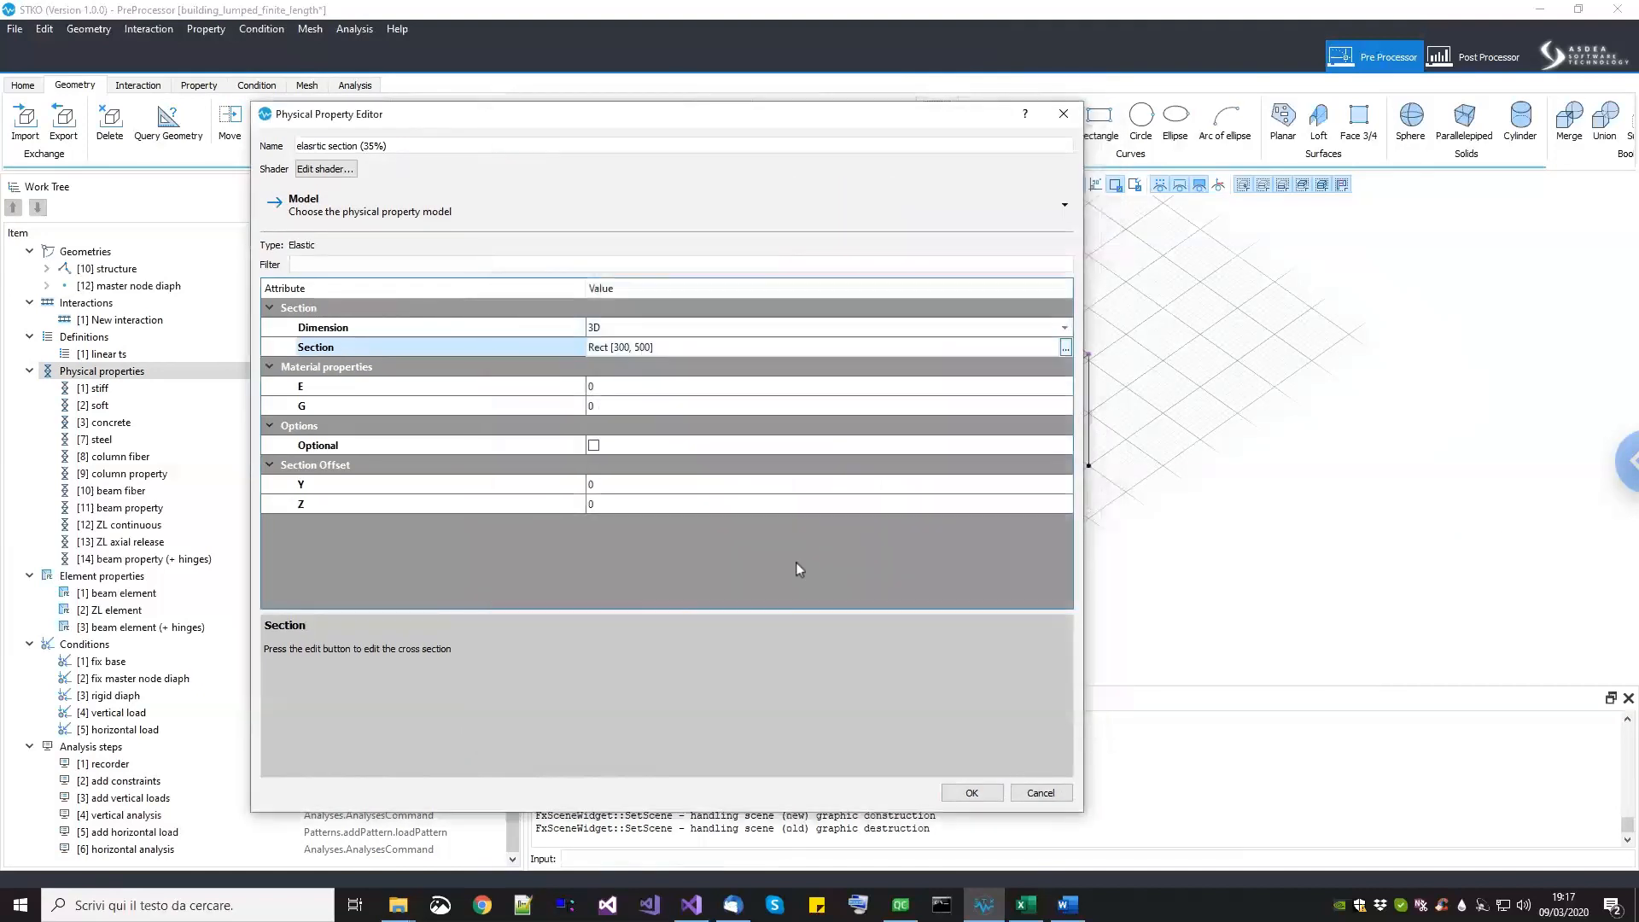
Step: Set the elastic section's E to 12000 and G to 5000 and finish the property
click(645, 389)
click(647, 388)
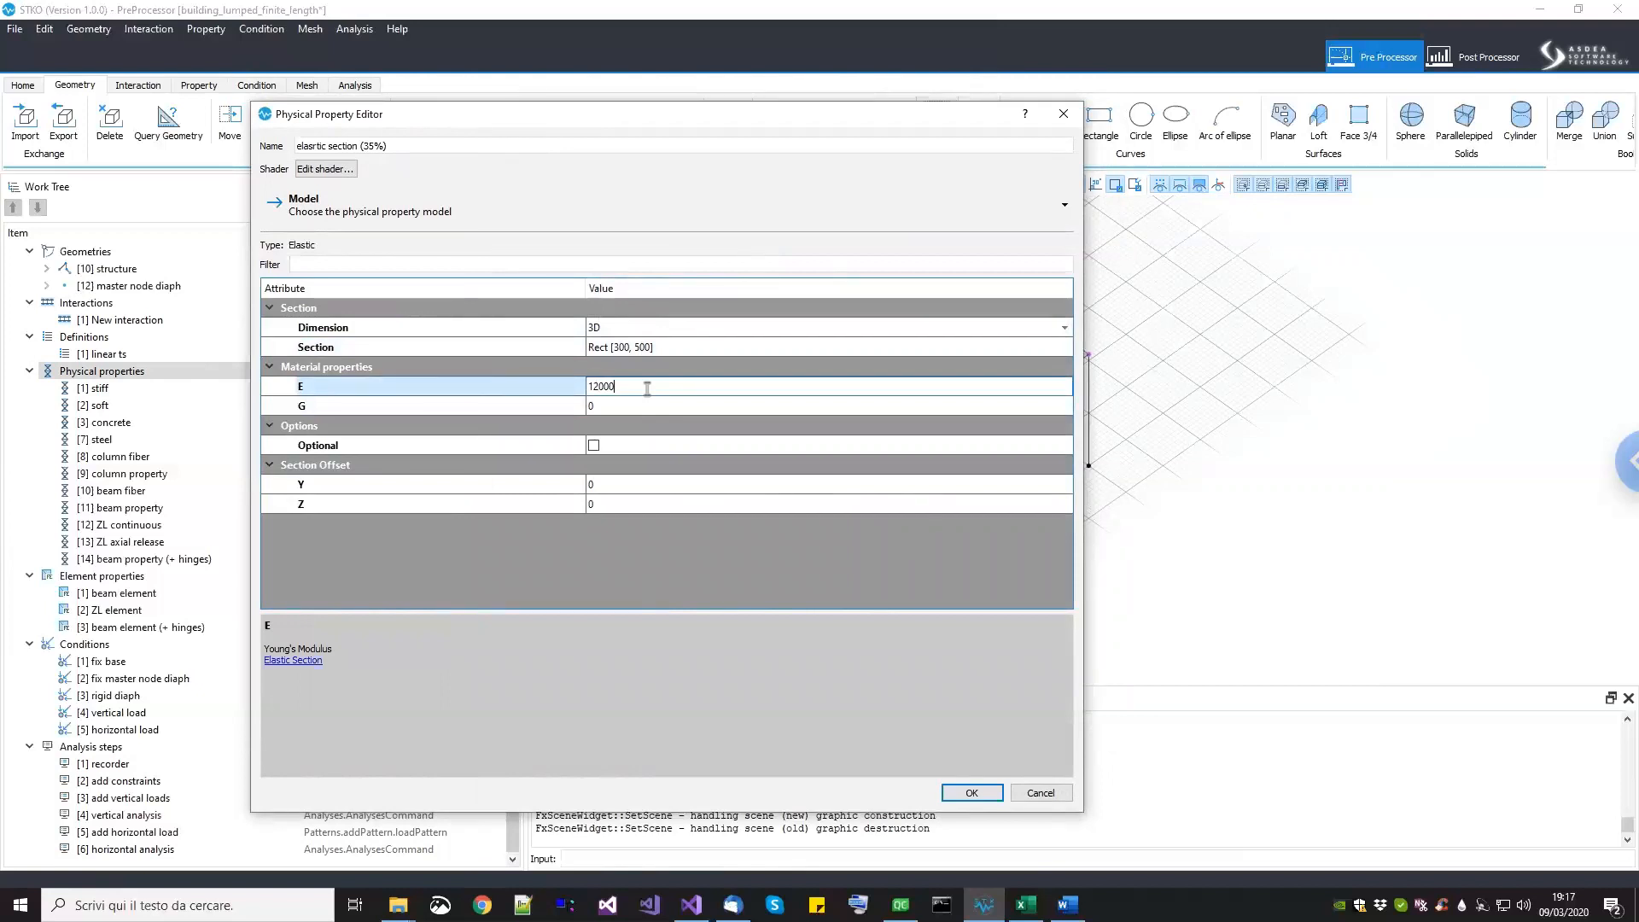
click(649, 403)
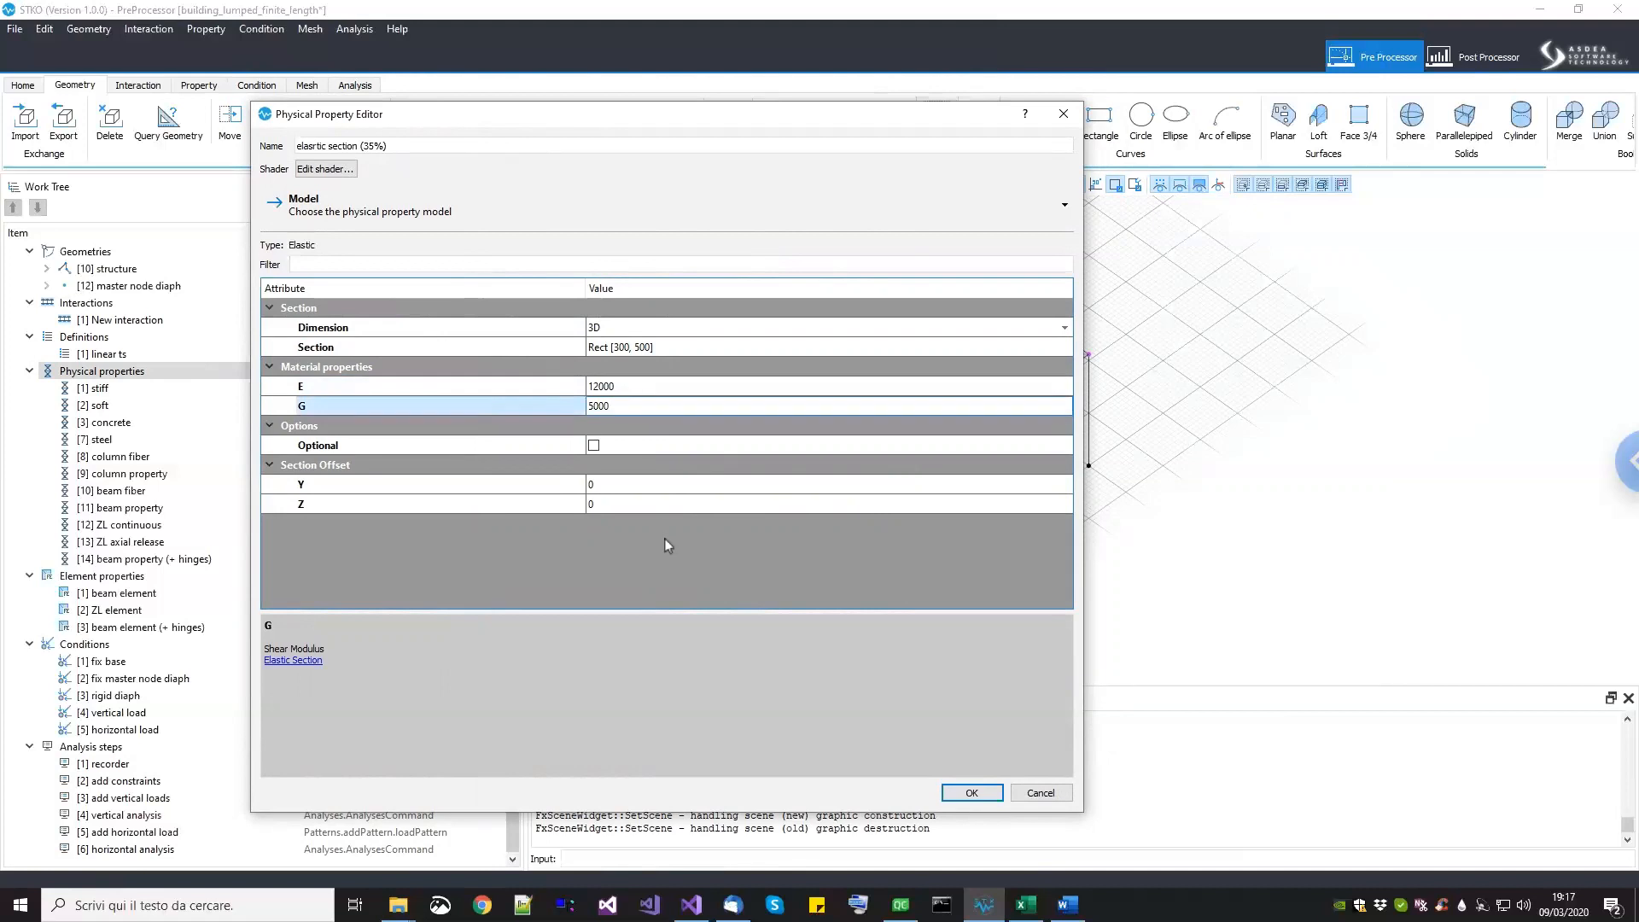
click(976, 793)
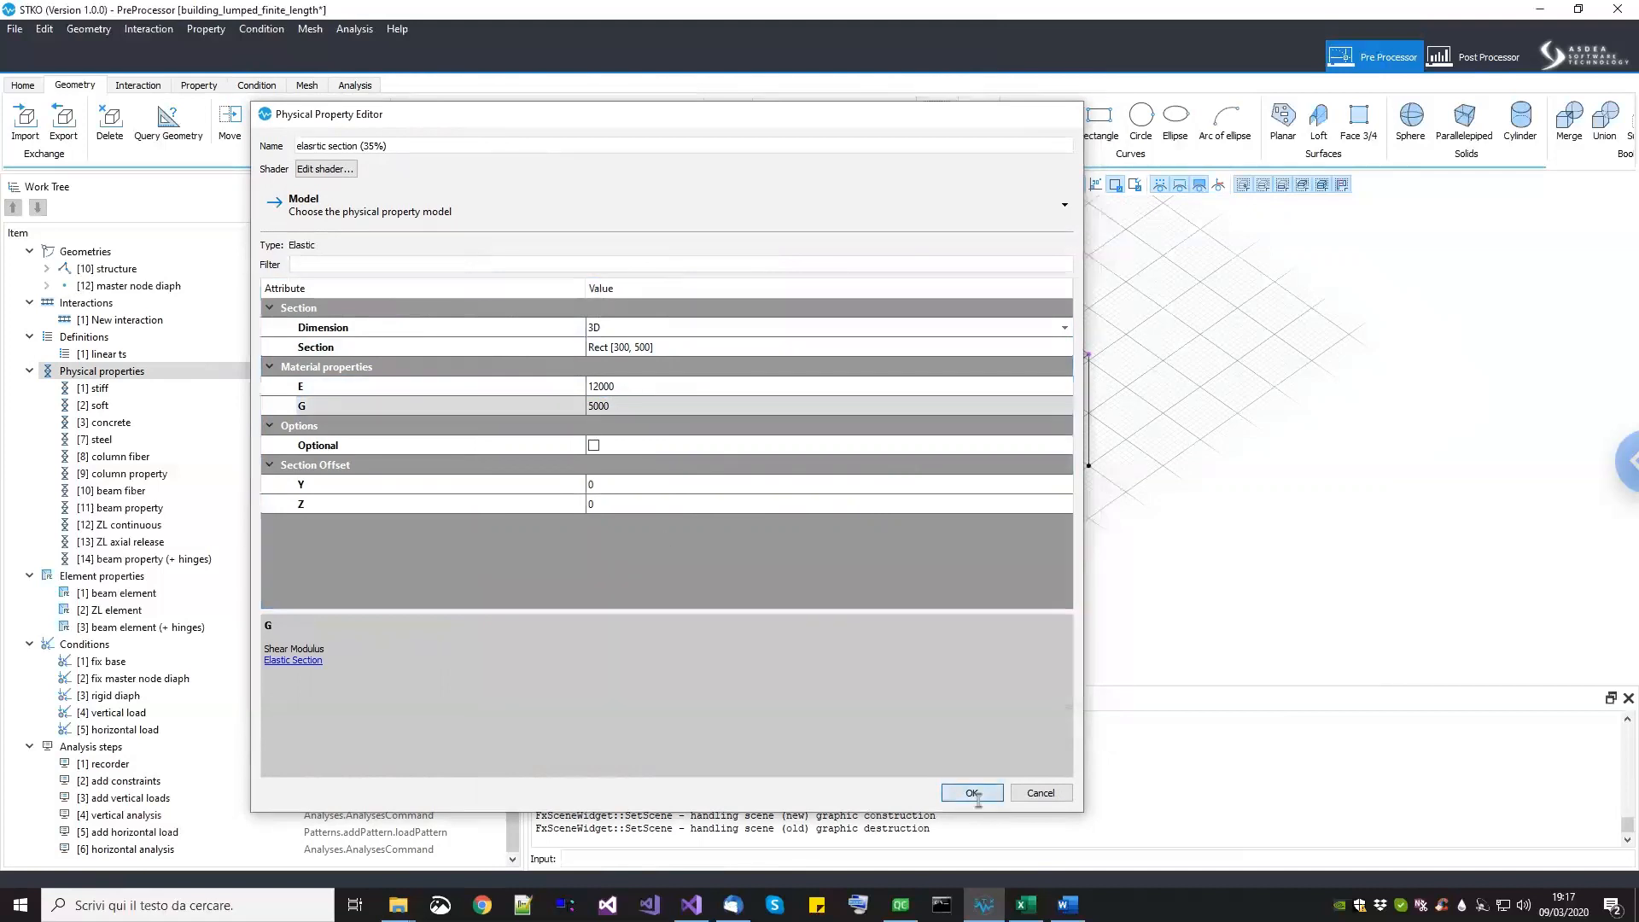
click(207, 577)
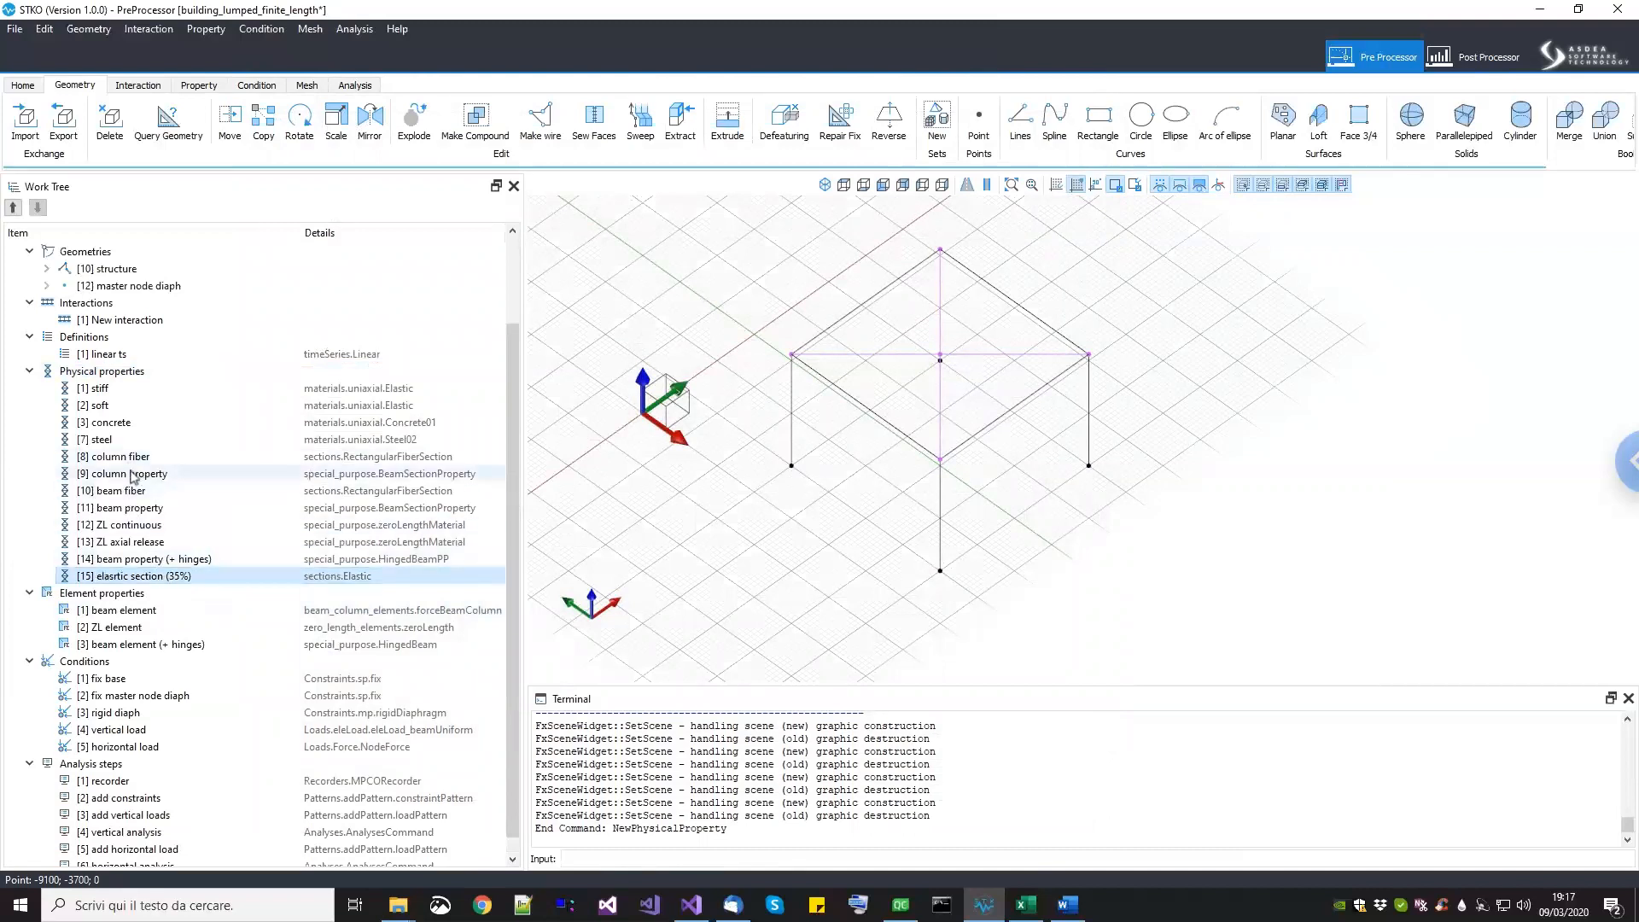
Step: Move the "elasrtic section (35%)" property up the physical properties list to sit directly after the column fiber, before the column property
click(13, 209)
click(12, 208)
click(13, 208)
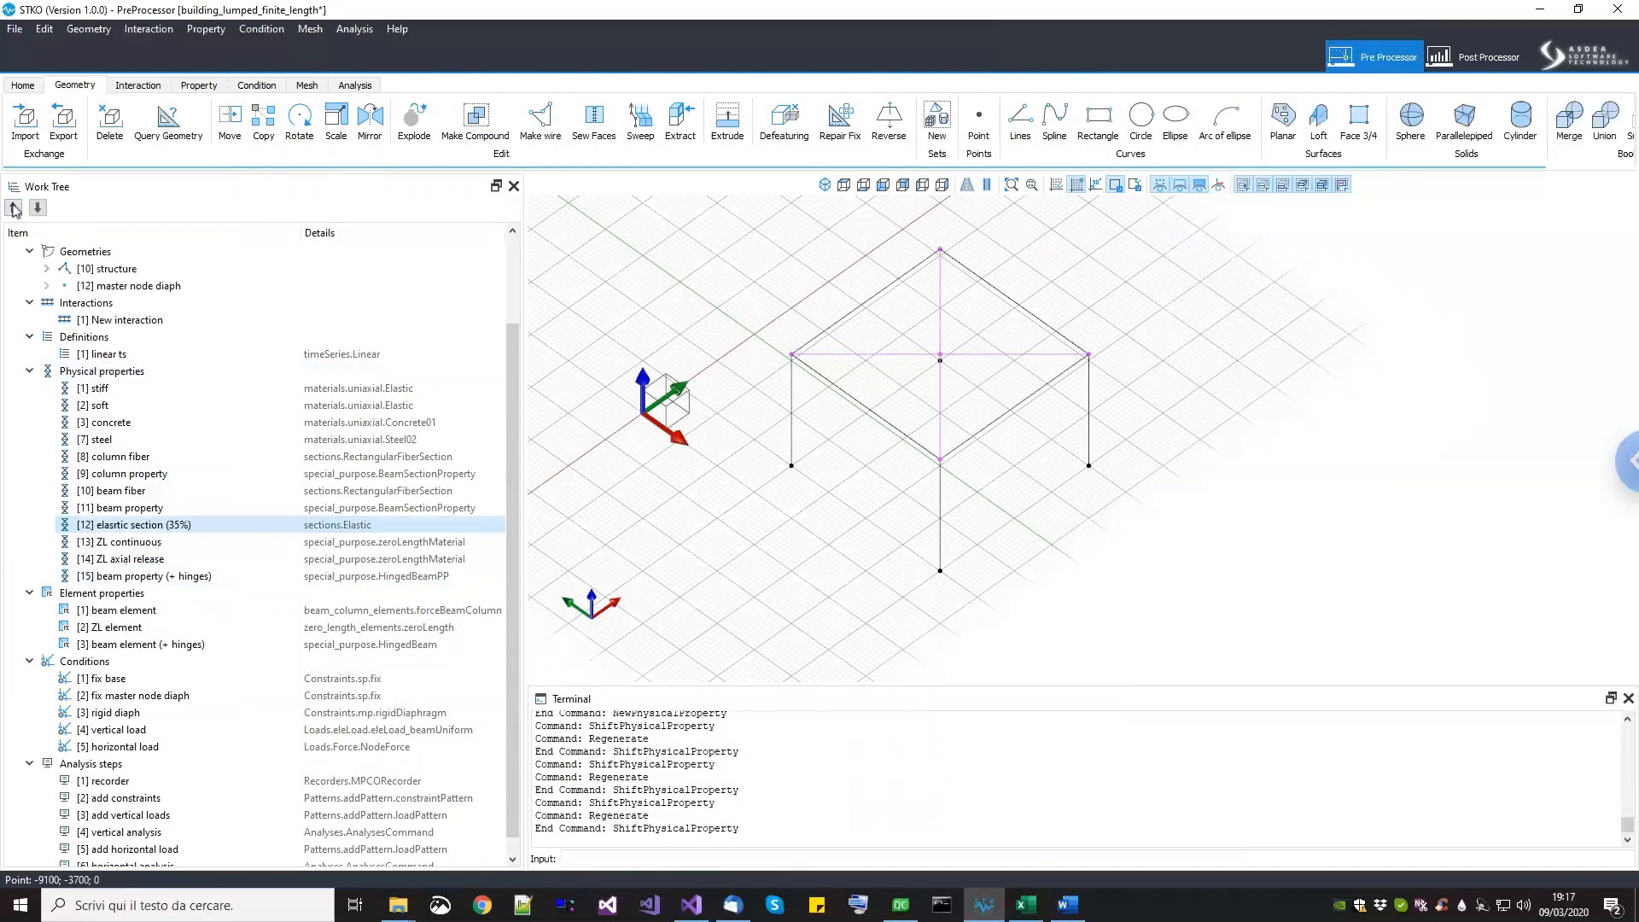
click(13, 208)
click(13, 208)
click(13, 208)
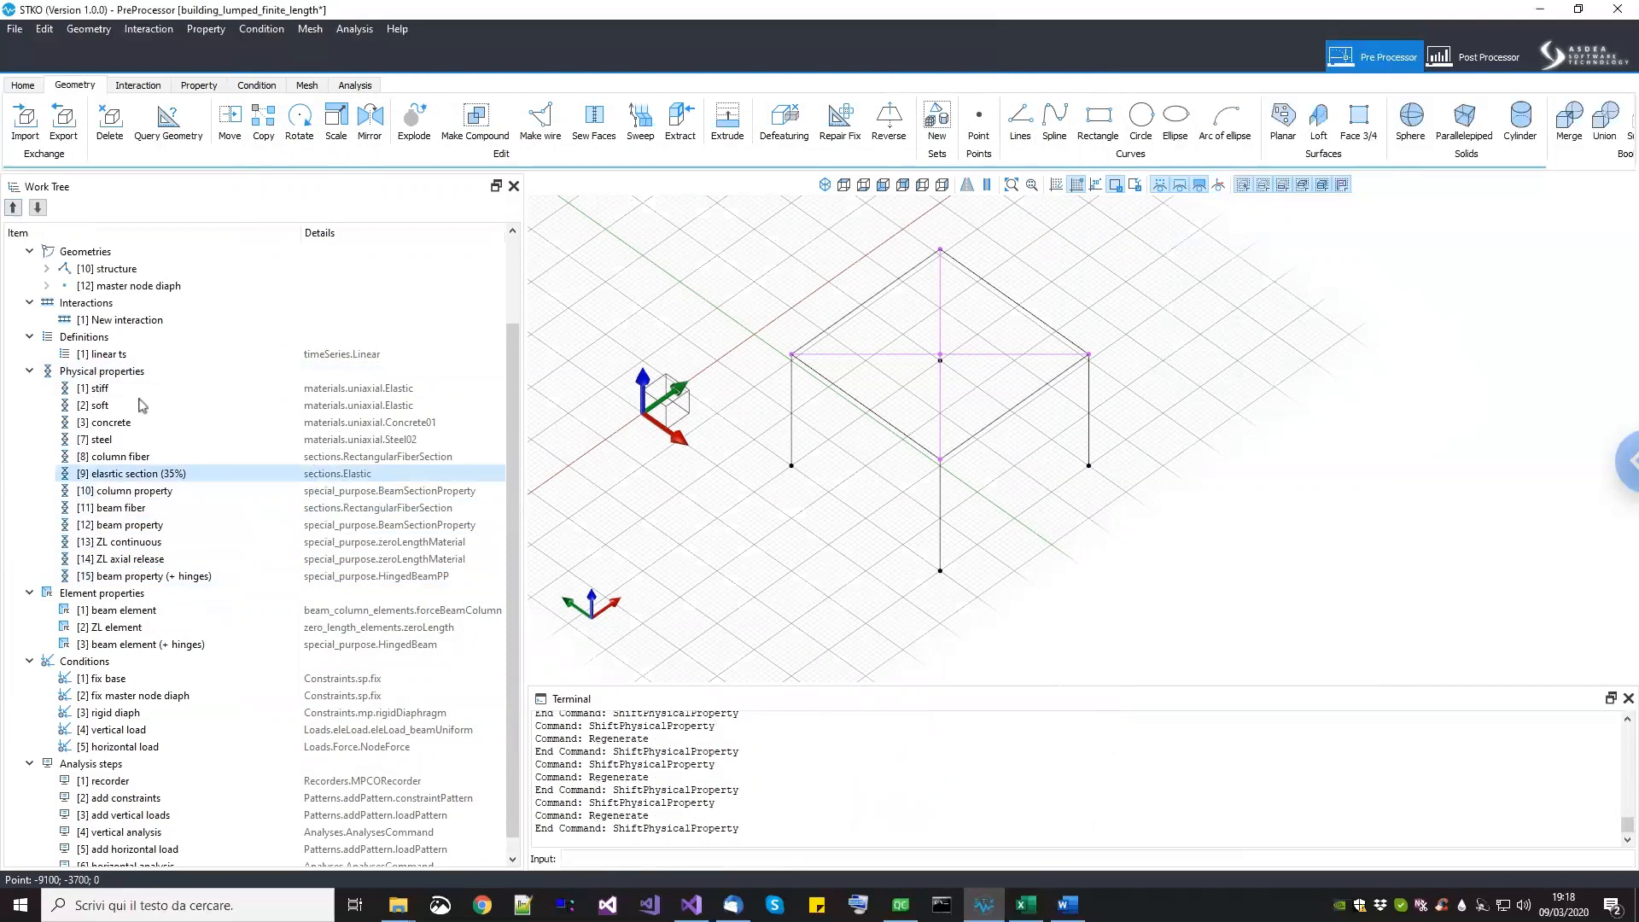
Step: Select the column property in the physical properties list and bring up its available actions
click(175, 497)
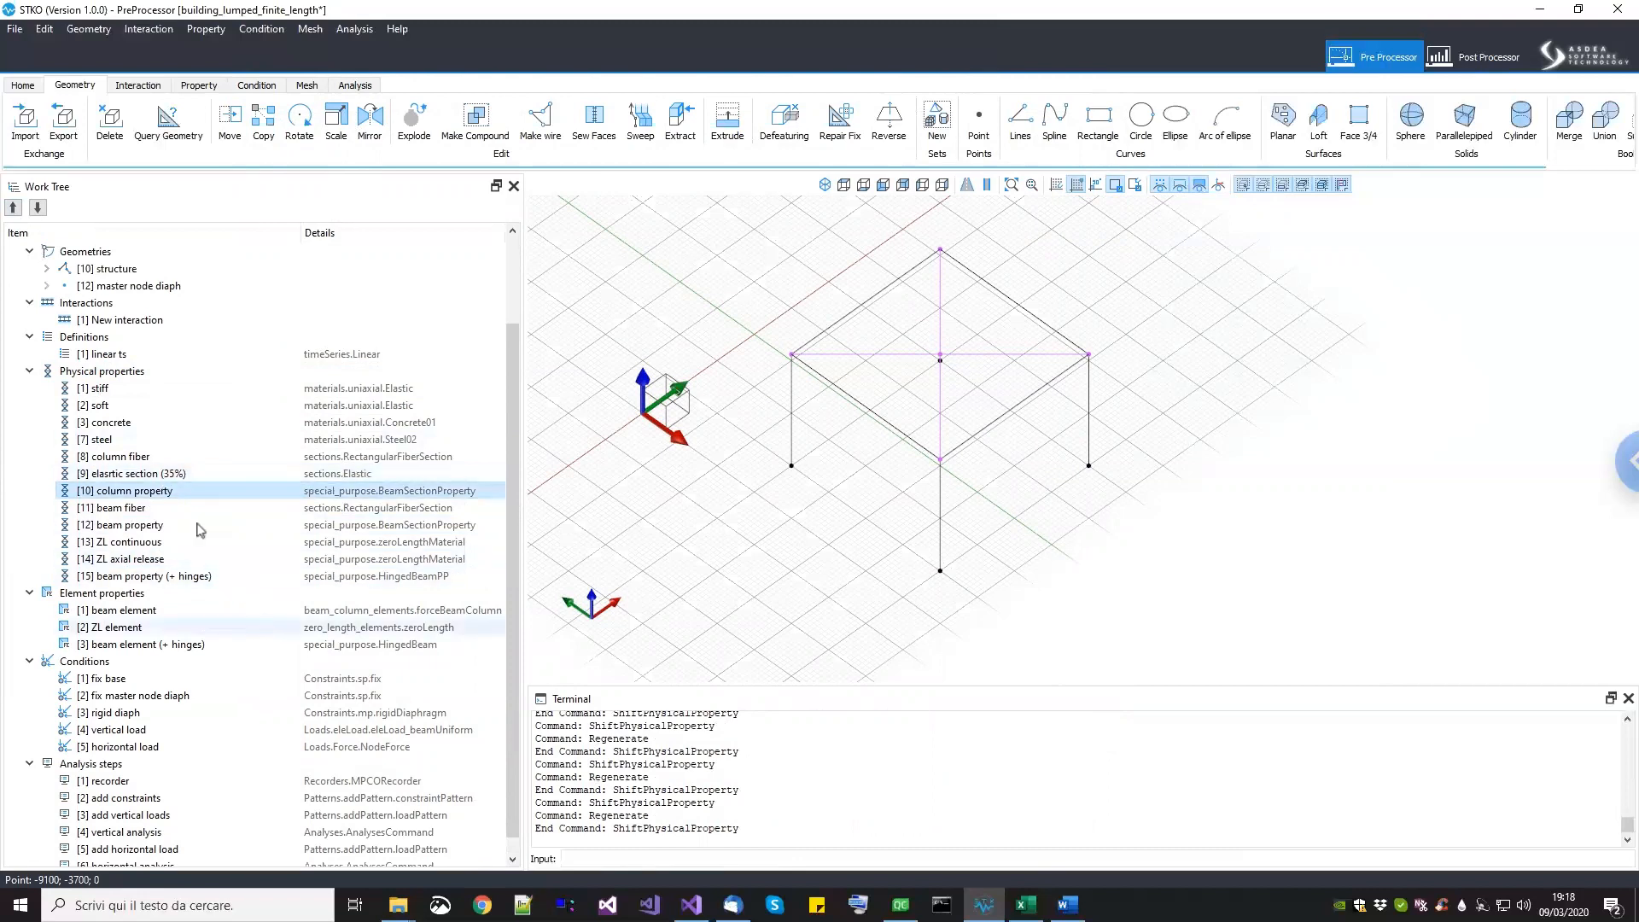
click(179, 476)
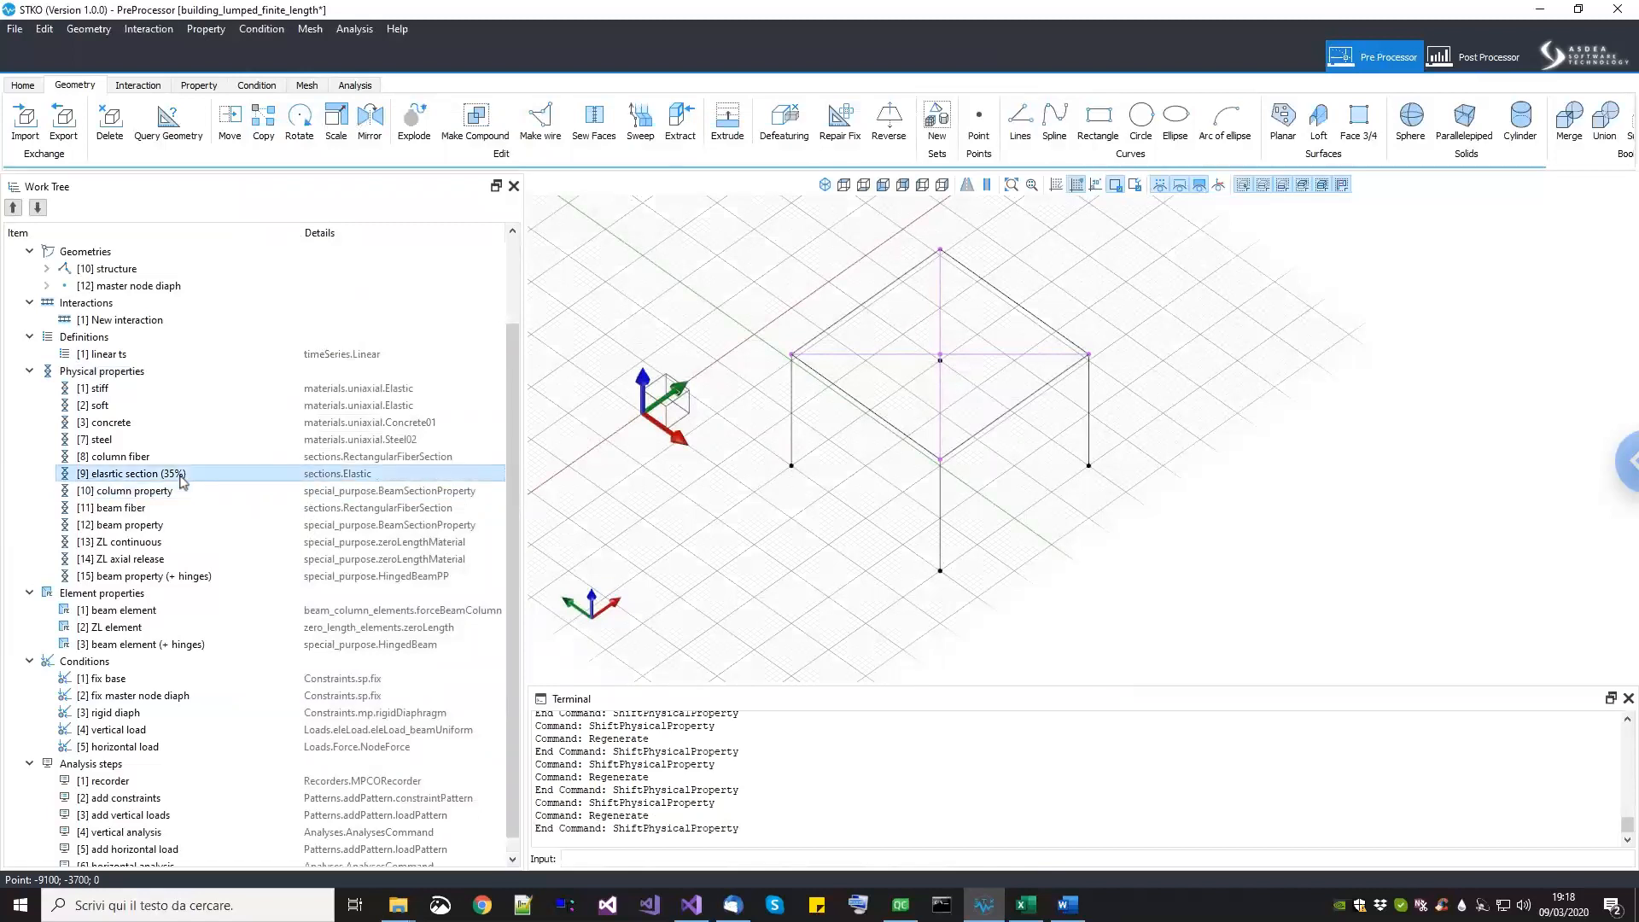
click(177, 507)
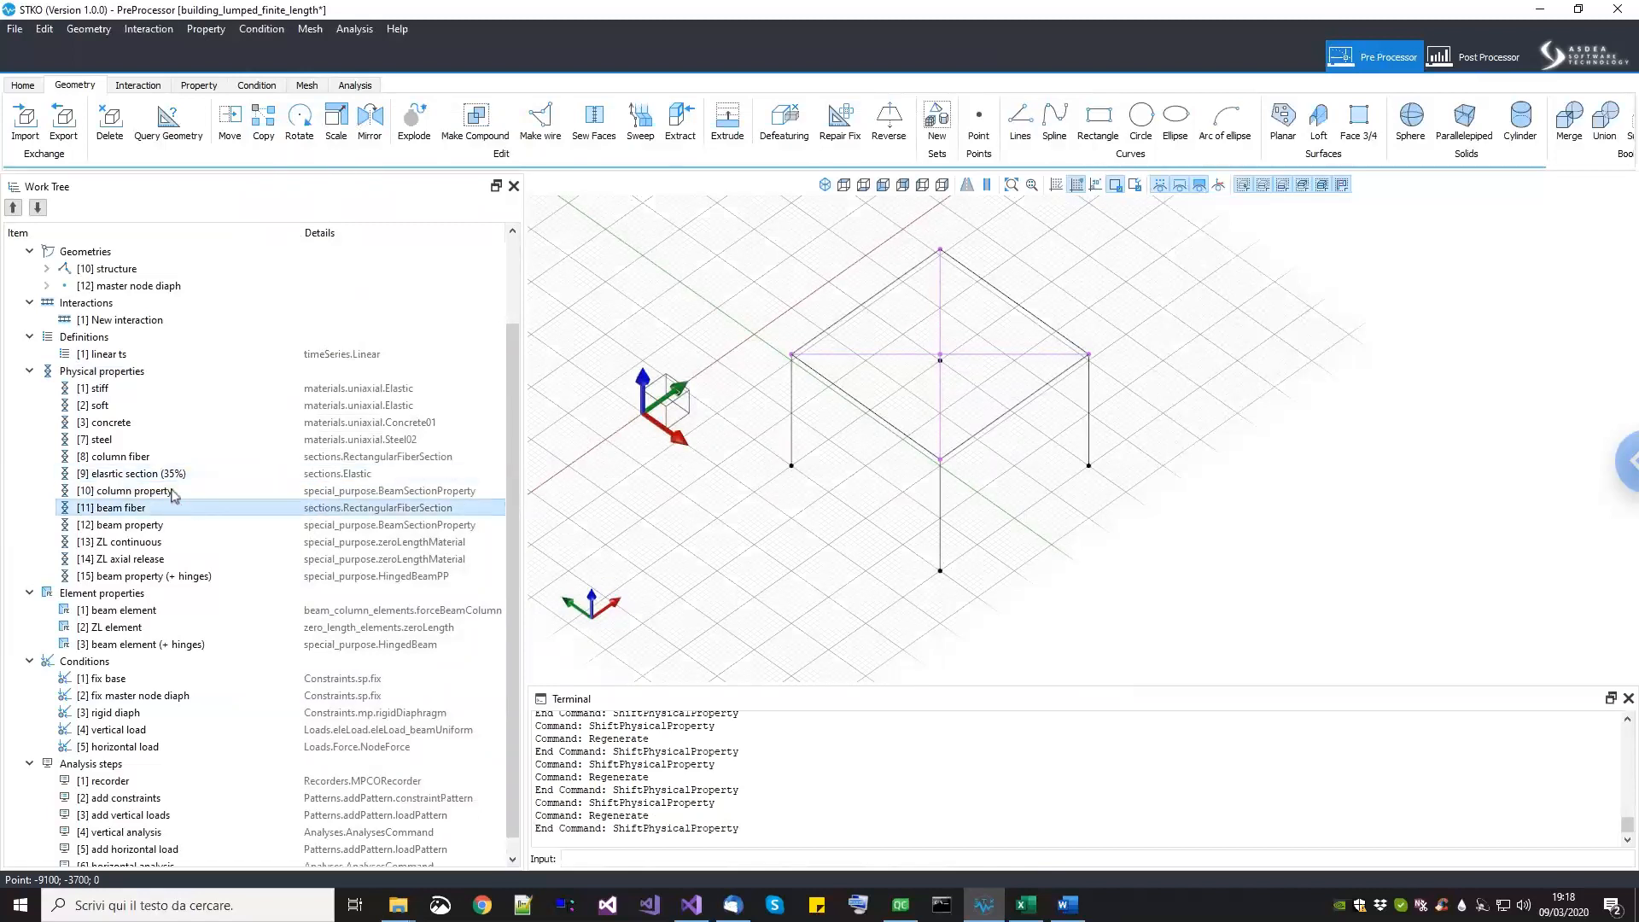
click(164, 492)
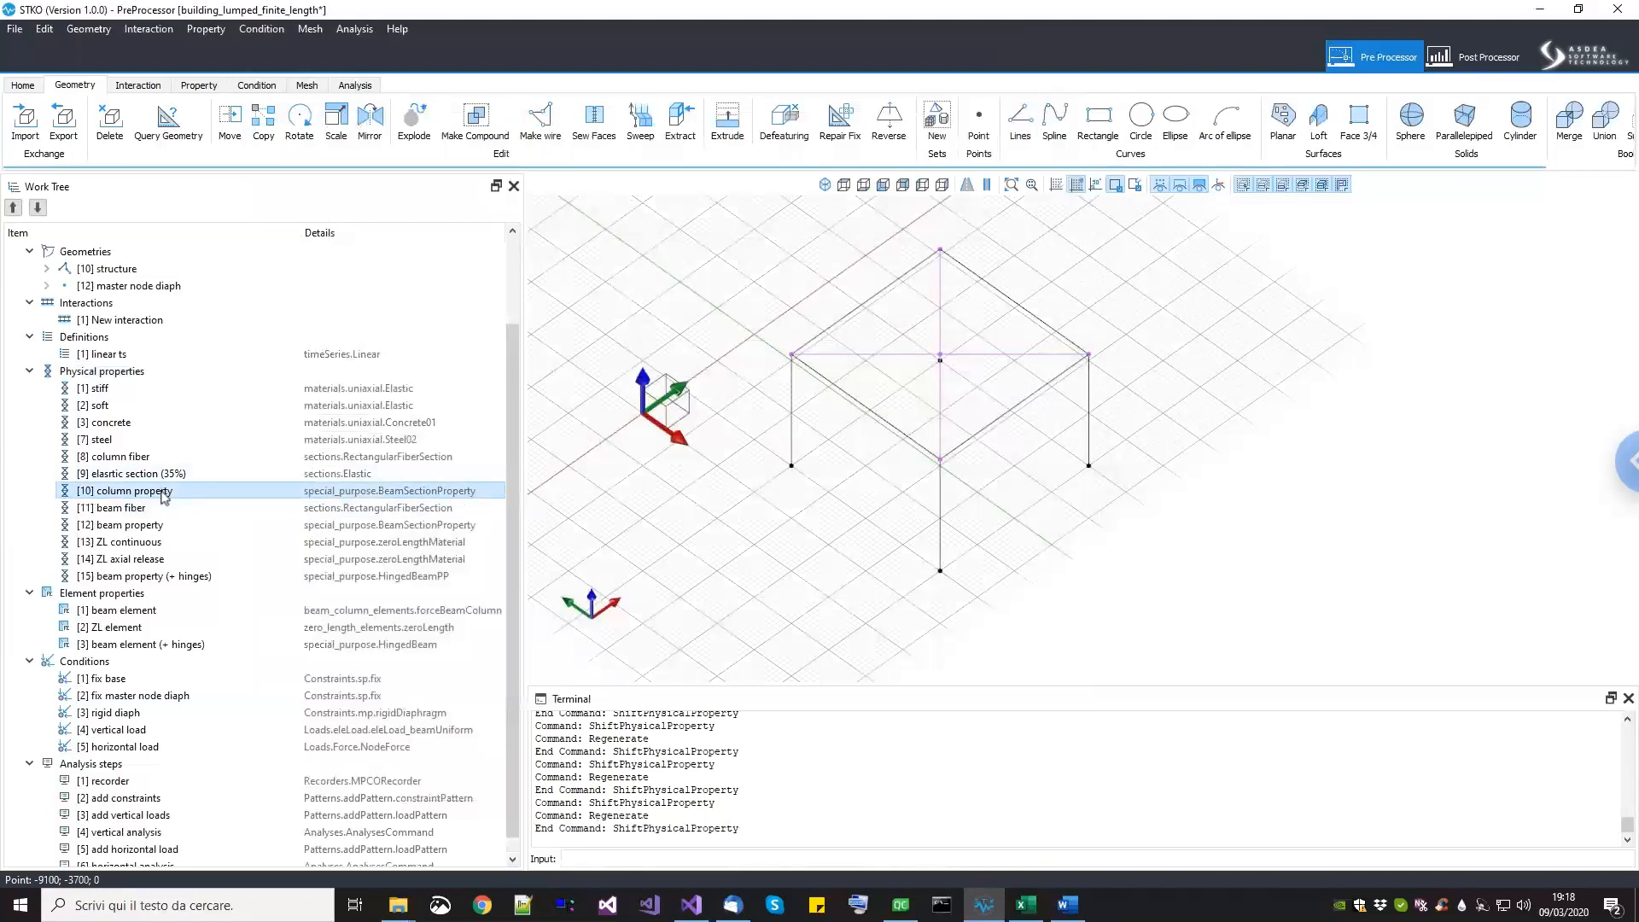
right_click(165, 497)
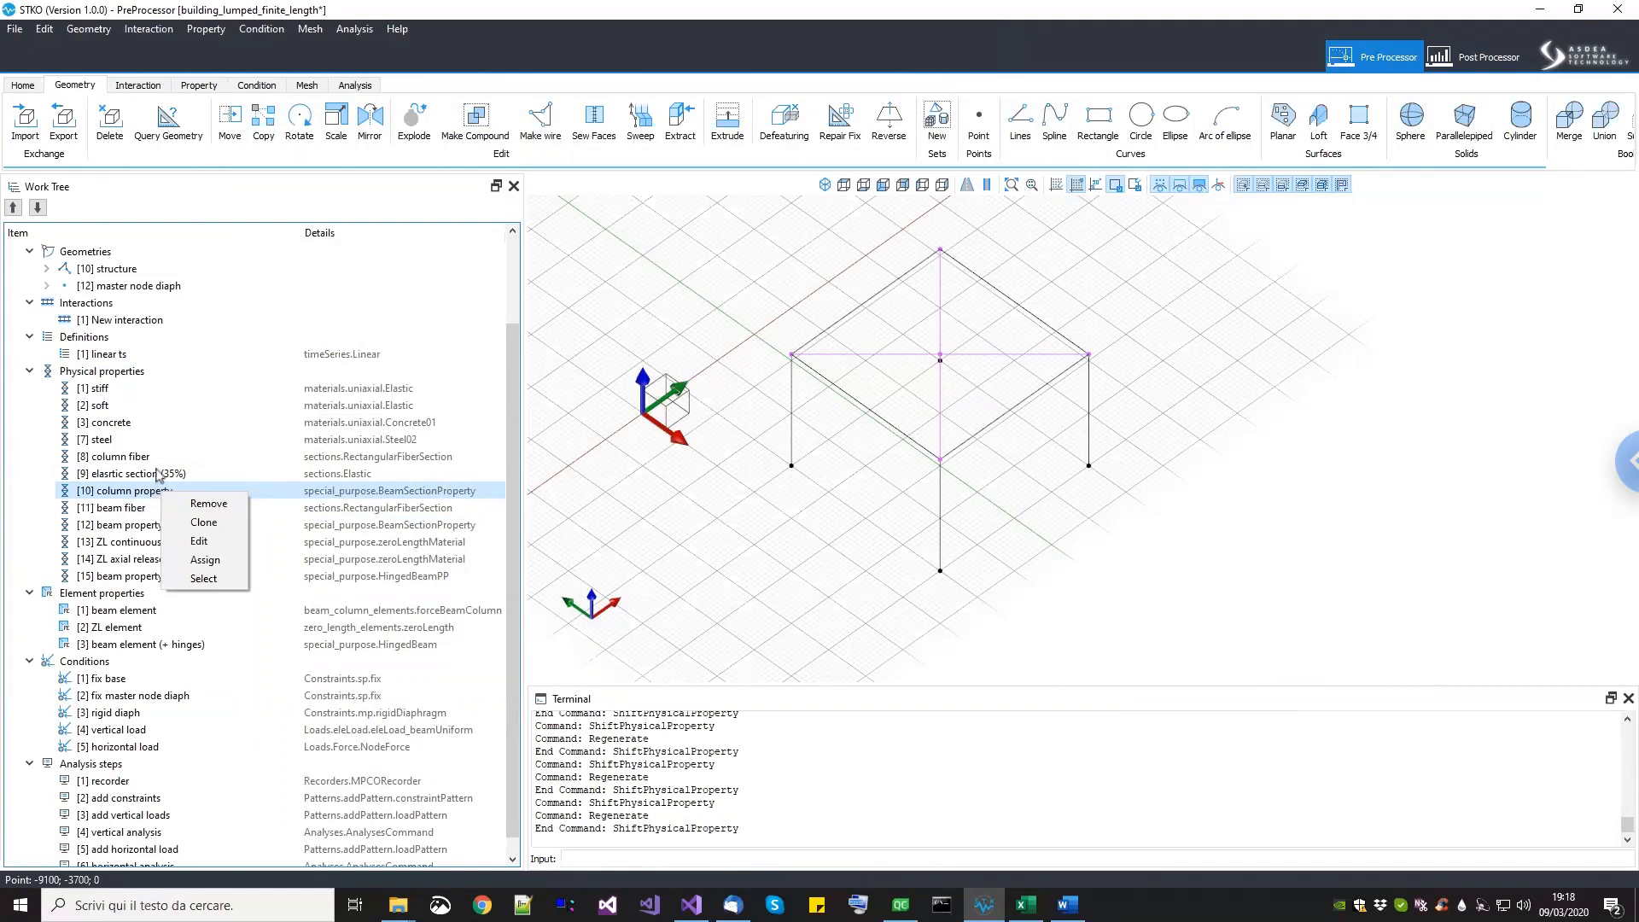
Step: Open the column property for editing and change its integration option to Hinge
click(156, 470)
click(145, 487)
click(142, 456)
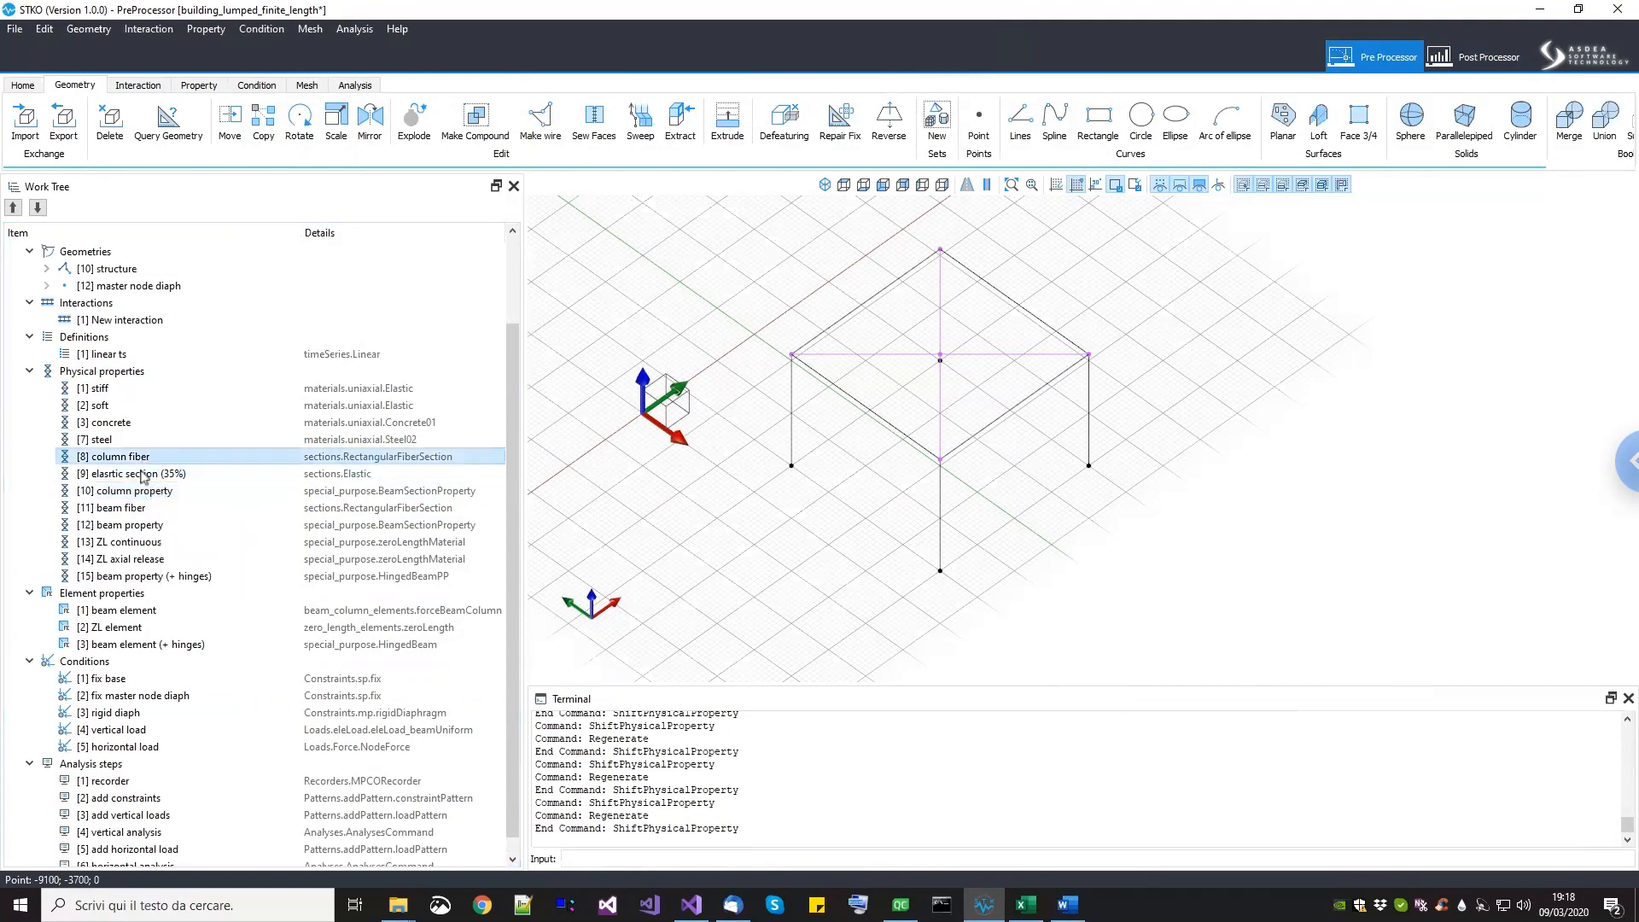
right_click(141, 497)
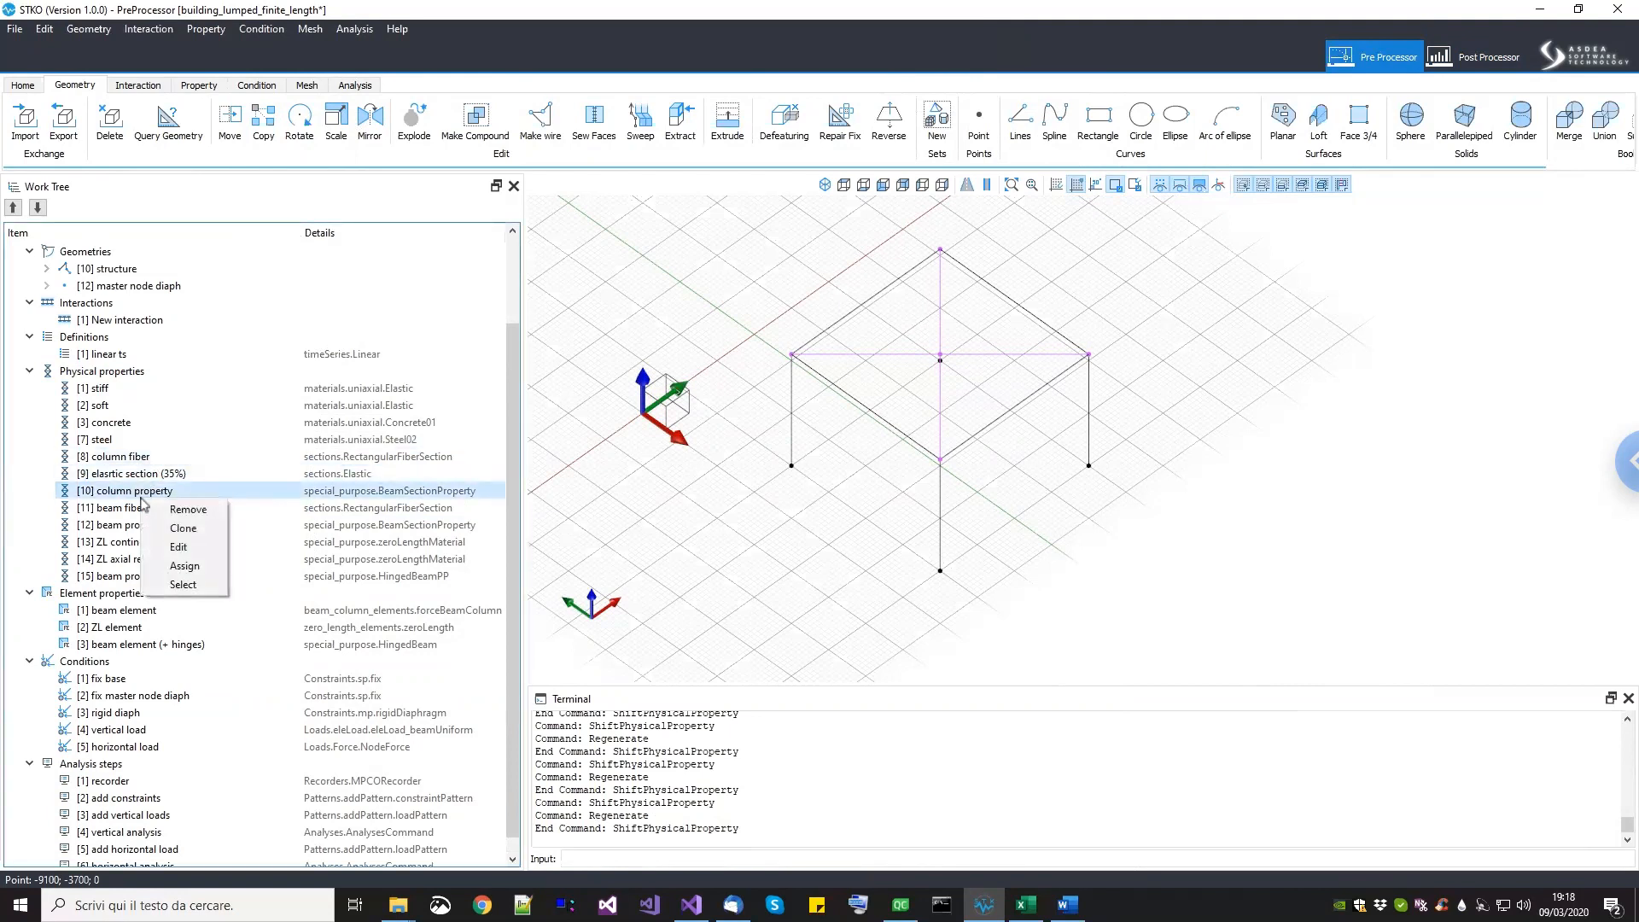
click(179, 548)
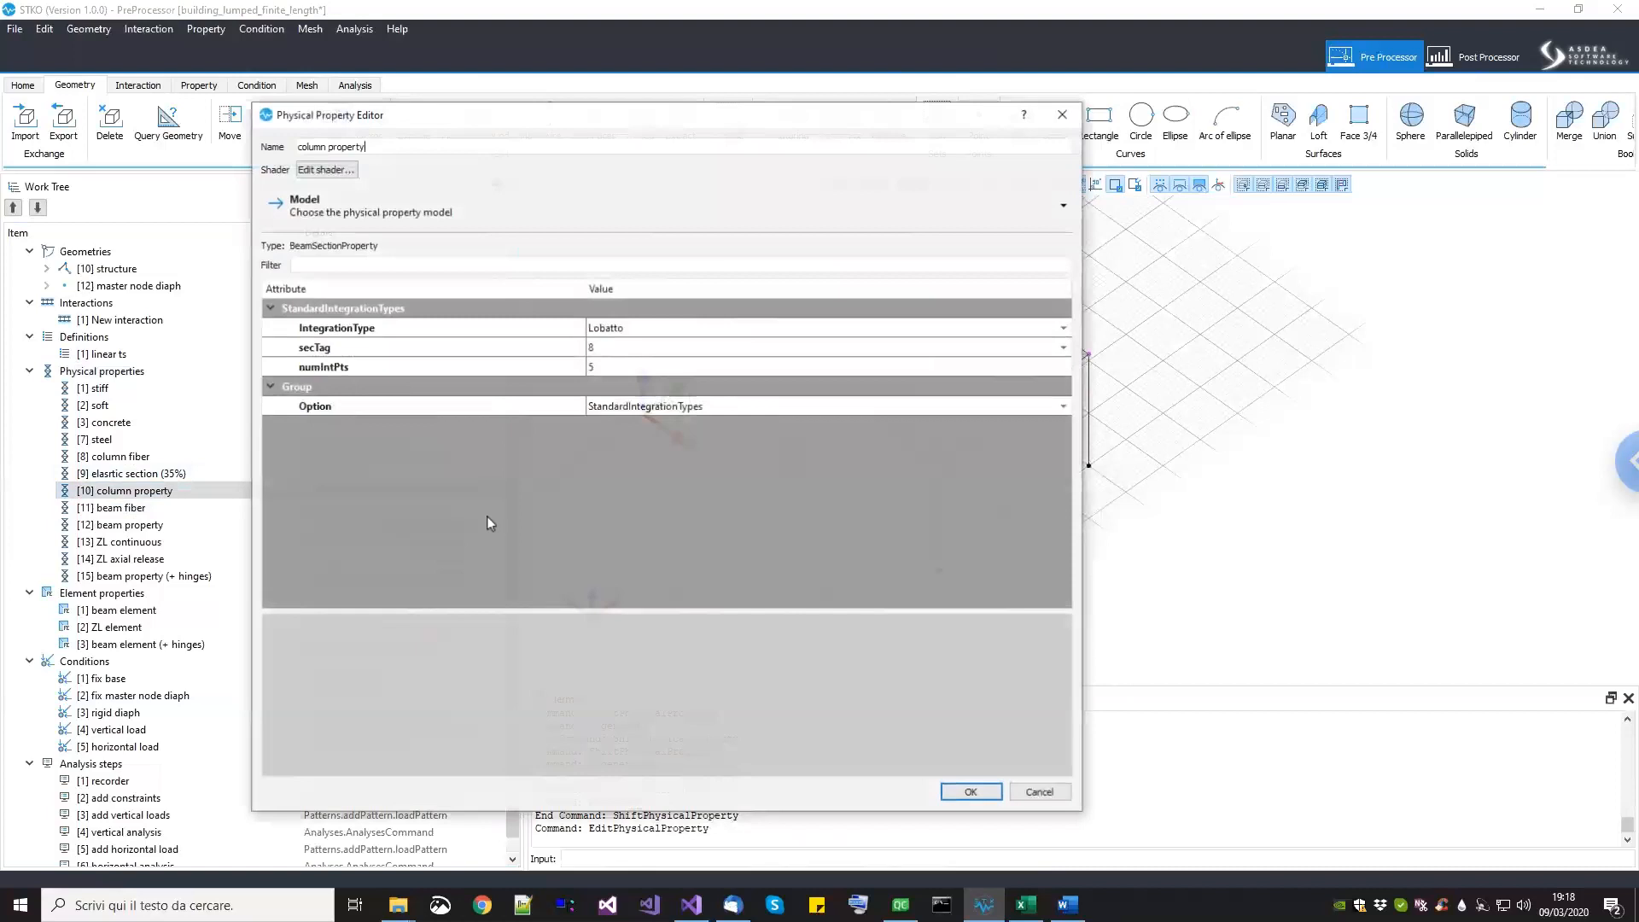
click(671, 407)
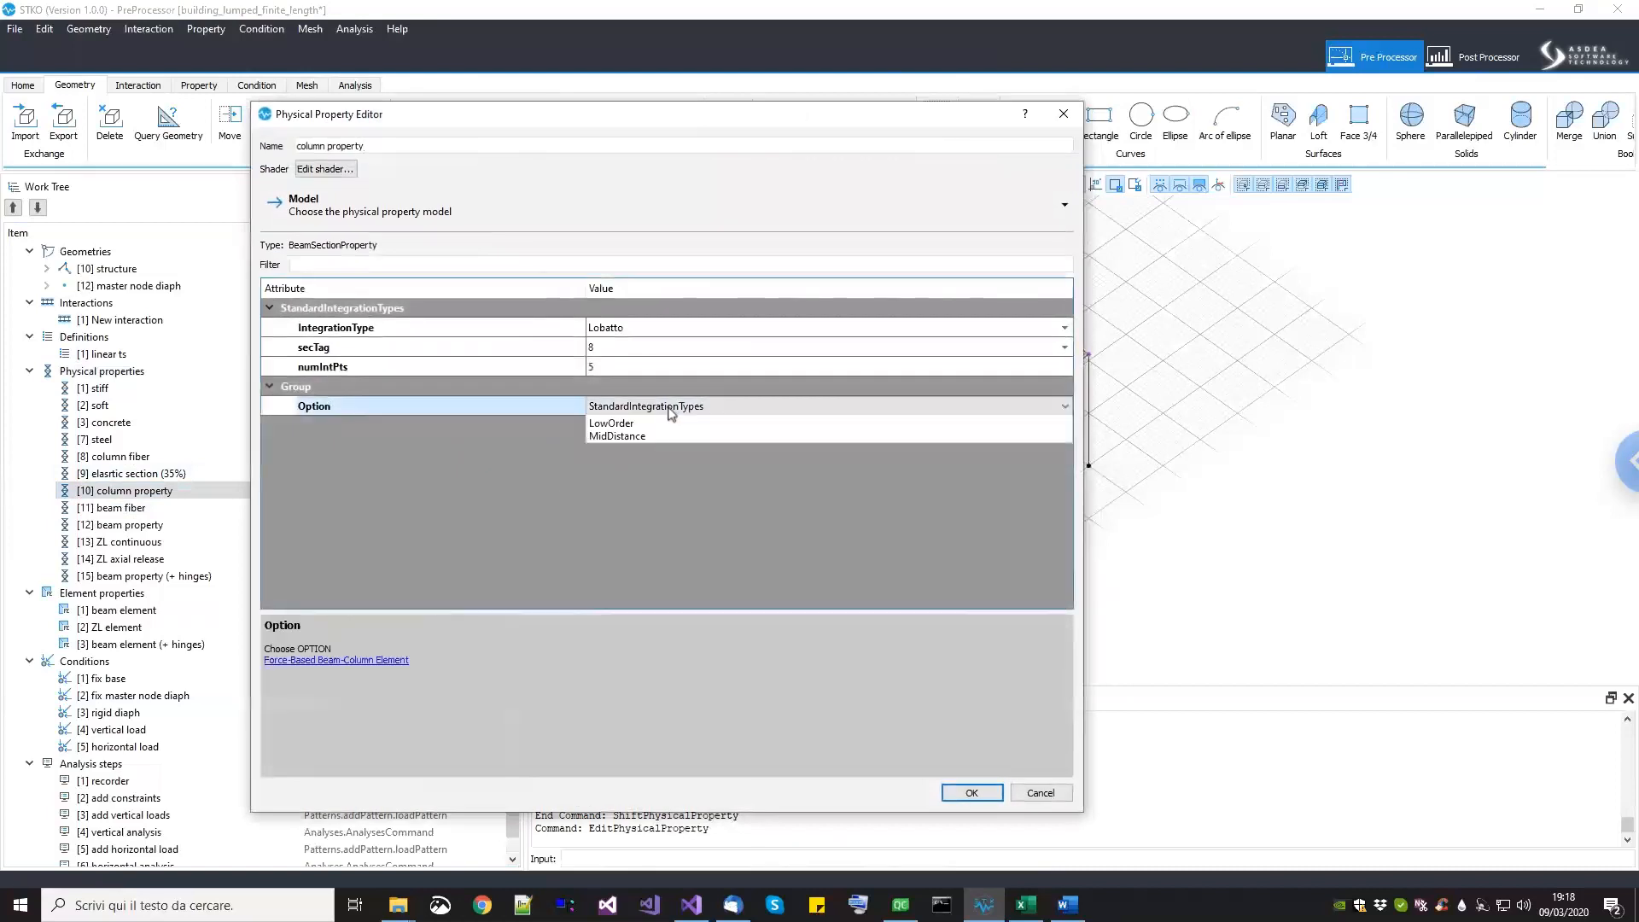
click(671, 408)
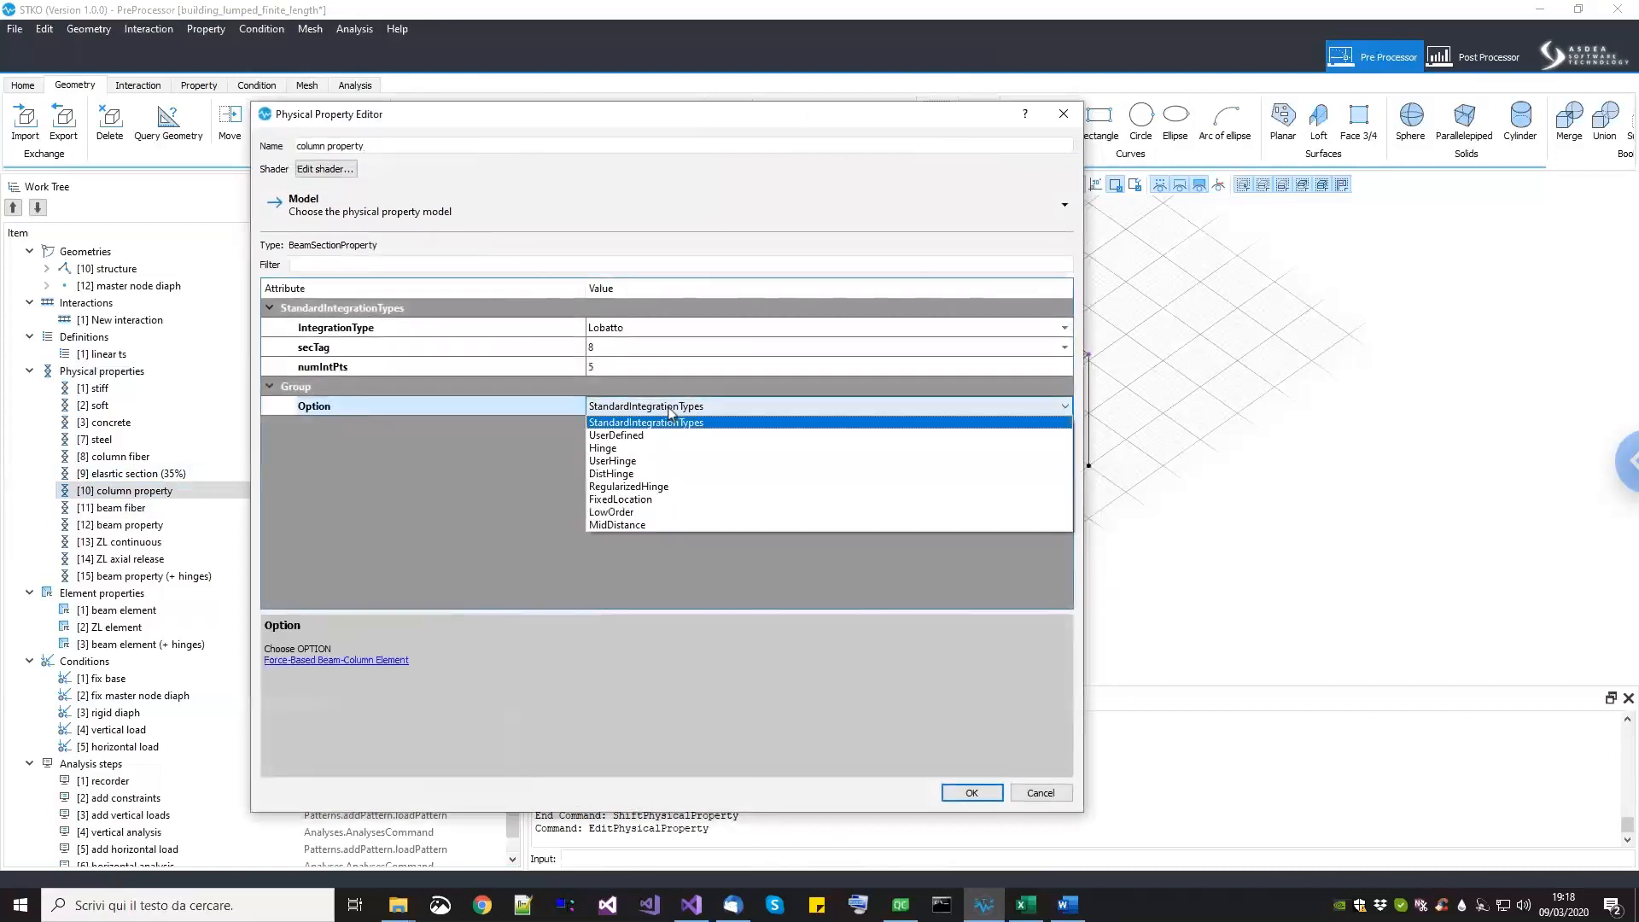
click(650, 450)
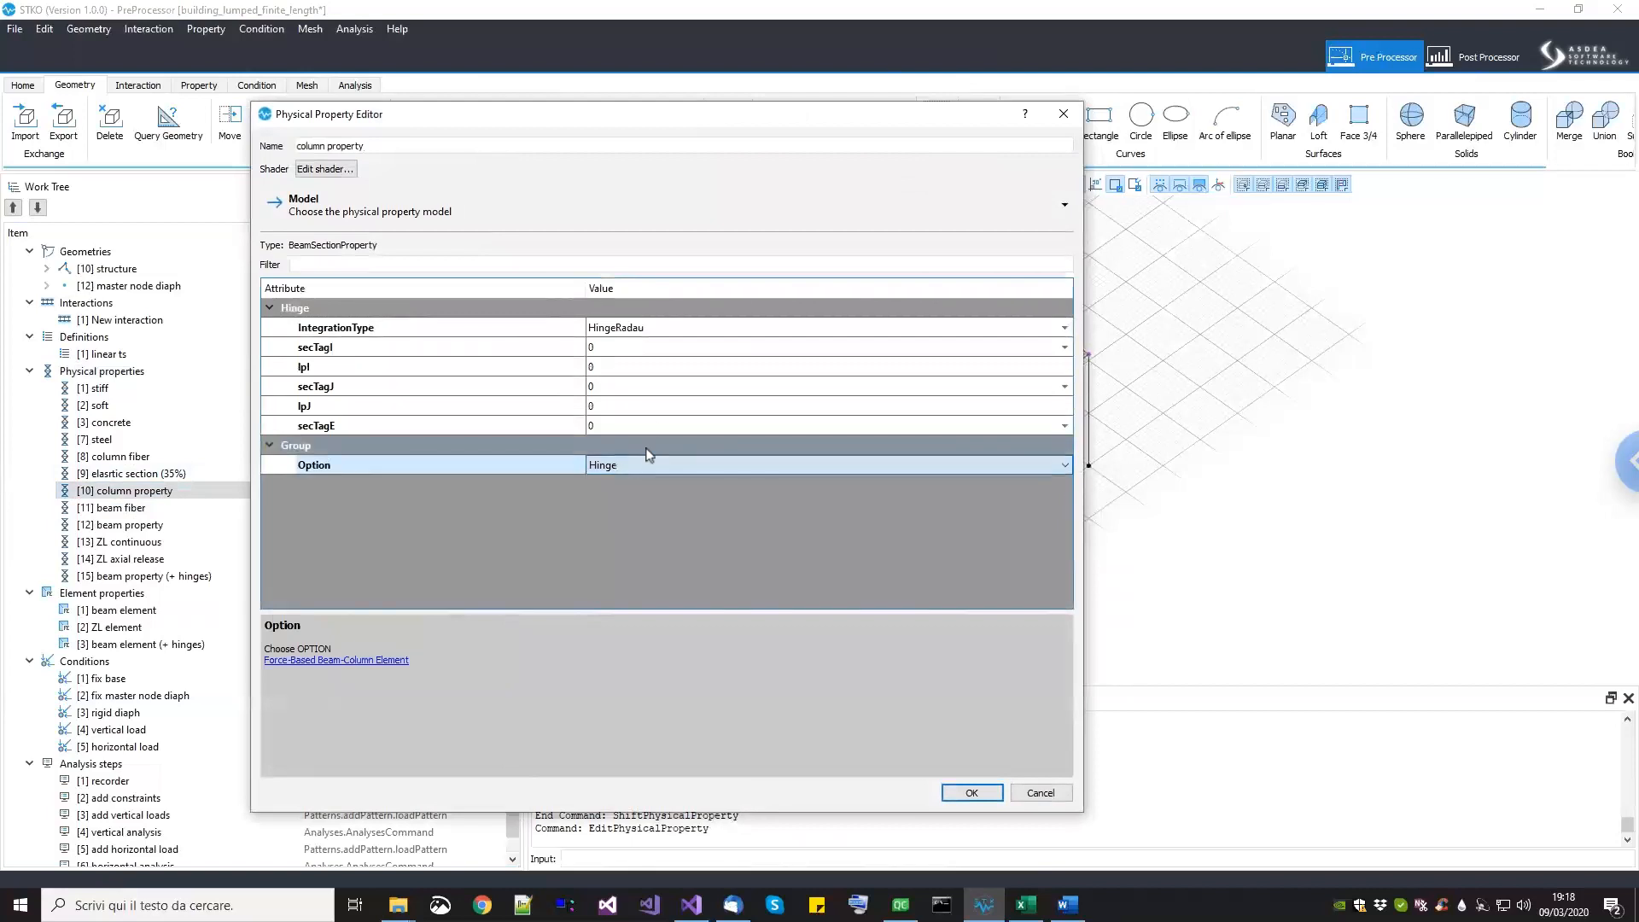
Step: Assign the column fiber section to both hinge ends of the column property, secTagI and secTagJ
click(654, 343)
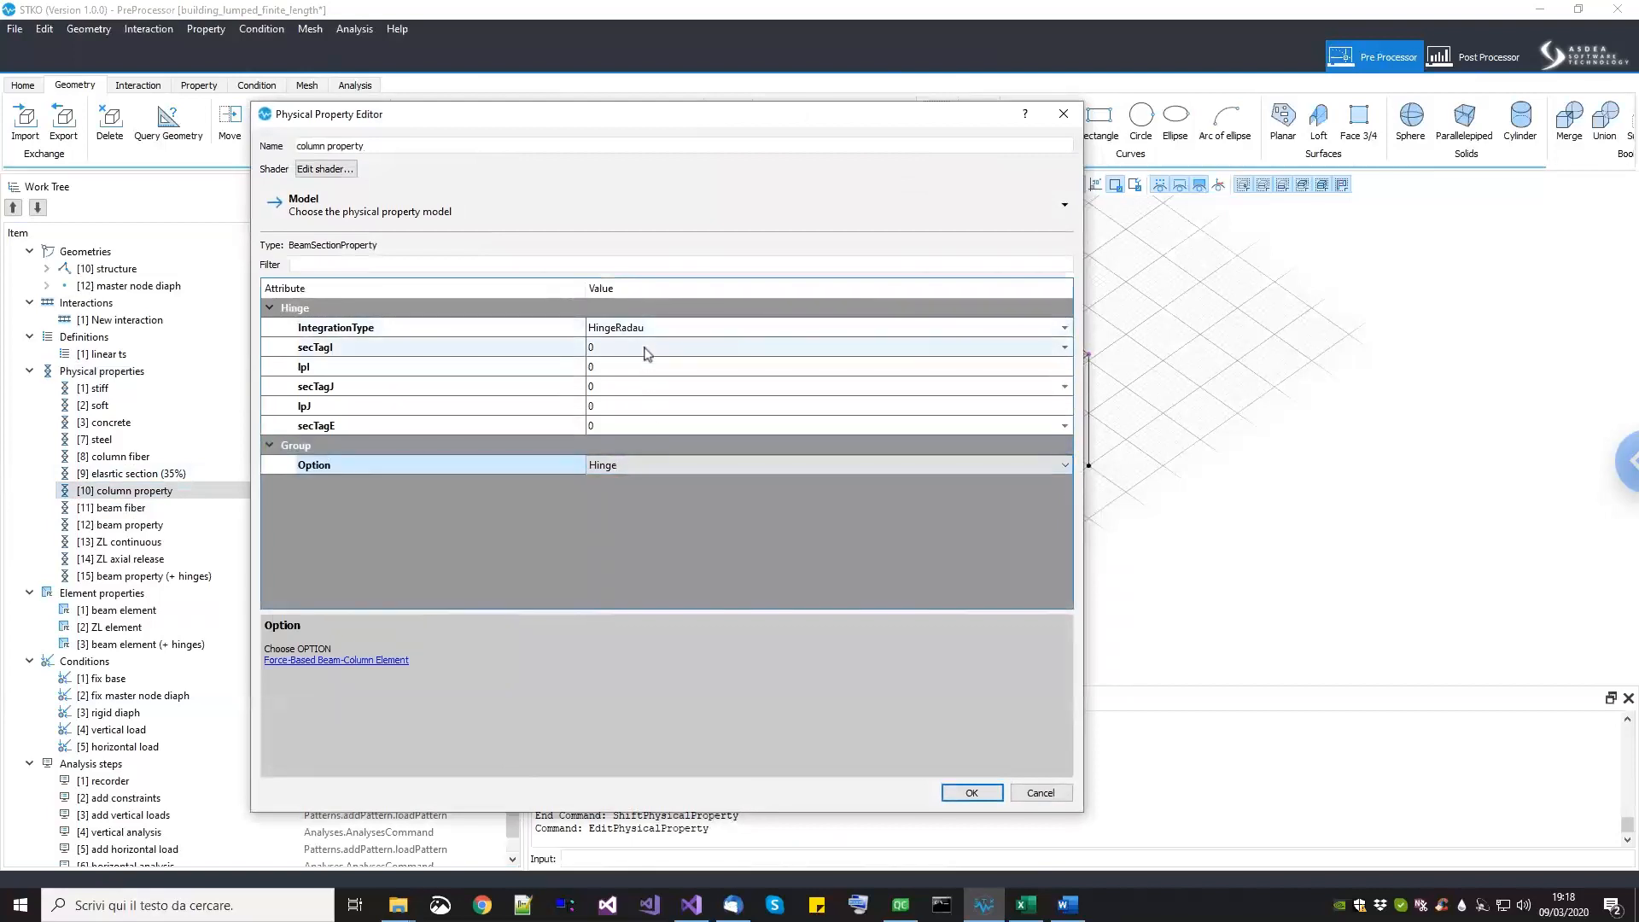
click(654, 345)
click(640, 366)
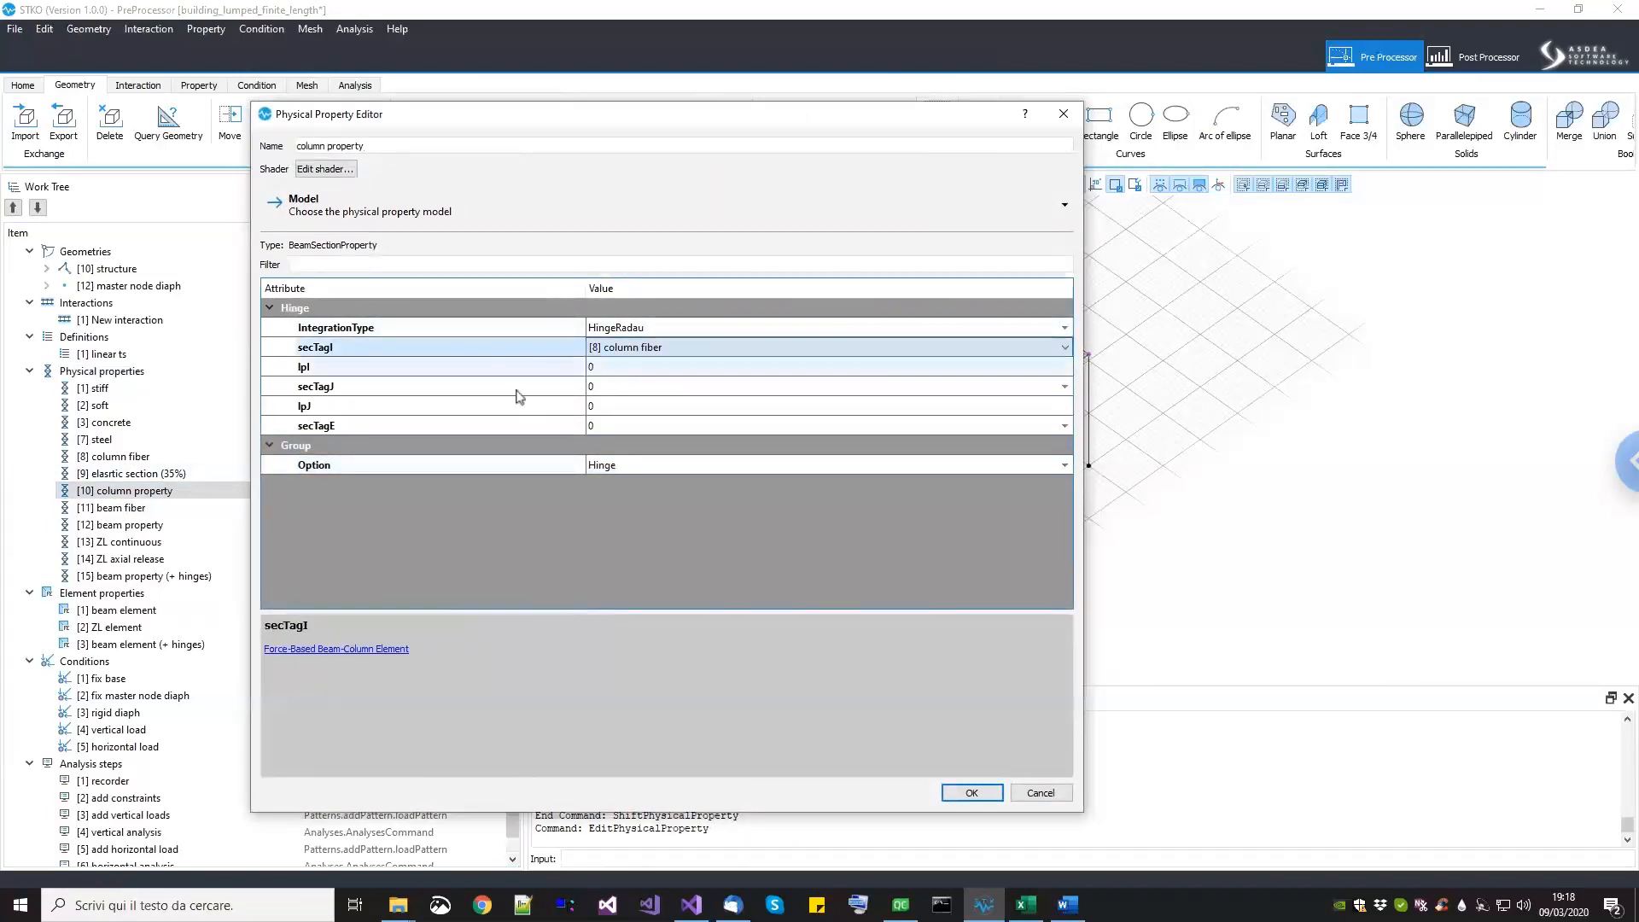
click(478, 396)
click(607, 391)
click(615, 386)
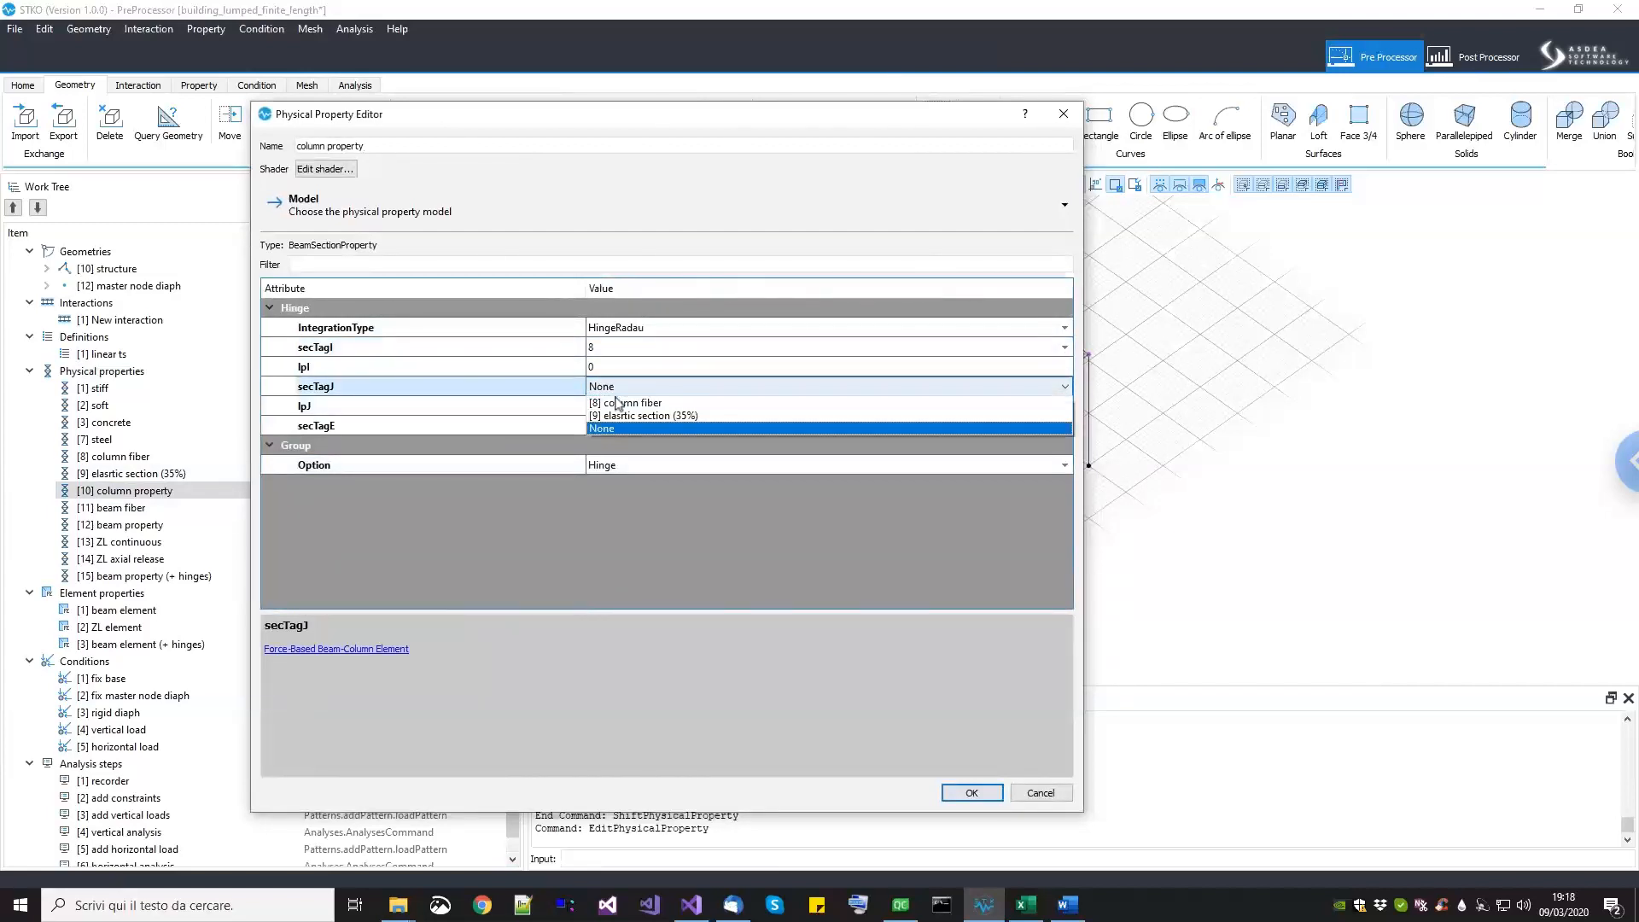
click(616, 402)
Step: Set the plastic hinge lengths lpI and lpJ of the column property to 150
click(619, 369)
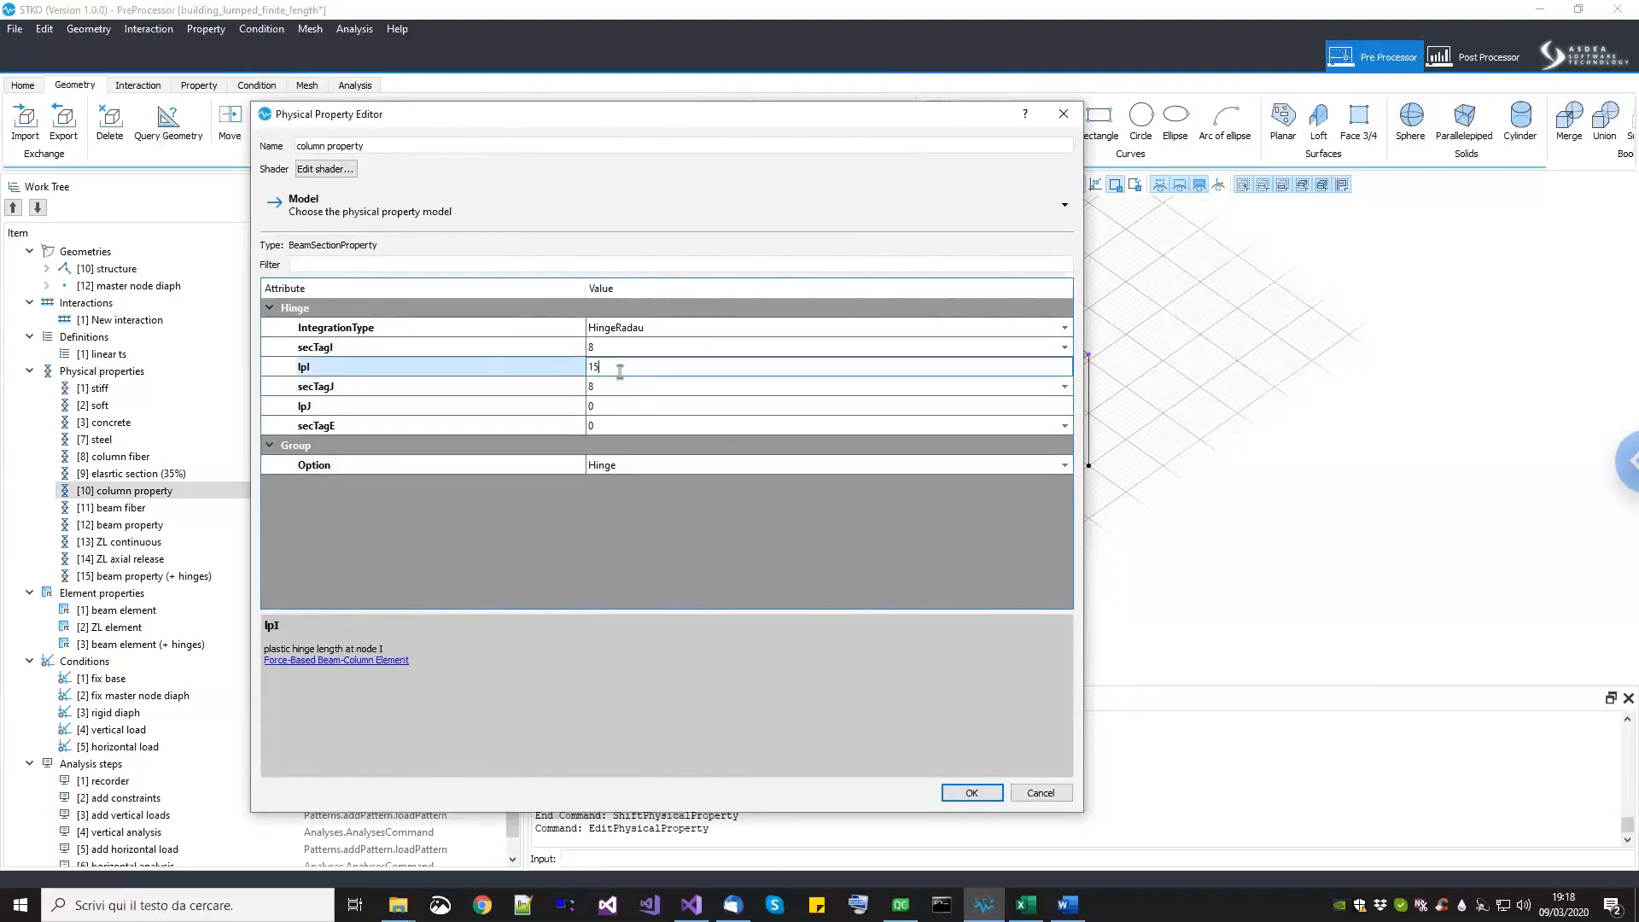
key(Return)
click(615, 406)
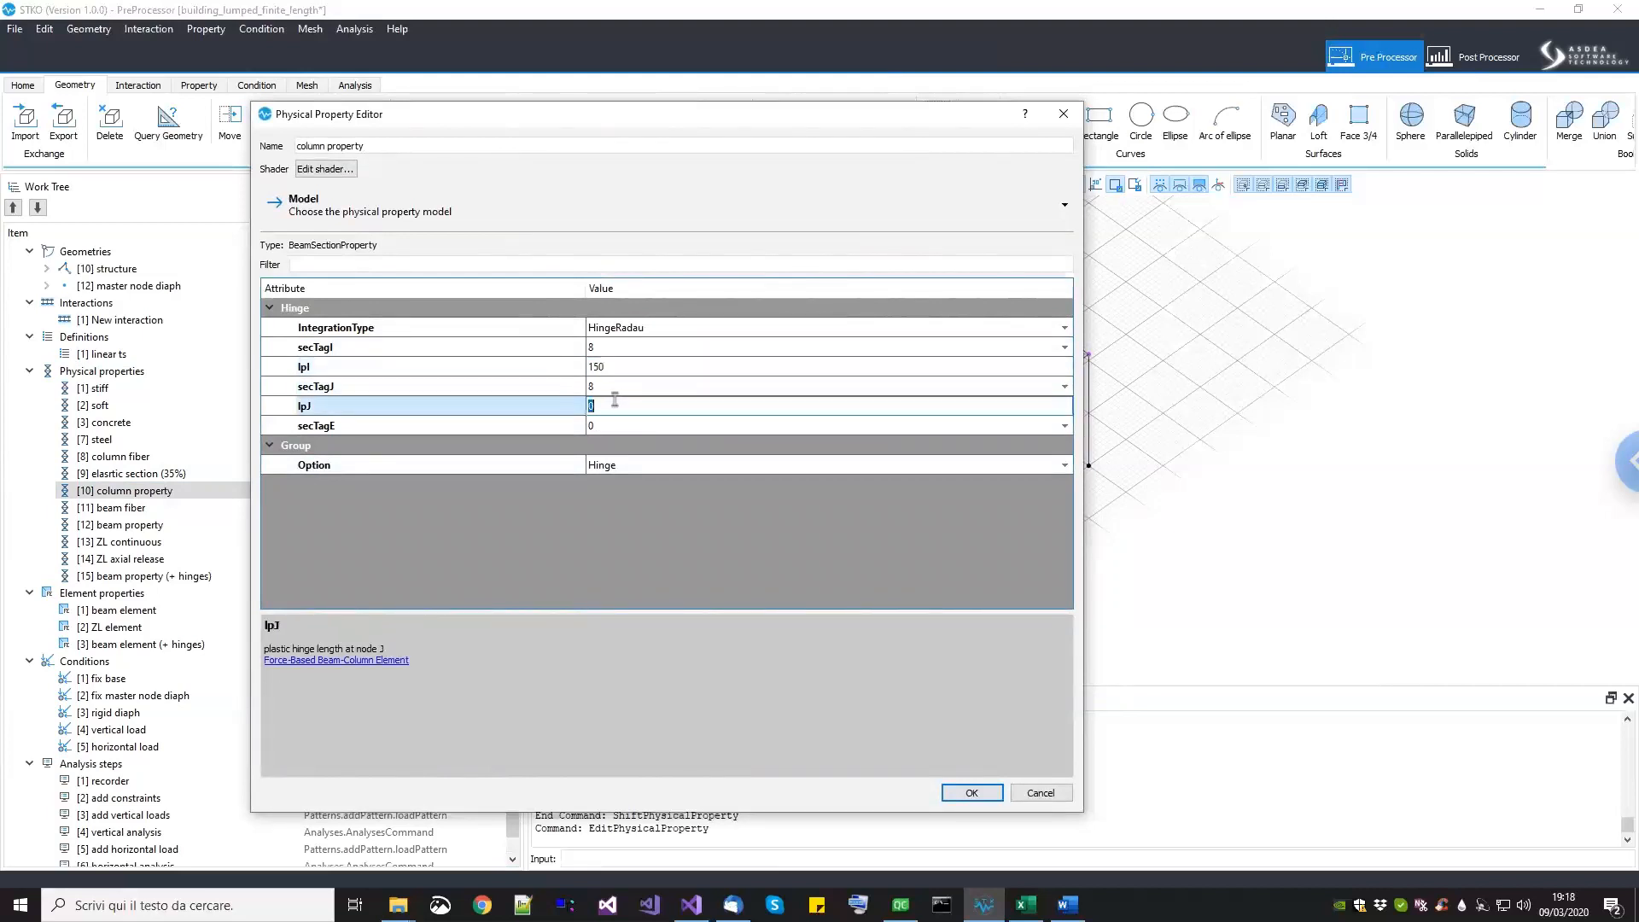
Step: Assign the 35% elastic section to secTagE as the column's interior section and accept the edited column property
click(654, 426)
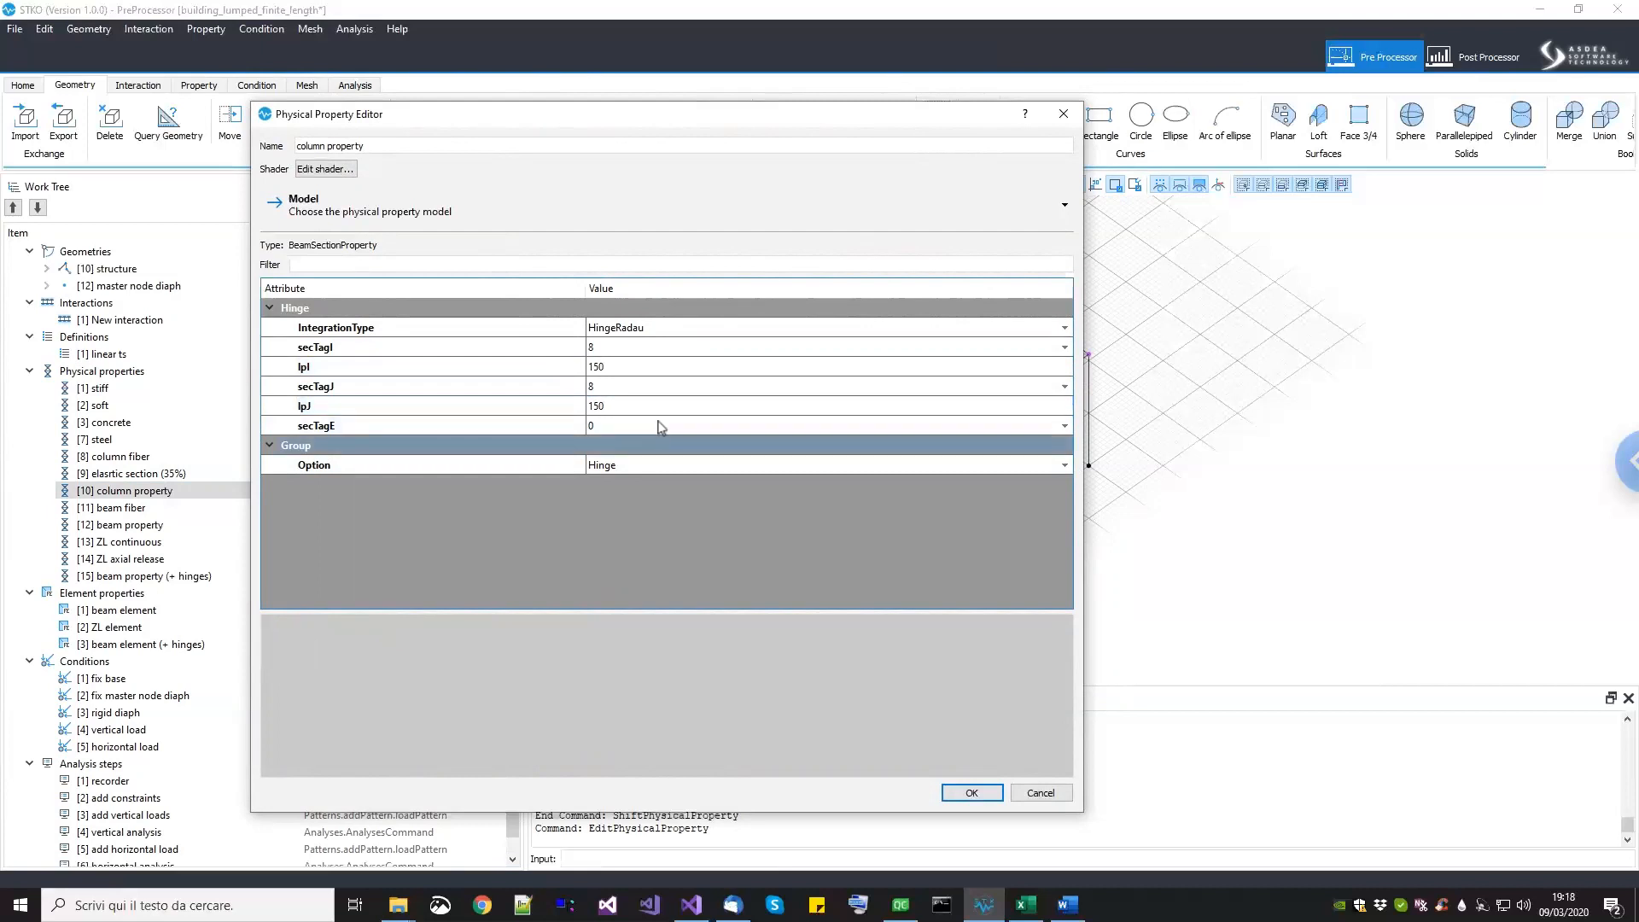
click(656, 426)
click(658, 456)
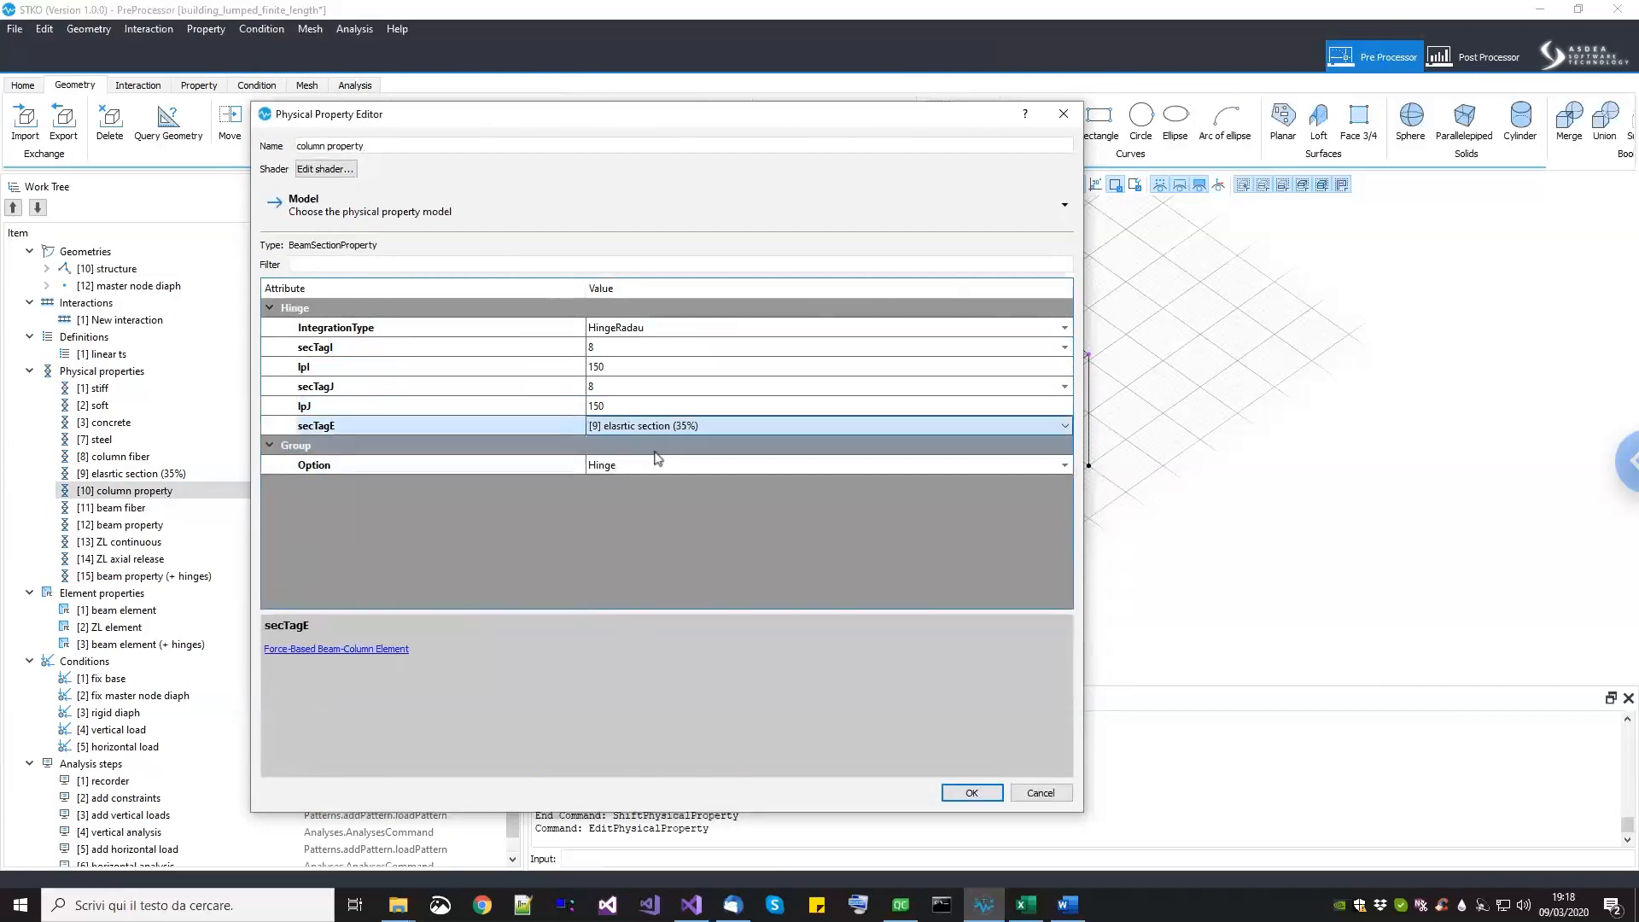
click(658, 505)
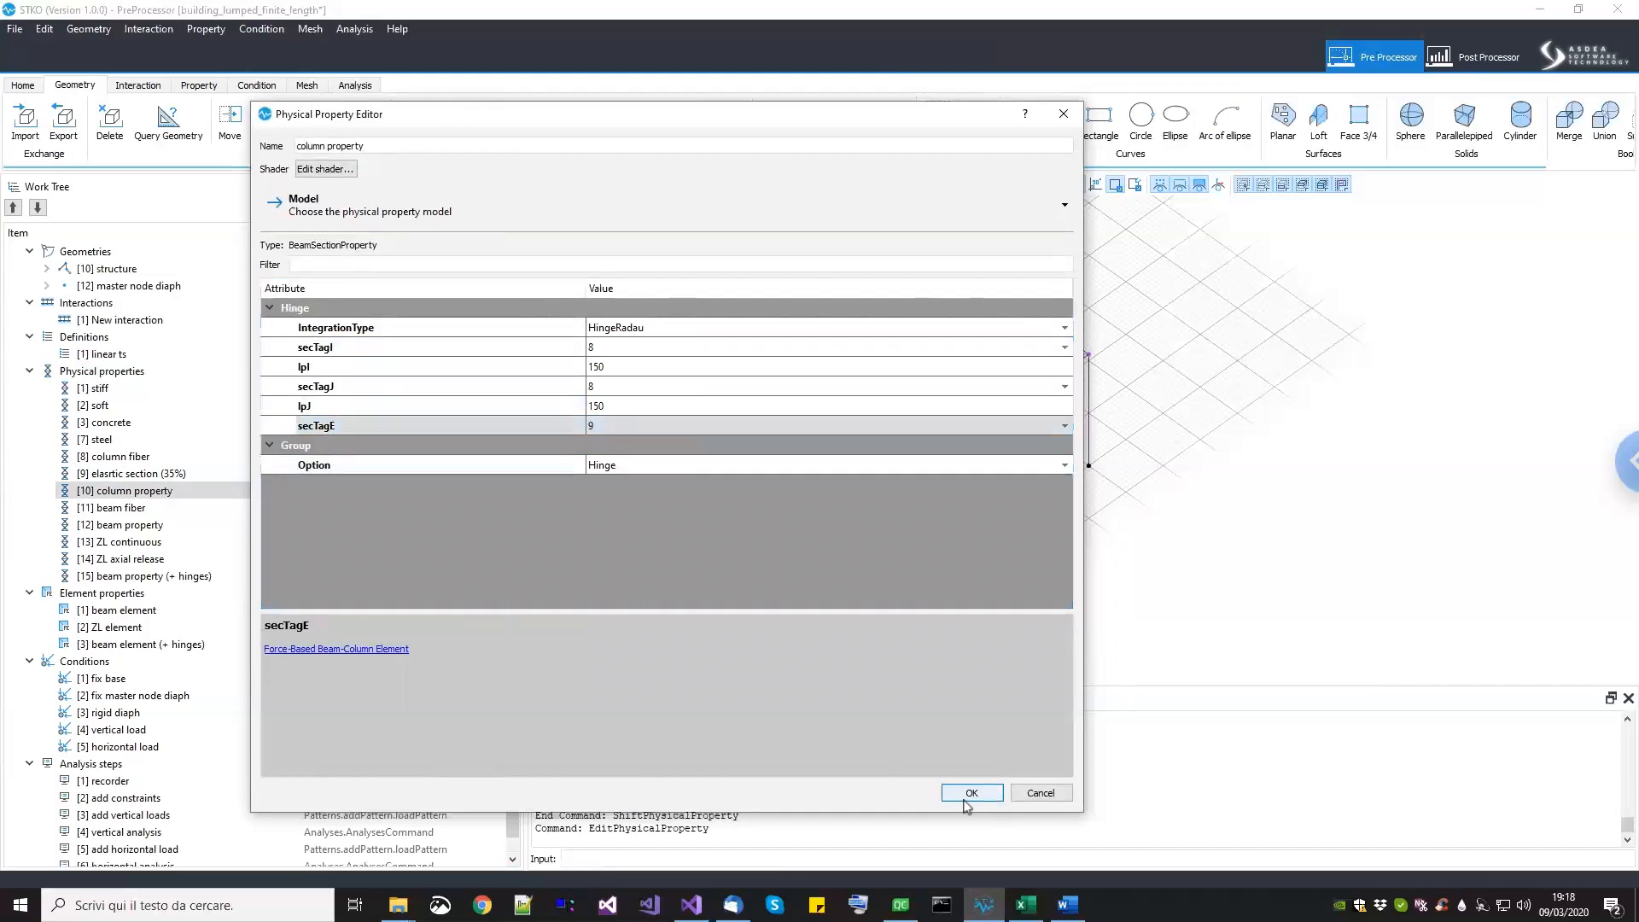
click(965, 799)
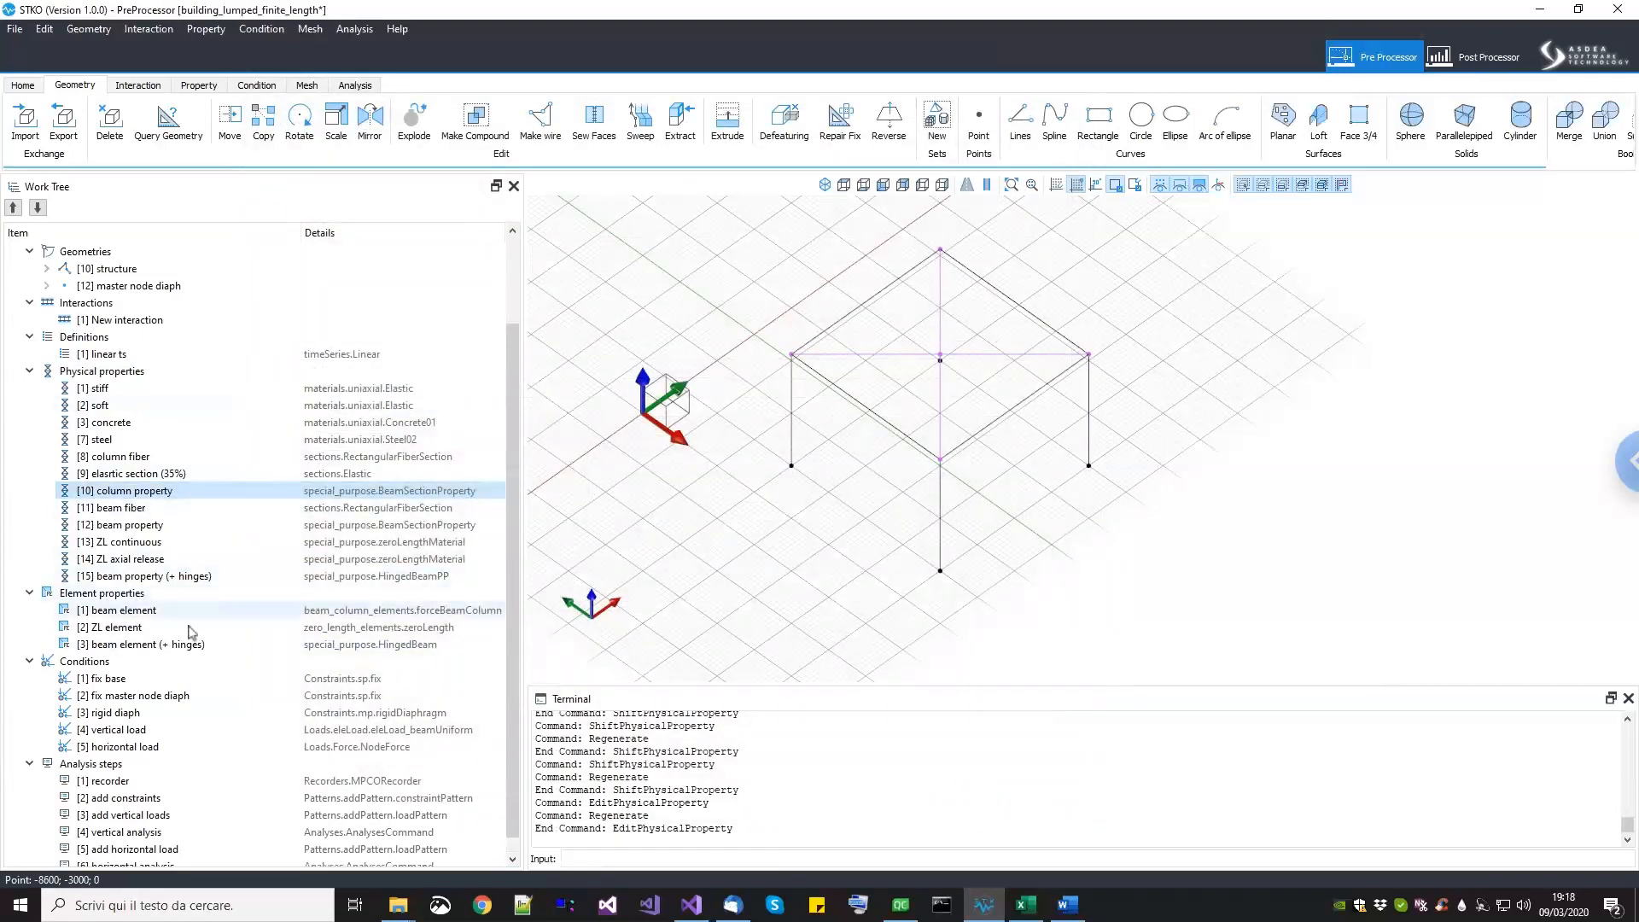
Step: Display the frame coloured by physical property and examine the hinge zone where a column meets the beams
right_click(165, 498)
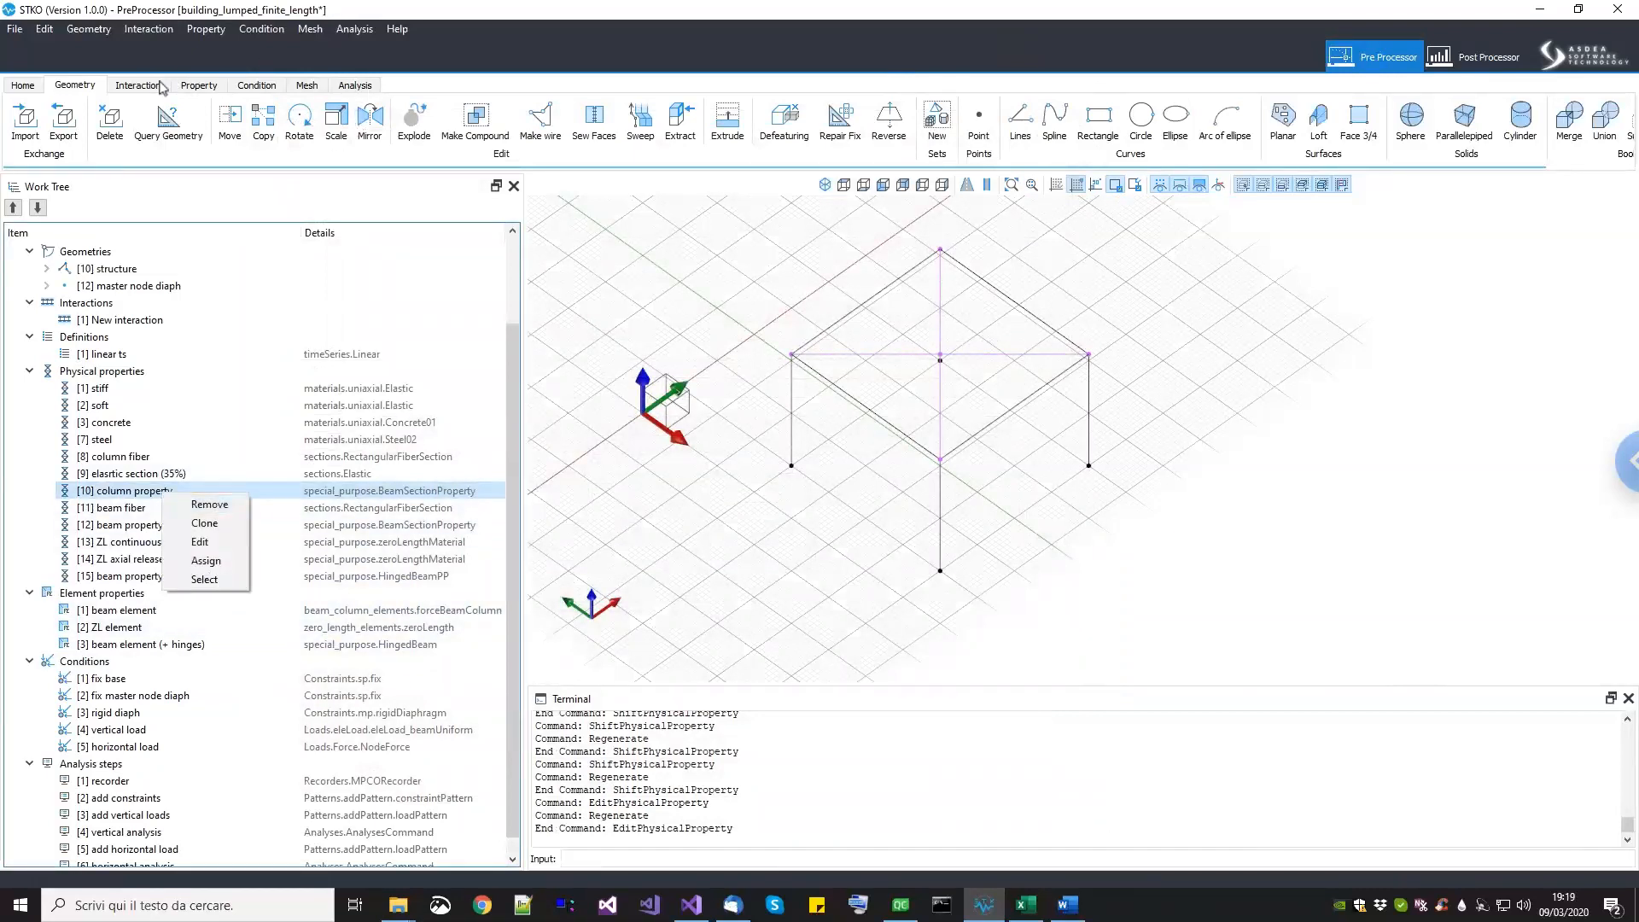
click(196, 85)
scroll(953, 470, up, 5)
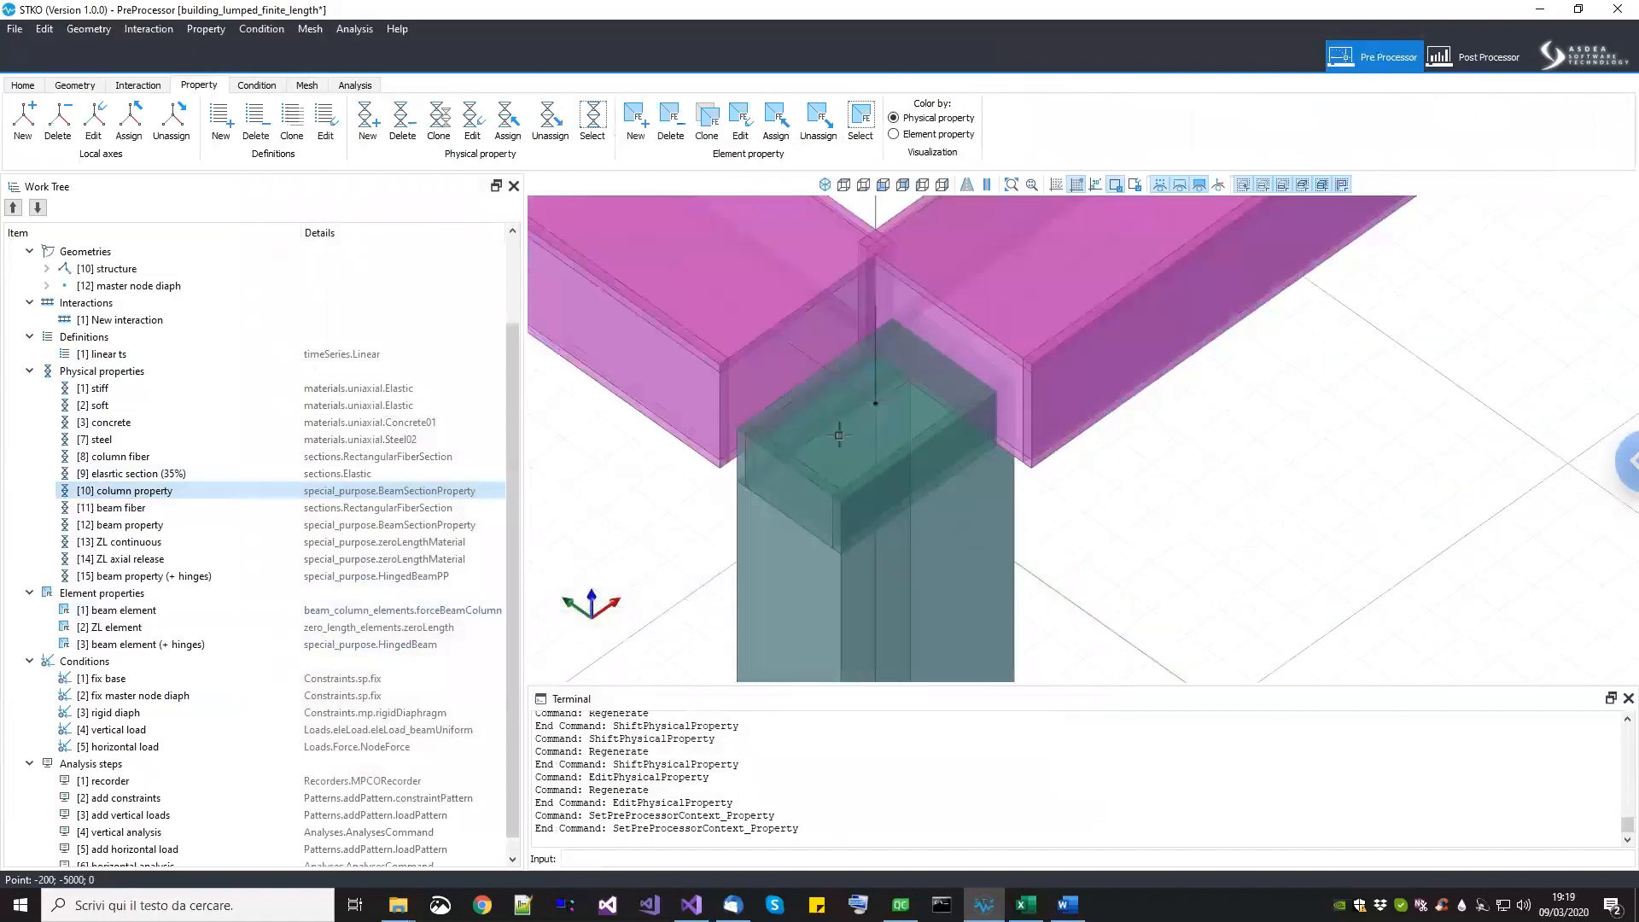
scroll(911, 506, down, 6)
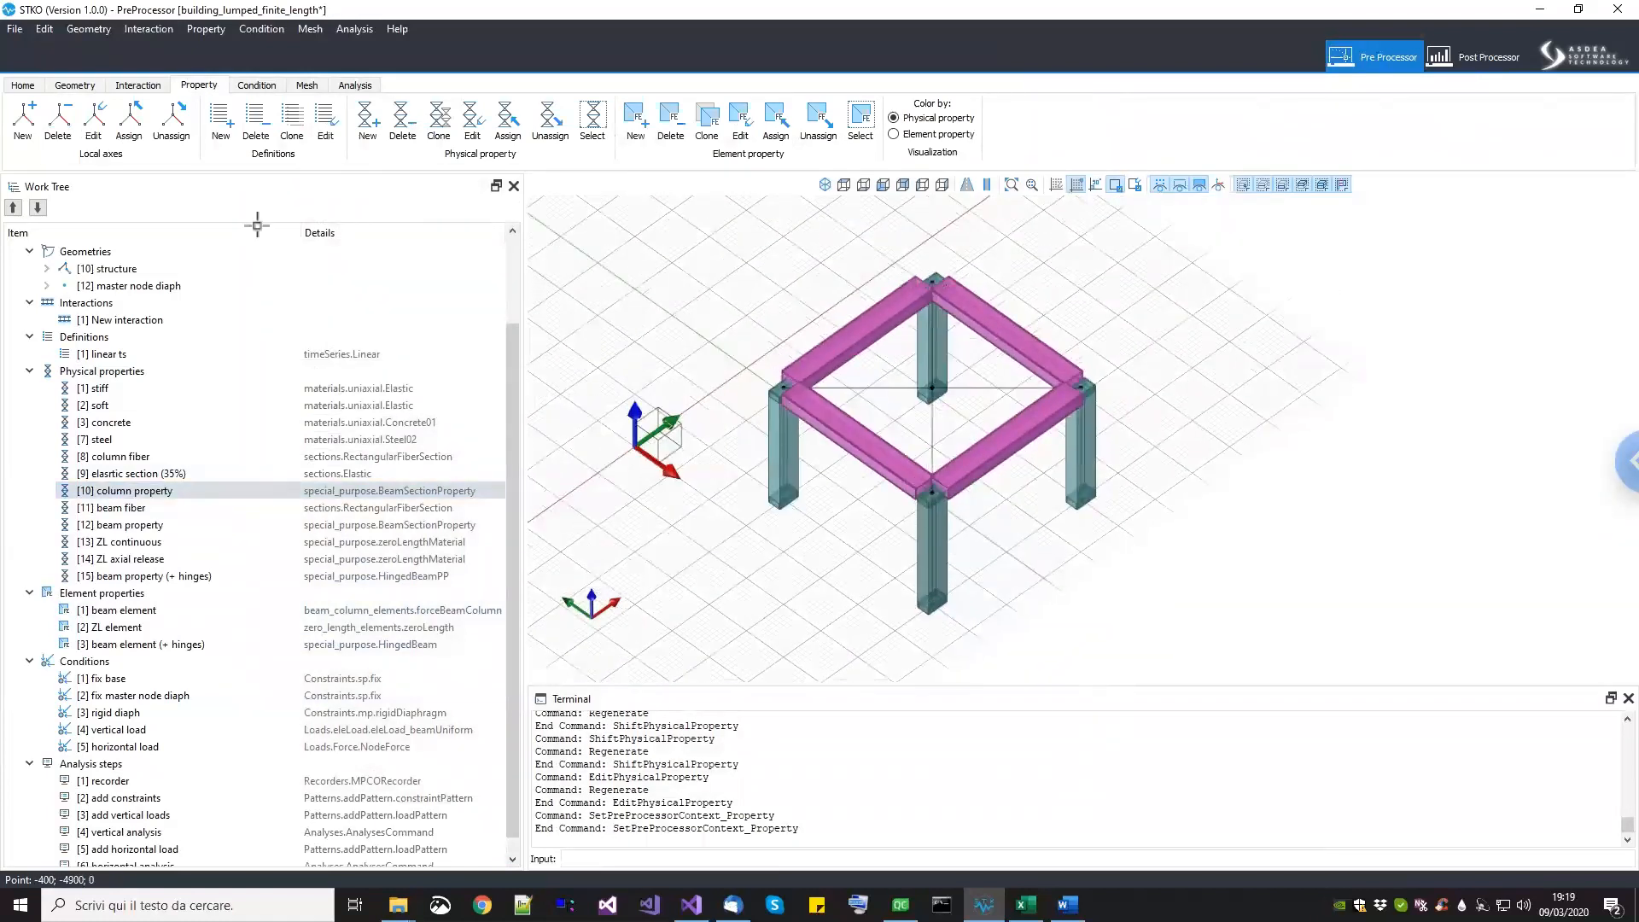
Step: Save the building_lumped_finite_length model and build its mesh
click(15, 29)
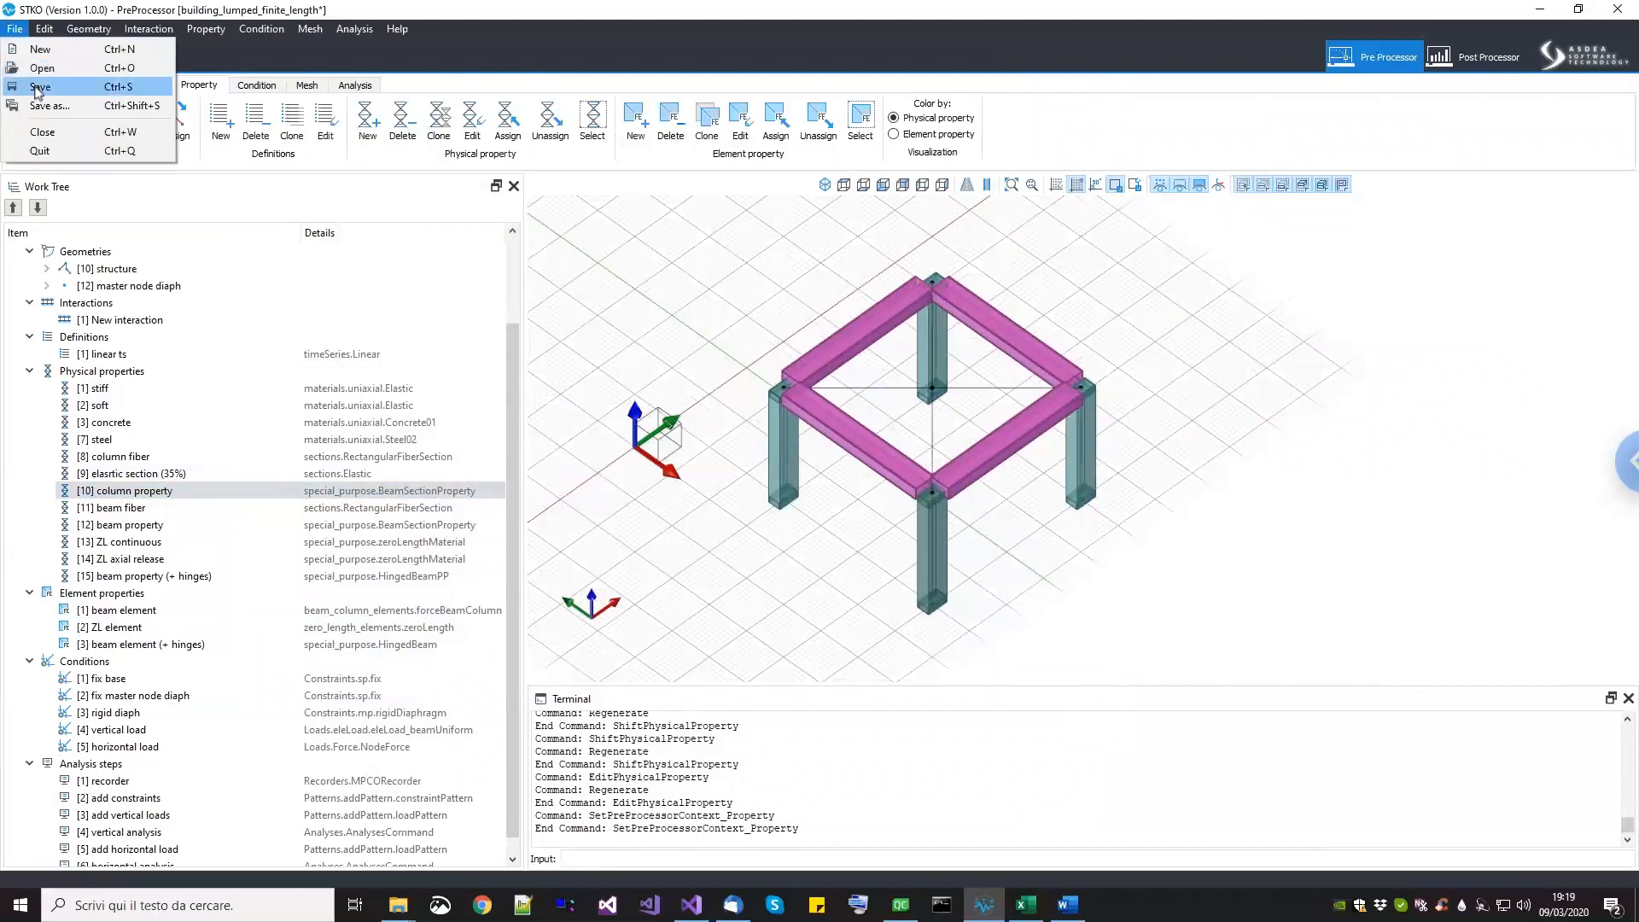
click(39, 86)
click(307, 85)
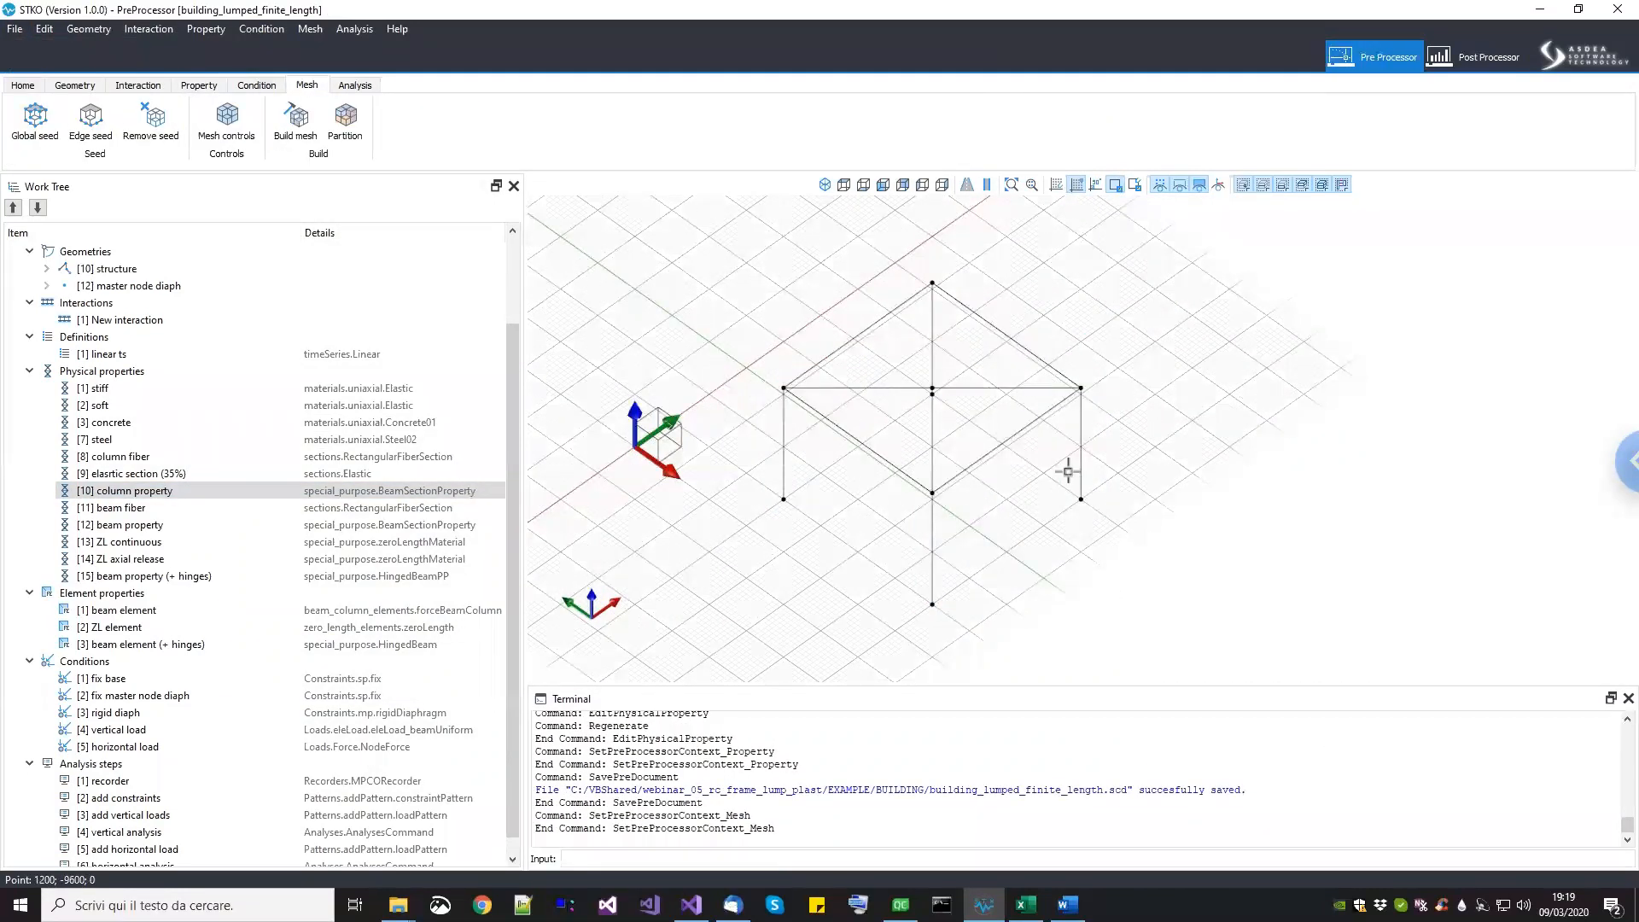
middle_drag(885, 491, 978, 513)
click(294, 128)
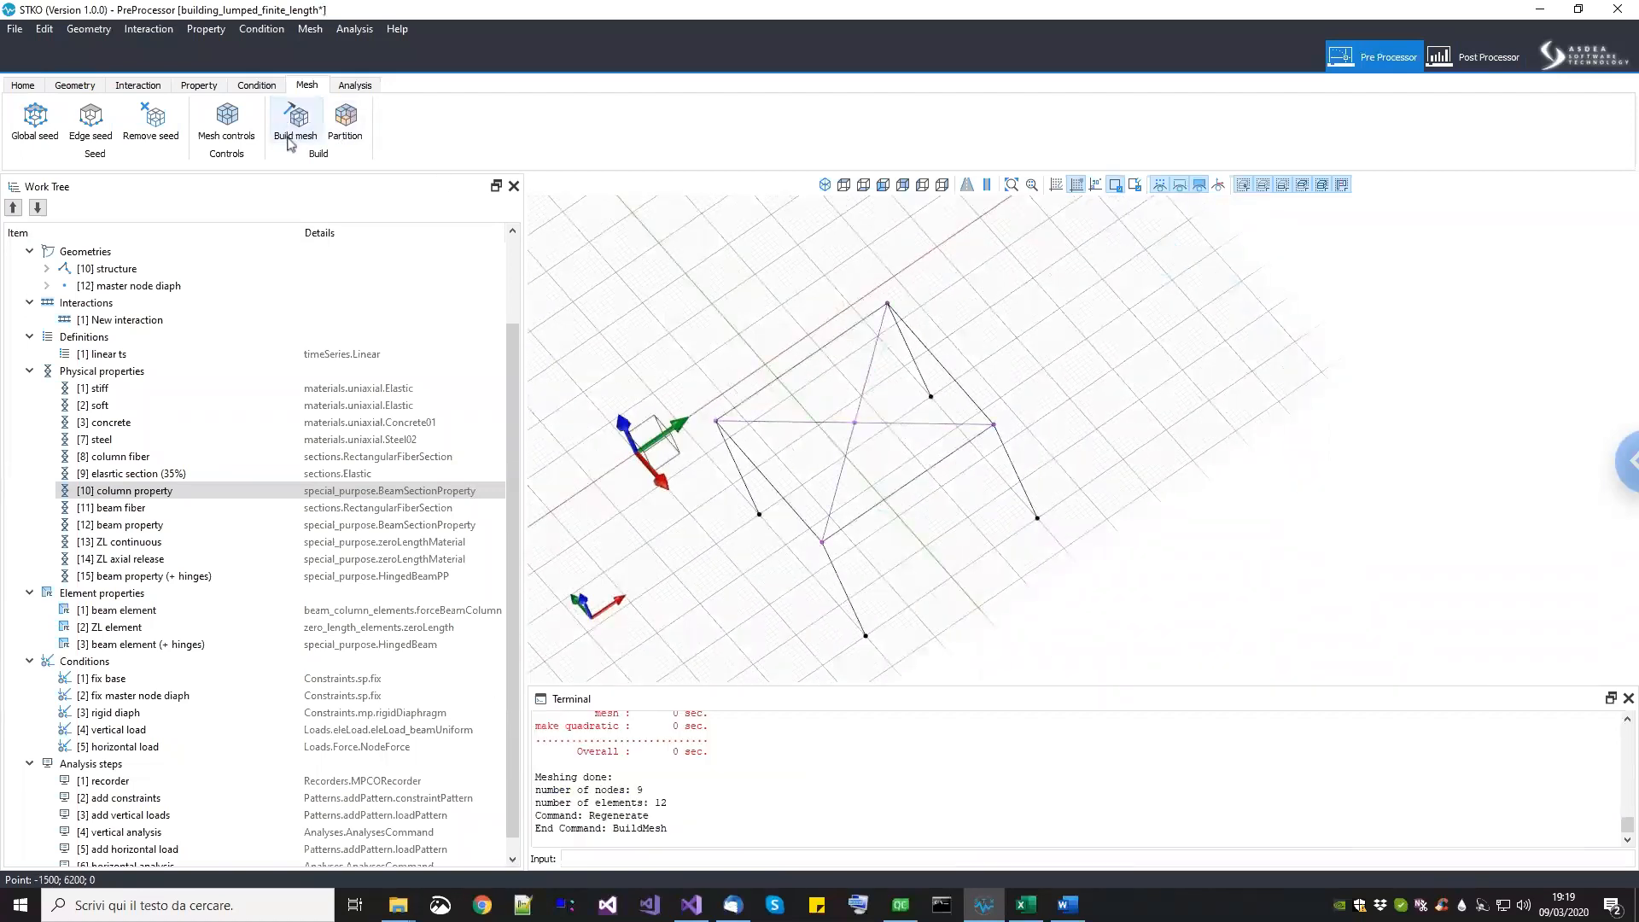
click(348, 88)
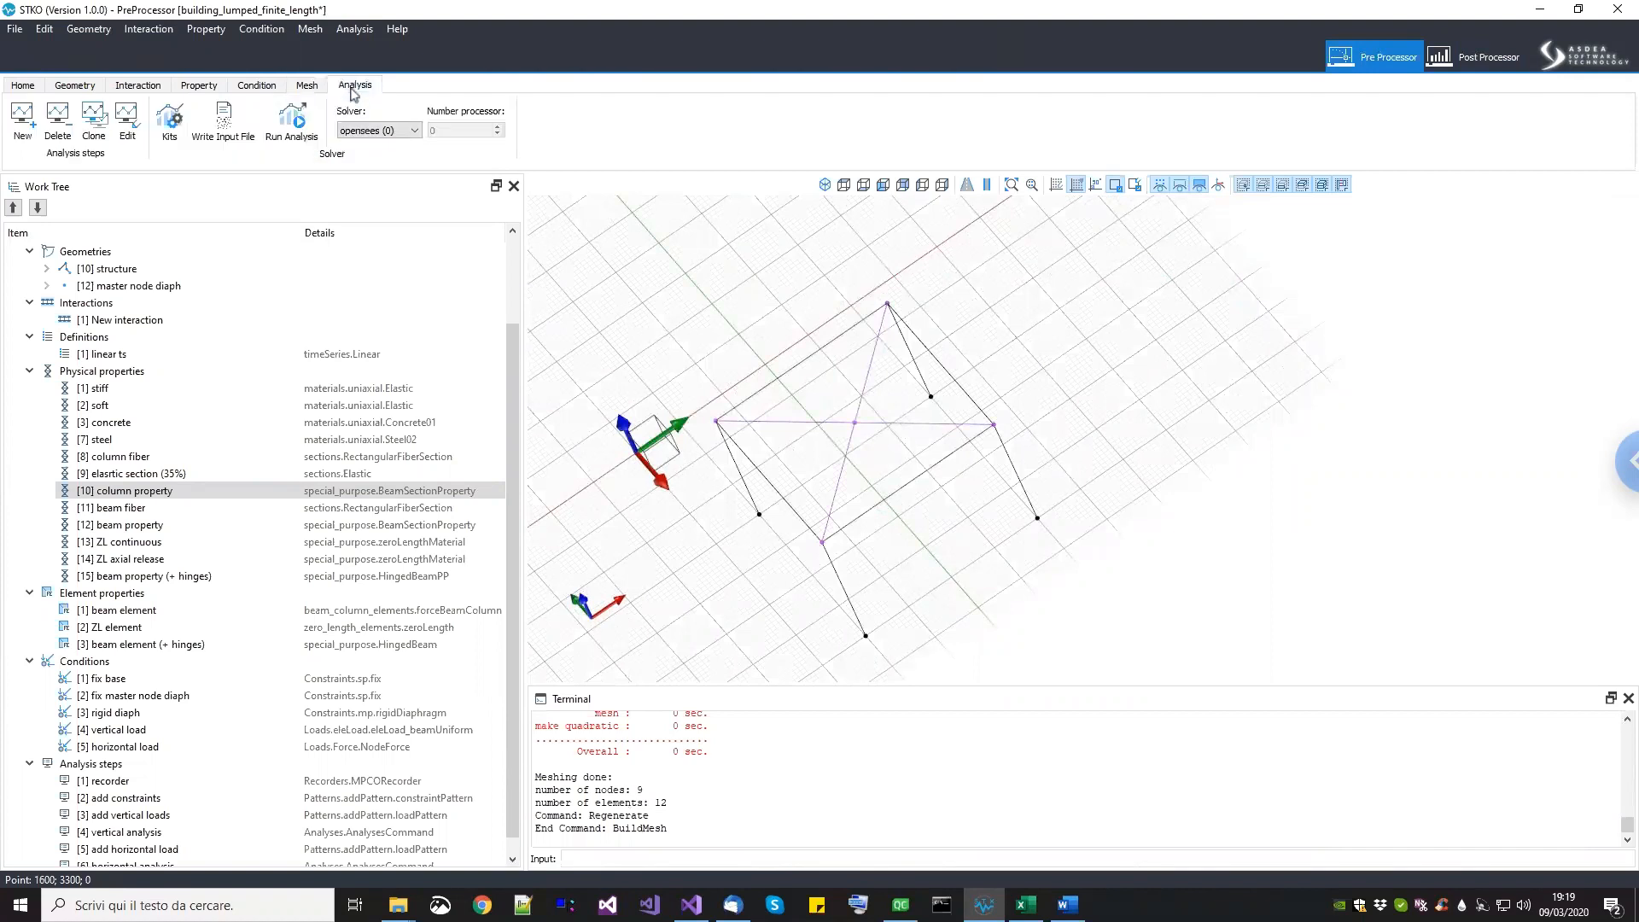
click(296, 124)
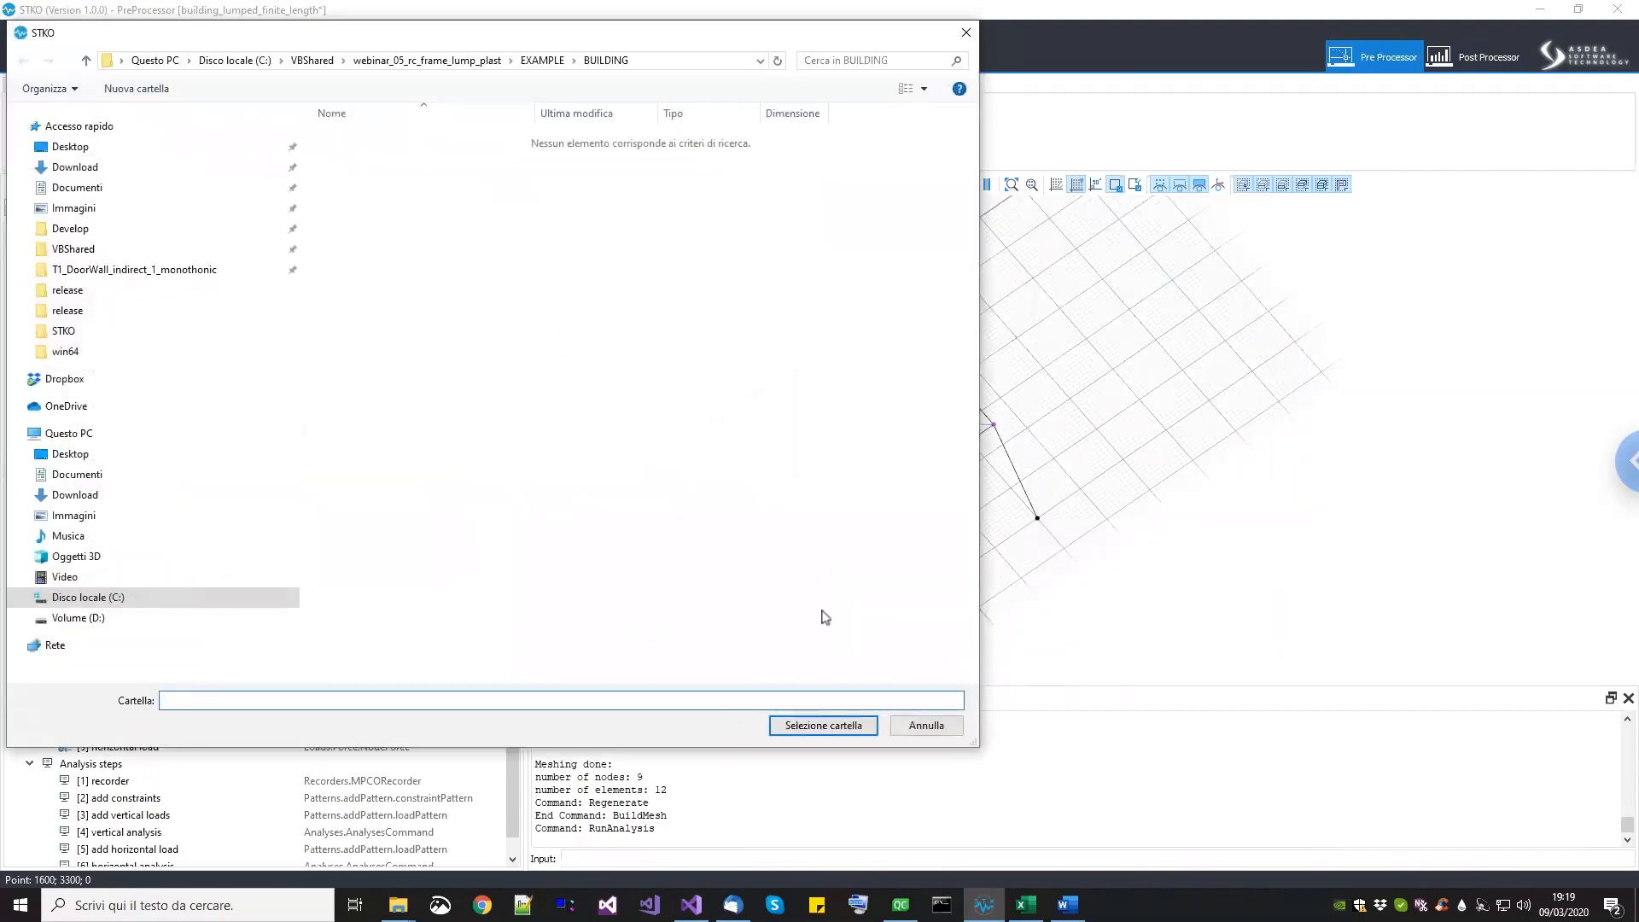
click(917, 731)
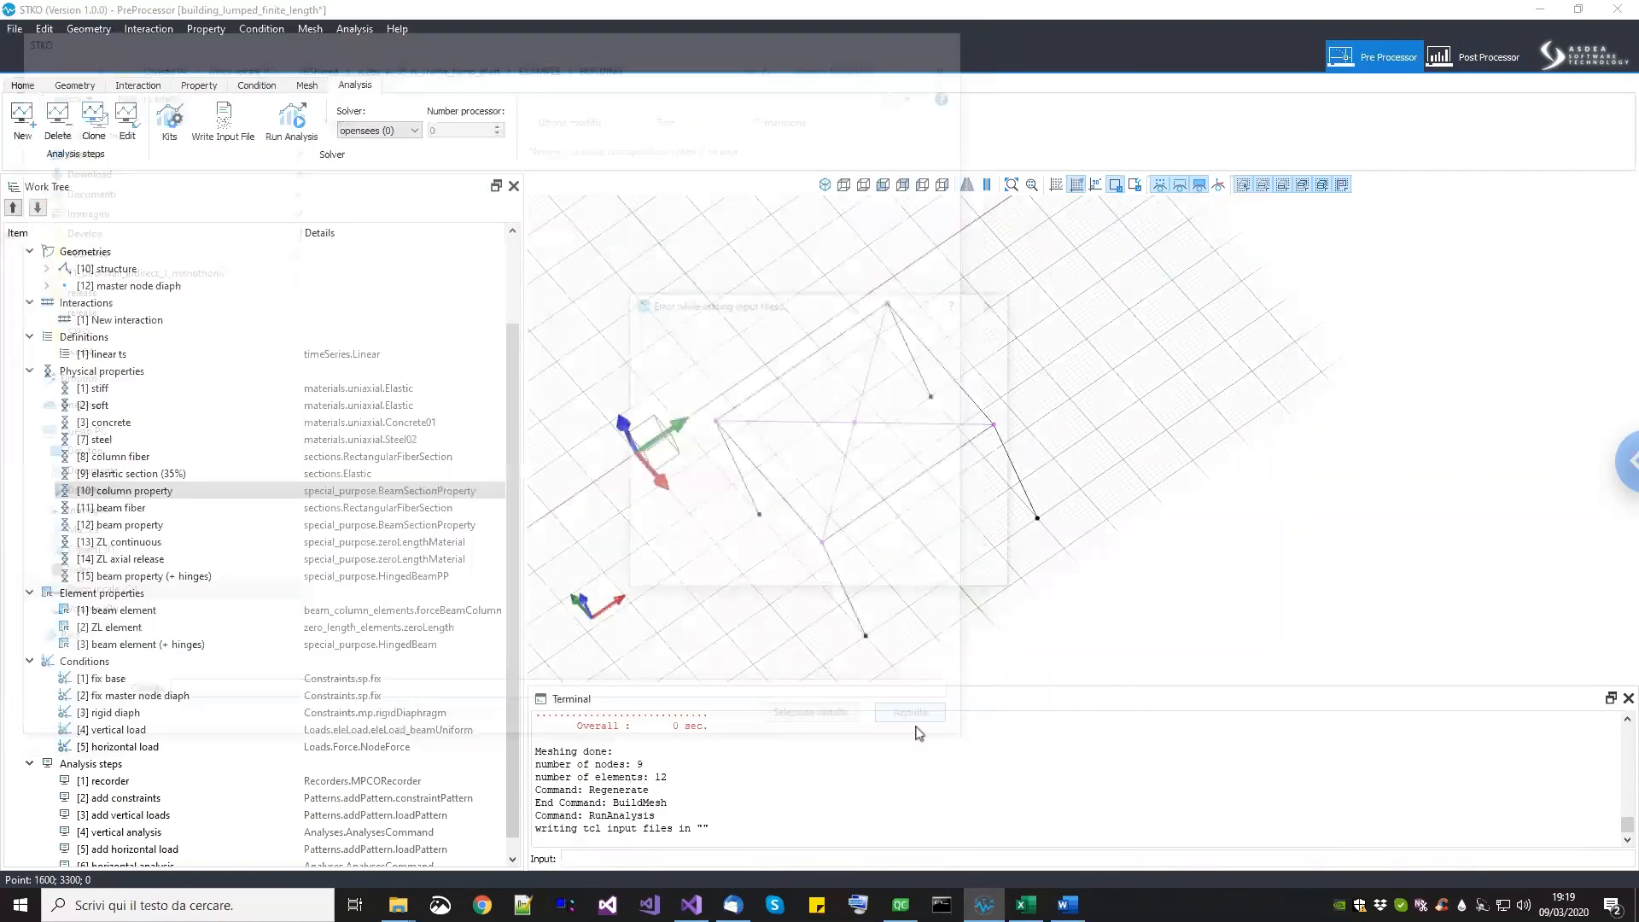
click(974, 575)
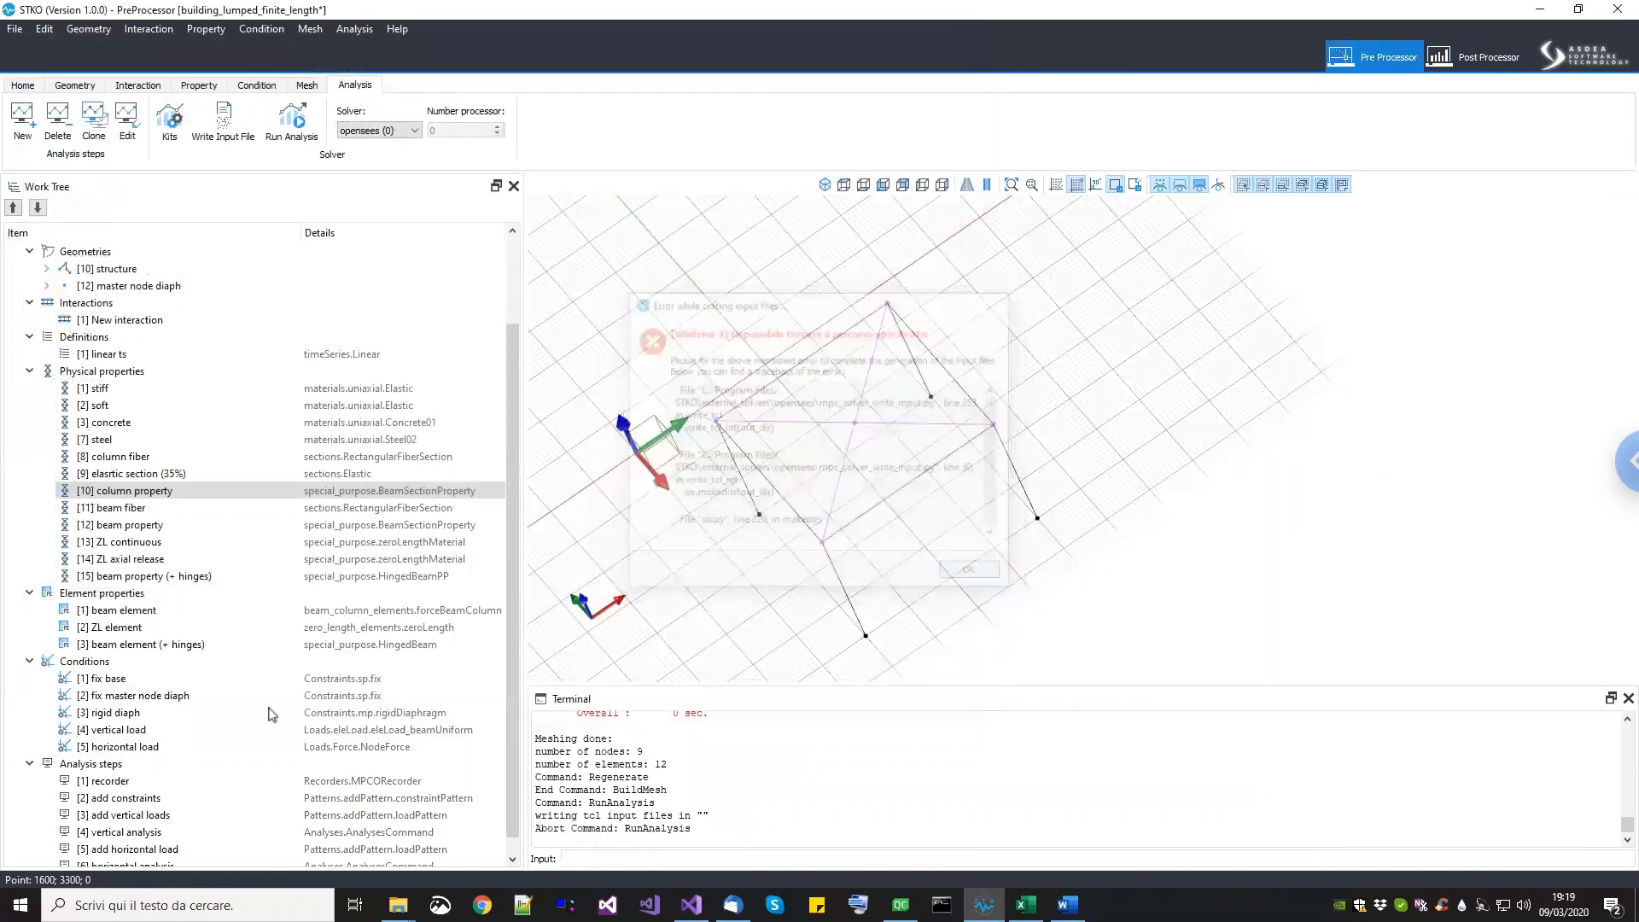
Step: Edit the recorder analysis step and change its output name to building_lumped_finite_length
right_click(130, 782)
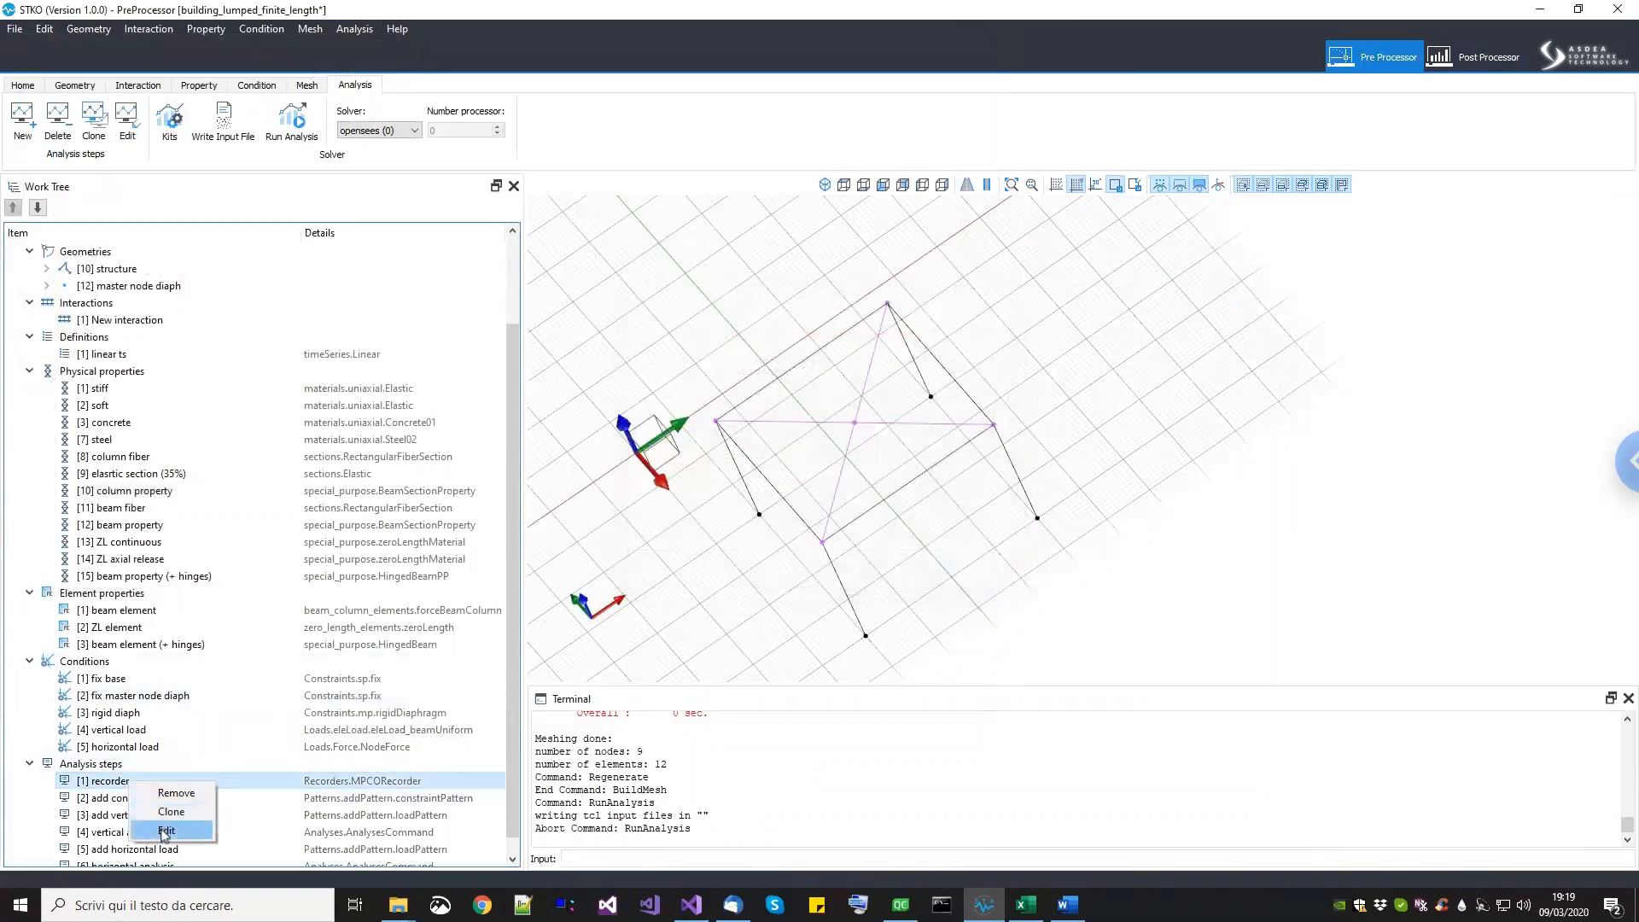
click(167, 830)
click(453, 207)
drag(441, 207, 398, 207)
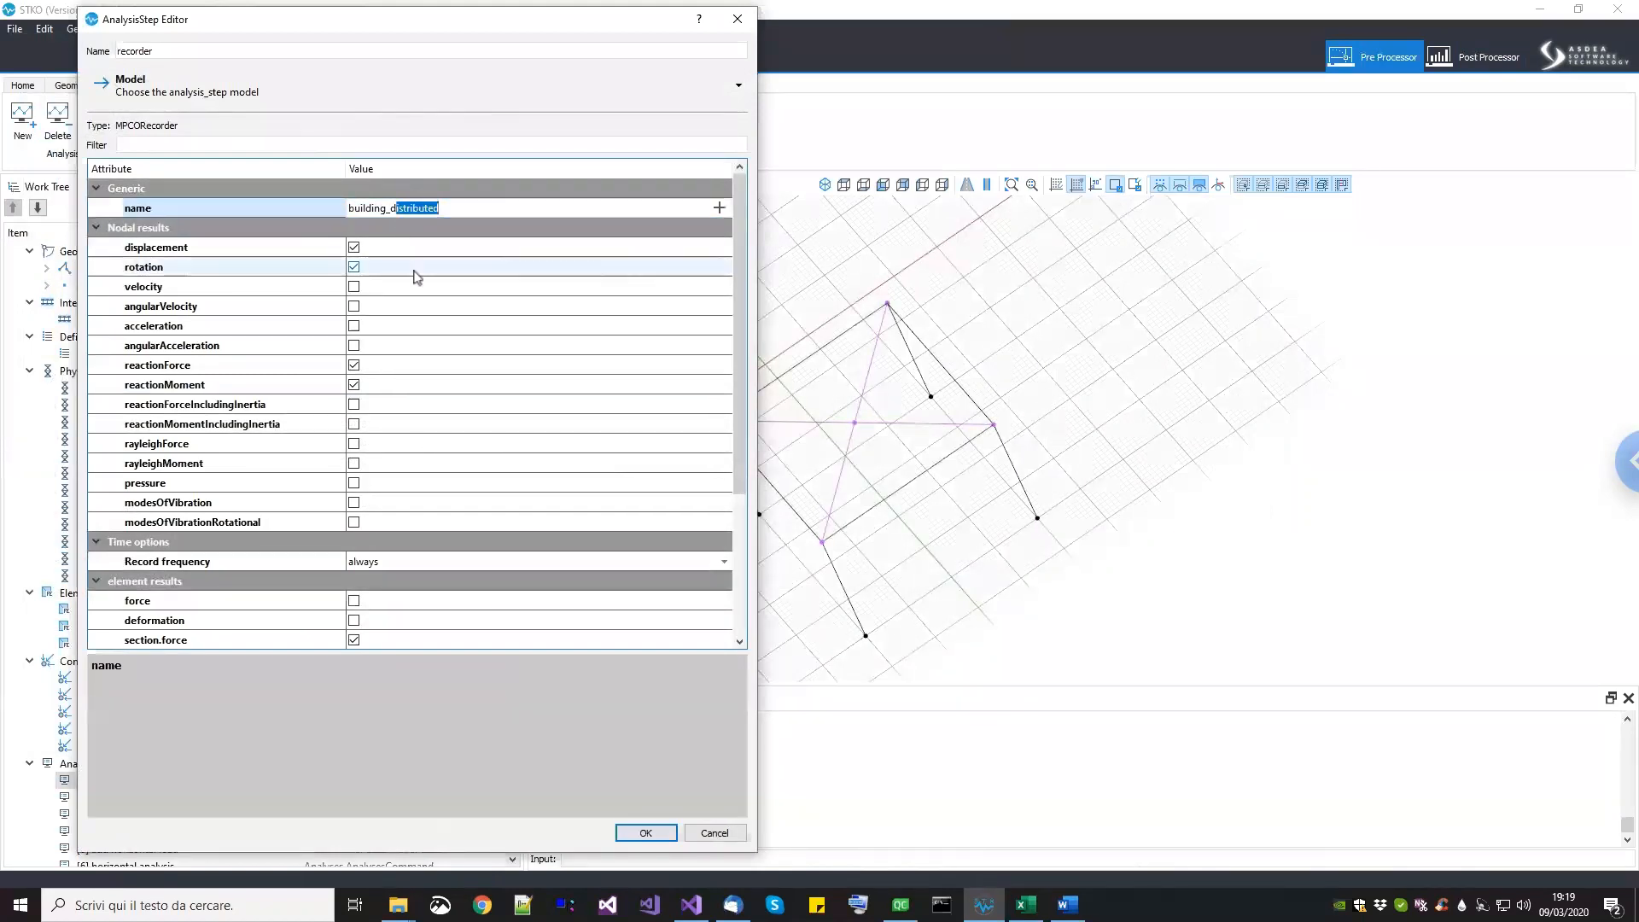
key(BackSpace)
key(BackSpace)
text(lumped_finite_length)
click(646, 832)
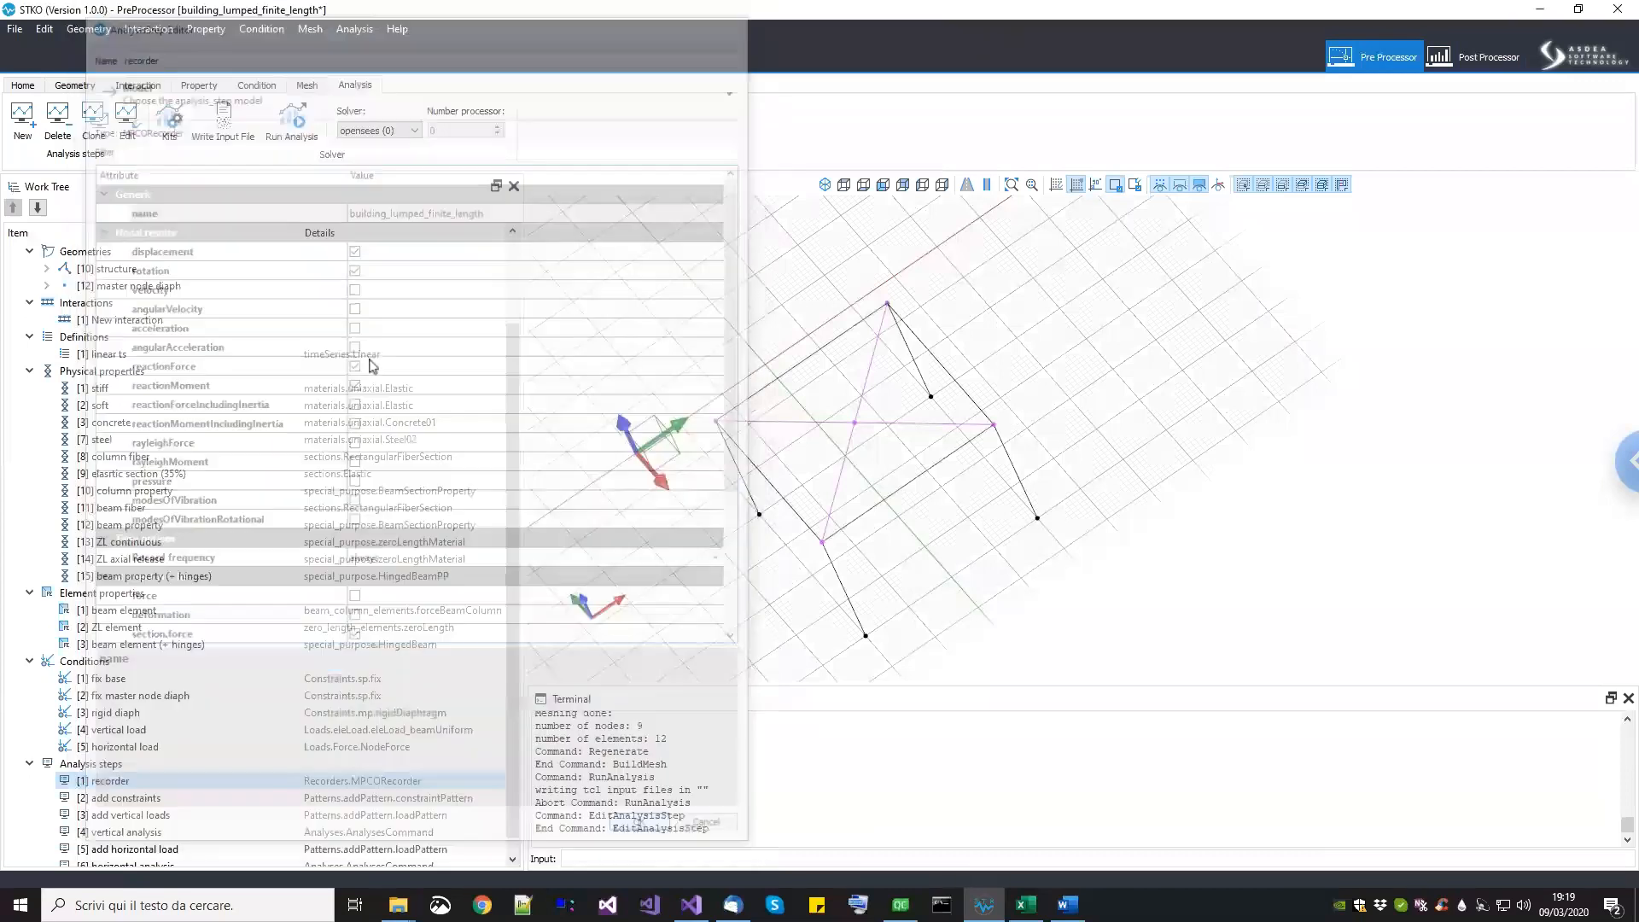
Step: Run the analysis with the BUILDING folder as output location and close the solver console when it finishes
click(292, 119)
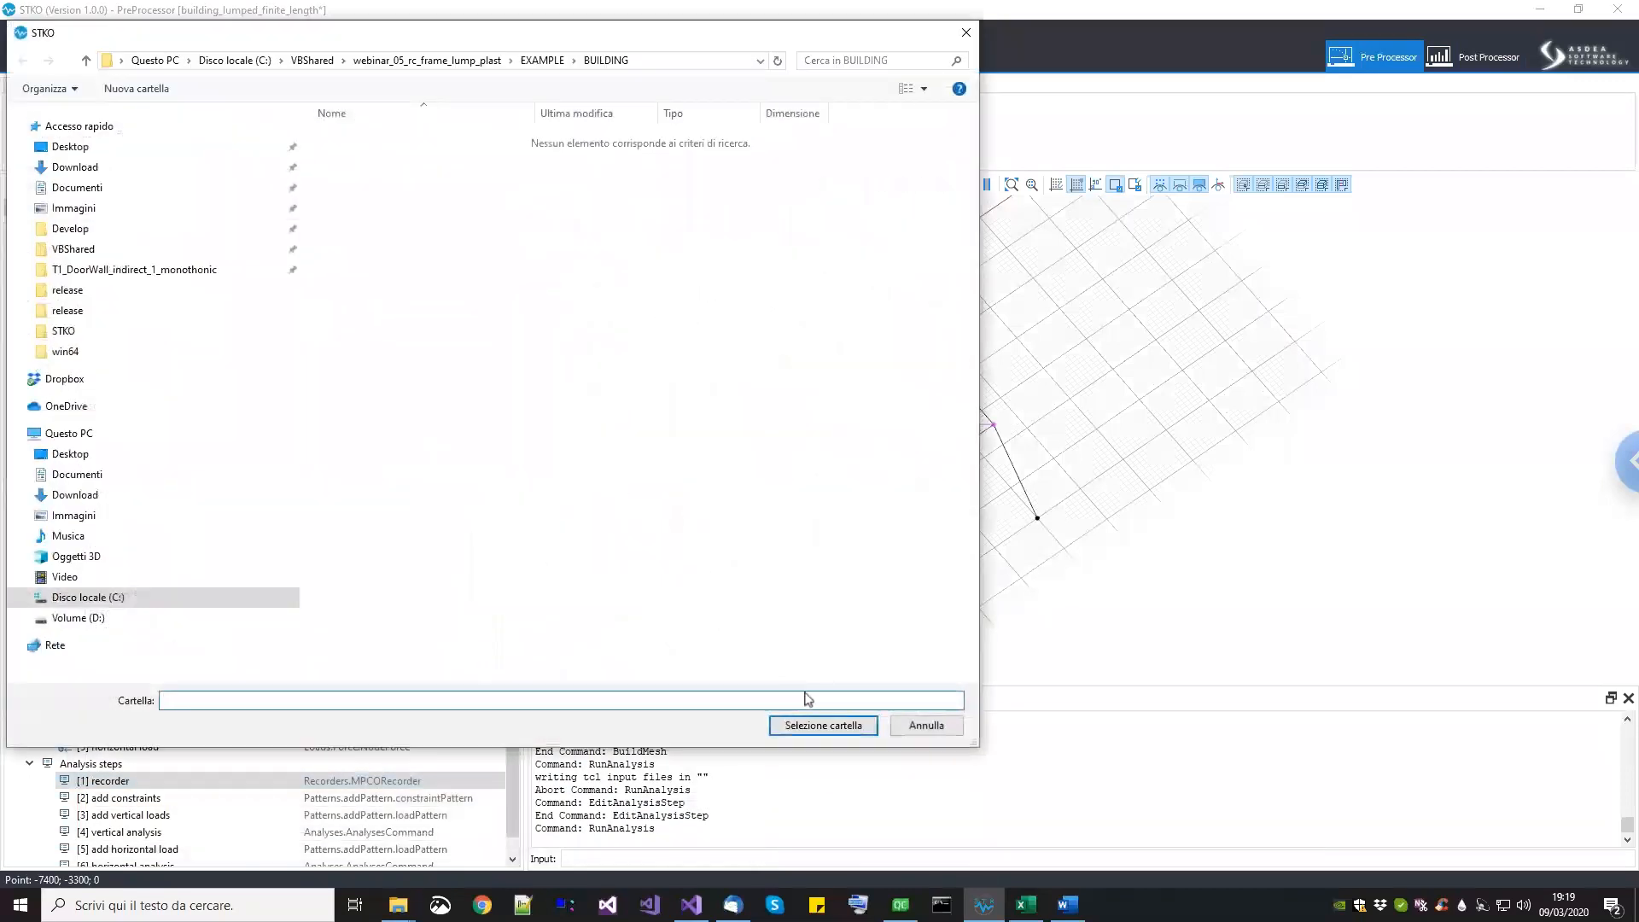
click(821, 726)
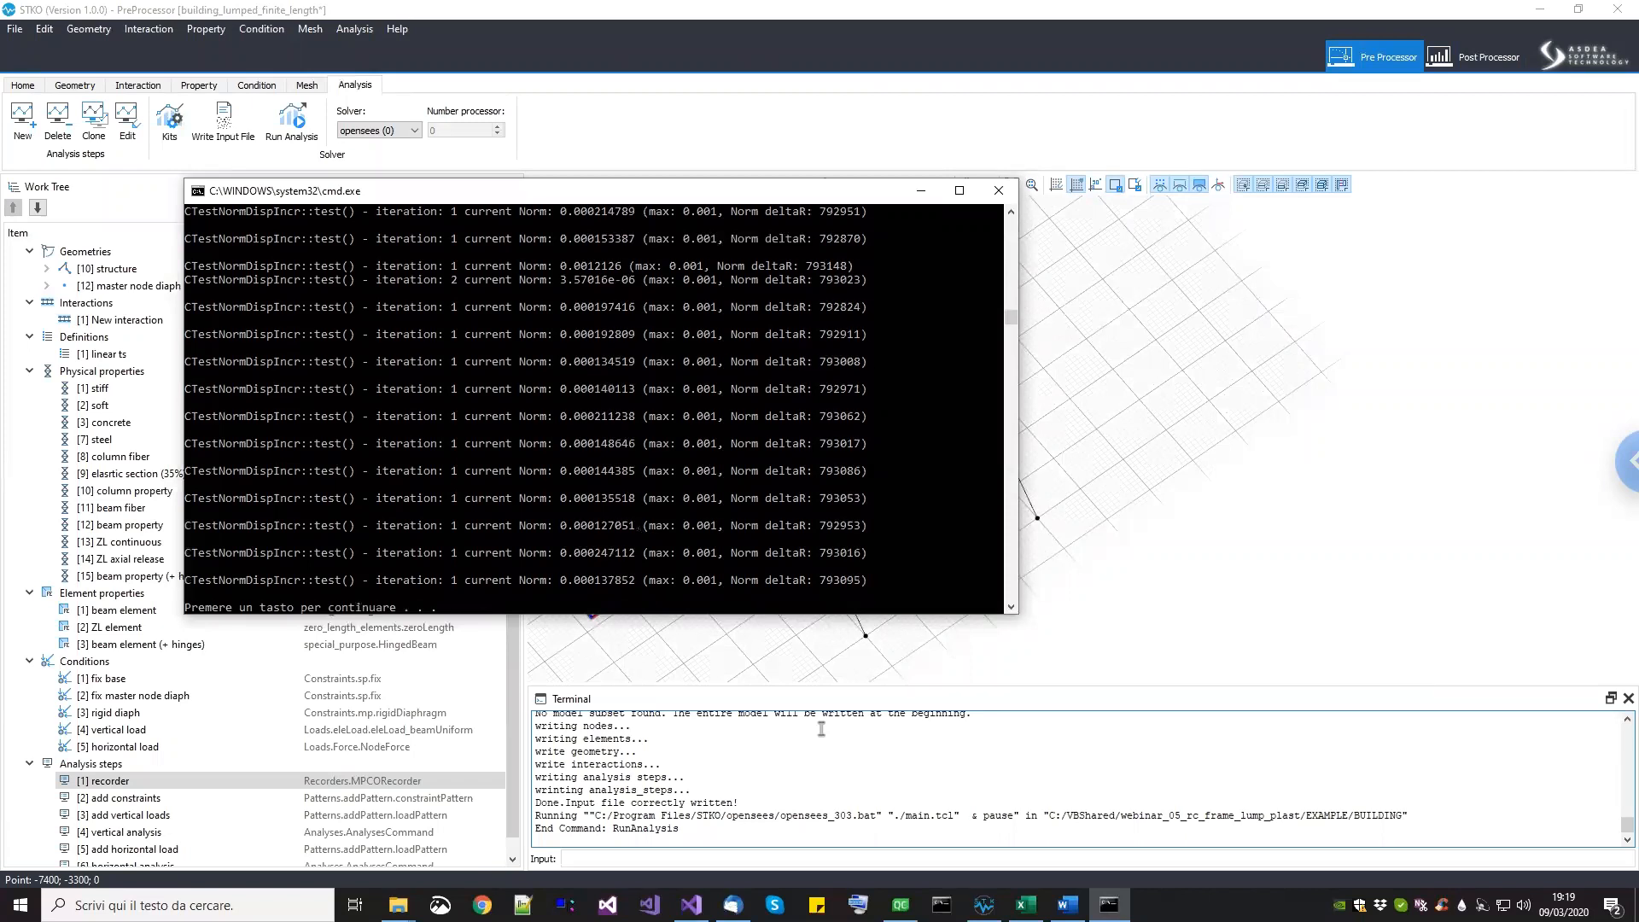
key(Return)
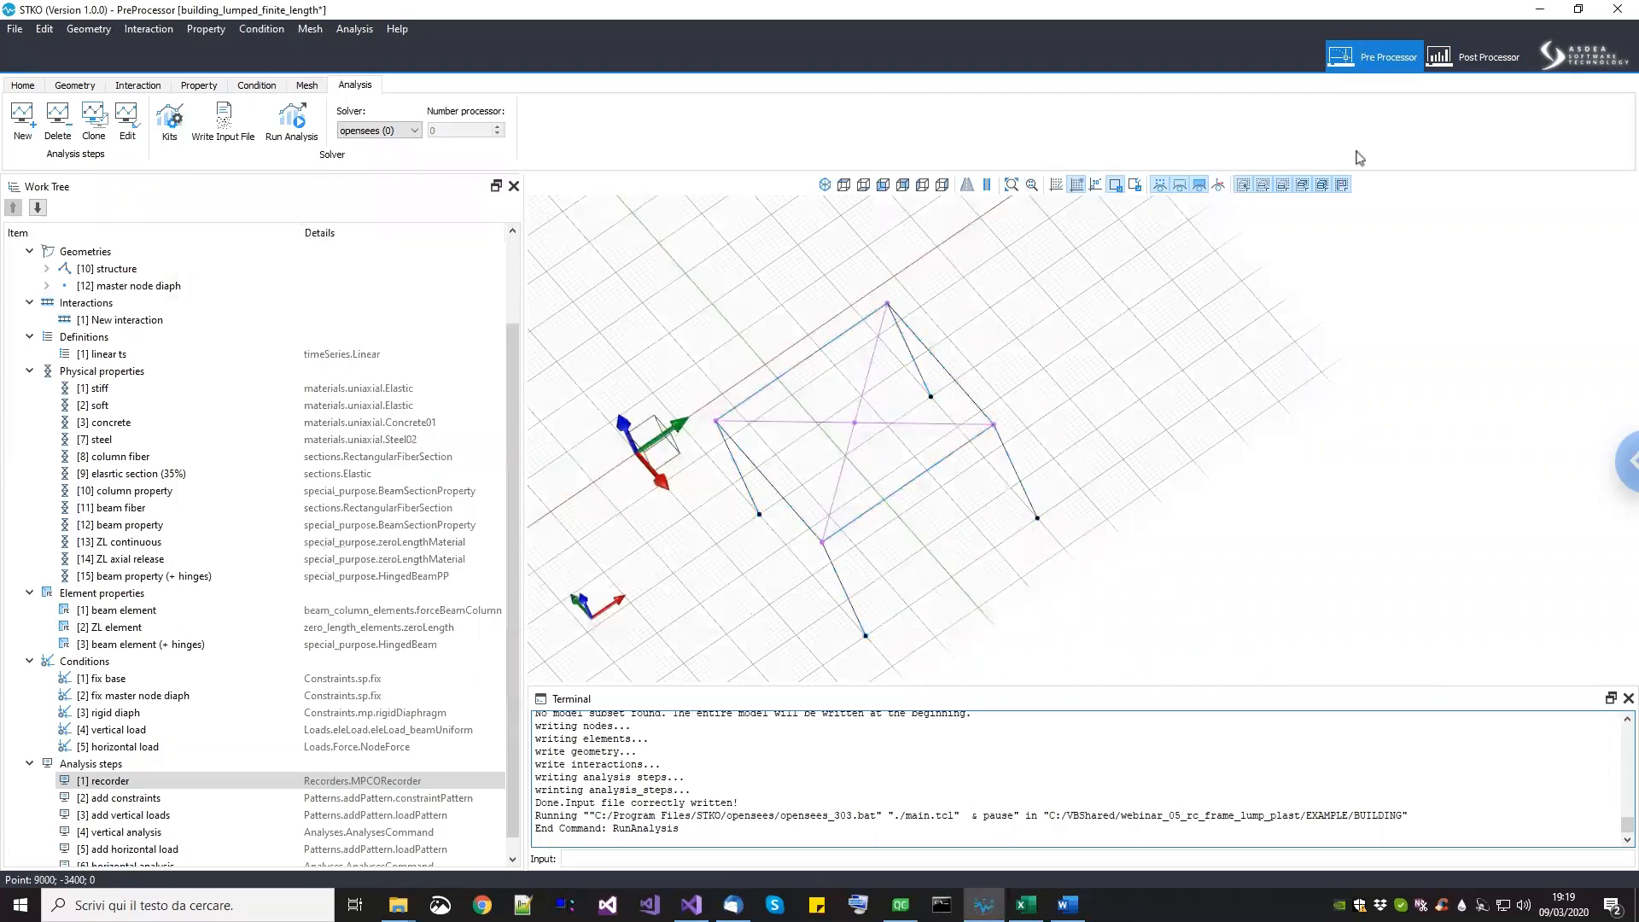
Step: Switch to the post-processor, enlarge the viewport and reorient the fiber strain plot of the frame
click(1465, 69)
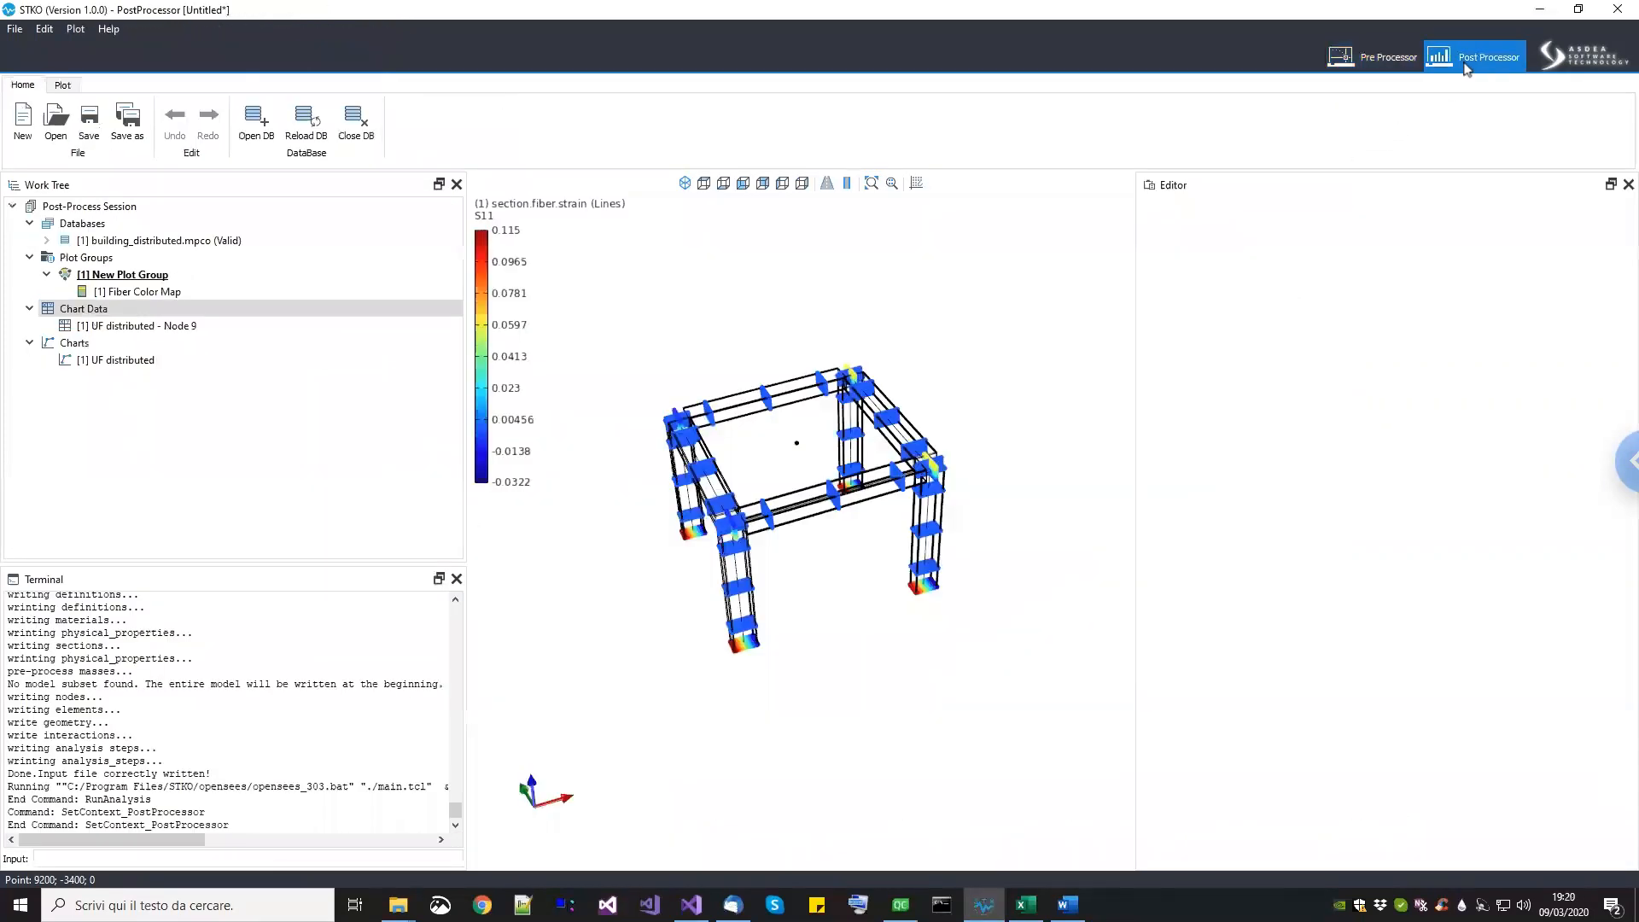
drag(841, 598, 883, 620)
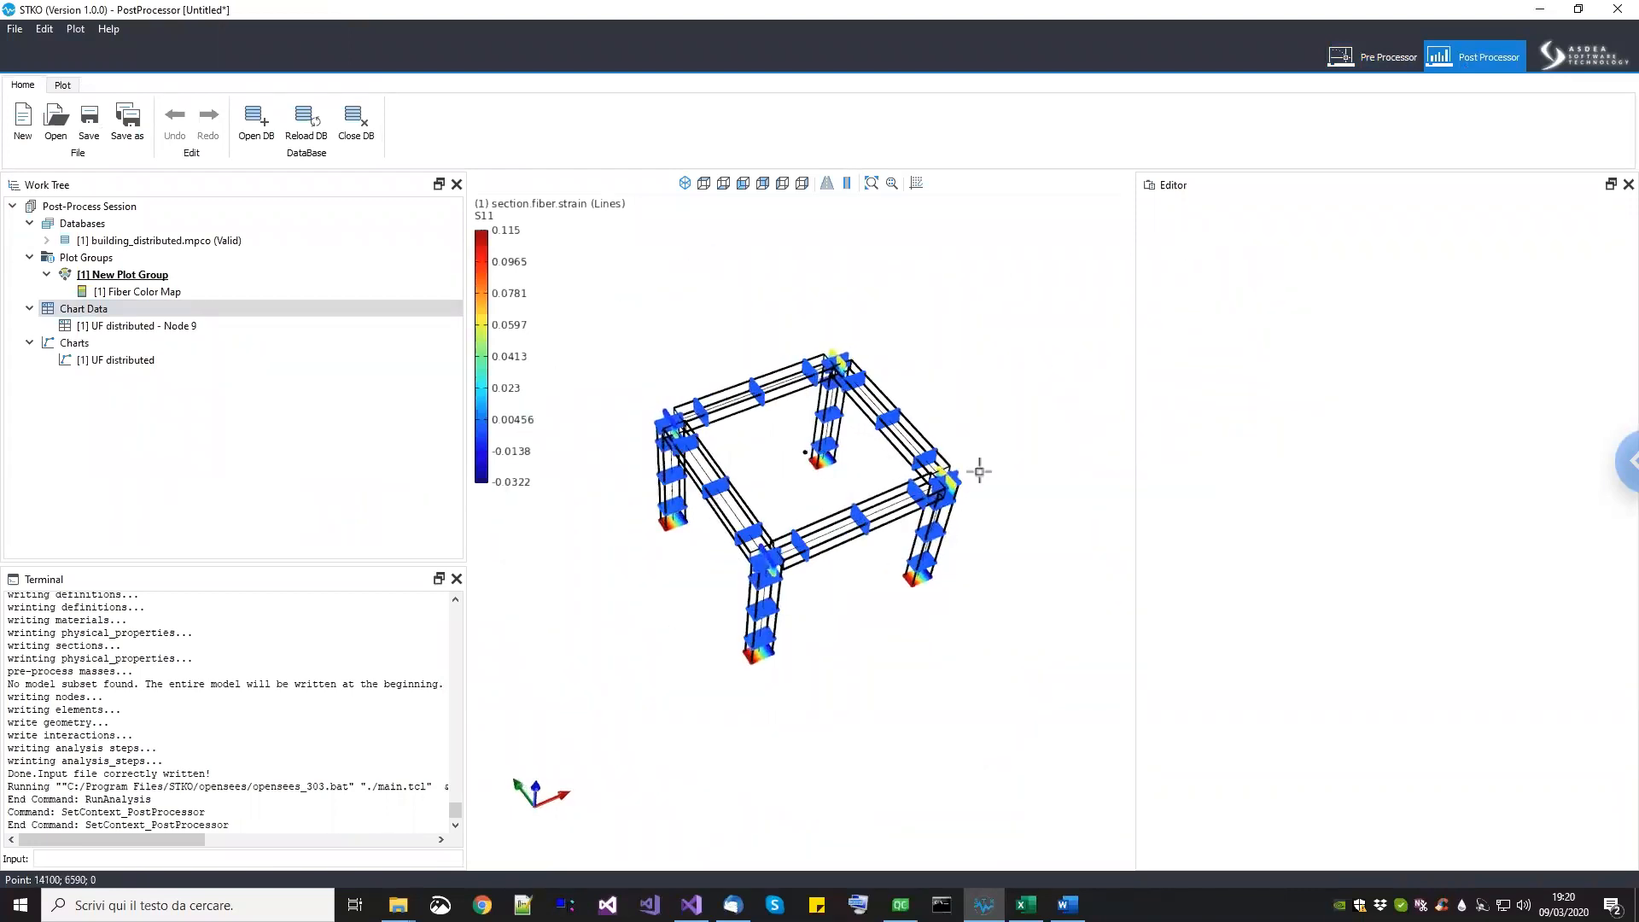
drag(1135, 442, 1242, 435)
drag(1262, 435, 1263, 435)
middle_drag(666, 376, 611, 331)
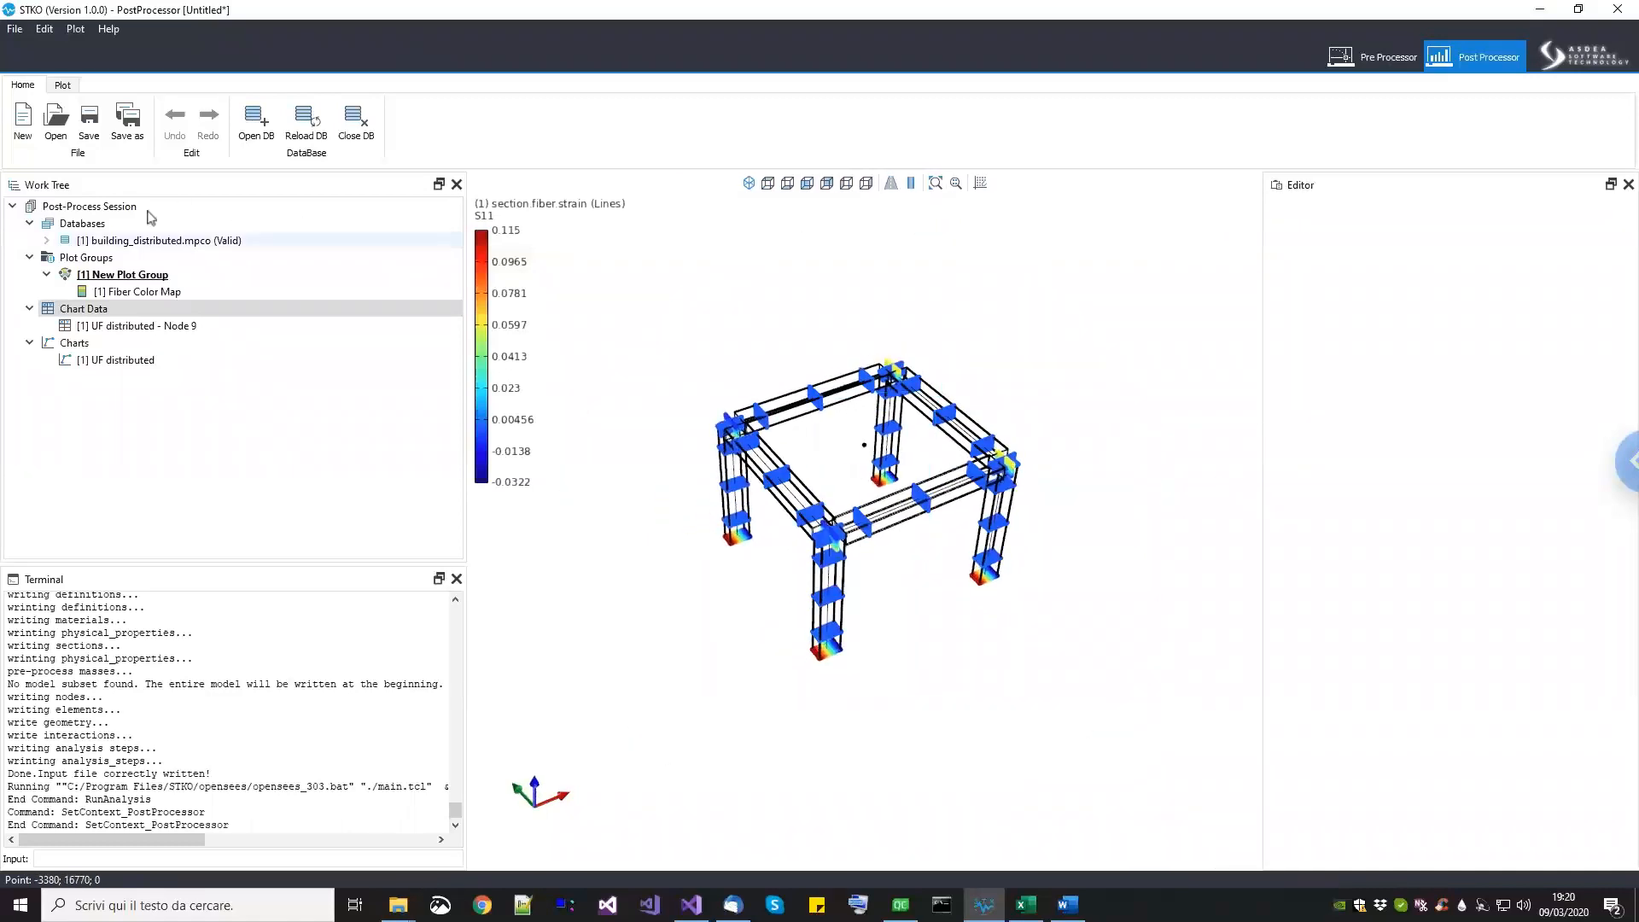
Step: Open the building_lumped_finite_length.mpco results database alongside the distributed one
click(100, 242)
click(101, 225)
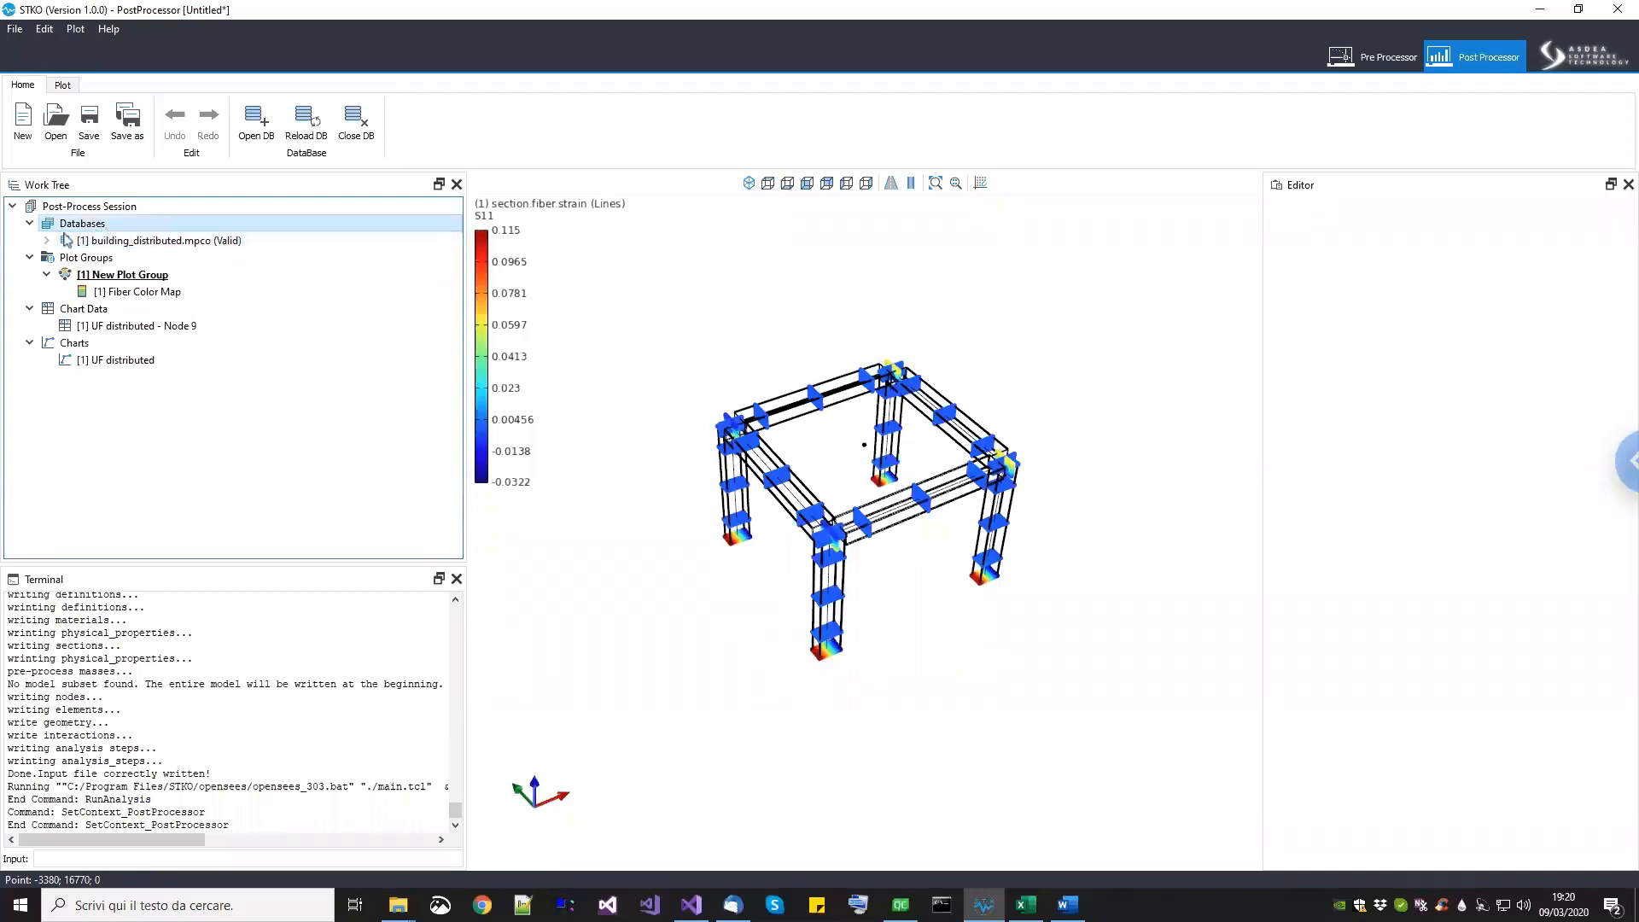
click(91, 241)
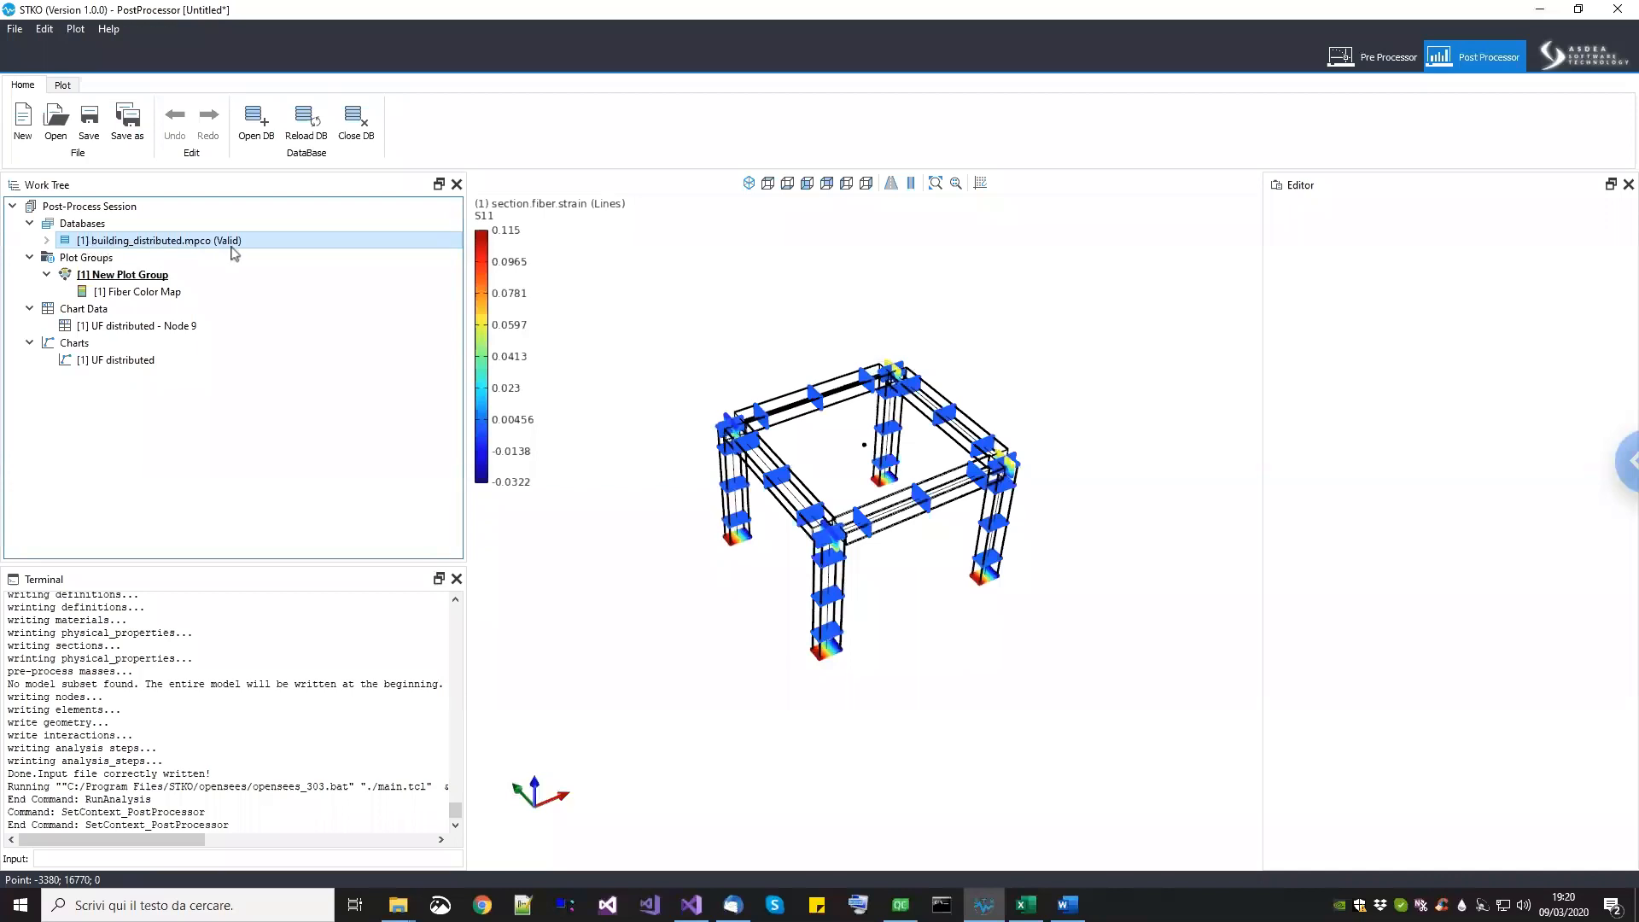
right_click(101, 225)
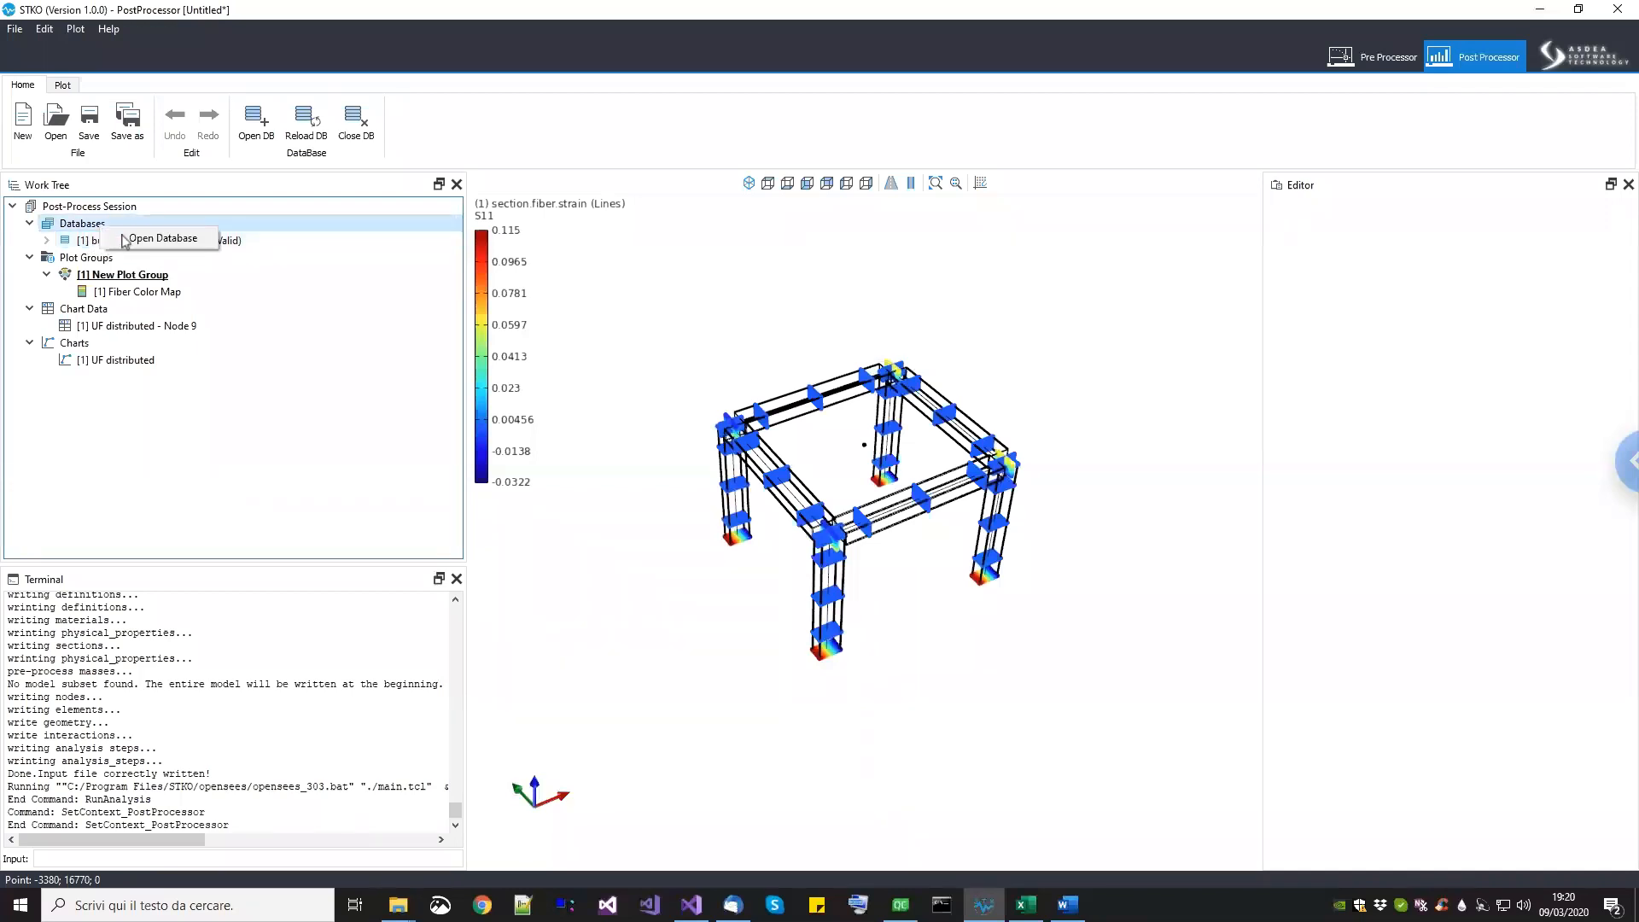
click(126, 239)
click(411, 157)
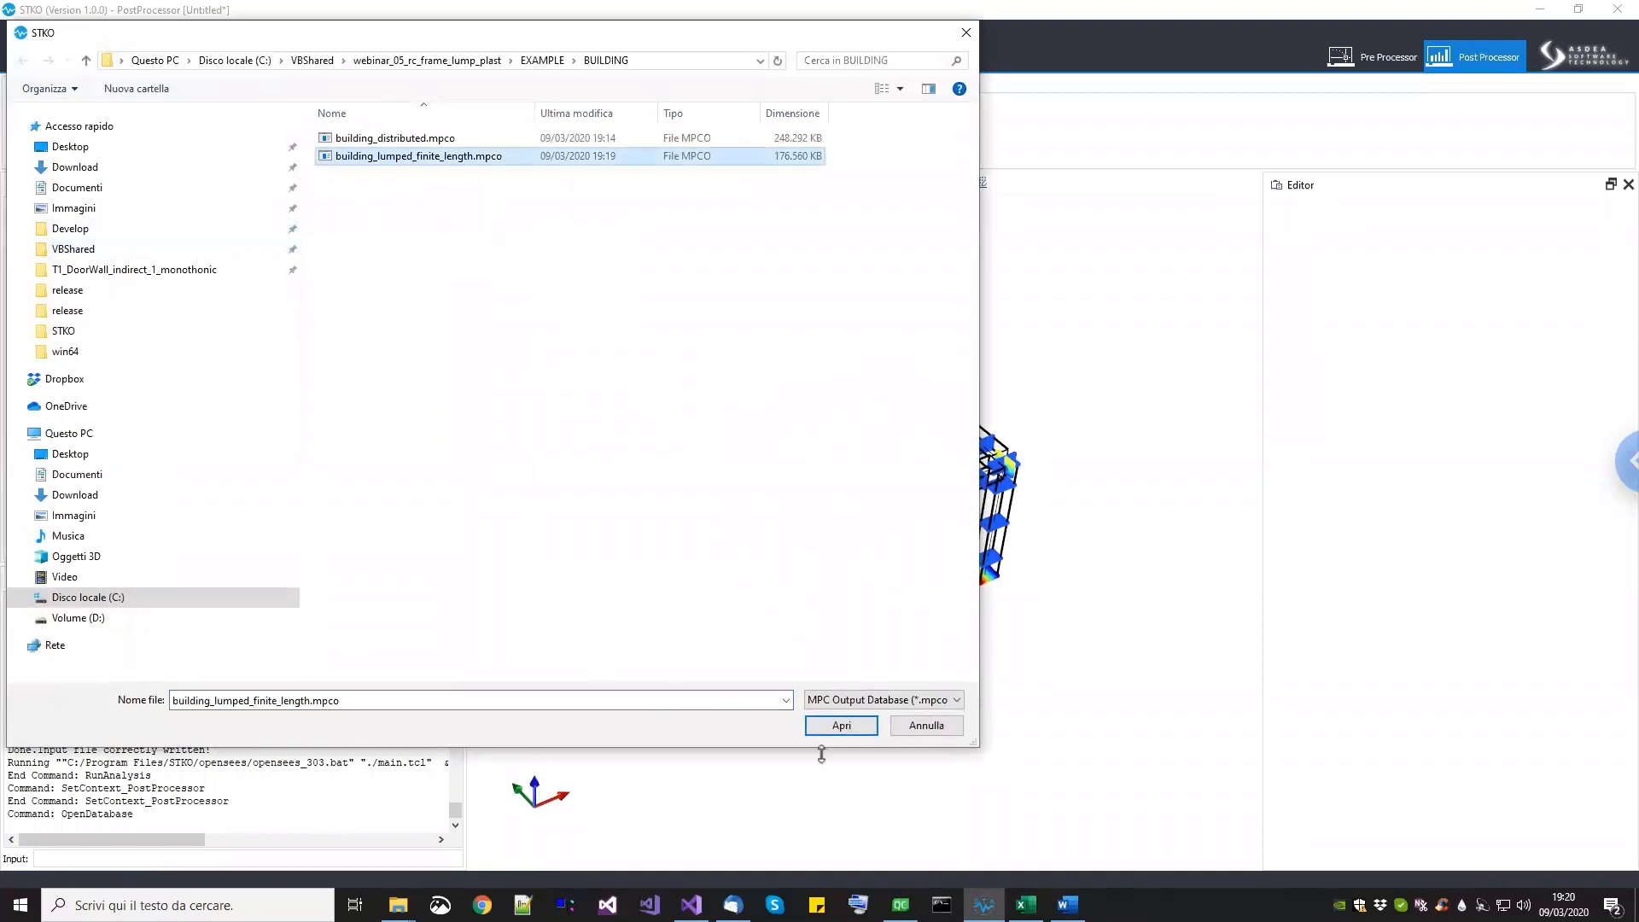
click(843, 733)
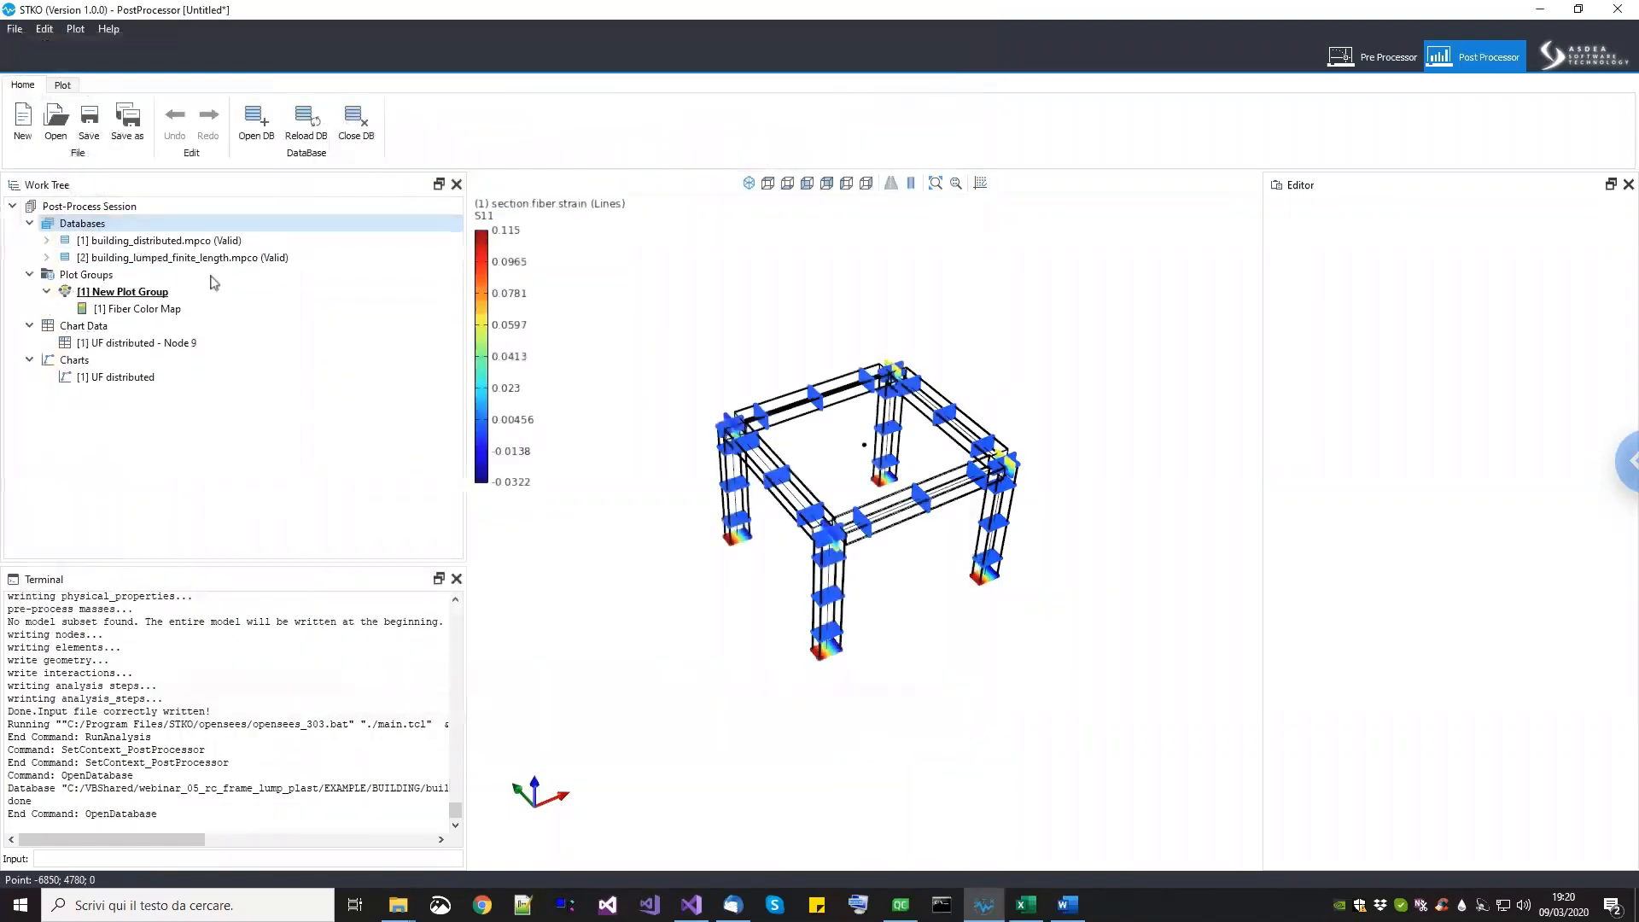
Step: Add a beam/shell fiber color map to the existing plot group
click(193, 258)
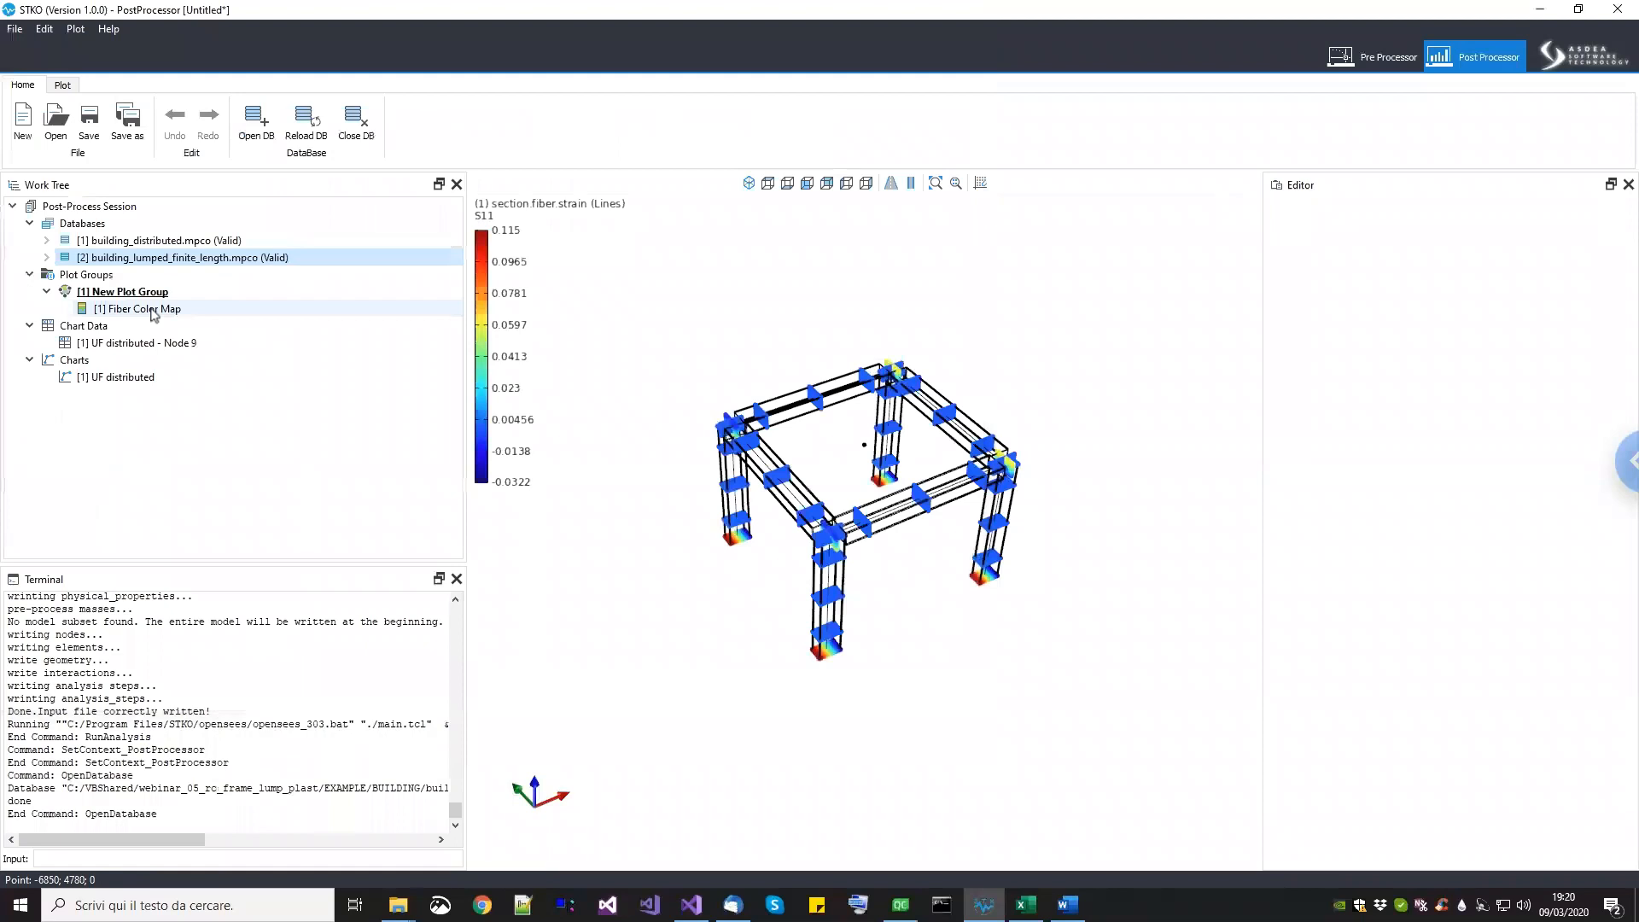
middle_drag(872, 570, 886, 597)
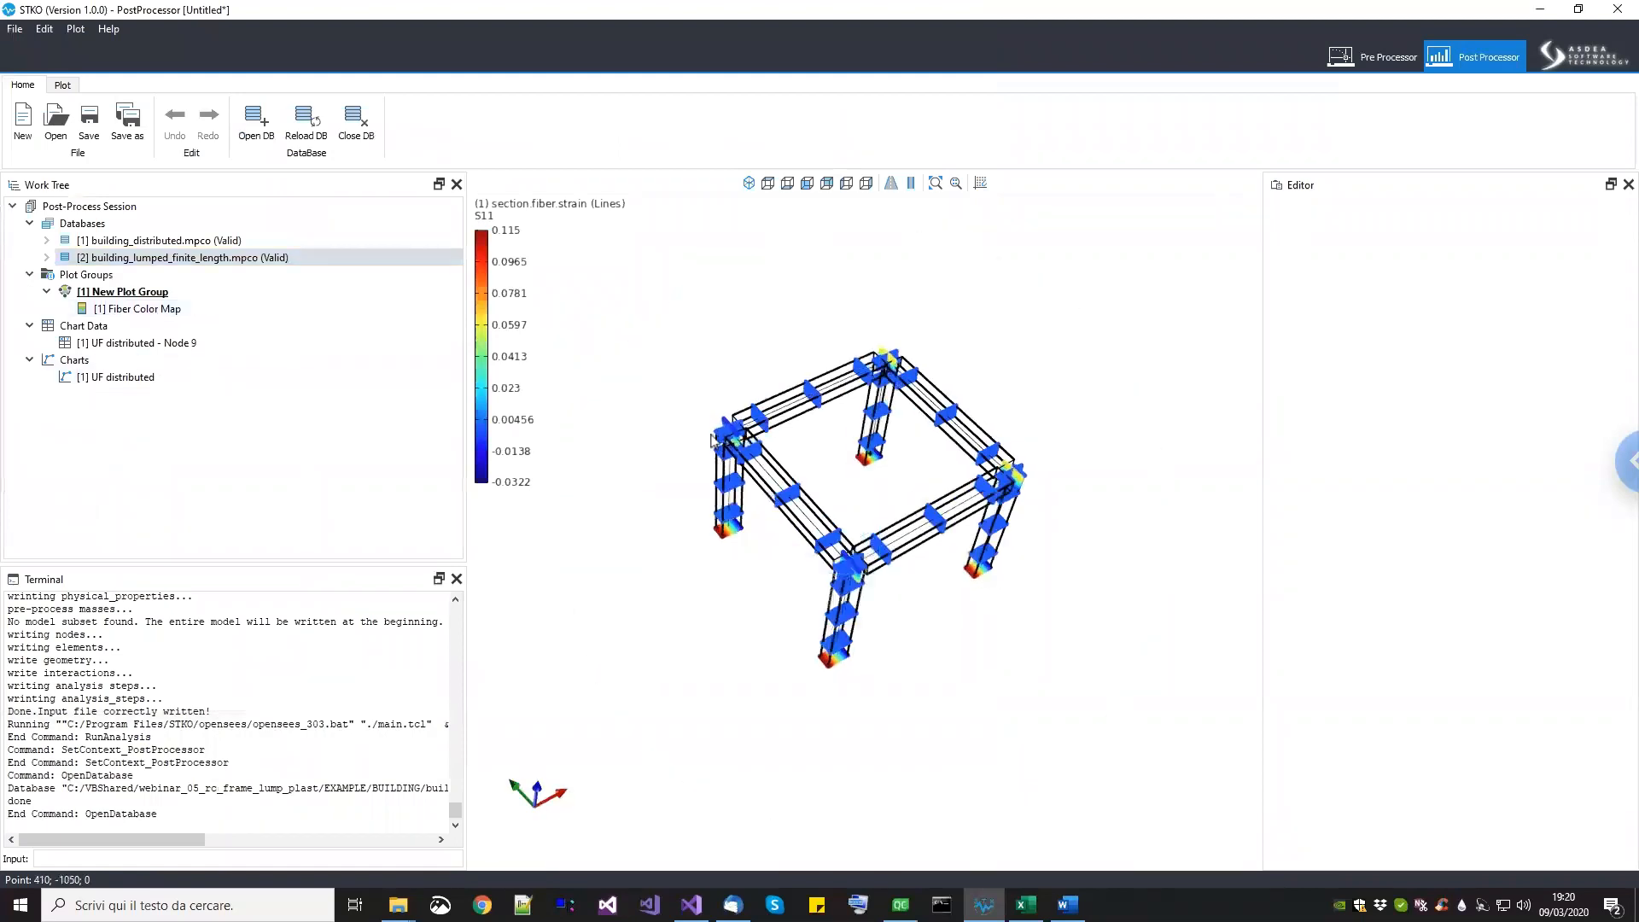
click(190, 310)
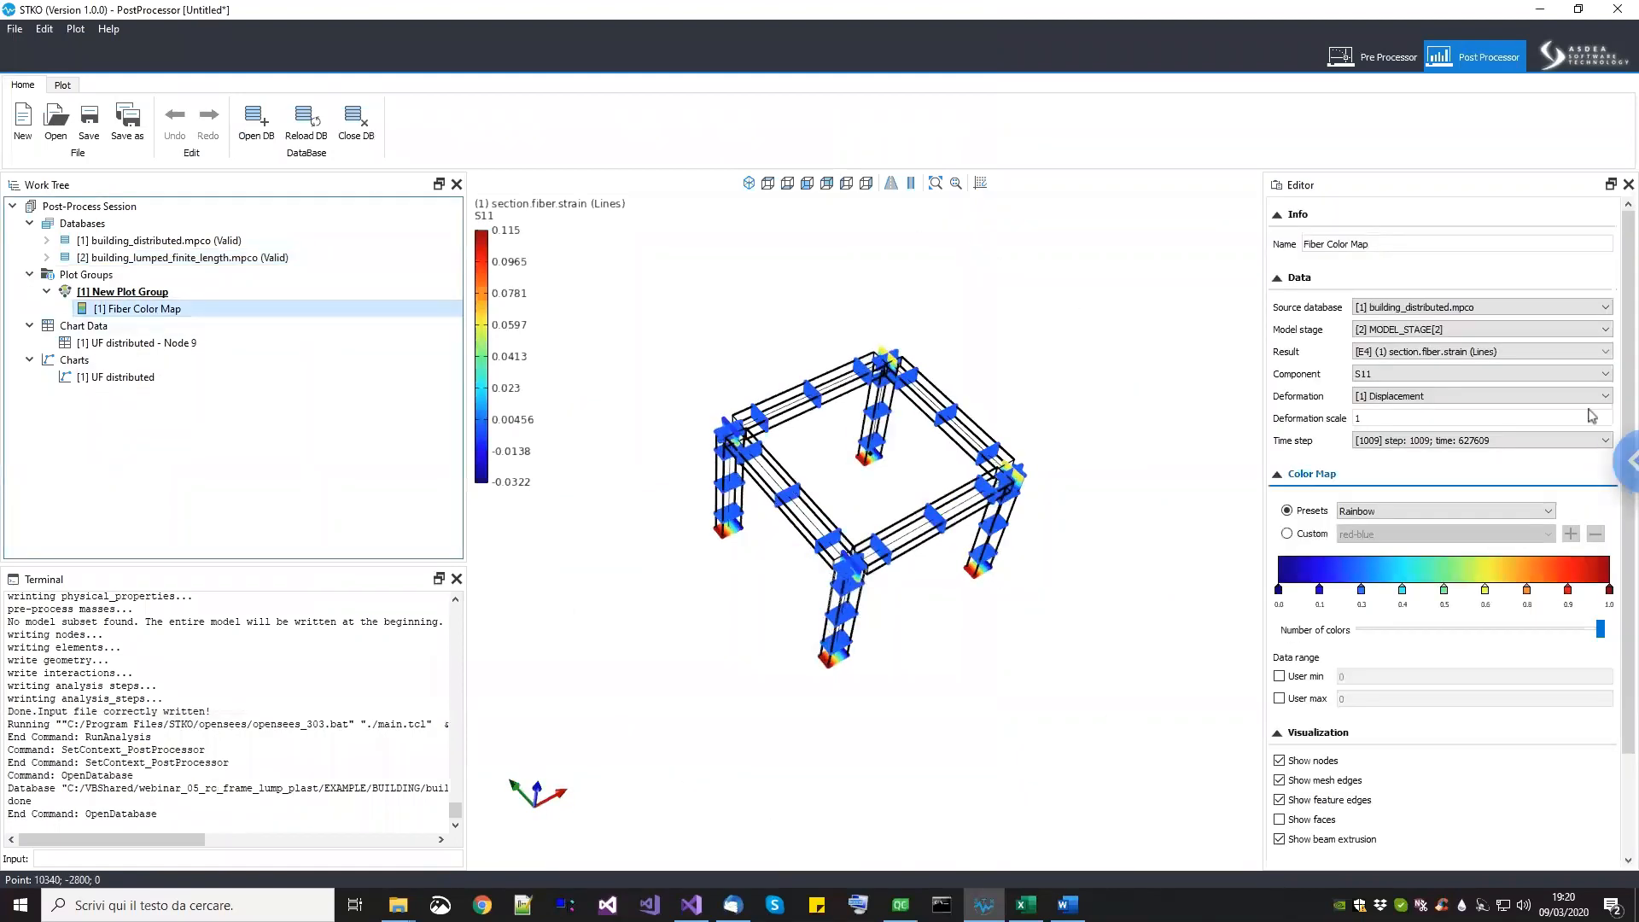
right_click(177, 293)
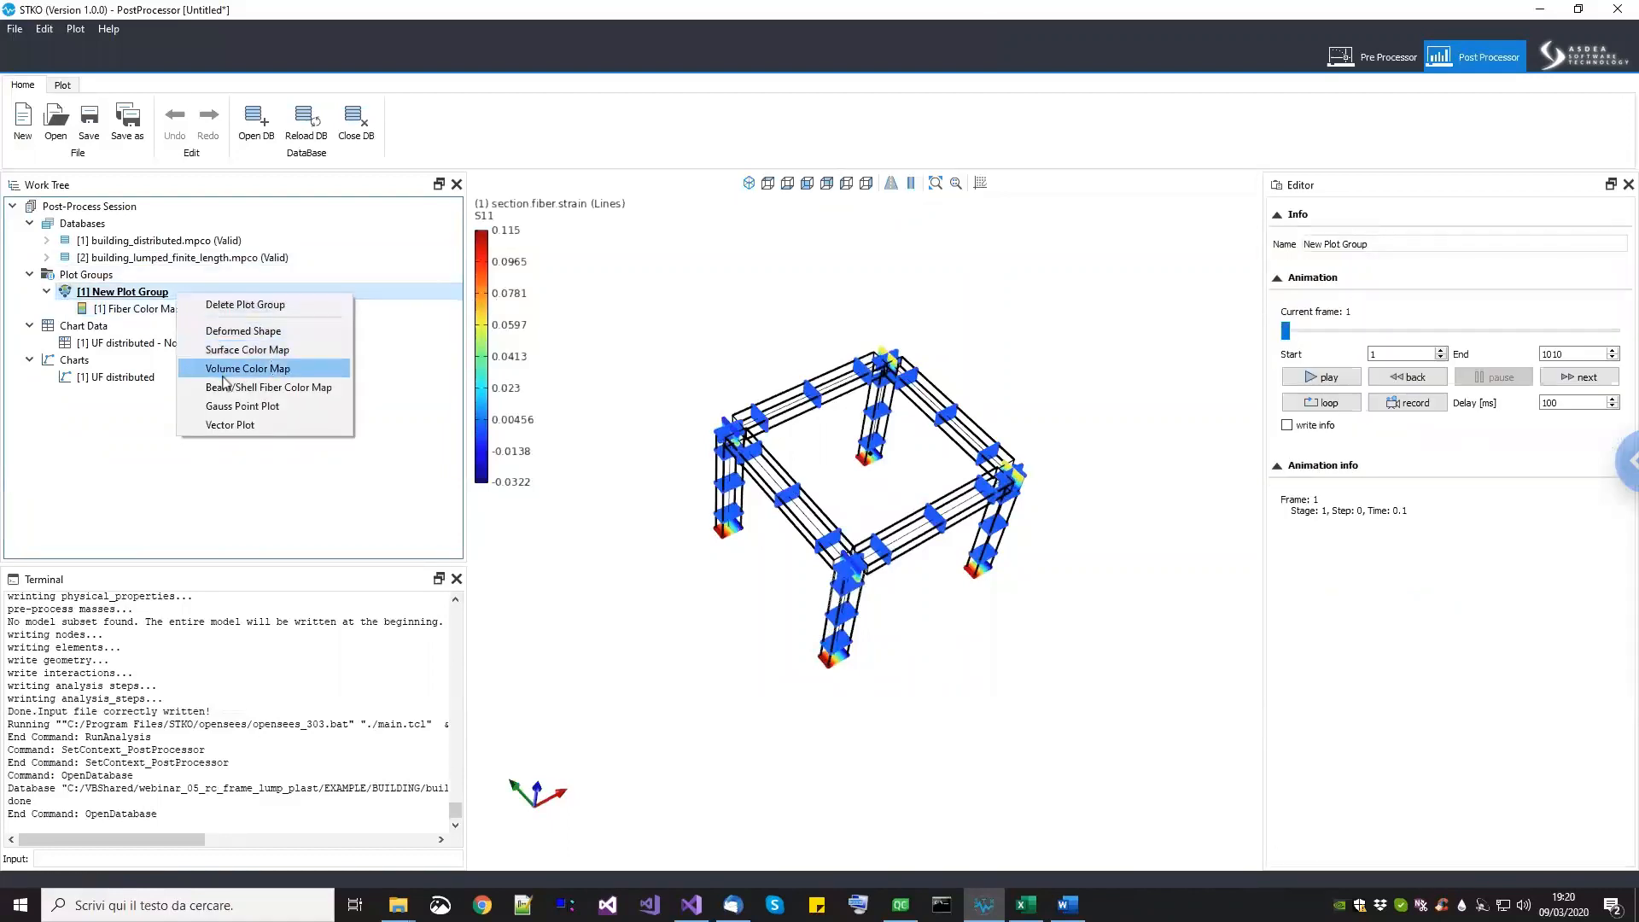
click(228, 388)
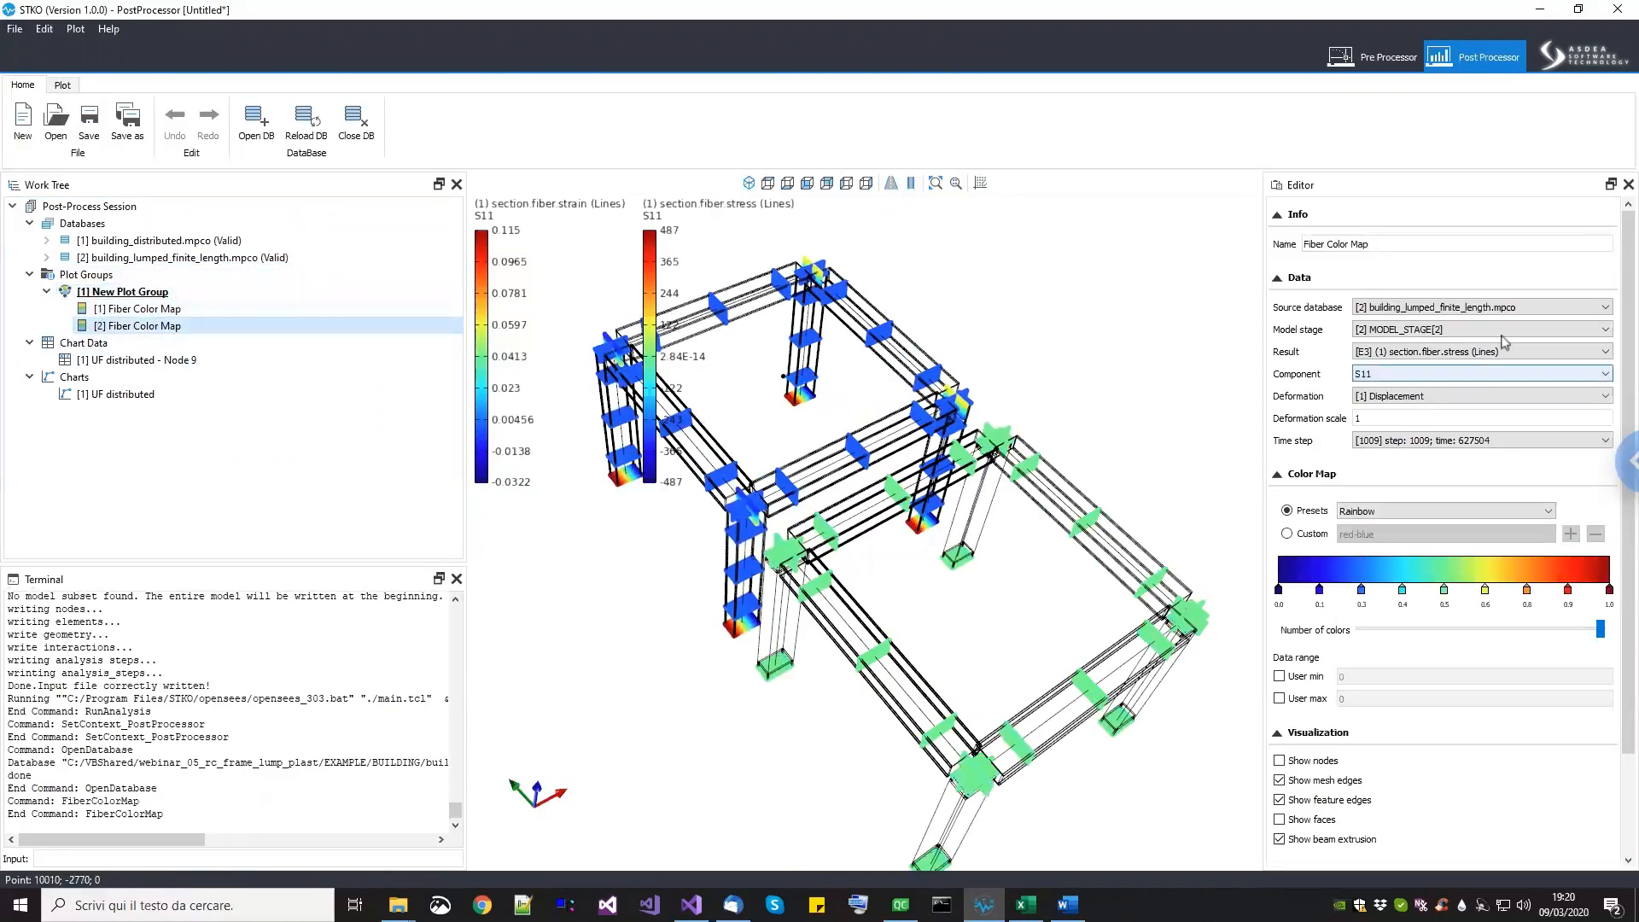
Step: Set the new color map's source to building_lumped_finite_length.mpco and its result to section.fiber.strain (Lines)
click(1509, 314)
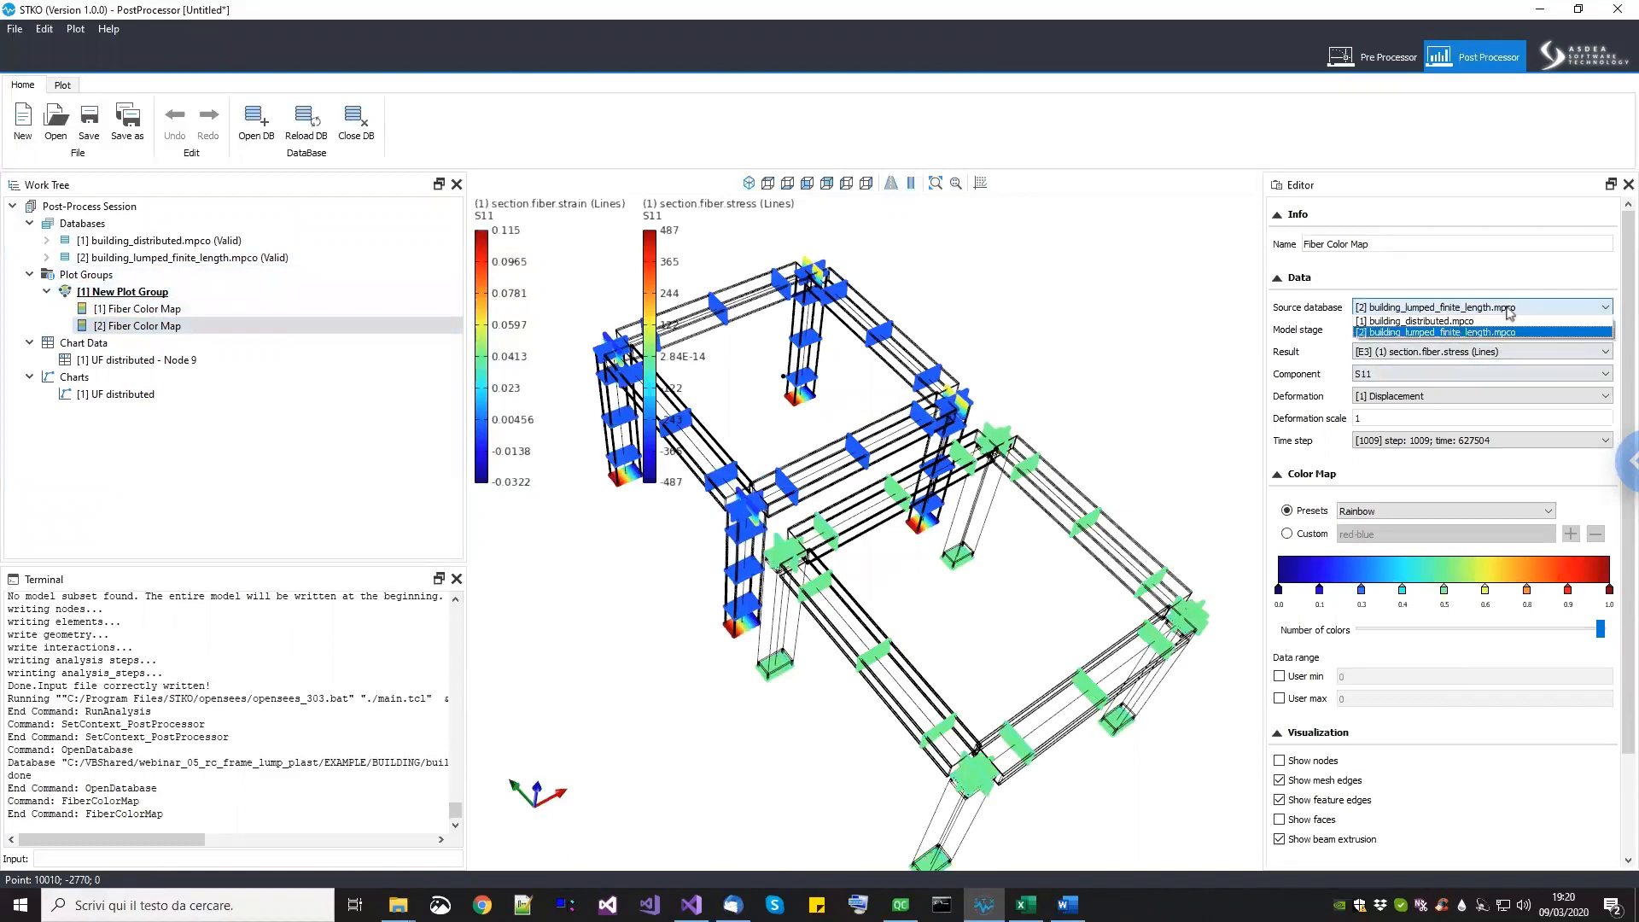
click(1500, 332)
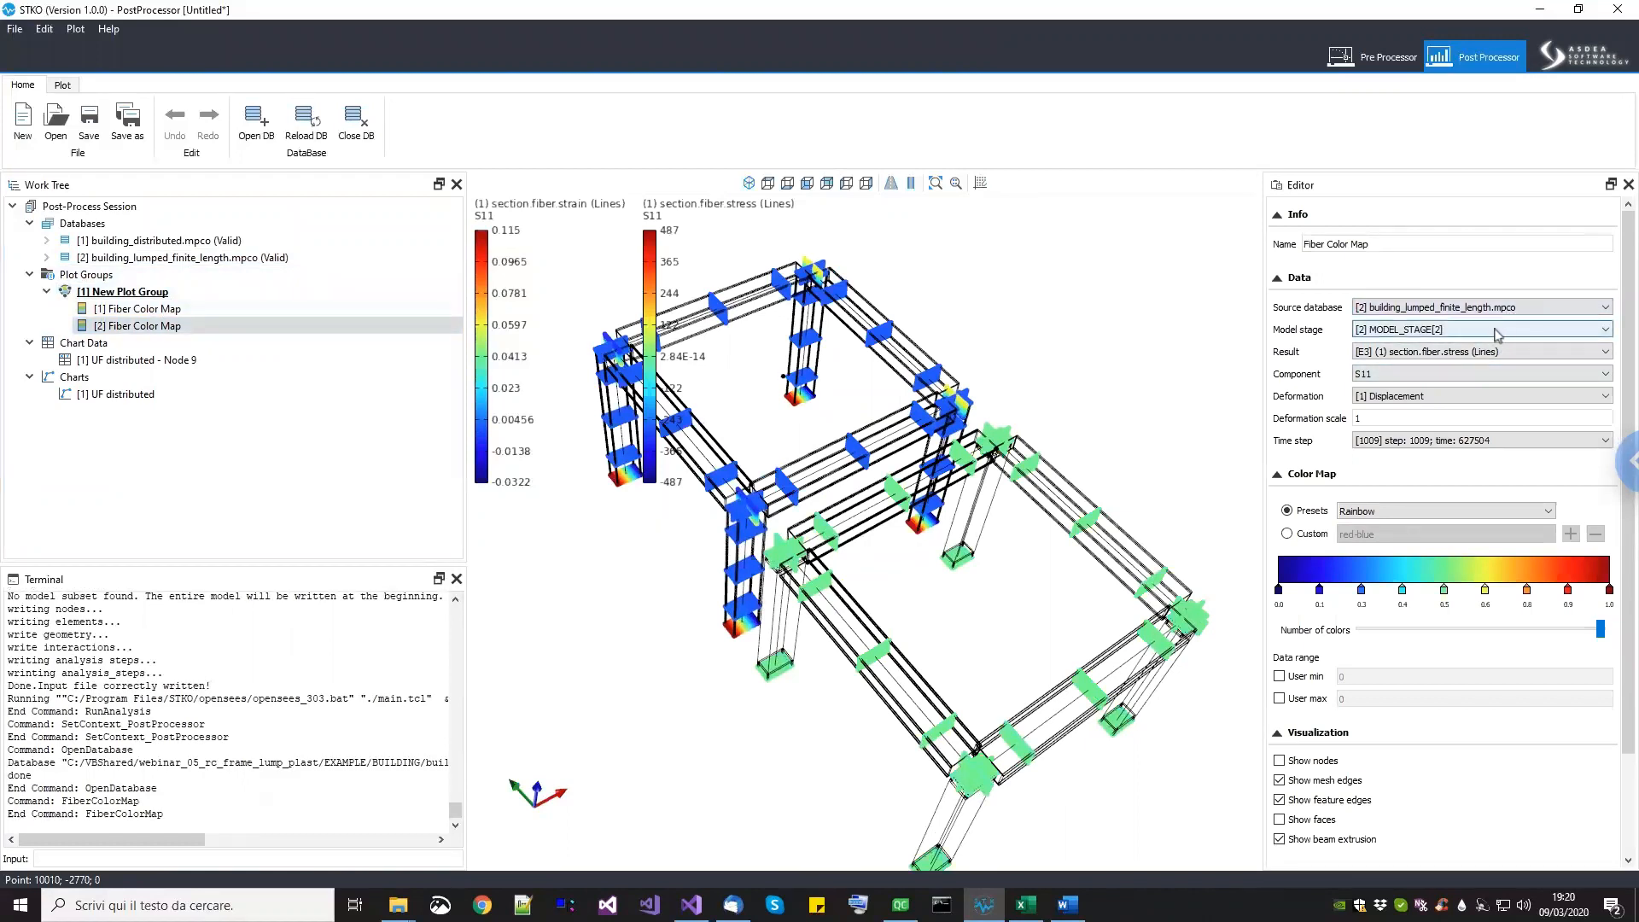
click(1454, 356)
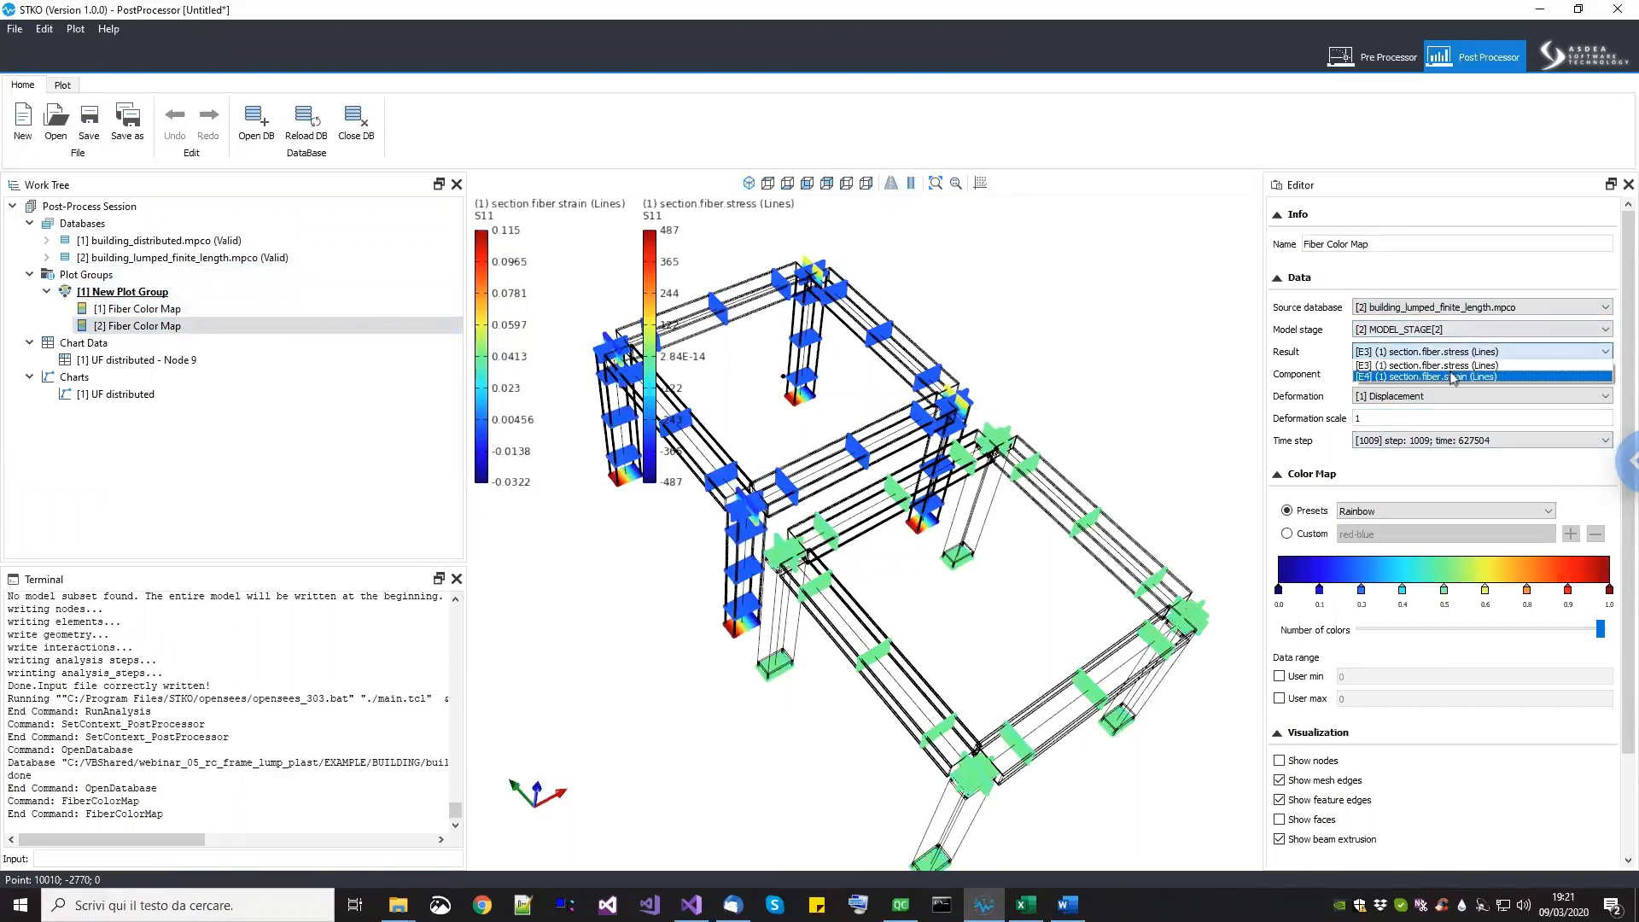
click(1451, 382)
scroll(898, 465, down, 3)
middle_drag(939, 426, 931, 367)
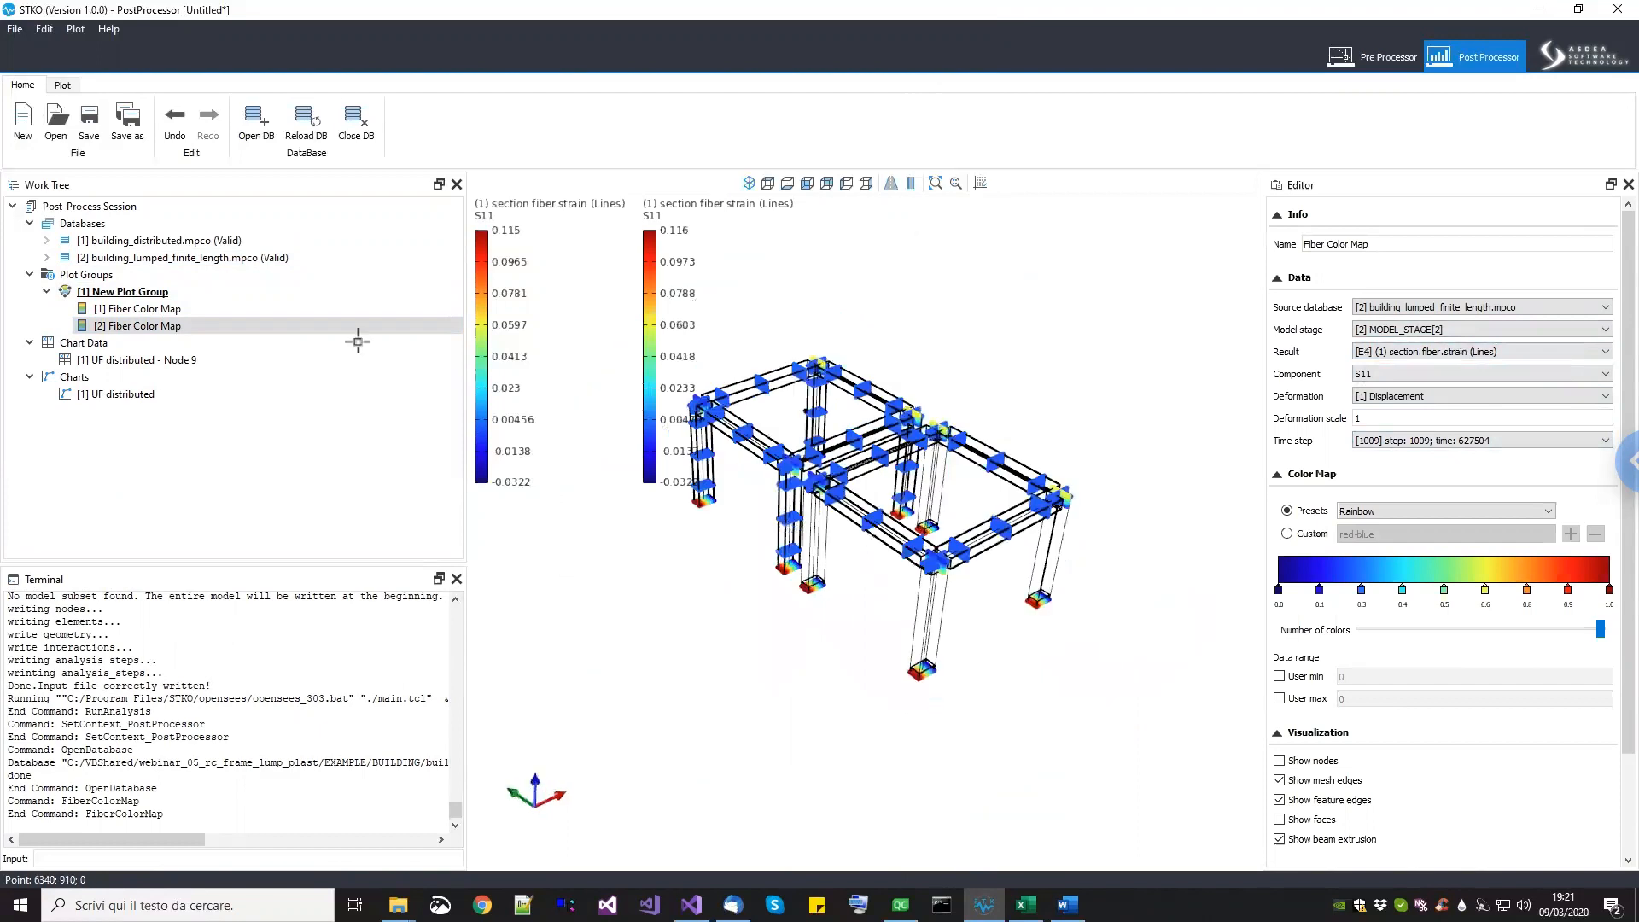
Step: Scrub the plot group's animation to frame 1010 and examine the fiber strains in both frames' columns
click(191, 292)
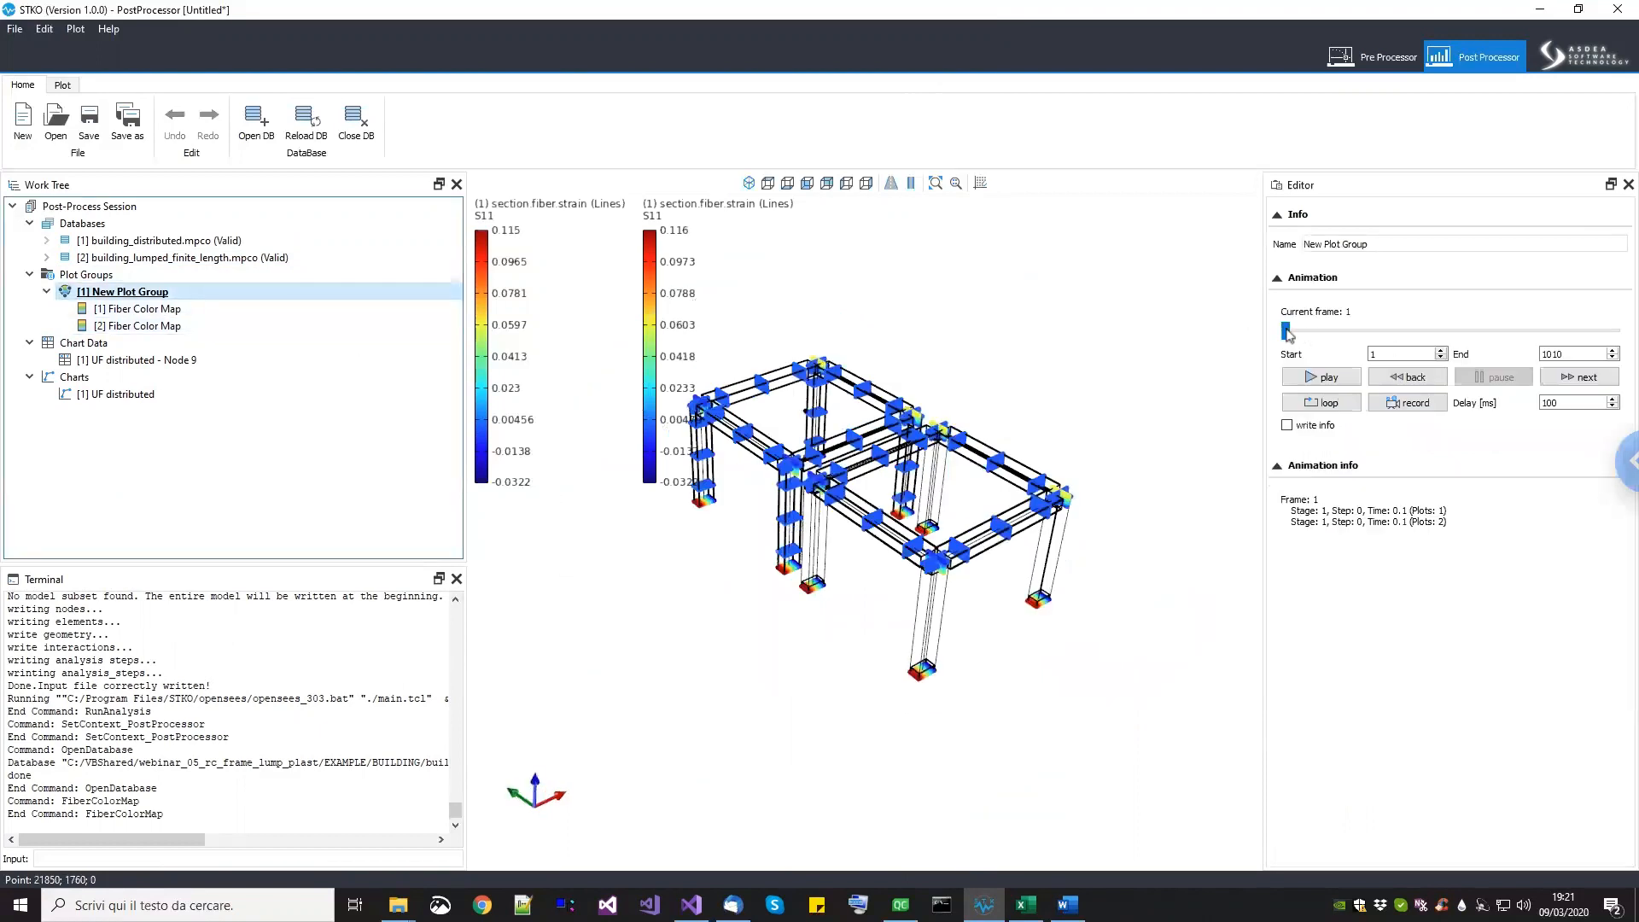
drag(1286, 331, 1616, 331)
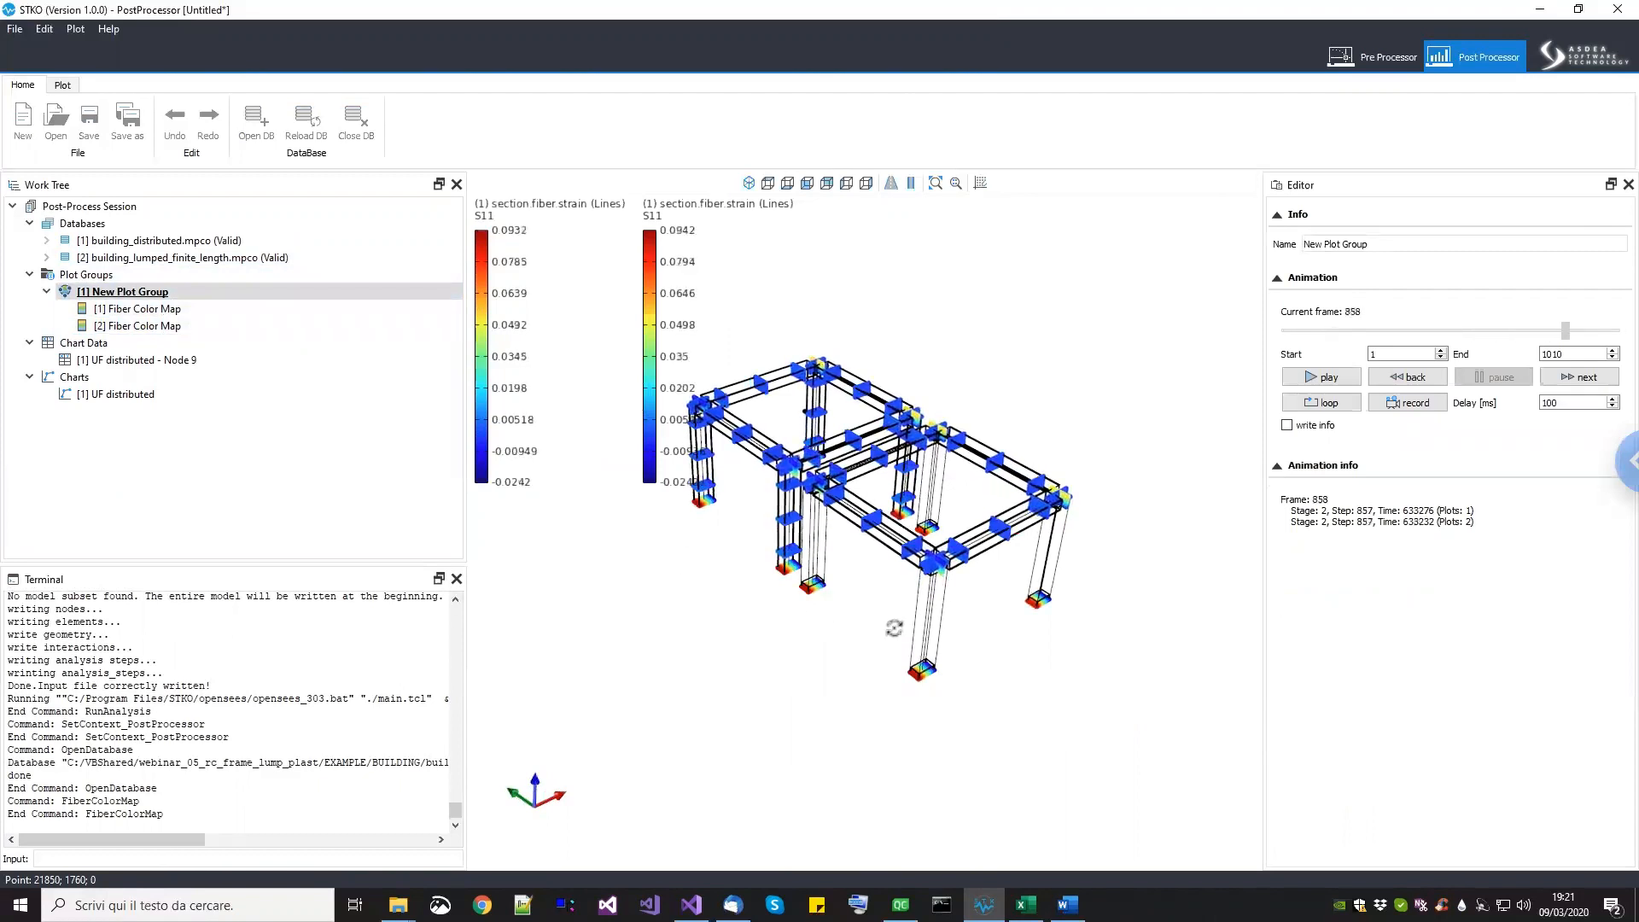
drag(966, 626, 897, 550)
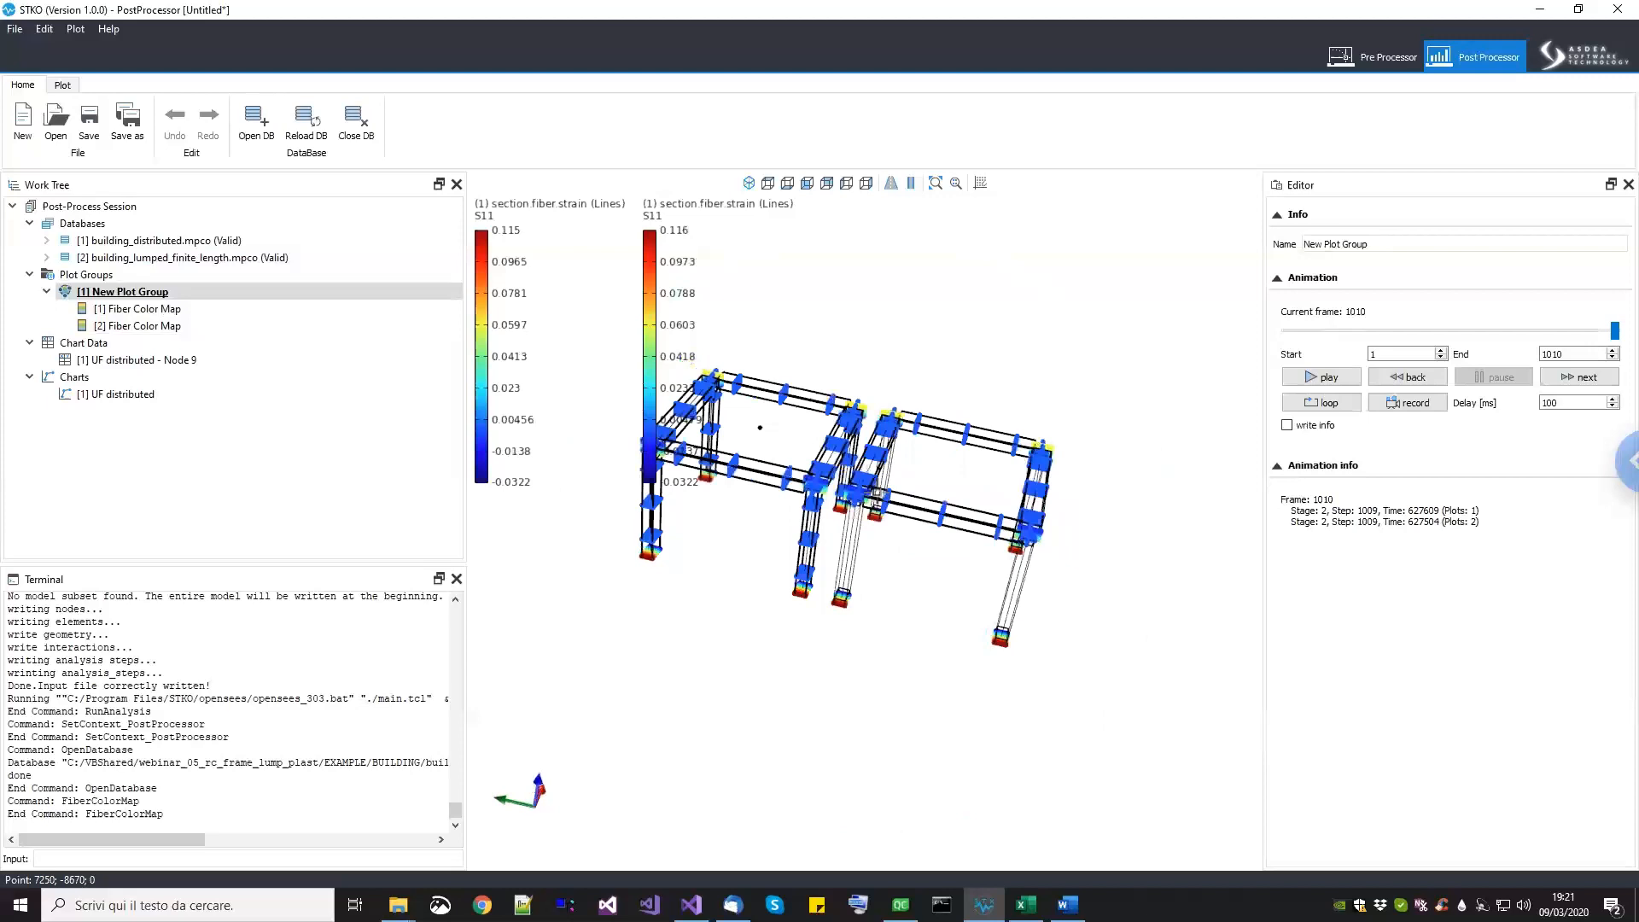
scroll(640, 535, up, 2)
scroll(802, 633, up, 2)
drag(957, 646, 1101, 581)
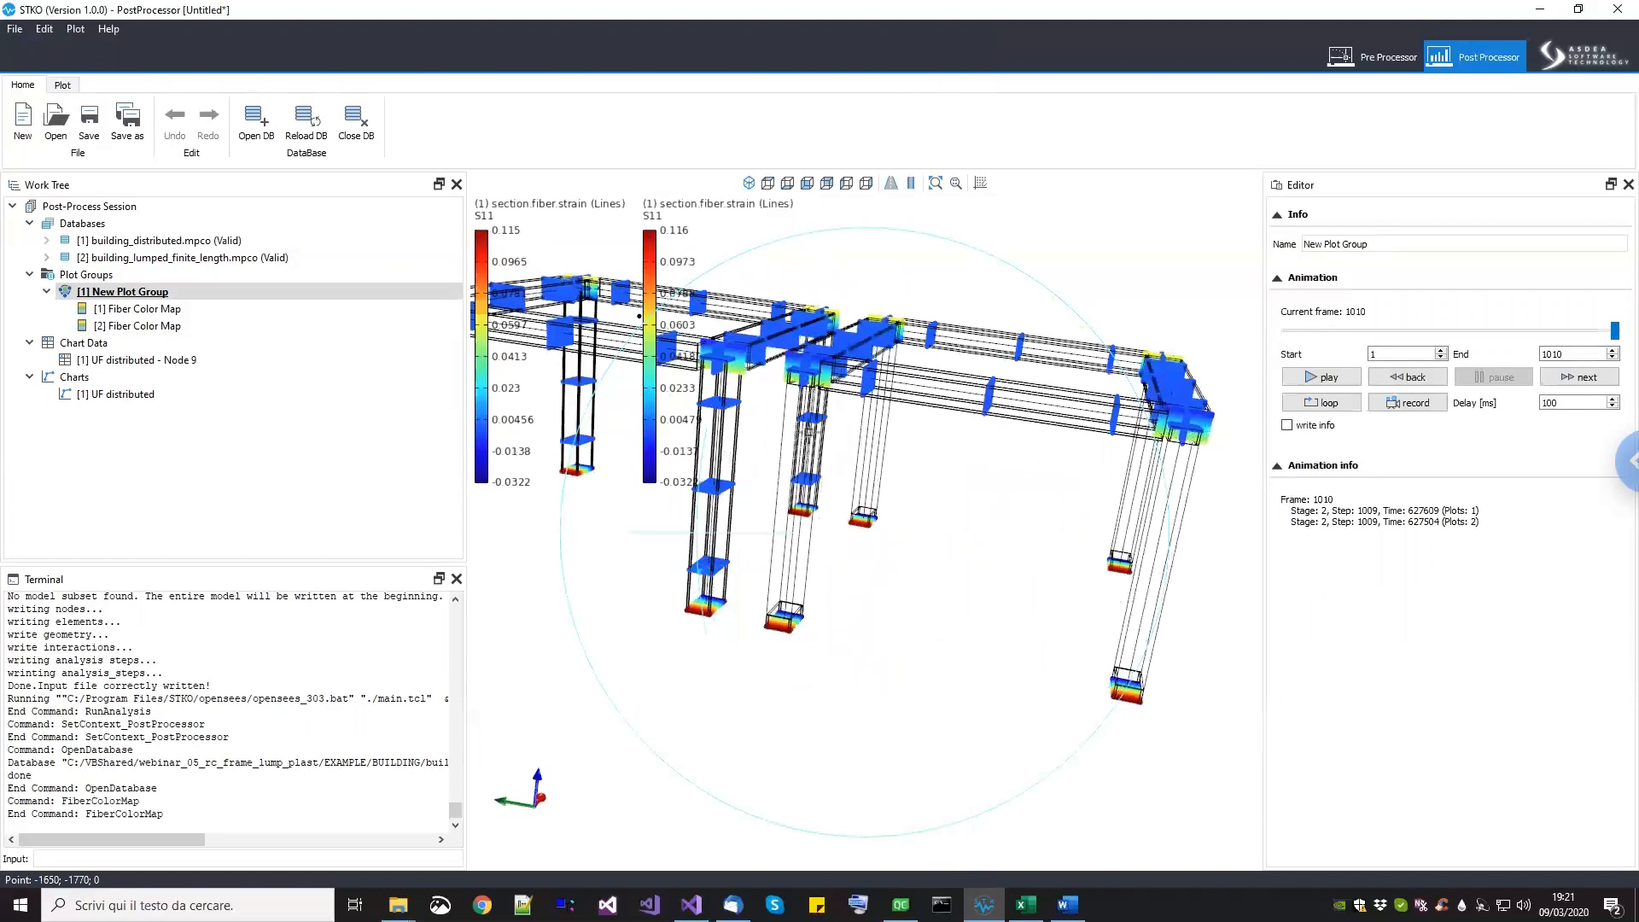
Step: Turn on node display for the lumped model's fiber color map
click(153, 328)
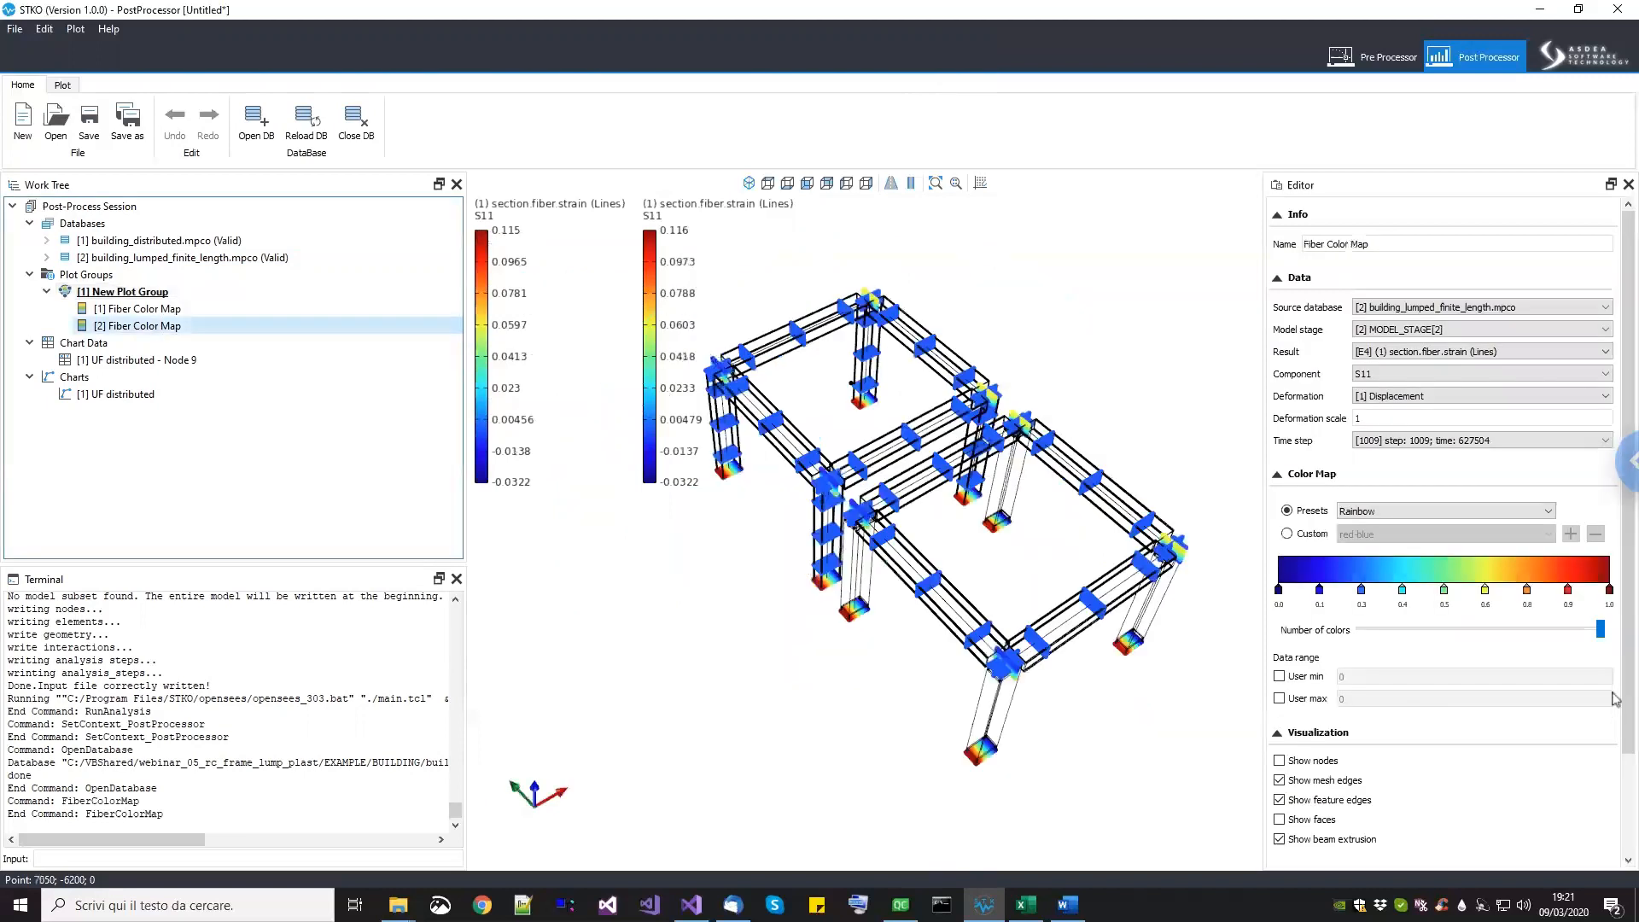
scroll(1615, 845, down, 2)
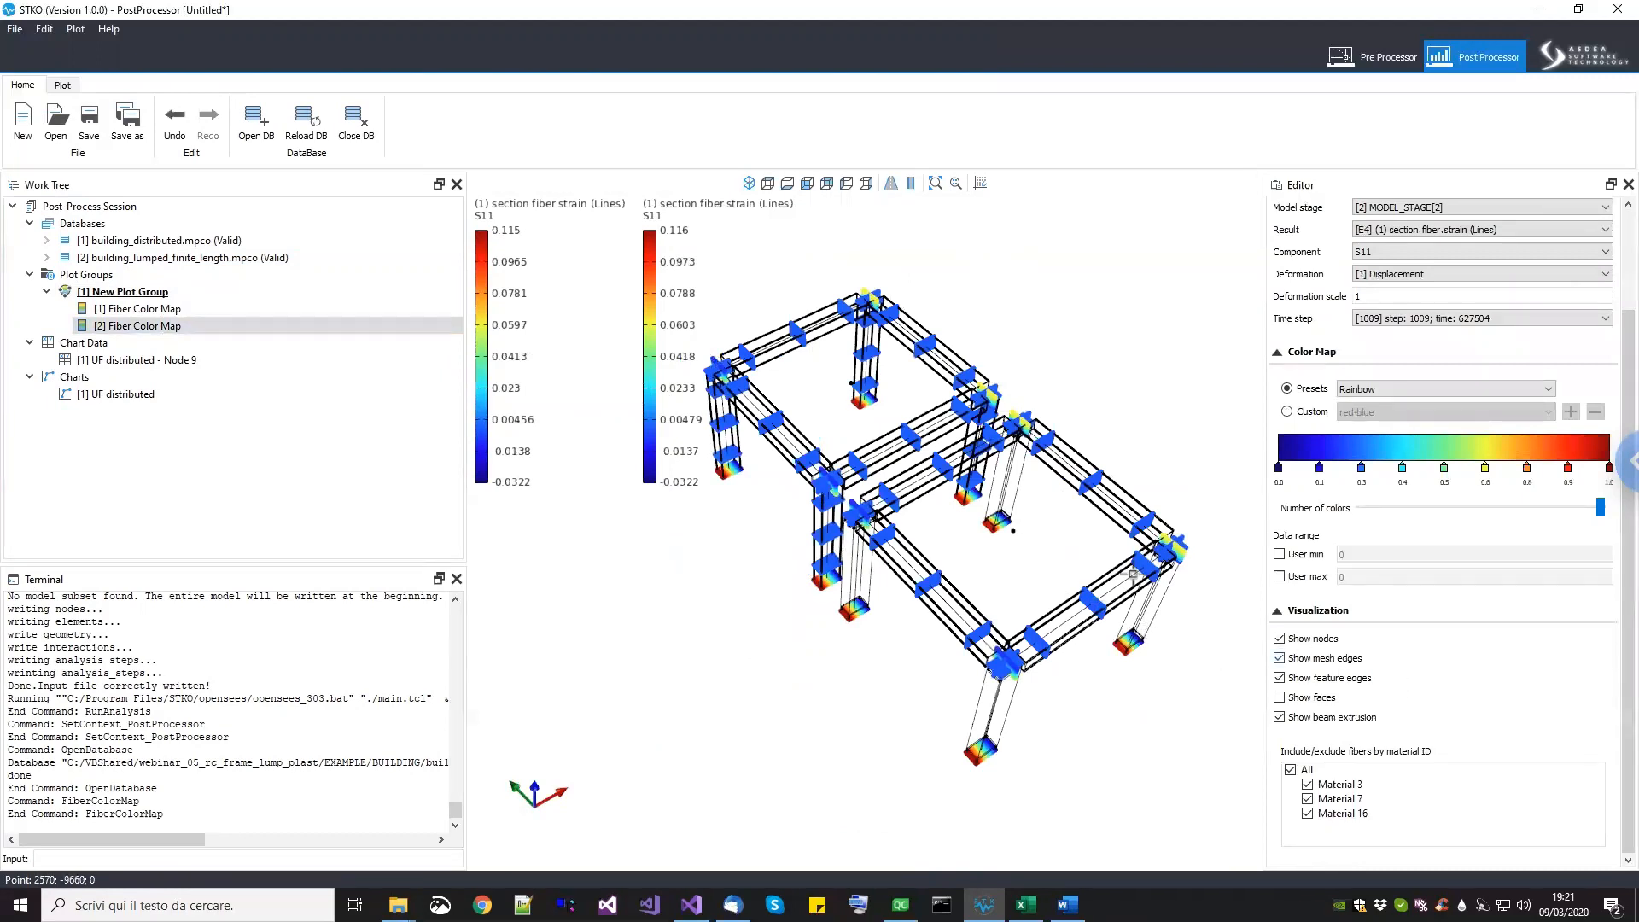
middle_drag(1022, 549, 995, 564)
scroll(950, 531, up, 2)
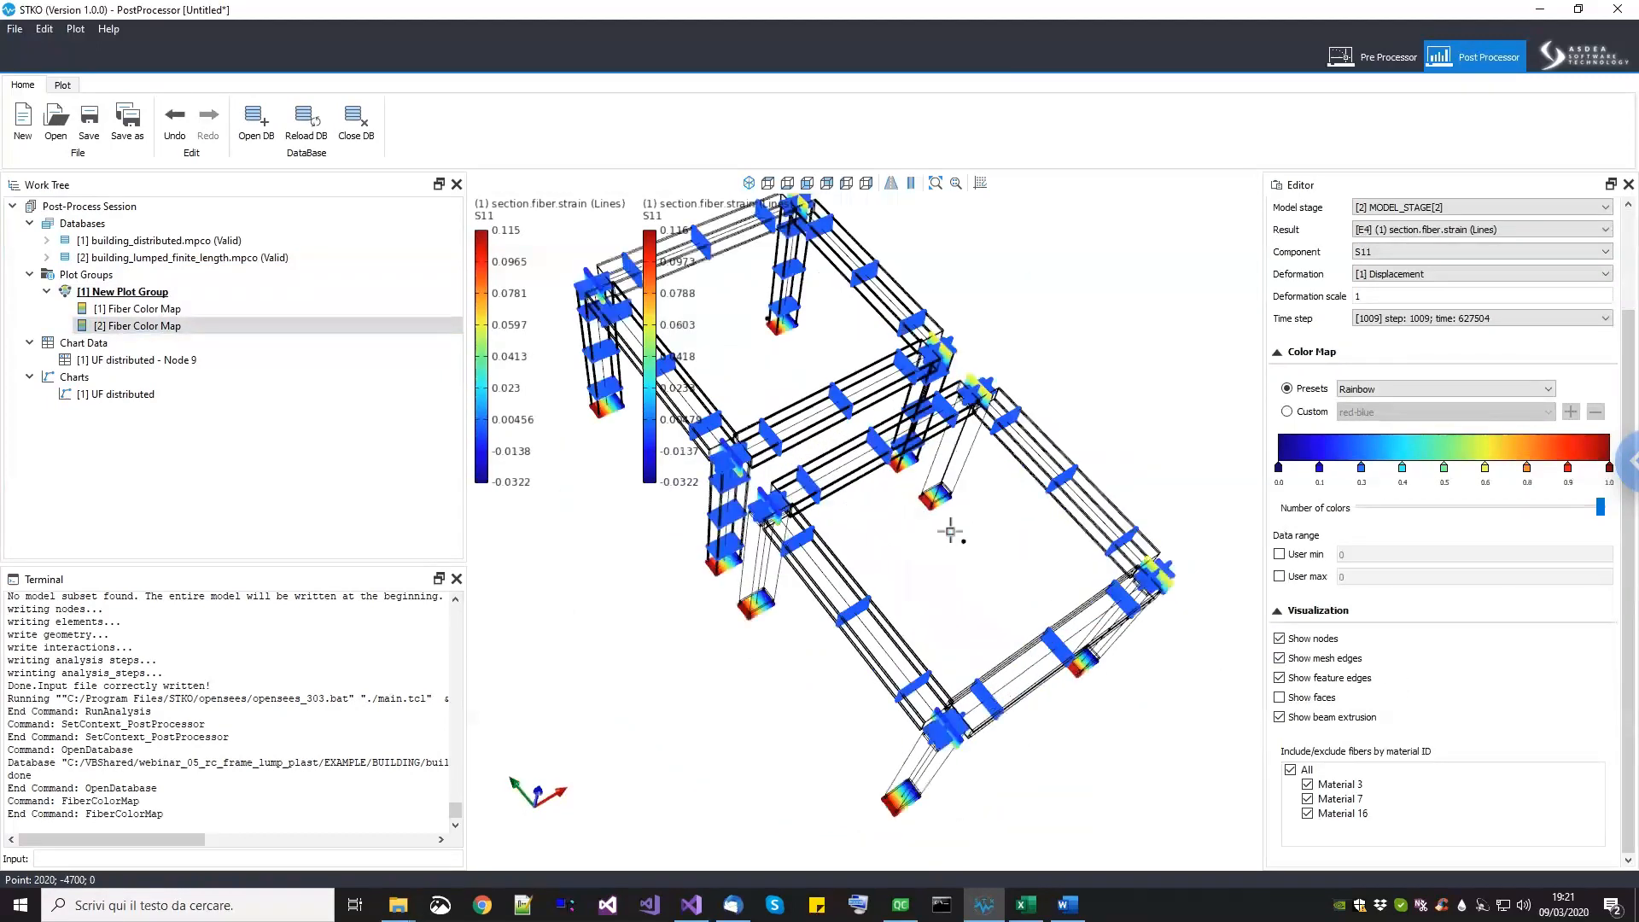
Step: Start extracting nodal chart data from building_lumped_finite_length.mpco, using MODEL_STAGE[2] with Ux displacement against pseudo time
right_click(133, 351)
click(171, 357)
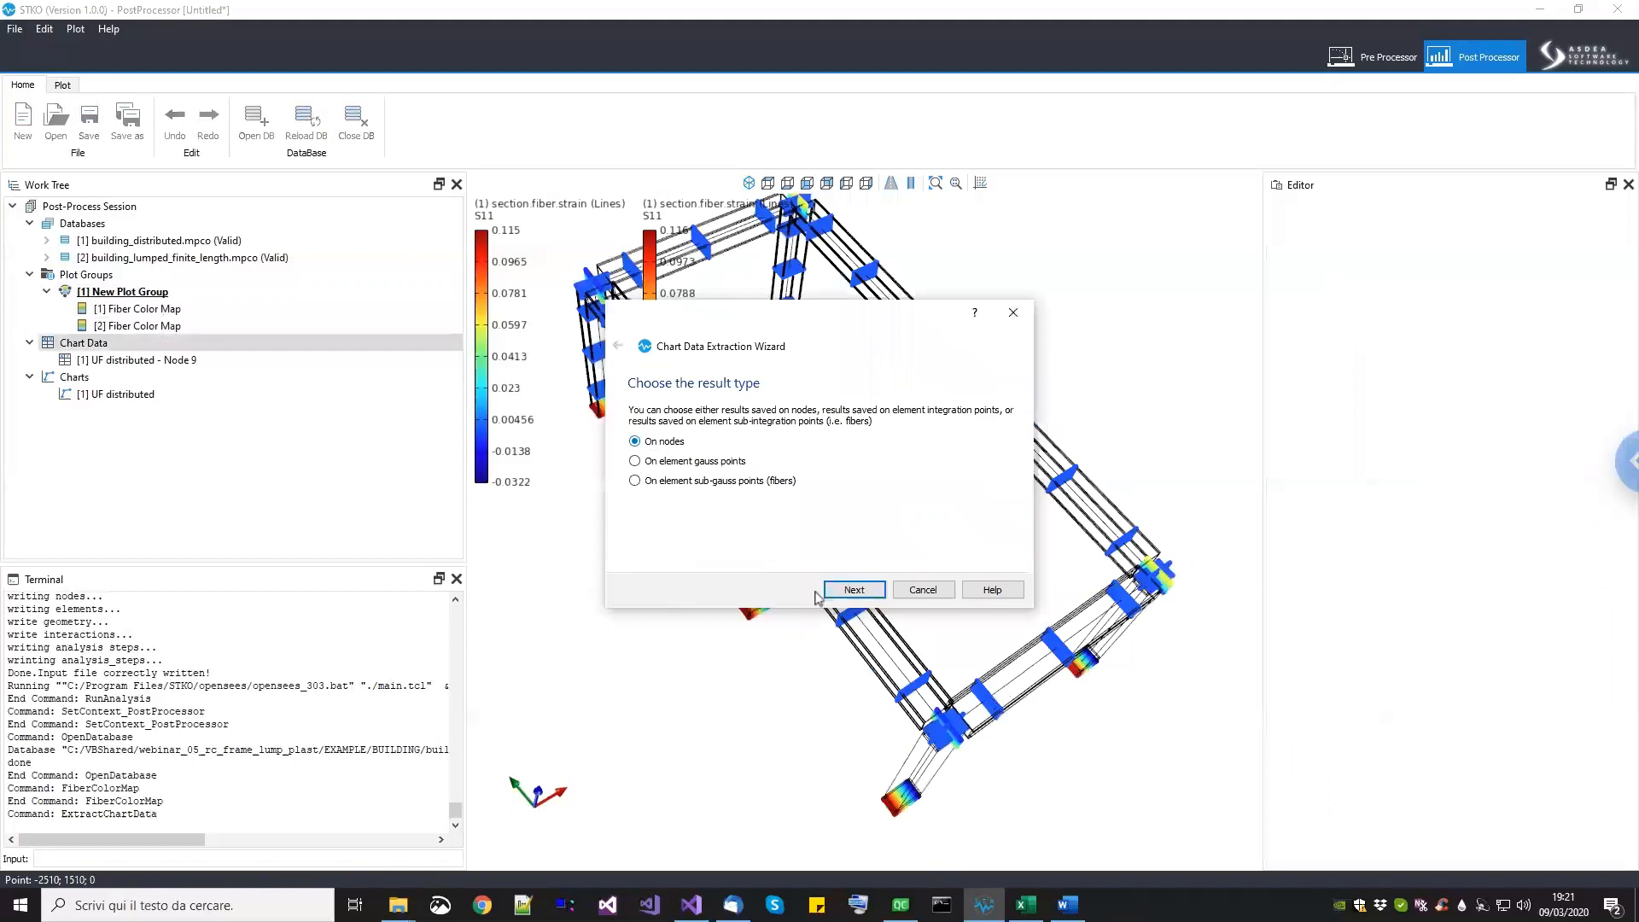
click(864, 591)
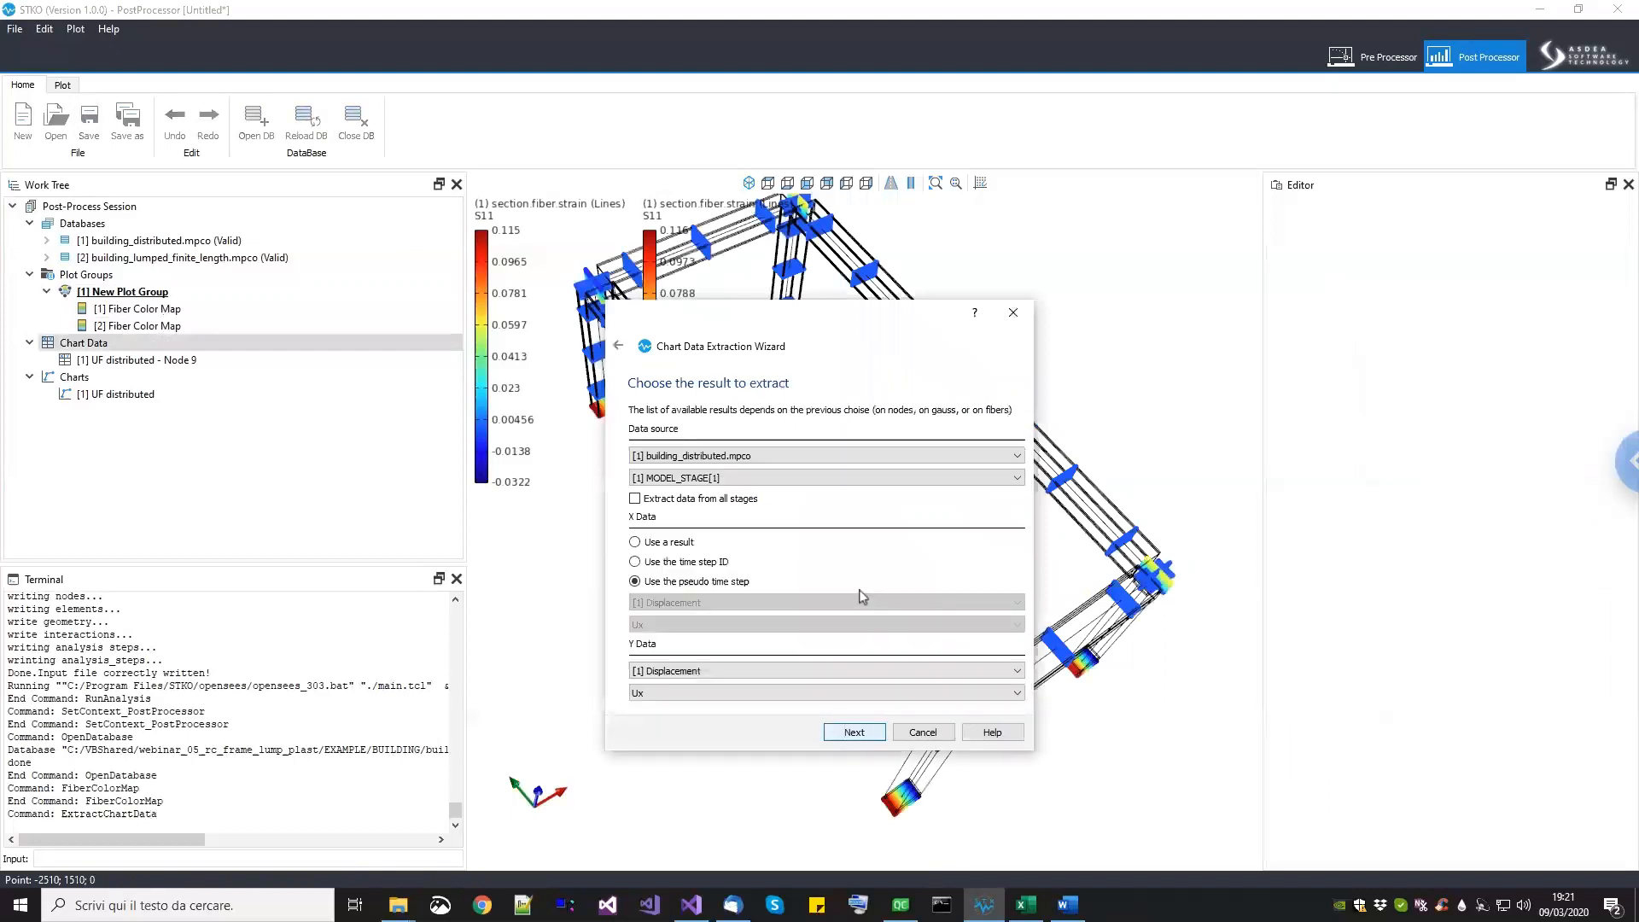
click(767, 457)
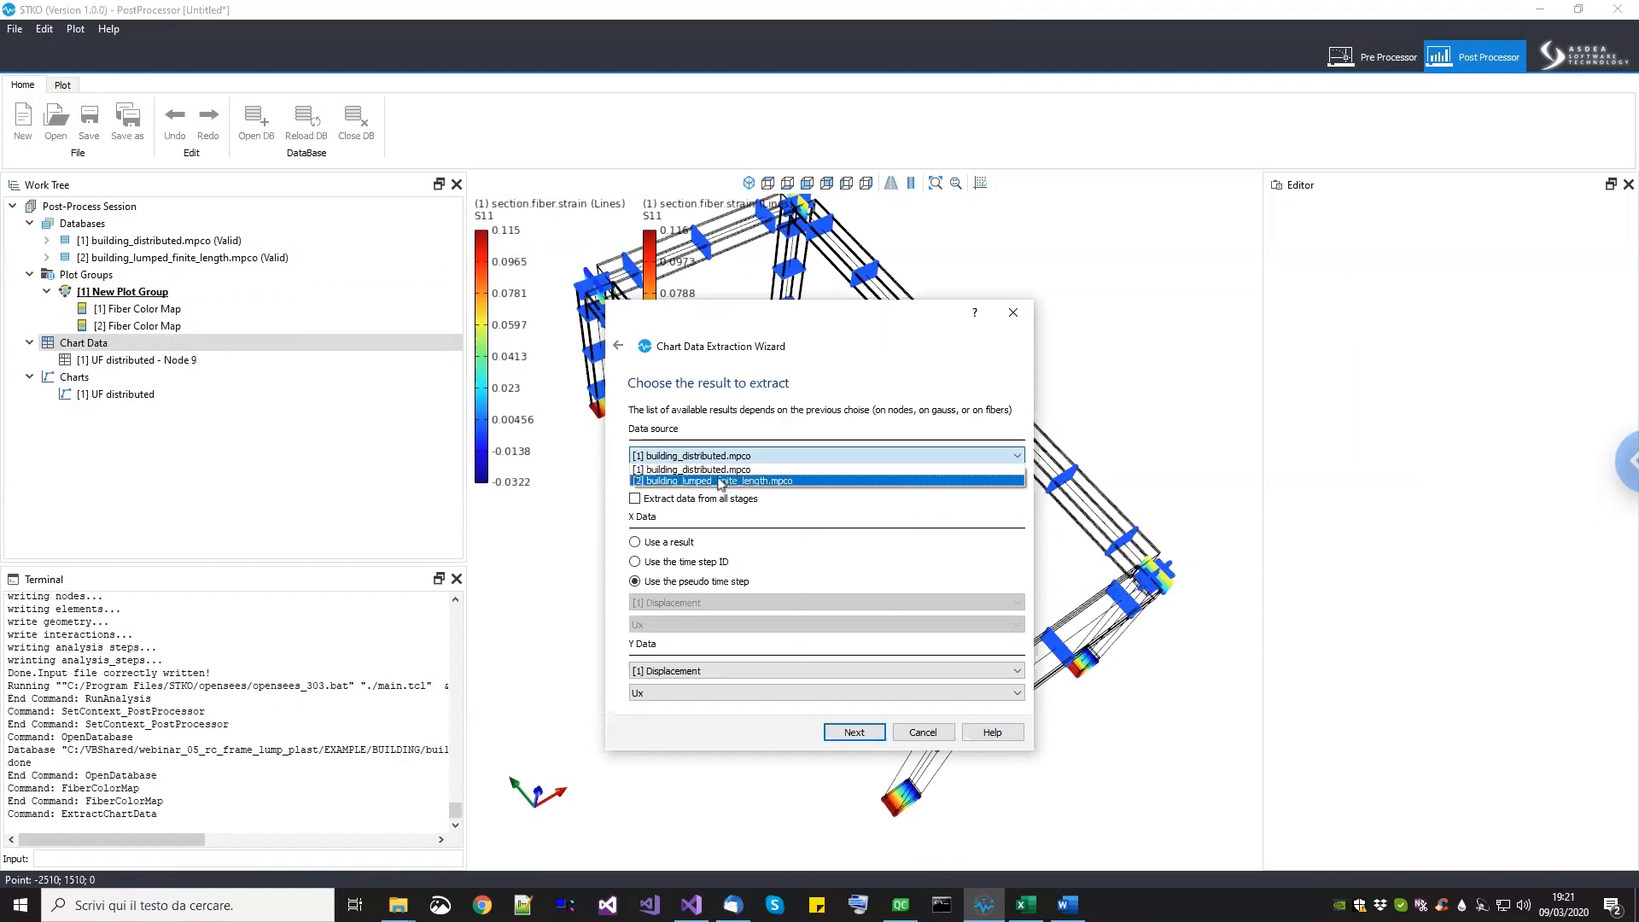
click(743, 481)
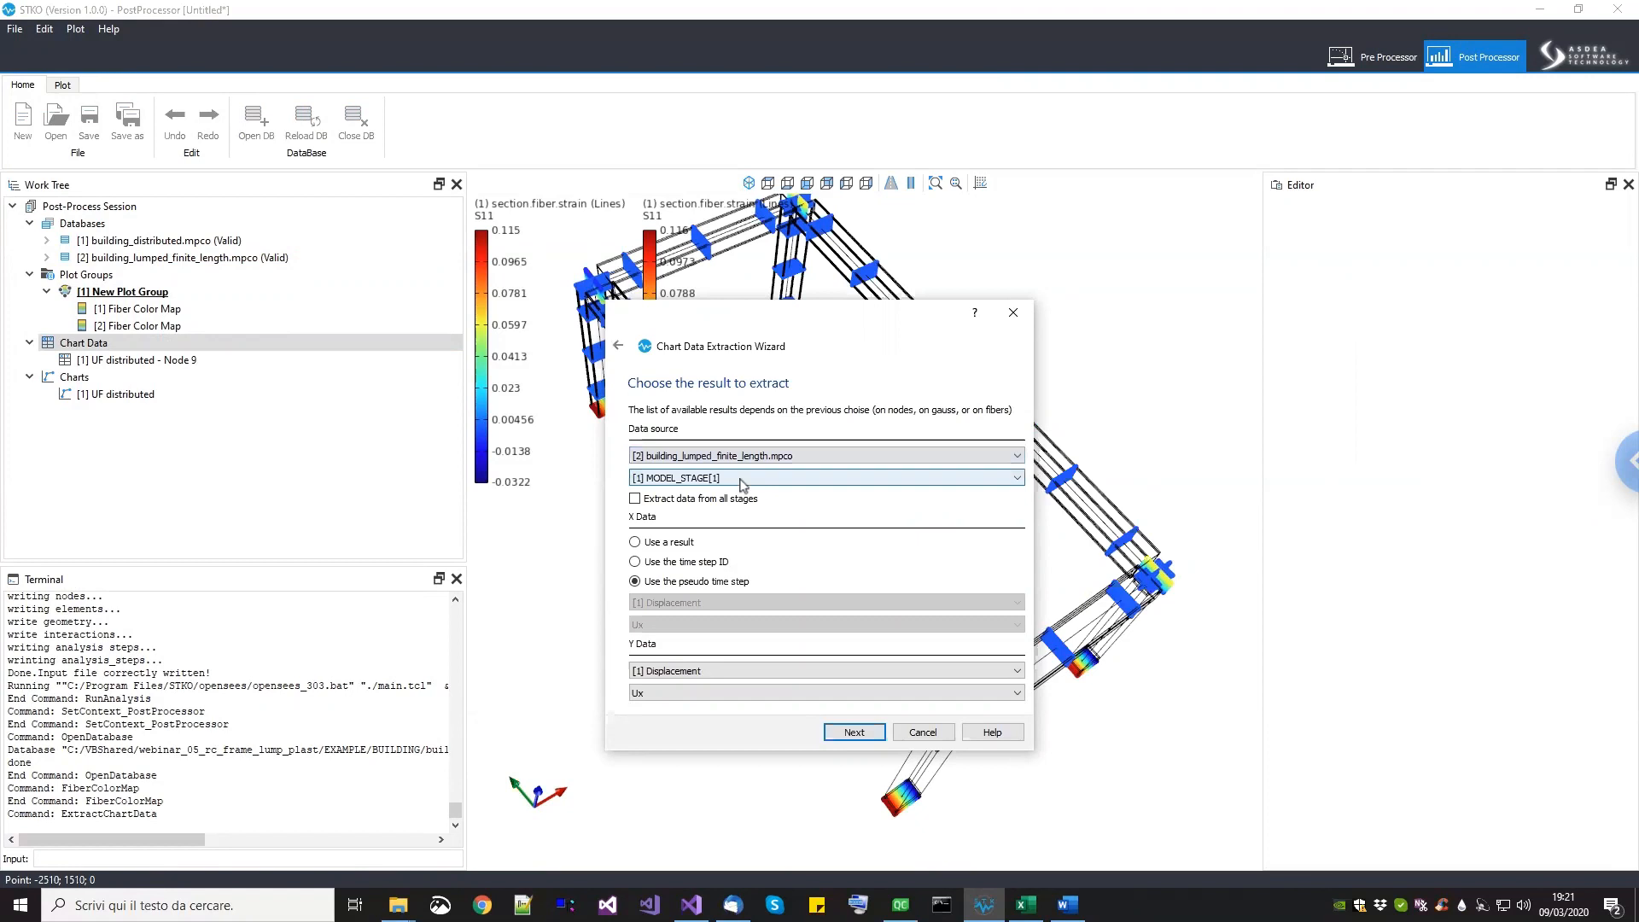
click(739, 479)
click(734, 504)
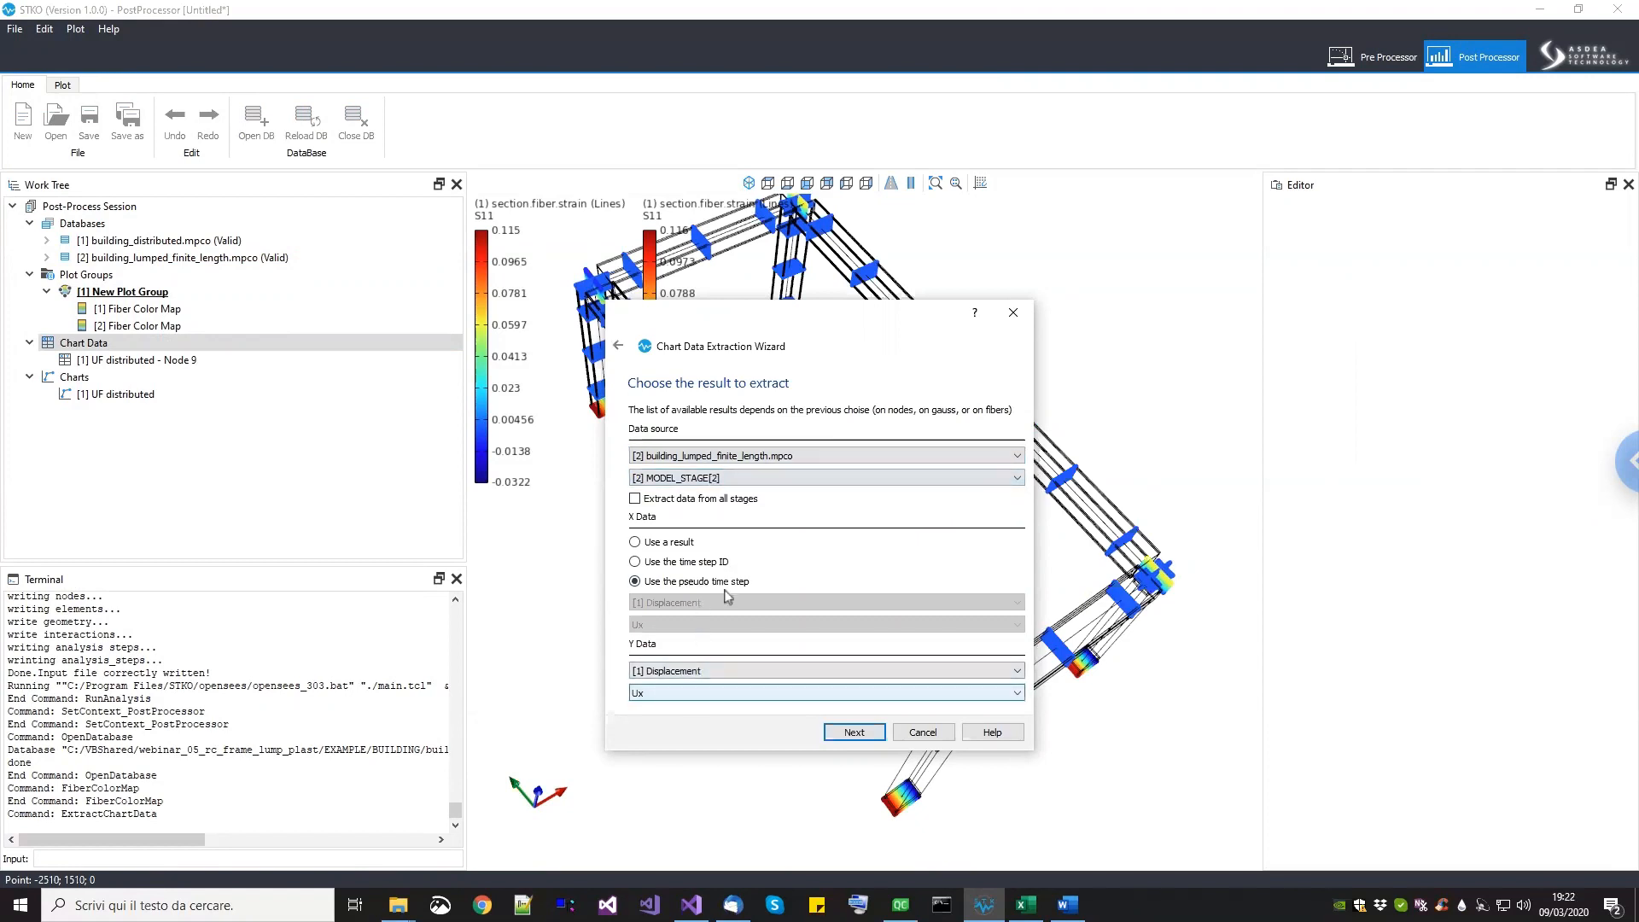
Step: Finish the extraction for node 9 with base name "UF lumped finit elength" and without creating a chart
click(854, 733)
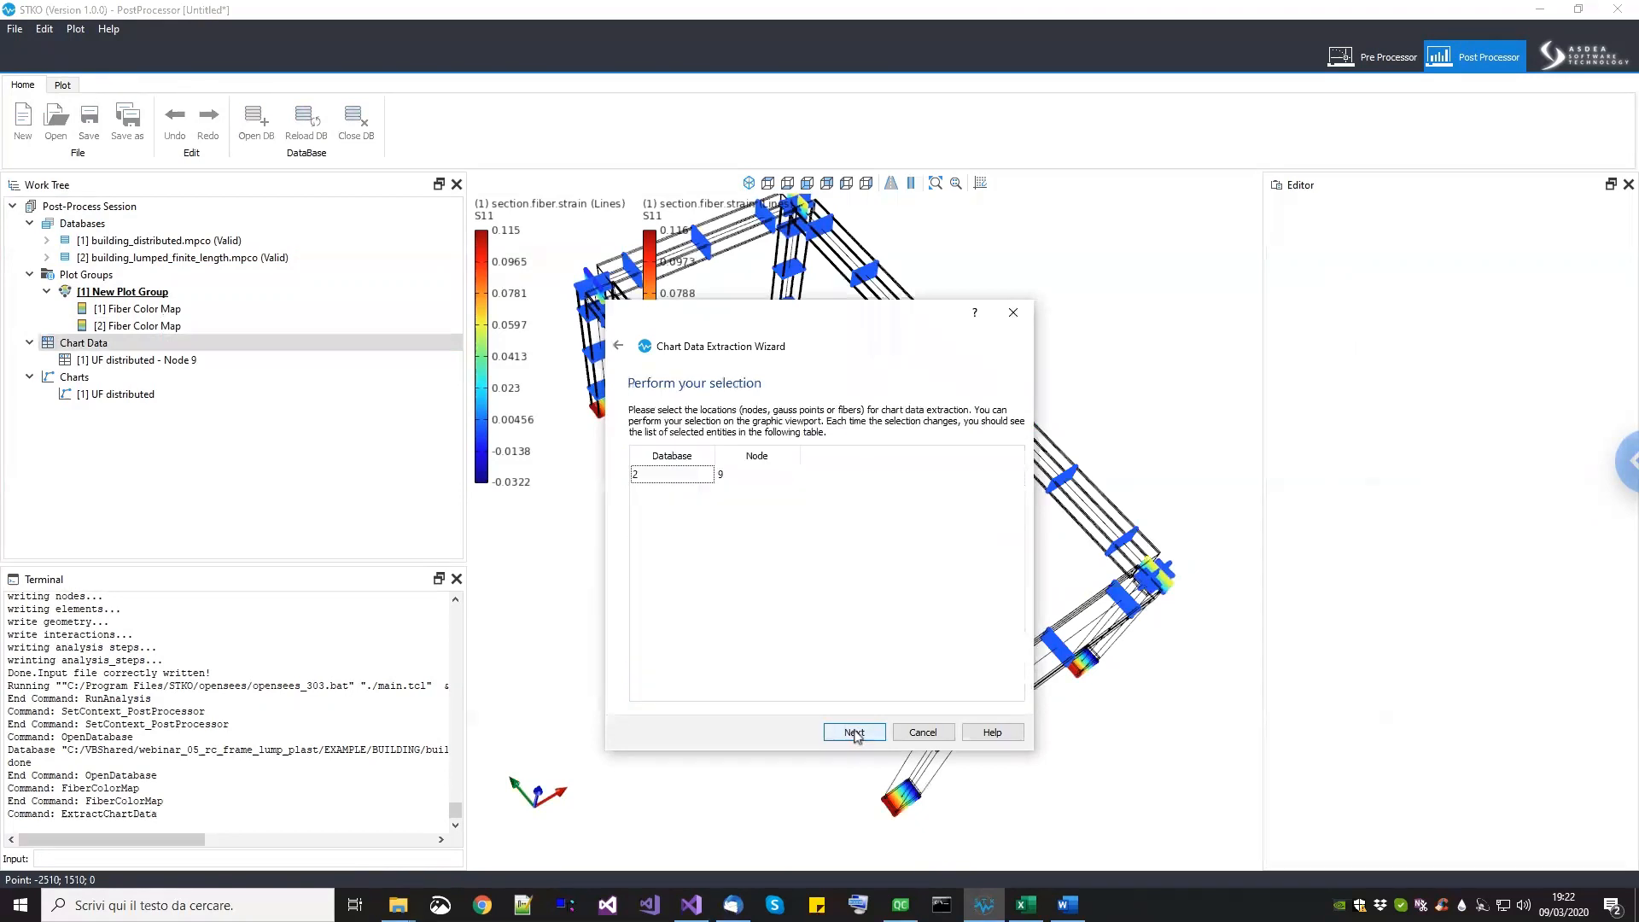
click(854, 733)
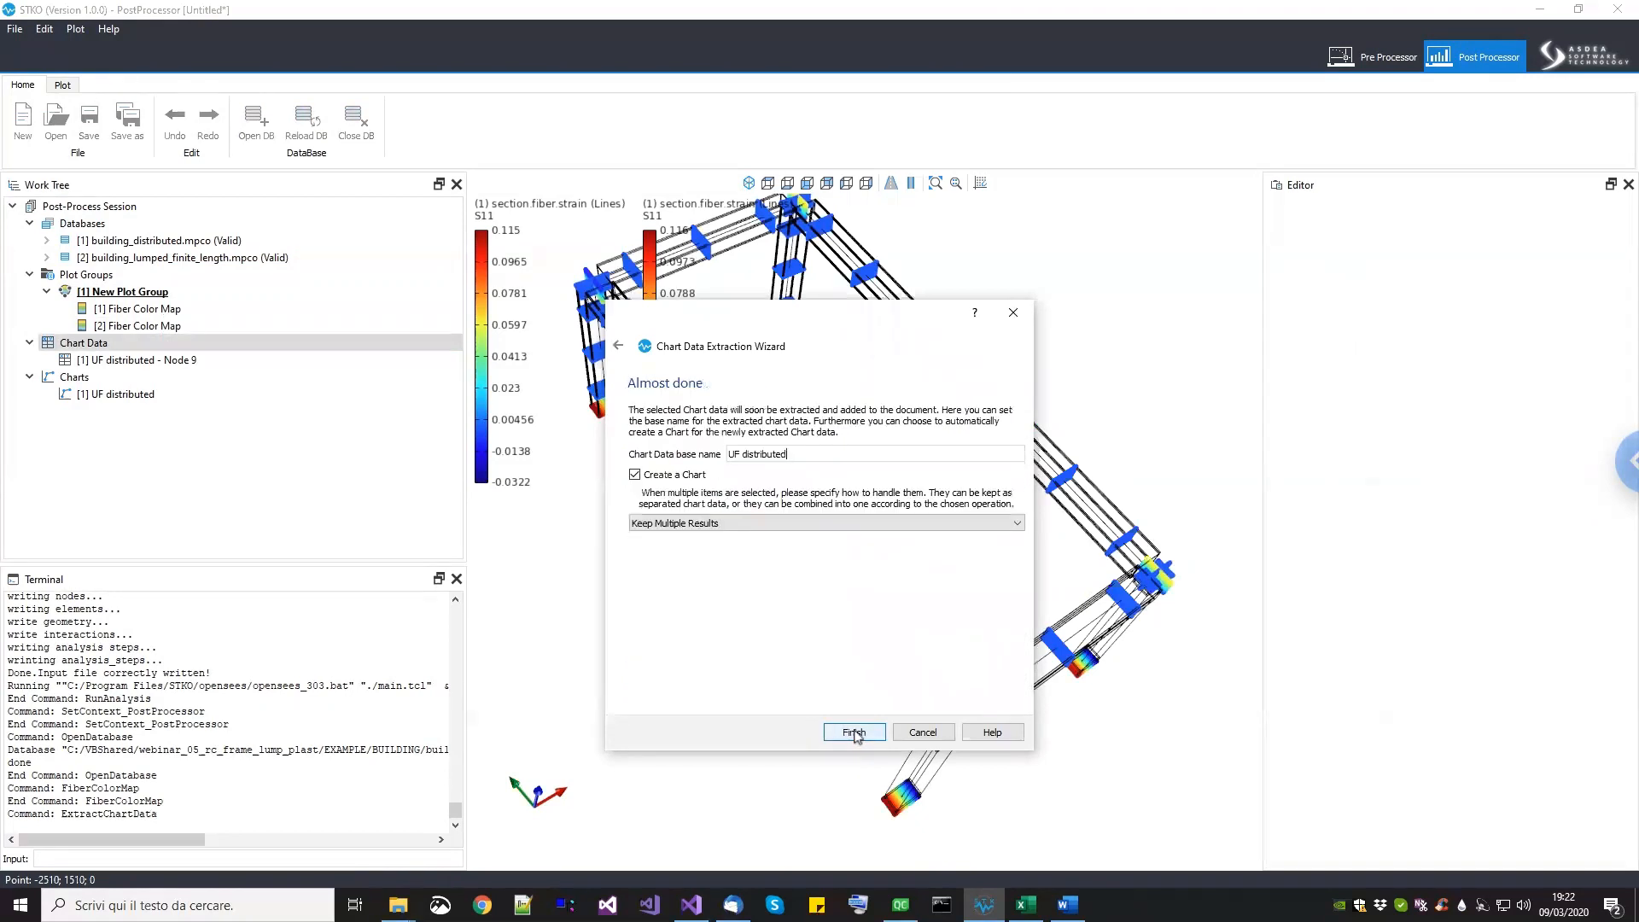
double_click(771, 455)
text(lumped finit elength)
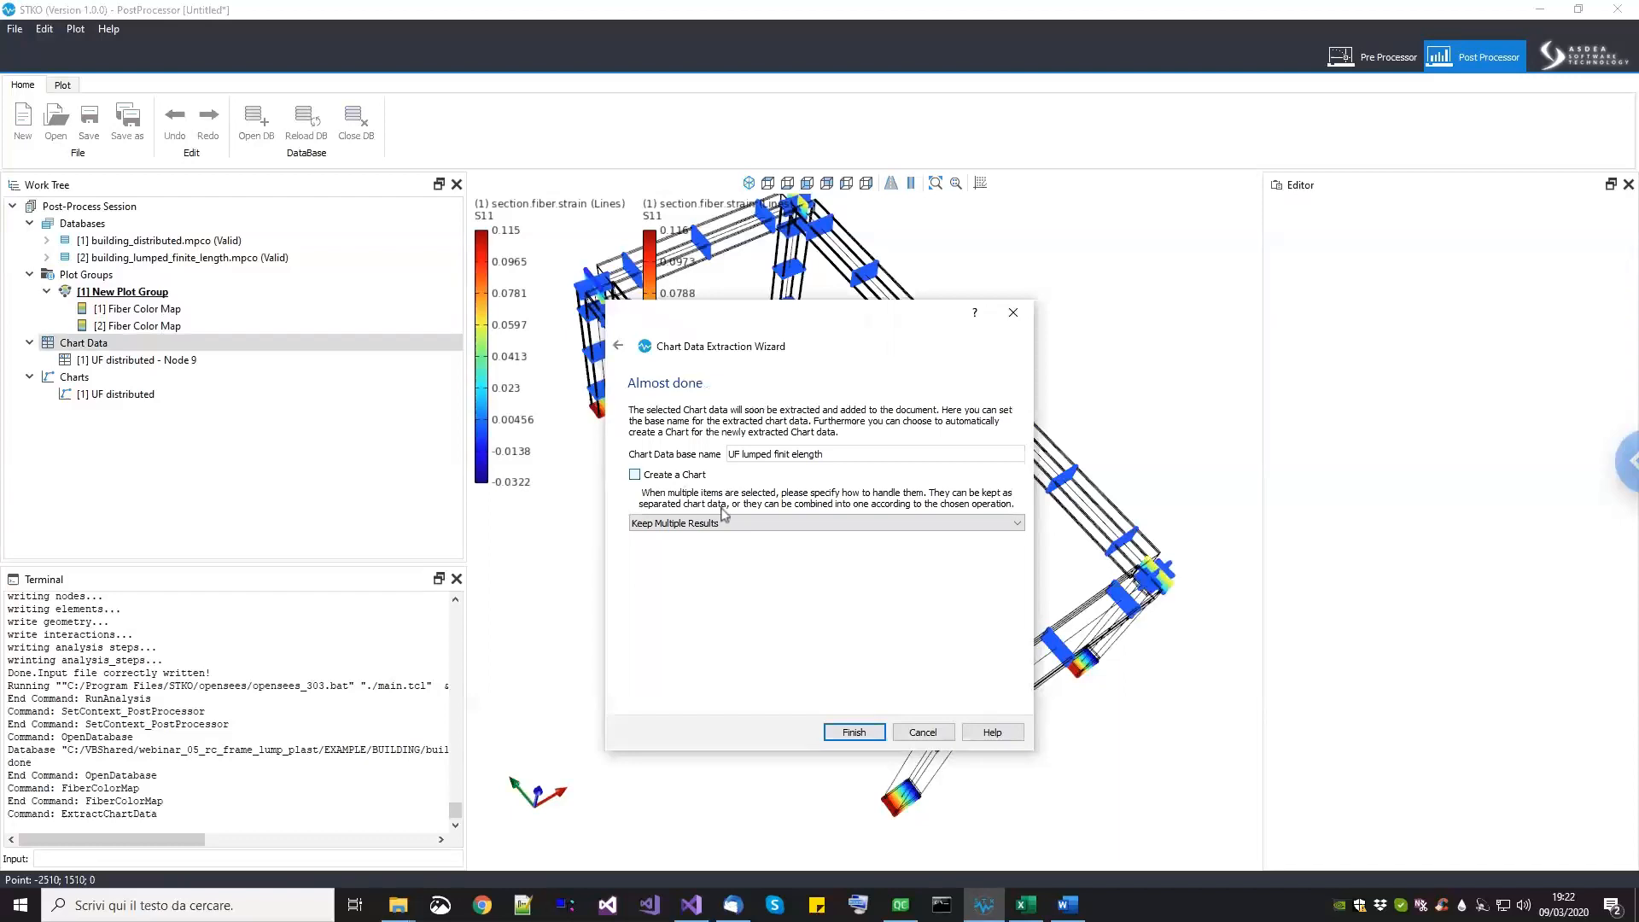
click(852, 733)
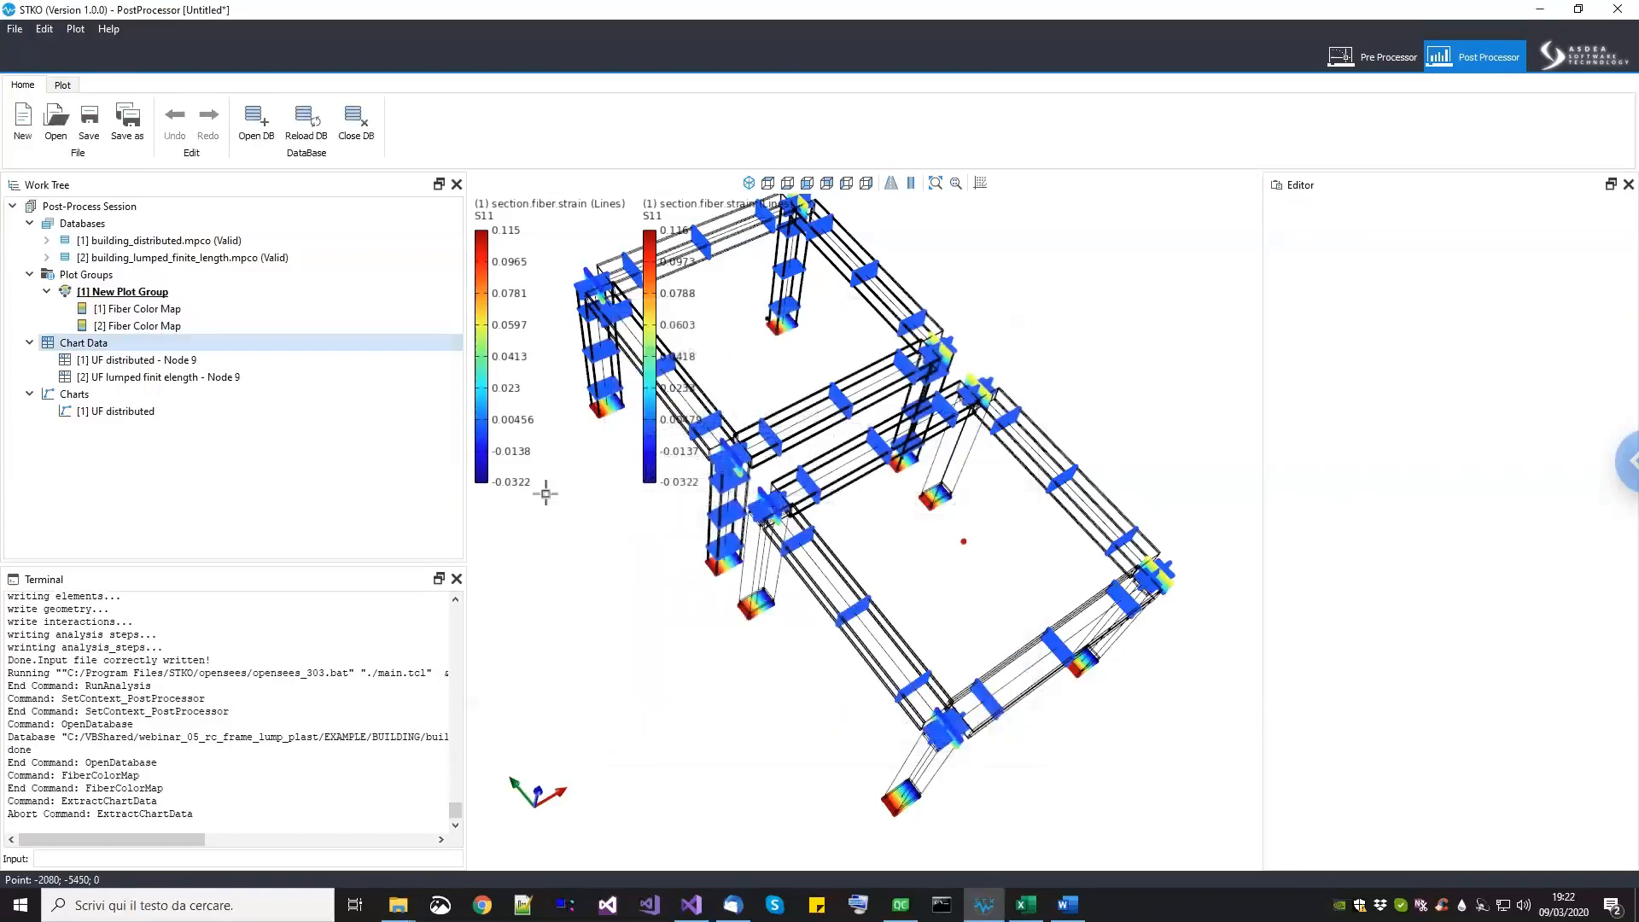
Step: Add the "UF lumped finit elength - Node 9" data to the UF distributed chart
click(143, 414)
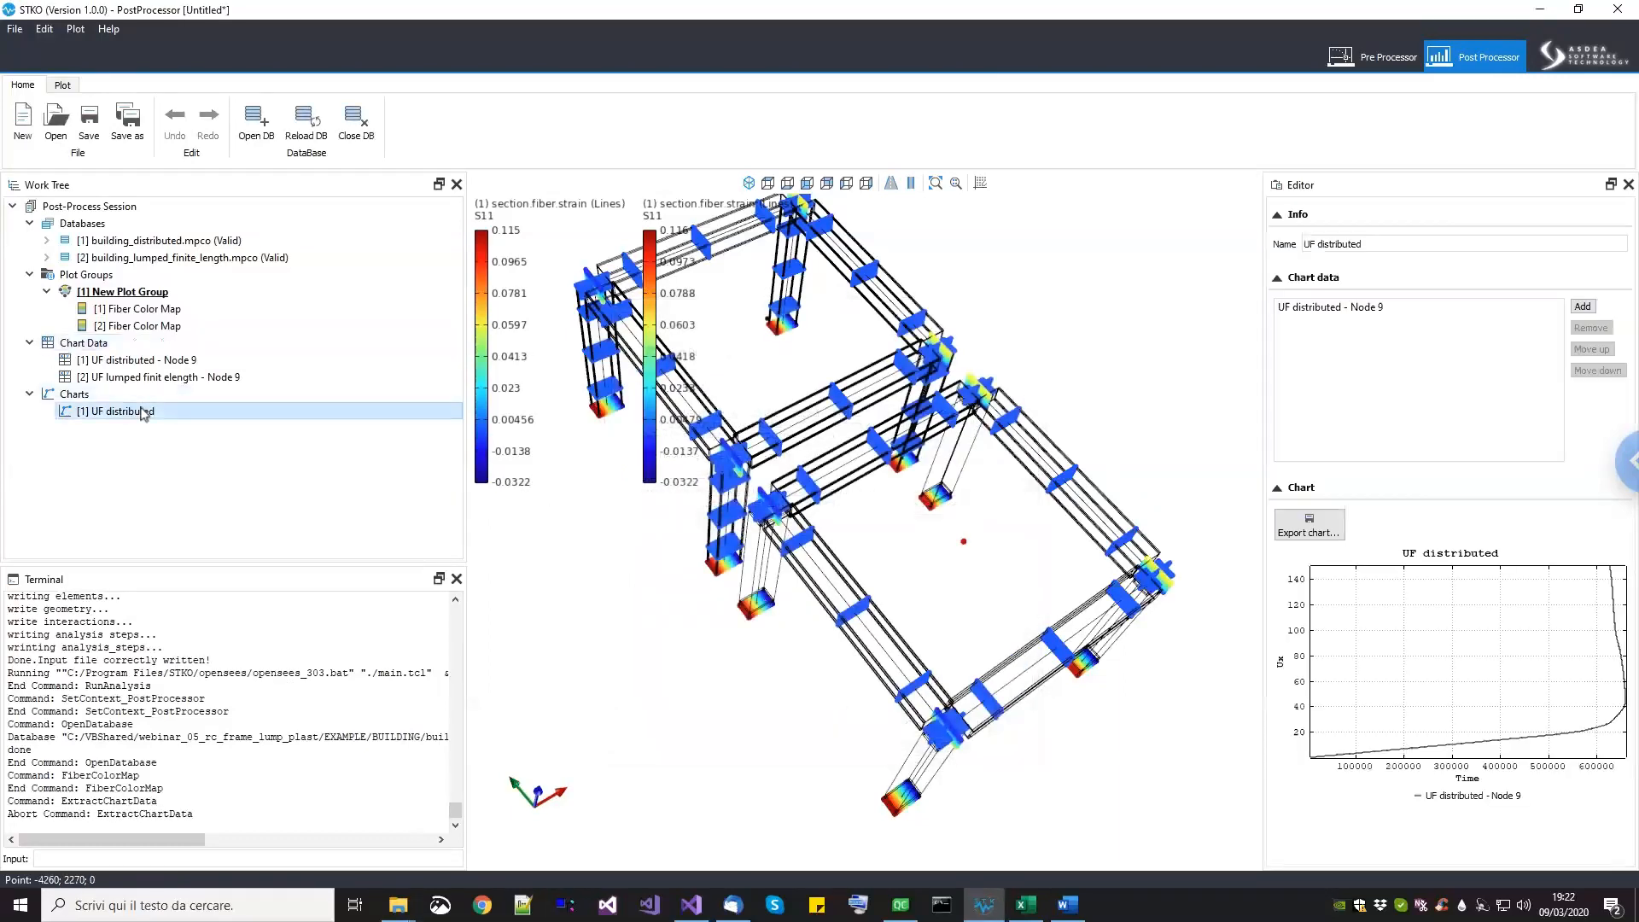
click(1584, 307)
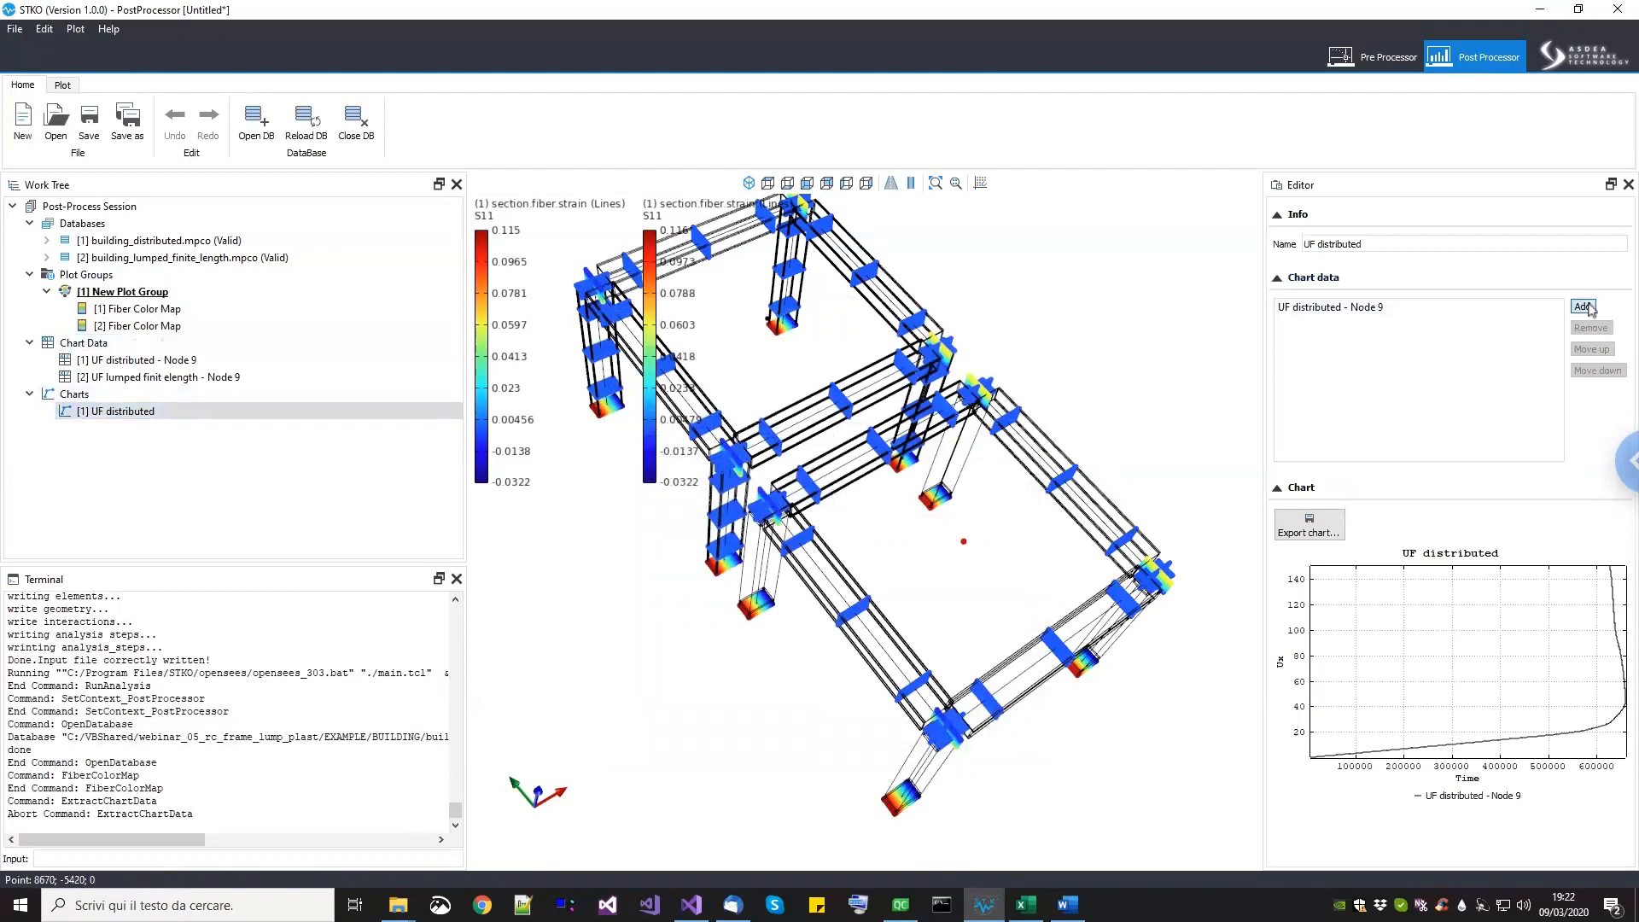
click(863, 384)
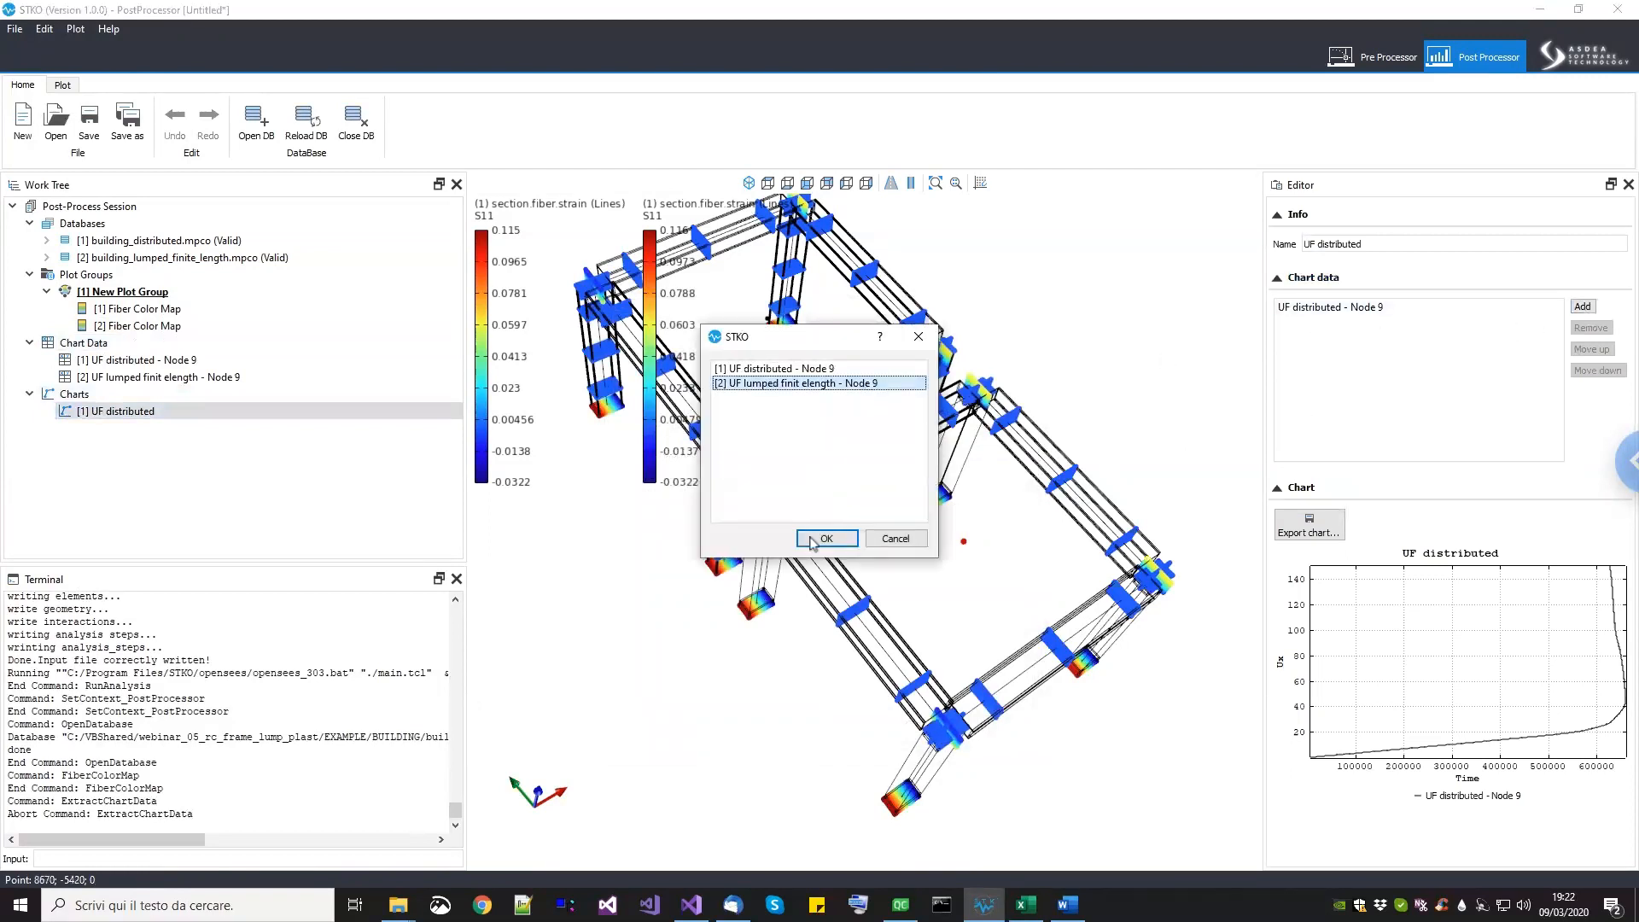
click(812, 539)
Step: Examine how closely the distributed and lumped curves match in the UF distributed chart, and review both frames' strain plots
scroll(1571, 666, up, 5)
drag(1571, 666, 1375, 695)
drag(1520, 676, 1613, 632)
drag(1411, 666, 1528, 658)
scroll(1527, 674, down, 4)
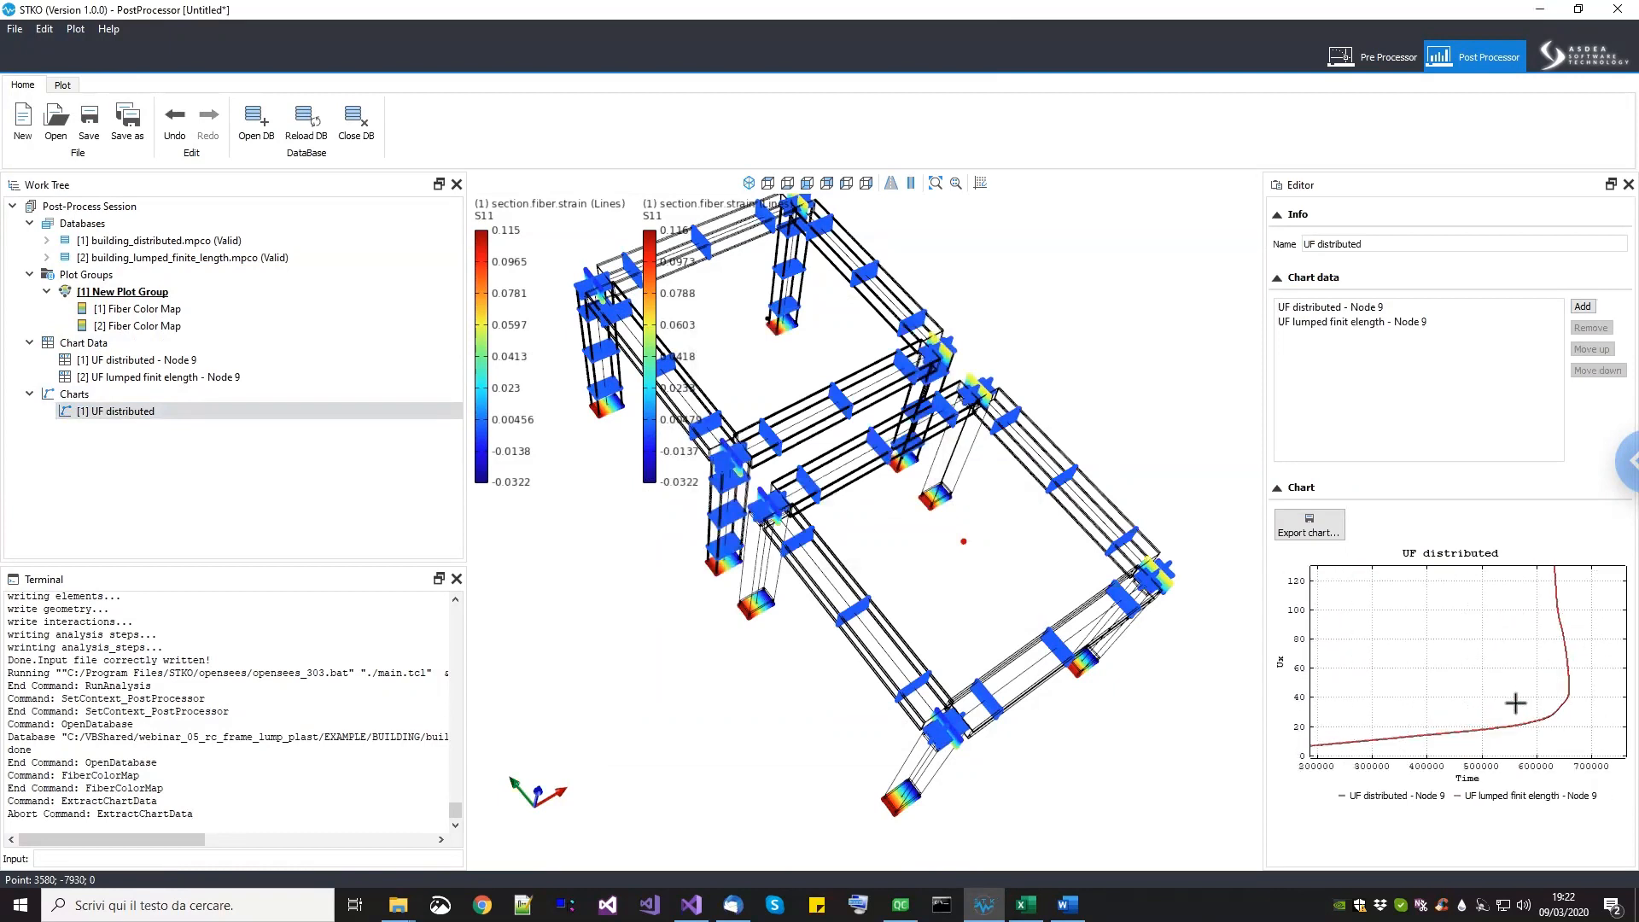
scroll(1536, 676, down, 2)
scroll(1419, 696, up, 6)
scroll(1419, 696, up, 3)
scroll(1459, 662, down, 5)
scroll(1532, 679, down, 2)
scroll(1562, 670, down, 2)
drag(1567, 651, 1561, 638)
scroll(969, 576, down, 3)
middle_drag(850, 439, 961, 591)
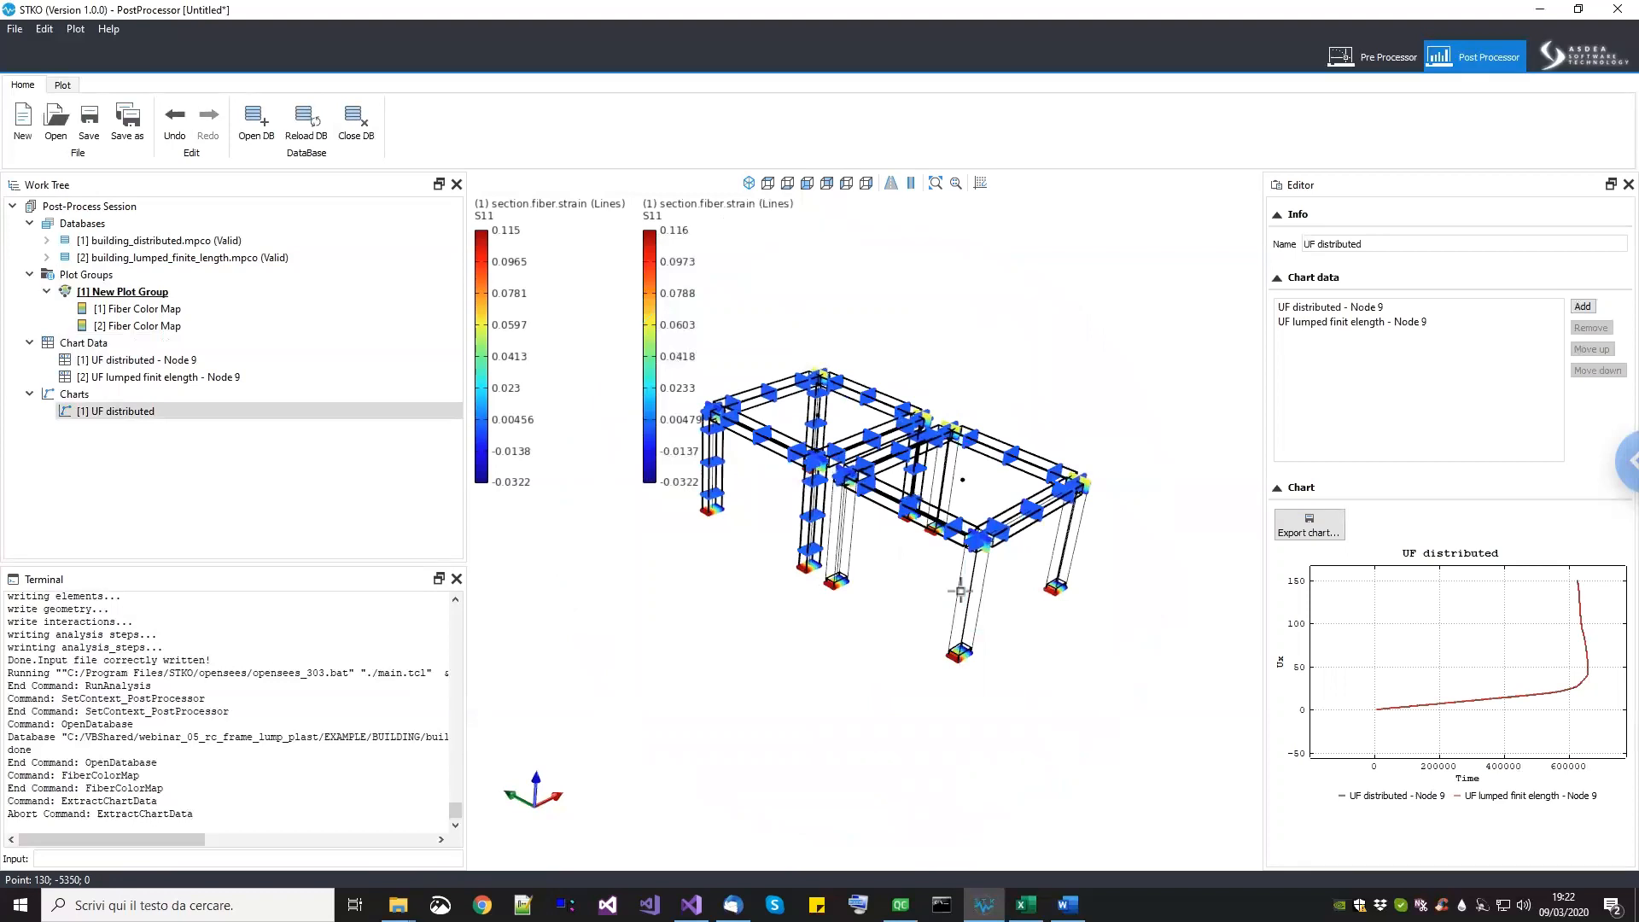
Step: Return to the preprocessor and save the building_lumped_finite_length model
middle_drag(943, 636, 965, 595)
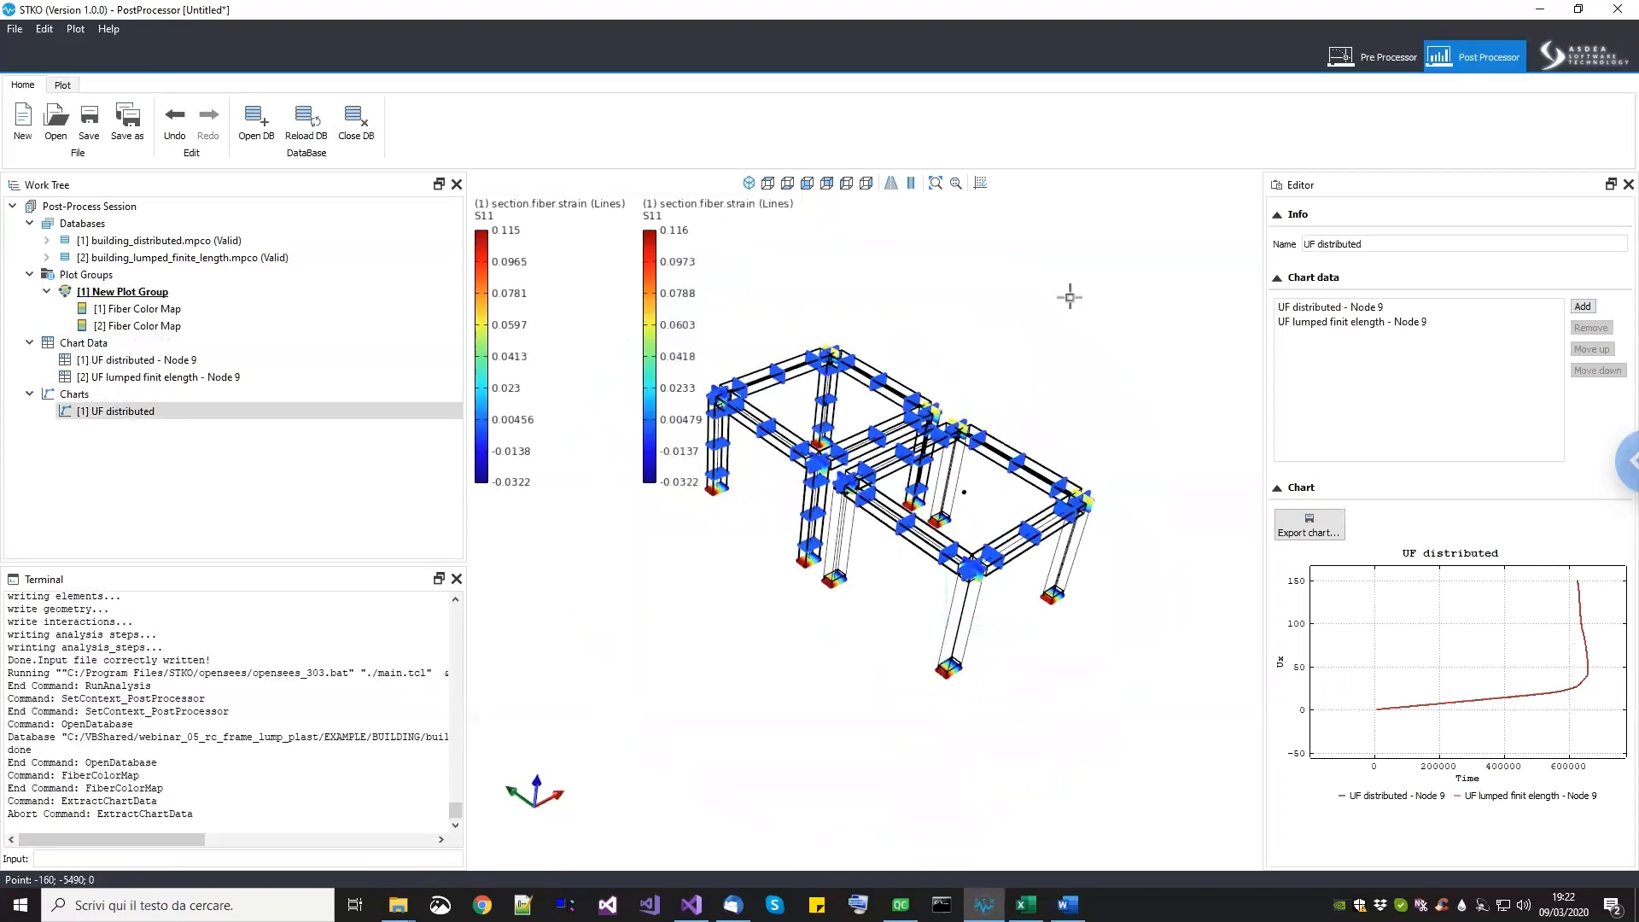
click(1372, 61)
middle_drag(892, 503, 916, 476)
key(ctrl+s)
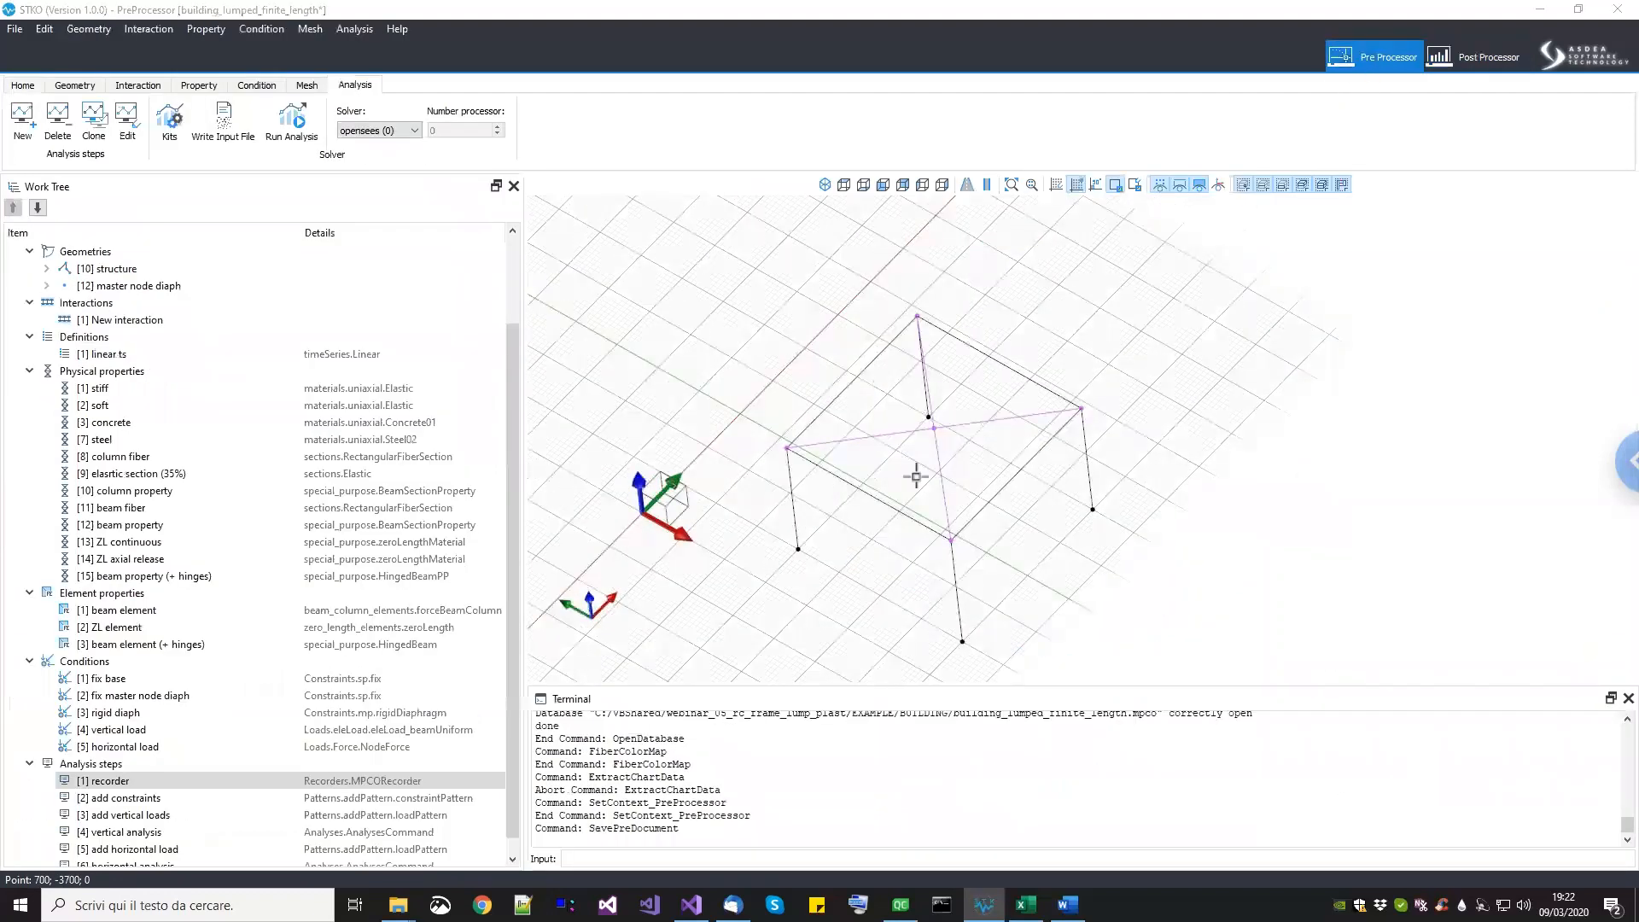
Step: Save a copy of the model in the BUILDING folder as building_lumped_zero_length
click(20, 86)
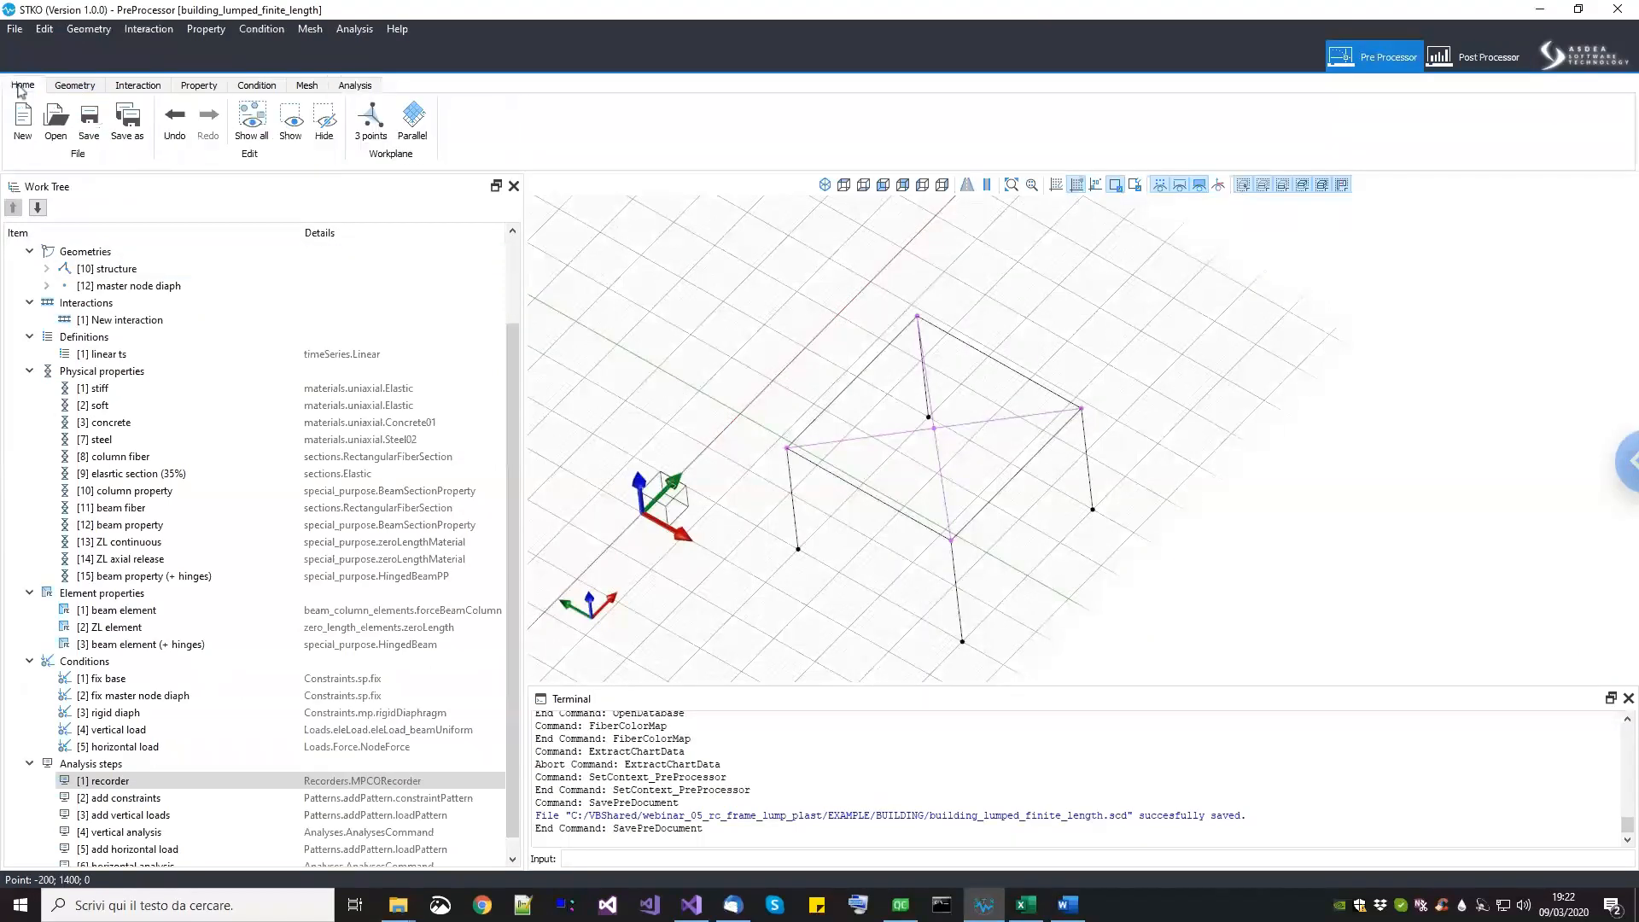
click(127, 120)
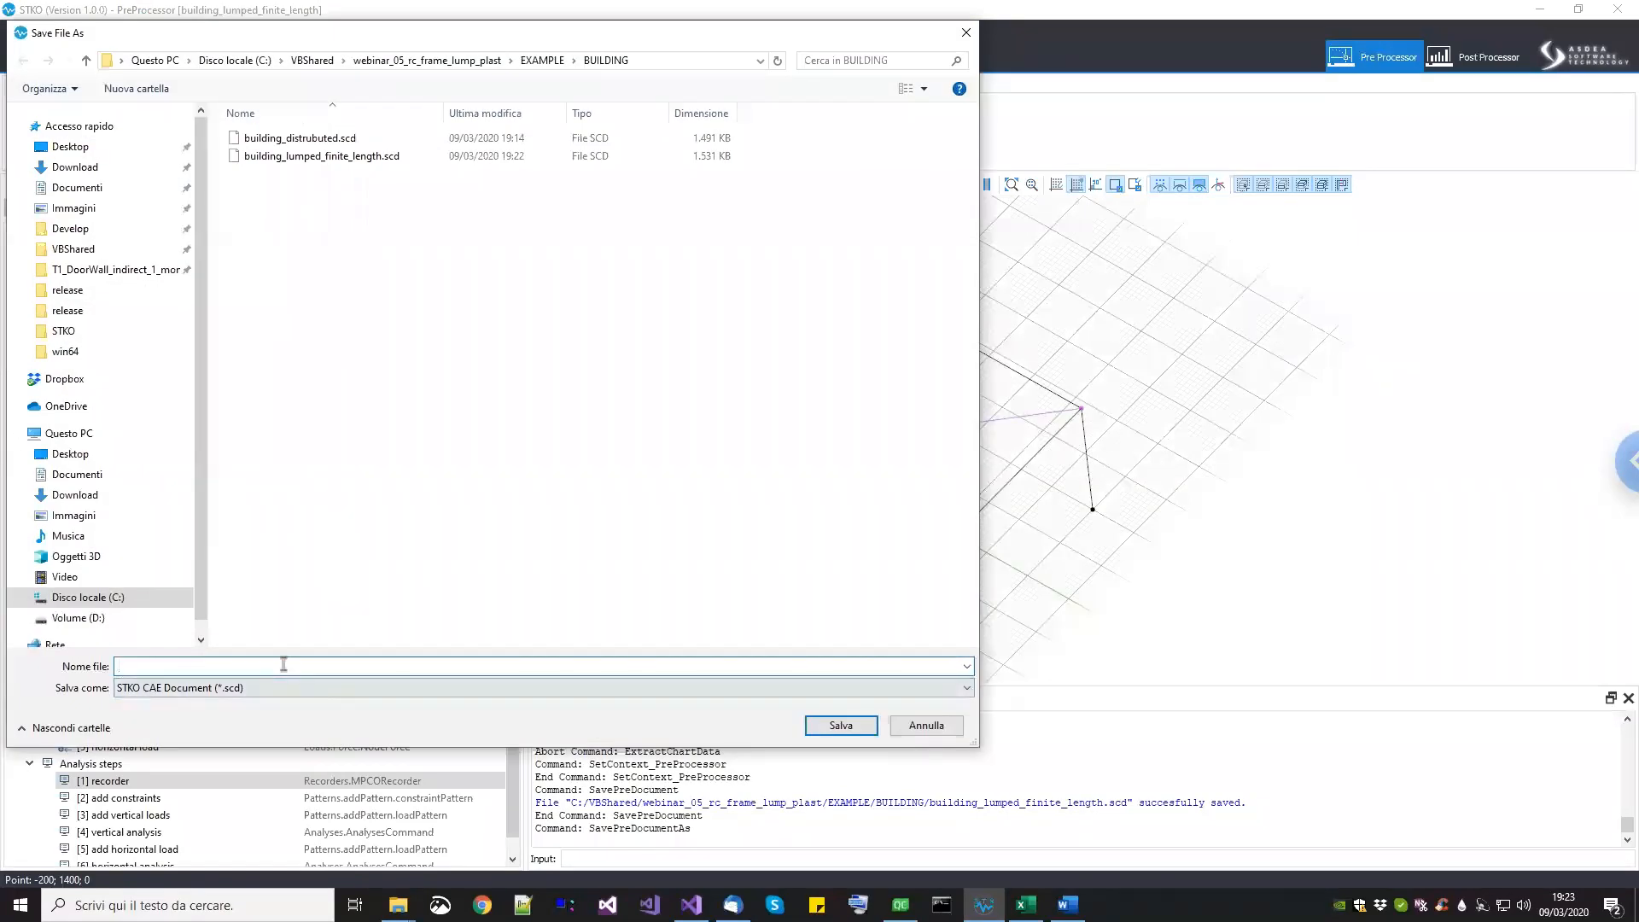
text(building_lum)
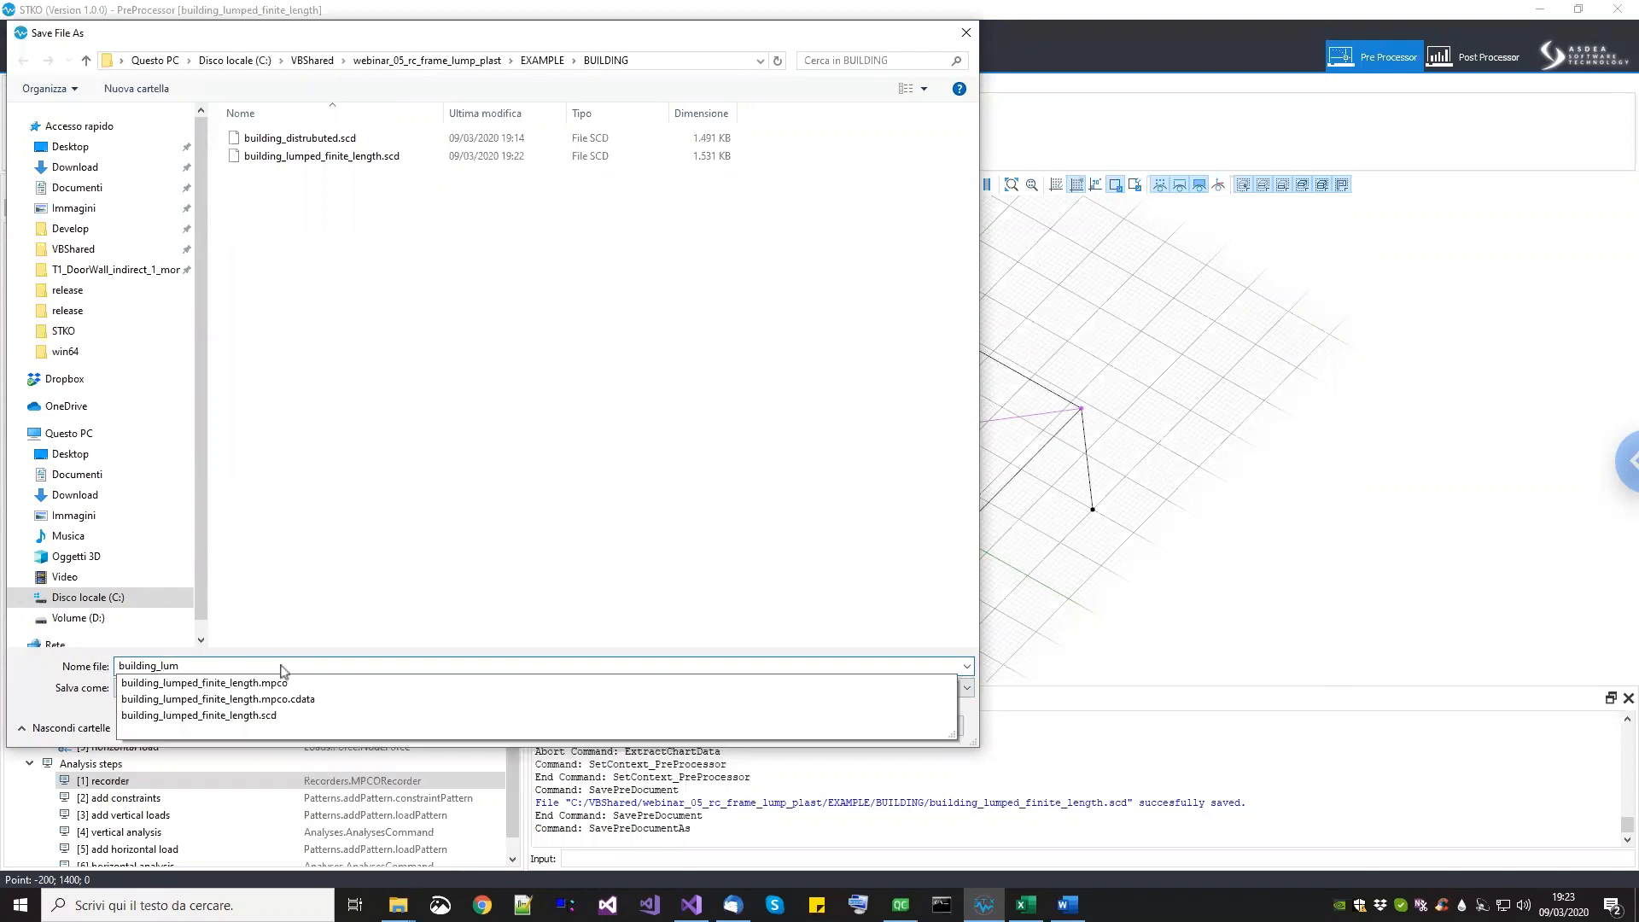
text(ped_z<)
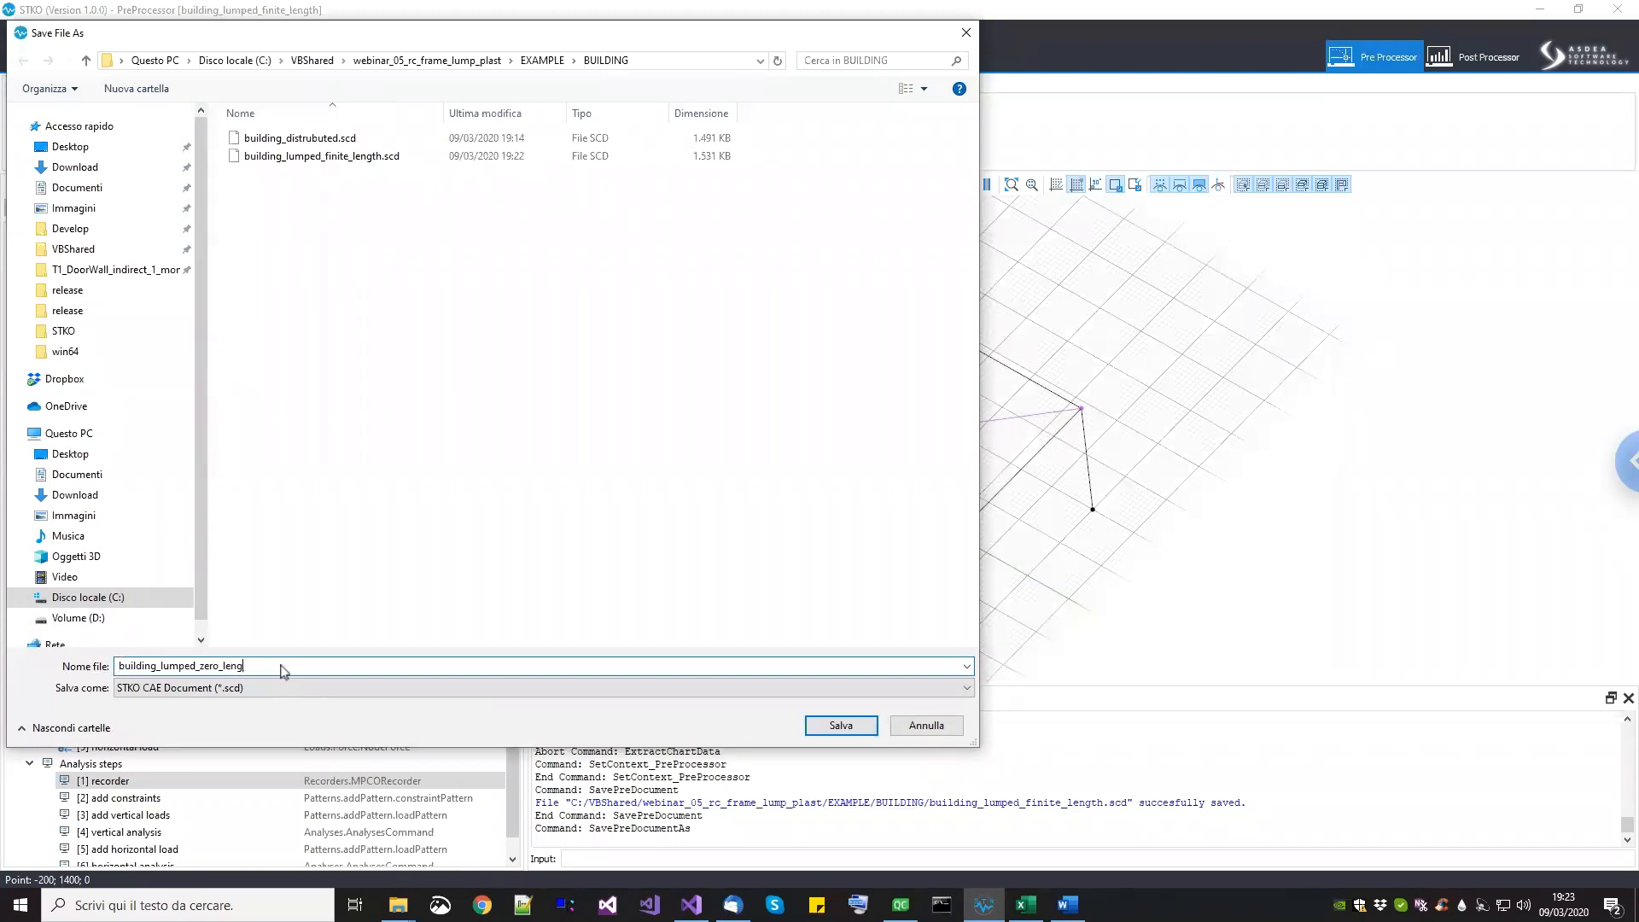
click(841, 726)
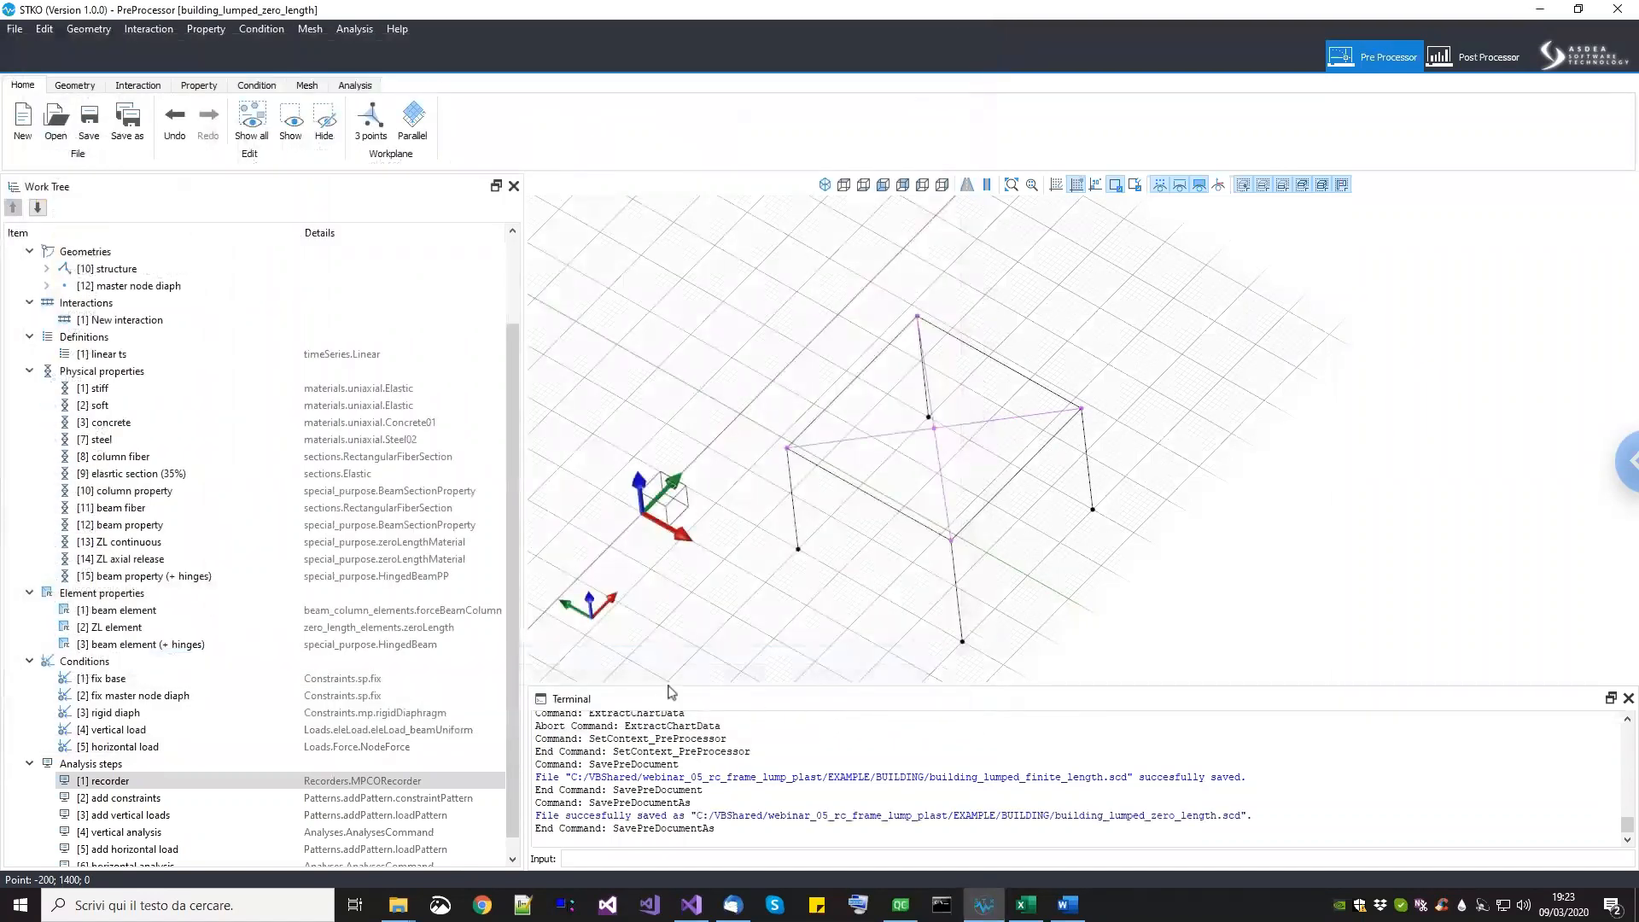
Step: Move the whole frame in plan by about 5000 units in the negative Y direction
scroll(951, 490, down, 2)
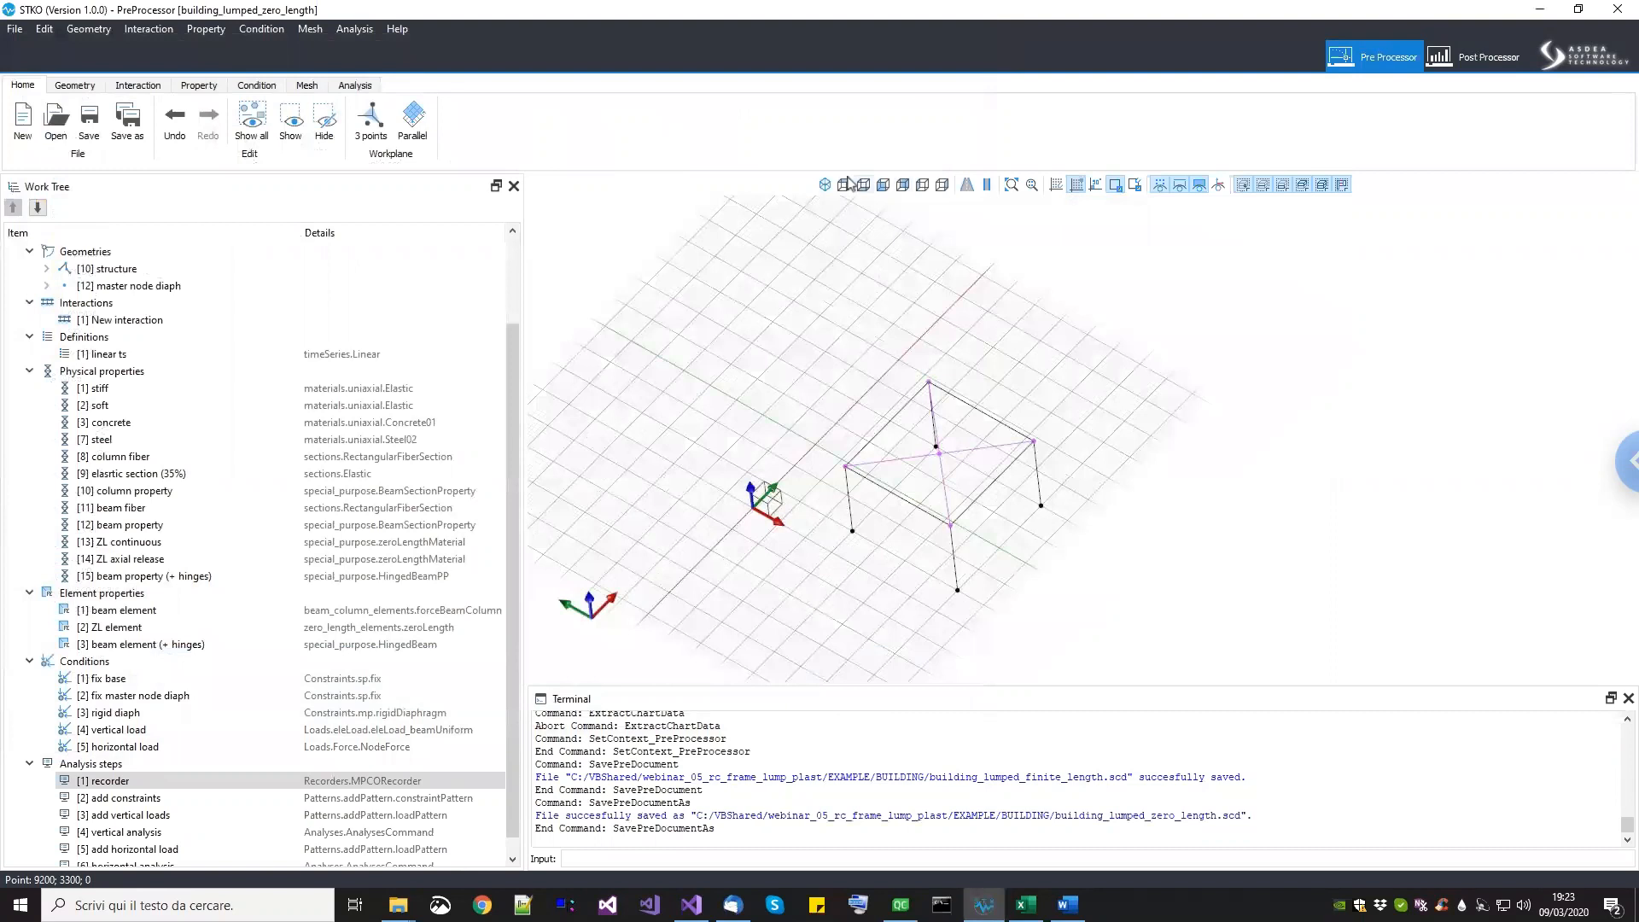
click(845, 184)
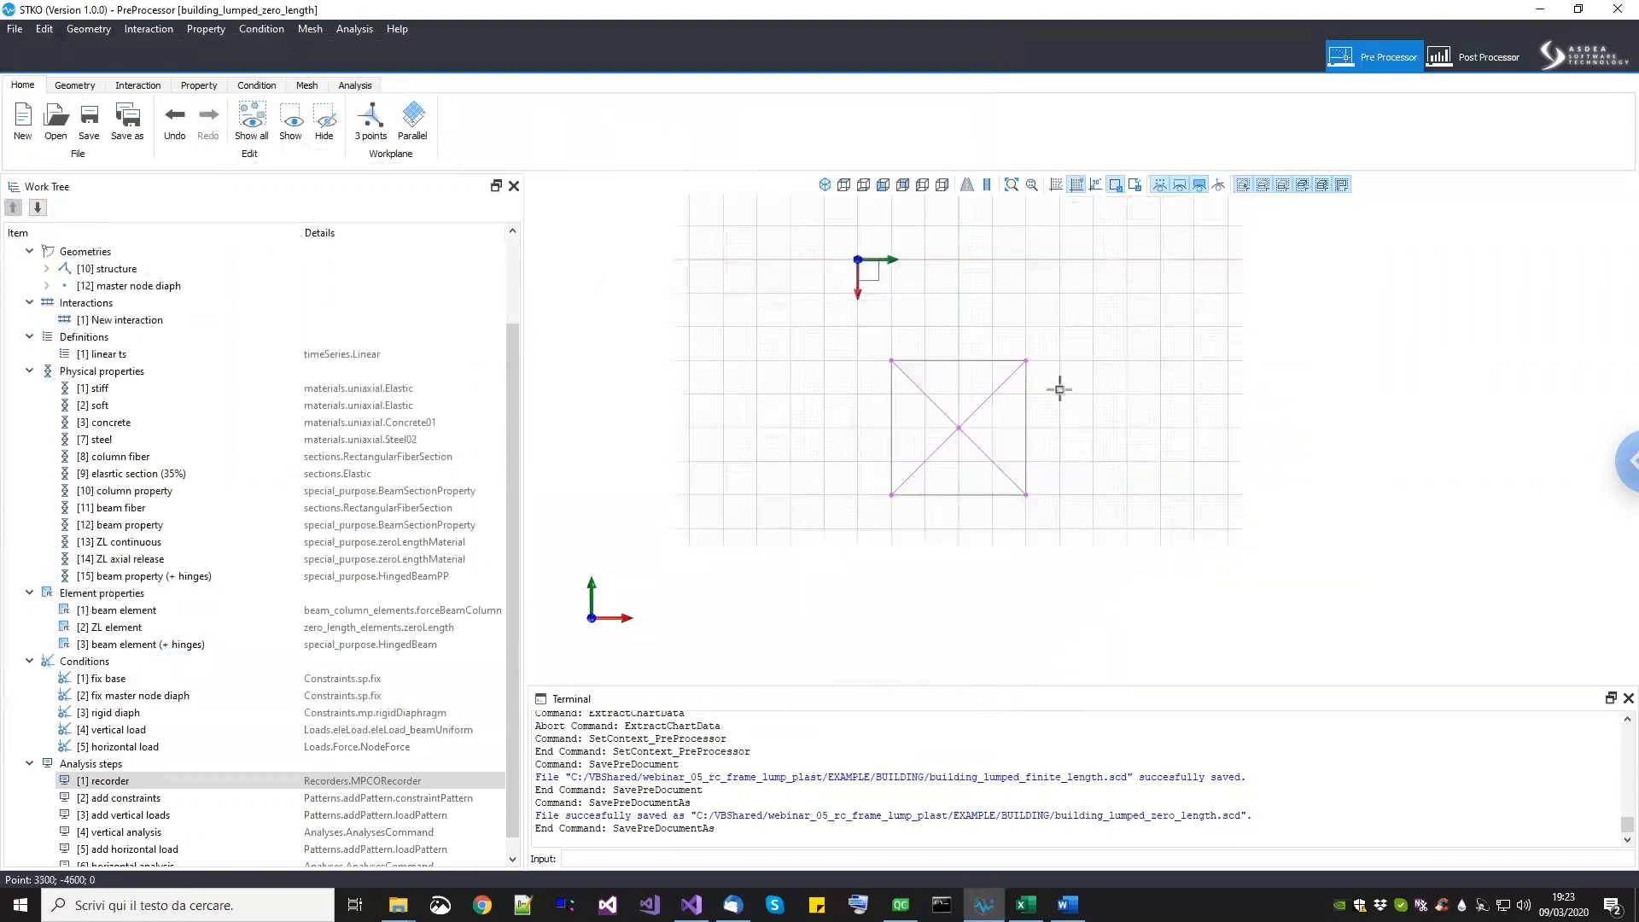
click(85, 85)
drag(821, 331, 1114, 587)
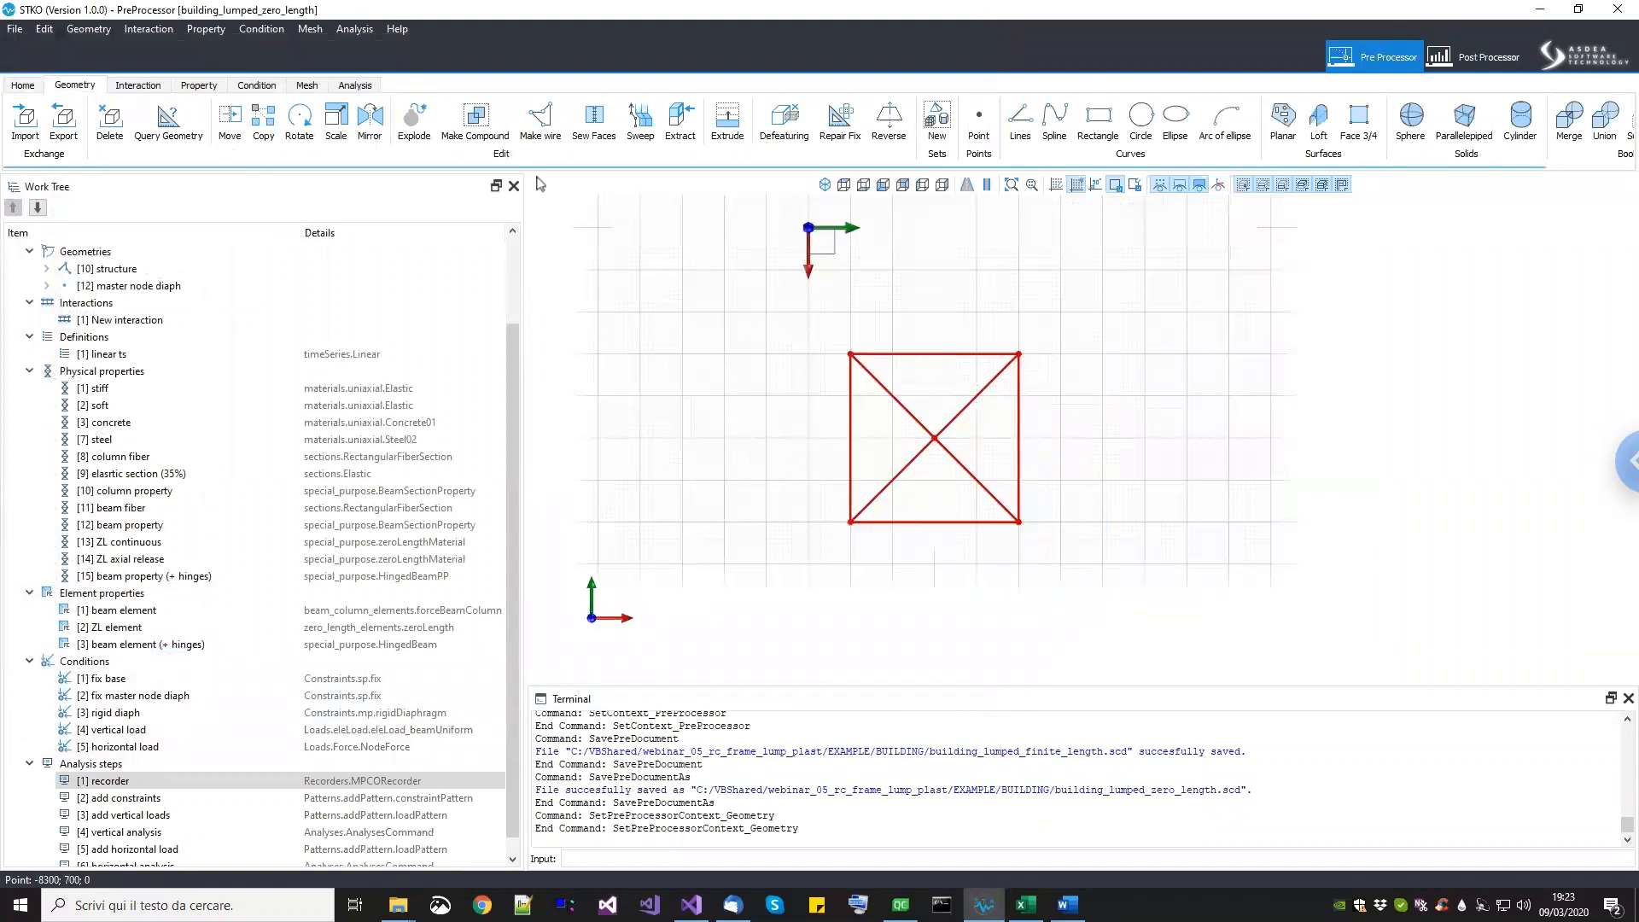
click(230, 119)
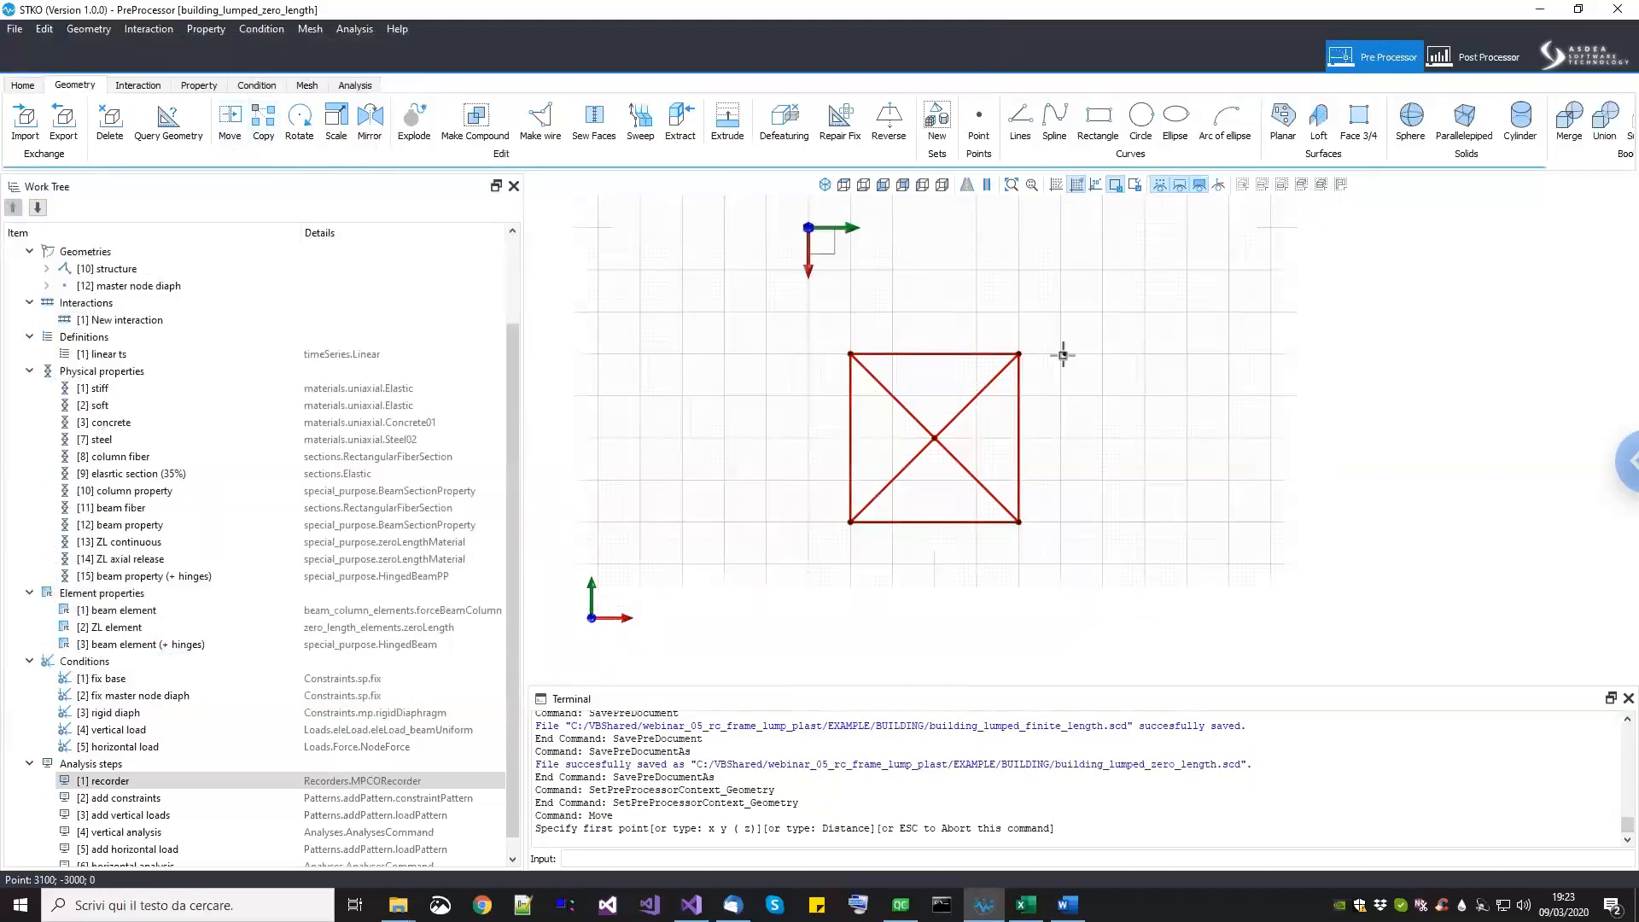
scroll(1063, 355, up, 2)
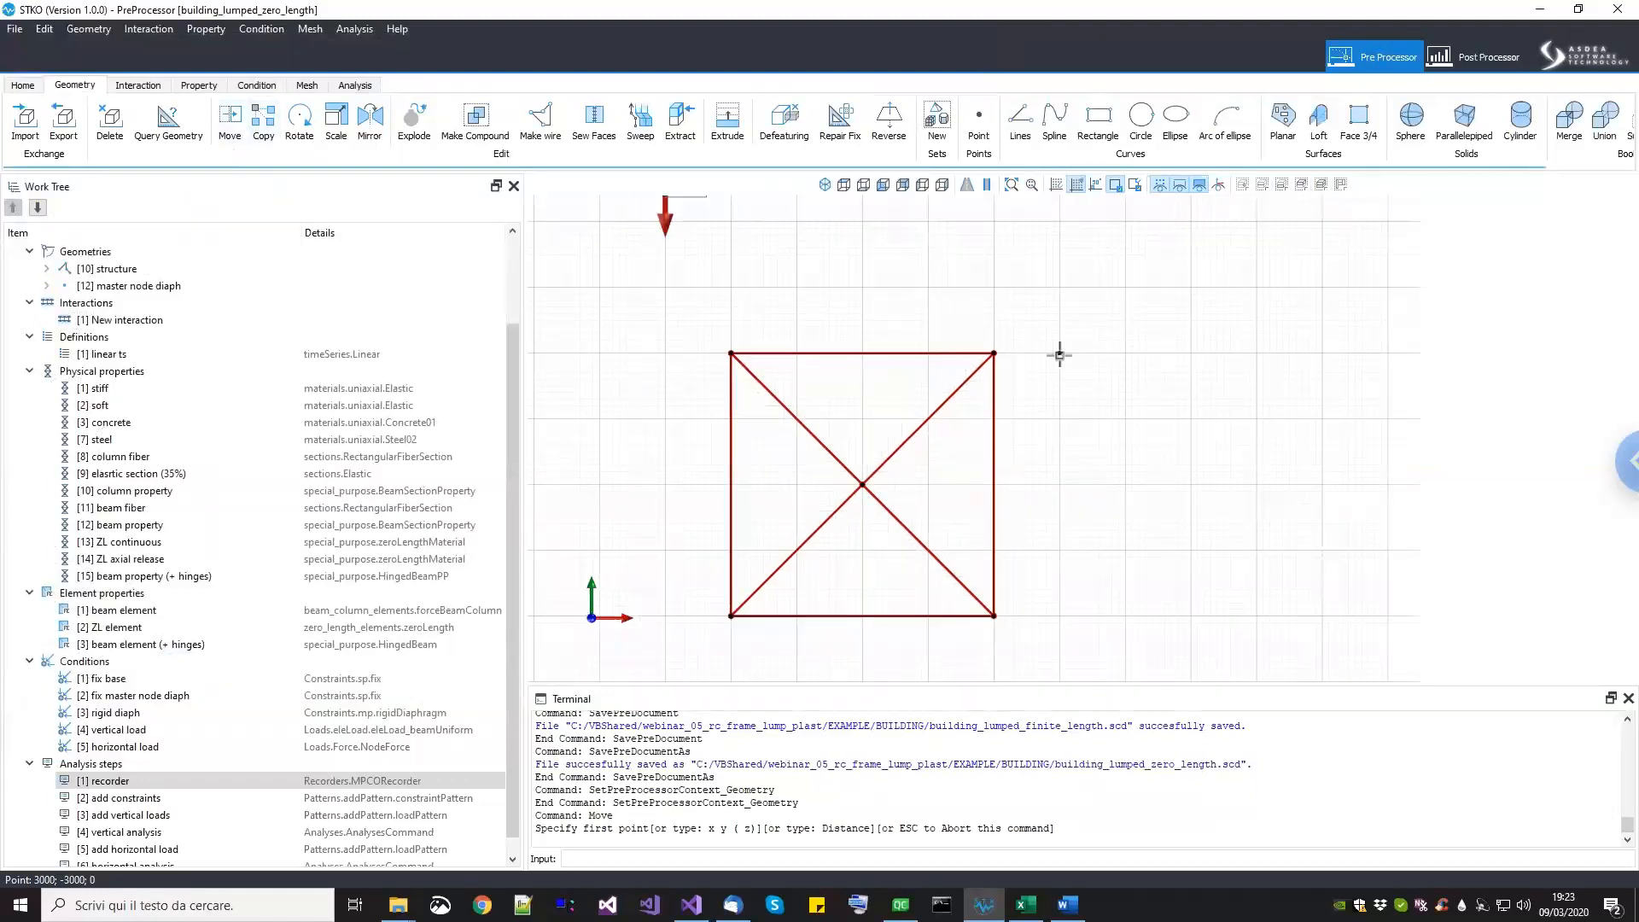
click(1059, 355)
scroll(1061, 356, down, 2)
scroll(1067, 440, up, 2)
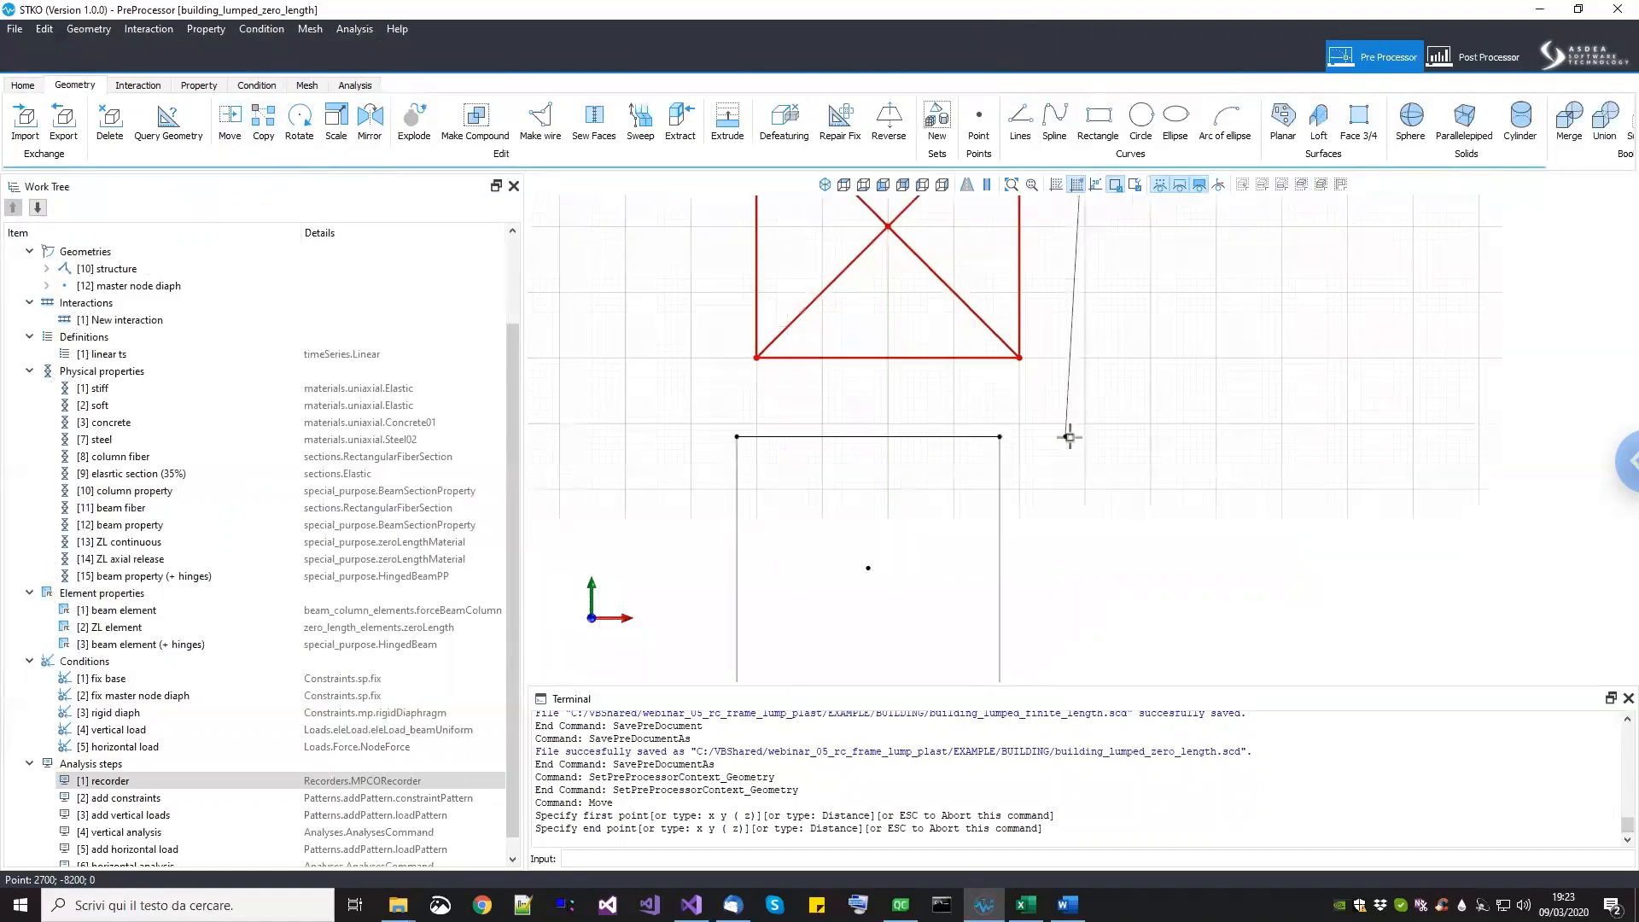
scroll(1085, 424, up, 1)
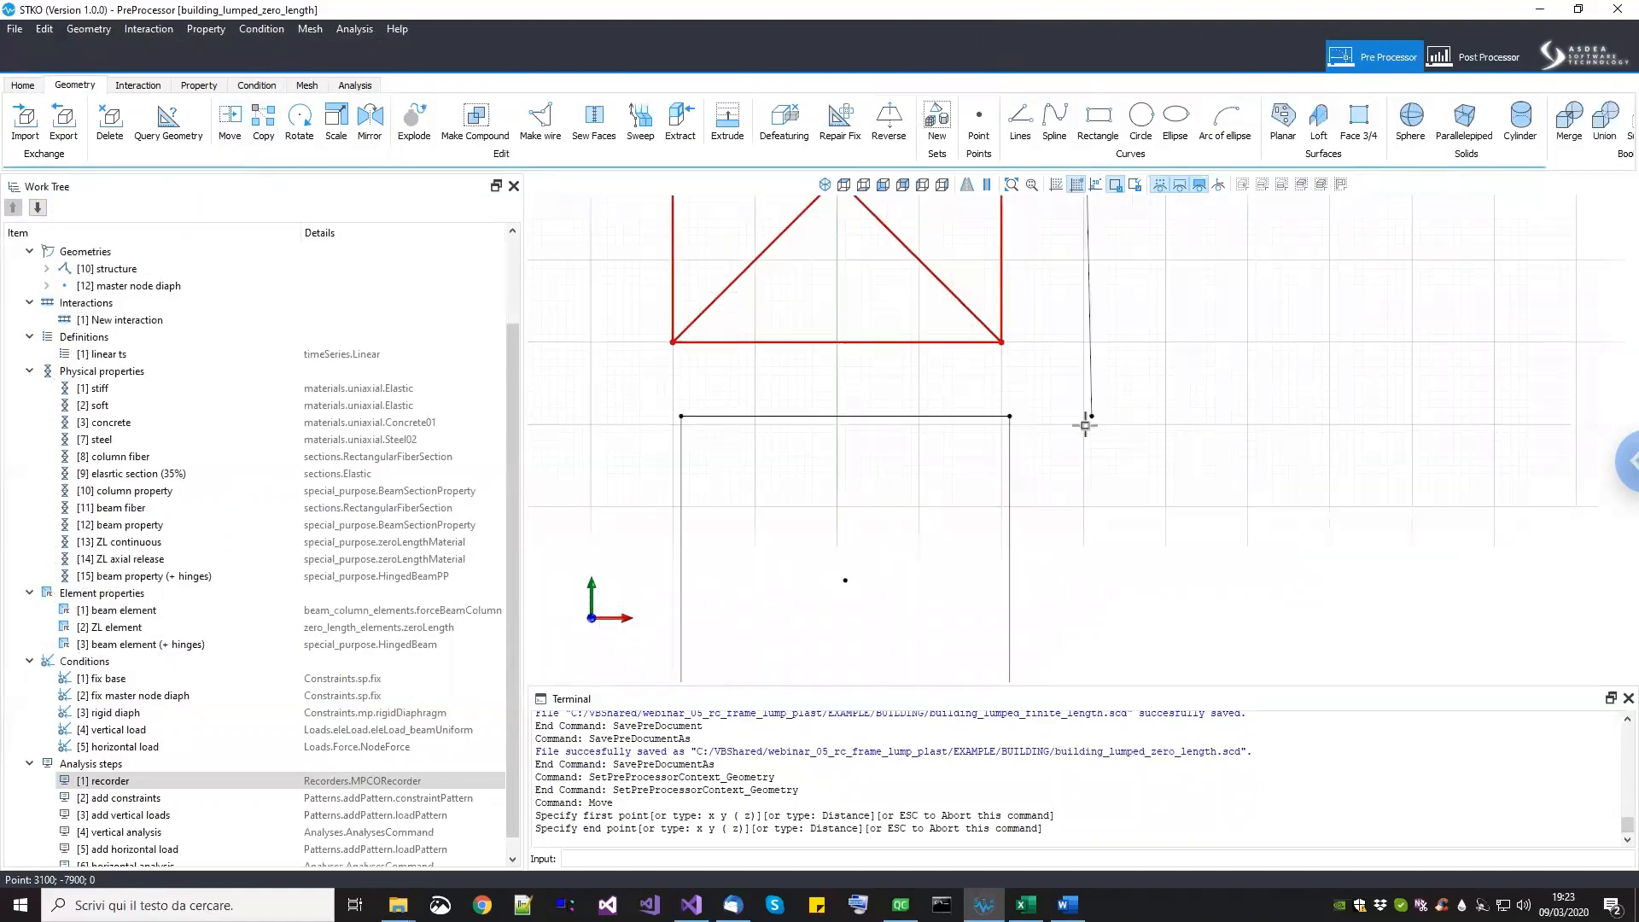
click(1085, 424)
Step: Display the frame's local axes, examine their orientation along the columns, beams, top joints and column bases, and hide them again
scroll(1197, 454, down, 6)
scroll(981, 286, down, 2)
scroll(1007, 256, up, 2)
click(824, 185)
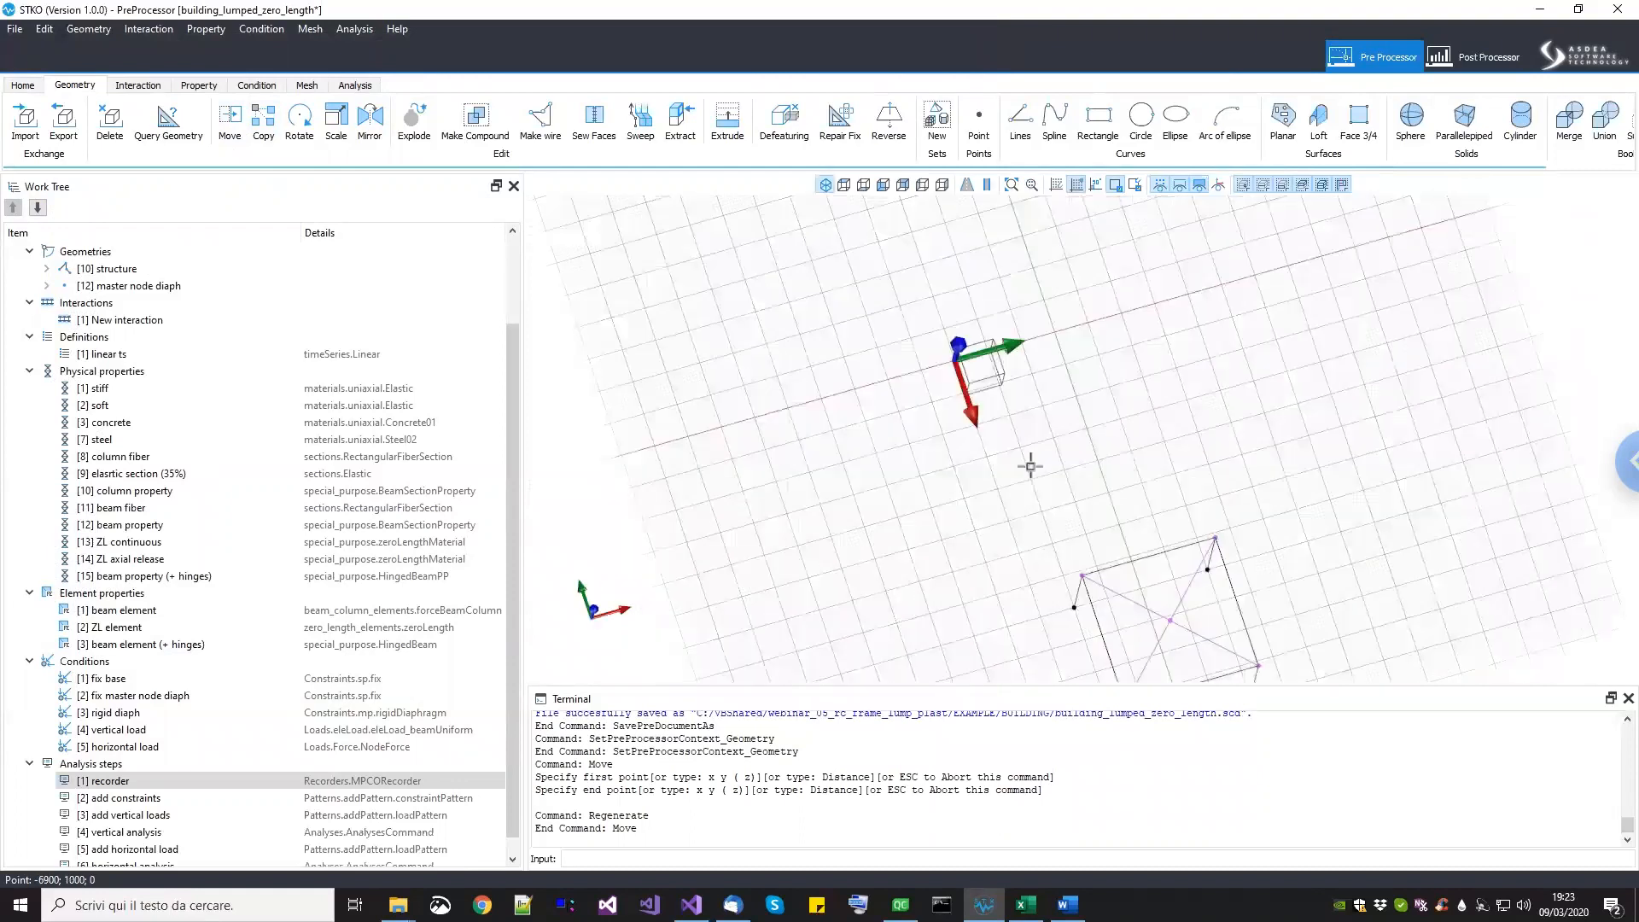
scroll(1324, 483, up, 1)
click(1115, 184)
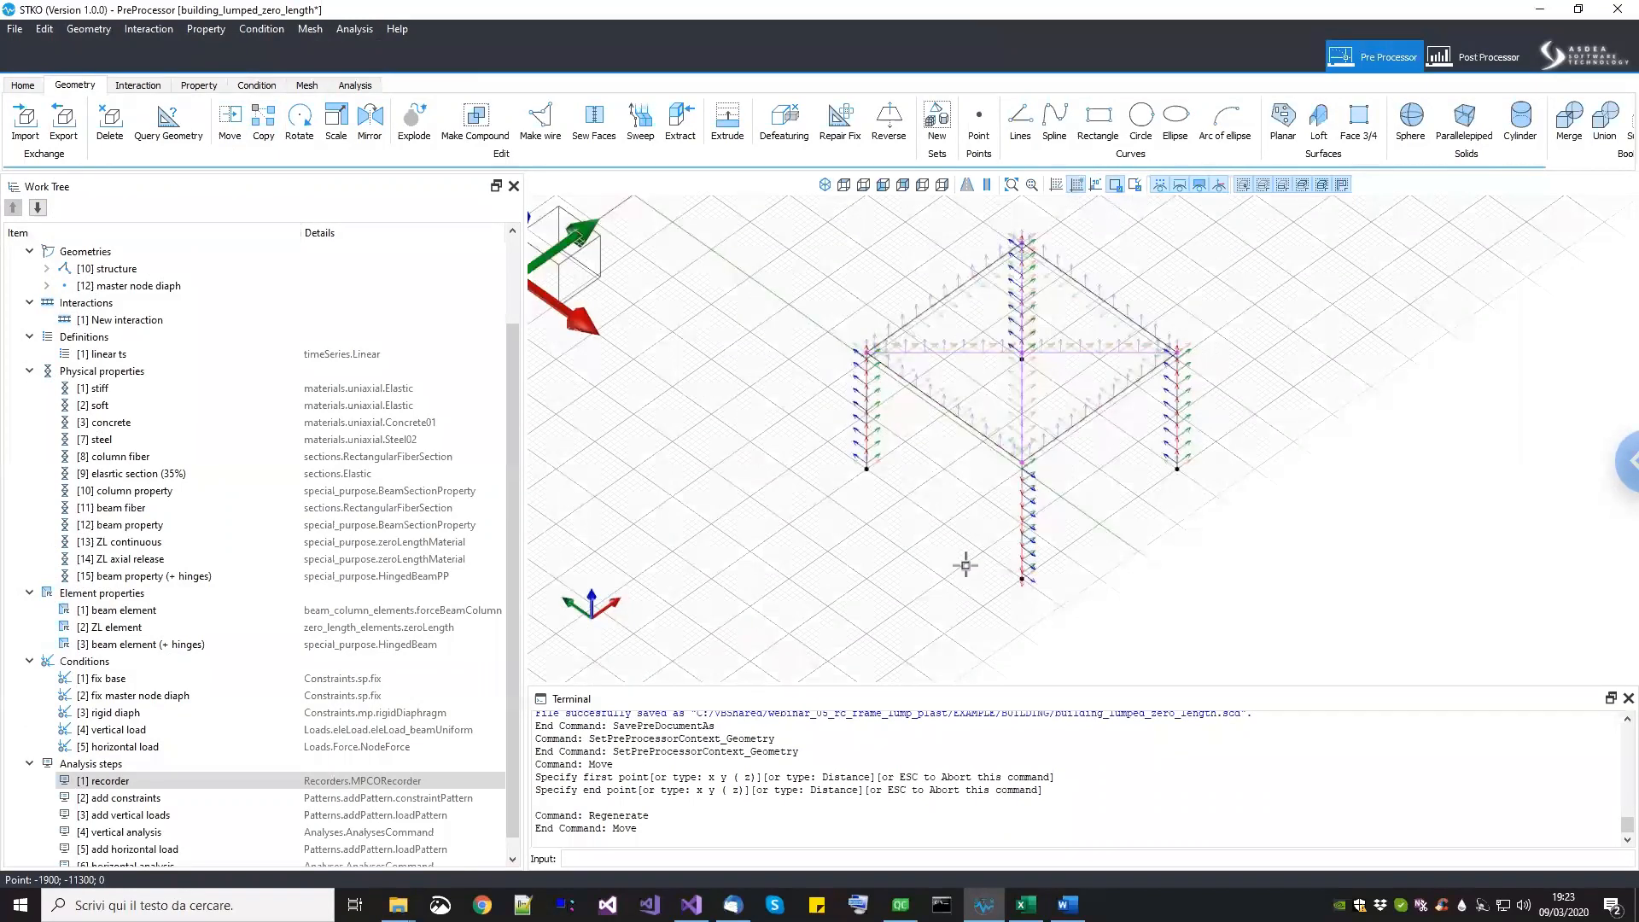
scroll(971, 560, up, 5)
scroll(1039, 461, down, 3)
scroll(1018, 509, up, 4)
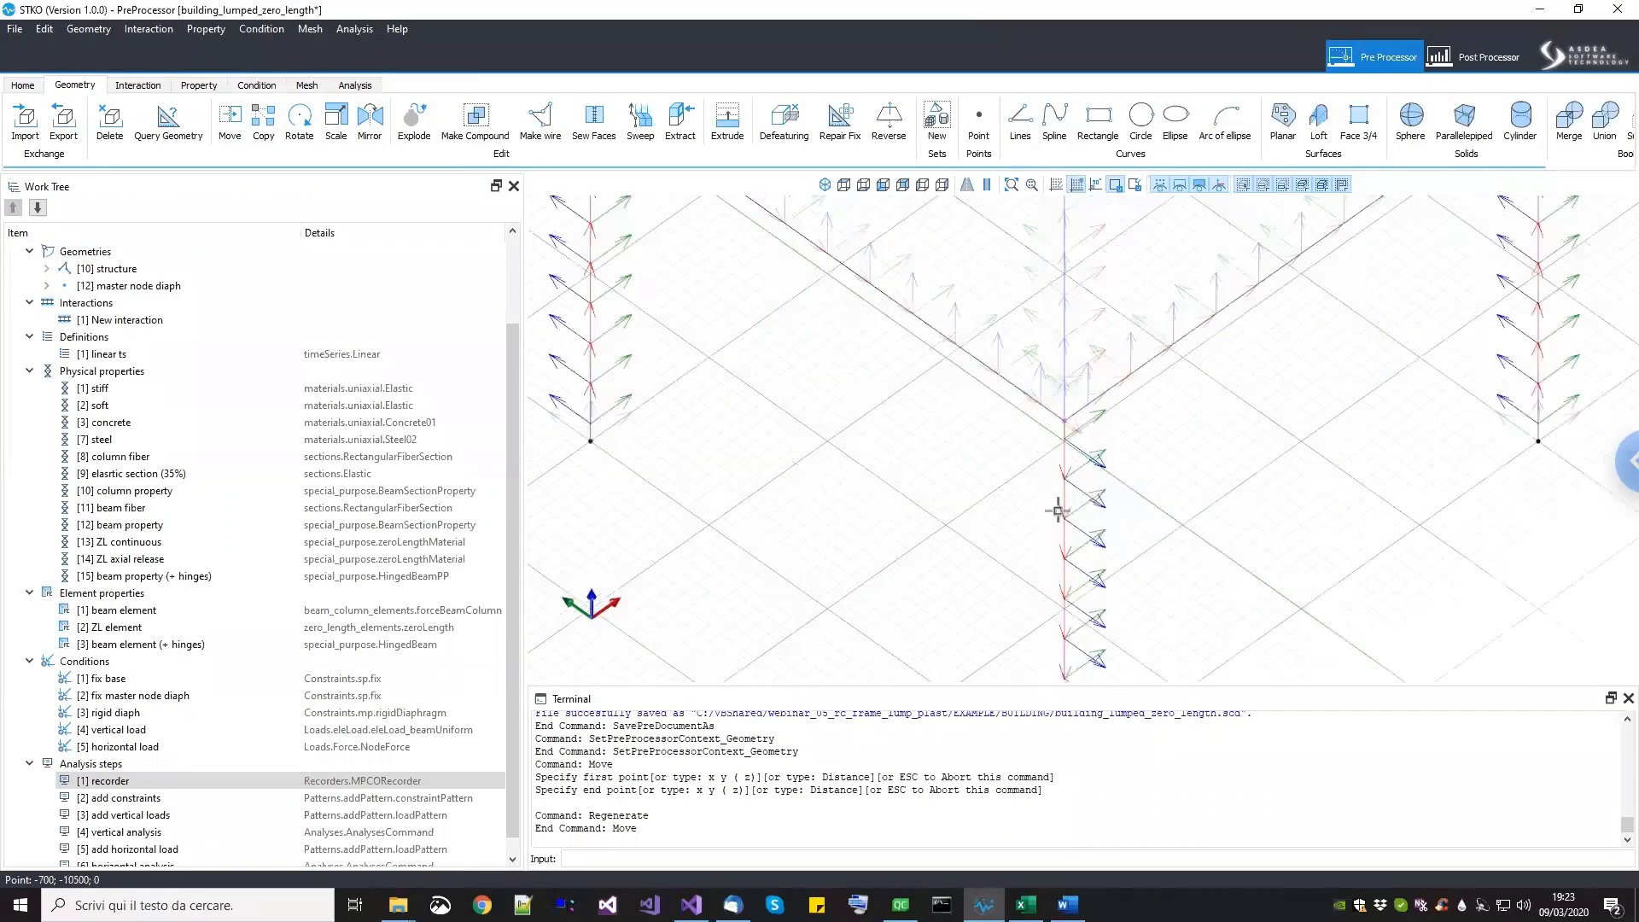
scroll(1077, 474, down, 3)
middle_drag(1128, 482, 1126, 531)
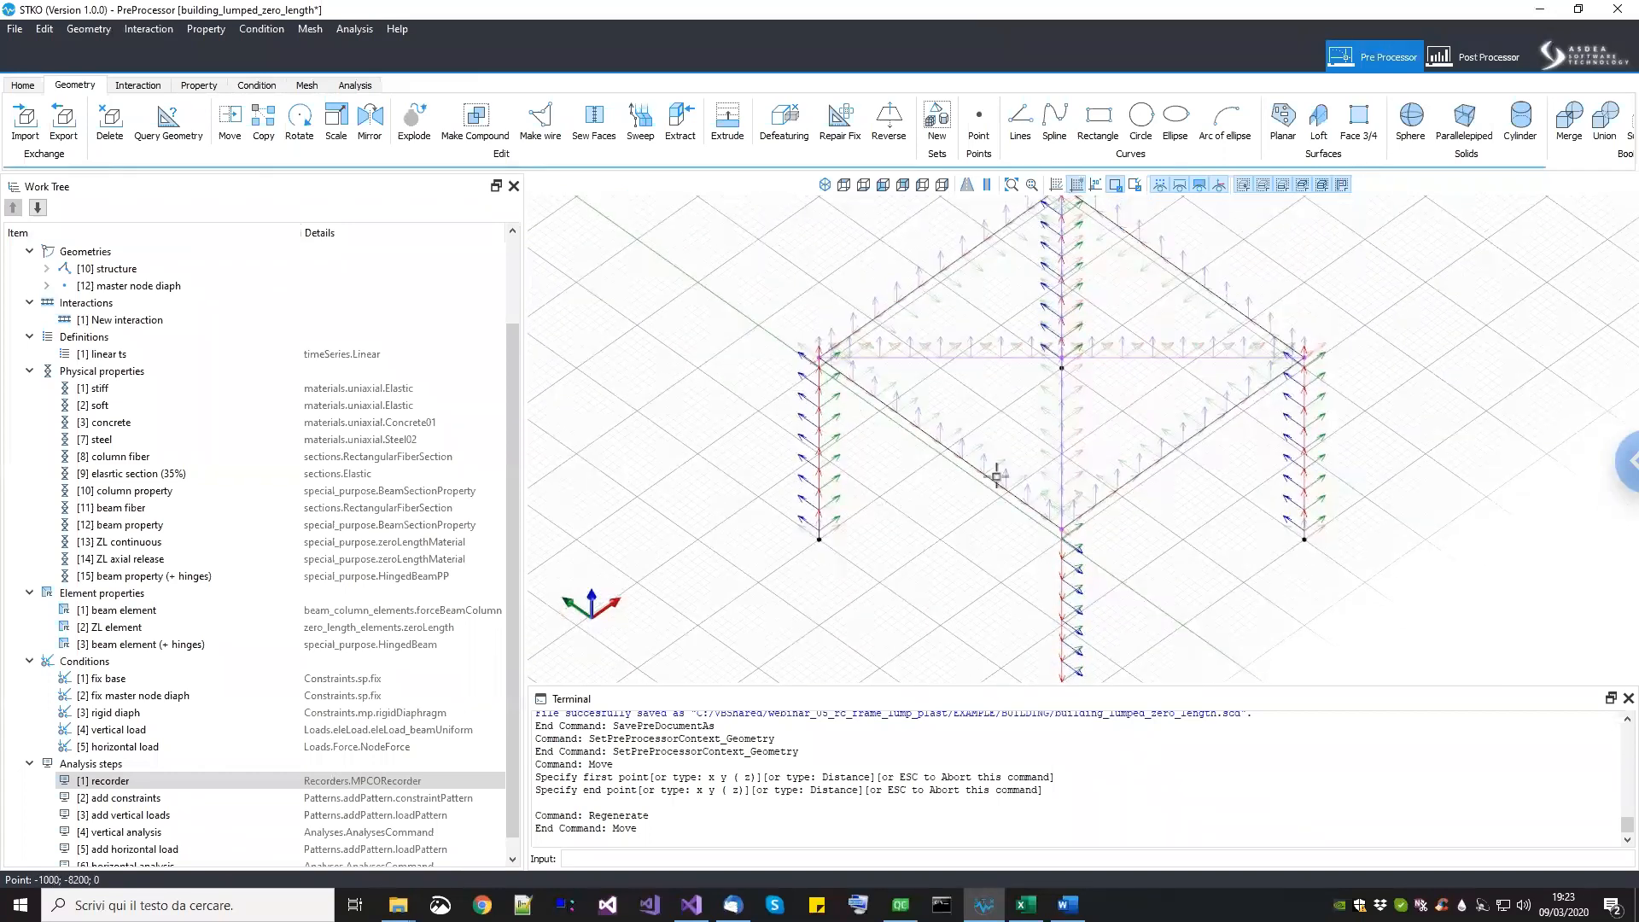
middle_drag(1007, 645, 975, 520)
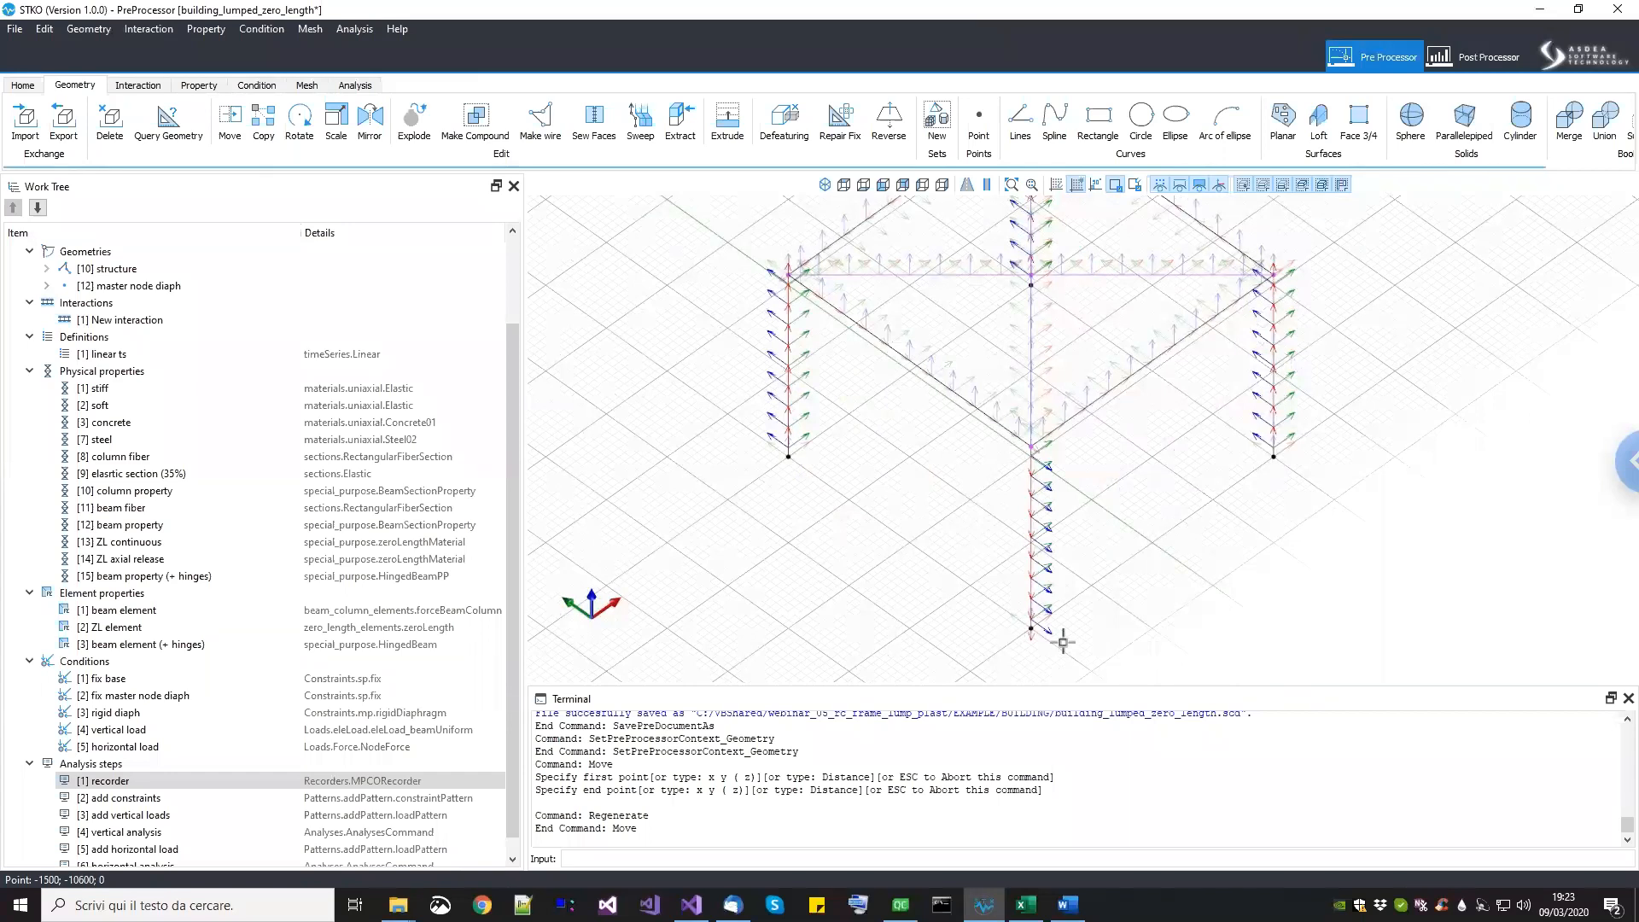
scroll(1080, 531, up, 2)
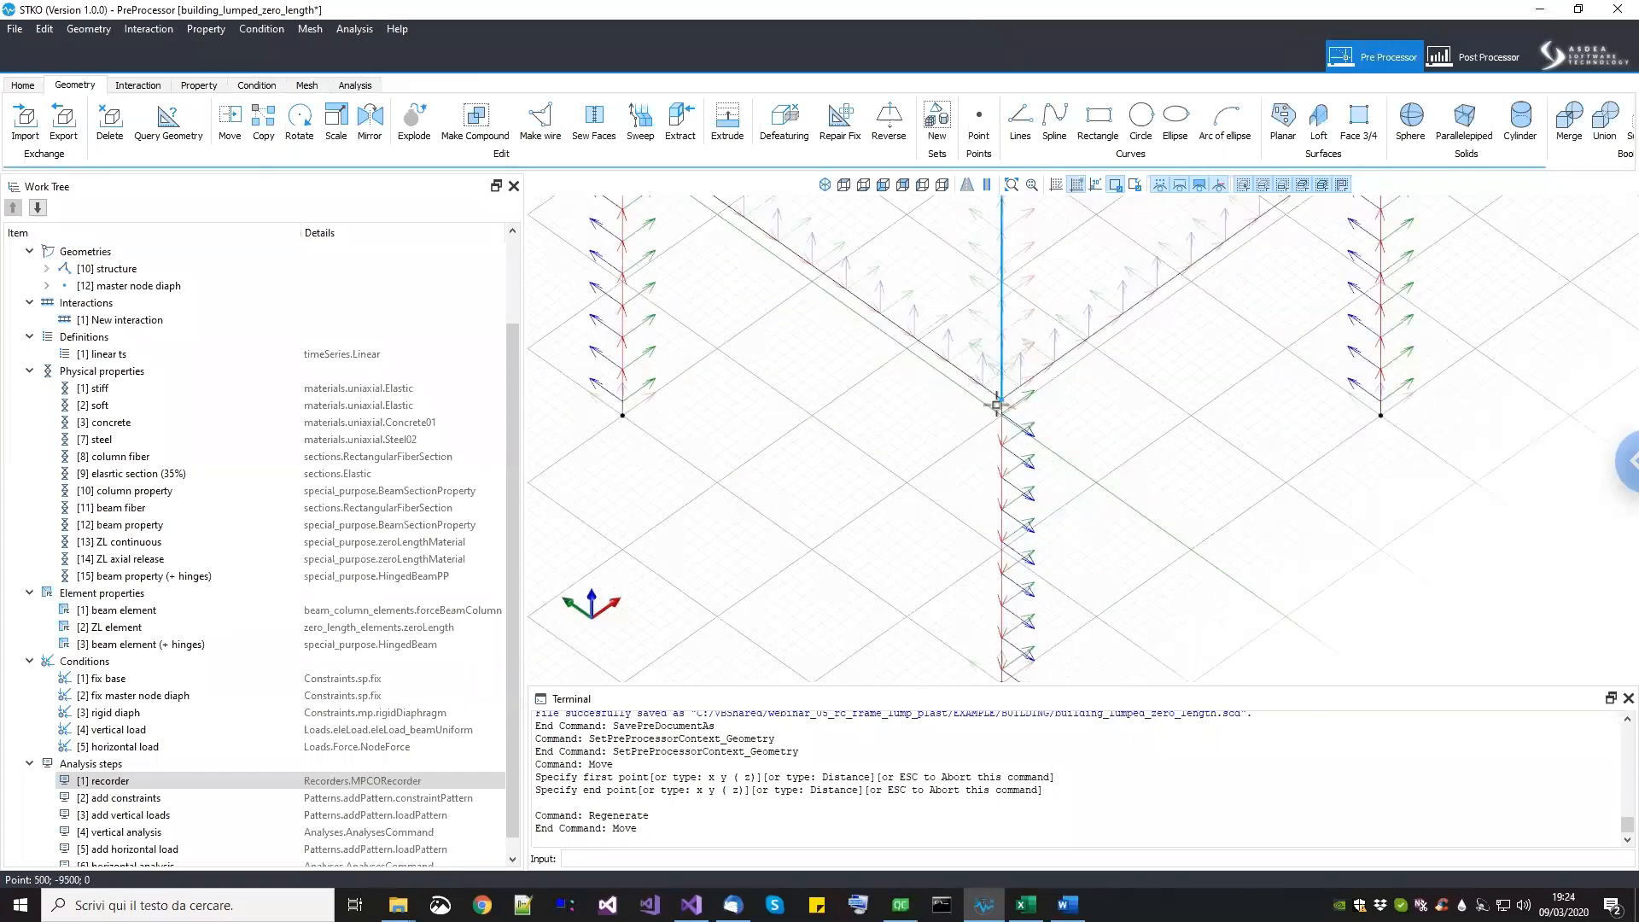
scroll(904, 542, down, 1)
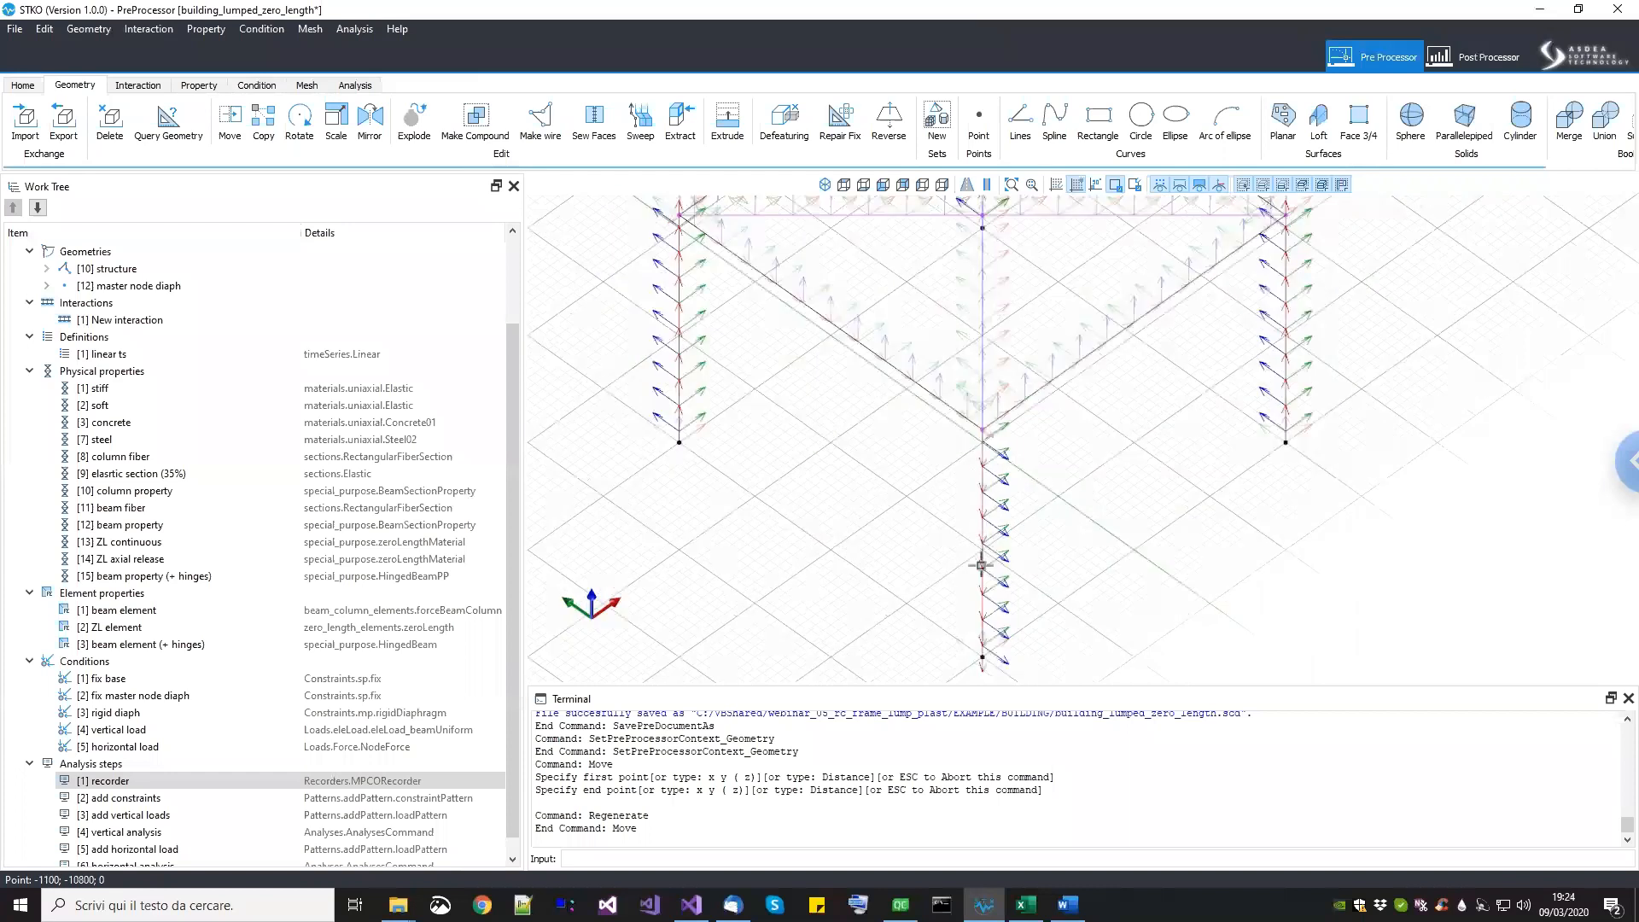
scroll(982, 564, down, 1)
scroll(894, 471, down, 1)
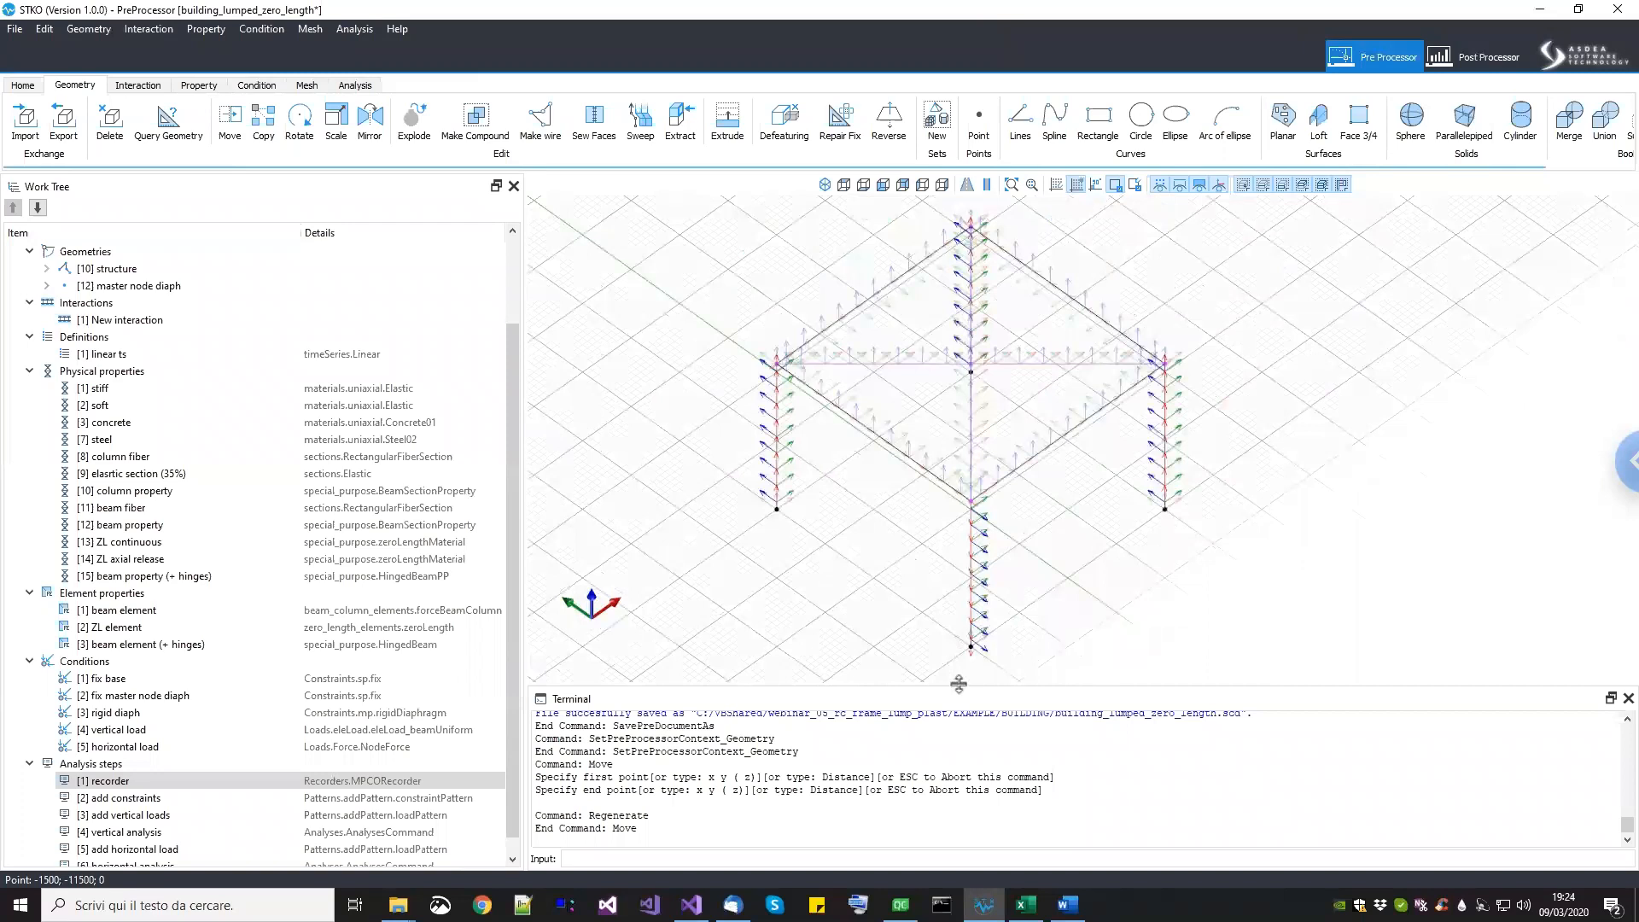
scroll(974, 640, up, 1)
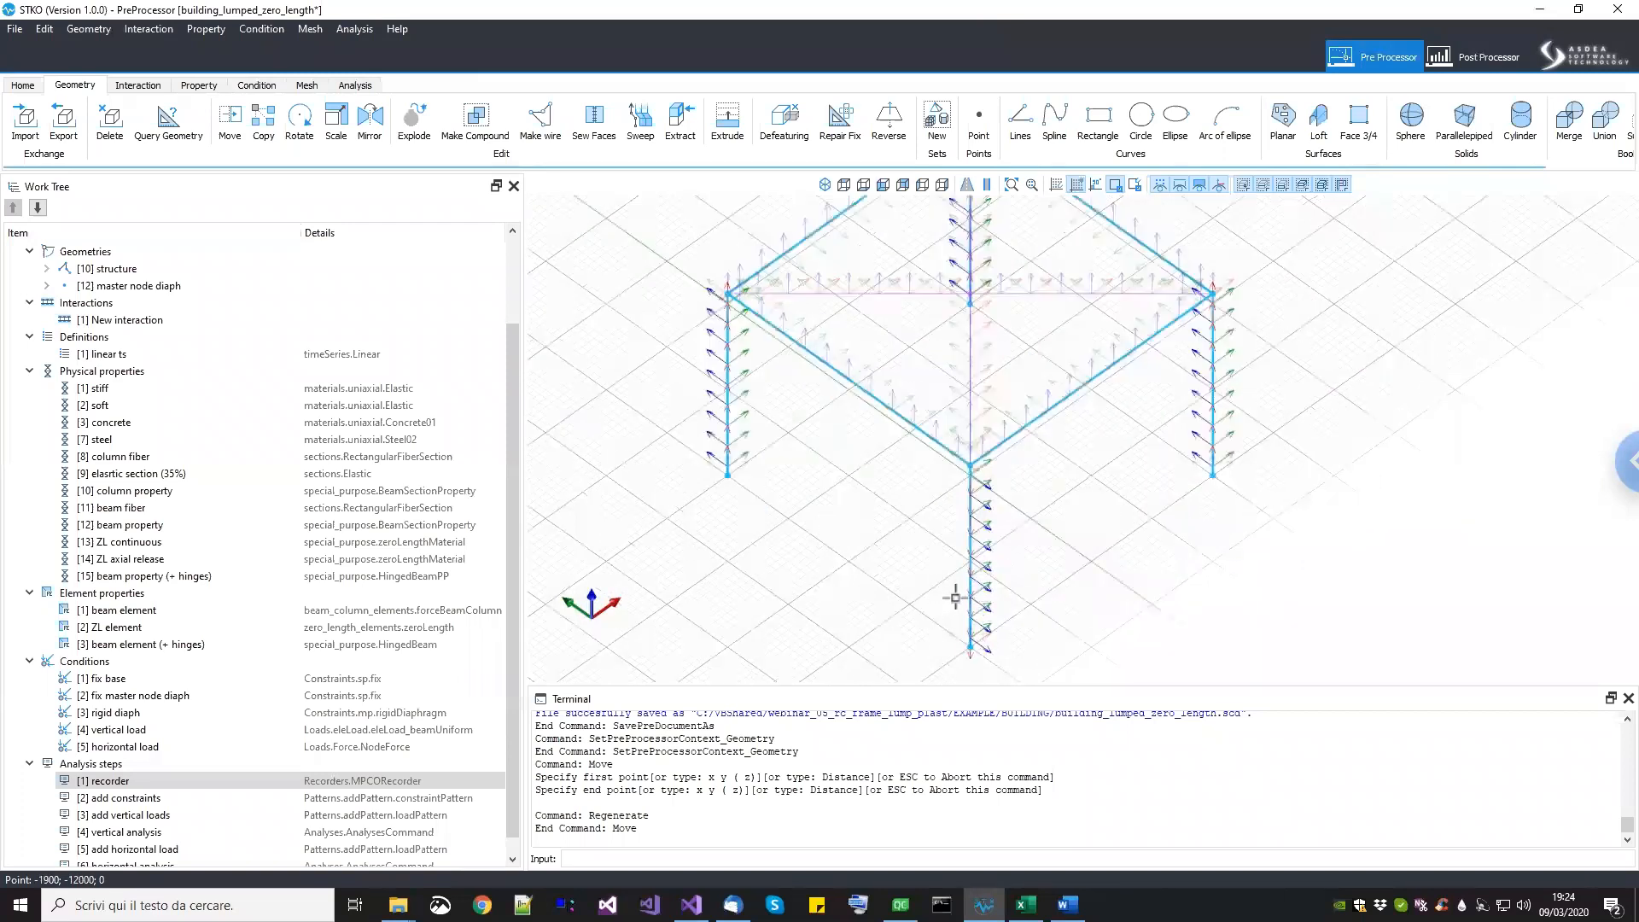
scroll(956, 597, up, 2)
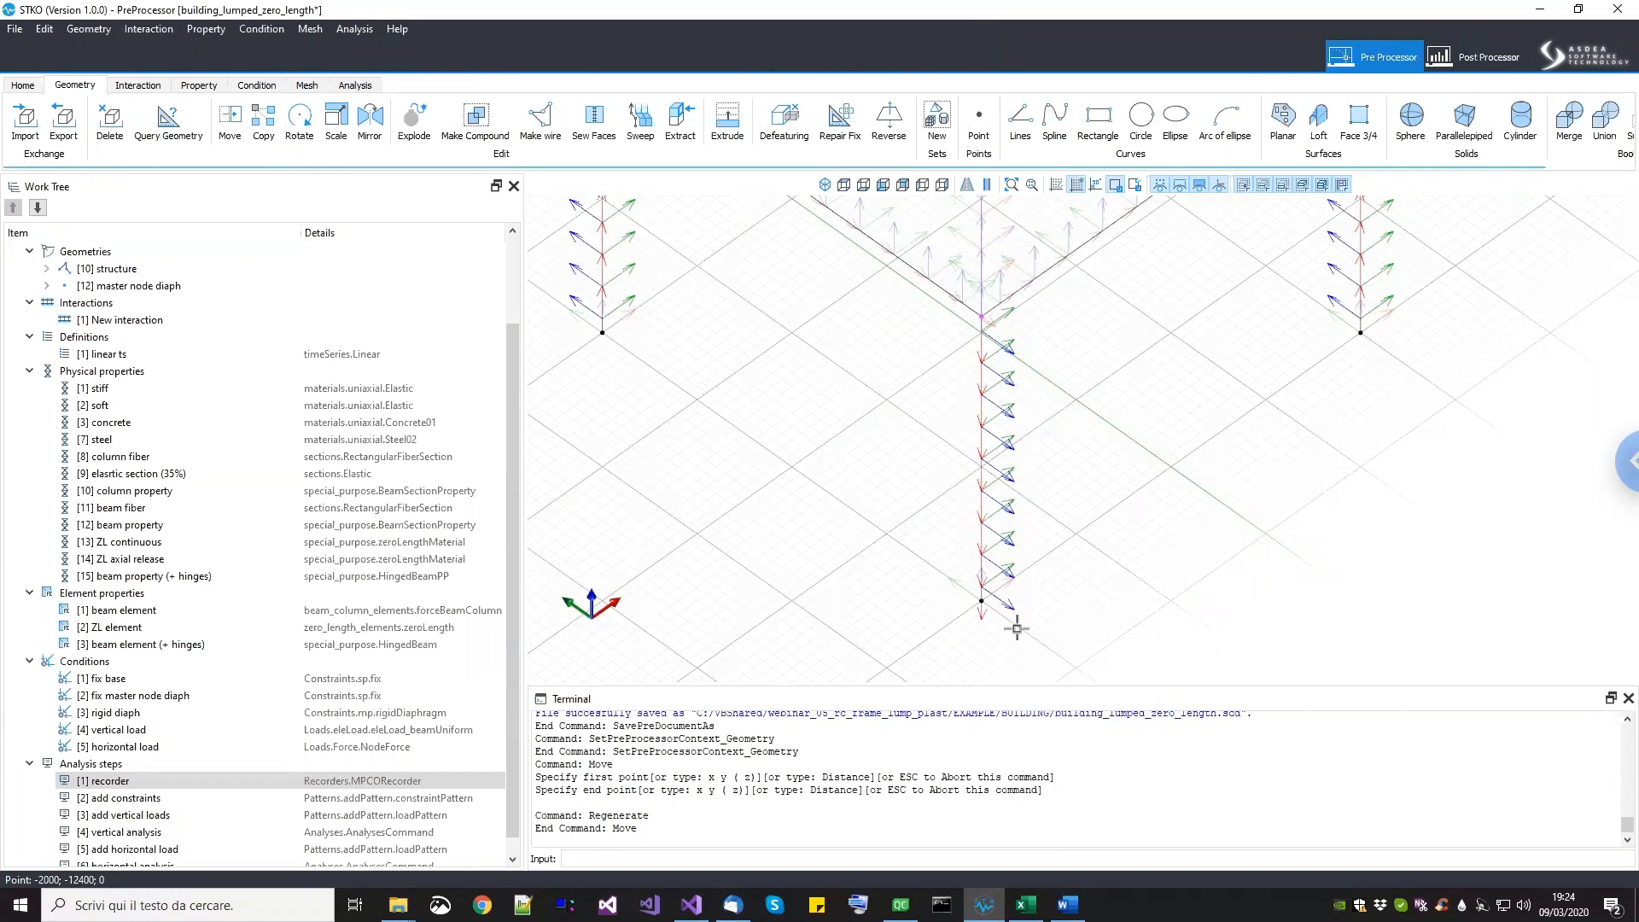
scroll(1043, 453, down, 1)
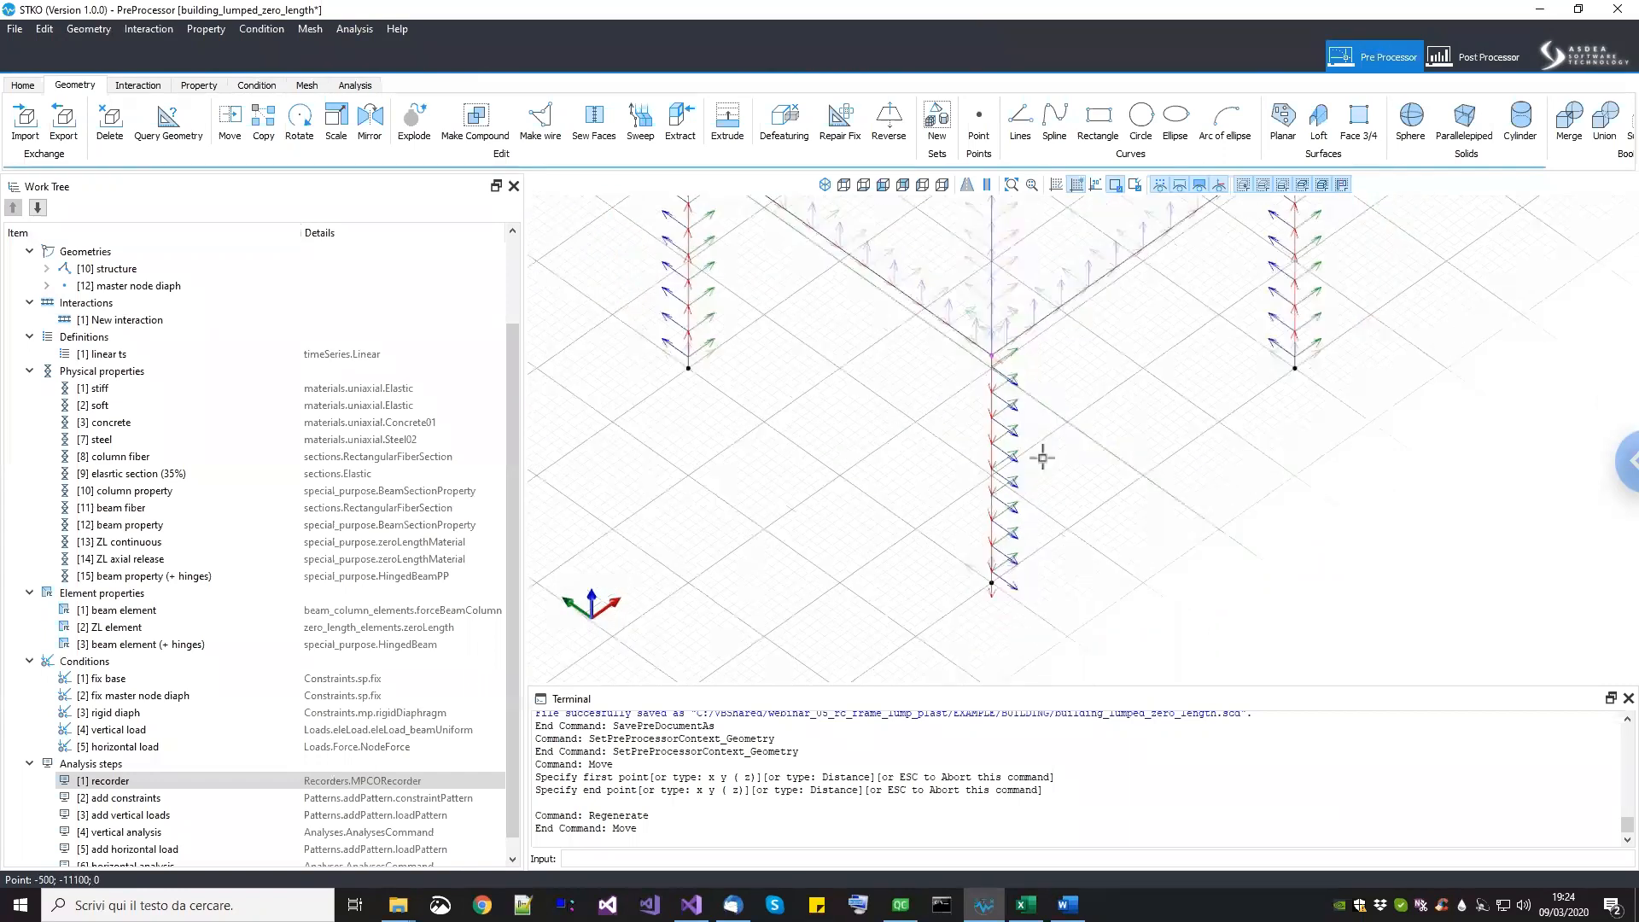
scroll(1031, 564, down, 1)
scroll(970, 509, down, 1)
middle_drag(969, 510, 983, 445)
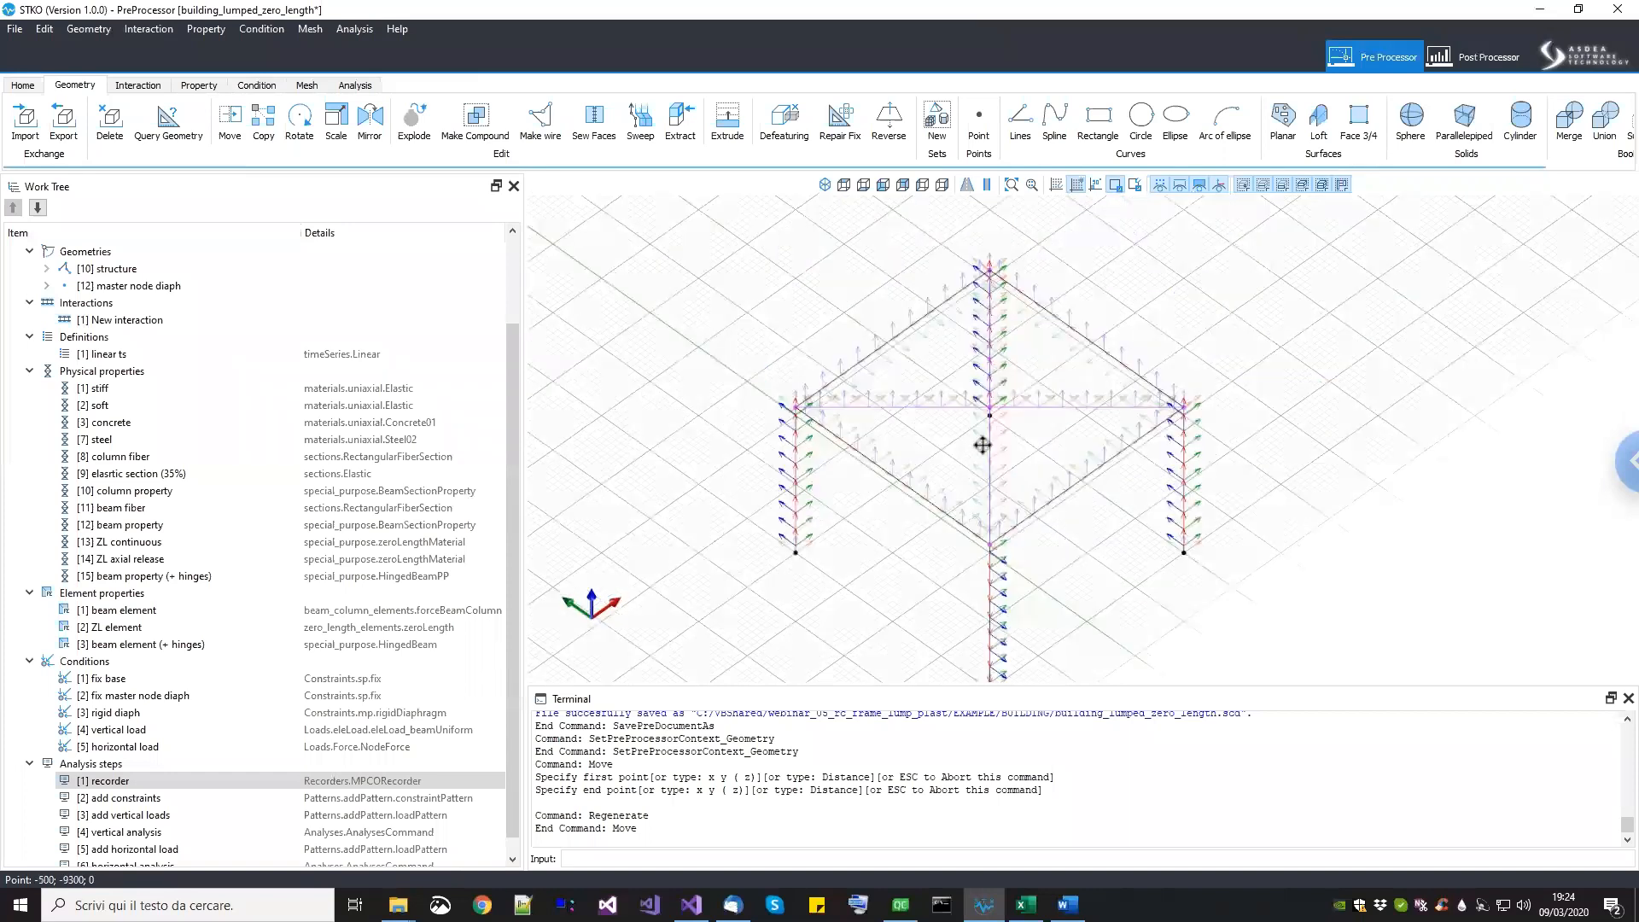
click(1219, 186)
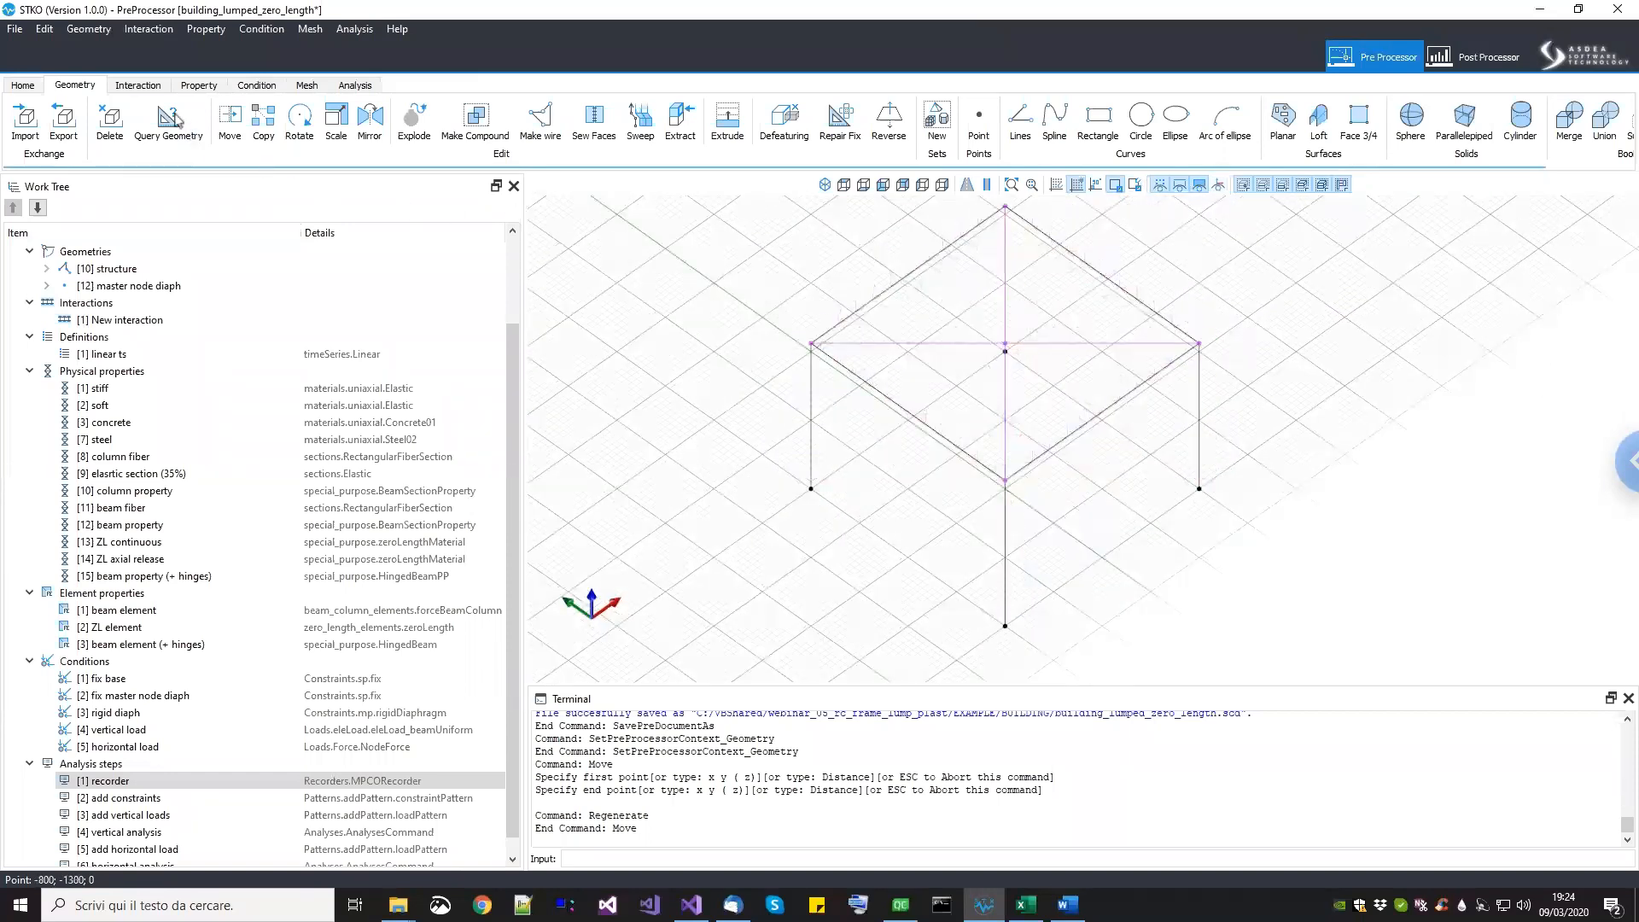
Step: Edit the MPCO recorder analysis step and set its output name to building_lumped_zero_length
click(197, 85)
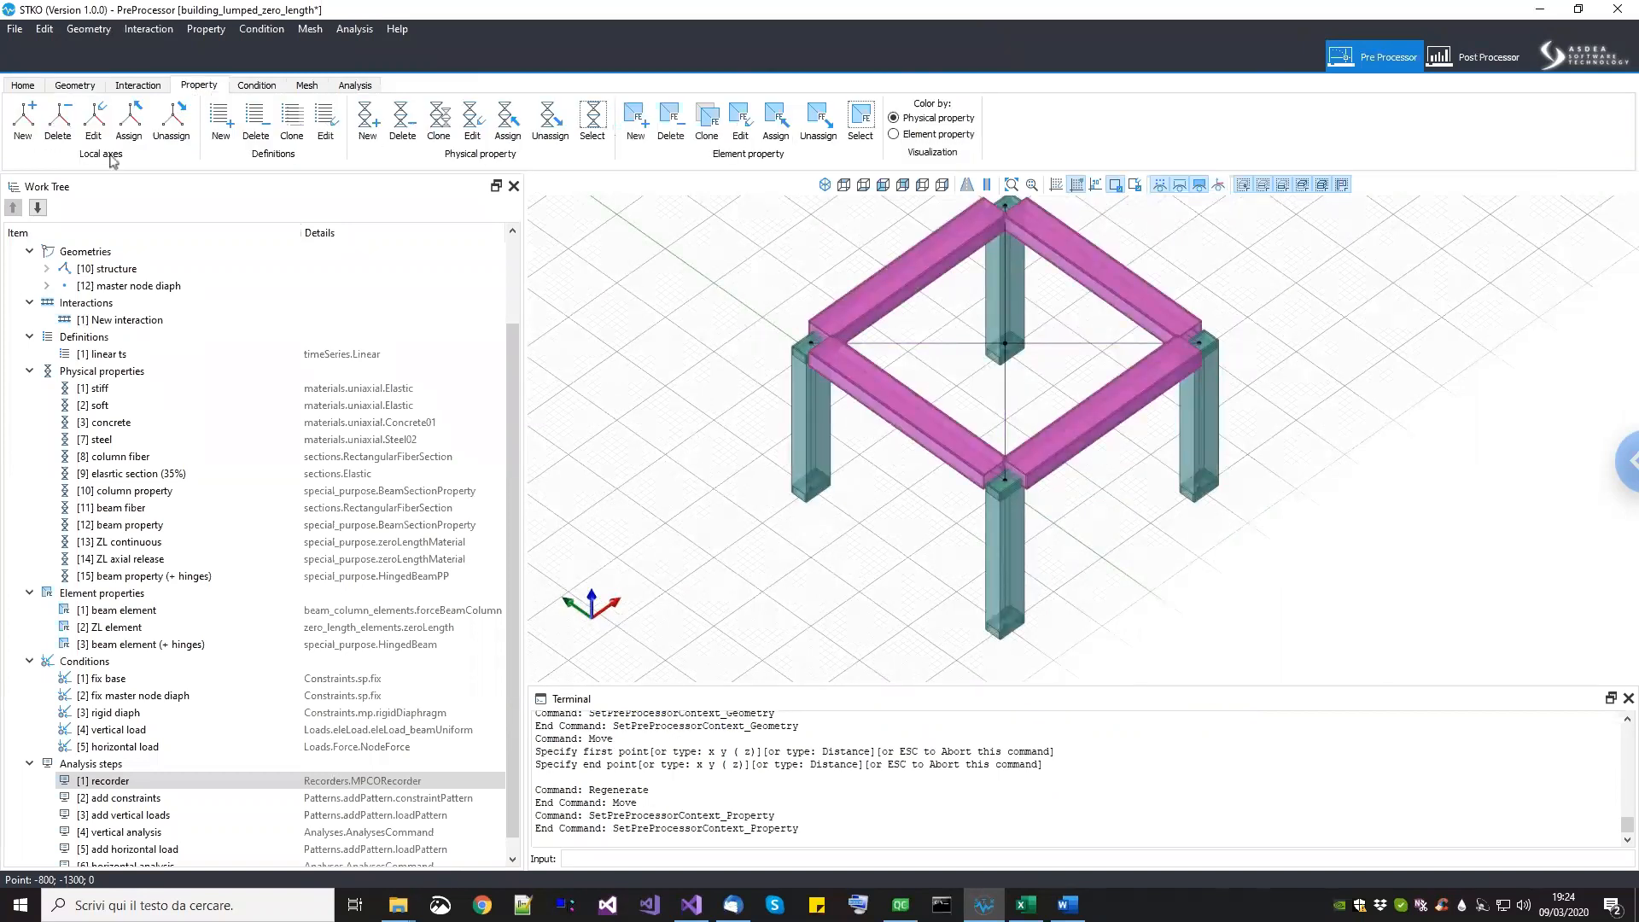
click(185, 783)
right_click(208, 797)
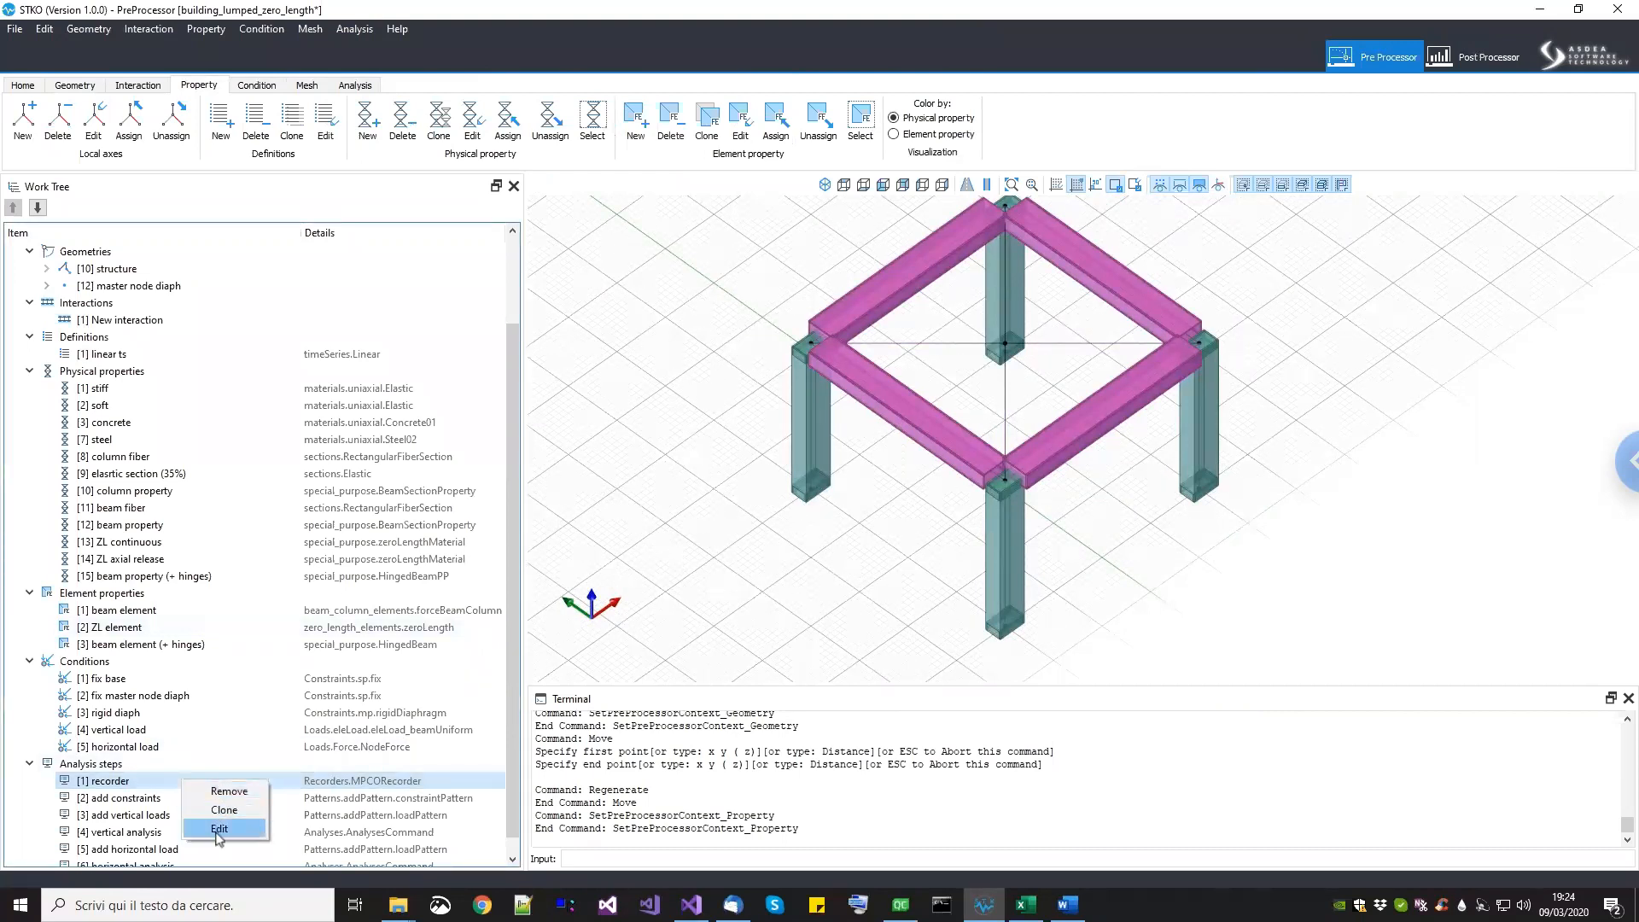
click(220, 832)
double_click(431, 208)
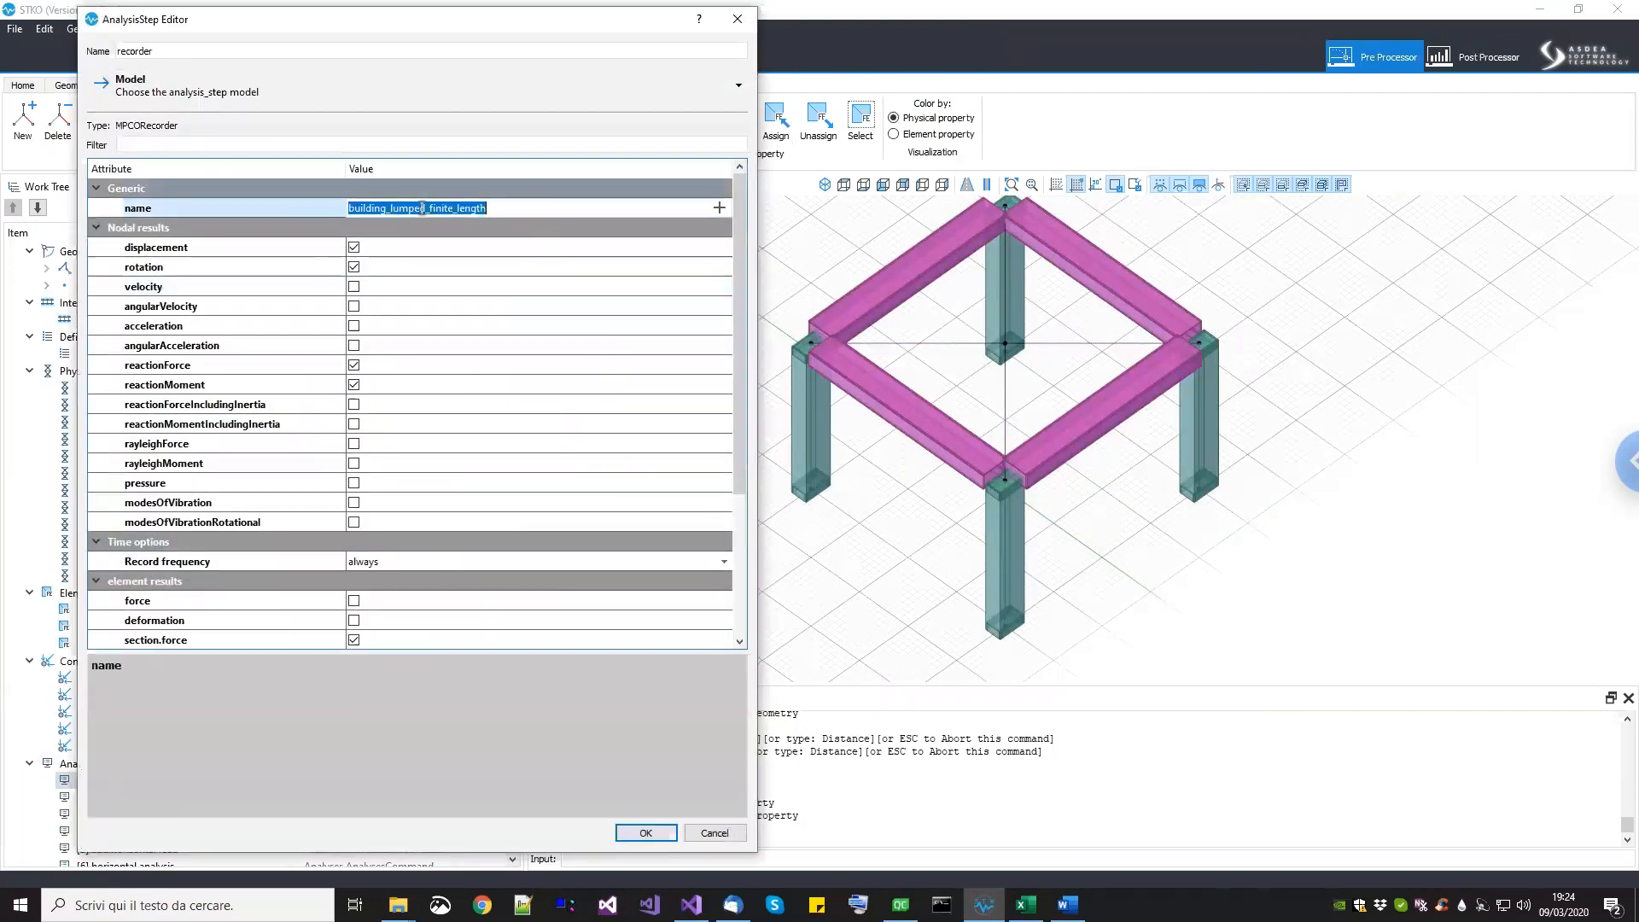
drag(430, 207, 443, 207)
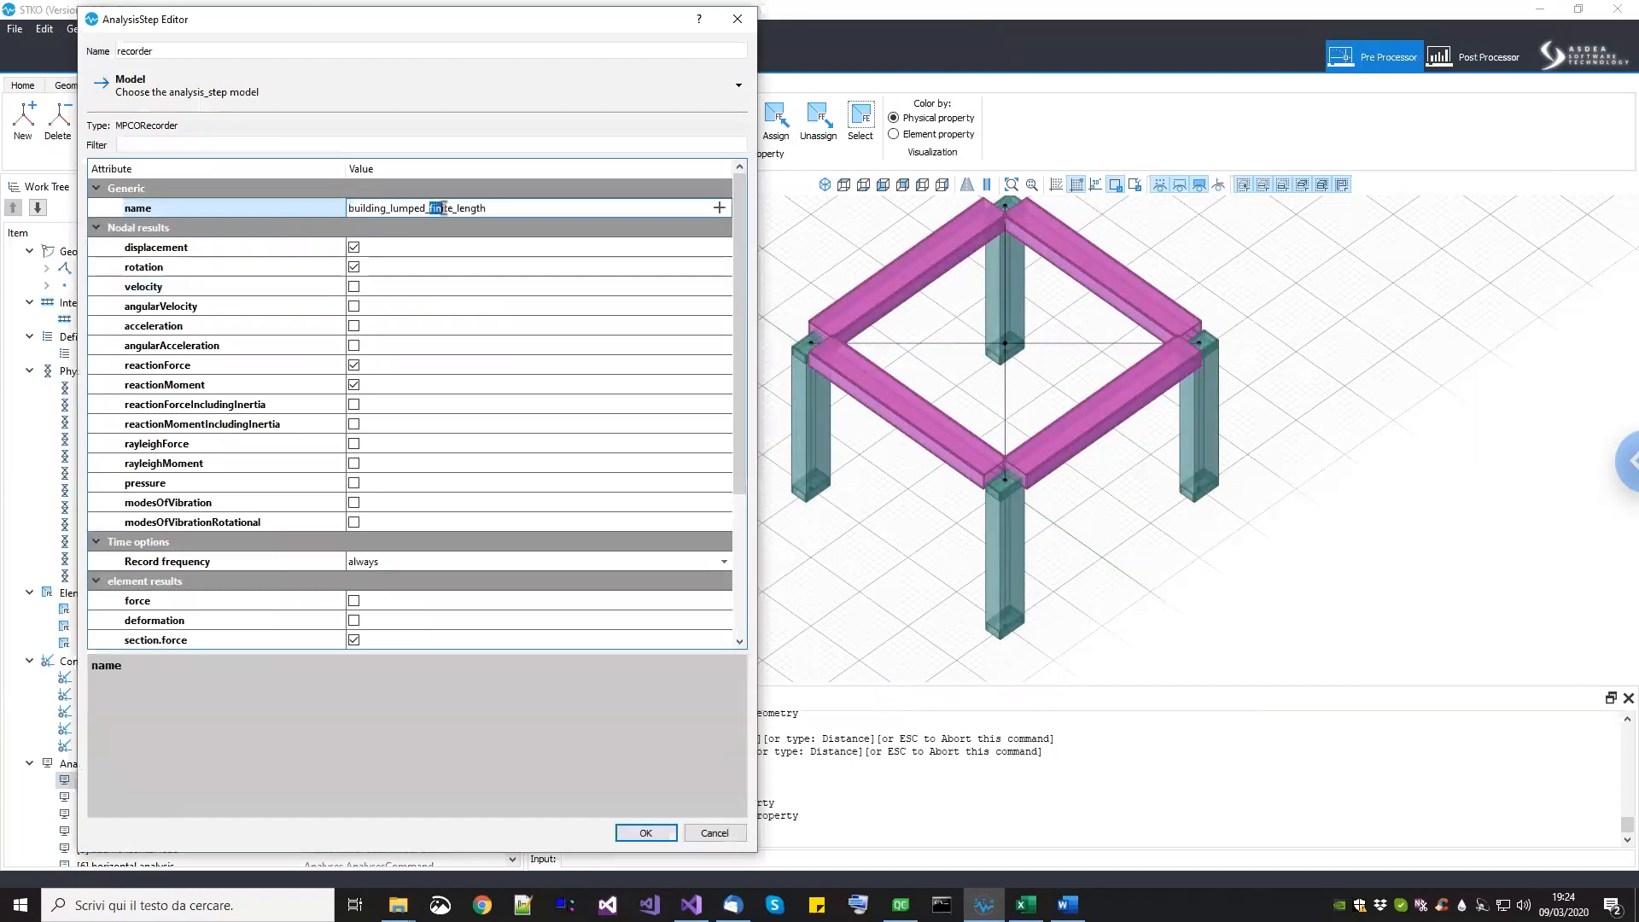
click(450, 207)
drag(433, 208, 429, 208)
key(Delete)
key(Delete)
text(zero)
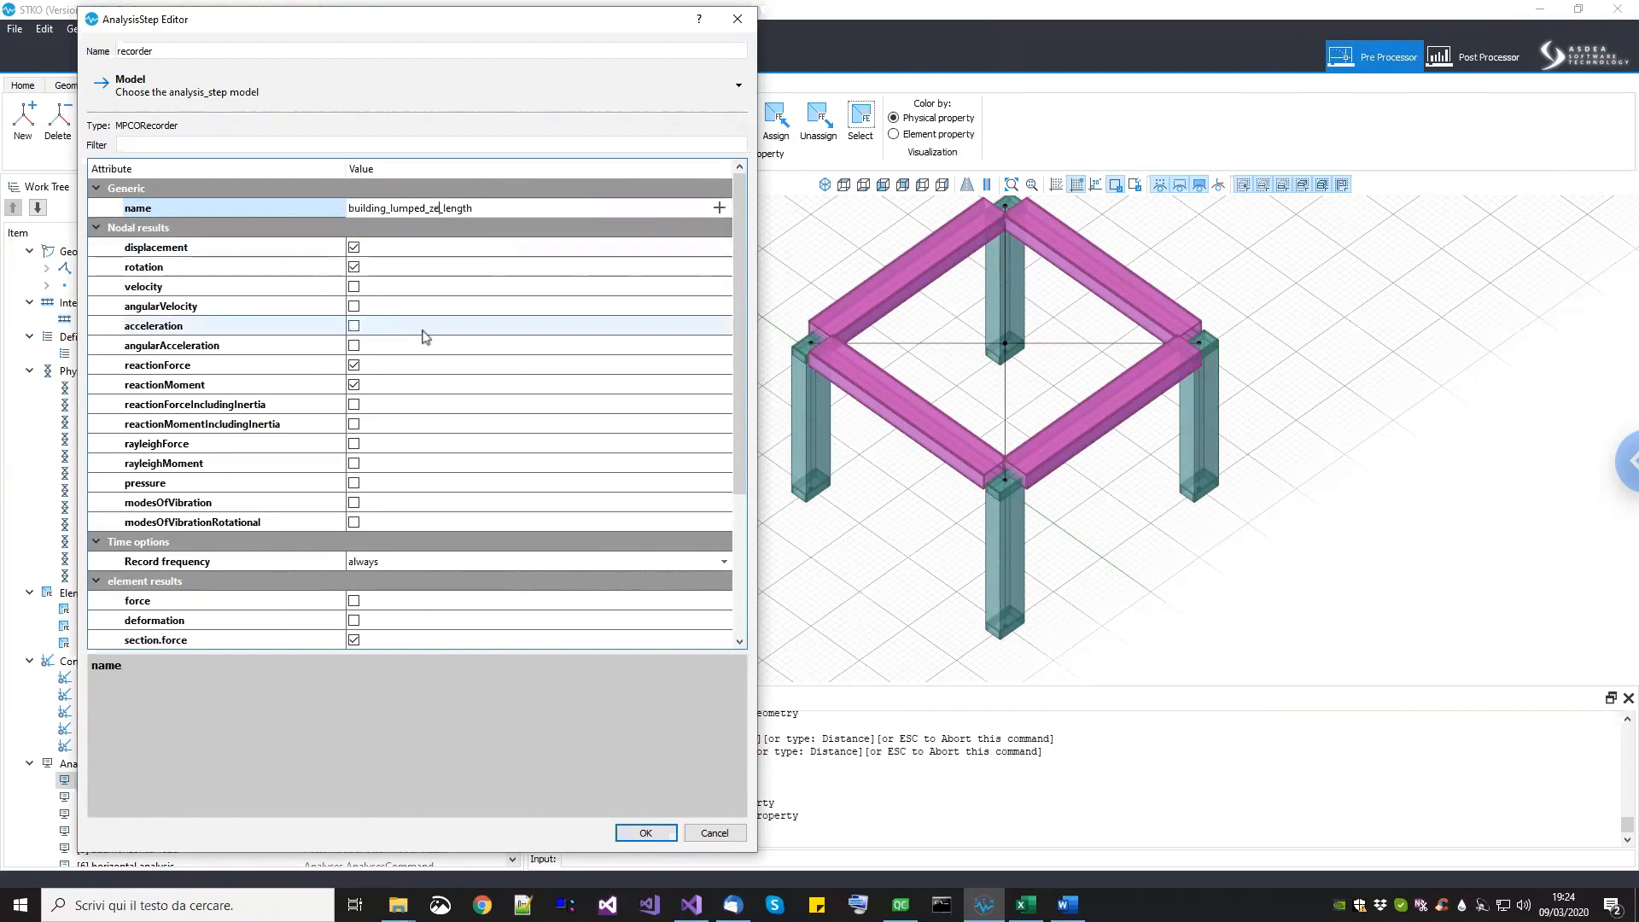
key(Return)
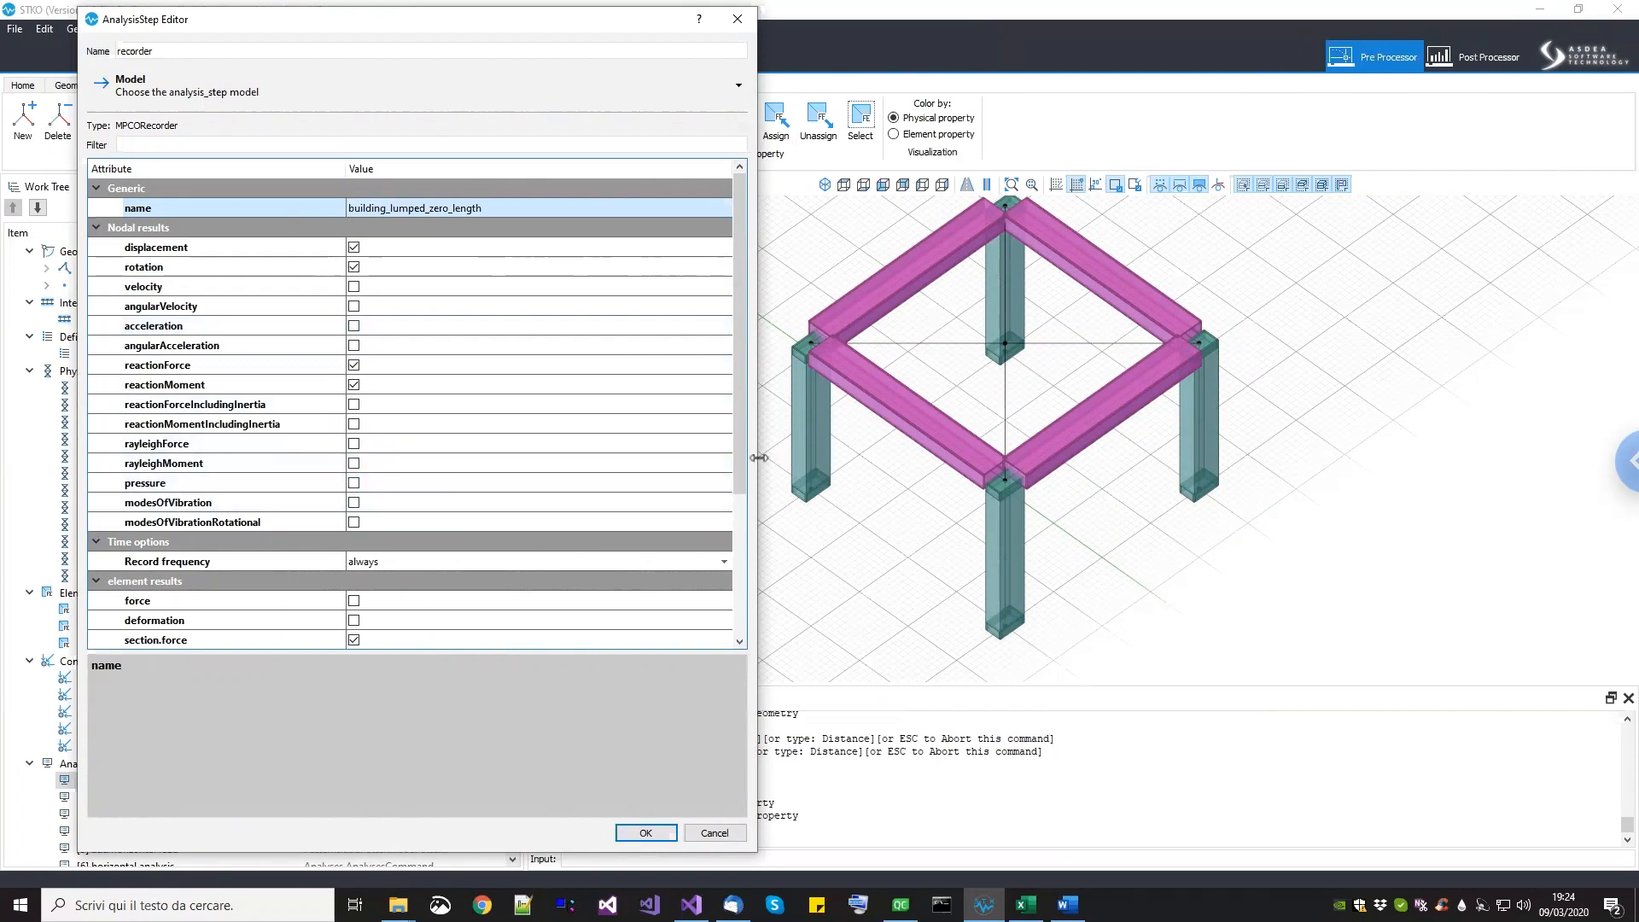
Step: Enable the material.stress and material.strain element results in the recorder
drag(743, 461, 748, 610)
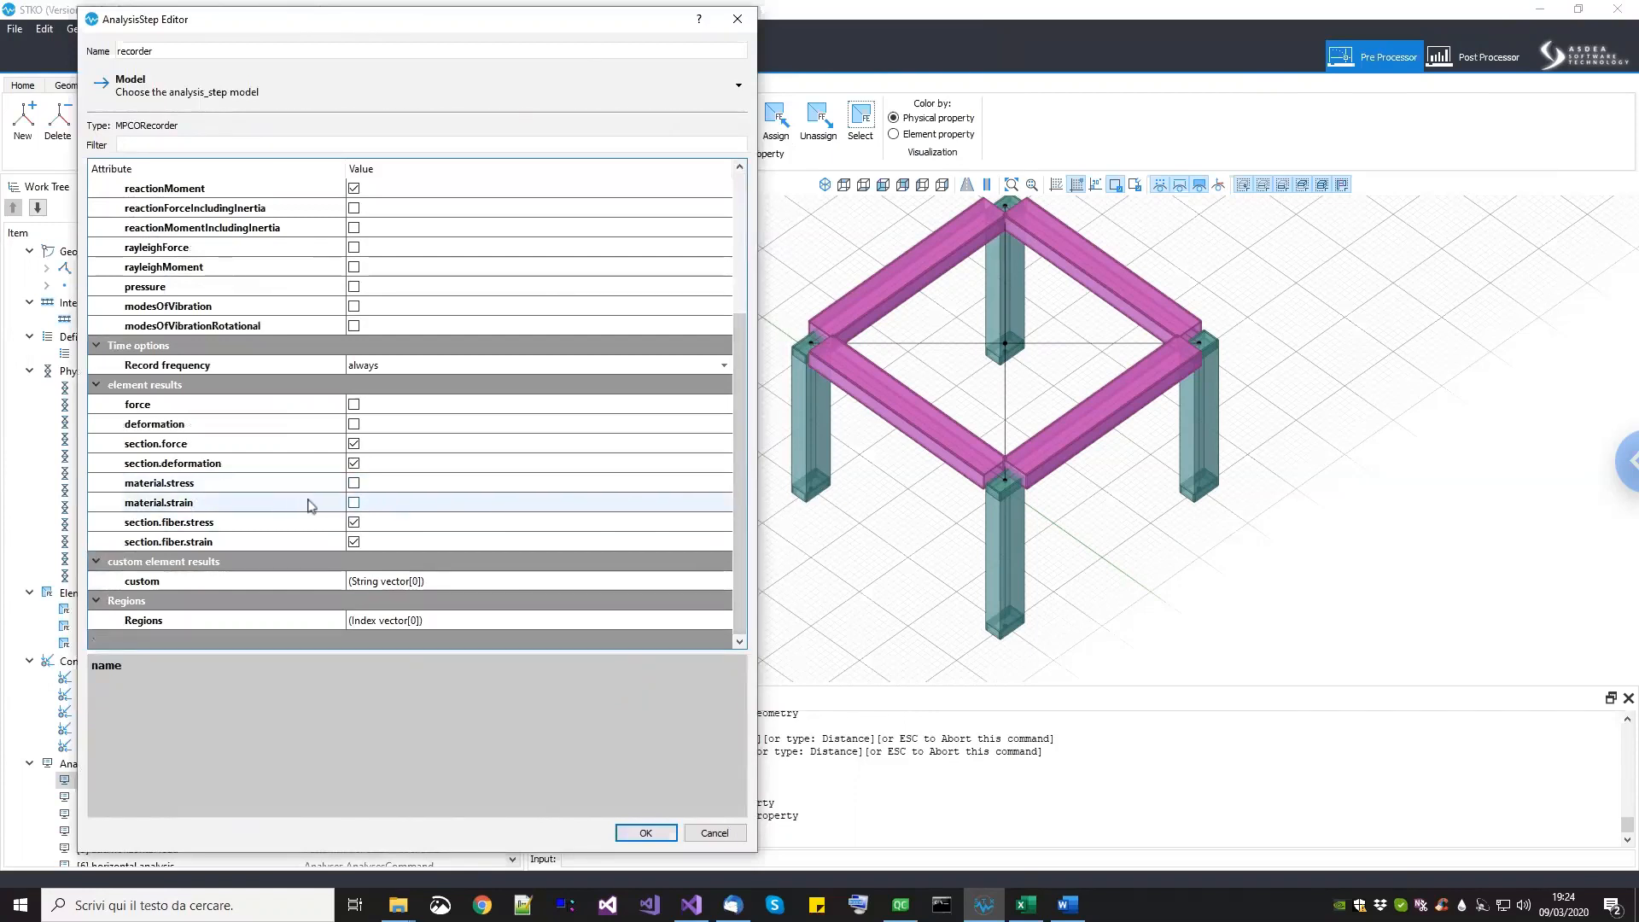
click(355, 483)
click(355, 503)
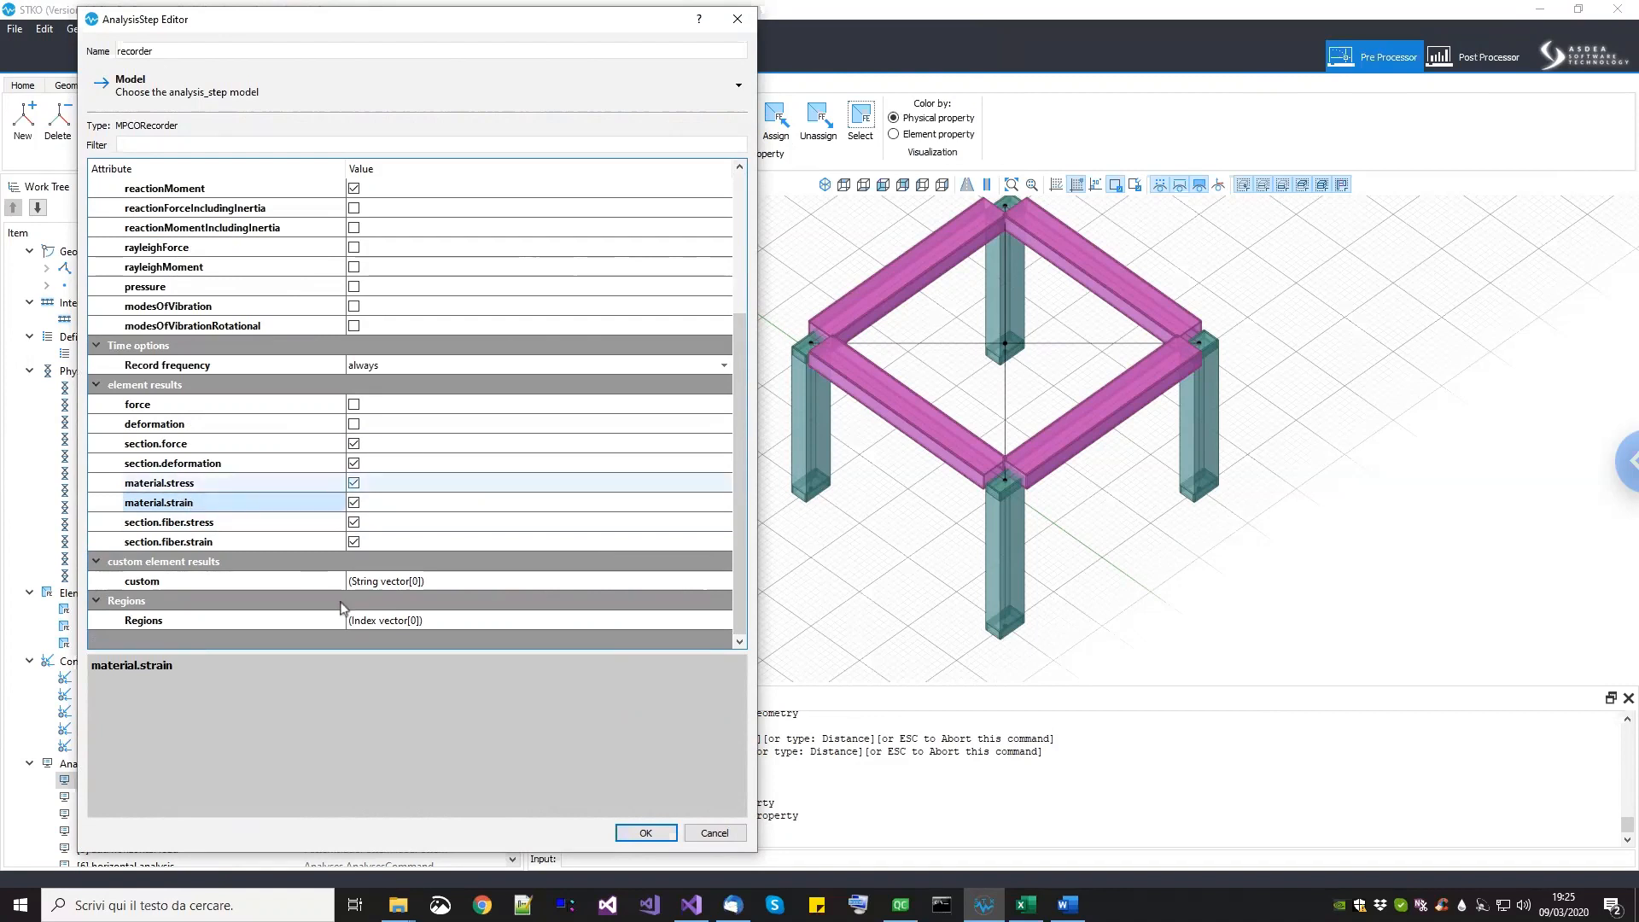
Step: Apply the edited recorder settings to the analysis step
click(621, 832)
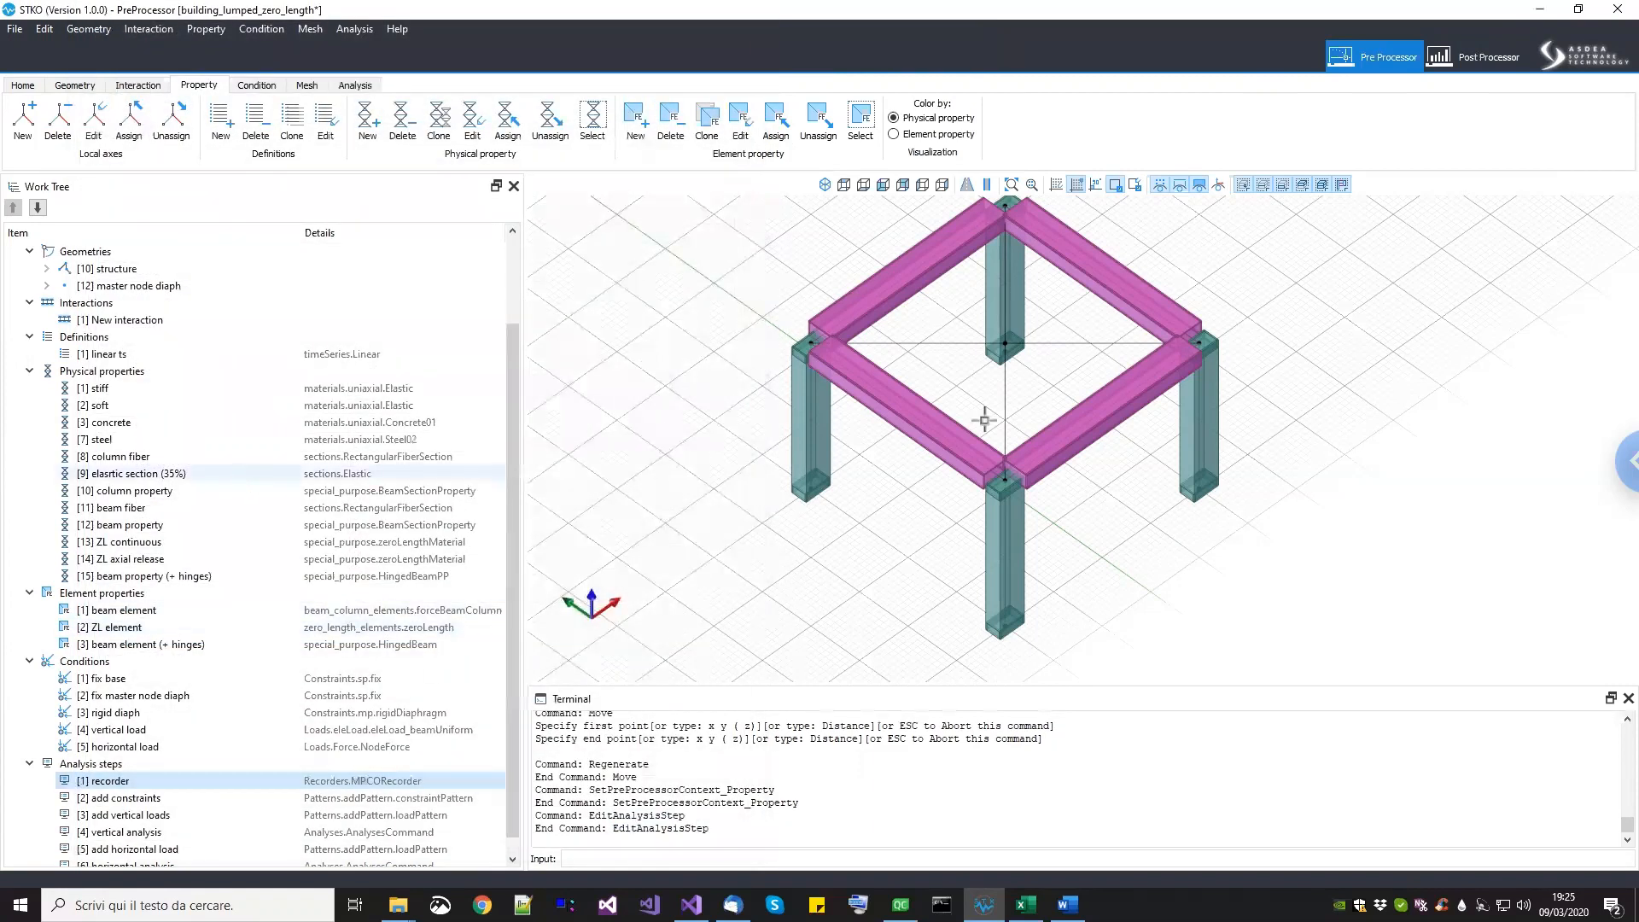
middle_drag(1090, 443, 1083, 468)
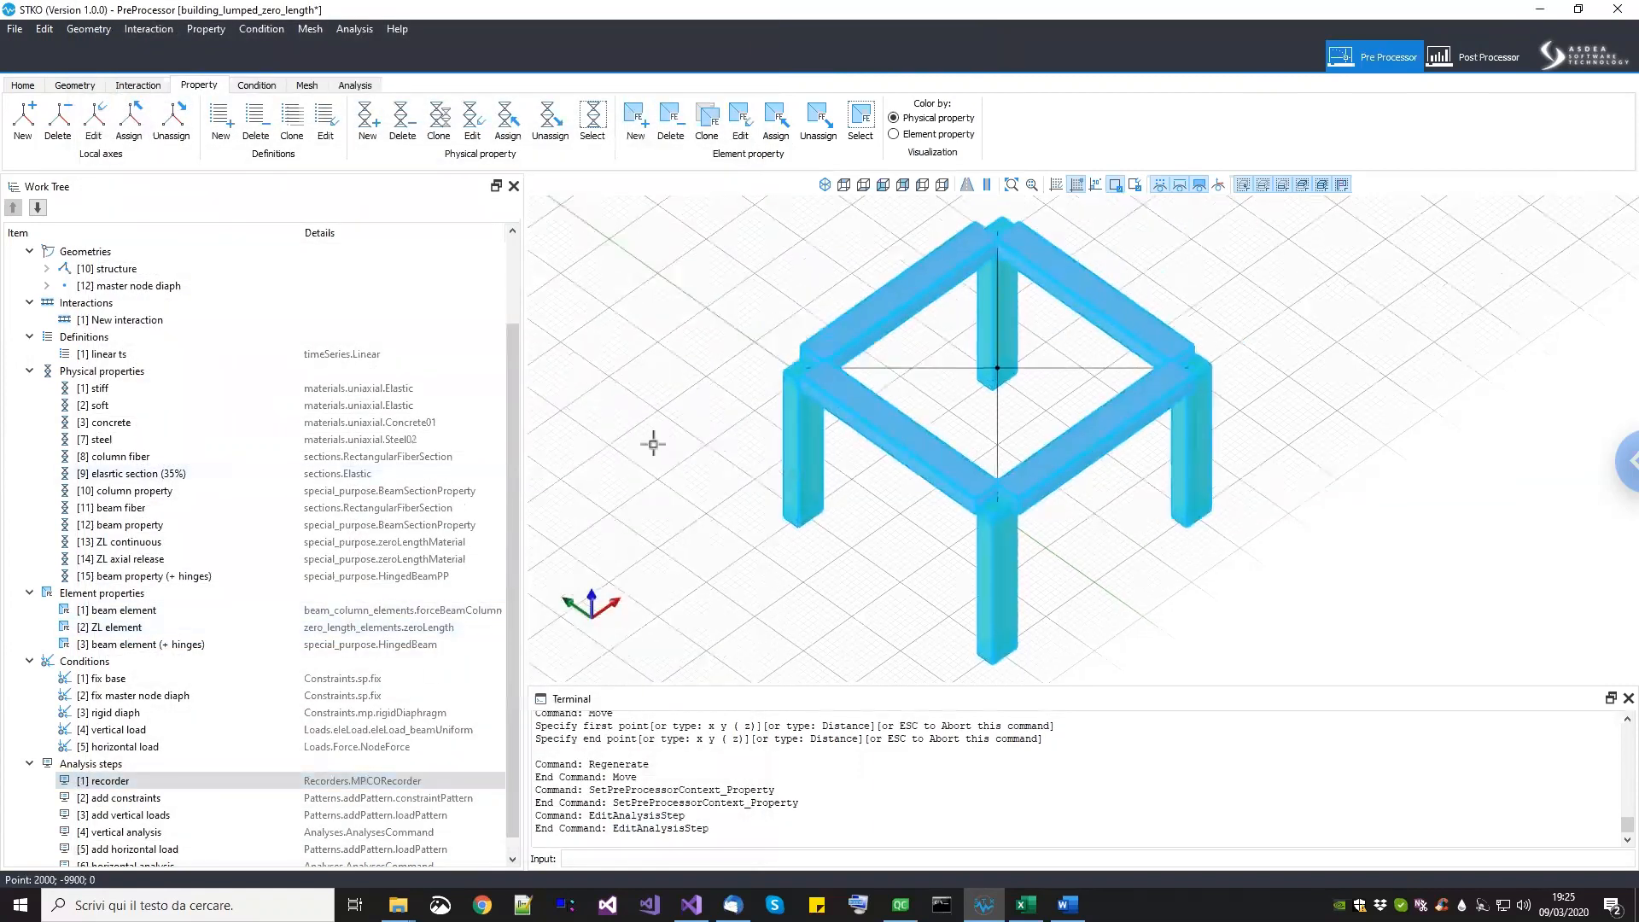
click(175, 474)
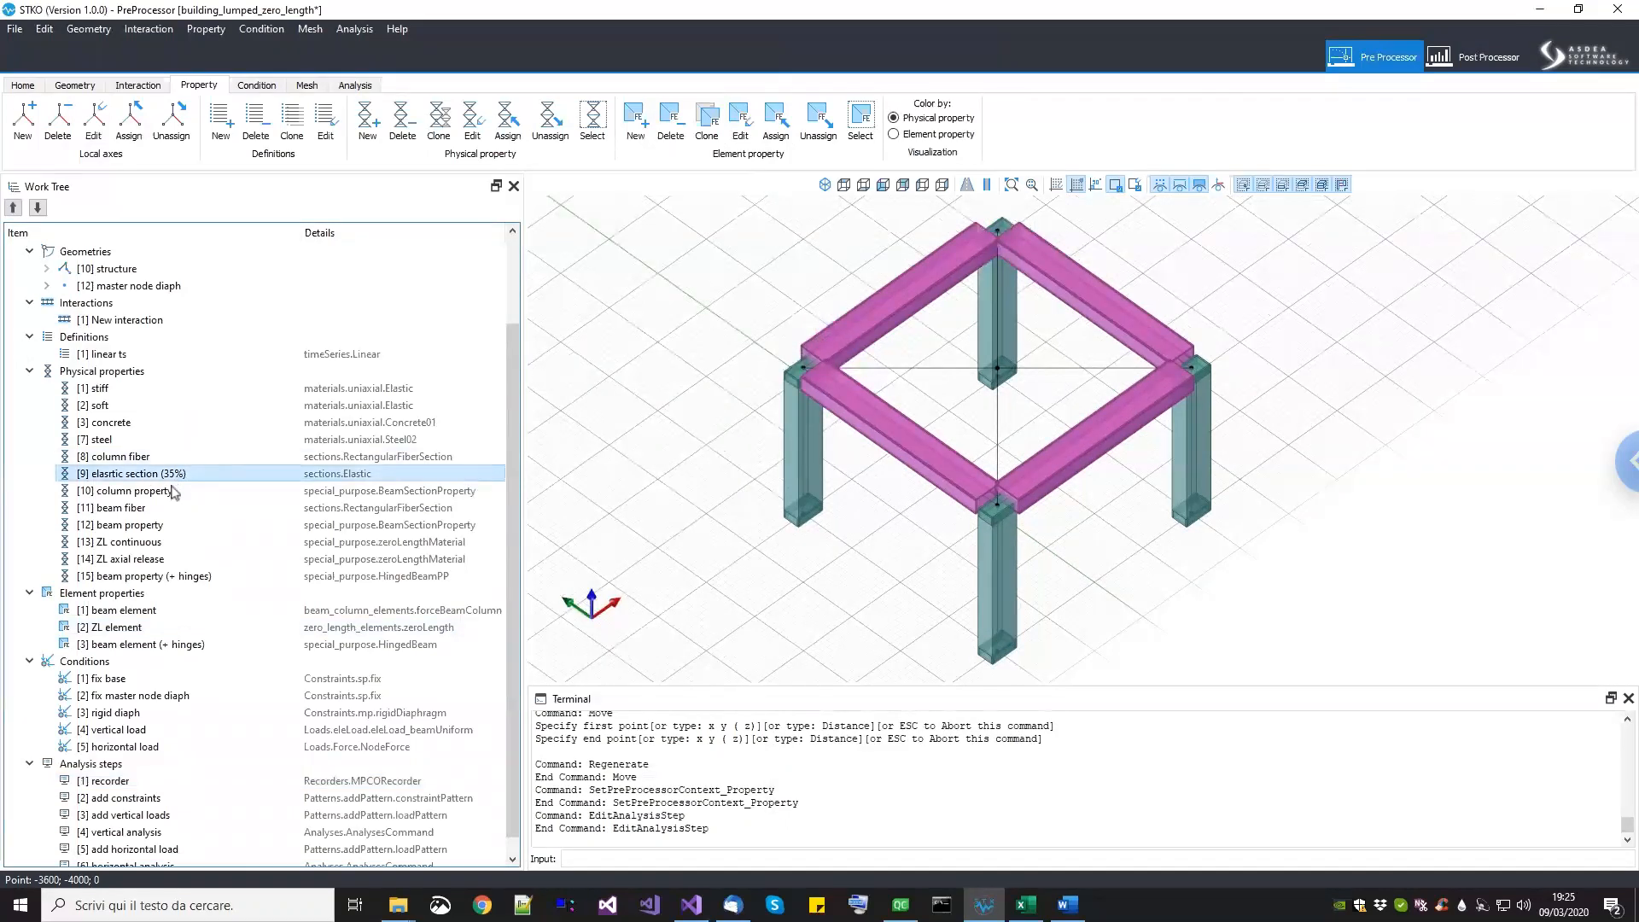
click(174, 492)
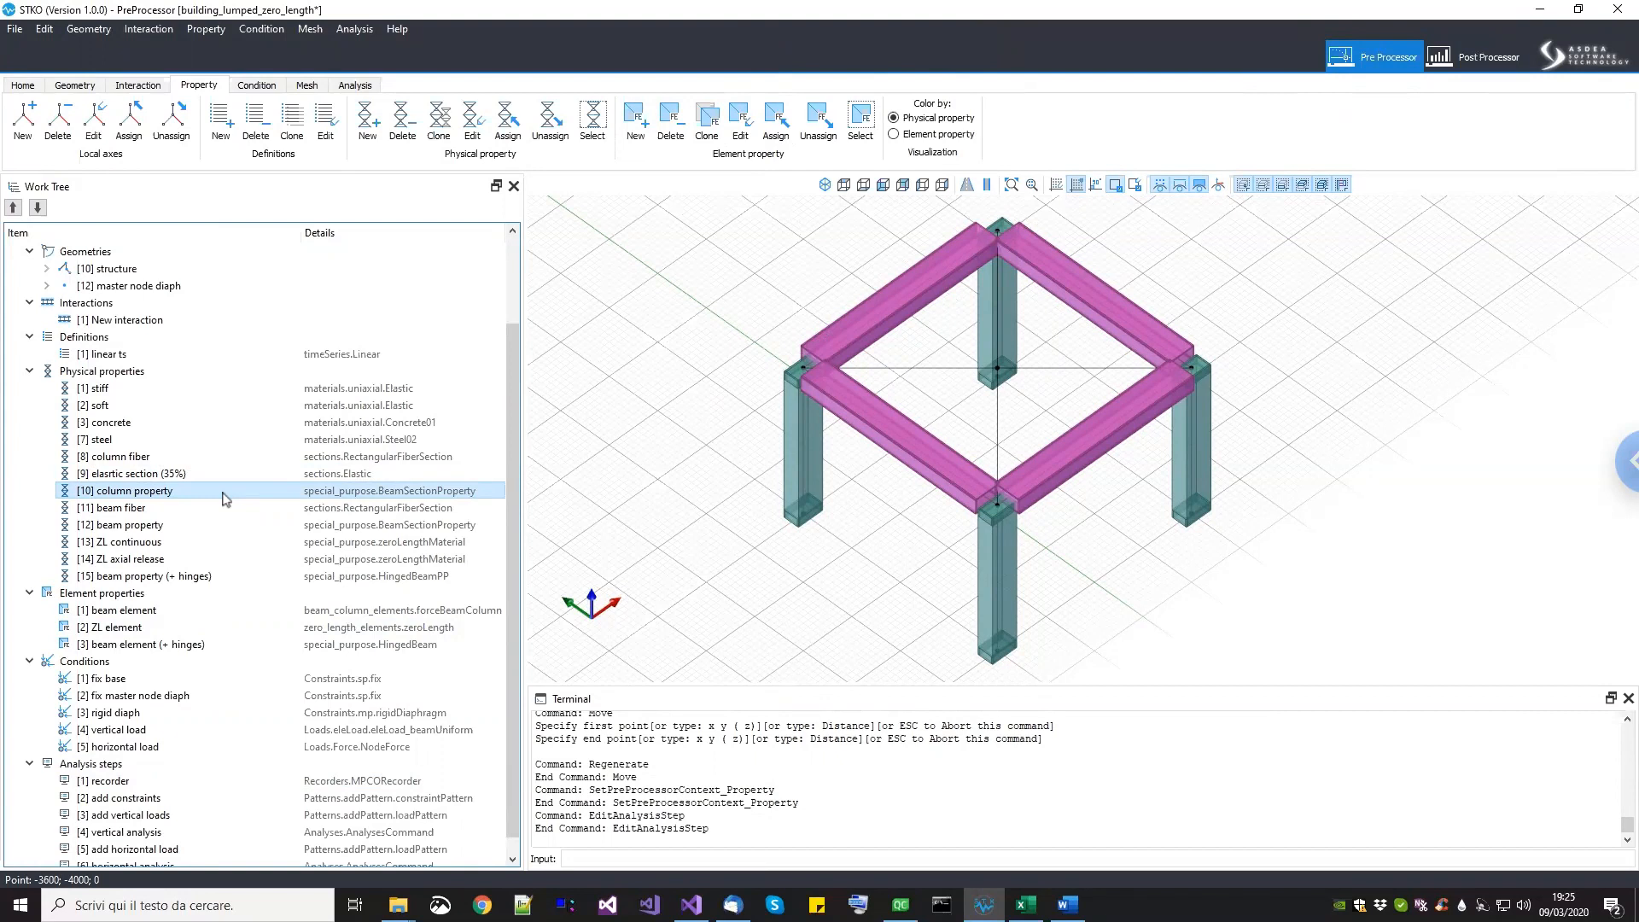
click(127, 390)
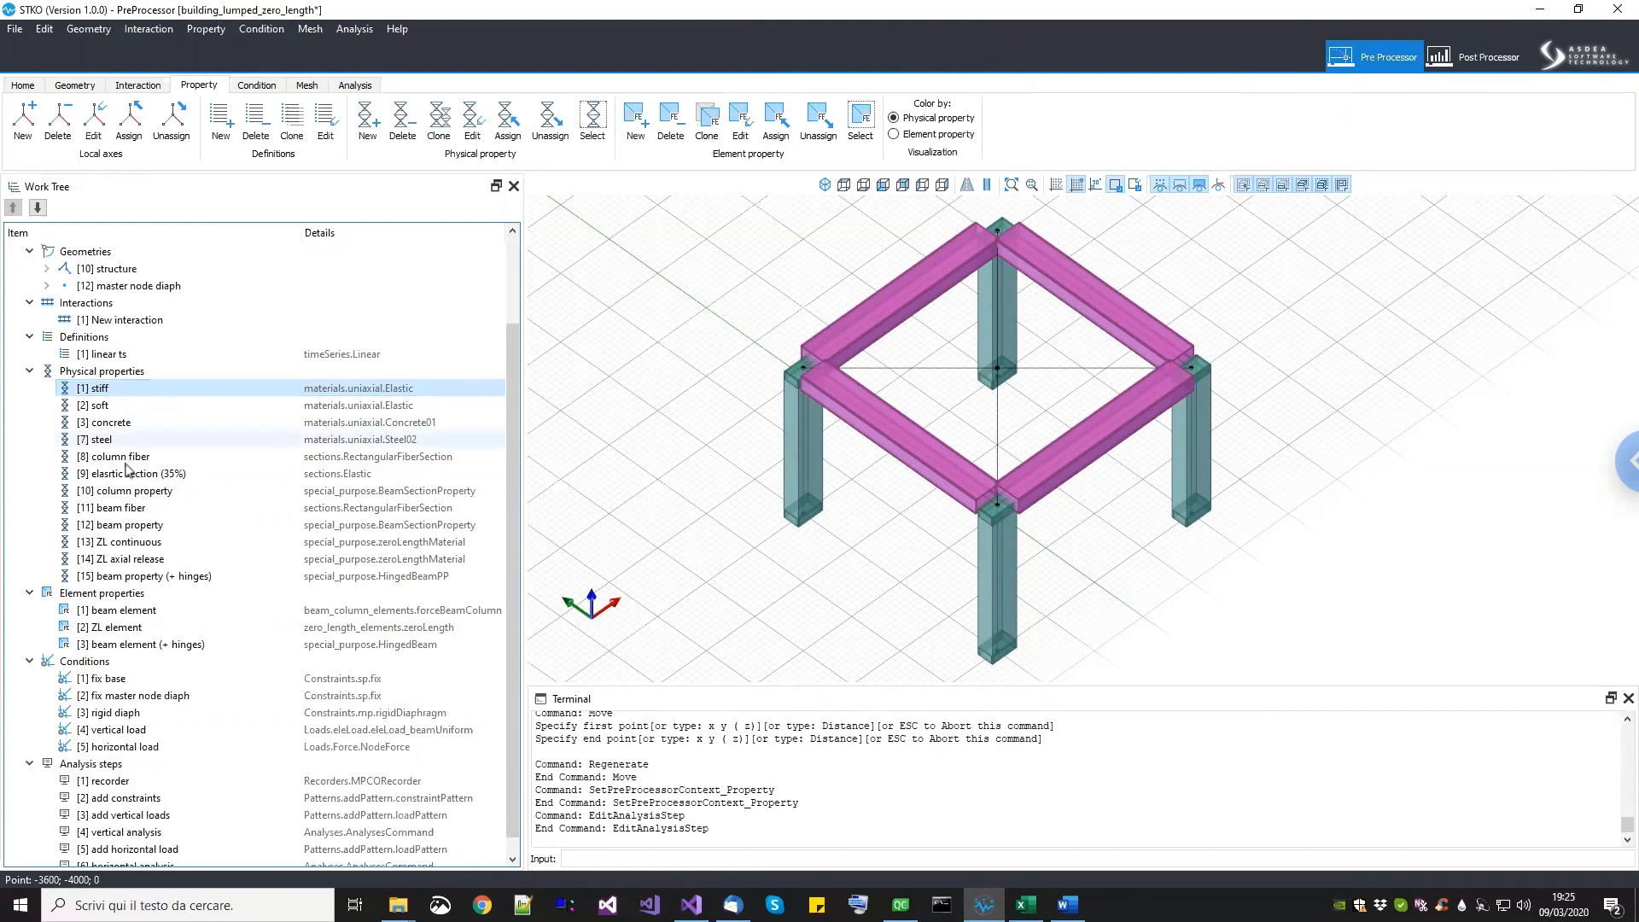
click(158, 474)
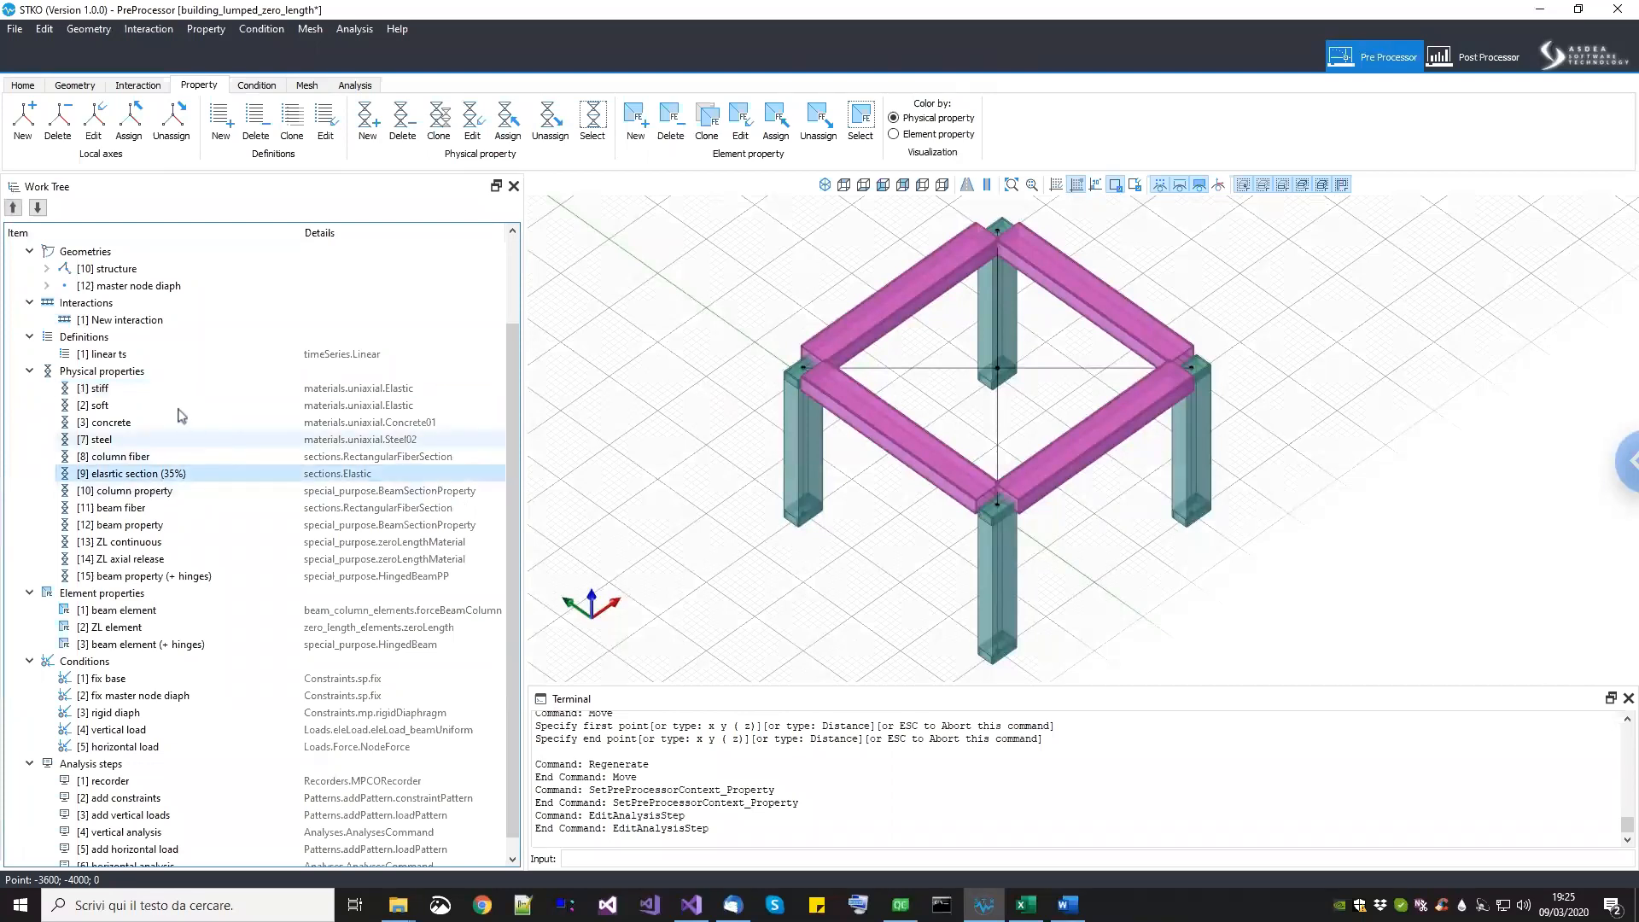
Step: Create a physical property named MR hinge uniaxial using the ModIMKPinching uniaxial material
right_click(166, 376)
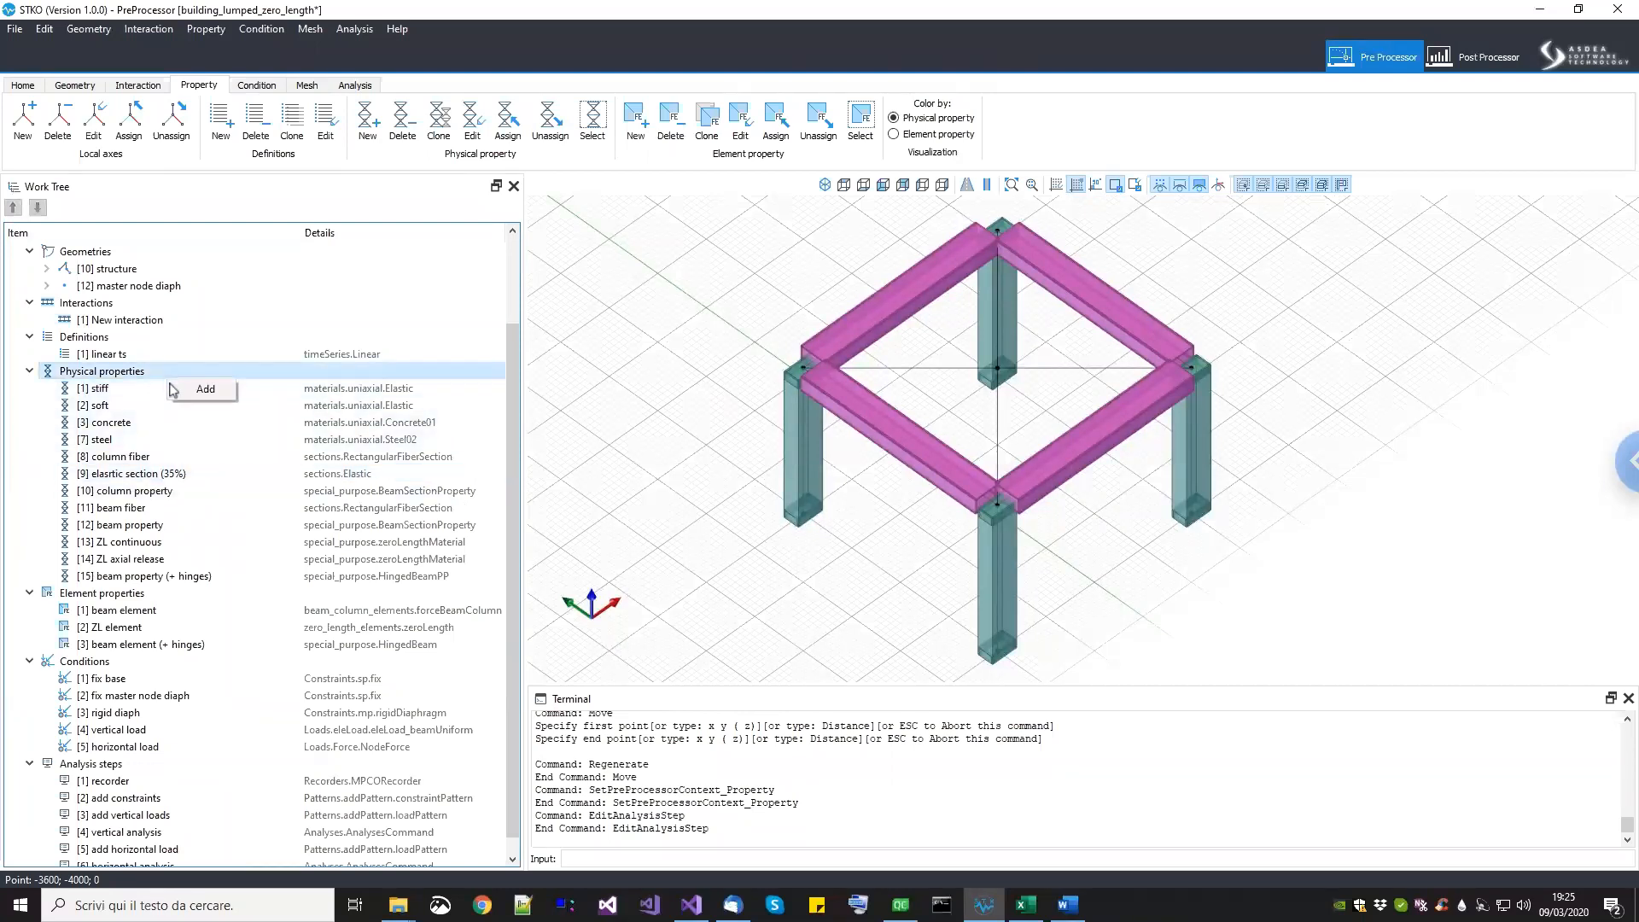
click(191, 390)
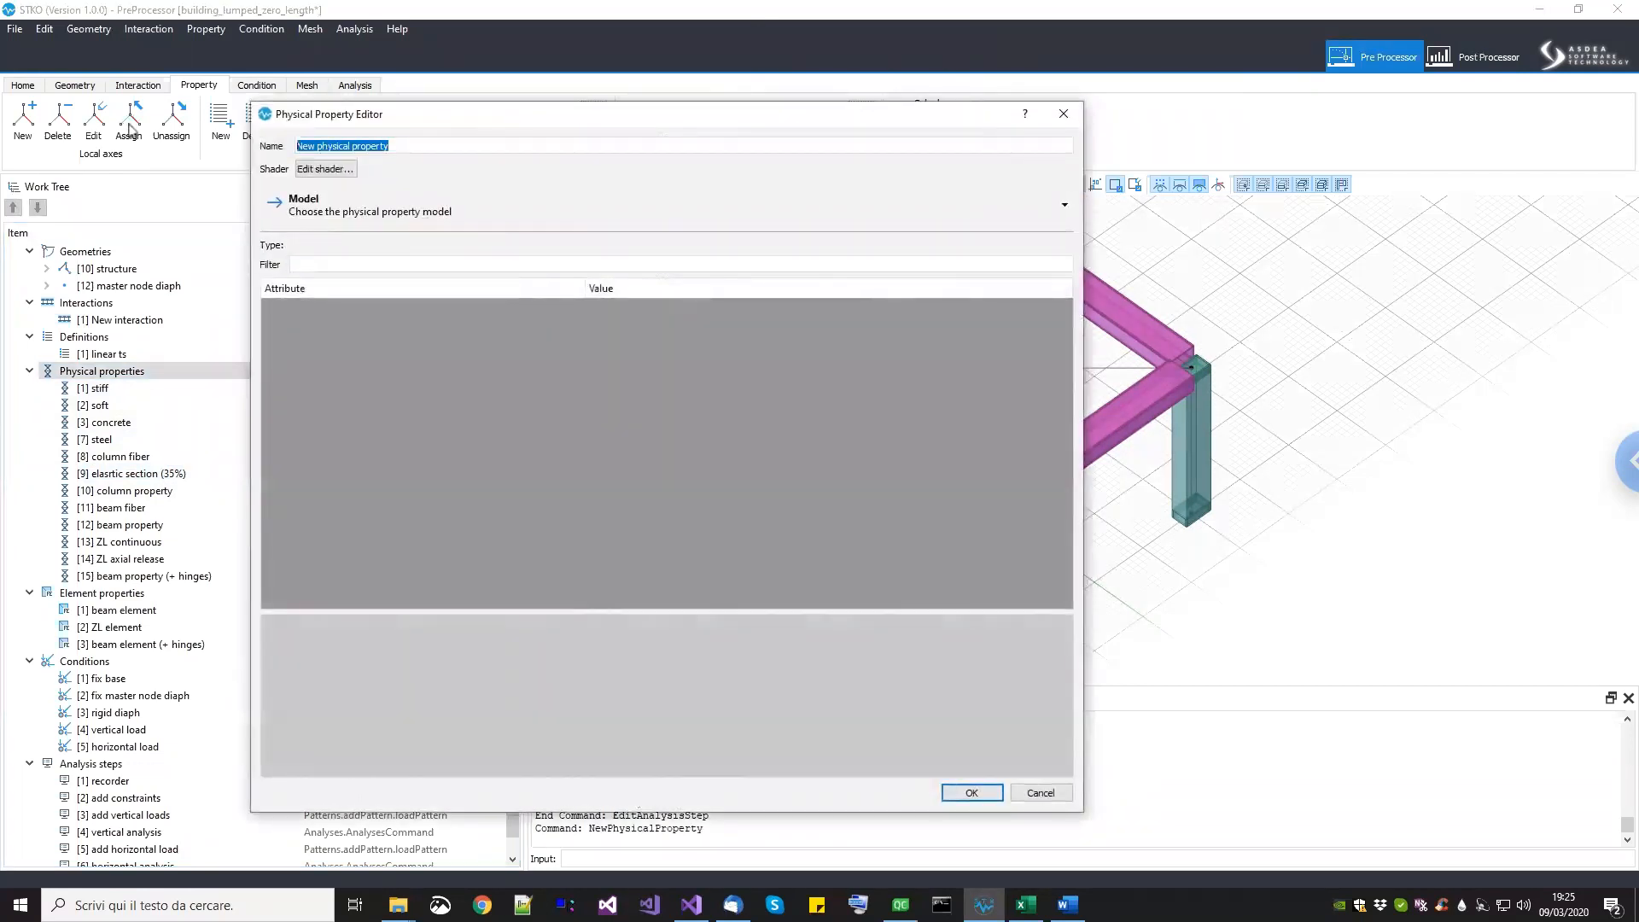
text(MR hinge uniax)
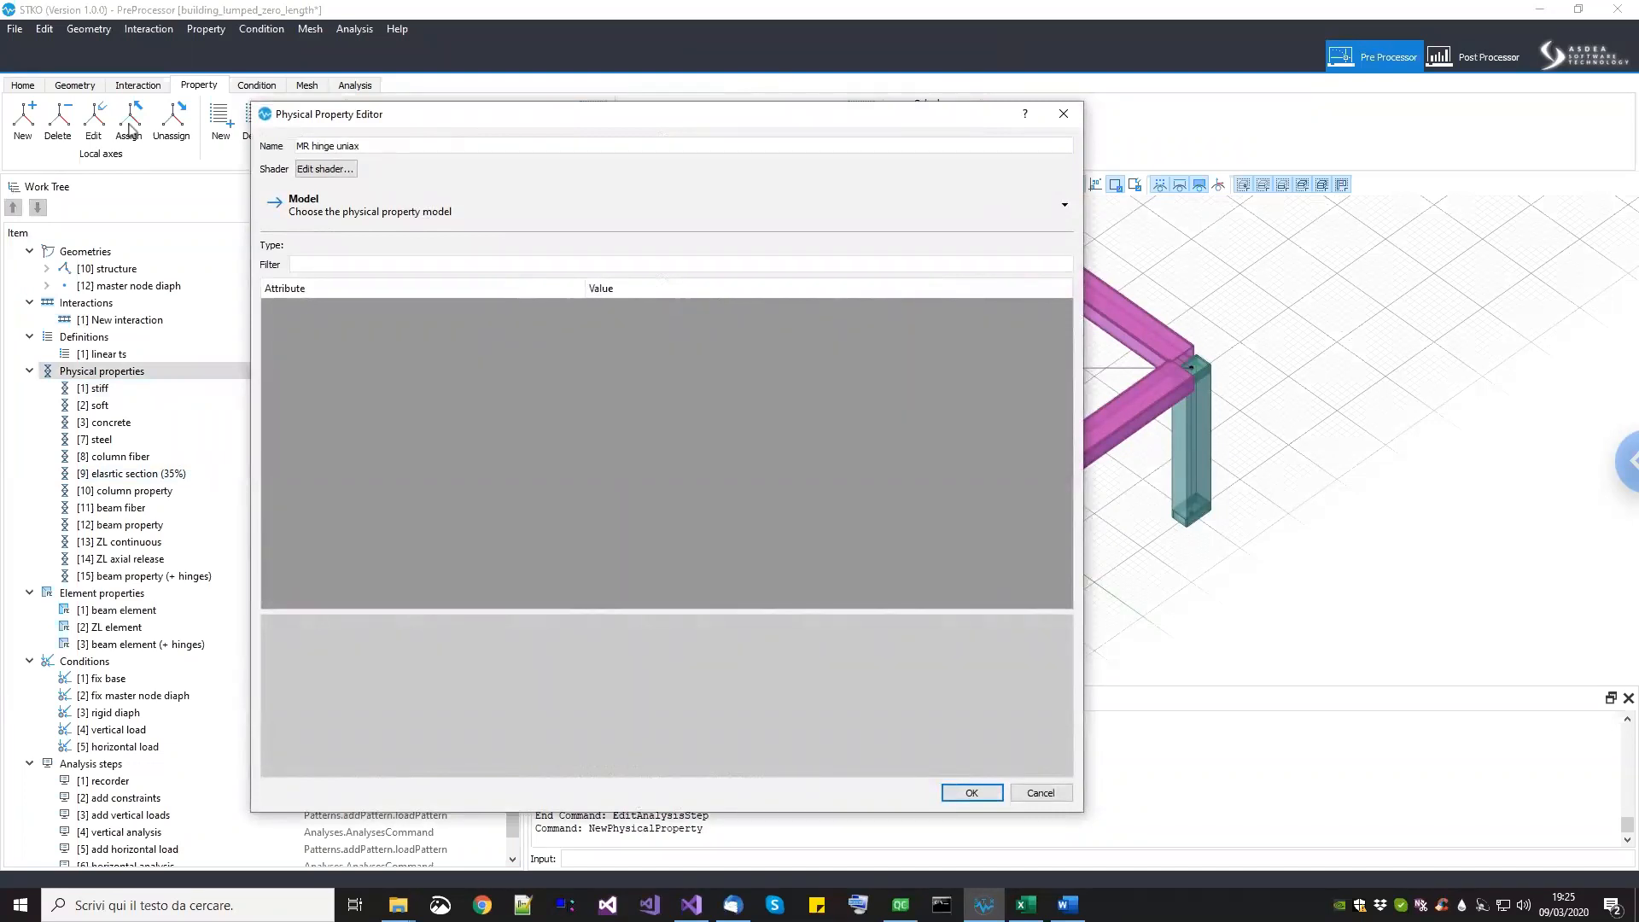
text(ial)
click(348, 212)
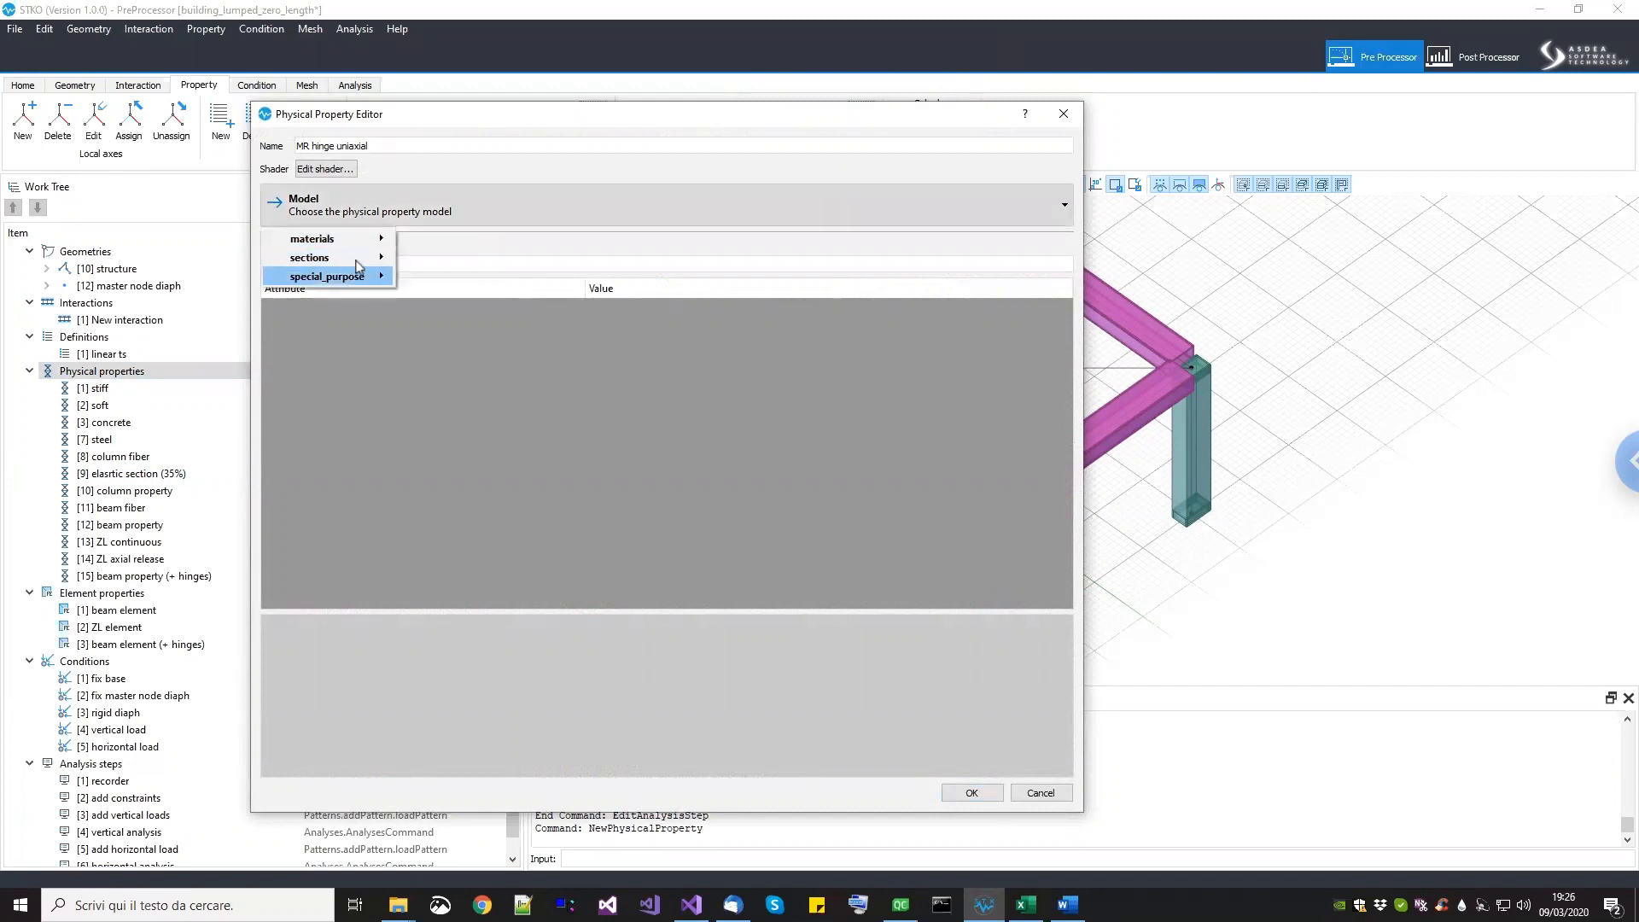
mouse_move(360, 240)
mouse_move(447, 264)
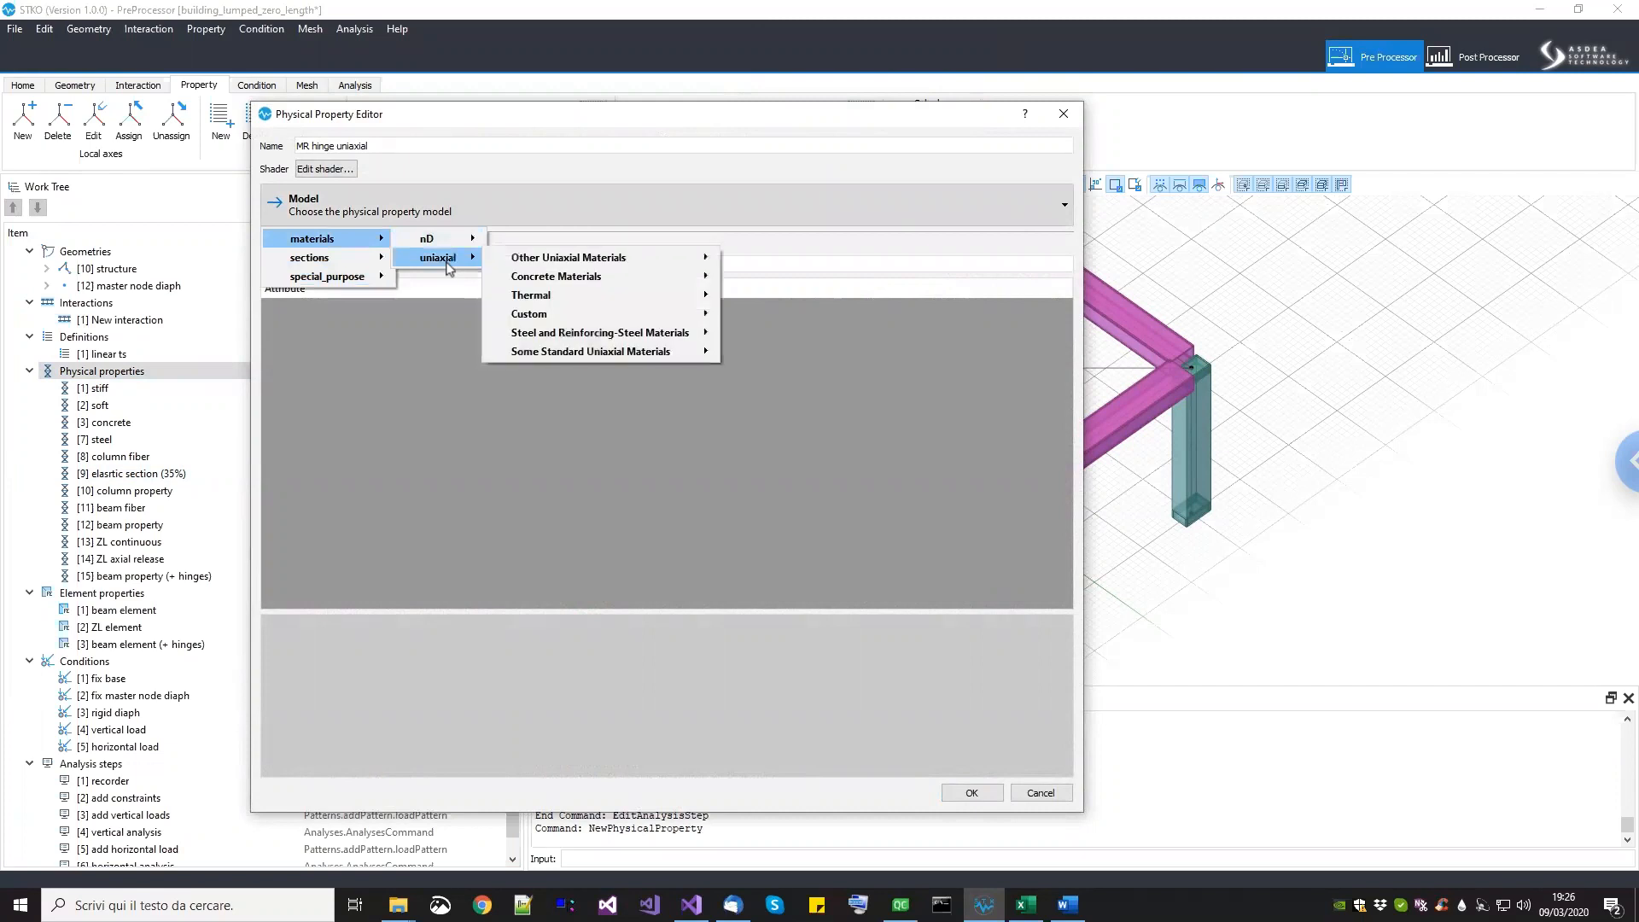
mouse_move(528, 266)
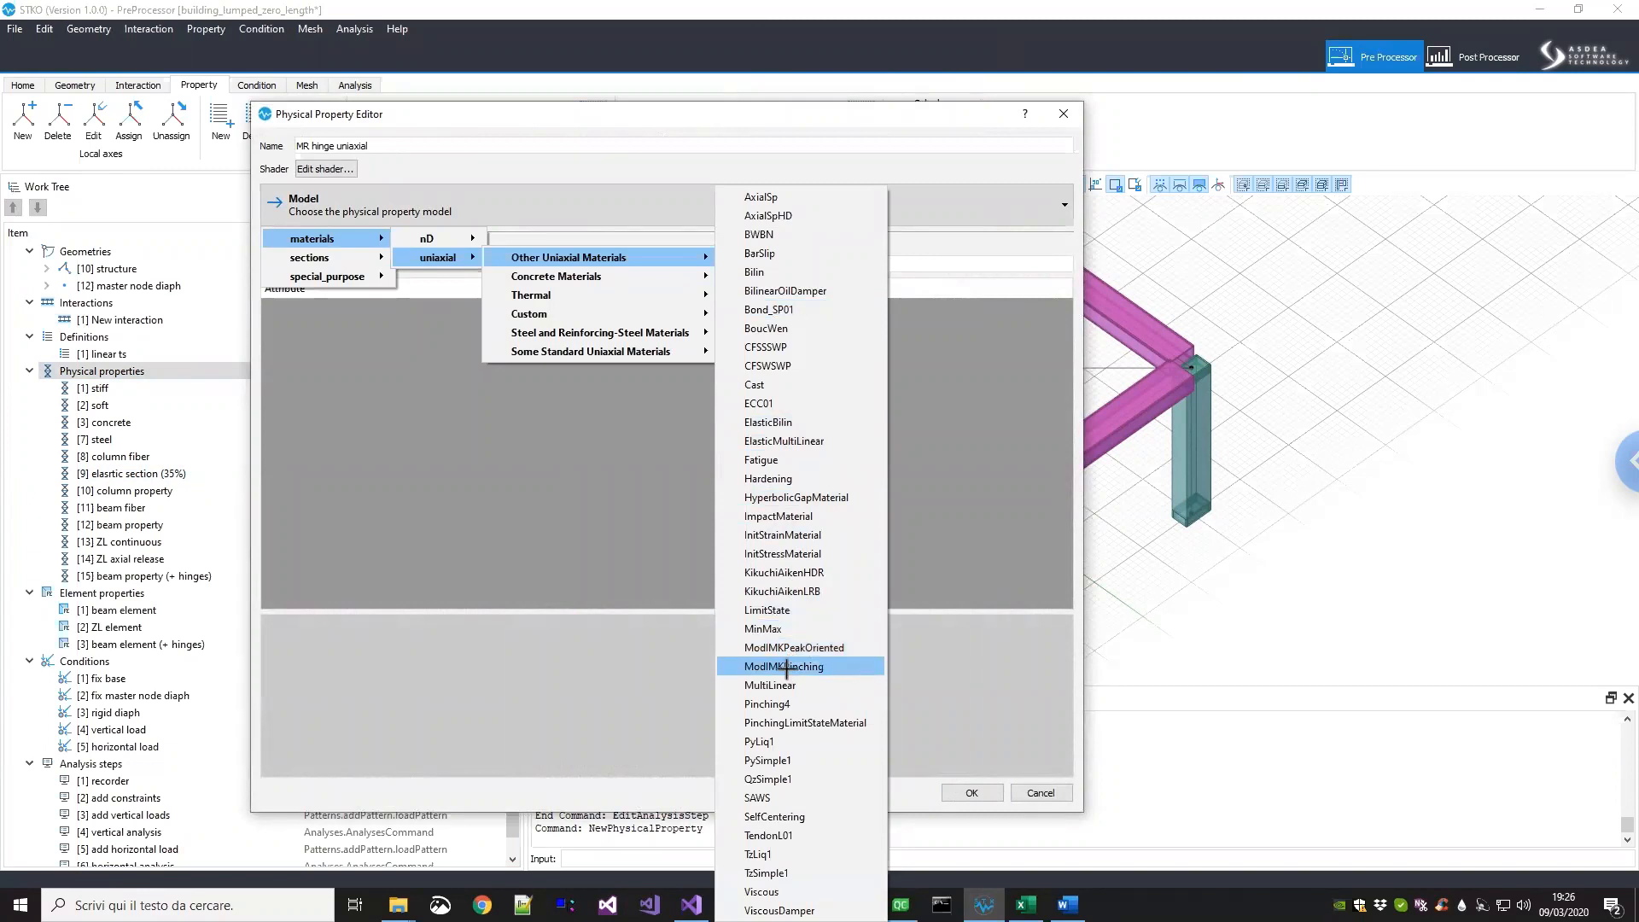
click(789, 667)
Step: Set the hinge material's elastic stiffness K0 to 3.93e+13 and both hardening ratios as_Plus and as_Neg to 0.000189
click(441, 328)
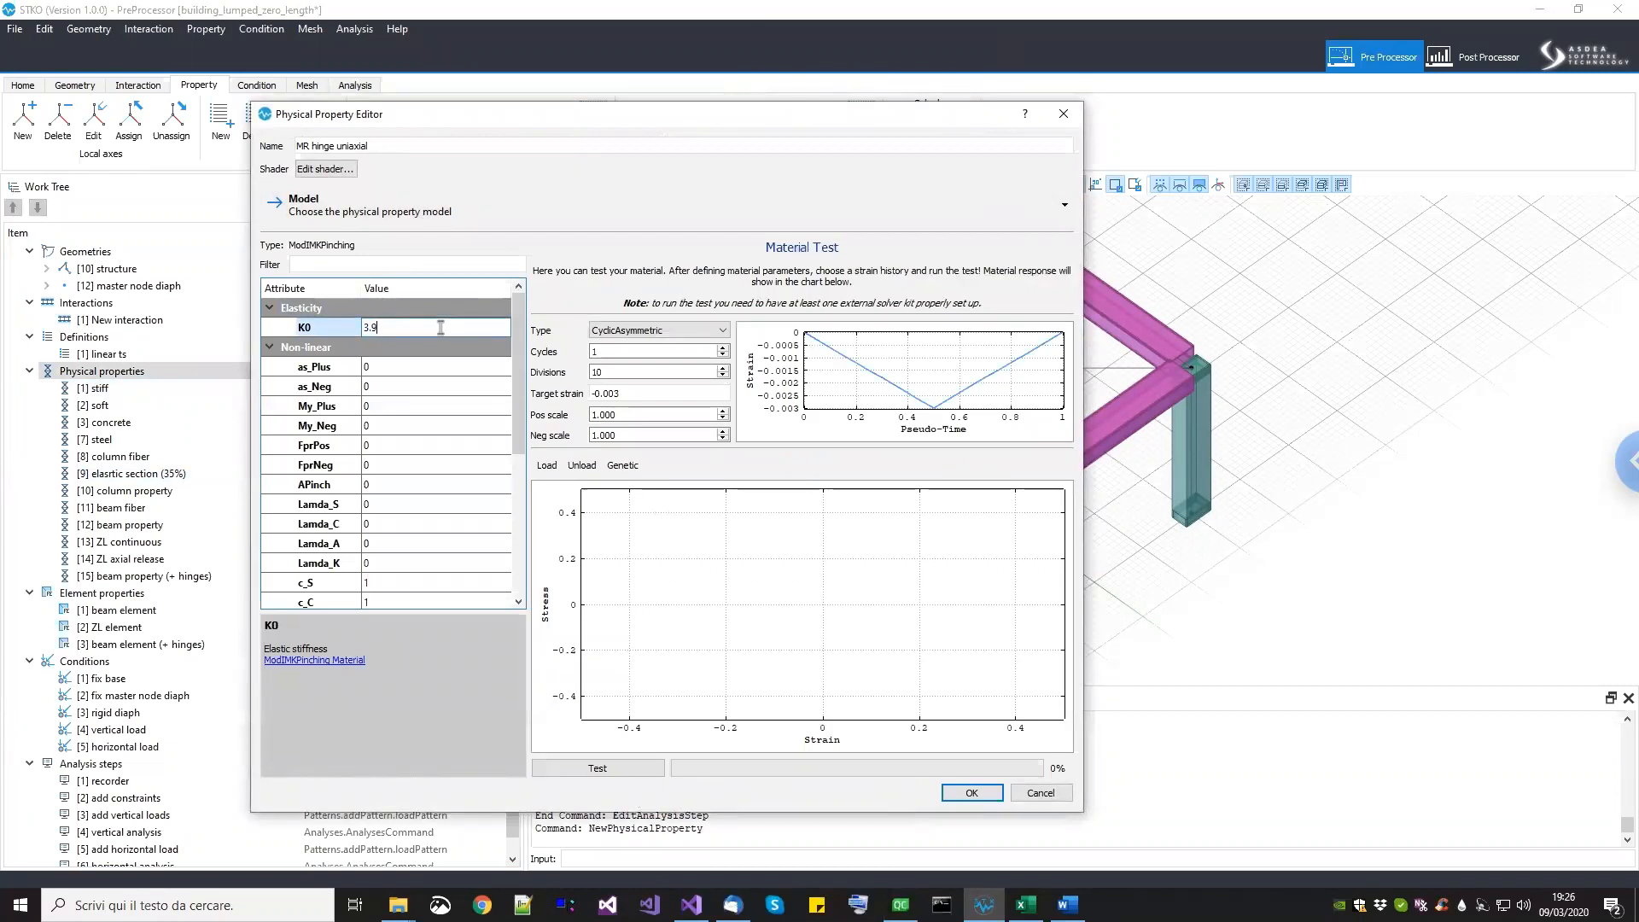
text(3.93e+13)
key(Return)
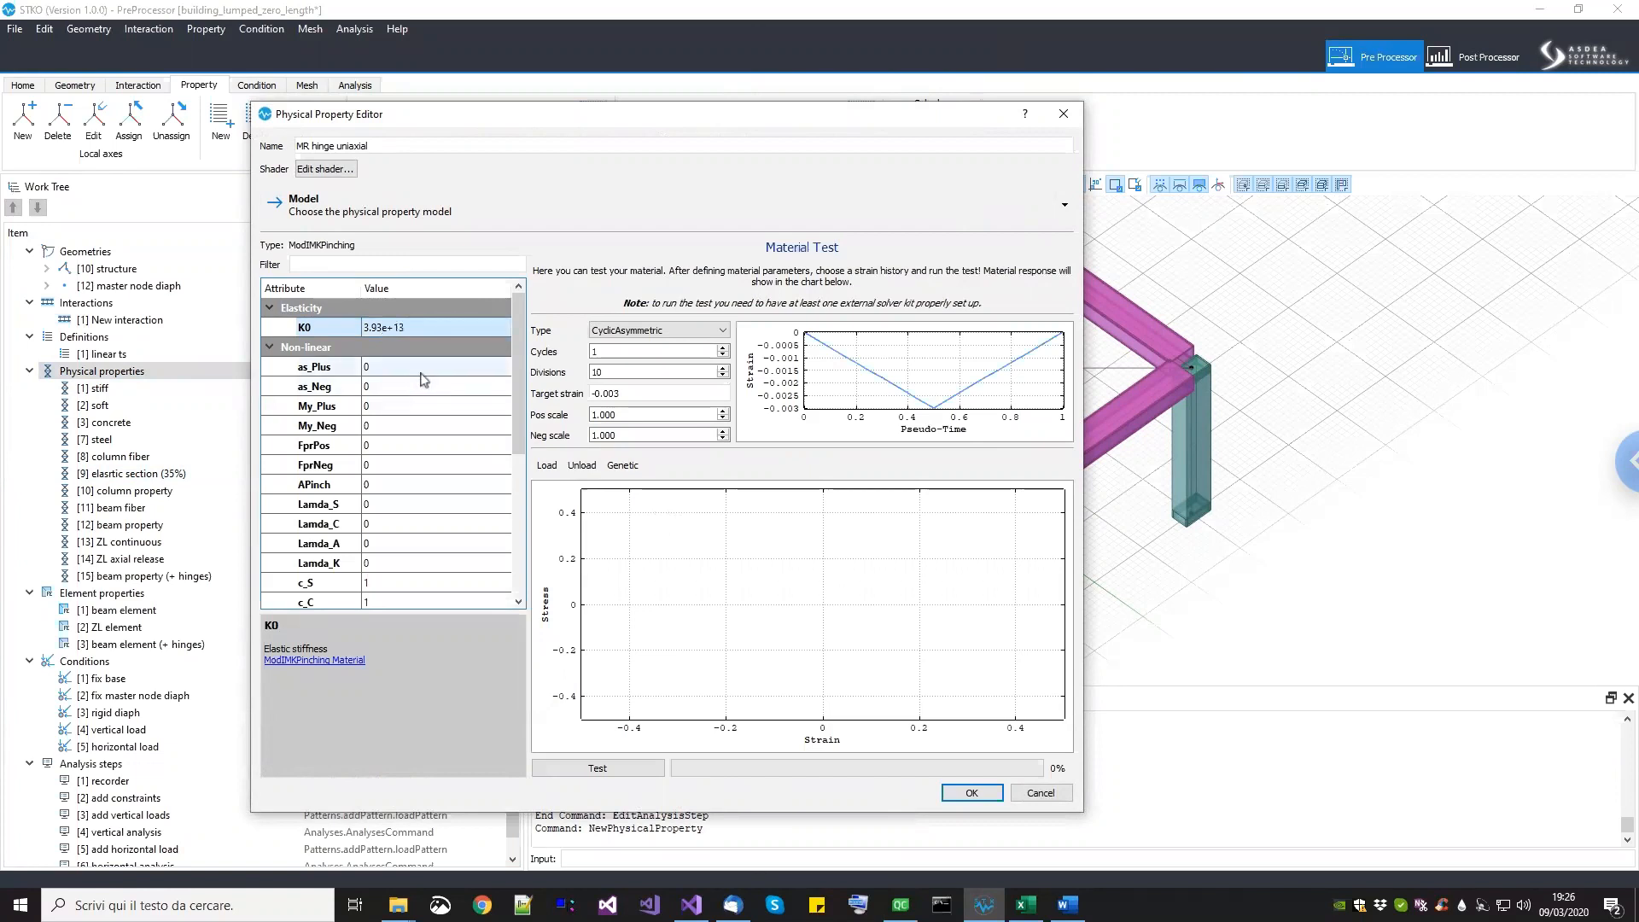
click(423, 367)
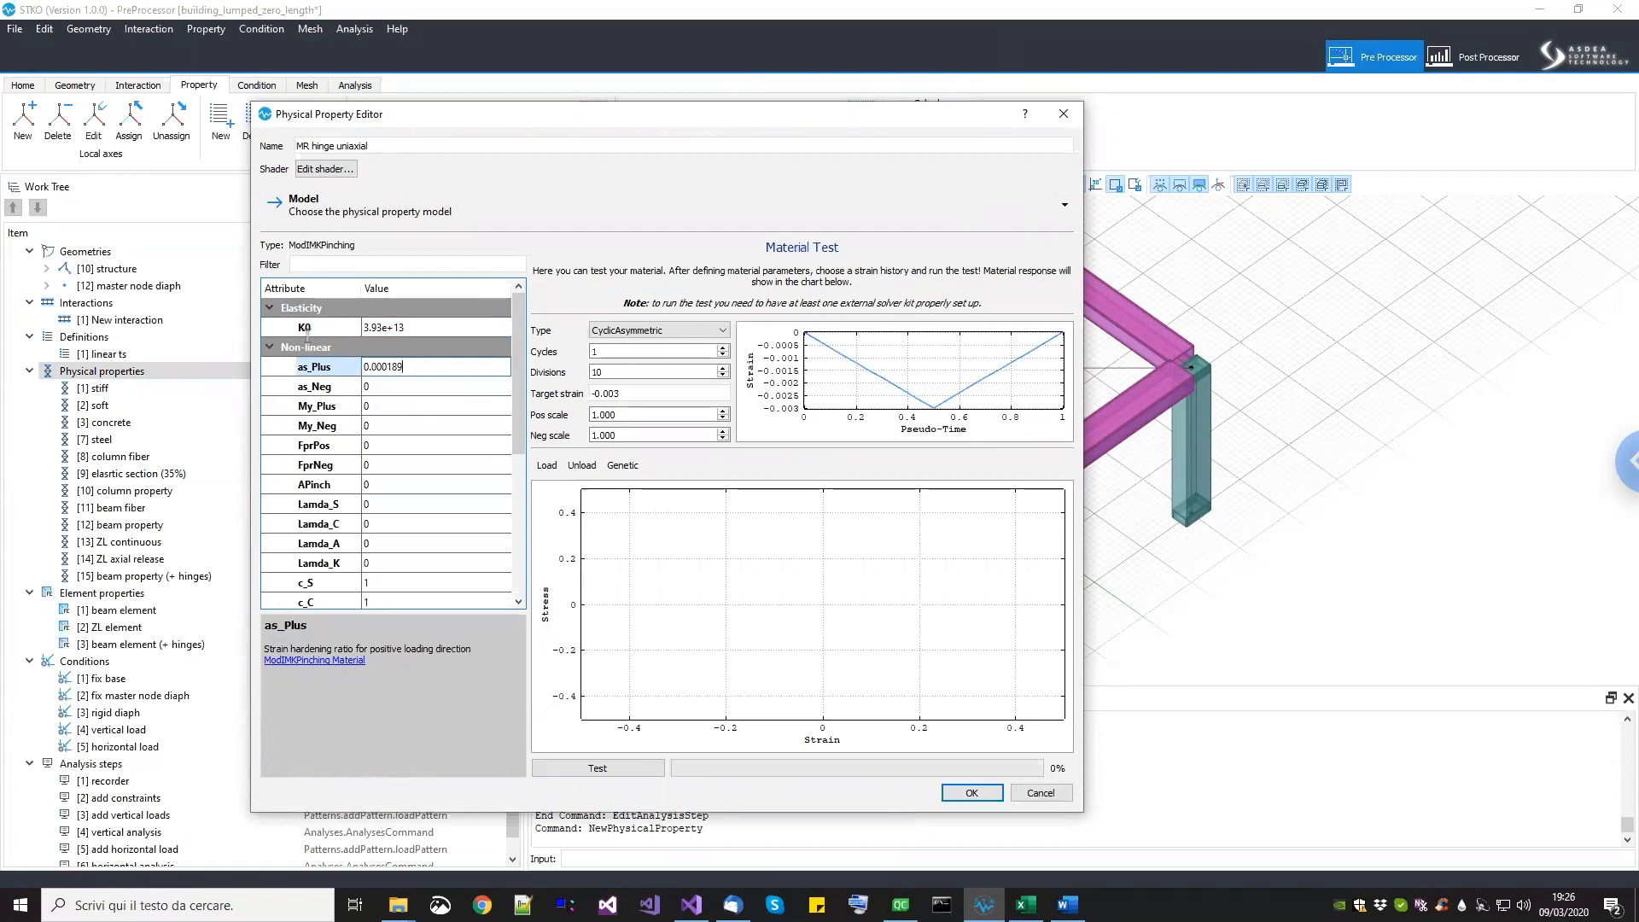
double_click(449, 373)
key(ctrl+c)
click(450, 386)
key(ctrl+v)
Step: Set the hinge material's yield strengths My_Plus to 3.3e+08 and My_Neg to -3.3e+08
click(446, 405)
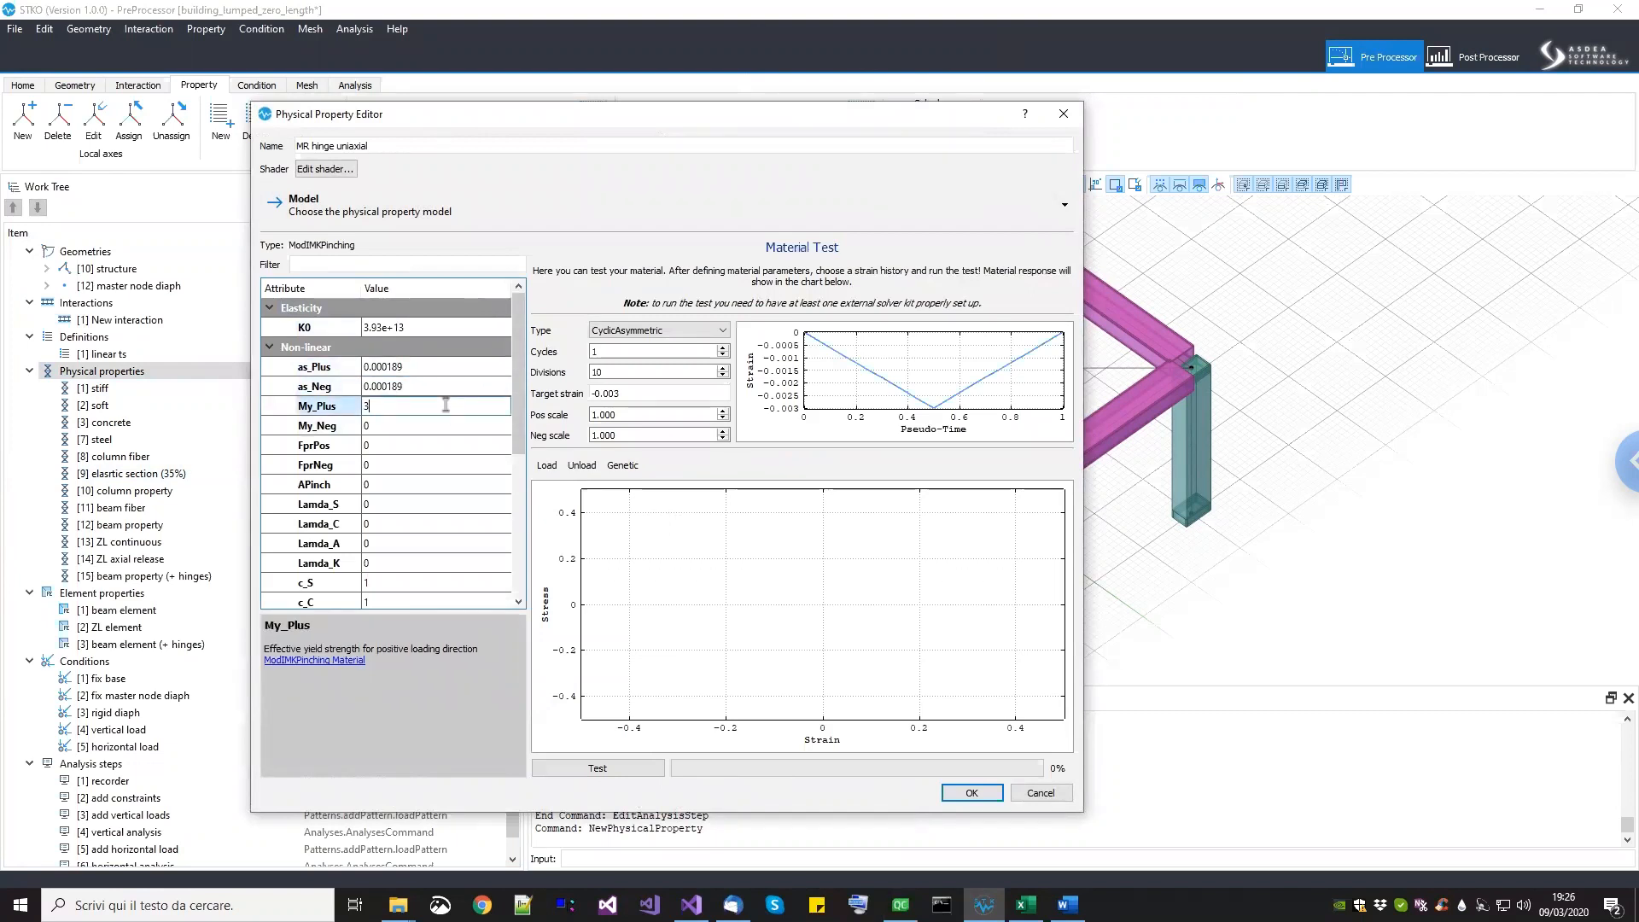
key(Return)
click(446, 405)
click(445, 419)
text(-3.3e+08)
key(Return)
Step: Define the hinge's pinching behaviour with FprPos and FprNeg at 0.4 and APinch at 0.1
click(439, 442)
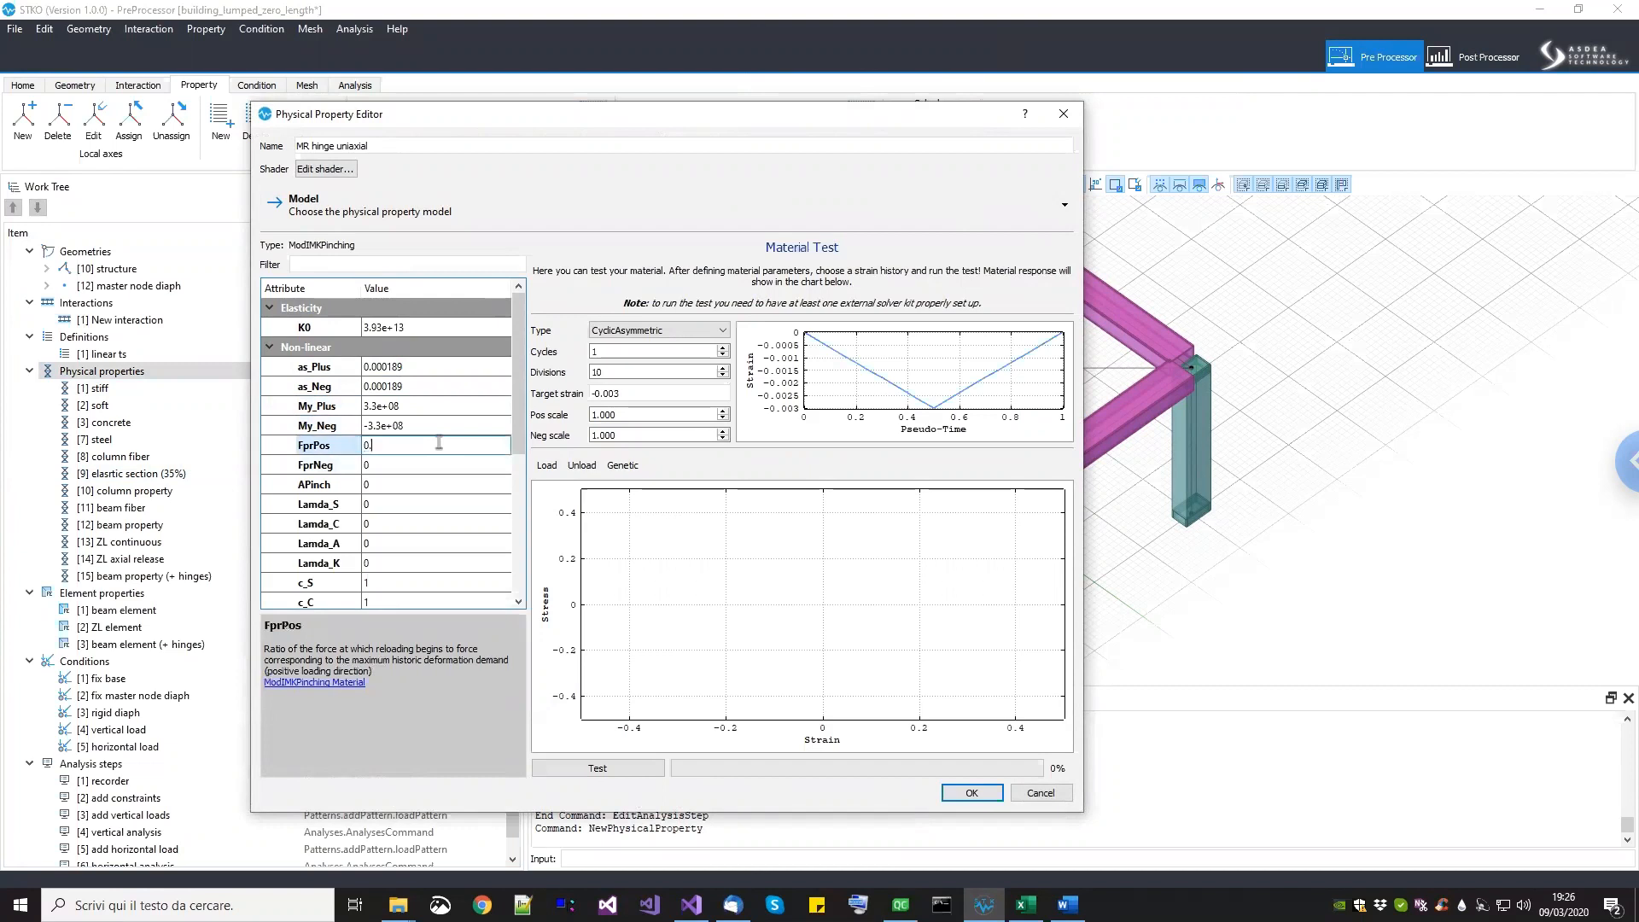
click(401, 468)
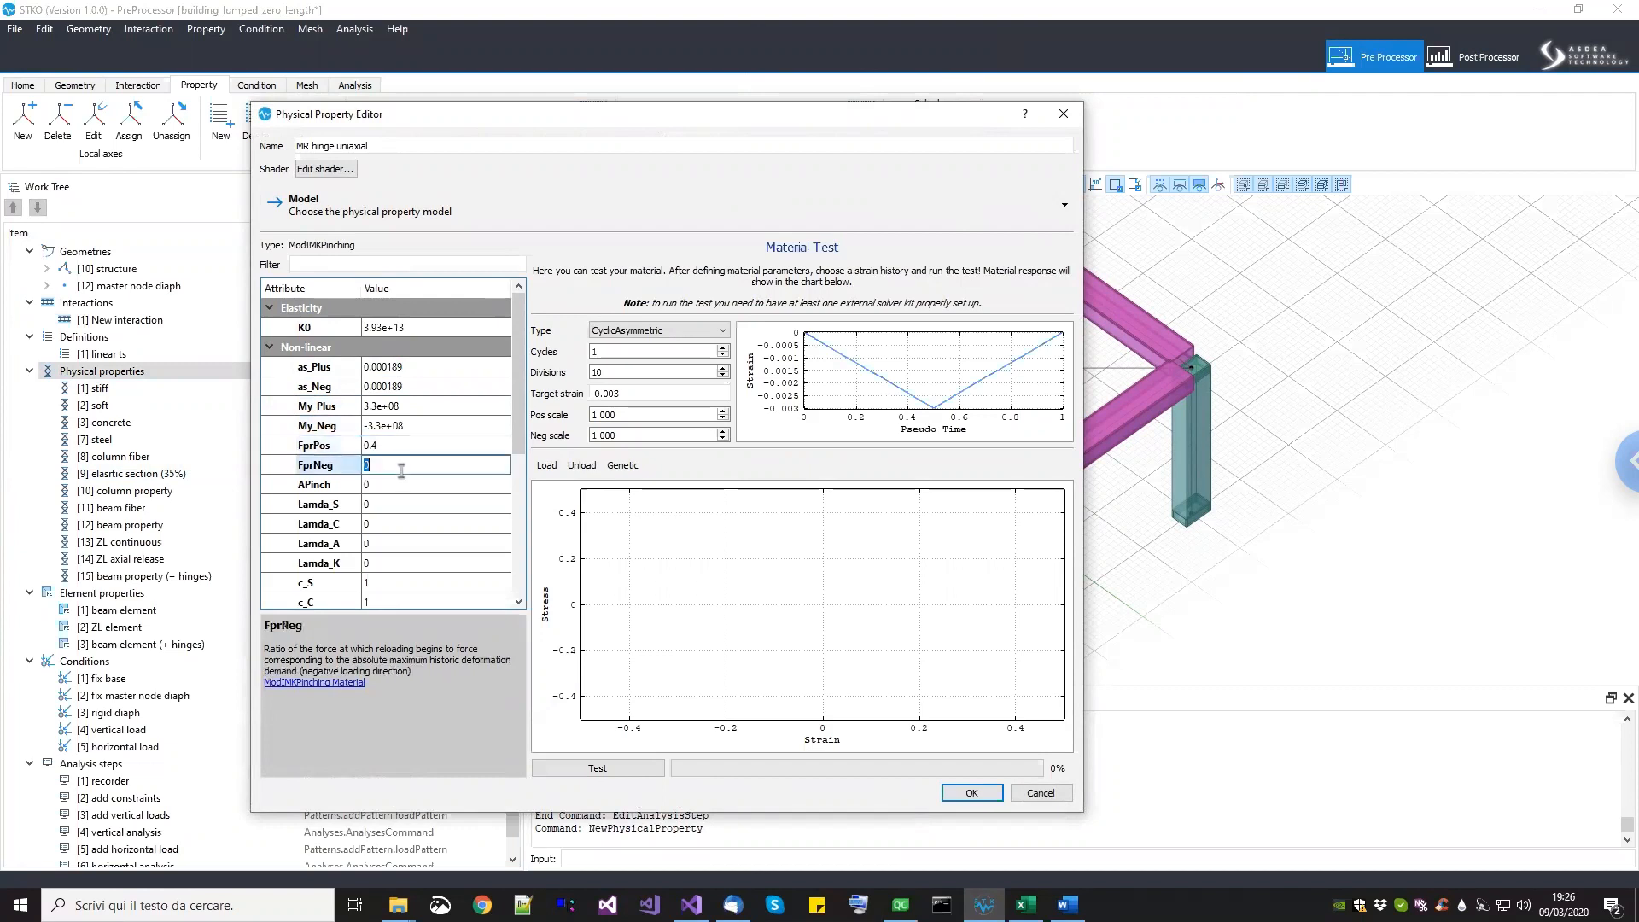
key(Return)
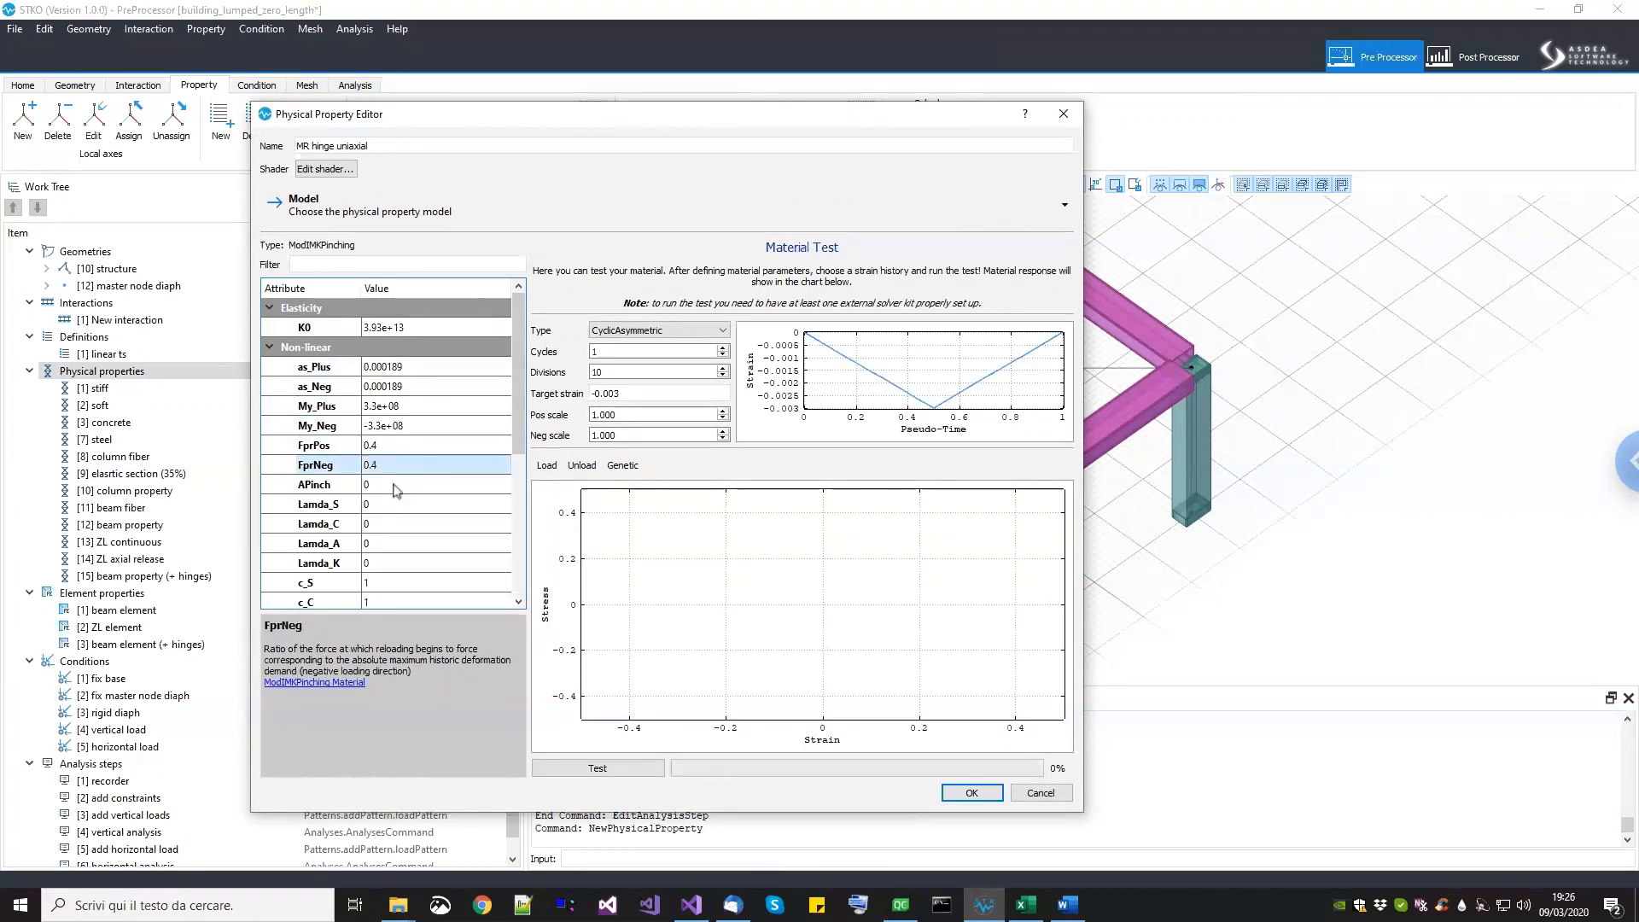
click(394, 484)
text(.1)
key(Return)
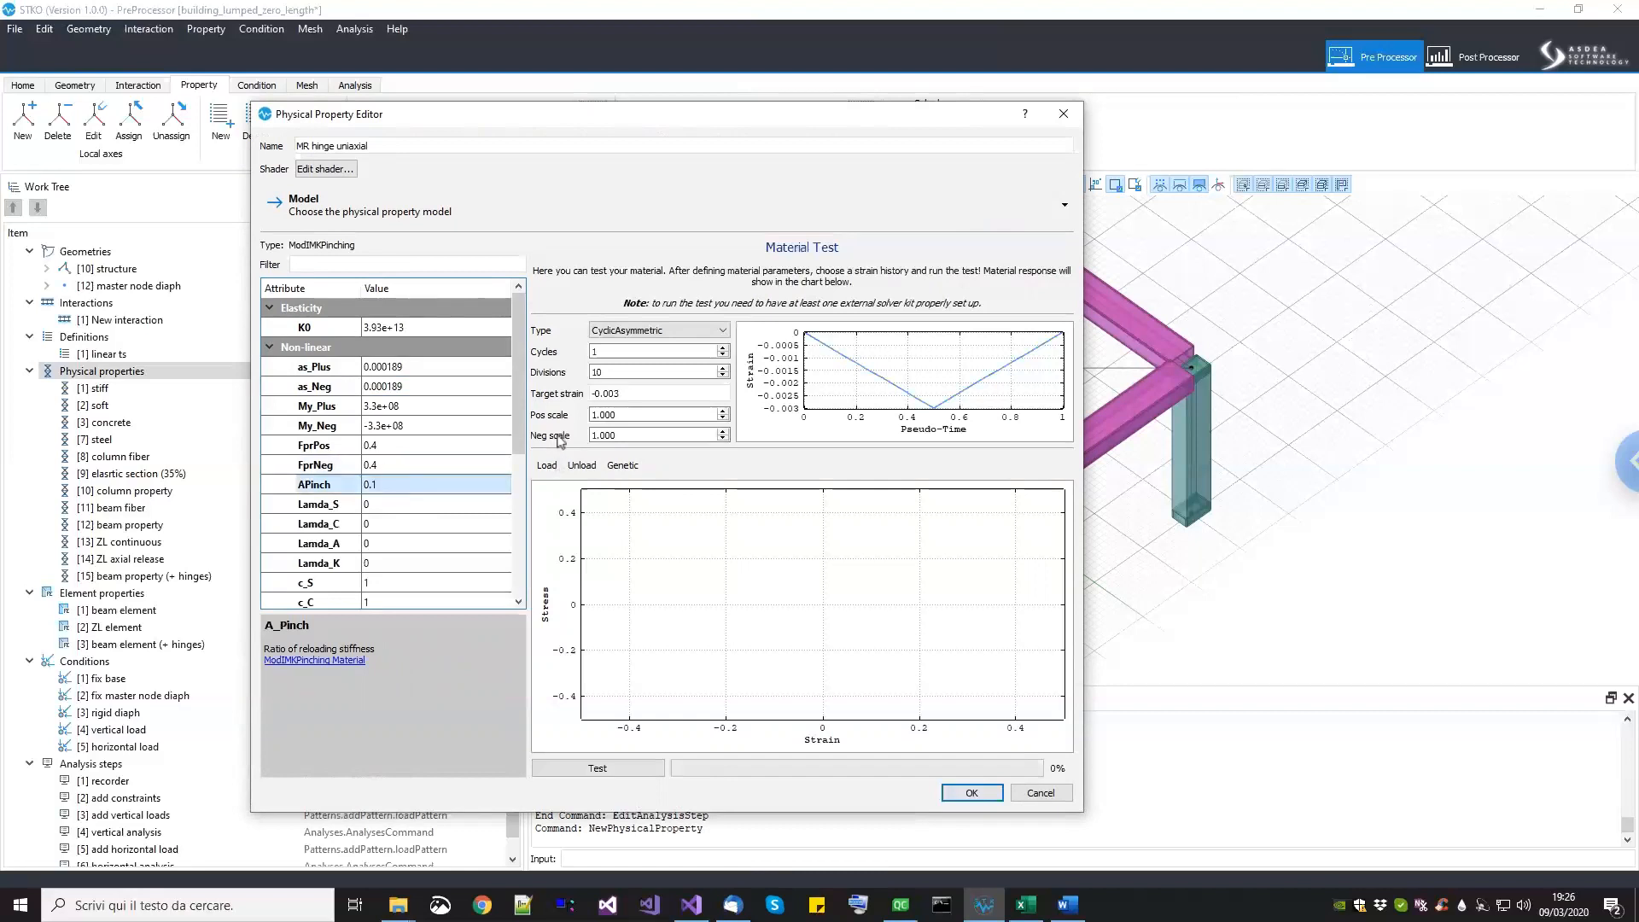
Step: Set the pre-capping rotations theta_p_Plus and theta_p_Neg of the hinge material to 0.00579
scroll(515, 489, down, 4)
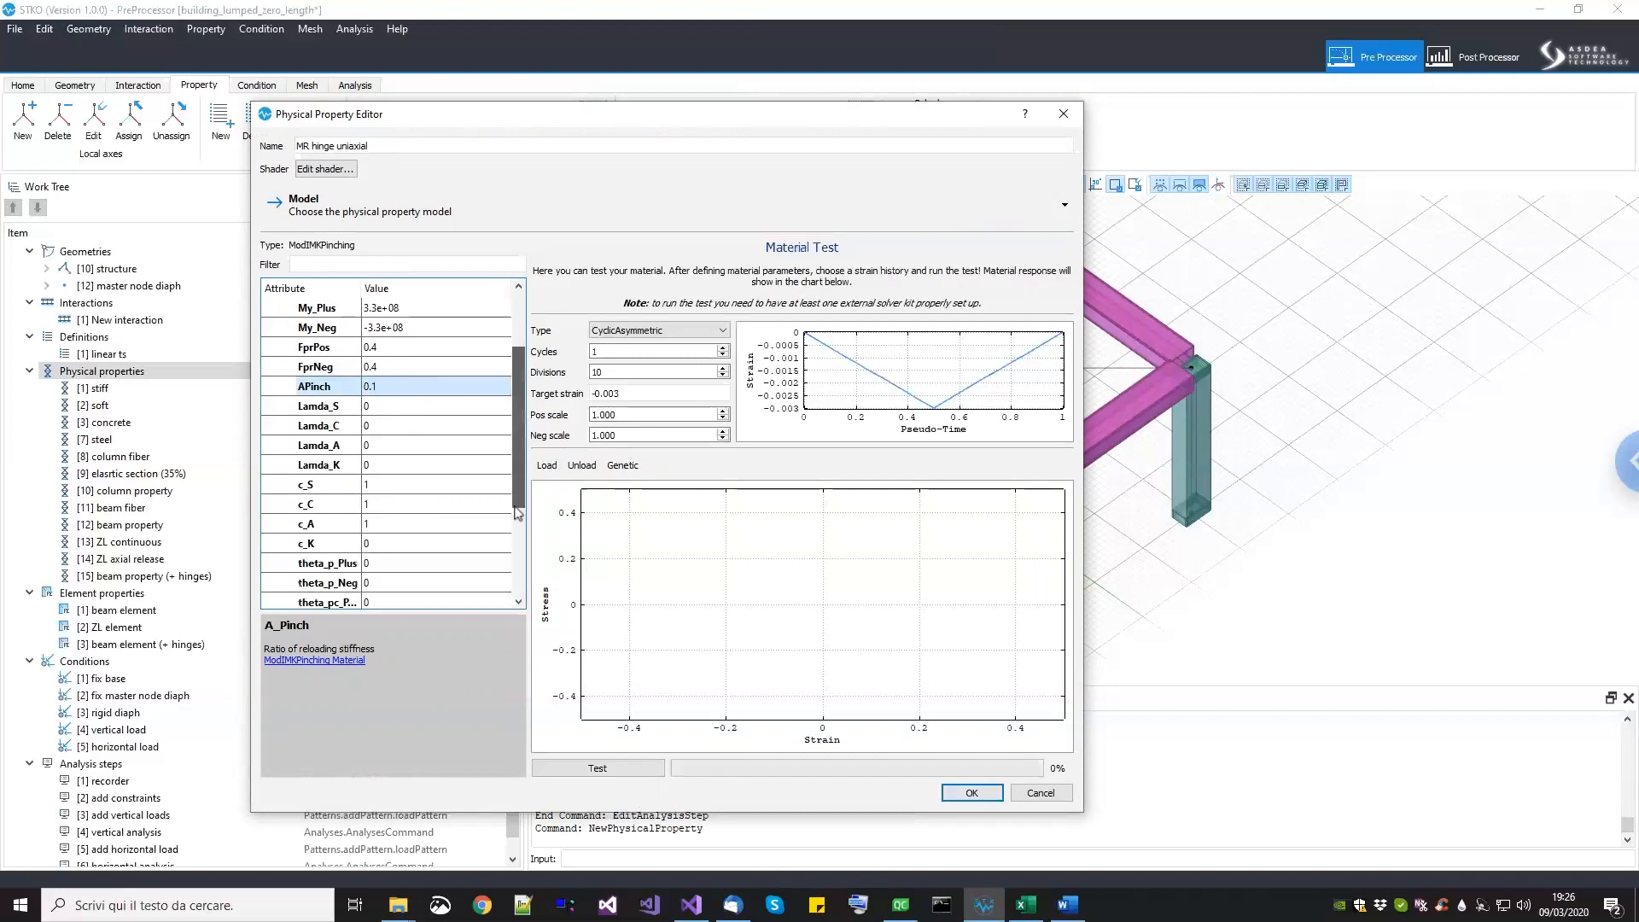
double_click(403, 466)
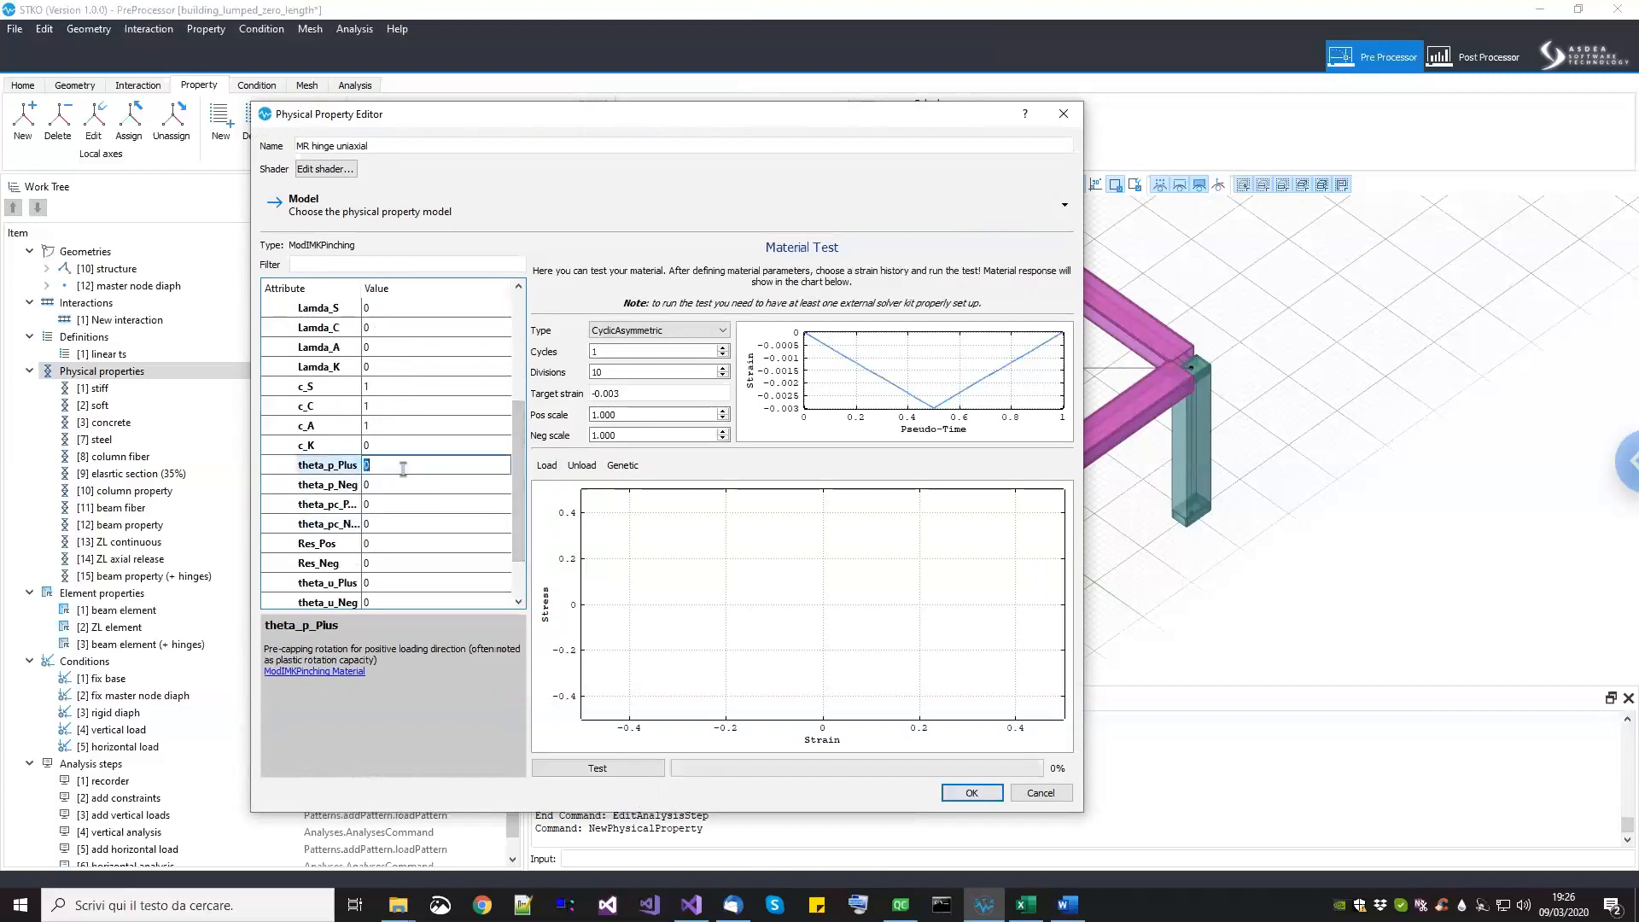
text(0.00579)
click(309, 467)
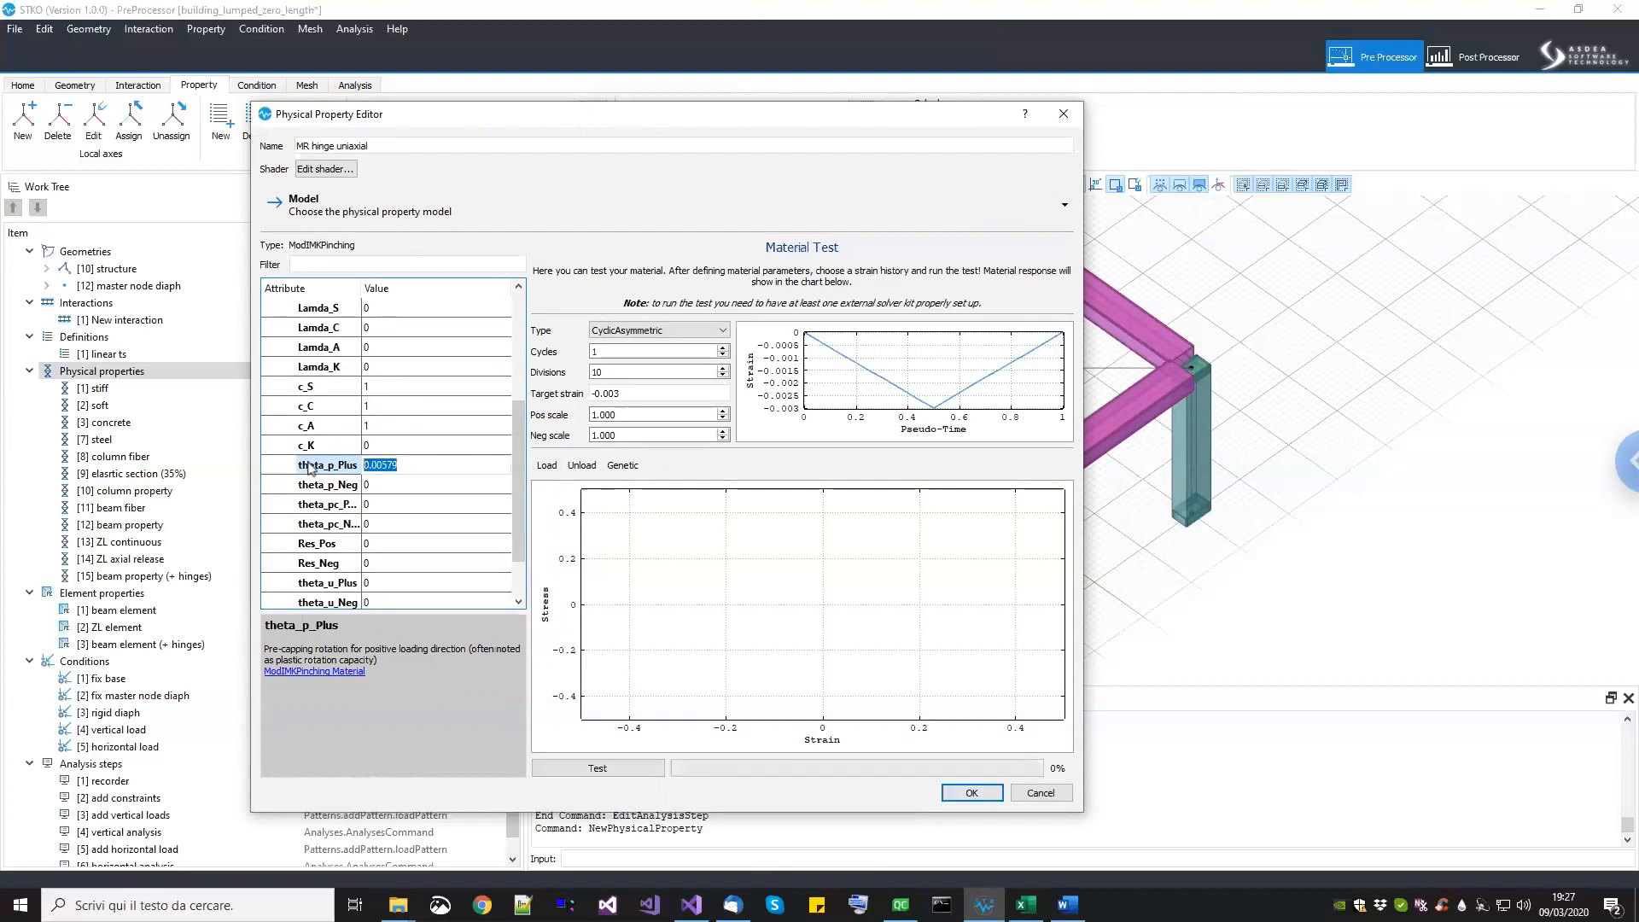
click(350, 483)
key(ctrl+v)
Step: Set the post-capping rotations theta_pc_Plus and theta_pc_Neg of the hinge material to 0.525
click(397, 505)
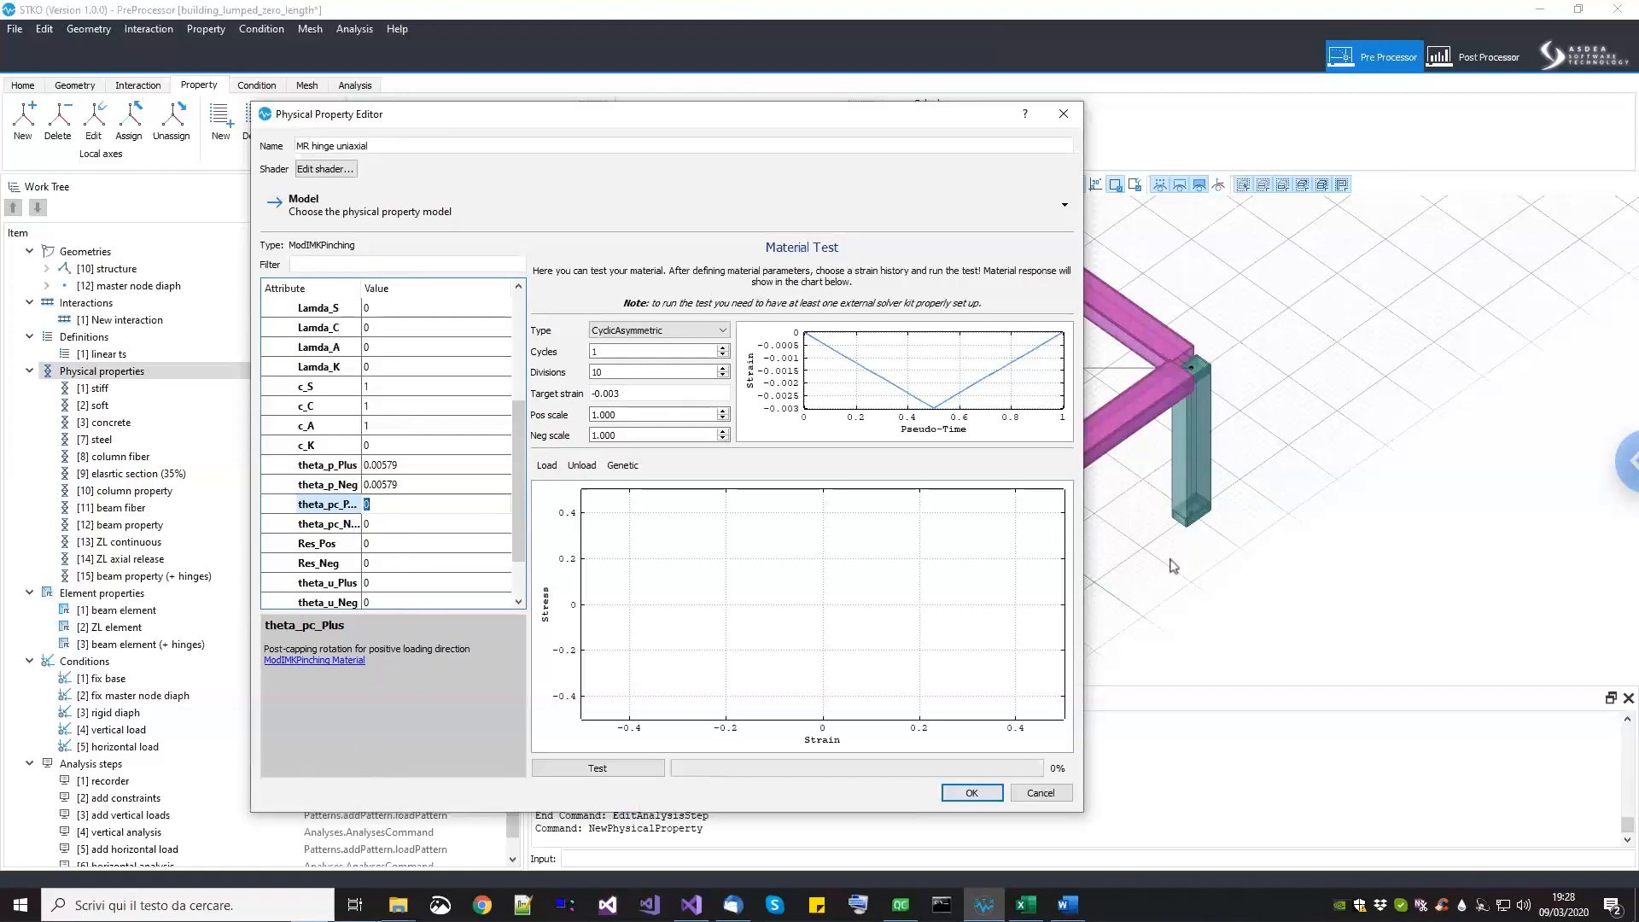
click(394, 504)
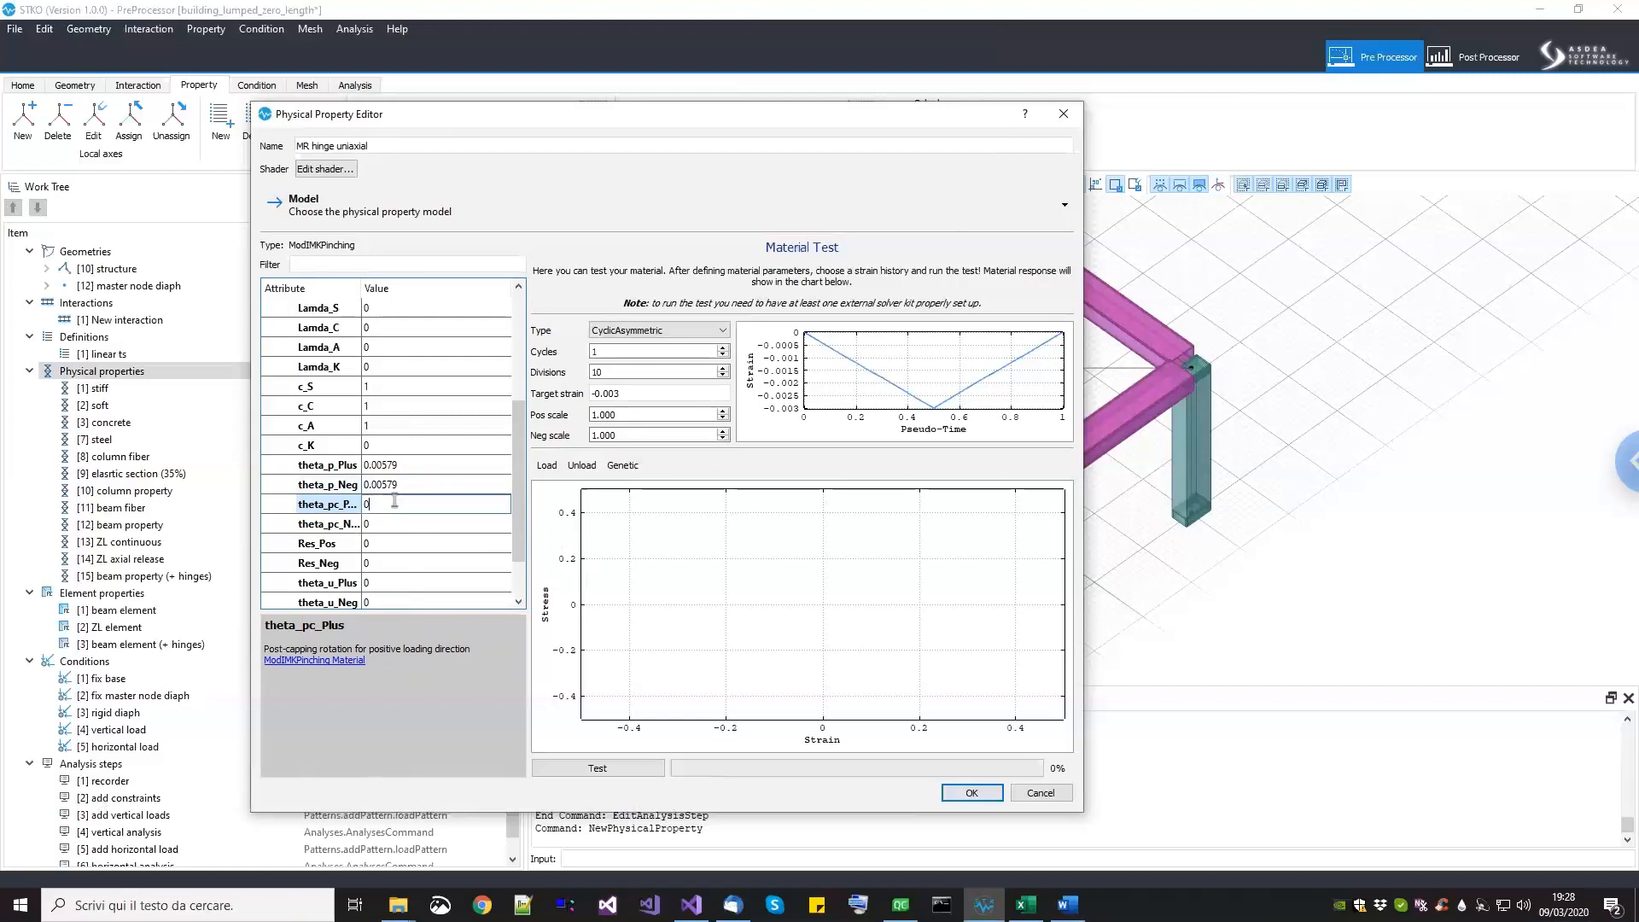
click(345, 506)
text(0.525)
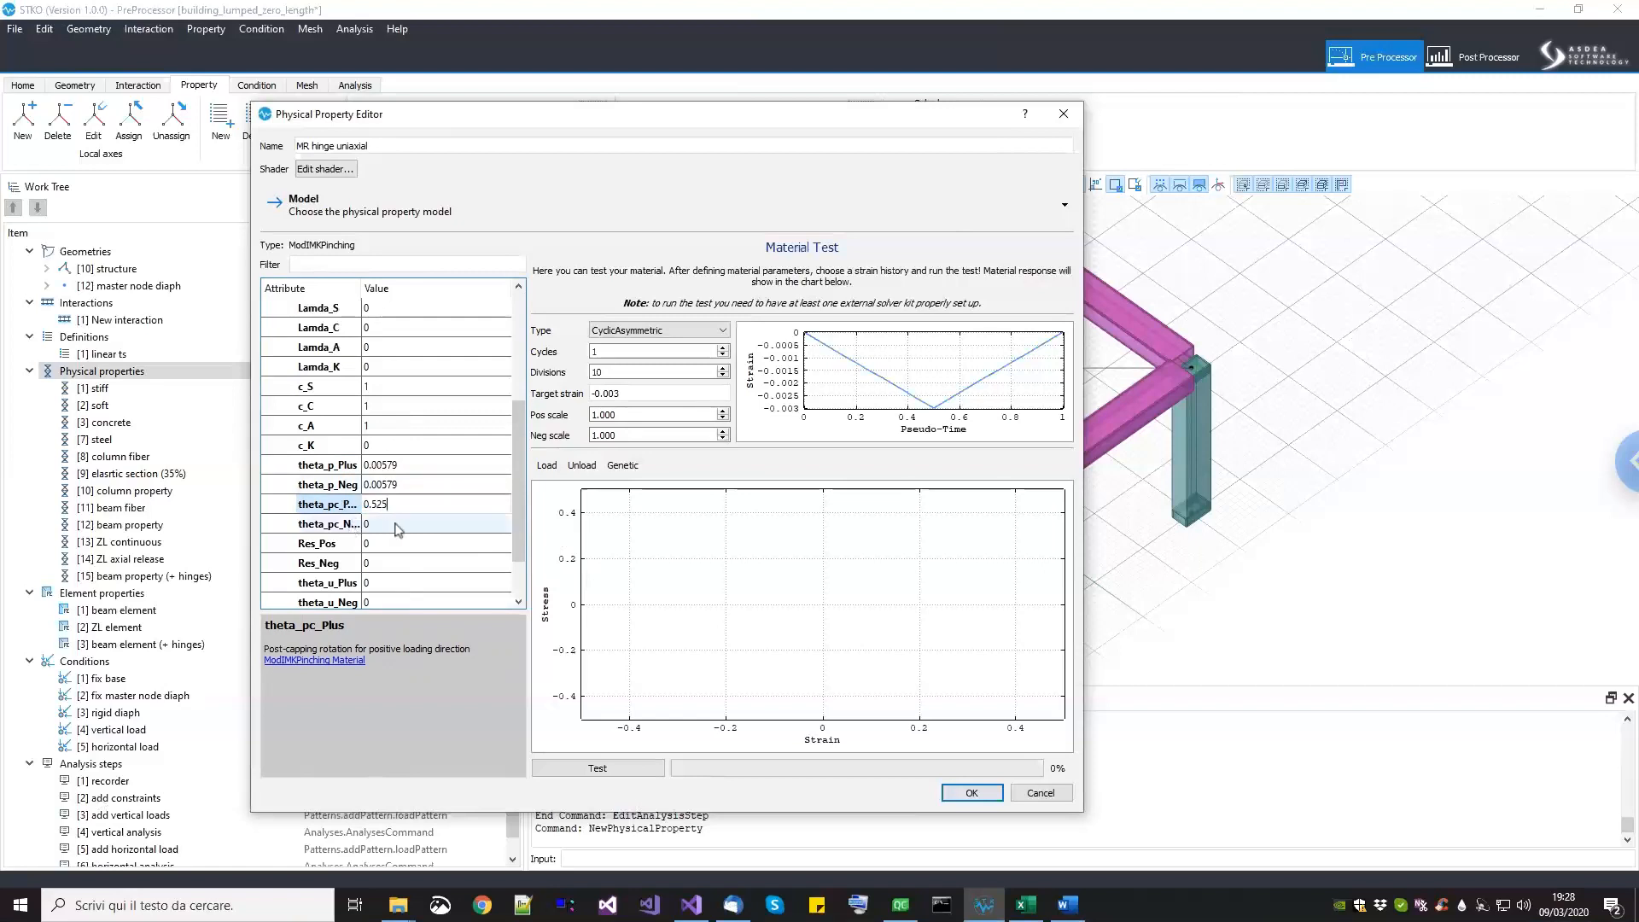
click(397, 524)
text(0.5258)
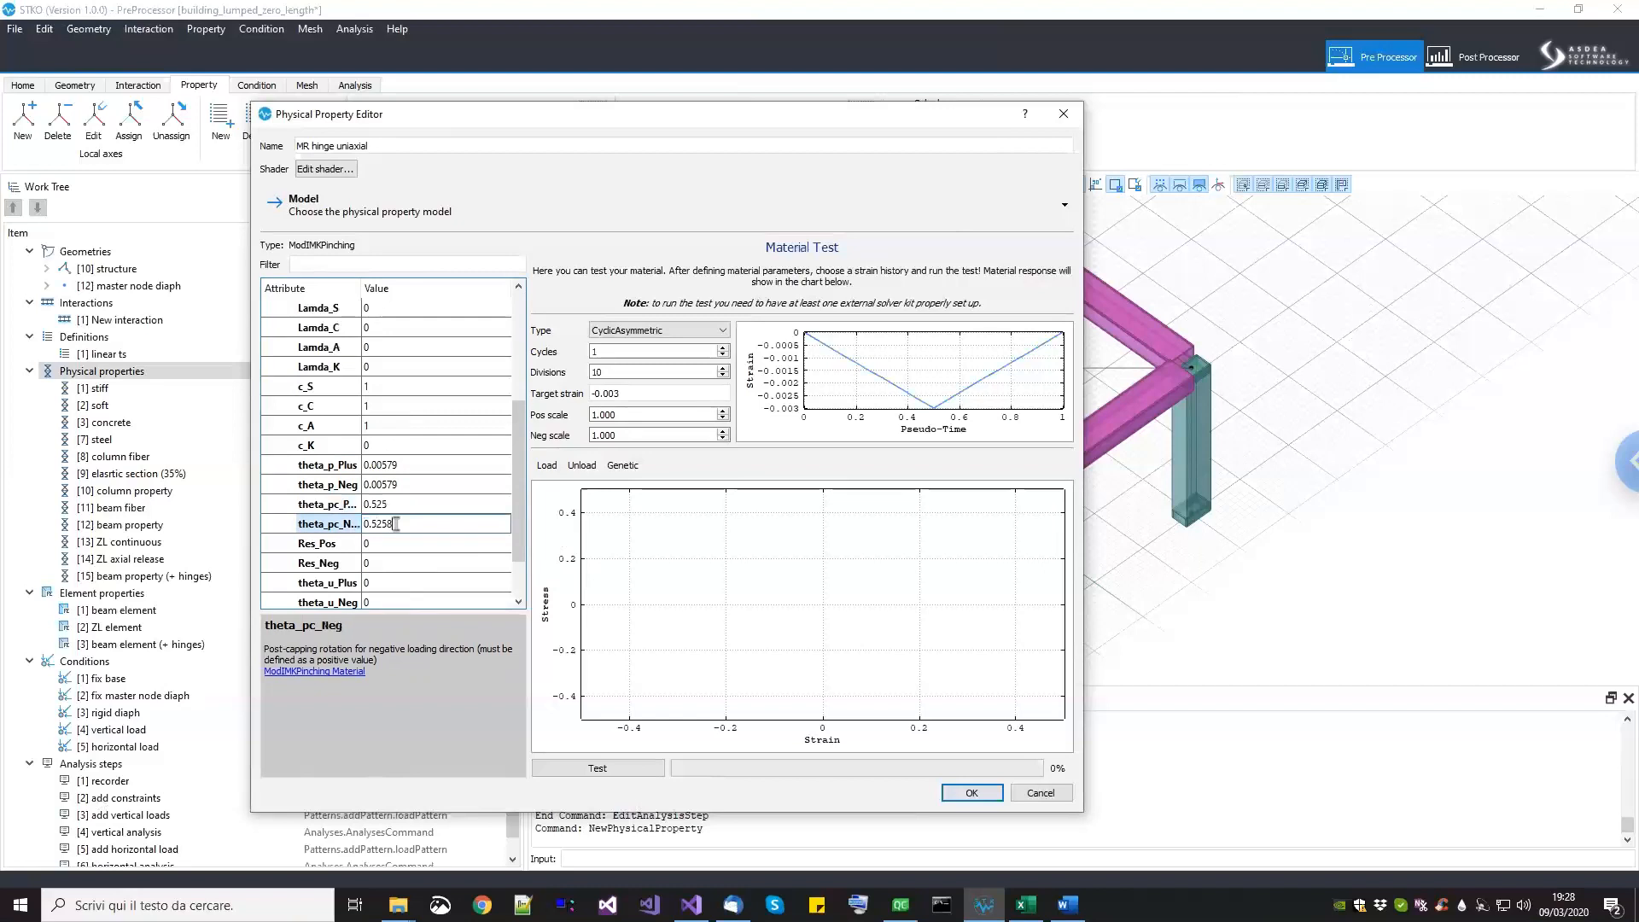
key(Return)
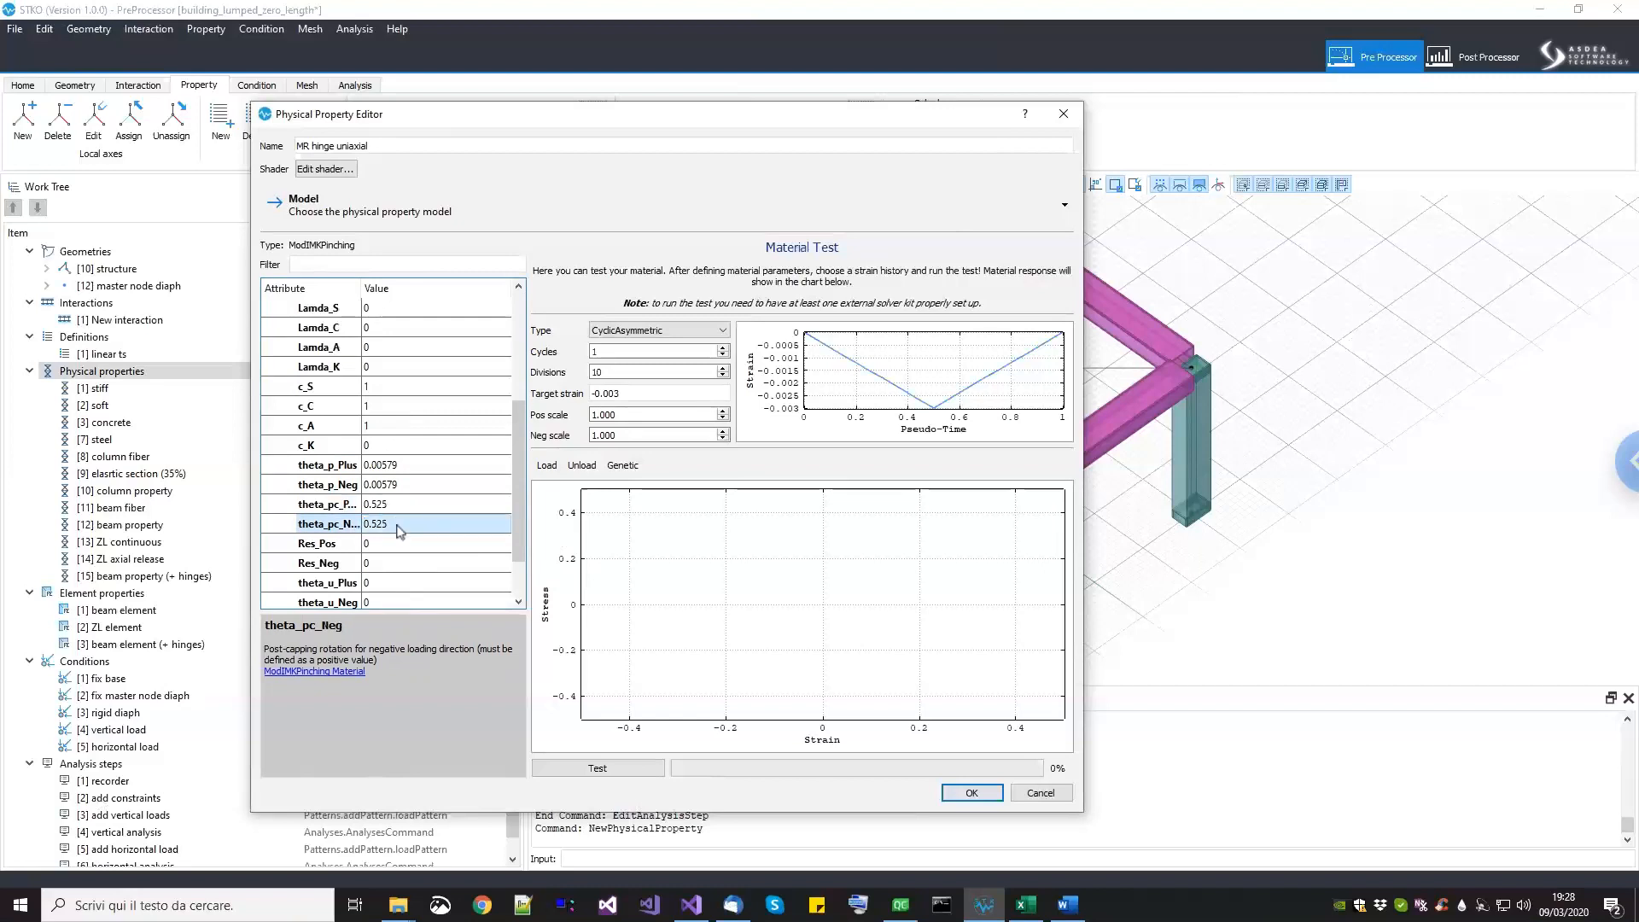
Step: Set the residual strength ratios Res_Pos and Res_Neg of the hinge material to 1.05
click(416, 544)
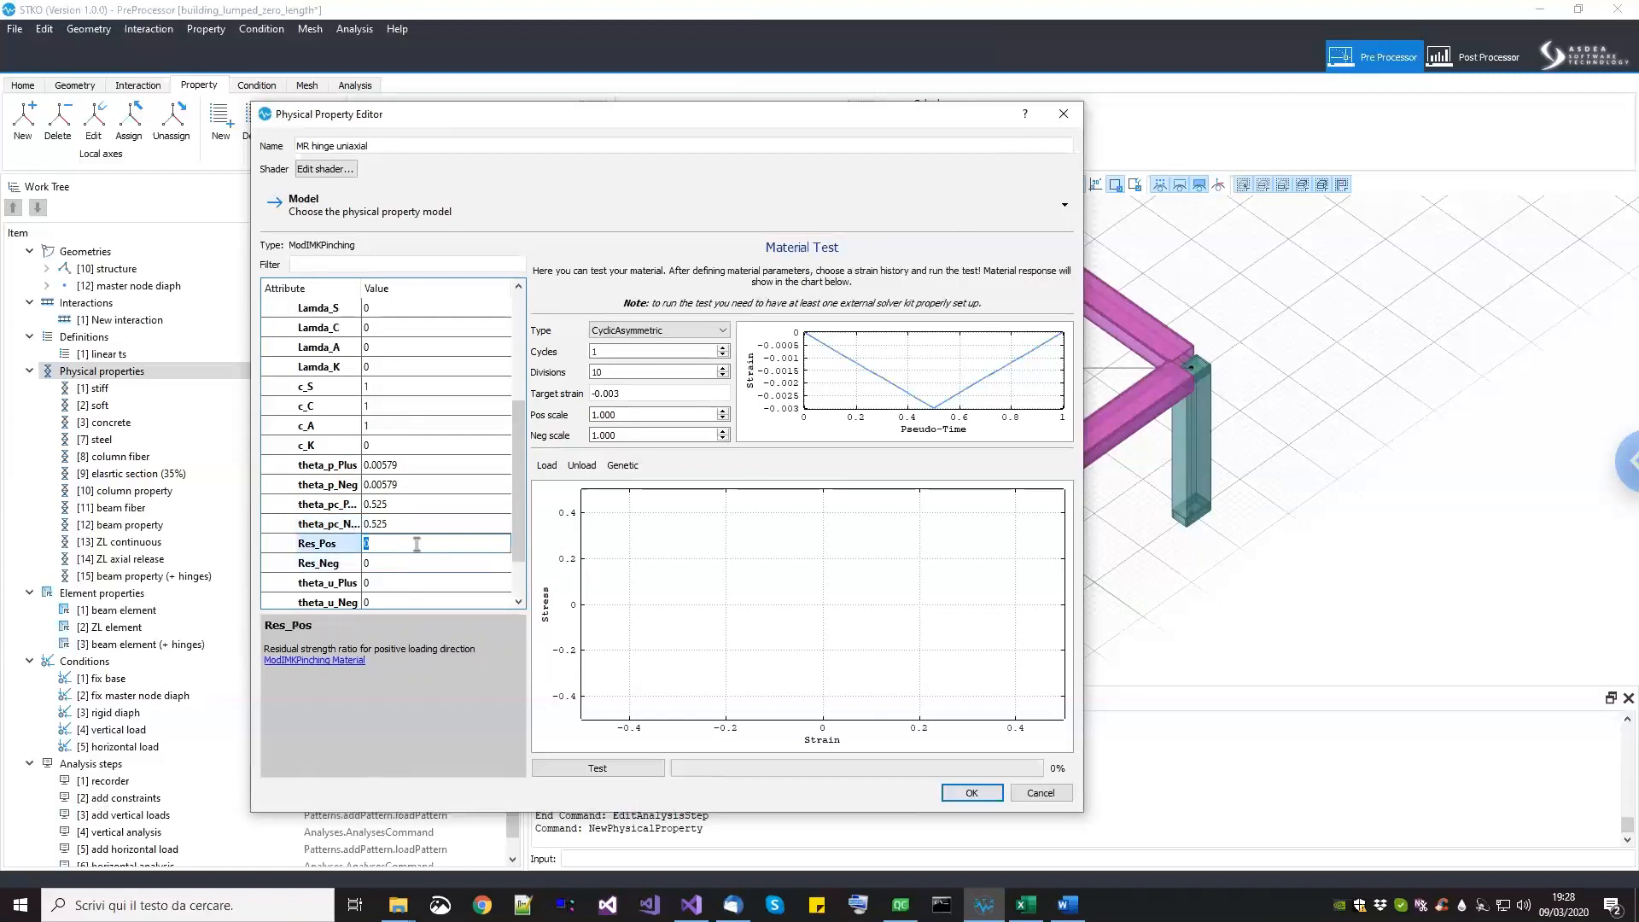
text(1.05)
click(408, 564)
text(1.05)
Step: Set the ultimate rotations theta_u_Plus and theta_u_Neg to 100 and save the MR hinge uniaxial property
click(497, 583)
text(100)
click(476, 602)
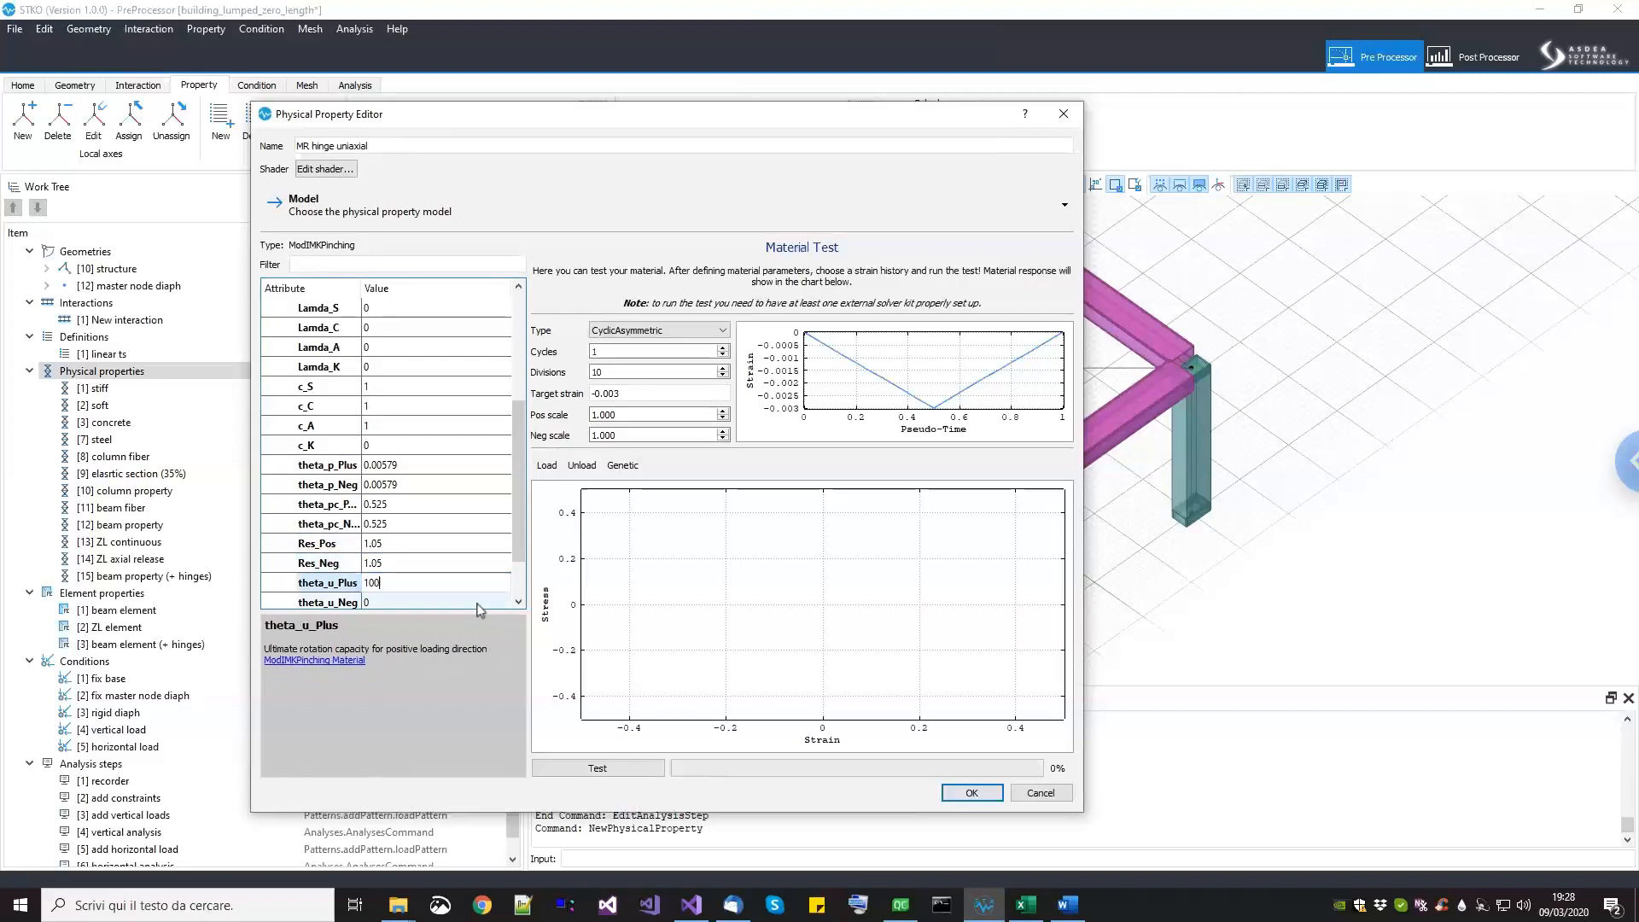
text(100)
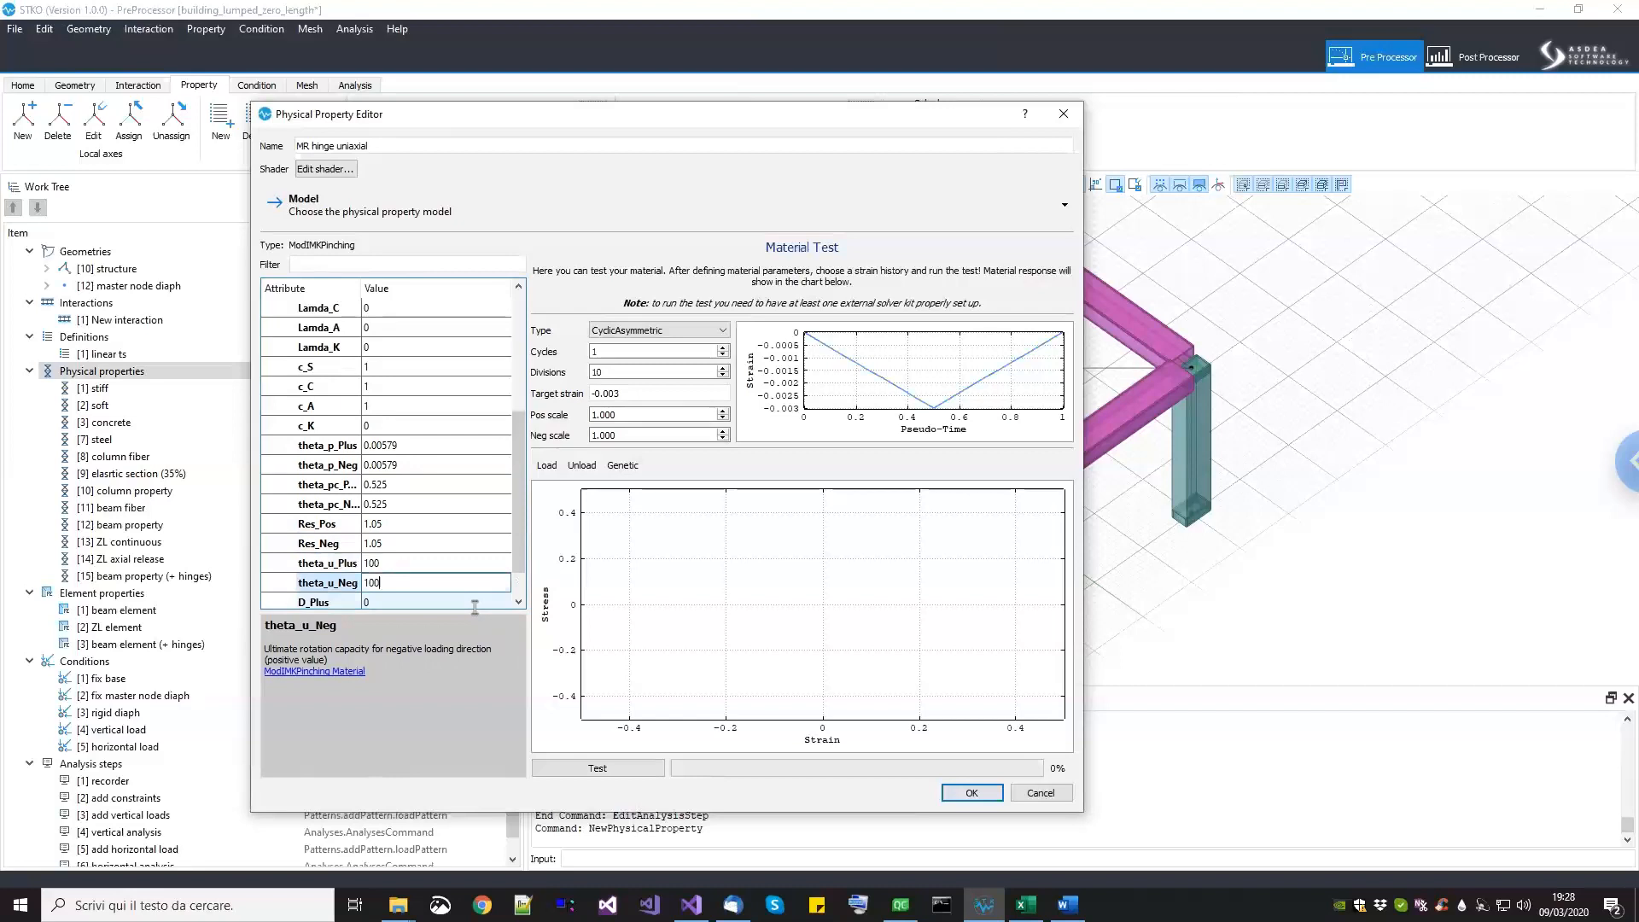
click(981, 792)
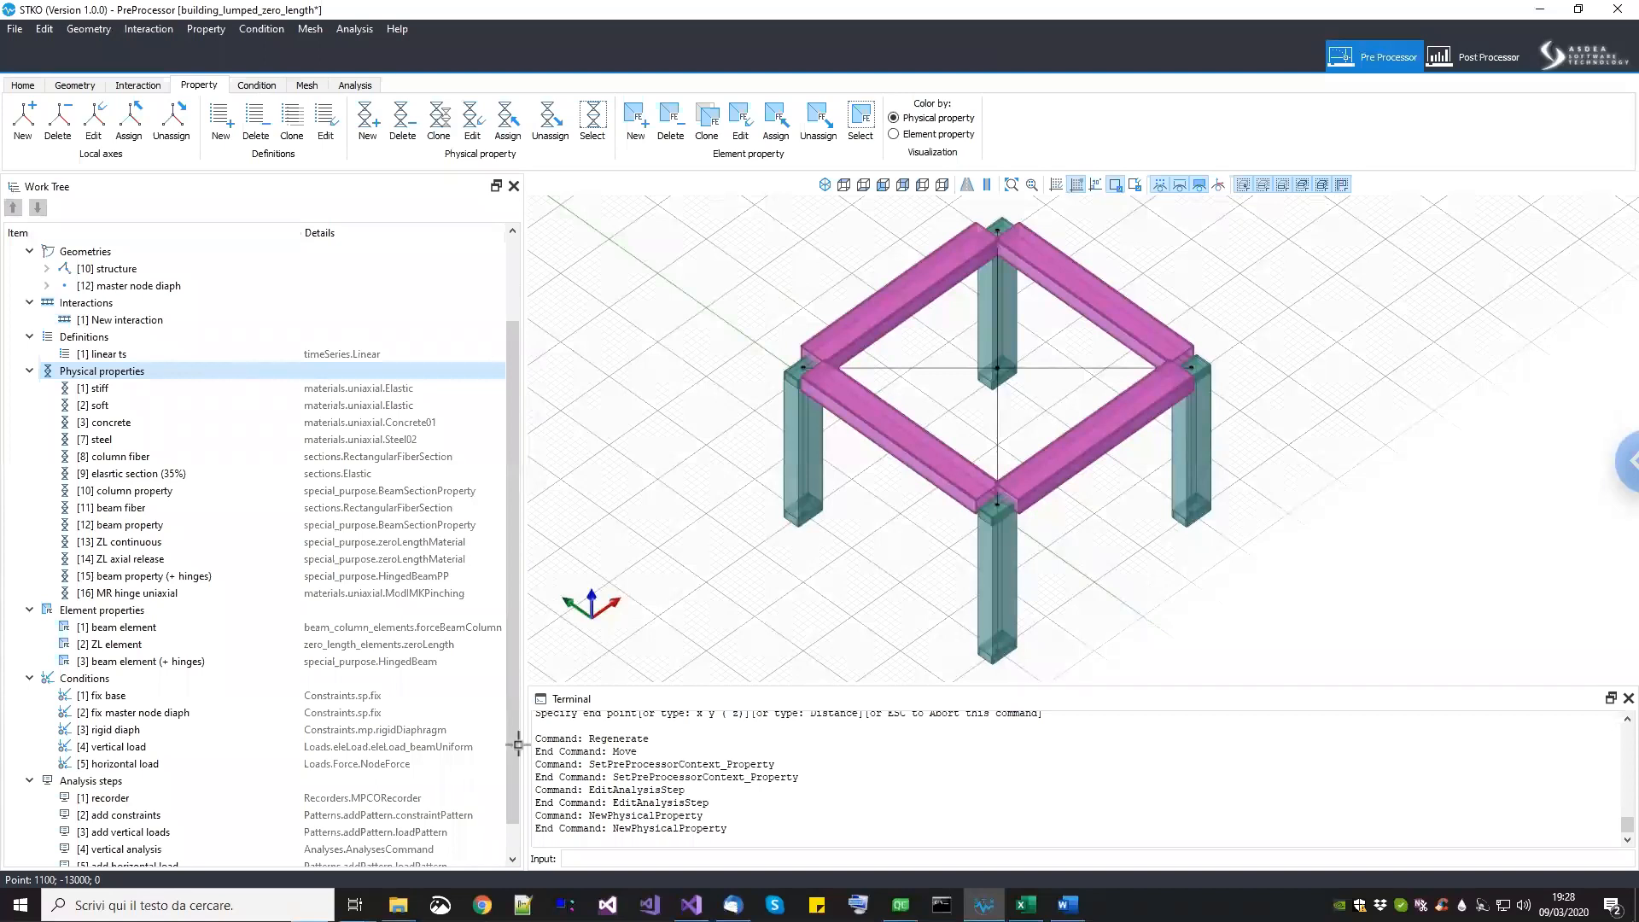
Step: Examine the empty TCL script editor of a new customCommand analysis step, and discard that step
scroll(510, 821, down, 2)
click(231, 848)
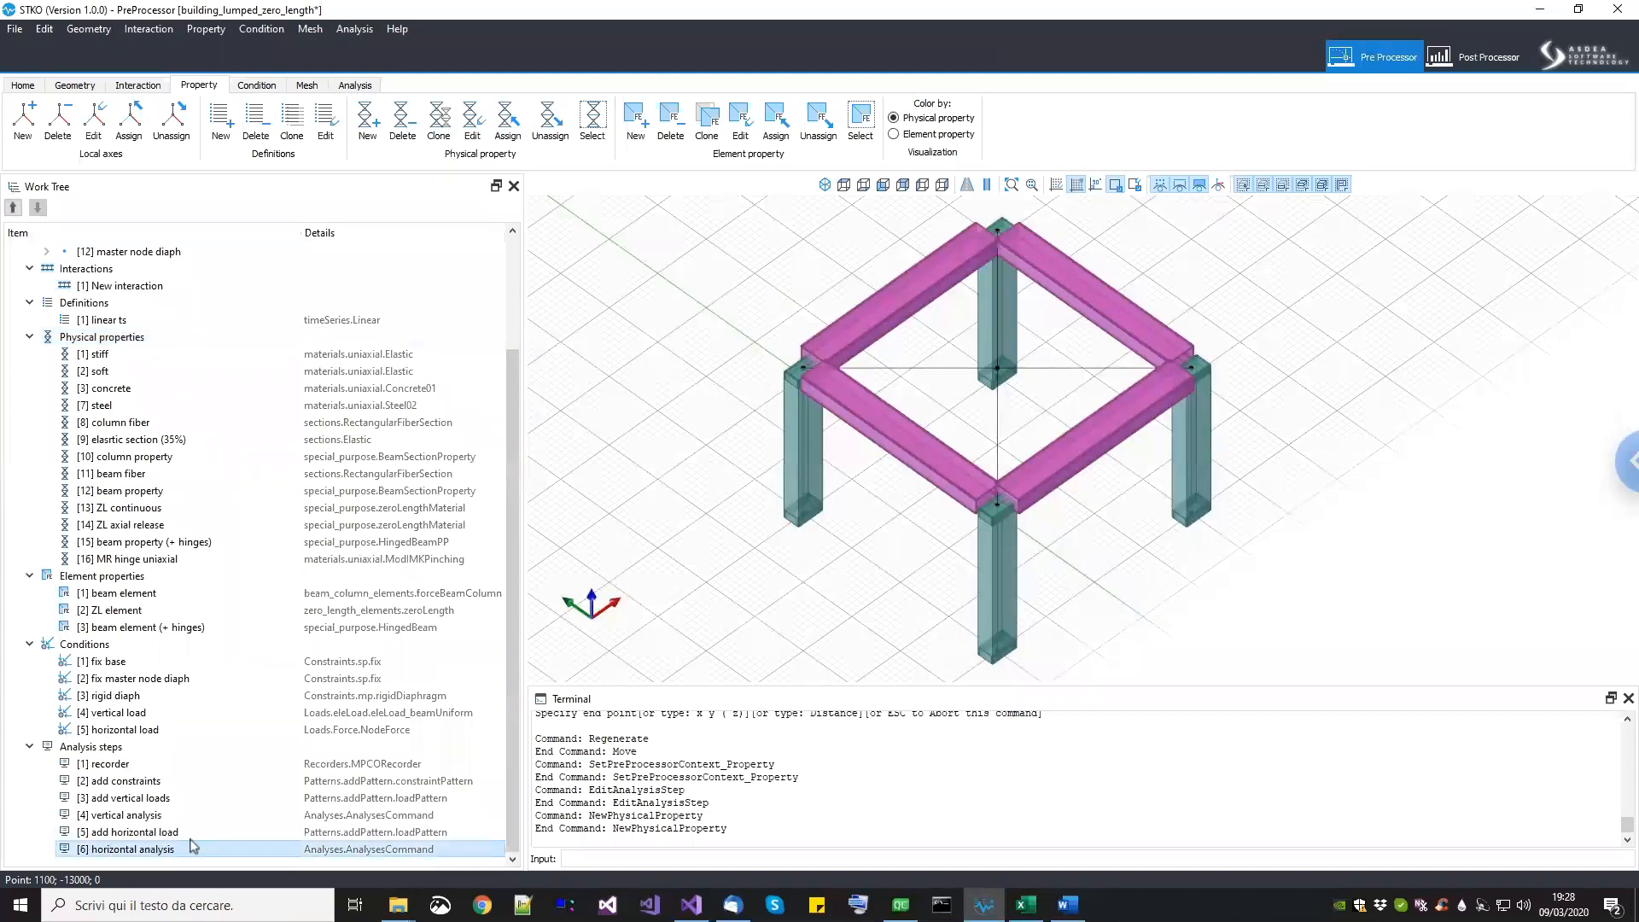
ctrl+click(189, 833)
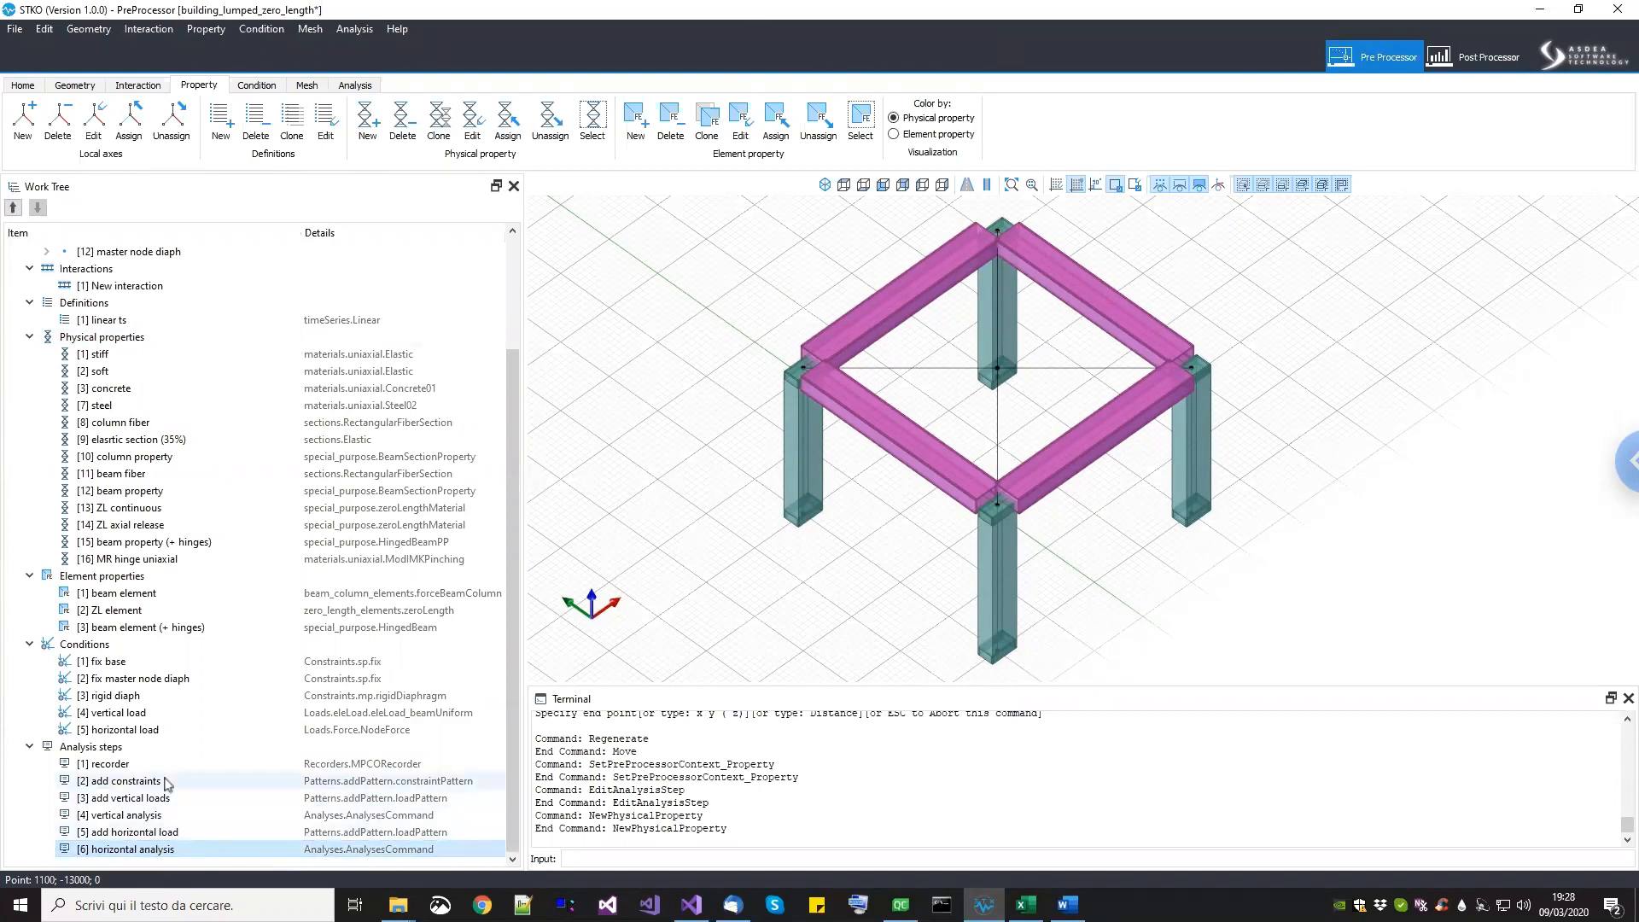
right_click(125, 748)
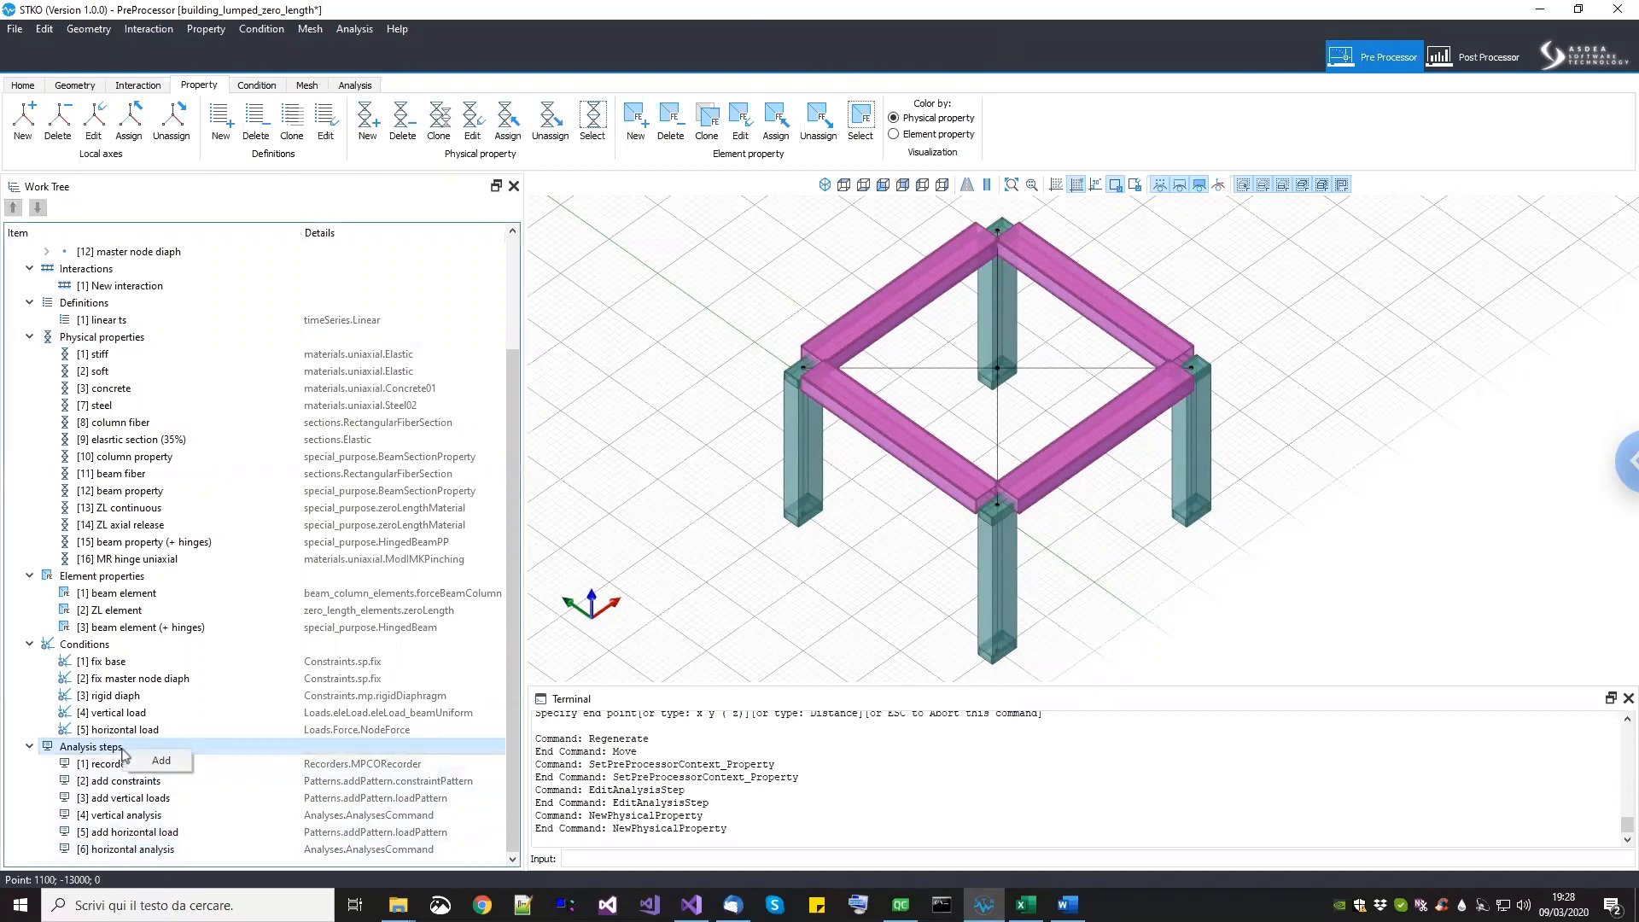
click(137, 763)
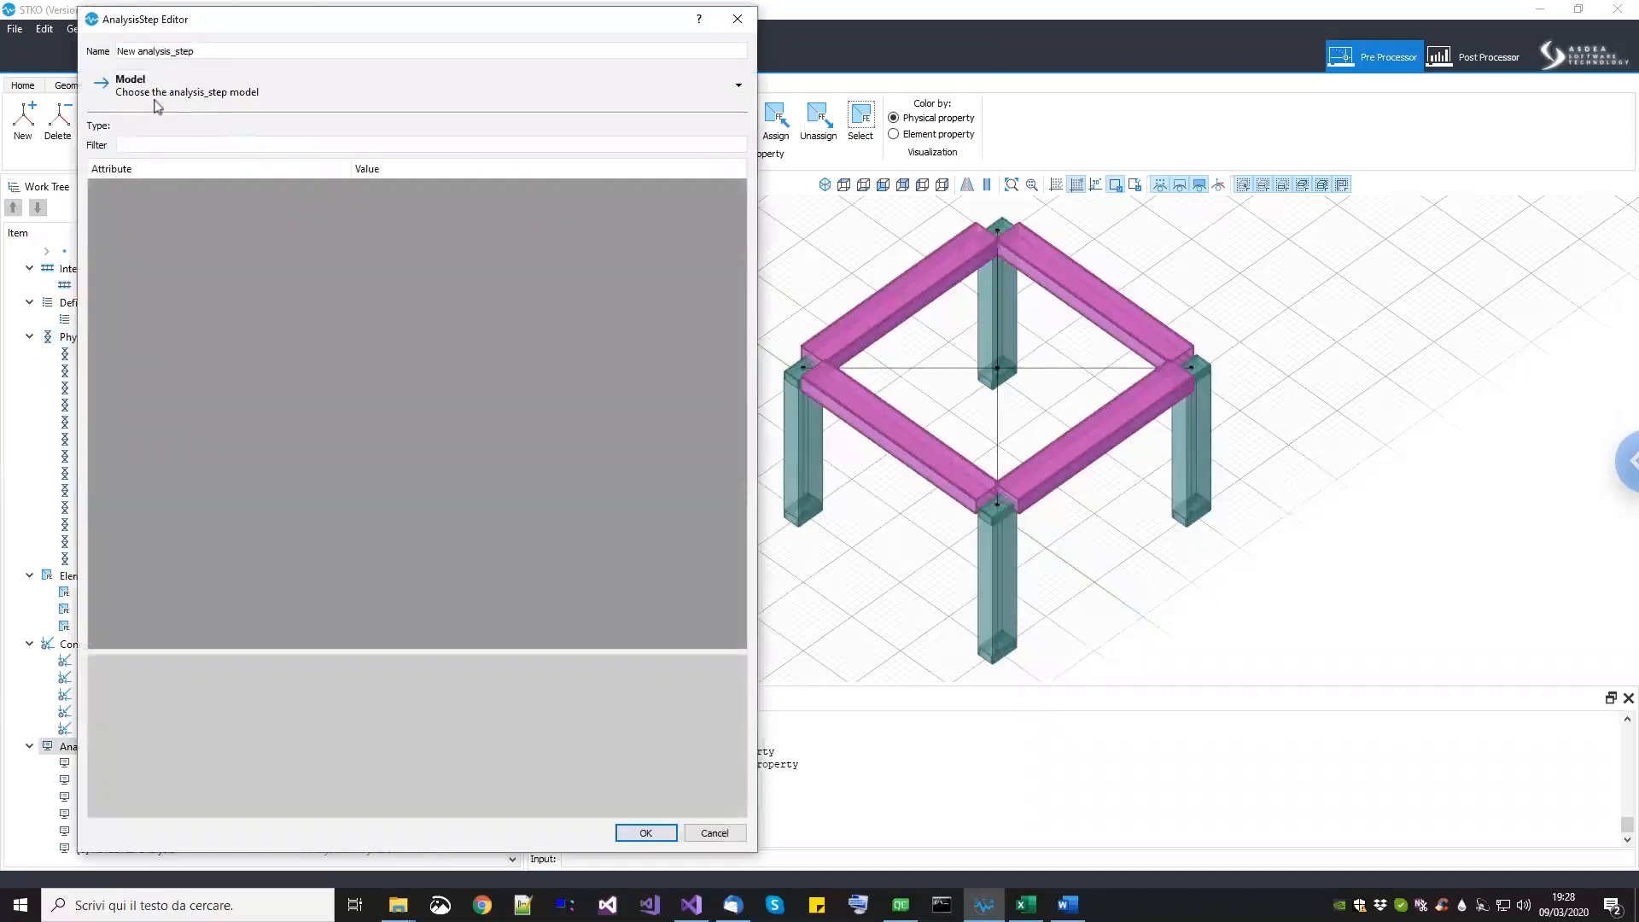
click(158, 101)
mouse_move(157, 141)
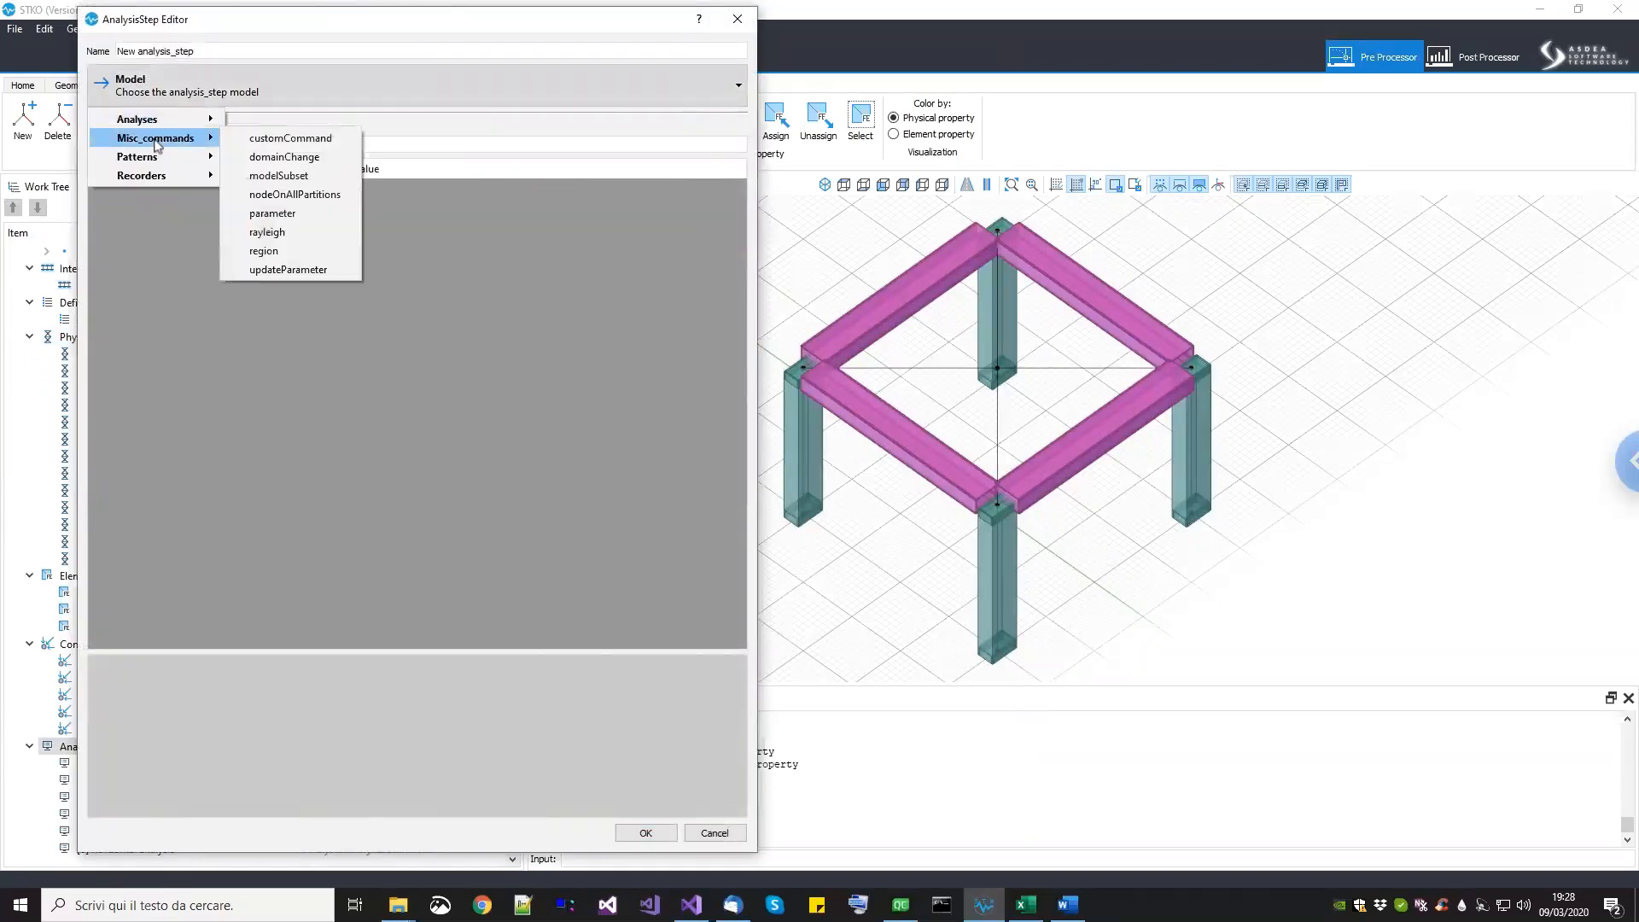
click(258, 138)
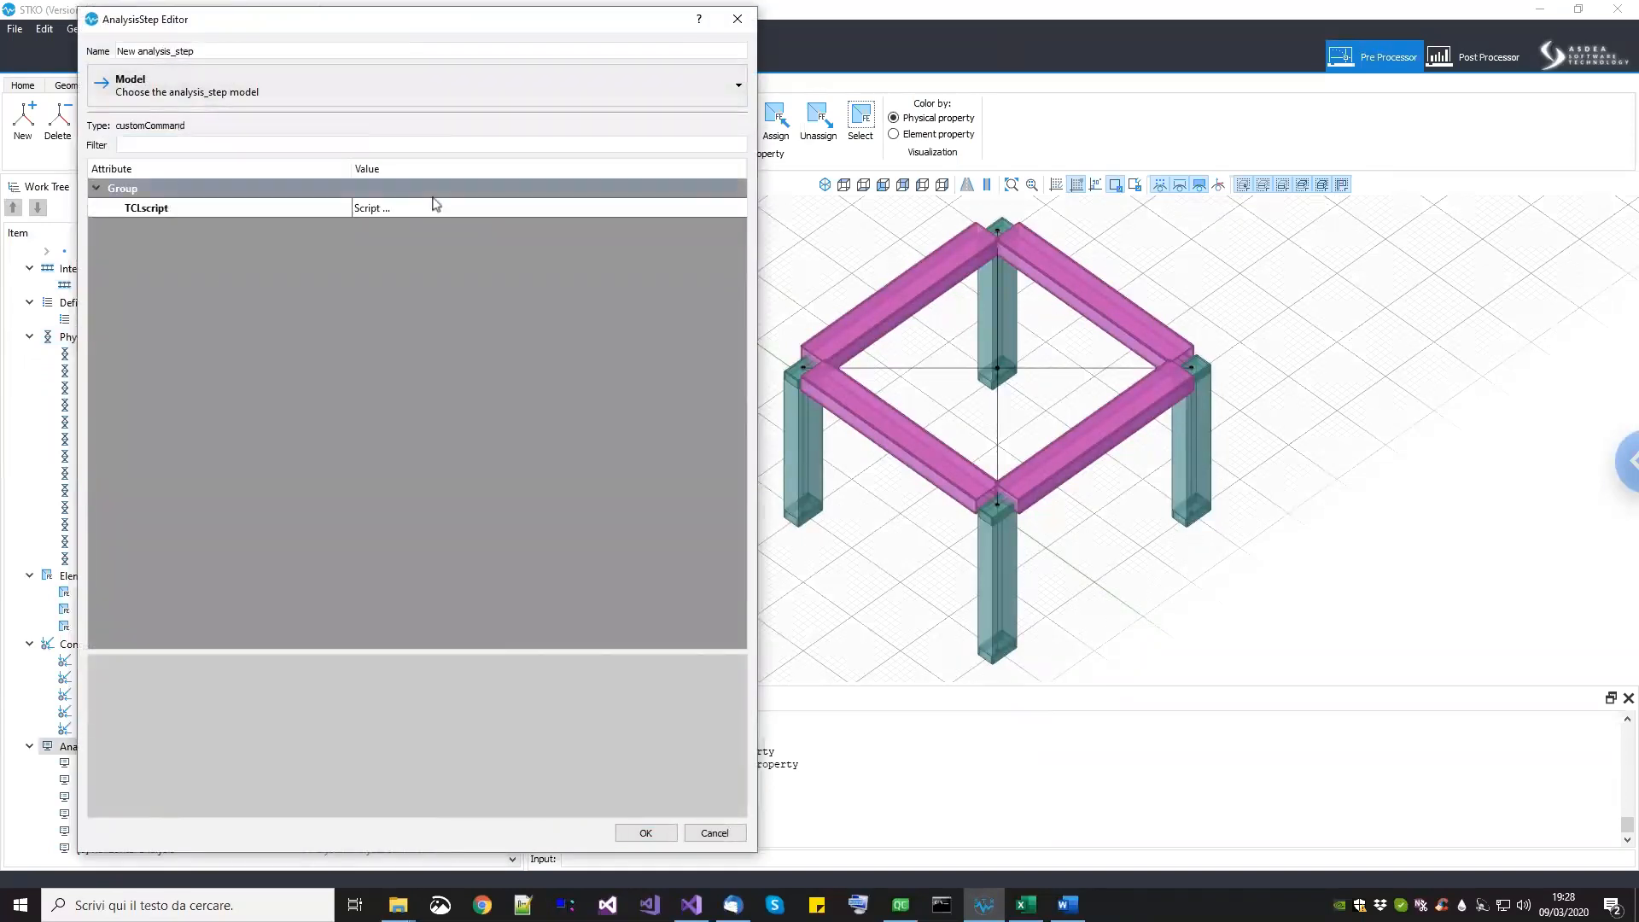
click(437, 210)
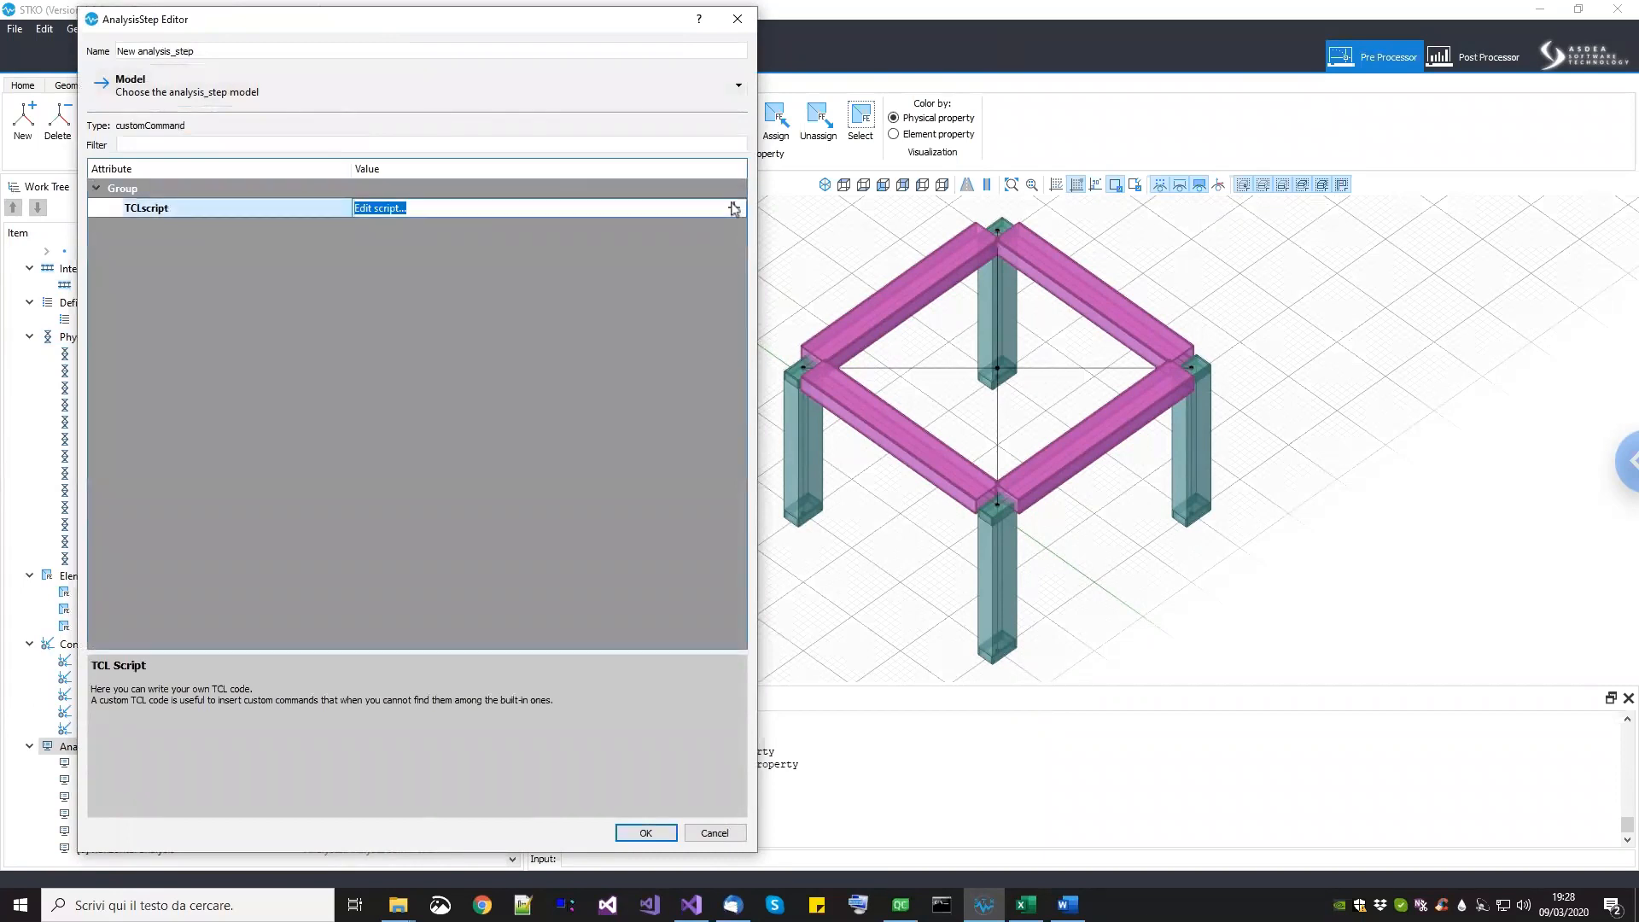
click(734, 207)
drag(535, 545, 938, 833)
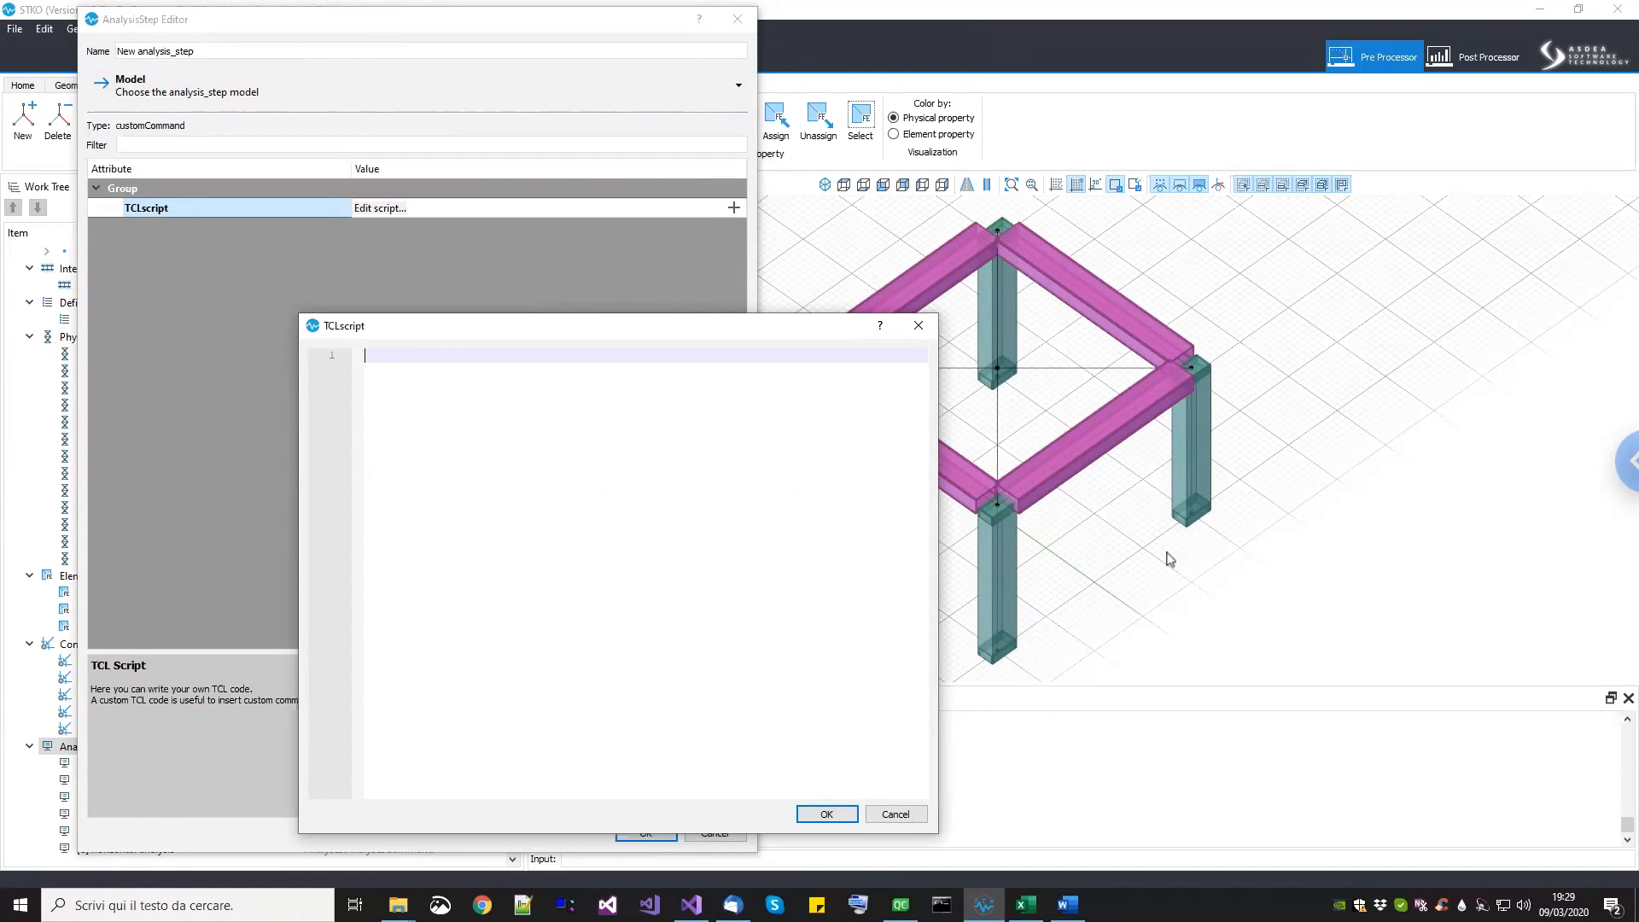
drag(775, 333, 698, 319)
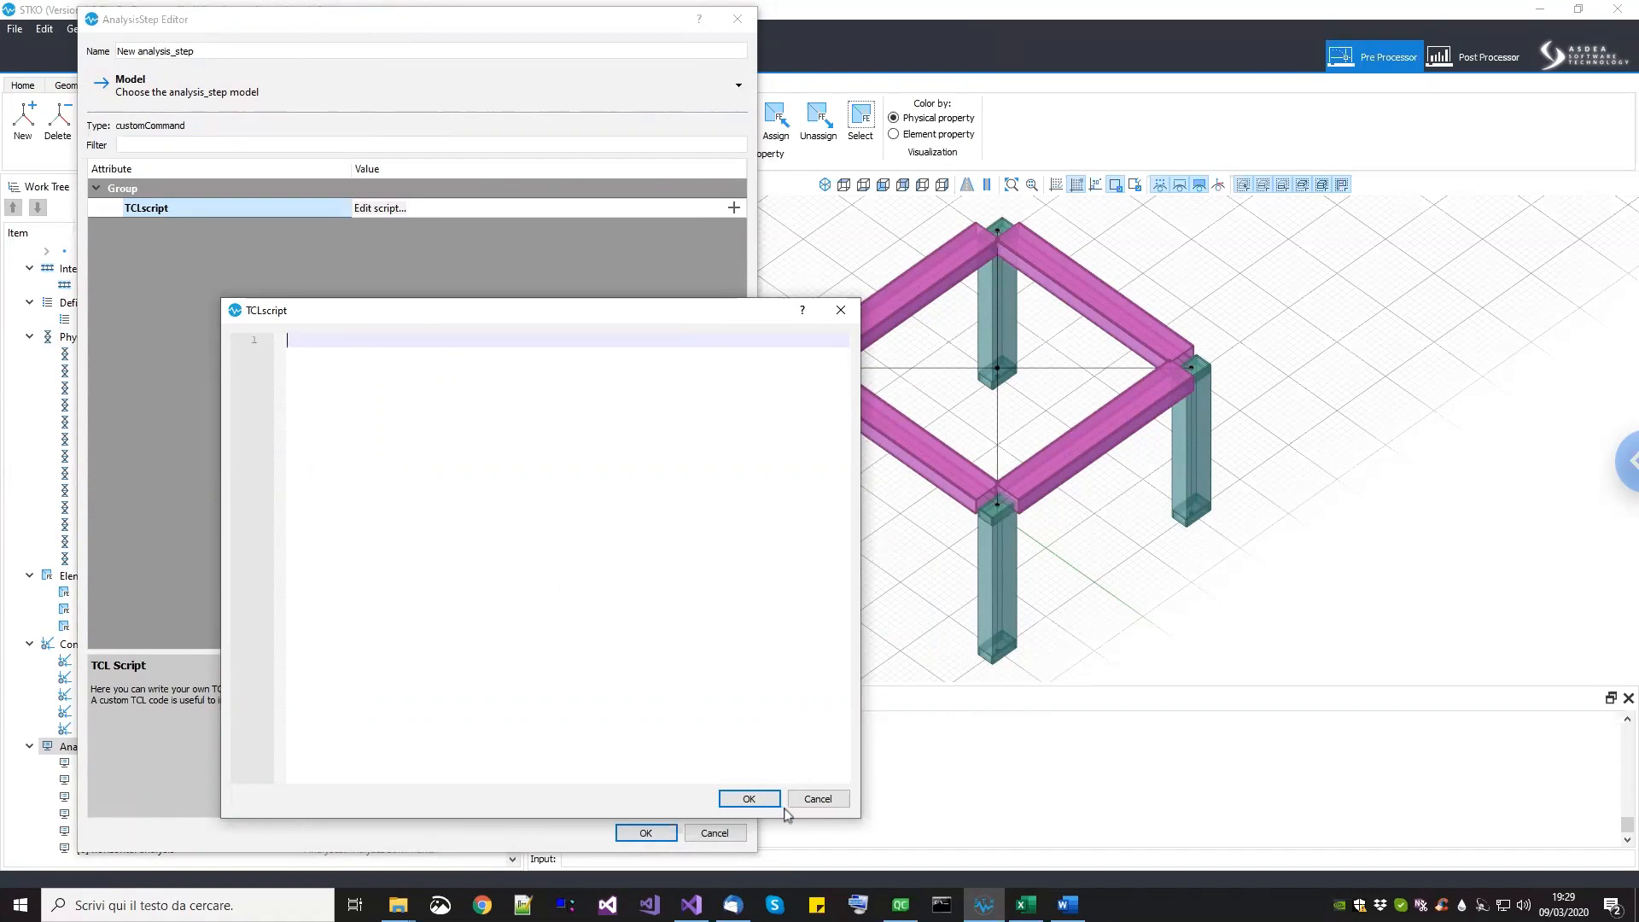
click(749, 799)
click(714, 833)
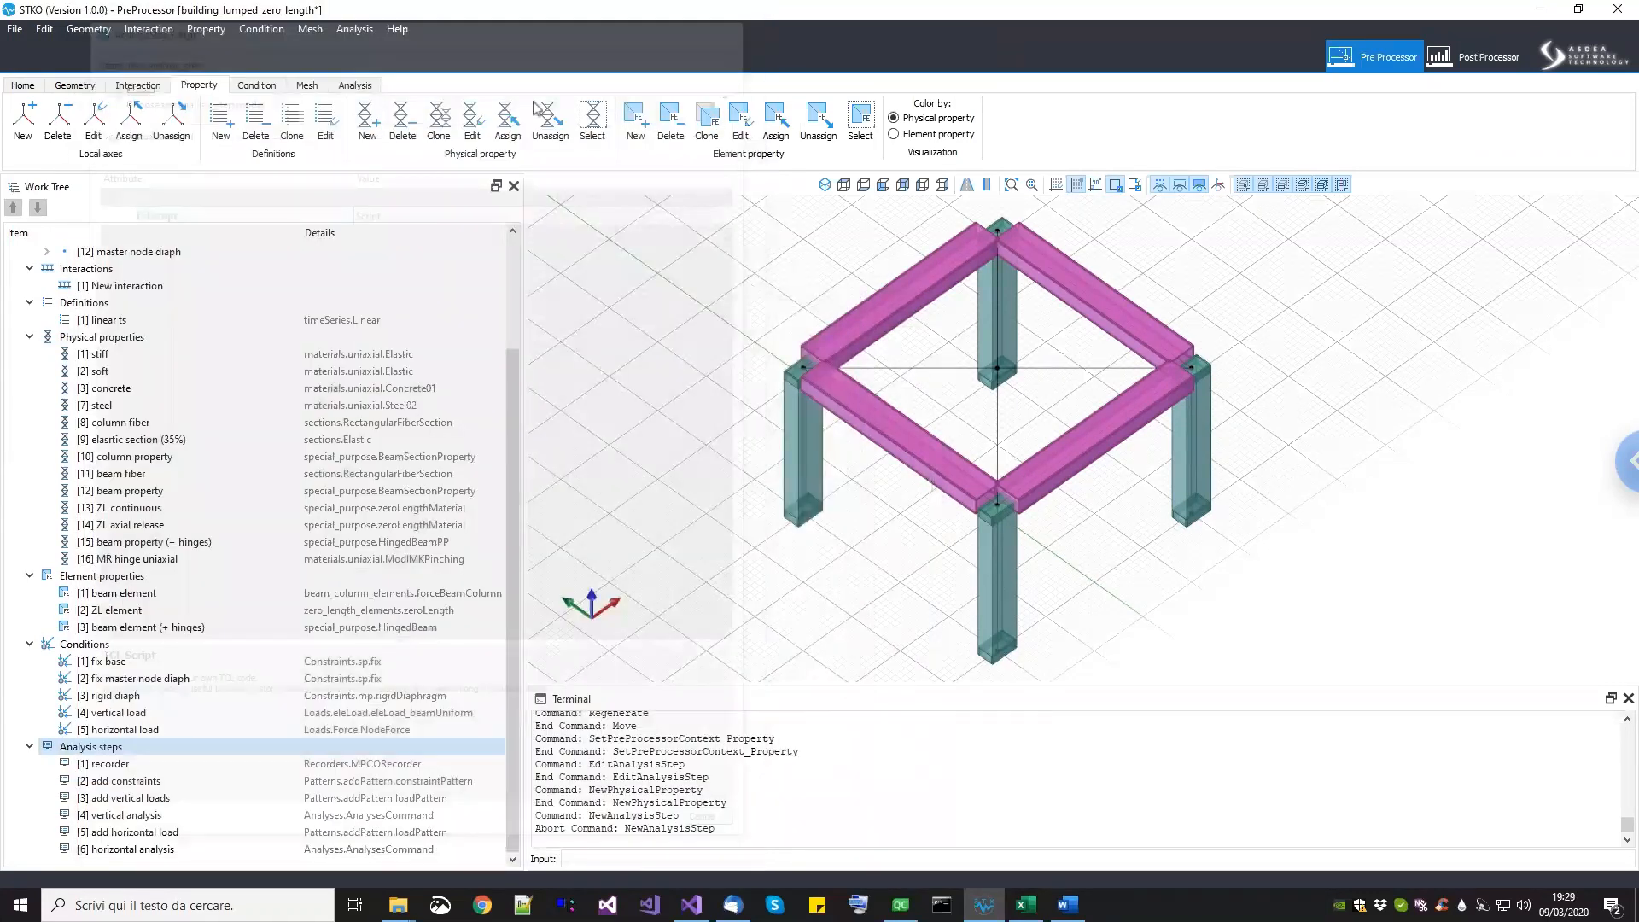
Step: Review the solvers available for running the analysis, keeping opensees (0) as the active solver
click(354, 84)
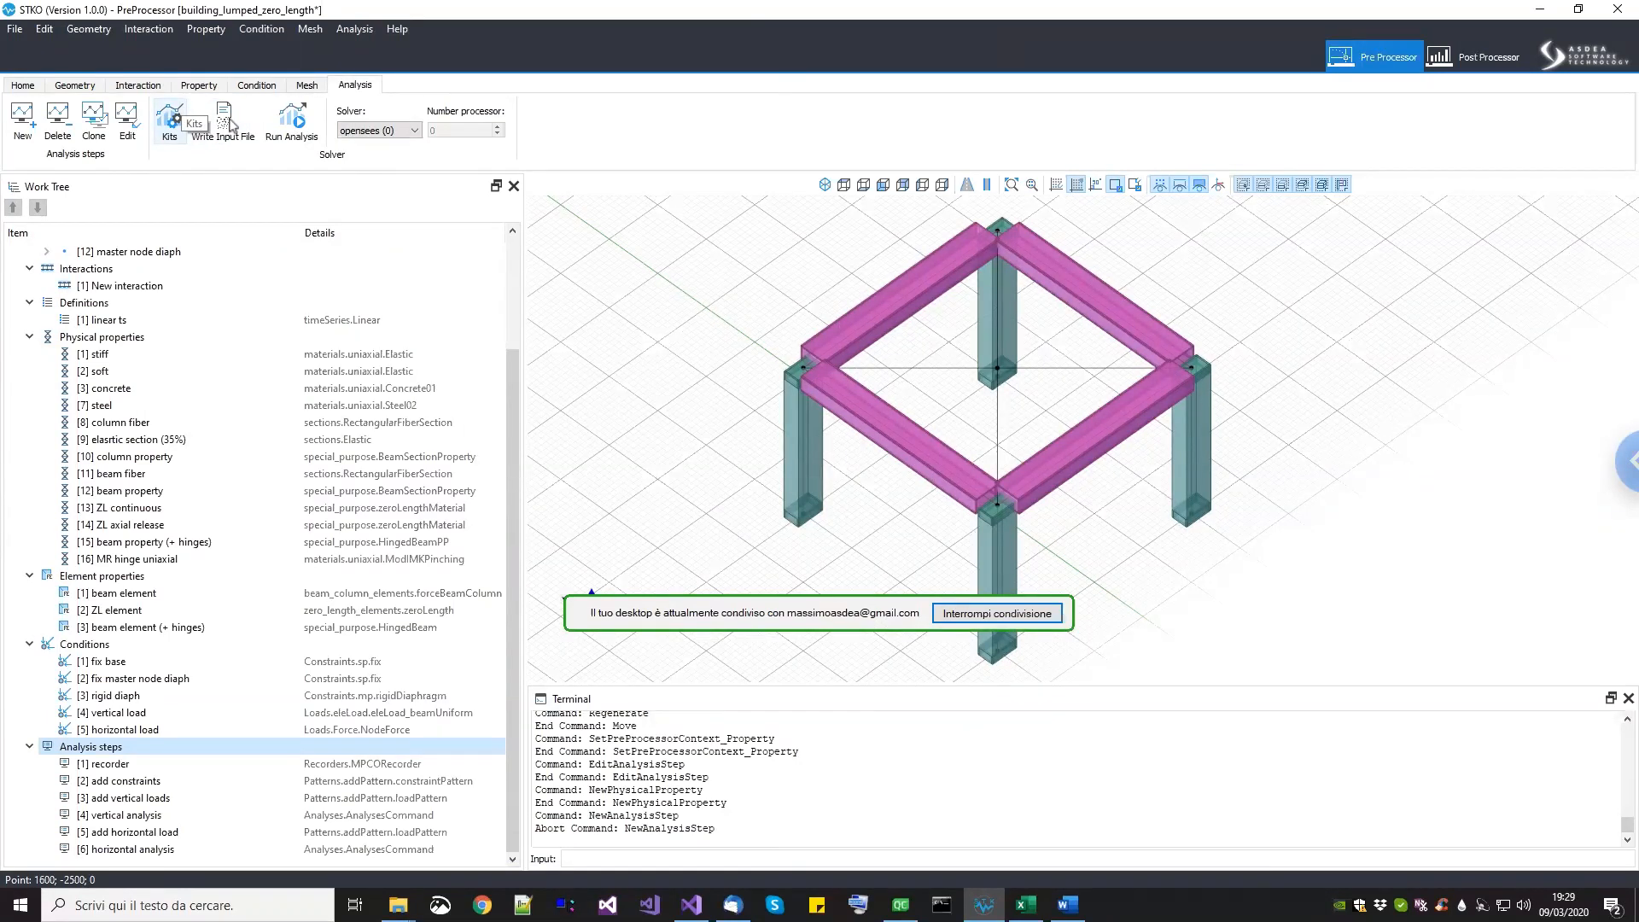
click(141, 848)
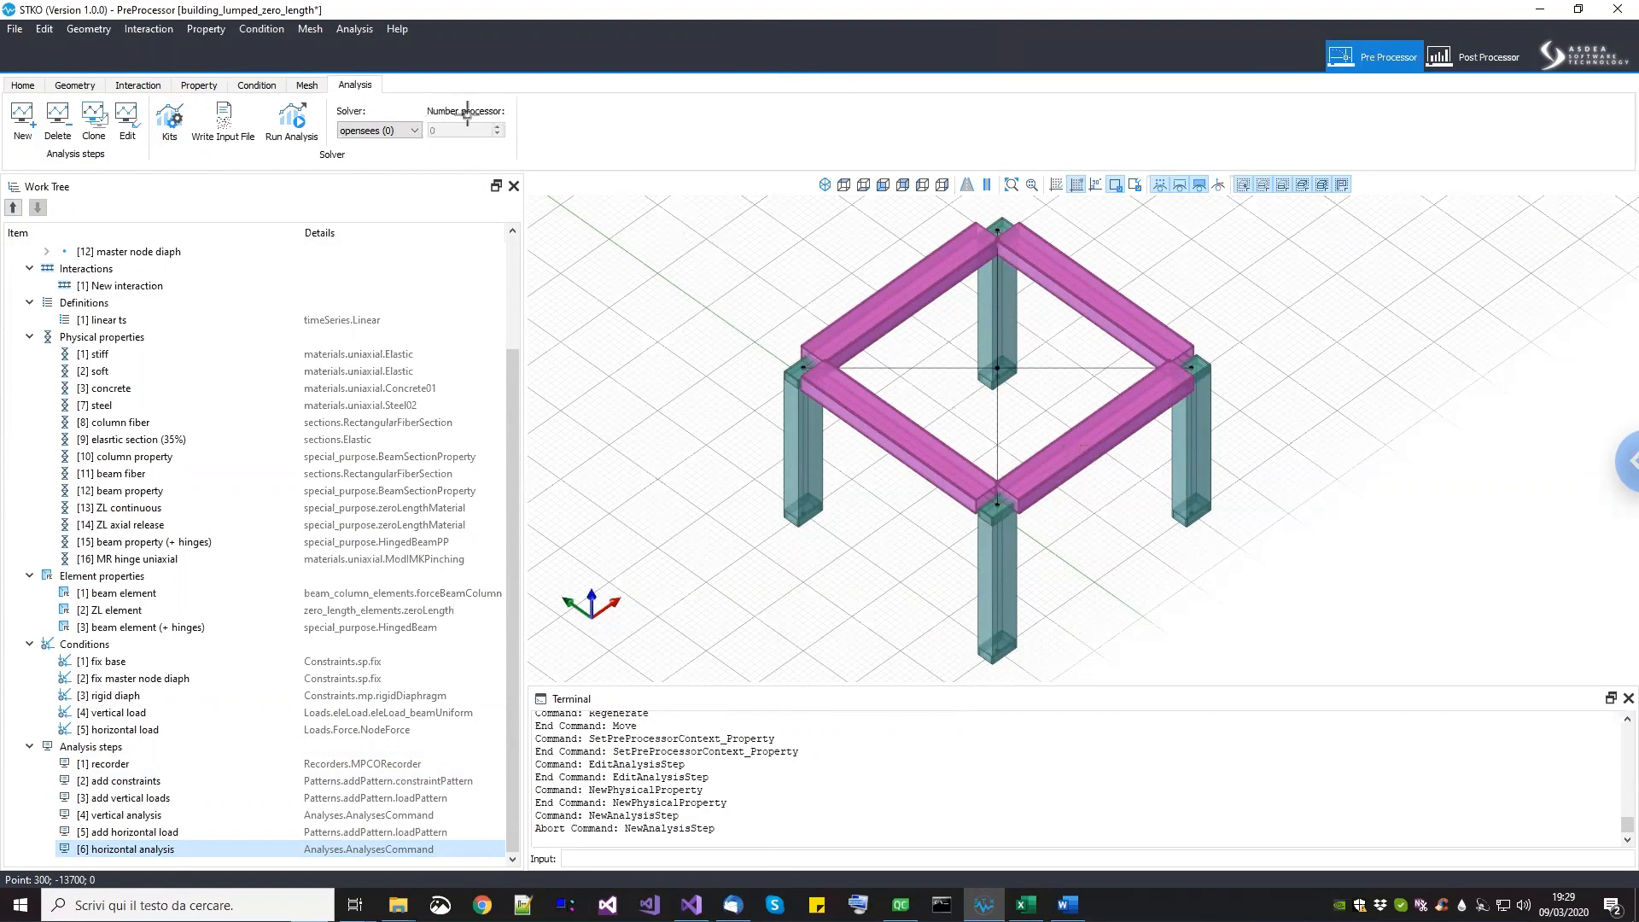
click(416, 130)
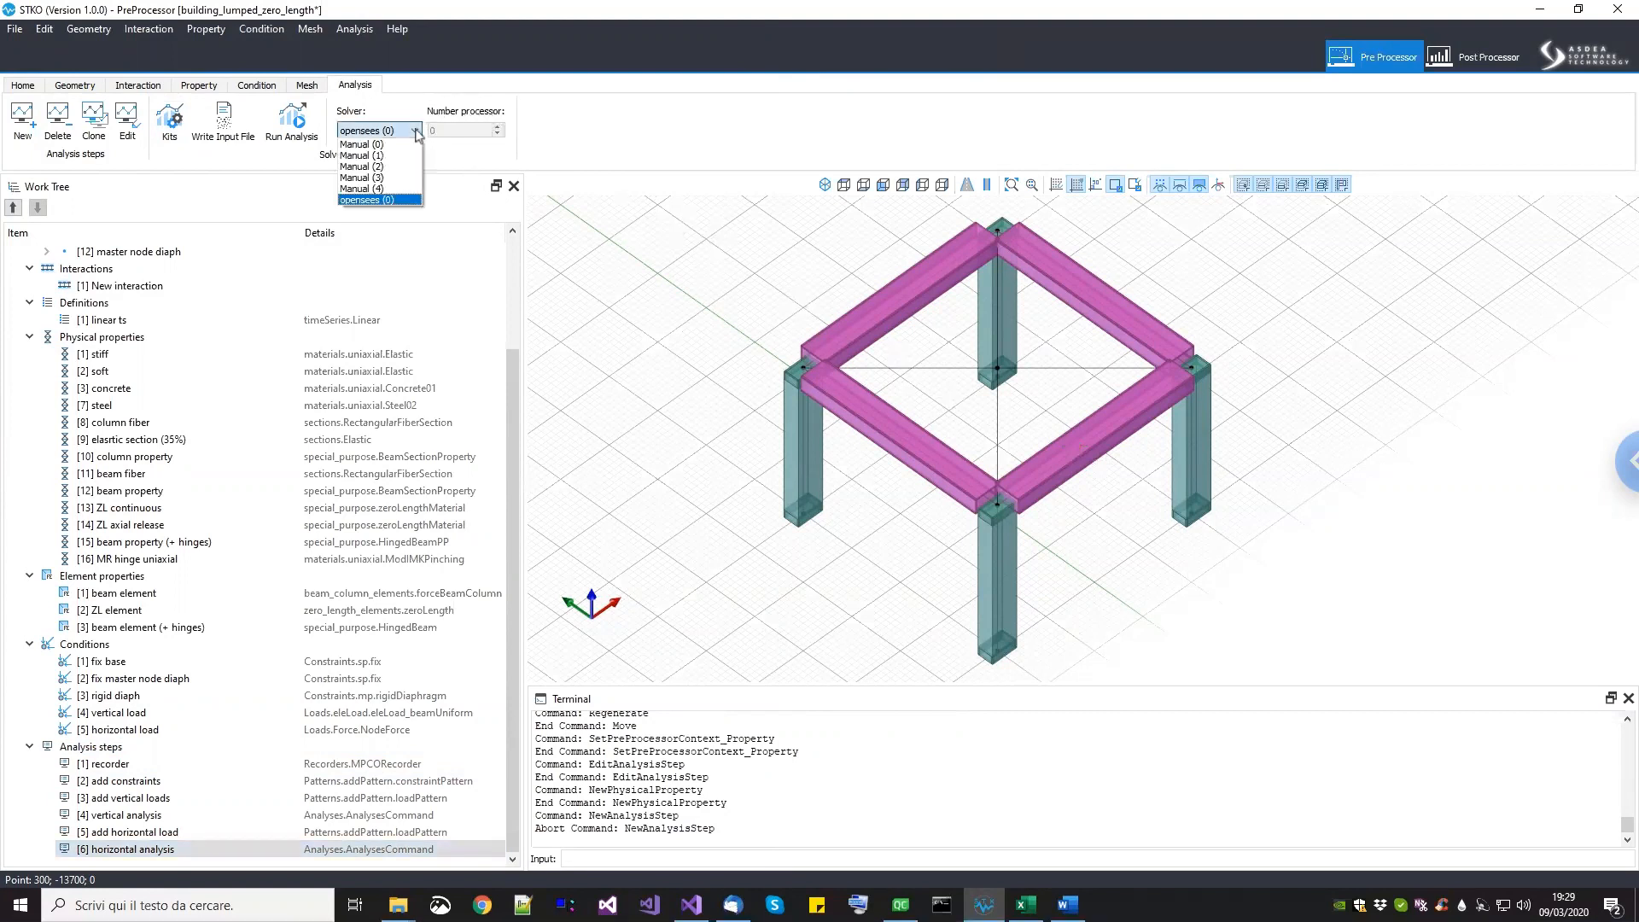
click(367, 142)
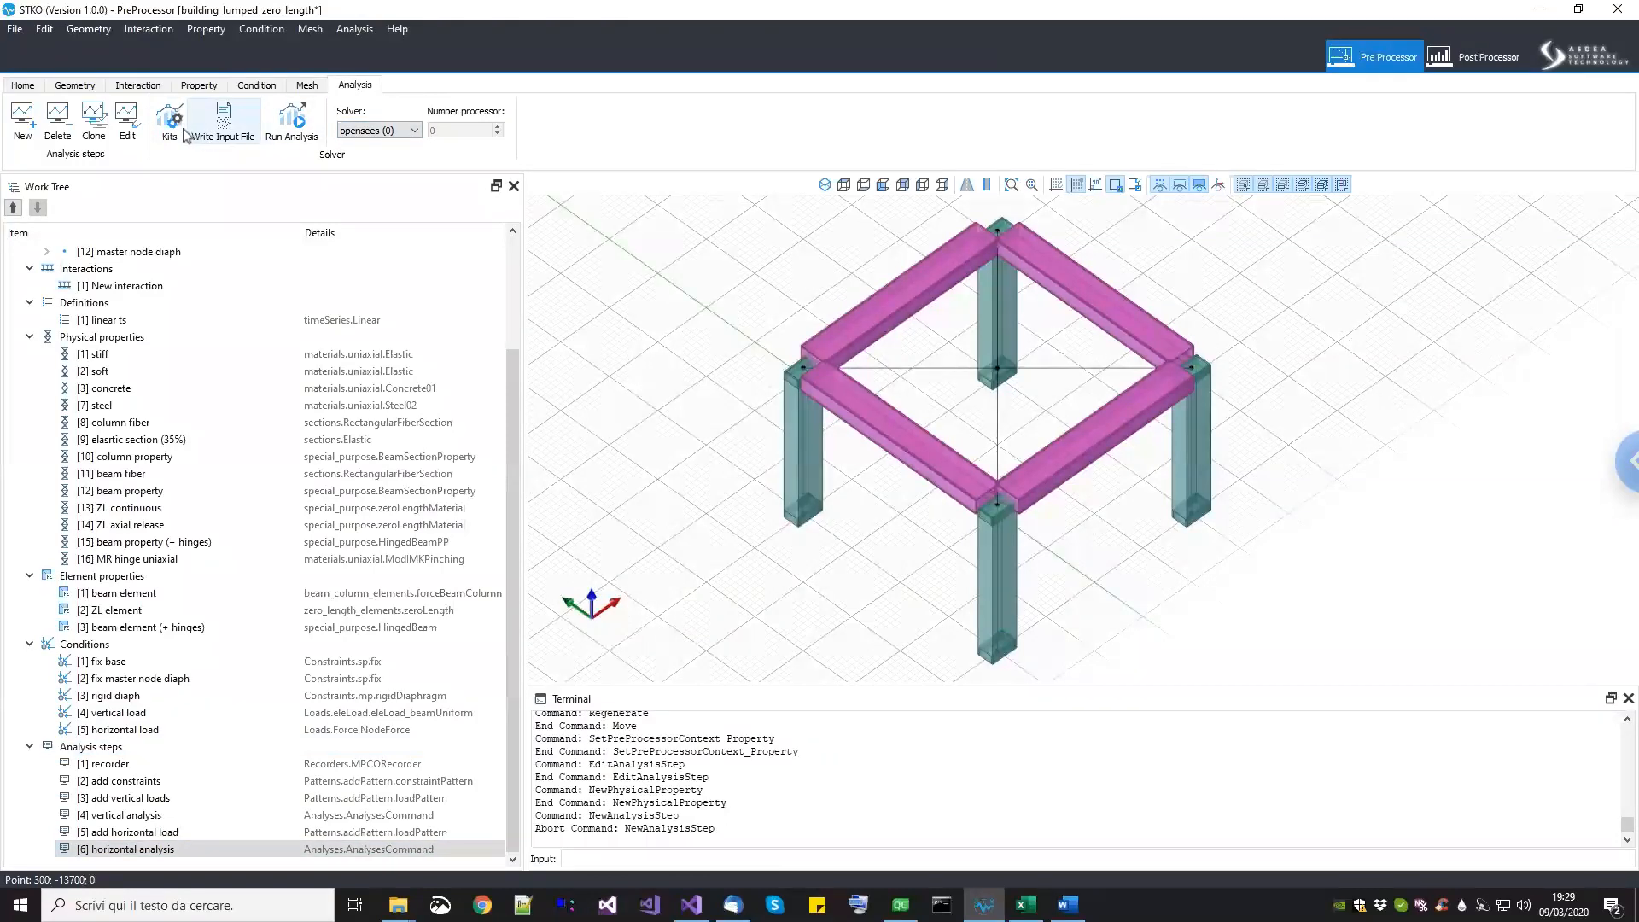
Step: Inspect the launch commands of the opensees (0), Manual (0), Manual (1) and Manual (2) solver kits, and close the kit editor
click(180, 134)
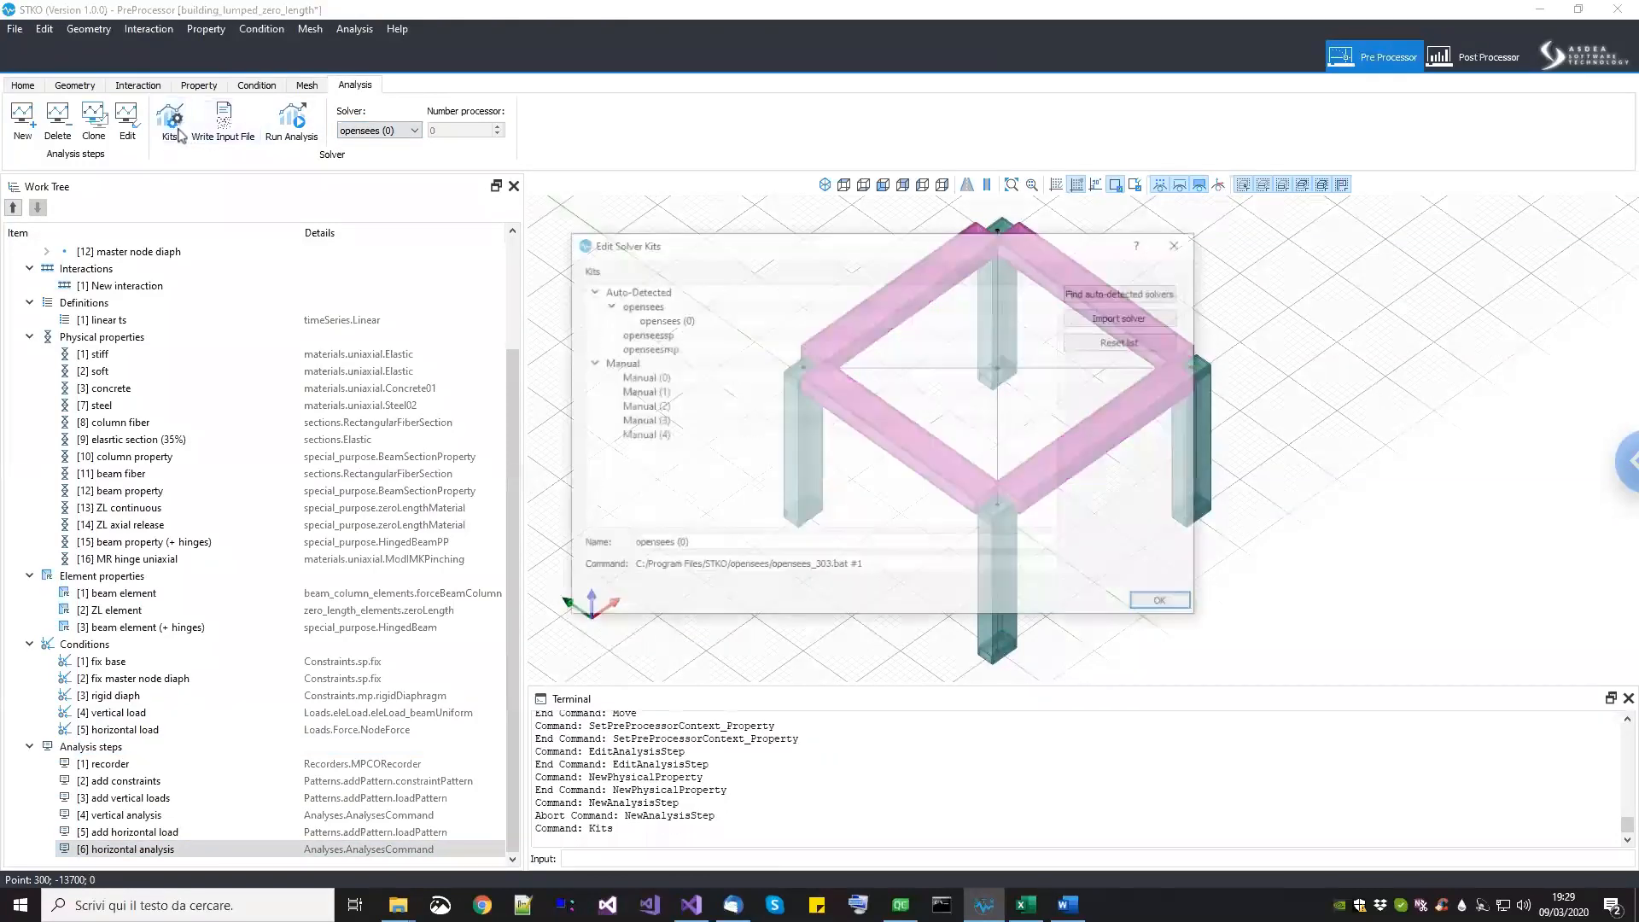
click(654, 320)
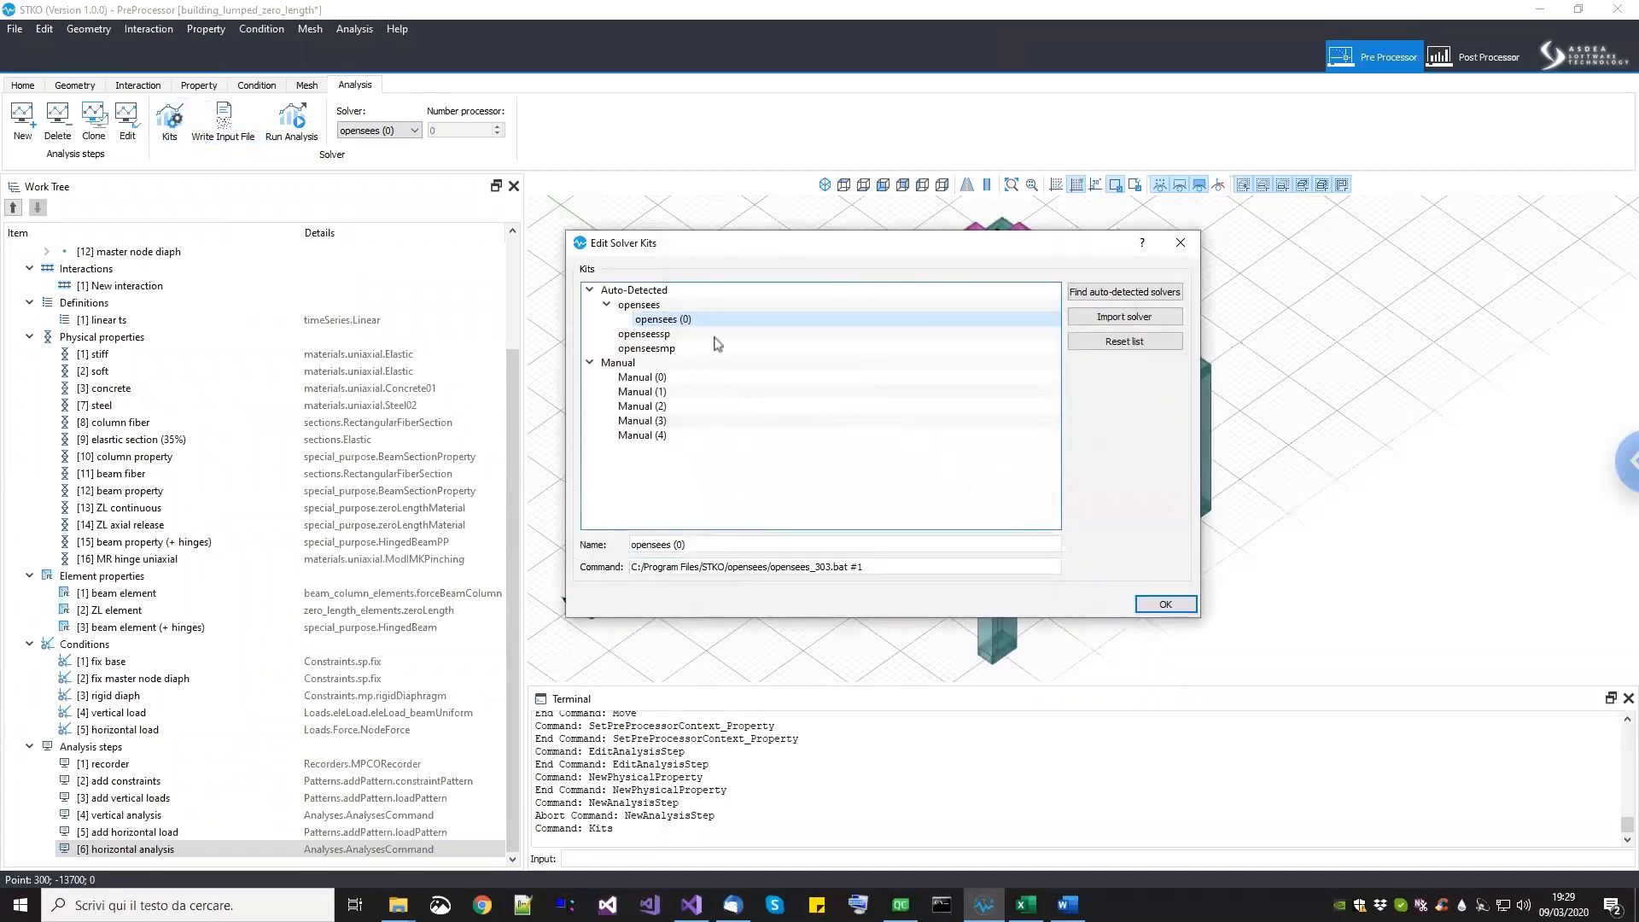
drag(799, 249, 705, 261)
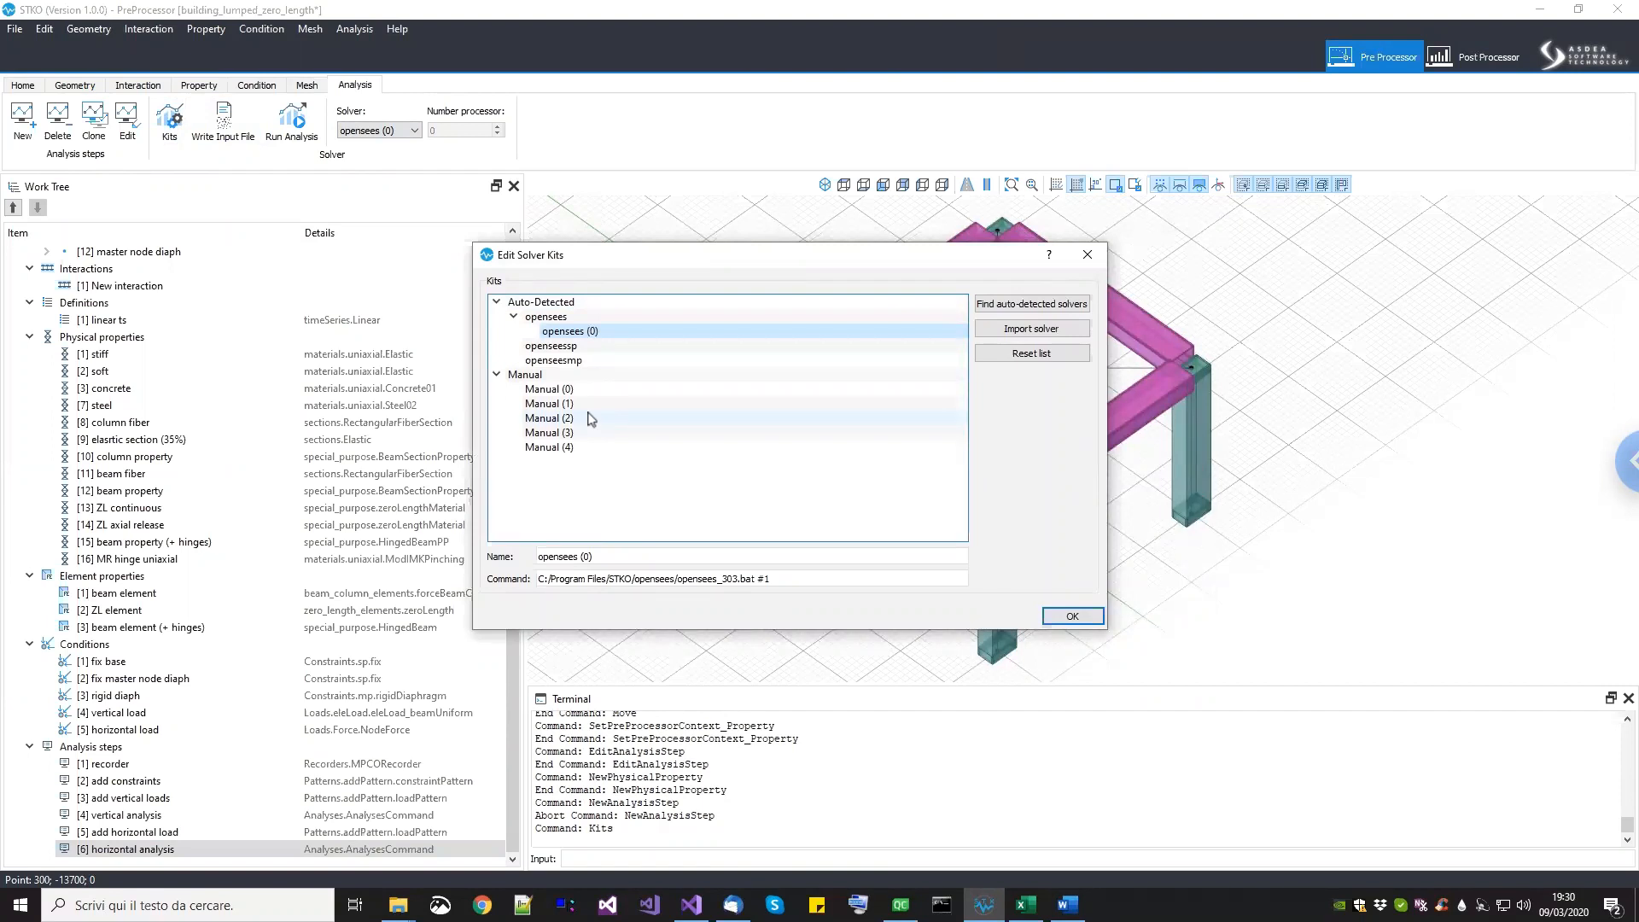
click(555, 391)
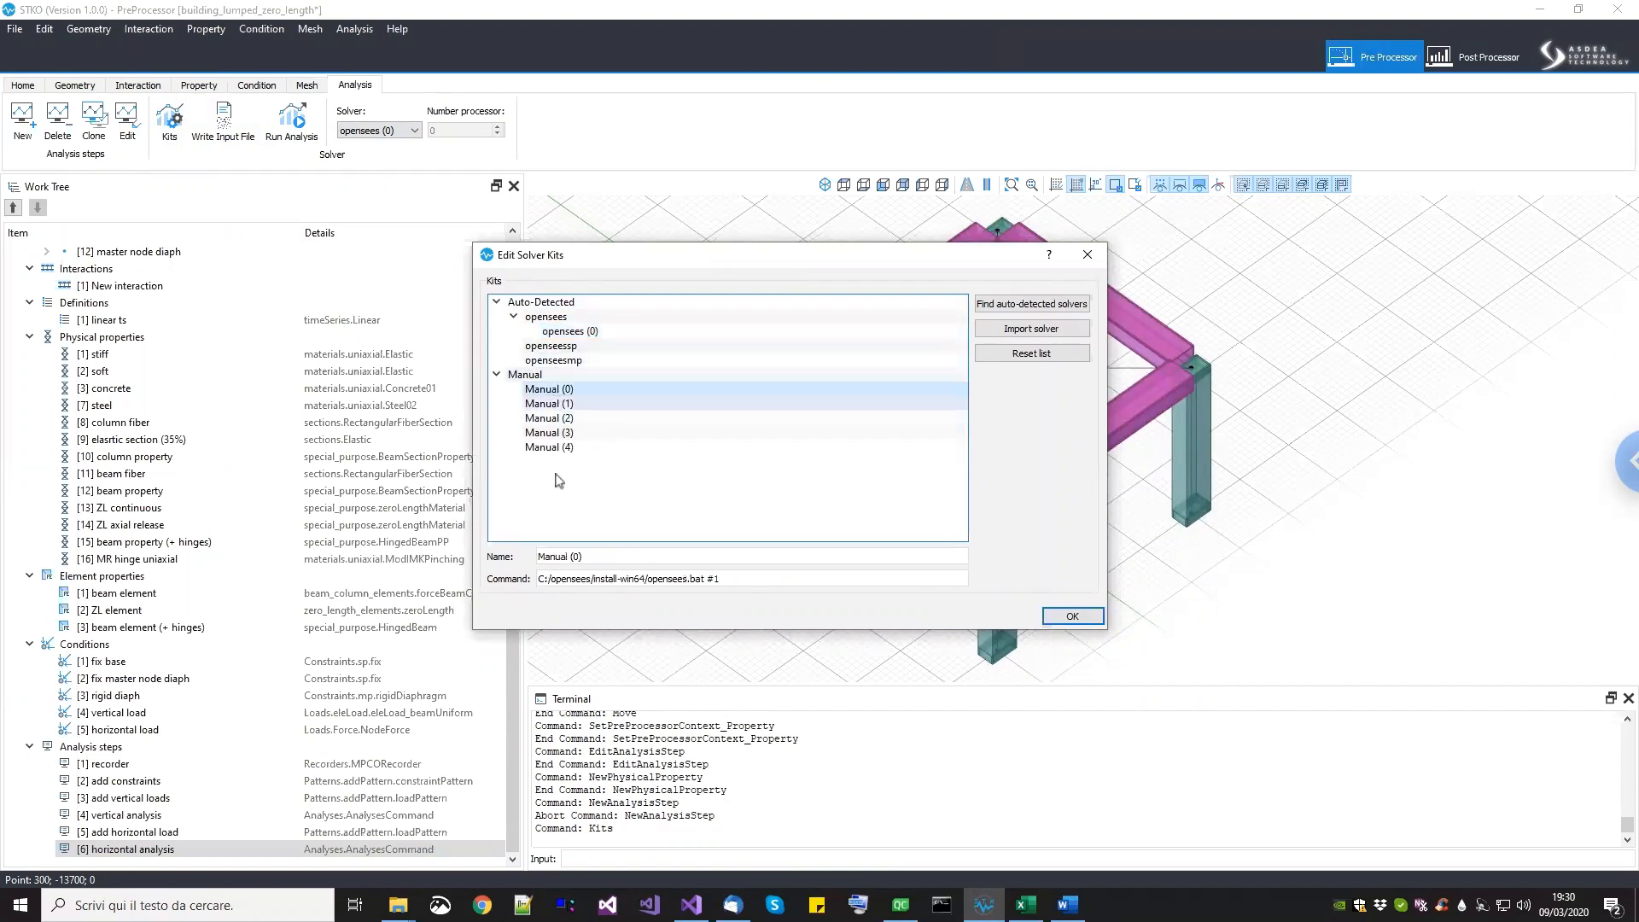
click(559, 418)
click(563, 394)
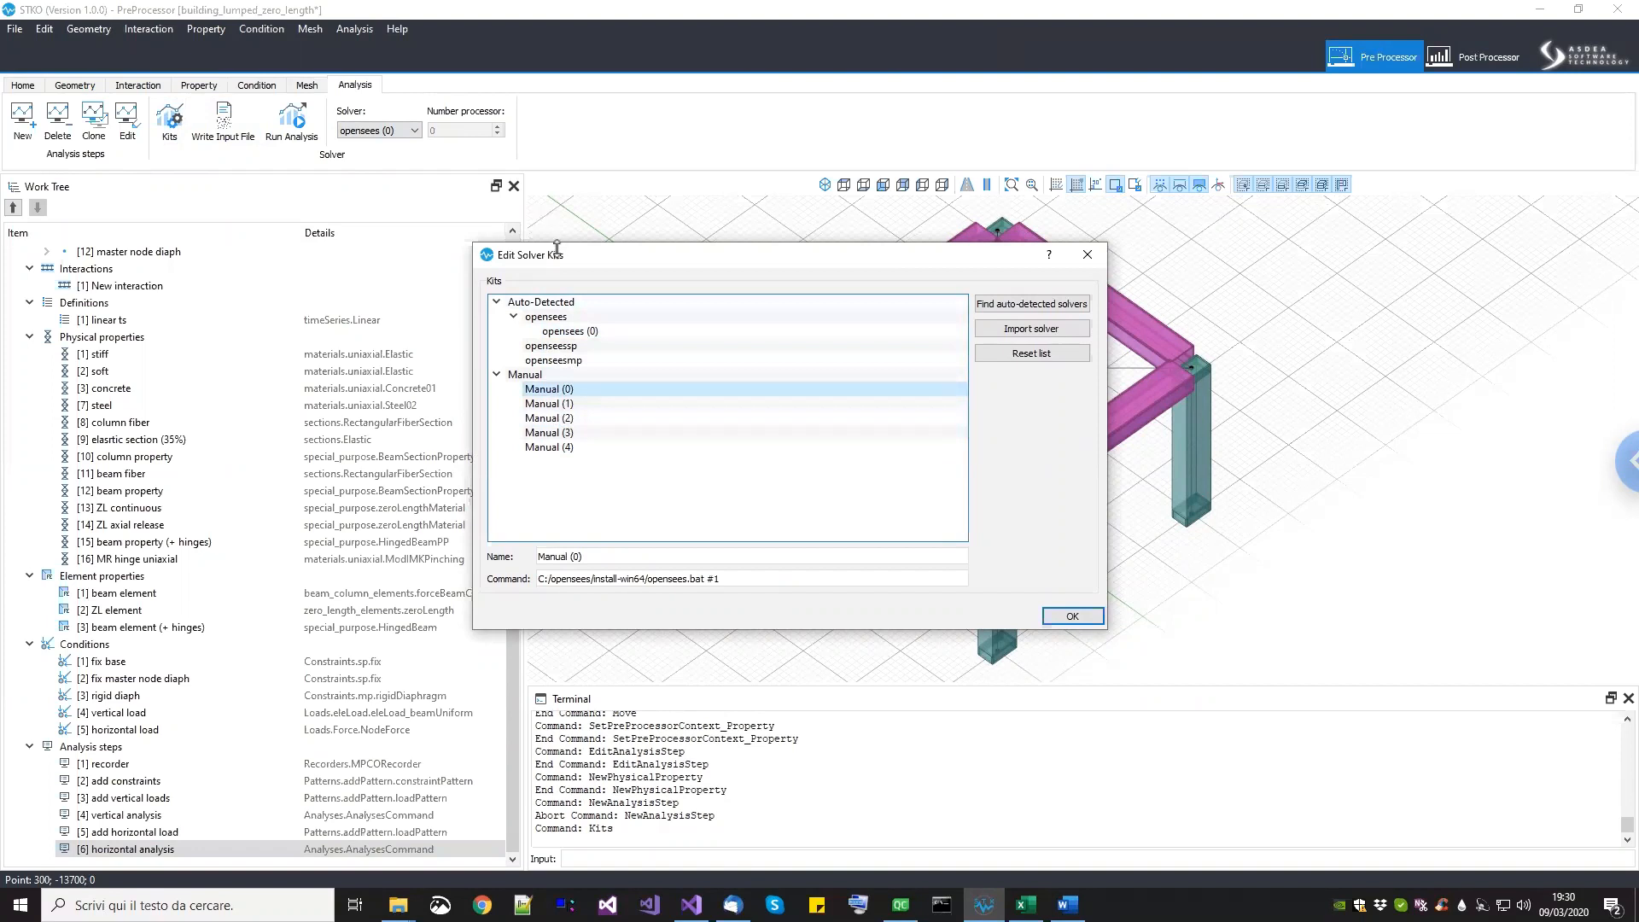
drag(563, 258, 551, 259)
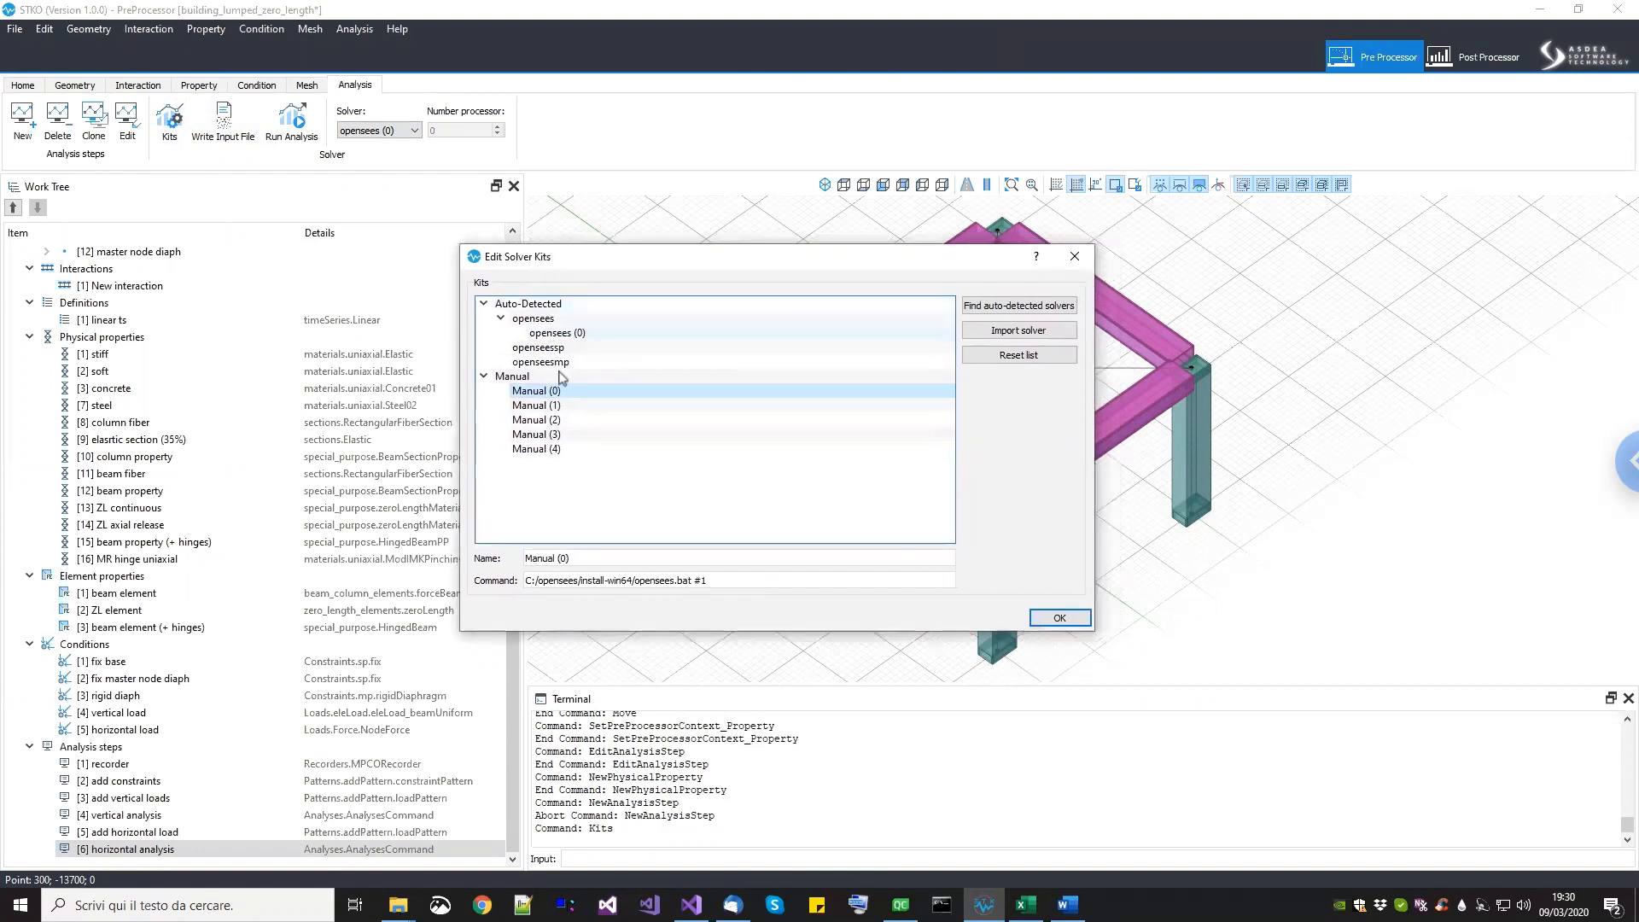
click(555, 407)
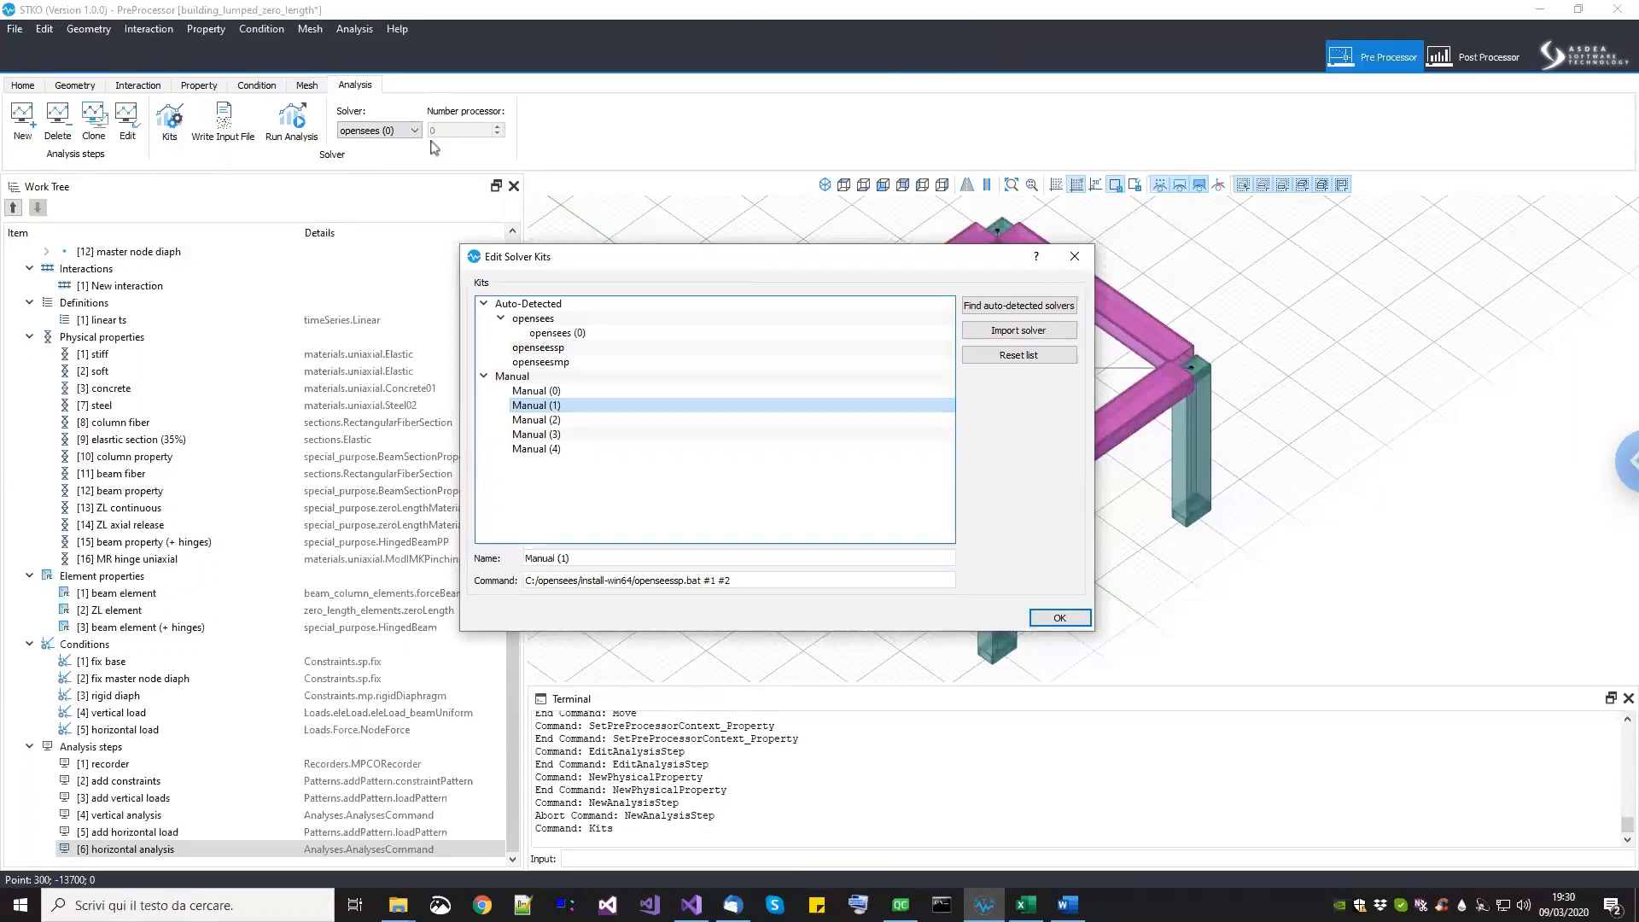
click(562, 422)
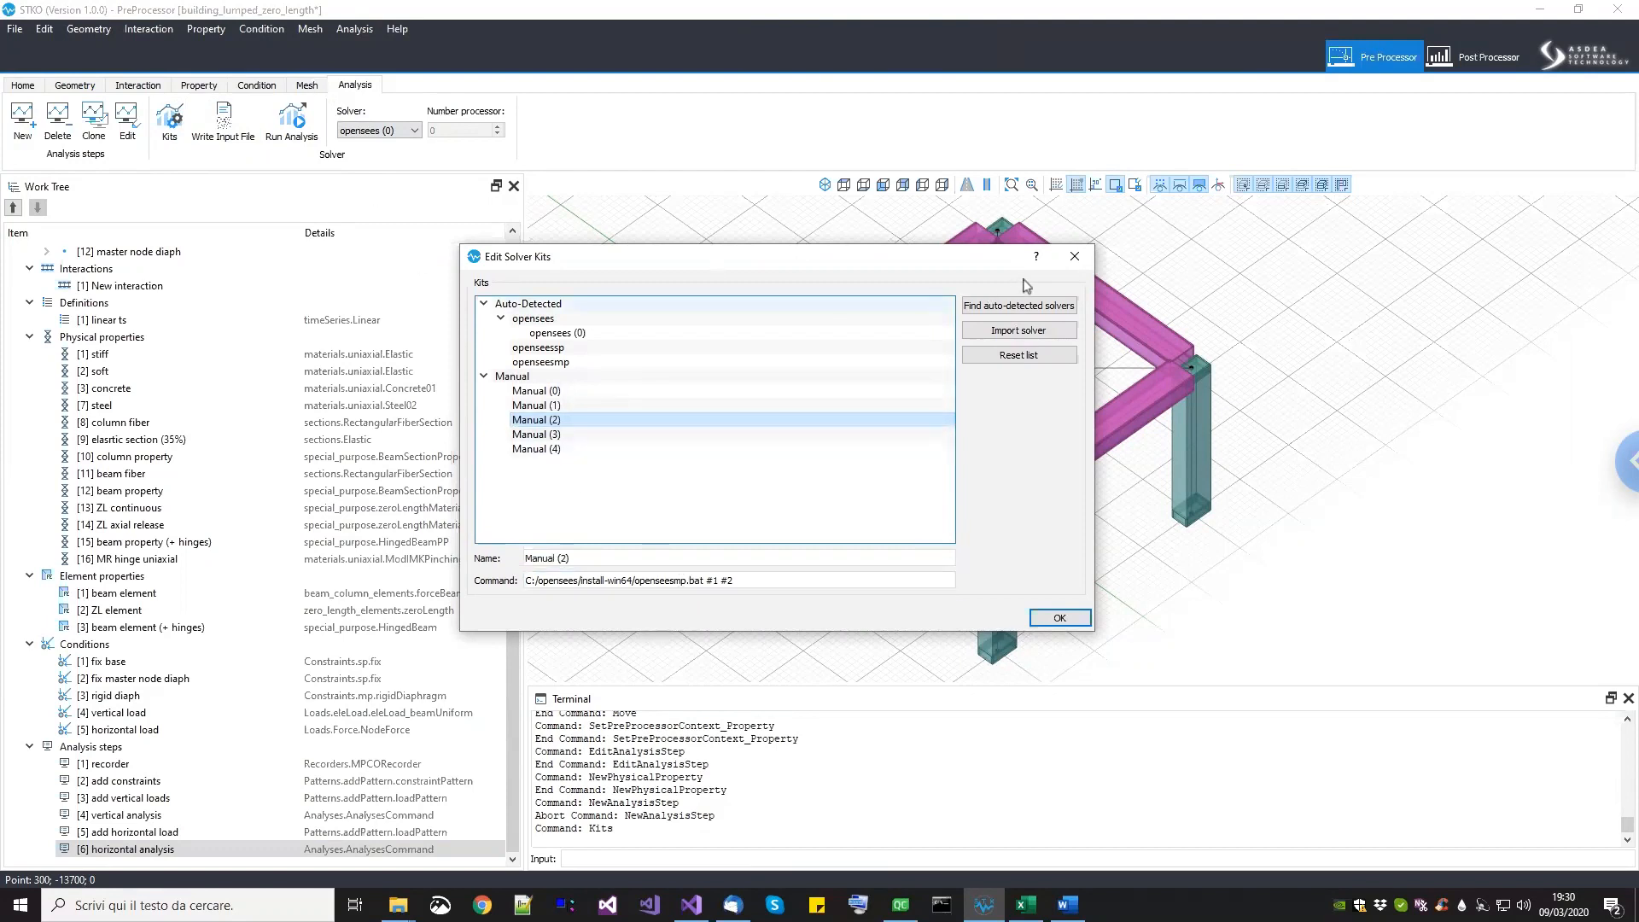
click(1075, 256)
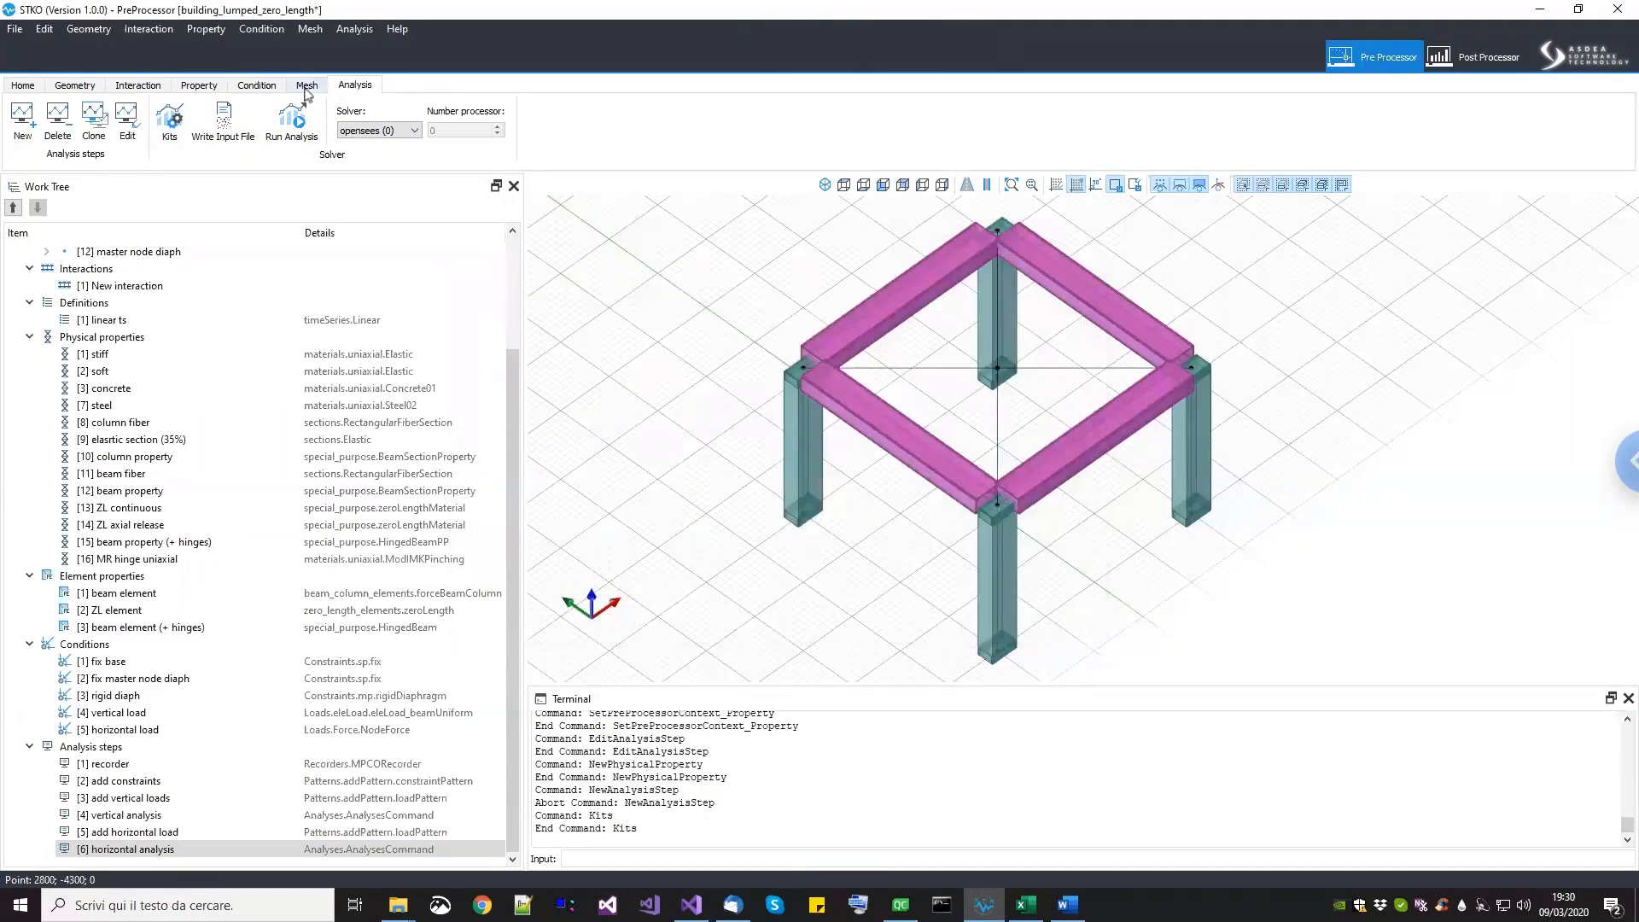
click(306, 86)
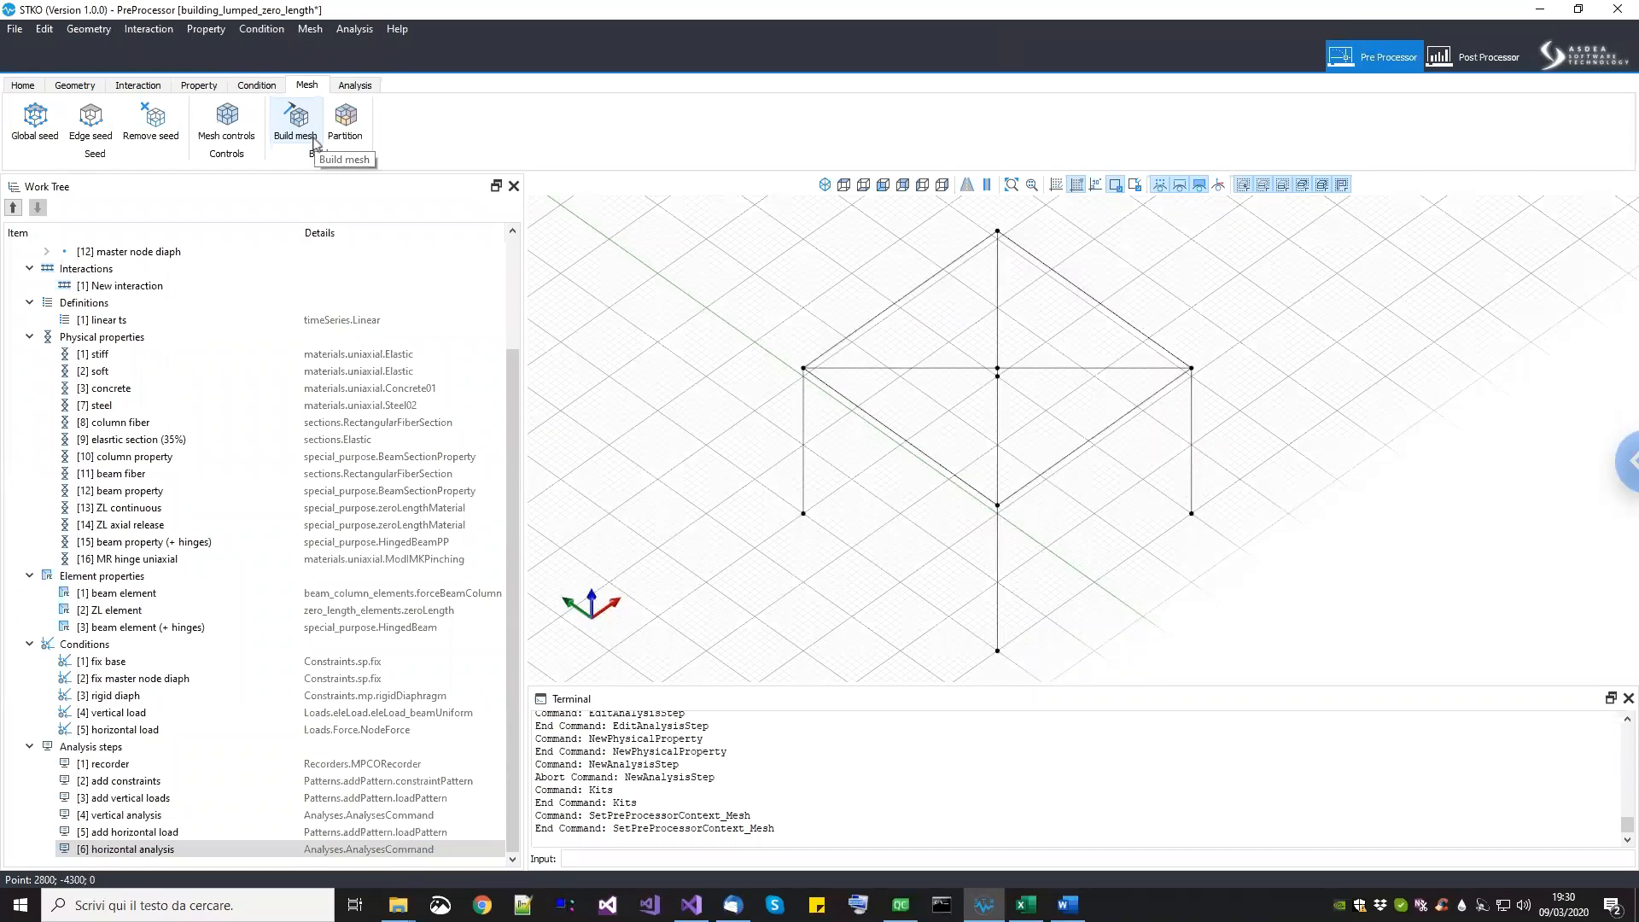
click(355, 85)
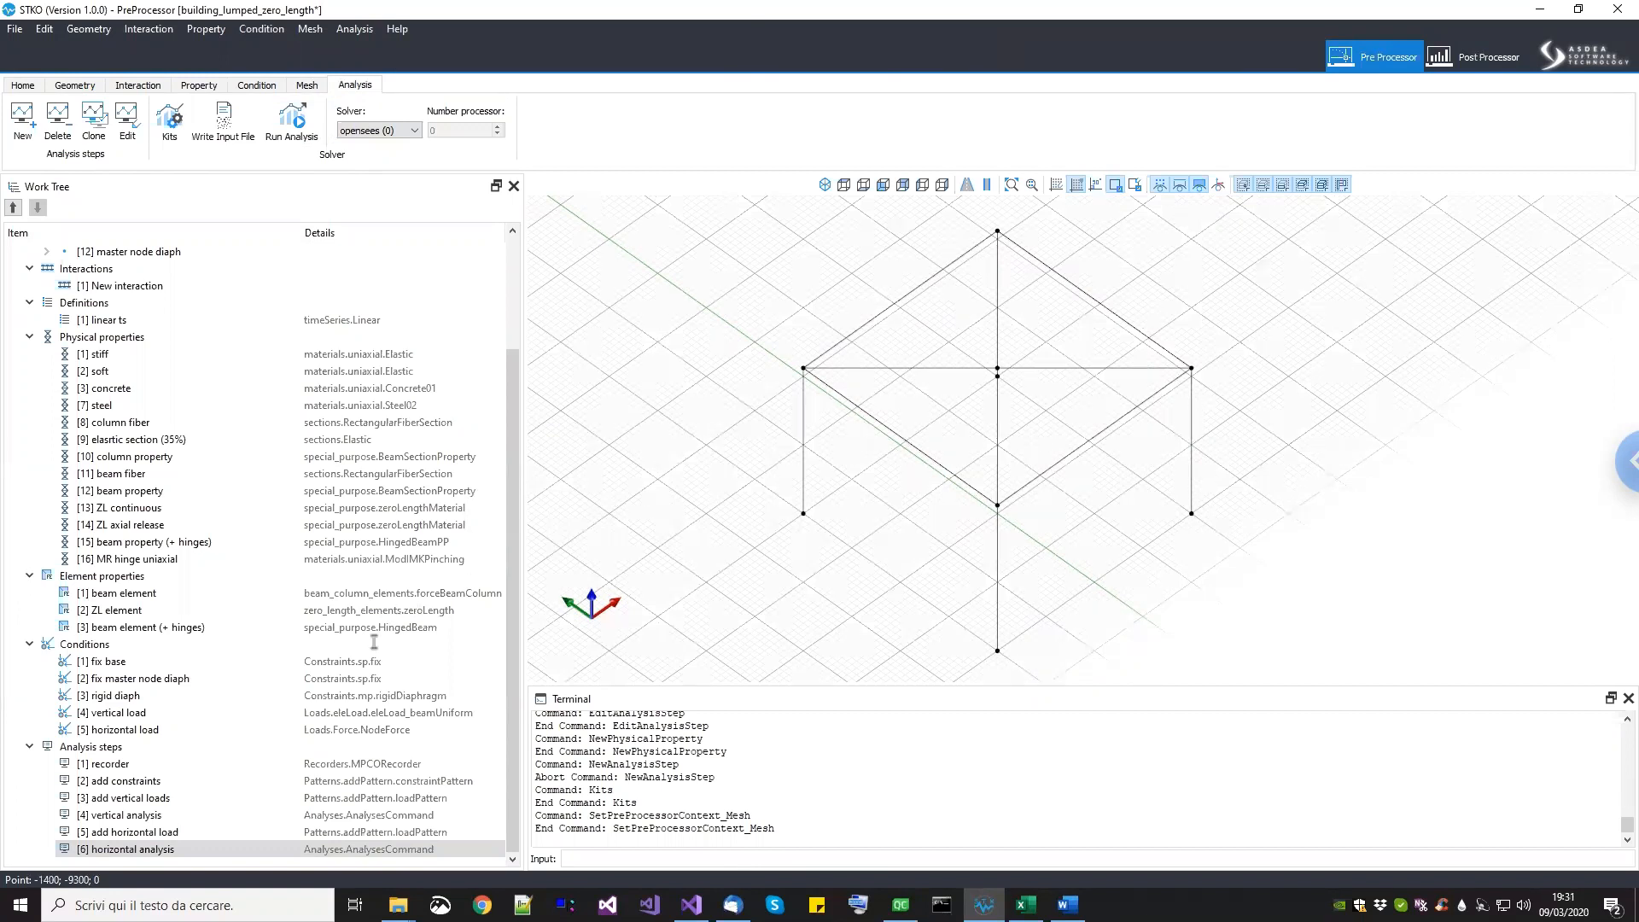
Step: Run a Monotonic material test on the MR hinge uniaxial property with a target strain of 0.1
click(219, 91)
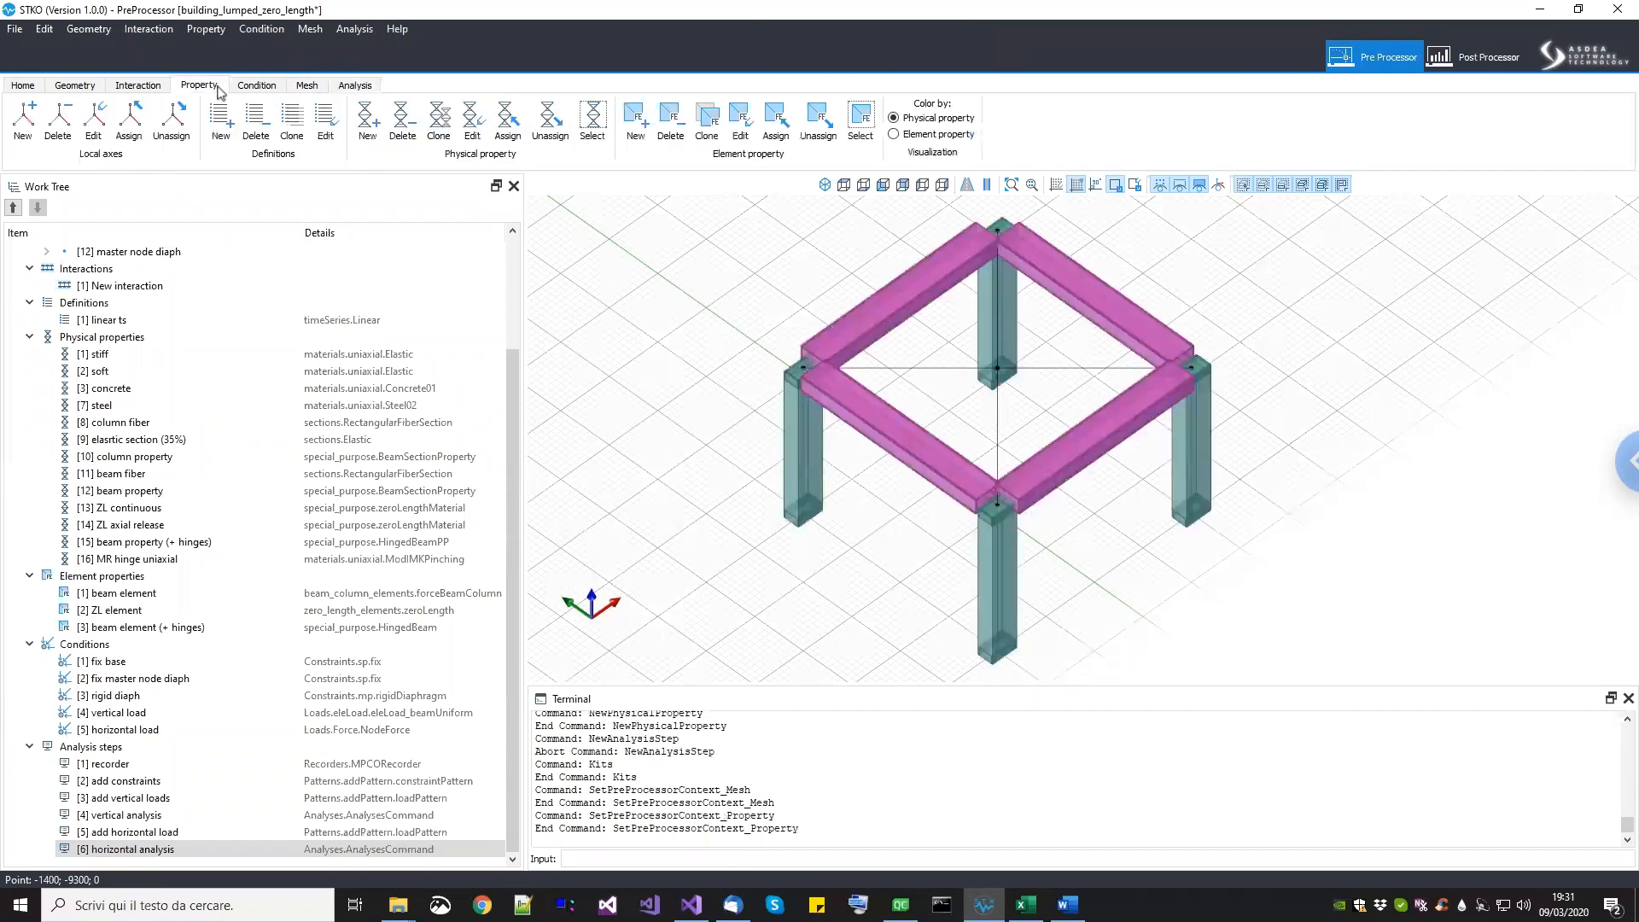
click(147, 570)
click(147, 561)
right_click(147, 565)
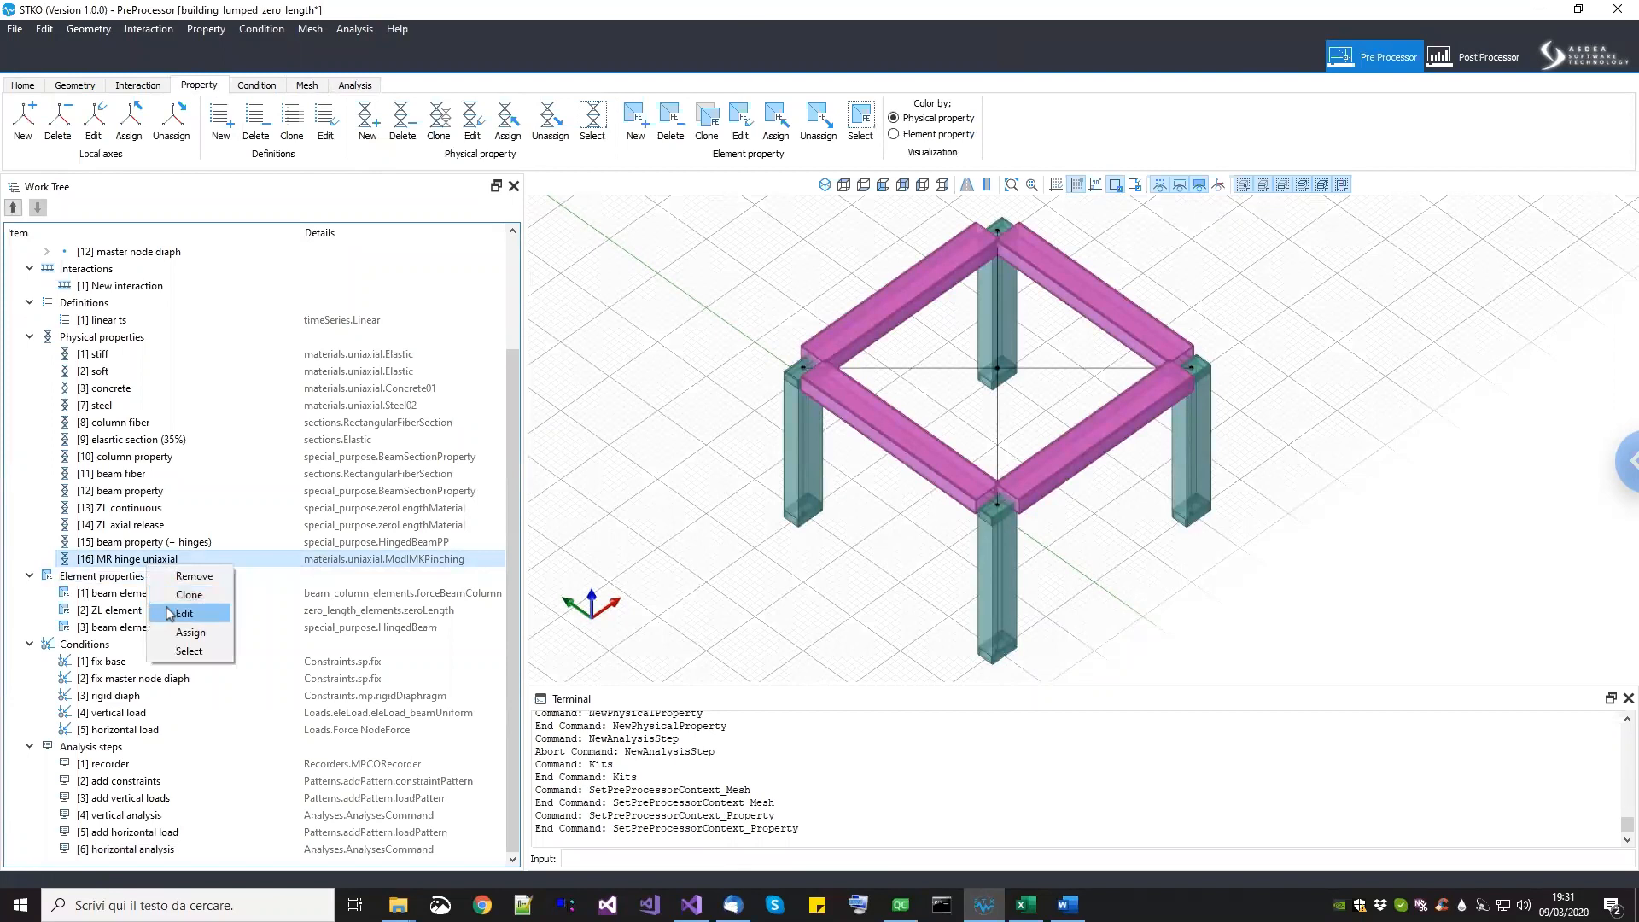
click(175, 614)
click(674, 331)
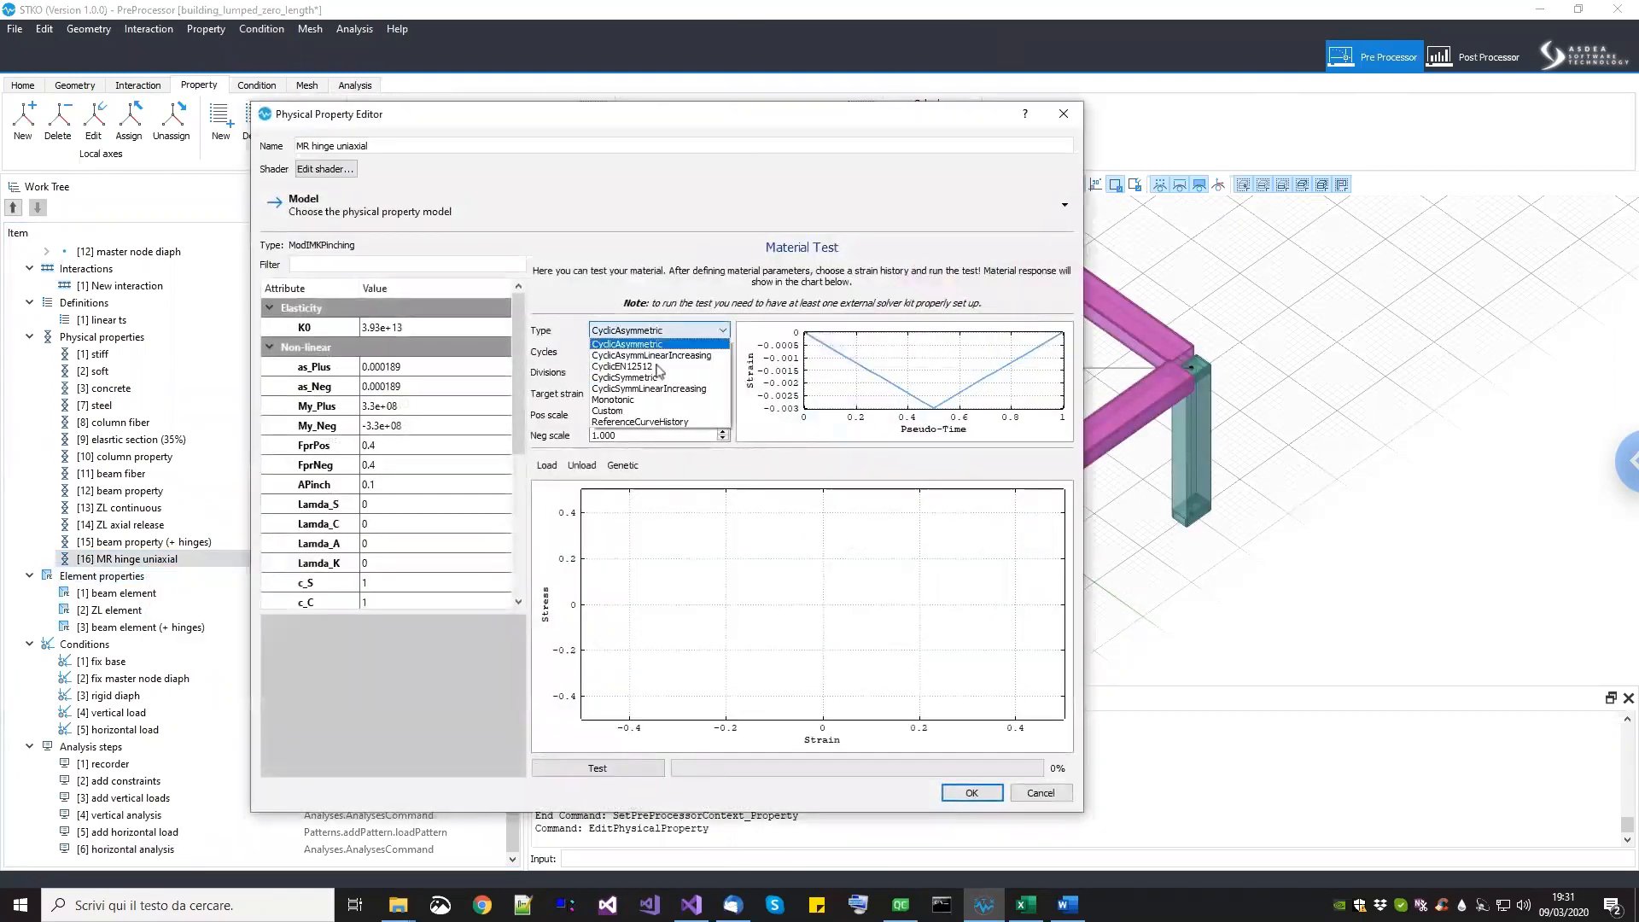
click(635, 401)
drag(633, 394, 543, 403)
text(0.1)
key(Return)
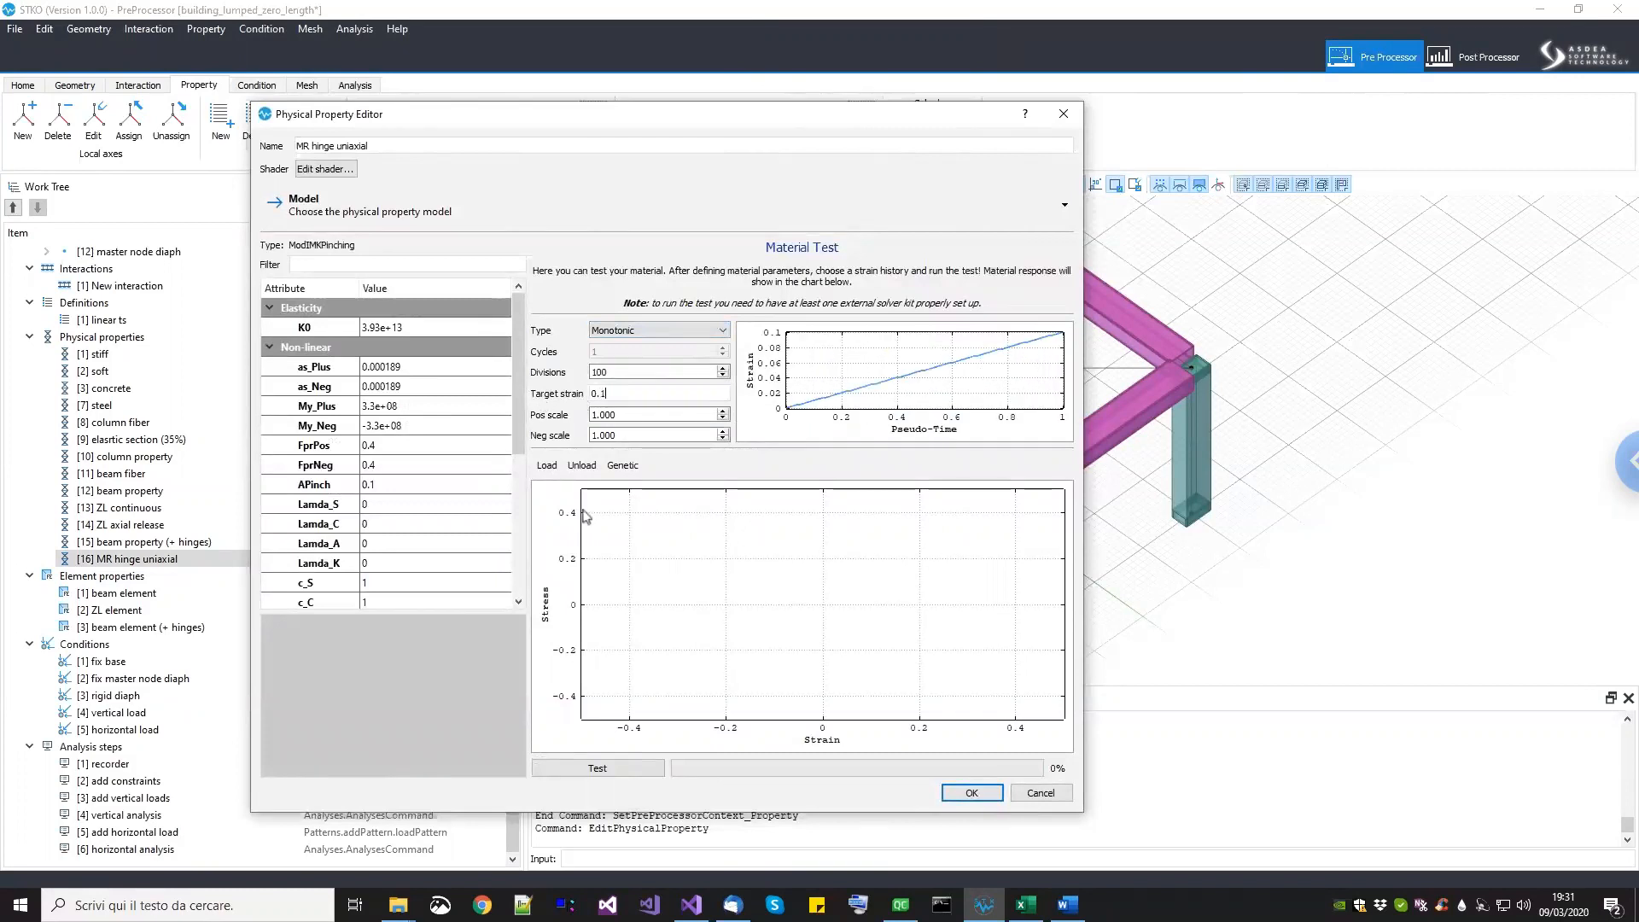
click(632, 768)
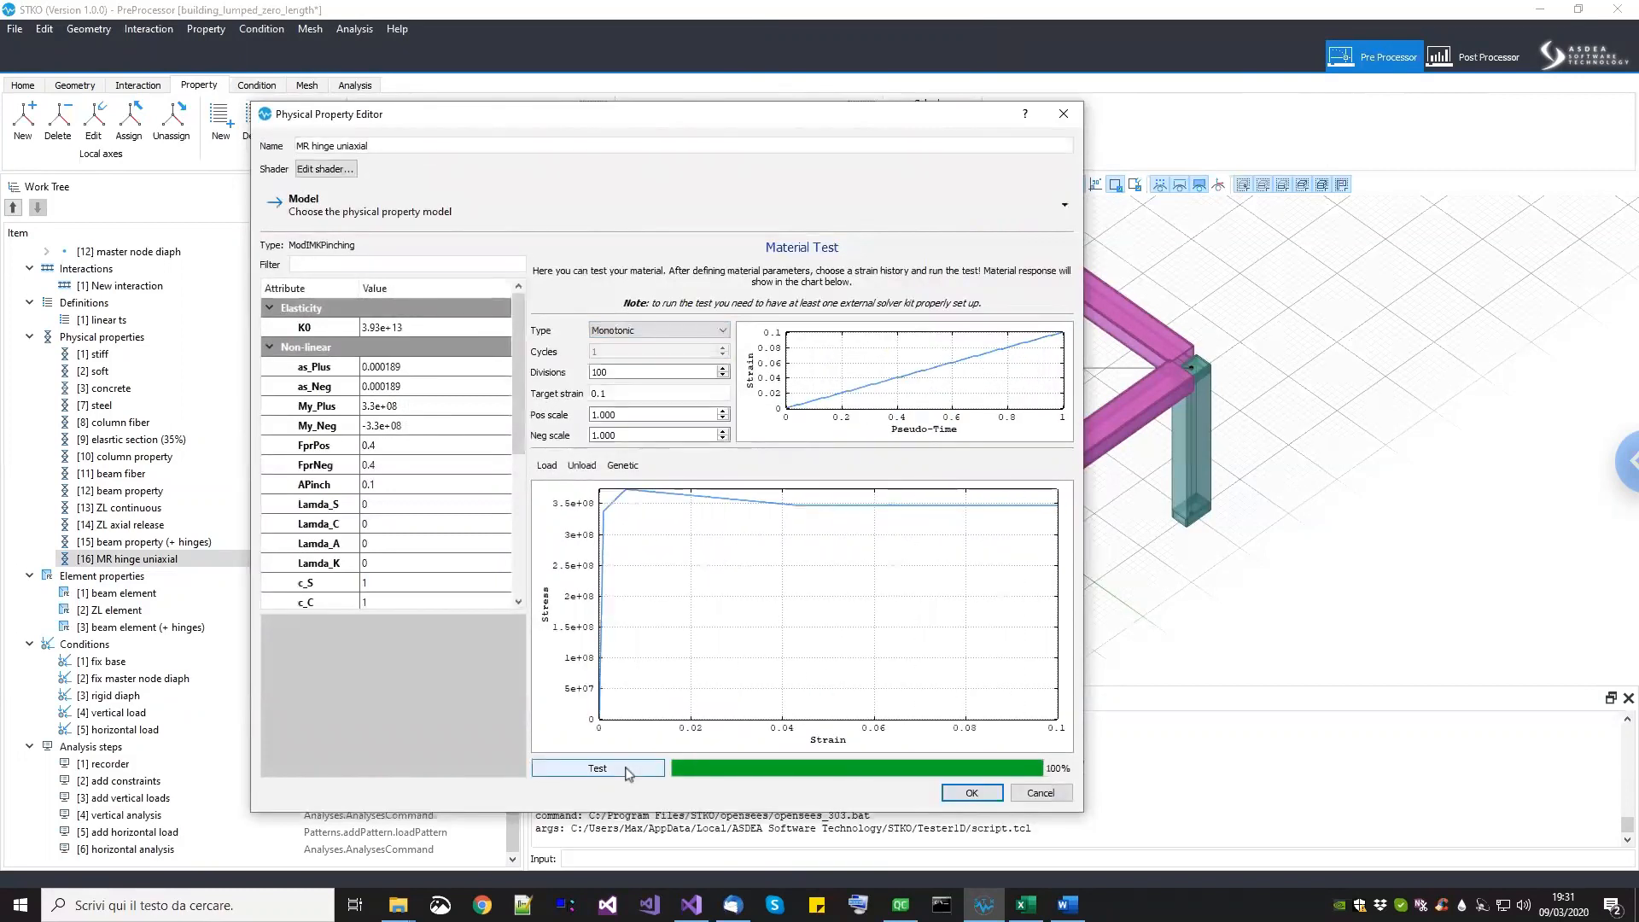
click(972, 793)
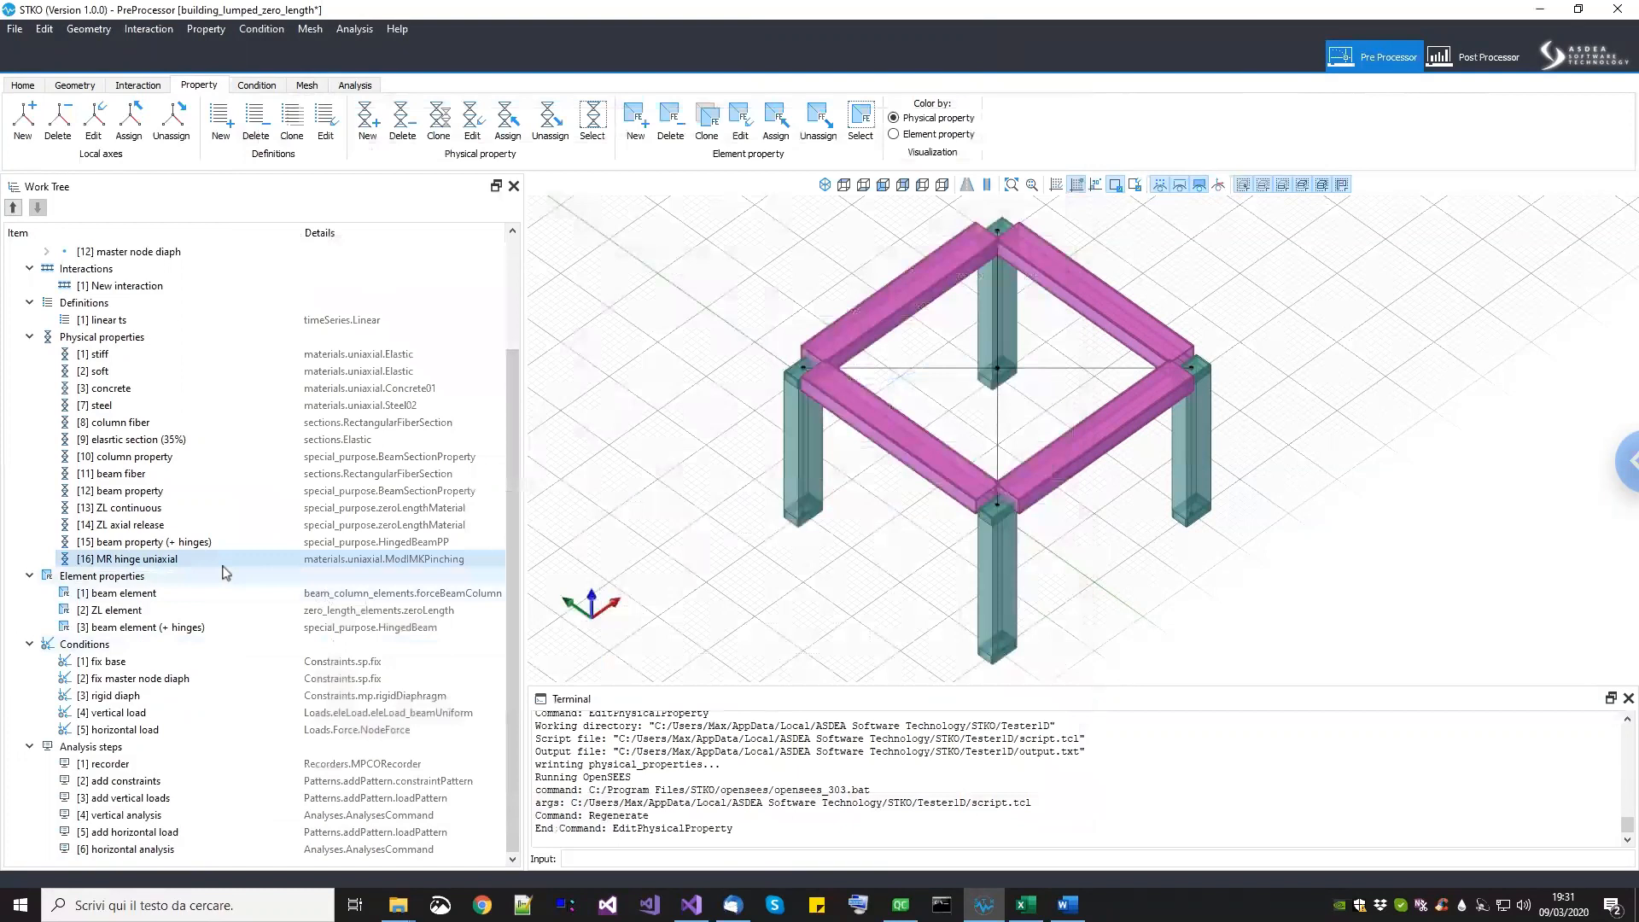
Step: Move the MR hinge uniaxial property up the physical properties list to directly above column property
click(14, 208)
click(14, 207)
click(14, 208)
click(14, 207)
click(14, 207)
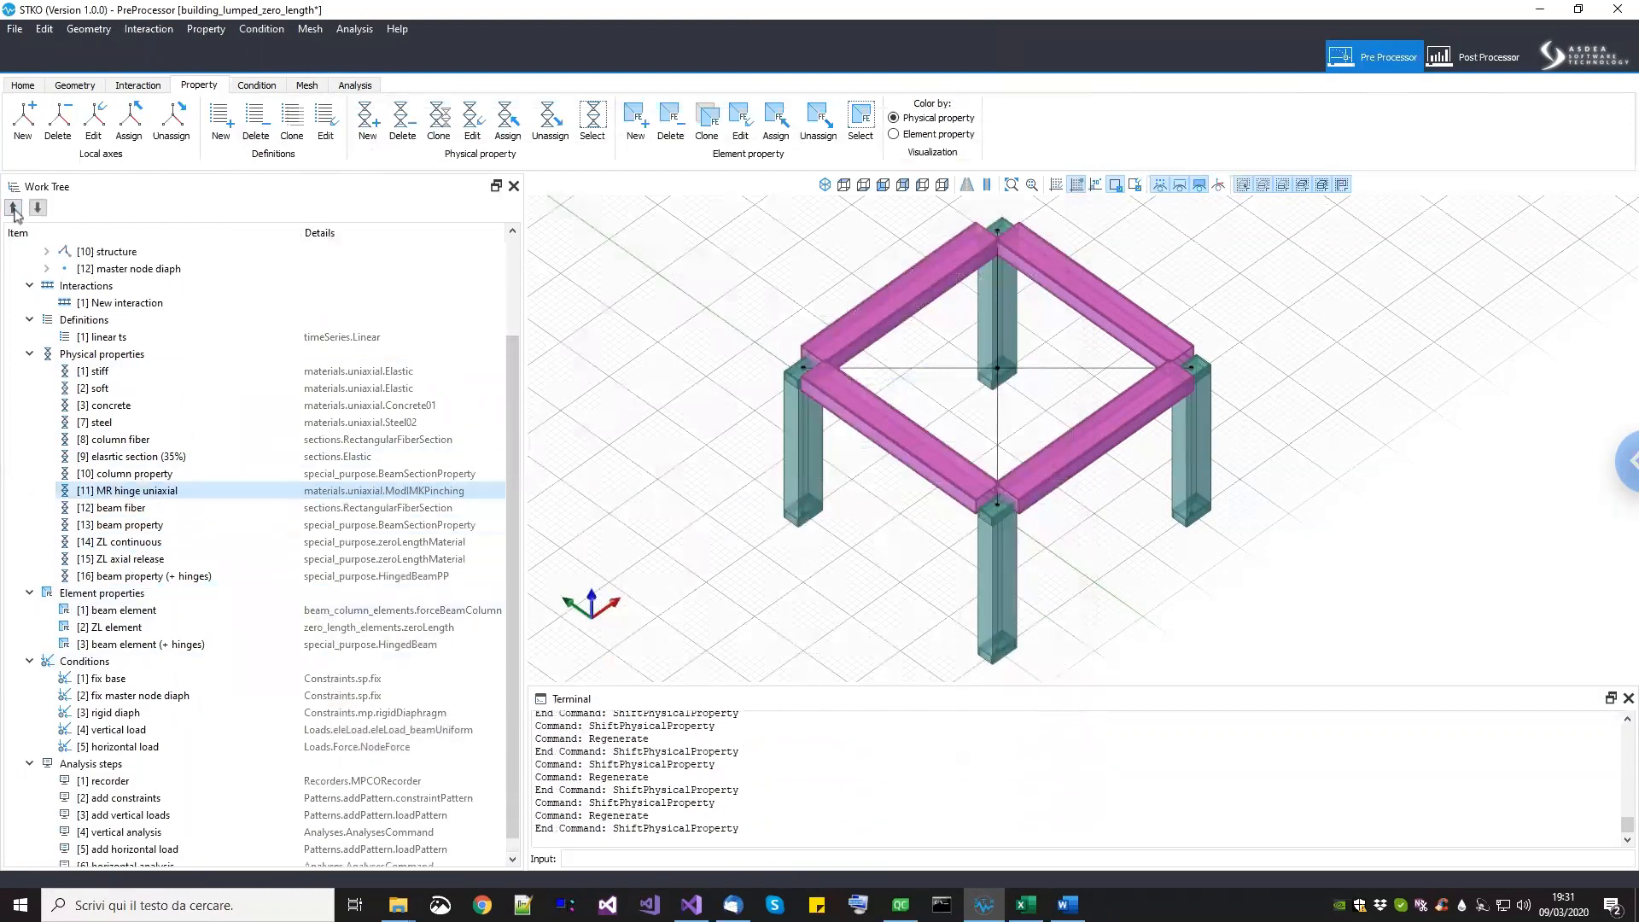
click(13, 207)
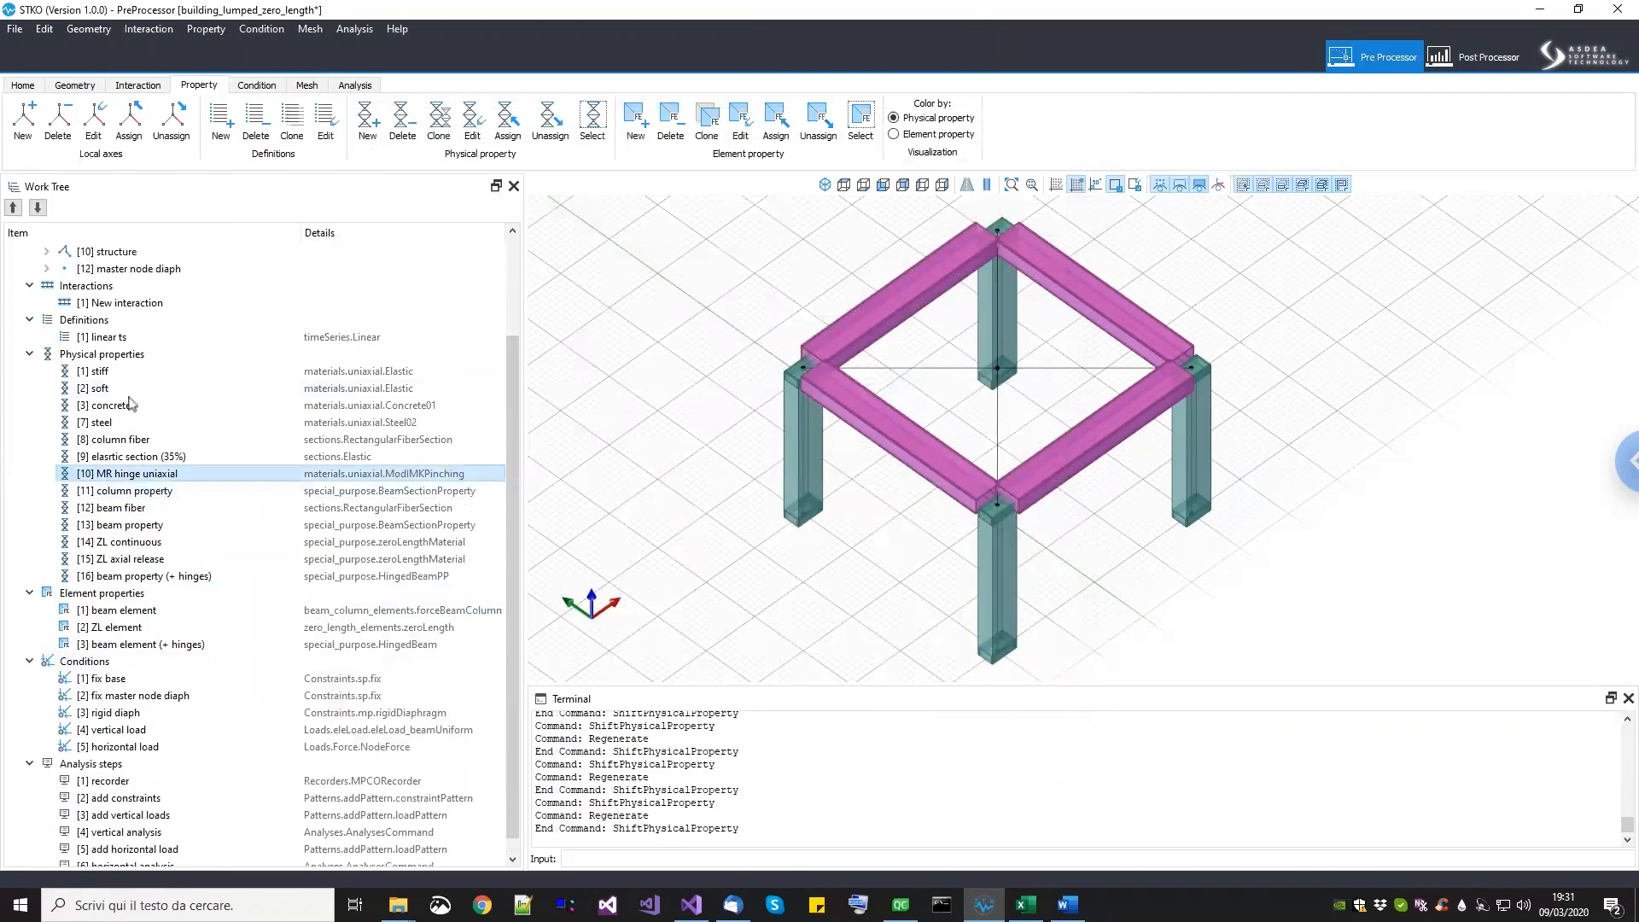
Step: Create a physical property named "MR hinge zero length" using the special-purpose zeroLengthMaterial model
click(137, 354)
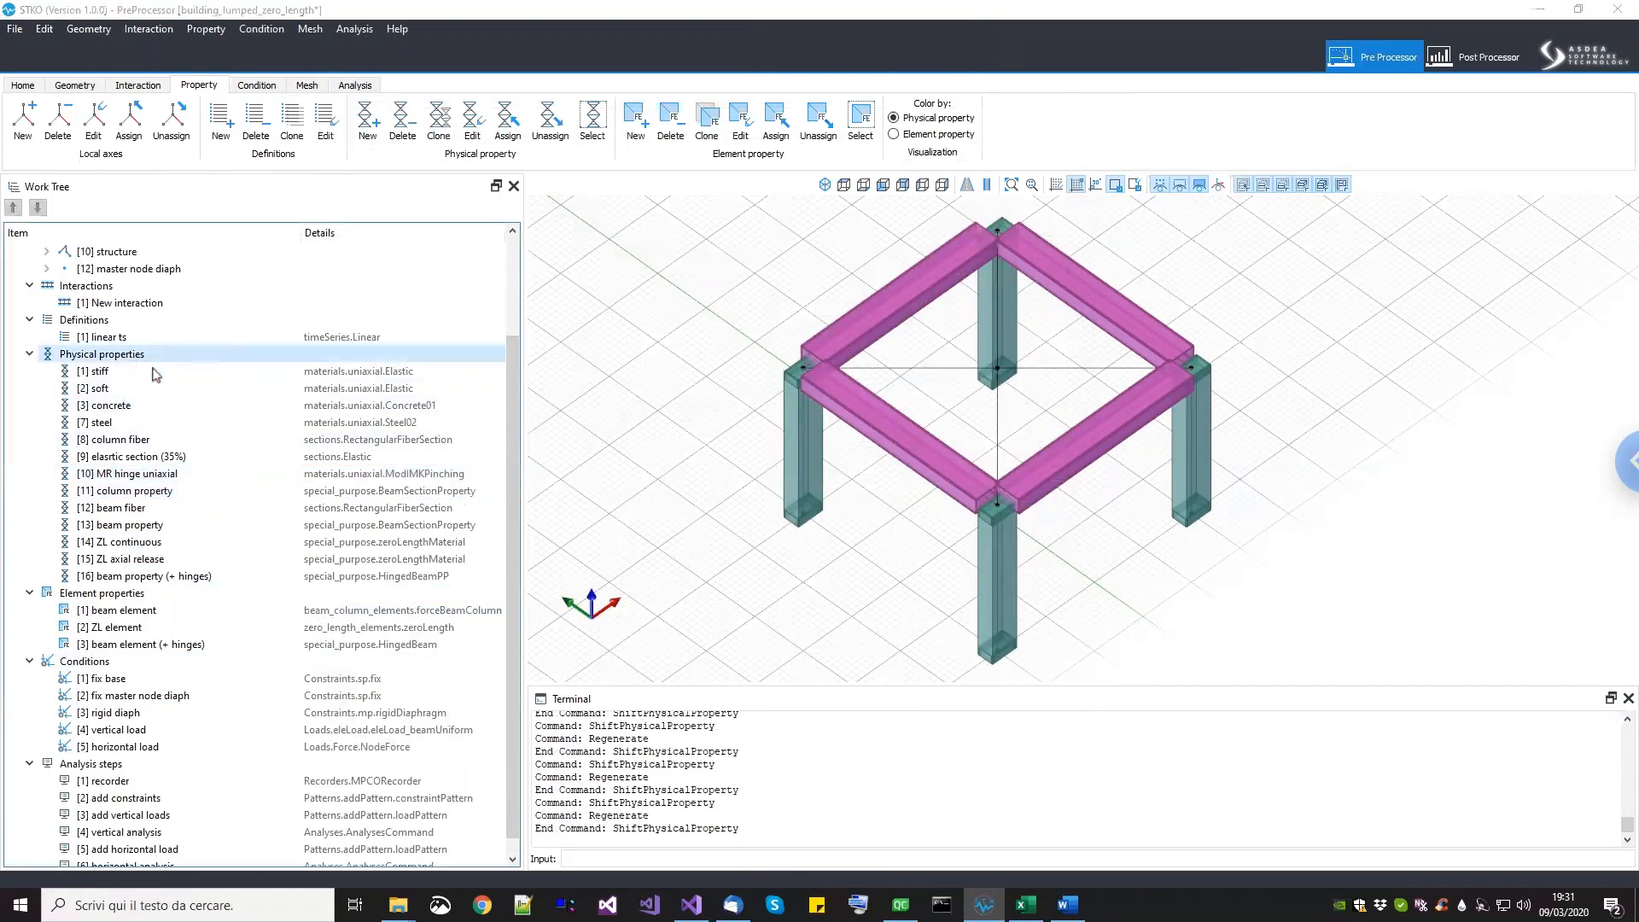
drag(396, 146, 42, 117)
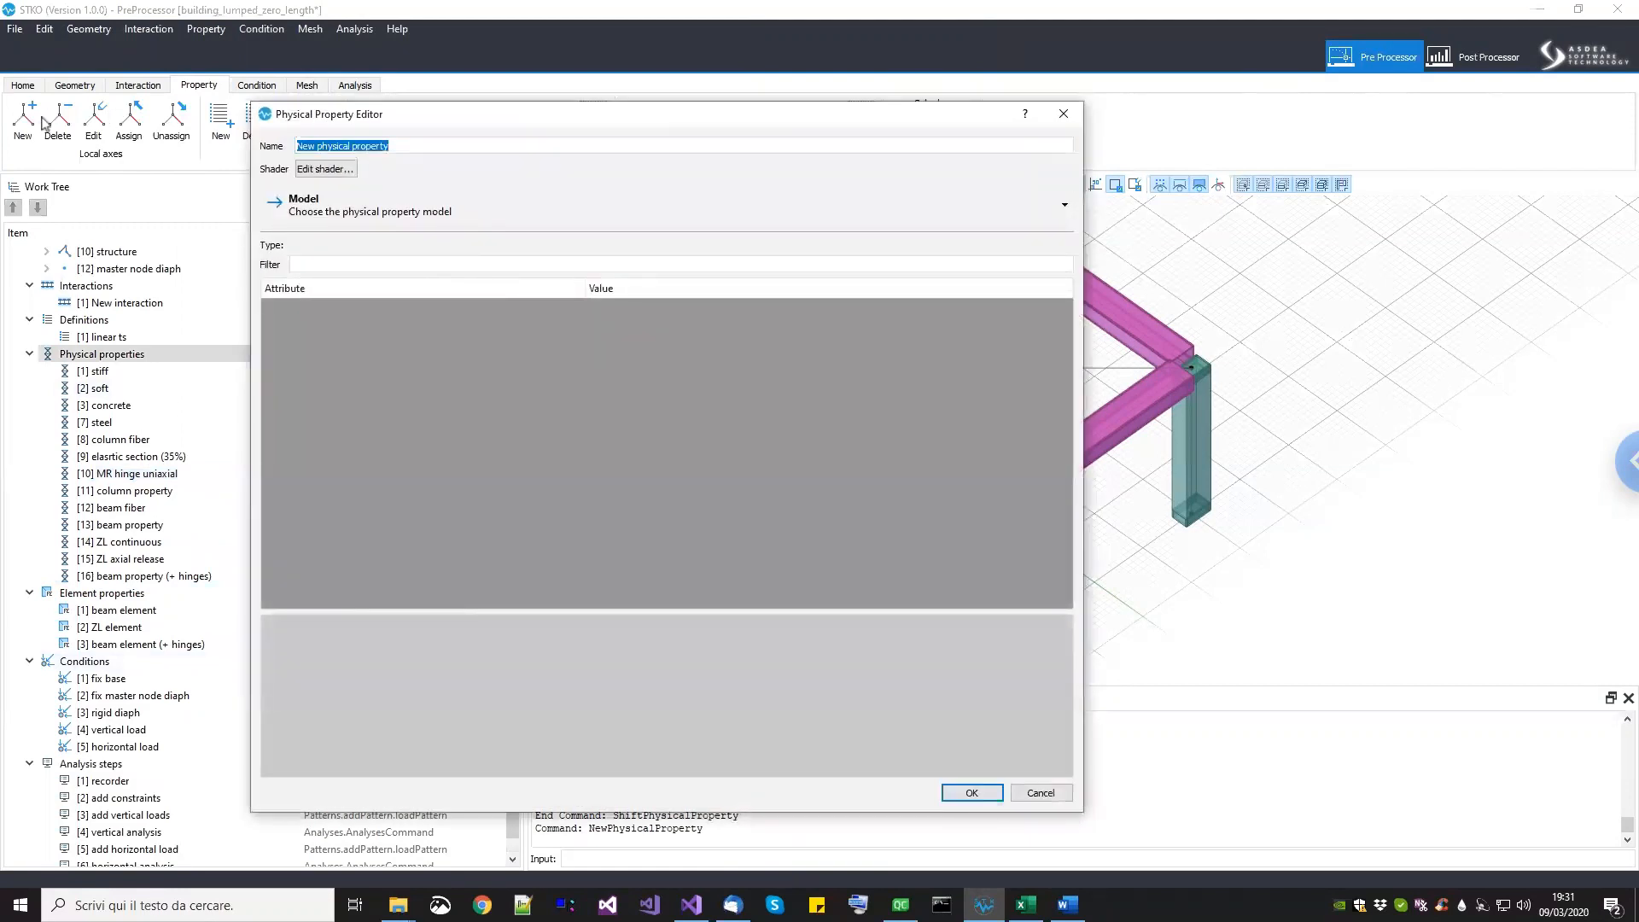
text(MR hinge zero length)
click(345, 207)
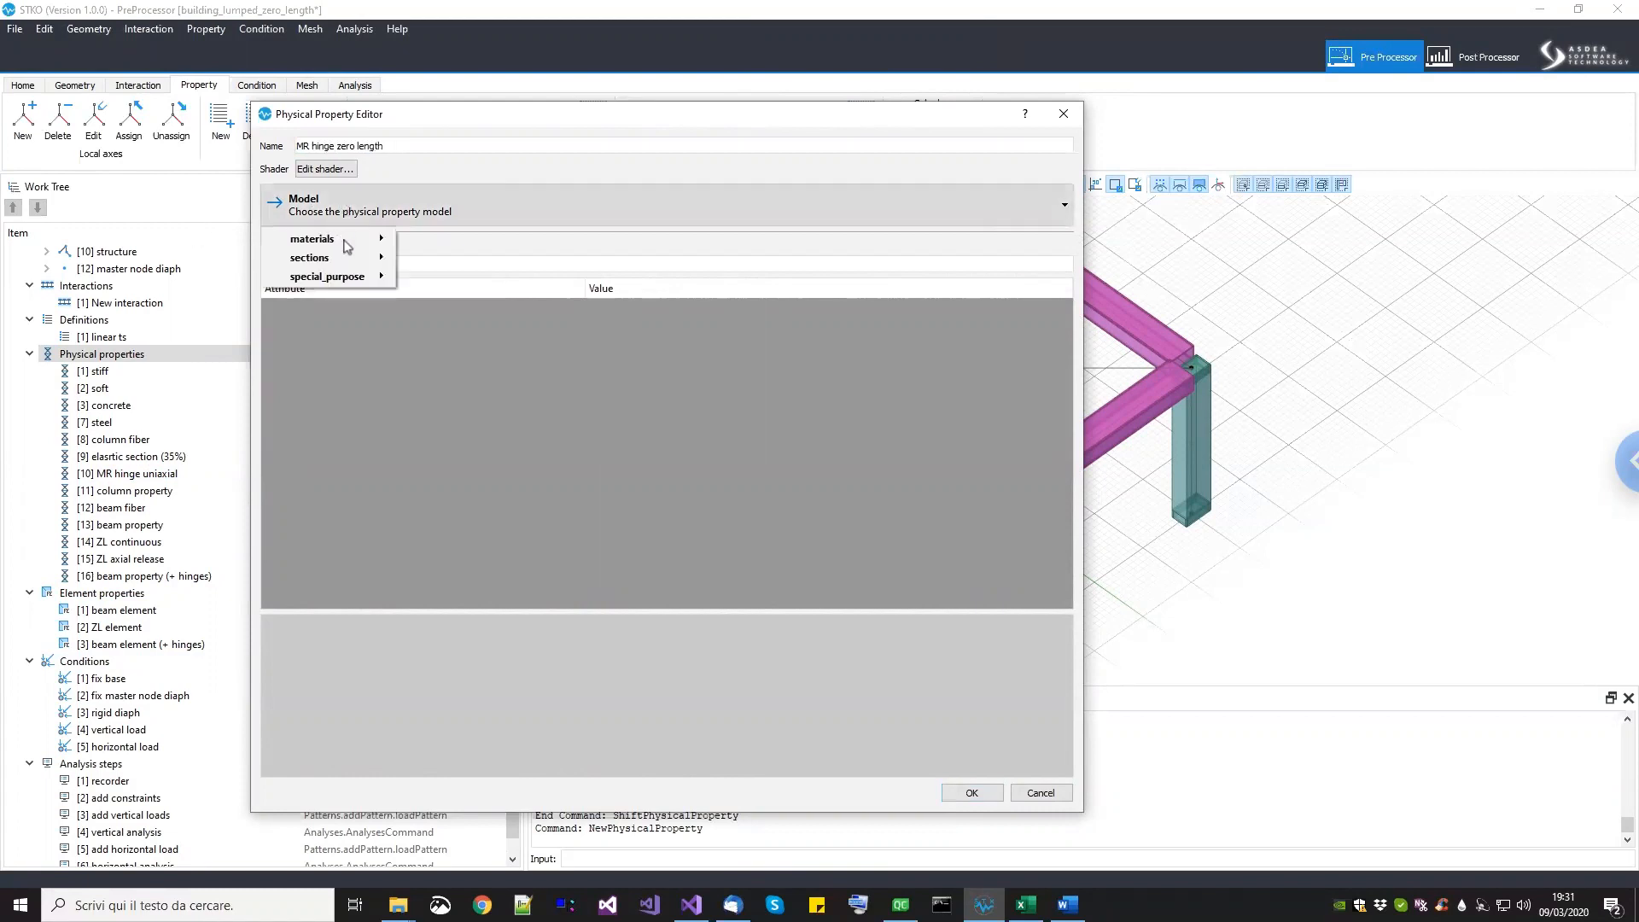
mouse_move(364, 284)
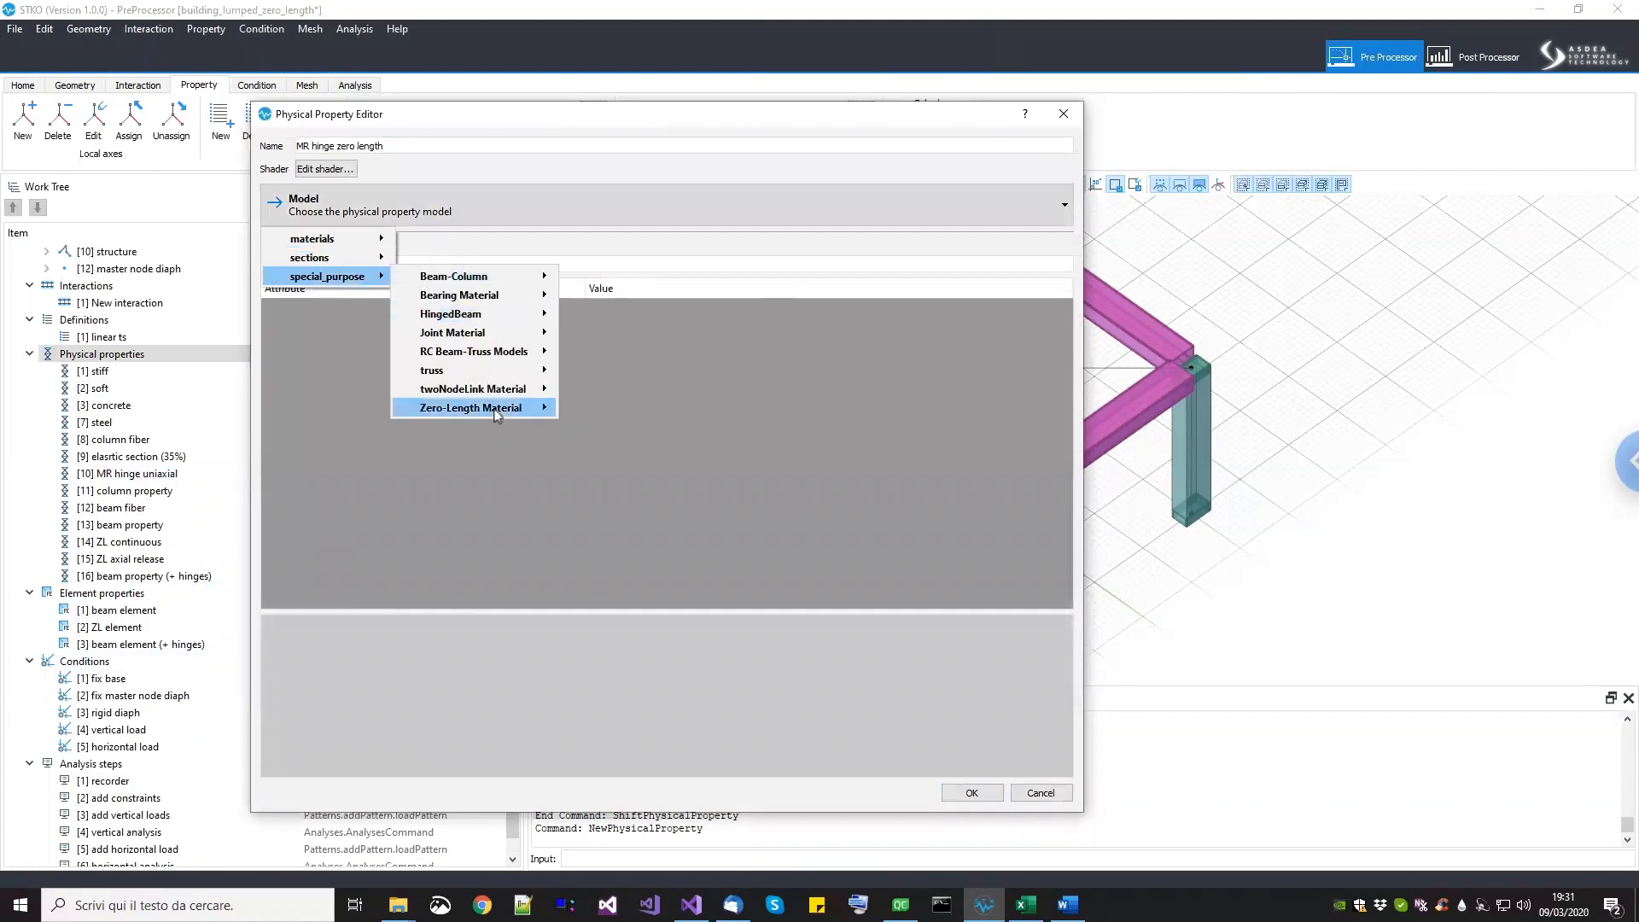
mouse_move(497, 408)
click(620, 408)
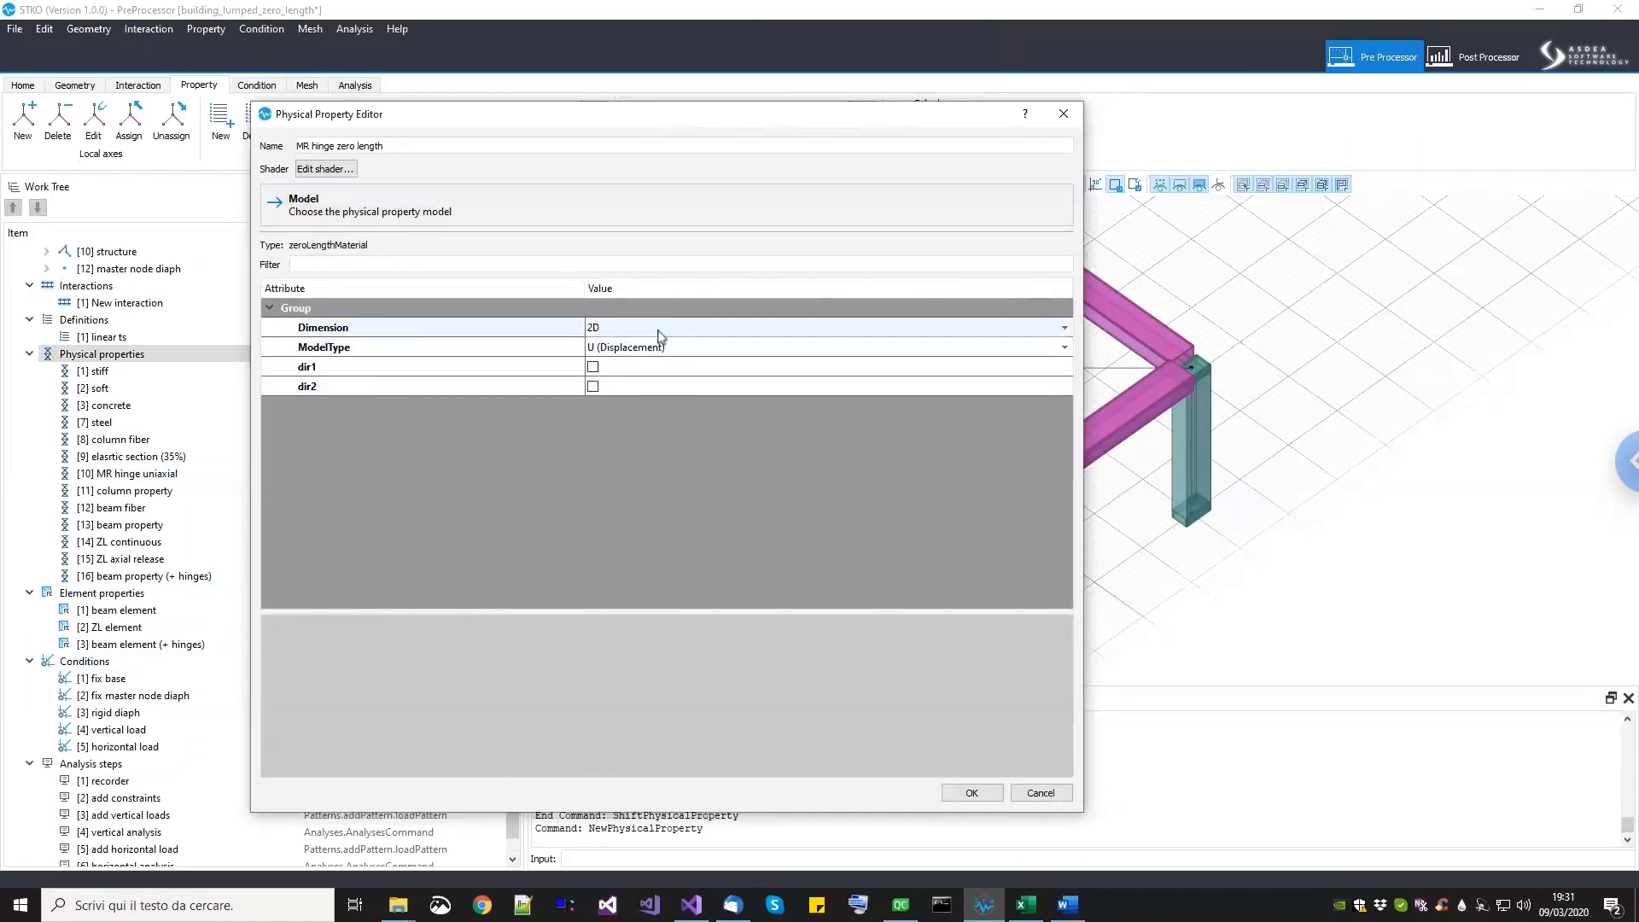
Step: Set the zero-length material to 3D with model type U-R (Displacement+Rotation) and enable directions dir1 to dir6
click(657, 328)
click(649, 356)
click(649, 347)
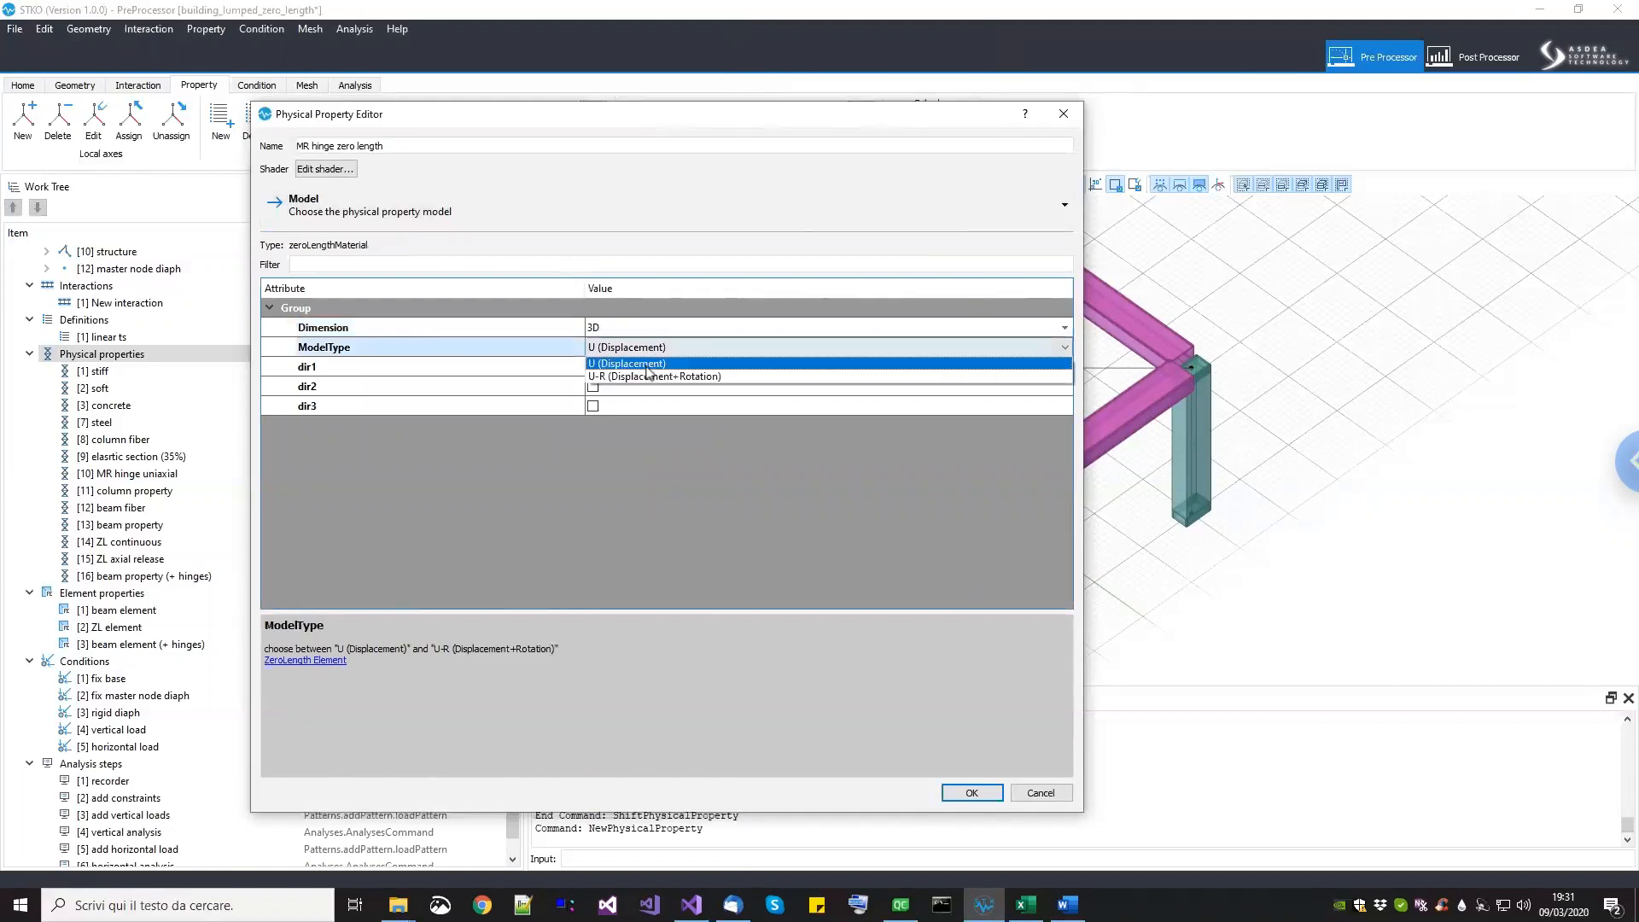
click(647, 376)
click(642, 367)
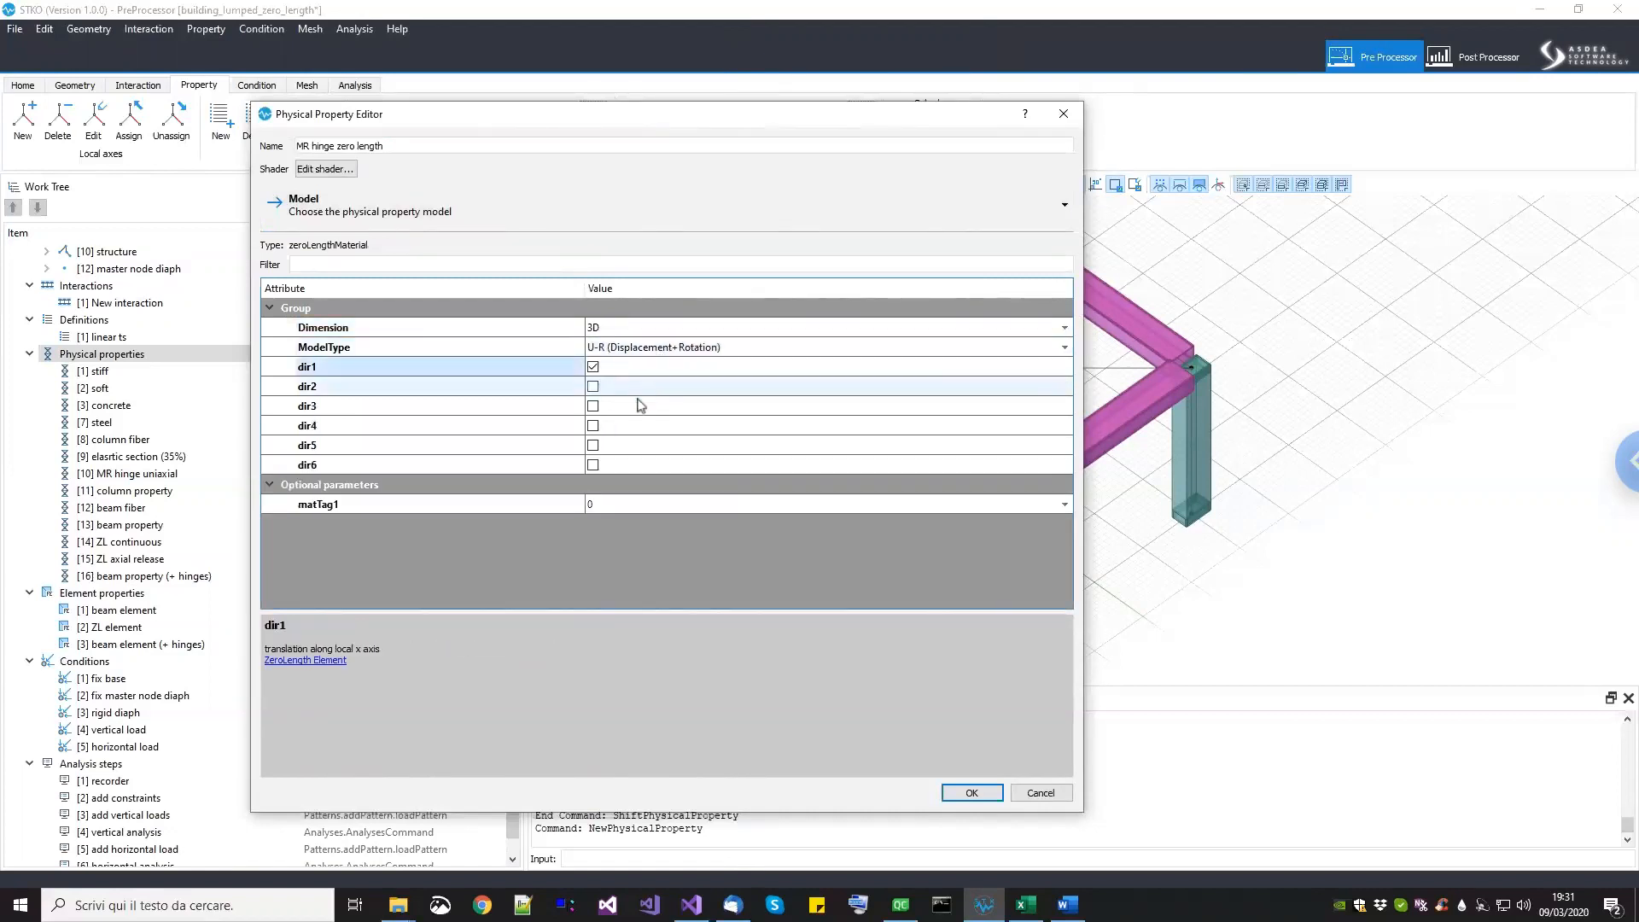
click(639, 387)
click(636, 407)
click(632, 425)
click(629, 445)
click(629, 464)
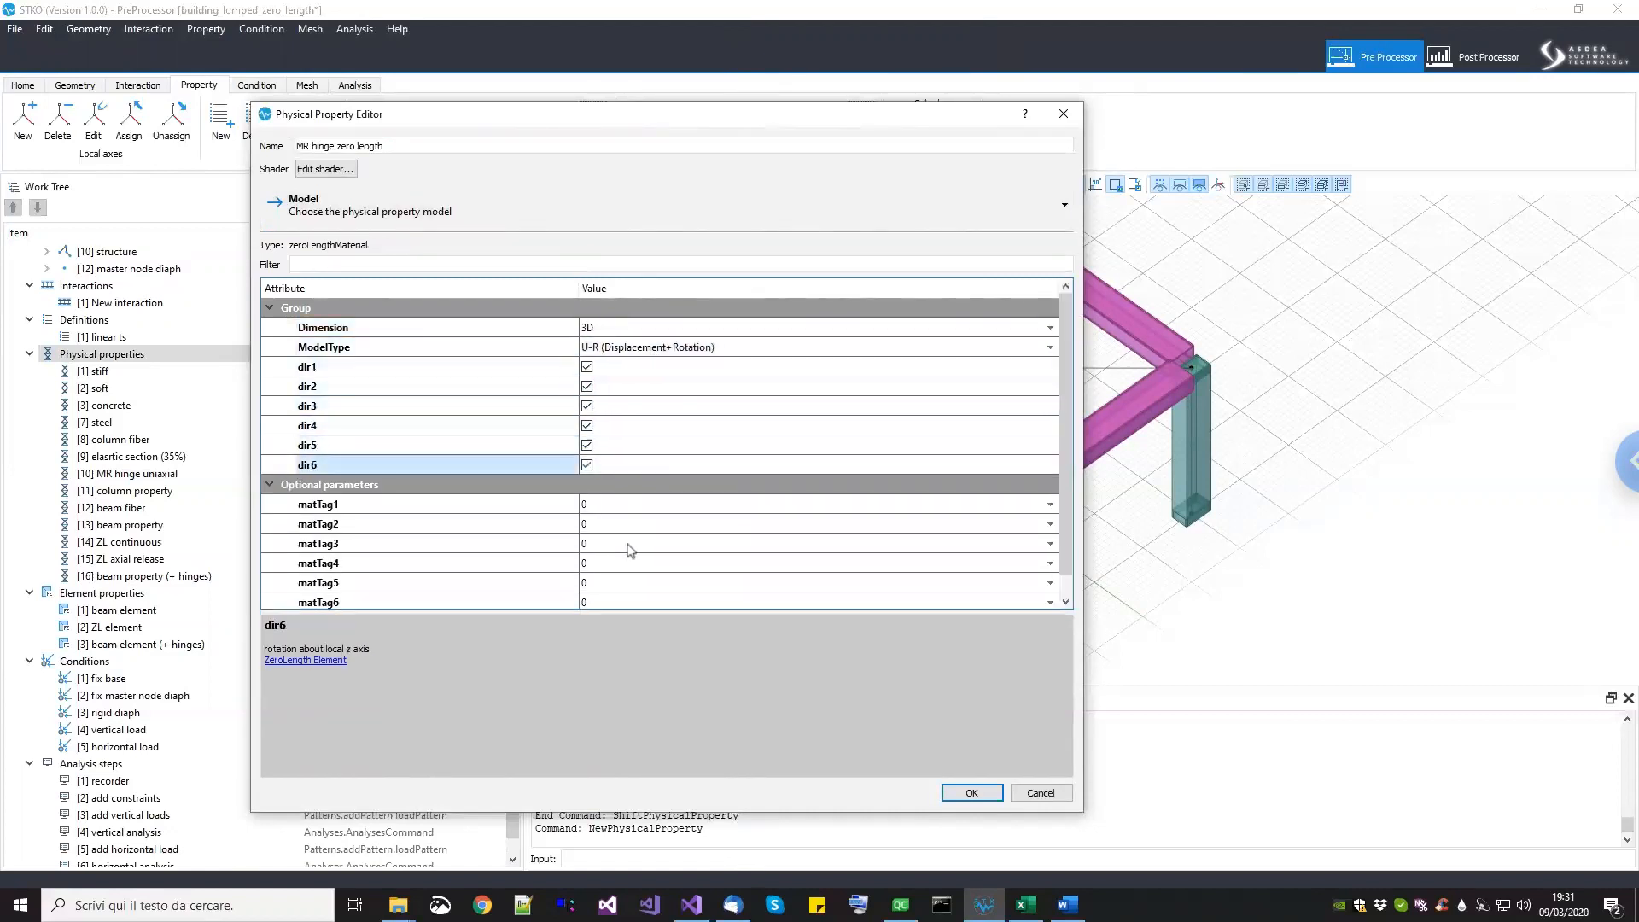
Step: Assign MR hinge uniaxial to matTag6 and stiff to matTag1 through matTag5, and save the zero-length property
drag(873, 612, 869, 682)
click(779, 603)
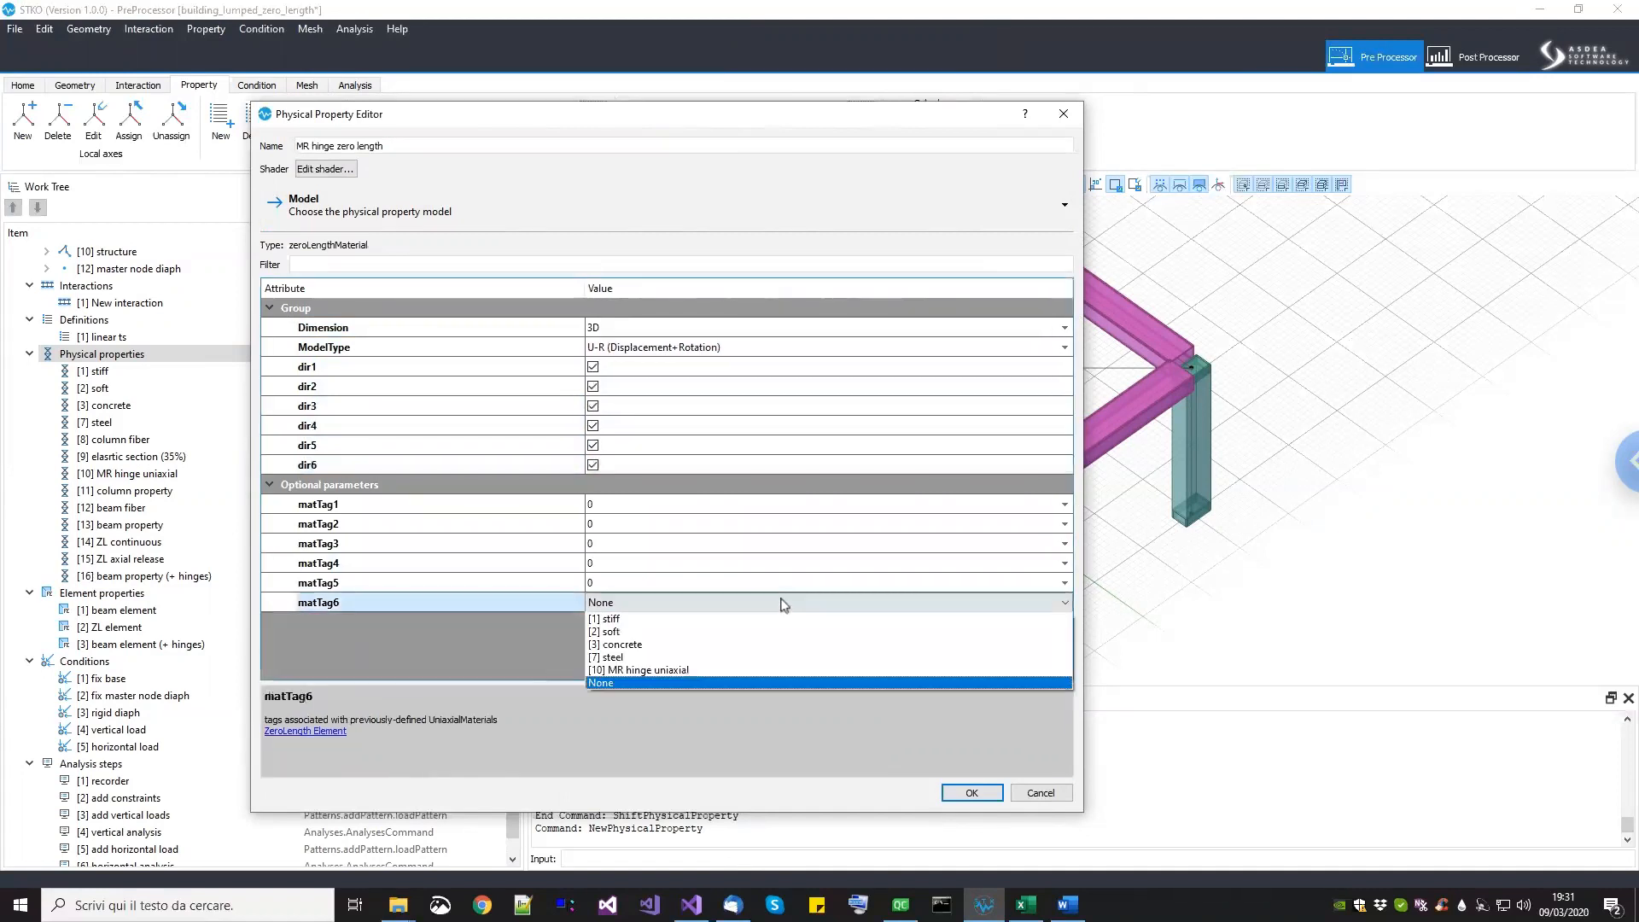
click(703, 670)
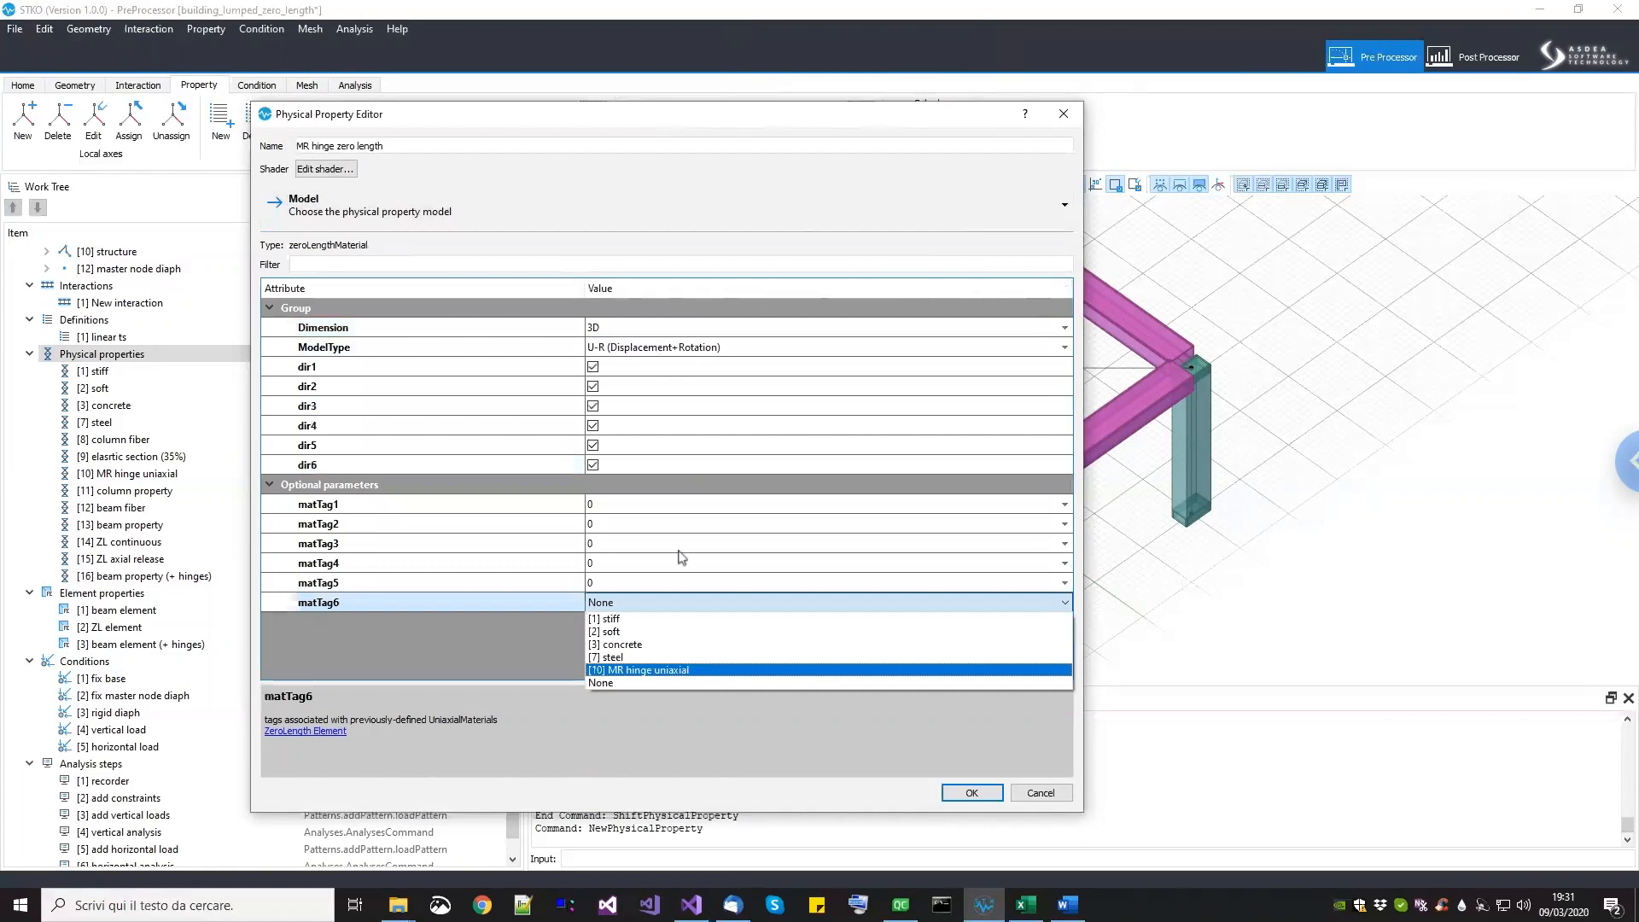
click(677, 509)
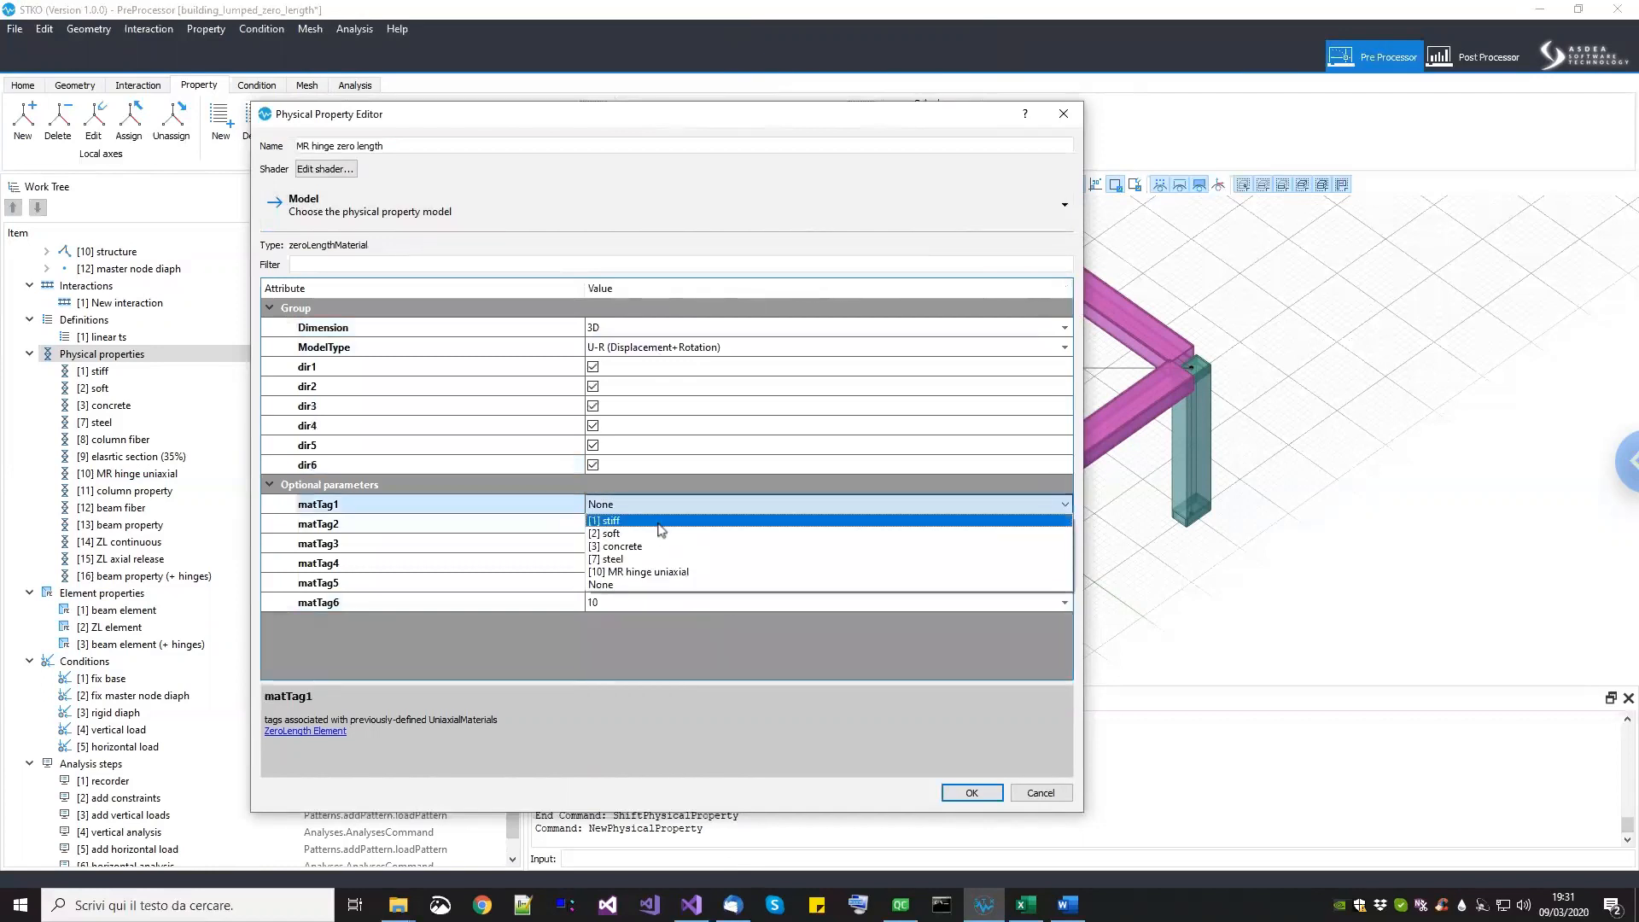
click(657, 523)
click(658, 526)
click(644, 540)
click(645, 546)
click(638, 564)
click(638, 564)
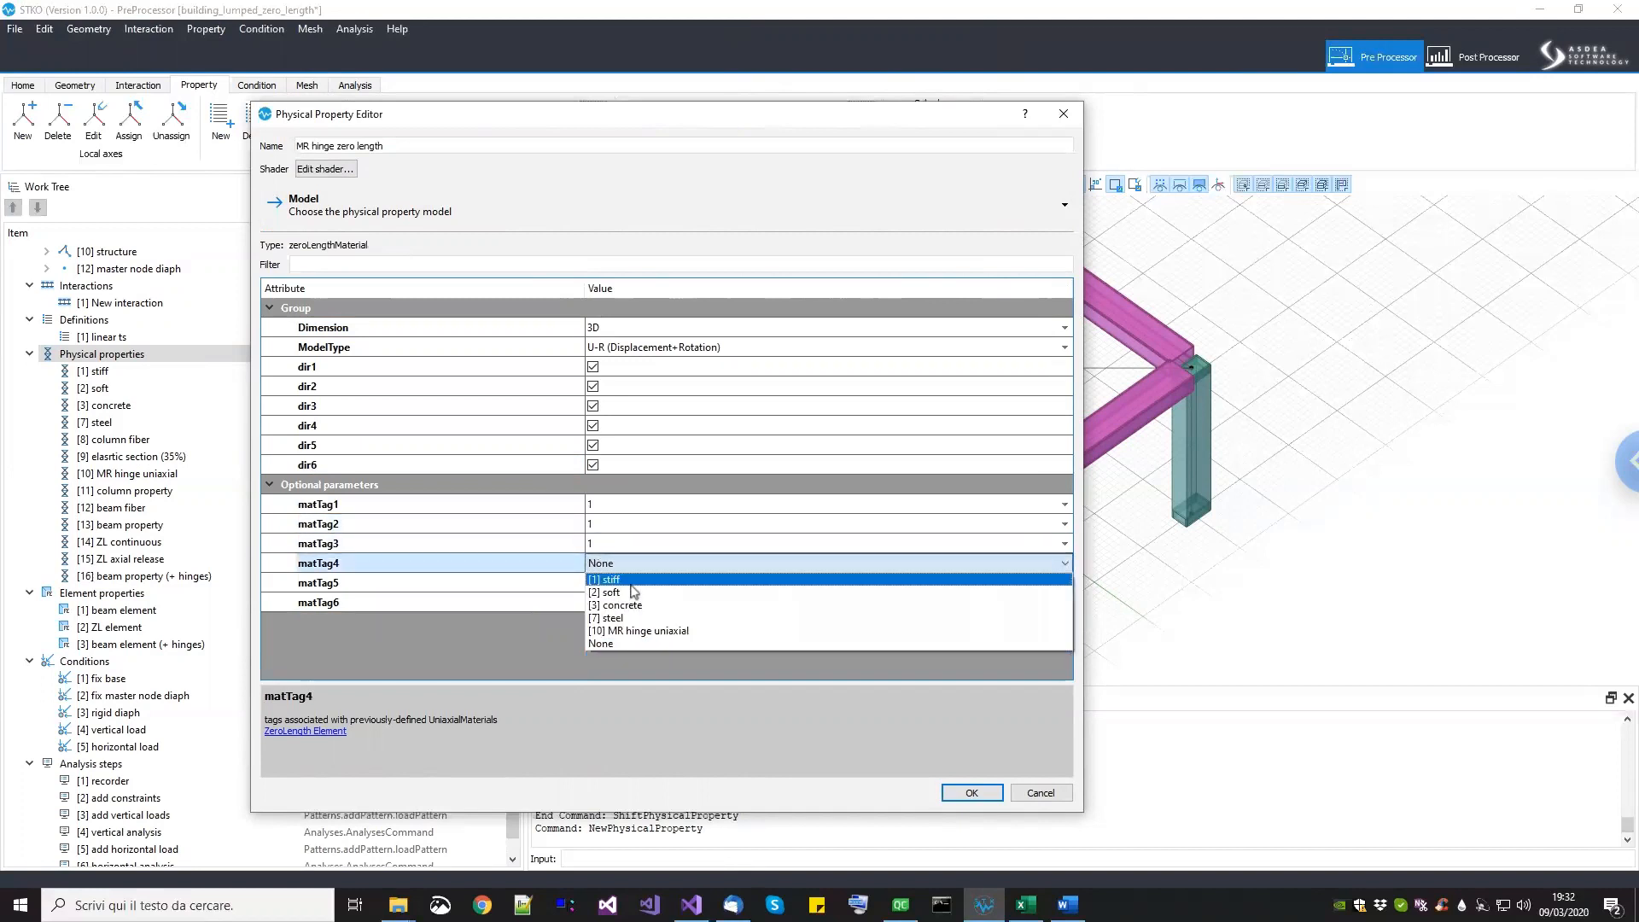
click(632, 583)
click(632, 584)
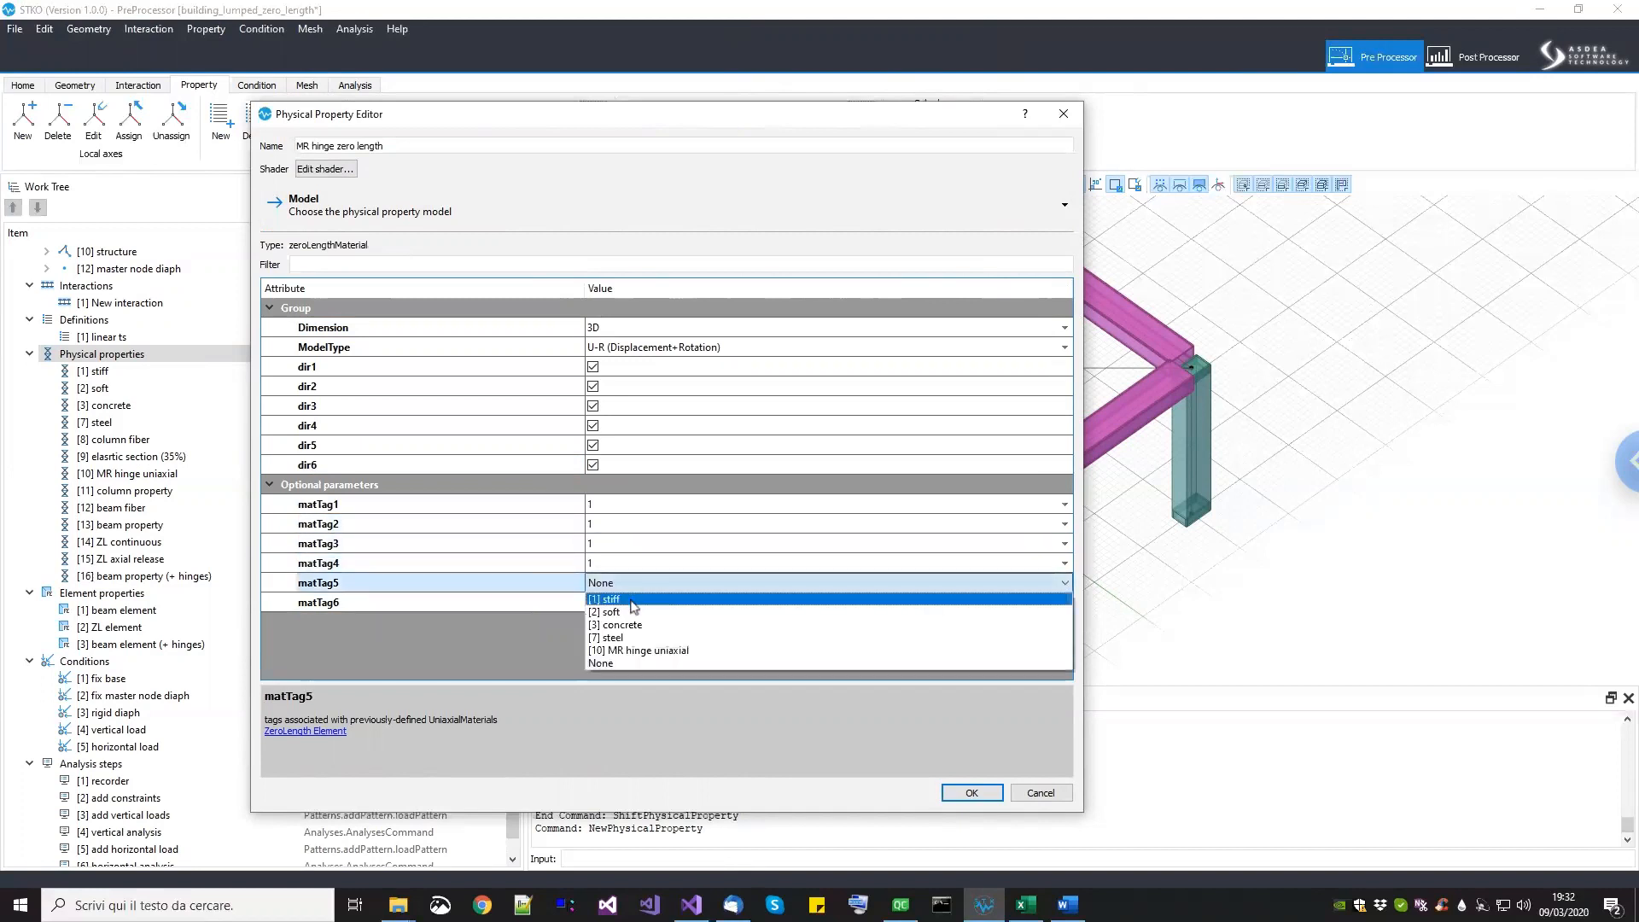
click(634, 602)
click(985, 794)
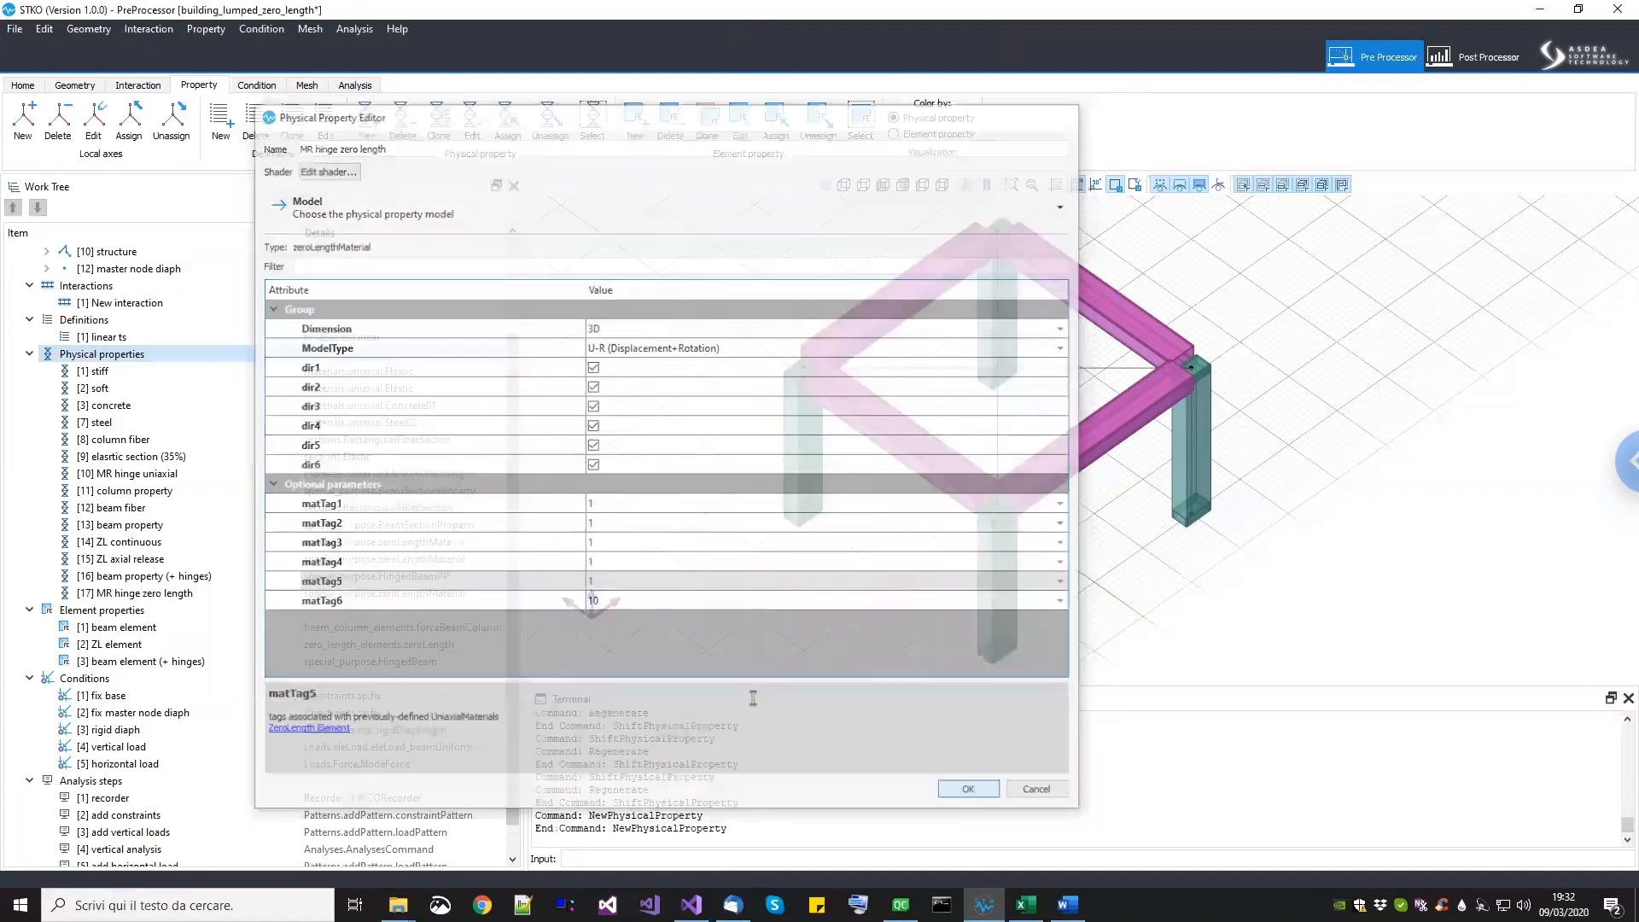
Step: Move the MR hinge zero length property up the physical properties list to directly above column property
click(126, 593)
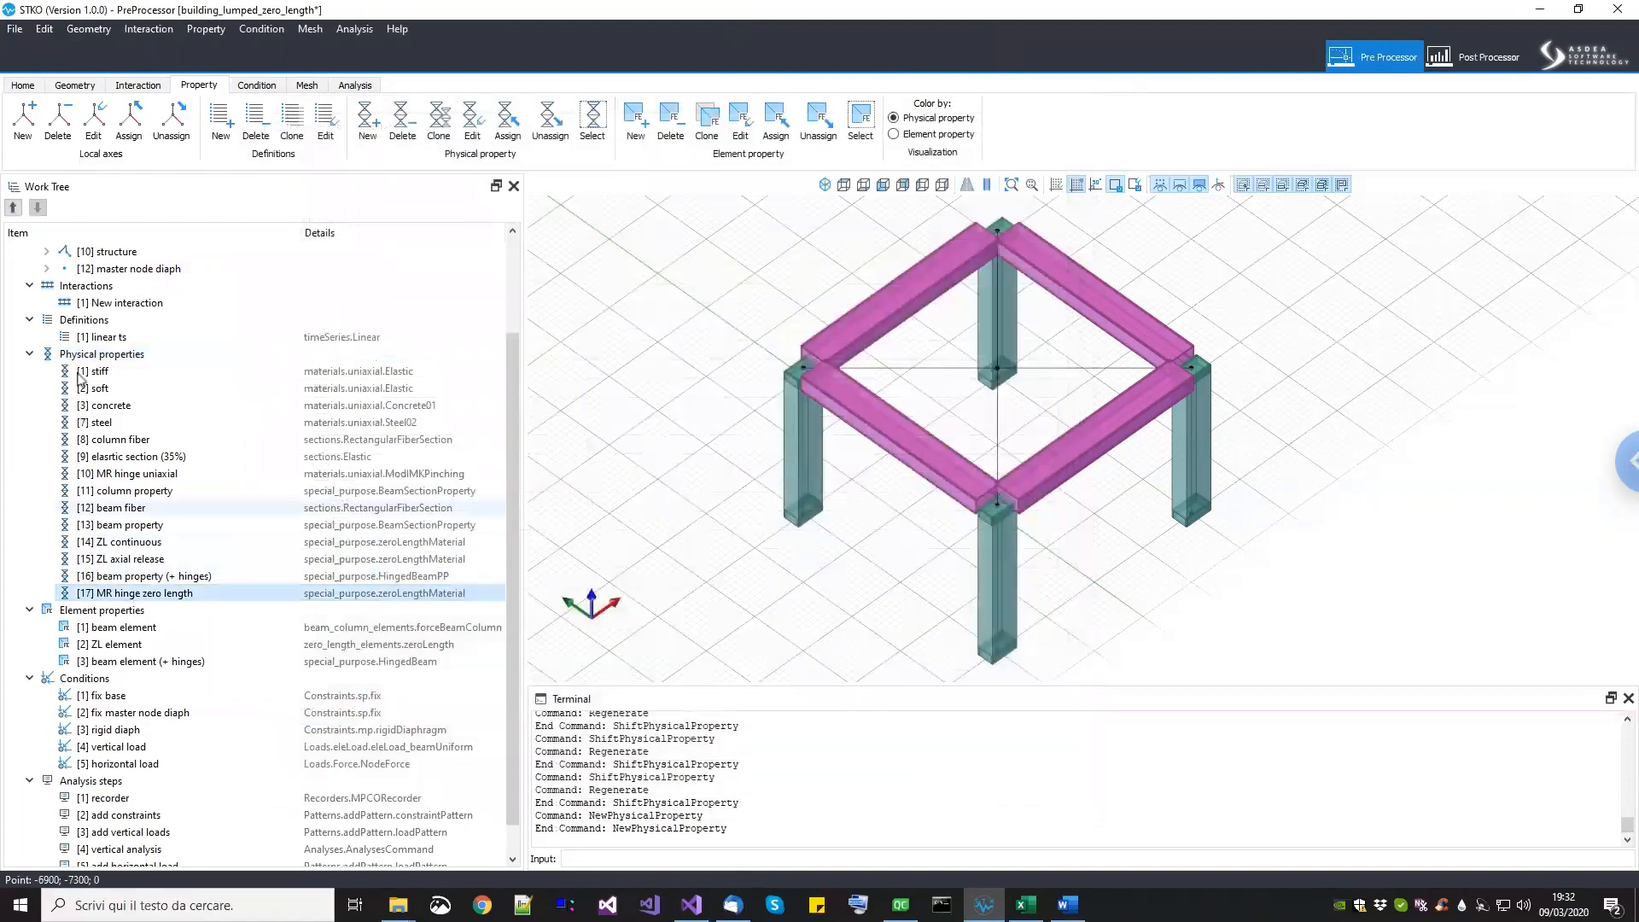
click(14, 207)
click(14, 207)
click(14, 207)
click(13, 208)
click(14, 208)
click(14, 208)
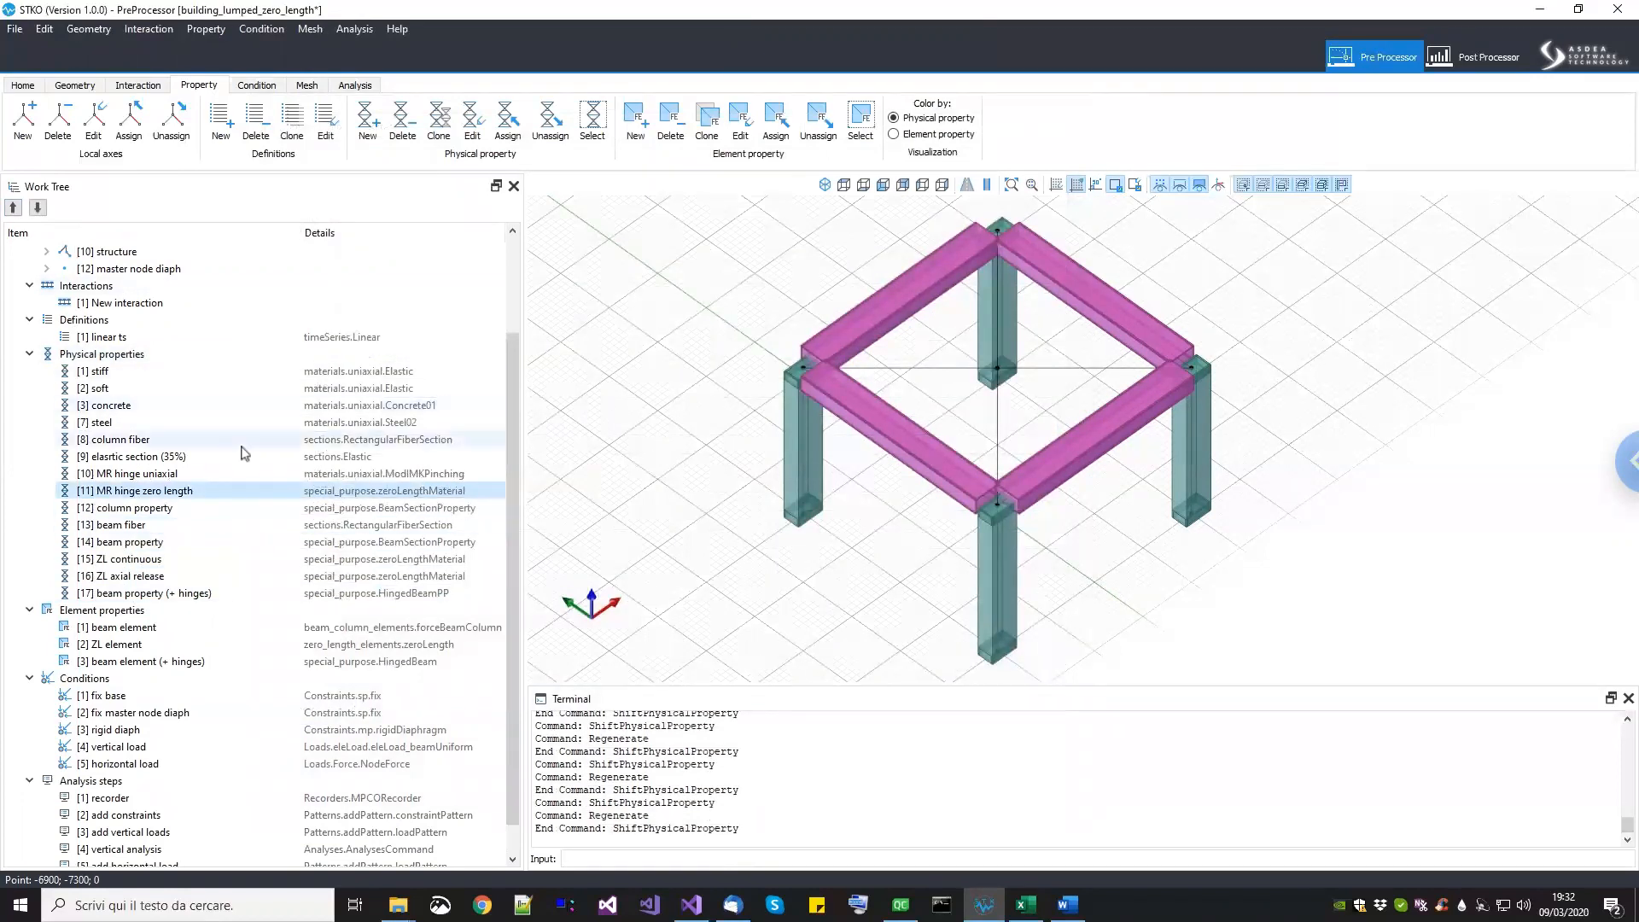
Step: Review the material tag assignments of the MR hinge zero length property and close its editor
click(149, 512)
click(128, 491)
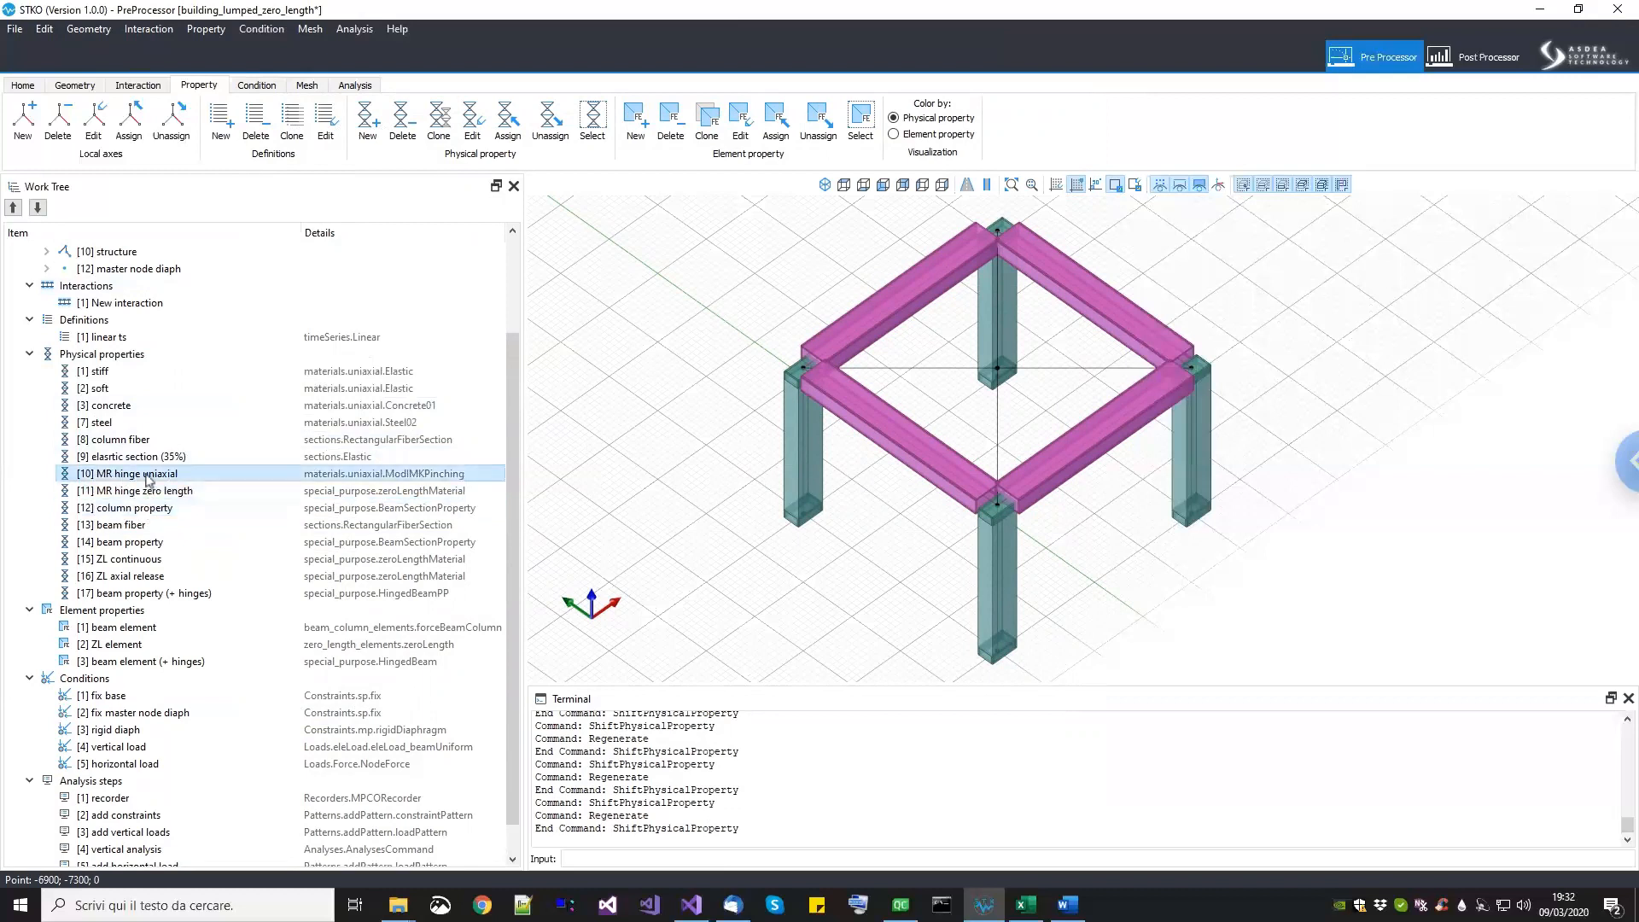
right_click(145, 498)
click(167, 546)
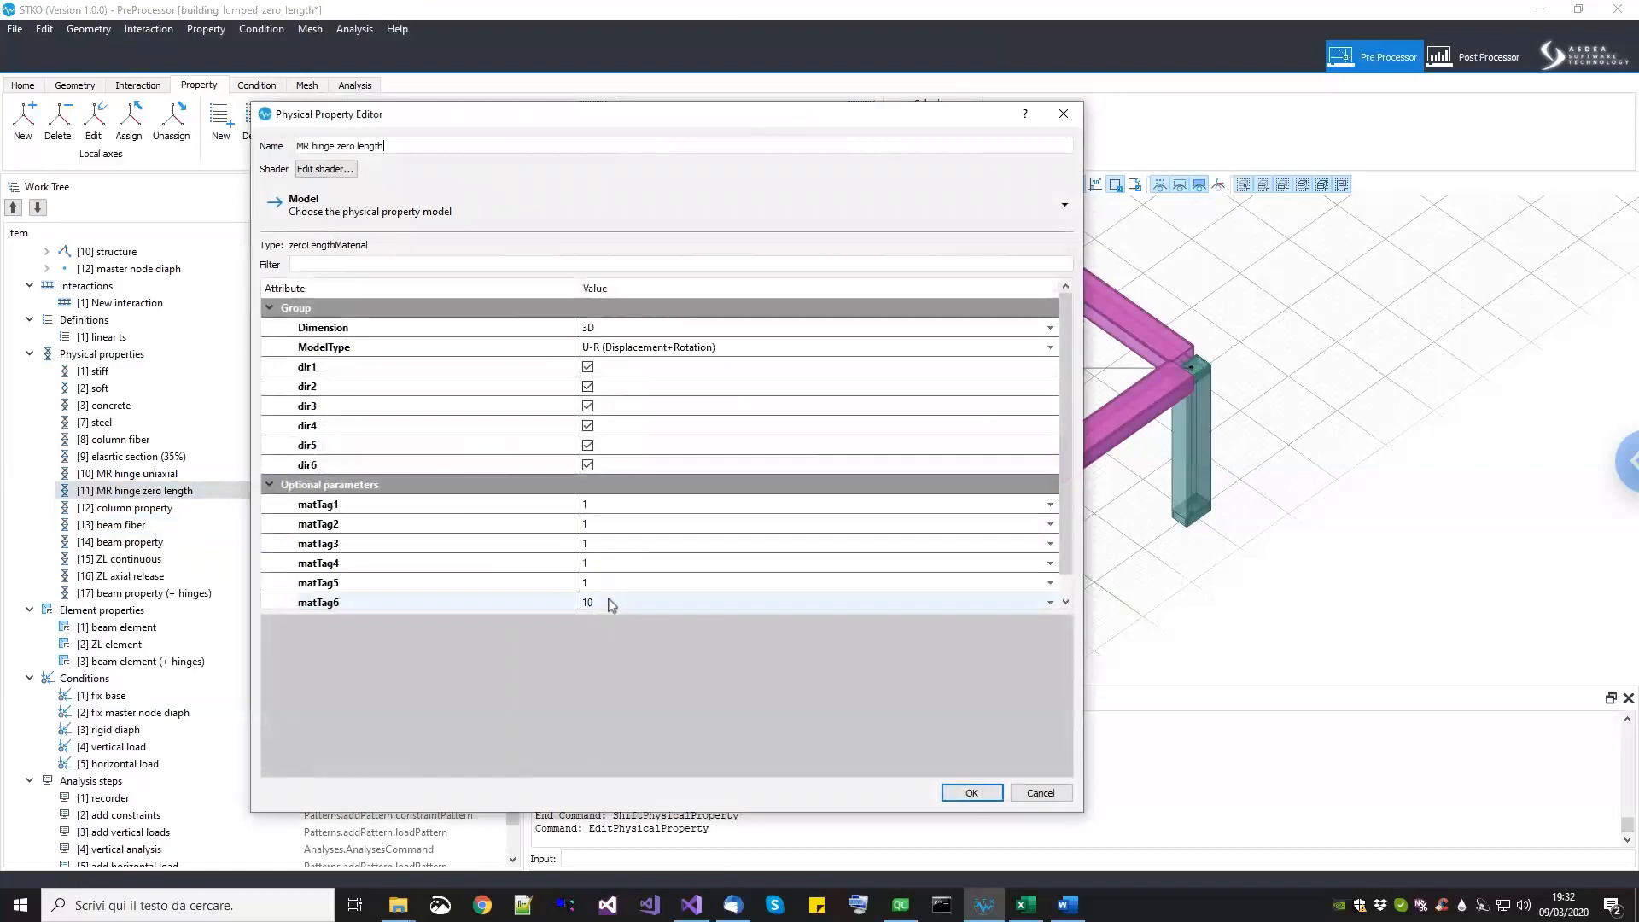
click(997, 792)
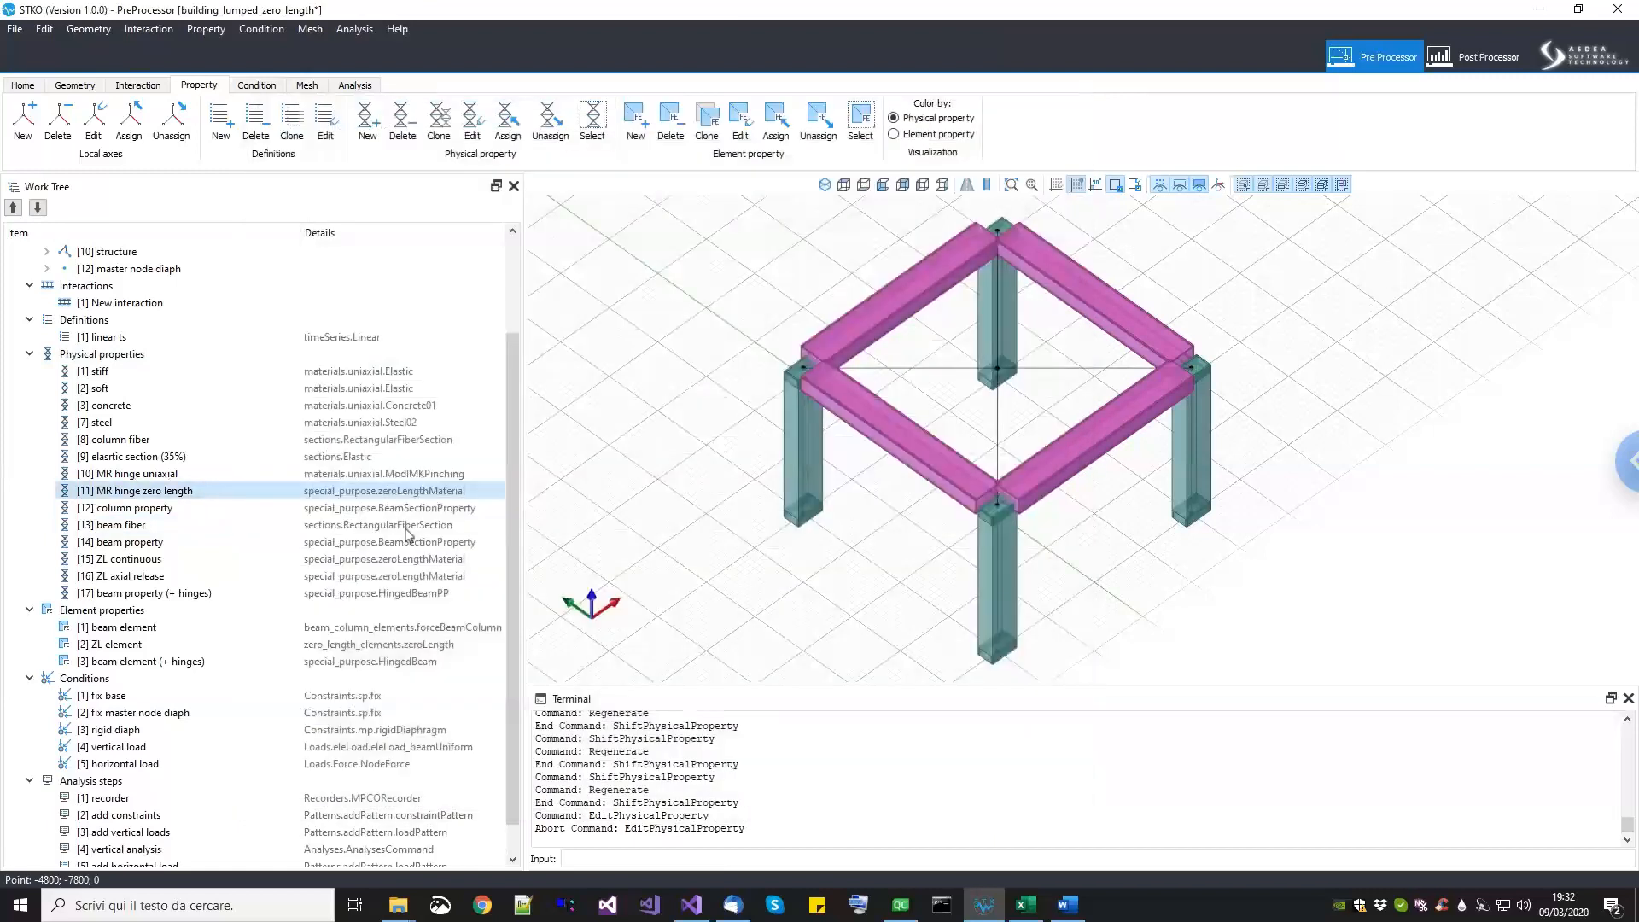
Step: Edit the column property and change its model to the special-purpose HingedBeamPP
click(151, 509)
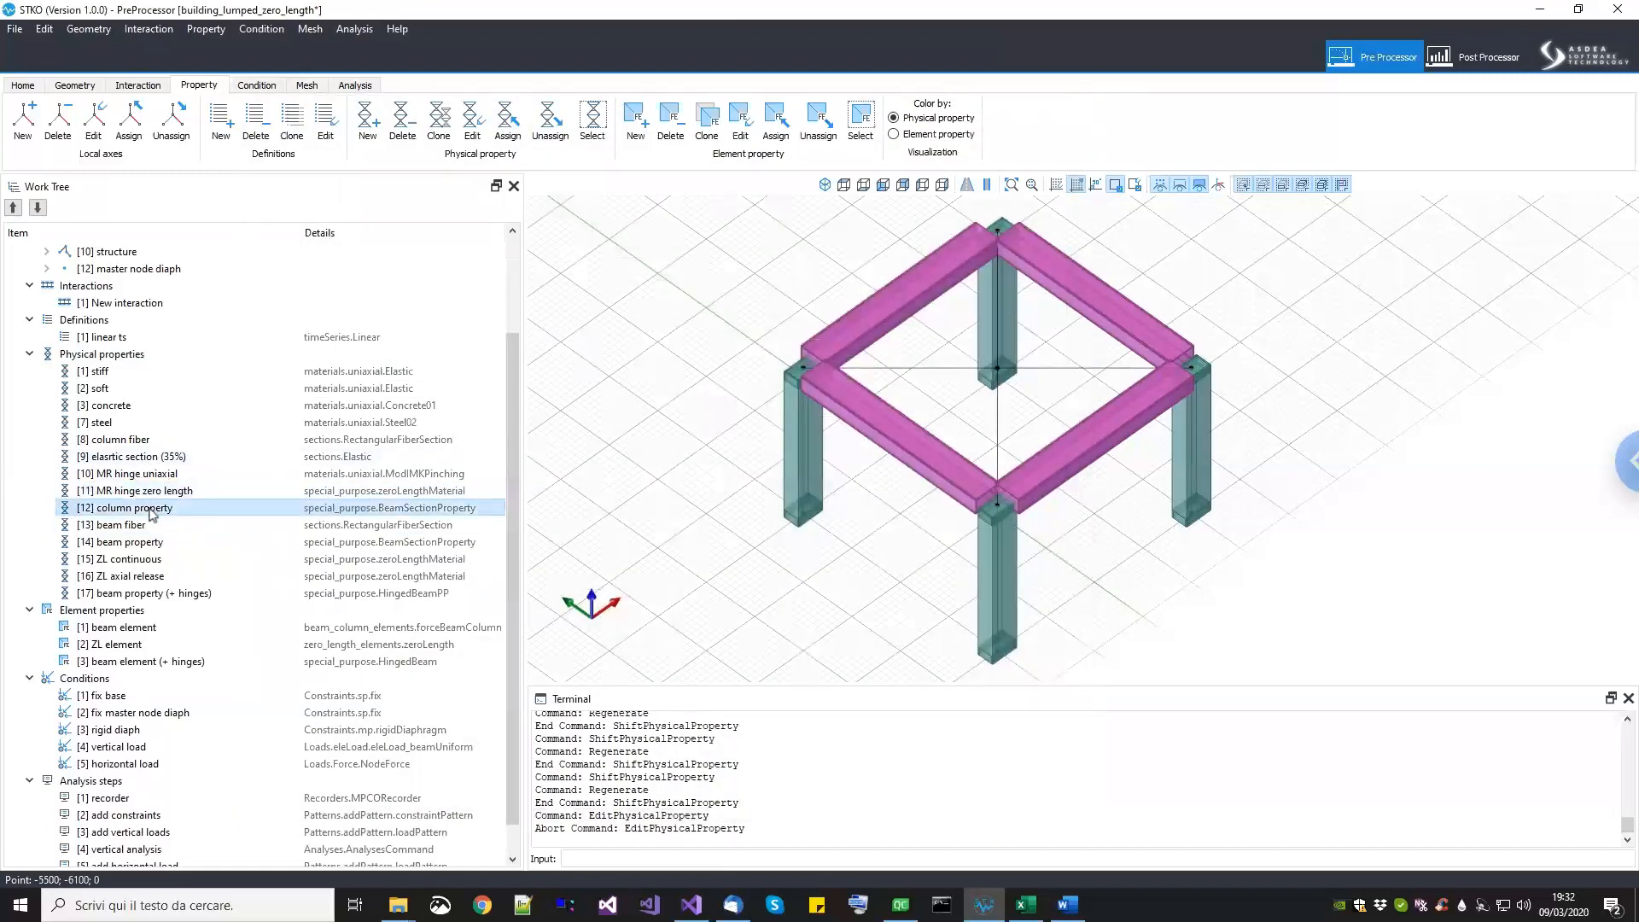
right_click(162, 522)
click(184, 557)
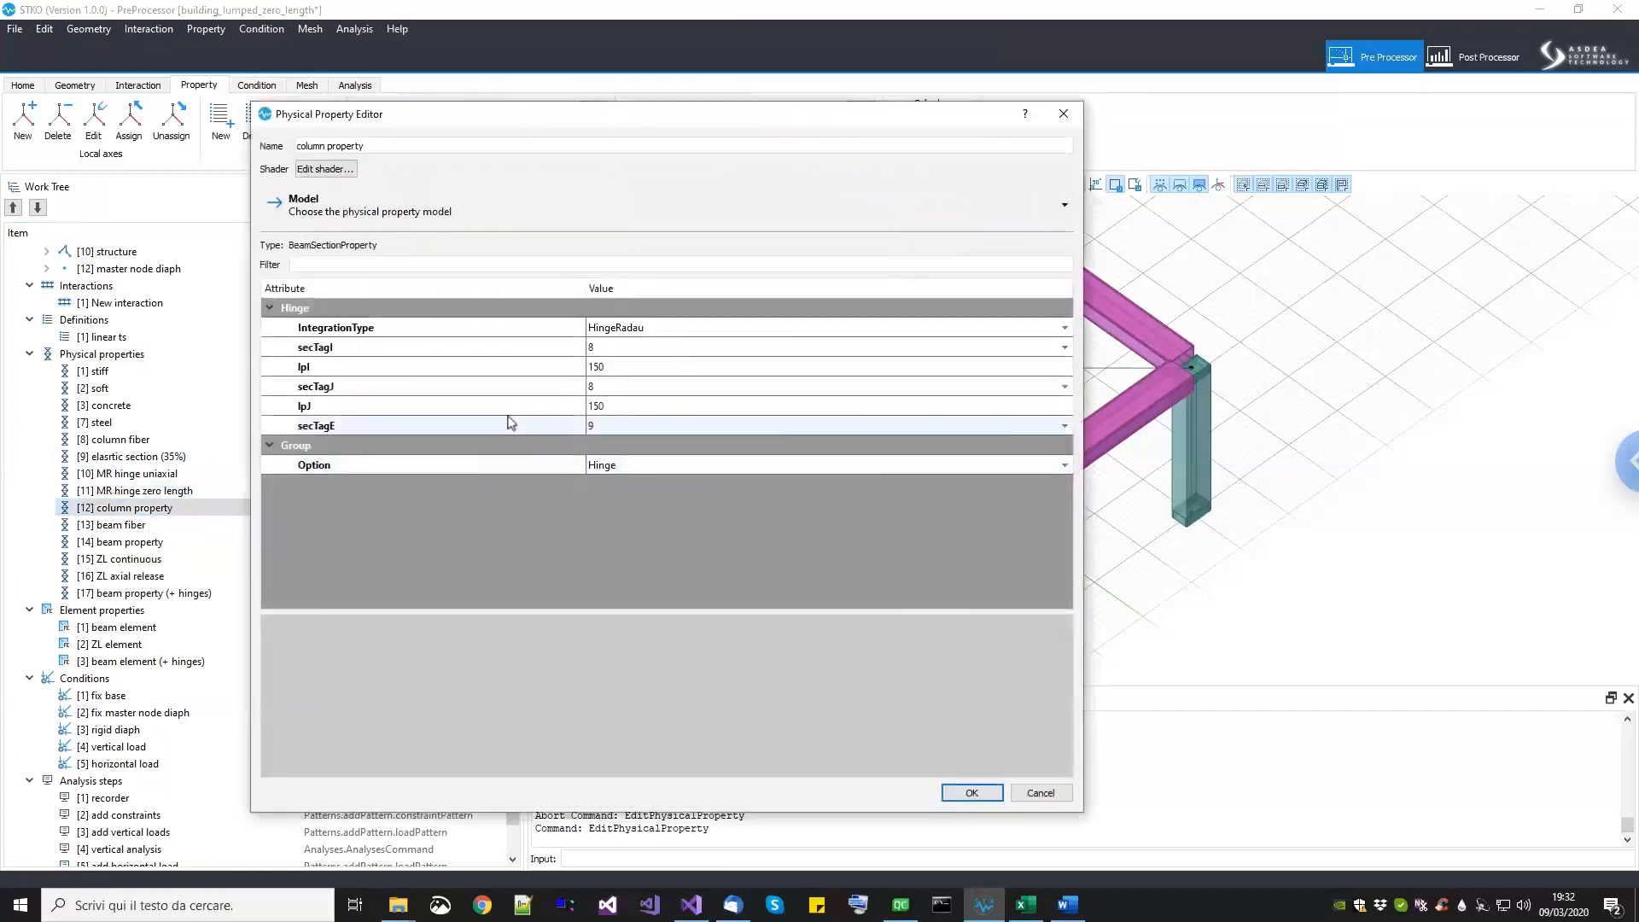
click(367, 215)
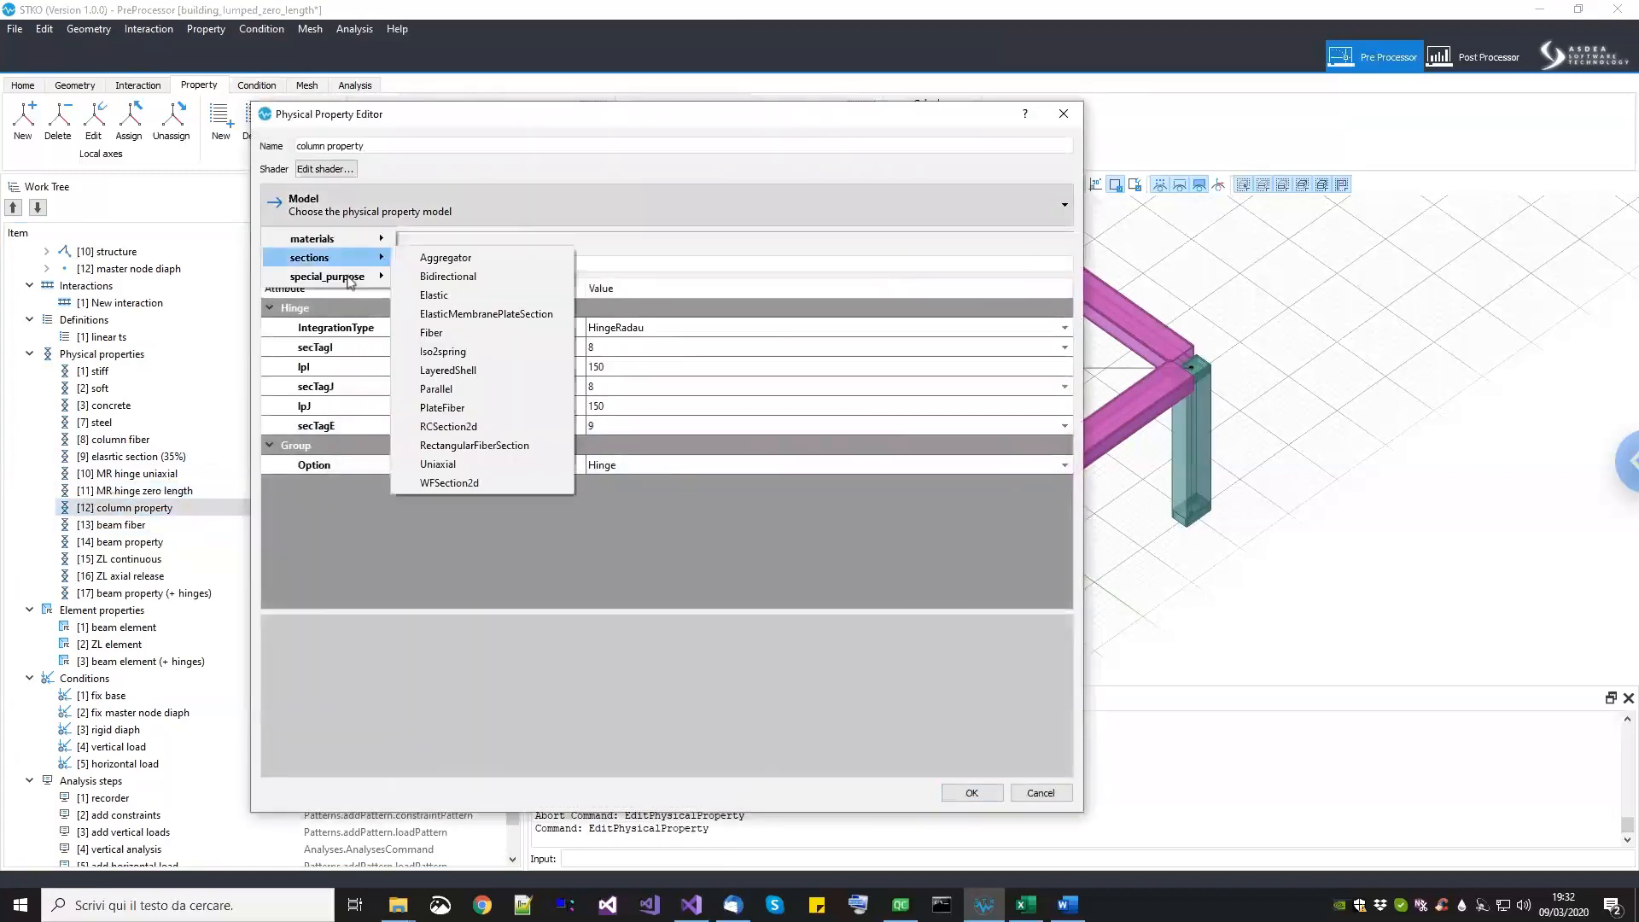
mouse_move(350, 282)
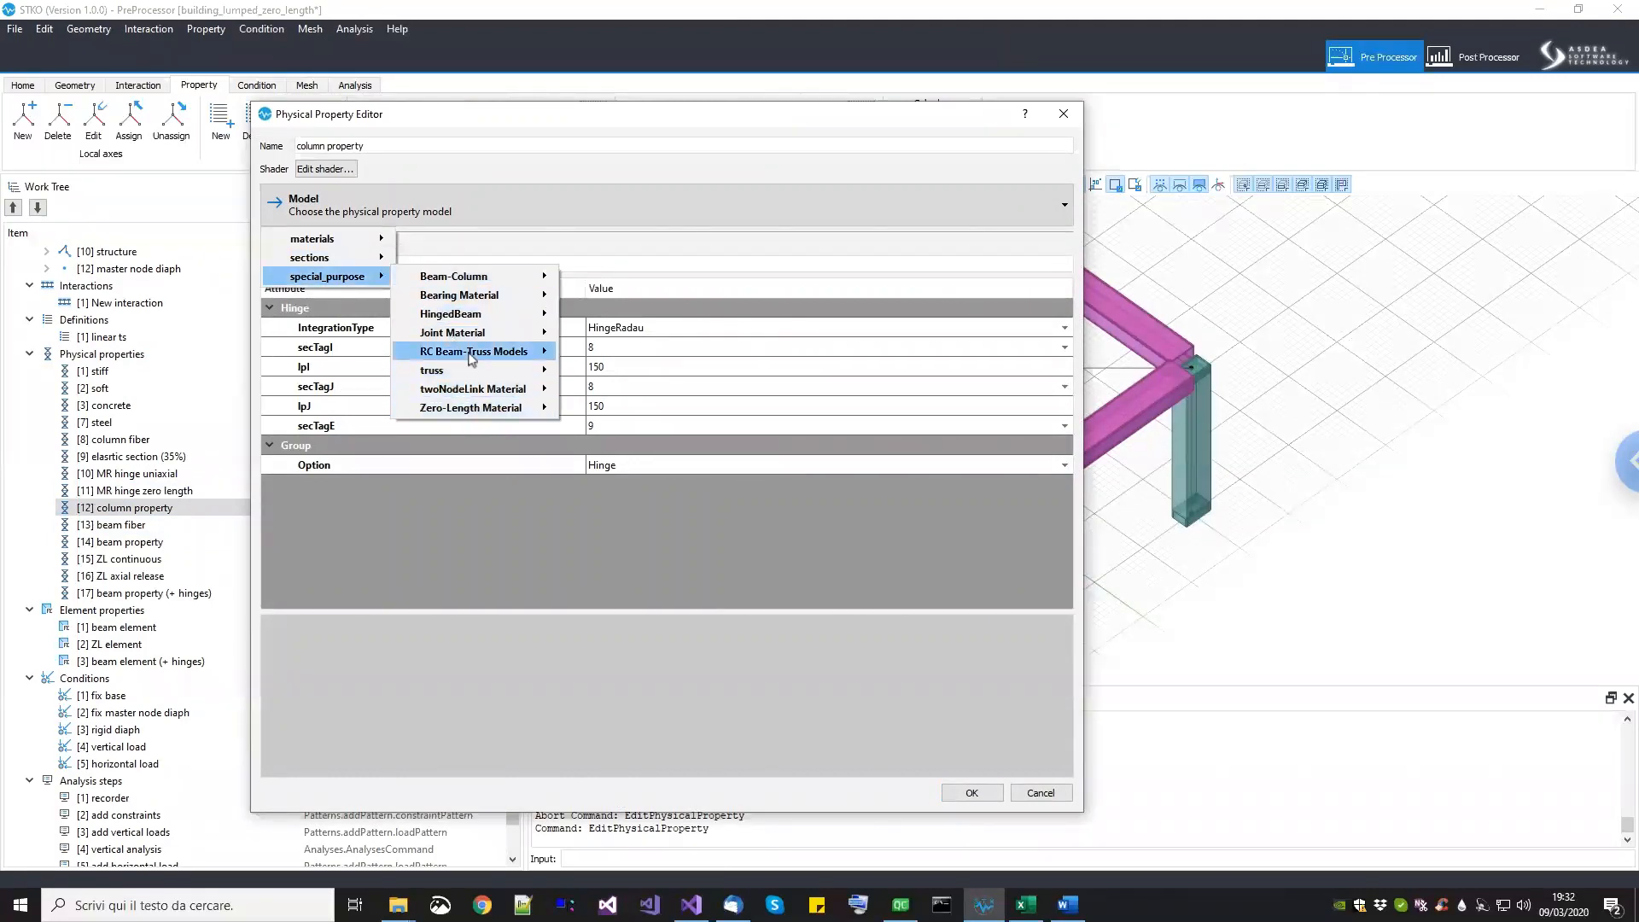
mouse_move(512, 316)
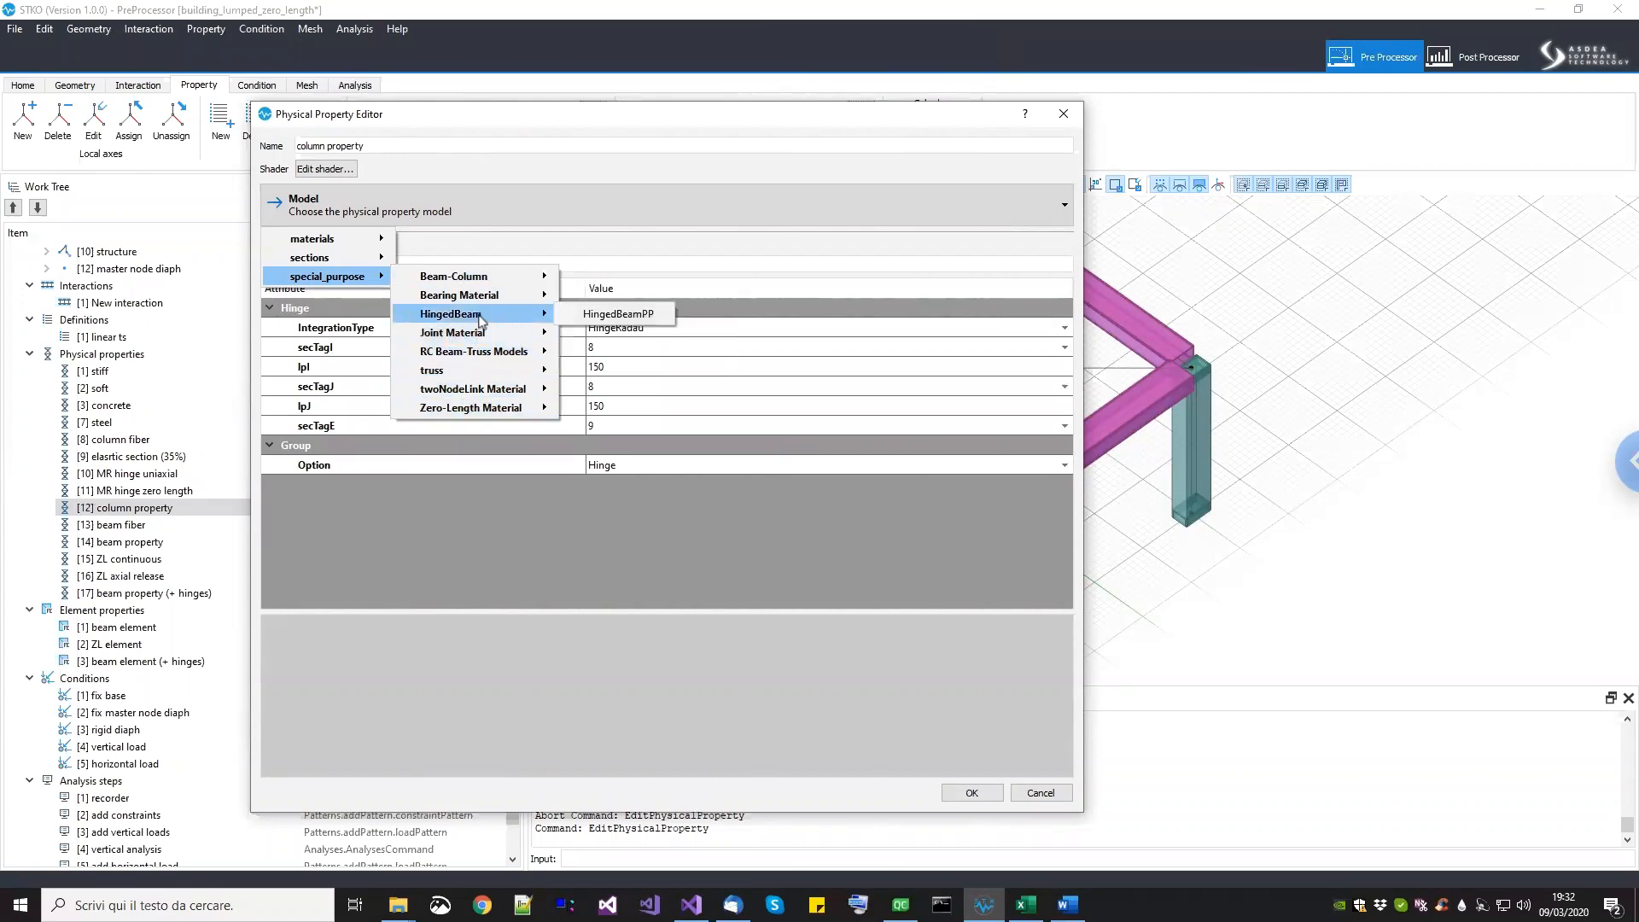
click(607, 316)
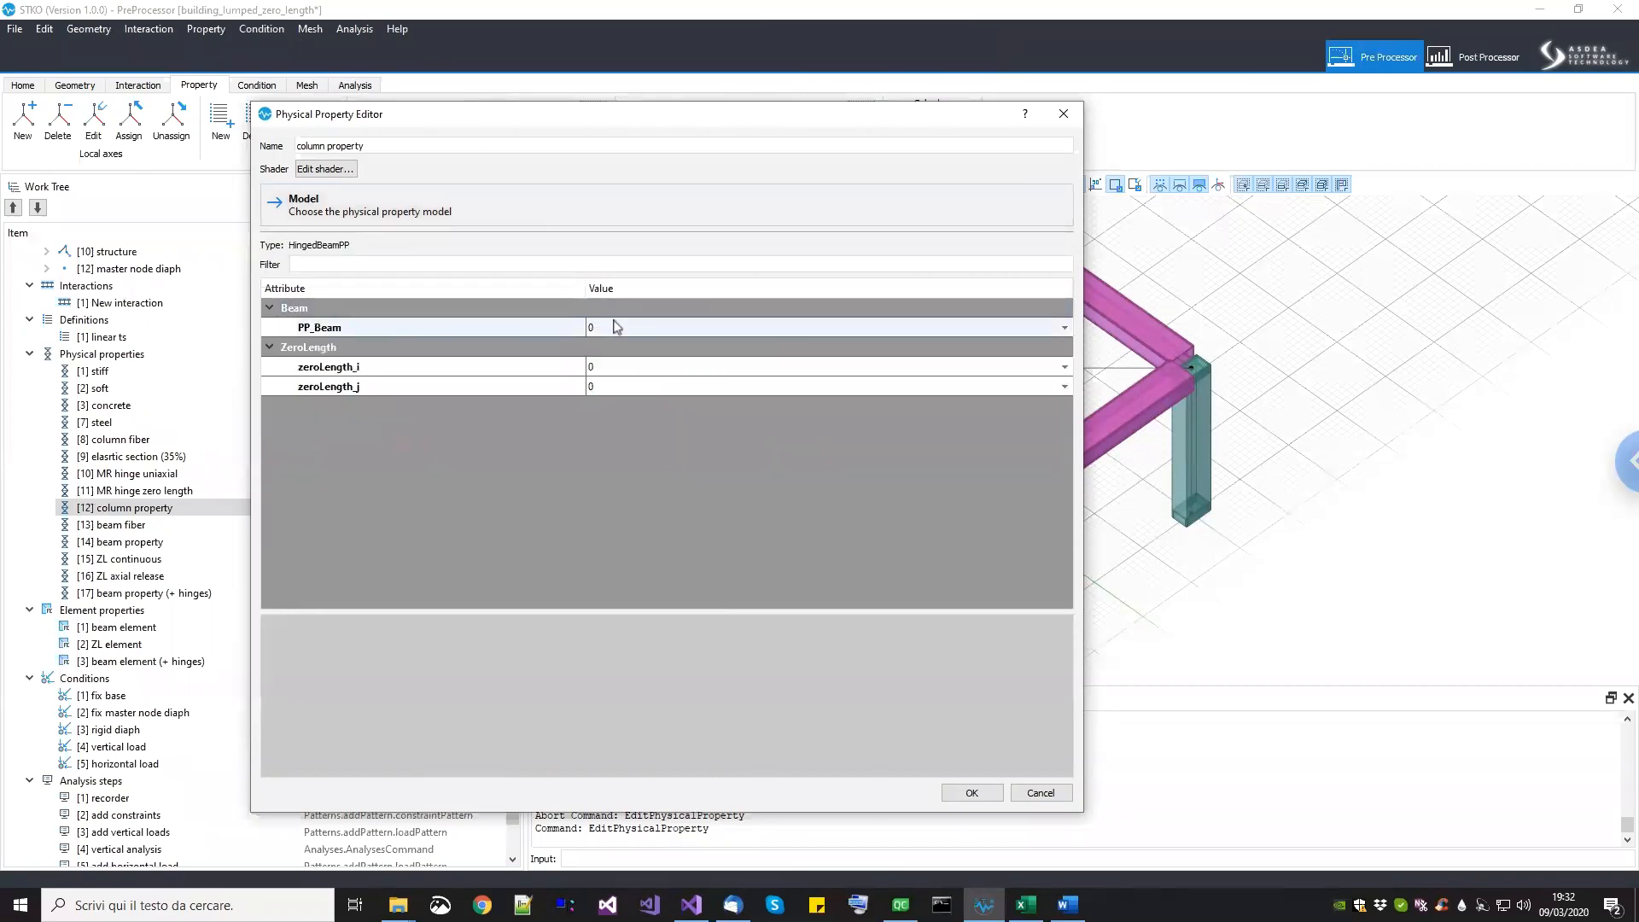
Step: Set the column's PP_Beam to elasrtic section (35%) and both zeroLength_i and zeroLength_j to MR hinge zero length
click(616, 327)
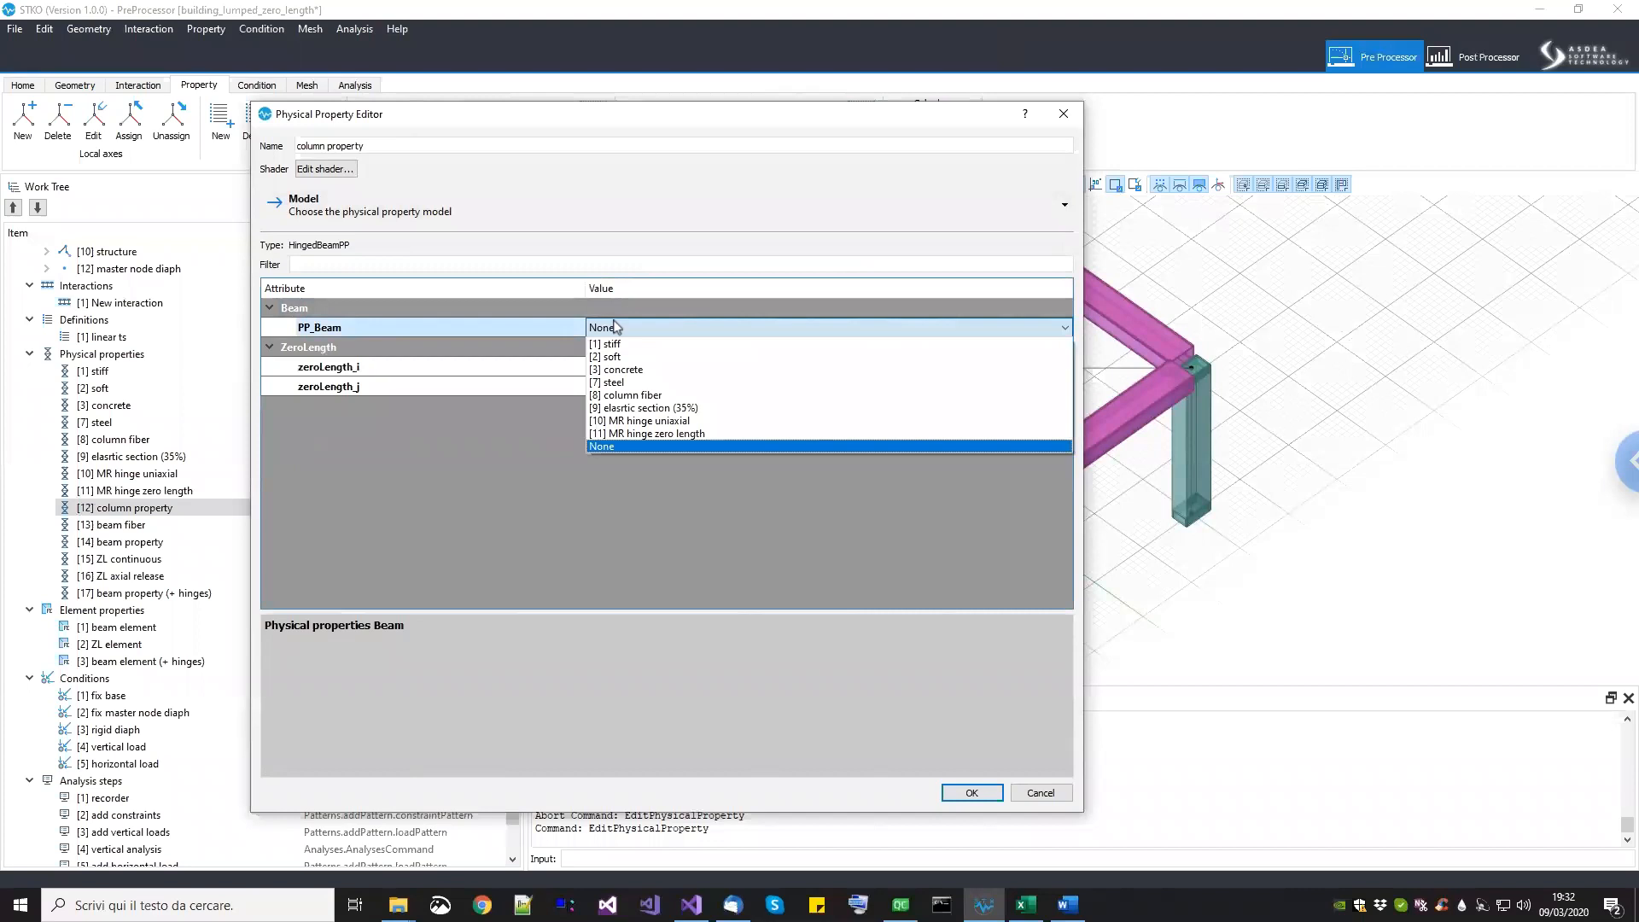
click(673, 408)
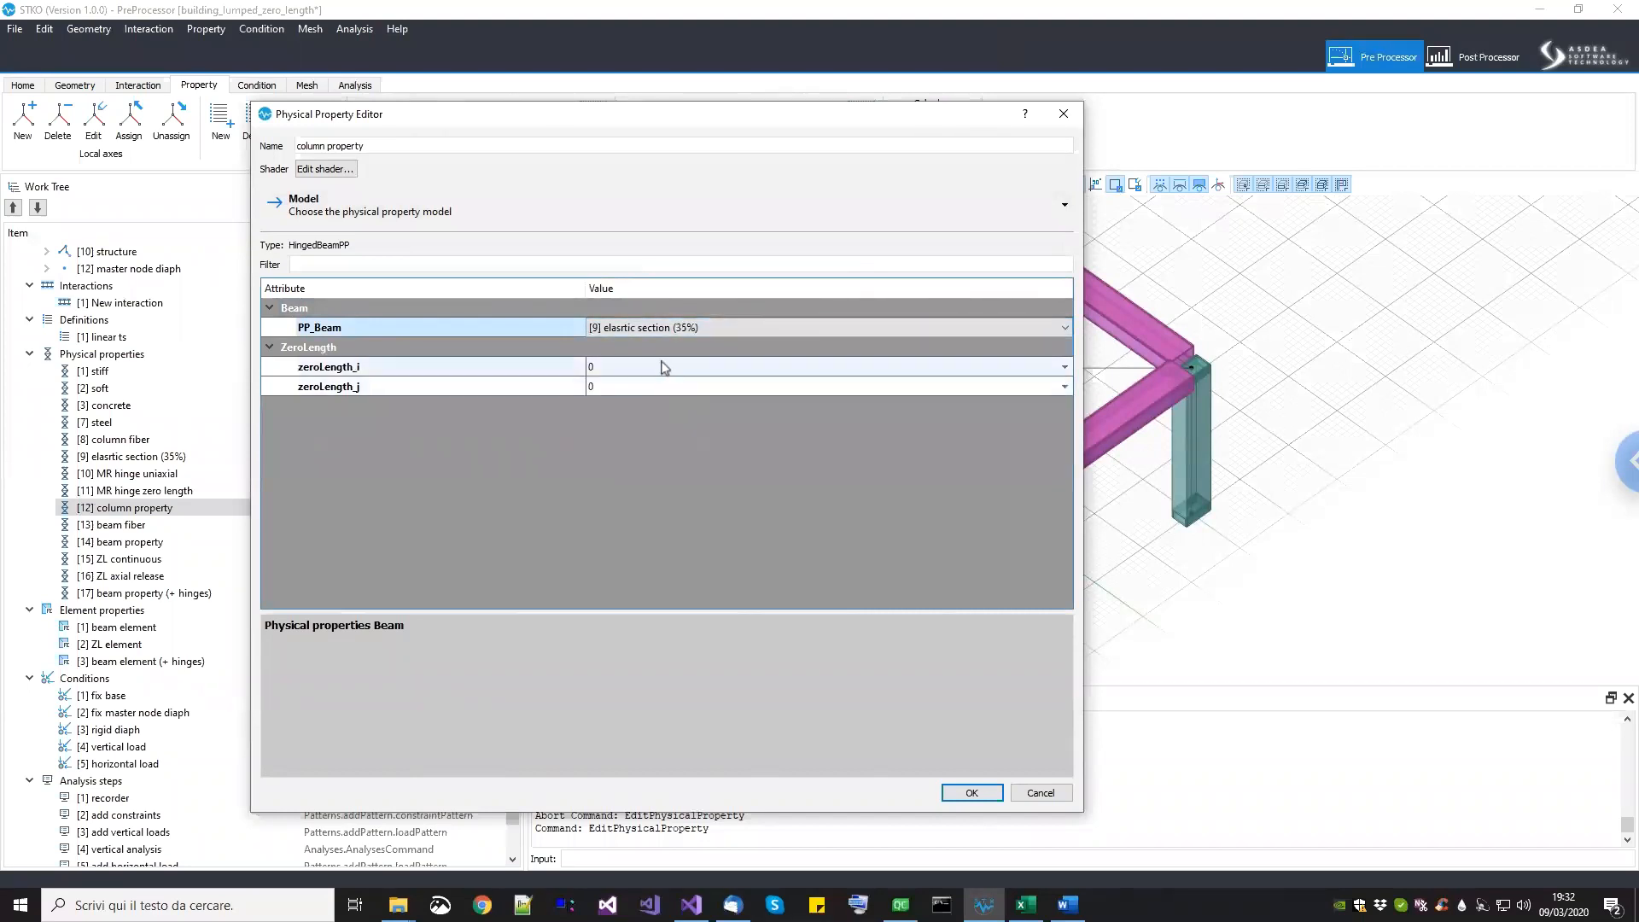
click(666, 366)
click(664, 383)
click(661, 387)
click(681, 463)
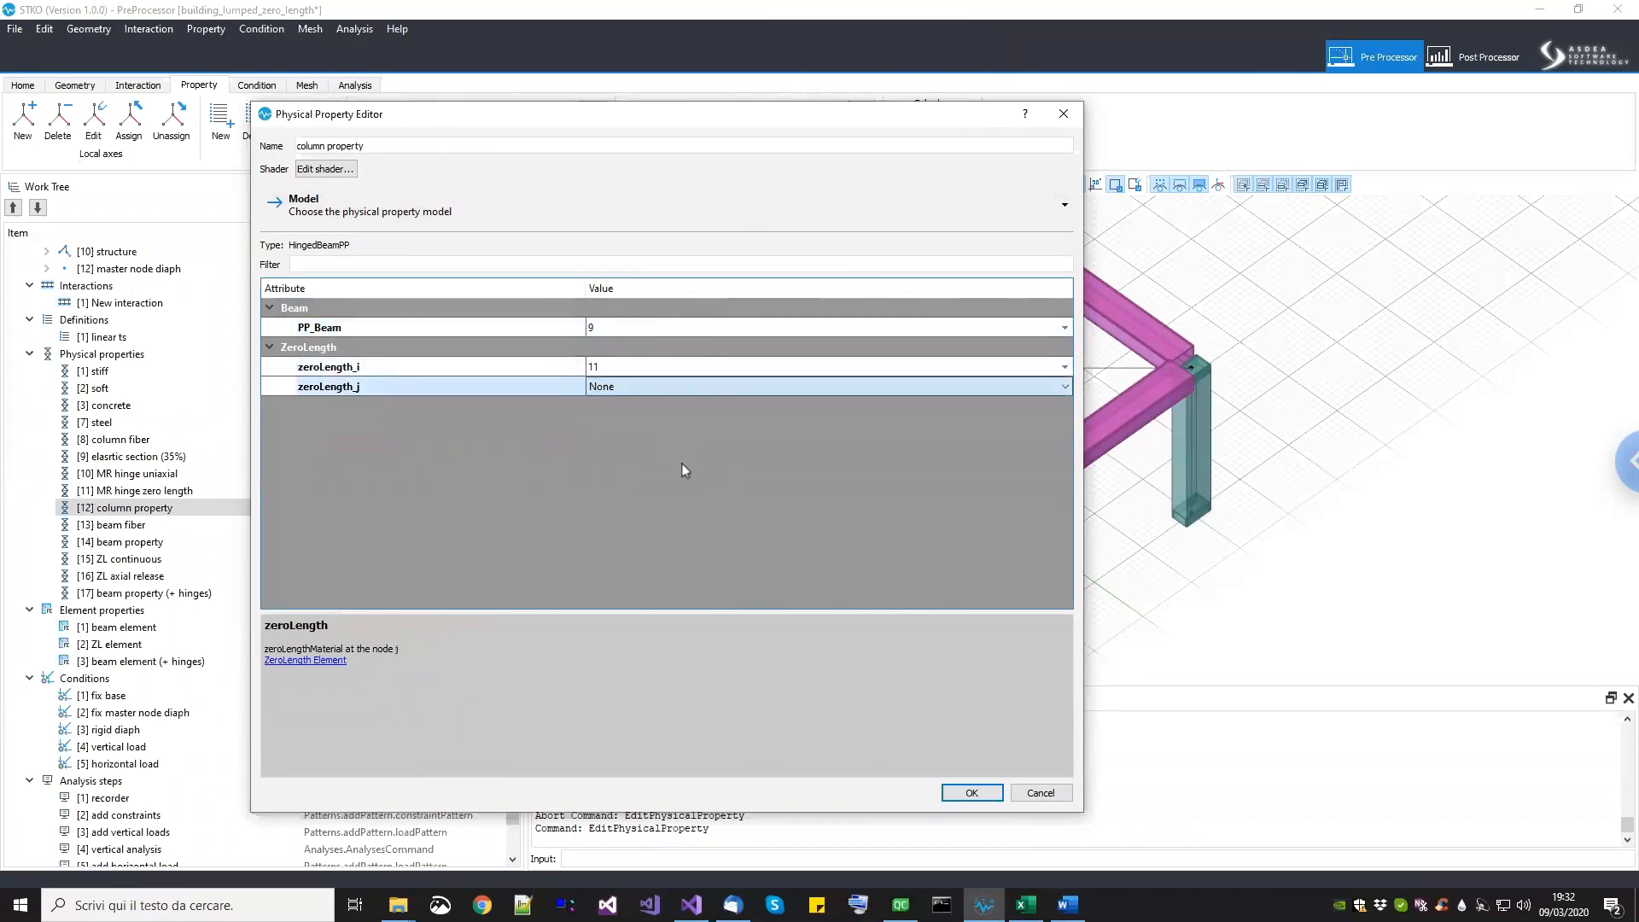
click(970, 792)
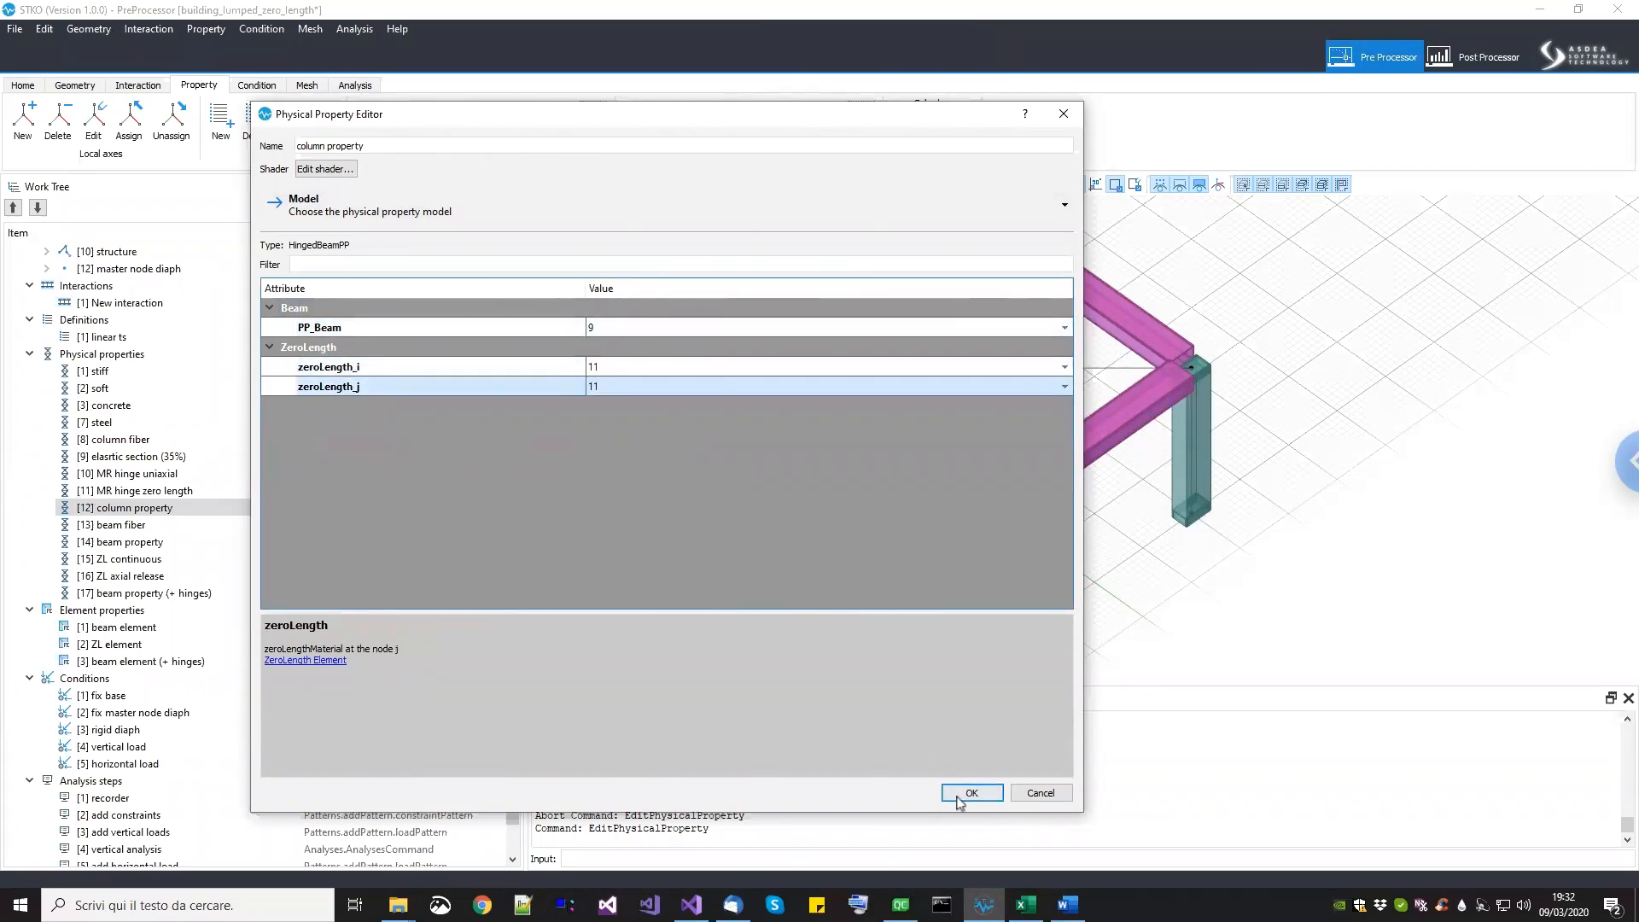
middle_drag(978, 441, 1049, 489)
scroll(1049, 488, up, 3)
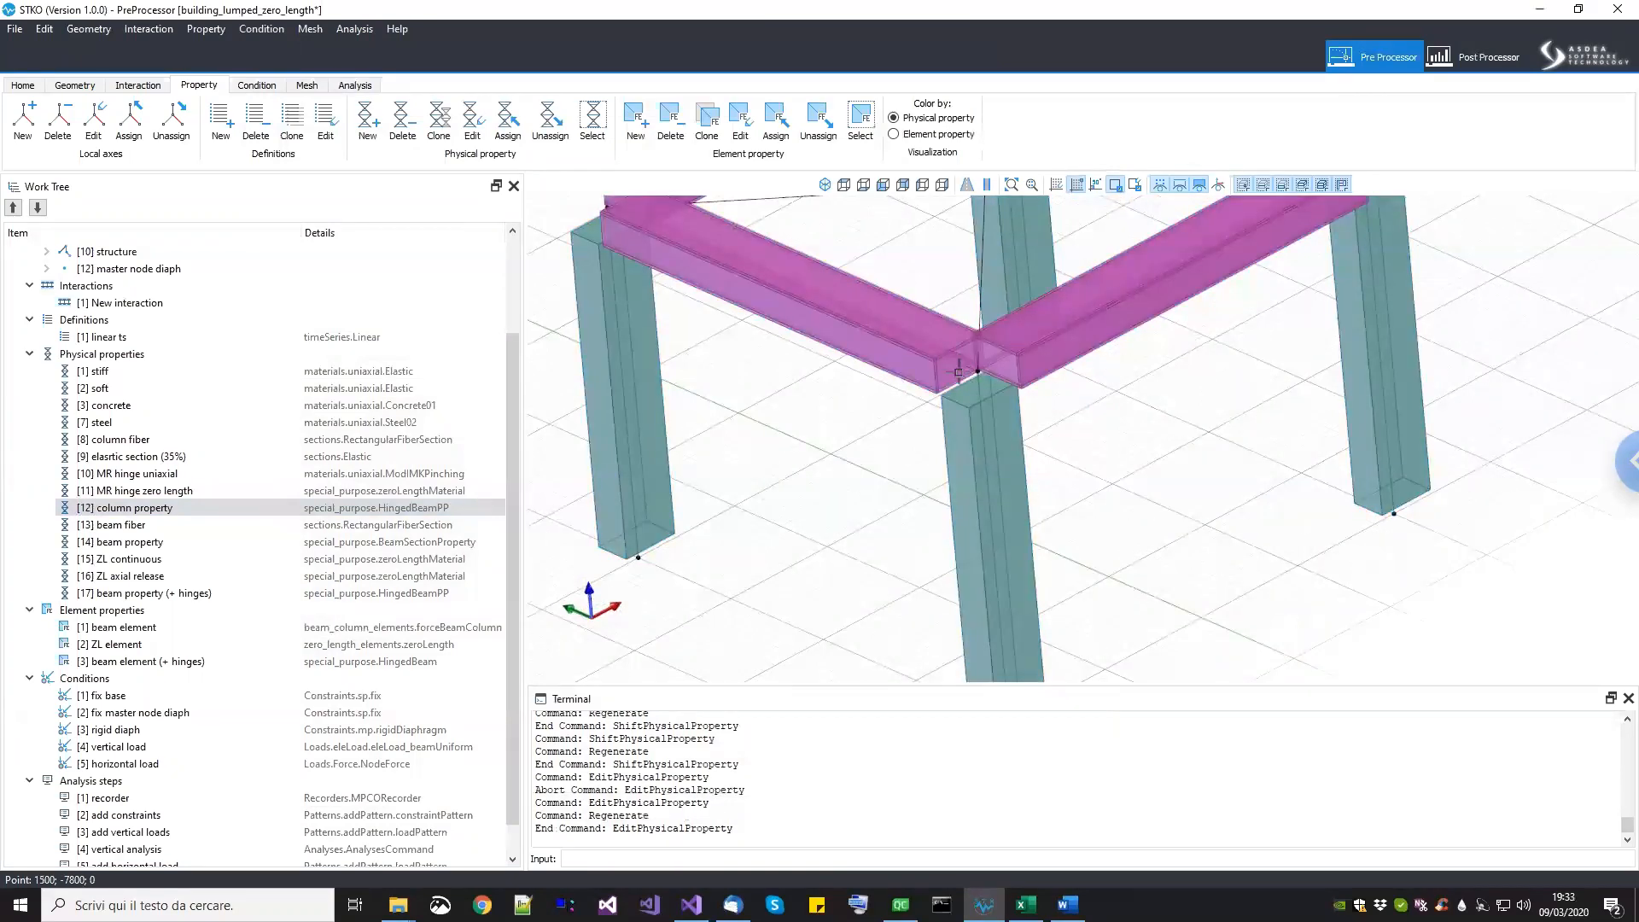
scroll(861, 410, down, 2)
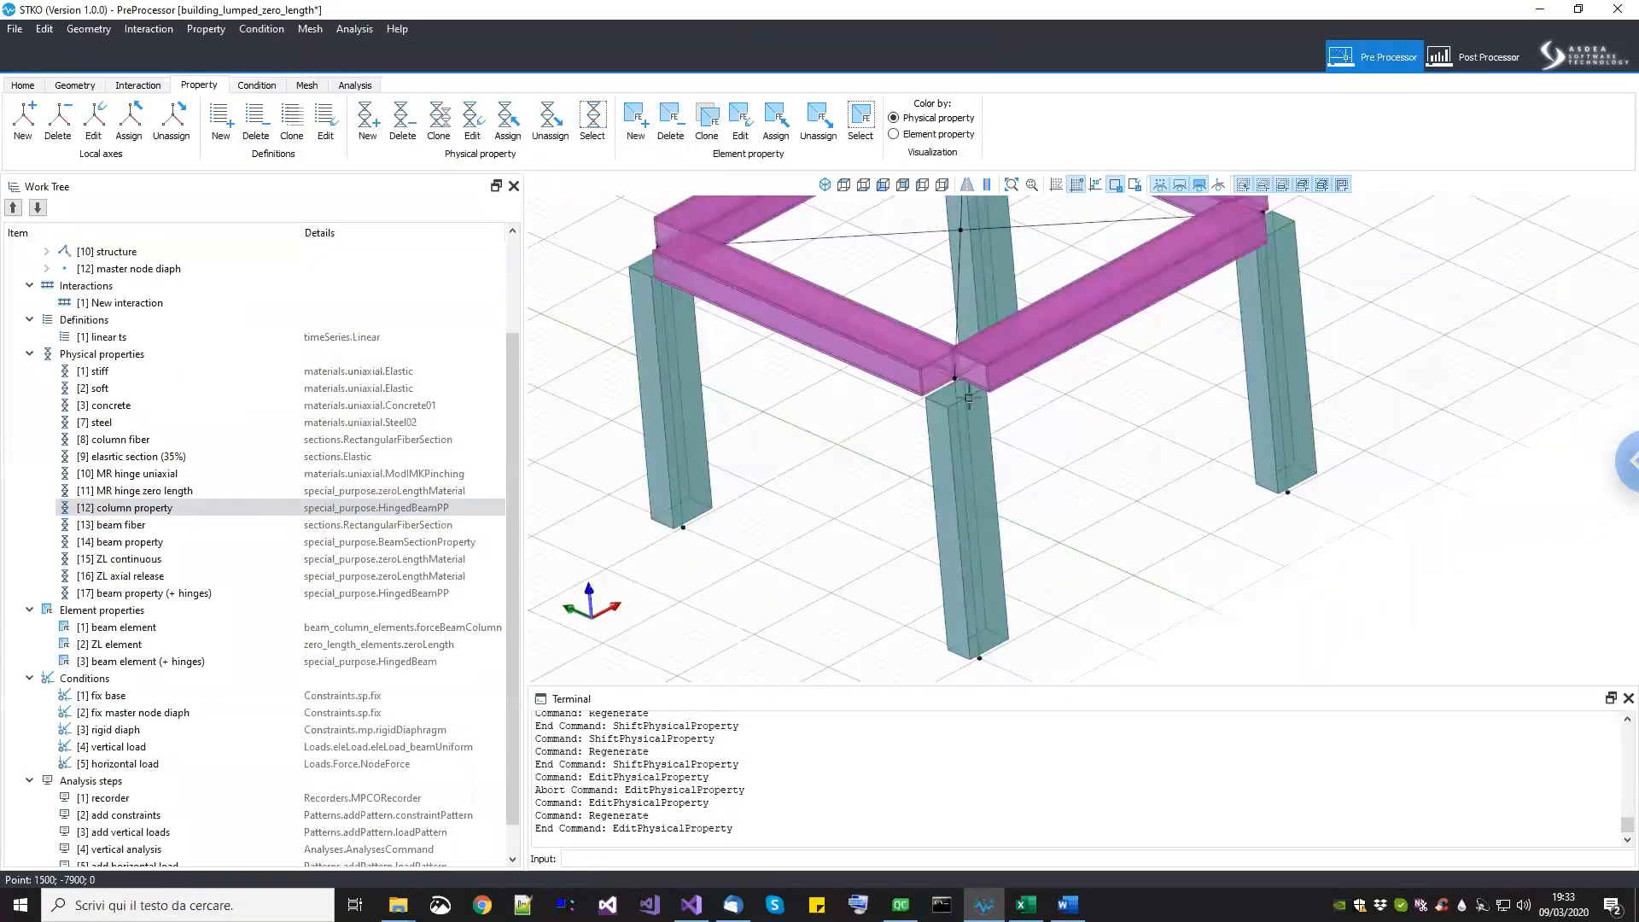
scroll(1033, 431, down, 1)
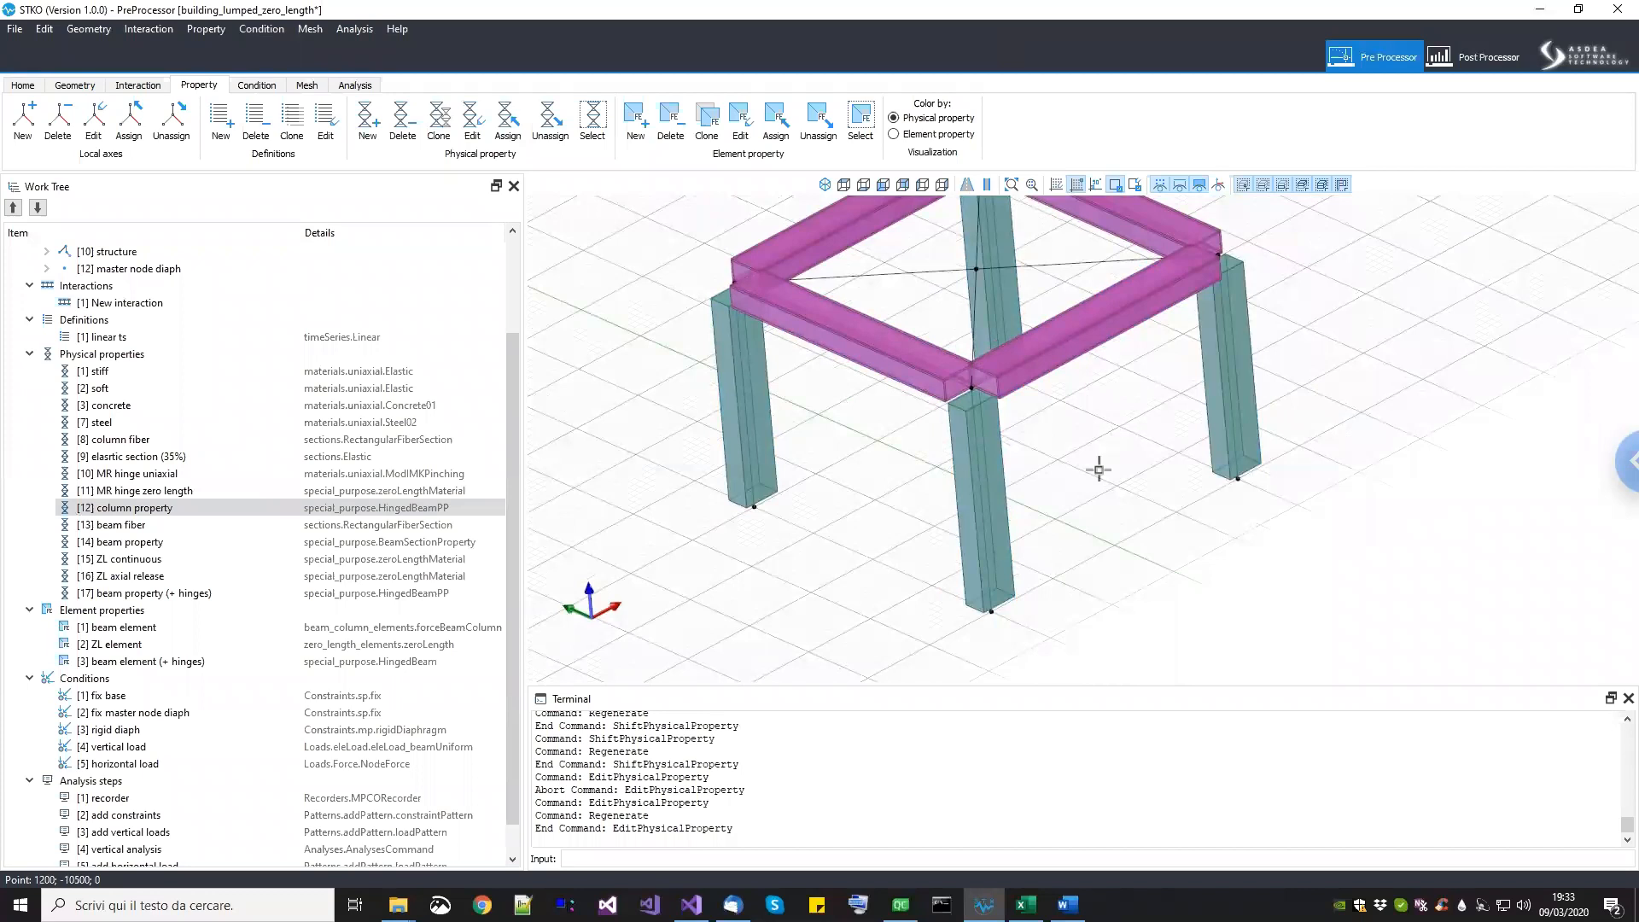
Step: Create a new element property named elastic elemnt using the elasticBeamColumn model
click(165, 658)
click(130, 611)
right_click(130, 618)
click(167, 626)
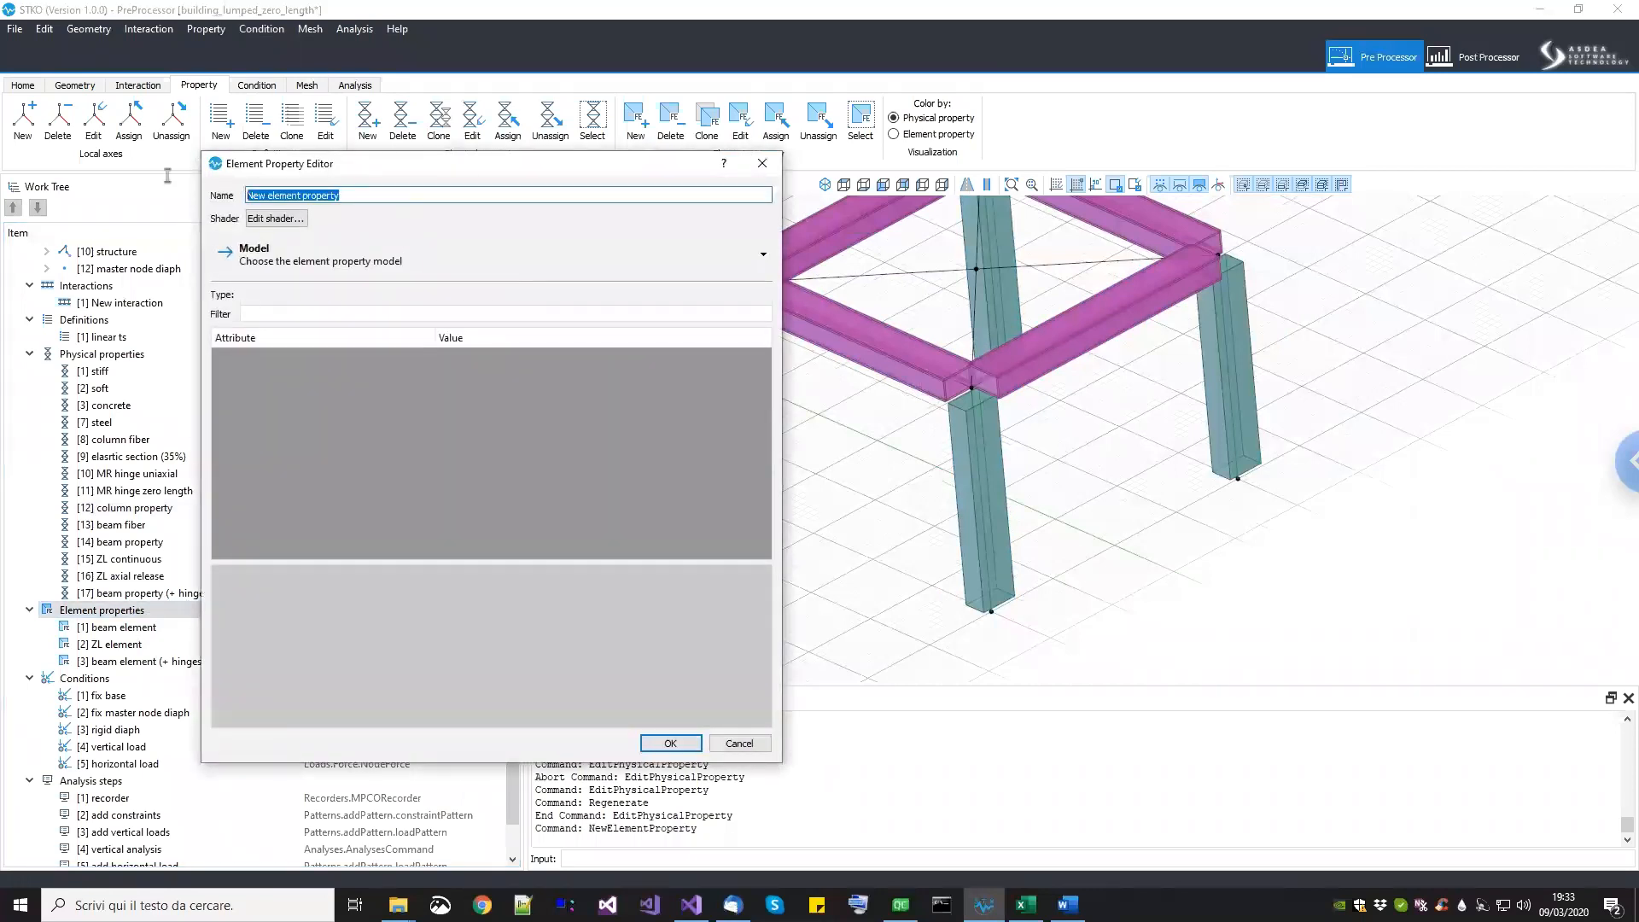
text(elastic elemnt)
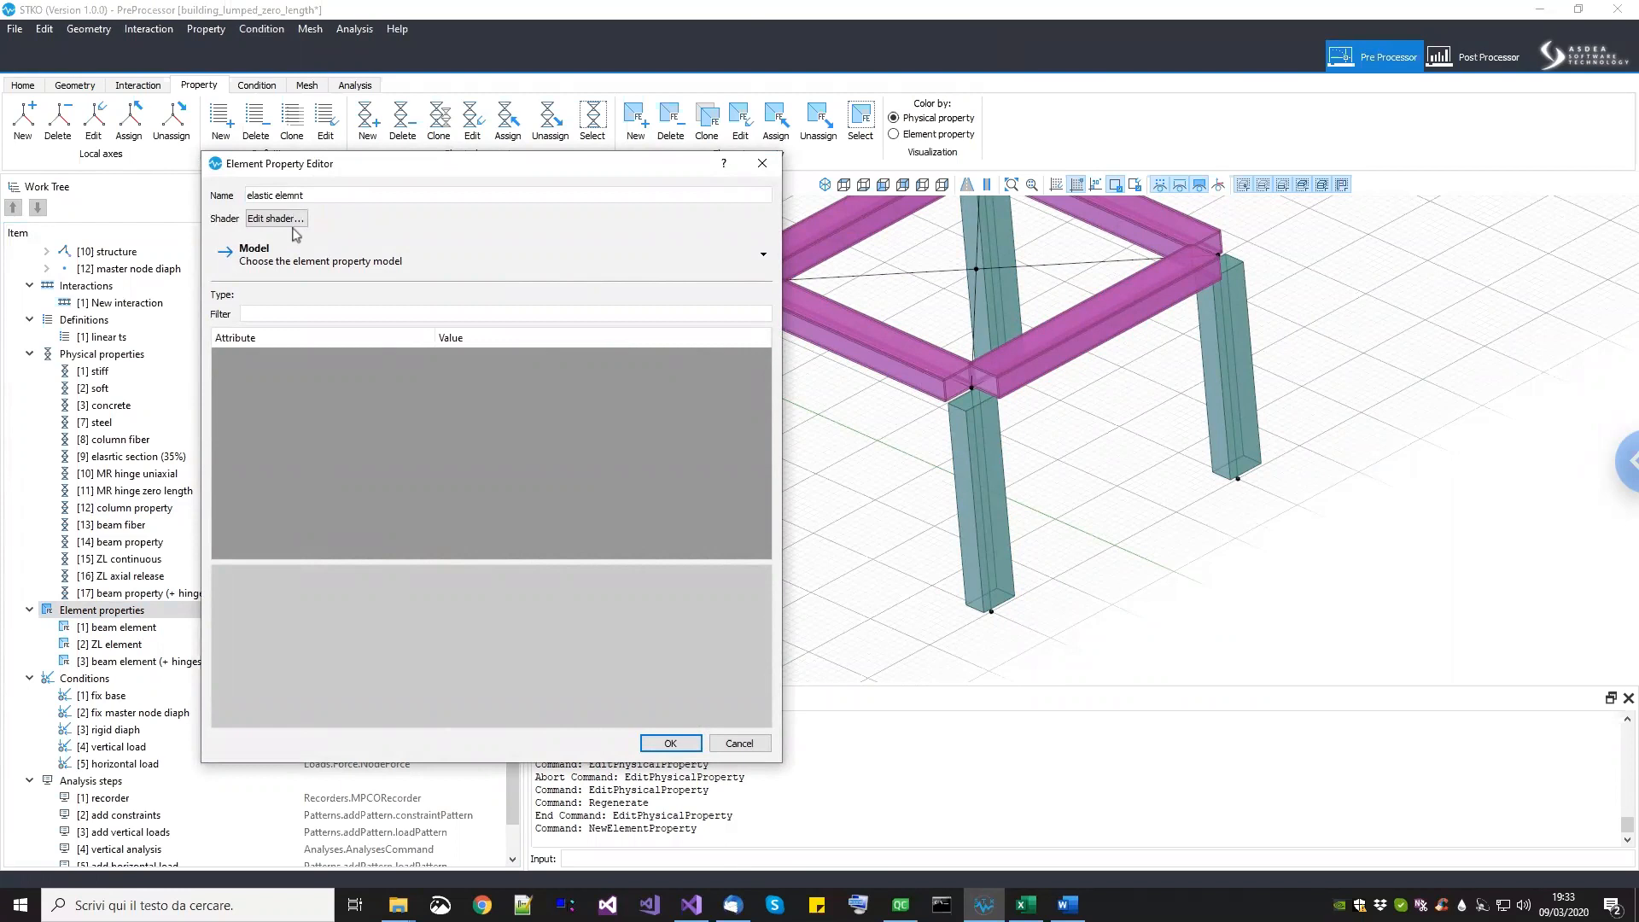
click(305, 258)
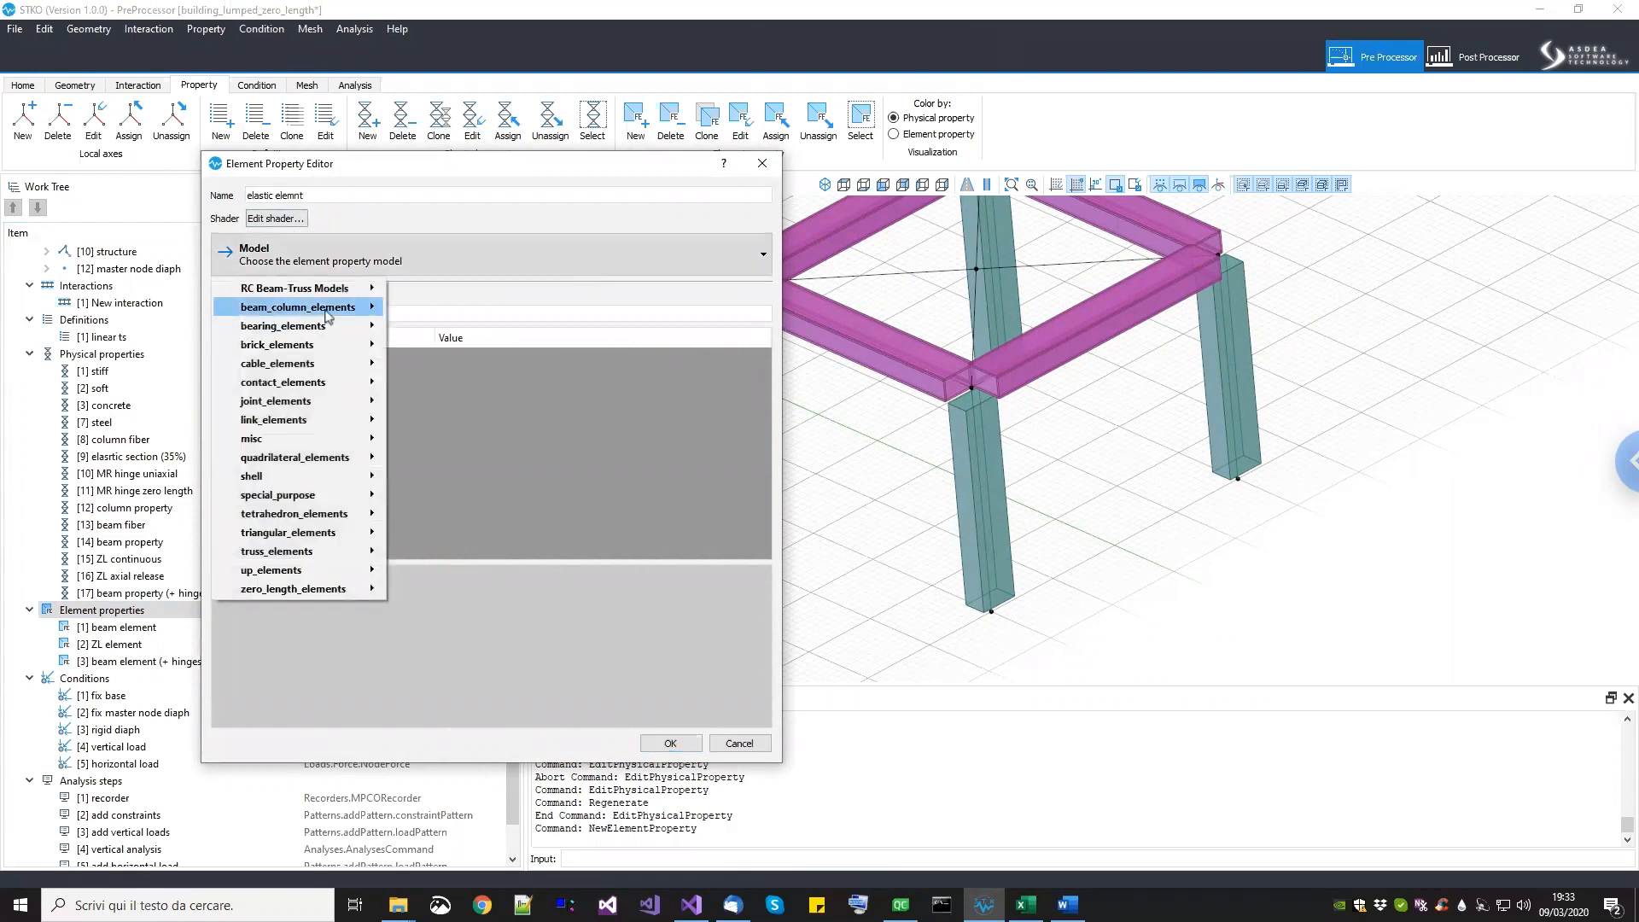
mouse_move(327, 316)
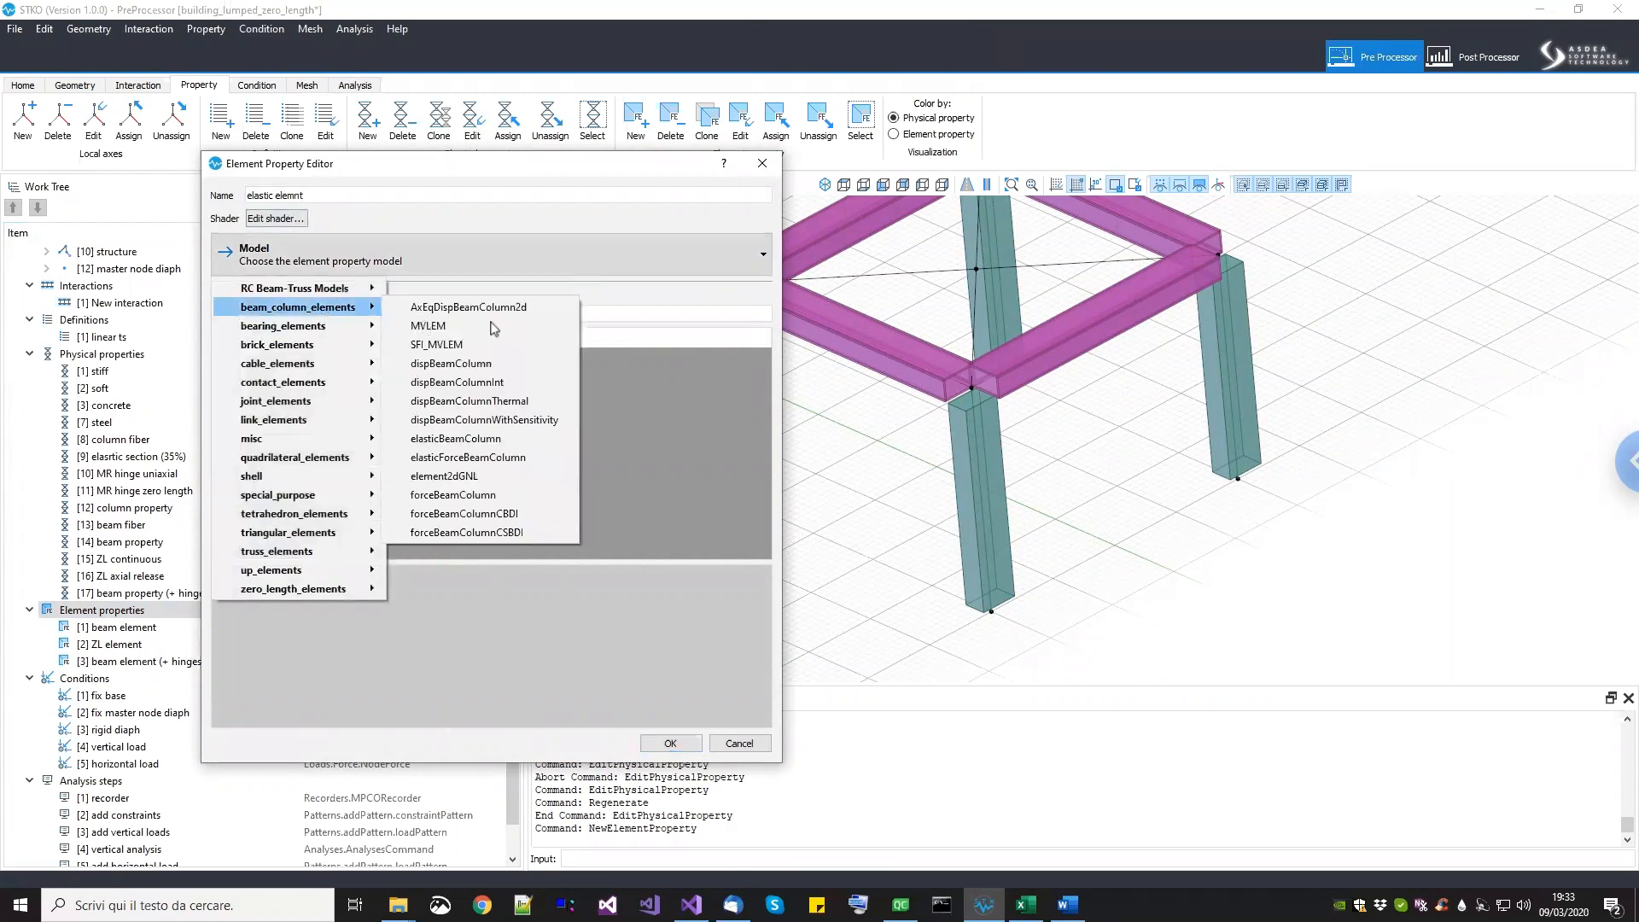
click(496, 439)
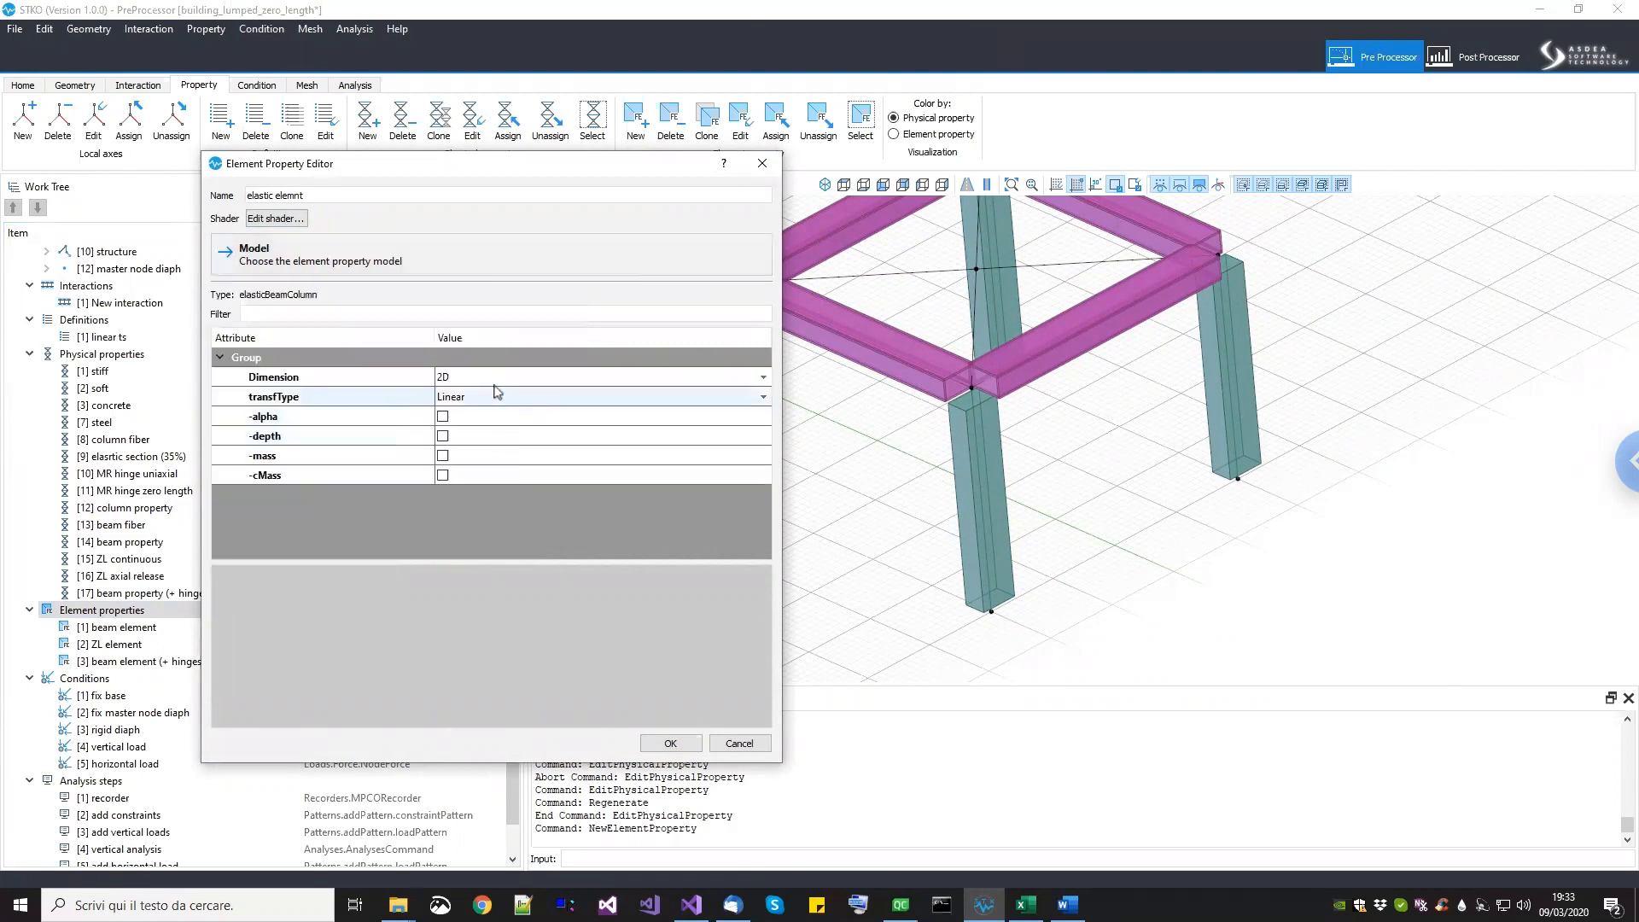
Step: Set the elastic element property's Dimension to 3D and accept the property
click(494, 378)
click(493, 378)
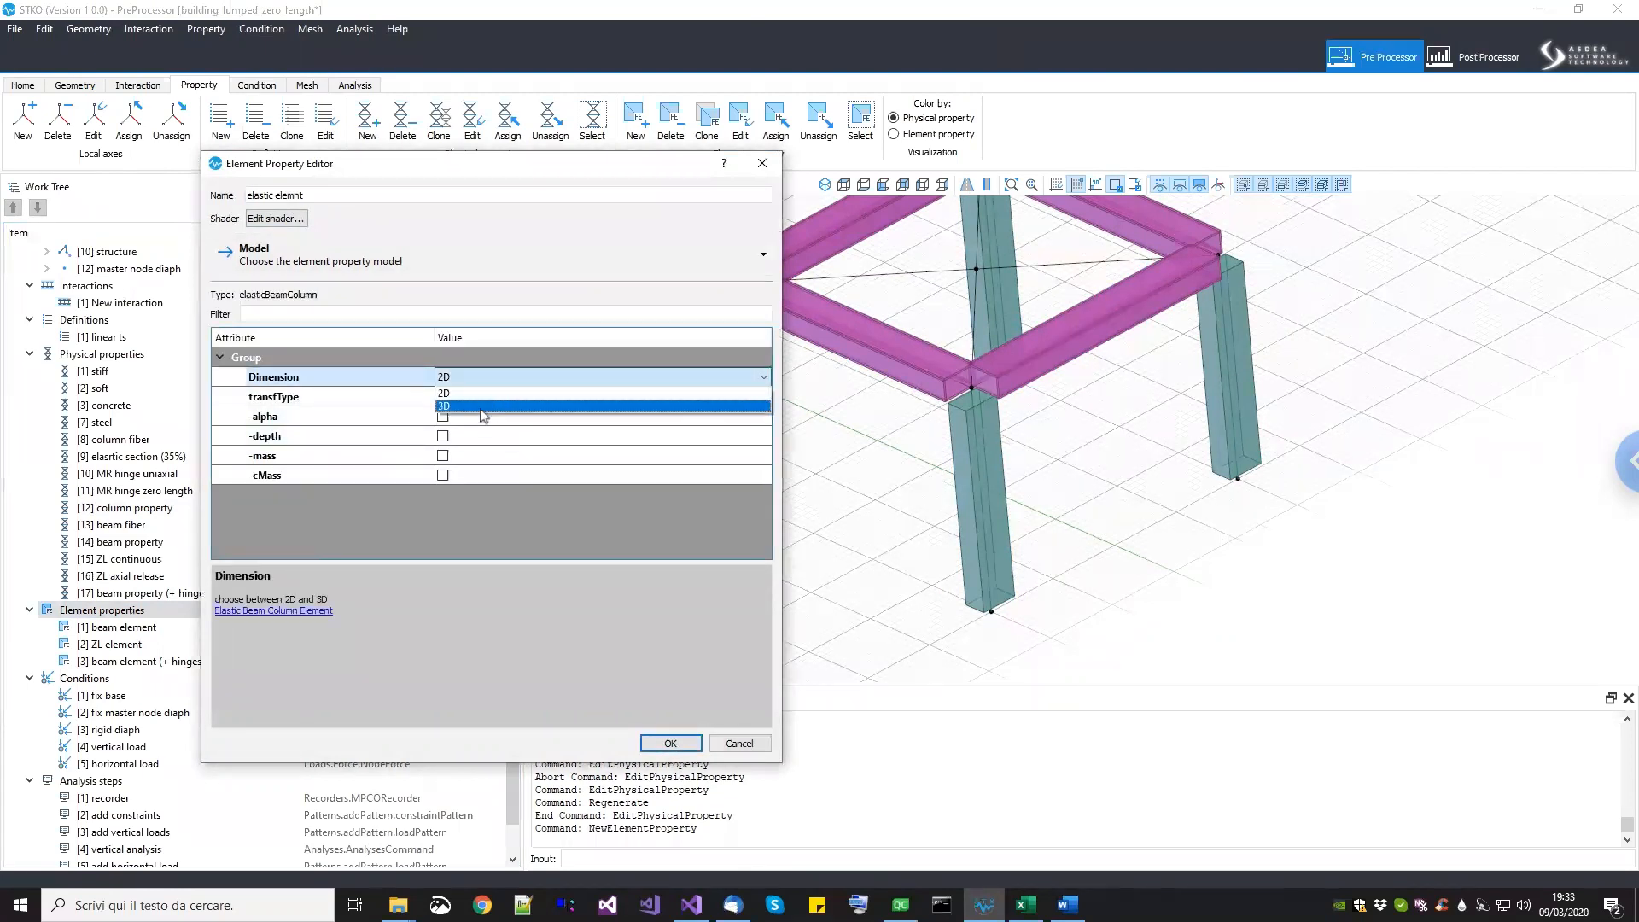
click(481, 407)
click(670, 743)
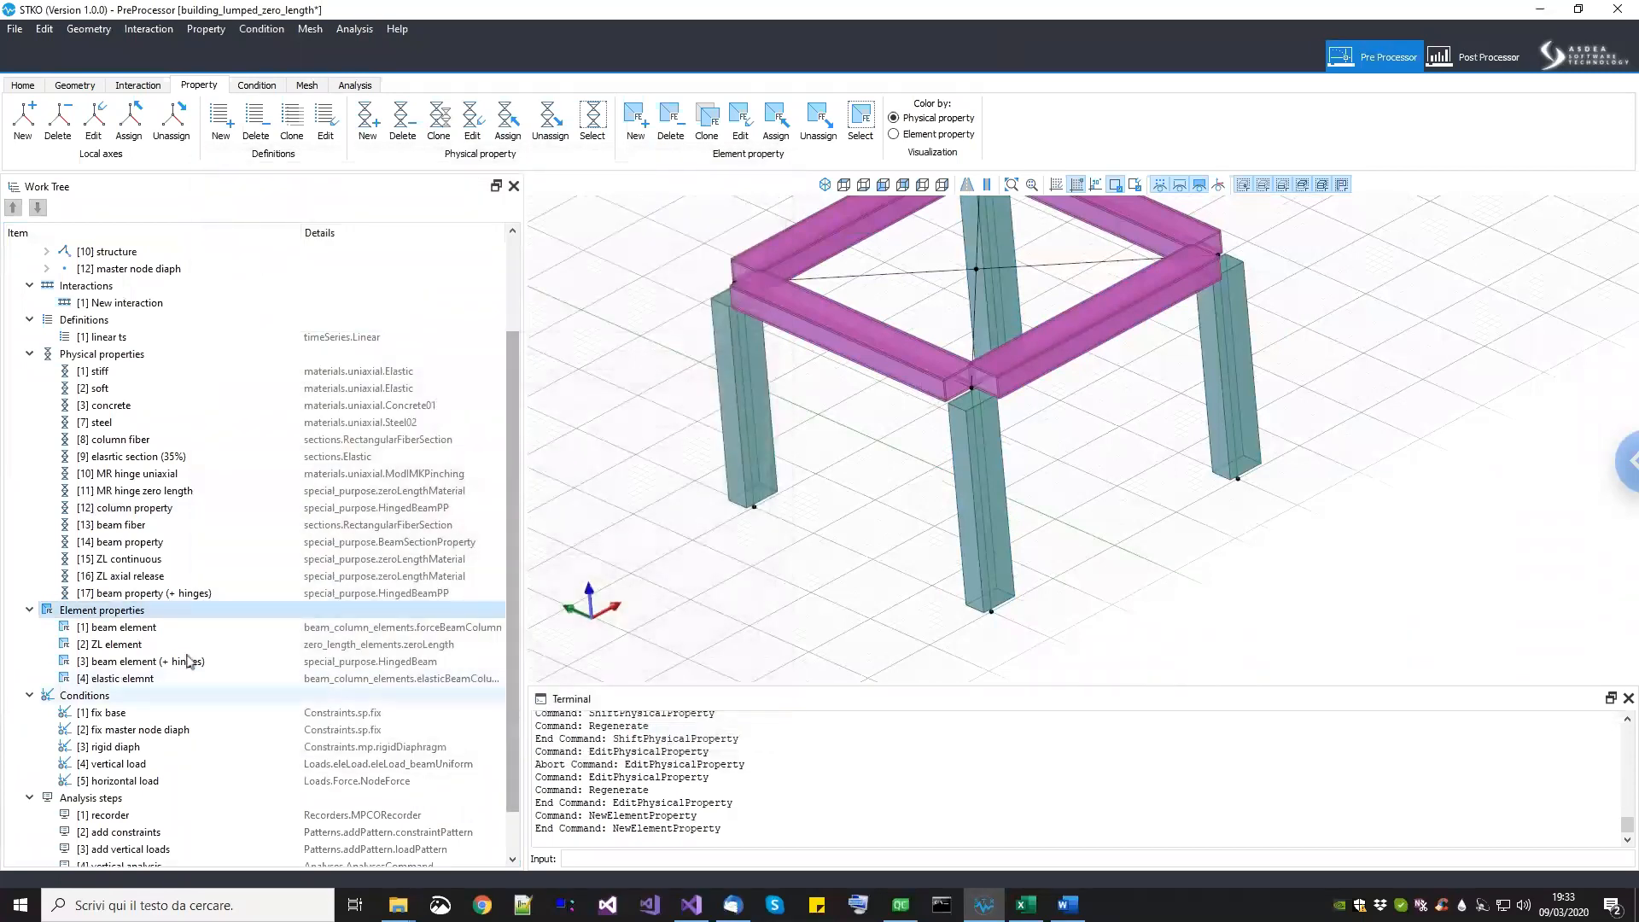
Step: Start another new element property with the default name and choose the special-purpose HingedBeam model
click(137, 646)
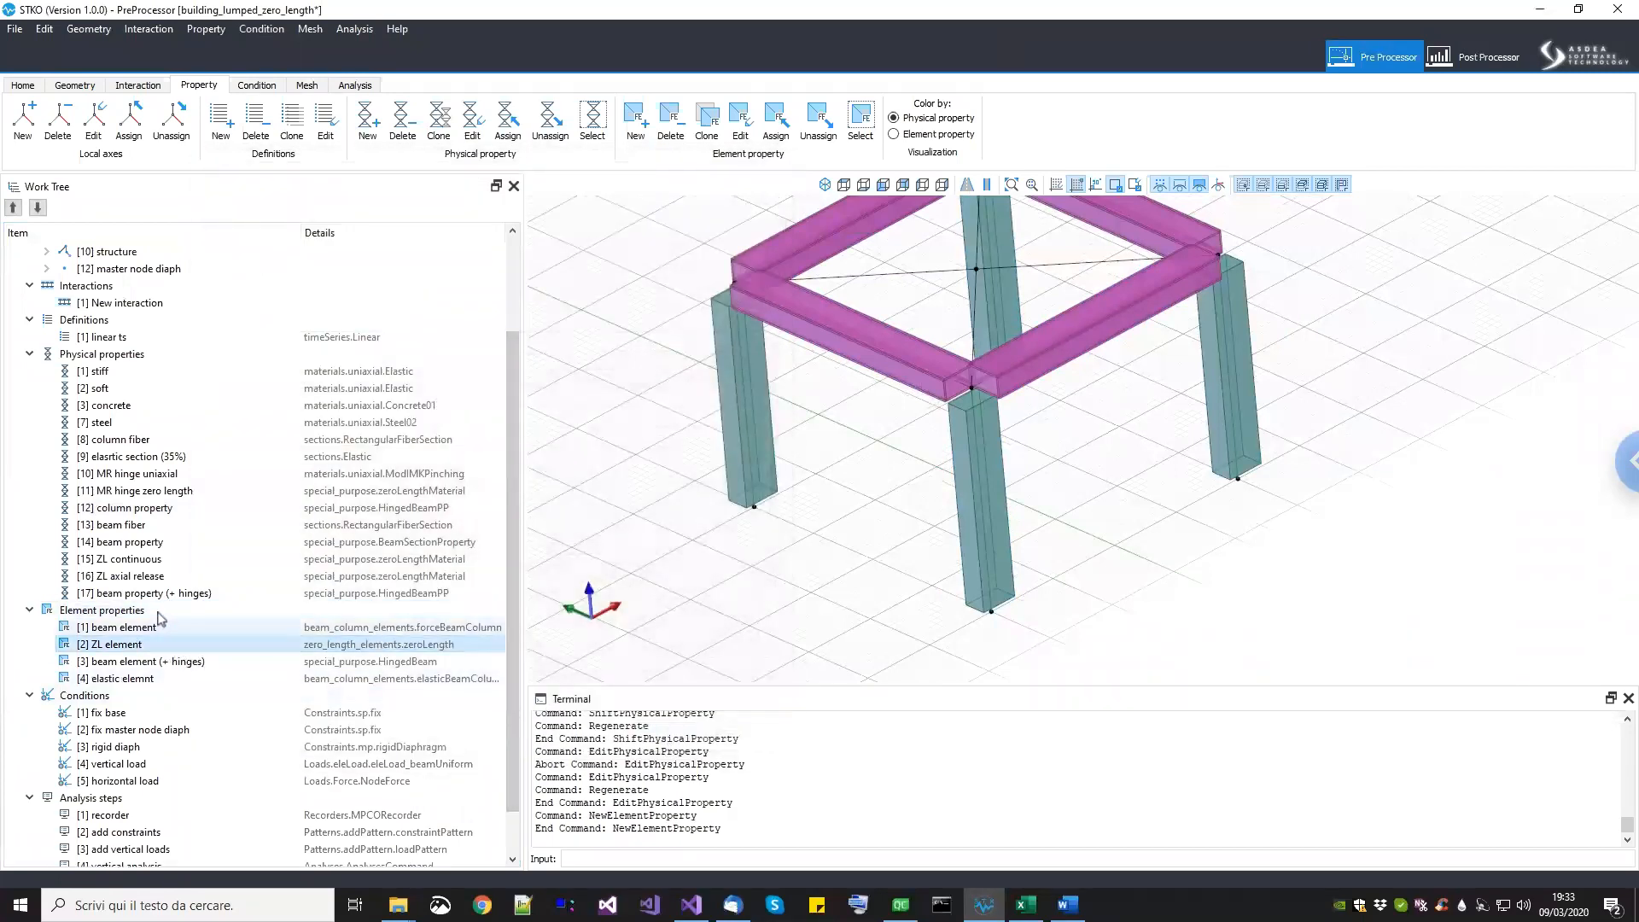
right_click(175, 611)
click(181, 624)
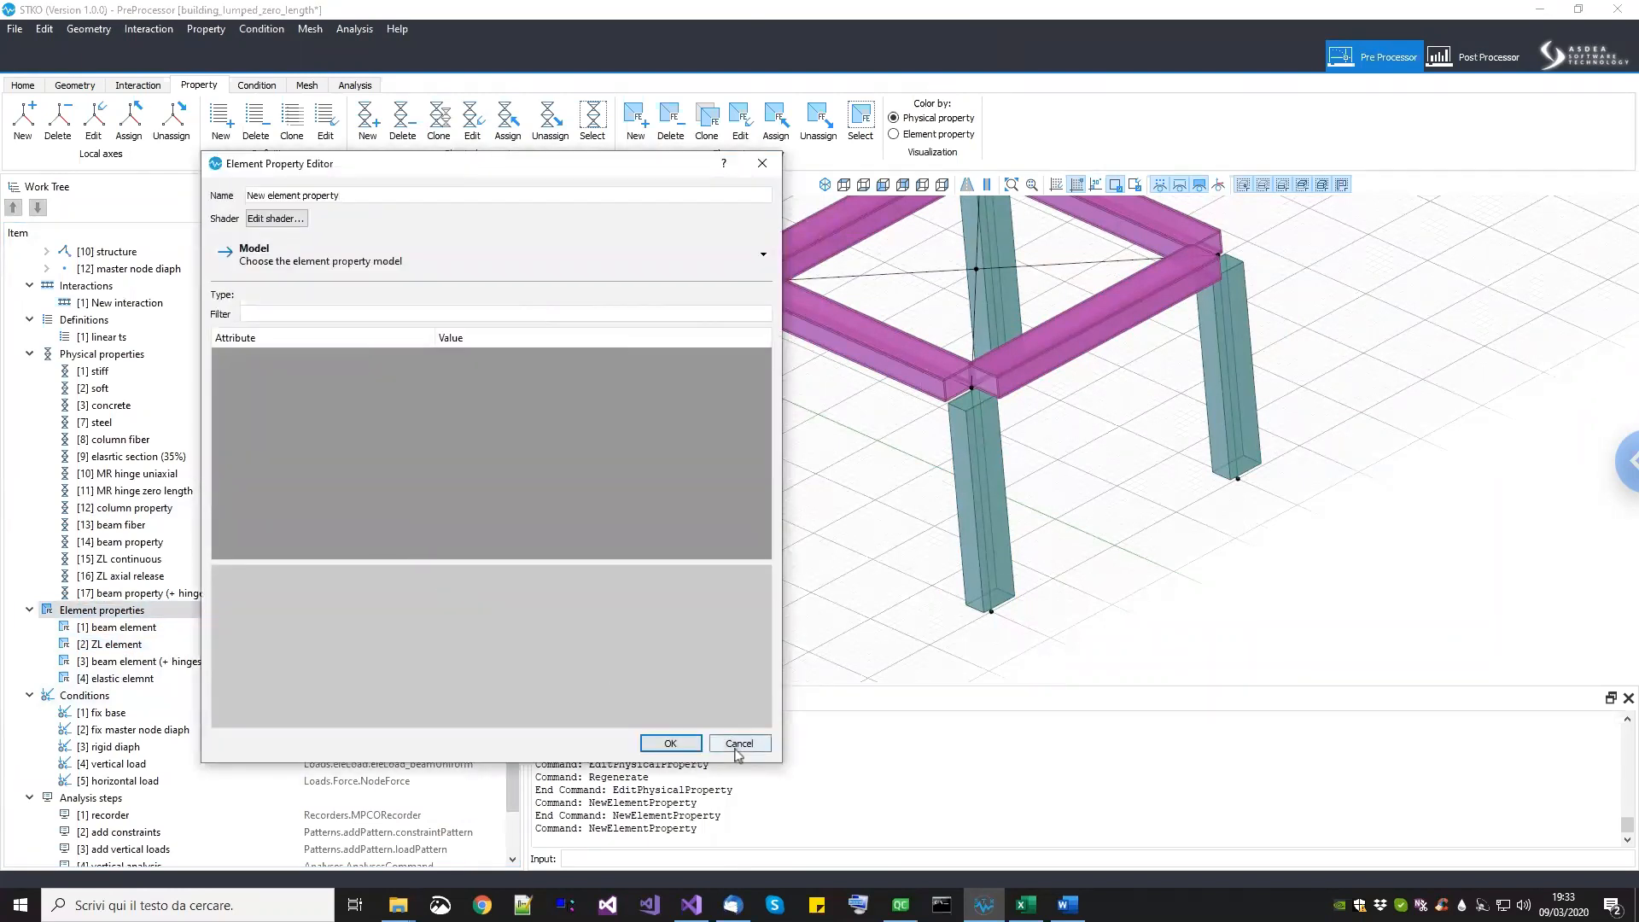
click(385, 270)
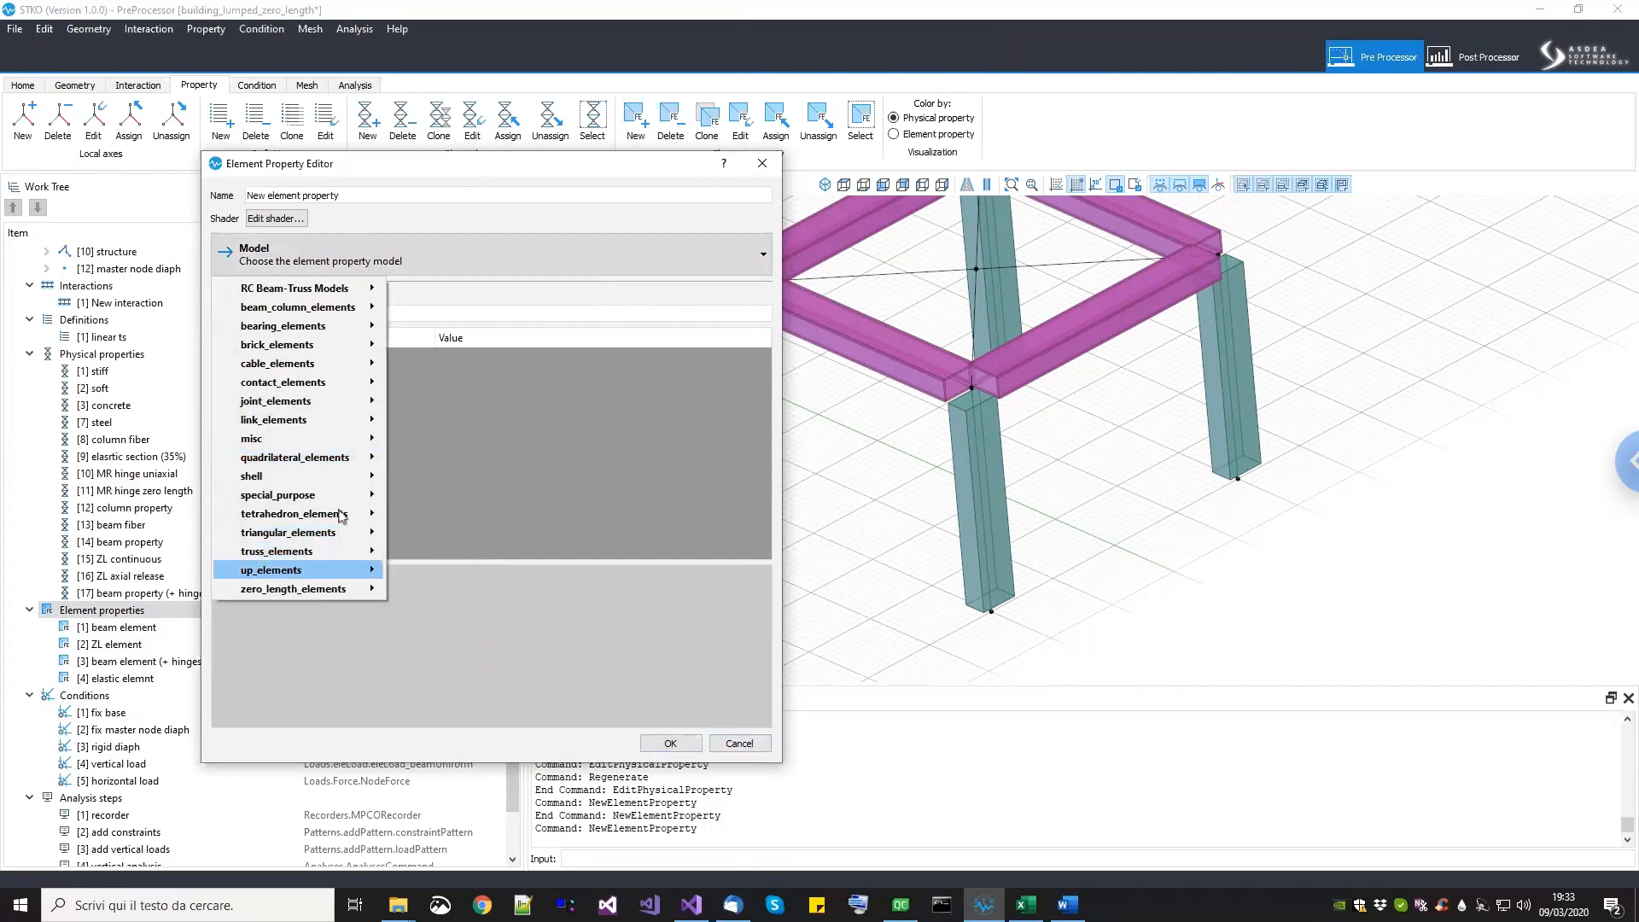
mouse_move(342, 496)
click(437, 495)
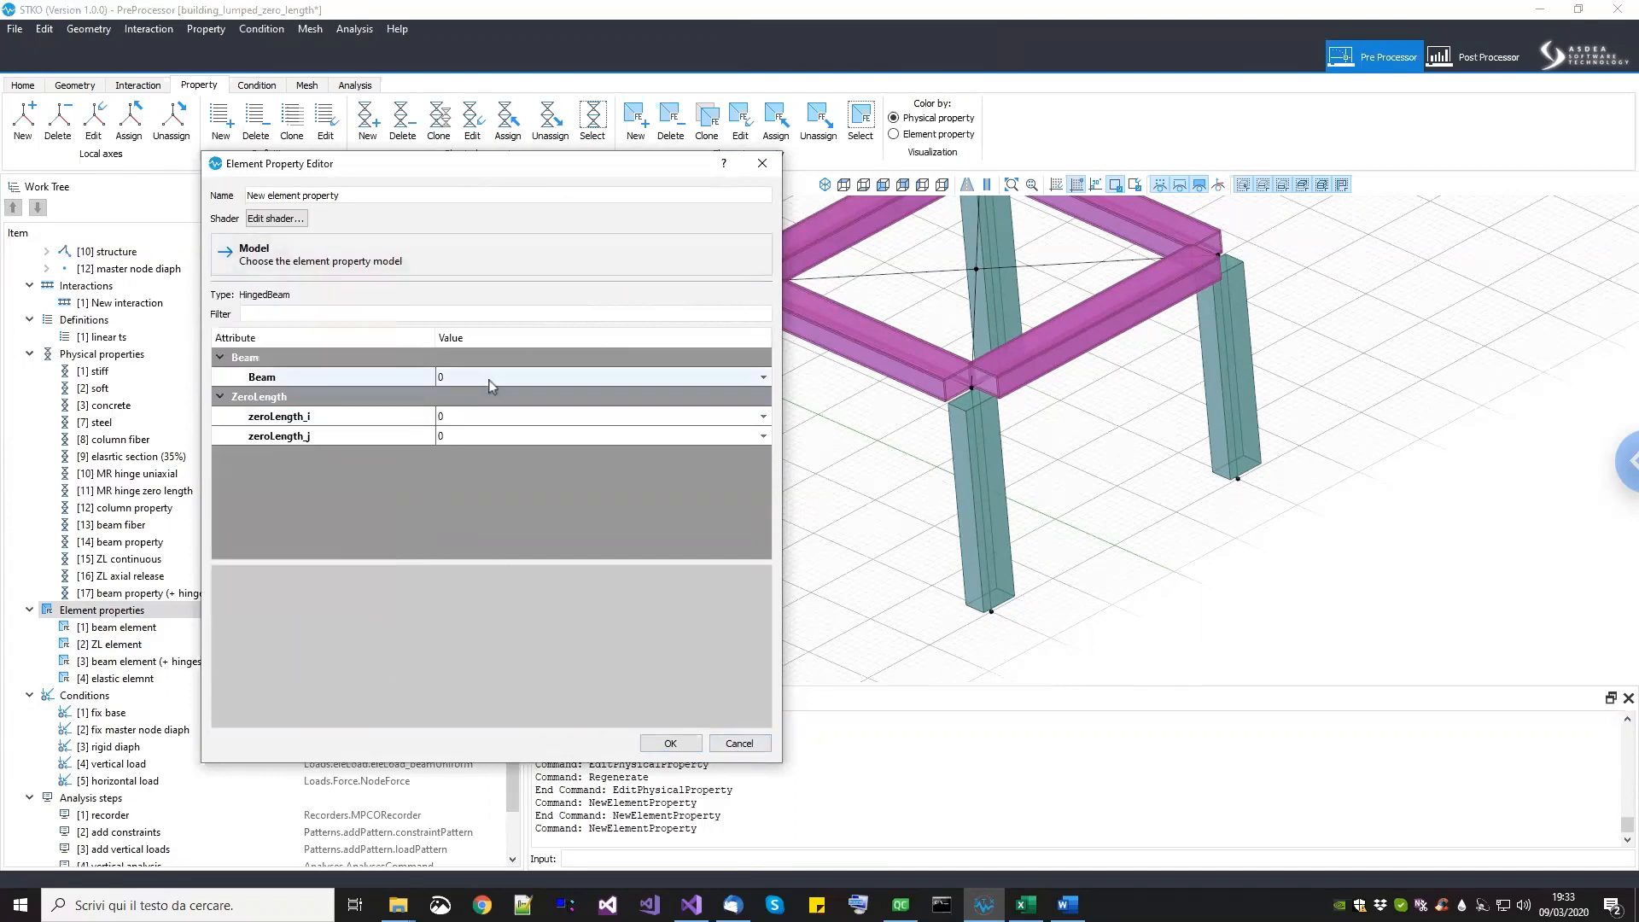
Step: Set the HingedBeam's Beam to elastic elemnt and both zeroLength_i and zeroLength_j to ZL element, and accept the property
click(493, 382)
click(492, 380)
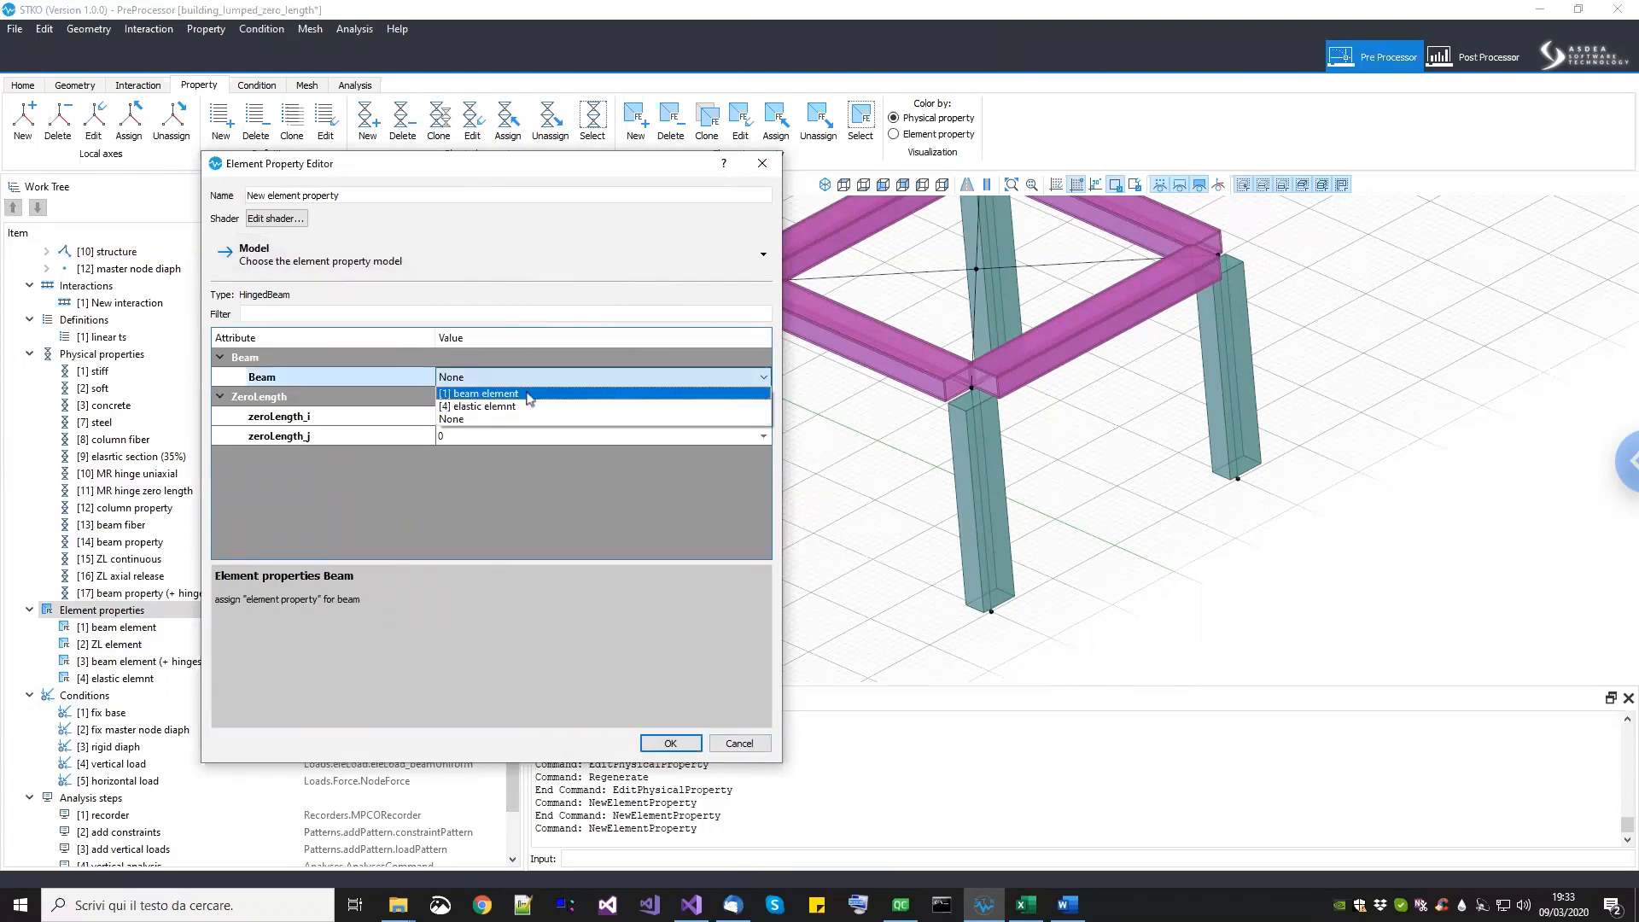
click(474, 406)
click(472, 418)
click(472, 418)
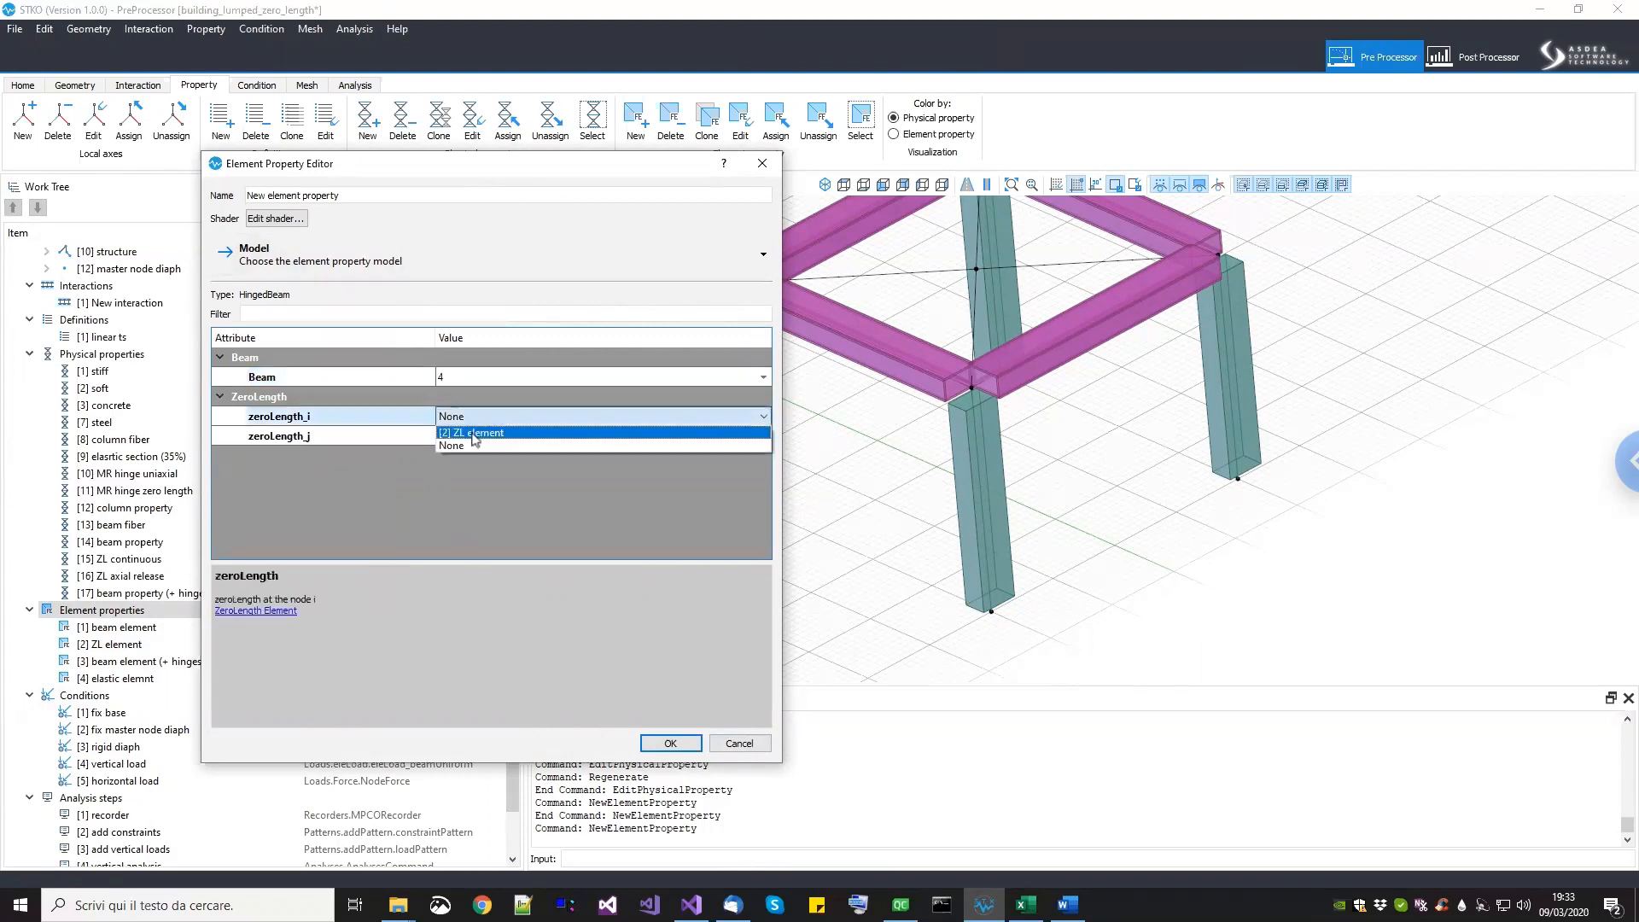
click(475, 435)
double_click(472, 437)
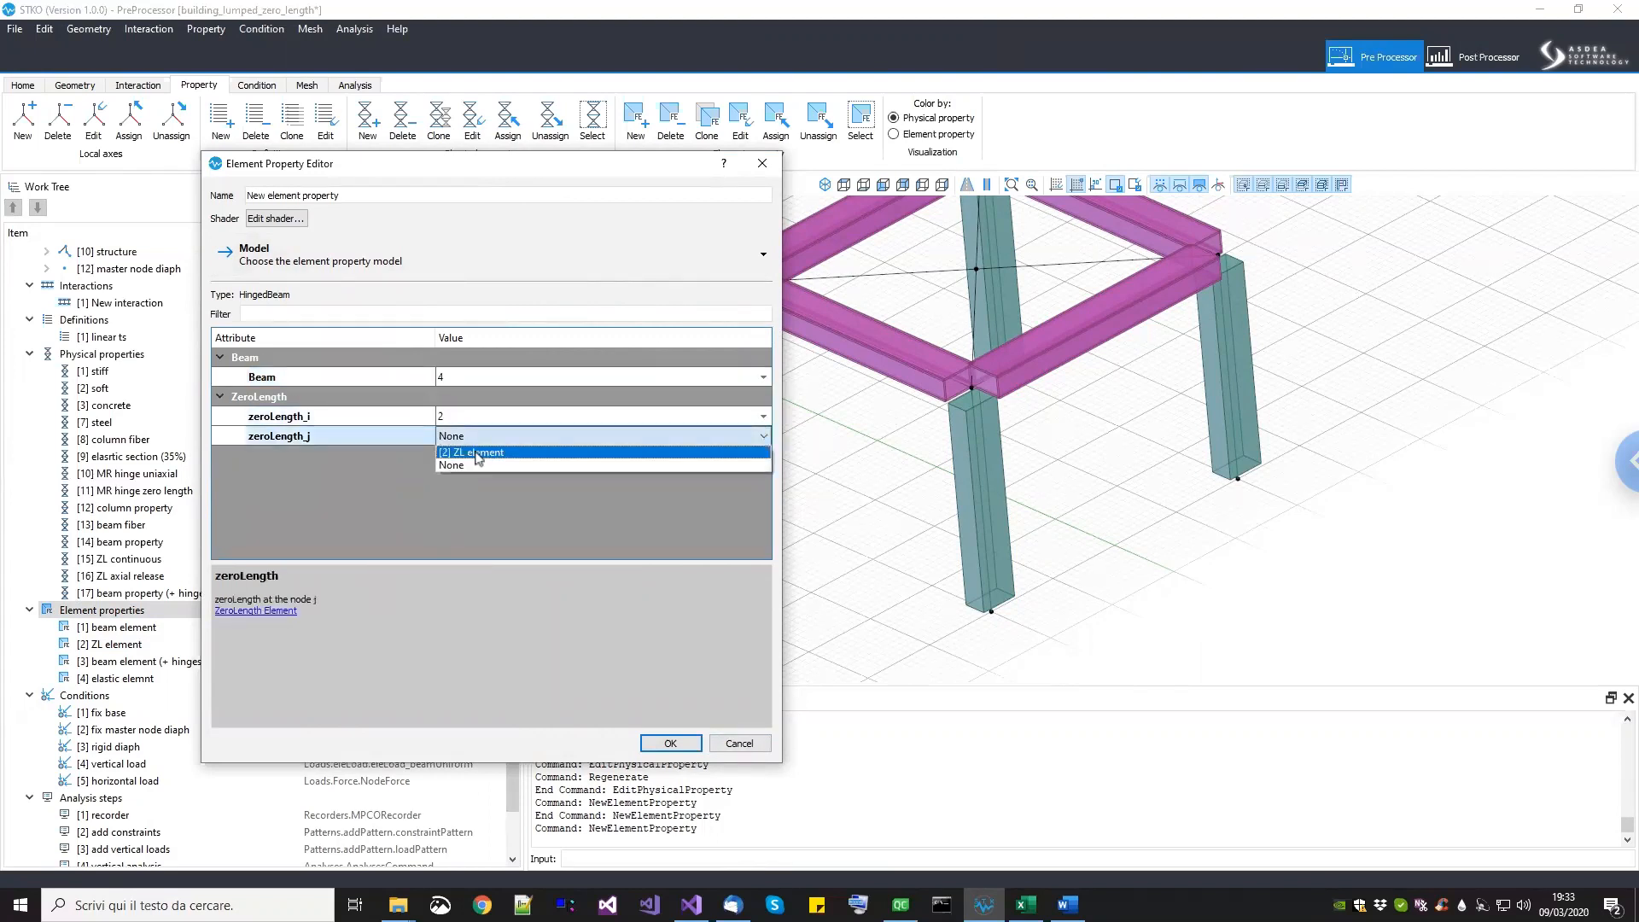
click(476, 453)
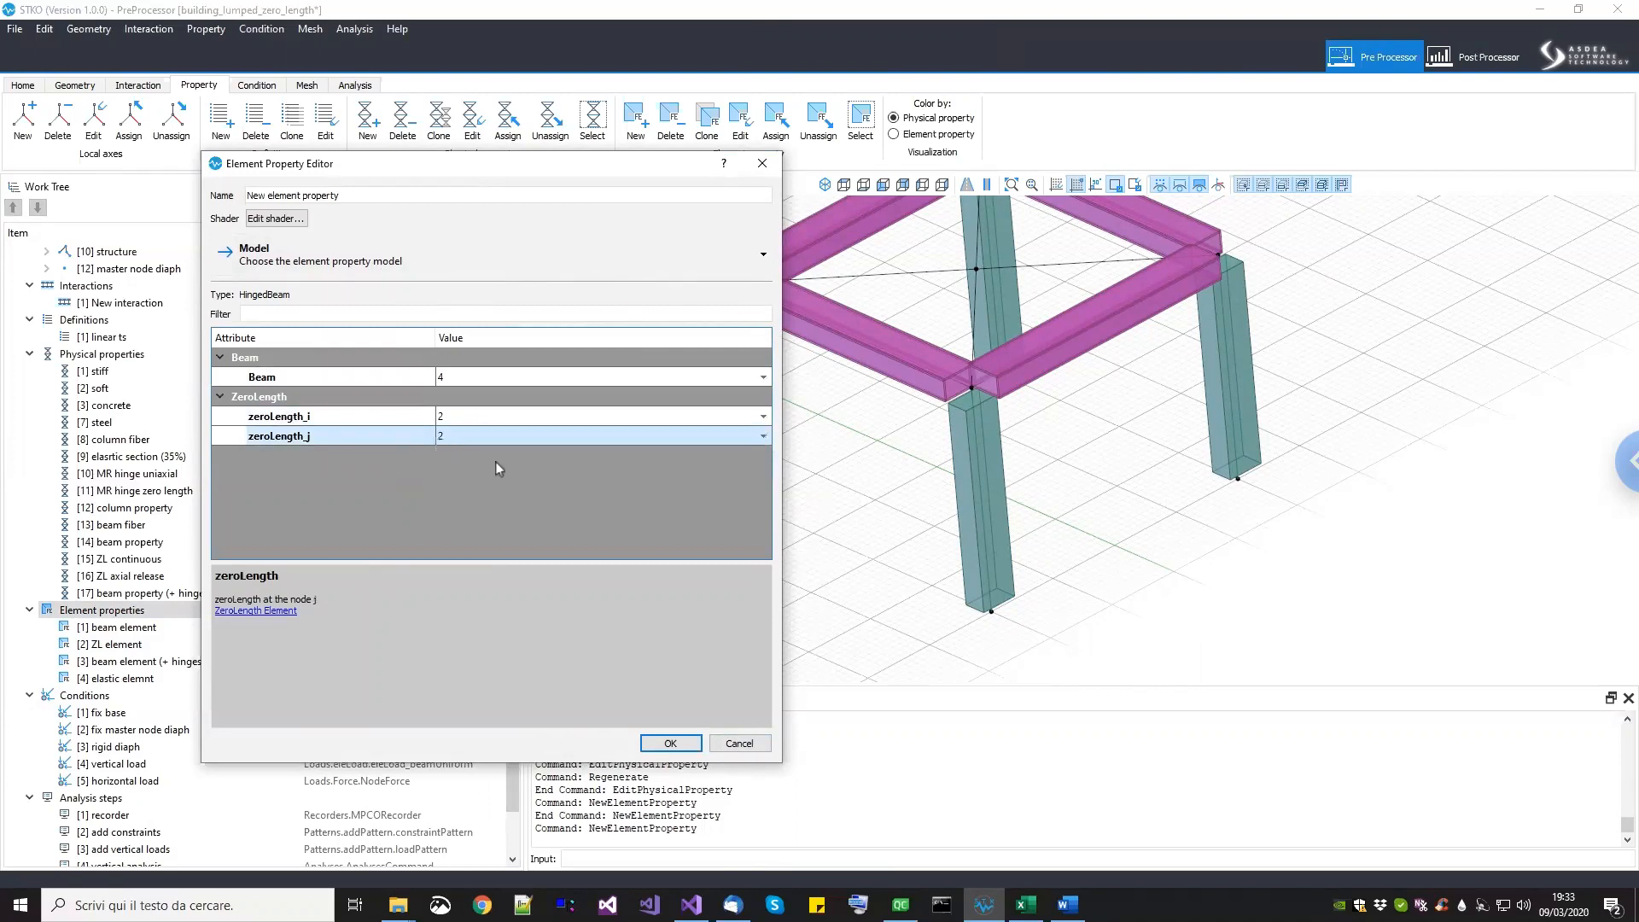
click(670, 744)
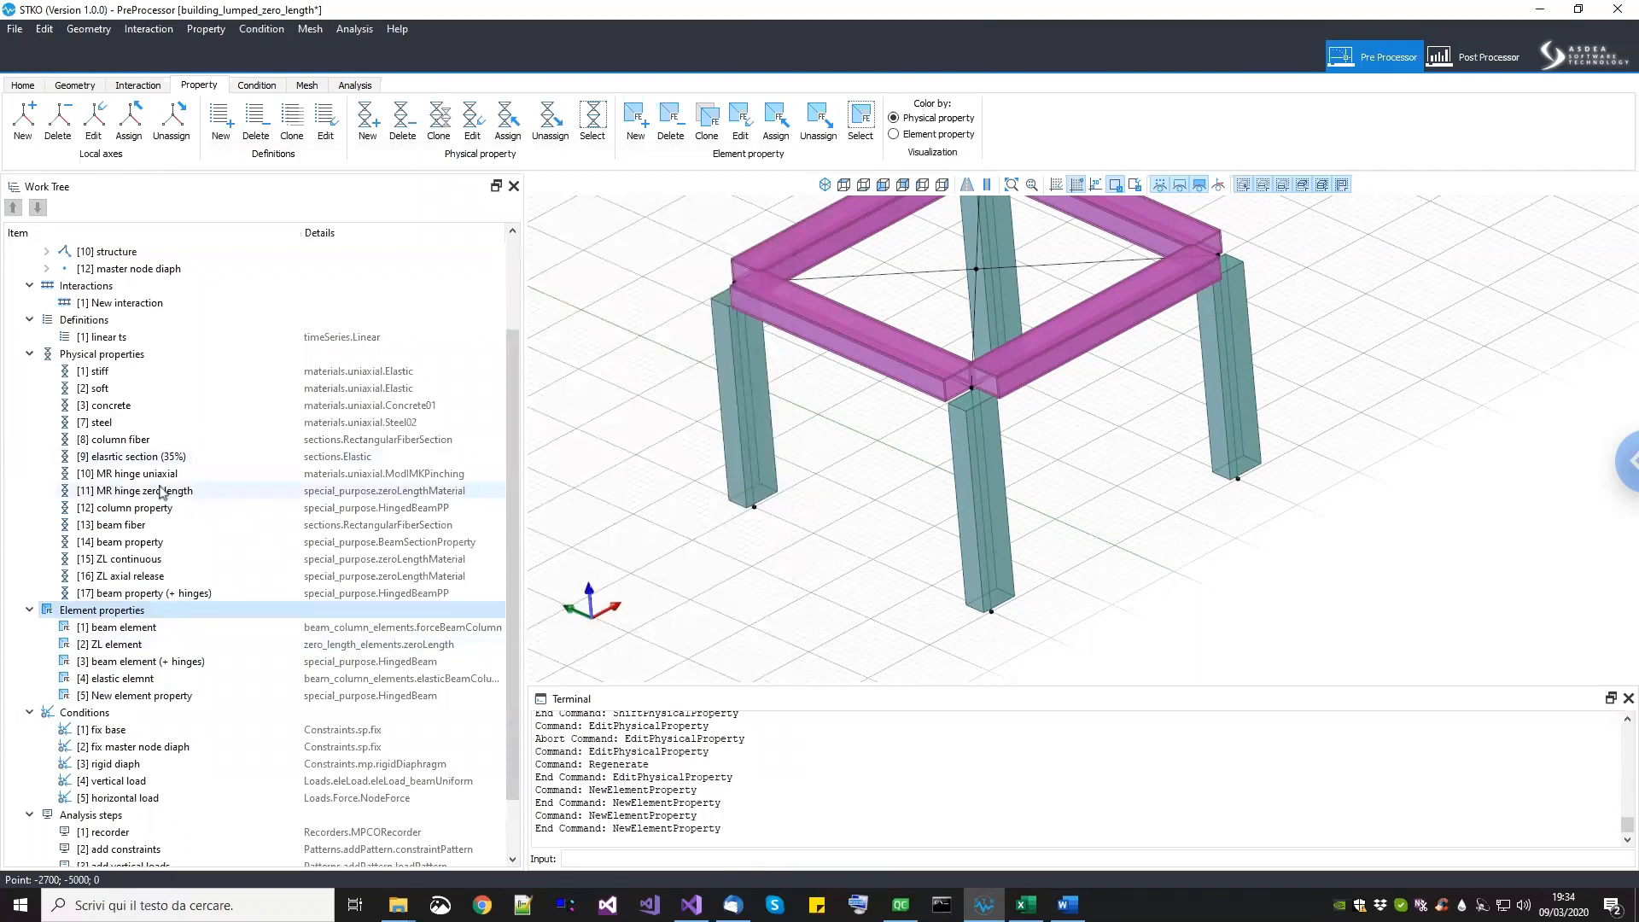
Step: Select the columns through the column property and assign the new HingedBeam element property to them
right_click(151, 595)
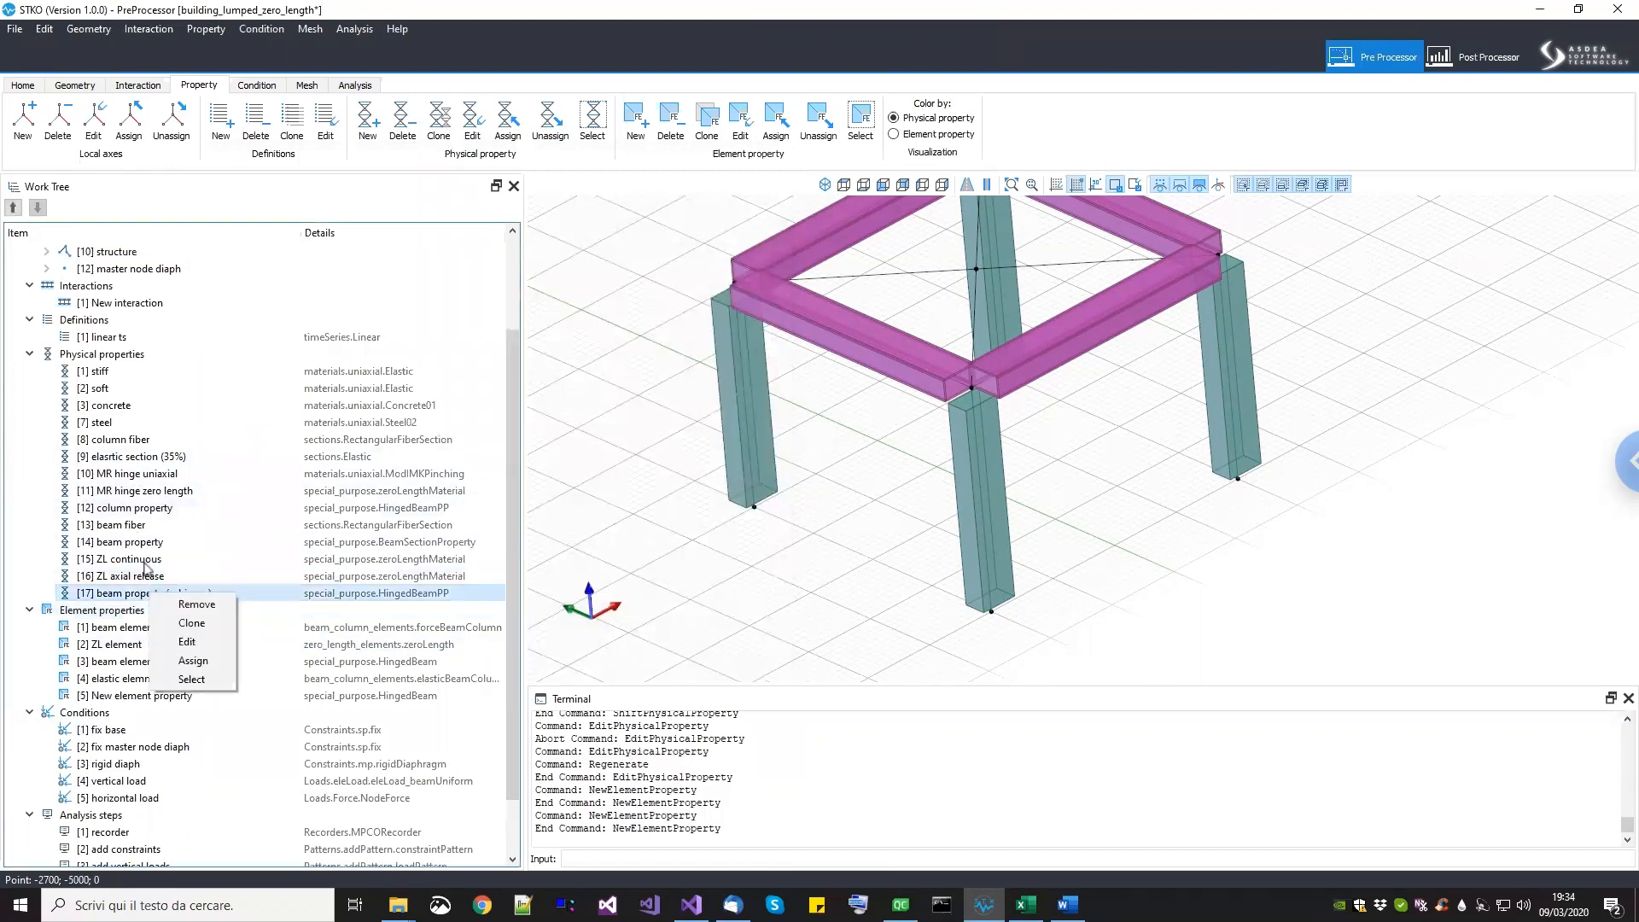
click(147, 543)
click(147, 510)
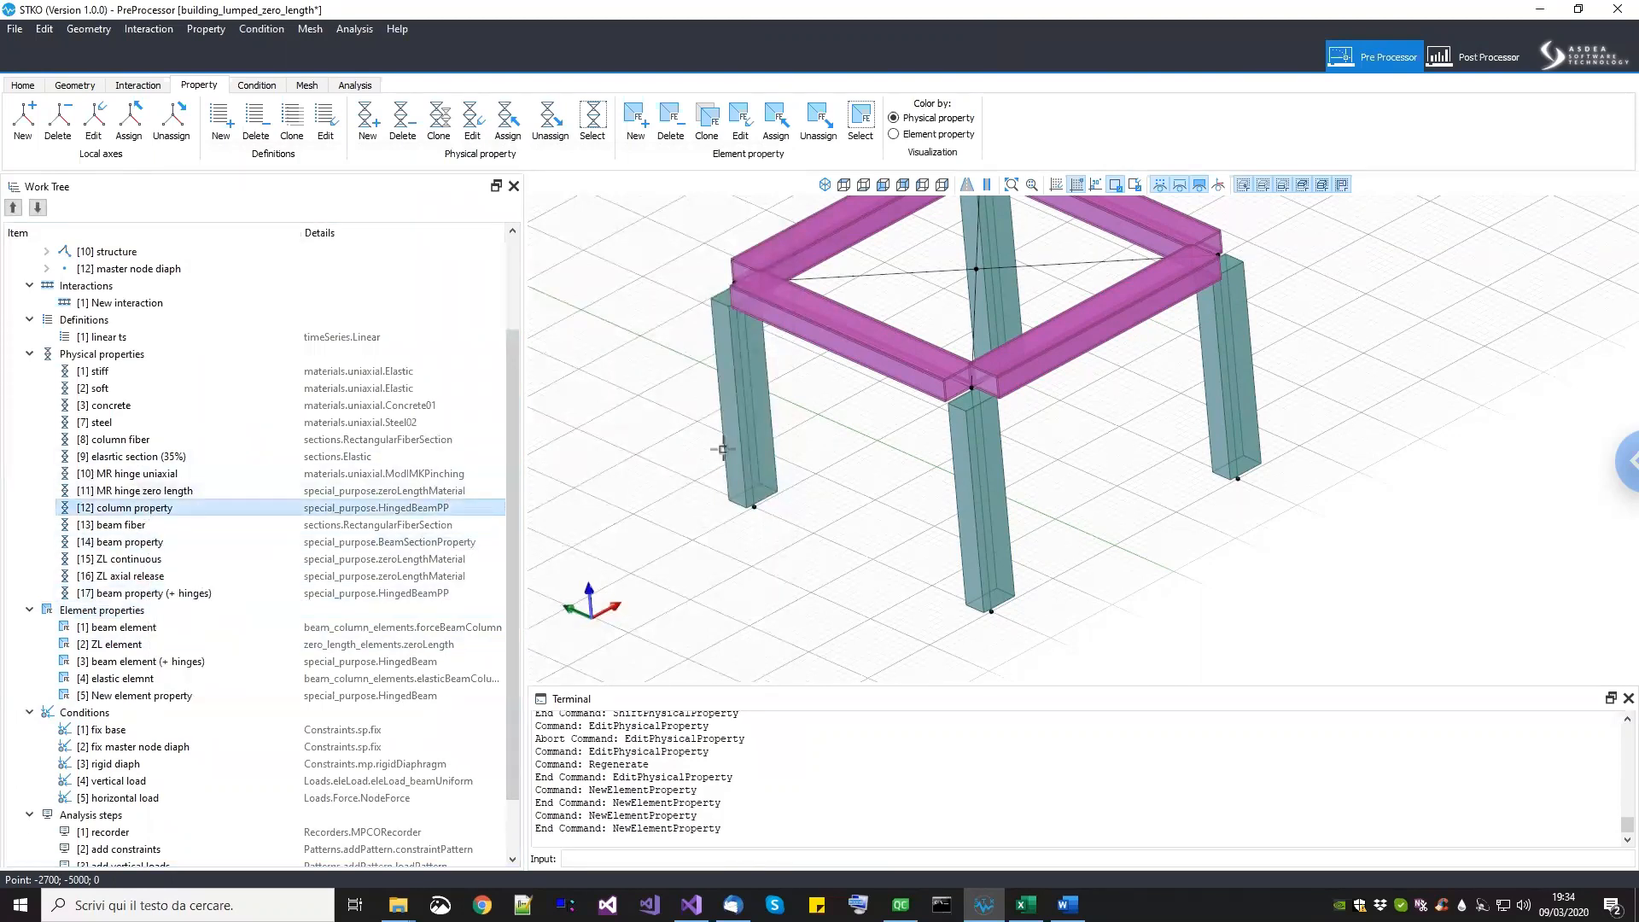
drag(701, 384, 795, 422)
click(131, 510)
right_click(132, 515)
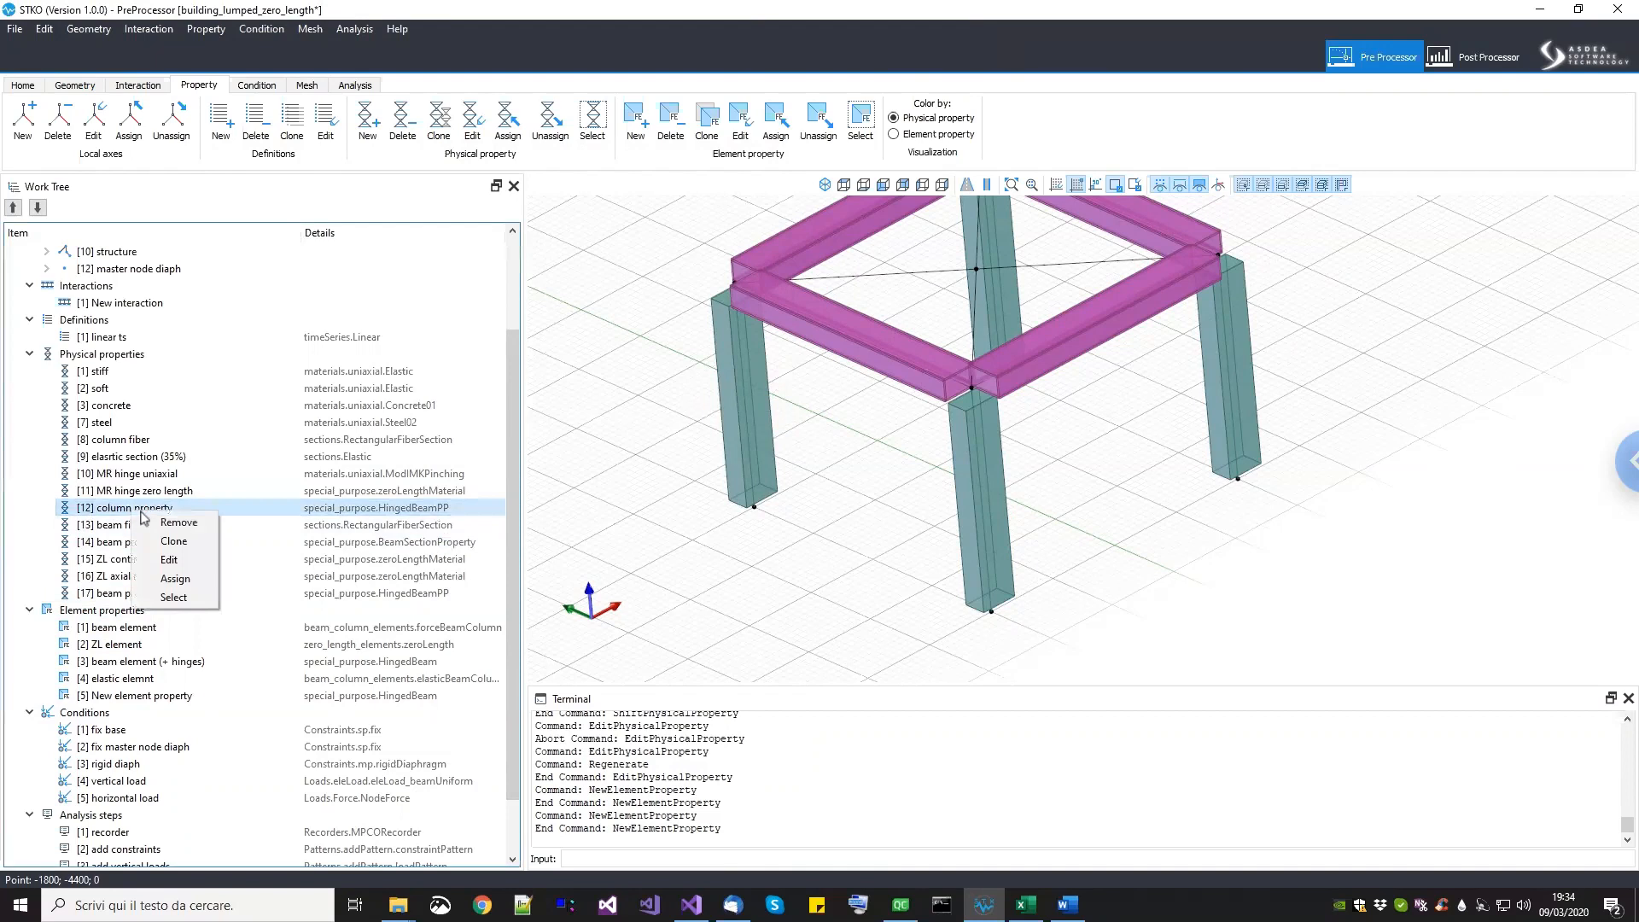
click(173, 597)
middle_drag(886, 560, 885, 624)
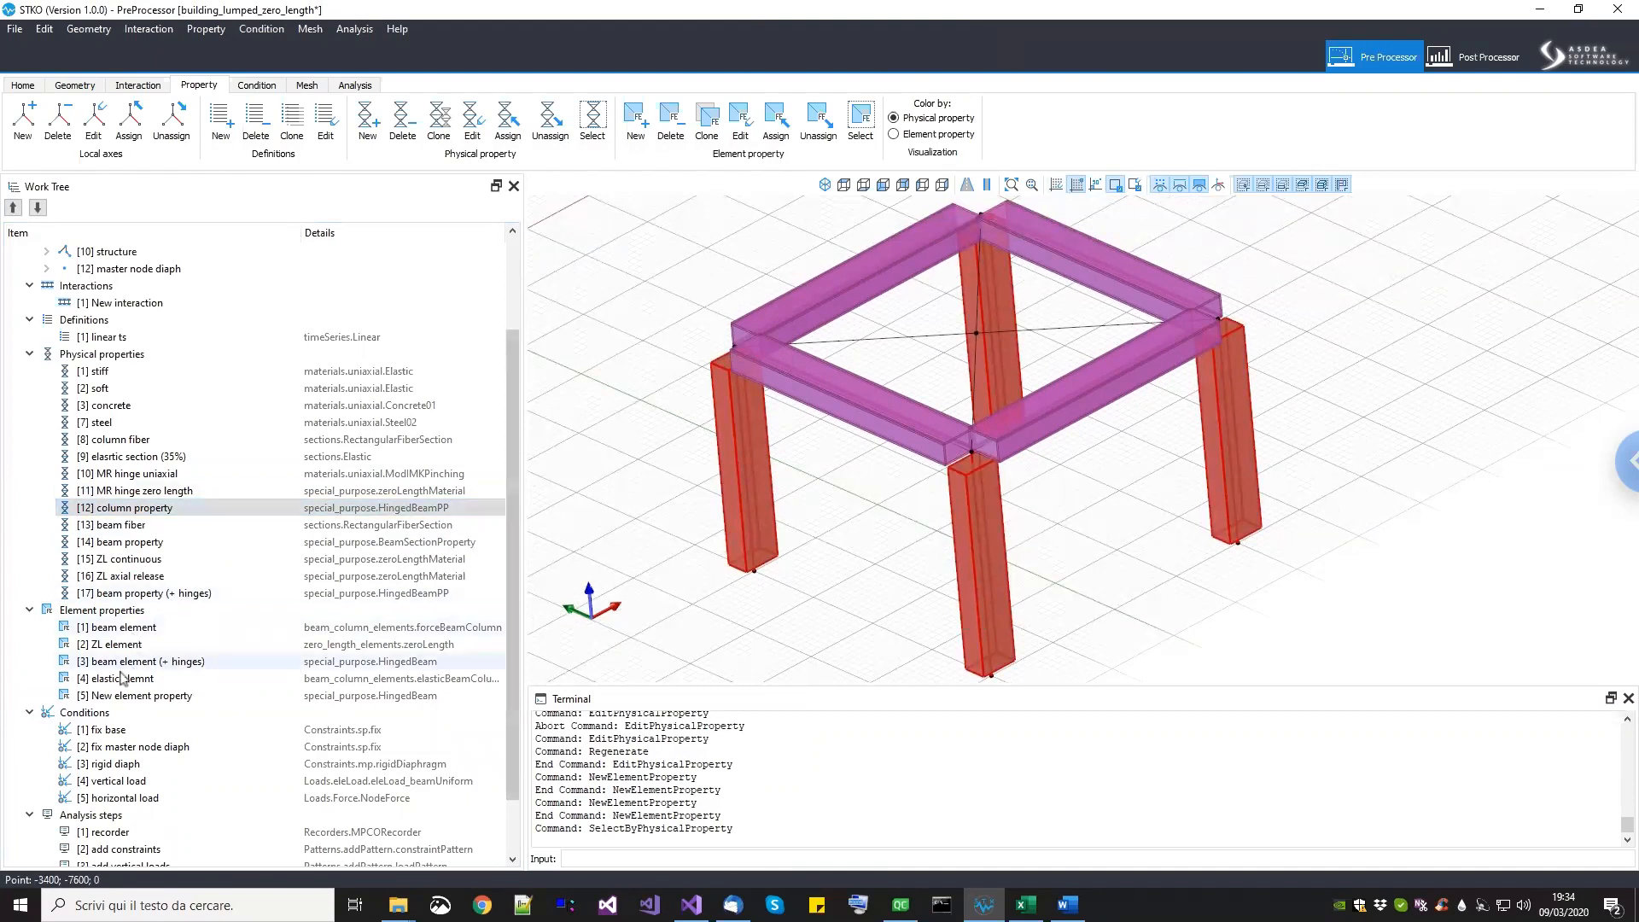
click(149, 698)
drag(148, 700, 612, 646)
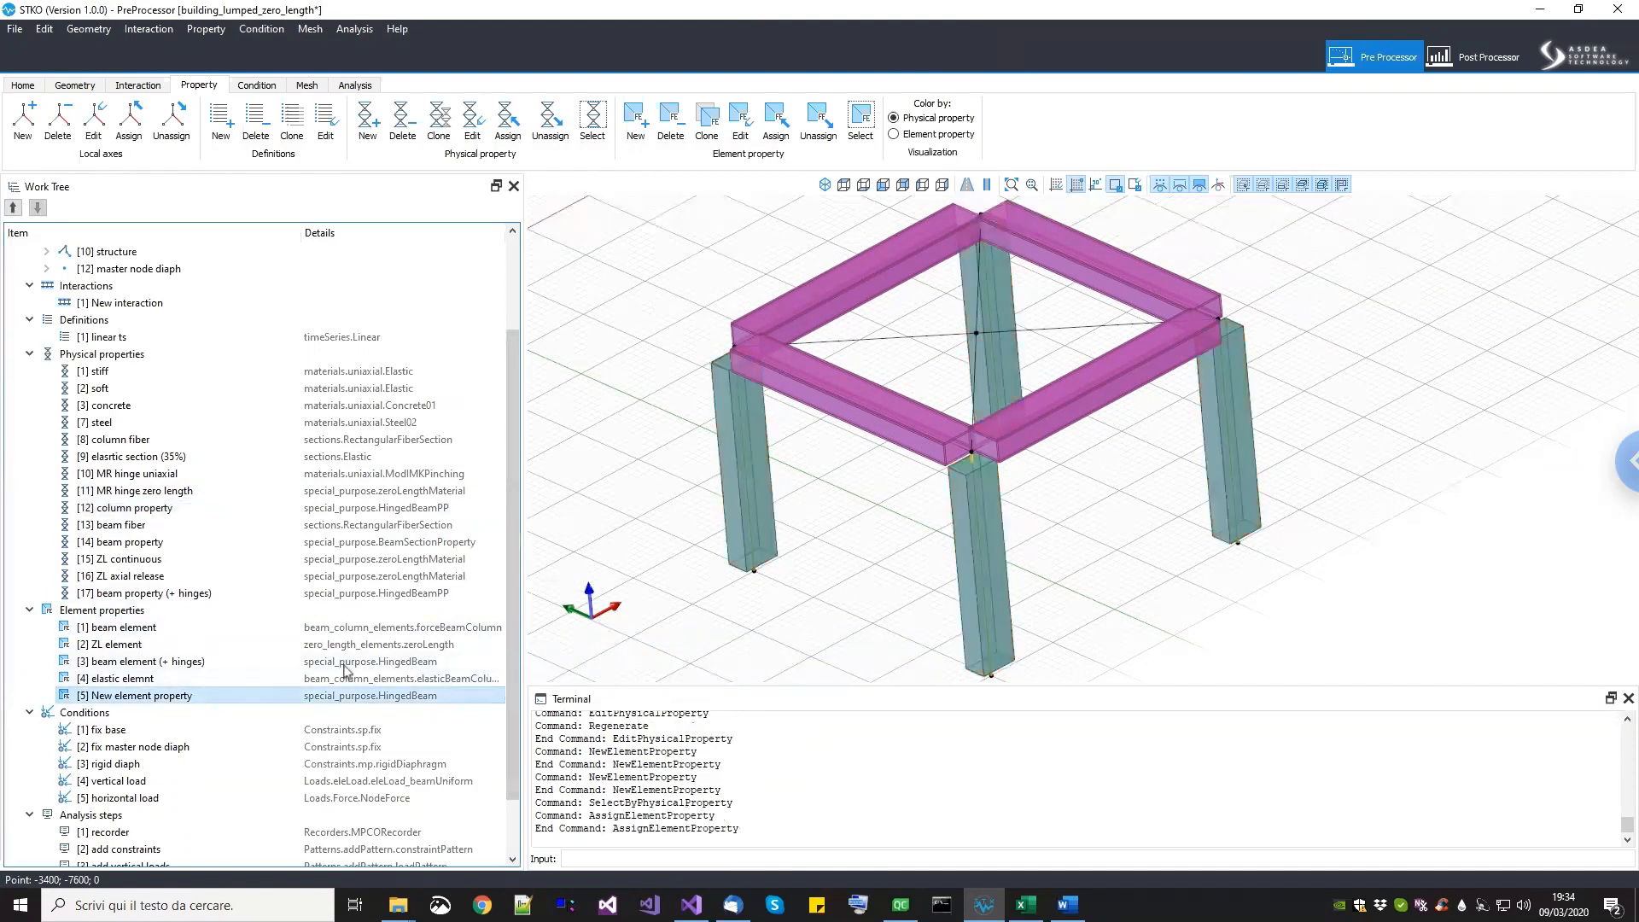
Step: Build the mesh of the frame model with the updated column properties
middle_drag(651, 558, 659, 515)
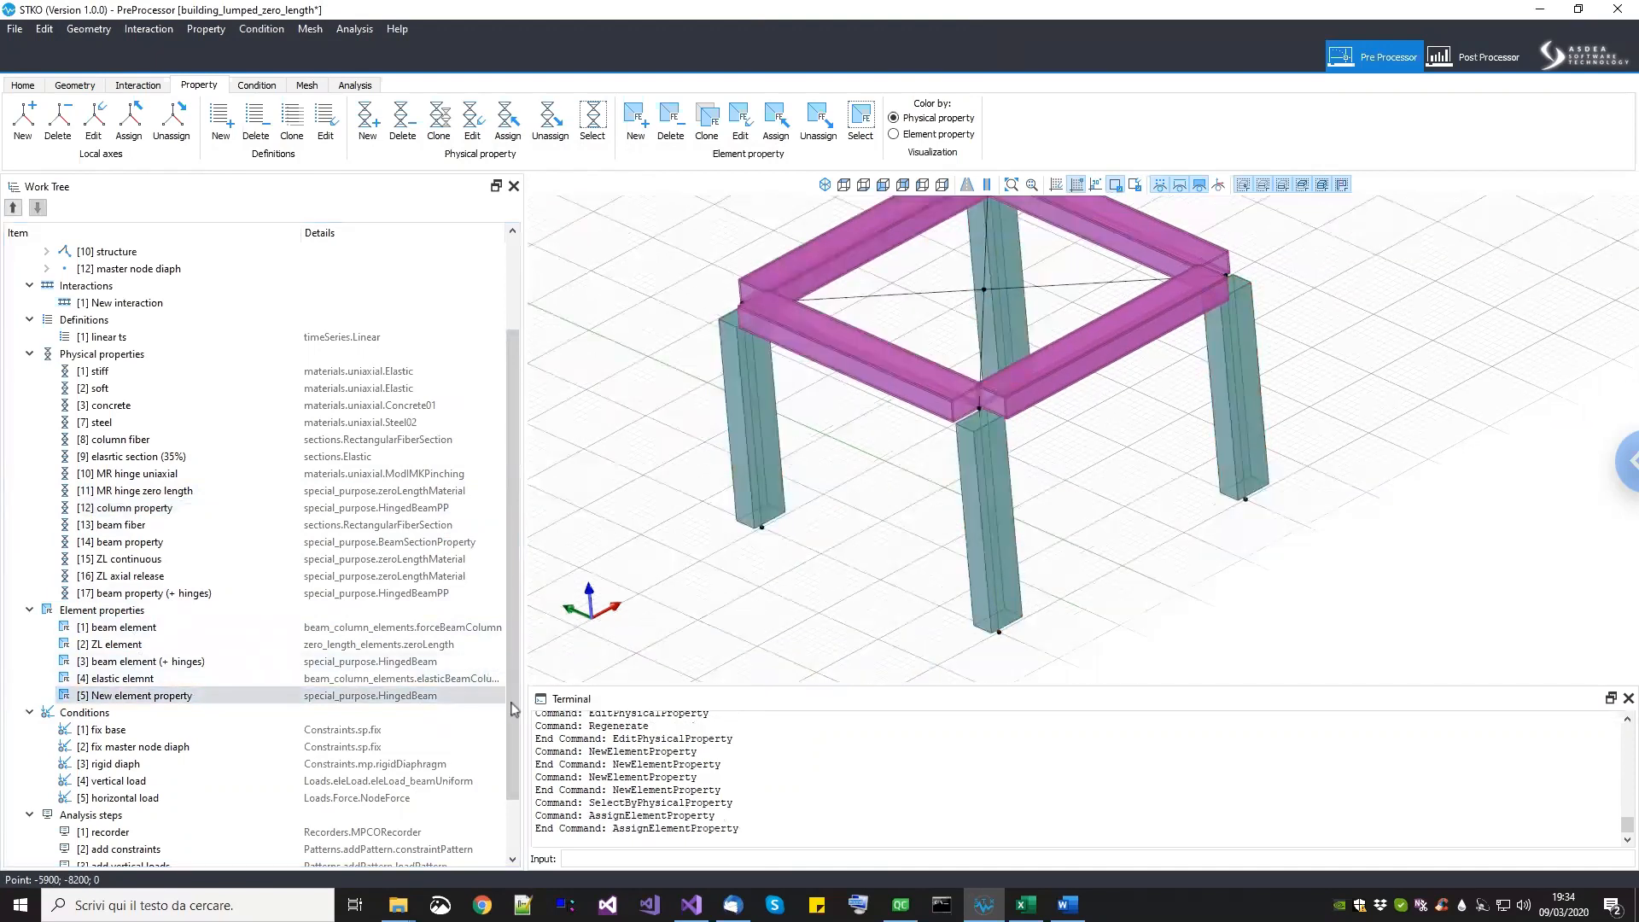
drag(513, 708, 513, 772)
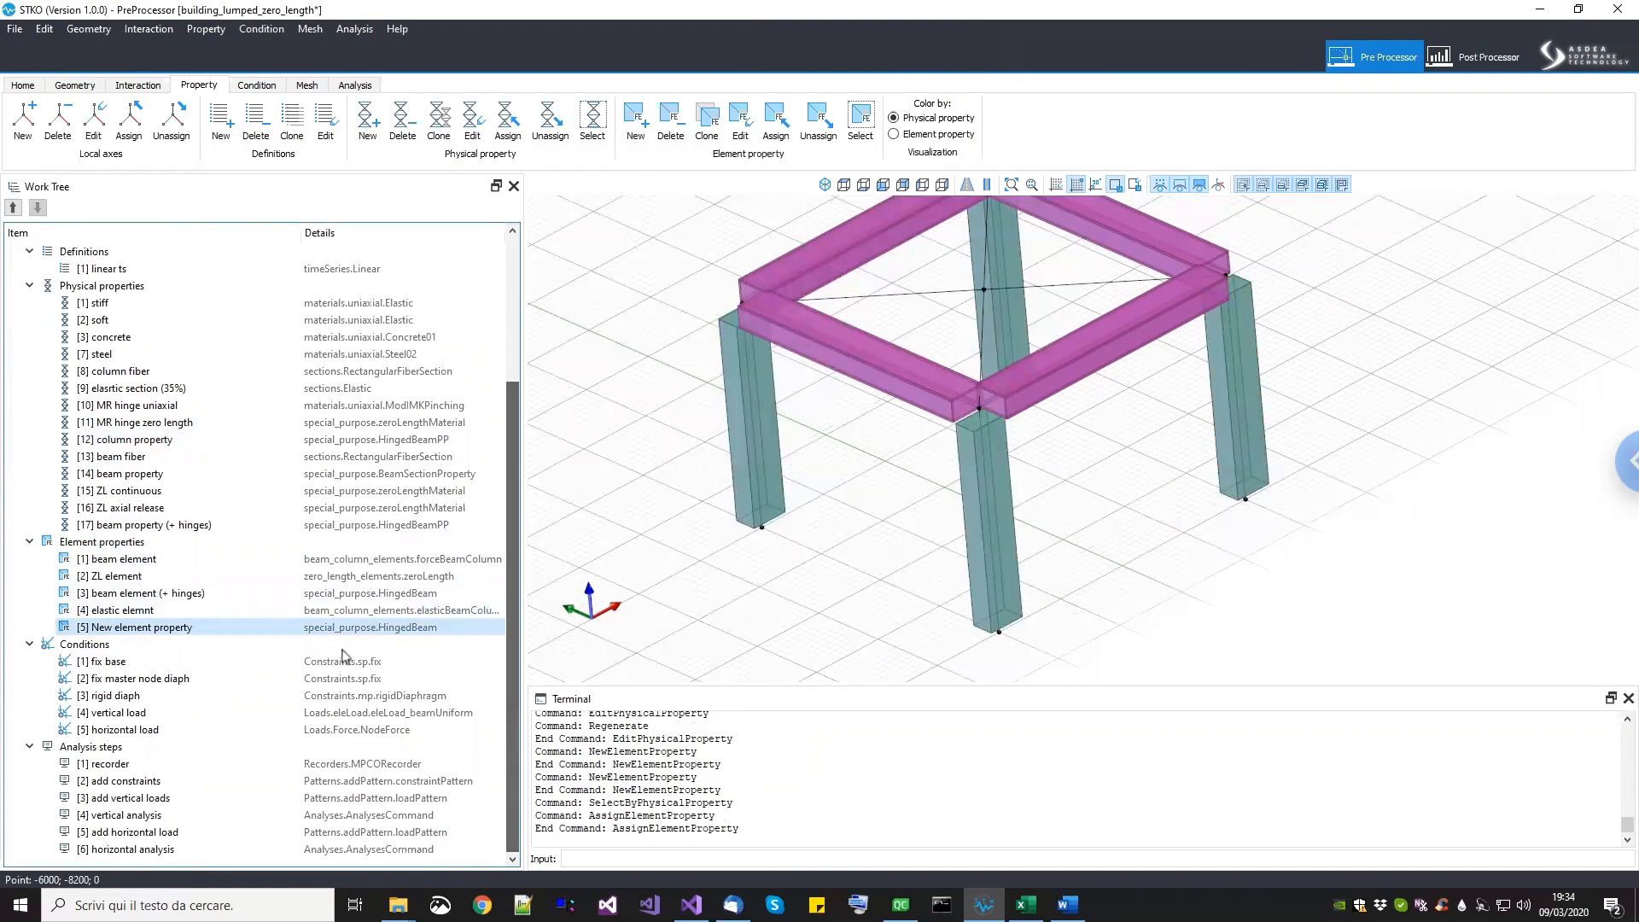
middle_drag(811, 476, 829, 523)
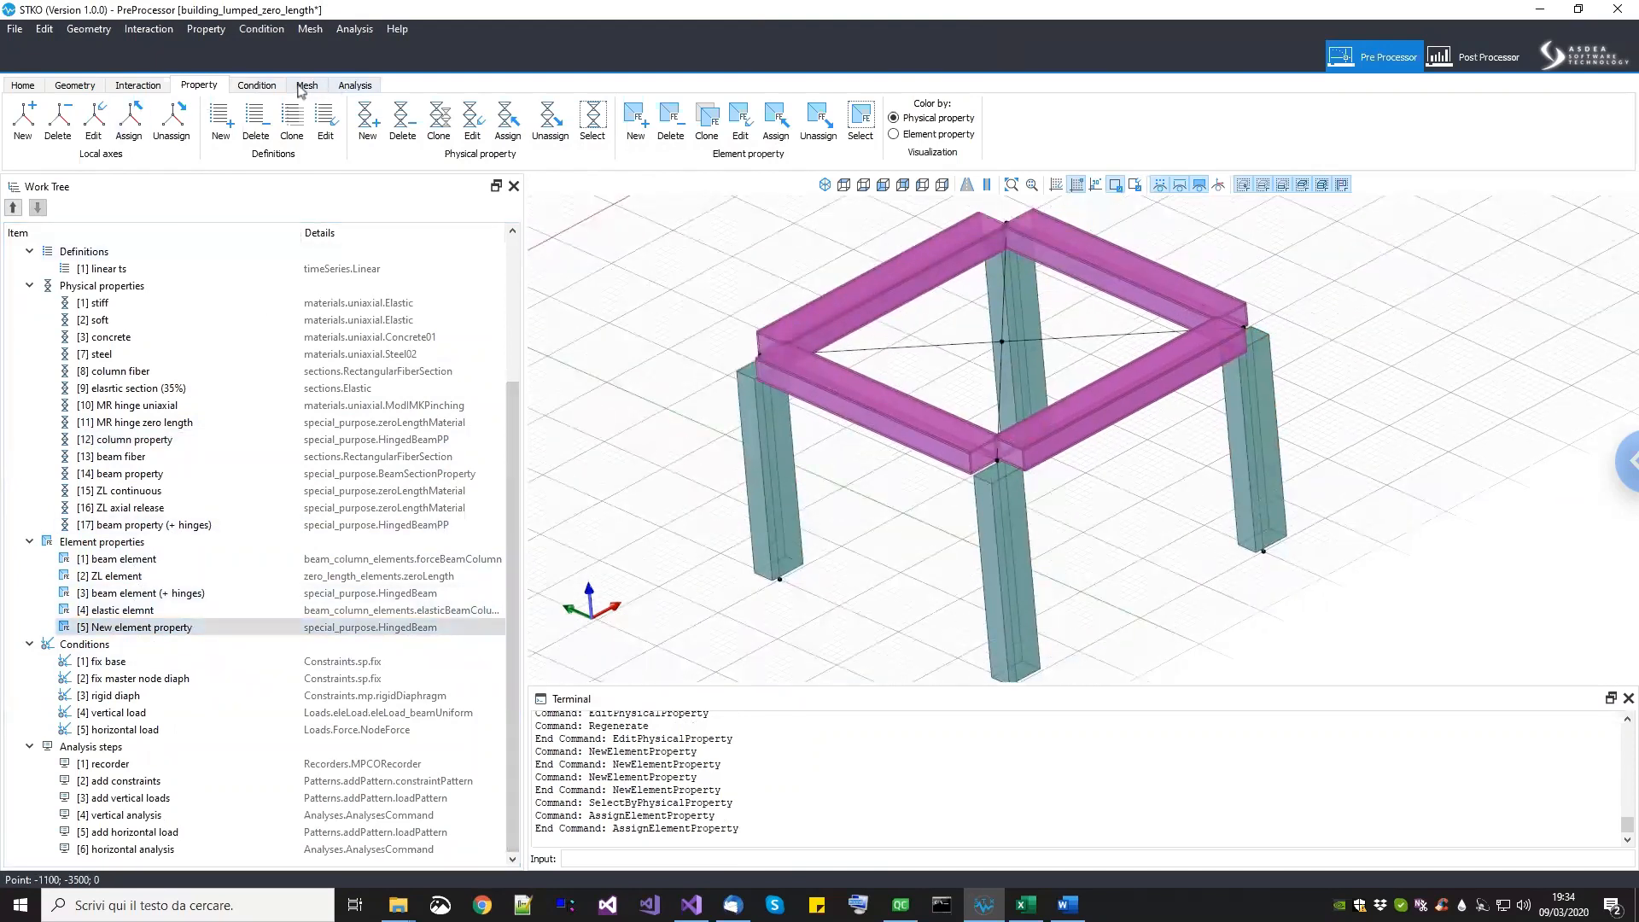
click(305, 85)
click(298, 119)
Step: Run the OpenSees analysis in the BUILDING folder and close the solver console once it has finished
click(354, 85)
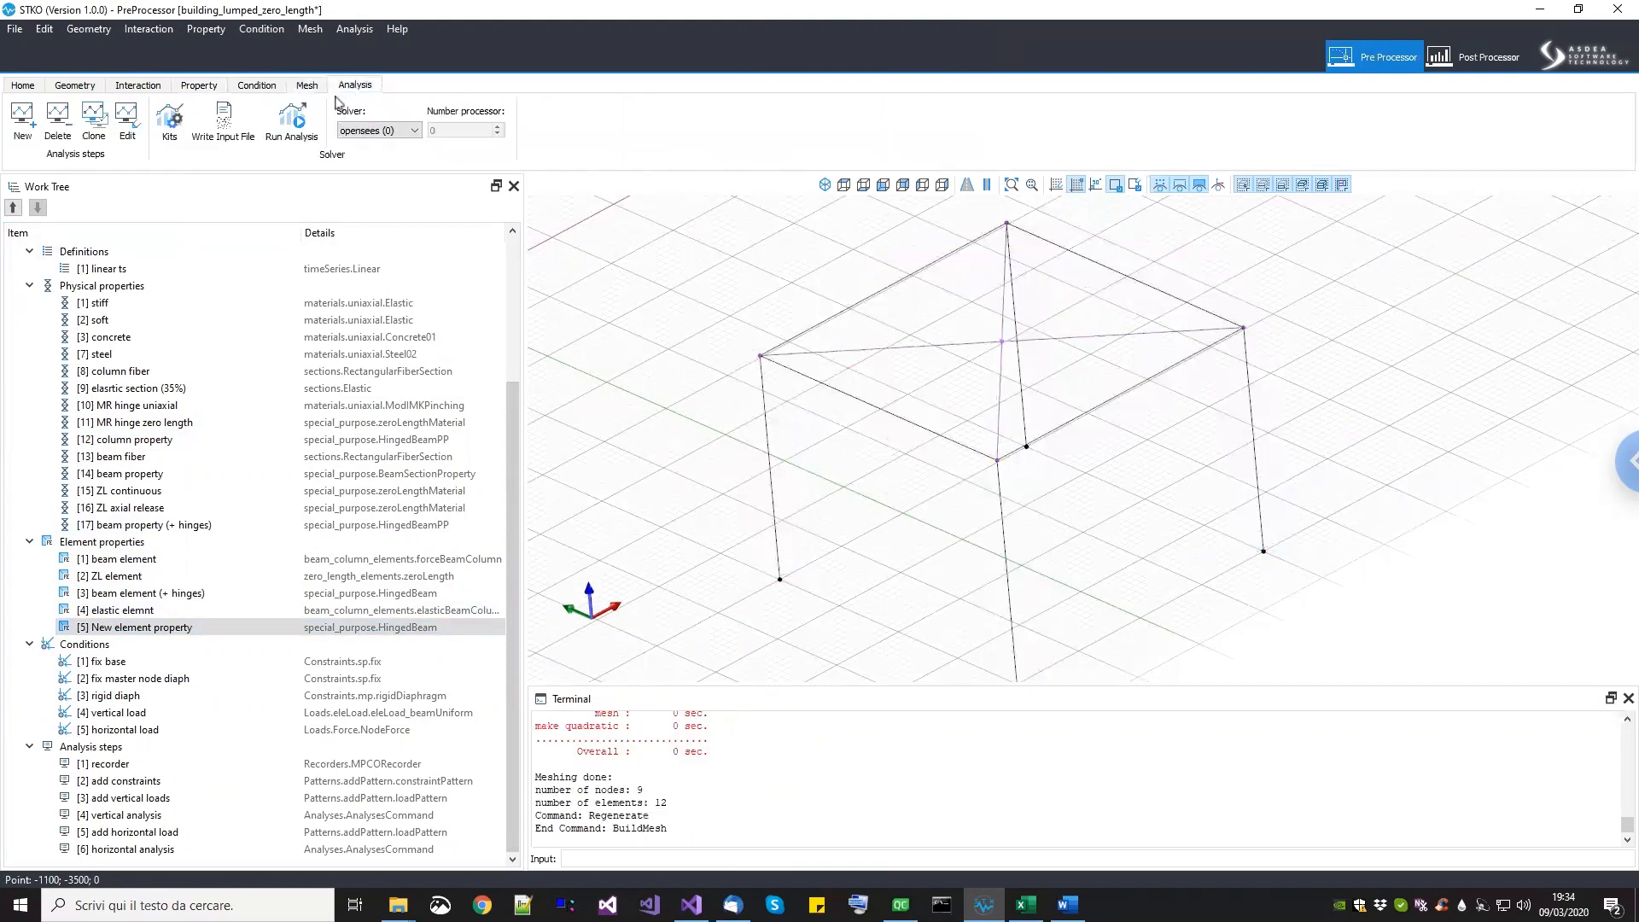
click(311, 150)
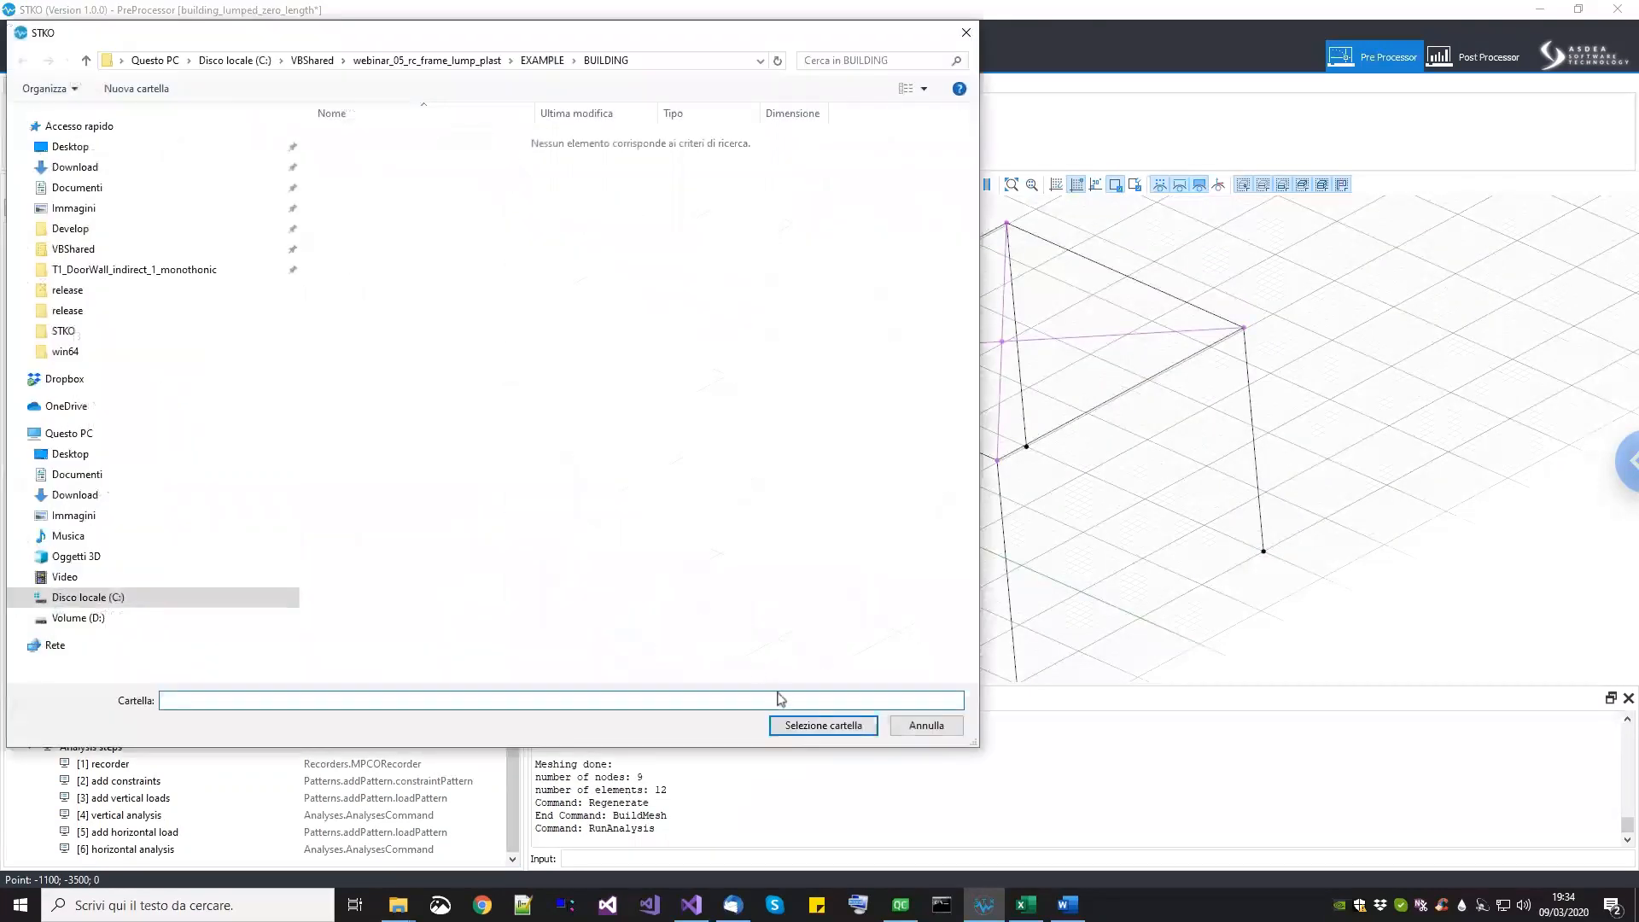
click(791, 724)
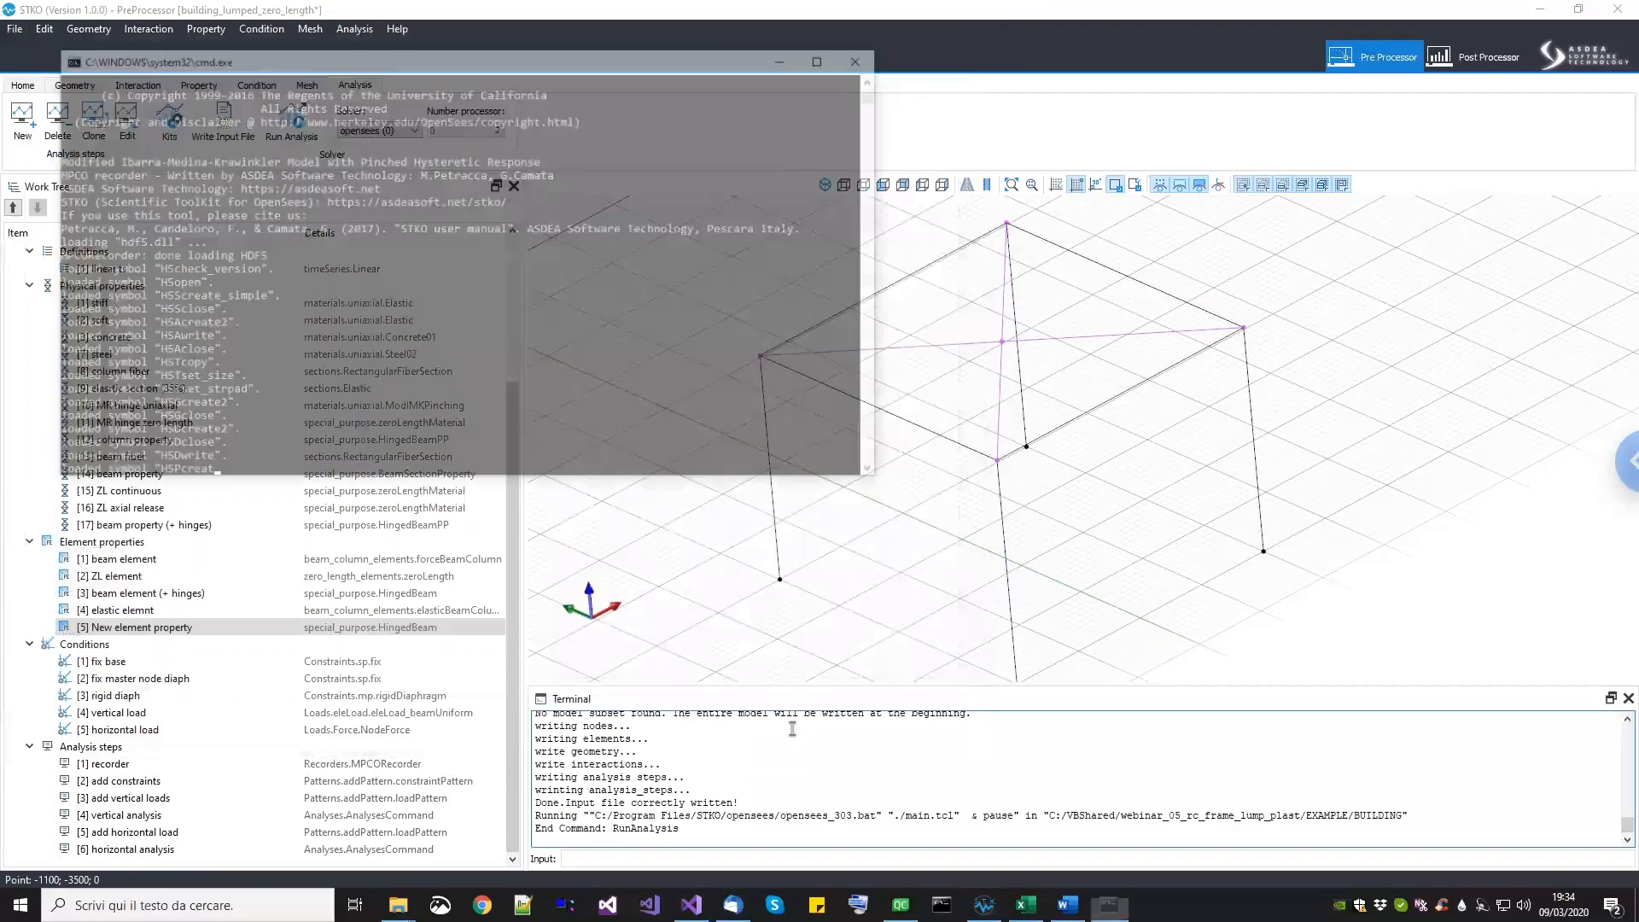
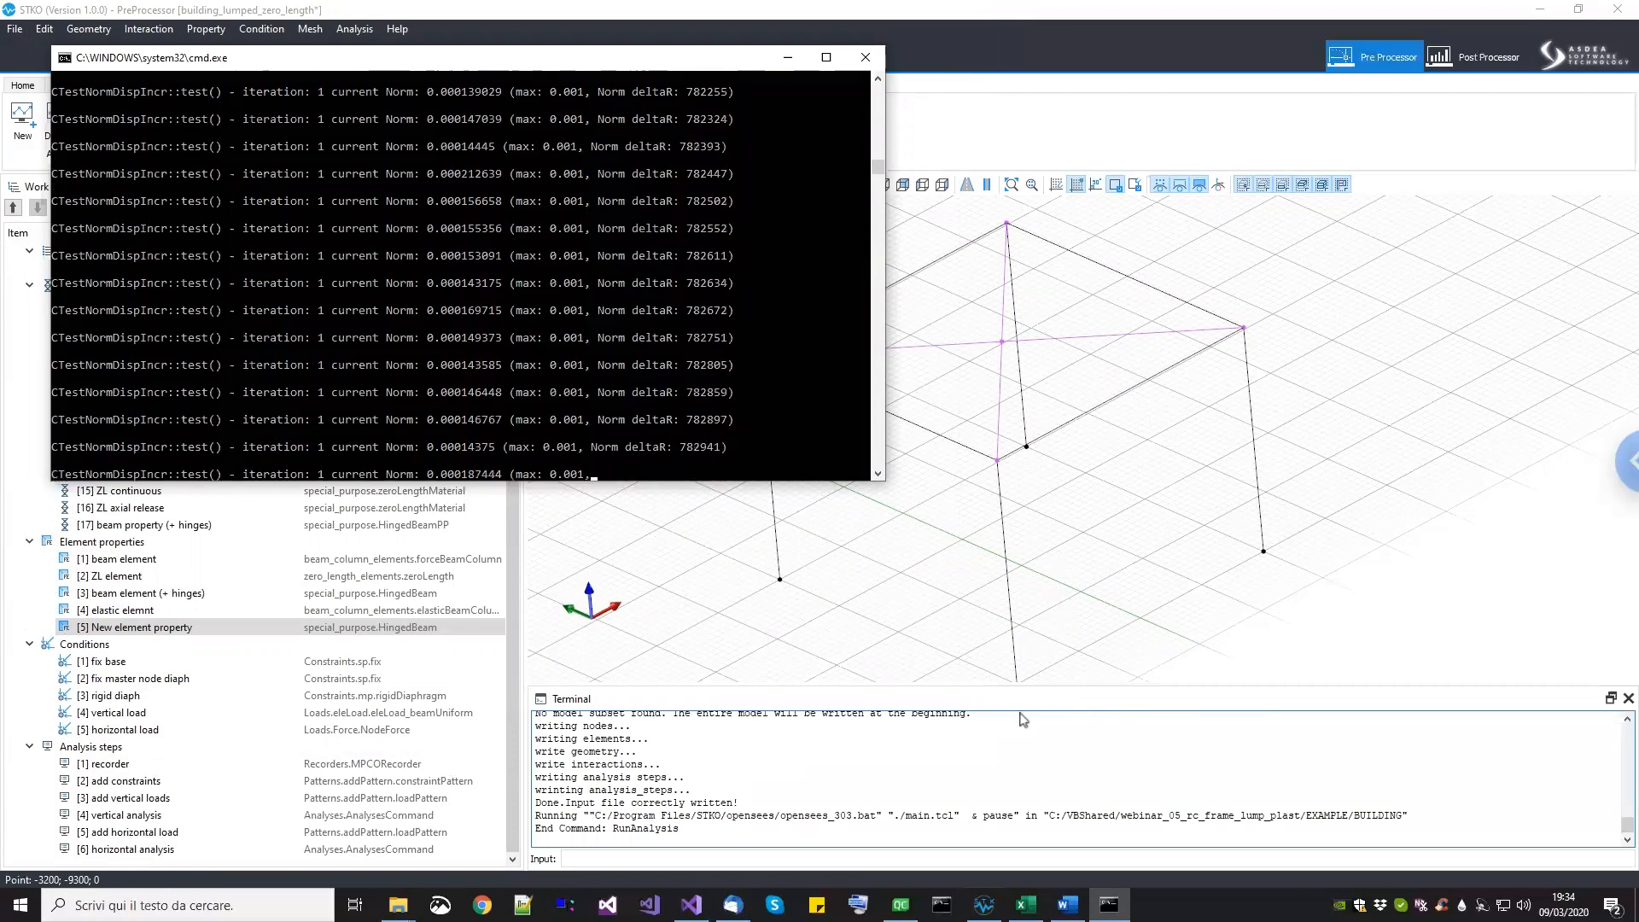
click(1011, 683)
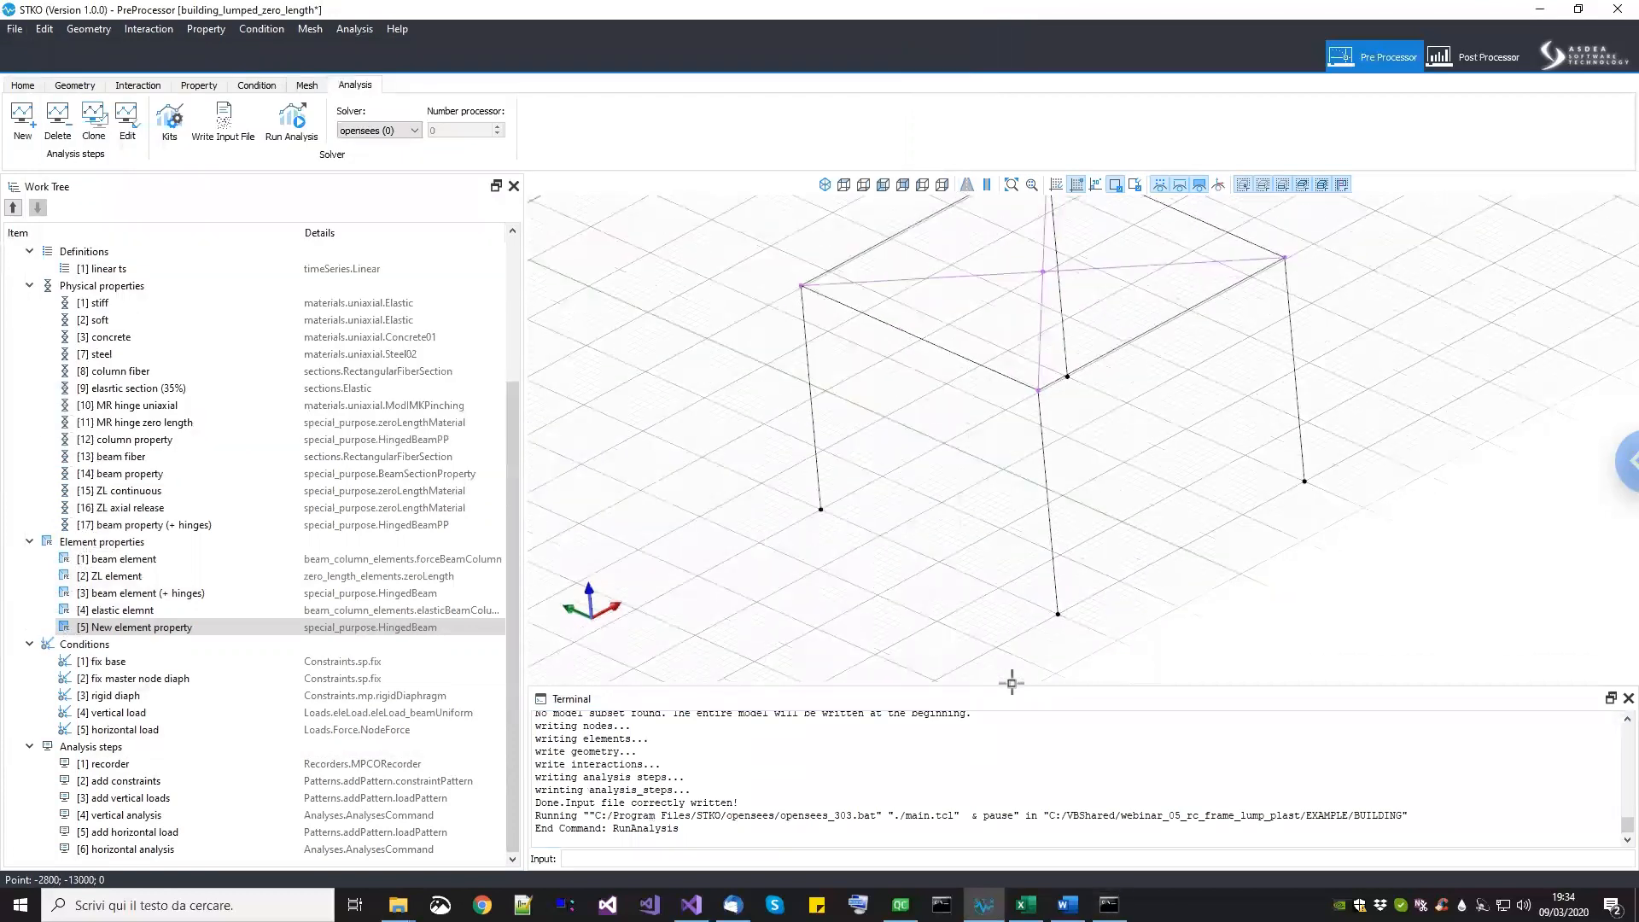
click(1108, 904)
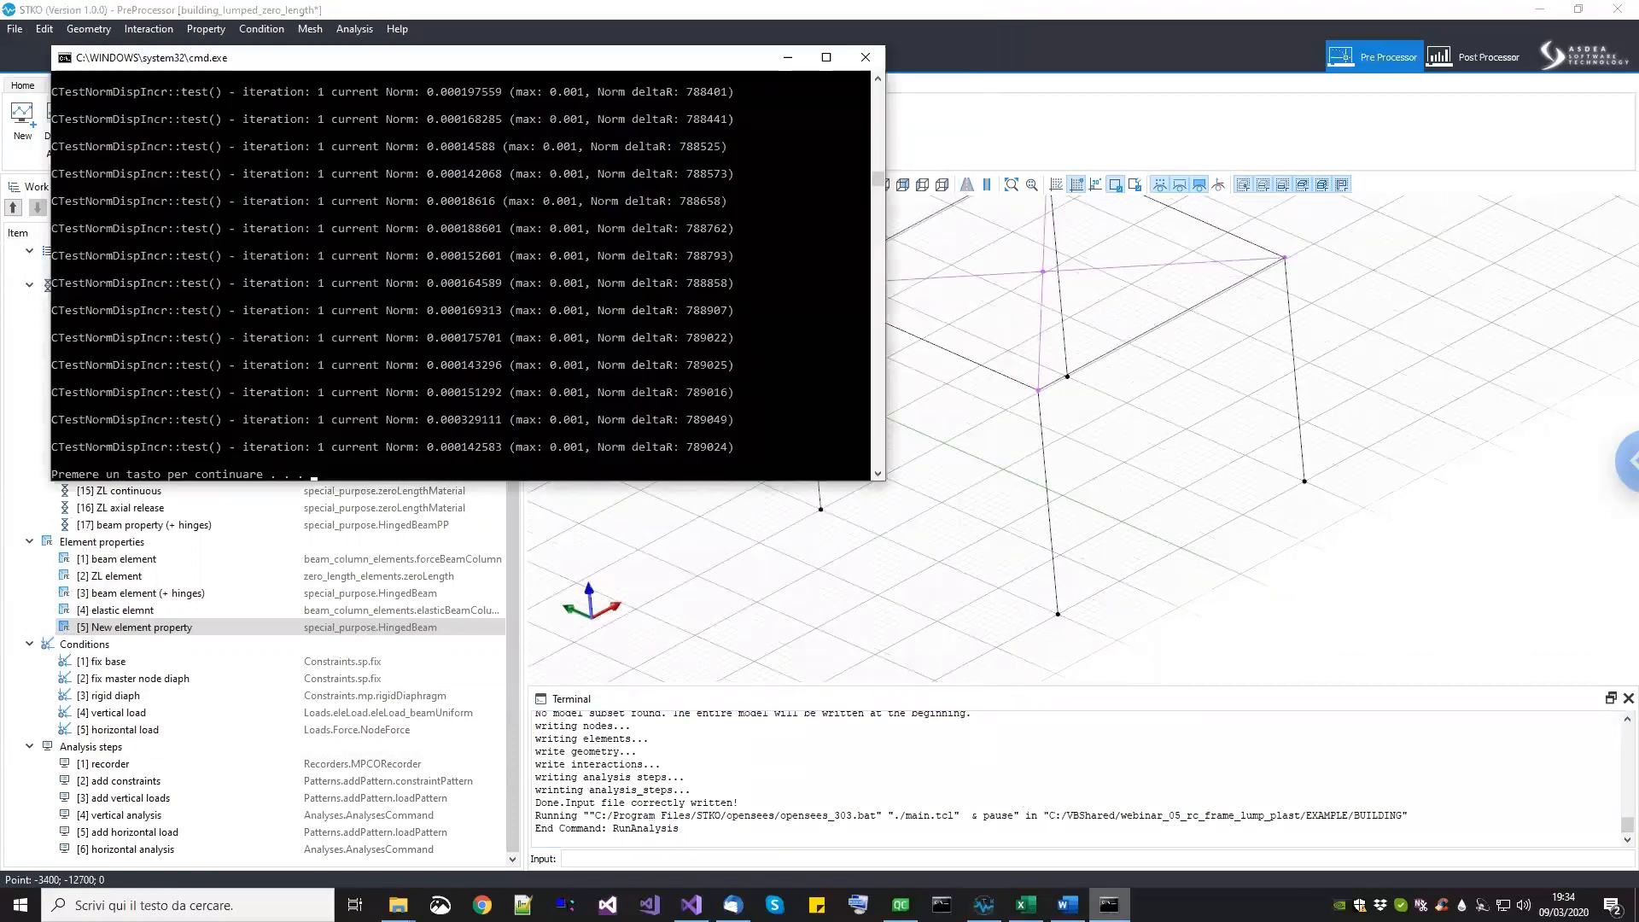
drag(451, 56, 435, 82)
key(Return)
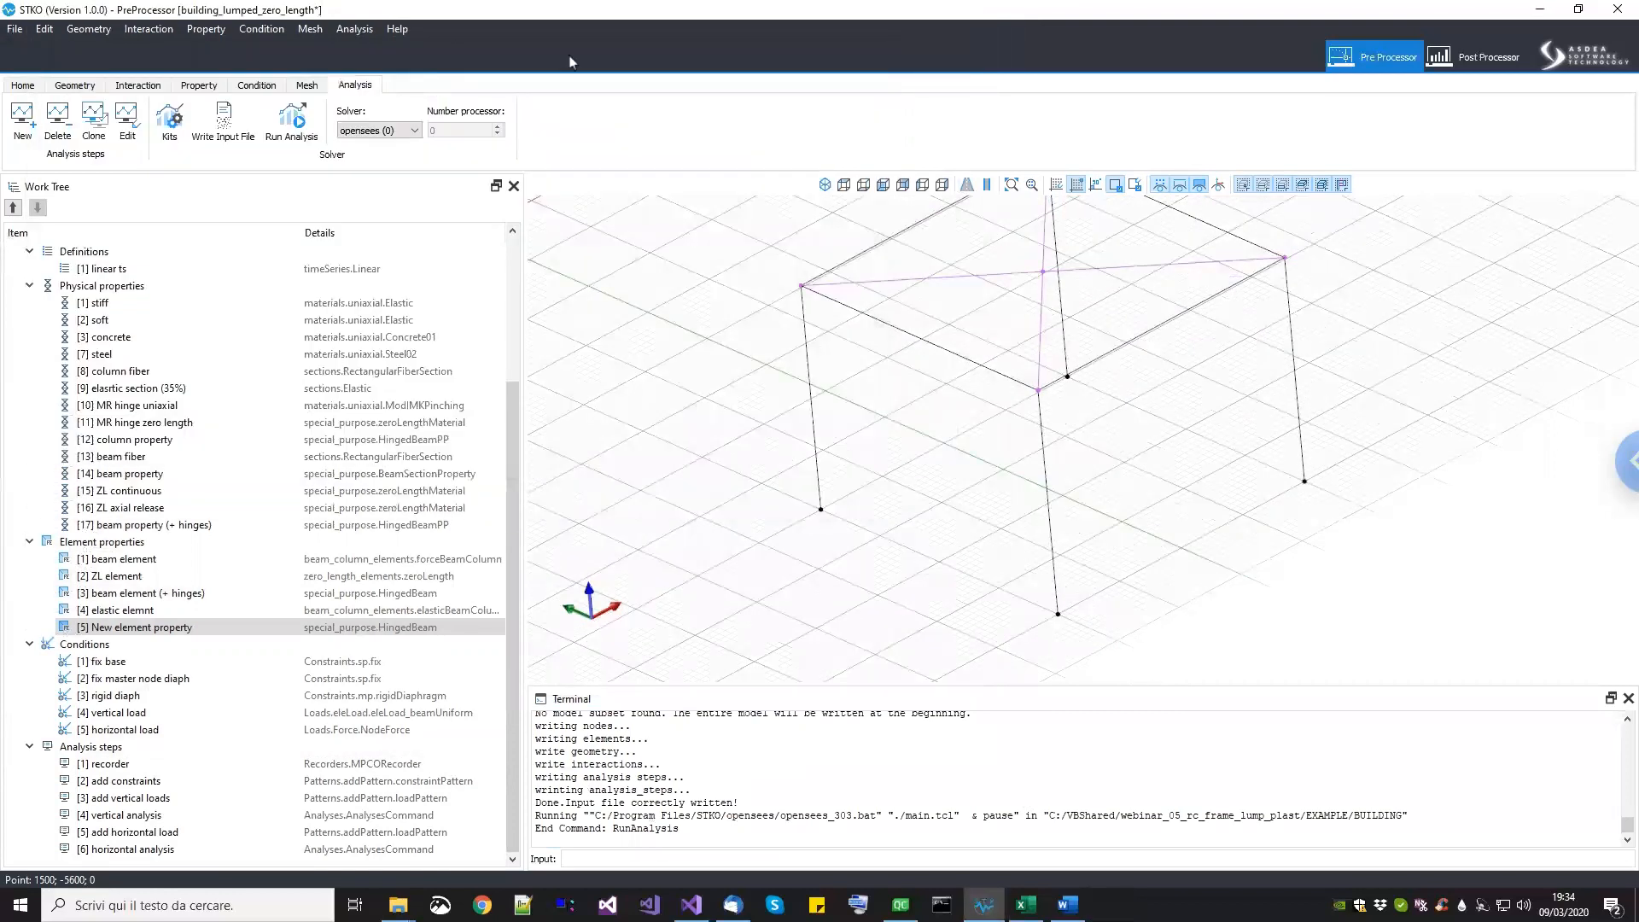
Step: Switch to the Post Processor and open the building_lumped_zero_length.mpco result database
click(1483, 66)
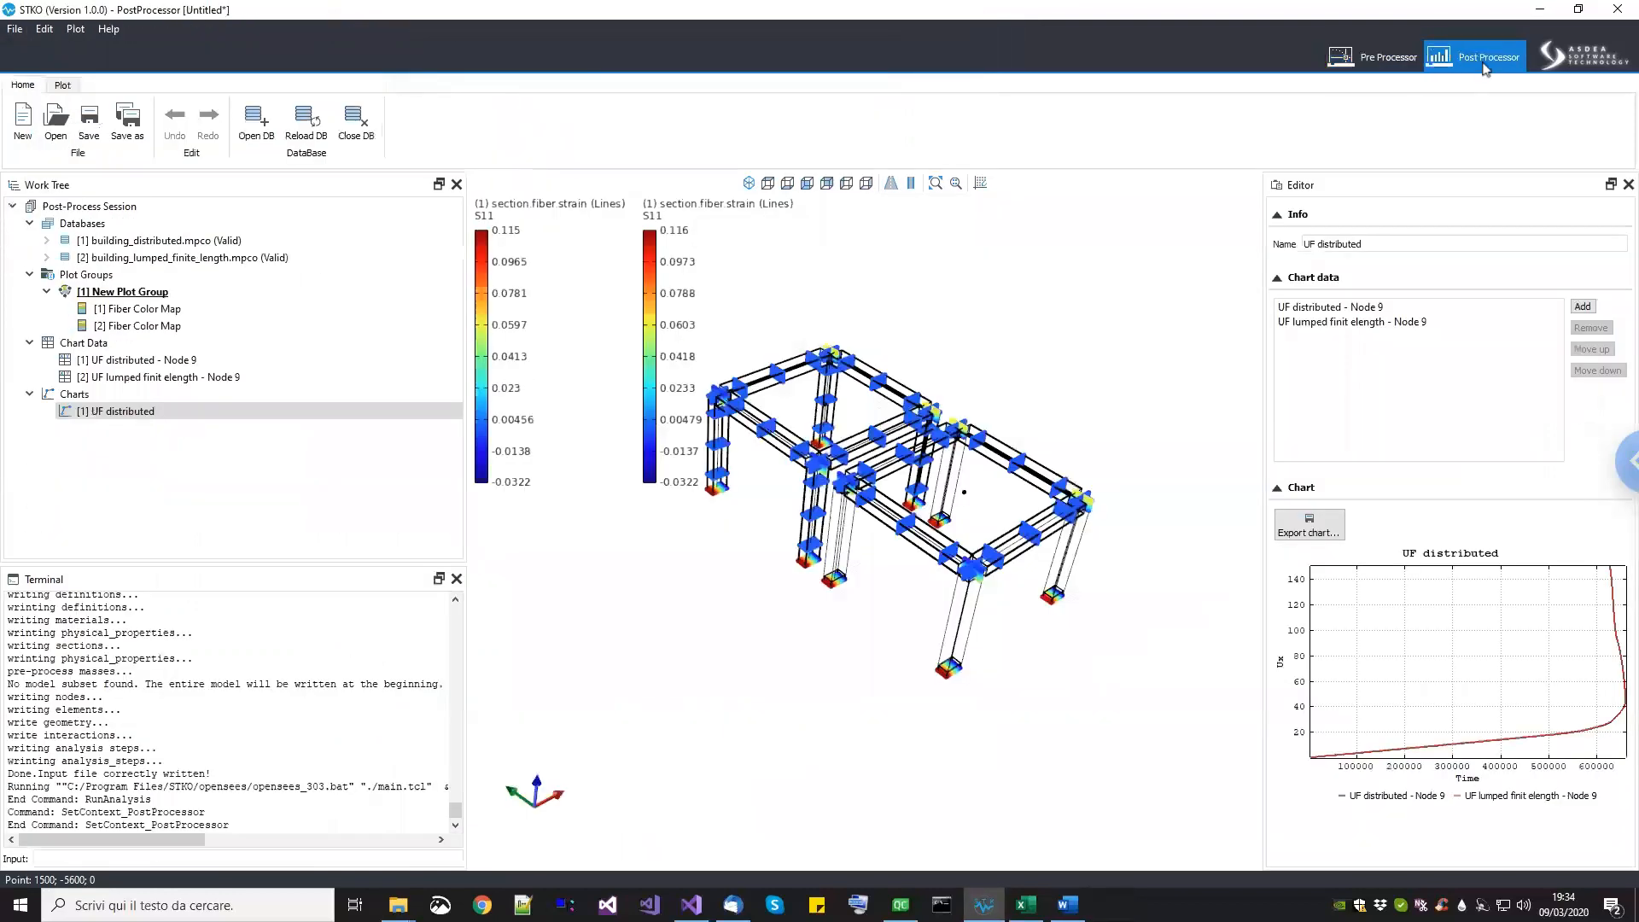
right_click(121, 221)
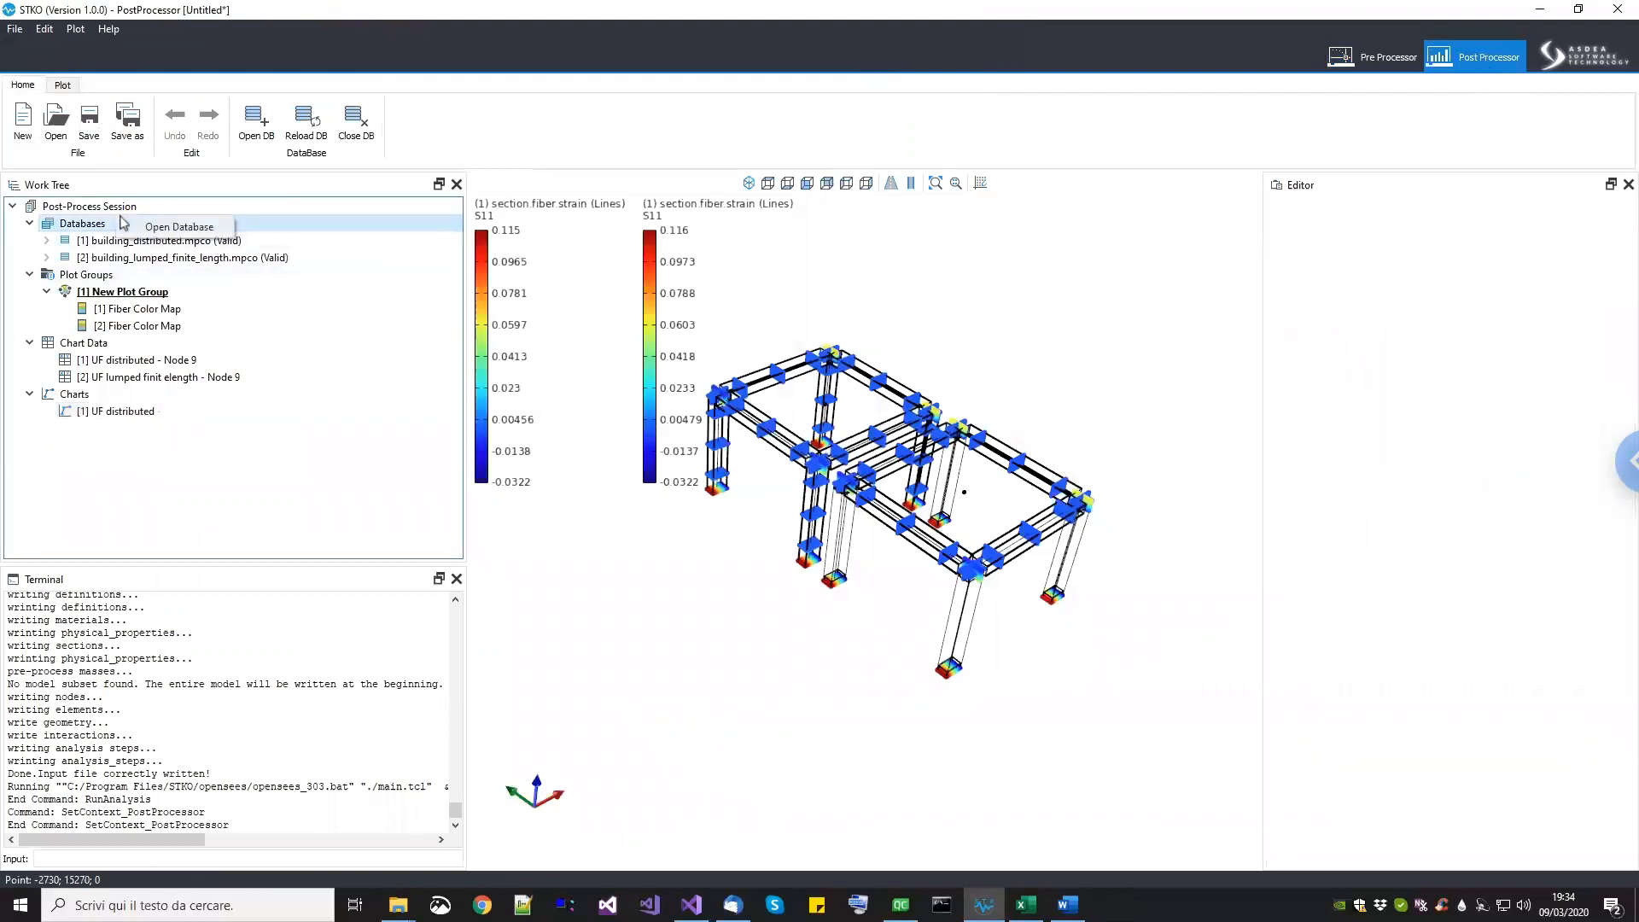
click(175, 226)
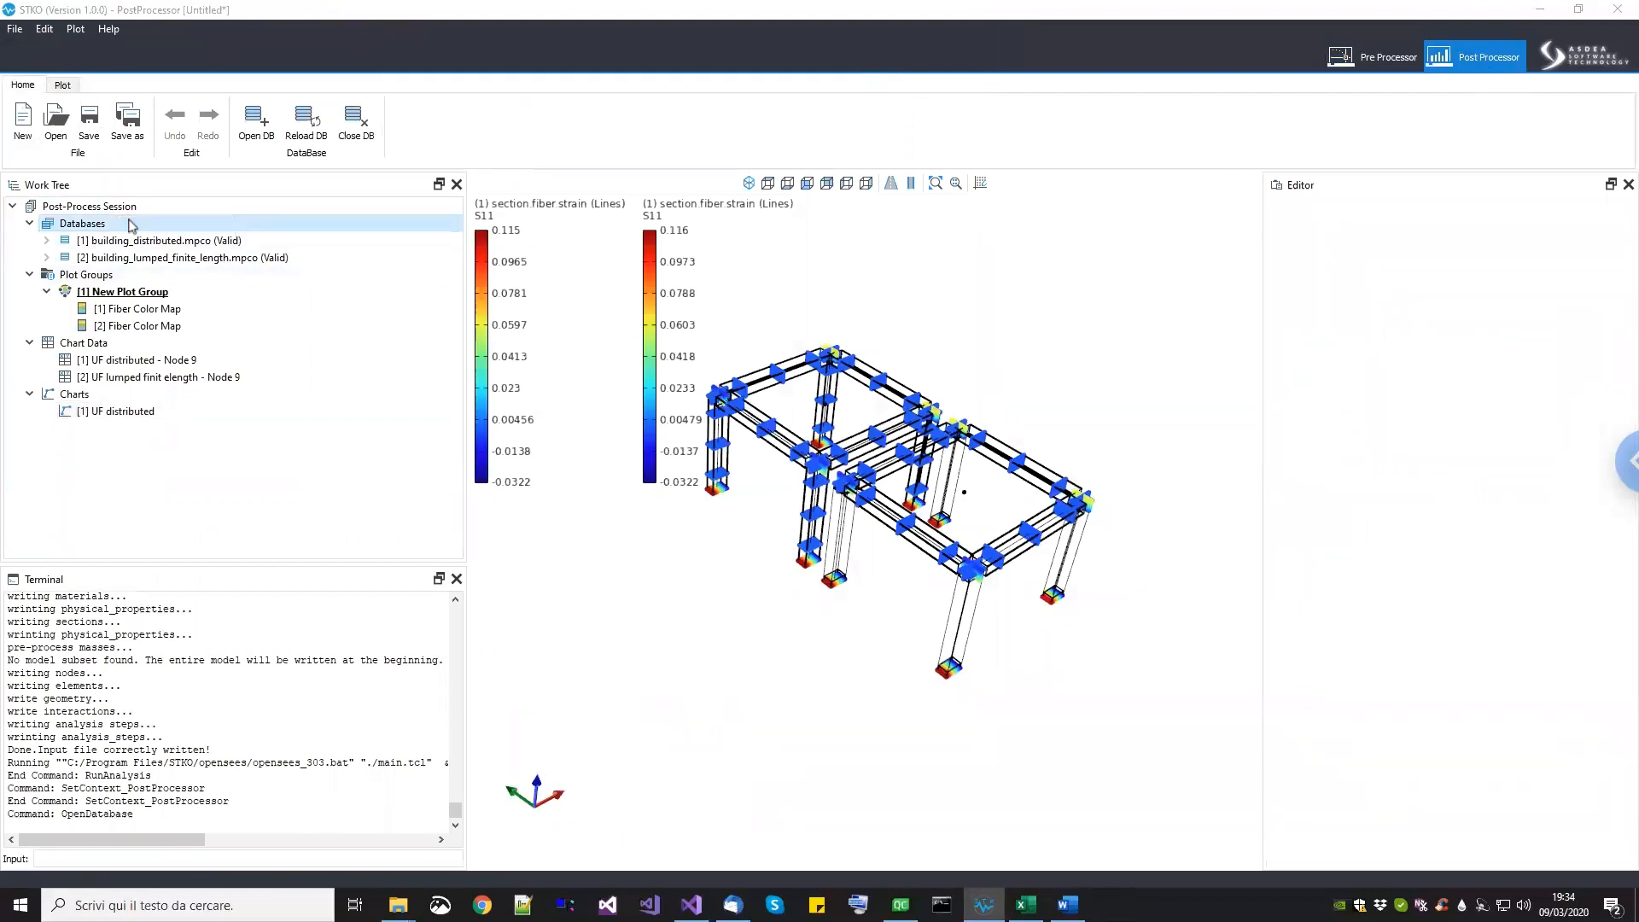
double_click(390, 178)
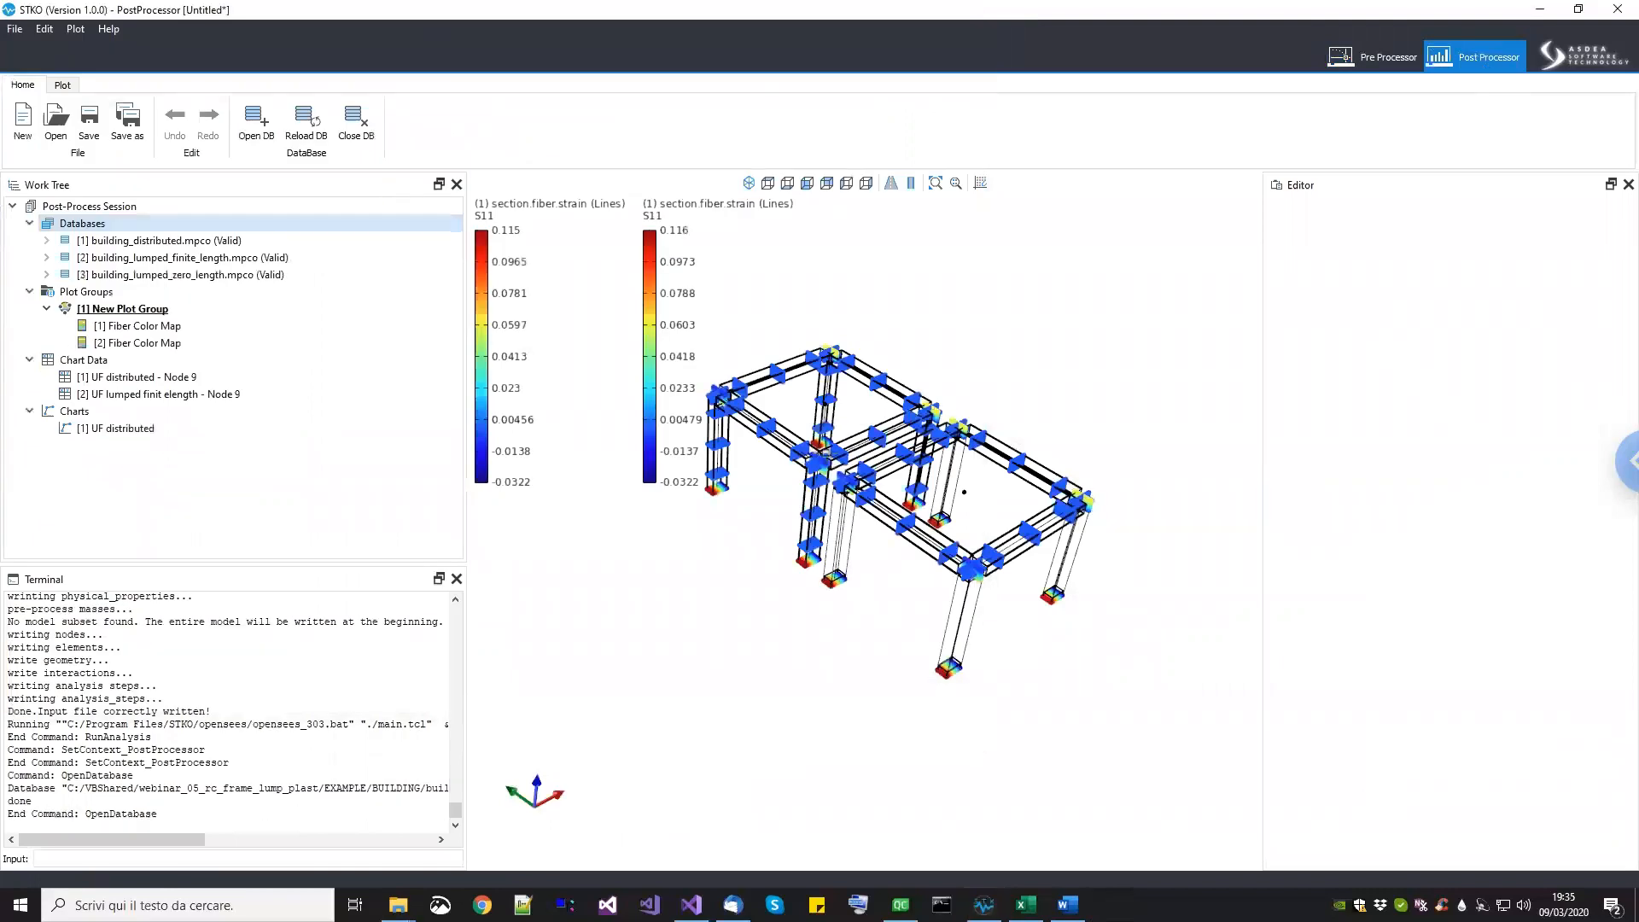
Step: Add a Gauss point plot of the building_lumped_zero_length.mpco results to the existing plot group
middle_drag(891, 511, 894, 568)
scroll(884, 532, down, 3)
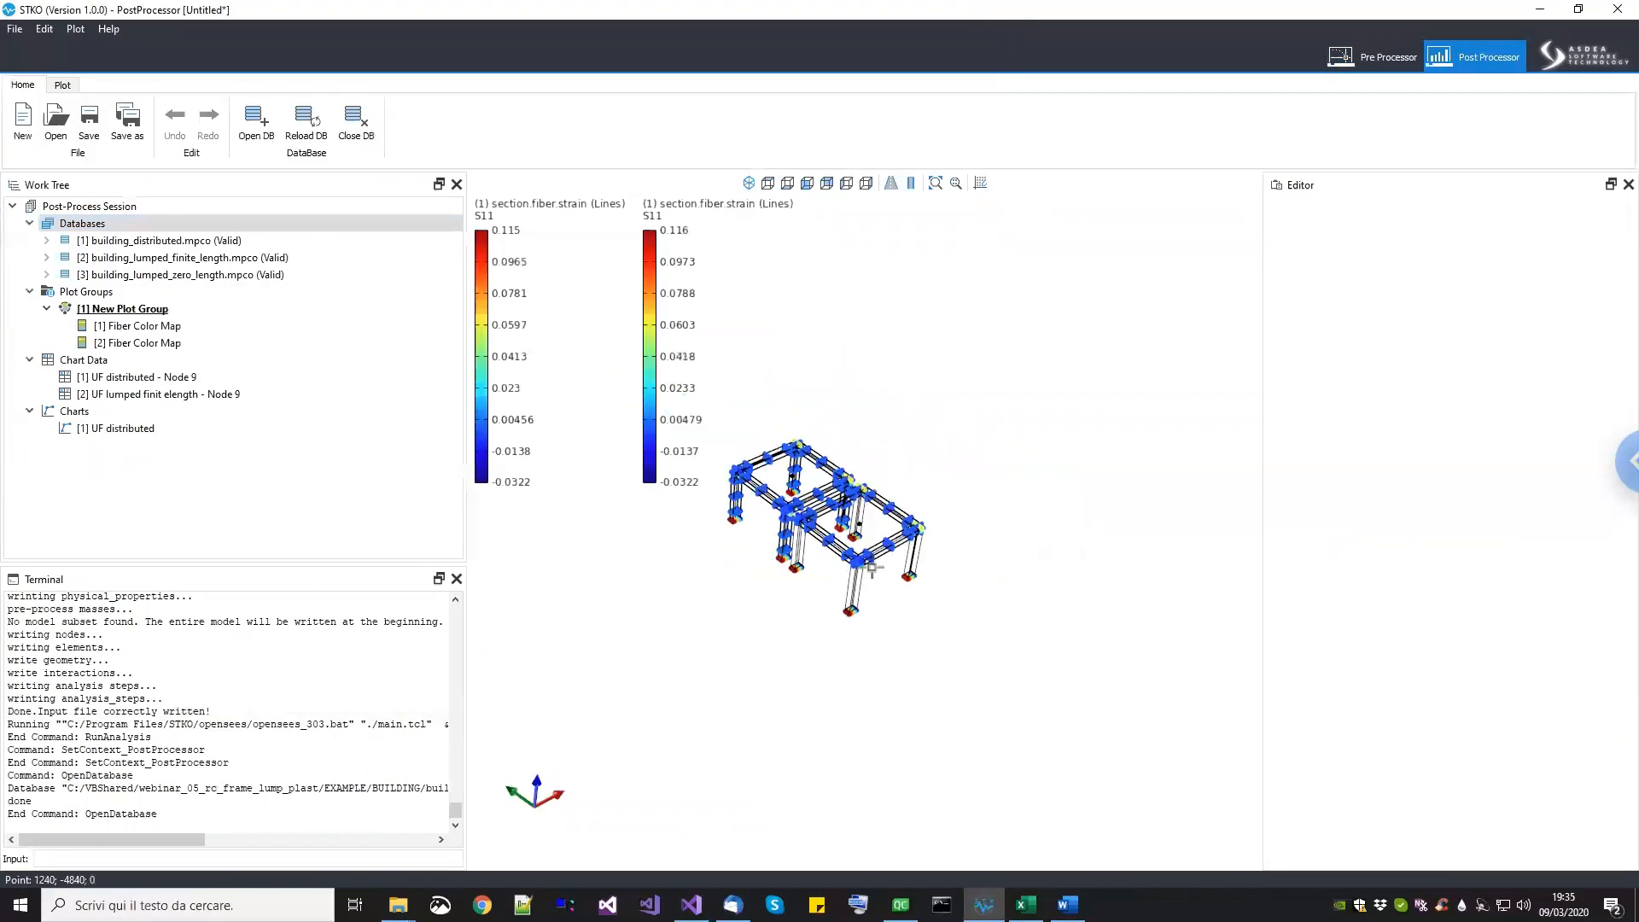
scroll(894, 568, up, 2)
click(218, 258)
click(208, 274)
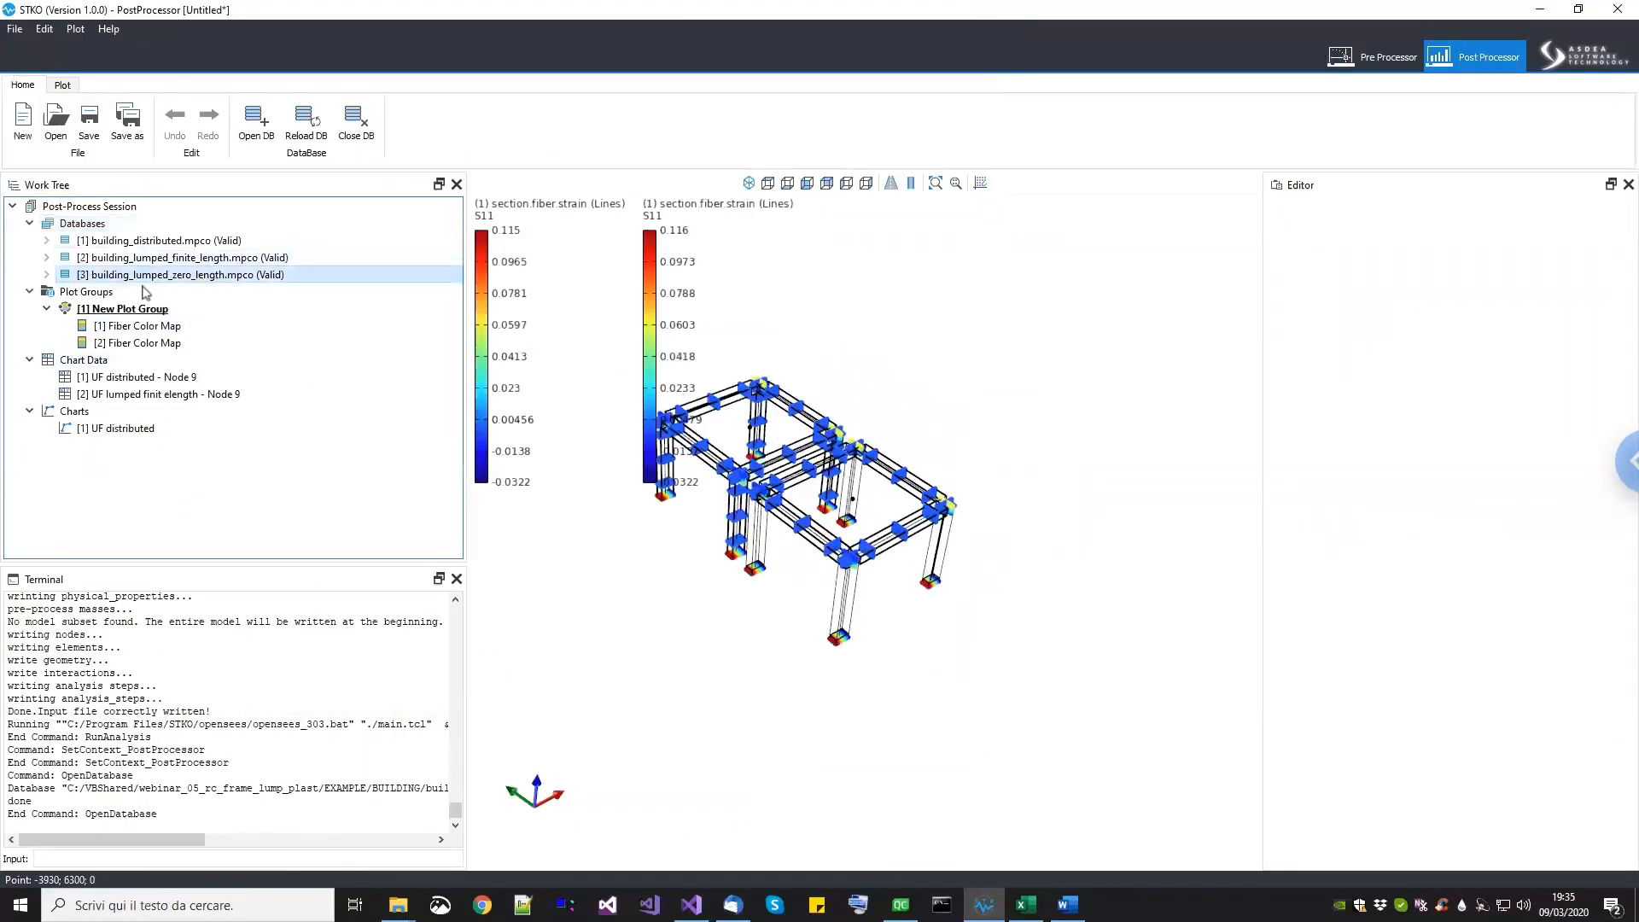
click(143, 312)
right_click(143, 311)
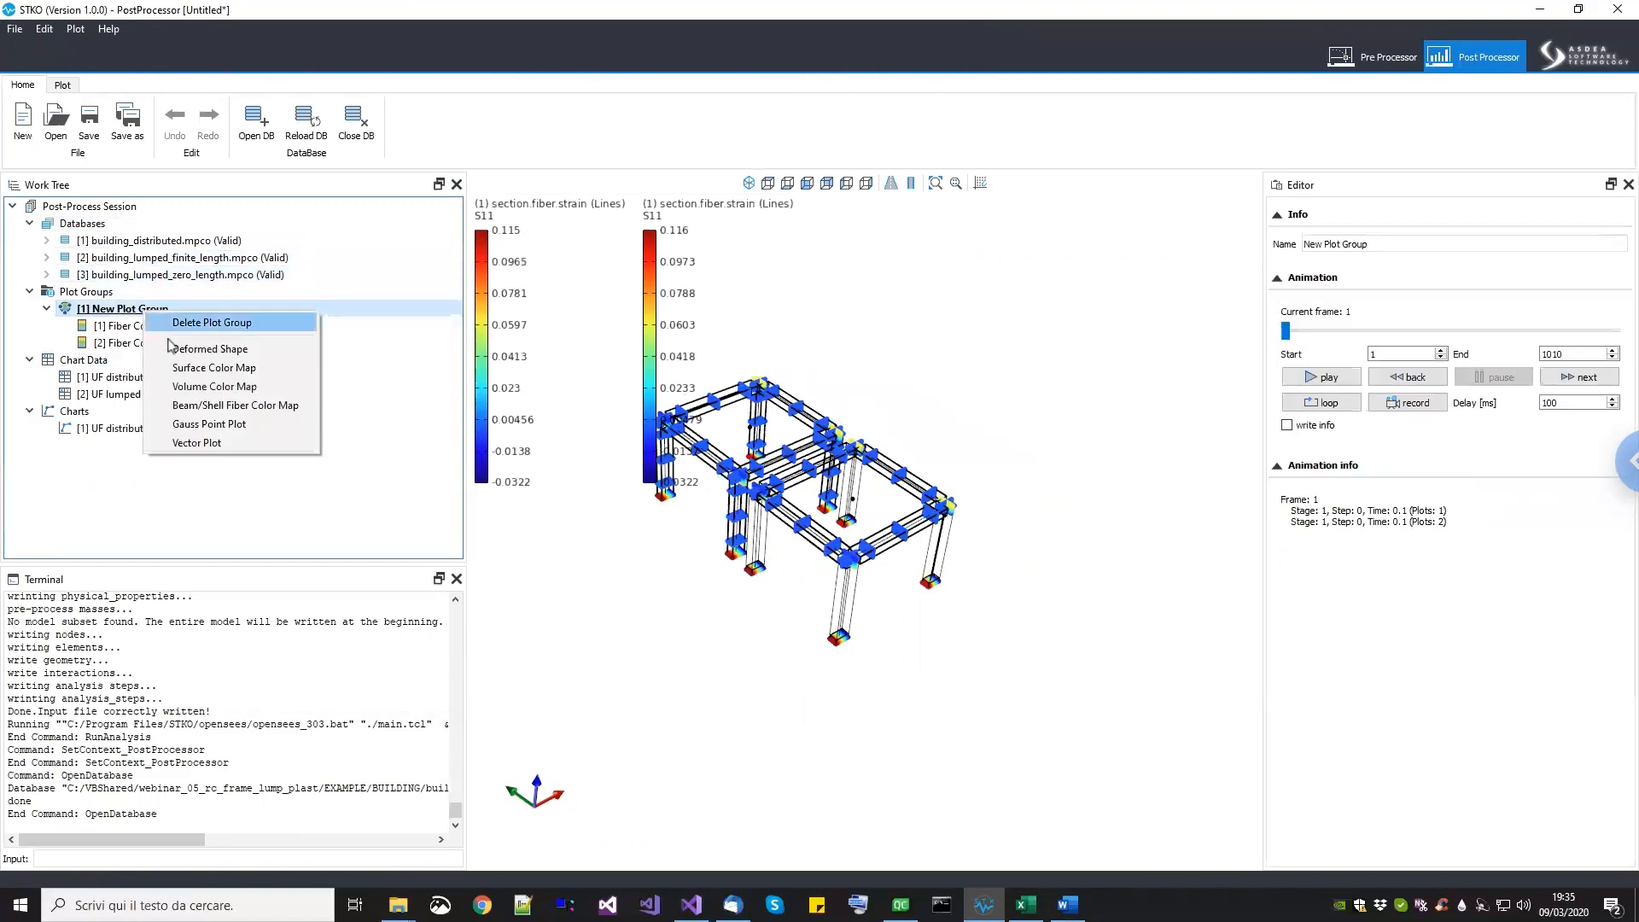
click(223, 424)
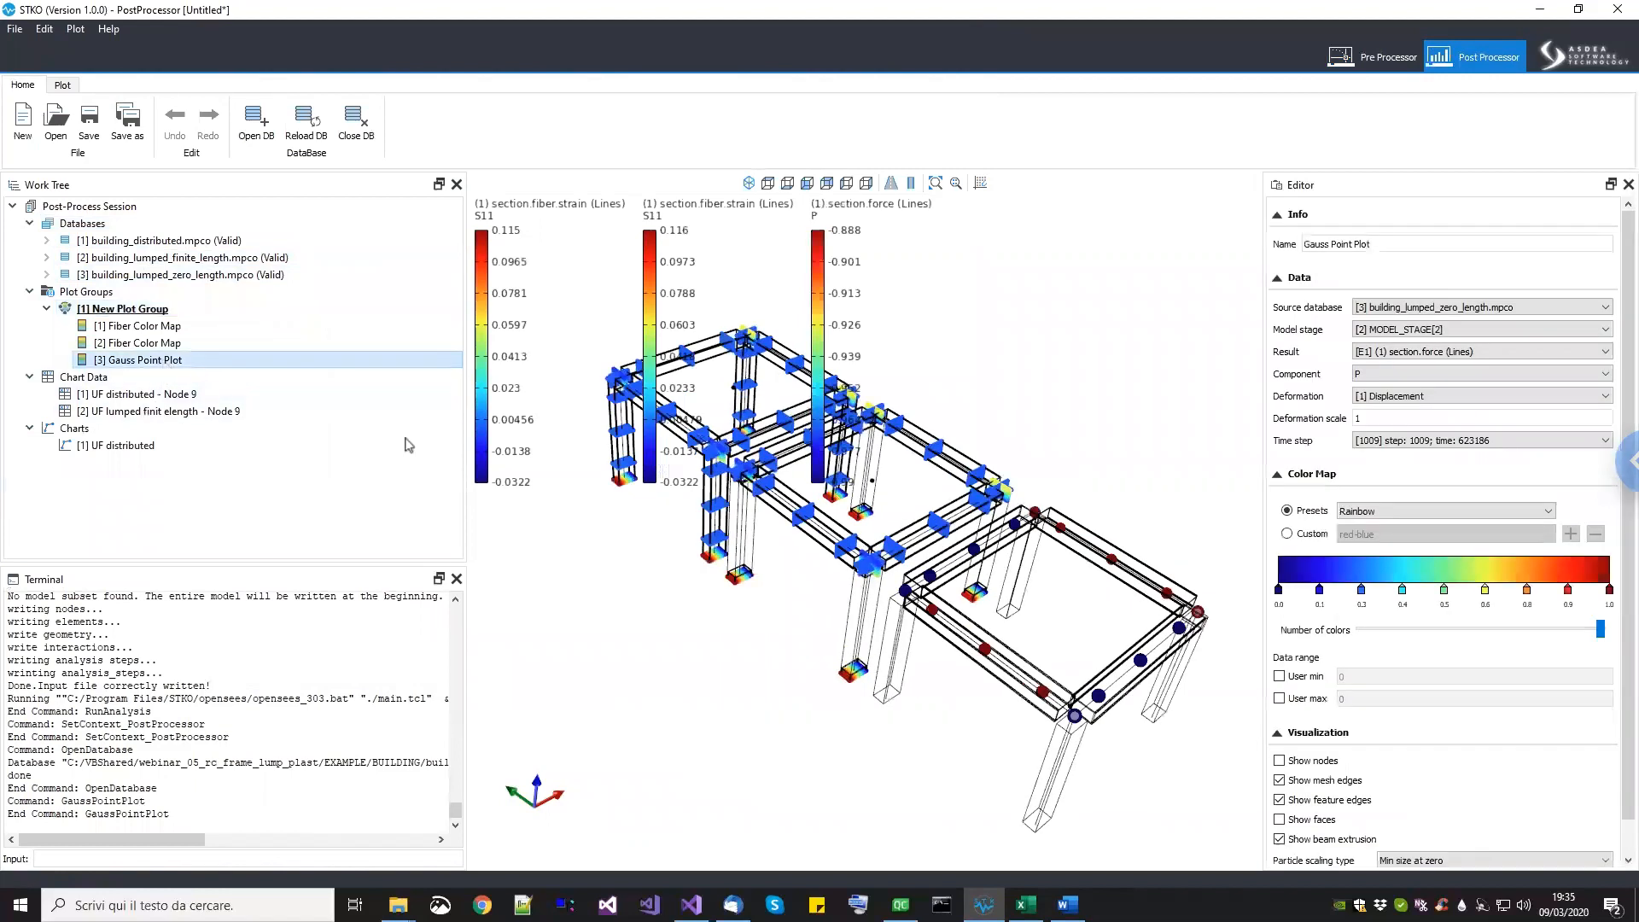
middle_drag(920, 662, 845, 587)
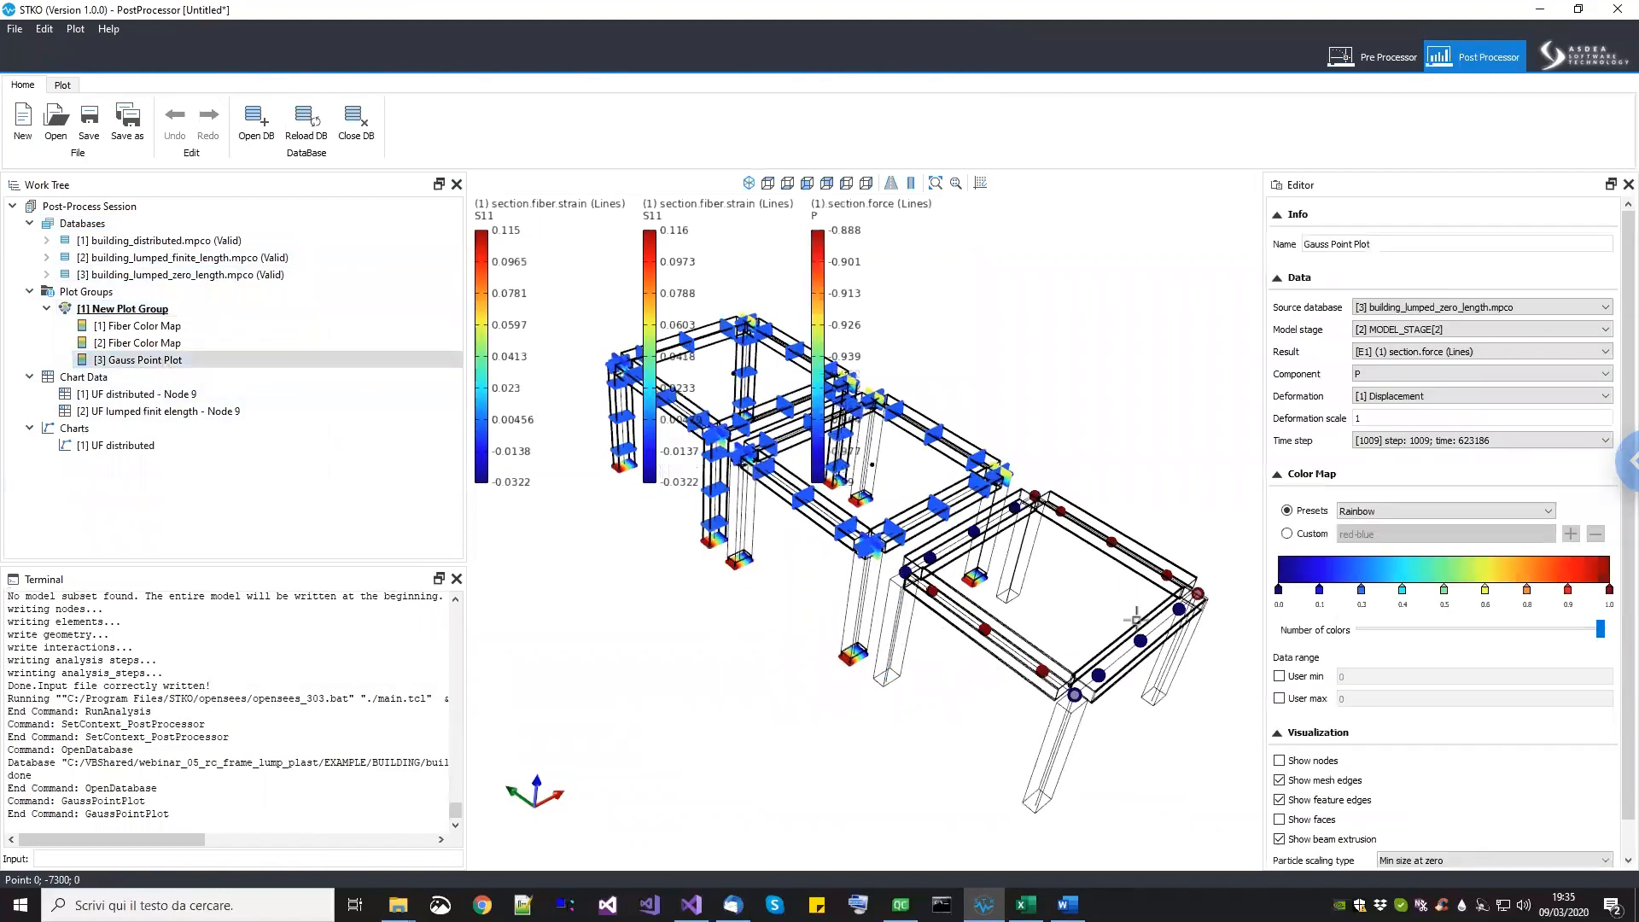
Step: Set the Gauss point plot's result to material.strain (Lines) with component S13
click(1492, 351)
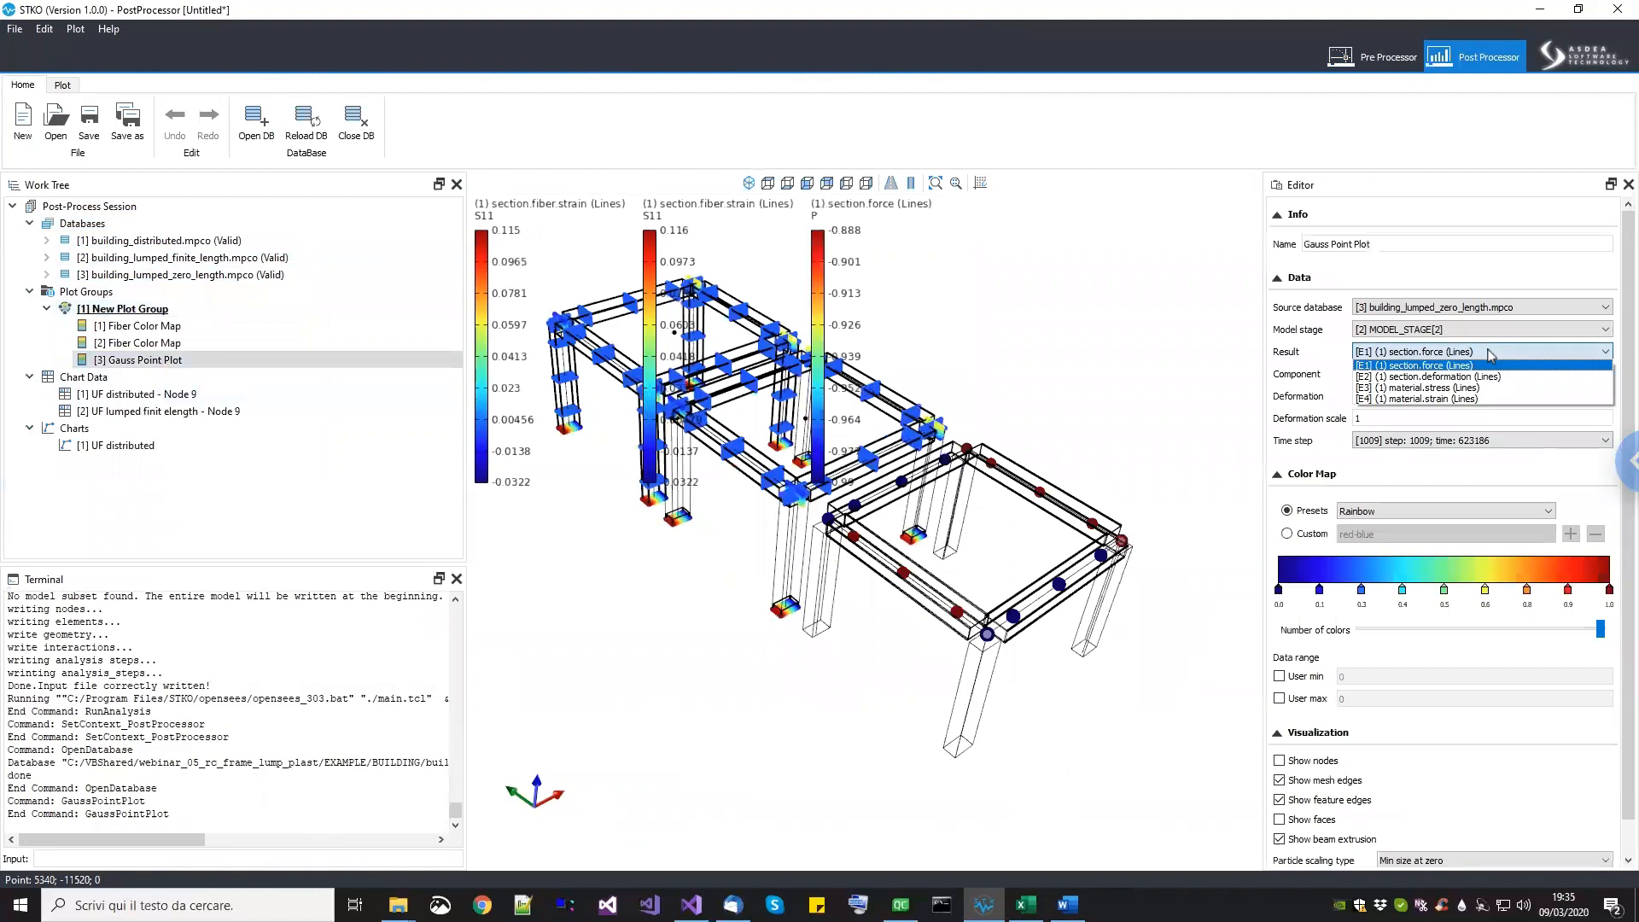
click(1411, 399)
middle_drag(956, 556, 969, 555)
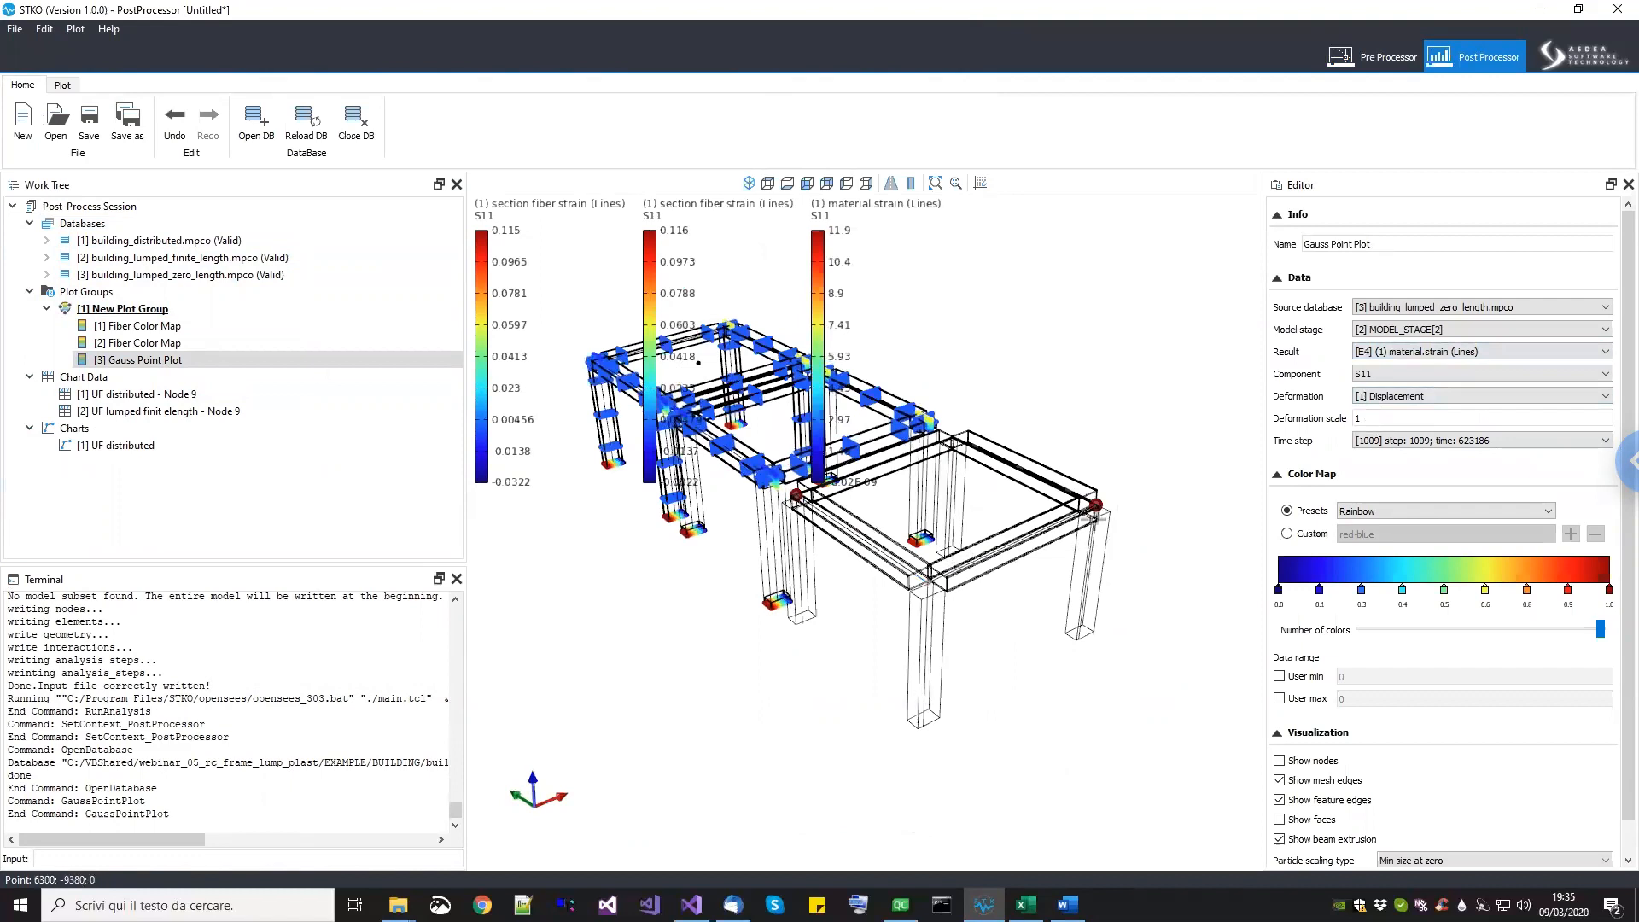
scroll(1069, 515, up, 2)
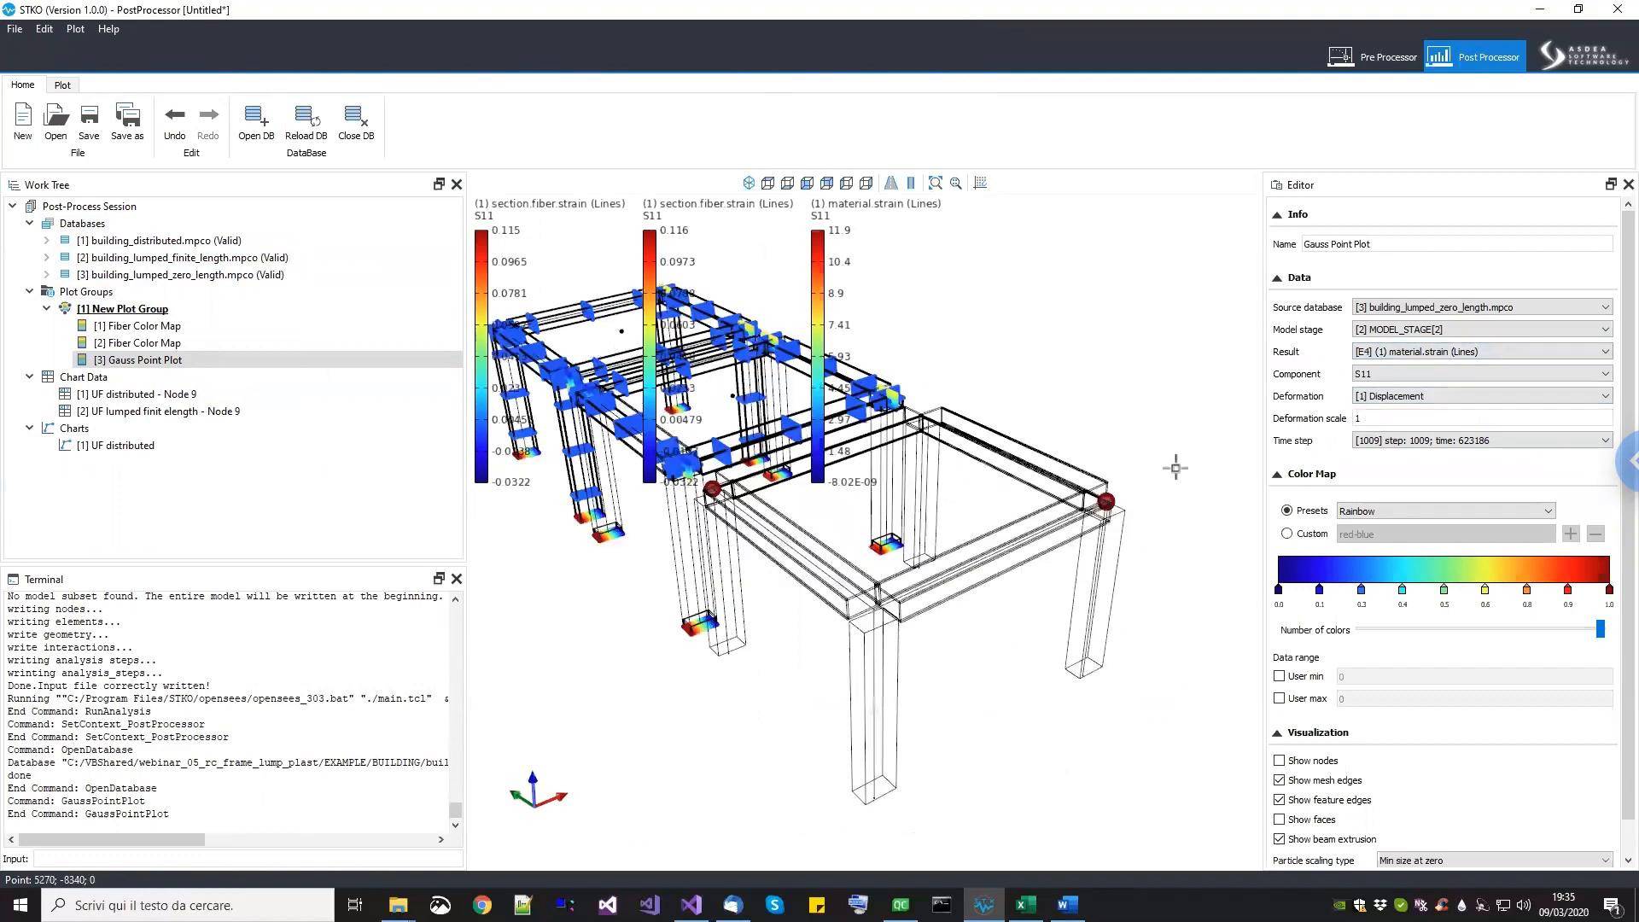
click(1392, 376)
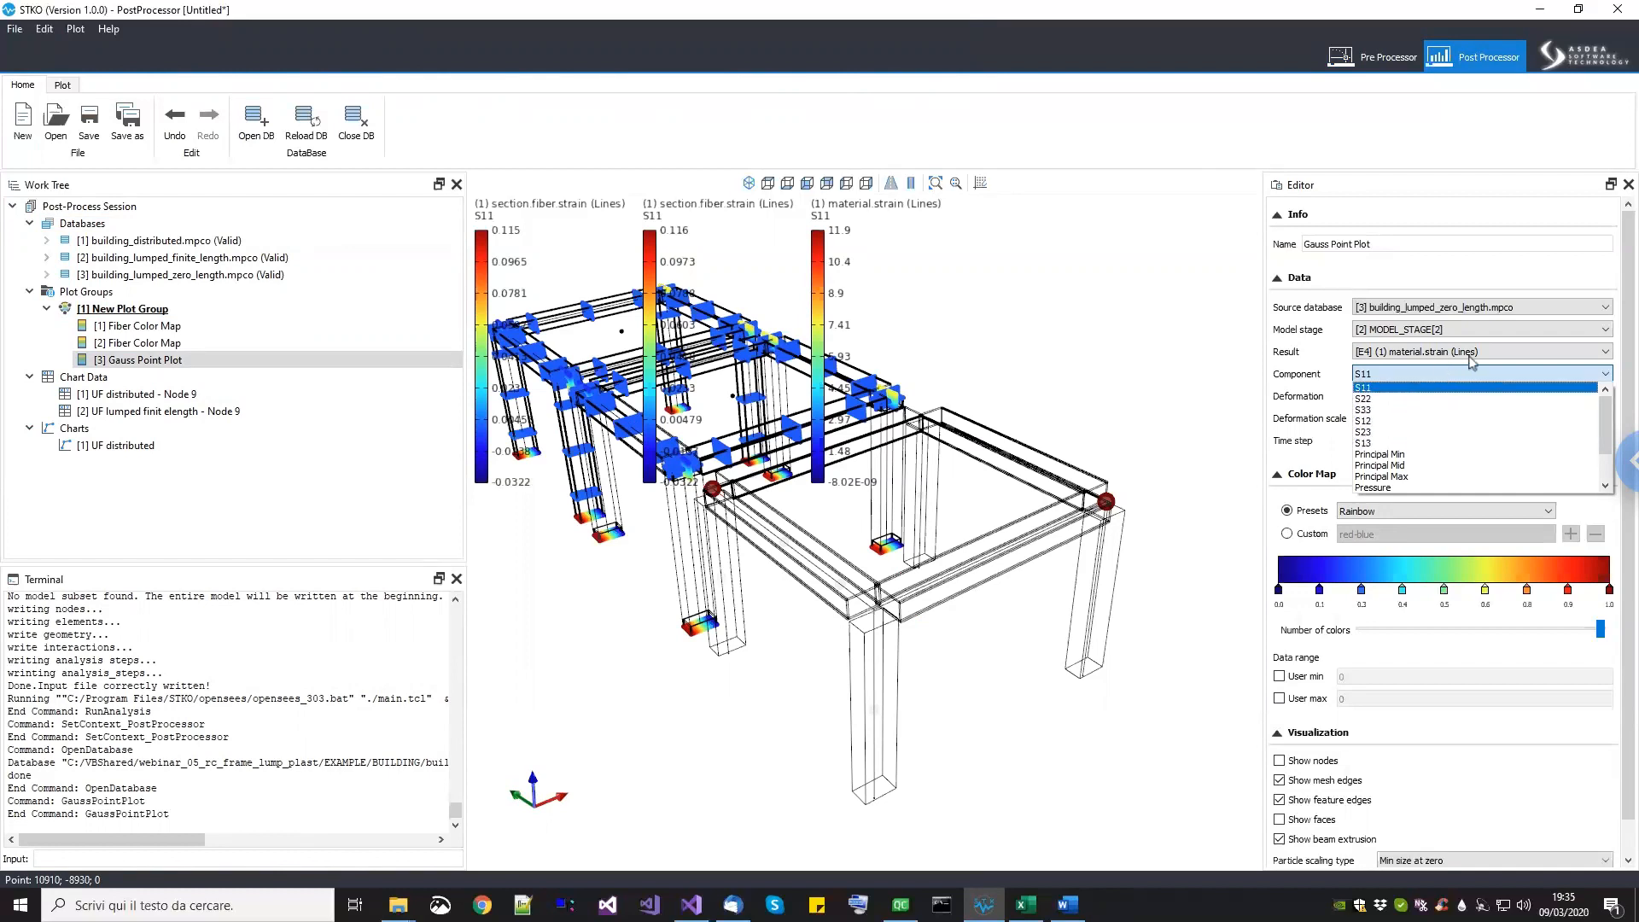
click(1397, 443)
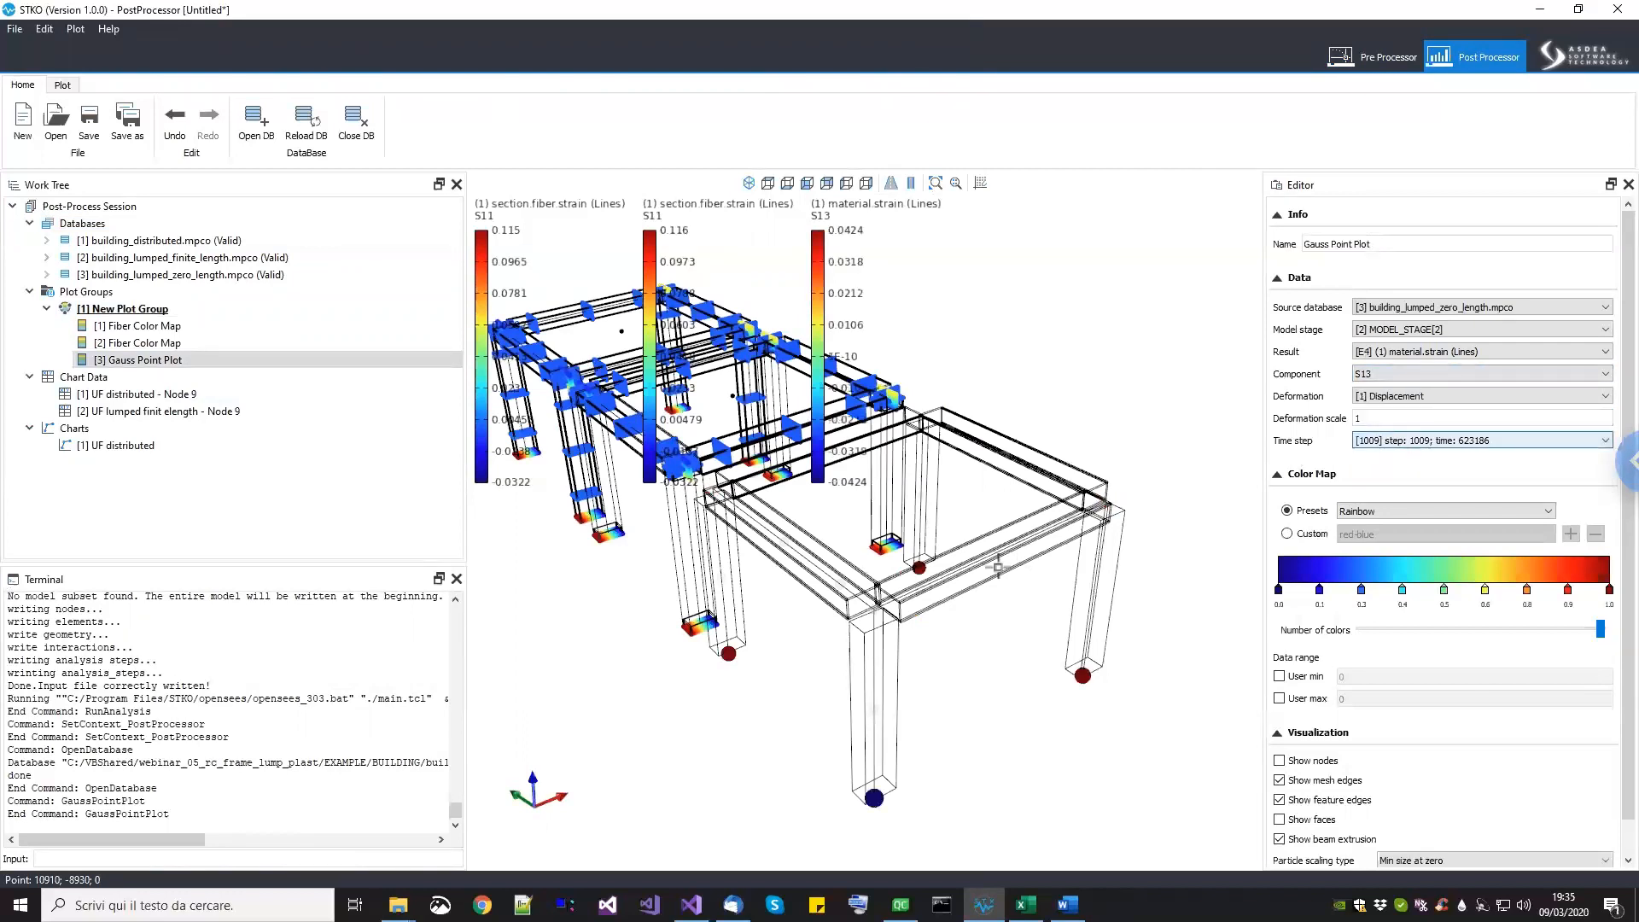
Step: Examine the S13 material strain at the column base hinges of the zero-length model
middle_drag(943, 604, 769, 684)
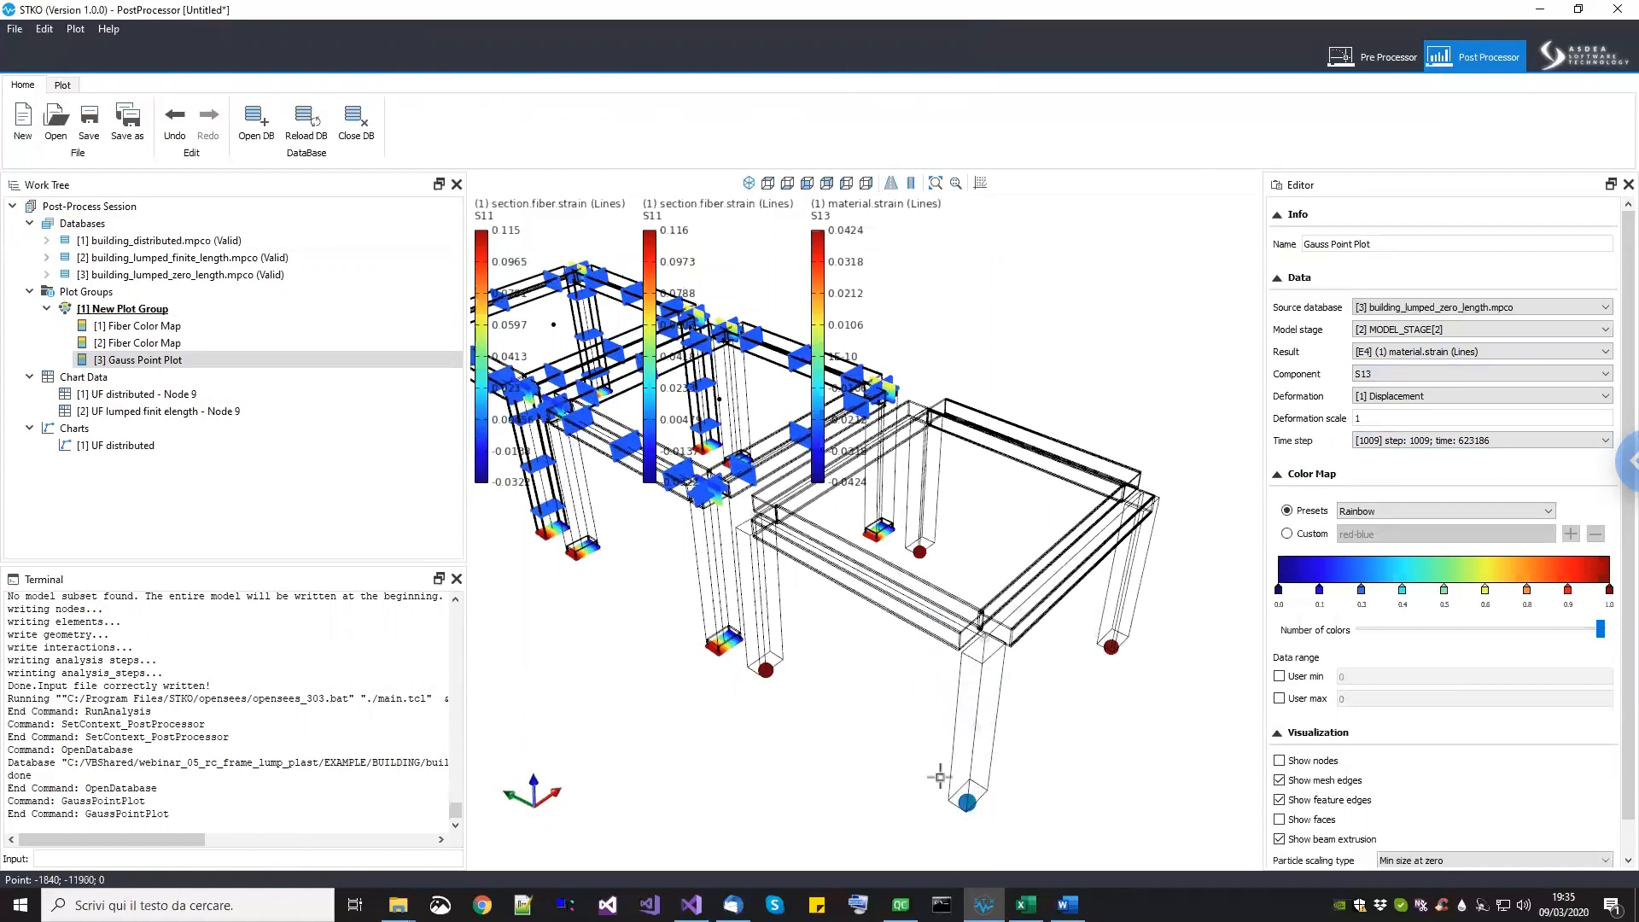
scroll(978, 684, down, 3)
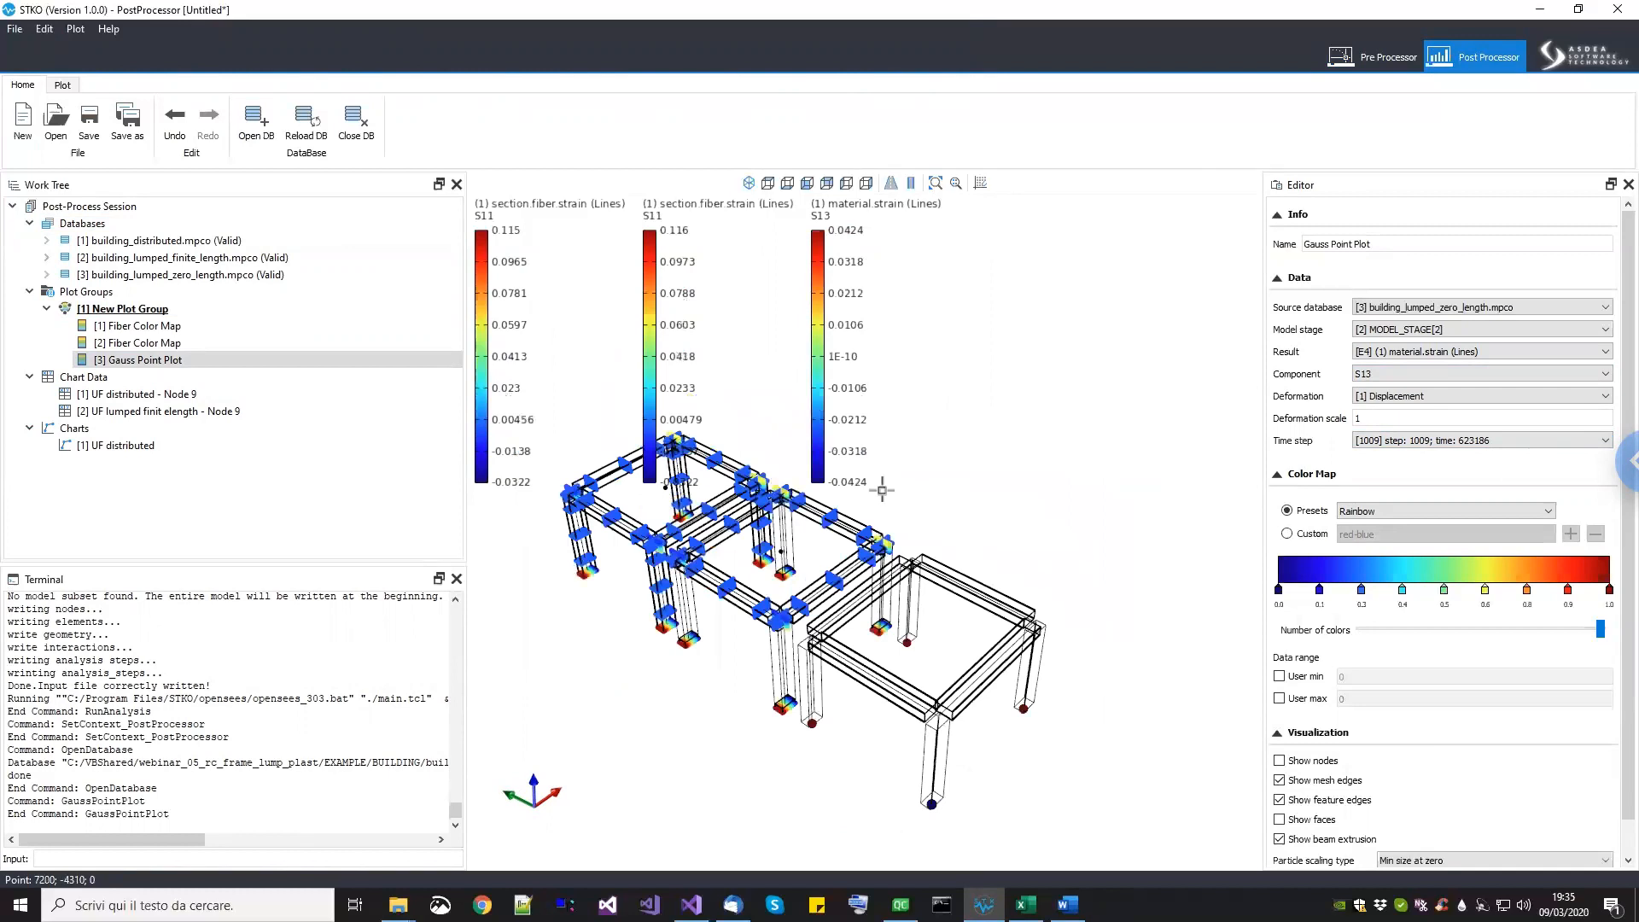
middle_drag(872, 615, 874, 722)
scroll(810, 701, up, 3)
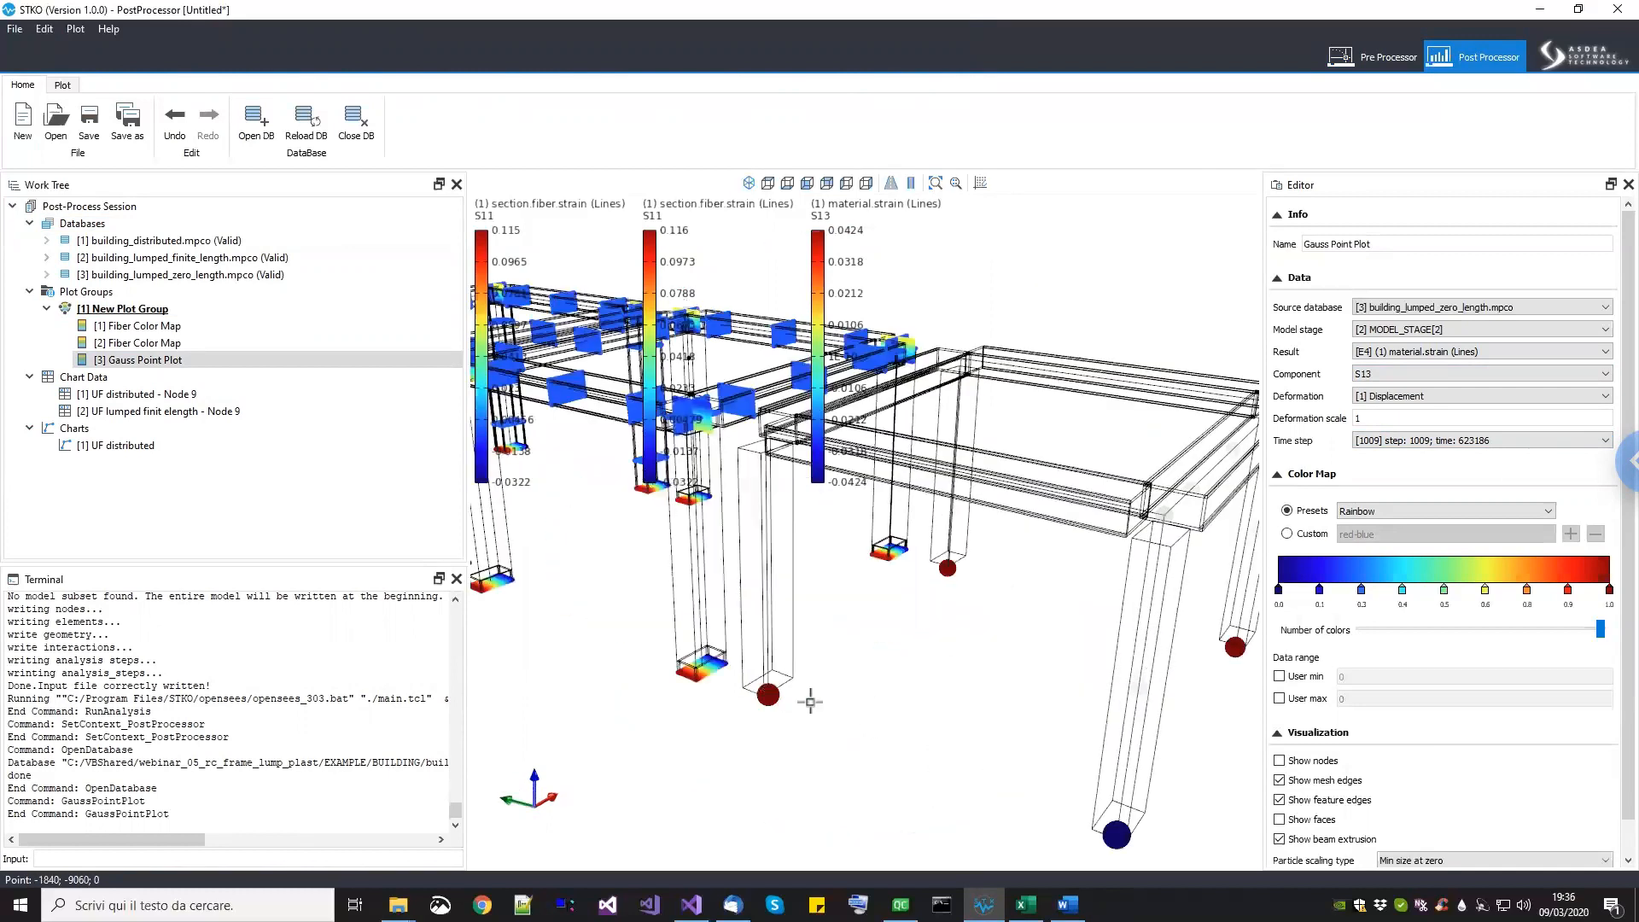
scroll(1077, 692, down, 2)
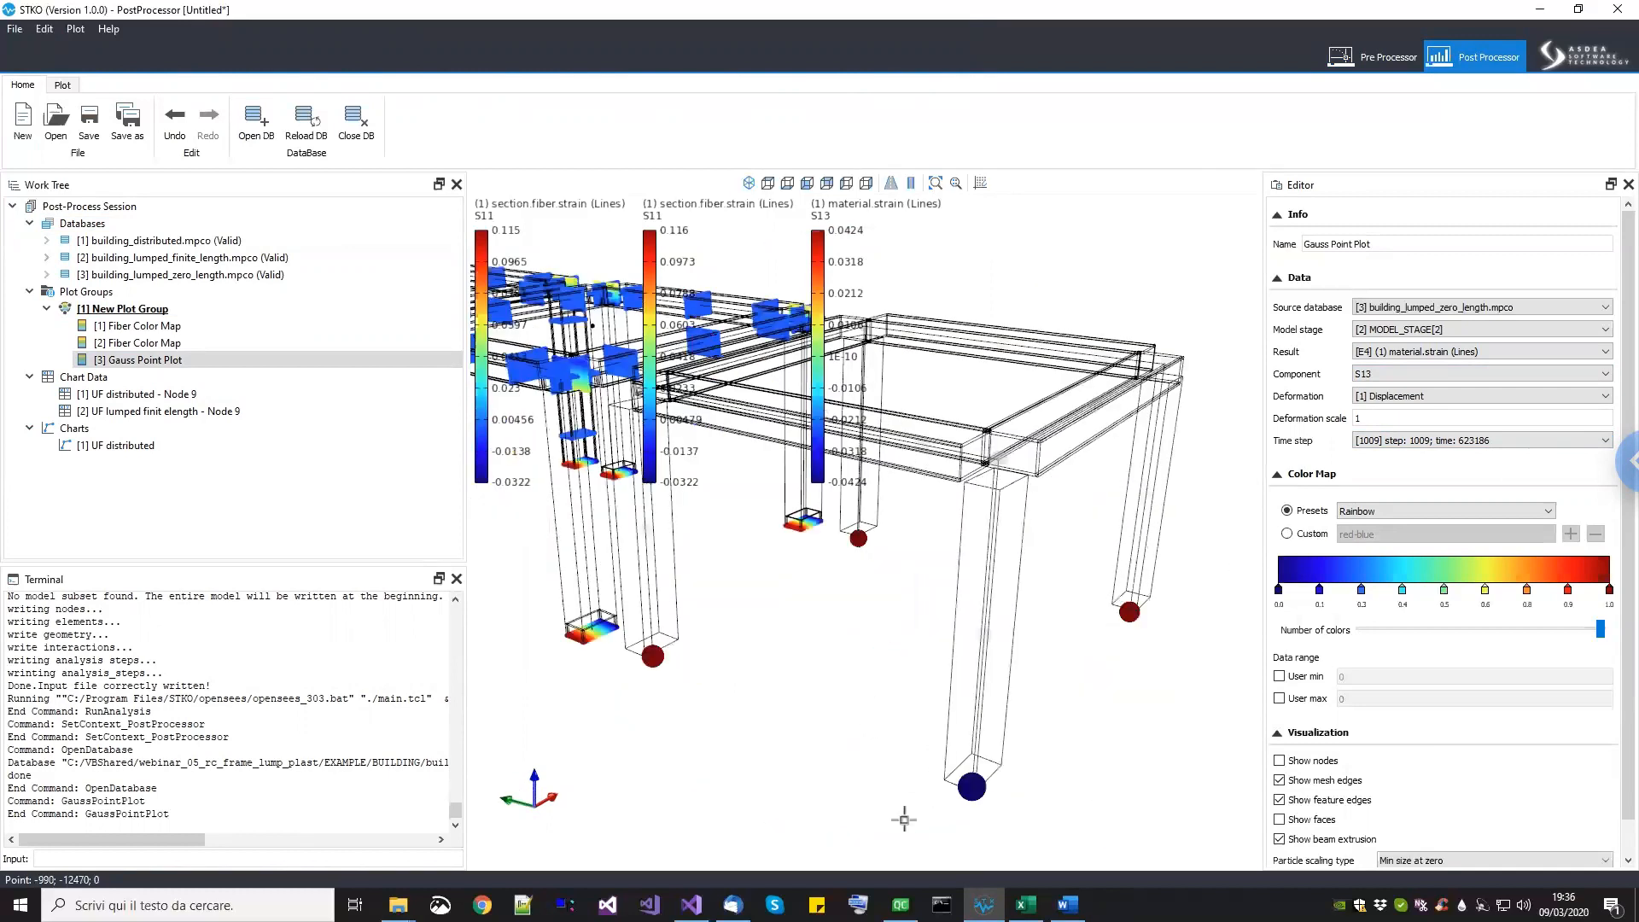
middle_drag(945, 693, 897, 439)
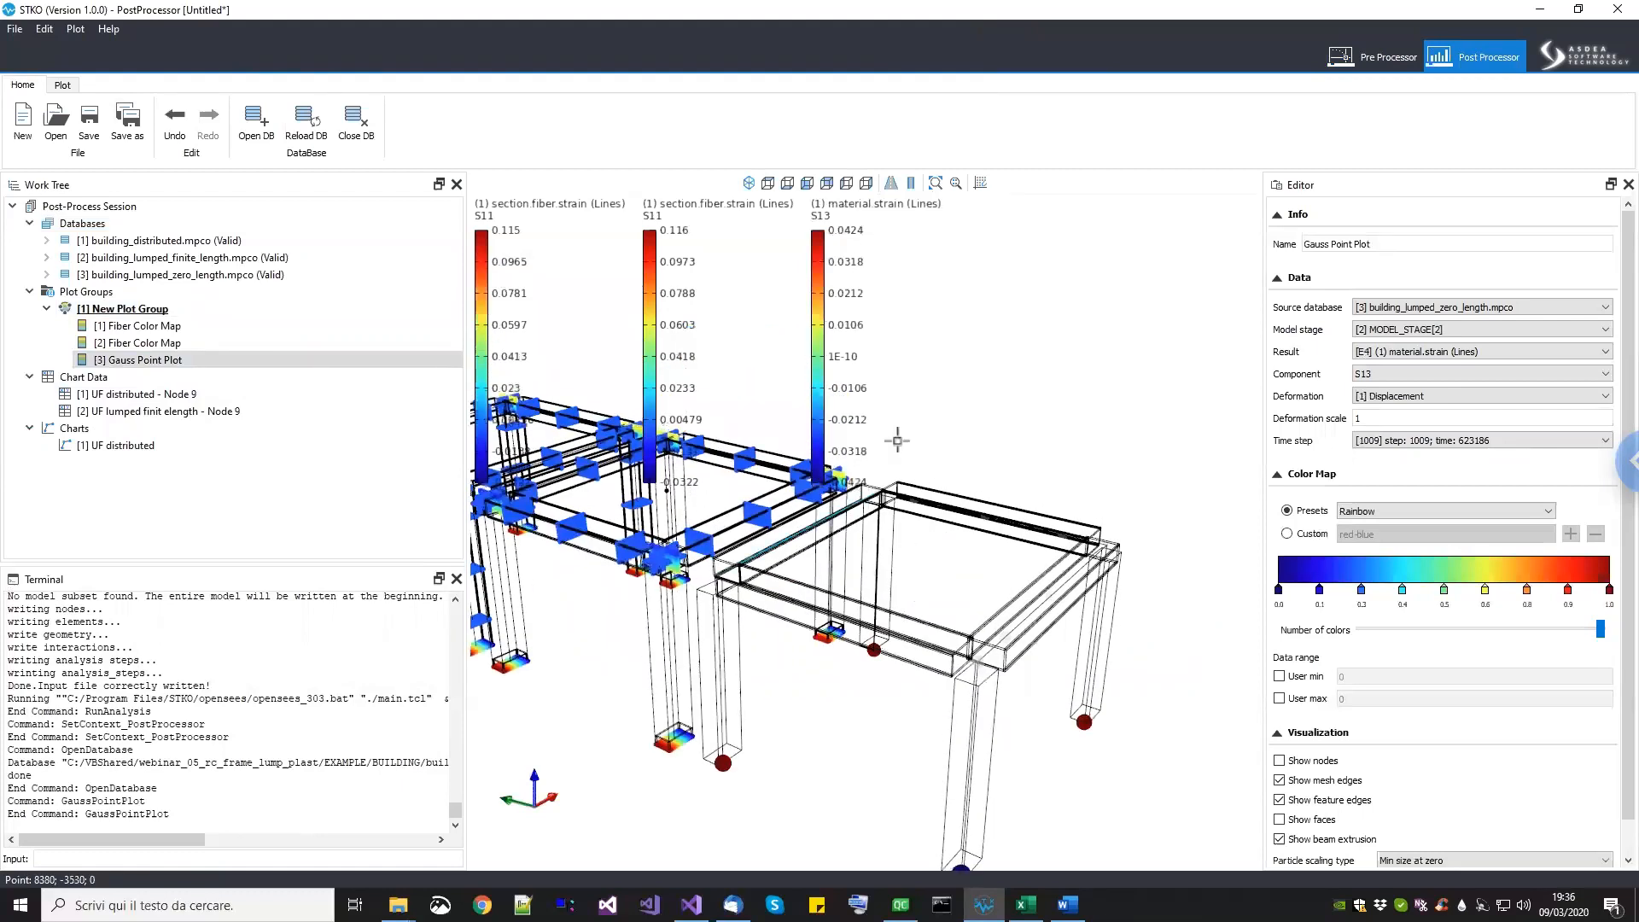
middle_drag(896, 573, 874, 360)
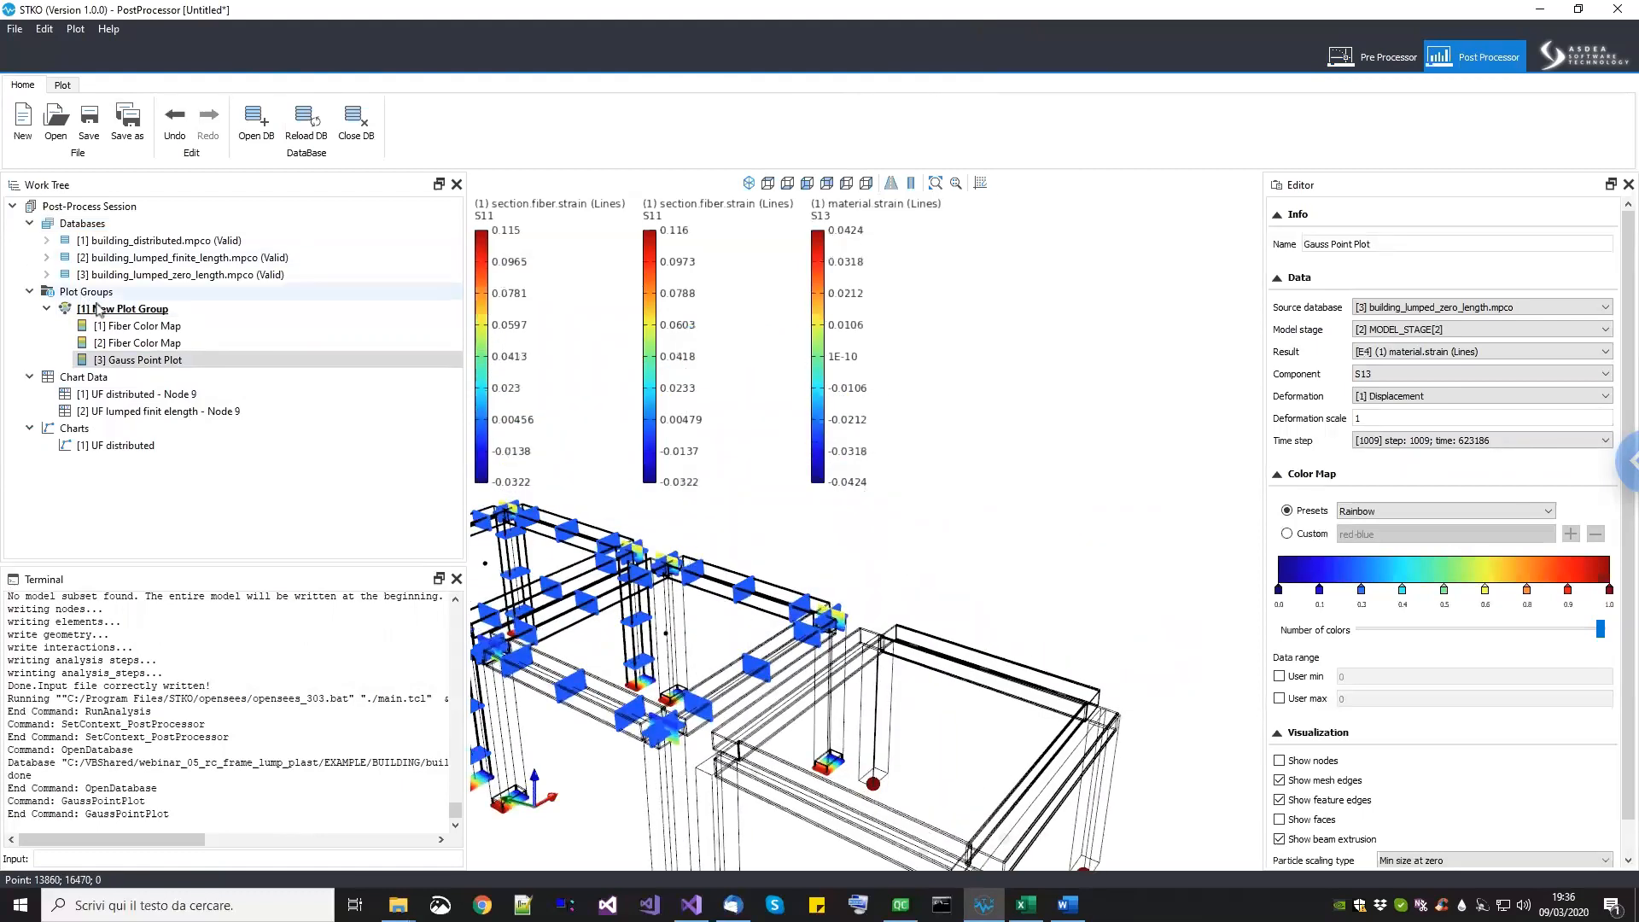
Step: Set the plot group's animation to frame 1010 and compare the hinge strains across the three models
click(123, 308)
drag(1289, 337, 1614, 342)
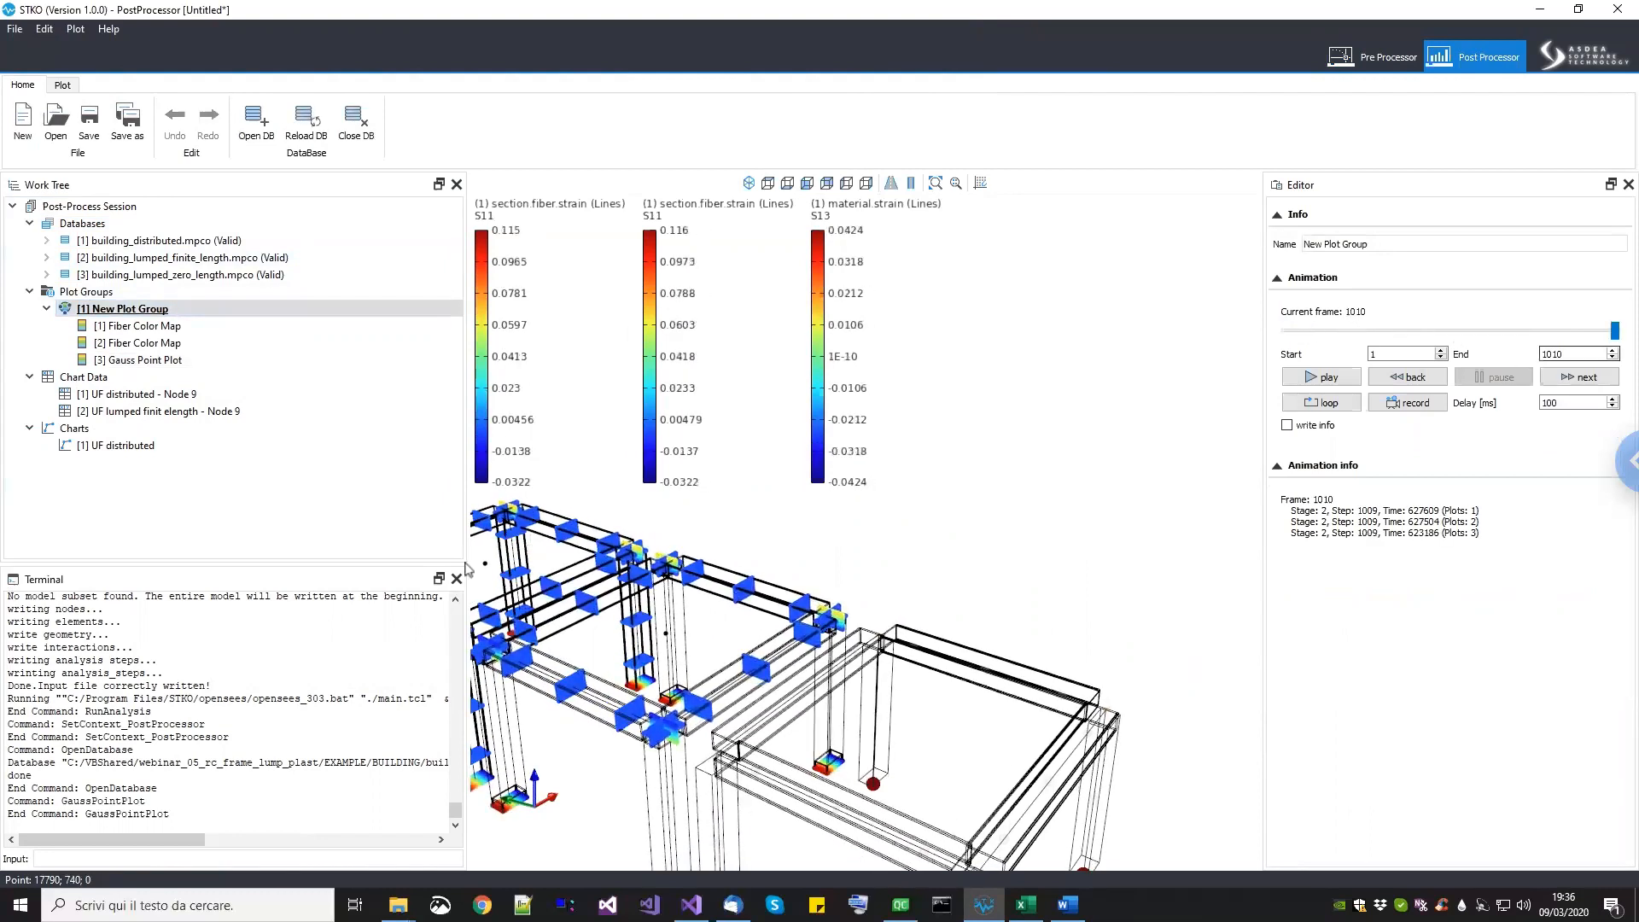
middle_drag(724, 502, 876, 285)
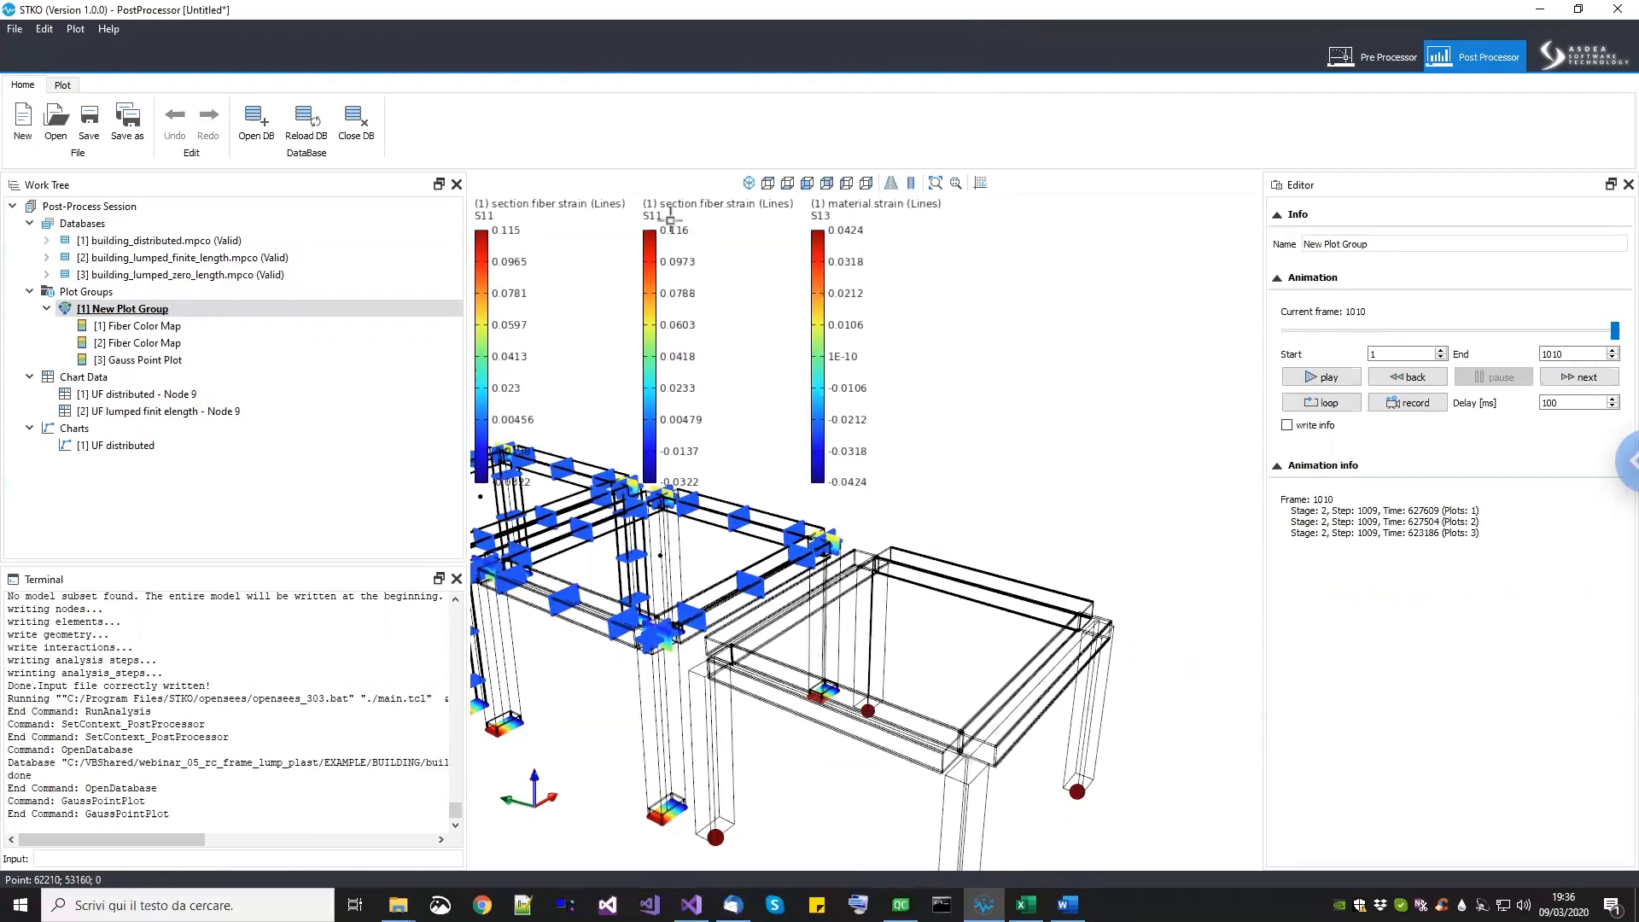
middle_drag(1215, 634, 1177, 632)
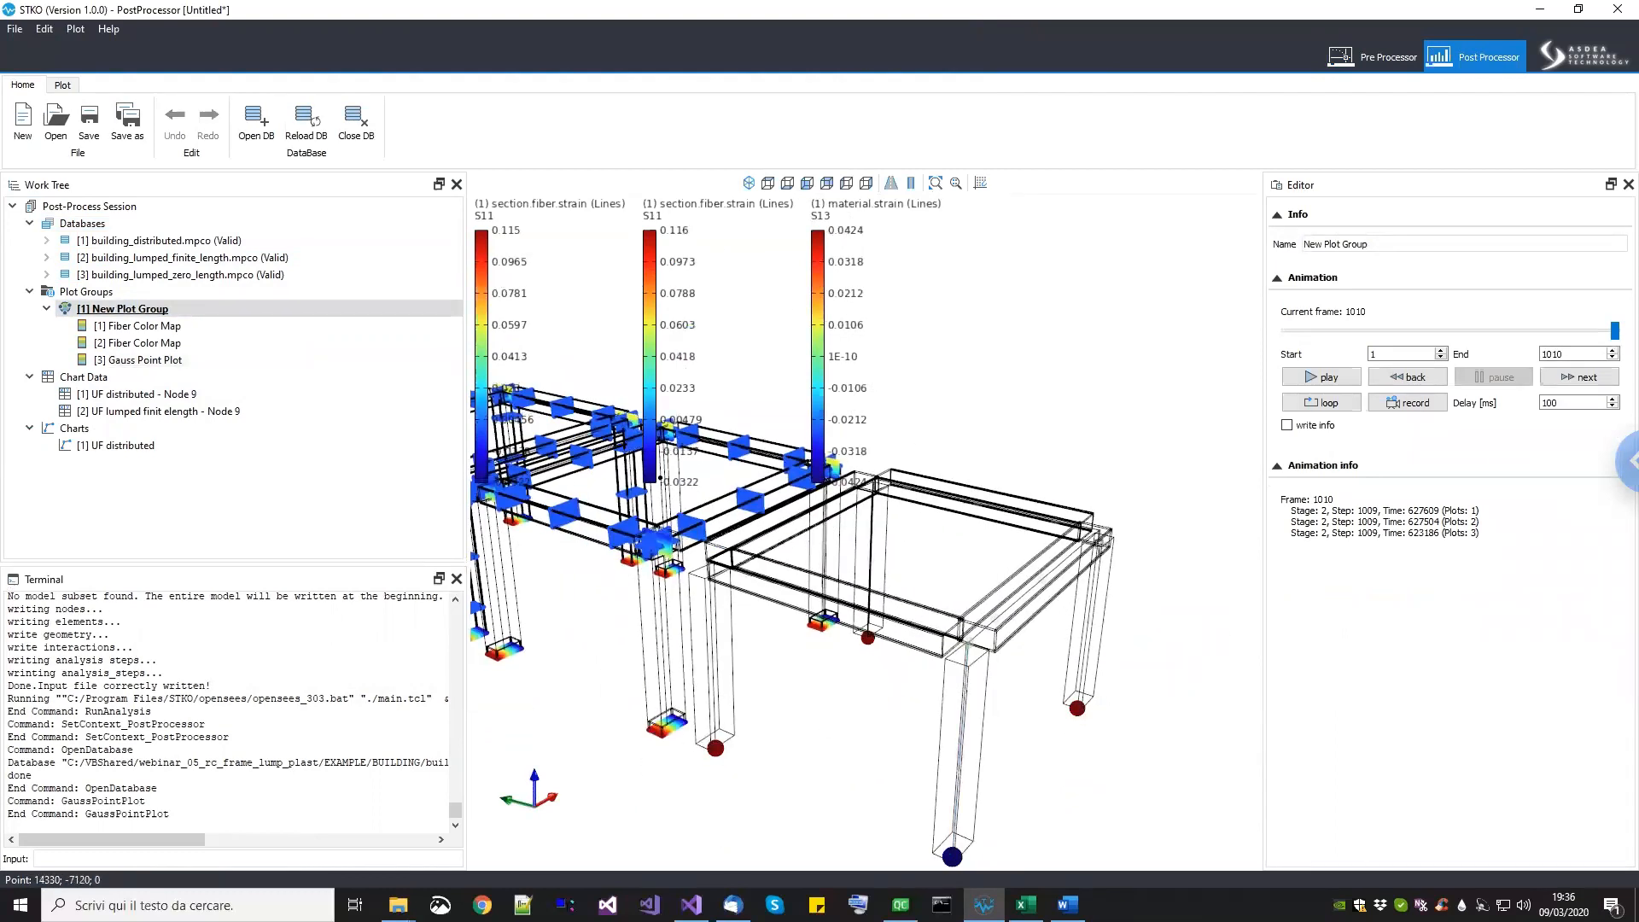
middle_drag(1057, 495, 1042, 468)
middle_drag(939, 550, 907, 641)
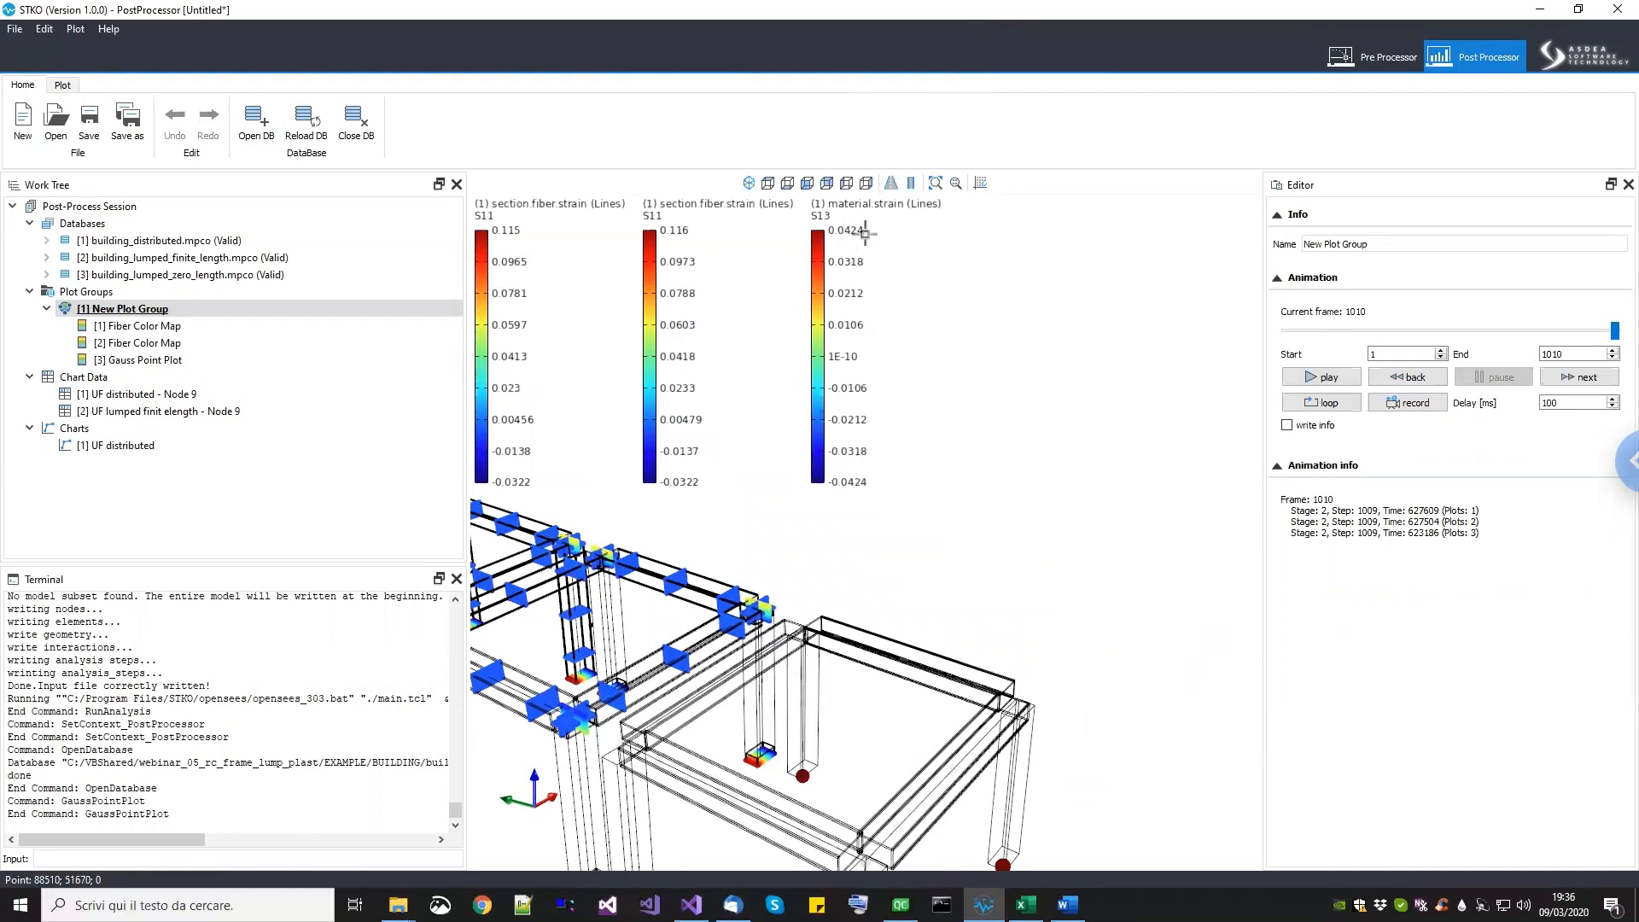
middle_drag(885, 404, 4, 361)
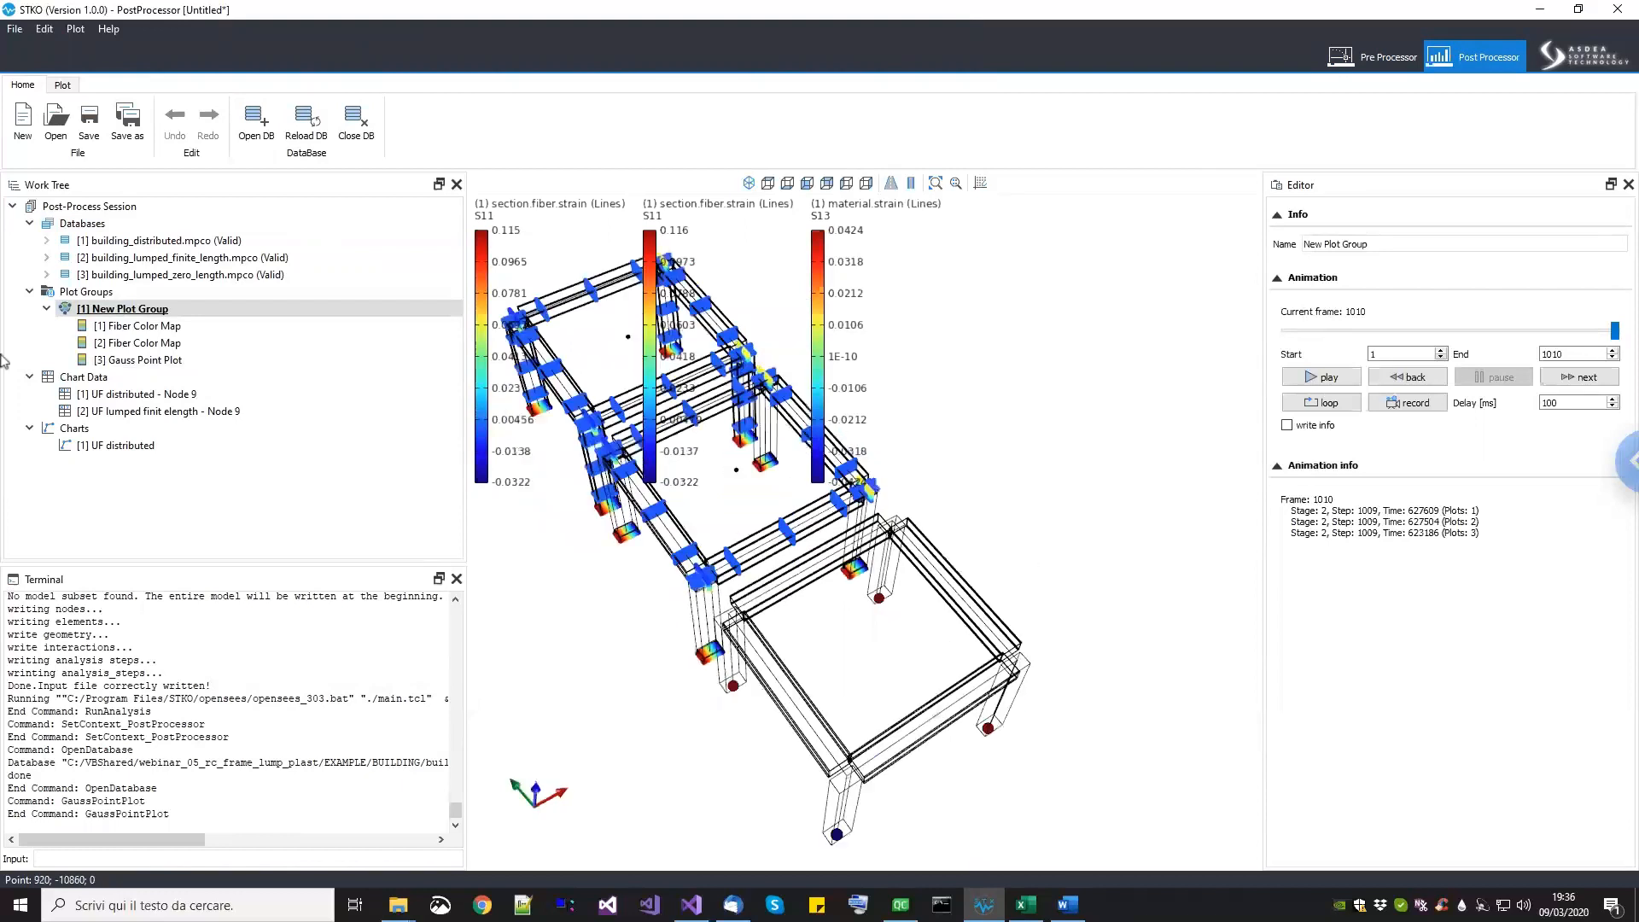
Step: Show the Gauss point plot's nodes and extract node 9's Ux displacement against pseudo time from building_lumped_zero_length.mpco as chart data "UF lumped zero elength"
click(145, 361)
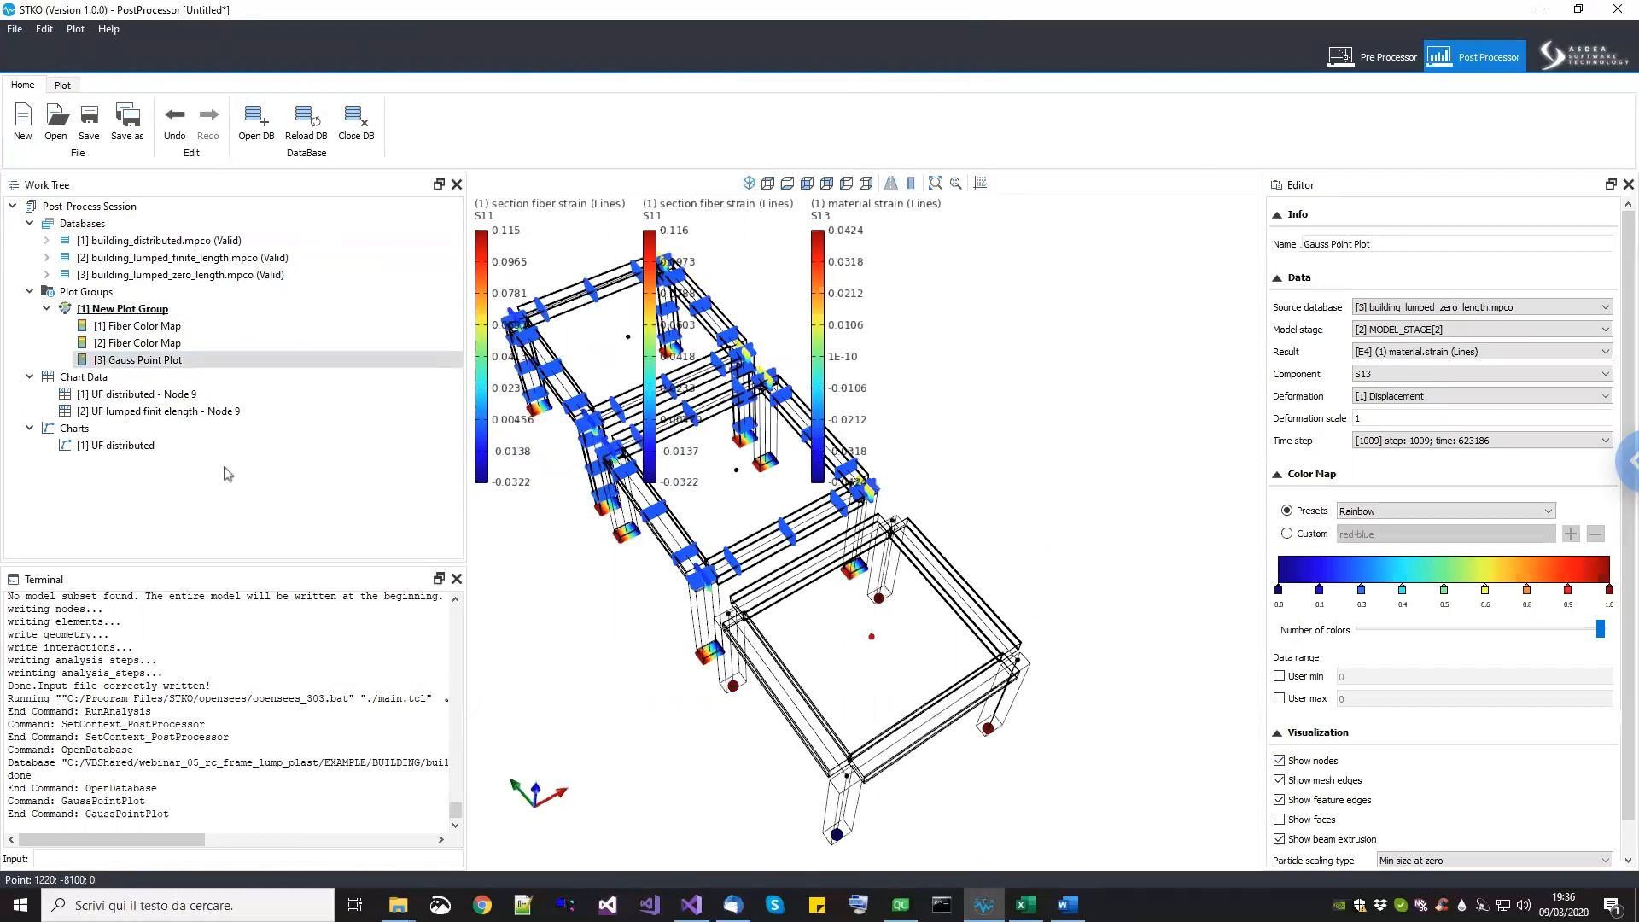
right_click(111, 379)
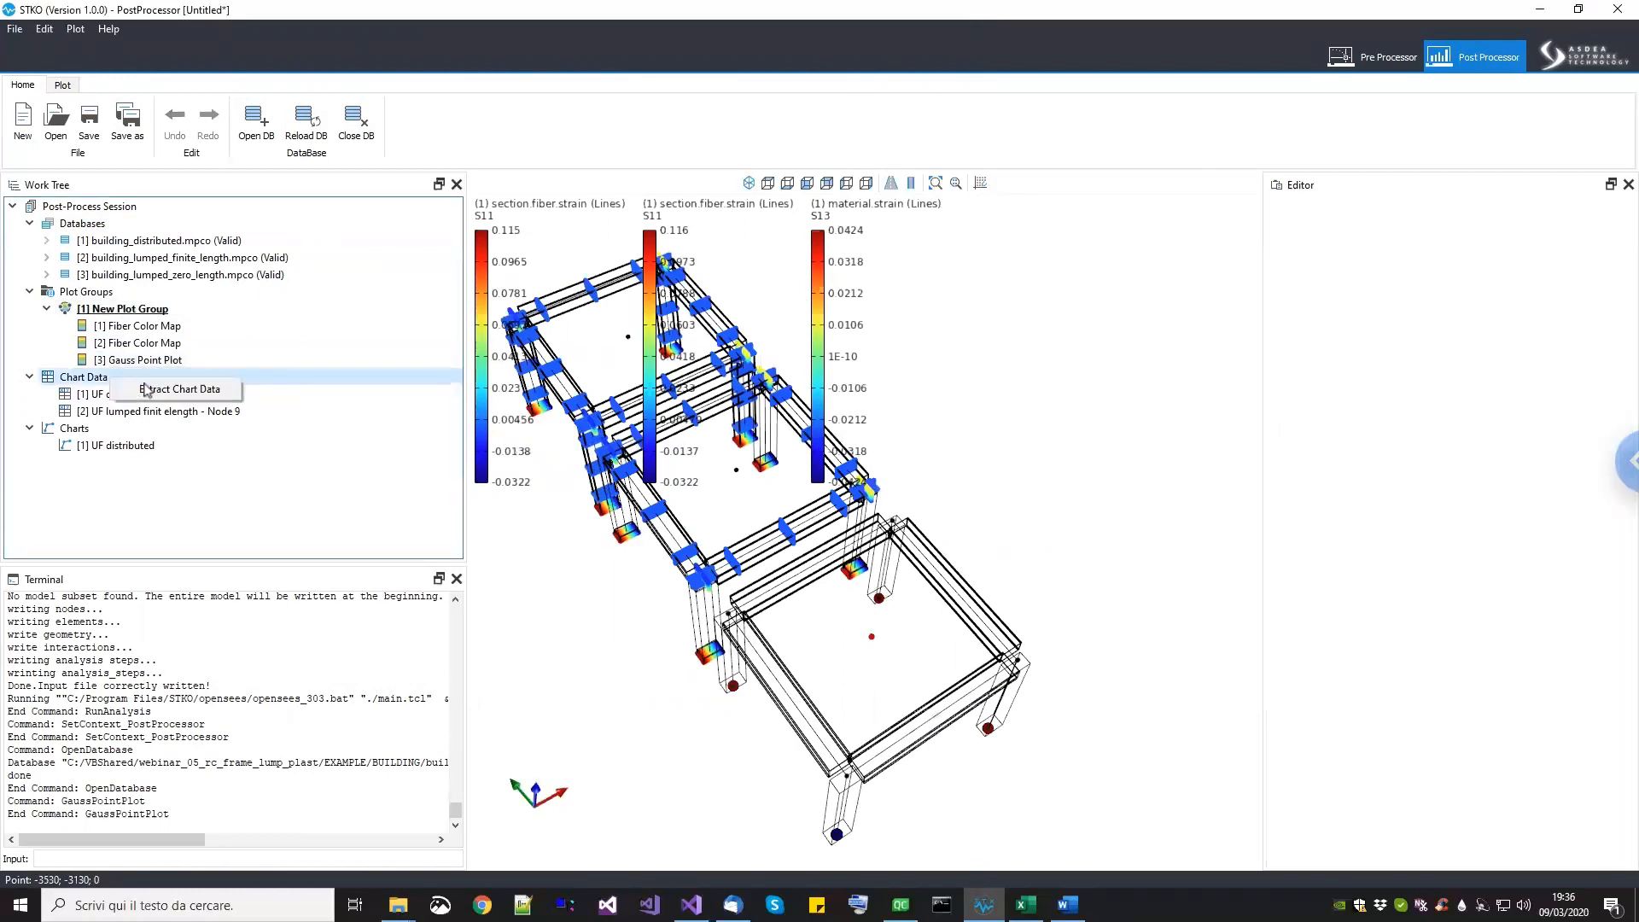
click(146, 389)
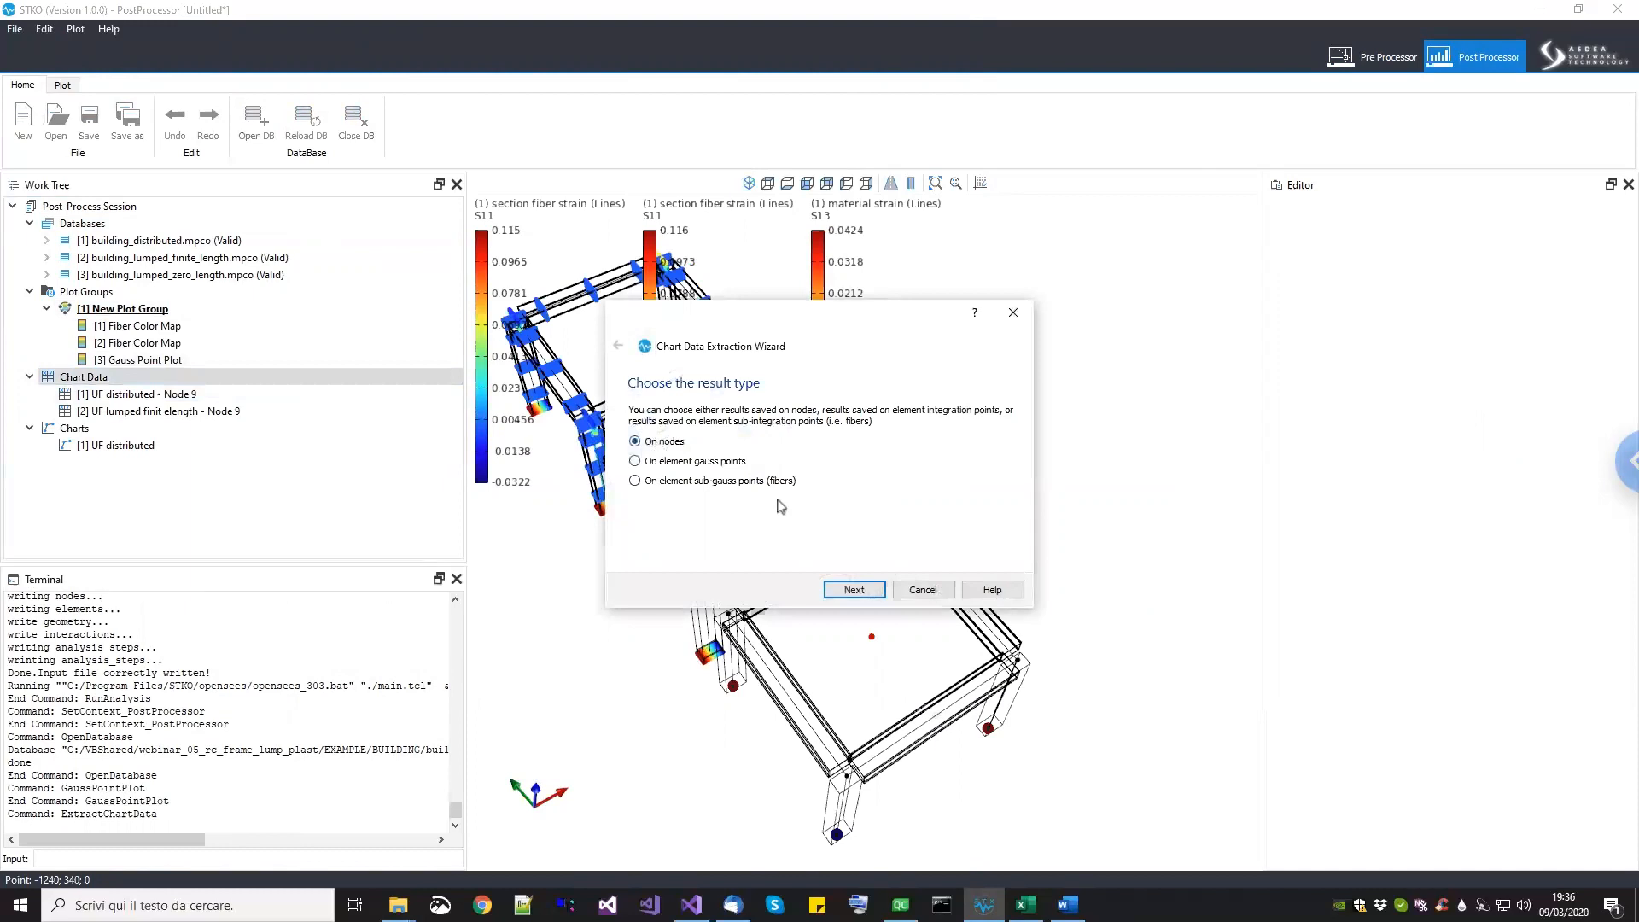
click(852, 589)
click(692, 481)
click(726, 459)
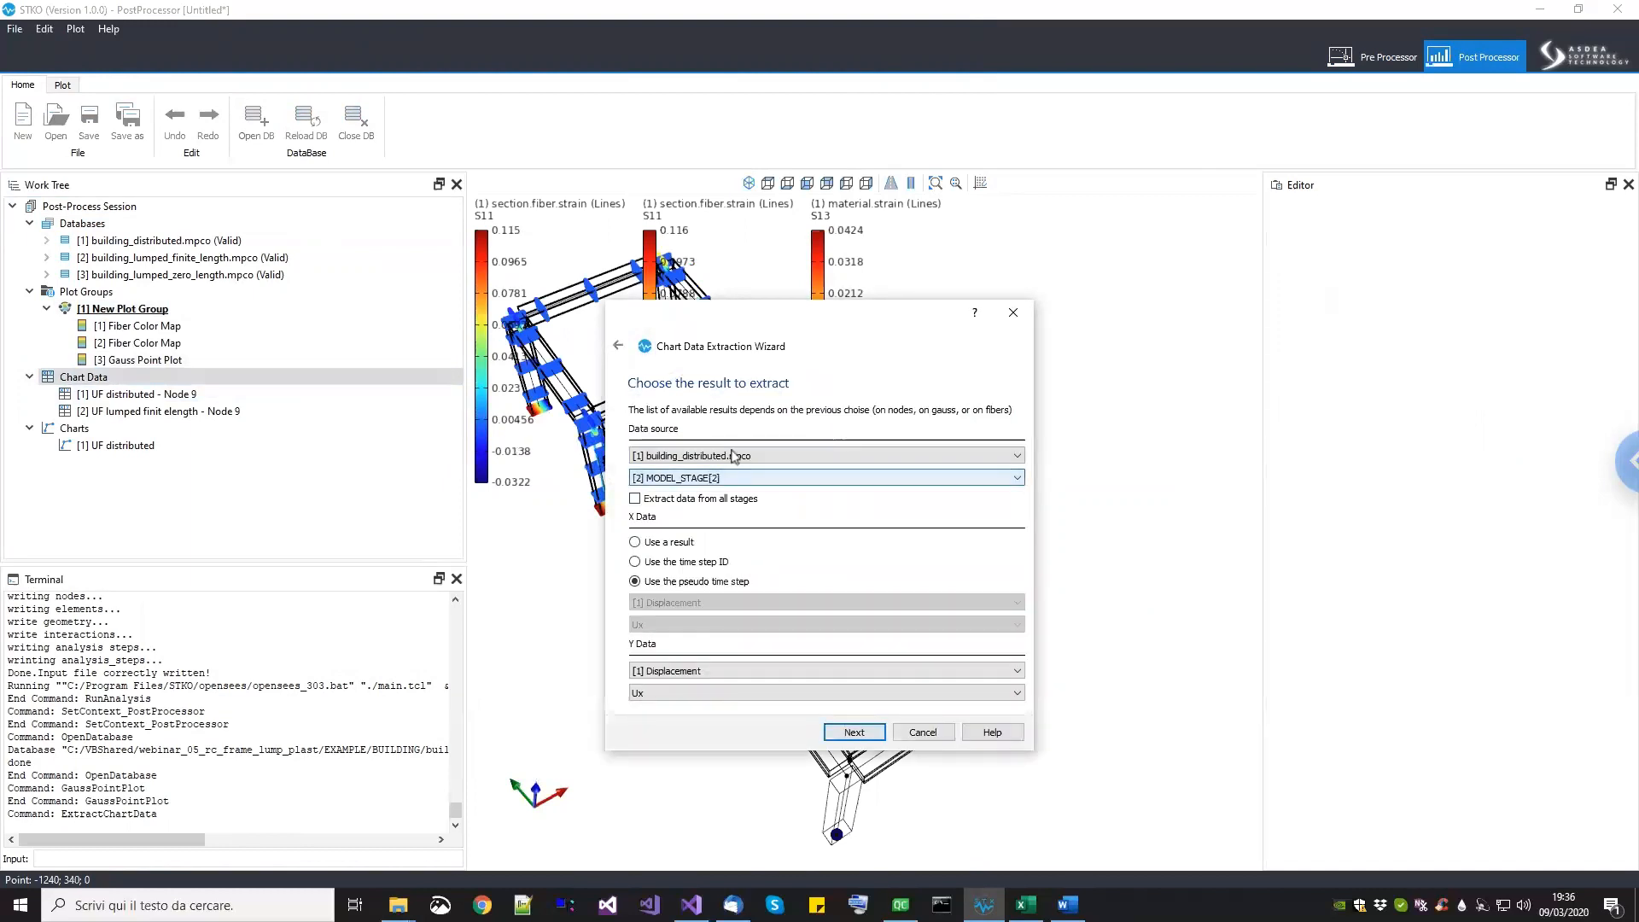
click(739, 457)
click(741, 493)
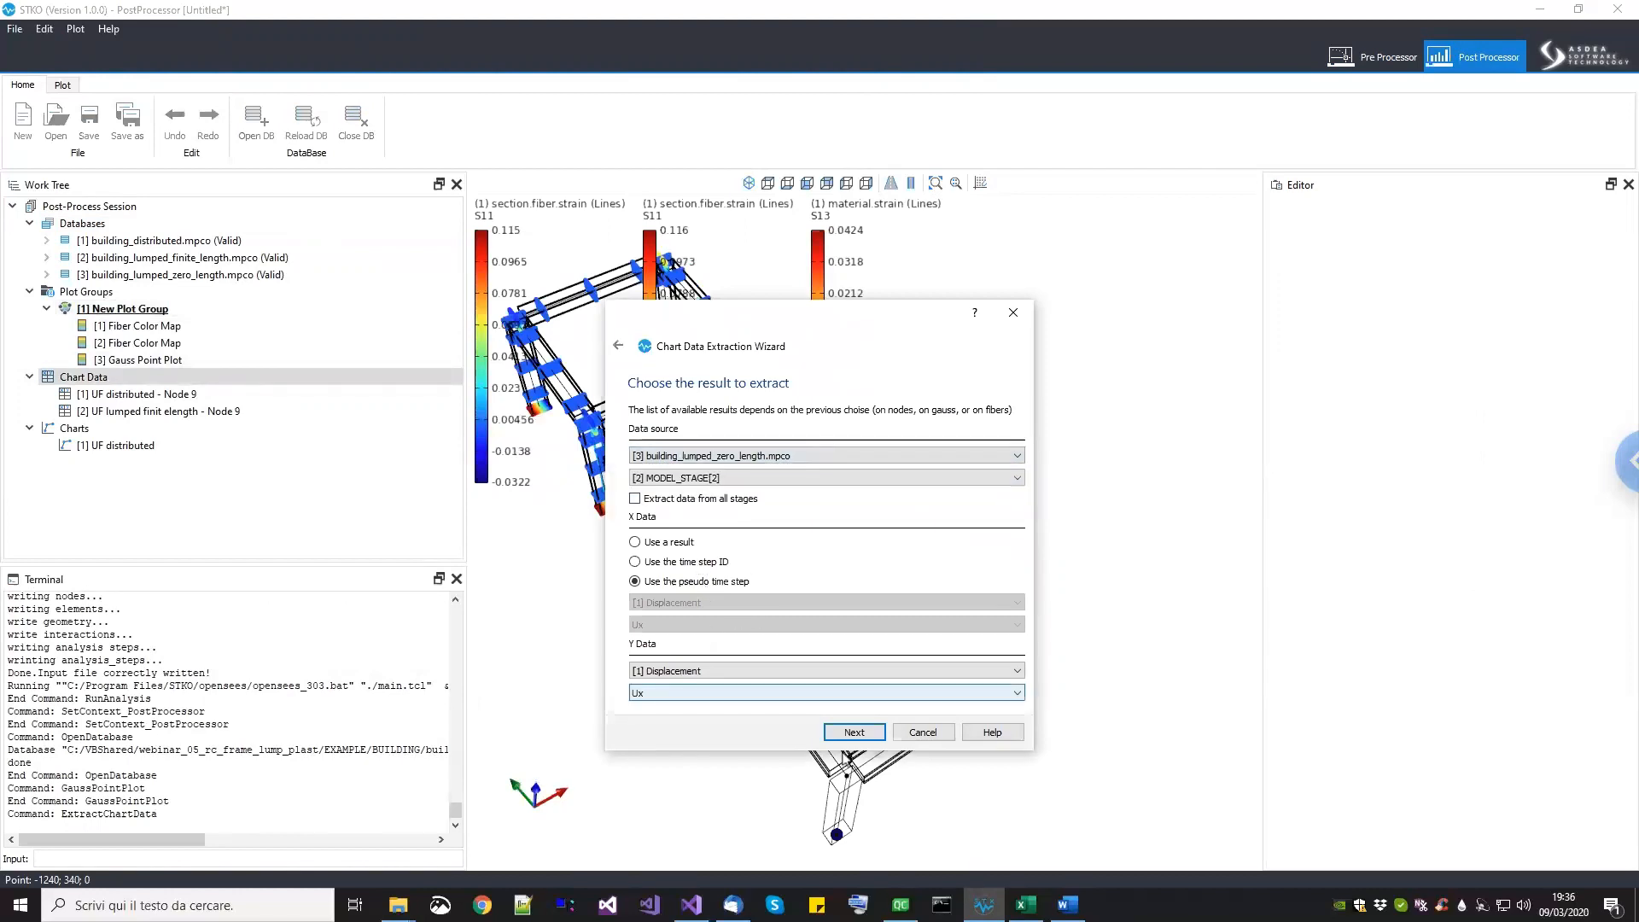
click(855, 733)
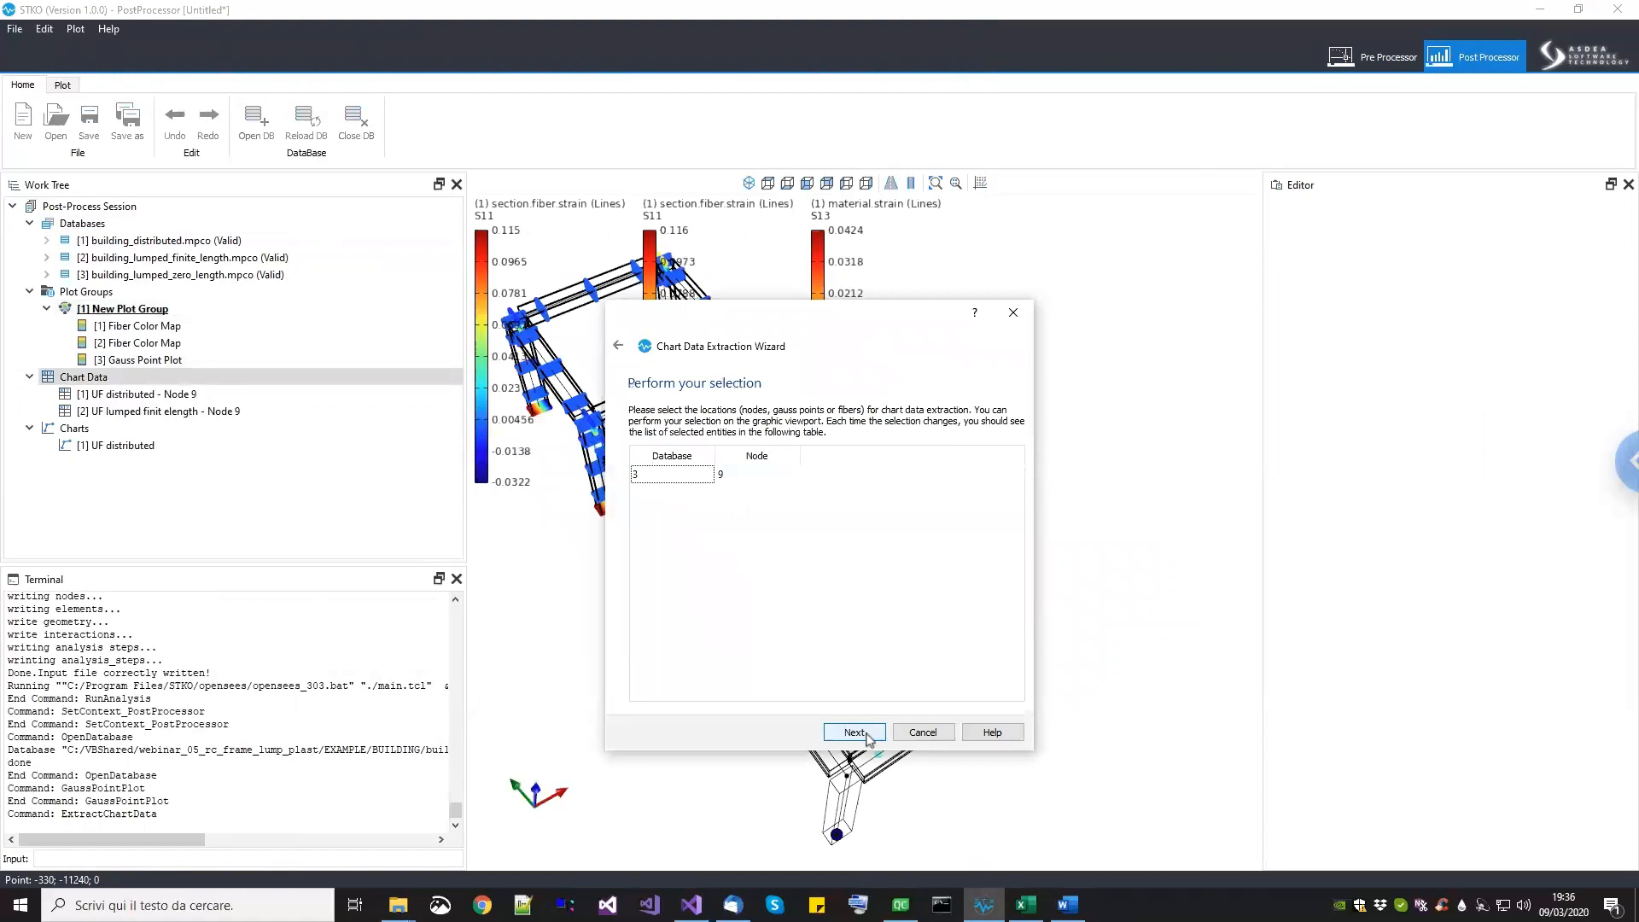
click(855, 733)
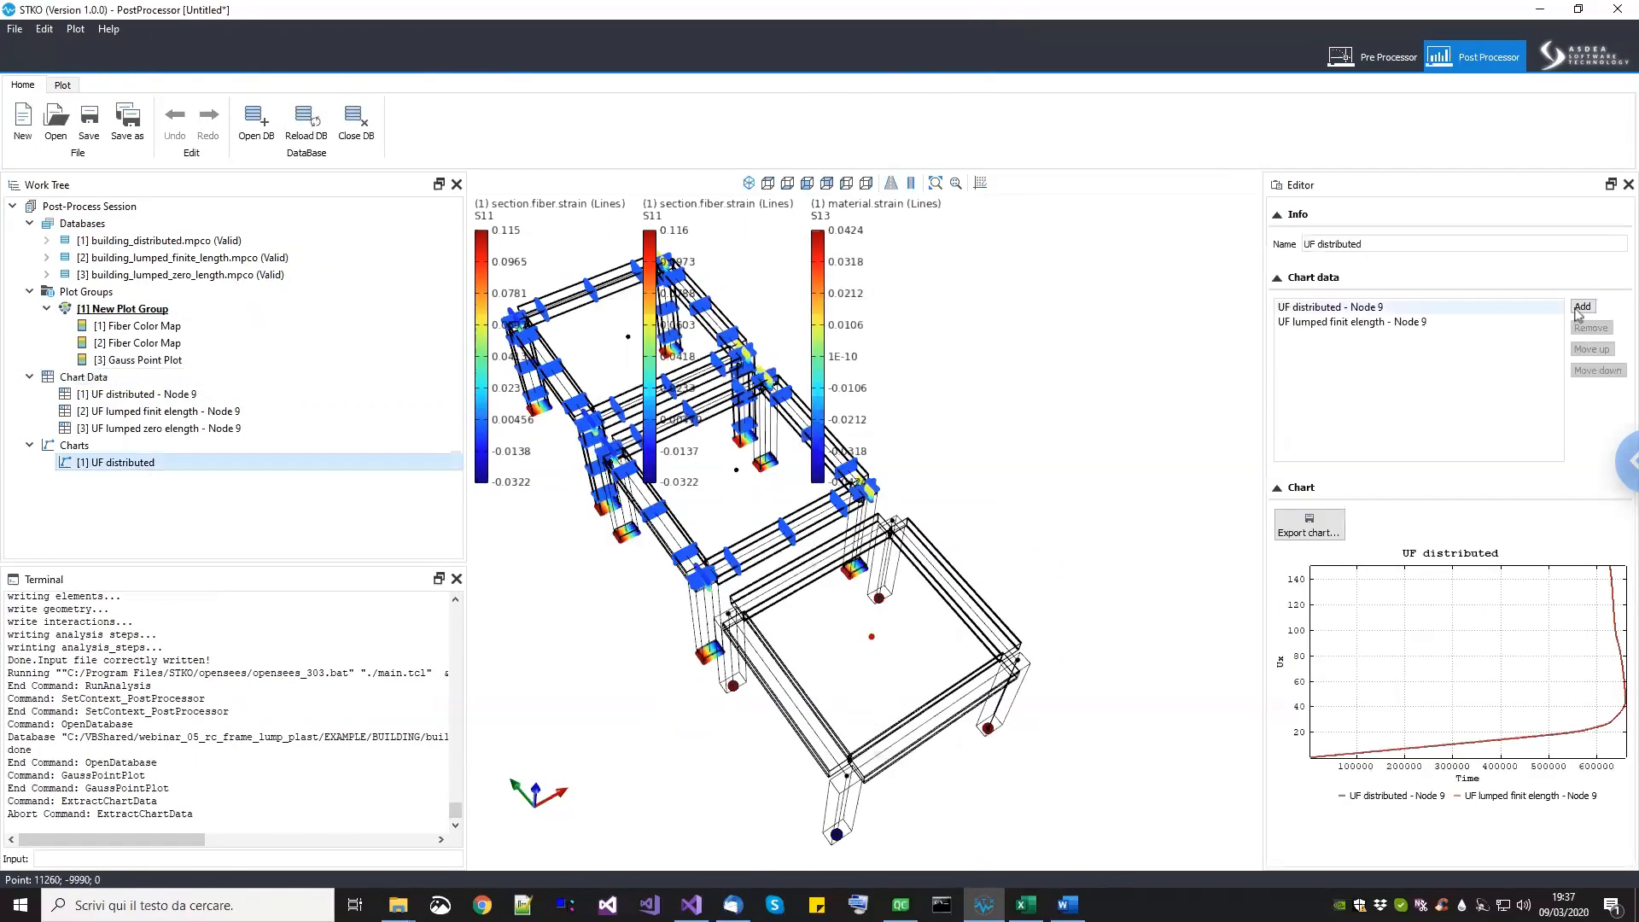
Step: Add the "UF lumped zero elength - Node 9" data to the UF distributed chart and compare the three curves up close
click(796, 398)
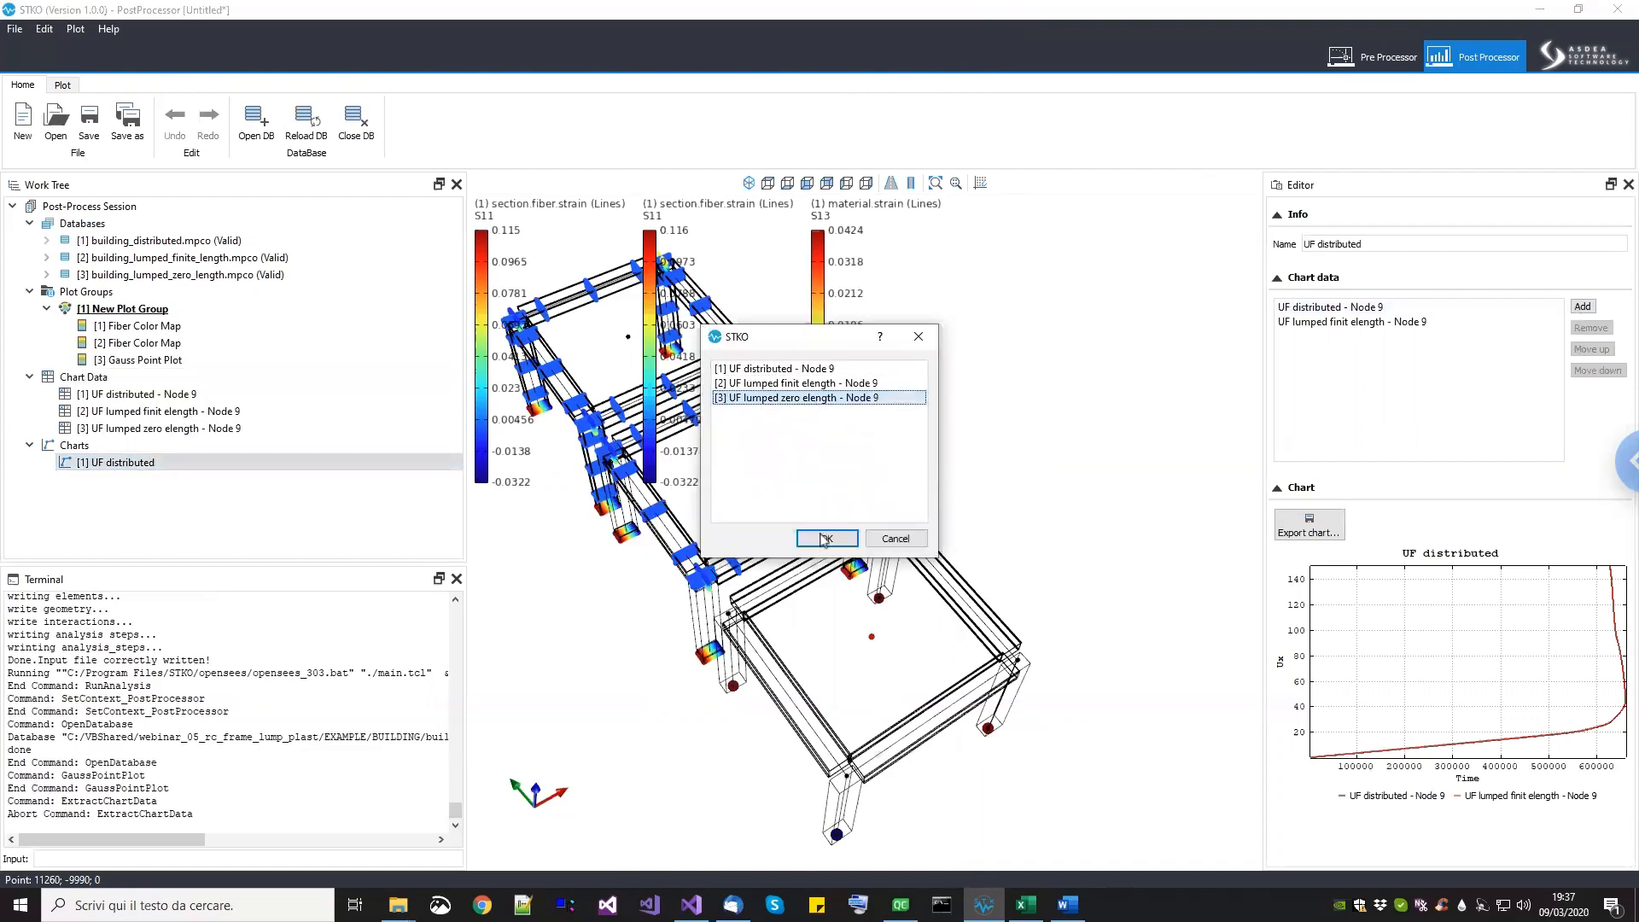
click(825, 539)
scroll(1409, 683, up, 2)
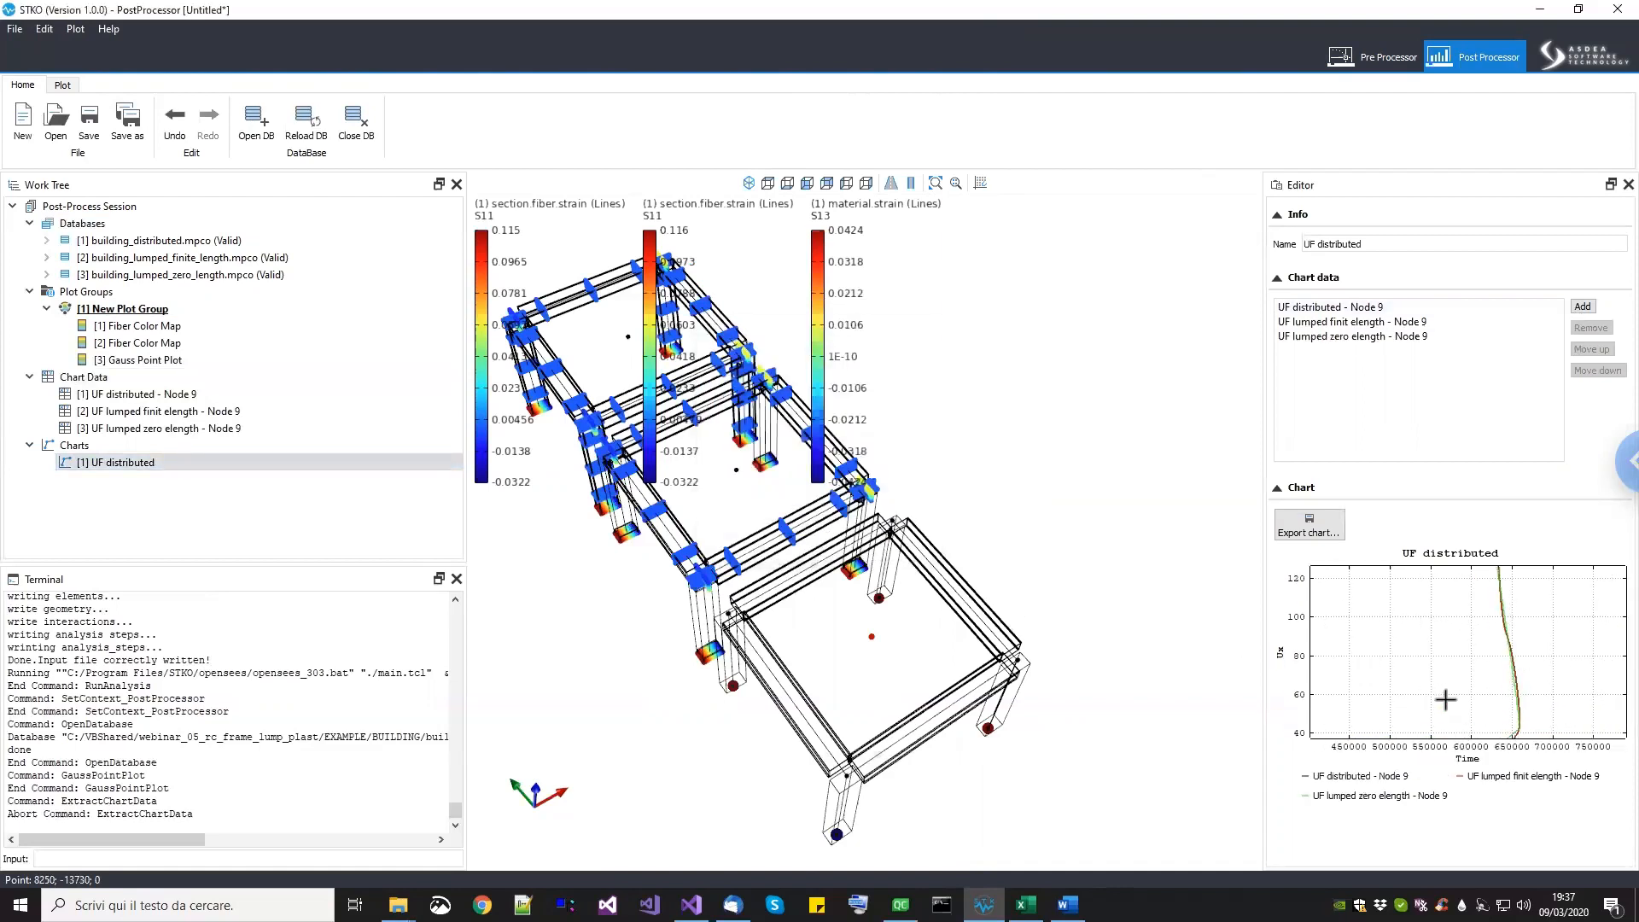
scroll(1507, 699, up, 5)
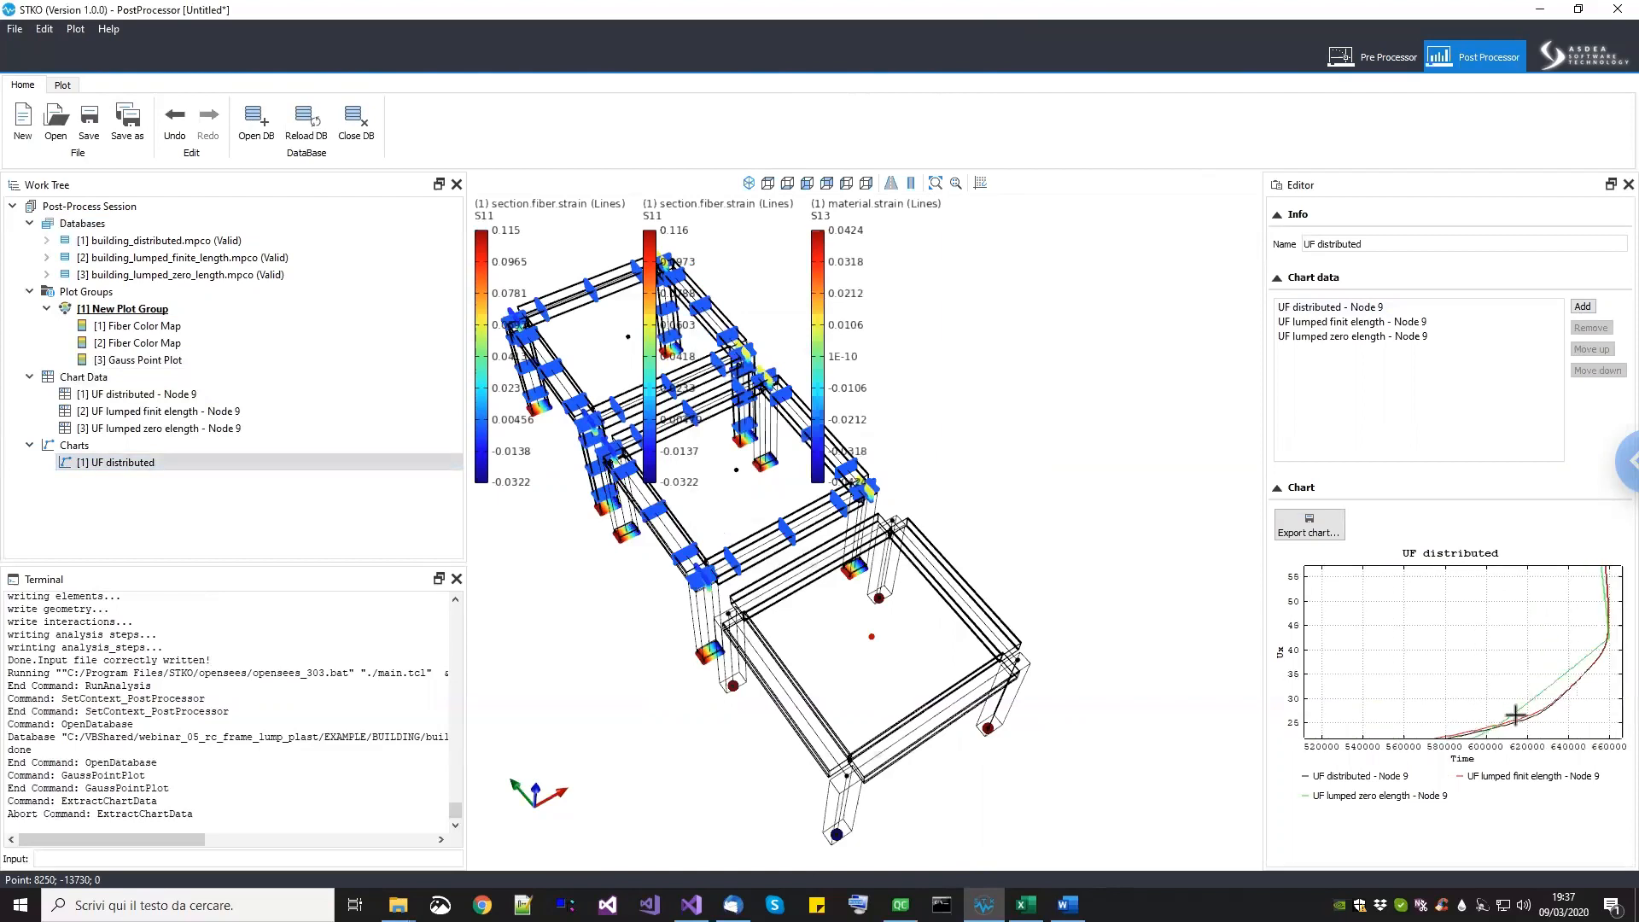
scroll(1545, 674, down, 3)
drag(1547, 618, 1524, 728)
scroll(1493, 611, down, 3)
drag(1493, 613, 1490, 716)
scroll(1489, 716, down, 1)
drag(1505, 621, 1554, 559)
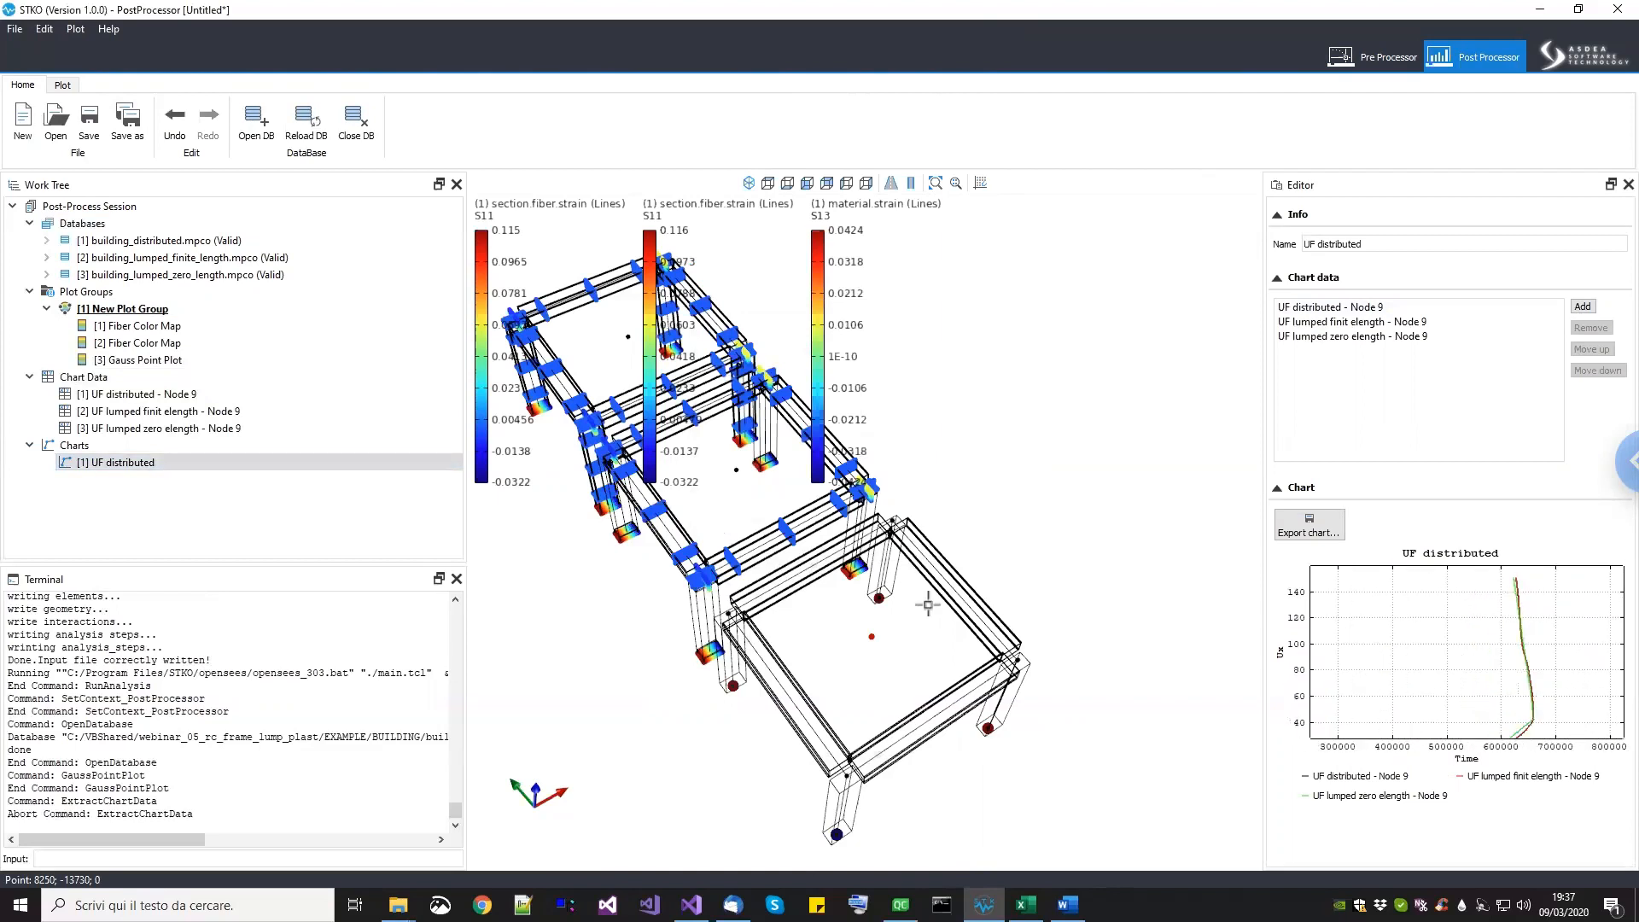
Step: Return to the Pre Processor and display the local axes of the frame's beams and columns for inspection
middle_drag(930, 679, 897, 700)
scroll(897, 699, up, 2)
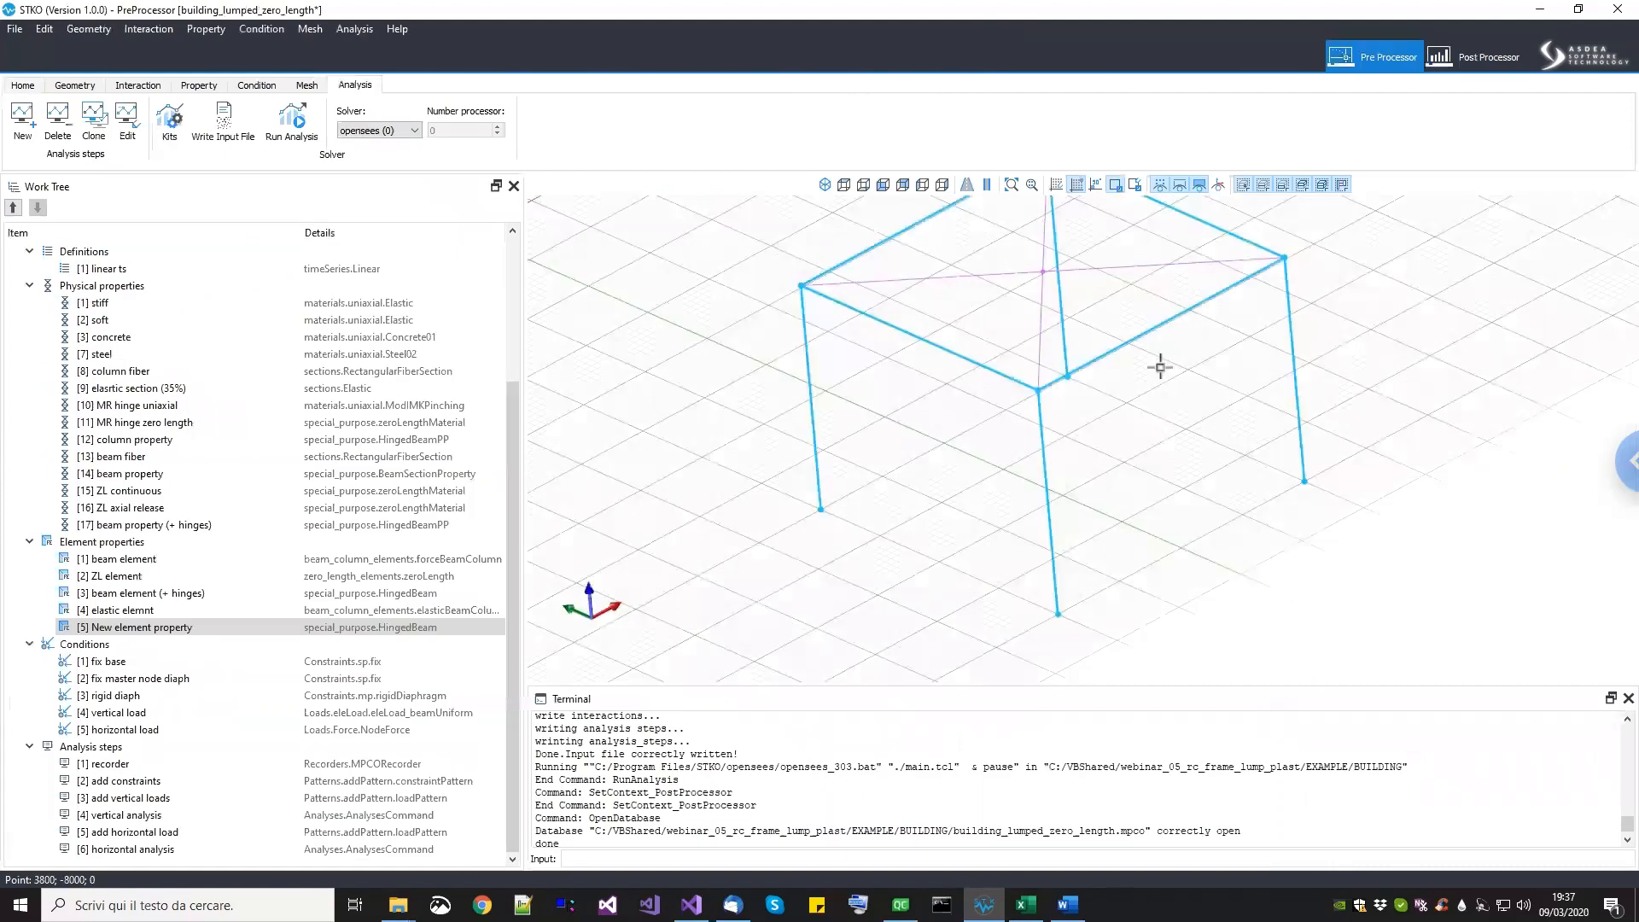
middle_drag(1044, 455, 1148, 475)
middle_drag(1002, 497, 892, 516)
middle_drag(891, 443, 864, 443)
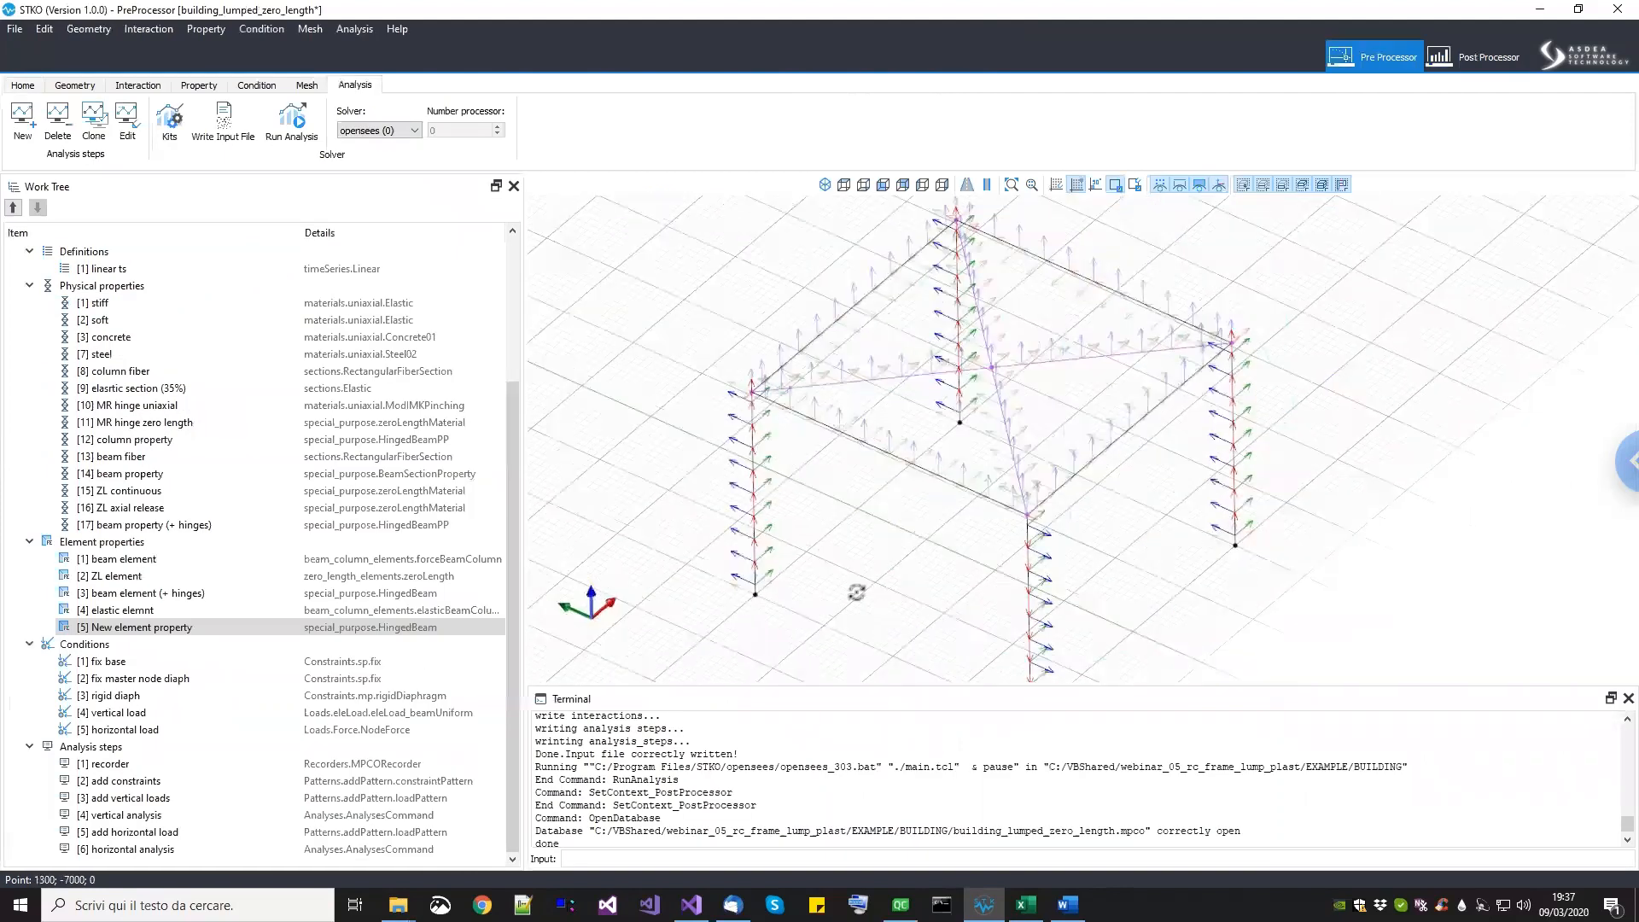
middle_drag(858, 593, 856, 589)
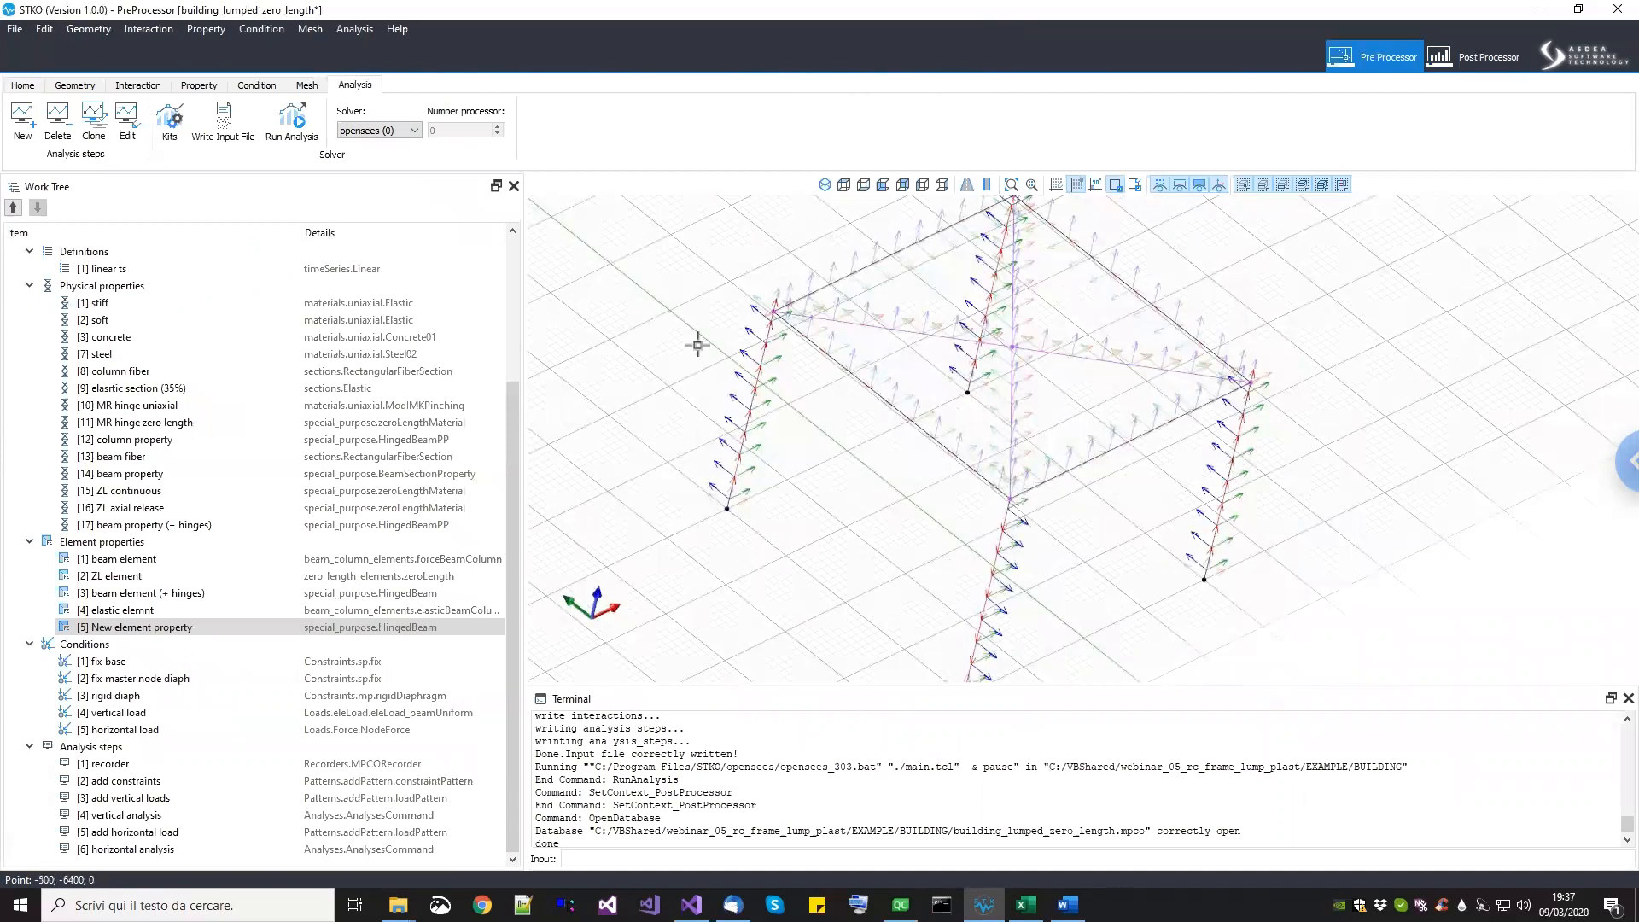
Step: Reverse the local direction of the frame's front corner column so its local axes match the other columns
middle_drag(957, 630, 962, 556)
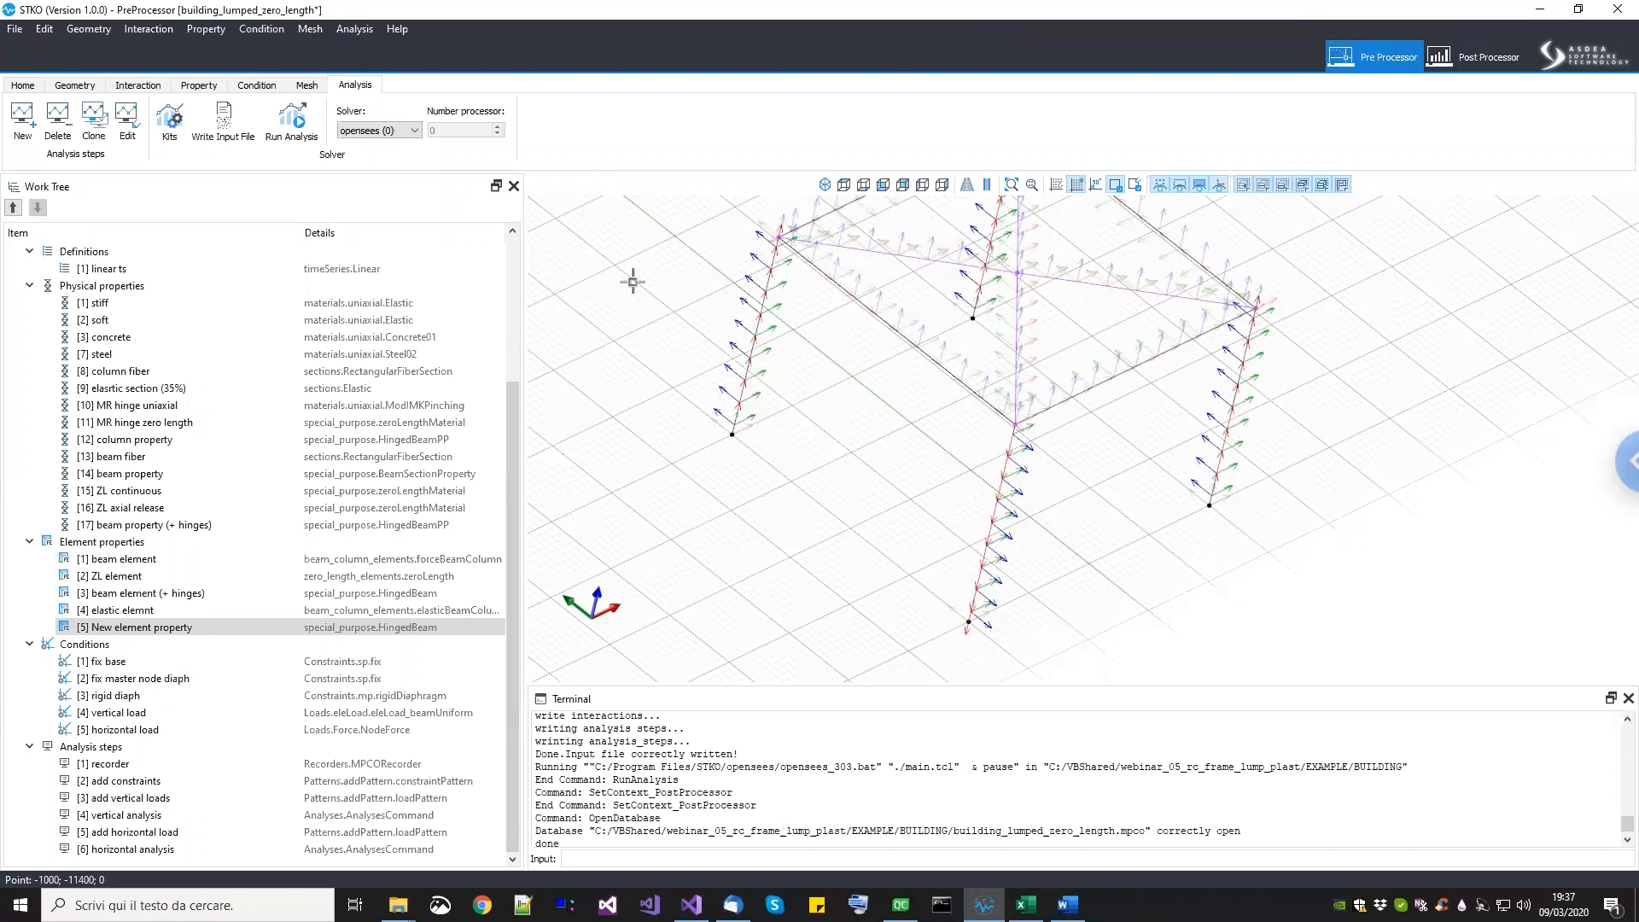
click(76, 85)
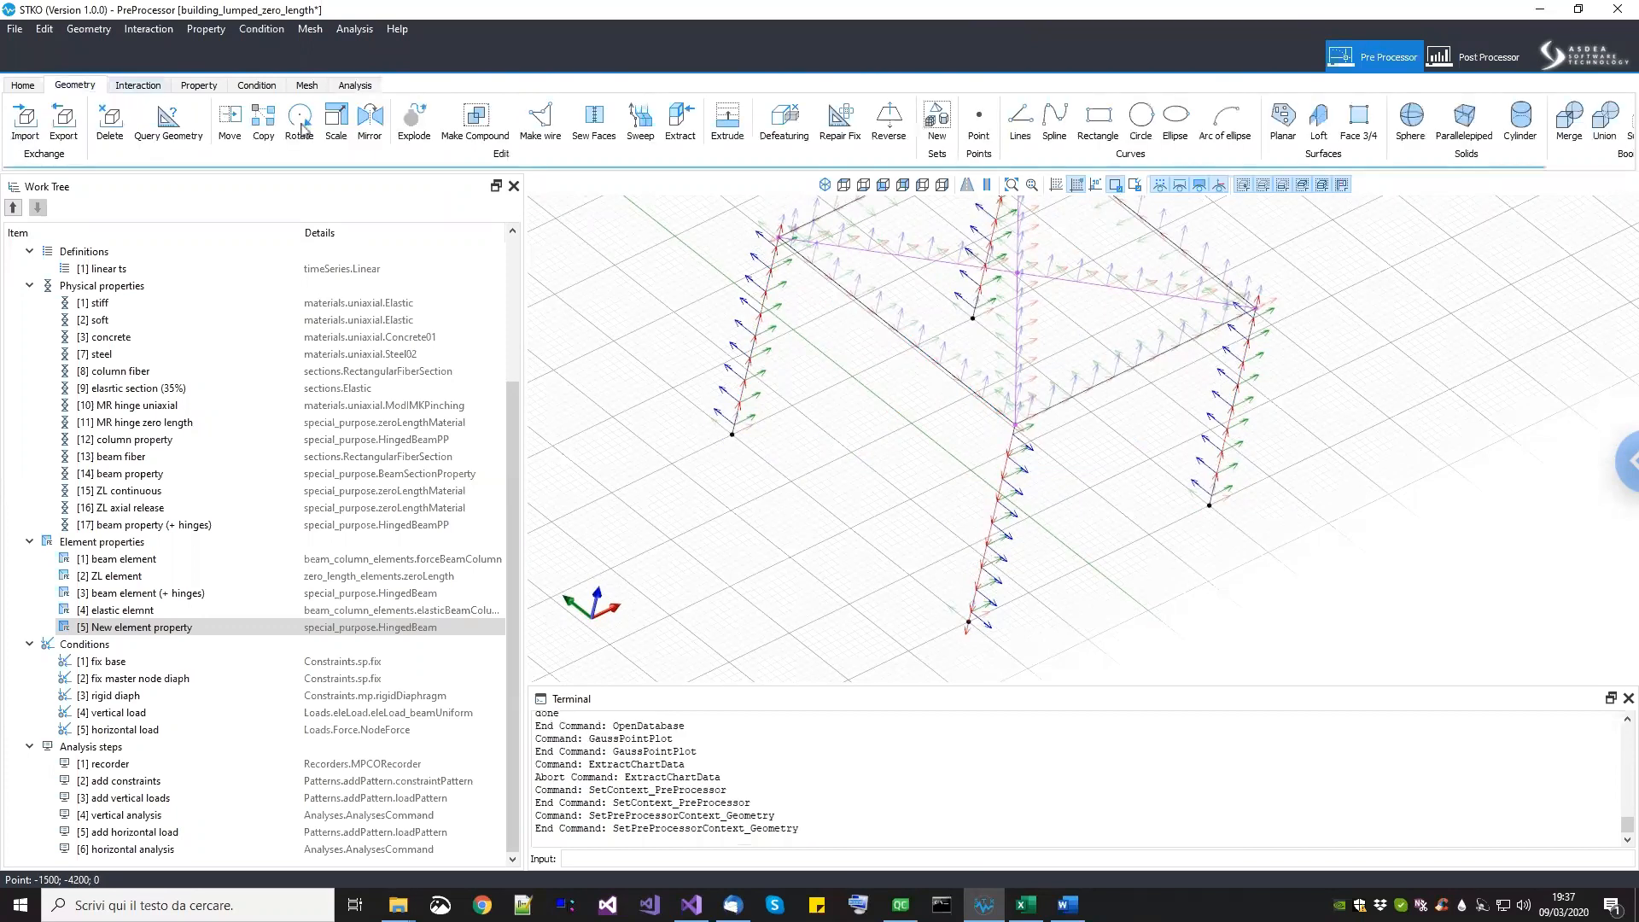
click(891, 128)
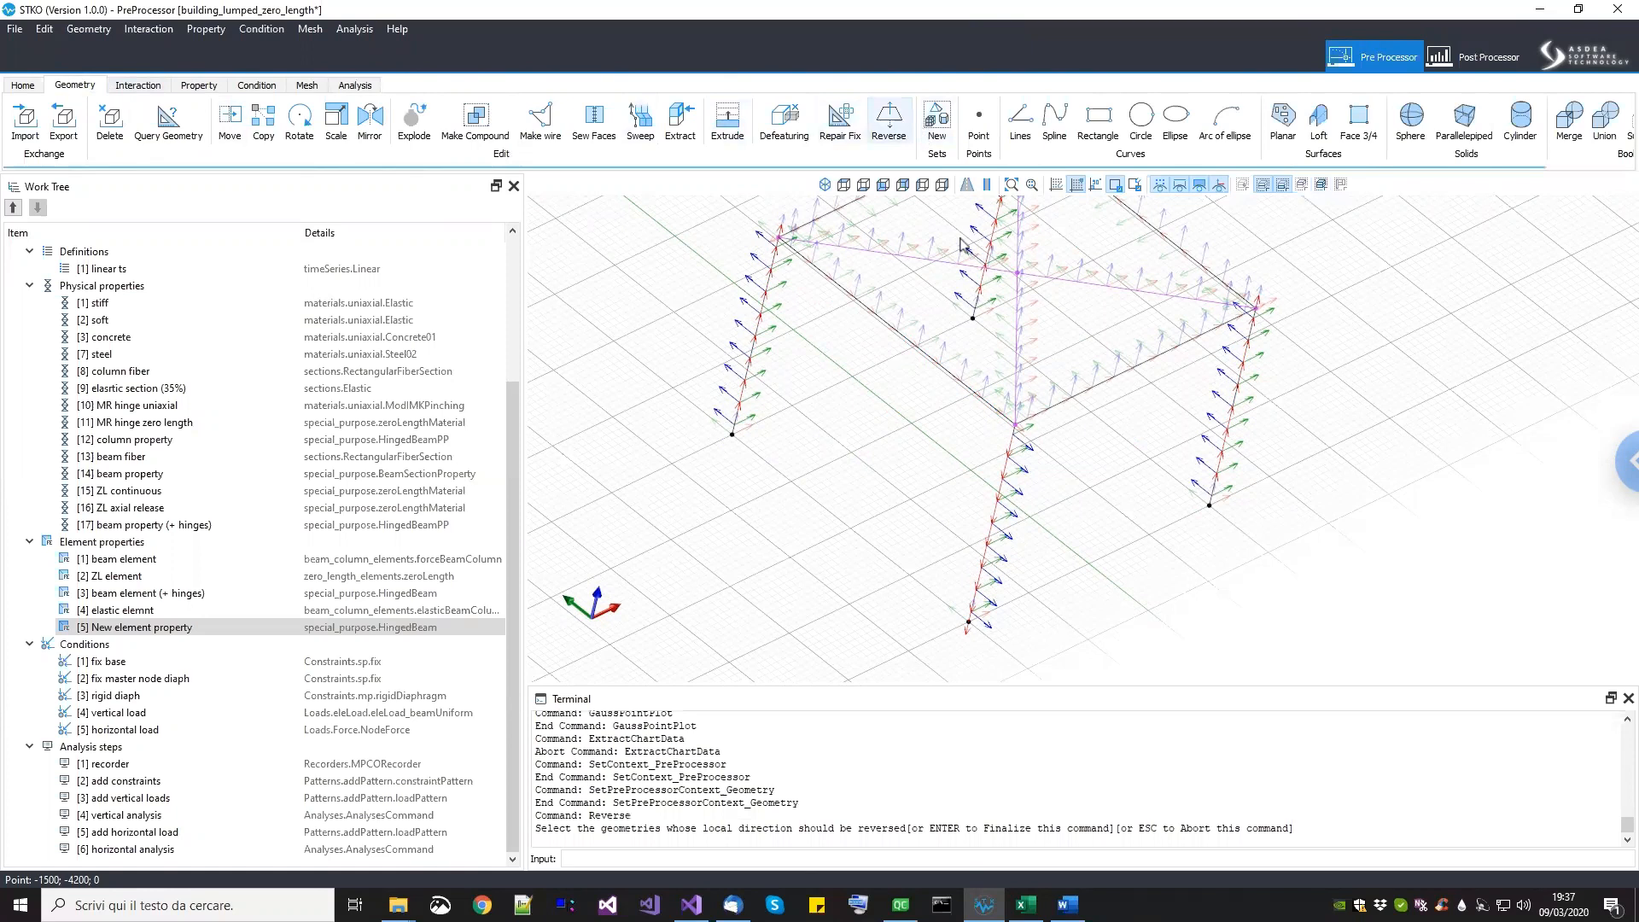
click(980, 546)
key(Return)
middle_drag(1000, 505, 966, 563)
Step: Rebuild the mesh and run the OpenSees analysis in the BUILDING folder, closing the solver console when it finishes
click(298, 85)
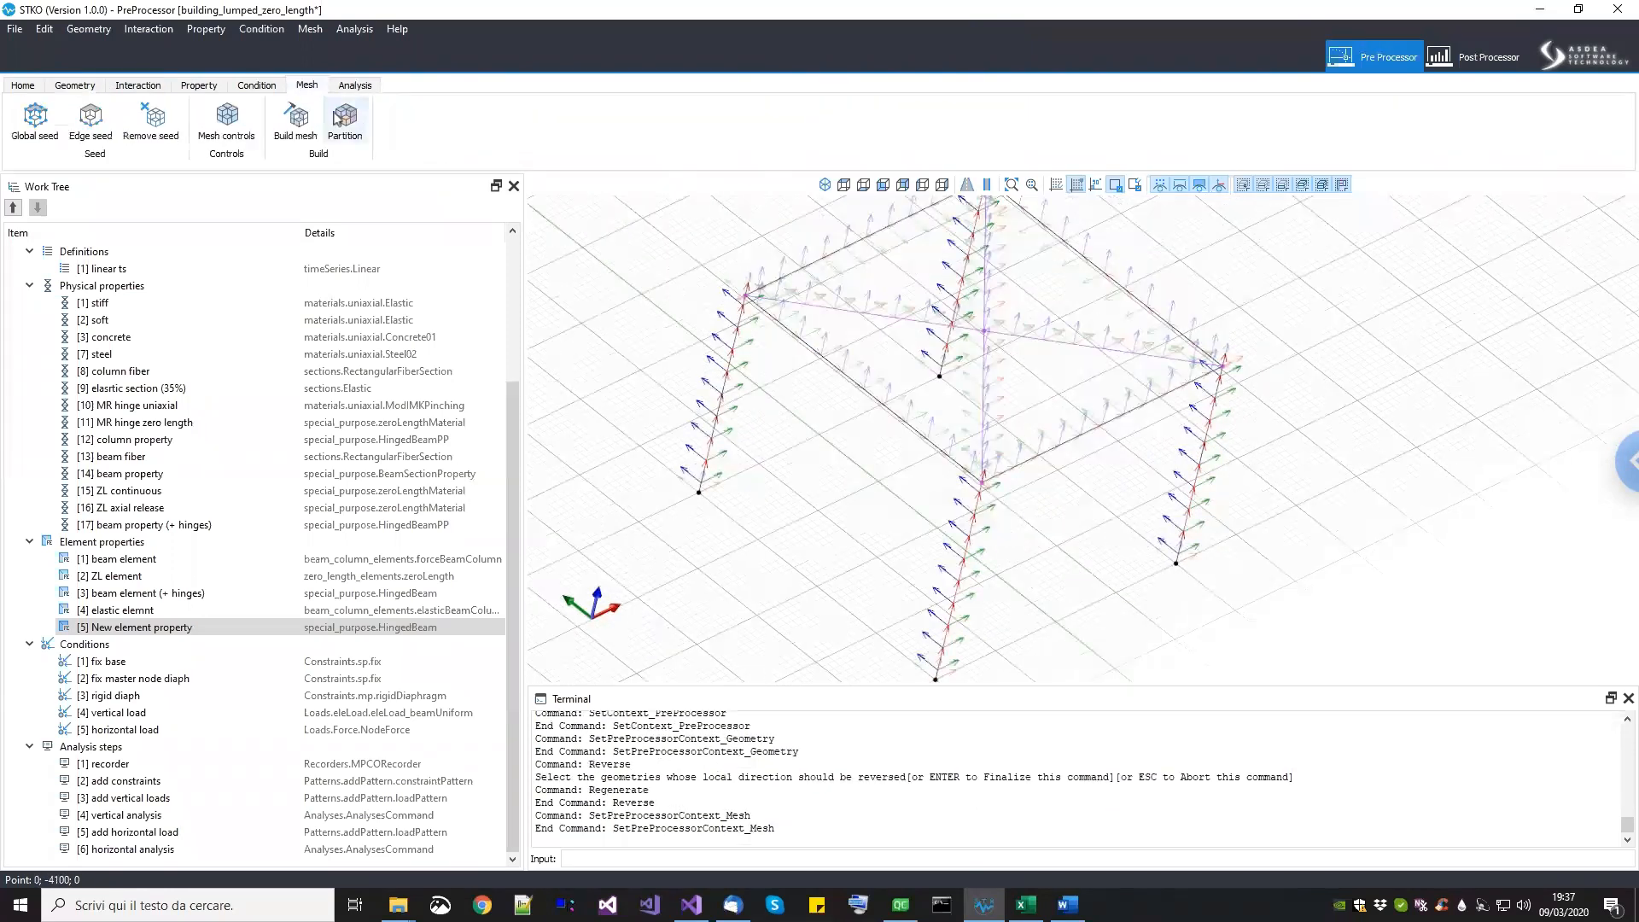
click(300, 126)
click(355, 85)
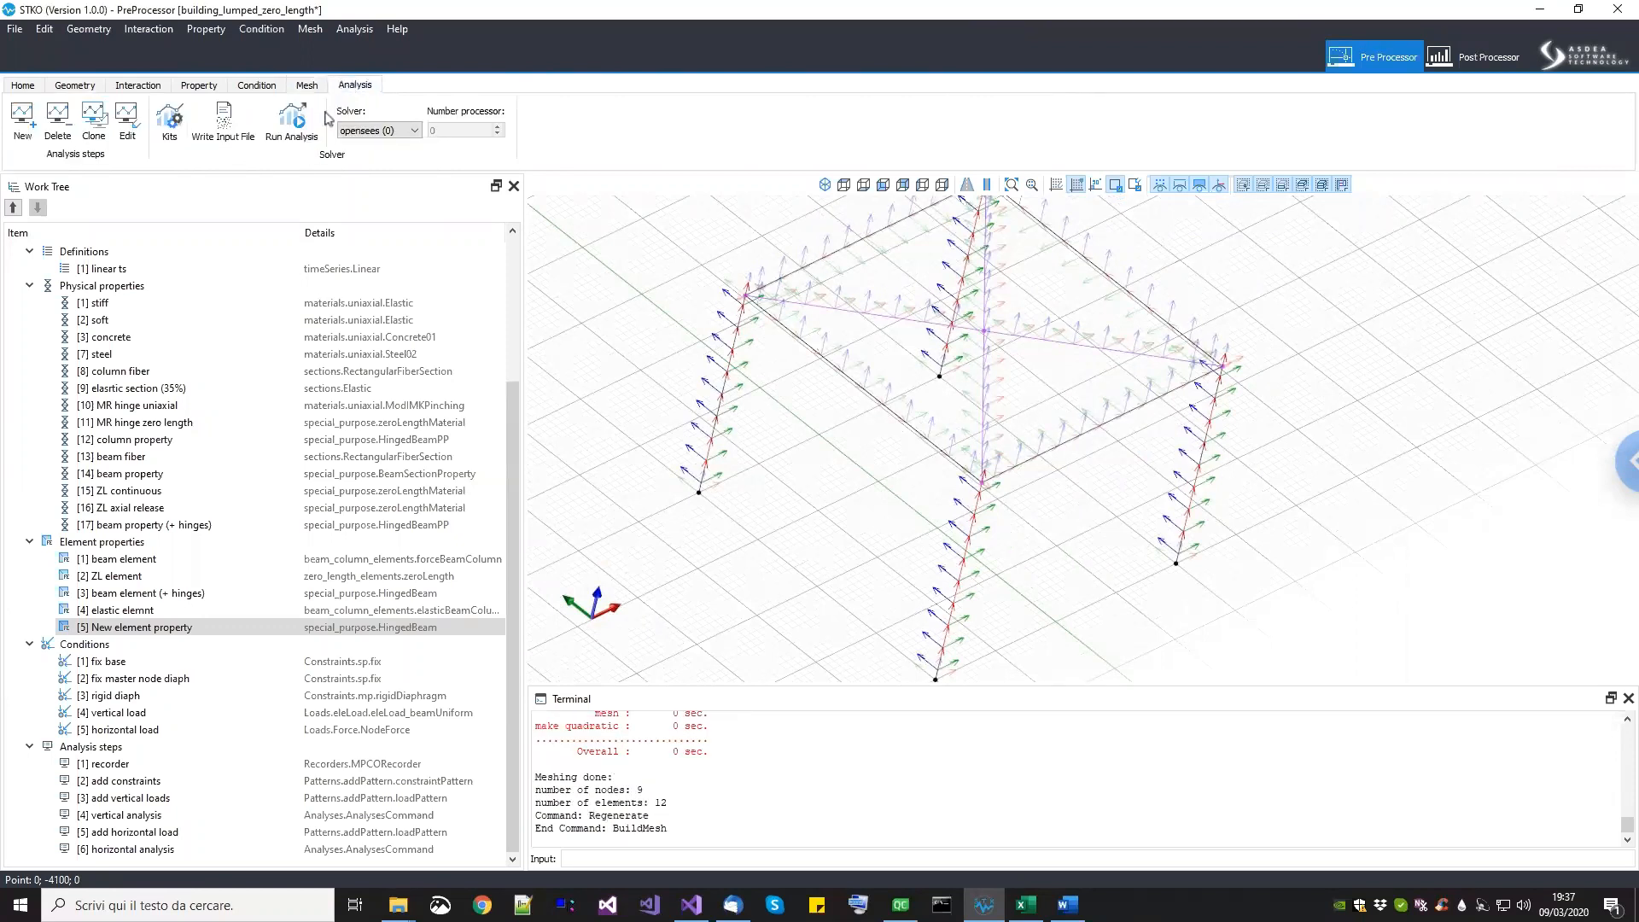
click(299, 128)
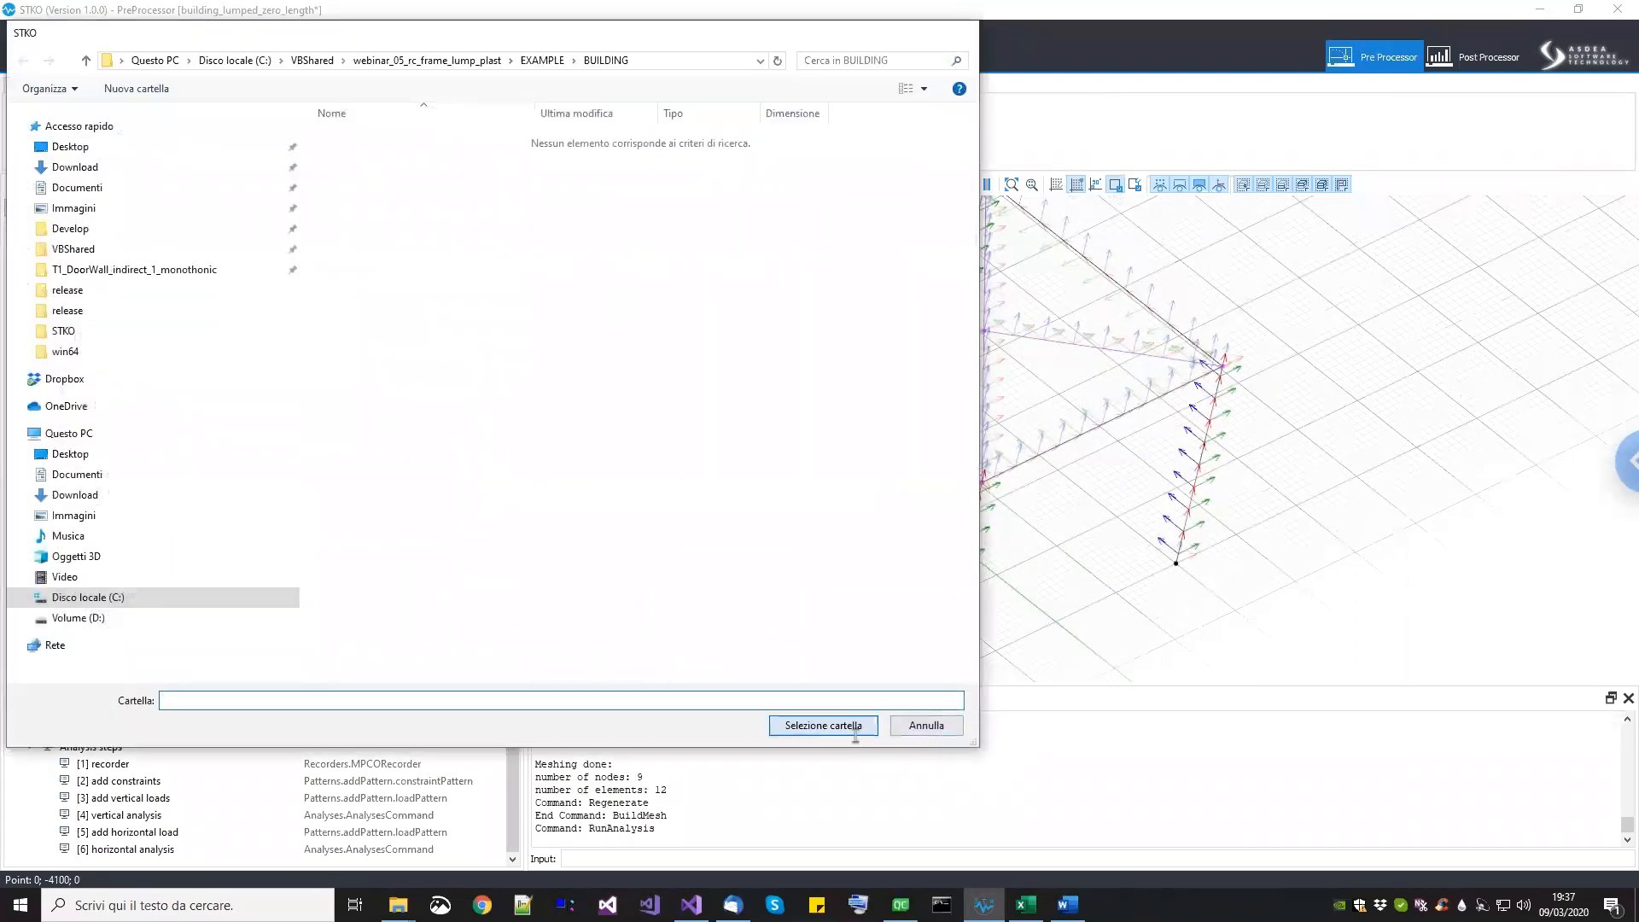
click(845, 726)
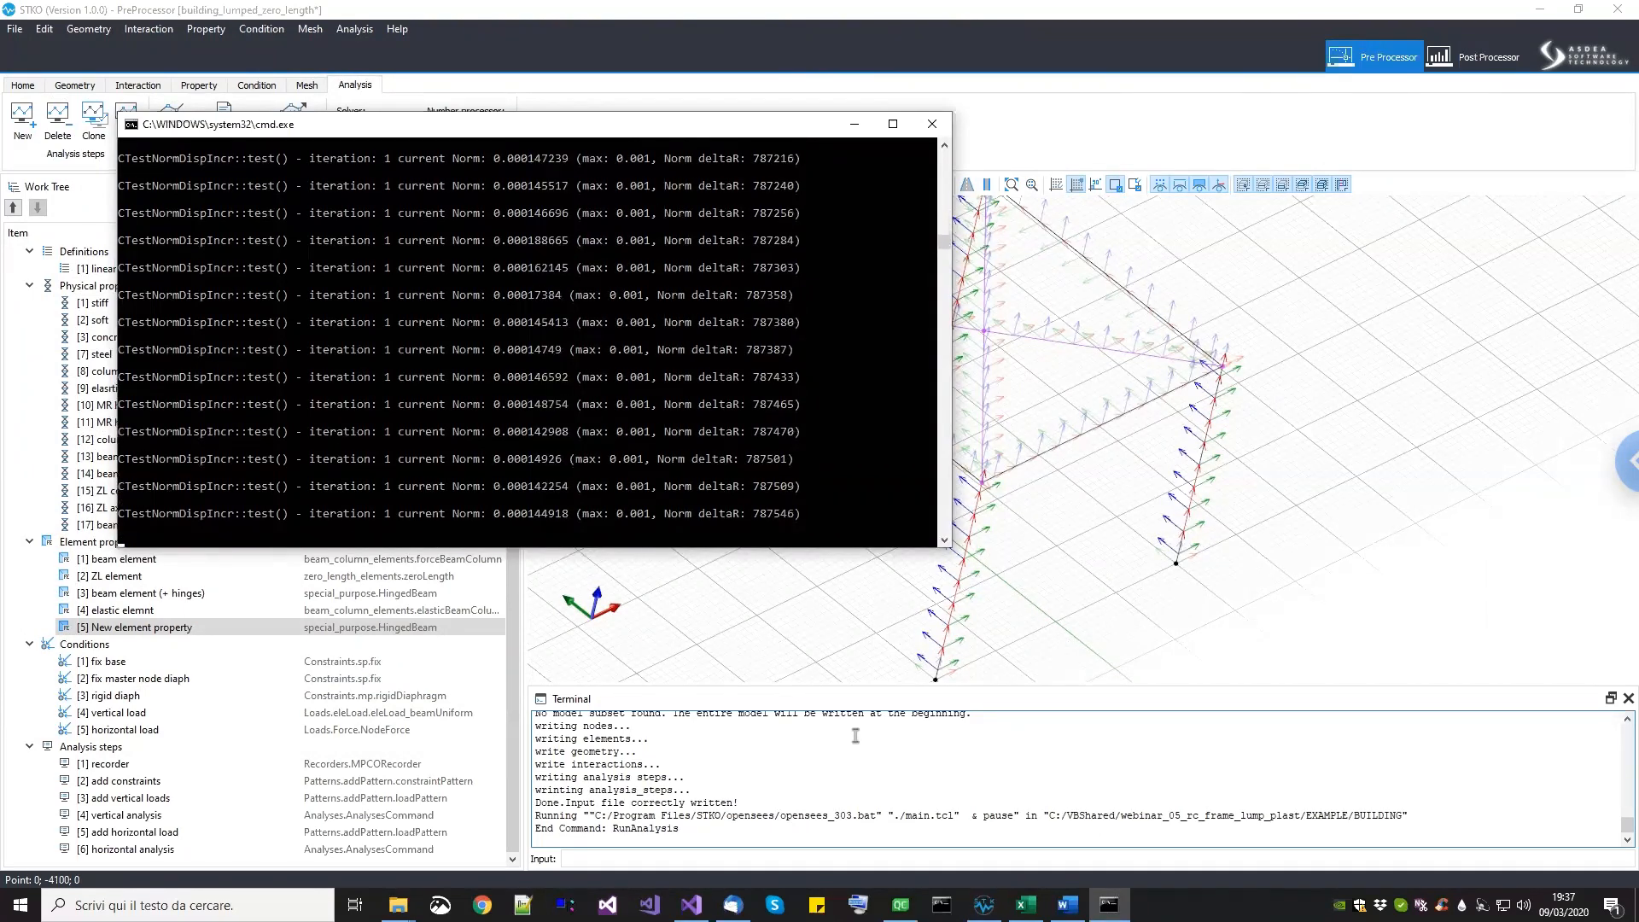
key(Return)
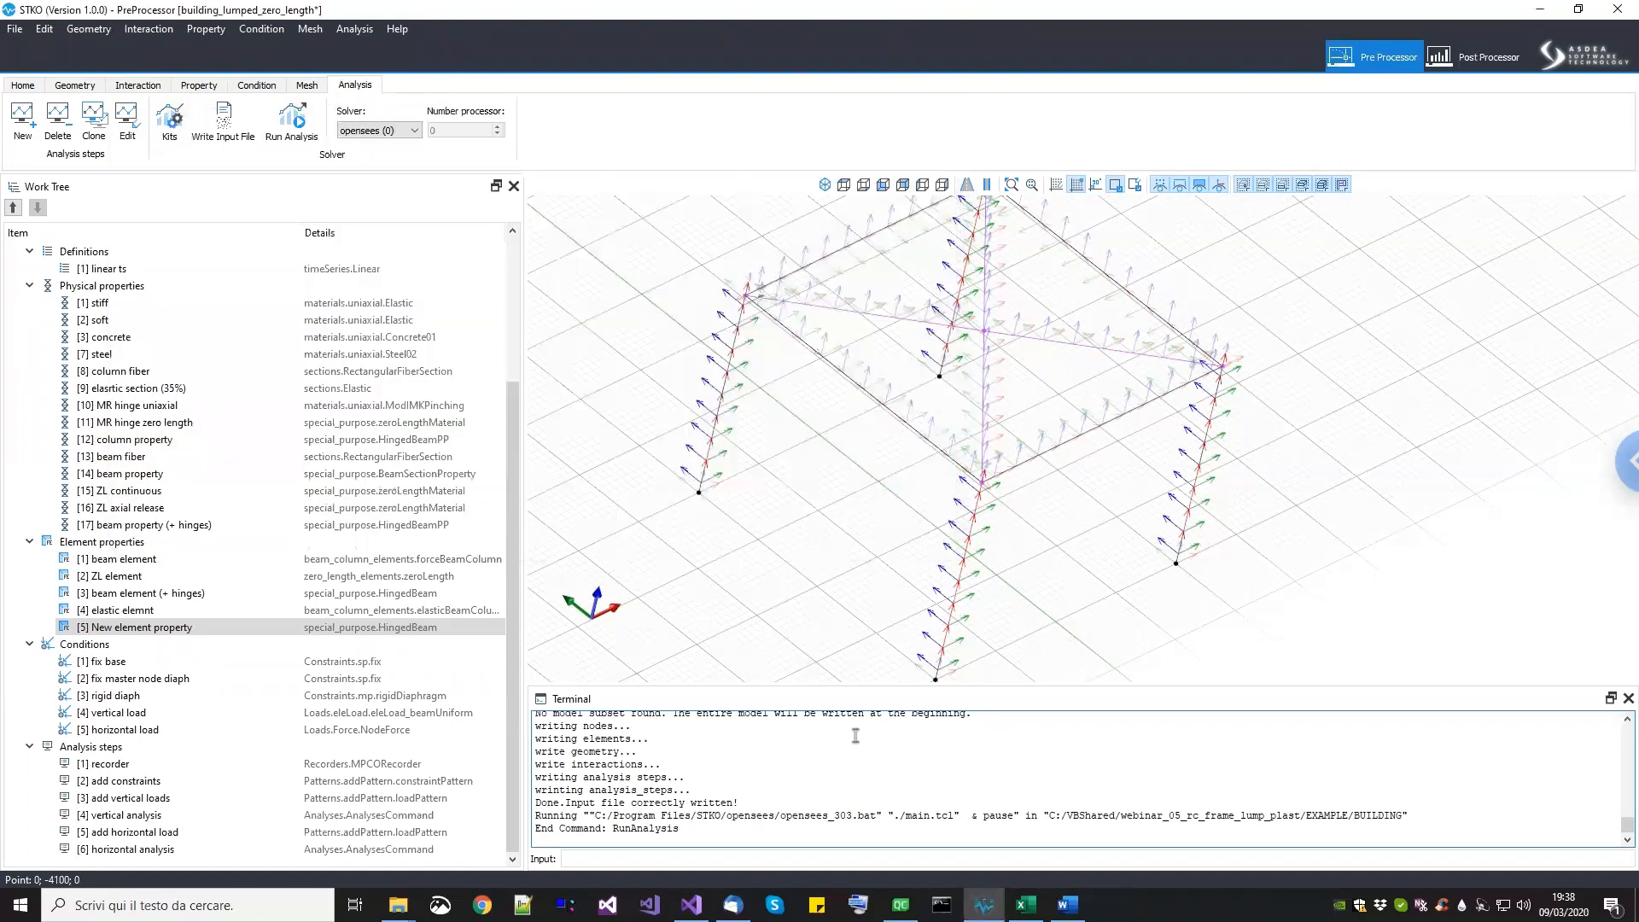
Step: Switch to the Post Processor and reload the building_lumped_zero_length.mpco database
click(1481, 60)
right_click(170, 275)
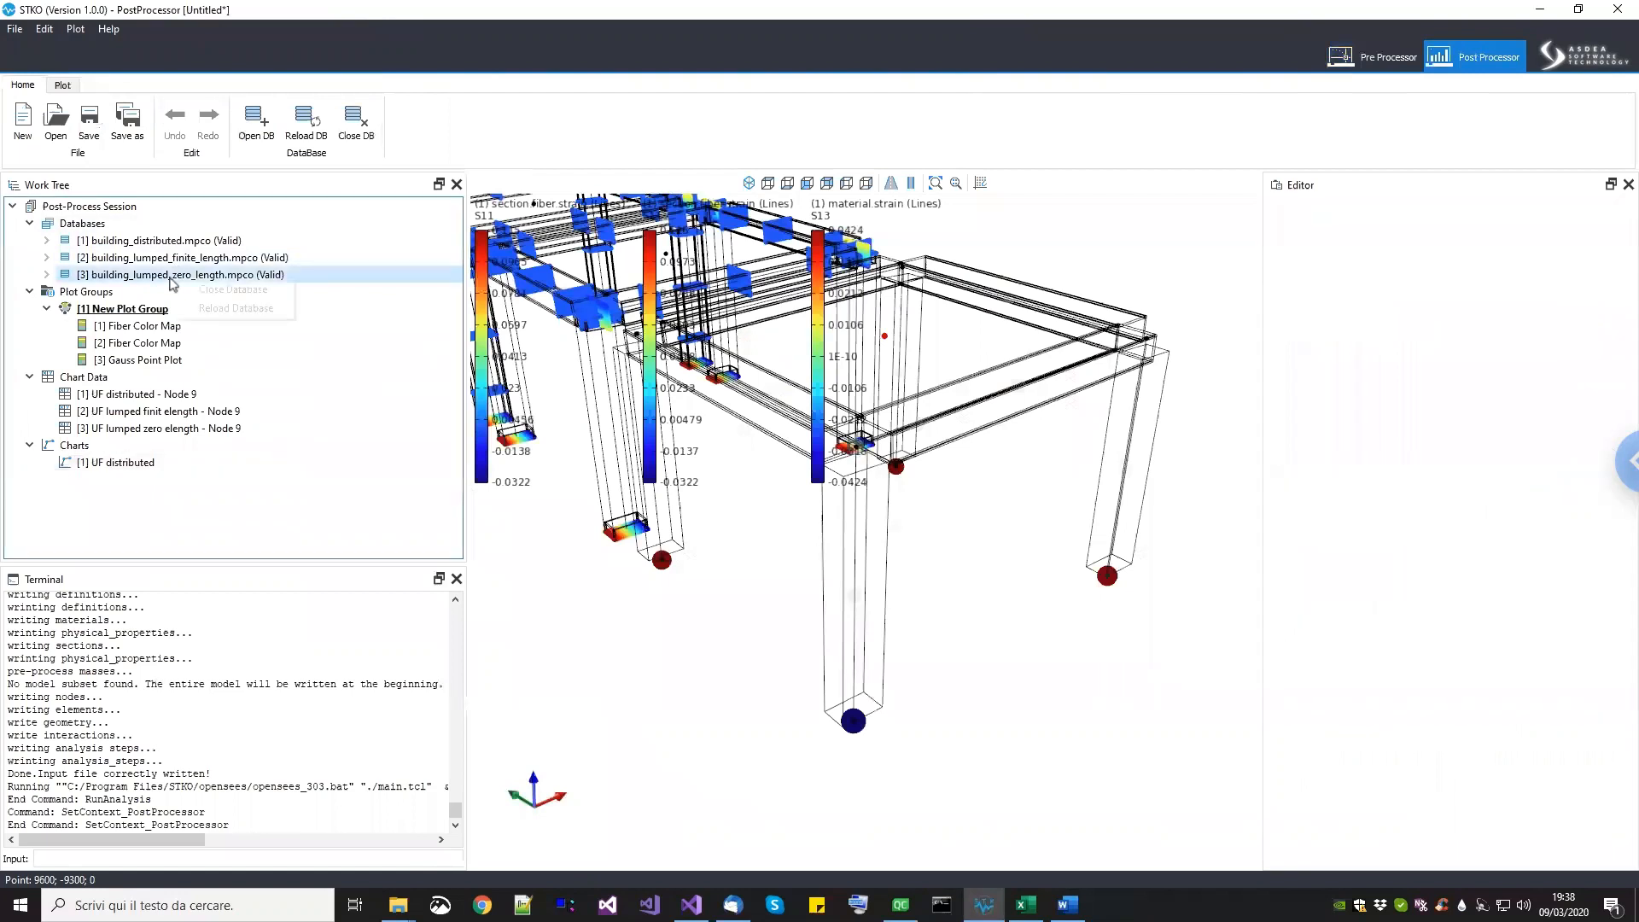
click(235, 308)
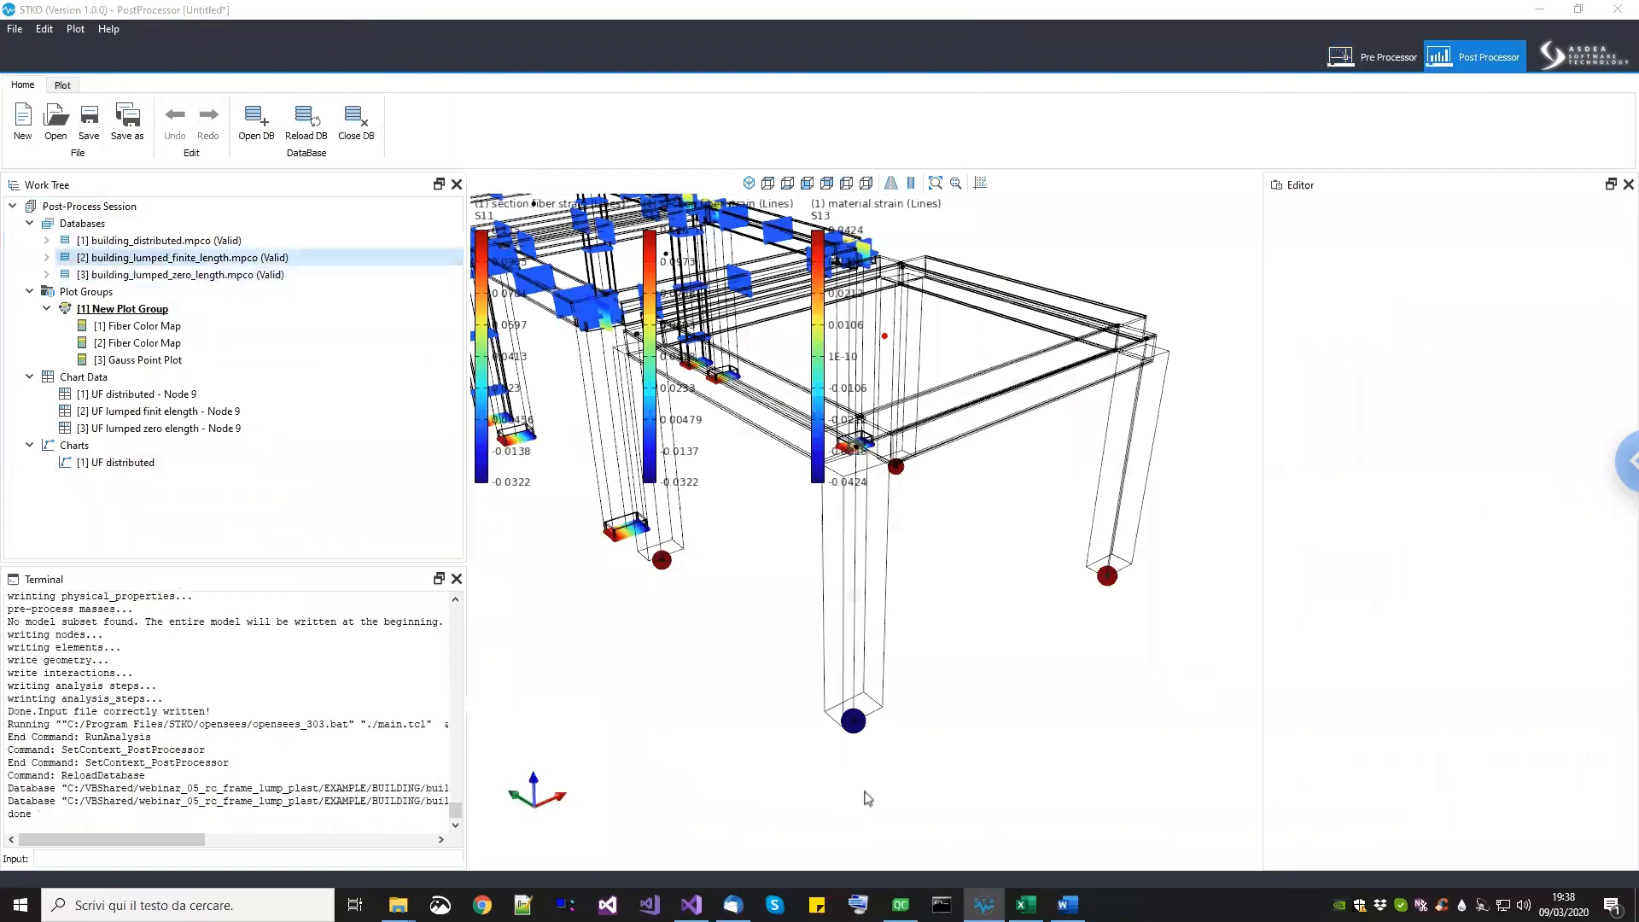
drag(877, 672, 928, 600)
middle_drag(928, 599, 967, 607)
Step: Show the UF distributed chart and examine the fiber strains at the column bases of the distributed and finite-length frames
click(119, 462)
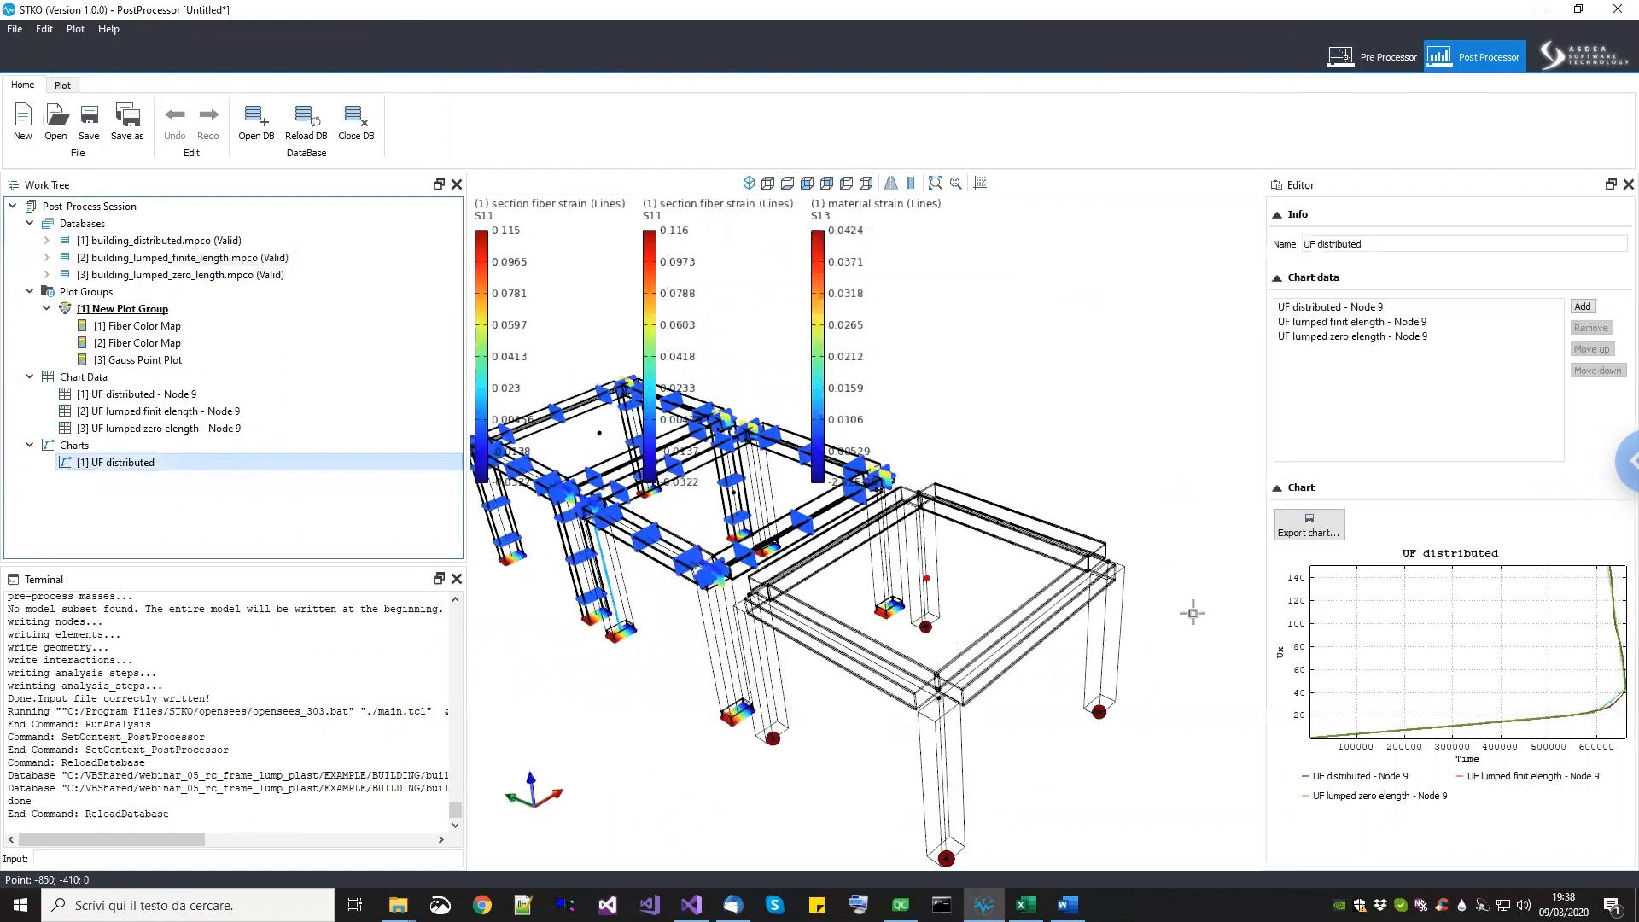
scroll(964, 595, down, 3)
middle_drag(935, 678, 850, 589)
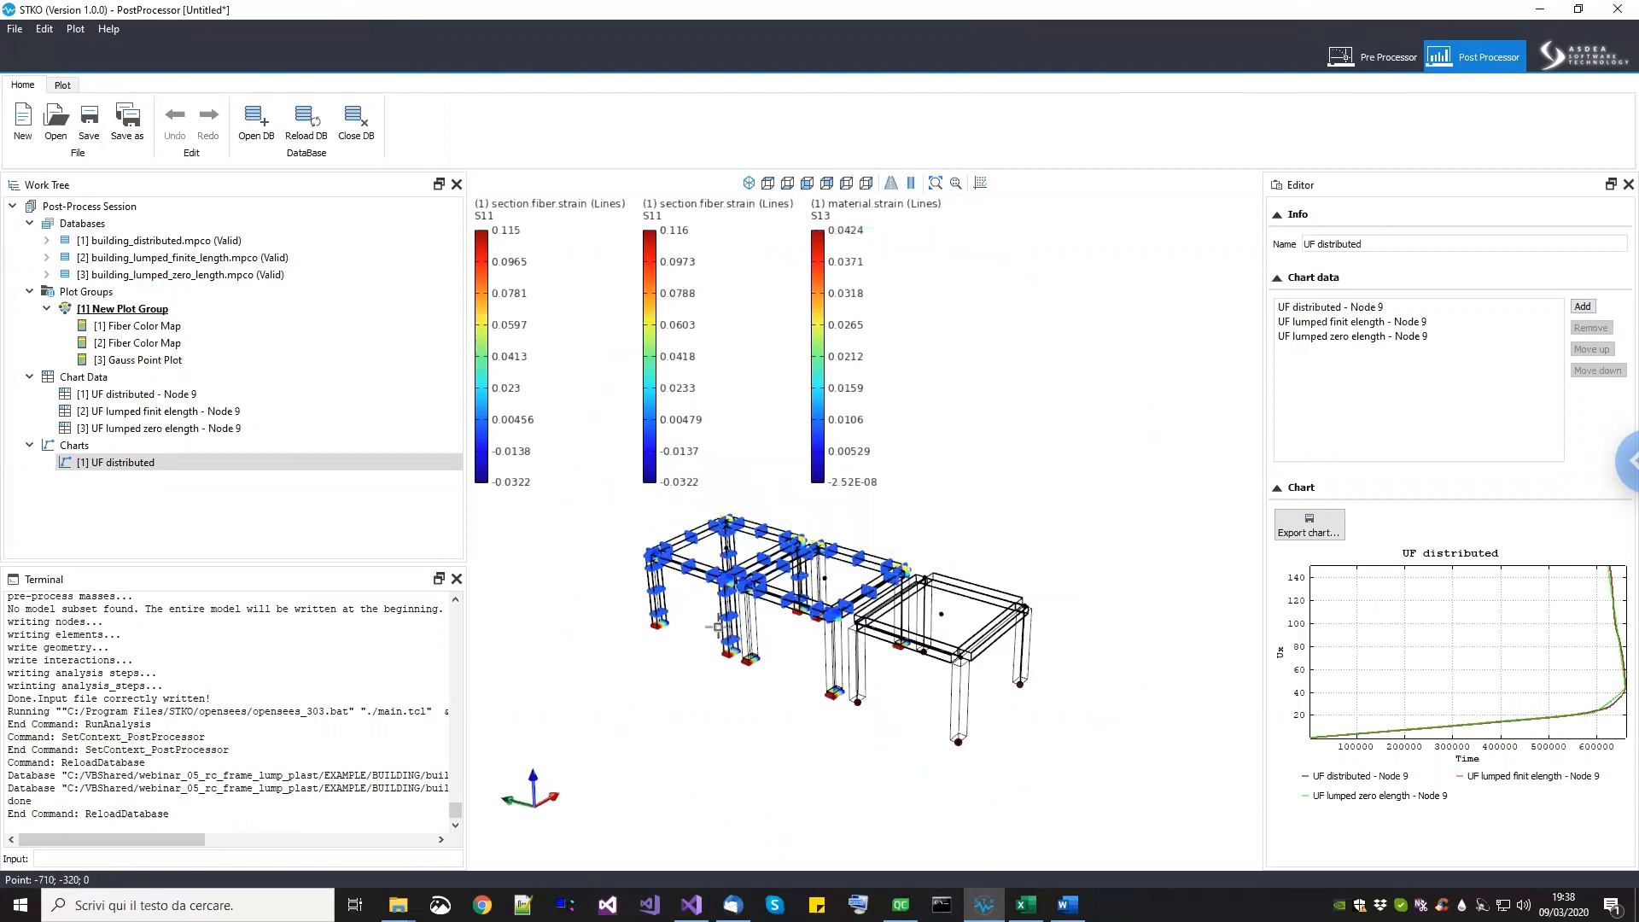
scroll(709, 617, up, 3)
middle_drag(785, 664, 1056, 591)
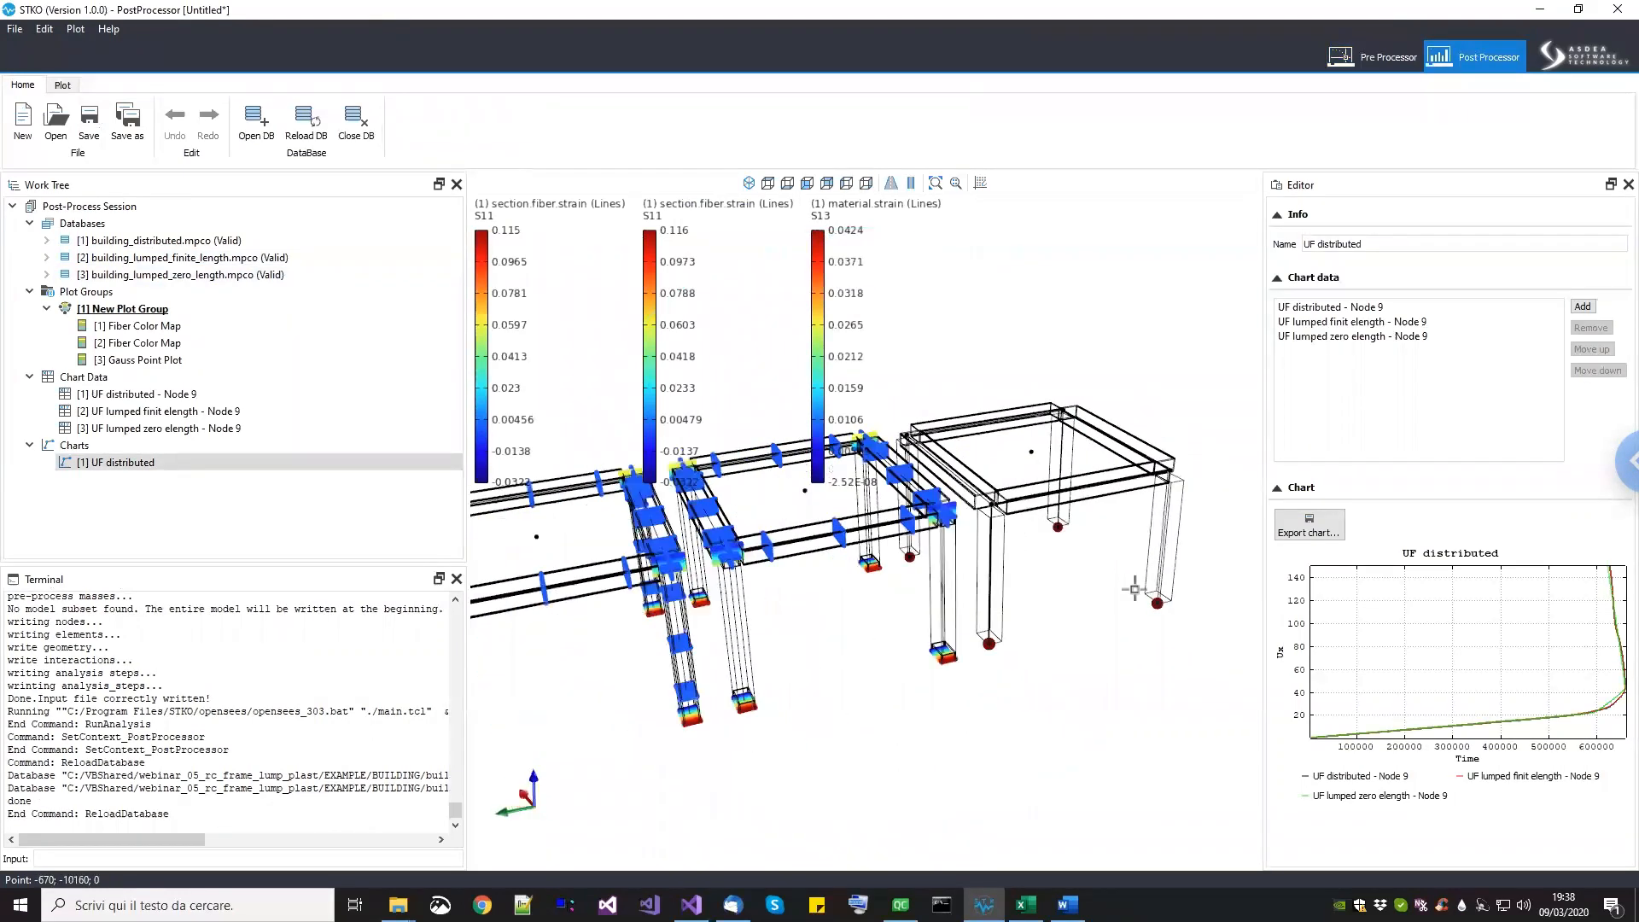
scroll(777, 732, up, 3)
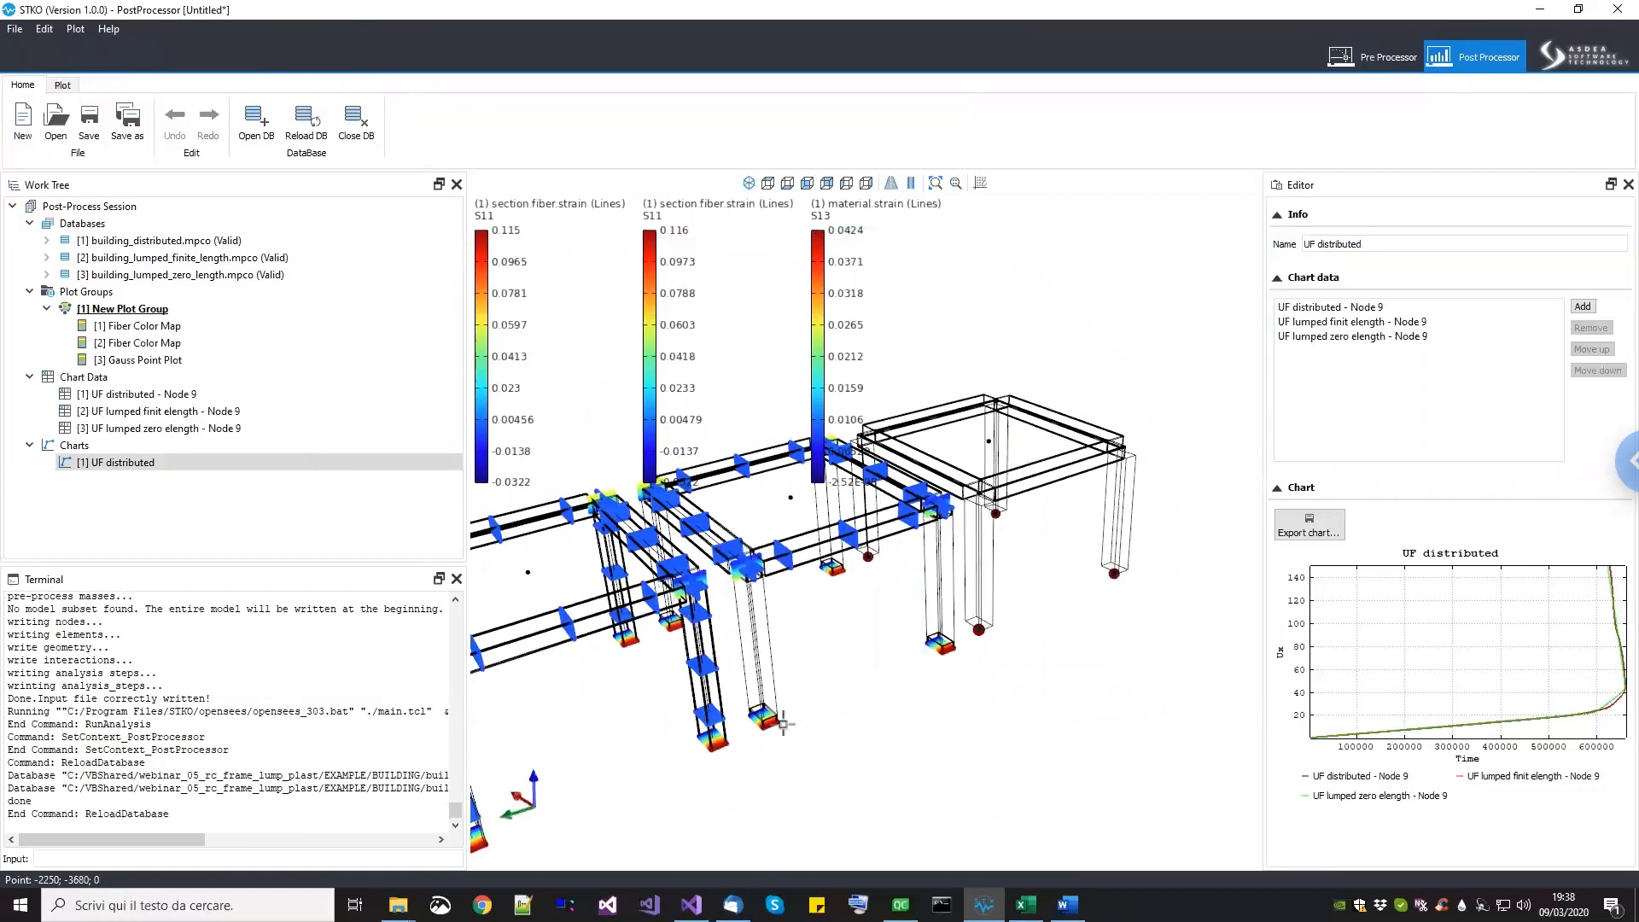
scroll(720, 633, up, 3)
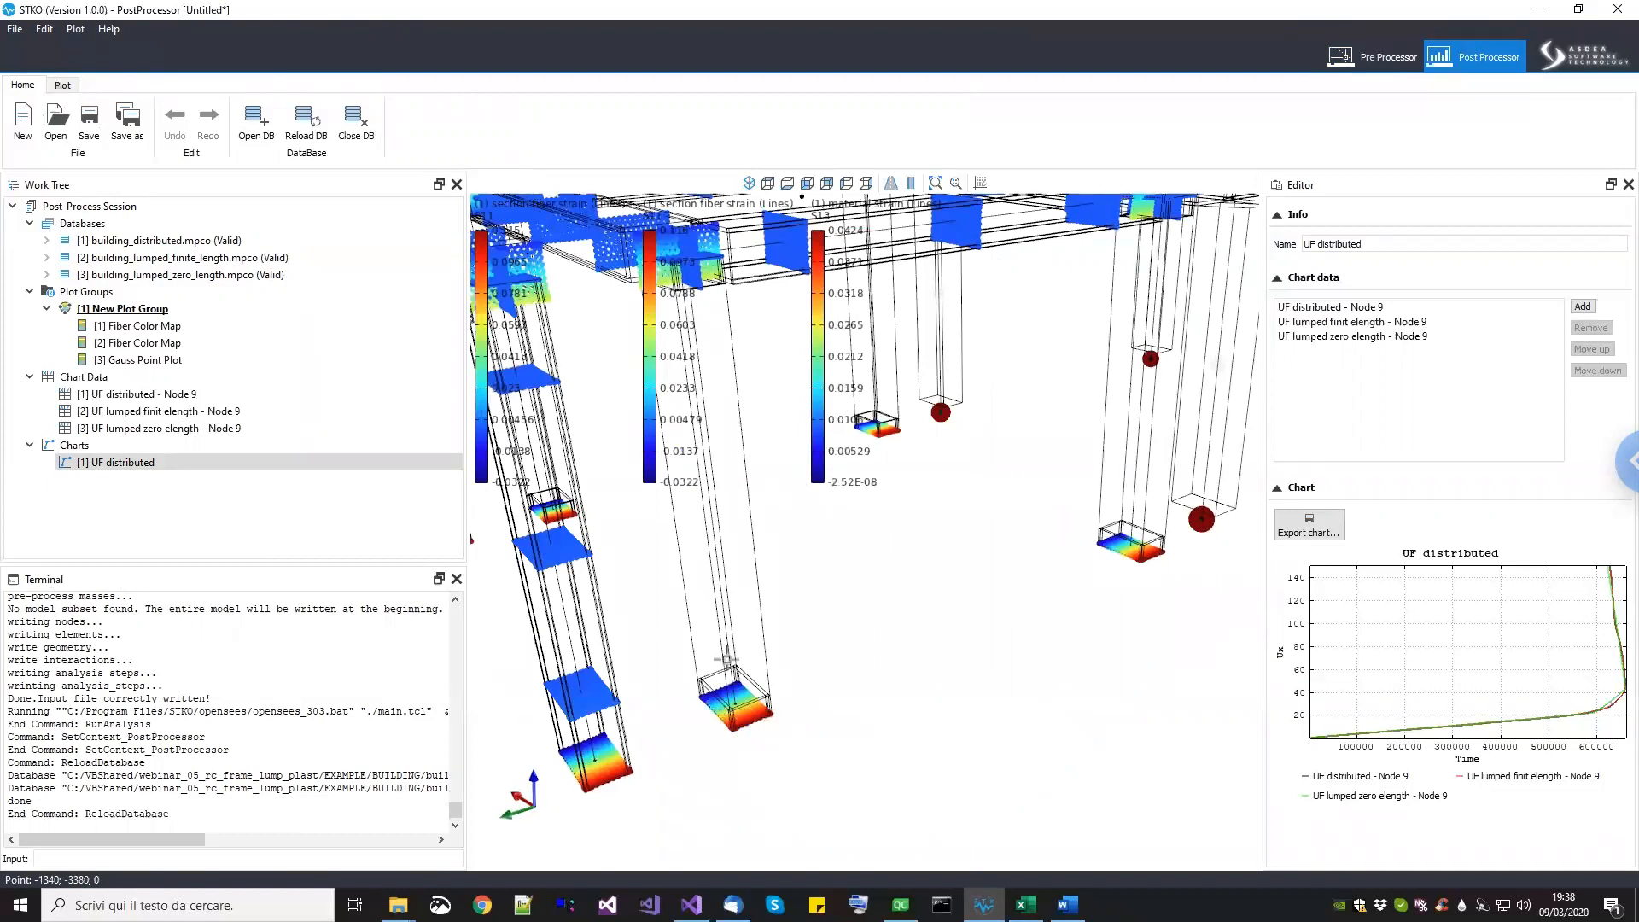
scroll(698, 539, down, 3)
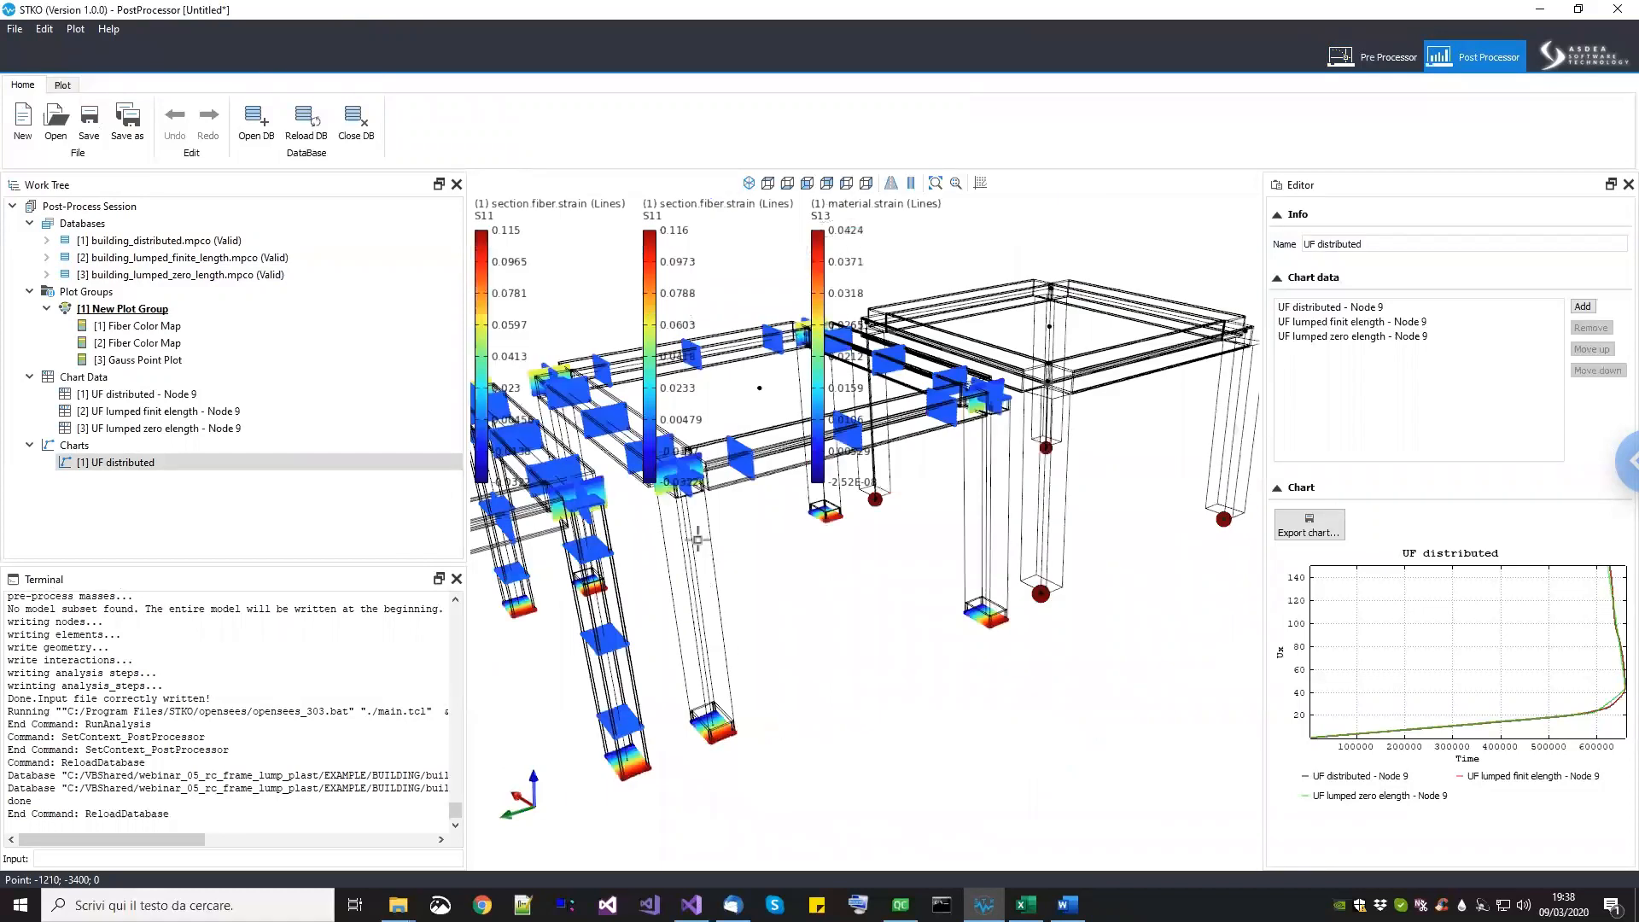
scroll(698, 540, up, 3)
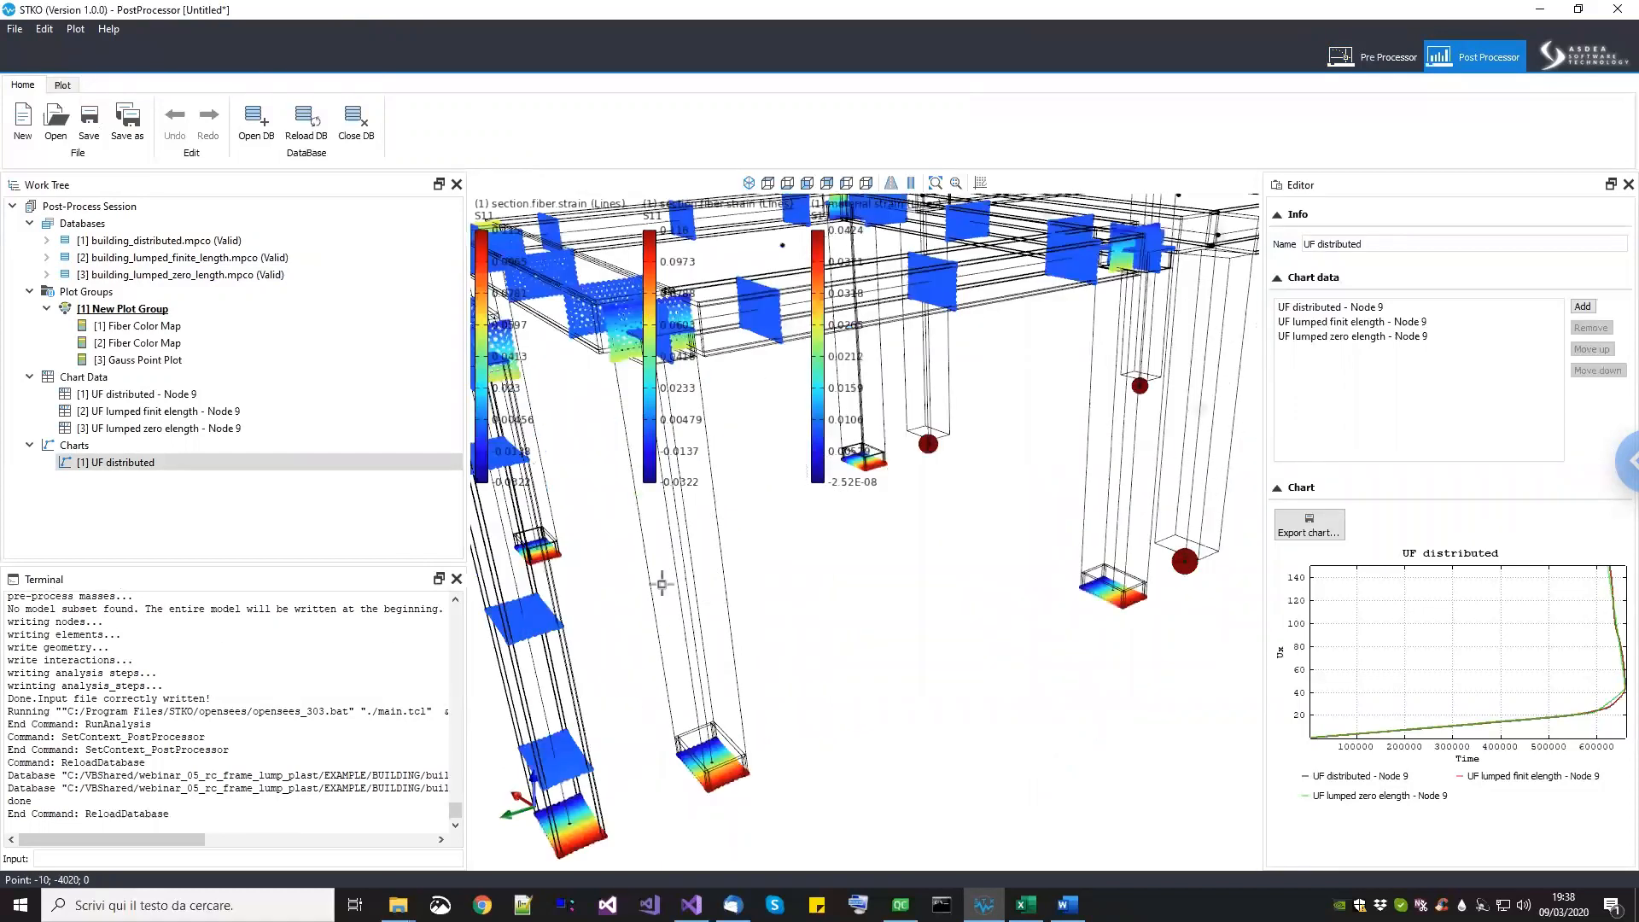
scroll(679, 601, down, 3)
Step: Examine the zero-length frame's column base hinges alongside the fiber sections of the neighbouring frames
middle_drag(1073, 567, 878, 617)
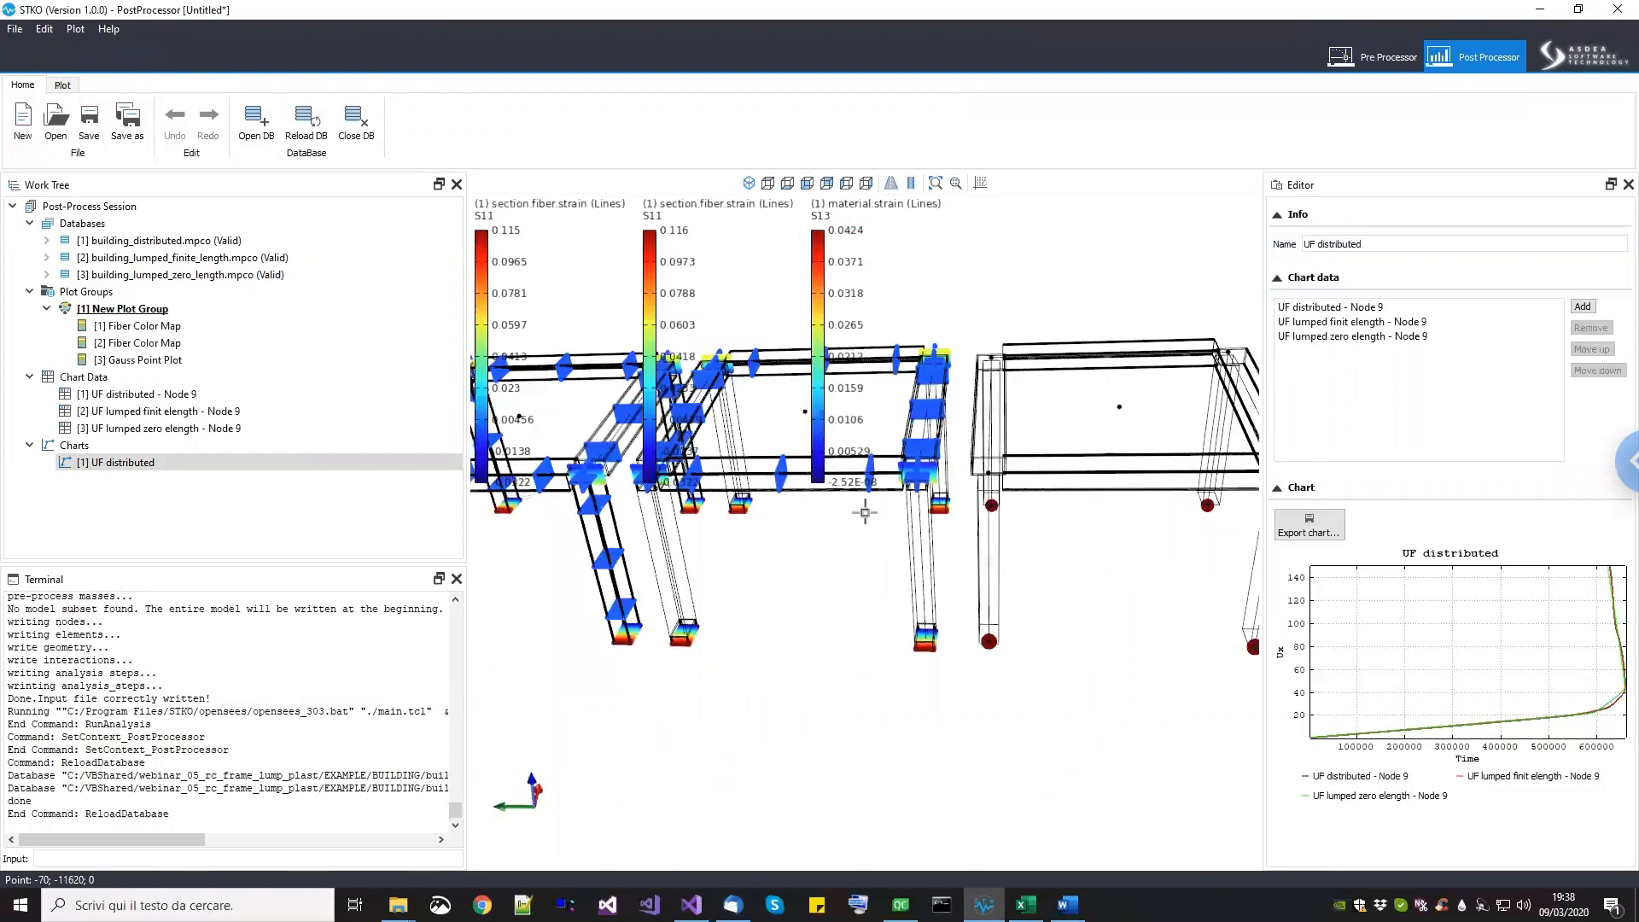
middle_drag(992, 519, 1032, 692)
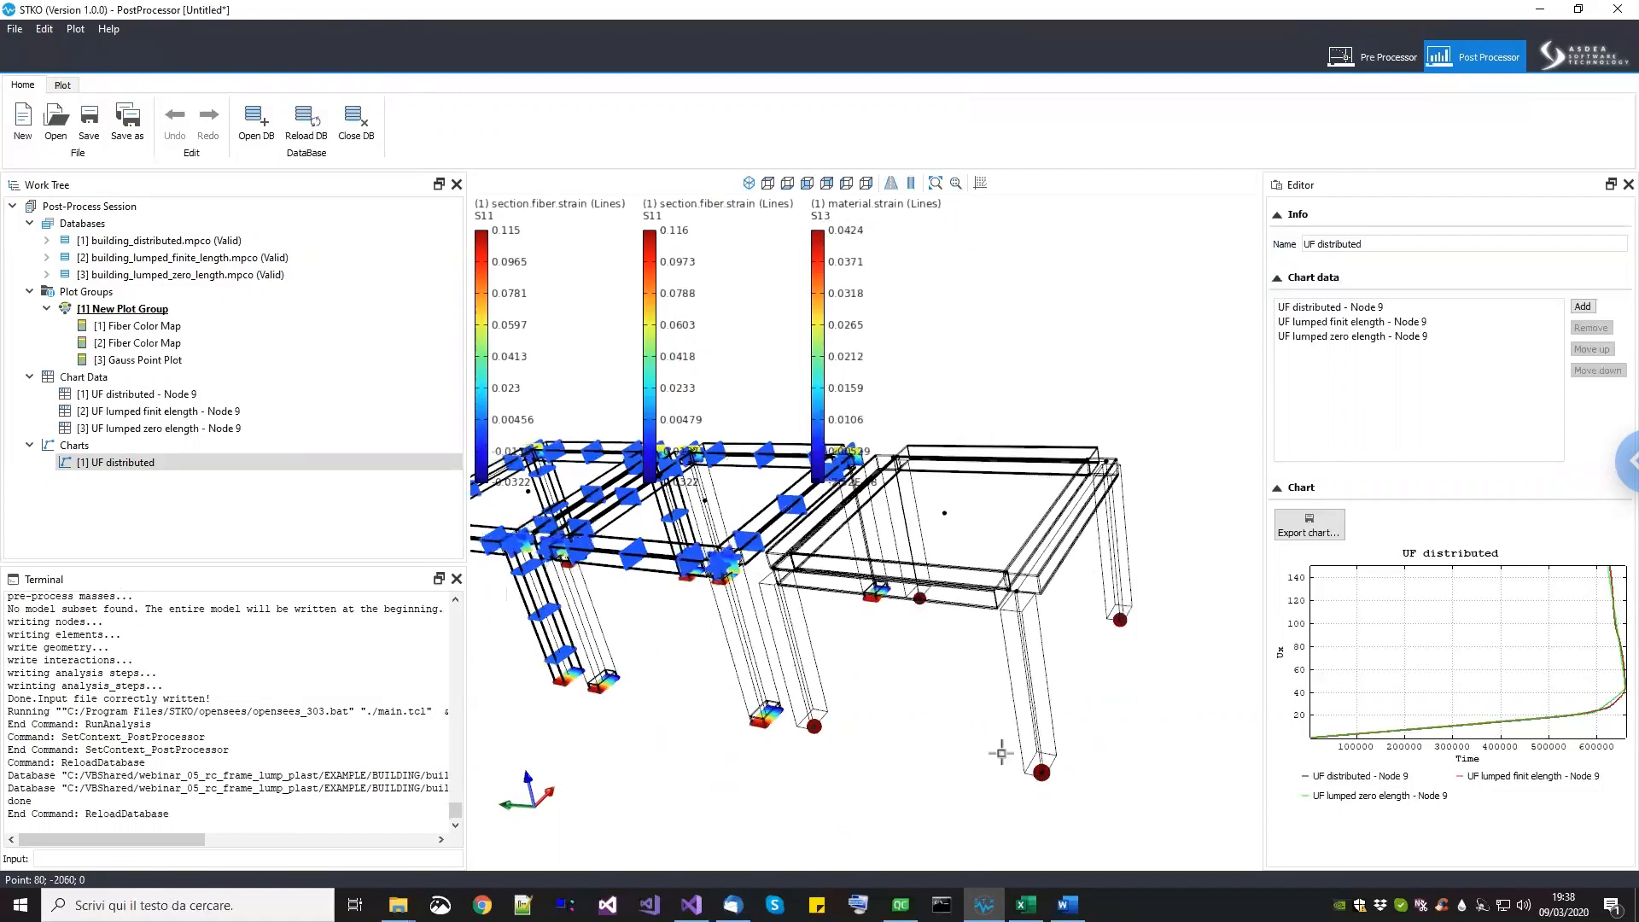
scroll(778, 672, up, 2)
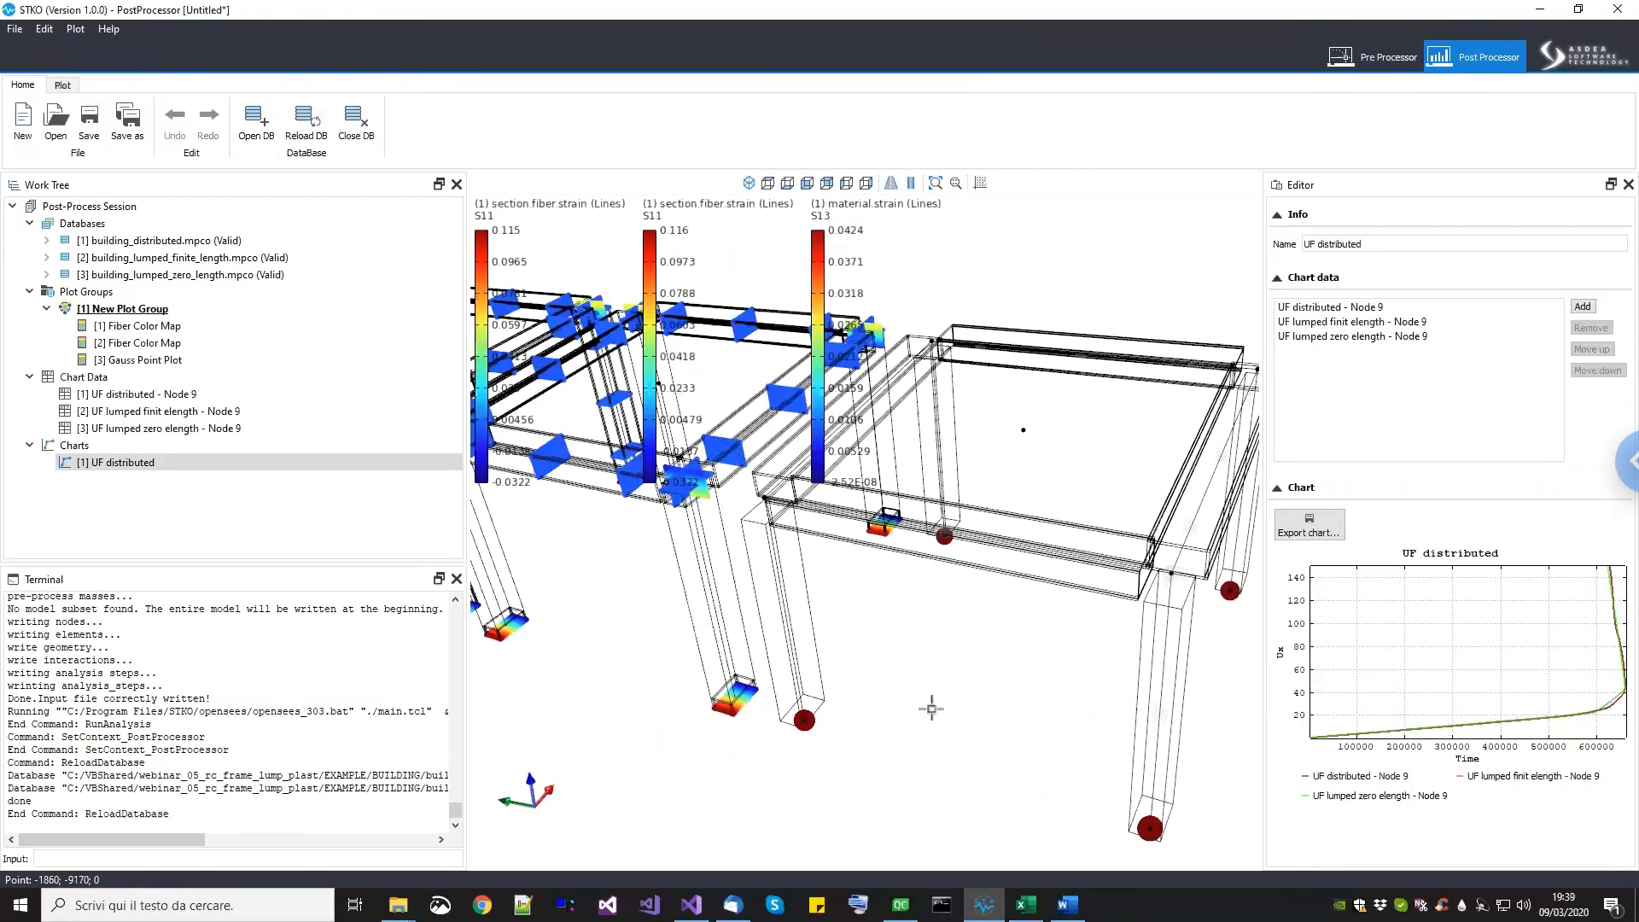
middle_drag(1128, 827, 1105, 795)
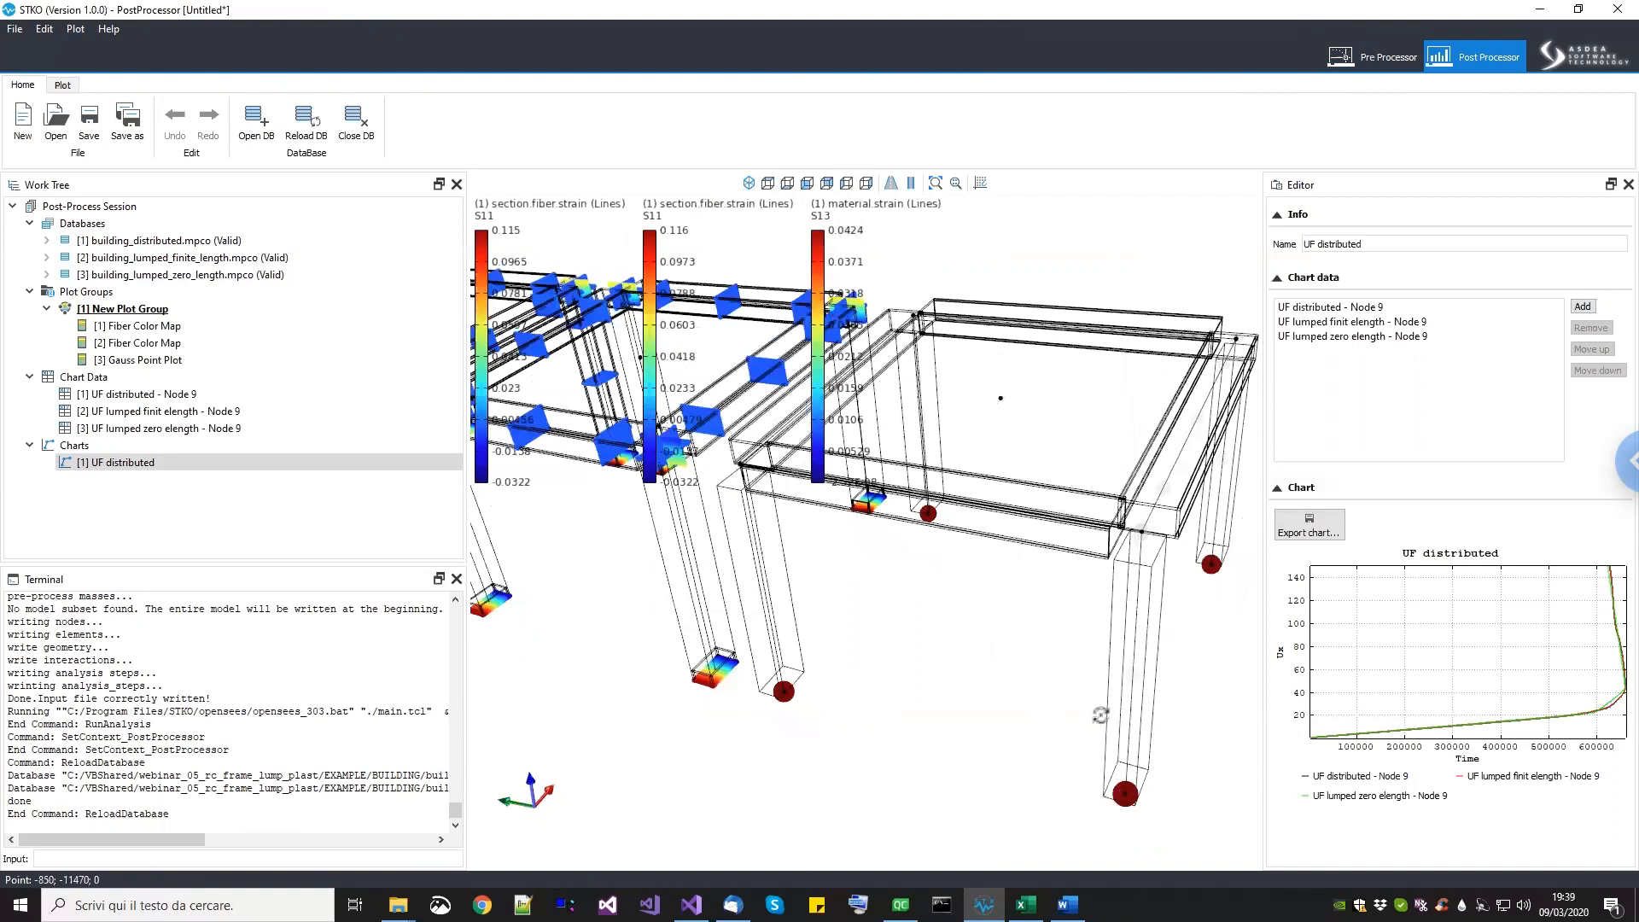
middle_drag(944, 589, 1038, 561)
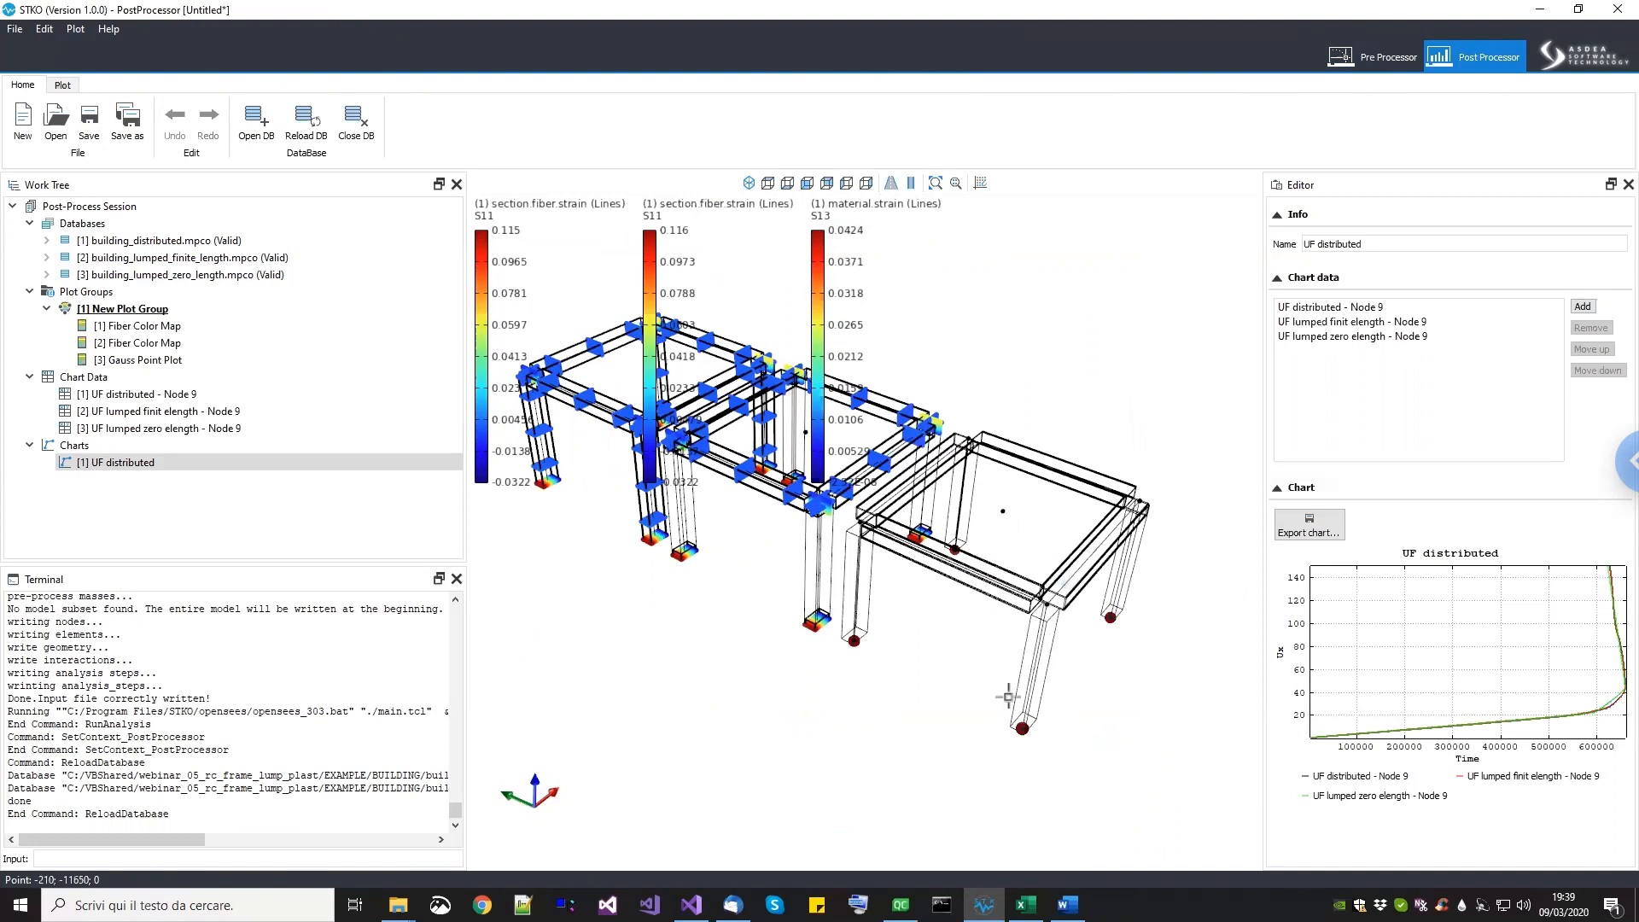
middle_drag(989, 762, 1015, 704)
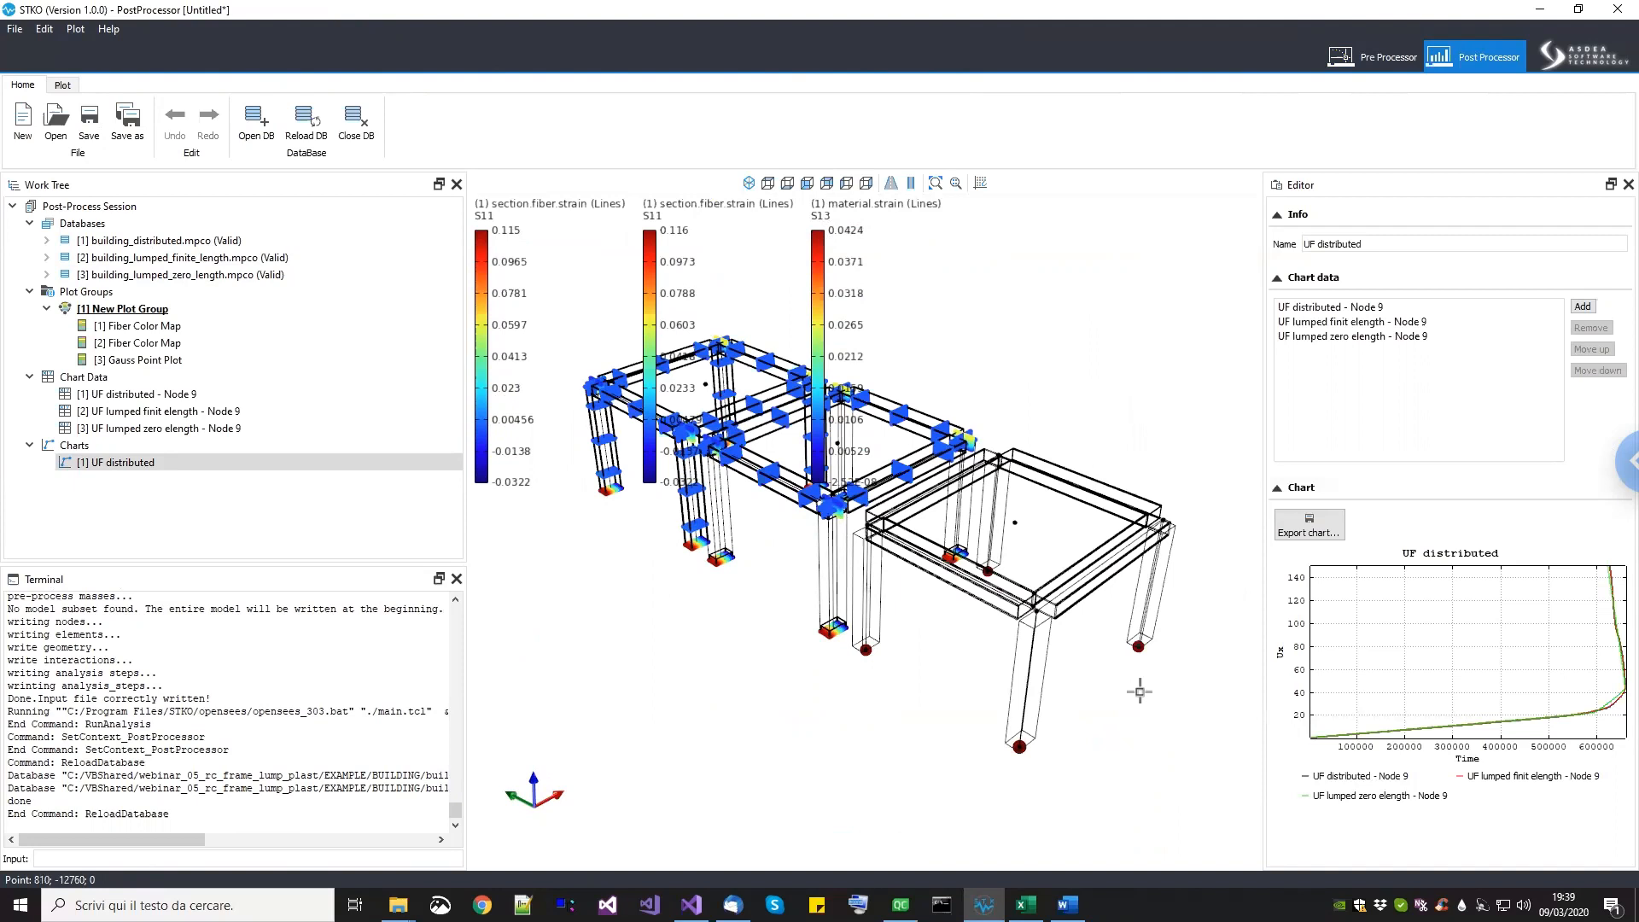
Step: Compare the overall deformation and hinge strain distribution of all three frames
scroll(990, 636, down, 3)
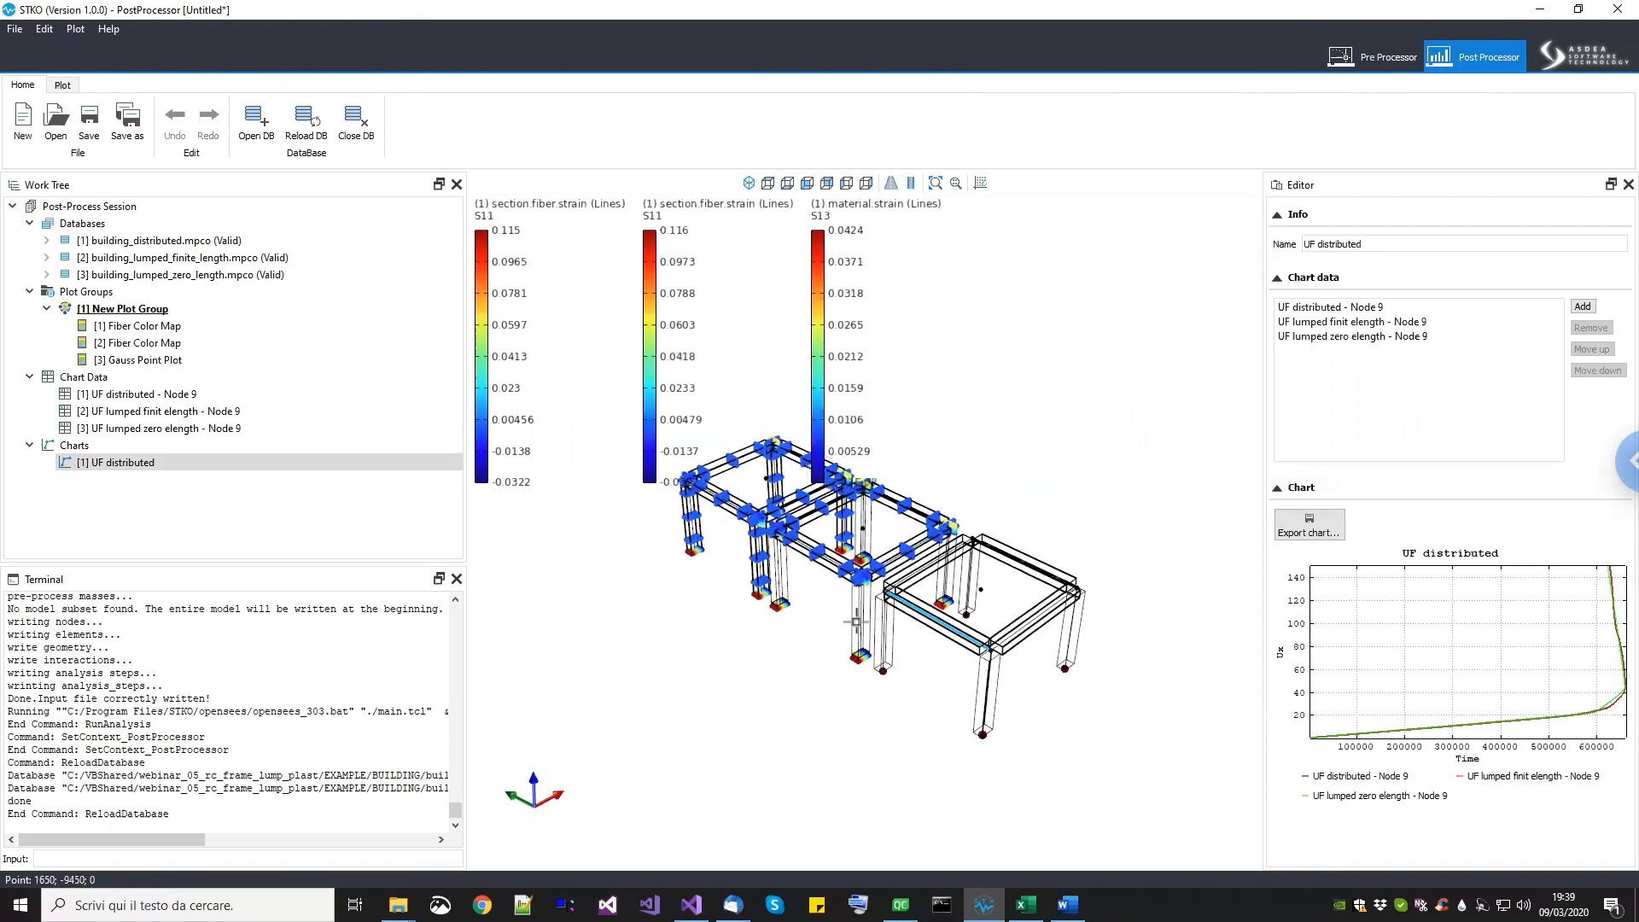
middle_drag(741, 597, 817, 561)
scroll(764, 502, up, 4)
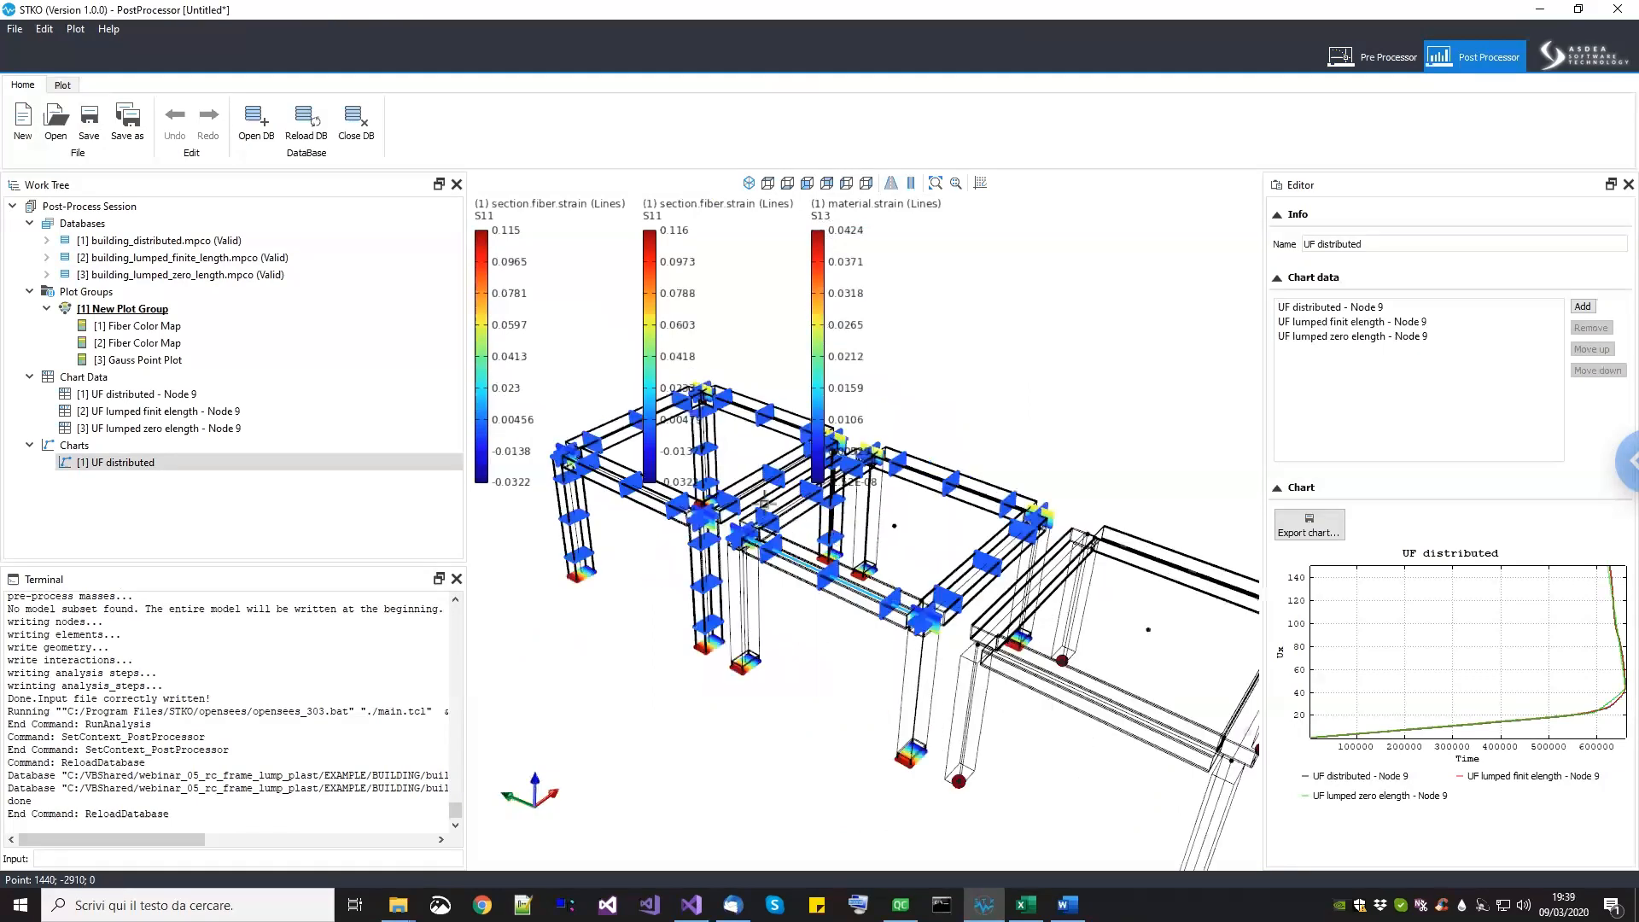
scroll(763, 502, up, 2)
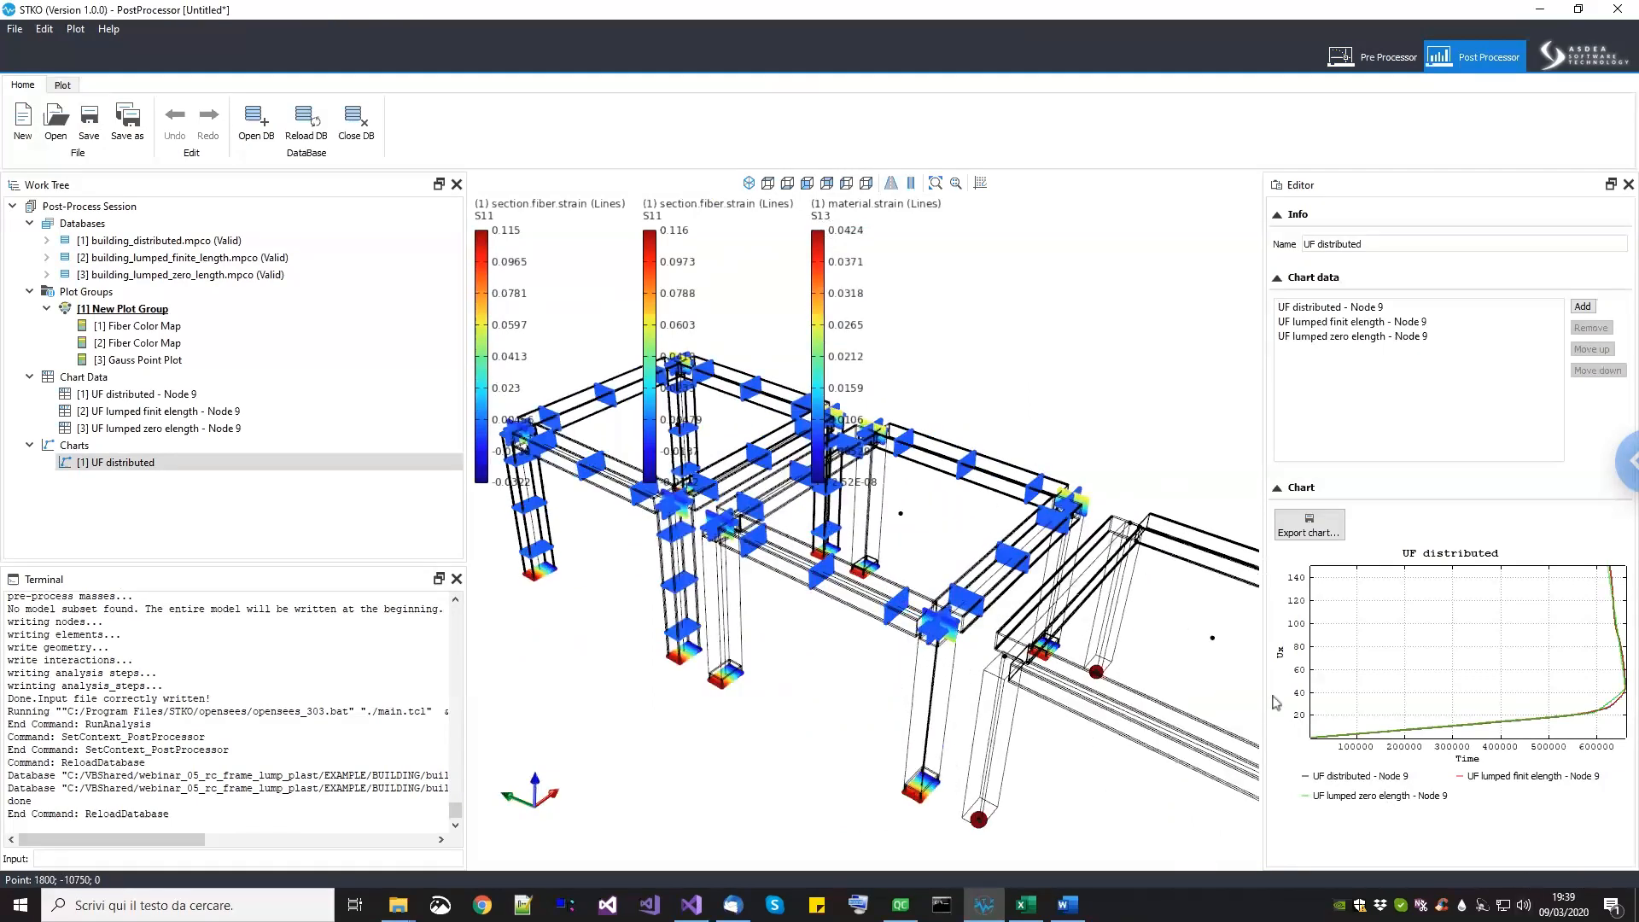
scroll(849, 588, down, 3)
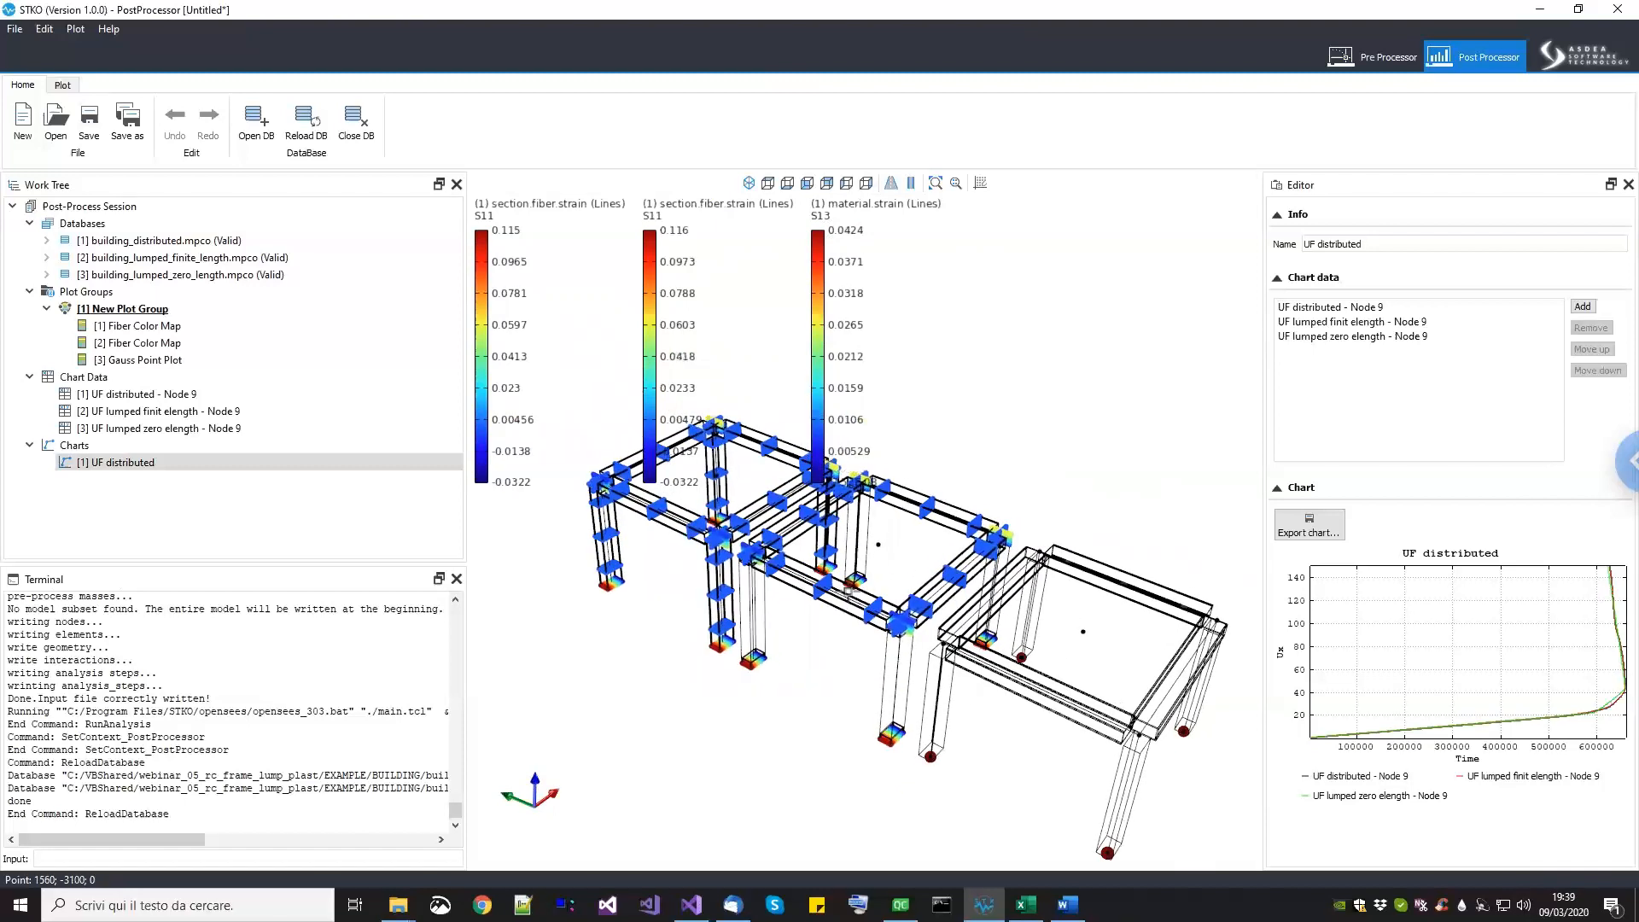
scroll(850, 590, up, 2)
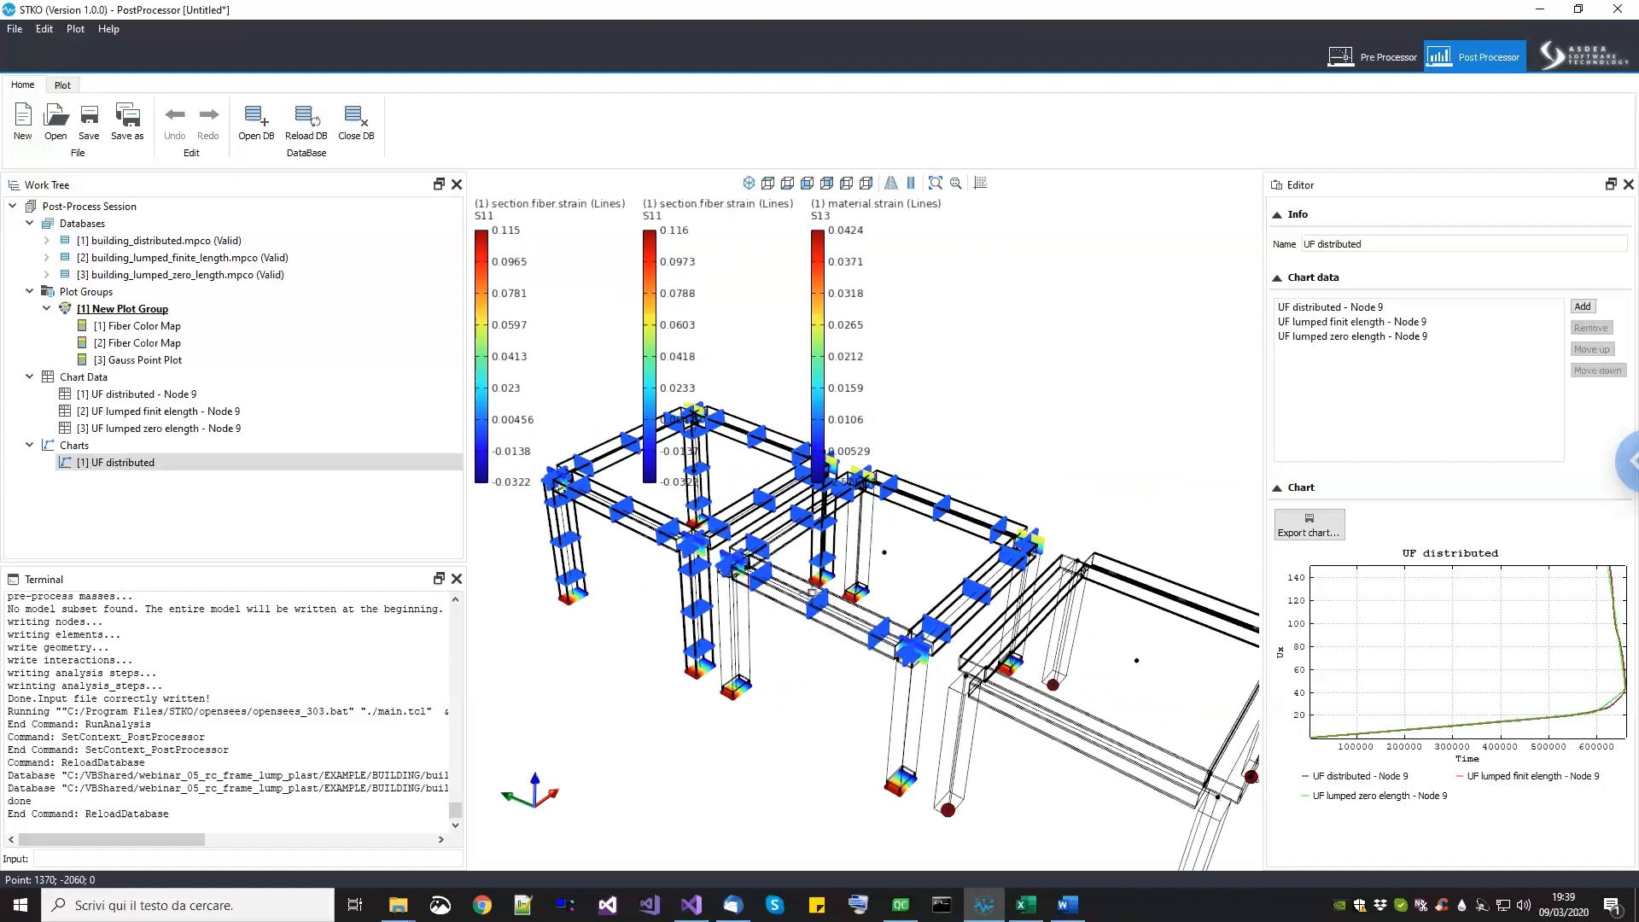
scroll(1020, 717, down, 3)
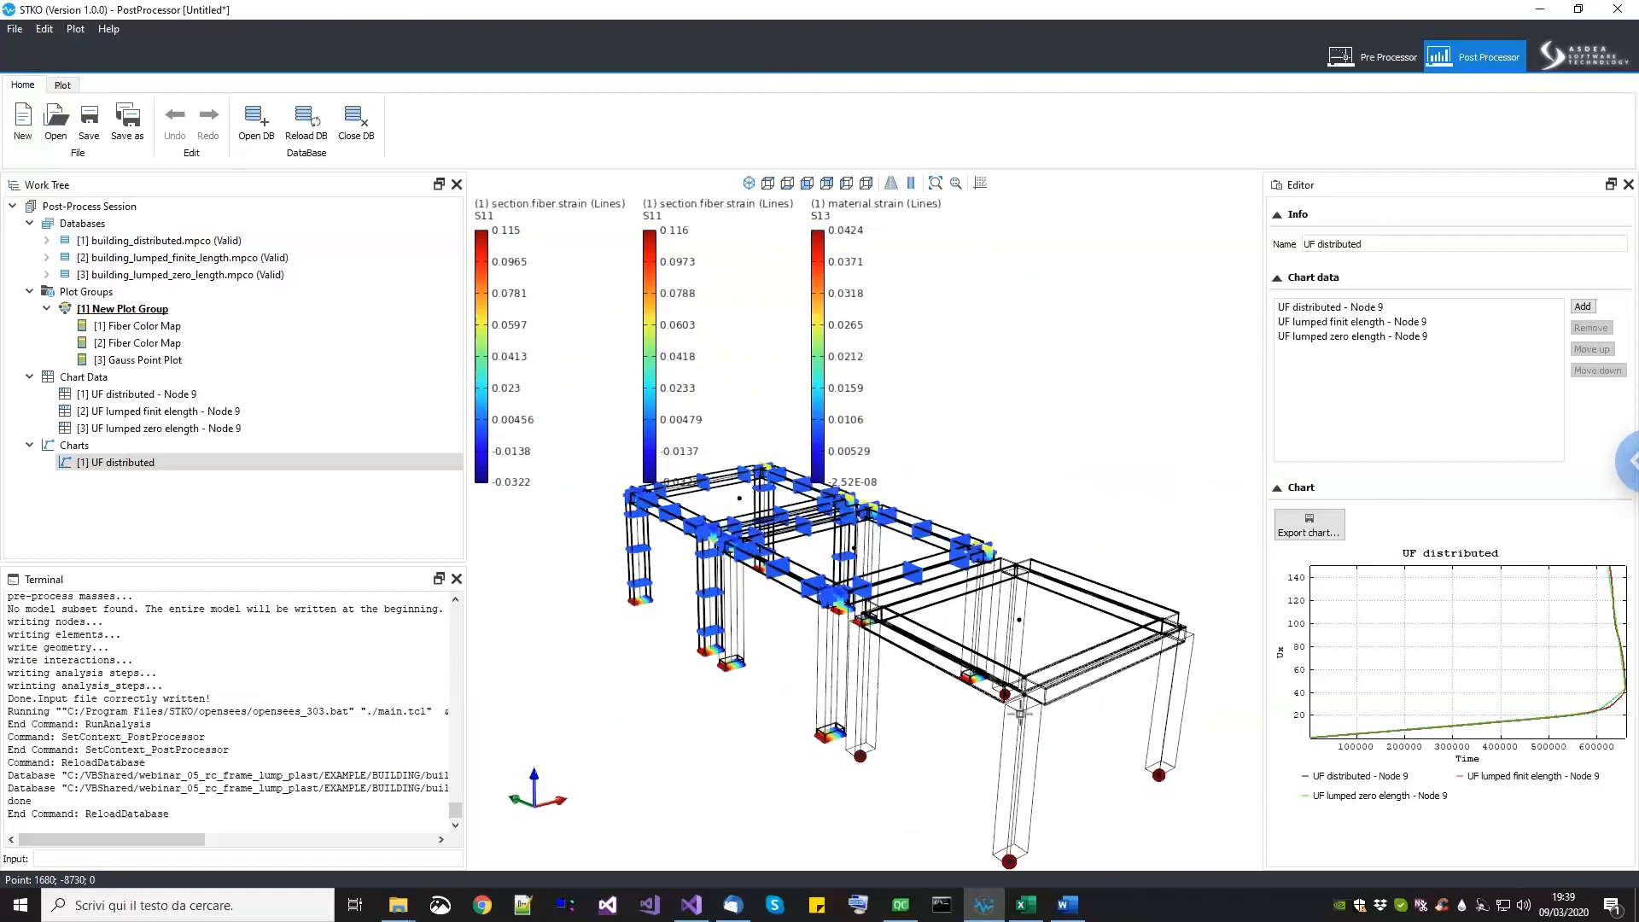
scroll(1020, 713, up, 2)
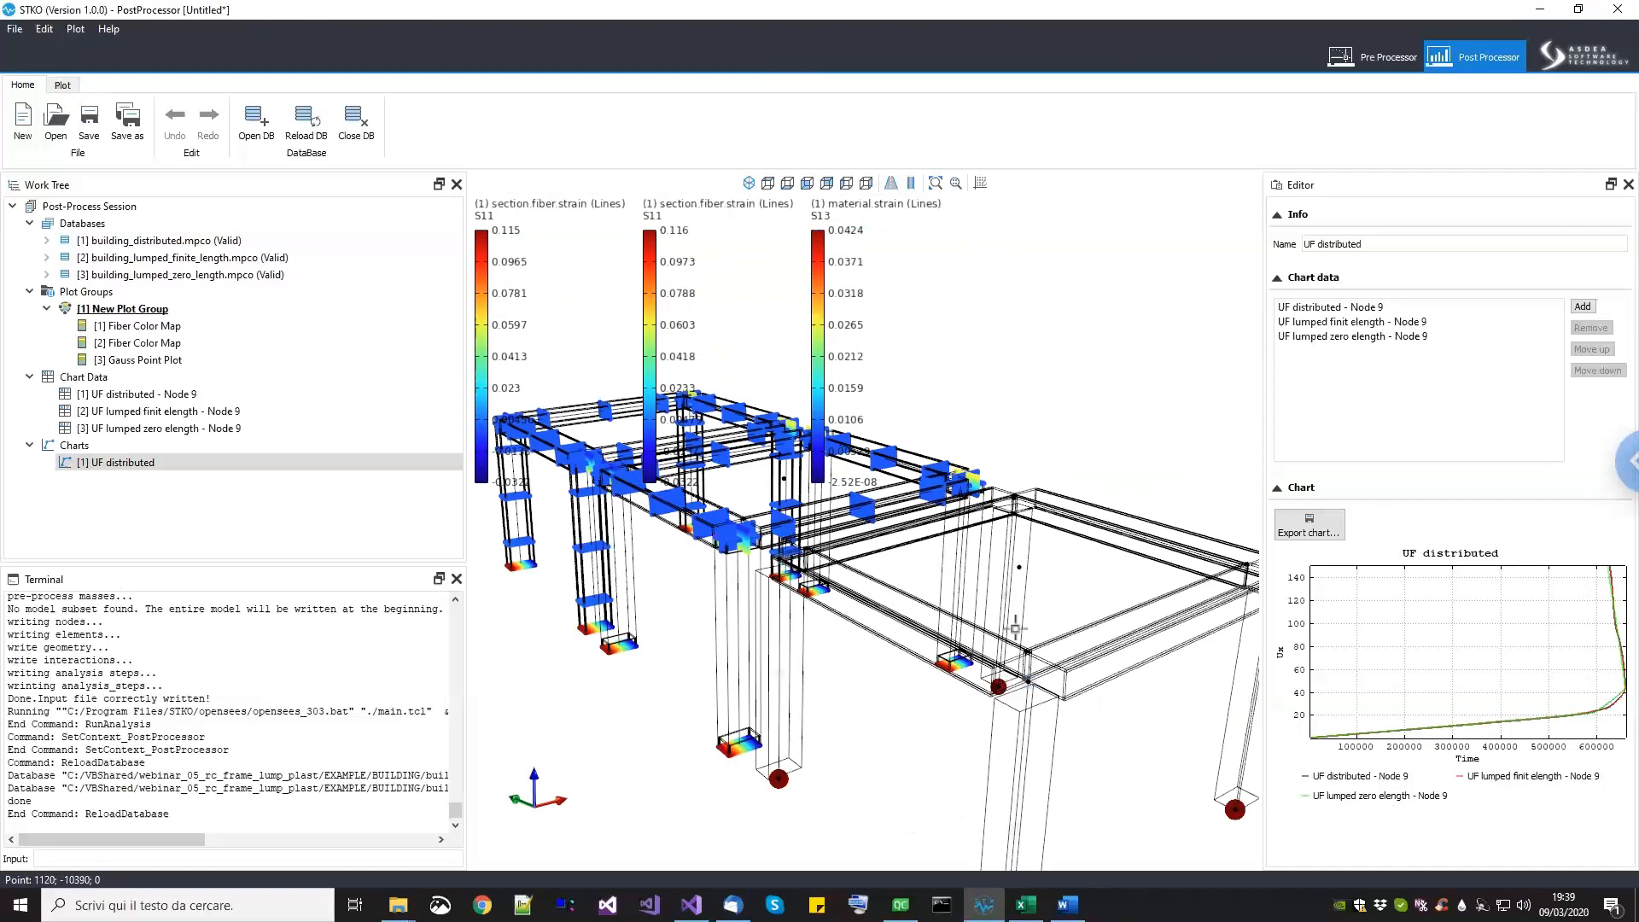
scroll(1054, 590, down, 1)
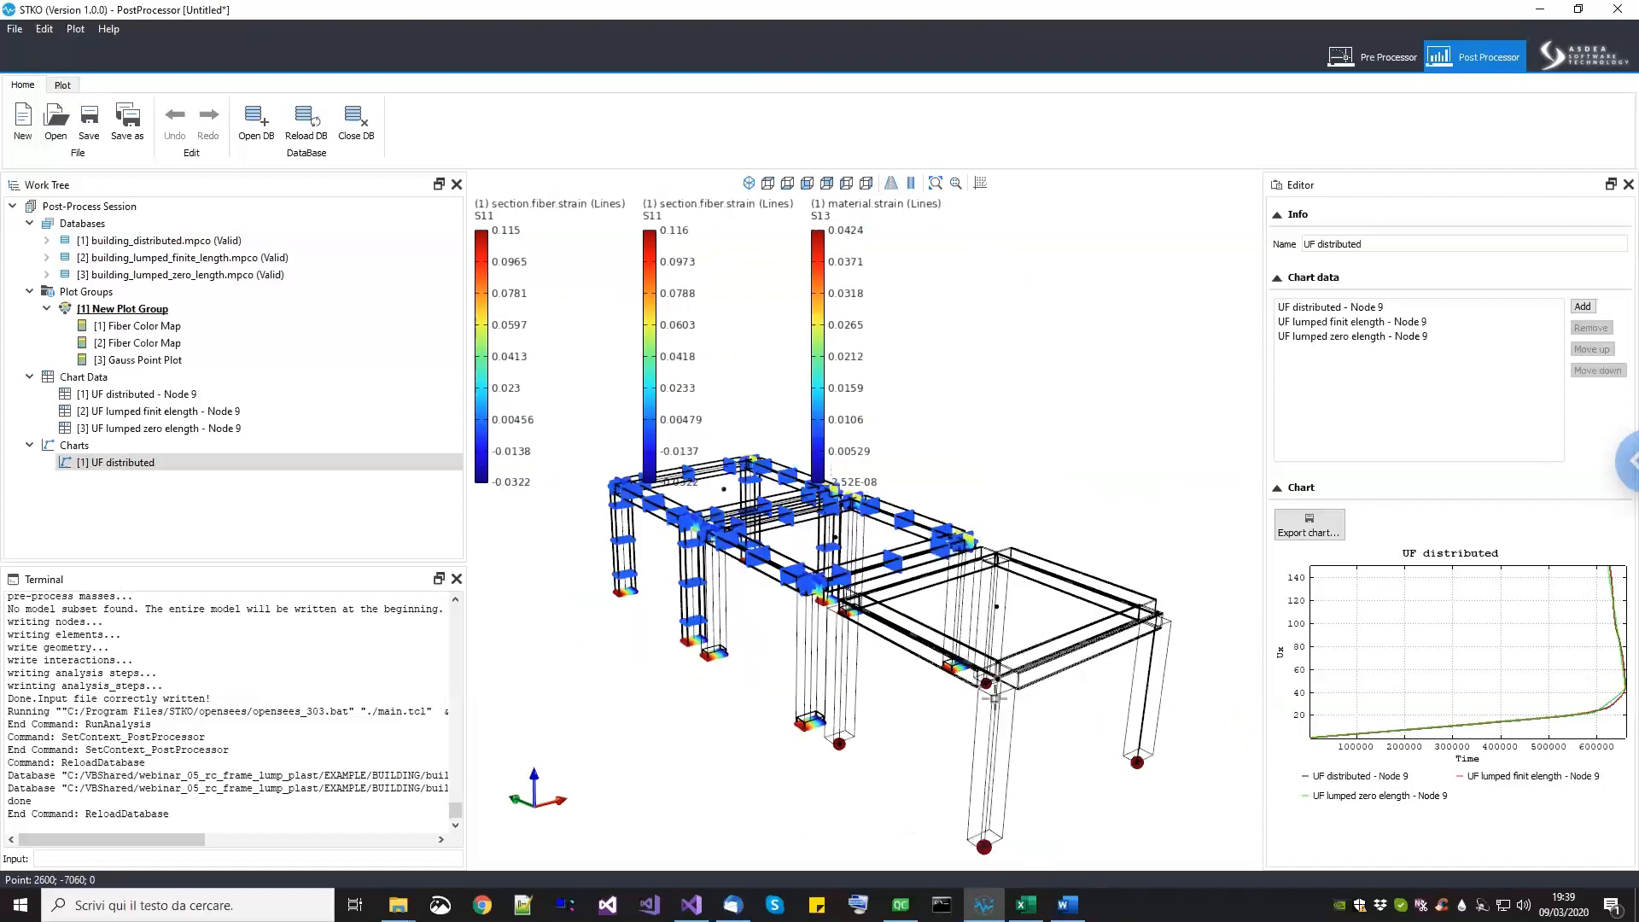
scroll(1037, 599, down, 1)
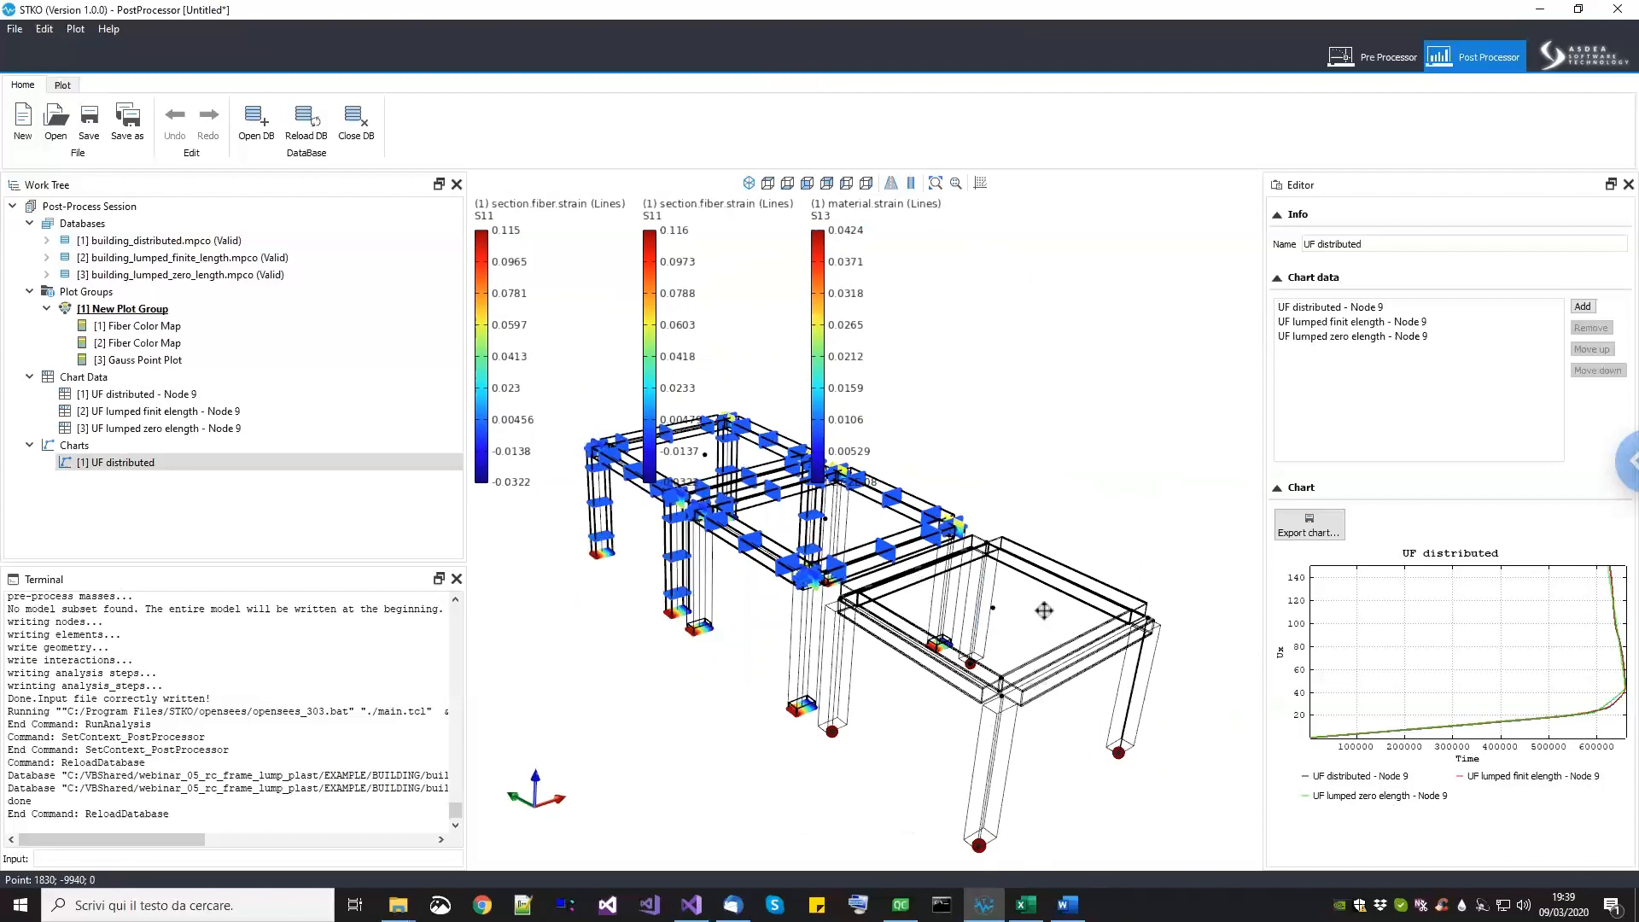
scroll(1030, 579, down, 2)
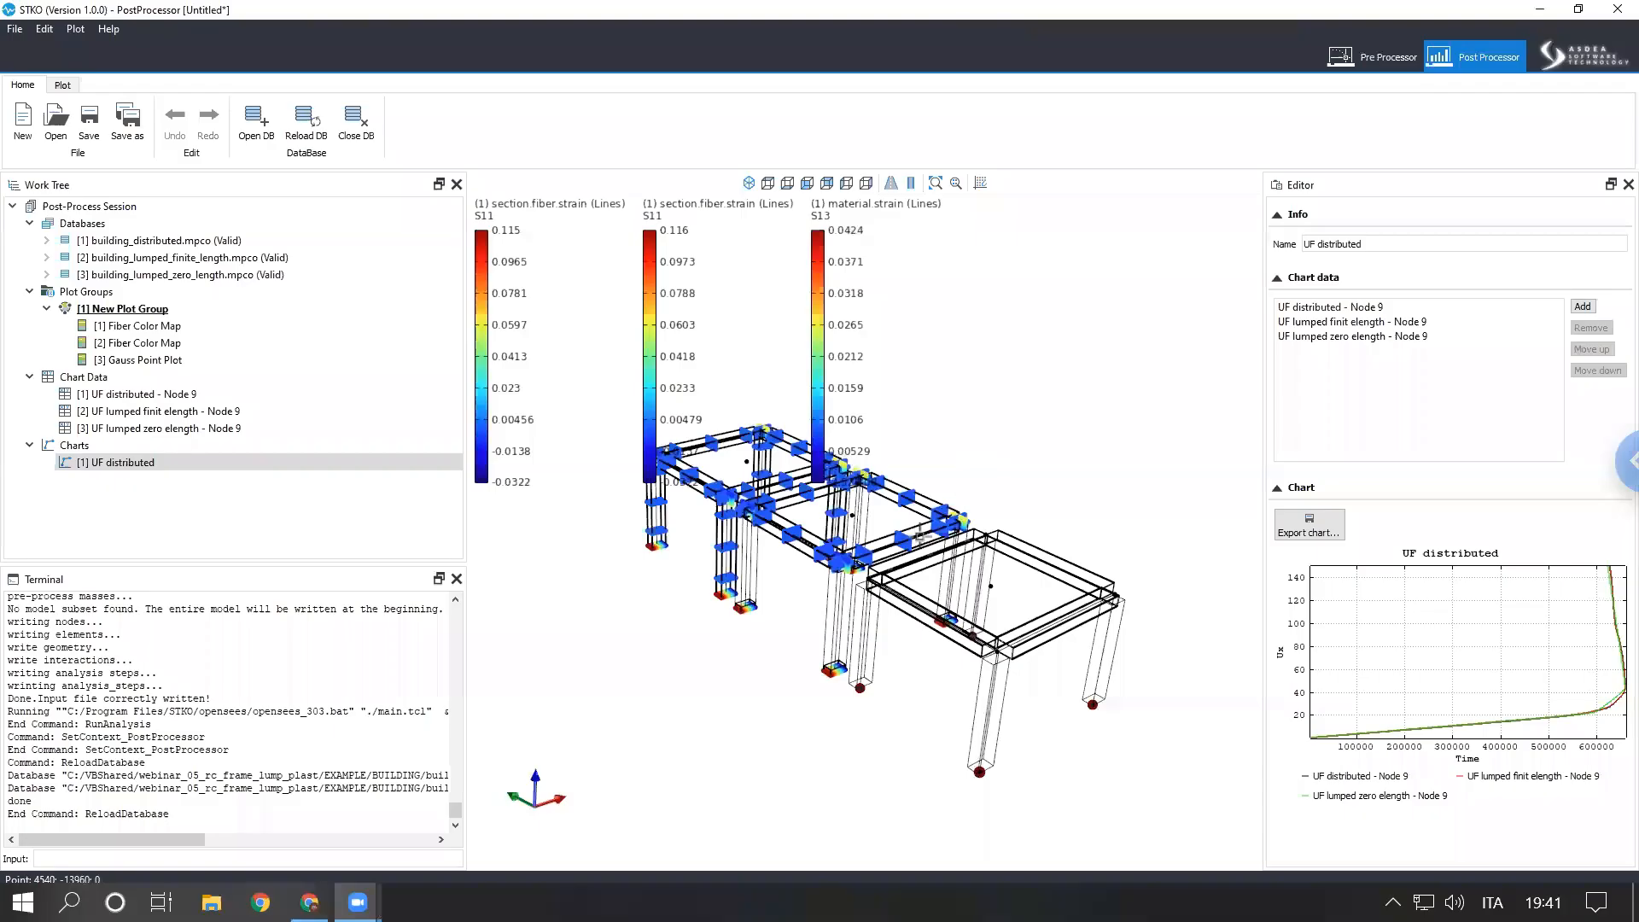
mouse_move(920, 535)
mouse_down()
mouse_move(921, 580)
mouse_move(922, 531)
mouse_up()
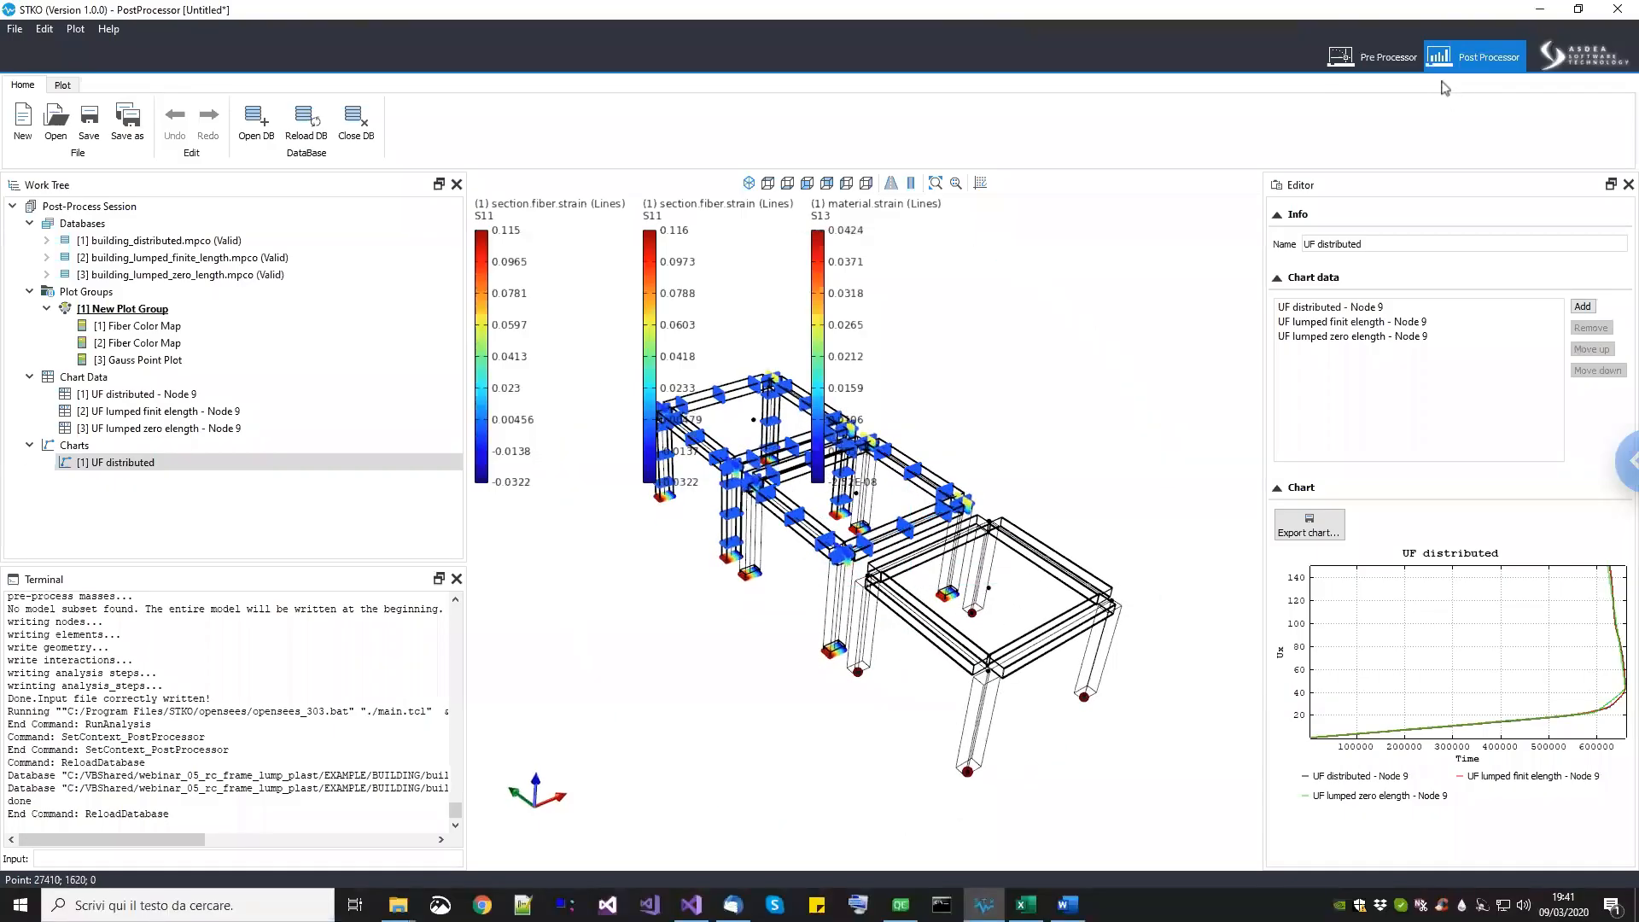
Step: Switch to the Pre Processor and hide the local axes of the zero-length frame
click(1375, 68)
scroll(977, 453, up, 5)
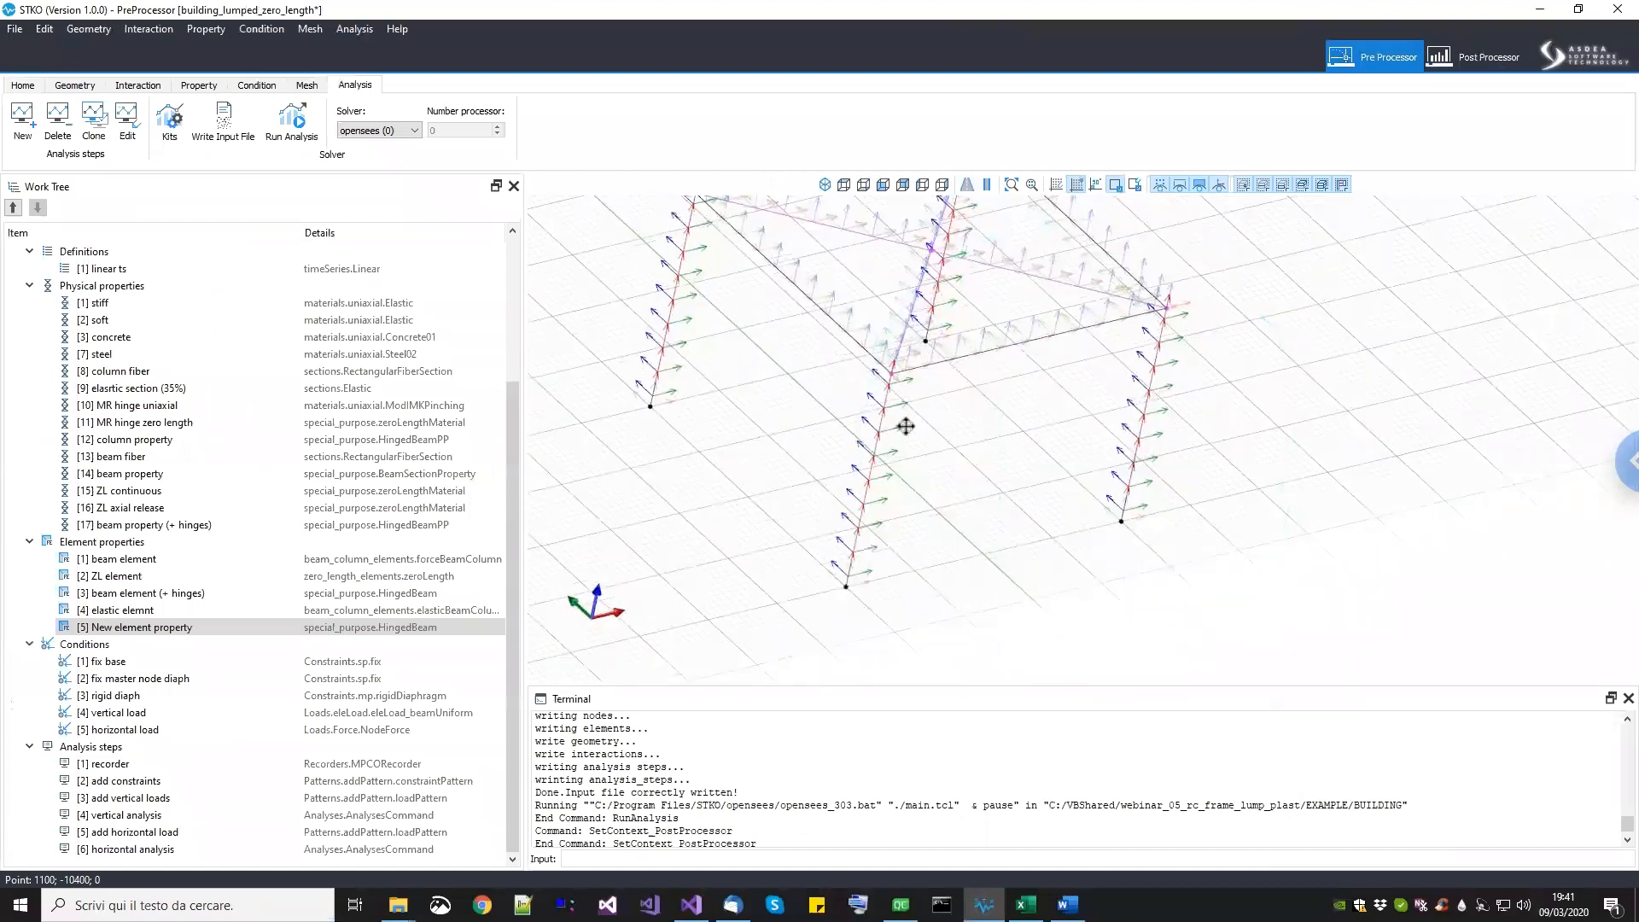
scroll(905, 424, up, 3)
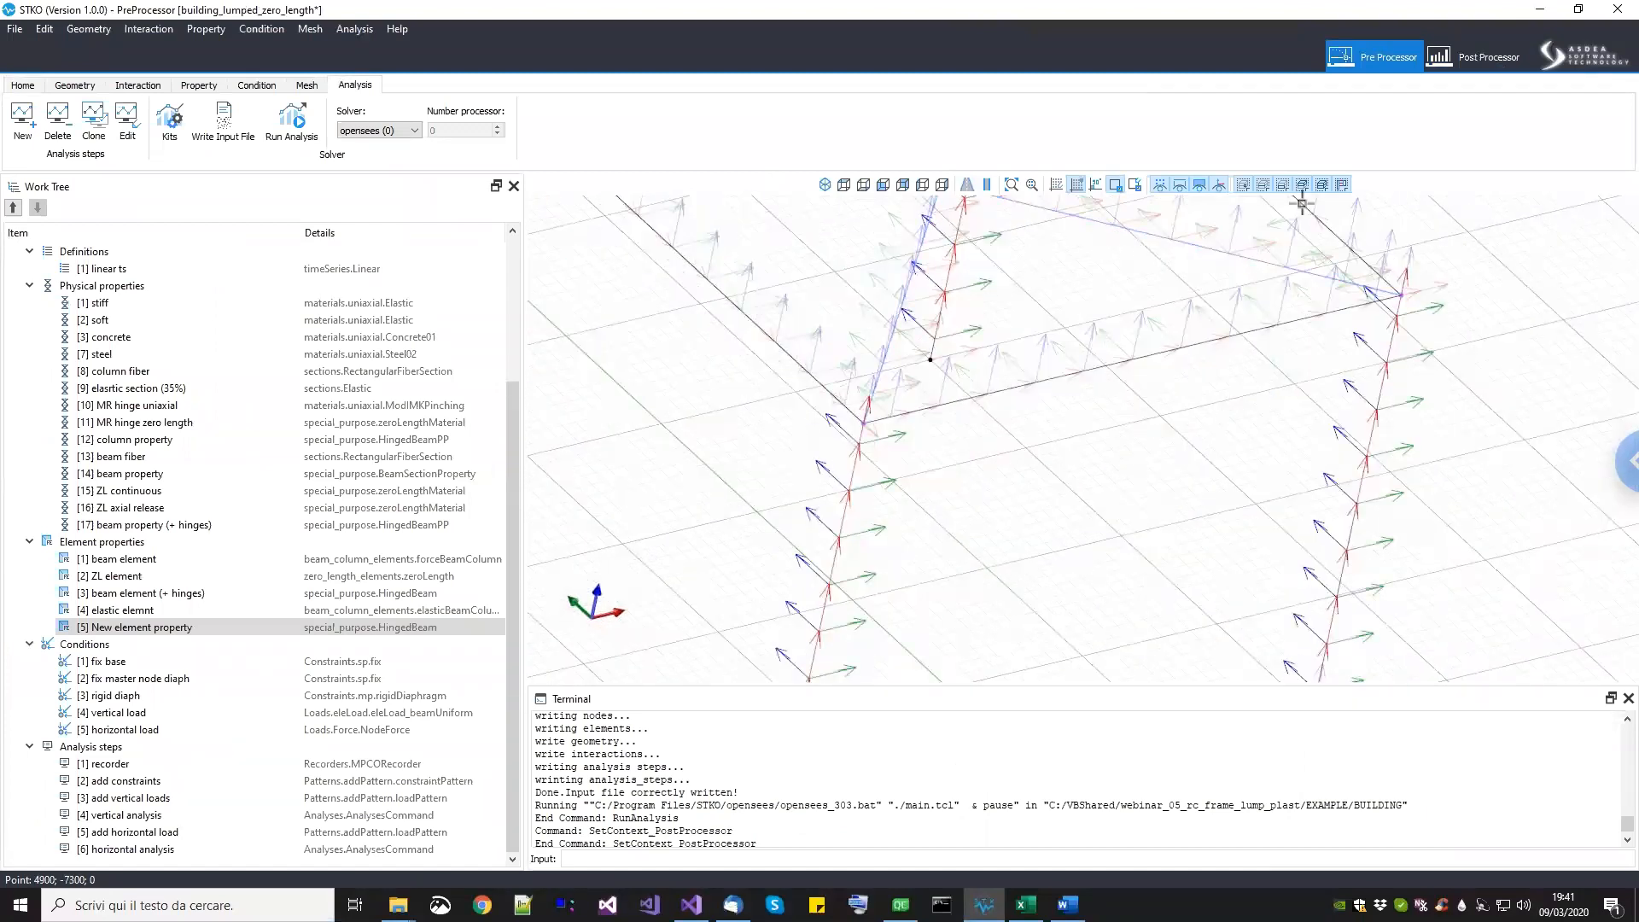
click(1219, 185)
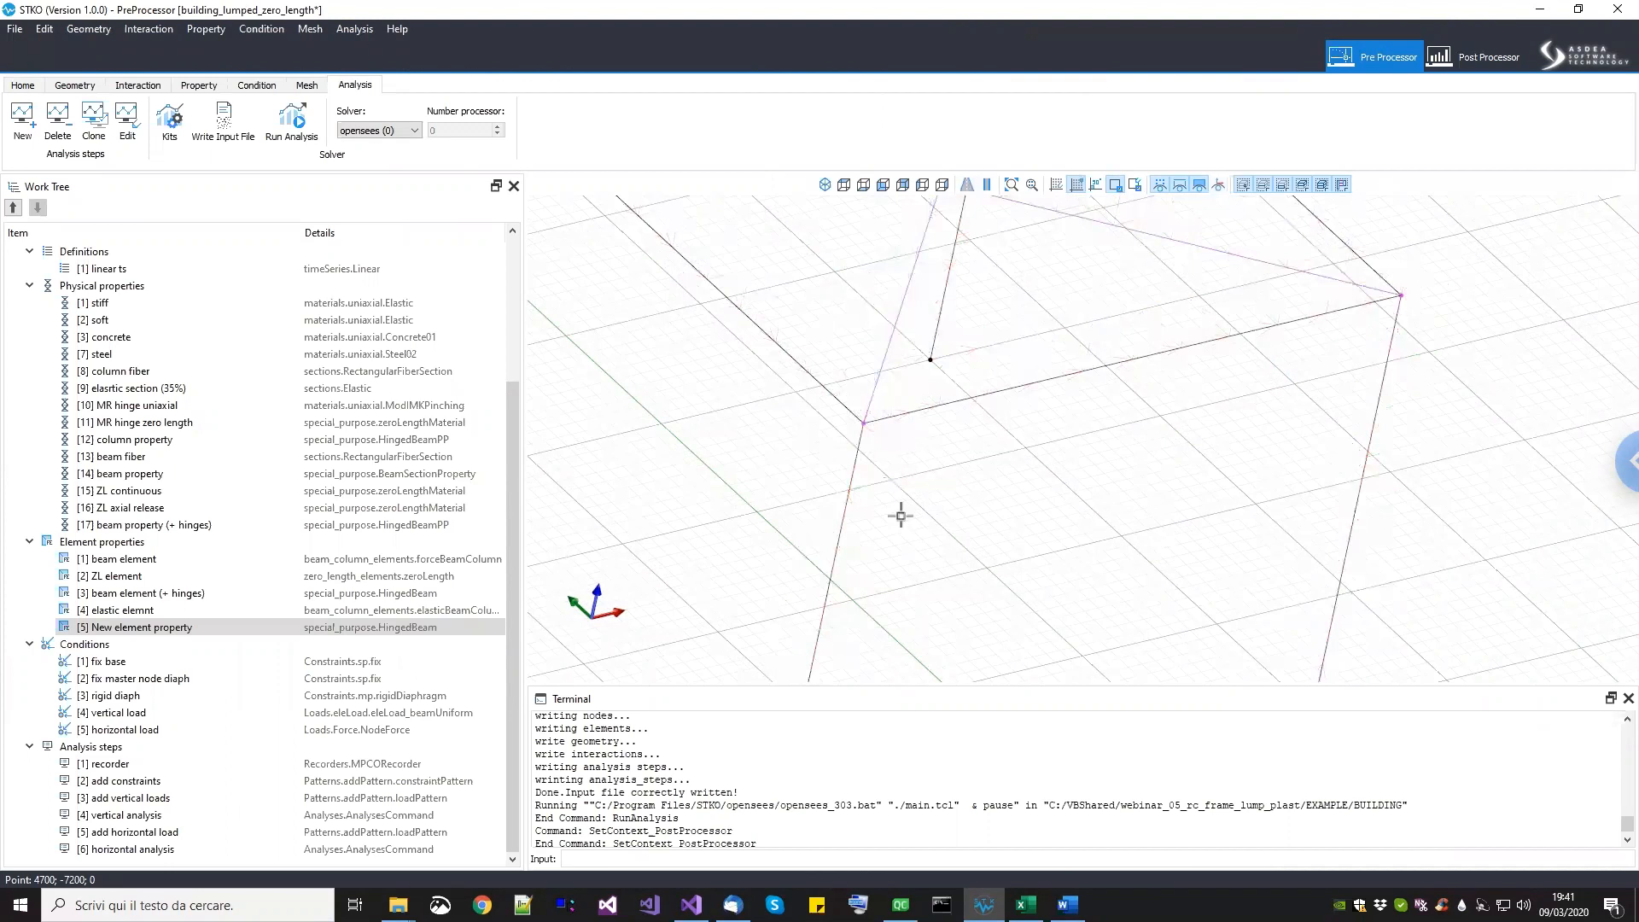
Step: Examine the front corner joint where the column, the beams and the rigid diaphragm link meet
scroll(841, 572, up, 2)
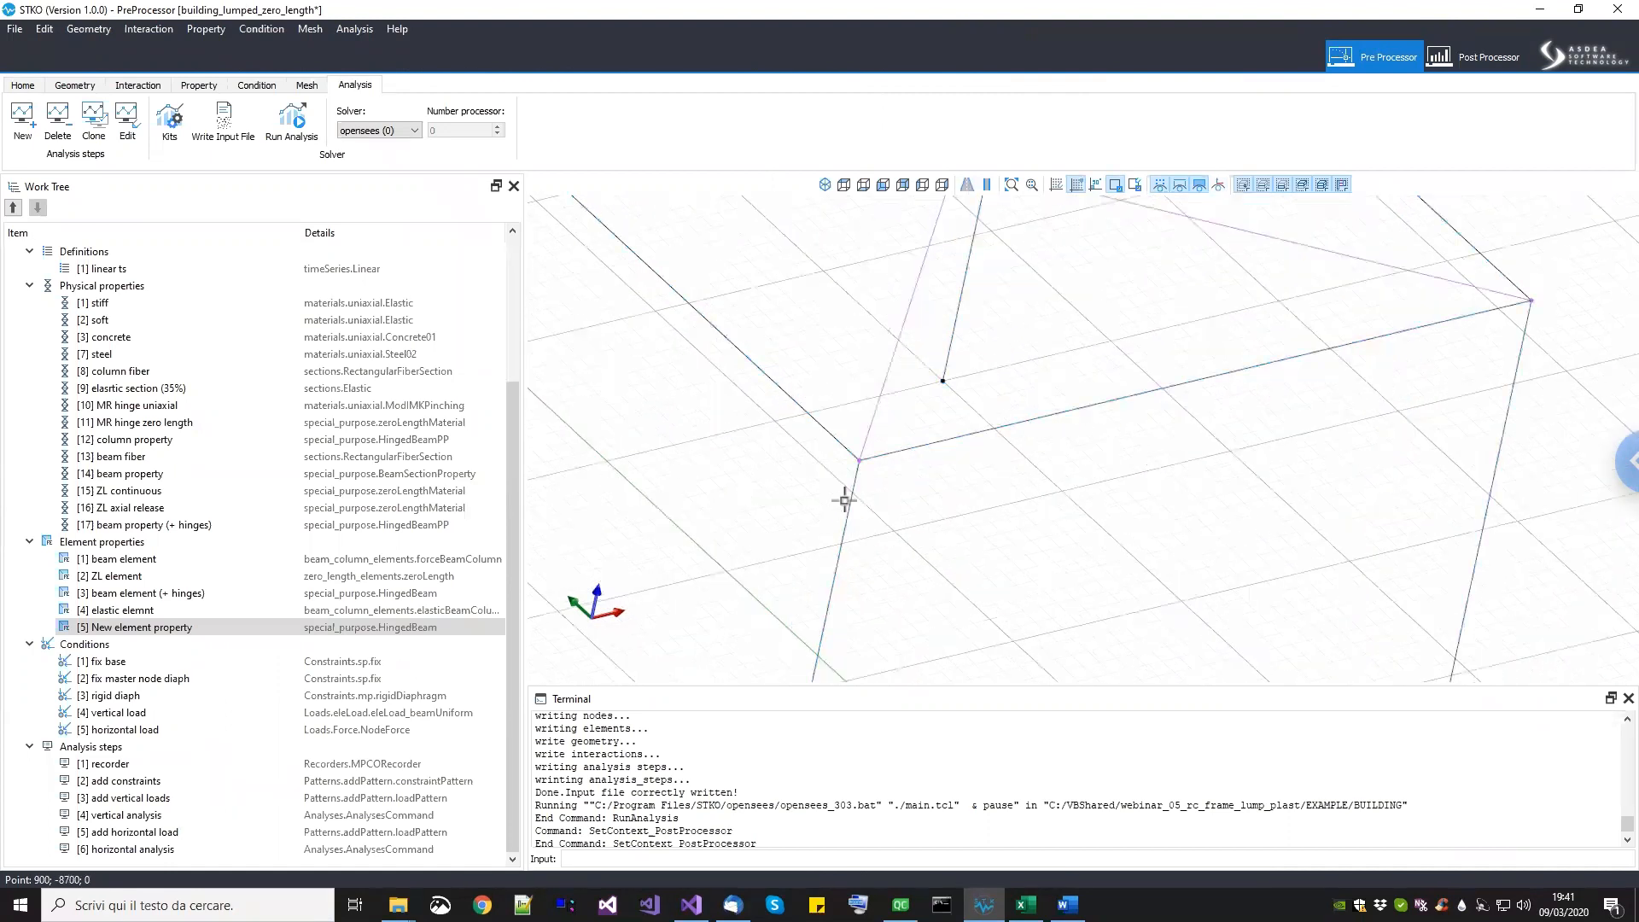
scroll(854, 499, down, 5)
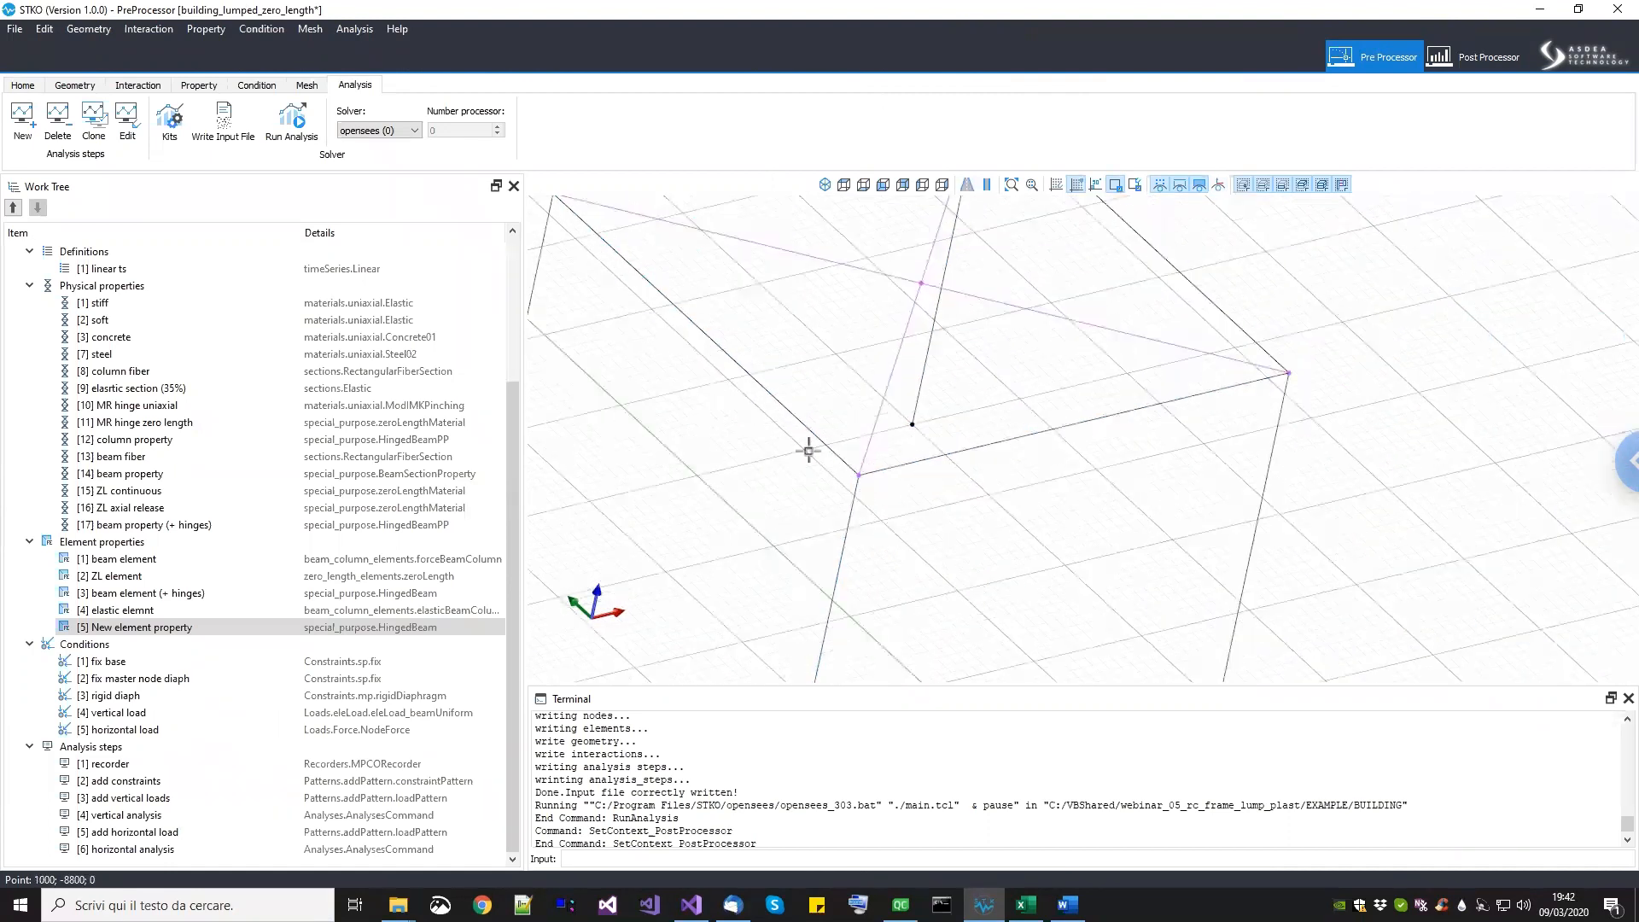
middle_drag(919, 502, 937, 509)
scroll(939, 540, up, 1)
scroll(927, 529, down, 1)
scroll(936, 509, up, 2)
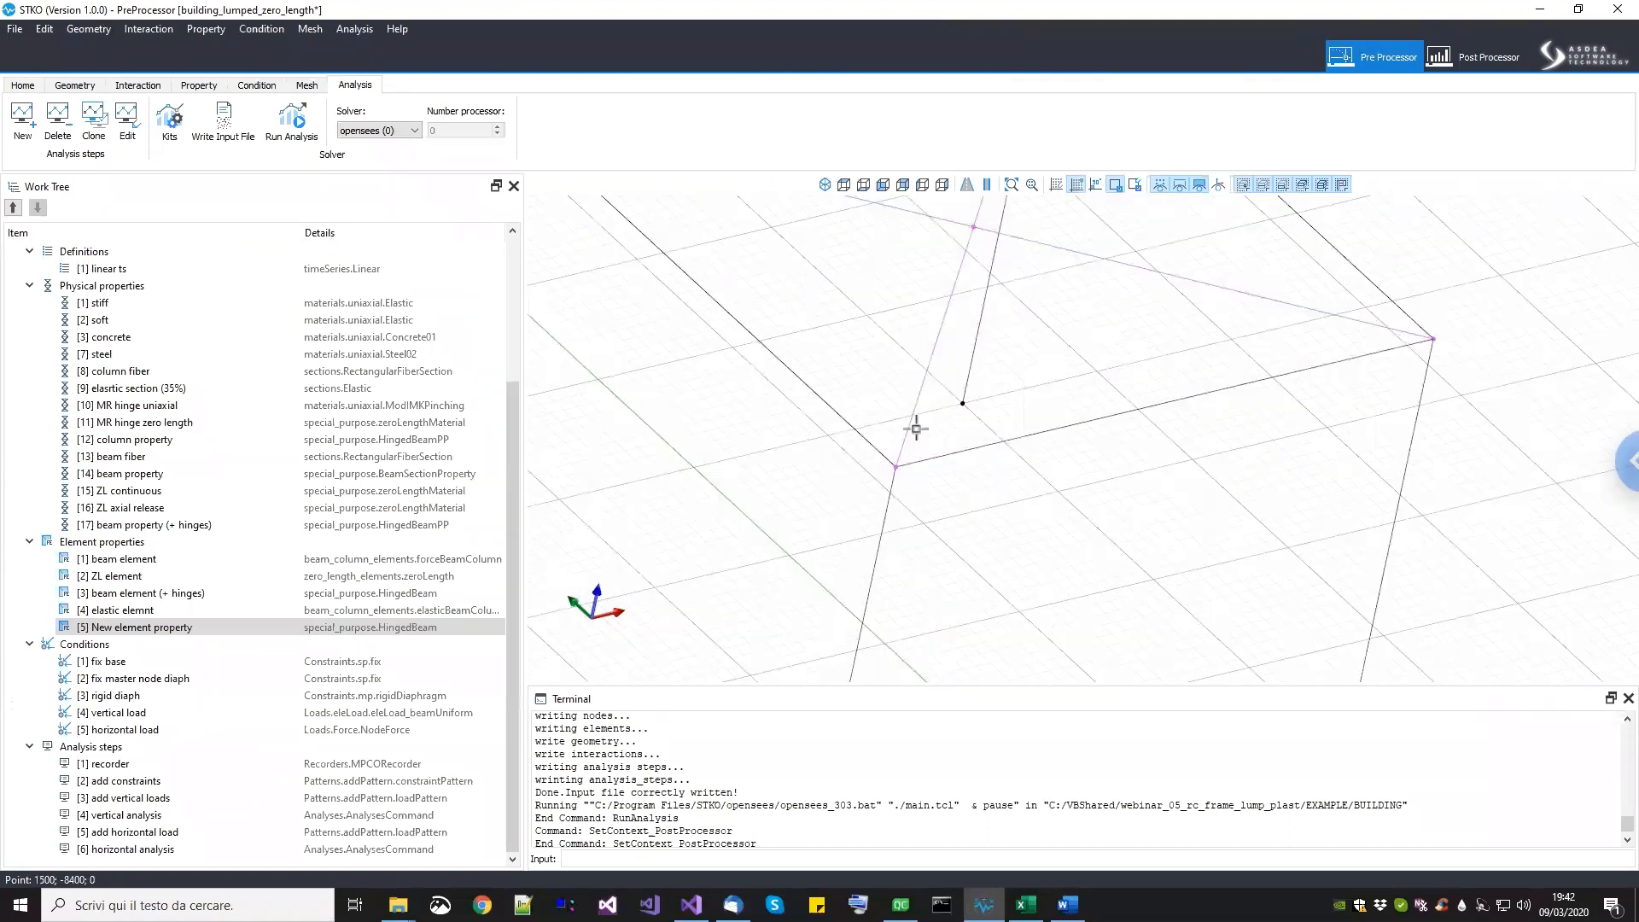
scroll(882, 465, up, 3)
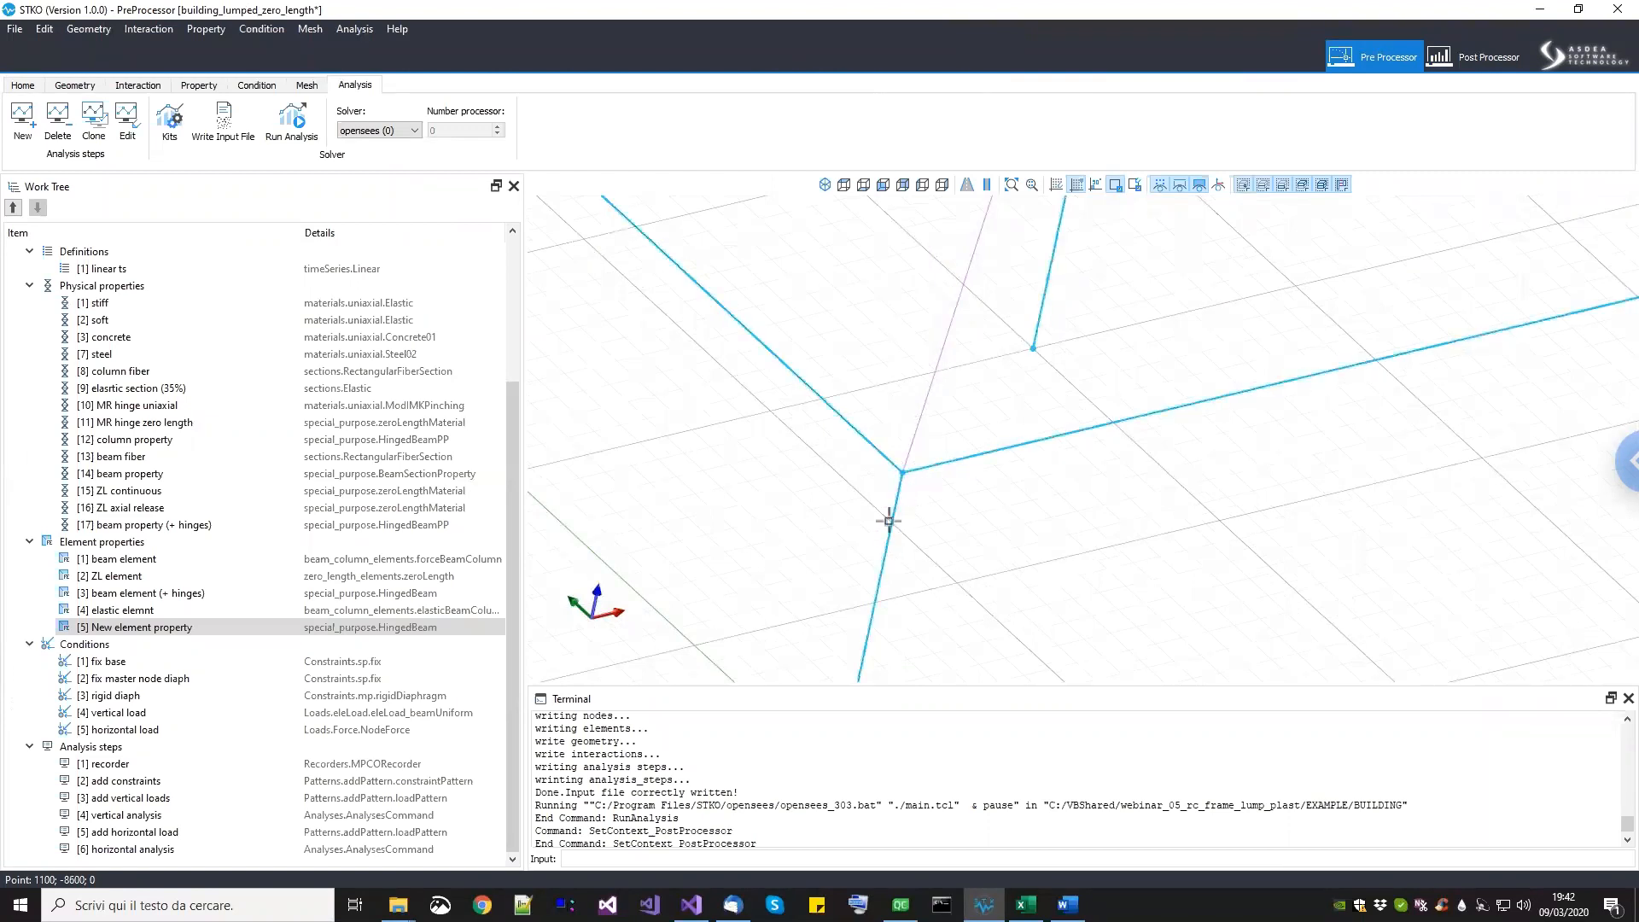
scroll(890, 486, up, 1)
scroll(906, 470, up, 2)
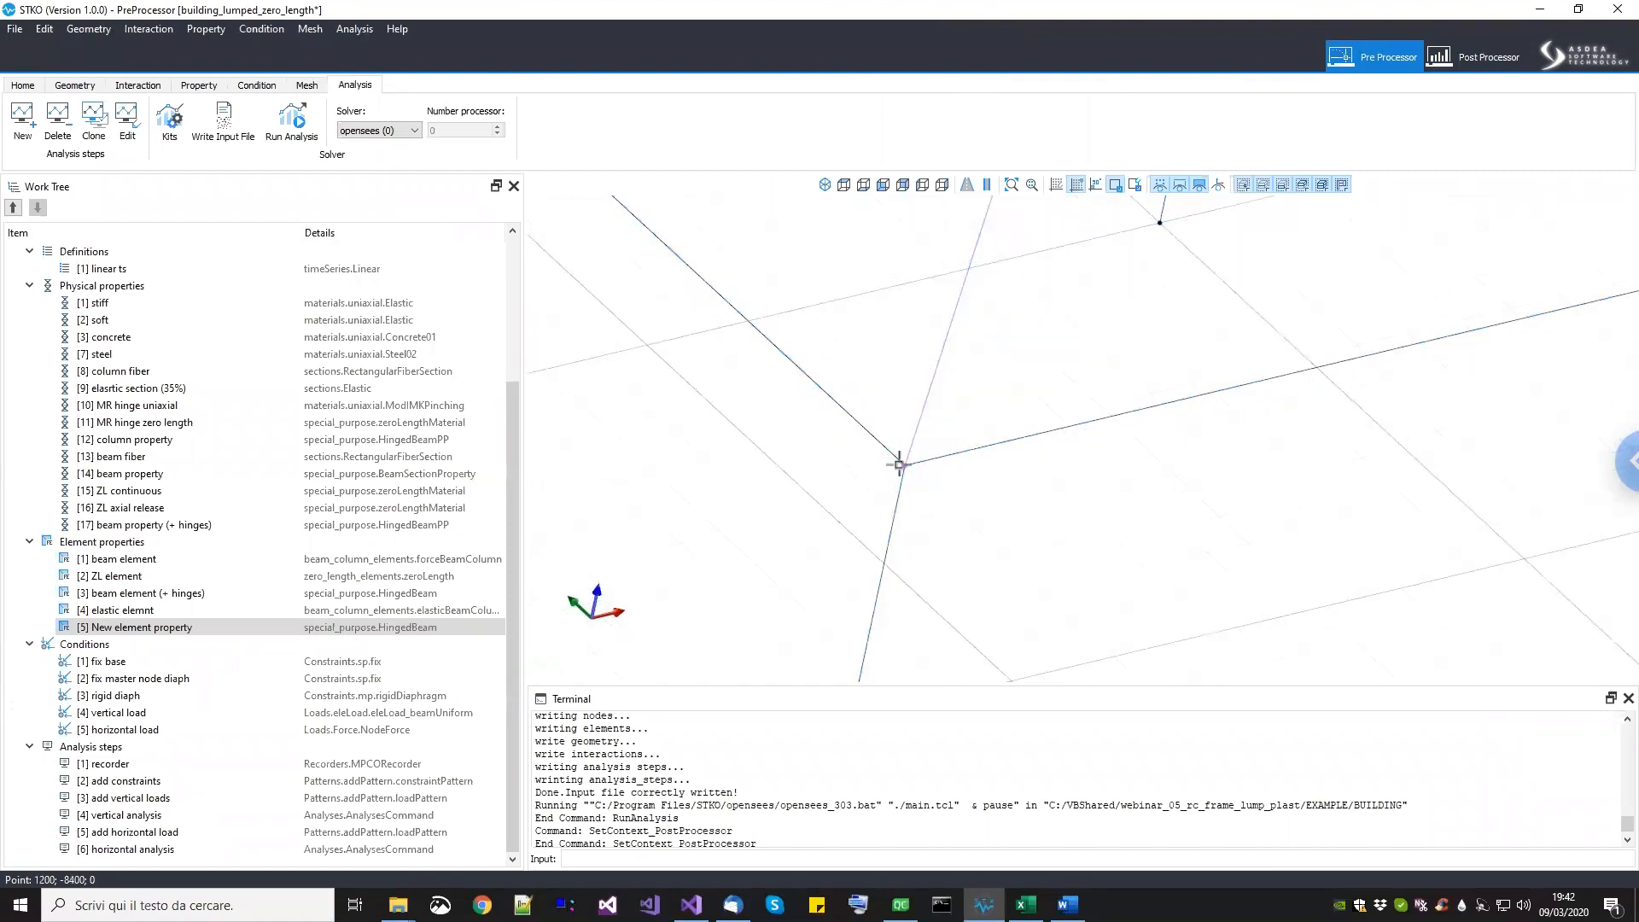
scroll(900, 482, down, 6)
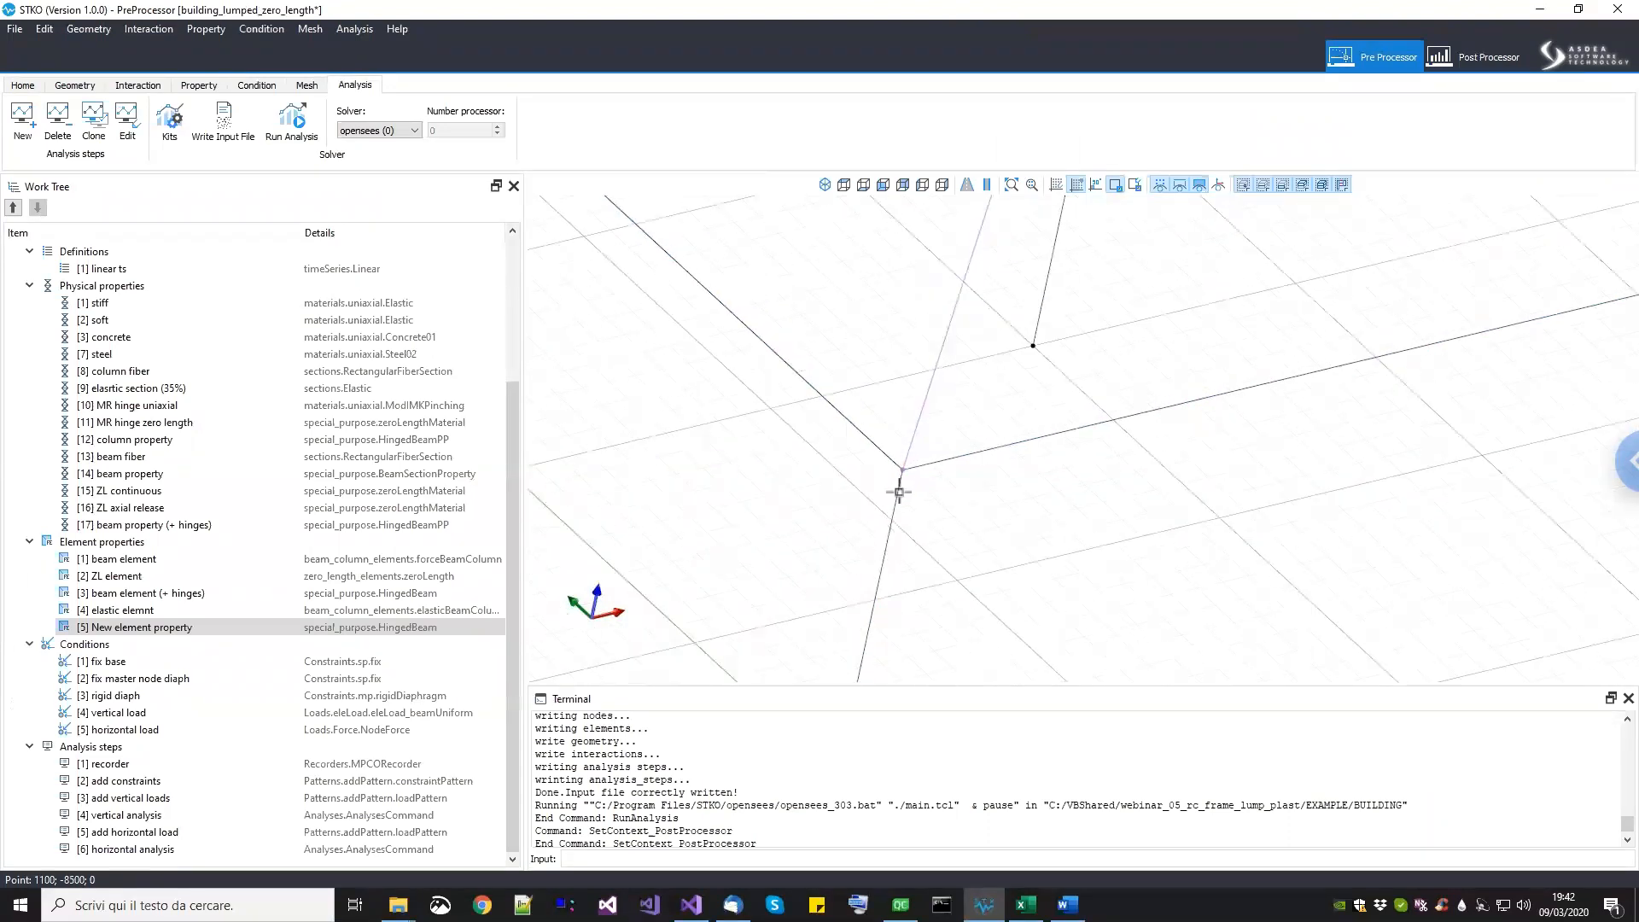
scroll(920, 519, up, 2)
scroll(912, 510, up, 2)
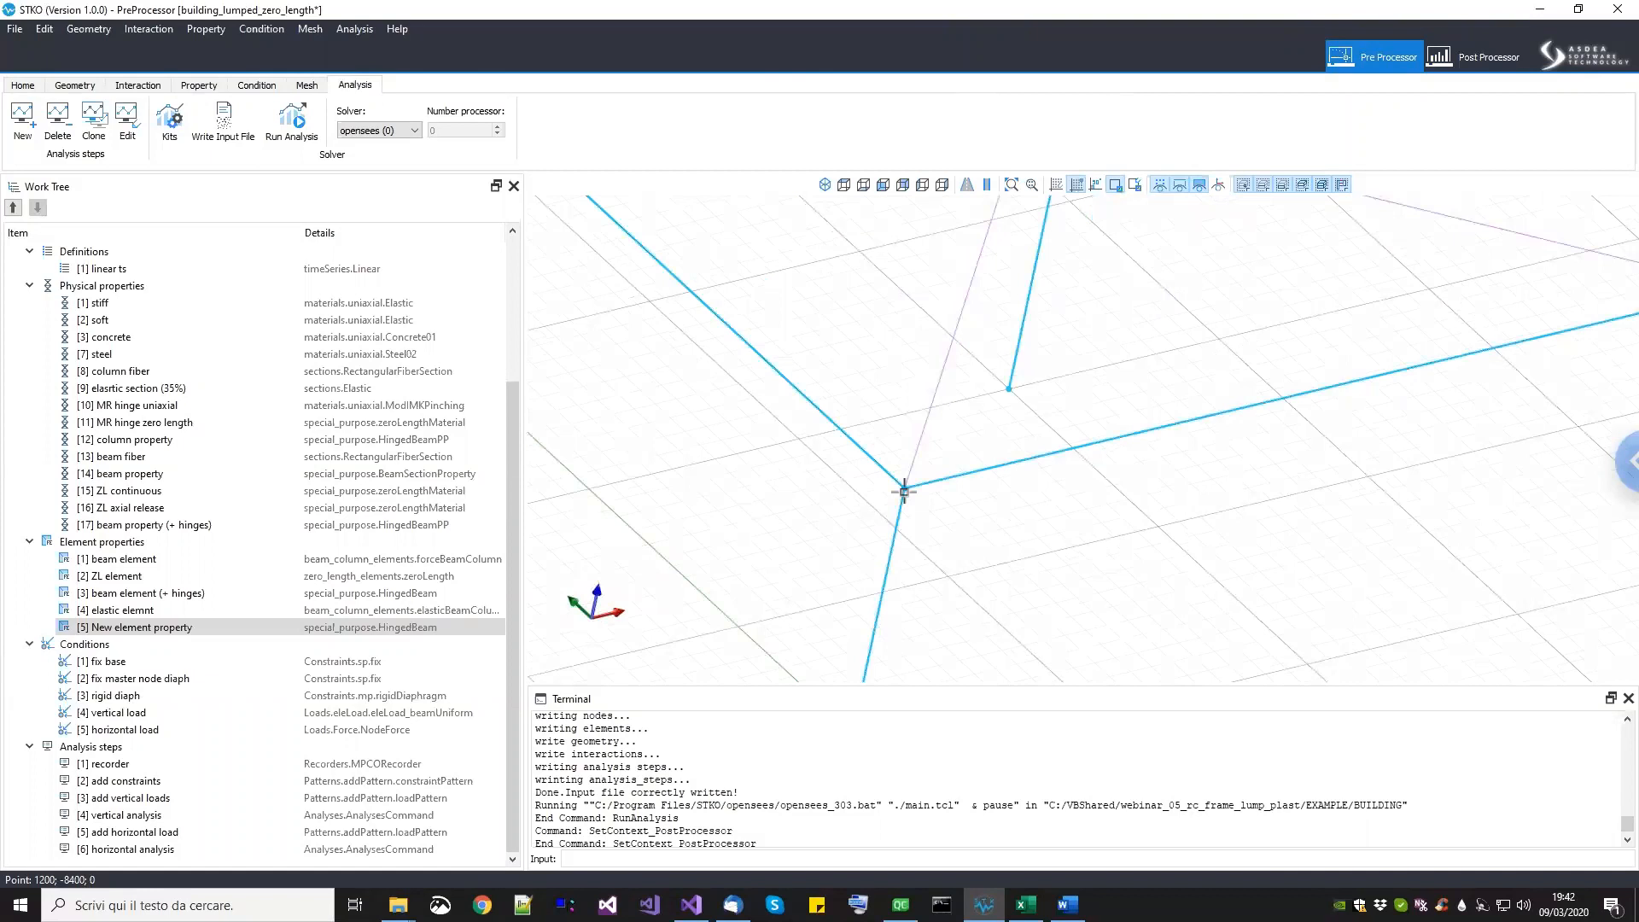
scroll(904, 491, down, 3)
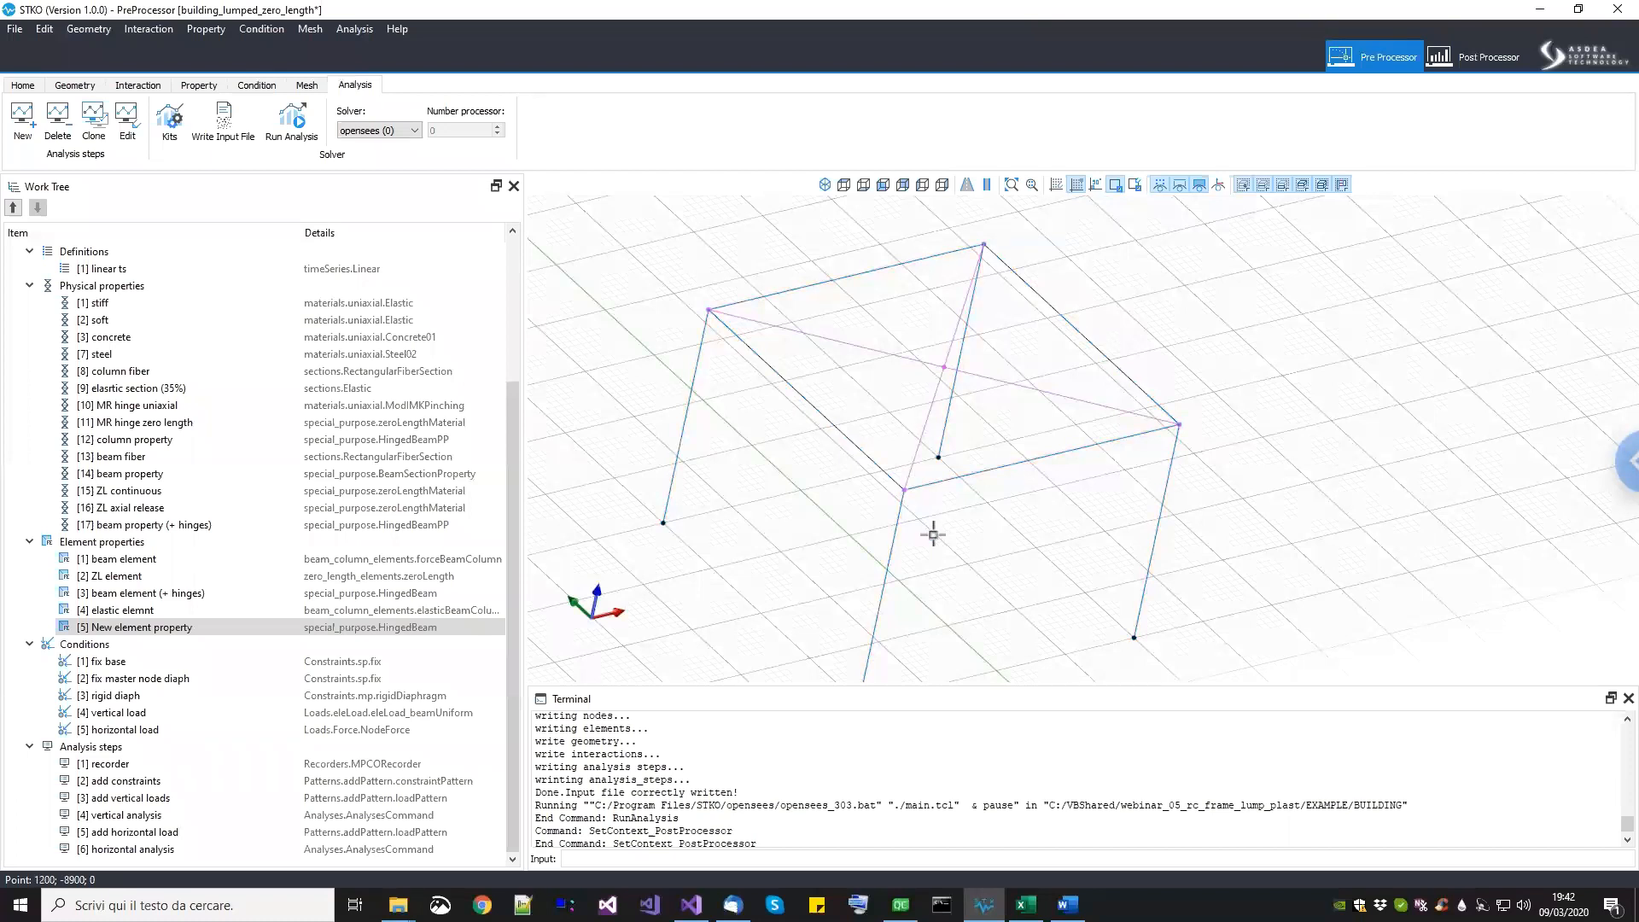
scroll(905, 547, up, 2)
scroll(904, 418, up, 2)
scroll(948, 410, up, 1)
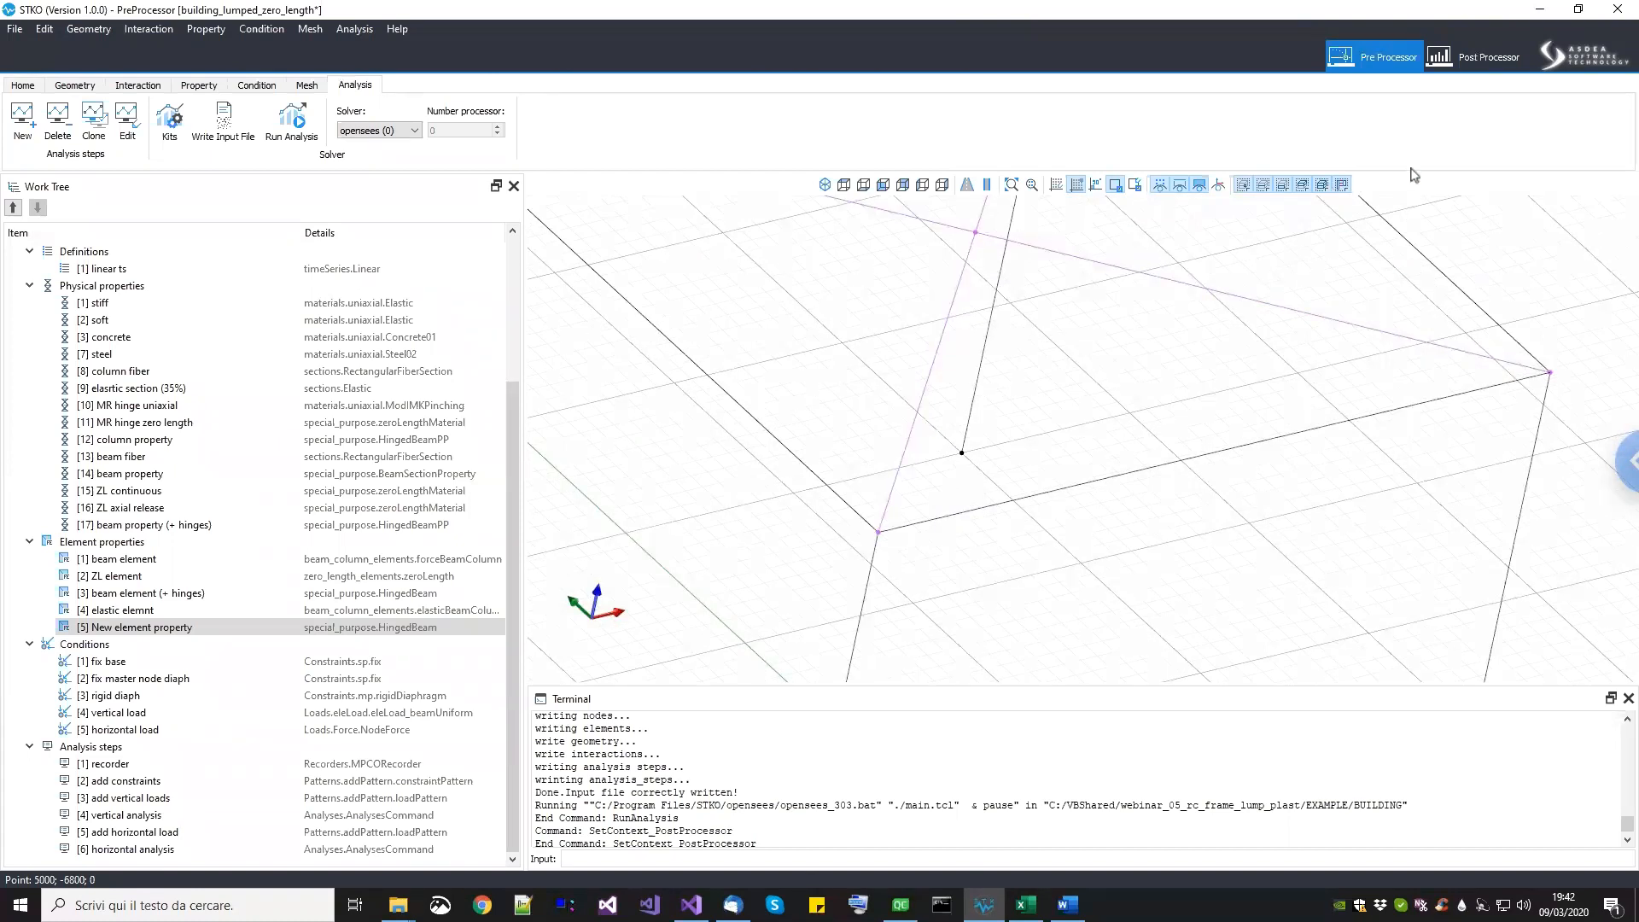
Step: Pick the structure geometry at the front beam-column joint and inspect the joint and the column directly below it
scroll(930, 536, up, 2)
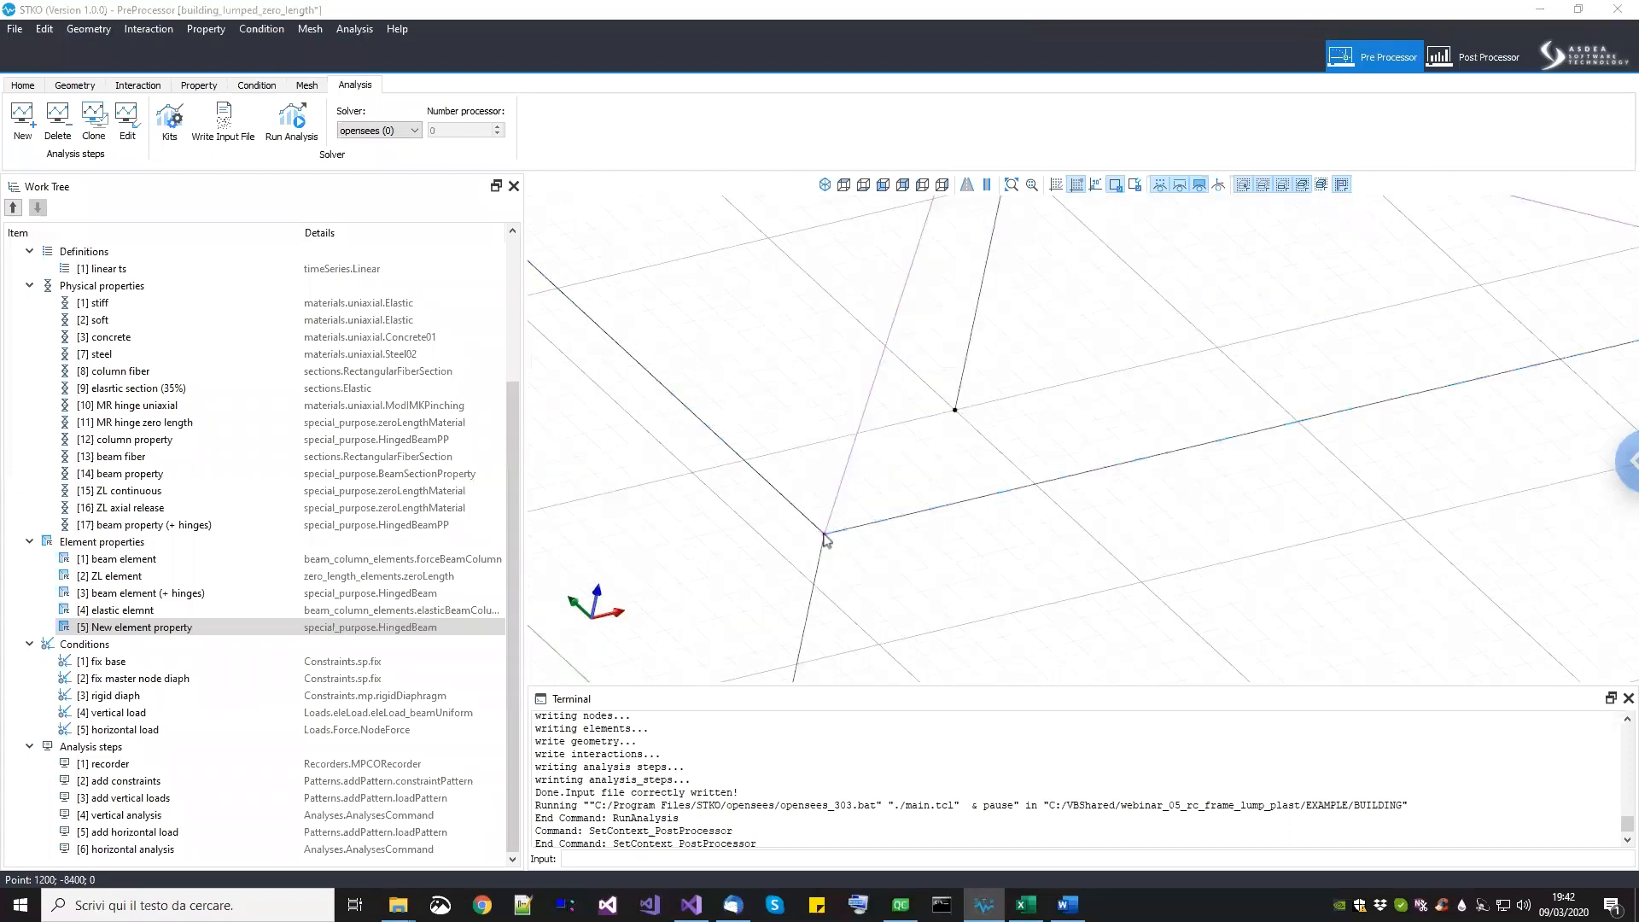
click(824, 533)
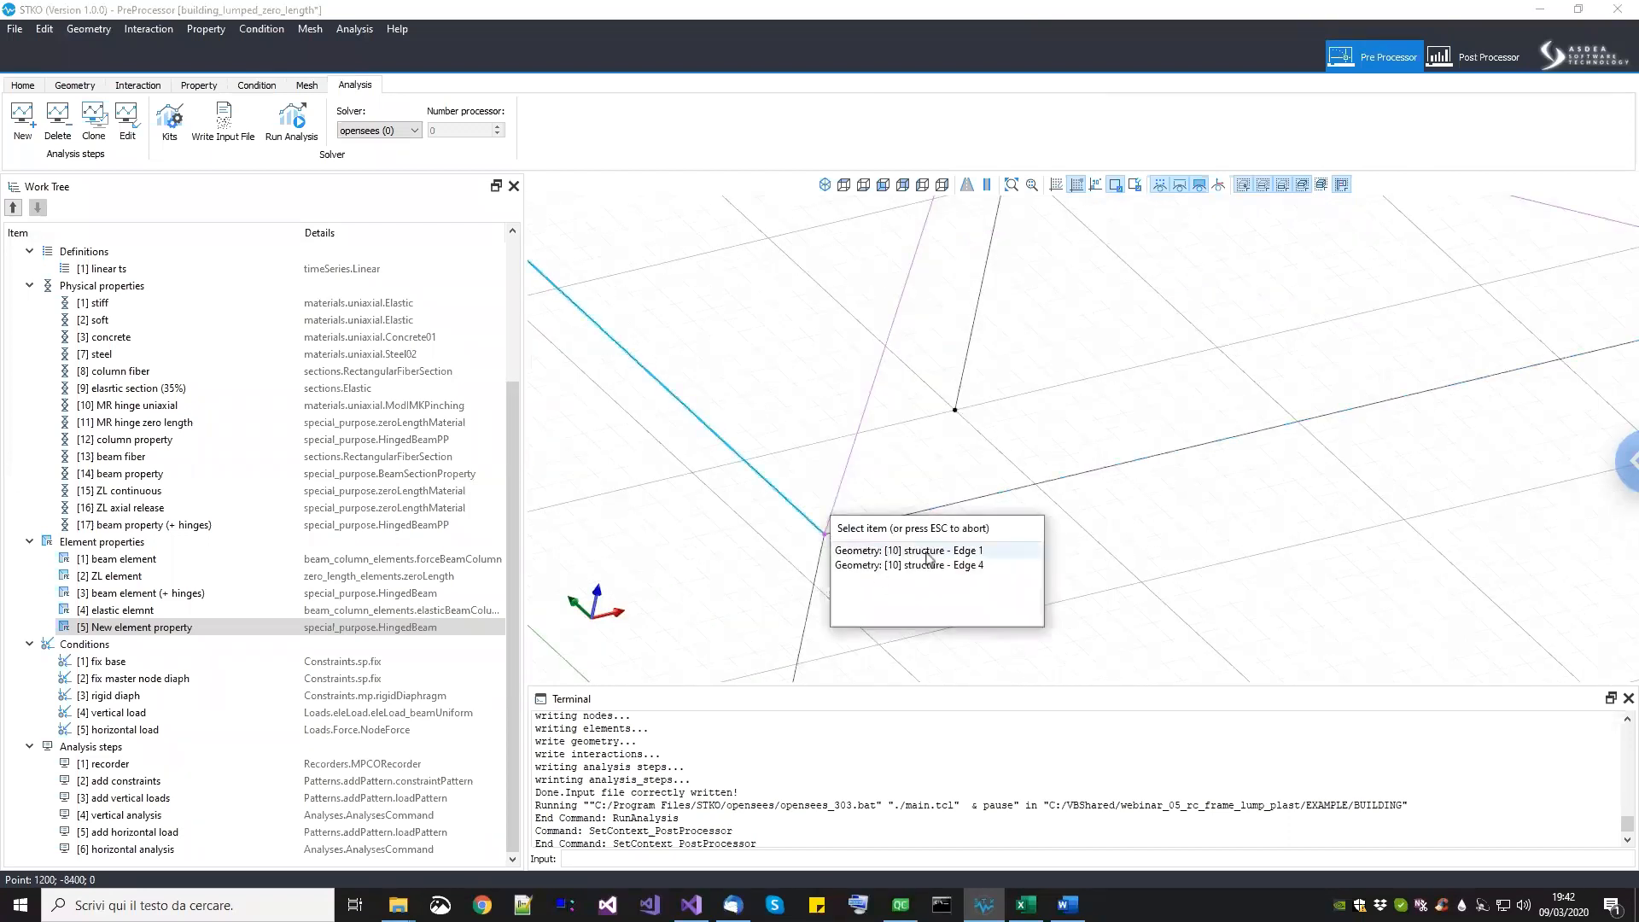
click(926, 565)
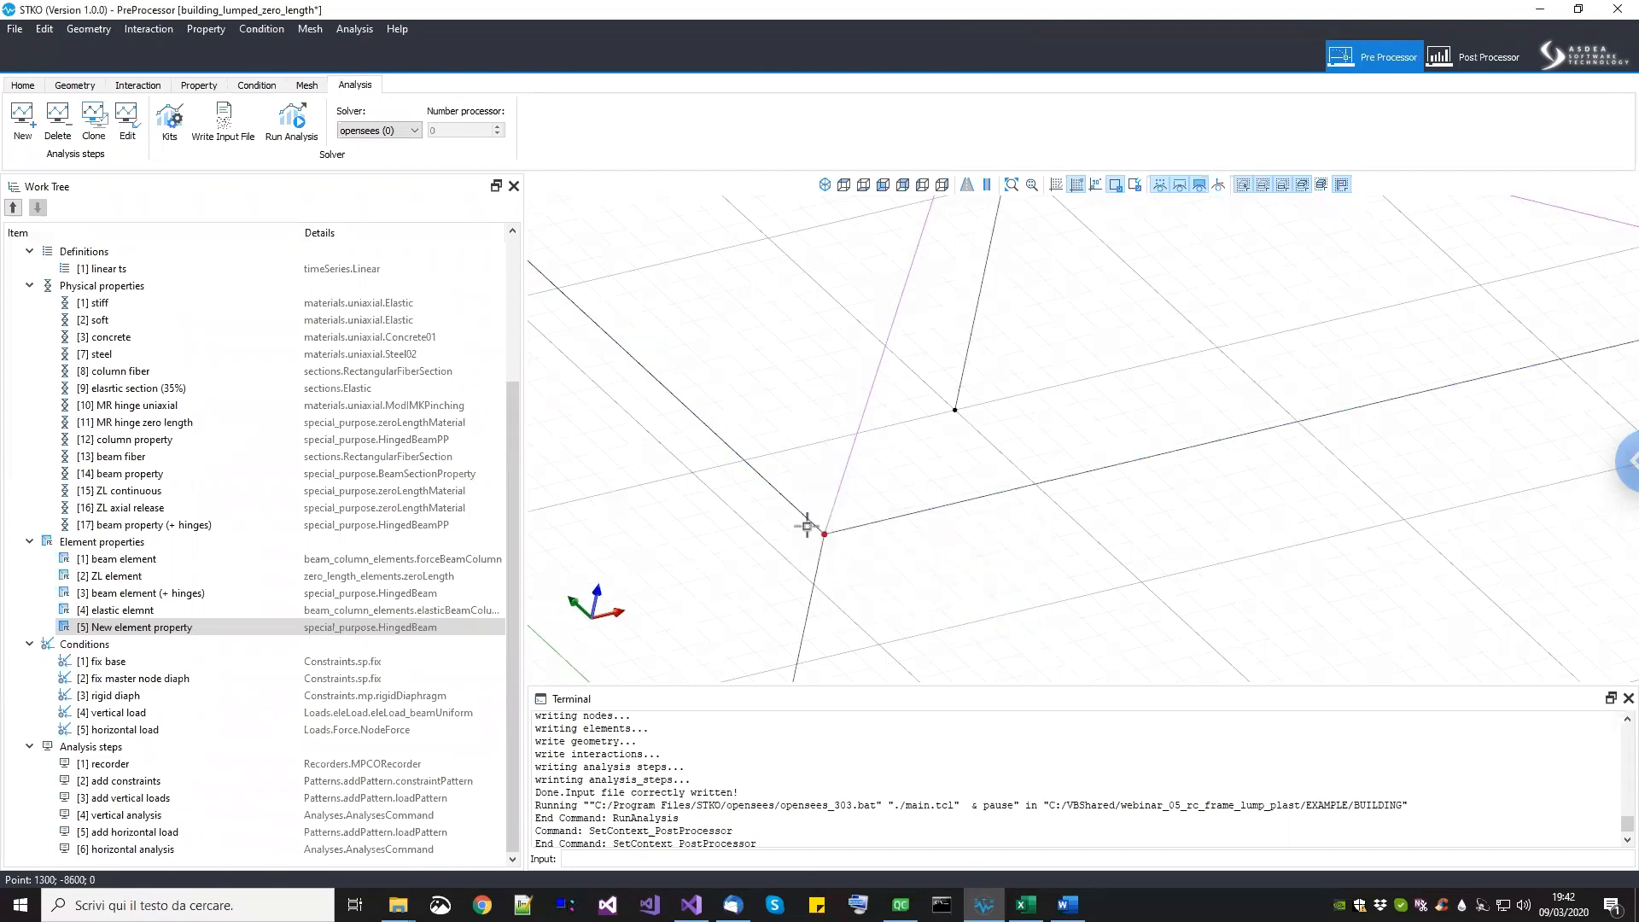
middle_drag(820, 541, 1058, 427)
scroll(867, 484, up, 5)
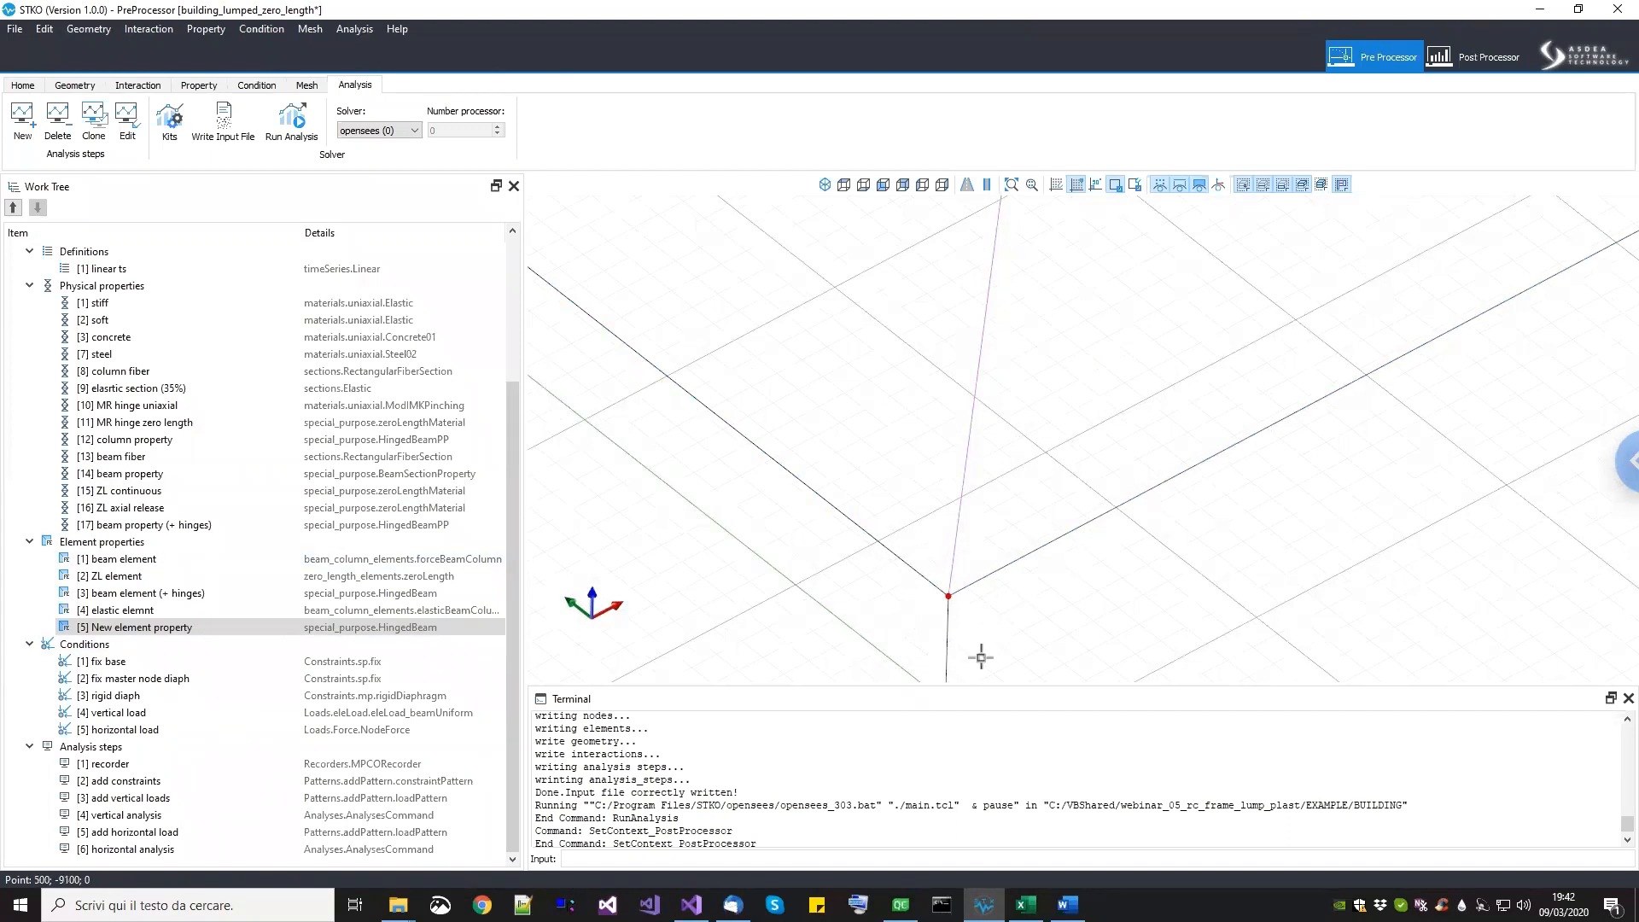
click(387, 634)
click(947, 616)
middle_drag(960, 523, 970, 466)
click(947, 505)
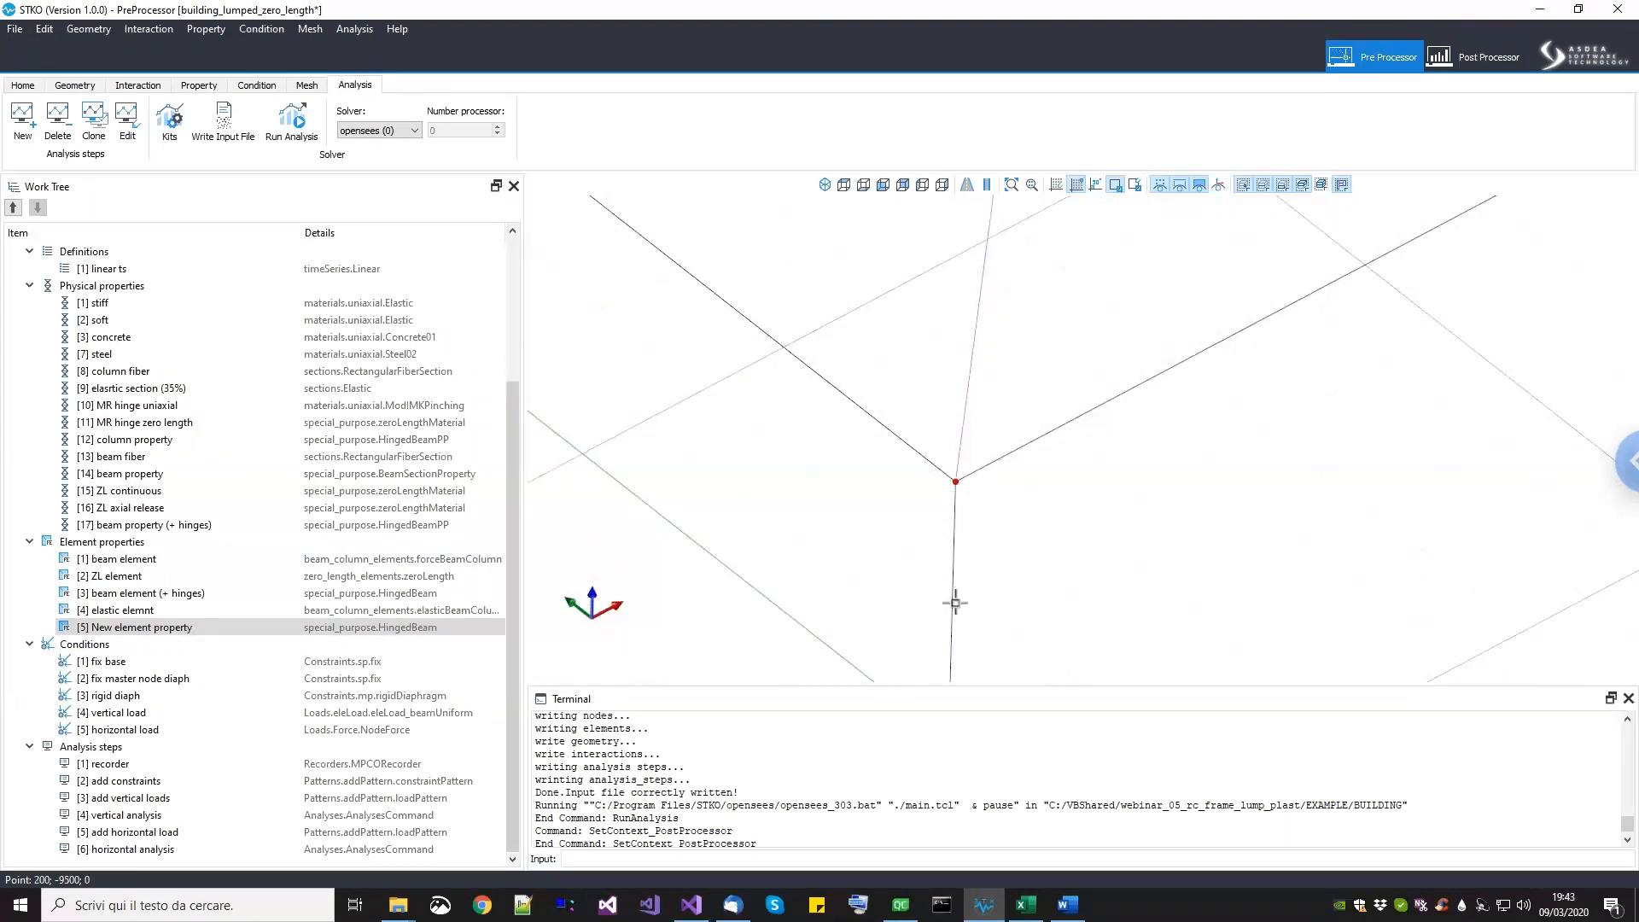
click(955, 519)
scroll(884, 469, down, 3)
middle_drag(927, 510, 885, 545)
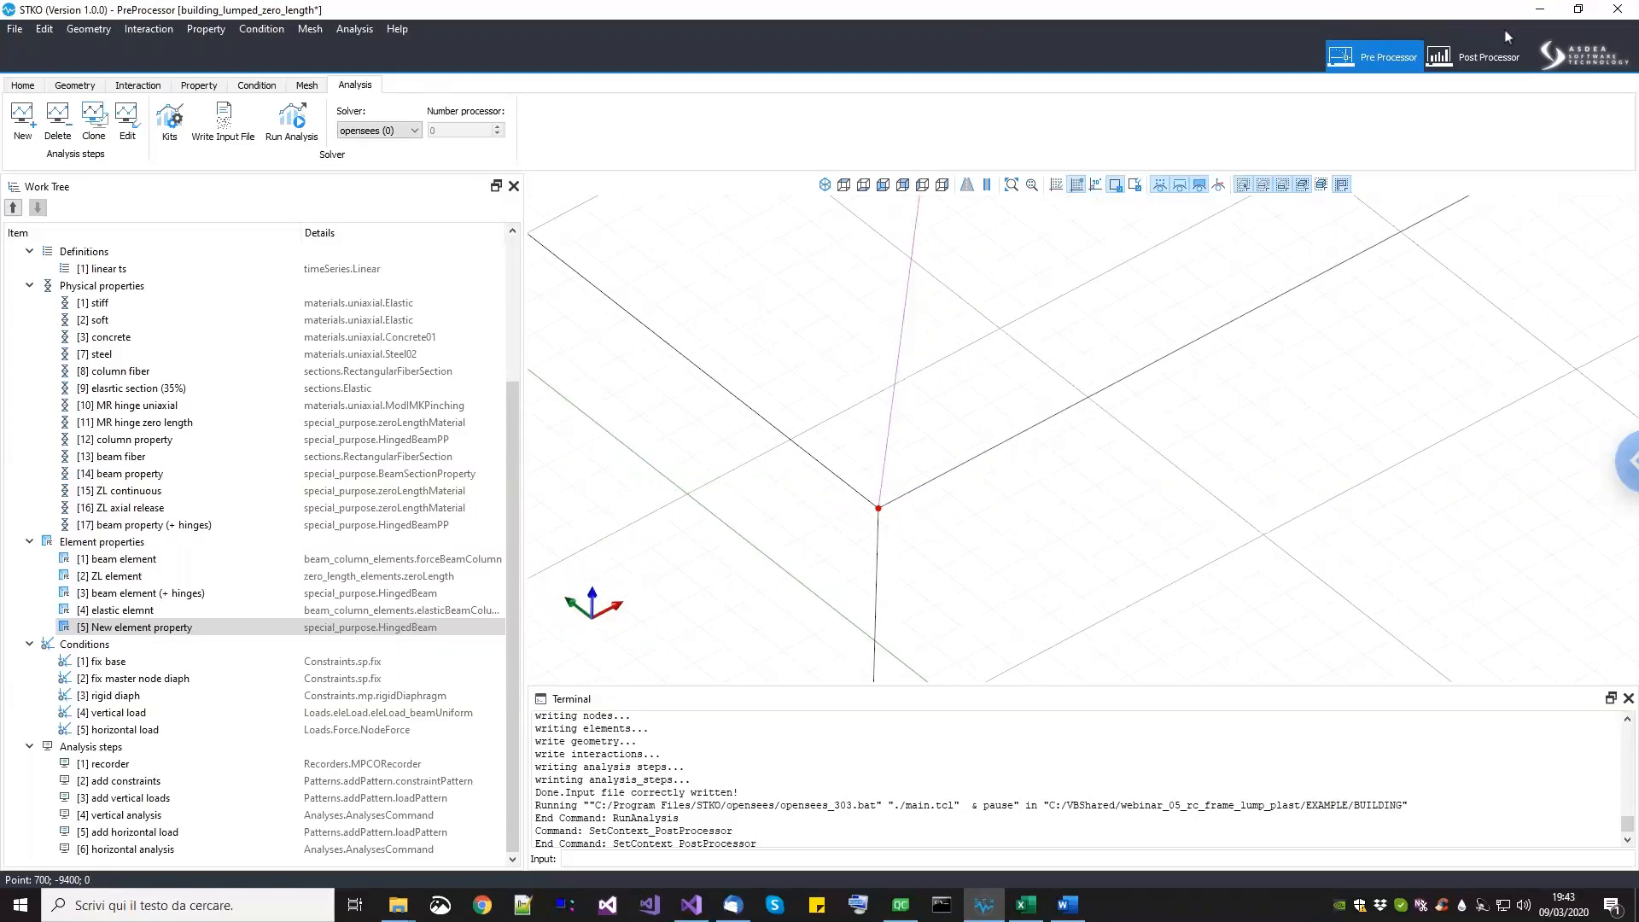
Step: Return to the Post Processor and hide the beam extrusion in both fiber color maps and the Gauss point plot
click(1474, 57)
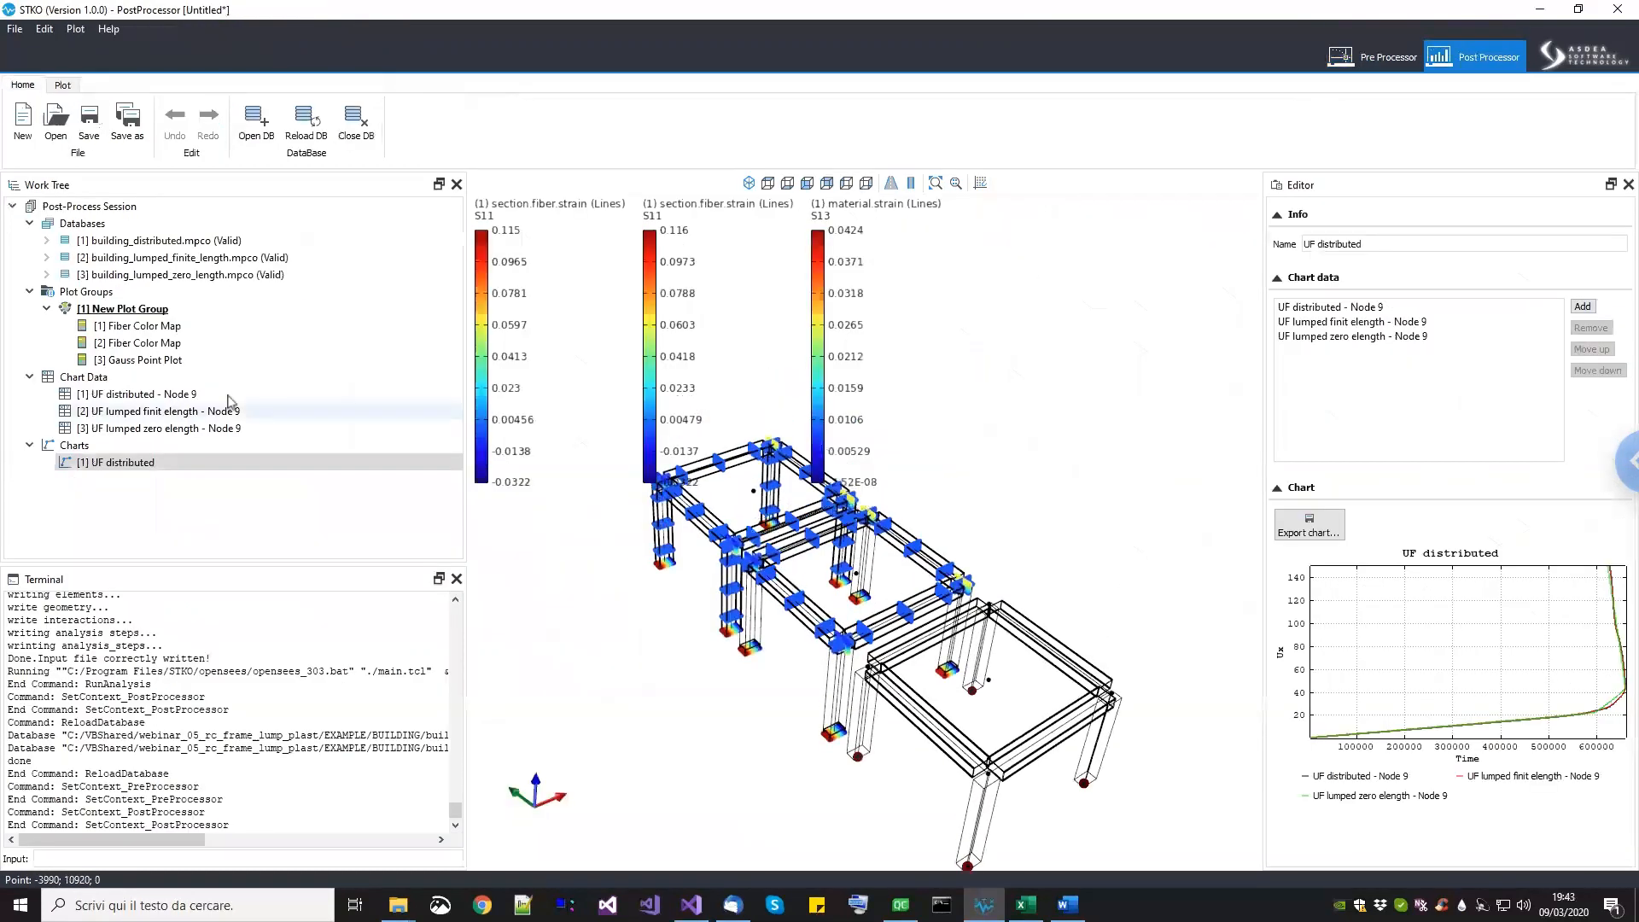
click(169, 327)
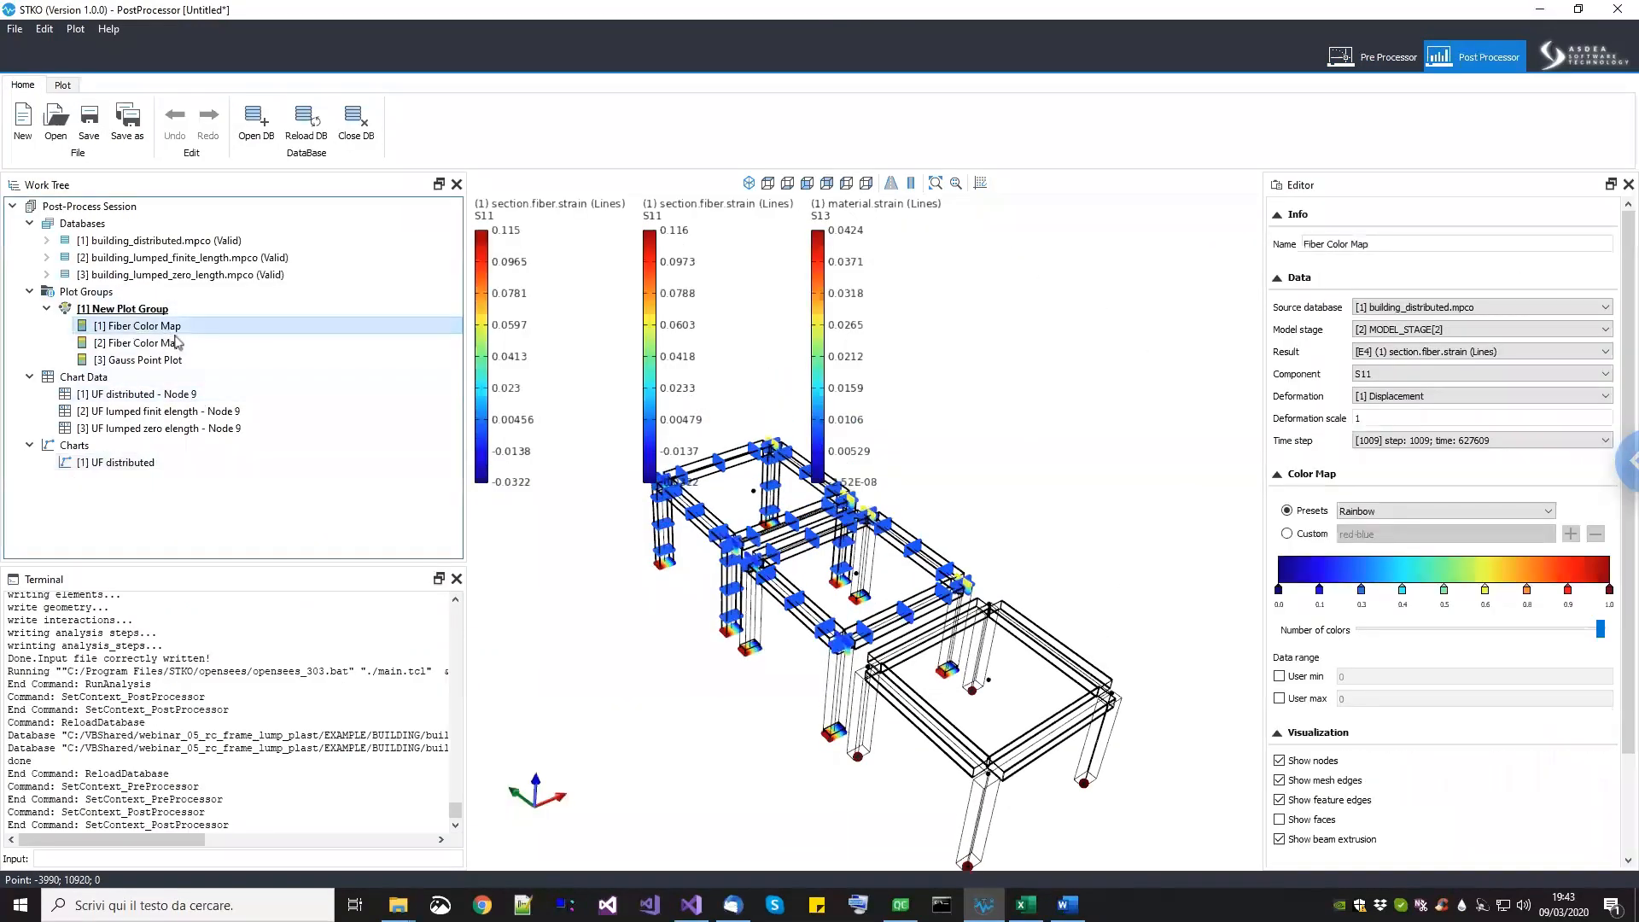
click(1329, 845)
click(137, 342)
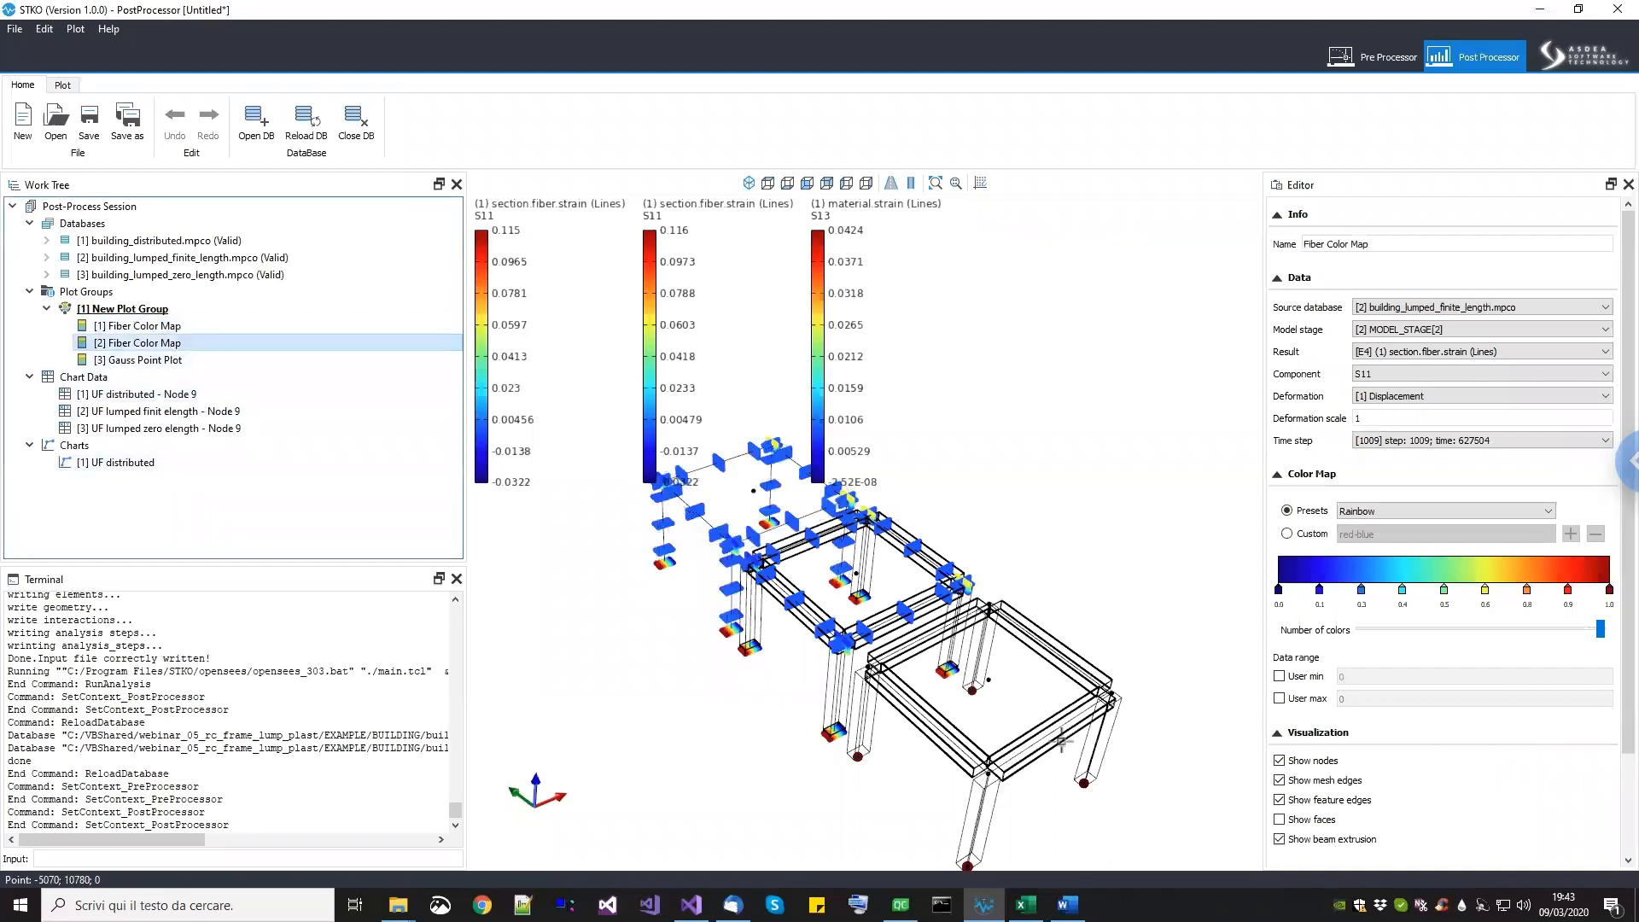
click(1279, 839)
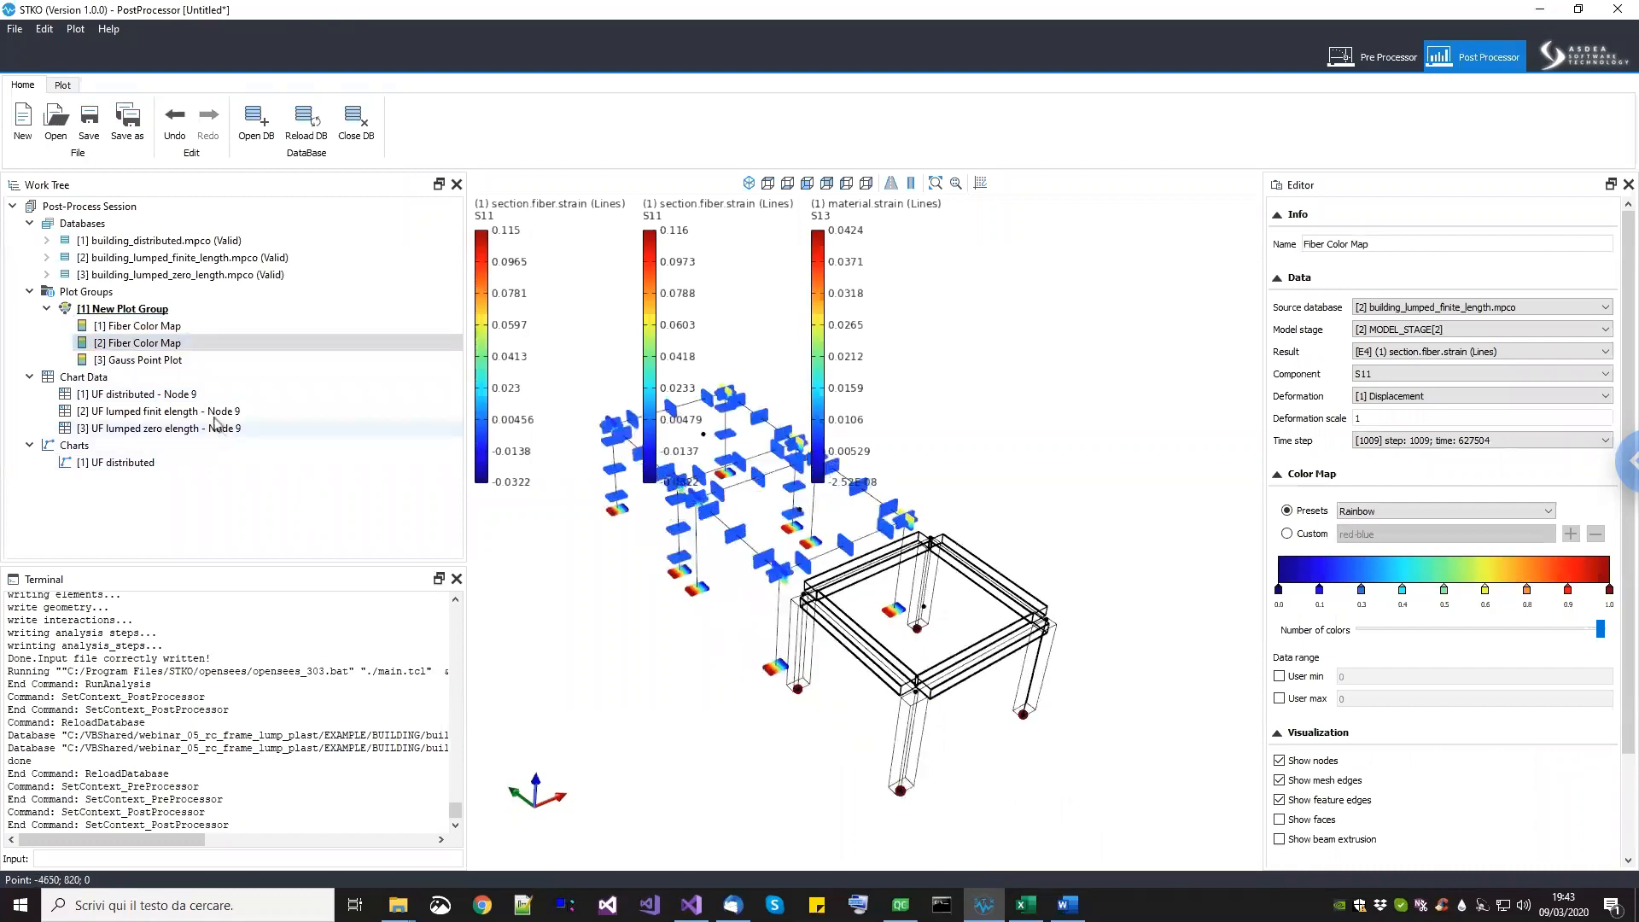
click(145, 359)
click(1300, 839)
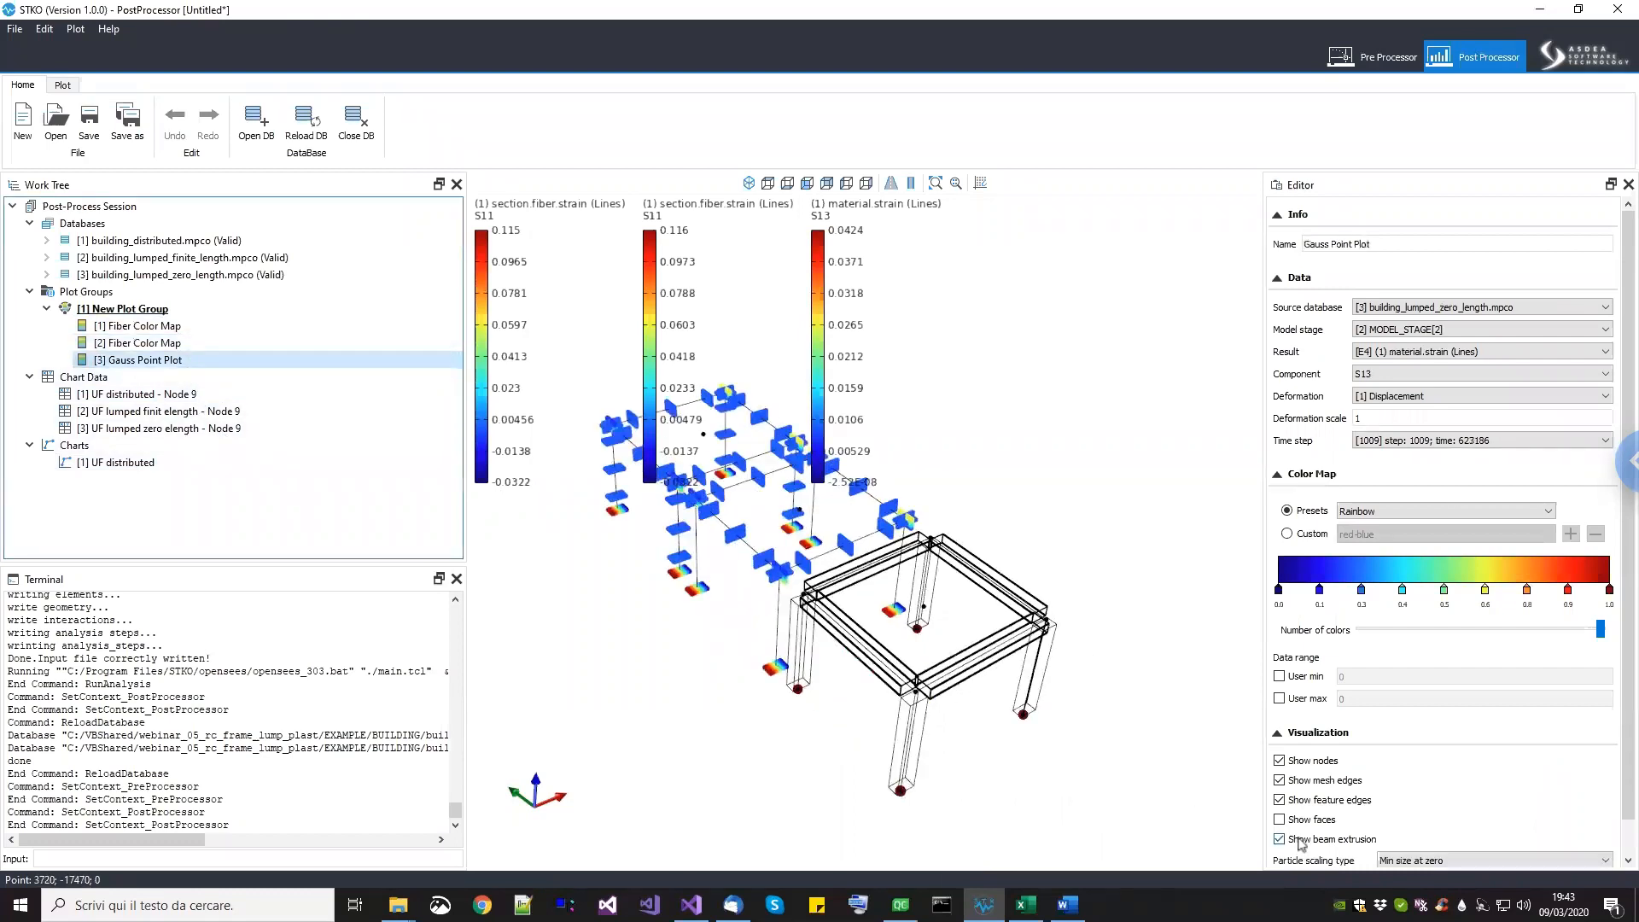
Step: Delete the fiber color map of the building_lumped_finite_length.mpco database
scroll(760, 658, up, 5)
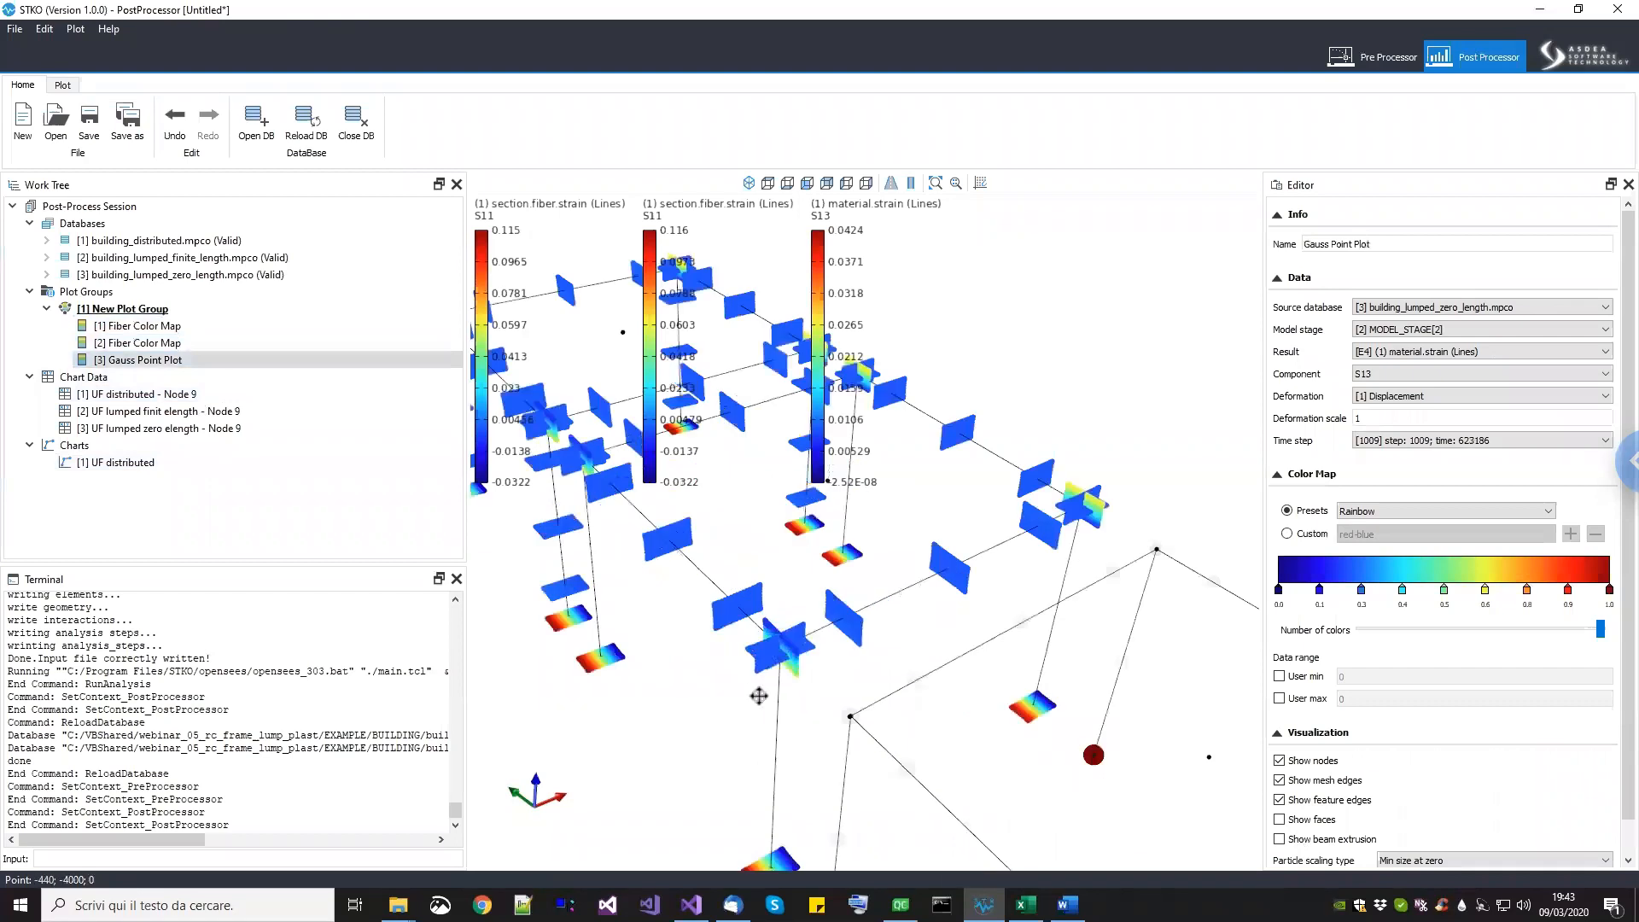
click(245, 342)
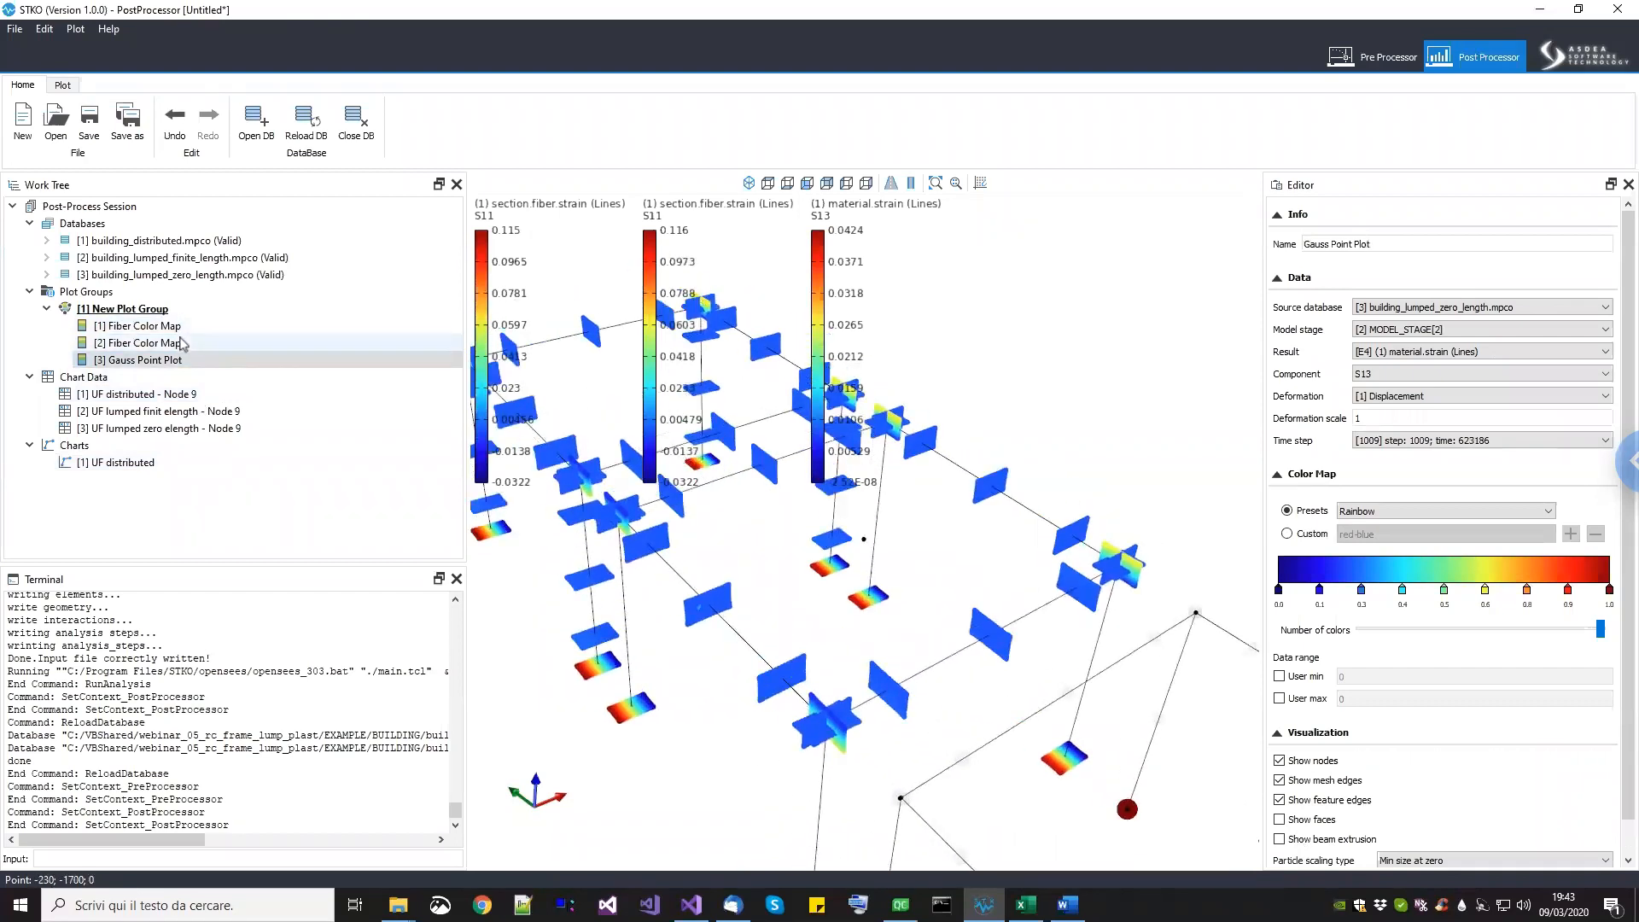
key(Delete)
click(169, 309)
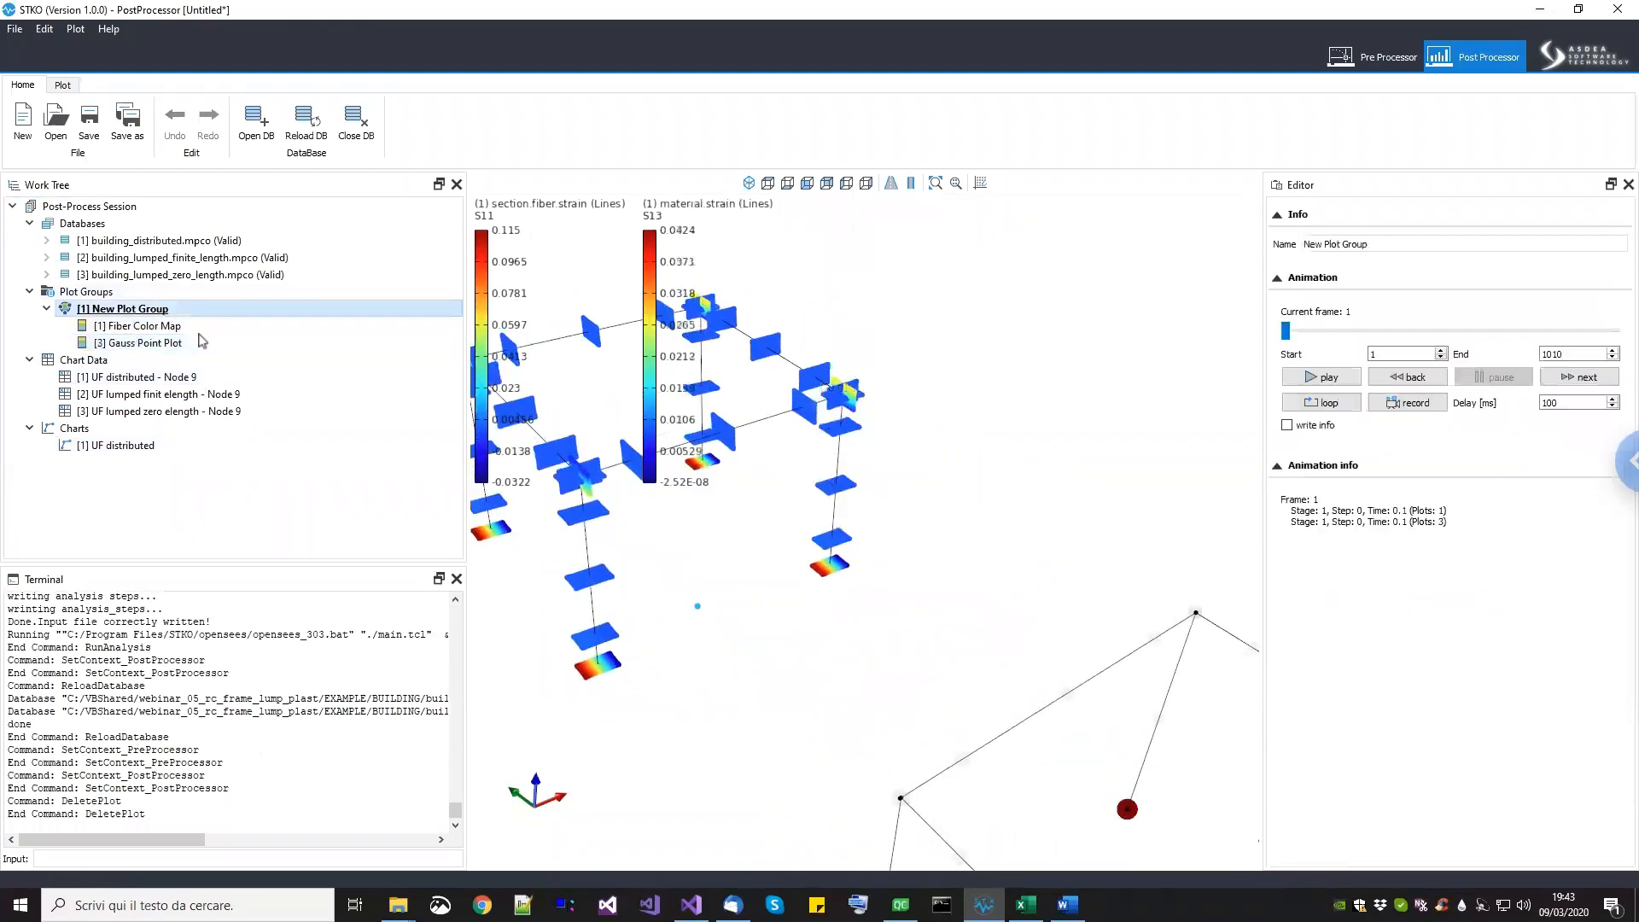
right_click(167, 310)
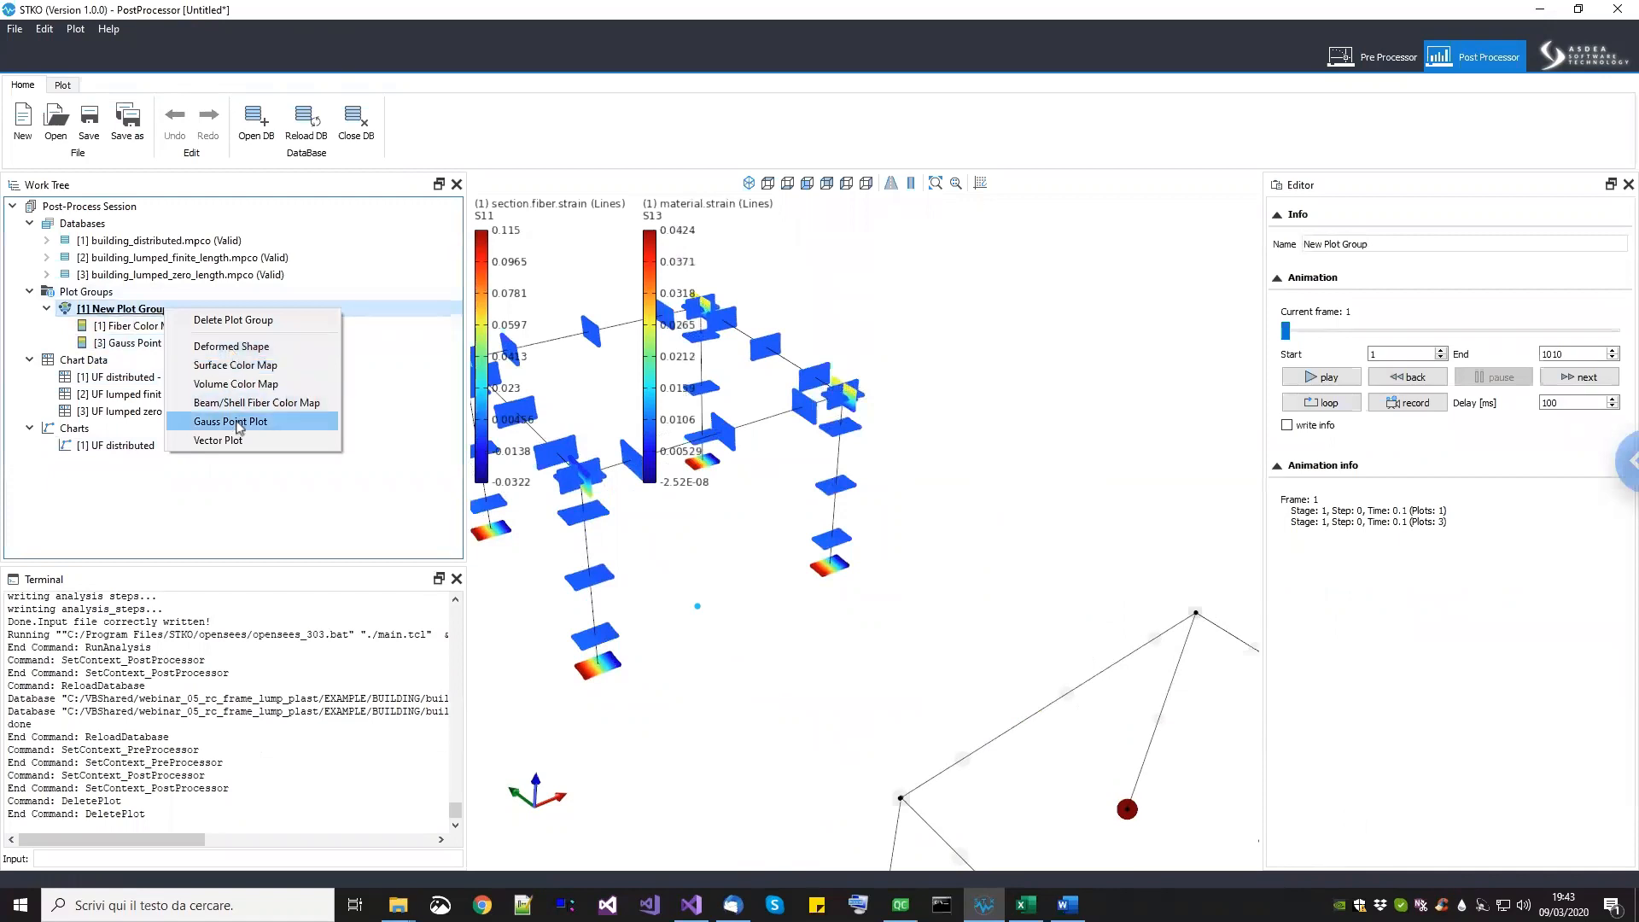
click(238, 422)
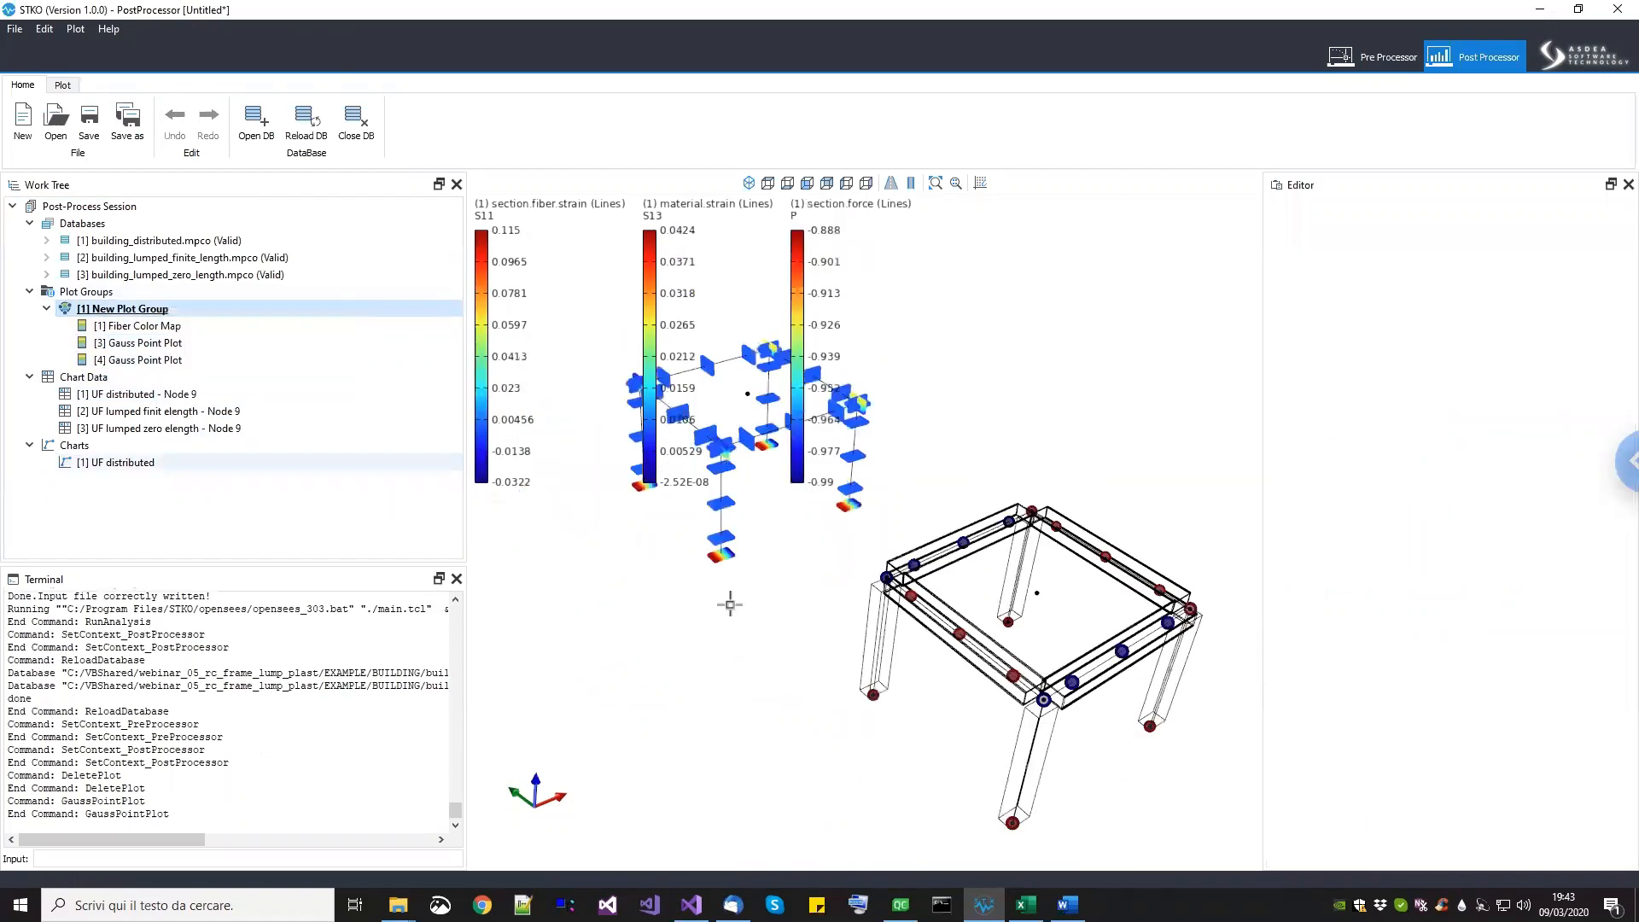
right_click(152, 359)
click(198, 368)
Step: Add a surface color map of building_lumped_finite_length.mpco to the plot group, with nodes shown and beam extrusion hidden
right_click(146, 308)
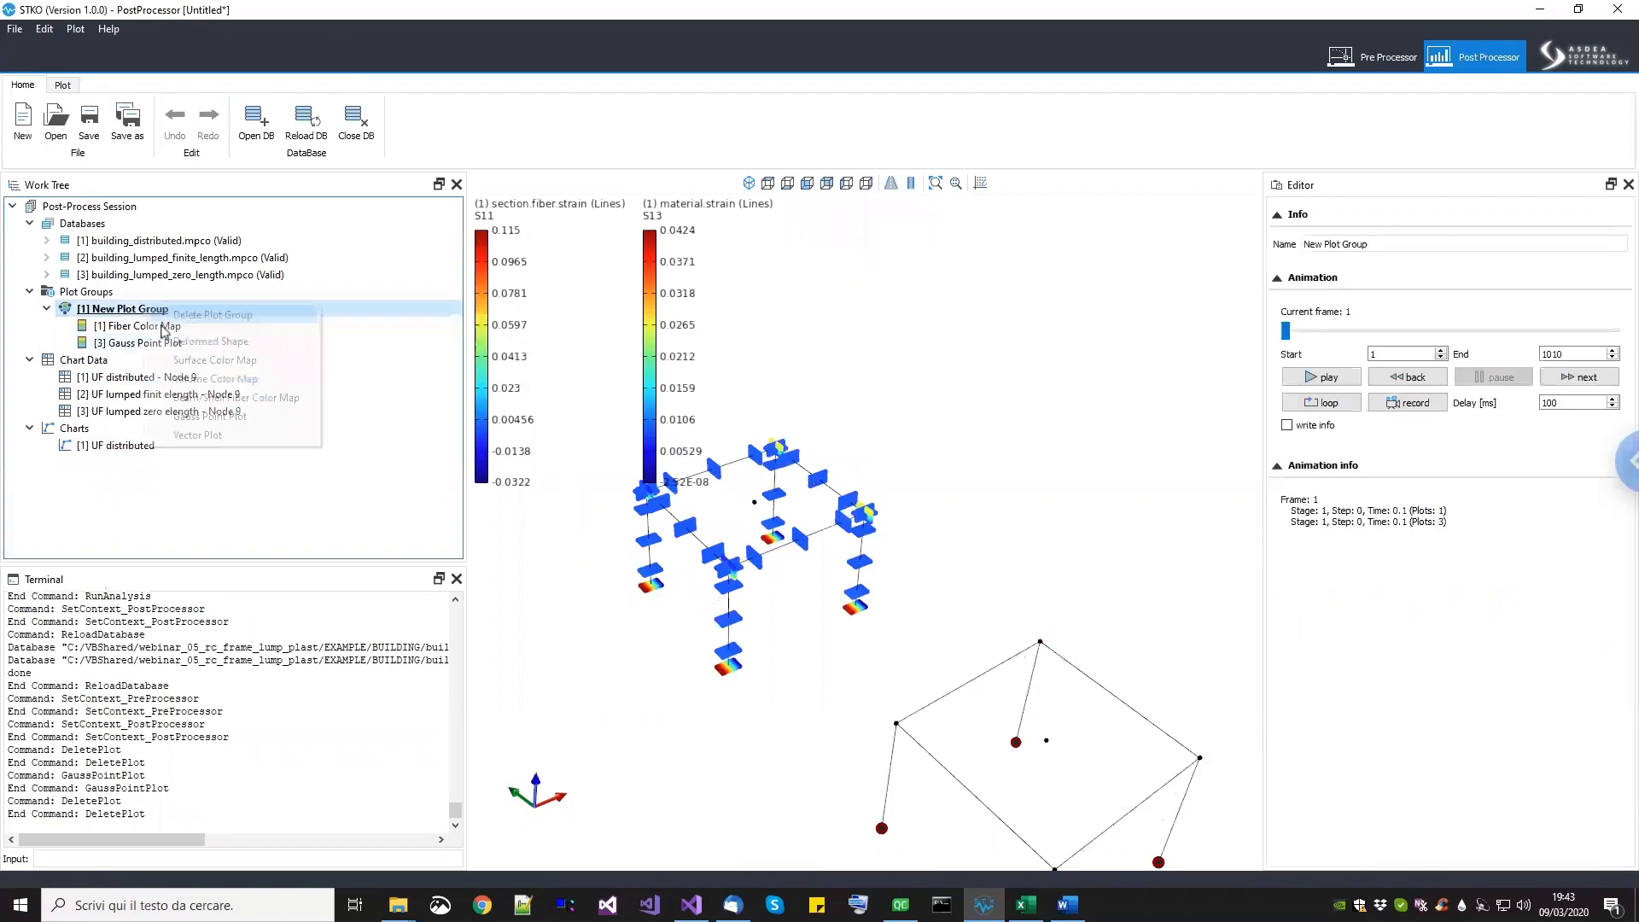
click(191, 360)
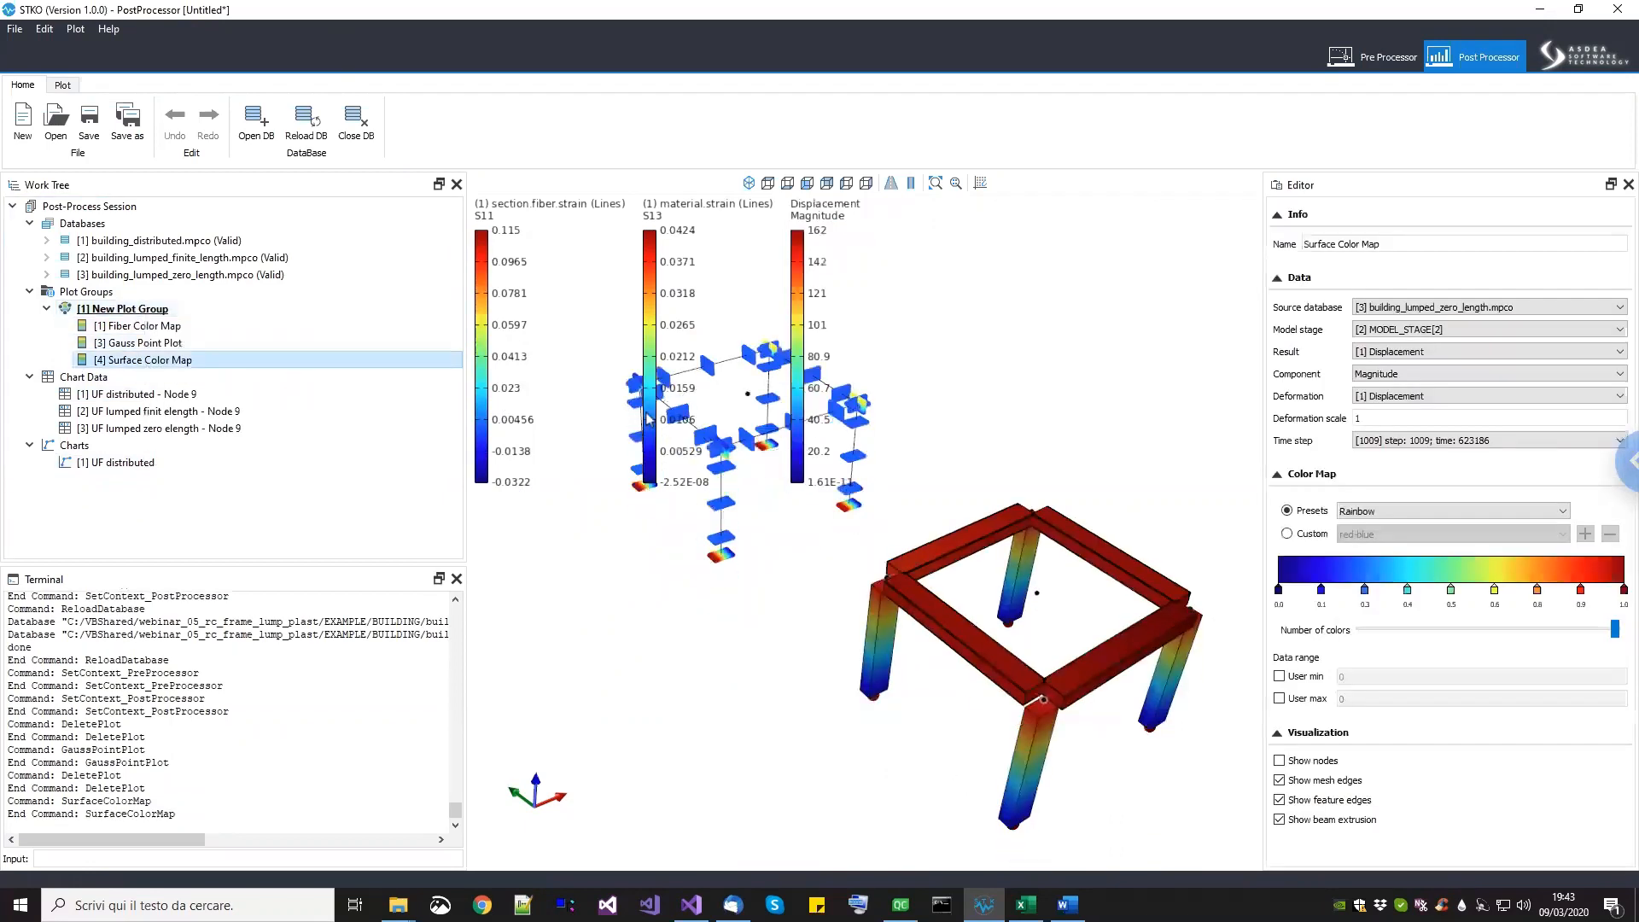
click(1451, 308)
click(1451, 332)
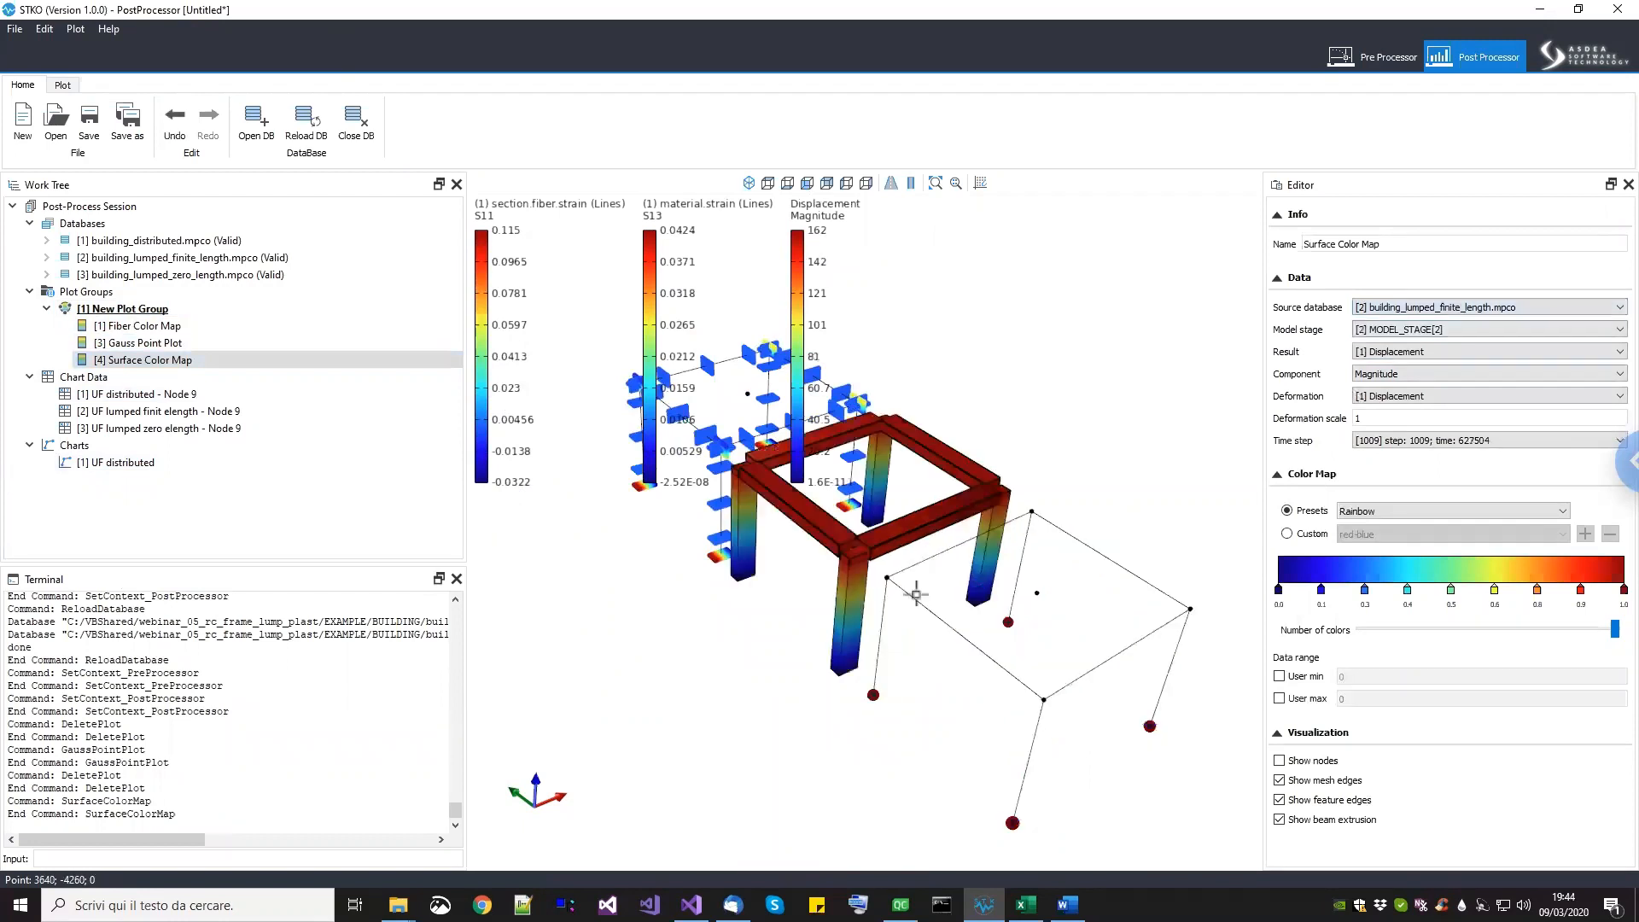
click(1325, 821)
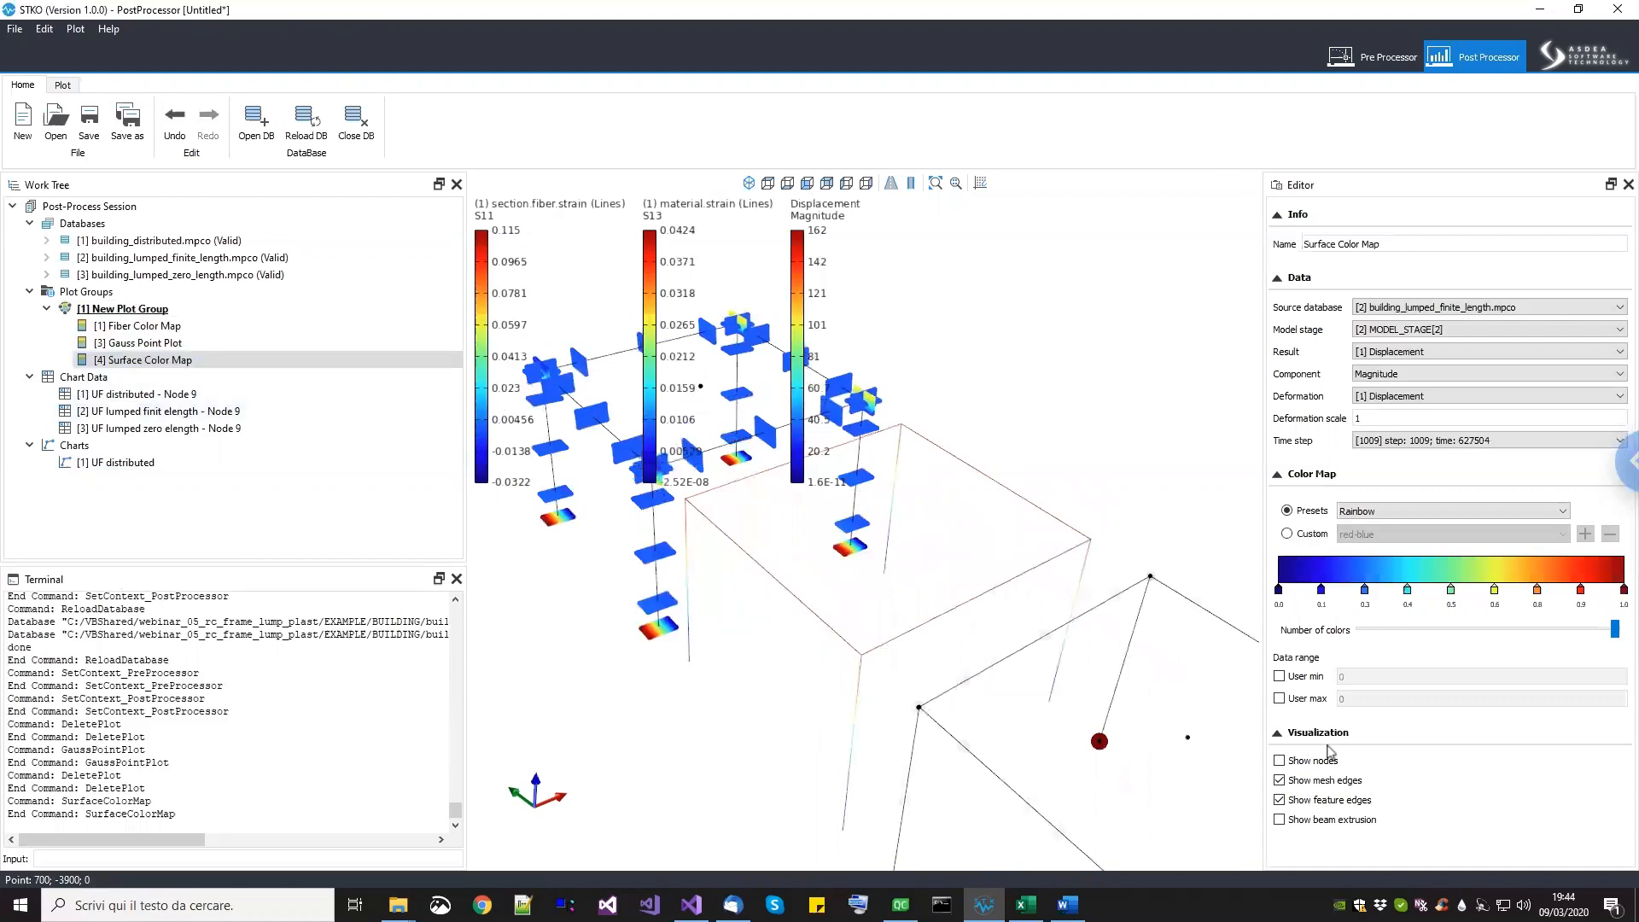
click(1306, 761)
Step: Check which nodes coincide at the finite-length frame's front beam-column joint, and look over the matching joint of the zero-length frame
drag(798, 623, 761, 649)
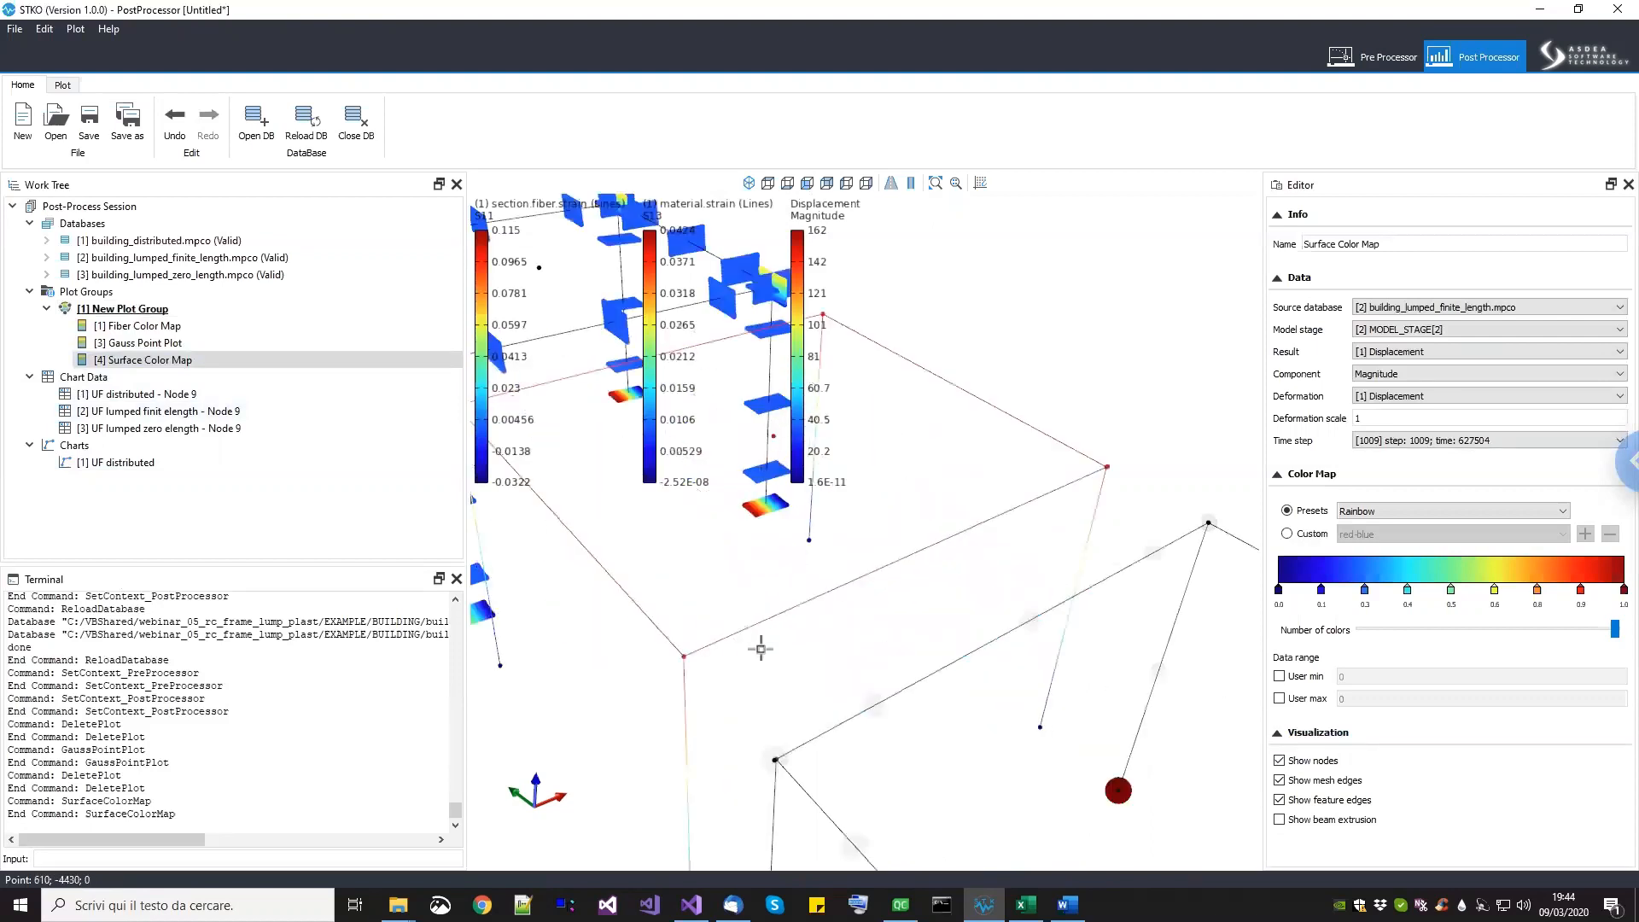
click(682, 656)
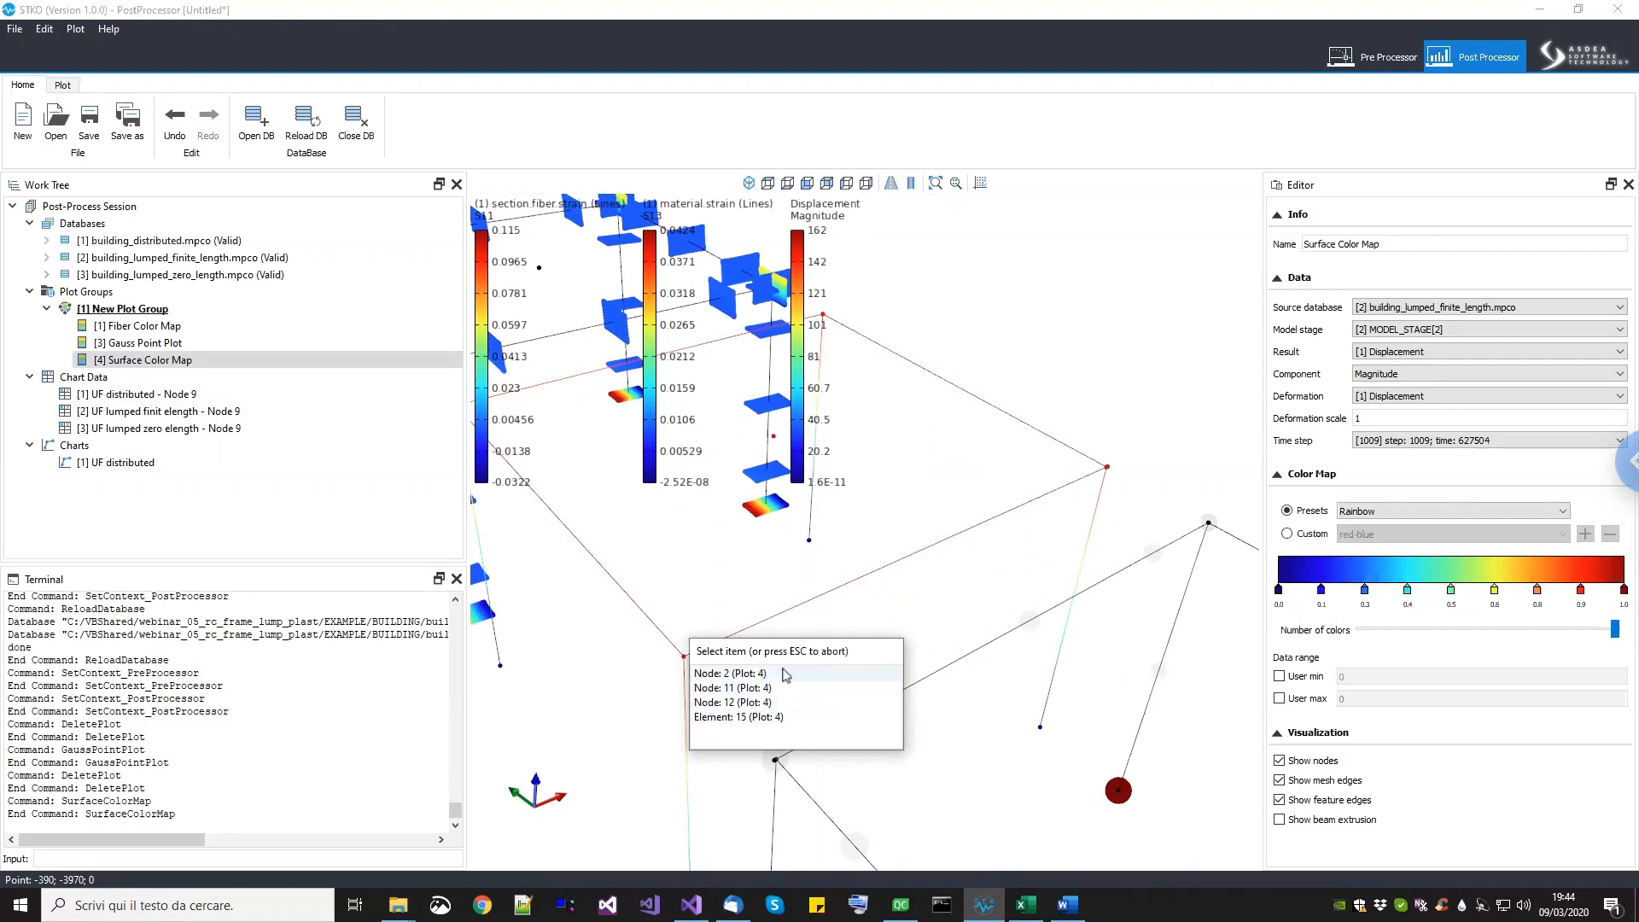
key(Escape)
scroll(942, 415, down, 3)
scroll(956, 474, up, 2)
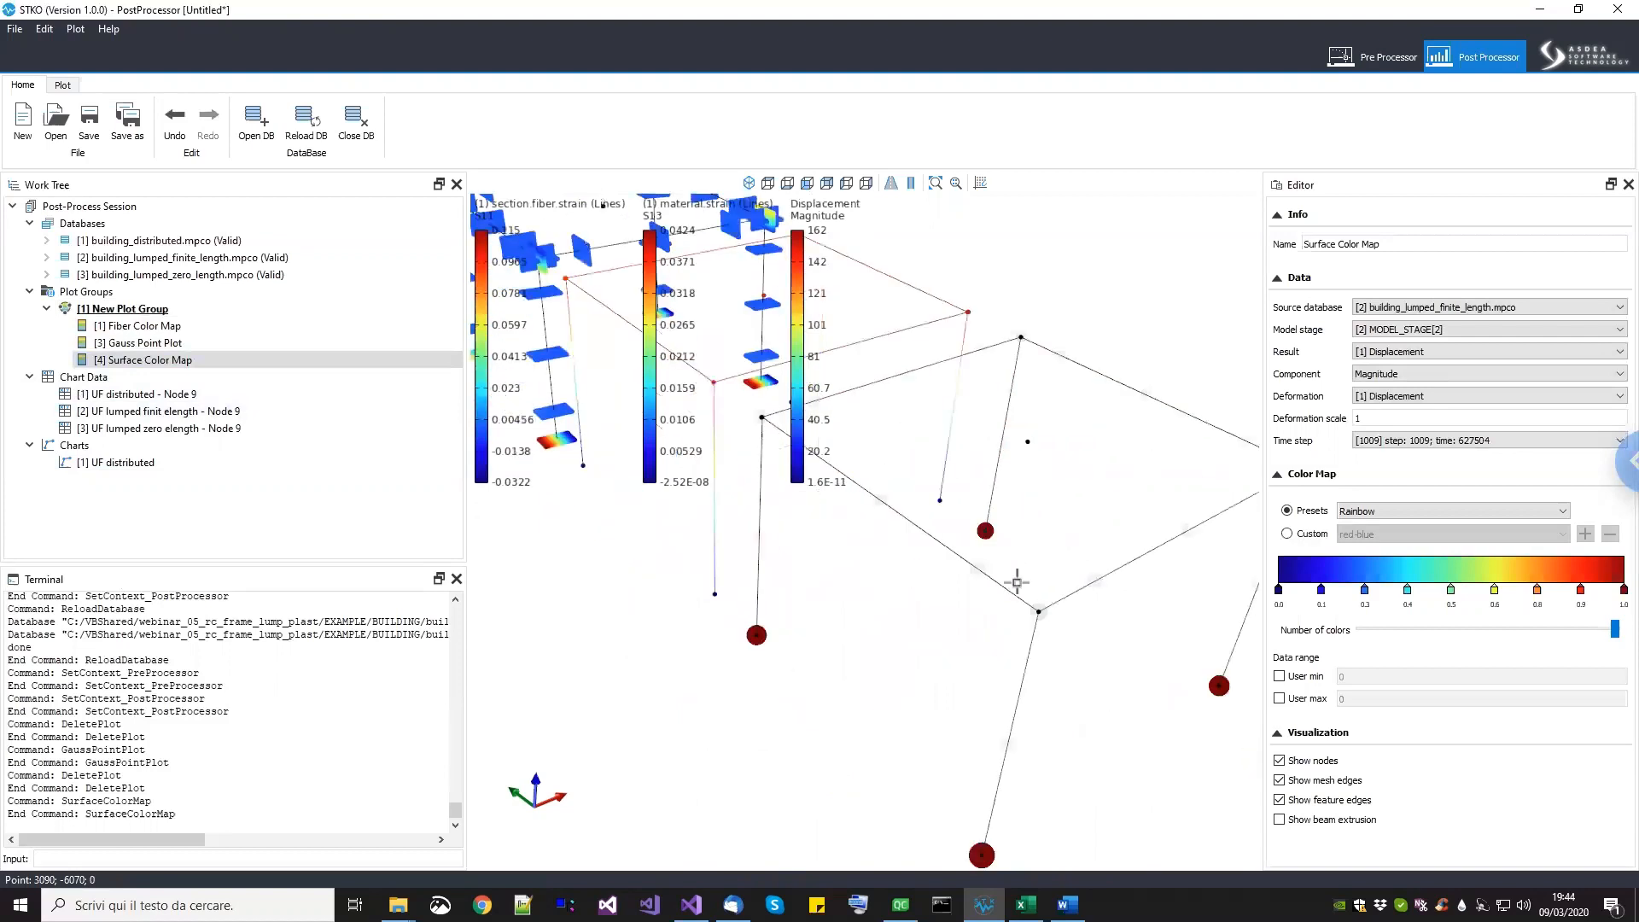
Step: Delete the Gauss point plot of the zero-length frame from the plot group
scroll(1053, 643, up, 1)
scroll(1016, 616, up, 2)
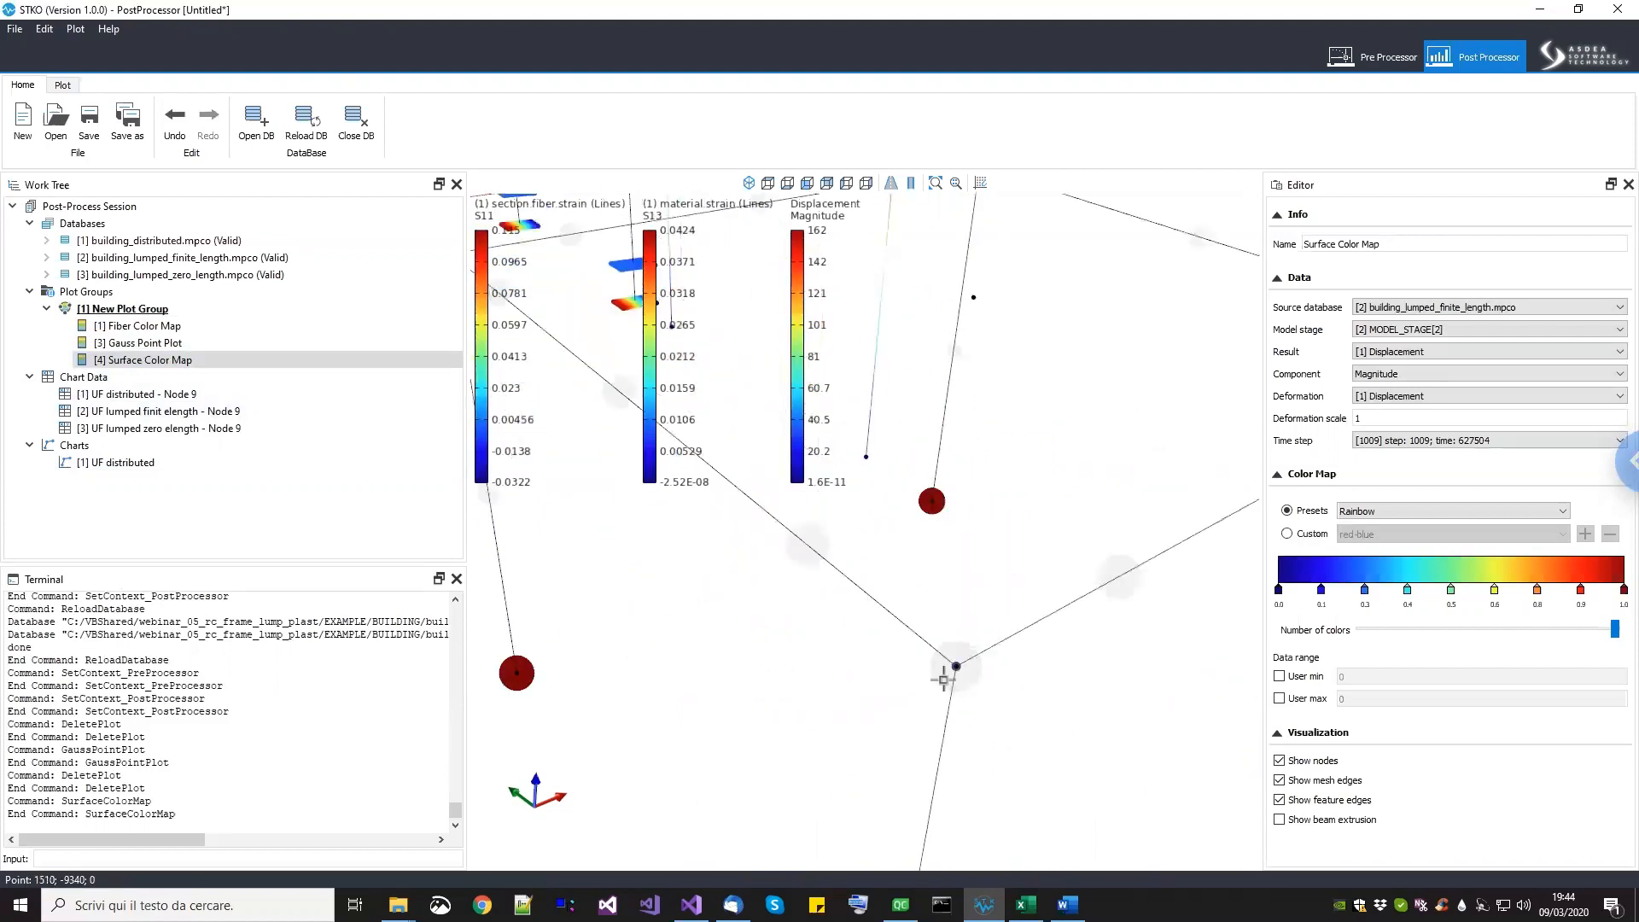
scroll(919, 683, down, 2)
scroll(919, 683, down, 1)
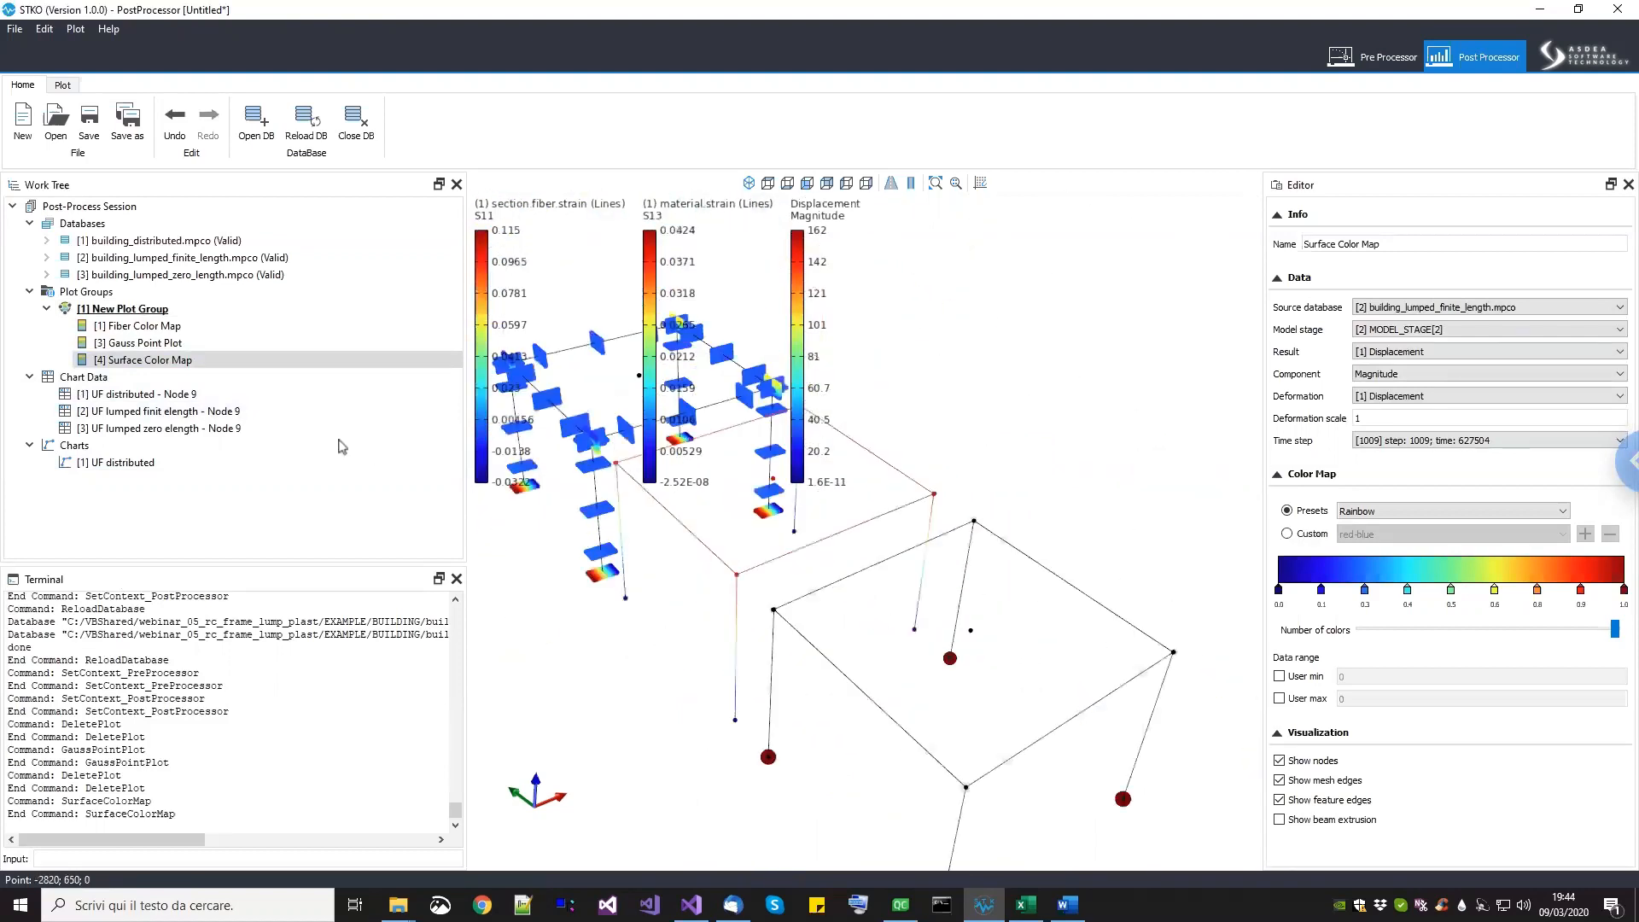
click(209, 344)
click(214, 361)
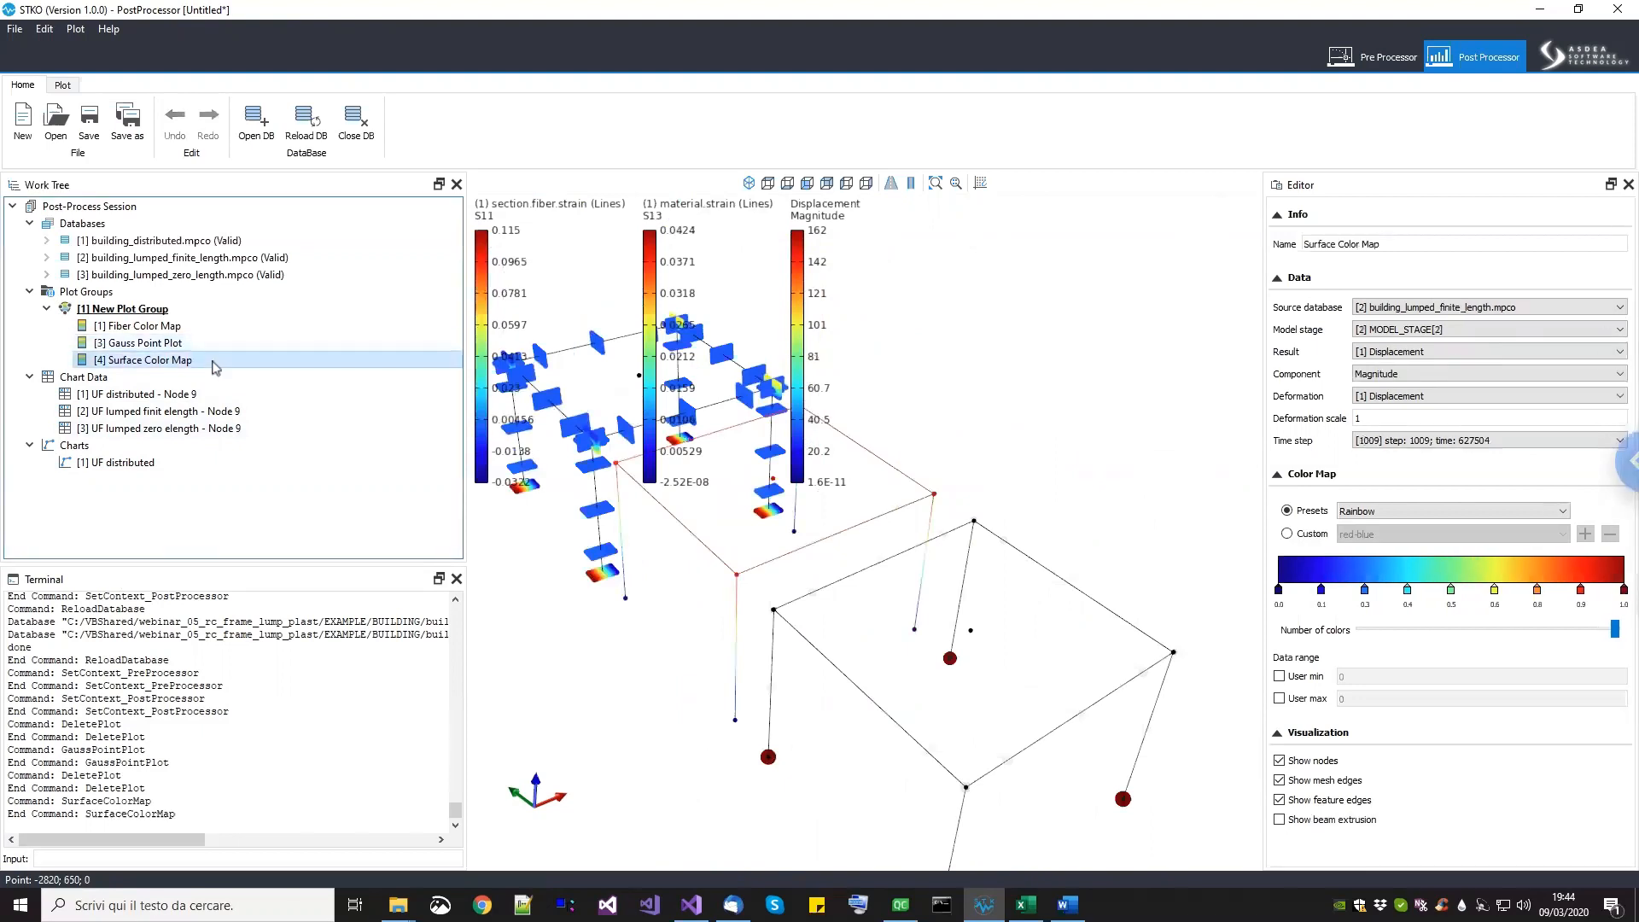
right_click(206, 346)
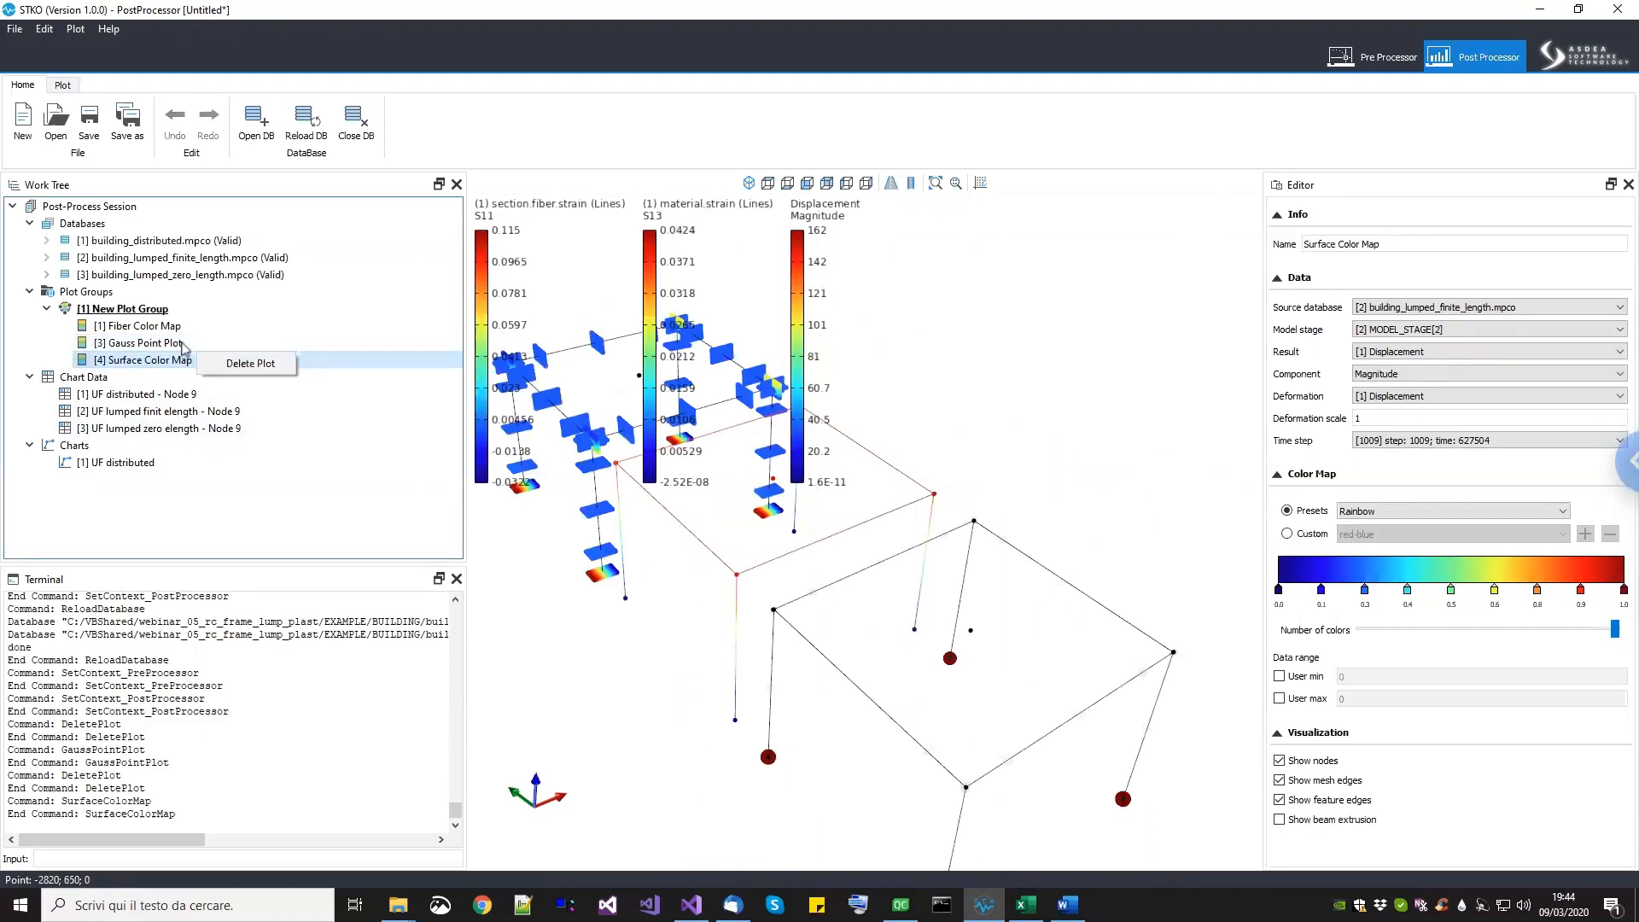
click(215, 356)
Step: Add a surface color map of building_lumped_zero_length.mpco to the plot group, with nodes shown and beam extrusion hidden
right_click(176, 310)
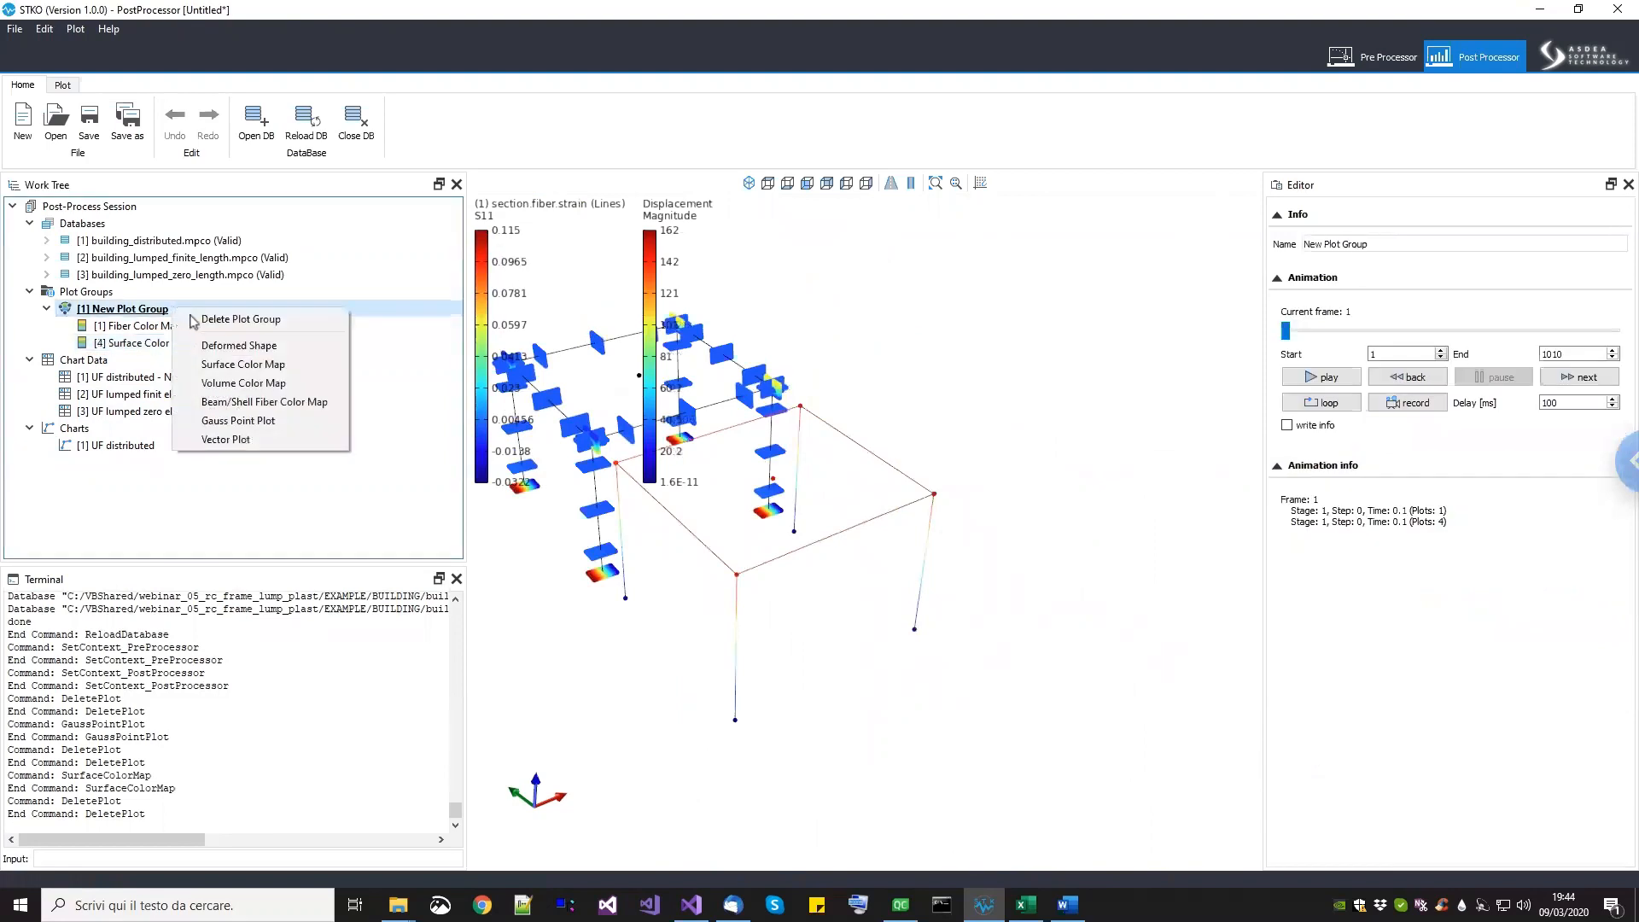
click(234, 364)
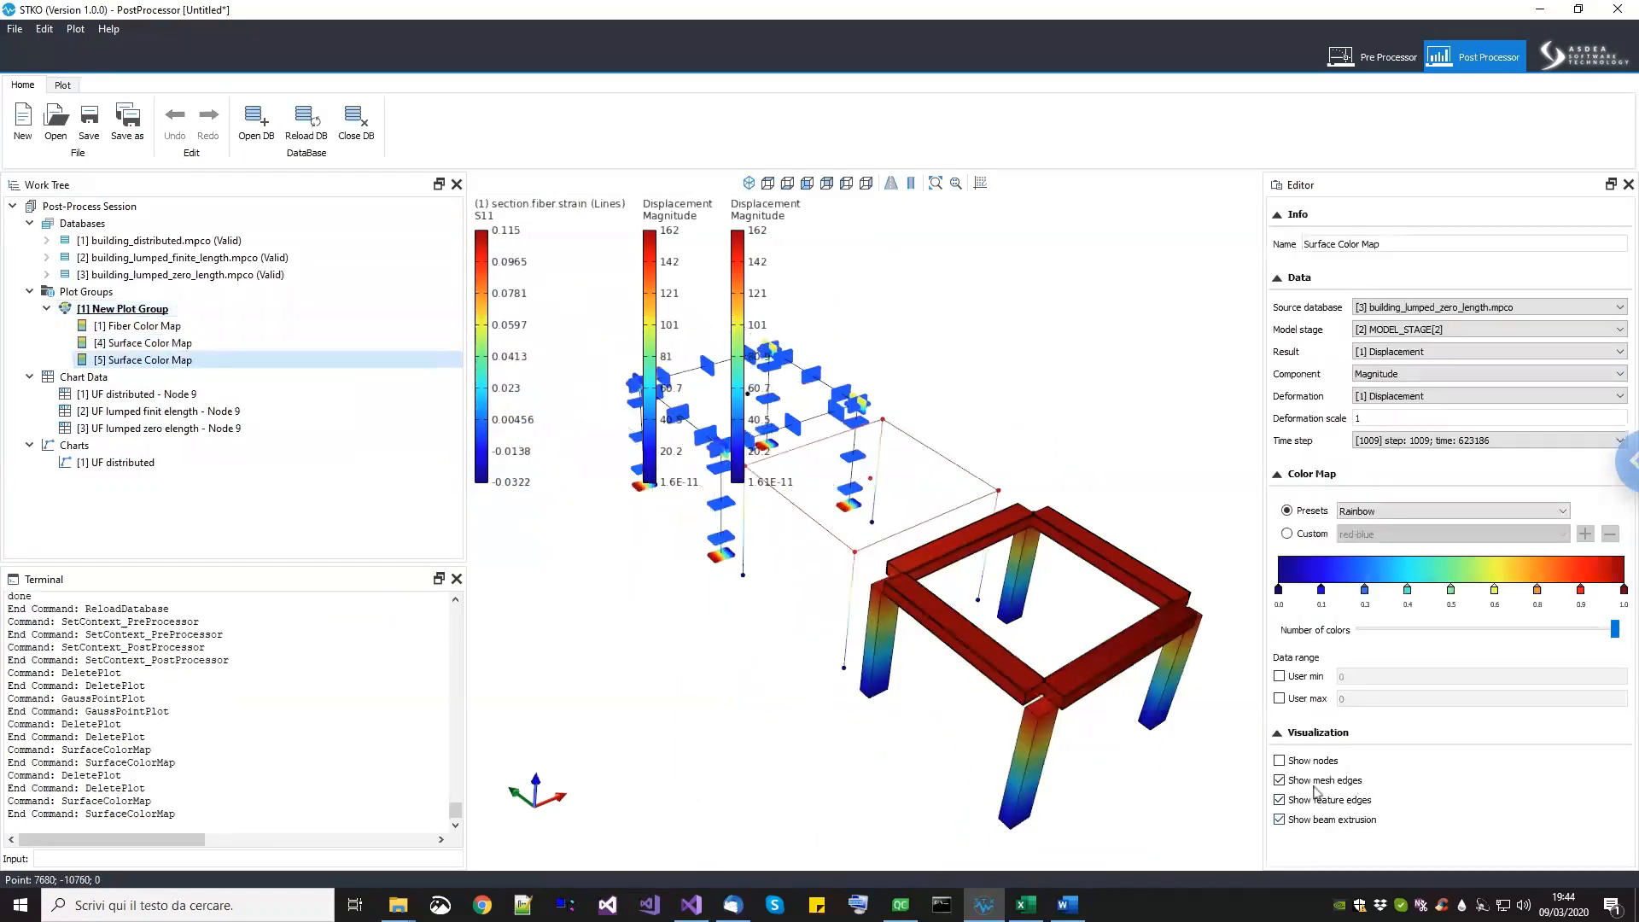
click(1324, 820)
click(1315, 760)
middle_drag(1081, 687, 1024, 674)
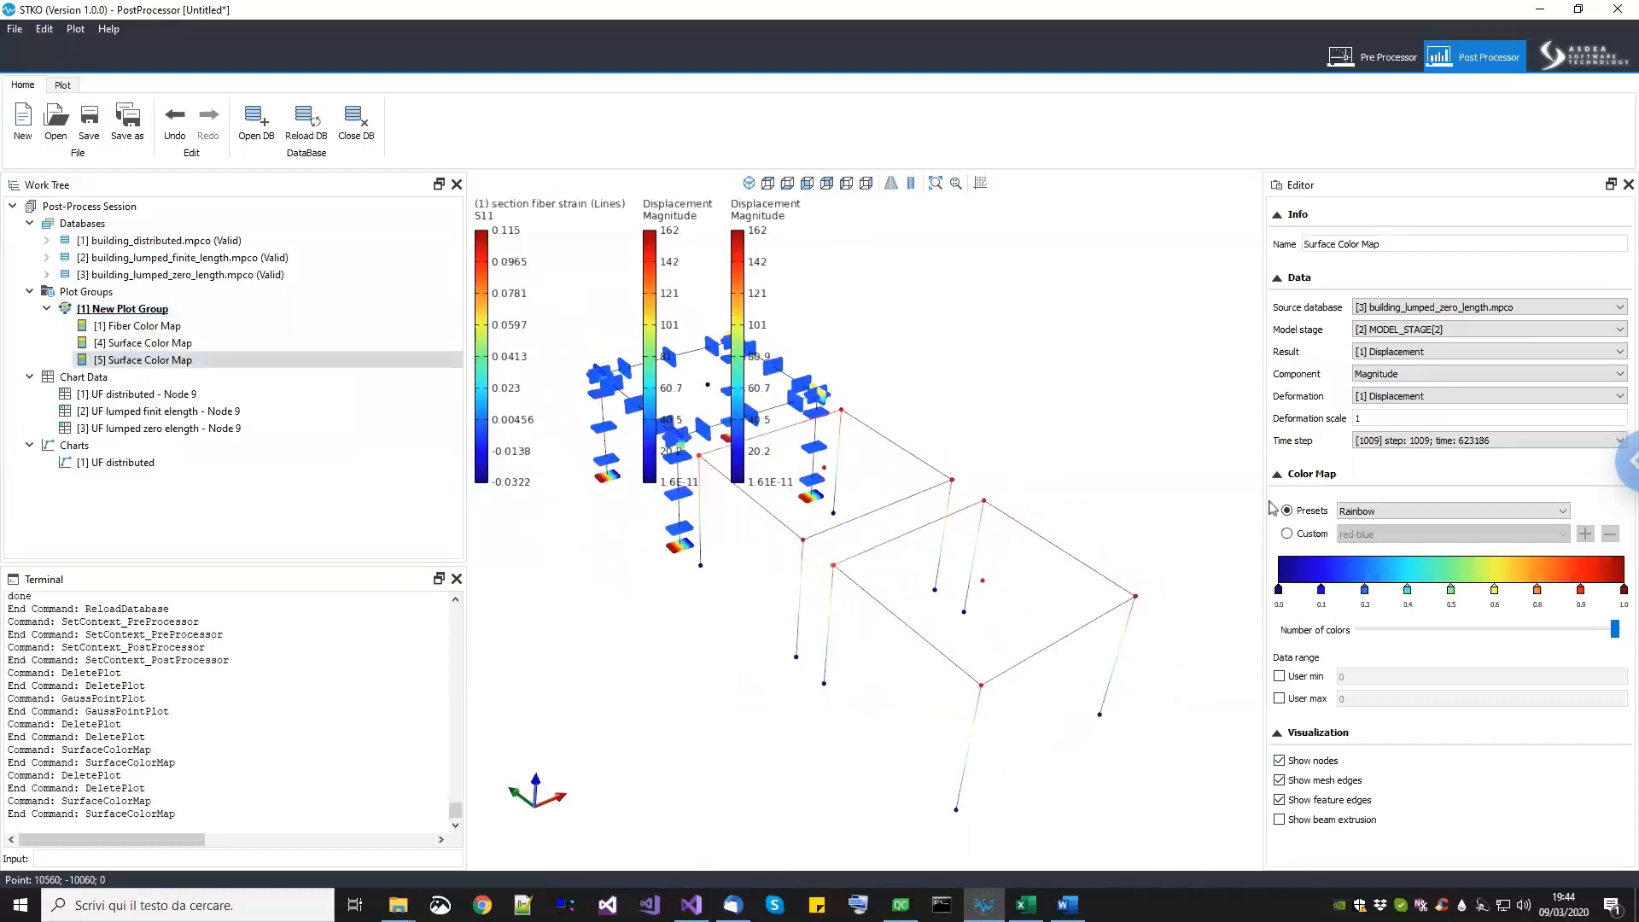
Step: Examine the nodes at the zero-length frame's front beam-column joint, and switch to the Pre Processor
scroll(947, 718, up, 3)
scroll(947, 717, up, 3)
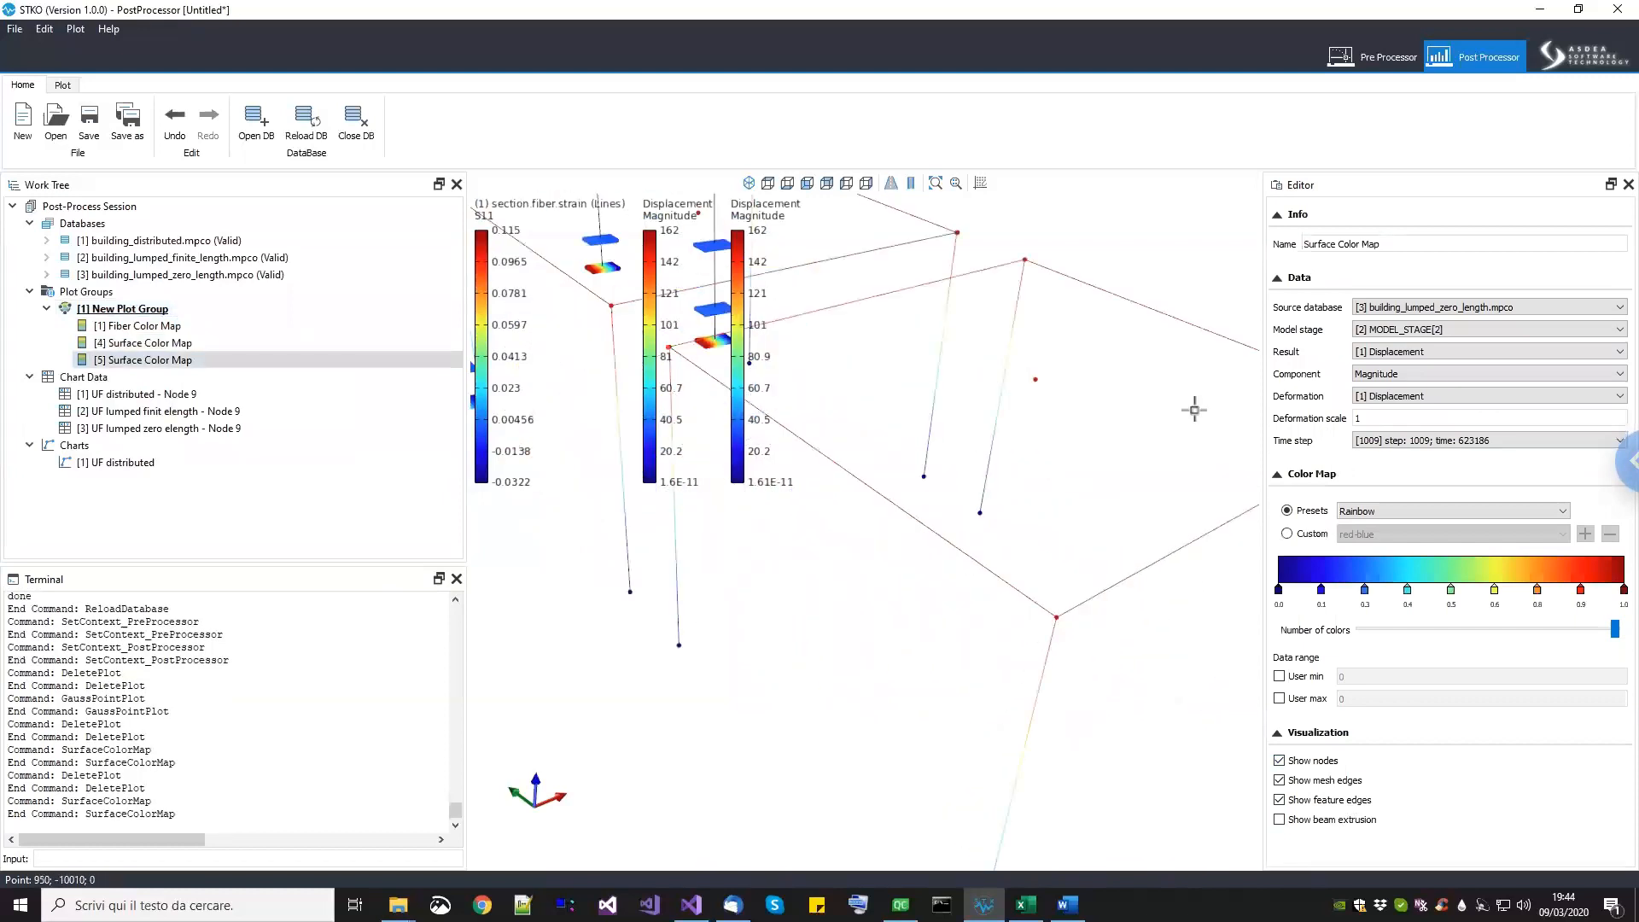
click(1058, 619)
drag(1072, 538, 1451, 299)
click(1403, 53)
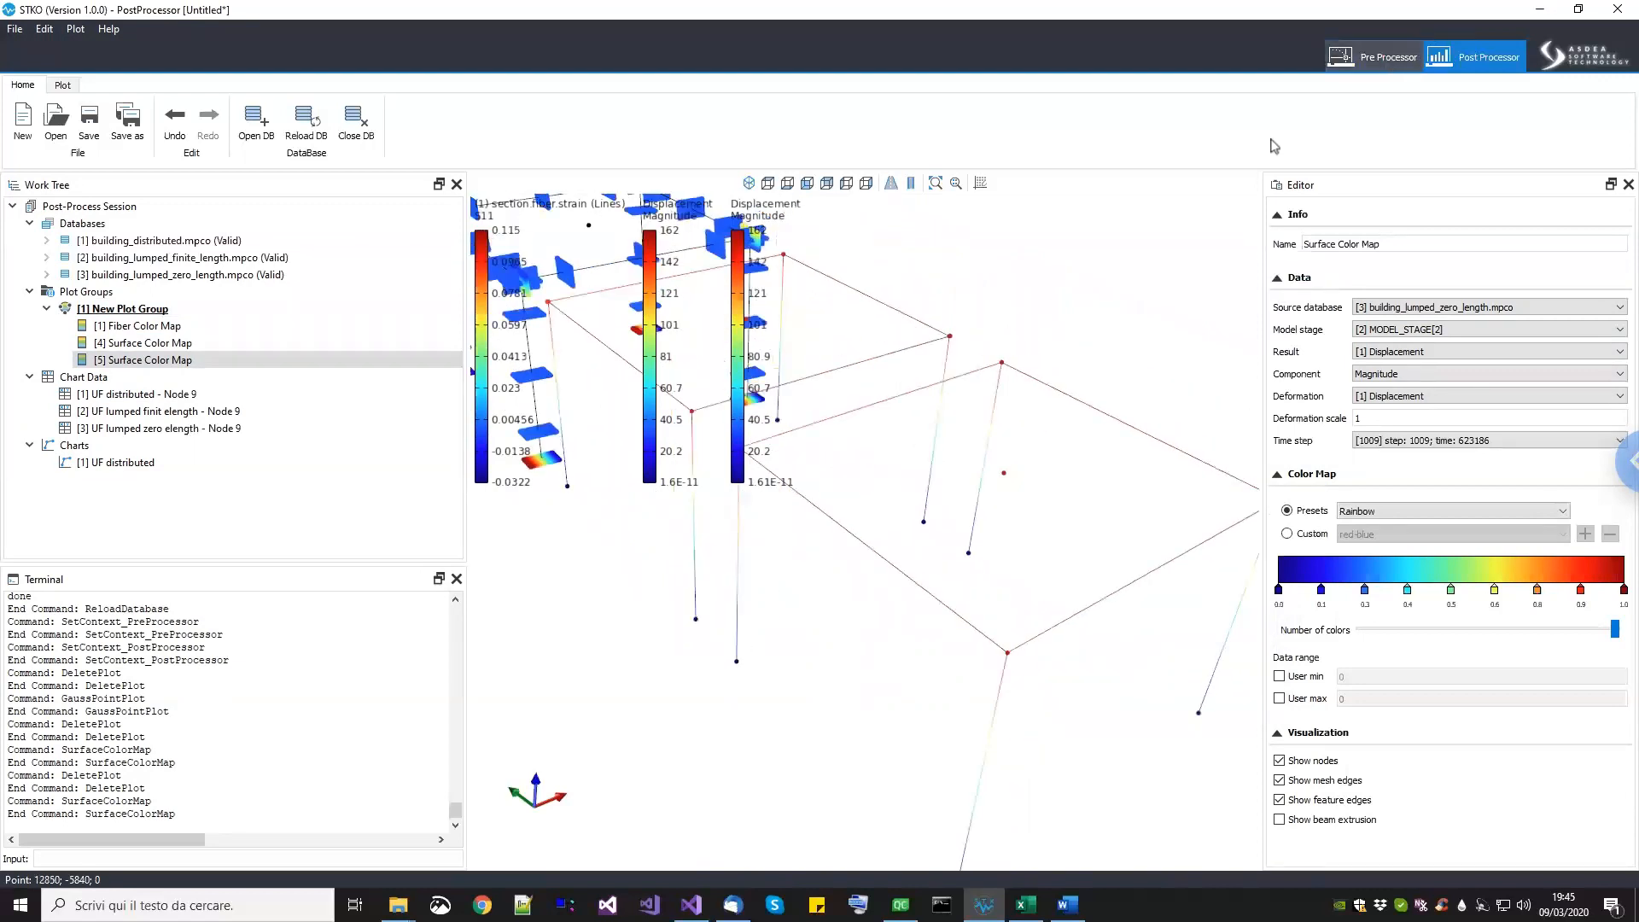